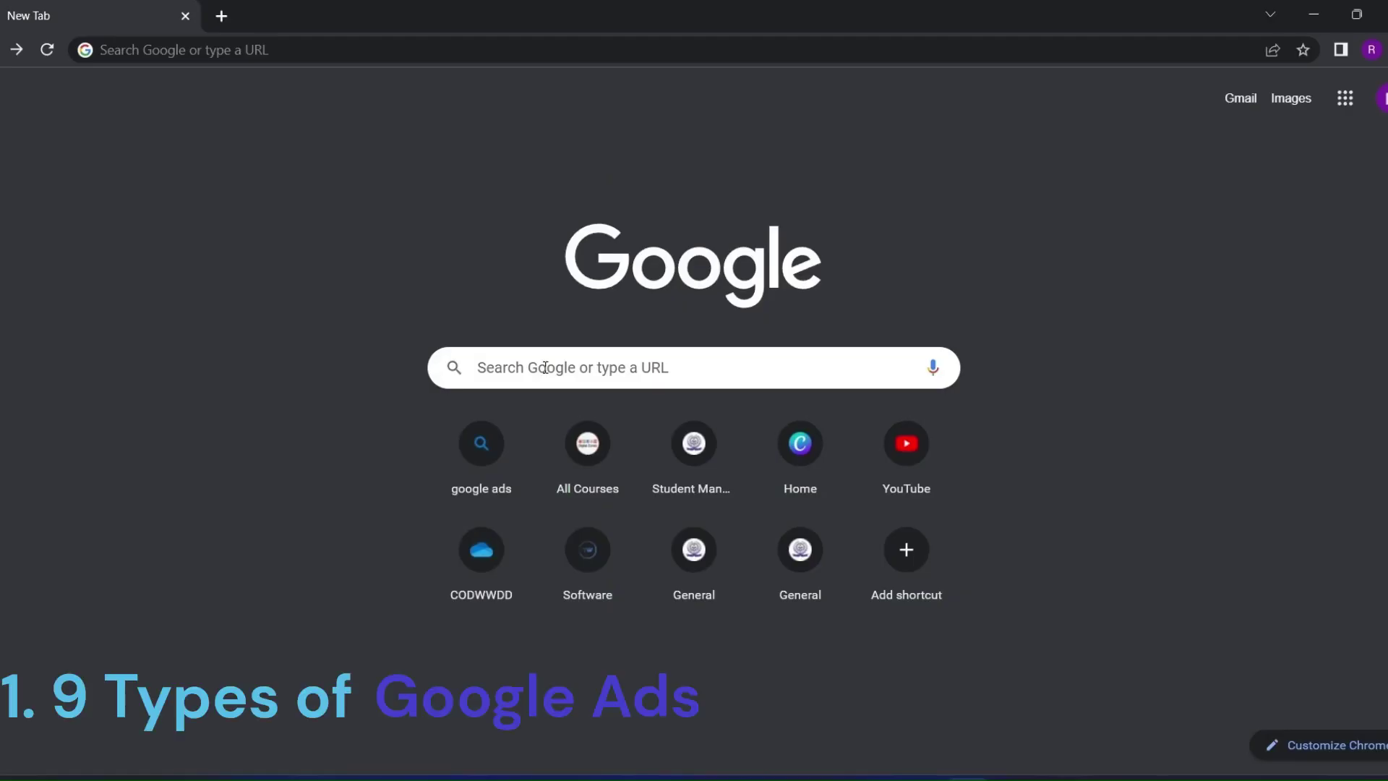
Search Google for 'digital marketing course in delhi' and scroll through the Sponsored course ads
{"action": "left_click", "coordinate": [545, 367]}
{"action": "left_click", "coordinate": [551, 614]}
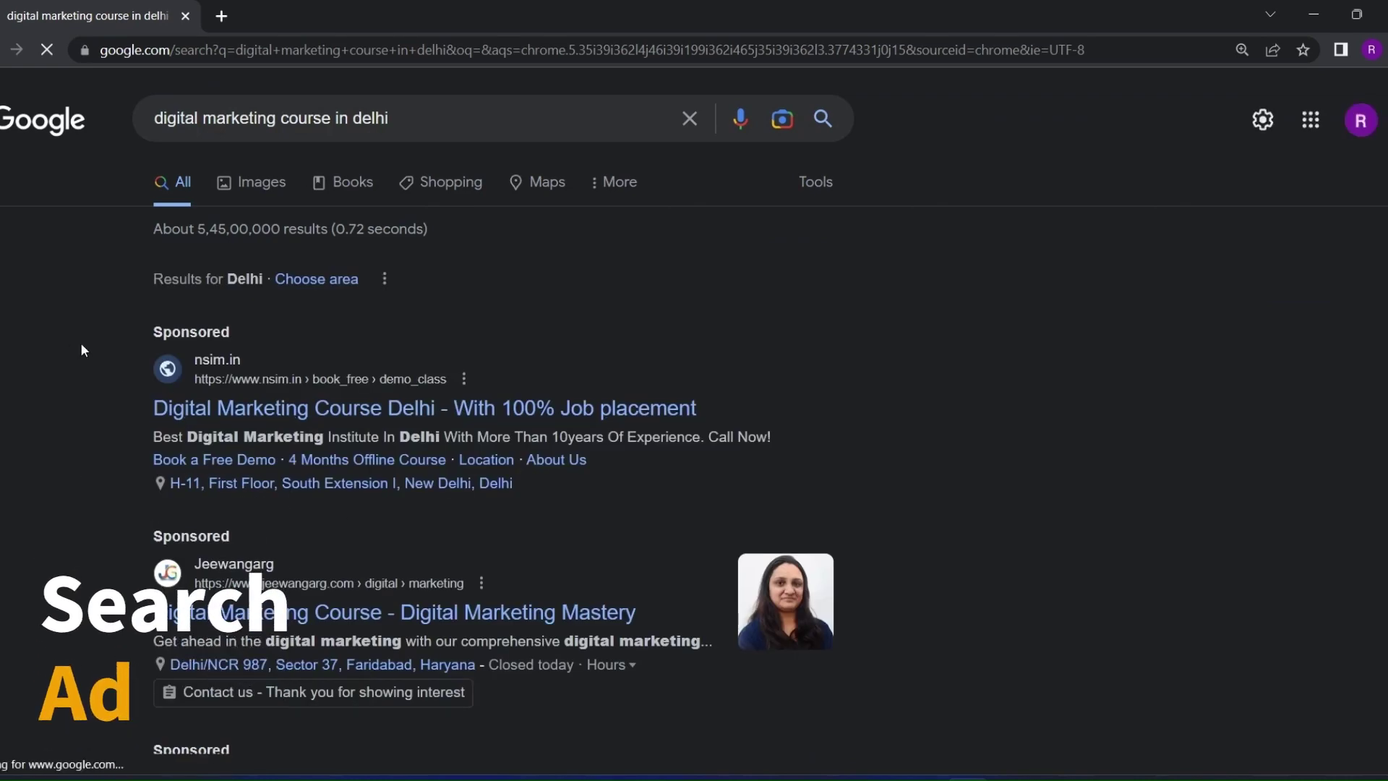
{"action": "left_click_drag", "start_coordinate": [140, 337], "coordinate": [257, 332]}
{"action": "left_click", "coordinate": [105, 515]}
{"action": "scroll", "coordinate": [116, 506], "scroll_direction": "down", "scroll_amount": 1}
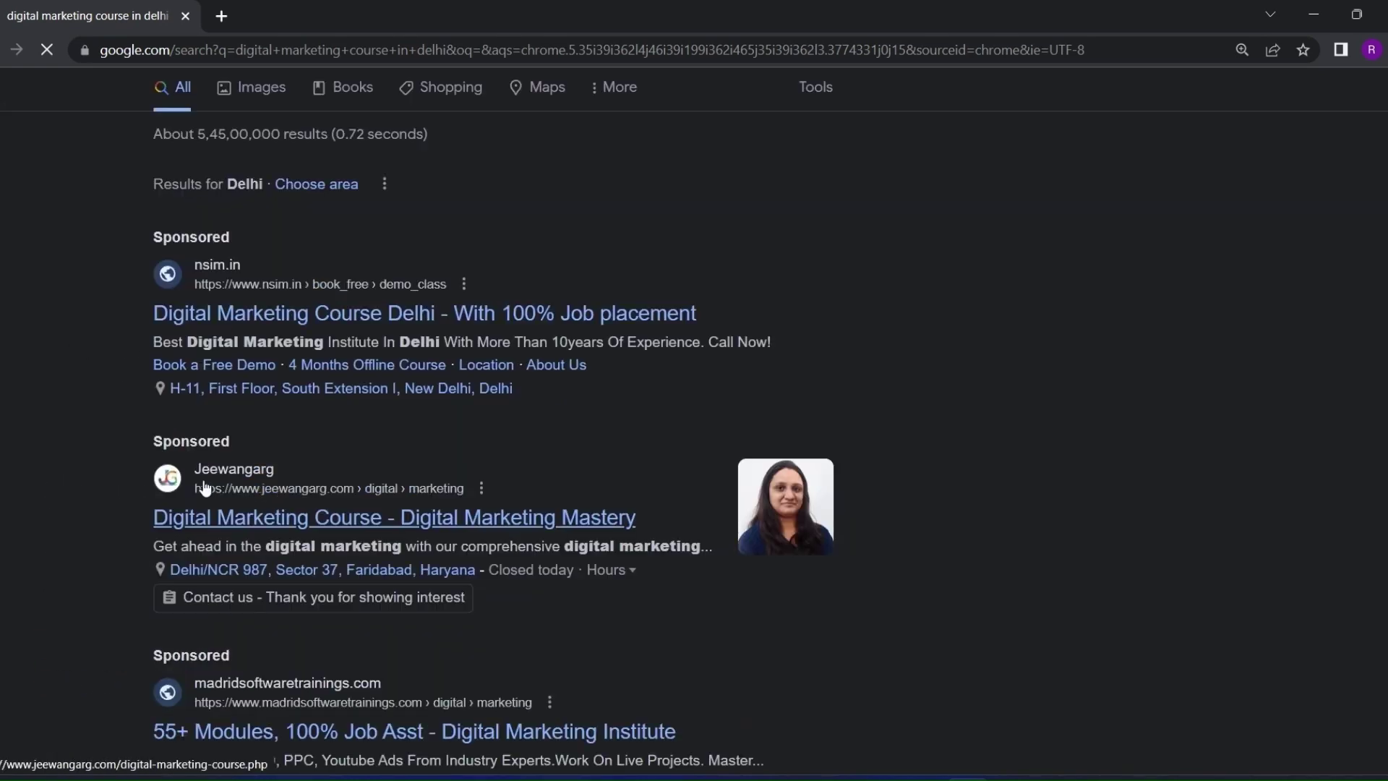
{"action": "left_click_drag", "start_coordinate": [141, 517], "coordinate": [636, 519]}
{"action": "left_click", "coordinate": [112, 488]}
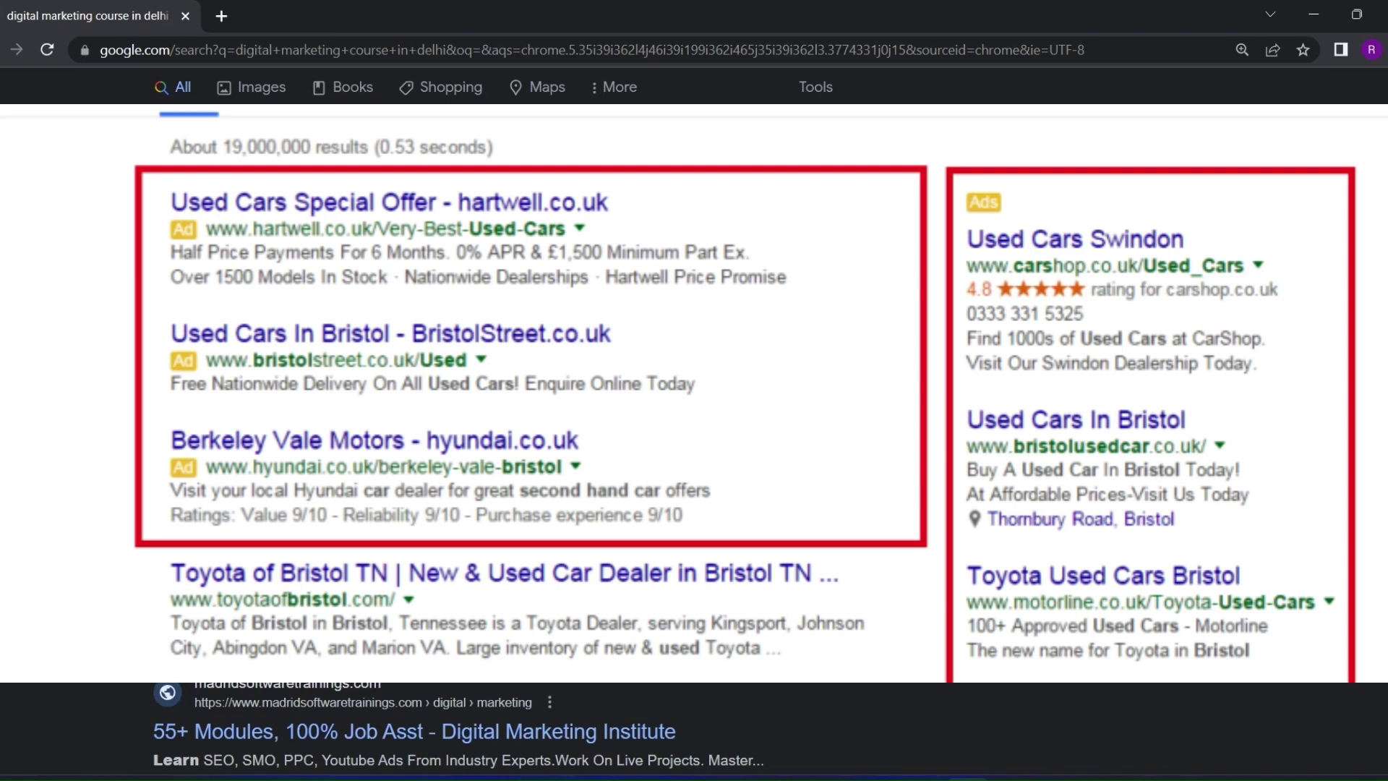
{"action": "scroll", "coordinate": [694, 730], "scroll_direction": "down", "scroll_amount": 3}
{"action": "scroll", "coordinate": [89, 551], "scroll_direction": "up", "scroll_amount": 5}
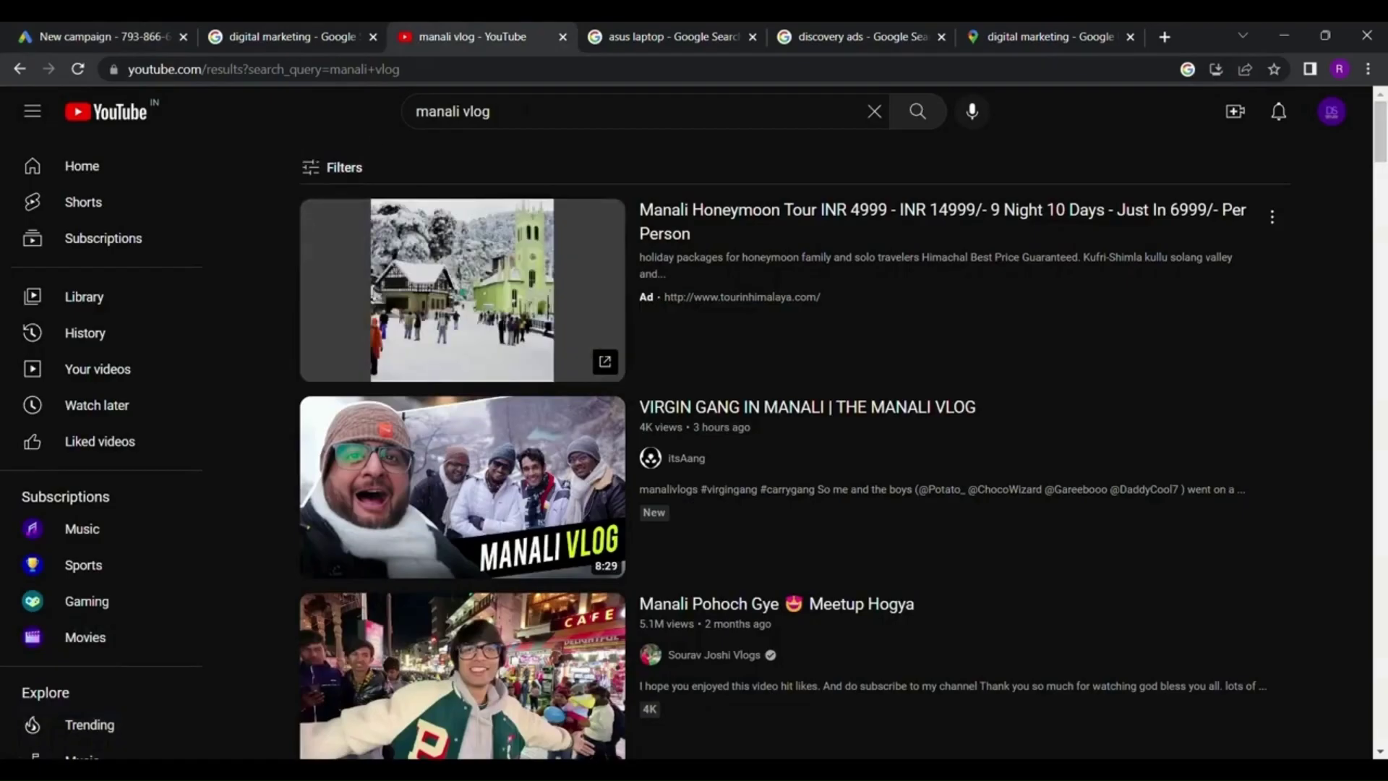
Highlight the Ad label on the sponsored Manali tour result in the 'manali vlog' YouTube results
{"action": "left_click", "coordinate": [443, 124]}
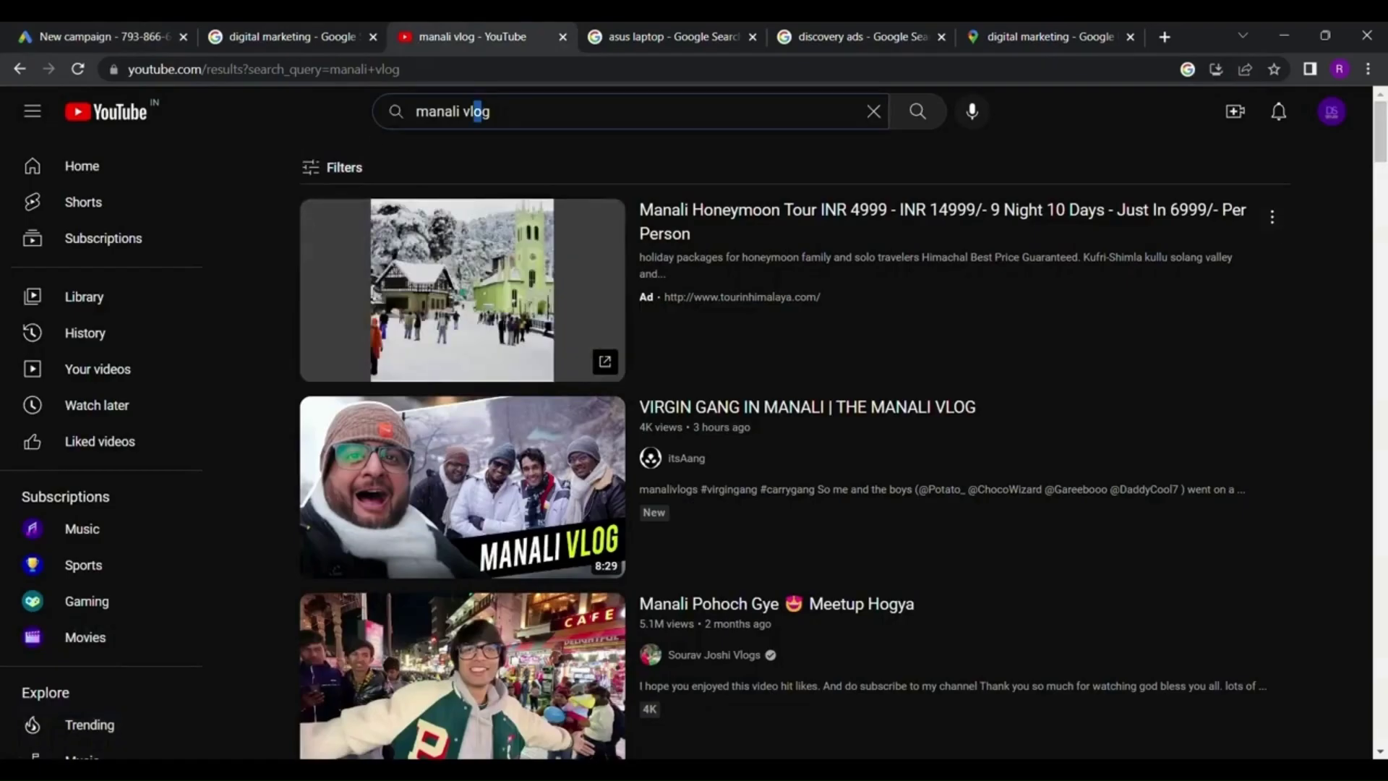
{"action": "double_click", "coordinate": [645, 296]}
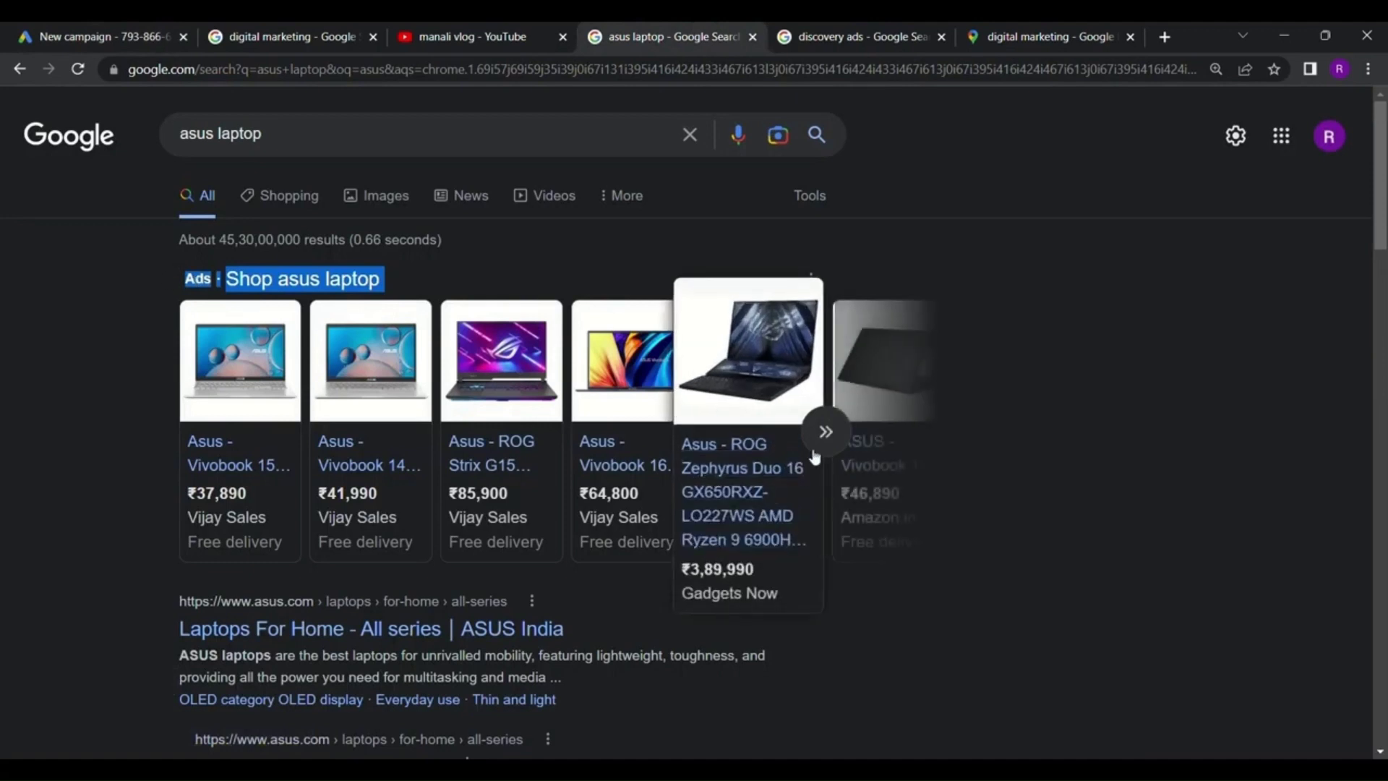
Reveal more laptops in the Shop asus laptop ad row, then go to the Google Ads New campaign tab
{"action": "left_click", "coordinate": [826, 432]}
{"action": "left_click_drag", "start_coordinate": [179, 280], "coordinate": [251, 282]}
{"action": "left_click", "coordinate": [226, 278]}
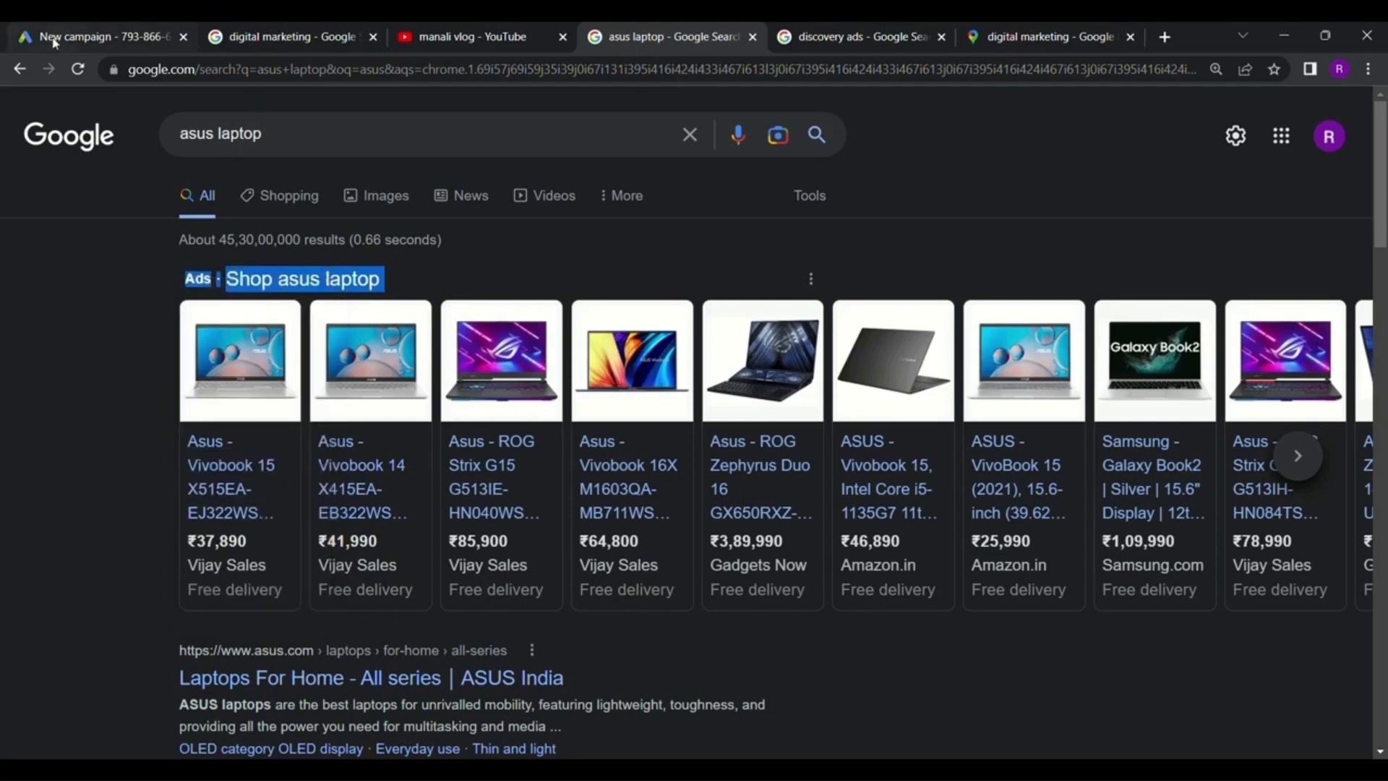
{"action": "left_click", "coordinate": [8, 33]}
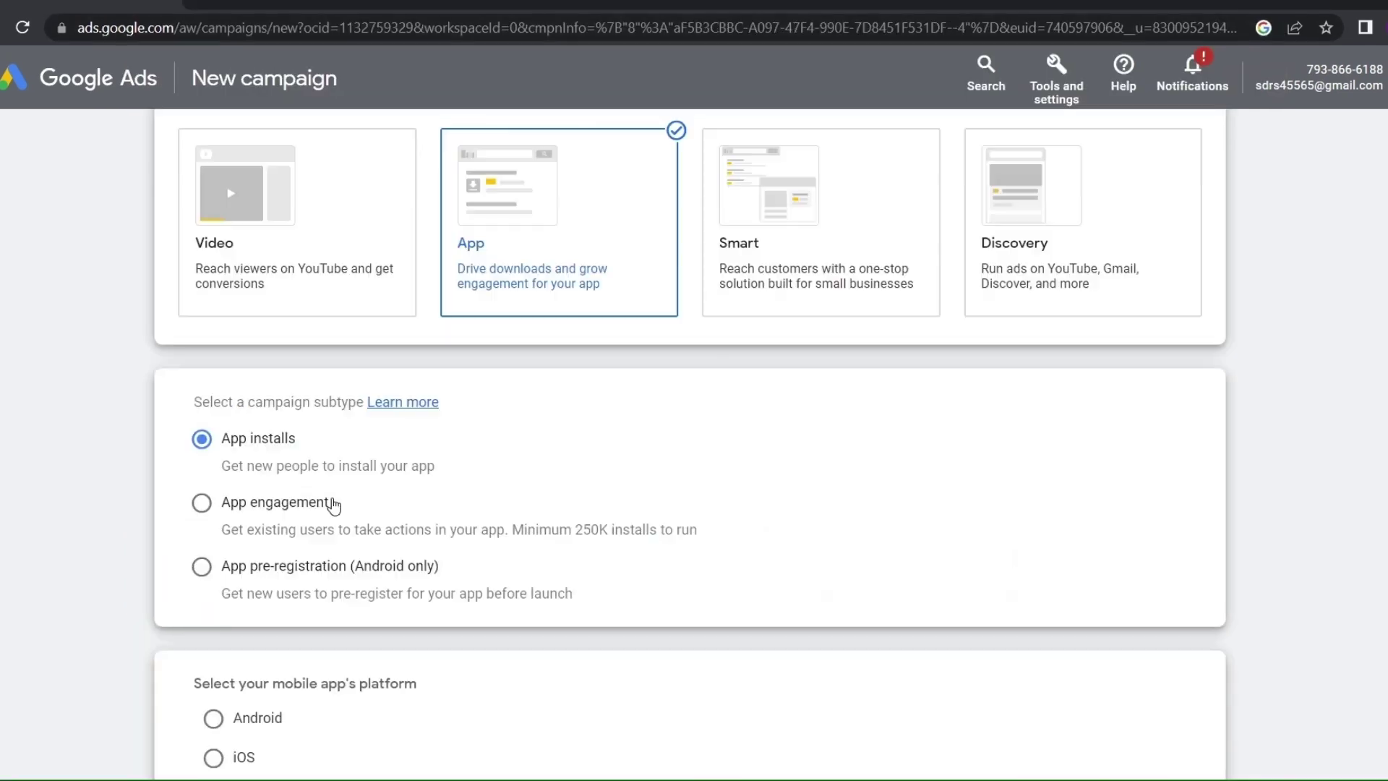
Compare the App installs, App engagement and App pre-registration campaign subtypes
{"action": "double_click", "coordinate": [230, 529]}
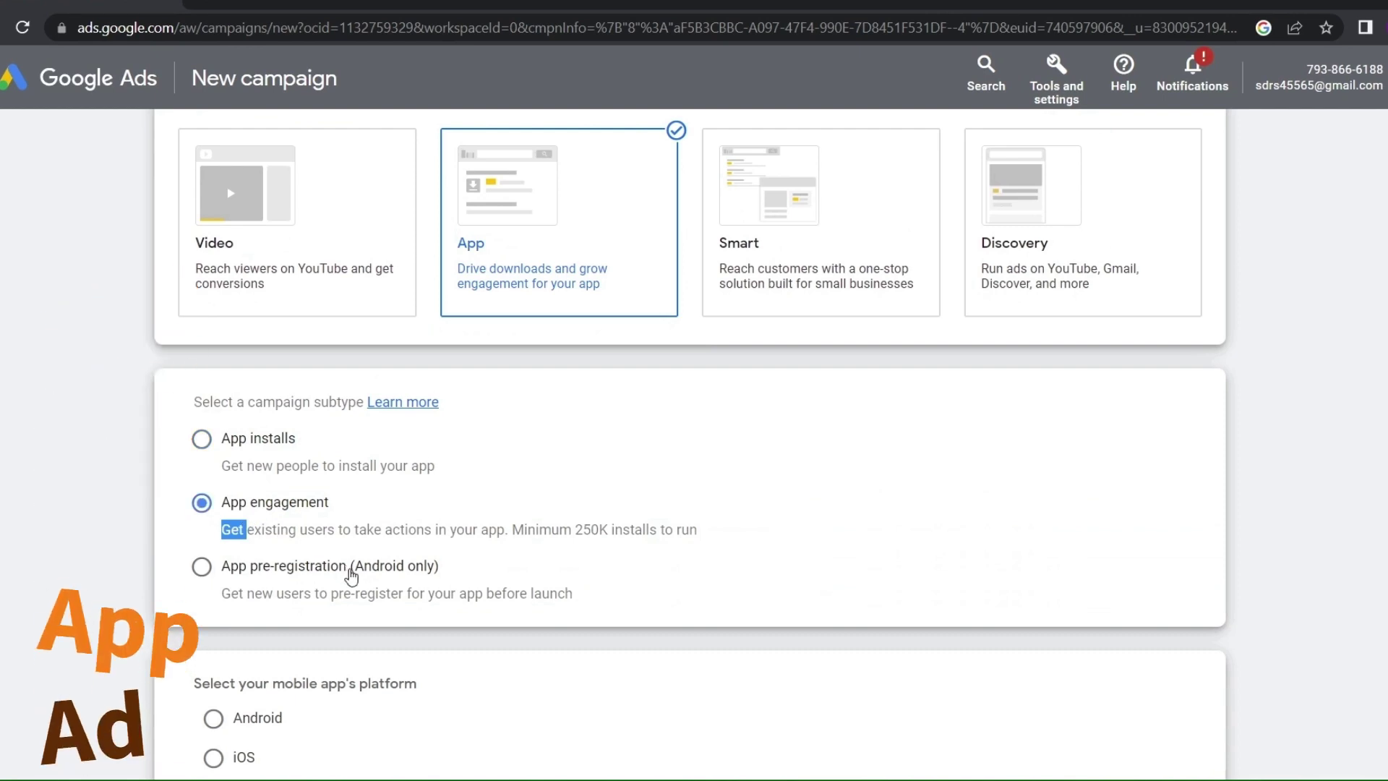
{"action": "left_click_drag", "start_coordinate": [350, 569], "coordinate": [250, 571]}
{"action": "left_click", "coordinate": [331, 443]}
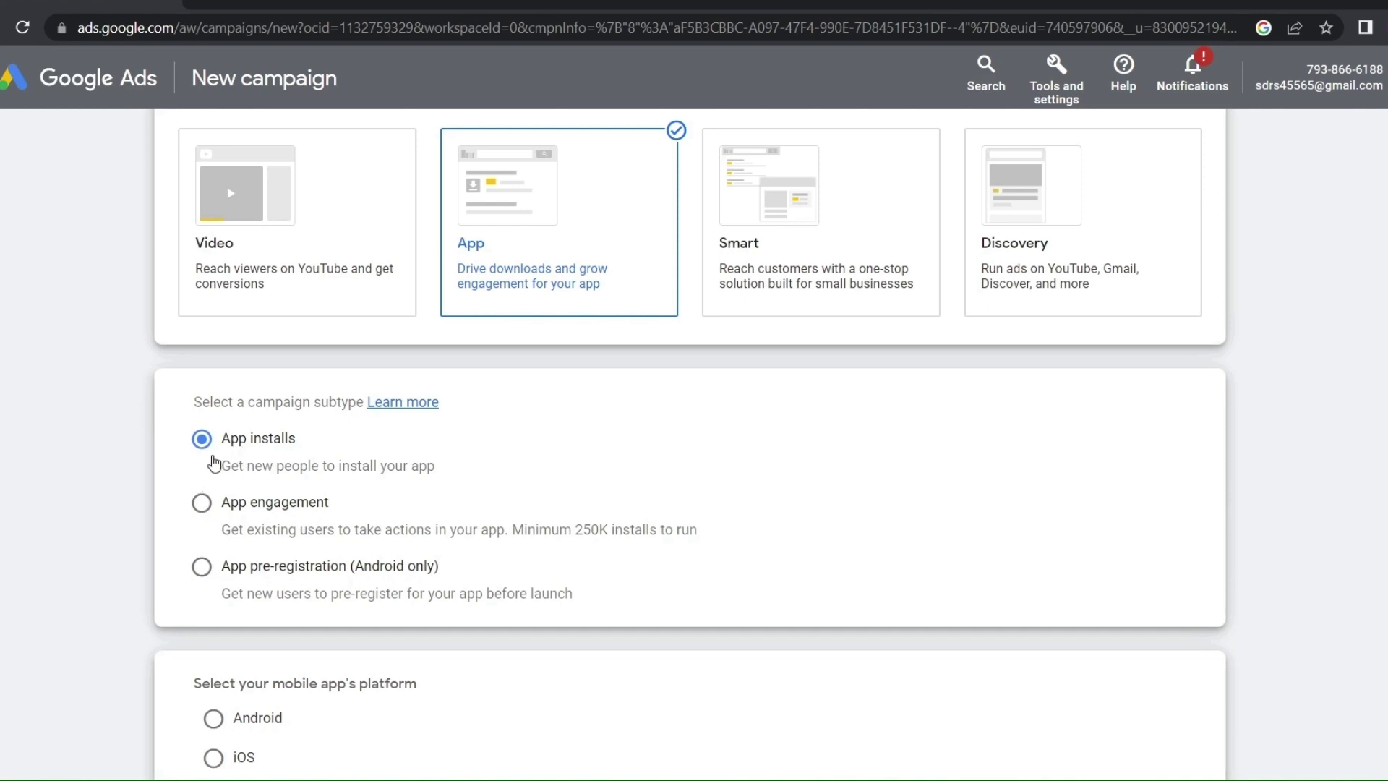
{"action": "mouse_move", "coordinate": [211, 468]}
{"action": "left_mouse_down"}
{"action": "mouse_move", "coordinate": [266, 473]}
{"action": "mouse_move", "coordinate": [192, 486]}
{"action": "left_mouse_up"}
{"action": "left_click", "coordinate": [202, 518]}
{"action": "left_click_drag", "start_coordinate": [331, 511], "coordinate": [253, 521]}
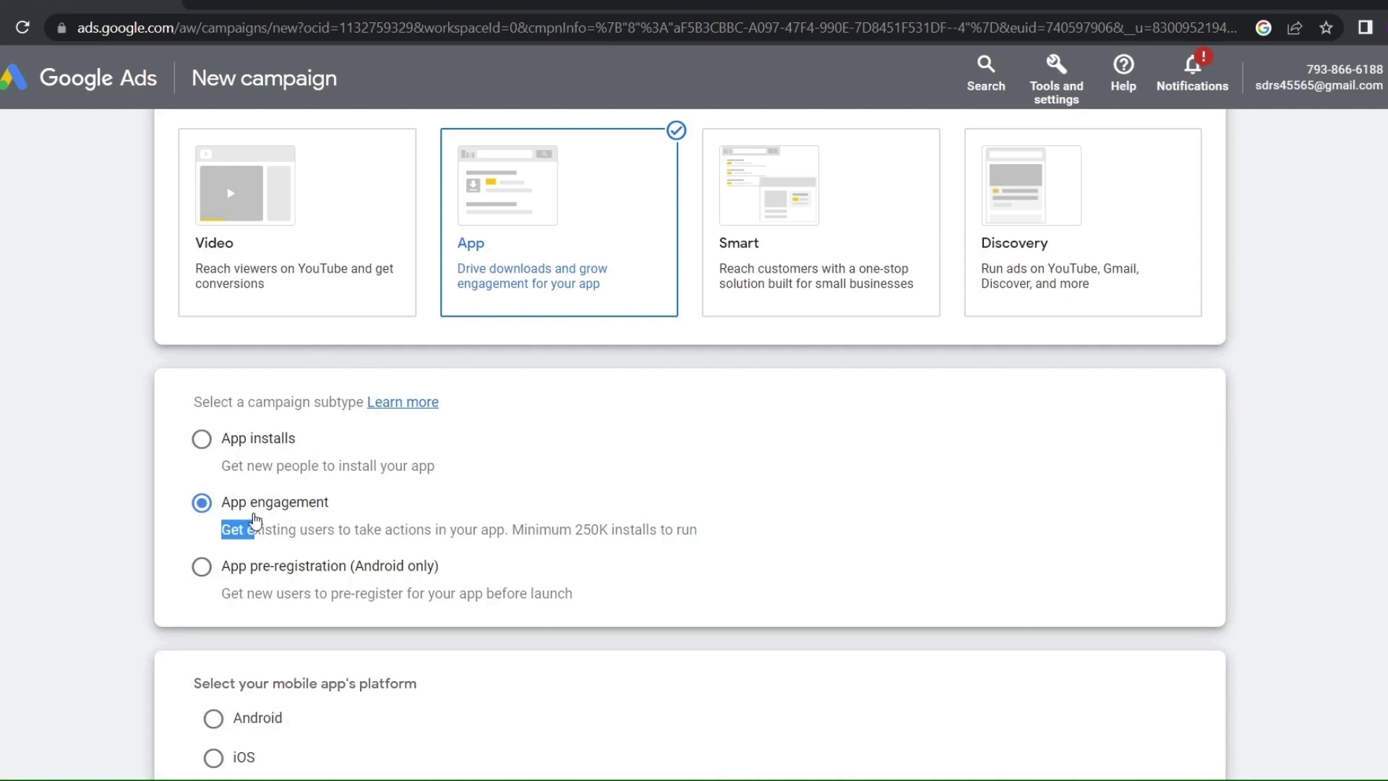
{"action": "left_click", "coordinate": [202, 568]}
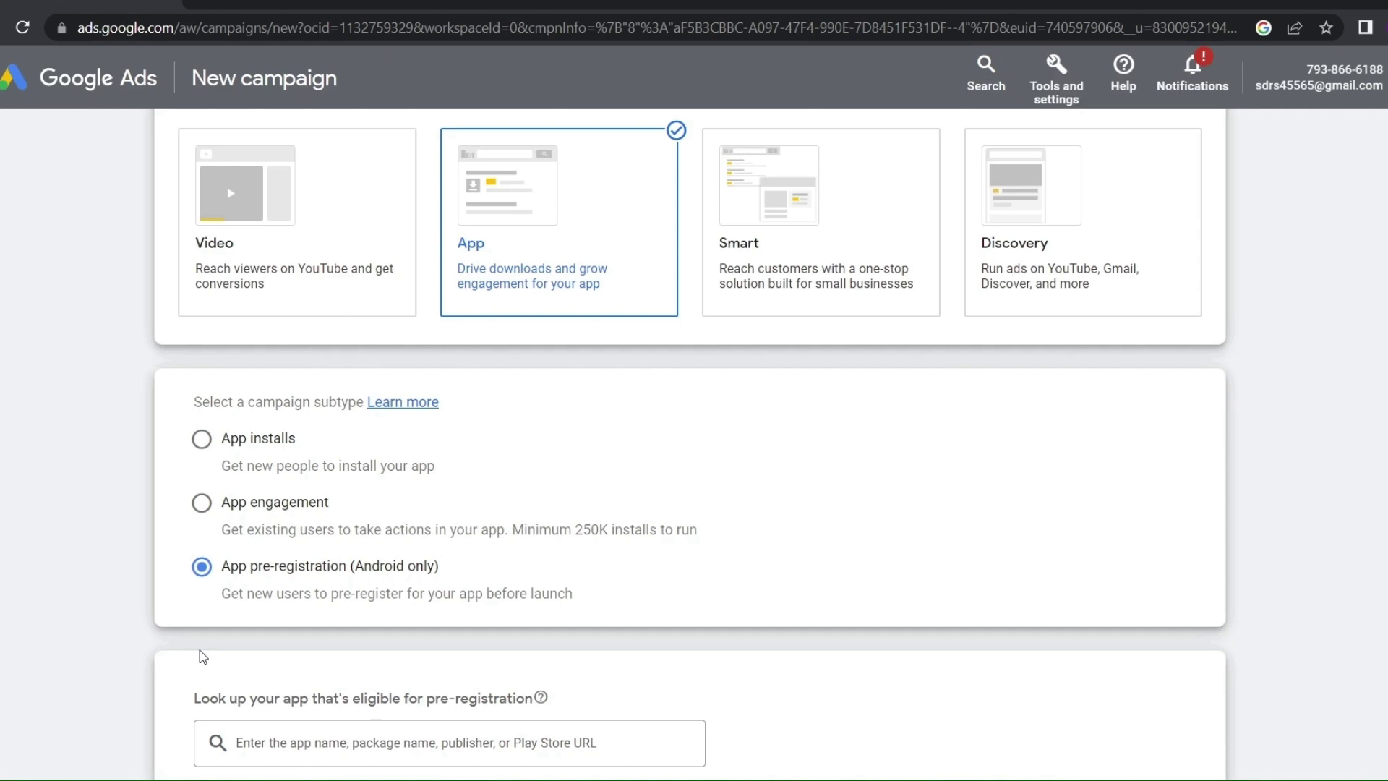
Check which apps are eligible for pre-registration, then set the subtype back to App installs
{"action": "scroll", "coordinate": [233, 612], "scroll_direction": "down", "scroll_amount": 3}
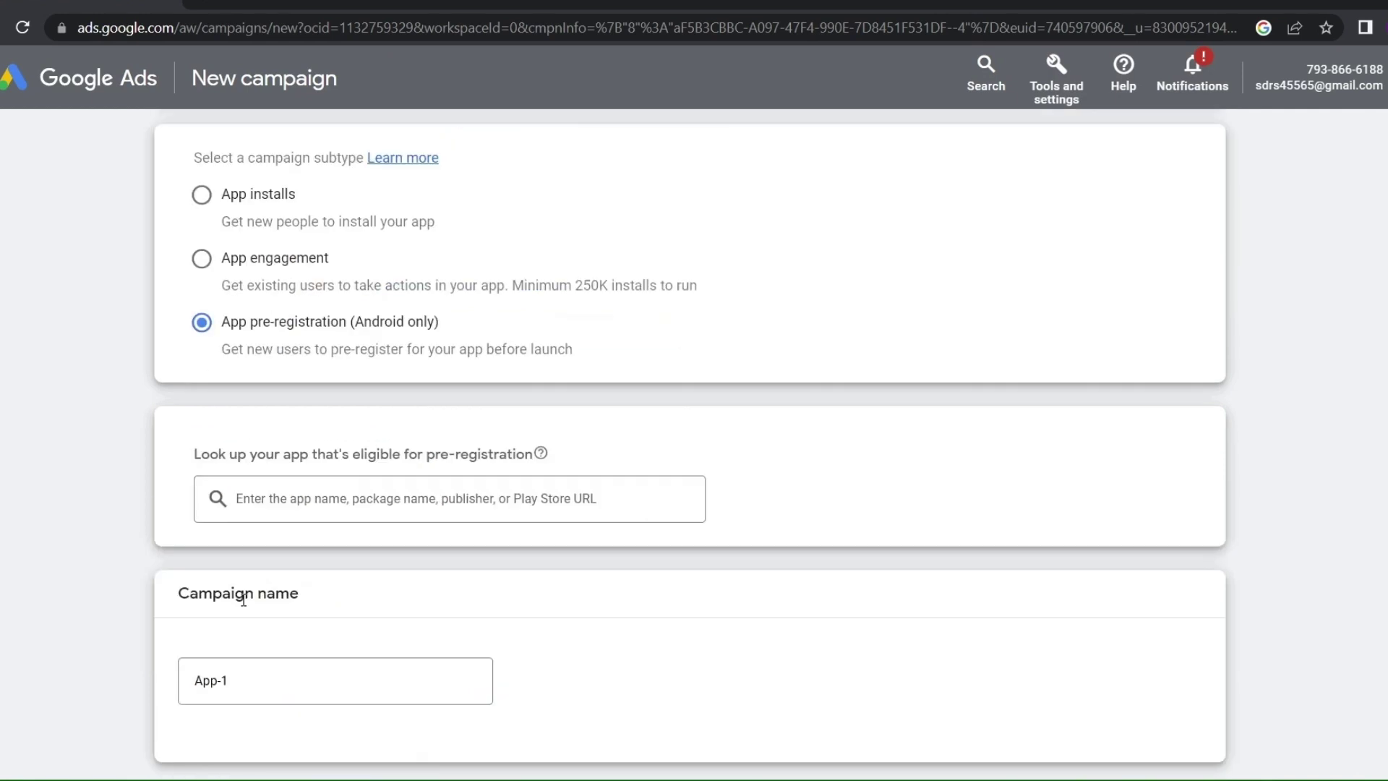
{"action": "left_click", "coordinate": [305, 501]}
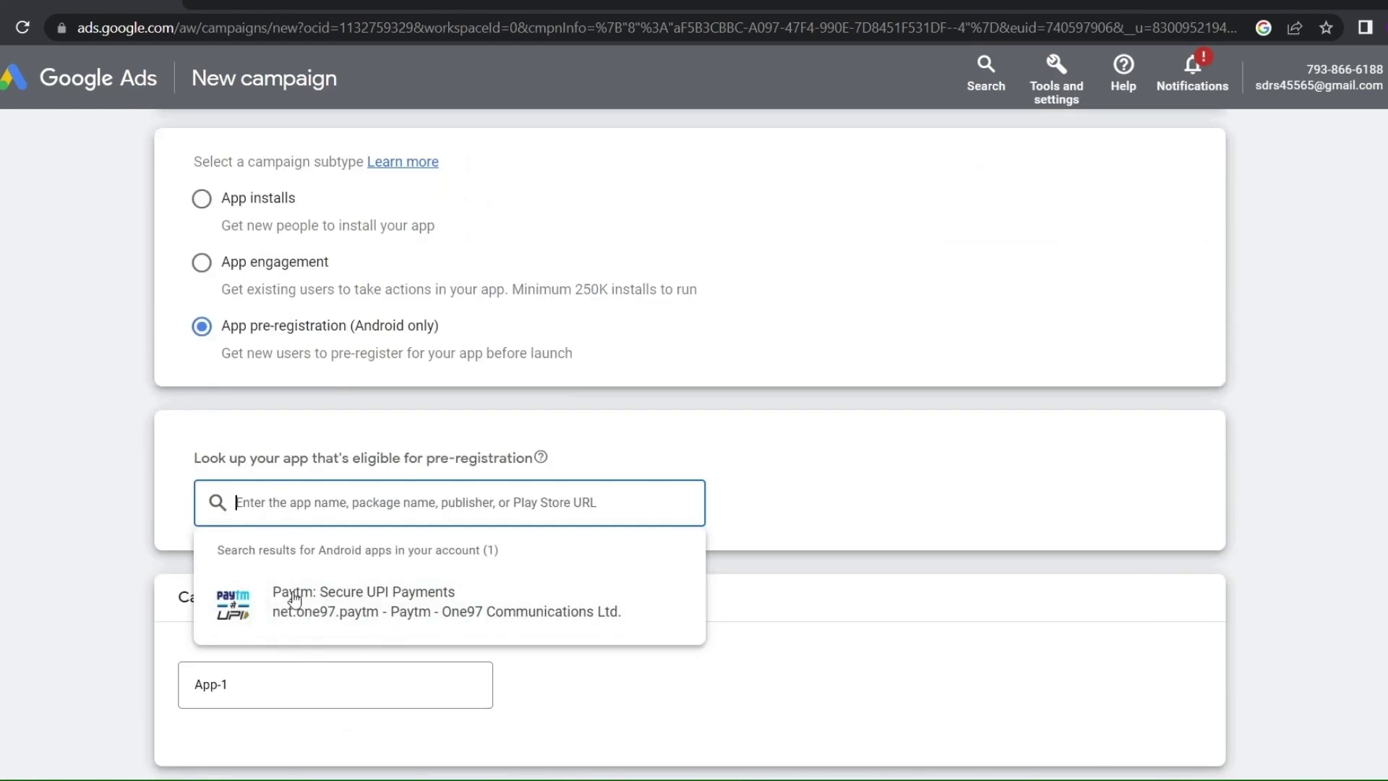
{"action": "scroll", "coordinate": [206, 452], "scroll_direction": "up", "scroll_amount": 5}
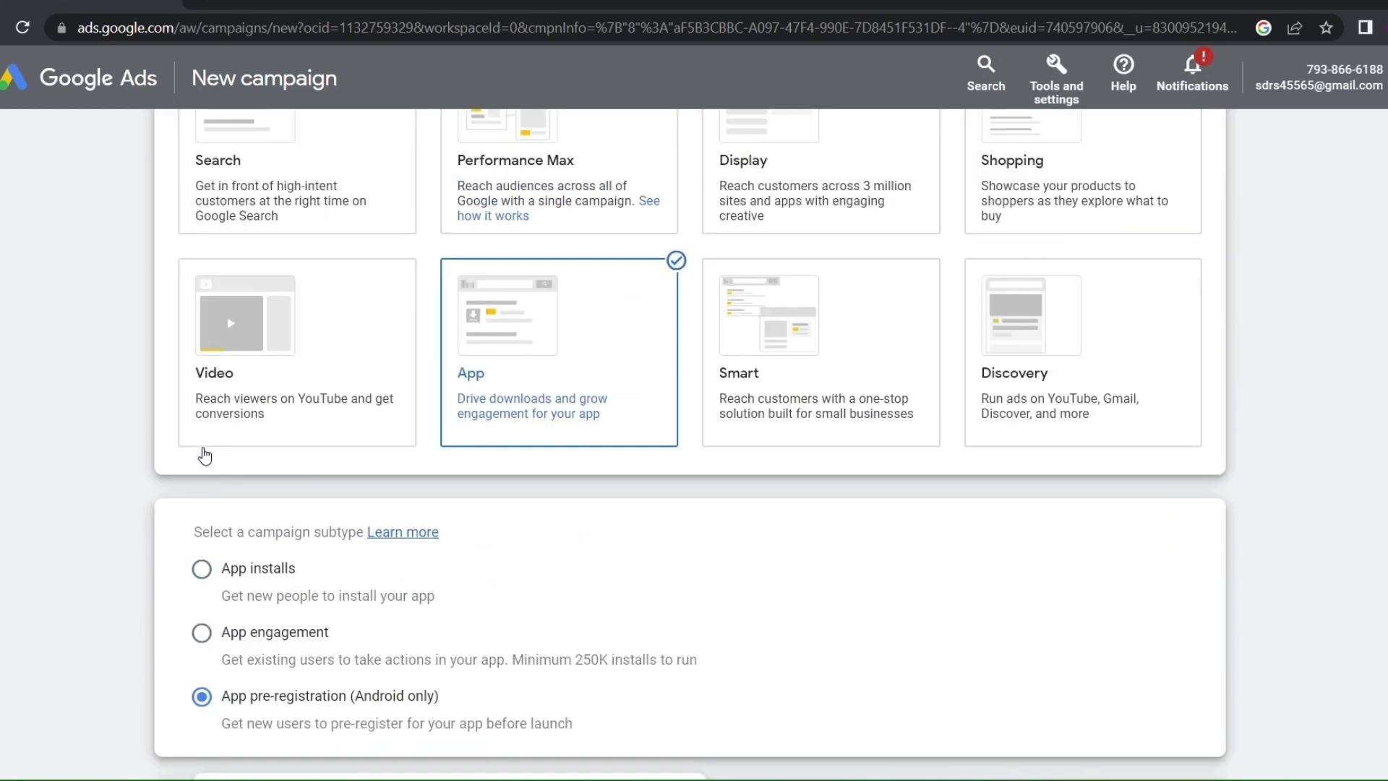
{"action": "left_click", "coordinate": [202, 569]}
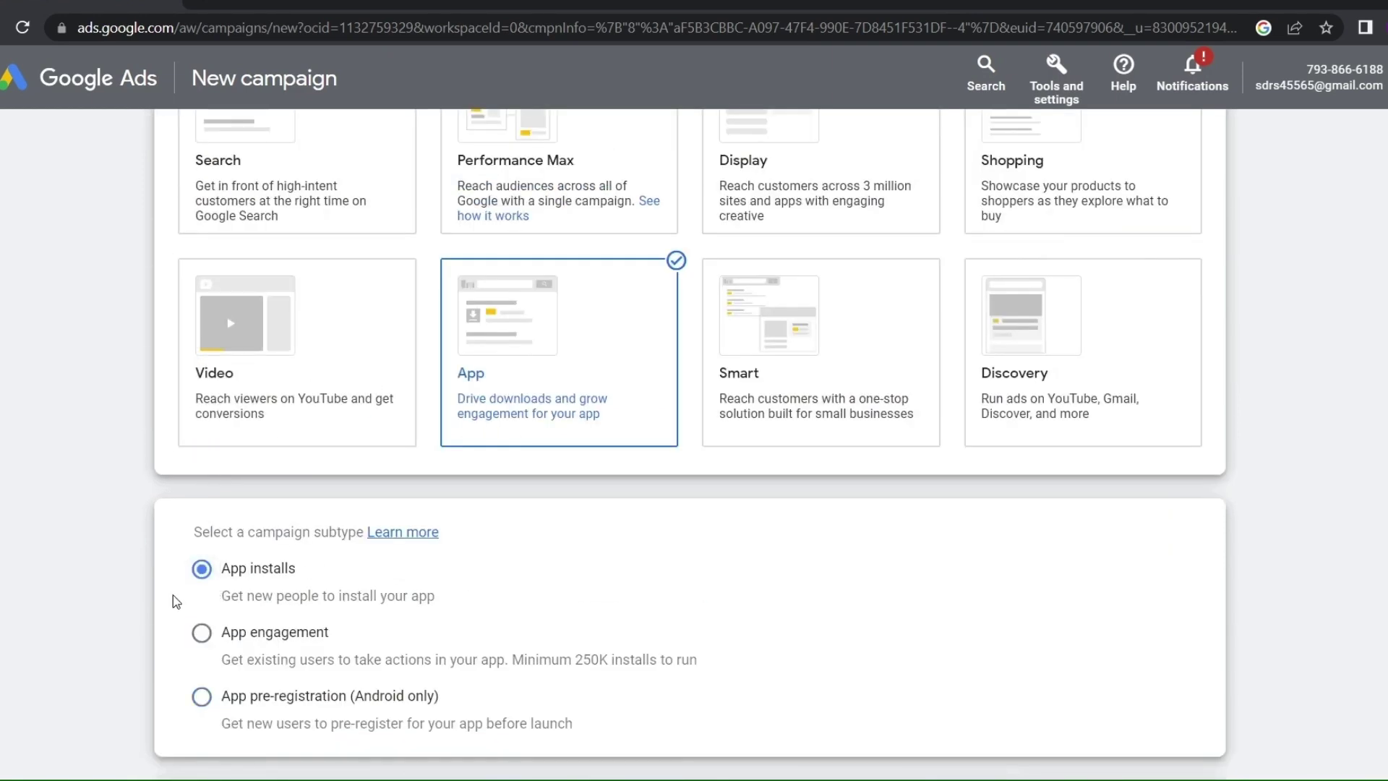
{"action": "scroll", "coordinate": [172, 596], "scroll_direction": "down", "scroll_amount": 3}
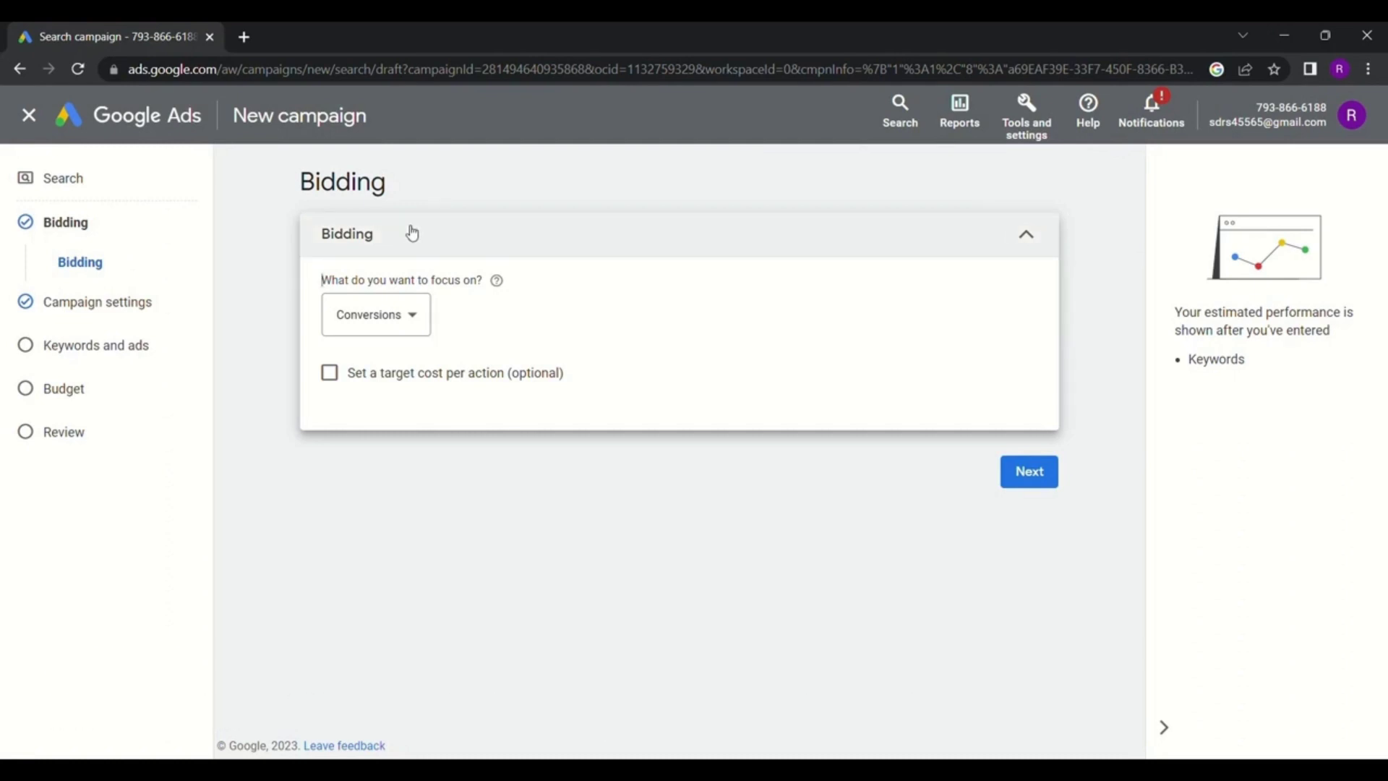
Set the bidding focus to Conversion value in the 'What do you want to focus on?' dropdown
{"action": "left_click", "coordinate": [403, 313]}
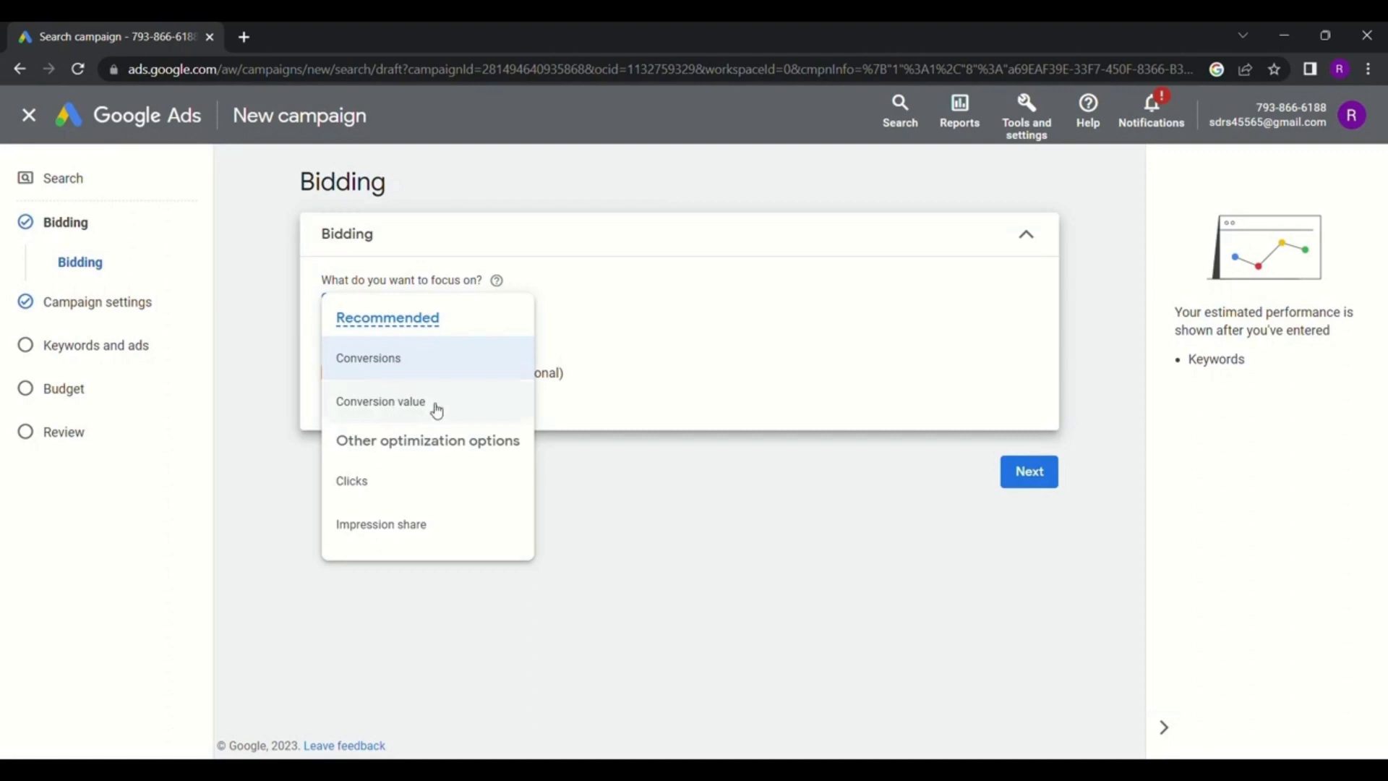
{"action": "double_click", "coordinate": [405, 418]}
{"action": "left_click", "coordinate": [405, 420]}
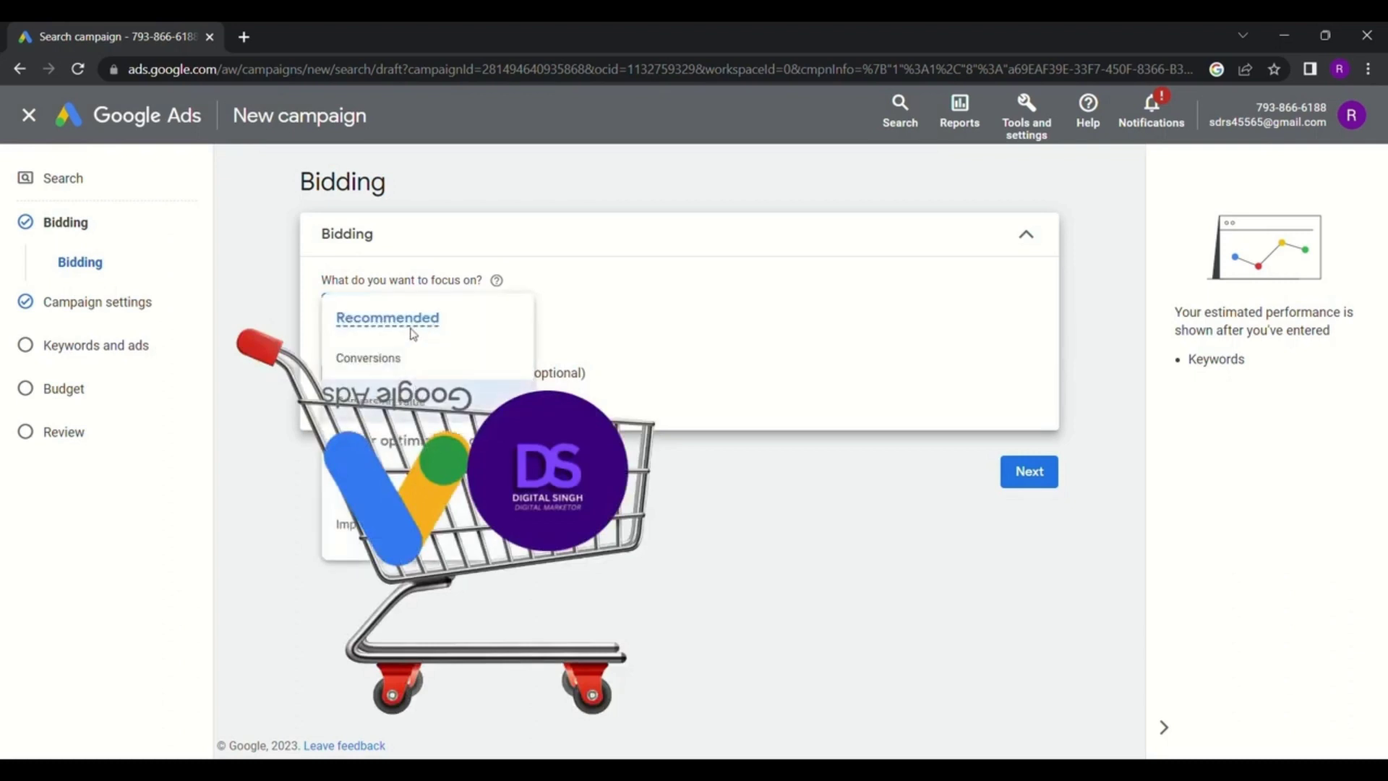
{"action": "mouse_move", "coordinate": [413, 334]}
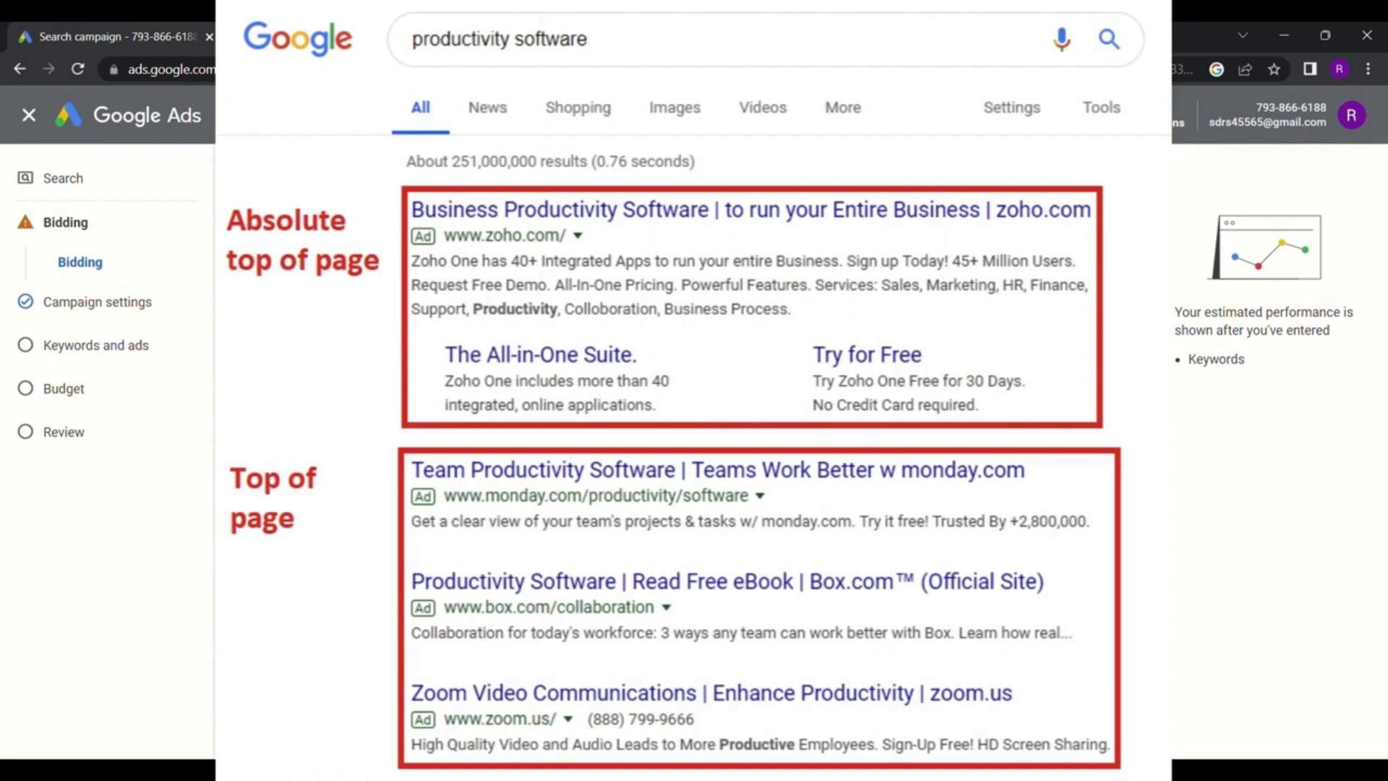
{"action": "left_click", "coordinate": [397, 327]}
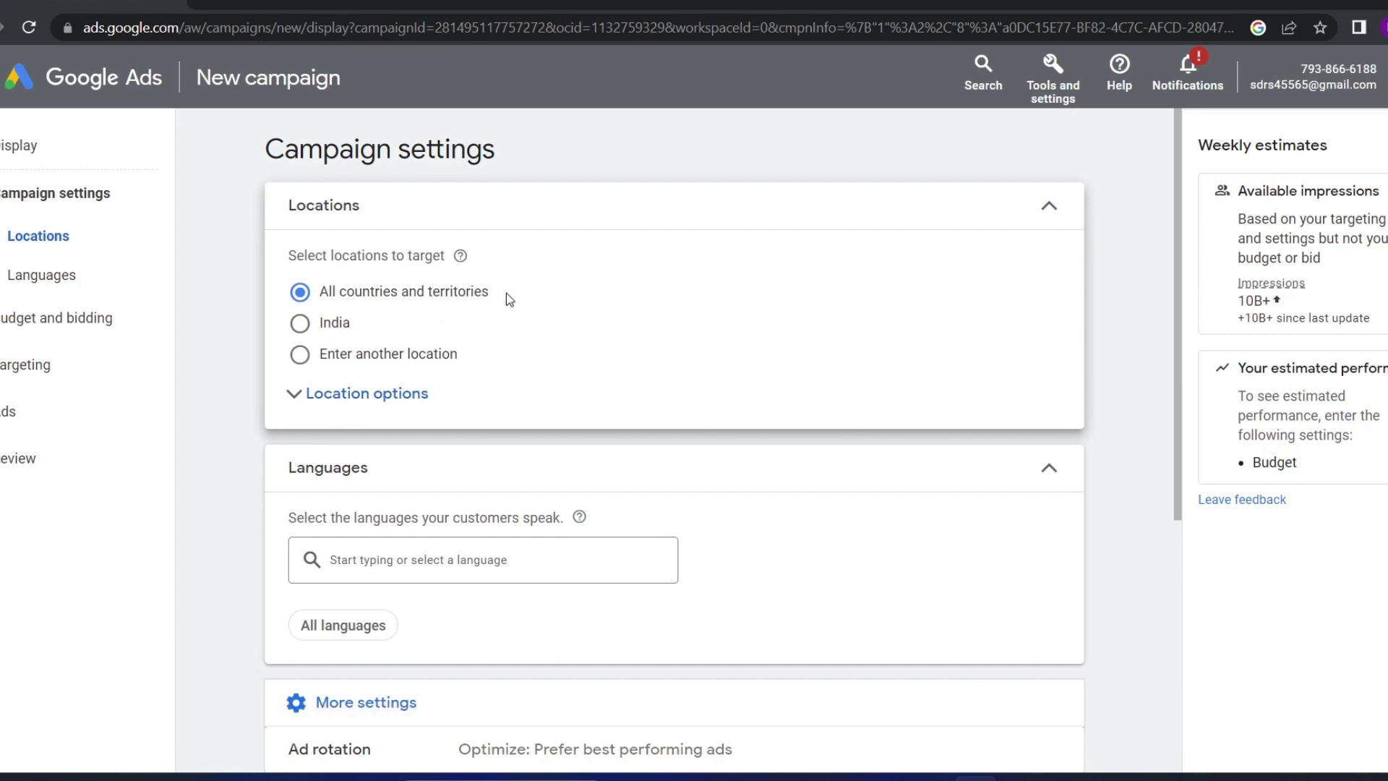
Compare All countries, India and Enter another location targeting, settling on Enter another location
{"action": "left_click_drag", "start_coordinate": [506, 293], "coordinate": [438, 288]}
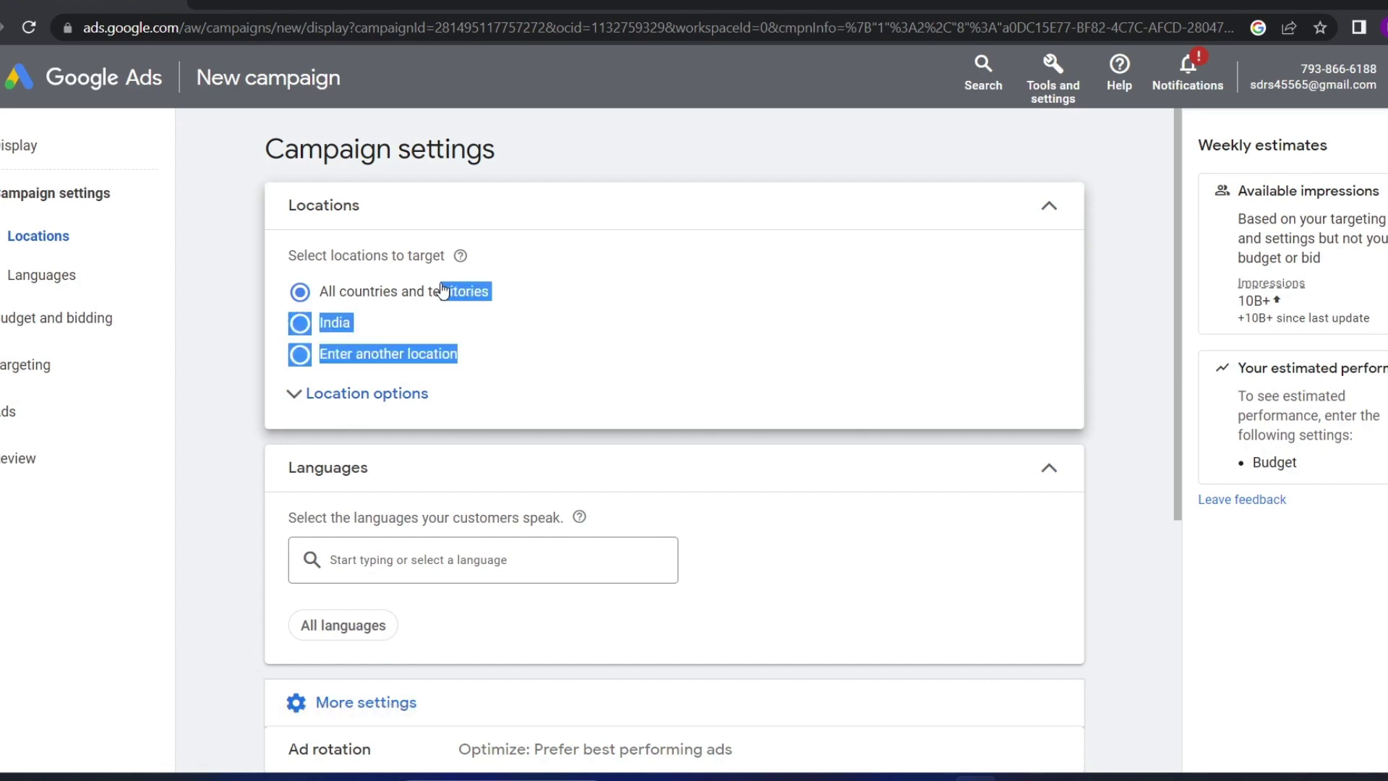
{"action": "left_click", "coordinate": [483, 301]}
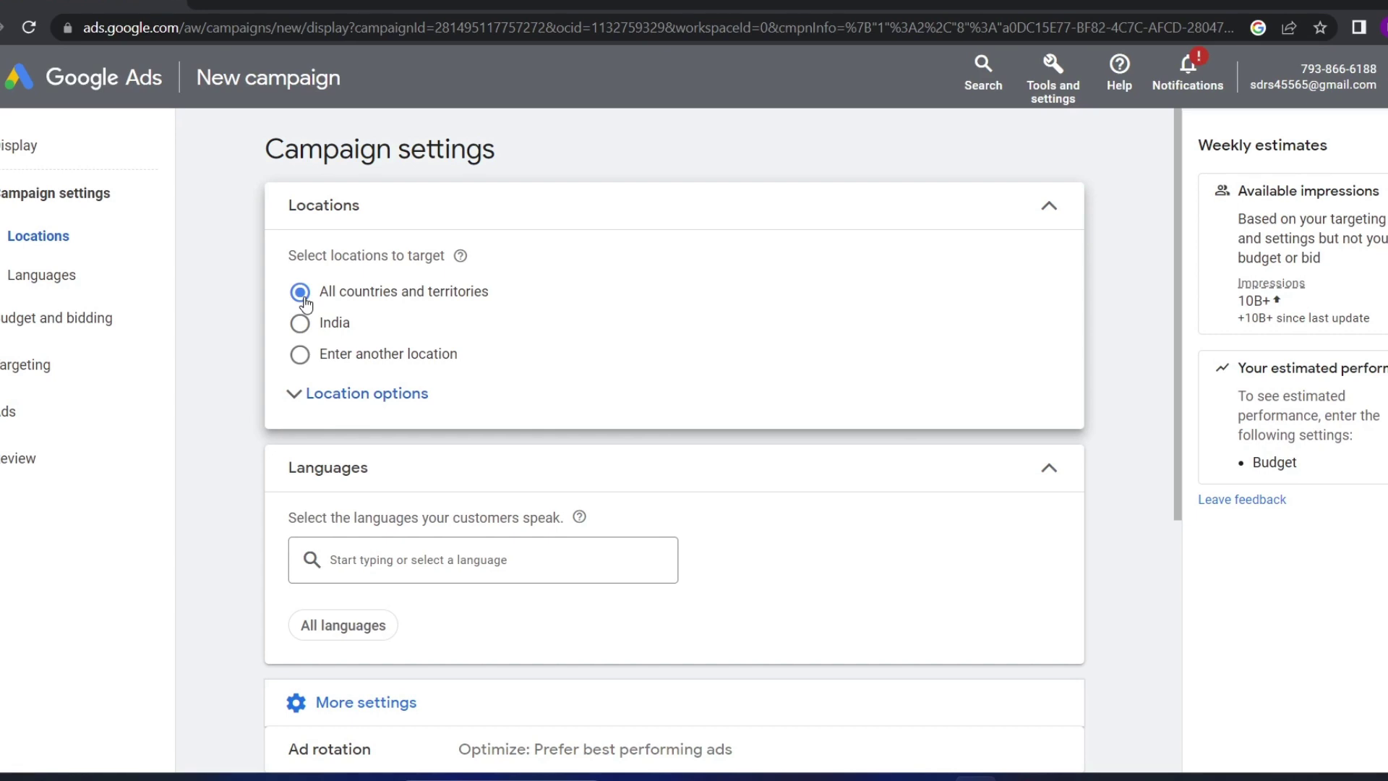
{"action": "left_click", "coordinate": [298, 323]}
{"action": "left_click_drag", "start_coordinate": [359, 328], "coordinate": [335, 325]}
{"action": "left_click", "coordinate": [300, 355]}
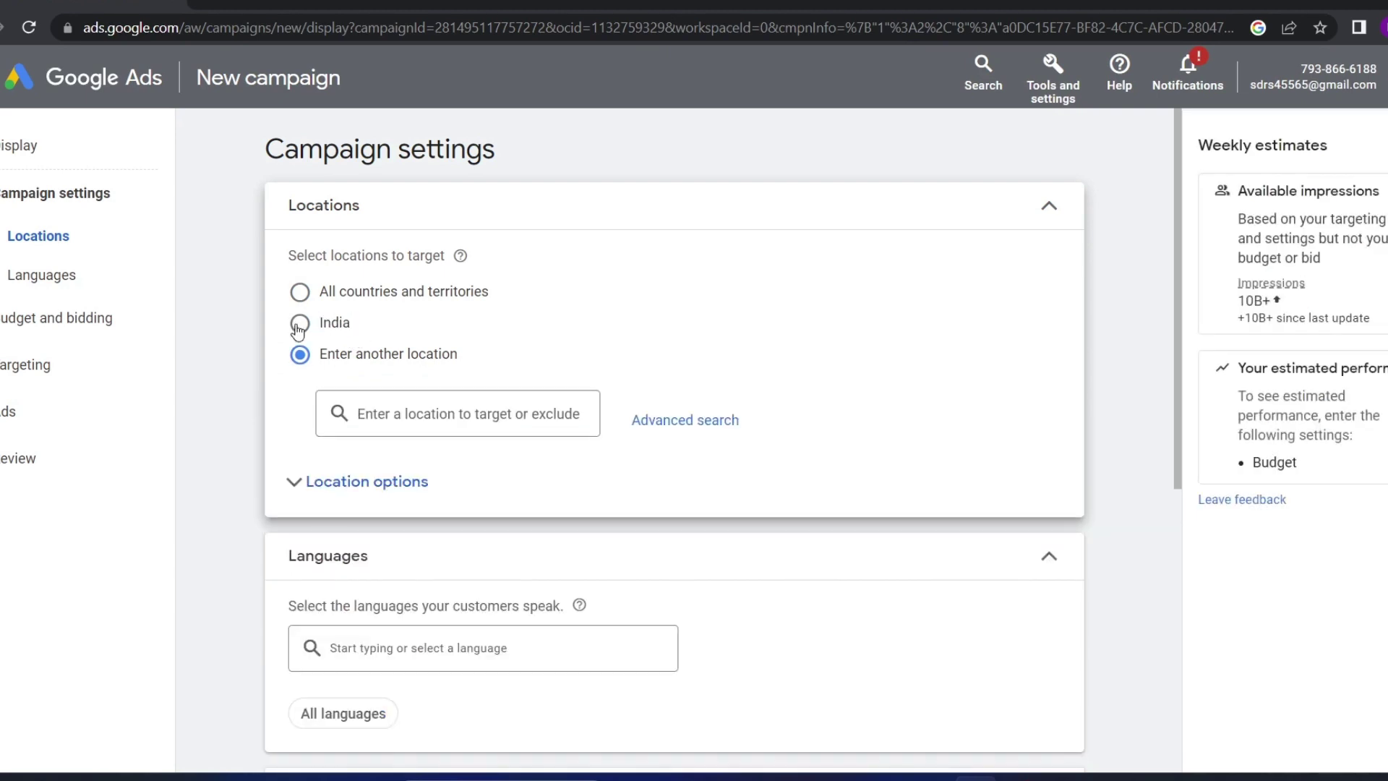
{"action": "left_click", "coordinate": [300, 324]}
{"action": "left_click", "coordinate": [303, 294]}
{"action": "left_click", "coordinate": [300, 324]}
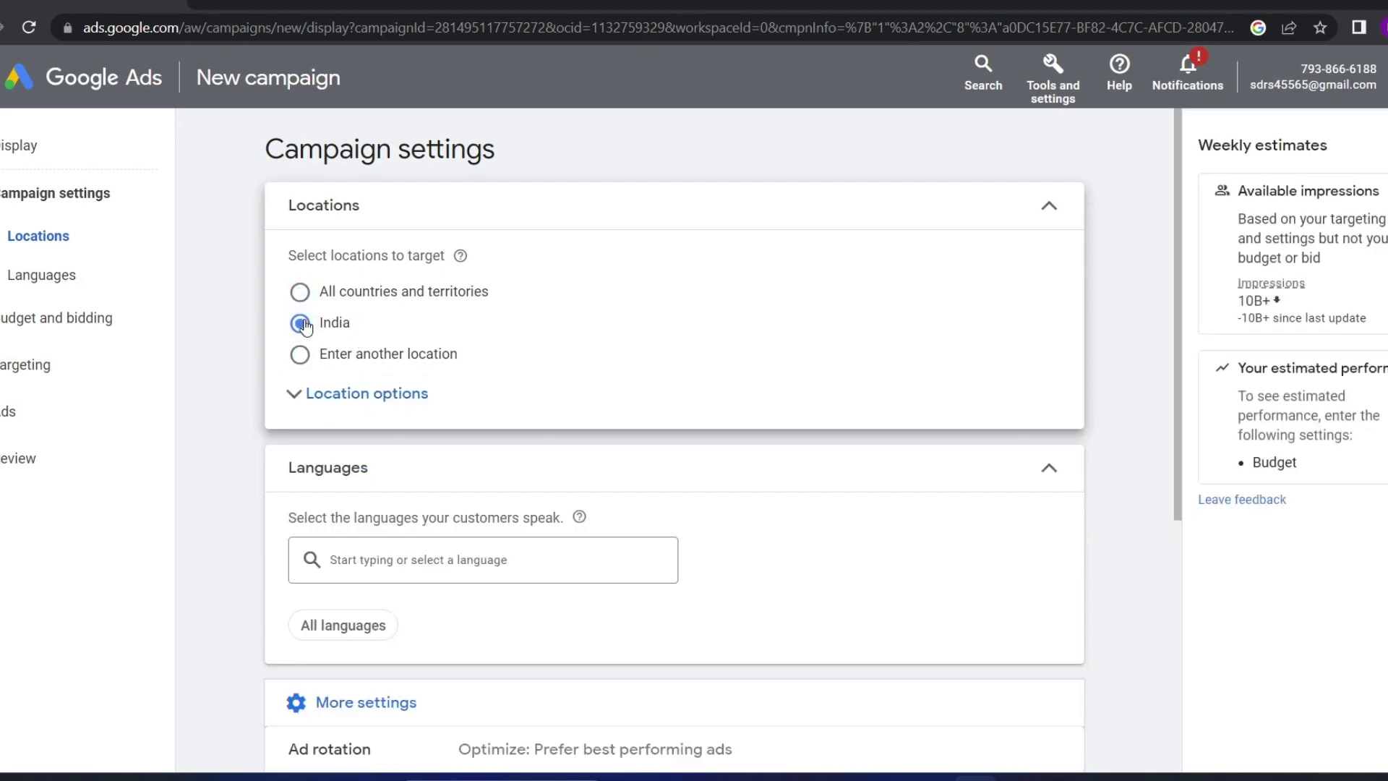
{"action": "left_click", "coordinate": [300, 356]}
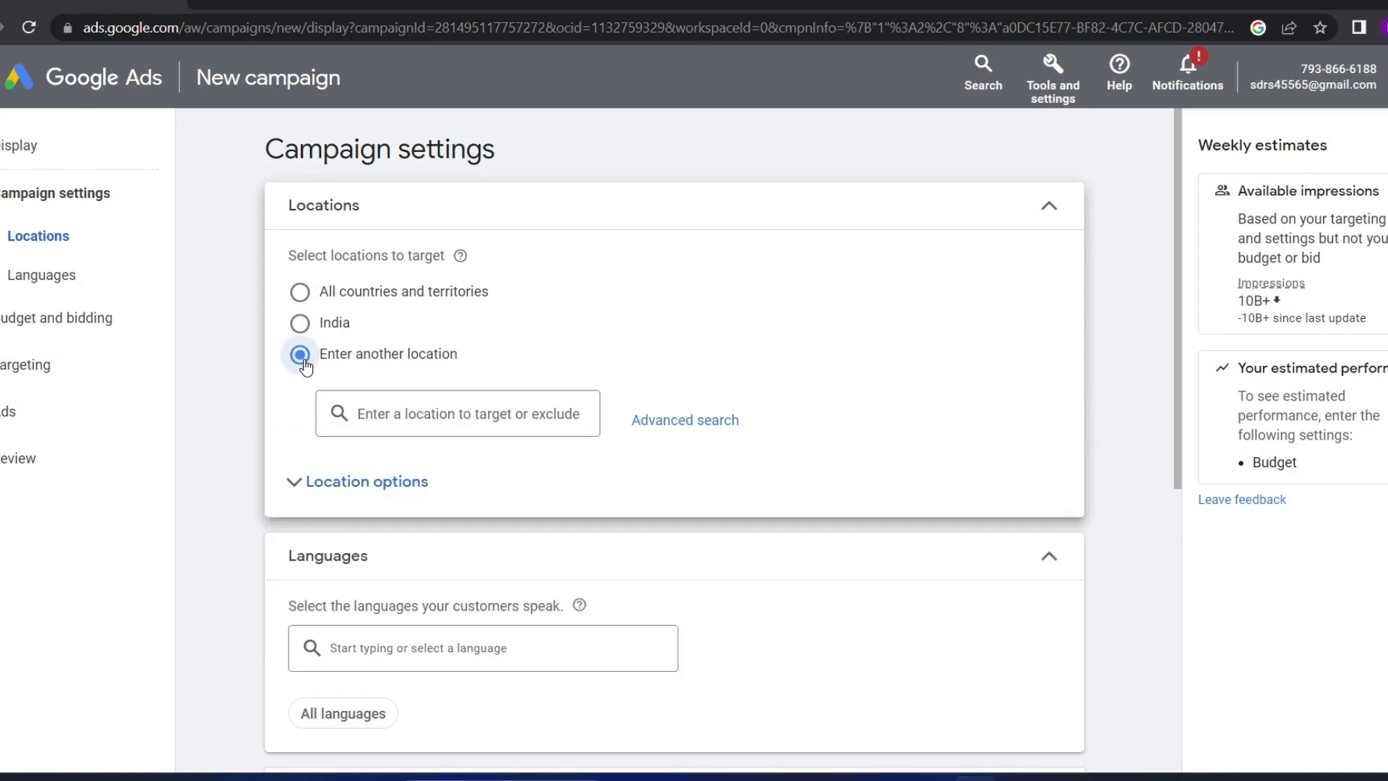
{"action": "left_click_drag", "start_coordinate": [455, 356], "coordinate": [387, 358]}
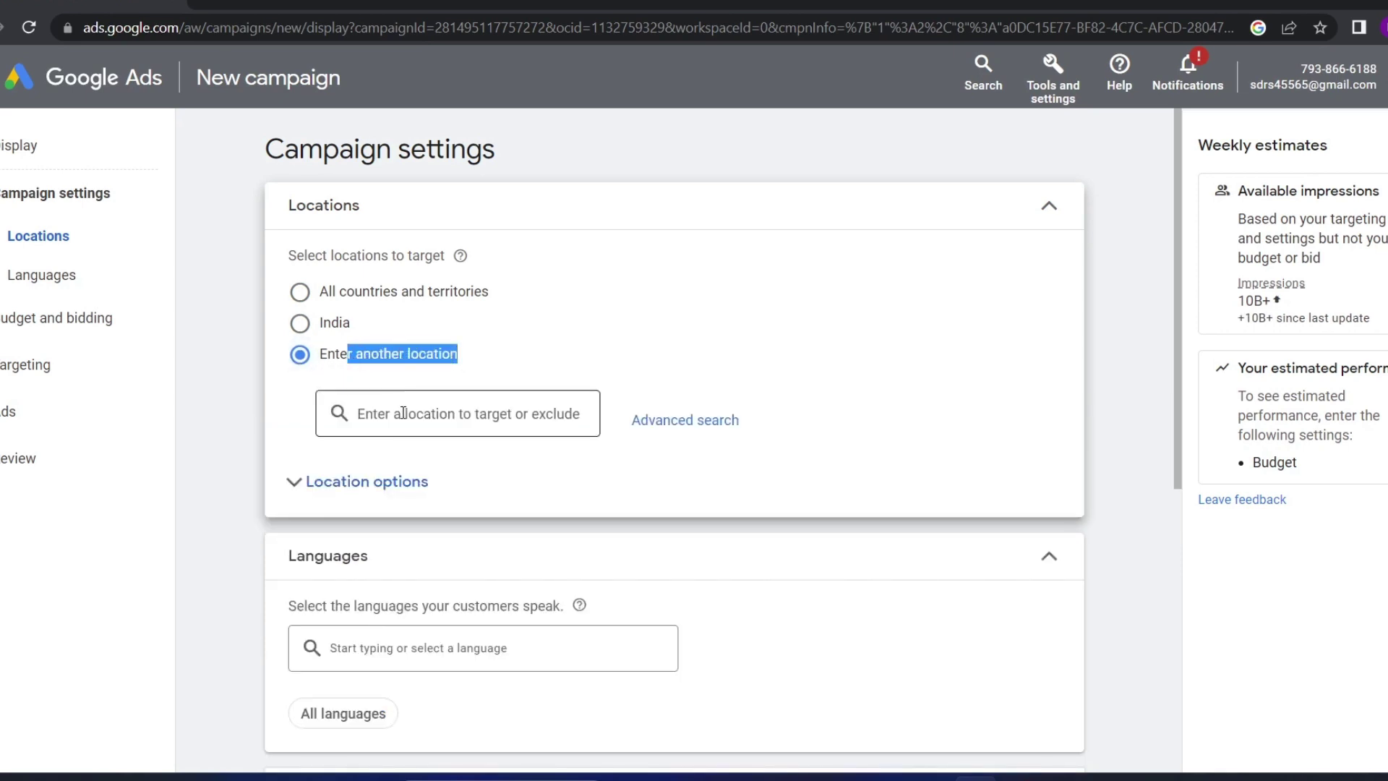
Search 'Delhi', target Delhi, India, and view it on the advanced search map
{"action": "left_click", "coordinate": [404, 414]}
{"action": "type", "text": "De"}
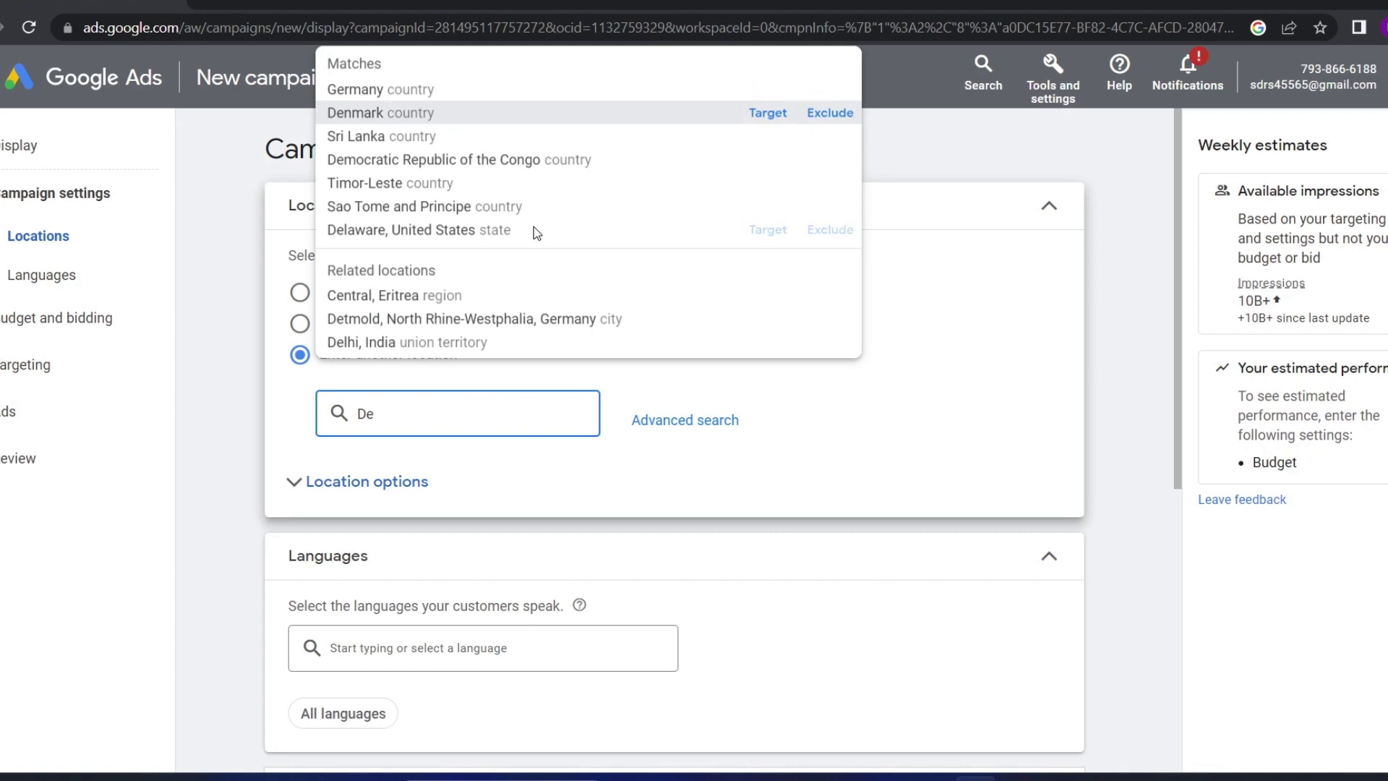
{"action": "type", "text": "lhi"}
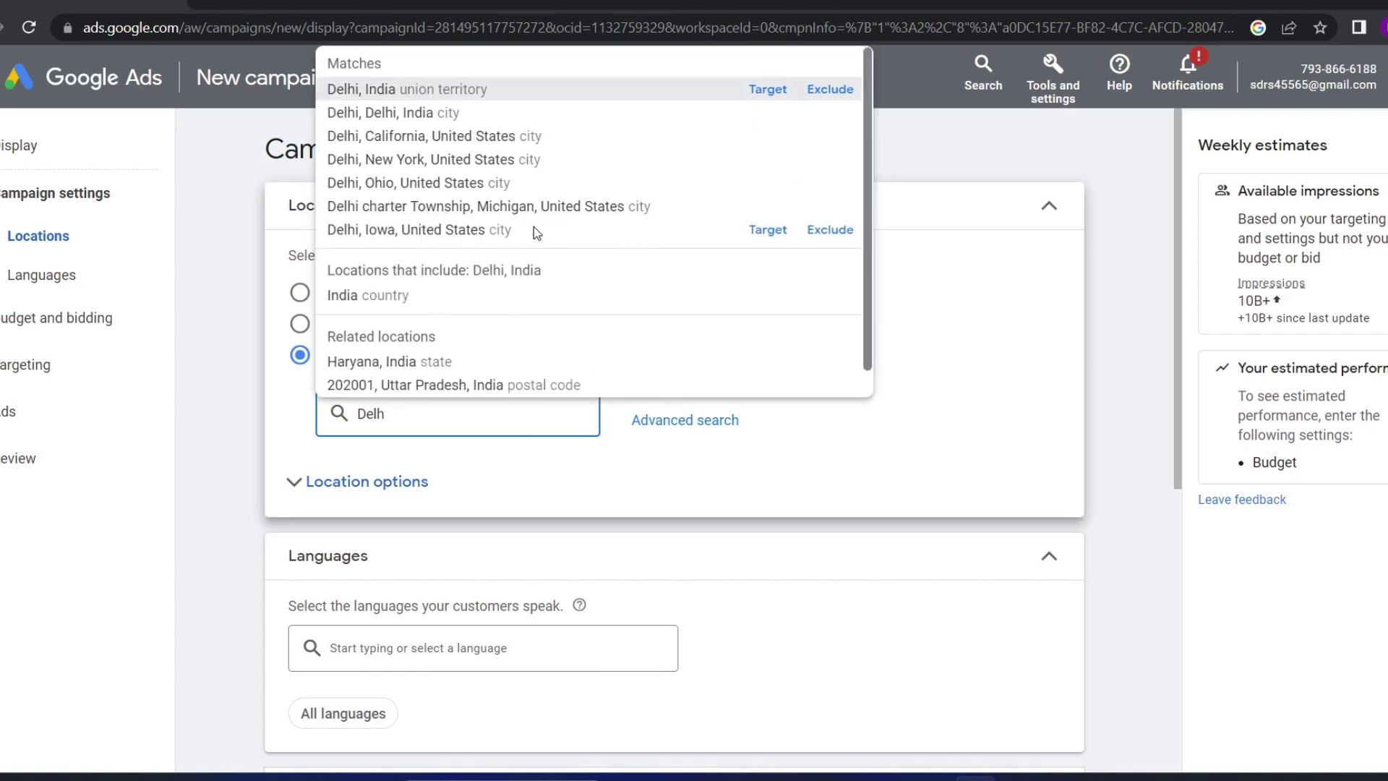
{"action": "left_click", "coordinate": [771, 90]}
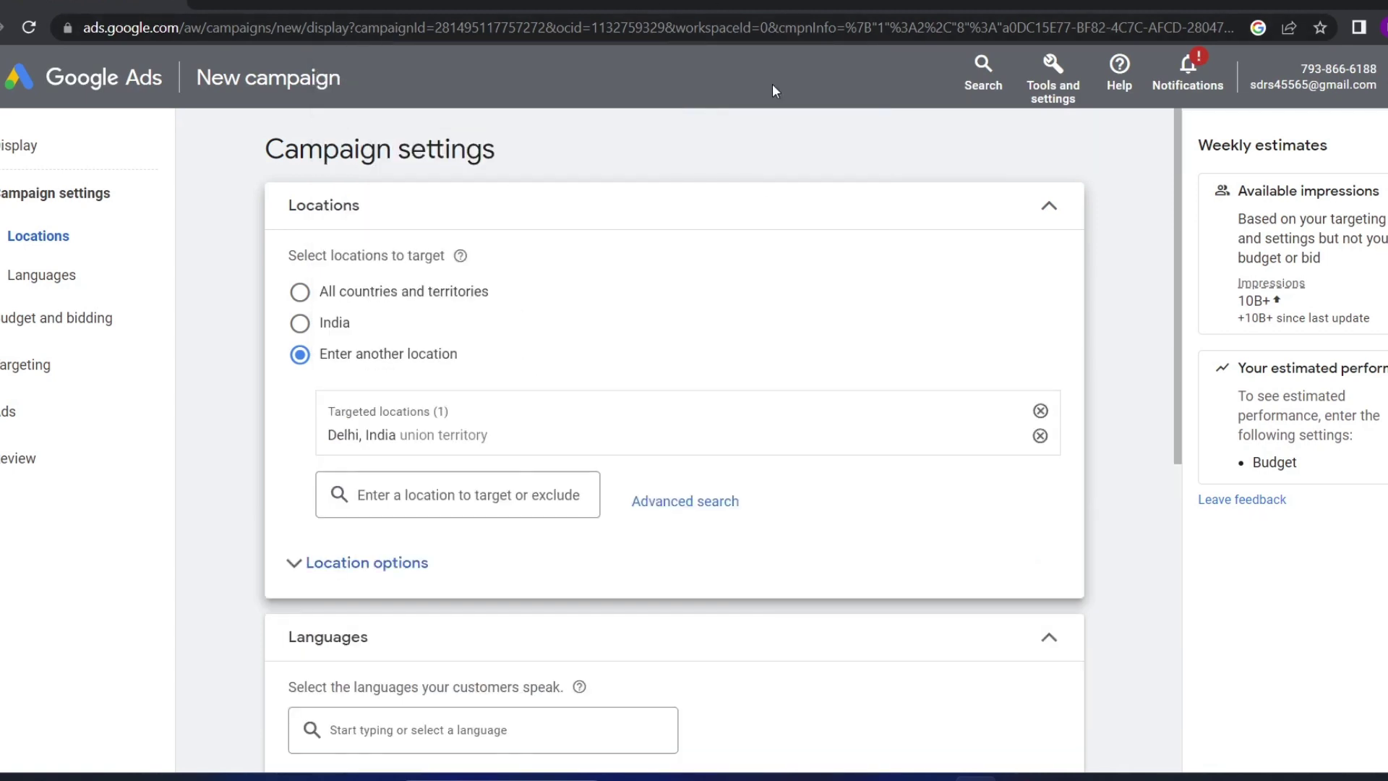
{"action": "left_click", "coordinate": [359, 578]}
{"action": "left_click", "coordinate": [359, 578]}
{"action": "left_click", "coordinate": [685, 501]}
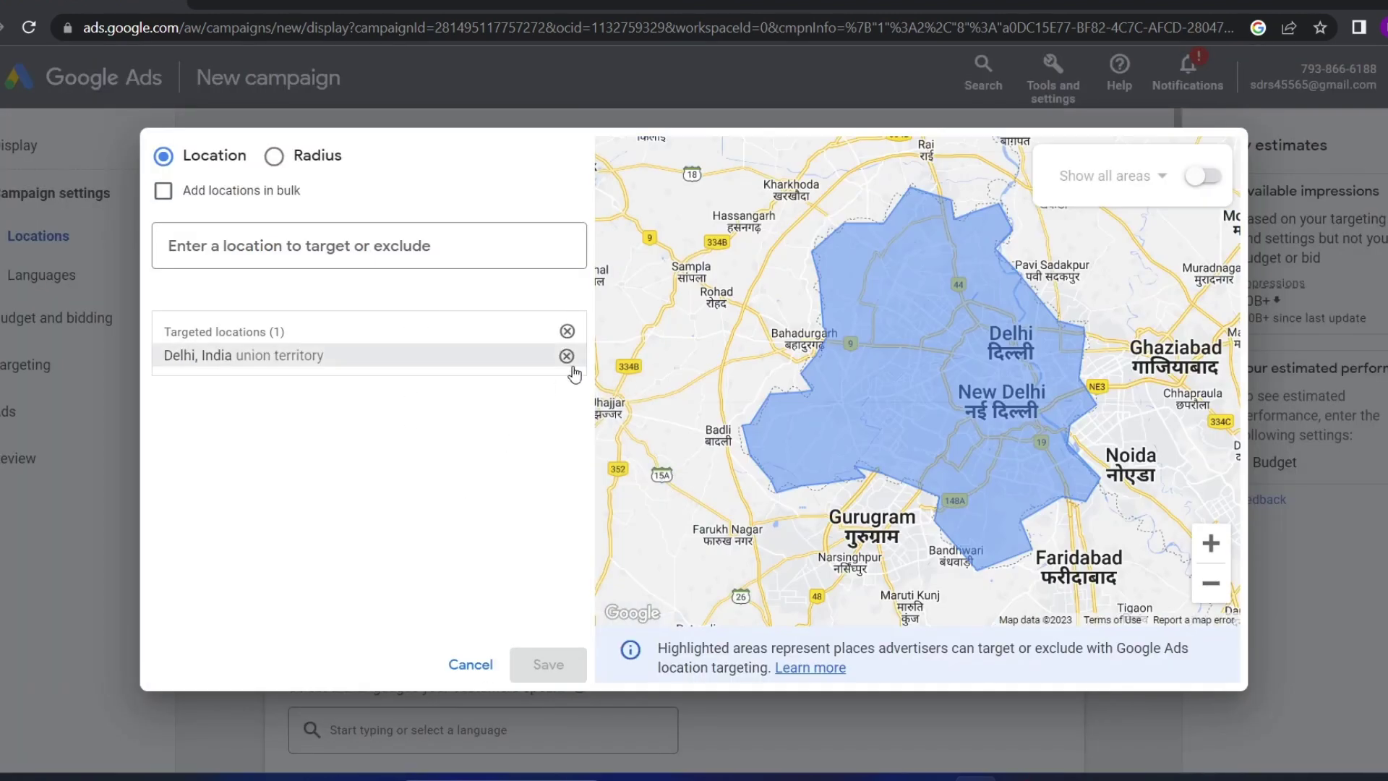
Remove the Delhi, India target and compare location, radius and pin modes
{"action": "left_click", "coordinate": [567, 356]}
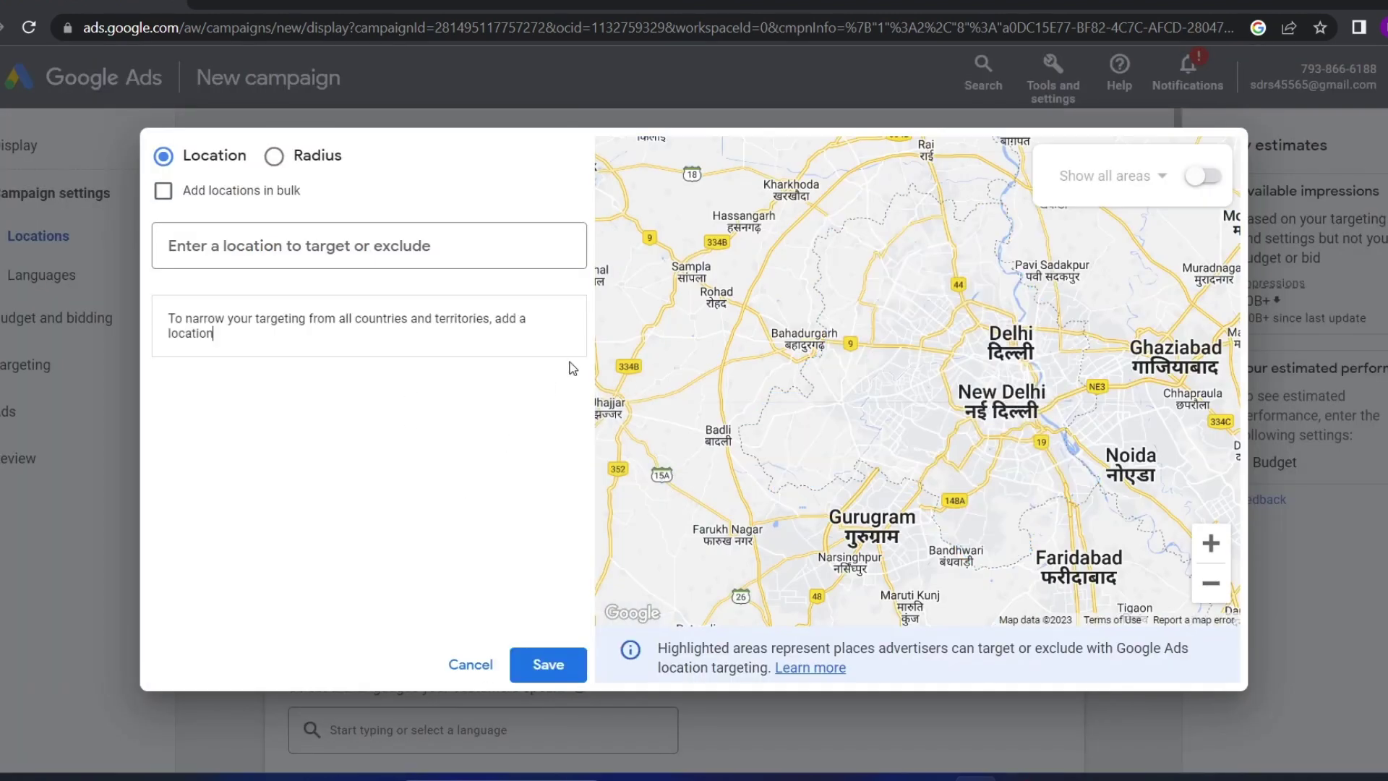
{"action": "left_click", "coordinate": [275, 166]}
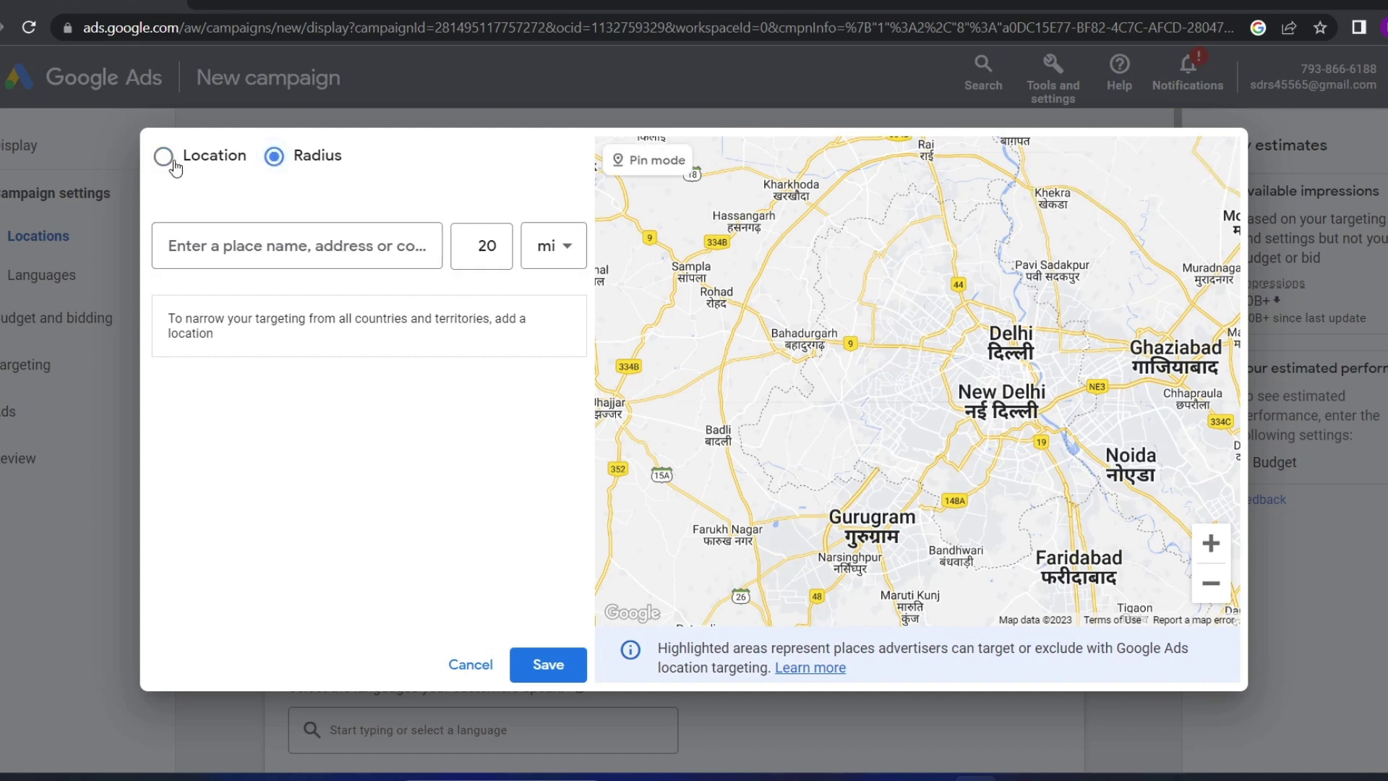
{"action": "left_click", "coordinate": [164, 156]}
{"action": "left_click", "coordinate": [304, 247]}
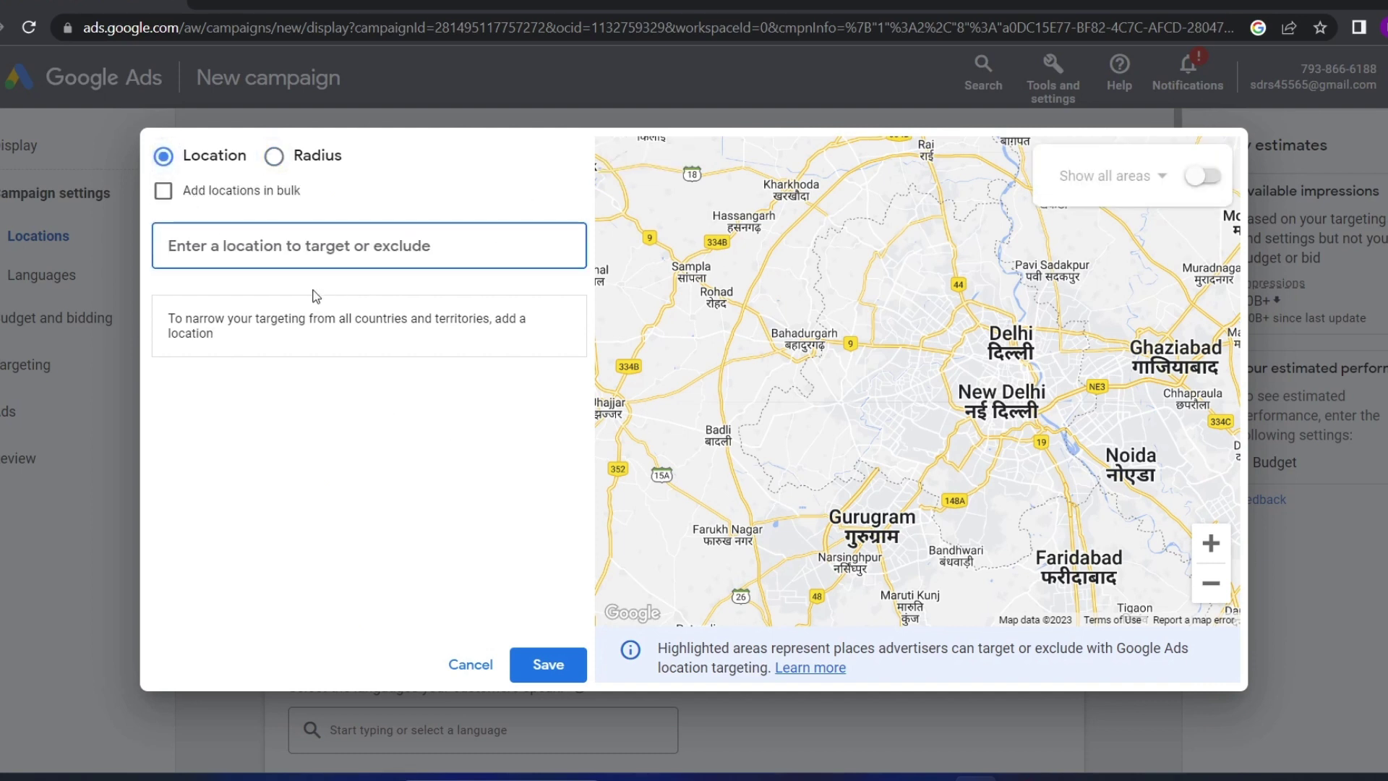
{"action": "left_click", "coordinate": [376, 452]}
{"action": "left_click", "coordinate": [275, 157]}
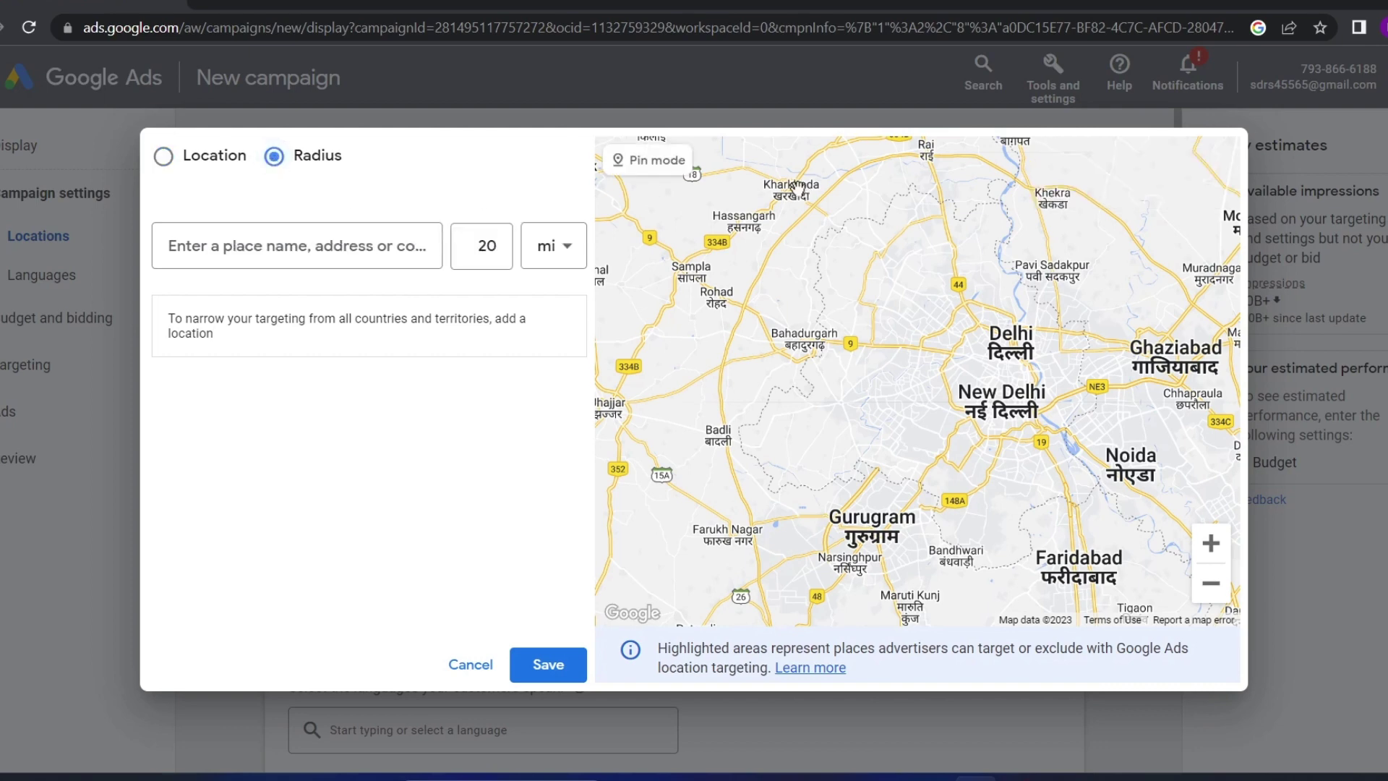
{"action": "left_click", "coordinate": [651, 160]}
{"action": "scroll", "coordinate": [802, 297], "scroll_direction": "up", "scroll_amount": 2}
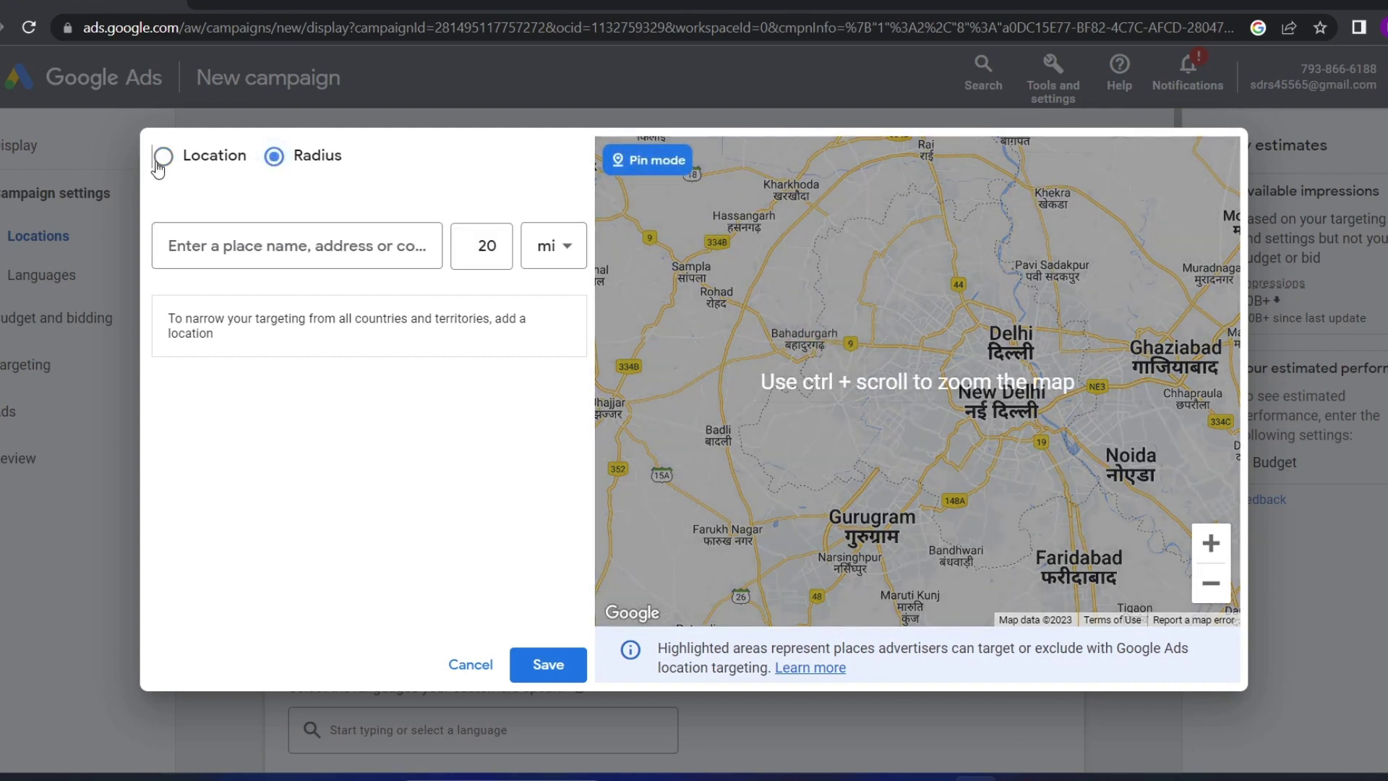
{"action": "left_click", "coordinate": [163, 157]}
{"action": "left_click", "coordinate": [274, 156]}
{"action": "left_click", "coordinate": [329, 260]}
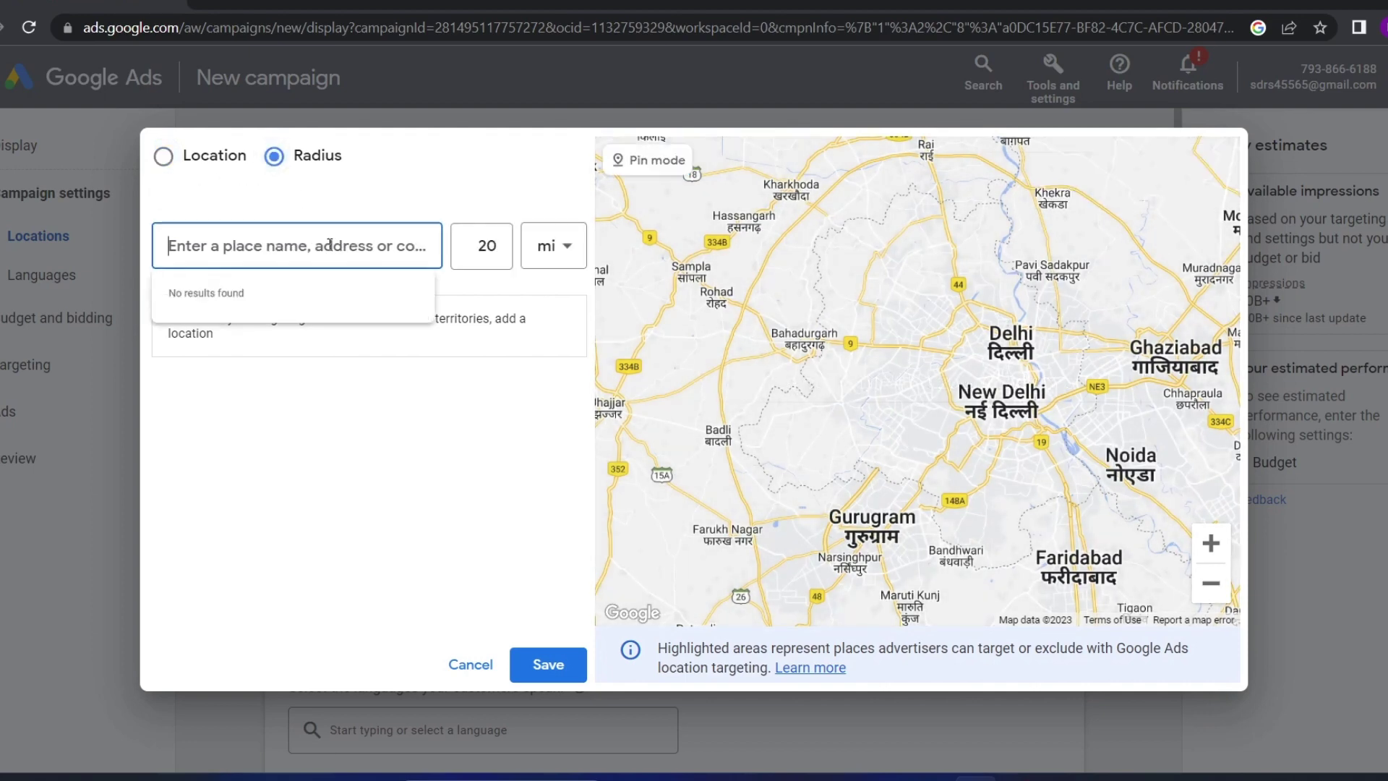
Target Delhi, India union territory by location search, then remove it again
{"action": "left_click", "coordinate": [163, 156]}
{"action": "left_click", "coordinate": [254, 250]}
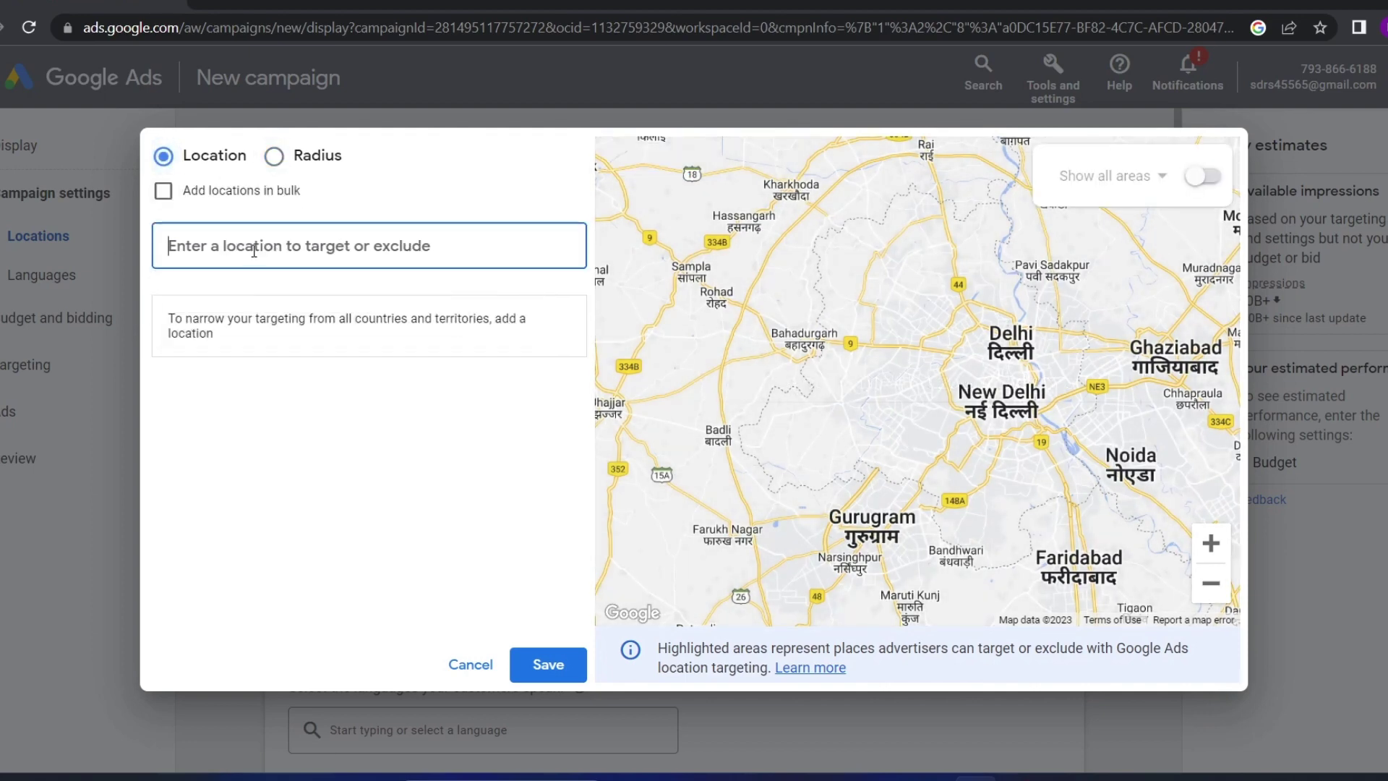
{"action": "type", "text": "delhi"}
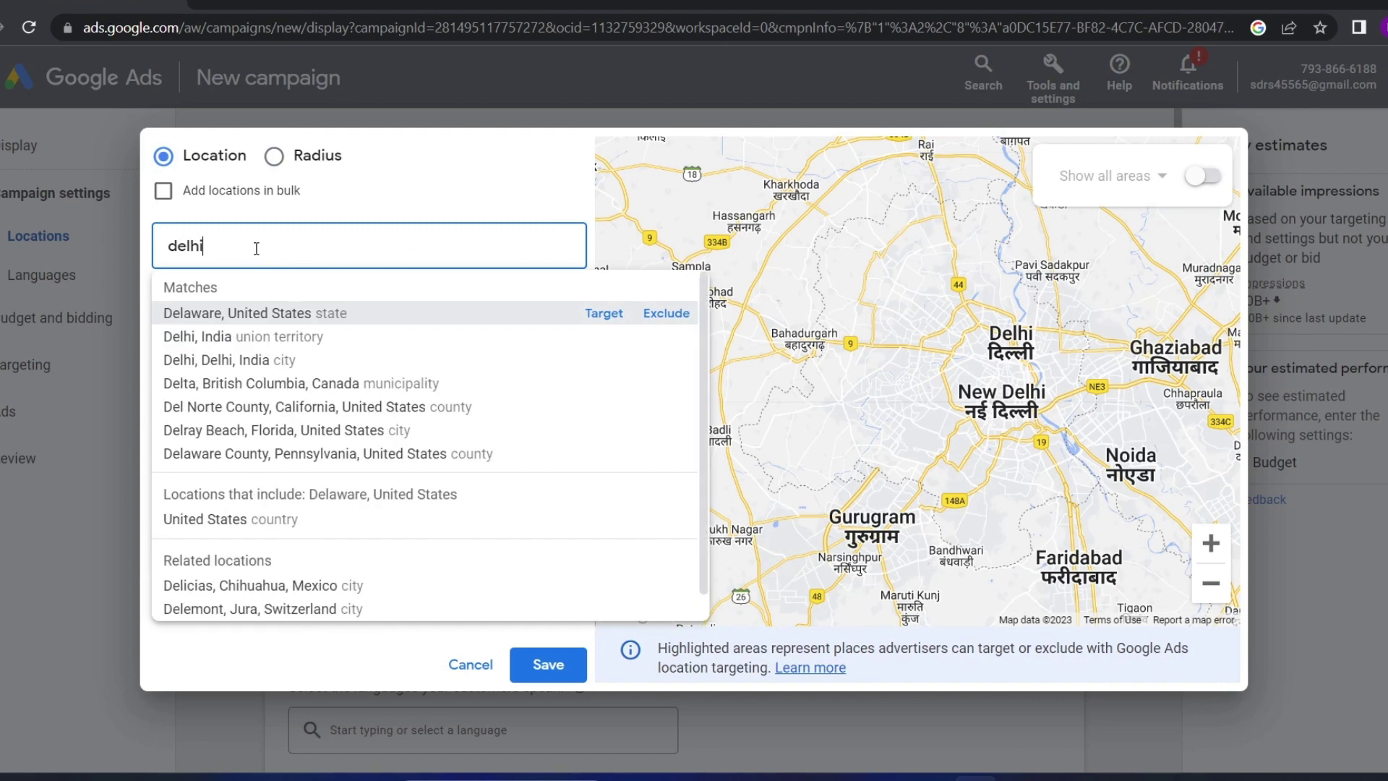
{"action": "left_click", "coordinate": [604, 313]}
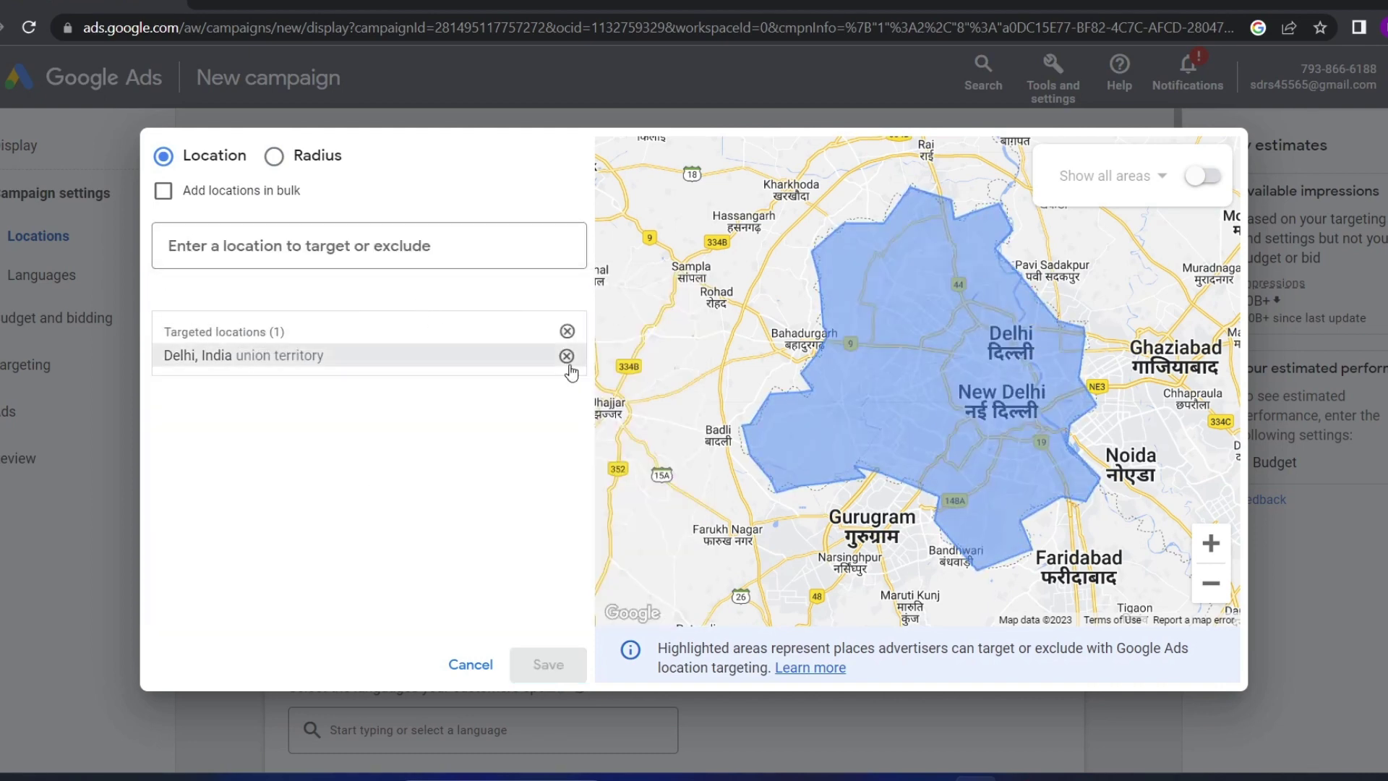
{"action": "left_click", "coordinate": [274, 156]}
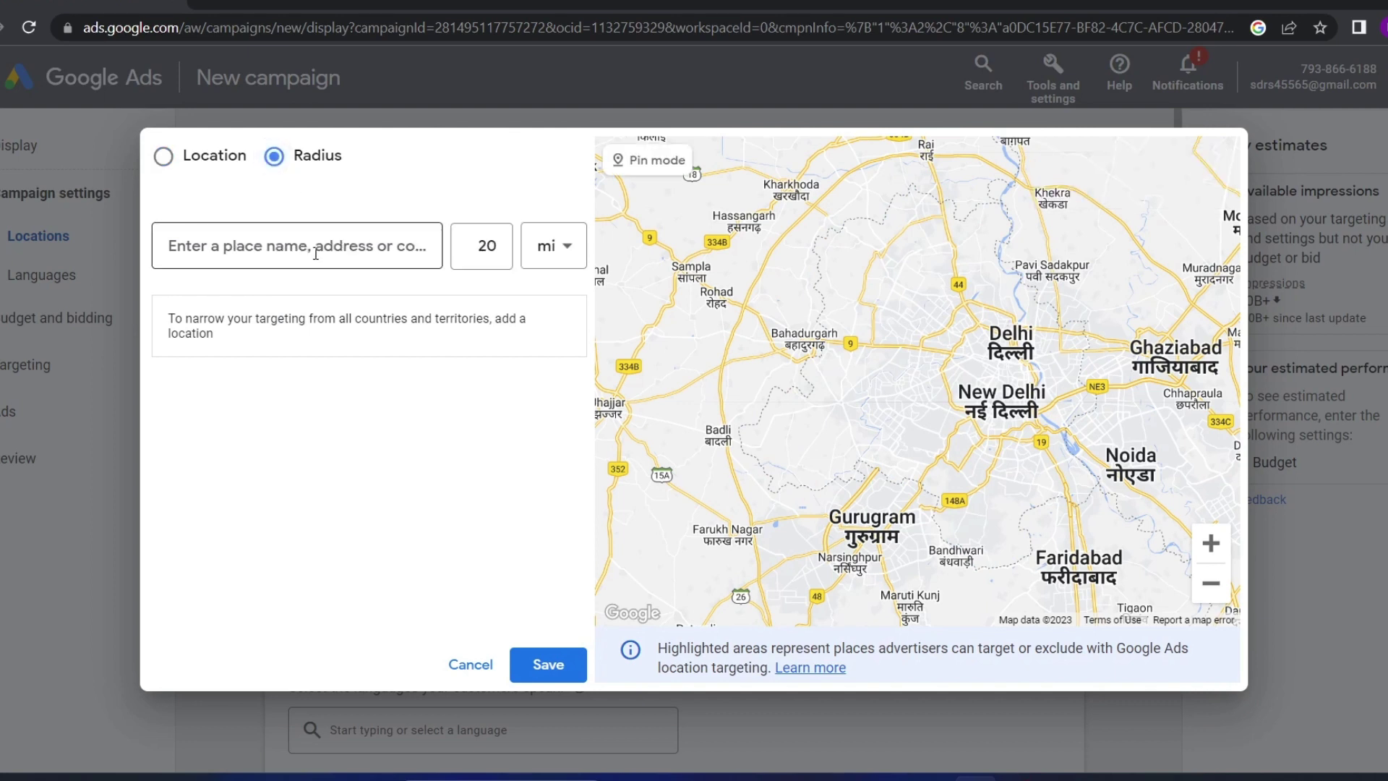
Switch the radius unit to km, target 20 km around Delhi, then remove it
{"action": "left_click", "coordinate": [551, 245]}
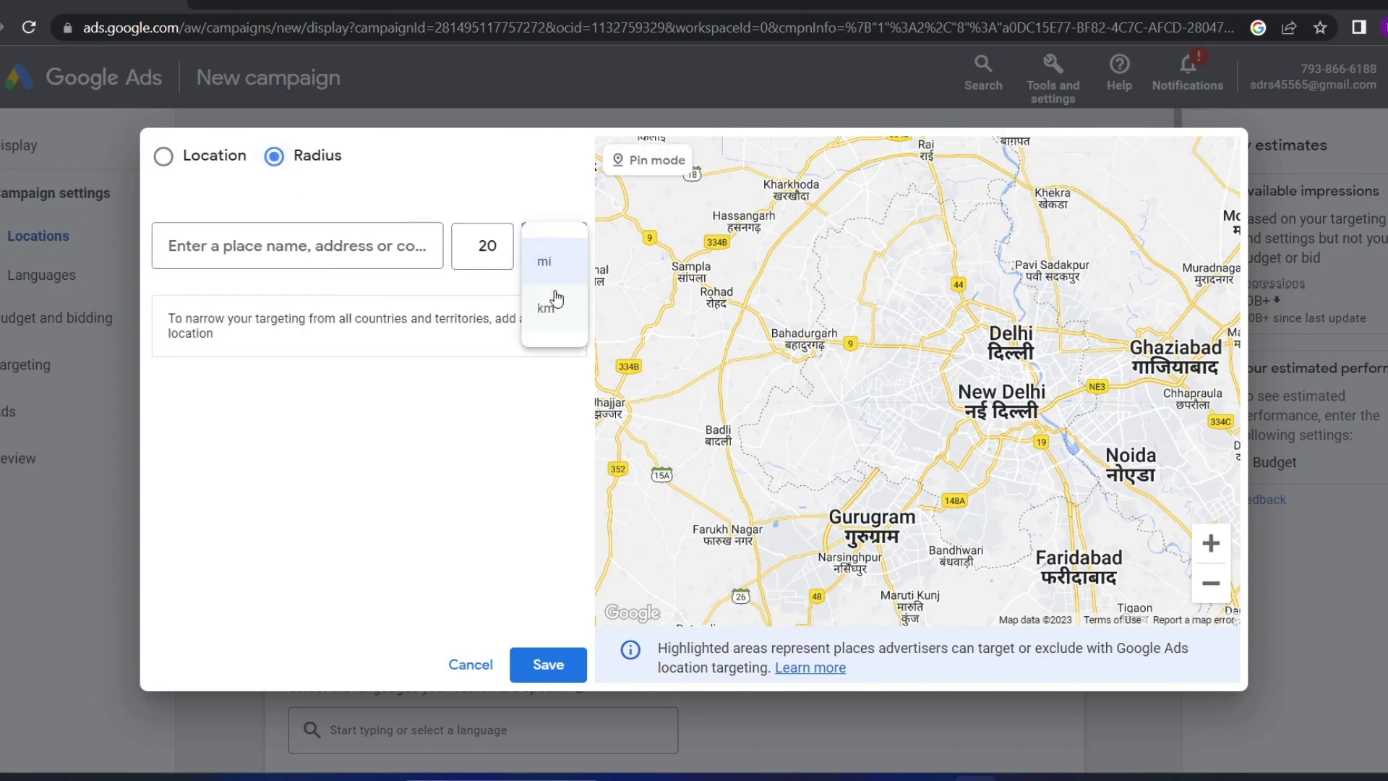
{"action": "left_click", "coordinate": [551, 317]}
{"action": "left_click", "coordinate": [497, 247]}
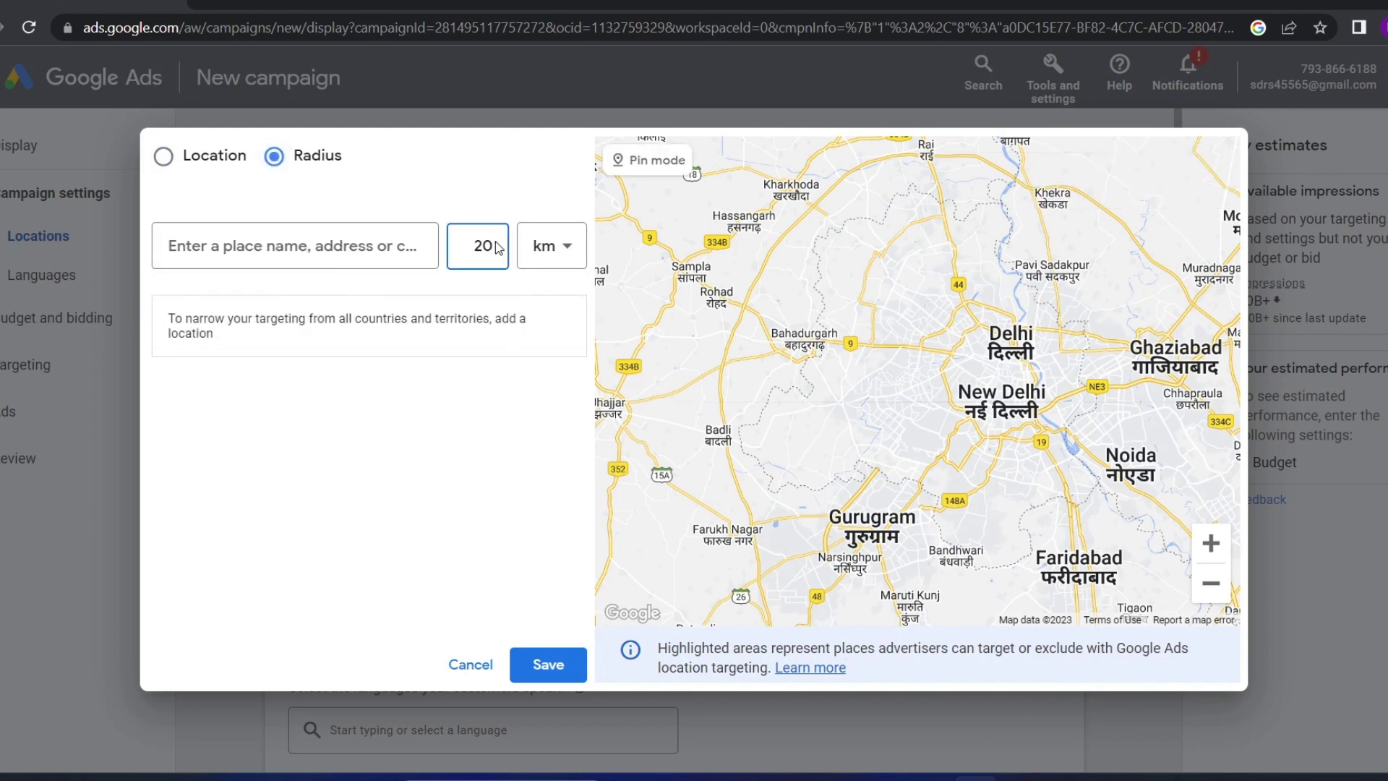
{"action": "left_click", "coordinate": [318, 246]}
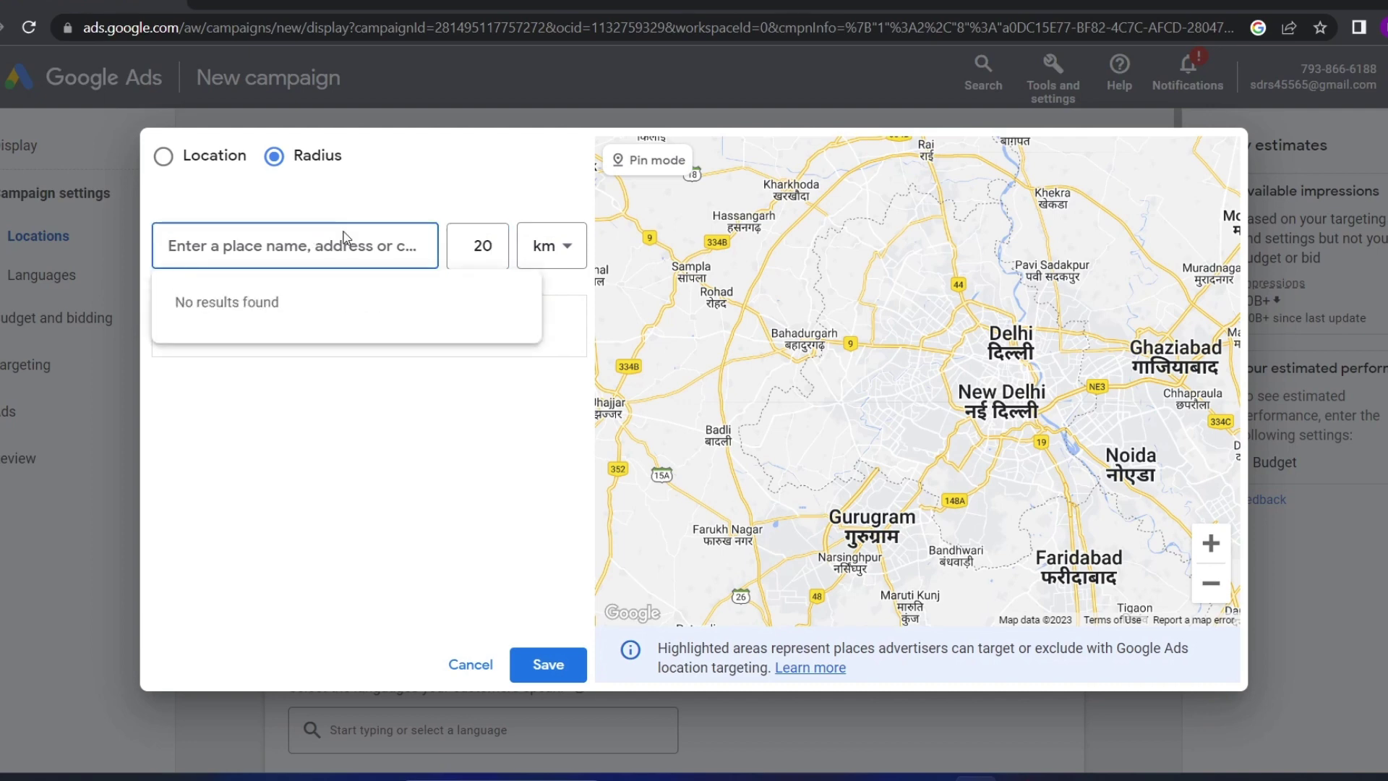
{"action": "type", "text": "delhi"}
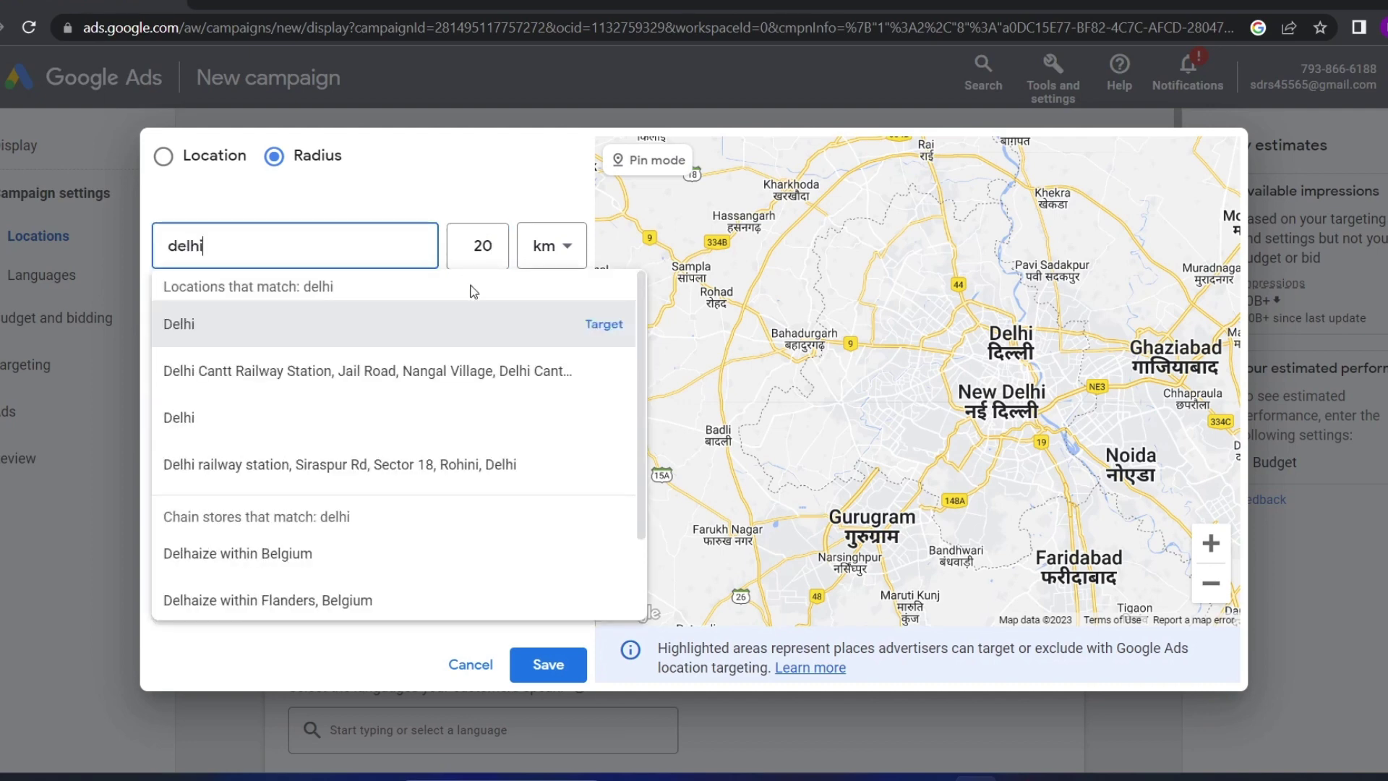
{"action": "left_click", "coordinate": [604, 327]}
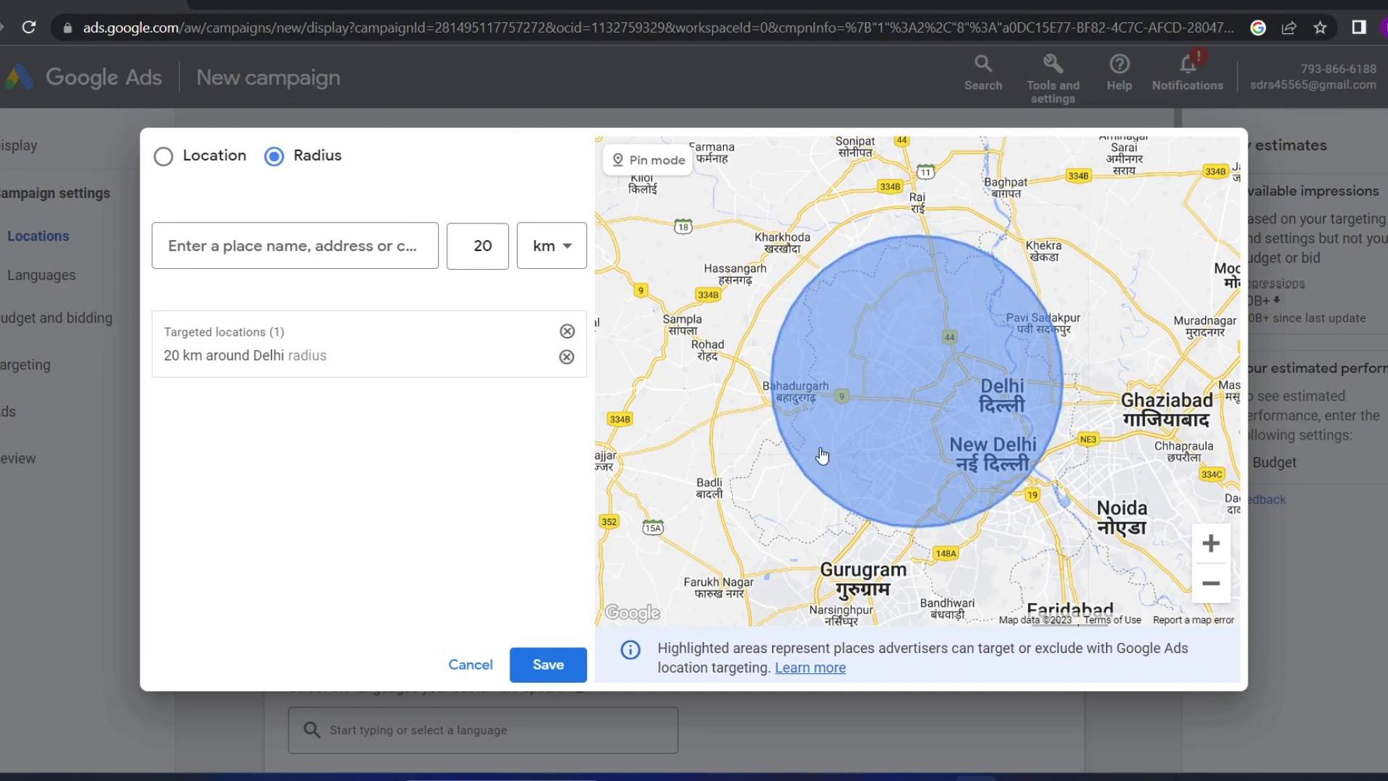
{"action": "left_click", "coordinate": [567, 356]}
Change the radius to 10 km and target Delhi, panning the map toward Ghaziabad
{"action": "left_click", "coordinate": [483, 246]}
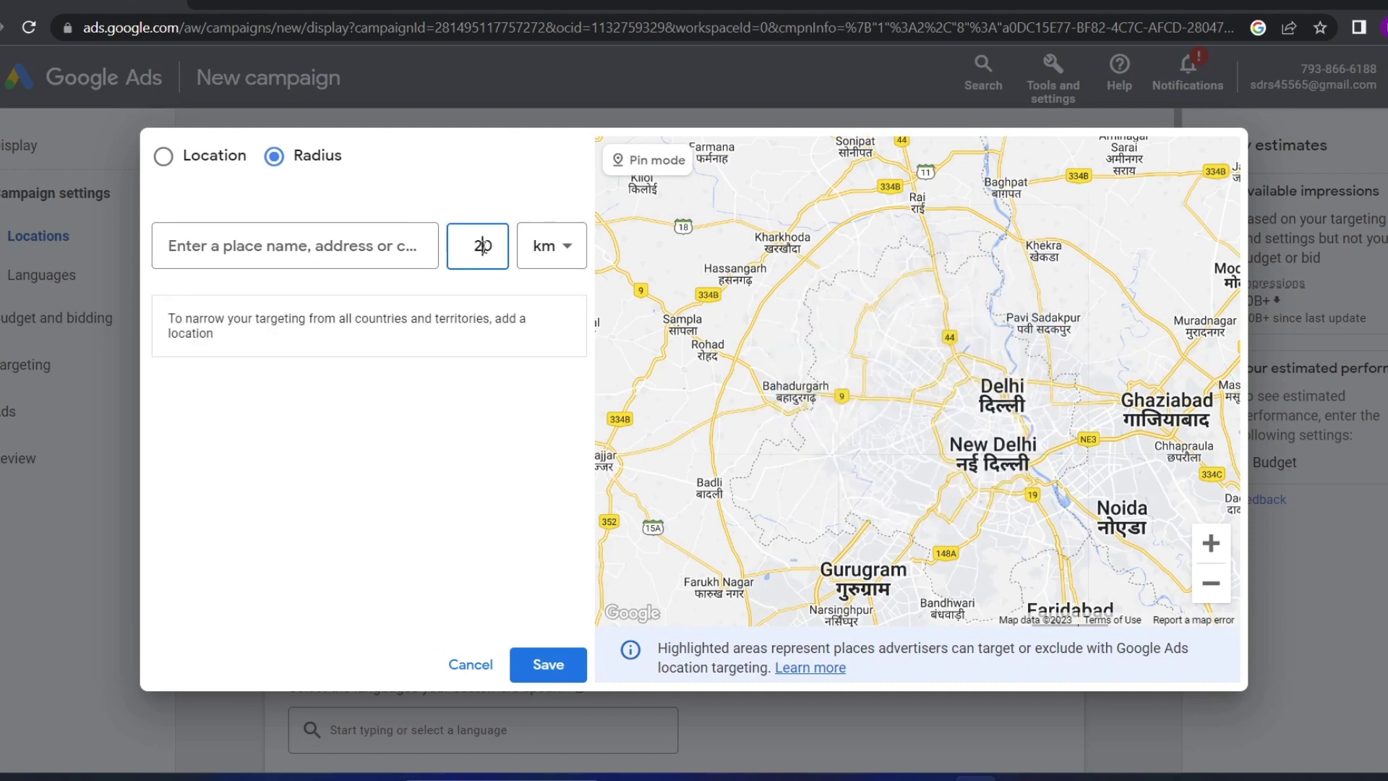
{"action": "key", "text": "BackSpace"}
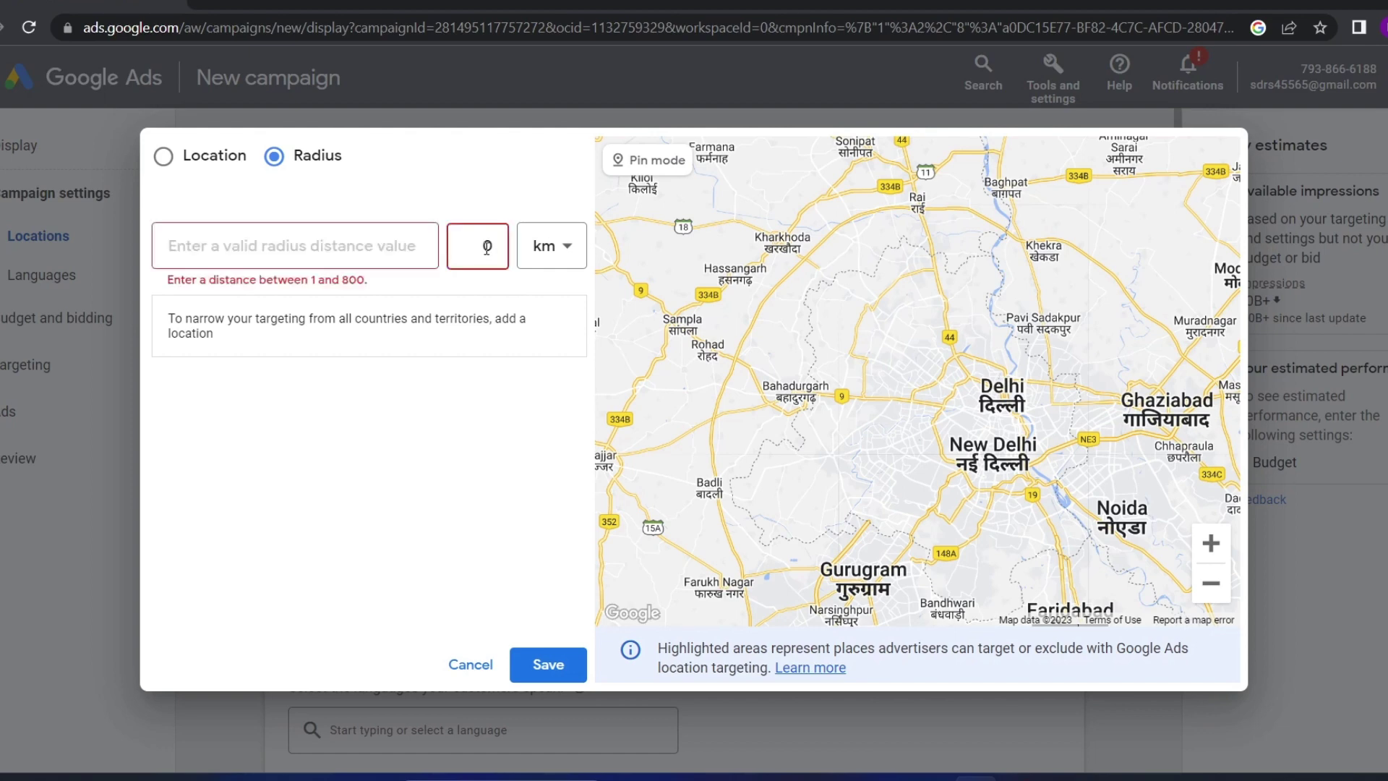
{"action": "type", "text": "1"}
{"action": "left_click", "coordinate": [357, 238]}
{"action": "type", "text": "de"}
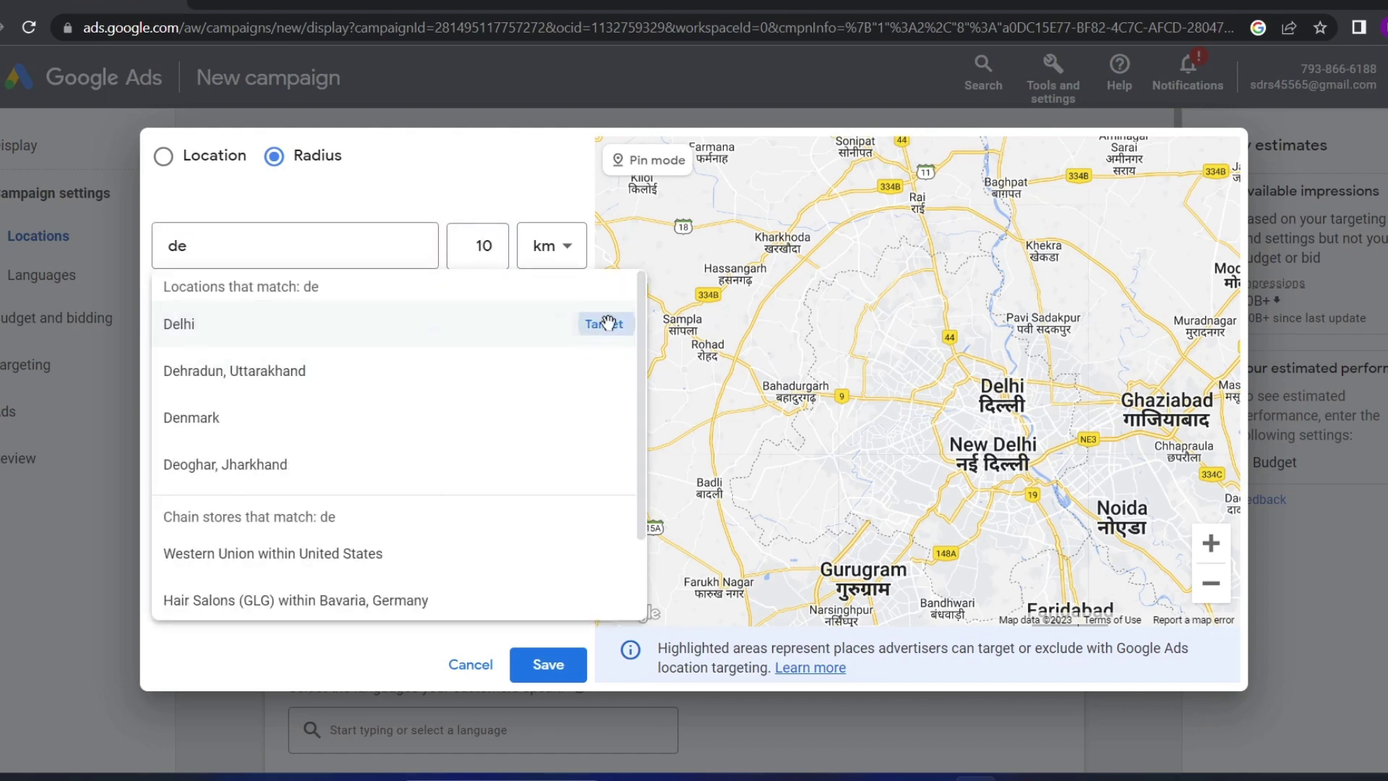
{"action": "left_click", "coordinate": [608, 323]}
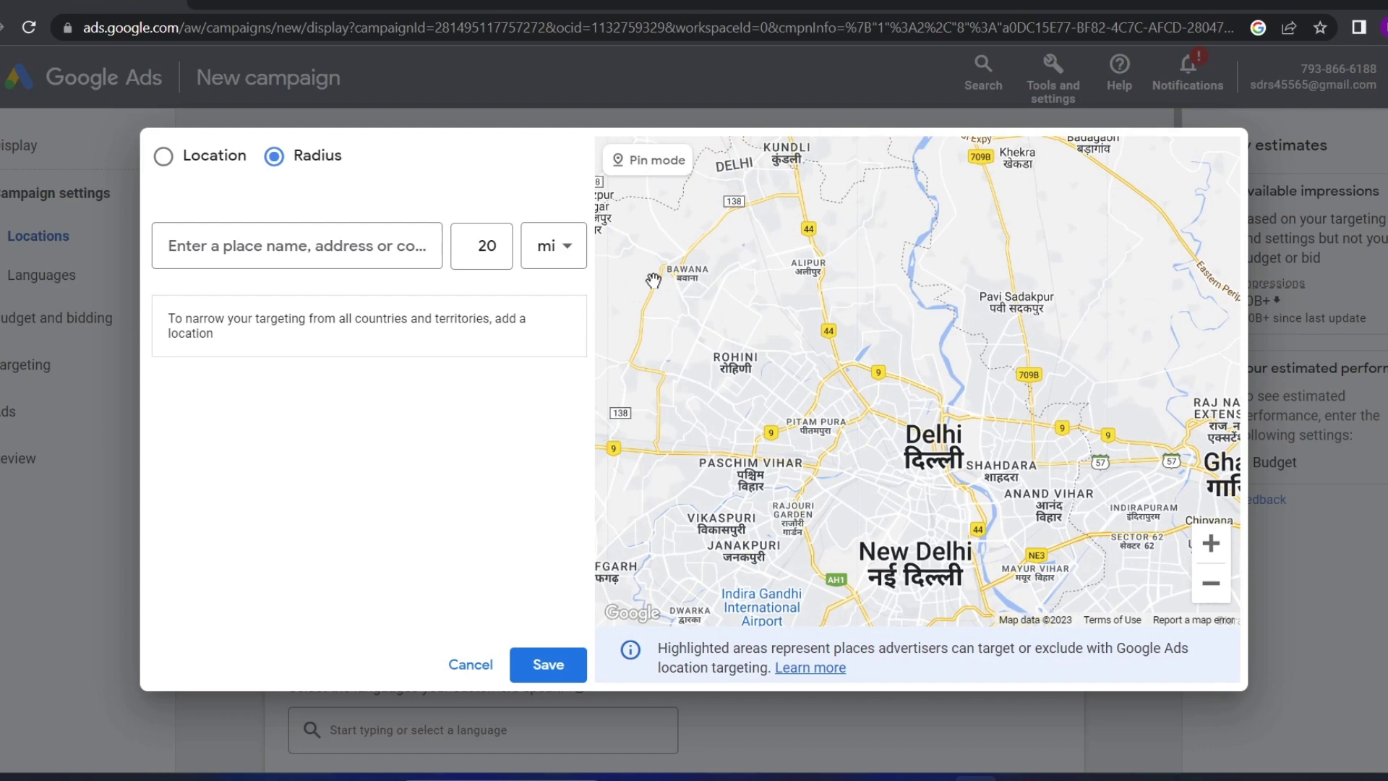
{"action": "left_click_drag", "start_coordinate": [653, 280], "coordinate": [554, 362]}
{"action": "mouse_move", "coordinate": [667, 383]}
{"action": "left_mouse_down"}
{"action": "mouse_move", "coordinate": [732, 405]}
{"action": "mouse_move", "coordinate": [824, 468]}
{"action": "left_mouse_up"}
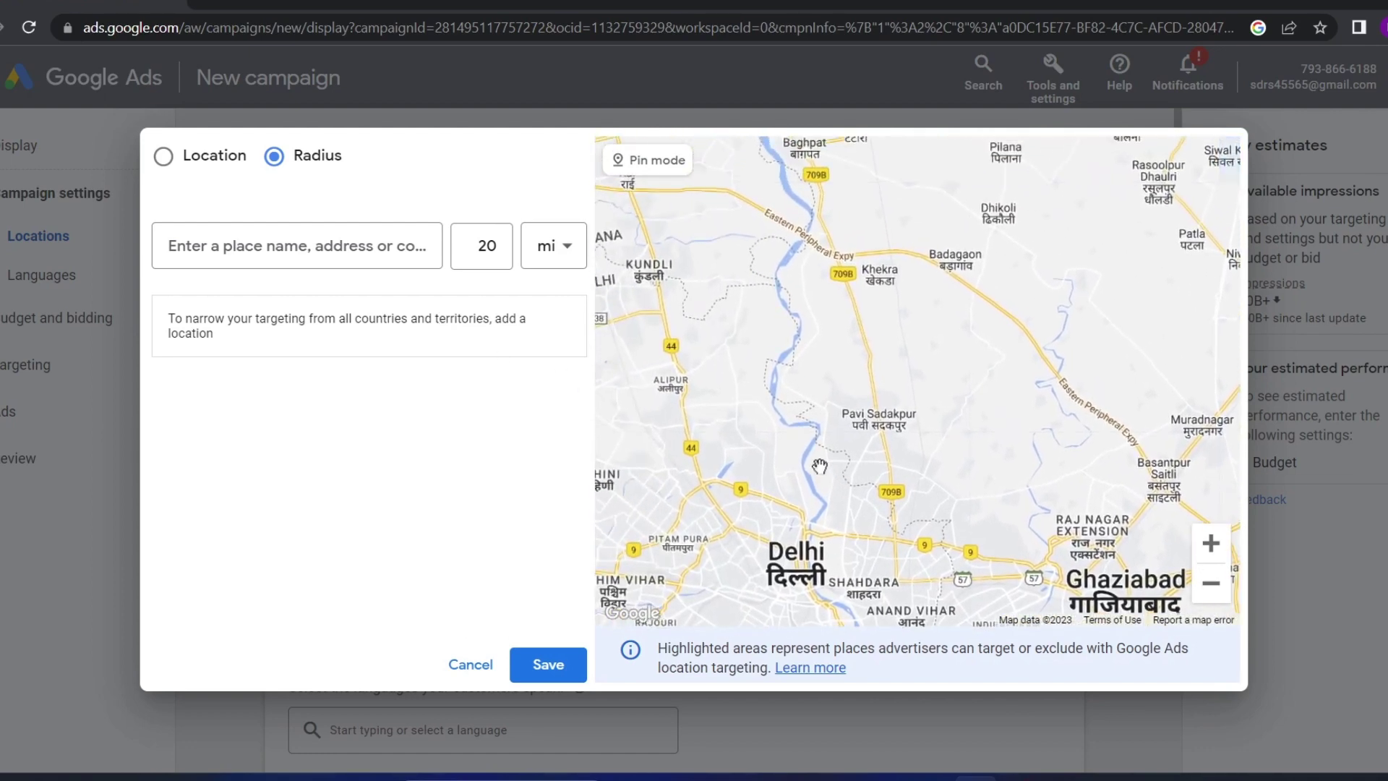
Turn on pin mode and zoom the map in around Murthal and Sonipat
{"action": "left_click_drag", "start_coordinate": [759, 410], "coordinate": [811, 474]}
{"action": "left_click", "coordinate": [651, 160]}
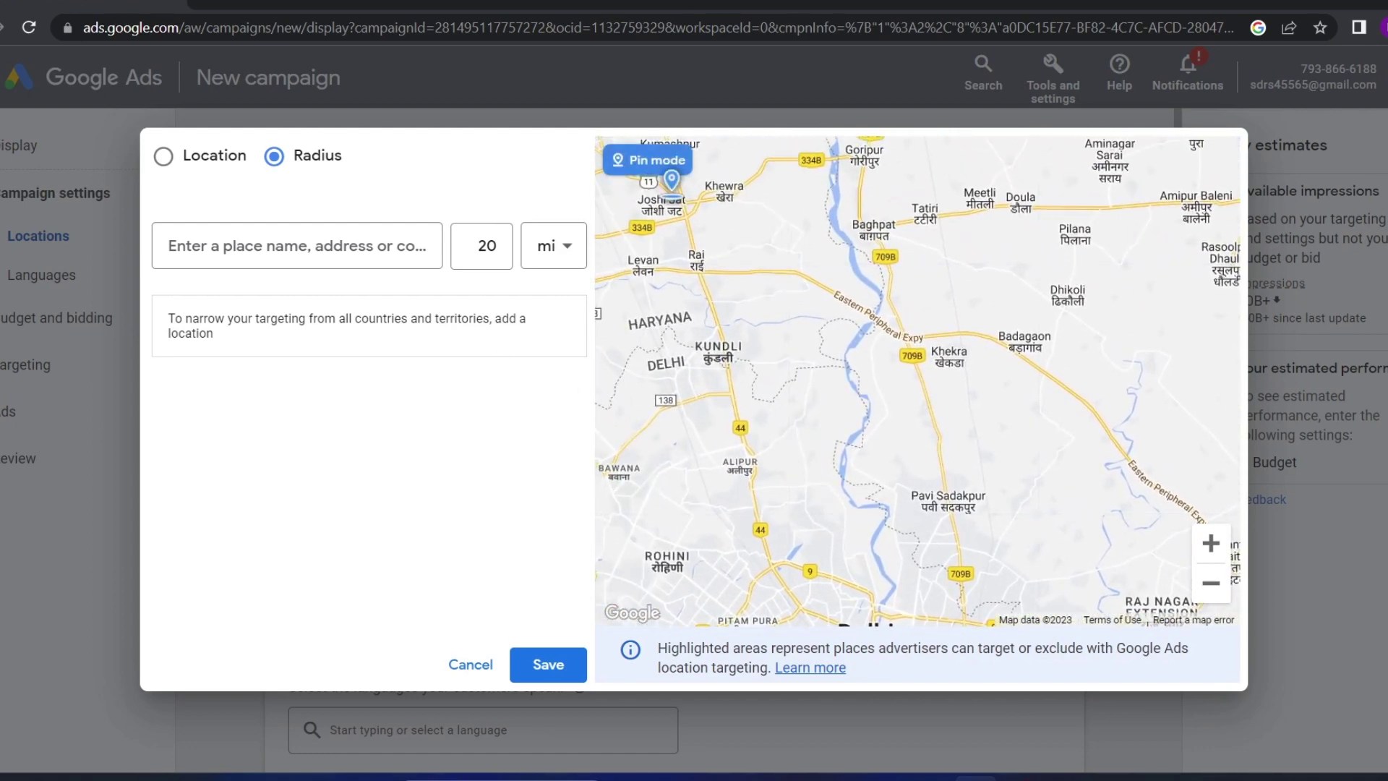
{"action": "left_click_drag", "start_coordinate": [716, 267], "coordinate": [817, 405]}
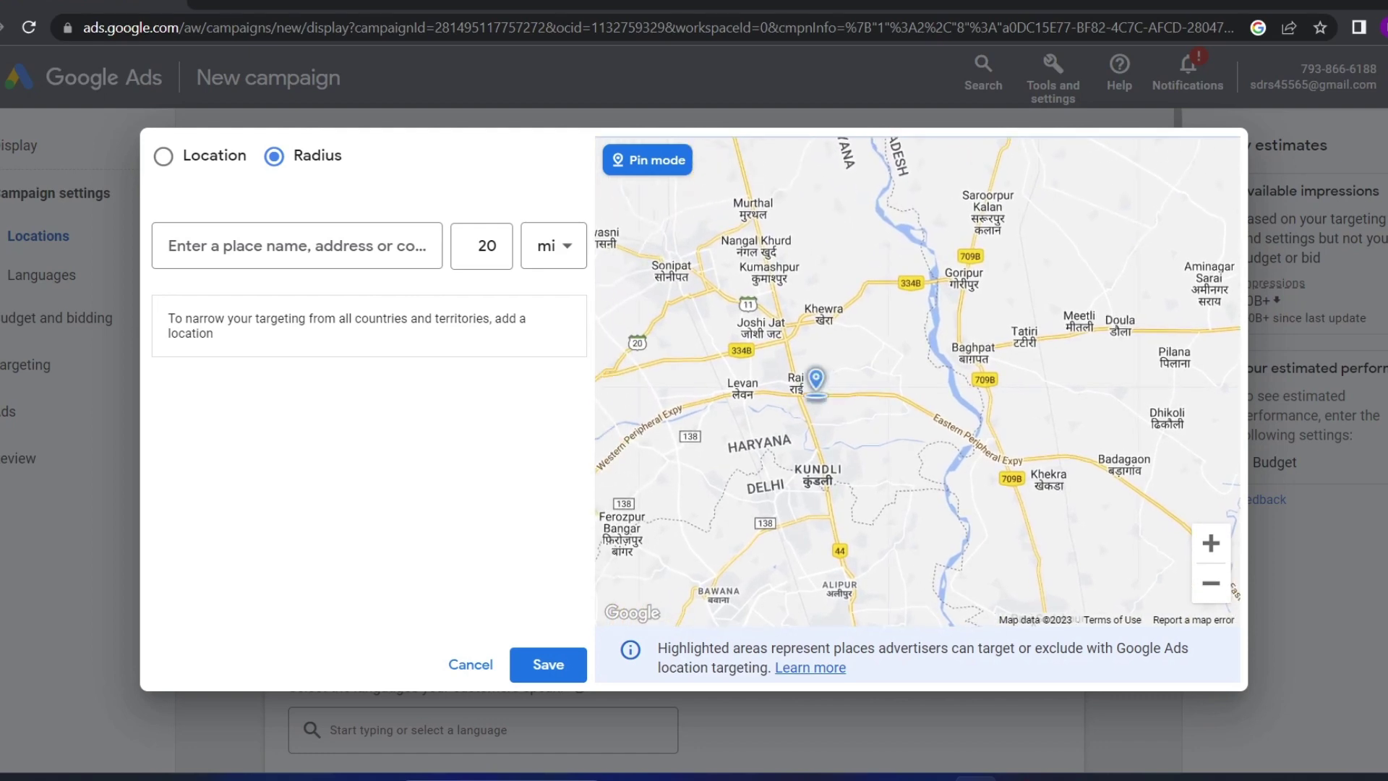
{"action": "scroll", "coordinate": [825, 394], "scroll_direction": "down", "scroll_amount": 2}
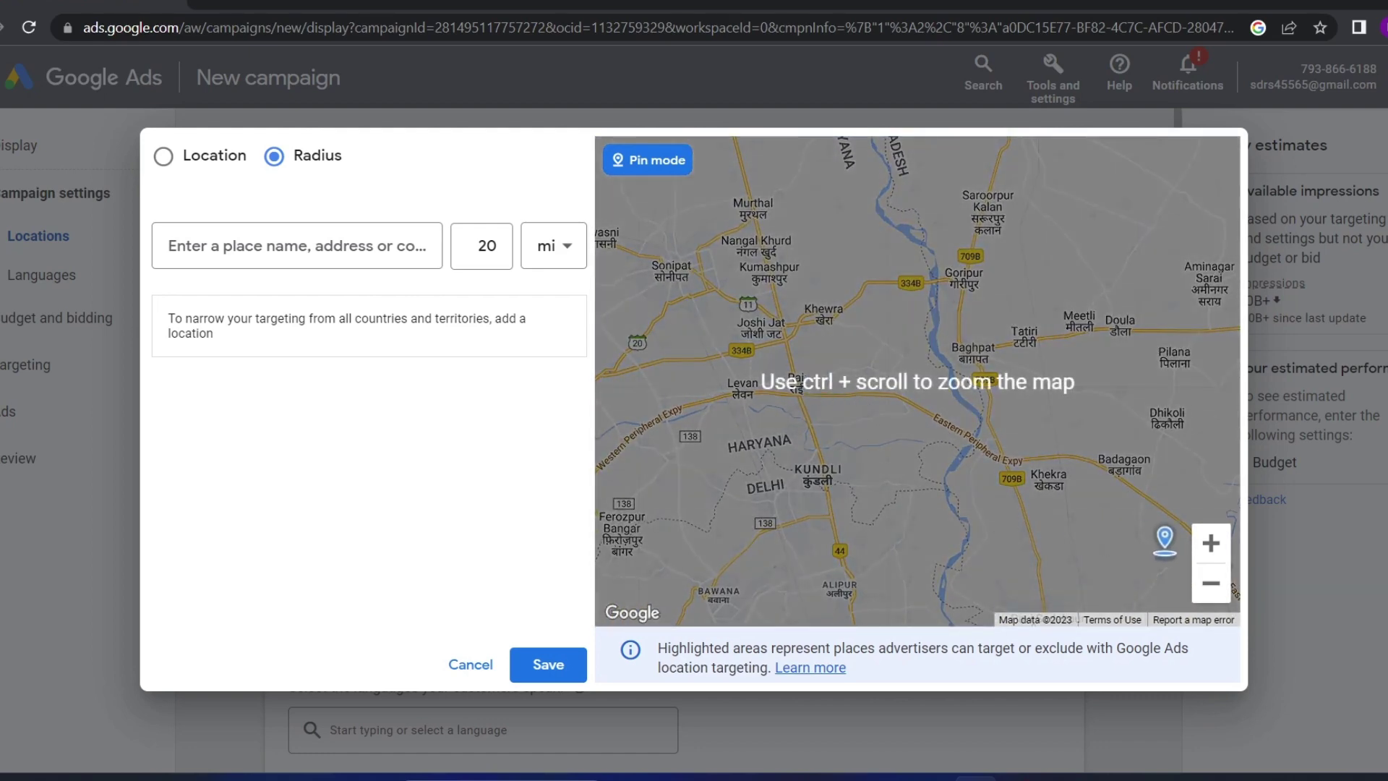
{"action": "double_click", "coordinate": [1211, 543]}
{"action": "left_click_drag", "start_coordinate": [853, 504], "coordinate": [956, 509]}
{"action": "left_click_drag", "start_coordinate": [846, 416], "coordinate": [879, 482]}
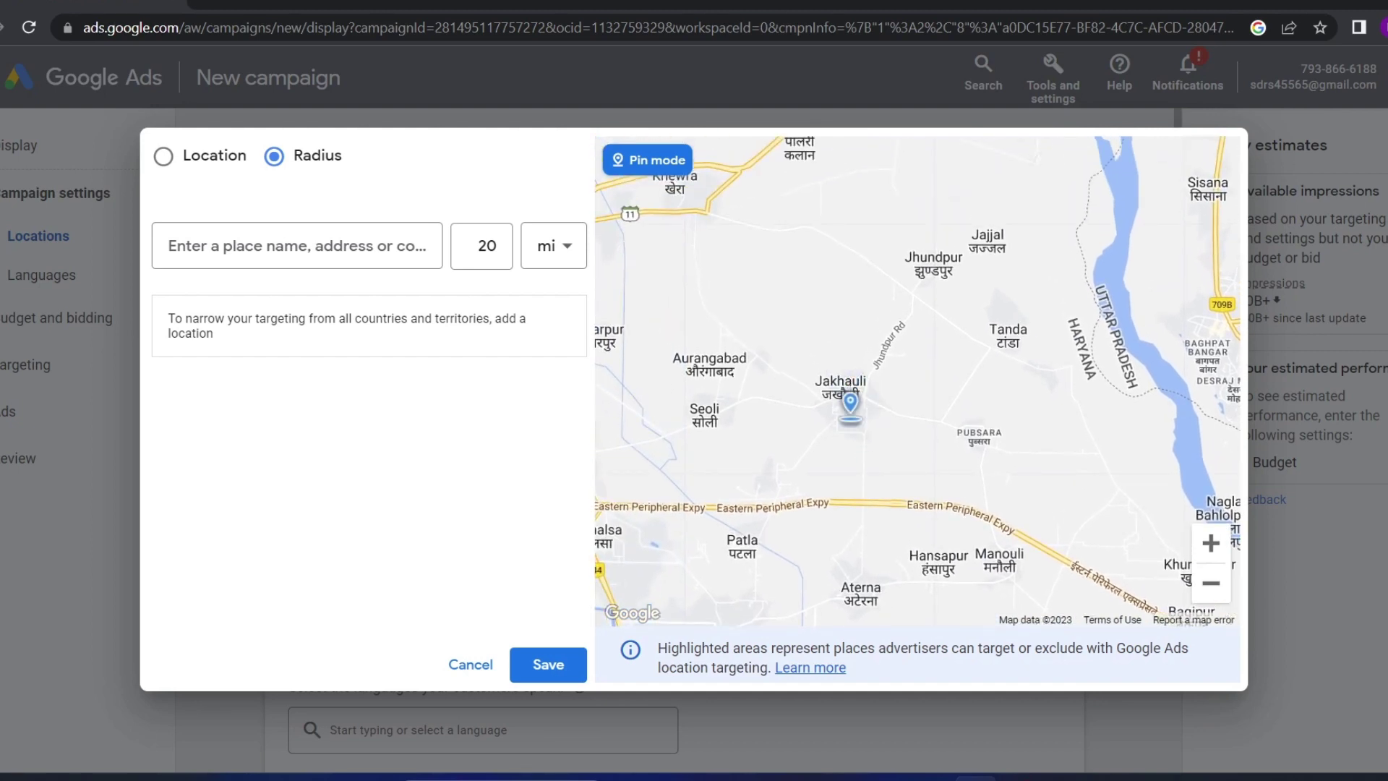
Drop and target a 20 mi pin near Jakhauli, zoom out, then remove the custom target
{"action": "left_click", "coordinate": [844, 391]}
{"action": "left_click", "coordinate": [724, 367]}
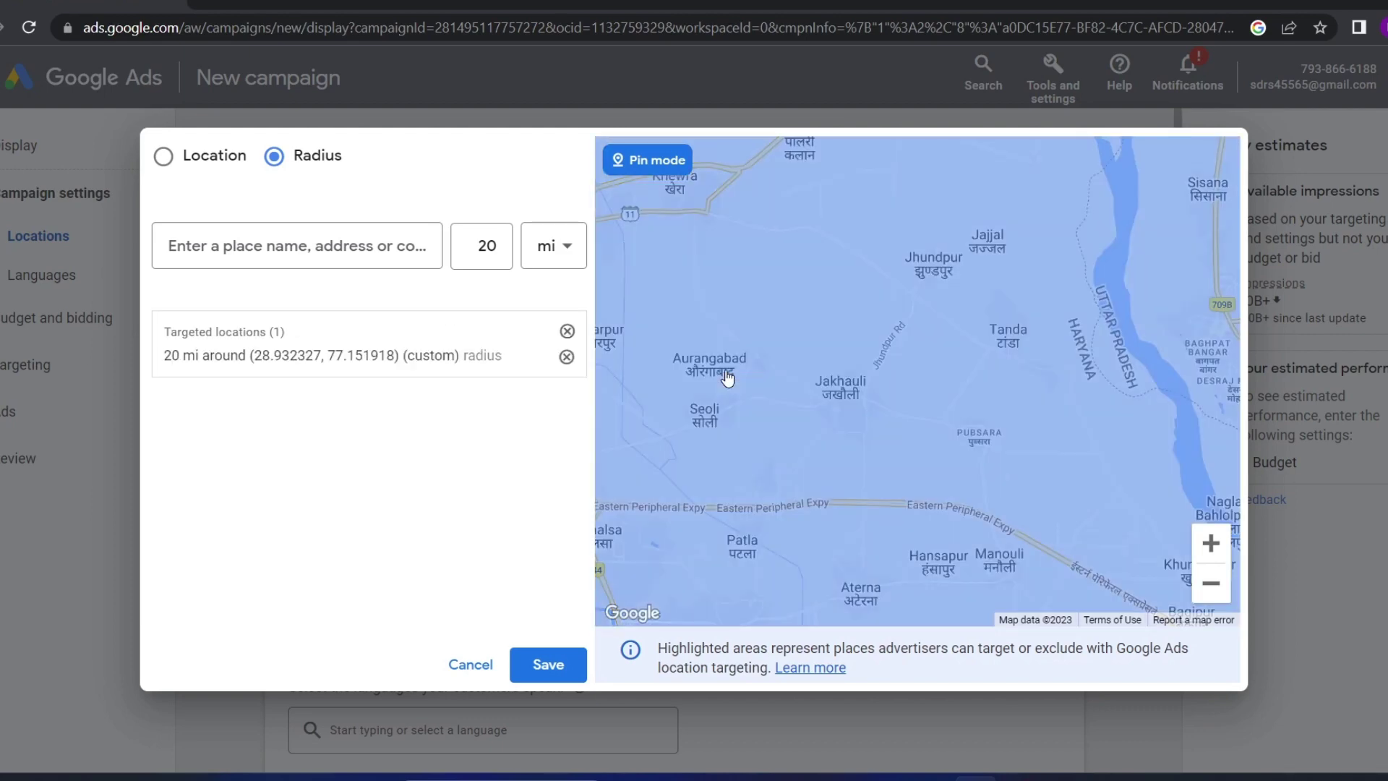
{"action": "left_click", "coordinate": [1206, 586]}
{"action": "left_click", "coordinate": [1206, 585]}
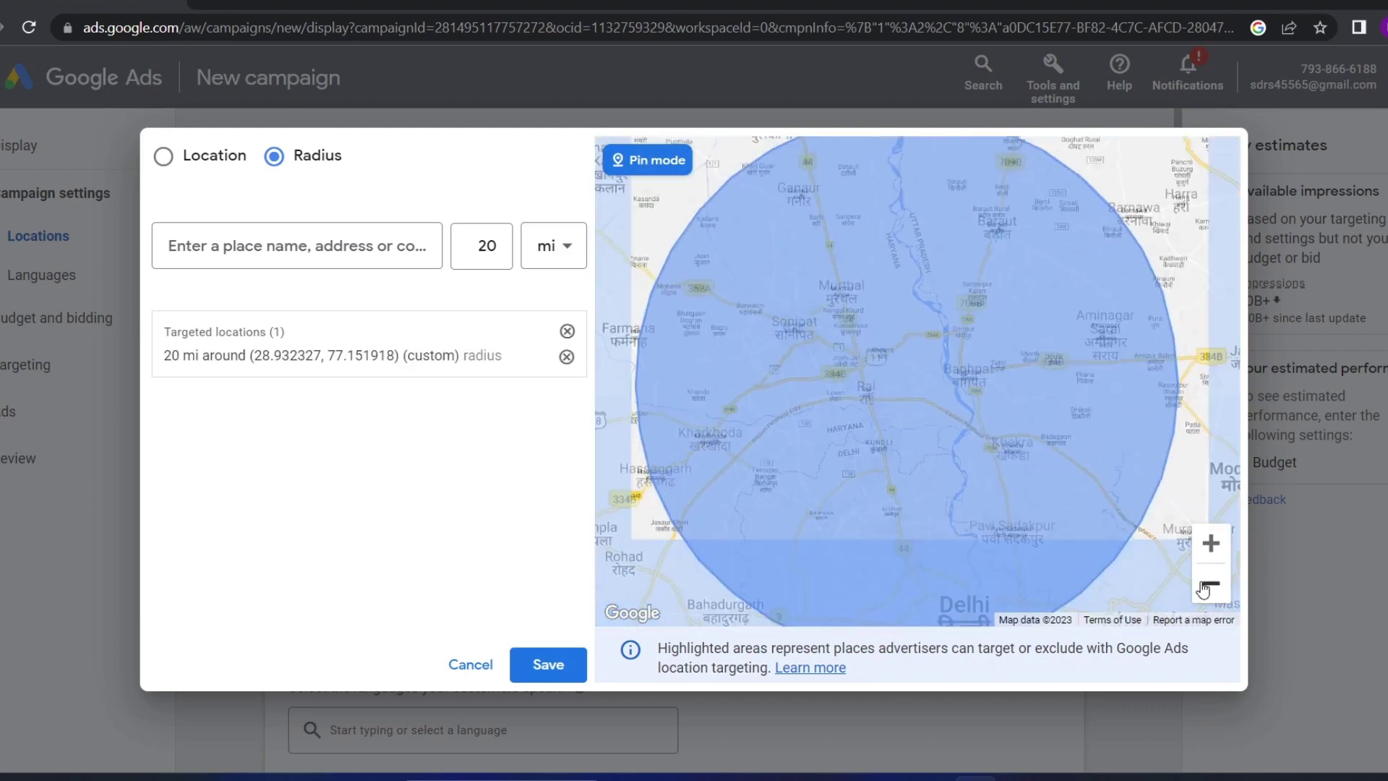
{"action": "left_click", "coordinate": [567, 356]}
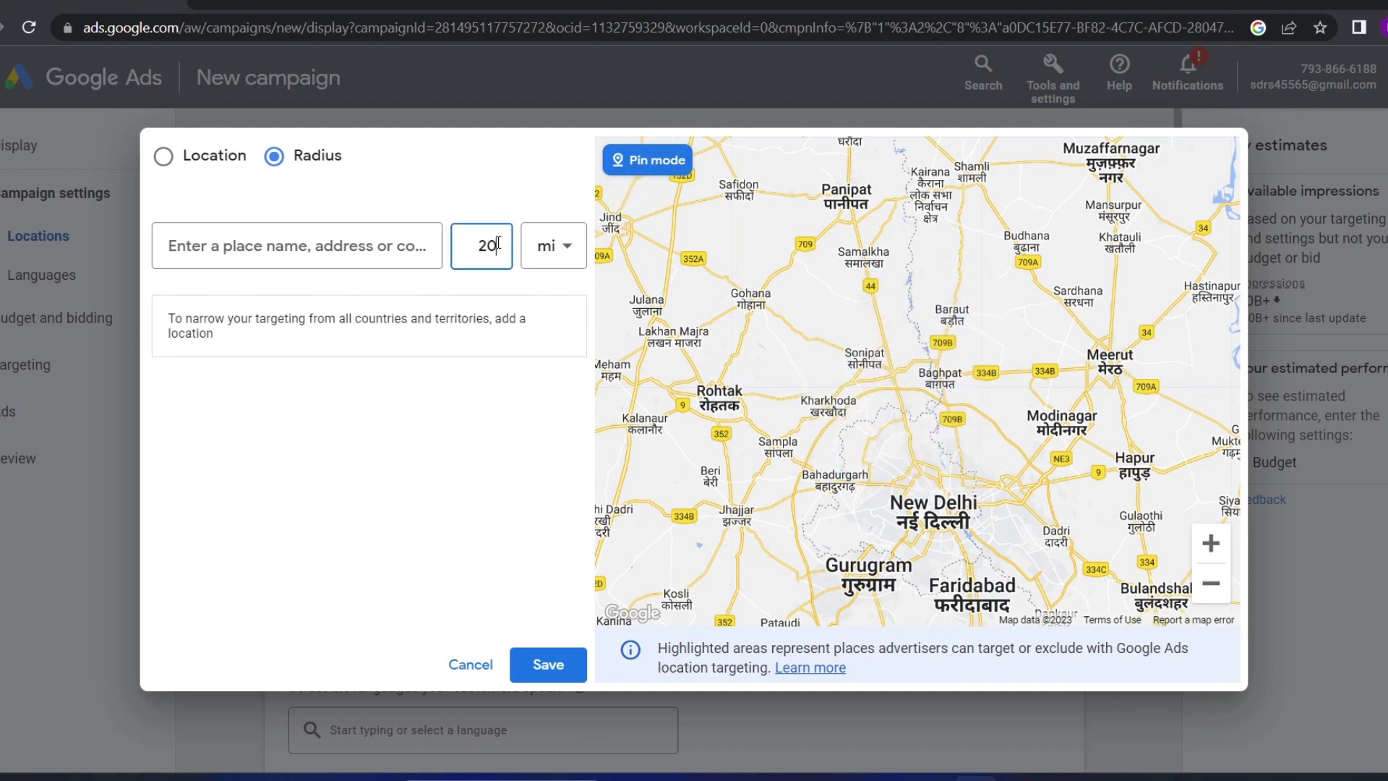
Set the radius to 10 km
{"action": "left_click", "coordinate": [561, 247]}
{"action": "left_click", "coordinate": [569, 319]}
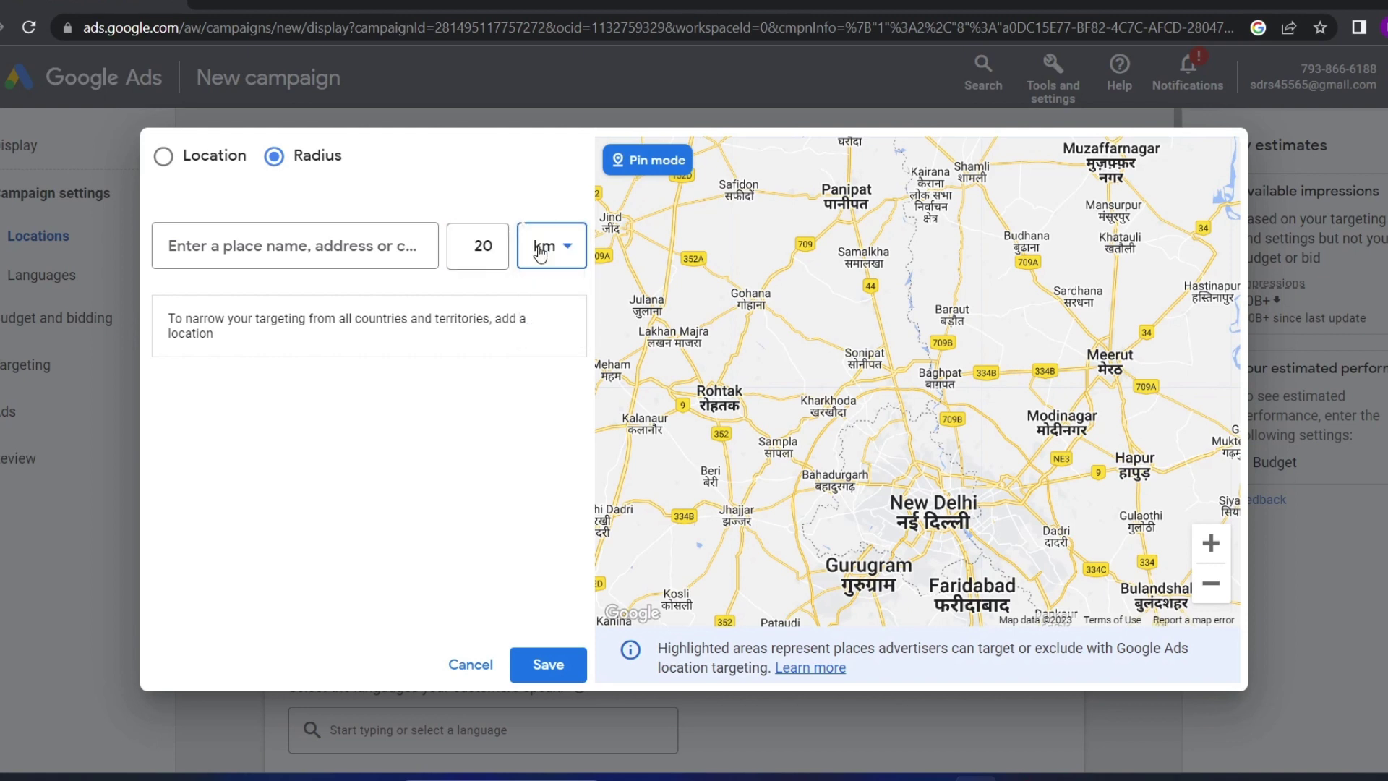
{"action": "left_click", "coordinate": [496, 250]}
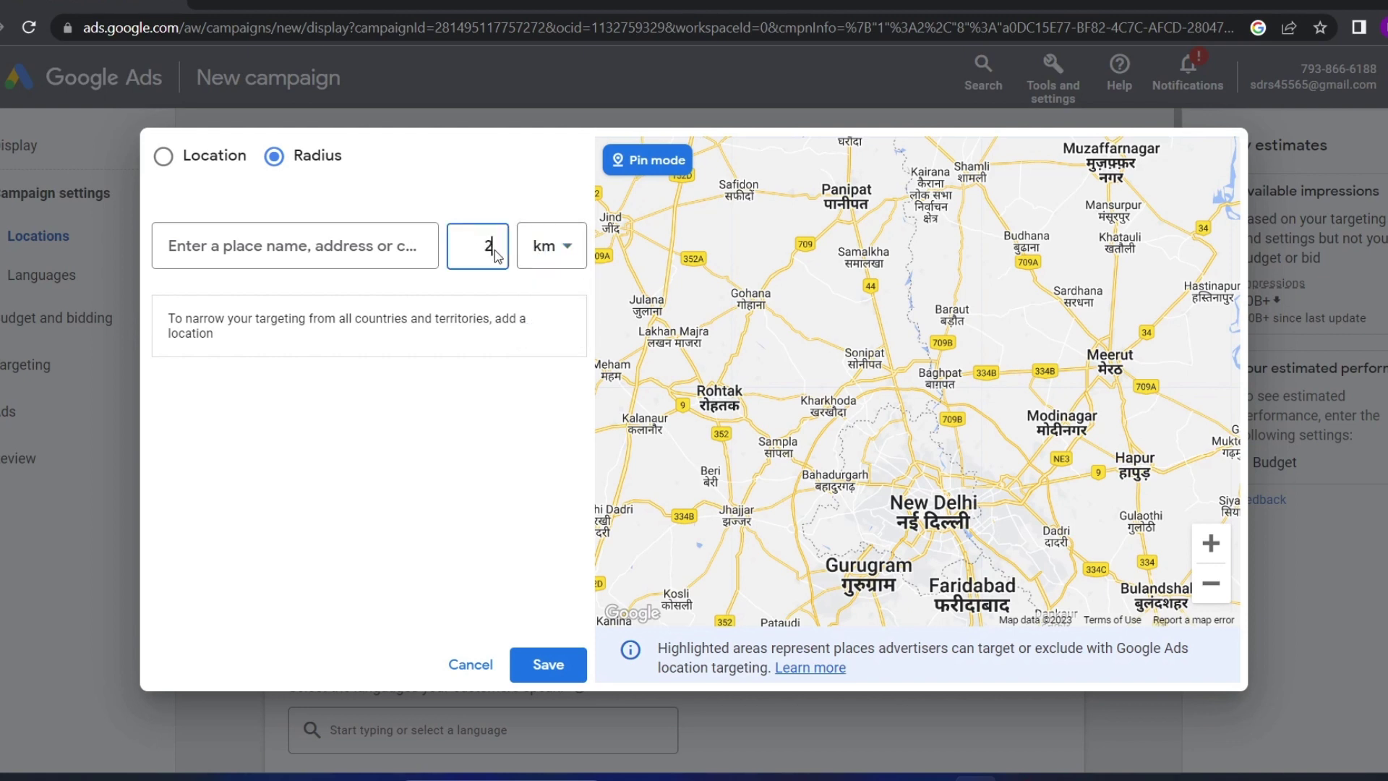
{"action": "key", "text": "BackSpace"}
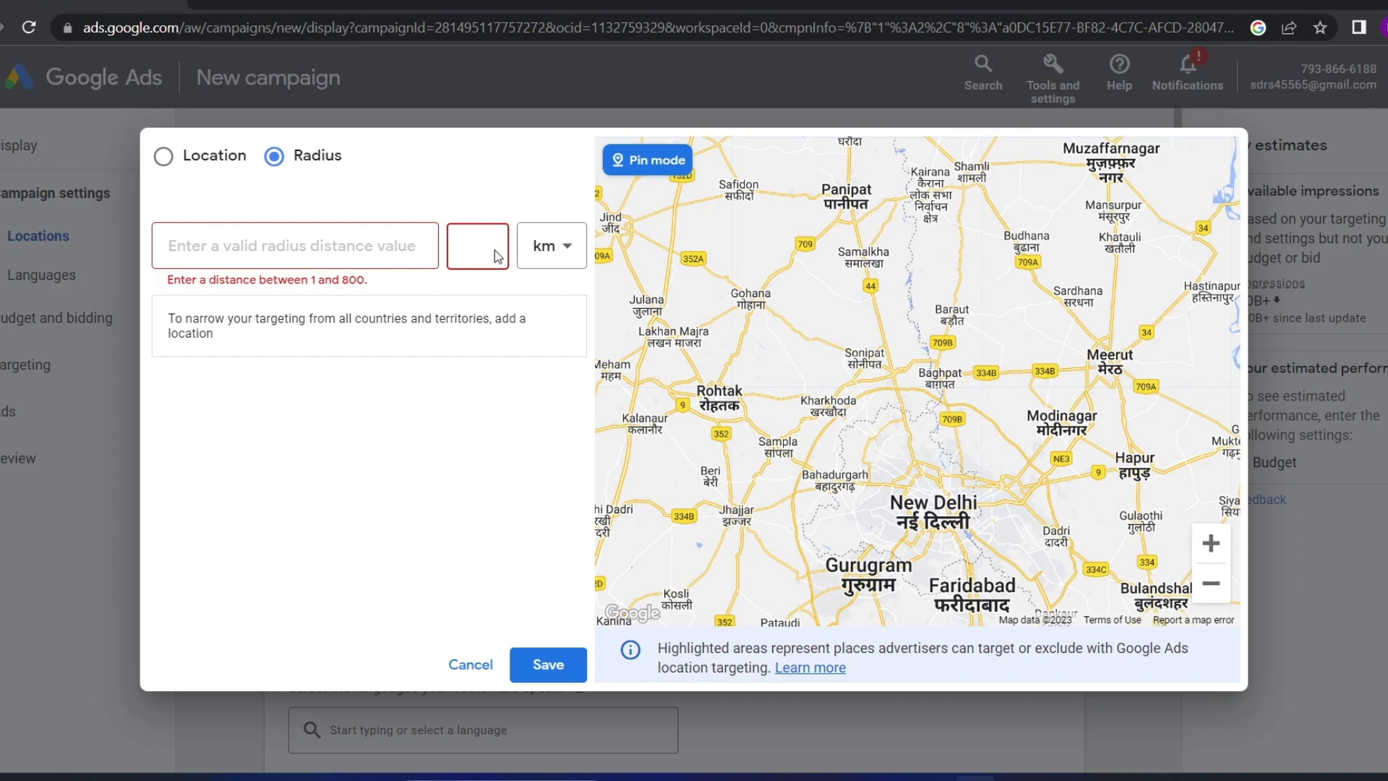
{"action": "type", "text": "10"}
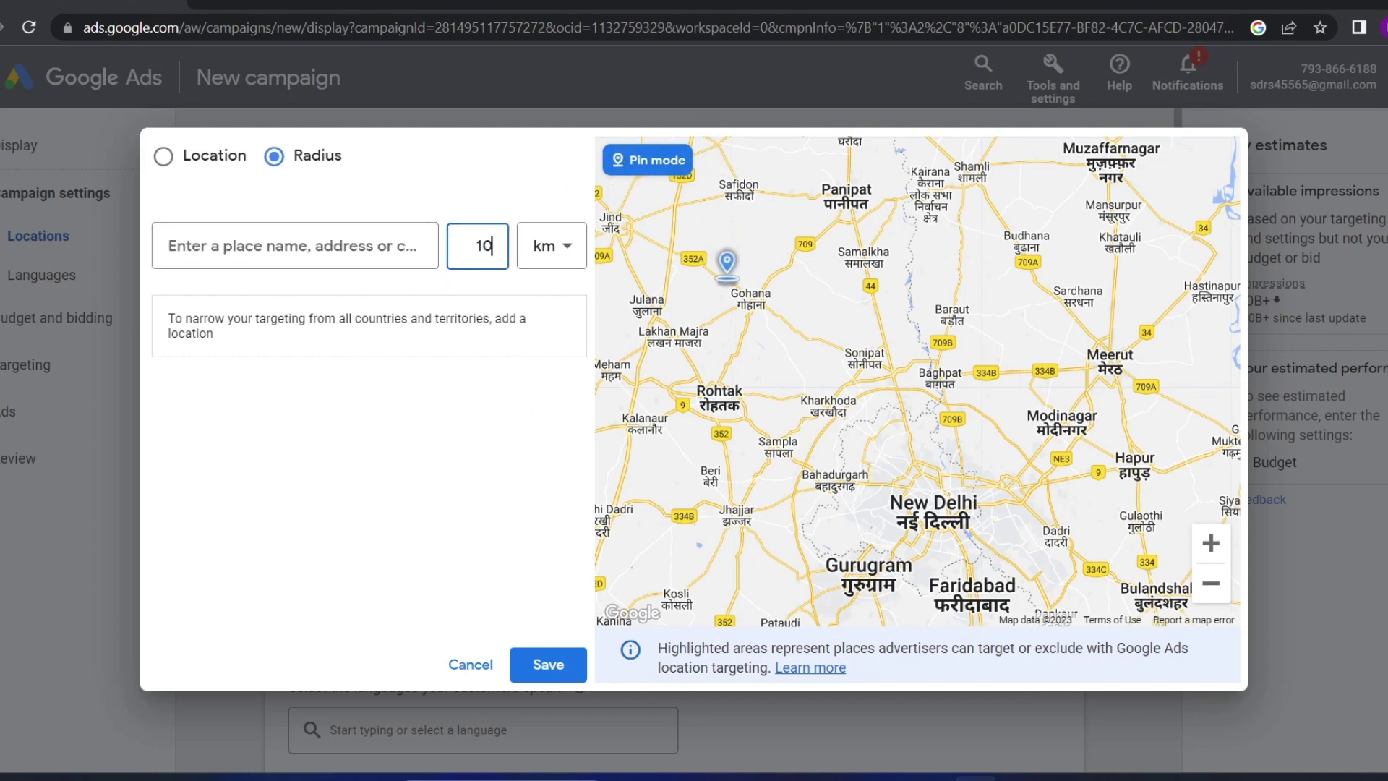
Zoom in around Samalkha and drop a 10 km radius pin at Dindhar
{"action": "left_click_drag", "start_coordinate": [723, 290], "coordinate": [785, 391]}
{"action": "scroll", "coordinate": [785, 390], "scroll_direction": "up", "scroll_amount": 2}
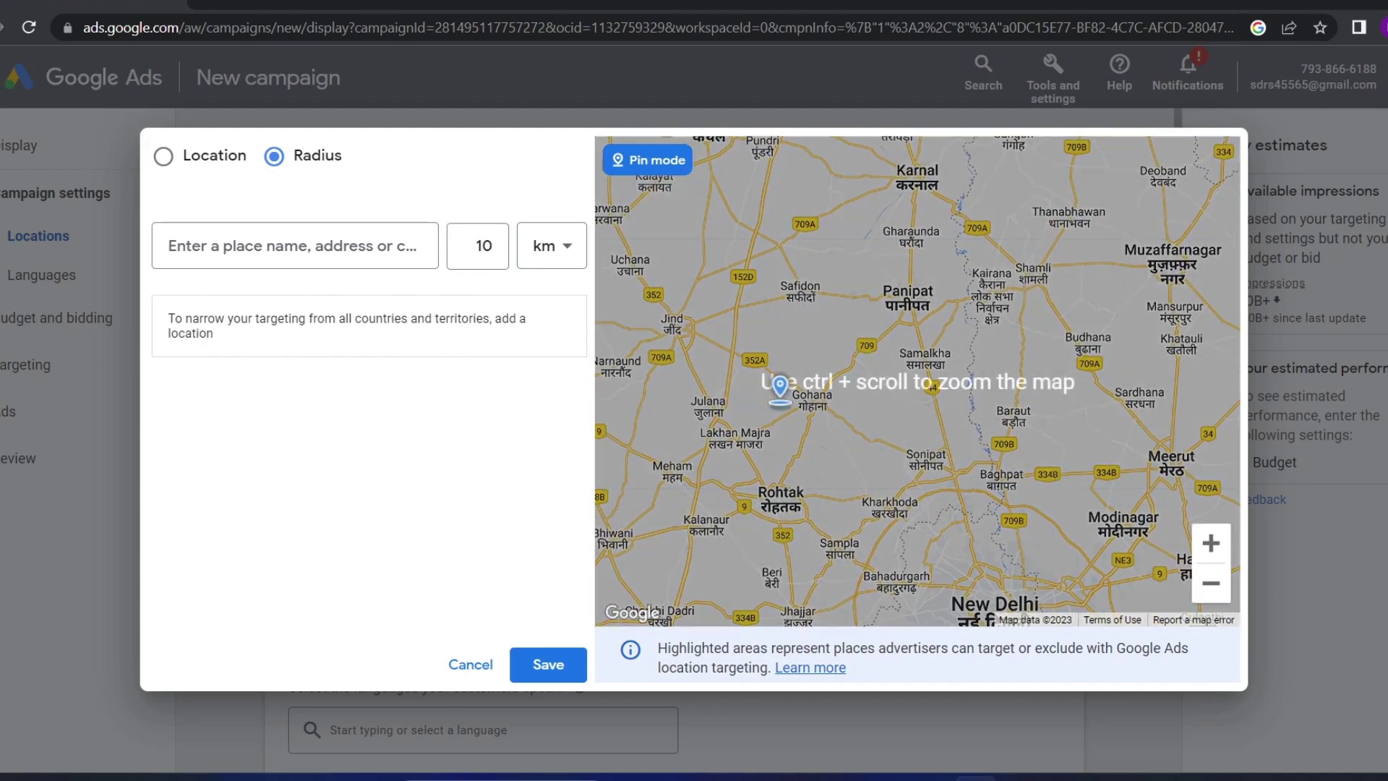
{"action": "left_click", "coordinate": [1212, 544]}
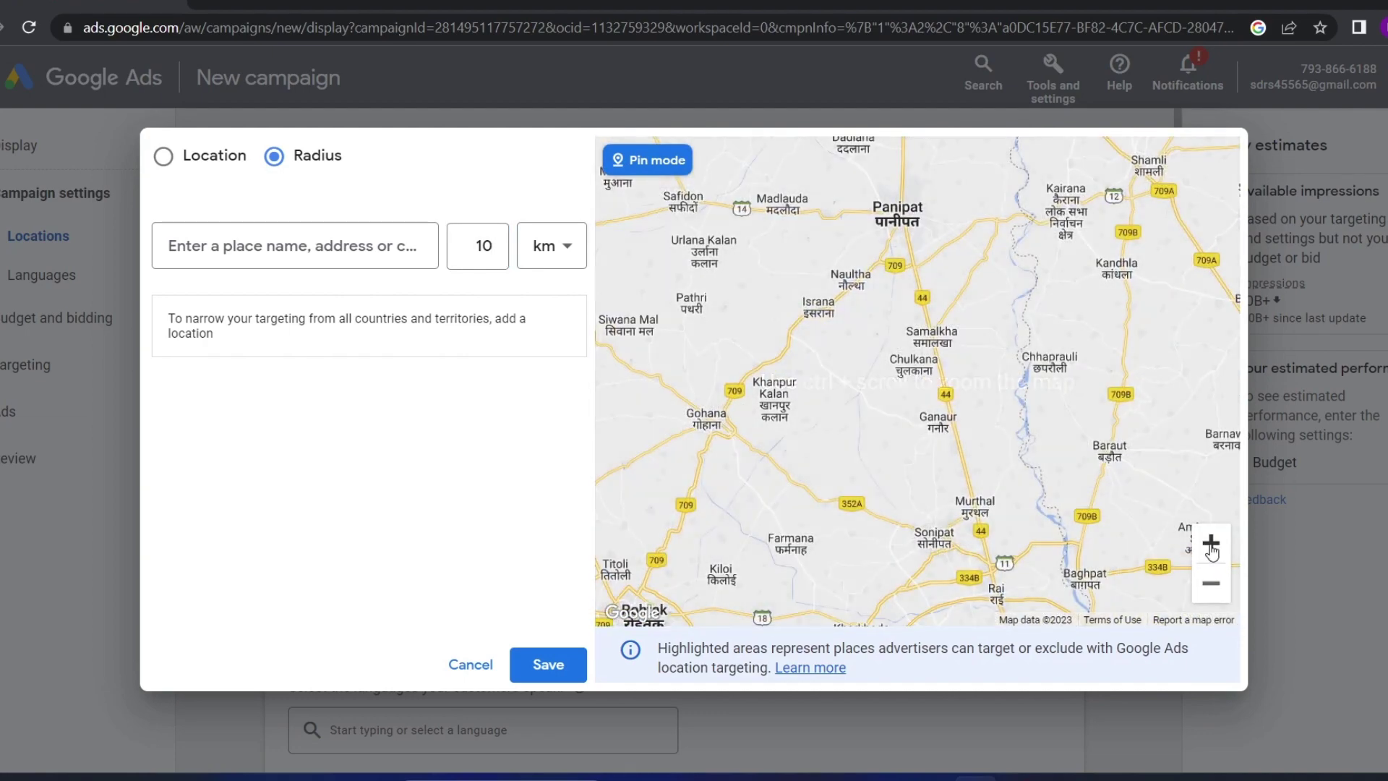
{"action": "left_click", "coordinate": [1212, 544]}
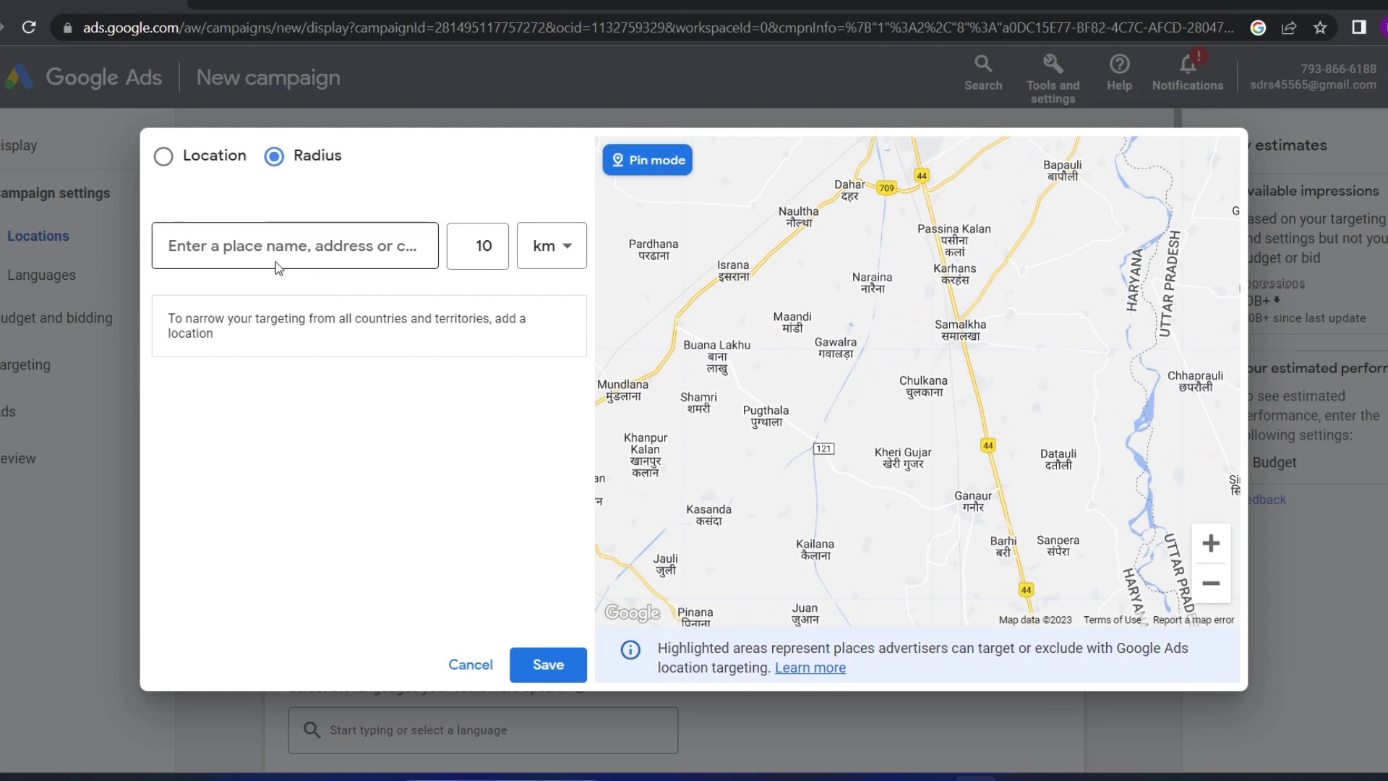
{"action": "left_click", "coordinate": [1212, 544]}
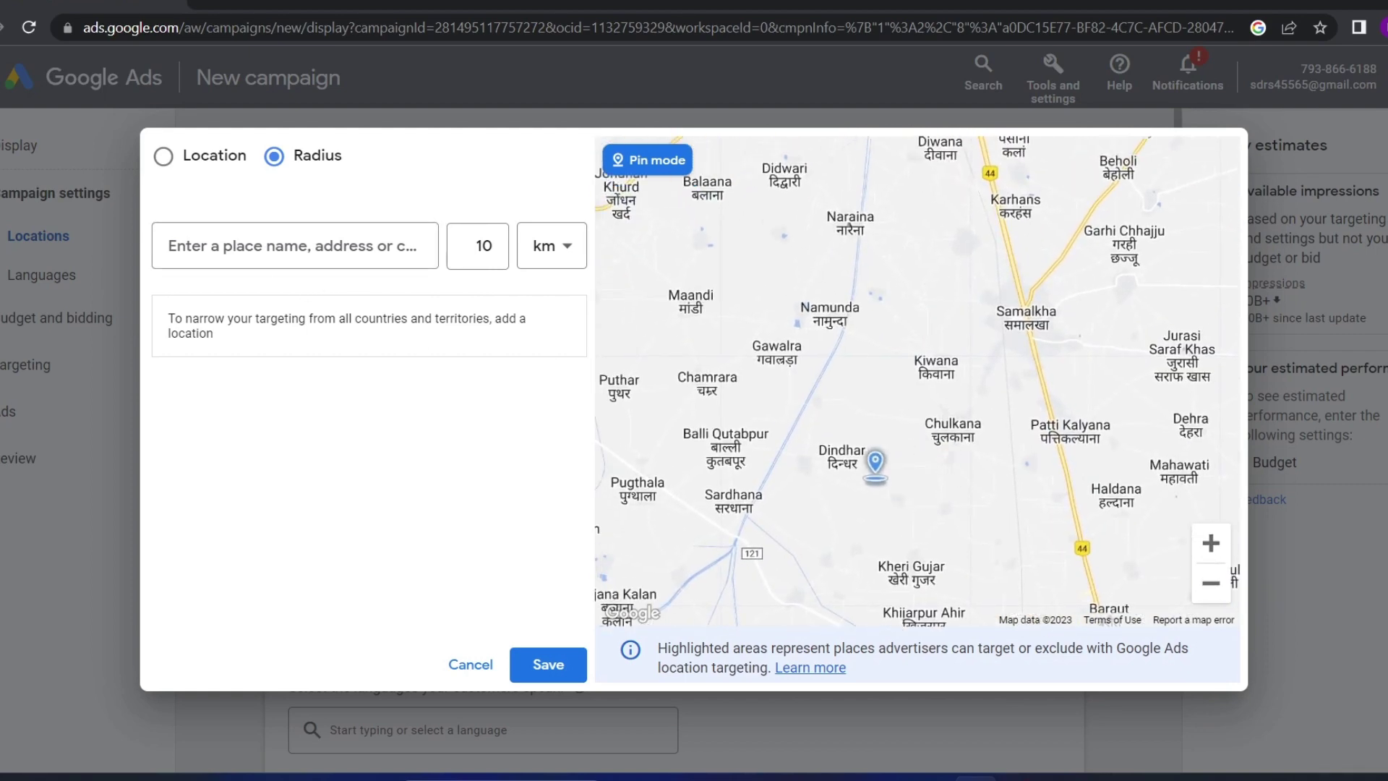
{"action": "left_click_drag", "start_coordinate": [877, 465], "coordinate": [891, 478]}
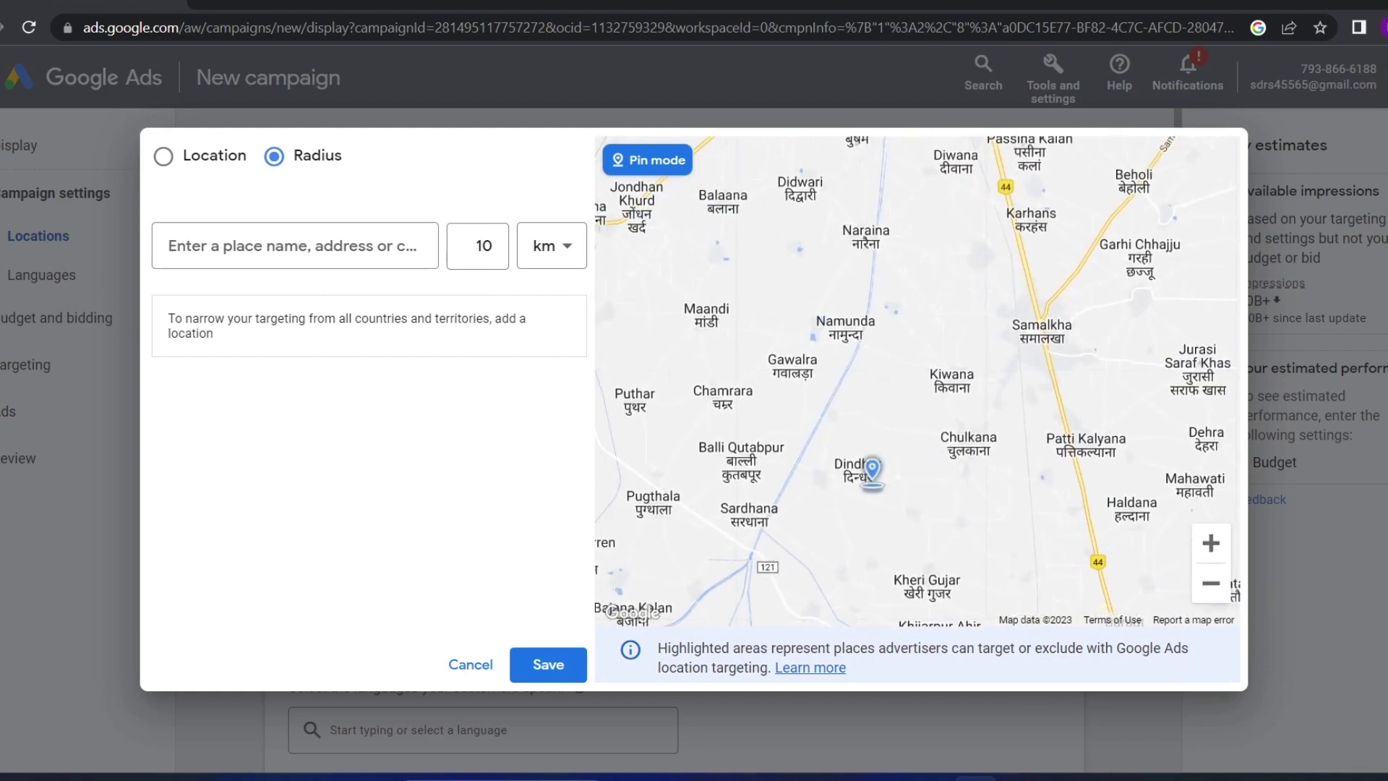
{"action": "left_click", "coordinate": [859, 470]}
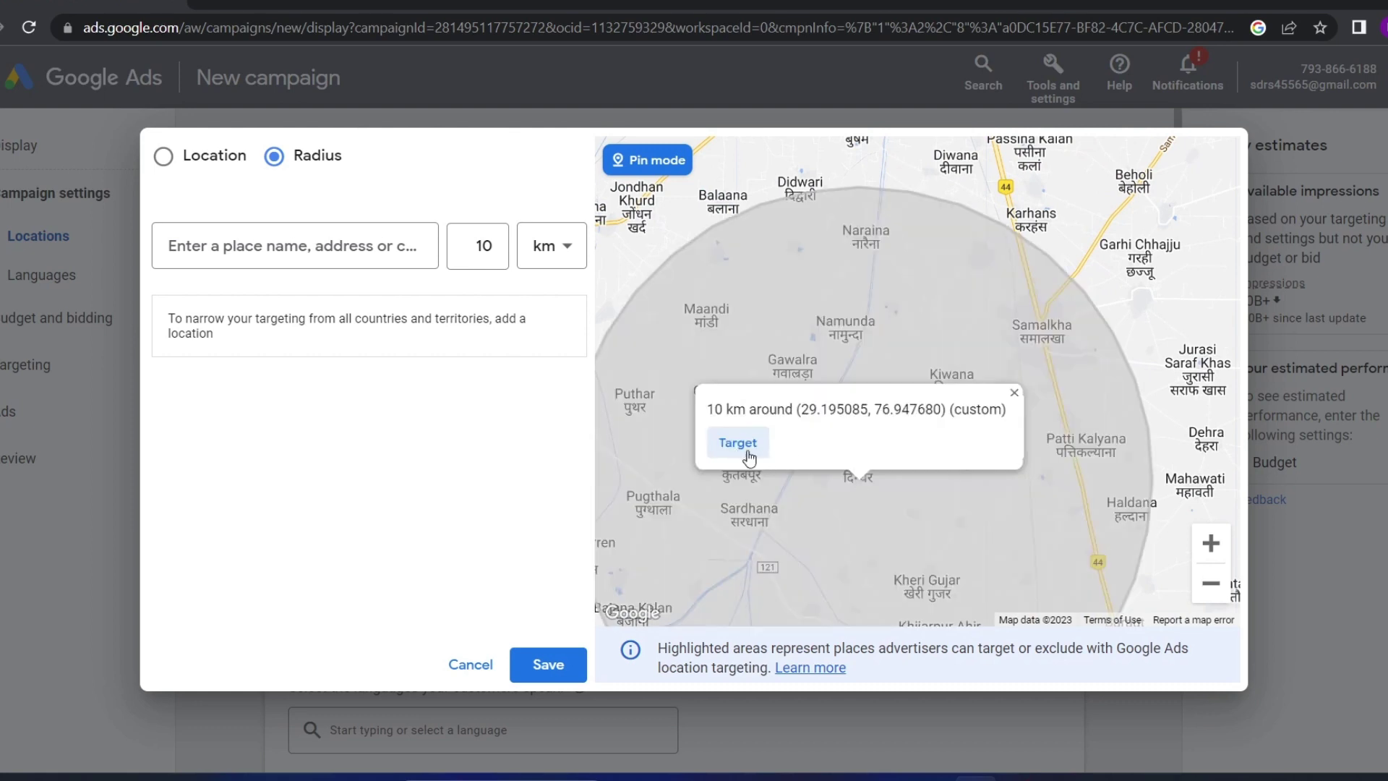
Pan the radius circle further east and zoom out to see it whole
{"action": "left_click_drag", "start_coordinate": [1081, 427], "coordinate": [934, 504]}
{"action": "left_click_drag", "start_coordinate": [963, 391], "coordinate": [785, 480]}
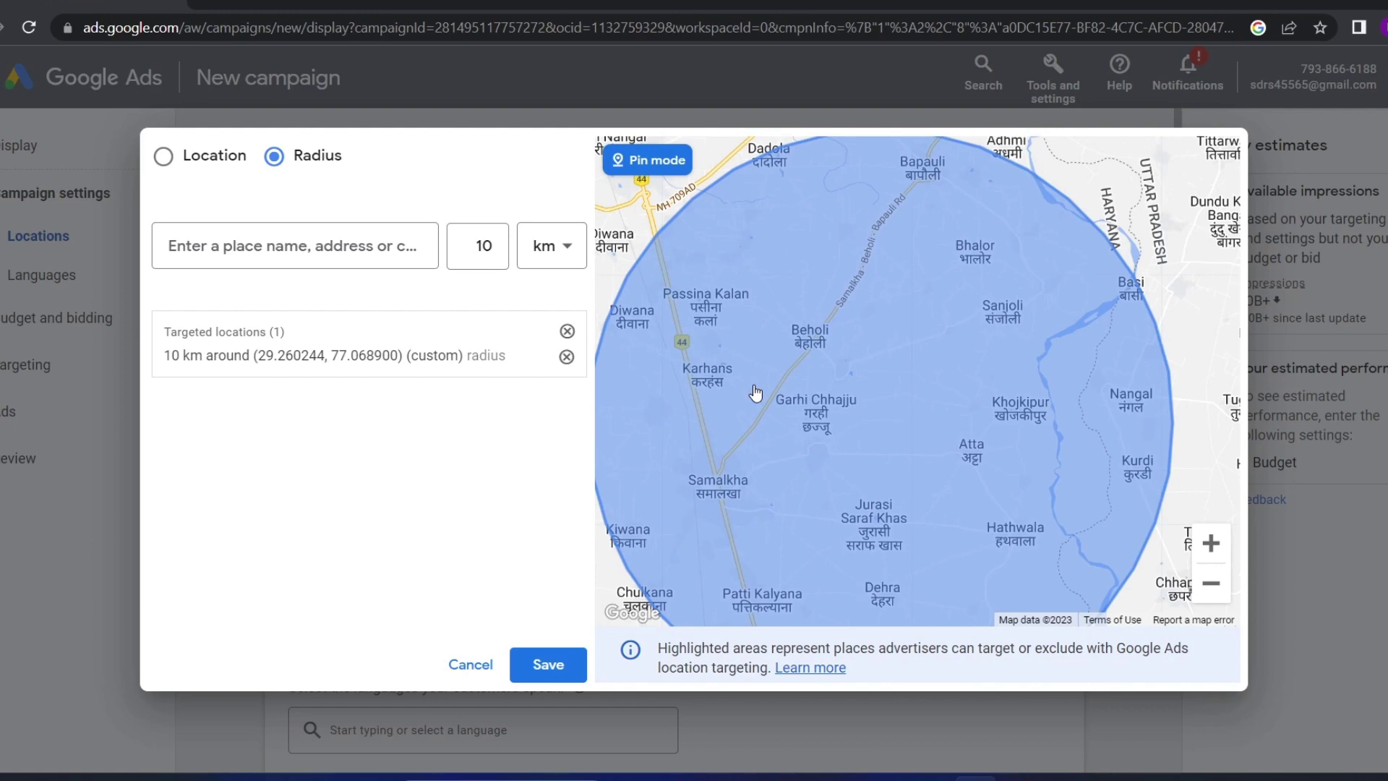
{"action": "scroll", "coordinate": [755, 392], "scroll_direction": "down", "scroll_amount": 2}
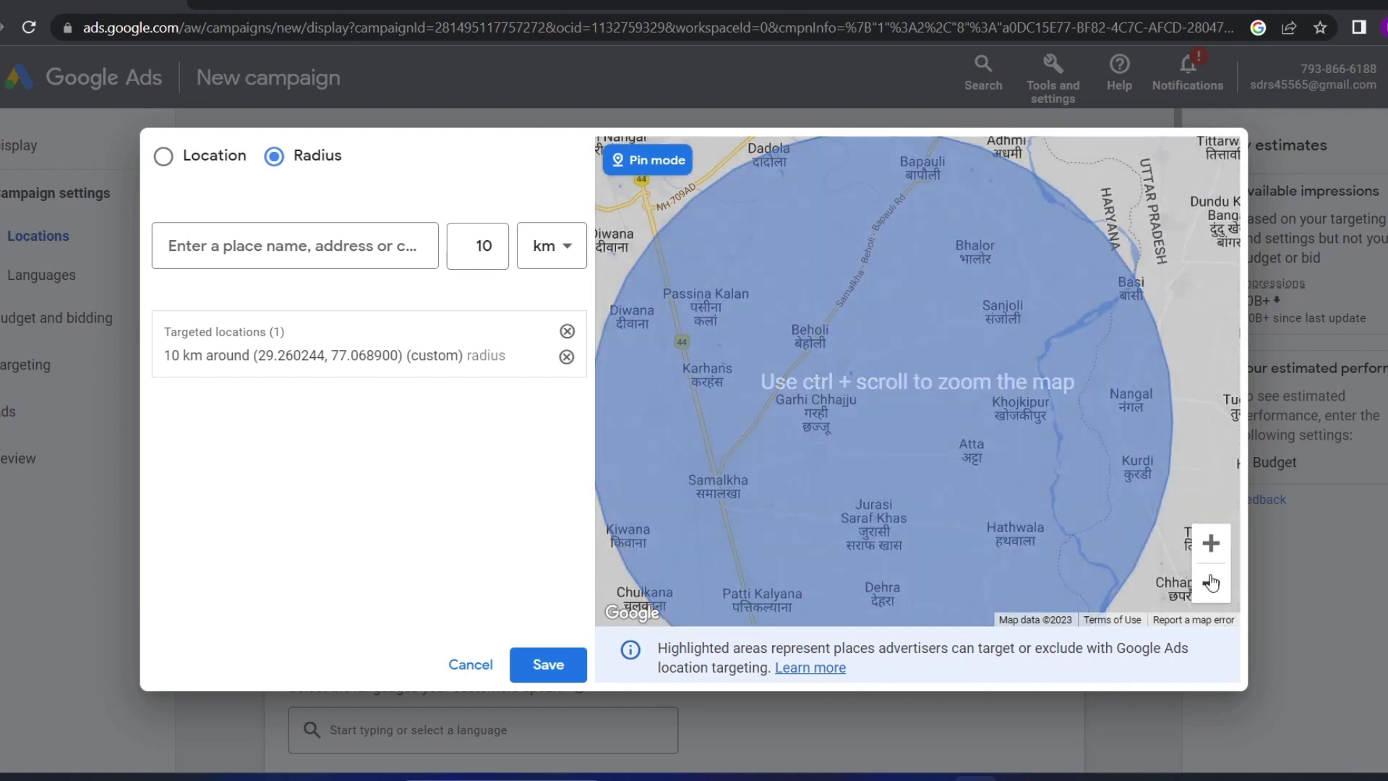
{"action": "left_click", "coordinate": [1211, 583]}
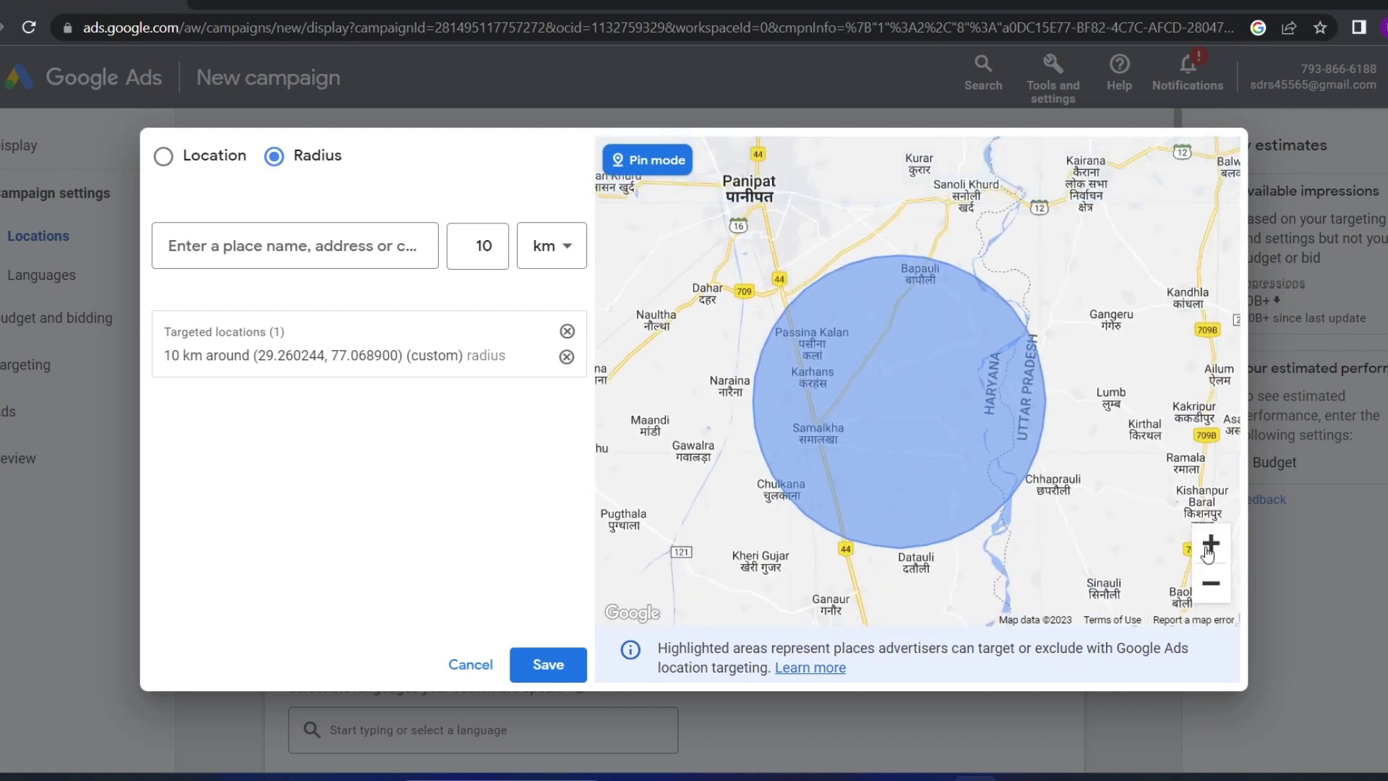
{"action": "left_click", "coordinate": [1209, 550]}
{"action": "left_click", "coordinate": [1211, 581]}
Show the custom radius target's options and expand Location options
{"action": "left_click", "coordinate": [477, 246]}
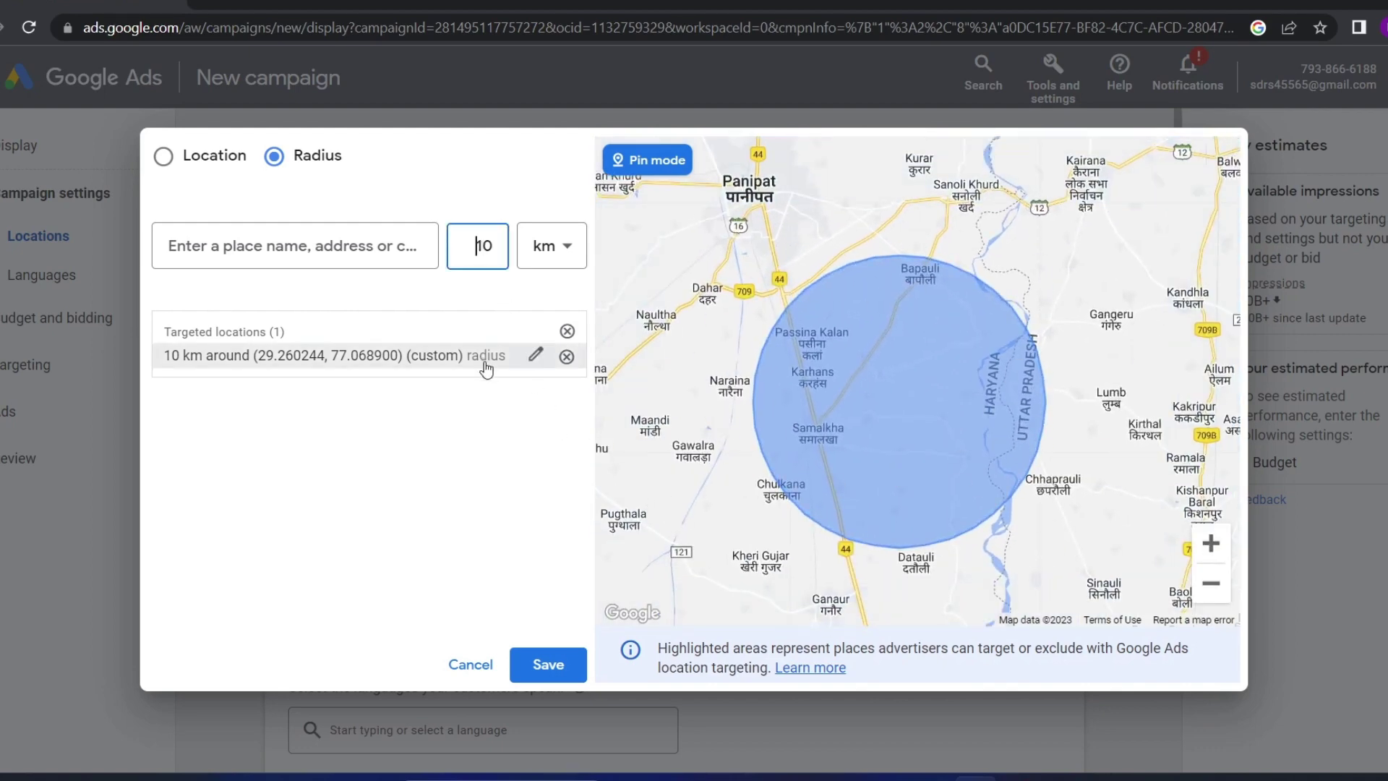
{"action": "left_click", "coordinate": [486, 369]}
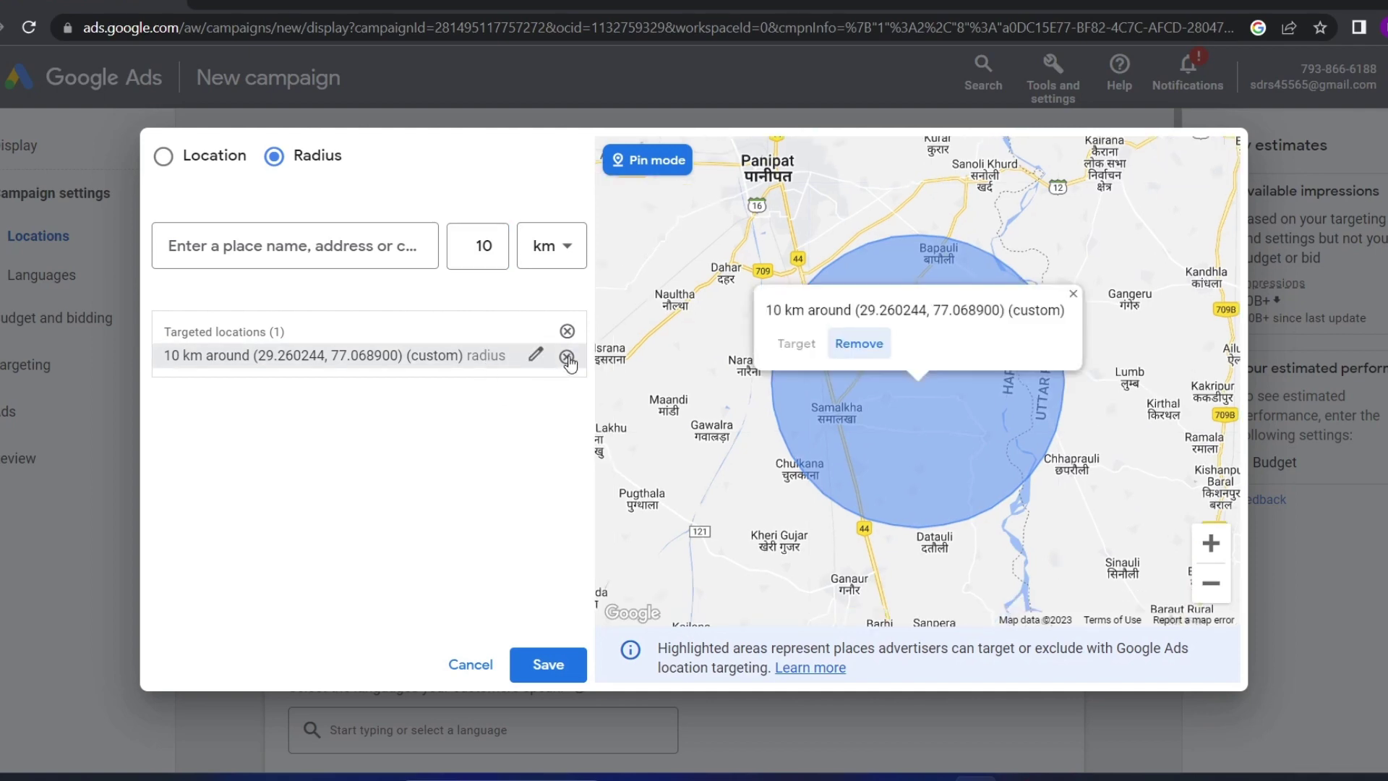
{"action": "left_click", "coordinate": [343, 564]}
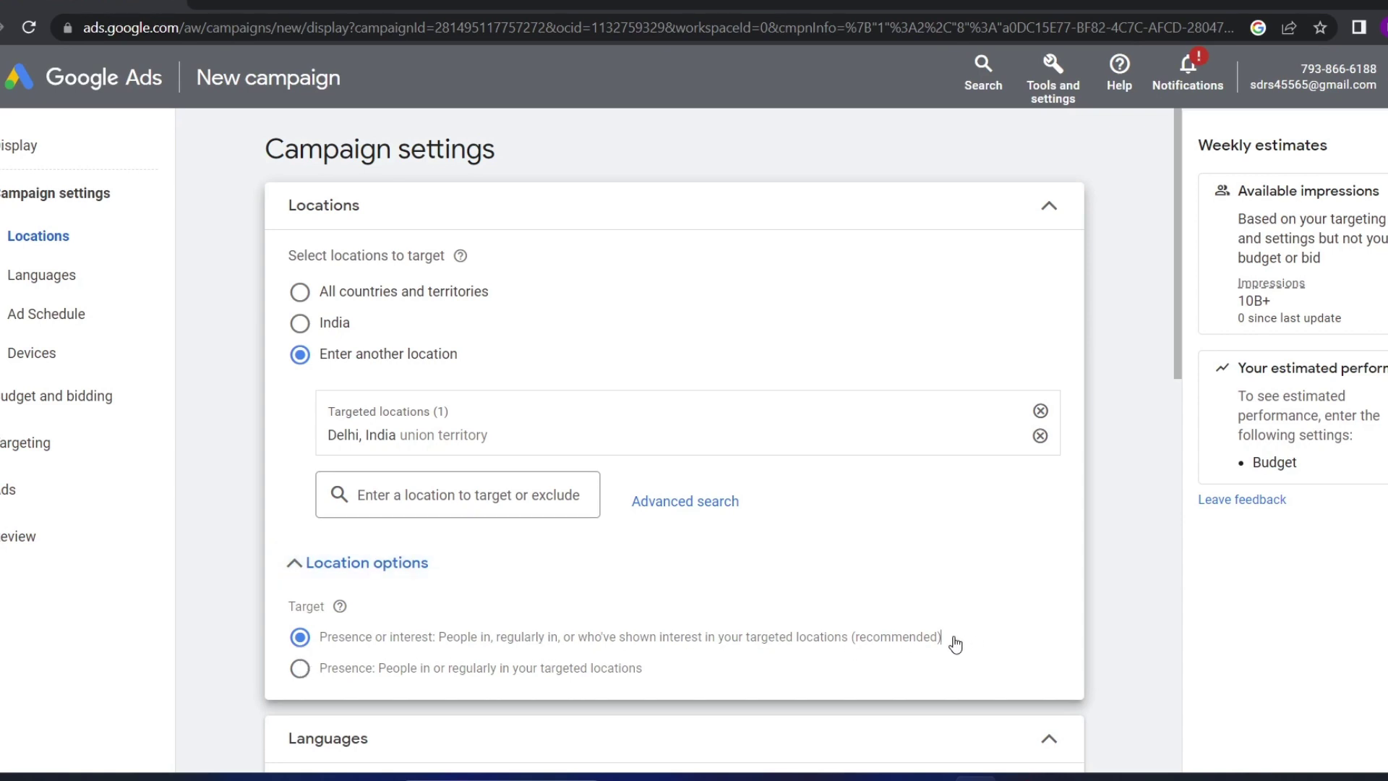
{"action": "left_click_drag", "start_coordinate": [955, 644], "coordinate": [452, 626]}
{"action": "left_click", "coordinate": [606, 644]}
{"action": "left_click", "coordinate": [301, 673]}
{"action": "left_click_drag", "start_coordinate": [660, 679], "coordinate": [702, 656]}
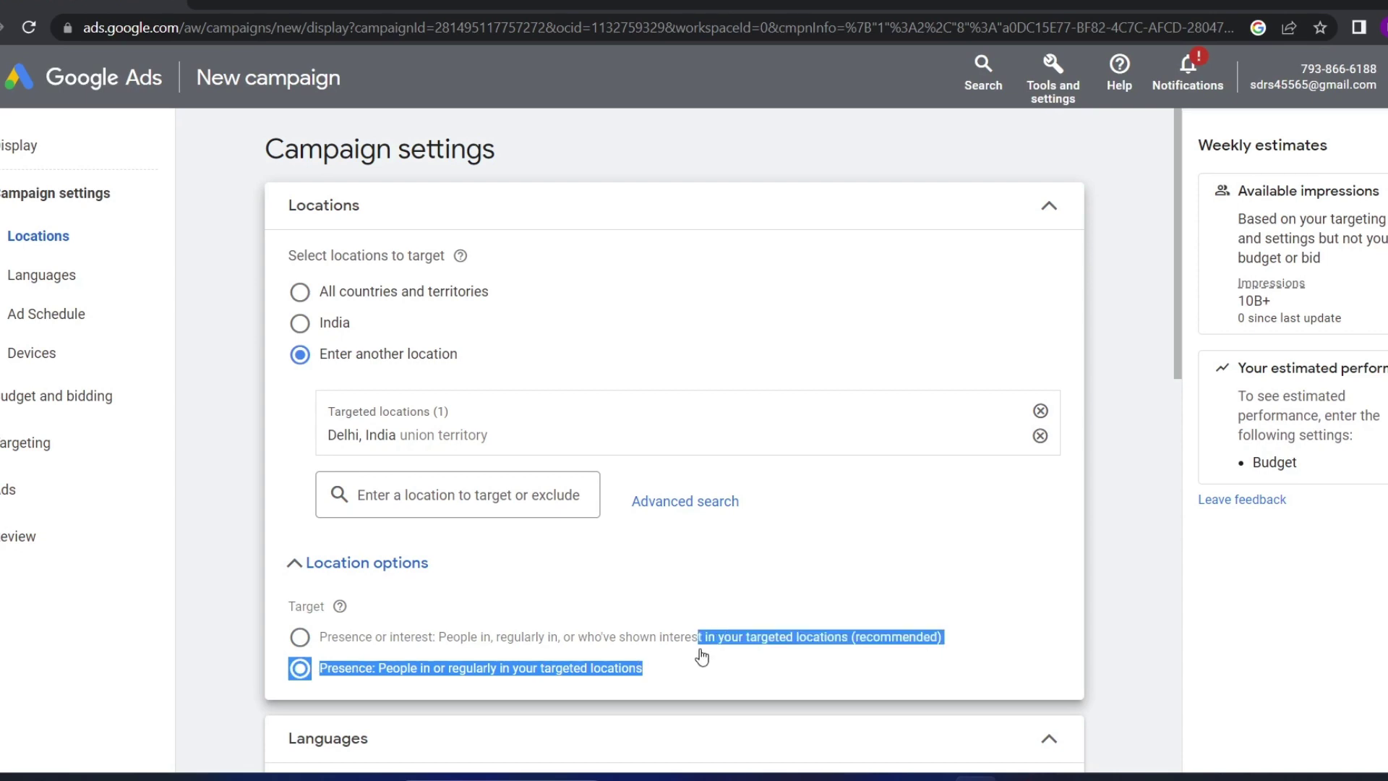
{"action": "left_click", "coordinate": [701, 656]}
{"action": "left_click", "coordinate": [301, 638]}
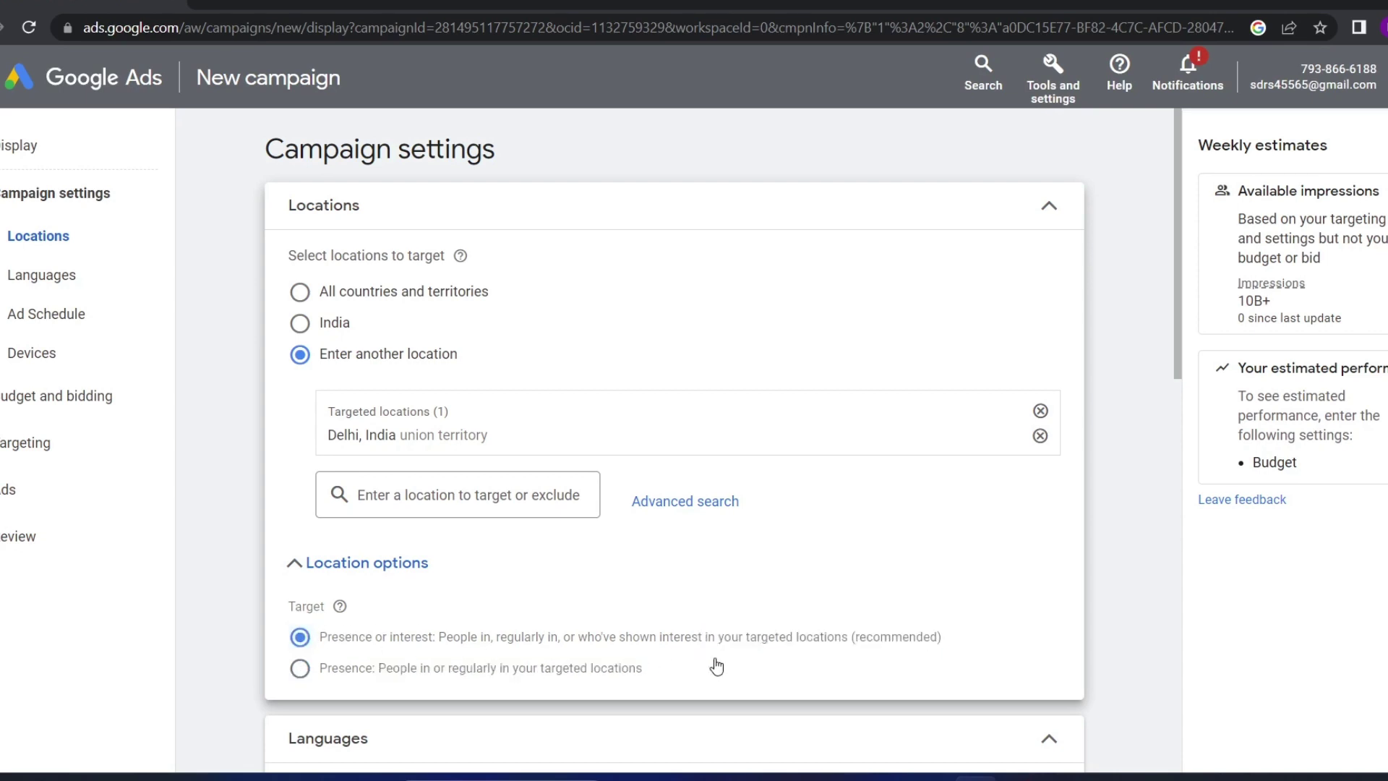
{"action": "left_click_drag", "start_coordinate": [977, 642], "coordinate": [725, 653]}
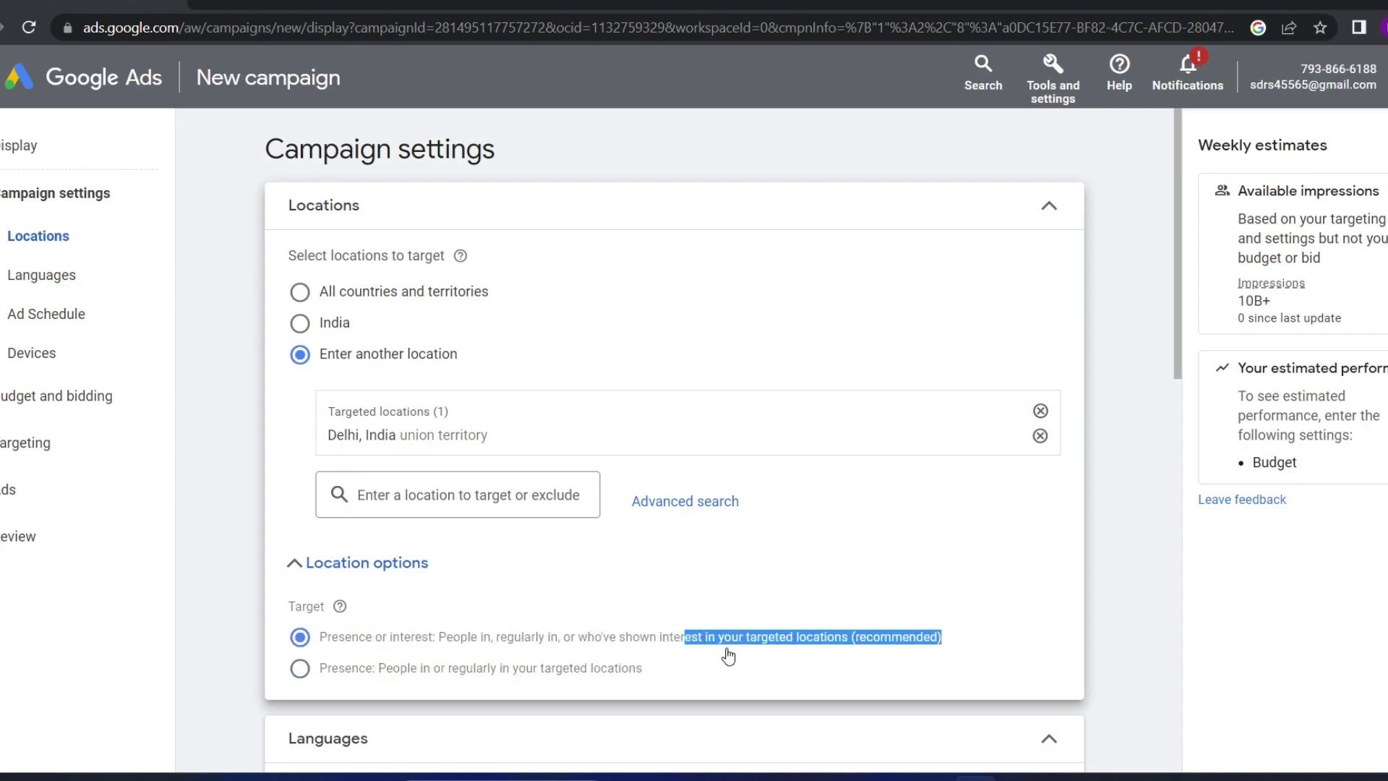
{"action": "left_click", "coordinate": [701, 672]}
Clear the leftover language search text and add Hindi as a campaign language
{"action": "scroll", "coordinate": [557, 641], "scroll_direction": "down", "scroll_amount": 3}
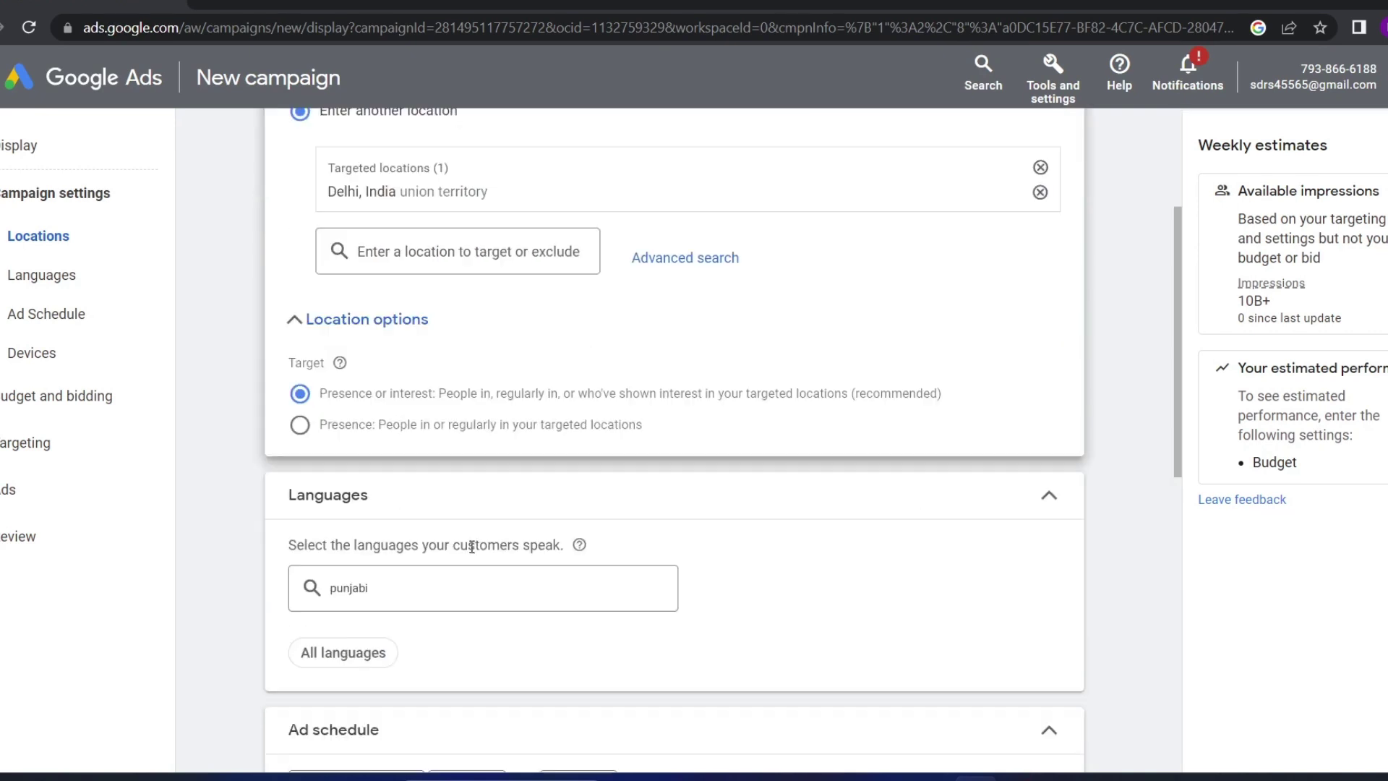
{"action": "double_click", "coordinate": [387, 587]}
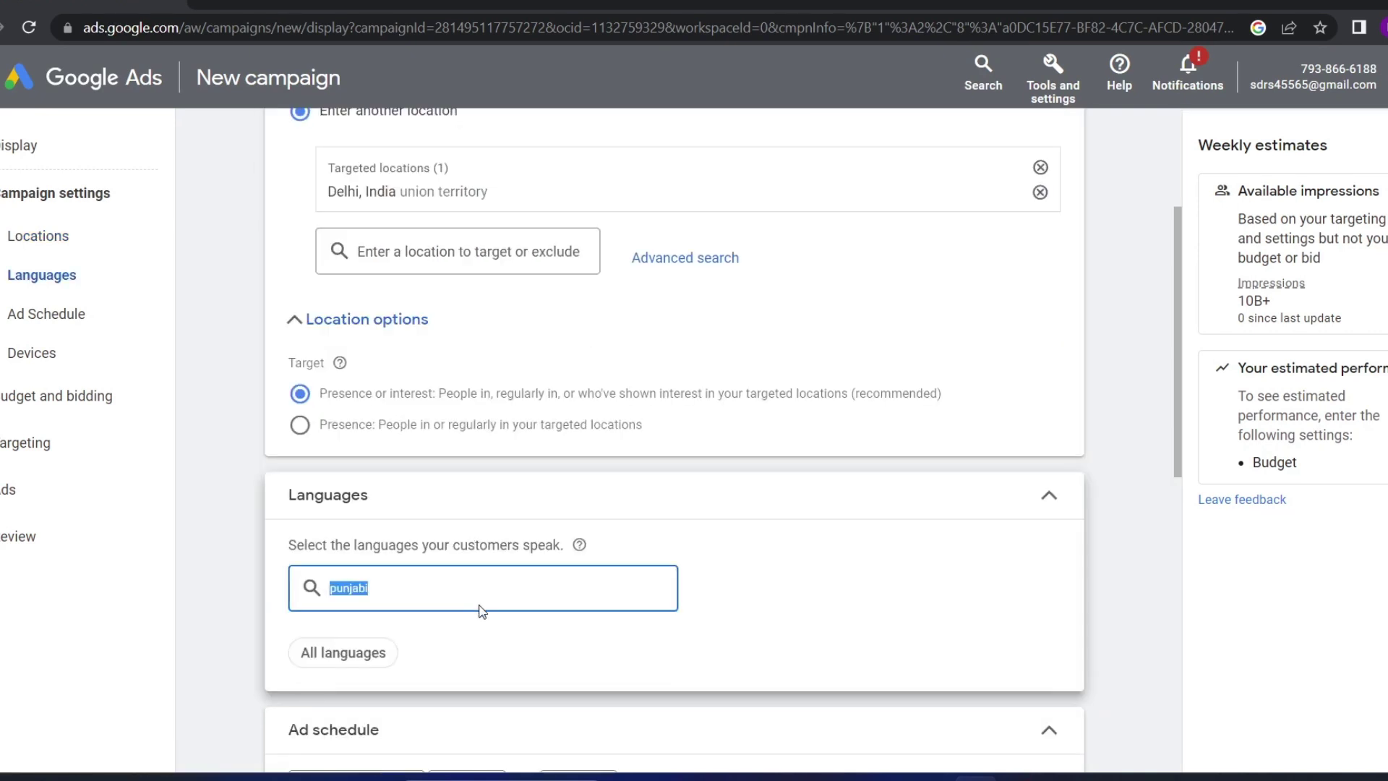
{"action": "key", "text": "BackSpace"}
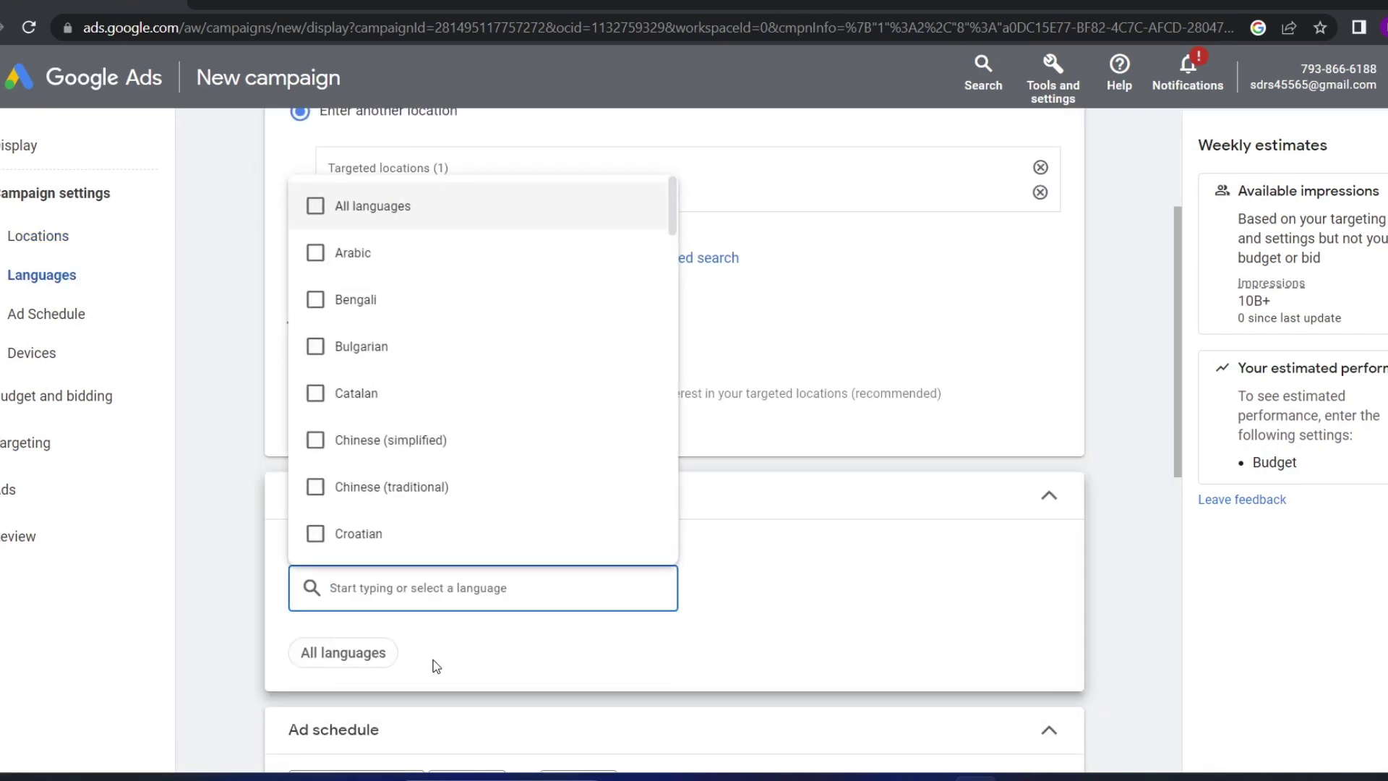
{"action": "left_click", "coordinate": [436, 666]}
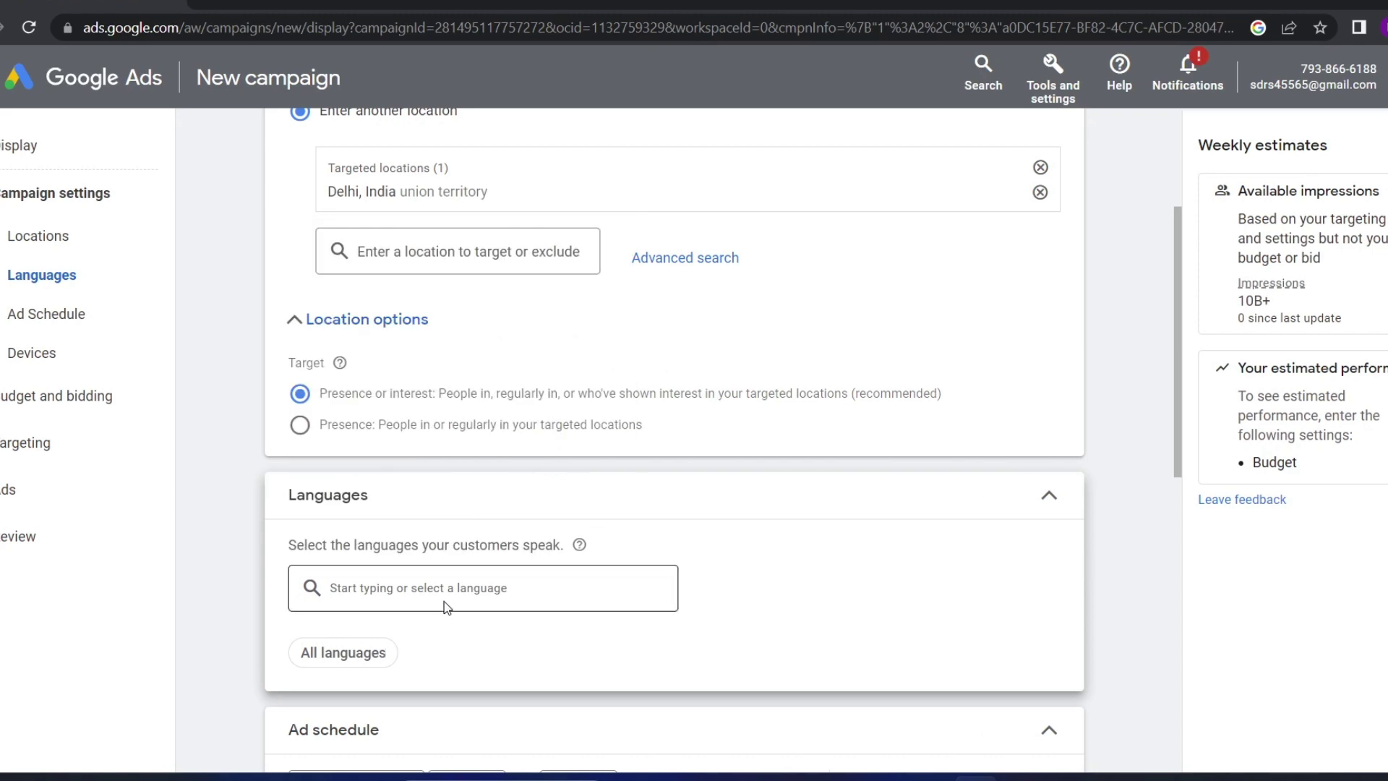
{"action": "left_click", "coordinate": [399, 584]}
{"action": "type", "text": "hi"}
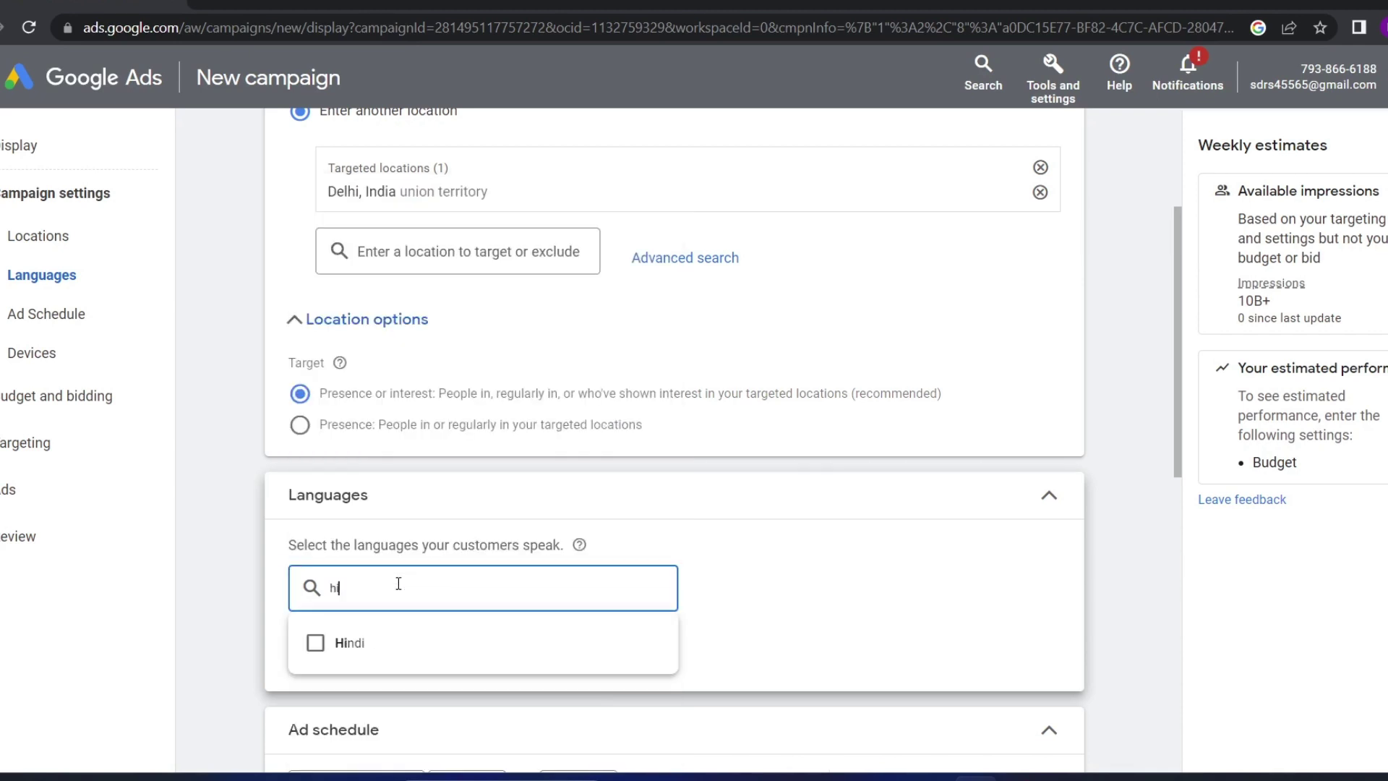
{"action": "type", "text": "ndi"}
{"action": "left_click", "coordinate": [316, 644]}
Add Punjabi and English as campaign languages
{"action": "left_click", "coordinate": [361, 585]}
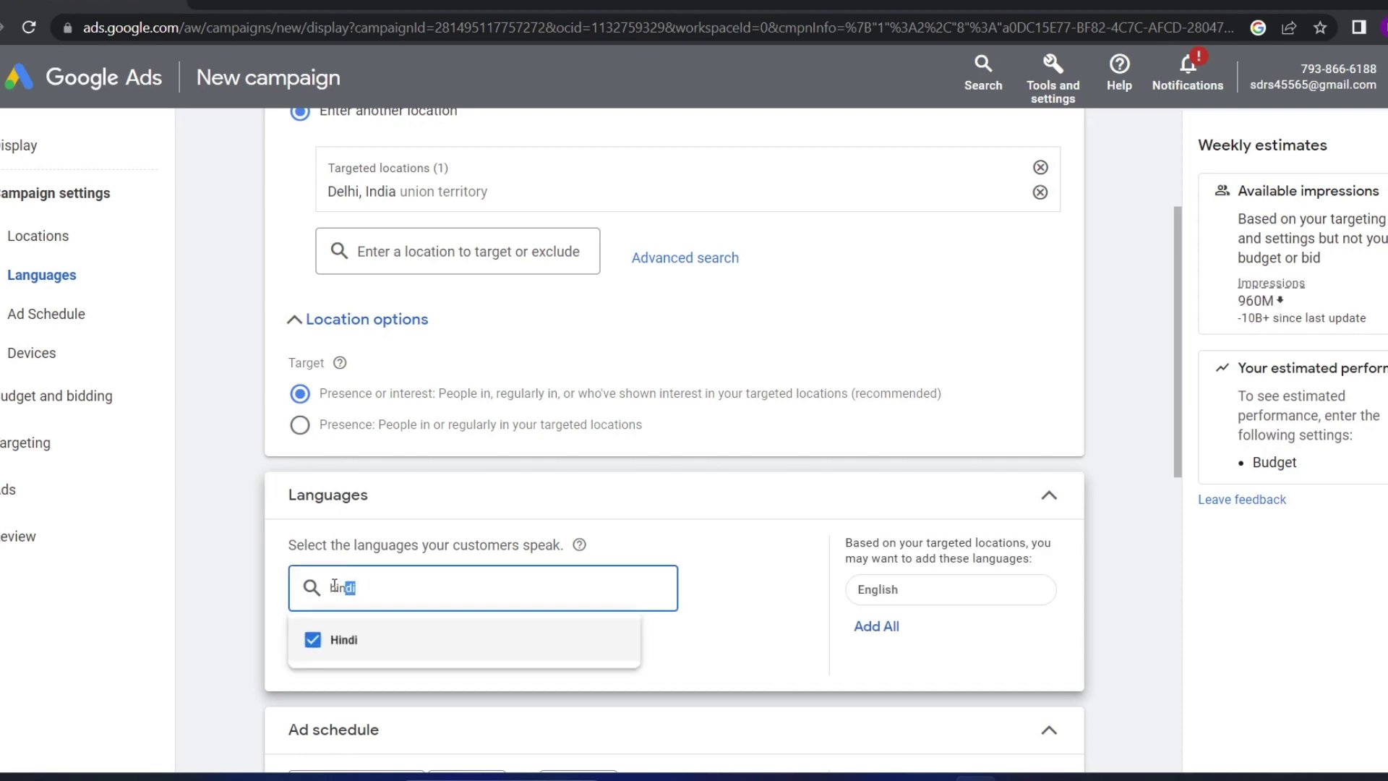
{"action": "key", "text": "ctrl+a"}
{"action": "key", "text": "BackSpace"}
{"action": "type", "text": "p"}
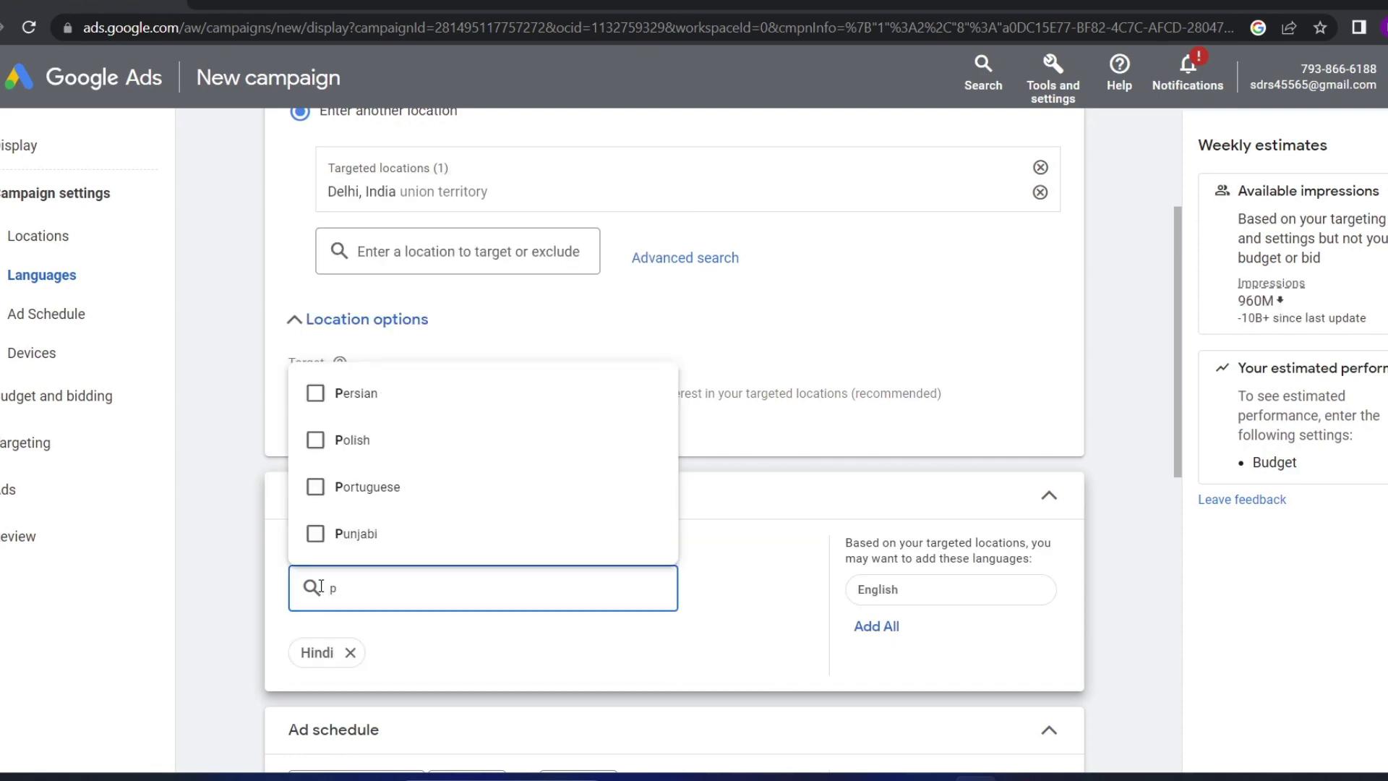
{"action": "type", "text": "unjabi"}
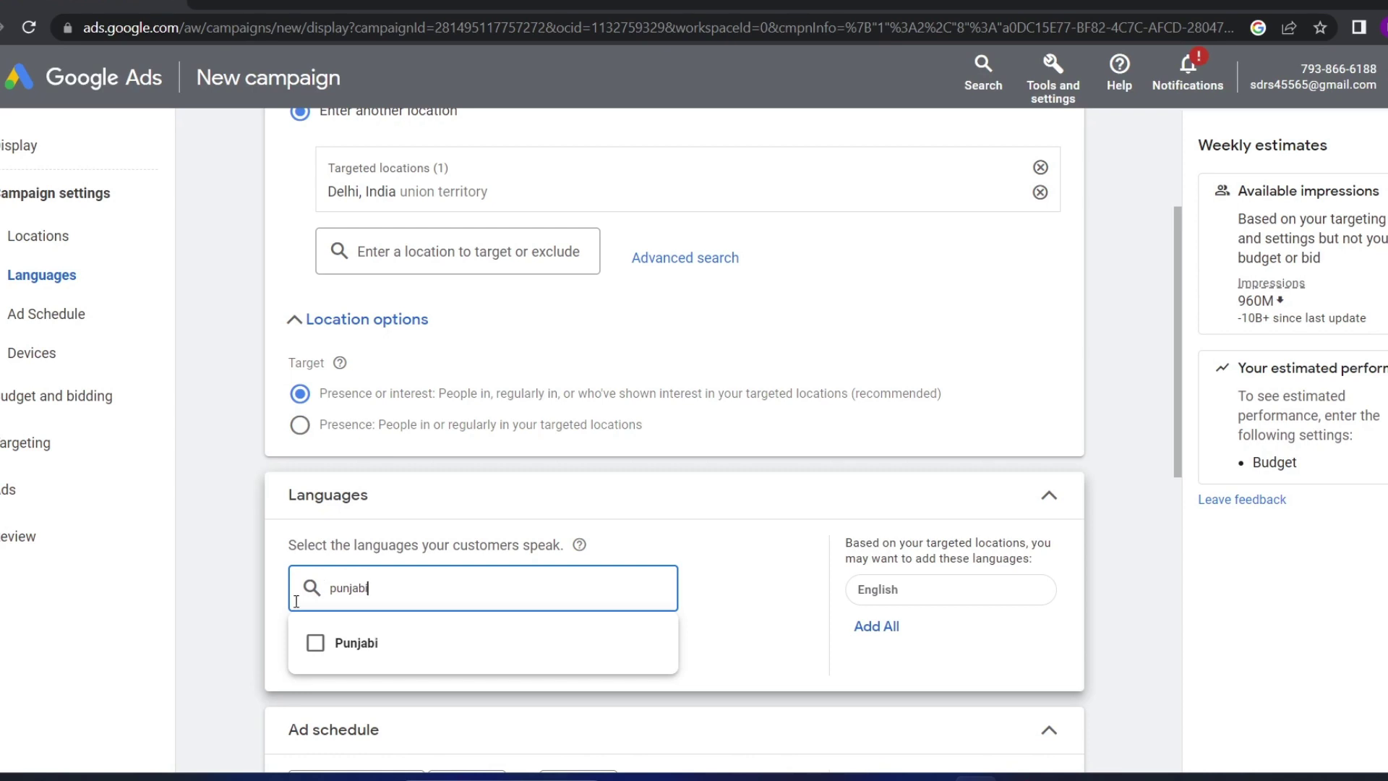
{"action": "left_click", "coordinate": [316, 643]}
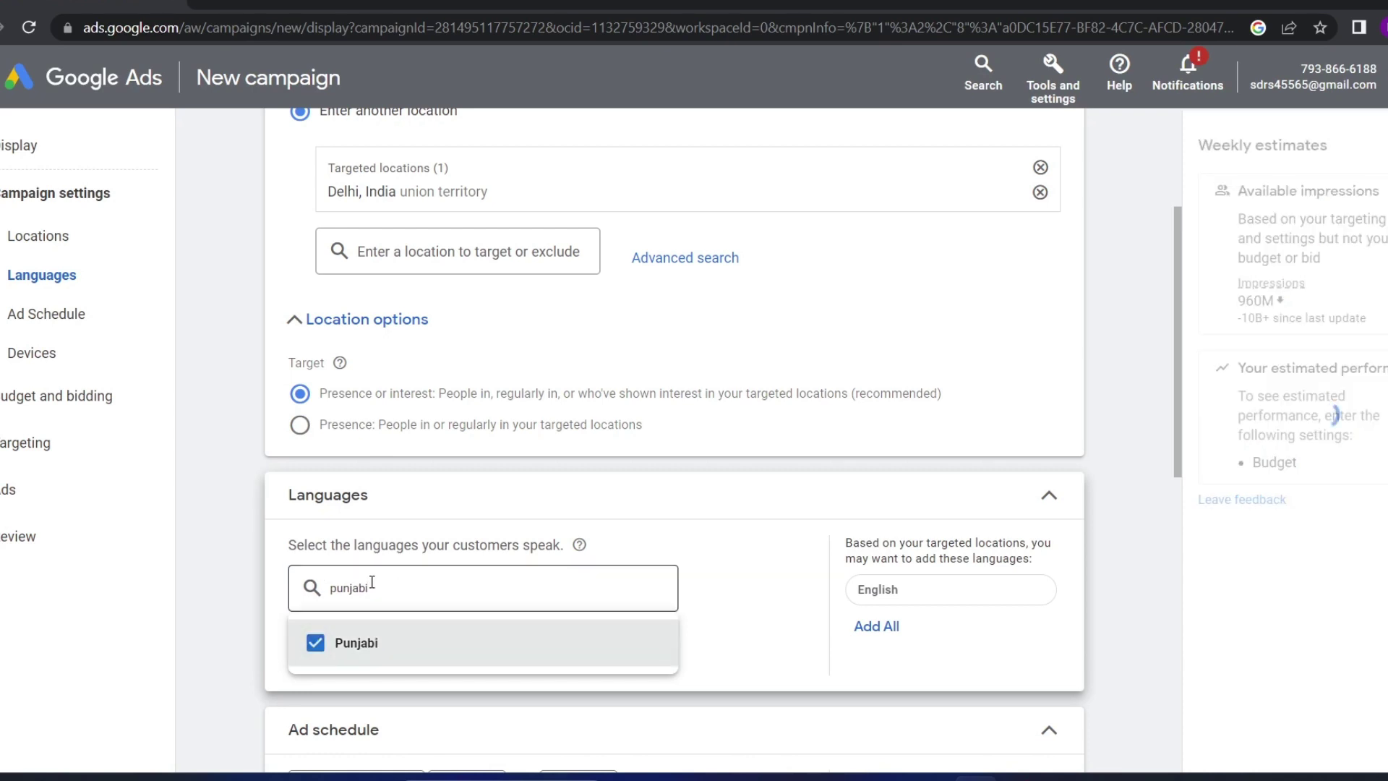
{"action": "key", "text": "ctrl+a"}
{"action": "key", "text": "BackSpace"}
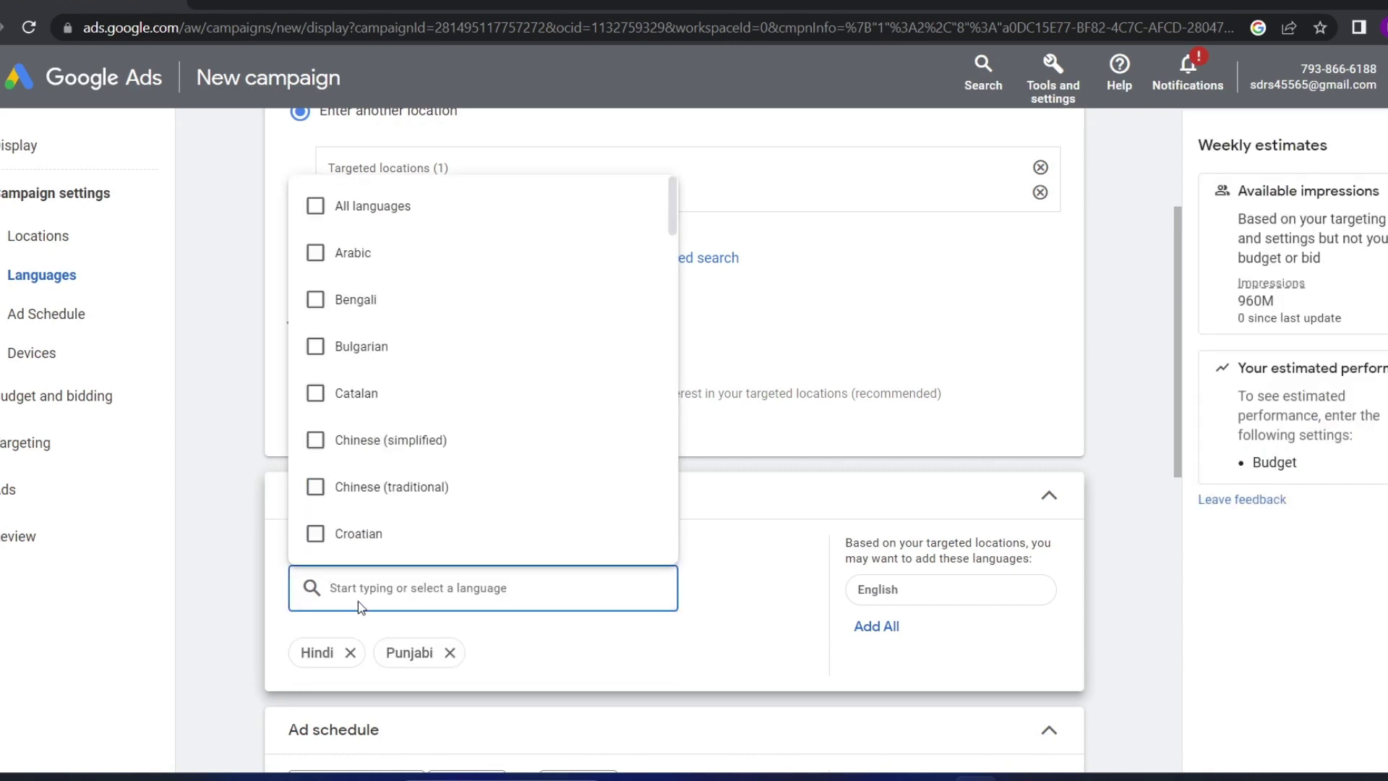
{"action": "type", "text": "engl"}
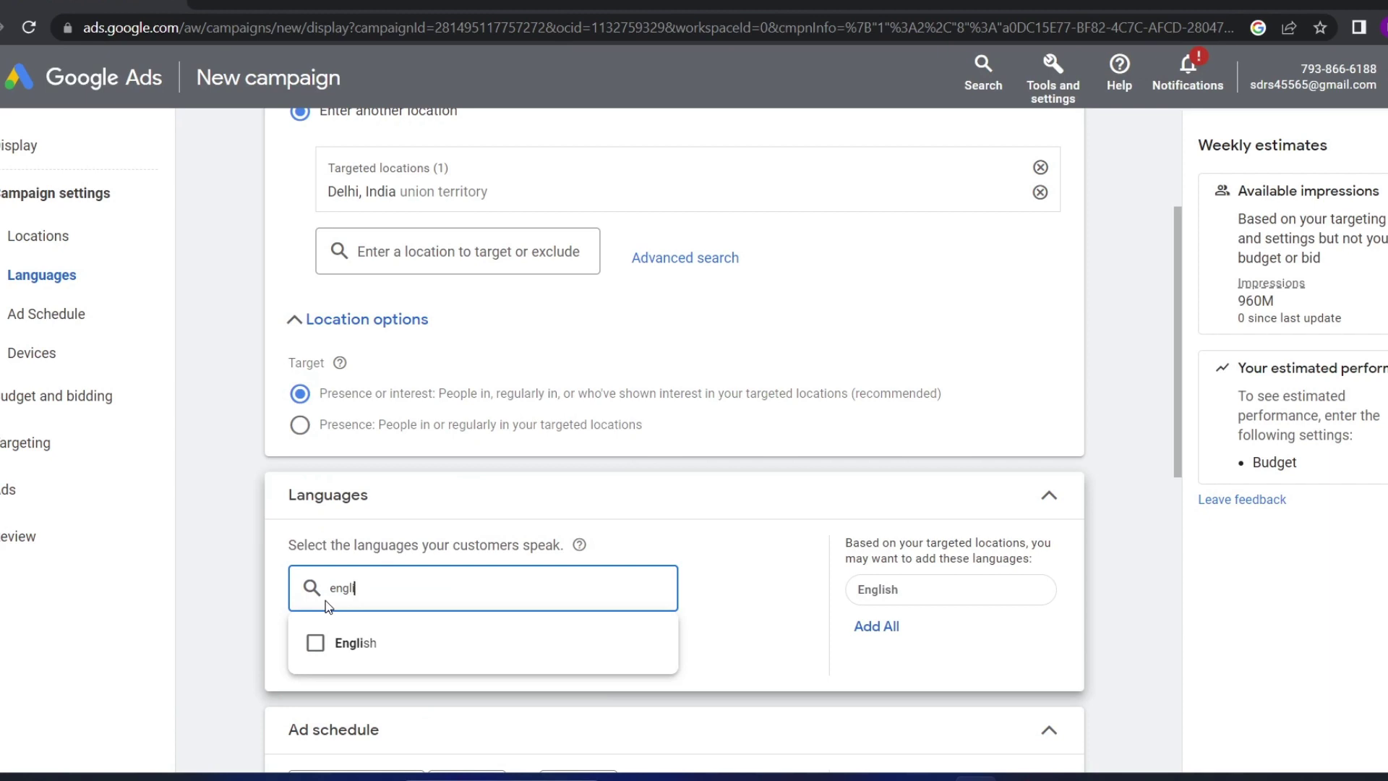
{"action": "type", "text": "ish"}
{"action": "left_click", "coordinate": [315, 643]}
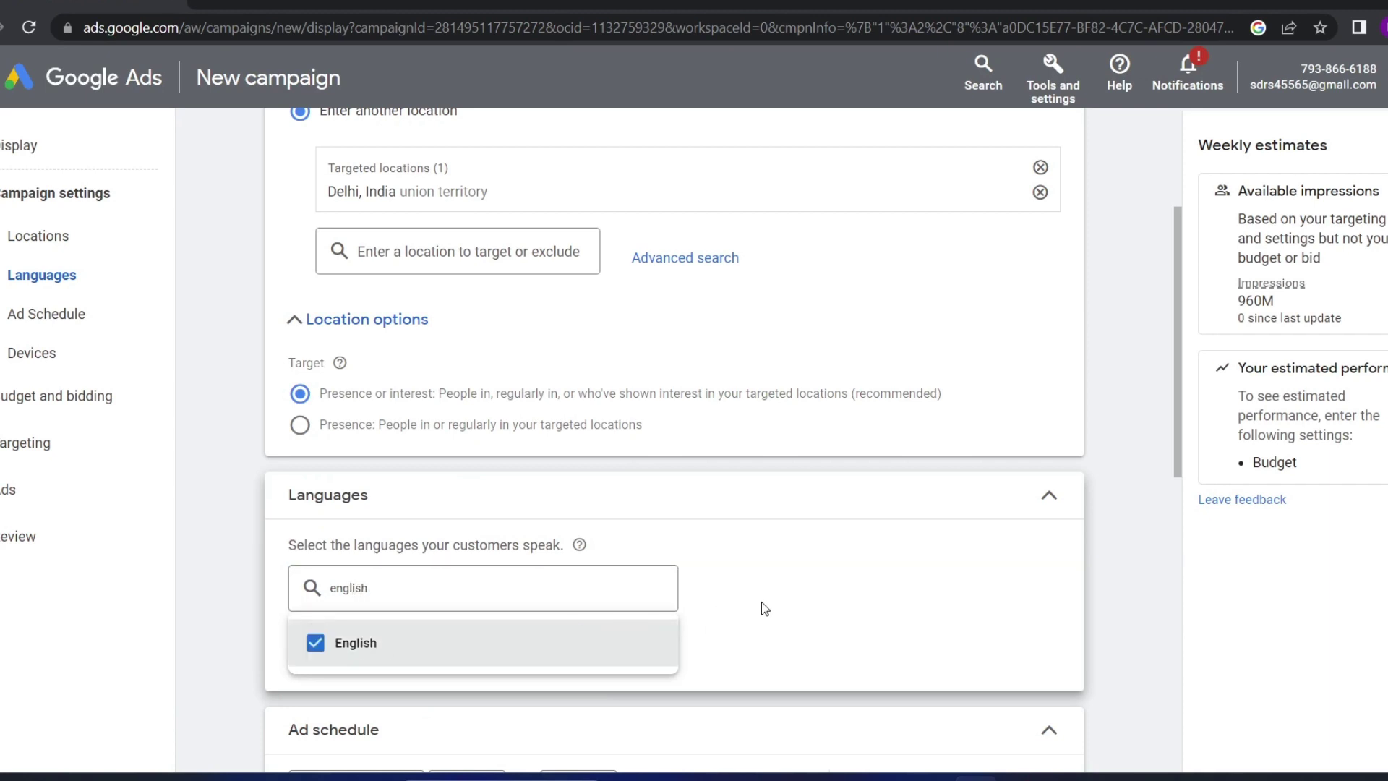
{"action": "left_click", "coordinate": [755, 591]}
{"action": "scroll", "coordinate": [507, 687], "scroll_direction": "down", "scroll_amount": 5}
{"action": "scroll", "coordinate": [415, 520], "scroll_direction": "up", "scroll_amount": 1}
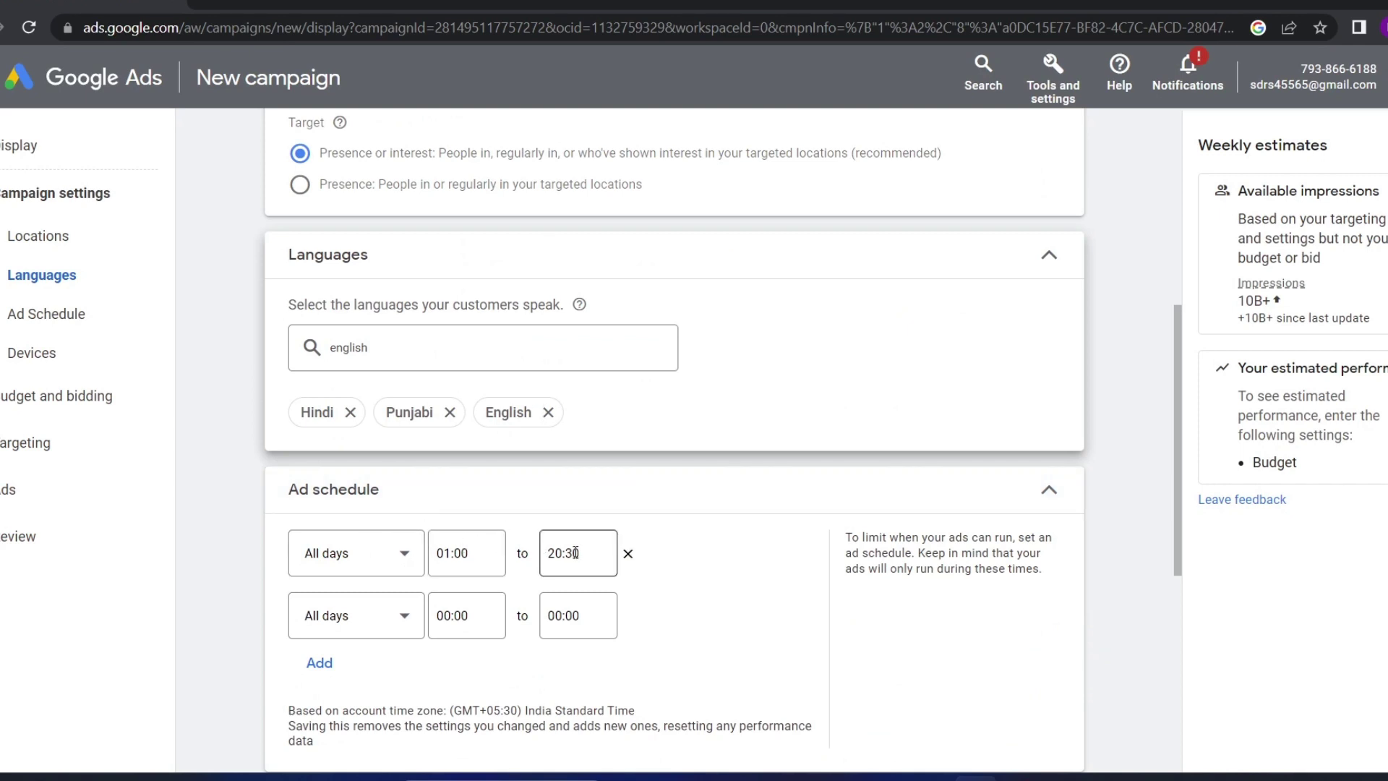
Remove the 01:00–20:30 schedule row and choose Mondays as the schedule day
{"action": "left_click", "coordinate": [628, 562]}
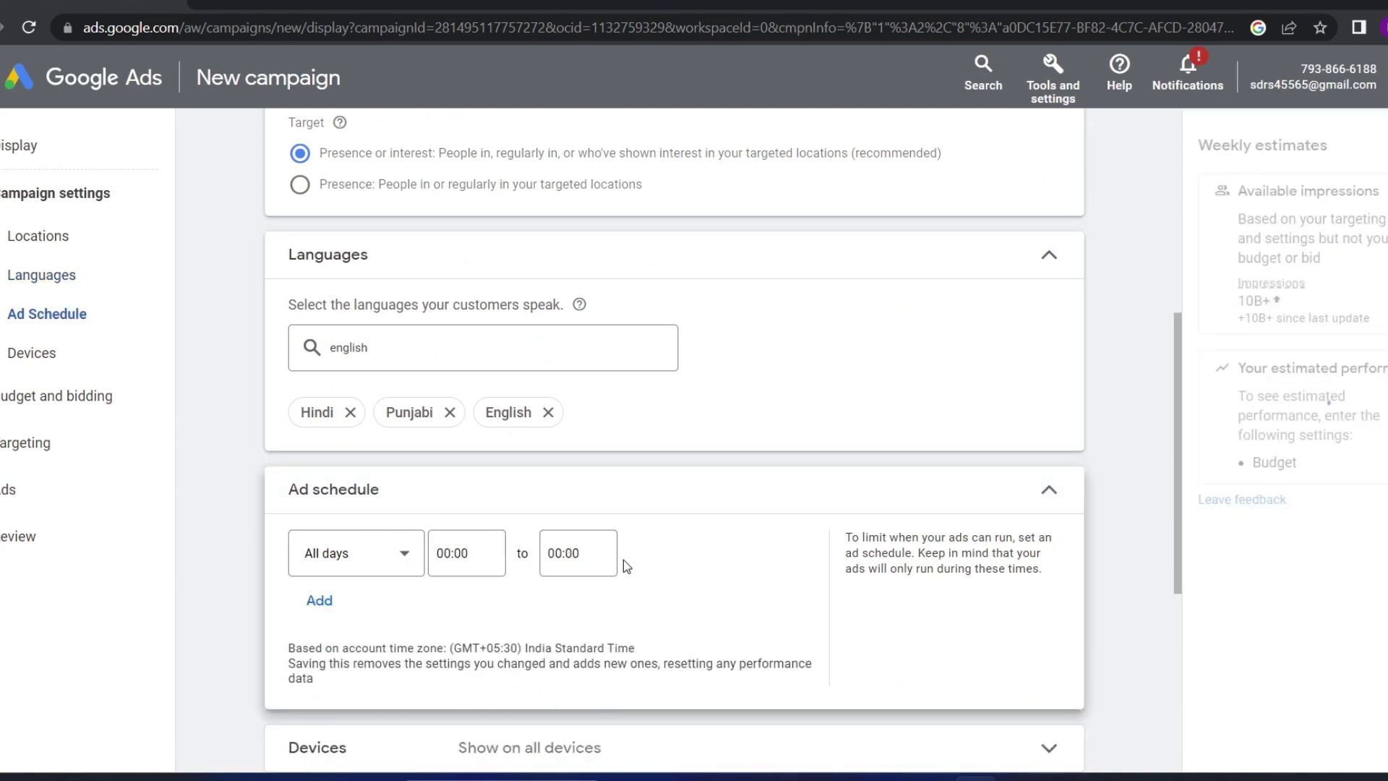
{"action": "left_click", "coordinate": [388, 560]}
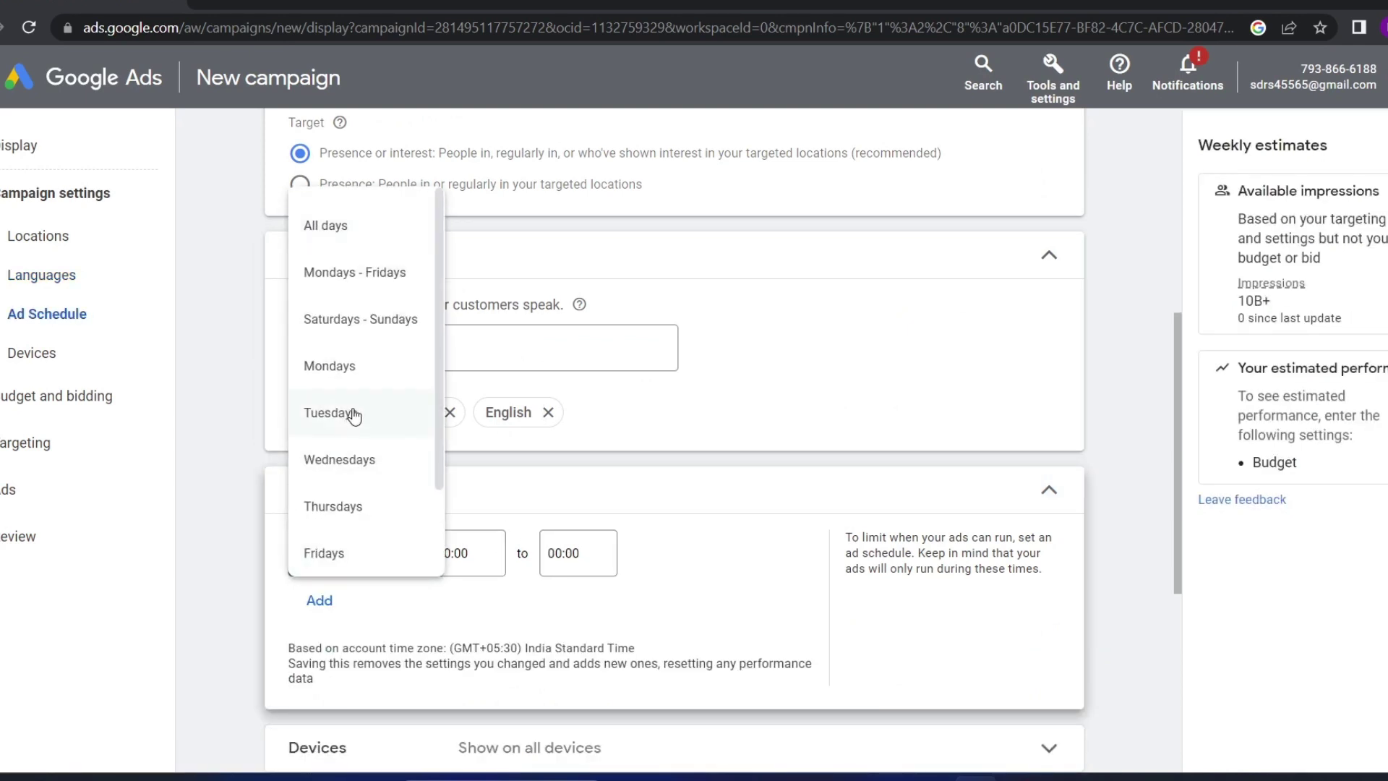
{"action": "left_click", "coordinate": [376, 616]}
{"action": "left_click", "coordinate": [338, 560]}
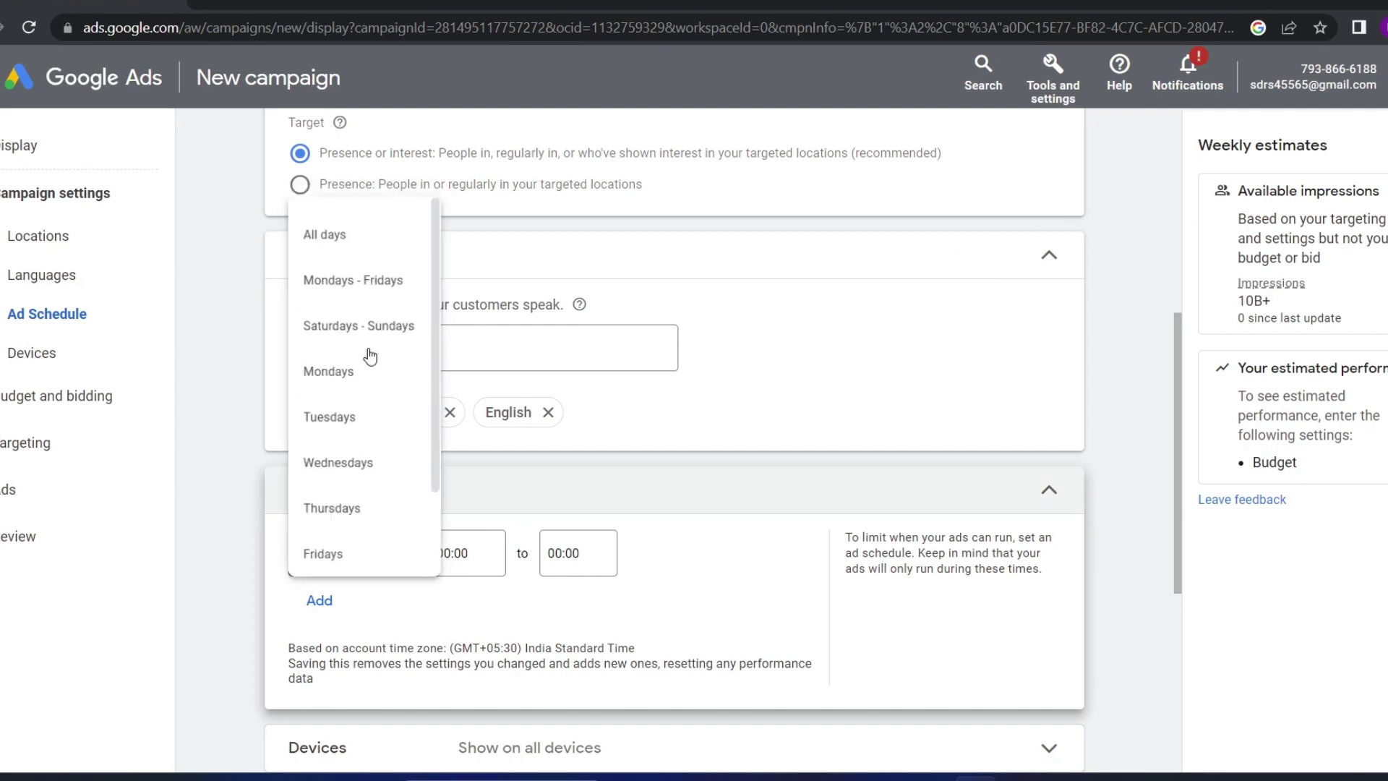
{"action": "left_click", "coordinate": [438, 569]}
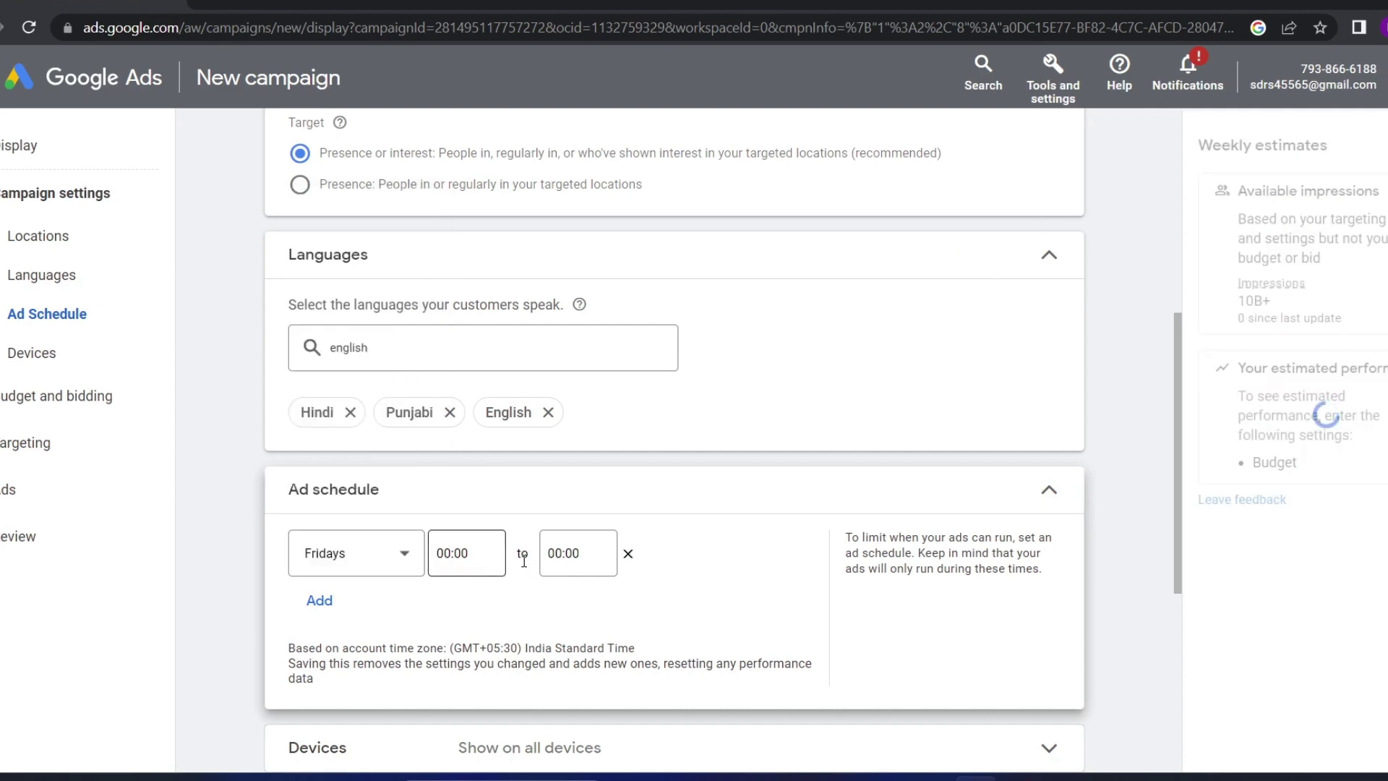
{"action": "left_click", "coordinate": [474, 555]}
{"action": "left_click", "coordinate": [341, 564]}
{"action": "left_click", "coordinate": [341, 564]}
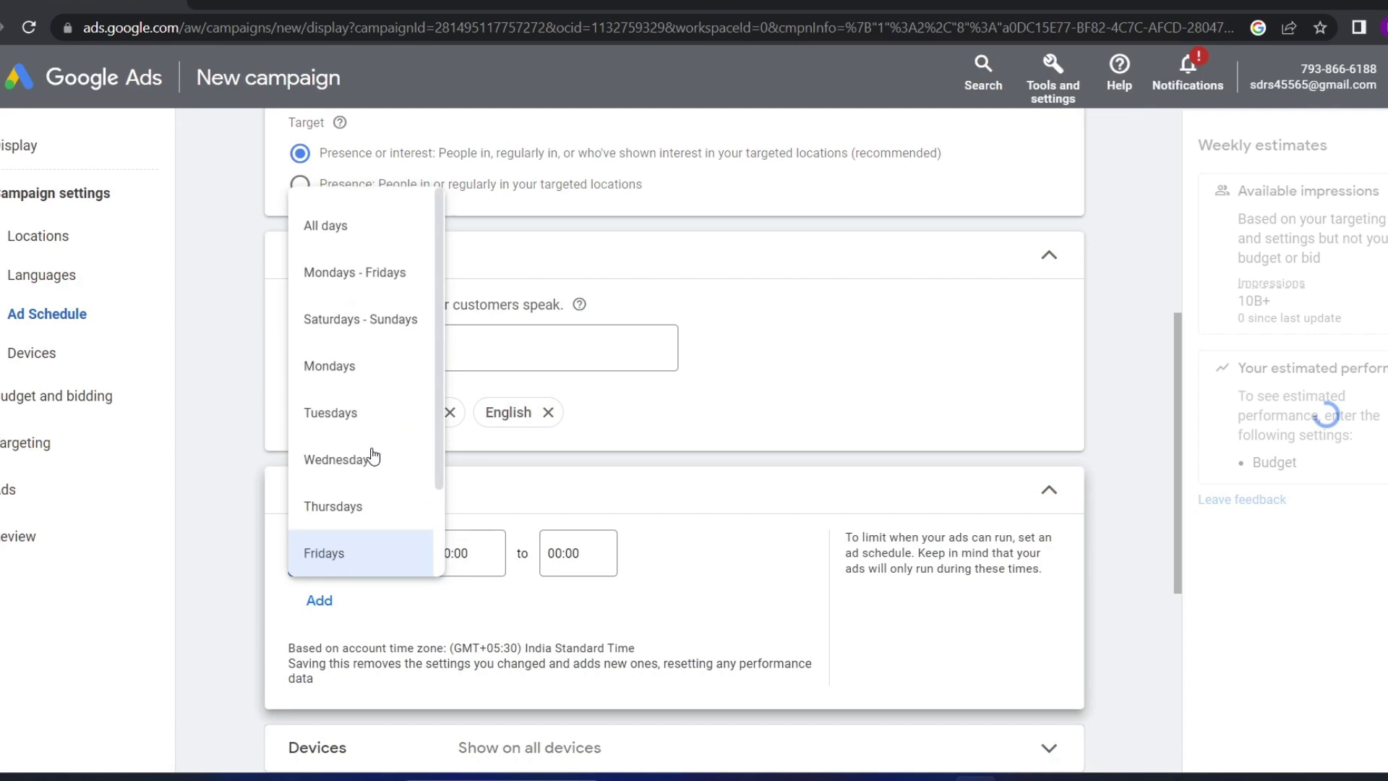
{"action": "left_click", "coordinate": [344, 373]}
Set the Monday ad schedule to run from 01:00 to 20:00
{"action": "left_click", "coordinate": [467, 554]}
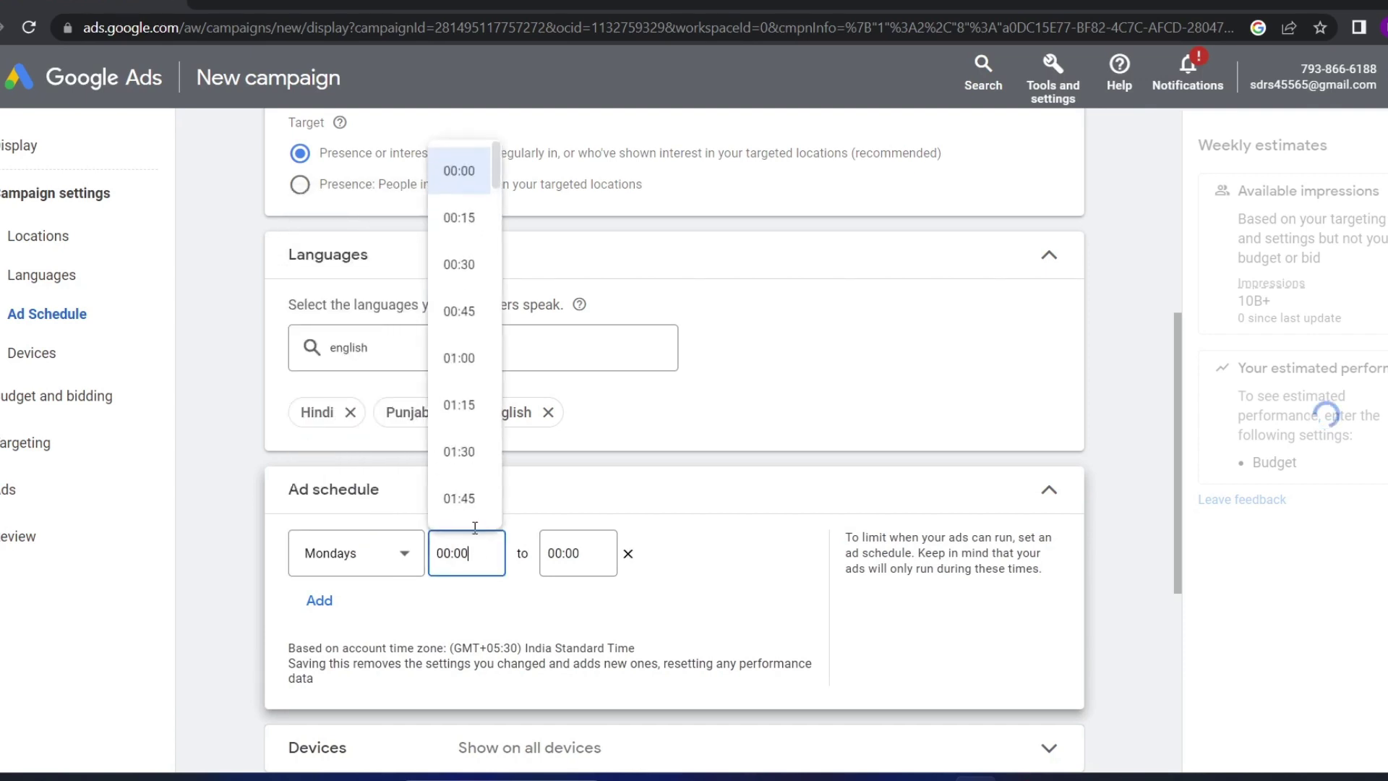
{"action": "left_click", "coordinate": [460, 361]}
{"action": "left_click", "coordinate": [571, 553]}
{"action": "scroll", "coordinate": [580, 431], "scroll_direction": "down", "scroll_amount": 15}
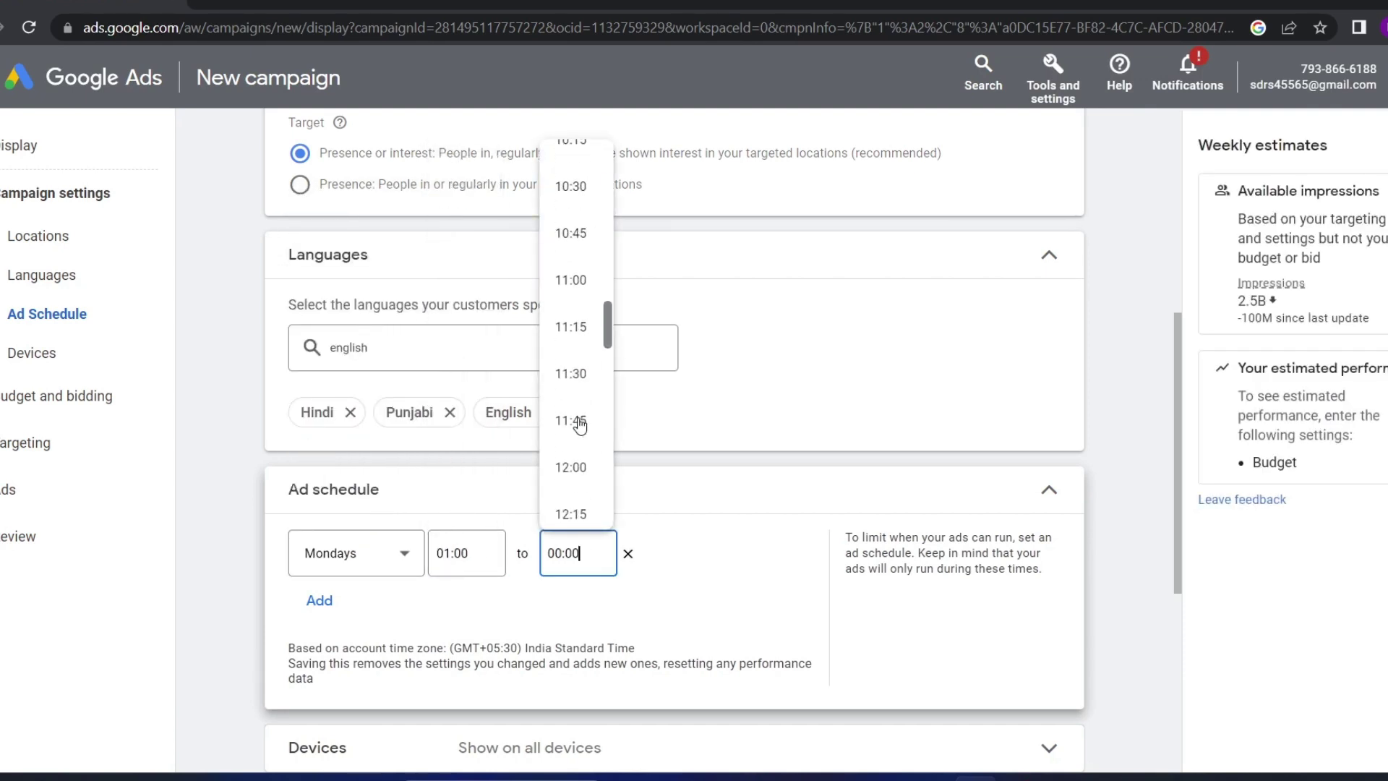
{"action": "scroll", "coordinate": [579, 425], "scroll_direction": "down", "scroll_amount": 13}
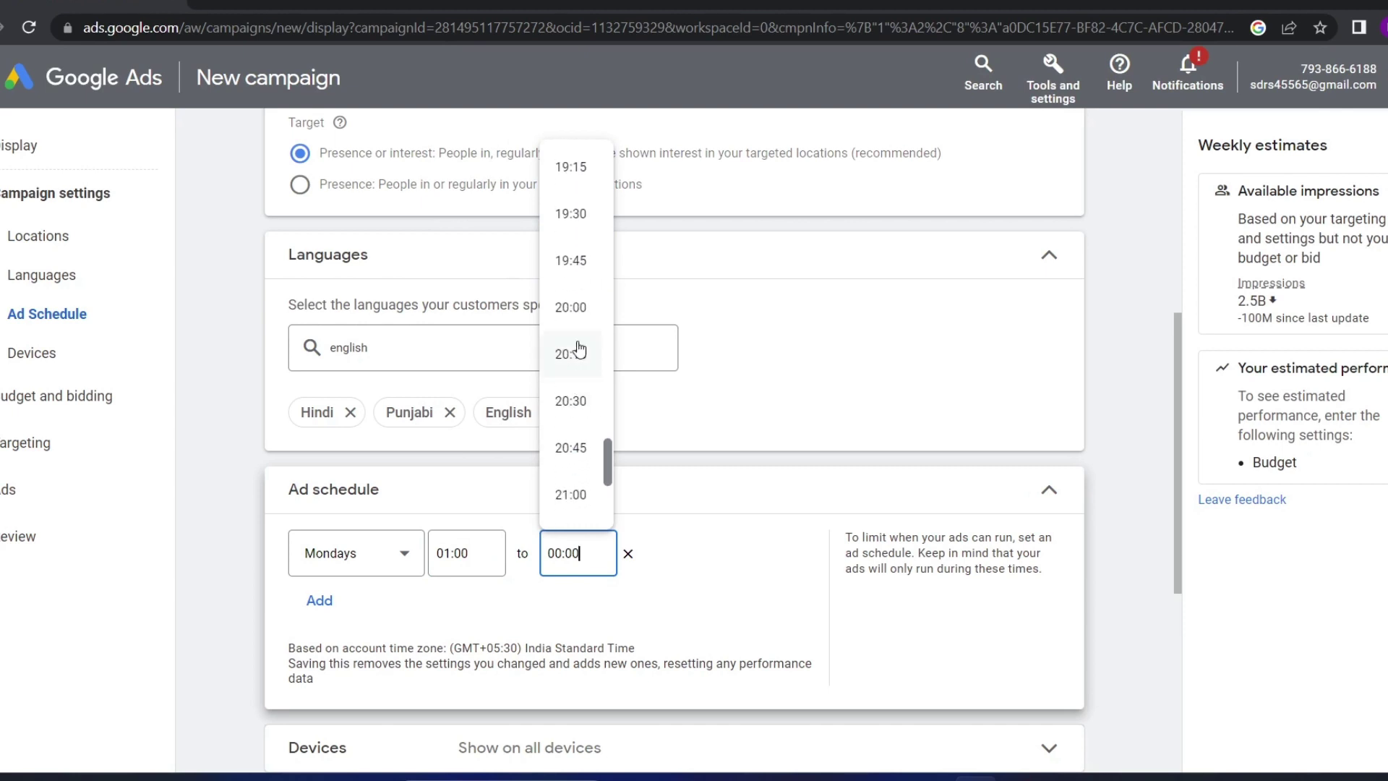
{"action": "left_click", "coordinate": [571, 307]}
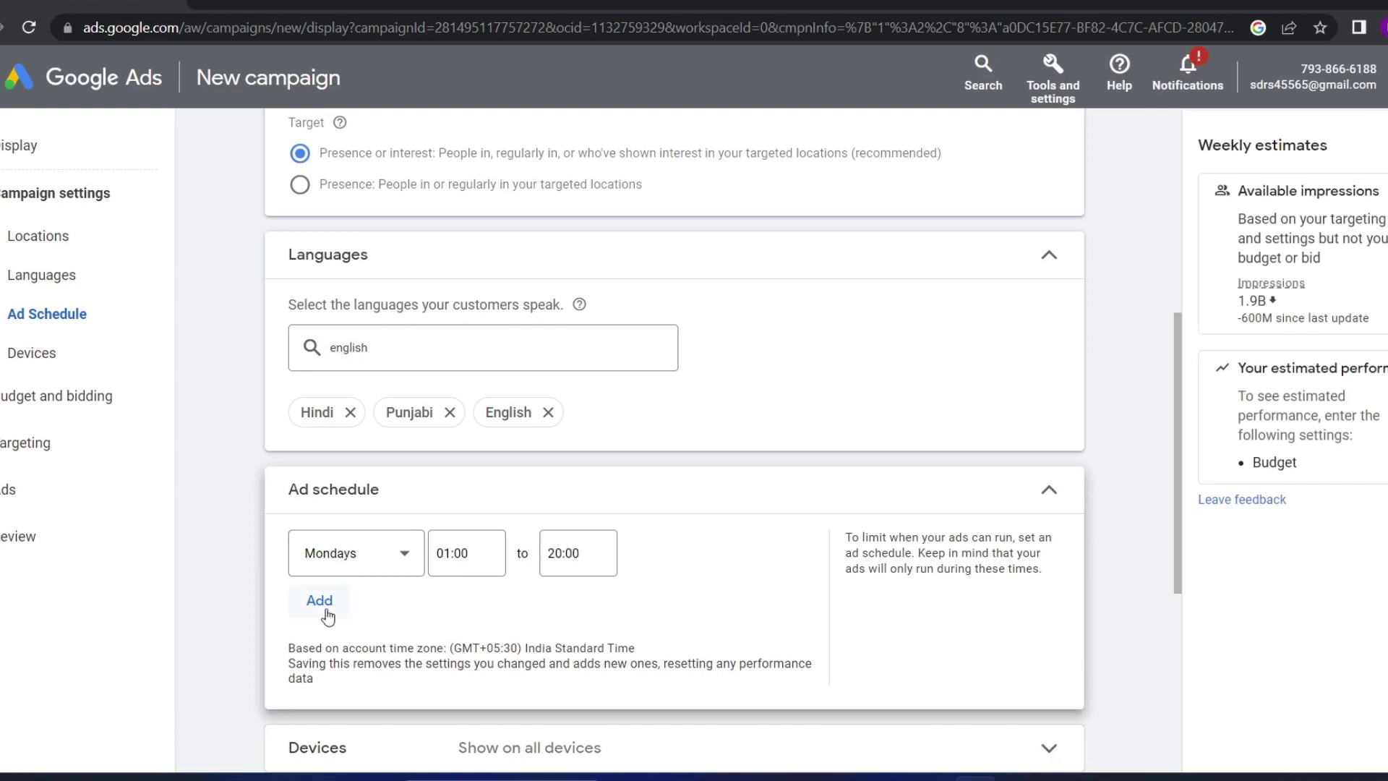
Add a second ad schedule row, leaving its days unchanged
{"action": "left_click", "coordinate": [322, 601]}
{"action": "left_click", "coordinate": [342, 617]}
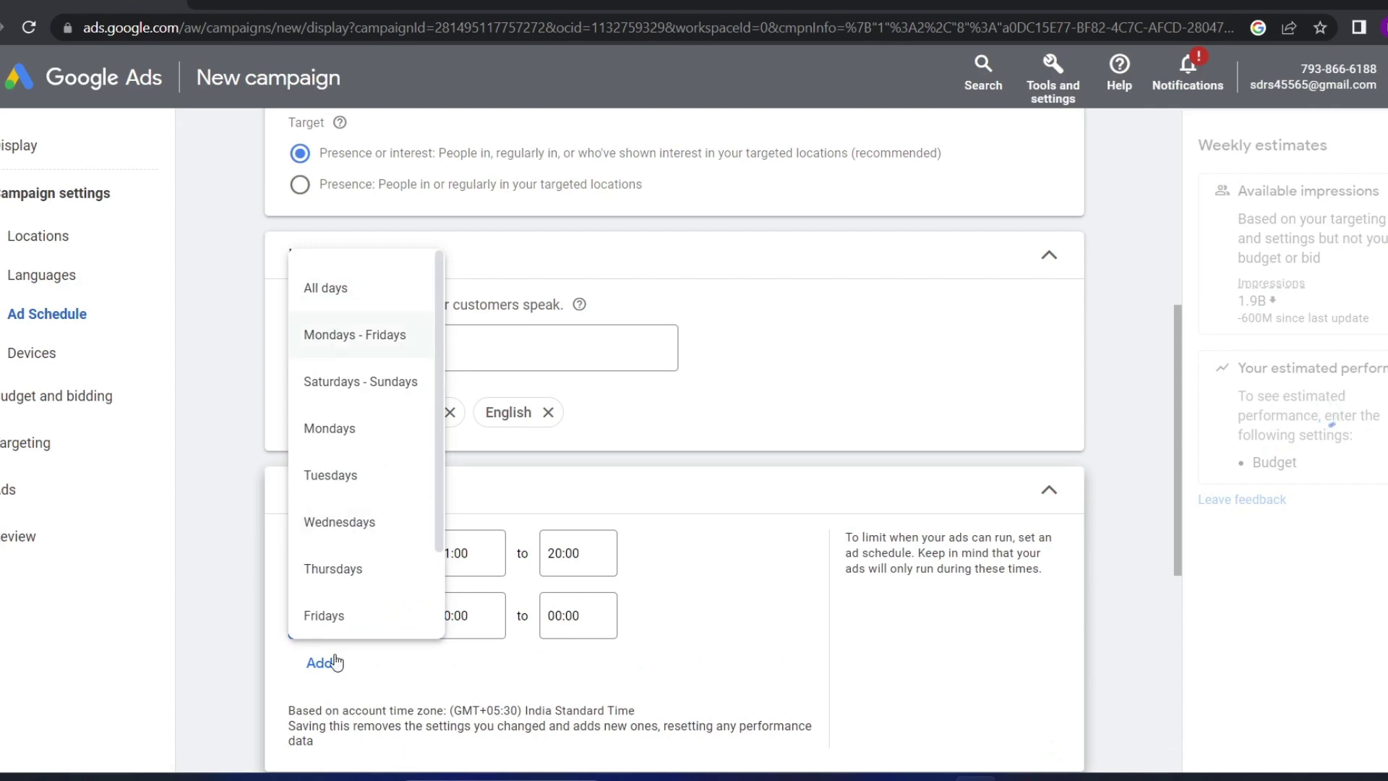
{"action": "left_click", "coordinate": [322, 706]}
{"action": "scroll", "coordinate": [449, 621], "scroll_direction": "down", "scroll_amount": 5}
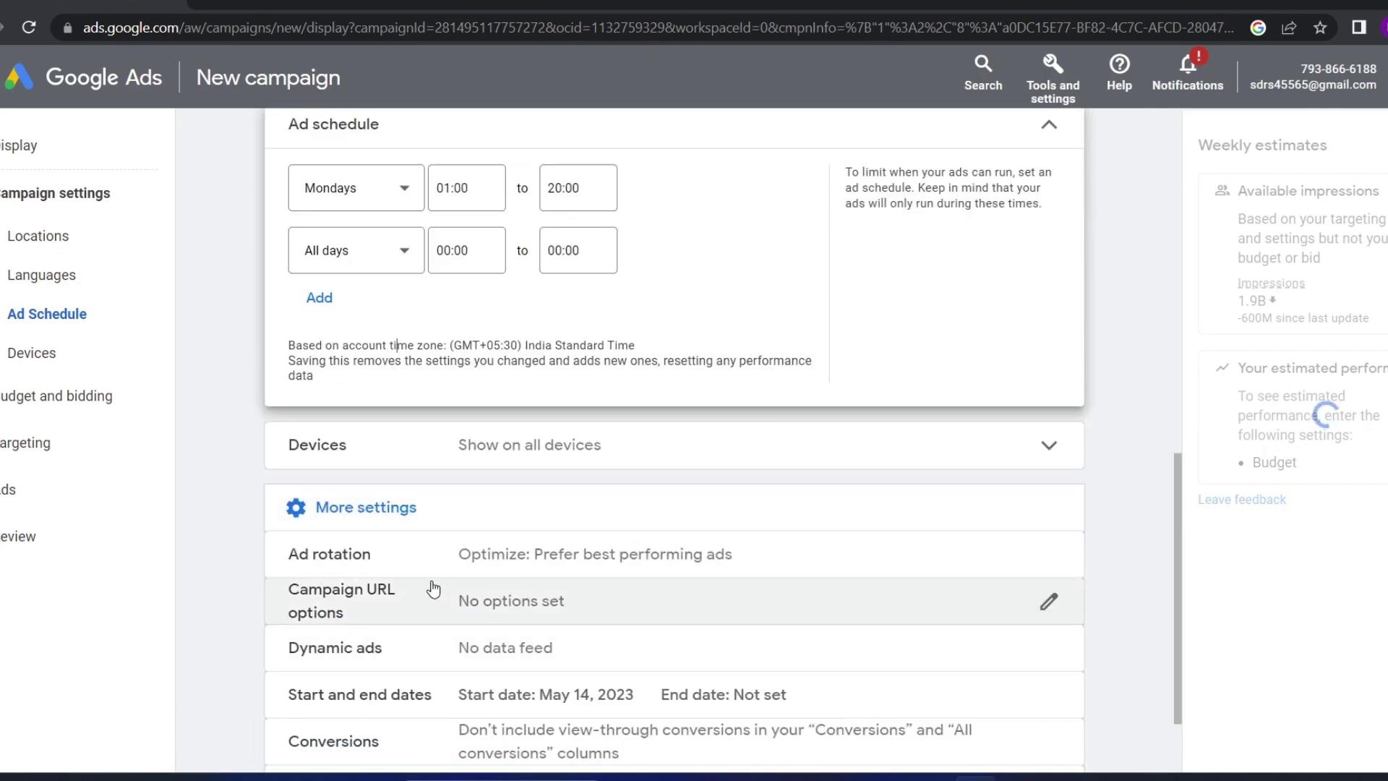
Switch Devices to specific targeting and toggle the Mobile phones option
{"action": "left_click", "coordinate": [485, 454]}
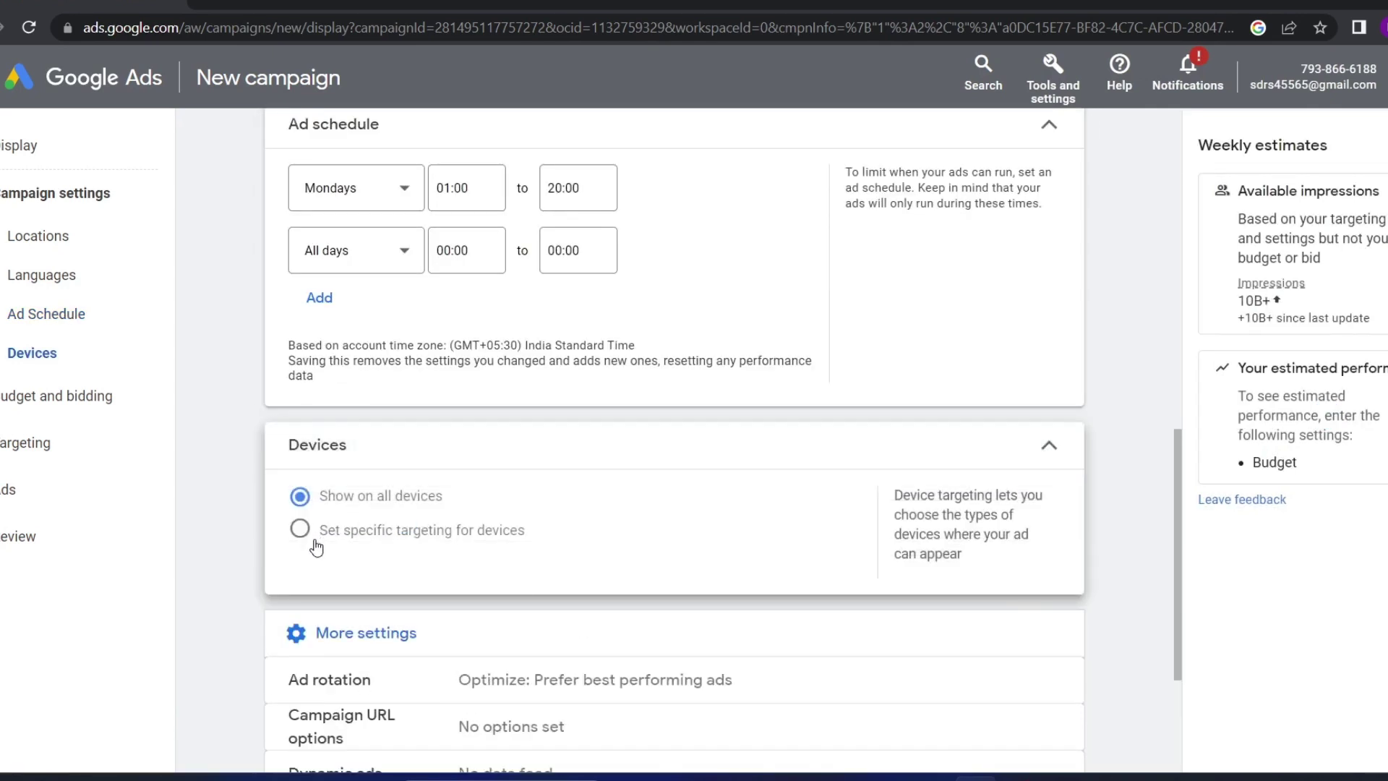
{"action": "mouse_move", "coordinate": [484, 504]}
{"action": "left_mouse_down"}
{"action": "mouse_move", "coordinate": [304, 498]}
{"action": "mouse_move", "coordinate": [413, 511]}
{"action": "mouse_move", "coordinate": [290, 514]}
{"action": "mouse_move", "coordinate": [512, 506]}
{"action": "left_mouse_up"}
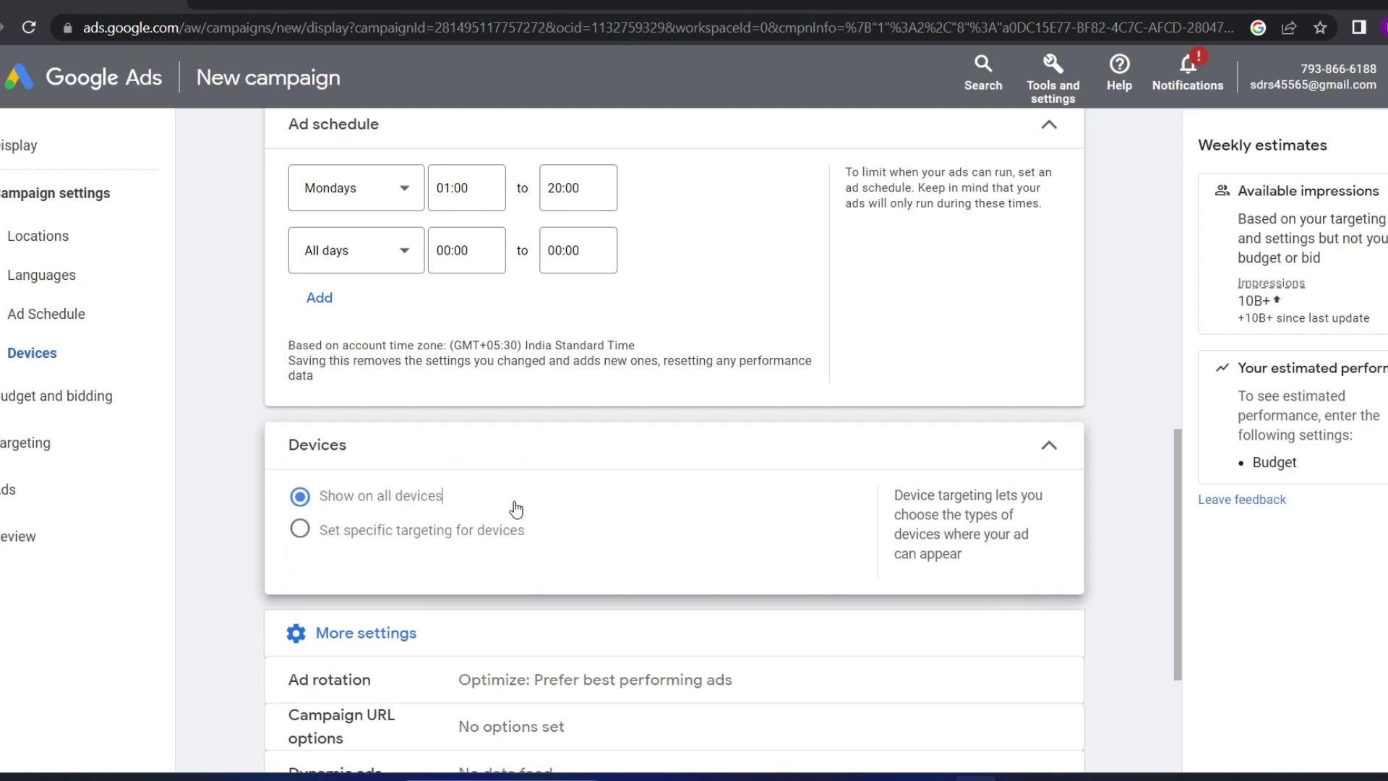
{"action": "left_click", "coordinate": [300, 535]}
{"action": "scroll", "coordinate": [311, 539], "scroll_direction": "down", "scroll_amount": 3}
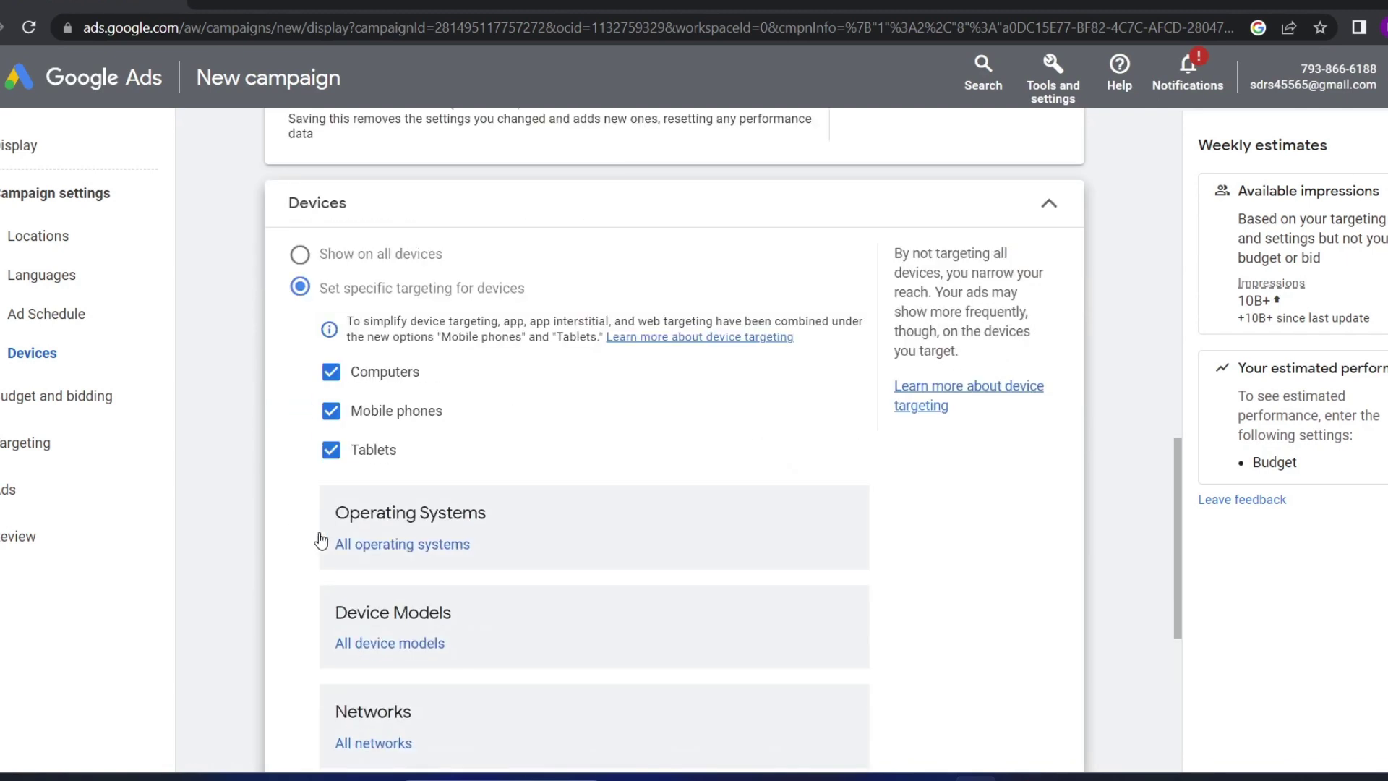
{"action": "left_click", "coordinate": [332, 412]}
{"action": "left_click", "coordinate": [329, 413]}
{"action": "left_click", "coordinate": [329, 413]}
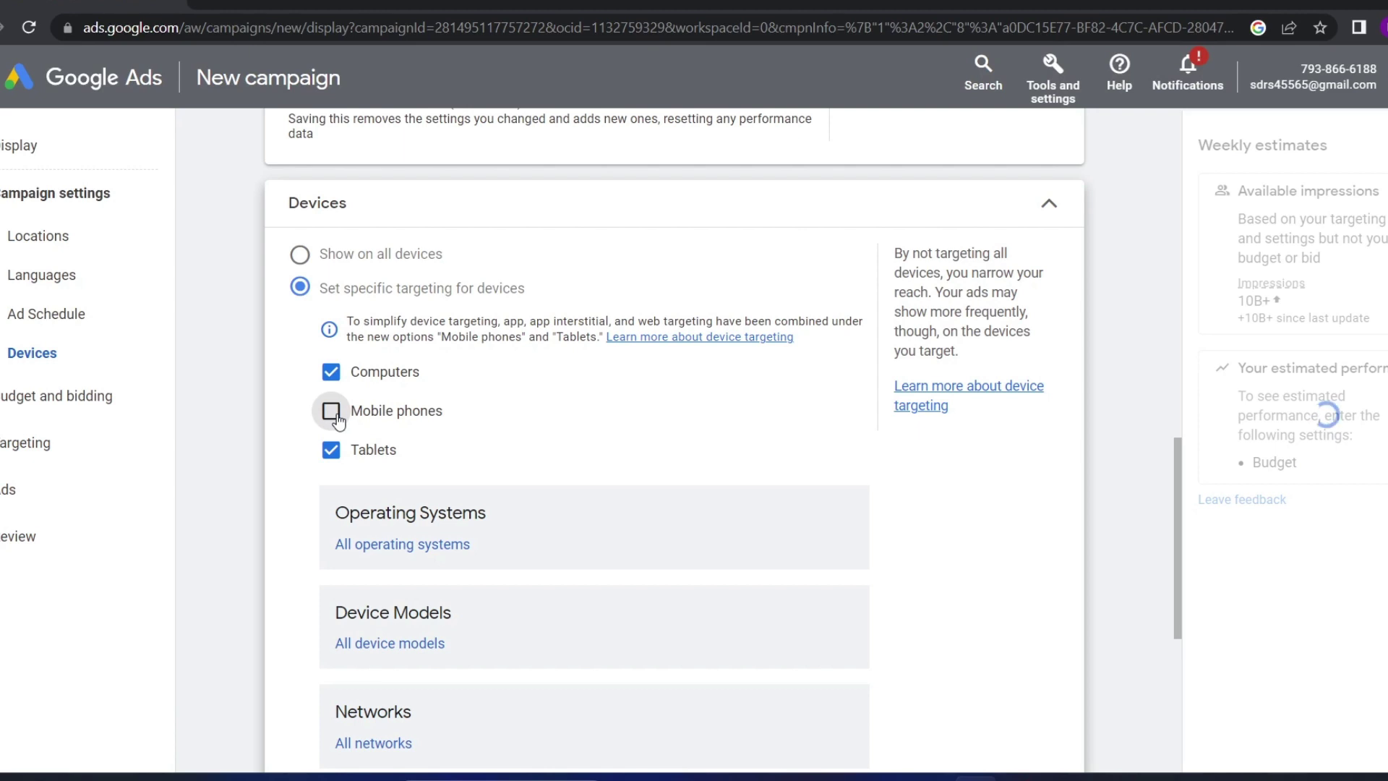
Toggle Computers targeting, then go back to showing ads on all devices
{"action": "left_click", "coordinate": [333, 373]}
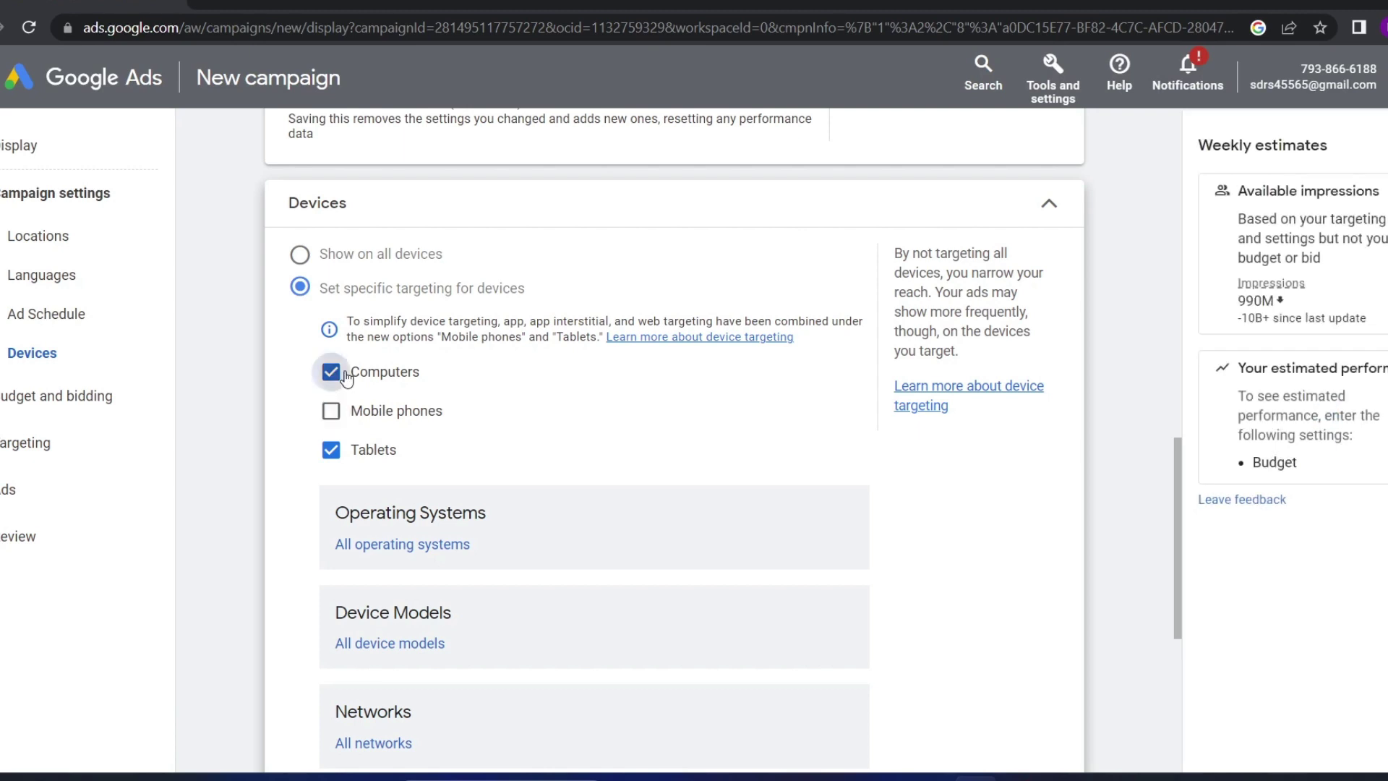
{"action": "left_click_drag", "start_coordinate": [428, 380], "coordinate": [377, 374]}
{"action": "left_click", "coordinate": [331, 373]}
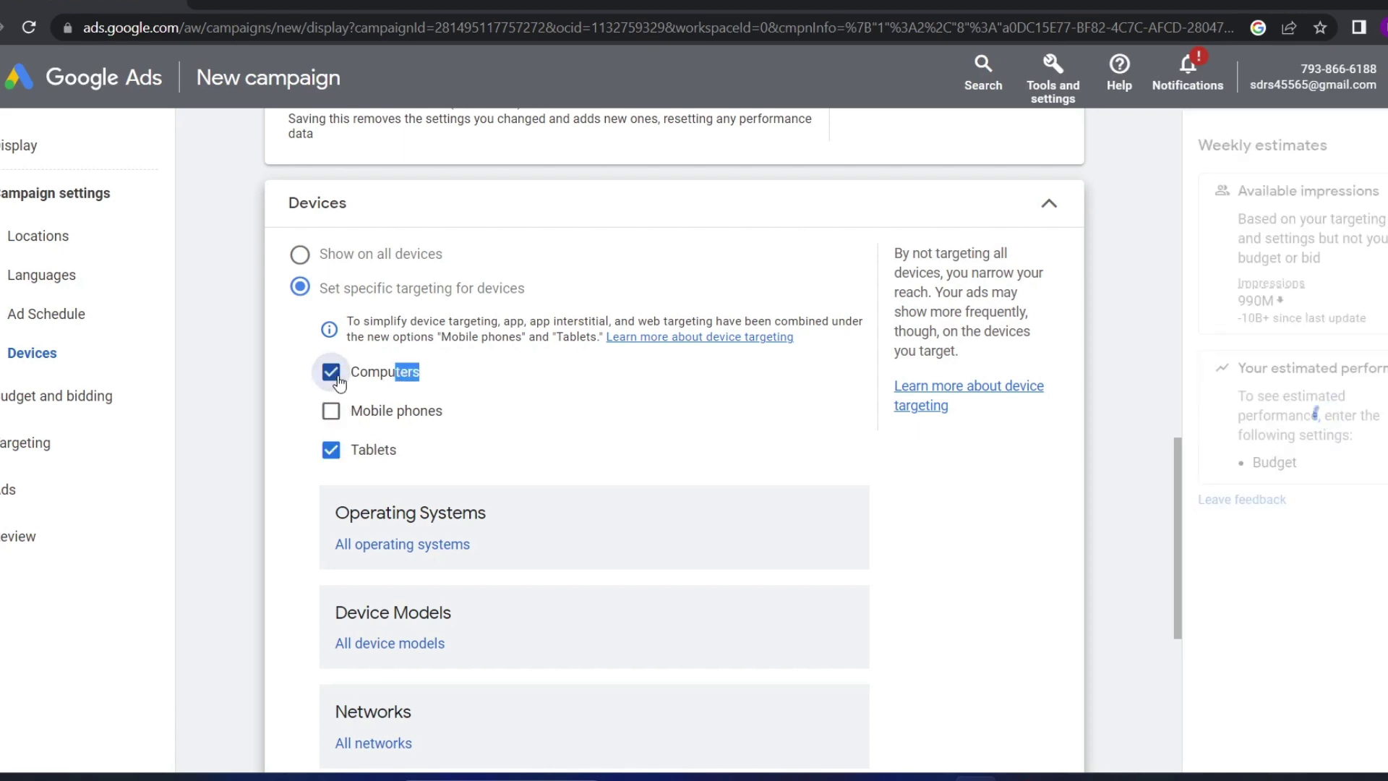
{"action": "left_click", "coordinate": [332, 372]}
{"action": "key", "text": "space"}
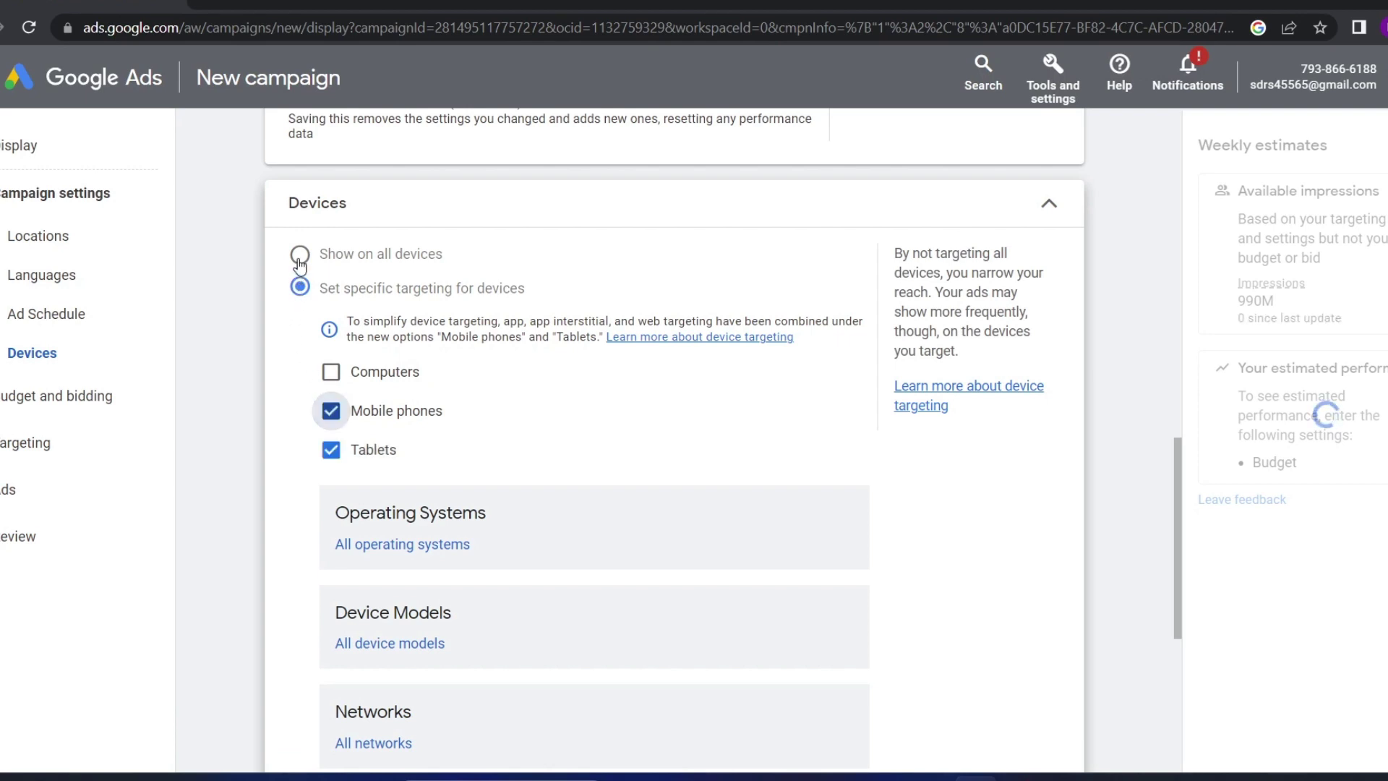
{"action": "left_click", "coordinate": [299, 255]}
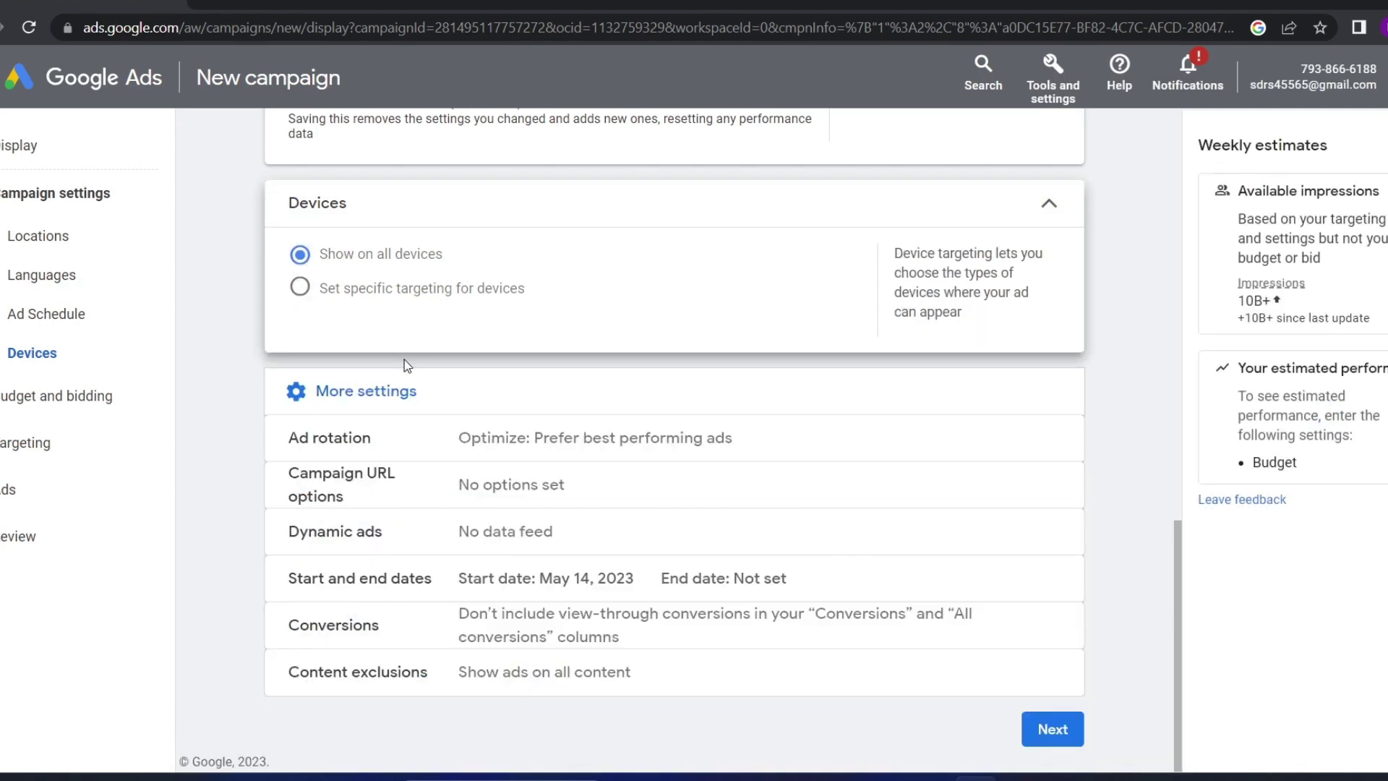
{"action": "left_click_drag", "start_coordinate": [475, 259], "coordinate": [396, 266]}
{"action": "left_click", "coordinate": [582, 265]}
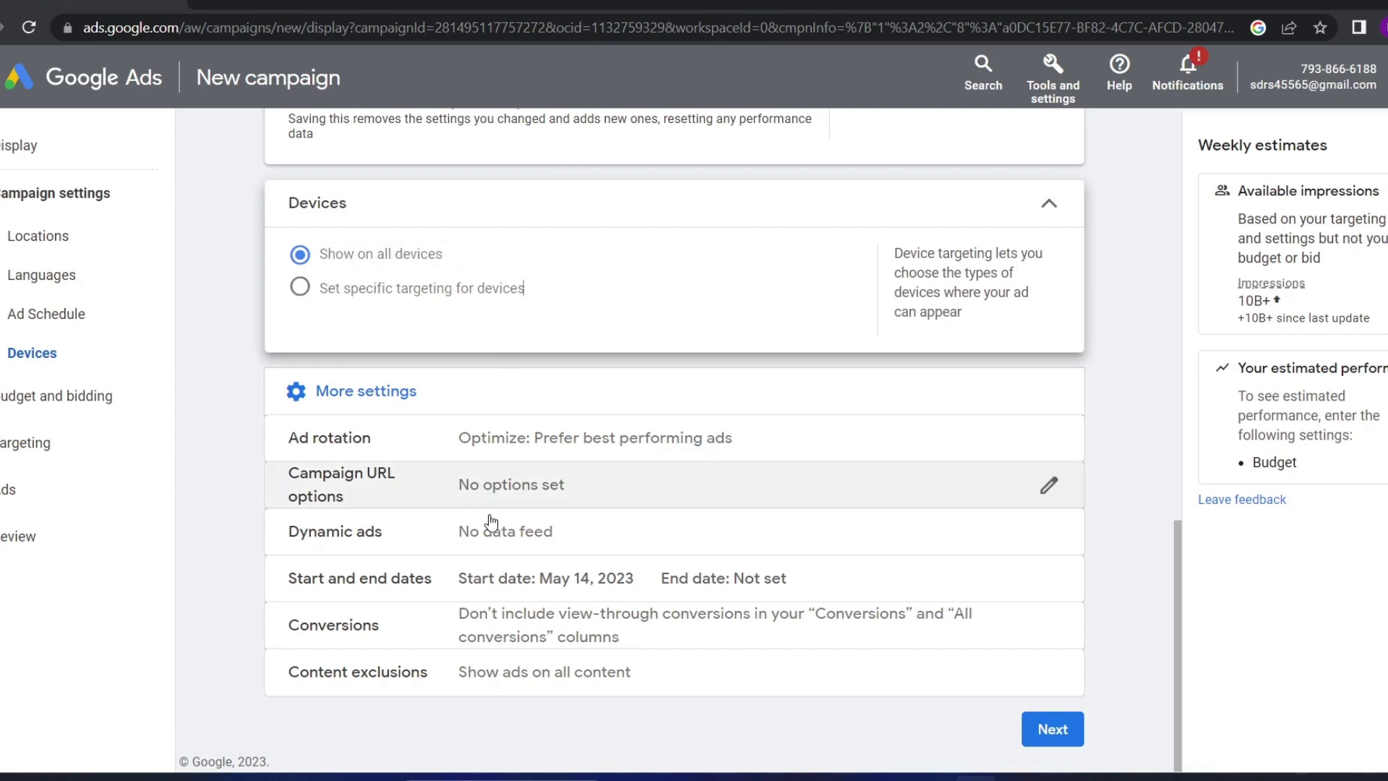
Set the campaign start date to Jul 1, 2023
{"action": "left_click", "coordinate": [470, 577]}
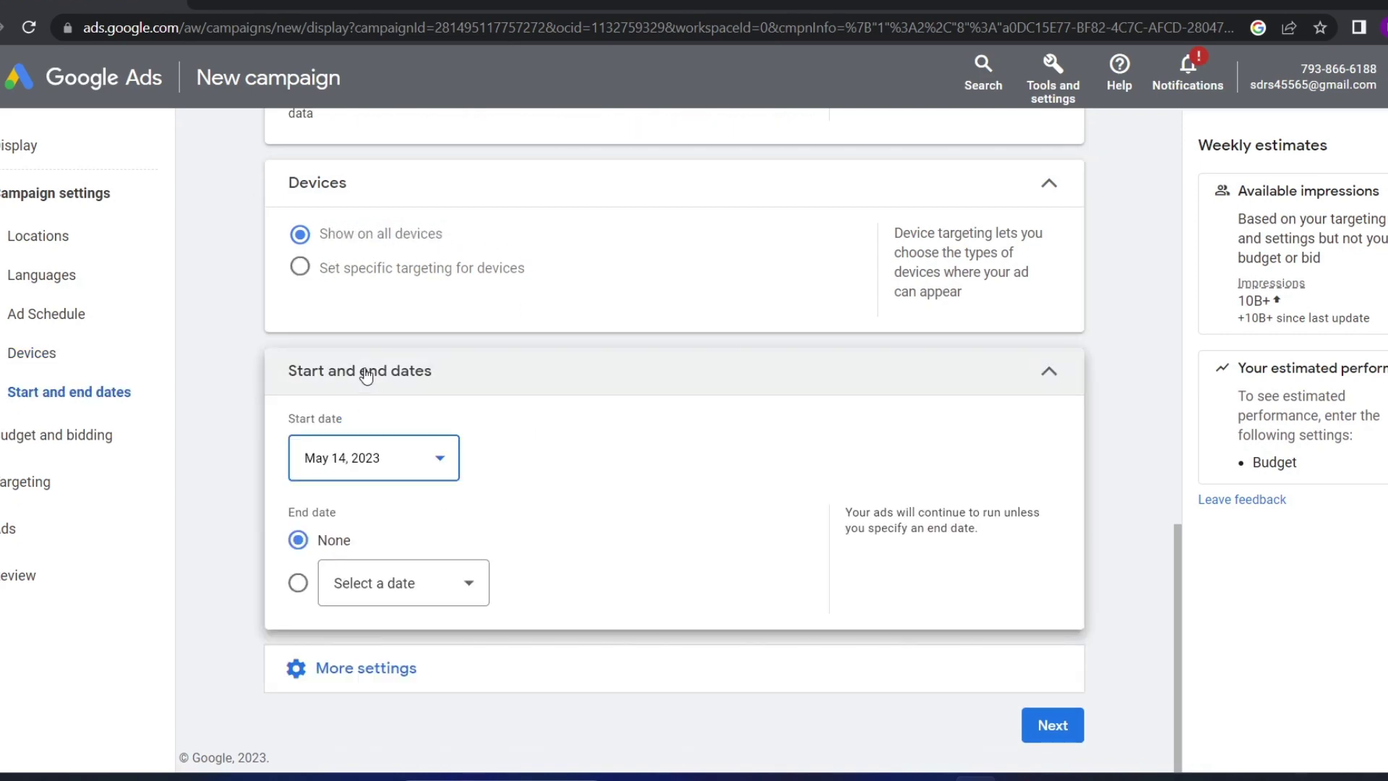
{"action": "left_click", "coordinate": [388, 478]}
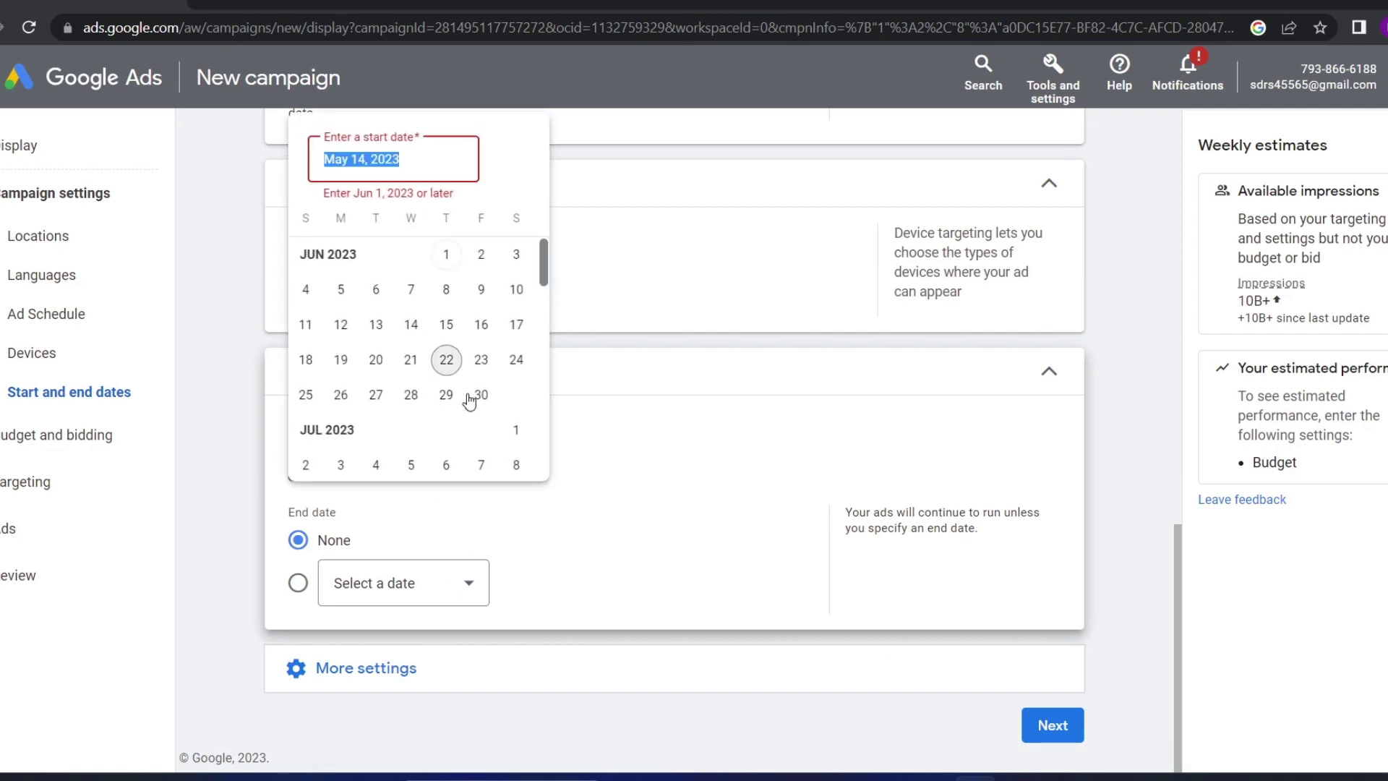
{"action": "left_click", "coordinate": [517, 429]}
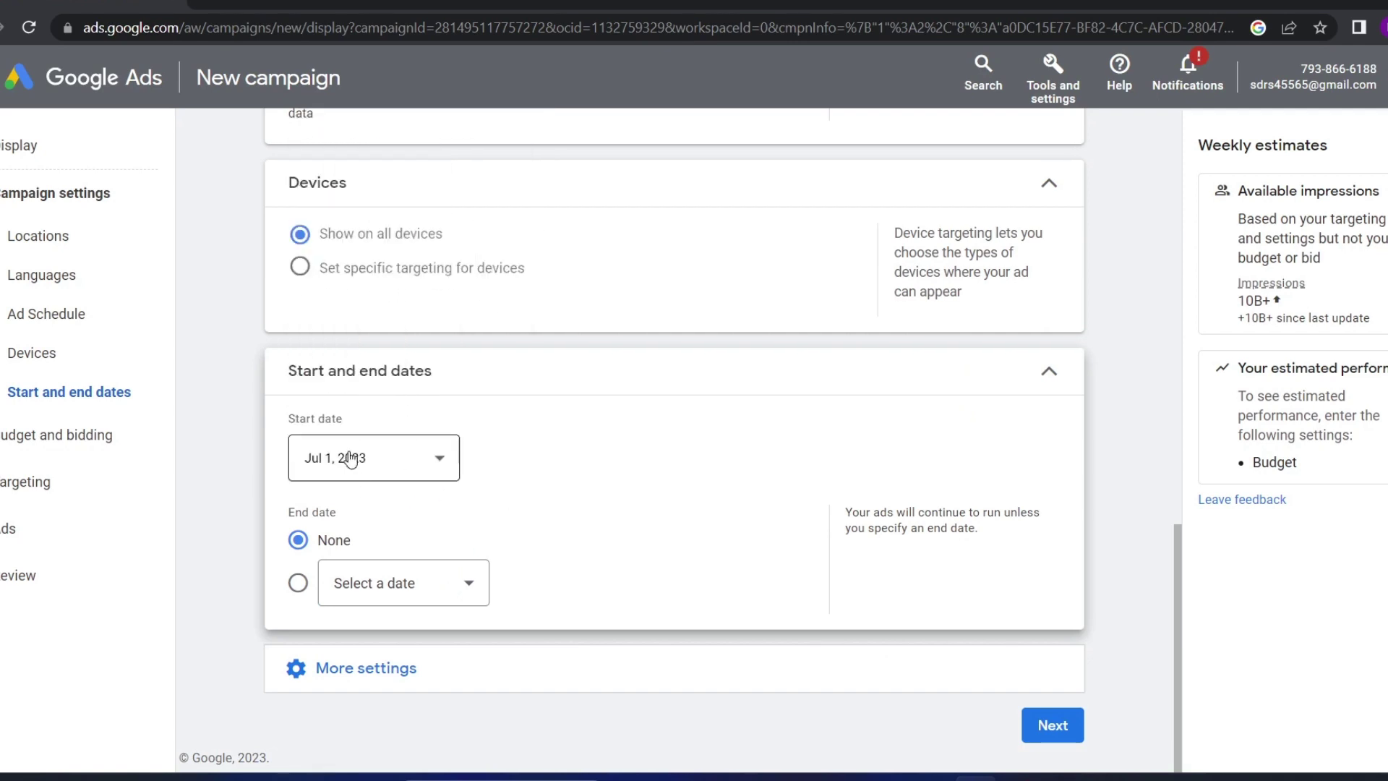
Add an Aug 1, 2023 end date, then toggle between no end date and a specific one
{"action": "left_click", "coordinate": [439, 587]}
{"action": "scroll", "coordinate": [456, 550], "scroll_direction": "down", "scroll_amount": 2}
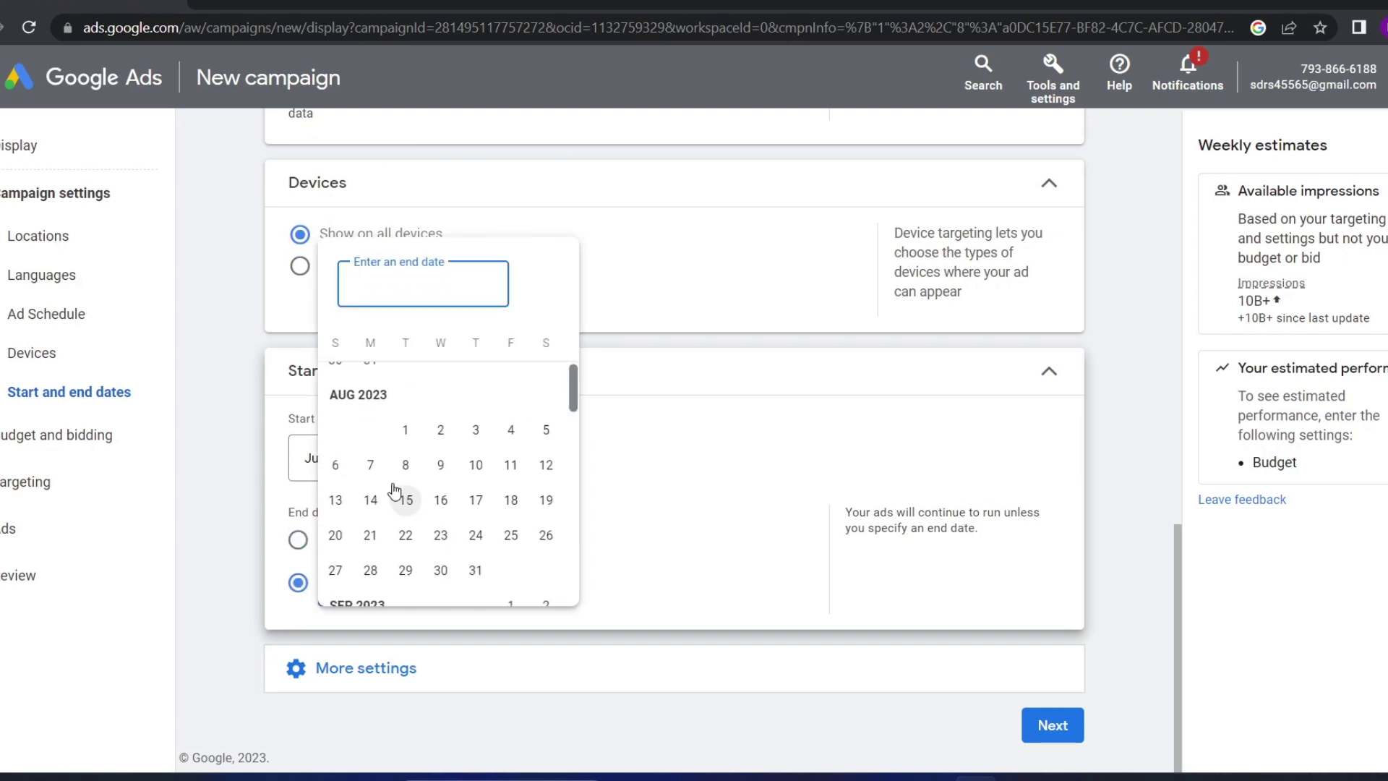
{"action": "left_click", "coordinate": [403, 431]}
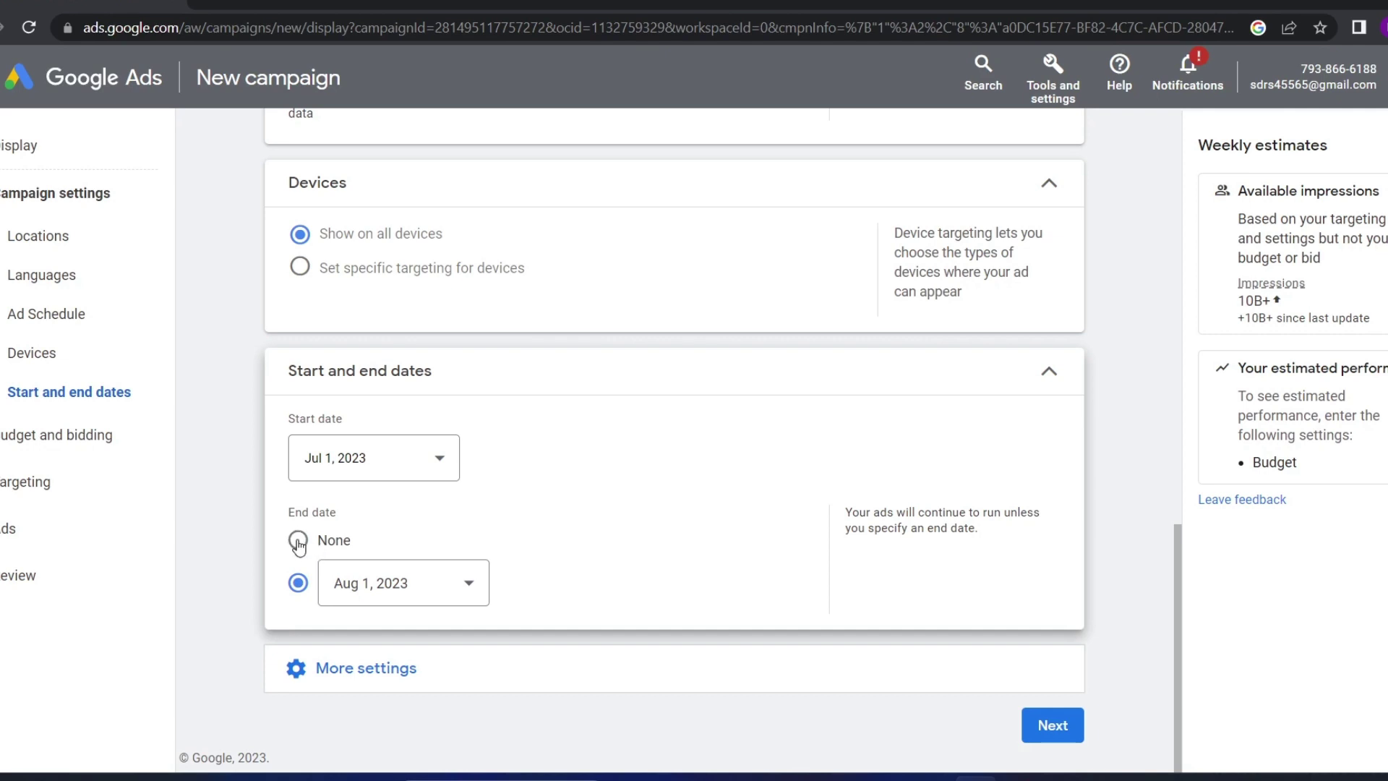
{"action": "left_click", "coordinate": [299, 544]}
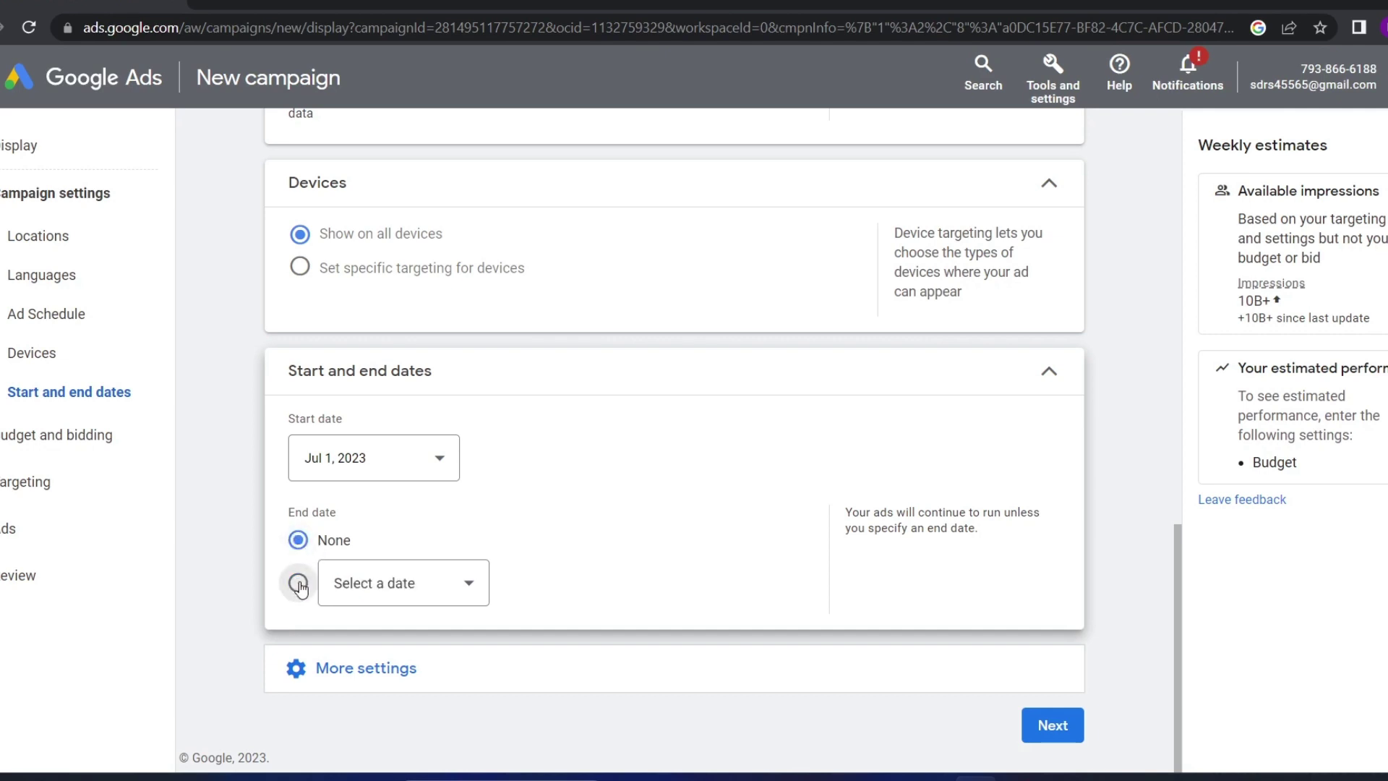
{"action": "left_click", "coordinate": [299, 583]}
{"action": "left_click", "coordinate": [297, 542]}
{"action": "left_click", "coordinate": [298, 583]}
{"action": "left_click", "coordinate": [297, 544]}
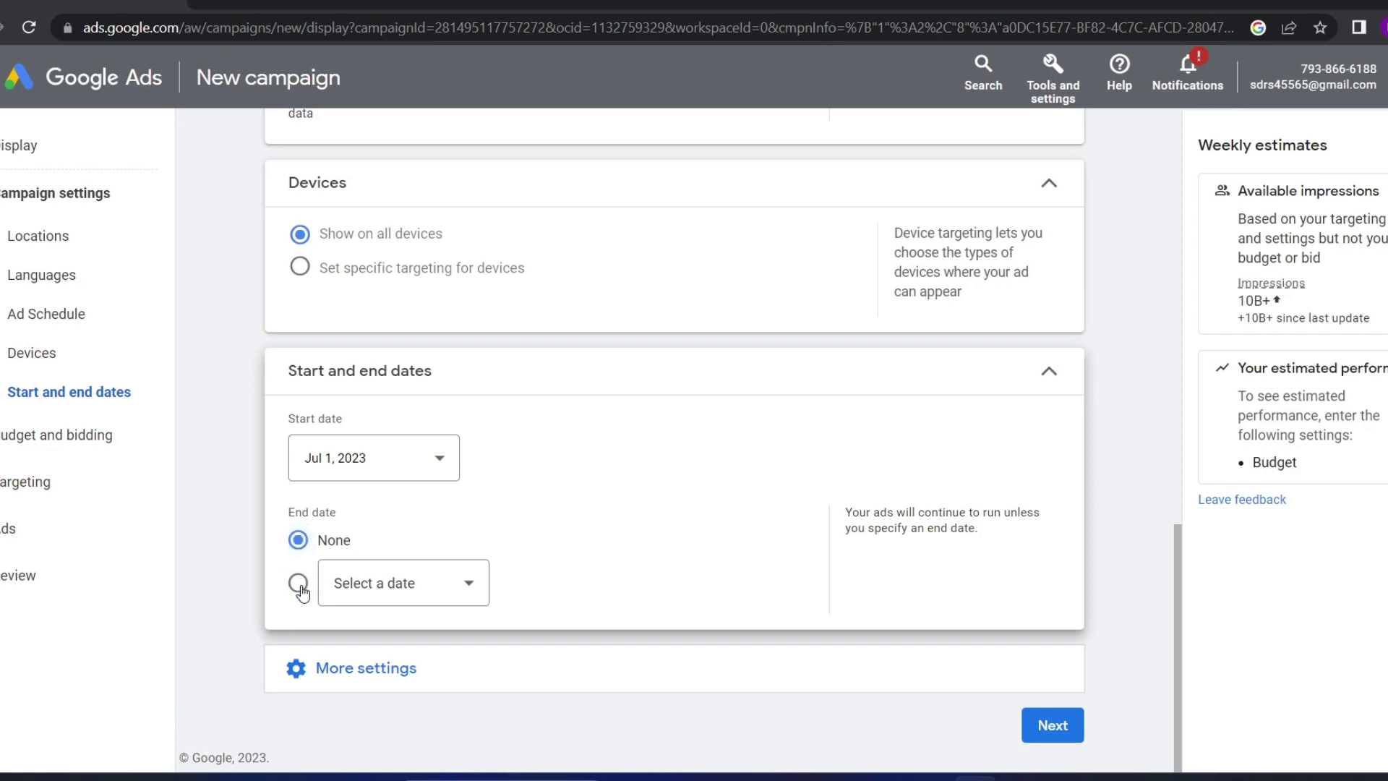
Reconfirm the Jul 1, 2023 start date and set the end date to Aug 1, 2023
{"action": "left_click", "coordinate": [384, 459]}
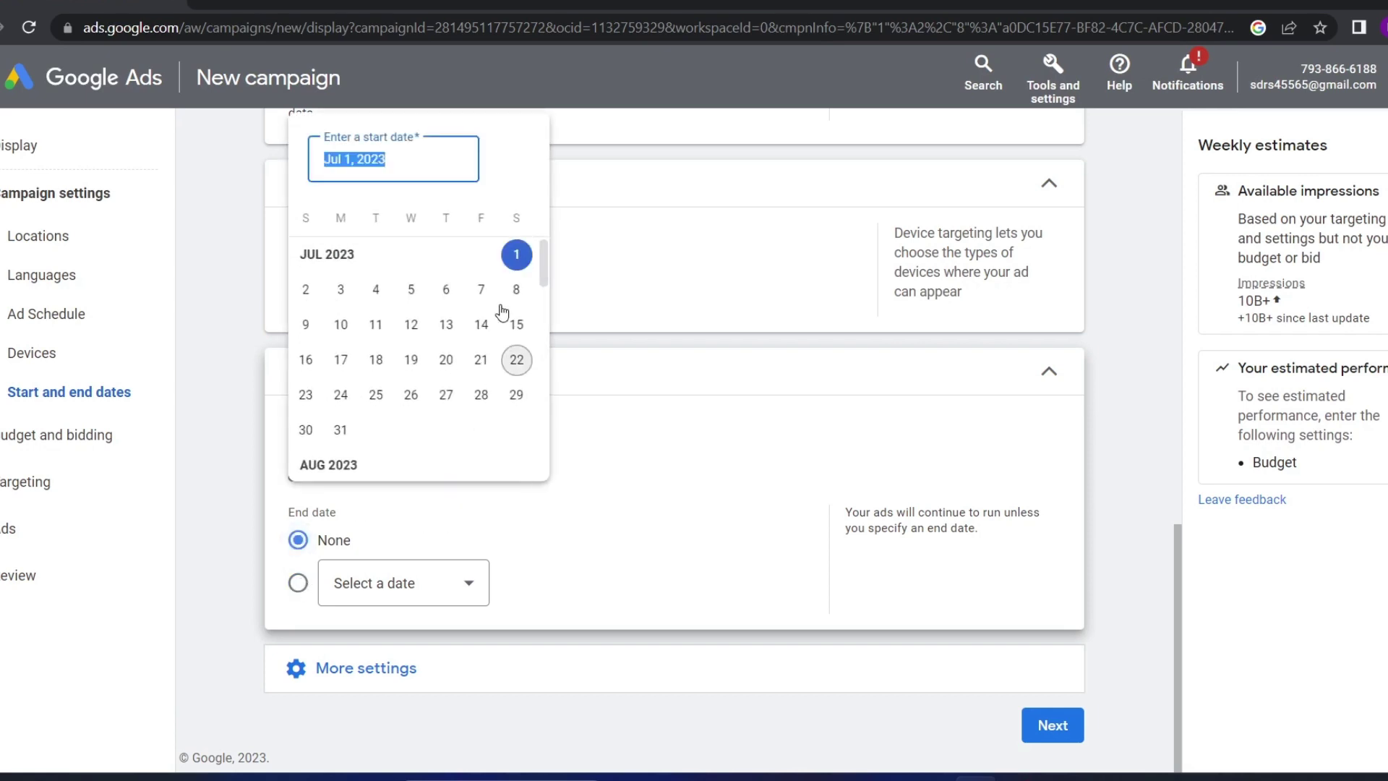
{"action": "left_click", "coordinate": [516, 255]}
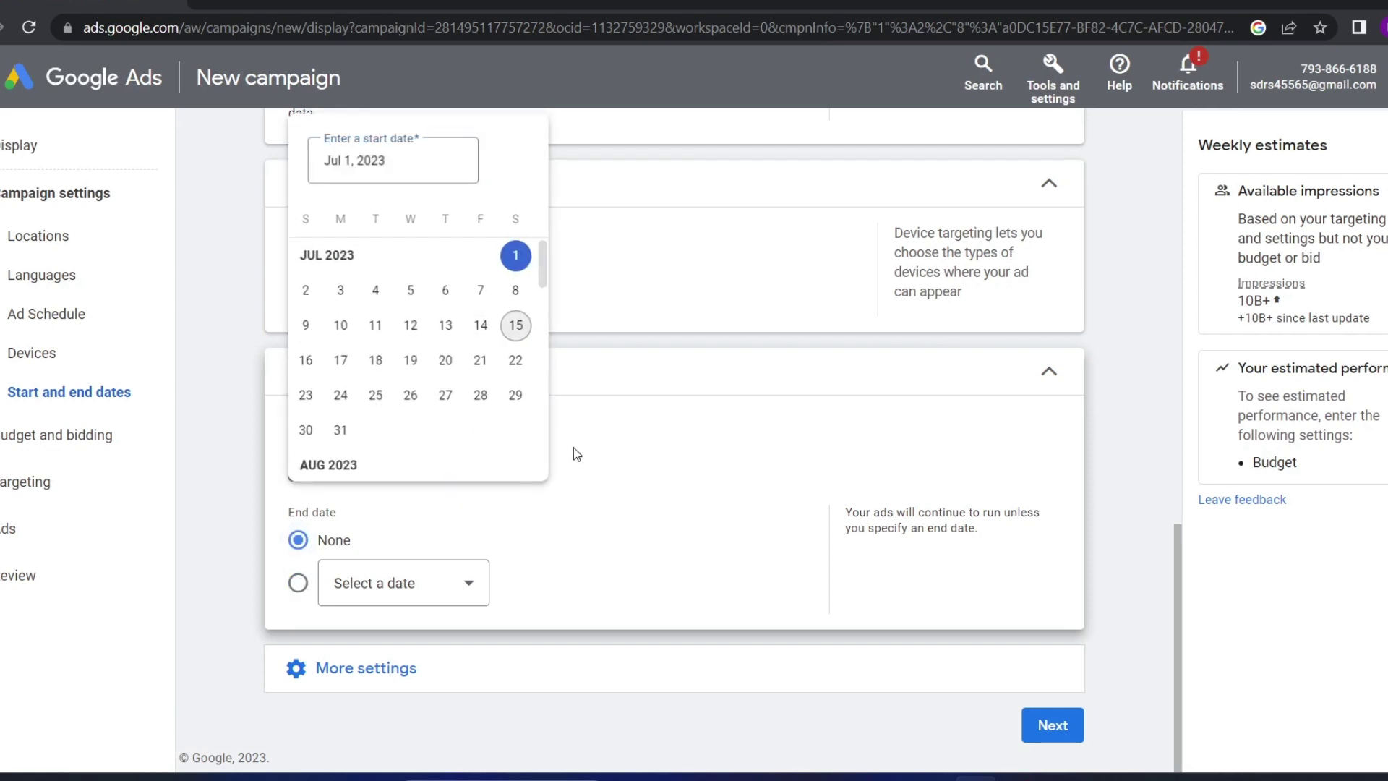
{"action": "left_click", "coordinate": [298, 583]}
{"action": "left_click", "coordinate": [376, 587]}
{"action": "scroll", "coordinate": [380, 477], "scroll_direction": "down", "scroll_amount": 2}
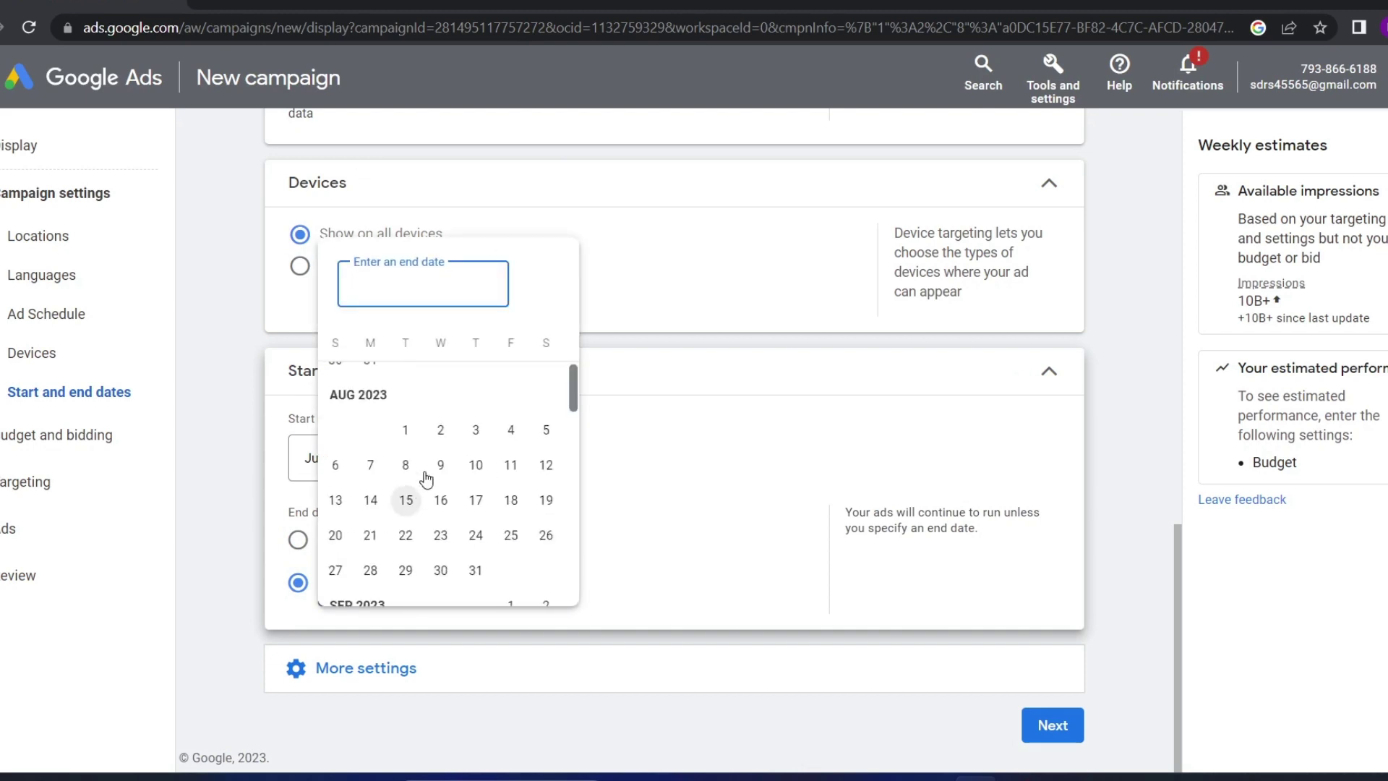
{"action": "left_click", "coordinate": [404, 432]}
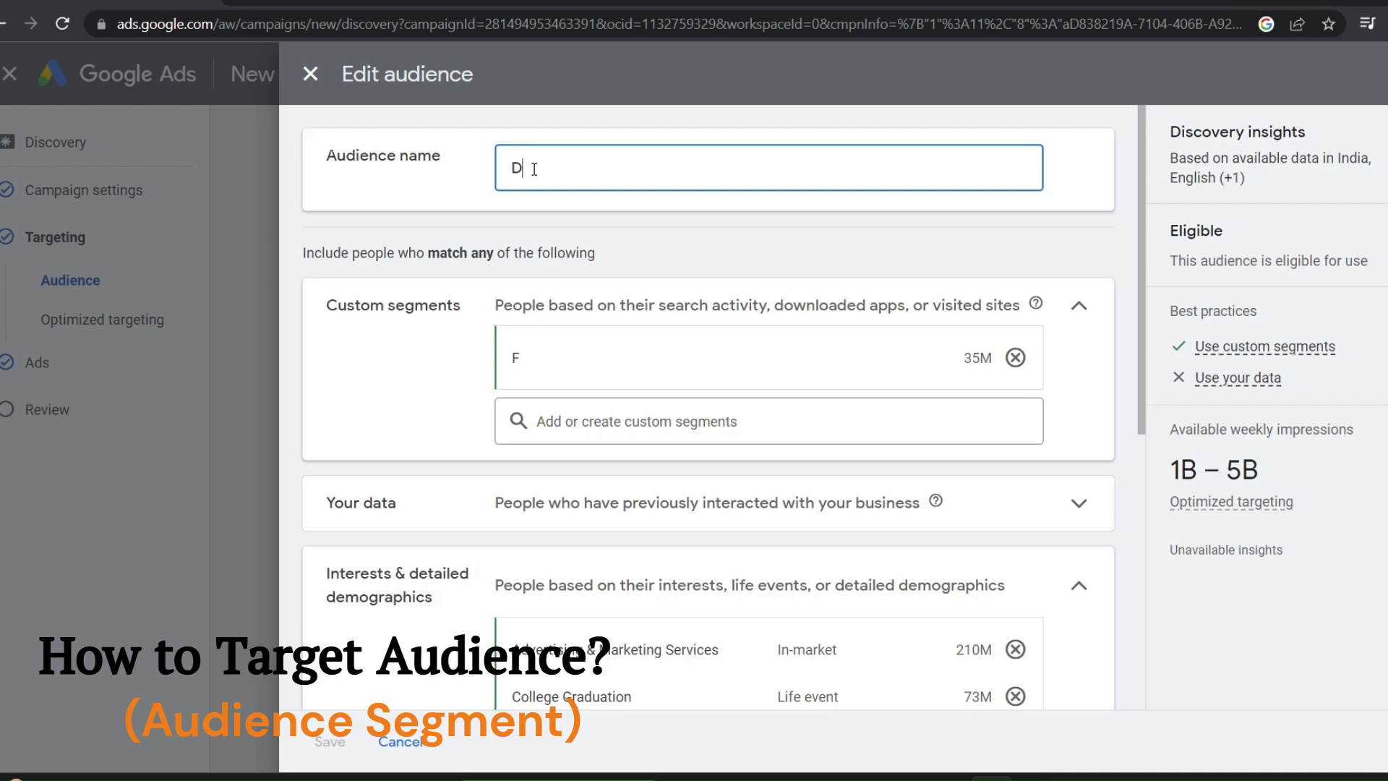
Name the audience Discovery0 and start a new custom segment from the Custom segments search
{"action": "type", "text": "Discovery0"}
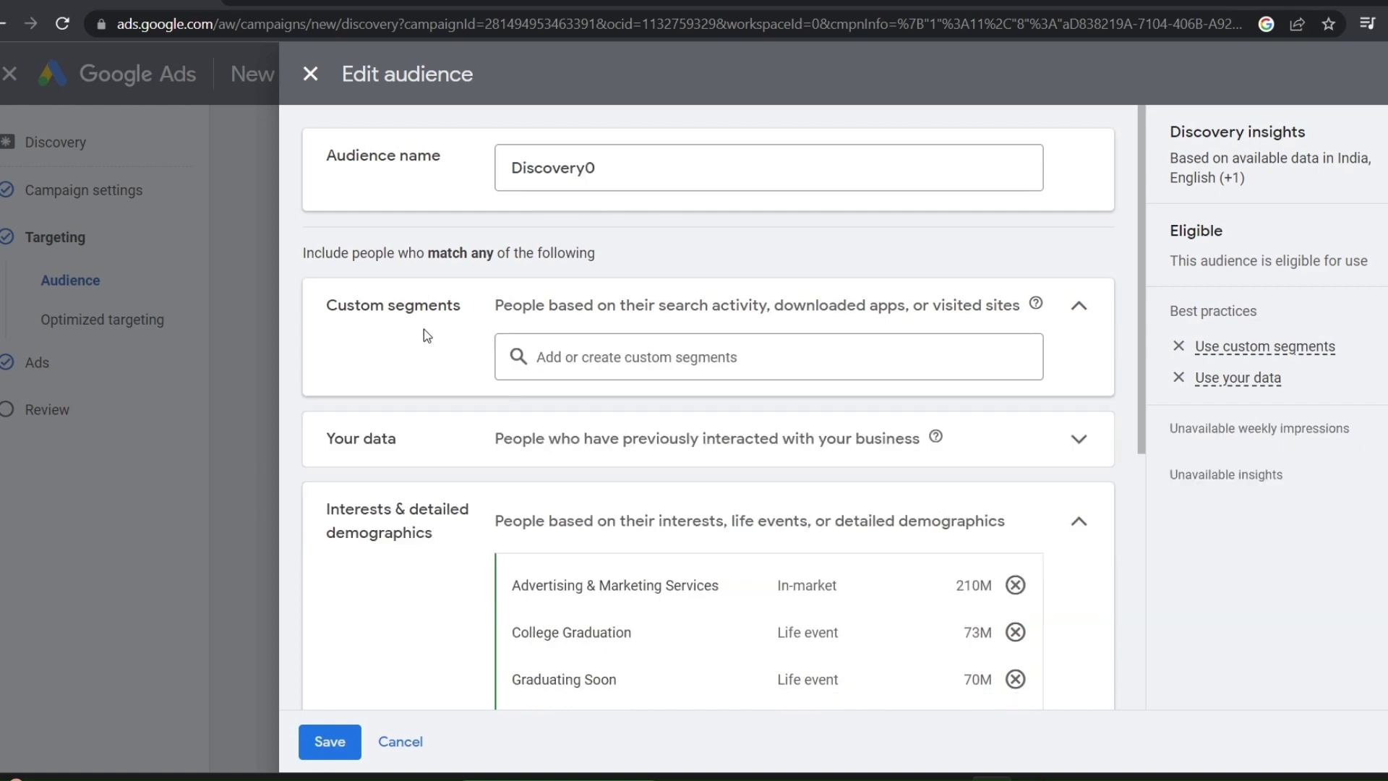
{"action": "left_click", "coordinate": [591, 356]}
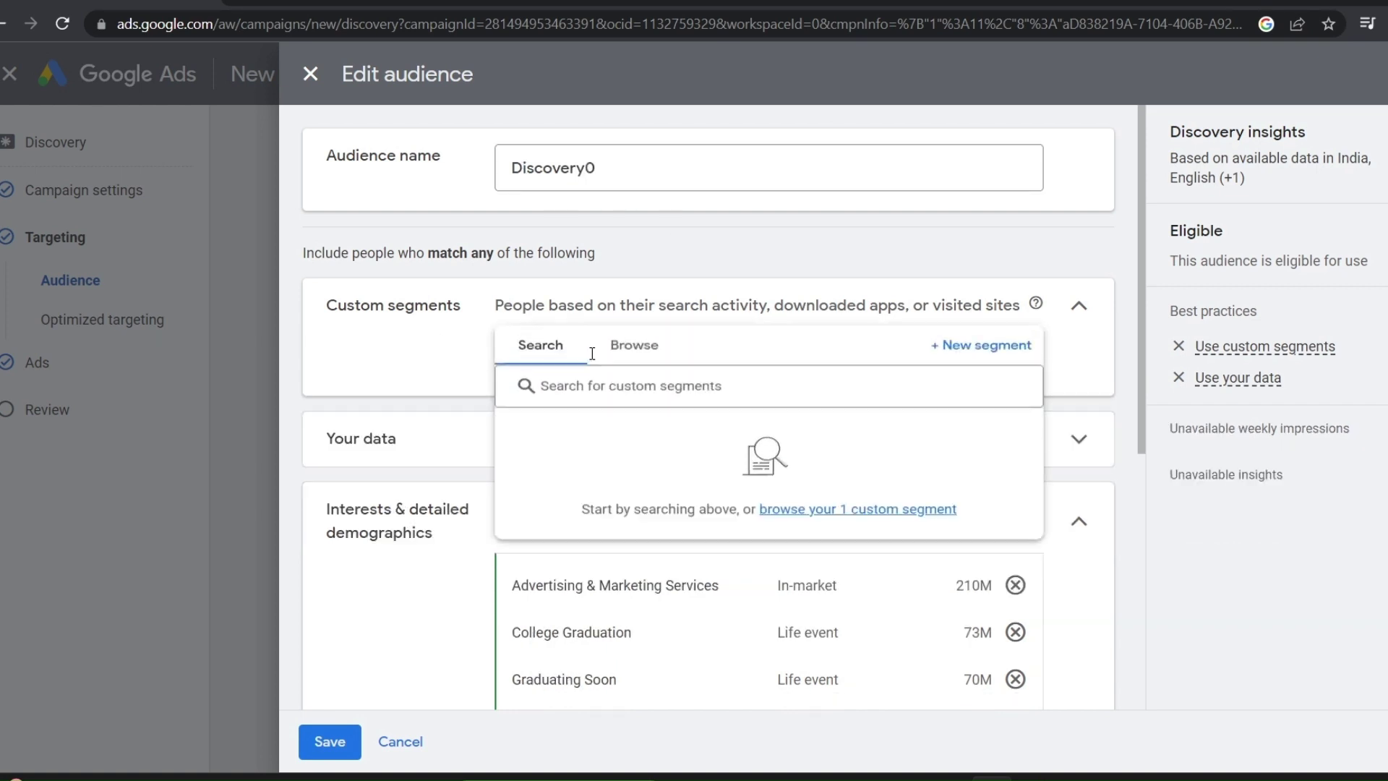
{"action": "left_click", "coordinate": [980, 348]}
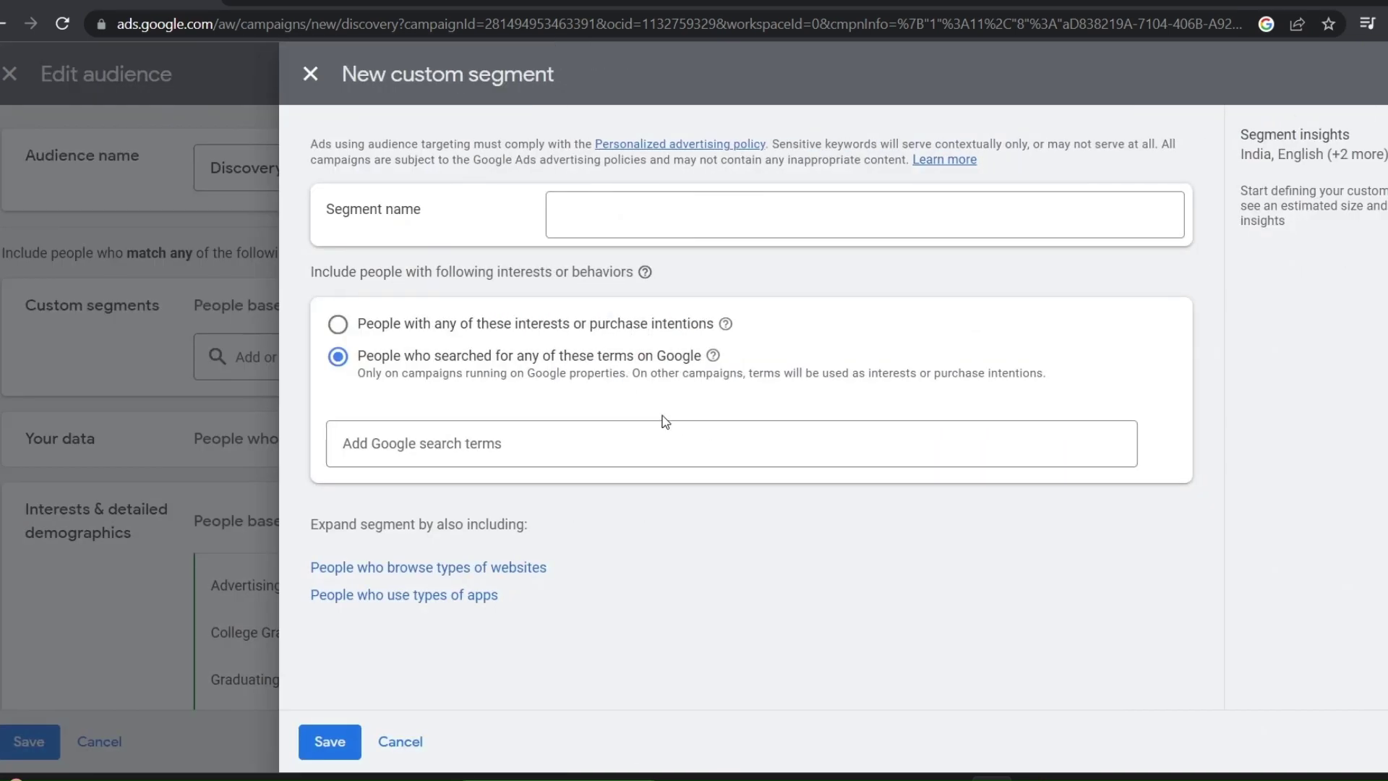
Name the custom segment digital0 and target people's interests or purchase intentions
{"action": "left_click", "coordinate": [595, 212]}
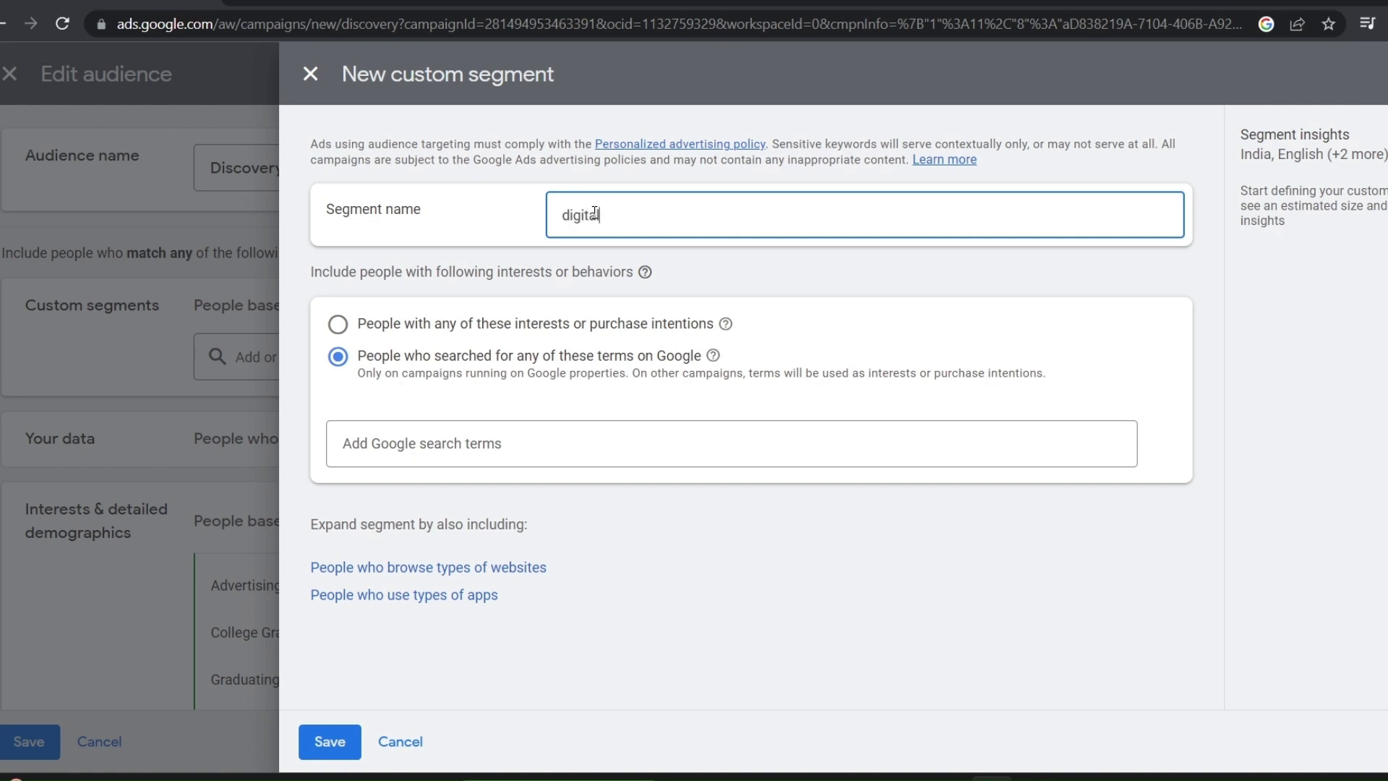
{"action": "type", "text": "digital"}
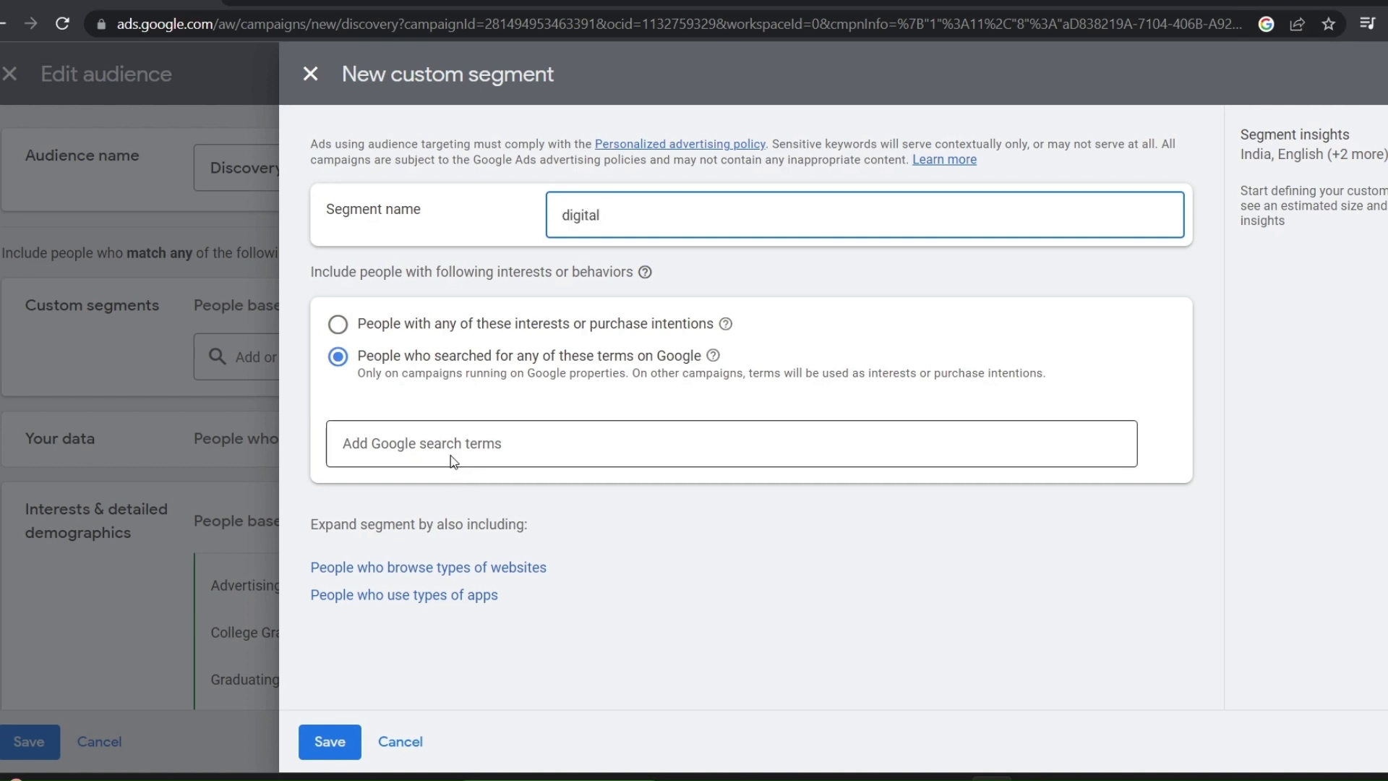
{"action": "type", "text": "0"}
{"action": "left_click", "coordinate": [338, 324]}
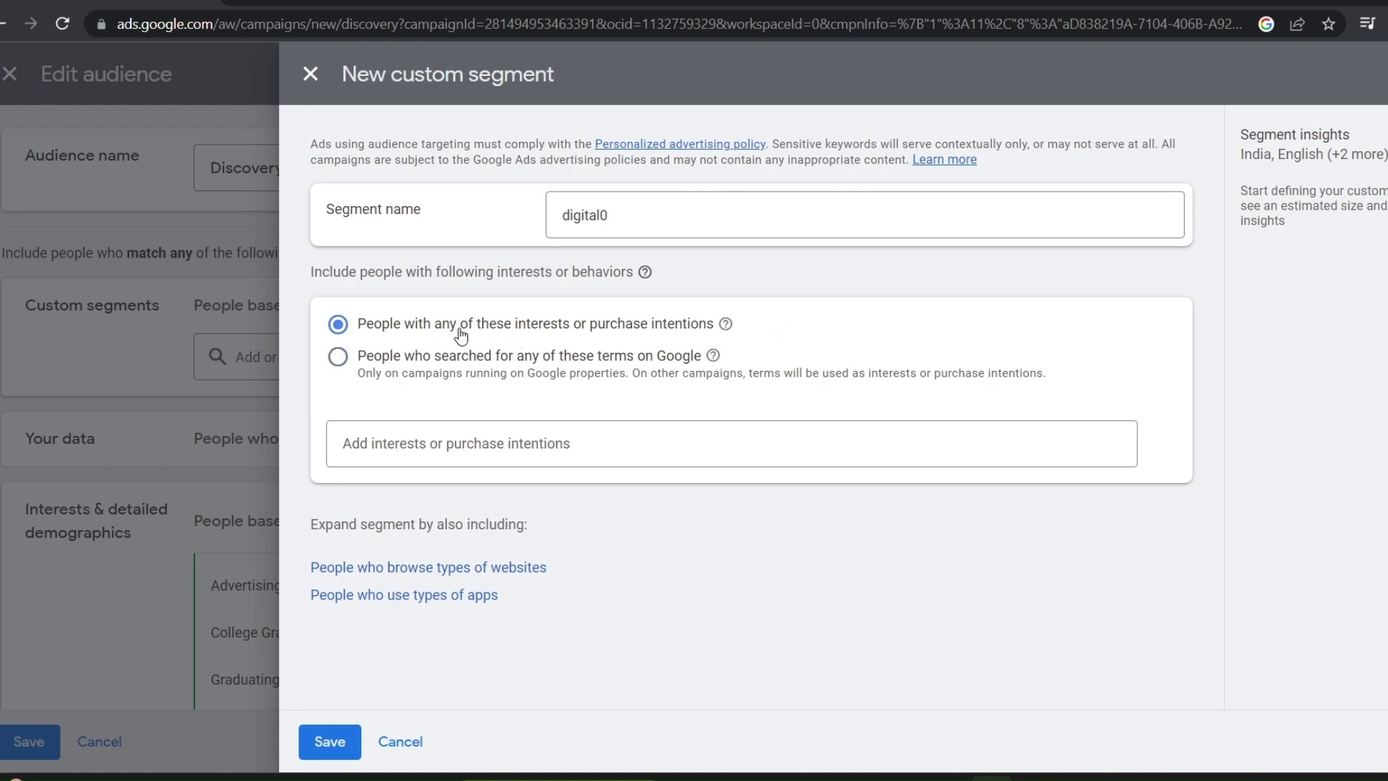
{"action": "left_click_drag", "start_coordinate": [461, 334], "coordinate": [683, 365]}
{"action": "left_click", "coordinate": [402, 374]}
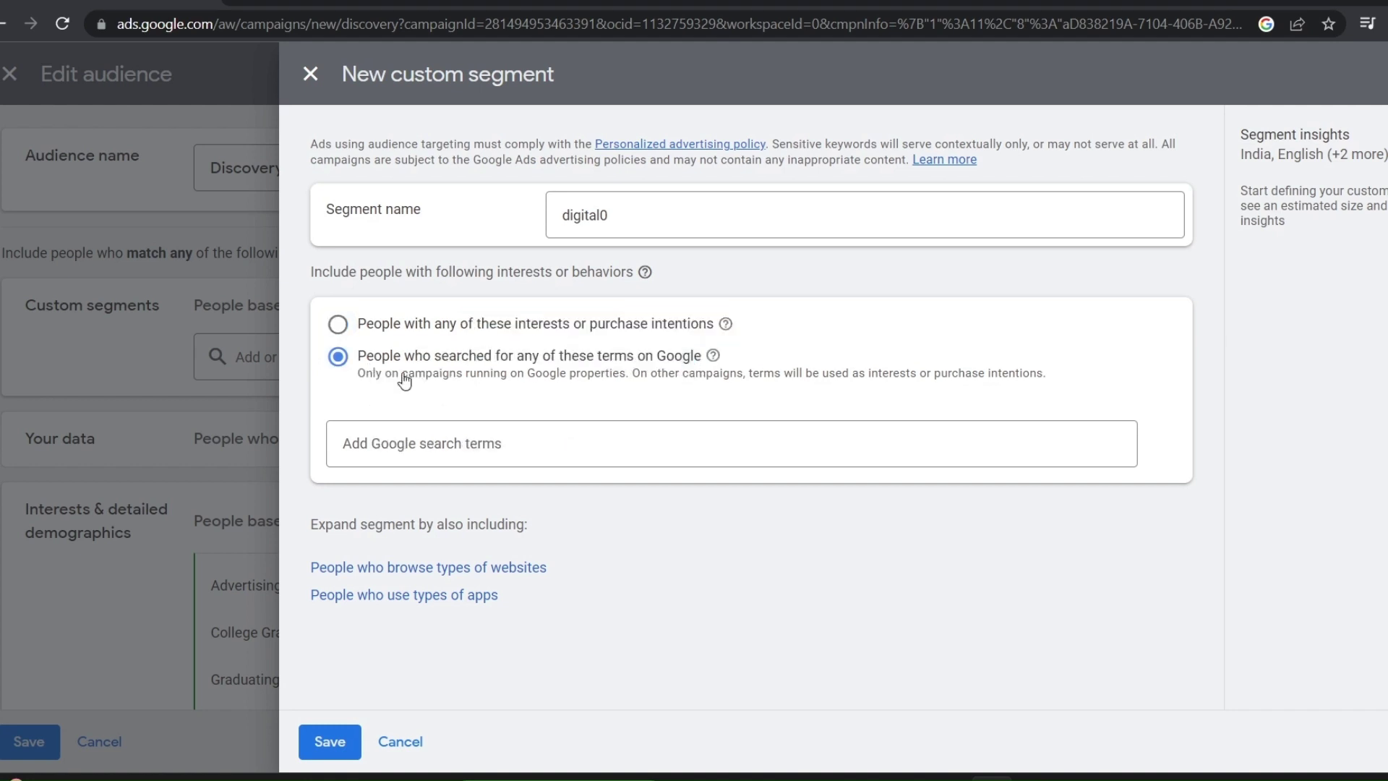
{"action": "left_click", "coordinate": [334, 330]}
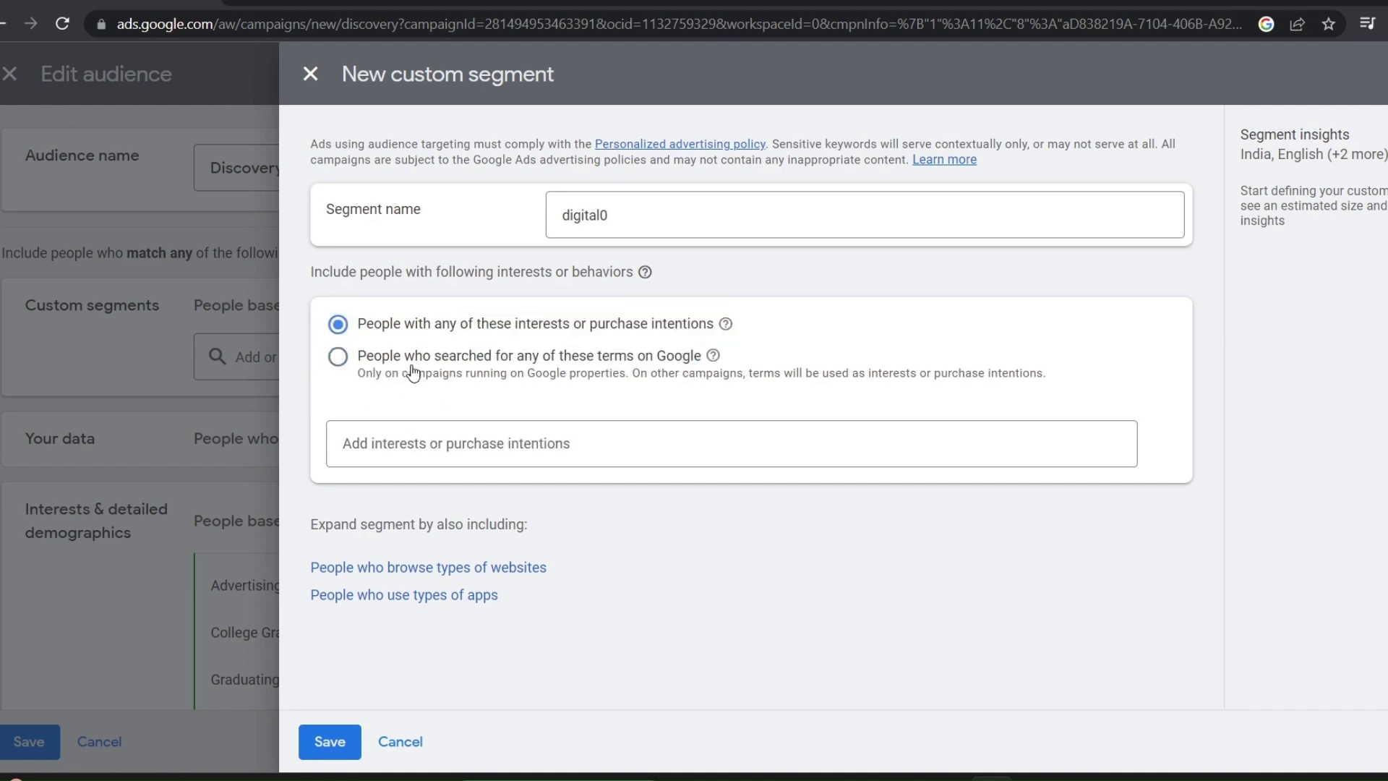
{"action": "left_click", "coordinate": [451, 445]}
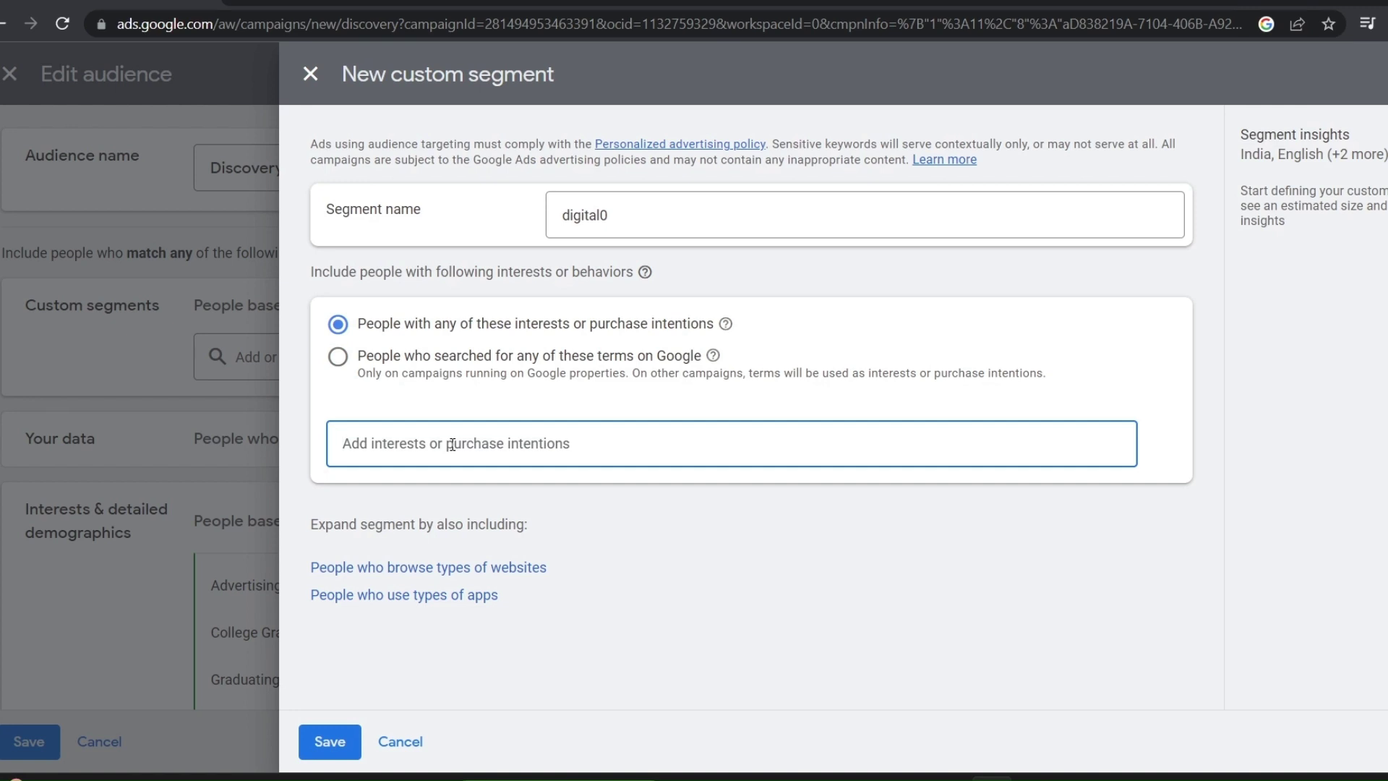
Add five 'sports' suggestions, such as 'latest cricket news today', as segment terms
{"action": "type", "text": "sports"}
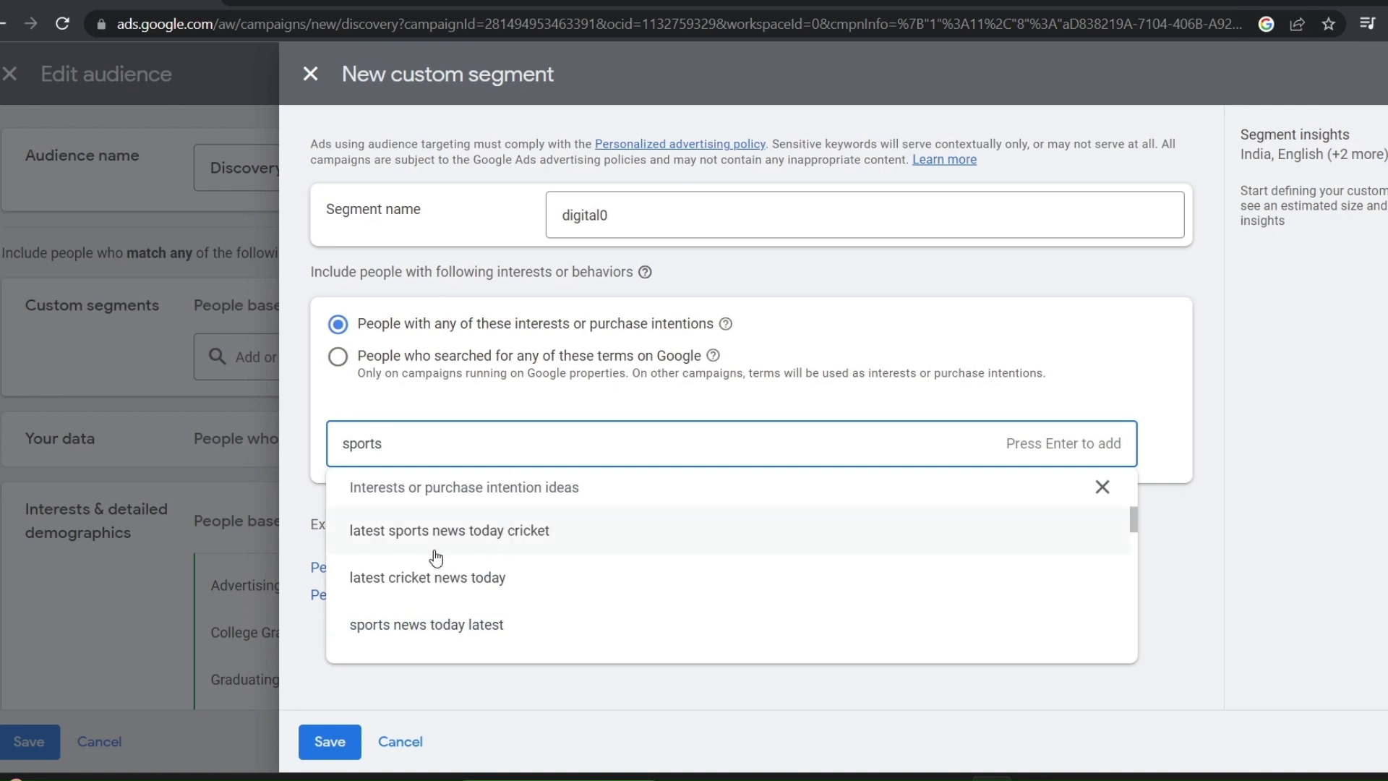
{"action": "left_click", "coordinate": [435, 549]}
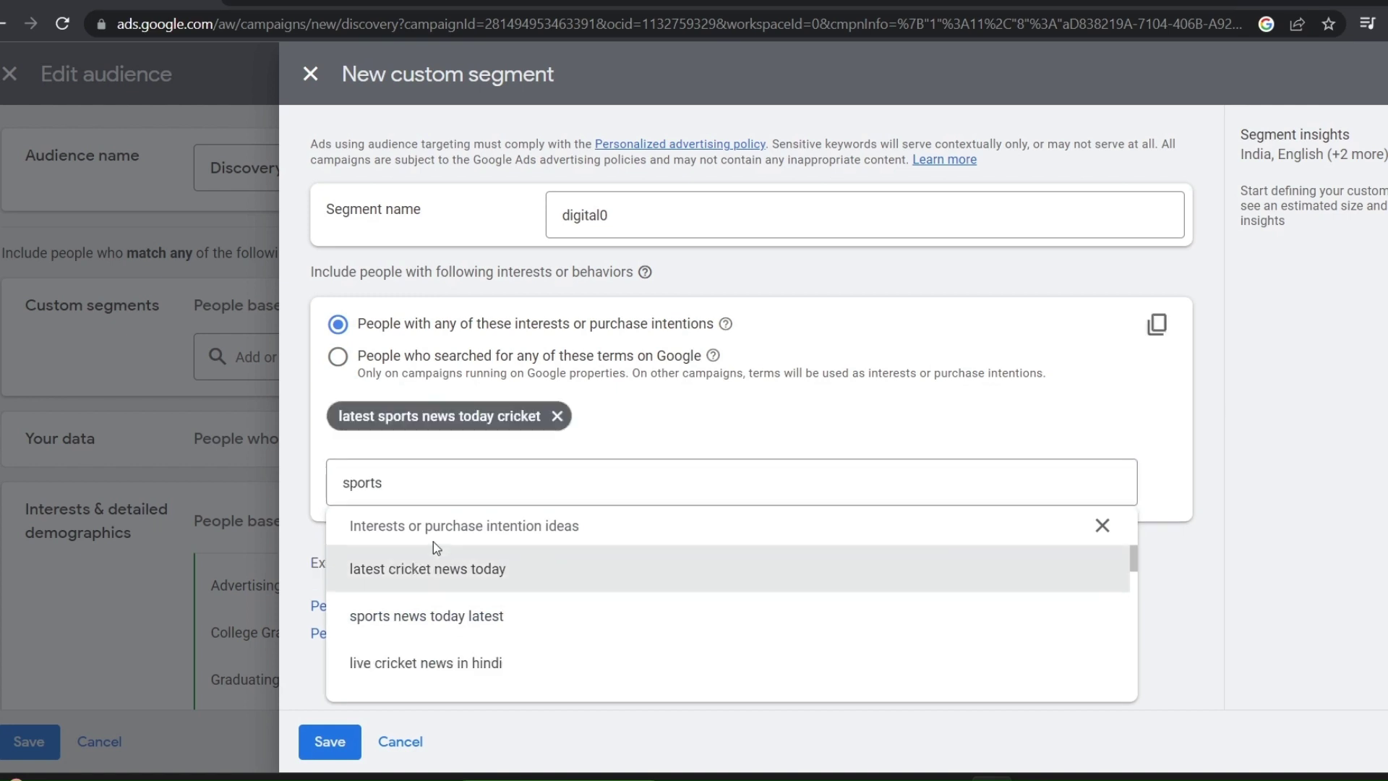
{"action": "left_click", "coordinate": [441, 622]}
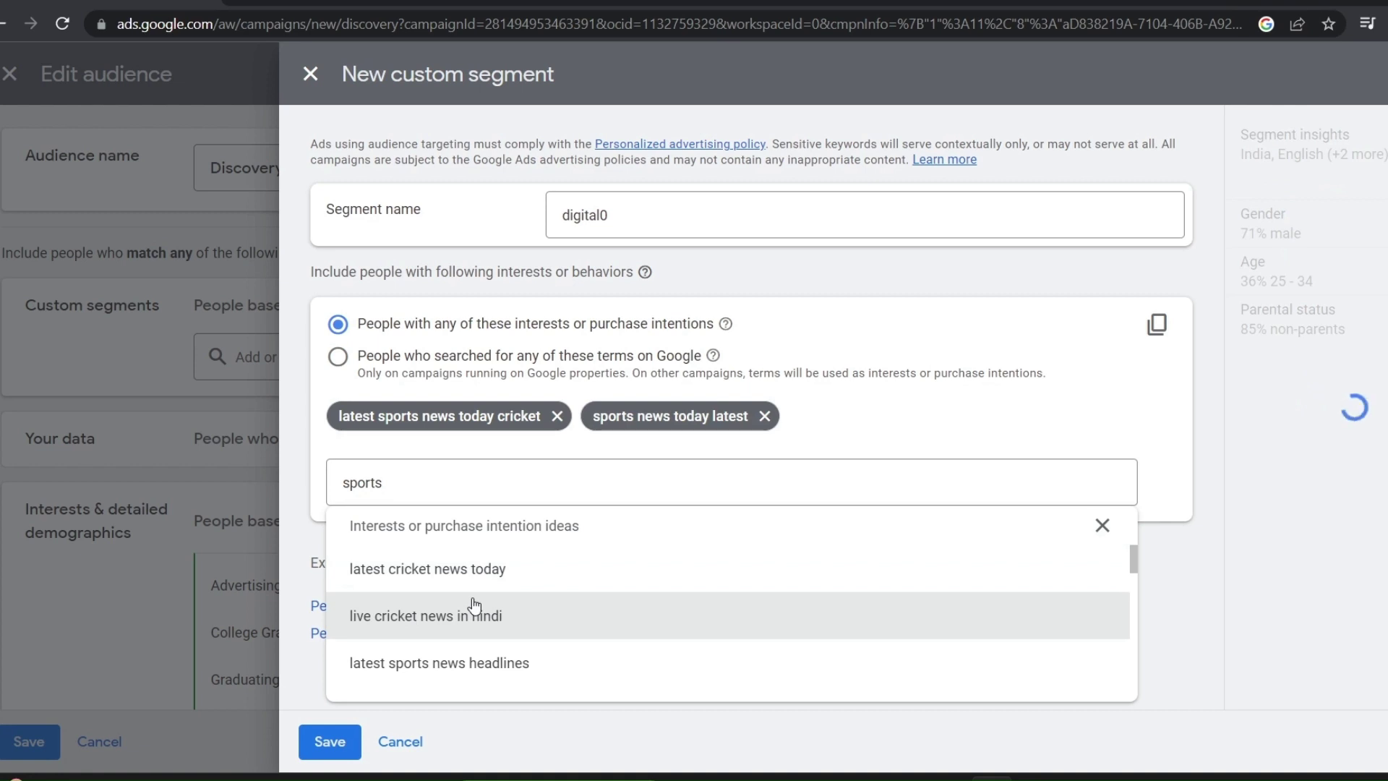
{"action": "left_click", "coordinate": [447, 579]}
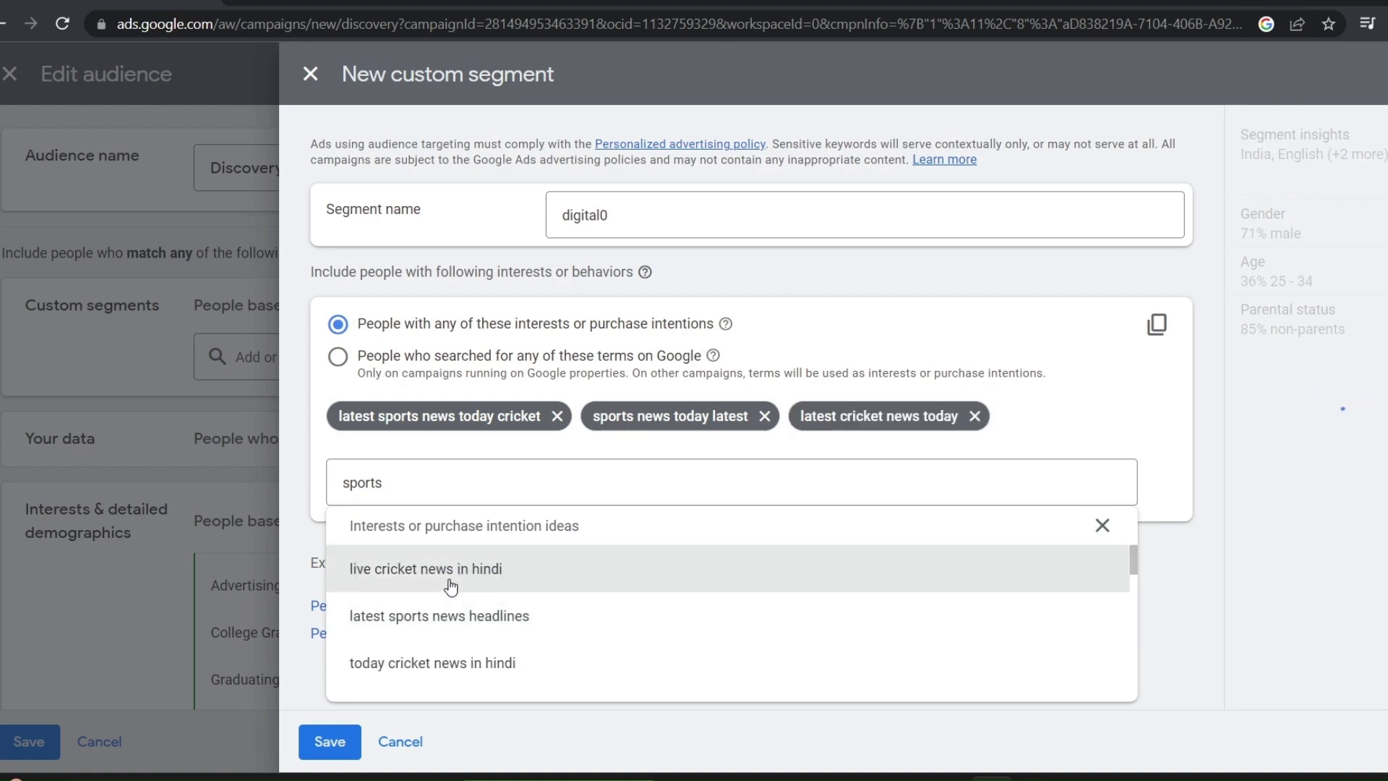
{"action": "left_click", "coordinate": [467, 586]}
{"action": "left_click", "coordinate": [468, 600]}
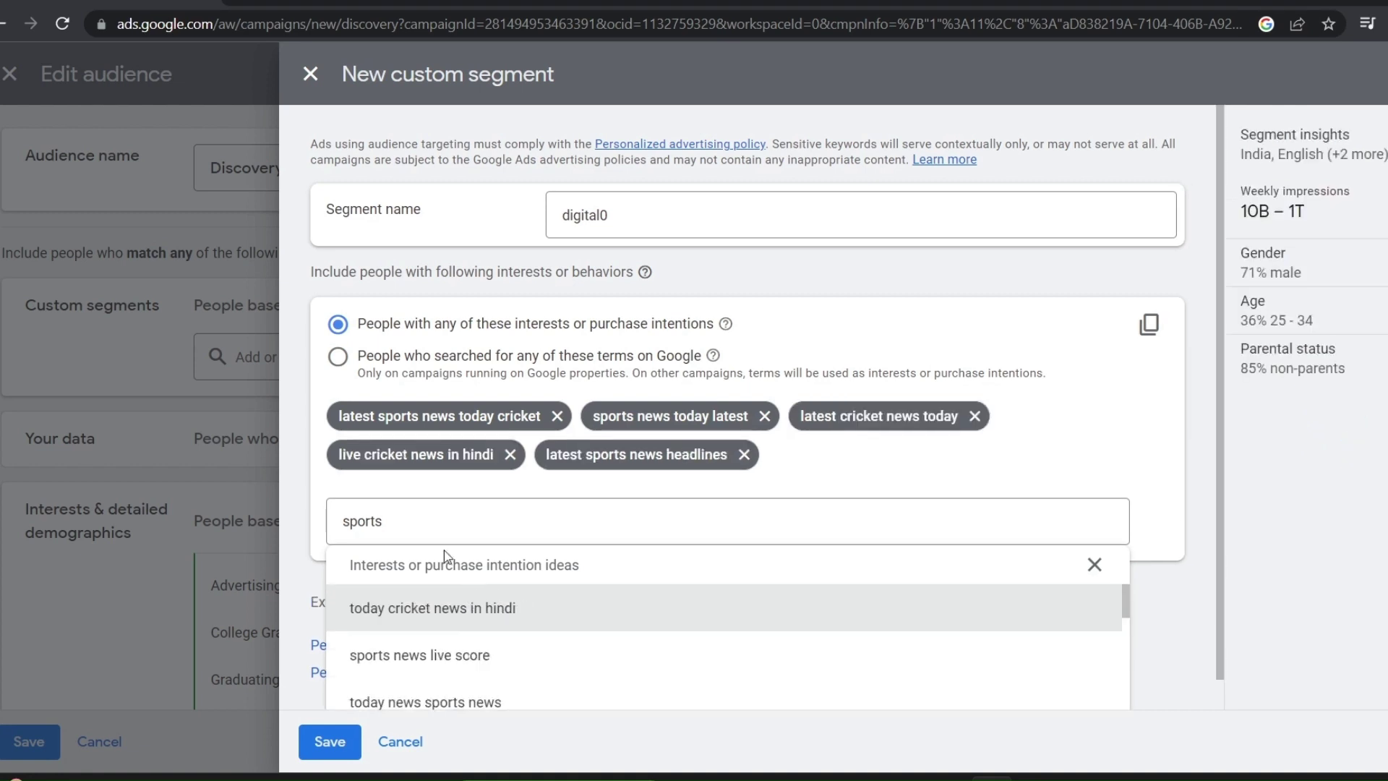
Target people who searched these terms on Google and save the digital0 segment
{"action": "left_click", "coordinate": [337, 358]}
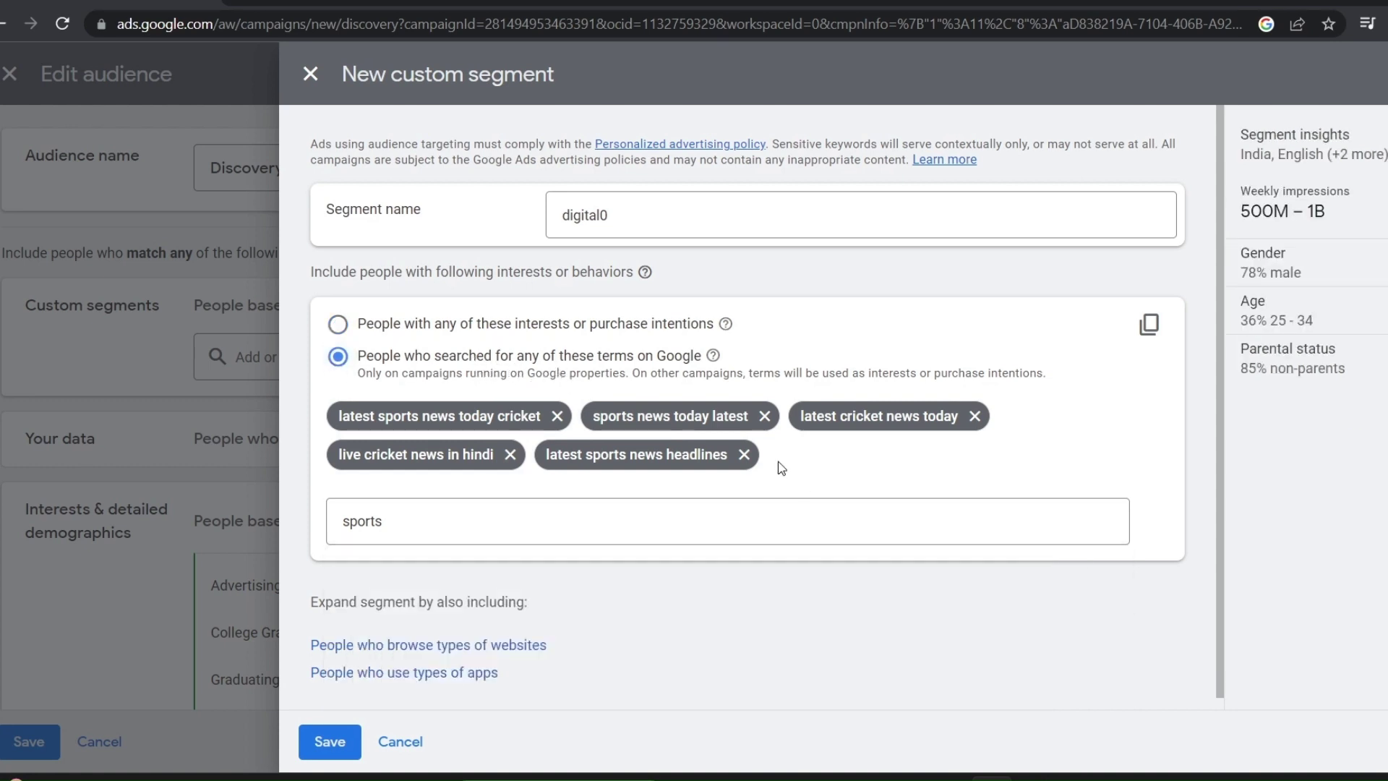
{"action": "left_click_drag", "start_coordinate": [781, 468], "coordinate": [884, 457]}
{"action": "left_click", "coordinate": [805, 455]}
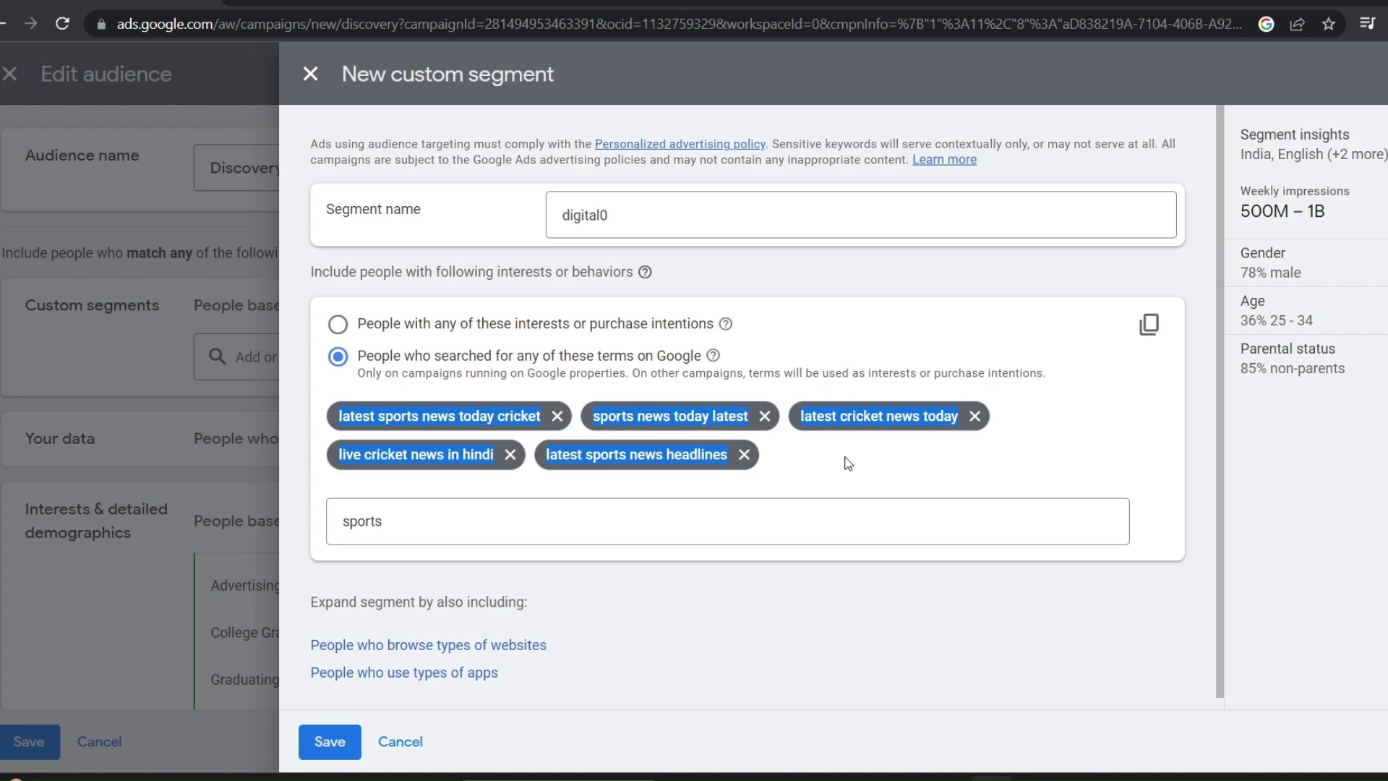
{"action": "left_click", "coordinate": [338, 324]}
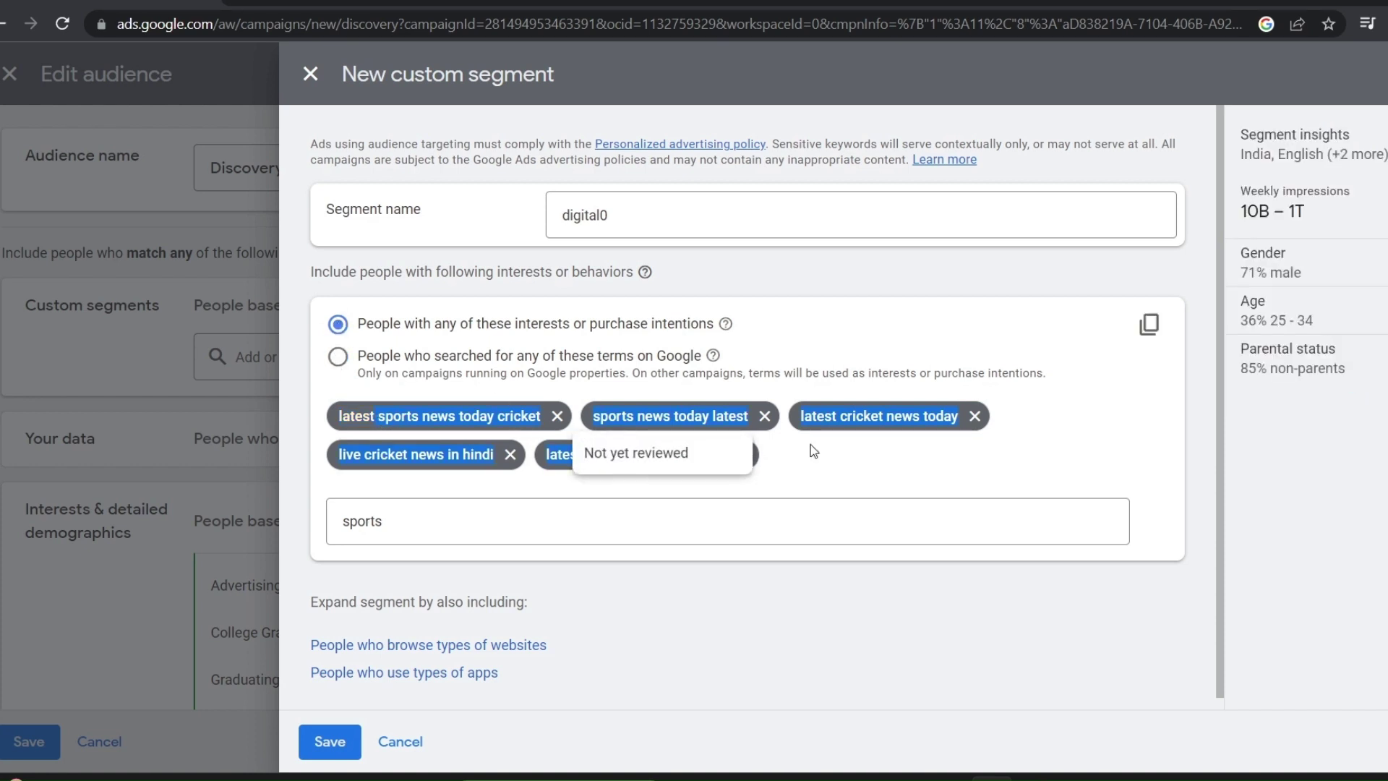
{"action": "left_click", "coordinate": [478, 515]}
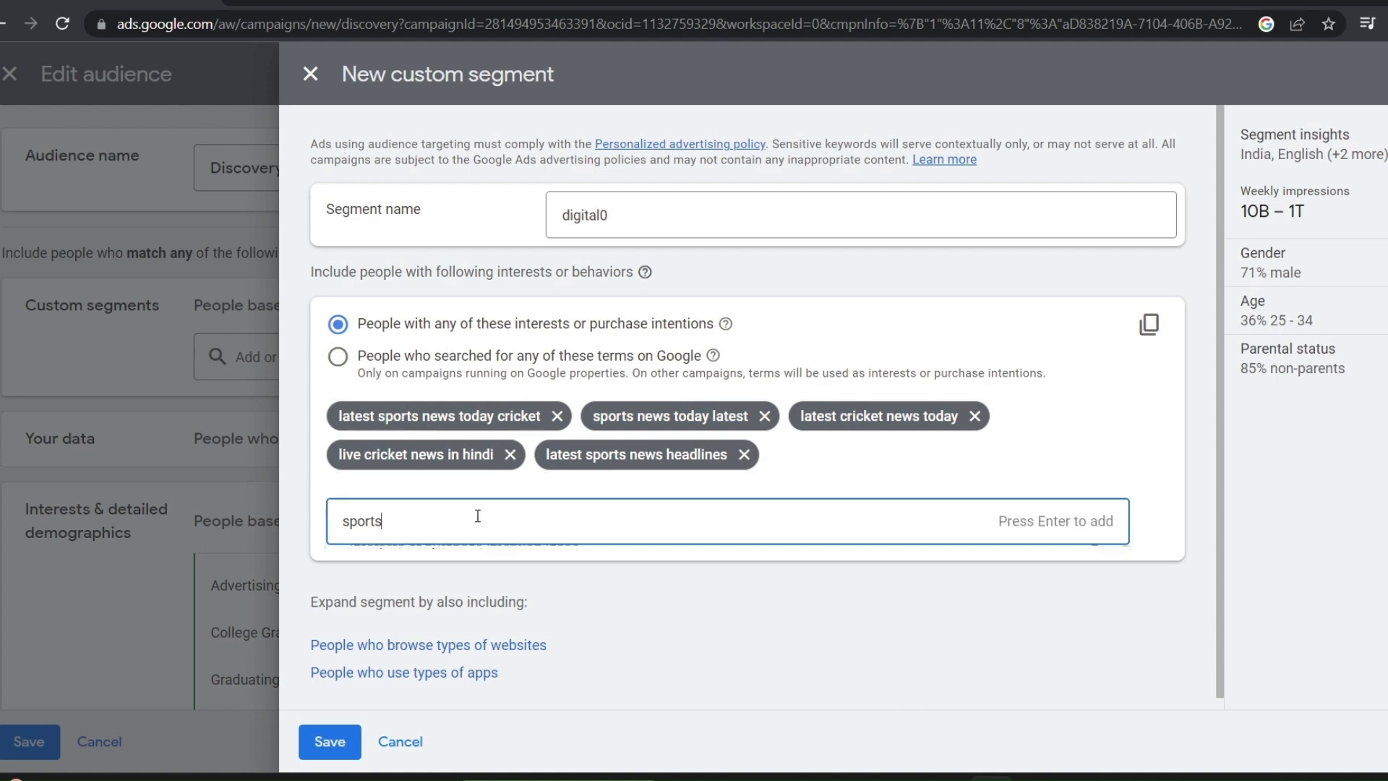
{"action": "left_click", "coordinate": [339, 358]}
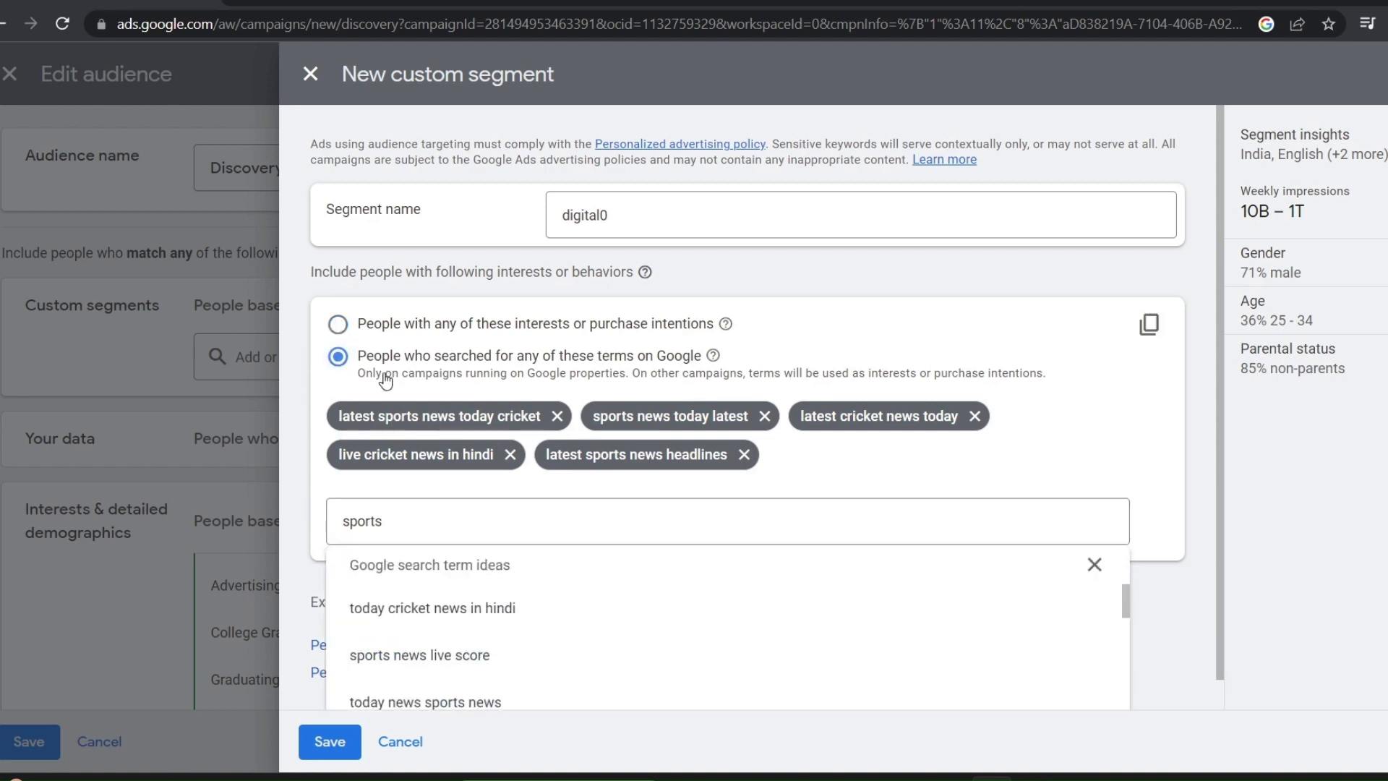
{"action": "left_click", "coordinate": [823, 477]}
{"action": "left_click_drag", "start_coordinate": [823, 477], "coordinate": [345, 421]}
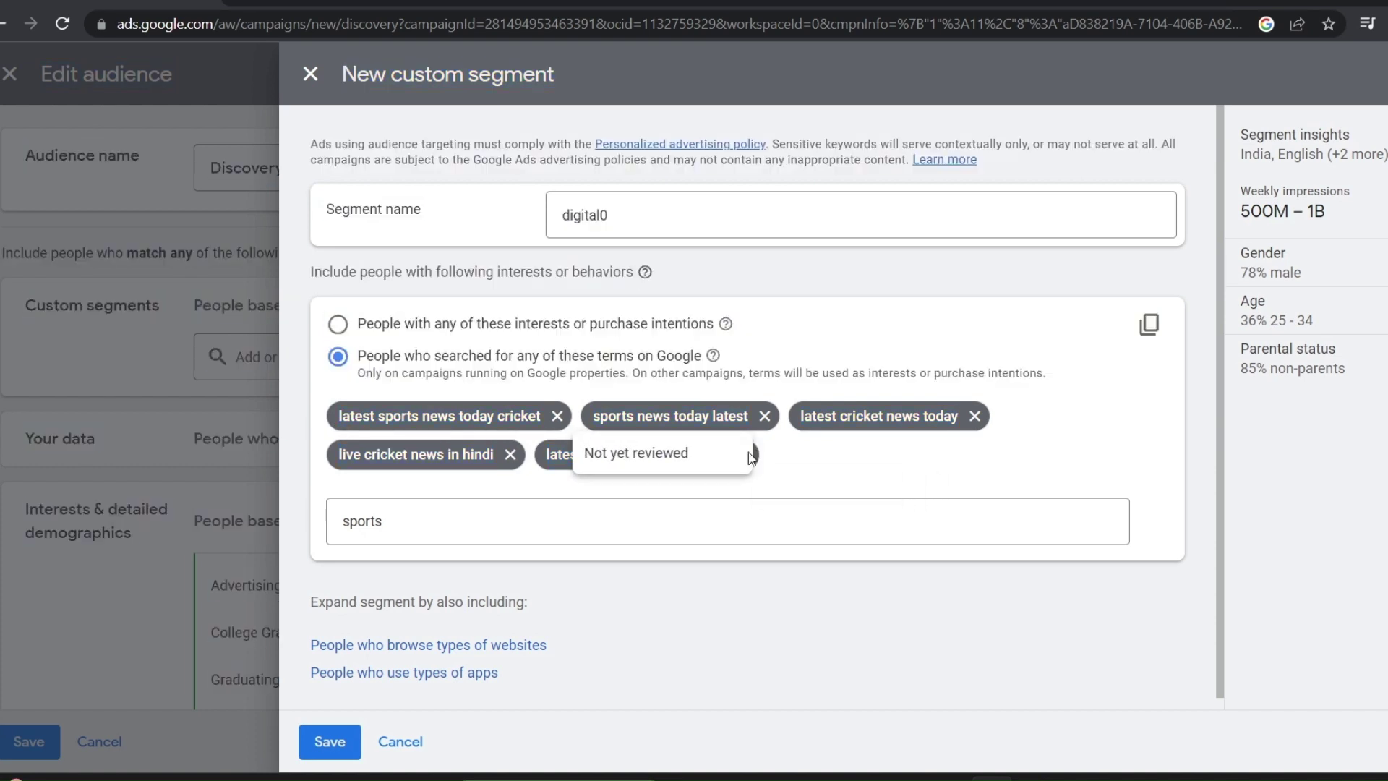
{"action": "left_click_drag", "start_coordinate": [795, 457], "coordinate": [746, 457]}
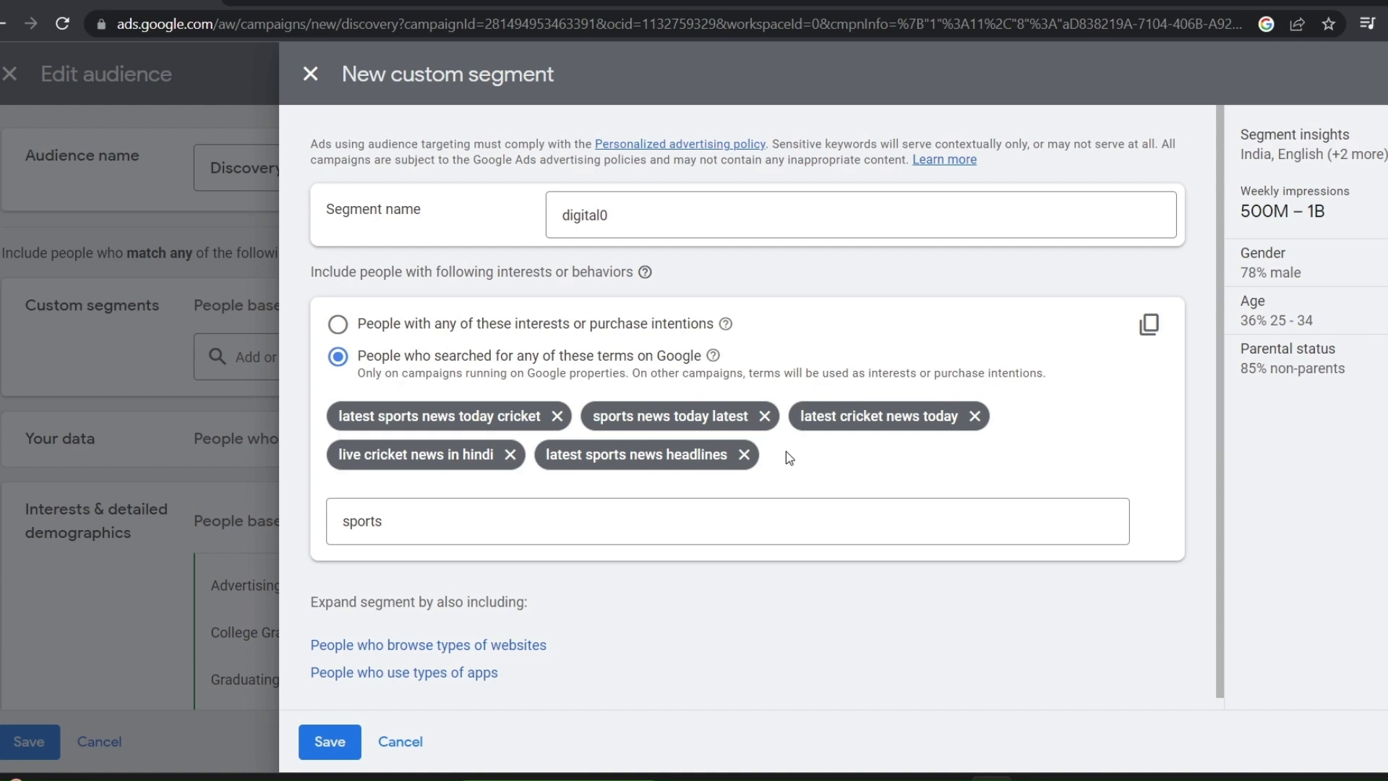
{"action": "left_click", "coordinate": [337, 752]}
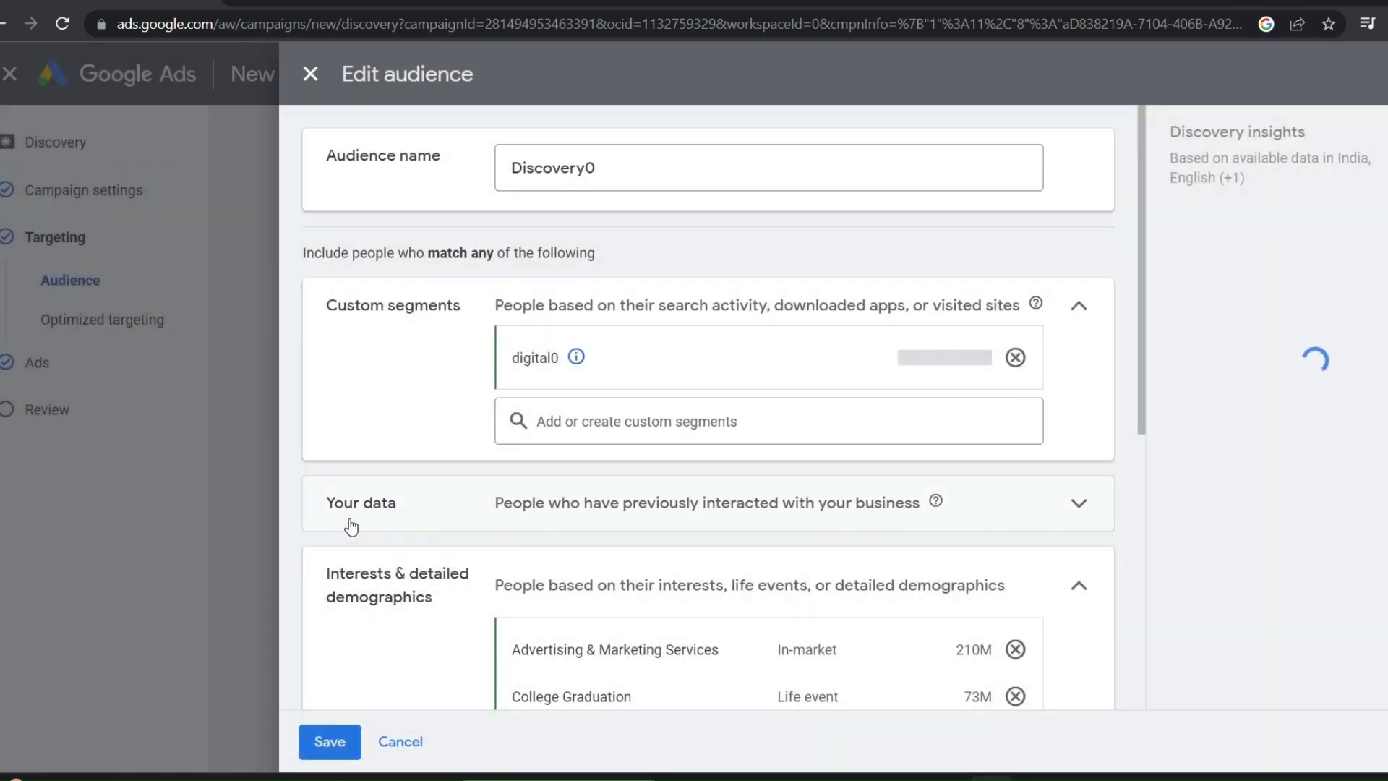
Create a new YouTube users data segment under Your data
{"action": "left_click", "coordinate": [358, 511]}
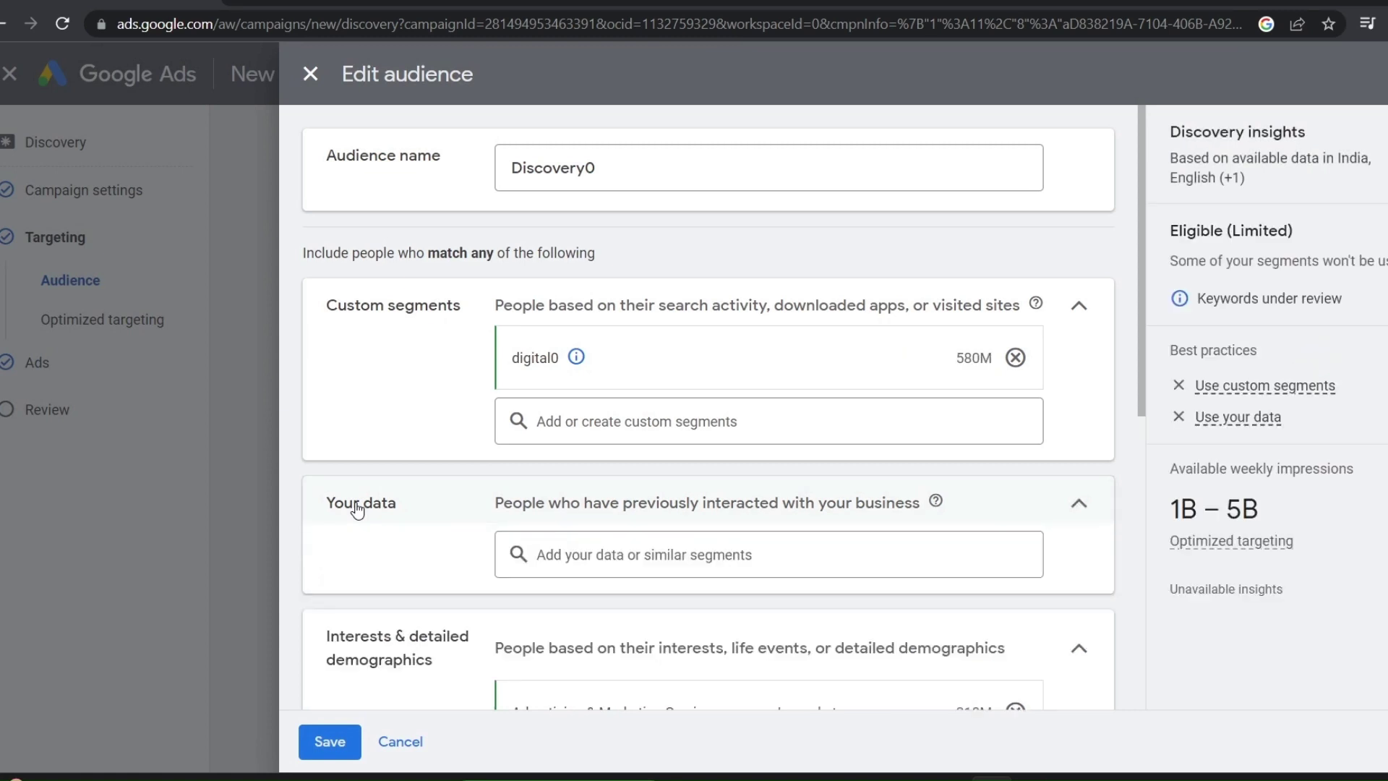
{"action": "scroll", "coordinate": [390, 499], "scroll_direction": "down", "scroll_amount": 1}
{"action": "left_click", "coordinate": [550, 449]}
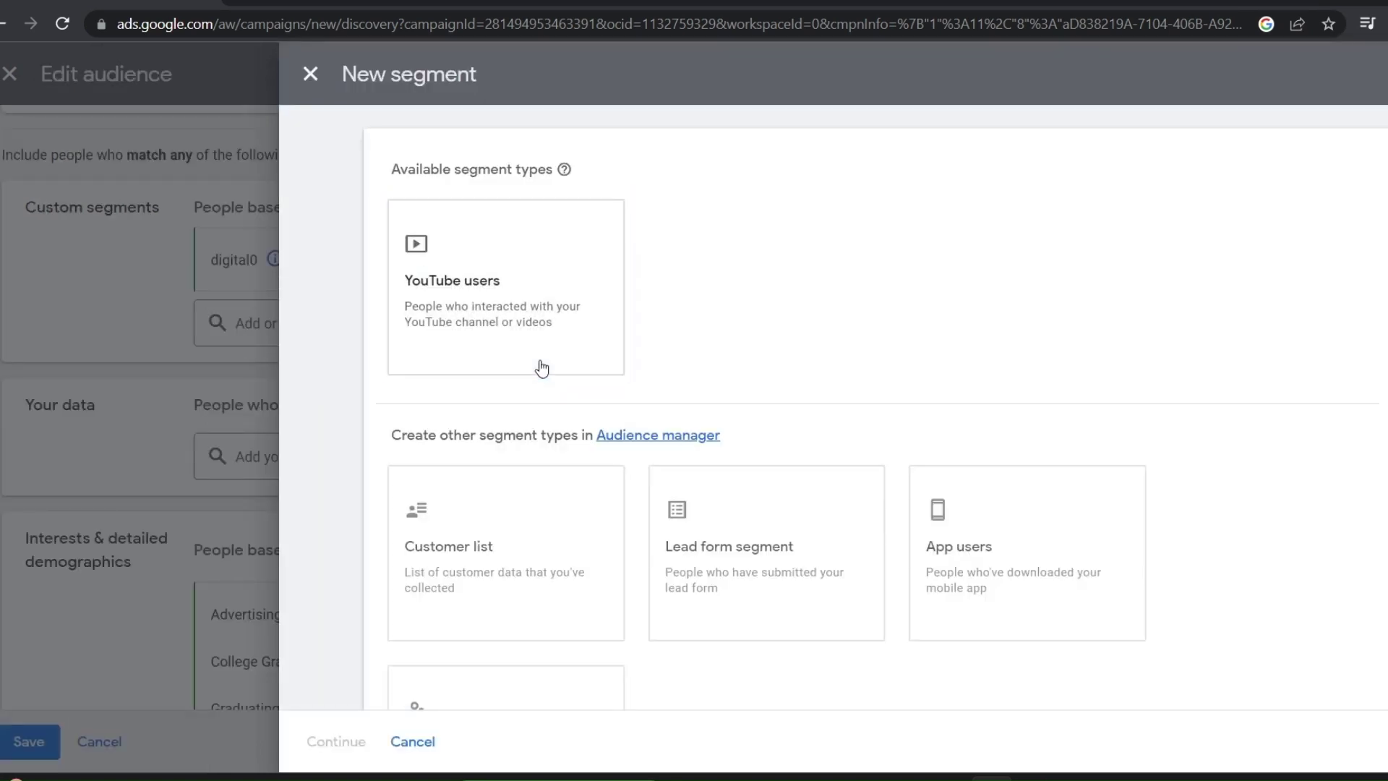
{"action": "left_click", "coordinate": [507, 297]}
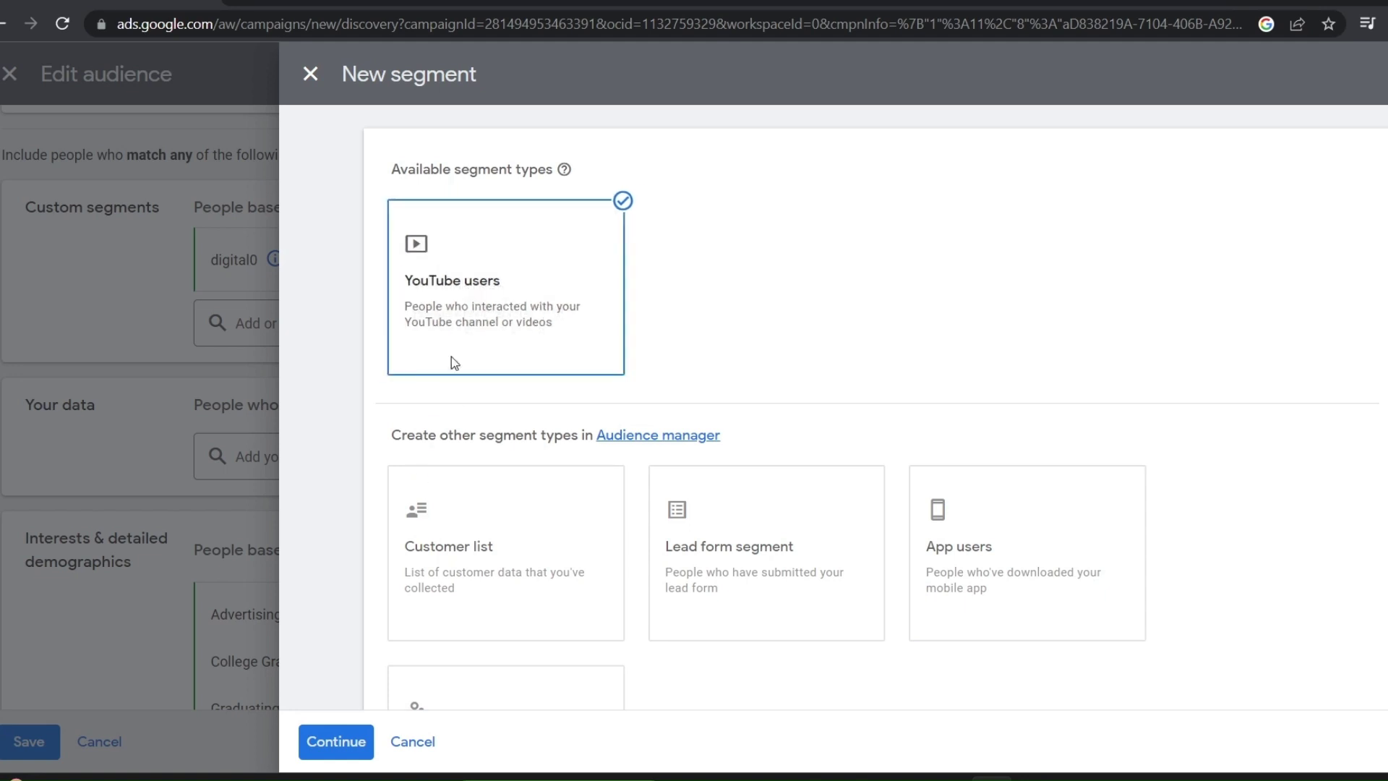
{"action": "left_click", "coordinate": [335, 745]}
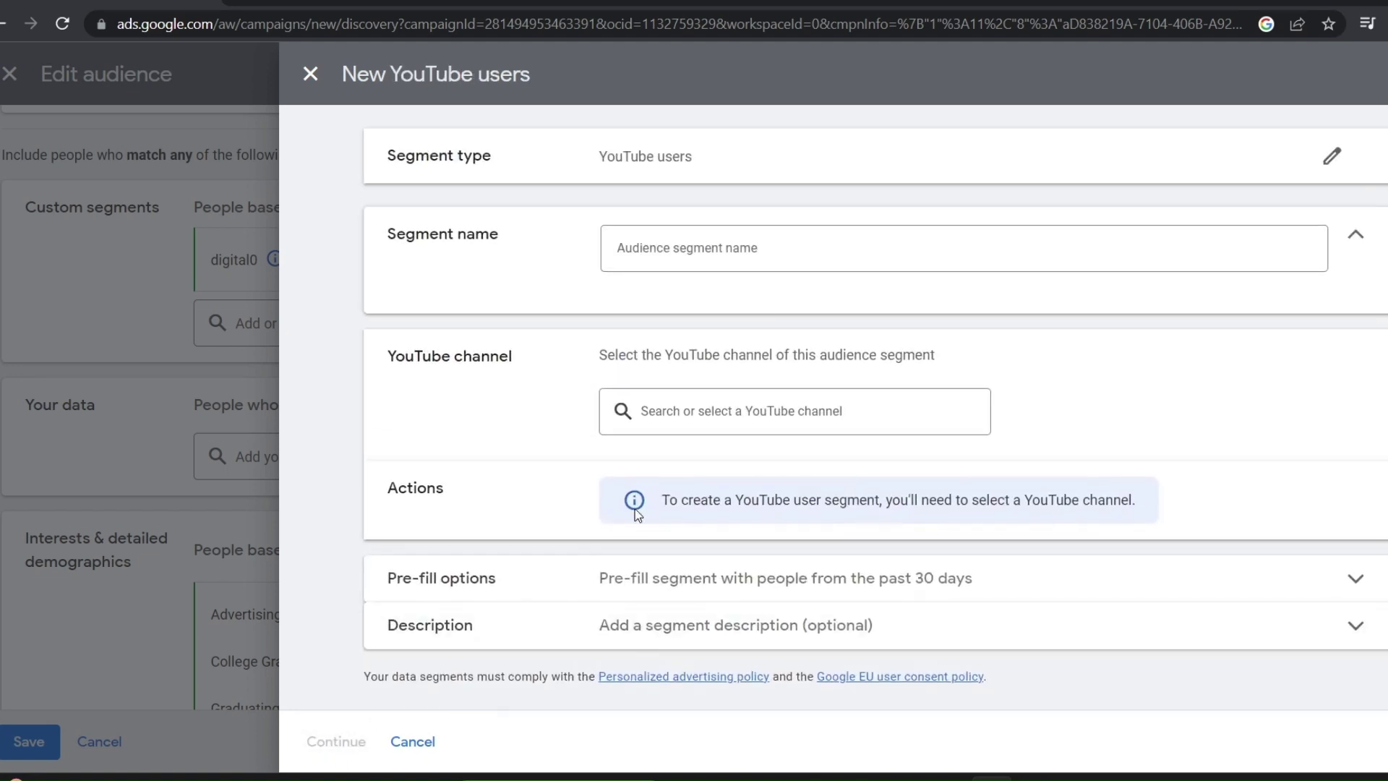
Search channels for 'digital singh', expand the description and begin naming the segment
{"action": "left_click", "coordinate": [664, 412]}
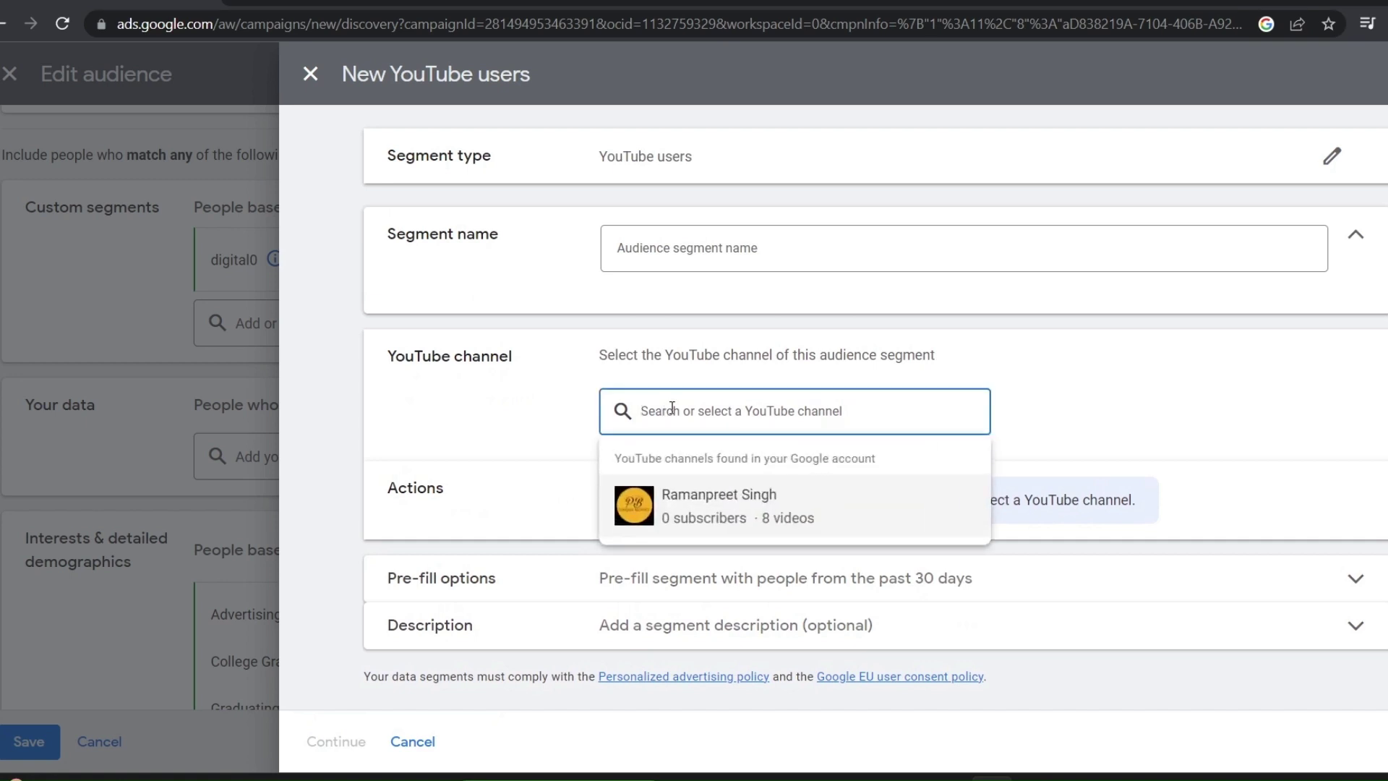
{"action": "type", "text": "d"}
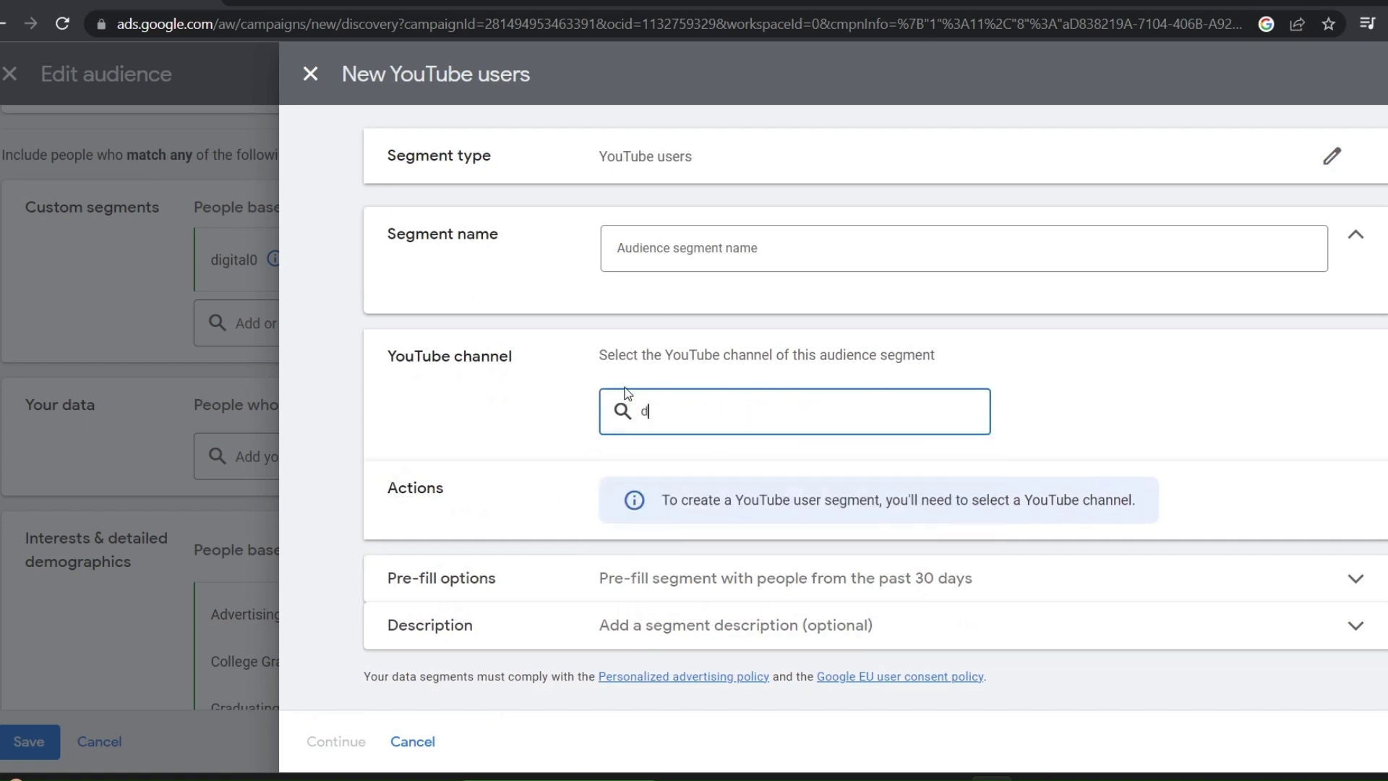
{"action": "type", "text": "igital singh"}
{"action": "key", "text": "Return"}
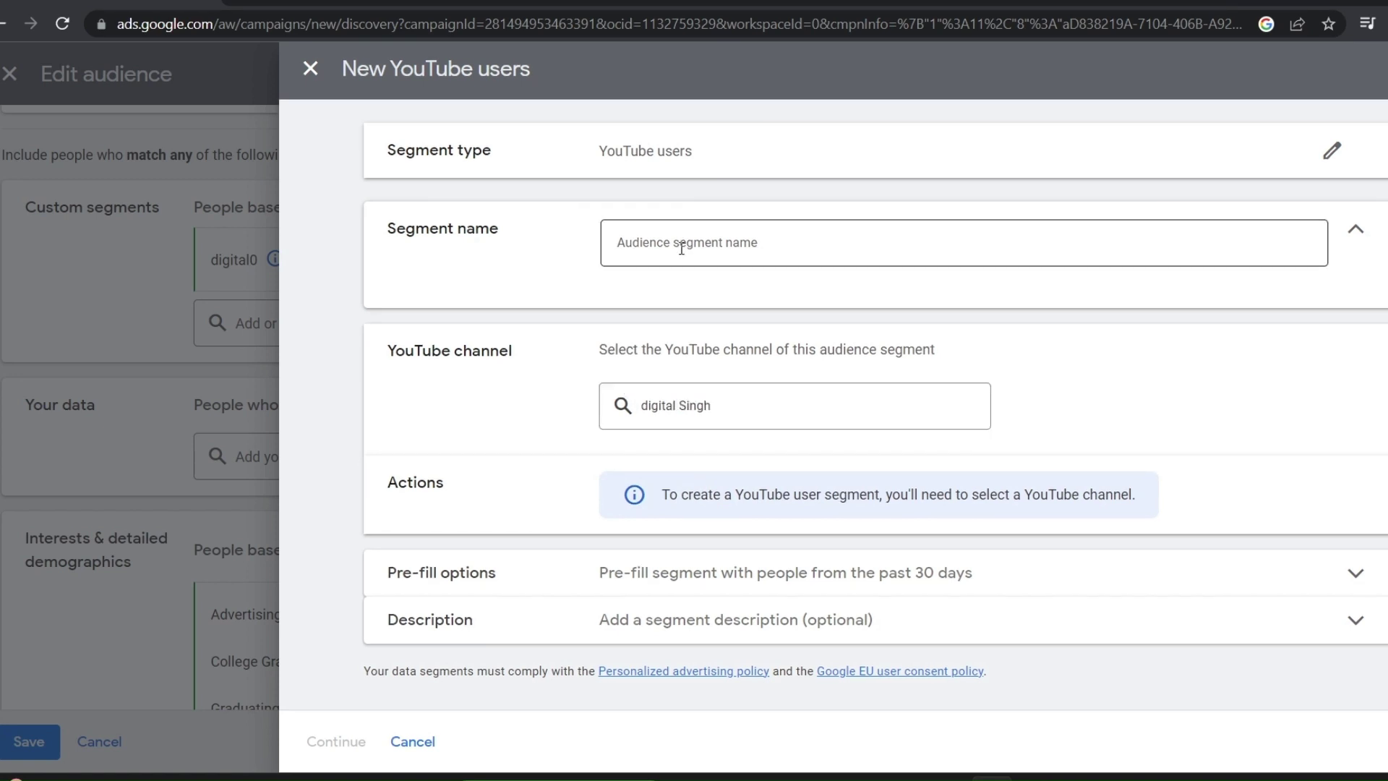
{"action": "left_click", "coordinate": [810, 621]}
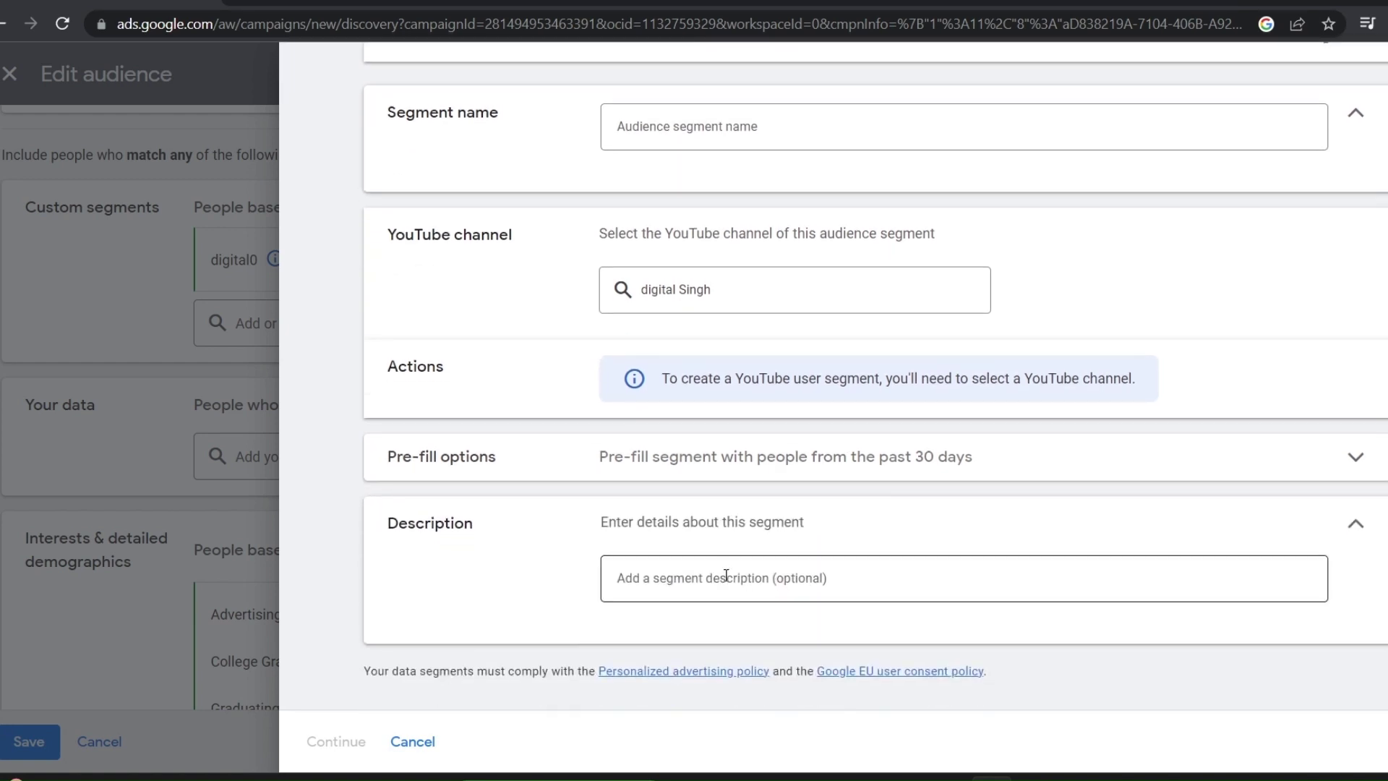
{"action": "left_click", "coordinate": [669, 130]}
{"action": "type", "text": "d"}
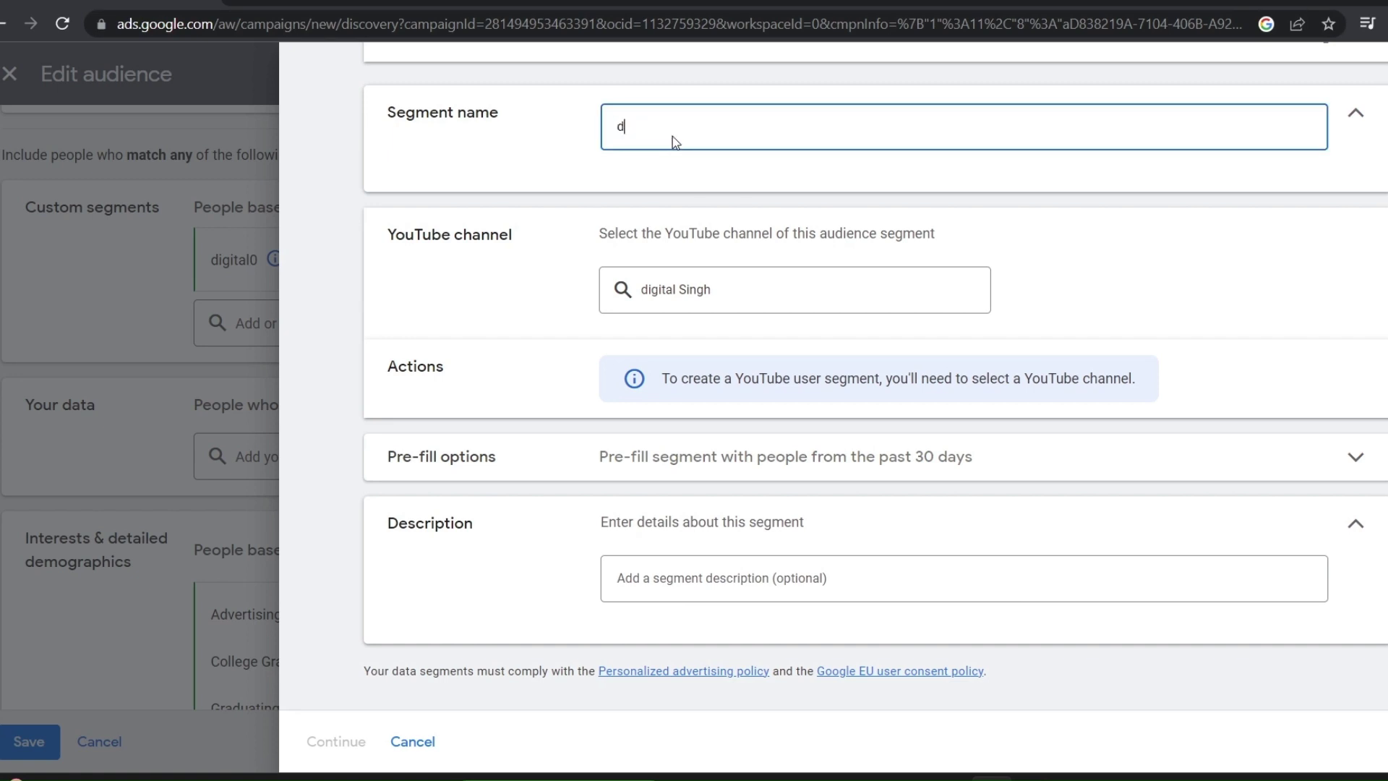
{"action": "left_click", "coordinate": [678, 289]}
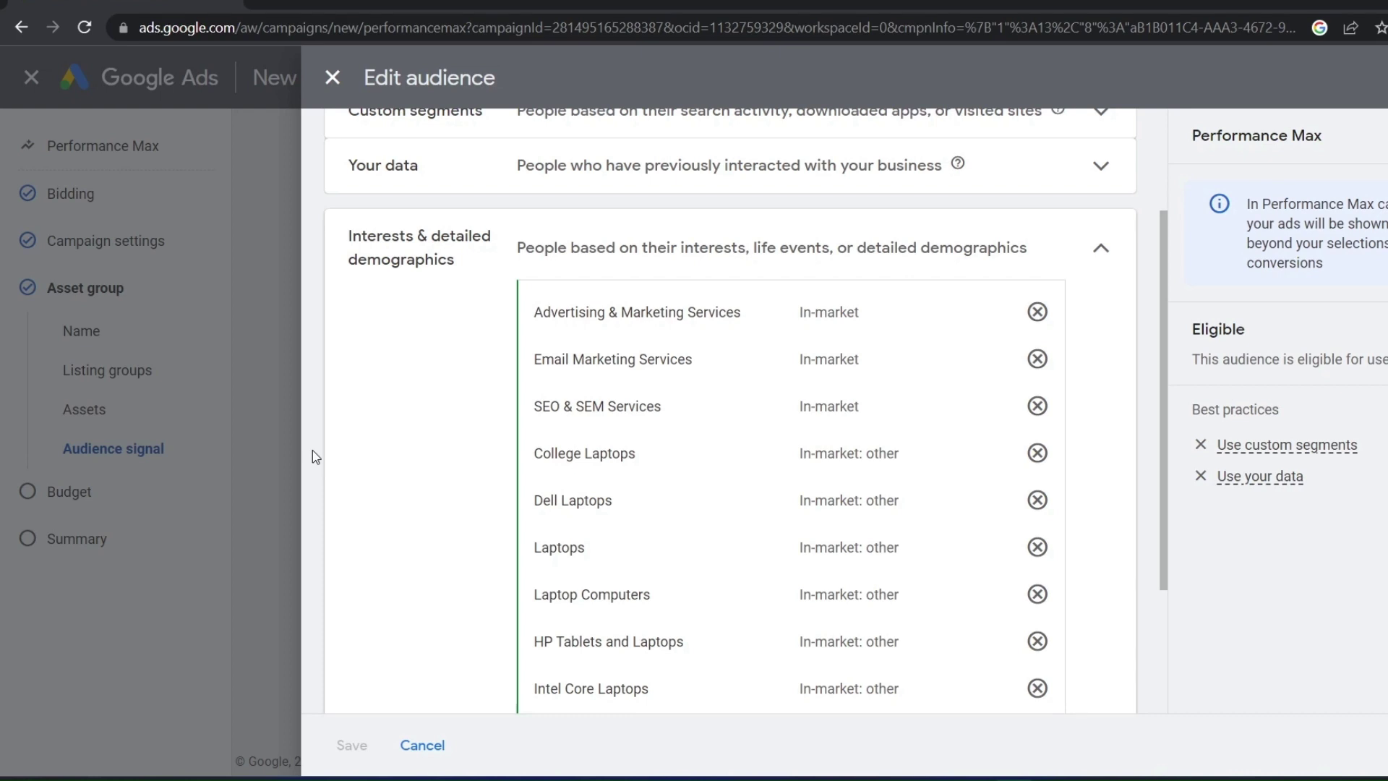
Search the in-market segment suggestions for 'laptop' and review the results
{"action": "scroll", "coordinate": [313, 455], "scroll_direction": "down", "scroll_amount": 2}
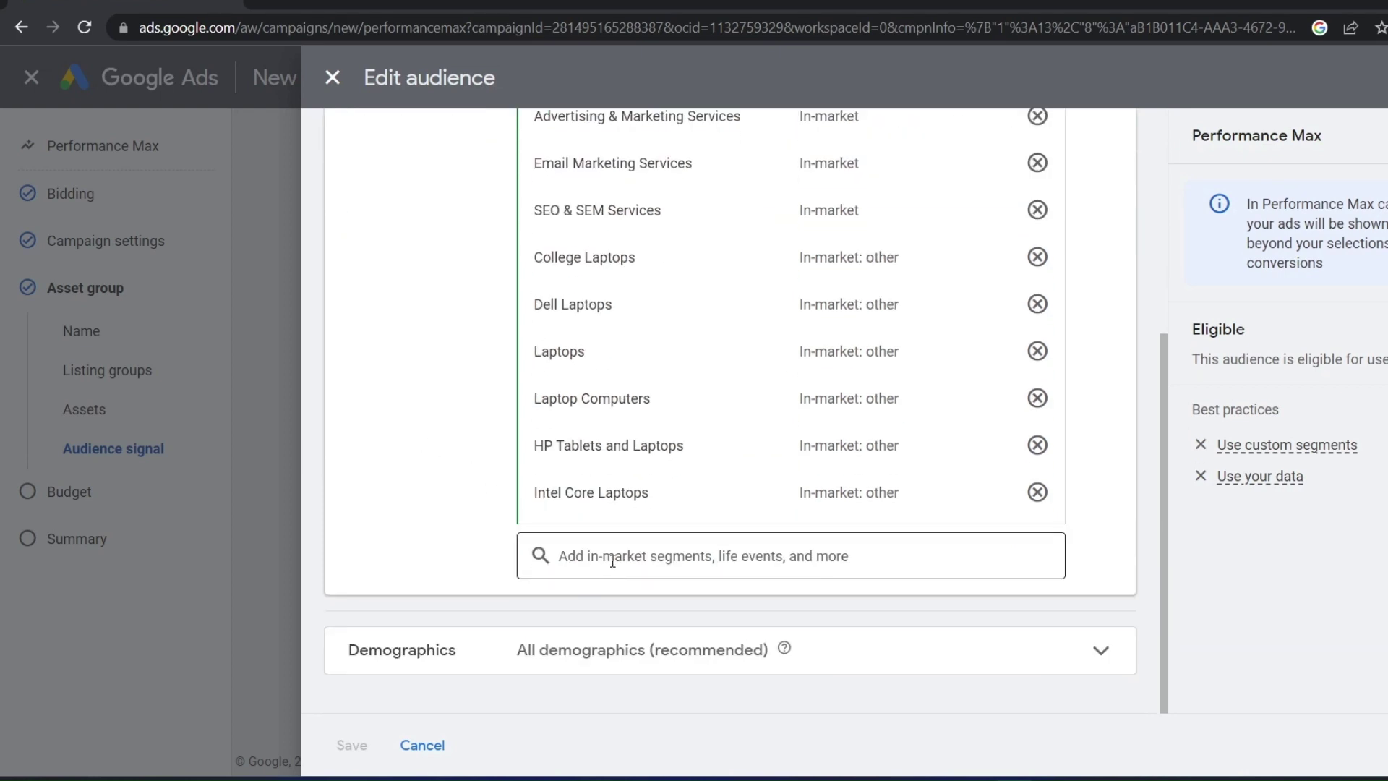
{"action": "left_click", "coordinate": [585, 560]}
{"action": "scroll", "coordinate": [613, 568], "scroll_direction": "down", "scroll_amount": 3}
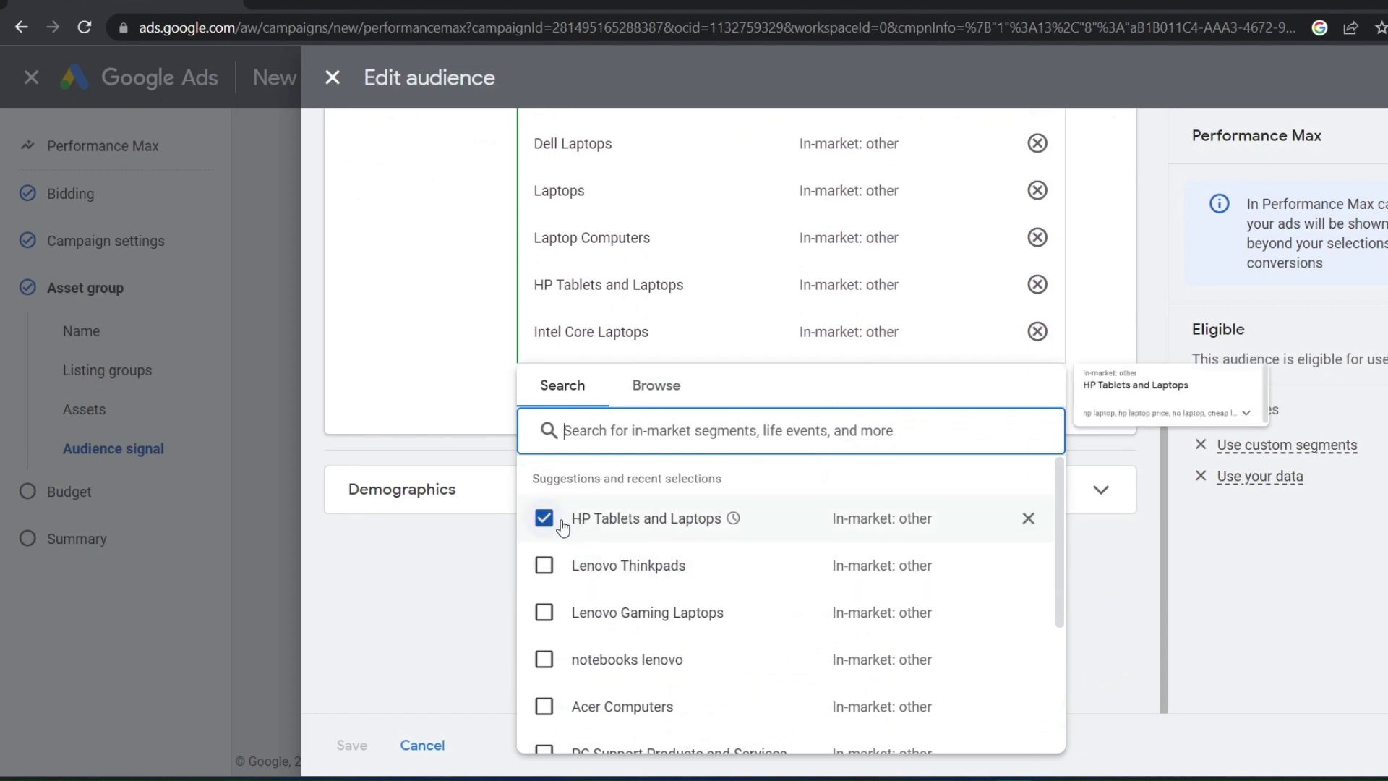
{"action": "left_click", "coordinate": [620, 442]}
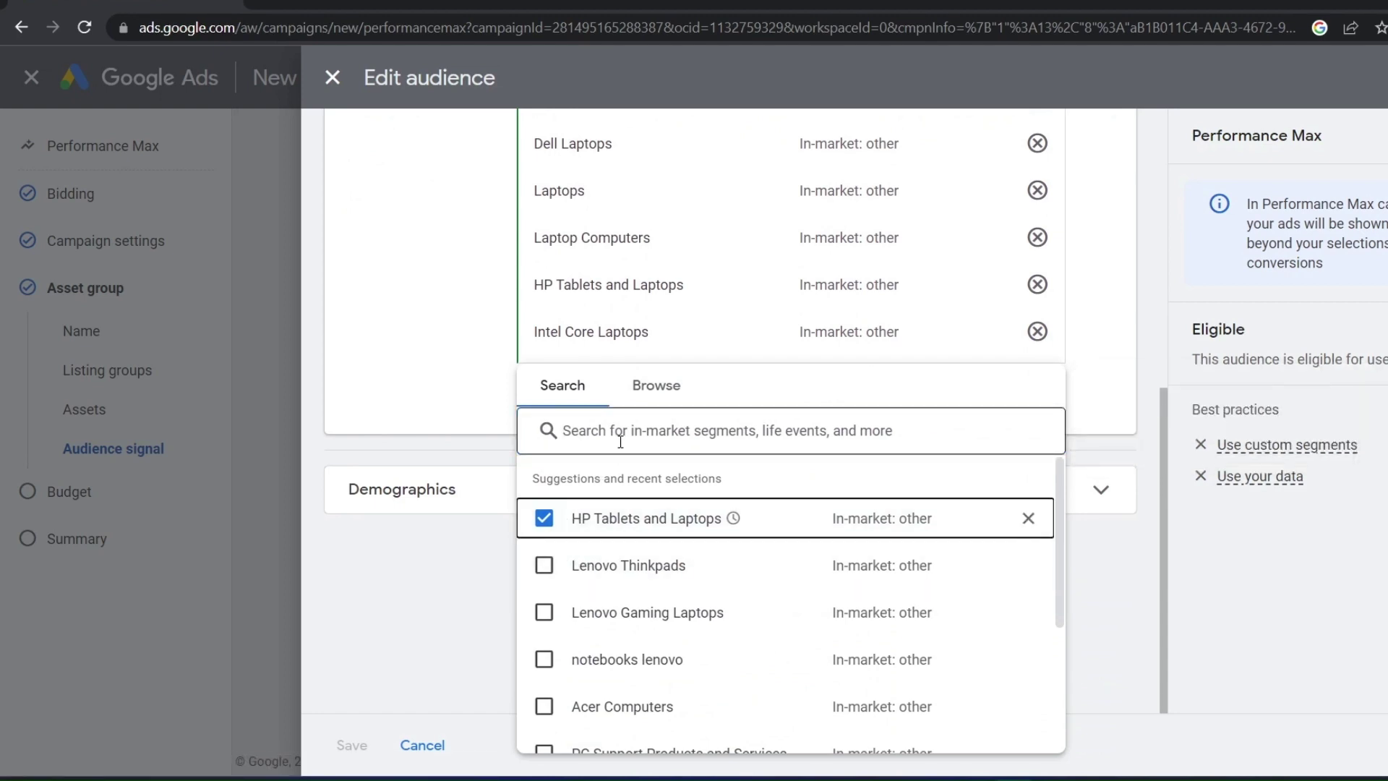
{"action": "left_click", "coordinate": [621, 442]}
{"action": "type", "text": "l"}
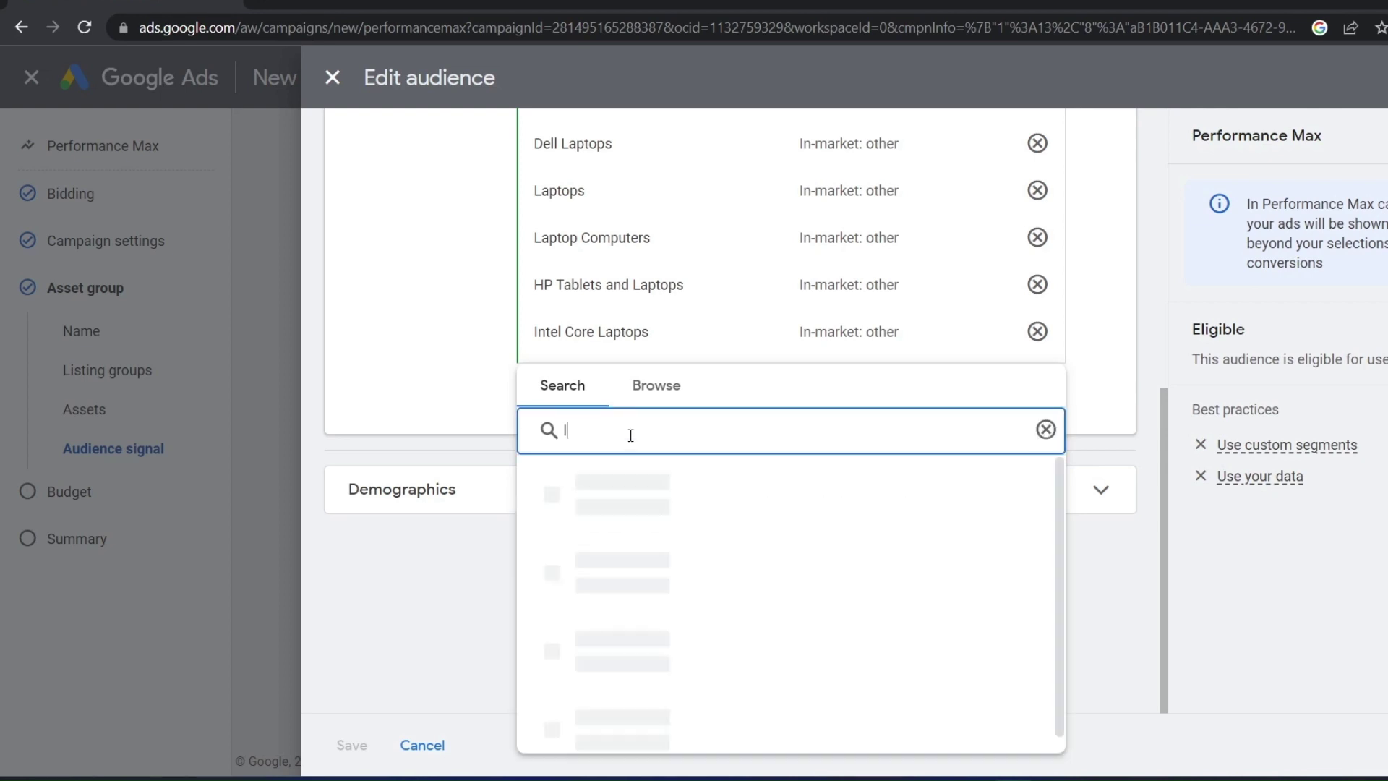
{"action": "type", "text": "aptop"}
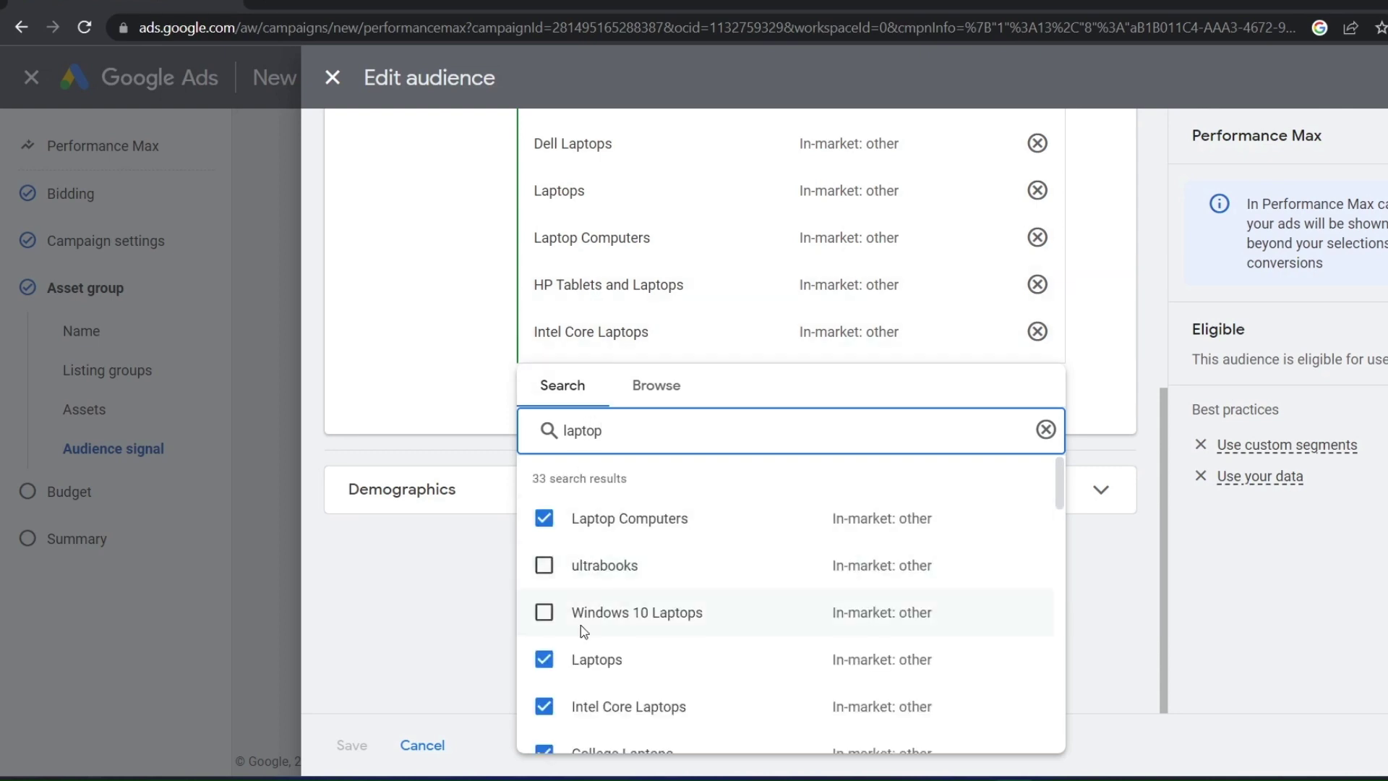
{"action": "mouse_move", "coordinate": [545, 612]}
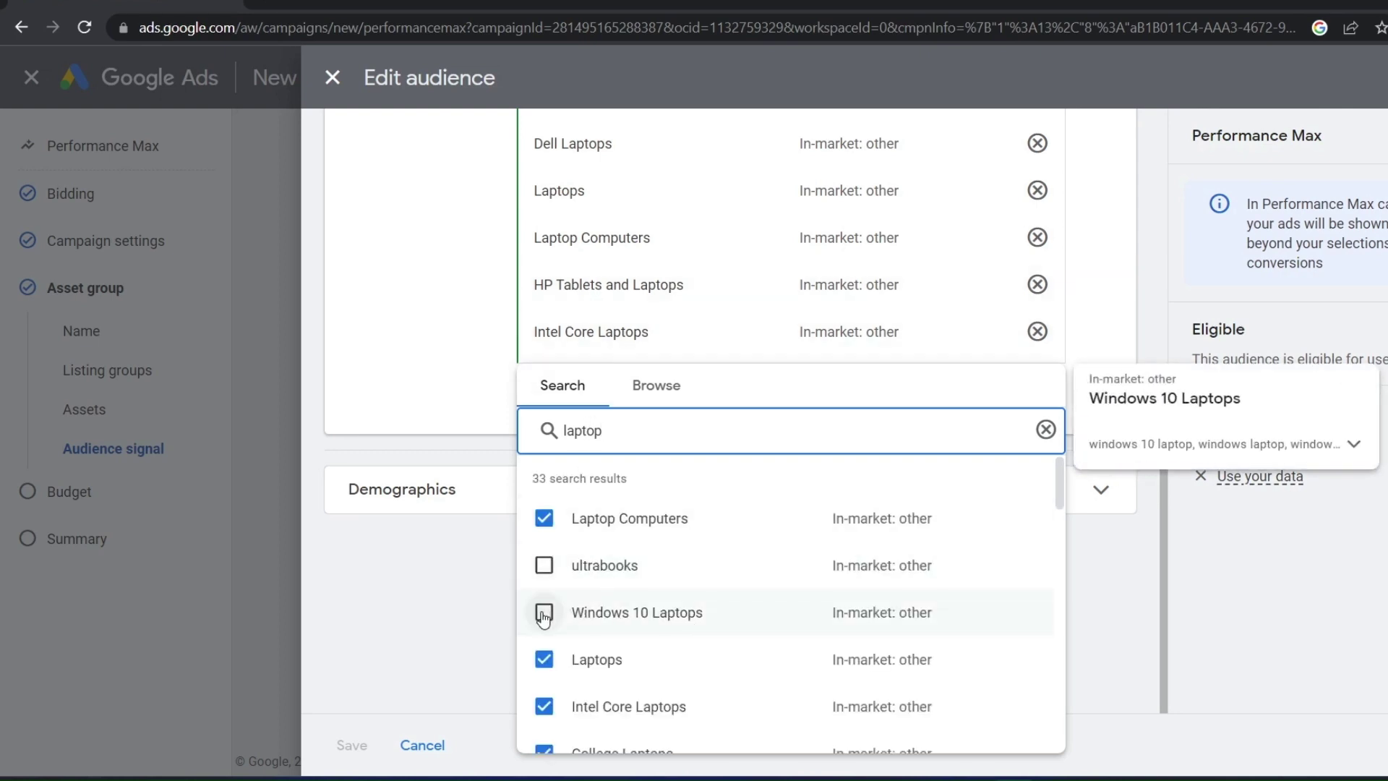
{"action": "scroll", "coordinate": [550, 626], "scroll_direction": "down", "scroll_amount": 2}
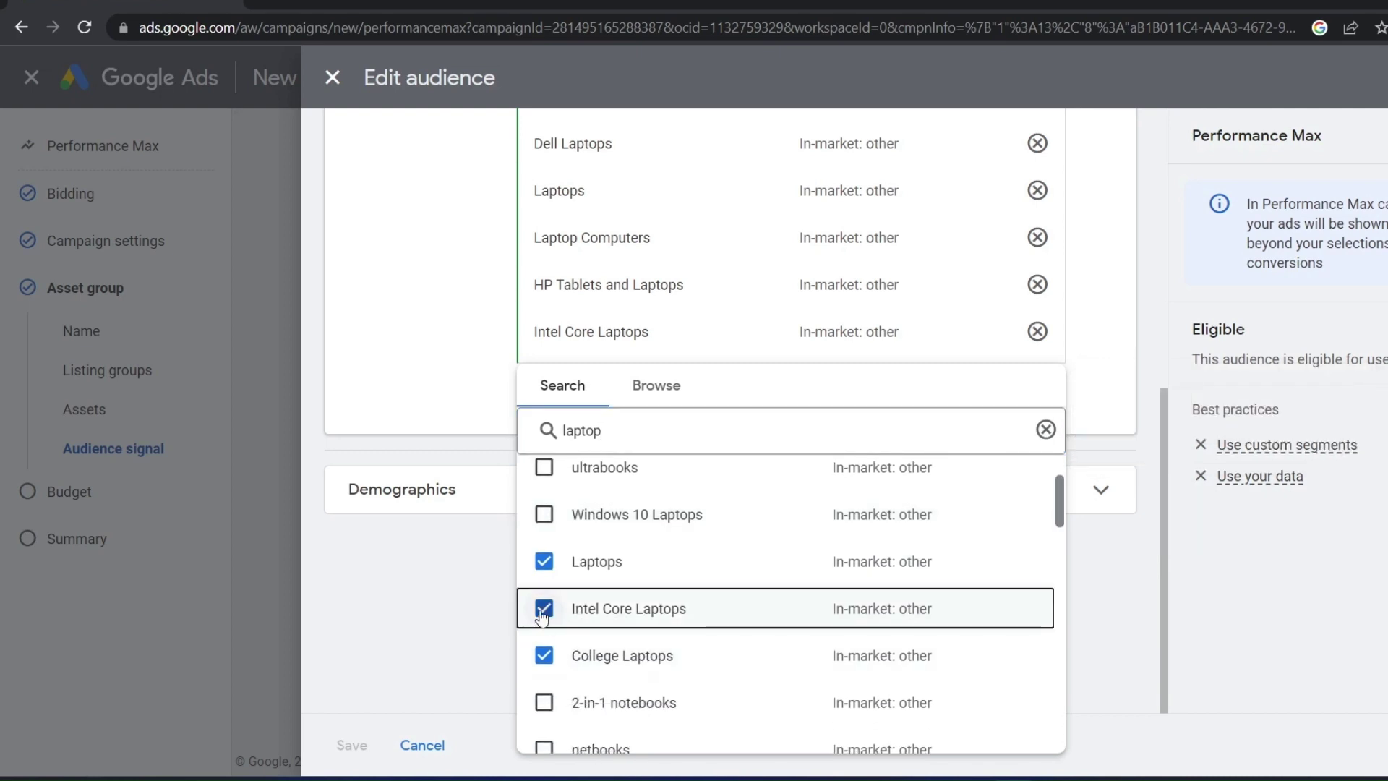
{"action": "scroll", "coordinate": [548, 661], "scroll_direction": "down", "scroll_amount": 2}
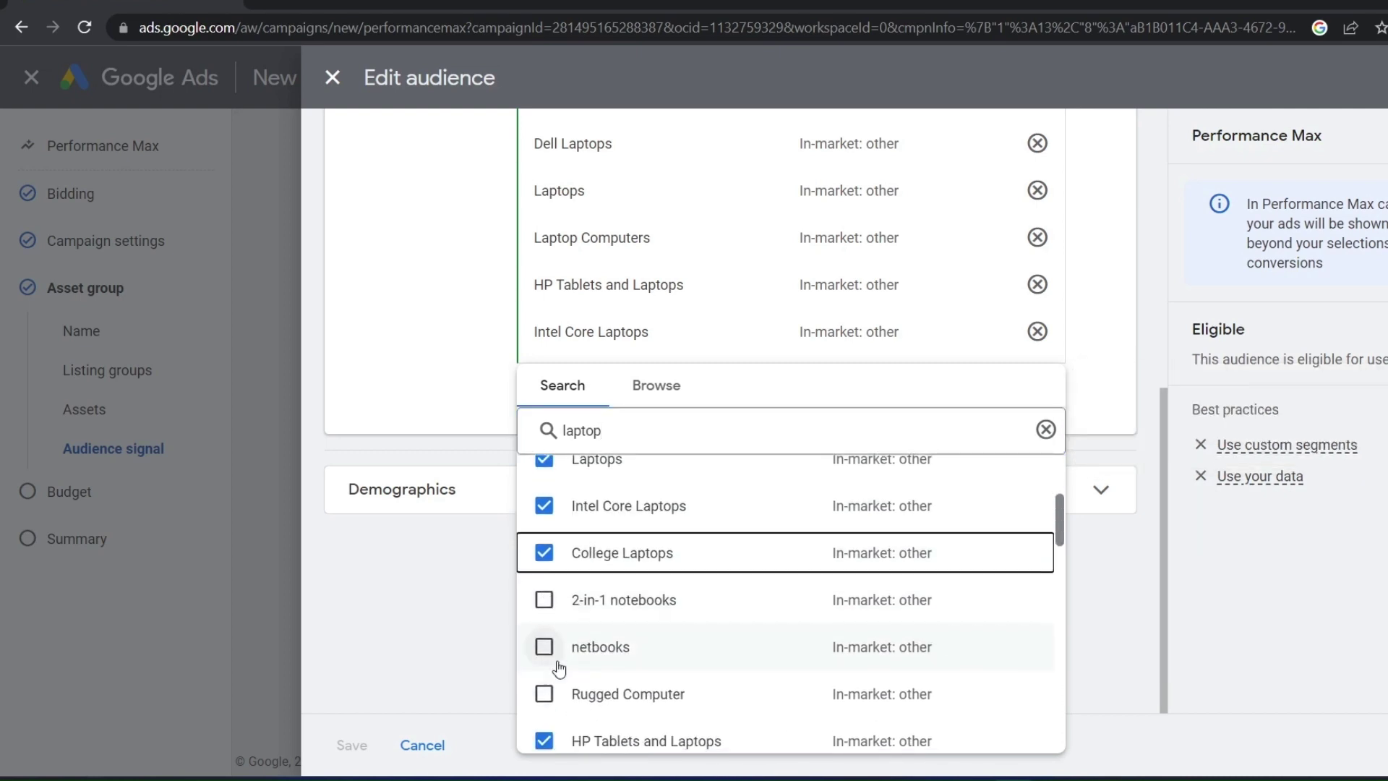
{"action": "scroll", "coordinate": [559, 669], "scroll_direction": "down", "scroll_amount": 10}
{"action": "scroll", "coordinate": [549, 661], "scroll_direction": "up", "scroll_amount": 7}
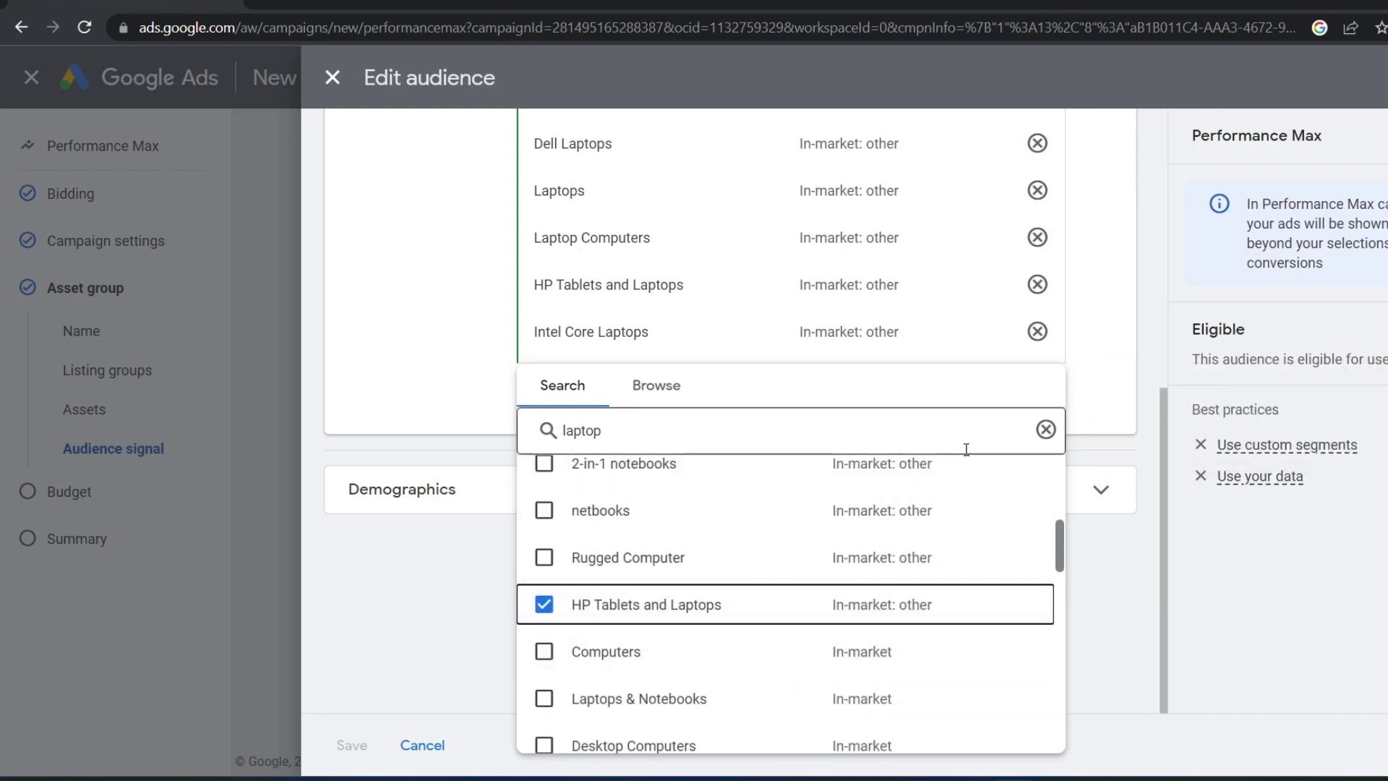
Clear the laptop search and bring up the campaign's Audience segments section
{"action": "left_click", "coordinate": [1044, 430]}
{"action": "left_click", "coordinate": [508, 545]}
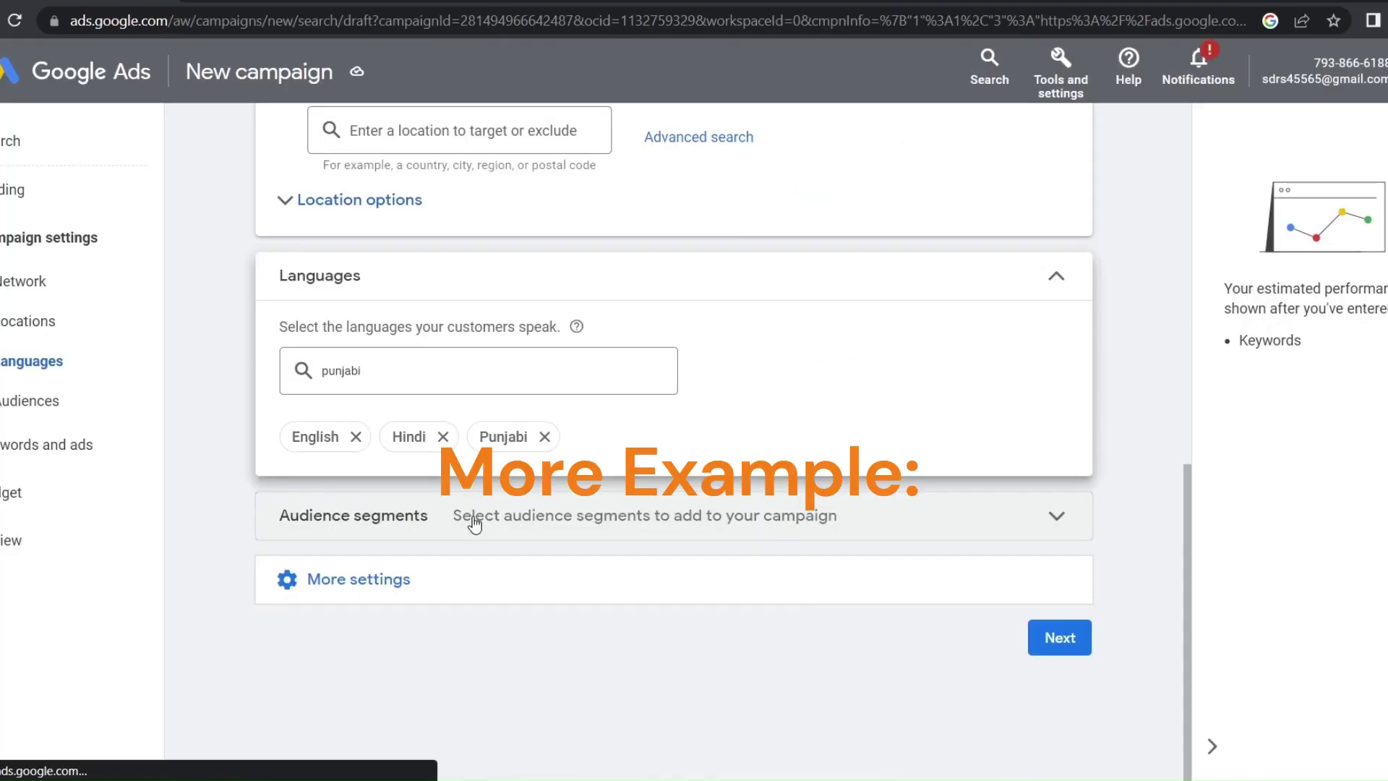
{"action": "left_click", "coordinate": [471, 517]}
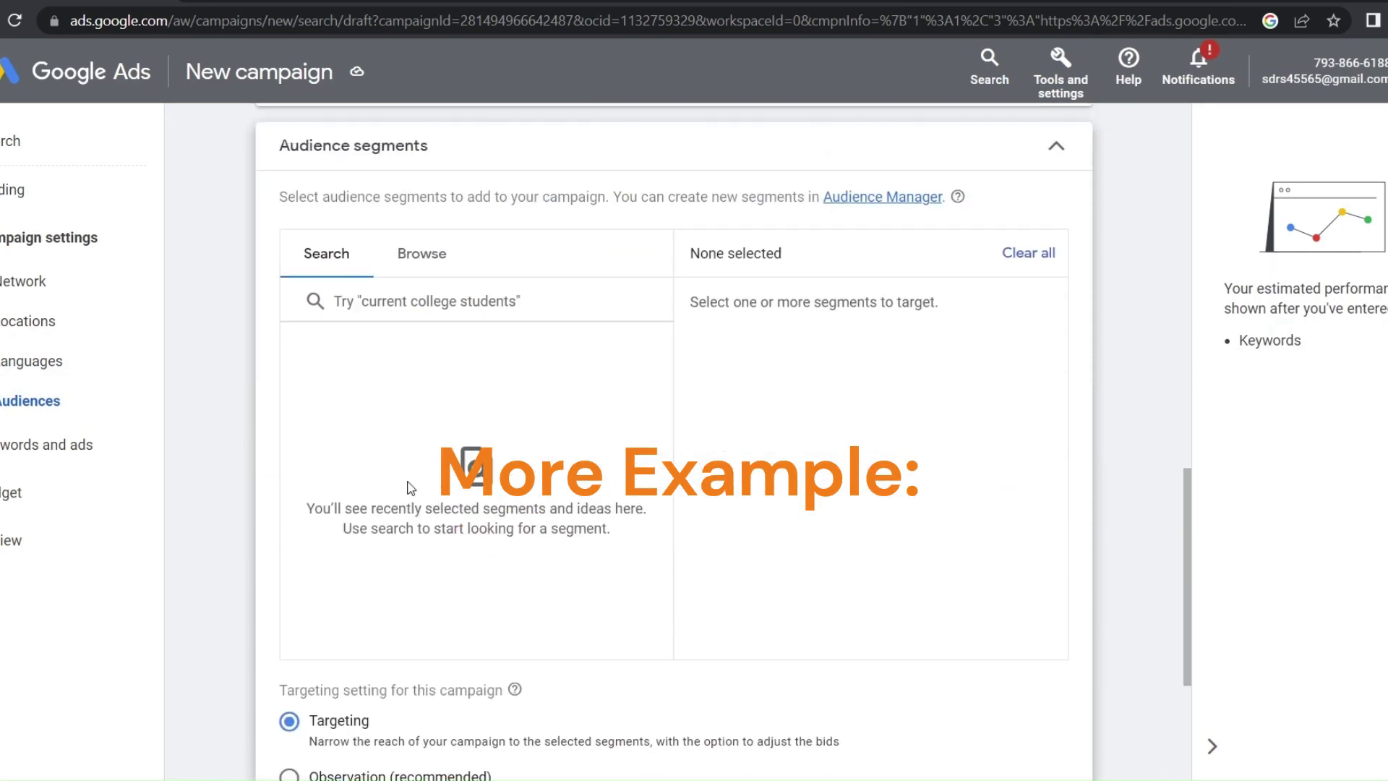
Search 'college' and add the Current College Students and High School Graduate segments
{"action": "left_click", "coordinate": [1212, 749]}
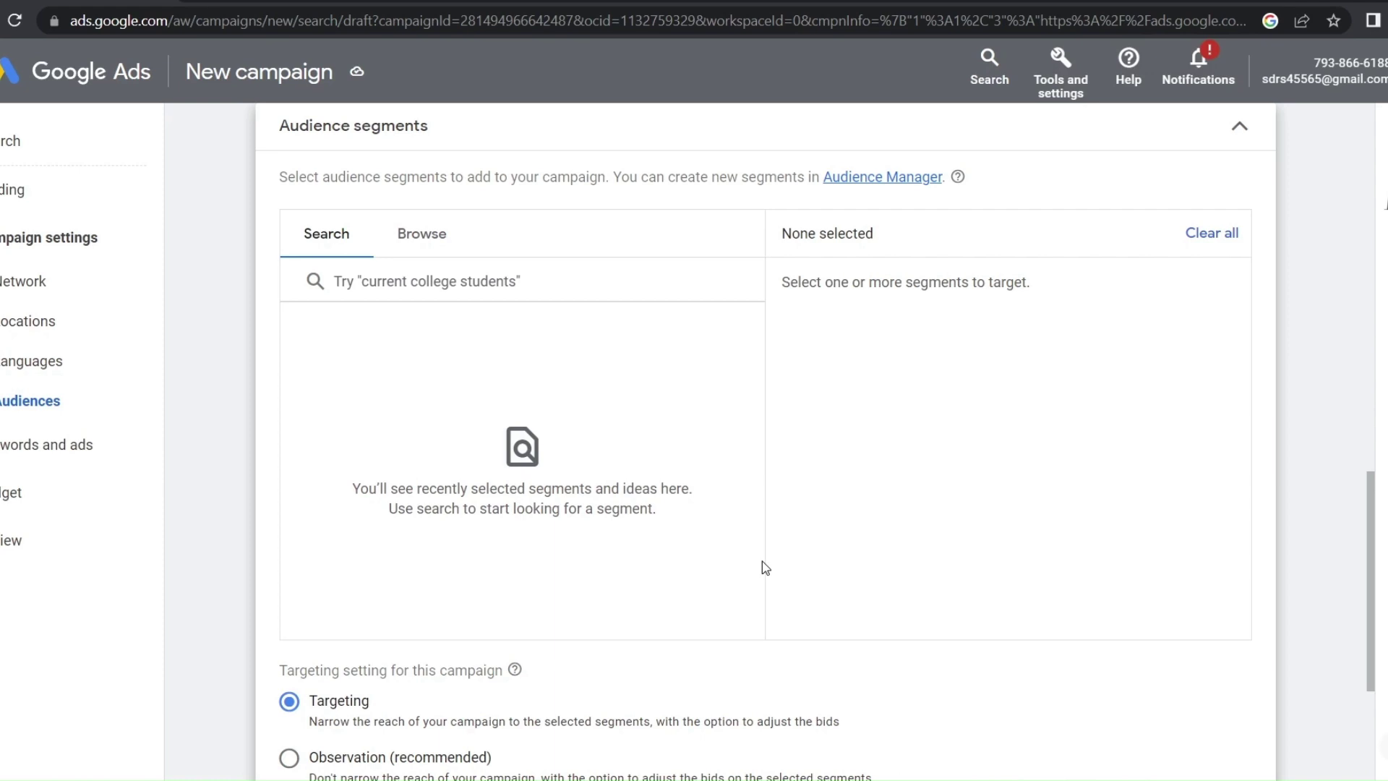
{"action": "scroll", "coordinate": [802, 515], "scroll_direction": "up", "scroll_amount": 1}
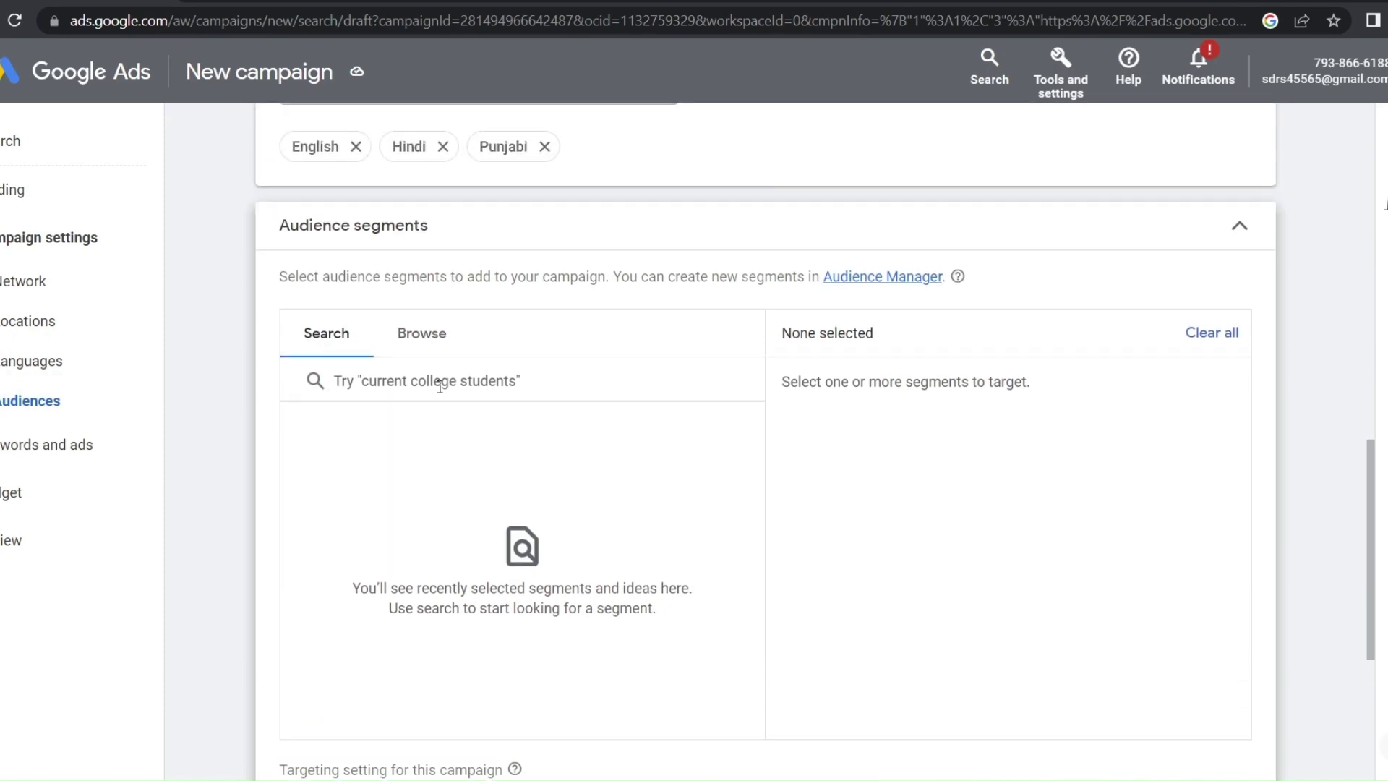
{"action": "left_click", "coordinate": [440, 387]}
{"action": "type", "text": "co"}
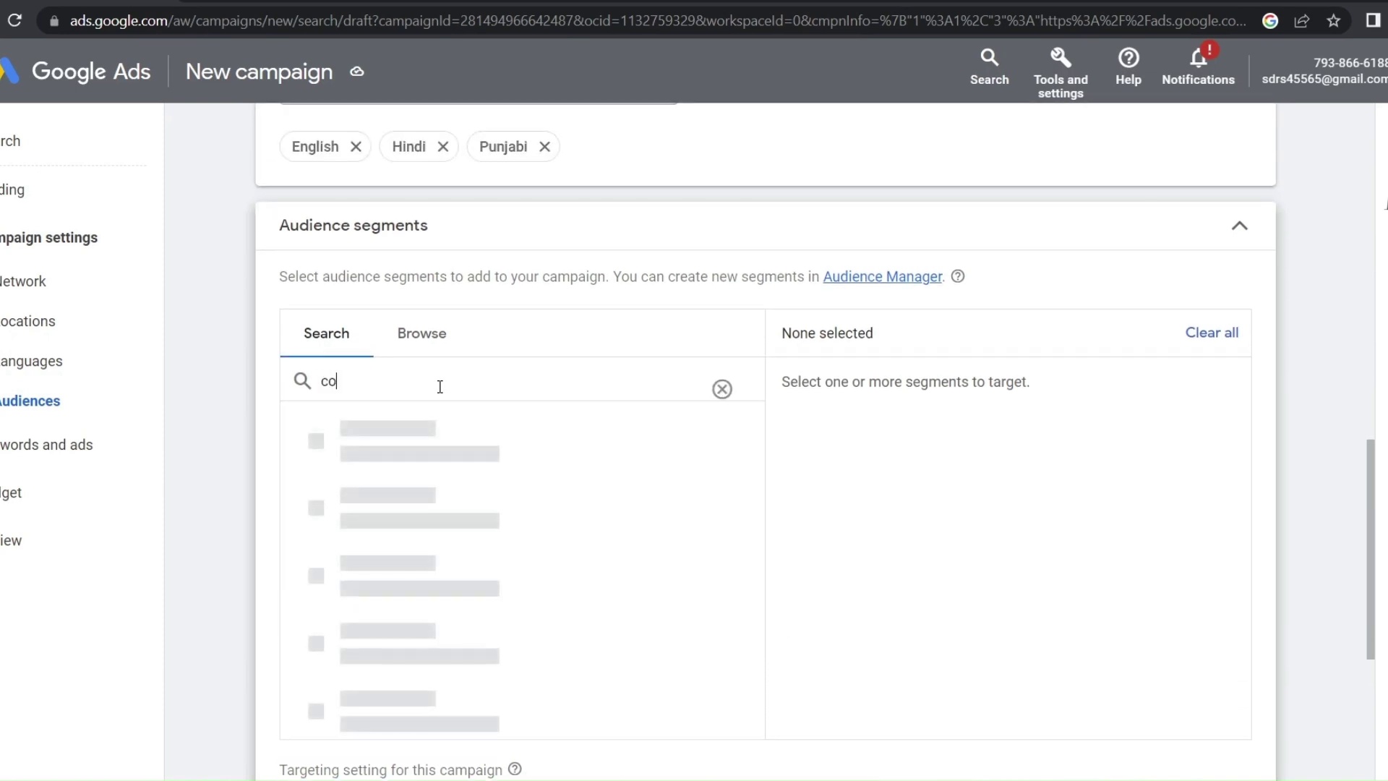
{"action": "type", "text": "llege"}
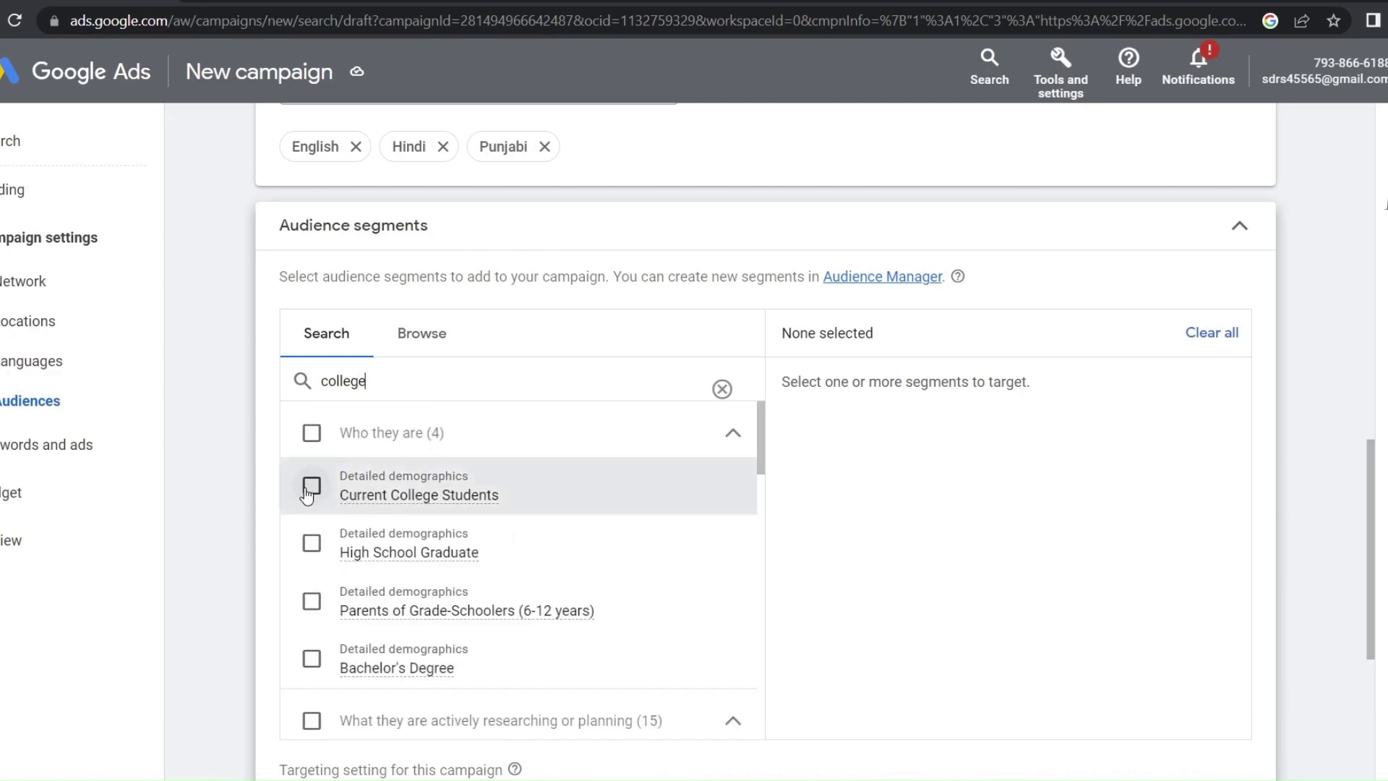
{"action": "left_click", "coordinate": [310, 491]}
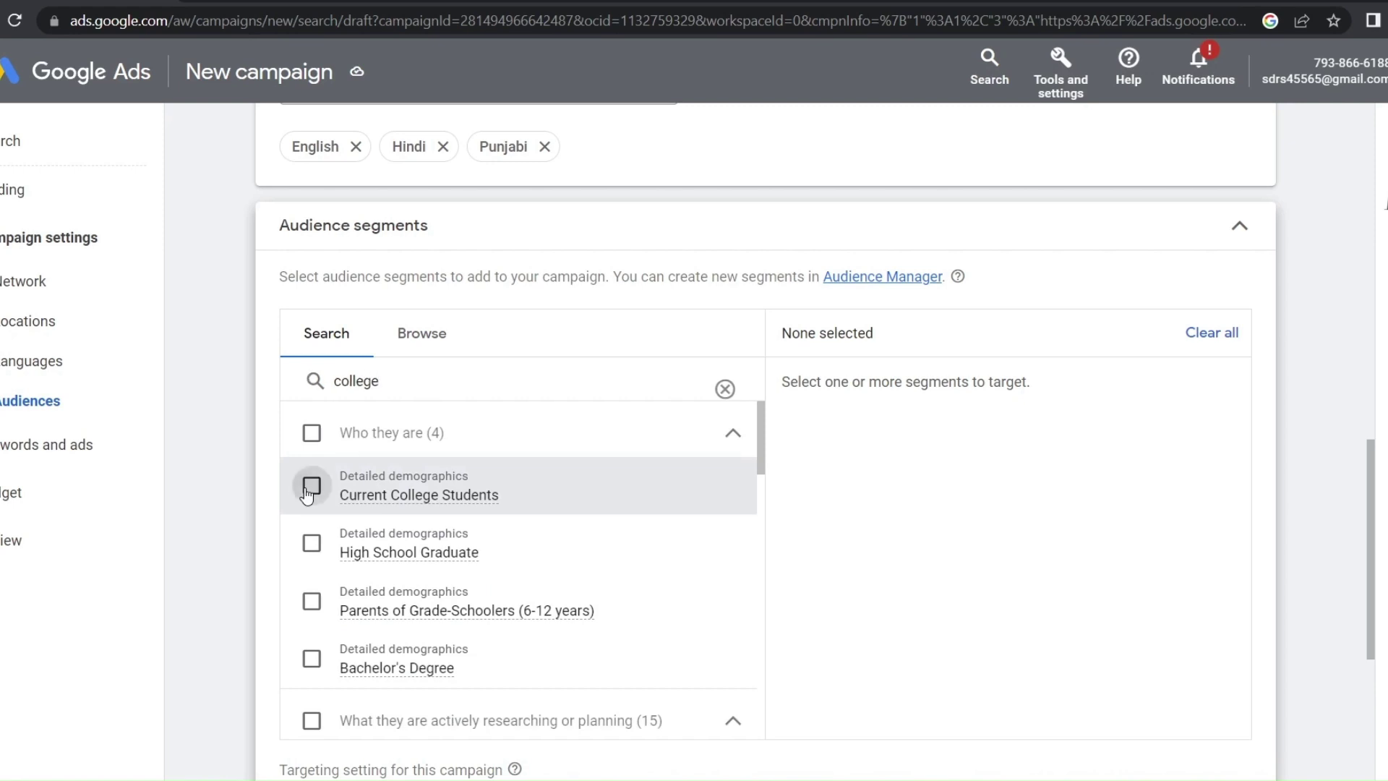
{"action": "left_click", "coordinate": [318, 543]}
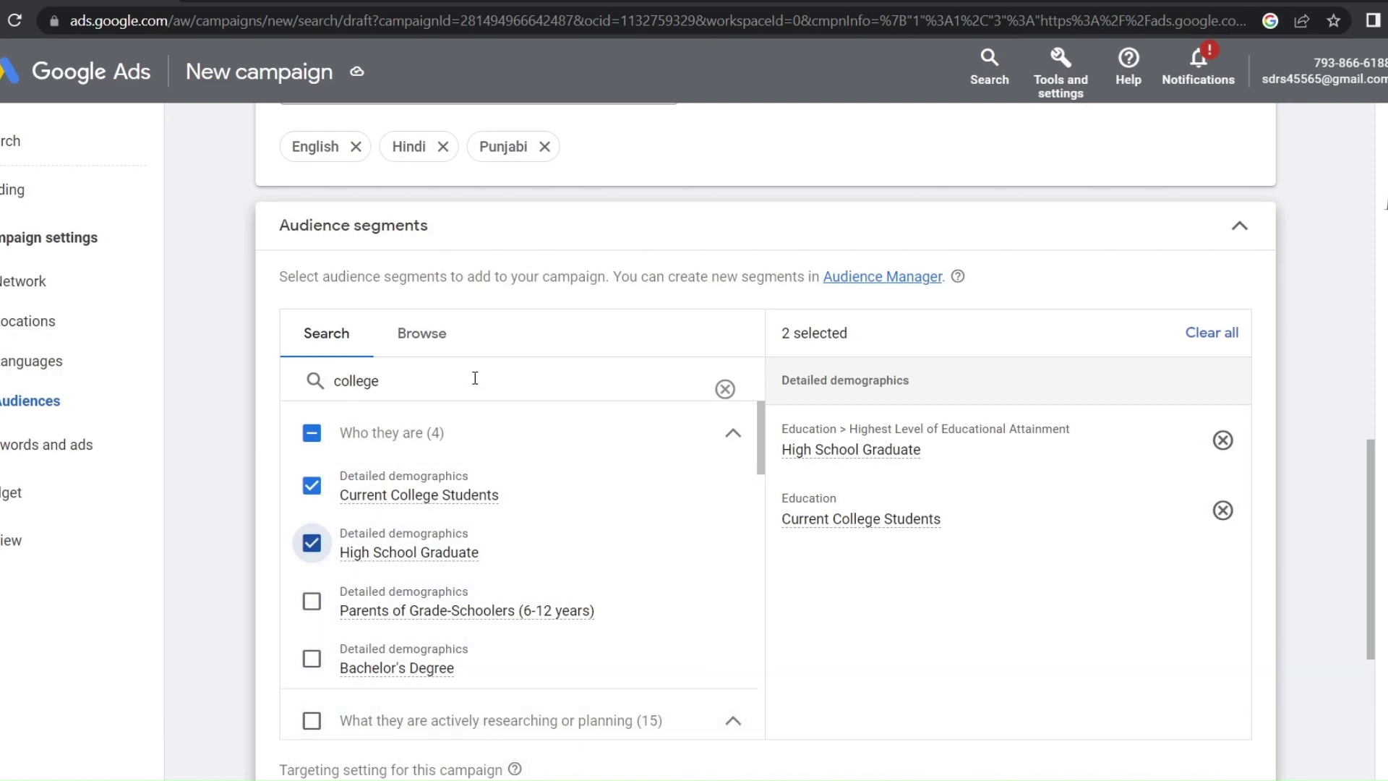
{"action": "left_click", "coordinate": [725, 390]}
Try searching audience segments for 'business' and other terms
{"action": "type", "text": "bu"}
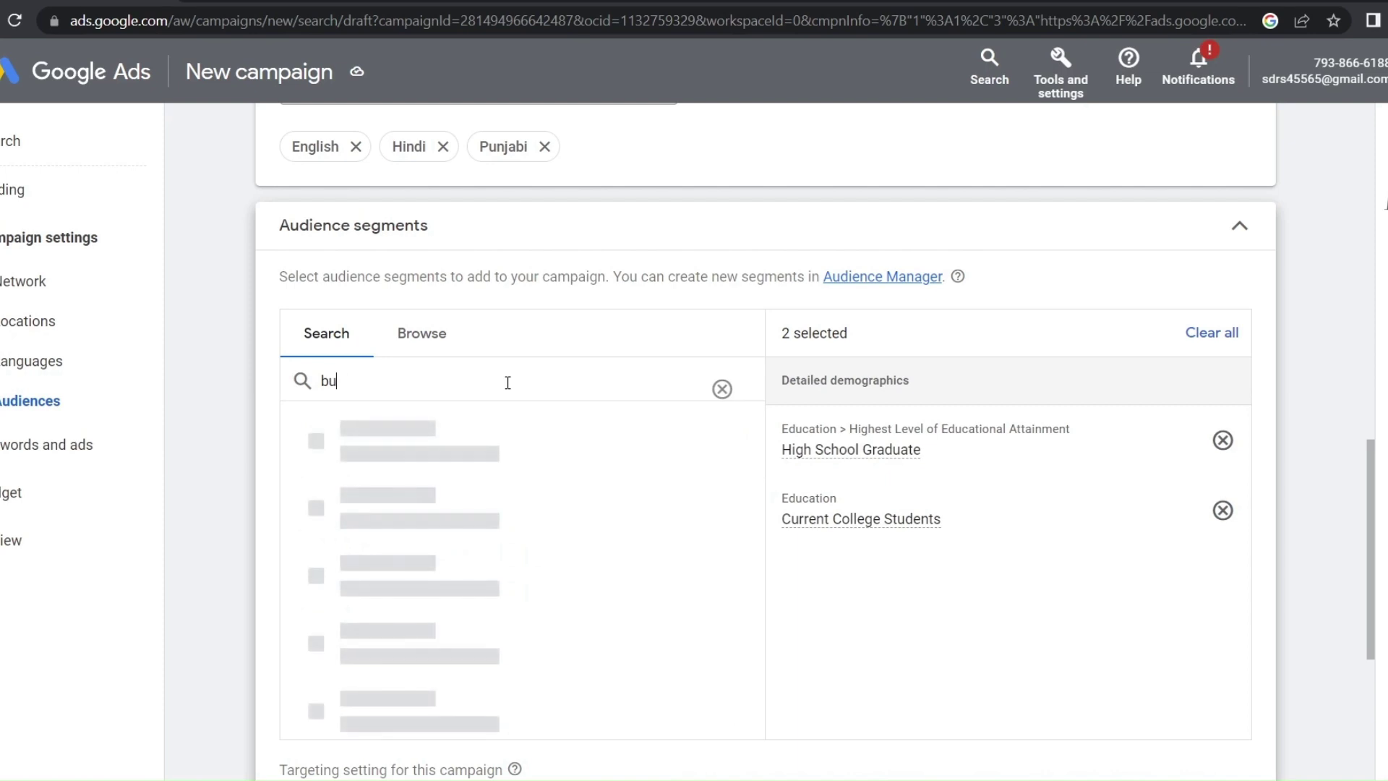
{"action": "type", "text": "siness"}
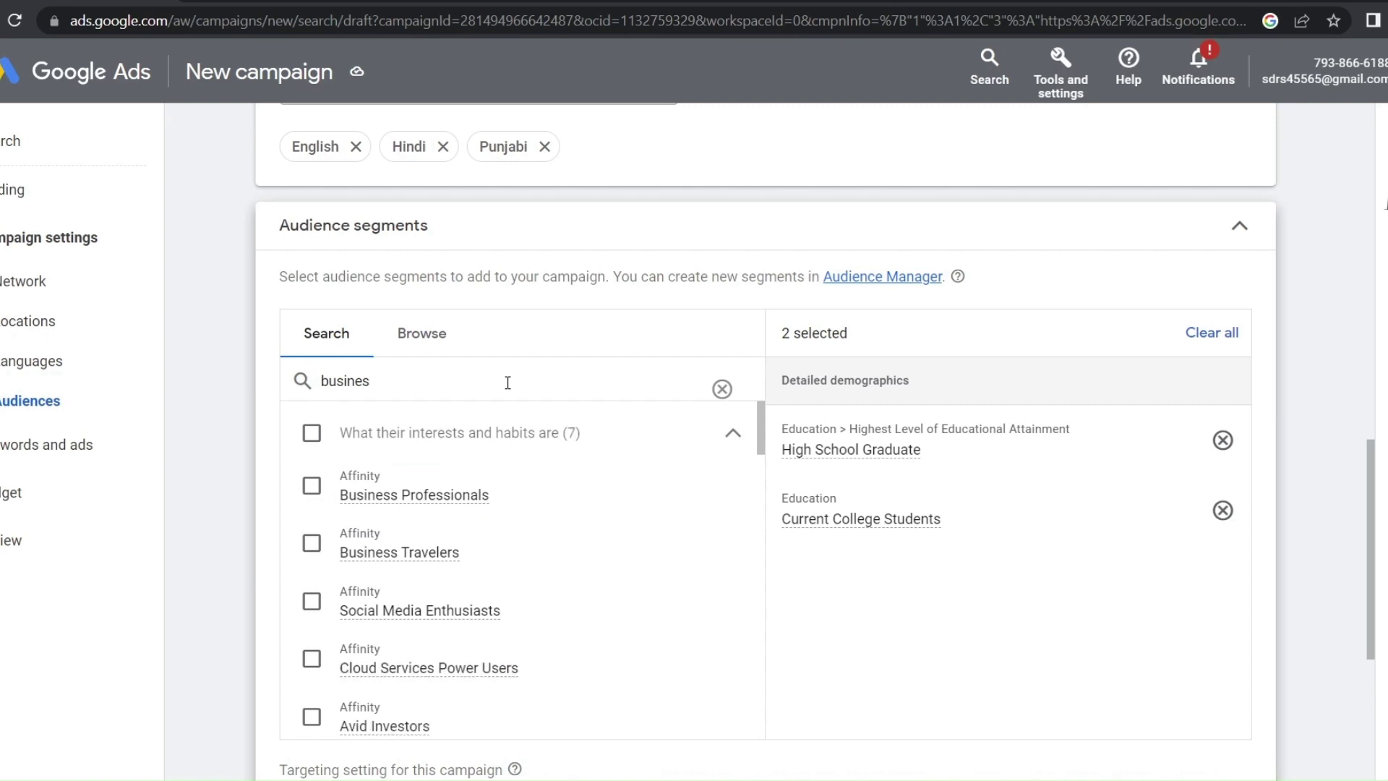
{"action": "key", "text": "BackSpace"}
{"action": "key", "text": "BackSpace"}
{"action": "key", "text": "BackSpace"}
{"action": "key", "text": "BackSpace"}
{"action": "key", "text": "BackSpace"}
{"action": "key", "text": "BackSpace"}
{"action": "key", "text": "BackSpace"}
{"action": "key", "text": "BackSpace"}
{"action": "type", "text": "cn"}
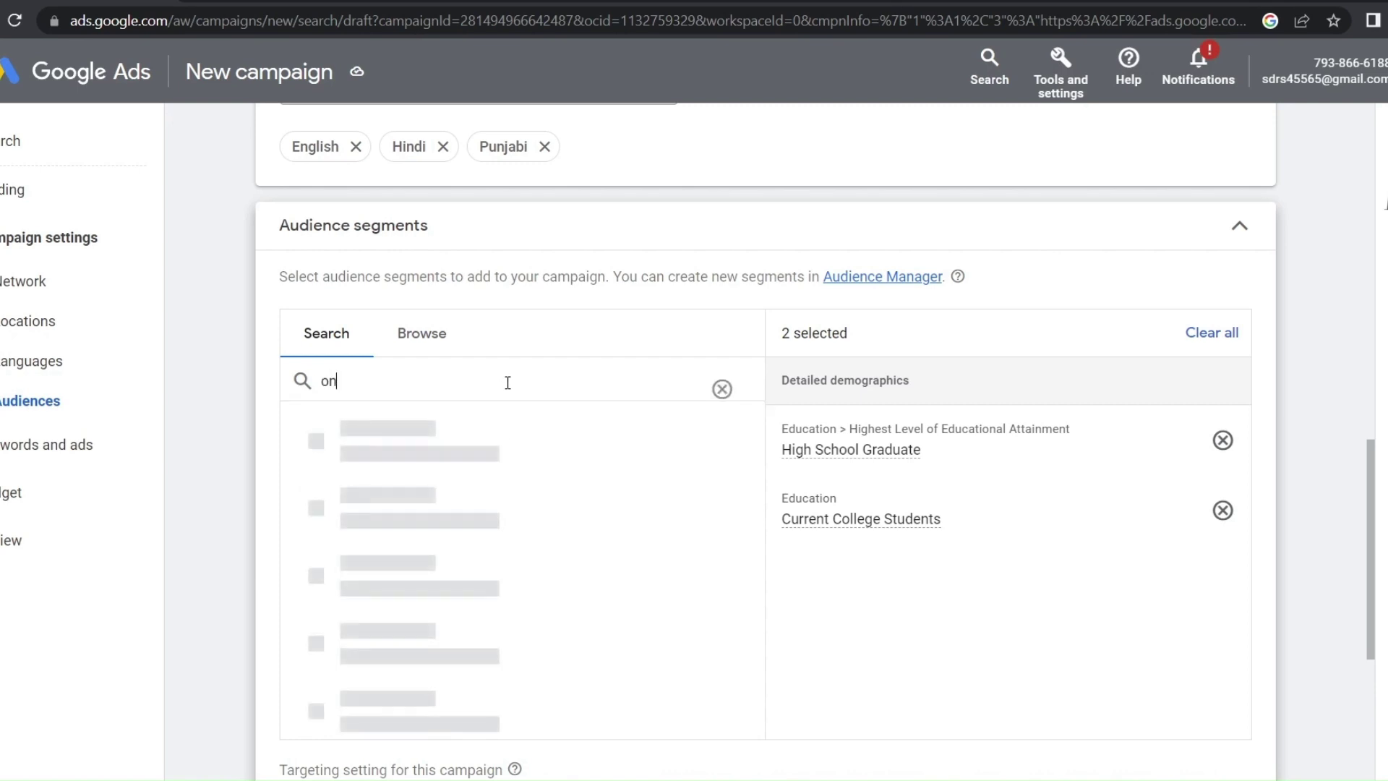
{"action": "type", "text": "lih"}
{"action": "key", "text": "BackSpace"}
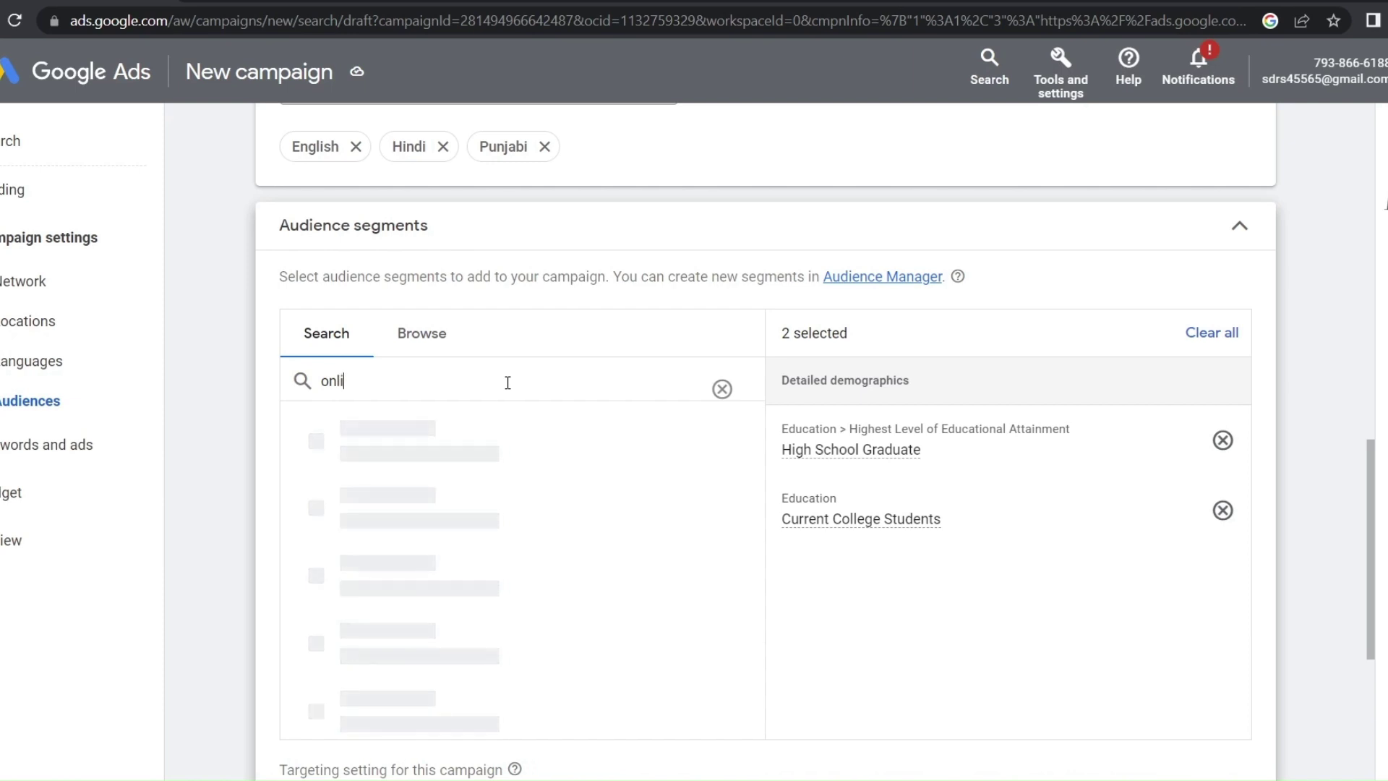
{"action": "type", "text": "nee"}
{"action": "key", "text": "BackSpace"}
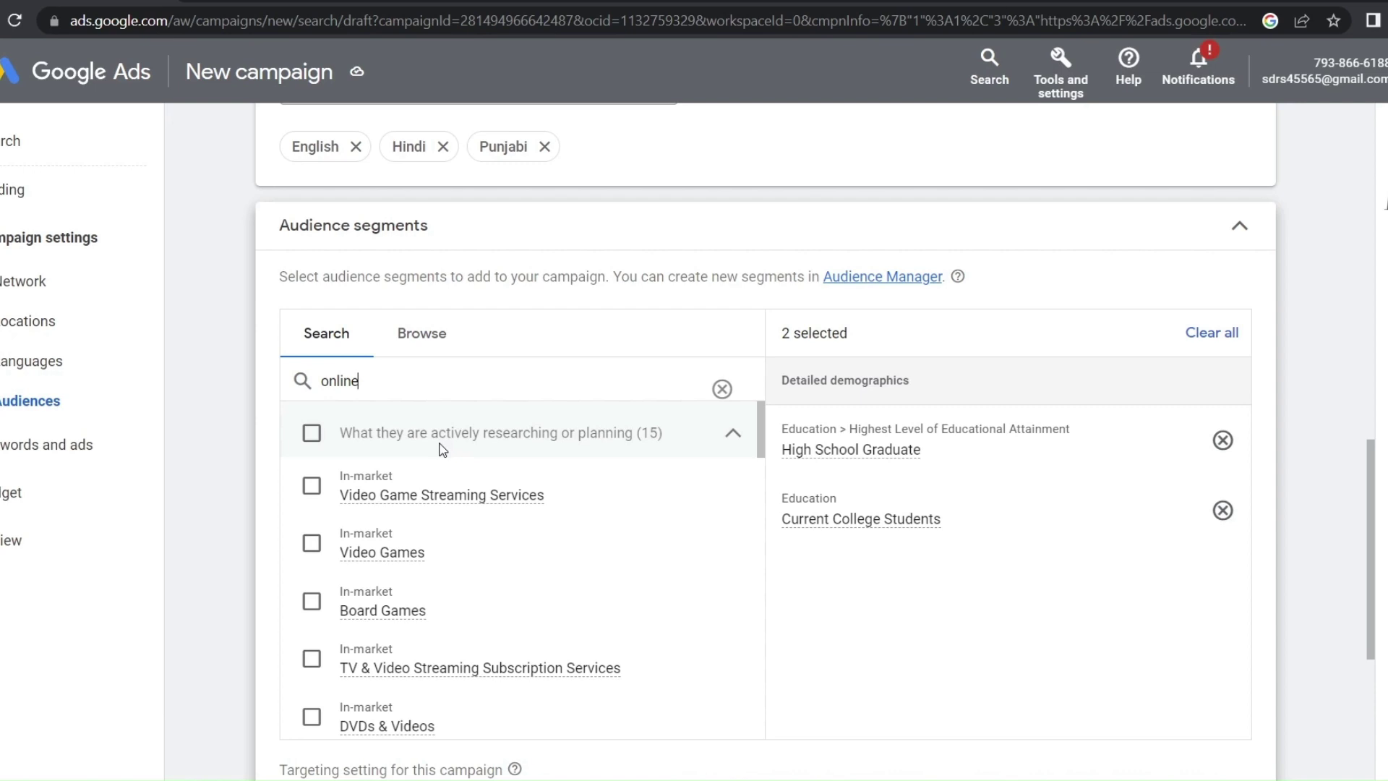
Browse the results, then set the targeting setting to Observation (recommended)
{"action": "left_click", "coordinate": [731, 435]}
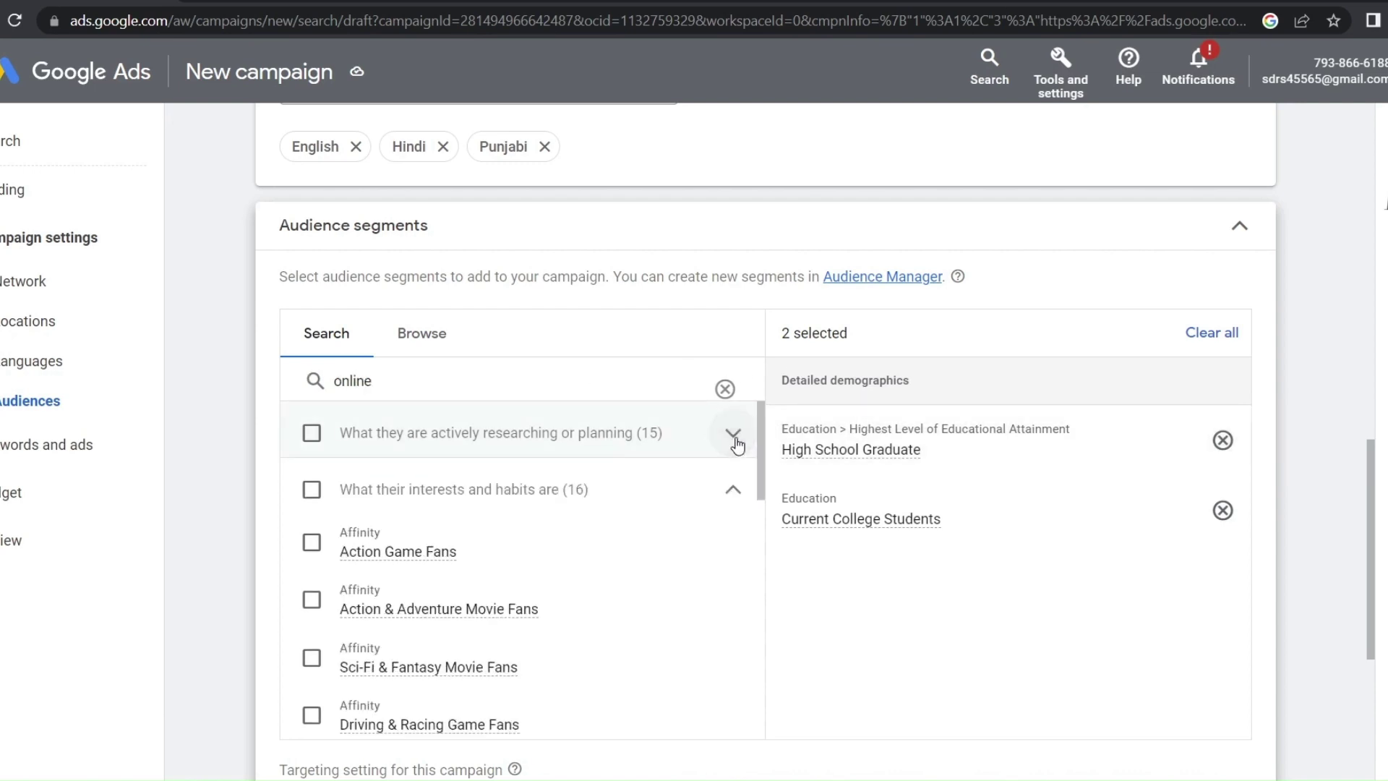
{"action": "left_click", "coordinate": [711, 453]}
{"action": "scroll", "coordinate": [620, 383], "scroll_direction": "down", "scroll_amount": 15}
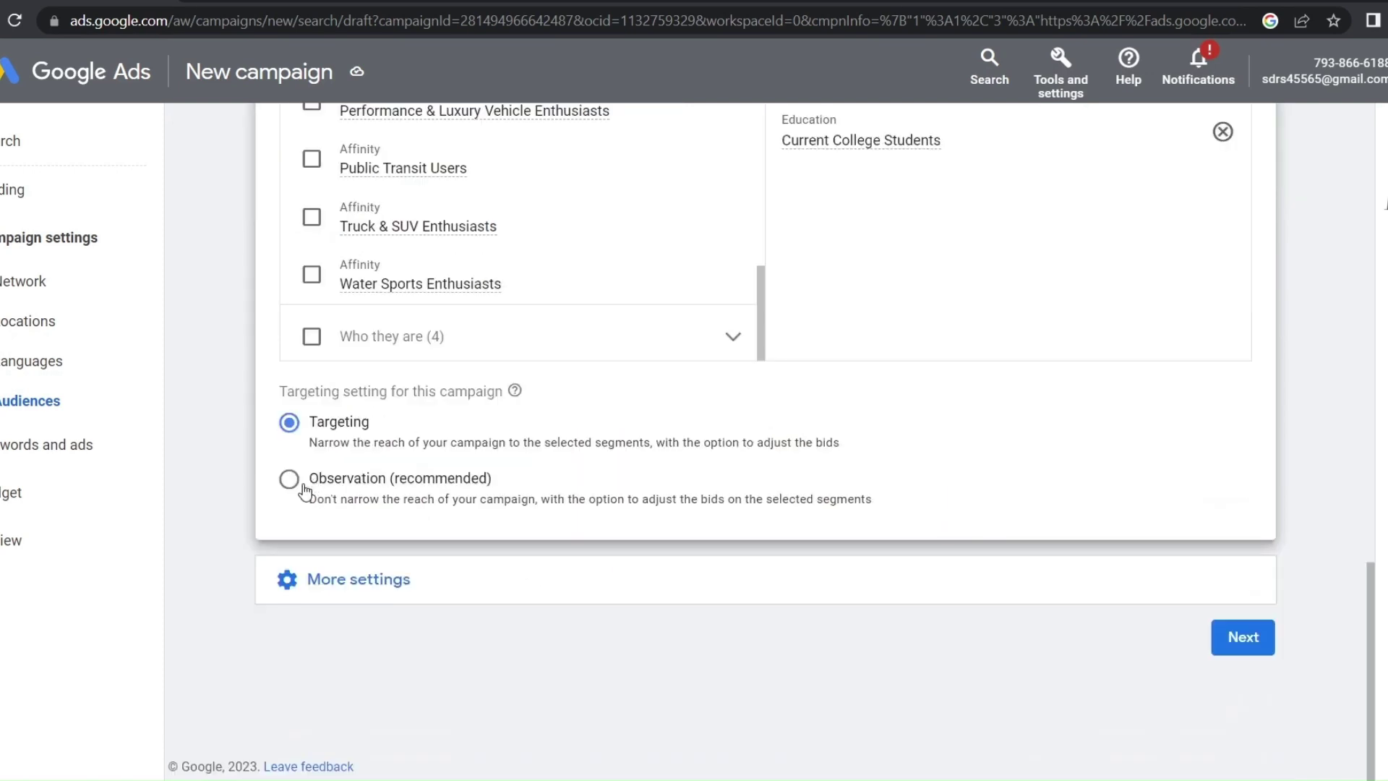
{"action": "scroll", "coordinate": [311, 443], "scroll_direction": "up", "scroll_amount": 3}
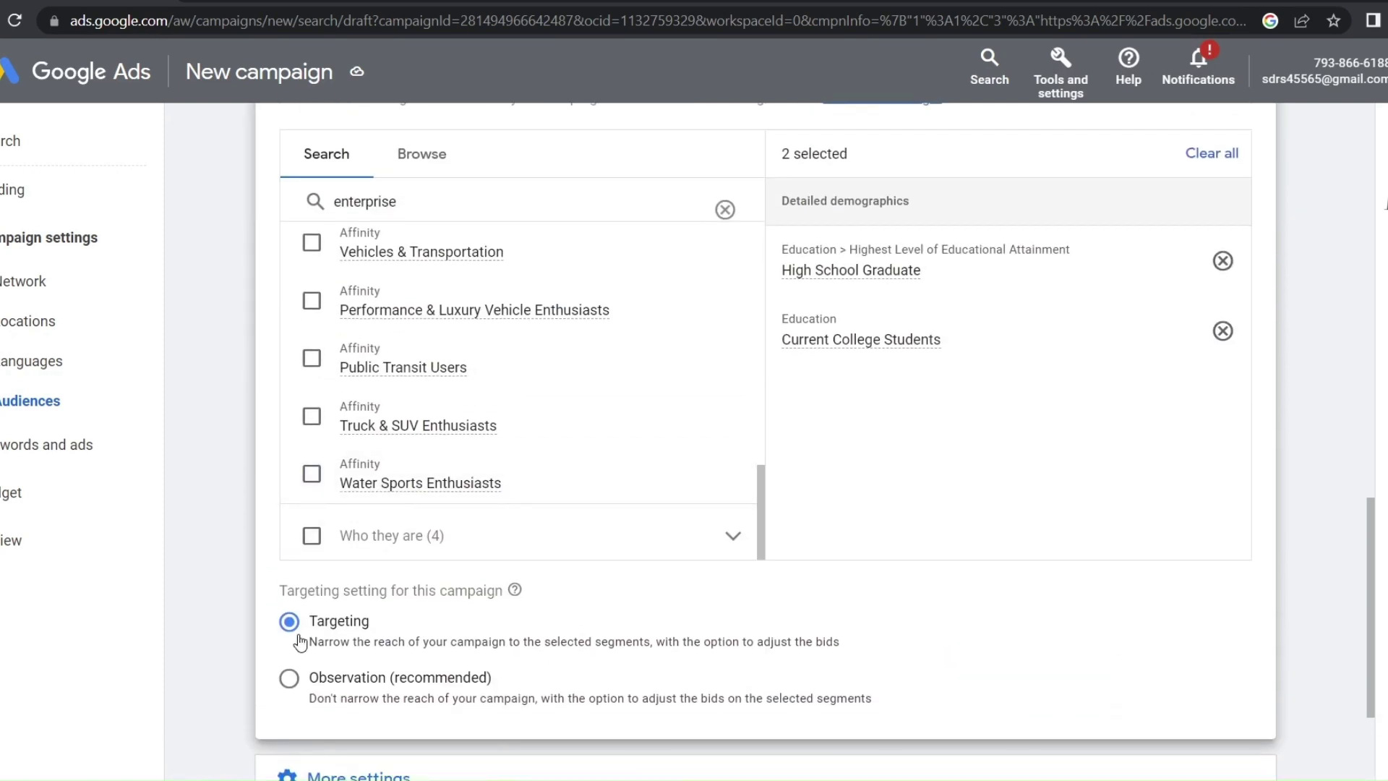
{"action": "scroll", "coordinate": [343, 683], "scroll_direction": "down", "scroll_amount": 2}
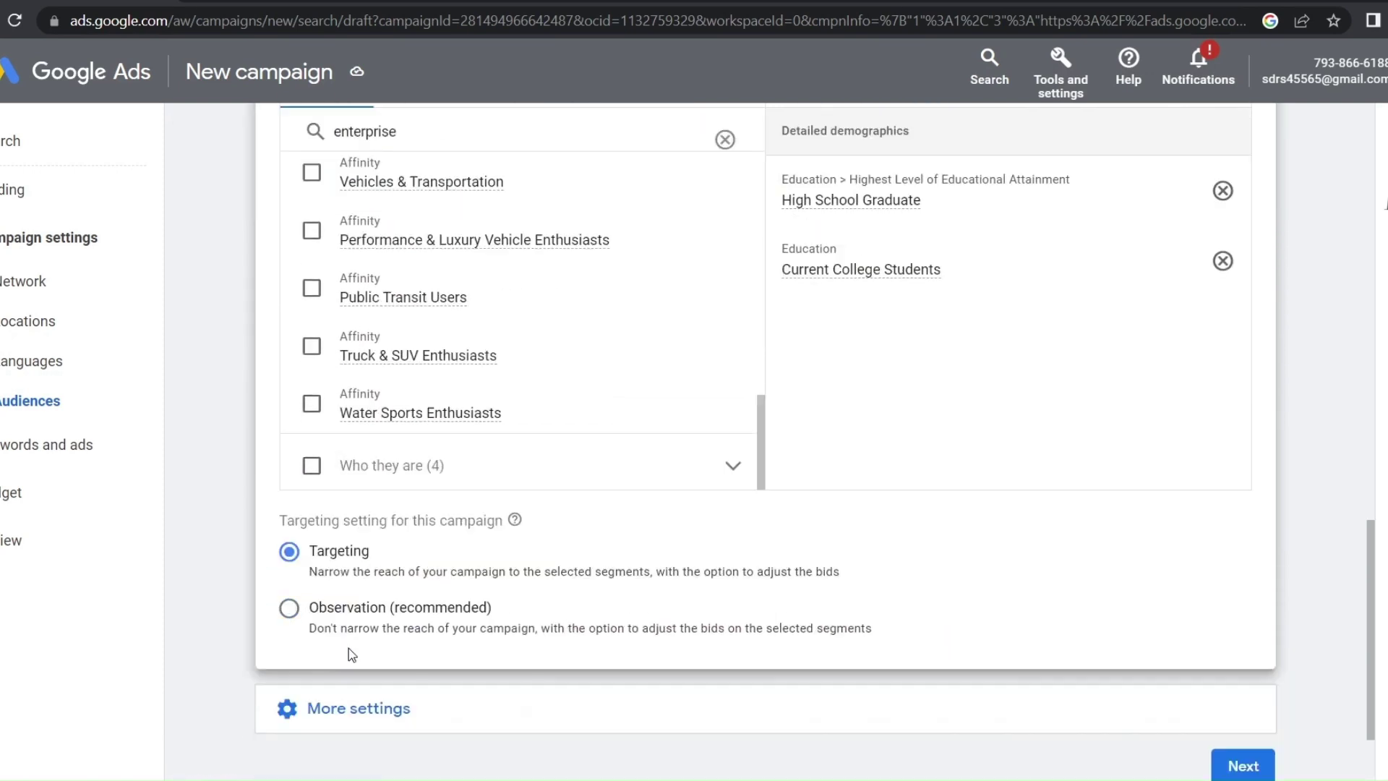
{"action": "left_click_drag", "start_coordinate": [825, 602], "coordinate": [595, 601]}
{"action": "left_click", "coordinate": [290, 580]}
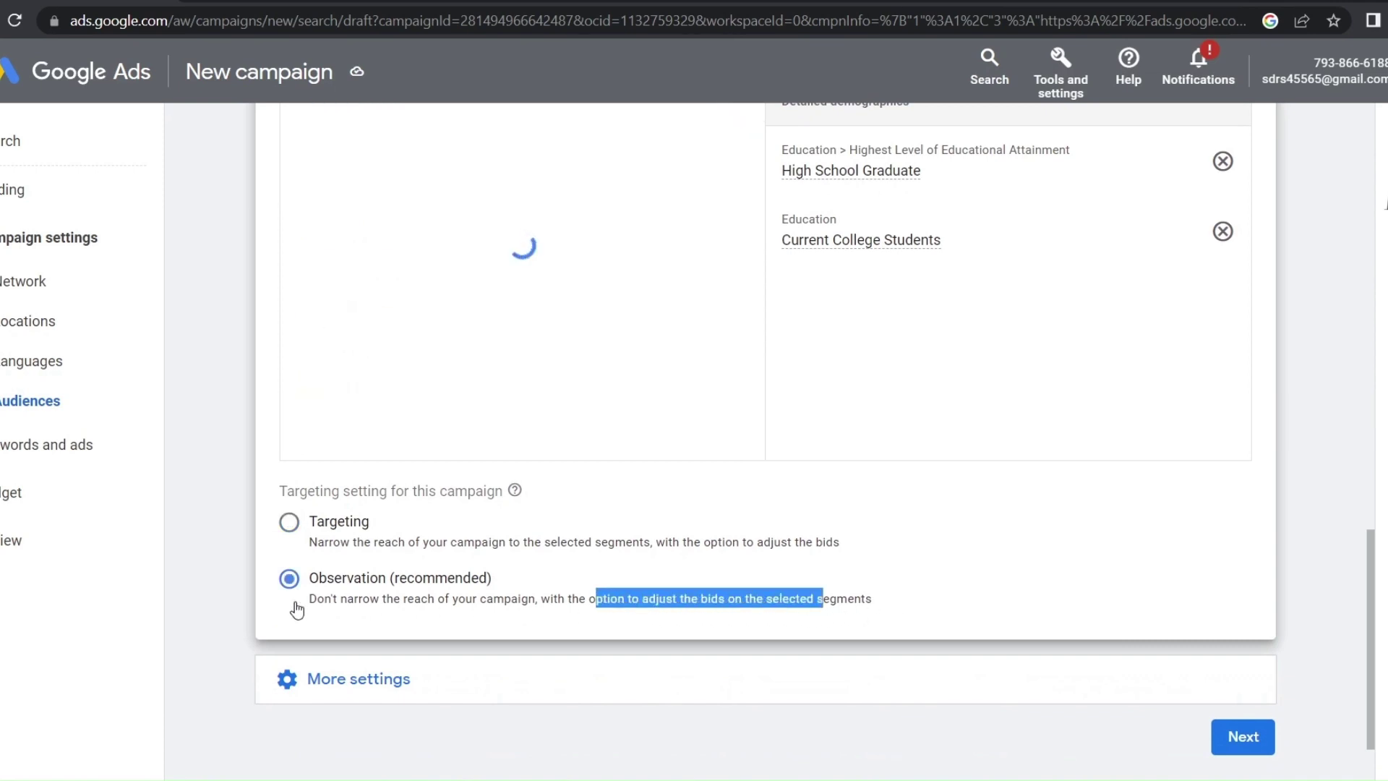
{"action": "left_click", "coordinate": [302, 611]}
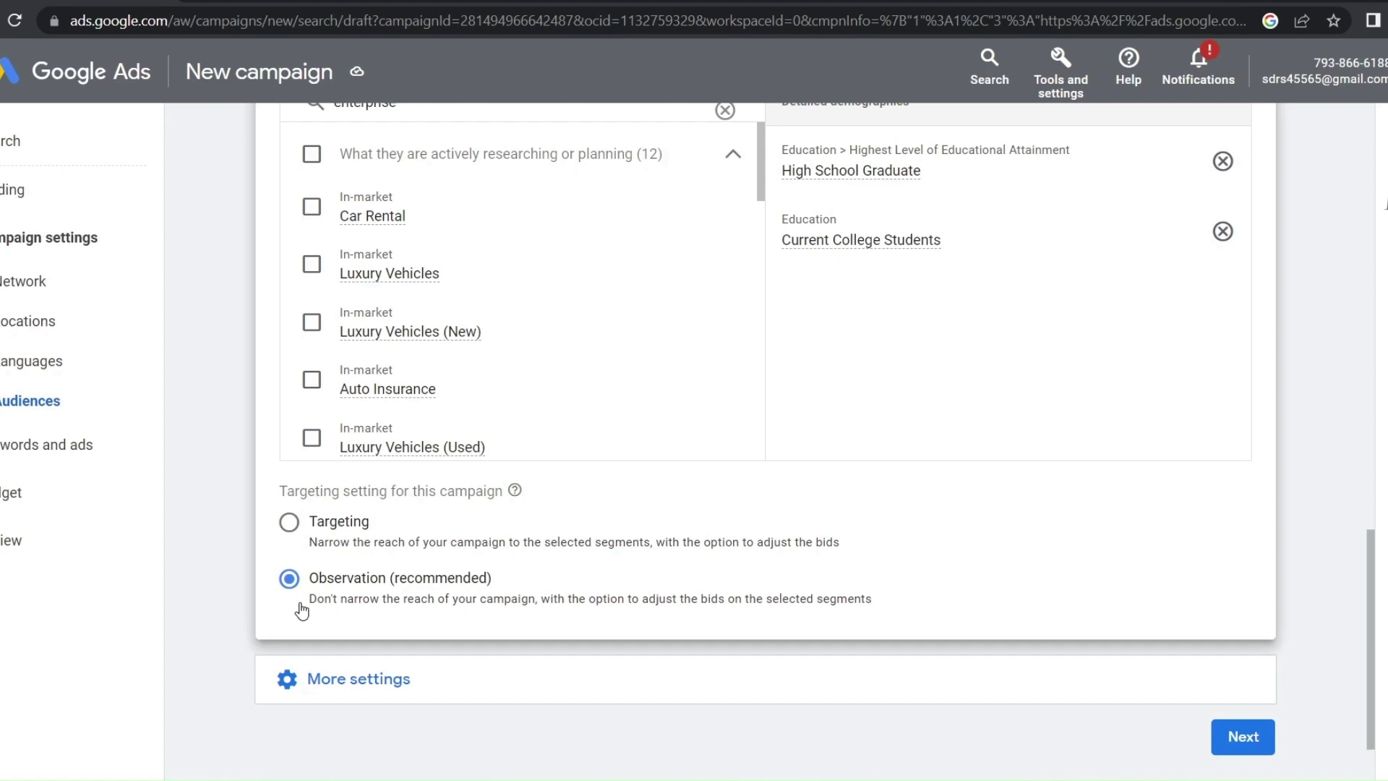
Expand the Discovery audience's extra demographics and keep female users included
{"action": "scroll", "coordinate": [301, 611], "scroll_direction": "down", "scroll_amount": 2}
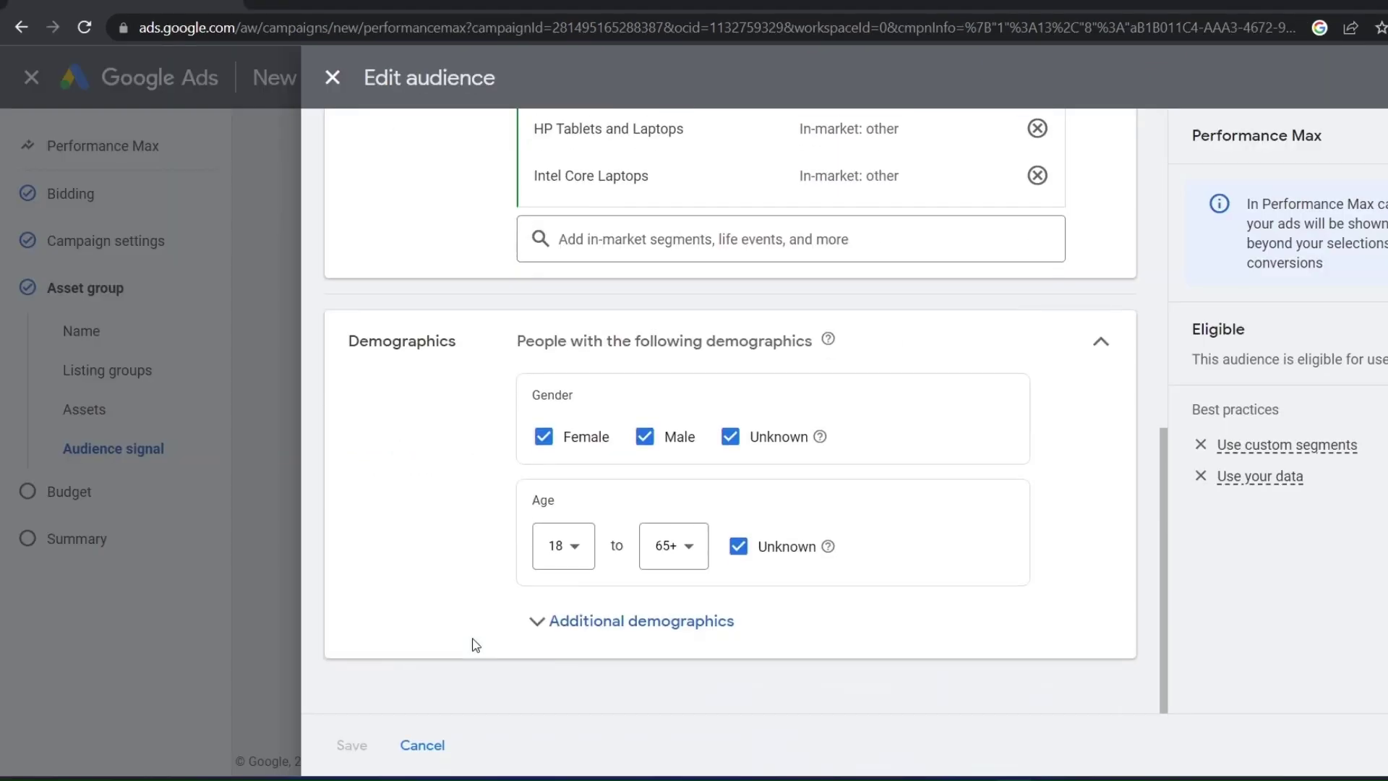
{"action": "left_click", "coordinate": [575, 621]}
{"action": "scroll", "coordinate": [571, 626], "scroll_direction": "down", "scroll_amount": 3}
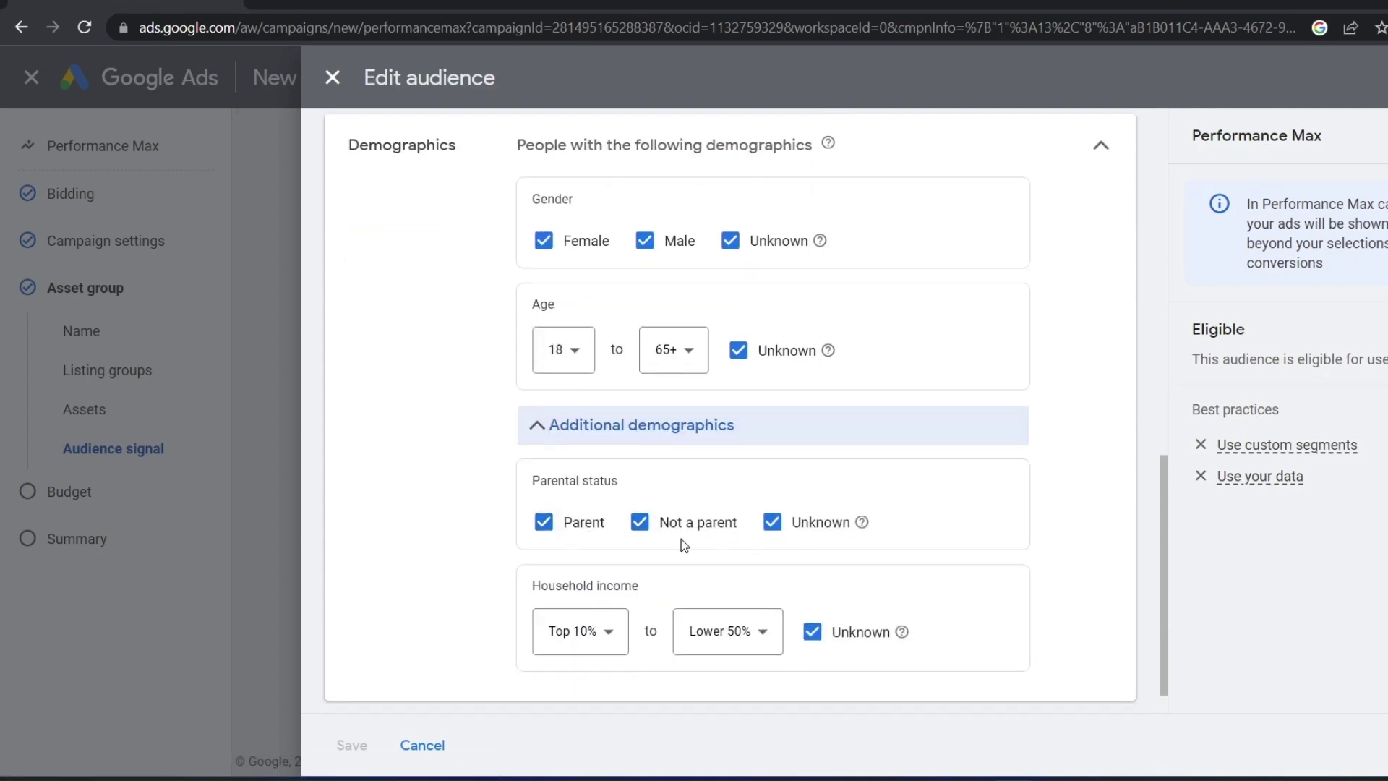
{"action": "left_click", "coordinate": [543, 245]}
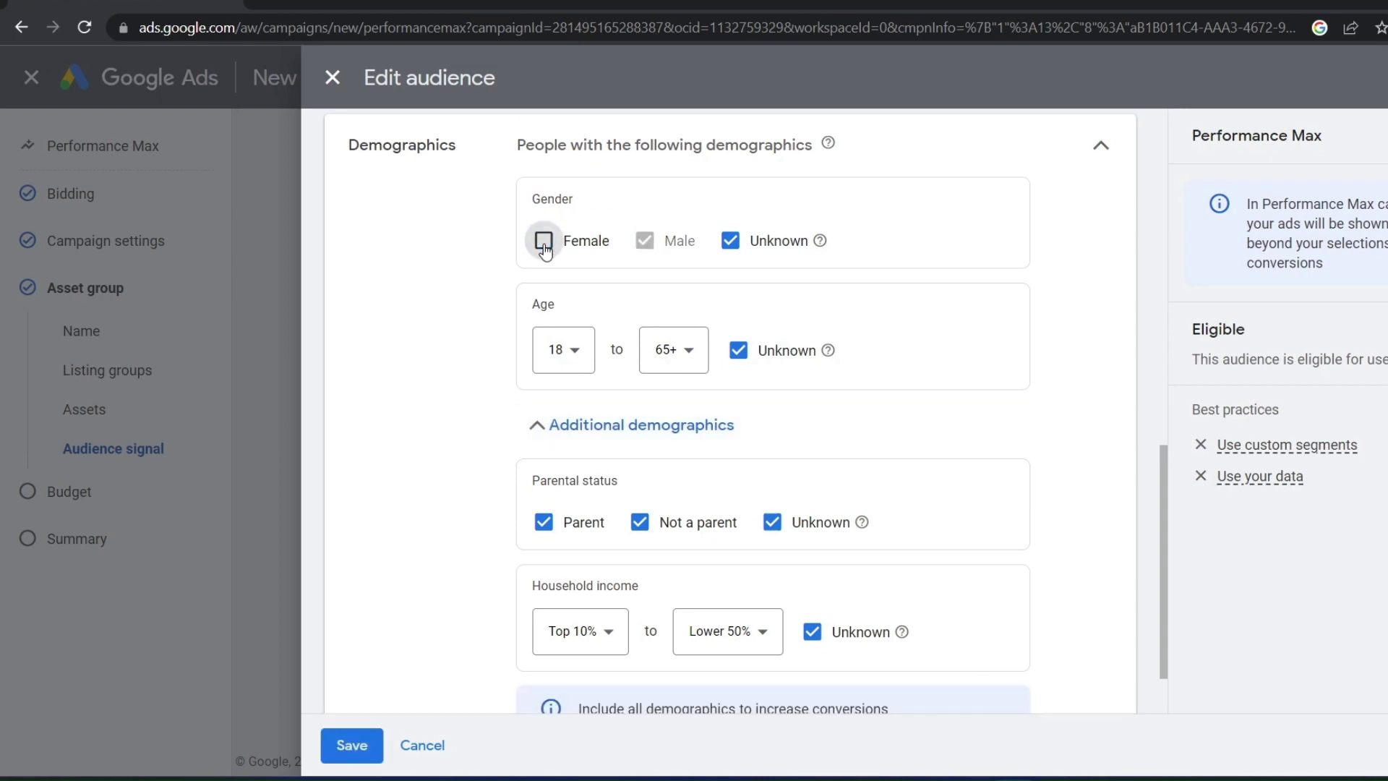
{"action": "left_click", "coordinate": [545, 246]}
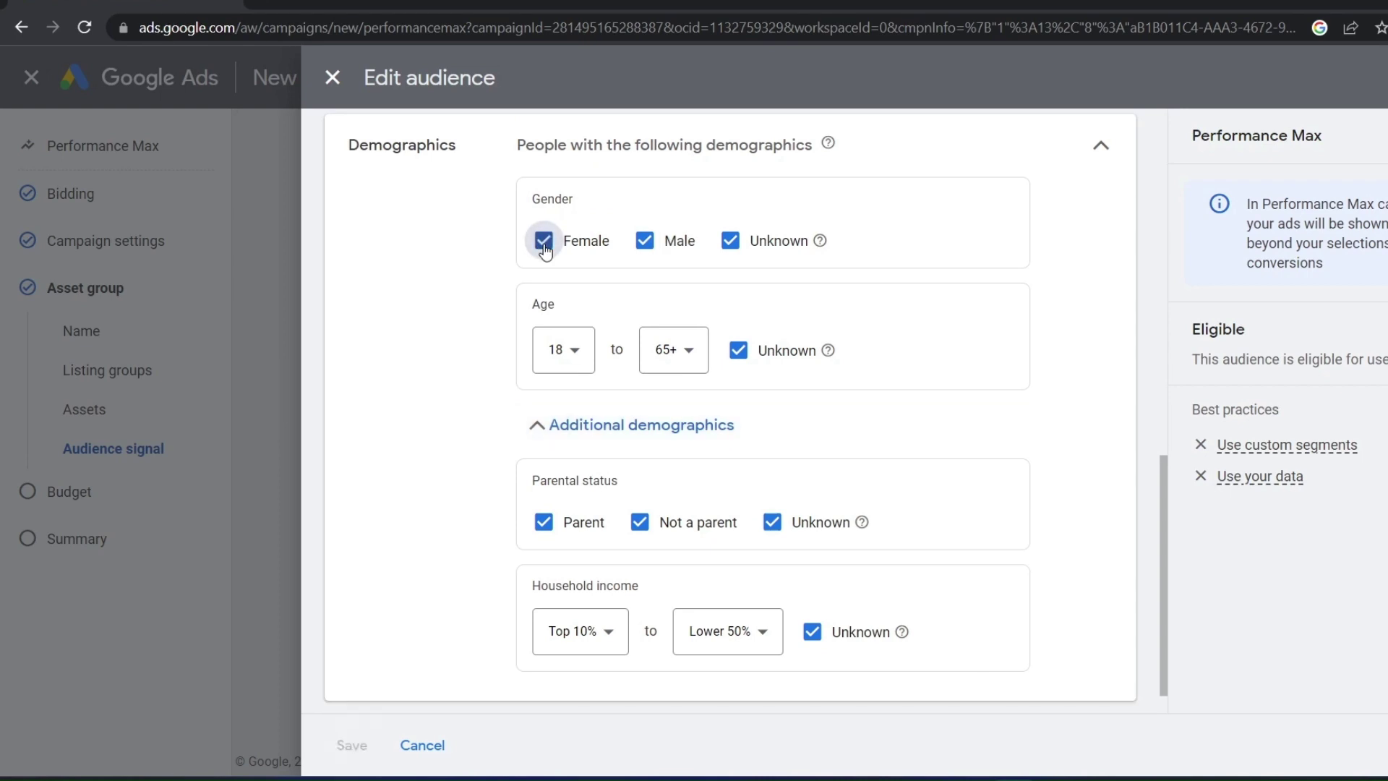
Keep the age range at 18 to 65+ and view parental status and household income options
{"action": "left_click", "coordinate": [562, 362]}
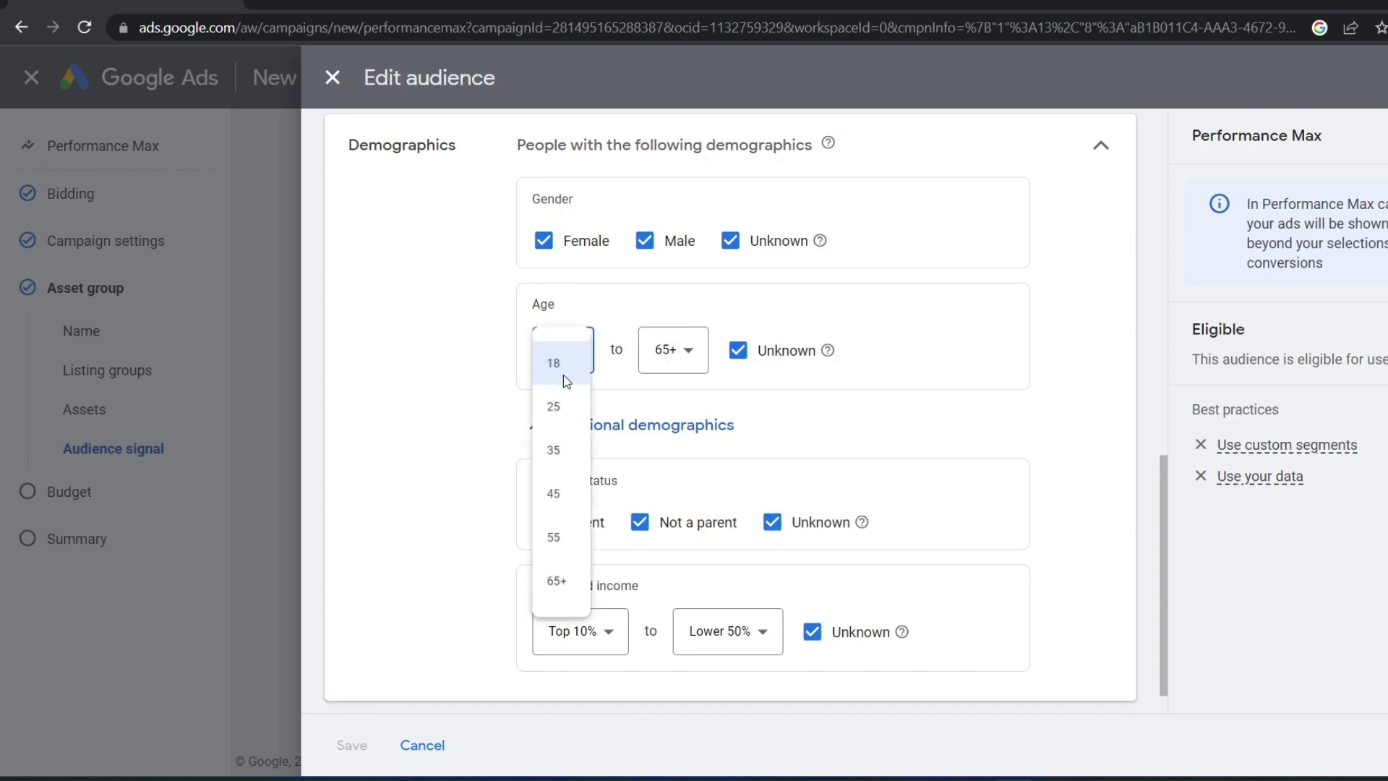
{"action": "left_click", "coordinate": [478, 420]}
{"action": "left_click", "coordinate": [661, 351]}
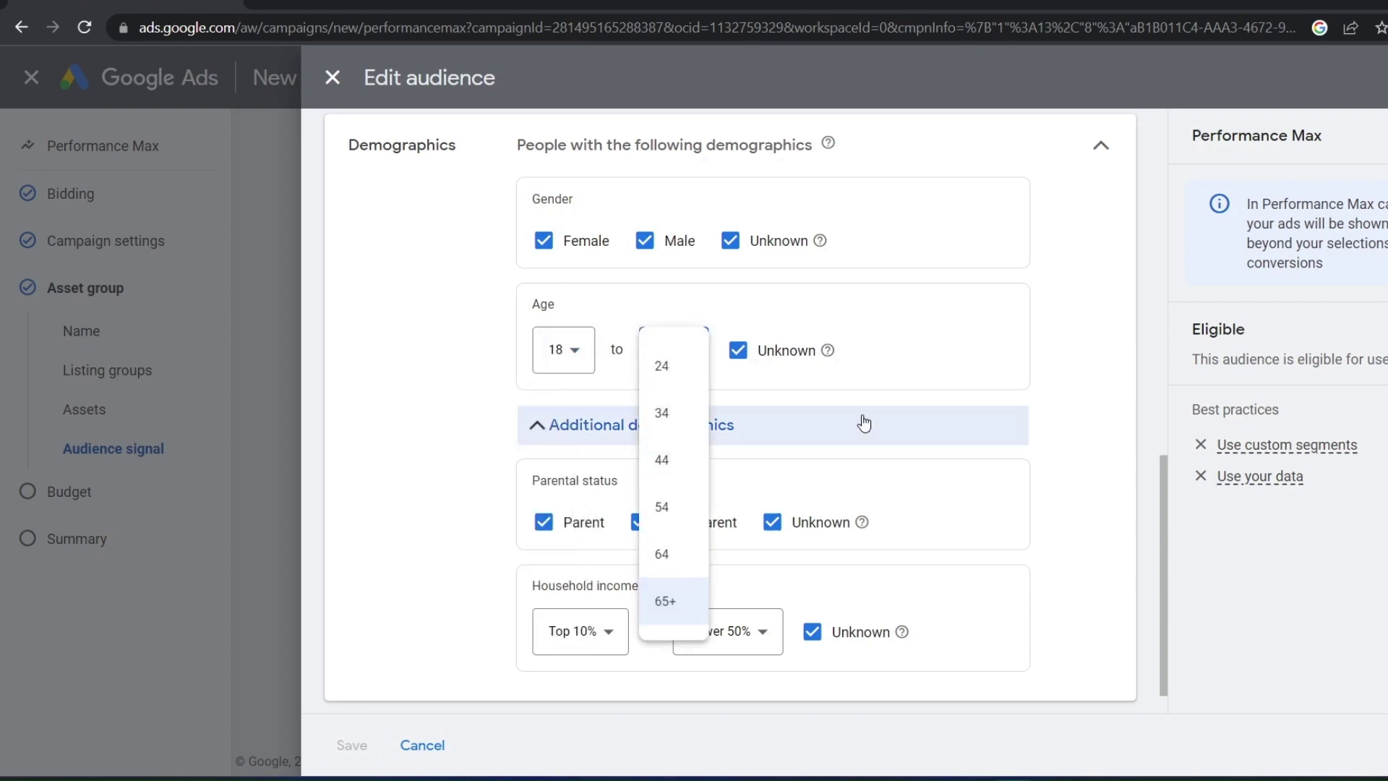
{"action": "left_click", "coordinate": [861, 423]}
{"action": "left_click", "coordinate": [663, 621]}
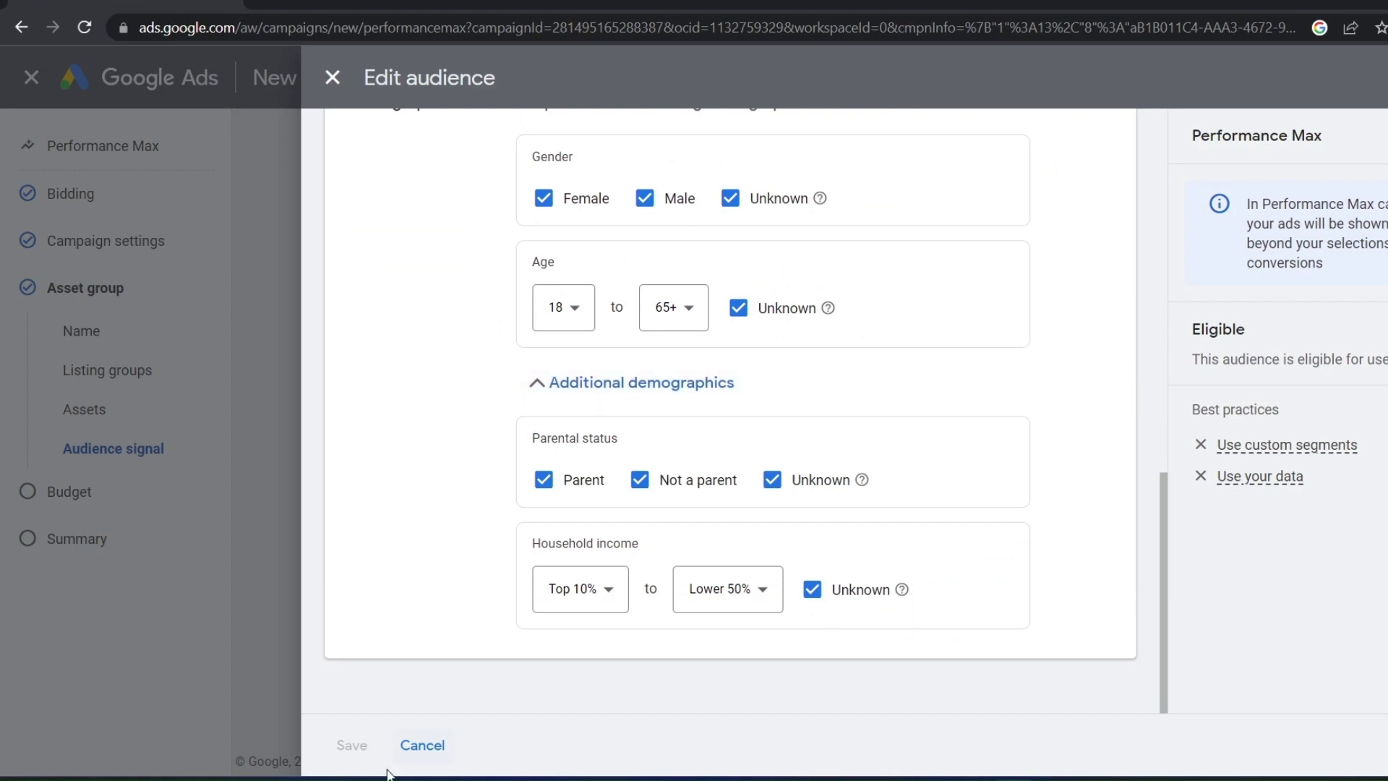
{"action": "scroll", "coordinate": [441, 640], "scroll_direction": "up", "scroll_amount": 10}
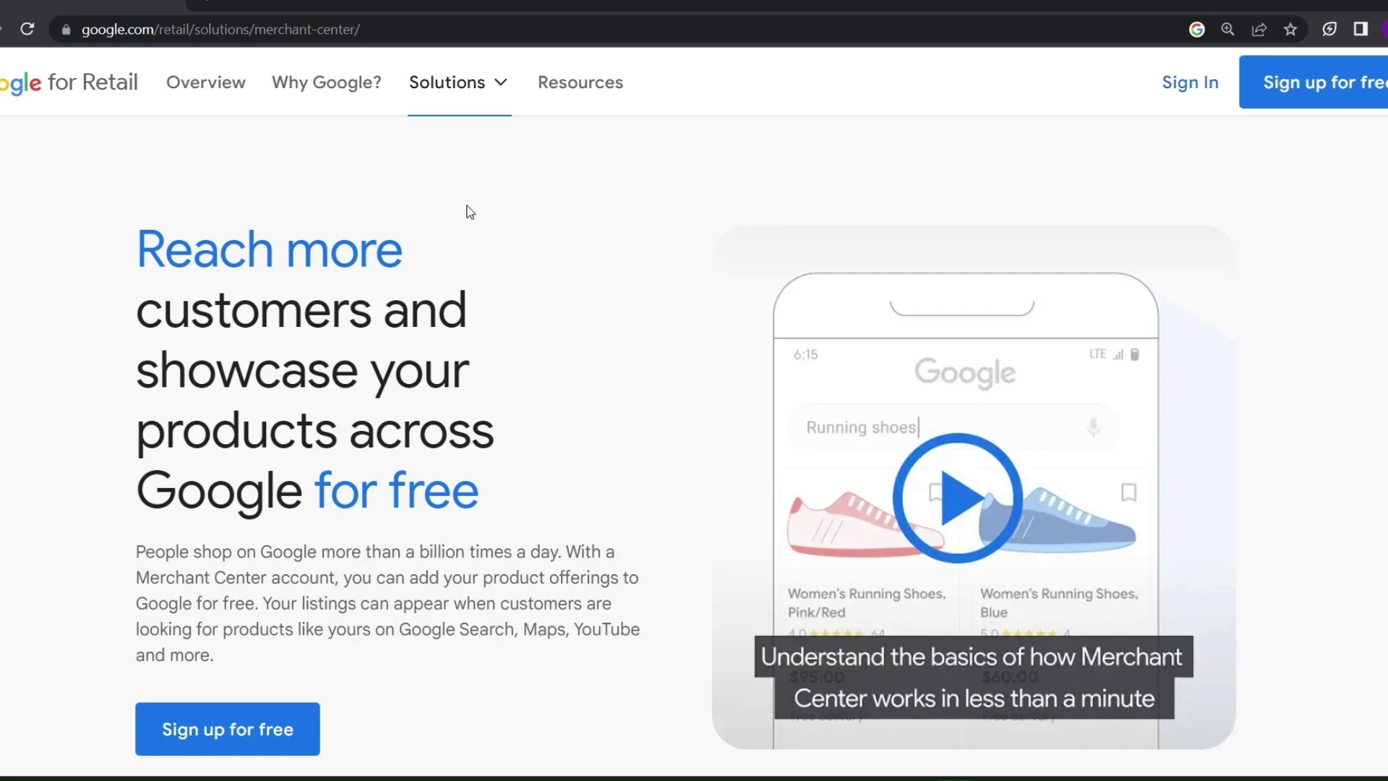
Browse How it works and the Maps, YouTube, Shopping tab and Google Images product examples
{"action": "scroll", "coordinate": [528, 323], "scroll_direction": "down", "scroll_amount": 5}
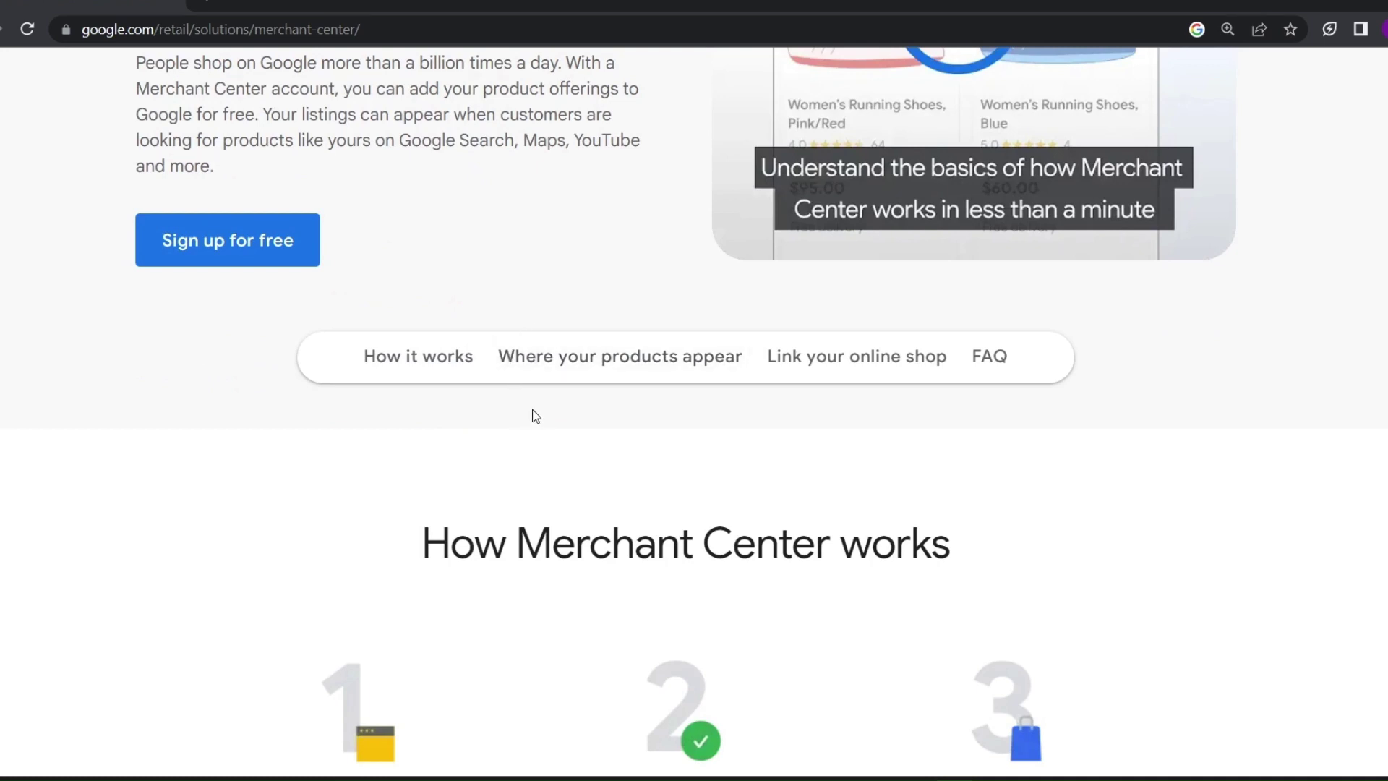
{"action": "scroll", "coordinate": [487, 492], "scroll_direction": "down", "scroll_amount": 4}
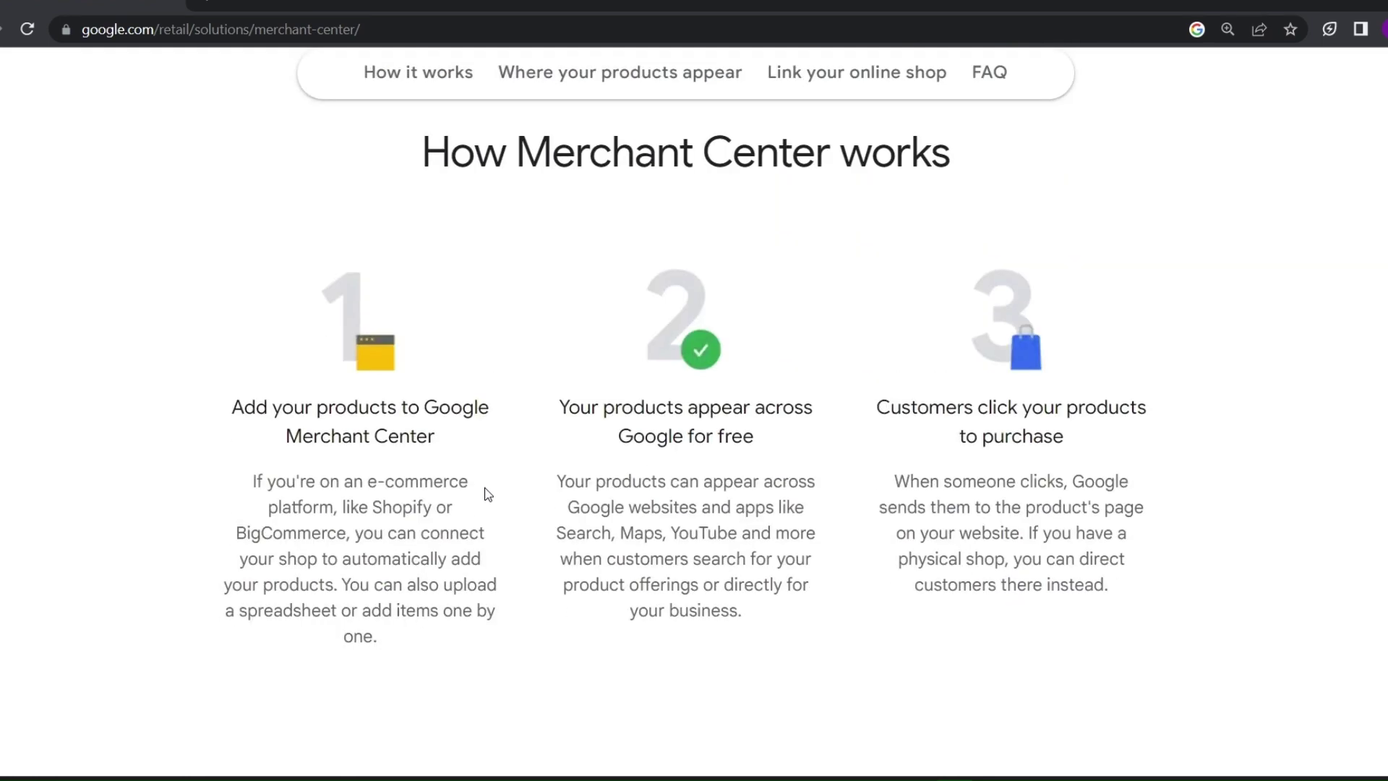
{"action": "scroll", "coordinate": [488, 494], "scroll_direction": "down", "scroll_amount": 11}
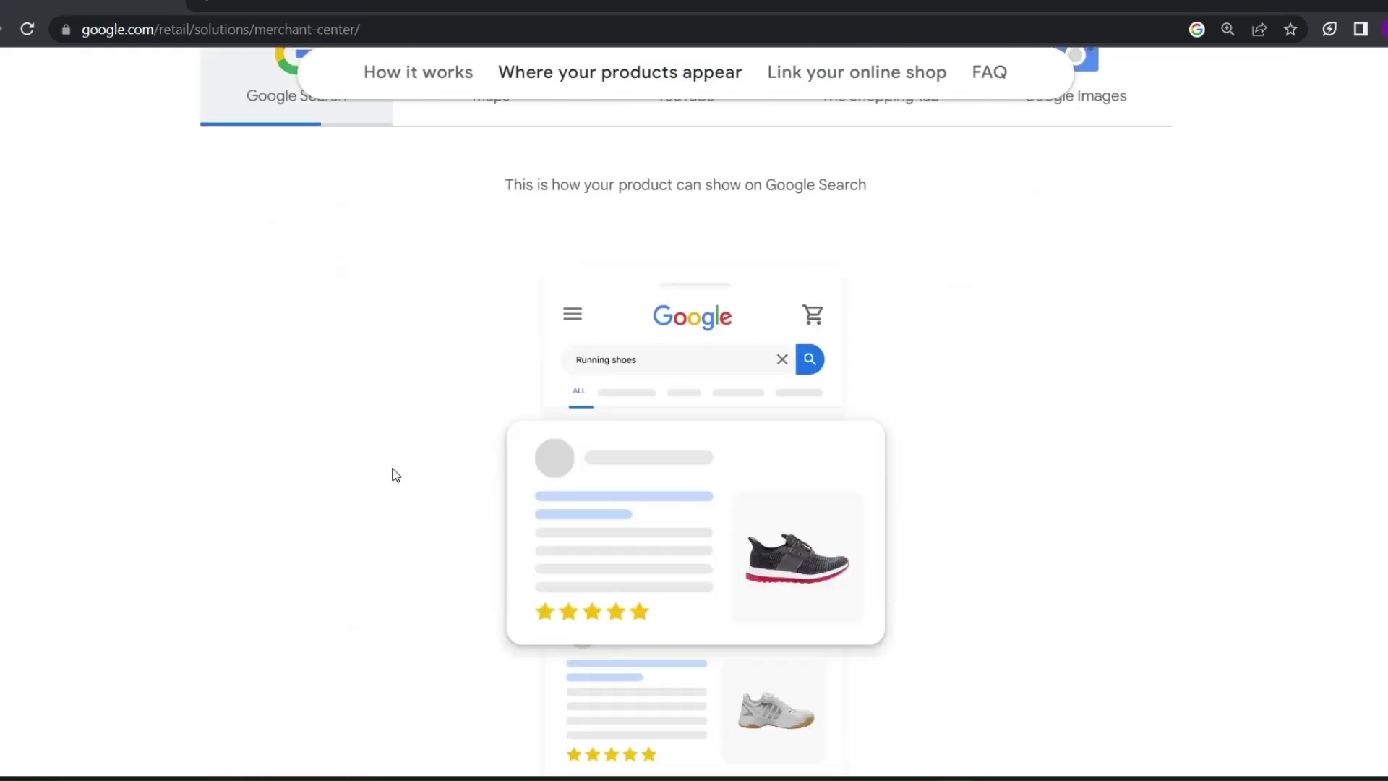
{"action": "scroll", "coordinate": [536, 419], "scroll_direction": "up", "scroll_amount": 4}
{"action": "scroll", "coordinate": [524, 347], "scroll_direction": "down", "scroll_amount": 2}
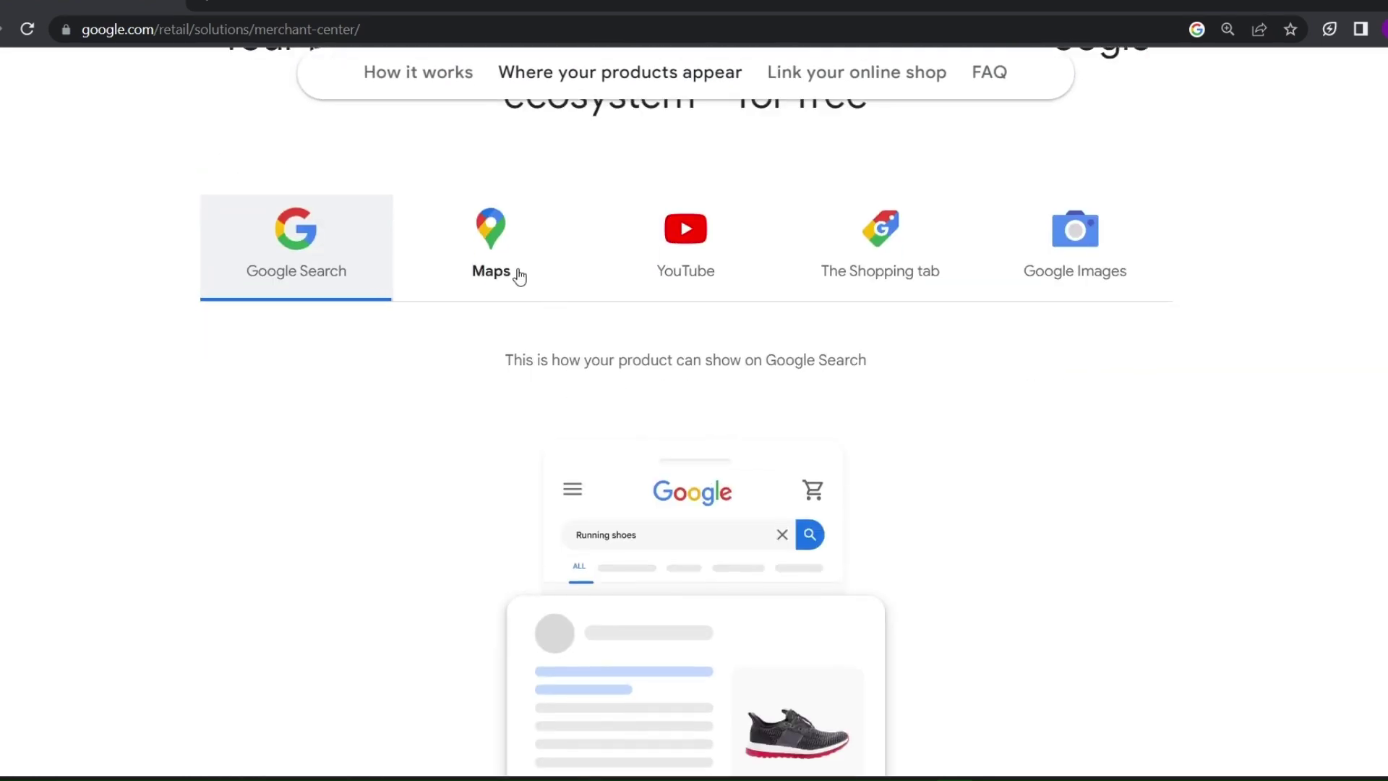
{"action": "left_click", "coordinate": [516, 275]}
{"action": "scroll", "coordinate": [651, 224], "scroll_direction": "up", "scroll_amount": 1}
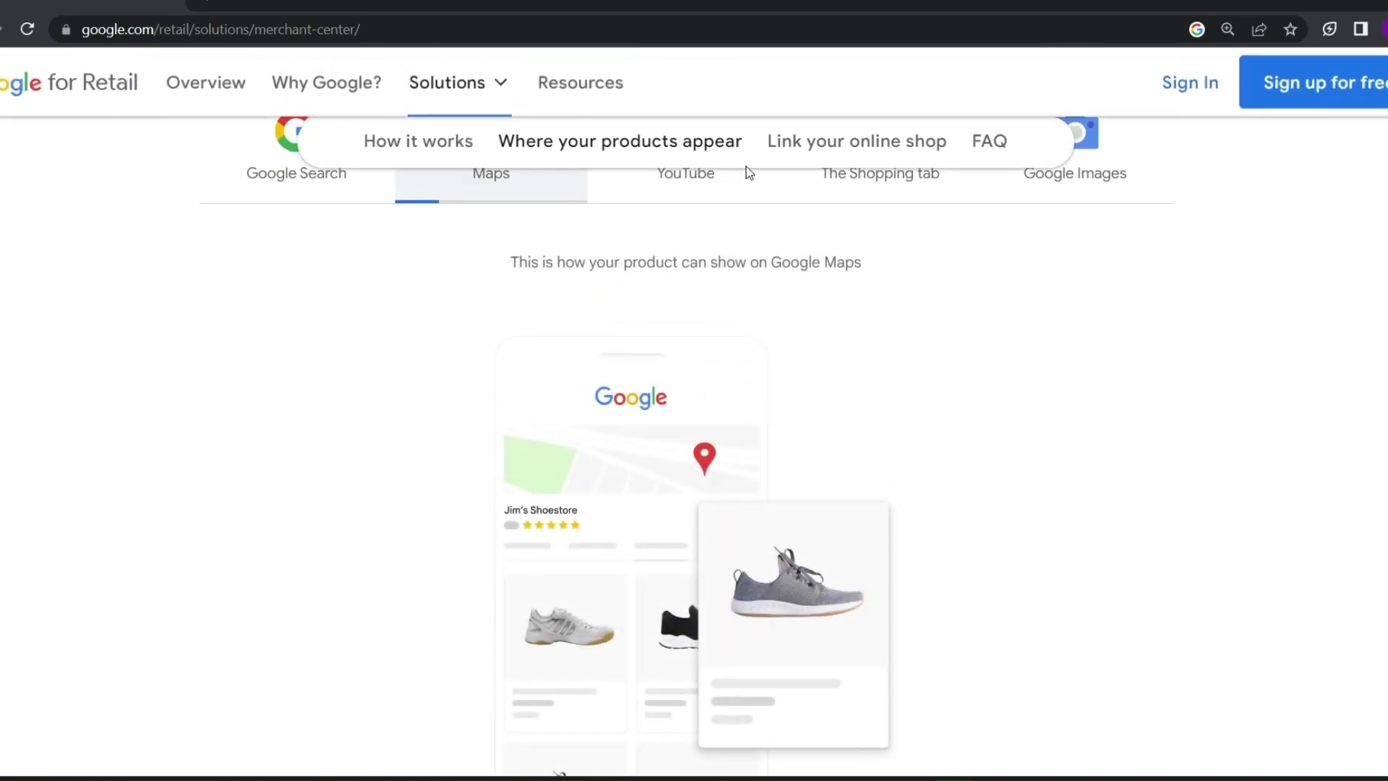
{"action": "left_click", "coordinate": [718, 172]}
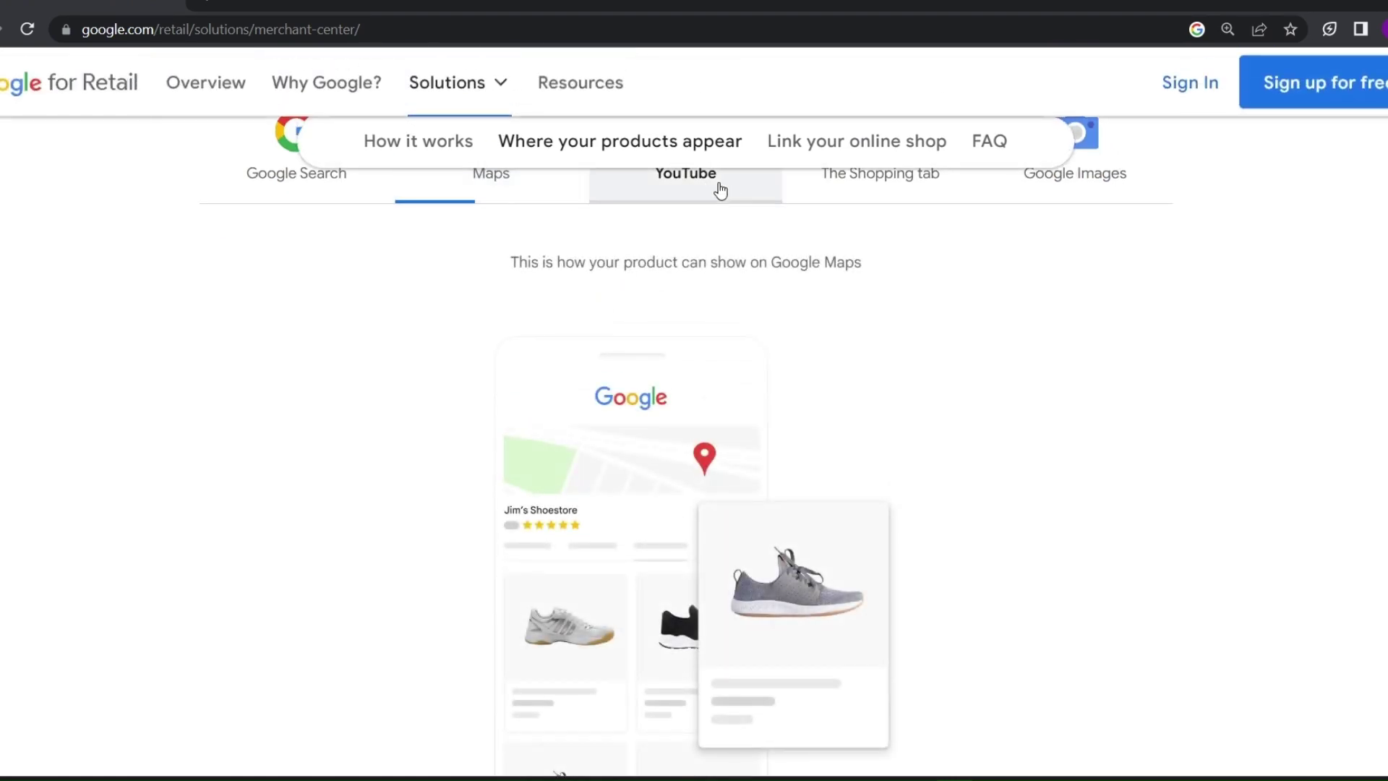
{"action": "left_click", "coordinate": [885, 191]}
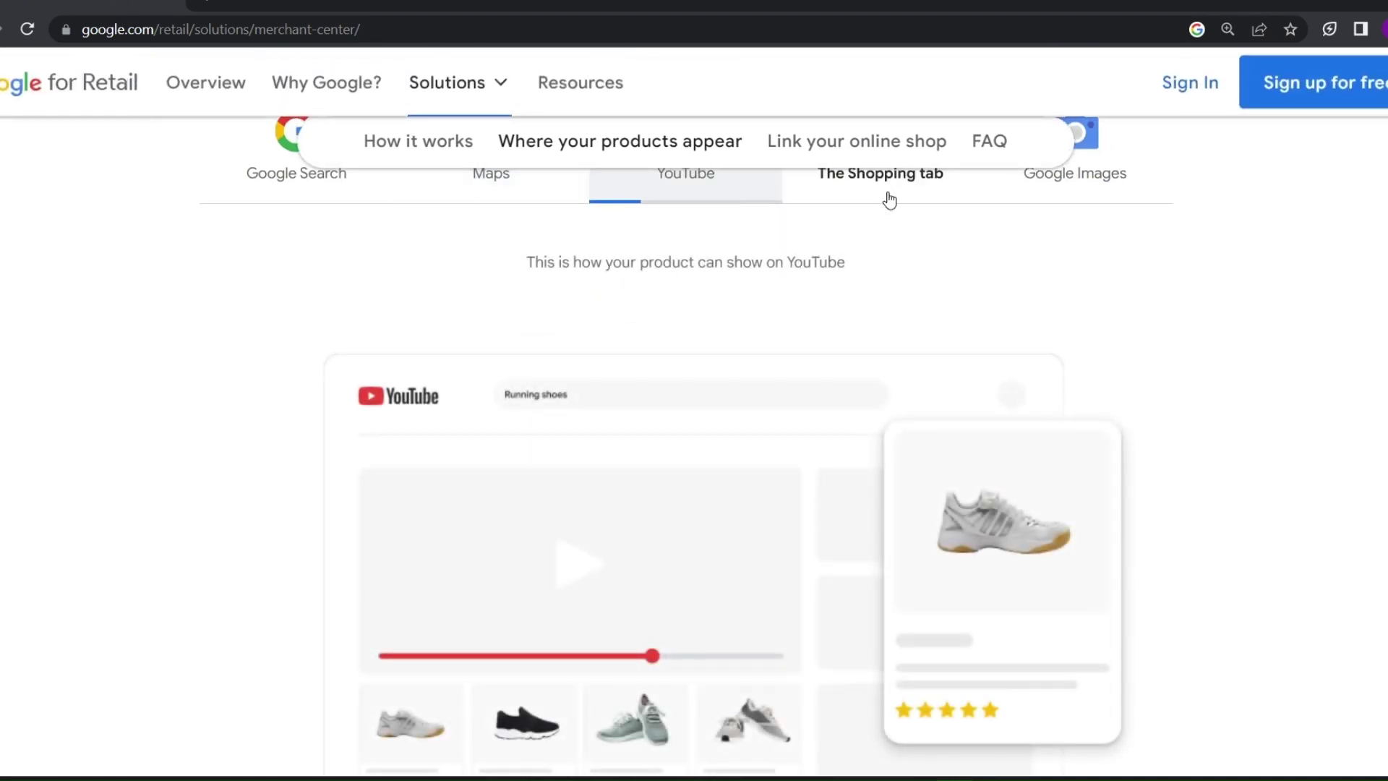
{"action": "left_click", "coordinate": [1056, 190]}
Start the free Merchant Center sign-up
{"action": "scroll", "coordinate": [921, 282], "scroll_direction": "down", "scroll_amount": 10}
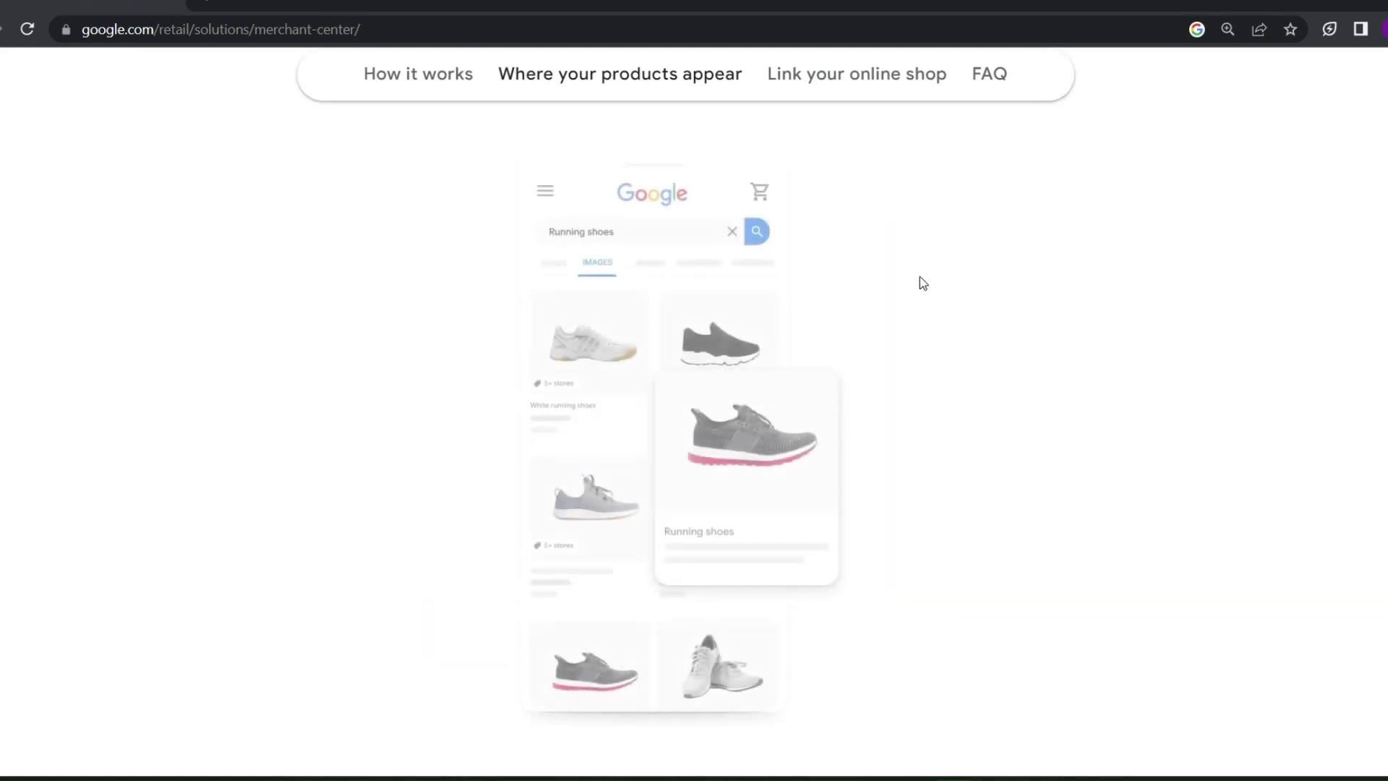
{"action": "scroll", "coordinate": [920, 285], "scroll_direction": "up", "scroll_amount": 5}
{"action": "scroll", "coordinate": [918, 282], "scroll_direction": "down", "scroll_amount": 5}
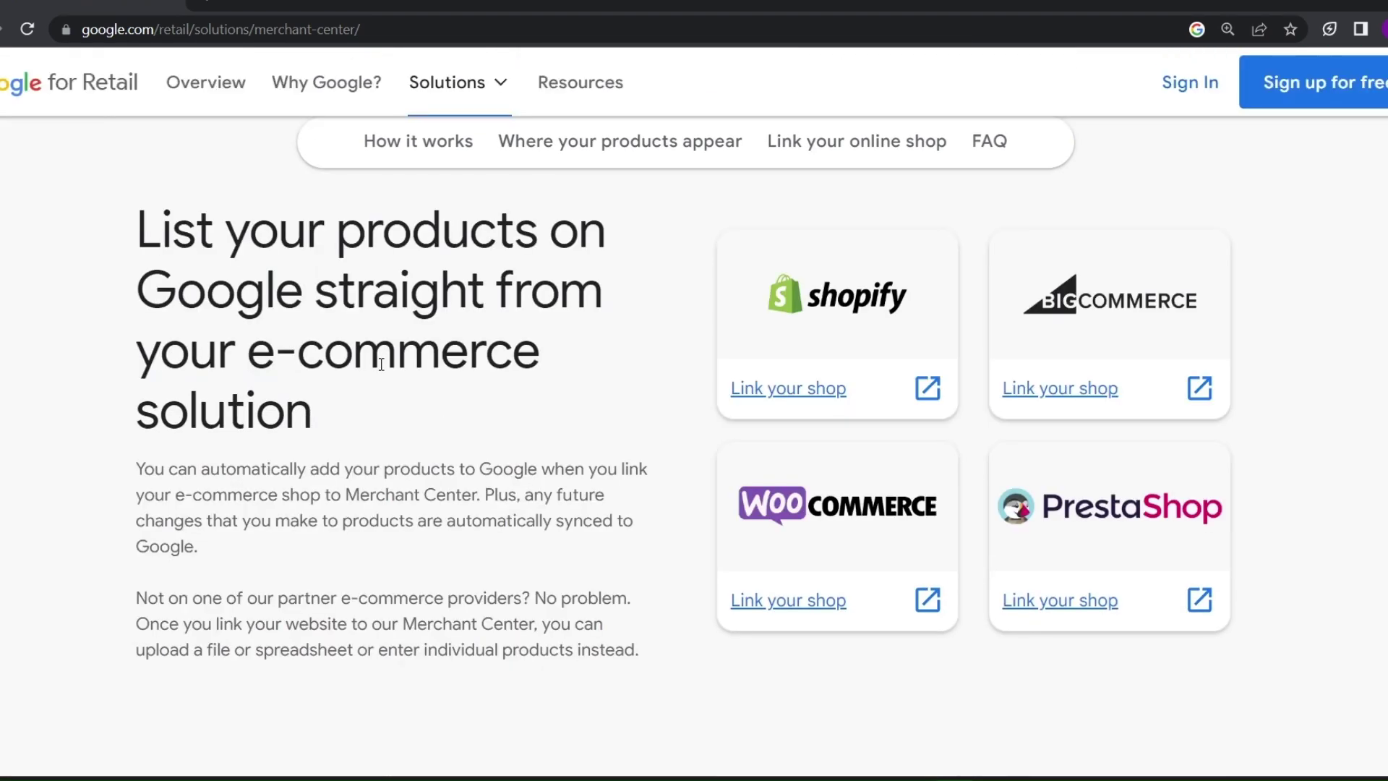
{"action": "left_click", "coordinate": [1181, 381]}
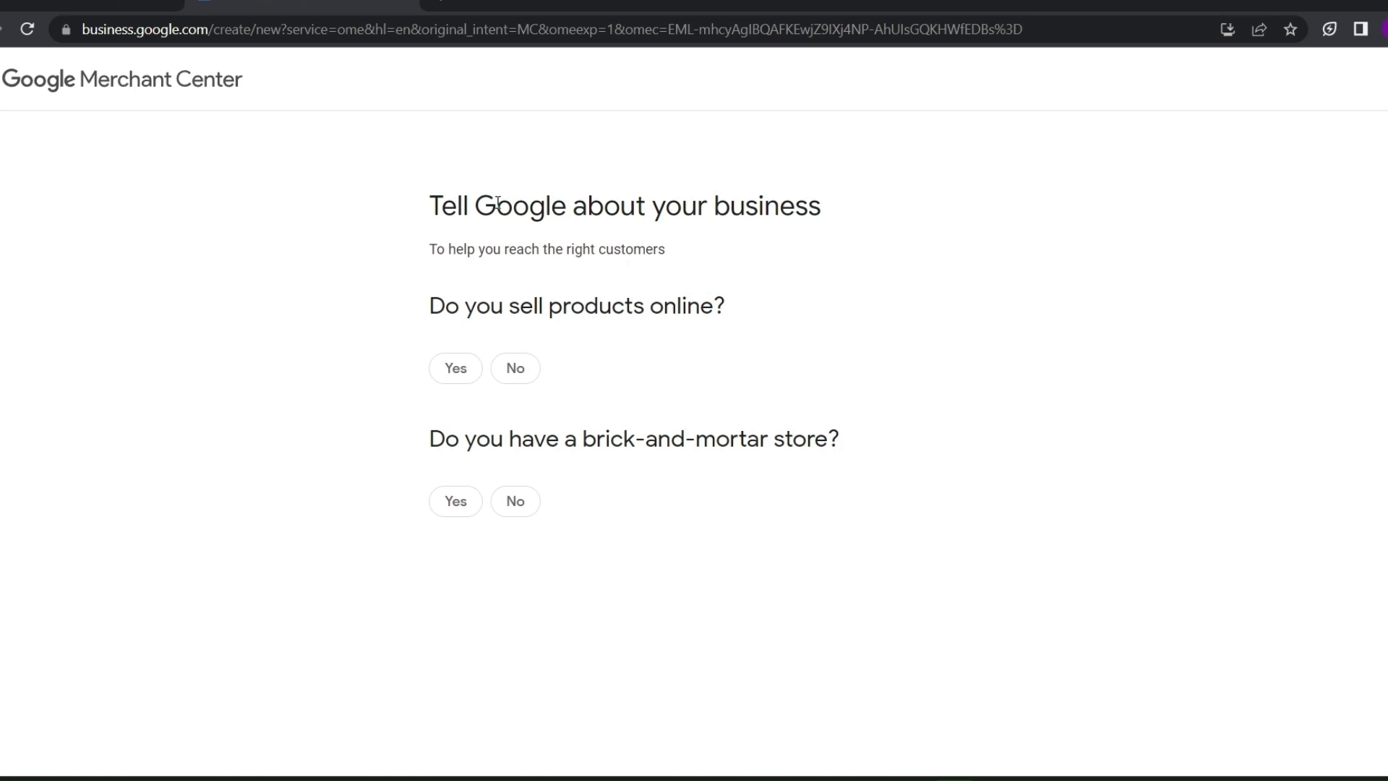
Answer yes to selling online with the pasted store URL, and no to a physical store
{"action": "mouse_move", "coordinate": [728, 307]}
{"action": "left_mouse_down"}
{"action": "mouse_move", "coordinate": [664, 307]}
{"action": "mouse_move", "coordinate": [713, 309]}
{"action": "left_mouse_up"}
{"action": "left_click", "coordinate": [600, 339]}
{"action": "left_click_drag", "start_coordinate": [836, 457], "coordinate": [586, 452]}
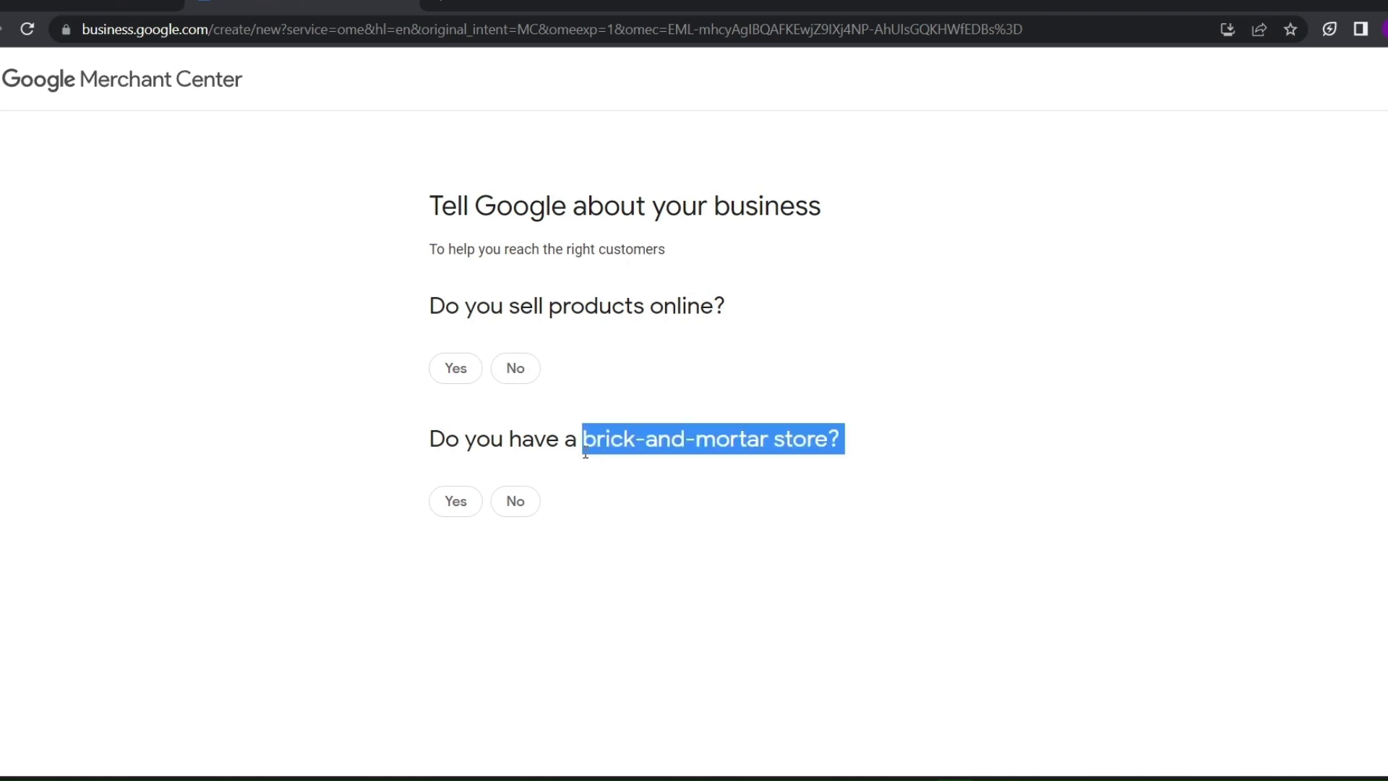
{"action": "left_click", "coordinate": [544, 327]}
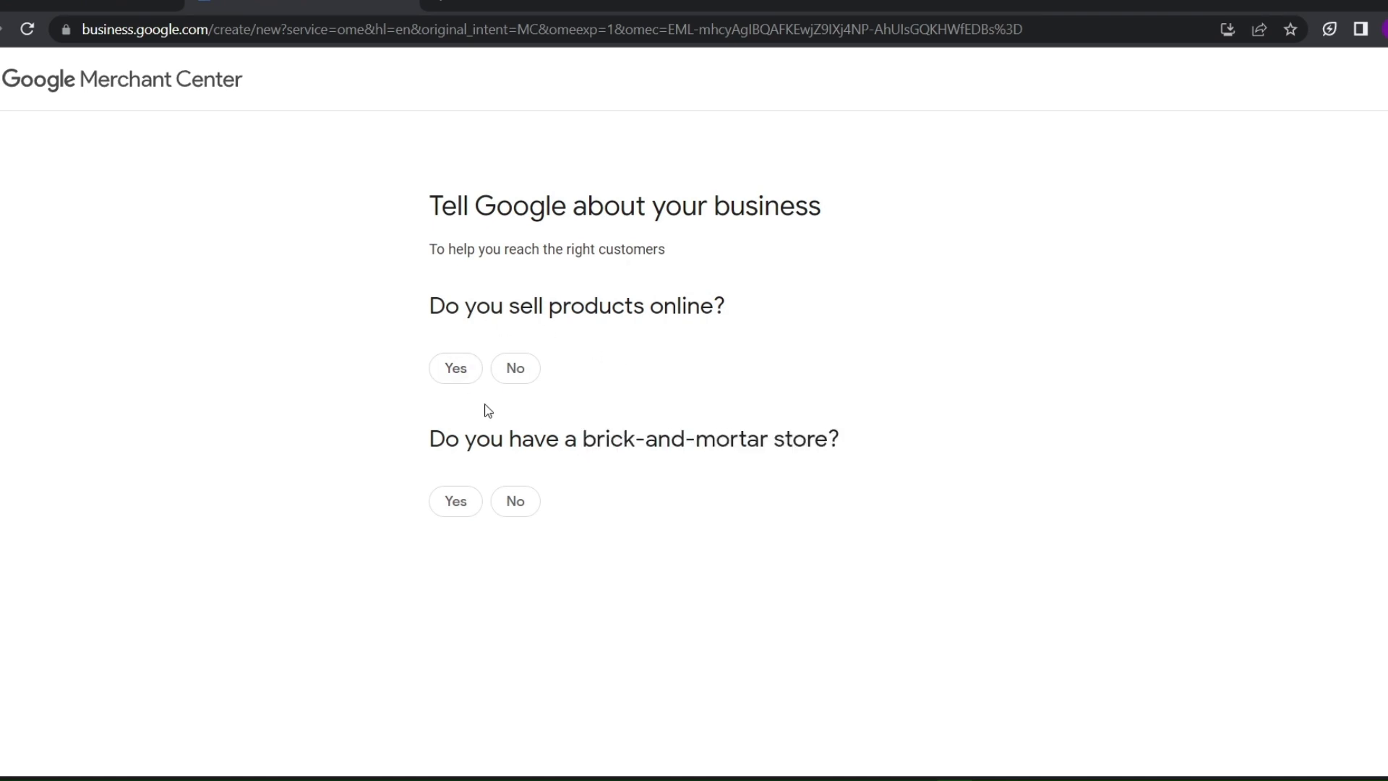
{"action": "left_click", "coordinate": [461, 371]}
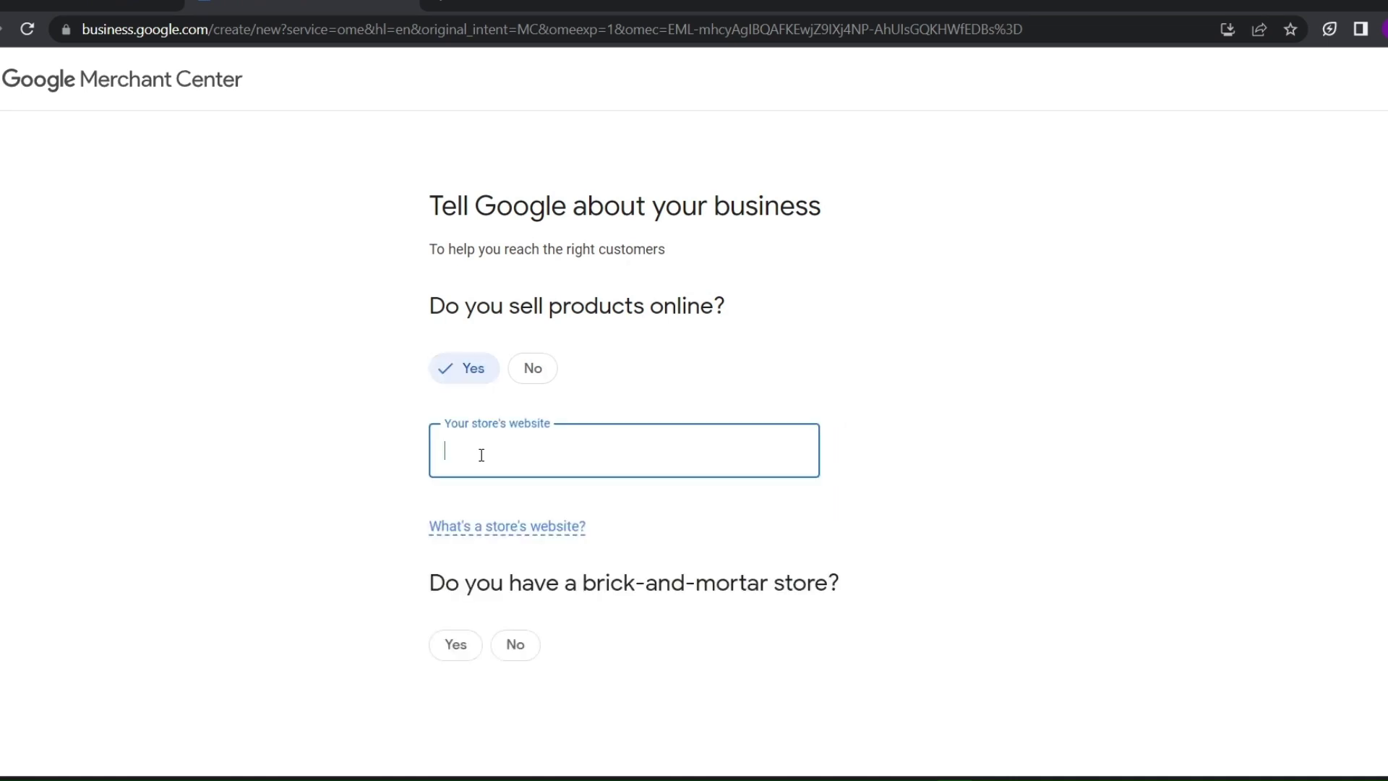
{"action": "key", "text": "ctrl+v"}
{"action": "left_click", "coordinate": [455, 705]}
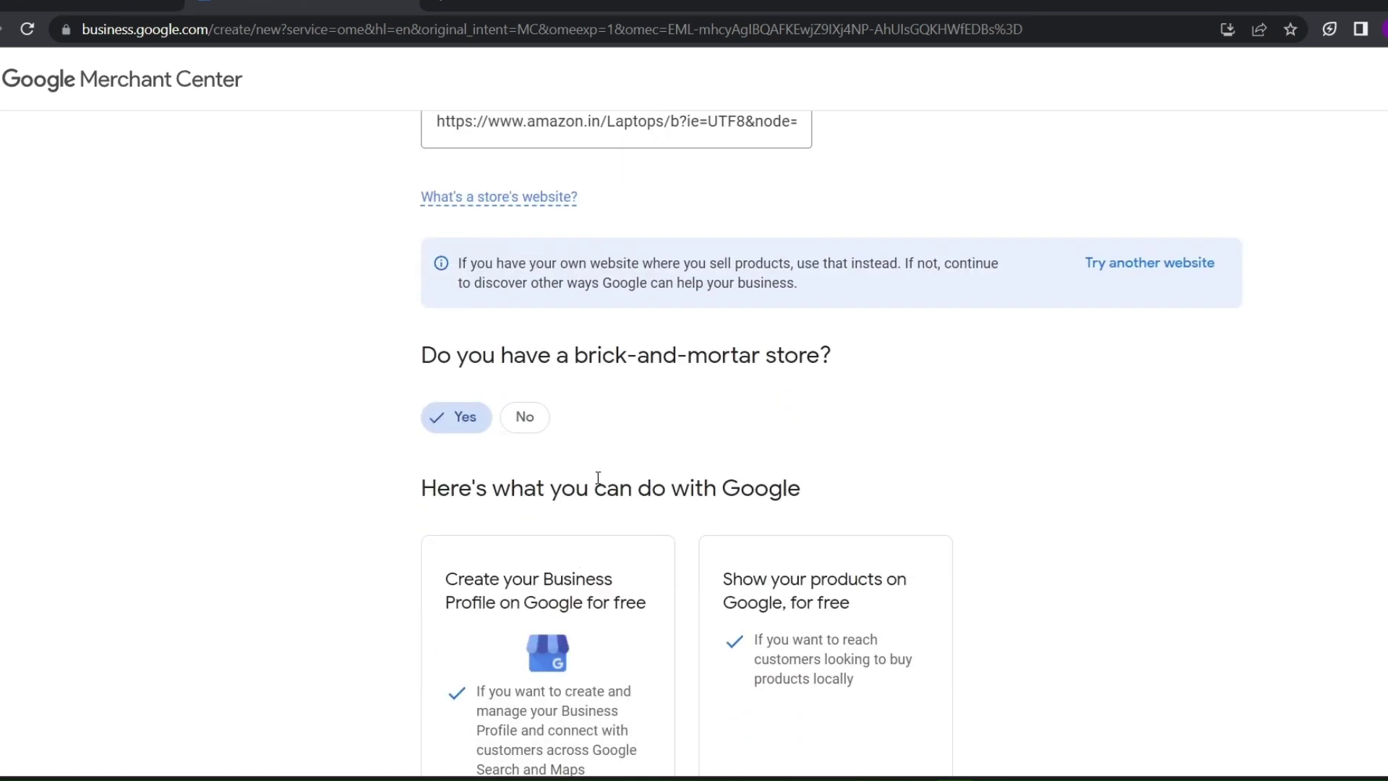
{"action": "left_click_drag", "start_coordinate": [768, 369], "coordinate": [586, 387]}
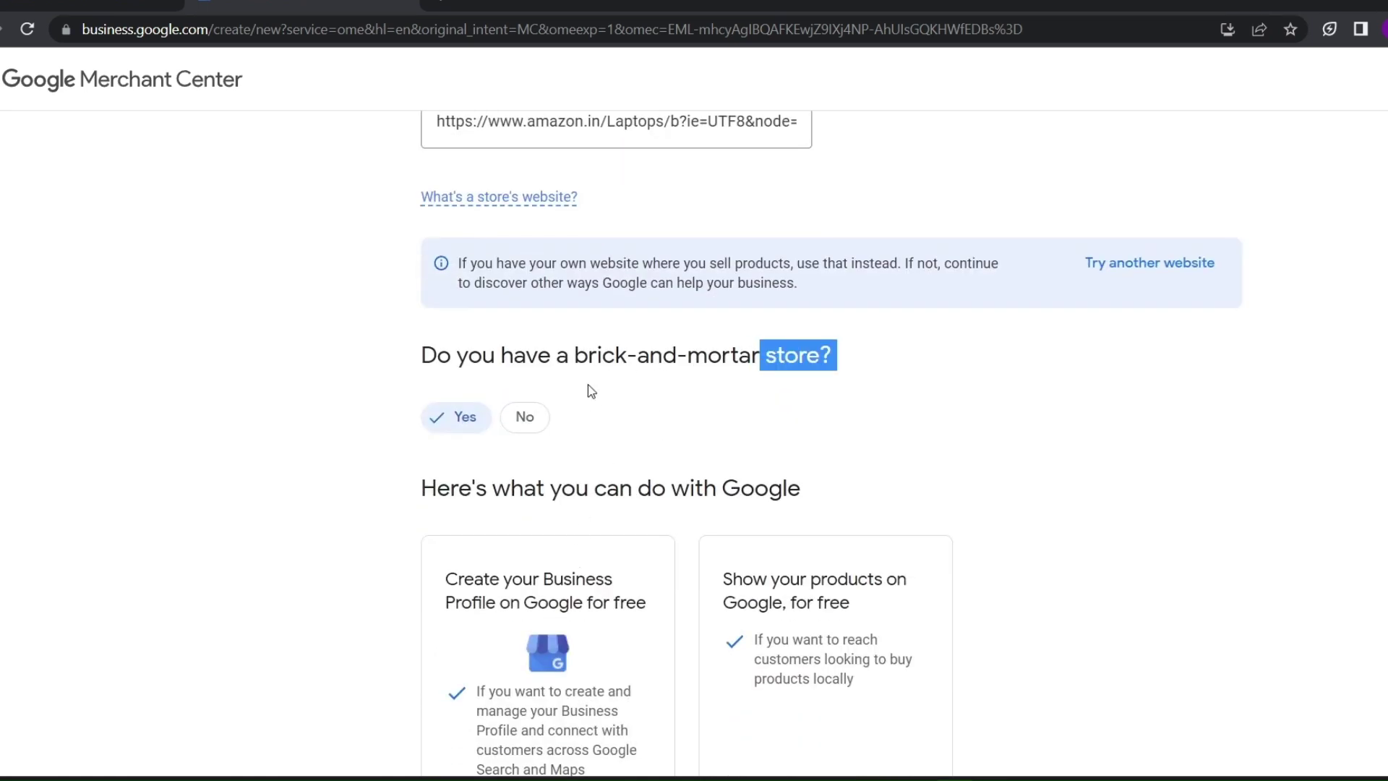
{"action": "scroll", "coordinate": [509, 460], "scroll_direction": "down", "scroll_amount": 1}
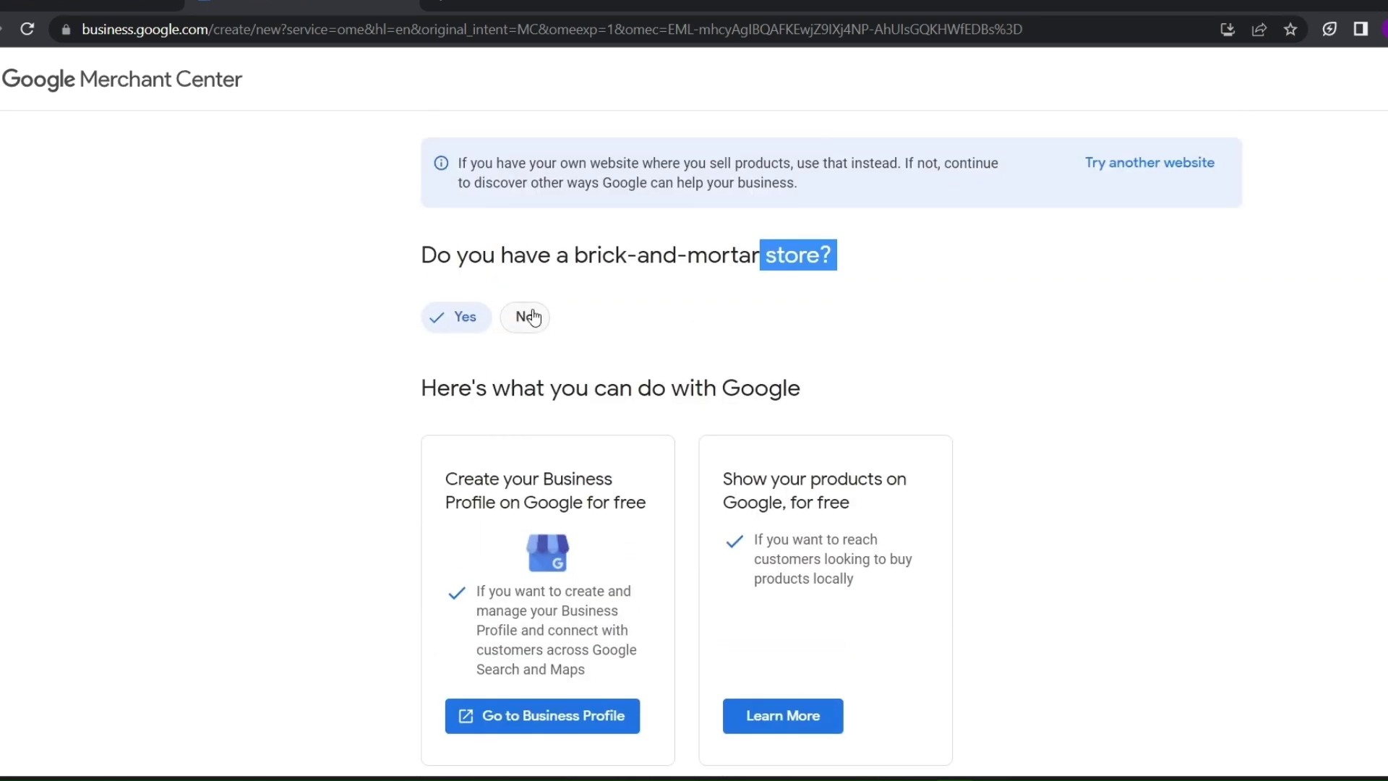
{"action": "left_click", "coordinate": [526, 317]}
{"action": "scroll", "coordinate": [561, 359], "scroll_direction": "down", "scroll_amount": 1}
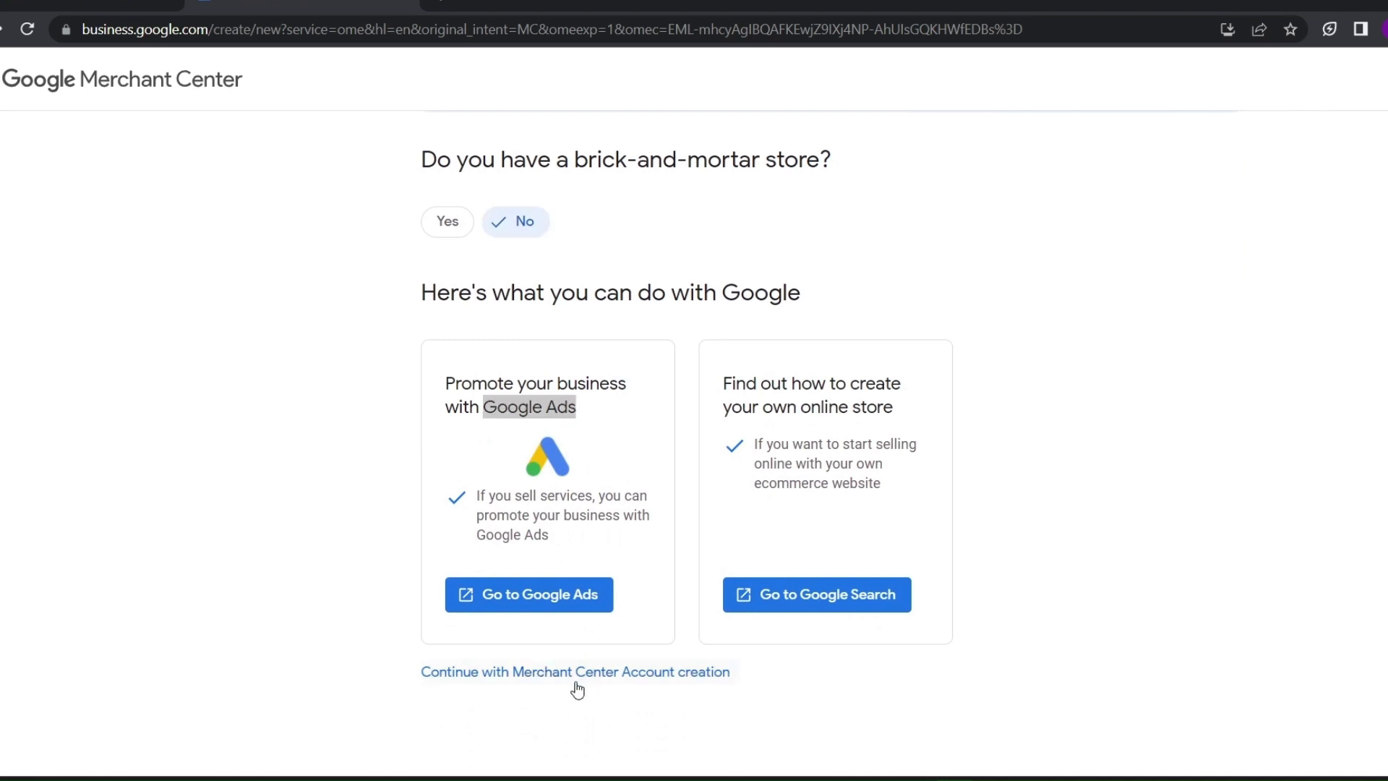
{"action": "left_click", "coordinate": [632, 678]}
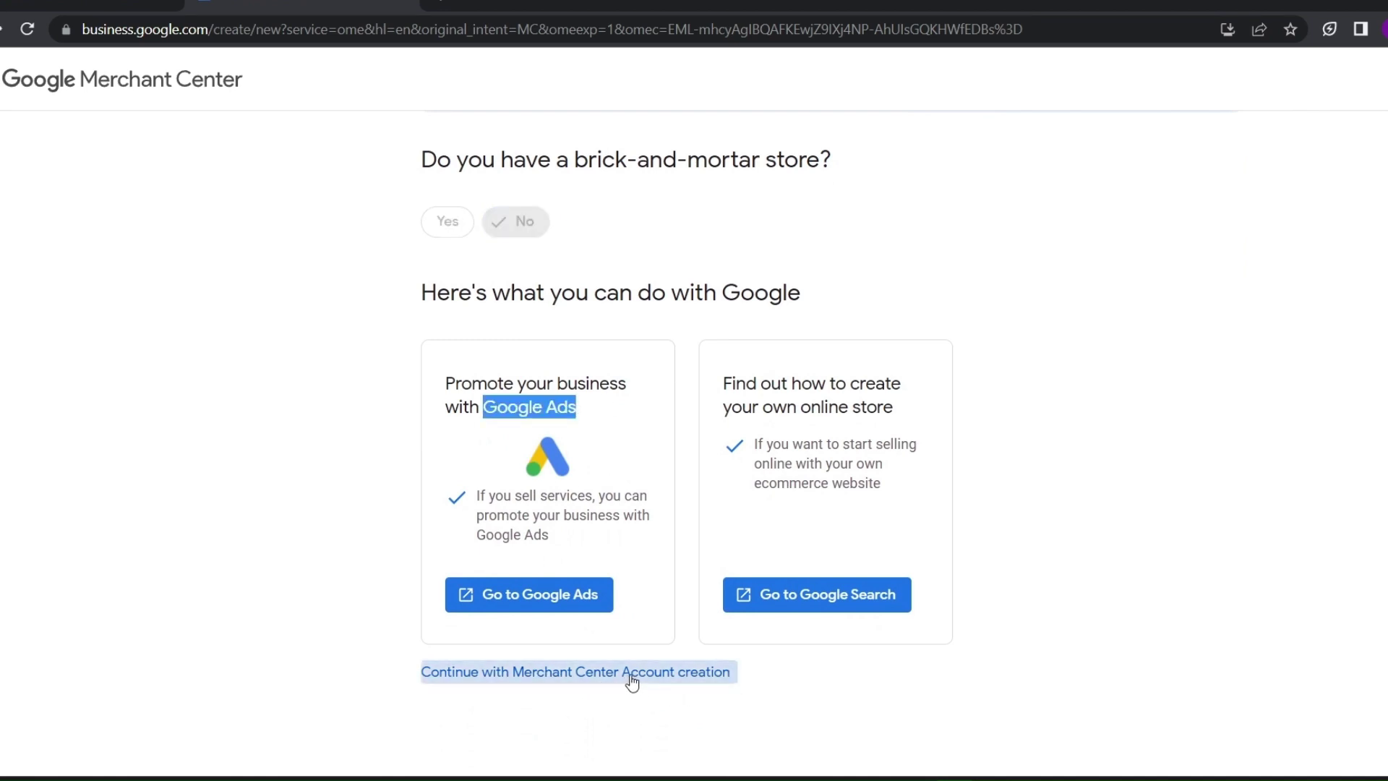
Accept the requirements, enter the business name with India as registered country, and create the account
{"action": "scroll", "coordinate": [520, 530], "scroll_direction": "down", "scroll_amount": 5}
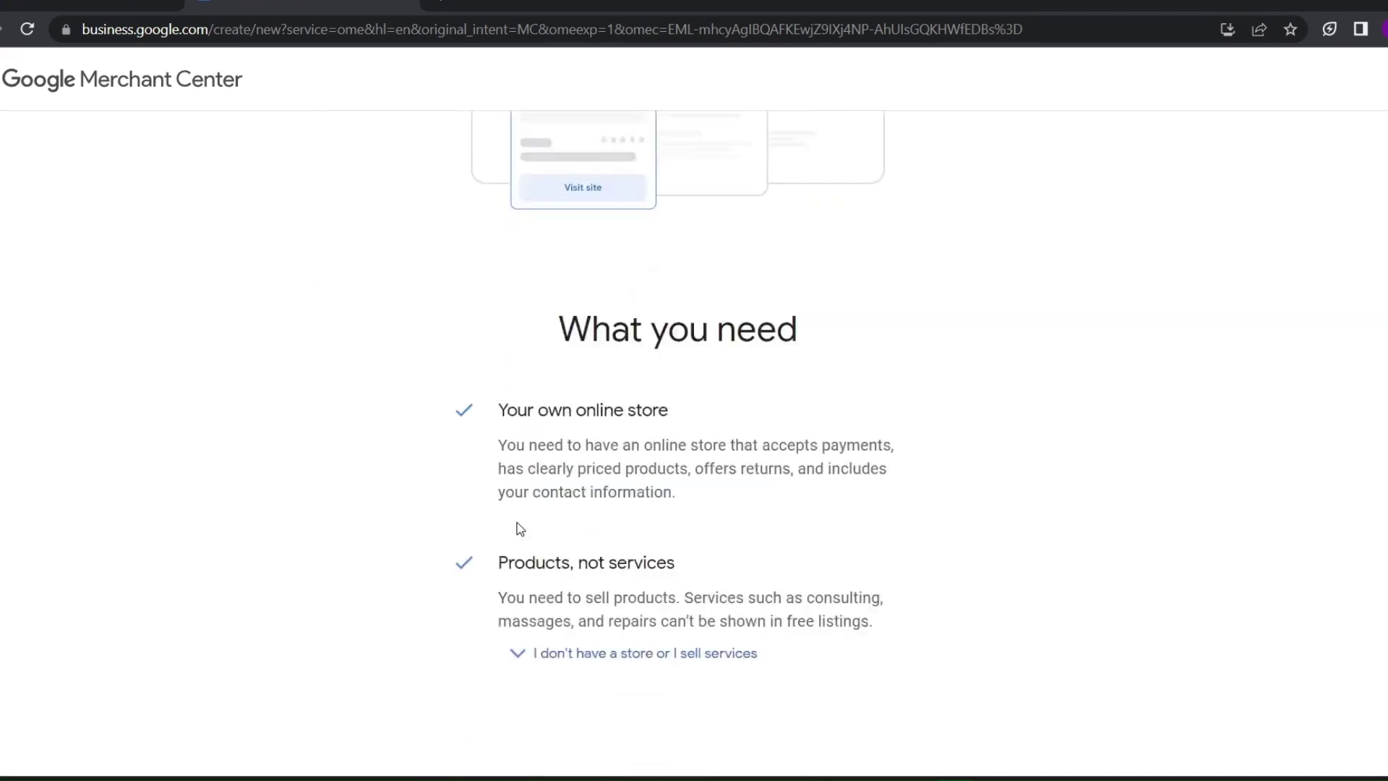
{"action": "scroll", "coordinate": [519, 529], "scroll_direction": "down", "scroll_amount": 2}
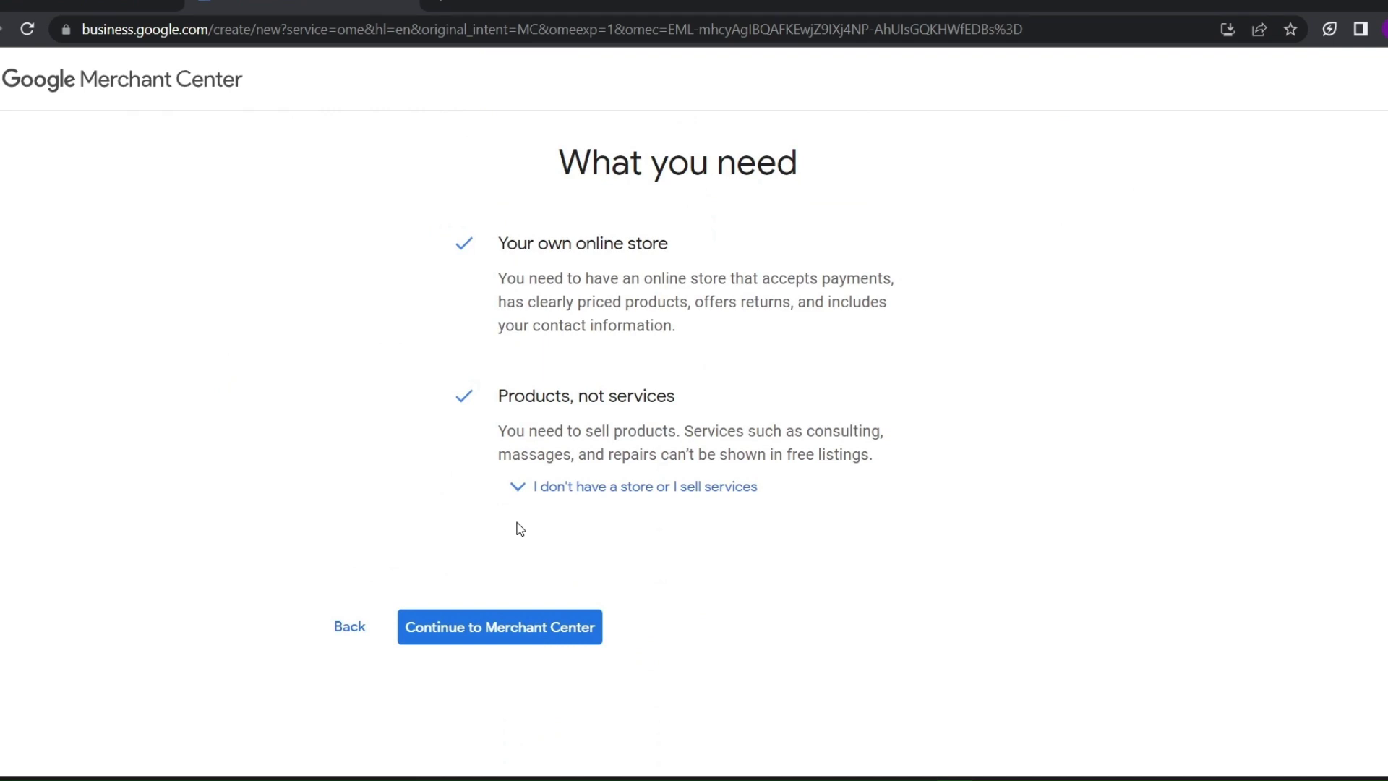
{"action": "left_click", "coordinate": [515, 639]}
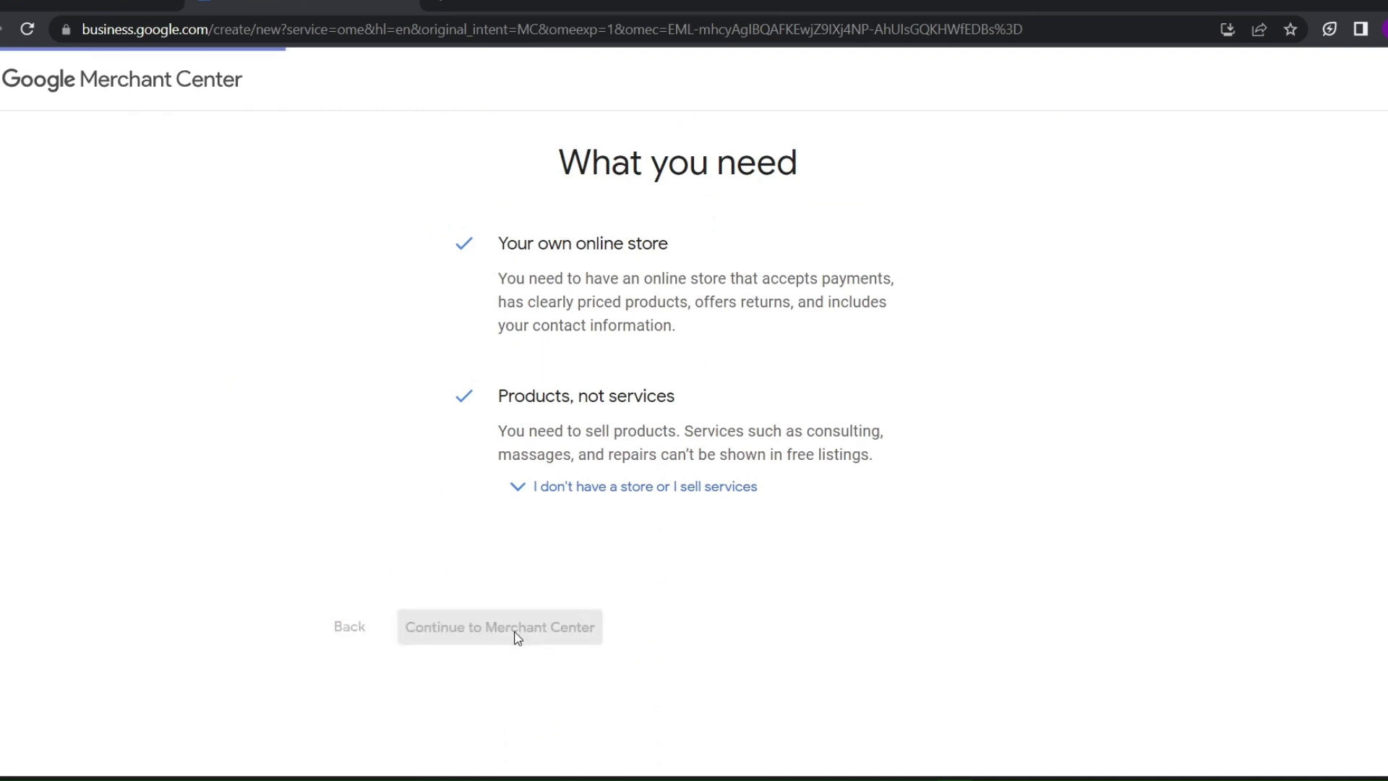
{"action": "left_click", "coordinate": [527, 303]}
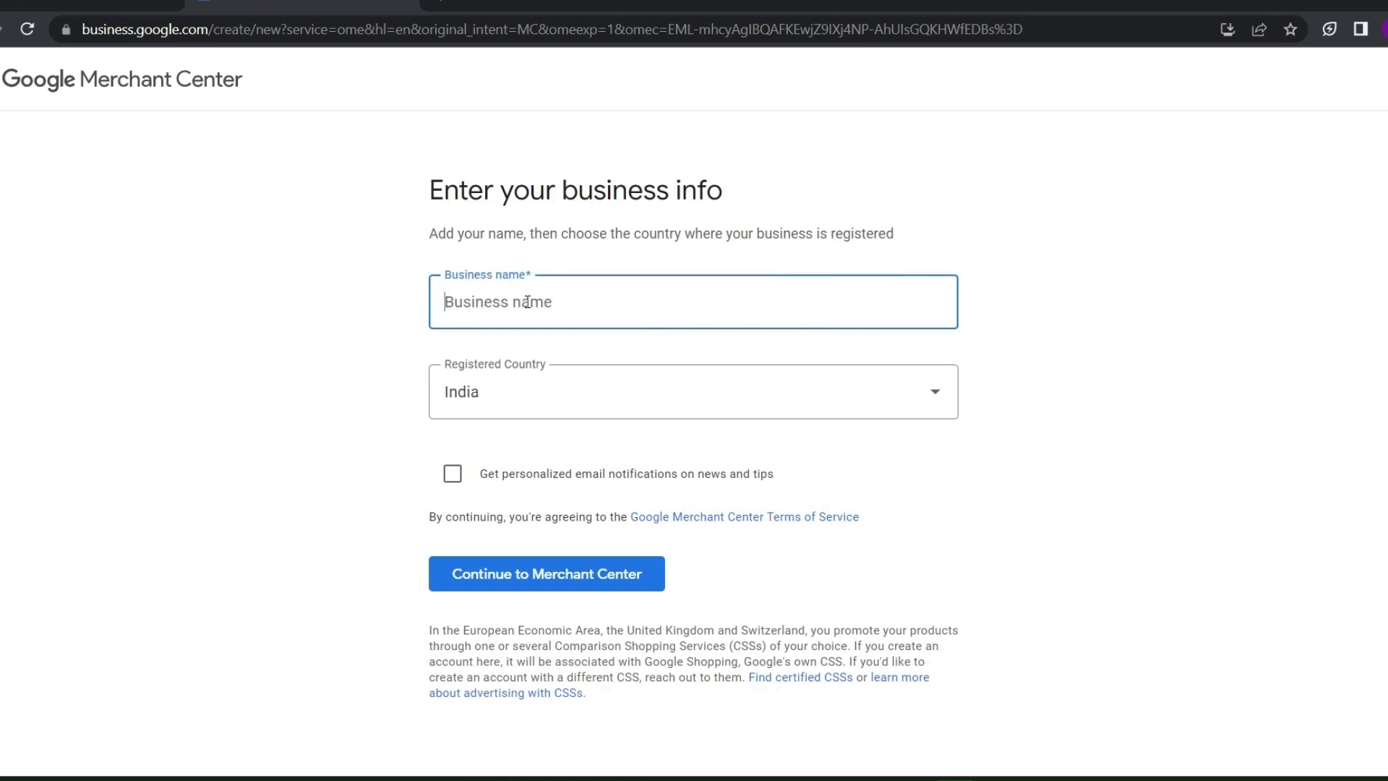
{"action": "left_click", "coordinate": [504, 391]}
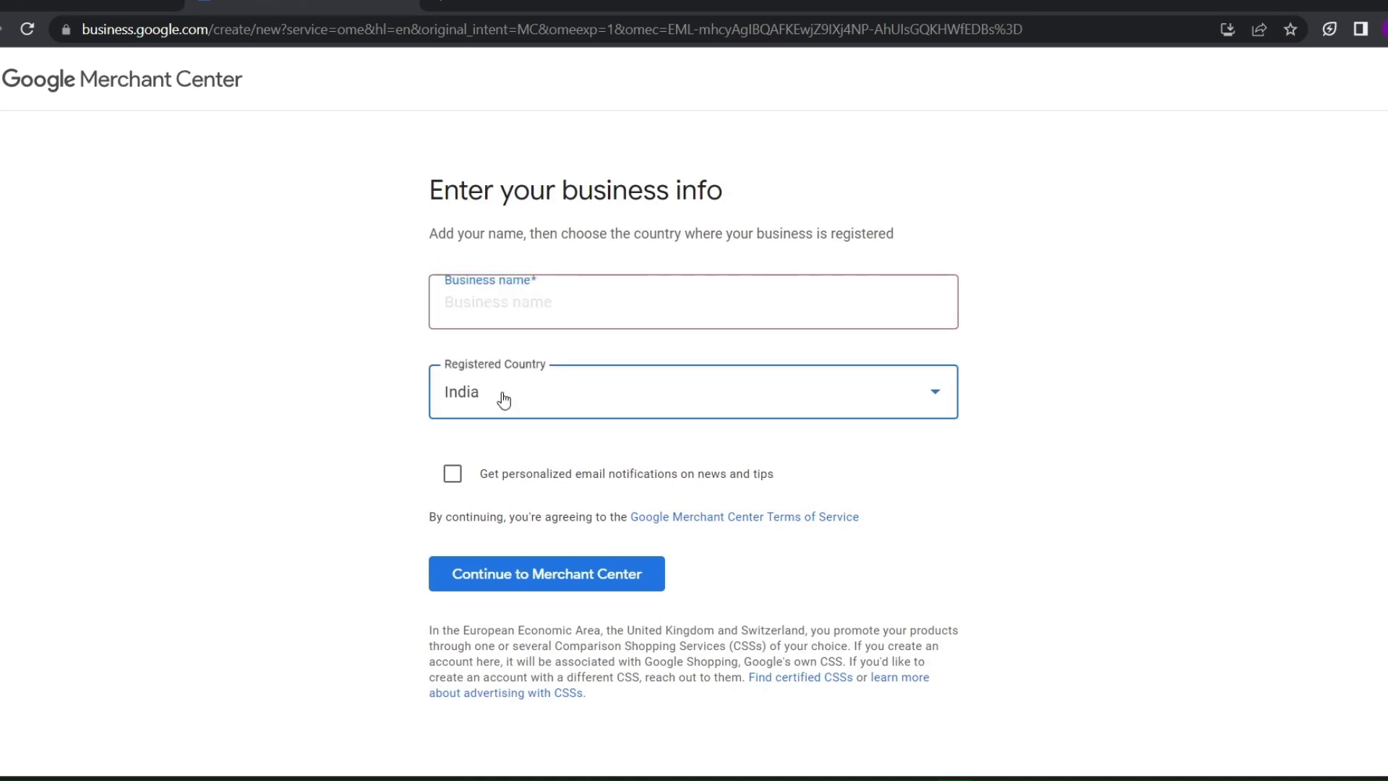
{"action": "left_click", "coordinate": [381, 474]}
{"action": "left_click", "coordinate": [528, 301]}
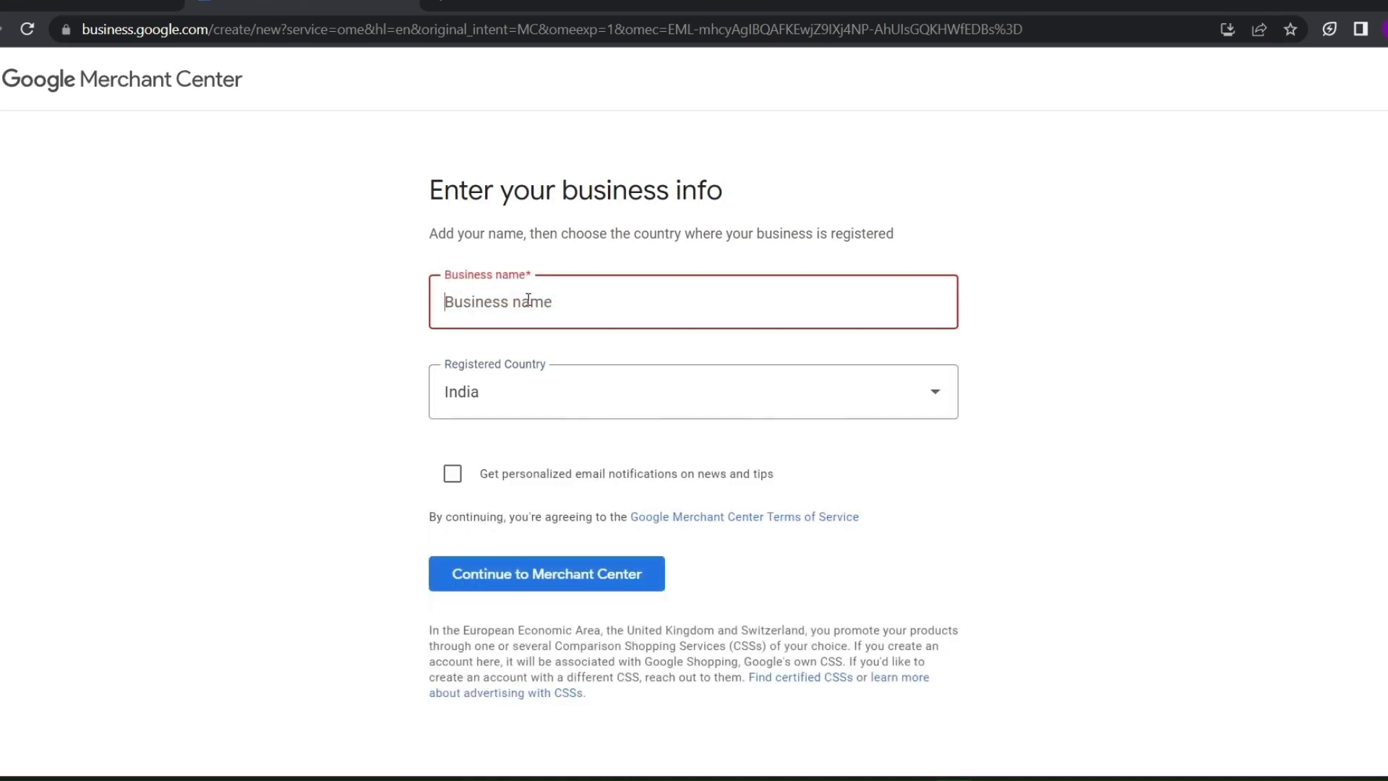
{"action": "type", "text": "Digital singh"}
{"action": "left_click", "coordinate": [556, 571]}
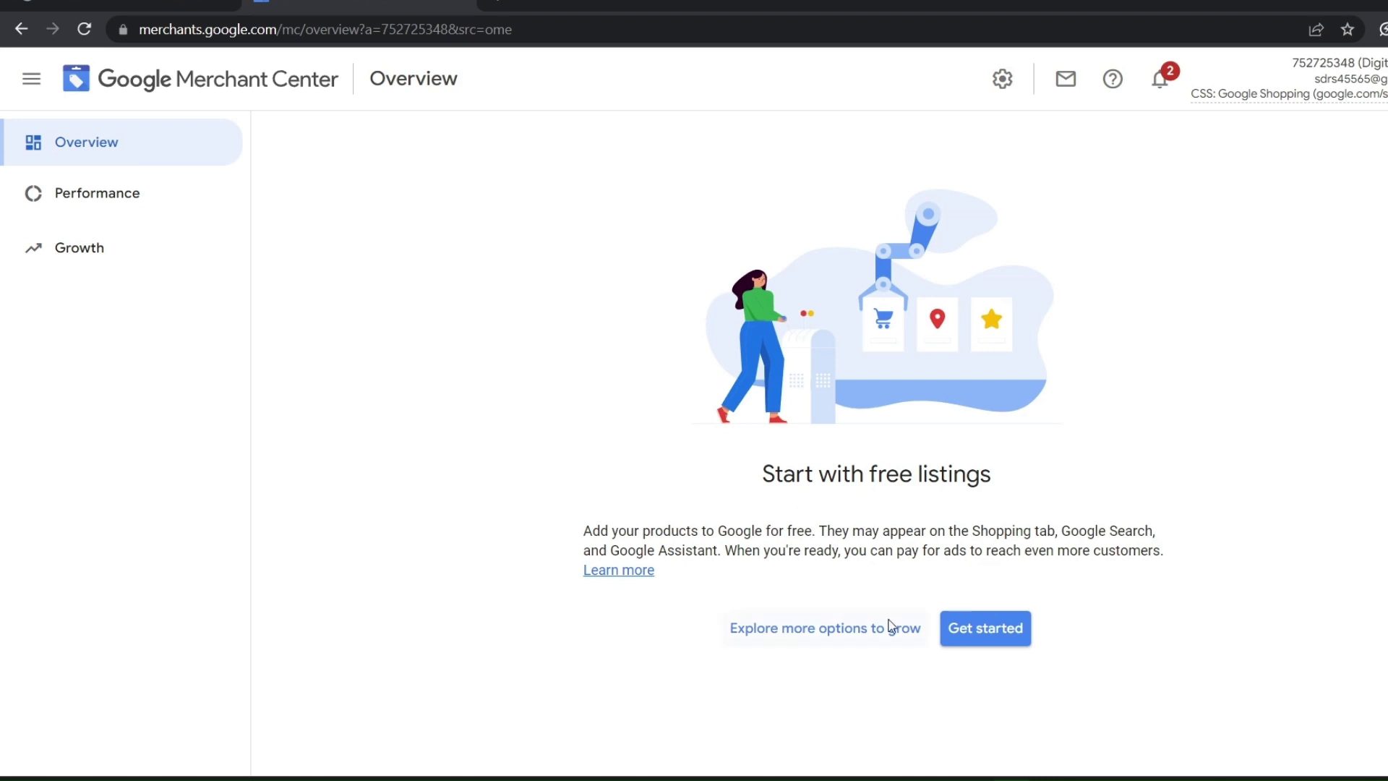
Start setting up free product listings and open the business details step
{"action": "left_click", "coordinate": [1004, 632]}
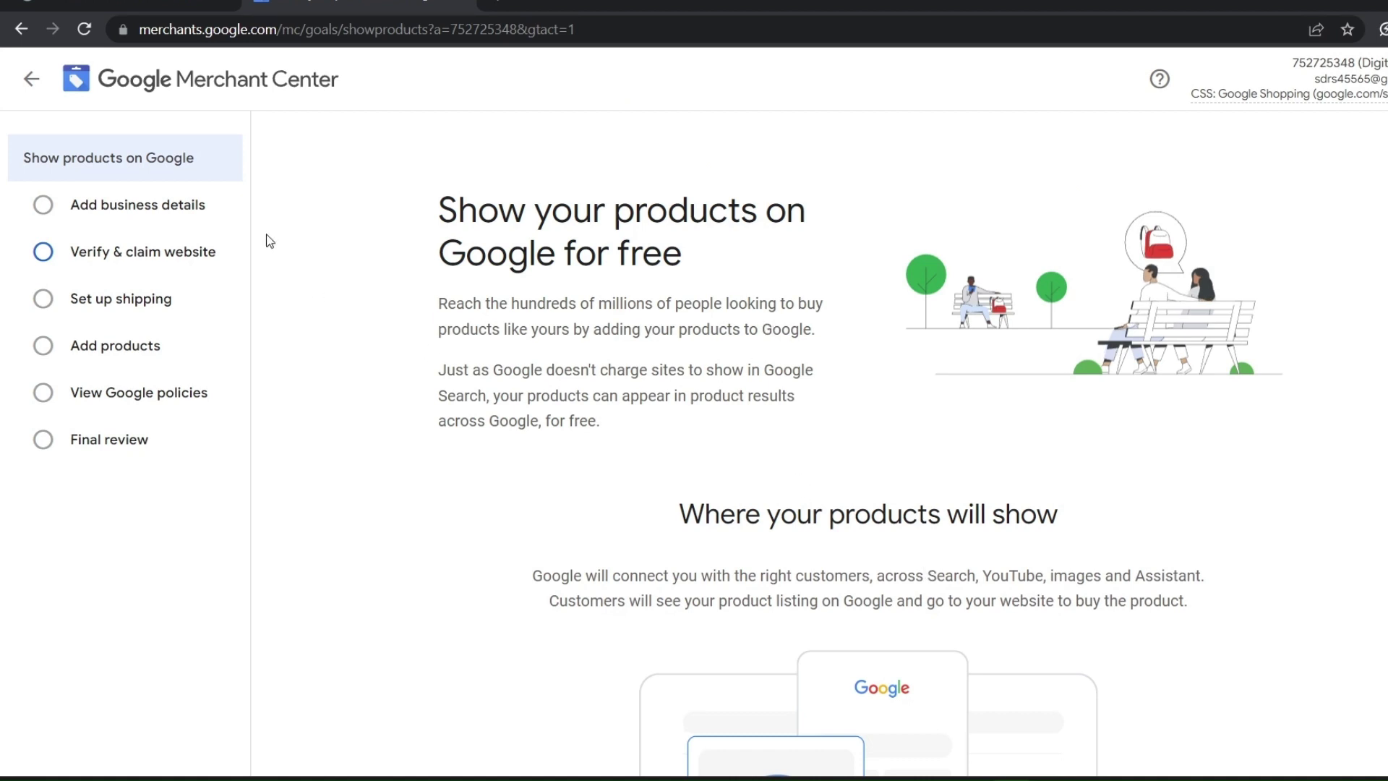
{"action": "left_click", "coordinate": [173, 207]}
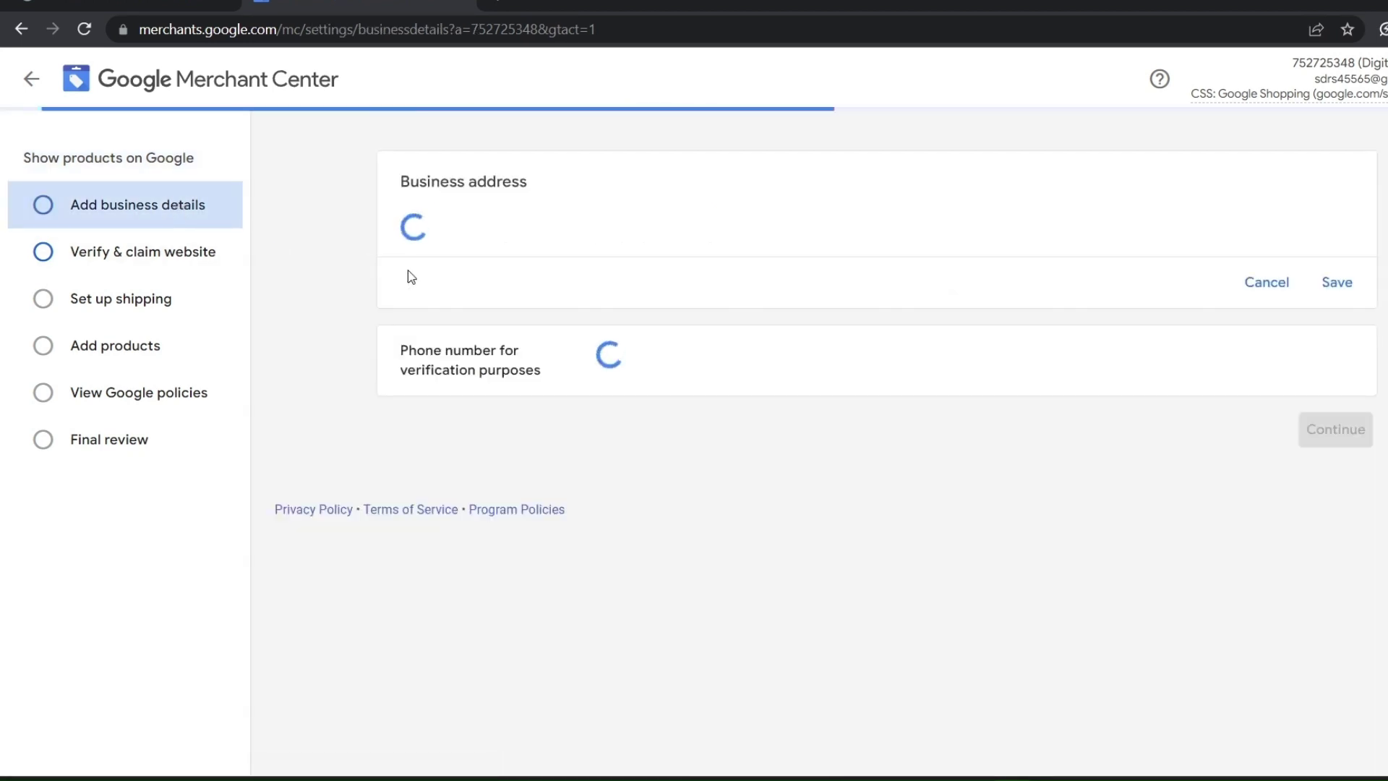
{"action": "scroll", "coordinate": [521, 244], "scroll_direction": "down", "scroll_amount": 3}
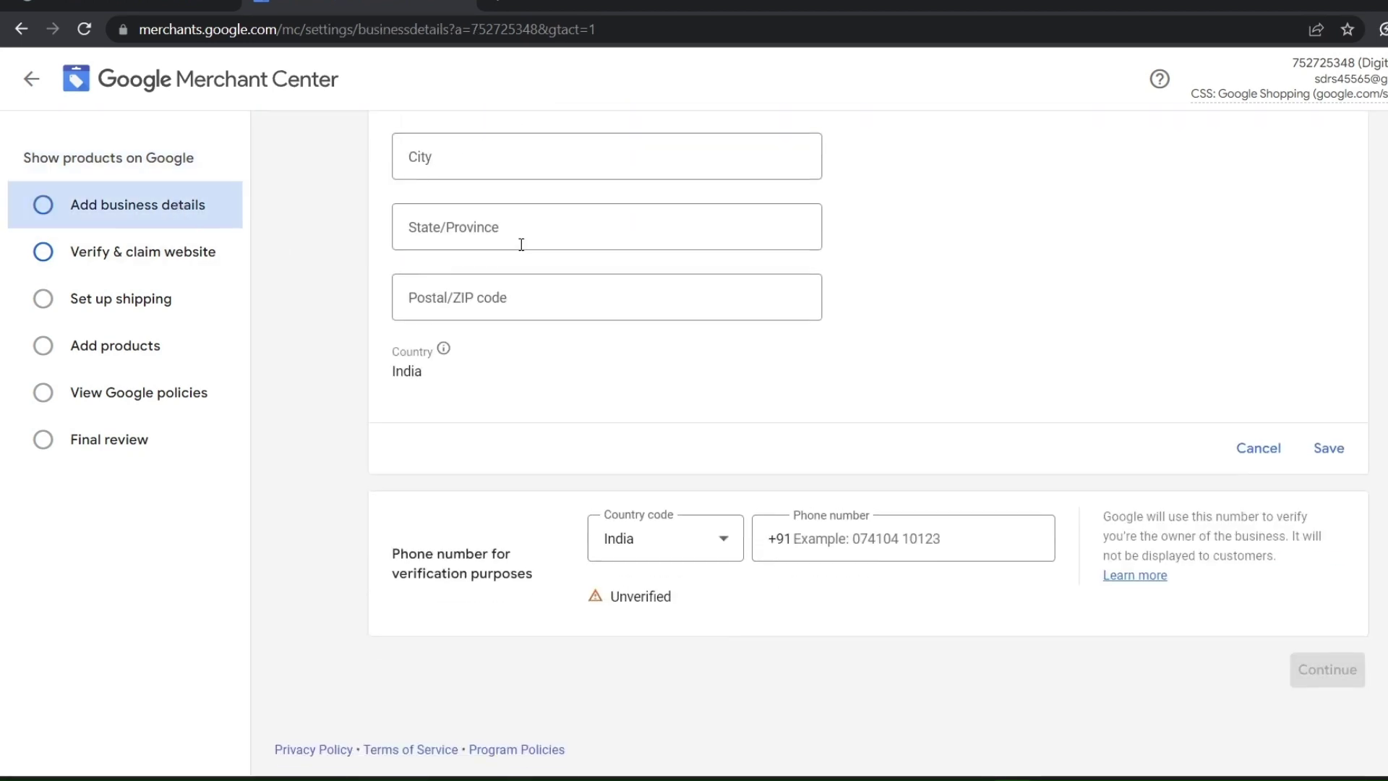
{"action": "scroll", "coordinate": [517, 253], "scroll_direction": "up", "scroll_amount": 3}
Fill in the address lines, city, state/province and postal code, and save the business address
{"action": "left_click", "coordinate": [511, 257]}
{"action": "left_click", "coordinate": [533, 316]}
{"action": "scroll", "coordinate": [468, 324], "scroll_direction": "down", "scroll_amount": 1}
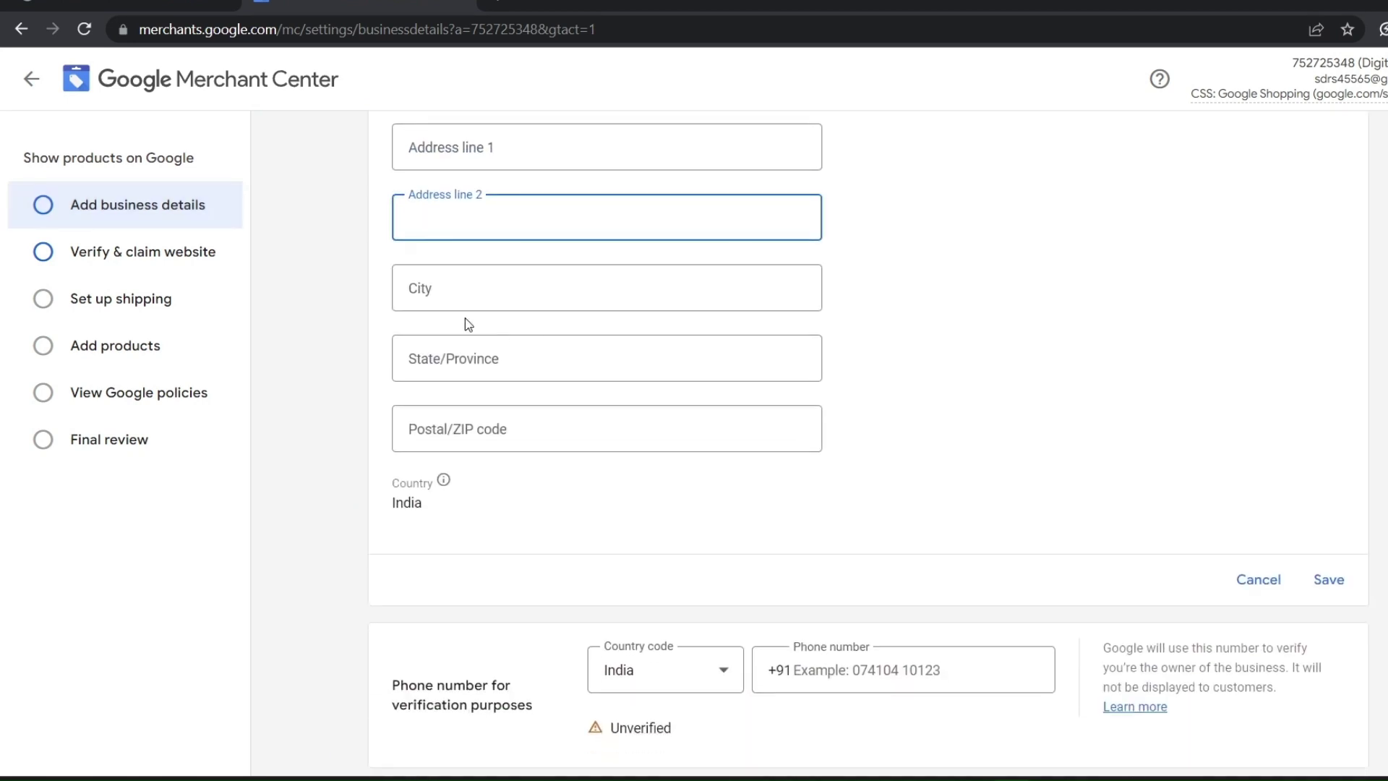
{"action": "left_click", "coordinate": [467, 300]}
{"action": "left_click", "coordinate": [499, 358]}
{"action": "left_click", "coordinate": [507, 416]}
{"action": "left_click", "coordinate": [518, 363]}
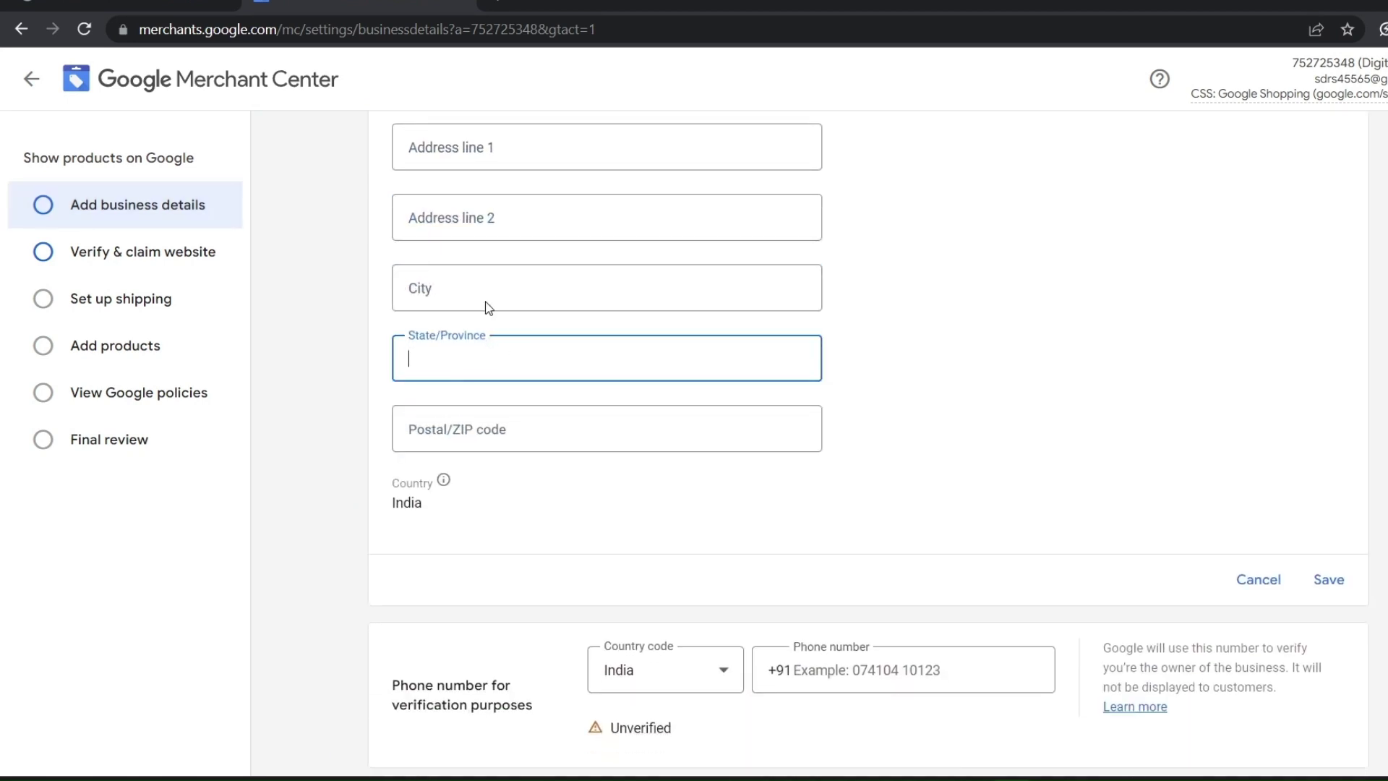
{"action": "left_click", "coordinate": [483, 298]}
{"action": "left_click", "coordinate": [465, 218]}
{"action": "scroll", "coordinate": [465, 275], "scroll_direction": "up", "scroll_amount": 1}
{"action": "left_click", "coordinate": [470, 260]}
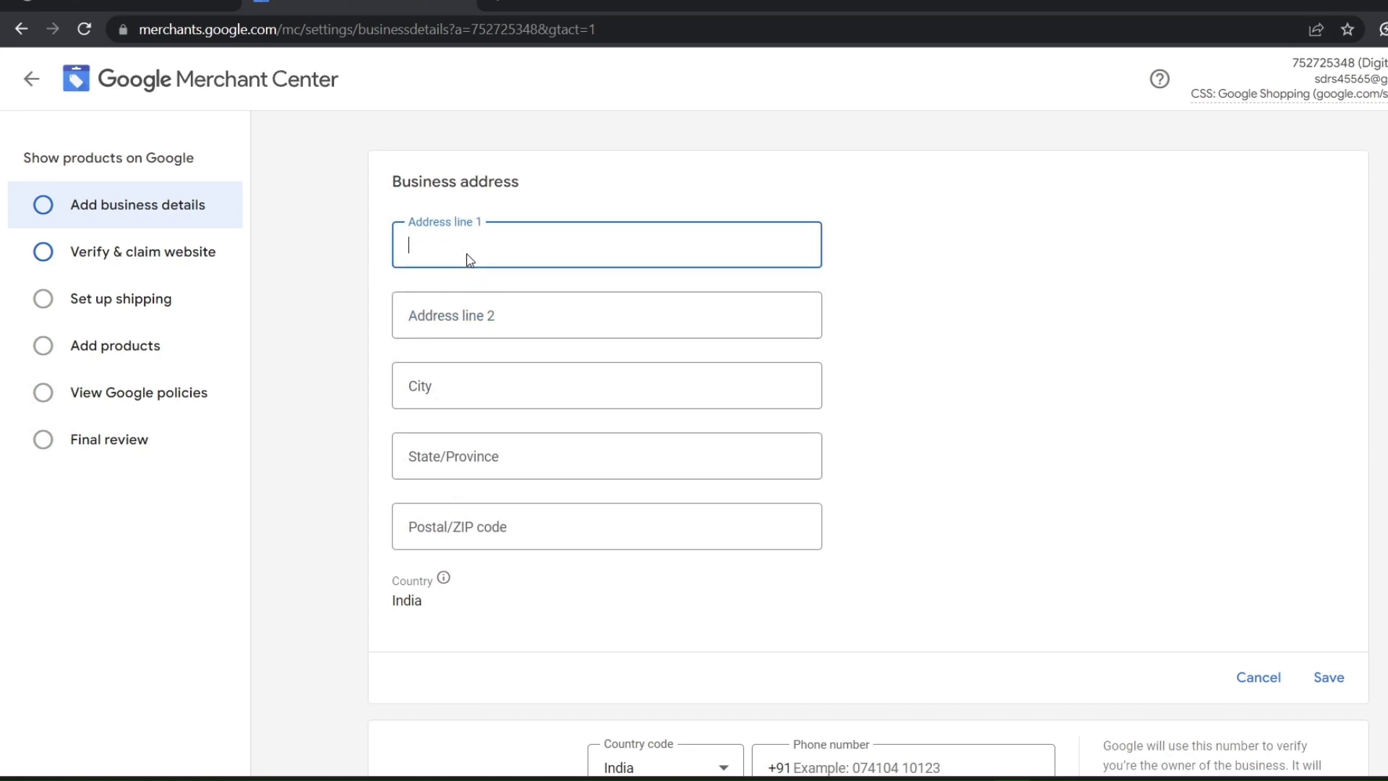
{"action": "left_click", "coordinate": [466, 307]}
{"action": "left_click", "coordinate": [457, 394]}
{"action": "left_click", "coordinate": [470, 463]}
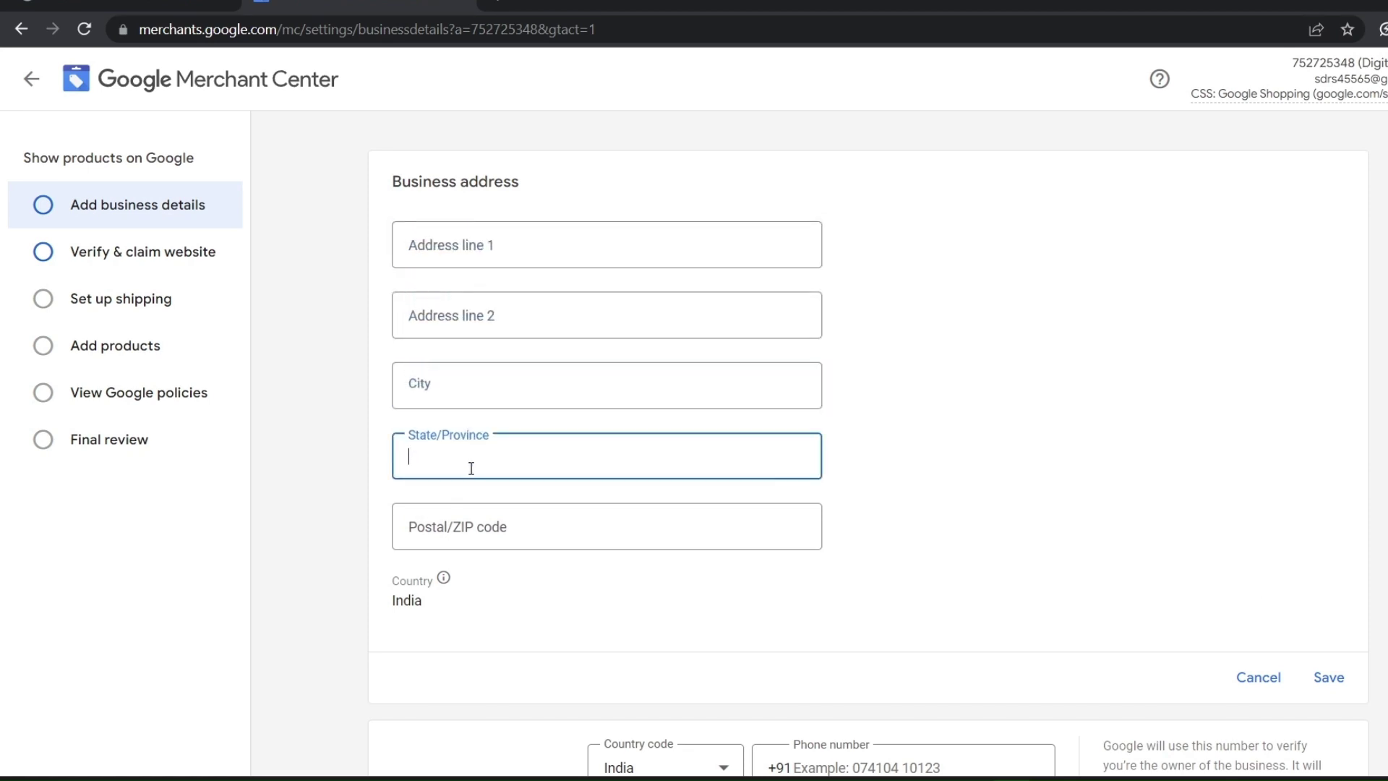
{"action": "left_click", "coordinate": [470, 527]}
{"action": "left_click", "coordinate": [470, 455]}
{"action": "left_click", "coordinate": [465, 387]}
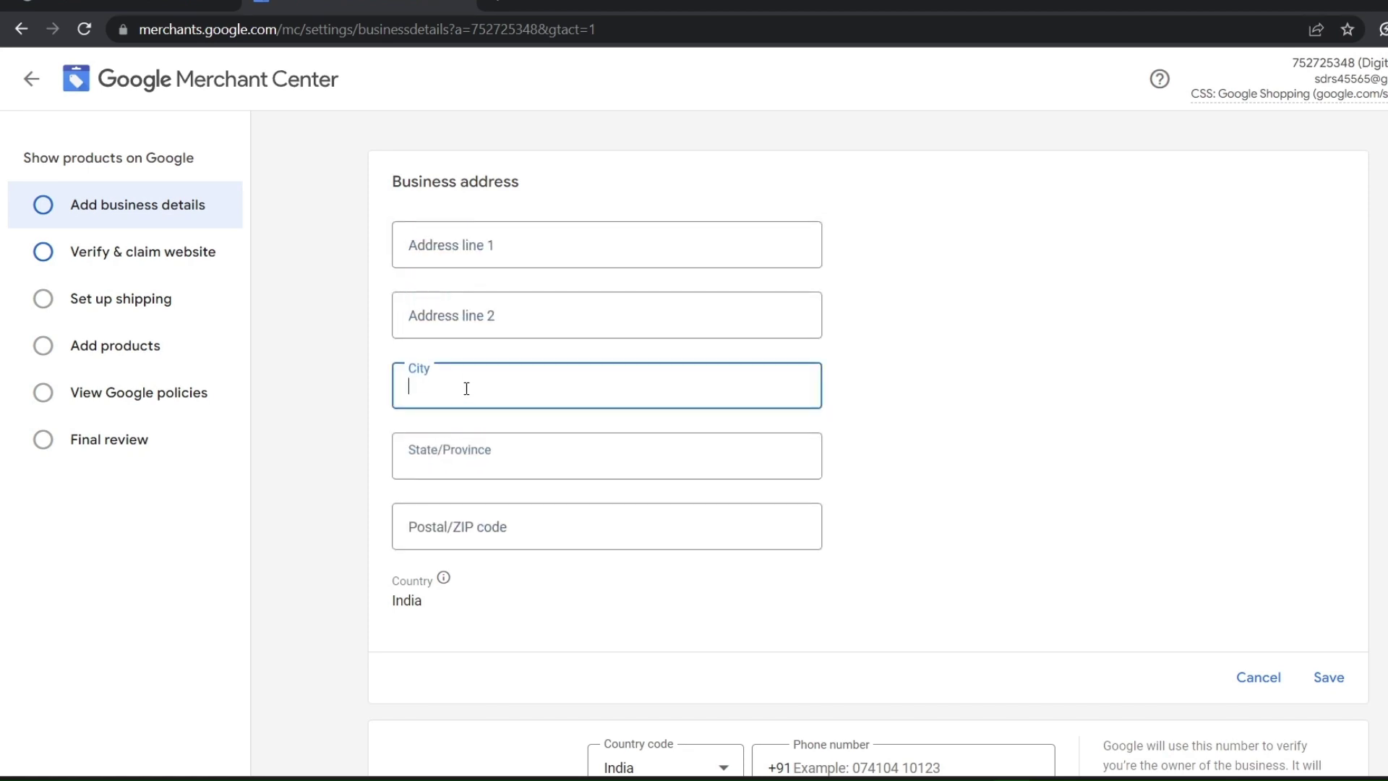
{"action": "left_click", "coordinate": [474, 320]}
{"action": "scroll", "coordinate": [508, 323], "scroll_direction": "down", "scroll_amount": 3}
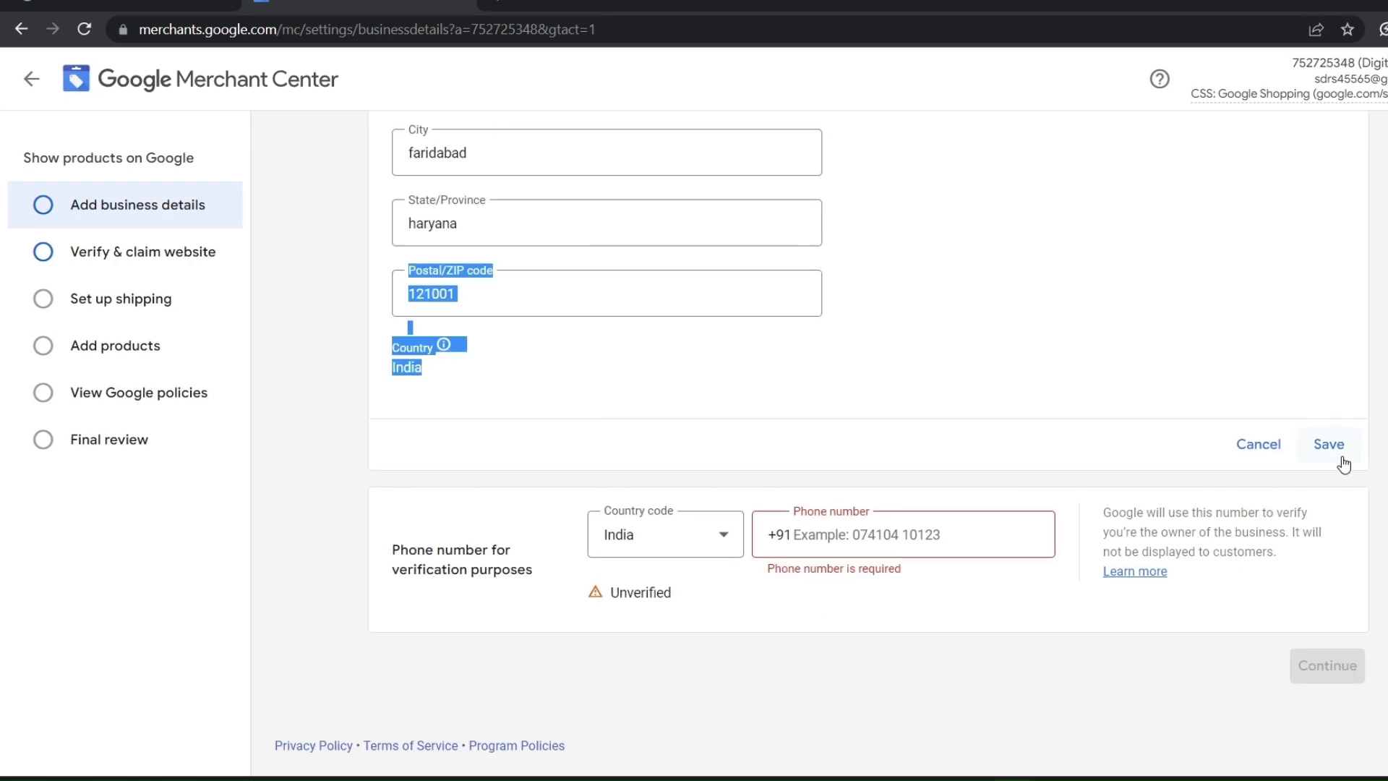
{"action": "left_click", "coordinate": [1342, 458]}
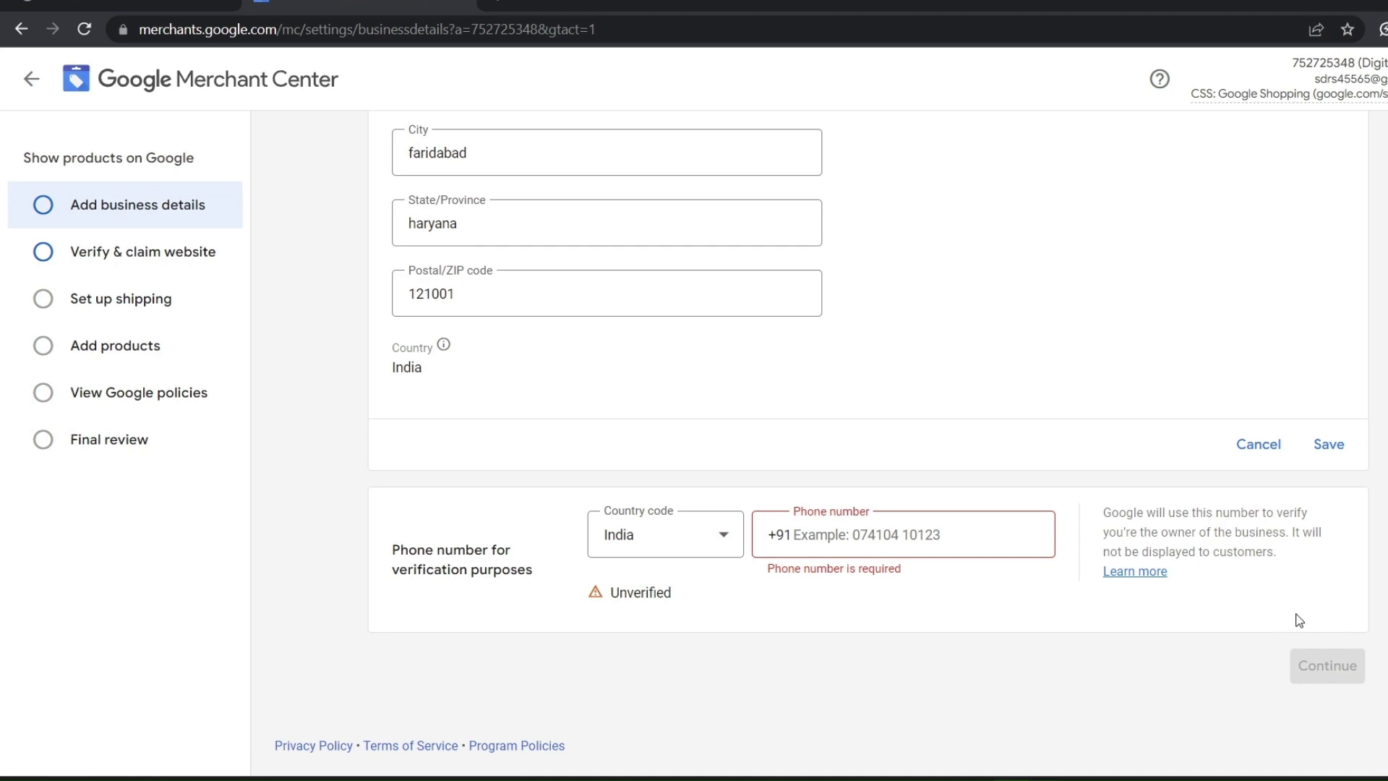
Continue from the business details confirmation to website verification
{"action": "left_click_drag", "start_coordinate": [553, 431], "coordinate": [1114, 462]}
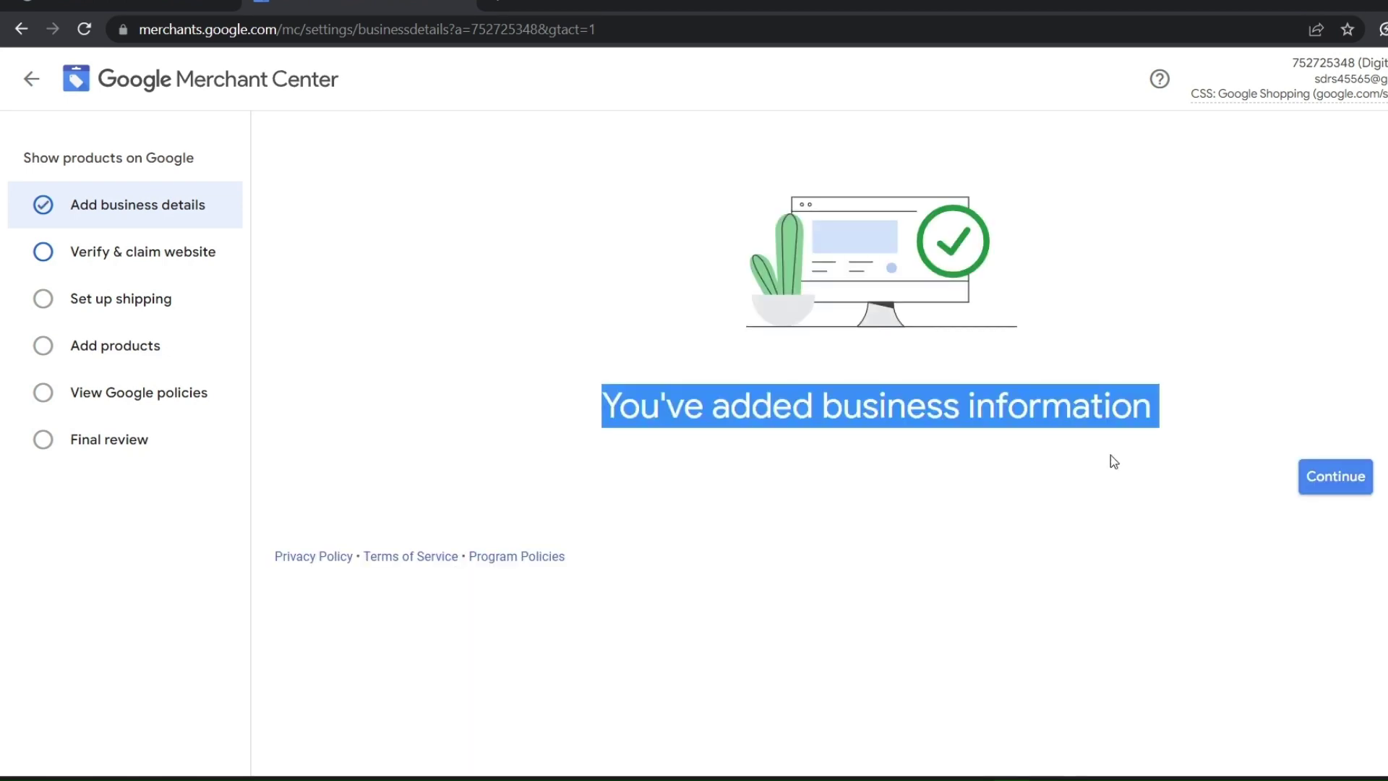
{"action": "left_click", "coordinate": [969, 454]}
{"action": "left_click", "coordinate": [1344, 477]}
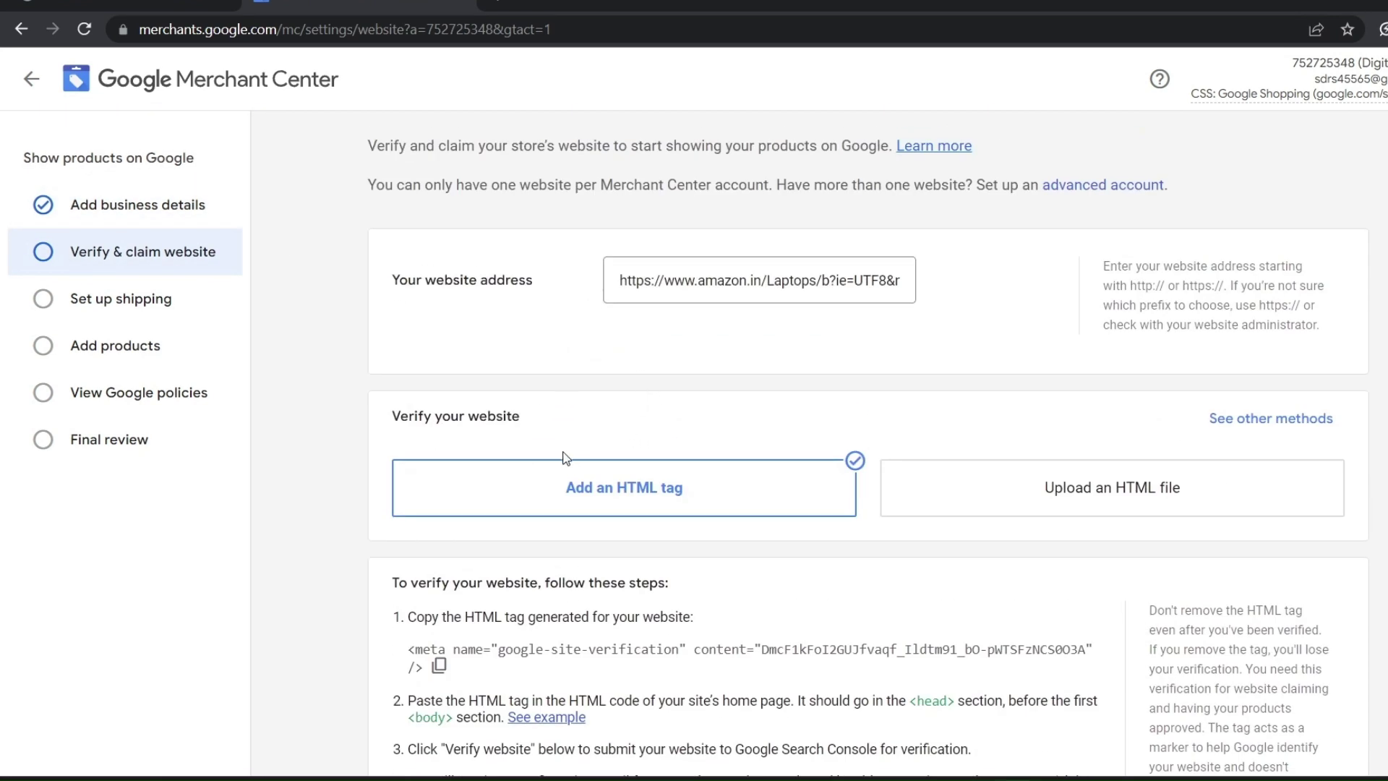
Copy the site-verification meta tag and review where it goes in the page's head section
{"action": "scroll", "coordinate": [497, 462], "scroll_direction": "down", "scroll_amount": 3}
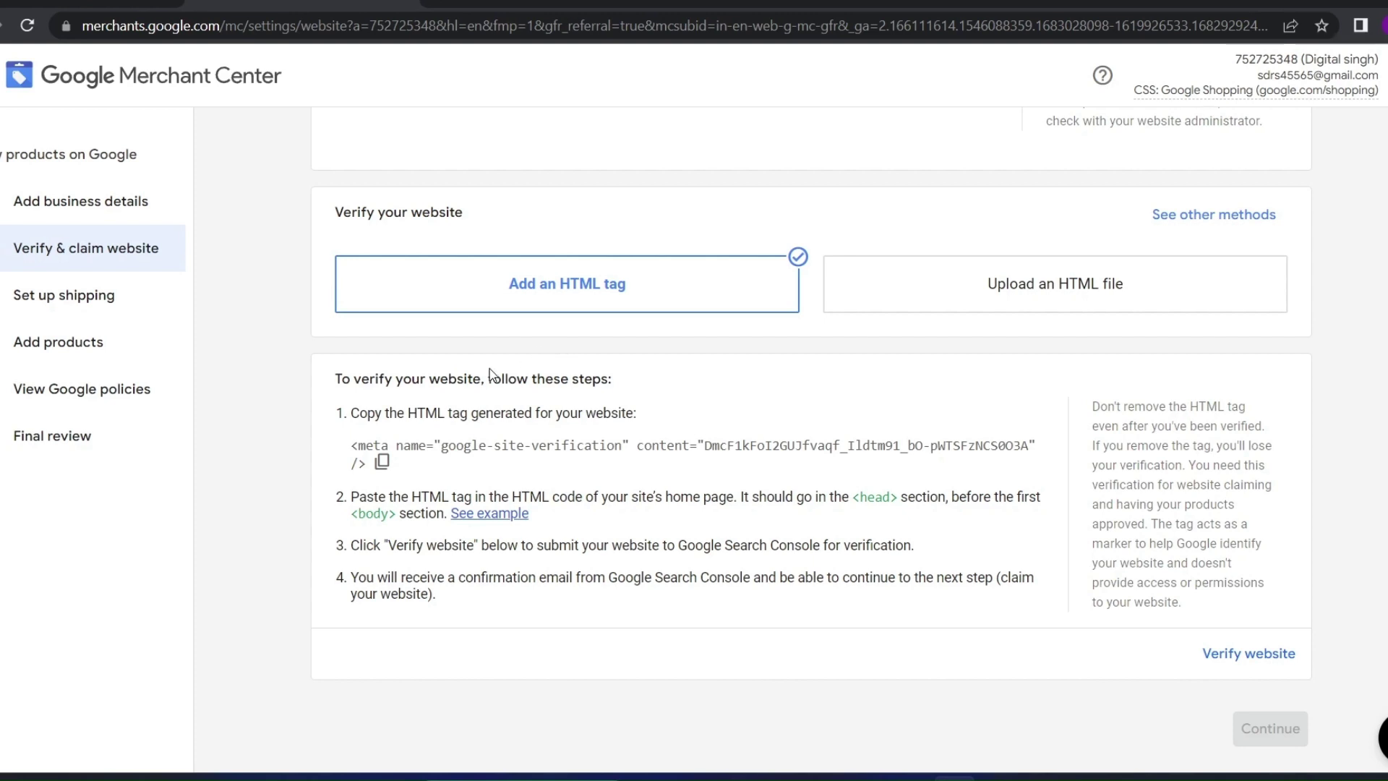
{"action": "left_click", "coordinate": [388, 467]}
{"action": "left_click", "coordinate": [492, 514]}
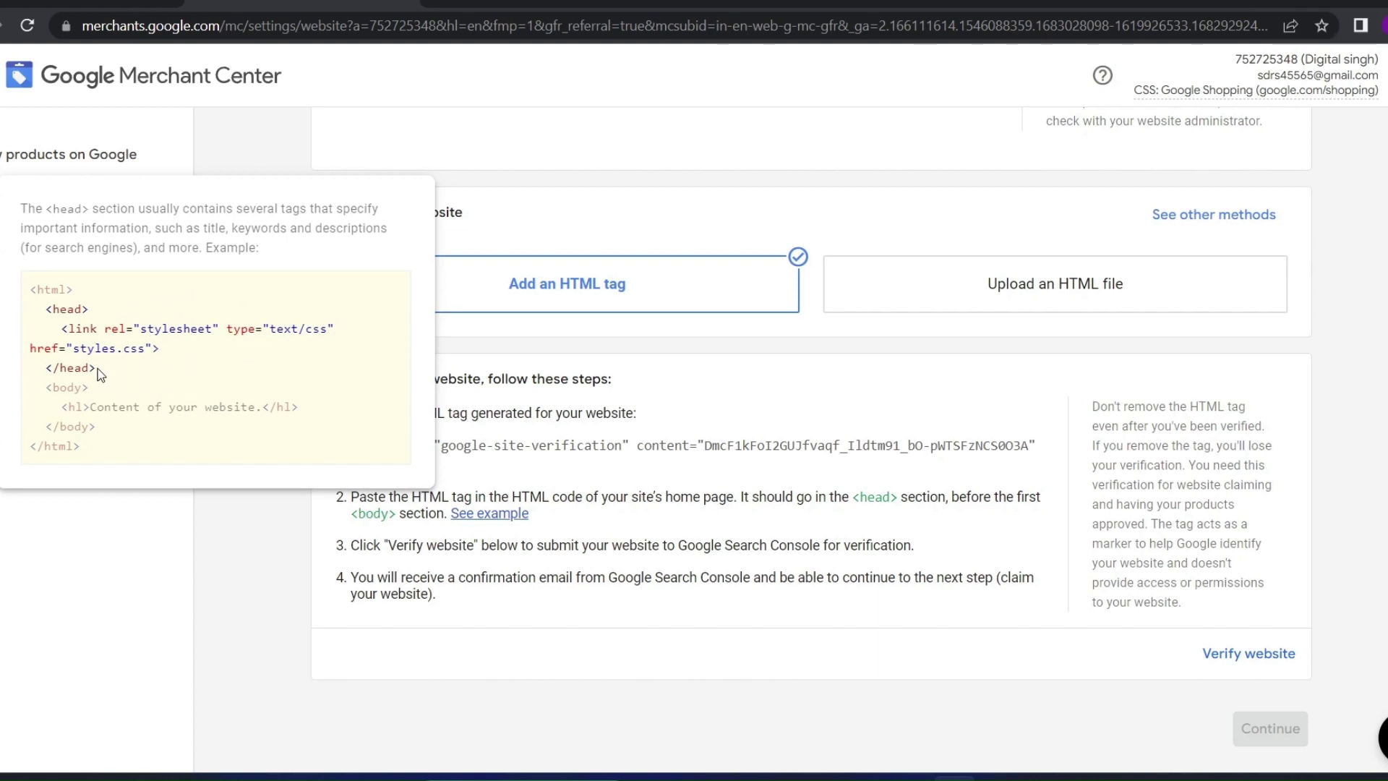
{"action": "left_click_drag", "start_coordinate": [92, 371], "coordinate": [104, 377]}
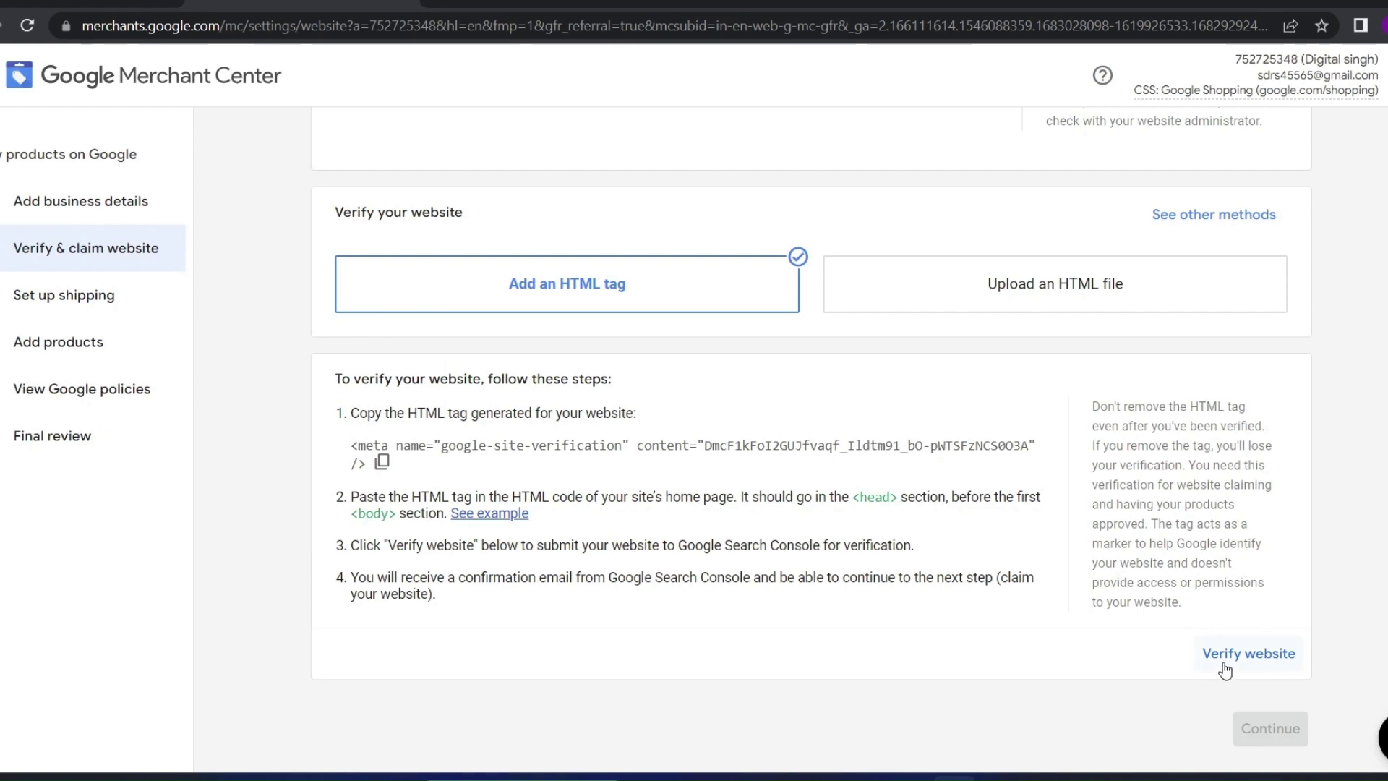
{"action": "left_click_drag", "start_coordinate": [653, 578], "coordinate": [470, 593]}
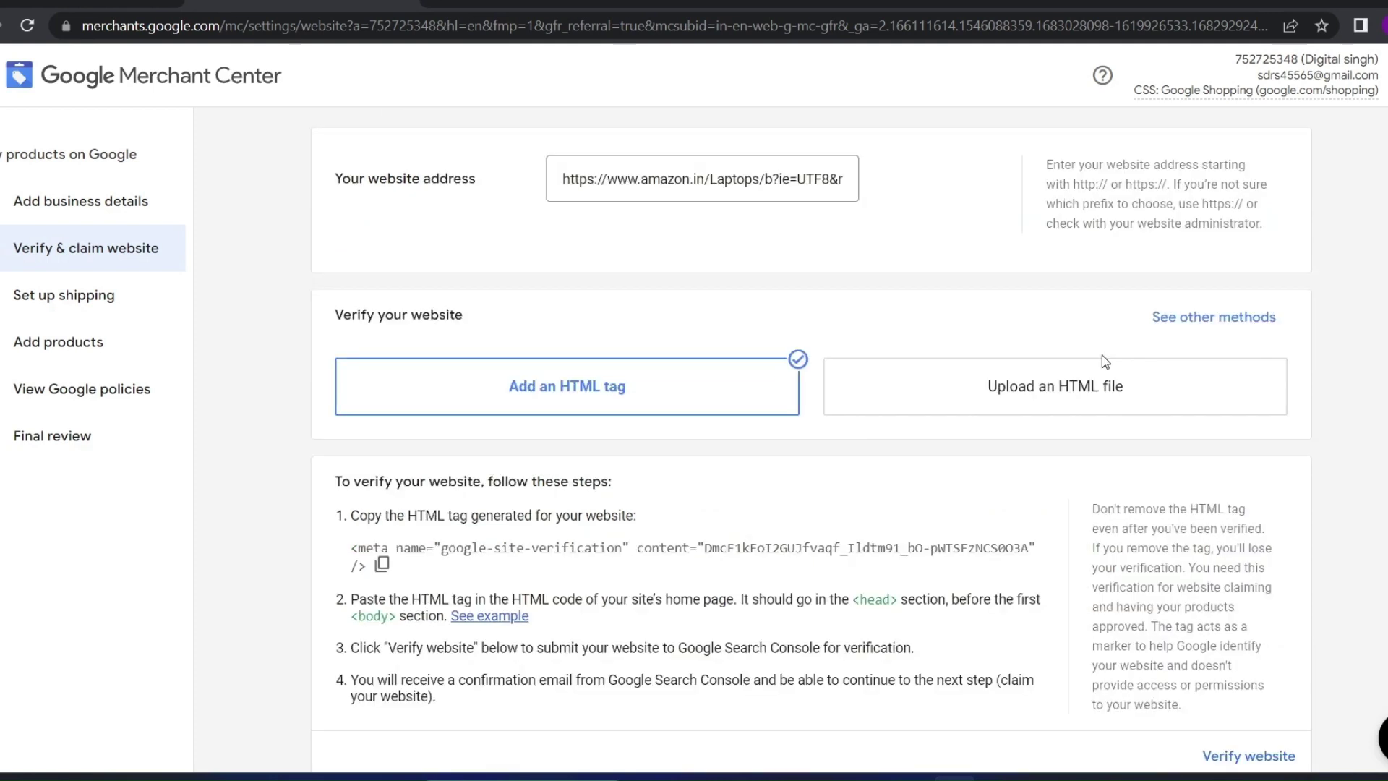
Compare the Google Tag Manager and Google Analytics verification methods, then return to the HTML tag
{"action": "left_click", "coordinate": [1182, 320]}
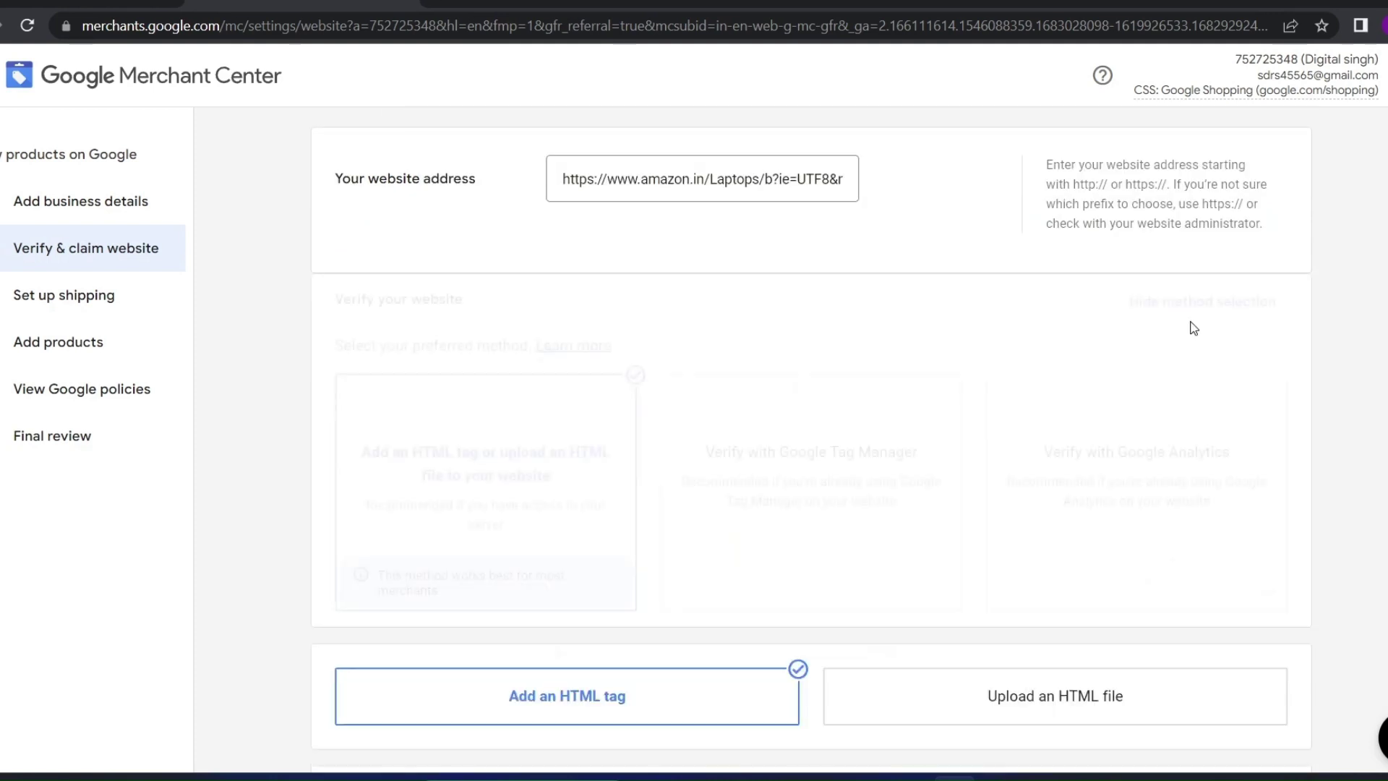
{"action": "scroll", "coordinate": [799, 491], "scroll_direction": "down", "scroll_amount": 2}
{"action": "left_click", "coordinate": [774, 481]}
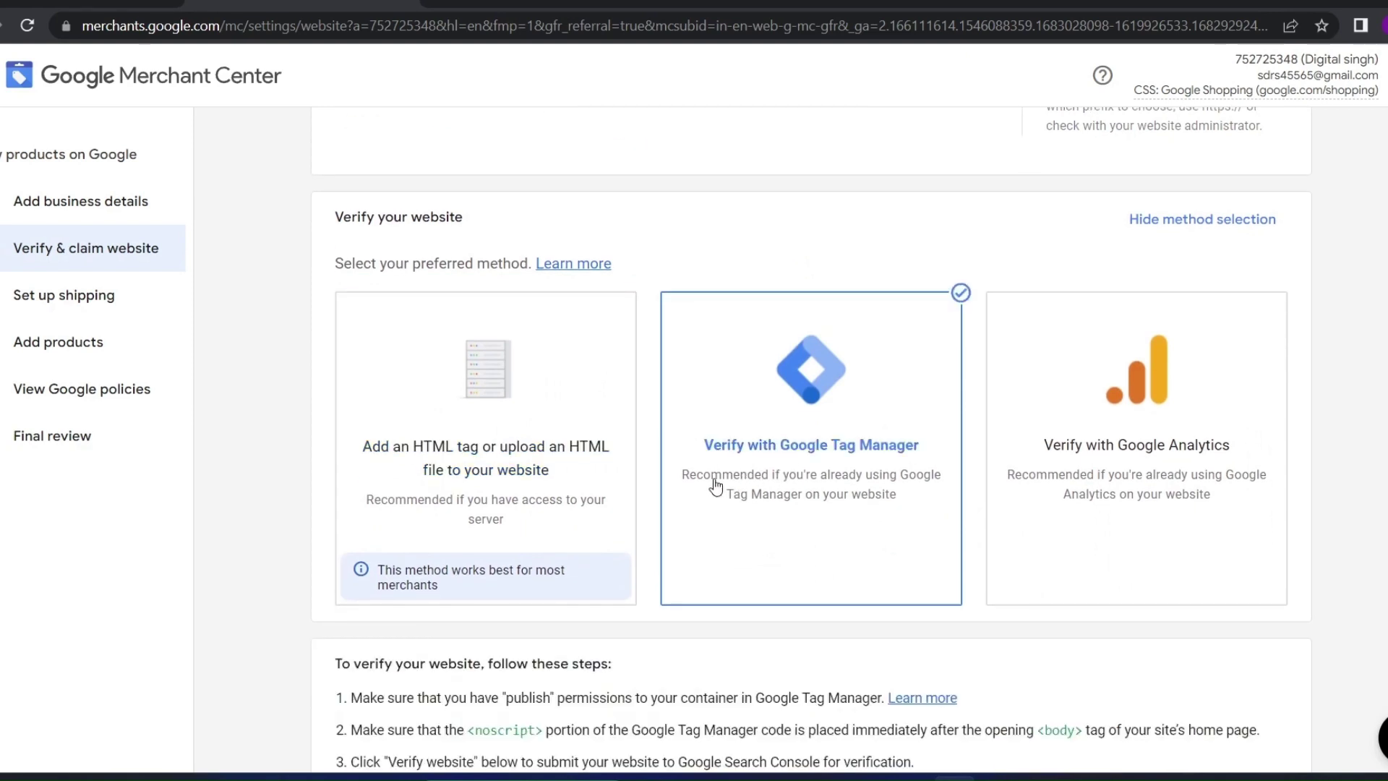
{"action": "scroll", "coordinate": [637, 463], "scroll_direction": "down", "scroll_amount": 3}
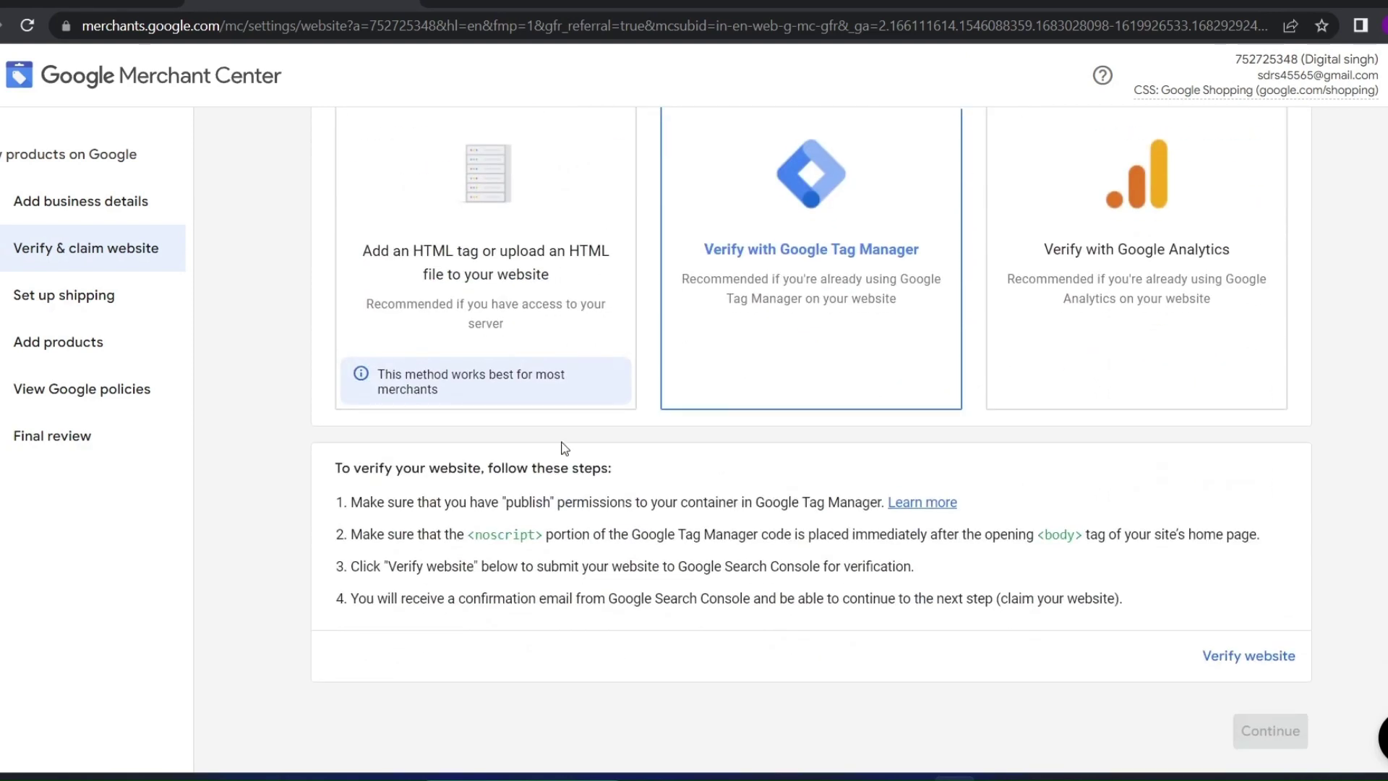
{"action": "left_click", "coordinate": [1168, 326]}
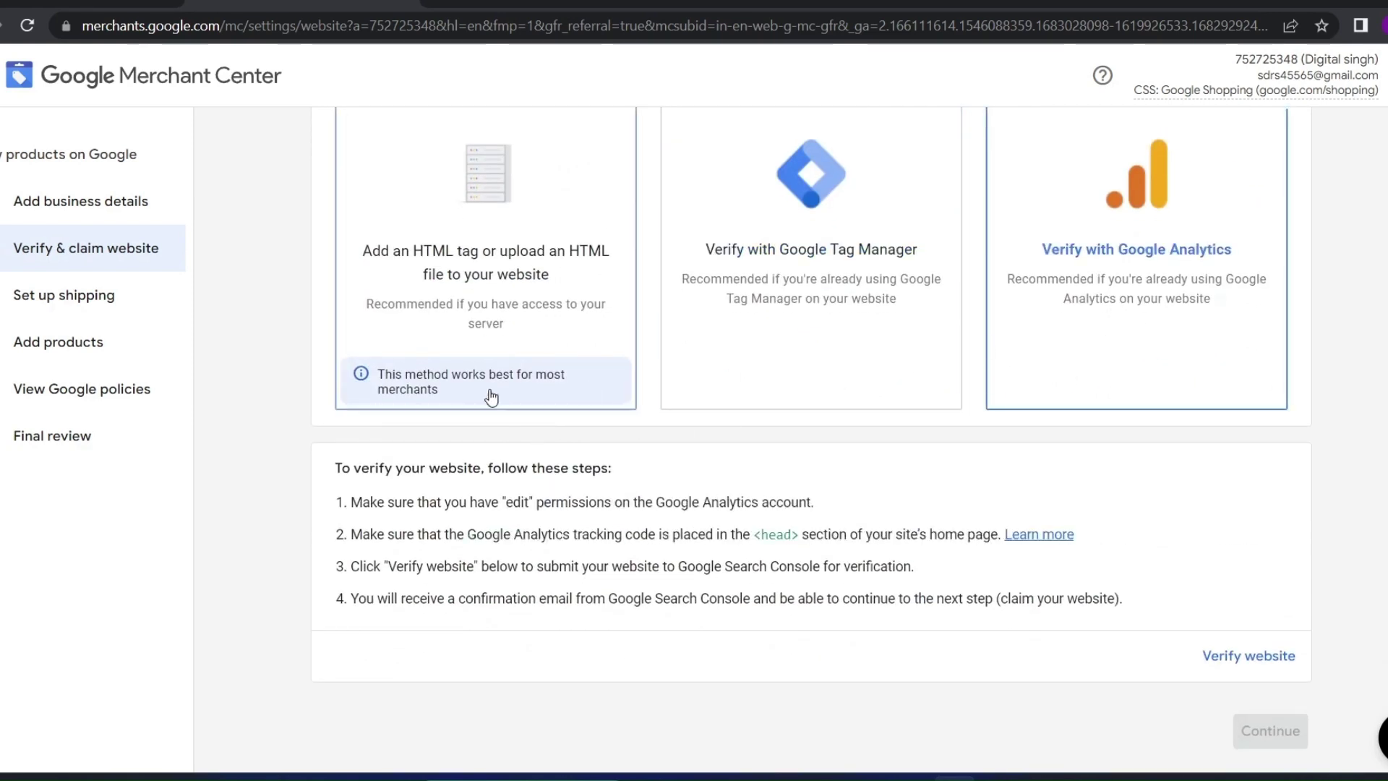
{"action": "left_click", "coordinate": [716, 352]}
{"action": "left_click", "coordinate": [521, 358]}
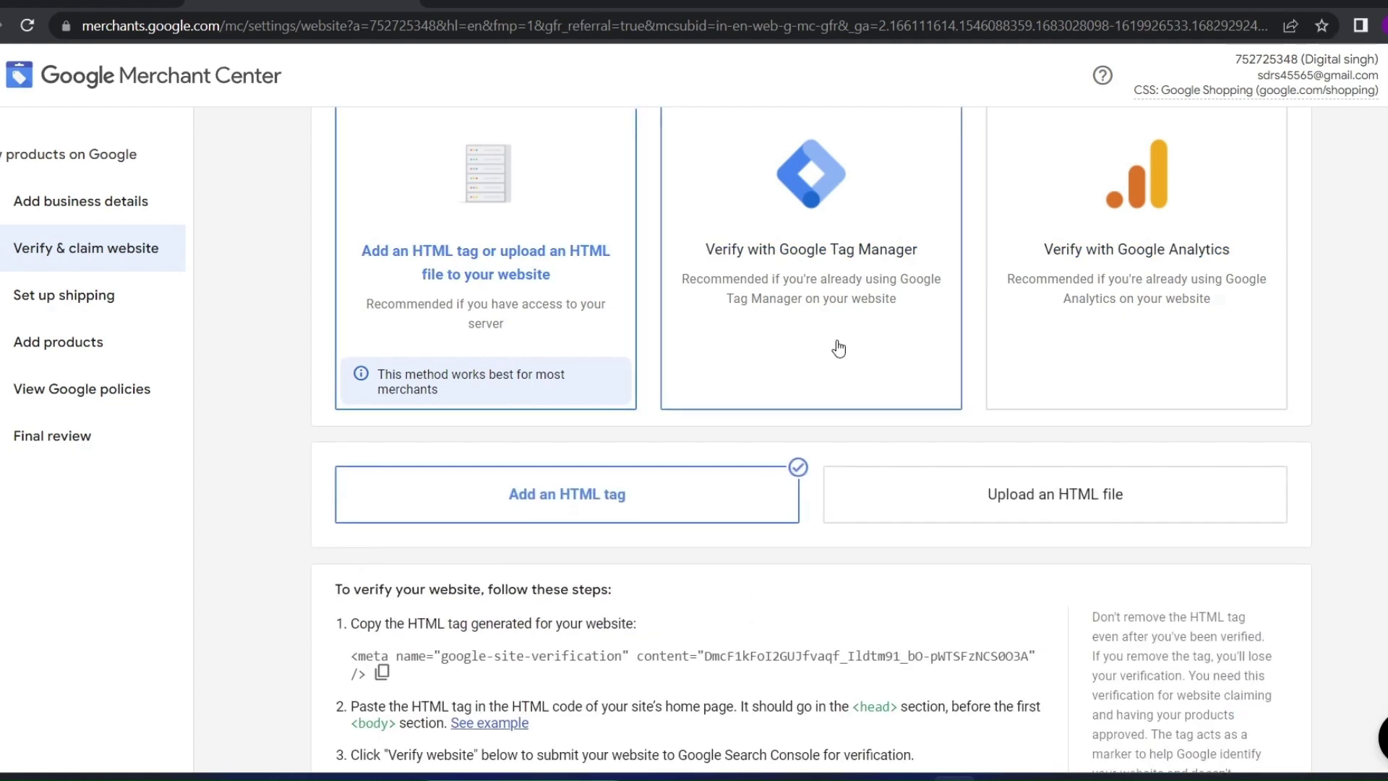
{"action": "left_click", "coordinate": [837, 349]}
{"action": "left_click", "coordinate": [1161, 356]}
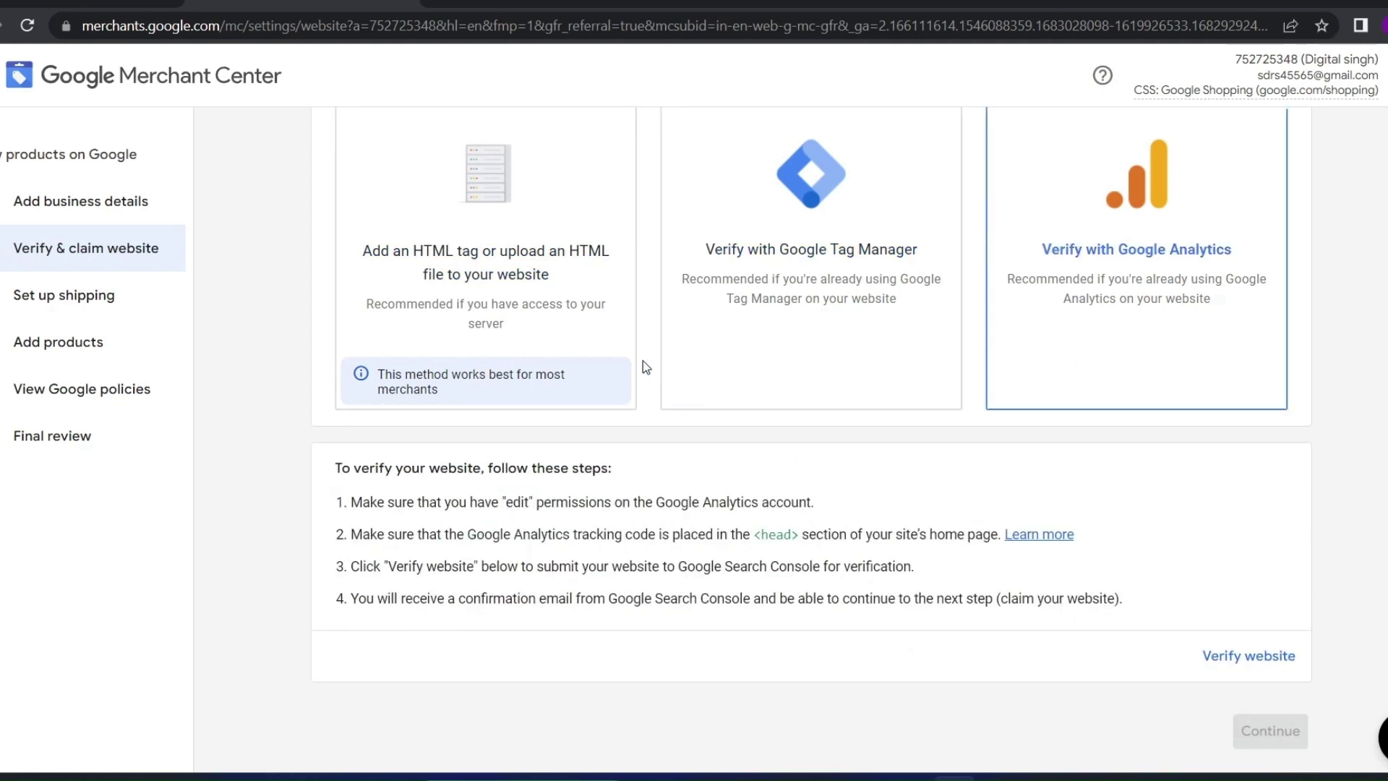
{"action": "left_click", "coordinate": [508, 319]}
Copy the meta tag to the clipboard again and move on to Set up shipping
{"action": "left_click_drag", "start_coordinate": [405, 371], "coordinate": [328, 341]}
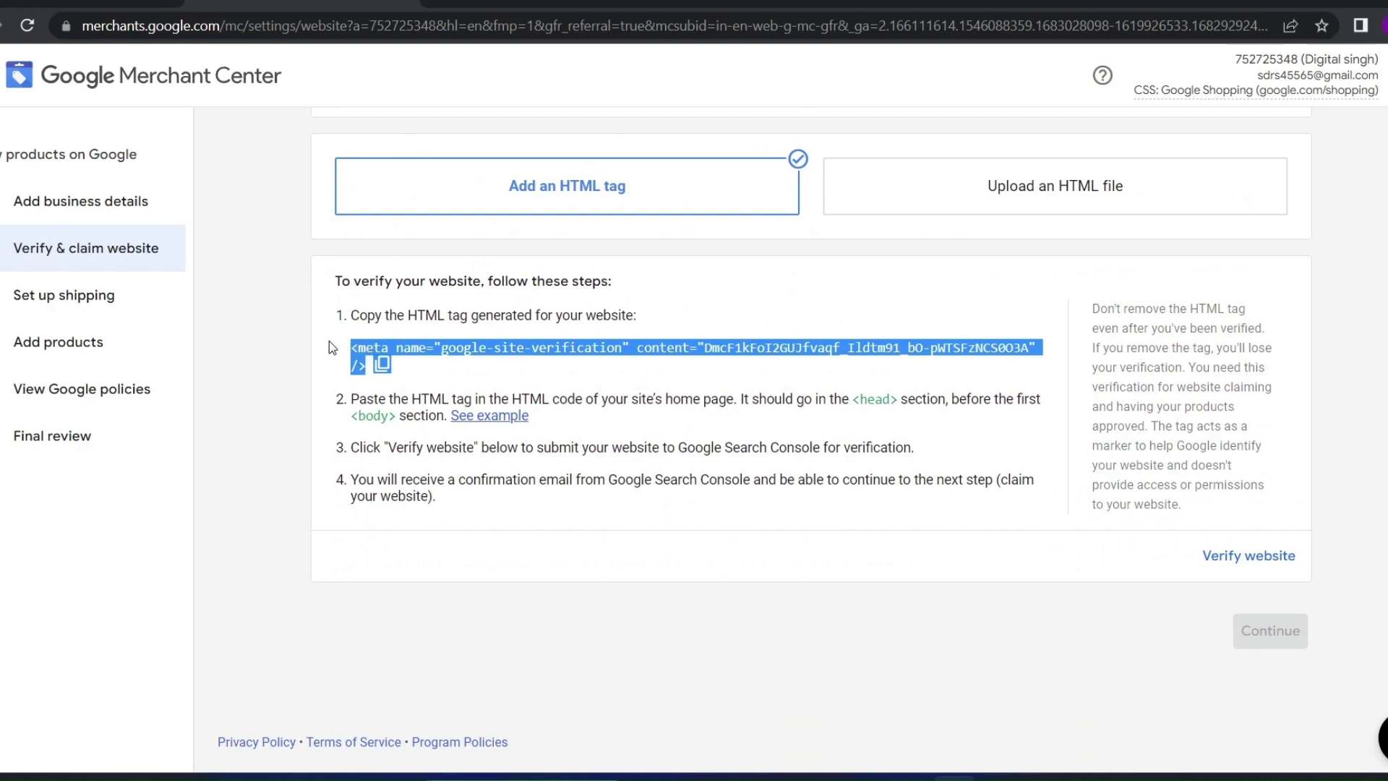
{"action": "scroll", "coordinate": [340, 340], "scroll_direction": "up", "scroll_amount": 3}
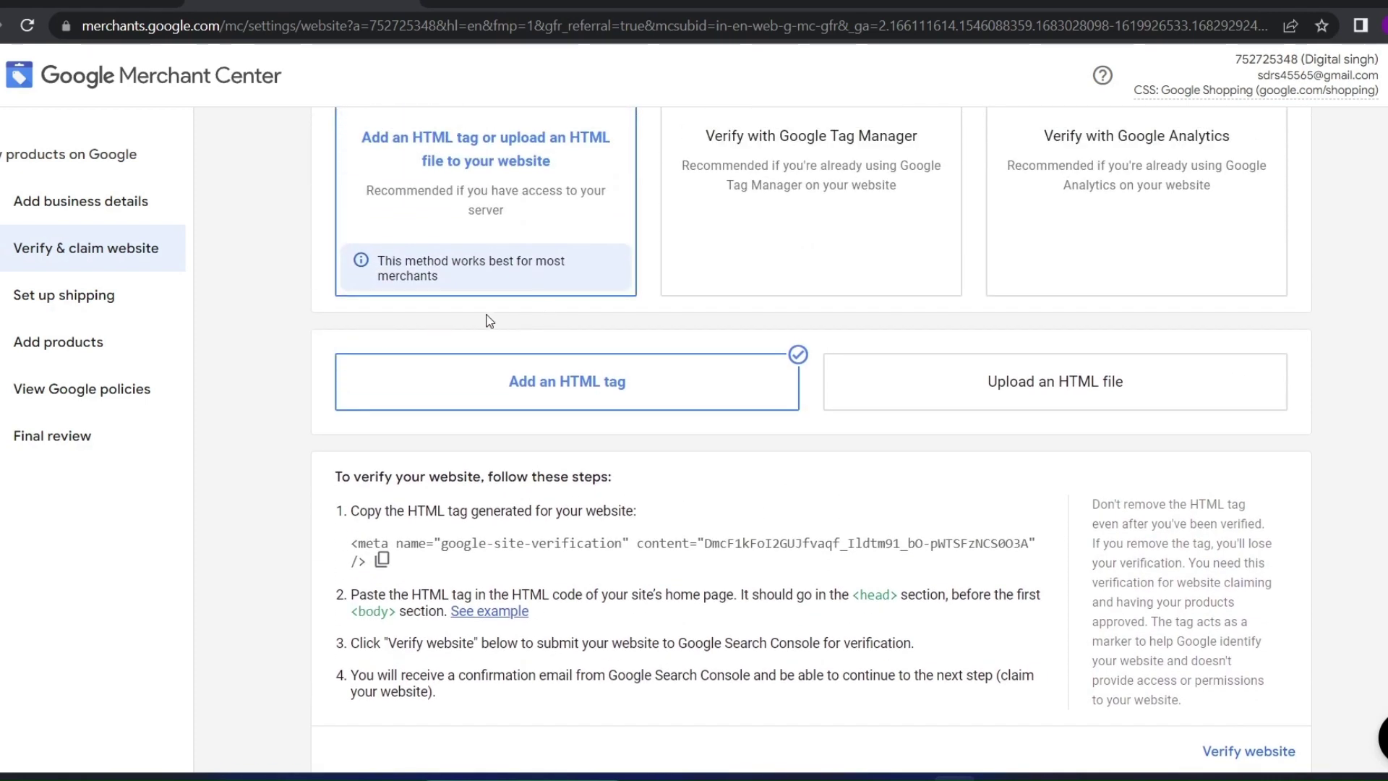
{"action": "scroll", "coordinate": [499, 340], "scroll_direction": "down", "scroll_amount": 2}
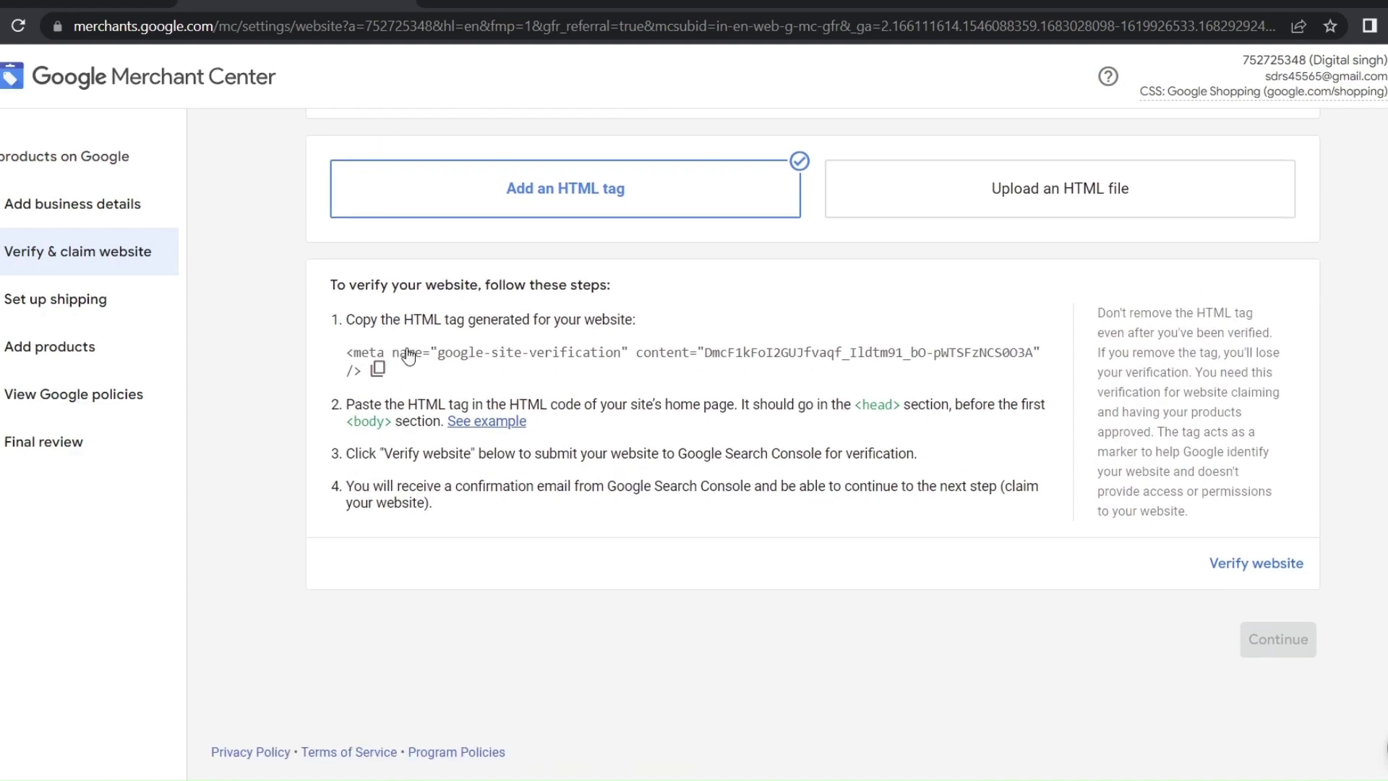
{"action": "left_click", "coordinate": [377, 368]}
{"action": "left_click", "coordinate": [29, 302]}
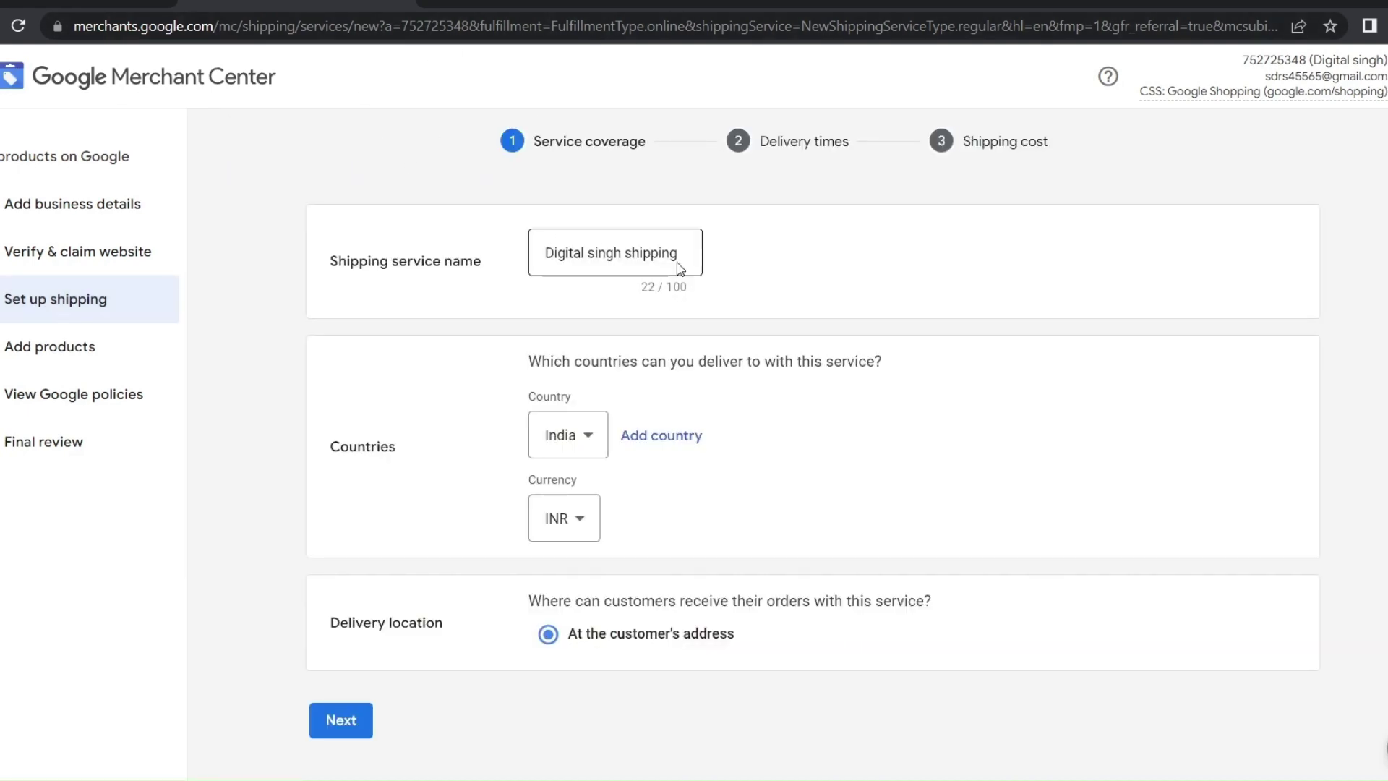
Keep the service name, India as delivery country and INR currency, then submit the coverage step
{"action": "left_click", "coordinate": [679, 255]}
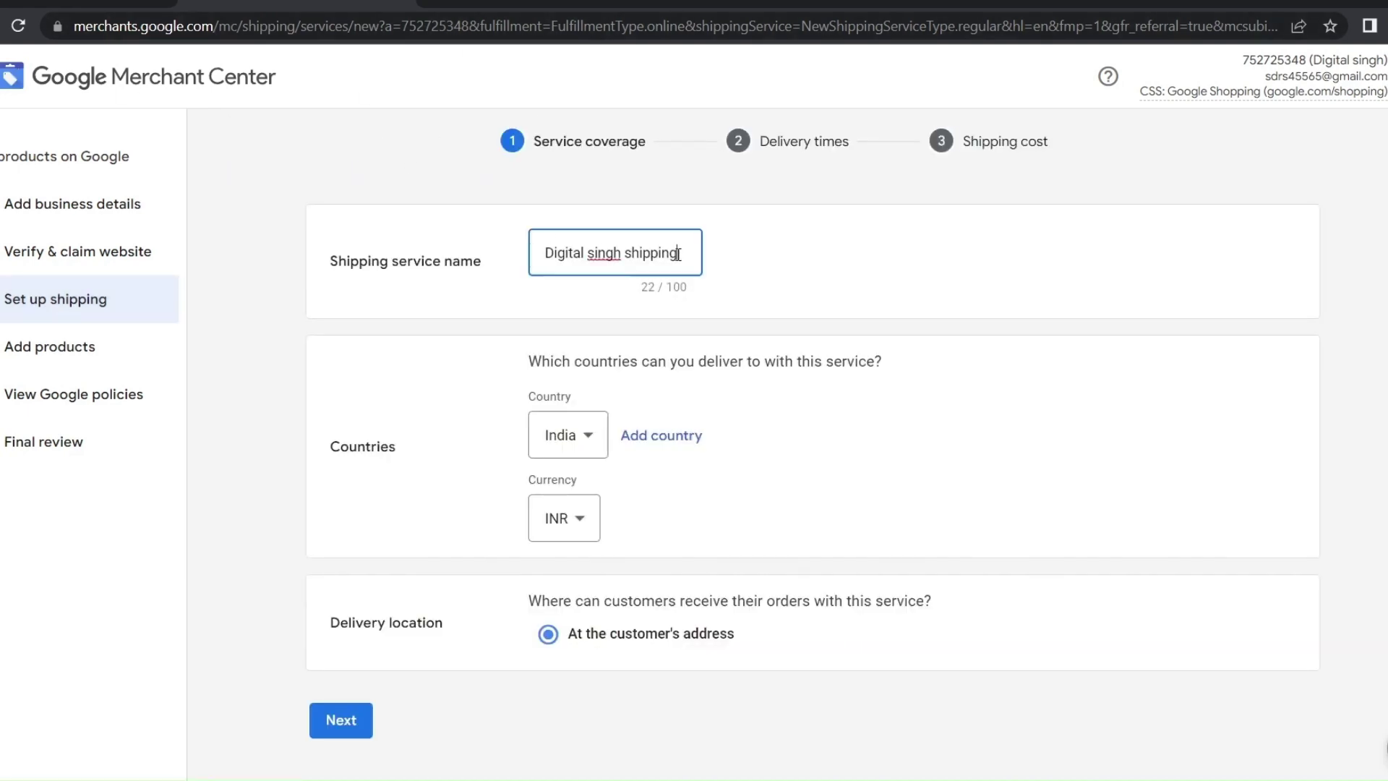
{"action": "left_click_drag", "start_coordinate": [678, 255], "coordinate": [588, 285]}
{"action": "left_click", "coordinate": [597, 311]}
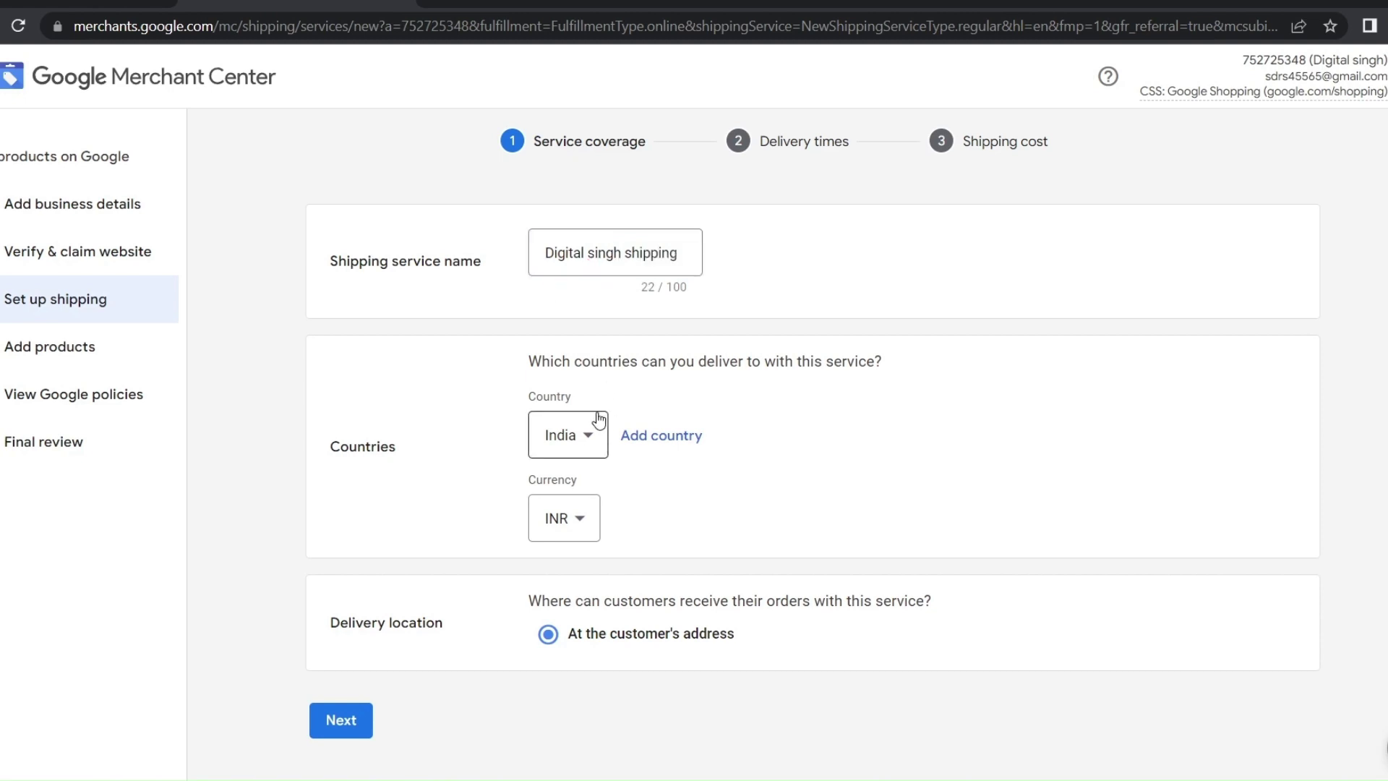
{"action": "scroll", "coordinate": [599, 419], "scroll_direction": "down", "scroll_amount": 1}
{"action": "left_click", "coordinate": [589, 394]}
{"action": "left_click_drag", "start_coordinate": [737, 456], "coordinate": [674, 519]}
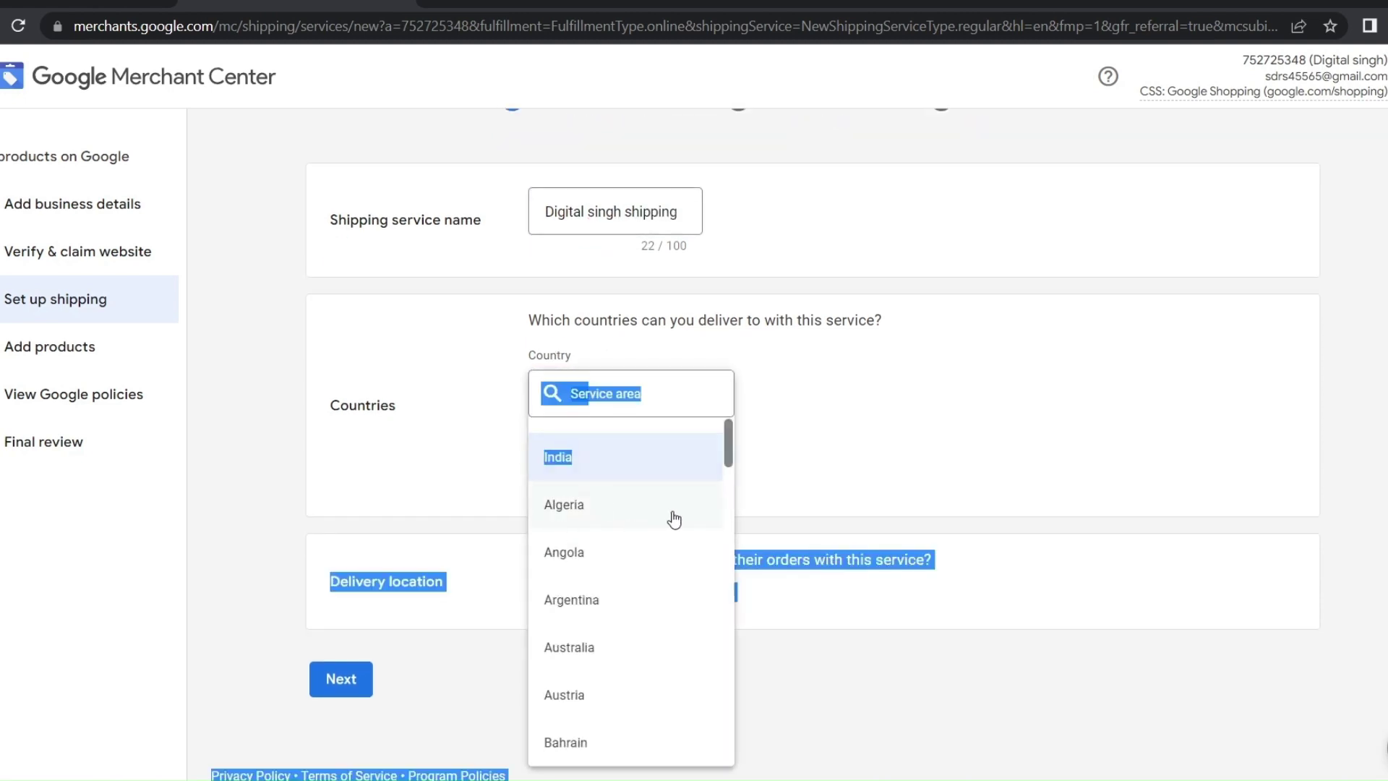
{"action": "left_click", "coordinate": [596, 465]}
{"action": "left_click", "coordinate": [581, 486]}
{"action": "left_click", "coordinate": [959, 448]}
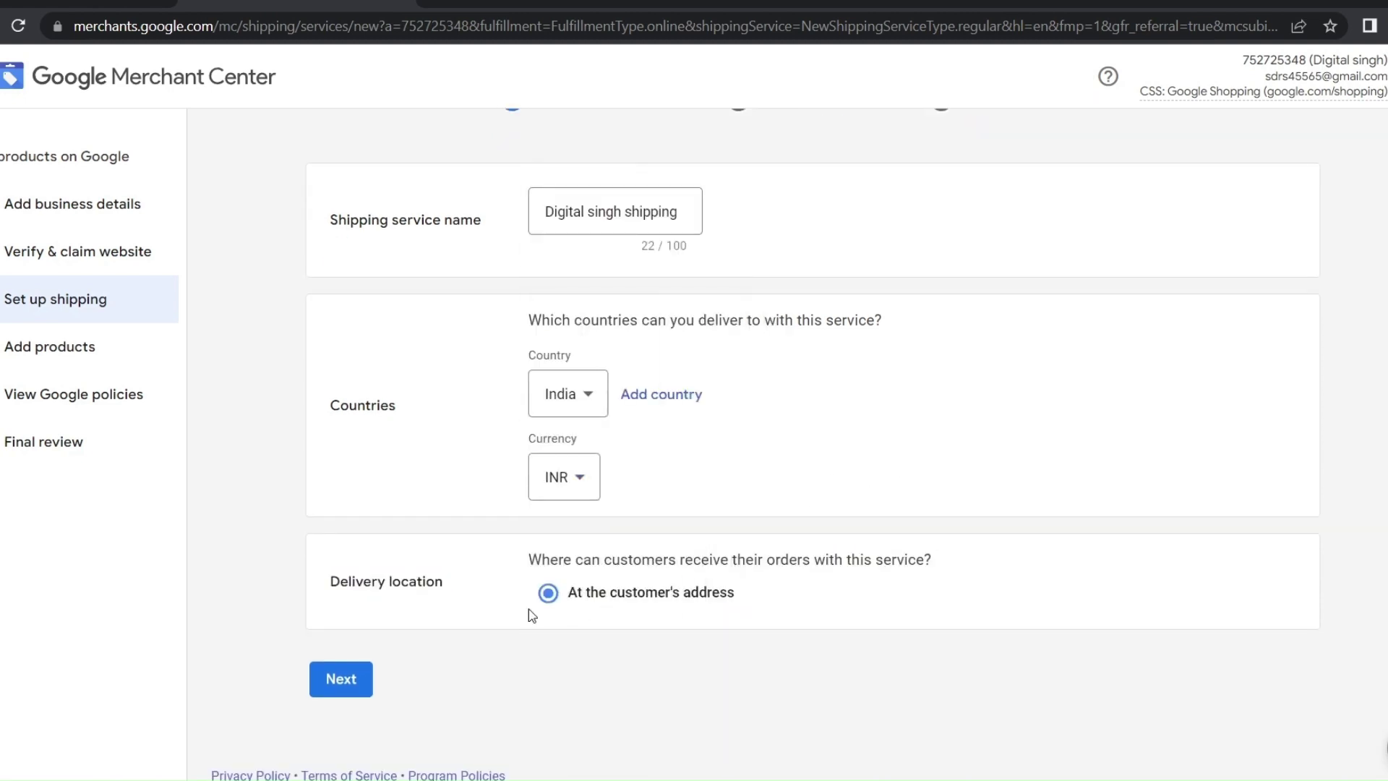
{"action": "left_click", "coordinate": [365, 679]}
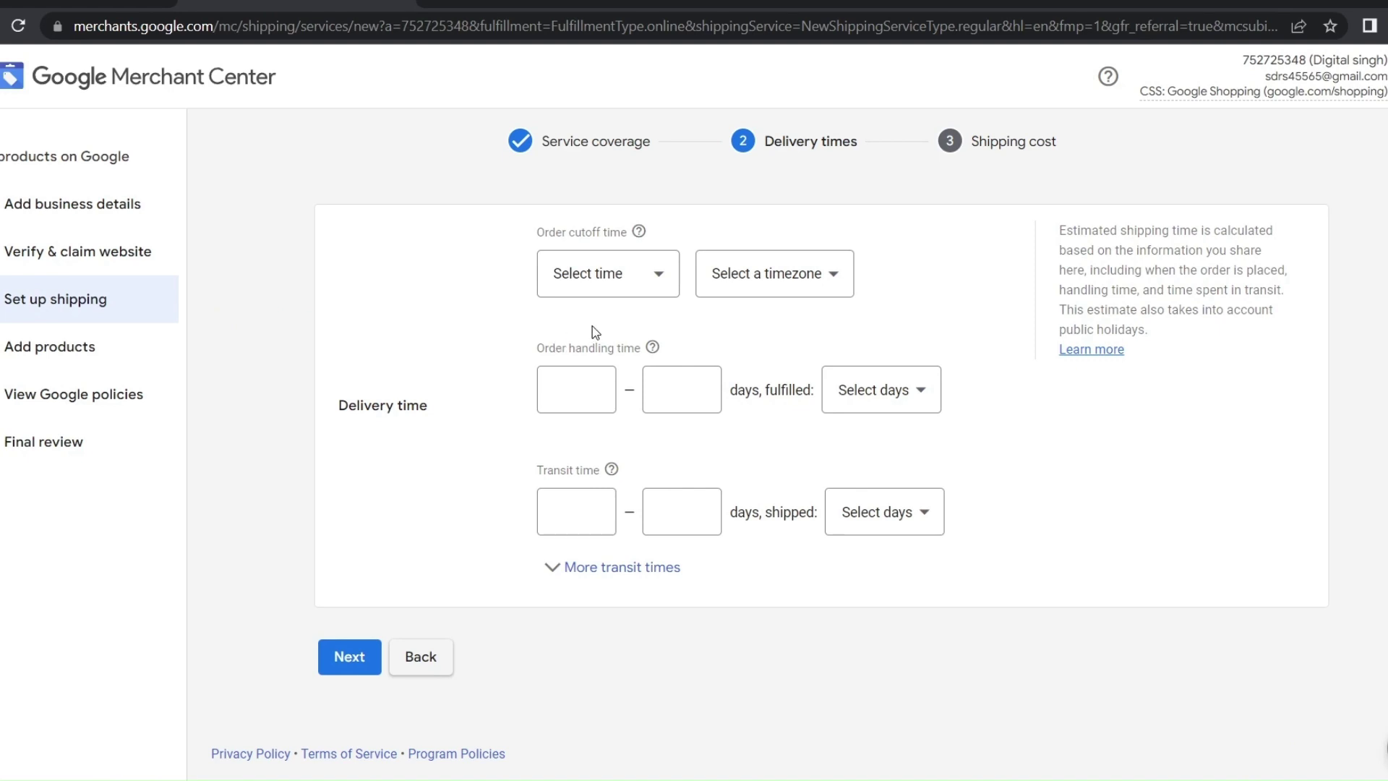
Set the order cutoff to 12:00 AM in India Standard Time (Kolkata)
{"action": "left_click", "coordinate": [784, 286]}
{"action": "type", "text": "india"}
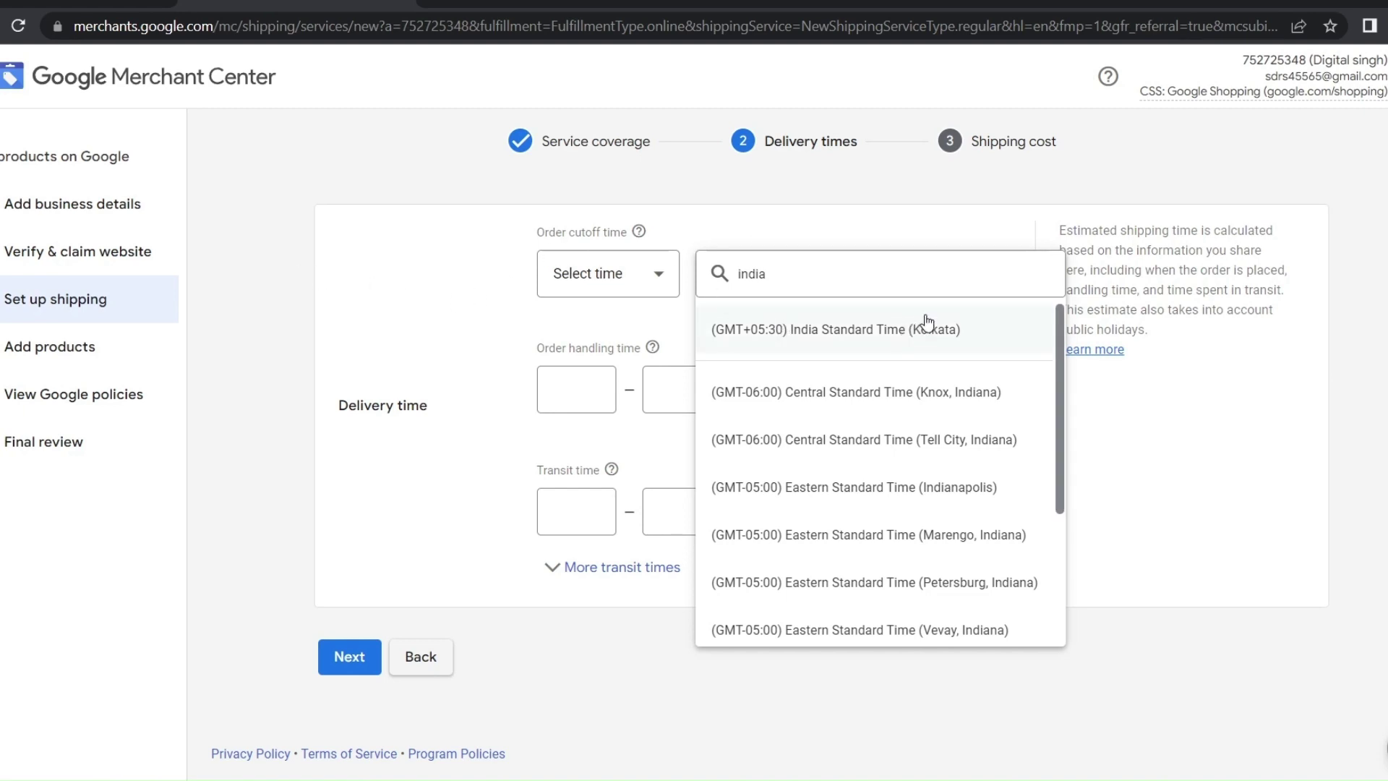
{"action": "left_click", "coordinate": [774, 329]}
{"action": "left_click", "coordinate": [782, 287]}
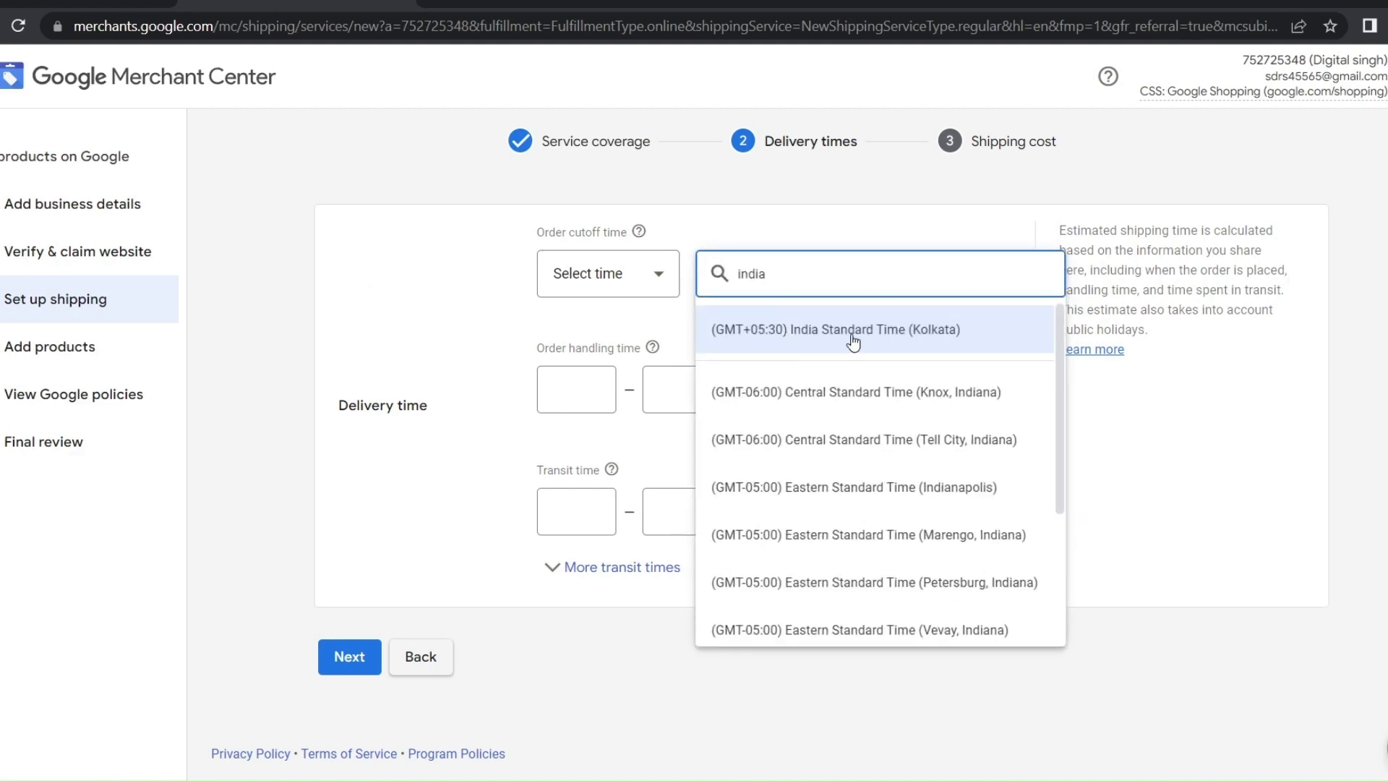
{"action": "left_click_drag", "start_coordinate": [769, 276], "coordinate": [722, 282]}
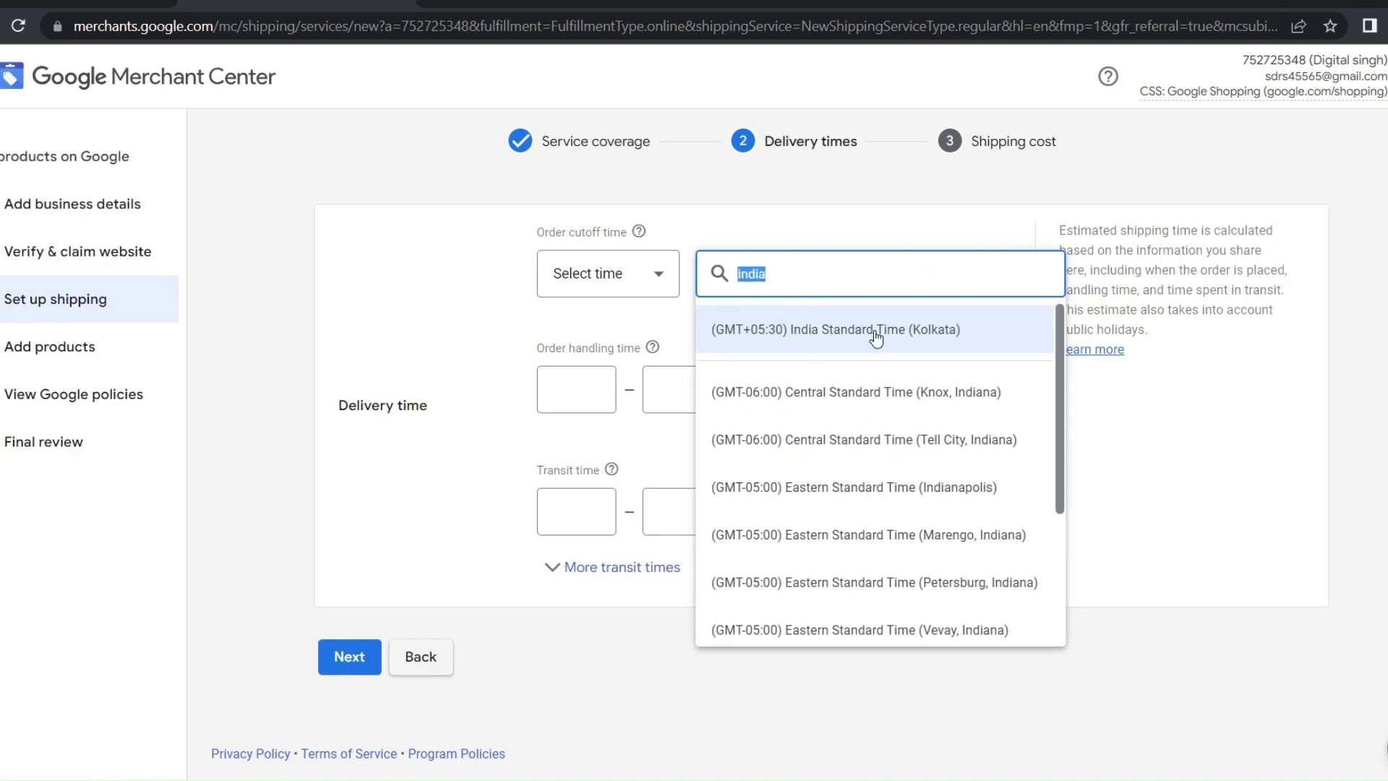
{"action": "left_click", "coordinate": [762, 355]}
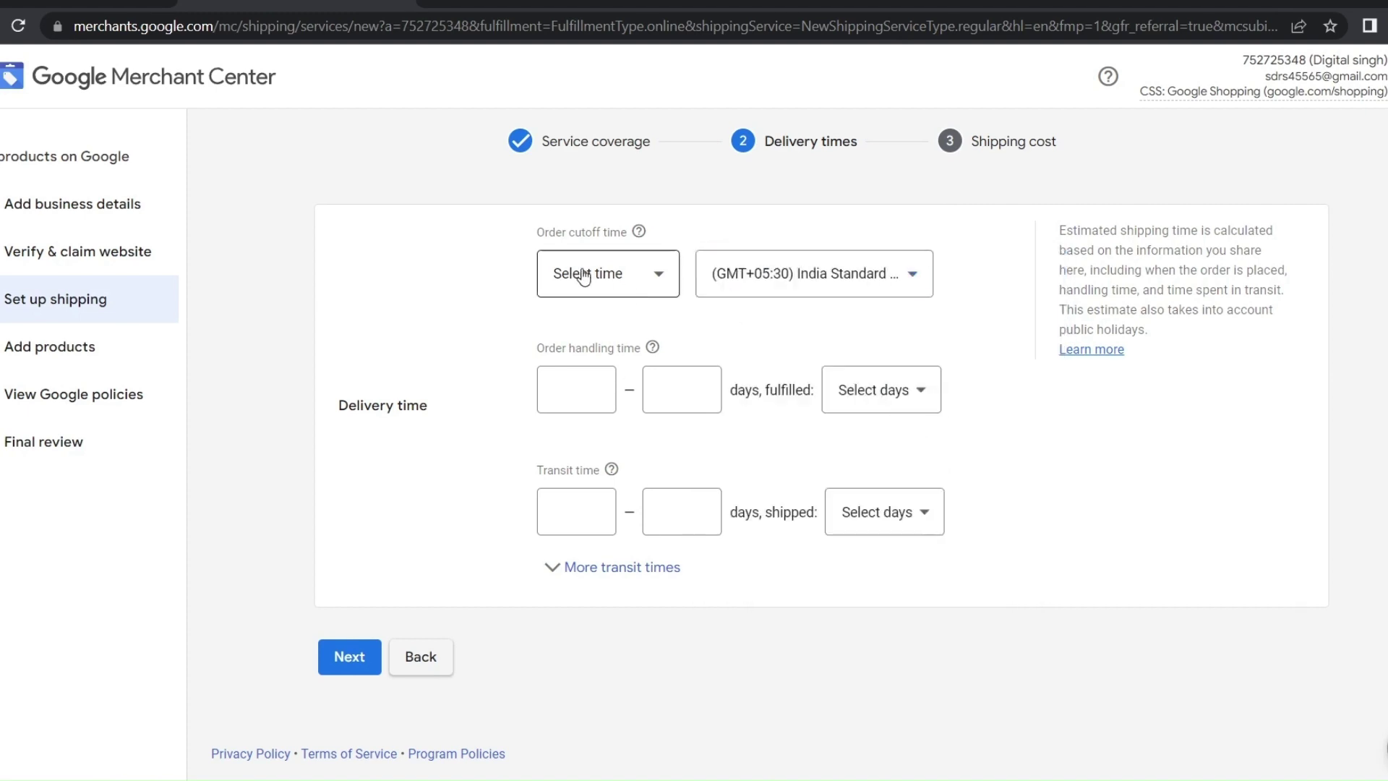
{"action": "left_click", "coordinate": [576, 274]}
{"action": "scroll", "coordinate": [617, 434], "scroll_direction": "down", "scroll_amount": 5}
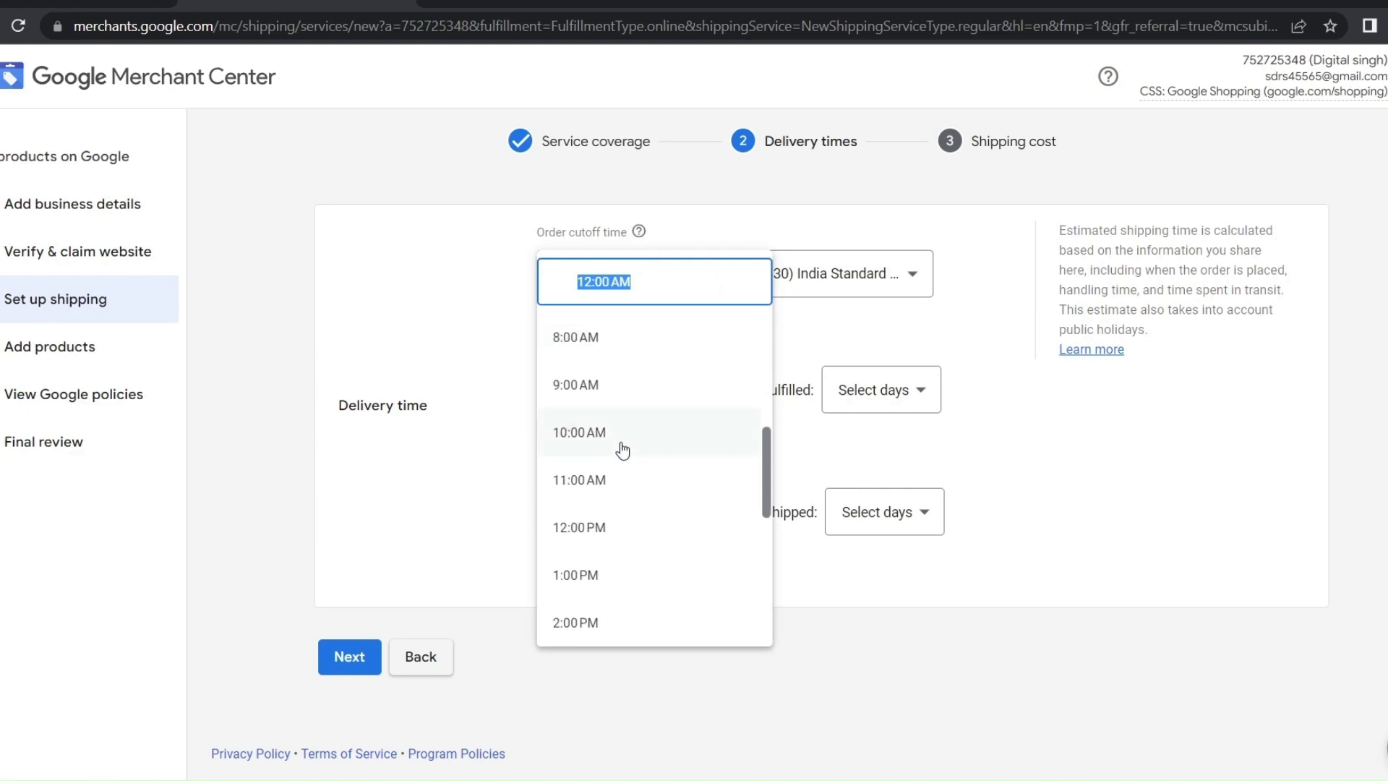
{"action": "scroll", "coordinate": [620, 358], "scroll_direction": "up", "scroll_amount": 4}
{"action": "left_click", "coordinate": [381, 340]}
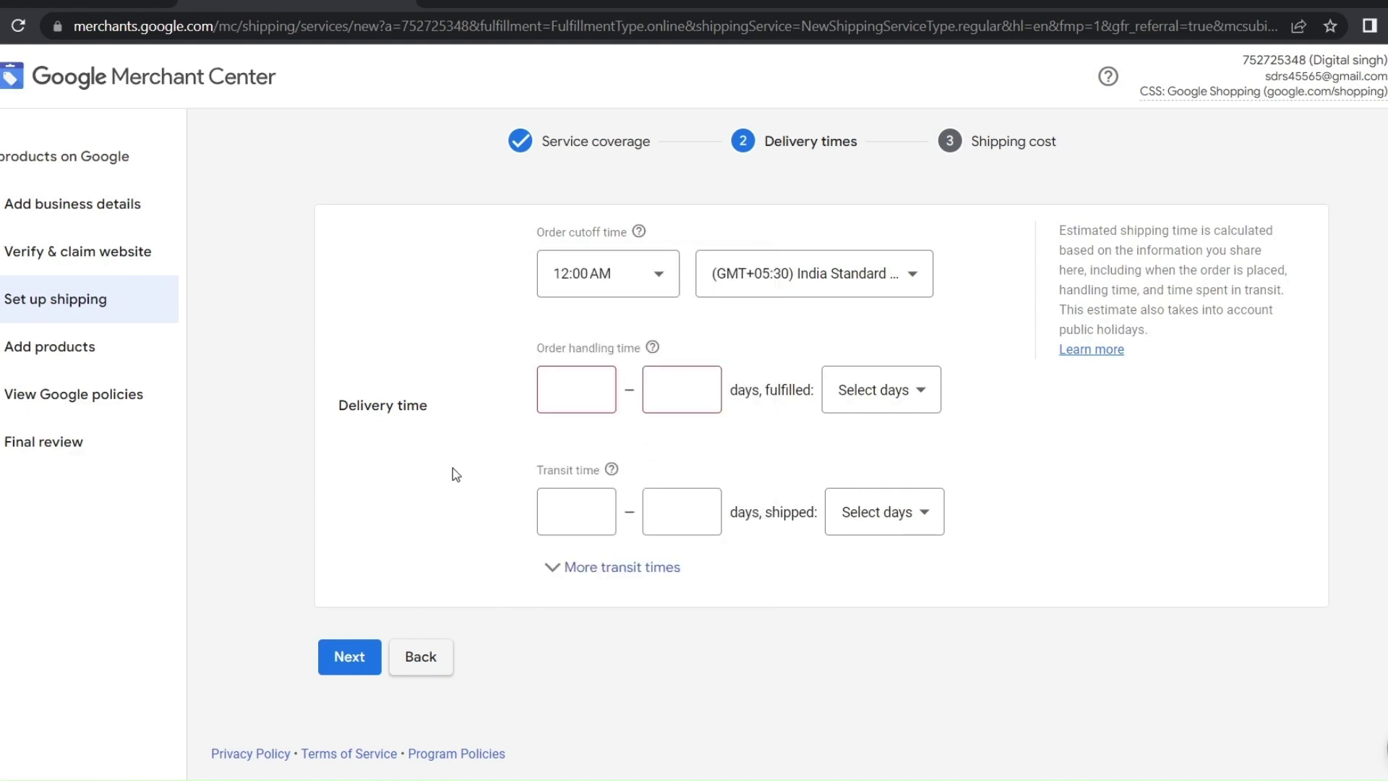
Fill in a 2–4 day handling time and keep Mon – Fri as shipping days
{"action": "left_click_drag", "start_coordinate": [432, 405], "coordinate": [361, 447]}
{"action": "left_click", "coordinate": [362, 447]}
{"action": "left_click_drag", "start_coordinate": [423, 406], "coordinate": [339, 405]}
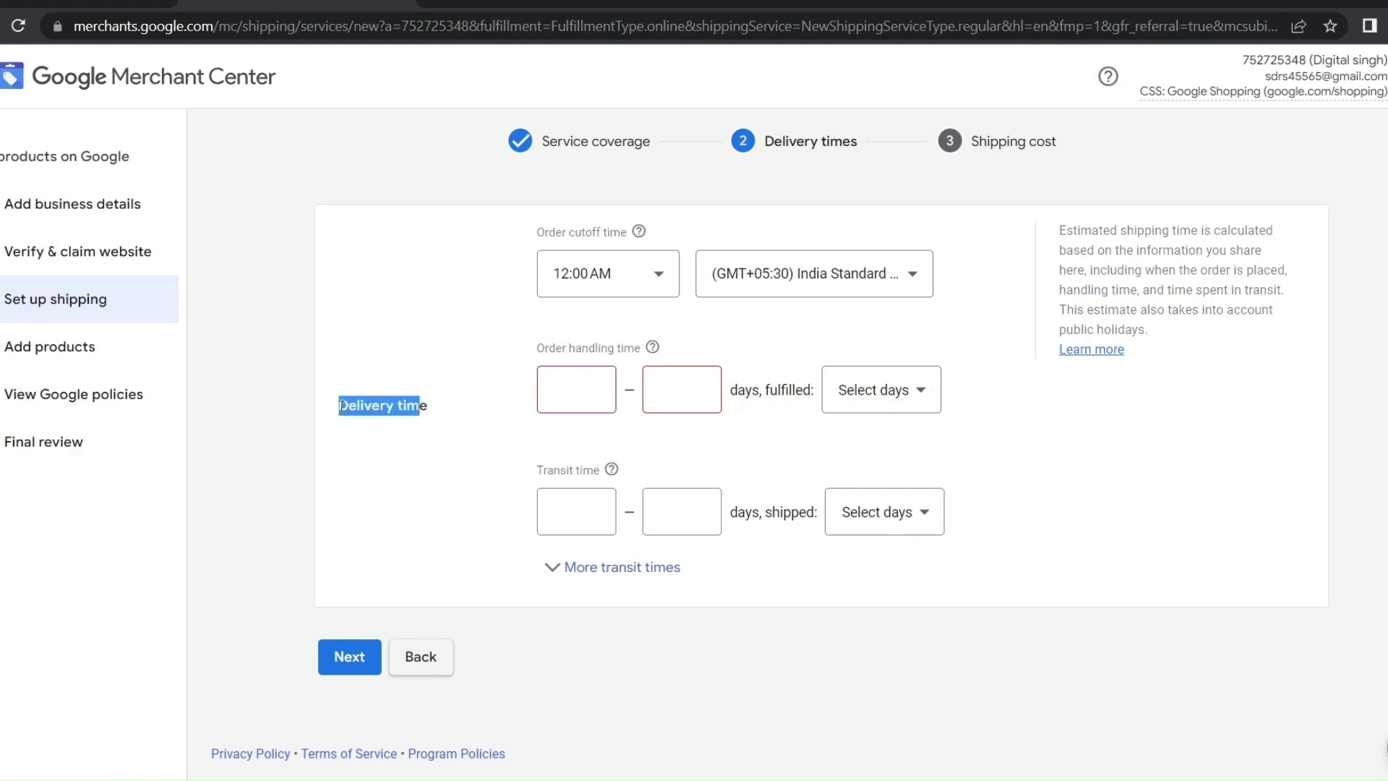
{"action": "left_click", "coordinate": [438, 419]}
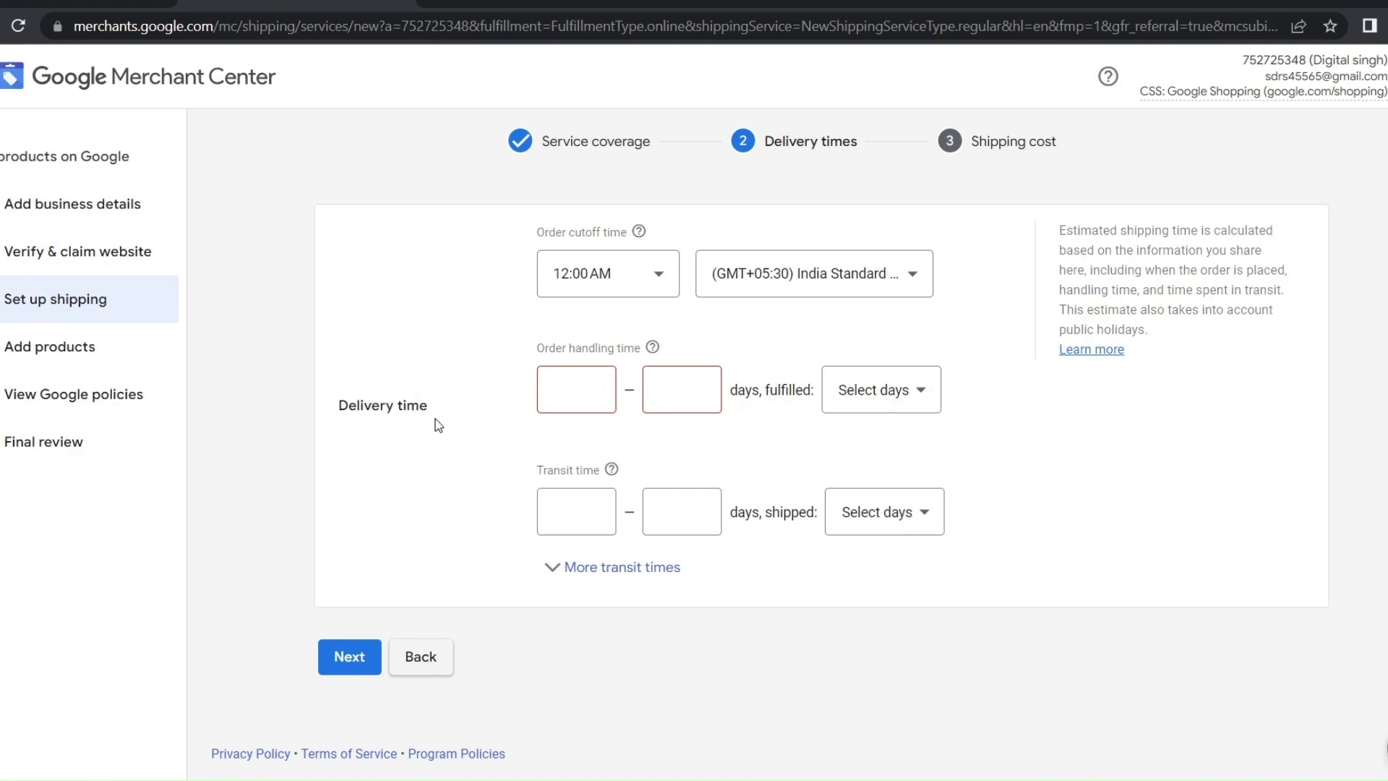
{"action": "left_click", "coordinate": [567, 393]}
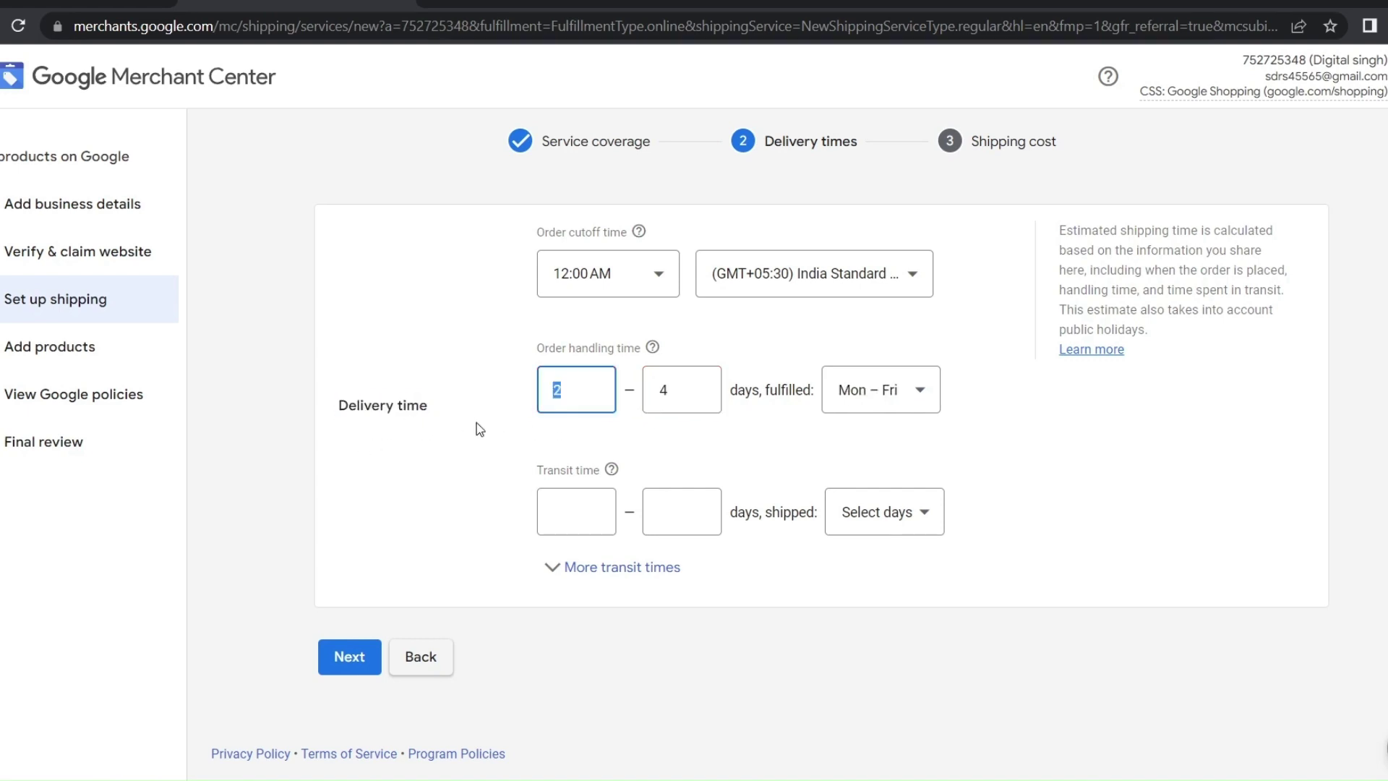
{"action": "left_click_drag", "start_coordinate": [478, 431], "coordinate": [550, 442]}
{"action": "left_click", "coordinate": [503, 449]}
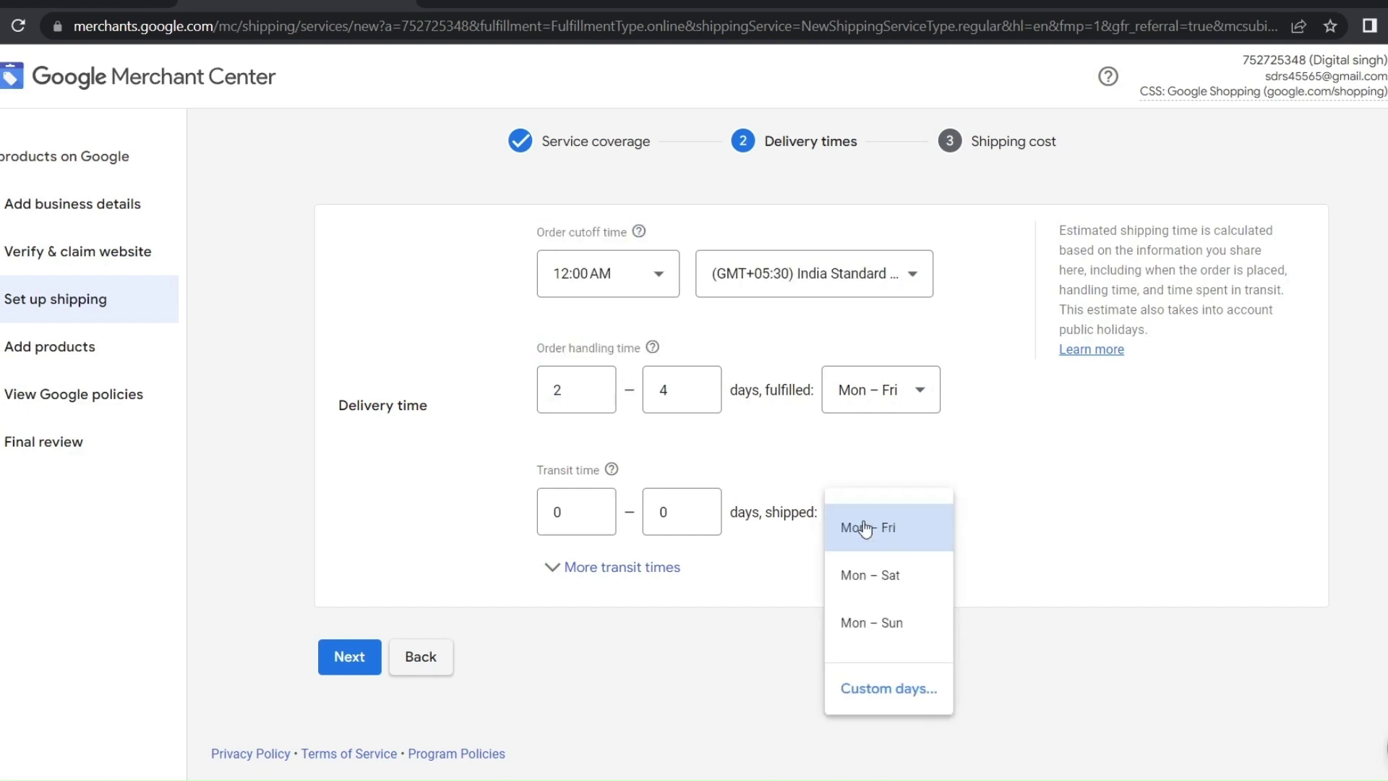
{"action": "left_click", "coordinate": [876, 531]}
{"action": "left_click", "coordinate": [881, 533]}
{"action": "left_click", "coordinate": [884, 533]}
{"action": "left_click", "coordinate": [893, 530]}
{"action": "left_click", "coordinate": [887, 533]}
{"action": "left_click_drag", "start_coordinate": [514, 462], "coordinate": [521, 470]}
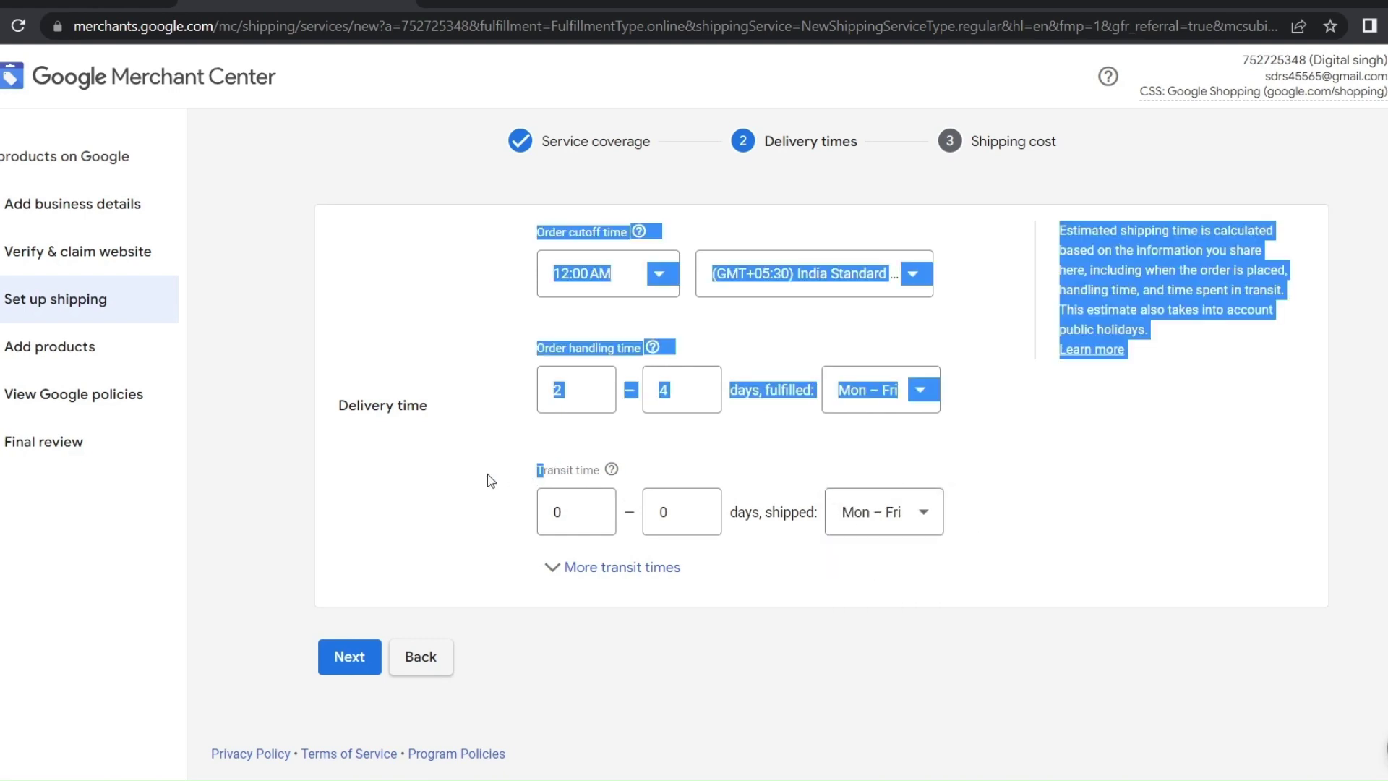
{"action": "left_click", "coordinate": [437, 483]}
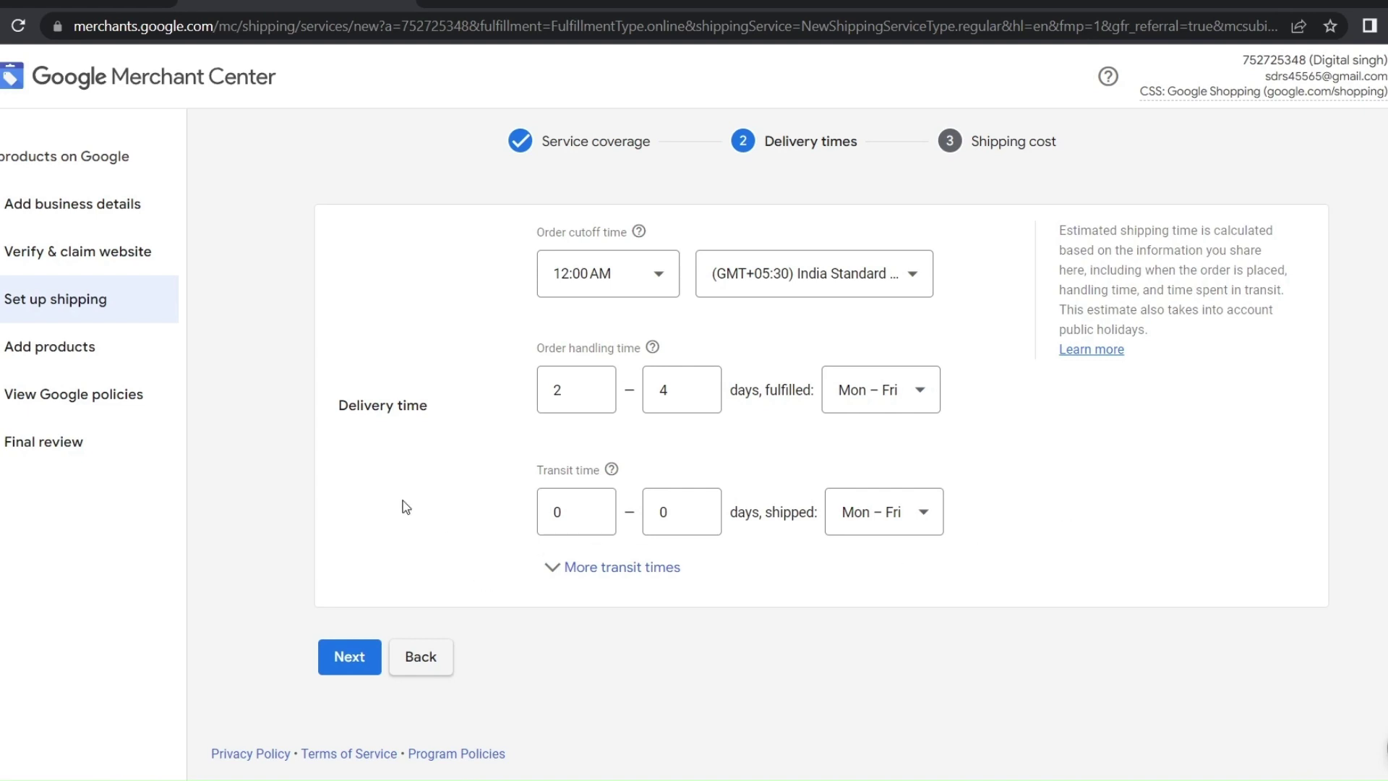
Set transit time to 2–4 days and expand More transit times
{"action": "double_click", "coordinate": [576, 519]}
{"action": "type", "text": "2"}
{"action": "key", "text": "Tab"}
{"action": "key", "text": "BackSpace"}
{"action": "type", "text": "4"}
{"action": "left_click", "coordinate": [571, 568]}
{"action": "scroll", "coordinate": [584, 579], "scroll_direction": "down", "scroll_amount": 1}
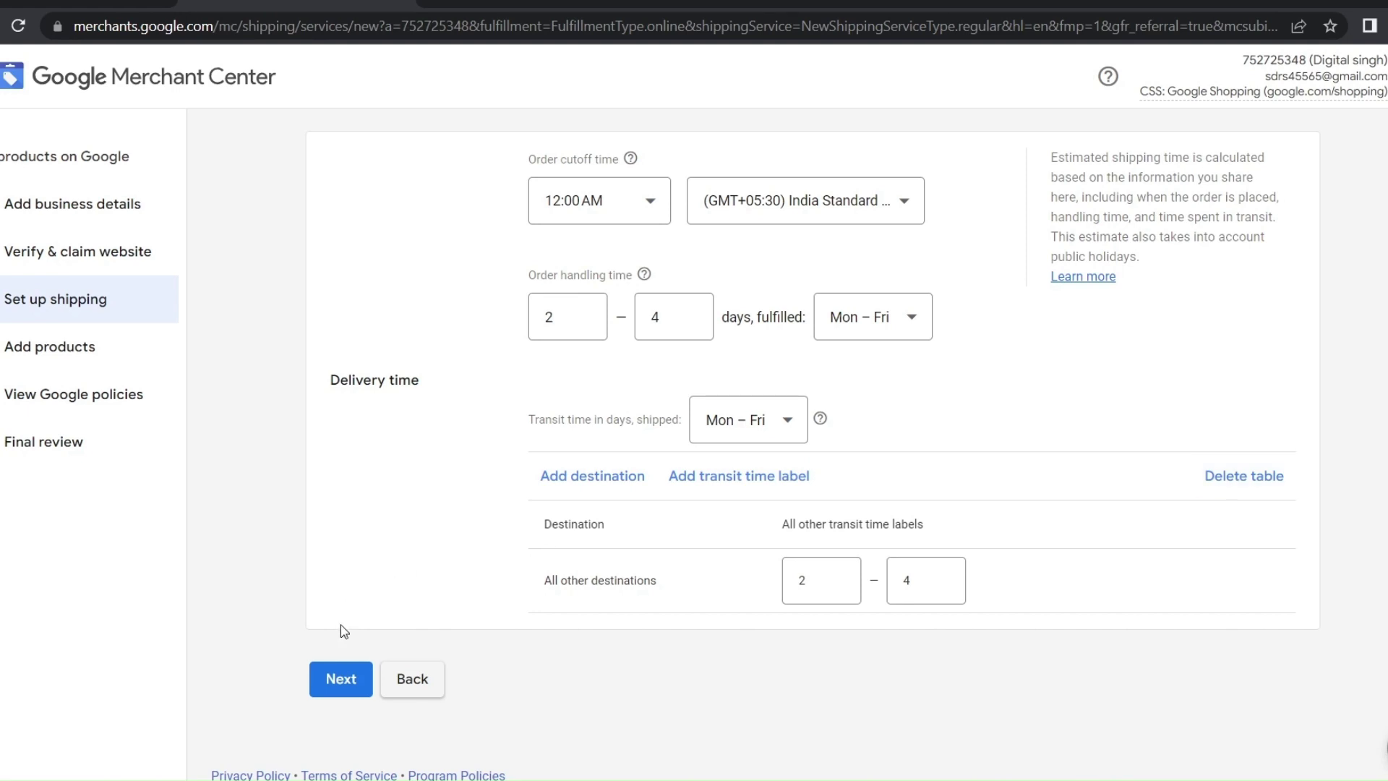
Advance to the shipping cost step and try the flat rate and free shipping options
{"action": "left_click", "coordinate": [349, 681]}
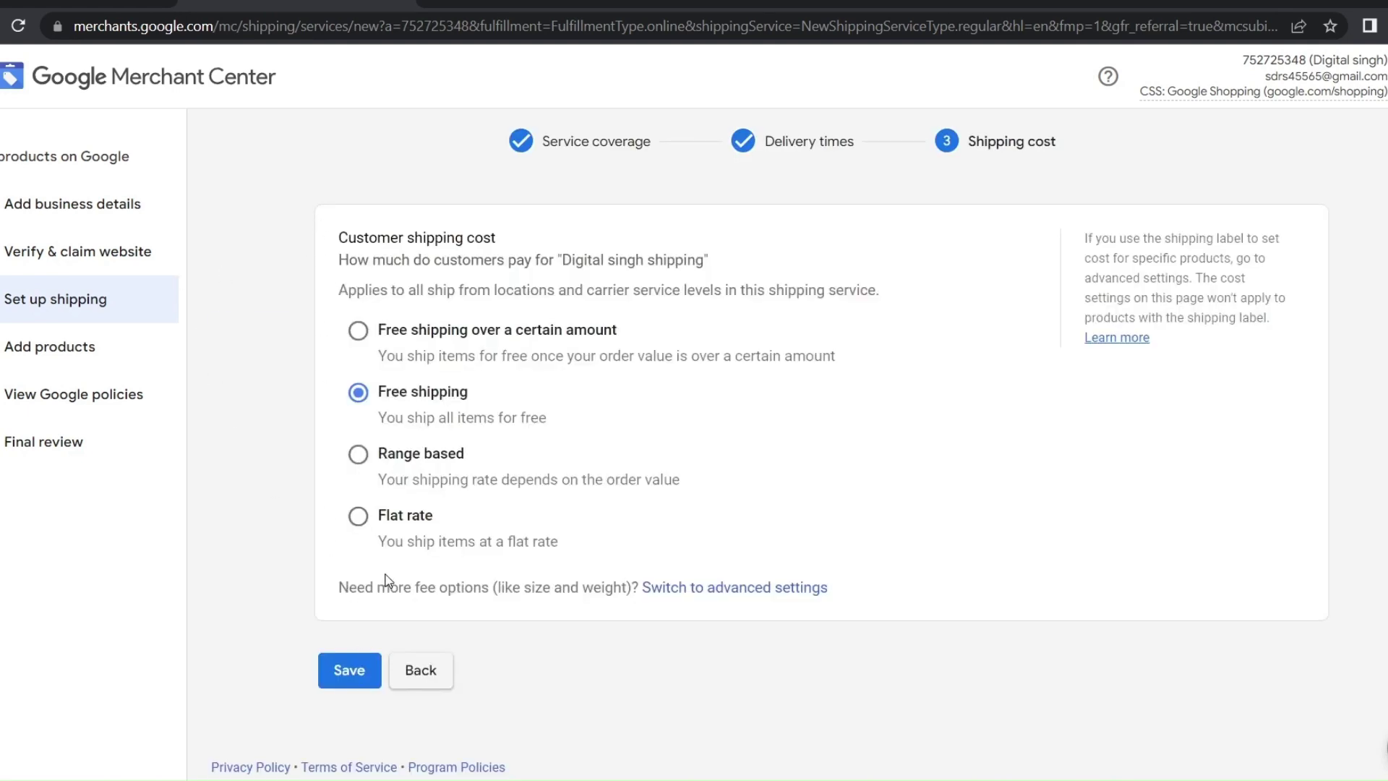
{"action": "left_click_drag", "start_coordinate": [436, 549], "coordinate": [527, 553]}
{"action": "left_click", "coordinate": [358, 516]}
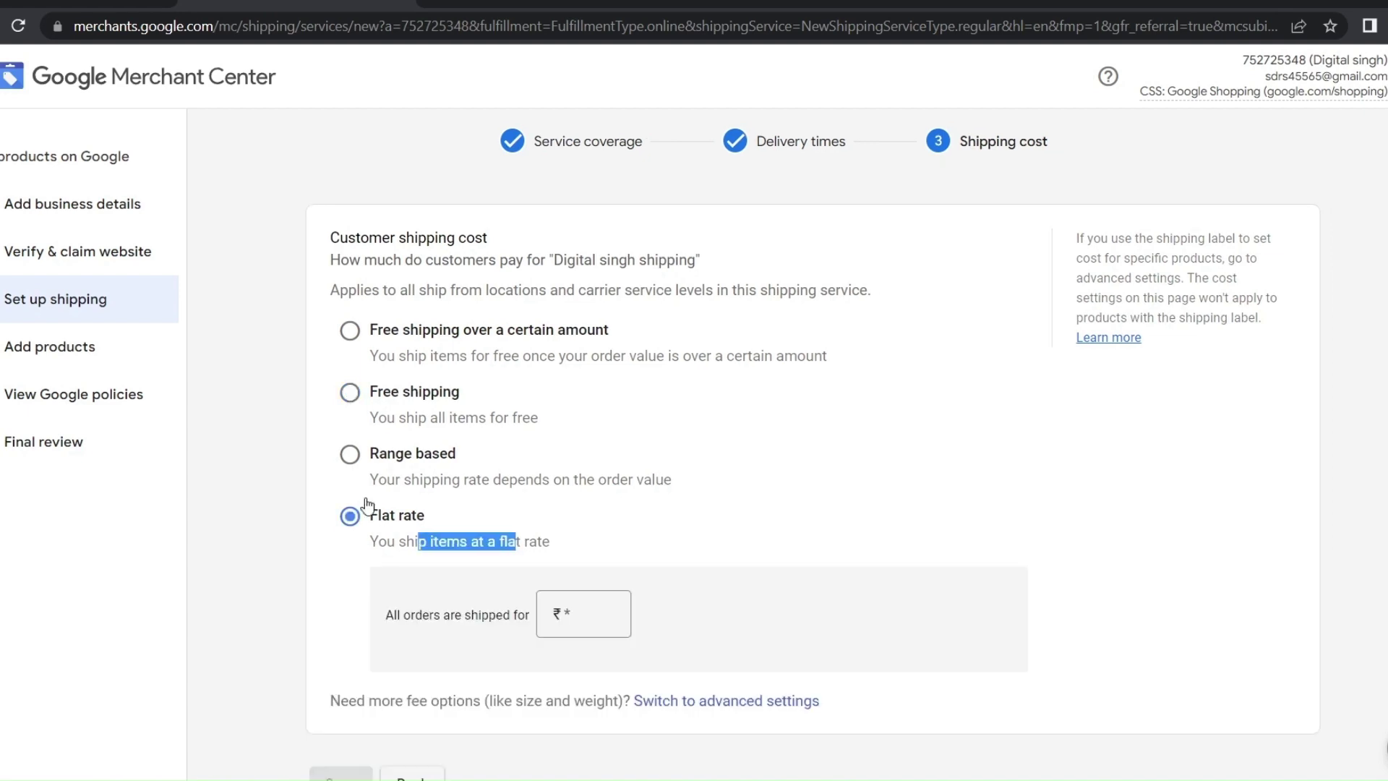
{"action": "left_click", "coordinate": [350, 394]}
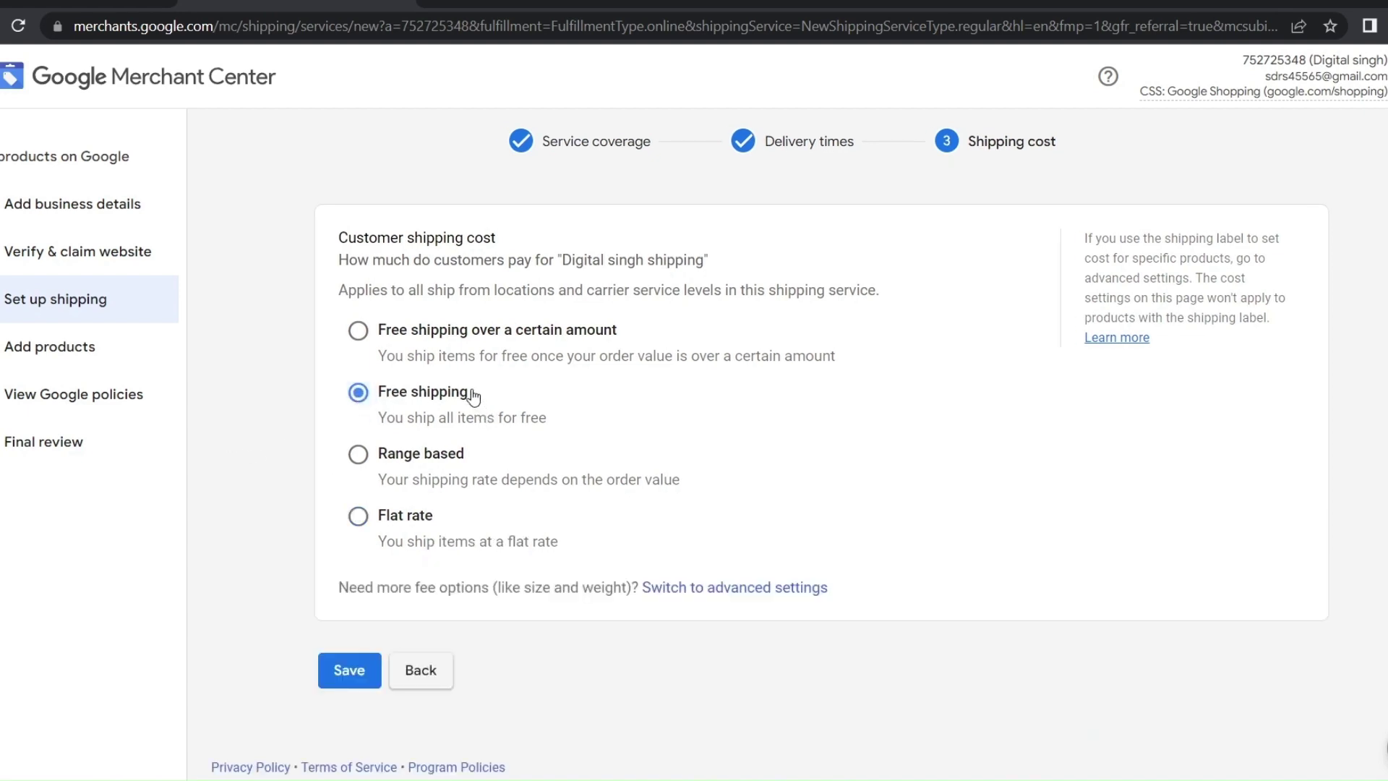
{"action": "mouse_move", "coordinate": [469, 394]}
{"action": "left_mouse_down"}
{"action": "mouse_move", "coordinate": [418, 396]}
{"action": "mouse_move", "coordinate": [468, 394]}
{"action": "left_mouse_up"}
Try free shipping over a 50000 order amount, then switch to range-based pricing
{"action": "left_click", "coordinate": [358, 331]}
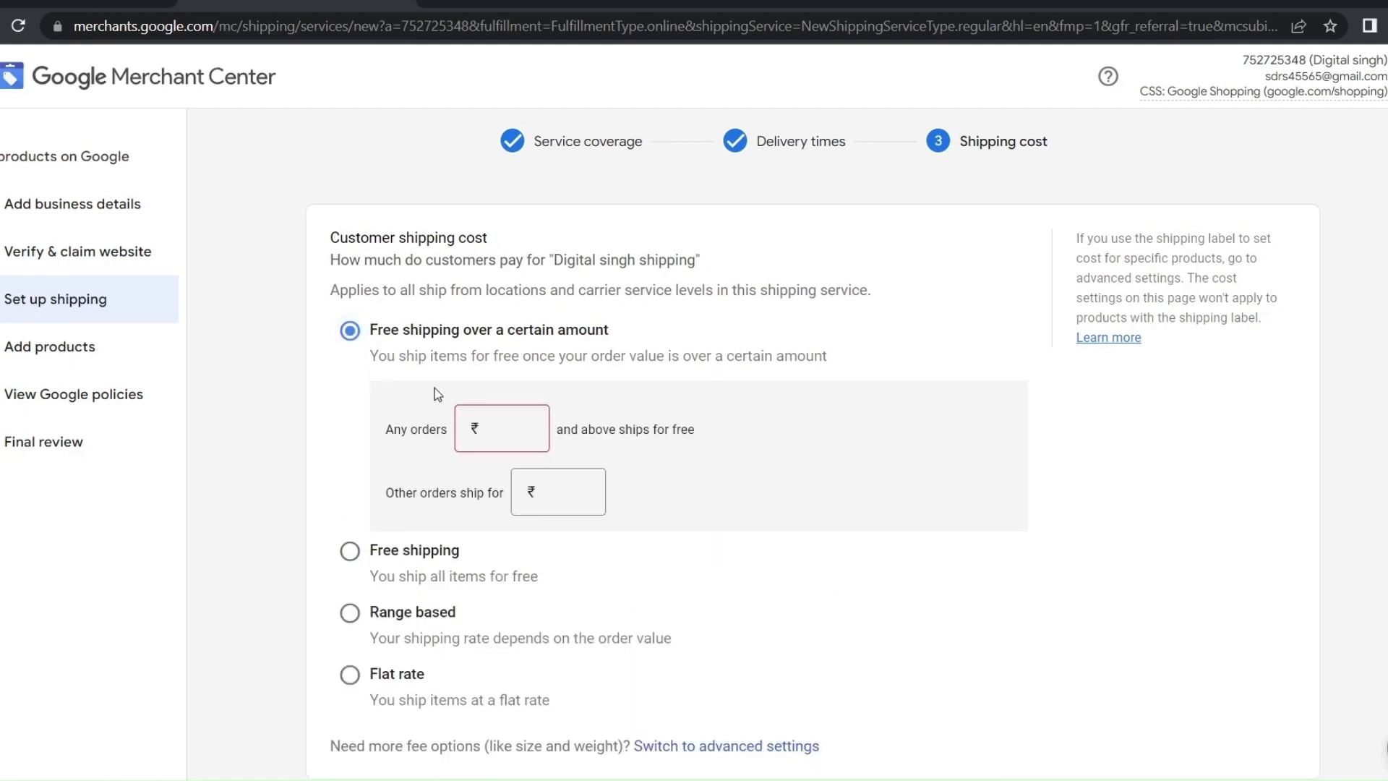
{"action": "left_click_drag", "start_coordinate": [578, 331], "coordinate": [633, 336]}
{"action": "left_click", "coordinate": [513, 425]}
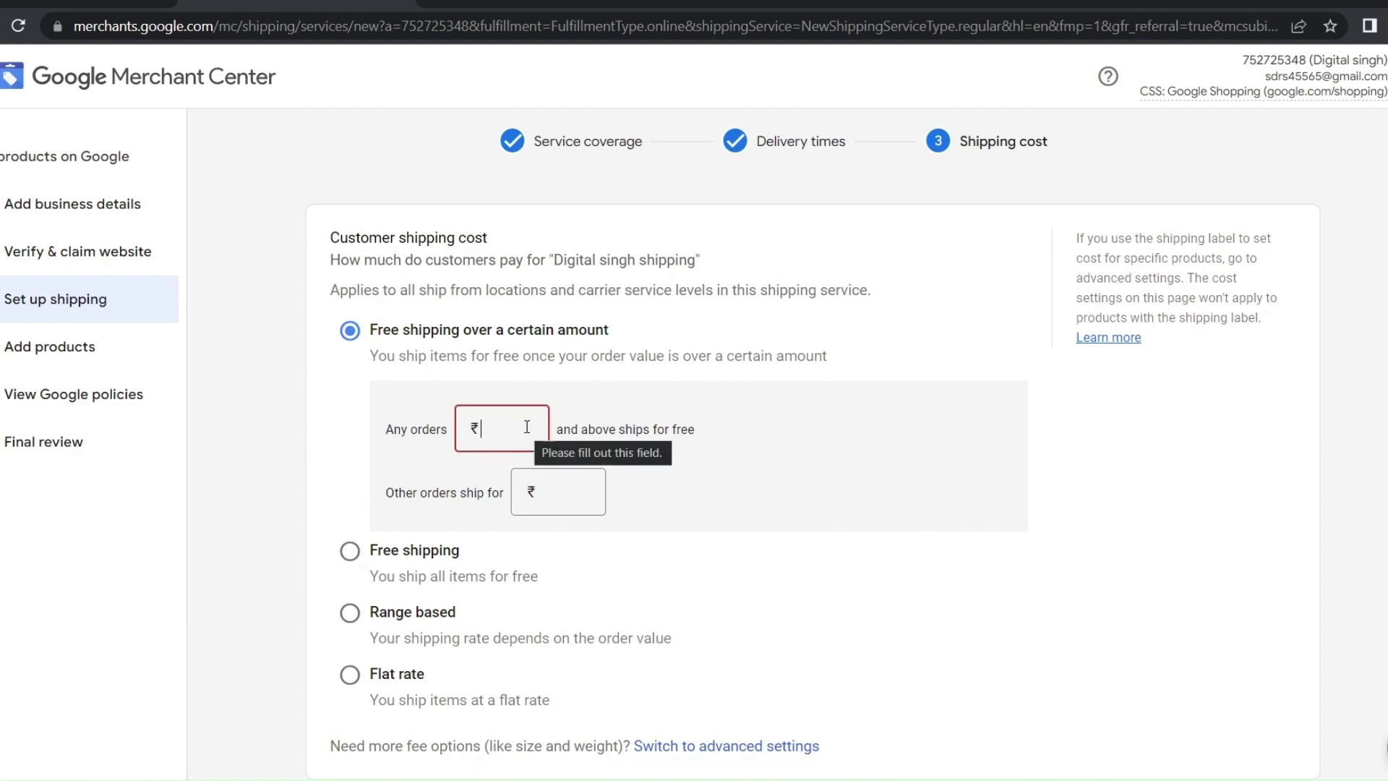
{"action": "type", "text": "50000"}
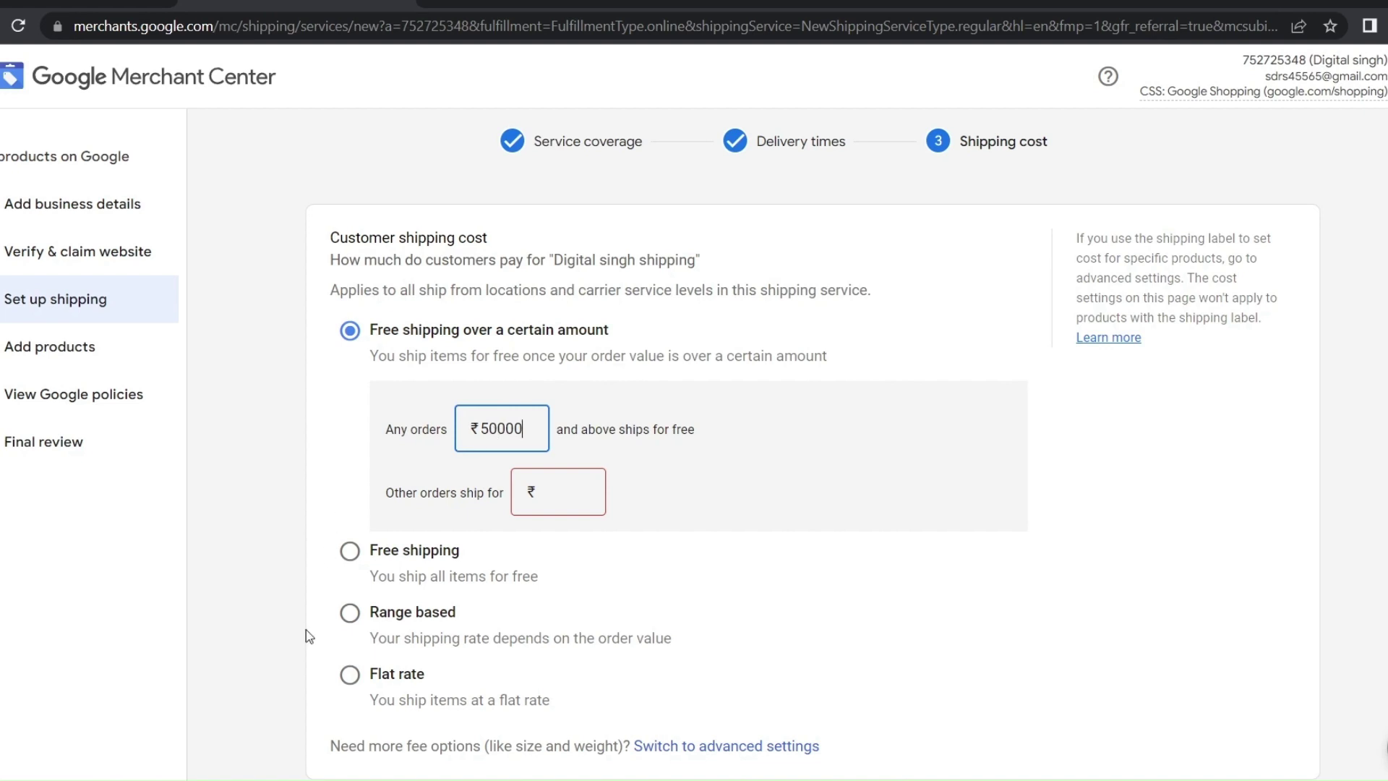
{"action": "left_click", "coordinate": [351, 613]}
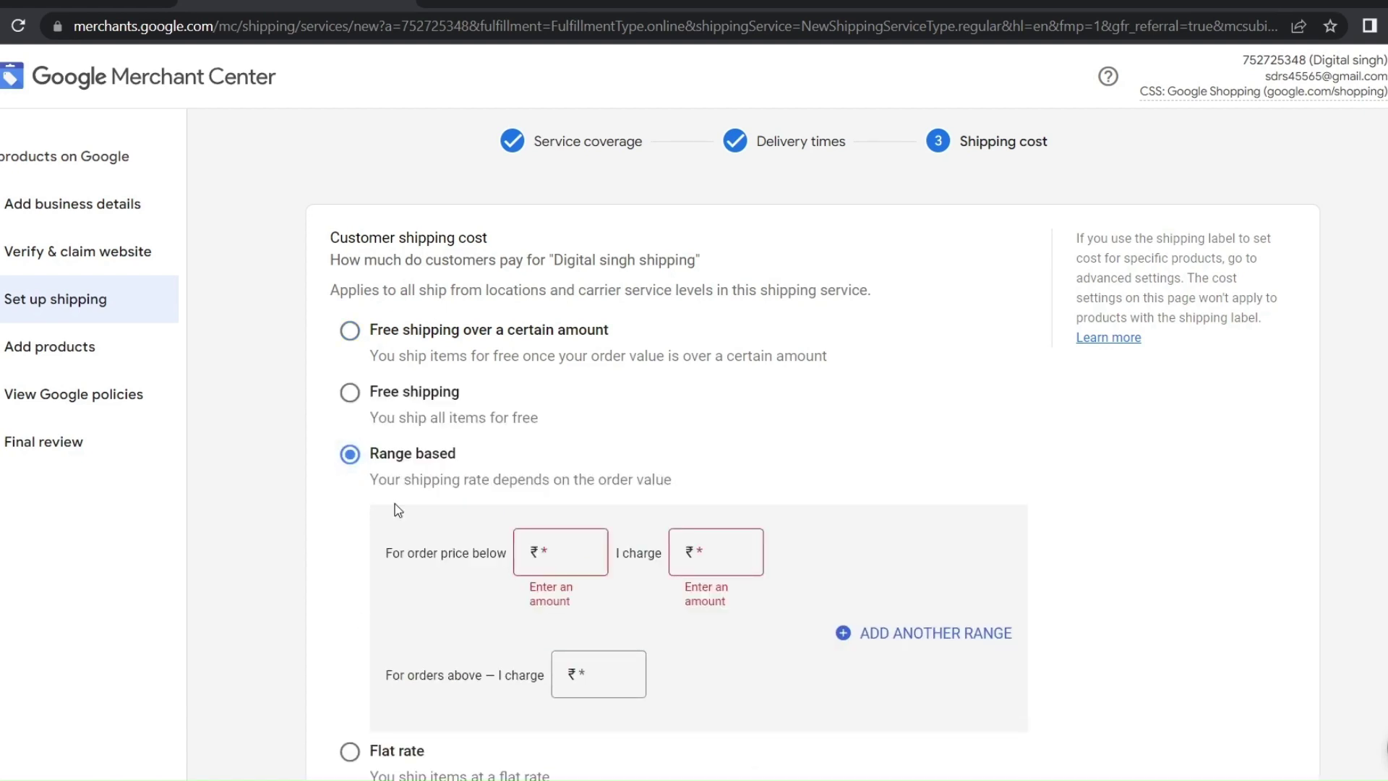
Fill the ranges: orders up to ₹40,000 charged 5, orders above charged 200
{"action": "left_click", "coordinate": [550, 570]}
{"action": "type", "text": "40000"}
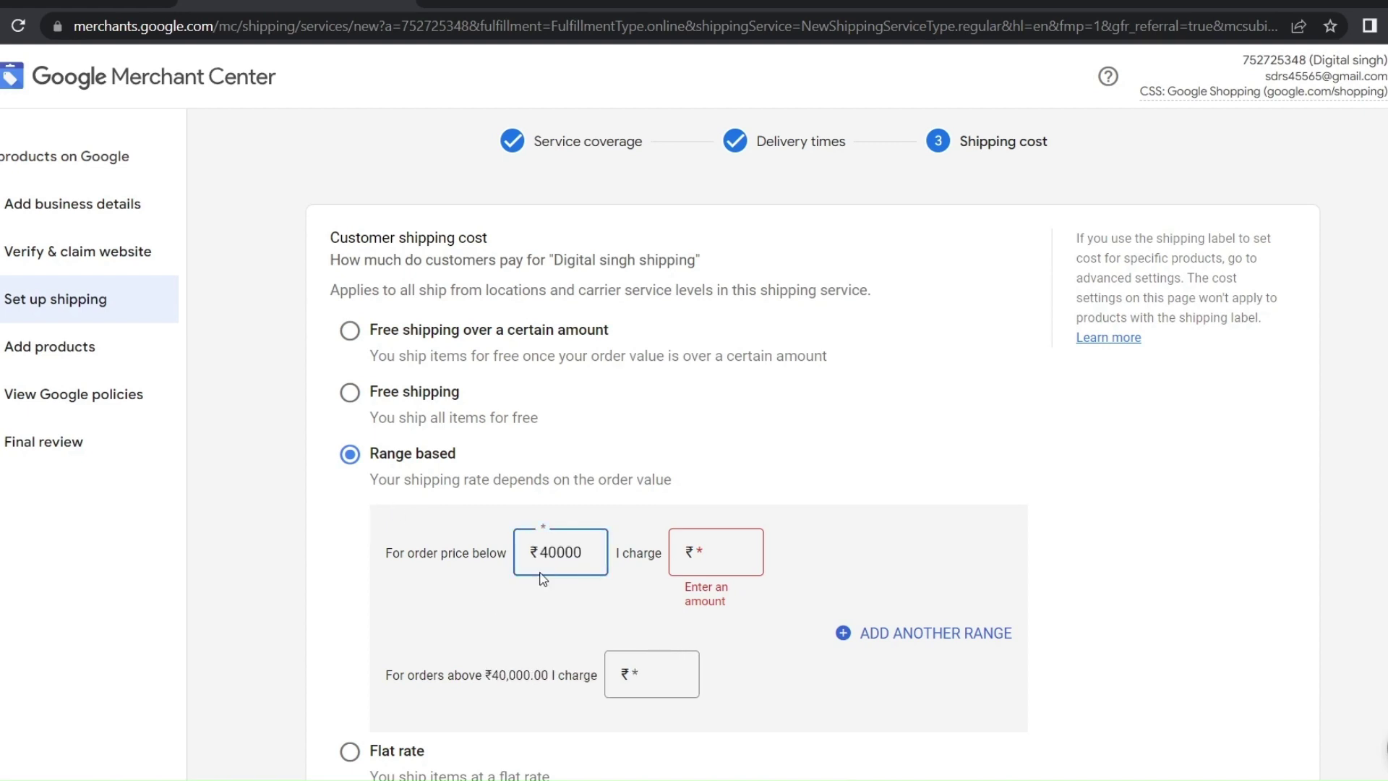
{"action": "left_click", "coordinate": [713, 574]}
{"action": "type", "text": "50000"}
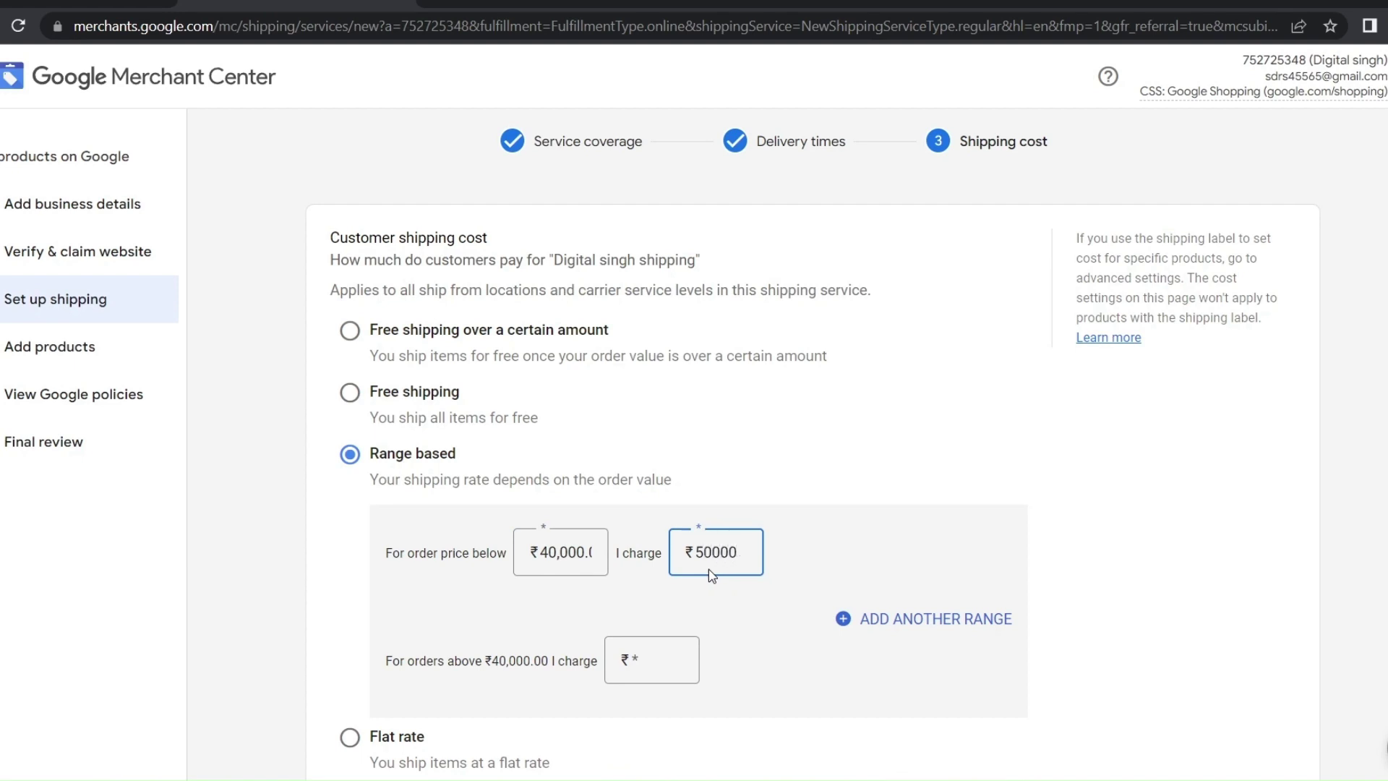
{"action": "left_click", "coordinate": [646, 675]}
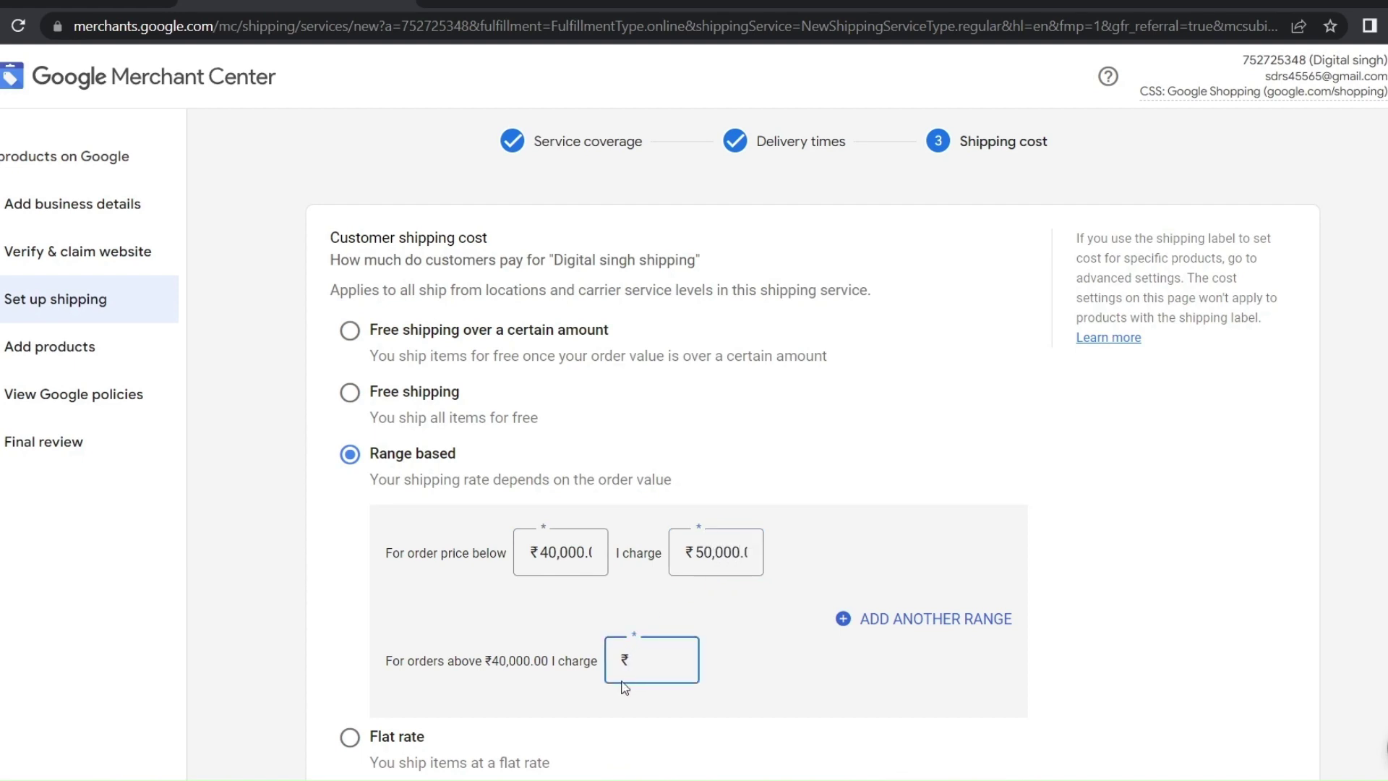
{"action": "type", "text": "2000"}
Add an extra price range row, then remove it while still empty
{"action": "scroll", "coordinate": [825, 629], "scroll_direction": "down", "scroll_amount": 2}
{"action": "left_click", "coordinate": [864, 499]}
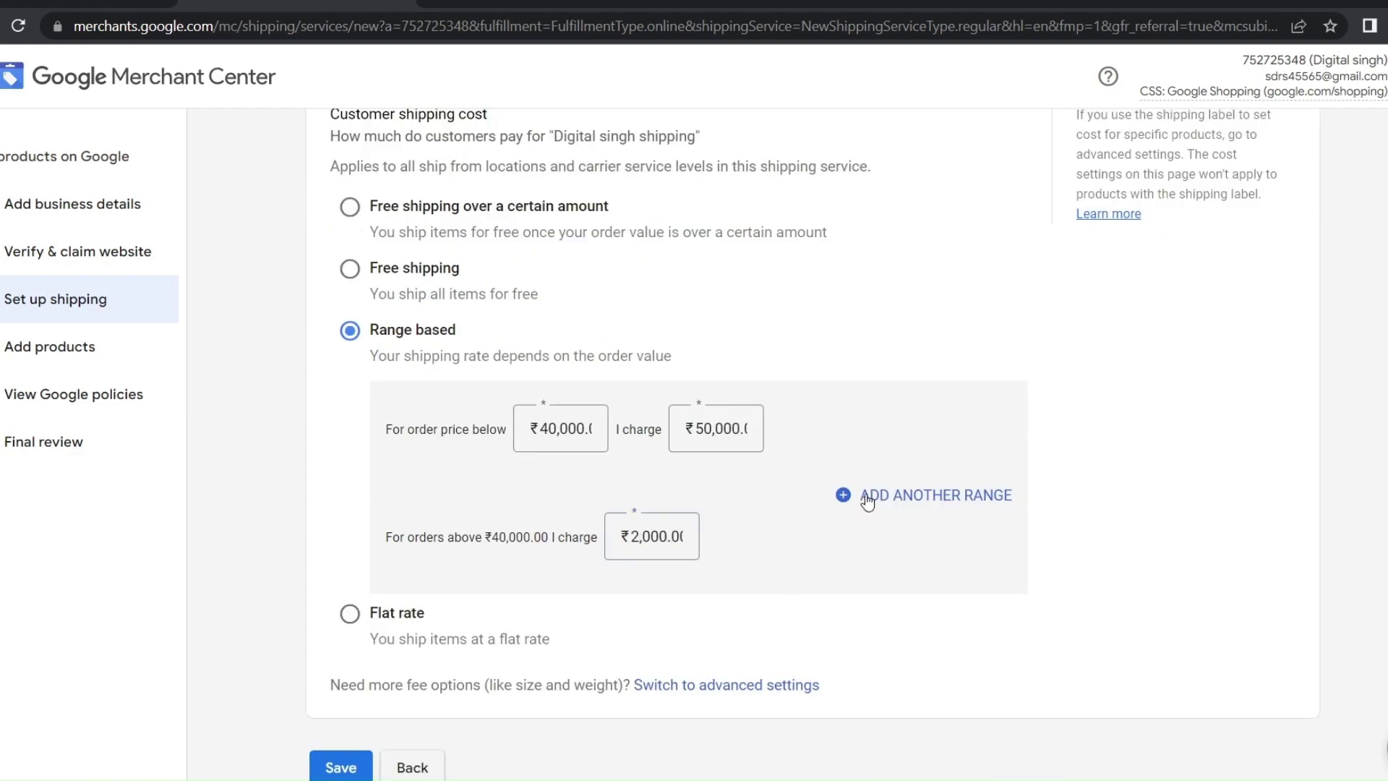
{"action": "left_click", "coordinate": [669, 515]}
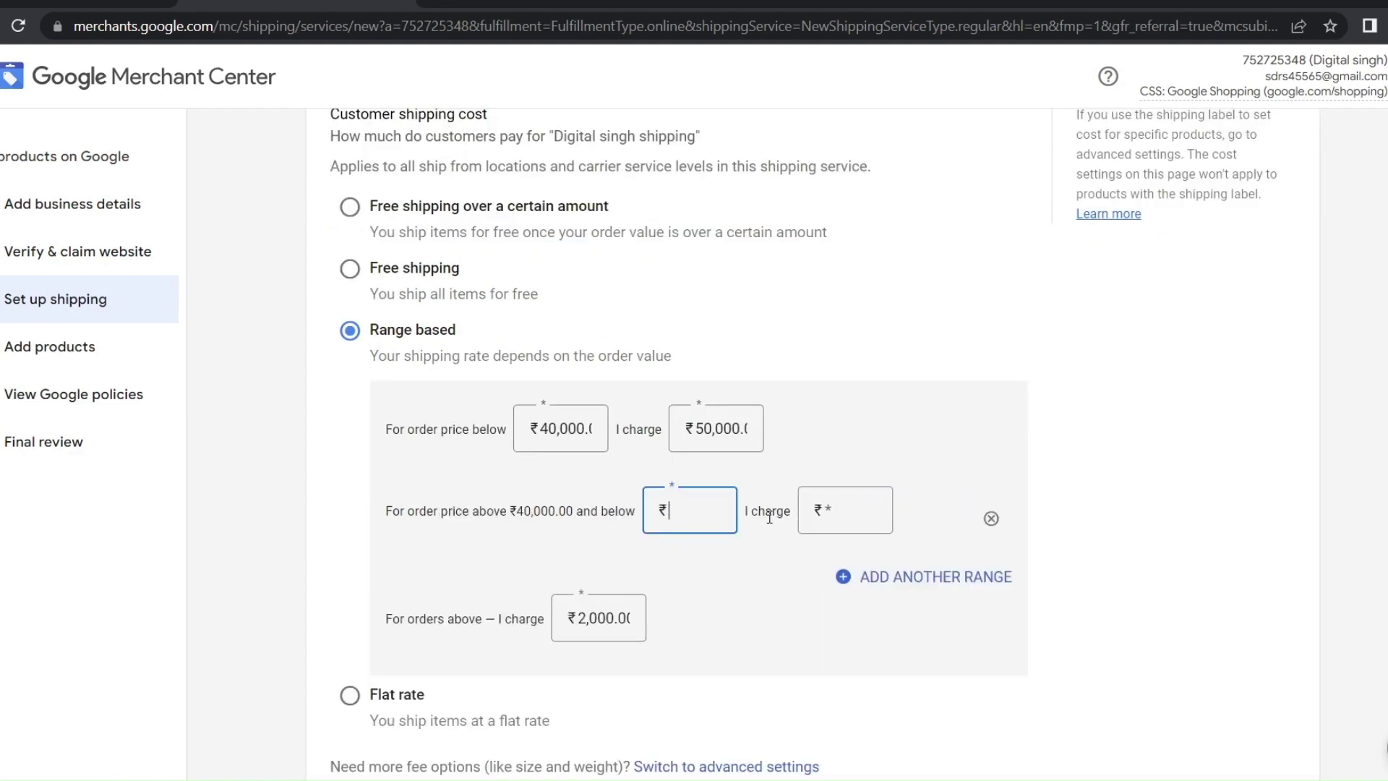
{"action": "left_click", "coordinate": [864, 516]}
{"action": "left_click", "coordinate": [718, 519]}
{"action": "key", "text": "Tab"}
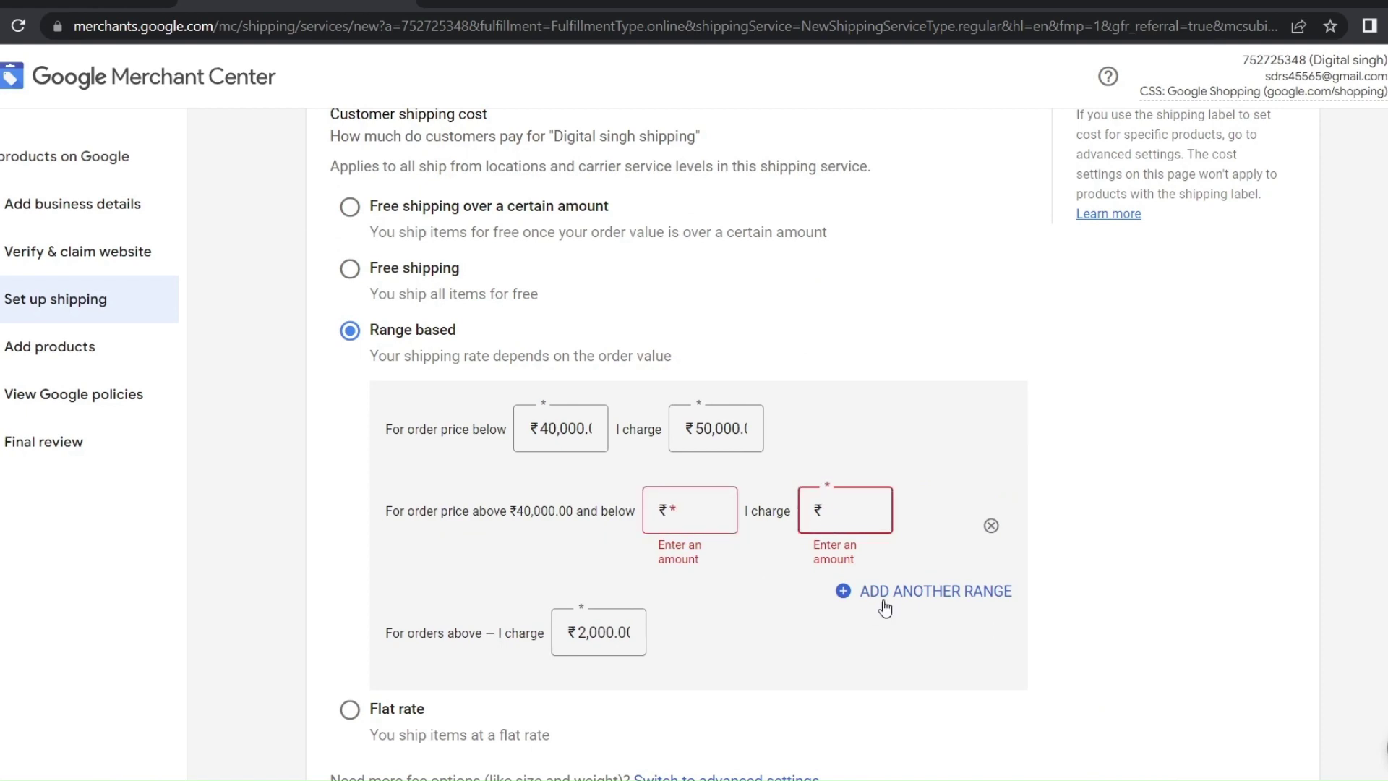
{"action": "left_click", "coordinate": [991, 526]}
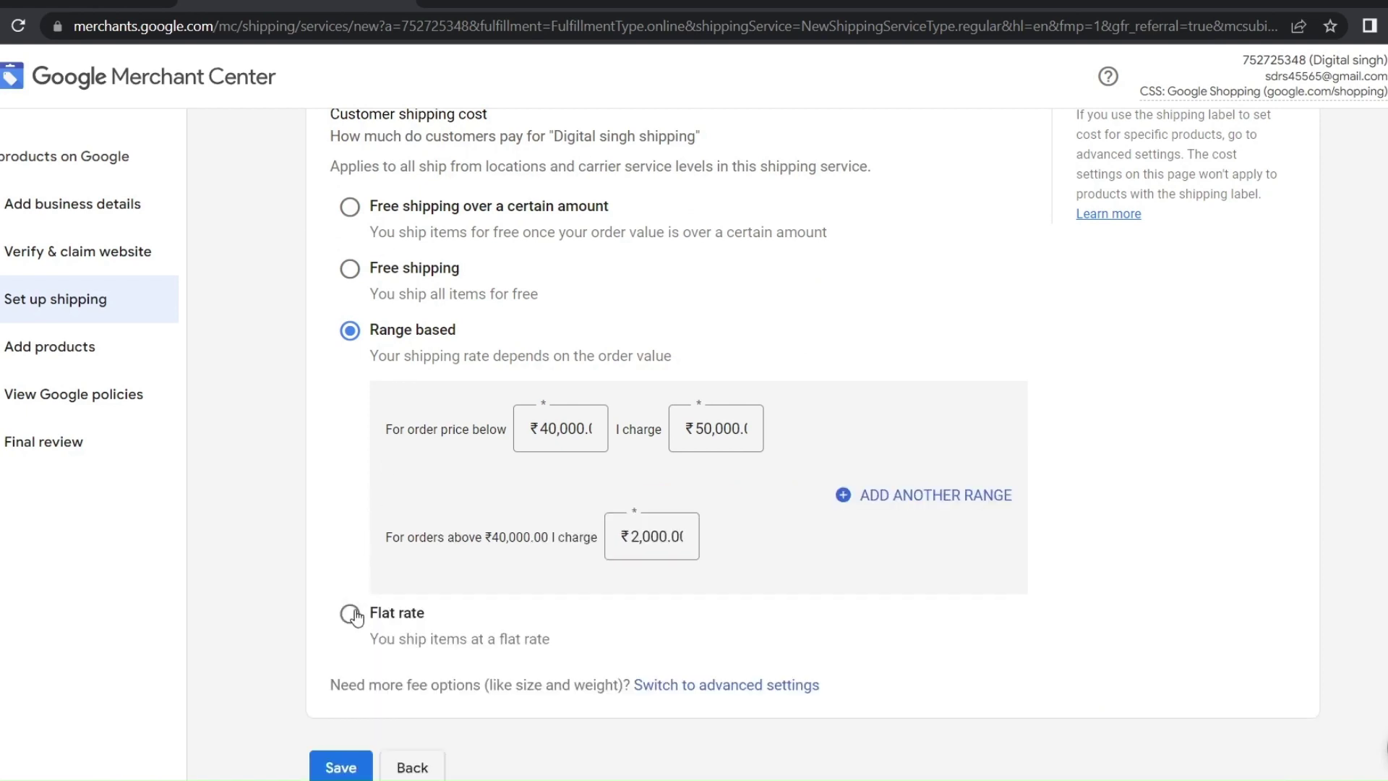
Switch to a flat rate of ₹20,000 for all orders and save the shipping service
{"action": "left_click", "coordinate": [351, 614]}
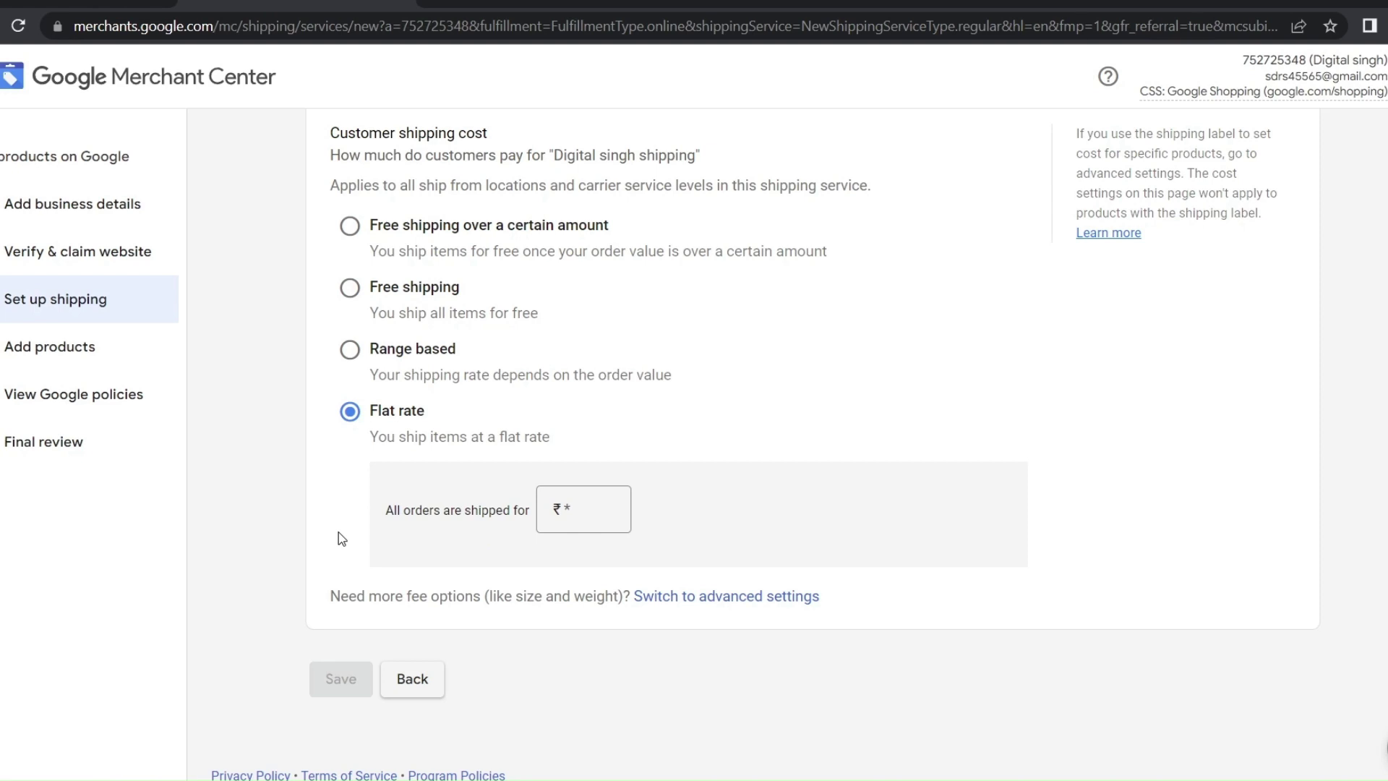
{"action": "left_click", "coordinate": [579, 513]}
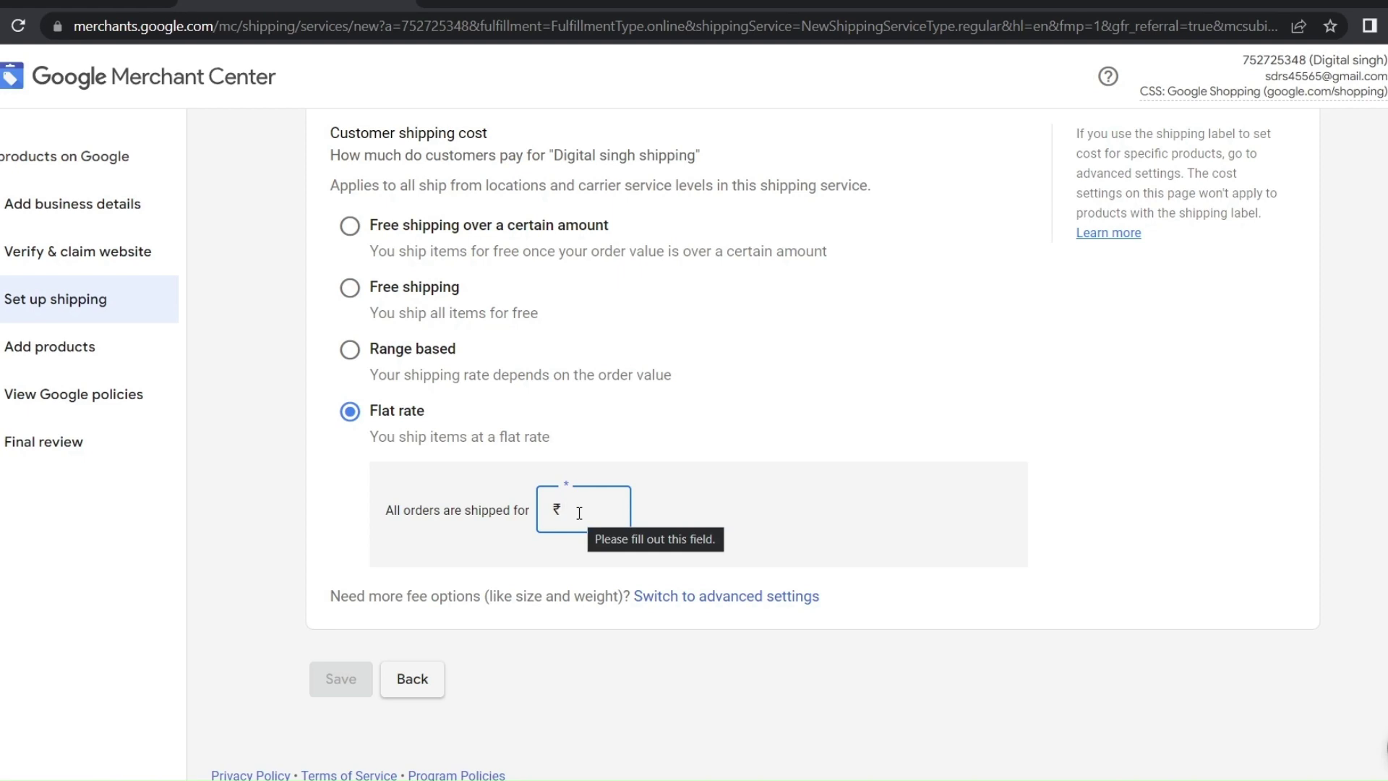
{"action": "type", "text": "2000"}
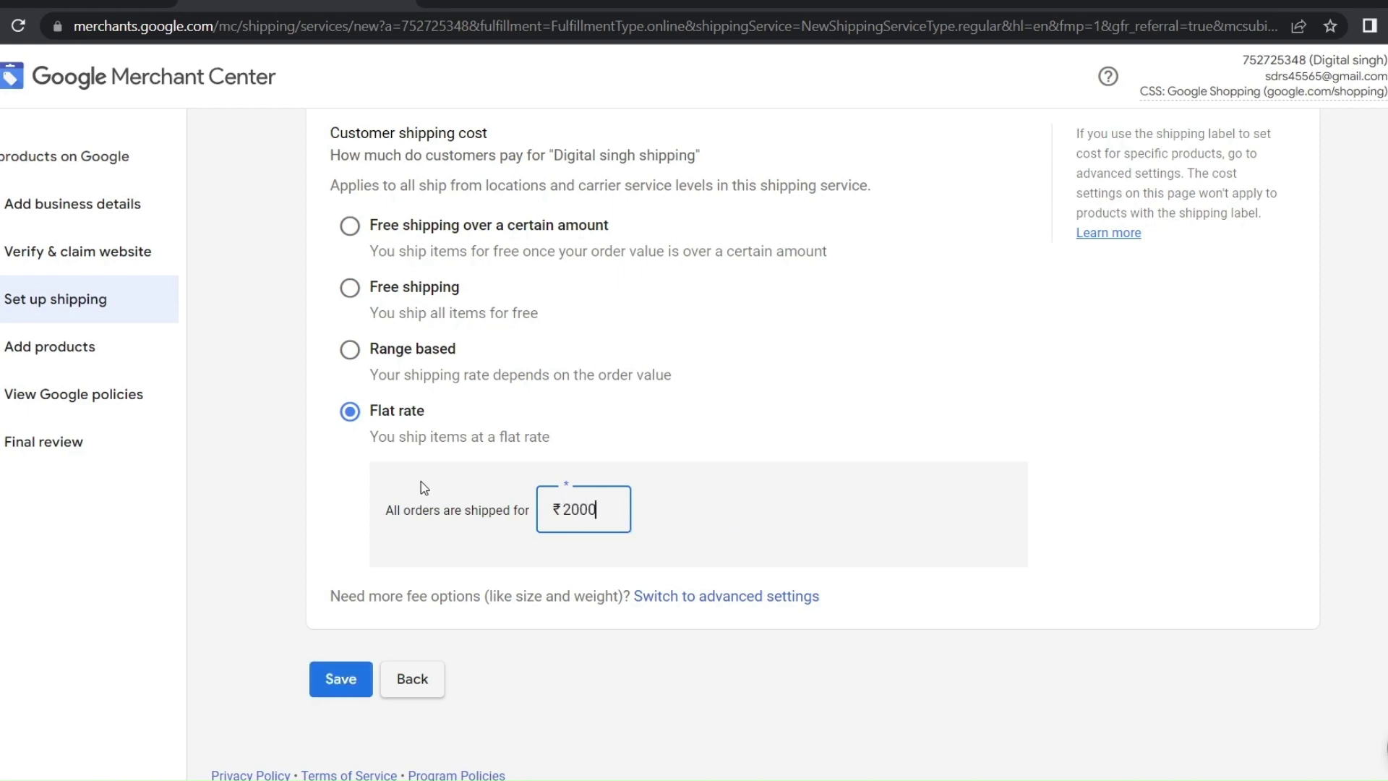
{"action": "left_click_drag", "start_coordinate": [600, 511], "coordinate": [565, 530]}
{"action": "left_click_drag", "start_coordinate": [466, 519], "coordinate": [557, 510]}
{"action": "left_click_drag", "start_coordinate": [558, 510], "coordinate": [639, 527]}
{"action": "type", "text": "0"}
{"action": "left_click", "coordinate": [302, 599]}
{"action": "left_click", "coordinate": [332, 681]}
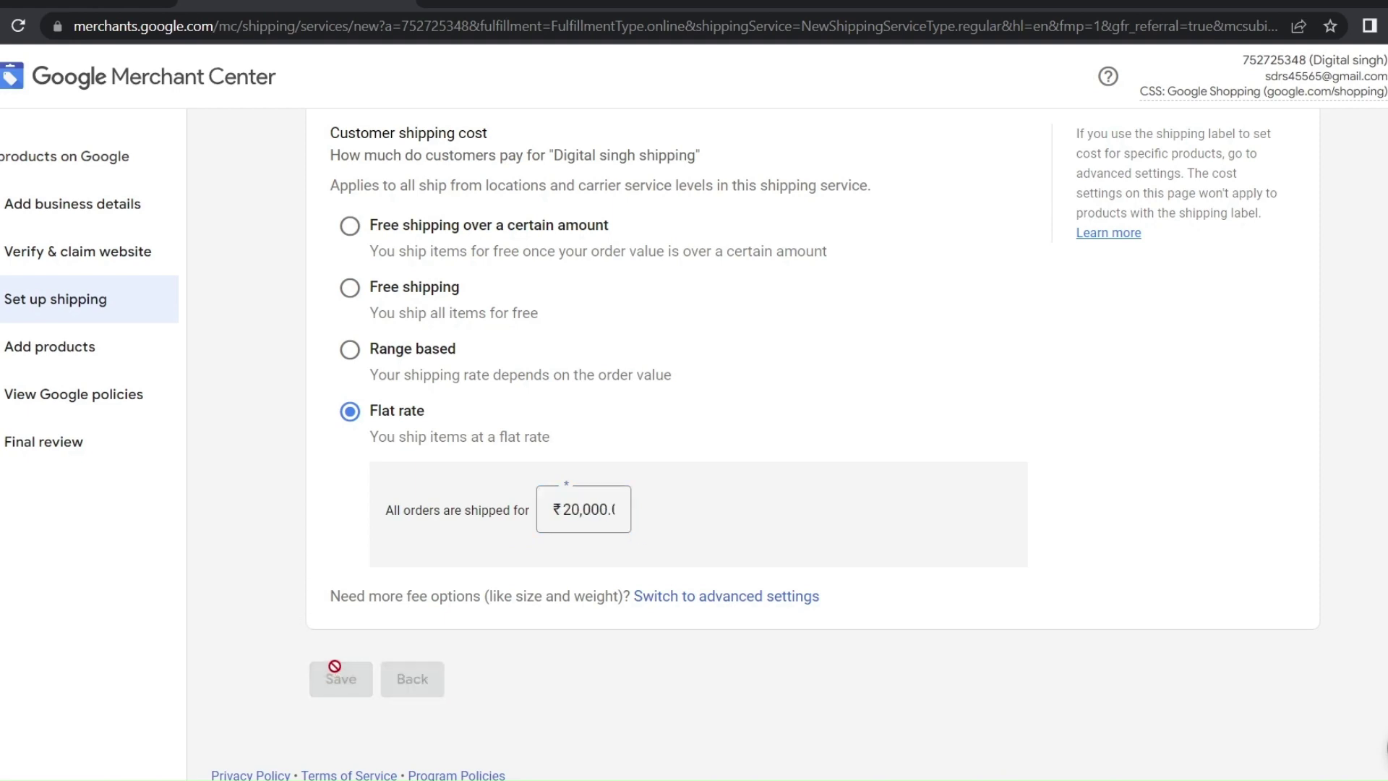
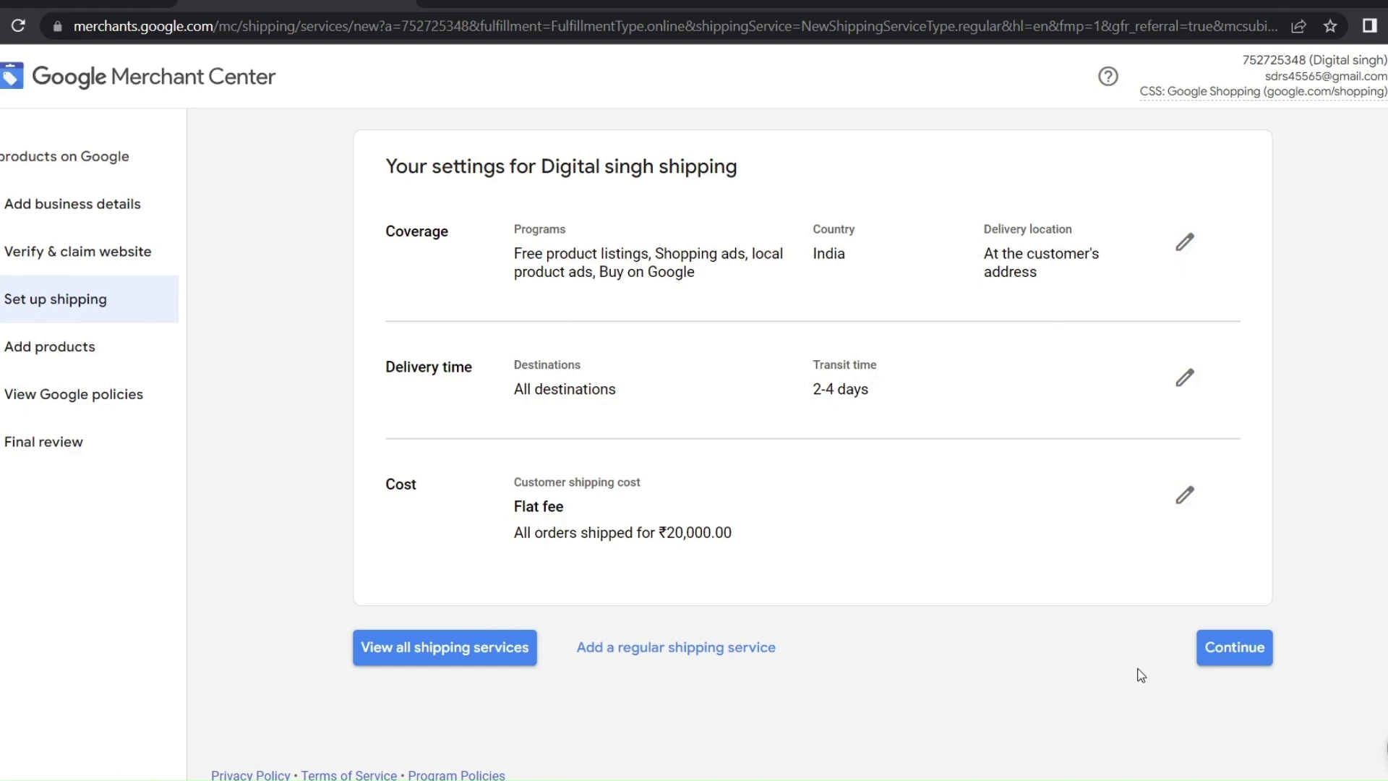
Continue from the saved India shipping service to the Add products page
{"action": "left_click", "coordinate": [1262, 656]}
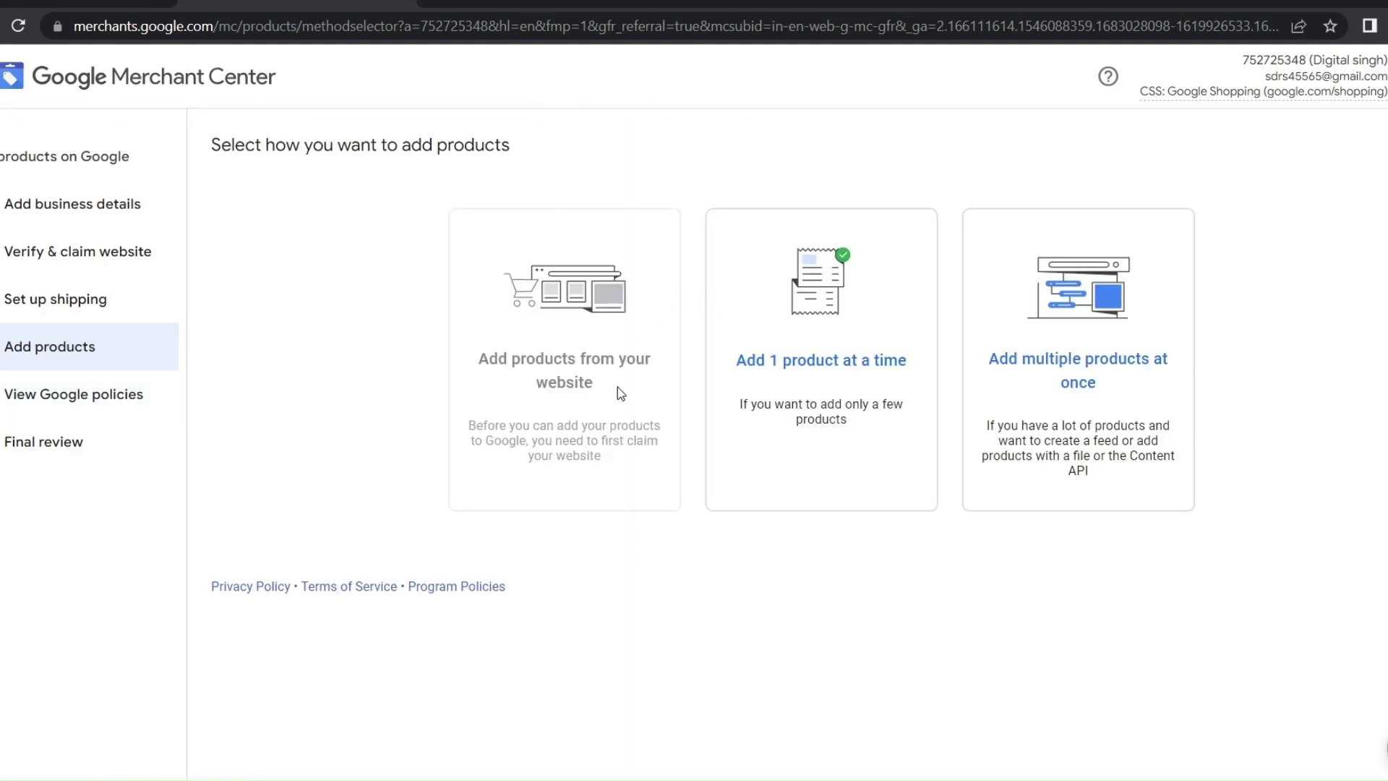
Review the product-adding options and pick 'Add multiple products at once'
{"action": "left_click_drag", "start_coordinate": [587, 383], "coordinate": [483, 380]}
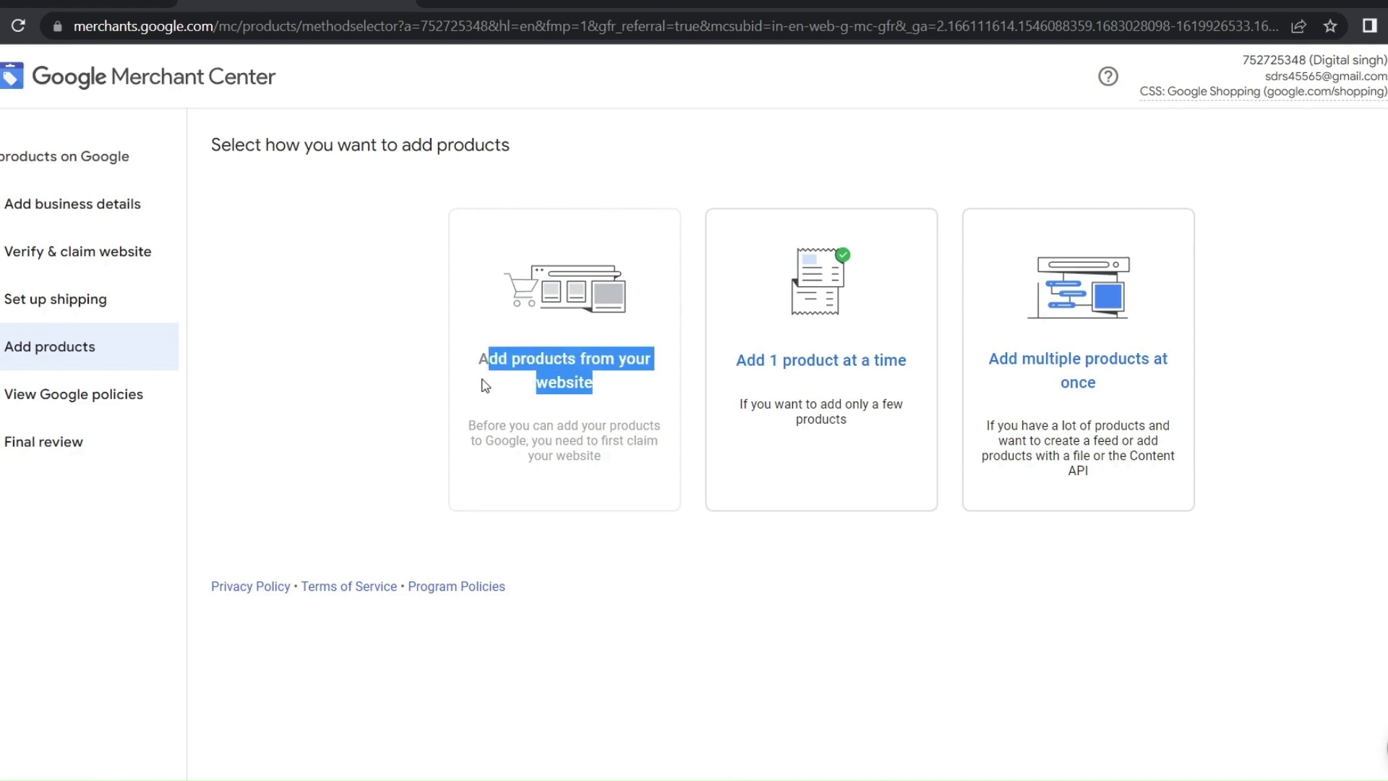
{"action": "left_click", "coordinate": [485, 394]}
{"action": "left_click_drag", "start_coordinate": [623, 467], "coordinate": [276, 374]}
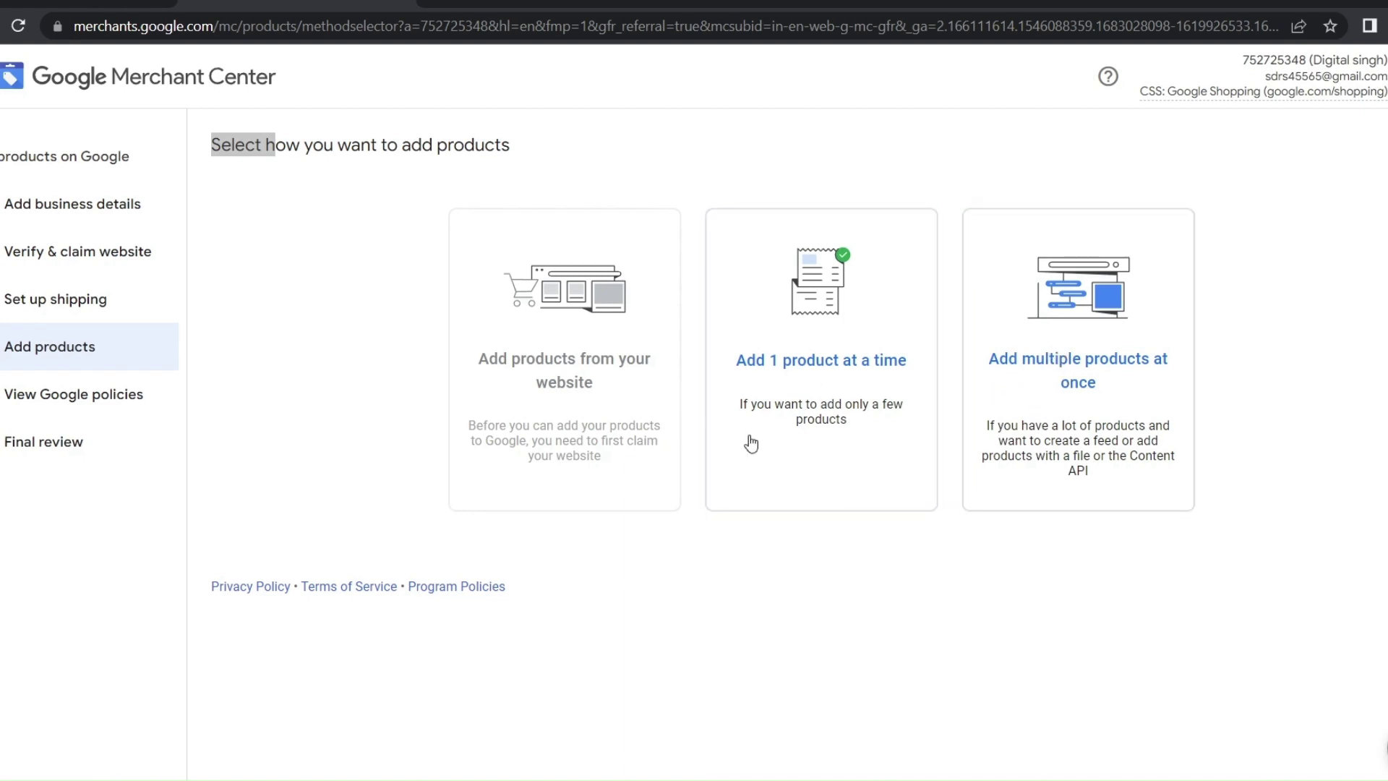
{"action": "left_click", "coordinate": [1065, 387]}
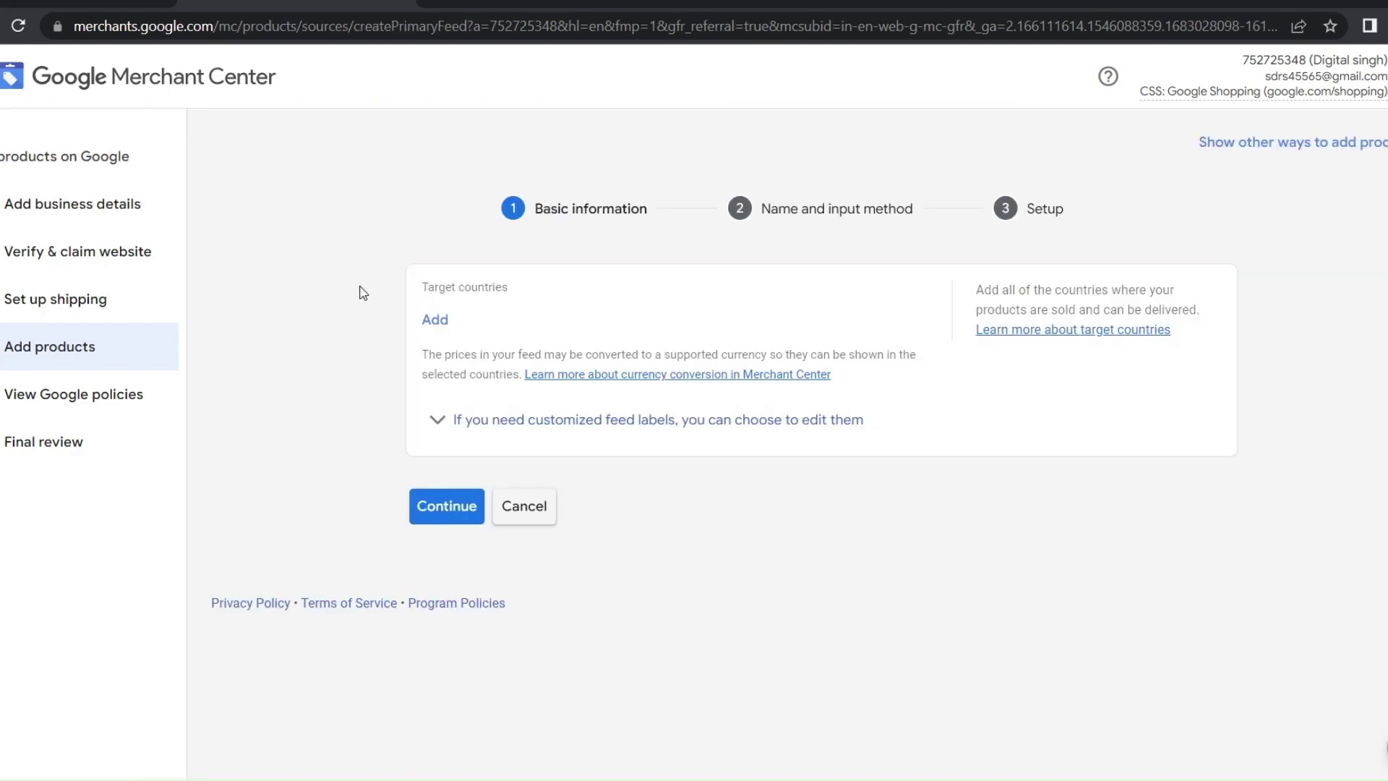
Add India as the feed's target country
{"action": "left_click", "coordinate": [435, 320]}
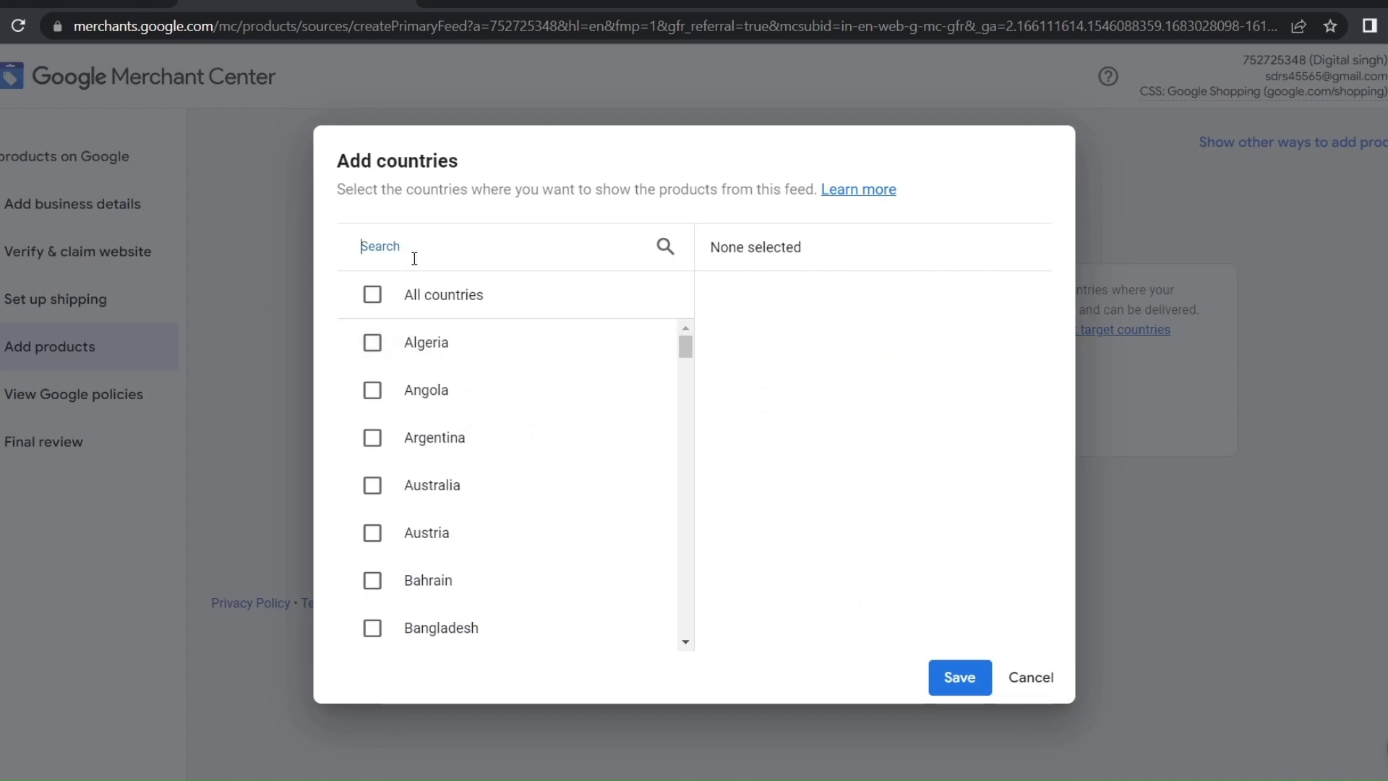
{"action": "type", "text": "in"}
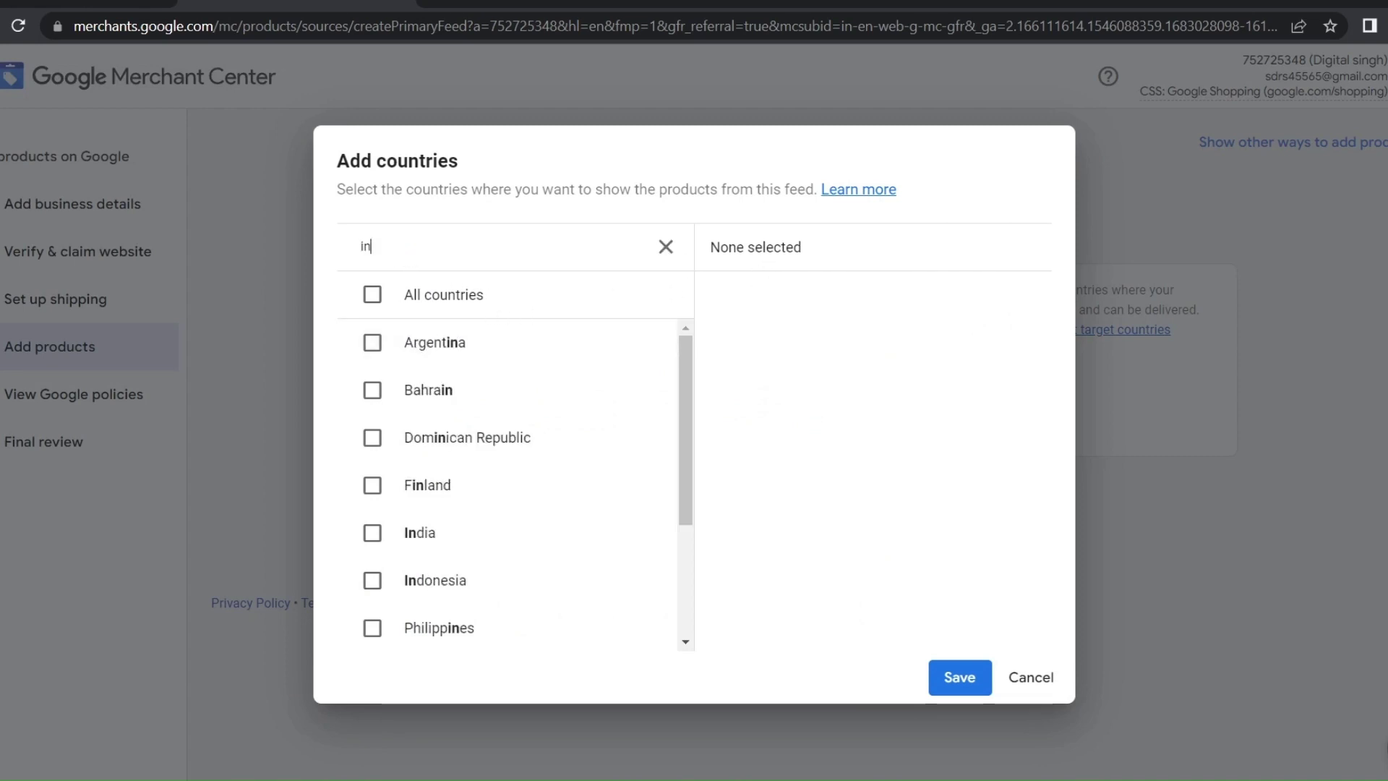
{"action": "type", "text": "dia"}
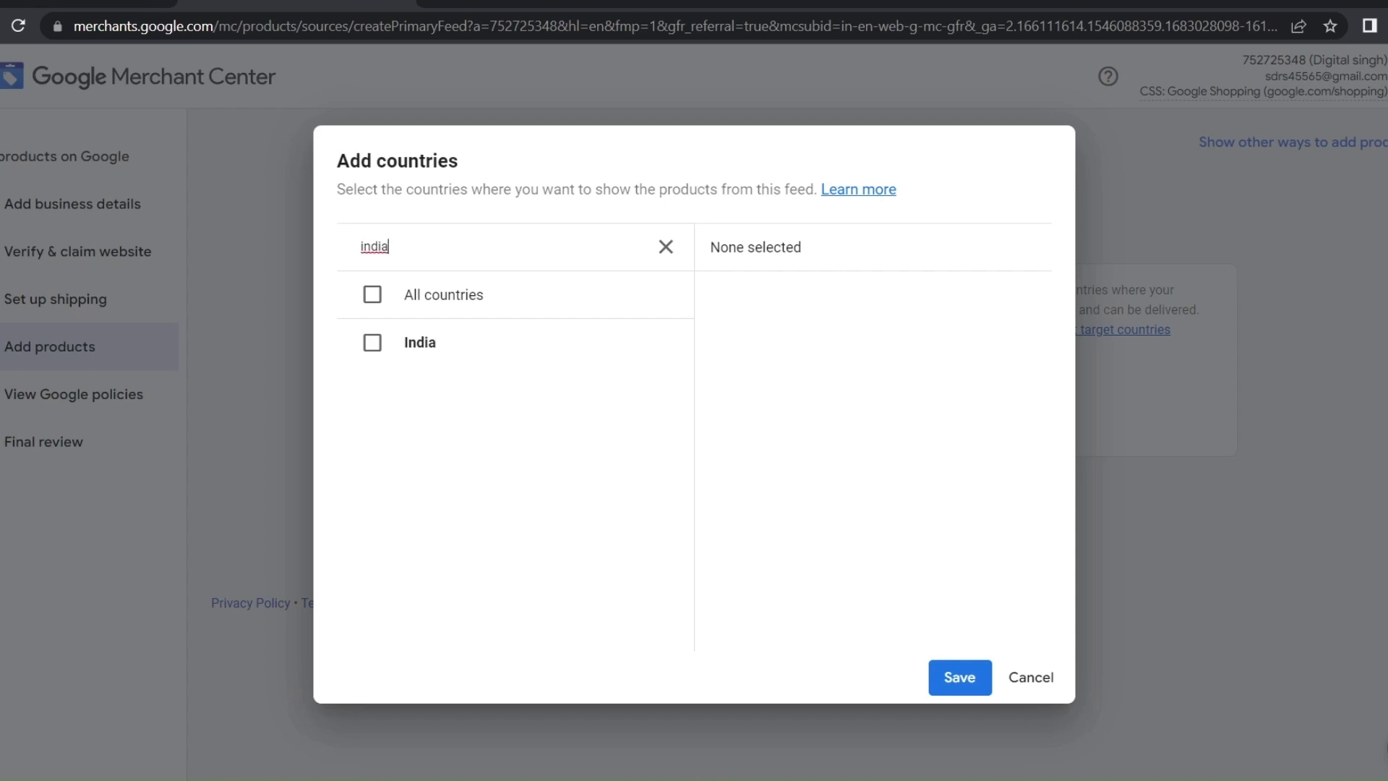
{"action": "left_click", "coordinate": [402, 343]}
{"action": "left_click", "coordinate": [962, 677]}
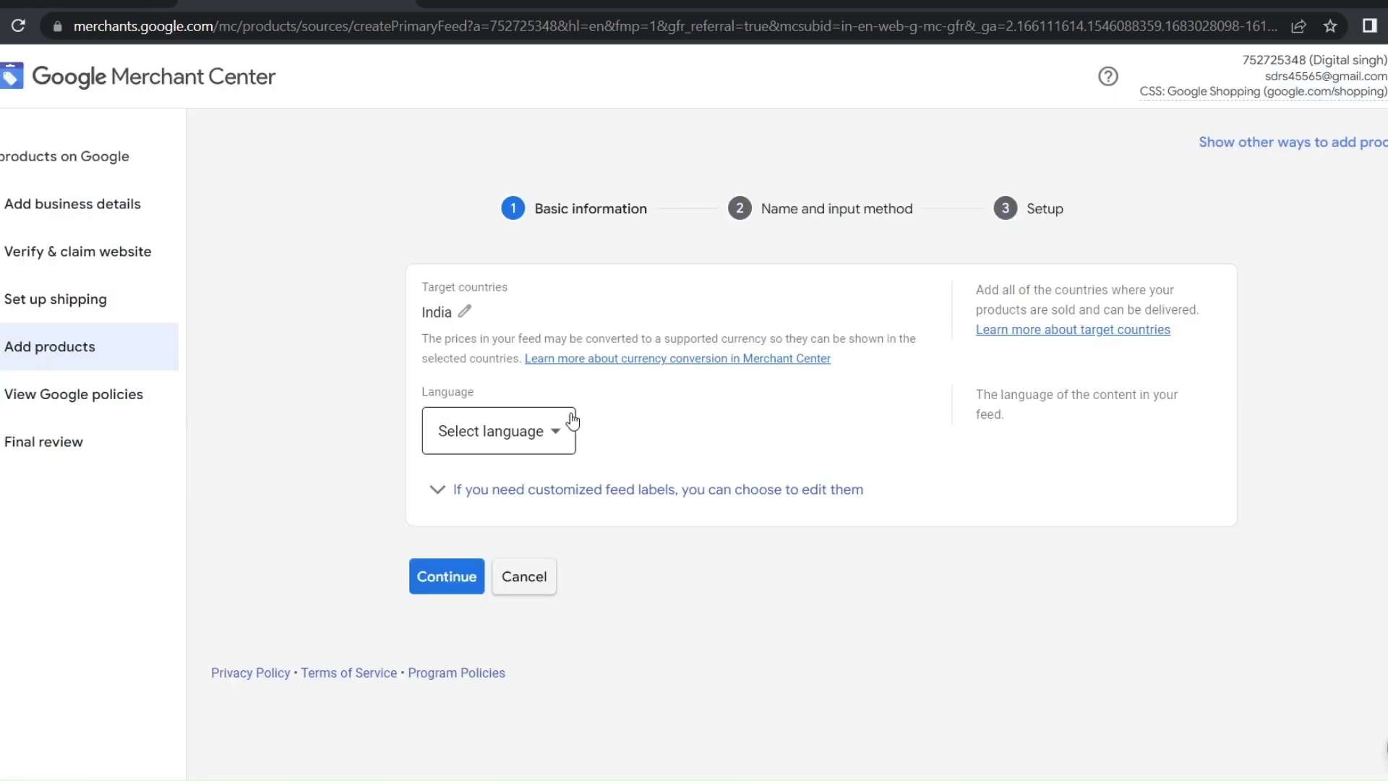
Choose Hindi as the feed language and continue to naming
{"action": "left_click", "coordinate": [540, 431]}
{"action": "scroll", "coordinate": [468, 288], "scroll_direction": "down", "scroll_amount": 6}
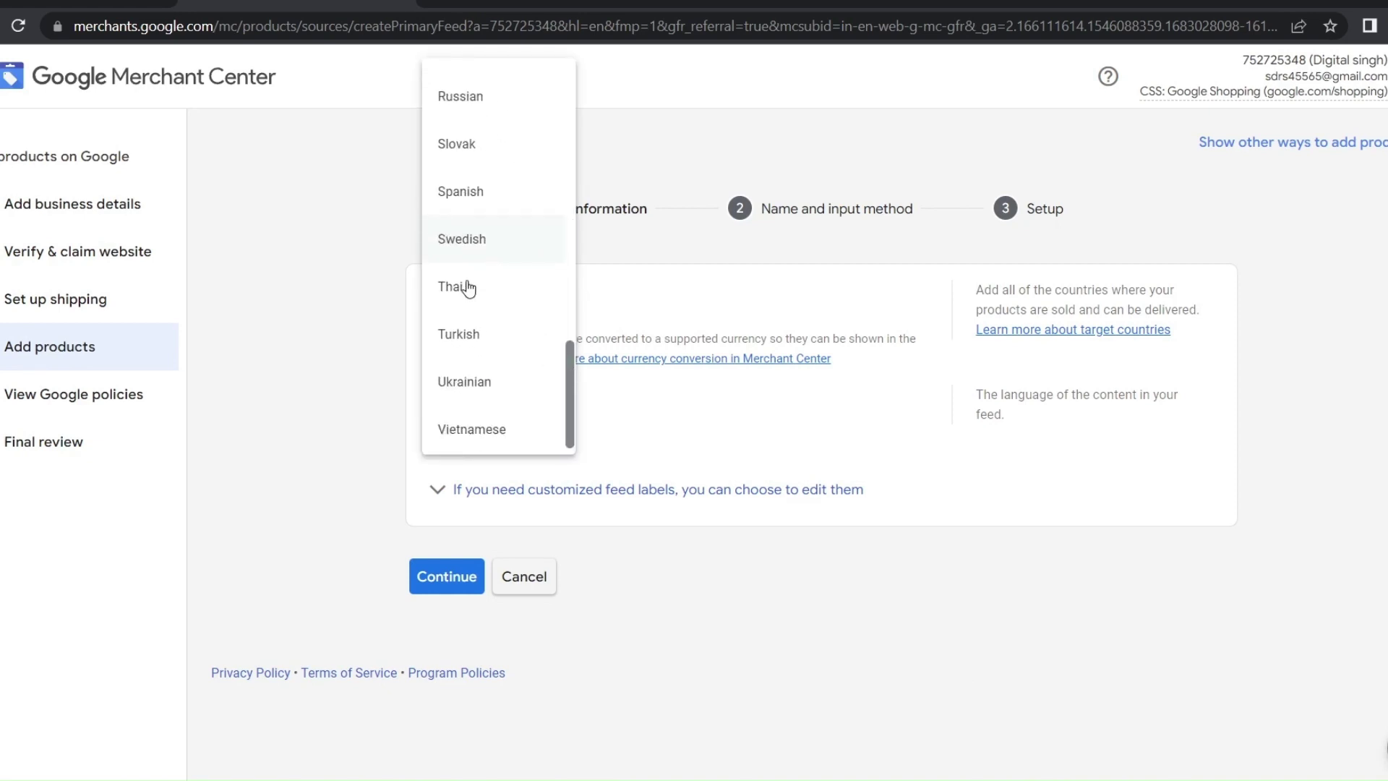
{"action": "scroll", "coordinate": [468, 287], "scroll_direction": "up", "scroll_amount": 10}
{"action": "scroll", "coordinate": [477, 311], "scroll_direction": "down", "scroll_amount": 4}
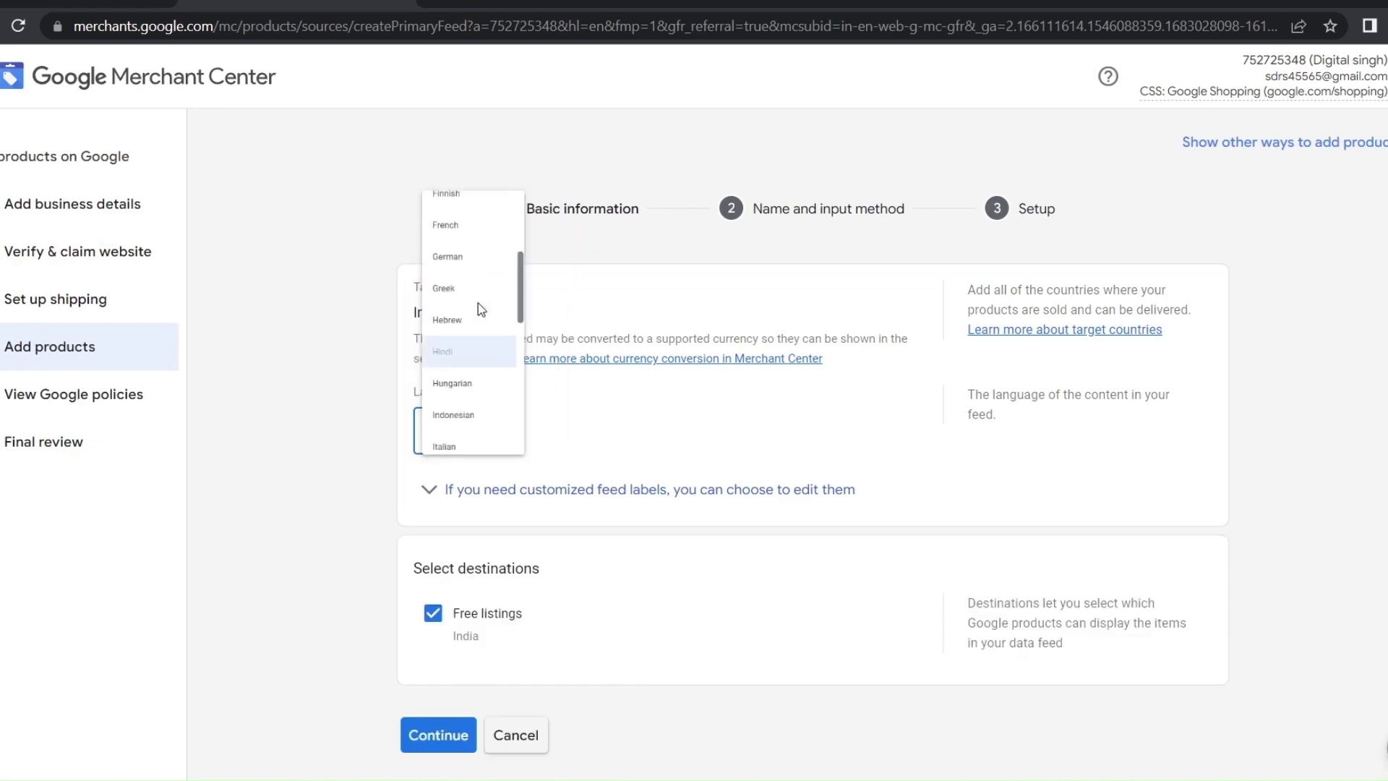
{"action": "left_click", "coordinate": [479, 302]}
{"action": "scroll", "coordinate": [483, 390], "scroll_direction": "down", "scroll_amount": 1}
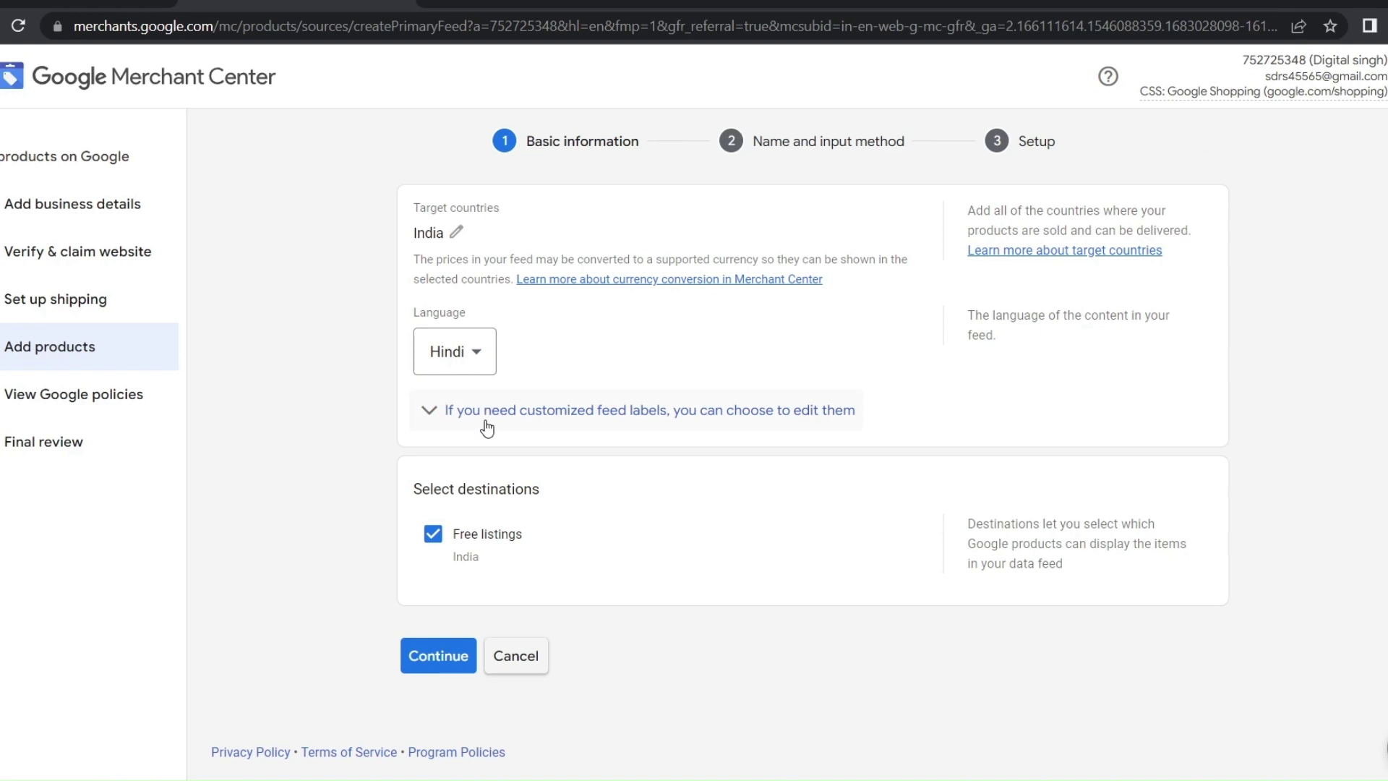
{"action": "left_click", "coordinate": [453, 662]}
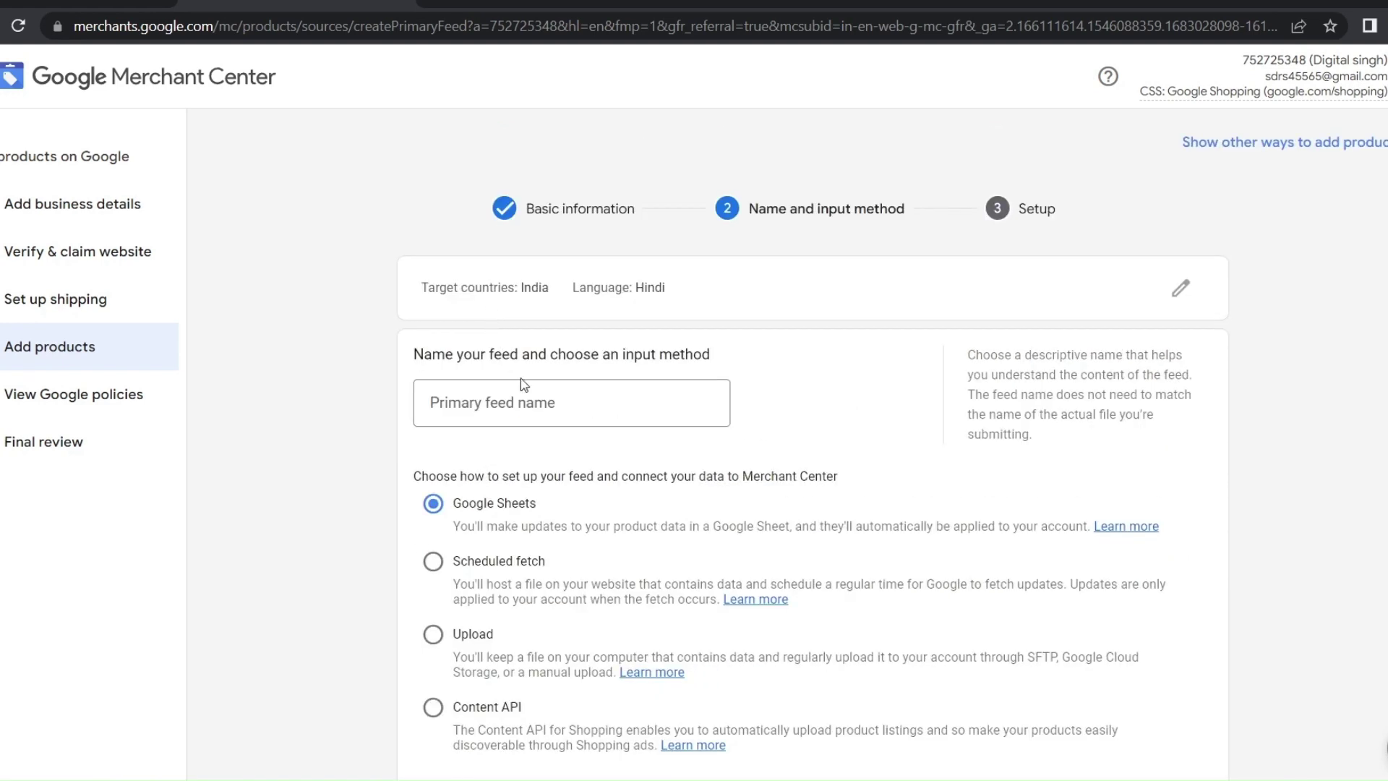
Enter 'D' as the primary feed name
{"action": "left_click", "coordinate": [471, 392]}
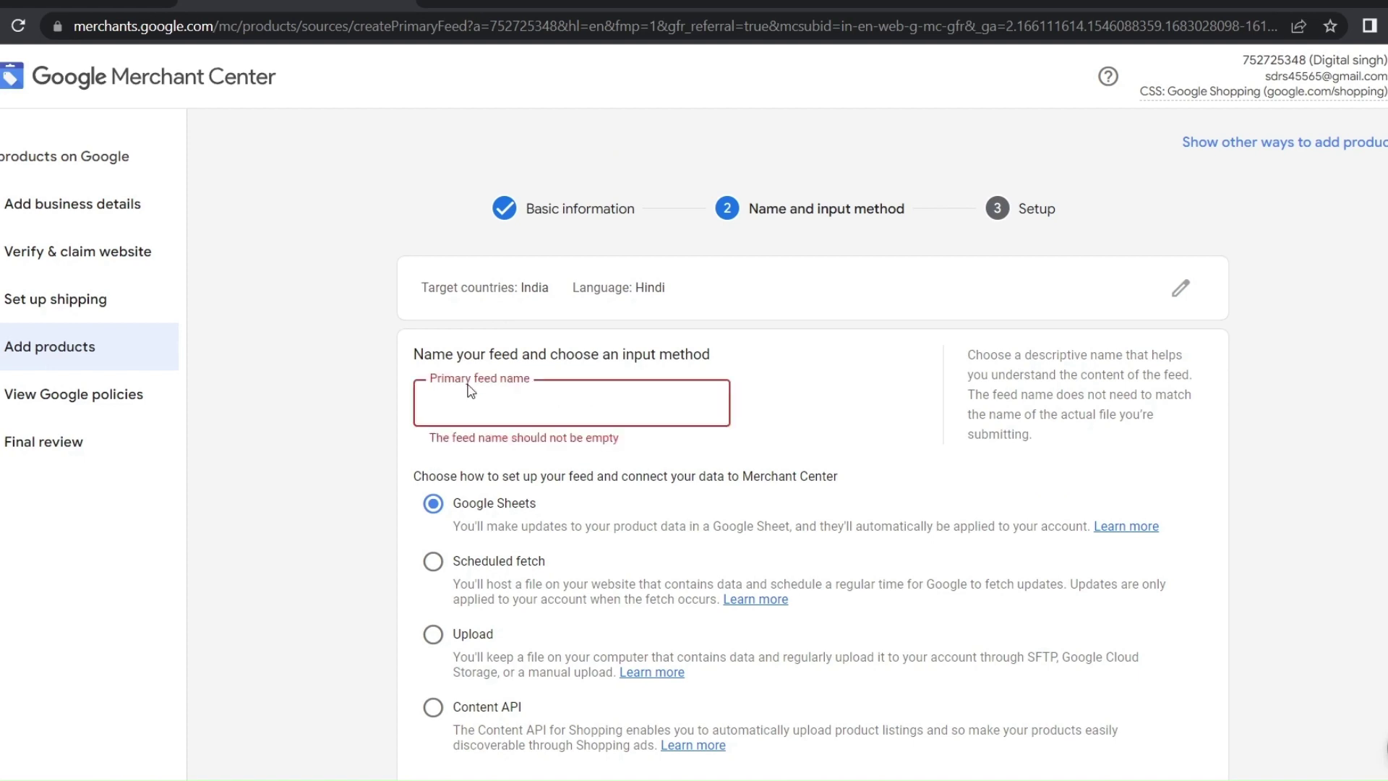
{"action": "type", "text": "d"}
{"action": "key", "text": "BackSpace"}
{"action": "type", "text": "Digital Singh"}
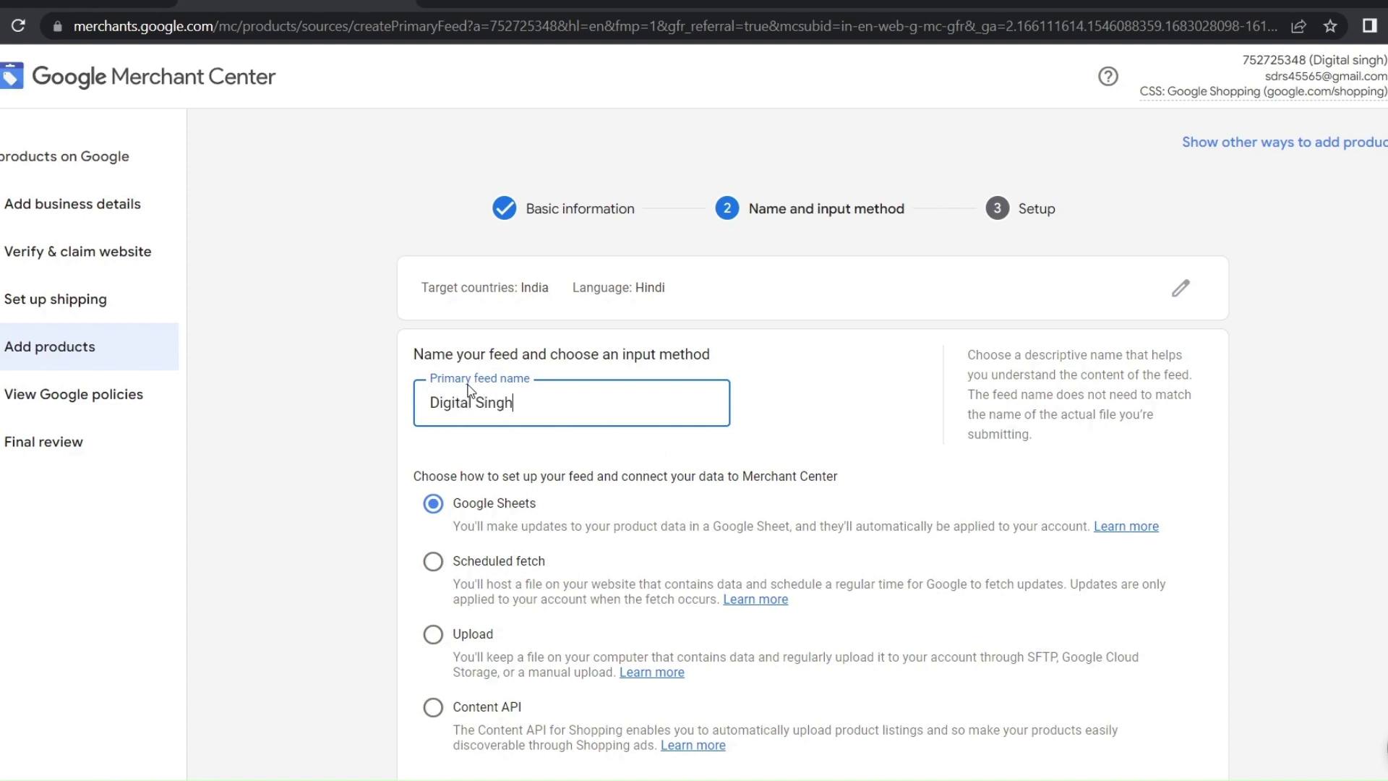
{"action": "left_click", "coordinate": [598, 473]}
Review the input method descriptions, trying Scheduled fetch and Upload before returning to Google Sheets
{"action": "scroll", "coordinate": [617, 538], "scroll_direction": "down", "scroll_amount": 2}
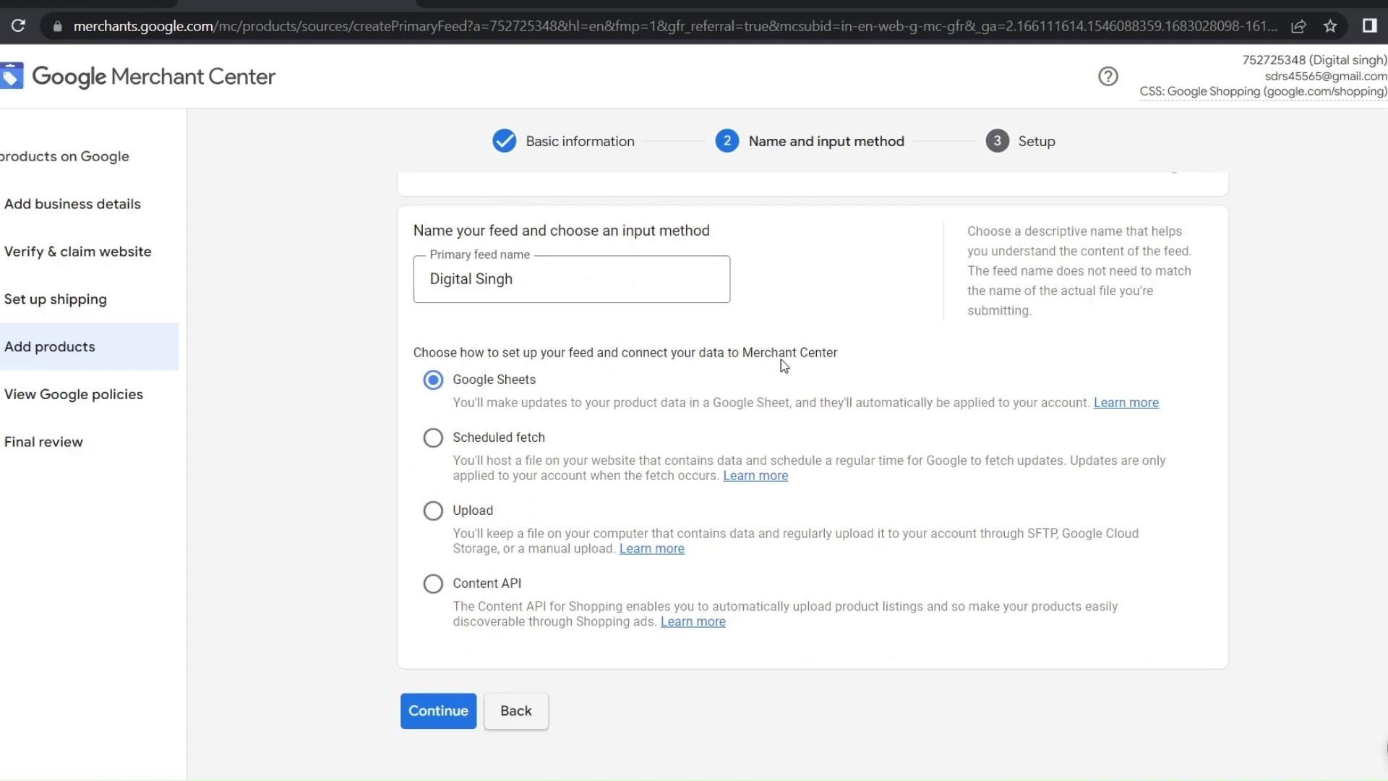
{"action": "left_click_drag", "start_coordinate": [844, 348], "coordinate": [499, 370]}
{"action": "left_click", "coordinate": [408, 415]}
{"action": "left_click_drag", "start_coordinate": [623, 405], "coordinate": [442, 398]}
{"action": "left_click", "coordinate": [391, 418]}
{"action": "left_click", "coordinate": [432, 438]}
{"action": "left_click", "coordinate": [436, 510]}
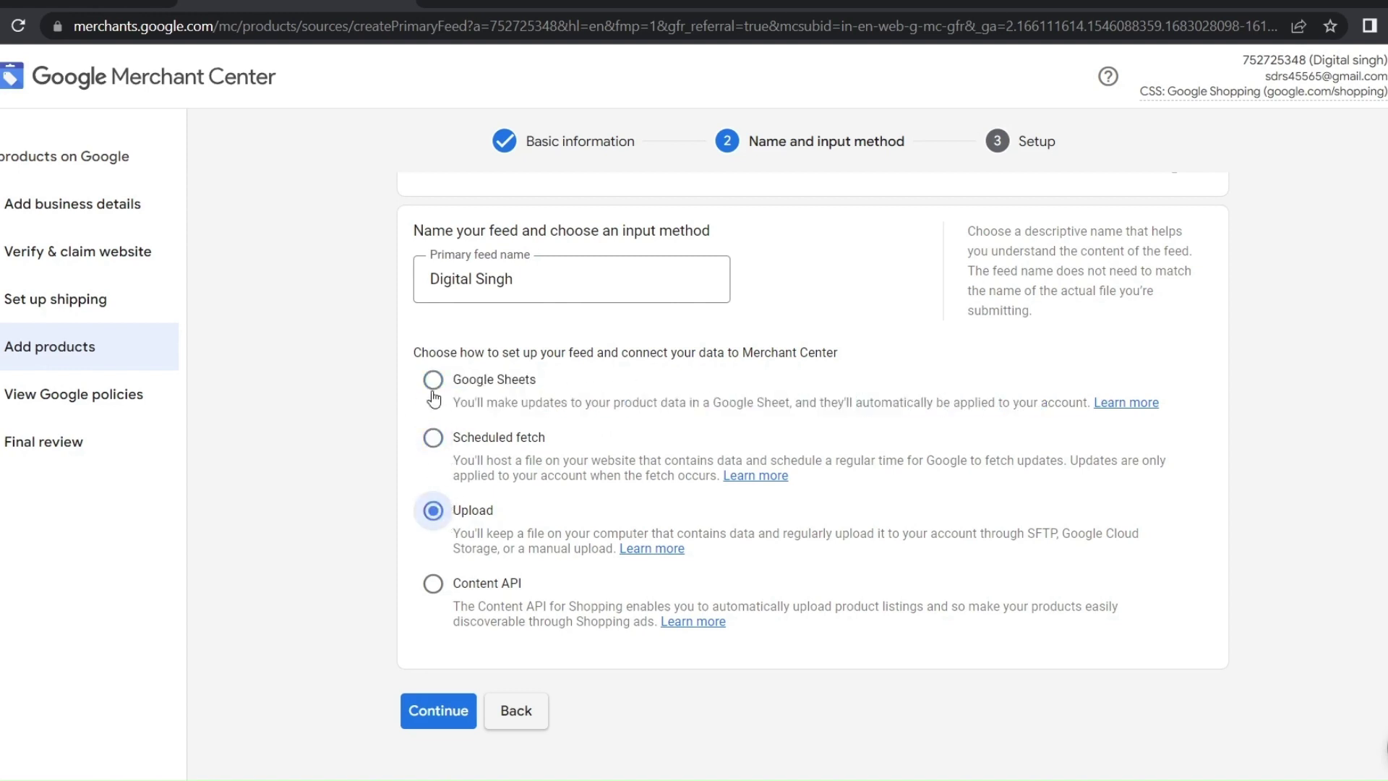
{"action": "left_click", "coordinate": [438, 397]}
Compare Scheduled fetch, Upload and Content API, then keep Google Sheets and continue
{"action": "triple_click", "coordinate": [454, 405]}
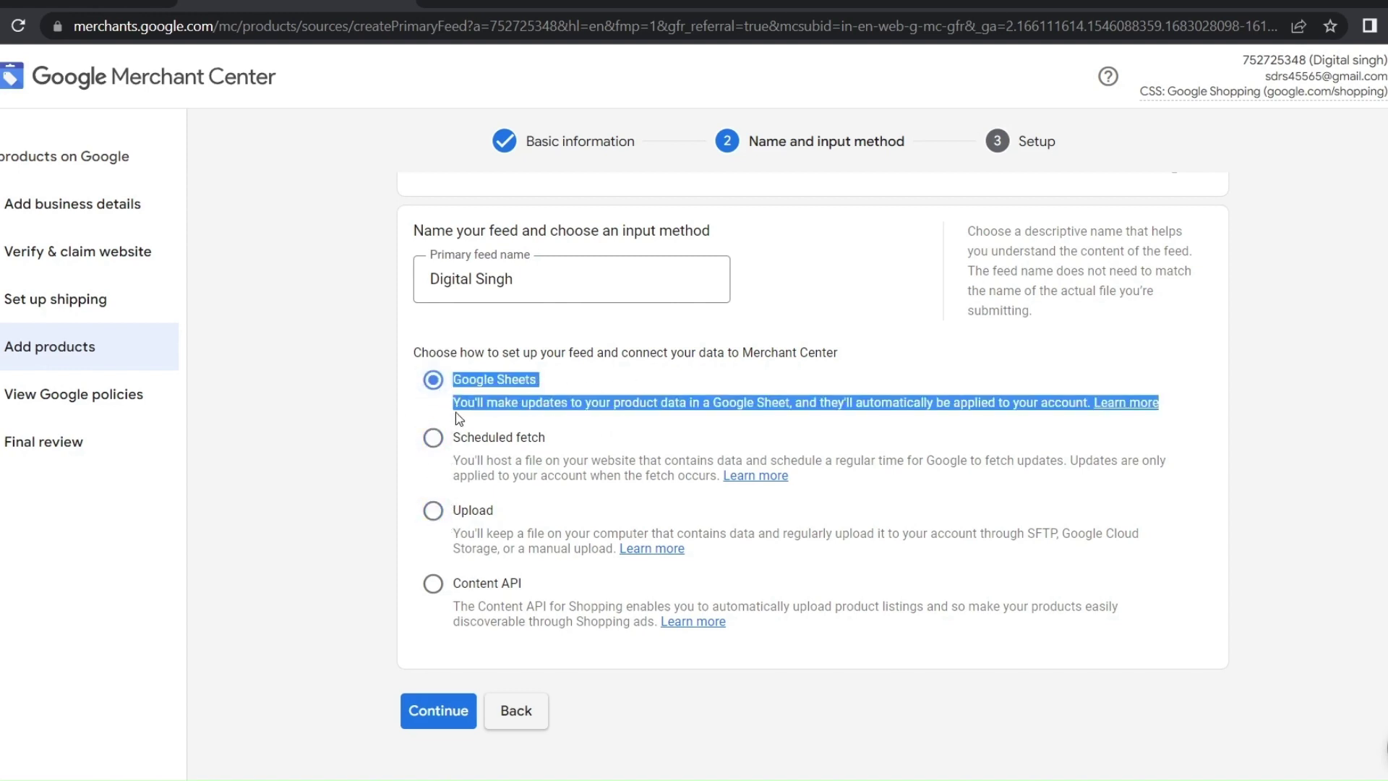
{"action": "left_click", "coordinate": [456, 439]}
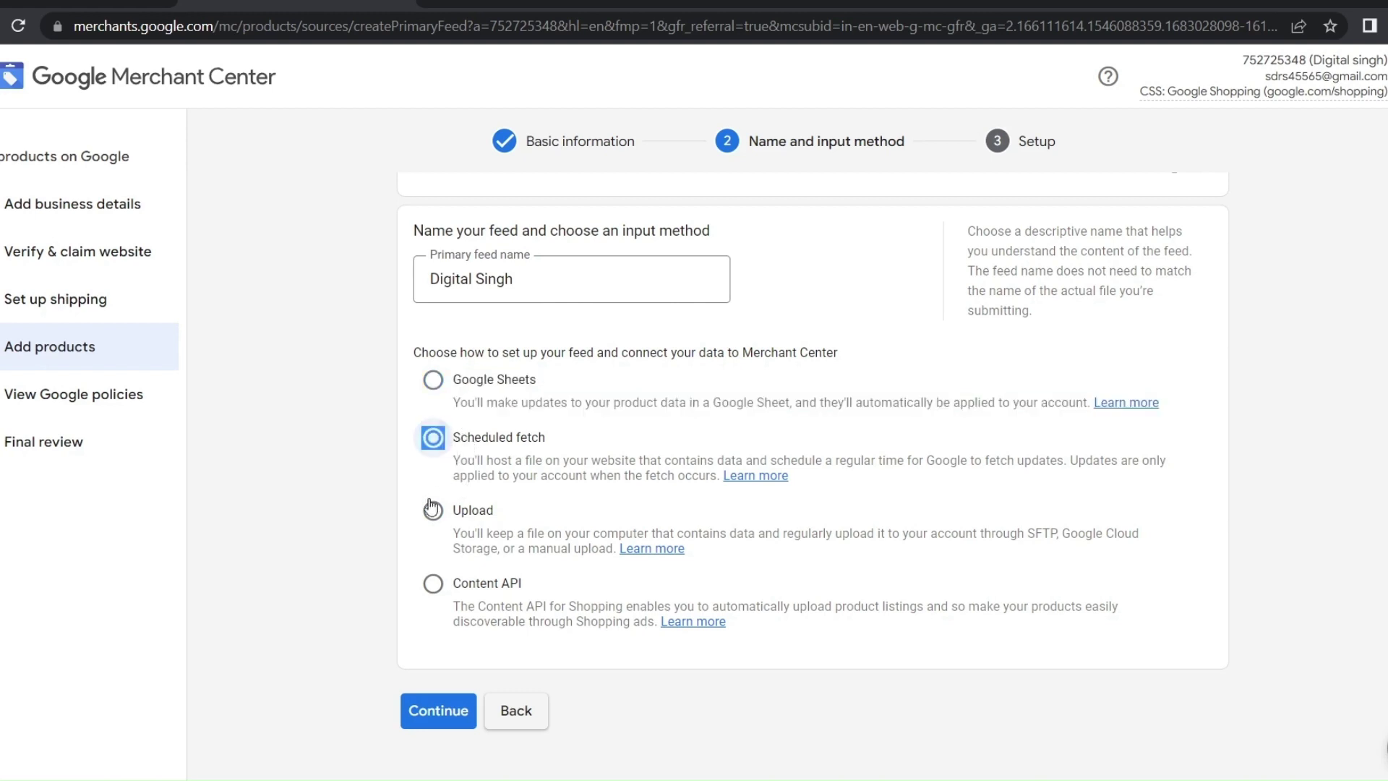
{"action": "left_click", "coordinate": [433, 510]}
{"action": "left_click", "coordinate": [435, 587]}
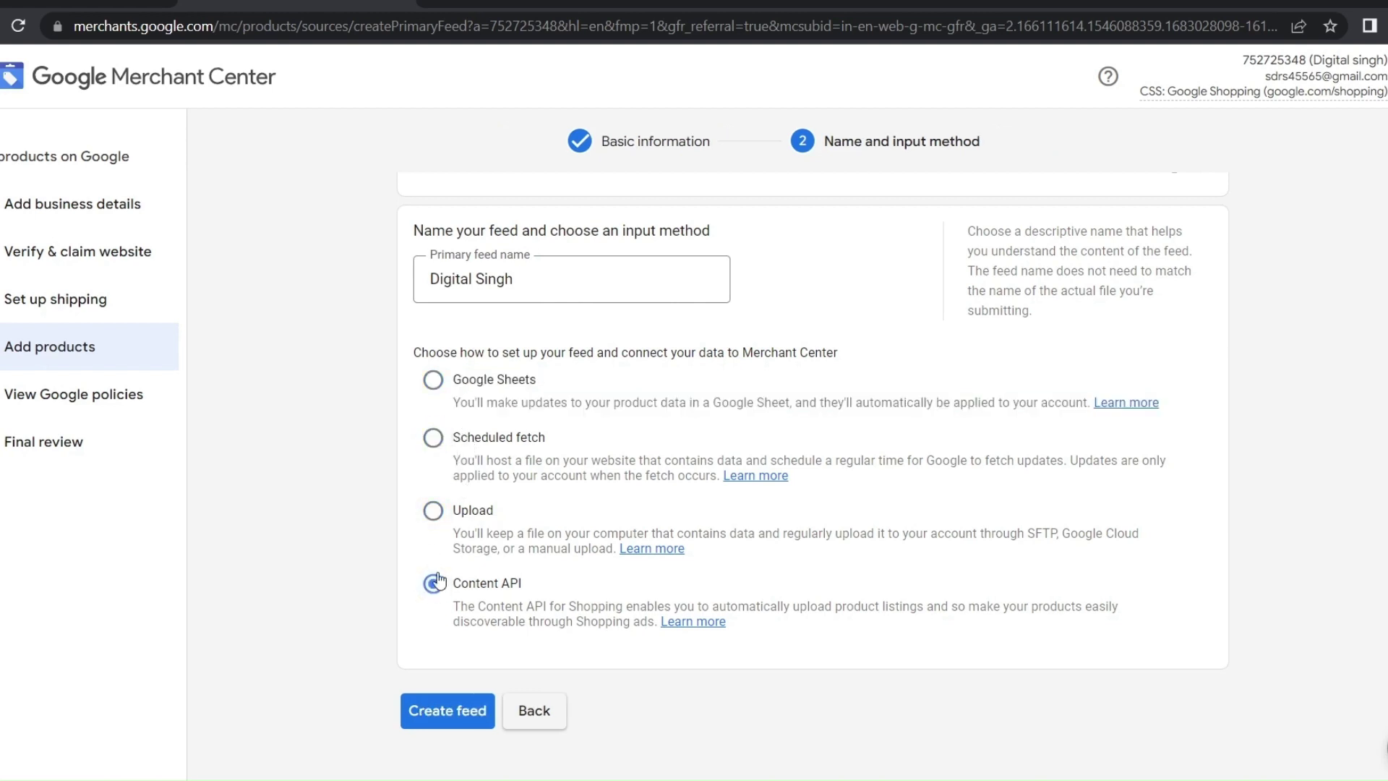
{"action": "left_click", "coordinate": [437, 384]}
{"action": "left_click_drag", "start_coordinate": [449, 404], "coordinate": [575, 442]}
{"action": "left_click", "coordinate": [373, 387]}
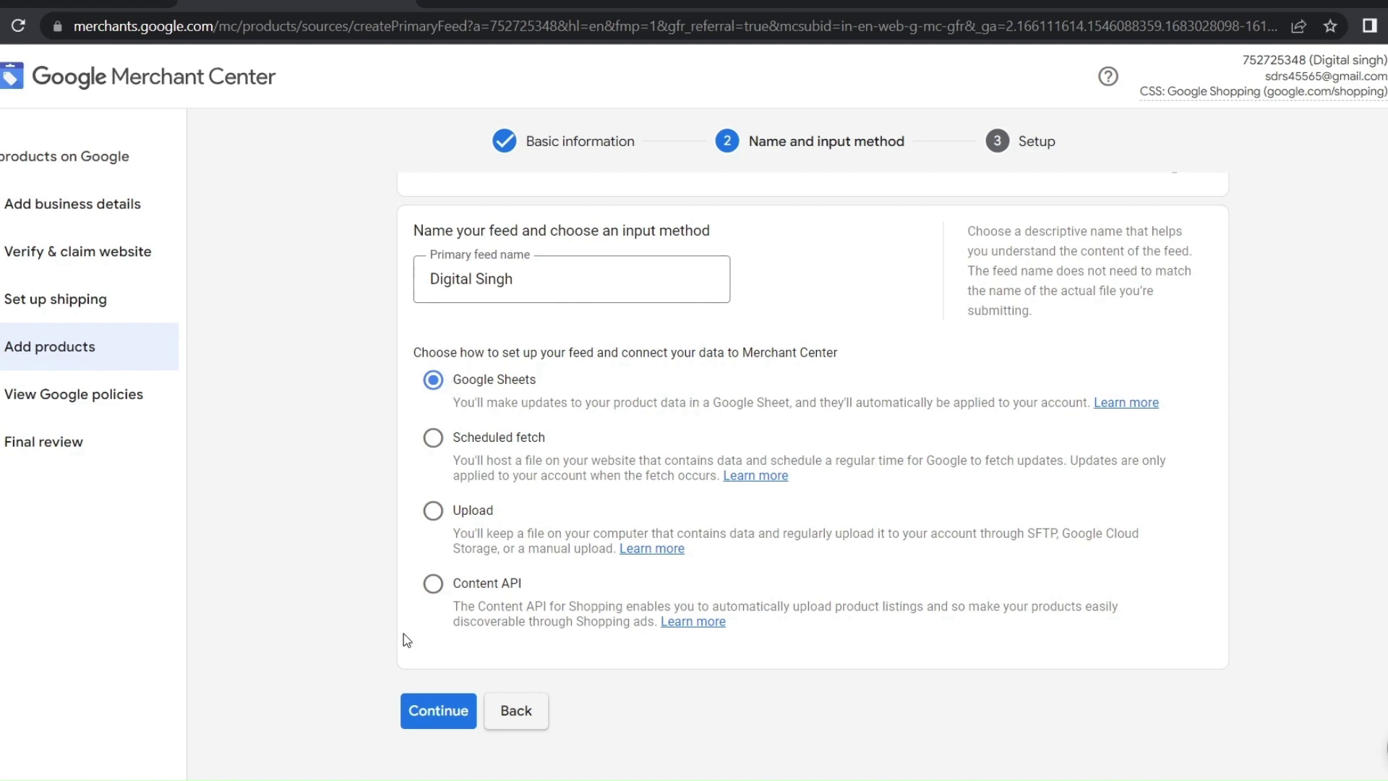
{"action": "left_click", "coordinate": [406, 719]}
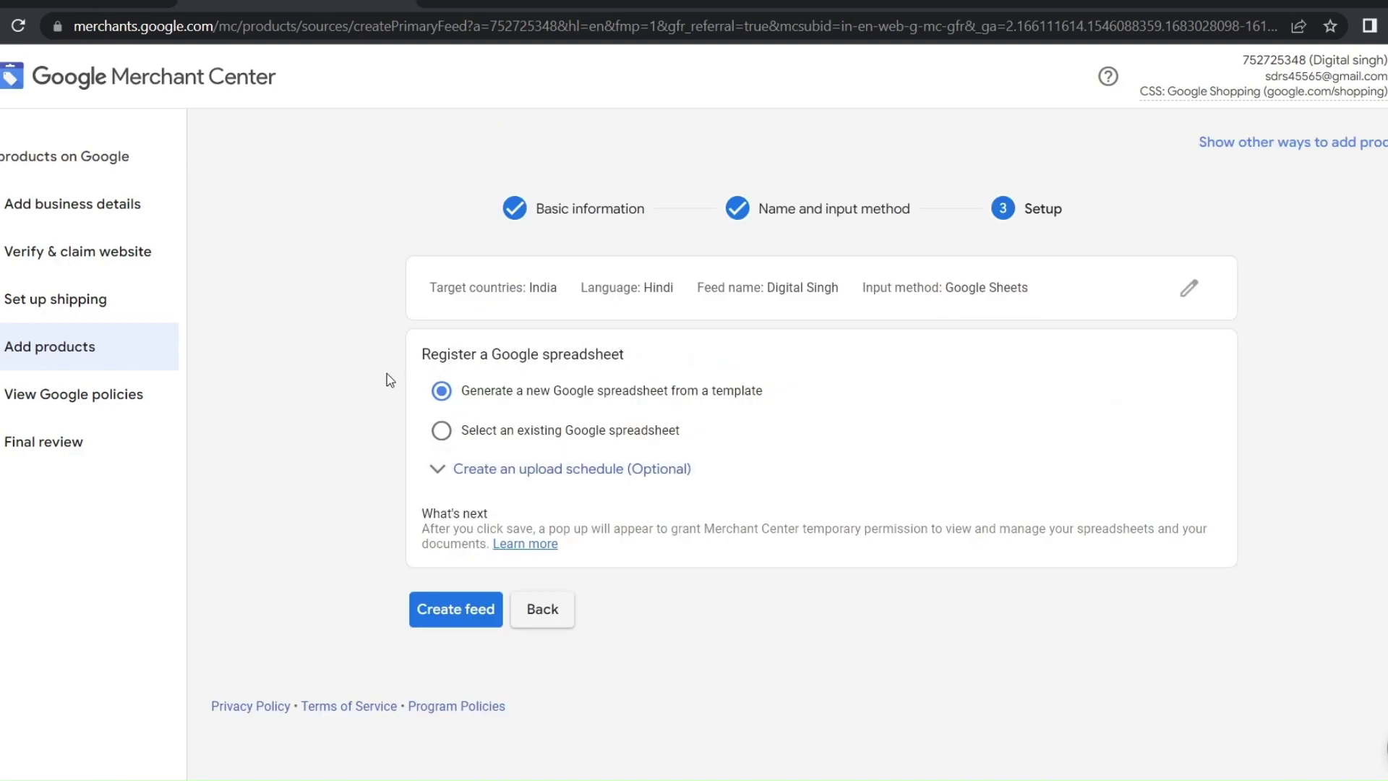
Allow Merchant Center pop-ups, create the feed with a new template spreadsheet, and open it
{"action": "left_click", "coordinate": [459, 614]}
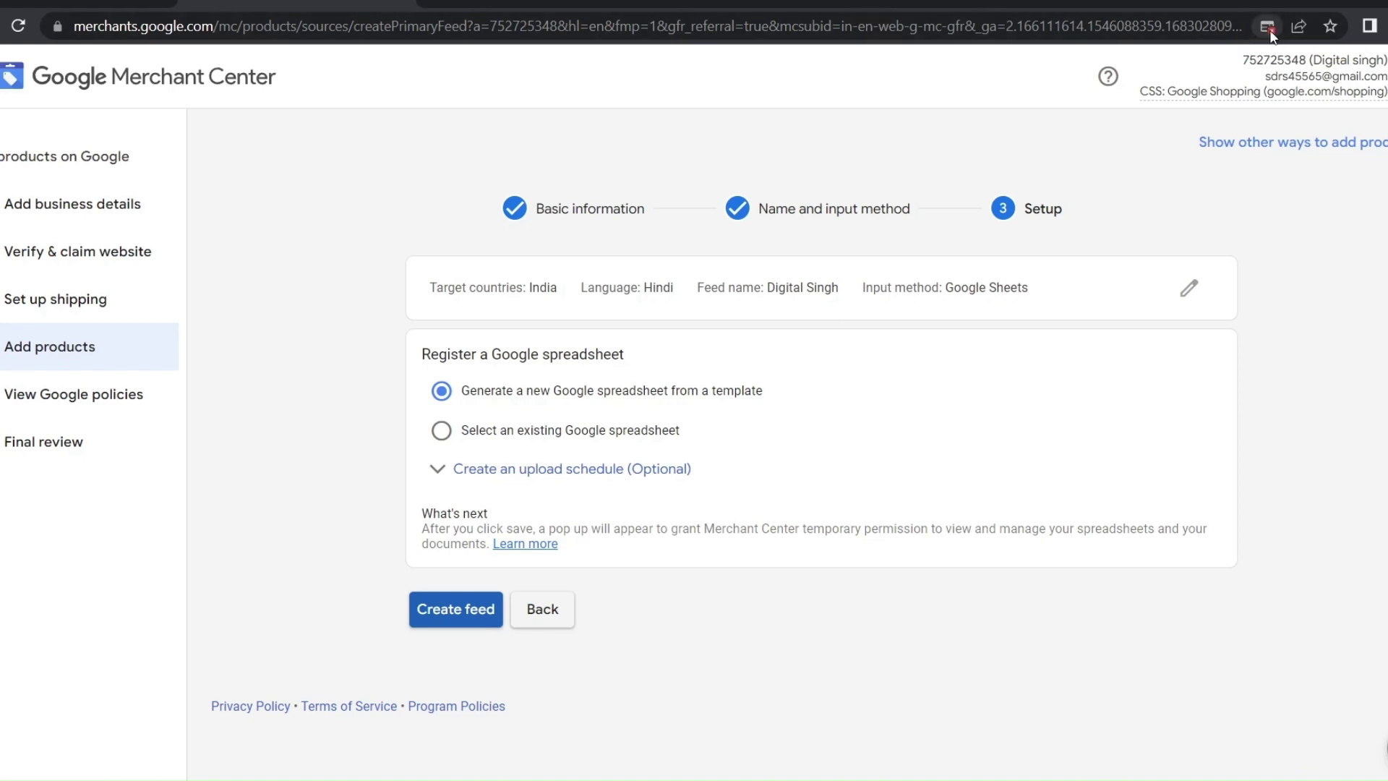
{"action": "left_click", "coordinate": [1269, 29]}
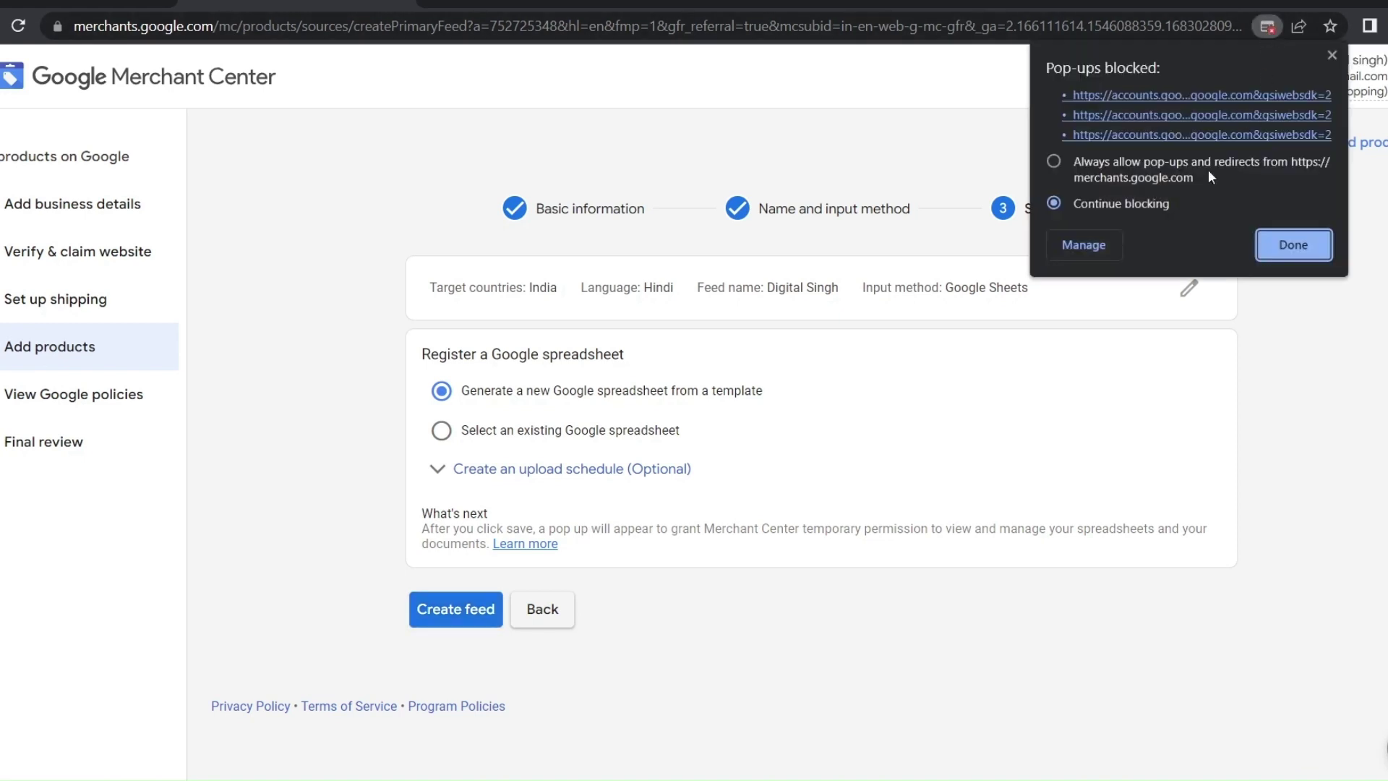
{"action": "left_click", "coordinate": [1054, 162]}
{"action": "left_click", "coordinate": [1293, 245]}
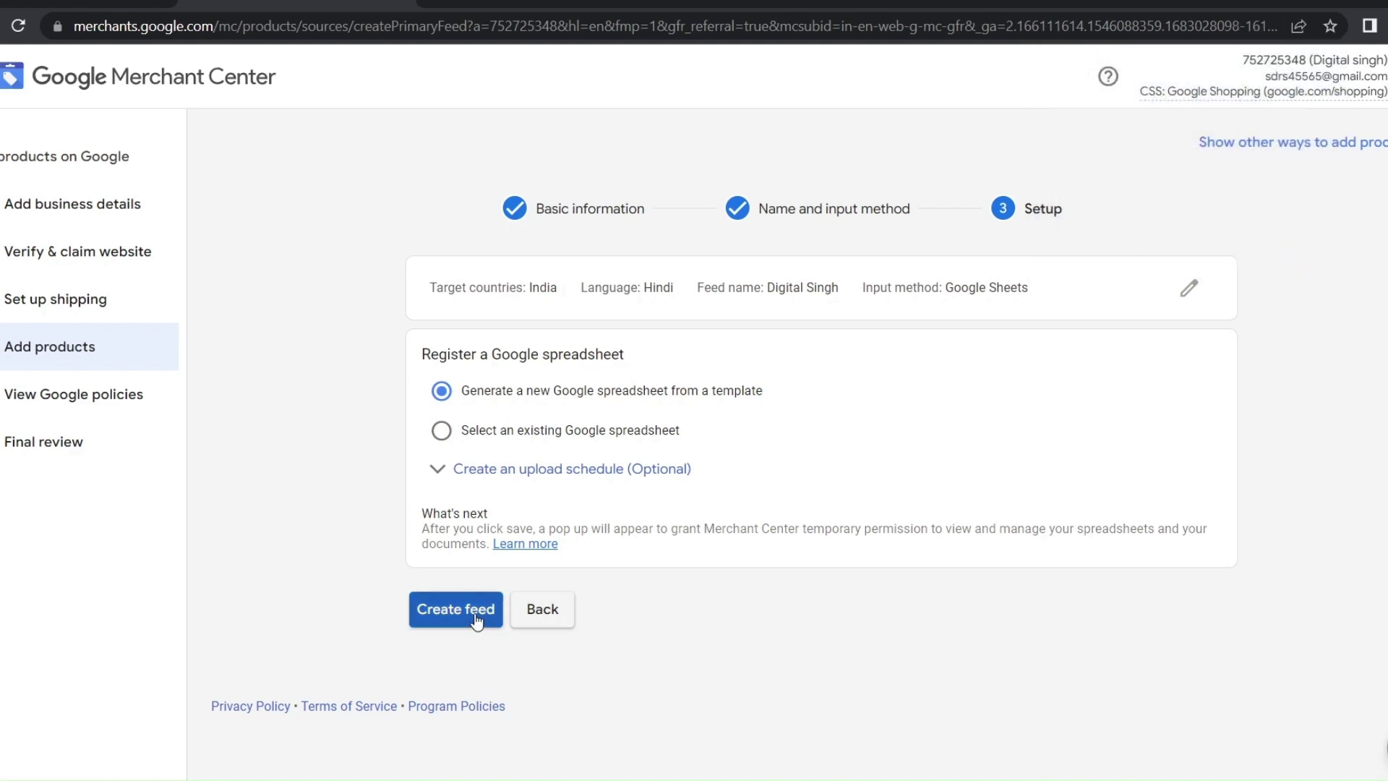
{"action": "left_click", "coordinate": [475, 620]}
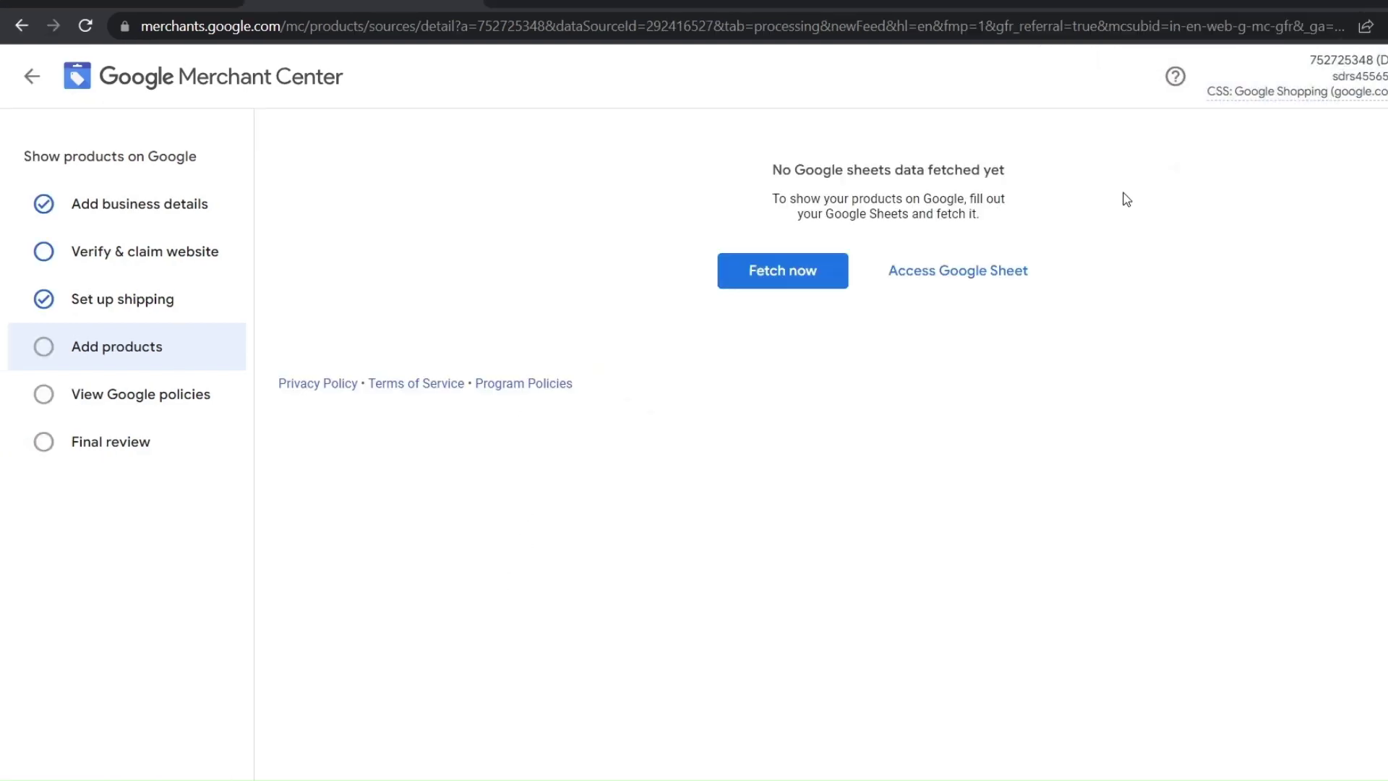
{"action": "left_click", "coordinate": [958, 272]}
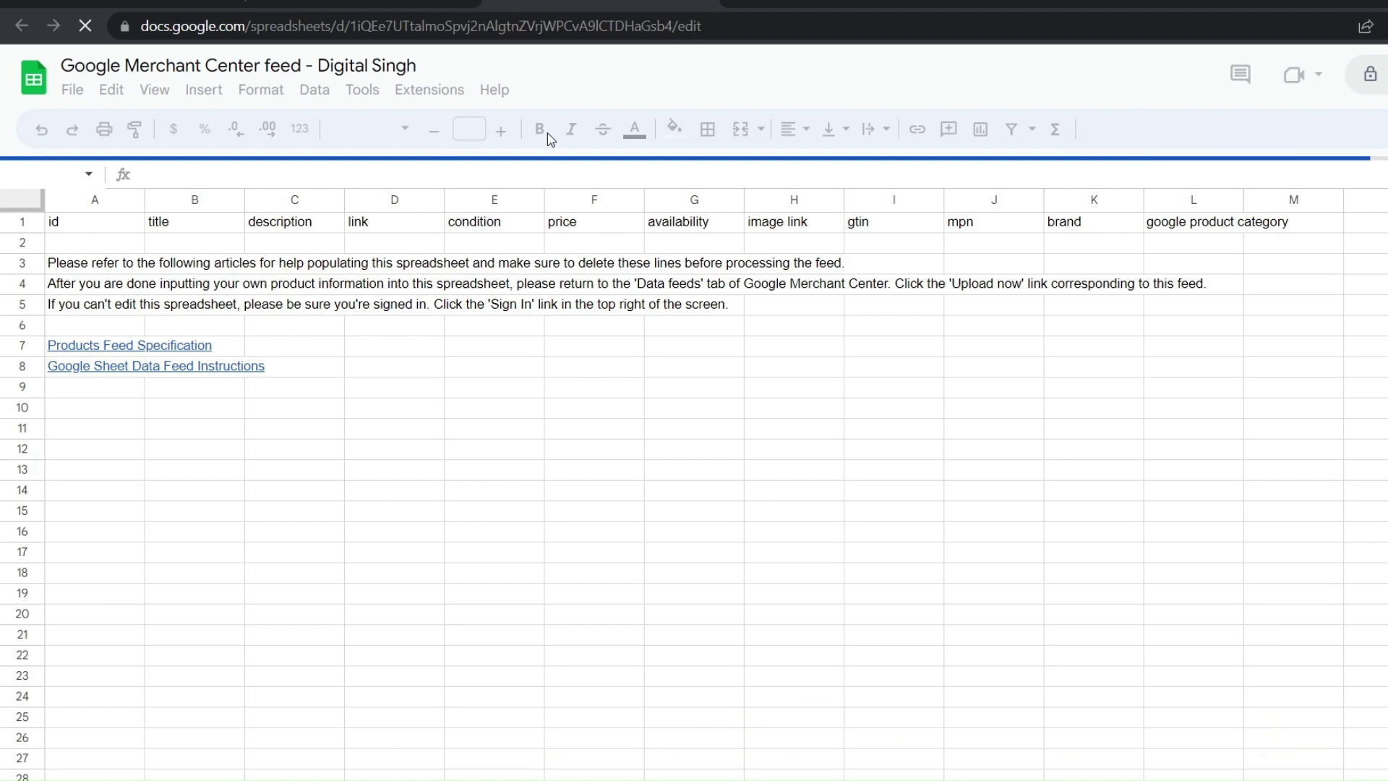
Clear the template's instruction rows and enter the Laptop title in B2
{"action": "left_click", "coordinate": [1274, 696]}
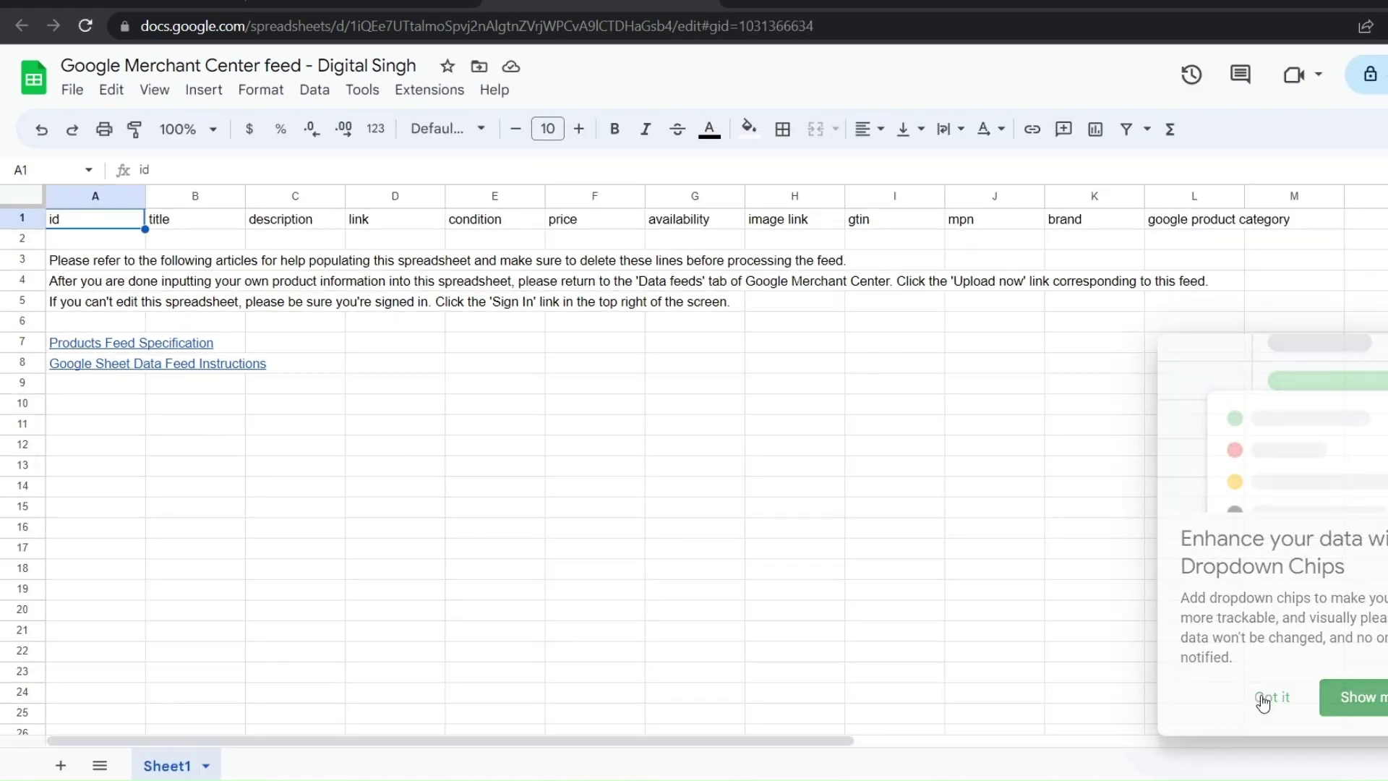
{"action": "left_click_drag", "start_coordinate": [820, 401], "coordinate": [69, 318]}
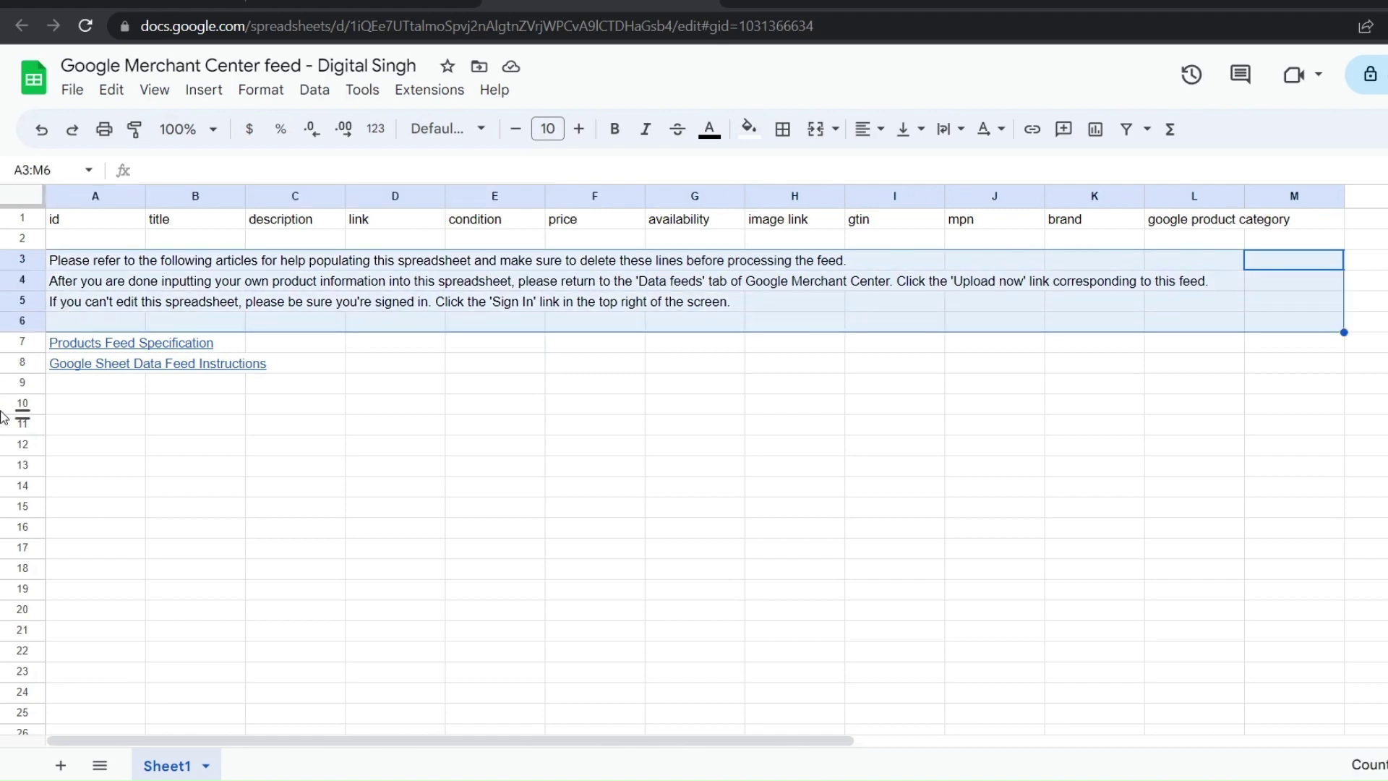
{"action": "key", "text": "Delete"}
{"action": "left_click", "coordinate": [105, 237]}
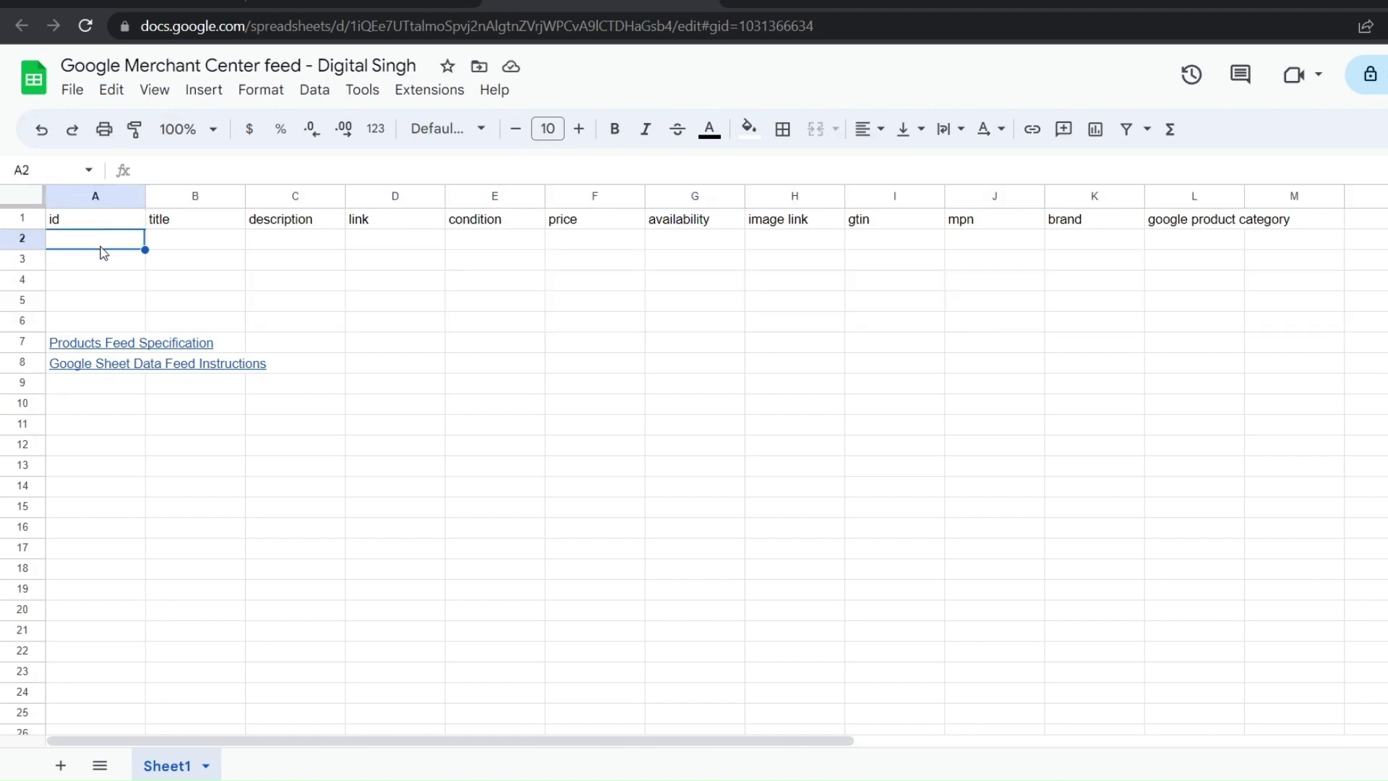
{"action": "left_click", "coordinate": [181, 246]}
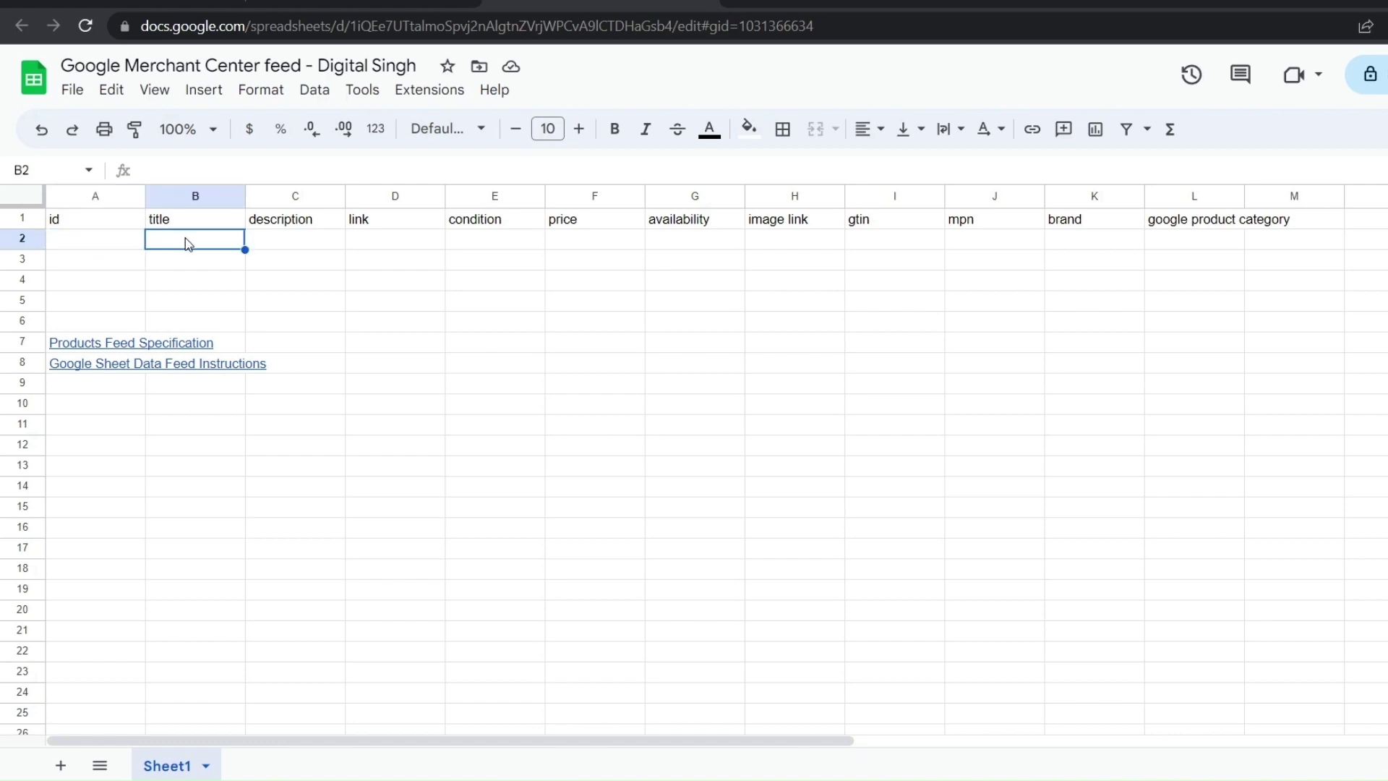
{"action": "type", "text": "la"}
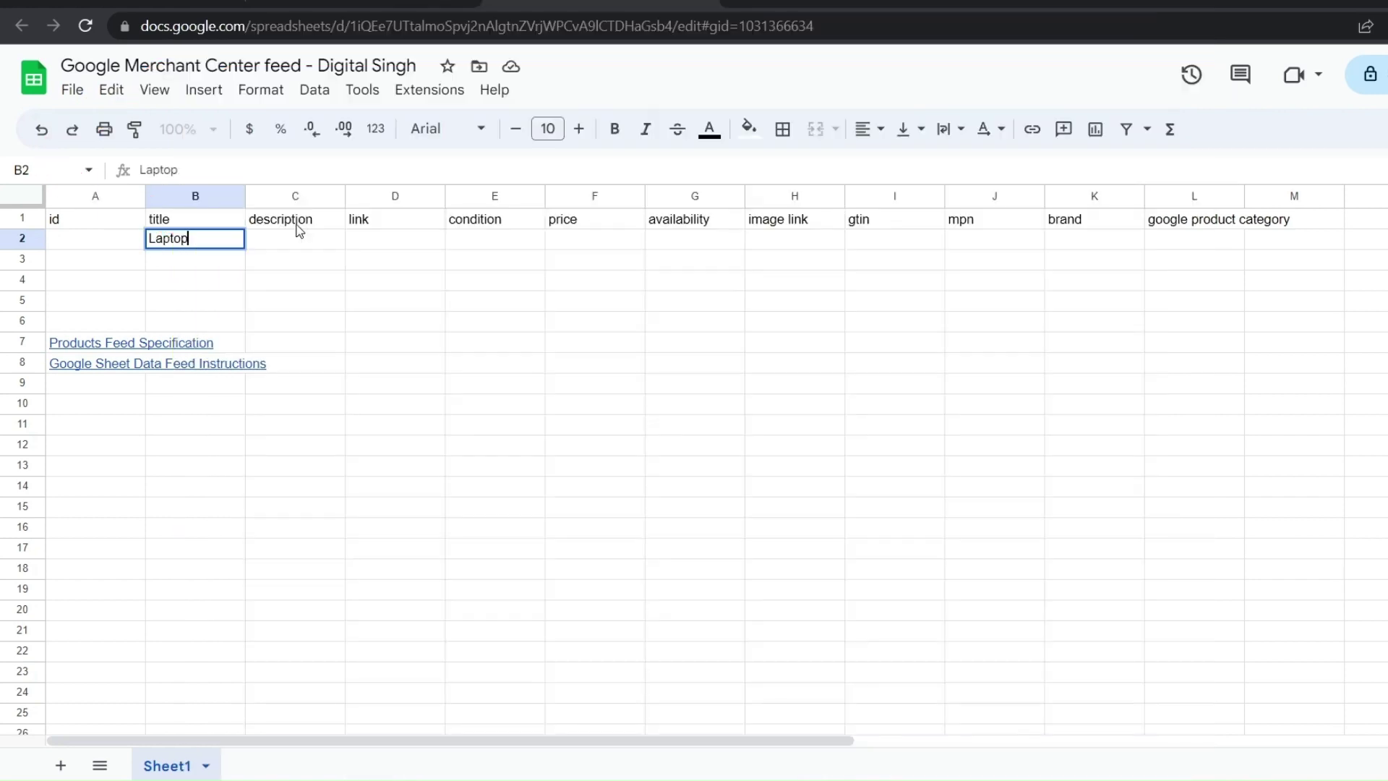
{"action": "left_click", "coordinate": [291, 242]}
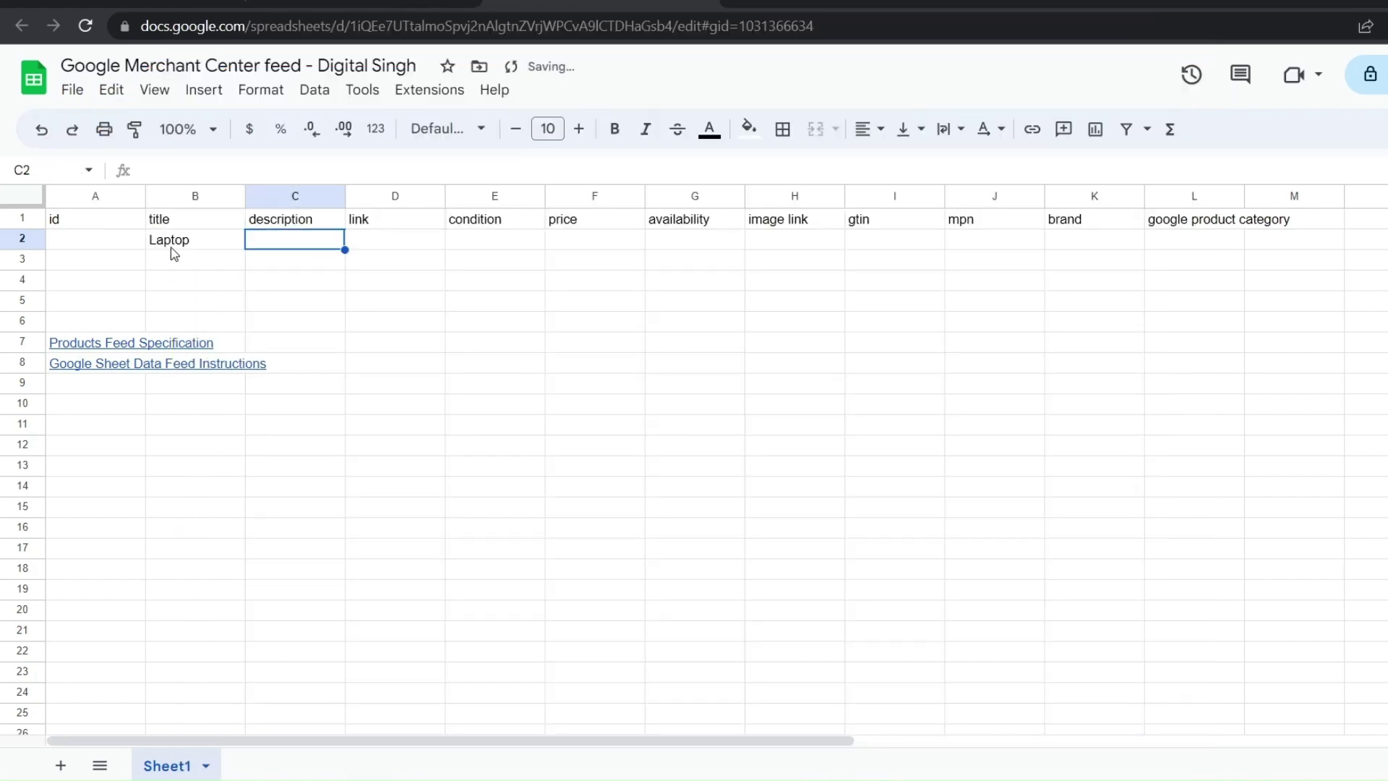
Paste the ASUS VivoBook description into C2 and the Flipkart link into D2
{"action": "left_click", "coordinate": [186, 246]}
{"action": "left_click", "coordinate": [287, 241]}
{"action": "key", "text": "ctrl+v"}
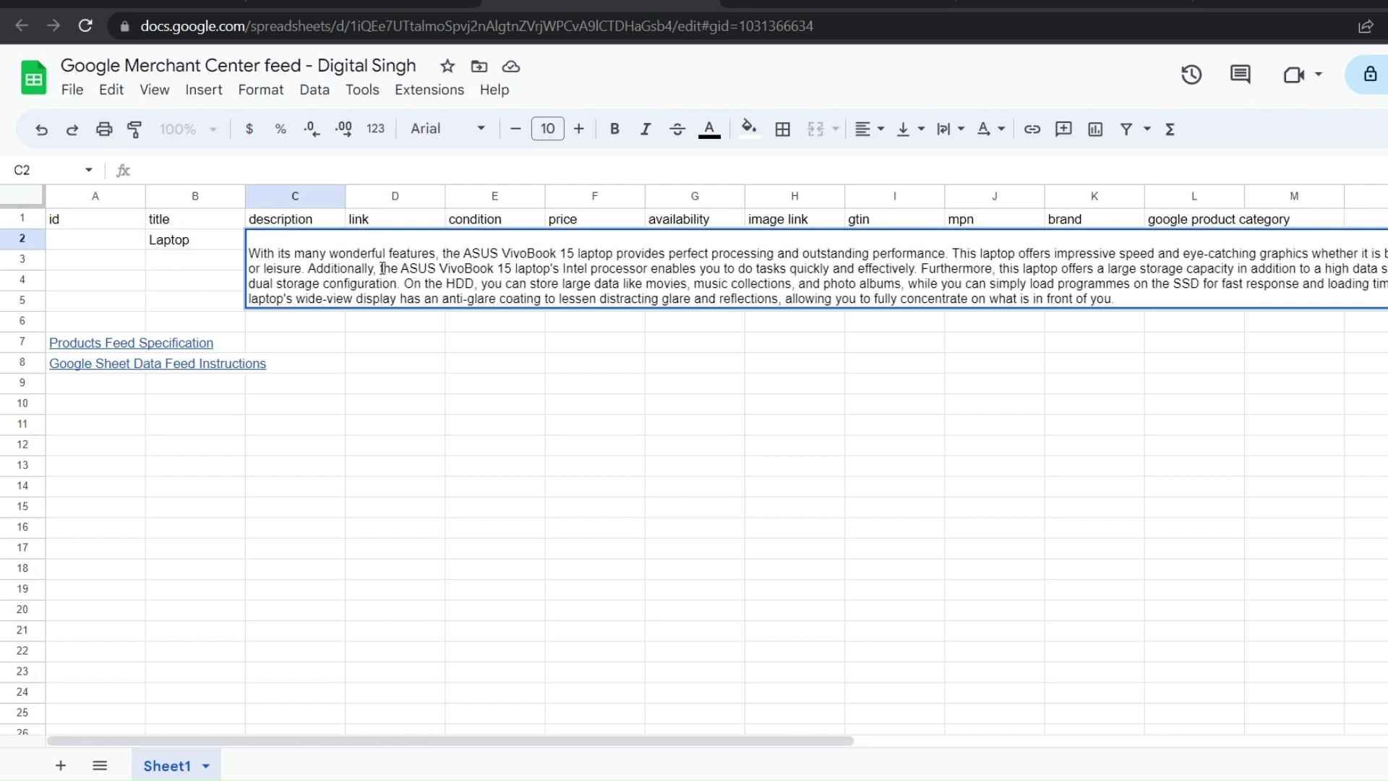
{"action": "key", "text": "Tab"}
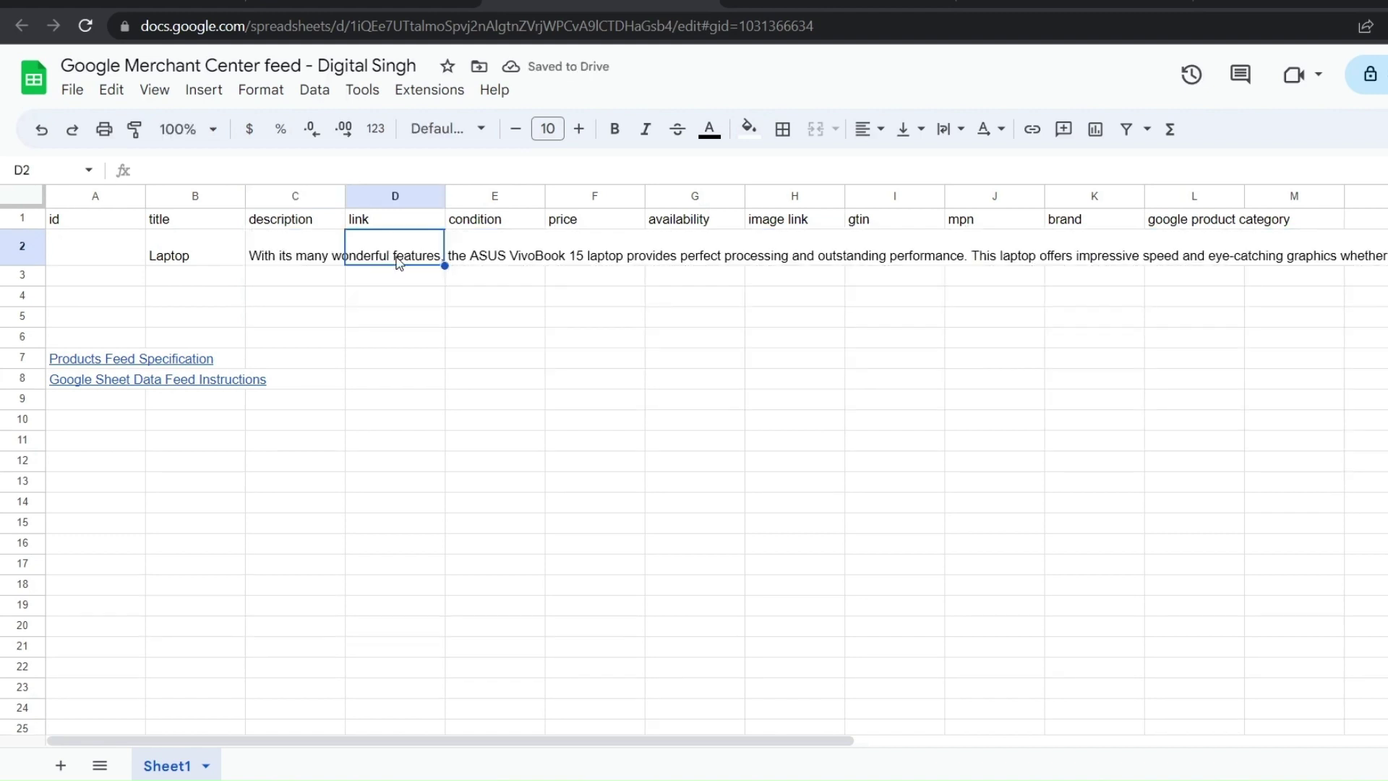
{"action": "key", "text": "ctrl+v"}
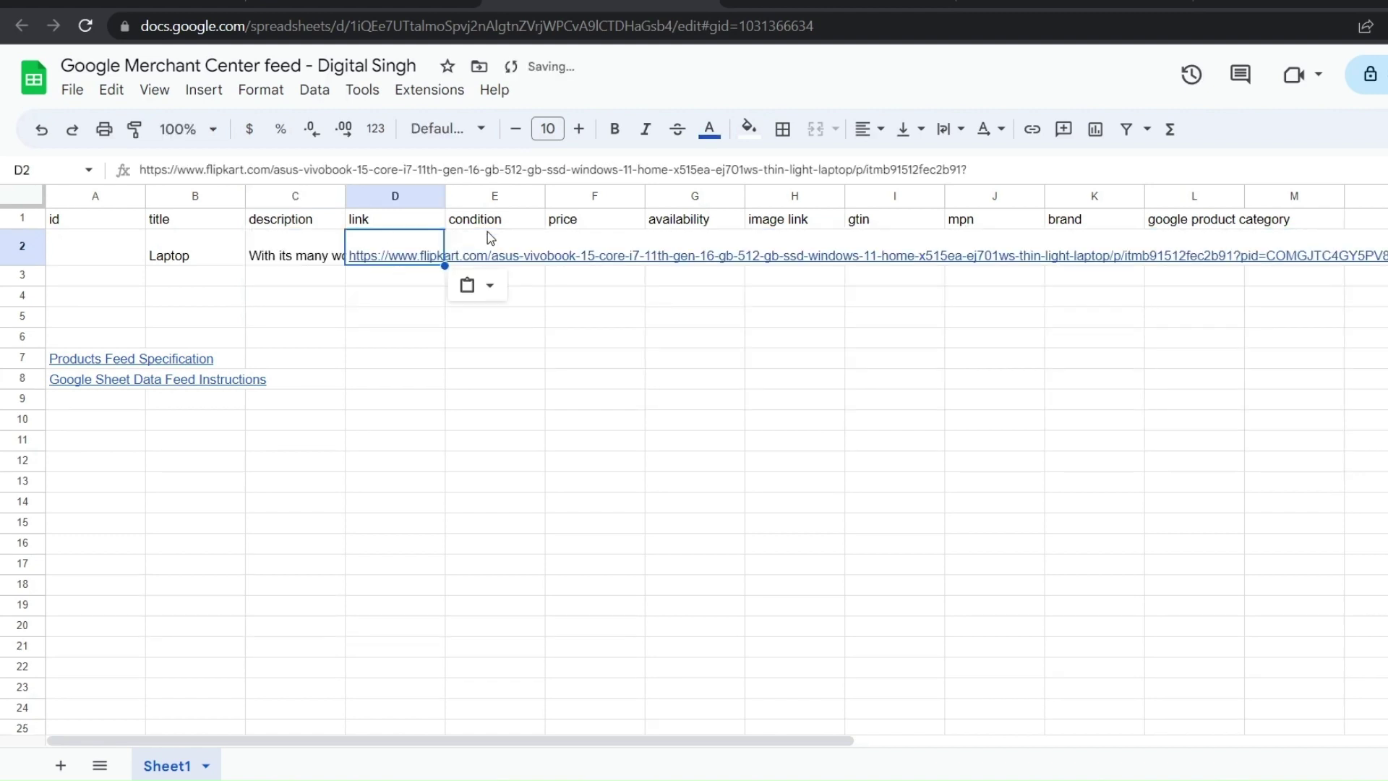
Set condition to New and price to 70000
{"action": "left_click", "coordinate": [491, 238]}
{"action": "mouse_move", "coordinate": [444, 266]}
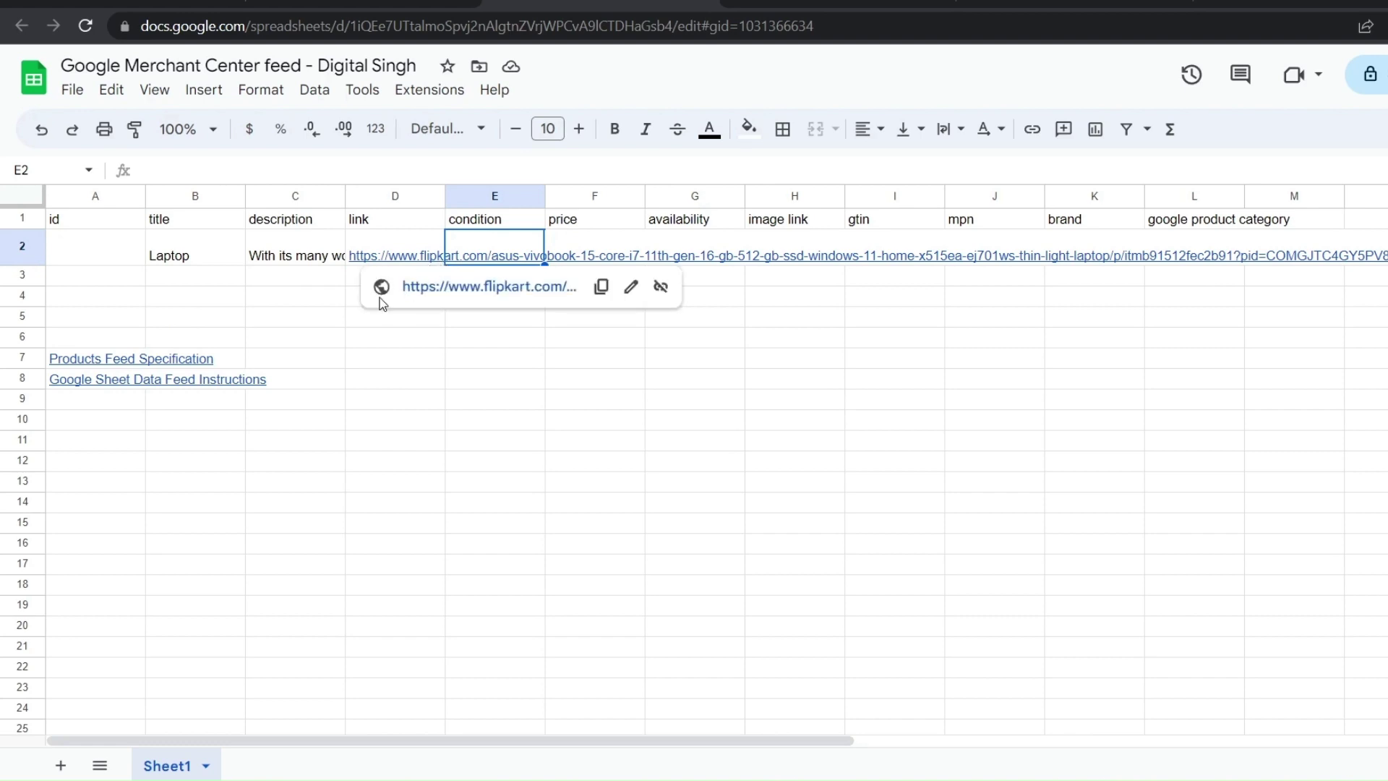
{"action": "type", "text": "New"}
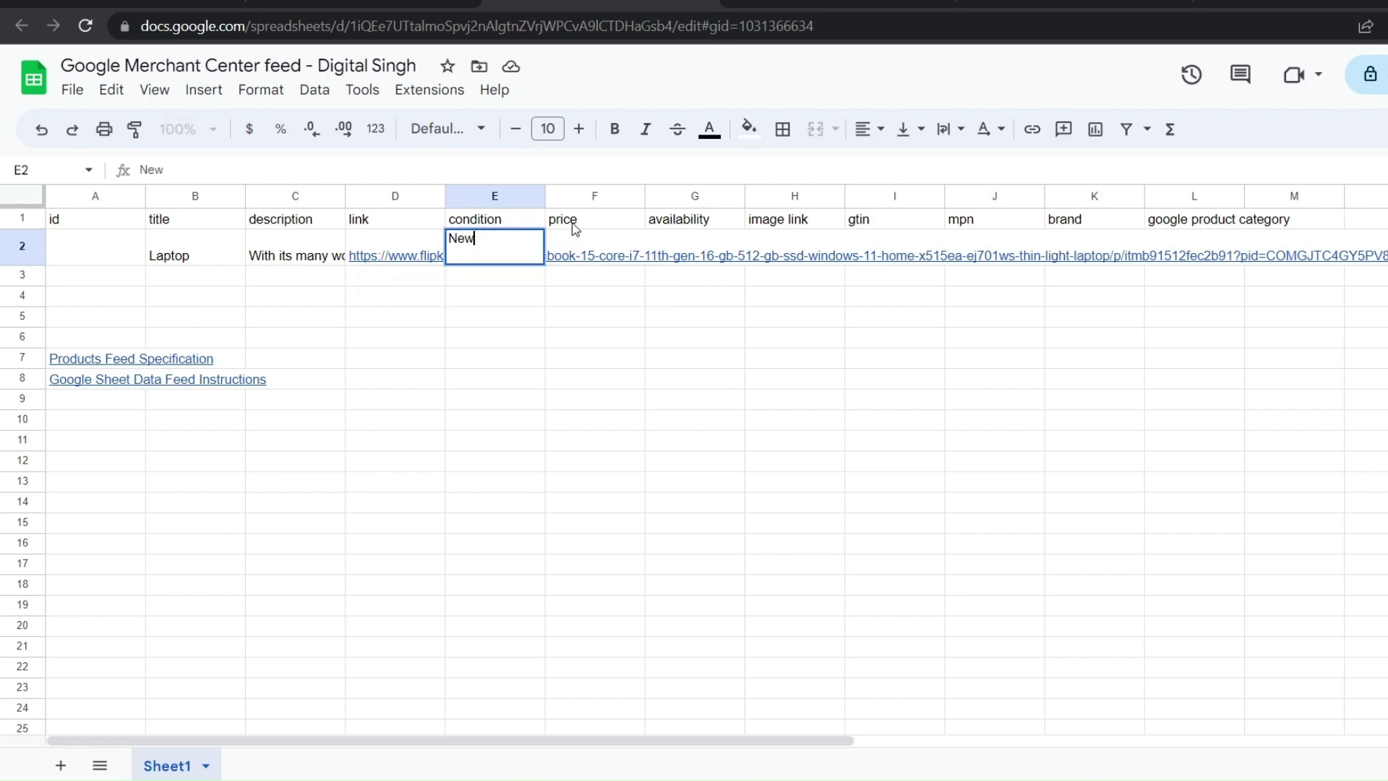
{"action": "key", "text": "Tab"}
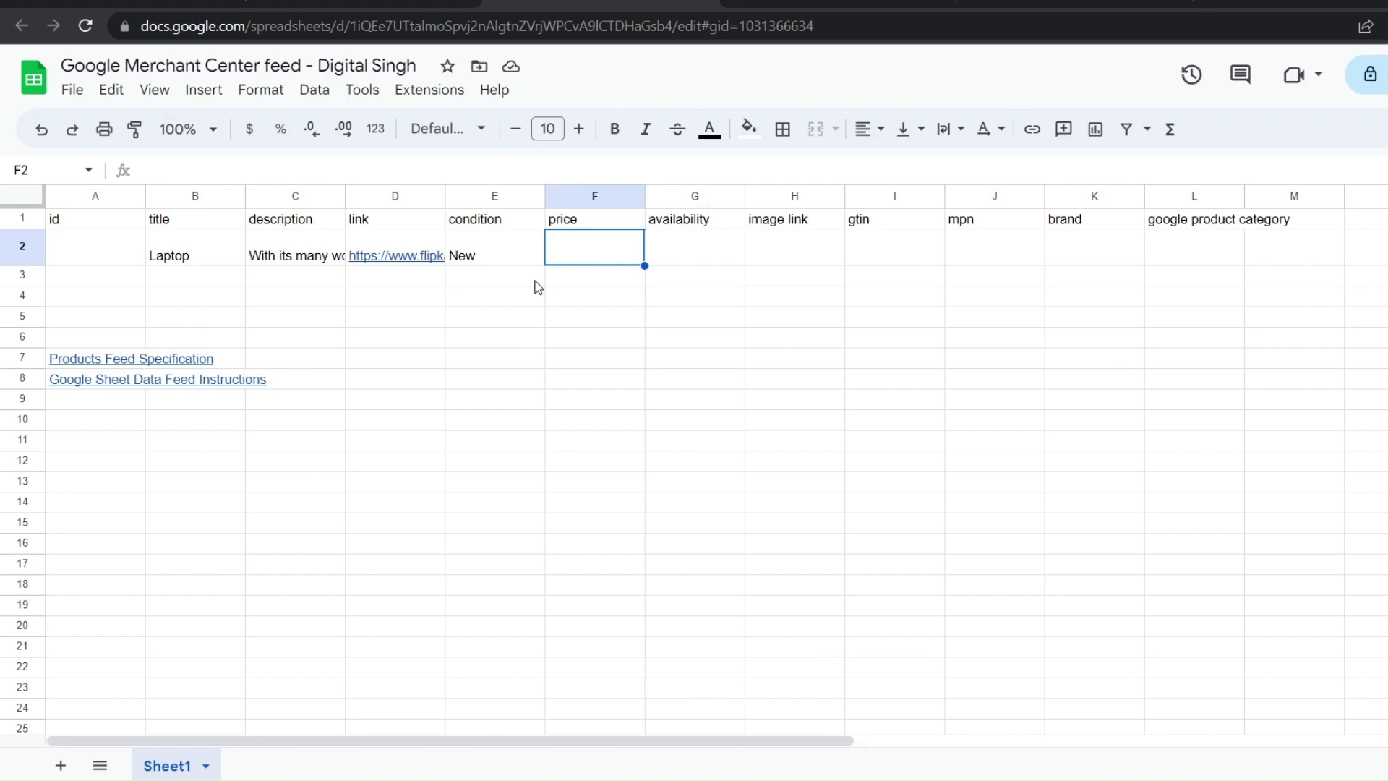
{"action": "type", "text": "7000"}
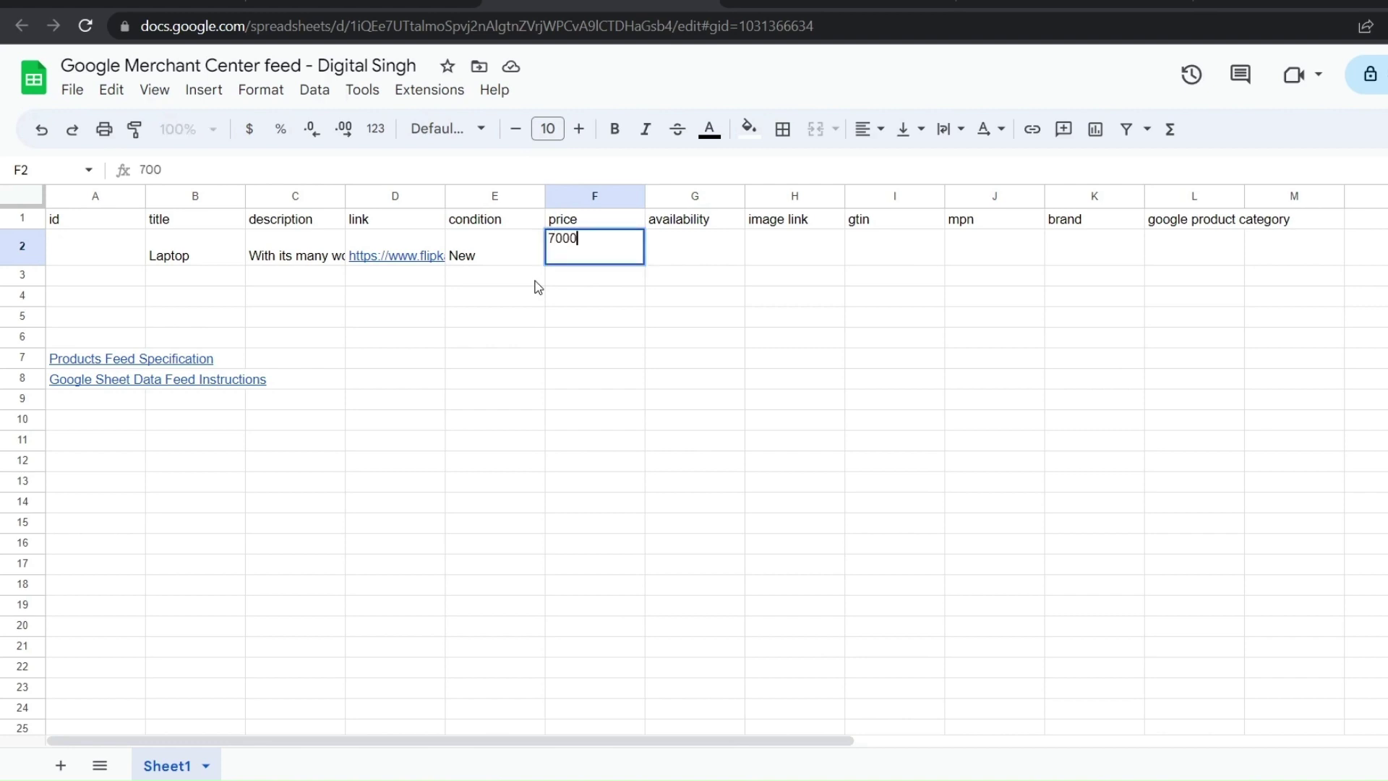
{"action": "type", "text": "0"}
{"action": "left_click", "coordinate": [673, 248]}
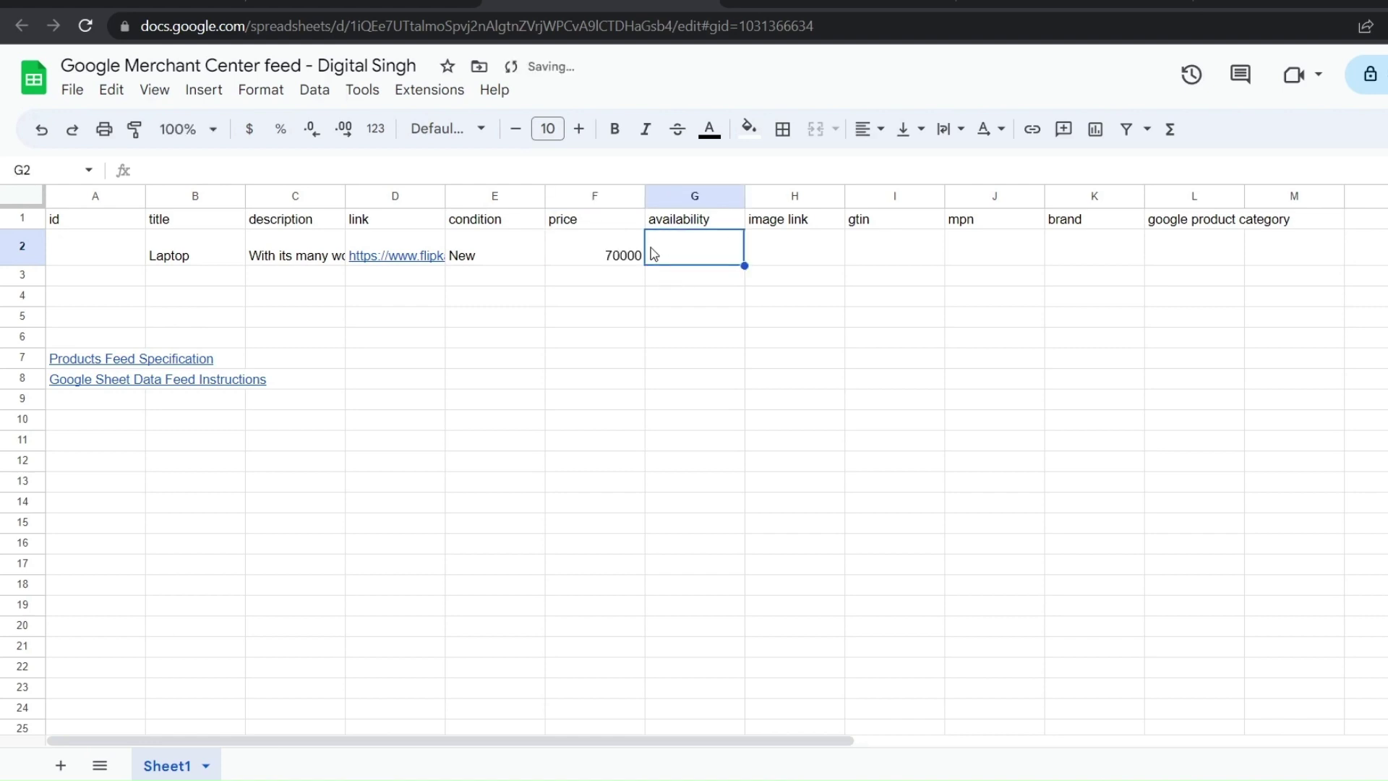
Set availability to IN stock and paste the image URL into H2
{"action": "type", "text": "in"}
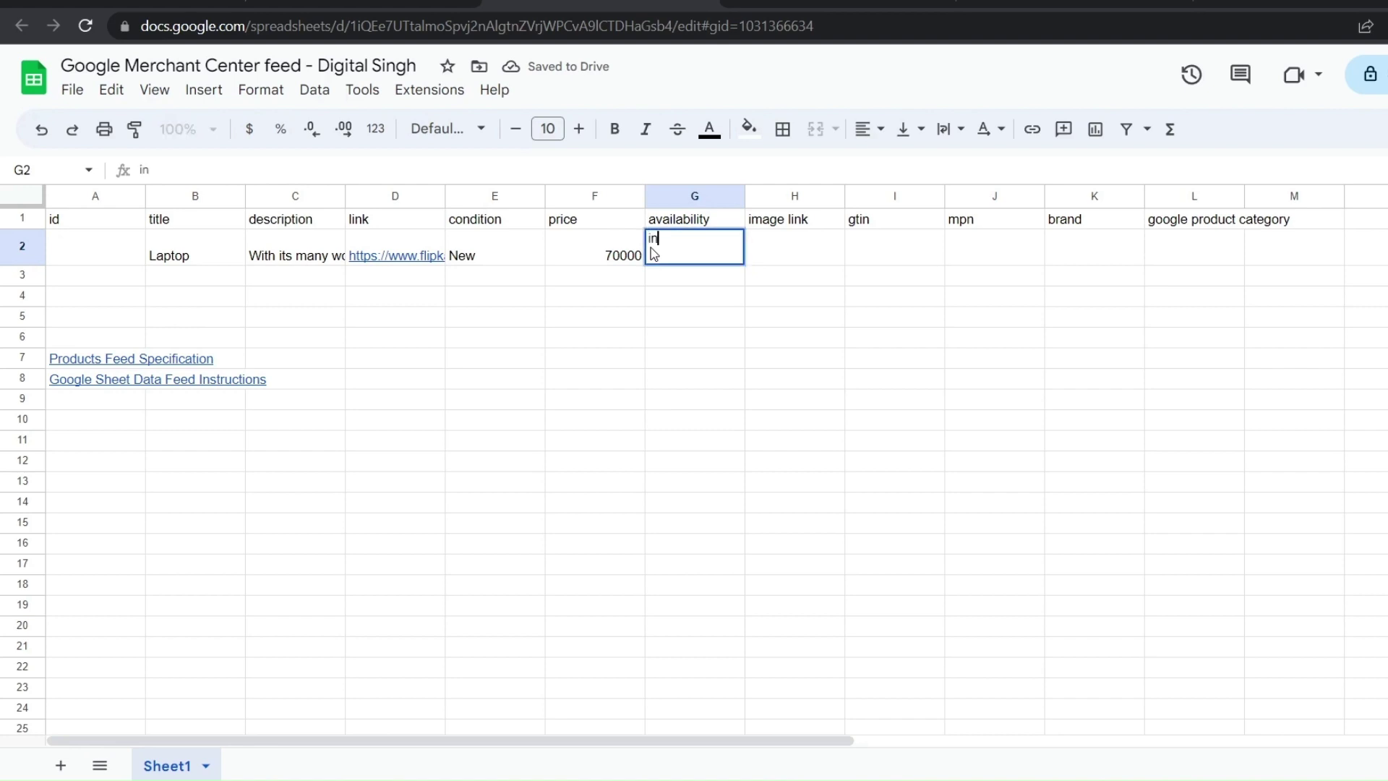
{"action": "key", "text": "BackSpace"}
{"action": "key", "text": "BackSpace"}
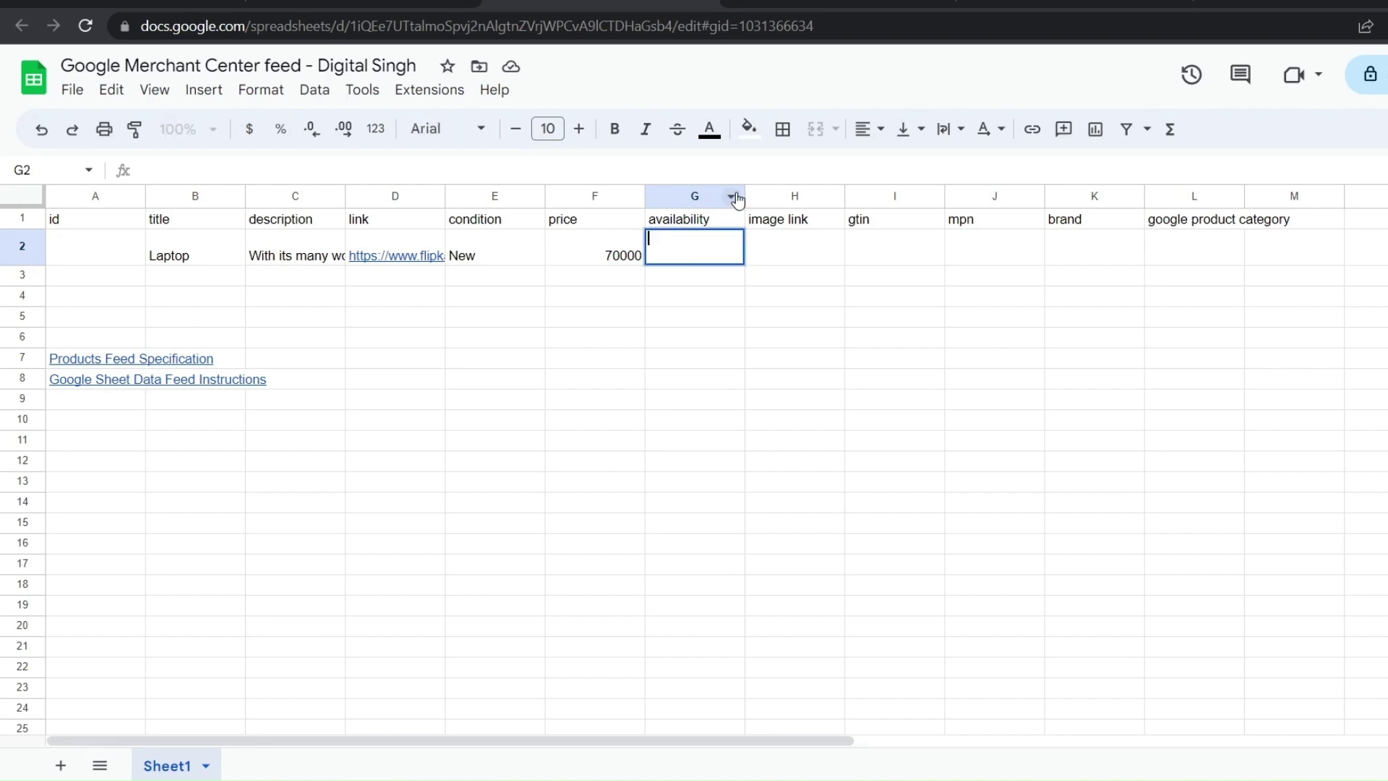
{"action": "type", "text": "IJ"}
{"action": "type", "text": "N"}
{"action": "type", "text": " stock"}
{"action": "left_click", "coordinate": [774, 254]}
{"action": "key", "text": "ctrl+v"}
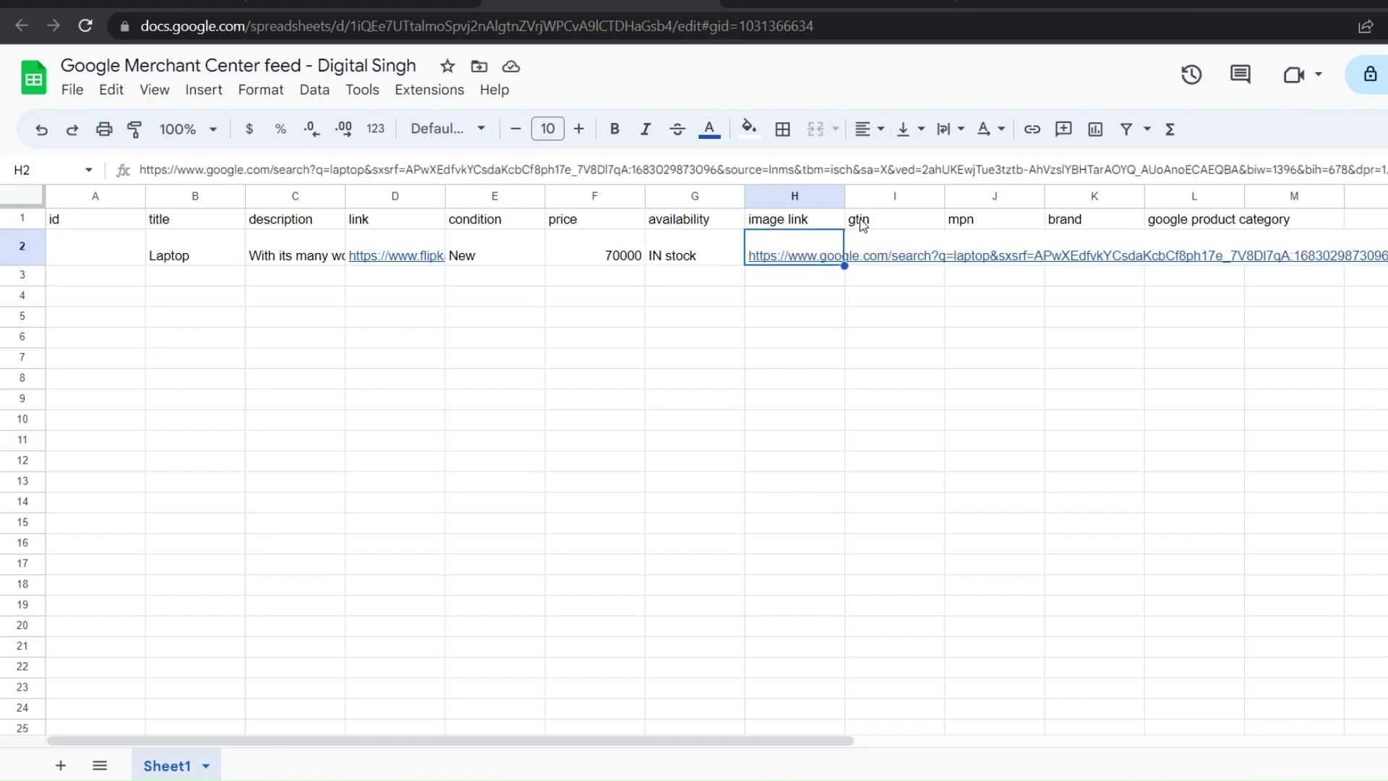
Leave gtin and mpn empty and enter brand HP in K2
{"action": "left_click", "coordinate": [881, 246]}
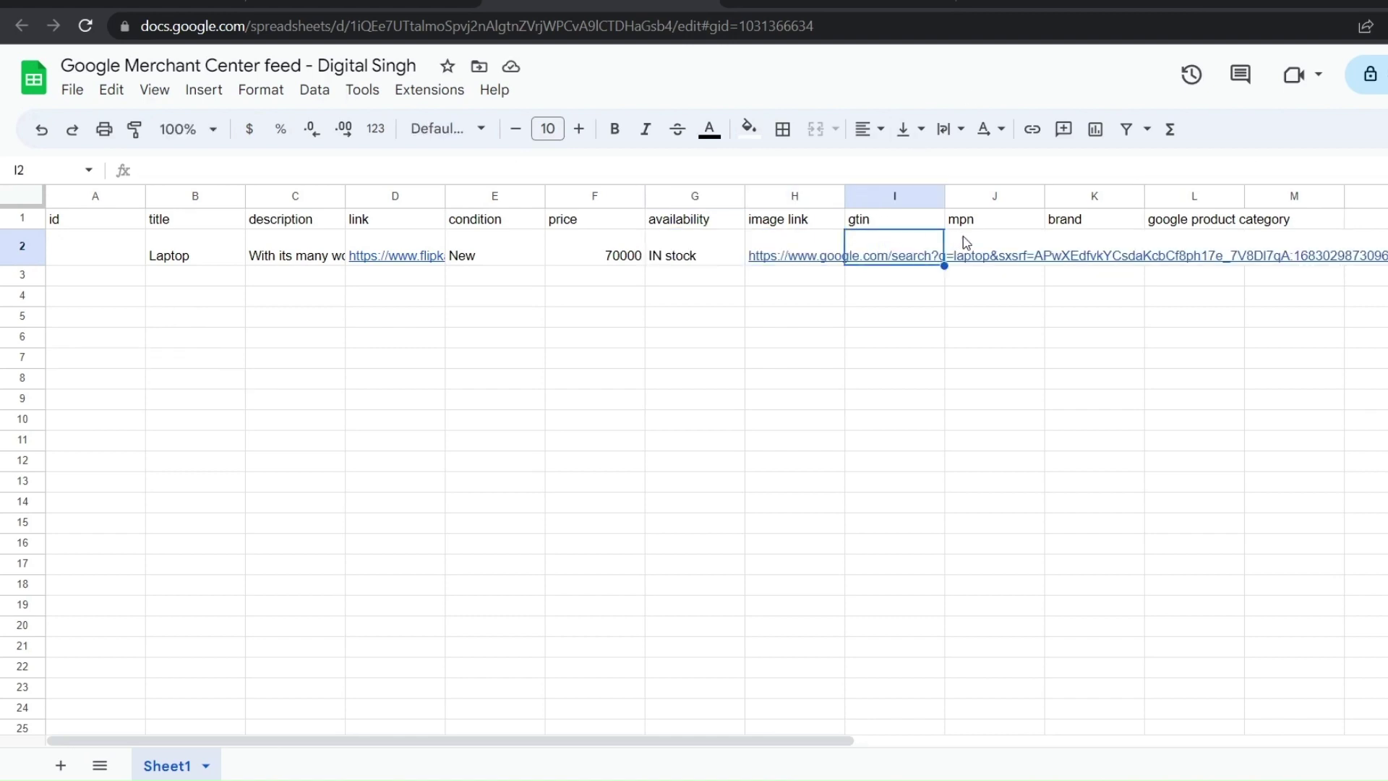
{"action": "left_click", "coordinate": [966, 237]}
{"action": "left_click", "coordinate": [885, 238]}
{"action": "left_click", "coordinate": [981, 235]}
{"action": "left_click", "coordinate": [890, 246]}
{"action": "left_click", "coordinate": [988, 237]}
{"action": "left_click", "coordinate": [889, 246]}
{"action": "left_click", "coordinate": [986, 243]}
{"action": "left_click", "coordinate": [873, 253]}
{"action": "left_click", "coordinate": [979, 245]}
{"action": "left_click", "coordinate": [886, 242]}
{"action": "left_click", "coordinate": [971, 238]}
{"action": "left_click", "coordinate": [889, 224]}
{"action": "left_click", "coordinate": [997, 246]}
{"action": "left_click", "coordinate": [1094, 248]}
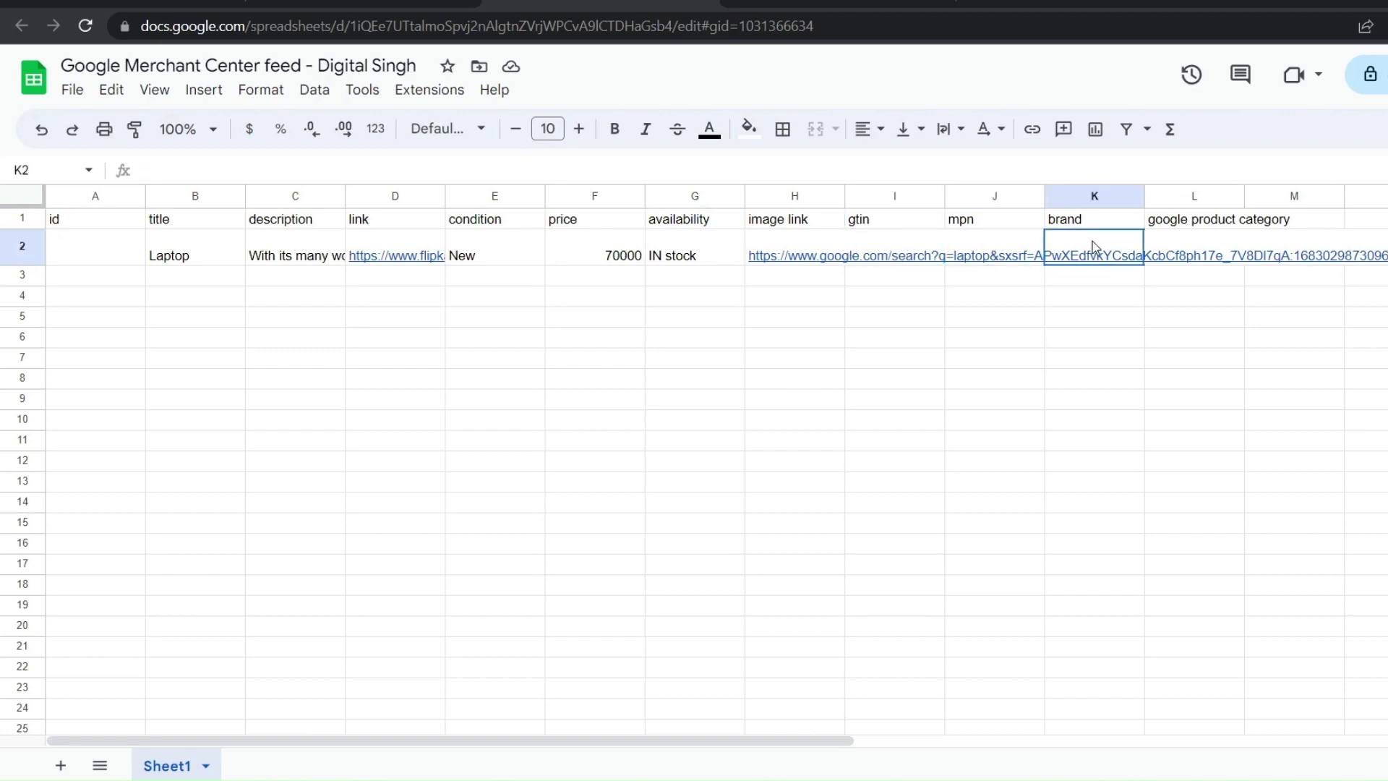
{"action": "type", "text": "A"}
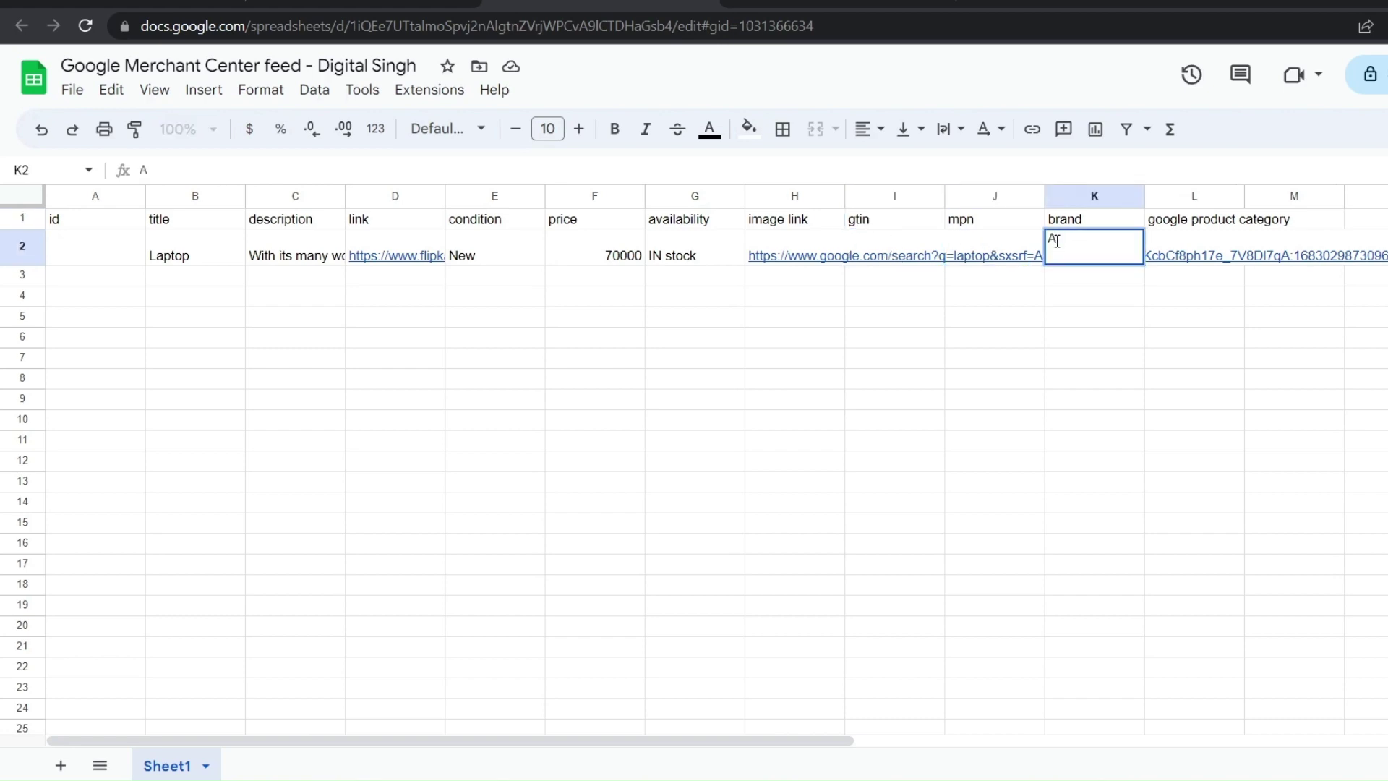
{"action": "key", "text": "BackSpace"}
{"action": "key", "text": "BackSpace"}
{"action": "type", "text": "HP"}
{"action": "key", "text": "Tab"}
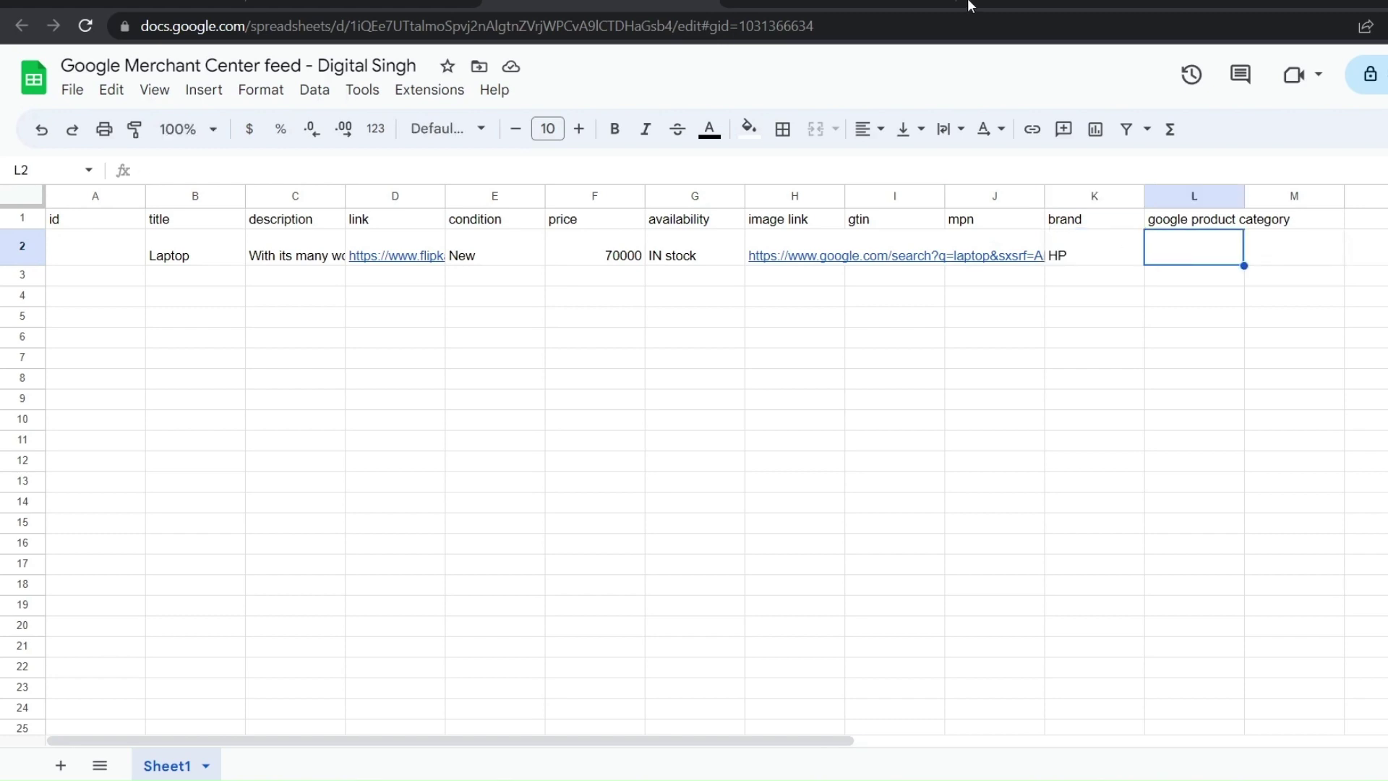
Search Google in a new tab for 'google taxonomy sheet'
{"action": "left_click", "coordinate": [970, 6]}
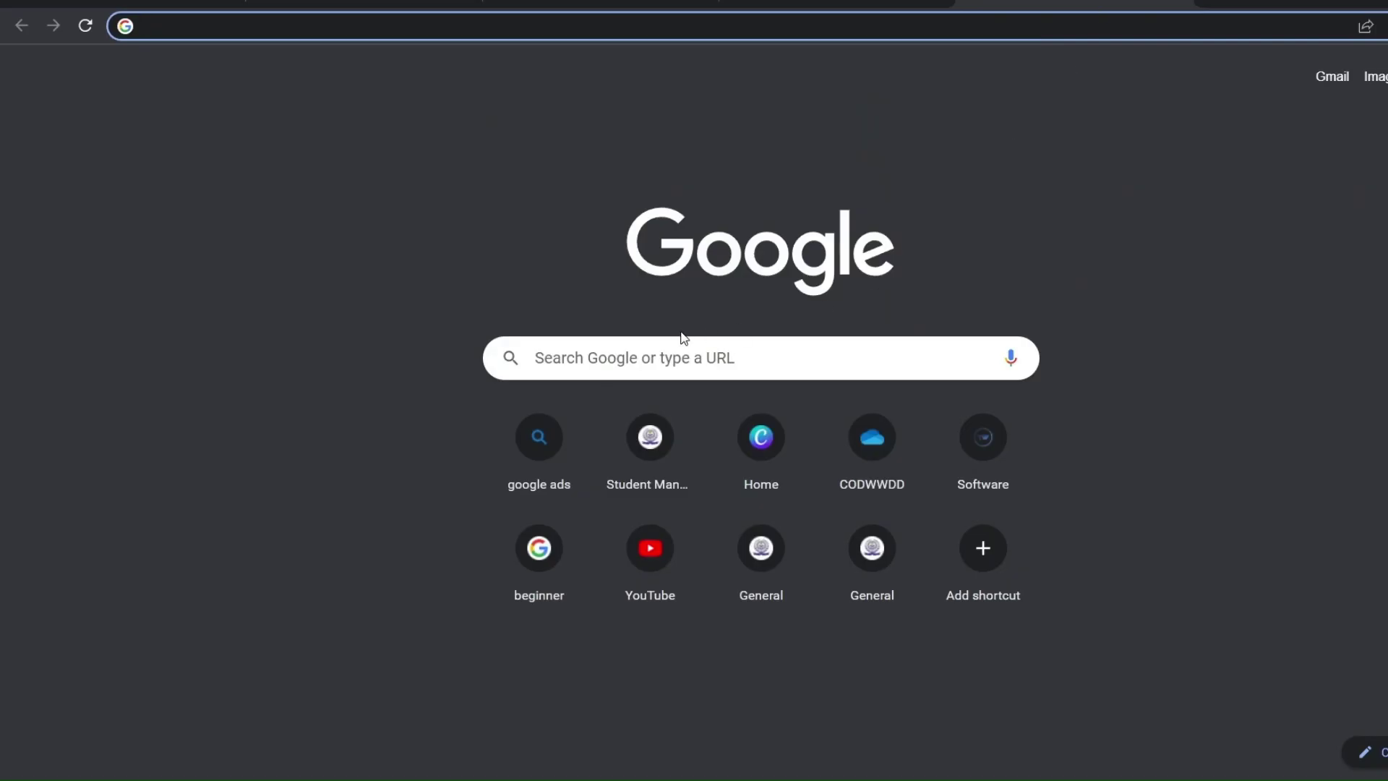
{"action": "left_click", "coordinate": [671, 369]}
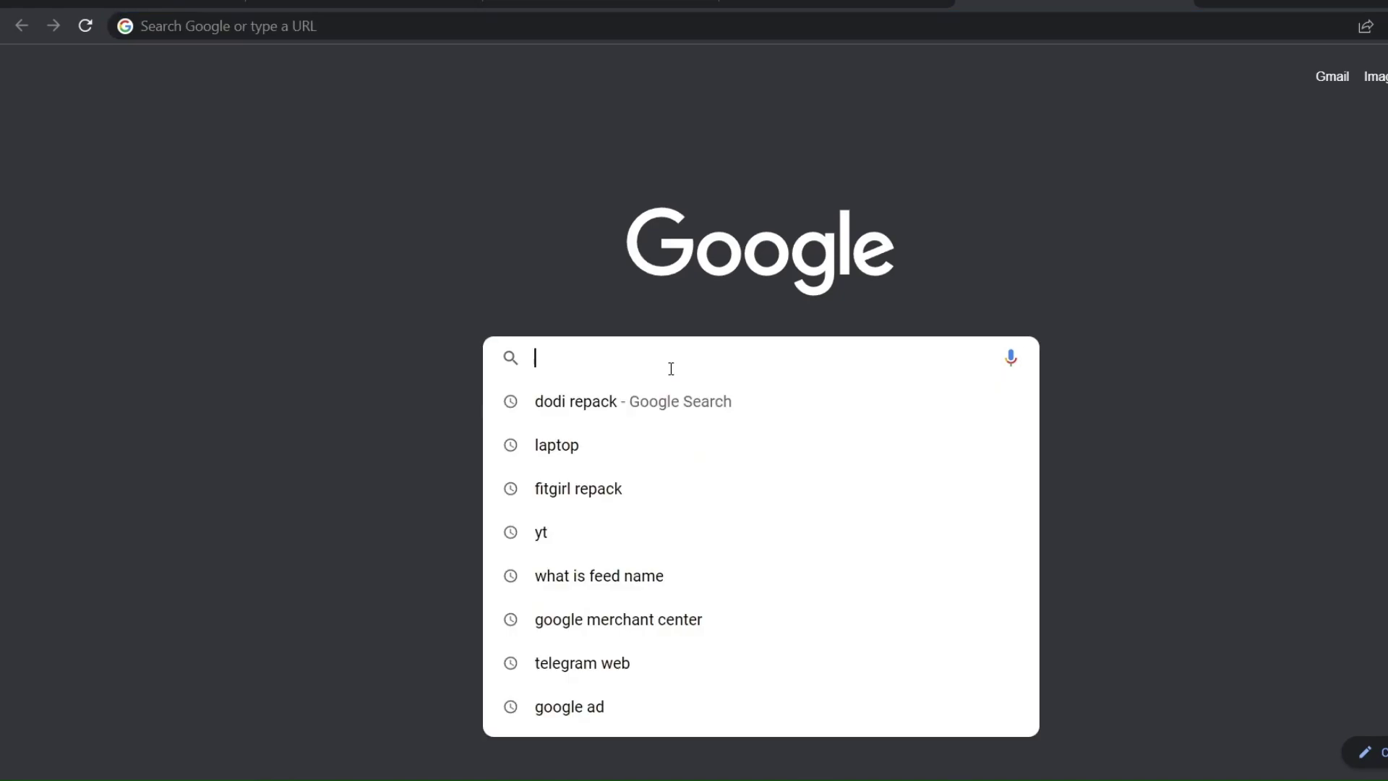
{"action": "type", "text": "goog;"}
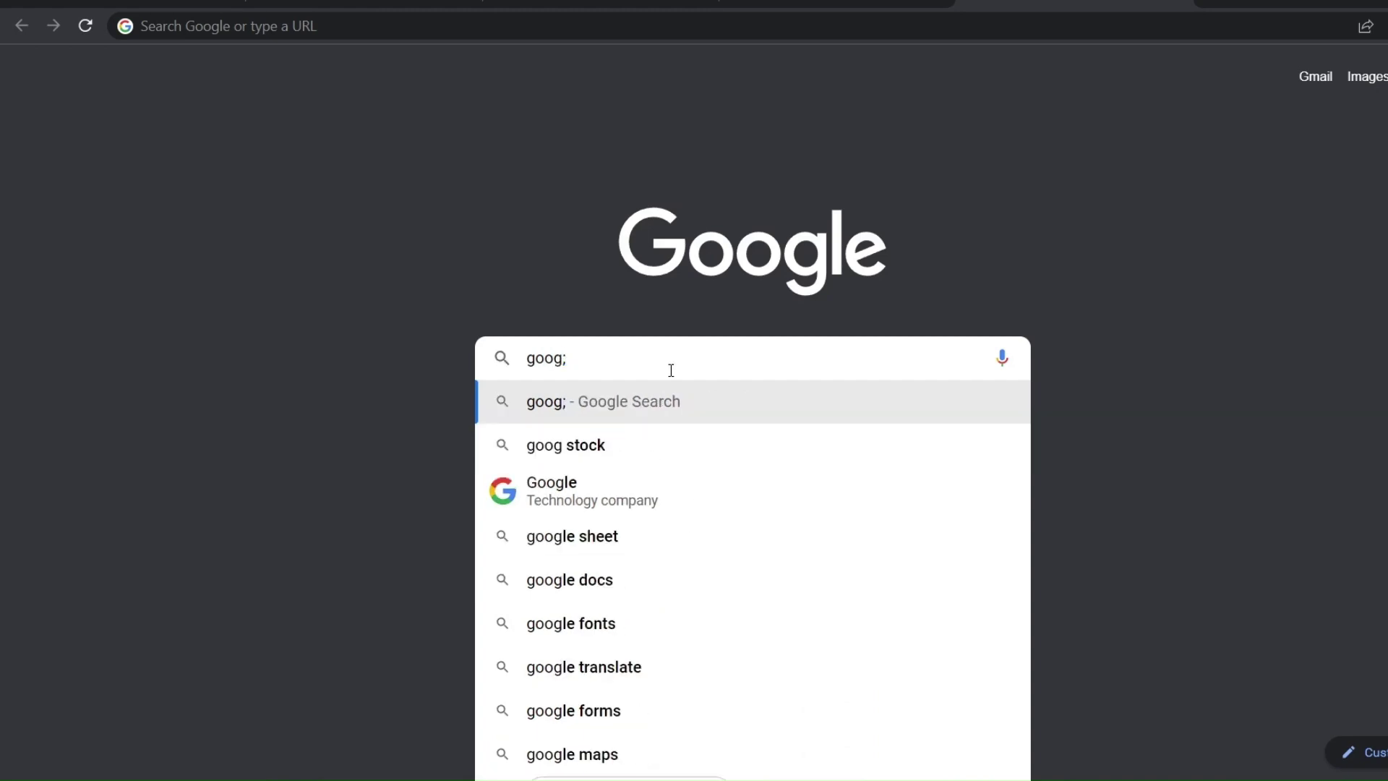
{"action": "key", "text": "BackSpace"}
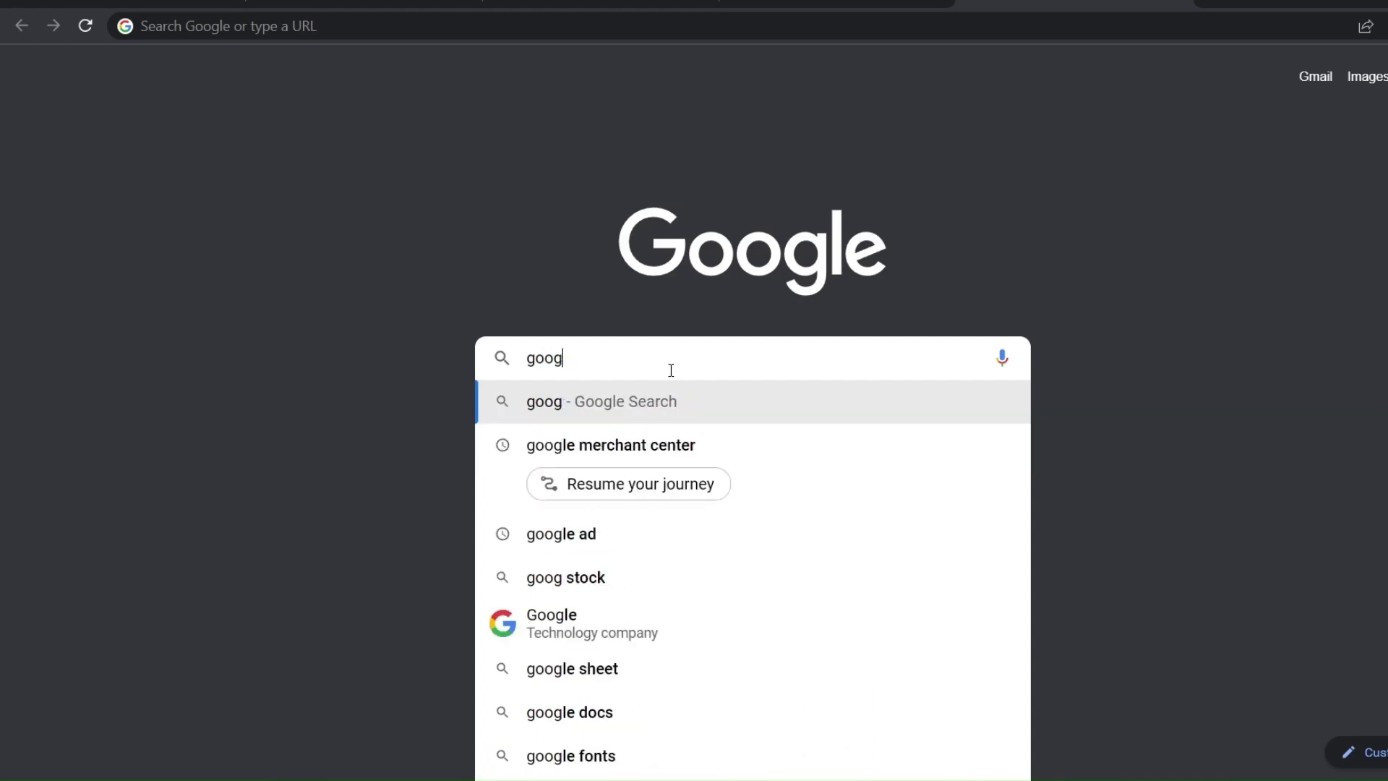
{"action": "type", "text": "le tec"}
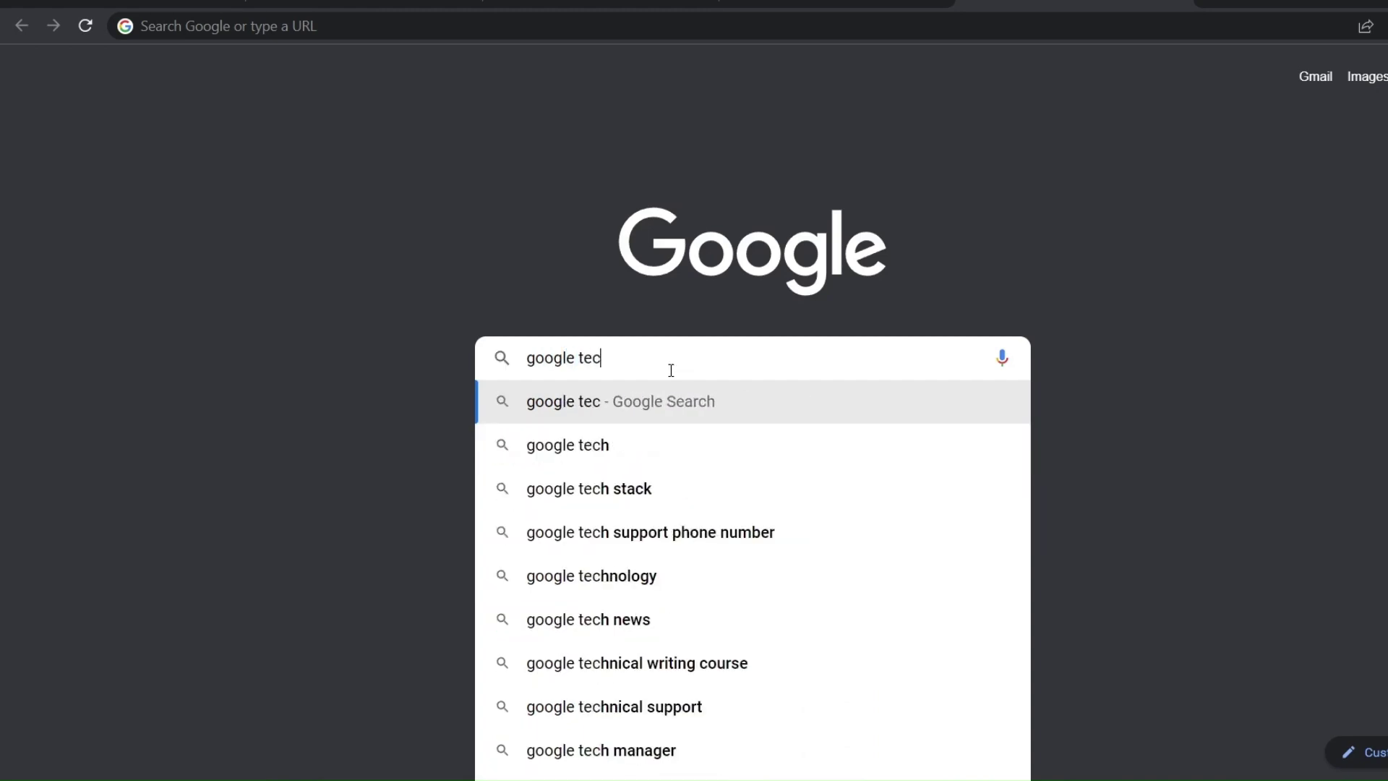
{"action": "key", "text": "BackSpace"}
{"action": "type", "text": "xt"}
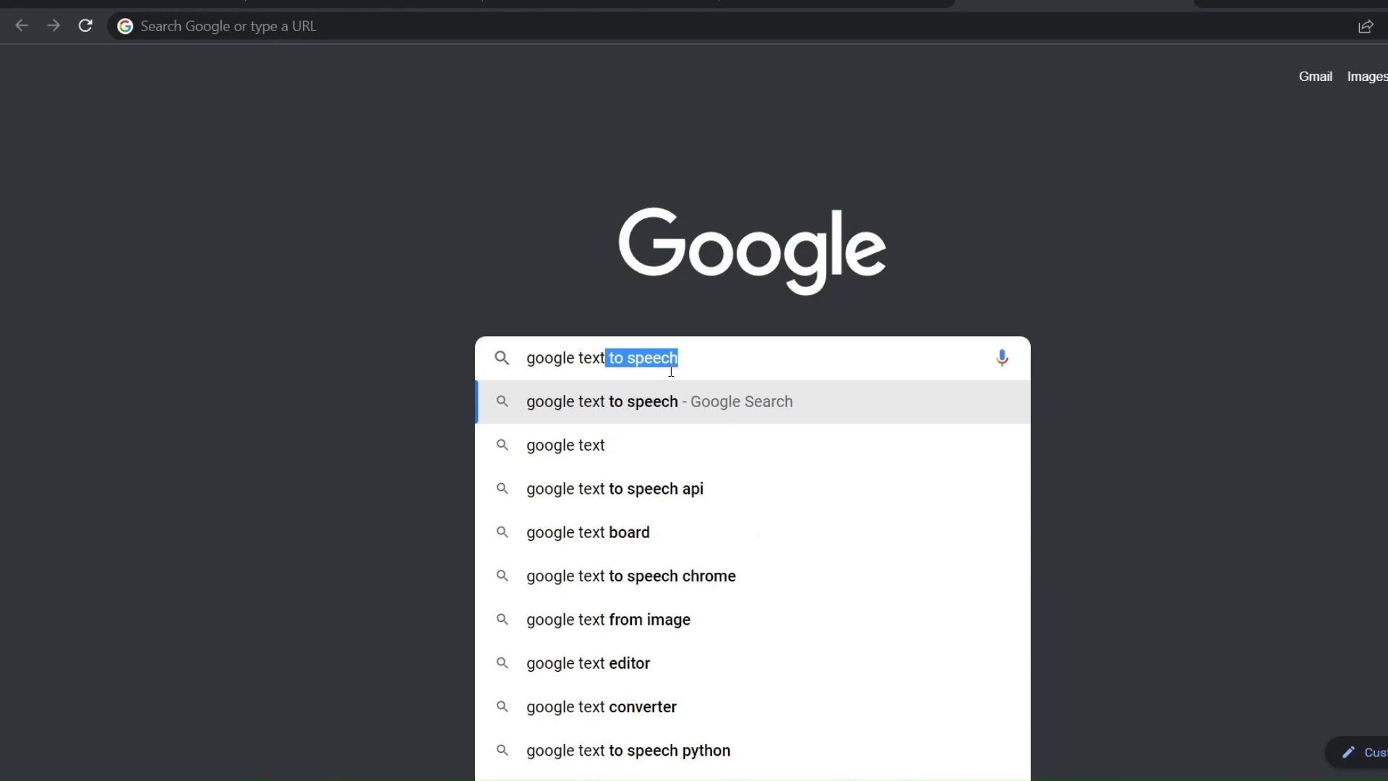
{"action": "type", "text": "onomy"}
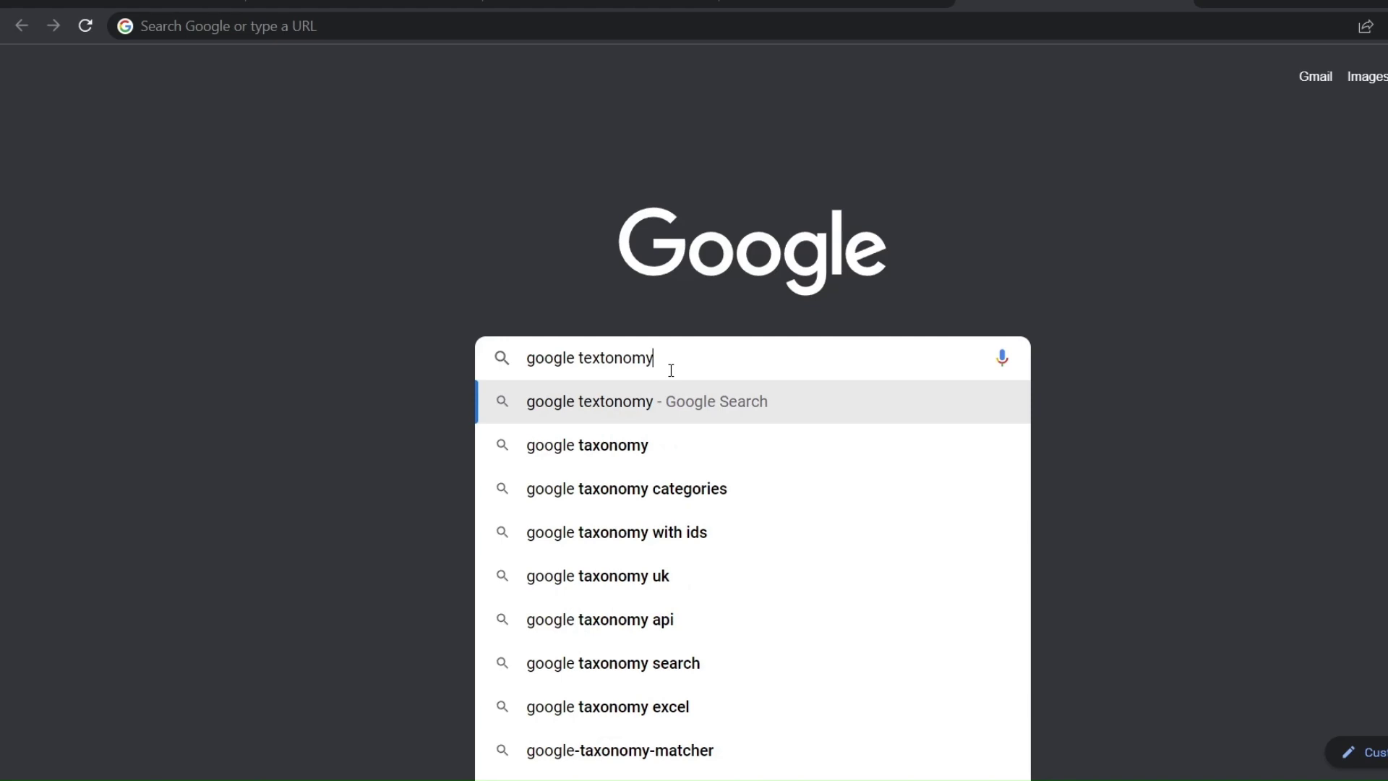
{"action": "key", "text": "Down"}
{"action": "type", "text": "s"}
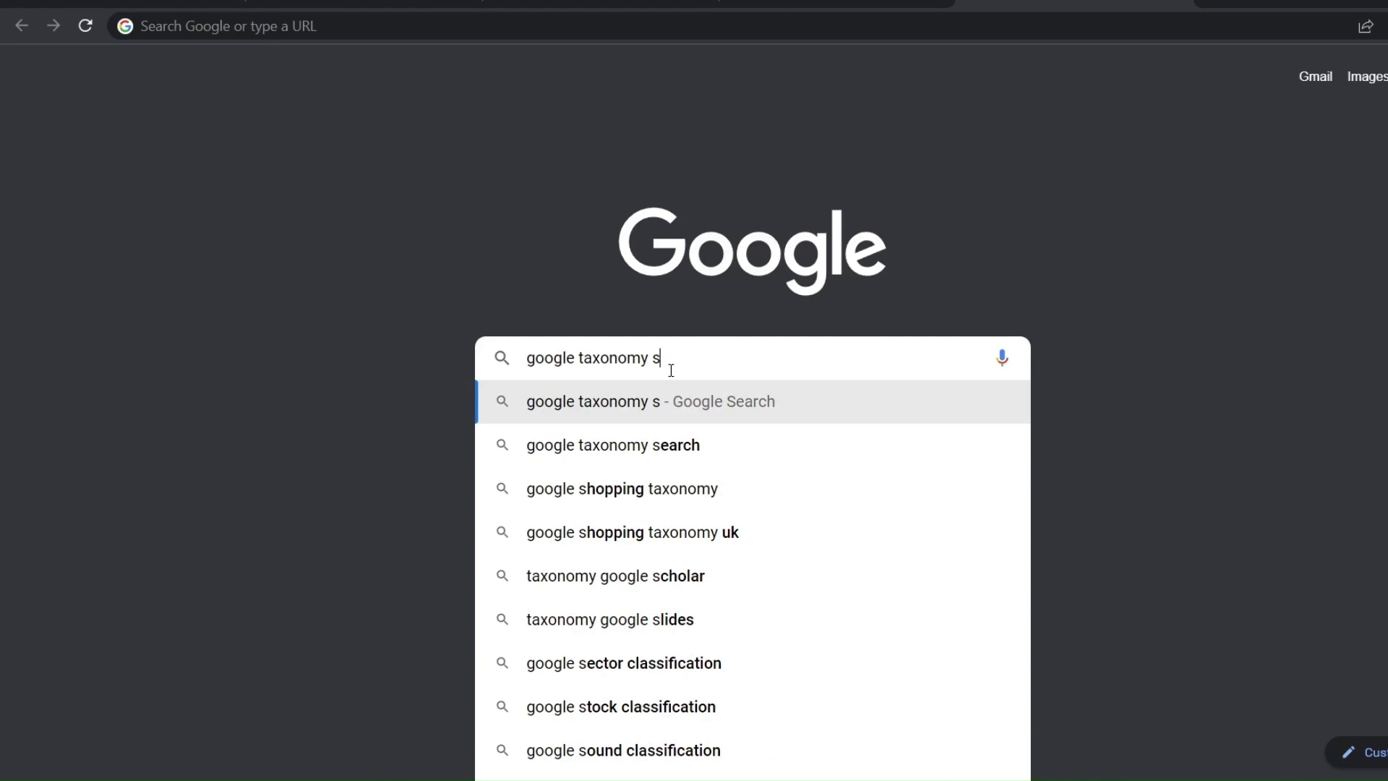
{"action": "type", "text": "heet"}
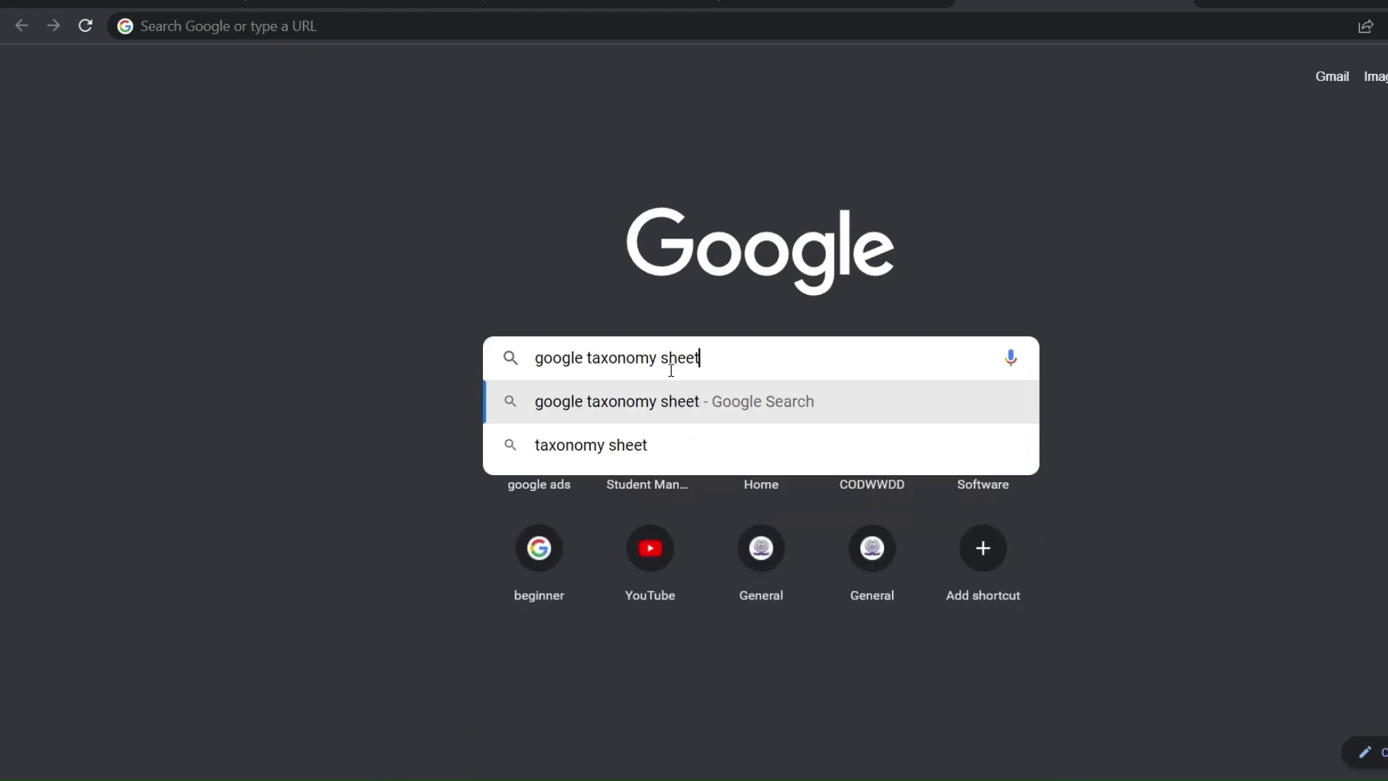
{"action": "key", "text": "Return"}
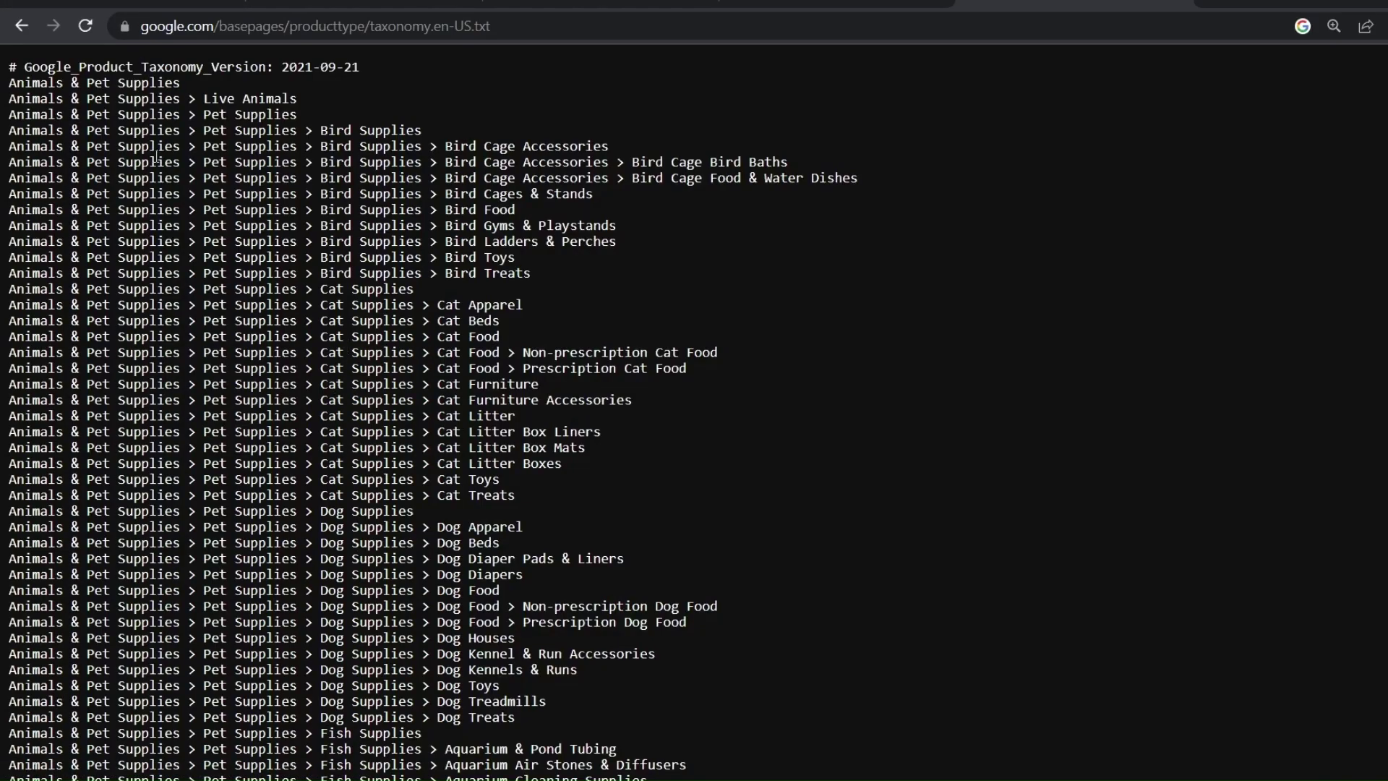
Find 'laptop' in the taxonomy list, copy the Electronics > Computers > Laptops line, and return to Sheets
{"action": "scroll", "coordinate": [157, 158], "scroll_direction": "down", "scroll_amount": 3}
{"action": "scroll", "coordinate": [157, 158], "scroll_direction": "up", "scroll_amount": 3}
{"action": "key", "text": "ctrl+f"}
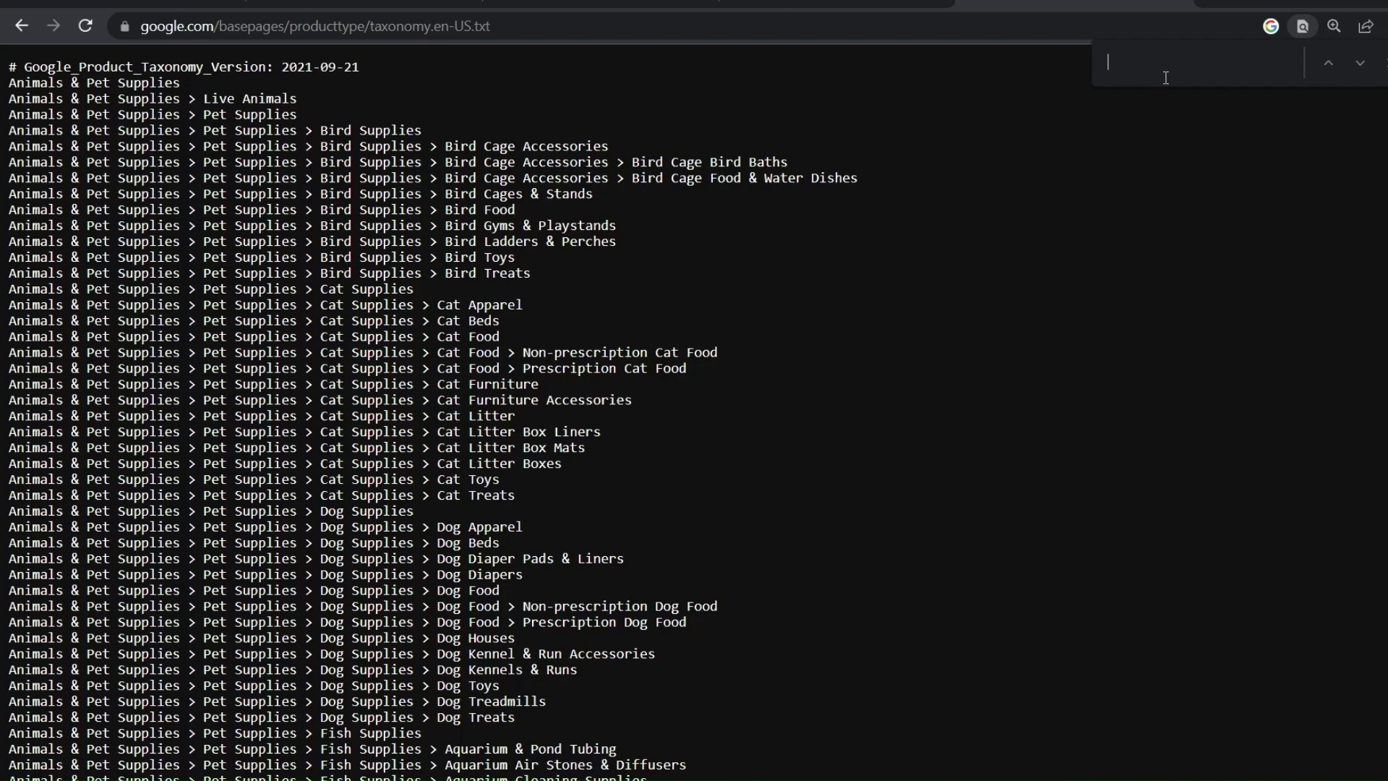
{"action": "type", "text": "laptop"}
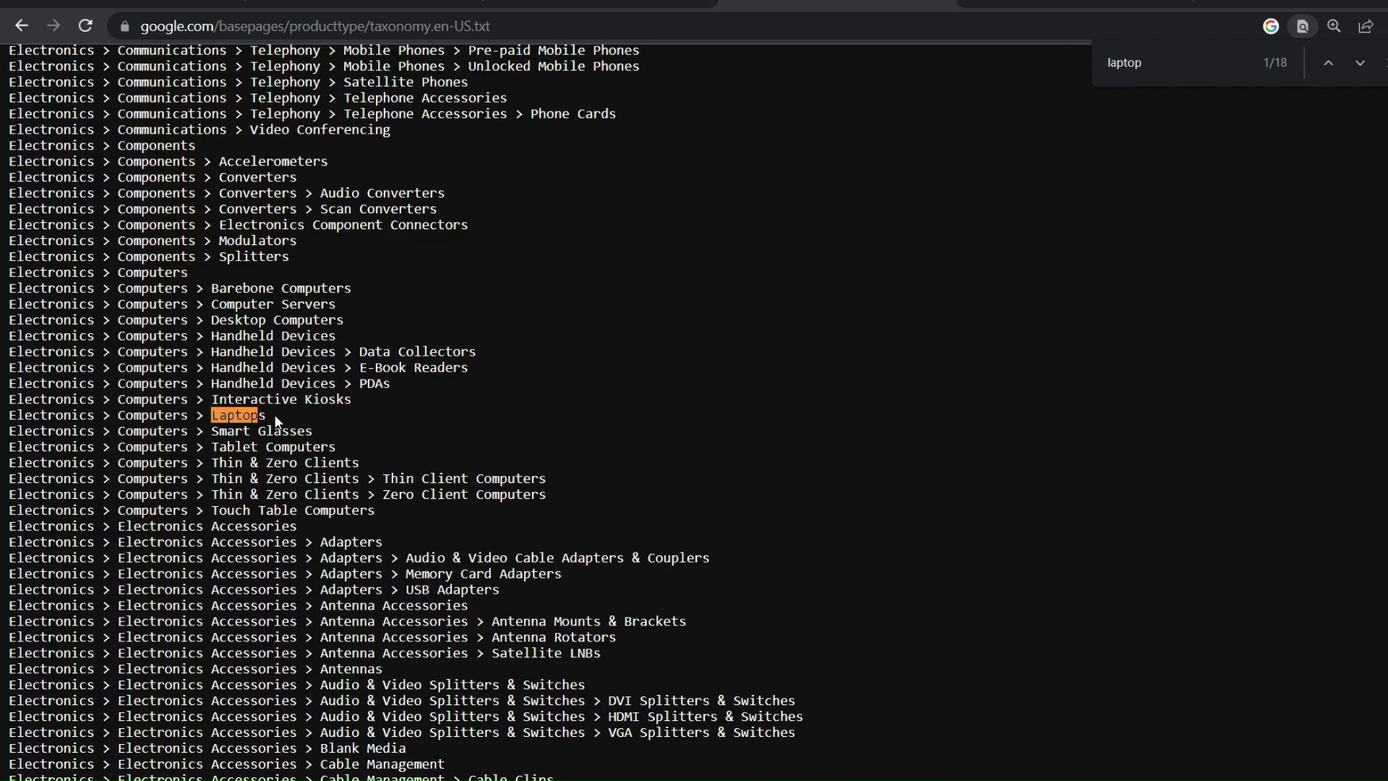
{"action": "left_click_drag", "start_coordinate": [275, 415], "coordinate": [11, 418]}
{"action": "key", "text": "ctrl+c"}
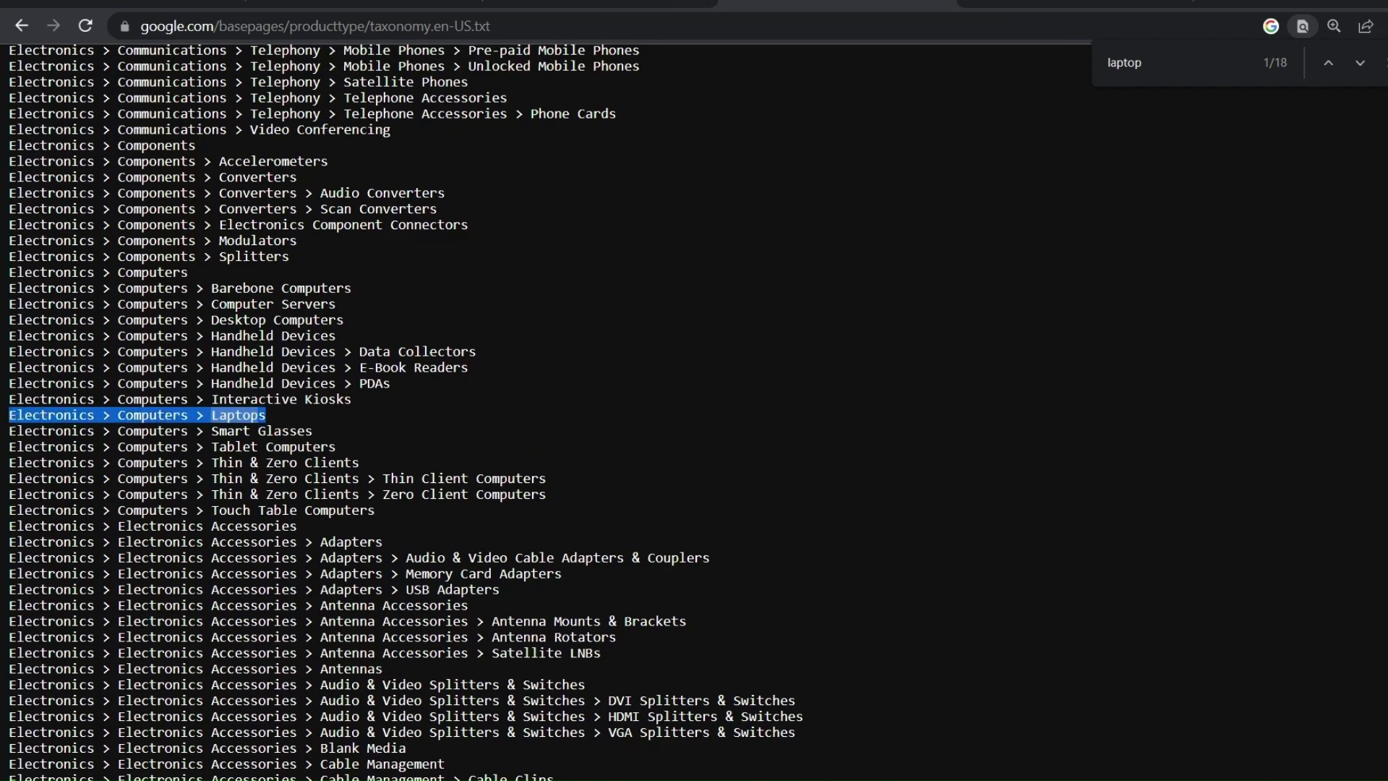
{"action": "left_click", "coordinate": [651, 4]}
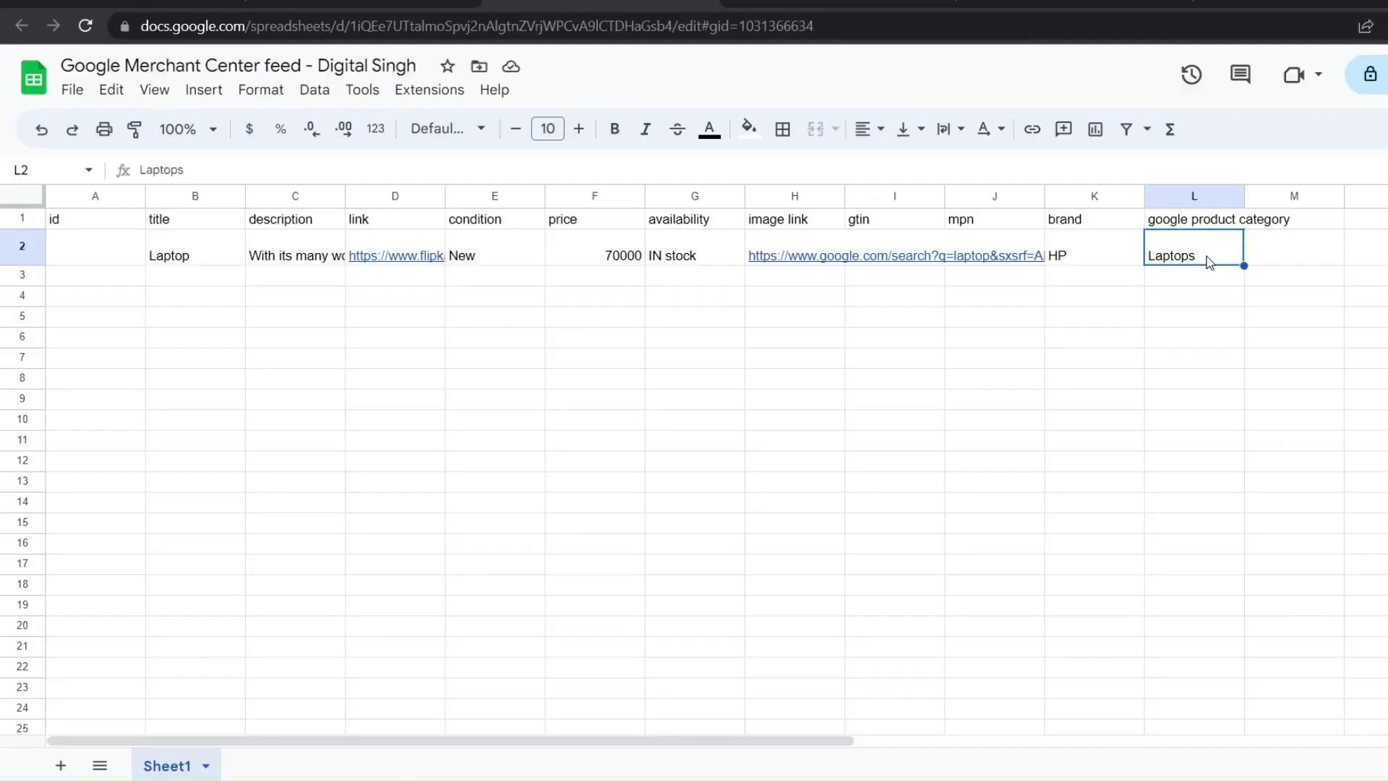
Paste the full Laptops category into L2, then add an 'indefier exist' column set to Yes
{"action": "key", "text": "Delete"}
{"action": "key", "text": "ctrl+v"}
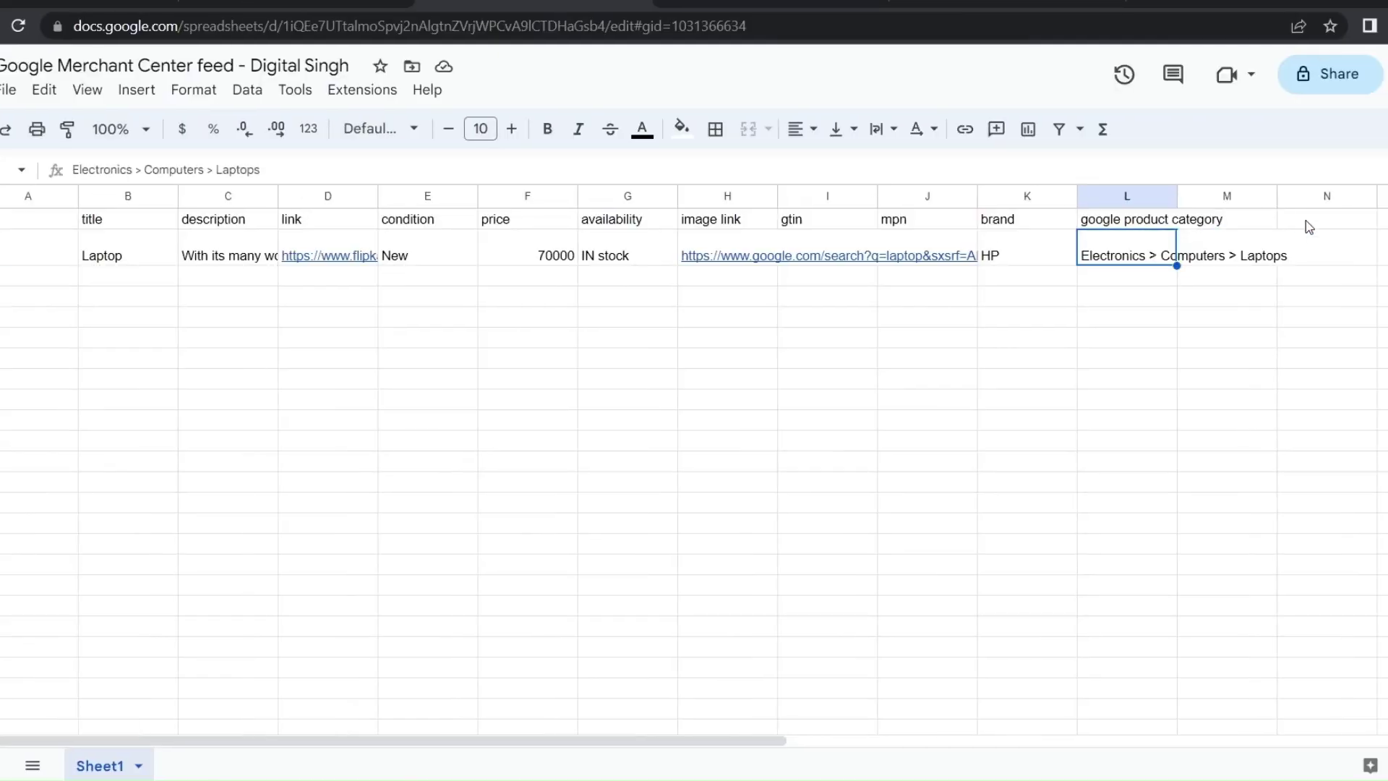
{"action": "left_click", "coordinate": [1309, 224]}
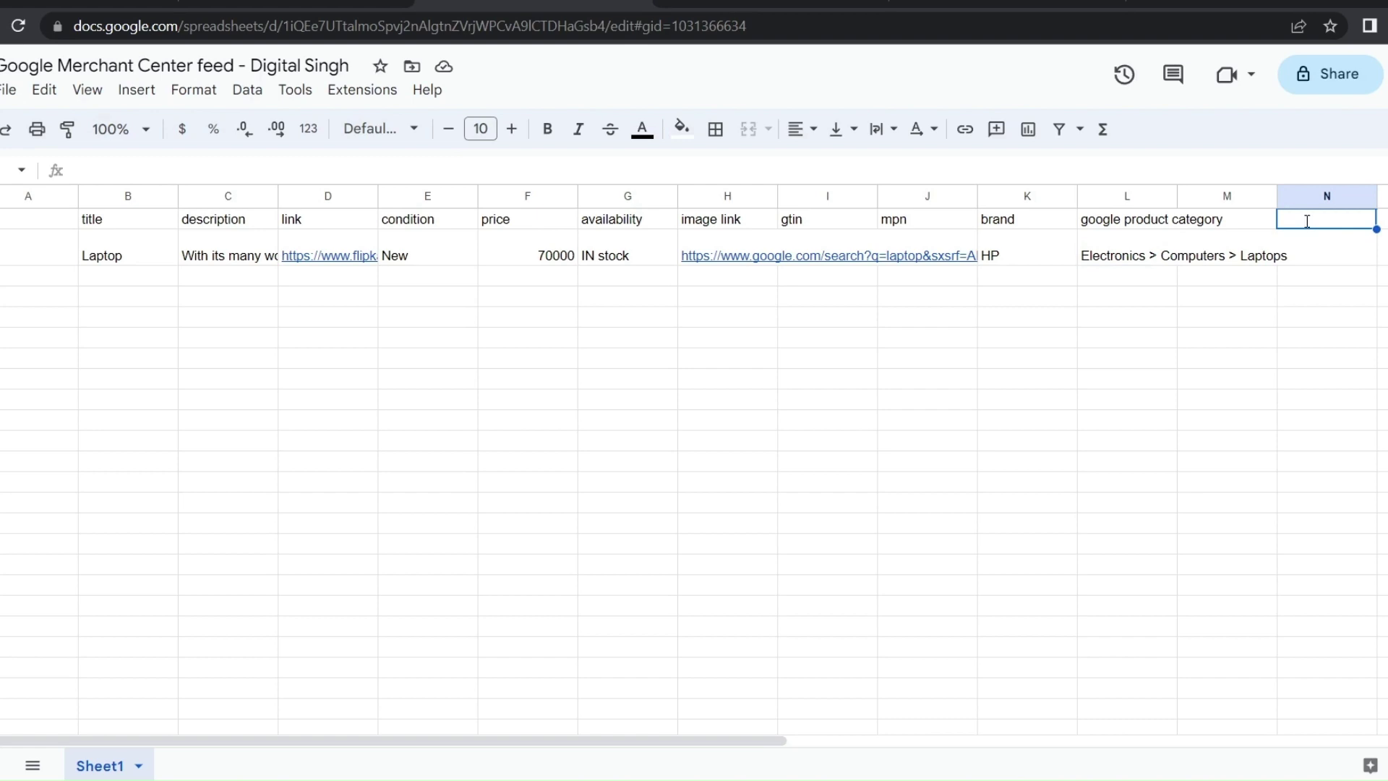
{"action": "type", "text": "indefier e"}
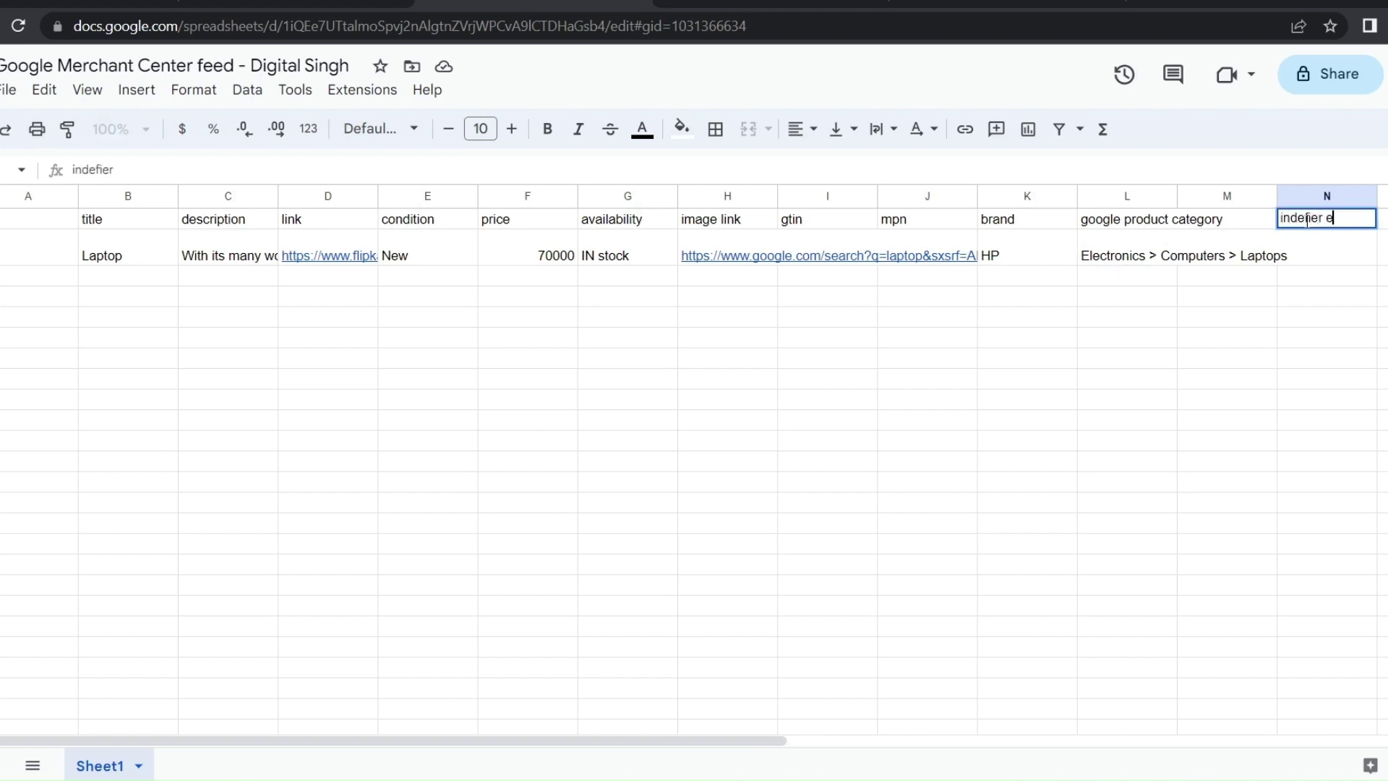
{"action": "type", "text": "xist"}
{"action": "left_click", "coordinate": [1311, 260]}
{"action": "type", "text": "Yes"}
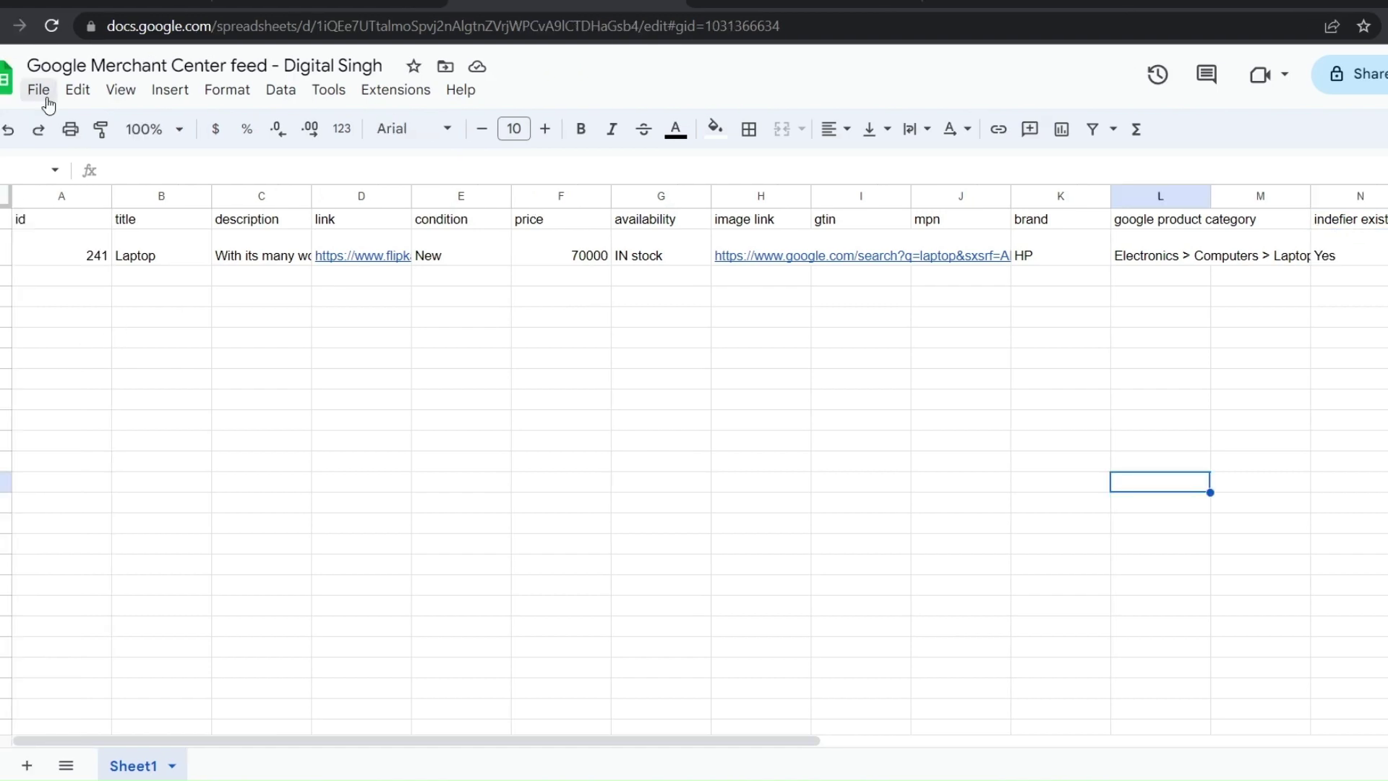
Download the feed via File > Download > Microsoft Excel (.xlsx) and dismiss the notice
{"action": "left_click", "coordinate": [42, 93]}
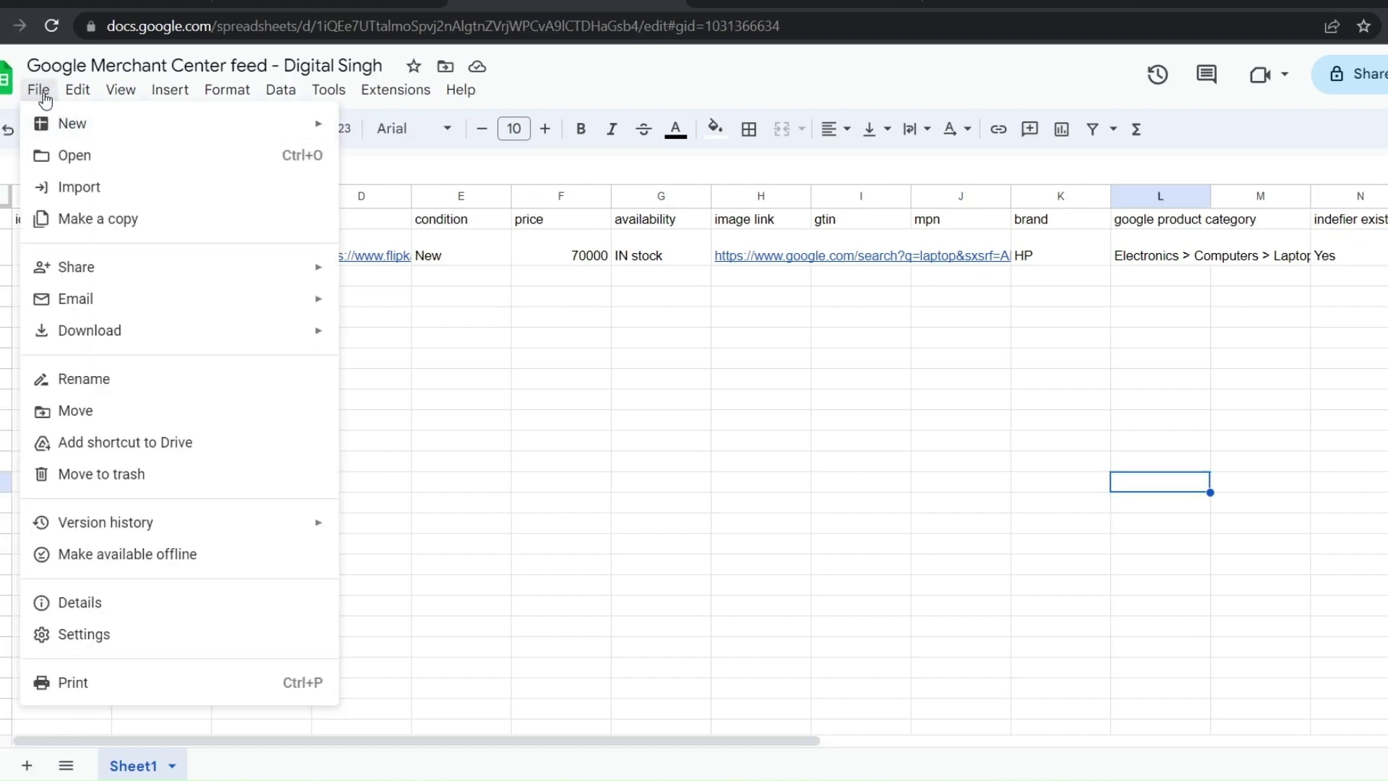
{"action": "mouse_move", "coordinate": [114, 329]}
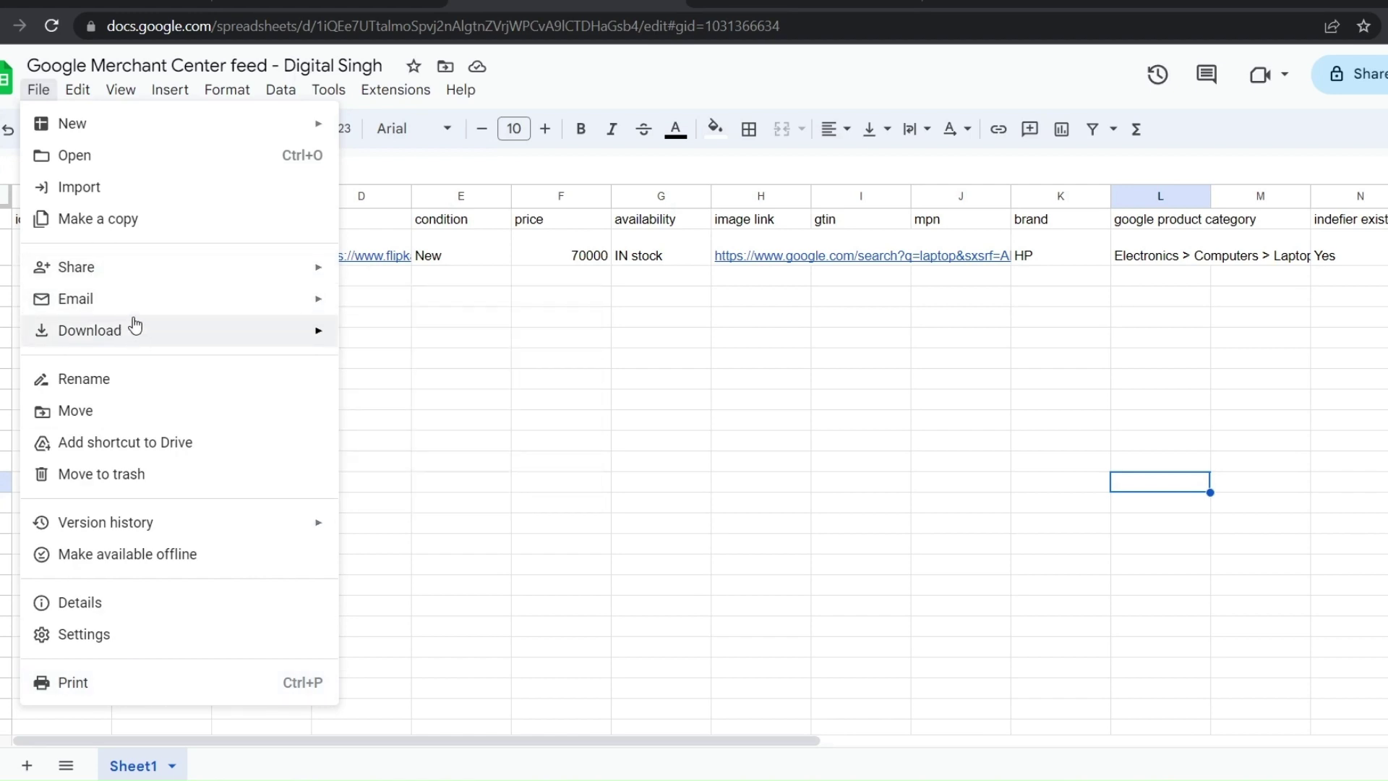
{"action": "left_click", "coordinate": [405, 334]}
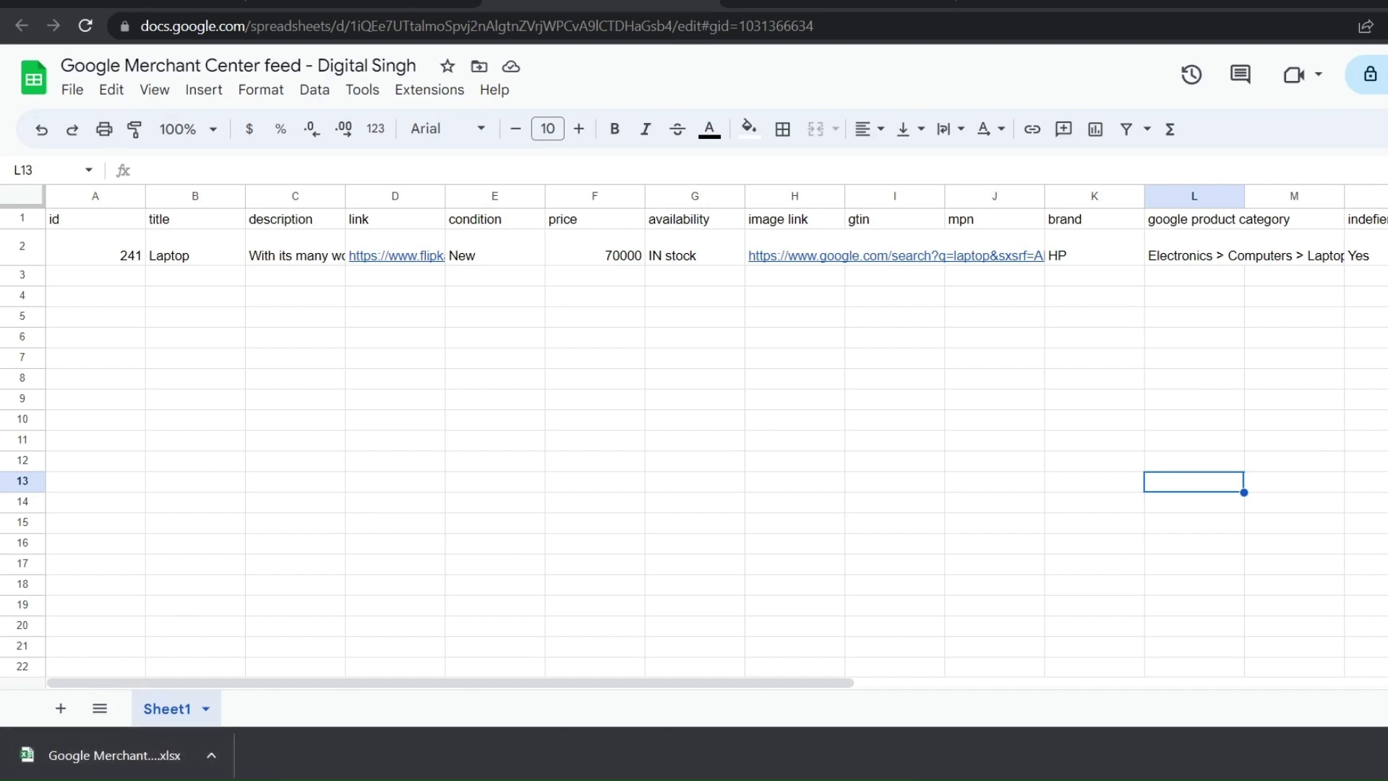
{"action": "left_click", "coordinate": [1384, 755]}
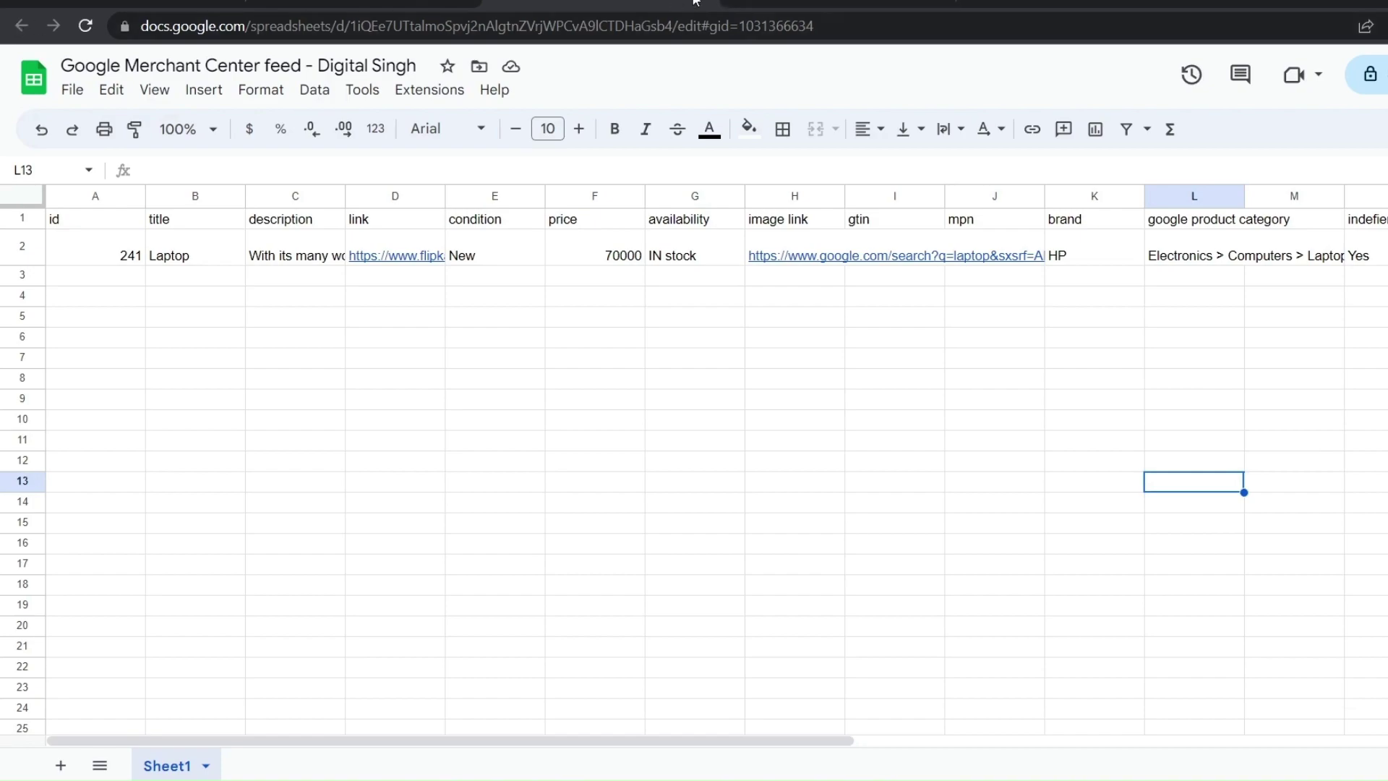
Back in Merchant Center, fetch the product data from the sheet
{"action": "left_click", "coordinate": [781, 3]}
{"action": "left_click", "coordinate": [391, 3]}
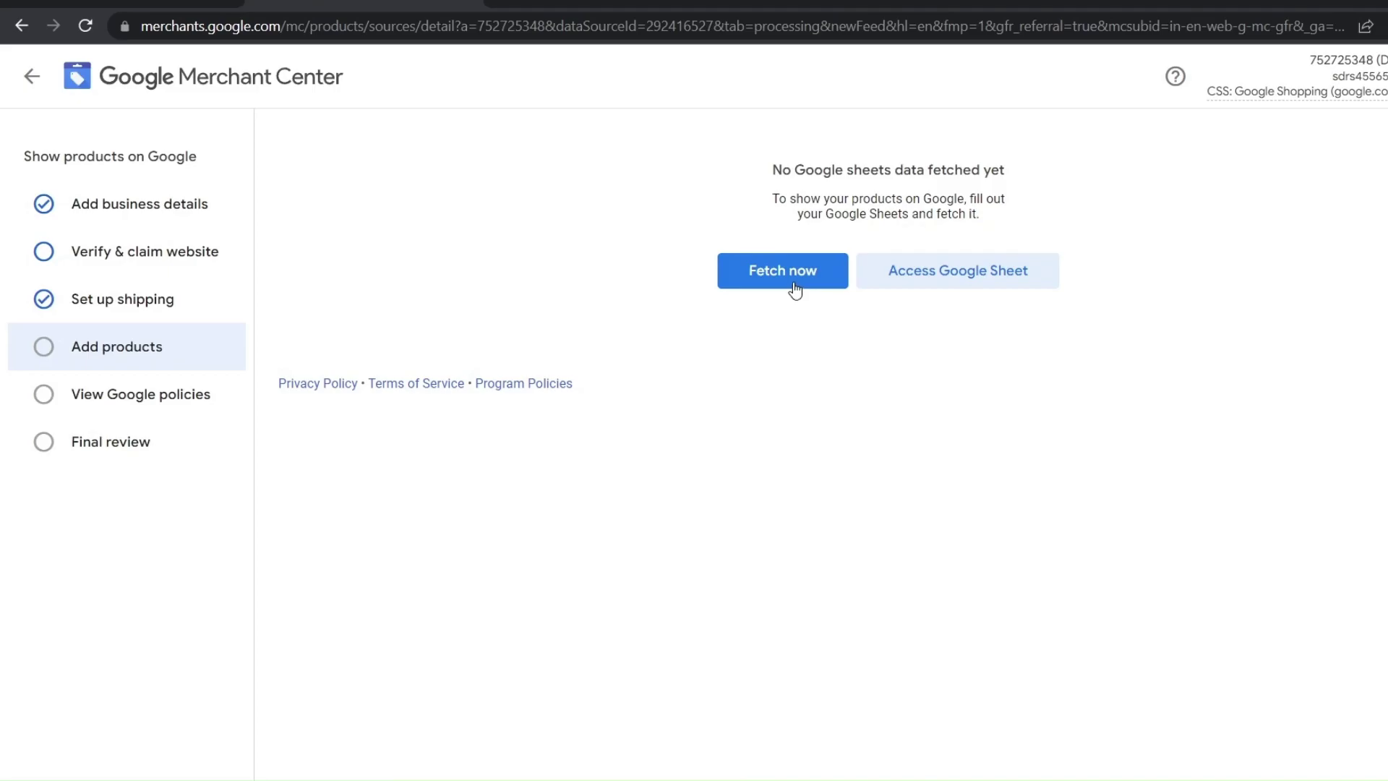
{"action": "left_click", "coordinate": [796, 288]}
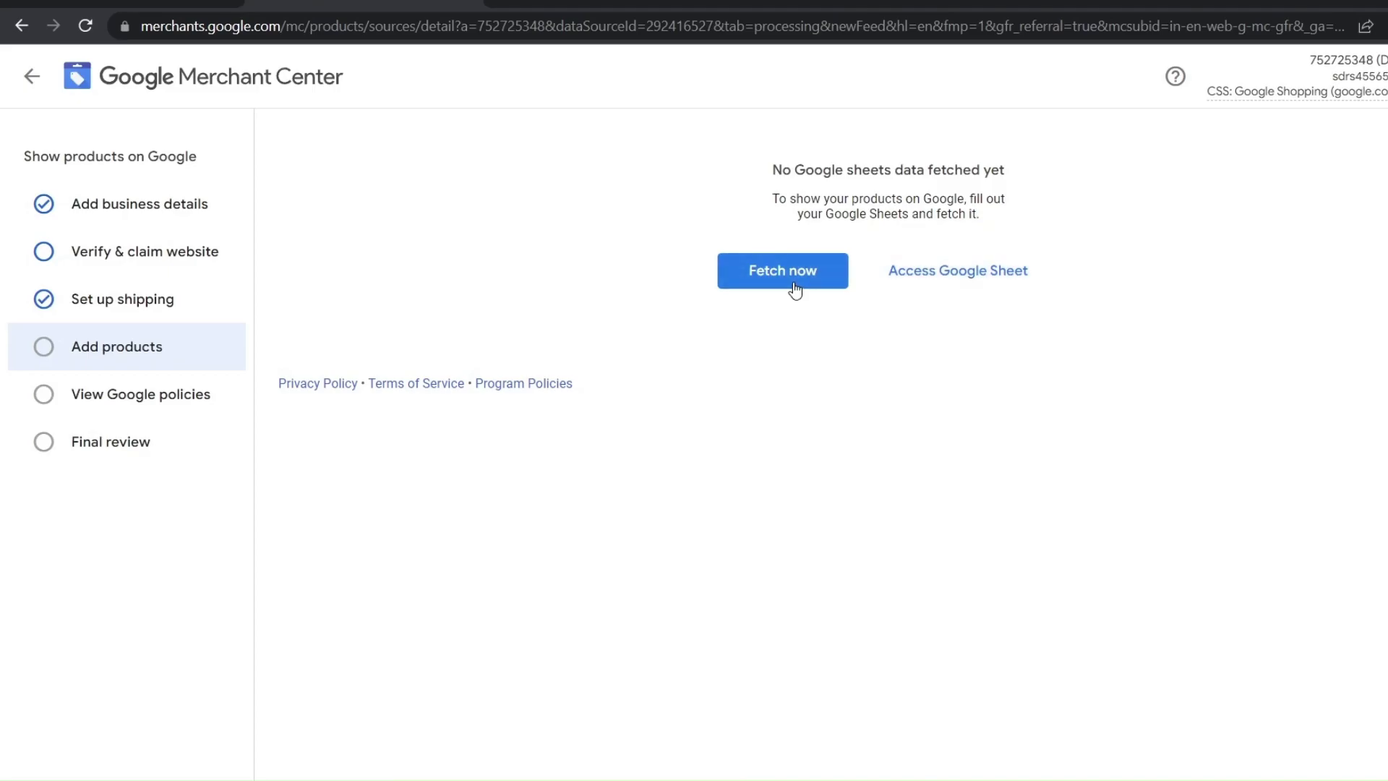
{"action": "left_click", "coordinate": [796, 289]}
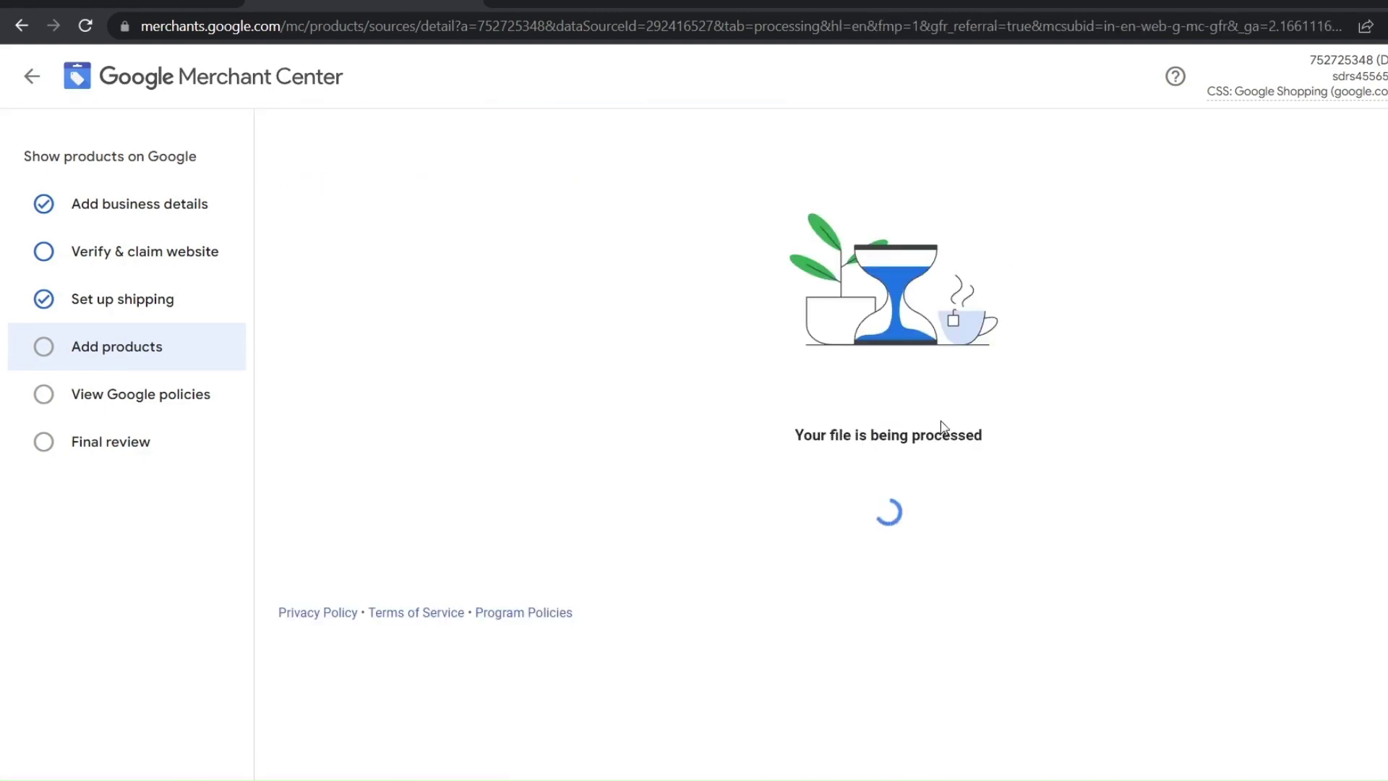
{"action": "left_click_drag", "start_coordinate": [1001, 444], "coordinate": [741, 447]}
{"action": "left_click", "coordinate": [1085, 471]}
{"action": "left_click_drag", "start_coordinate": [1085, 471], "coordinate": [979, 463]}
Go through Google policies to Final review, then open Linked accounts
{"action": "left_click", "coordinate": [148, 396]}
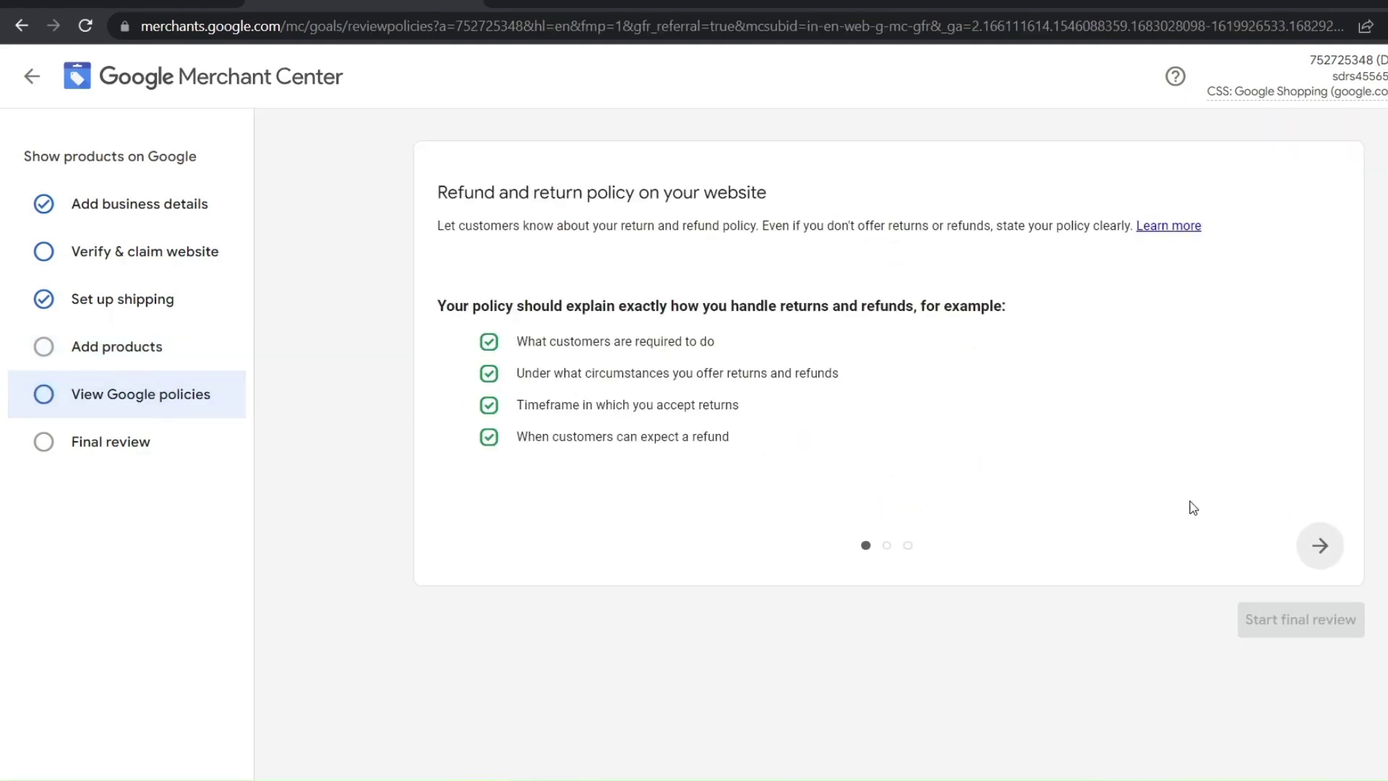
{"action": "left_click", "coordinate": [1320, 545]}
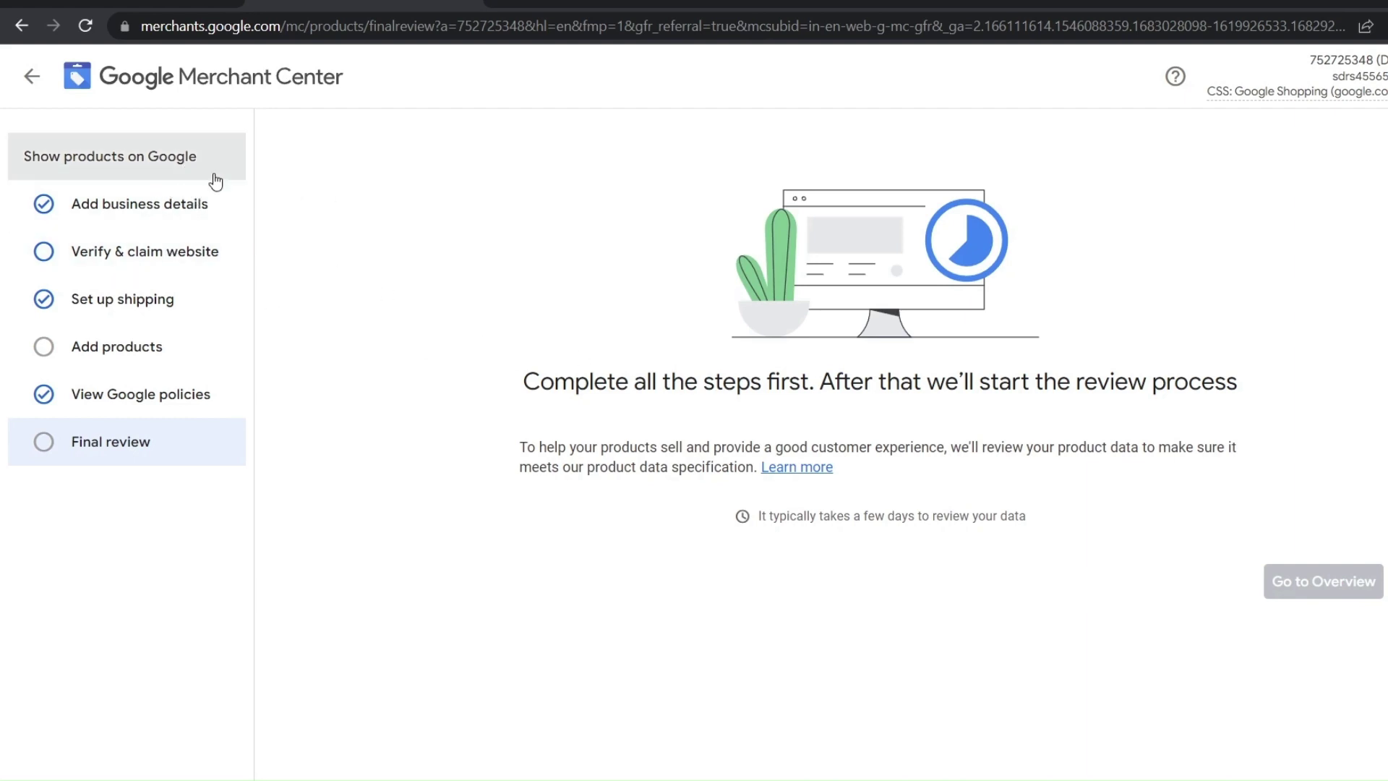
{"action": "left_click_drag", "start_coordinate": [214, 180], "coordinate": [345, 389]}
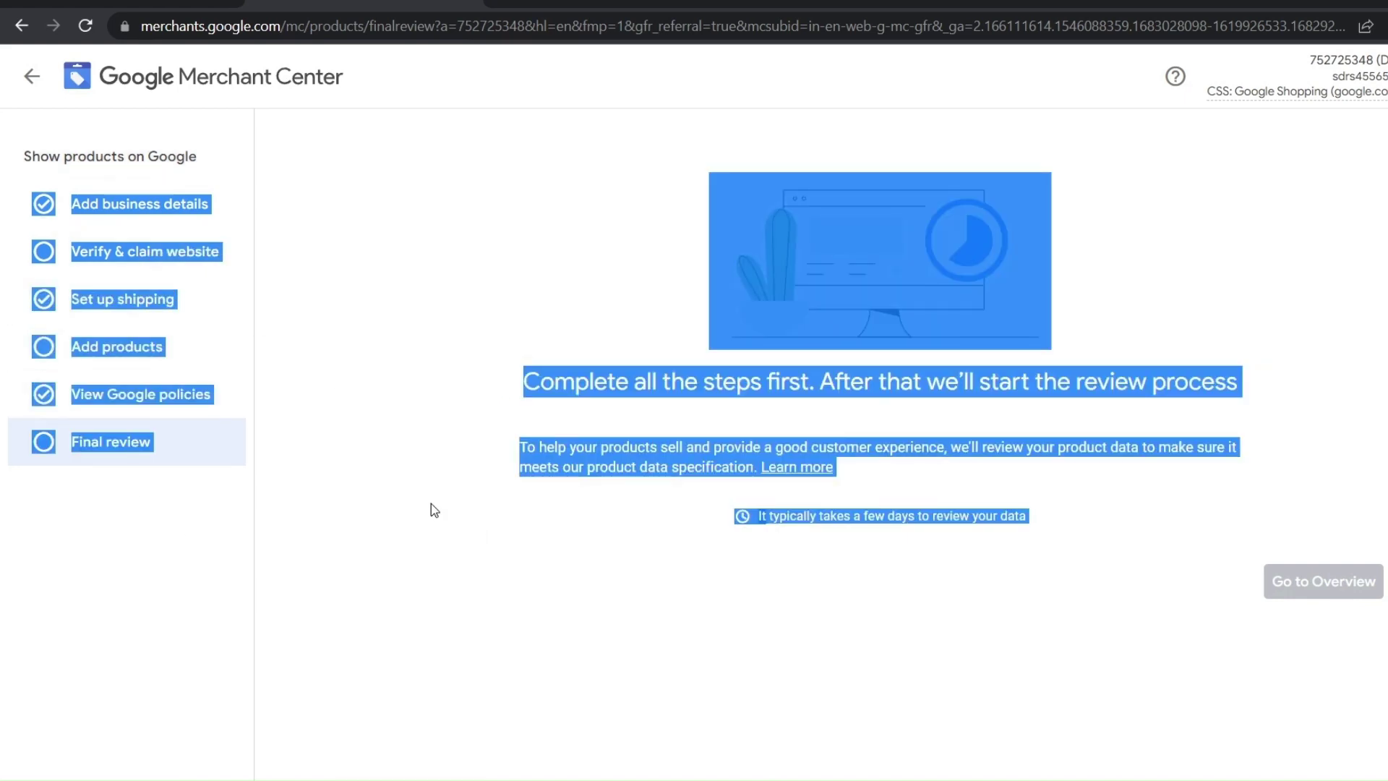
{"action": "left_click_drag", "start_coordinate": [431, 504], "coordinate": [228, 378]}
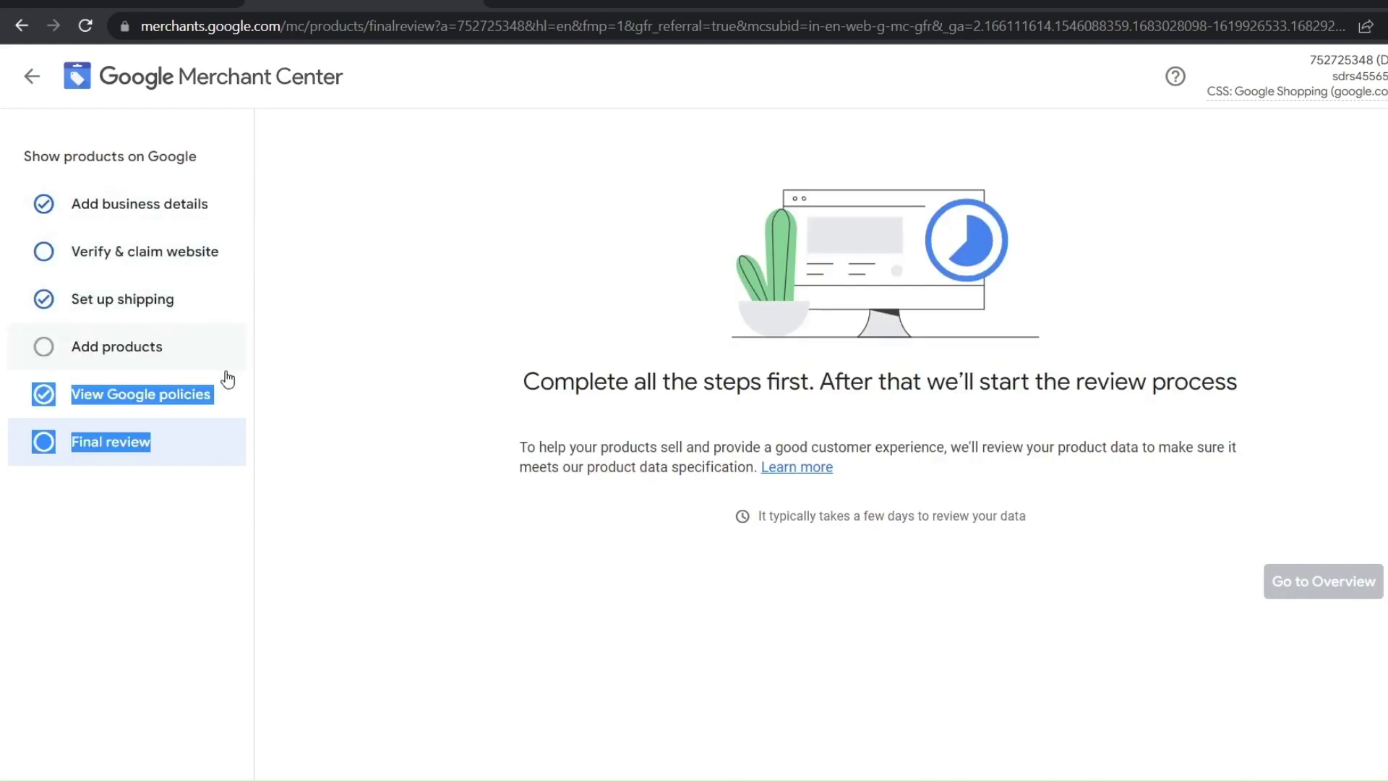
{"action": "left_click", "coordinate": [228, 377]}
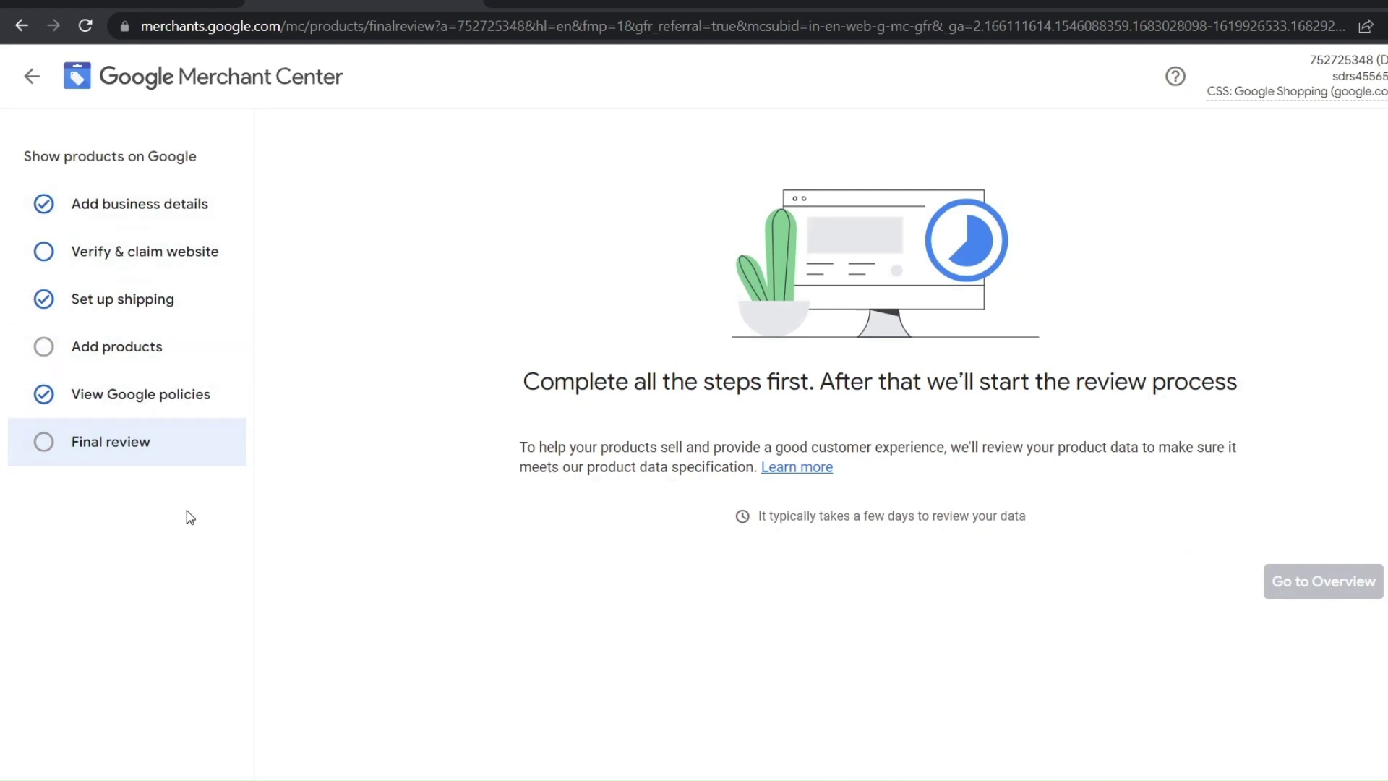
{"action": "left_click_drag", "start_coordinate": [174, 445], "coordinate": [49, 208]}
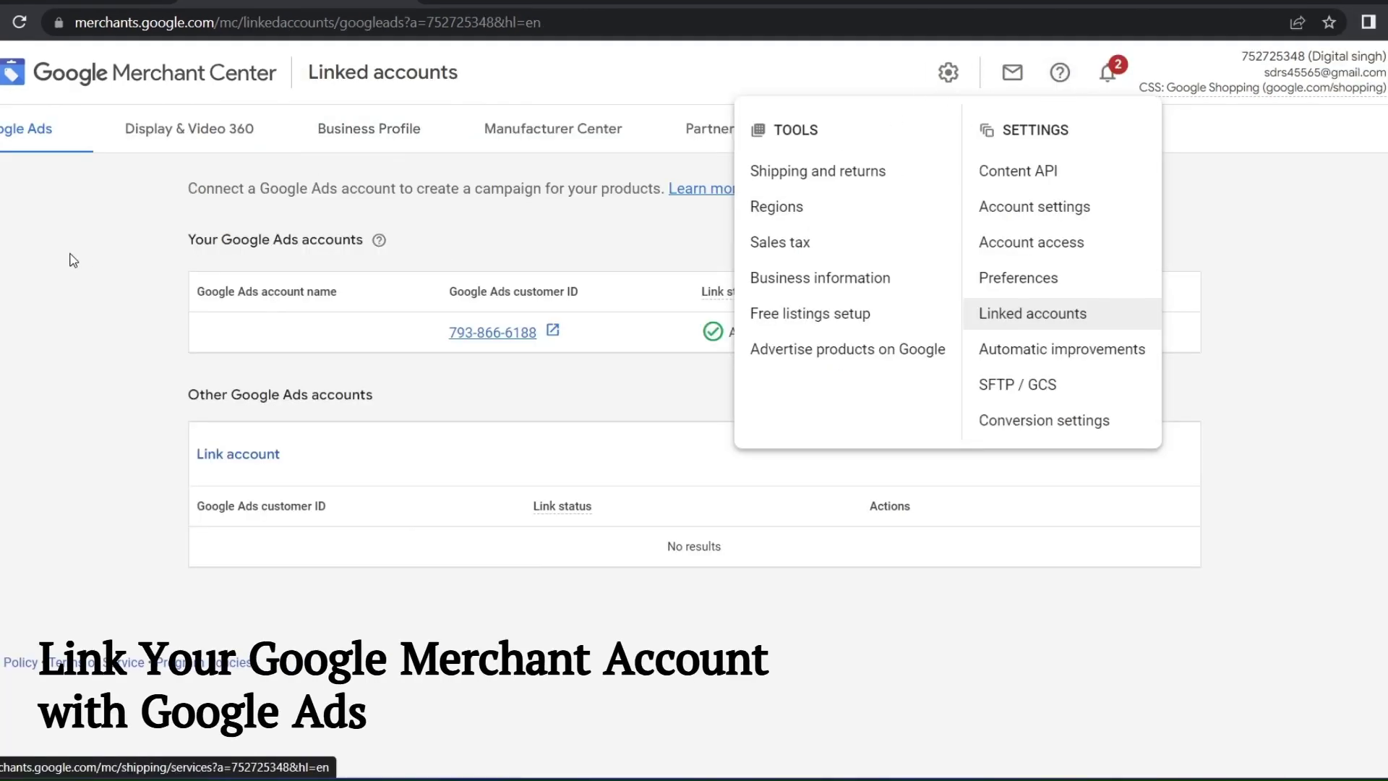
{"action": "left_click", "coordinate": [71, 257]}
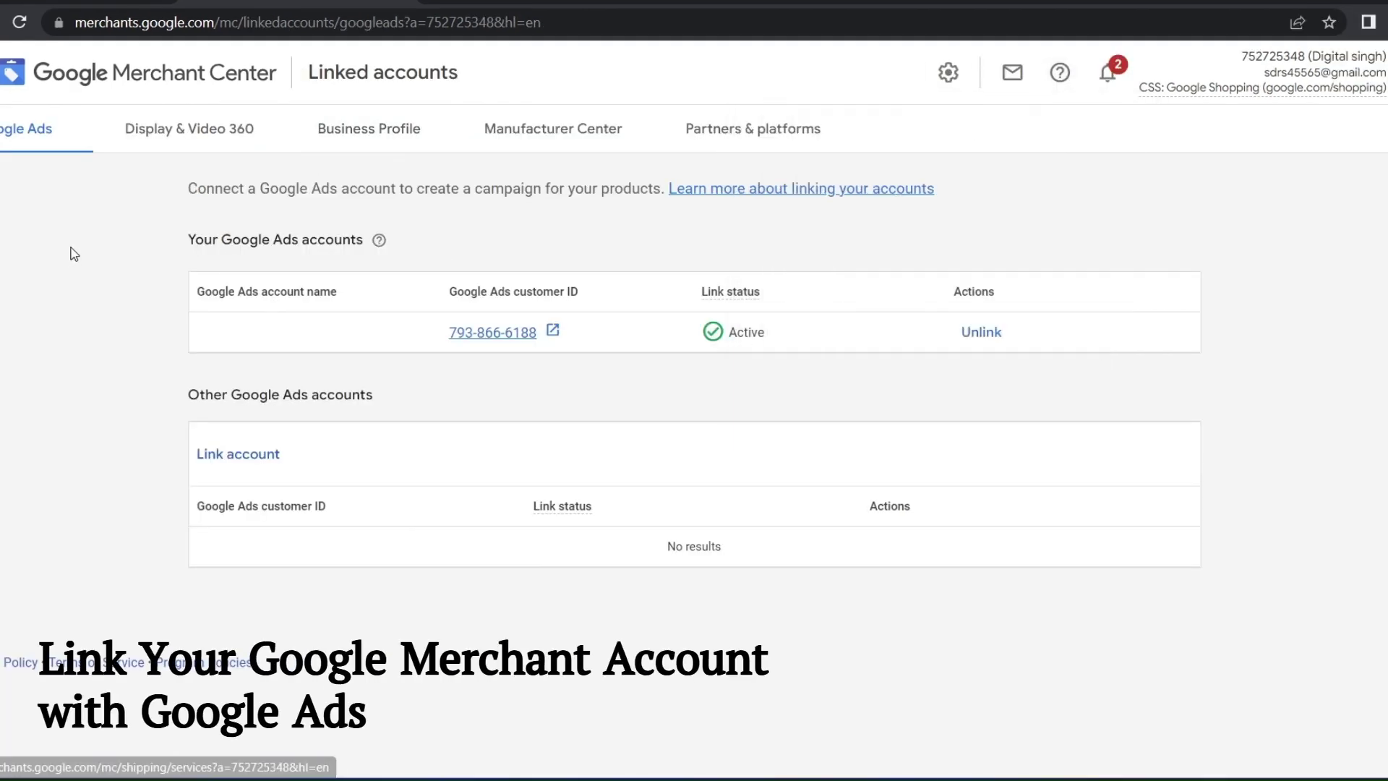
Check in Merchant Center's Linked accounts that the Google Ads link shows Active
{"action": "left_click", "coordinate": [948, 72]}
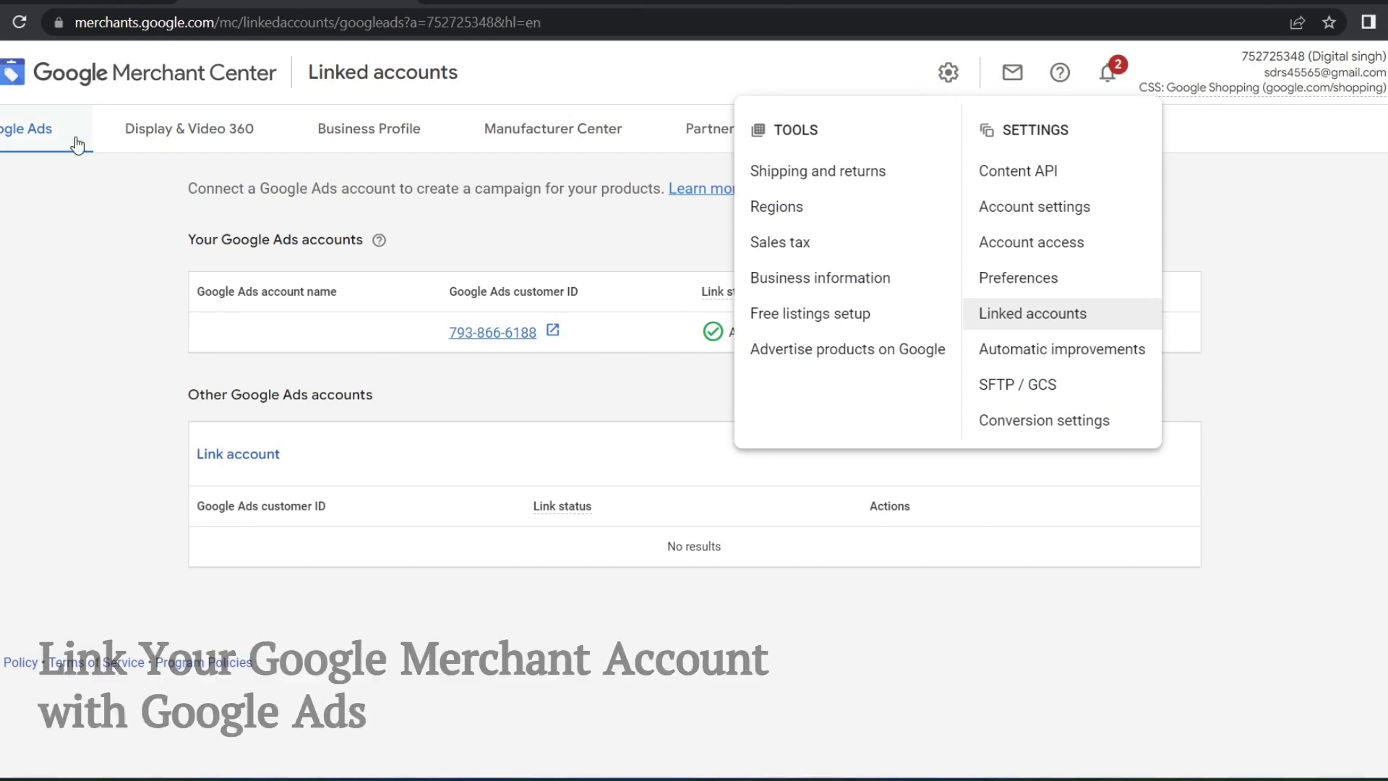
{"action": "left_click", "coordinate": [1025, 318]}
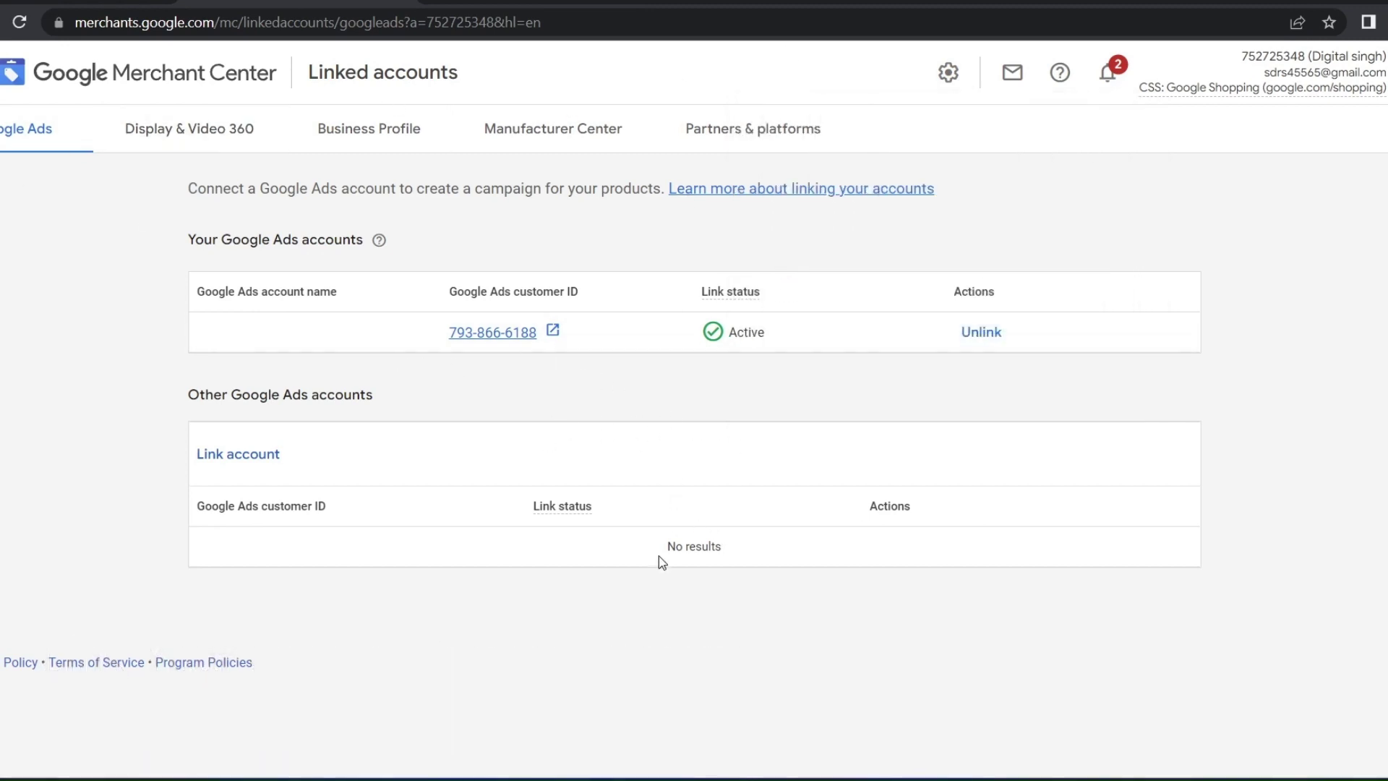
{"action": "left_click_drag", "start_coordinate": [99, 241], "coordinate": [1155, 599]}
{"action": "left_click", "coordinate": [715, 497]}
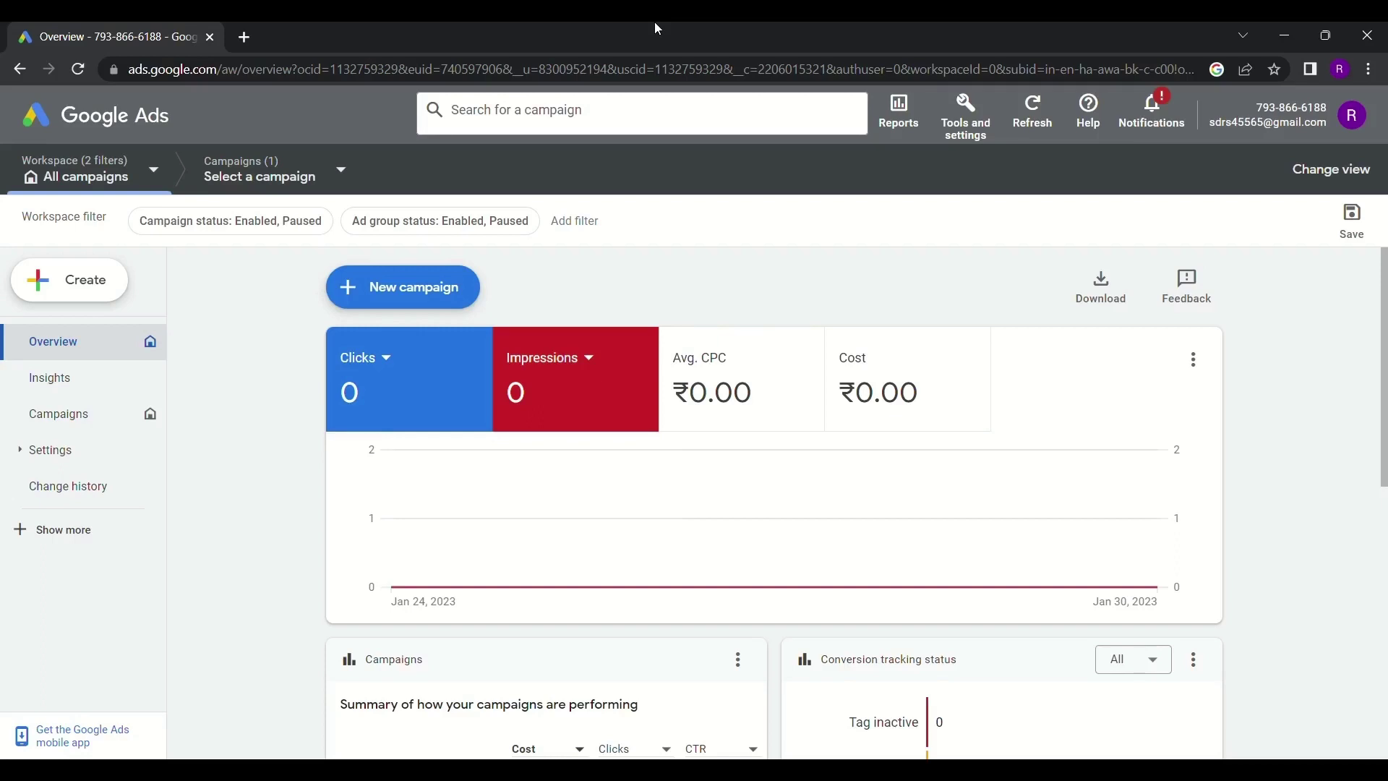
Open Keyword Planner from Tools and start Discover new keywords, with English and India preset
{"action": "left_click", "coordinate": [965, 118]}
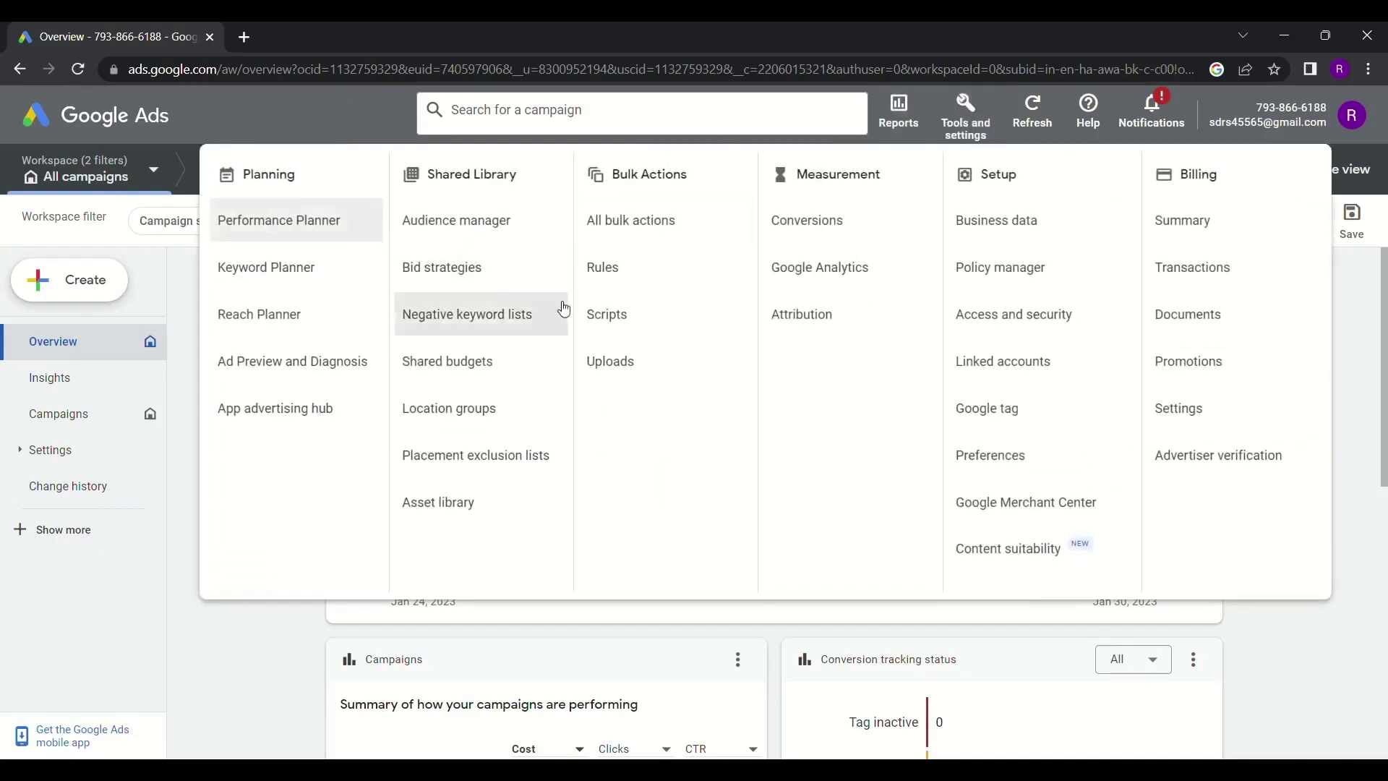
{"action": "left_click", "coordinate": [286, 274]}
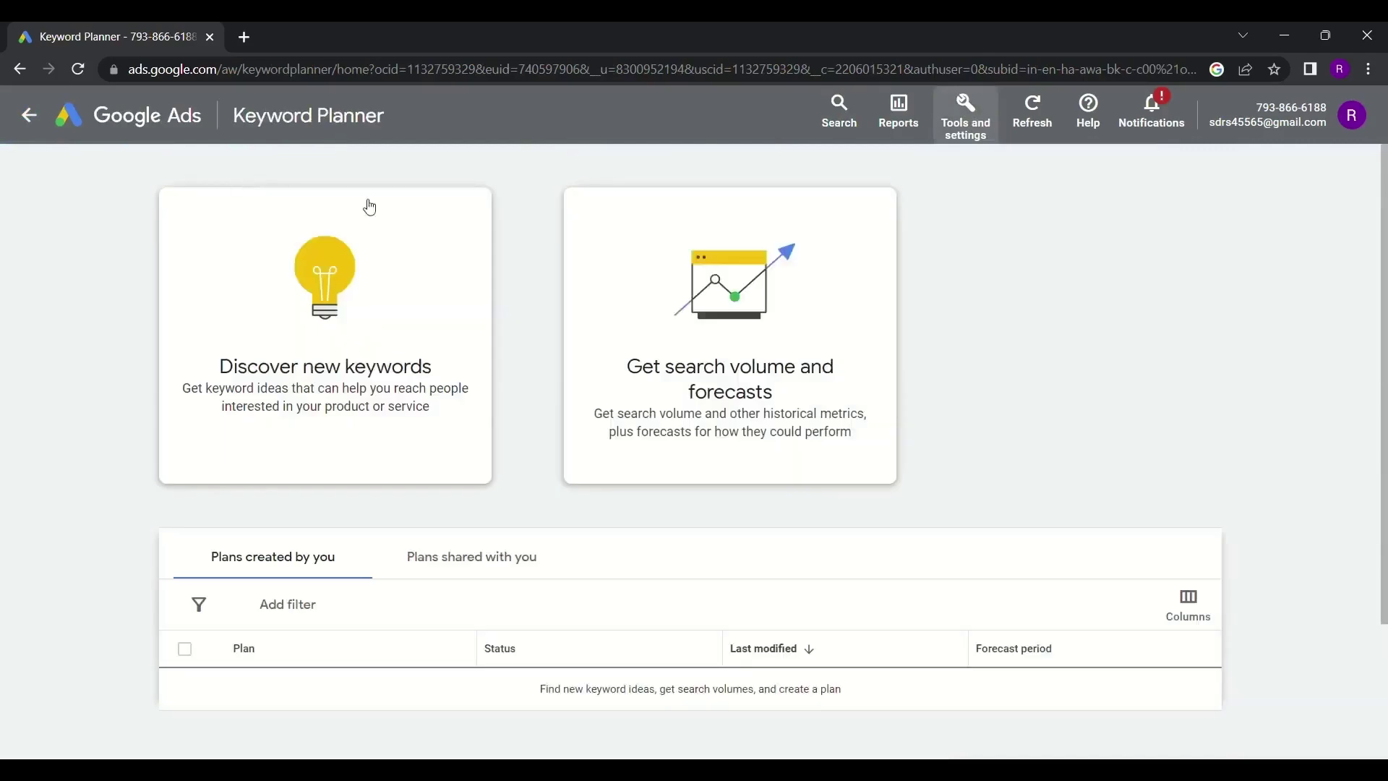
{"action": "left_click", "coordinate": [350, 390]}
{"action": "left_click", "coordinate": [294, 492]}
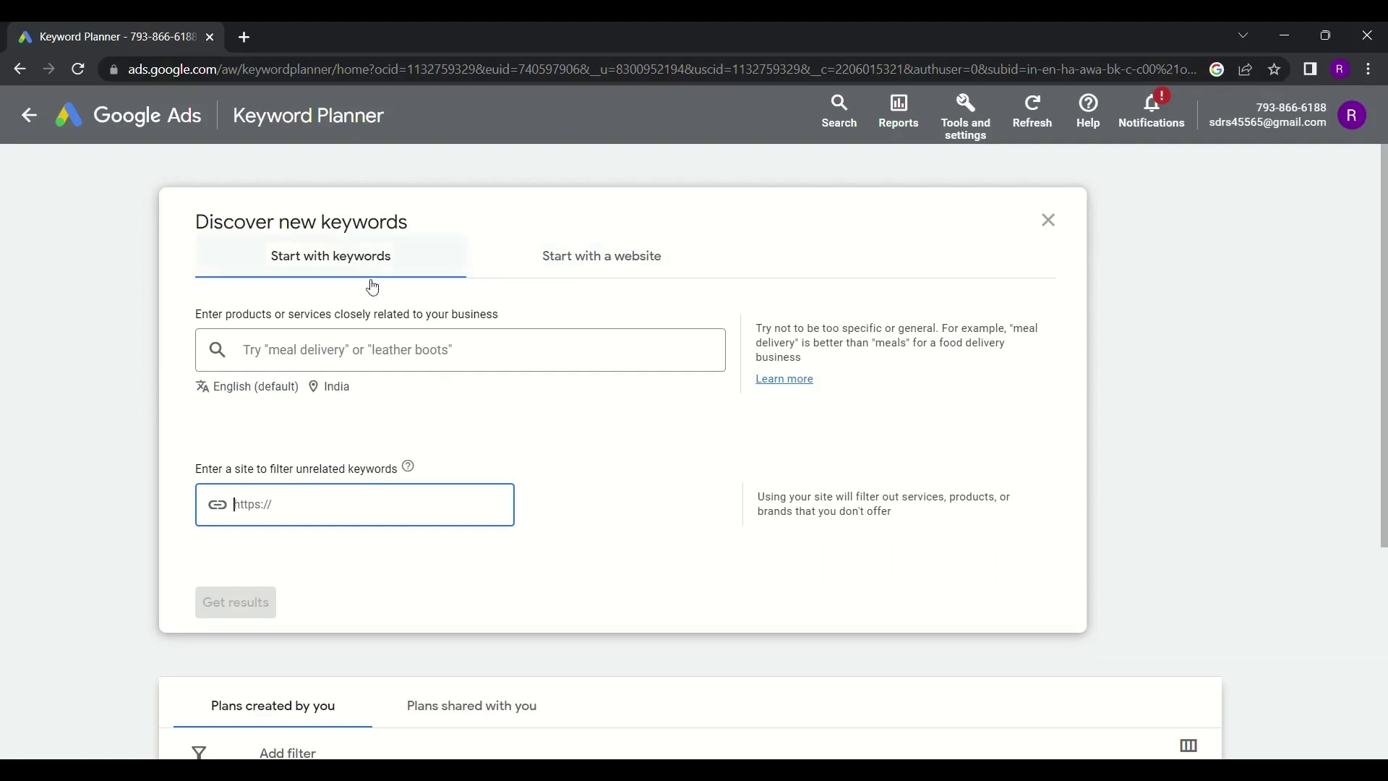
Replace India with Delhi, India as the targeted location
{"action": "left_click", "coordinate": [383, 365]}
{"action": "left_click", "coordinate": [334, 389]}
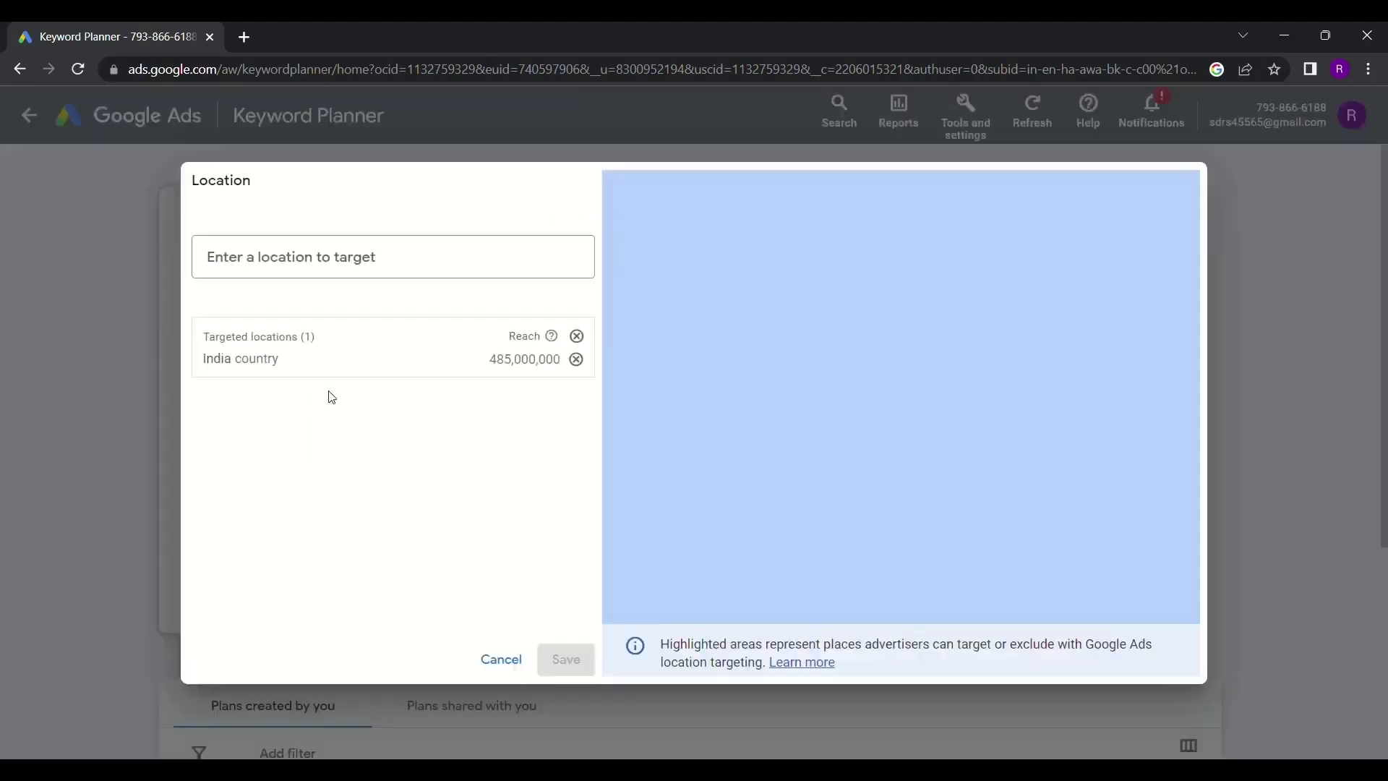
{"action": "left_click", "coordinate": [576, 360]}
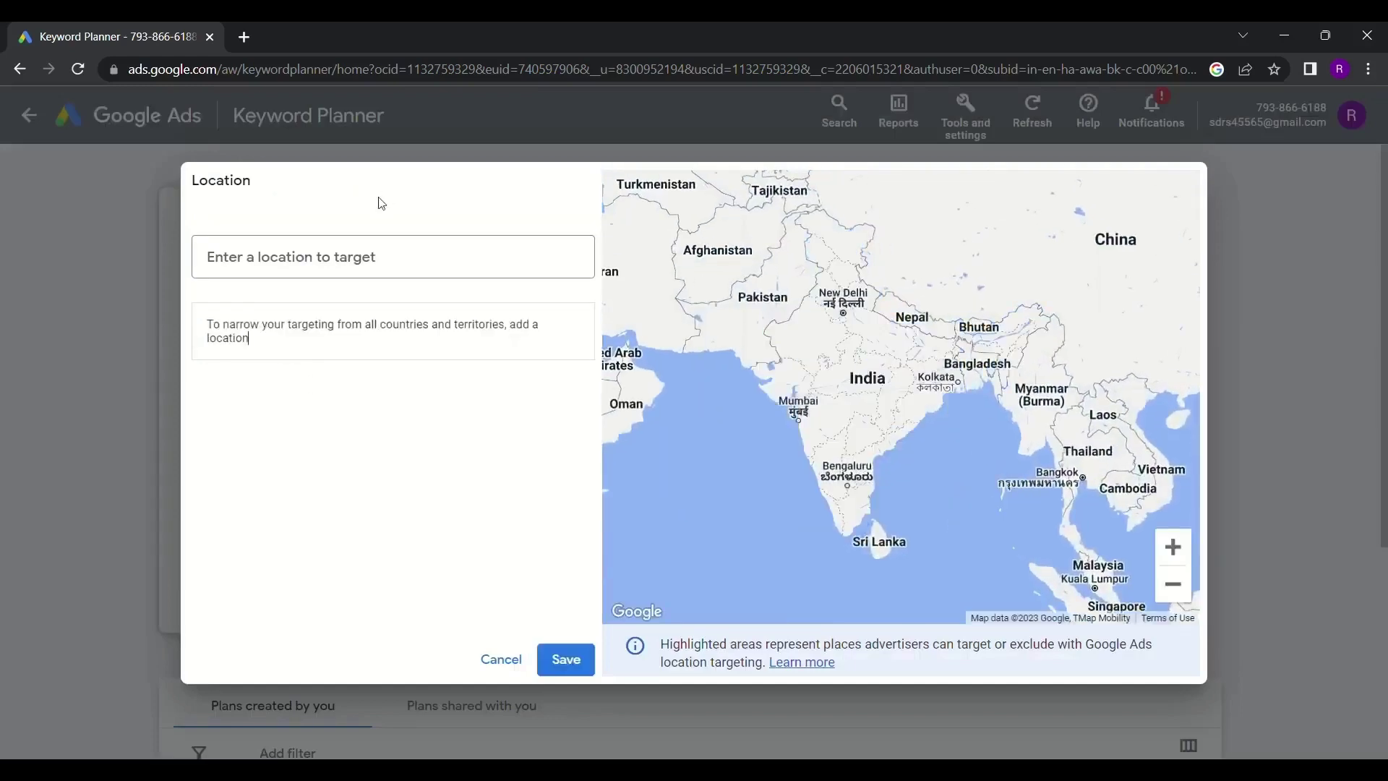
{"action": "left_click", "coordinate": [377, 249]}
{"action": "type", "text": "del"}
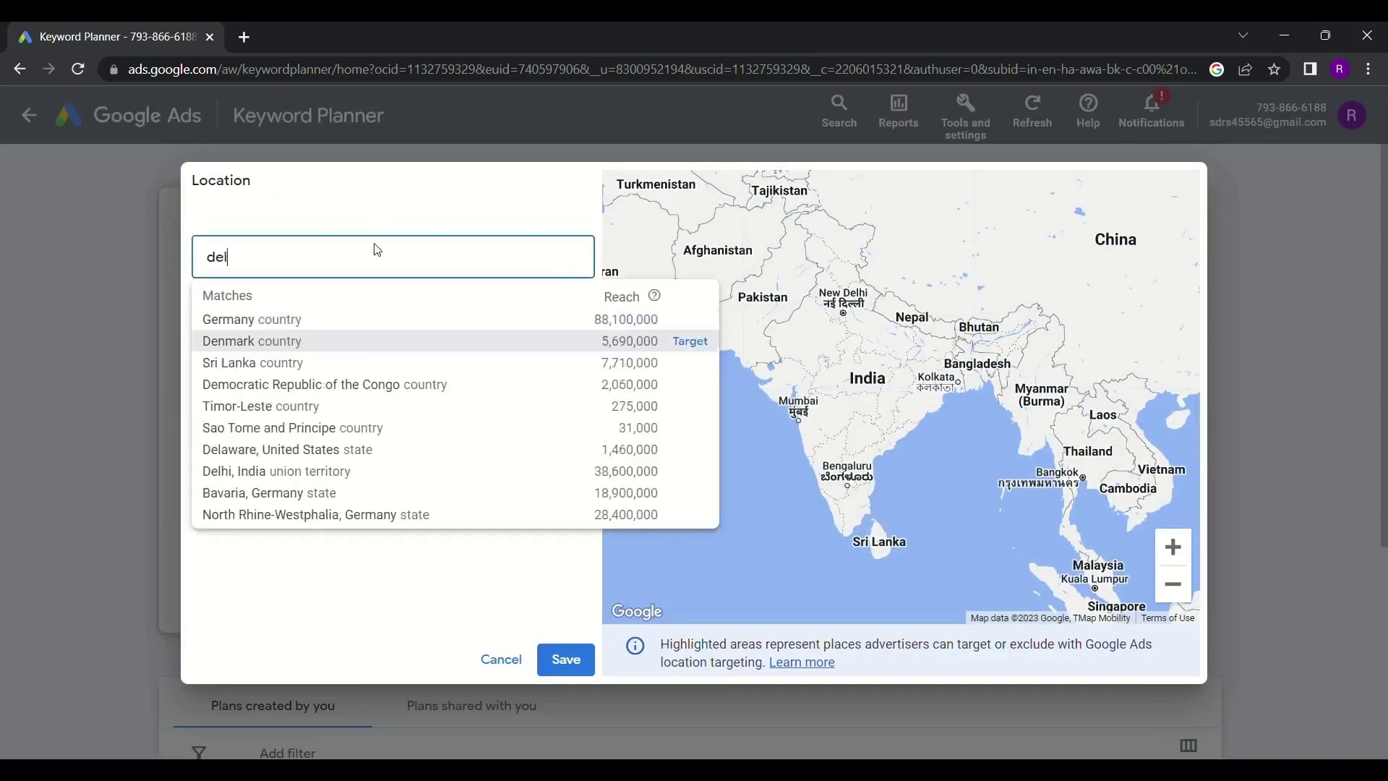
{"action": "type", "text": "hi"}
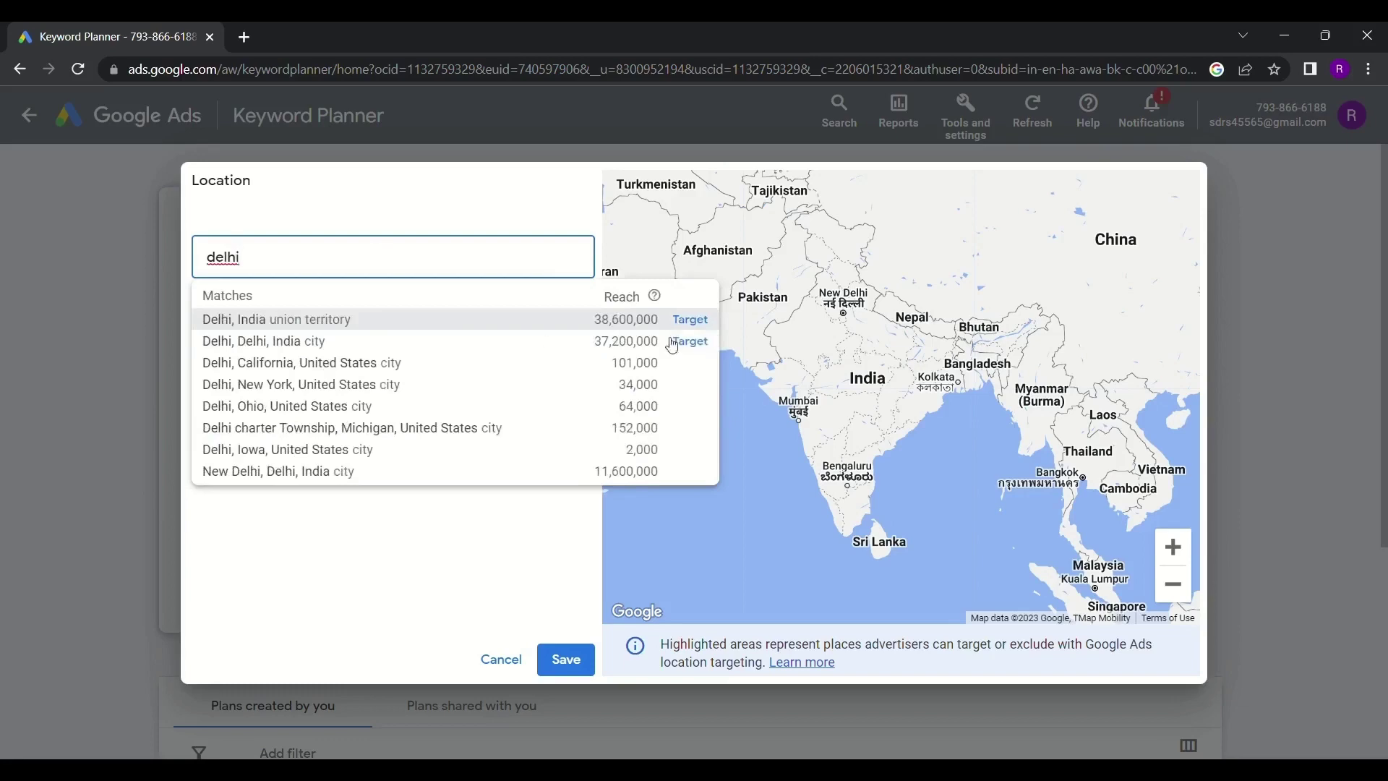
{"action": "left_click", "coordinate": [692, 320]}
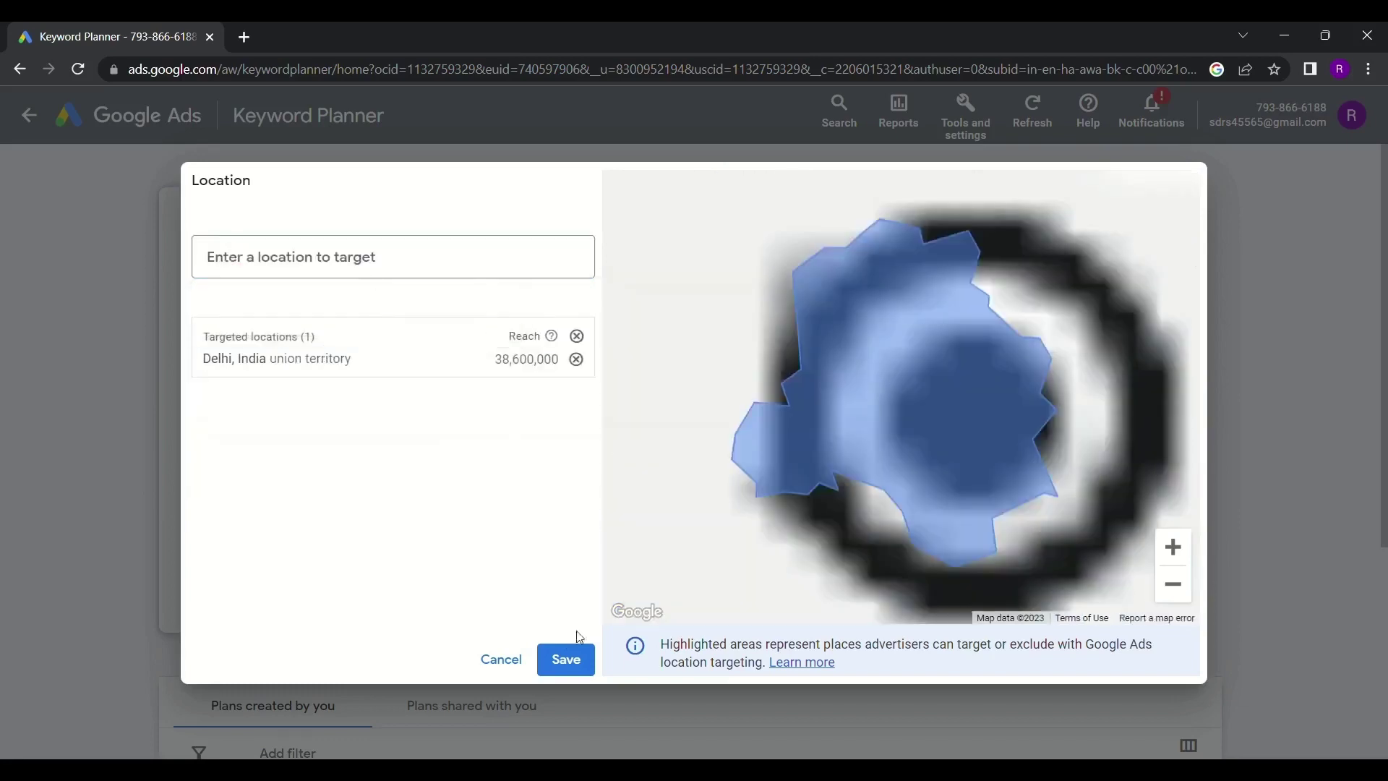
{"action": "left_click", "coordinate": [568, 660]}
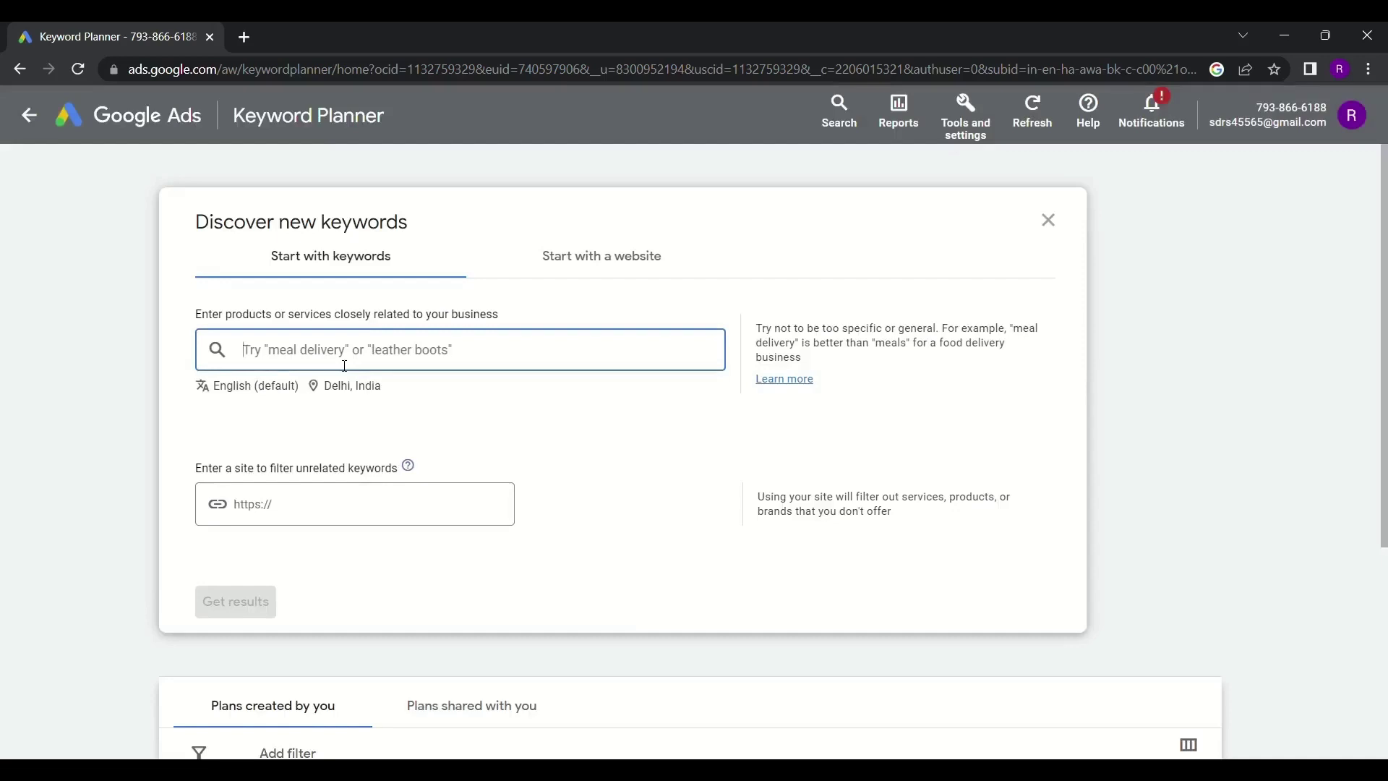
Enter 'digital marketing course' as the keyword and generate the keyword ideas
{"action": "type", "text": "d"}
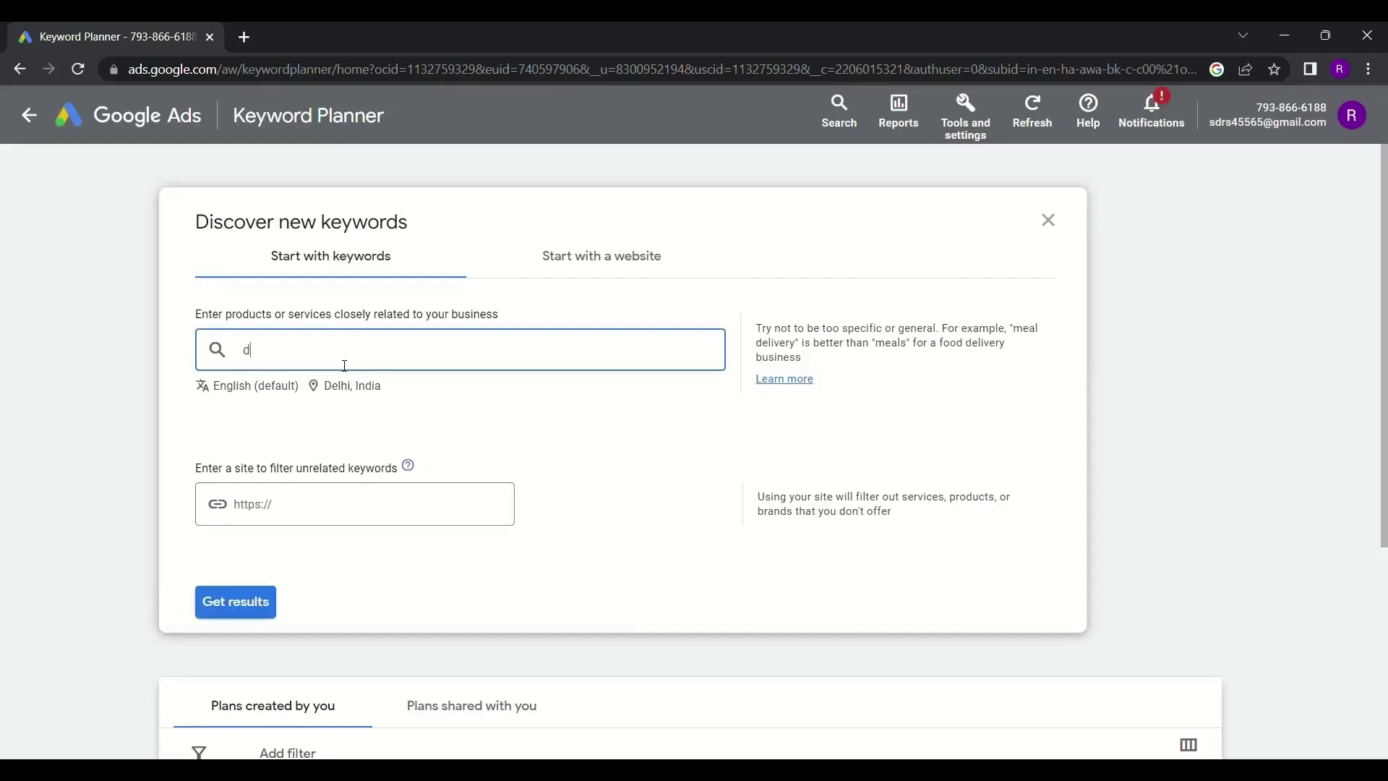
{"action": "type", "text": "igital marketing course"}
{"action": "key", "text": "Return"}
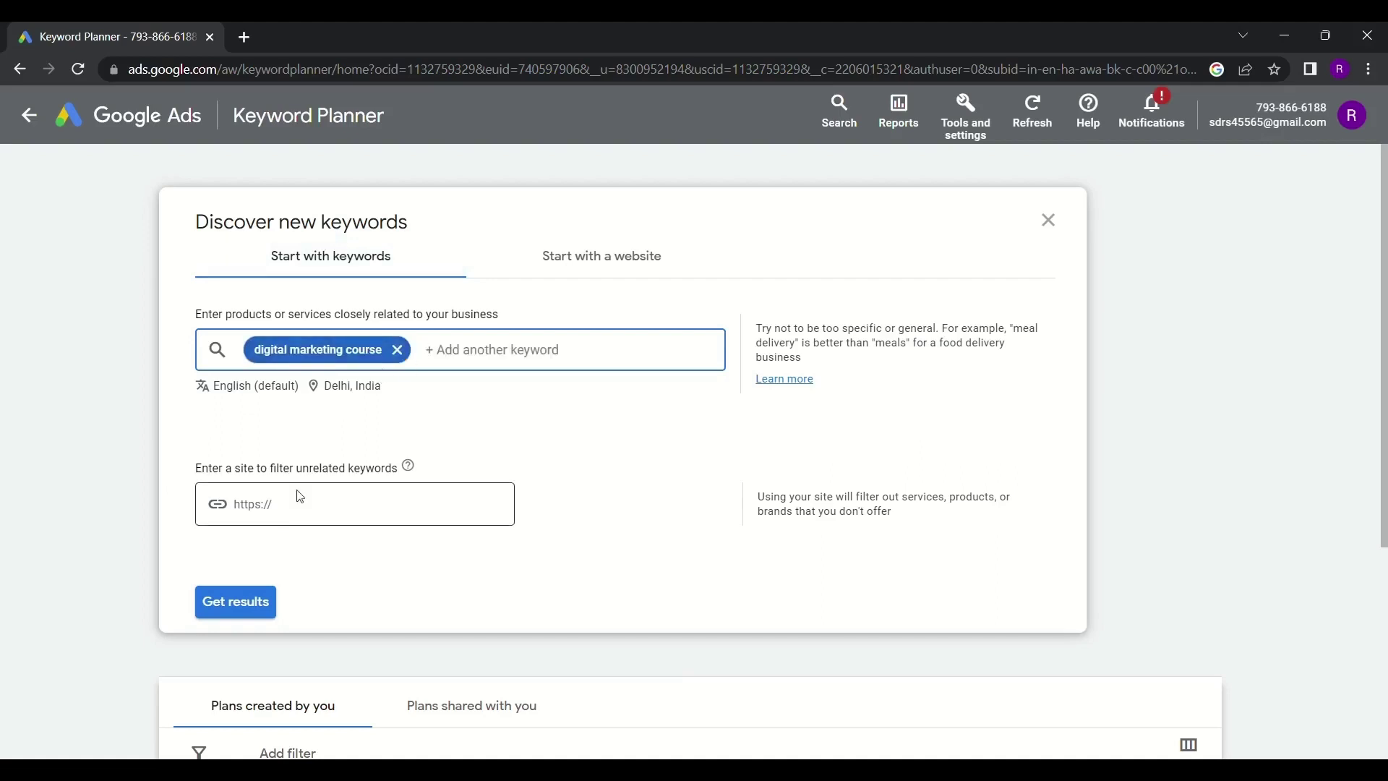
{"action": "left_click", "coordinate": [248, 592]}
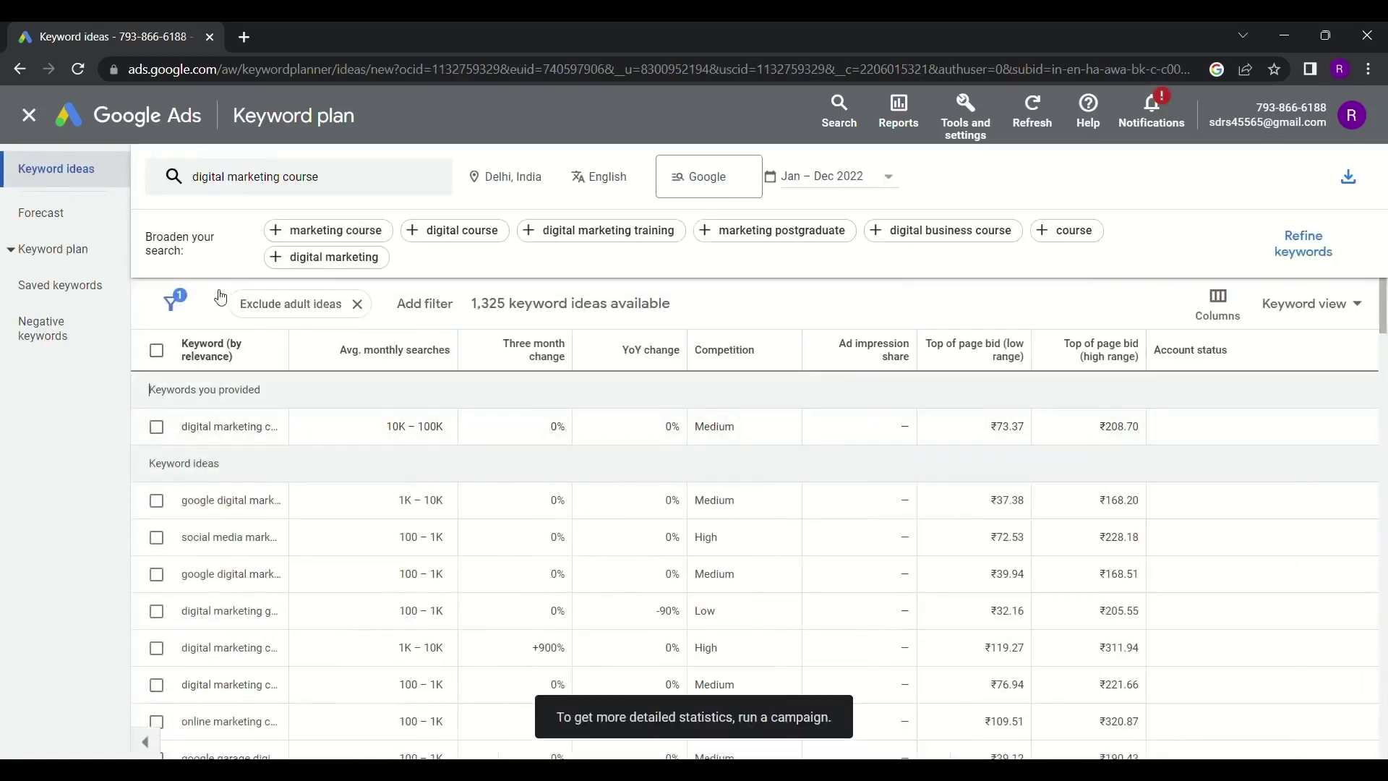
Select 'digital marketing course' and the first two ideas, noting their 10K–100K, 1K–10K, 100–1K searches
{"action": "left_click", "coordinate": [156, 427]}
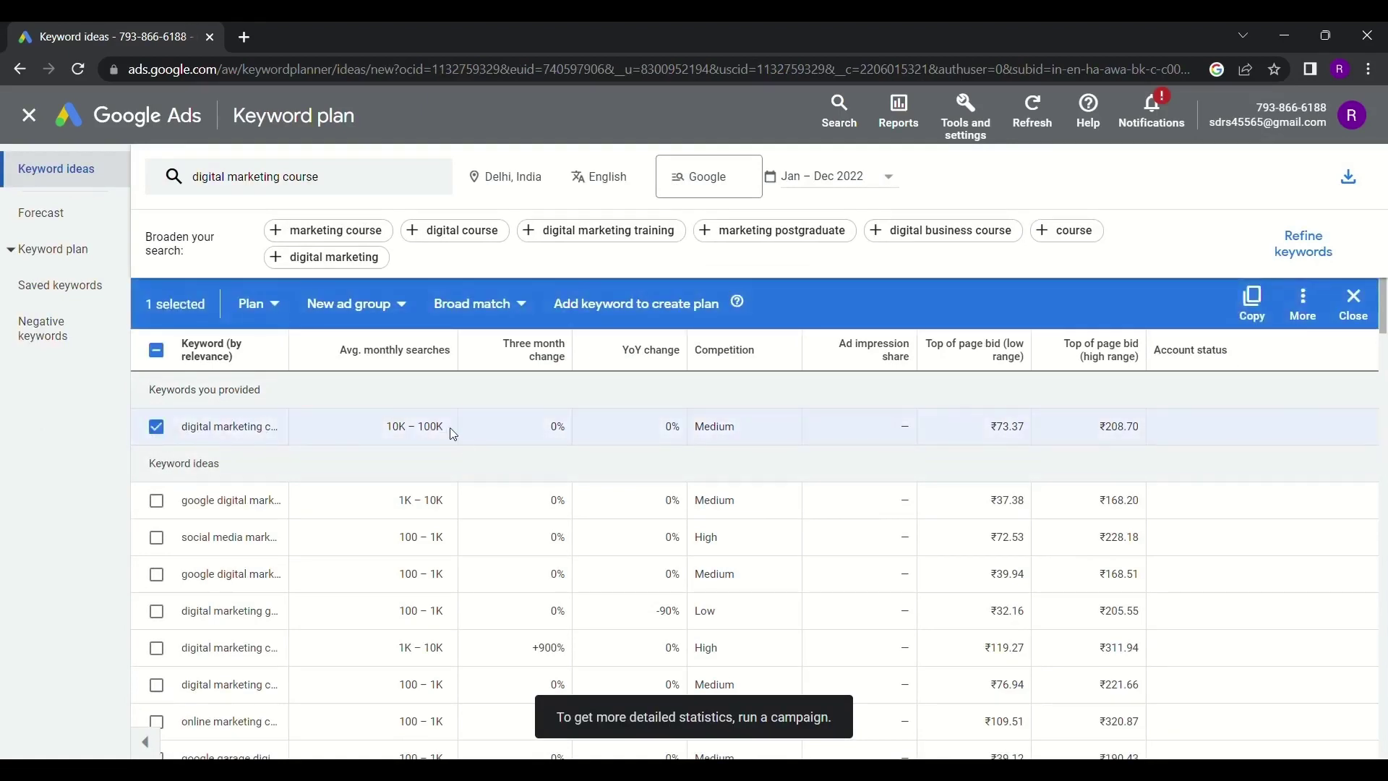
{"action": "left_click_drag", "start_coordinate": [448, 428], "coordinate": [382, 426]}
{"action": "left_click", "coordinate": [311, 461]}
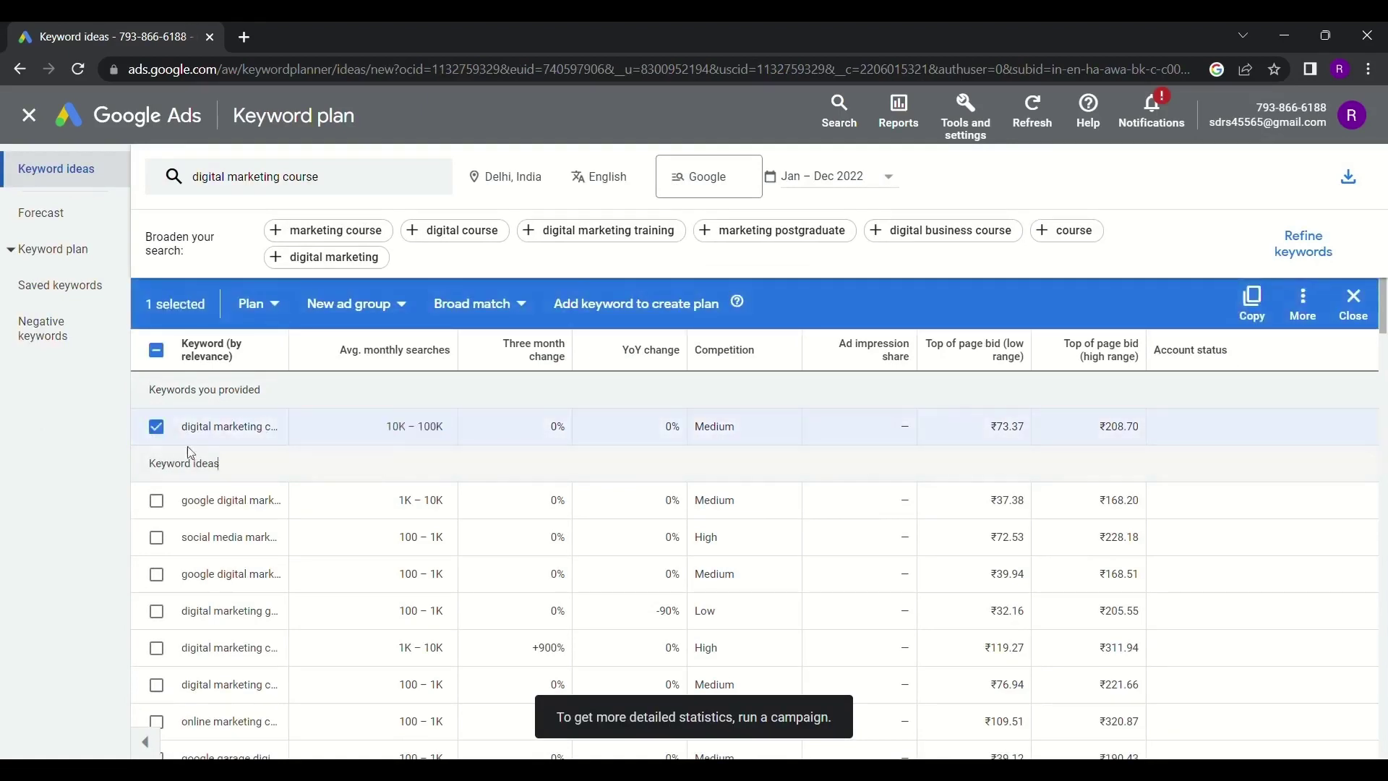
{"action": "left_click", "coordinate": [155, 499]}
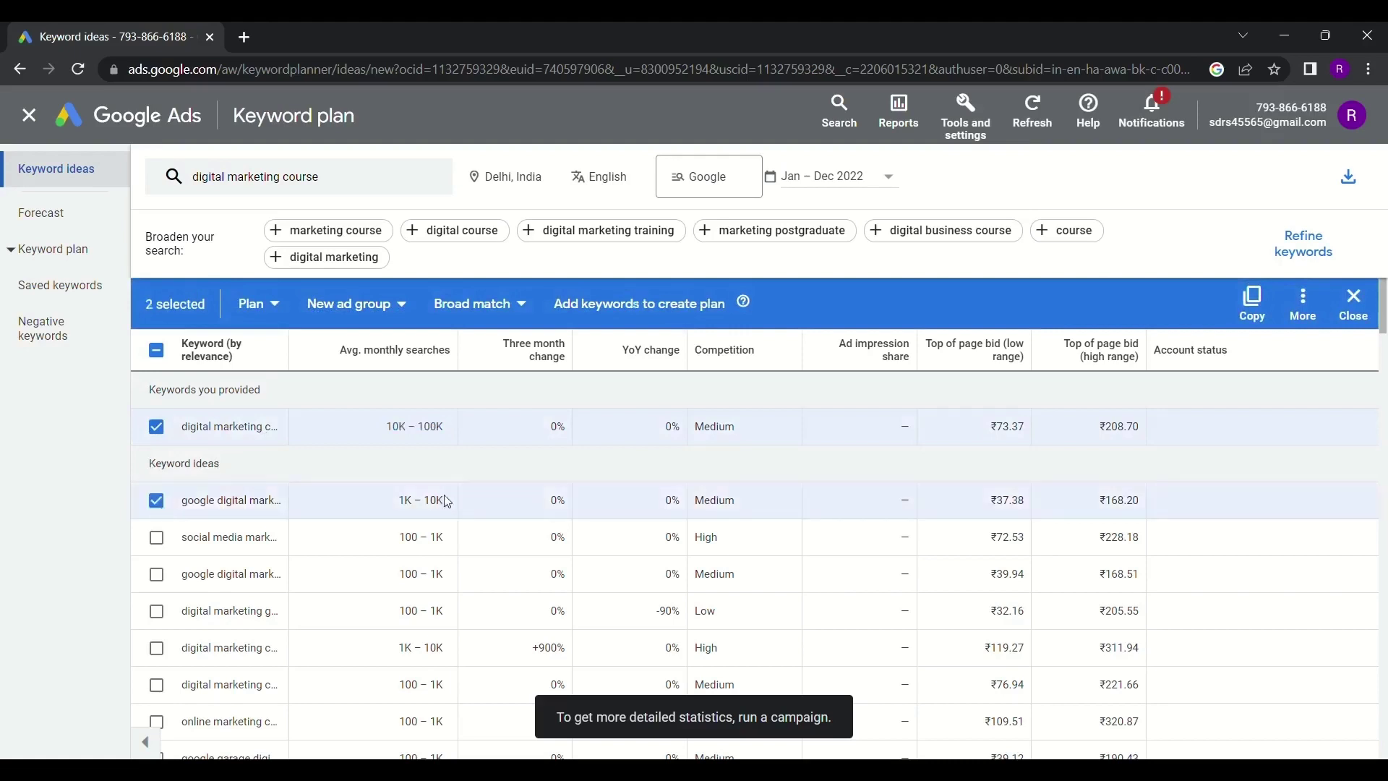
{"action": "left_click_drag", "start_coordinate": [448, 502], "coordinate": [398, 501]}
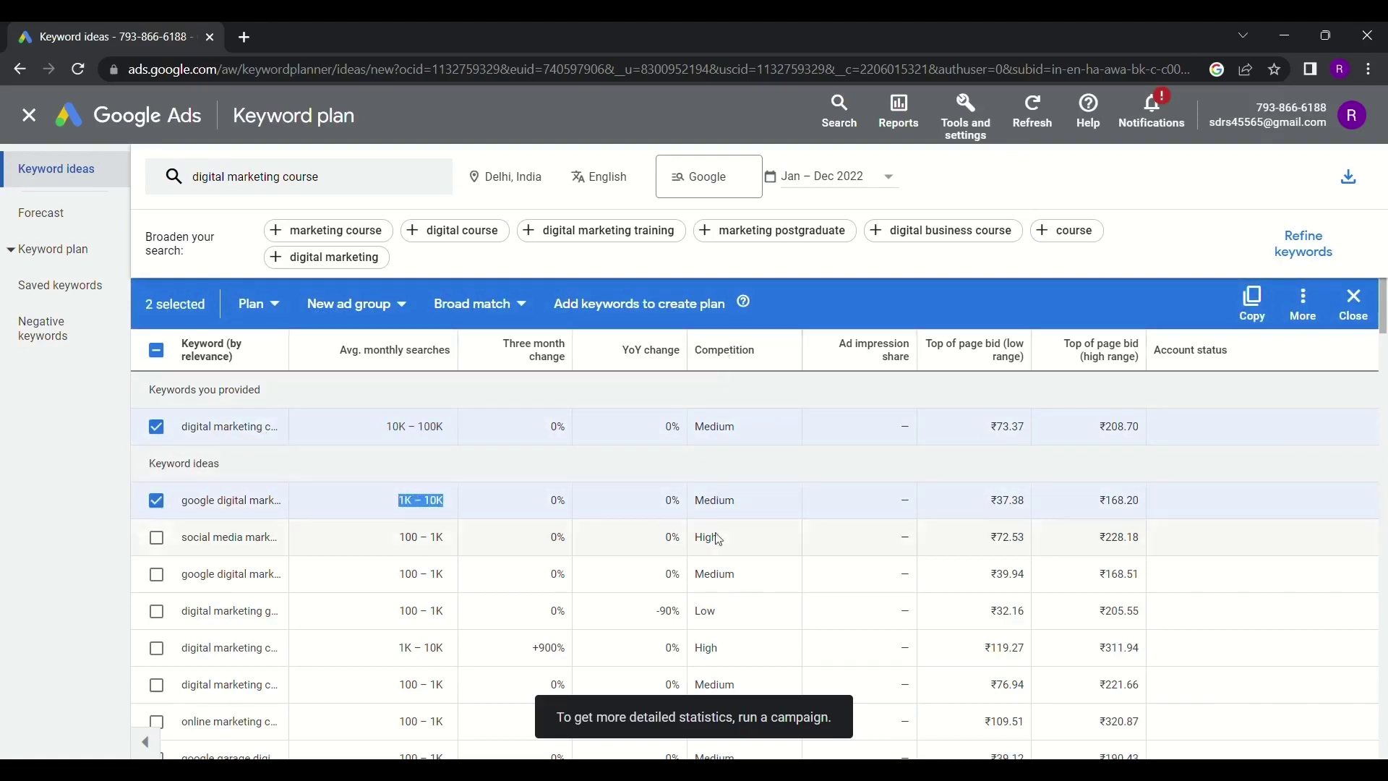
{"action": "left_click", "coordinate": [157, 537]}
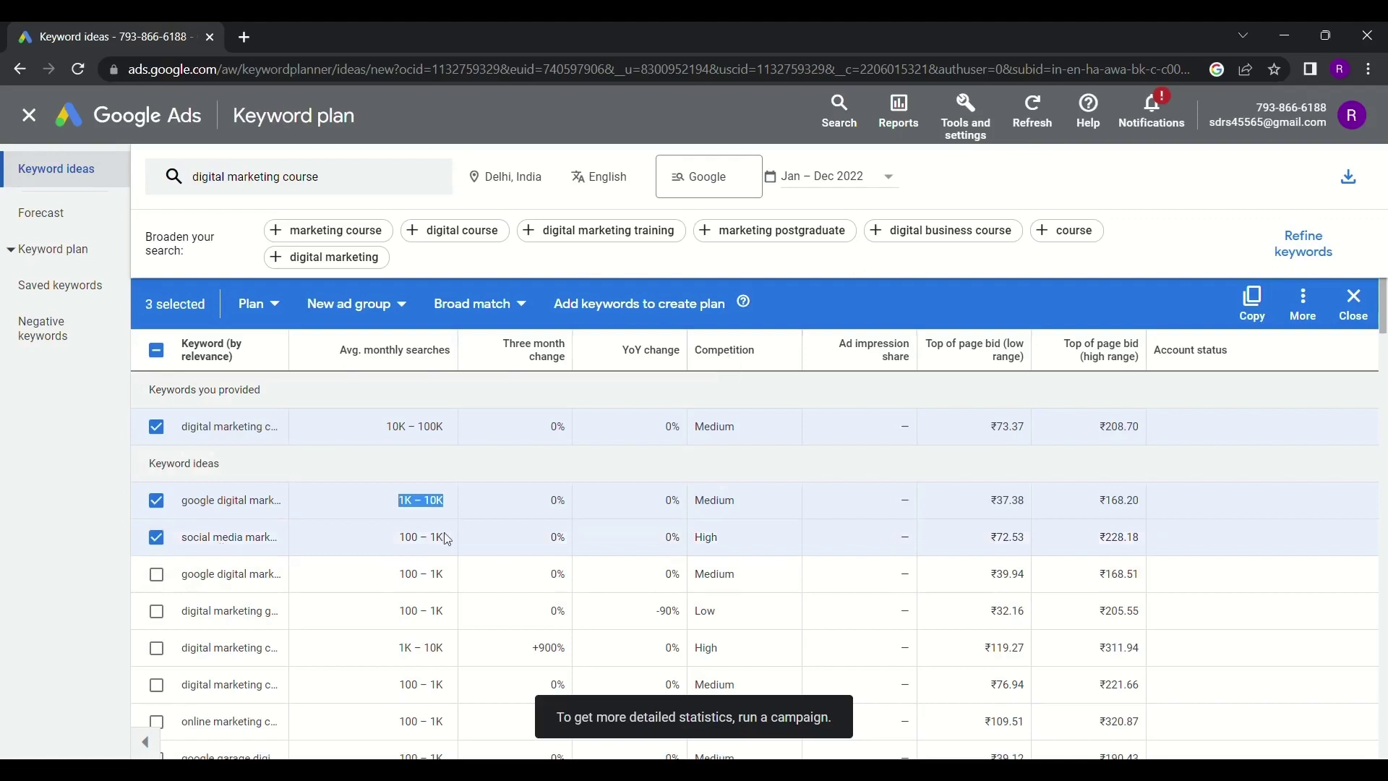
{"action": "left_click_drag", "start_coordinate": [446, 537], "coordinate": [417, 542]}
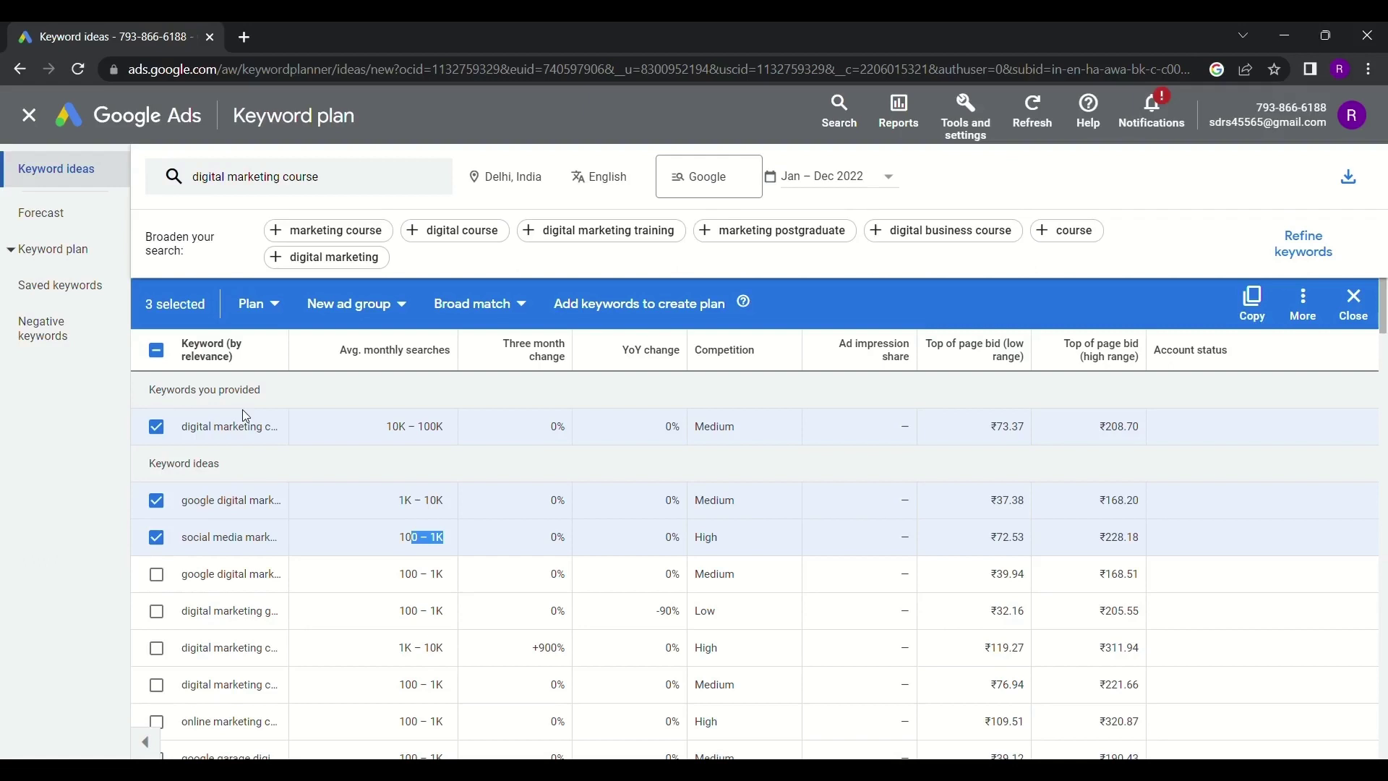
Select the next five keyword ideas and copy all eight selected keywords
{"action": "left_click", "coordinate": [157, 575]}
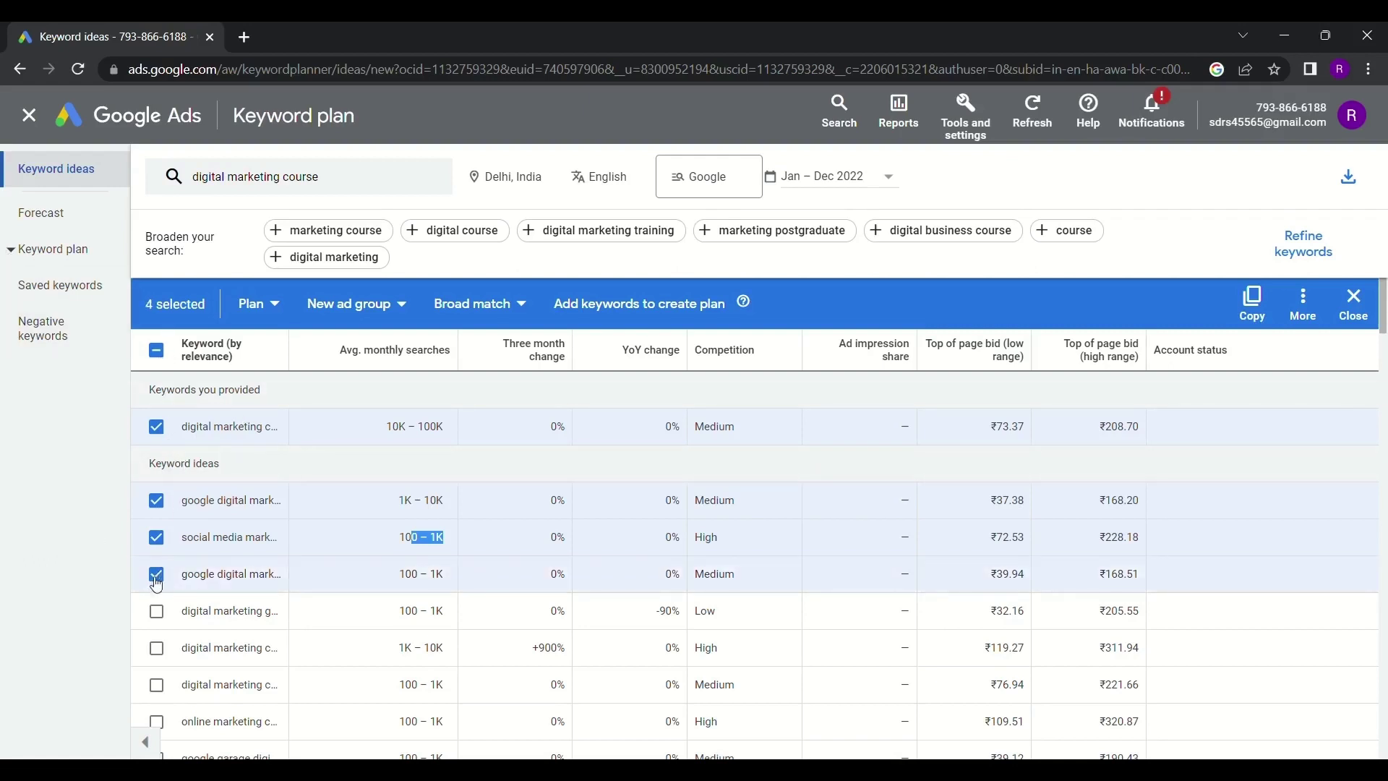
{"action": "left_click", "coordinate": [157, 611]}
{"action": "left_click", "coordinate": [157, 648]}
{"action": "left_click", "coordinate": [157, 684]}
{"action": "left_click", "coordinate": [157, 722]}
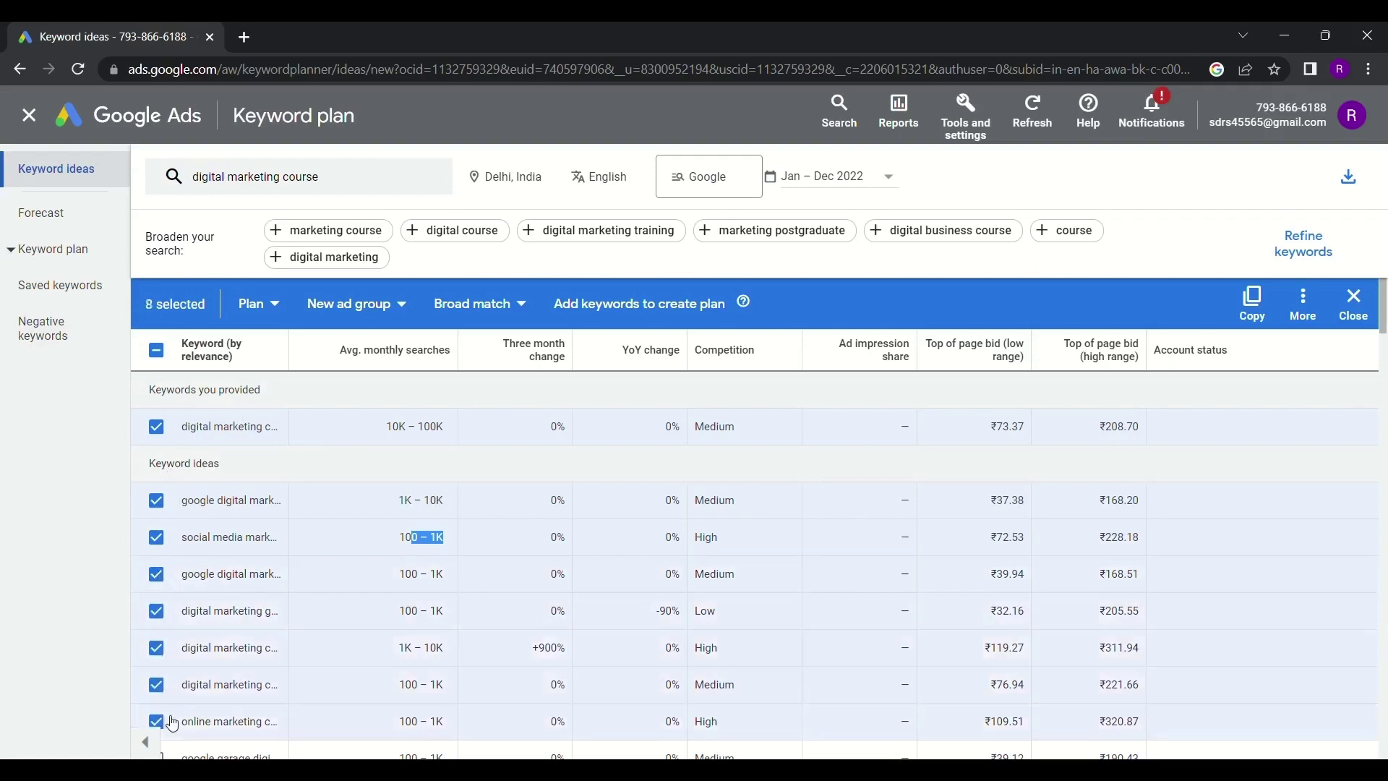
{"action": "left_click", "coordinate": [1254, 307]}
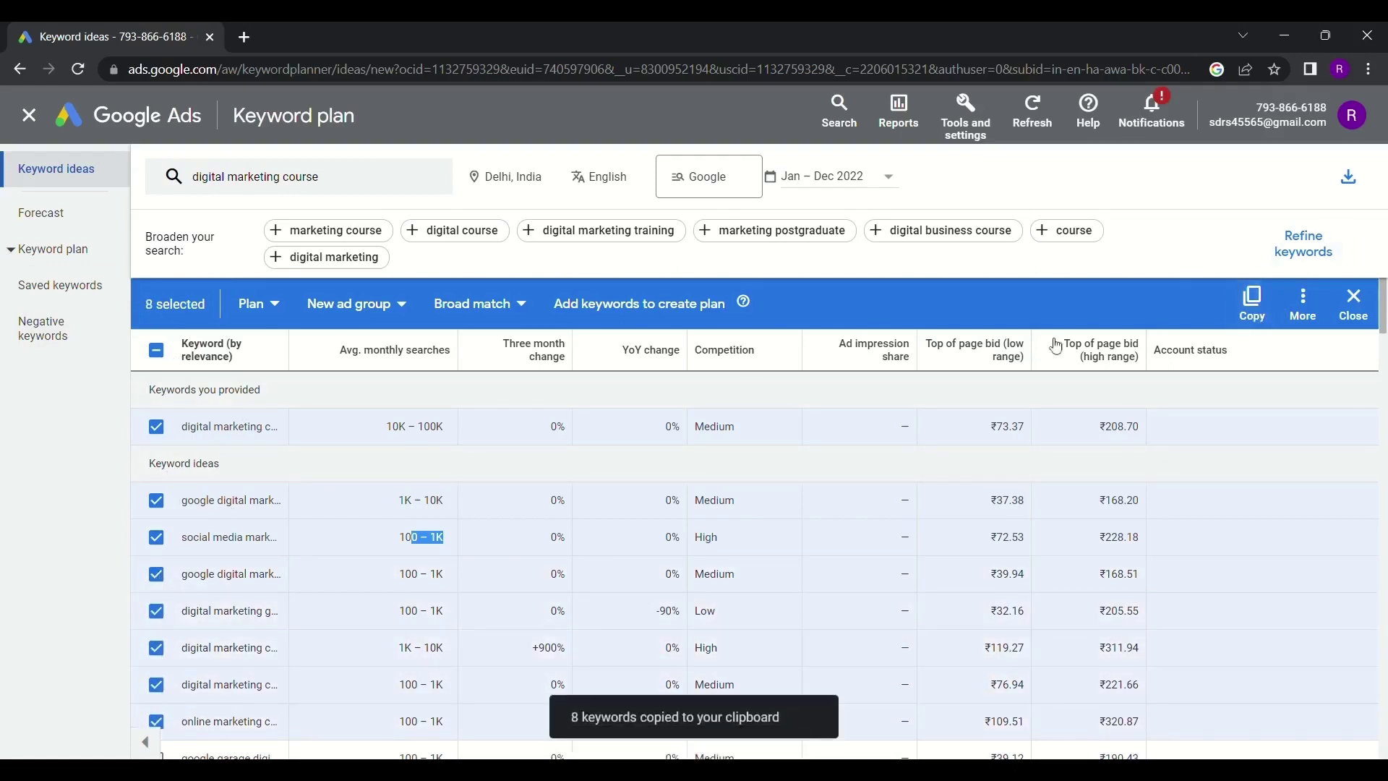
{"action": "mouse_move", "coordinate": [949, 367]}
Choose the Smart campaign type and continue into its guided setup
{"action": "left_click", "coordinate": [427, 396]}
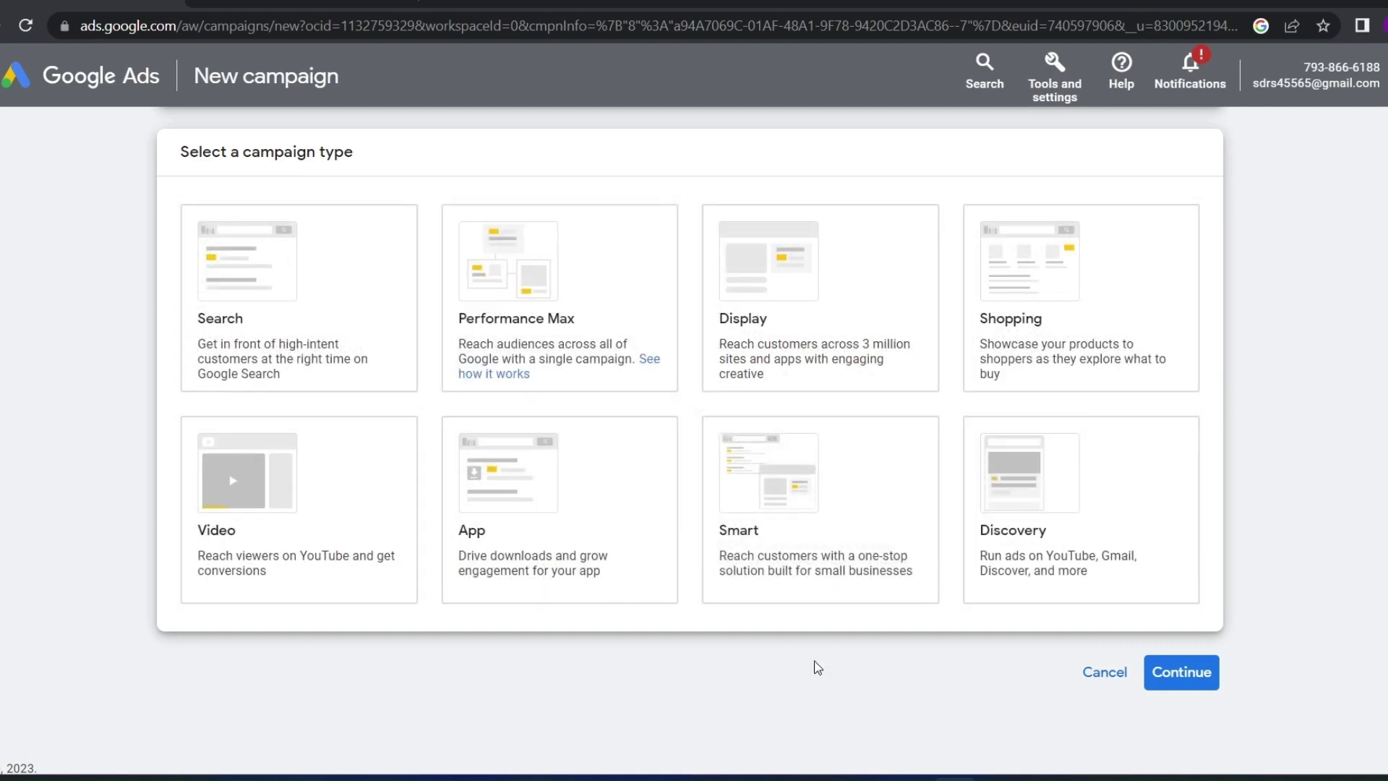
{"action": "left_click", "coordinate": [840, 502]}
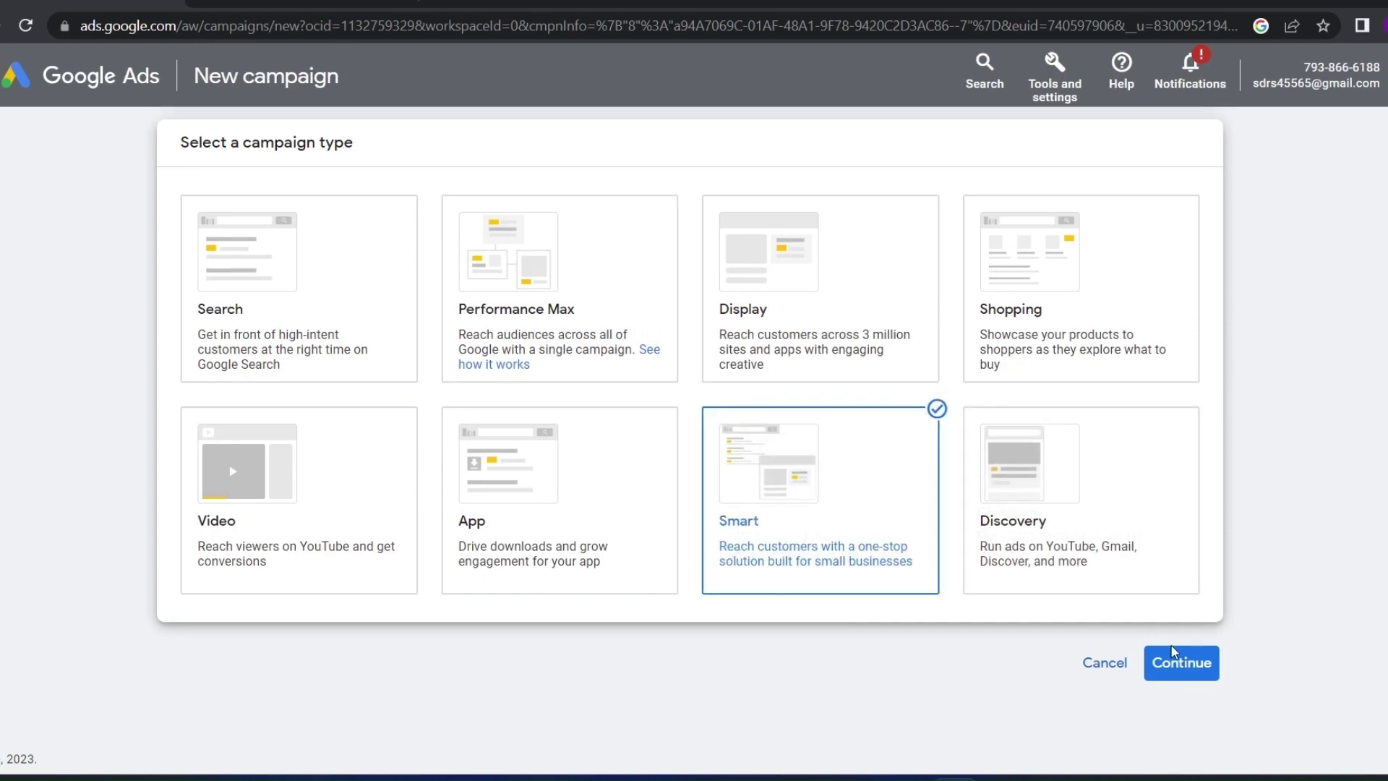
{"action": "left_click", "coordinate": [1183, 664]}
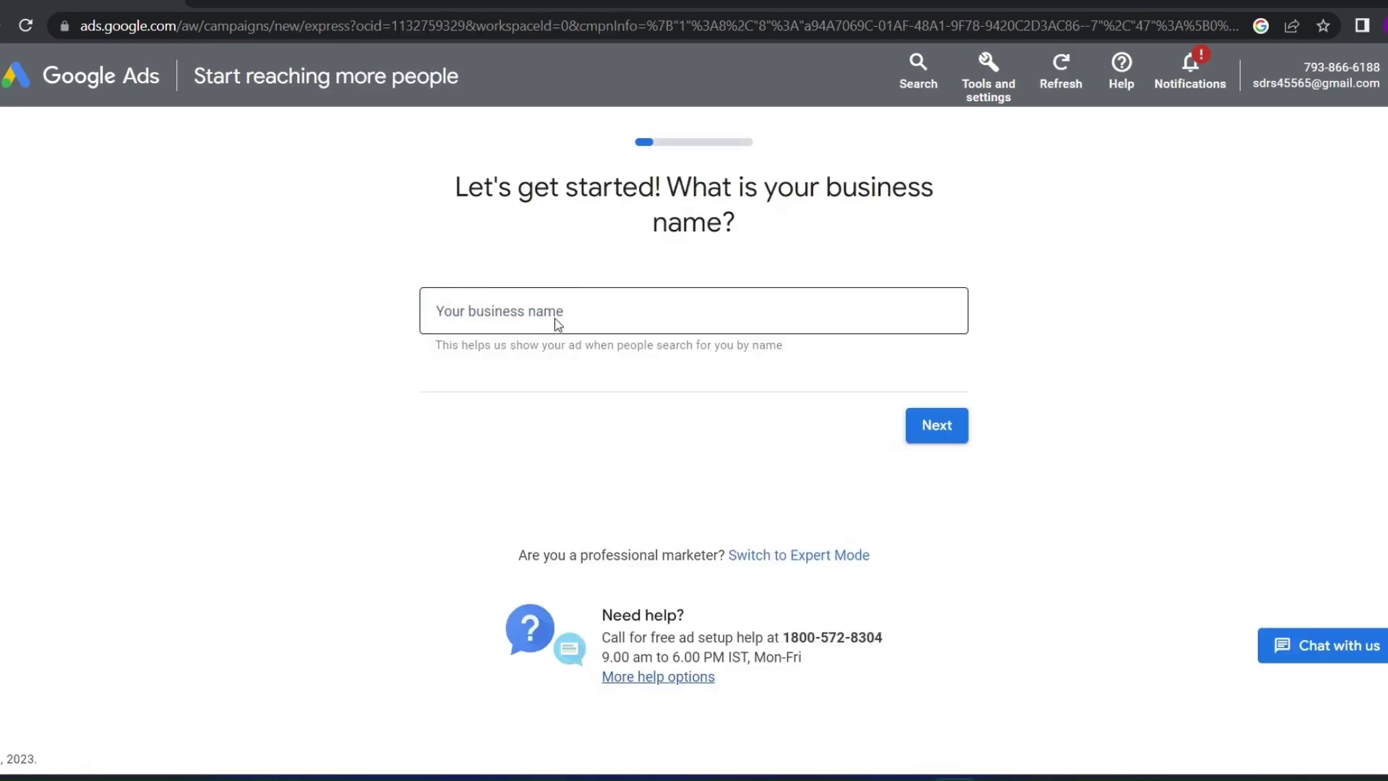
{"action": "left_click", "coordinate": [513, 312]}
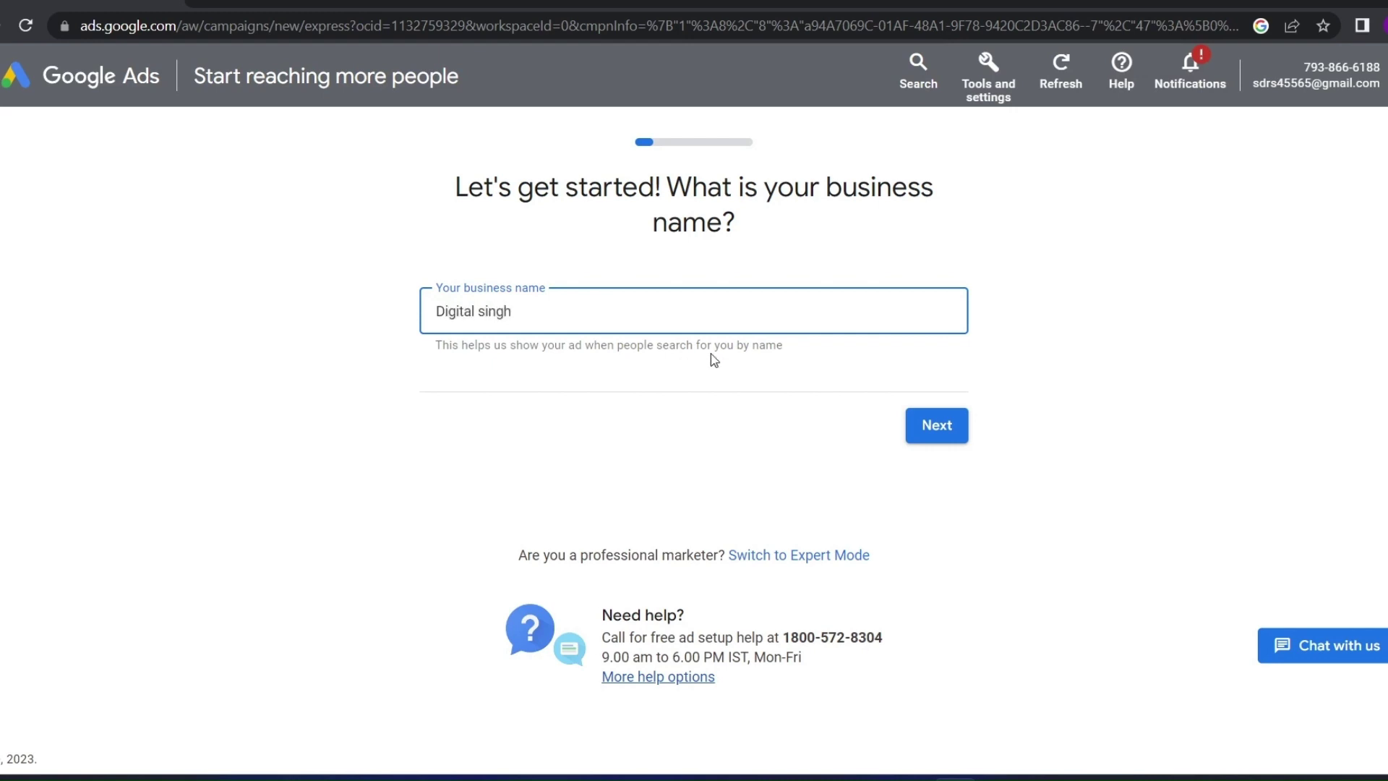
{"action": "left_click", "coordinate": [934, 428]}
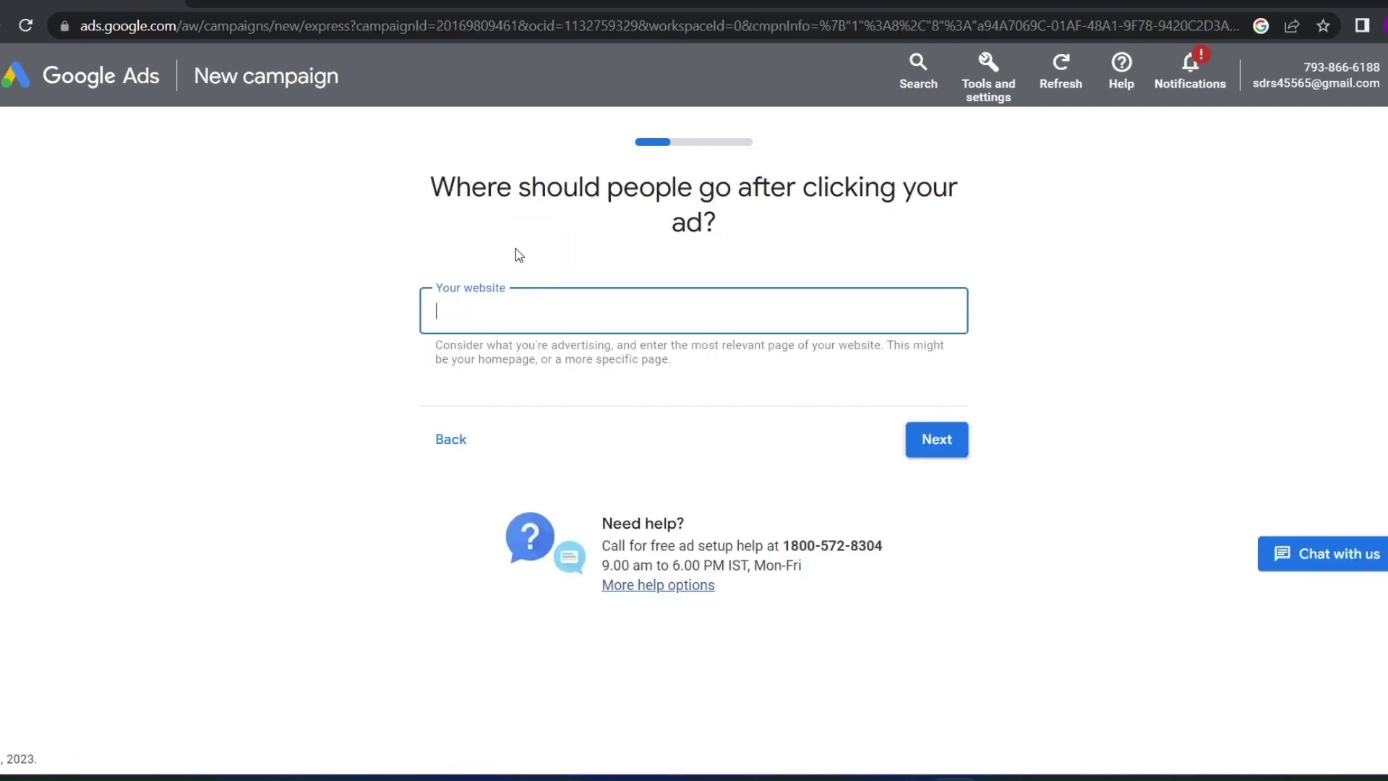
{"action": "left_click", "coordinate": [485, 305]}
{"action": "key", "text": "ctrl+v"}
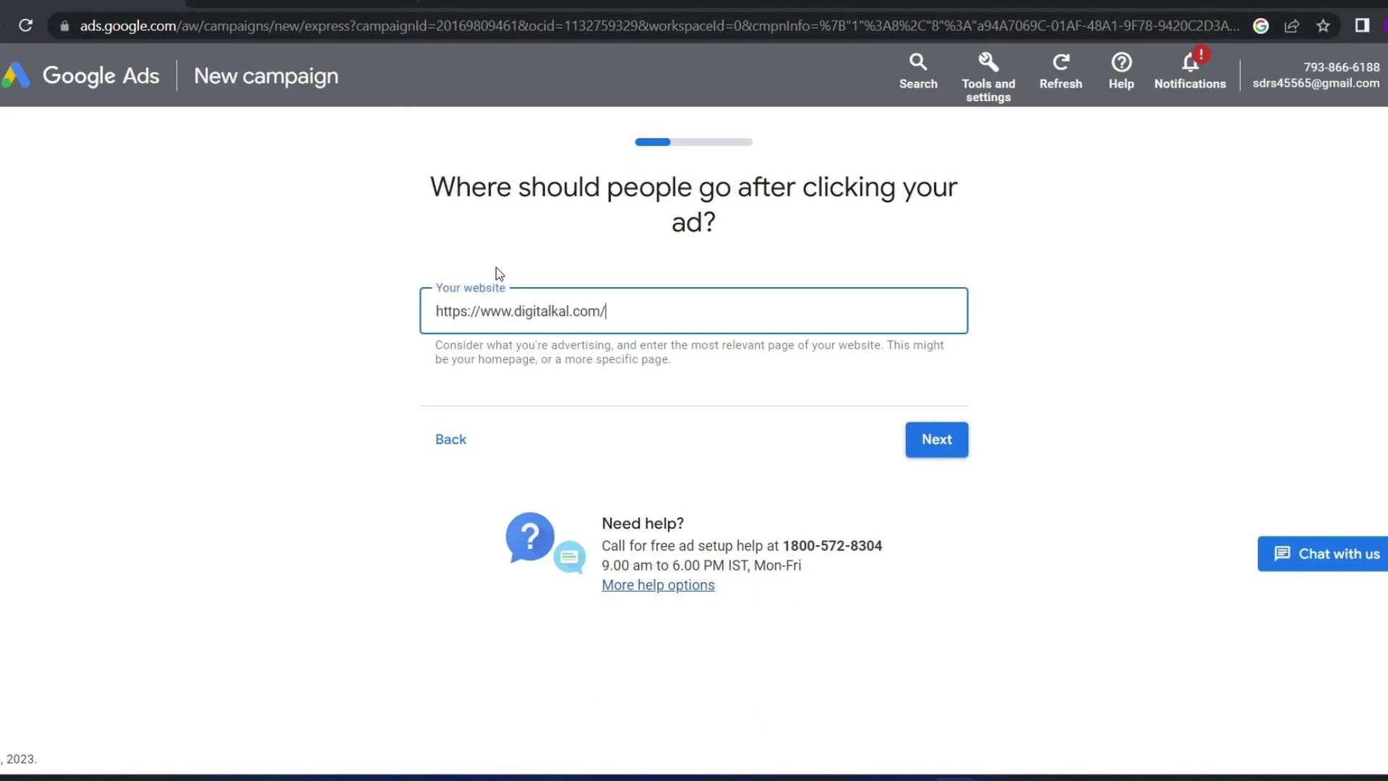
{"action": "left_click", "coordinate": [944, 444]}
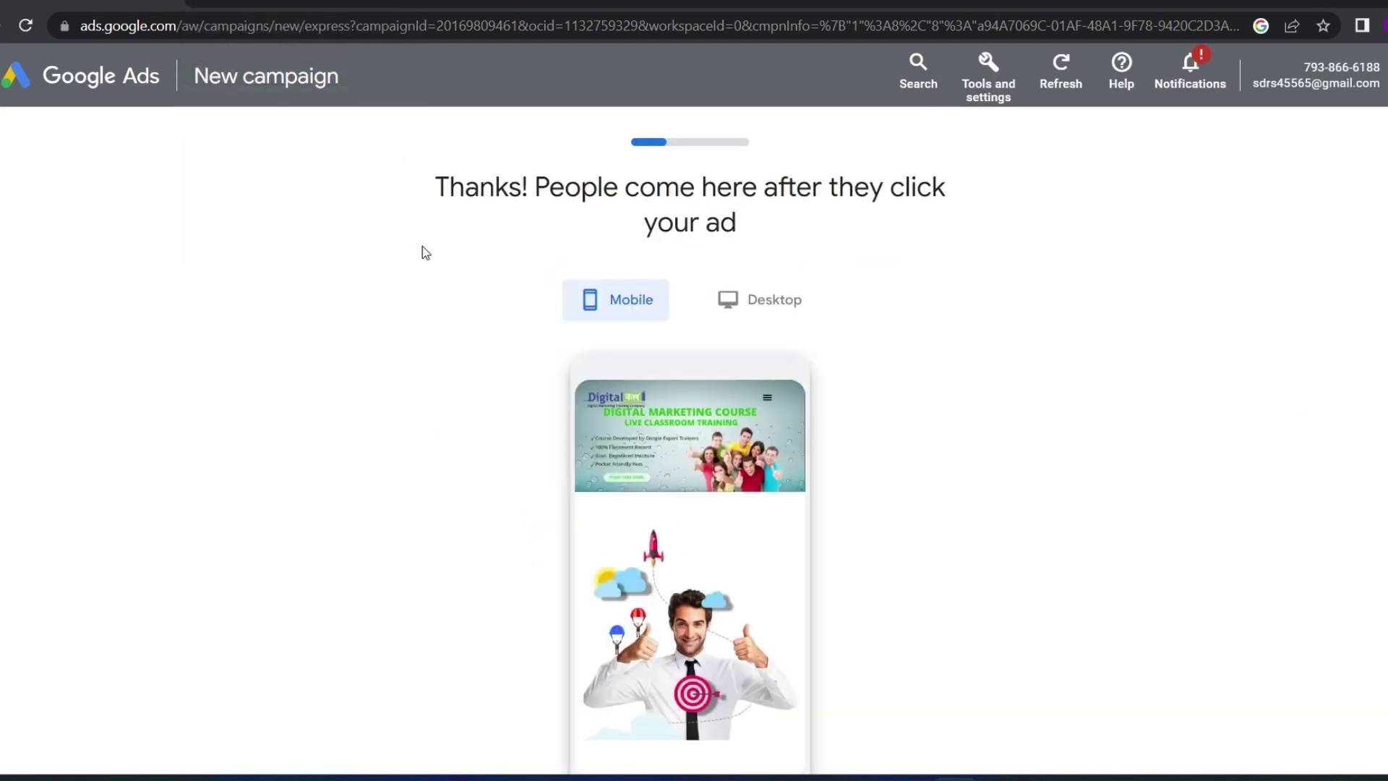
Review the landing-page preview in desktop and mobile views, then accept it
{"action": "left_click", "coordinate": [748, 315]}
{"action": "scroll", "coordinate": [698, 401], "scroll_direction": "down", "scroll_amount": 3}
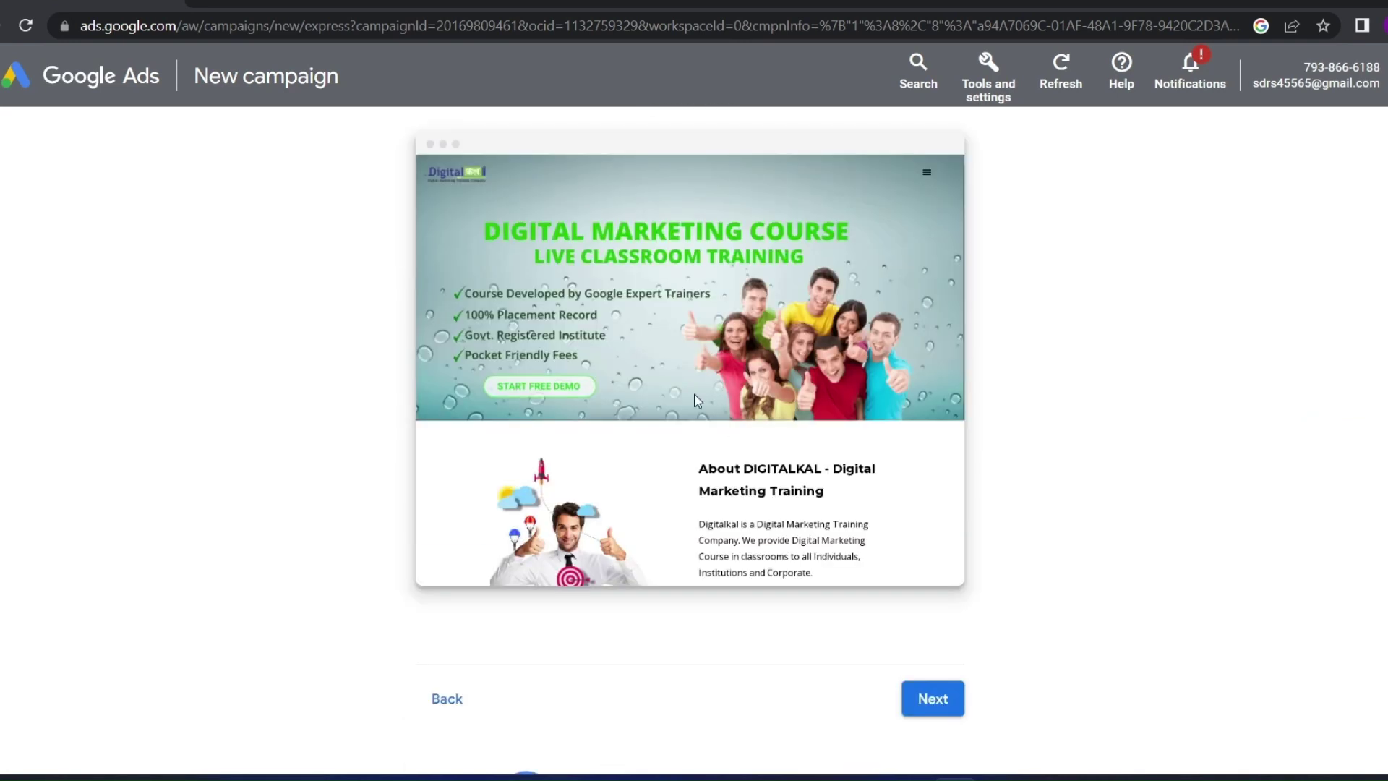
{"action": "scroll", "coordinate": [737, 433], "scroll_direction": "up", "scroll_amount": 3}
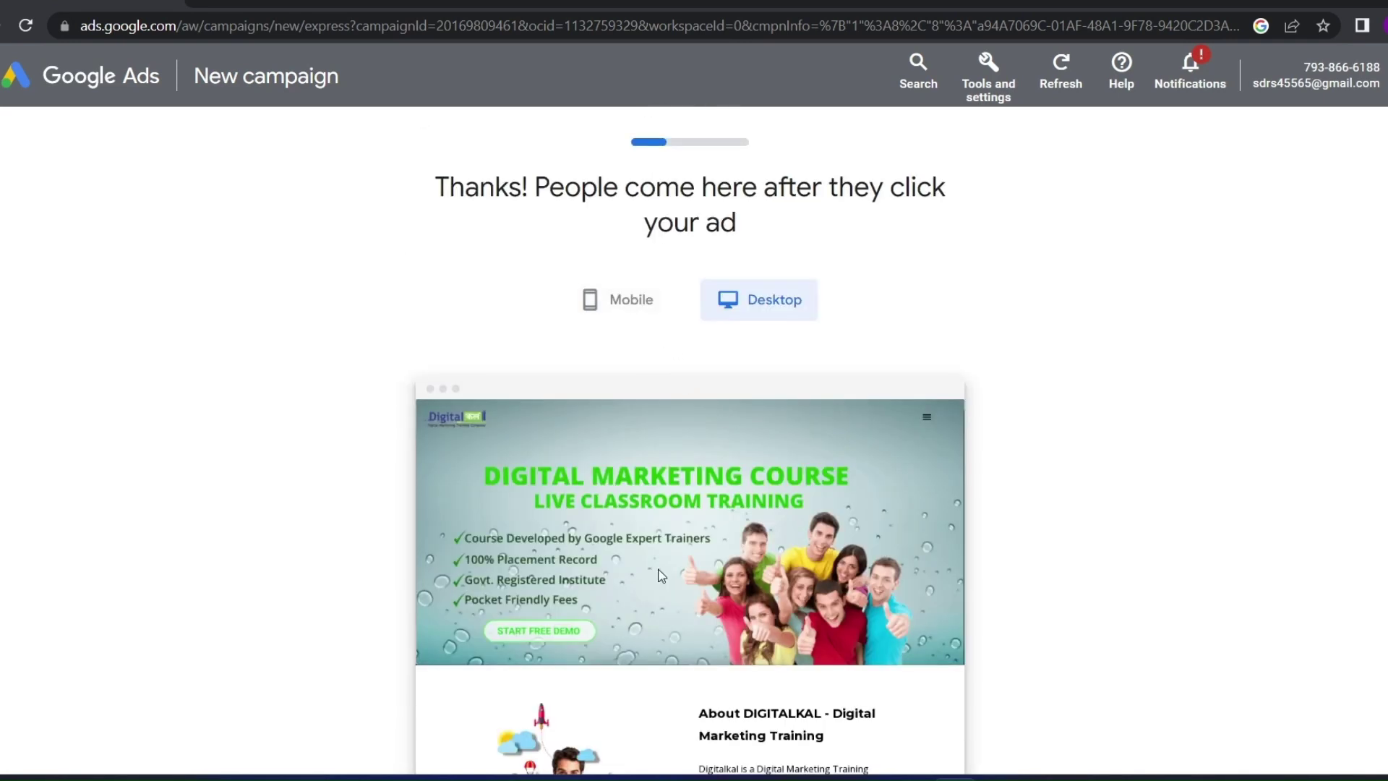
{"action": "scroll", "coordinate": [661, 575], "scroll_direction": "down", "scroll_amount": 3}
{"action": "scroll", "coordinate": [605, 336], "scroll_direction": "up", "scroll_amount": 3}
{"action": "left_click", "coordinate": [611, 309]}
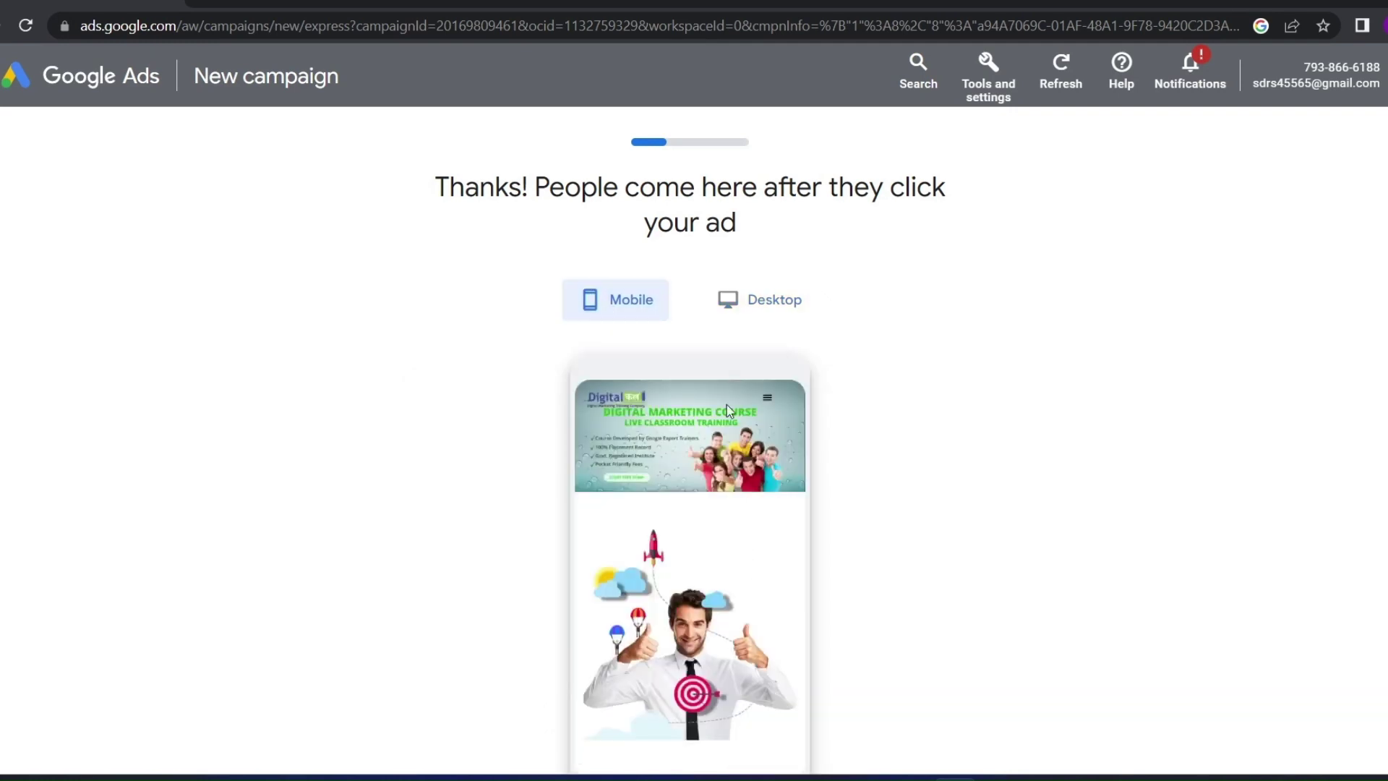
{"action": "left_click", "coordinate": [798, 303]}
{"action": "scroll", "coordinate": [654, 476], "scroll_direction": "down", "scroll_amount": 5}
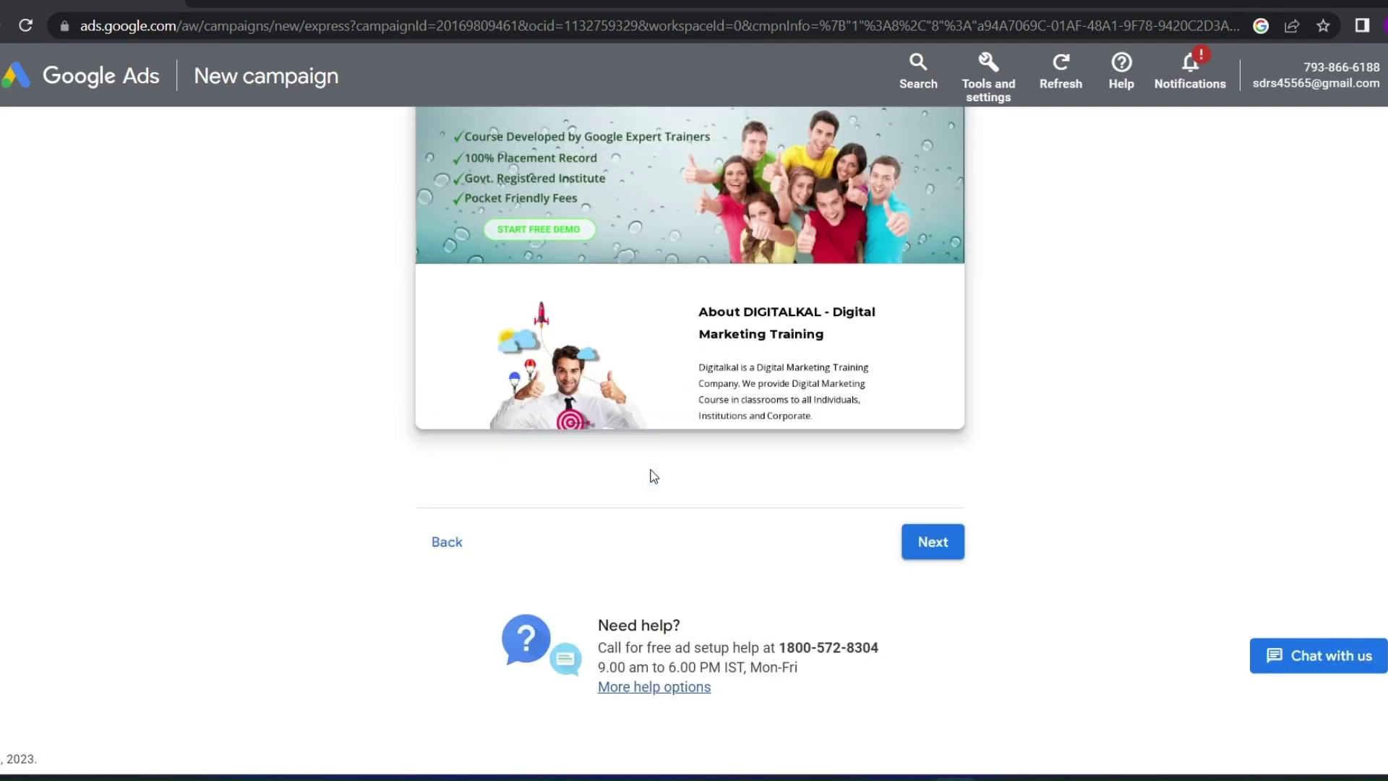
{"action": "scroll", "coordinate": [654, 475], "scroll_direction": "up", "scroll_amount": 5}
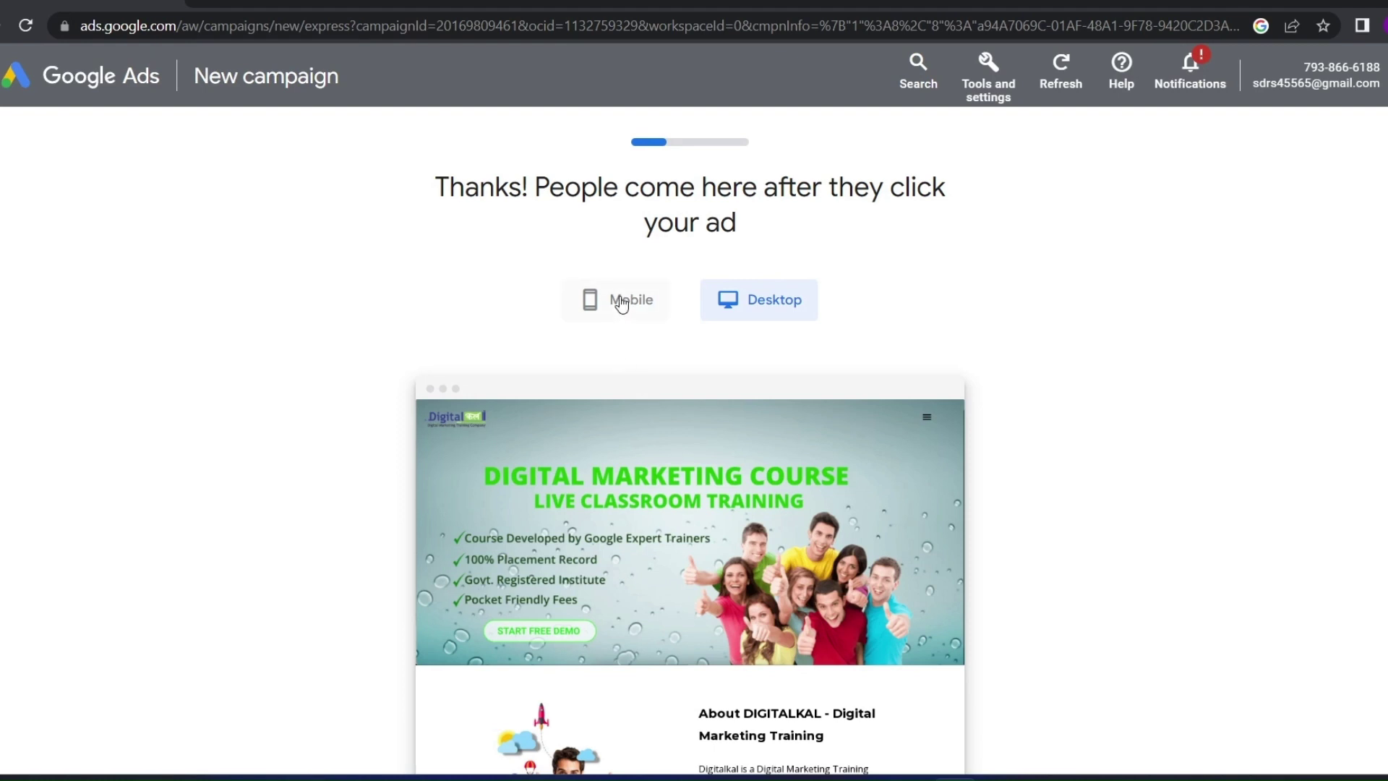
{"action": "left_click", "coordinate": [621, 304]}
{"action": "left_click", "coordinate": [716, 307]}
{"action": "scroll", "coordinate": [683, 390], "scroll_direction": "down", "scroll_amount": 5}
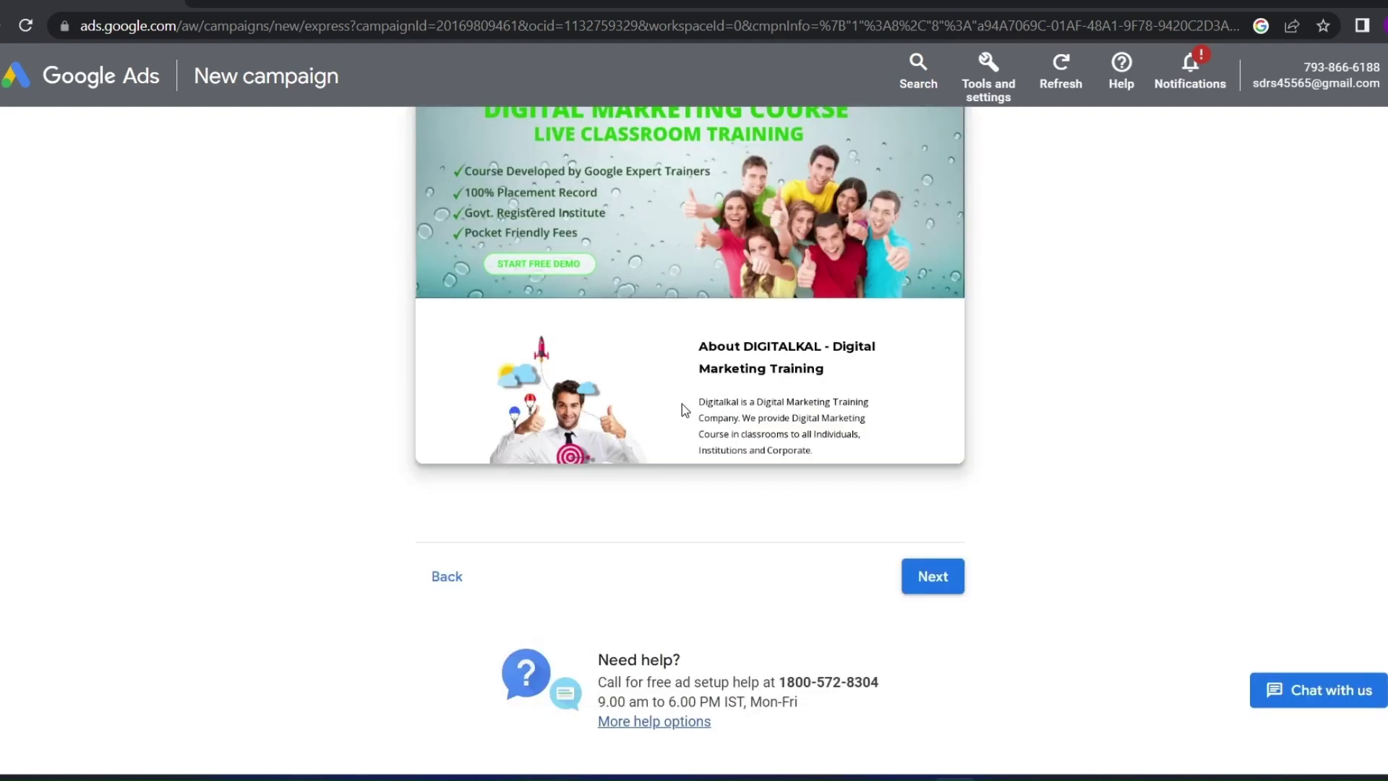
{"action": "scroll", "coordinate": [885, 613], "scroll_direction": "down", "scroll_amount": 4}
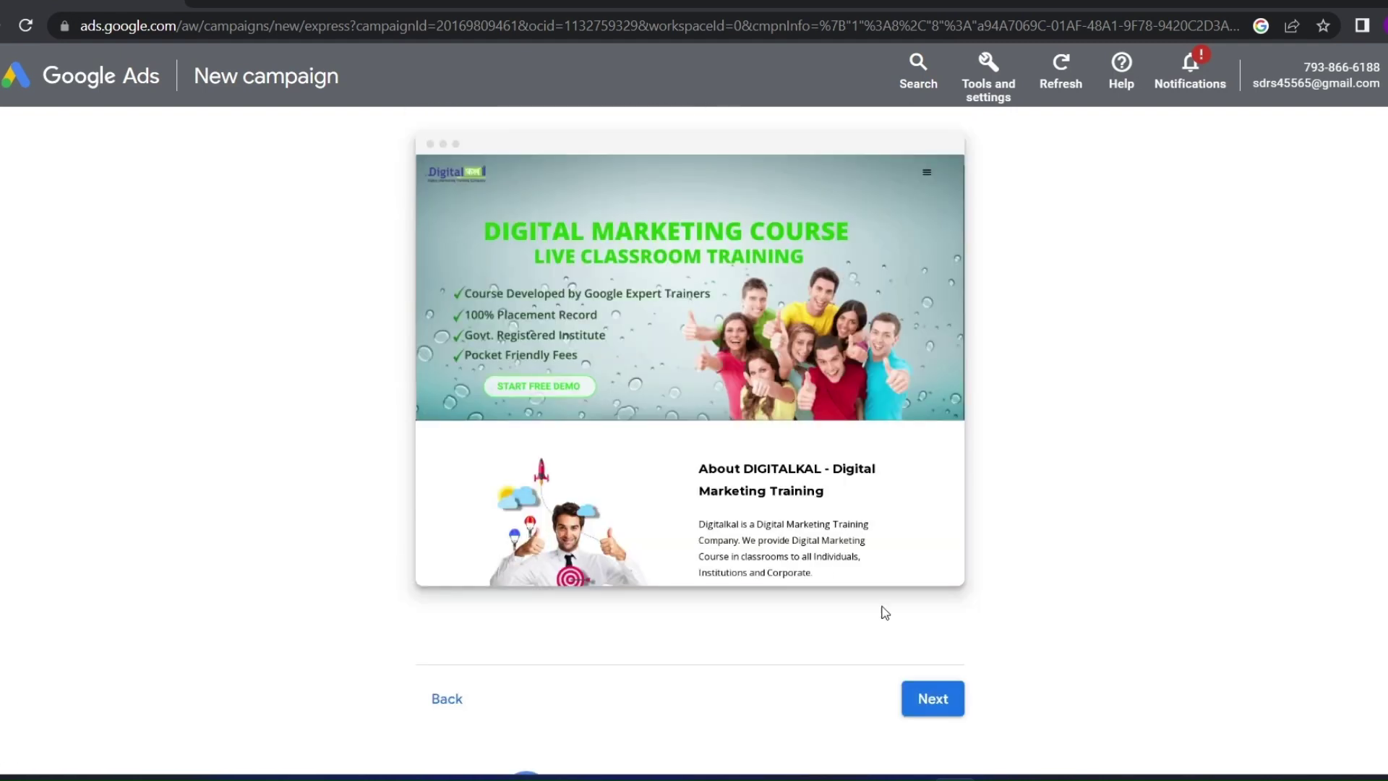
{"action": "scroll", "coordinate": [885, 613], "scroll_direction": "down", "scroll_amount": 2}
{"action": "left_click", "coordinate": [922, 556]}
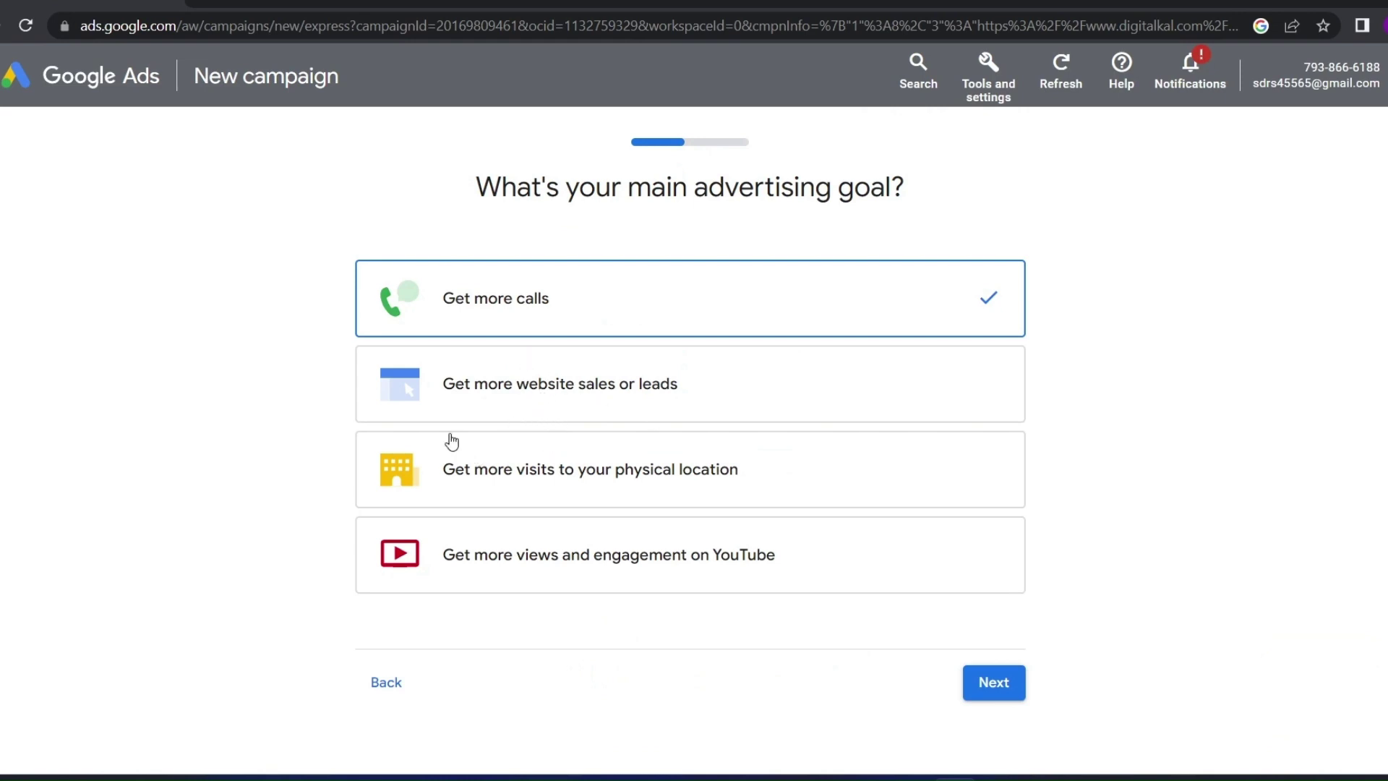
Choose 'Get more website sales or leads' as the goal and skip Google Analytics for now
{"action": "left_click", "coordinate": [642, 414]}
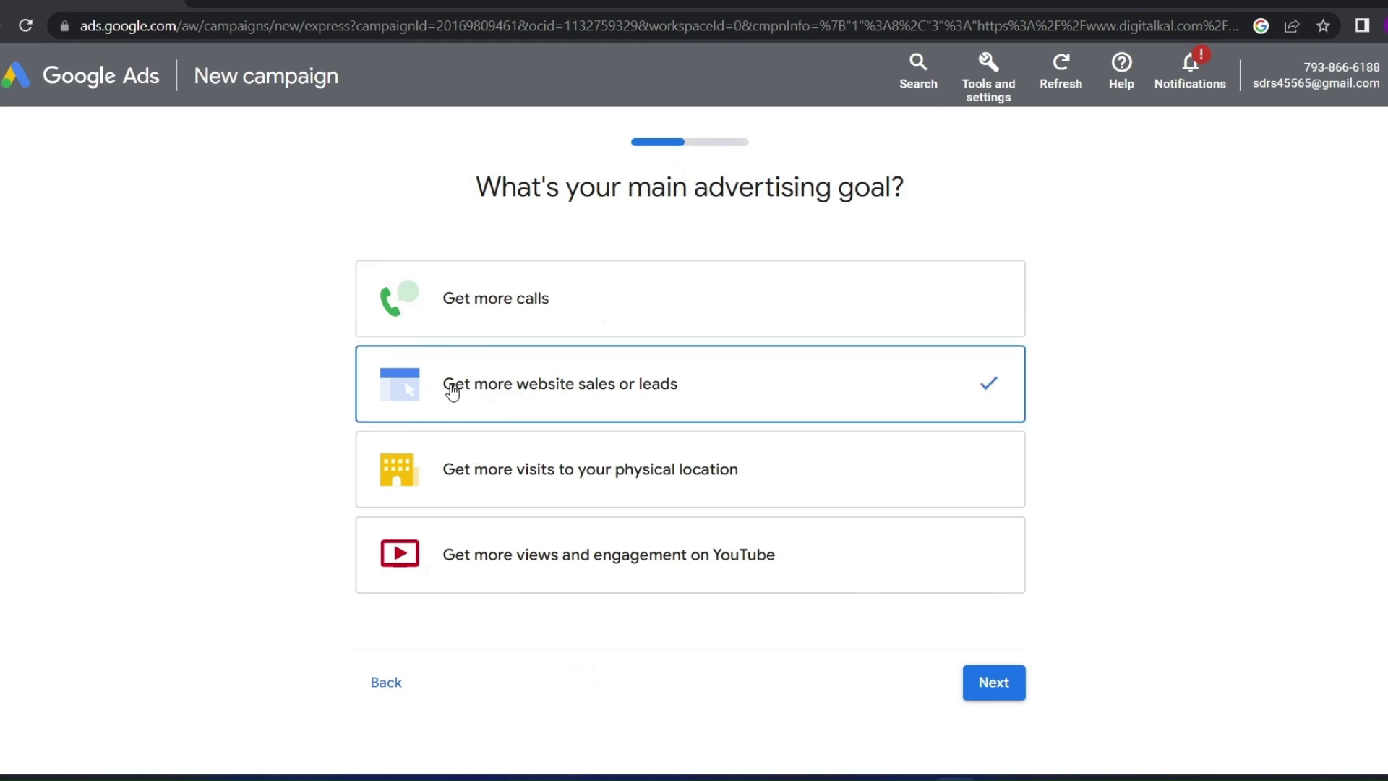
{"action": "left_click_drag", "start_coordinate": [694, 384], "coordinate": [538, 387]}
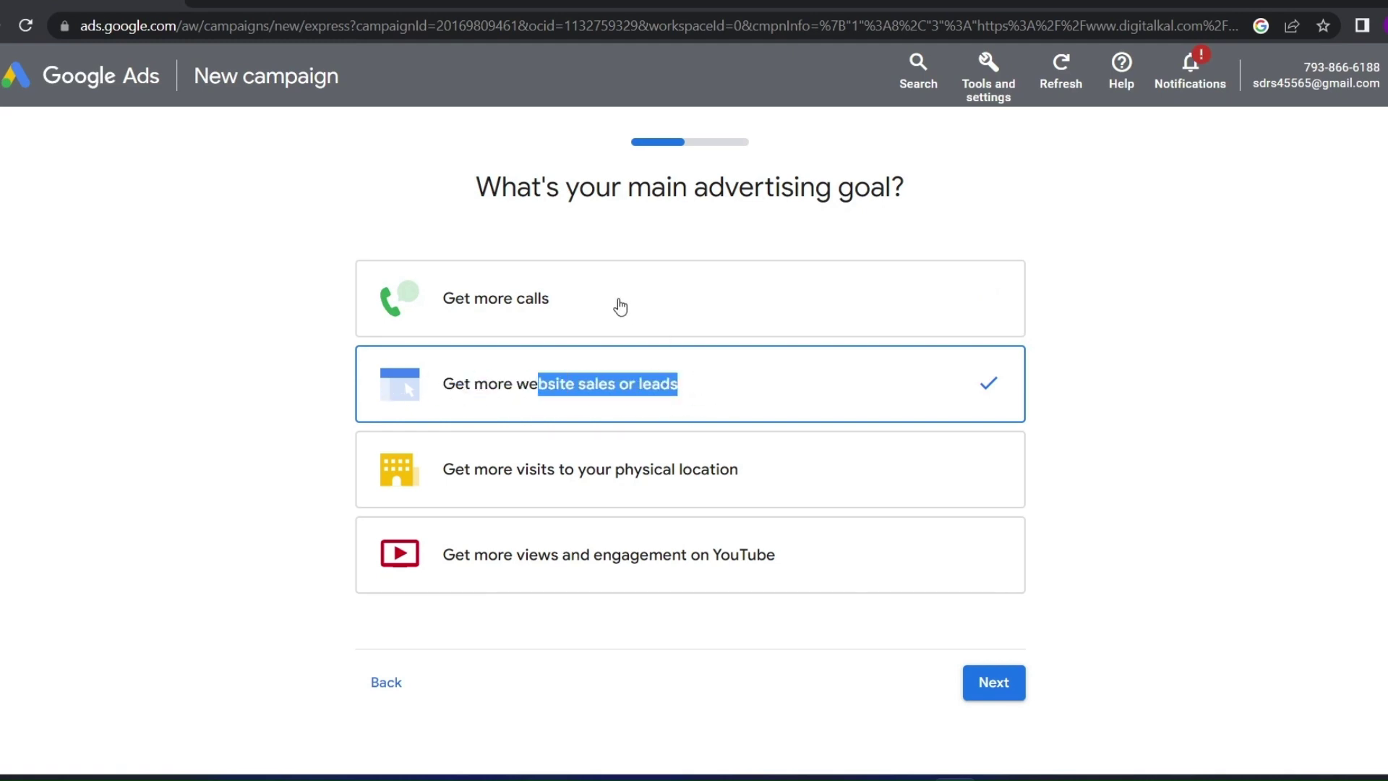
{"action": "left_click_drag", "start_coordinate": [620, 305], "coordinate": [731, 468]}
{"action": "left_click", "coordinate": [666, 406]}
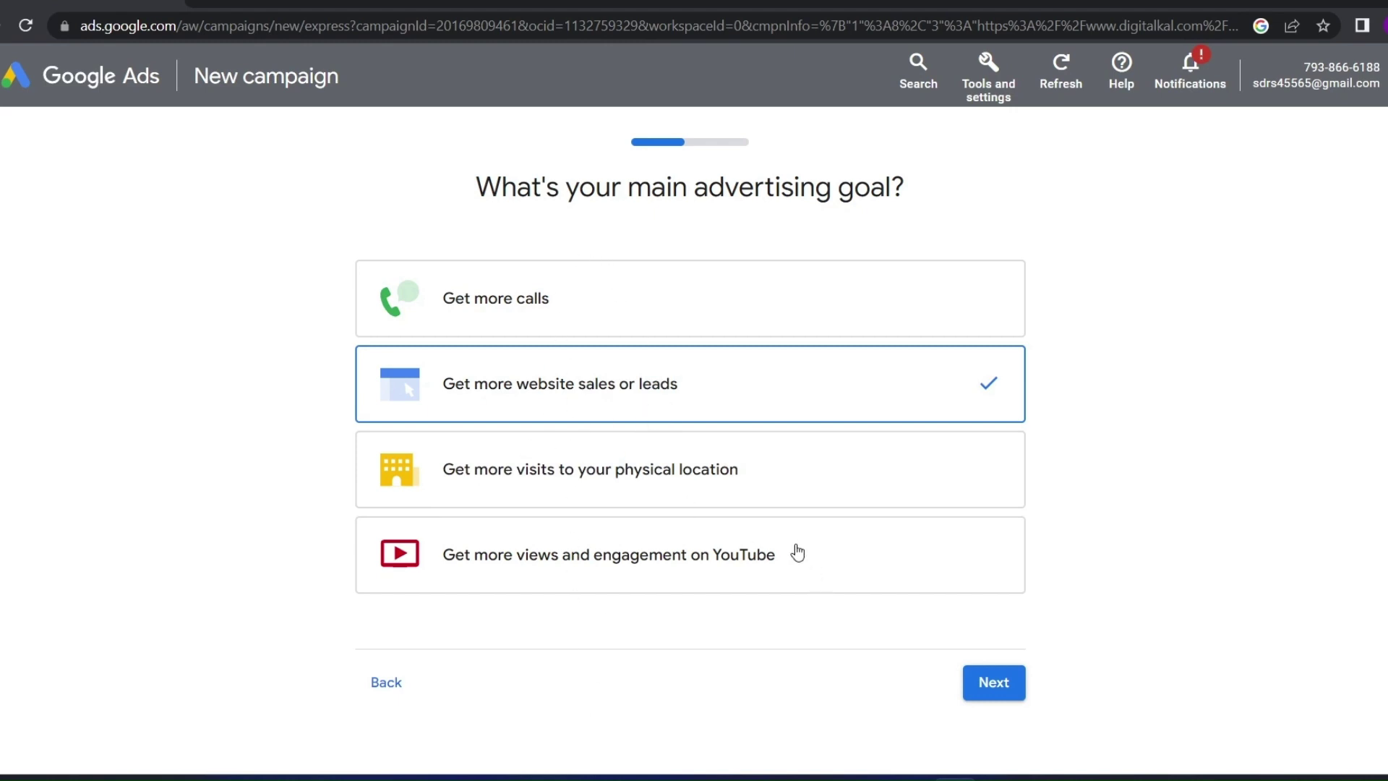
{"action": "left_click_drag", "start_coordinate": [795, 551], "coordinate": [691, 557]}
{"action": "left_click", "coordinate": [713, 394]}
{"action": "left_click_drag", "start_coordinate": [688, 390], "coordinate": [716, 403]}
{"action": "left_click", "coordinate": [995, 696]}
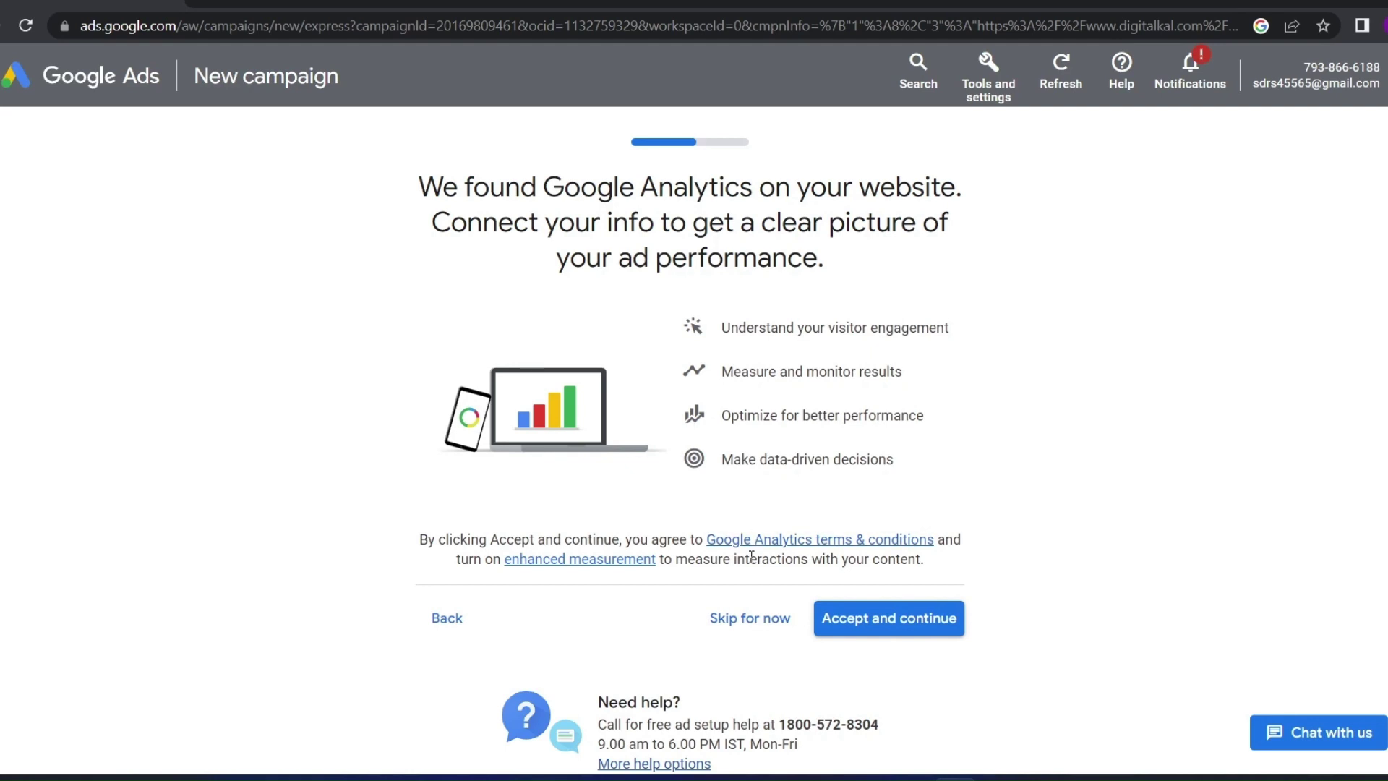
{"action": "left_click", "coordinate": [752, 622]}
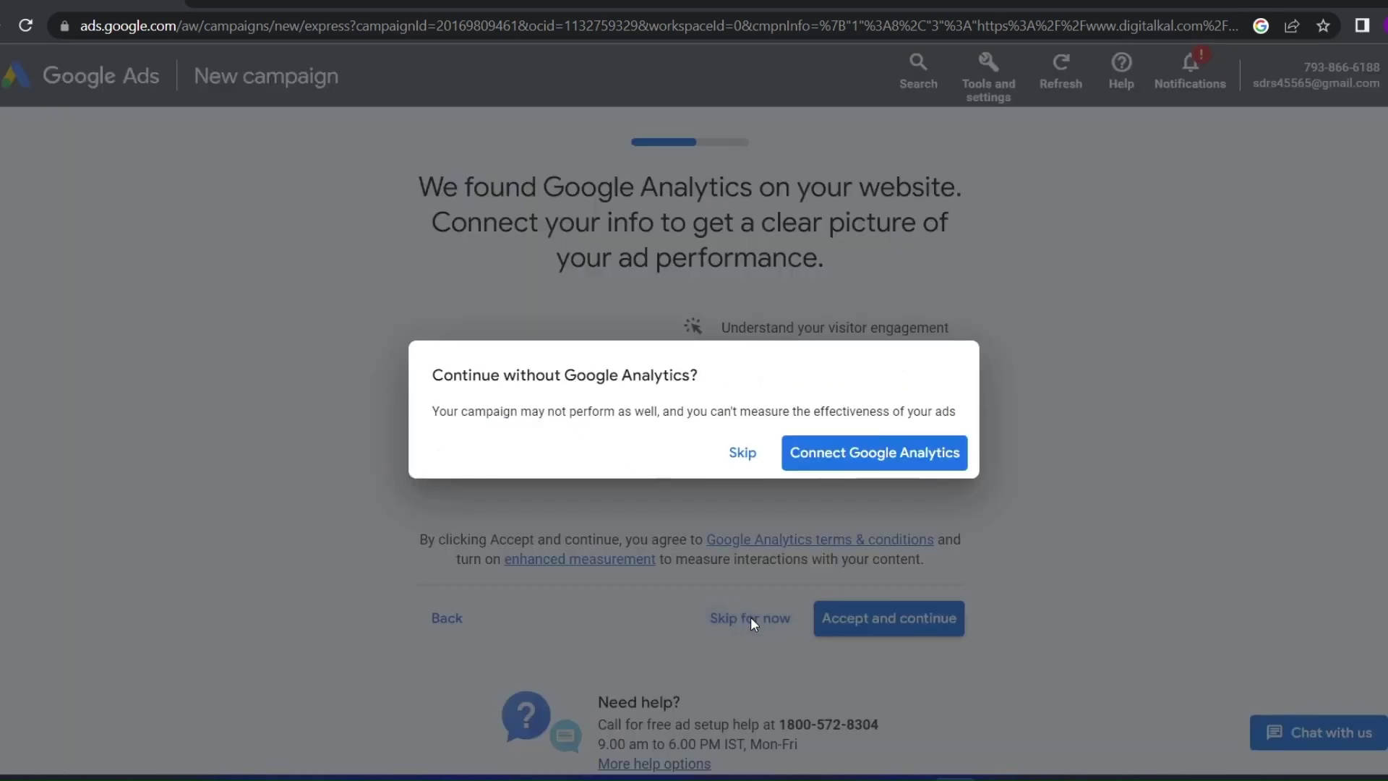
{"action": "left_click", "coordinate": [734, 462]}
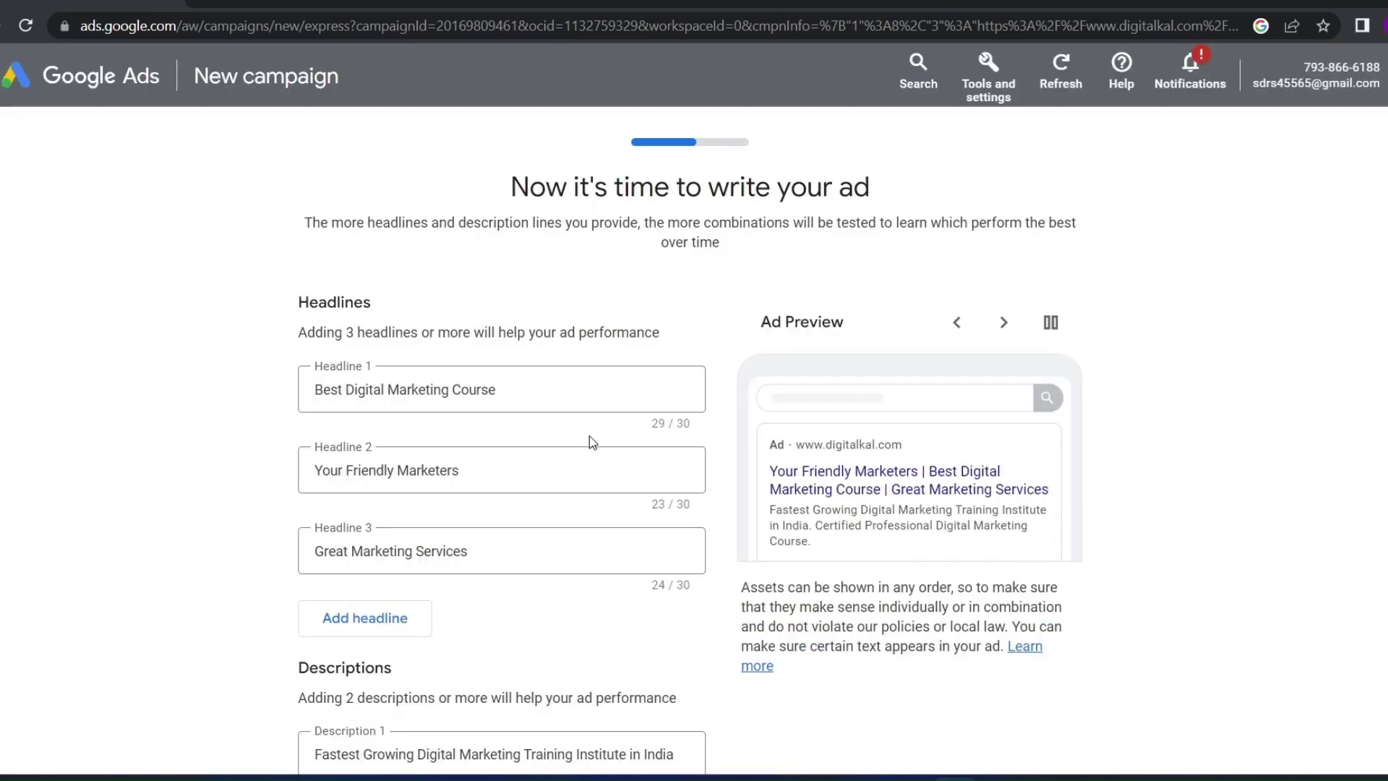
Add suggested headlines 4 and 5: 'Adsense Marketing' and 'Need Help with Marketing?'
{"action": "left_click", "coordinate": [514, 389]}
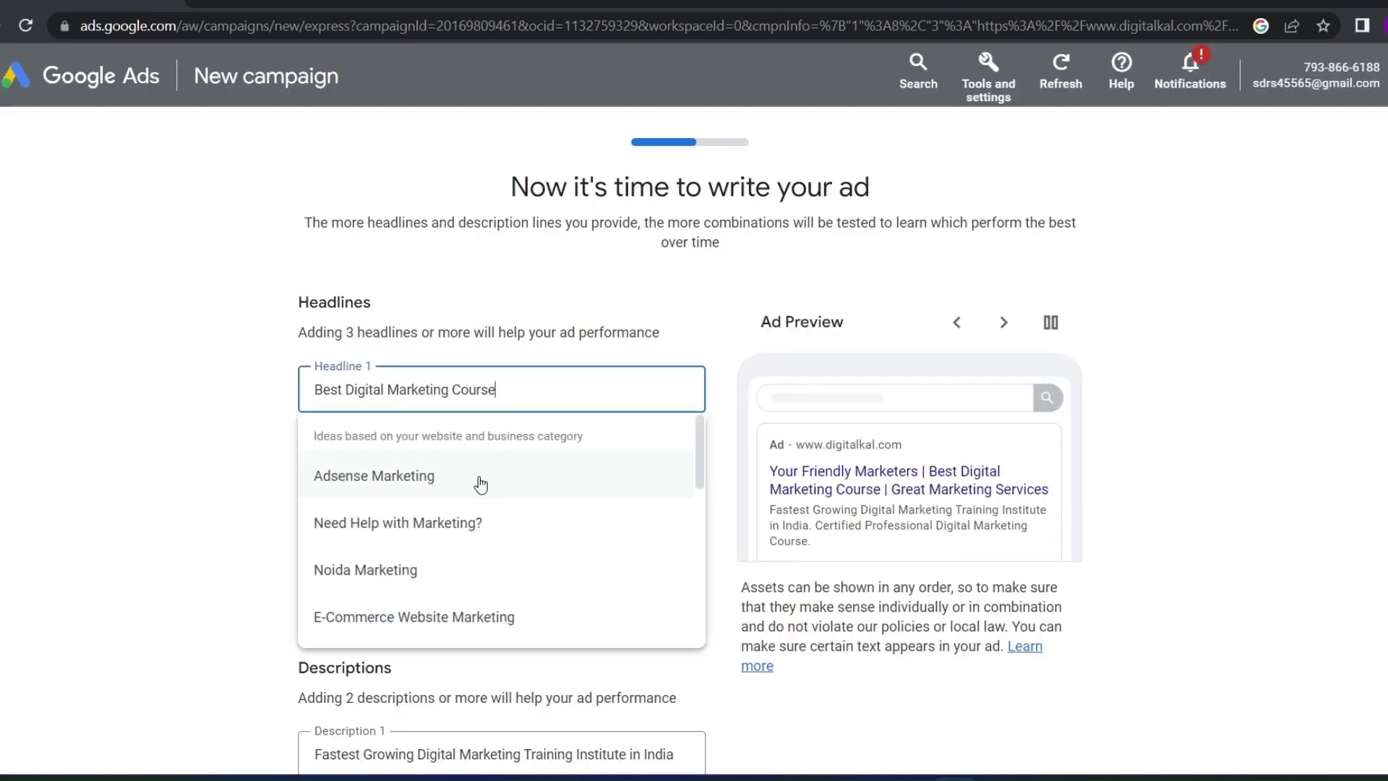
{"action": "left_click", "coordinate": [191, 472]}
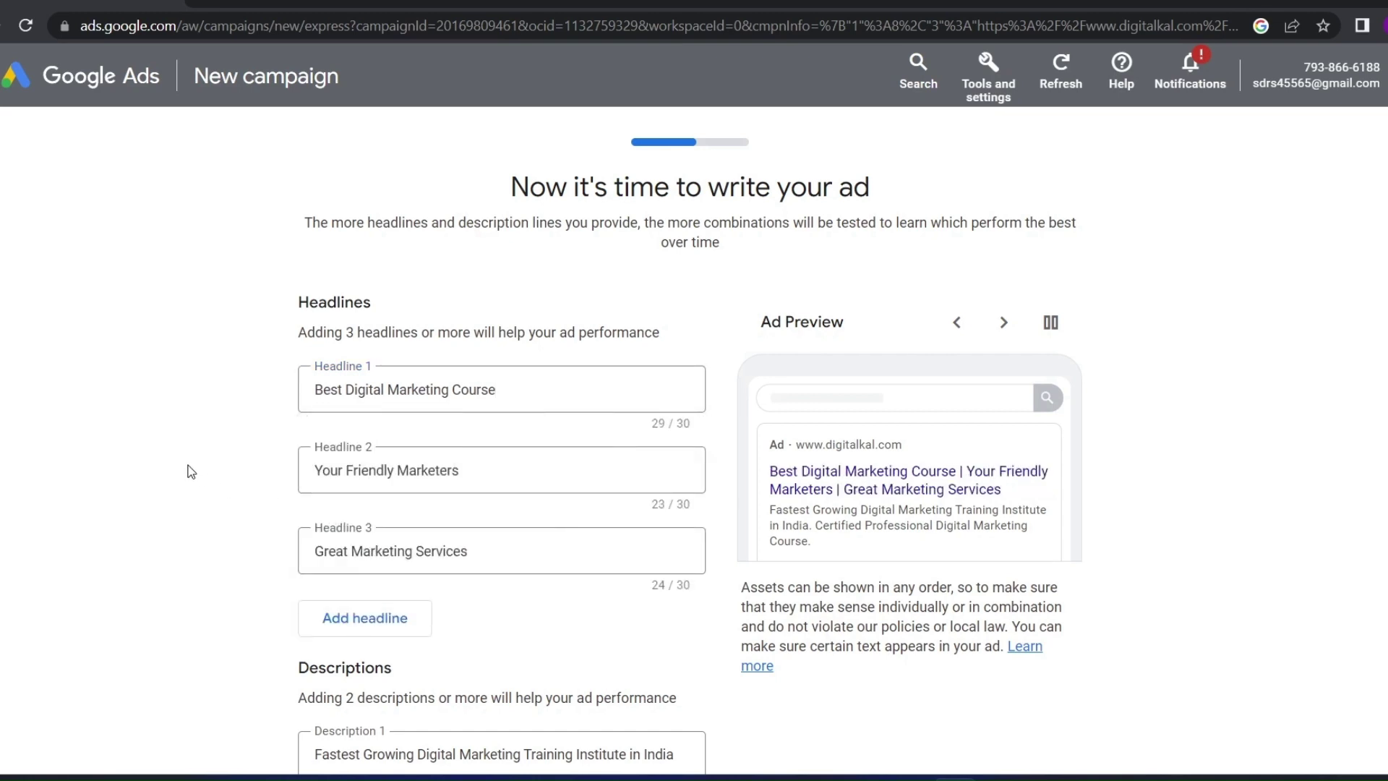
{"action": "scroll", "coordinate": [206, 481], "scroll_direction": "down", "scroll_amount": 3}
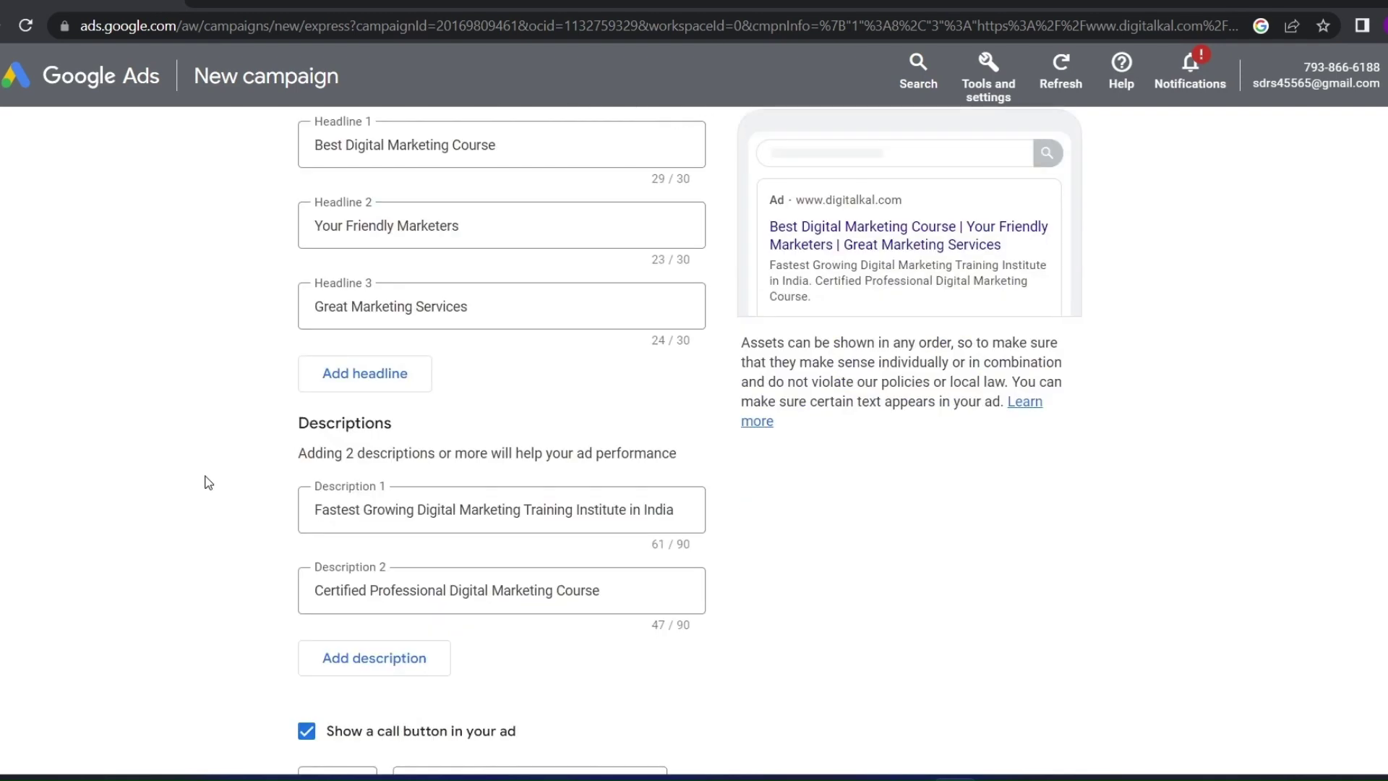
{"action": "scroll", "coordinate": [206, 481], "scroll_direction": "up", "scroll_amount": 2}
{"action": "left_click", "coordinate": [347, 508]}
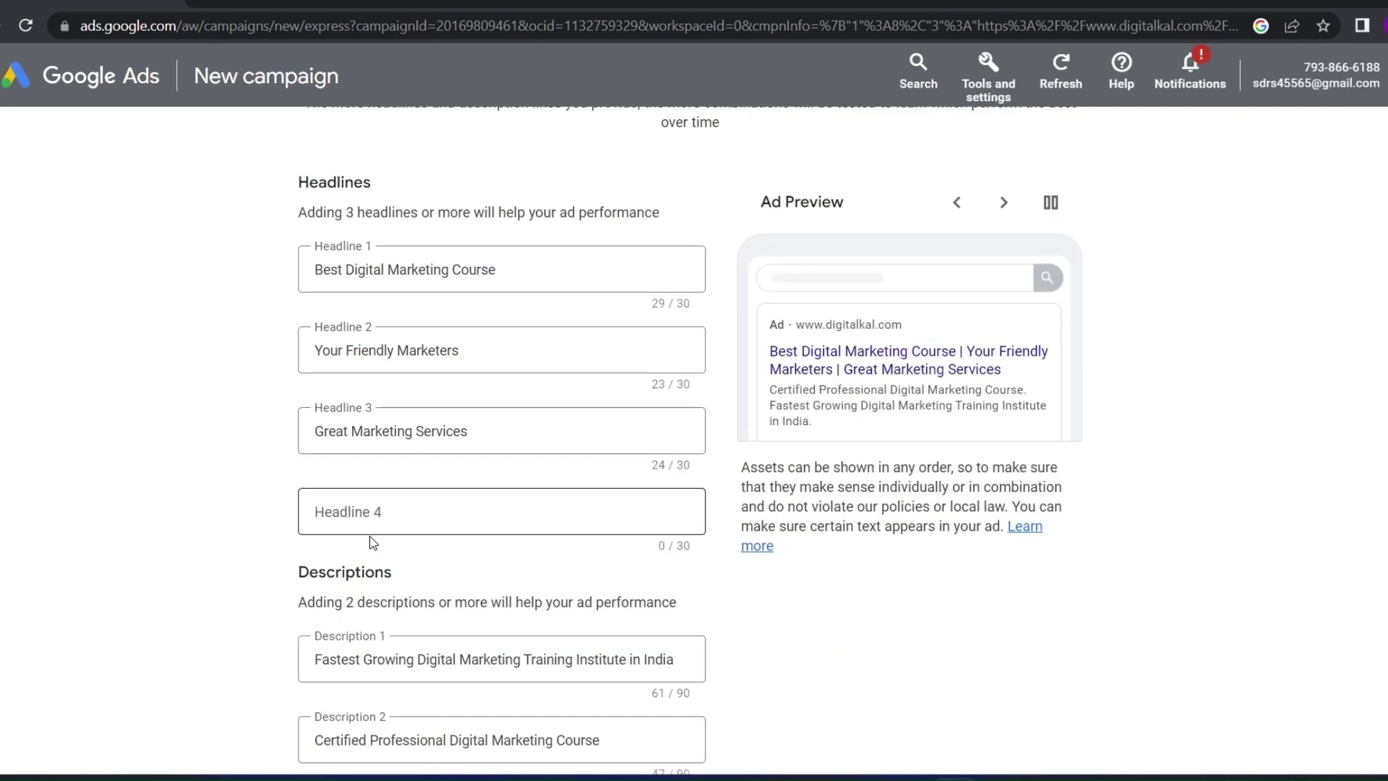
{"action": "left_click", "coordinate": [394, 506]}
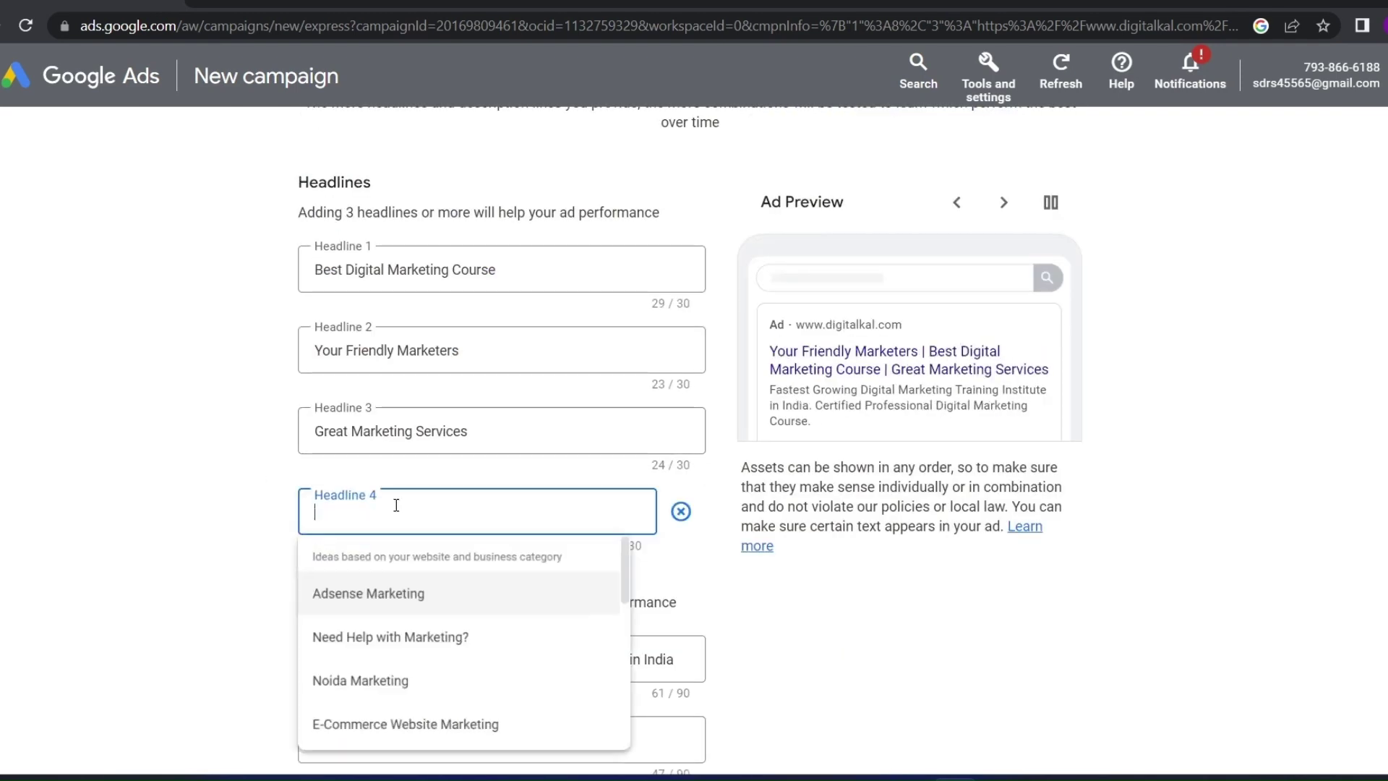
{"action": "left_click", "coordinate": [402, 598]}
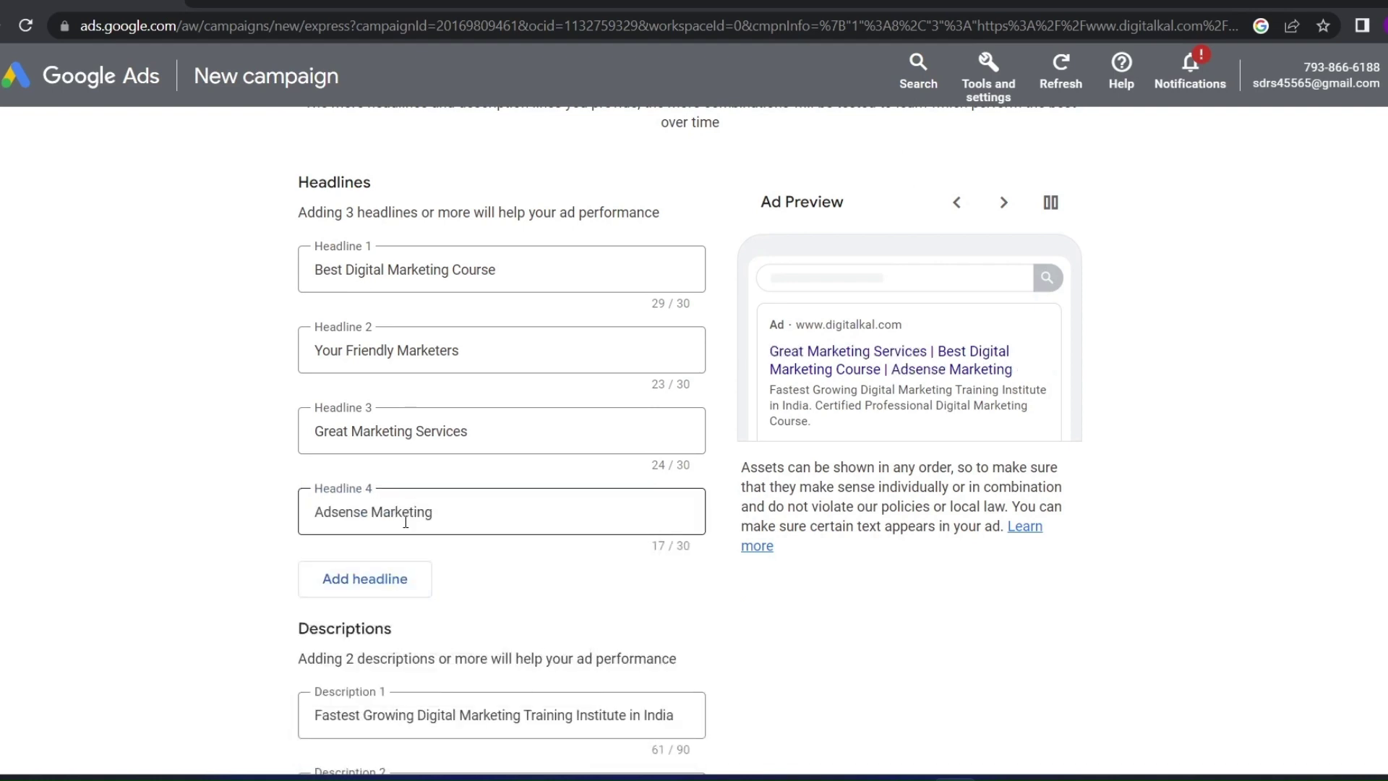
{"action": "left_click", "coordinate": [366, 579]}
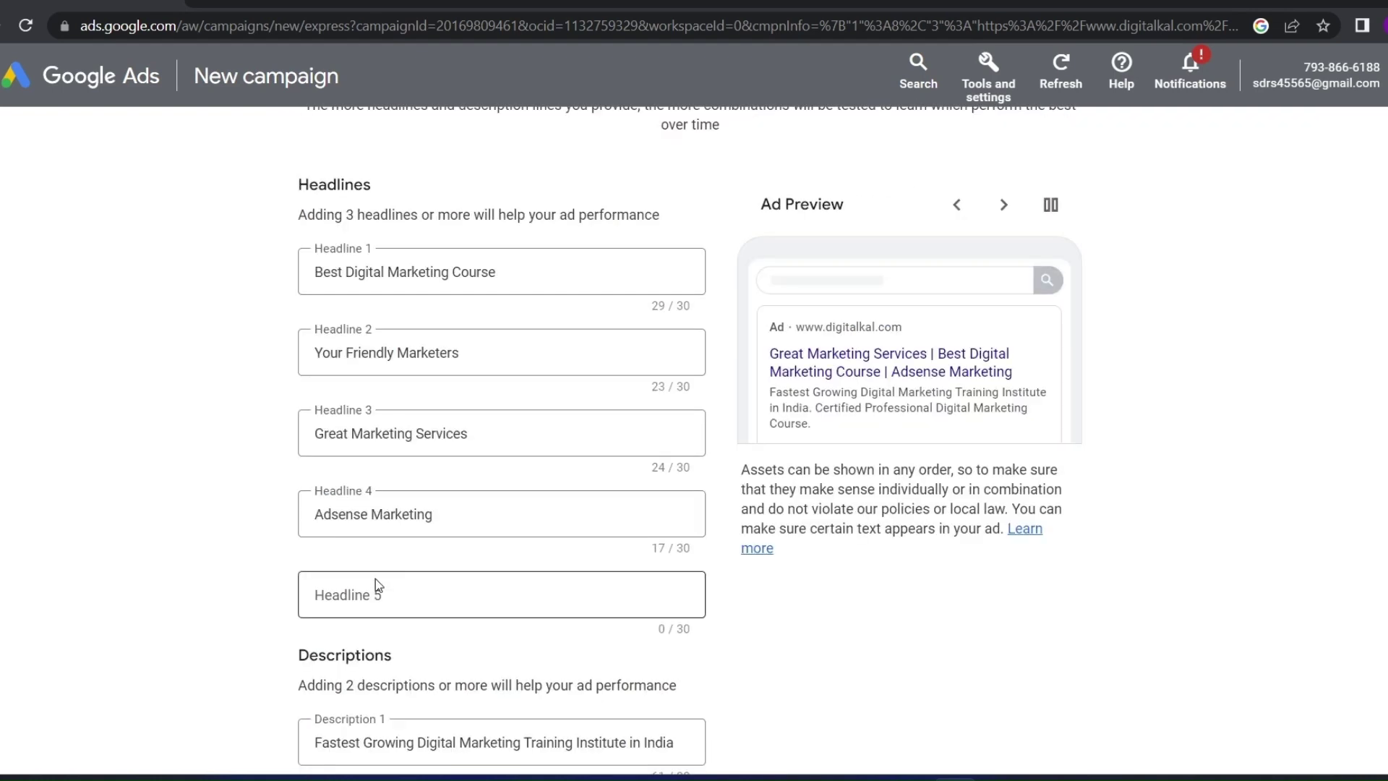
{"action": "left_click", "coordinate": [376, 582]}
{"action": "left_click", "coordinate": [391, 680]}
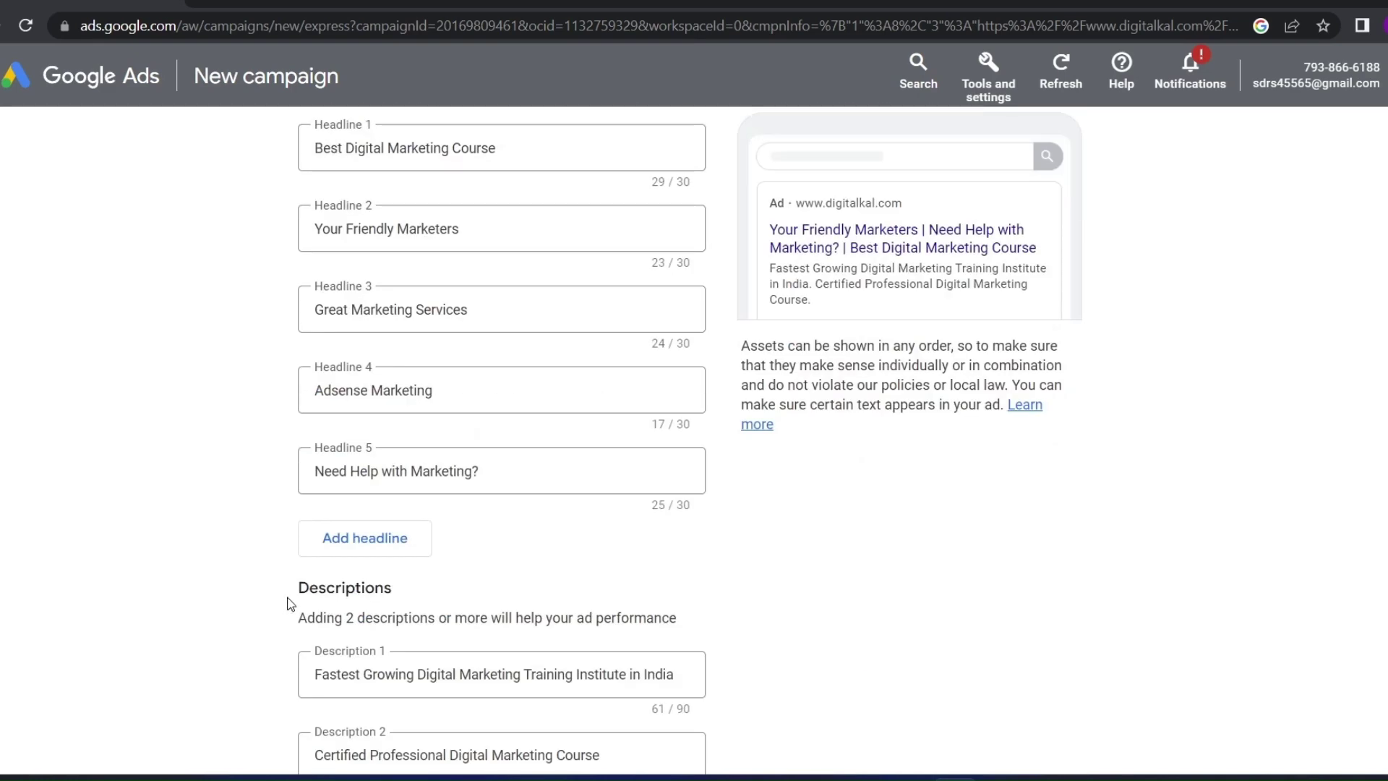
Add a third description using the suggested company line
{"action": "scroll", "coordinate": [289, 604], "scroll_direction": "up", "scroll_amount": 3}
{"action": "scroll", "coordinate": [291, 595], "scroll_direction": "down", "scroll_amount": 6}
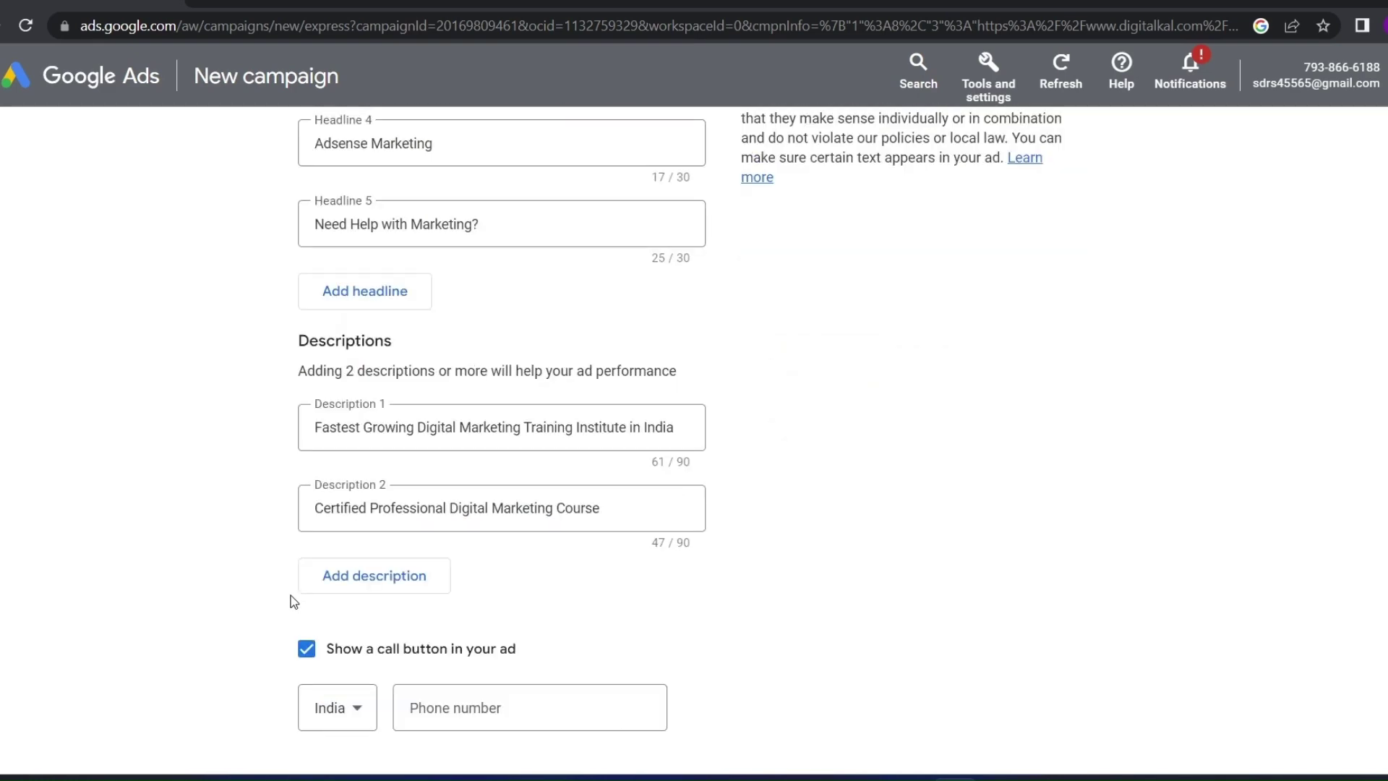
{"action": "left_click", "coordinate": [363, 579]}
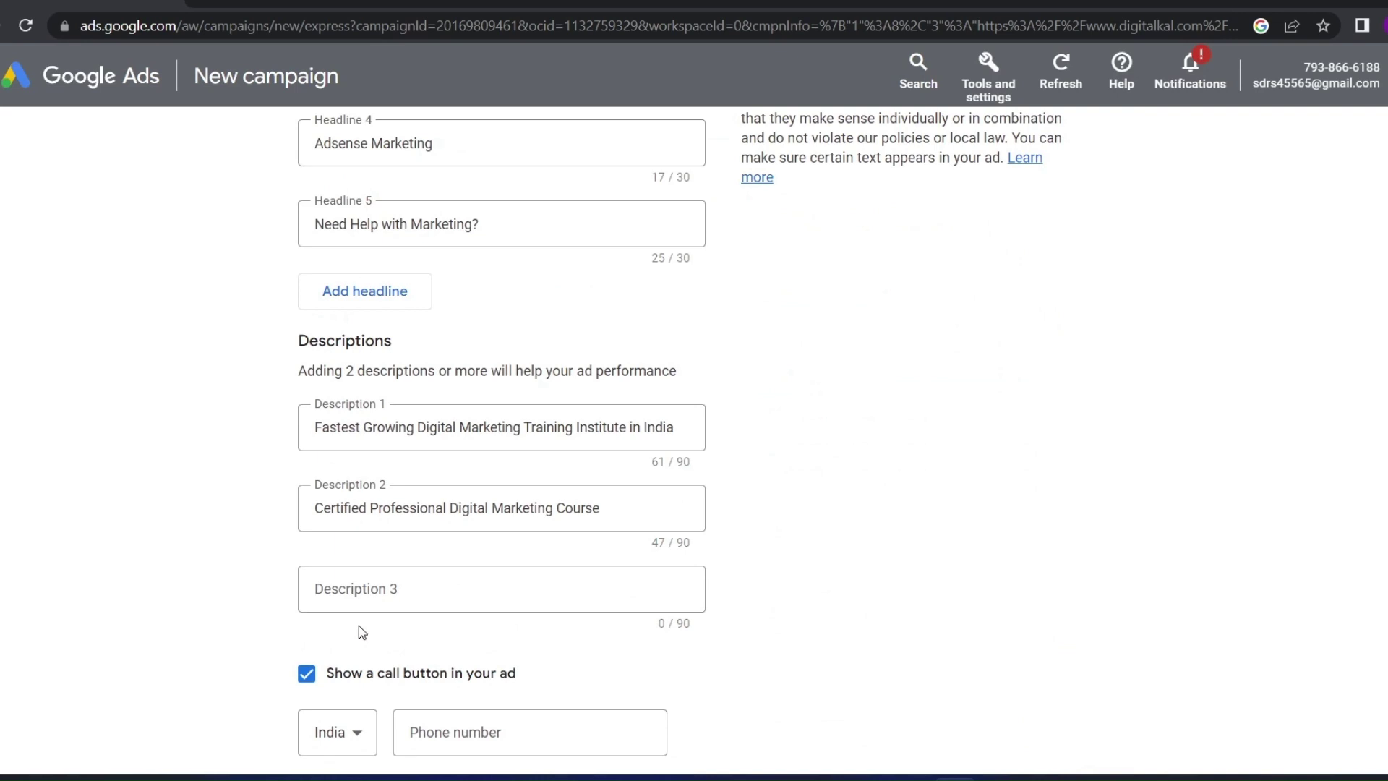
{"action": "left_click", "coordinate": [376, 579]}
{"action": "left_click", "coordinate": [383, 672]}
Add headline 6 as 'Noida Marketing' from the suggestions
{"action": "scroll", "coordinate": [312, 613], "scroll_direction": "up", "scroll_amount": 6}
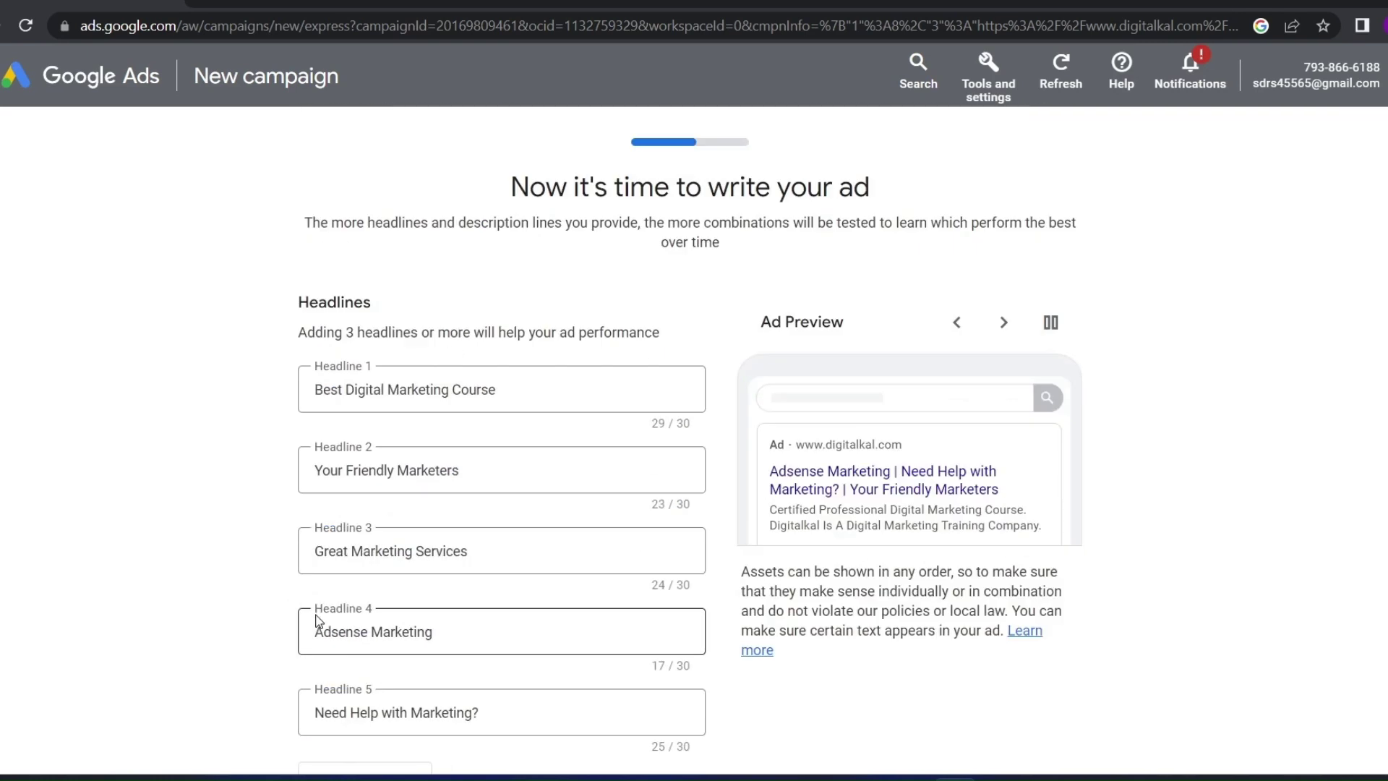
{"action": "left_click_drag", "start_coordinate": [443, 632], "coordinate": [256, 634]}
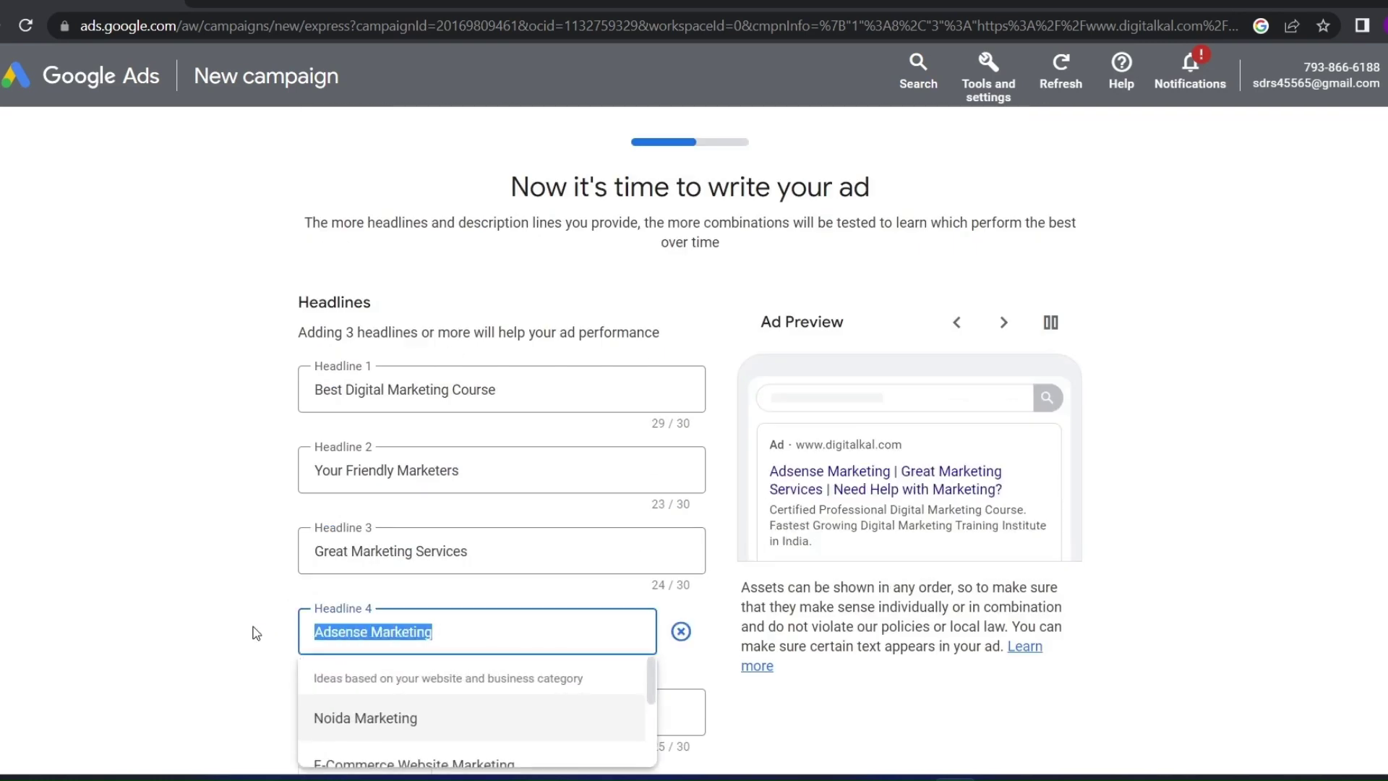
{"action": "left_click", "coordinate": [208, 597]}
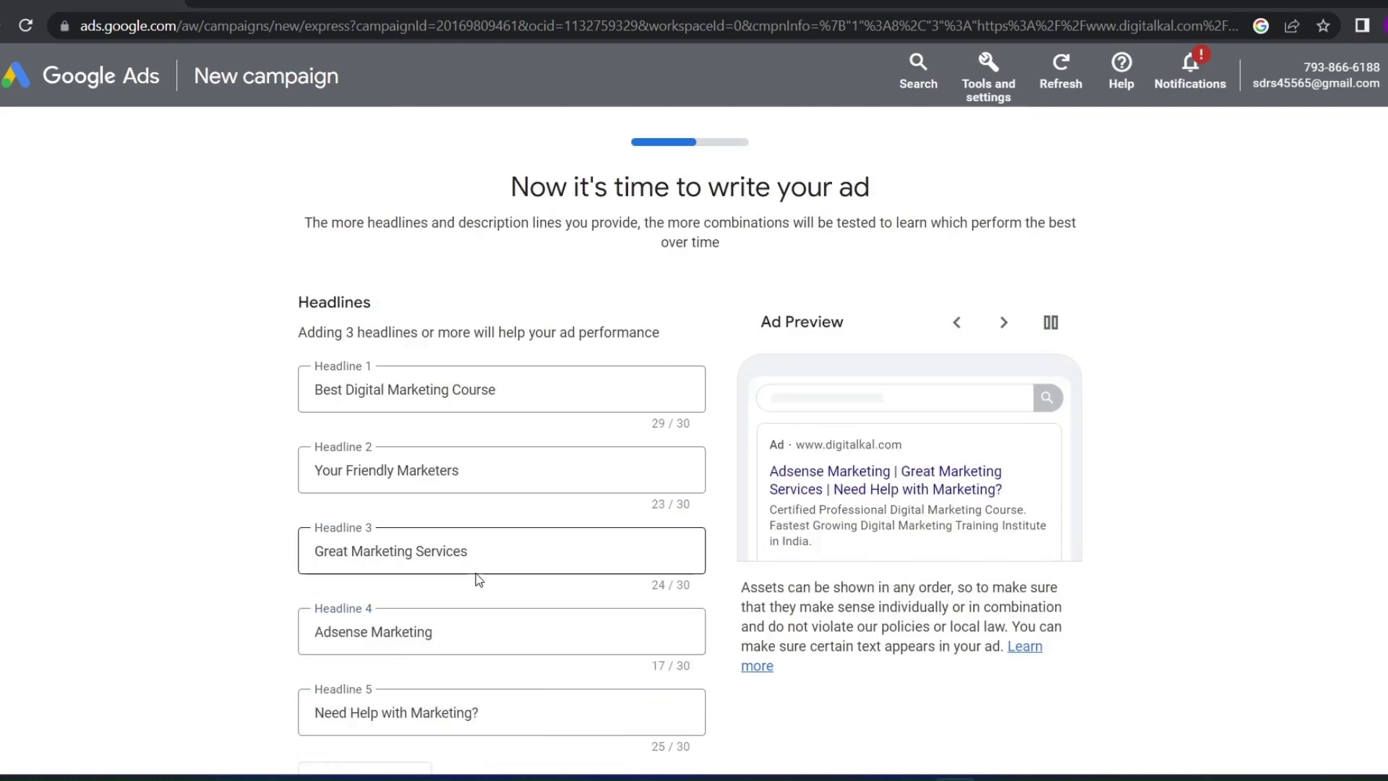
{"action": "left_click_drag", "start_coordinate": [472, 553], "coordinate": [236, 561]}
{"action": "left_click", "coordinate": [236, 562]}
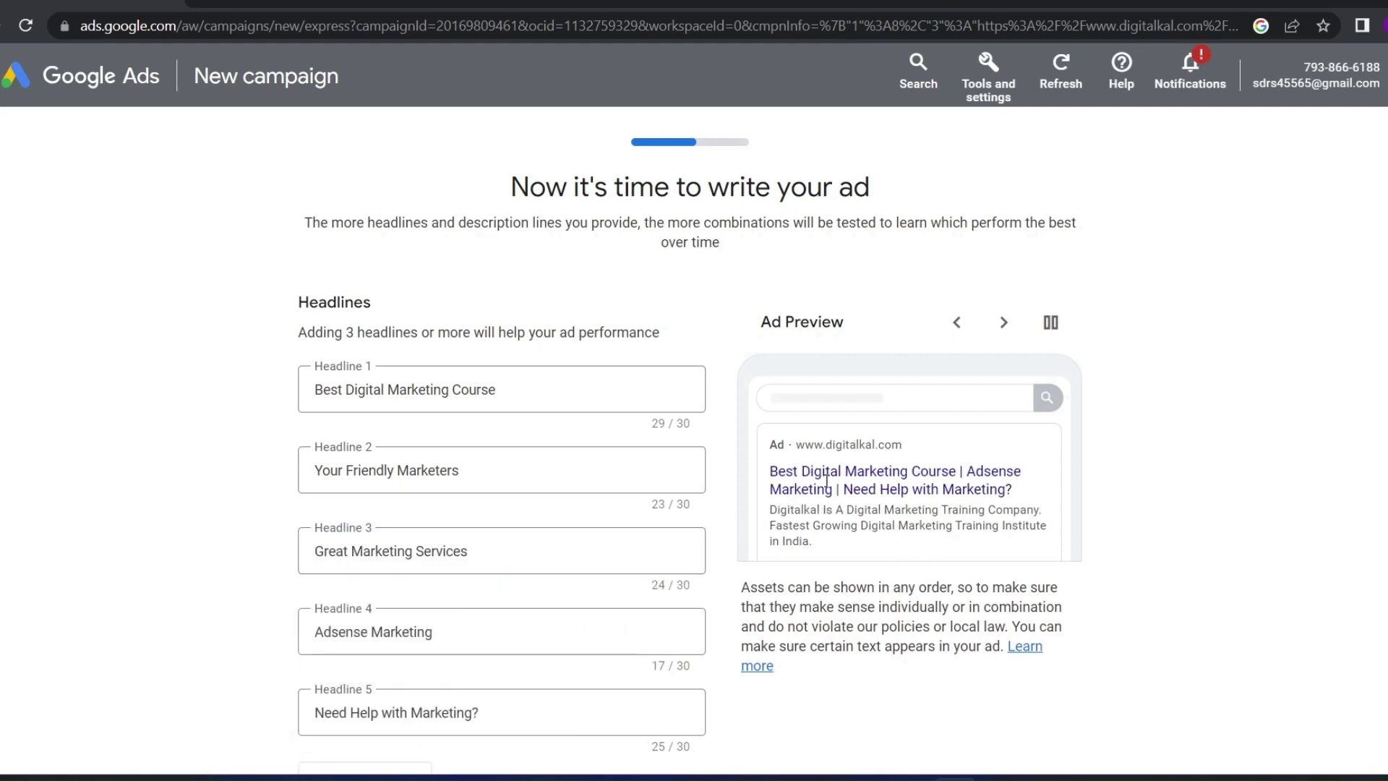
{"action": "scroll", "coordinate": [394, 529], "scroll_direction": "down", "scroll_amount": 4}
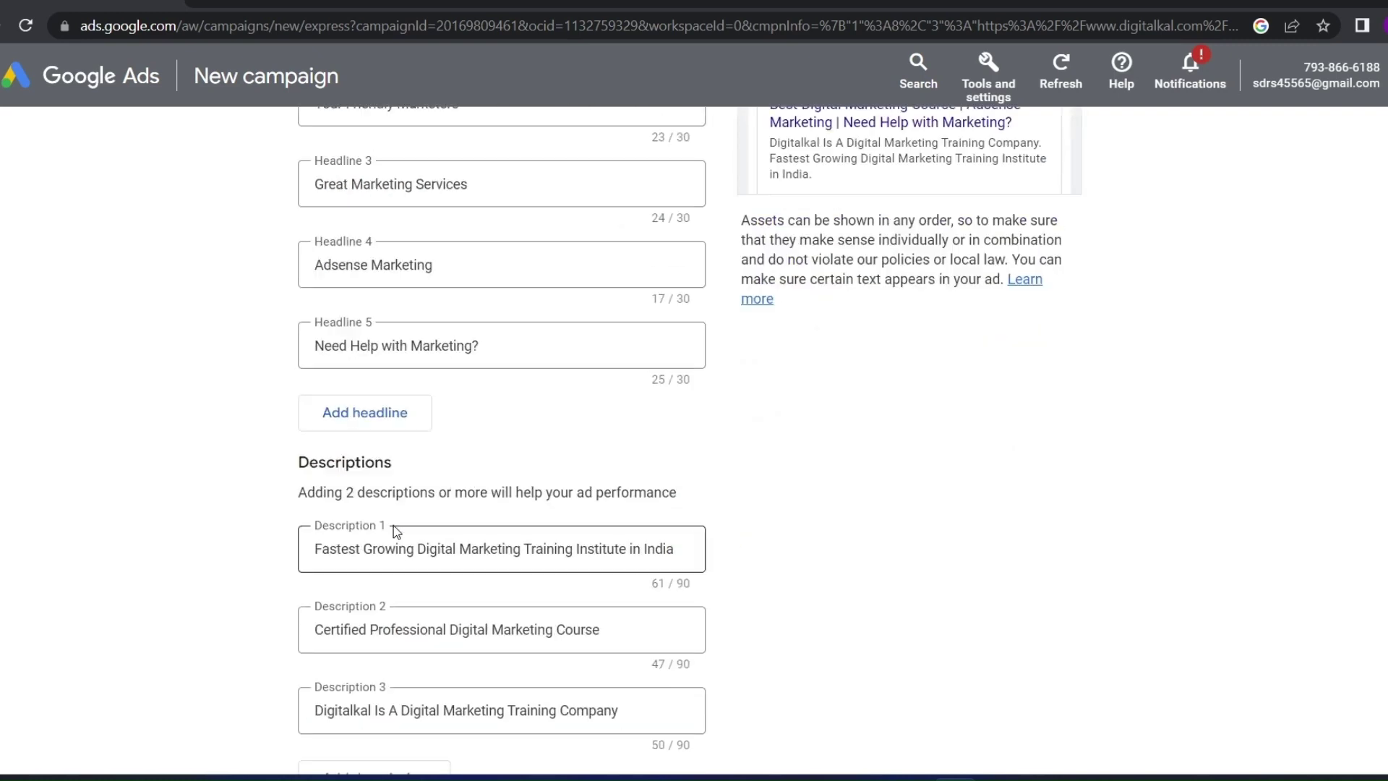
{"action": "scroll", "coordinate": [394, 529], "scroll_direction": "up", "scroll_amount": 4}
{"action": "scroll", "coordinate": [383, 608], "scroll_direction": "down", "scroll_amount": 5}
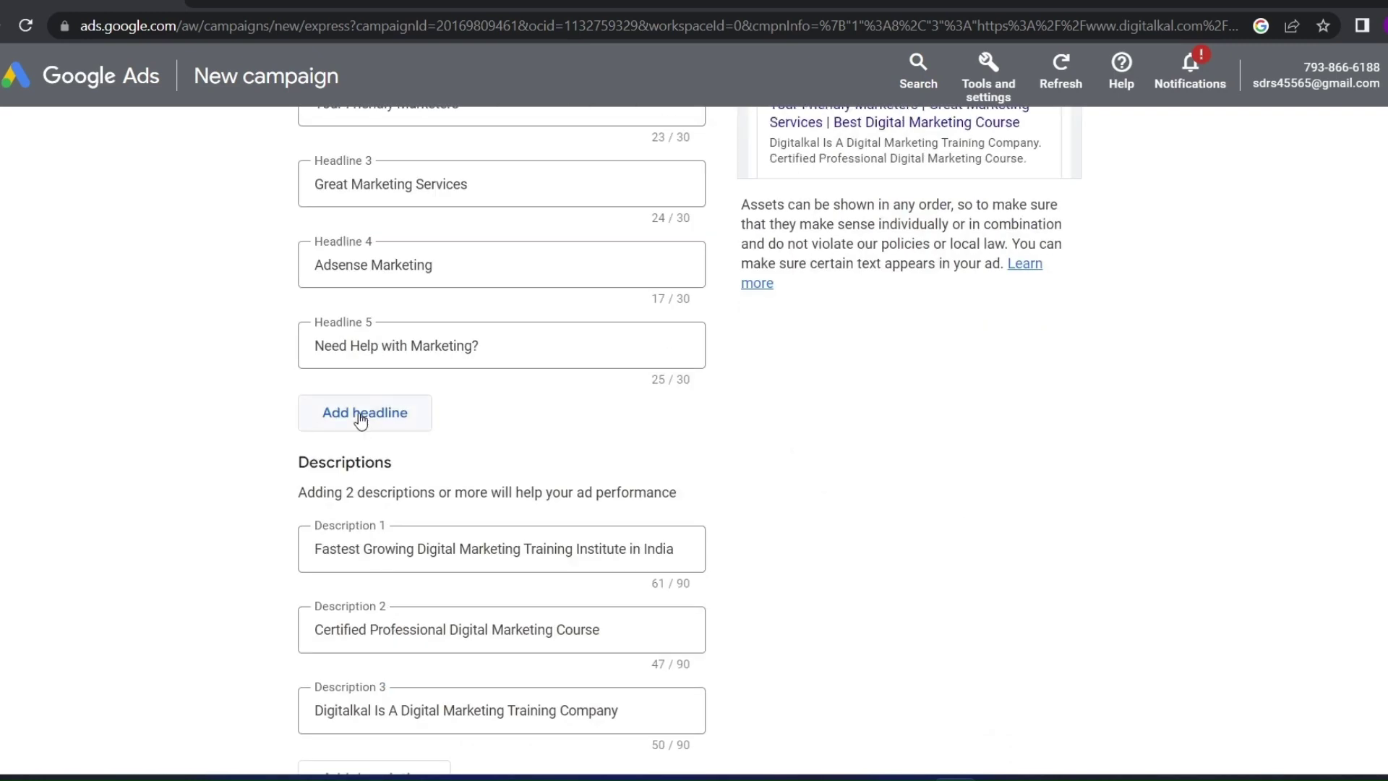
{"action": "left_click", "coordinate": [361, 416]}
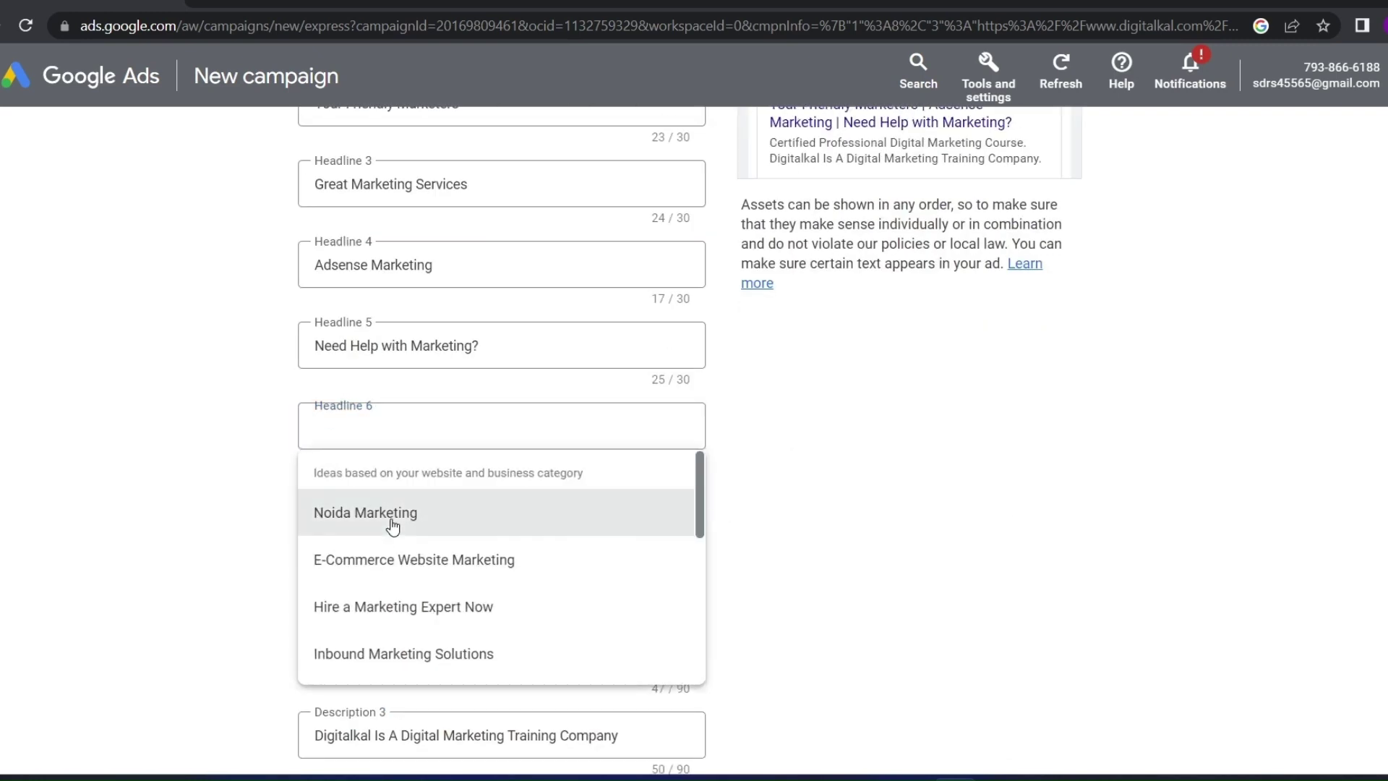
{"action": "left_click", "coordinate": [389, 515]}
Set India as the country for the call button's phone number
{"action": "scroll", "coordinate": [303, 470], "scroll_direction": "down", "scroll_amount": 3}
{"action": "scroll", "coordinate": [331, 487], "scroll_direction": "up", "scroll_amount": 3}
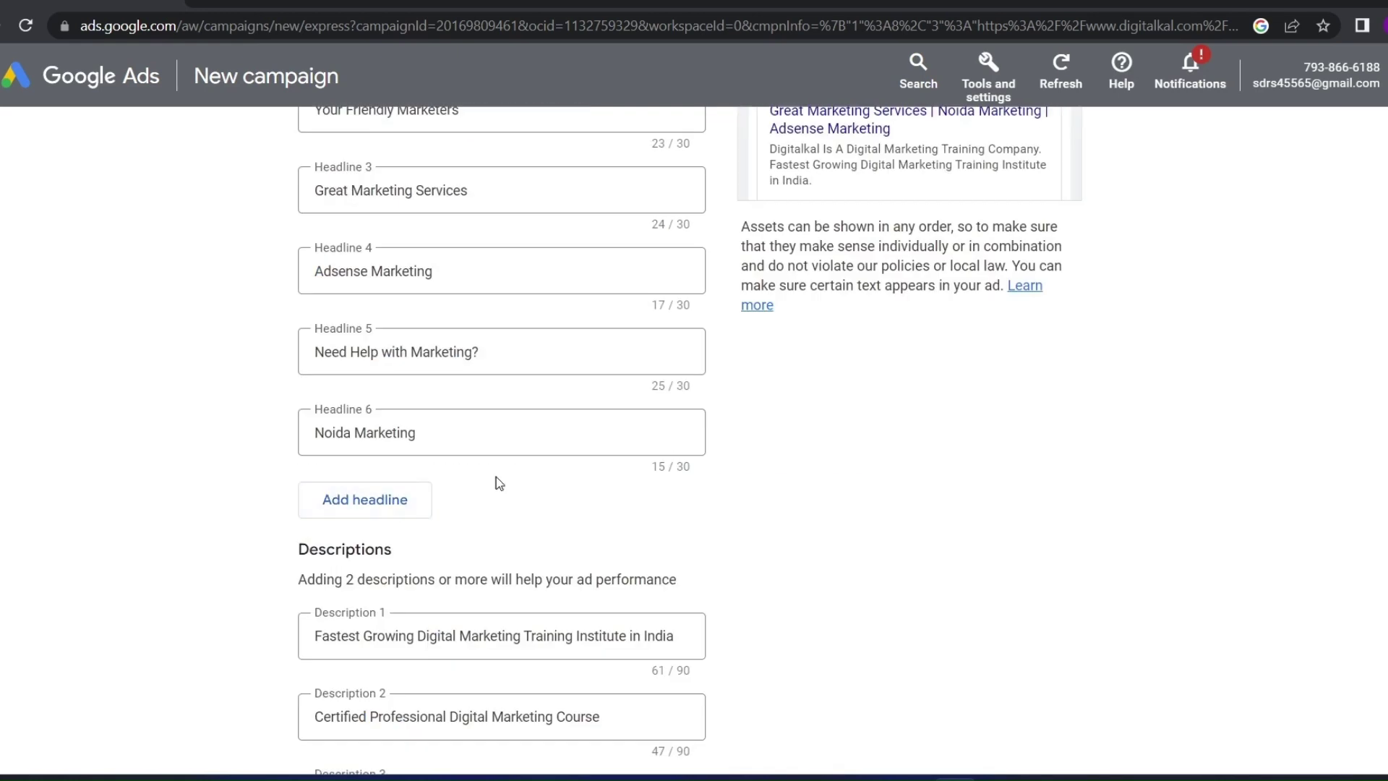
{"action": "scroll", "coordinate": [471, 427], "scroll_direction": "up", "scroll_amount": 5}
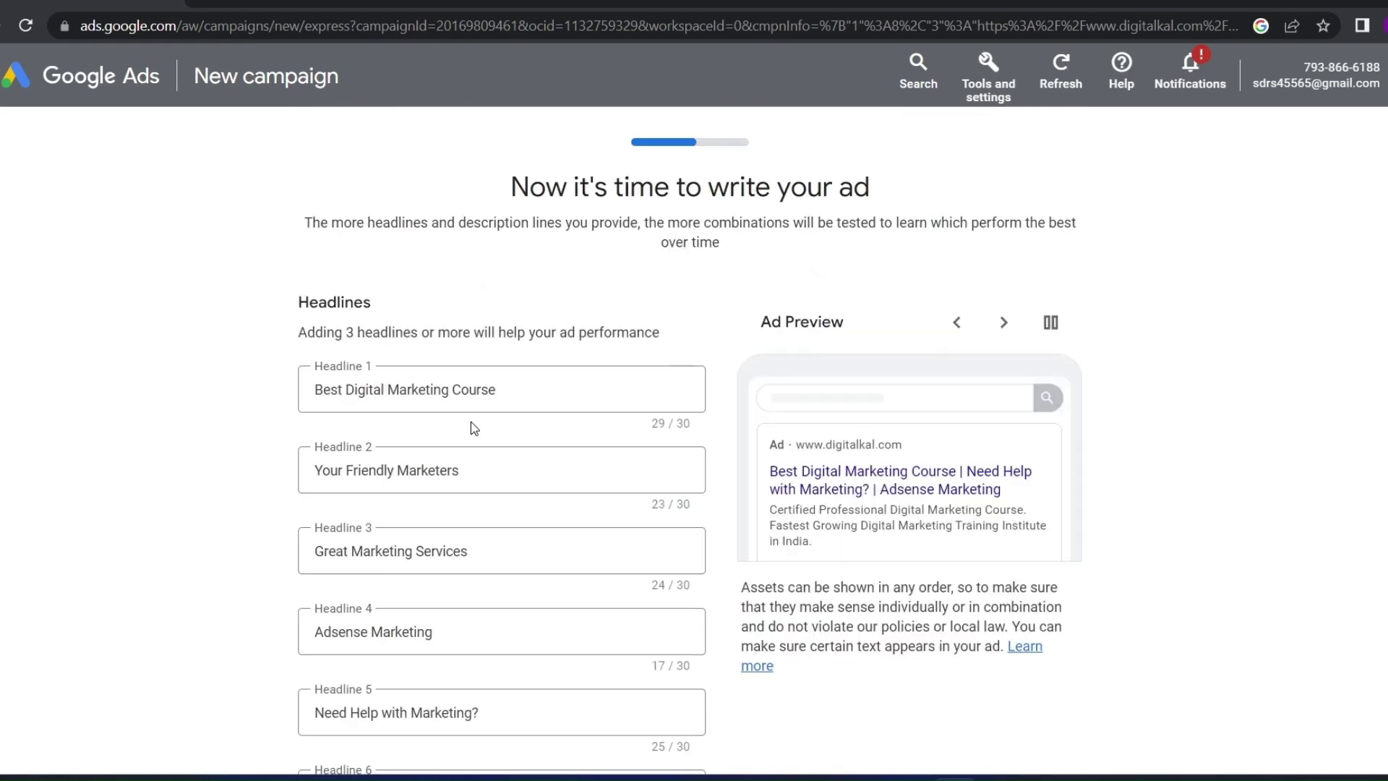
{"action": "scroll", "coordinate": [470, 426], "scroll_direction": "down", "scroll_amount": 3}
{"action": "scroll", "coordinate": [471, 428], "scroll_direction": "down", "scroll_amount": 2}
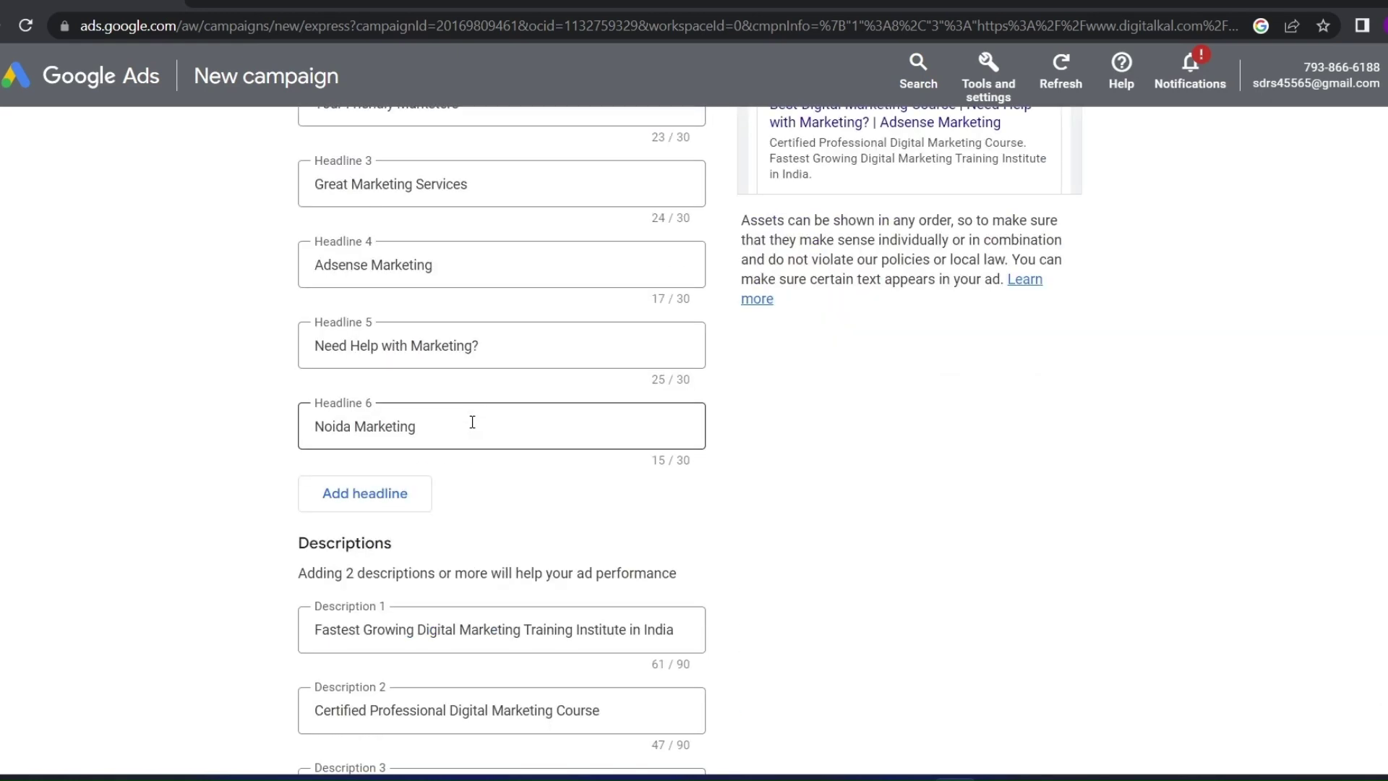
{"action": "scroll", "coordinate": [470, 424], "scroll_direction": "up", "scroll_amount": 5}
{"action": "scroll", "coordinate": [469, 426], "scroll_direction": "down", "scroll_amount": 5}
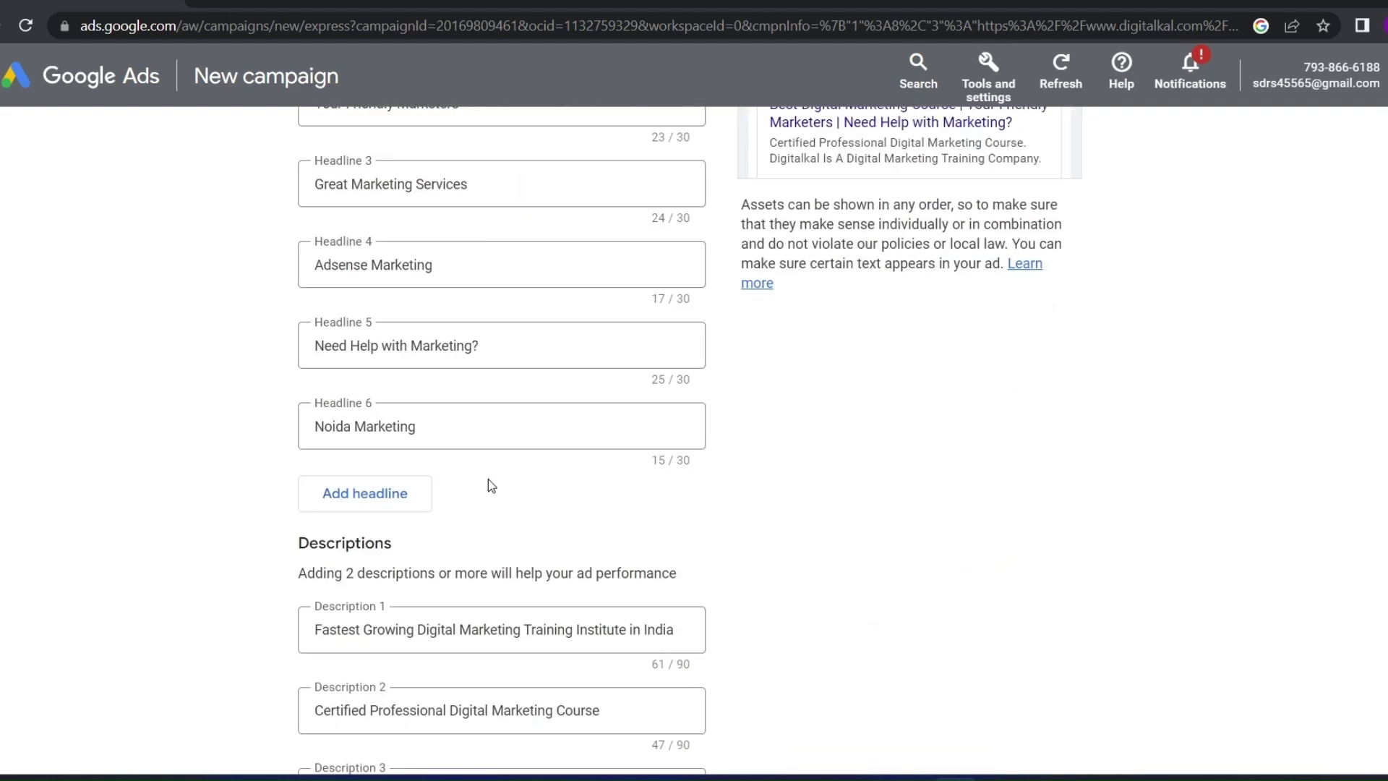
{"action": "scroll", "coordinate": [488, 479], "scroll_direction": "down", "scroll_amount": 5}
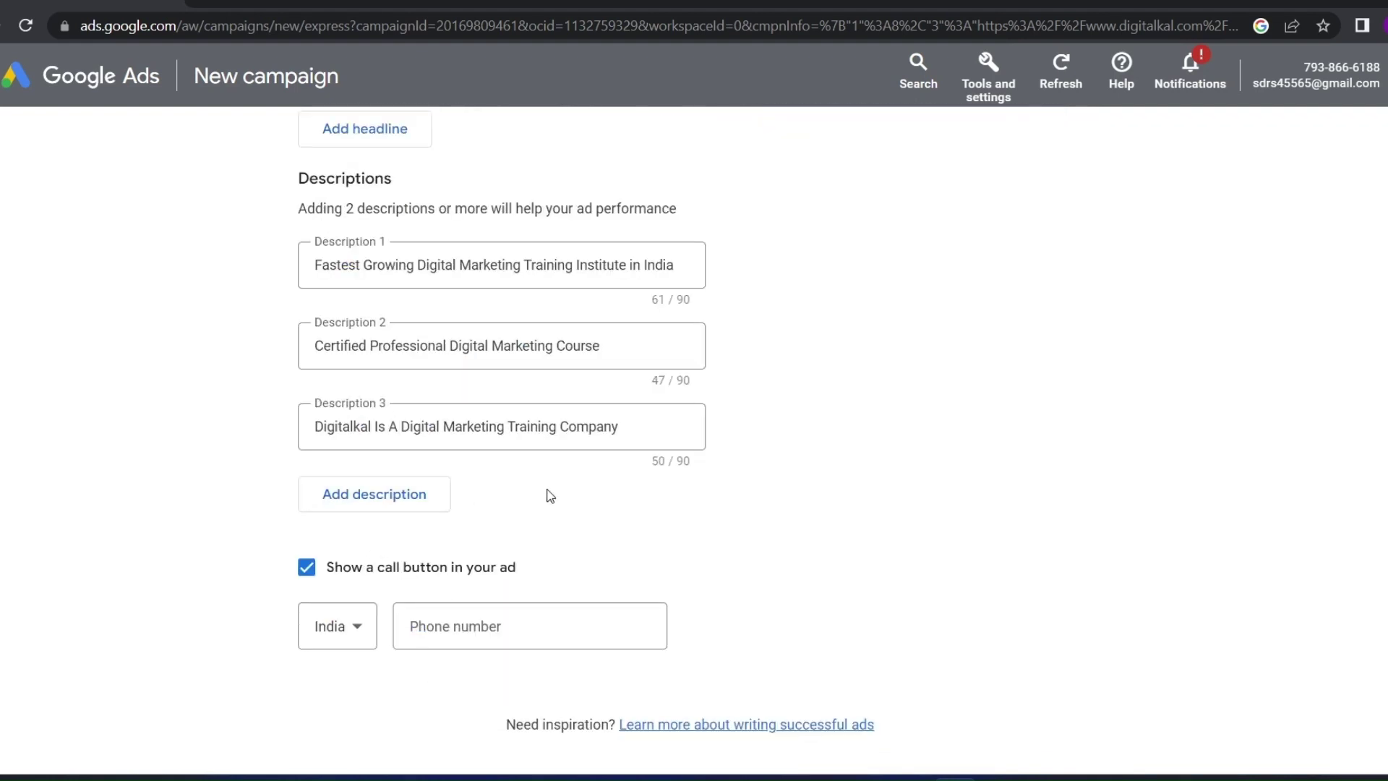
{"action": "left_click", "coordinate": [496, 622]}
{"action": "scroll", "coordinate": [433, 506], "scroll_direction": "down", "scroll_amount": 3}
{"action": "left_click", "coordinate": [325, 383]}
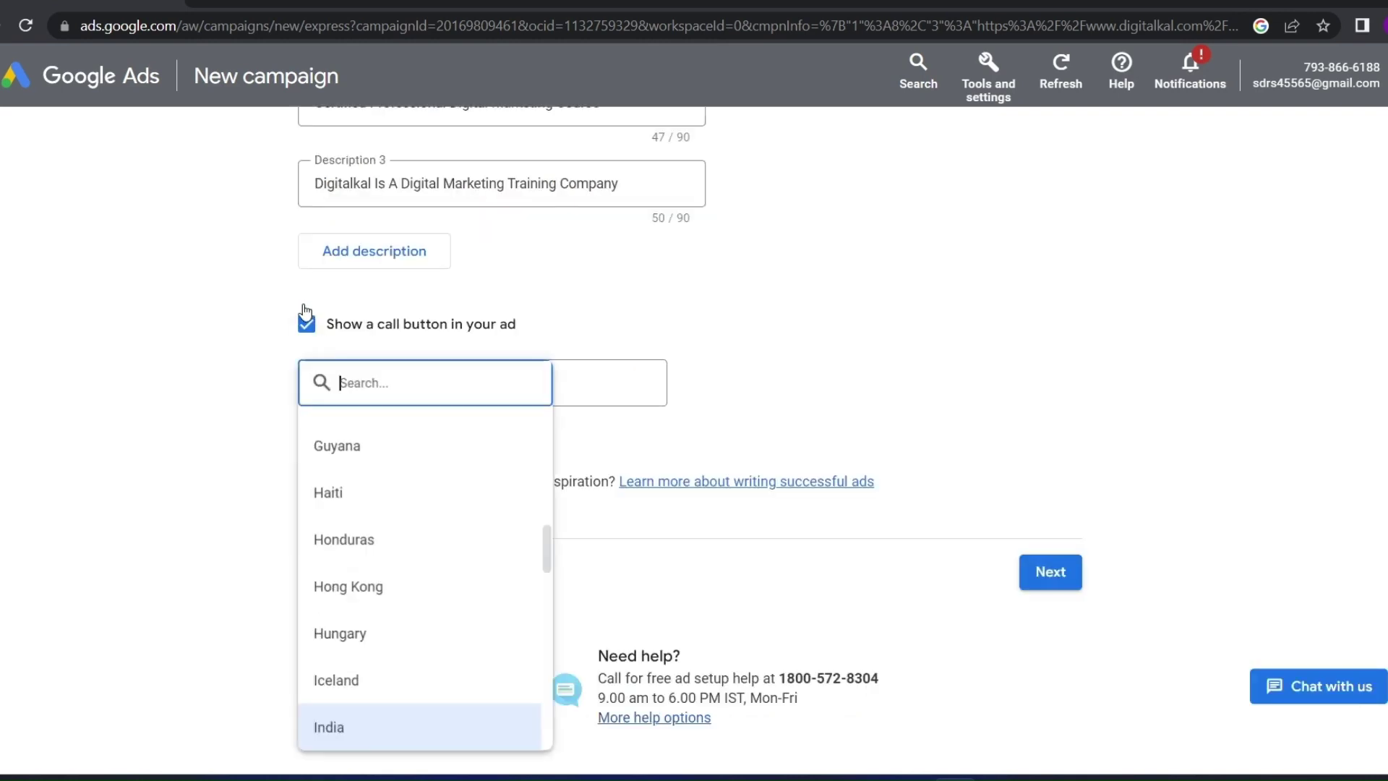
{"action": "left_click", "coordinate": [210, 511]}
{"action": "left_click", "coordinate": [337, 384]}
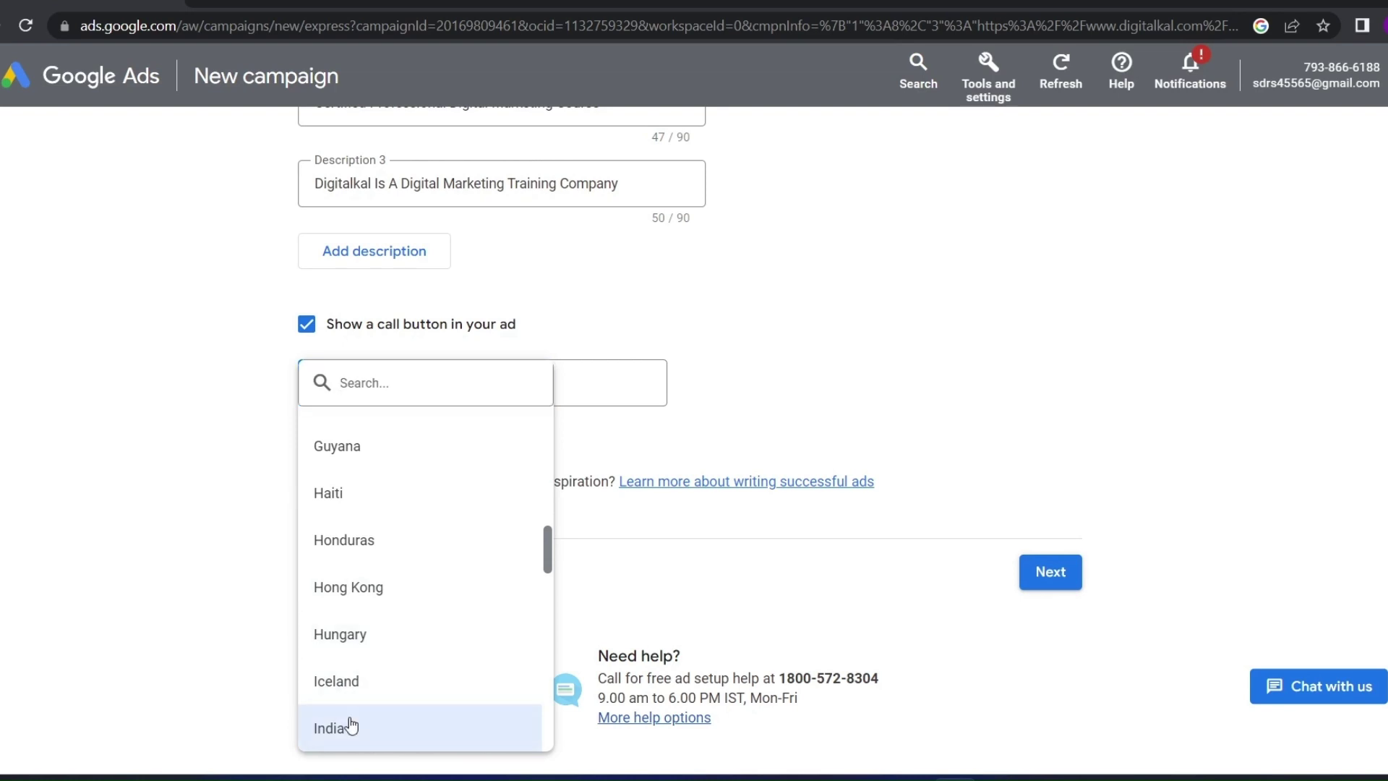
{"action": "left_click", "coordinate": [351, 727]}
{"action": "left_click", "coordinate": [470, 392]}
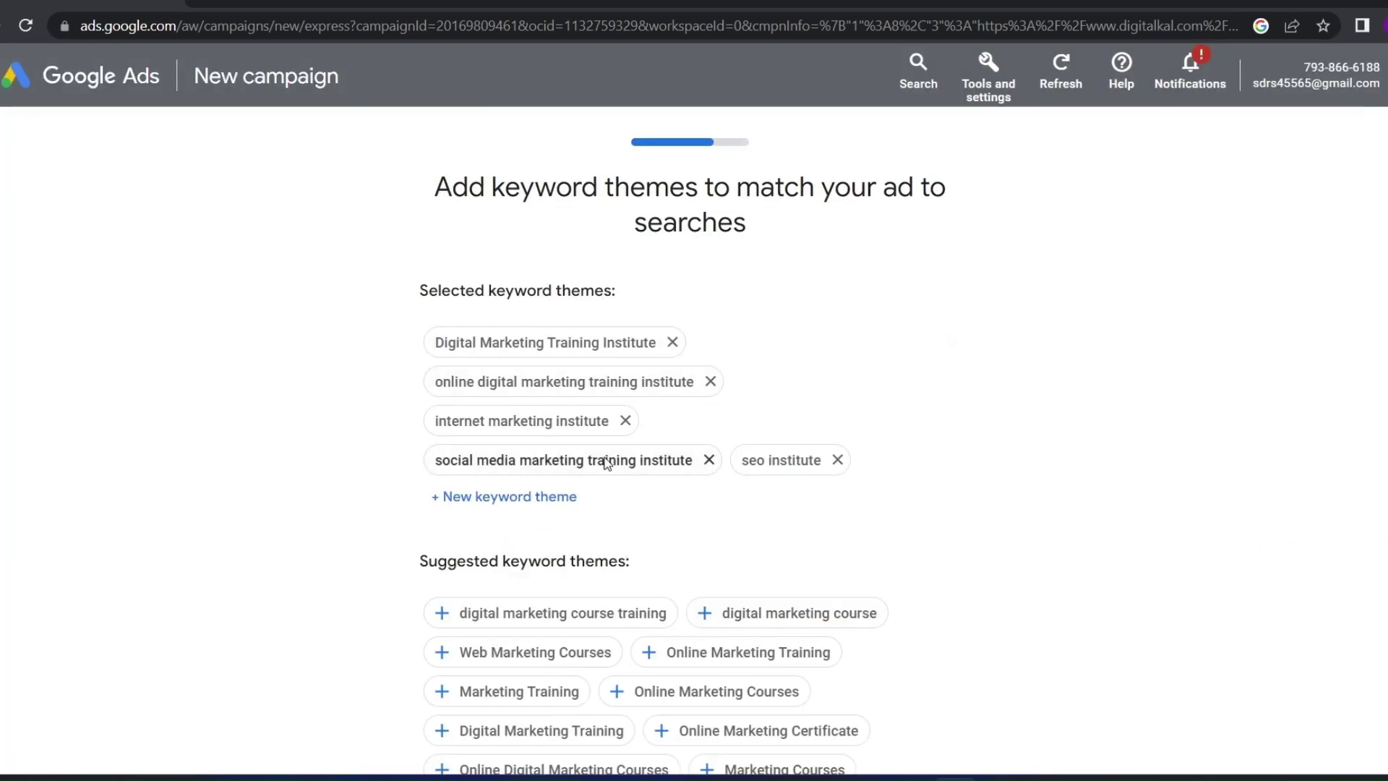
Add the Web Marketing Courses, Online Marketing Training and digital marketing course training themes, then continue
{"action": "scroll", "coordinate": [557, 390], "scroll_direction": "down", "scroll_amount": 5}
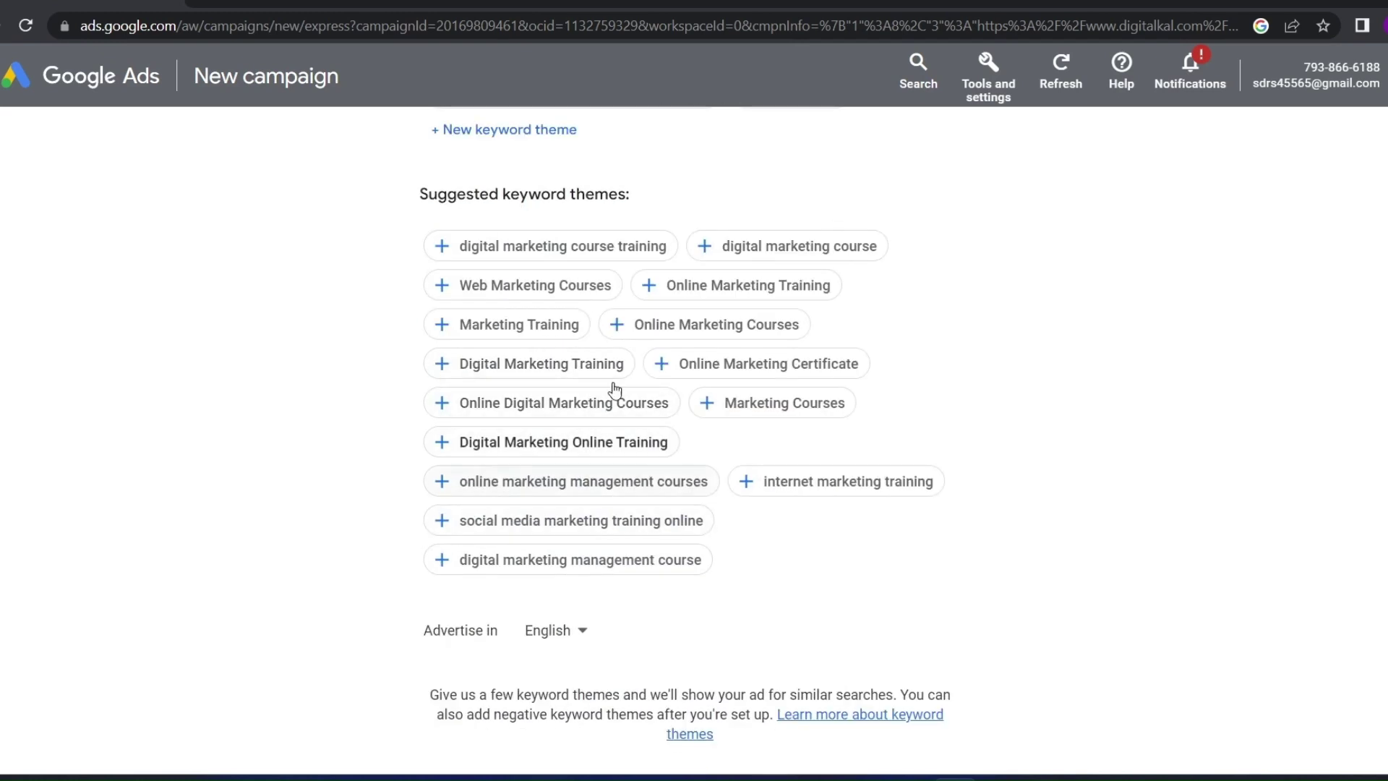
{"action": "scroll", "coordinate": [564, 376], "scroll_direction": "up", "scroll_amount": 2}
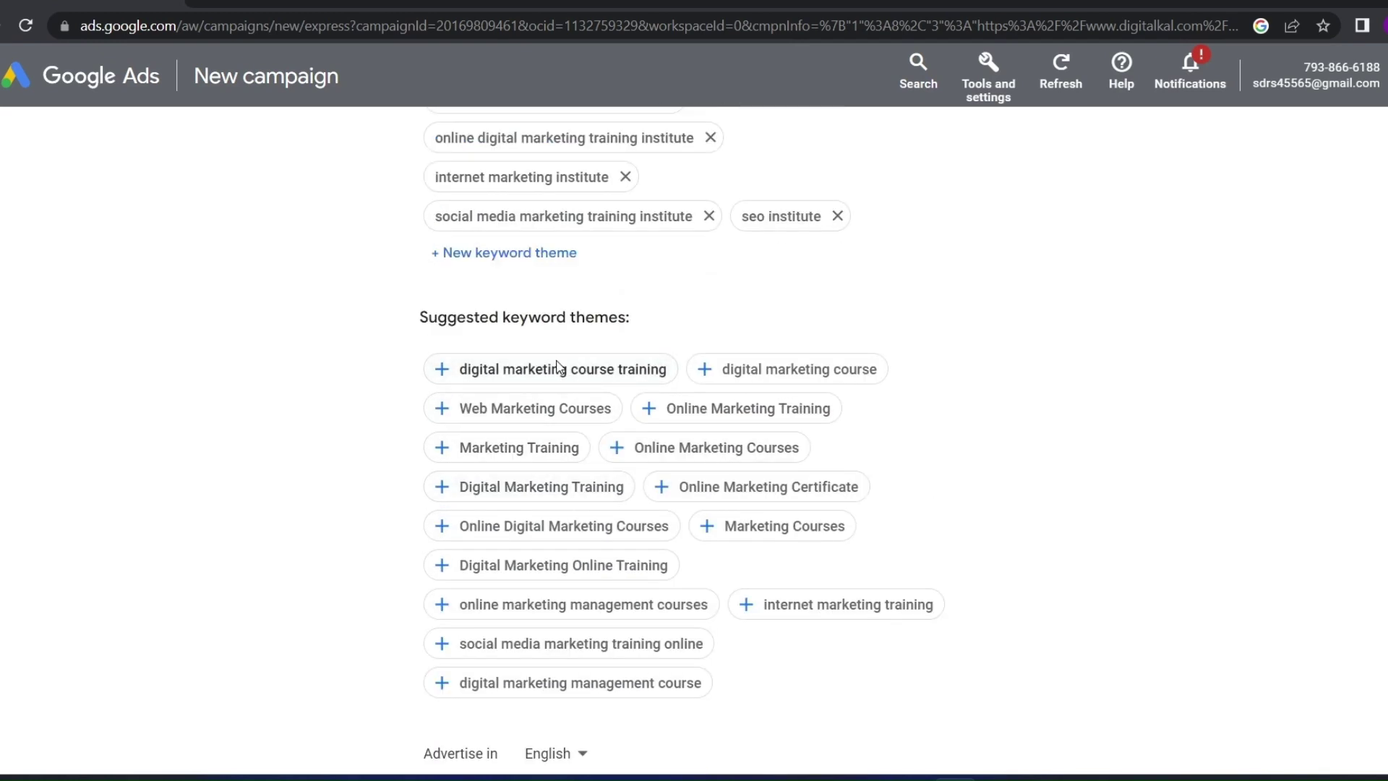
{"action": "scroll", "coordinate": [574, 463], "scroll_direction": "up", "scroll_amount": 3}
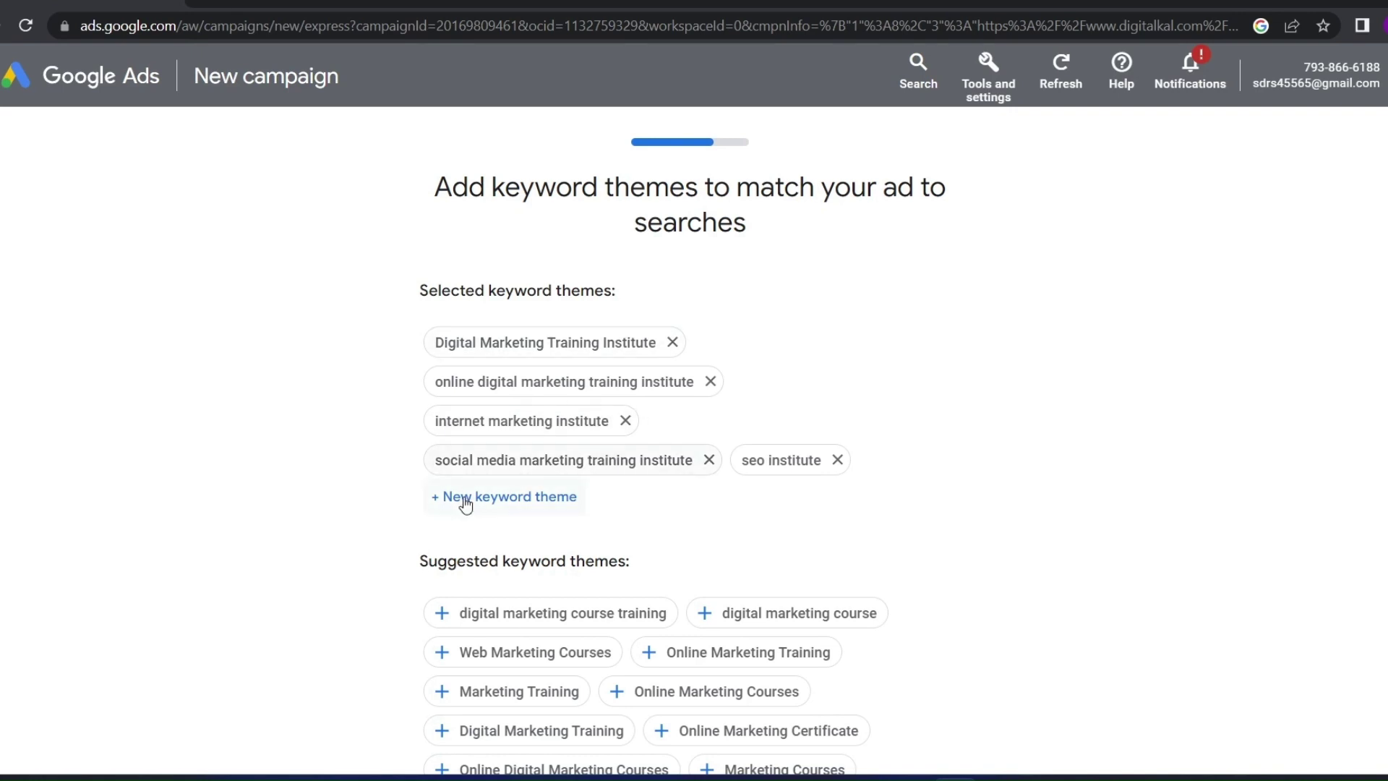
{"action": "scroll", "coordinate": [496, 533], "scroll_direction": "down", "scroll_amount": 3}
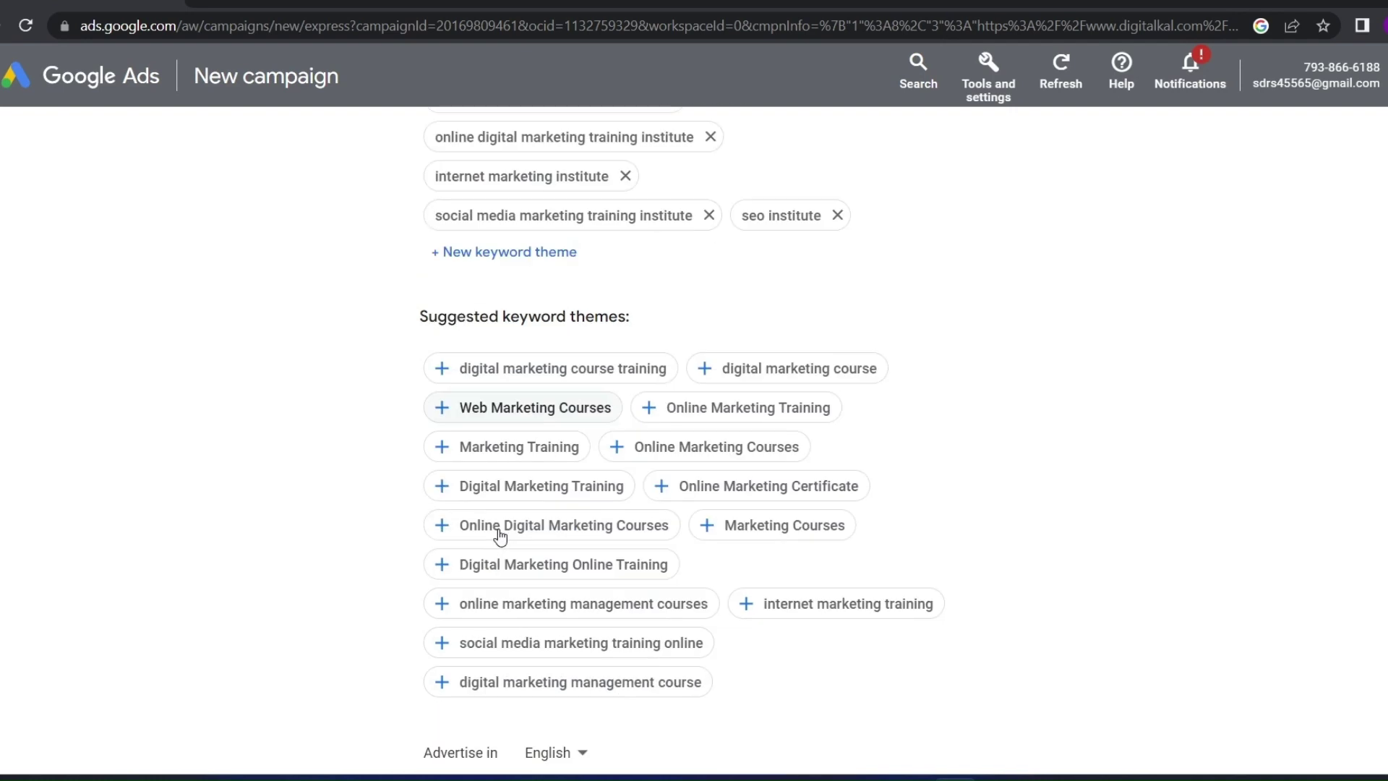
{"action": "left_click", "coordinate": [488, 420]}
{"action": "left_click", "coordinate": [489, 411]}
{"action": "left_click", "coordinate": [495, 409]}
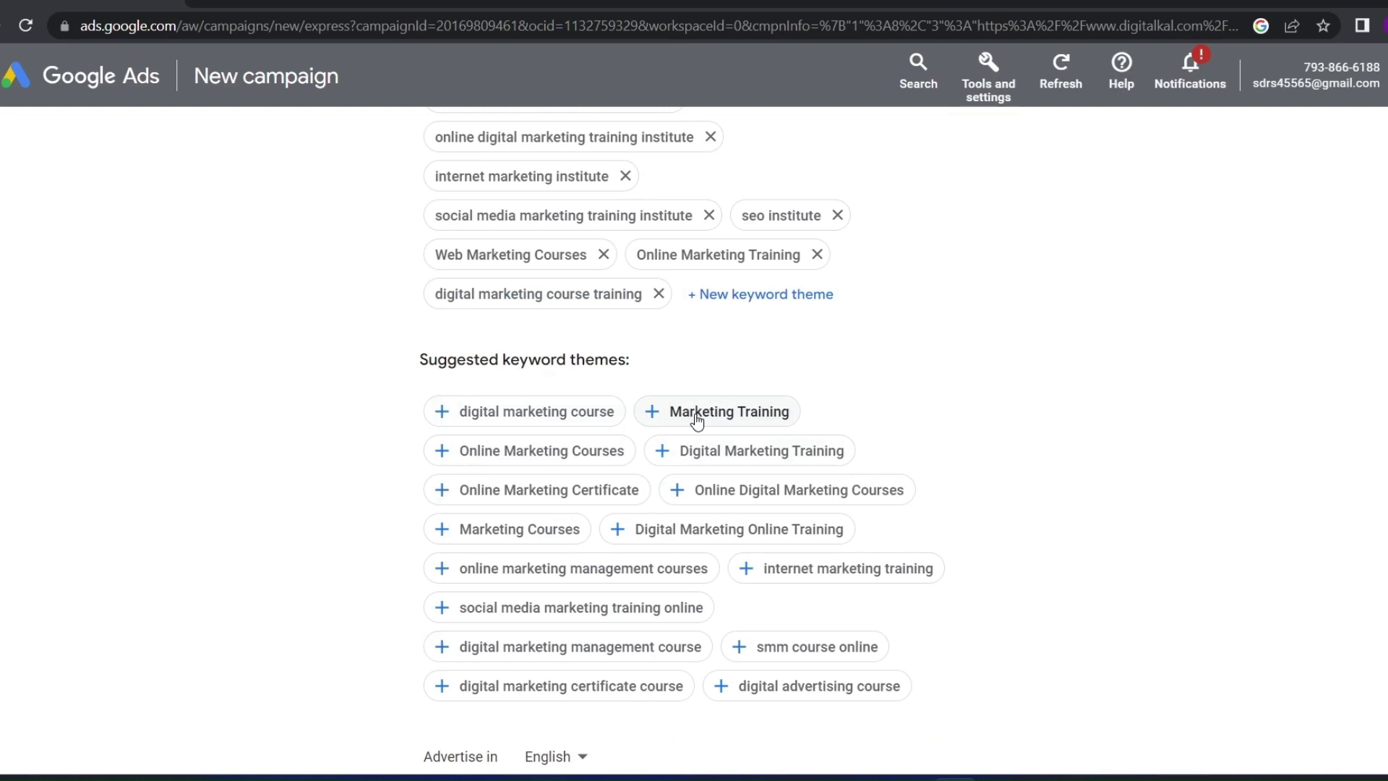
{"action": "scroll", "coordinate": [651, 398], "scroll_direction": "down", "scroll_amount": 2}
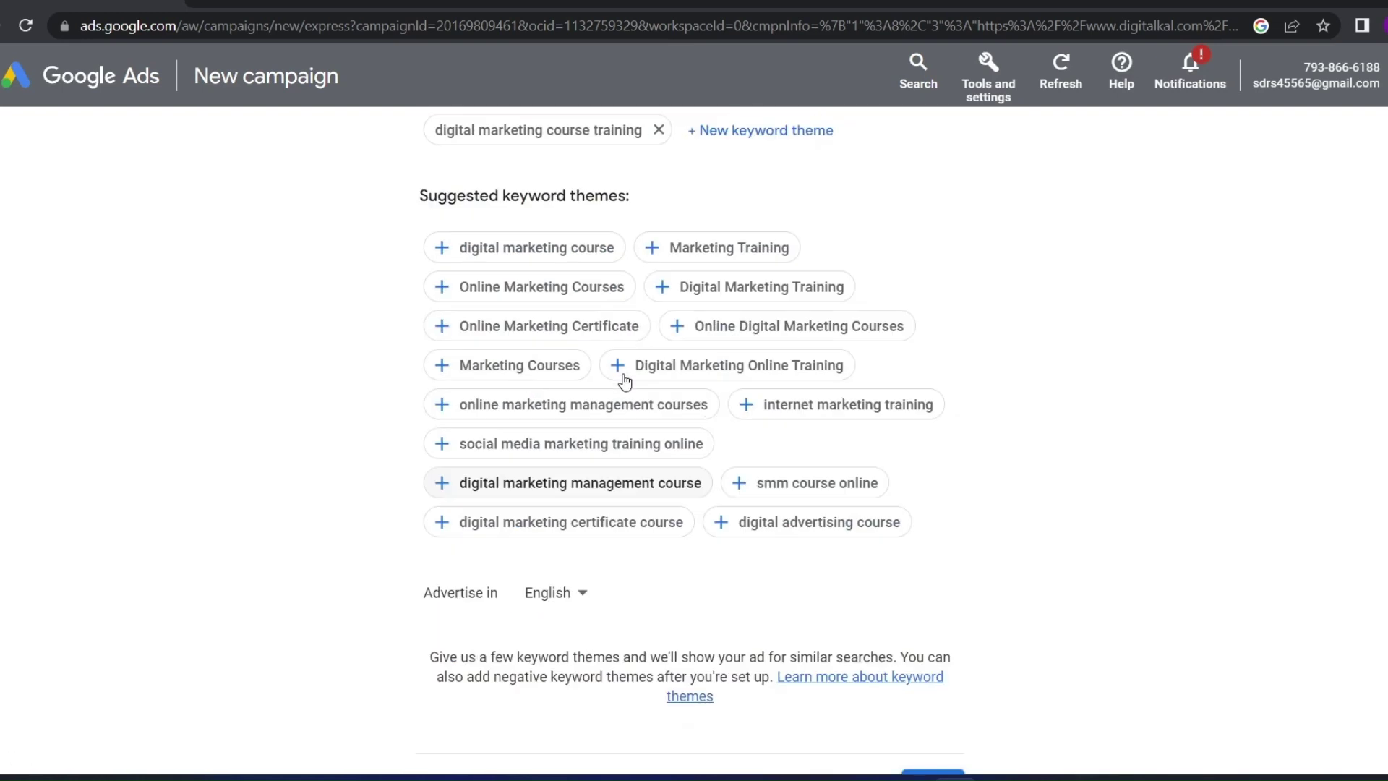
{"action": "scroll", "coordinate": [622, 378], "scroll_direction": "up", "scroll_amount": 3}
{"action": "scroll", "coordinate": [624, 375], "scroll_direction": "down", "scroll_amount": 6}
{"action": "left_click", "coordinate": [932, 544]}
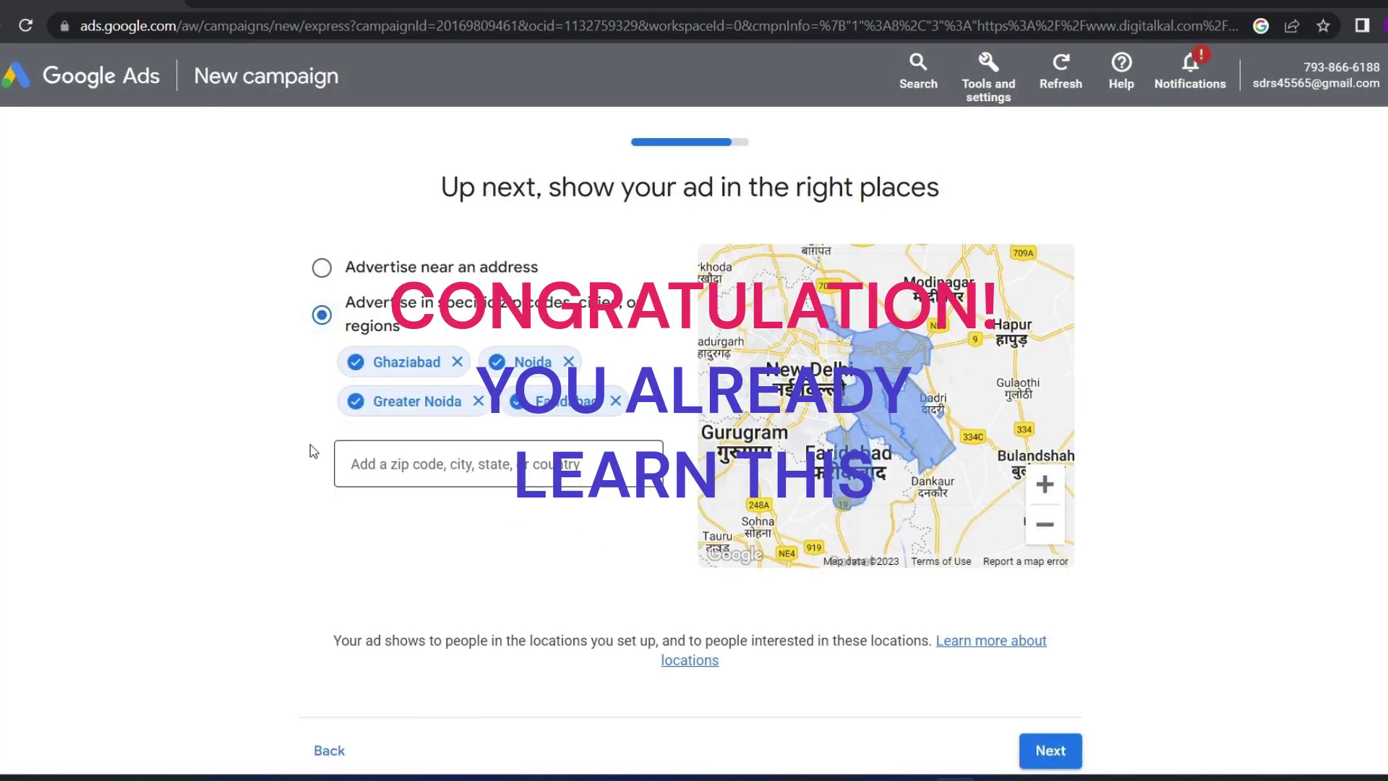
Remove Ghaziabad, Noida, Greater Noida and Faridabad so only Delhi is targeted
{"action": "left_click", "coordinate": [457, 360]}
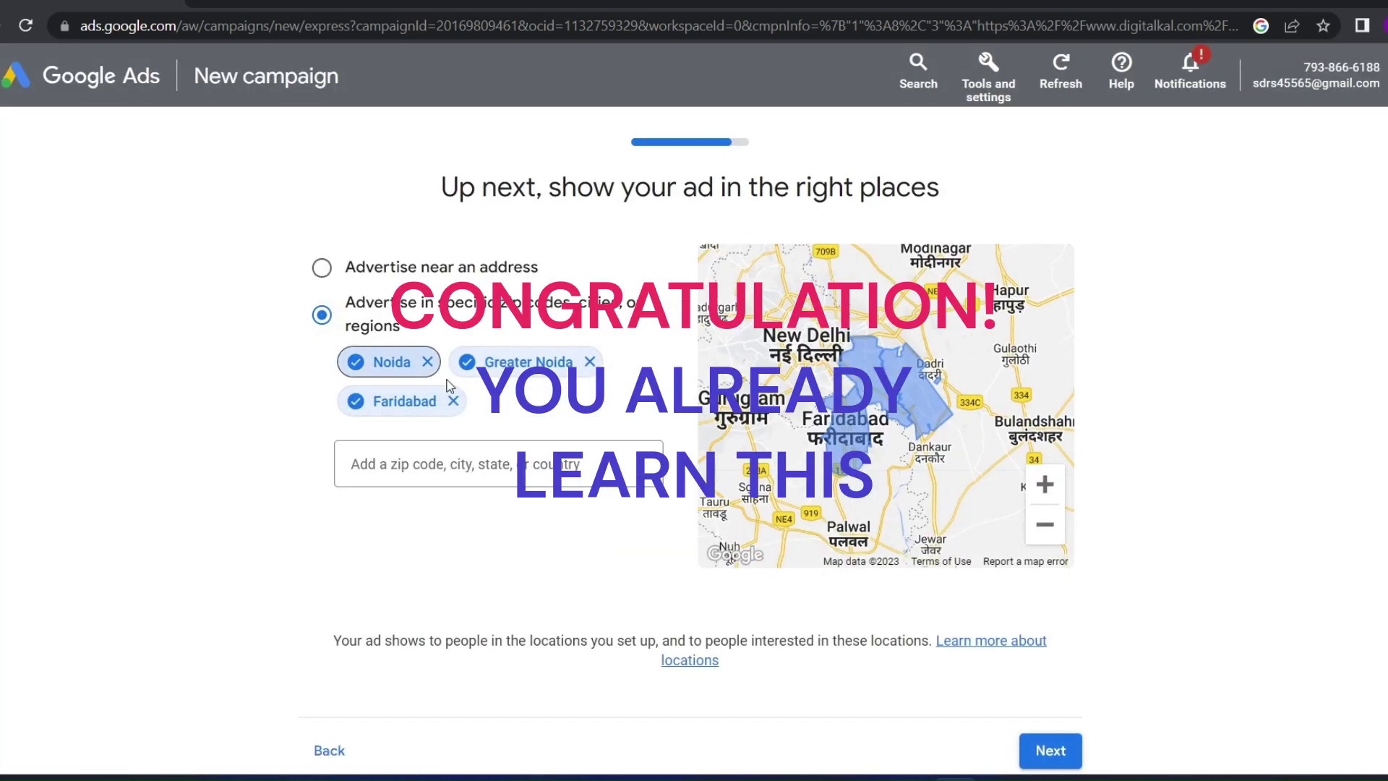
{"action": "left_click", "coordinate": [426, 361]}
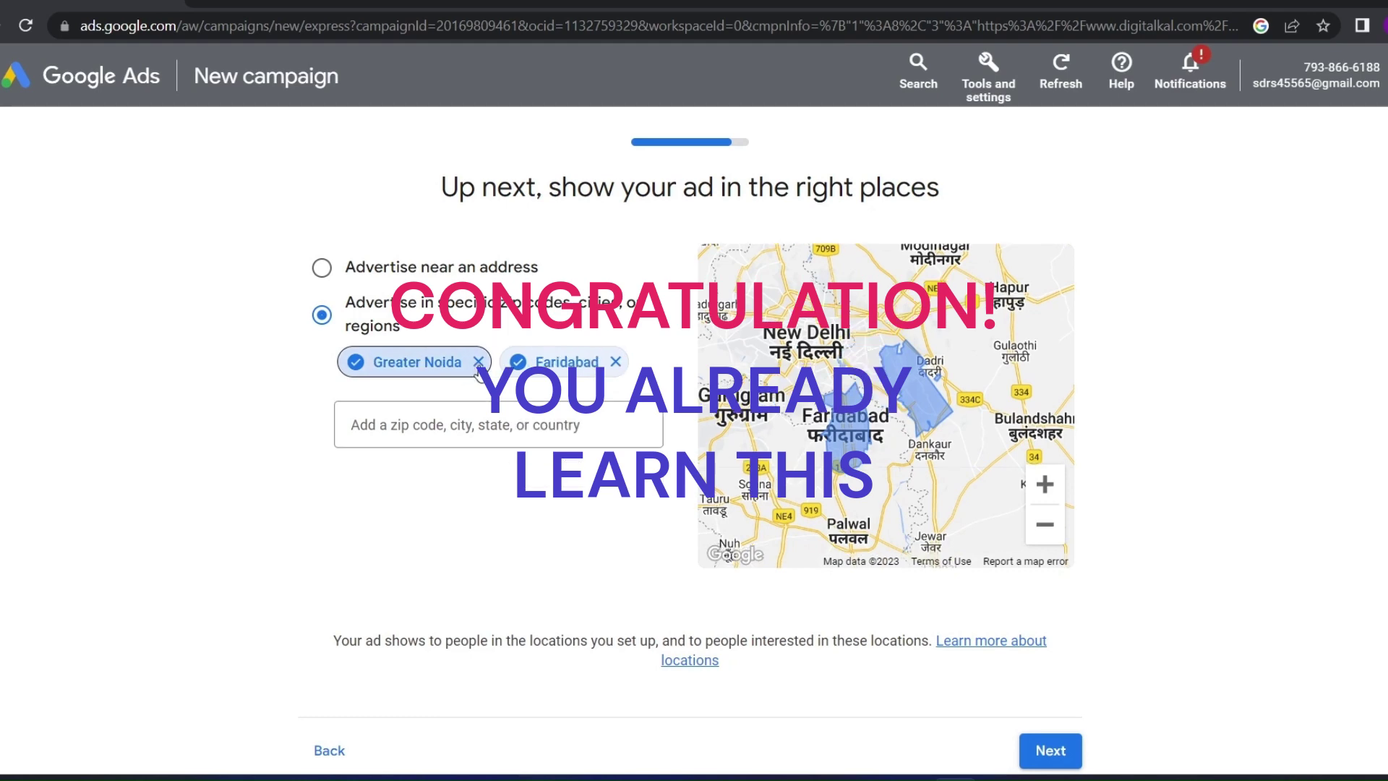
{"action": "left_click", "coordinate": [478, 362]}
{"action": "left_click", "coordinate": [454, 362]}
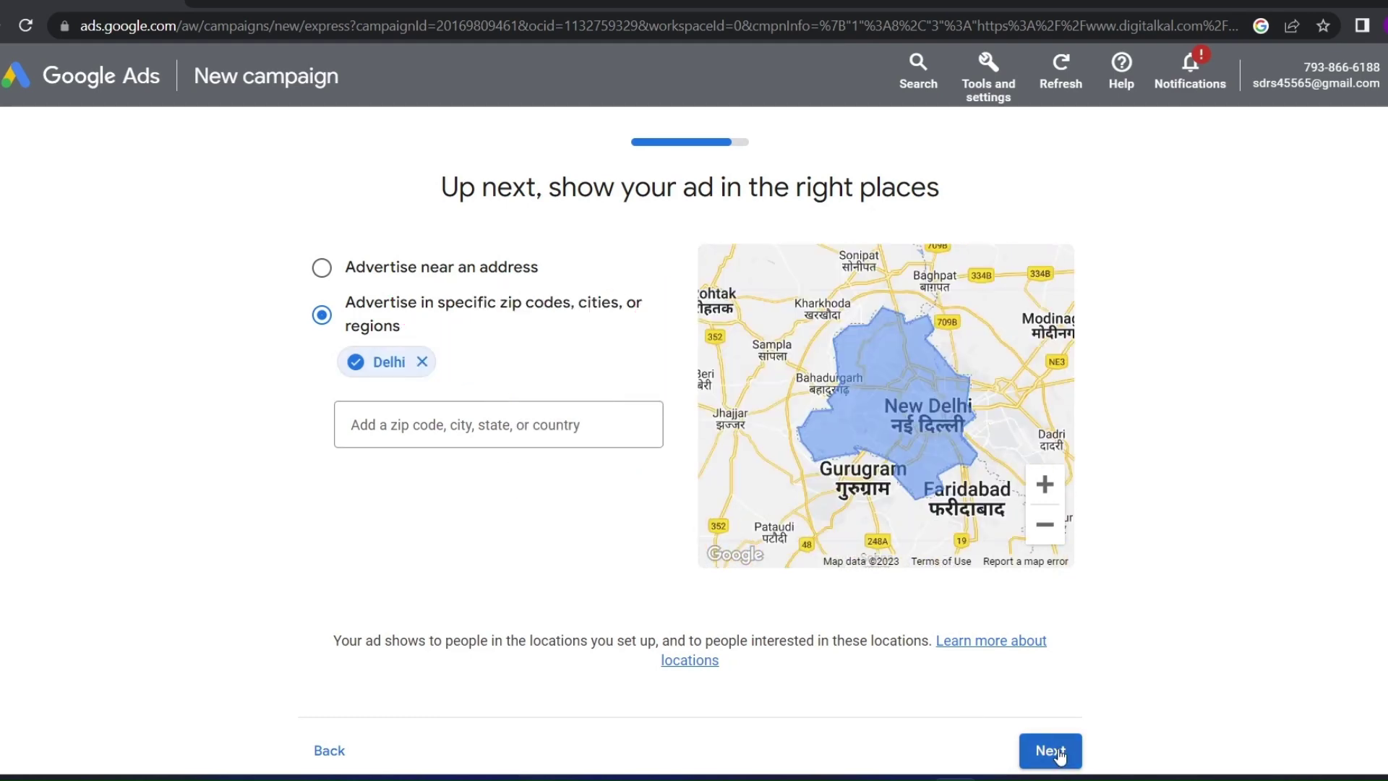
{"action": "left_click", "coordinate": [1057, 752]}
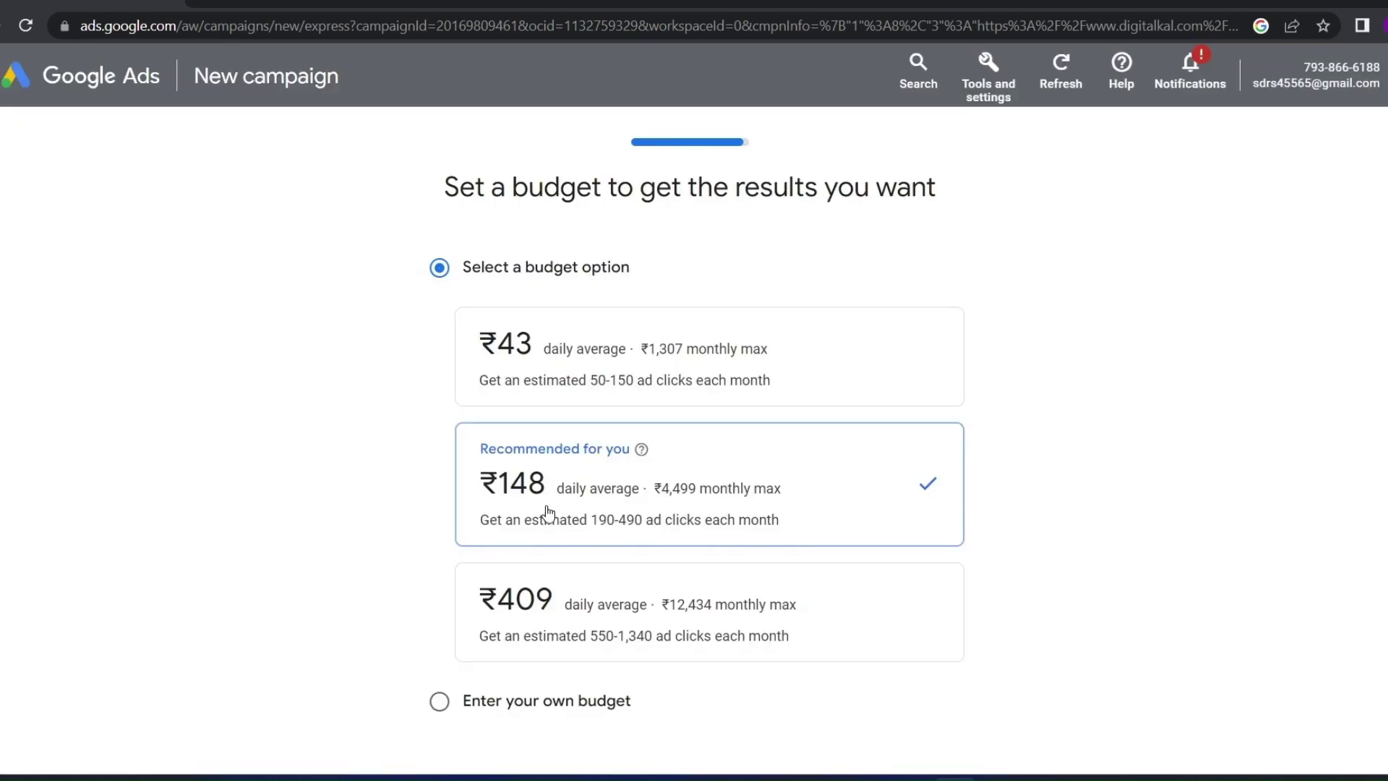
Compare the ₹43, ₹409 and custom ₹780 budgets, settling on the ₹409 daily average
{"action": "scroll", "coordinate": [564, 524], "scroll_direction": "down", "scroll_amount": 2}
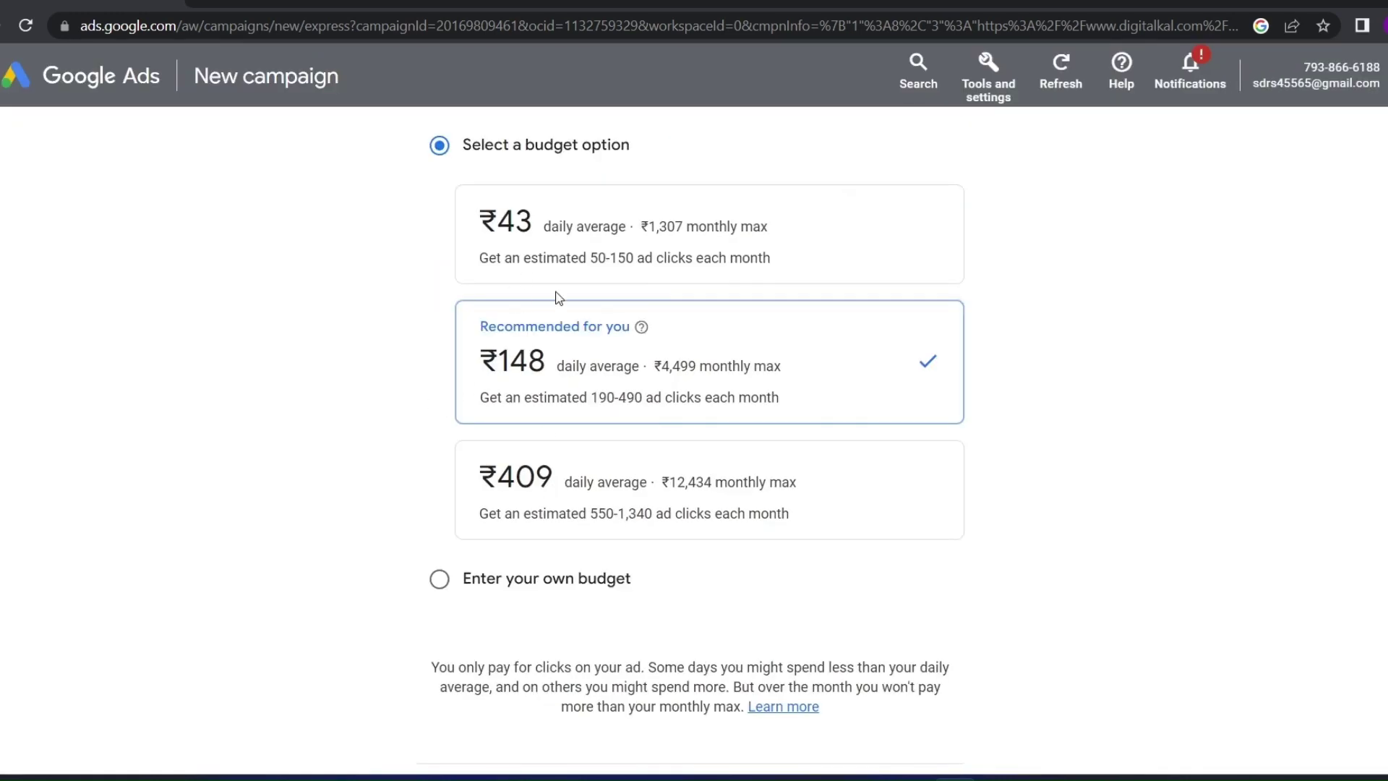
{"action": "left_click", "coordinate": [582, 239]}
{"action": "left_click", "coordinate": [635, 458]}
{"action": "left_click", "coordinate": [439, 578]}
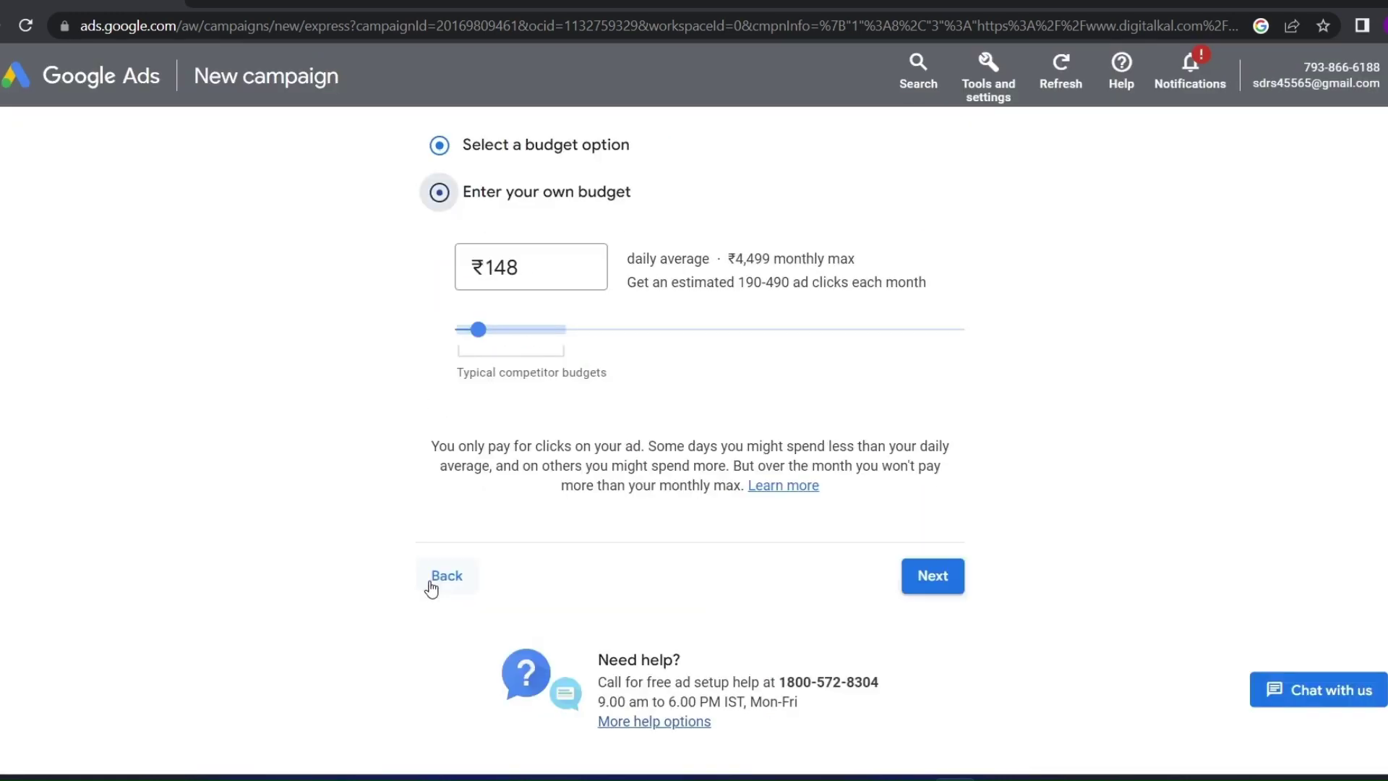
{"action": "scroll", "coordinate": [490, 524], "scroll_direction": "down", "scroll_amount": 1}
{"action": "left_click_drag", "start_coordinate": [482, 304], "coordinate": [459, 302]}
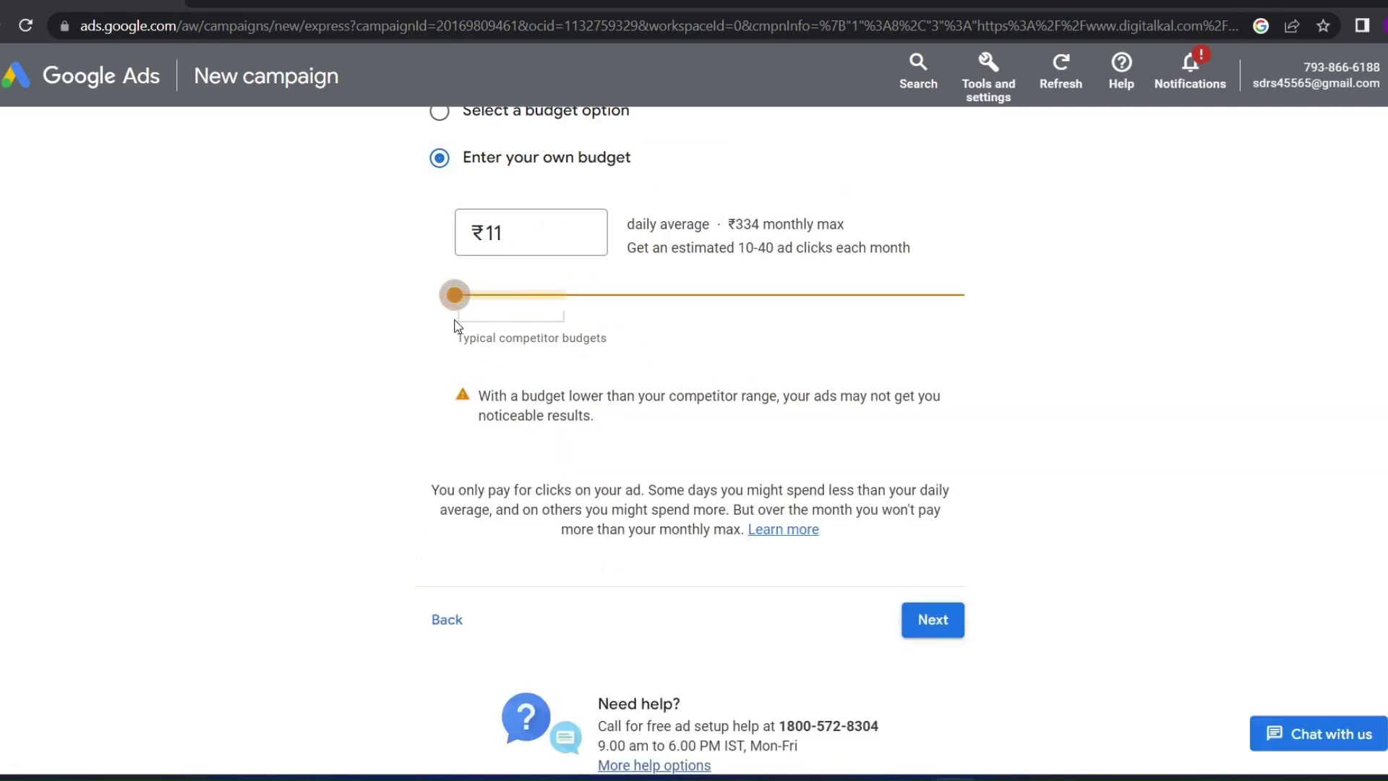
{"action": "scroll", "coordinate": [482, 472], "scroll_direction": "up", "scroll_amount": 2}
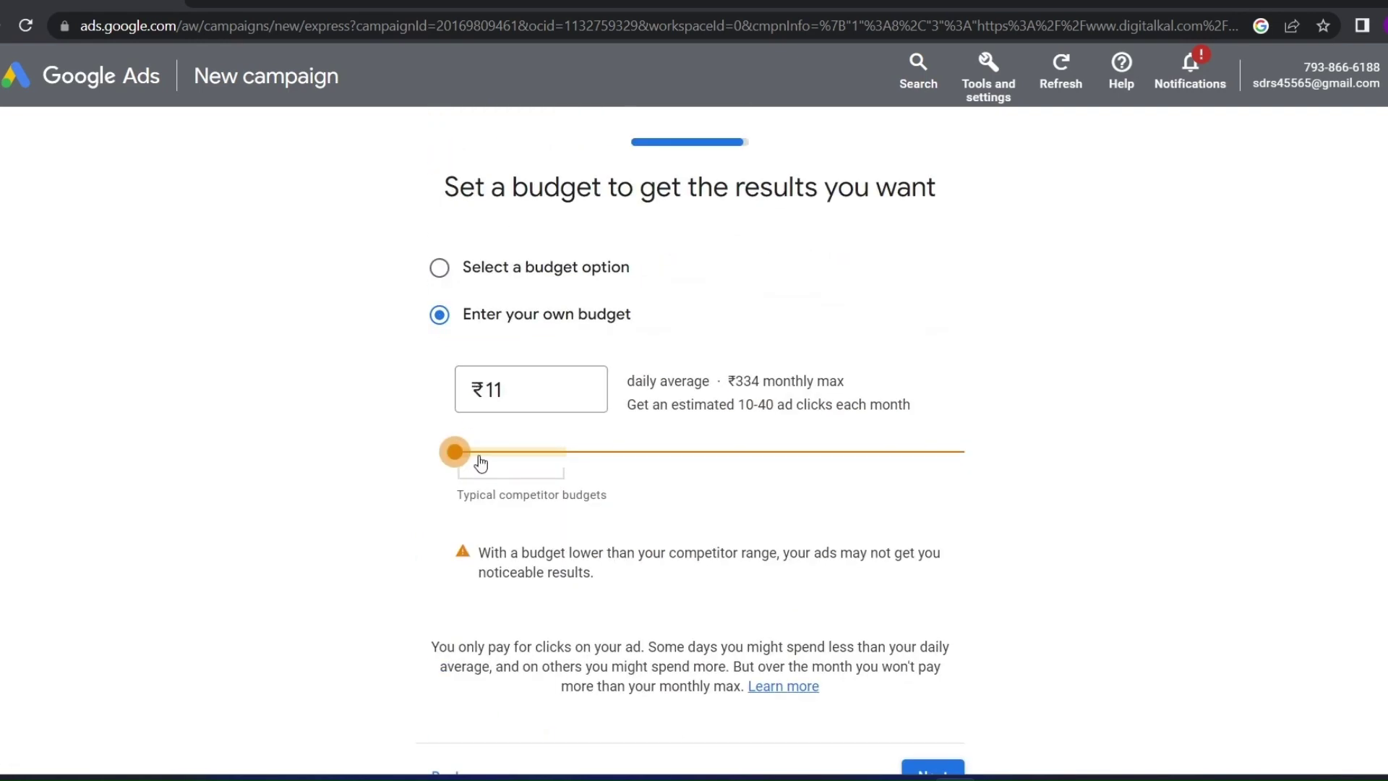
{"action": "left_click_drag", "start_coordinate": [482, 464], "coordinate": [437, 471]}
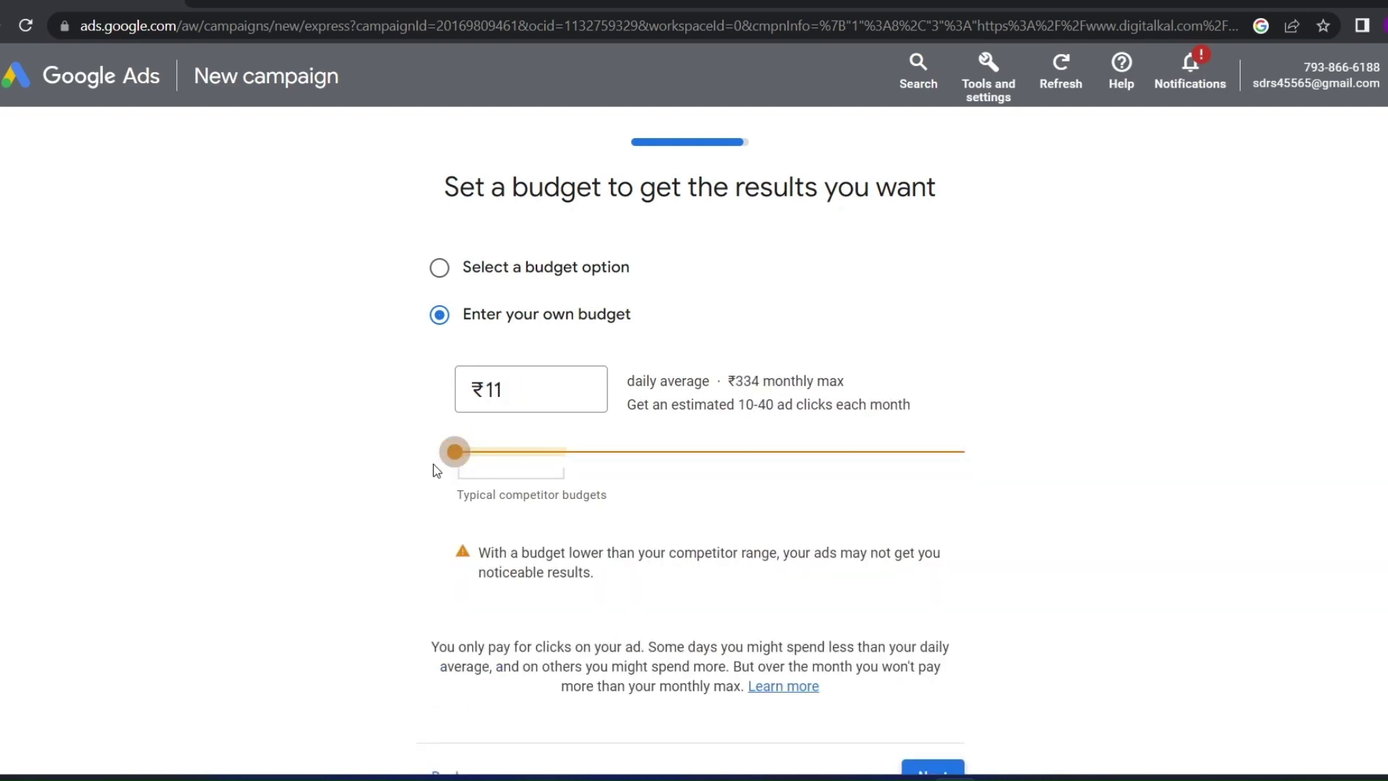
{"action": "left_click", "coordinate": [440, 269]}
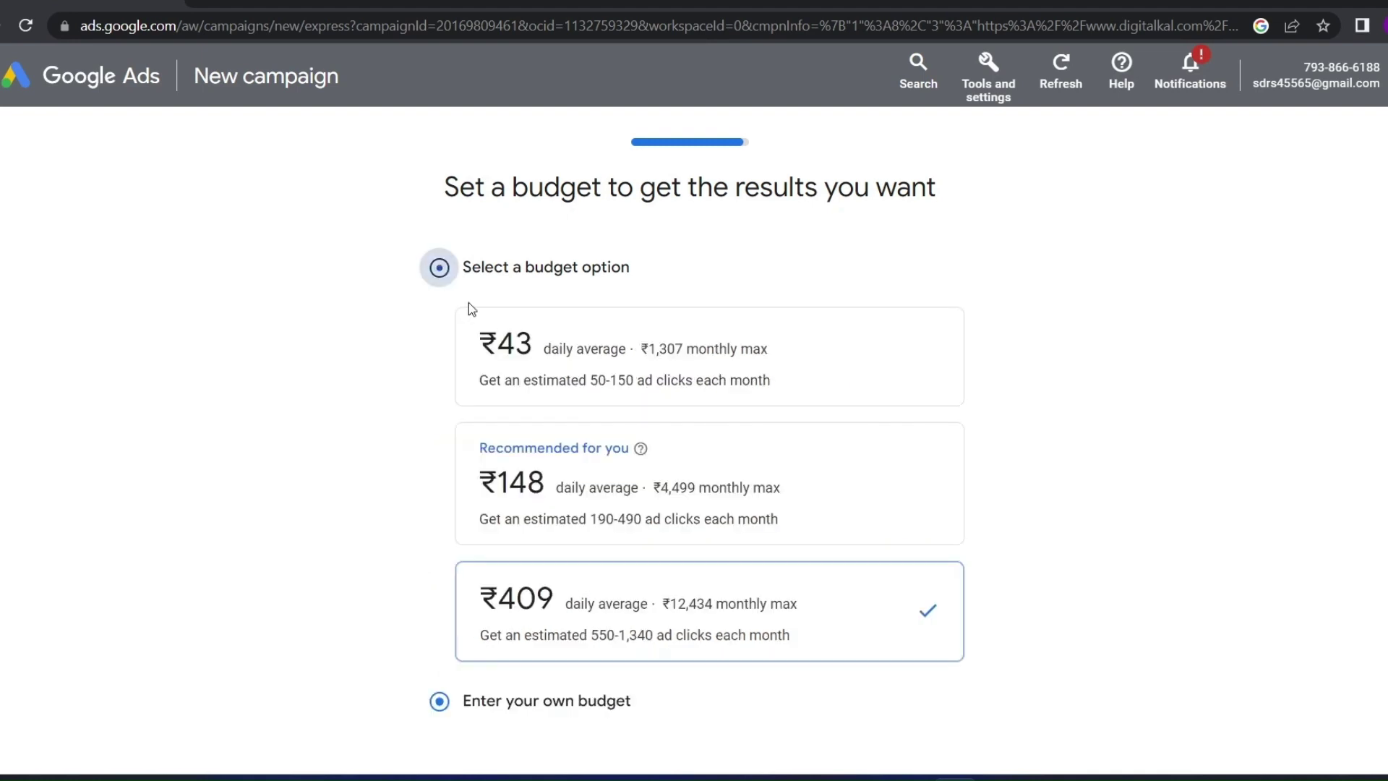
{"action": "scroll", "coordinate": [549, 549], "scroll_direction": "down", "scroll_amount": 5}
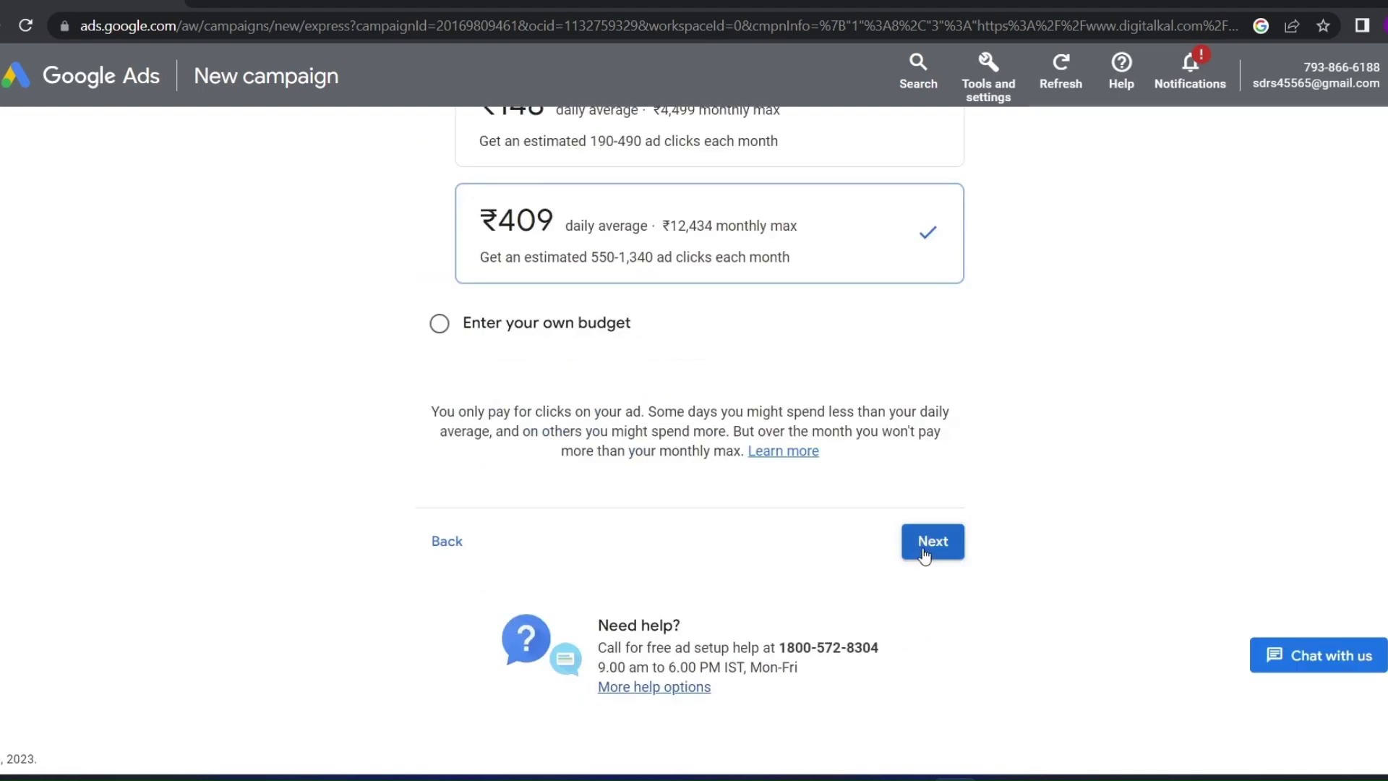
{"action": "left_click", "coordinate": [923, 550]}
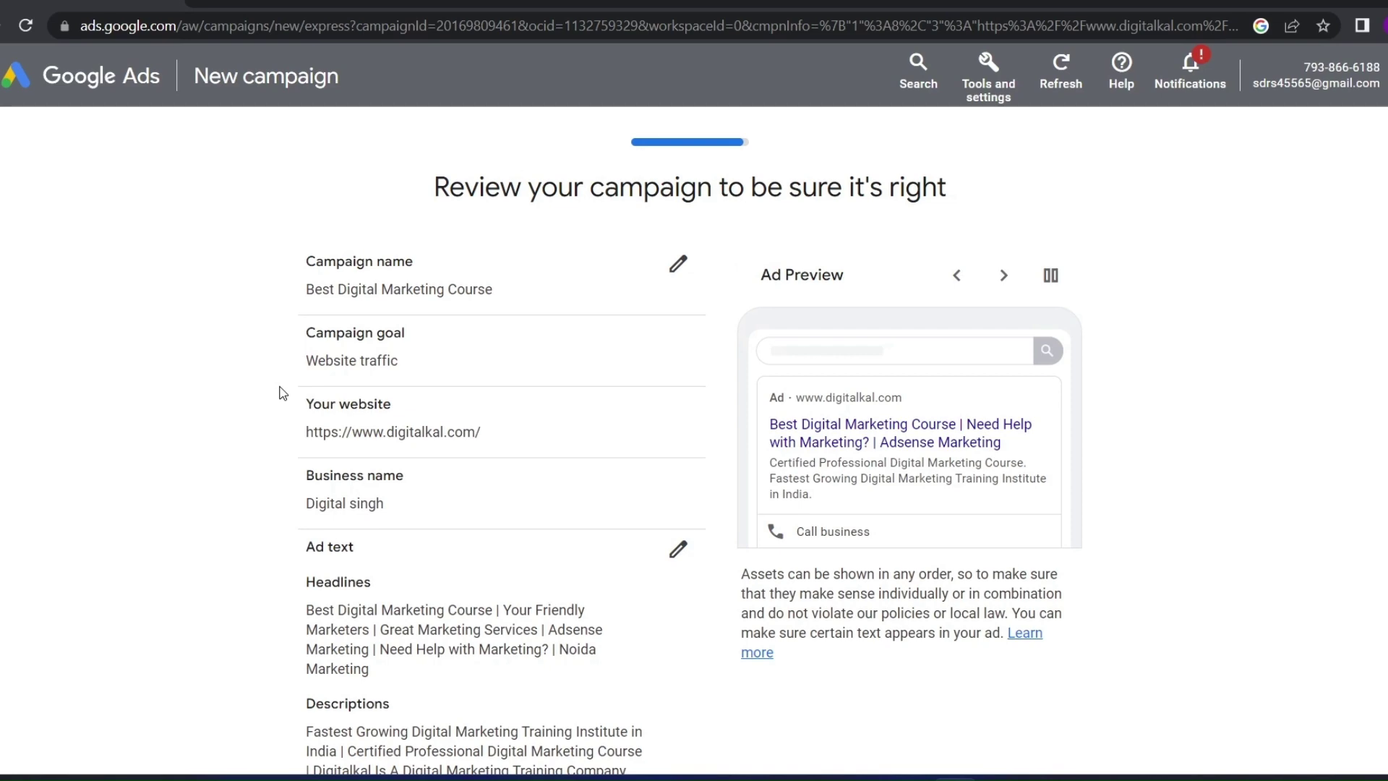
Review the Smart campaign summary and submit it
{"action": "scroll", "coordinate": [282, 393], "scroll_direction": "down", "scroll_amount": 10}
{"action": "scroll", "coordinate": [282, 392], "scroll_direction": "up", "scroll_amount": 10}
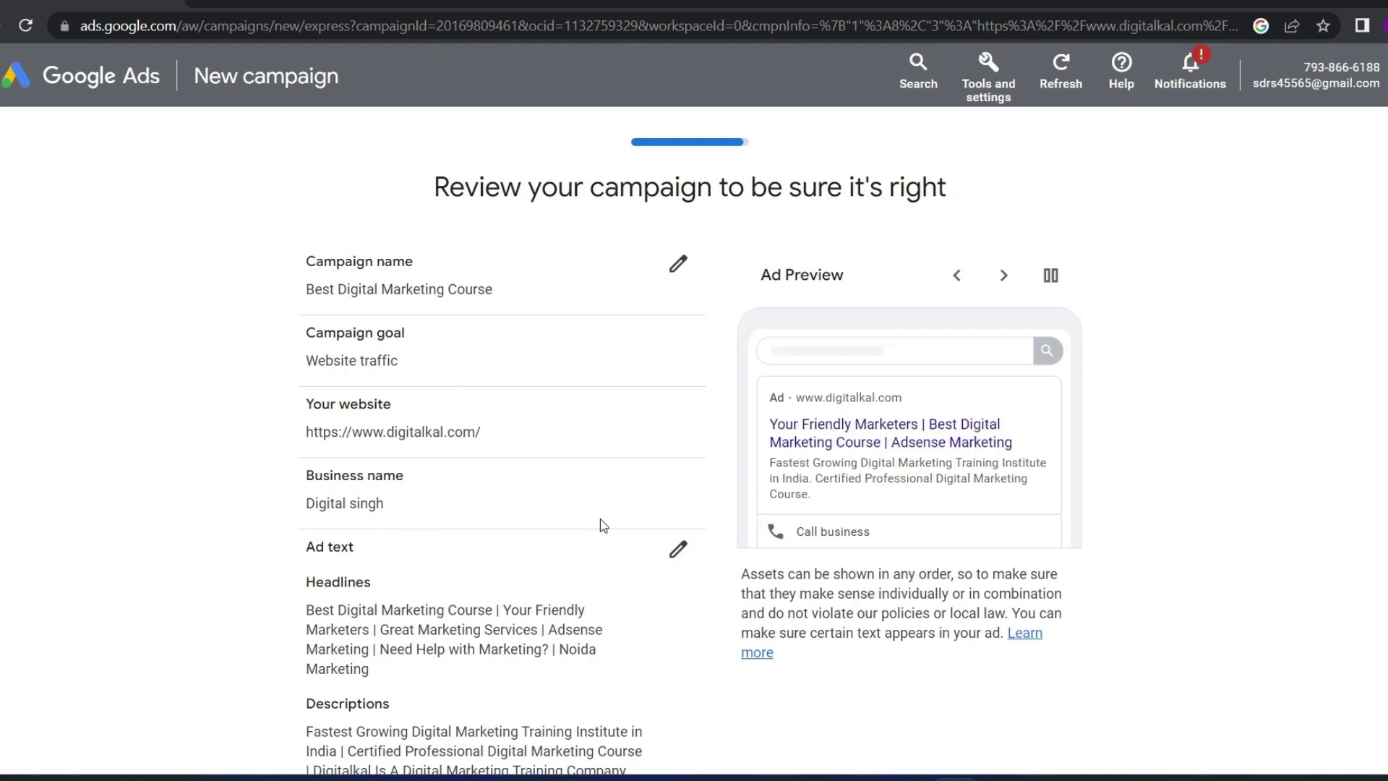
{"action": "scroll", "coordinate": [595, 505], "scroll_direction": "down", "scroll_amount": 7}
{"action": "scroll", "coordinate": [595, 505], "scroll_direction": "down", "scroll_amount": 3}
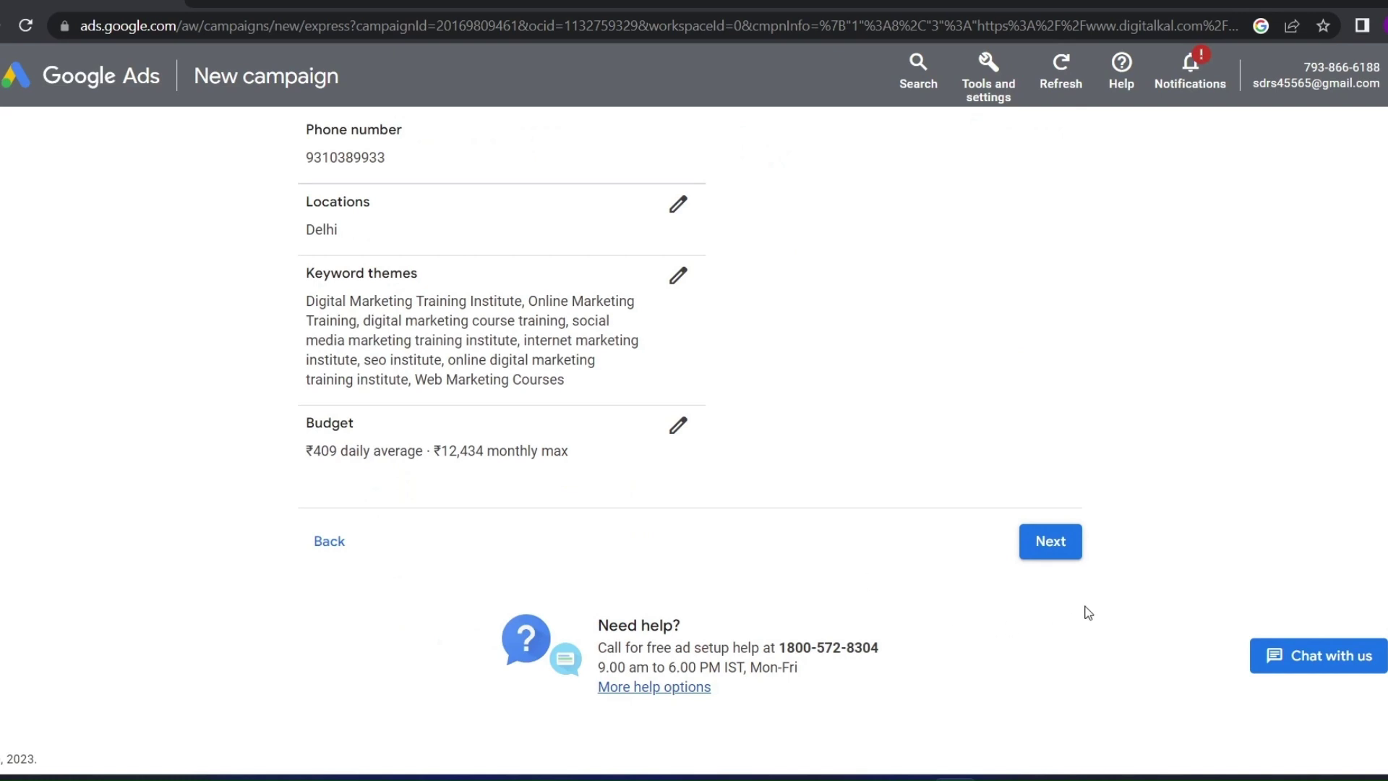
{"action": "left_click", "coordinate": [1075, 541]}
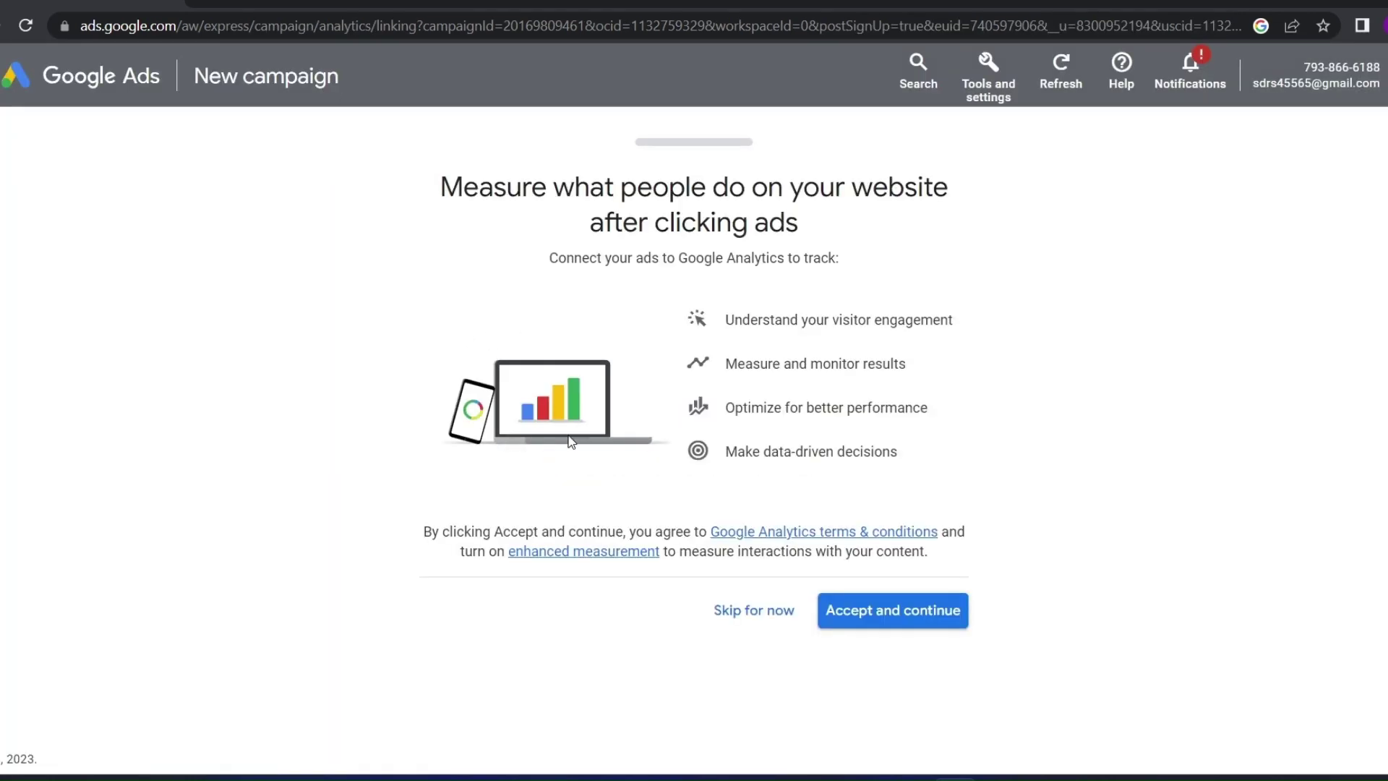
Skip the Google Analytics connection and choose Search as the new campaign type
{"action": "left_click", "coordinate": [755, 609]}
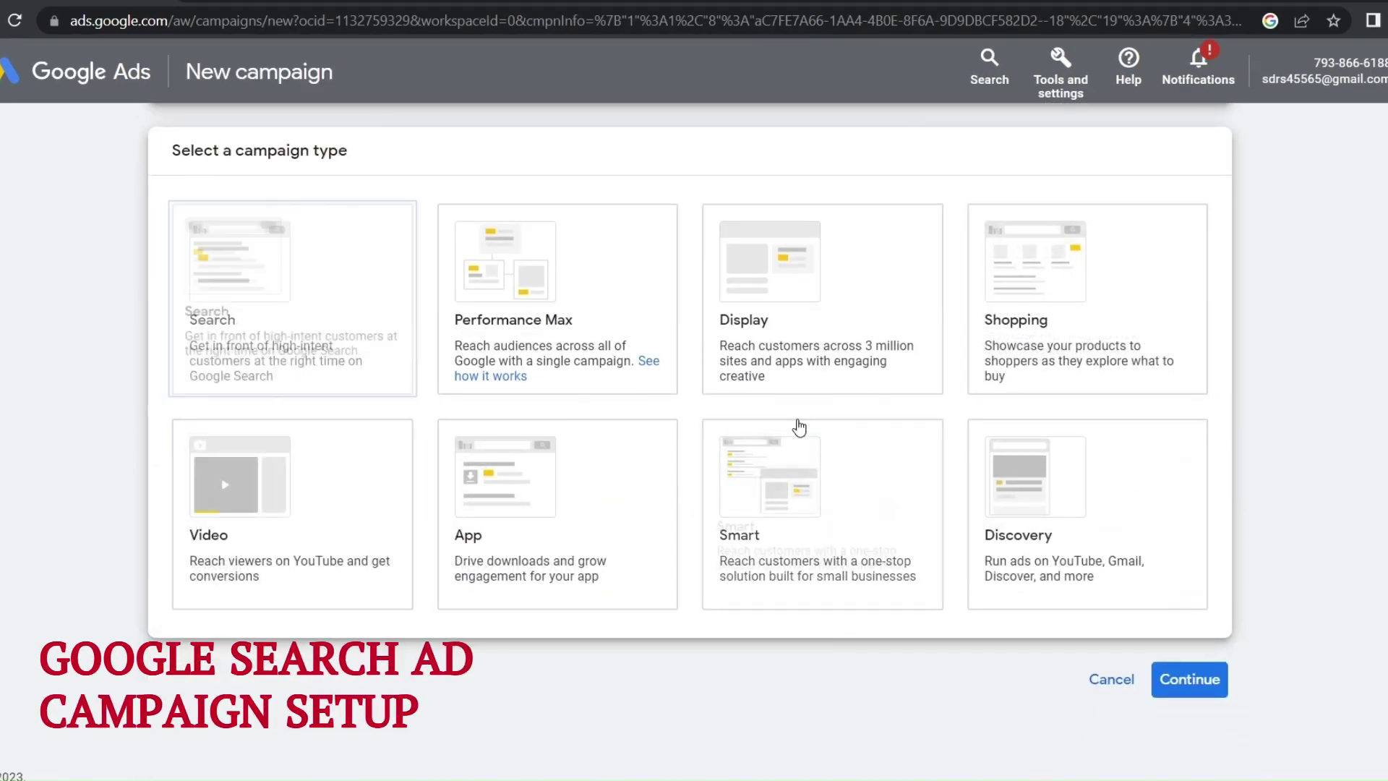
{"action": "scroll", "coordinate": [800, 428], "scroll_direction": "up", "scroll_amount": 2}
{"action": "left_click", "coordinate": [267, 455]}
Aim the campaign at website visits, phone calls and app downloads
{"action": "scroll", "coordinate": [282, 461], "scroll_direction": "down", "scroll_amount": 5}
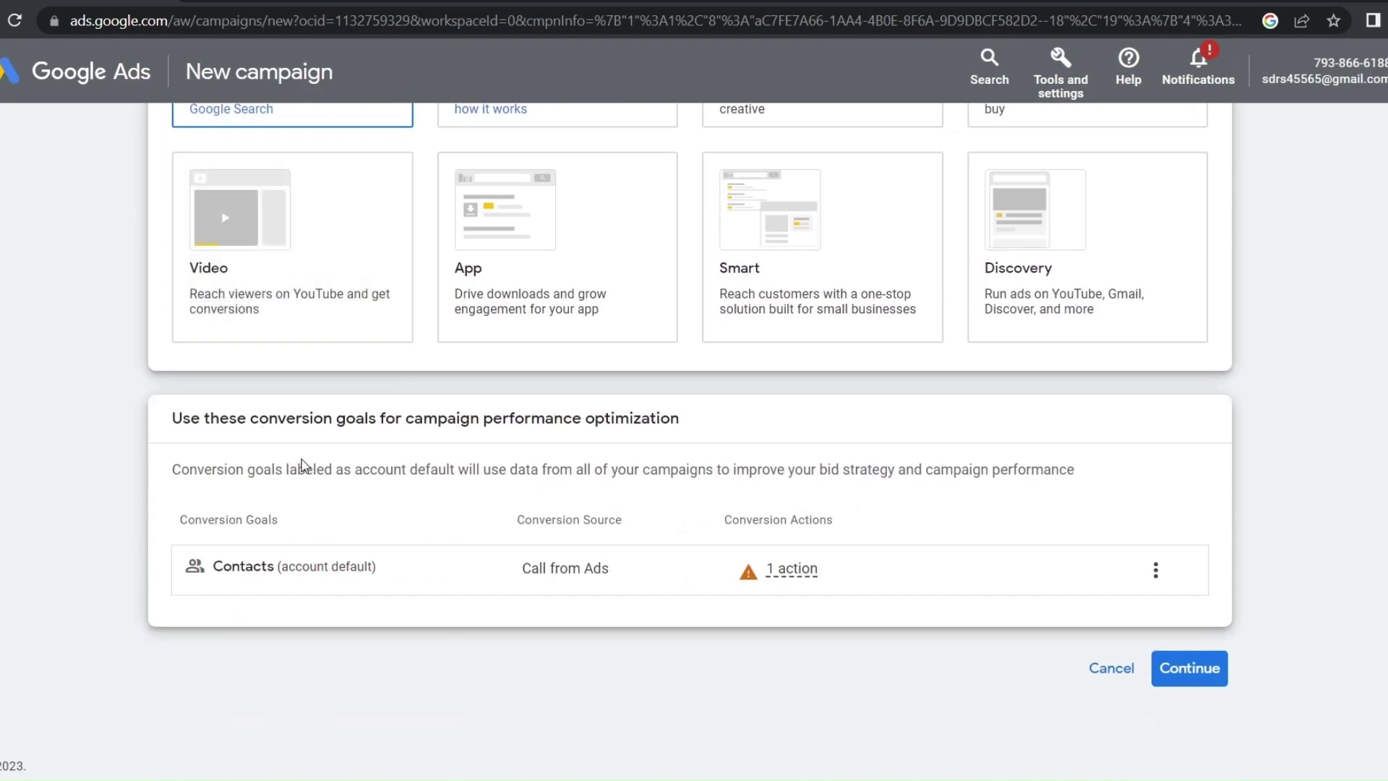
{"action": "left_click", "coordinate": [1157, 676]}
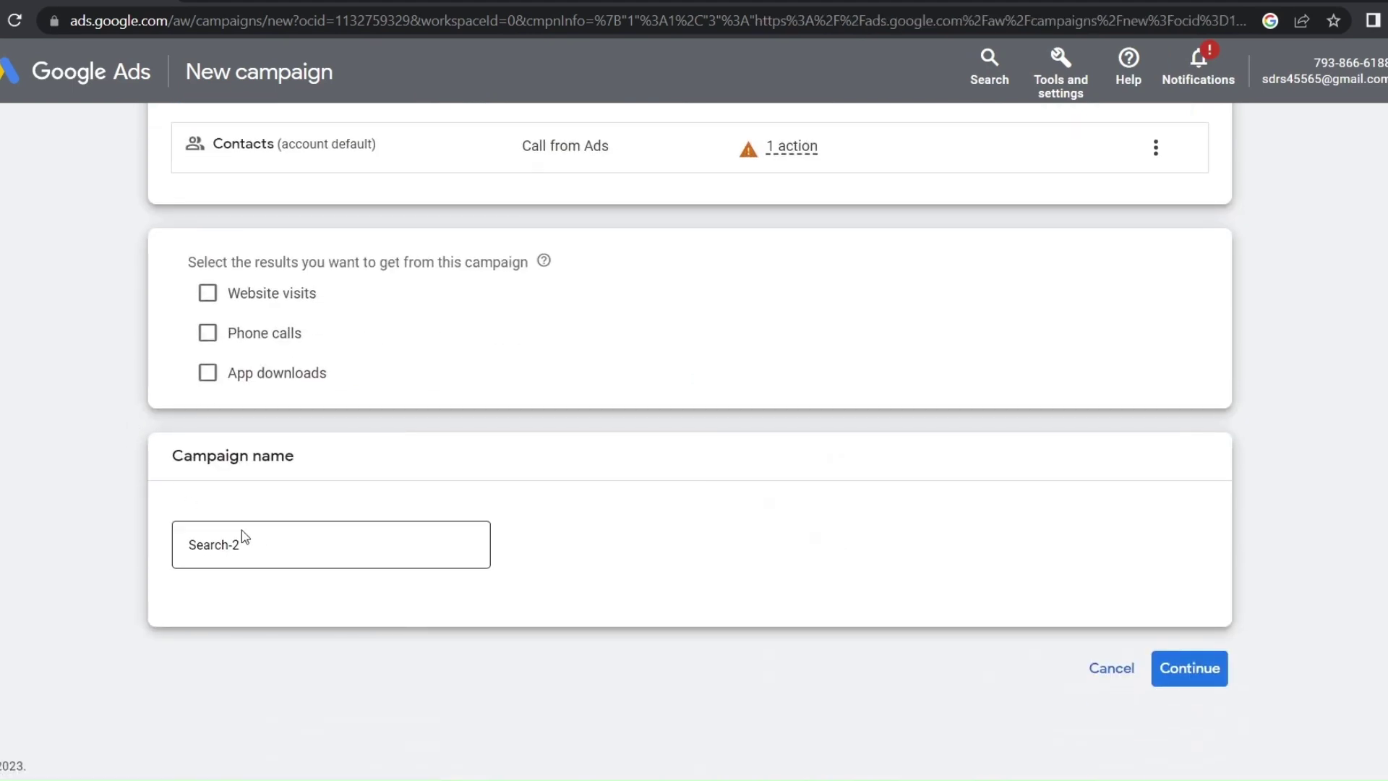
{"action": "left_click", "coordinate": [216, 300]}
{"action": "left_click", "coordinate": [336, 350]}
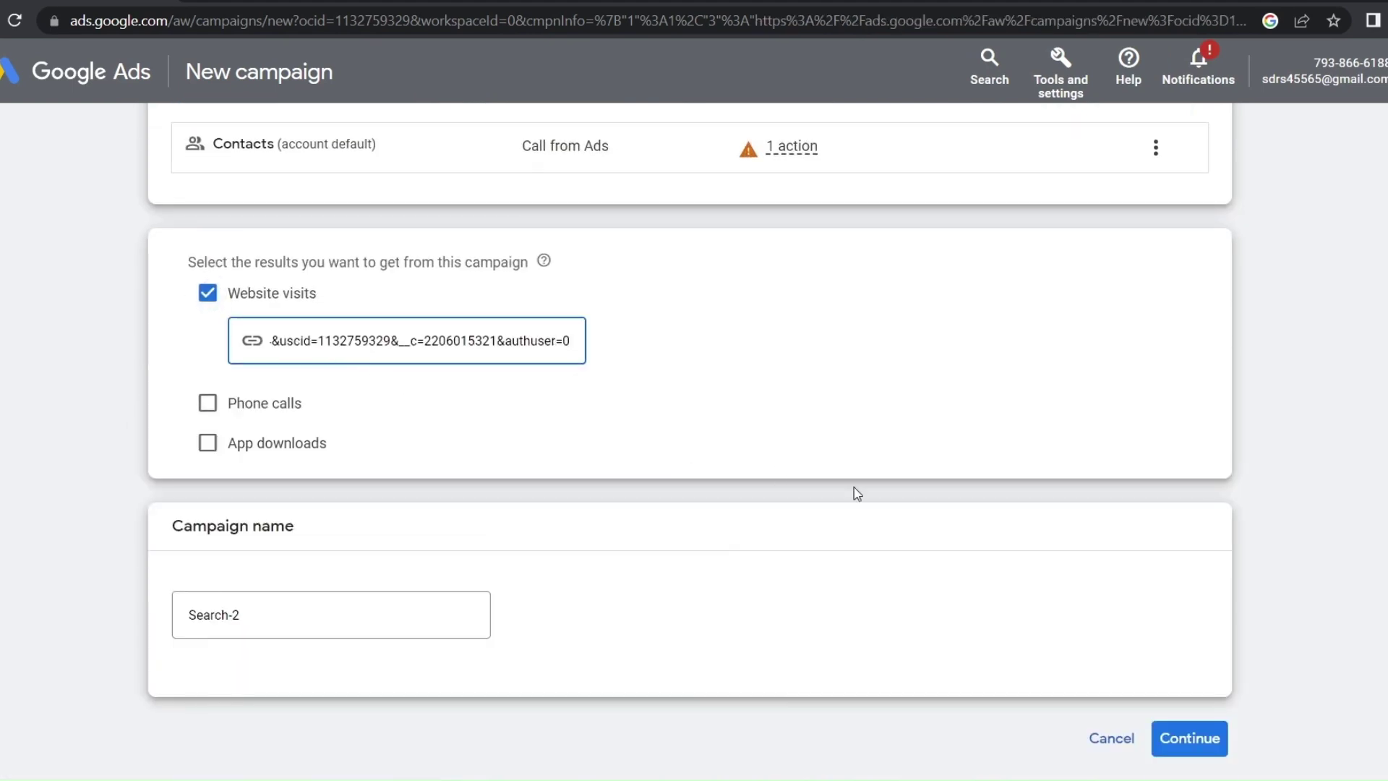
{"action": "left_click", "coordinate": [207, 403]}
{"action": "left_click", "coordinate": [208, 517]}
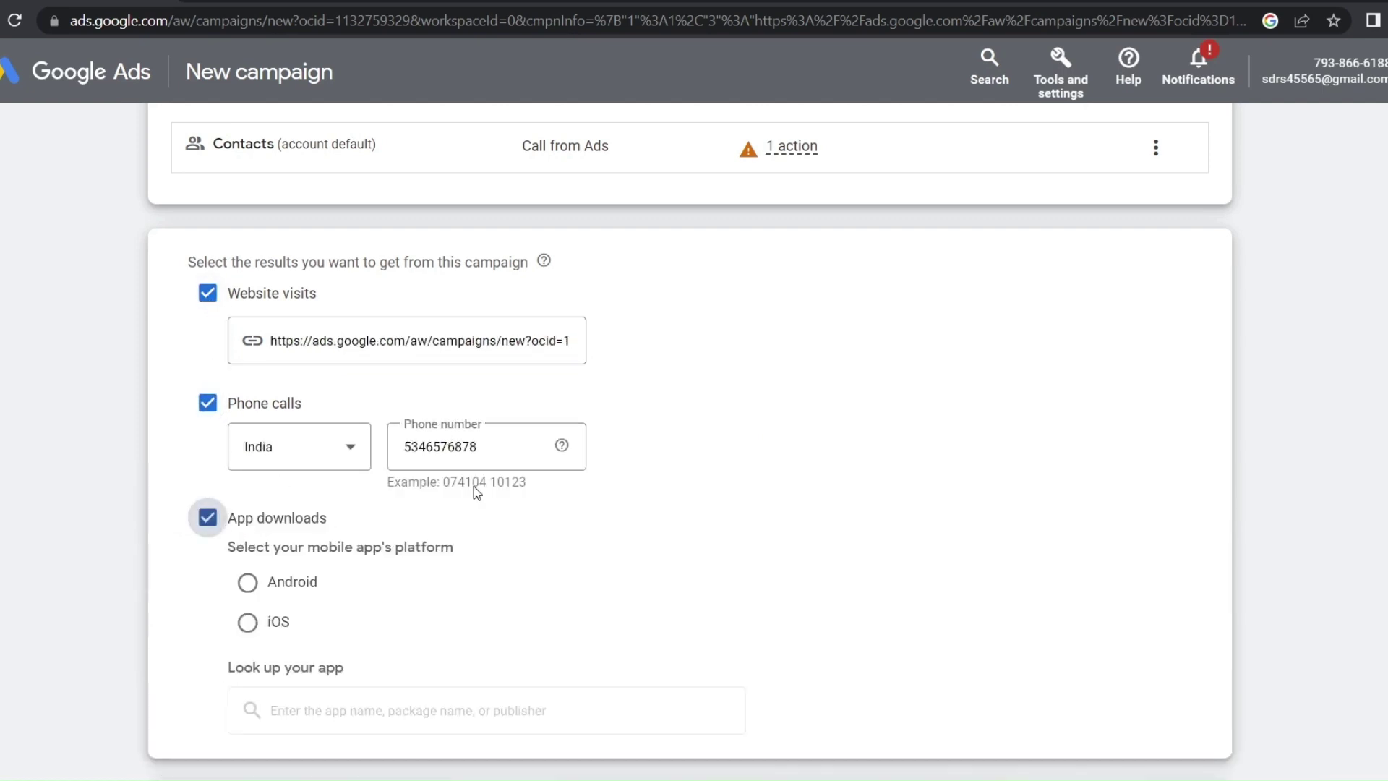
{"action": "left_click_drag", "start_coordinate": [507, 446], "coordinate": [383, 457]}
{"action": "left_click", "coordinate": [449, 444]}
{"action": "left_click_drag", "start_coordinate": [478, 448], "coordinate": [395, 456]}
{"action": "left_click", "coordinate": [579, 521]}
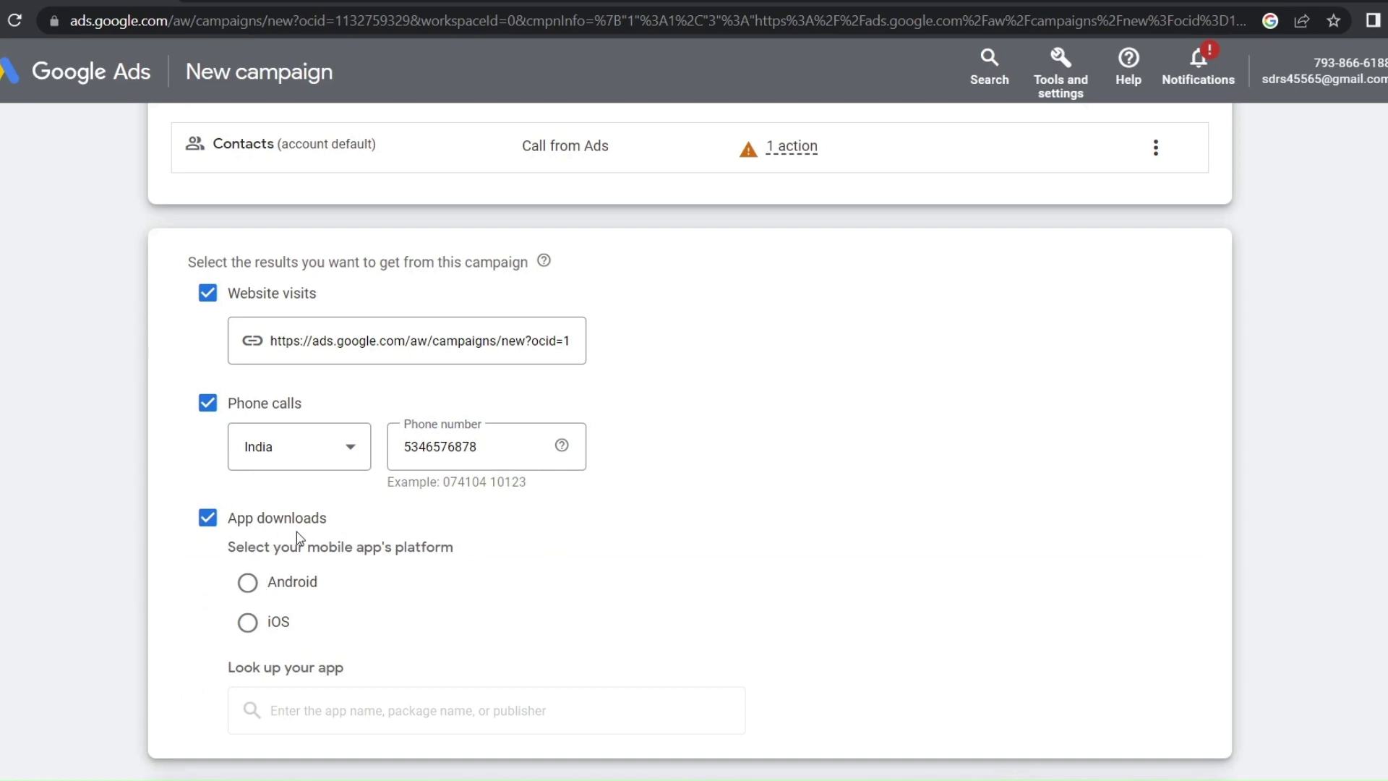
Set the app platform to Android and link the Paytm app
{"action": "left_click", "coordinate": [246, 595]}
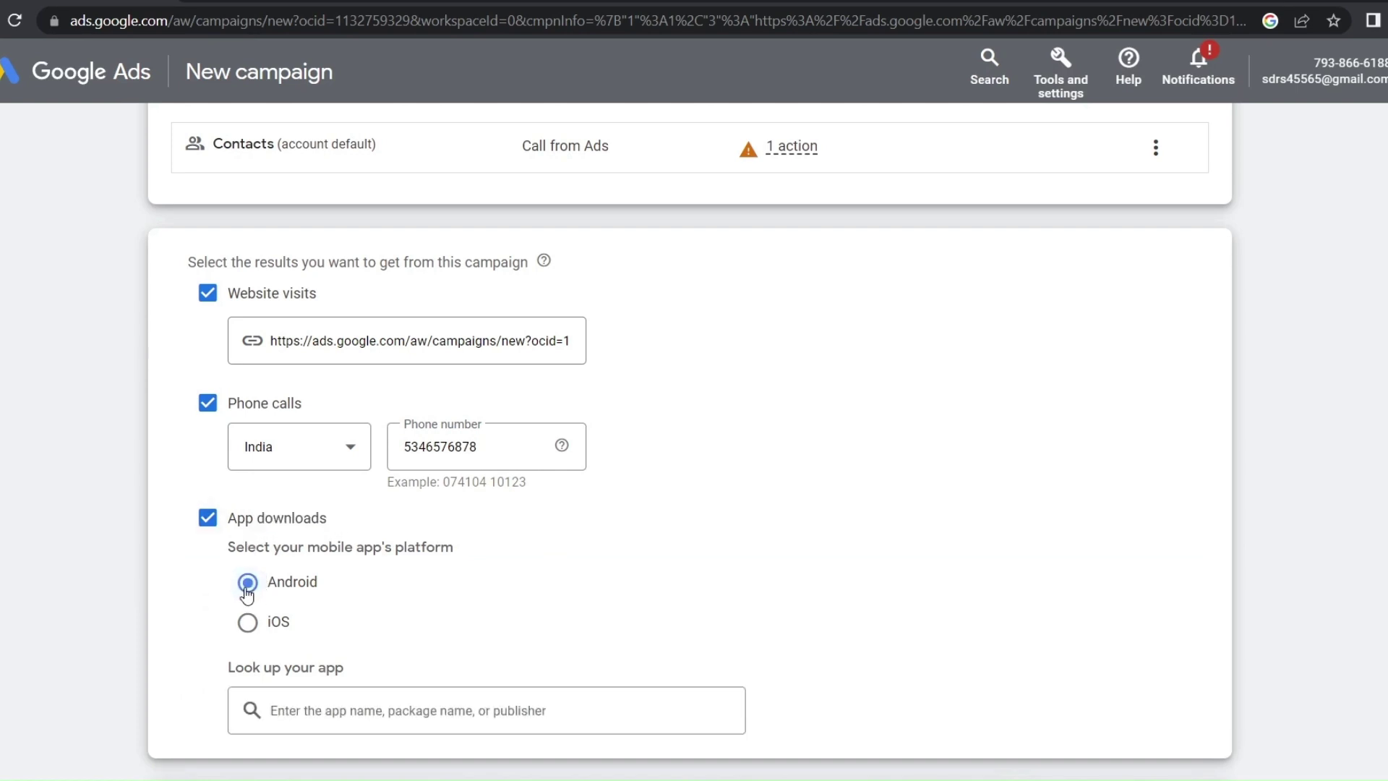
{"action": "left_click", "coordinate": [246, 630]}
{"action": "left_click", "coordinate": [246, 587]}
{"action": "left_click", "coordinate": [317, 707]}
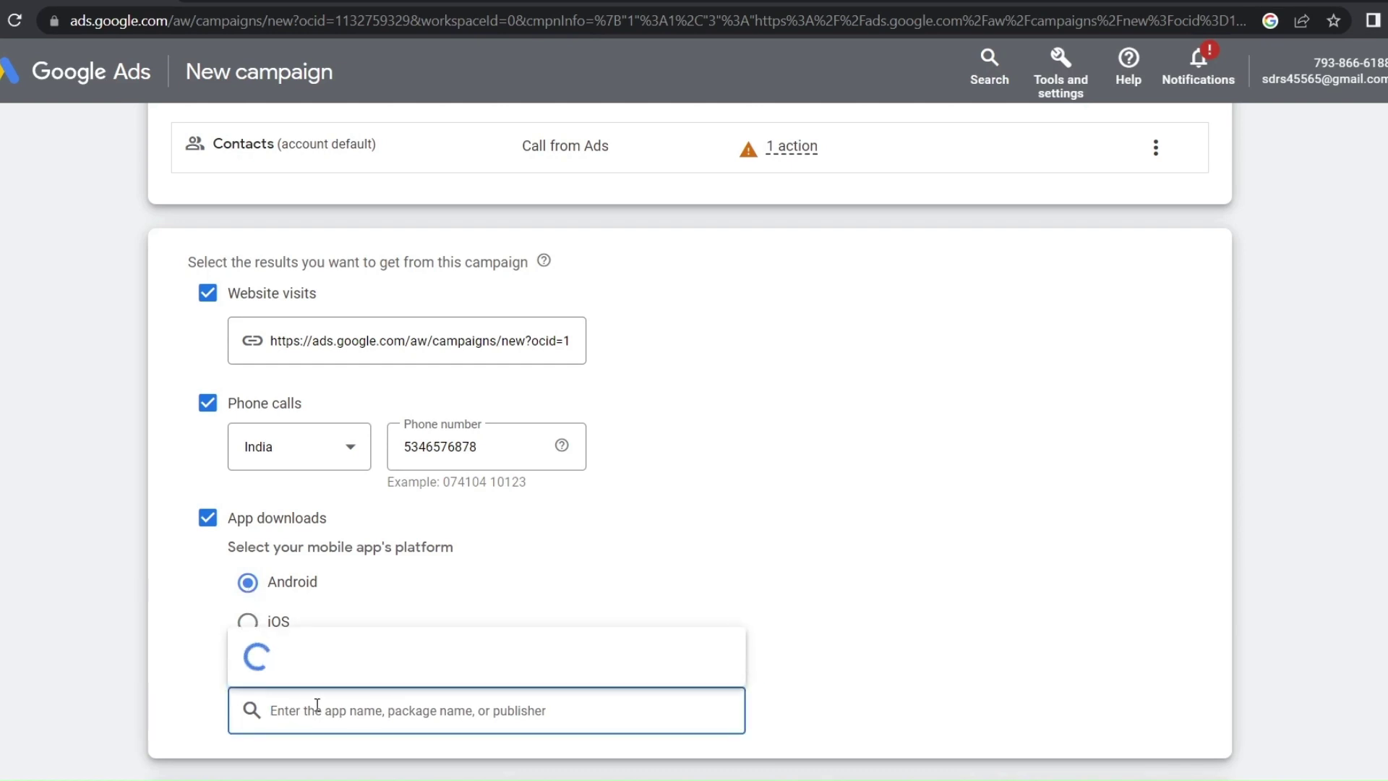
{"action": "left_click", "coordinate": [360, 655]}
{"action": "scroll", "coordinate": [361, 651], "scroll_direction": "down", "scroll_amount": 3}
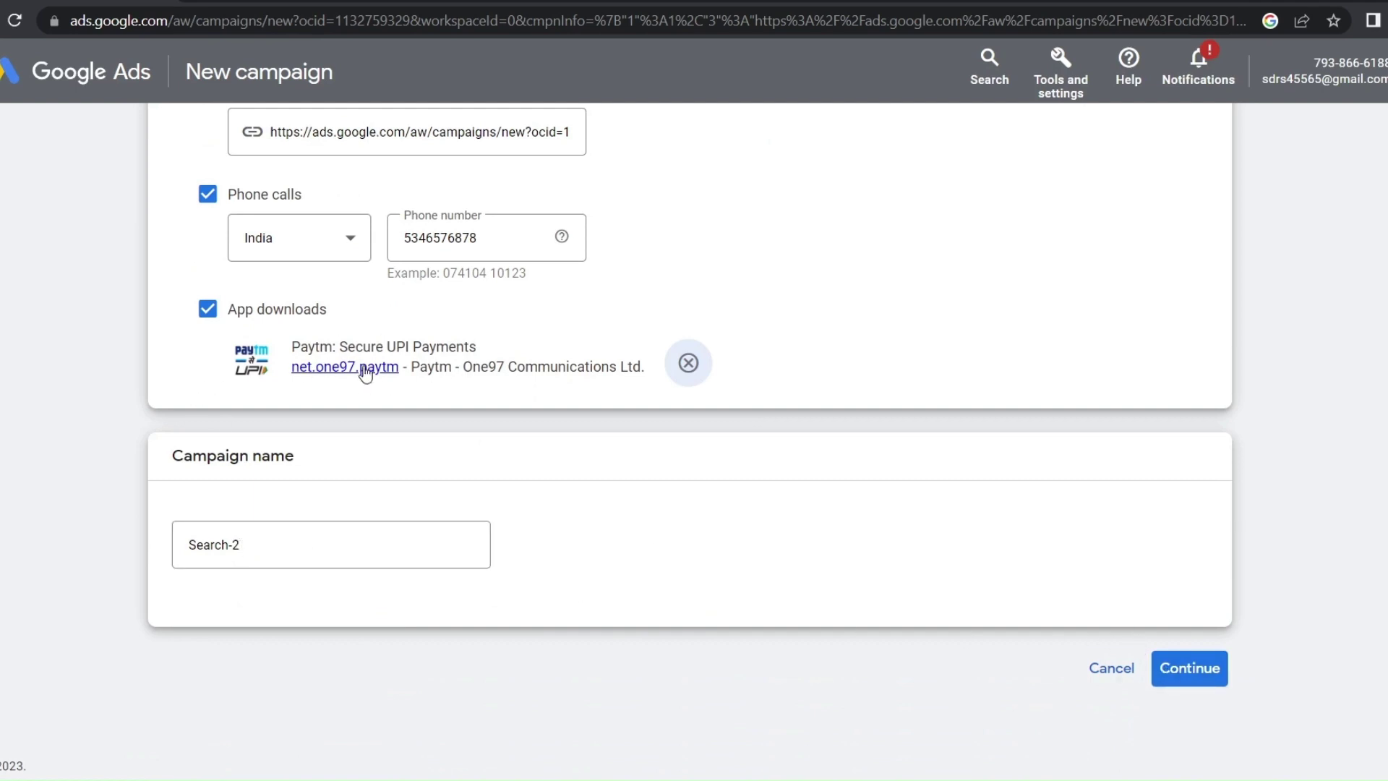
Replace the default campaign name Search-2 with 'Digital Singh'
{"action": "left_click_drag", "start_coordinate": [269, 546], "coordinate": [169, 547]}
{"action": "key", "text": "BackSpace"}
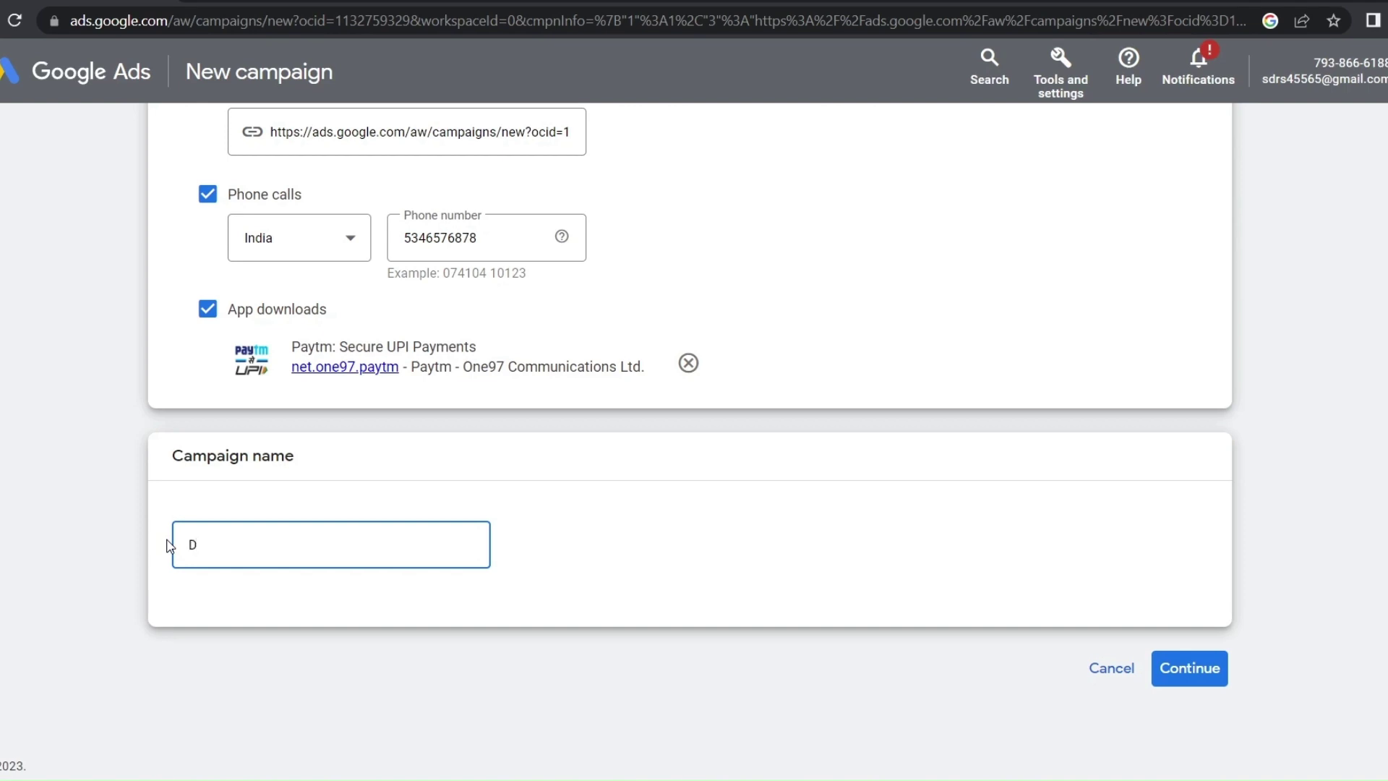
{"action": "type", "text": "Digital Singh"}
Start a new campaign instead of the saved draft, keeping Conversions as the bidding focus
{"action": "left_click", "coordinate": [1186, 672]}
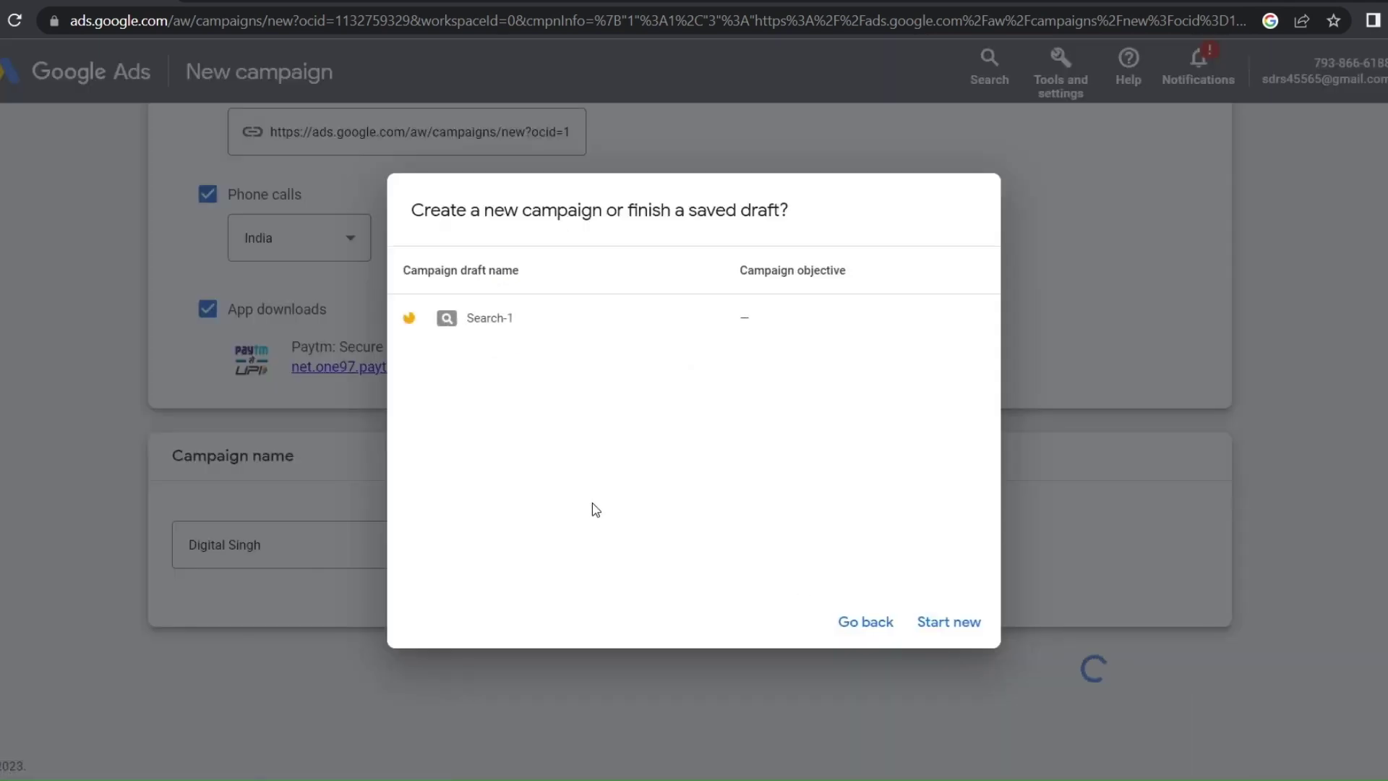
{"action": "left_click", "coordinate": [940, 626]}
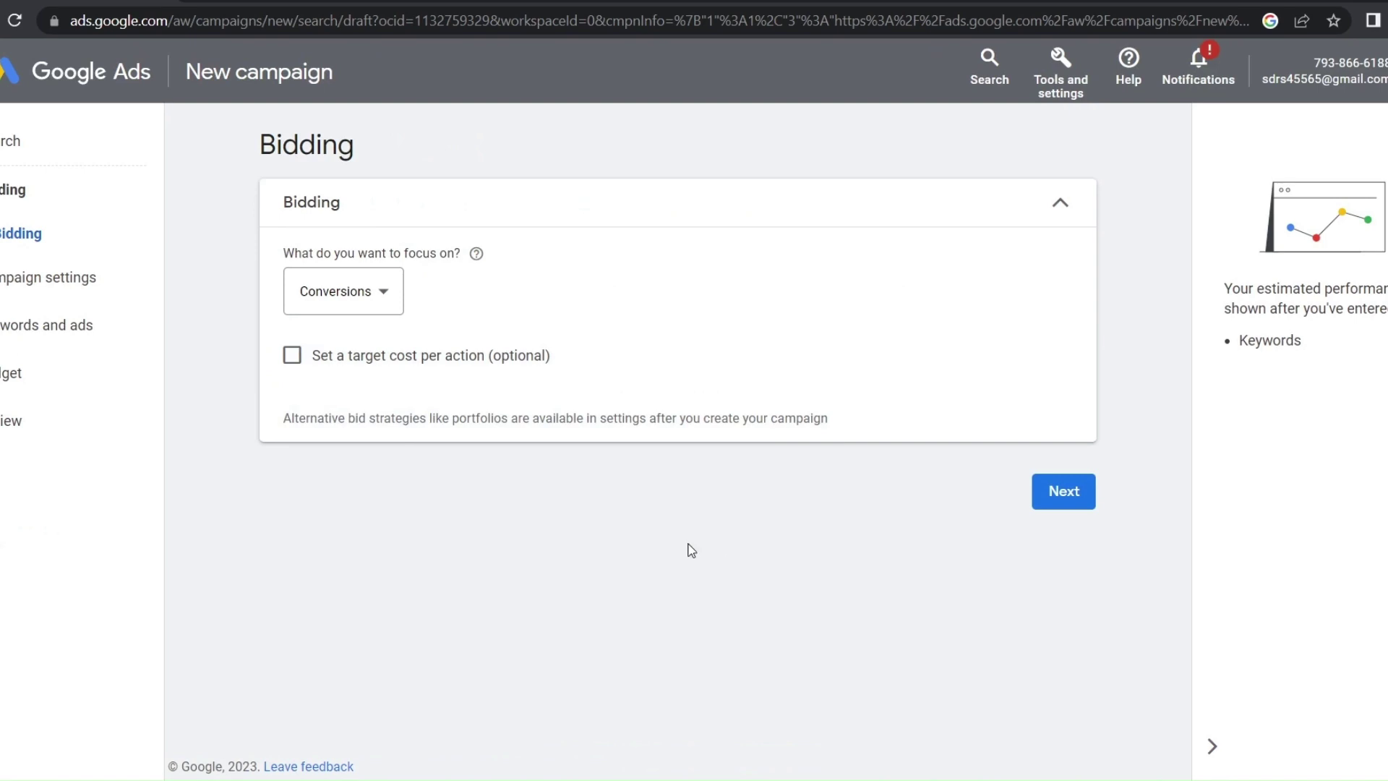
{"action": "left_click", "coordinate": [359, 310]}
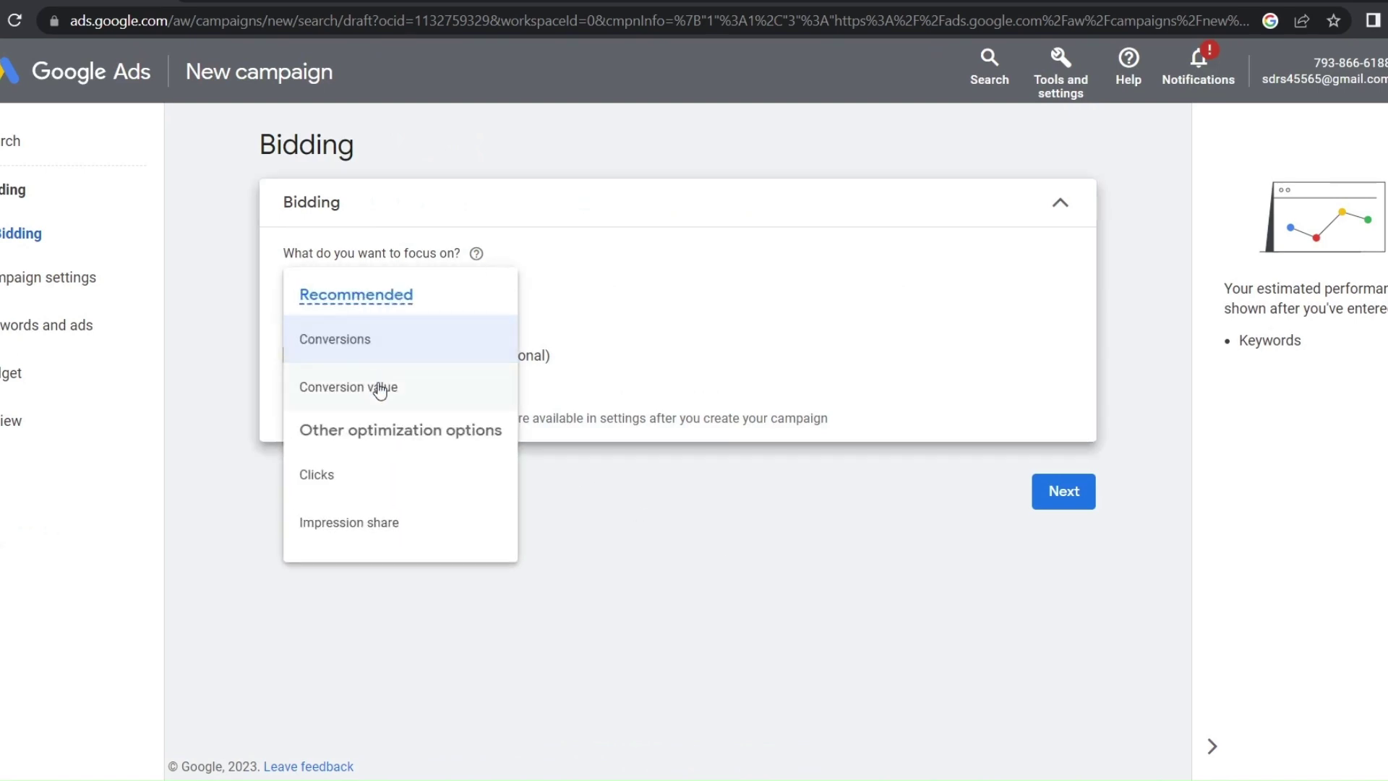
{"action": "left_click", "coordinate": [583, 341]}
{"action": "left_click", "coordinate": [1028, 214]}
Target India as the campaign location in the campaign settings
{"action": "left_click", "coordinate": [290, 532]}
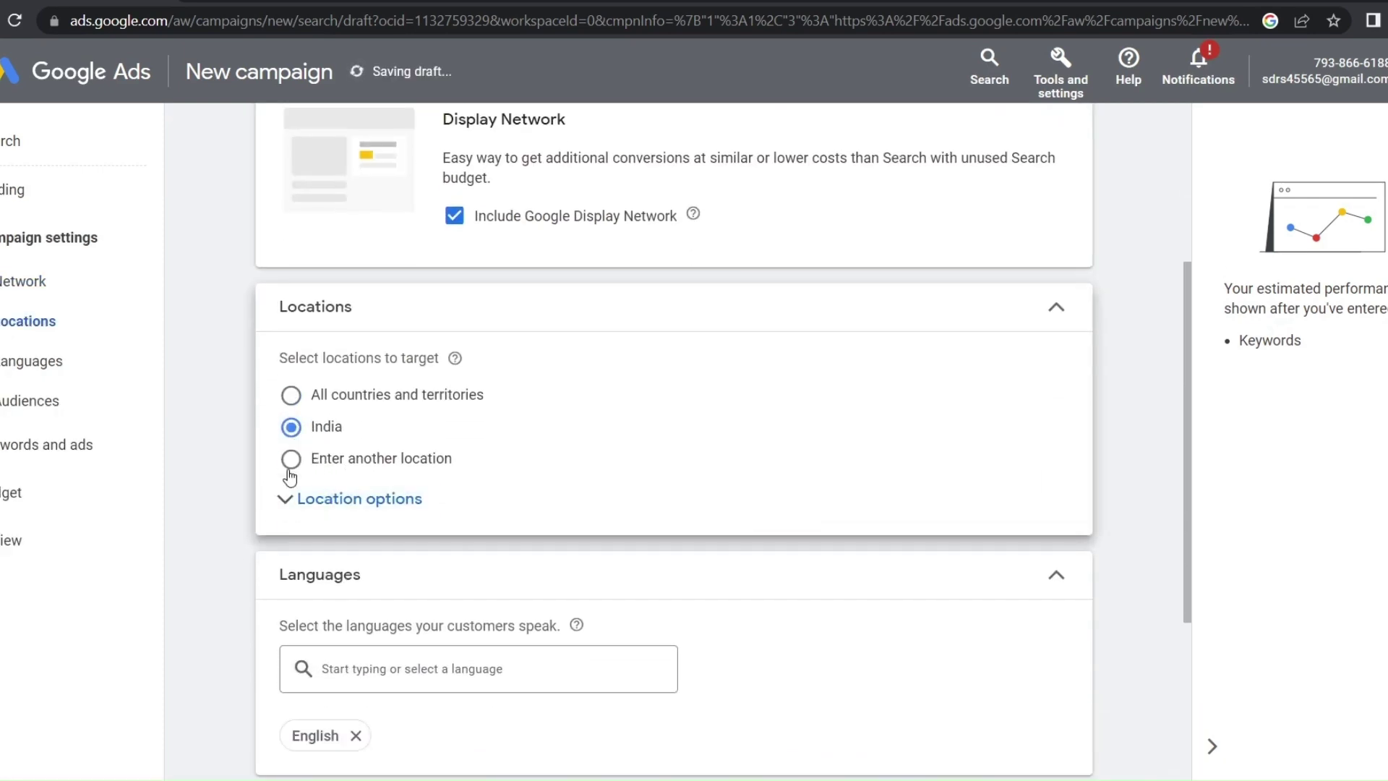
{"action": "left_click", "coordinate": [290, 465]}
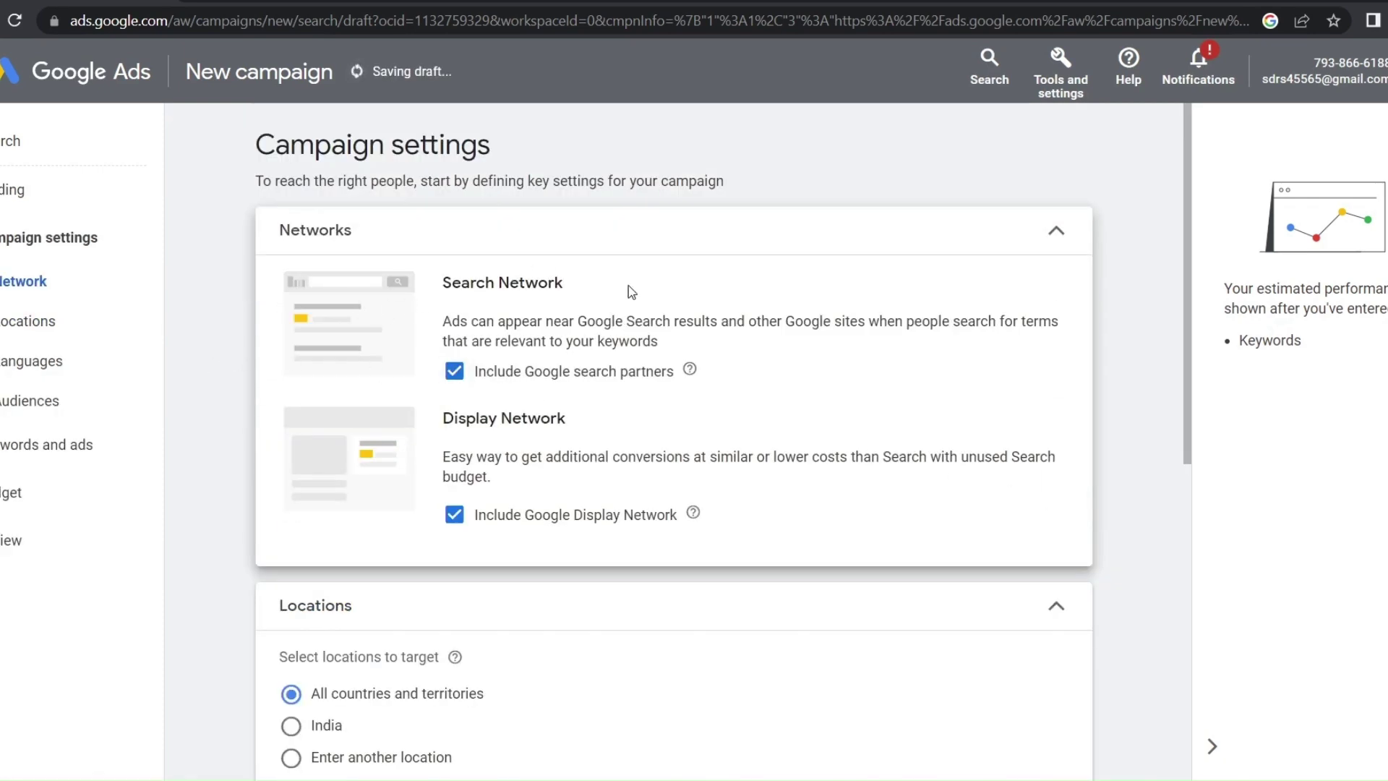
{"action": "left_click_drag", "start_coordinate": [568, 428], "coordinate": [404, 414]}
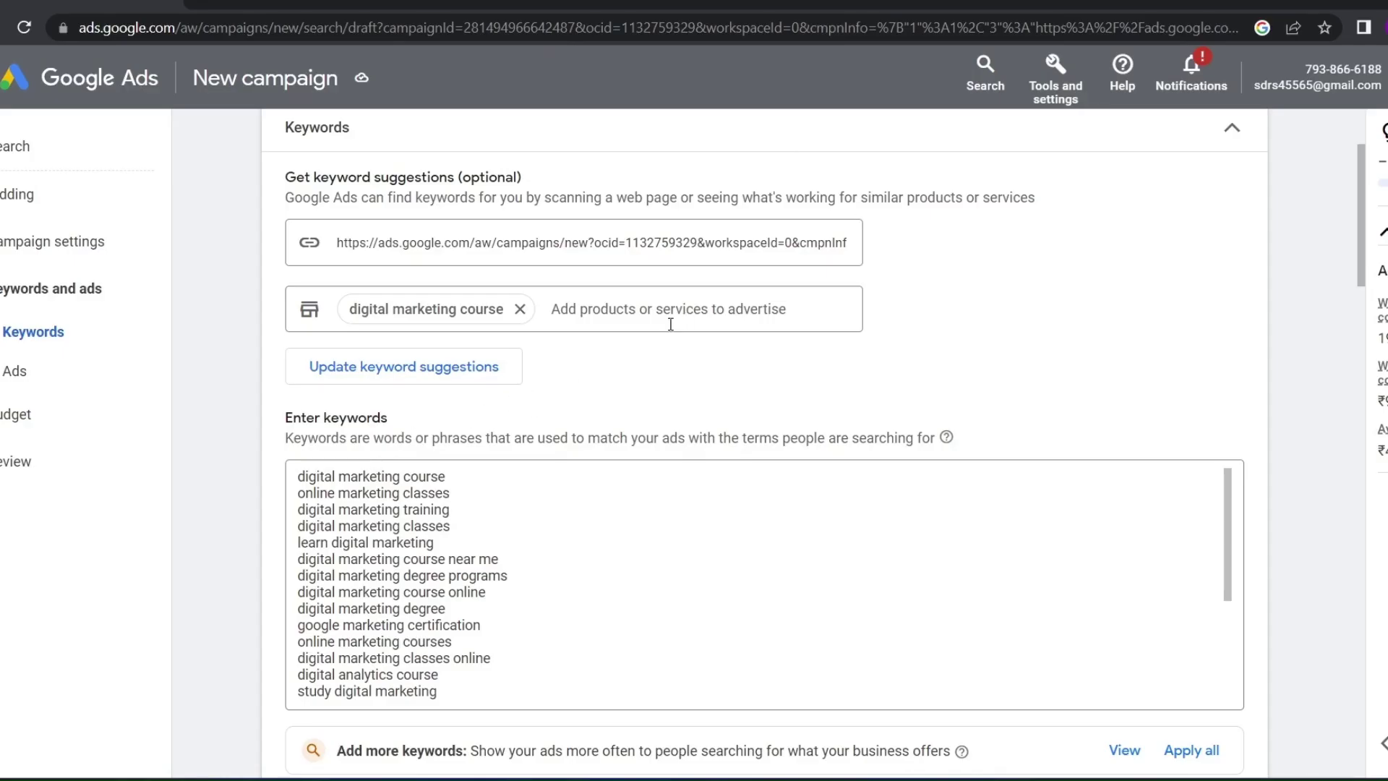
Scroll through the Enter keywords list to review the digital marketing course keyword suggestions
{"action": "scroll", "coordinate": [412, 600], "scroll_direction": "down", "scroll_amount": 5}
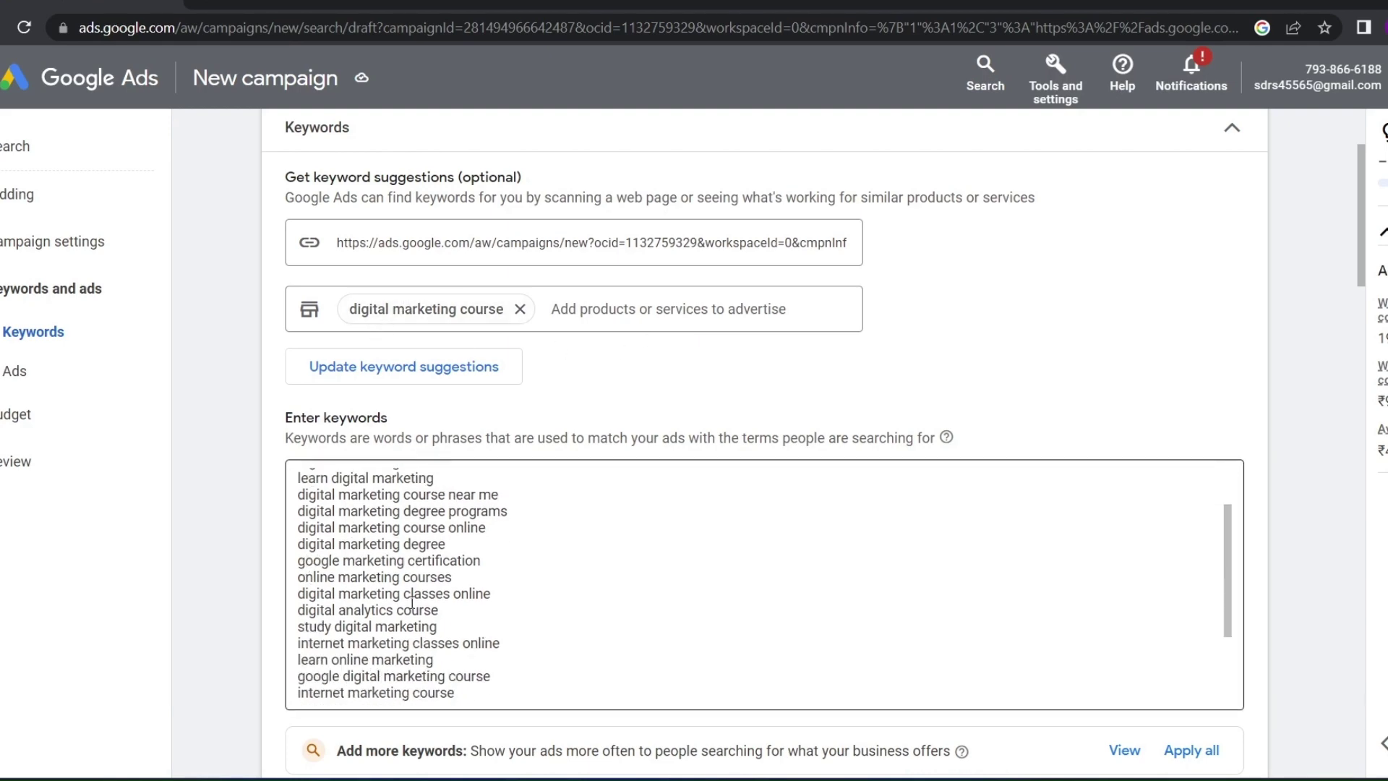
{"action": "scroll", "coordinate": [381, 437], "scroll_direction": "down", "scroll_amount": 2}
{"action": "scroll", "coordinate": [365, 461], "scroll_direction": "up", "scroll_amount": 10}
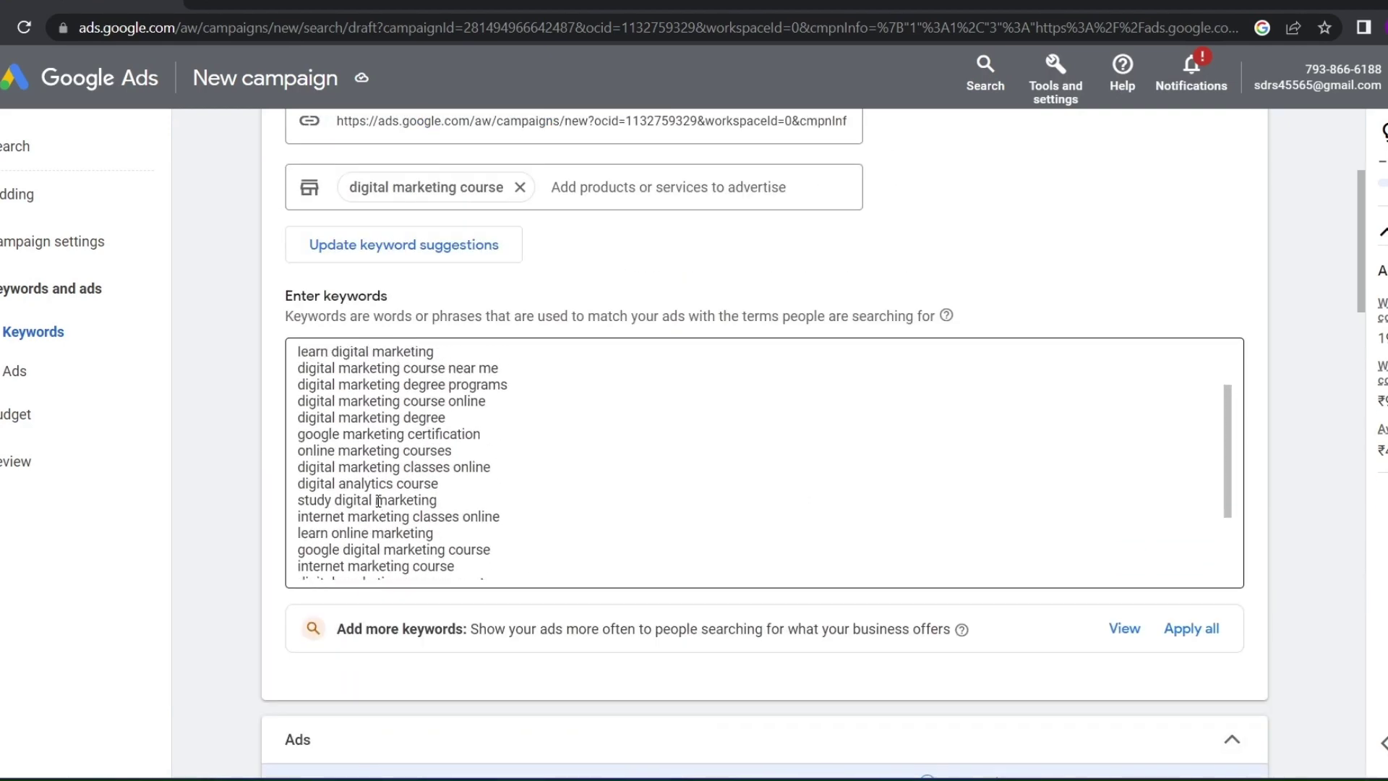
{"action": "scroll", "coordinate": [365, 461], "scroll_direction": "down", "scroll_amount": 5}
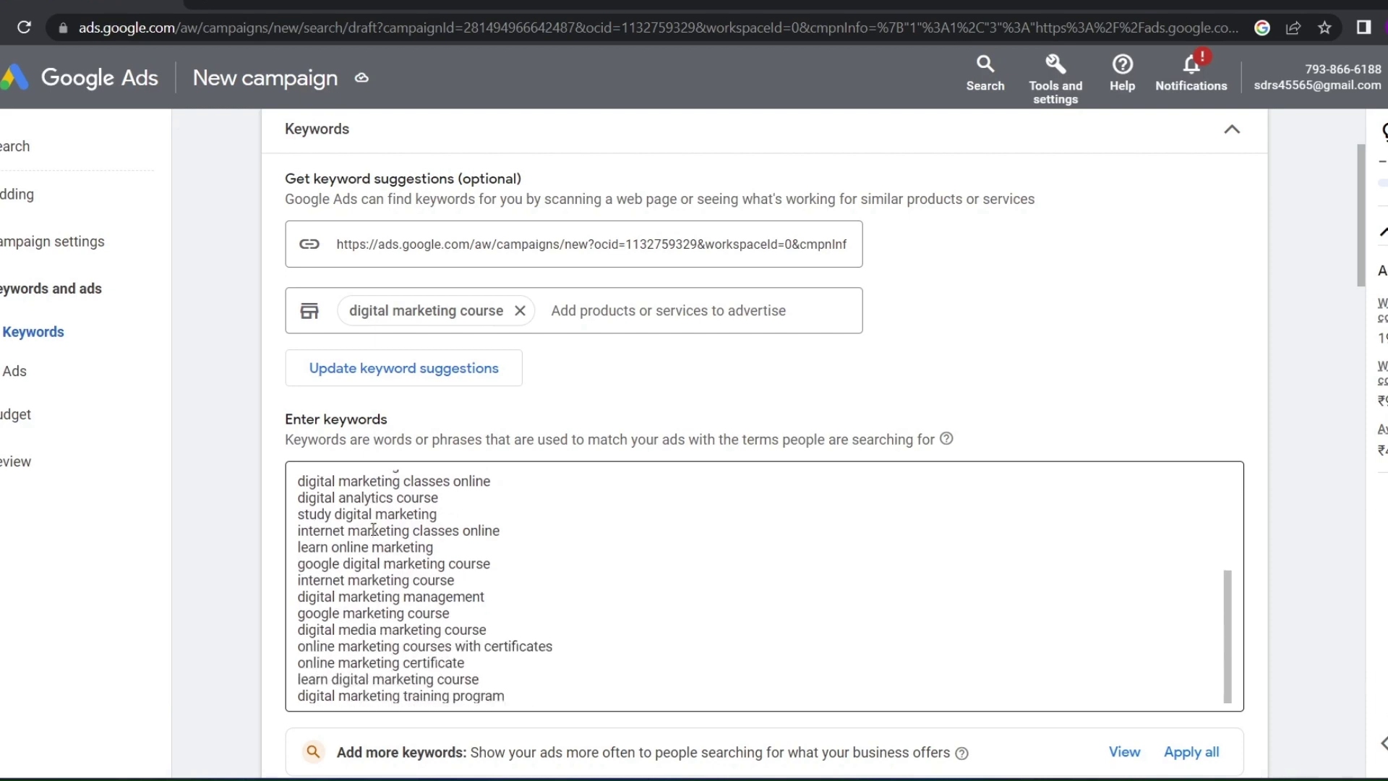
{"action": "scroll", "coordinate": [383, 557], "scroll_direction": "up", "scroll_amount": 10}
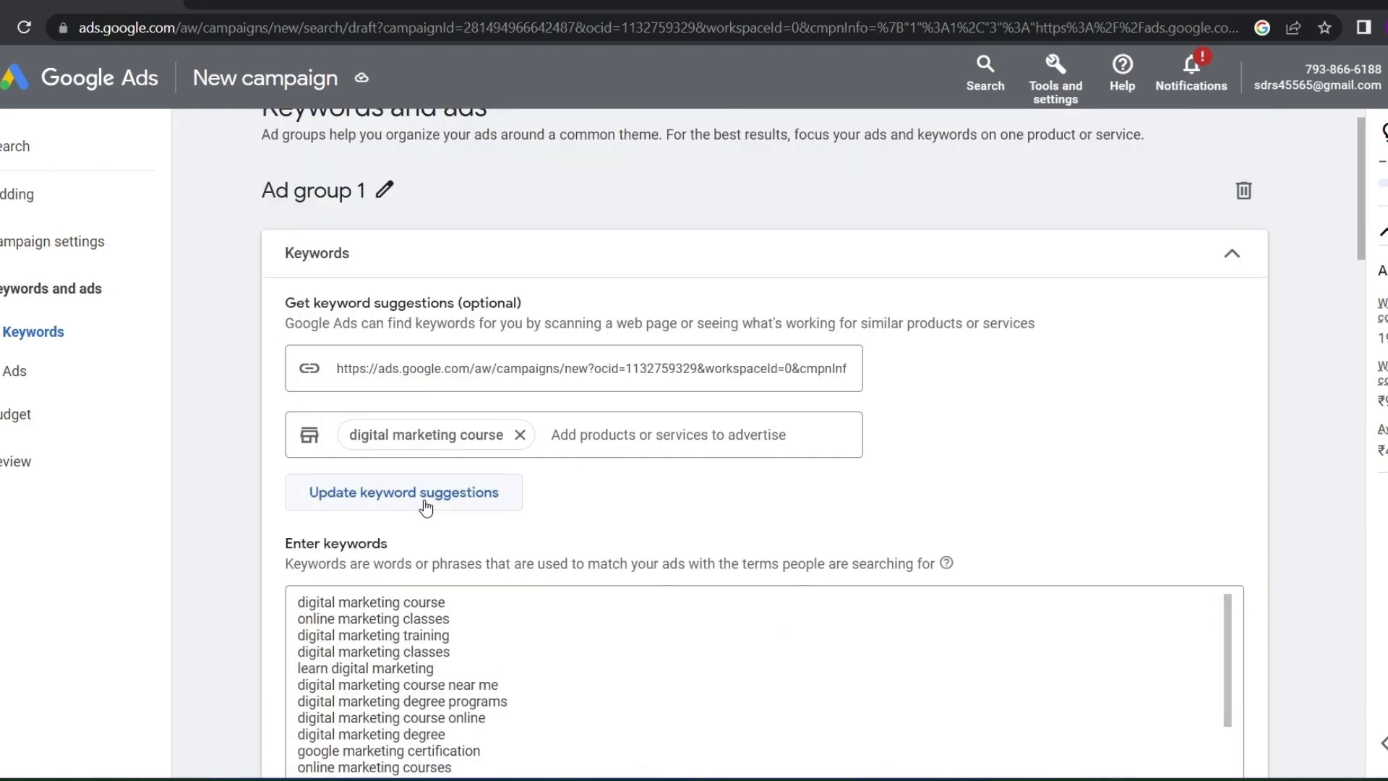
{"action": "scroll", "coordinate": [390, 636], "scroll_direction": "down", "scroll_amount": 8}
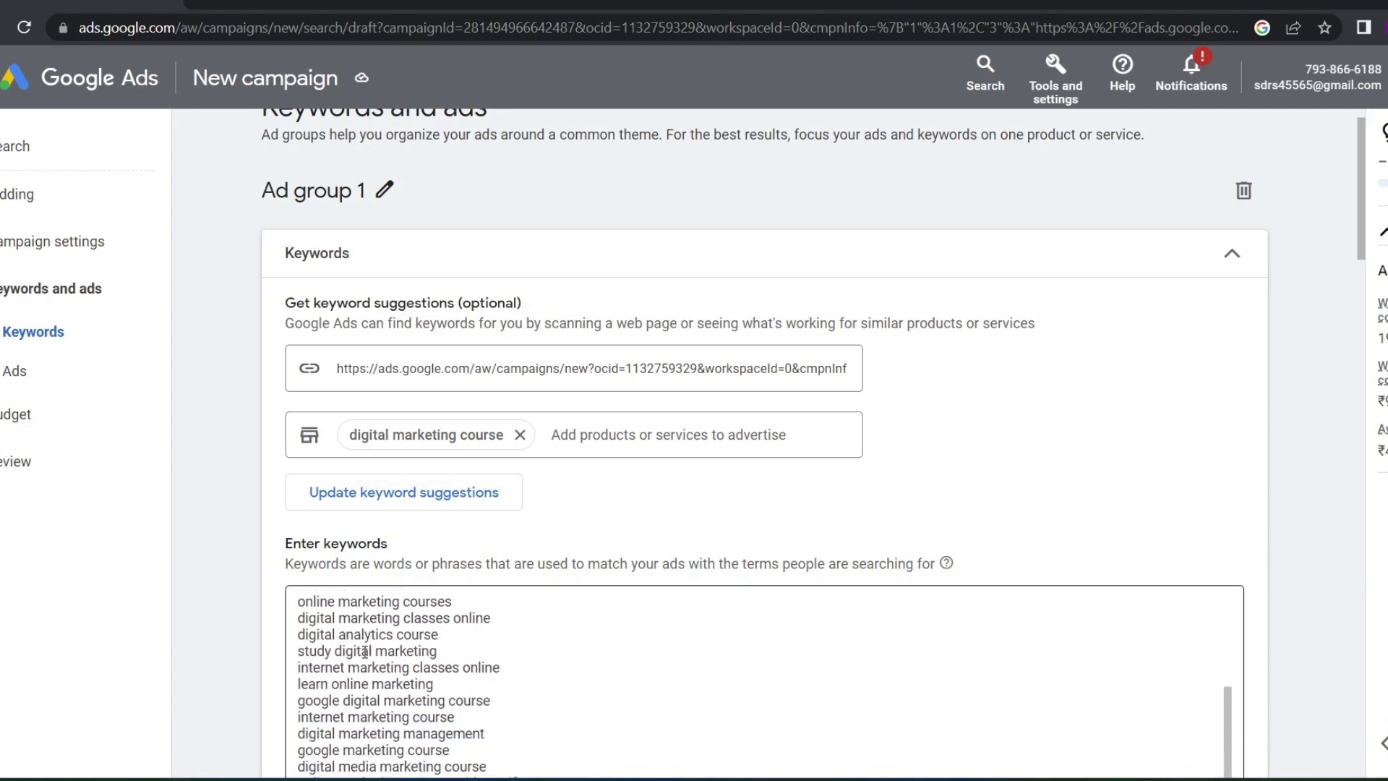
{"action": "scroll", "coordinate": [364, 651], "scroll_direction": "up", "scroll_amount": 5}
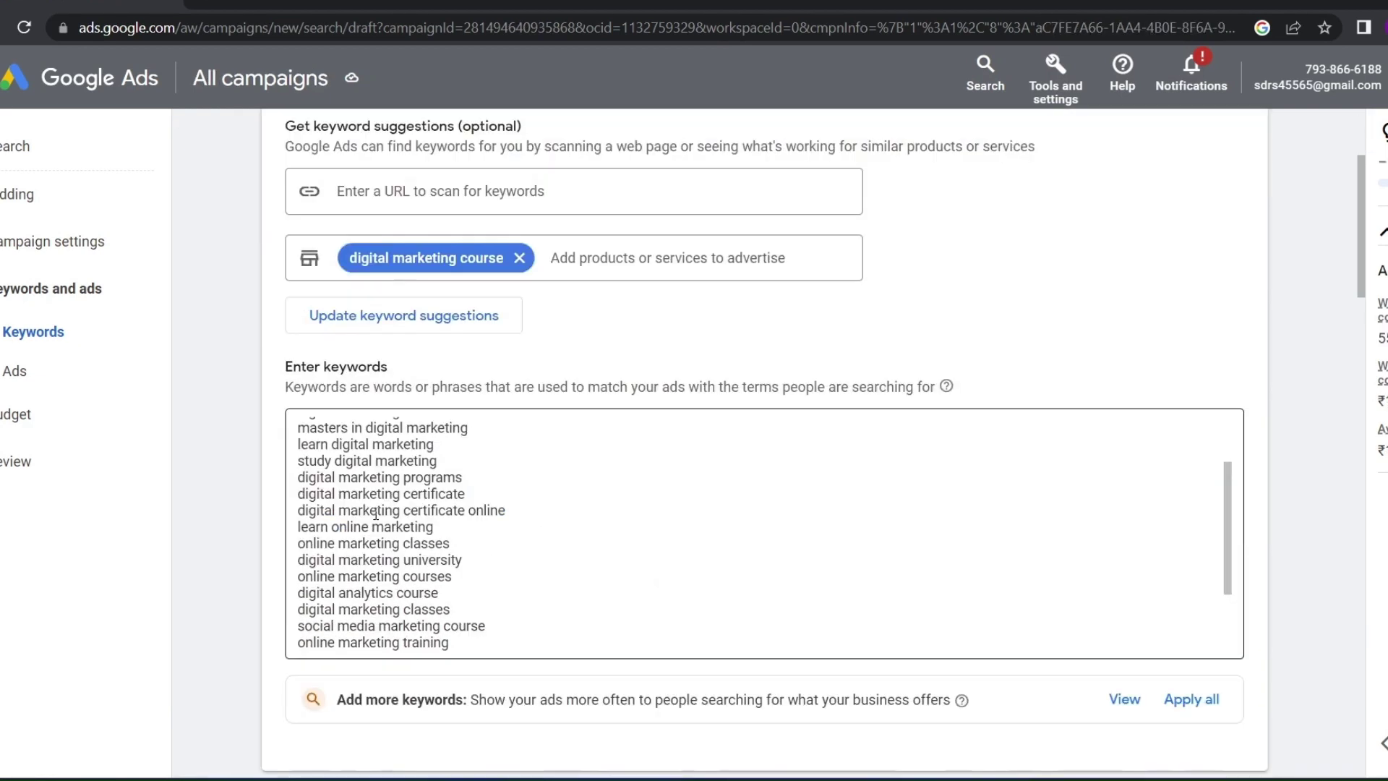
{"action": "scroll", "coordinate": [376, 514], "scroll_direction": "up", "scroll_amount": 2}
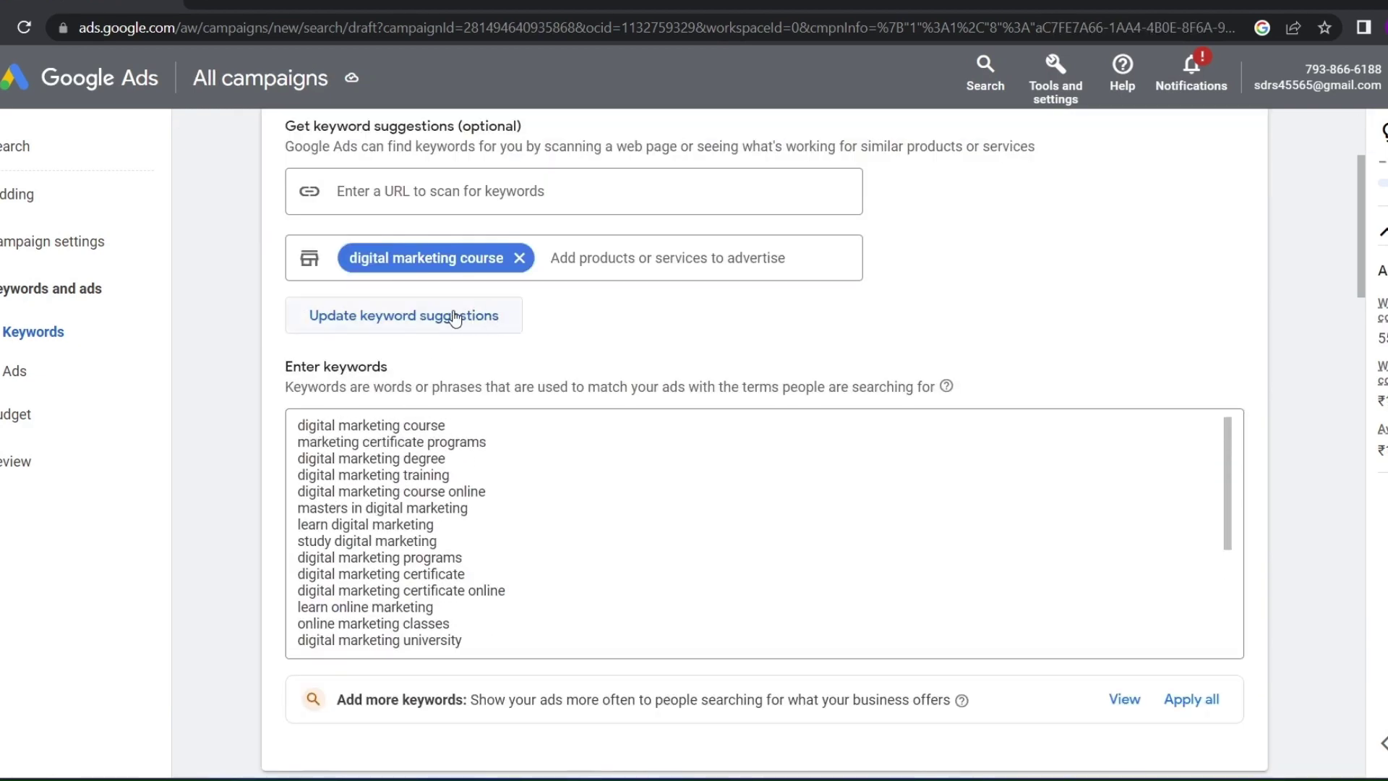
Review the keyword list and delete the bulk of the unwanted keyword lines
{"action": "scroll", "coordinate": [365, 518], "scroll_direction": "down", "scroll_amount": 5}
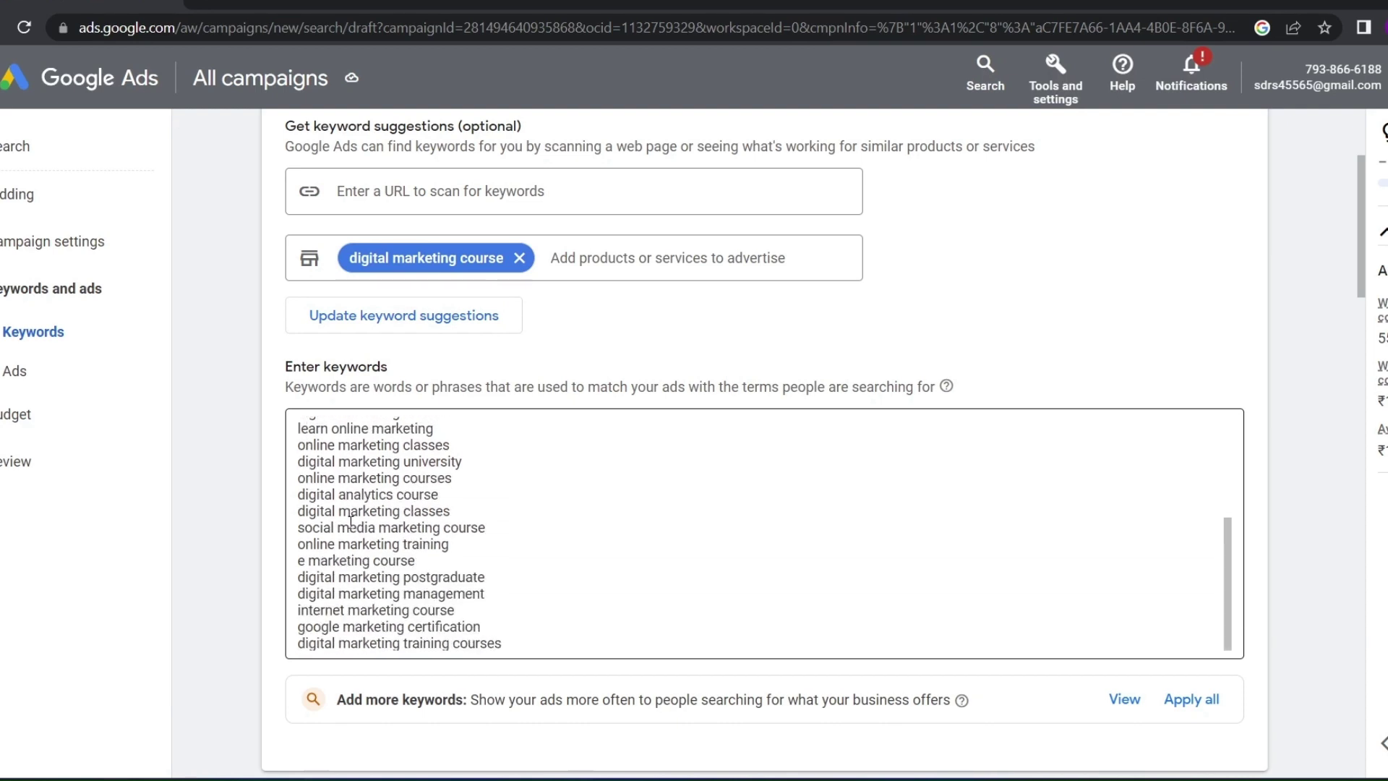
{"action": "scroll", "coordinate": [388, 570], "scroll_direction": "down", "scroll_amount": 3}
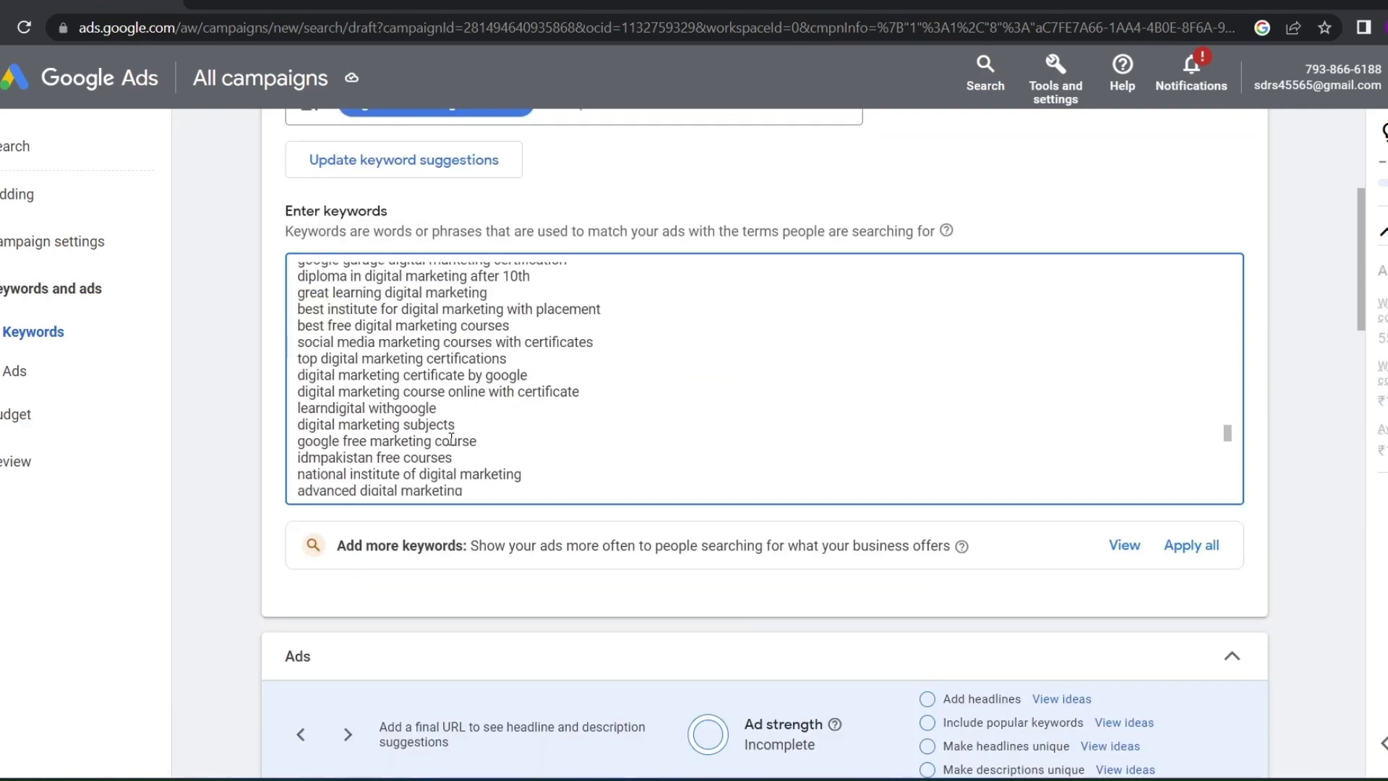
{"action": "scroll", "coordinate": [451, 439], "scroll_direction": "down", "scroll_amount": 5}
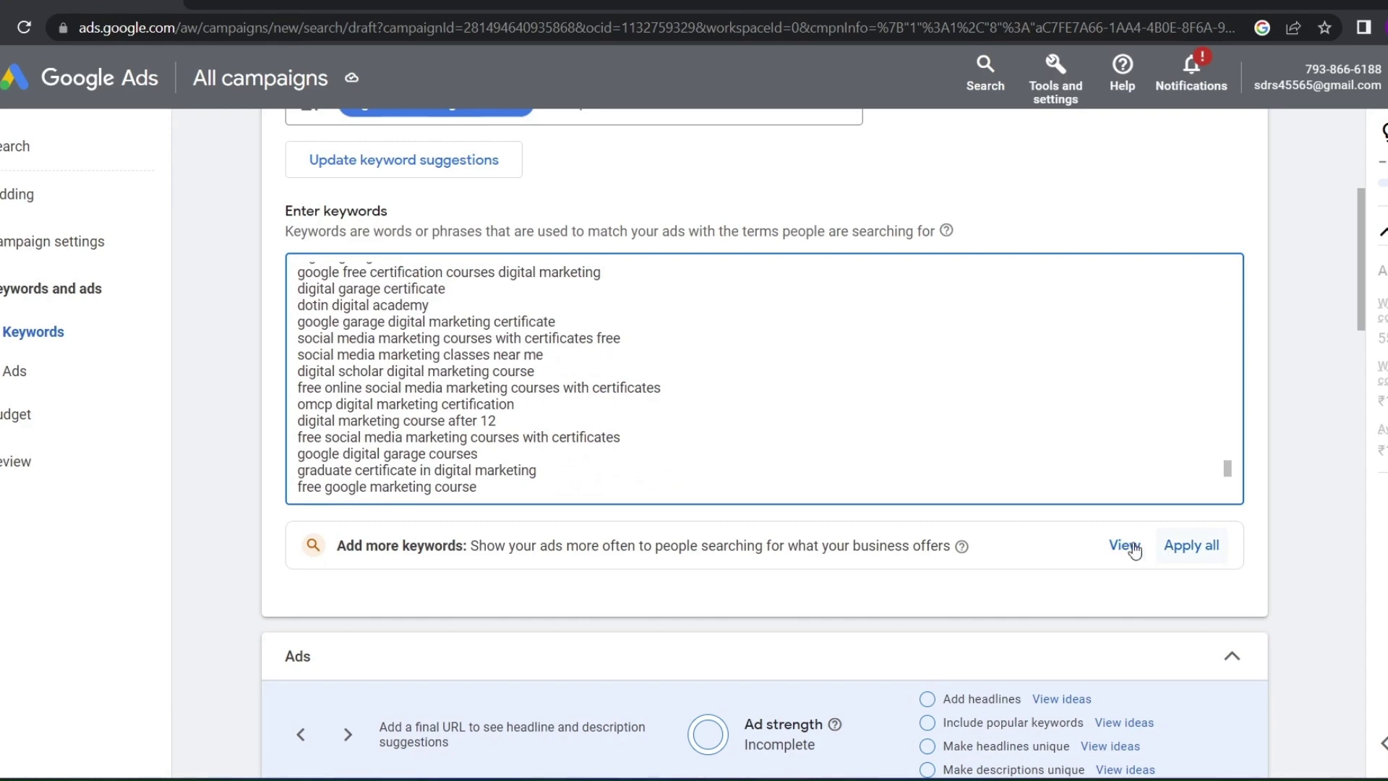
{"action": "scroll", "coordinate": [484, 444], "scroll_direction": "down", "scroll_amount": 11}
{"action": "scroll", "coordinate": [484, 444], "scroll_direction": "up", "scroll_amount": 9}
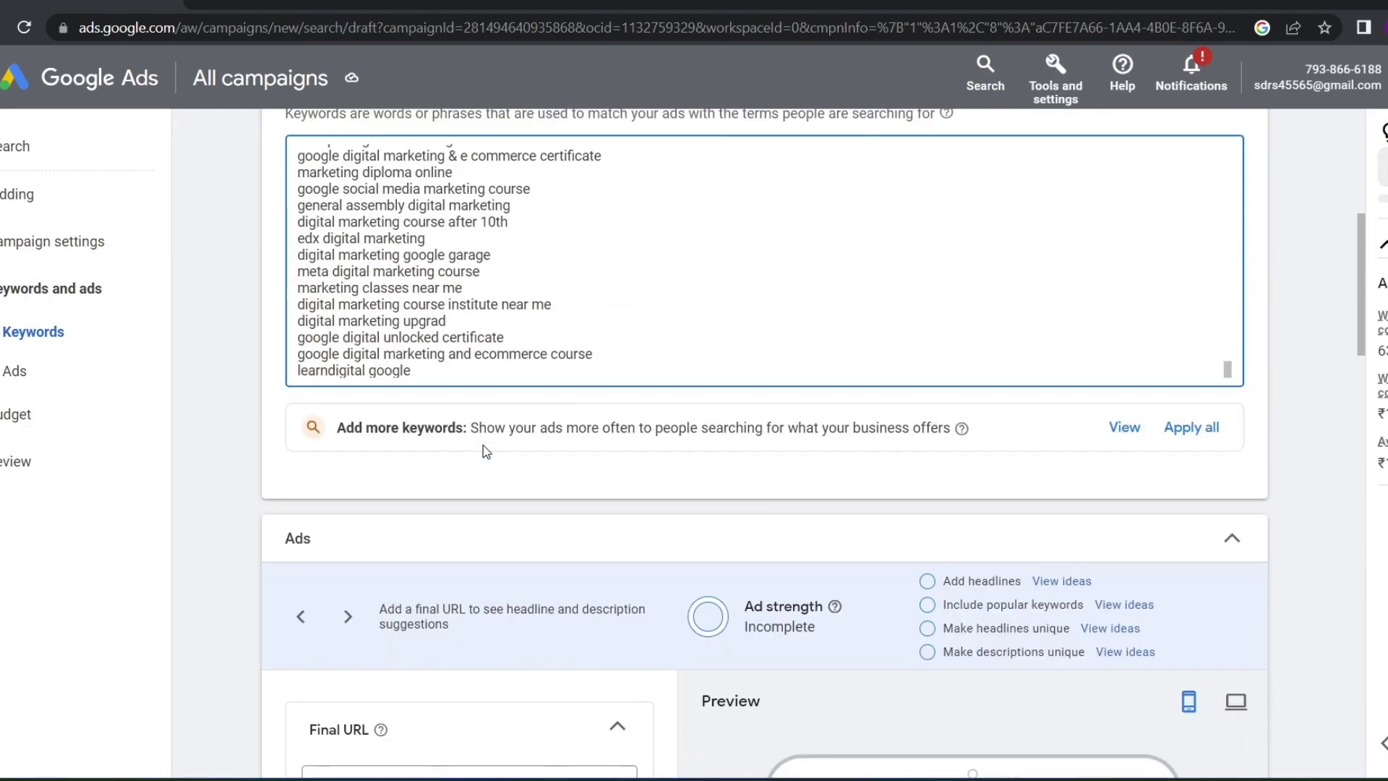
{"action": "scroll", "coordinate": [481, 444], "scroll_direction": "up", "scroll_amount": 15}
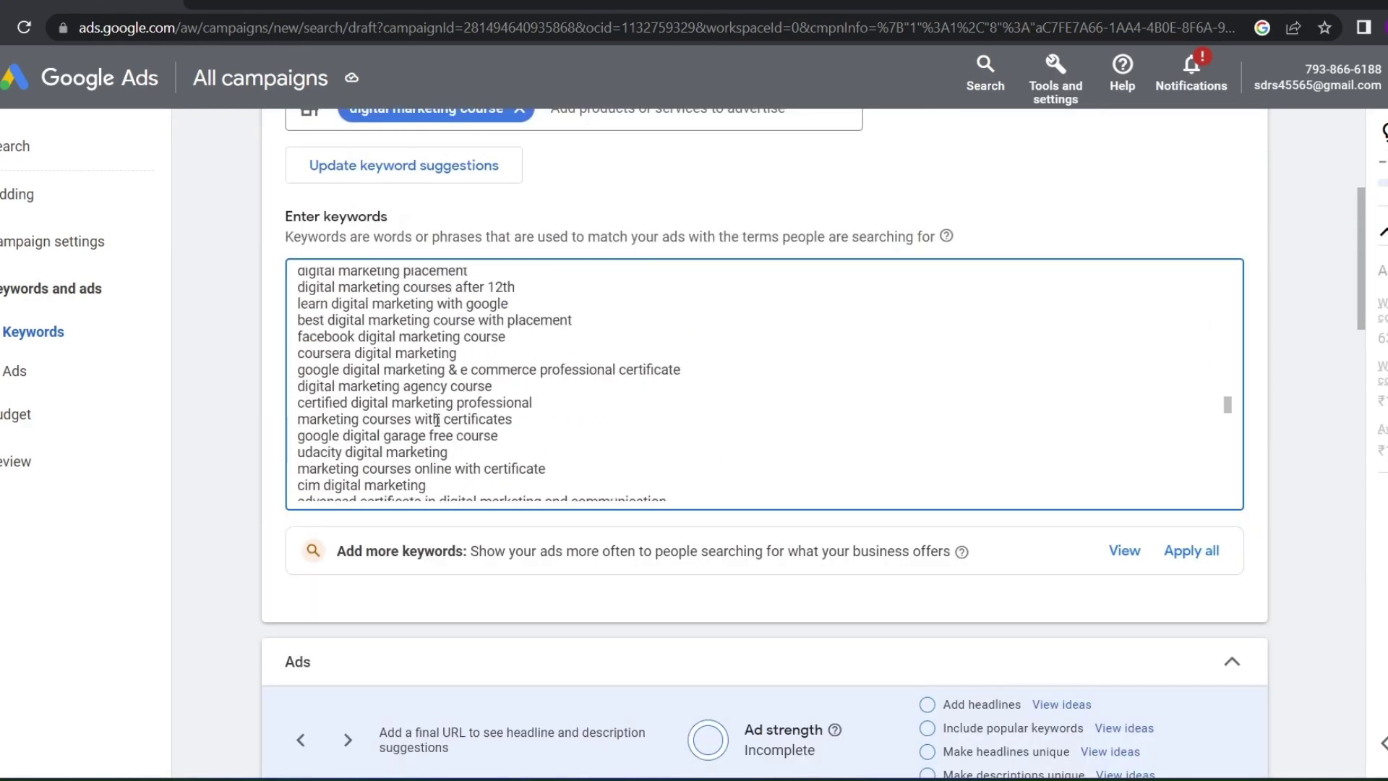
{"action": "scroll", "coordinate": [433, 424], "scroll_direction": "up", "scroll_amount": 8}
{"action": "scroll", "coordinate": [433, 424], "scroll_direction": "down", "scroll_amount": 20}
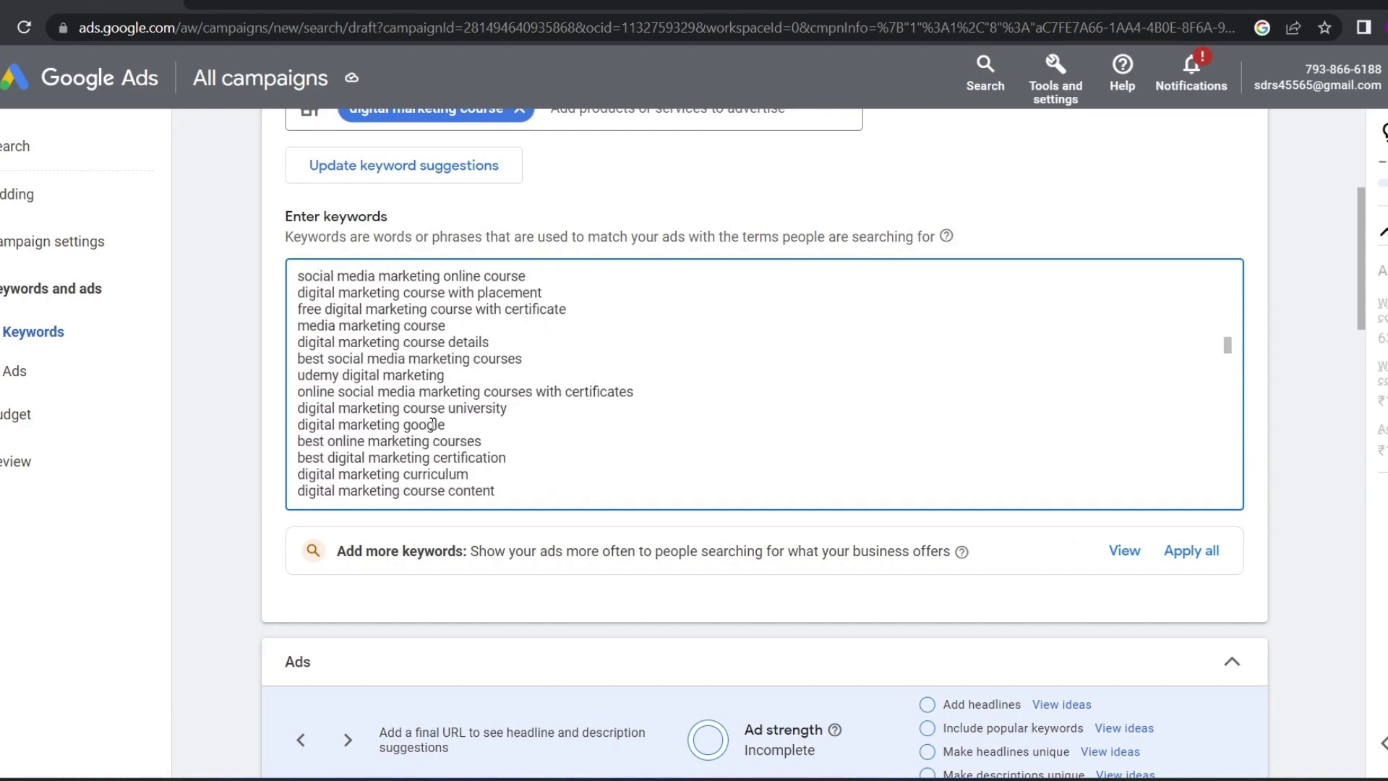
{"action": "scroll", "coordinate": [365, 416], "scroll_direction": "down", "scroll_amount": 10}
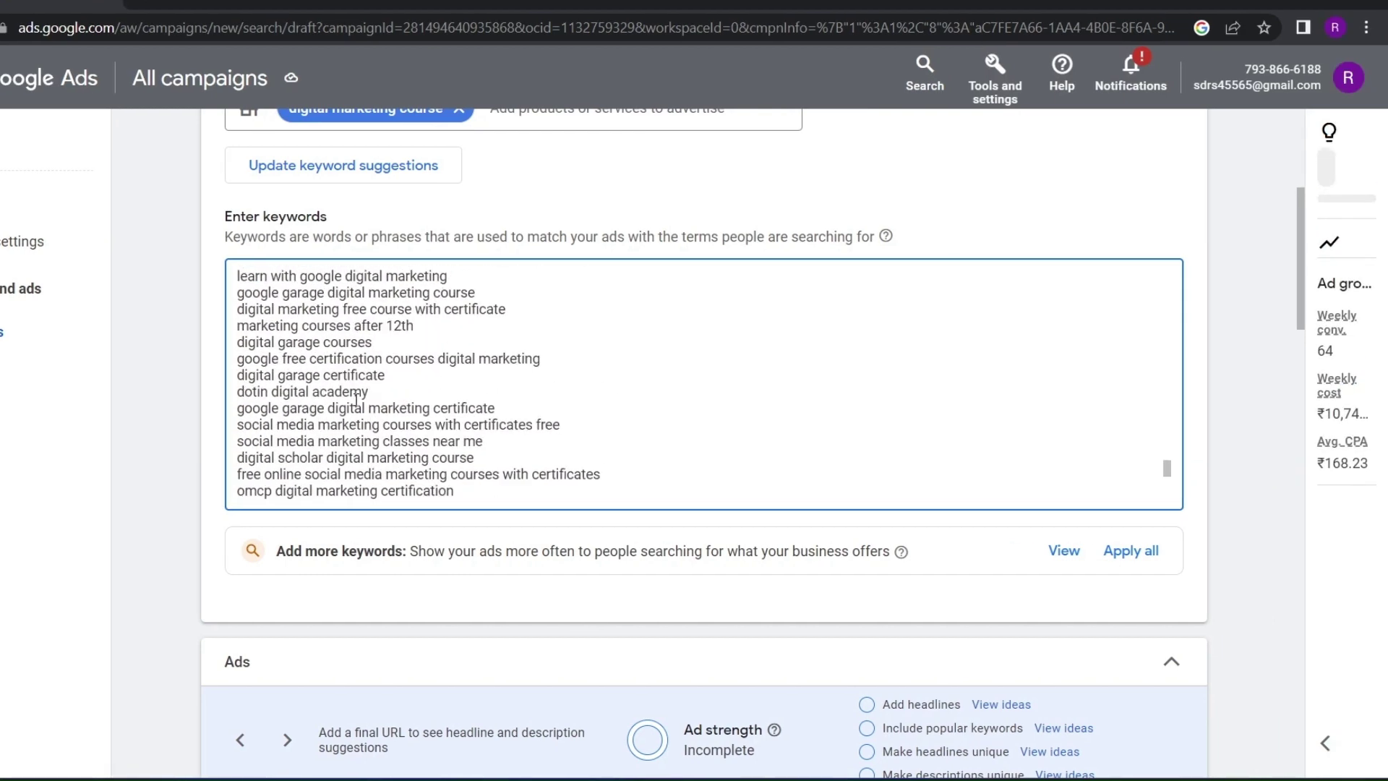
{"action": "scroll", "coordinate": [356, 399], "scroll_direction": "down", "scroll_amount": 8}
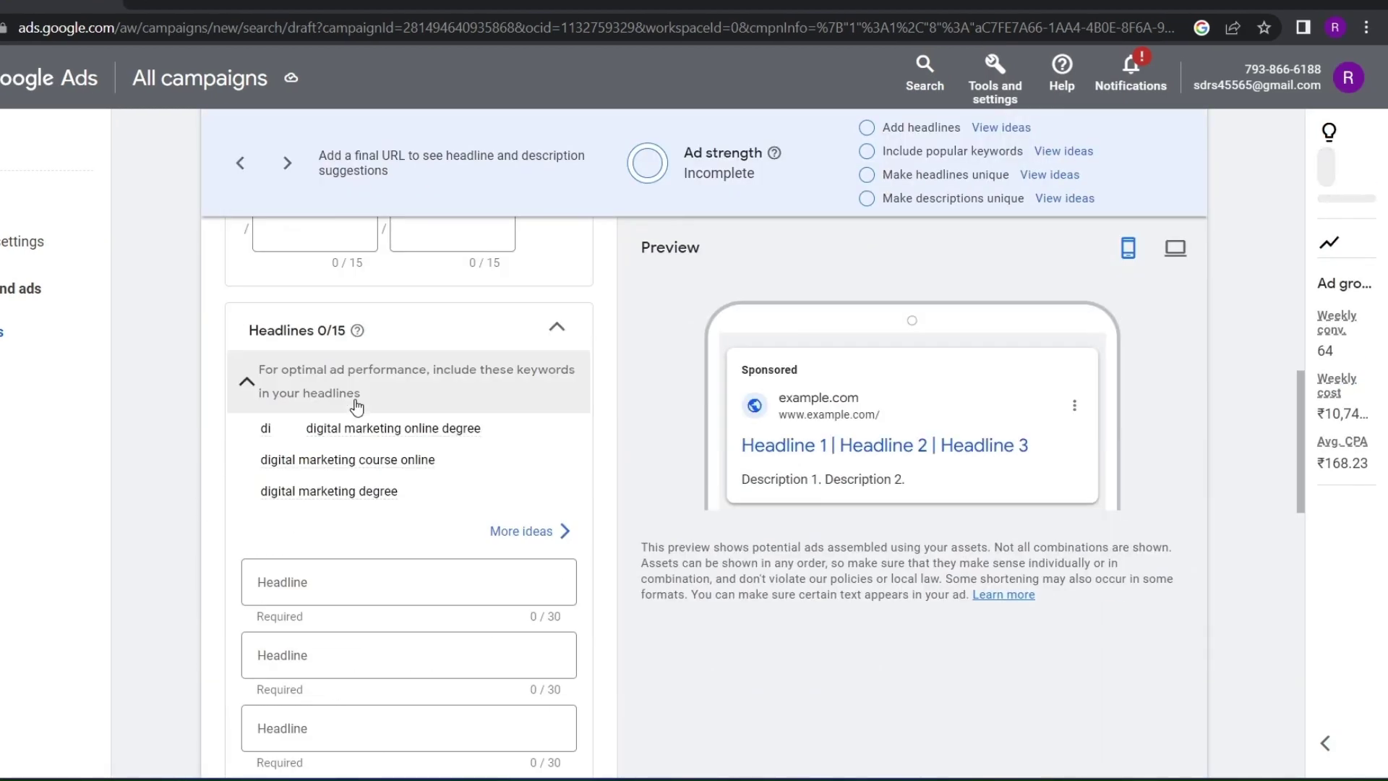
{"action": "scroll", "coordinate": [409, 384], "scroll_direction": "up", "scroll_amount": 12}
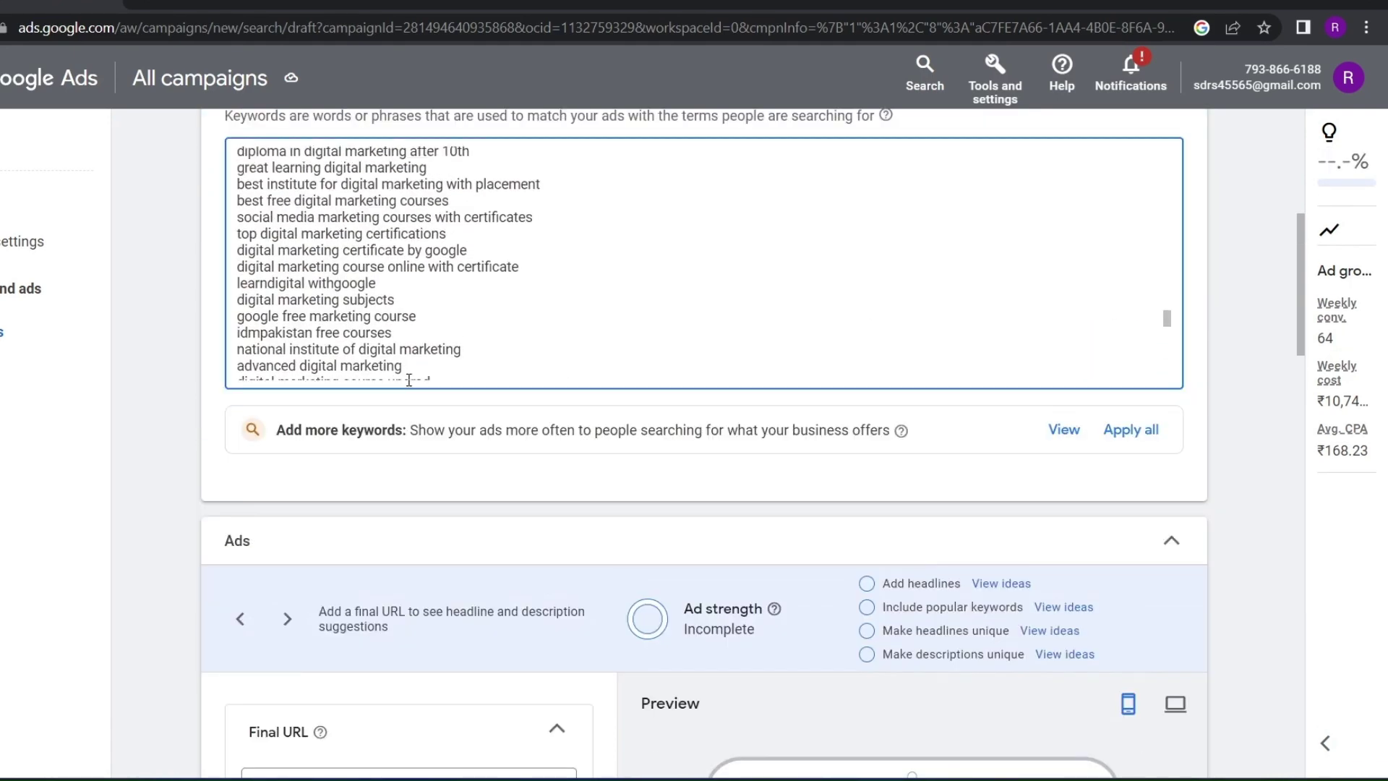
{"action": "scroll", "coordinate": [410, 380], "scroll_direction": "up", "scroll_amount": 10}
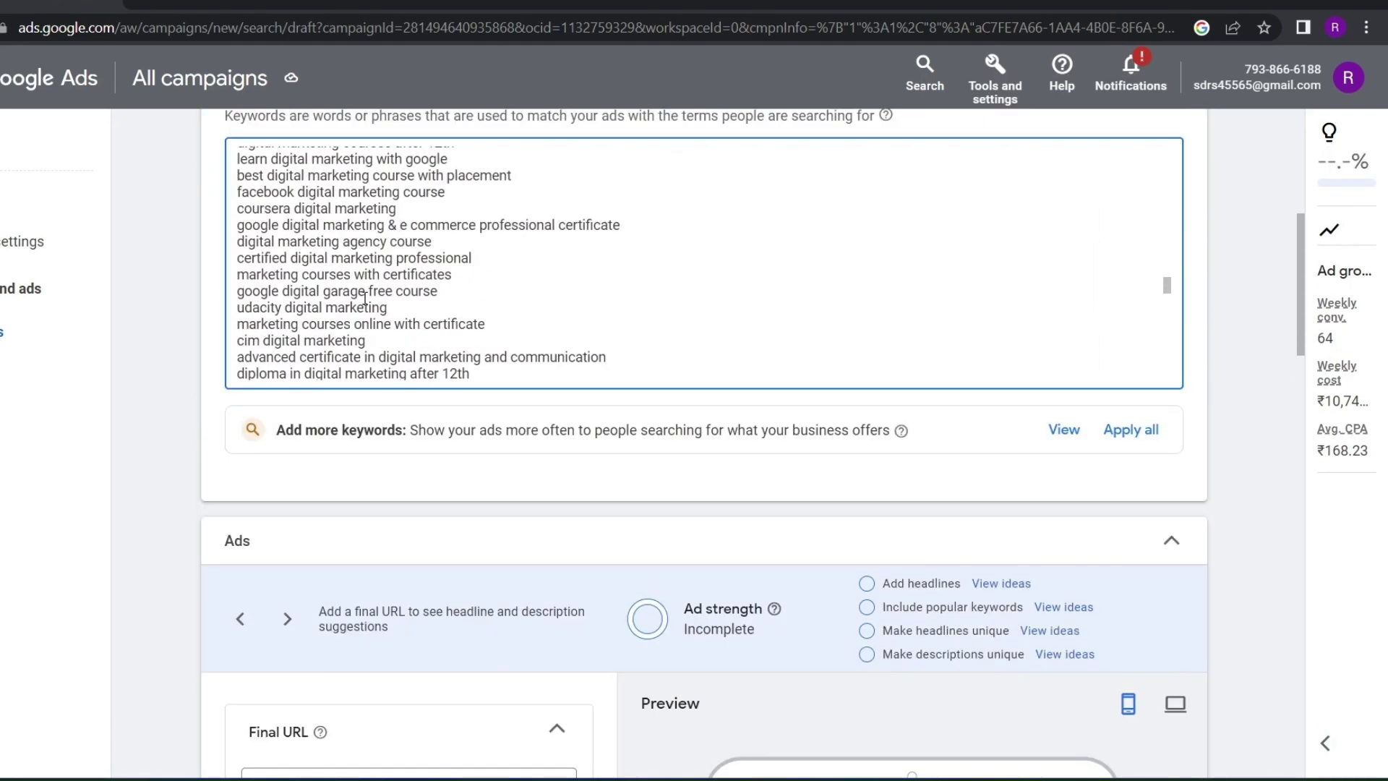
{"action": "scroll", "coordinate": [365, 297], "scroll_direction": "down", "scroll_amount": 10}
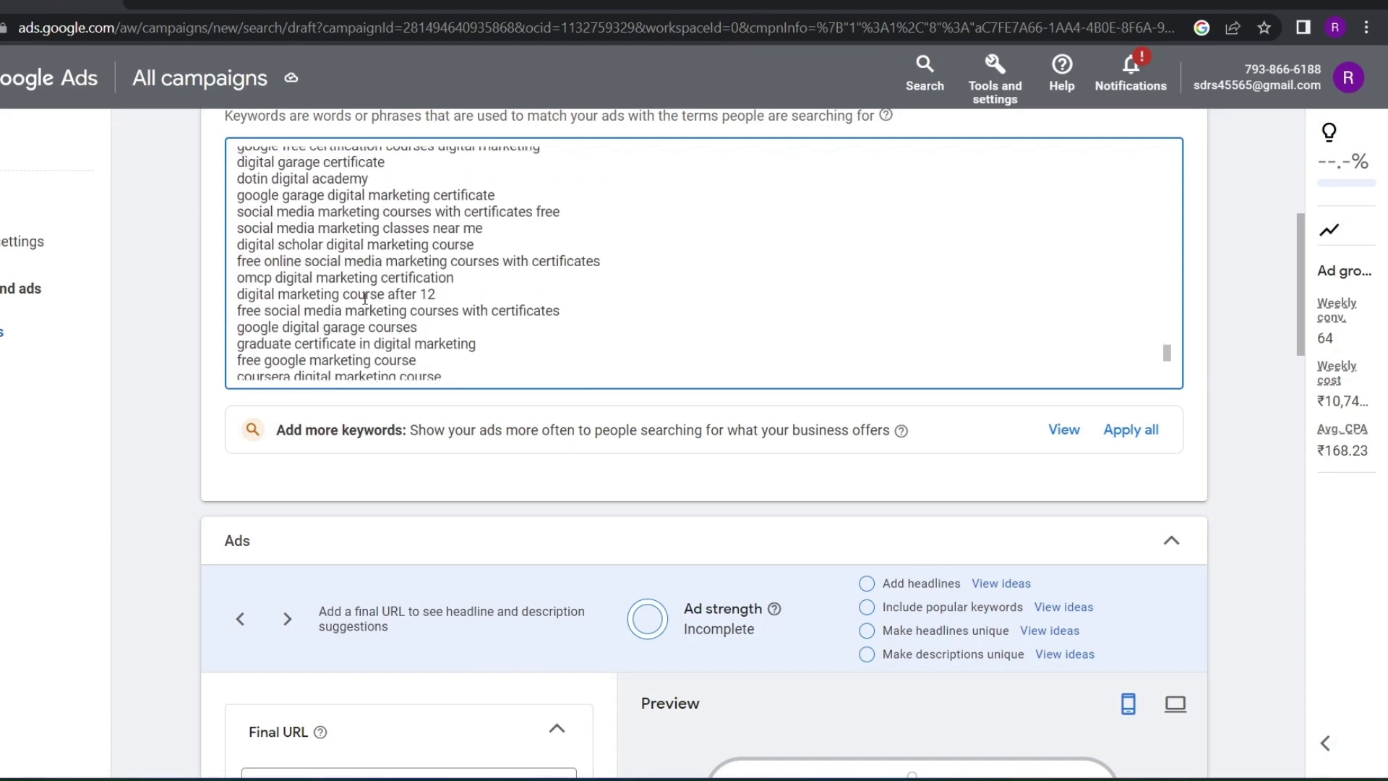
{"action": "scroll", "coordinate": [364, 298], "scroll_direction": "down", "scroll_amount": 12}
{"action": "scroll", "coordinate": [362, 304], "scroll_direction": "up", "scroll_amount": 6}
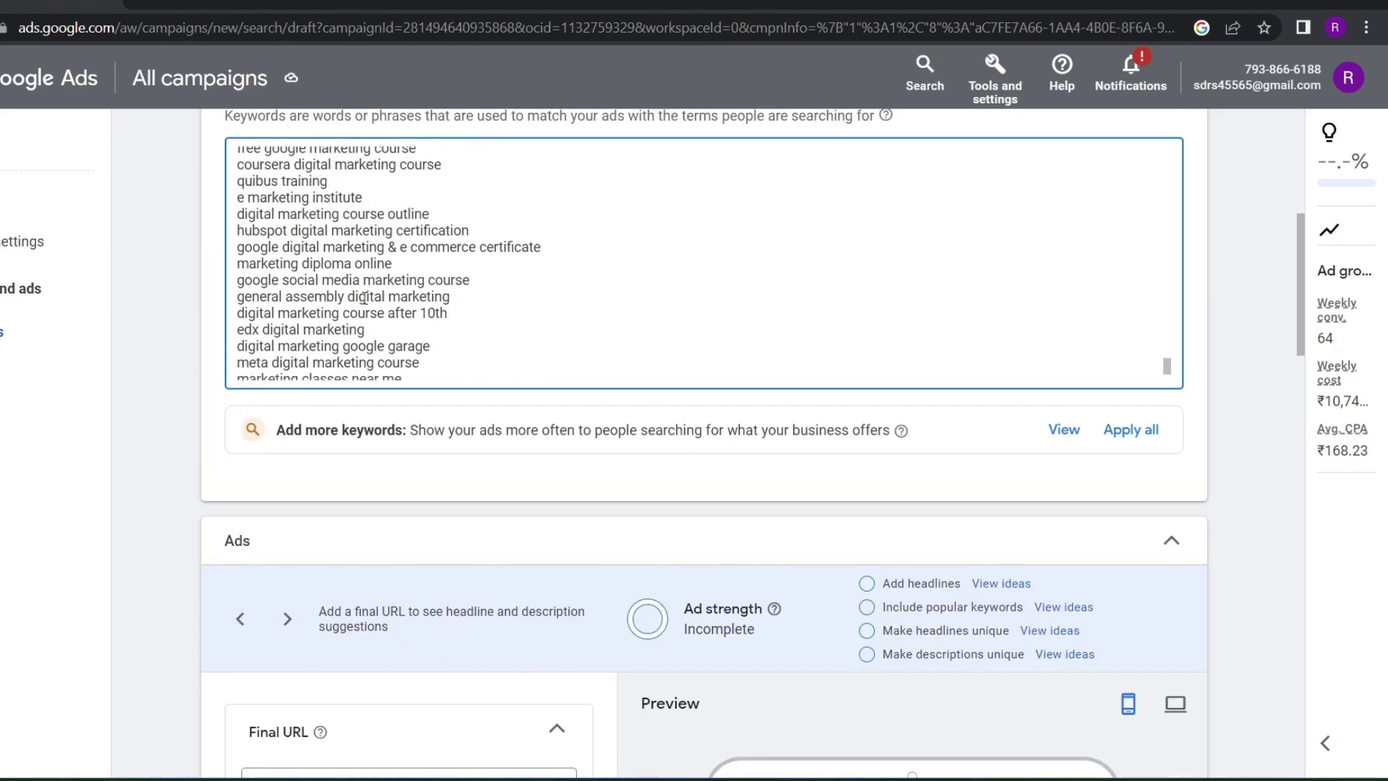
{"action": "scroll", "coordinate": [366, 297], "scroll_direction": "down", "scroll_amount": 3}
{"action": "left_click_drag", "start_coordinate": [362, 362], "coordinate": [238, 702]}
{"action": "key", "text": "BackSpace"}
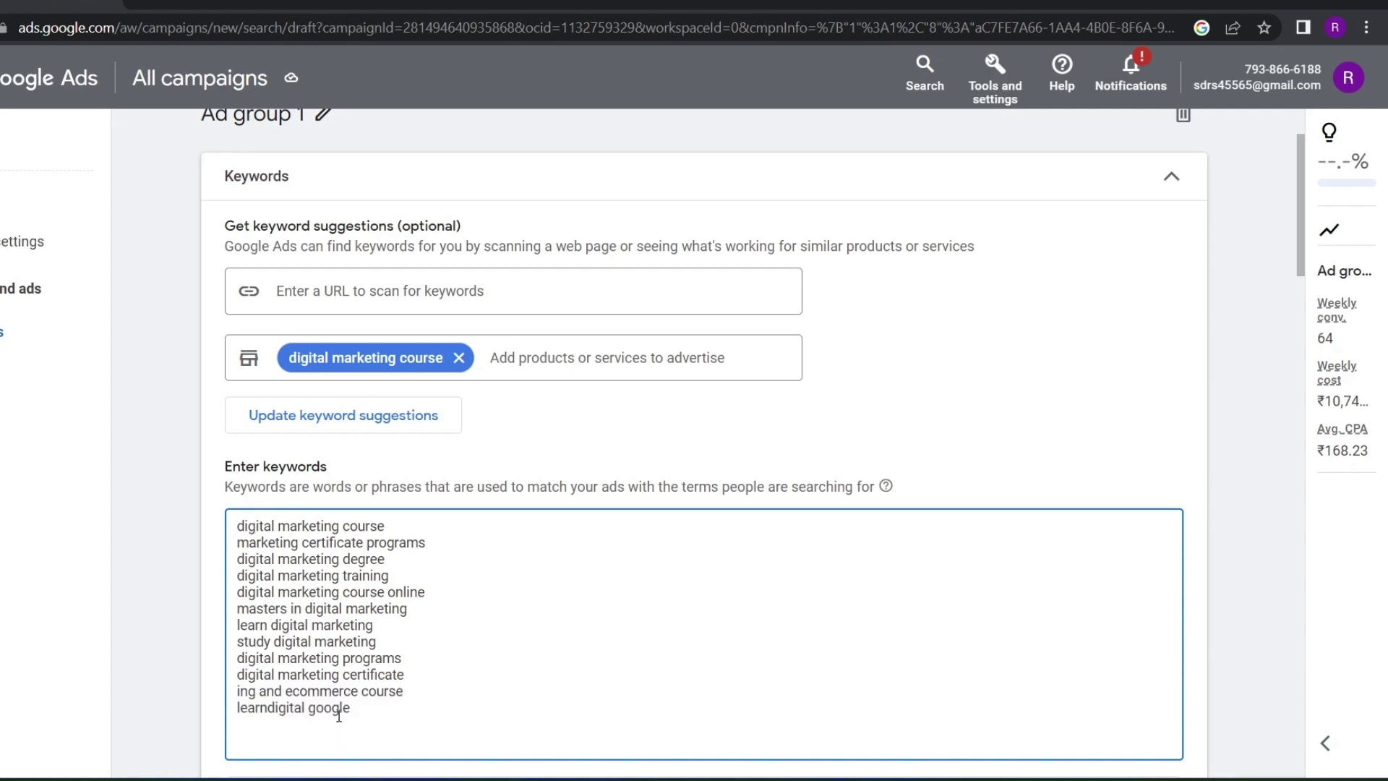
Remove the learndigital google line and last three keywords, leaving eight ending with study digital marketing
{"action": "left_click_drag", "start_coordinate": [351, 712], "coordinate": [223, 726]}
{"action": "key", "text": "BackSpace"}
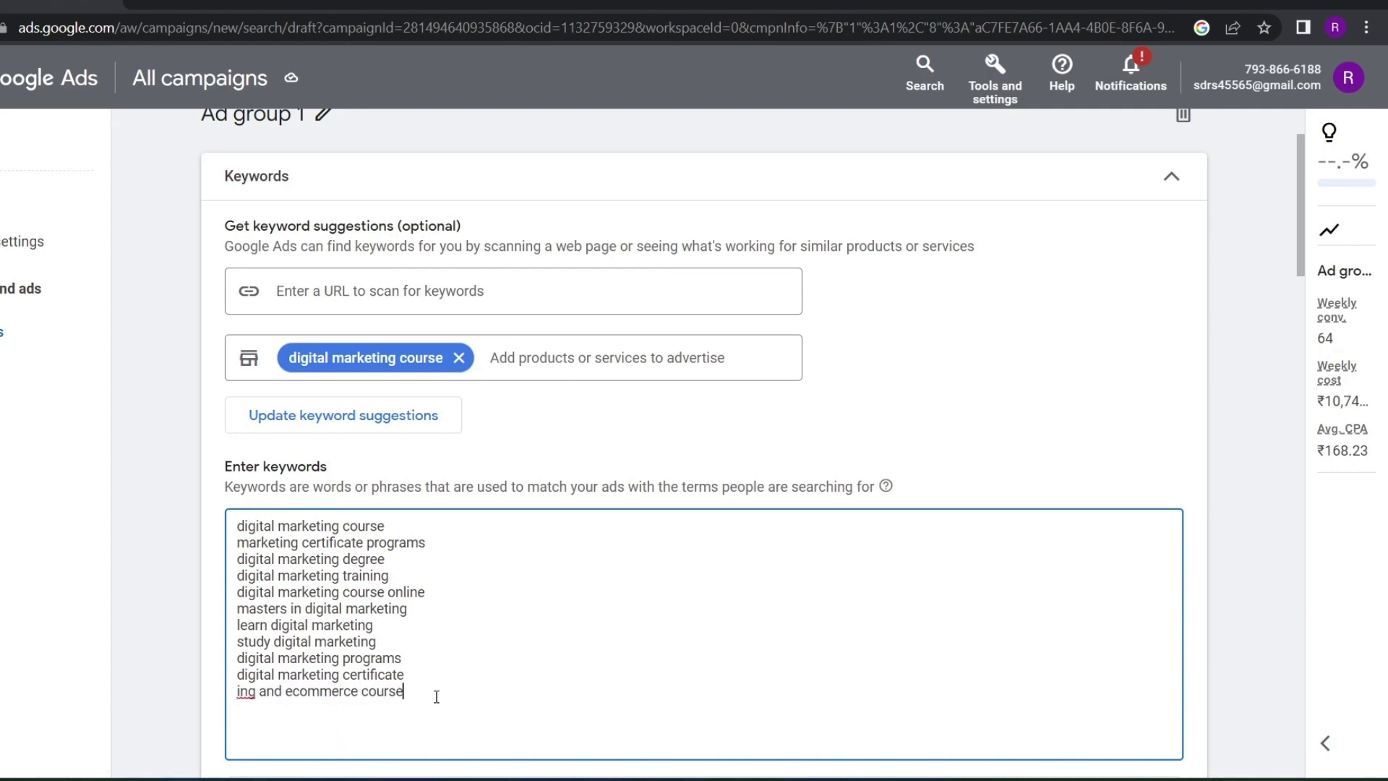
{"action": "left_click_drag", "start_coordinate": [437, 696], "coordinate": [235, 659]}
{"action": "key", "text": "BackSpace"}
Move down to the Ads section and begin entering the ad's Final URL
{"action": "scroll", "coordinate": [517, 611], "scroll_direction": "down", "scroll_amount": 5}
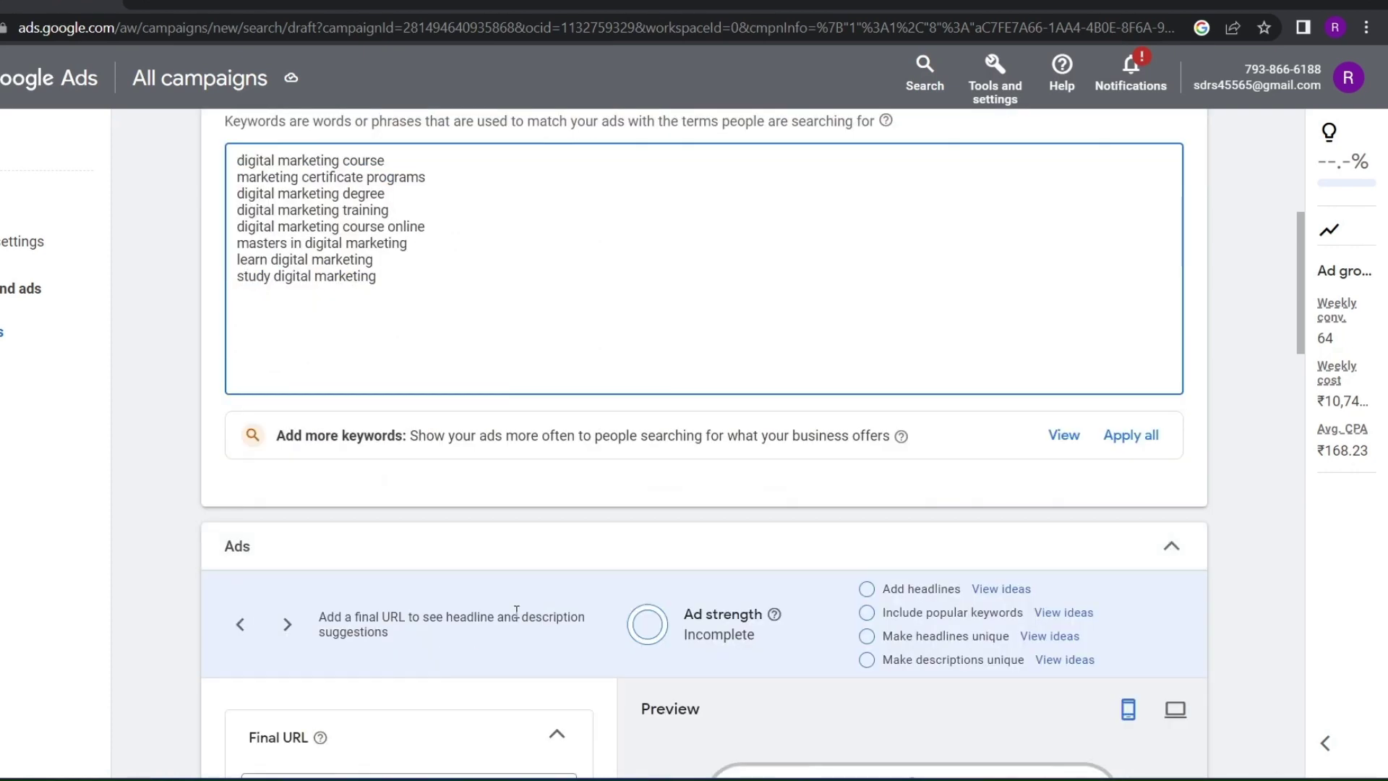
{"action": "scroll", "coordinate": [447, 550], "scroll_direction": "down", "scroll_amount": 3}
{"action": "scroll", "coordinate": [445, 551], "scroll_direction": "down", "scroll_amount": 3}
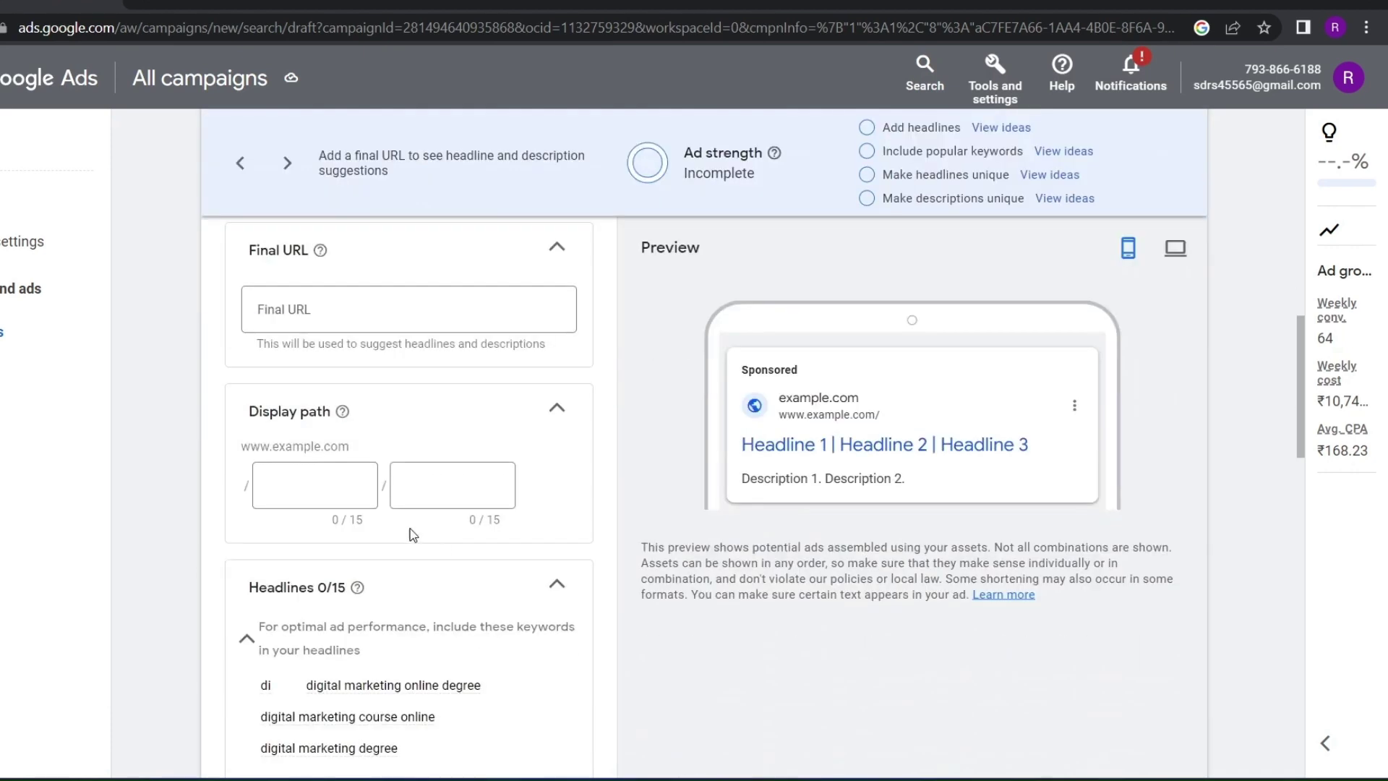
{"action": "left_click", "coordinate": [336, 326]}
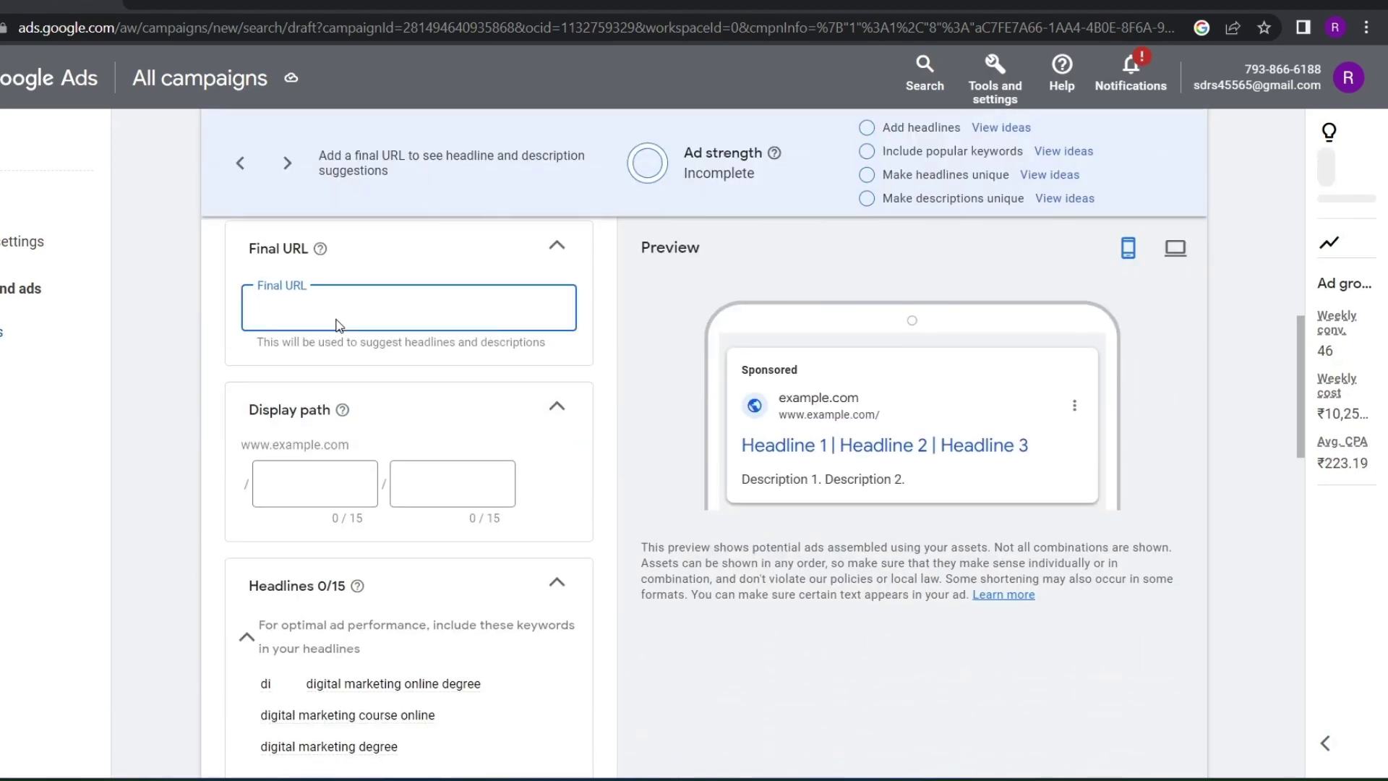
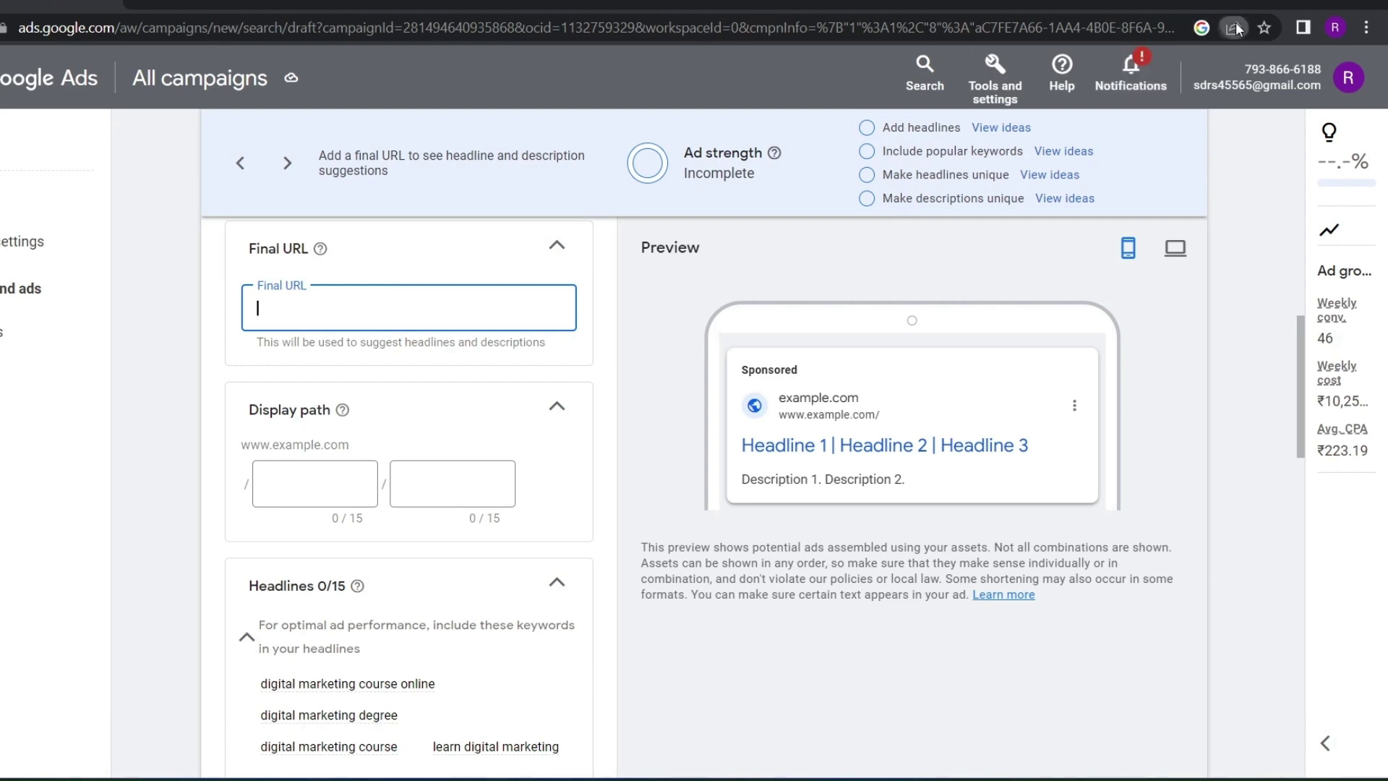
Paste the copied ads.google.com campaign page link as the Final URL and start the first display path
{"action": "left_click", "coordinate": [1233, 27]}
{"action": "left_click", "coordinate": [758, 211]}
{"action": "left_click", "coordinate": [290, 308]}
{"action": "key", "text": "ctrl+v"}
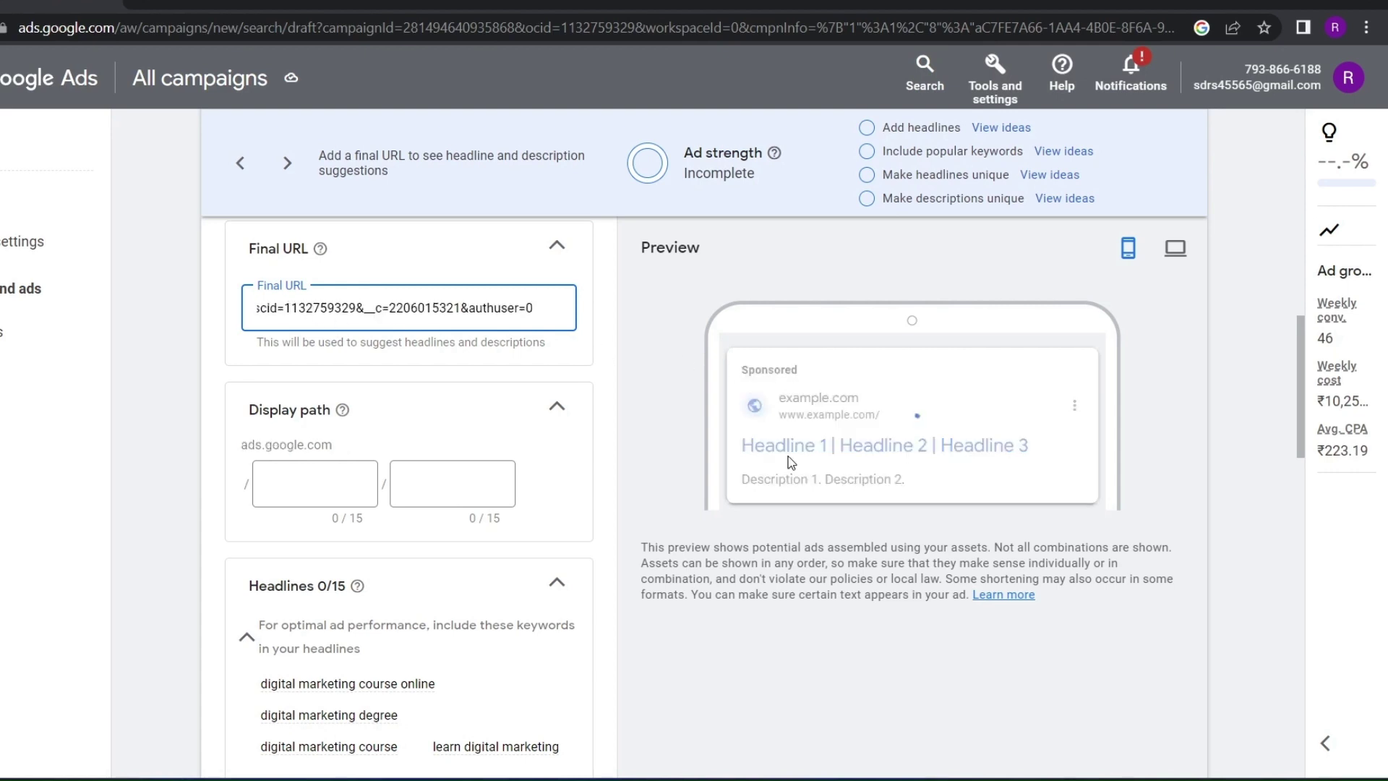
{"action": "left_click", "coordinate": [464, 366]}
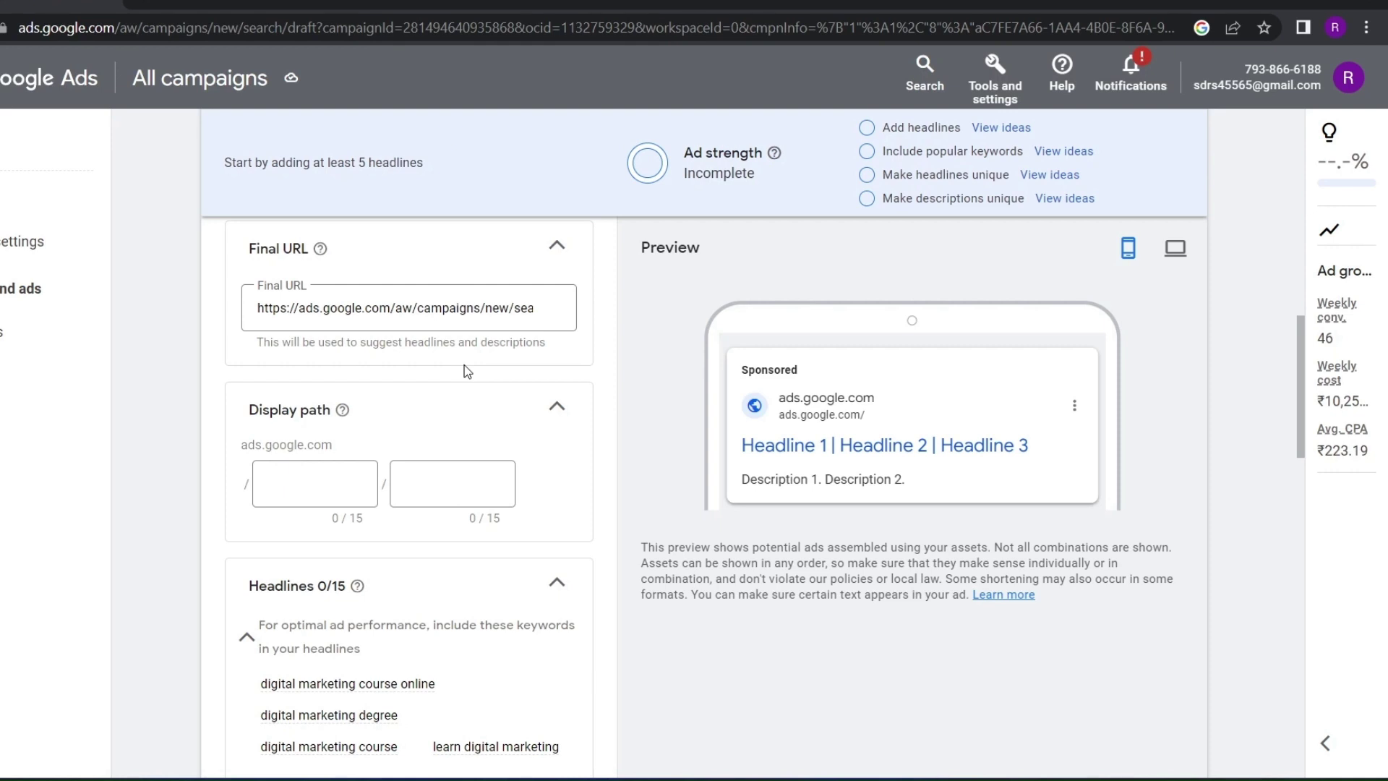
{"action": "left_click", "coordinate": [331, 489]}
{"action": "type", "text": "Sh"}
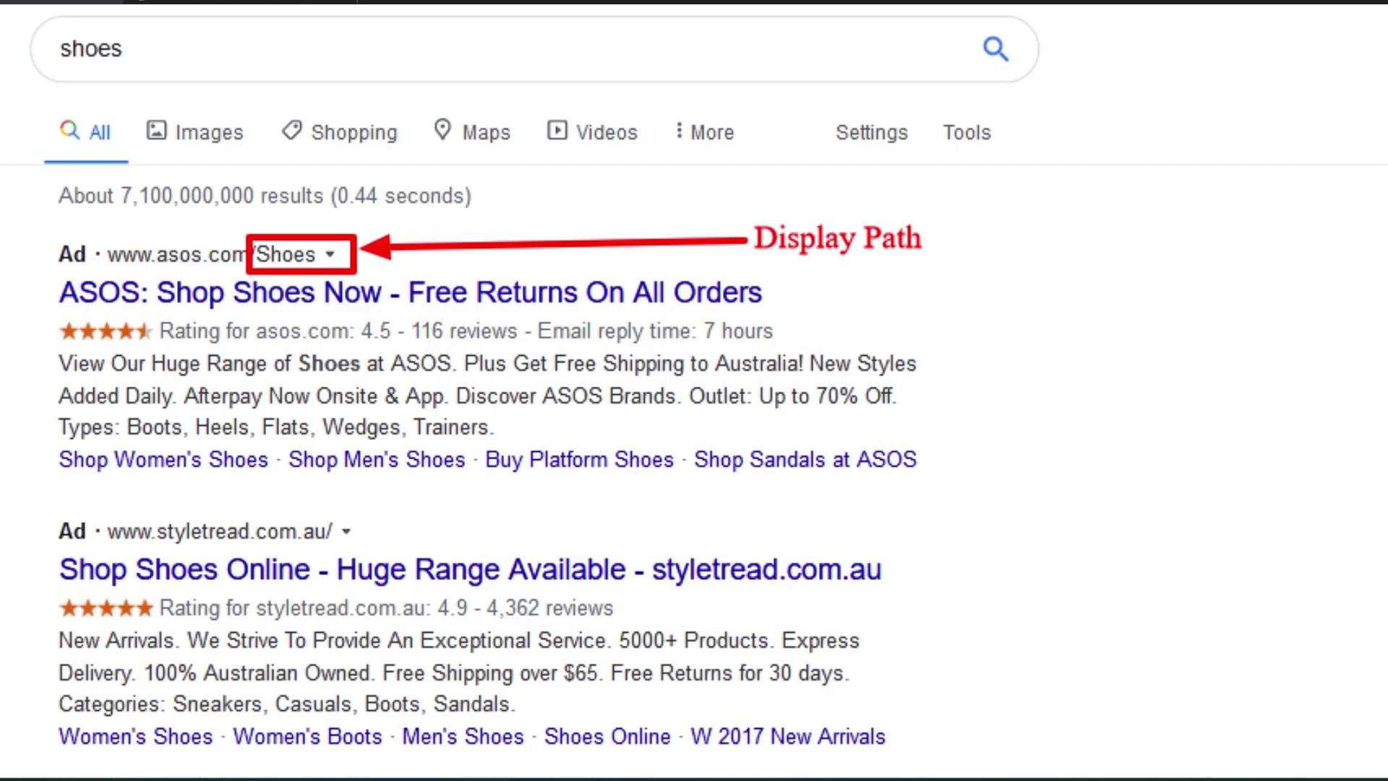
Complete the first display path as 'Courses' so the preview URL reads ads.google.com/courses
{"action": "type", "text": "u"}
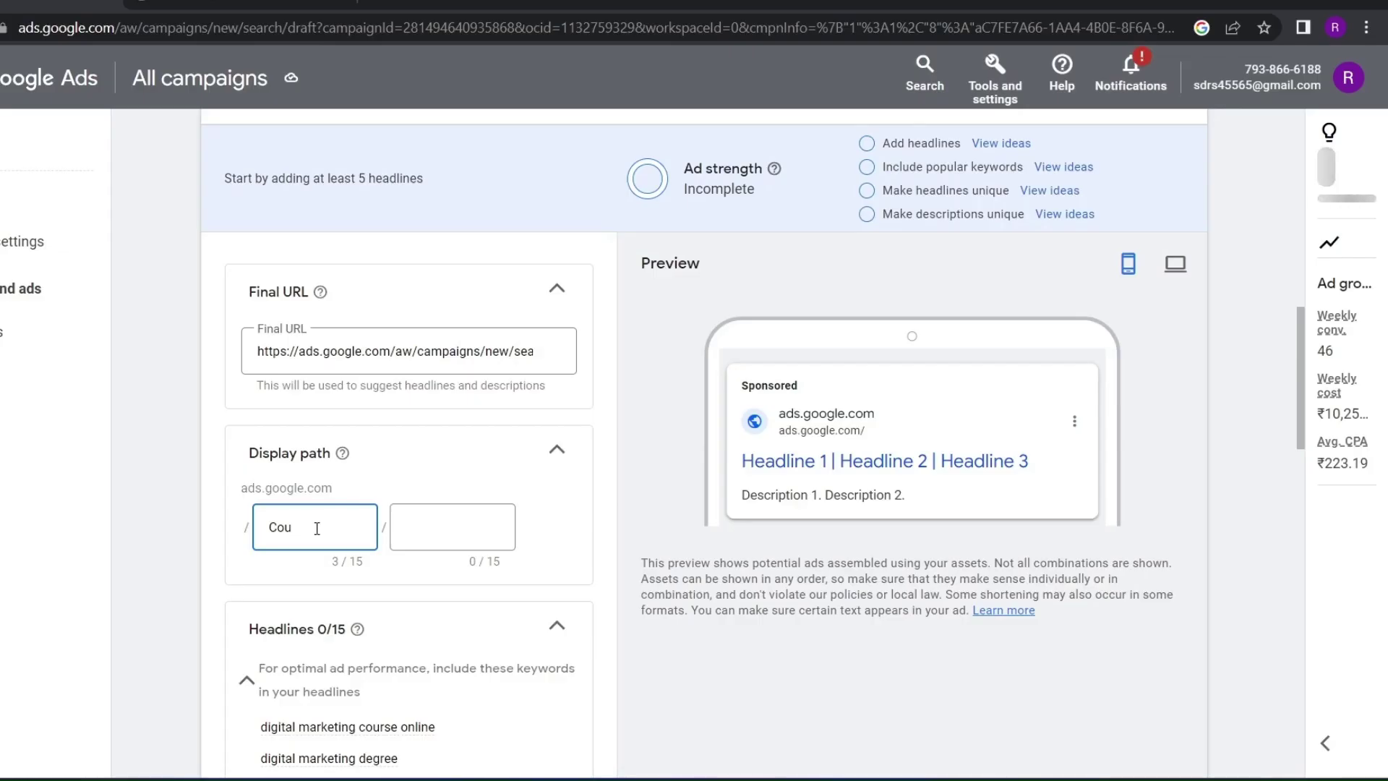
{"action": "type", "text": "rses"}
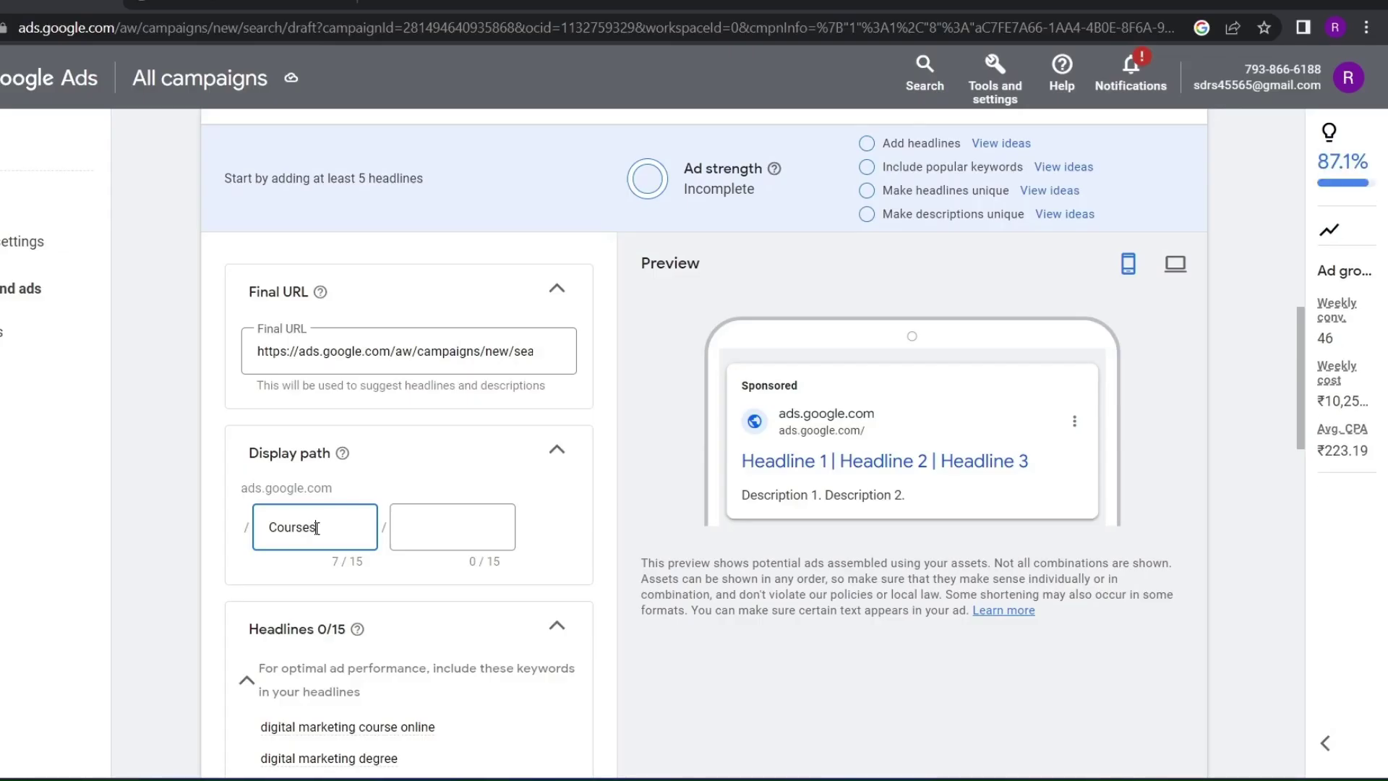
{"action": "scroll", "coordinate": [316, 528], "scroll_direction": "down", "scroll_amount": 5}
{"action": "scroll", "coordinate": [365, 390], "scroll_direction": "up", "scroll_amount": 2}
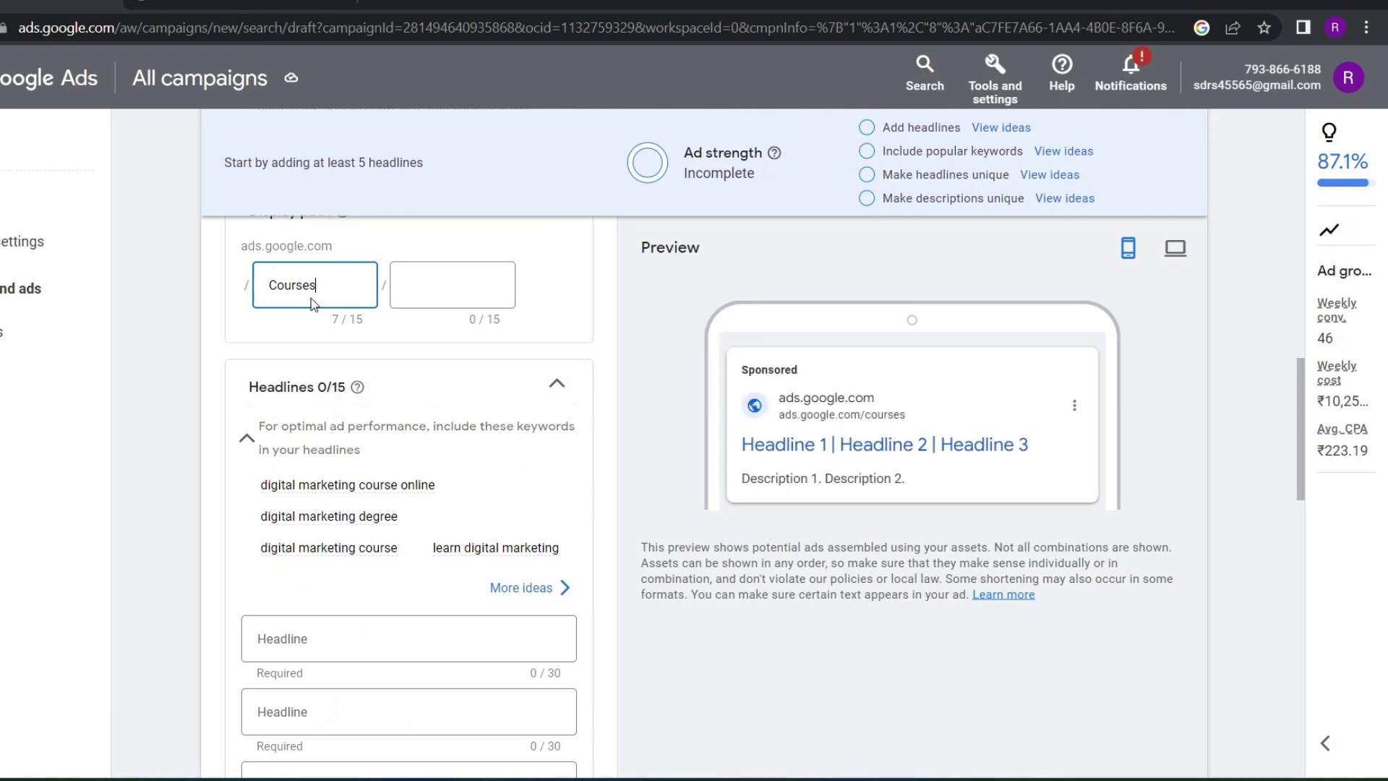
{"action": "left_click_drag", "start_coordinate": [910, 414], "coordinate": [861, 416]}
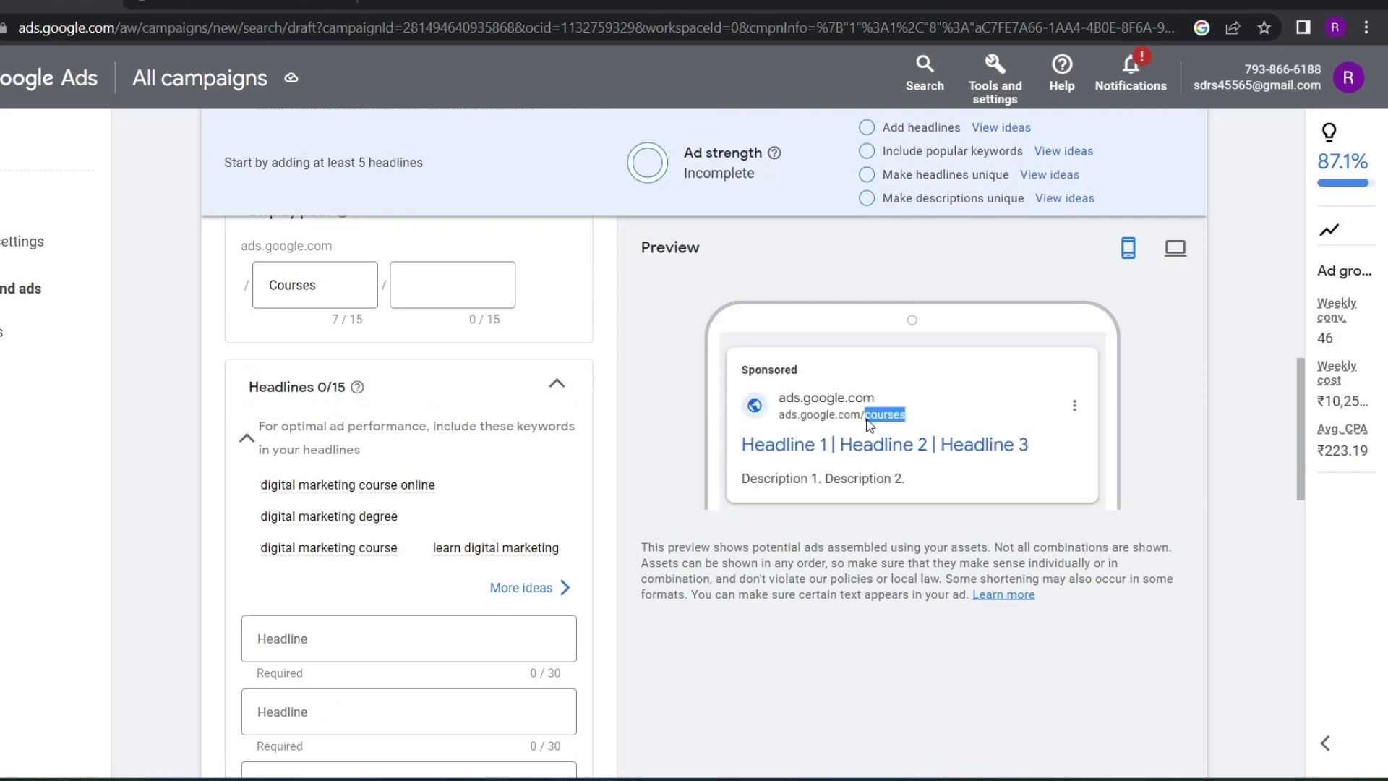
{"action": "scroll", "coordinate": [831, 481], "scroll_direction": "down", "scroll_amount": 2}
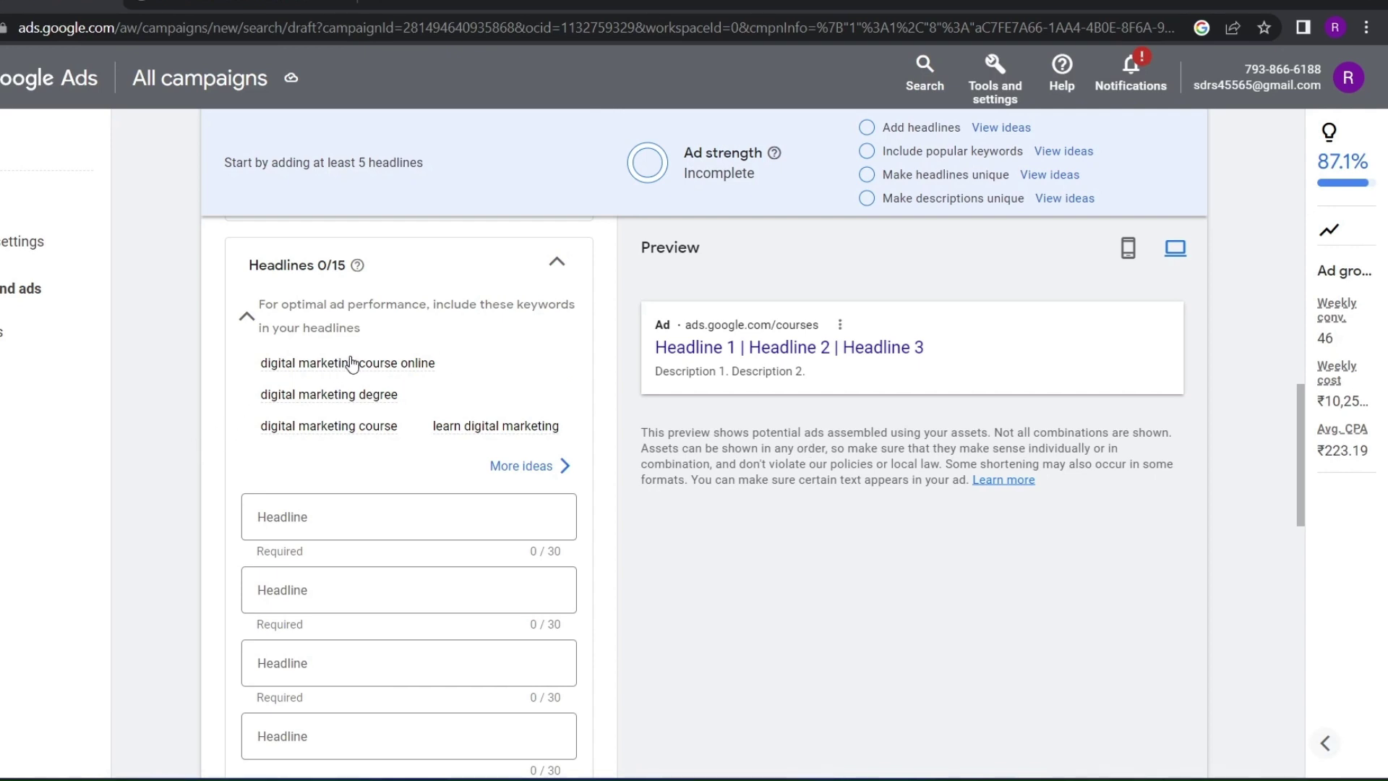
{"action": "mouse_move", "coordinate": [356, 369]}
Add headlines 'digital marketing courseonline' and 'digital marketing degree' from the keyword list
{"action": "left_click_drag", "start_coordinate": [436, 364], "coordinate": [266, 366]}
{"action": "key", "text": "ctrl+c"}
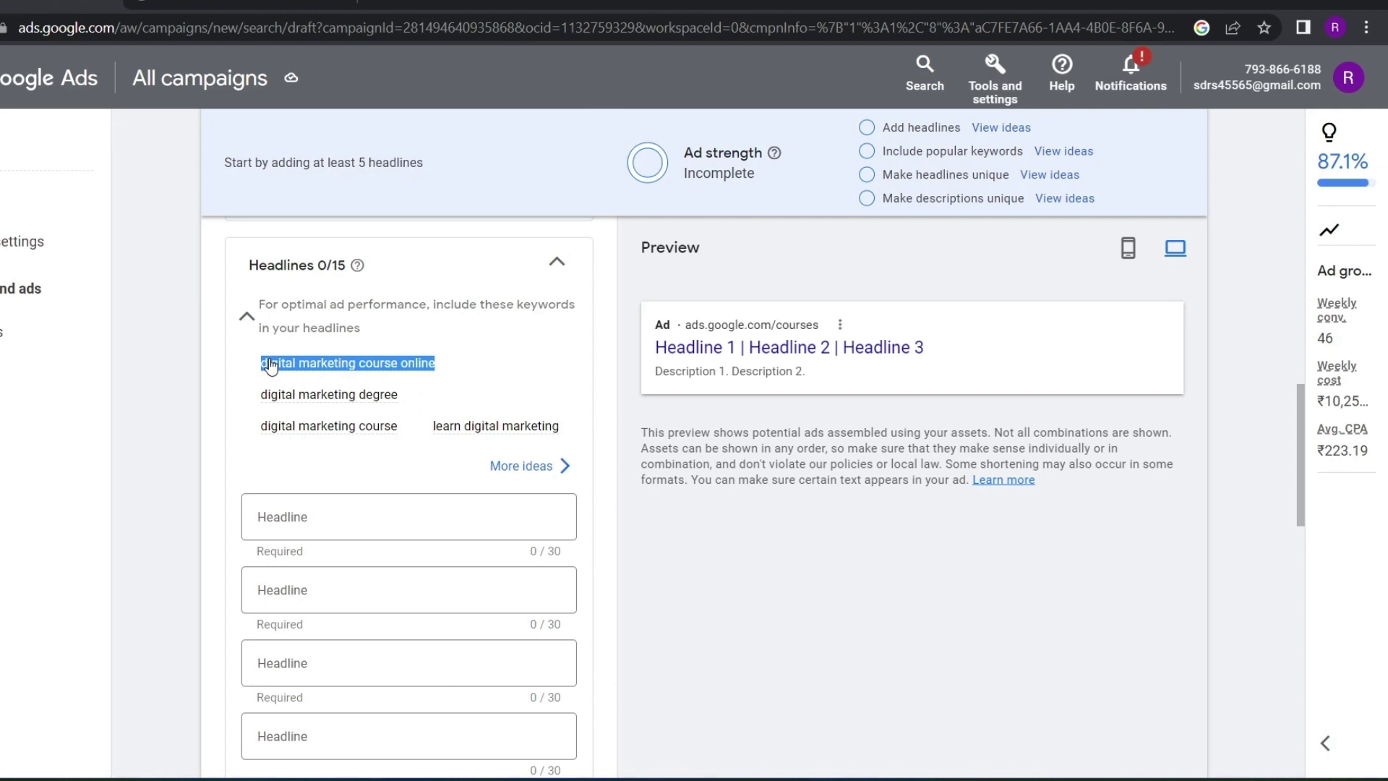
{"action": "left_click", "coordinate": [313, 517]}
{"action": "key", "text": "ctrl+v"}
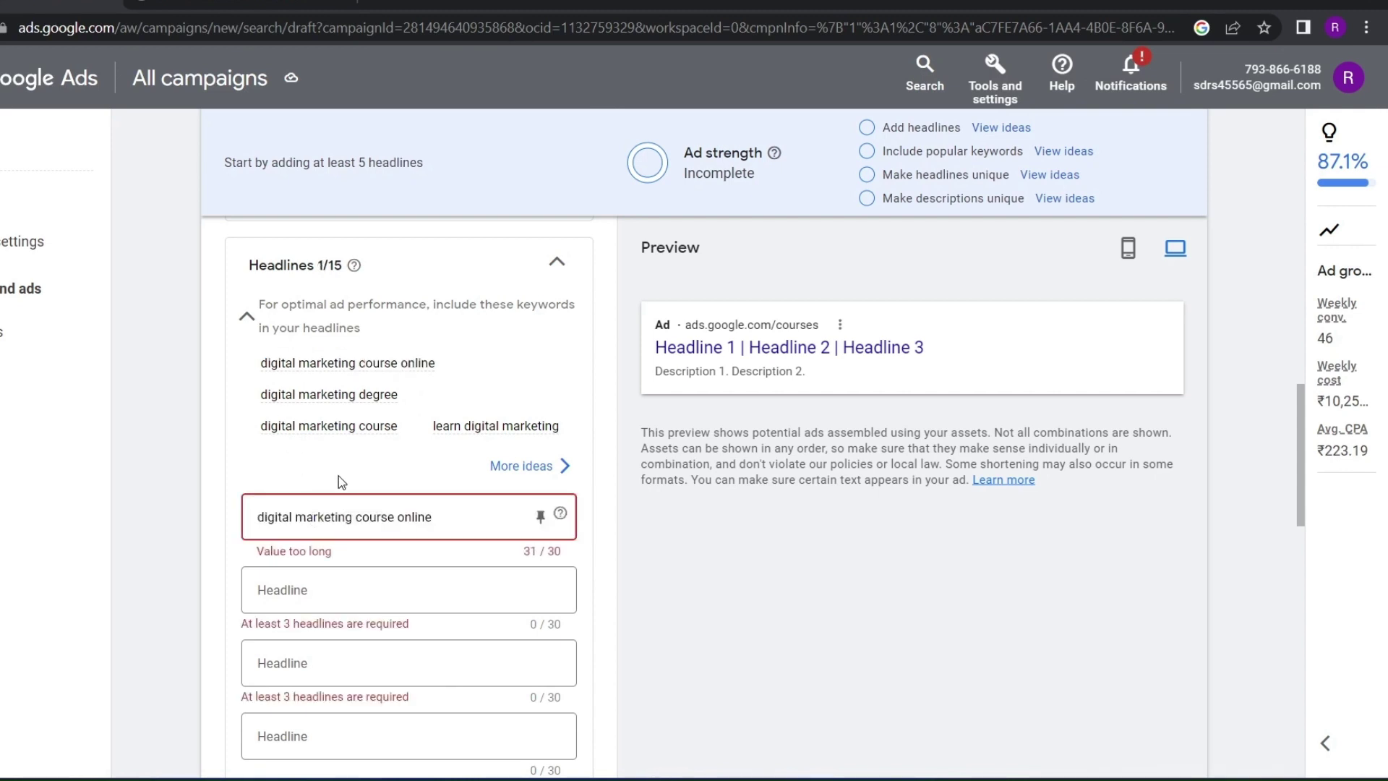
{"action": "key", "text": "Left"}
{"action": "key", "text": "Left"}
{"action": "key", "text": "Left"}
{"action": "key", "text": "Left"}
{"action": "key", "text": "Left"}
{"action": "key", "text": "Left"}
{"action": "key", "text": "BackSpace"}
{"action": "left_click_drag", "start_coordinate": [398, 395], "coordinate": [260, 394]}
{"action": "key", "text": "ctrl+c"}
{"action": "scroll", "coordinate": [307, 468], "scroll_direction": "down", "scroll_amount": 2}
{"action": "left_click", "coordinate": [307, 468]}
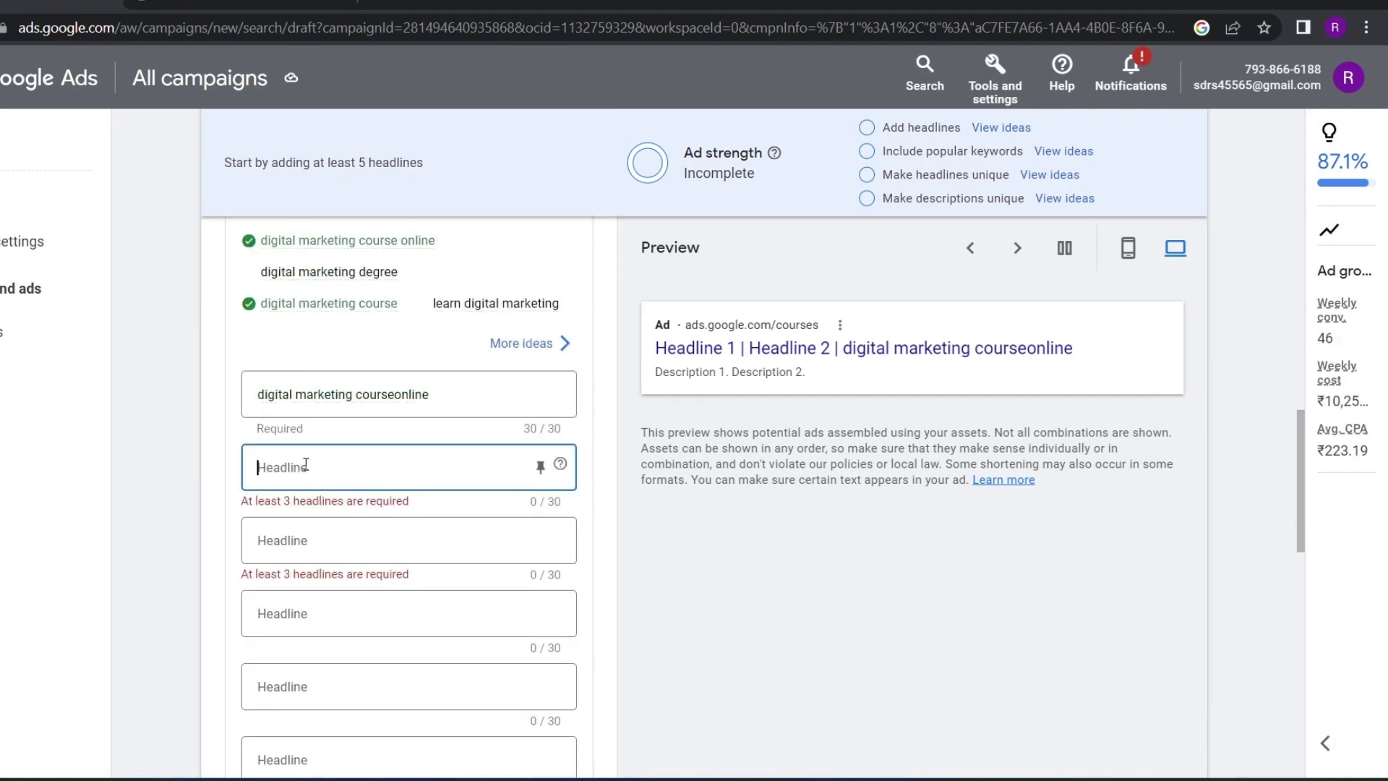
{"action": "key", "text": "ctrl+v"}
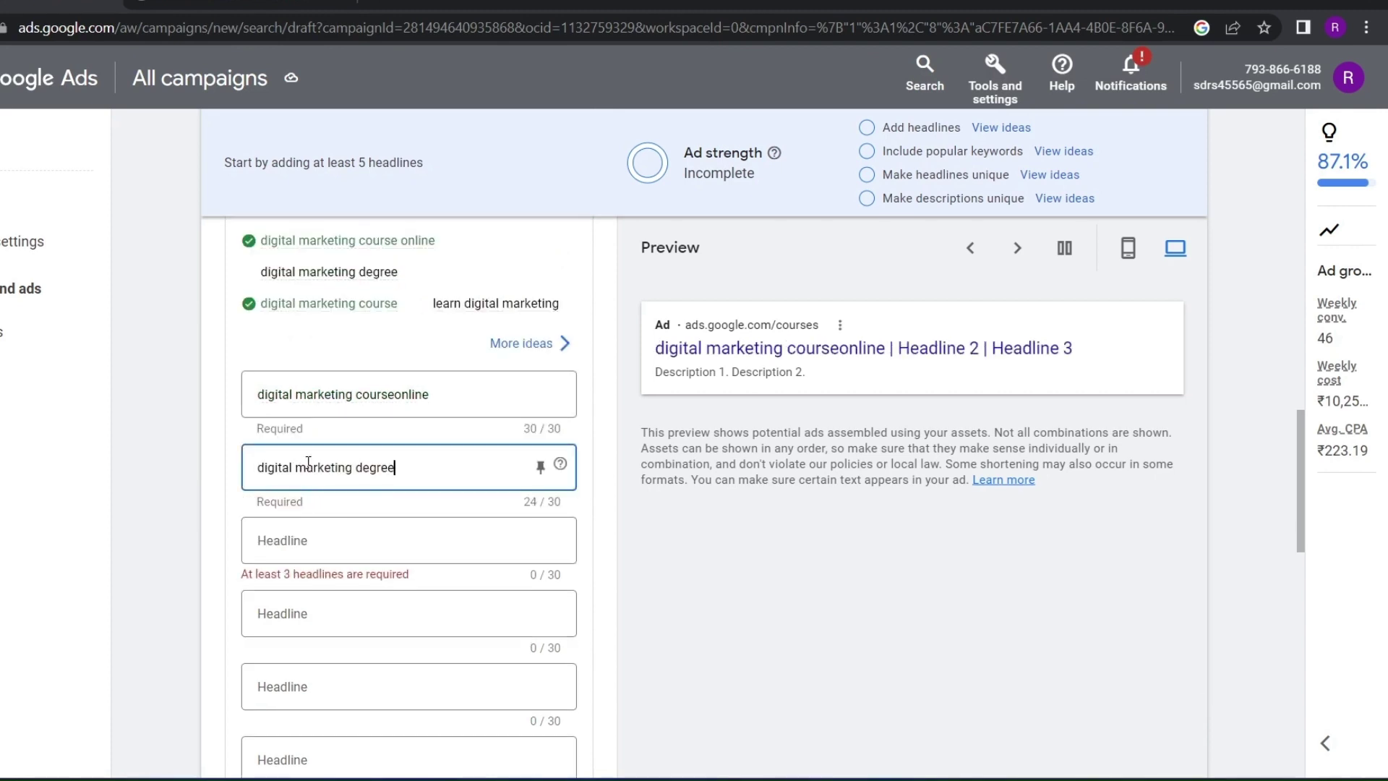
Add 'learn digital marketing' as the third headline
{"action": "scroll", "coordinate": [309, 462], "scroll_direction": "up", "scroll_amount": 2}
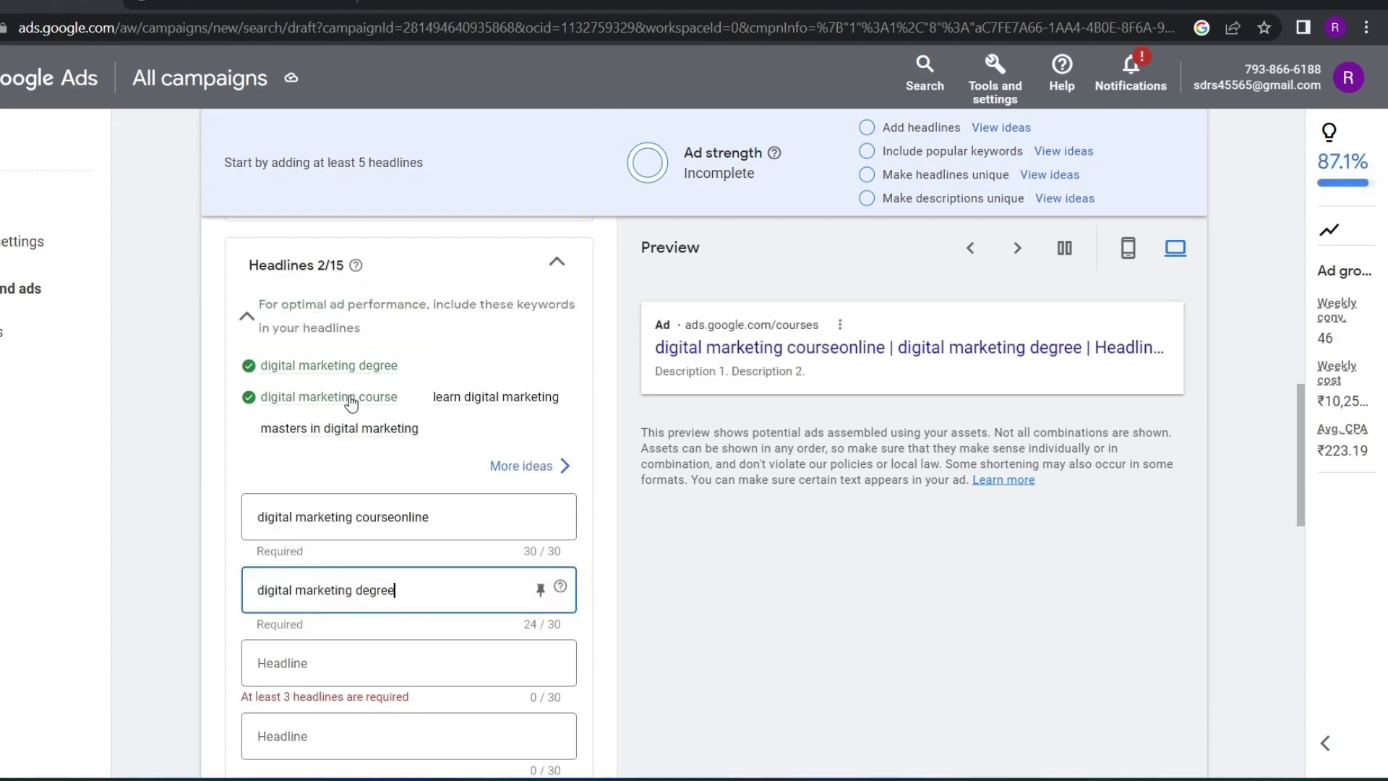
{"action": "mouse_move", "coordinate": [351, 405]}
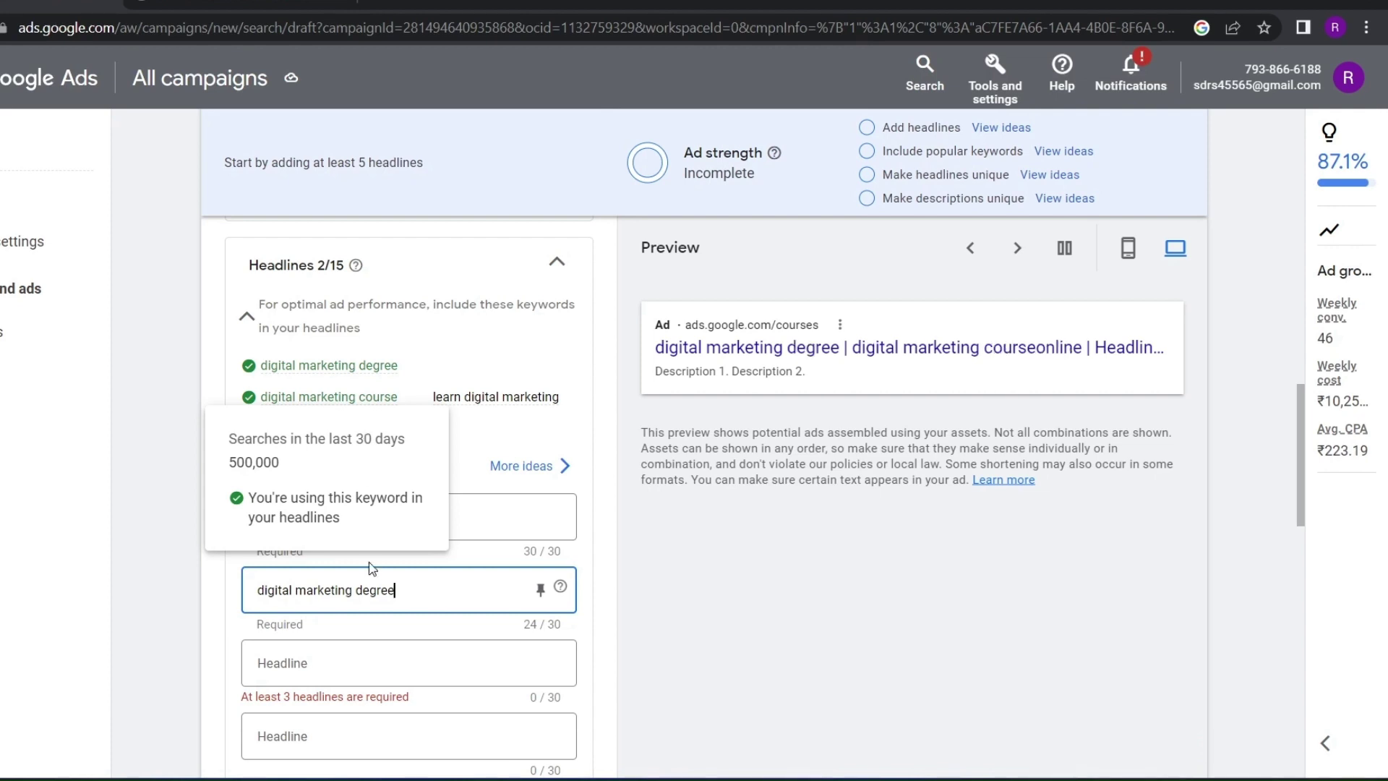
{"action": "scroll", "coordinate": [367, 587], "scroll_direction": "down", "scroll_amount": 7}
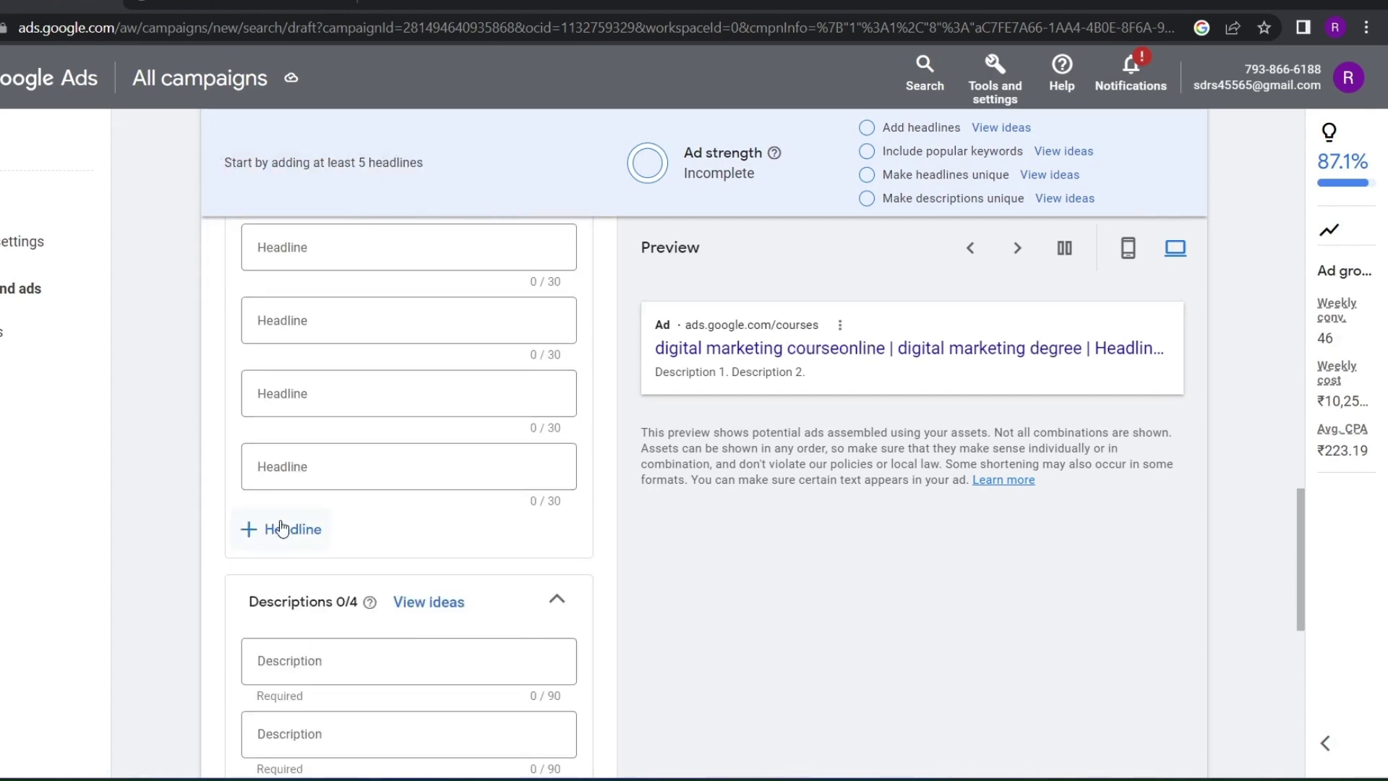
{"action": "scroll", "coordinate": [281, 527], "scroll_direction": "up", "scroll_amount": 5}
{"action": "scroll", "coordinate": [289, 517], "scroll_direction": "down", "scroll_amount": 5}
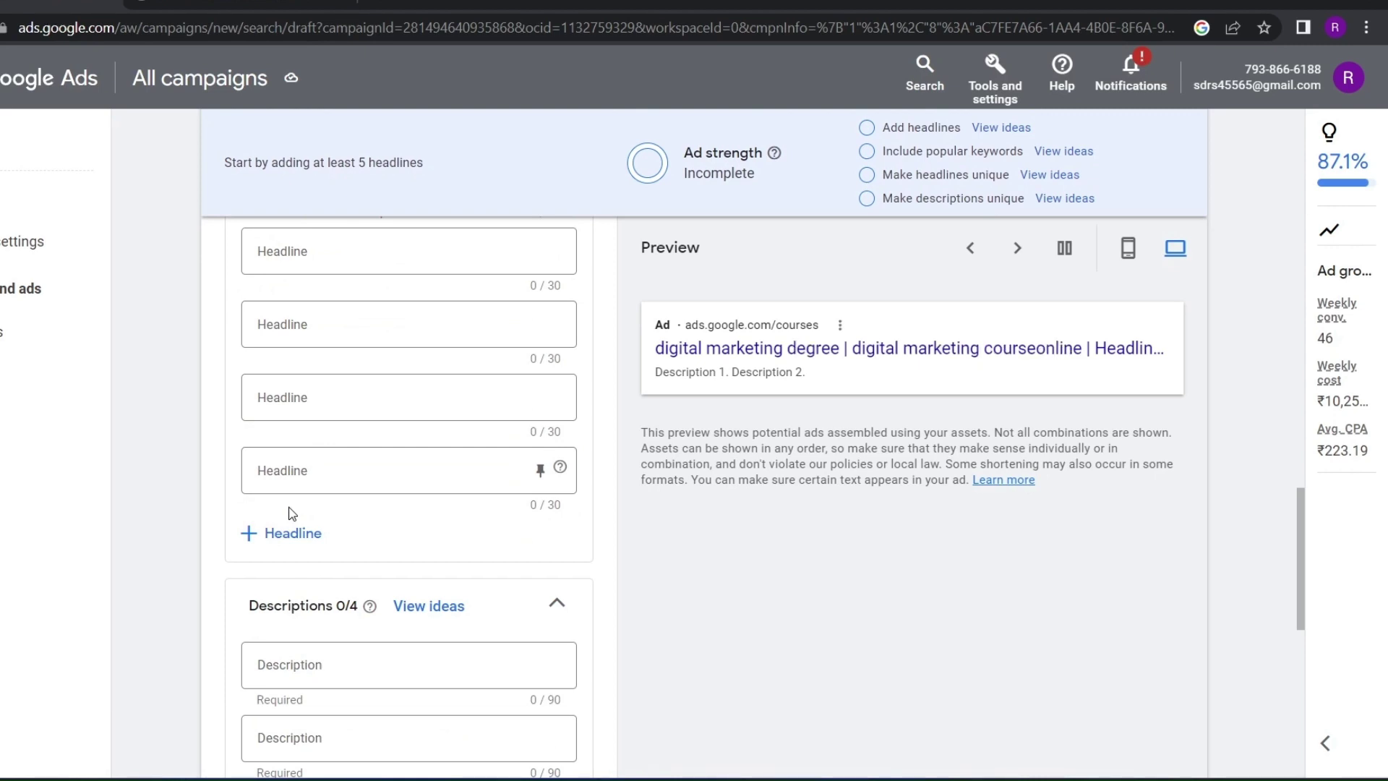
{"action": "scroll", "coordinate": [628, 371], "scroll_direction": "up", "scroll_amount": 2}
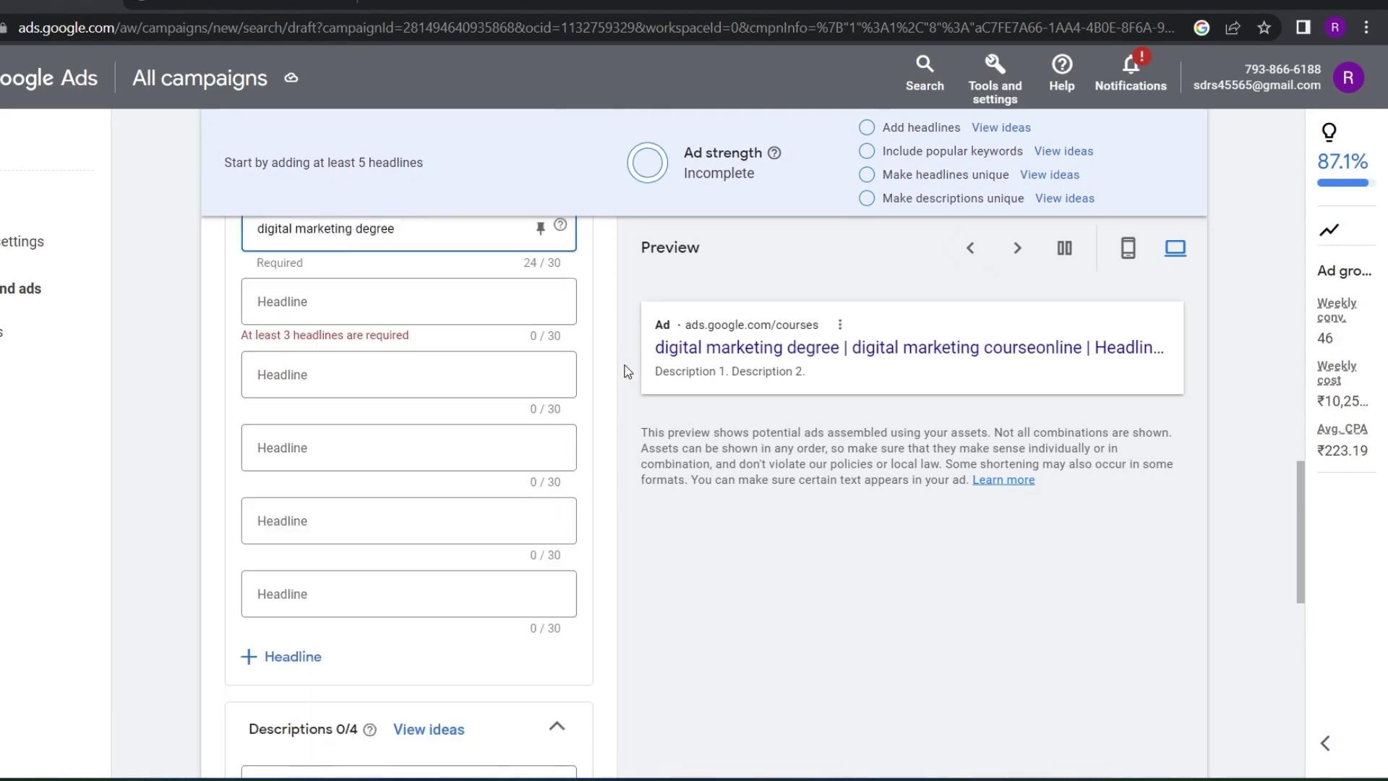
{"action": "scroll", "coordinate": [628, 372], "scroll_direction": "up", "scroll_amount": 4}
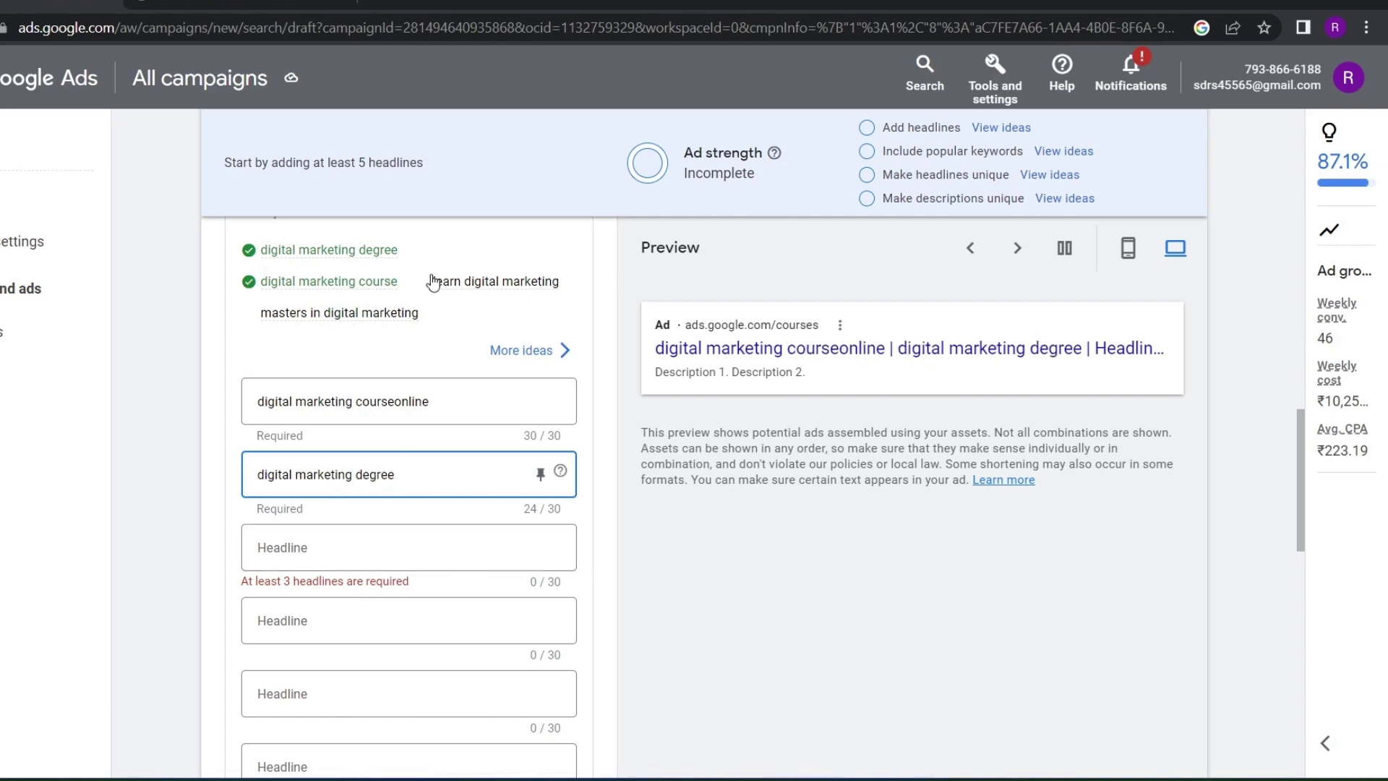
{"action": "left_click_drag", "start_coordinate": [433, 282], "coordinate": [570, 290]}
{"action": "key", "text": "ctrl+c"}
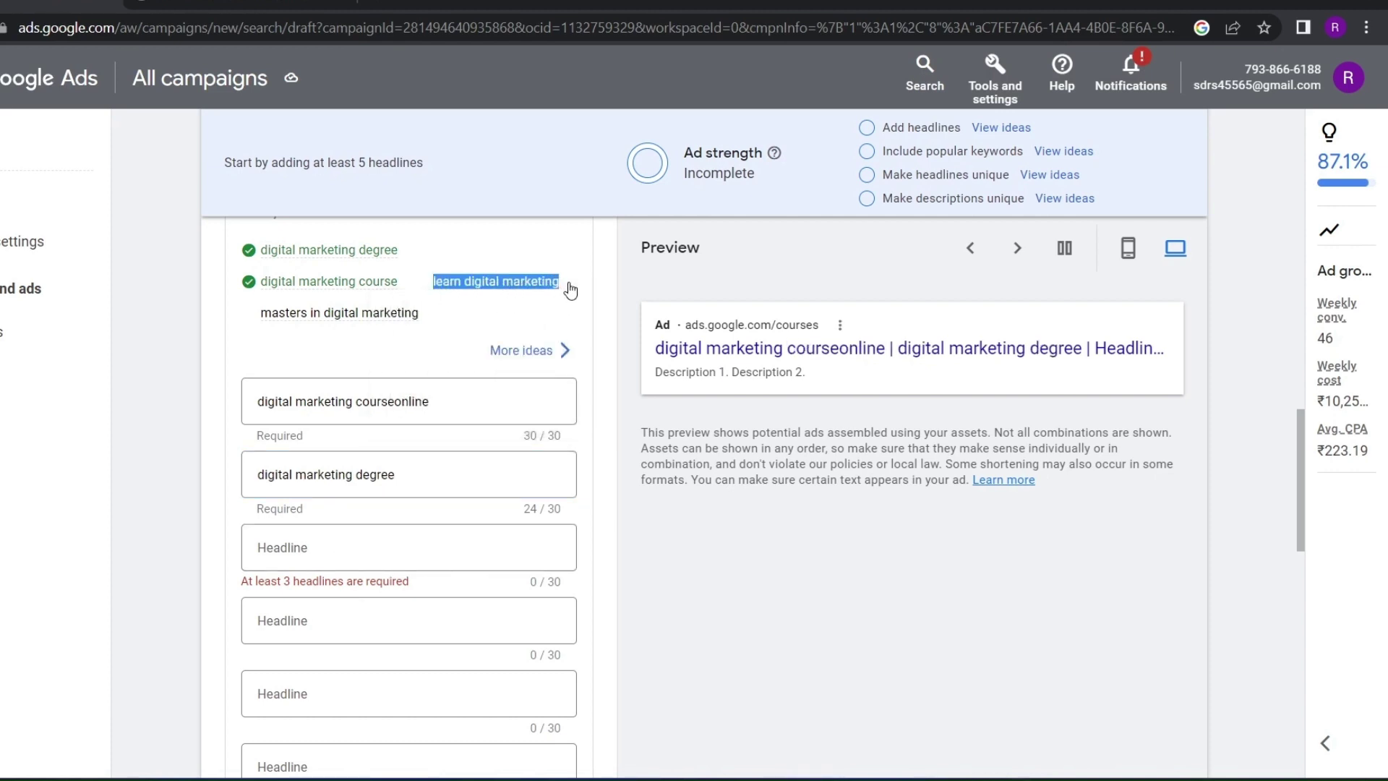
{"action": "left_click", "coordinate": [357, 538]}
{"action": "key", "text": "ctrl+v"}
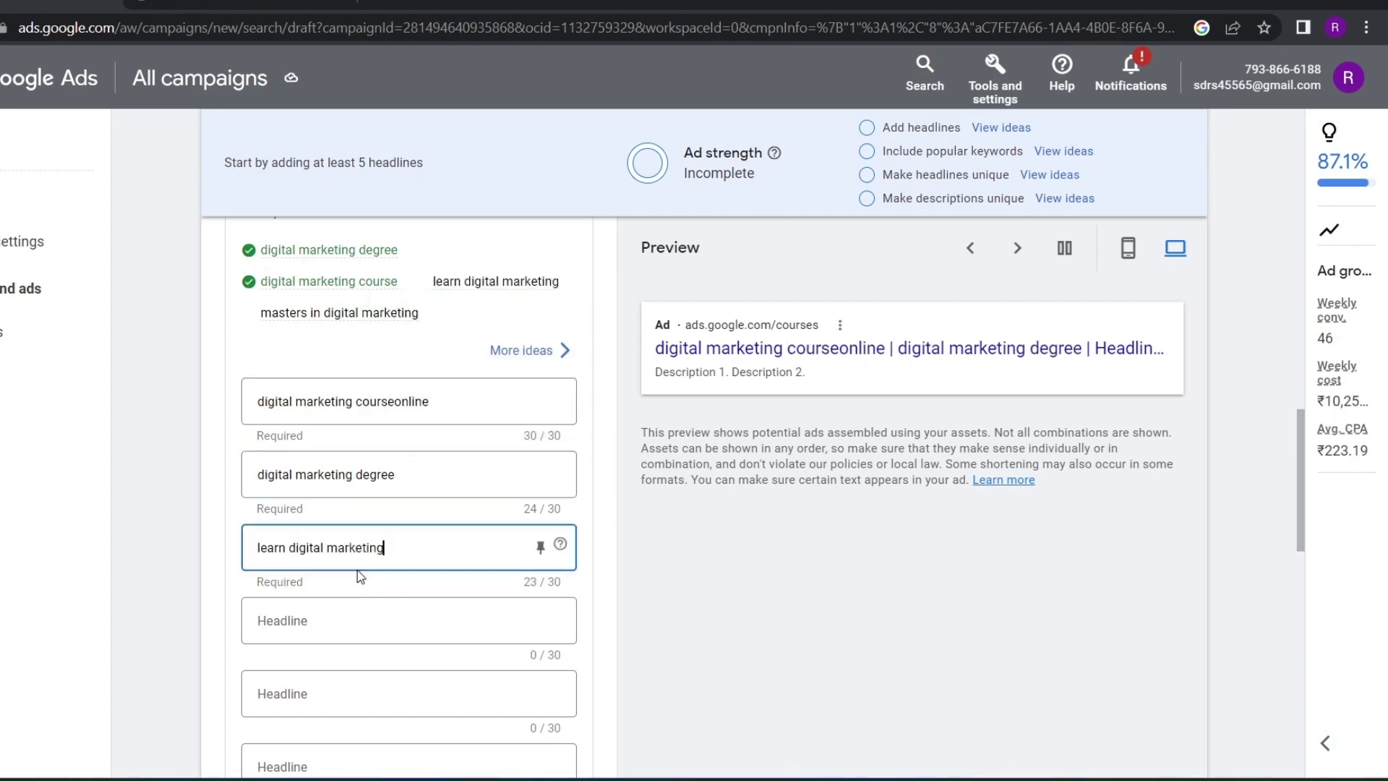
Add a fourth headline 'digital marketing', removing 'learn' so it isn't a duplicate
{"action": "left_click", "coordinate": [356, 614]}
{"action": "left_click_drag", "start_coordinate": [260, 313], "coordinate": [413, 313]}
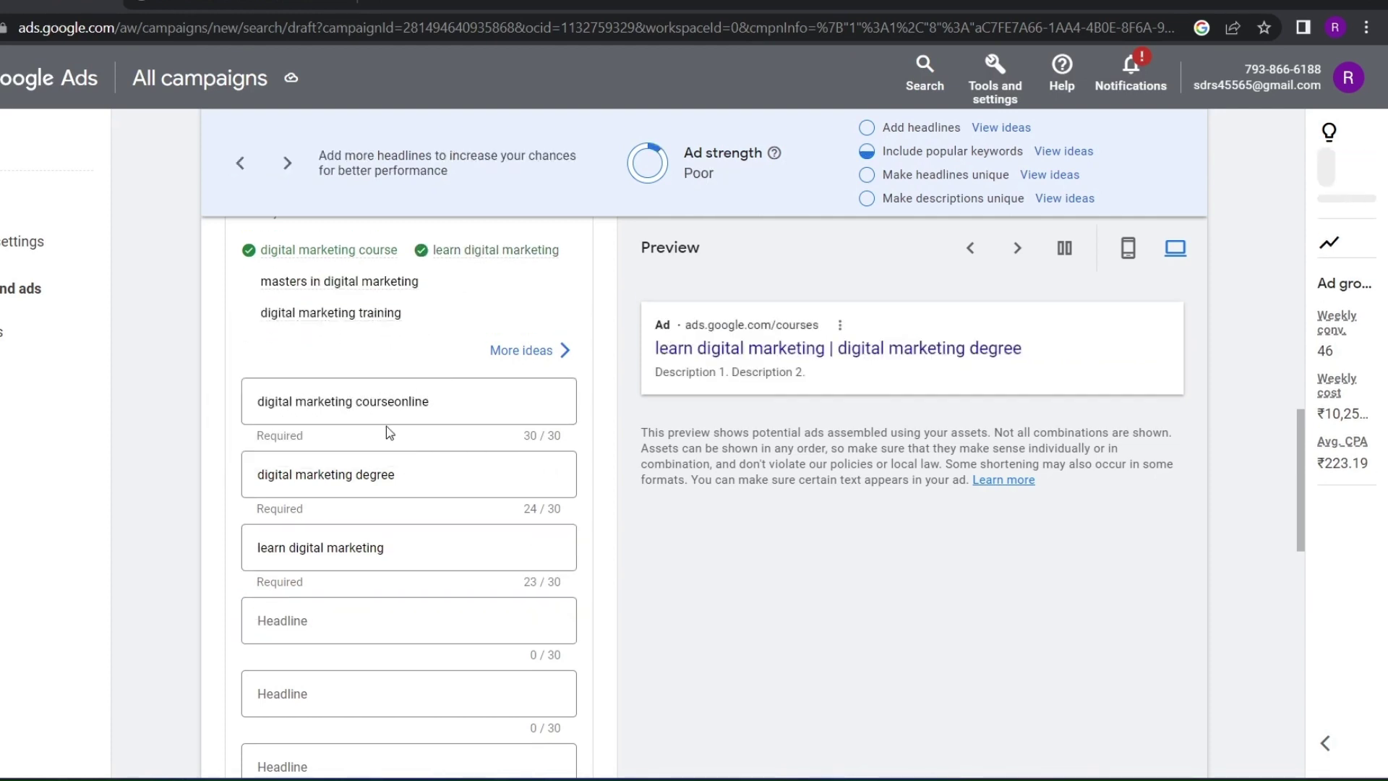
{"action": "left_click", "coordinate": [311, 604]}
{"action": "key", "text": "ctrl+v"}
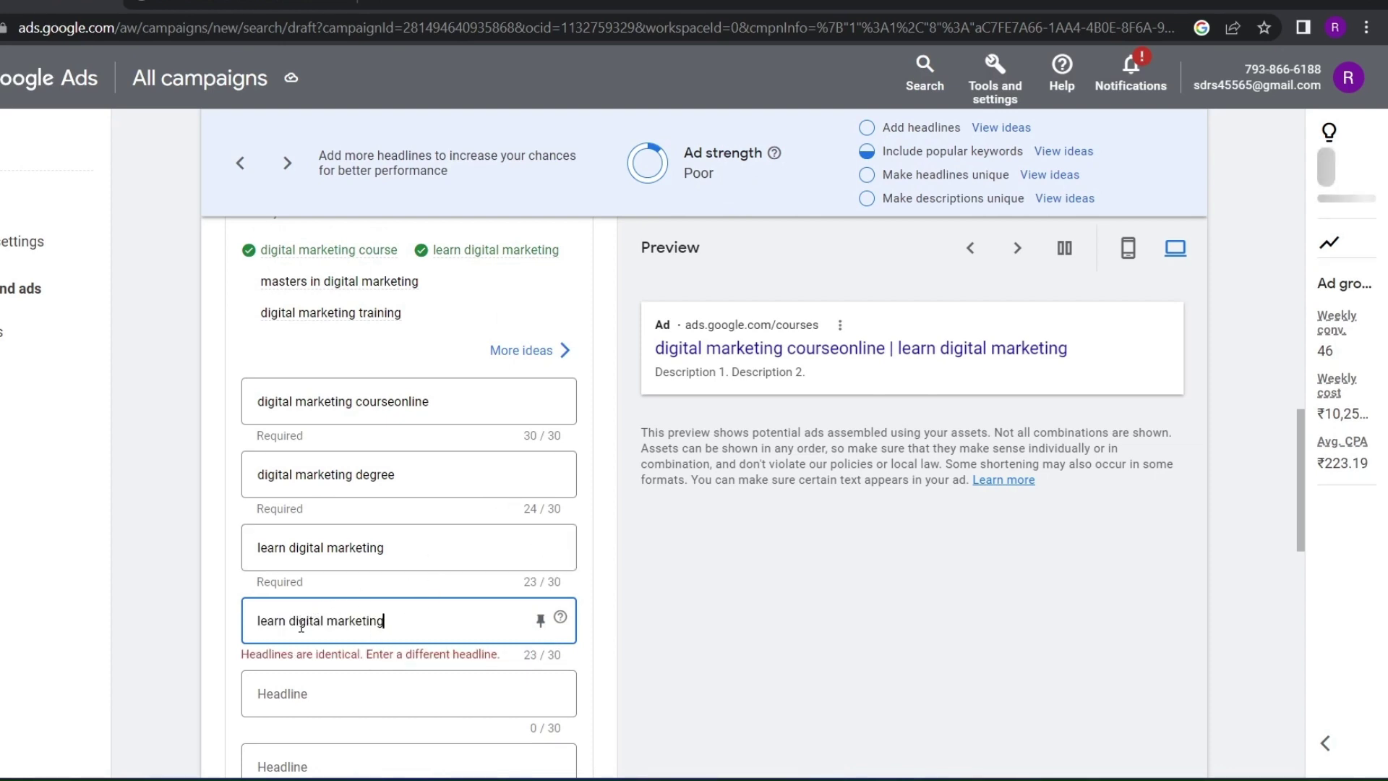
{"action": "left_click_drag", "start_coordinate": [288, 620], "coordinate": [232, 611]}
{"action": "key", "text": "BackSpace"}
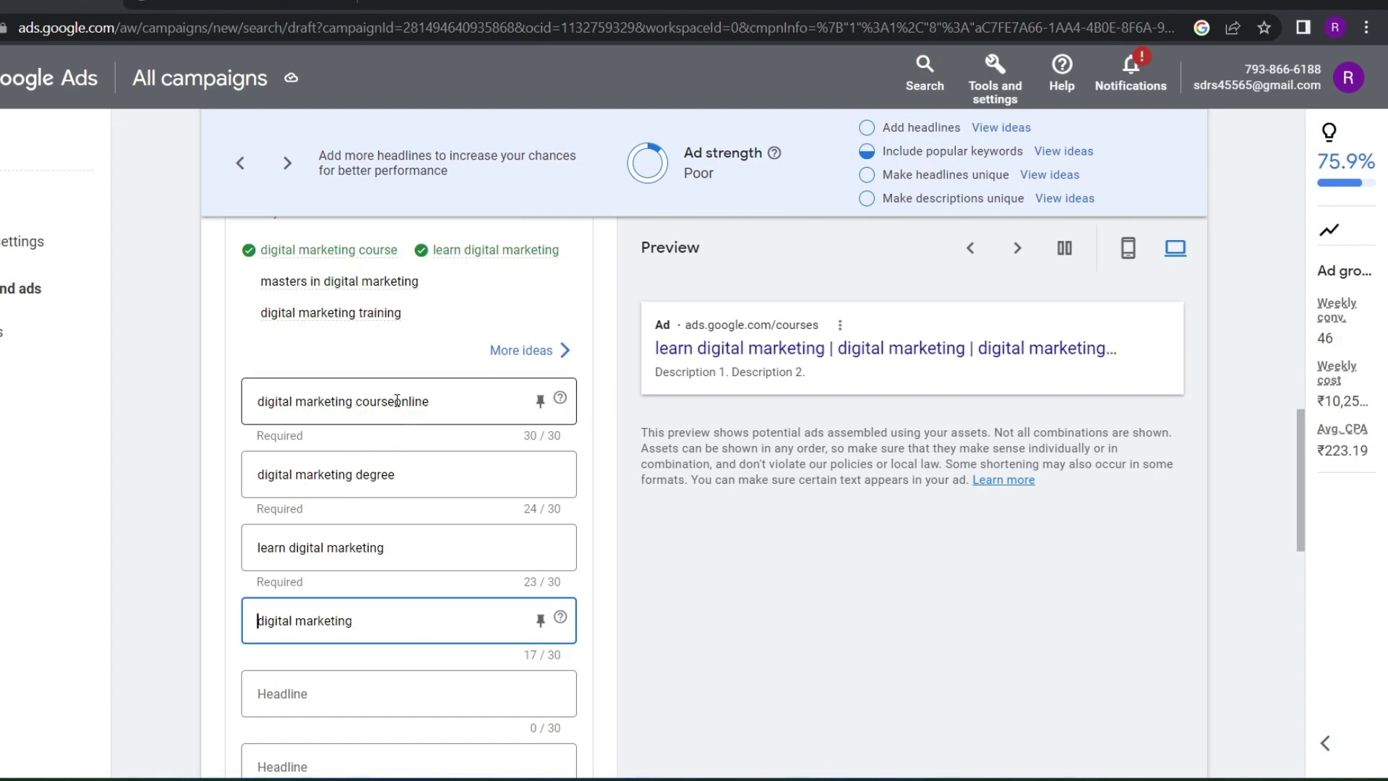
Add a fifth headline from 'digital marketing course', trimmed and ending with 'online'
{"action": "left_click_drag", "start_coordinate": [397, 400], "coordinate": [287, 397]}
{"action": "key", "text": "ctrl+c"}
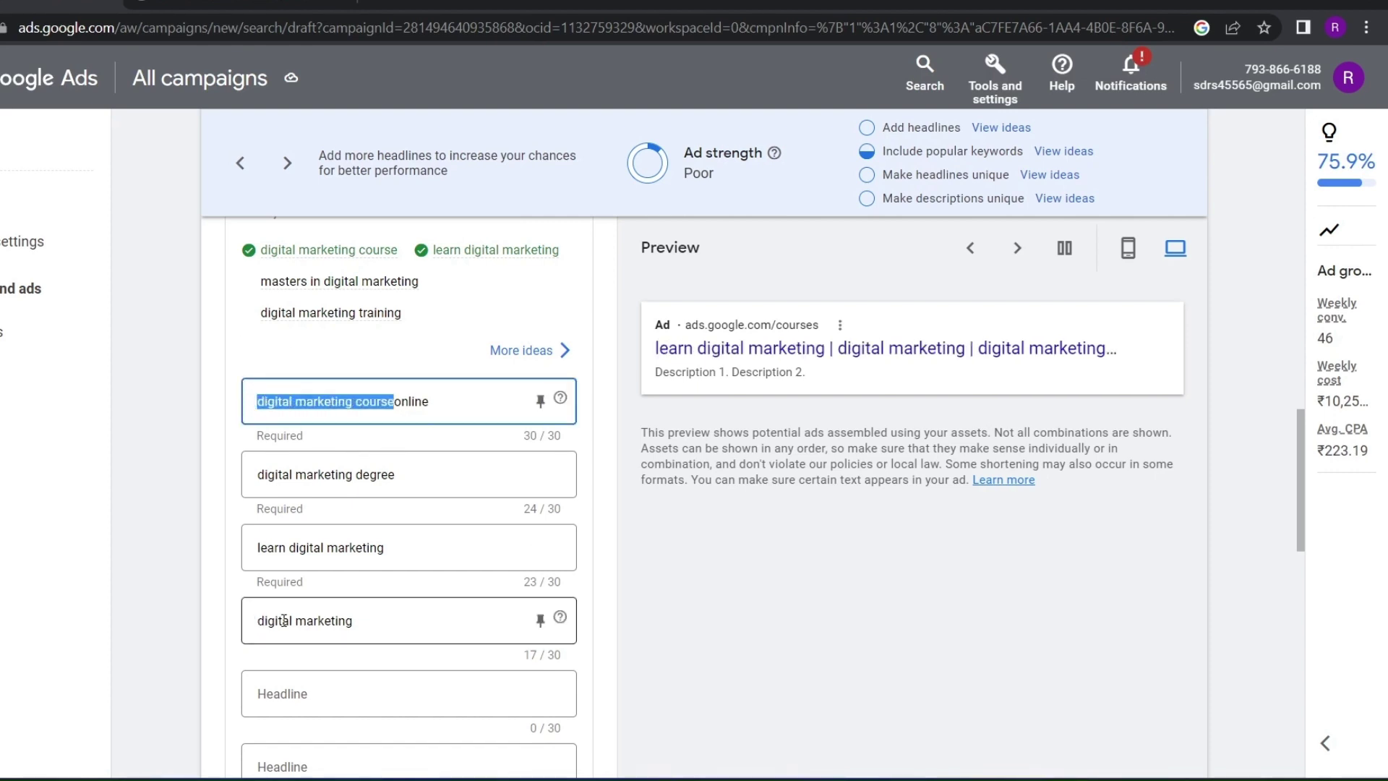
{"action": "left_click", "coordinate": [305, 680]}
{"action": "key", "text": "ctrl+v"}
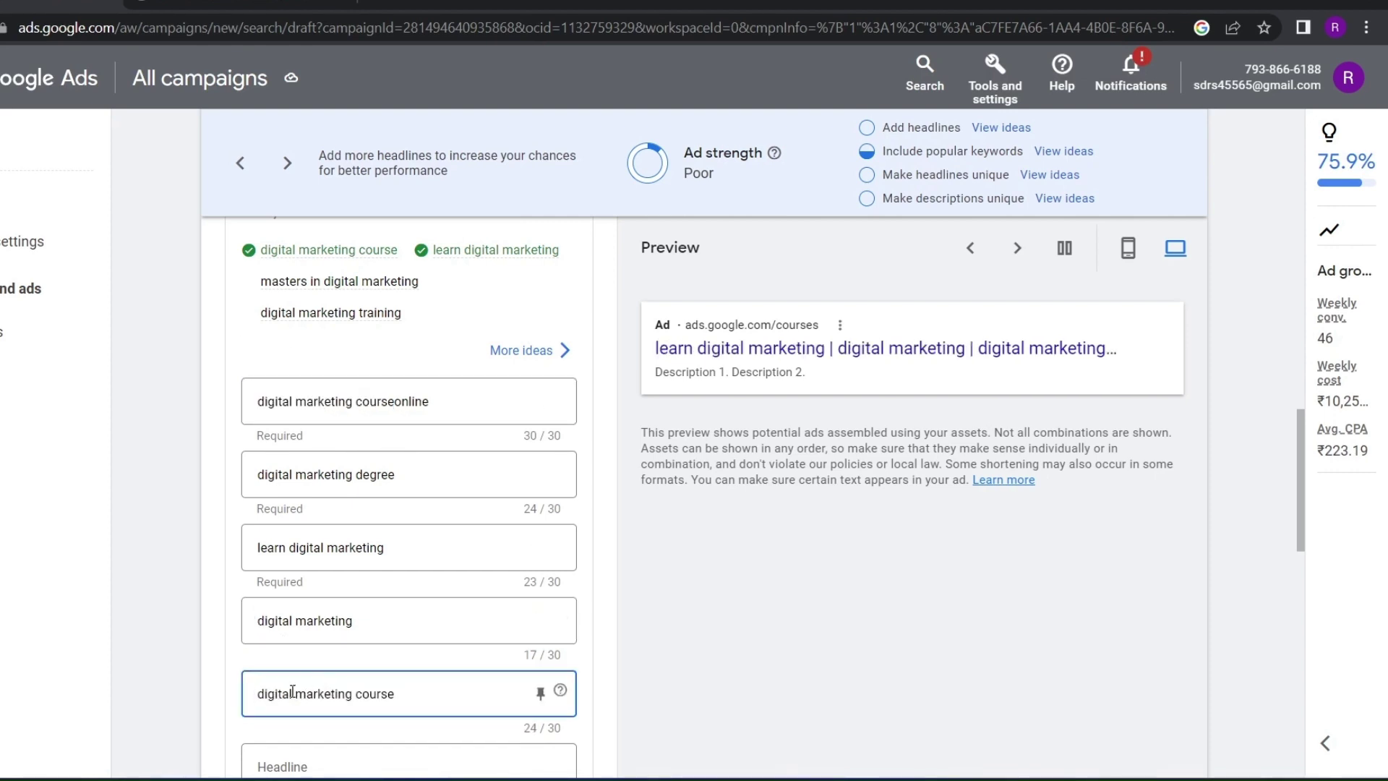
{"action": "left_click_drag", "start_coordinate": [291, 693], "coordinate": [255, 692]}
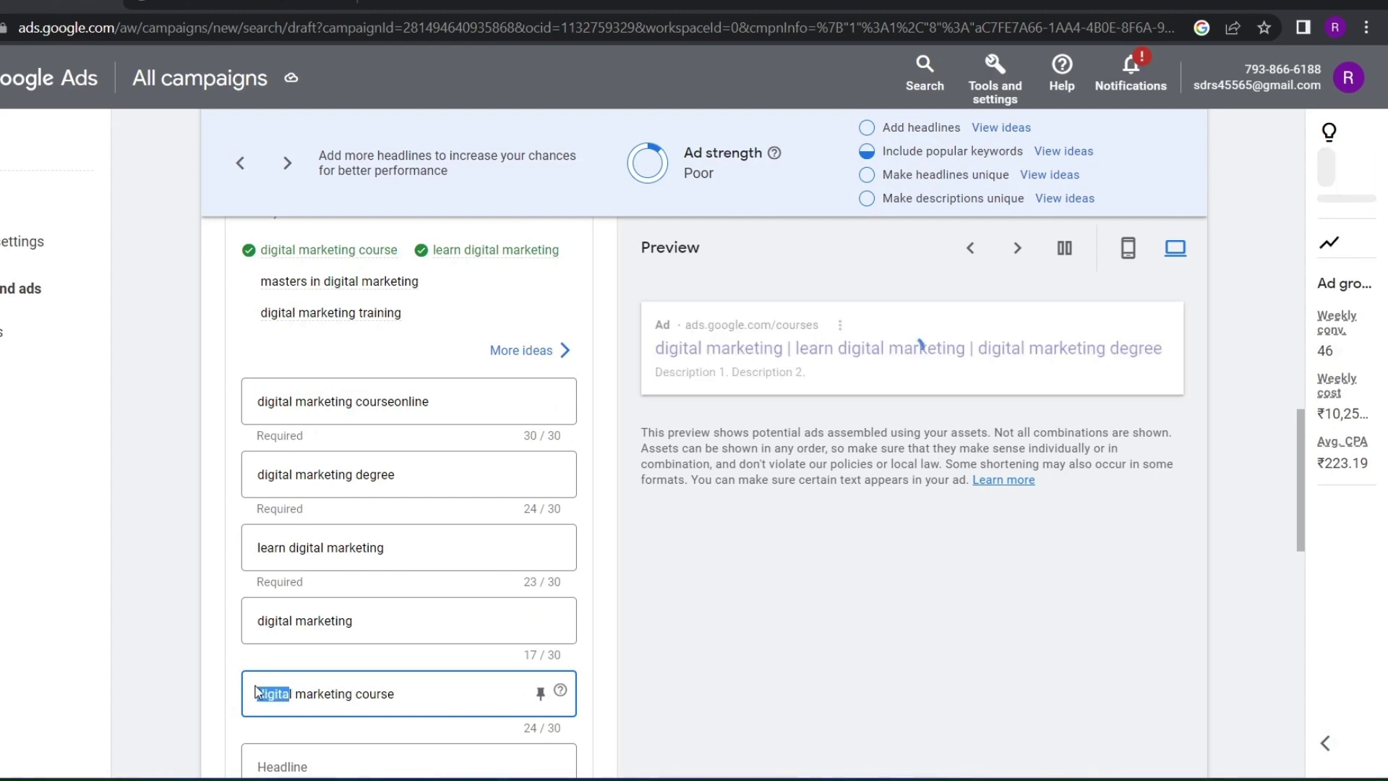
{"action": "key", "text": "BackSpace"}
{"action": "key", "text": "Delete"}
{"action": "key", "text": "Delete"}
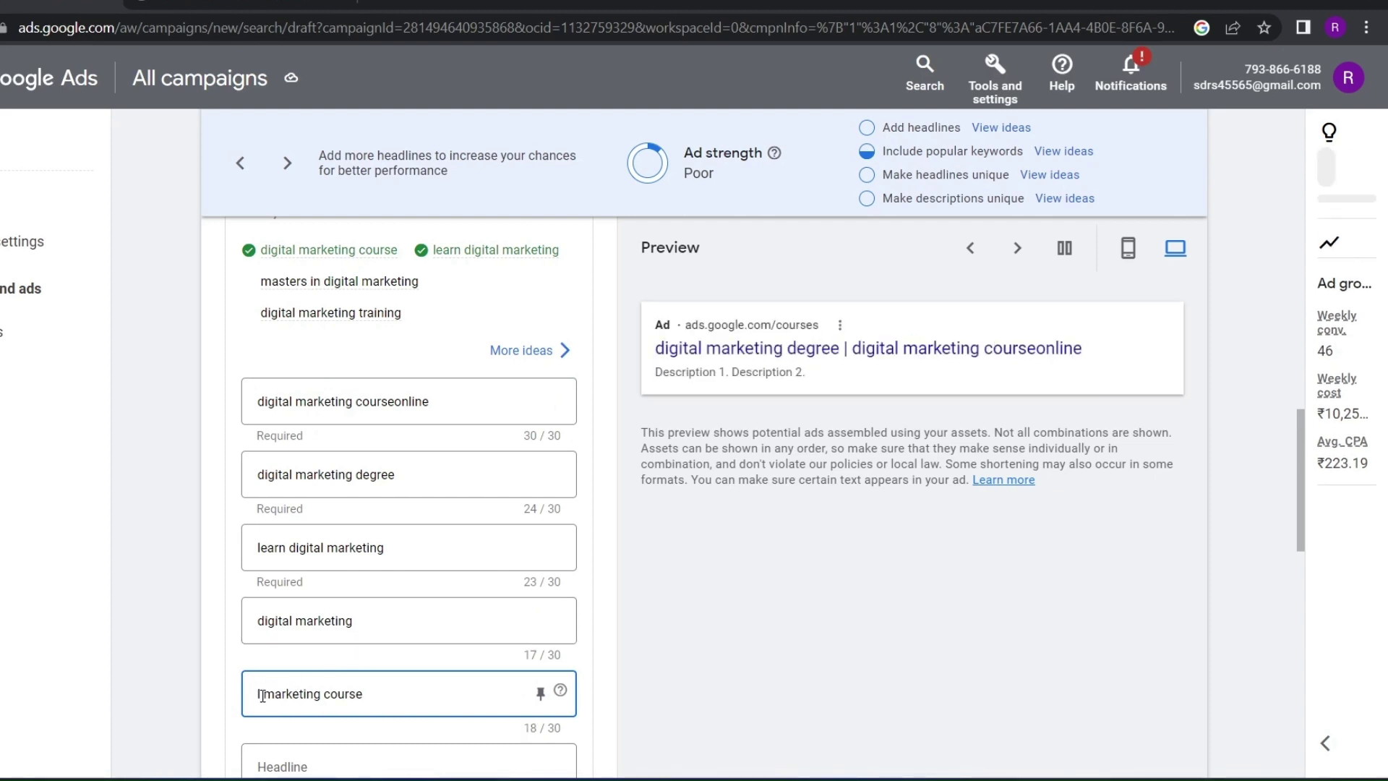
{"action": "type", "text": "online"}
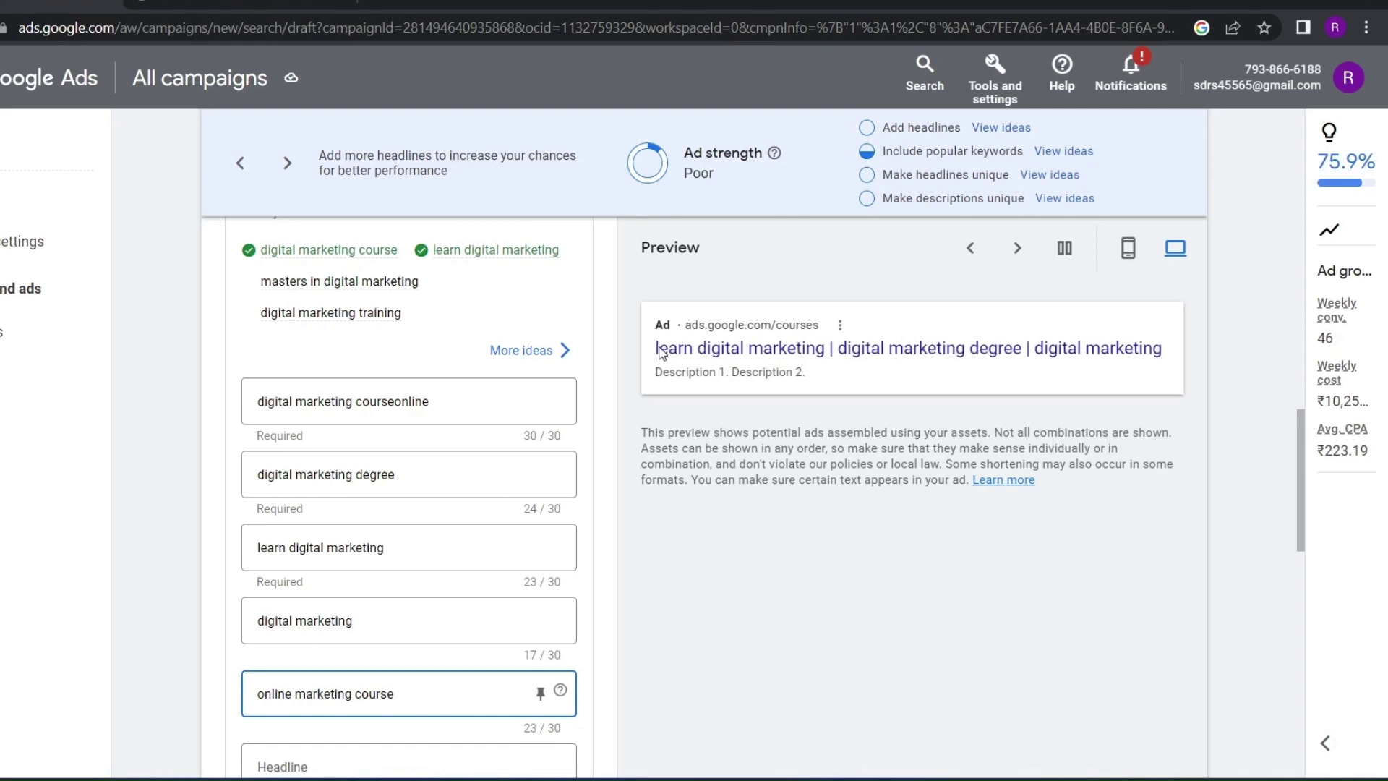
Cycle through the headline combinations in the ad preview
{"action": "left_click_drag", "start_coordinate": [659, 351], "coordinate": [816, 367]}
{"action": "left_click", "coordinate": [794, 477]}
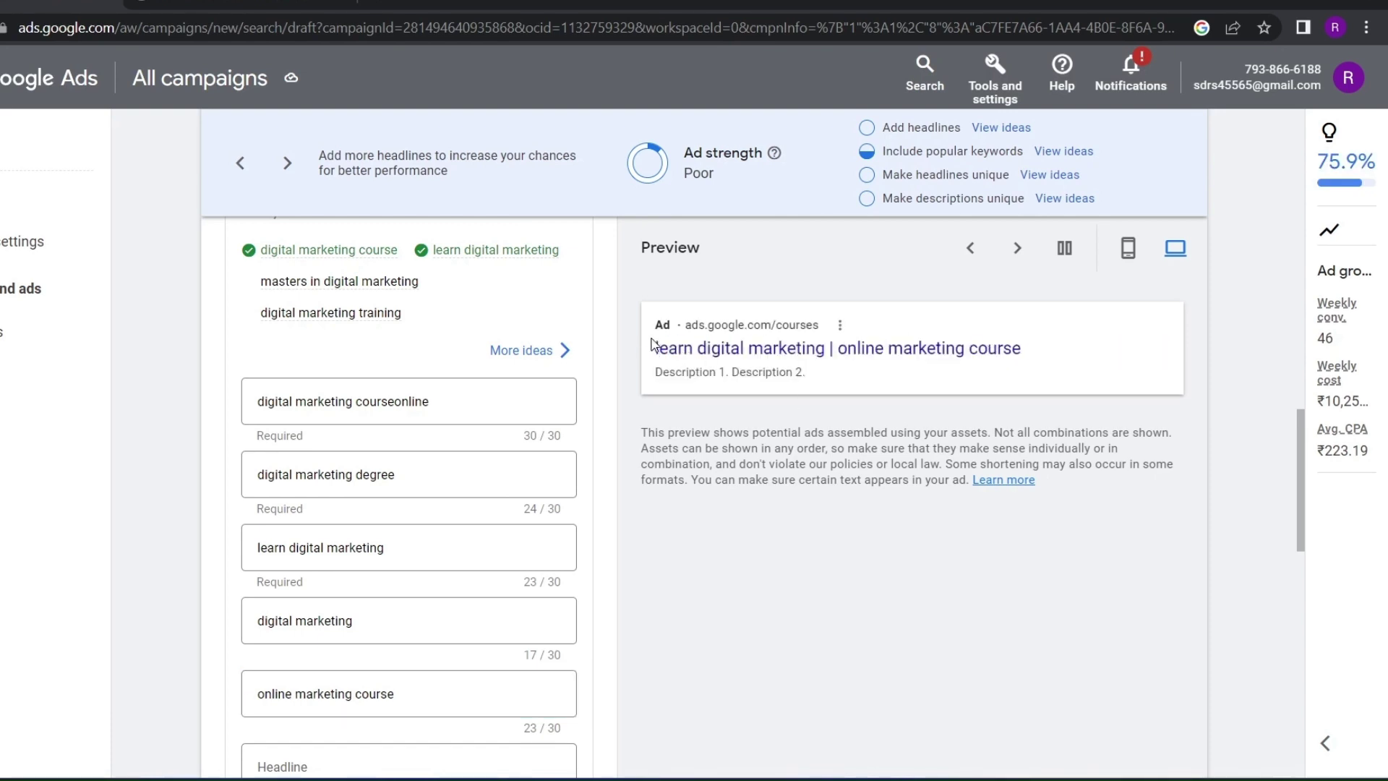
{"action": "left_click_drag", "start_coordinate": [654, 342], "coordinate": [743, 353]}
{"action": "left_click", "coordinate": [871, 498]}
{"action": "left_click", "coordinate": [1016, 266]}
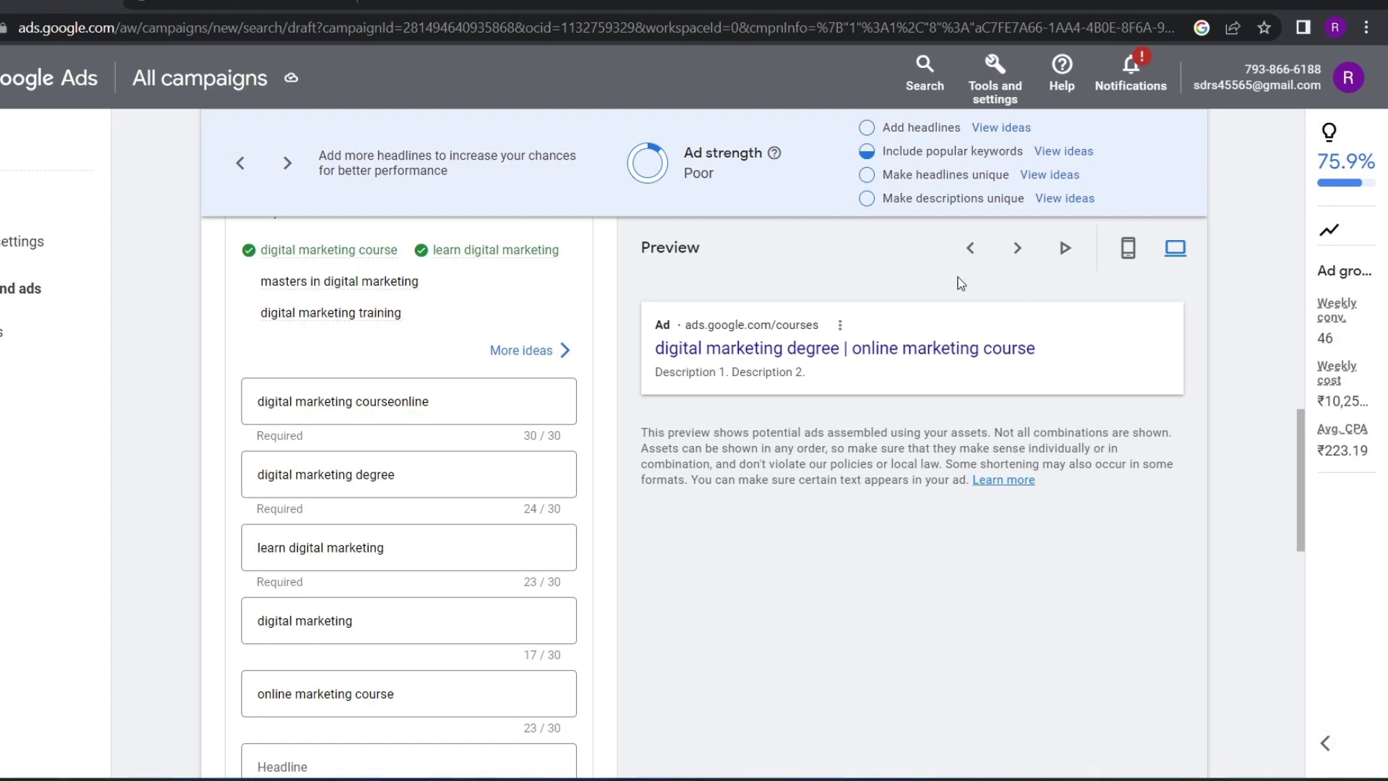
{"action": "left_click_drag", "start_coordinate": [648, 349], "coordinate": [1034, 326]}
{"action": "left_click", "coordinate": [1018, 250]}
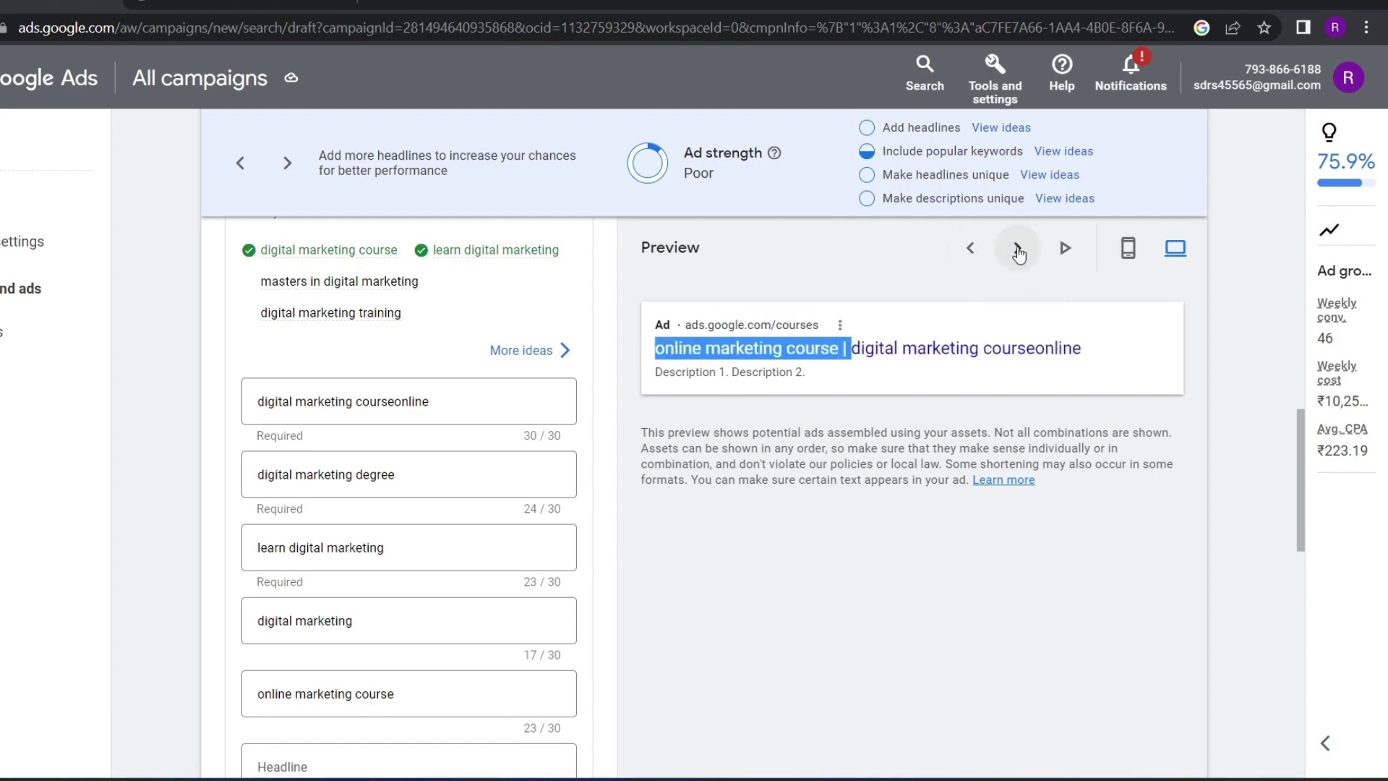
{"action": "left_click", "coordinate": [1018, 249]}
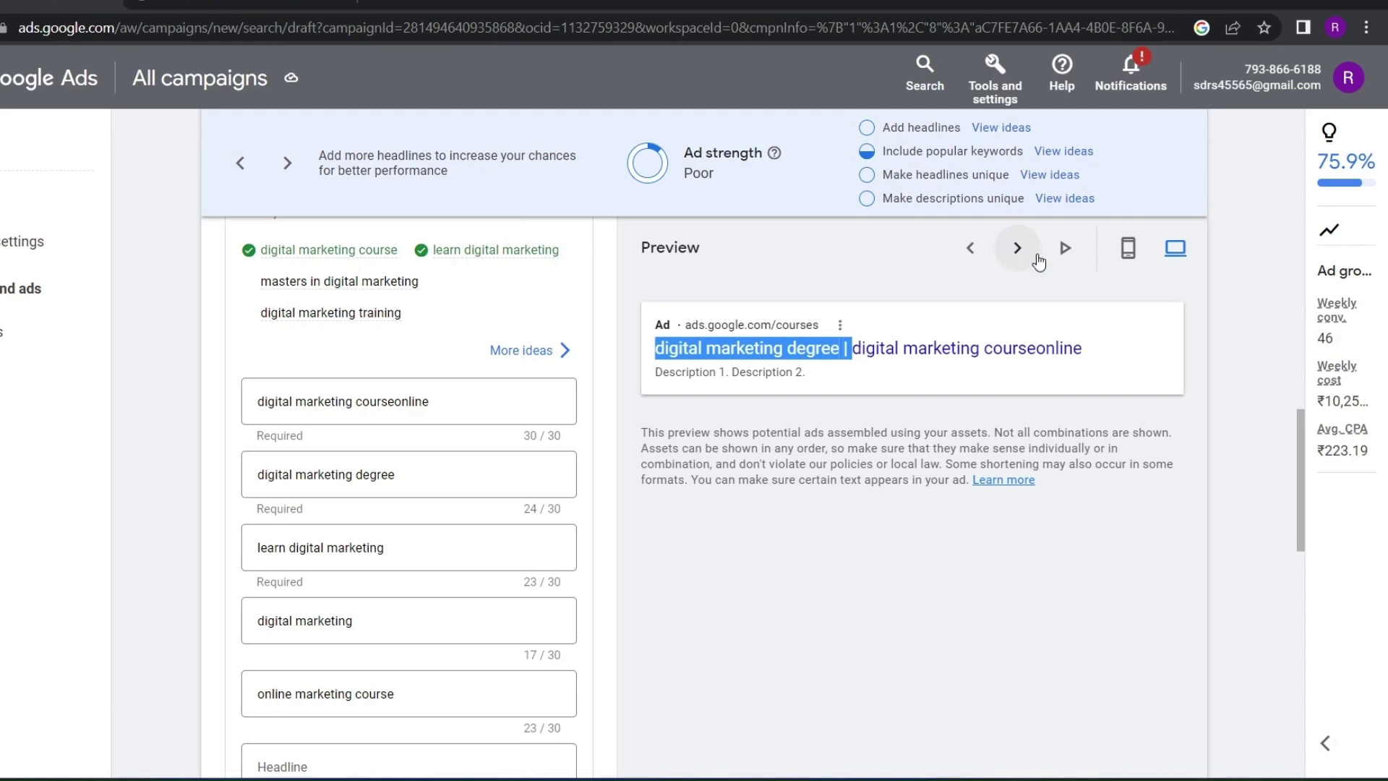
{"action": "left_click", "coordinate": [970, 248]}
{"action": "left_click", "coordinate": [970, 248]}
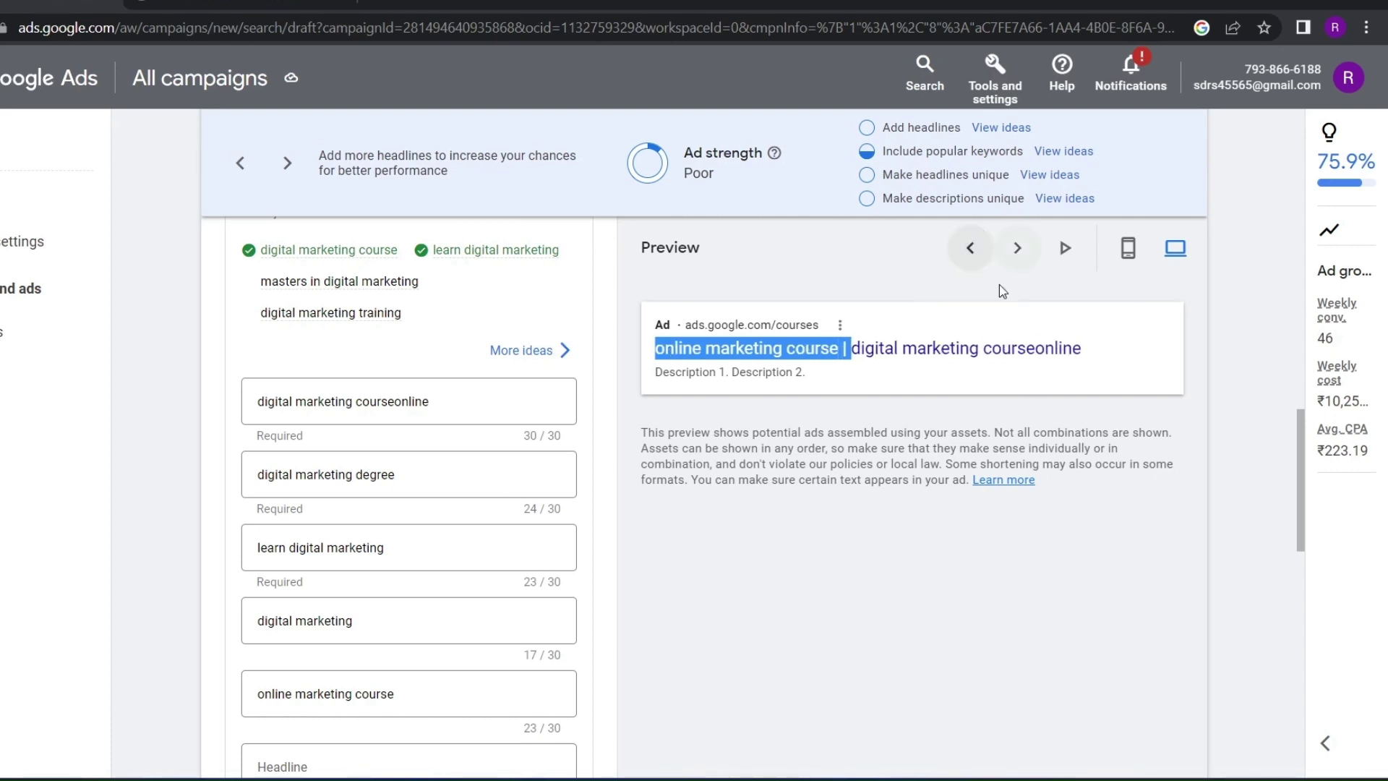
Check that the Ad strength indicator now reads Average
{"action": "scroll", "coordinate": [606, 475], "scroll_direction": "down", "scroll_amount": 3}
{"action": "scroll", "coordinate": [589, 405], "scroll_direction": "up", "scroll_amount": 2}
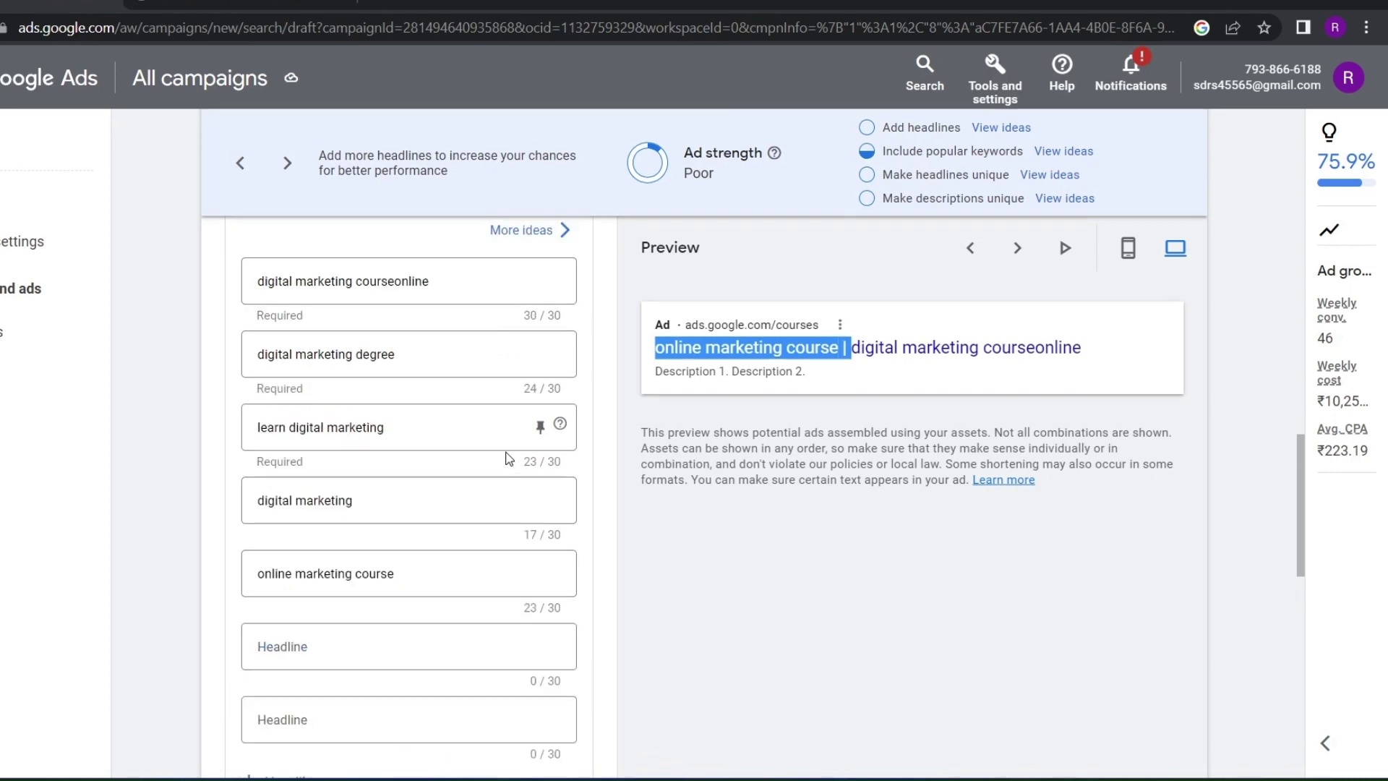
{"action": "scroll", "coordinate": [672, 325], "scroll_direction": "down", "scroll_amount": 3}
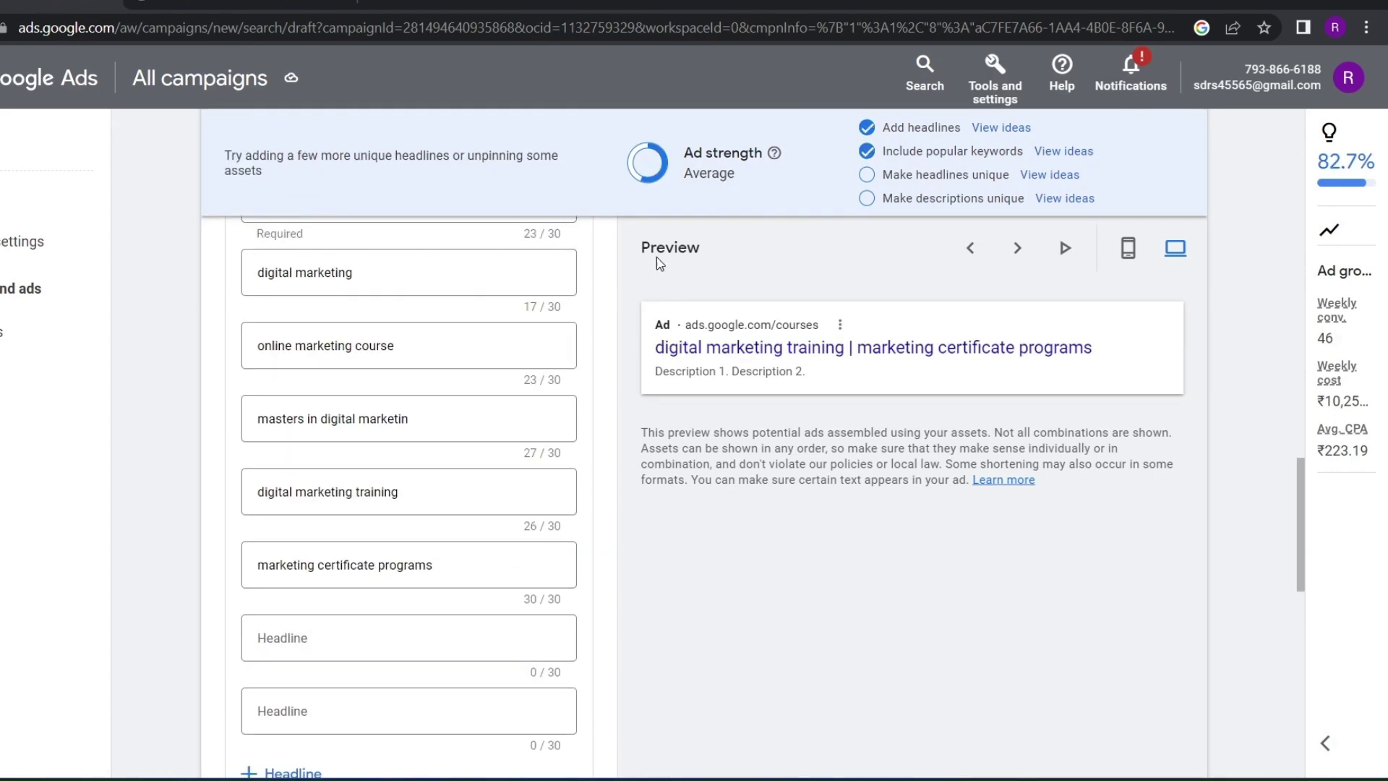
{"action": "scroll", "coordinate": [331, 350], "scroll_direction": "up", "scroll_amount": 2}
{"action": "scroll", "coordinate": [253, 396], "scroll_direction": "up", "scroll_amount": 2}
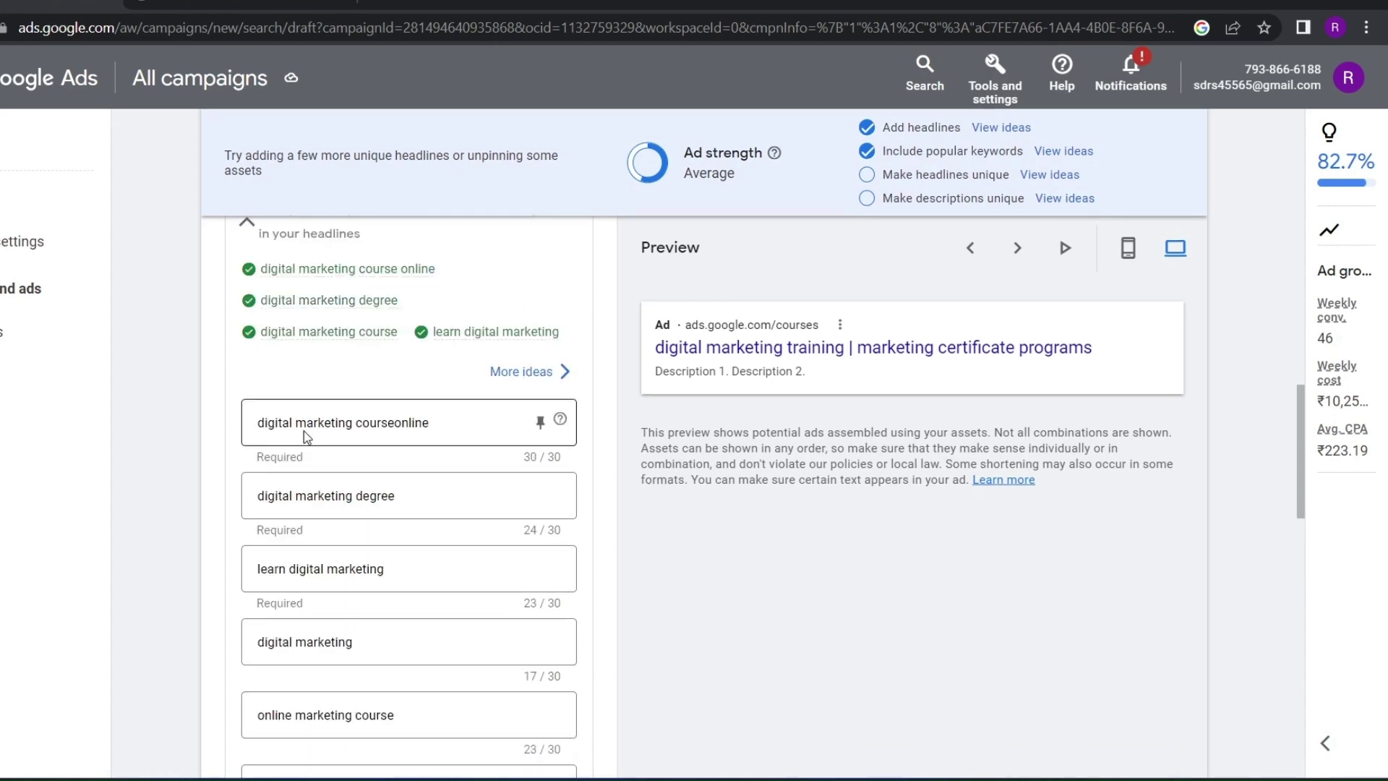
{"action": "scroll", "coordinate": [314, 462], "scroll_direction": "down", "scroll_amount": 1}
{"action": "scroll", "coordinate": [321, 463], "scroll_direction": "down", "scroll_amount": 2}
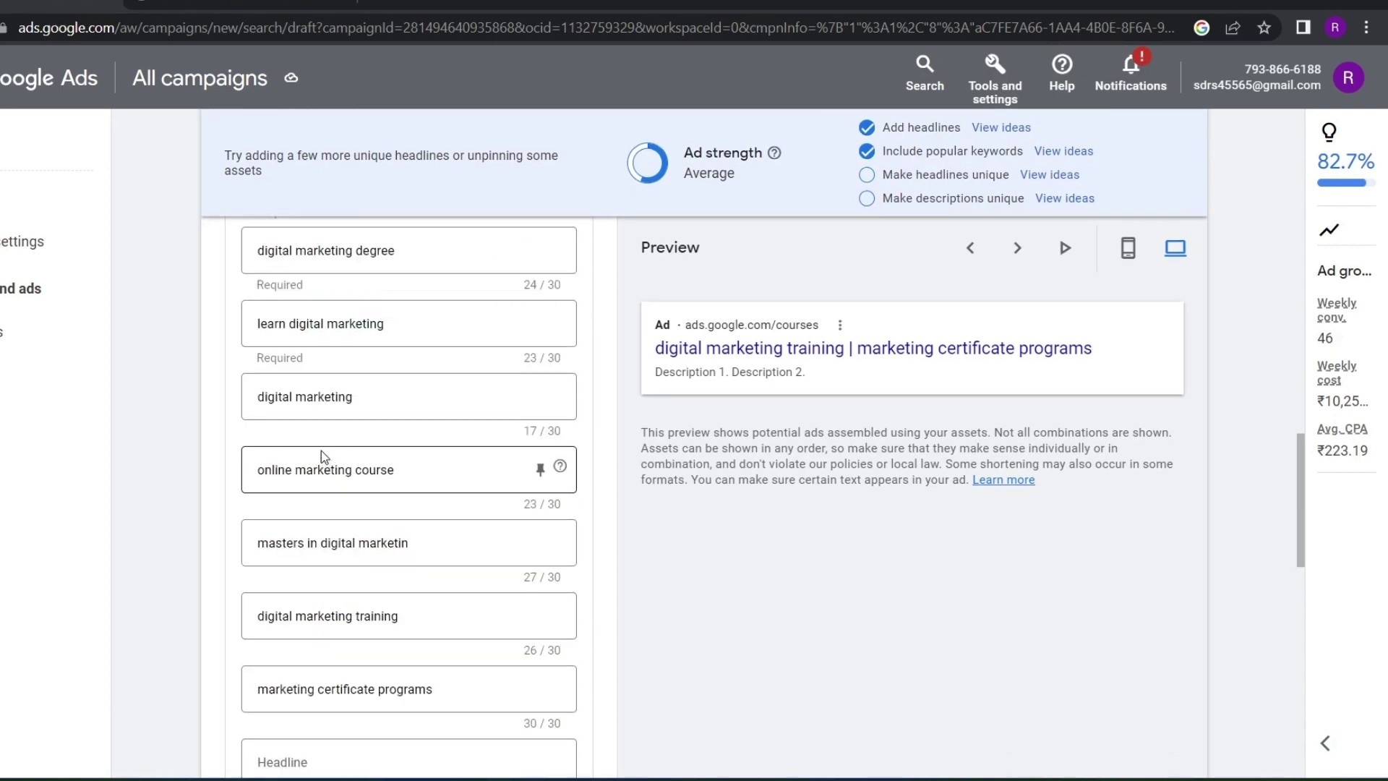
{"action": "scroll", "coordinate": [350, 562], "scroll_direction": "down", "scroll_amount": 2}
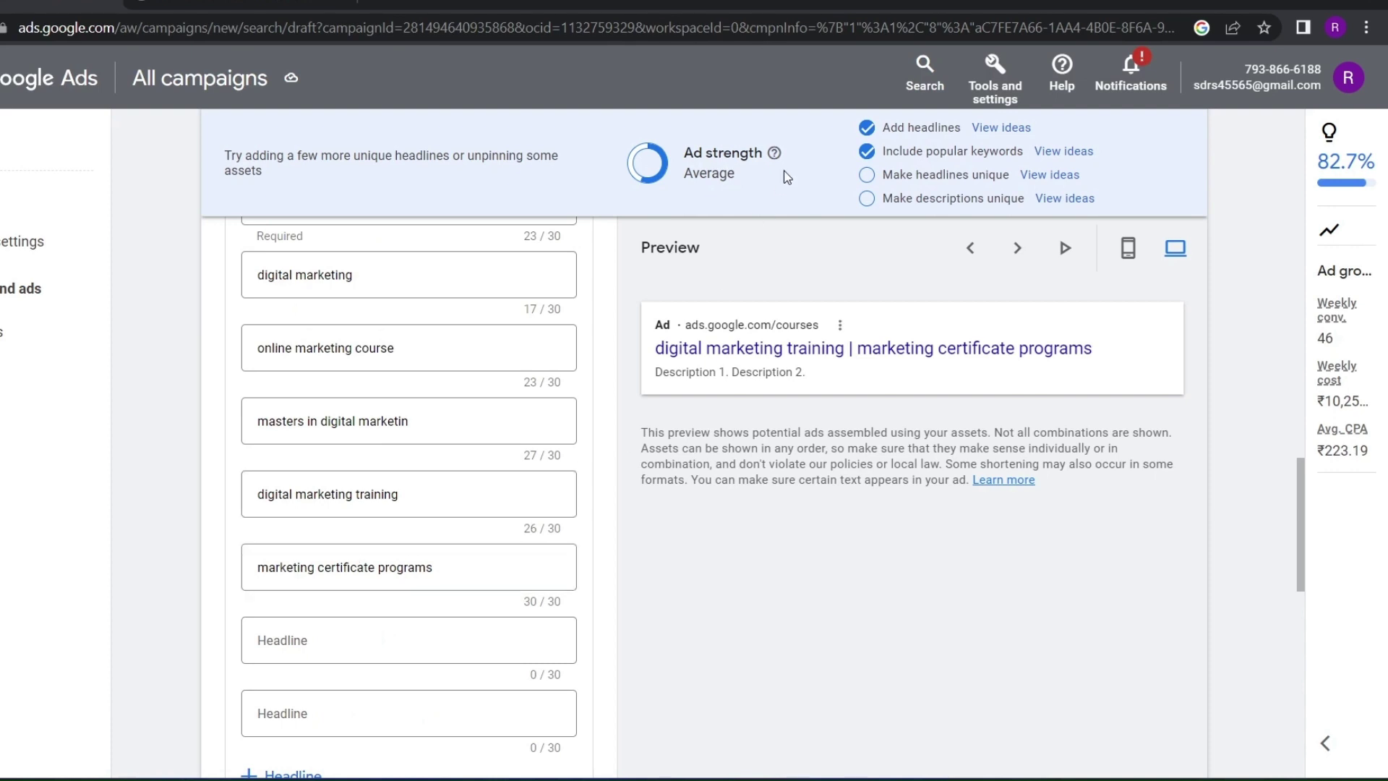
{"action": "left_click_drag", "start_coordinate": [739, 175], "coordinate": [724, 239]}
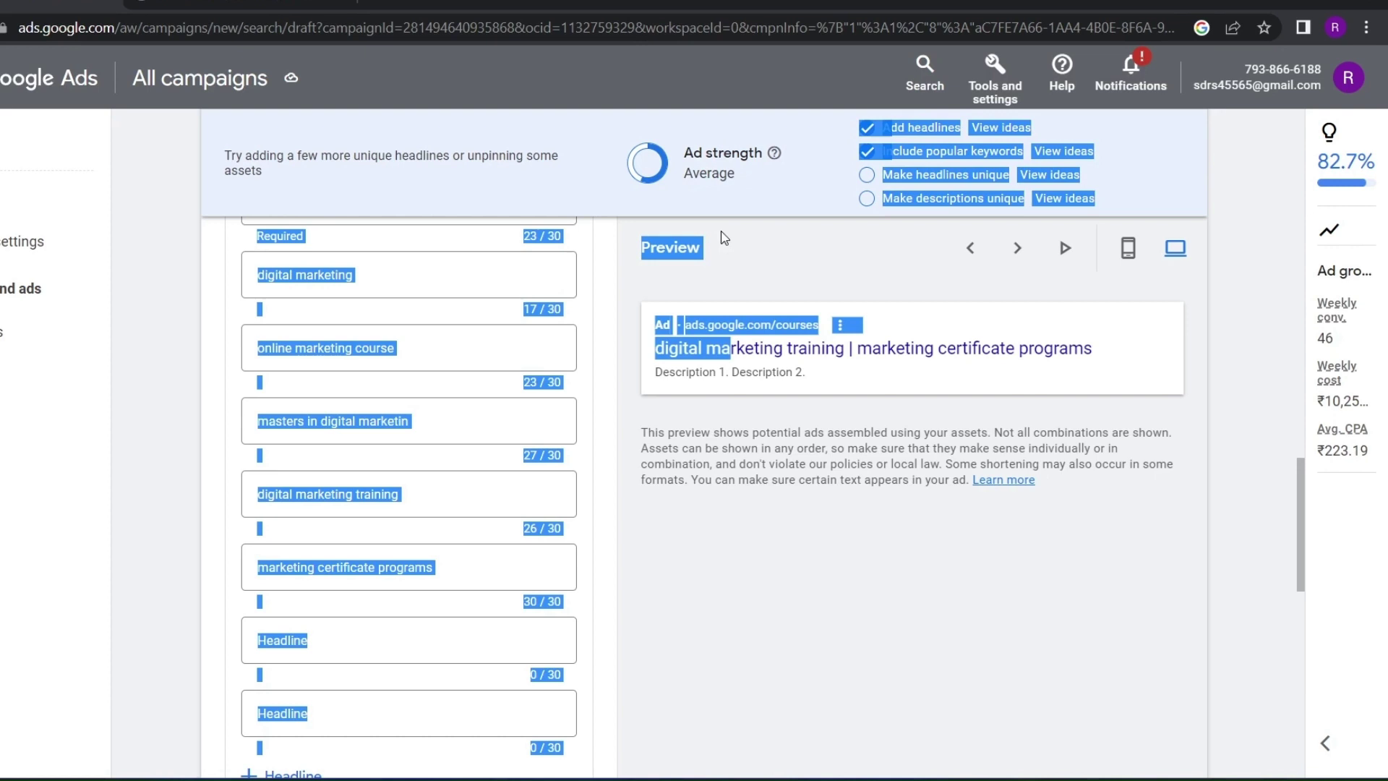
{"action": "left_click", "coordinate": [753, 172]}
{"action": "left_click_drag", "start_coordinate": [756, 171], "coordinate": [678, 168]}
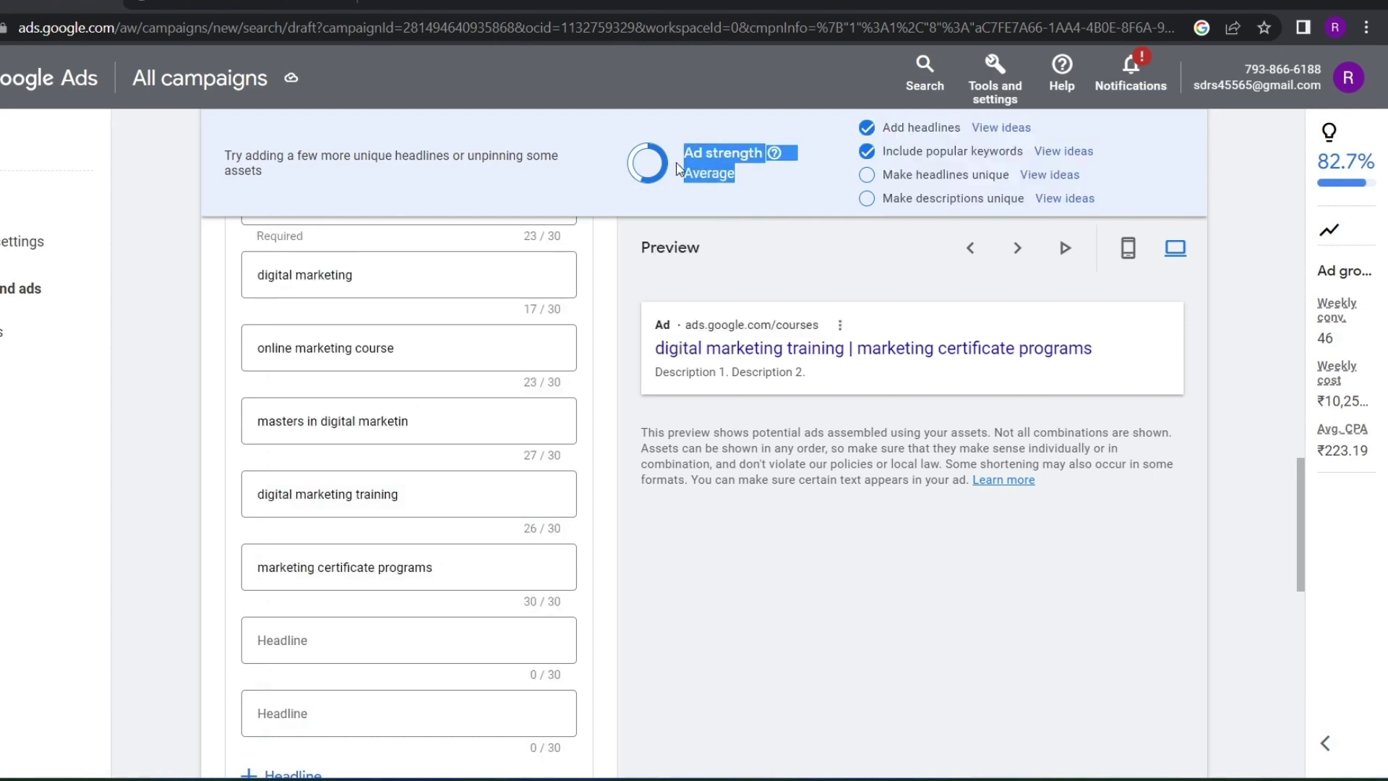
{"action": "left_click", "coordinate": [744, 179]}
Add a fourth description slot and paste text into the empty descriptions
{"action": "scroll", "coordinate": [296, 685], "scroll_direction": "down", "scroll_amount": 5}
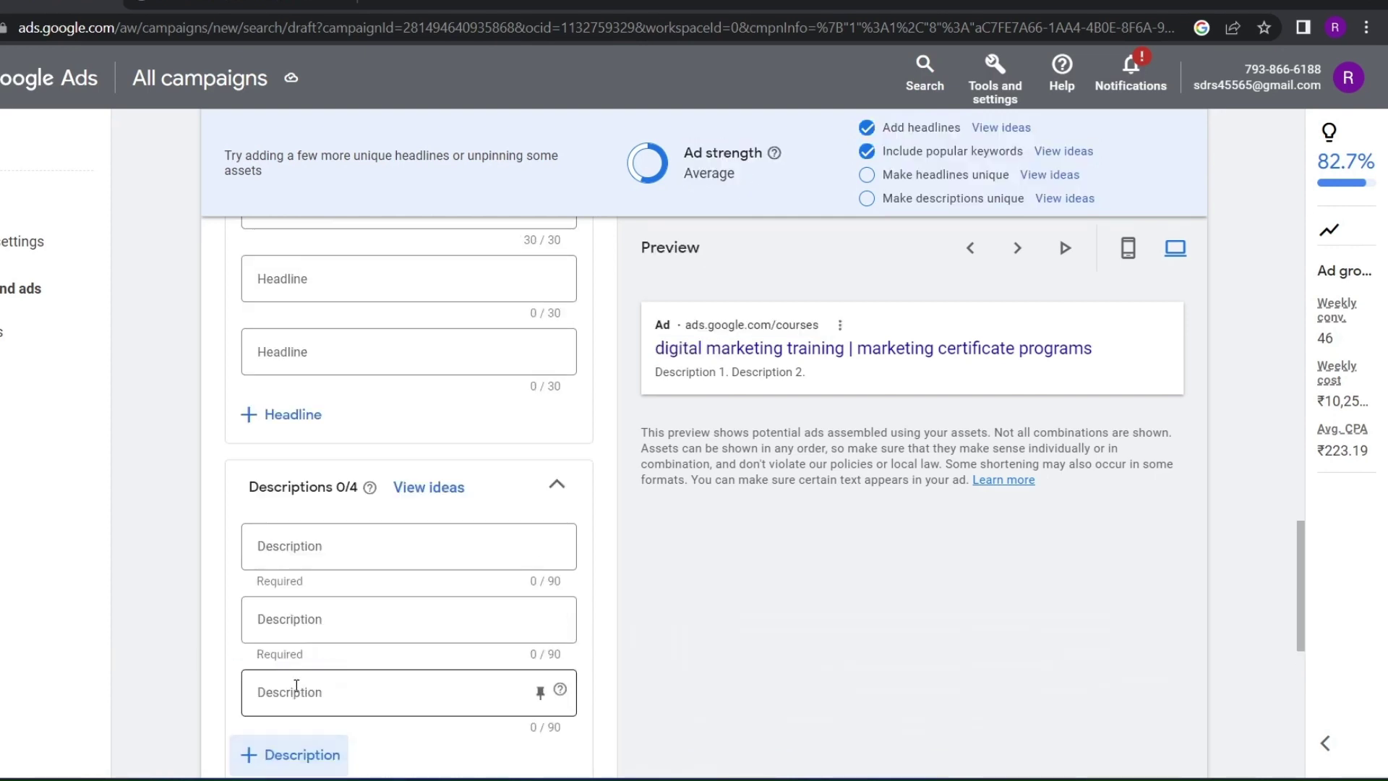
{"action": "left_click", "coordinate": [290, 755]}
{"action": "scroll", "coordinate": [285, 440], "scroll_direction": "down", "scroll_amount": 2}
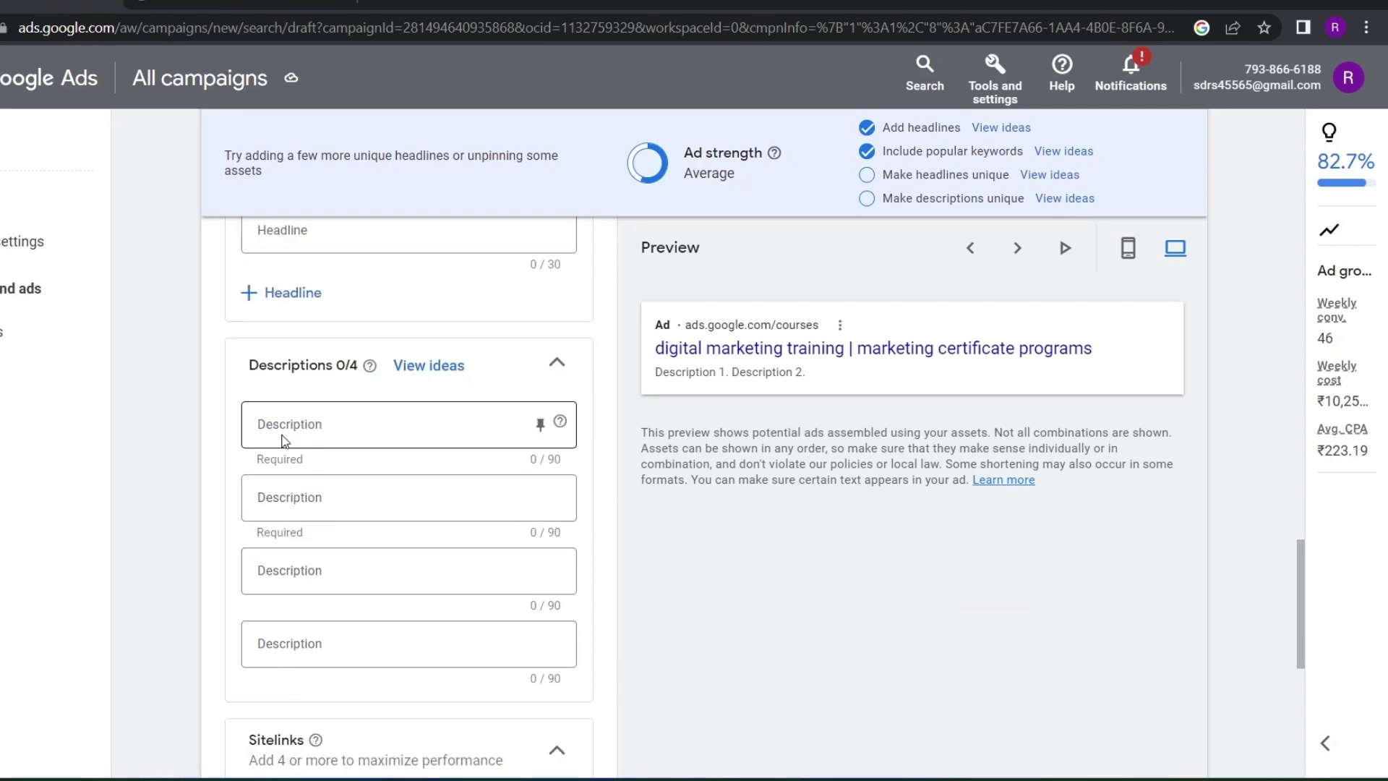
{"action": "key", "text": "ctrl+v"}
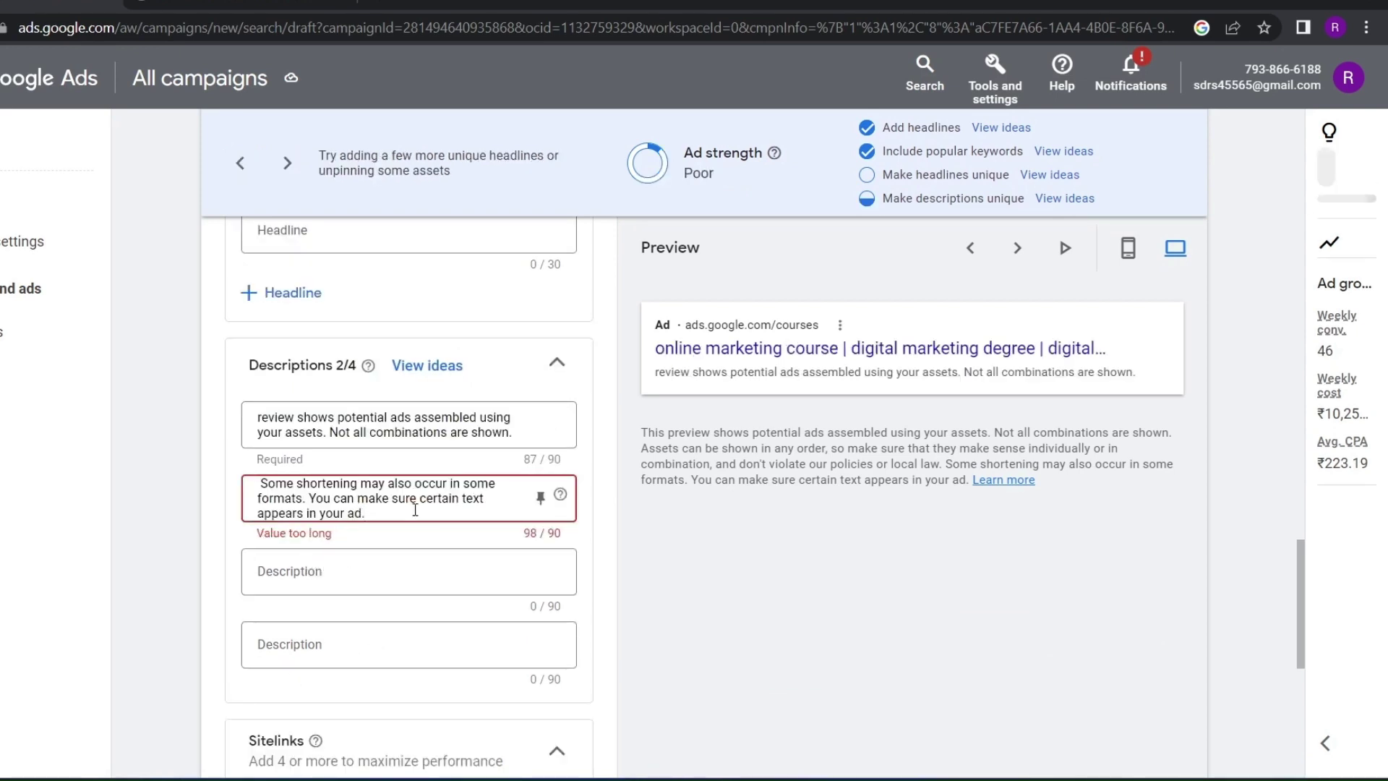
{"action": "left_click_drag", "start_coordinate": [1119, 472], "coordinate": [1054, 461]}
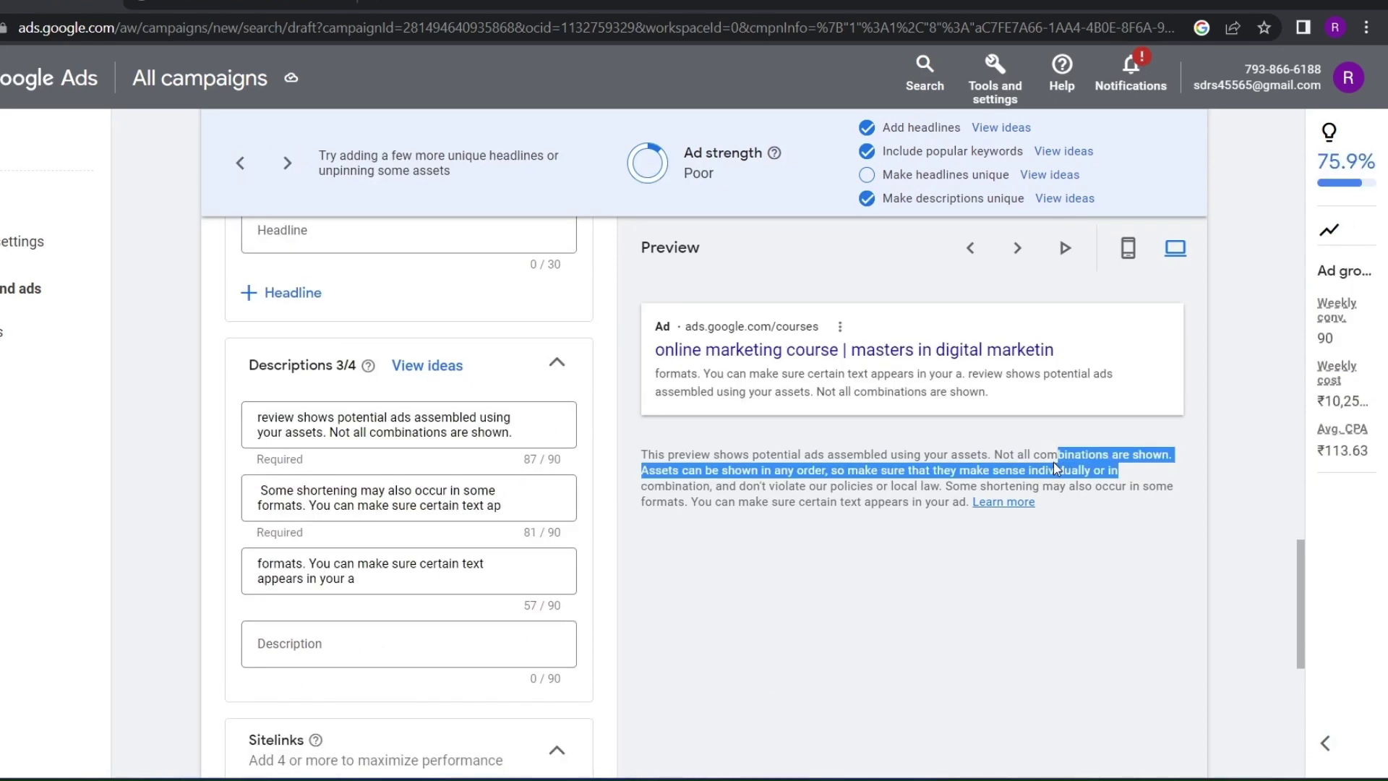
{"action": "left_click", "coordinate": [360, 637]}
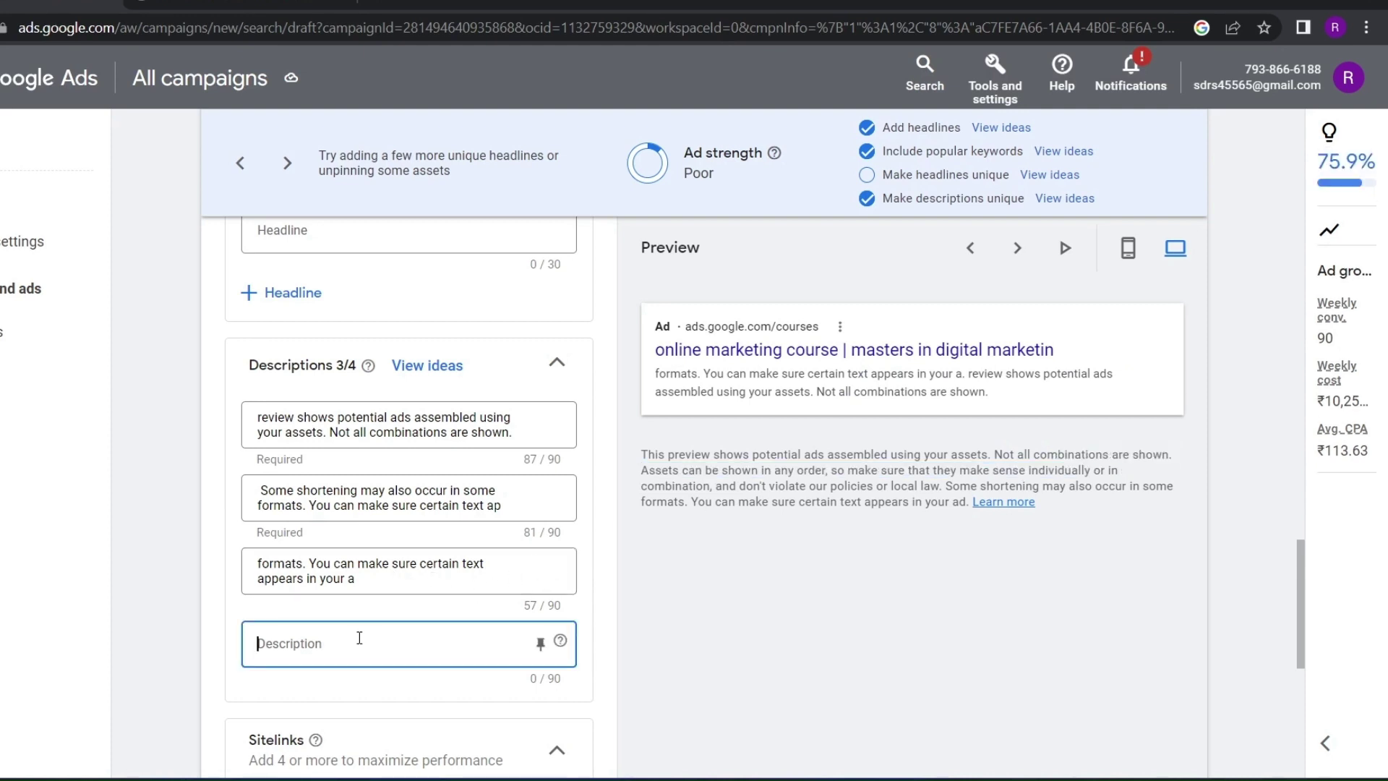
{"action": "scroll", "coordinate": [359, 638], "scroll_direction": "up", "scroll_amount": 3}
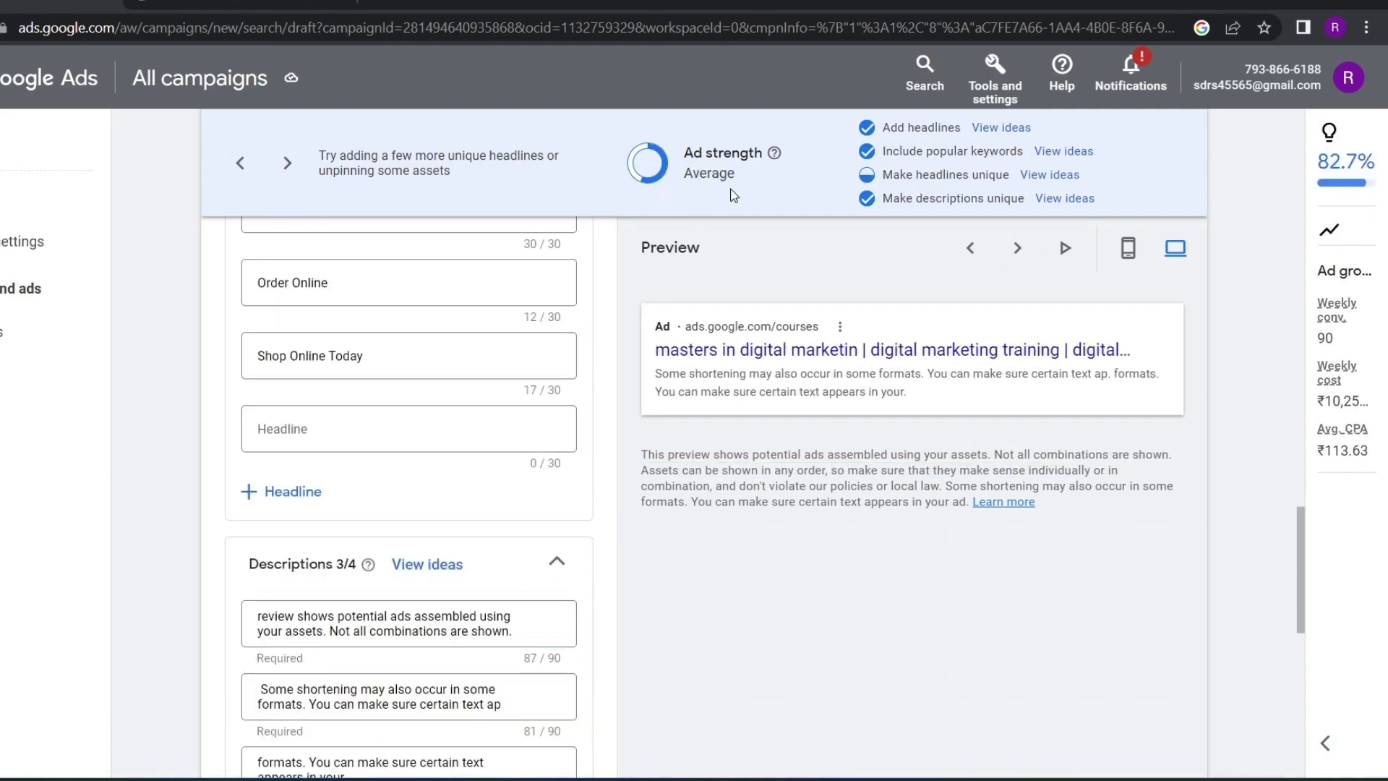
Add the suggested headlines 'Best Prices' and 'Great Prices' from View ideas
{"action": "left_click", "coordinate": [1049, 175]}
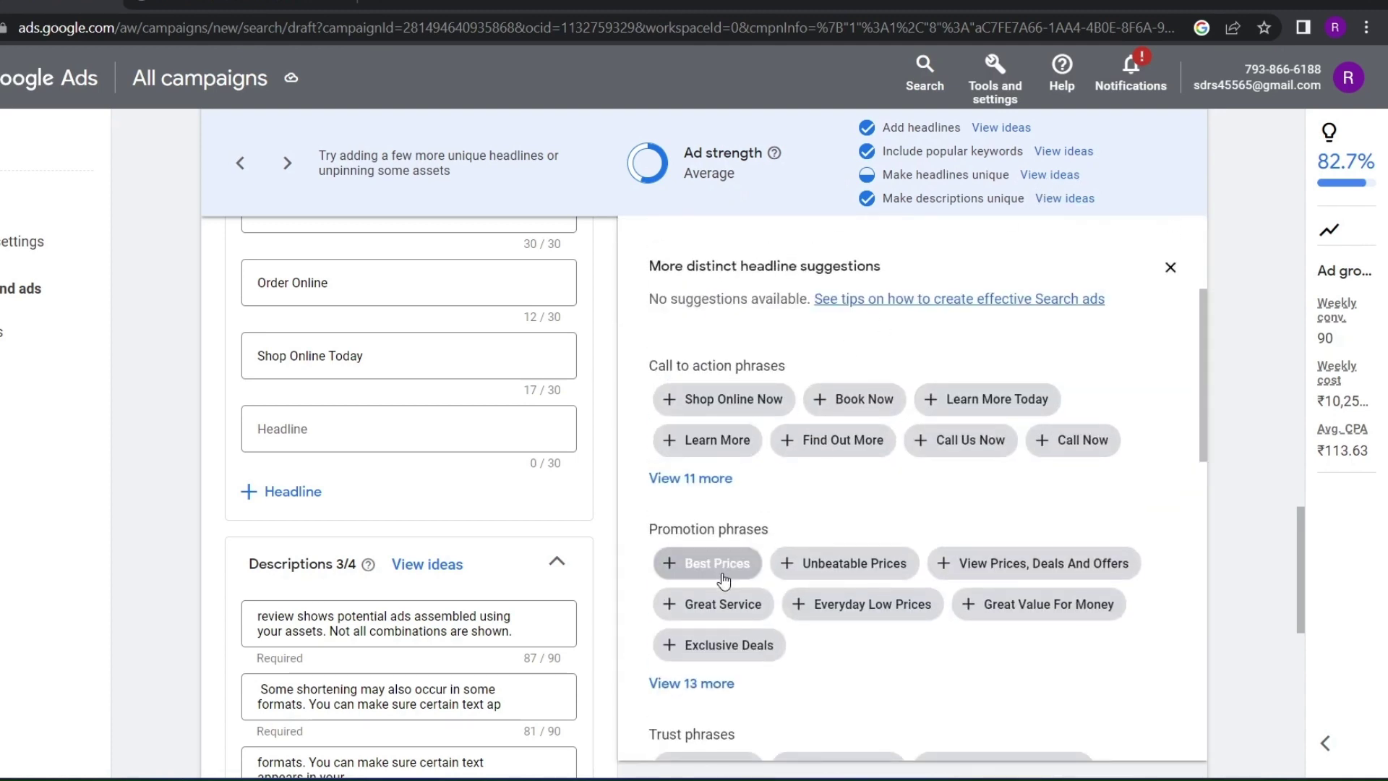
{"action": "left_click", "coordinate": [723, 579]}
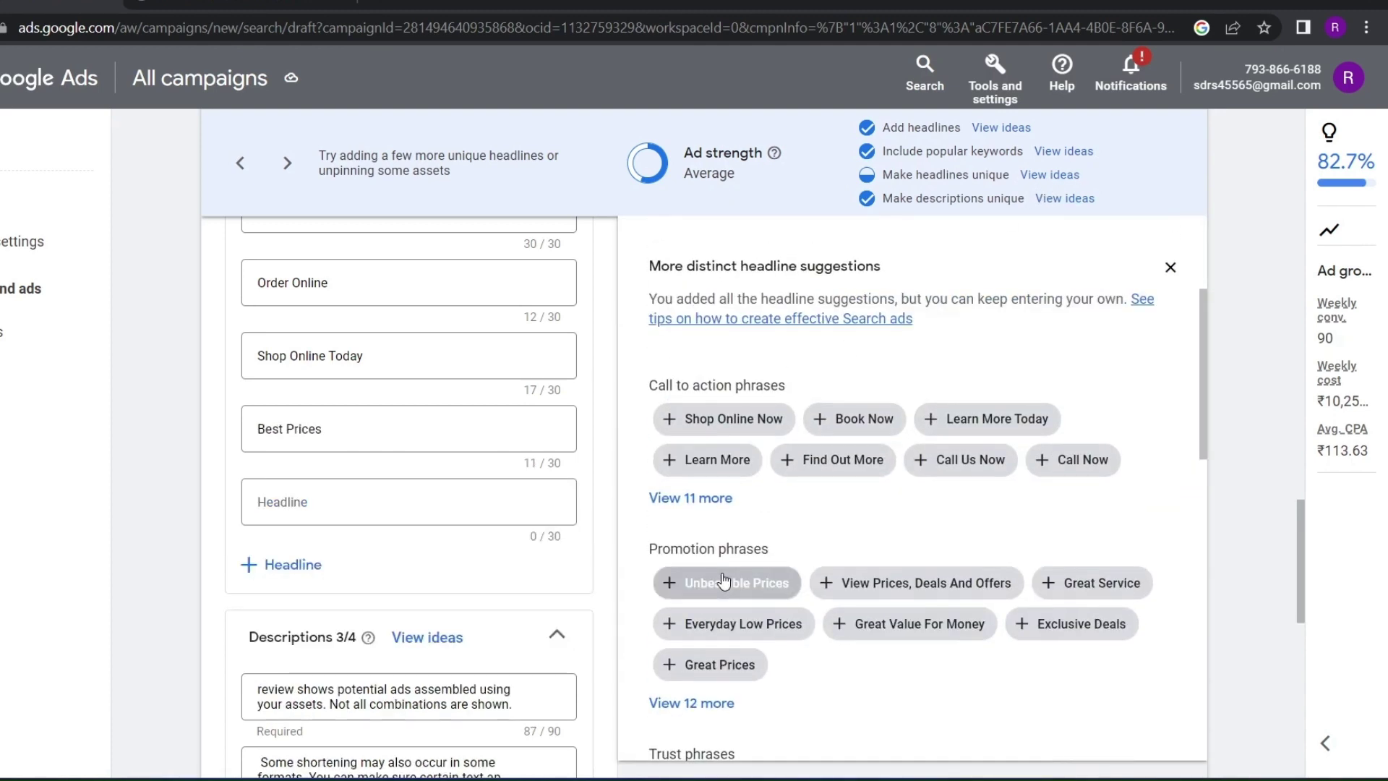
{"action": "left_click", "coordinate": [729, 674]}
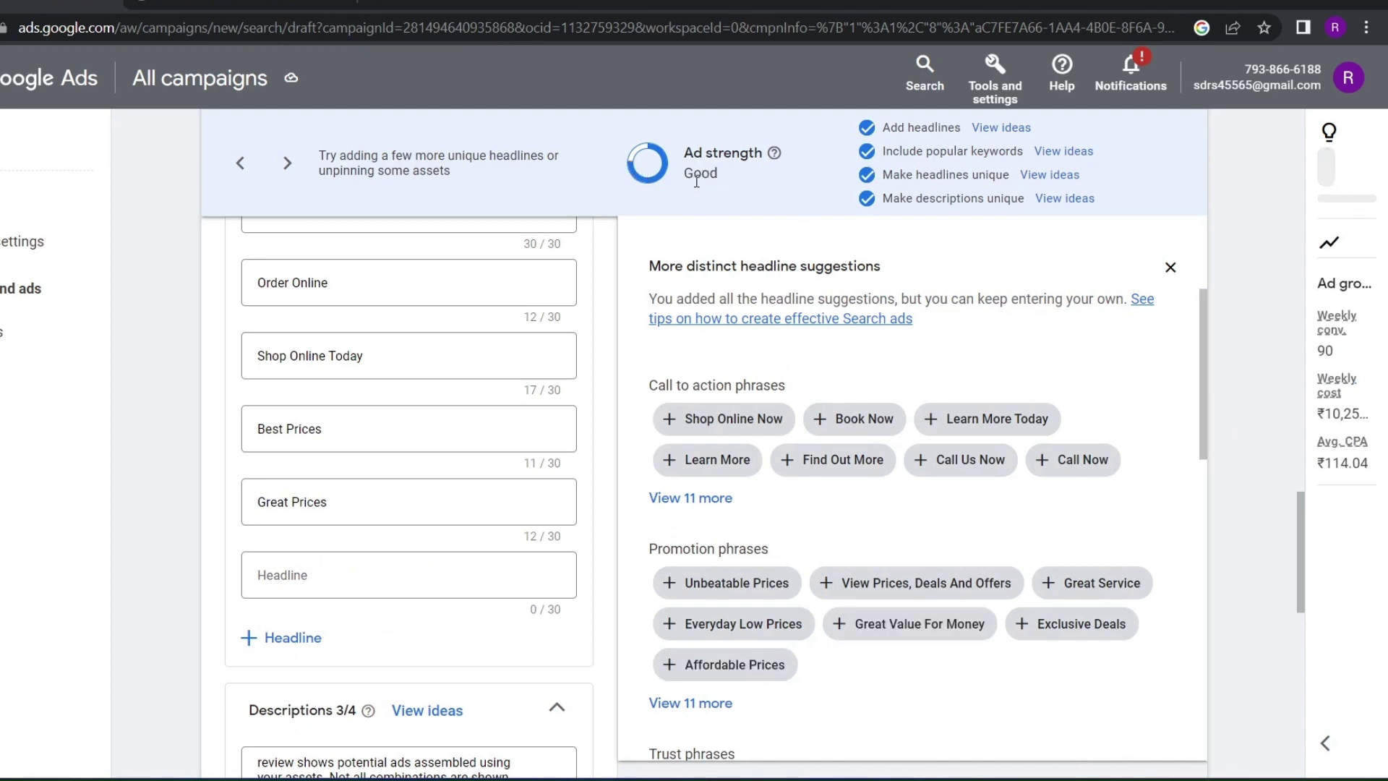
{"action": "left_click", "coordinate": [1162, 269]}
Continue past the finished ad, arriving at the new campaign's type selection page
{"action": "scroll", "coordinate": [383, 463], "scroll_direction": "up", "scroll_amount": 6}
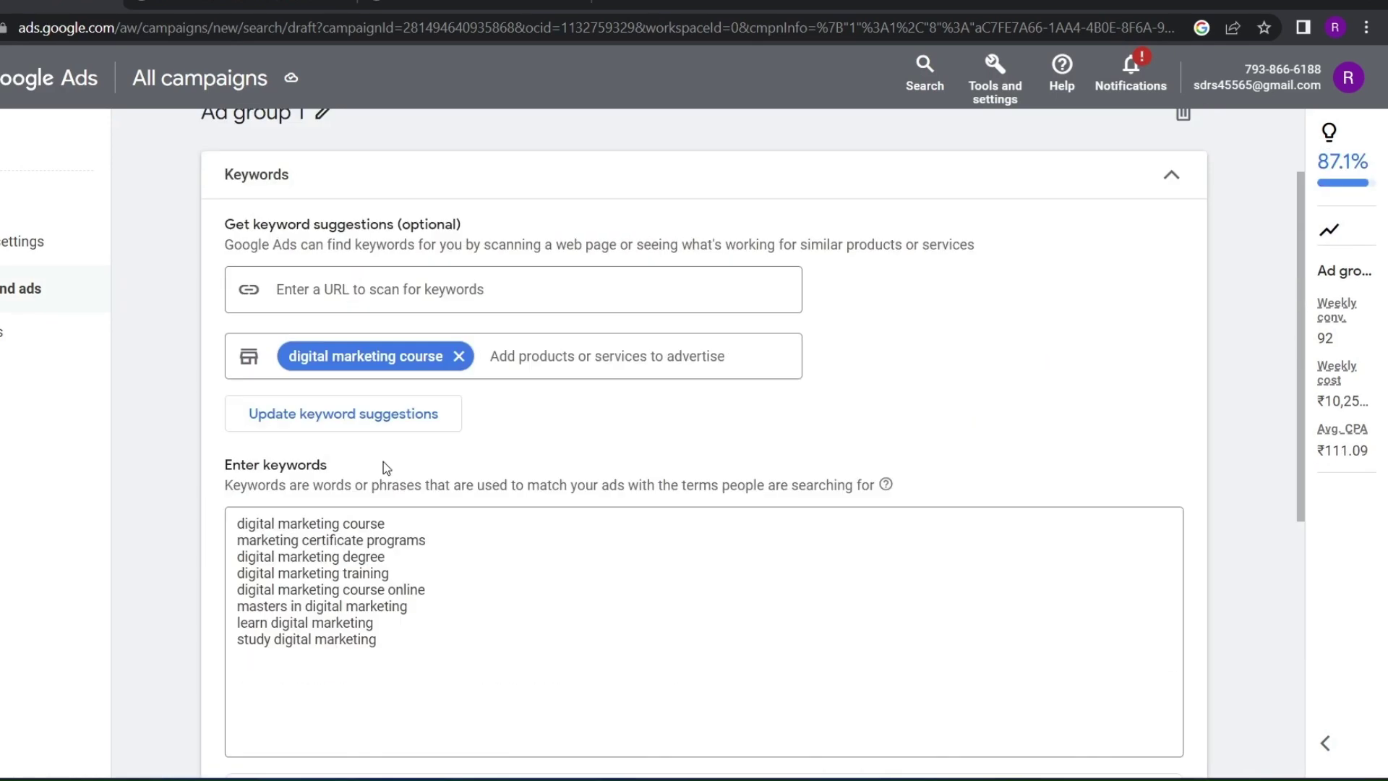
{"action": "scroll", "coordinate": [383, 463], "scroll_direction": "down", "scroll_amount": 6}
{"action": "left_click", "coordinate": [1288, 647]}
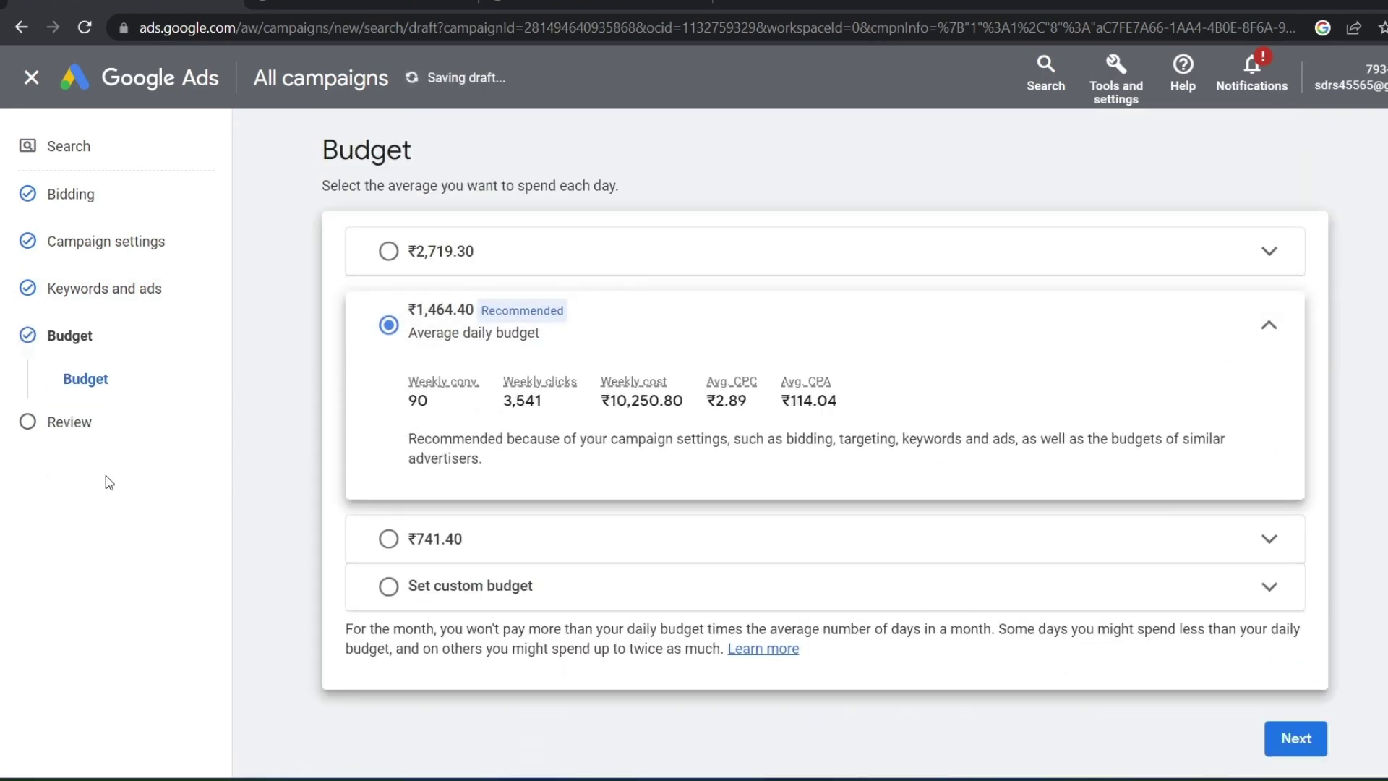
{"action": "left_click_drag", "start_coordinate": [105, 434], "coordinate": [20, 439]}
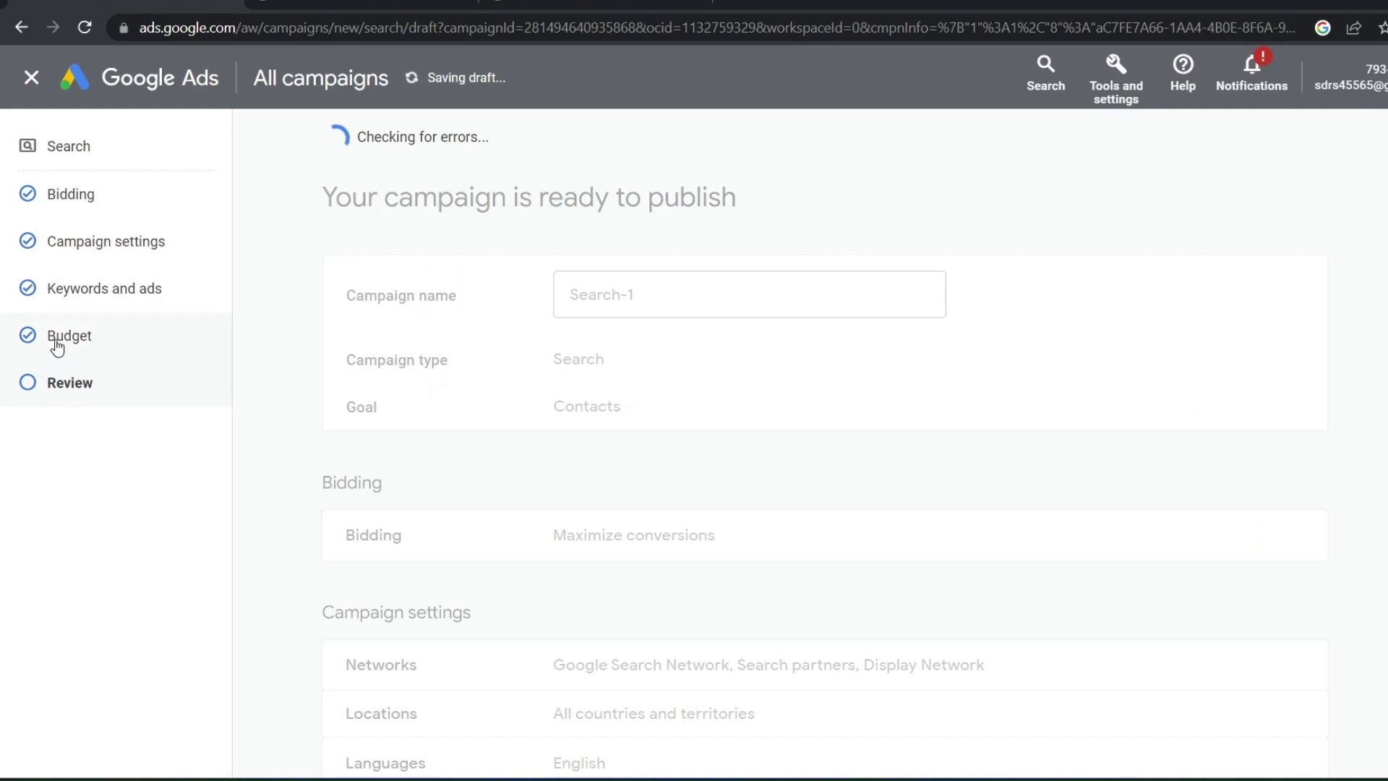
{"action": "left_click", "coordinate": [54, 346]}
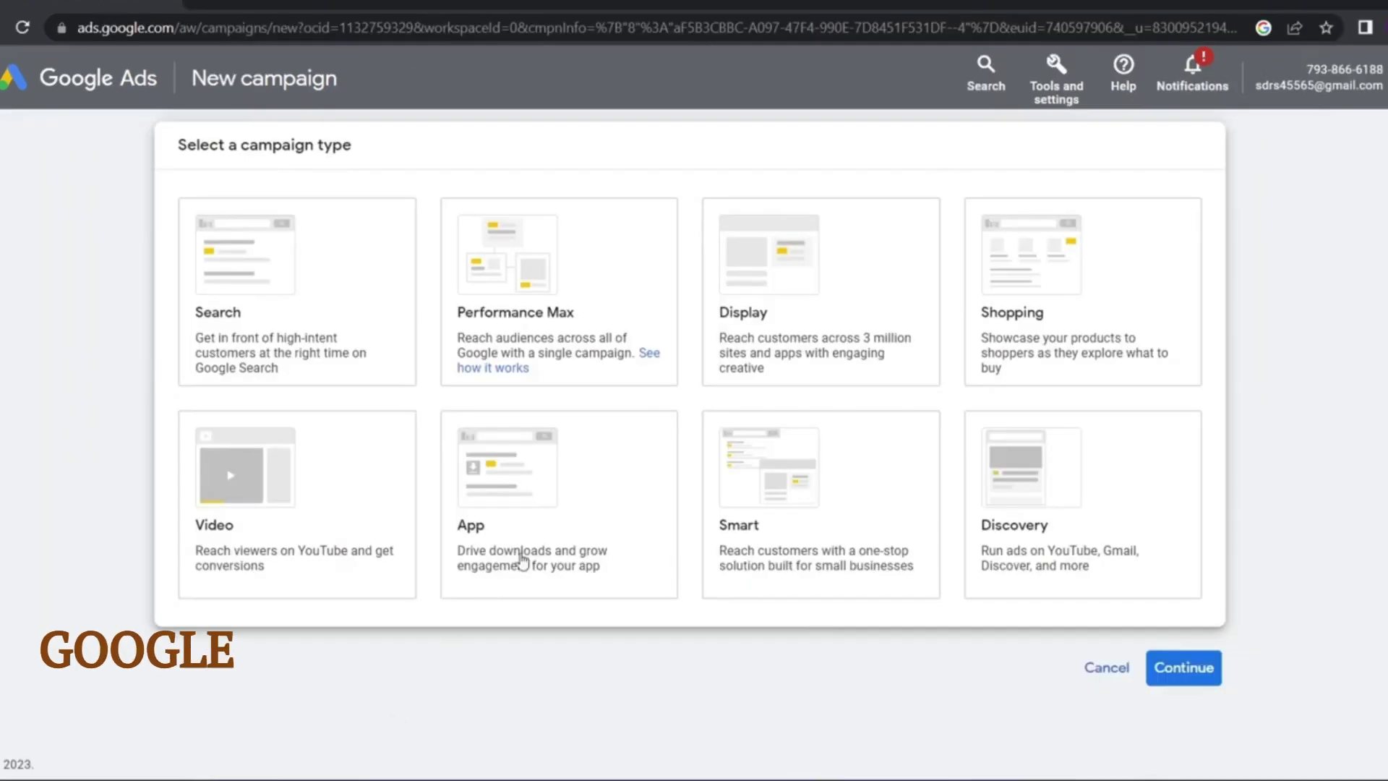
Choose the App campaign type and compare the App installs and App engagement subtypes
{"action": "left_click", "coordinate": [554, 519]}
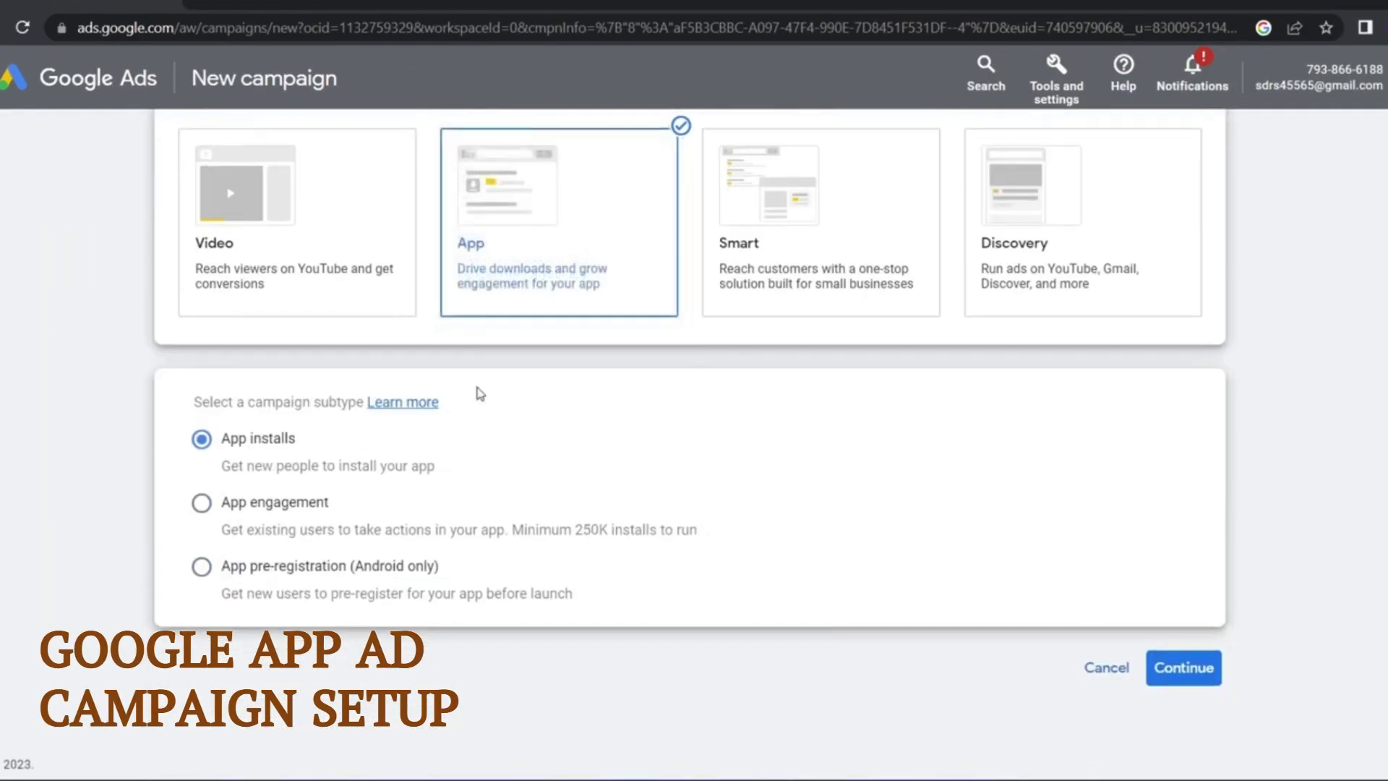
{"action": "double_click", "coordinate": [262, 443]}
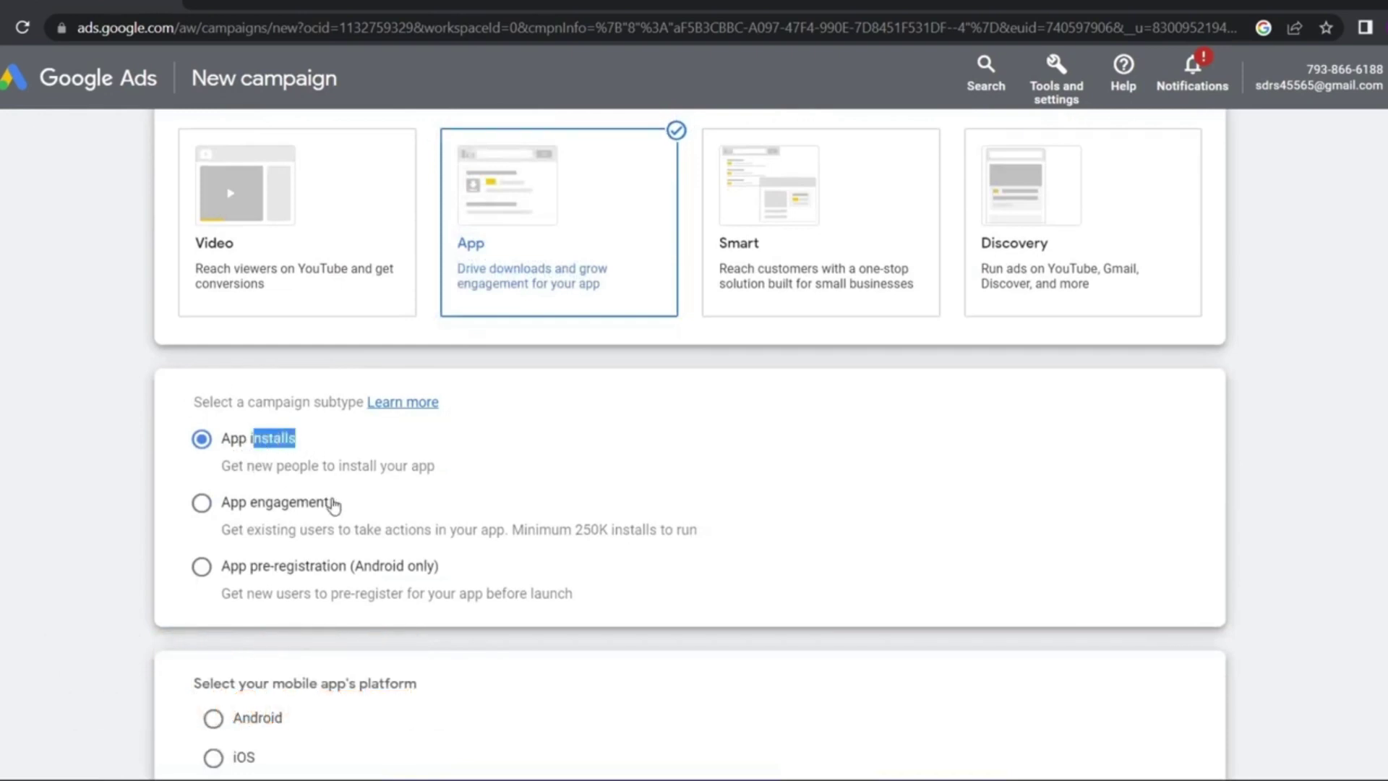
{"action": "left_click_drag", "start_coordinate": [331, 503], "coordinate": [248, 516]}
{"action": "left_click_drag", "start_coordinate": [350, 571], "coordinate": [256, 580]}
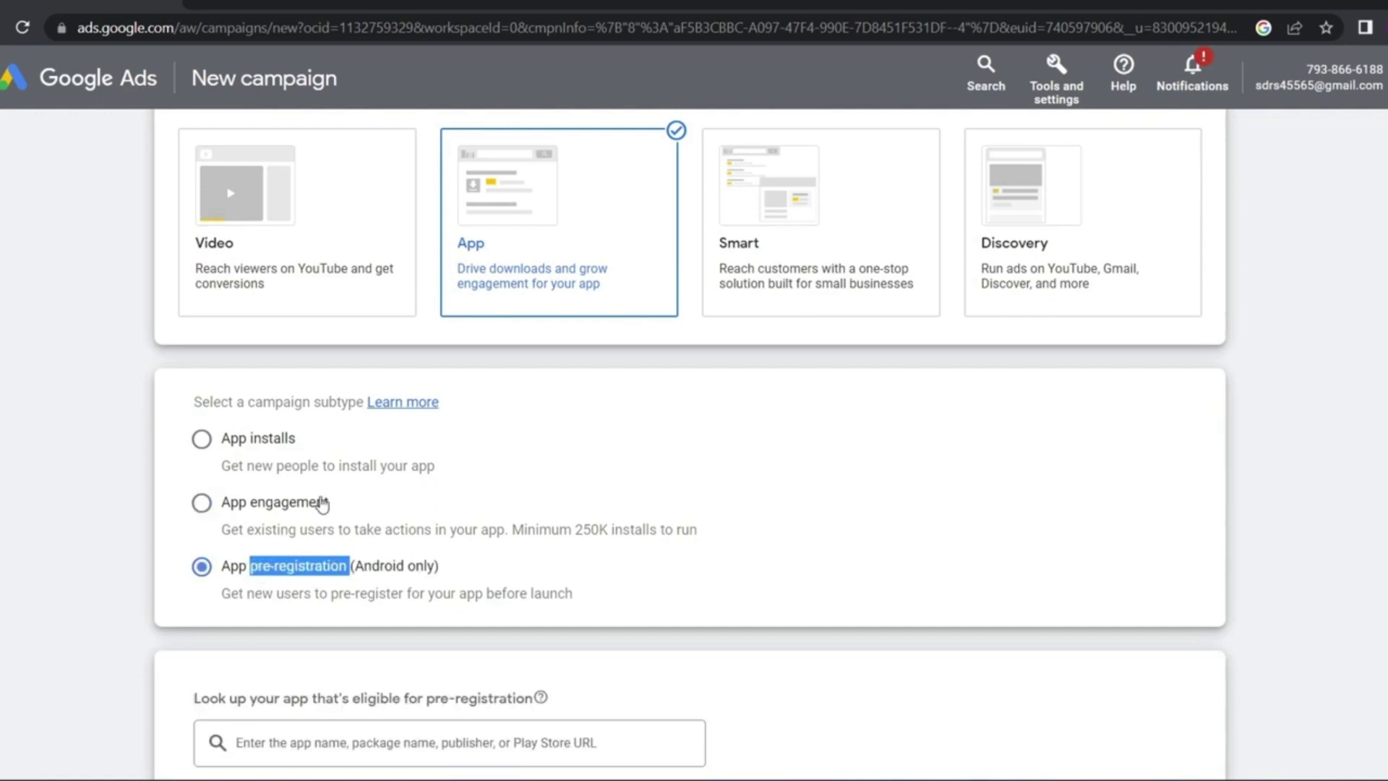
{"action": "left_click", "coordinate": [331, 442]}
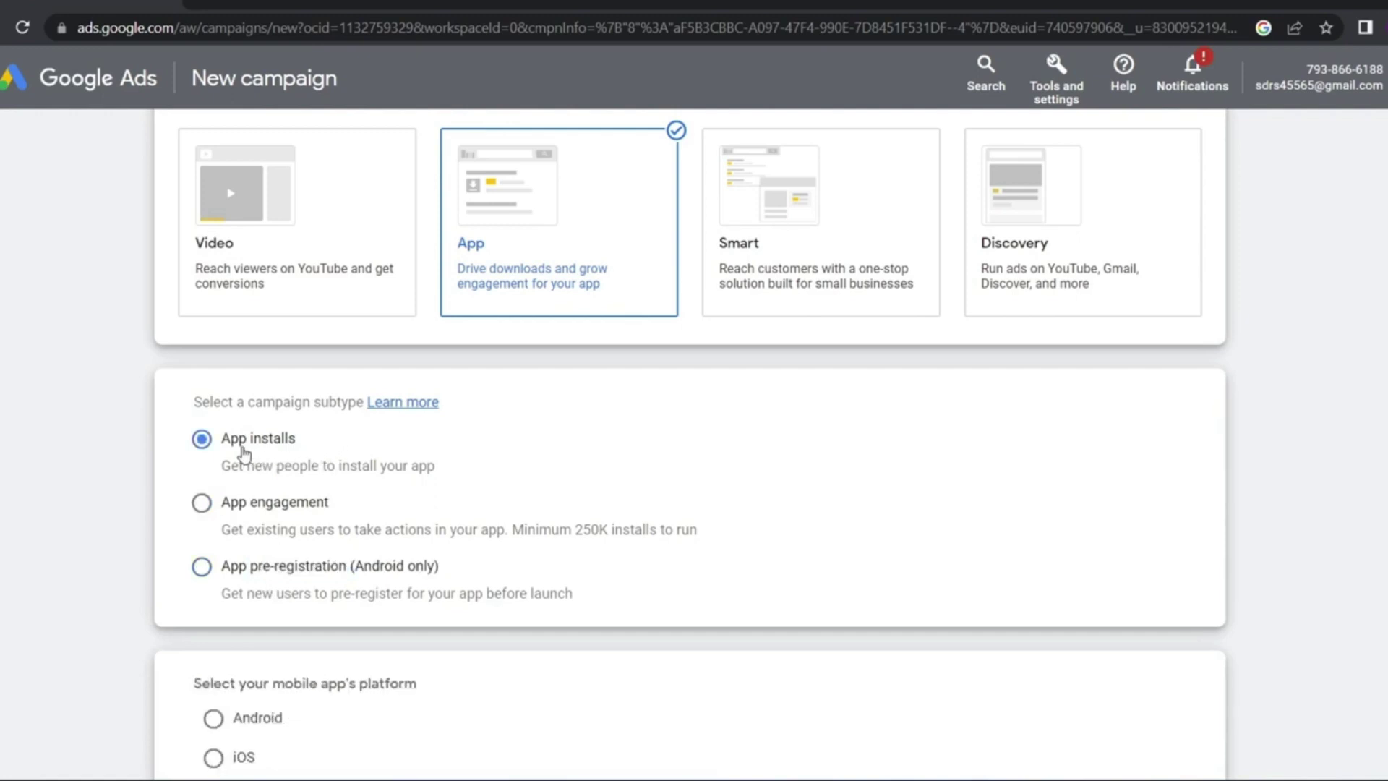
{"action": "left_click_drag", "start_coordinate": [207, 470], "coordinate": [240, 472]}
{"action": "left_click", "coordinate": [191, 482]}
{"action": "left_click", "coordinate": [202, 513]}
{"action": "left_click_drag", "start_coordinate": [330, 507], "coordinate": [257, 518]}
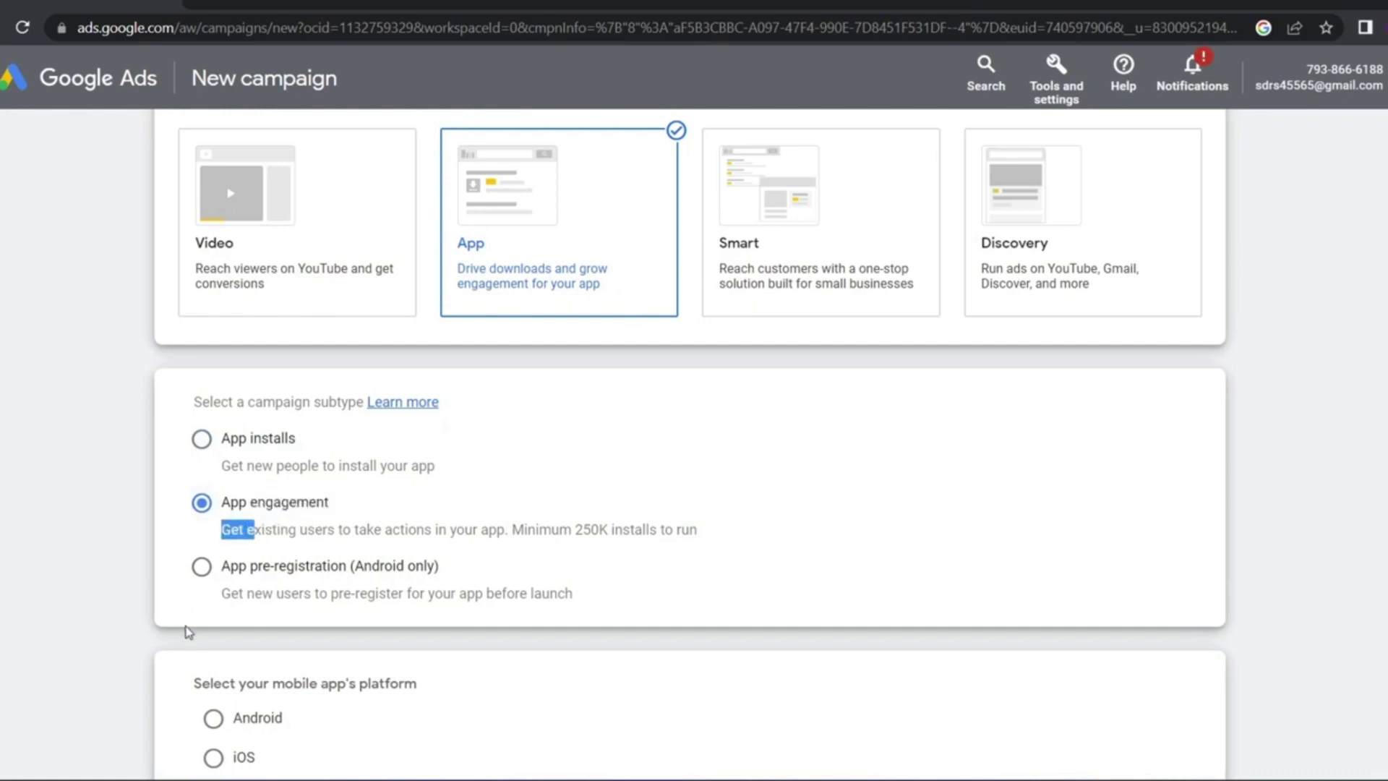
Select the App pre-registration subtype and open the app lookup search
{"action": "left_click", "coordinate": [204, 568]}
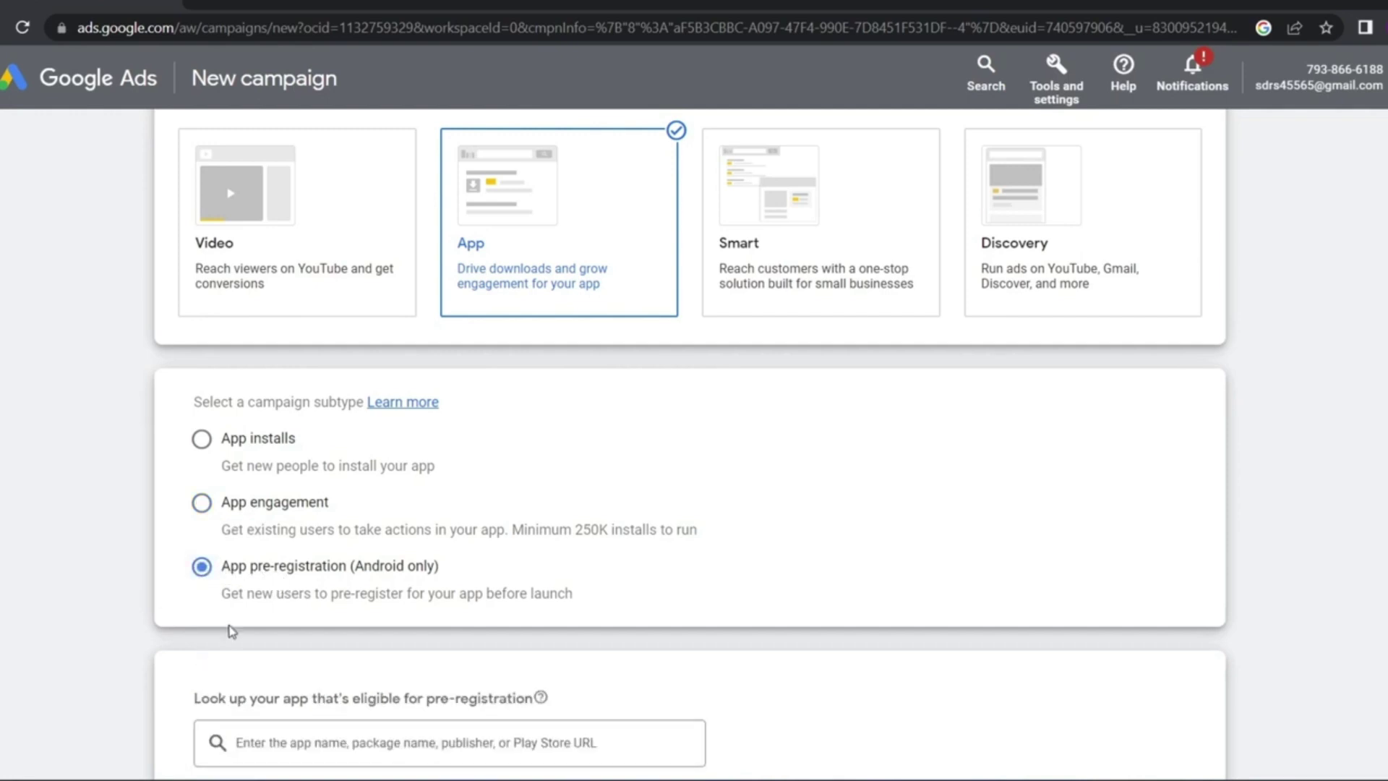
{"action": "scroll", "coordinate": [232, 631], "scroll_direction": "down", "scroll_amount": 3}
{"action": "left_click", "coordinate": [306, 500]}
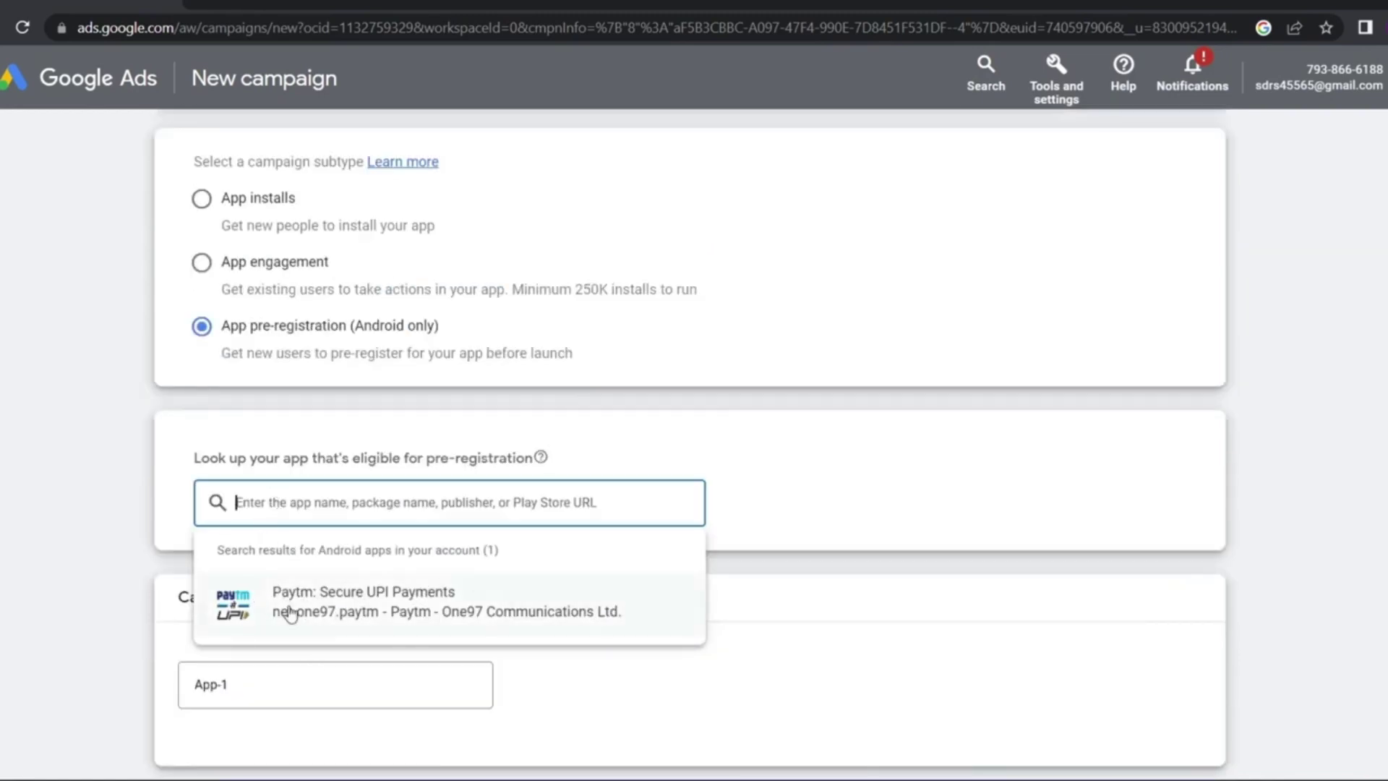
Switch back to the App installs subtype with Android as the platform
{"action": "scroll", "coordinate": [205, 453], "scroll_direction": "up", "scroll_amount": 5}
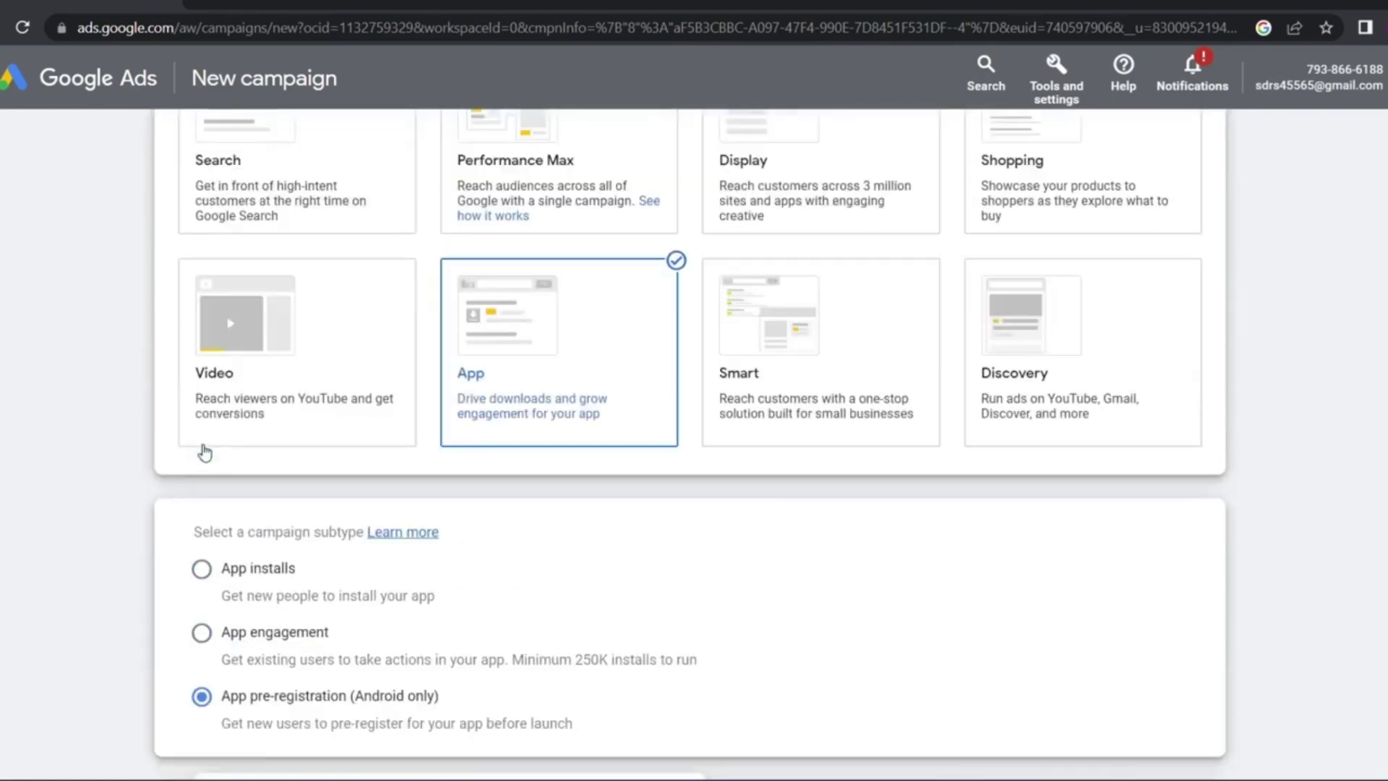
{"action": "left_click", "coordinate": [201, 569]}
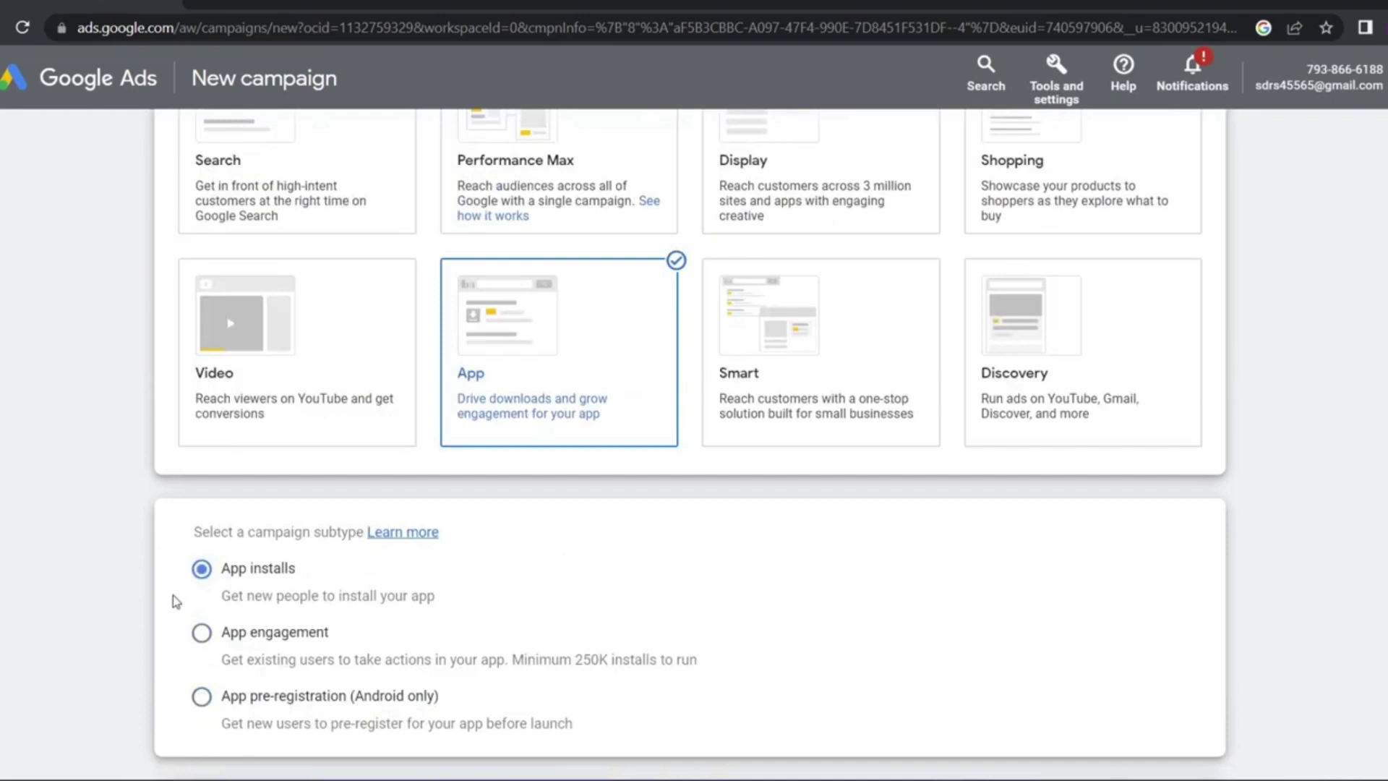
{"action": "scroll", "coordinate": [172, 596], "scroll_direction": "down", "scroll_amount": 3}
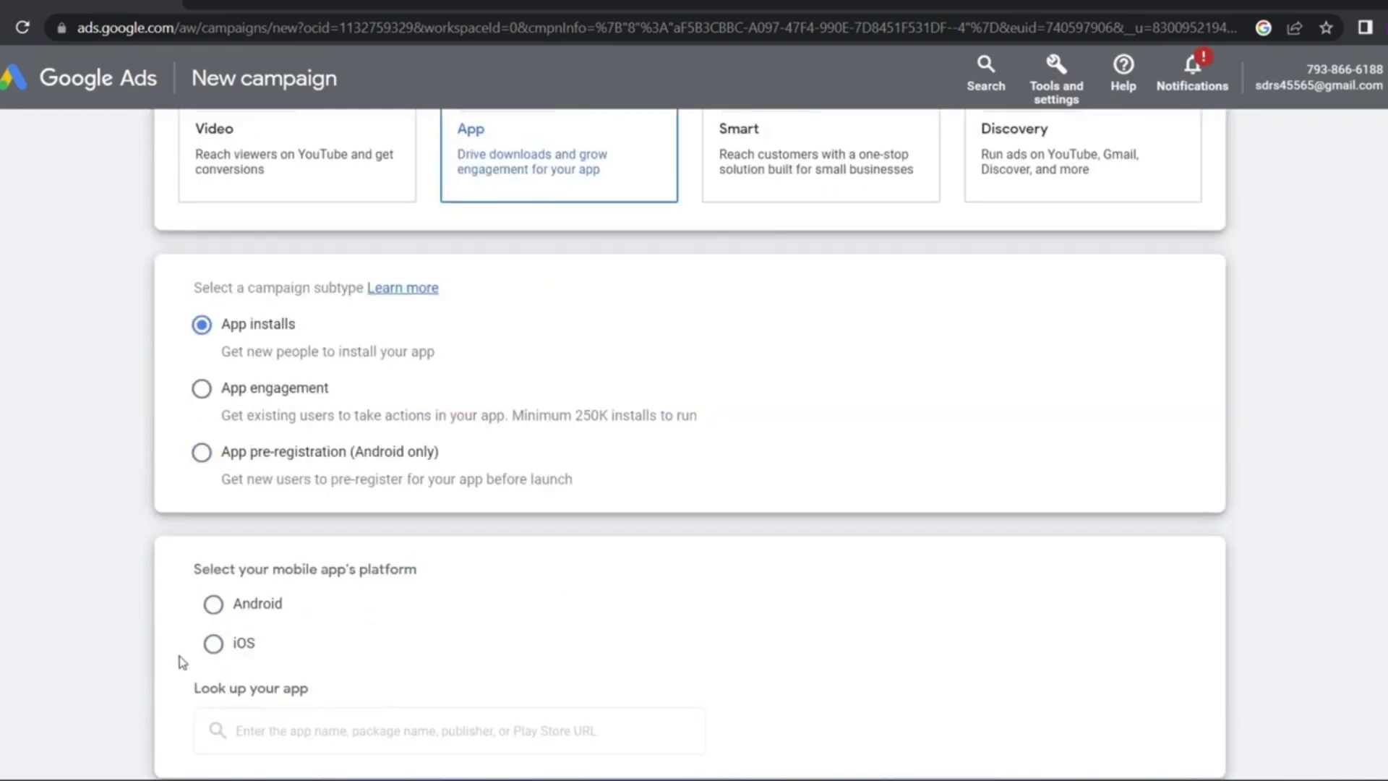
{"action": "left_click", "coordinate": [213, 603]}
{"action": "scroll", "coordinate": [206, 507], "scroll_direction": "down", "scroll_amount": 2}
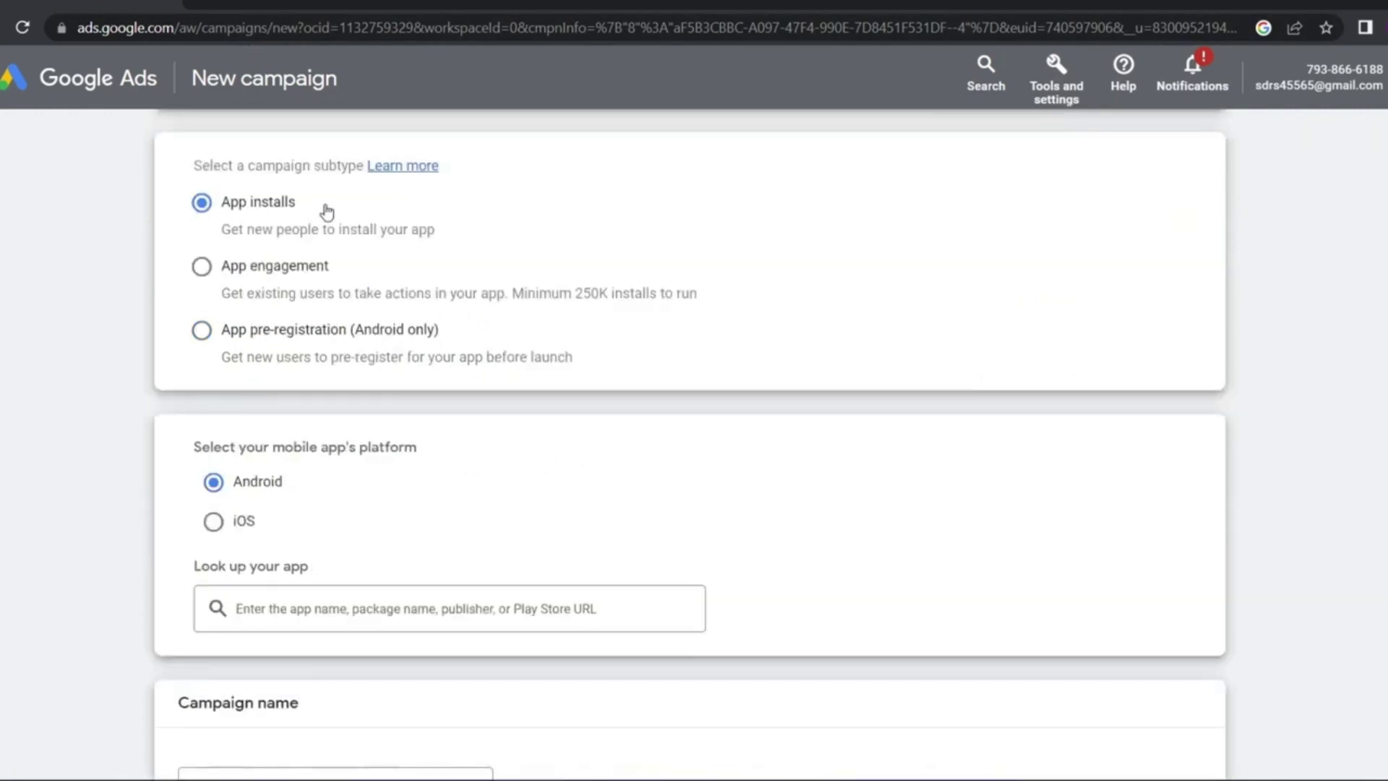
{"action": "double_click", "coordinate": [285, 202]}
{"action": "left_click", "coordinate": [178, 313]}
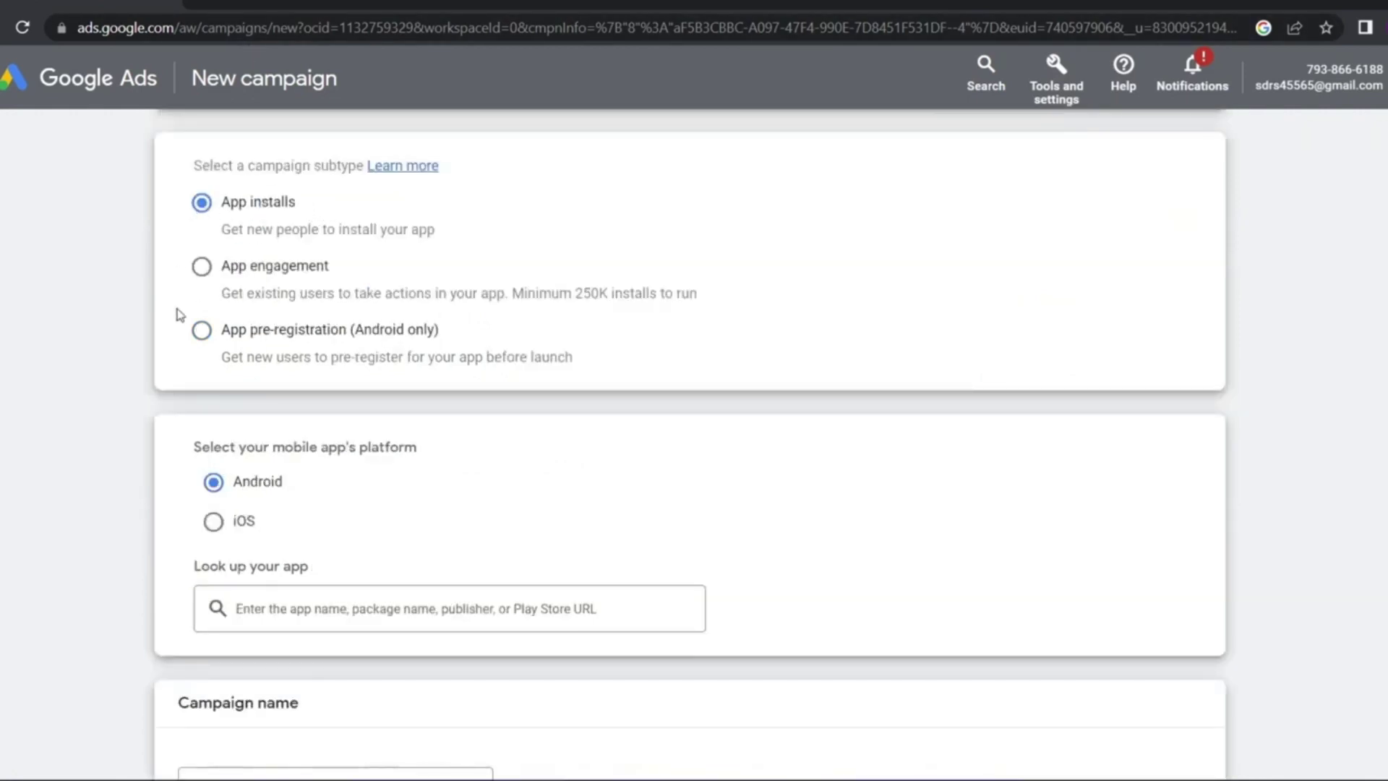
{"action": "left_click", "coordinate": [216, 522]}
{"action": "left_click", "coordinate": [213, 482]}
{"action": "left_click_drag", "start_coordinate": [279, 504], "coordinate": [241, 514]}
{"action": "left_click", "coordinate": [266, 551]}
Search 'paytm', select Paytm: Secure UPI Payments as the app, and continue
{"action": "left_click", "coordinate": [296, 601]}
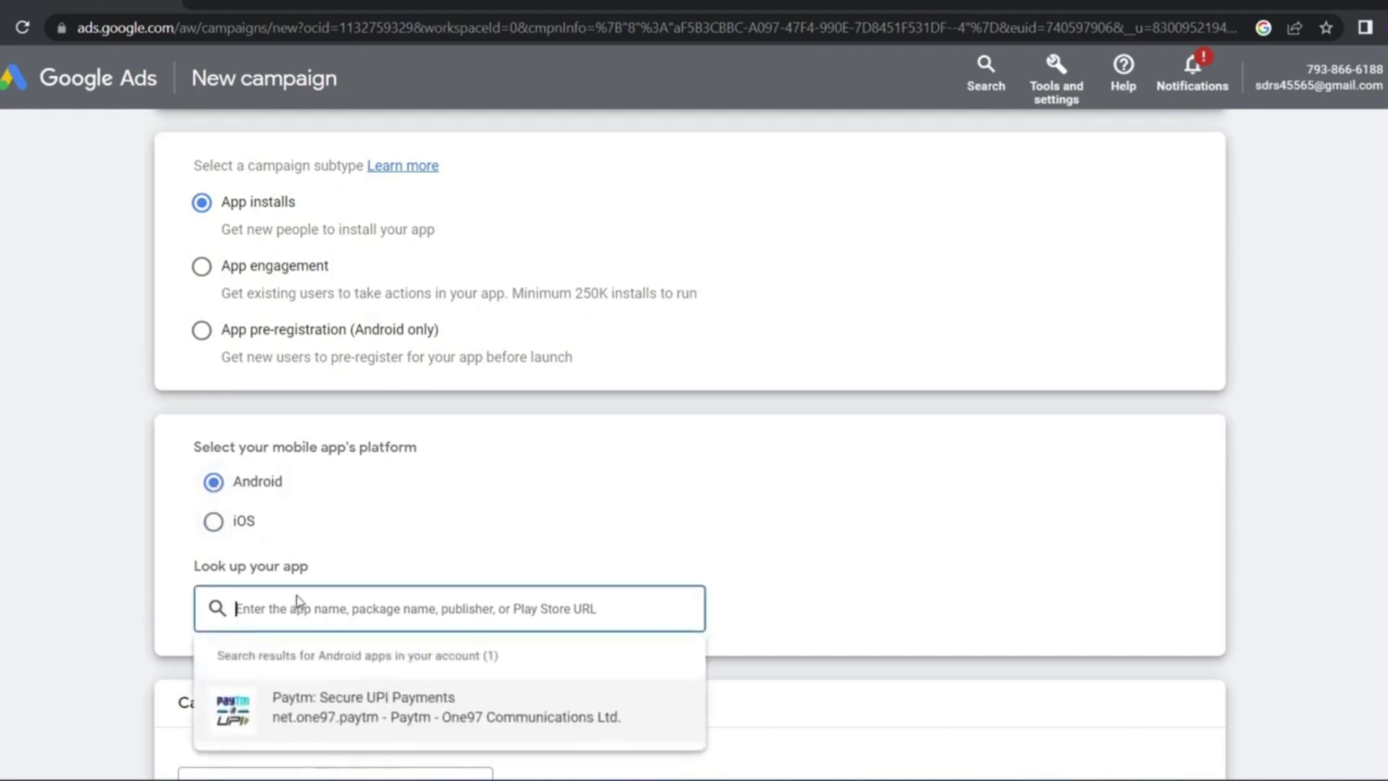
{"action": "type", "text": "p"}
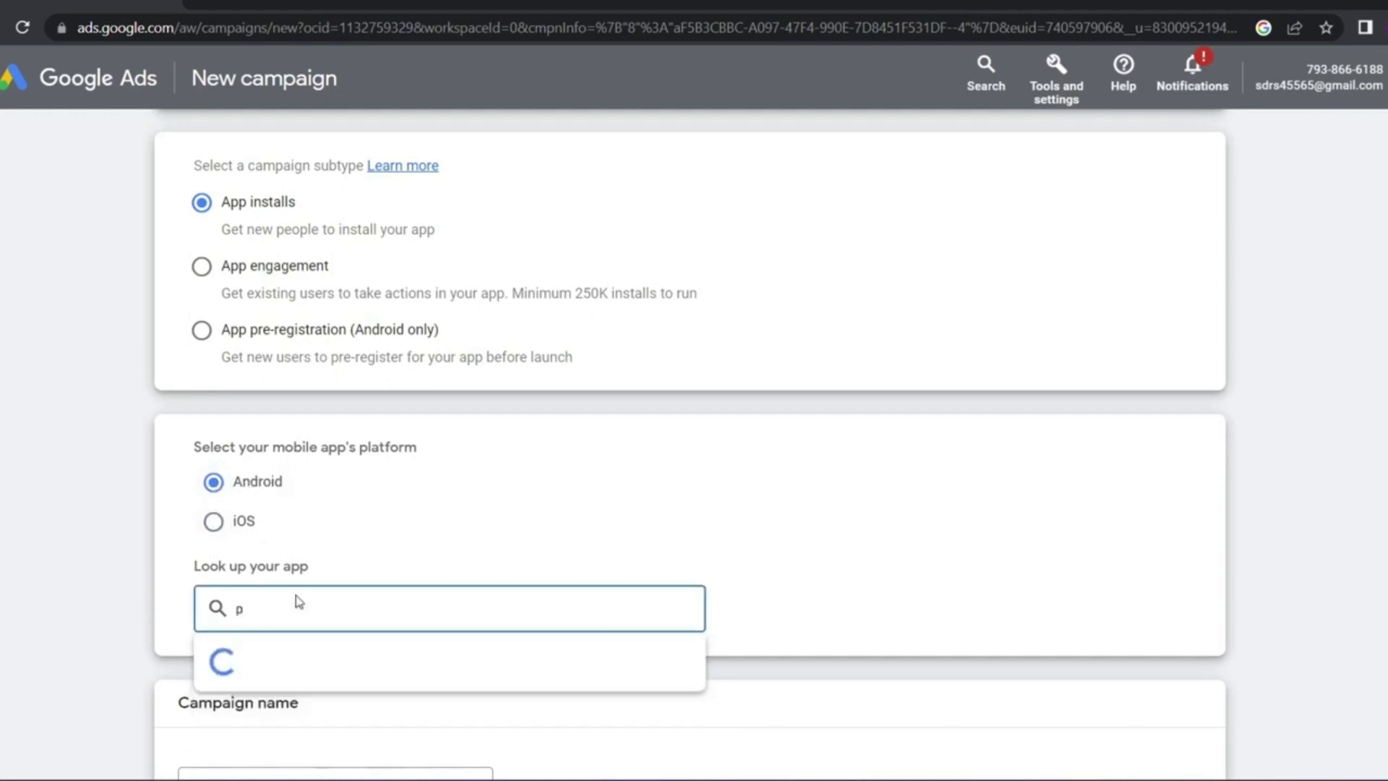
{"action": "type", "text": "aytm"}
{"action": "left_click_drag", "start_coordinate": [283, 613], "coordinate": [236, 611]}
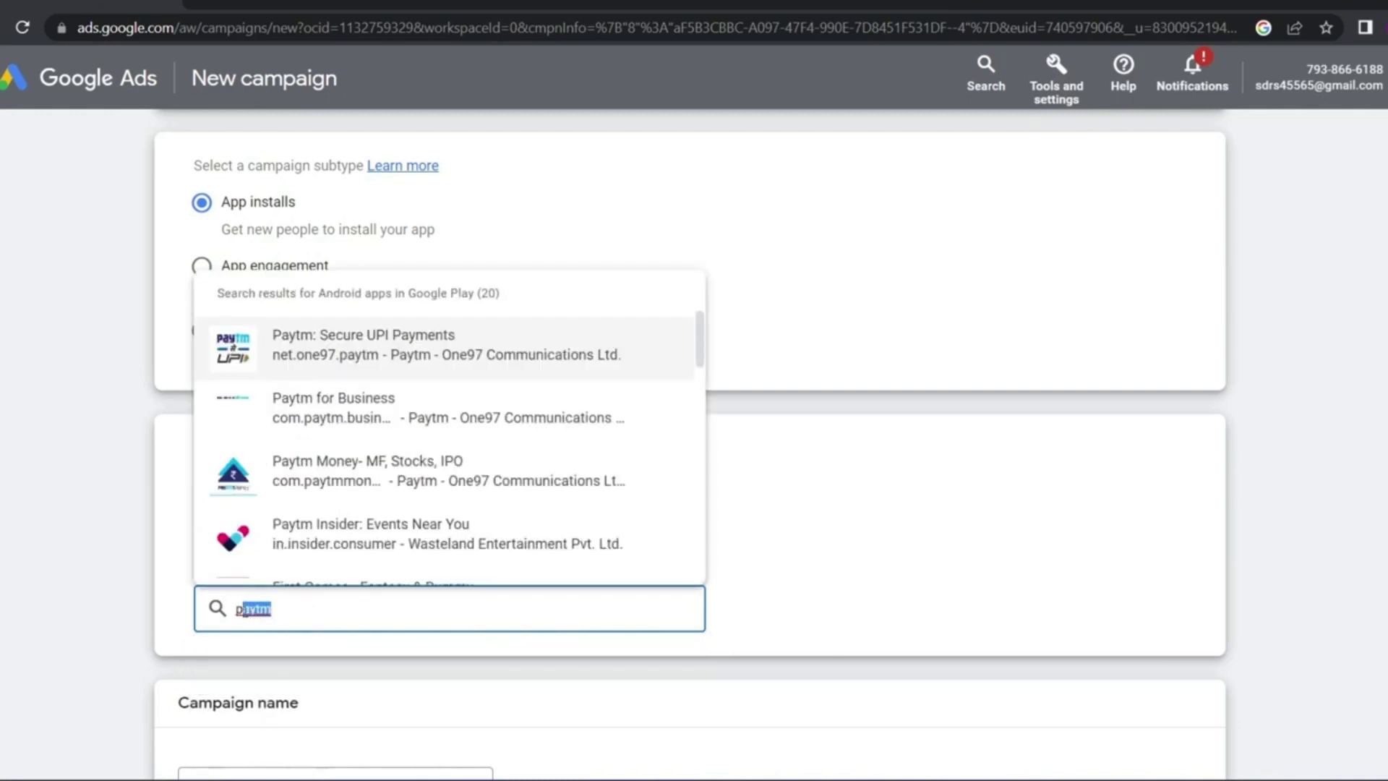
{"action": "left_click", "coordinate": [296, 353]}
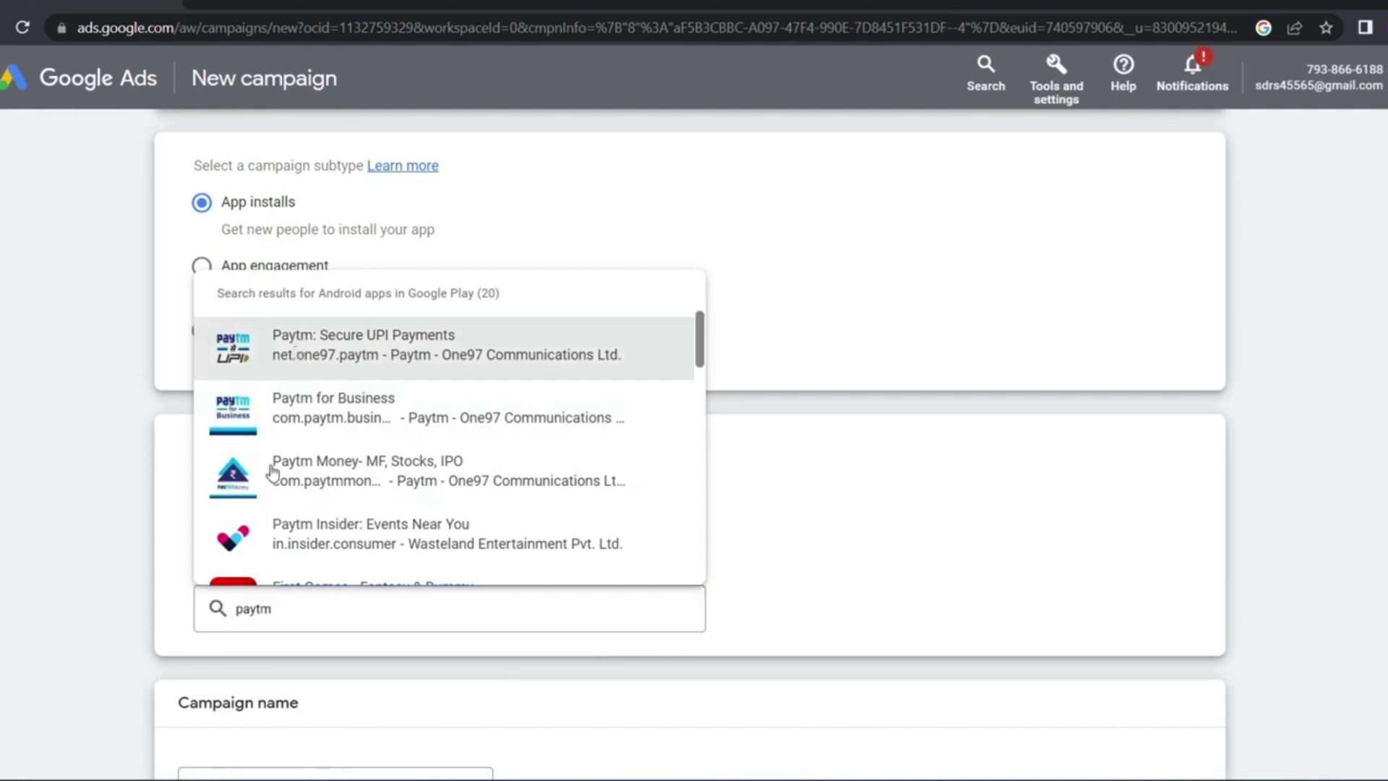
{"action": "scroll", "coordinate": [246, 470], "scroll_direction": "down", "scroll_amount": 2}
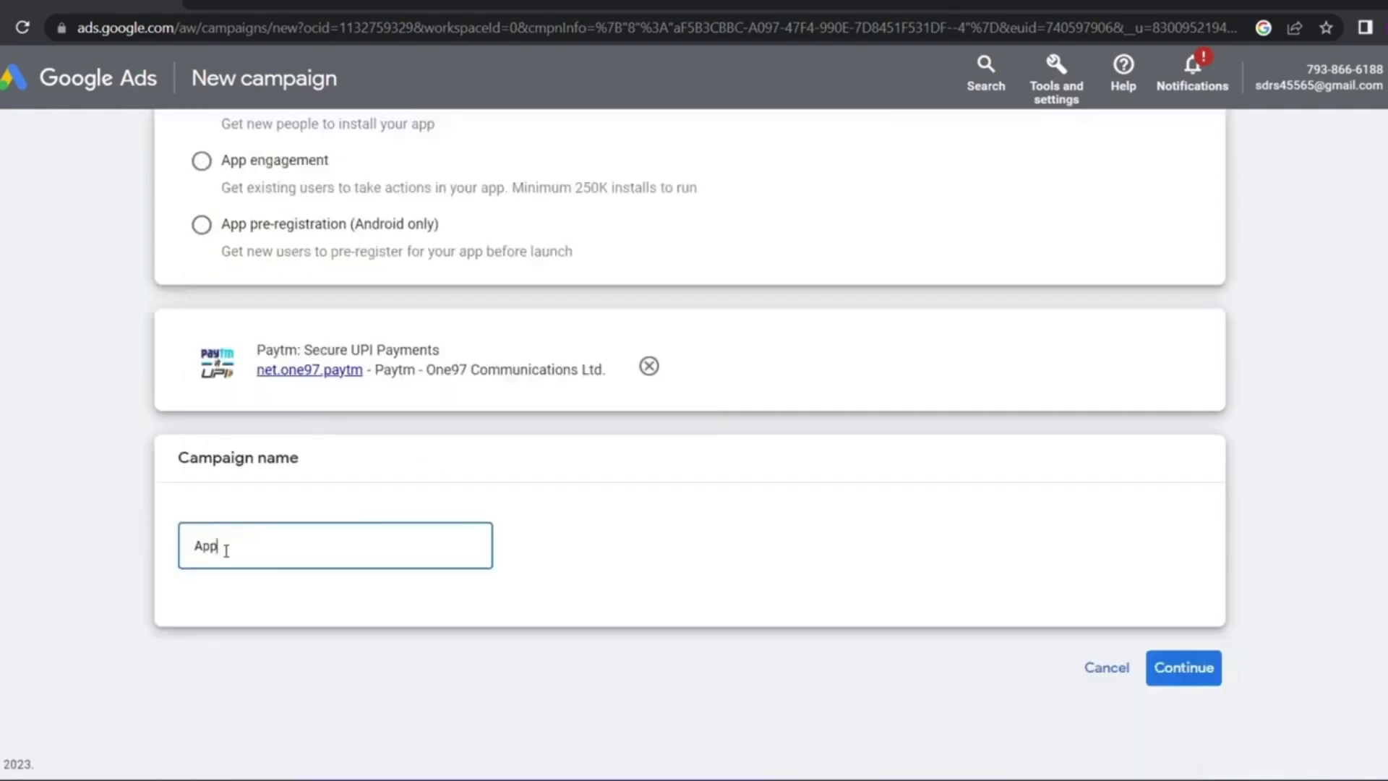
{"action": "left_click", "coordinate": [1178, 678]}
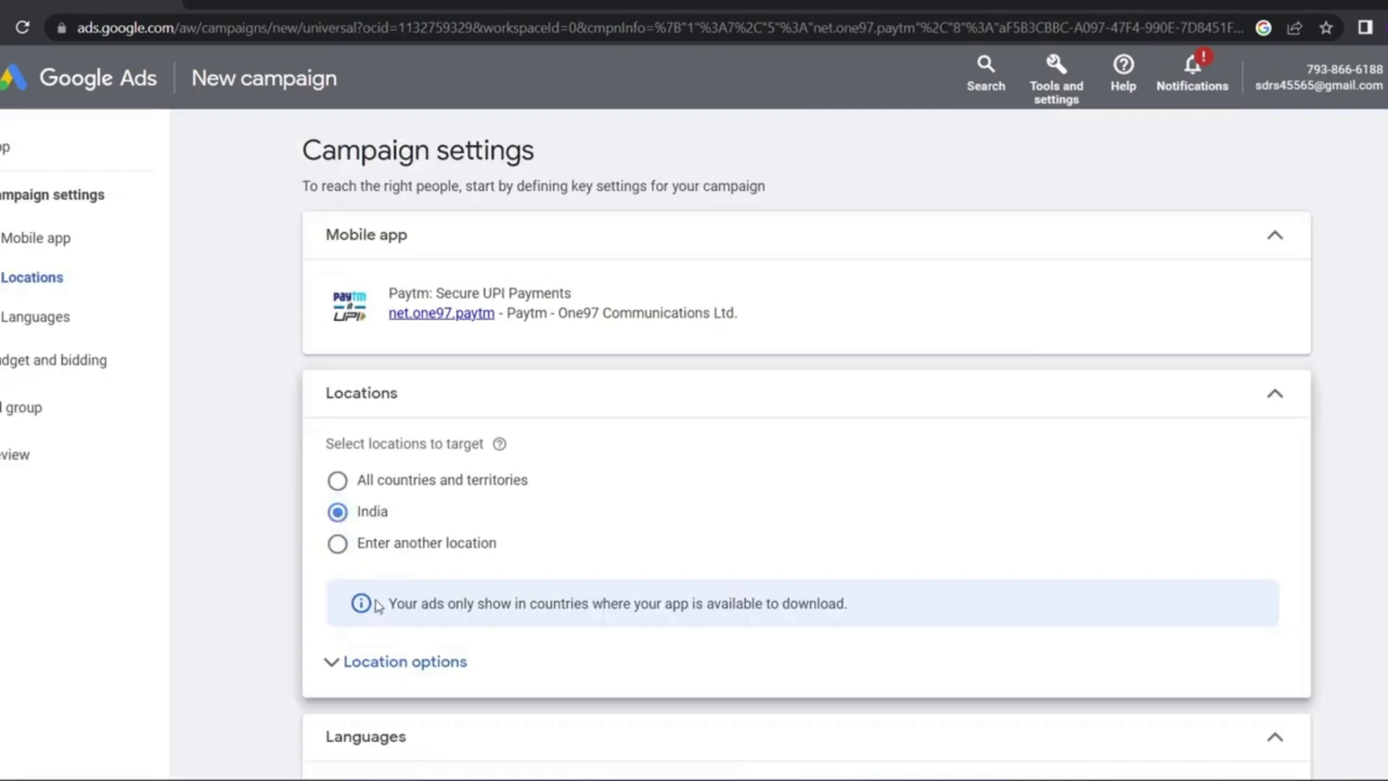
Tick Attach a feed under Data feed and try the Google Merchant Center feed option
{"action": "scroll", "coordinate": [376, 606], "scroll_direction": "down", "scroll_amount": 10}
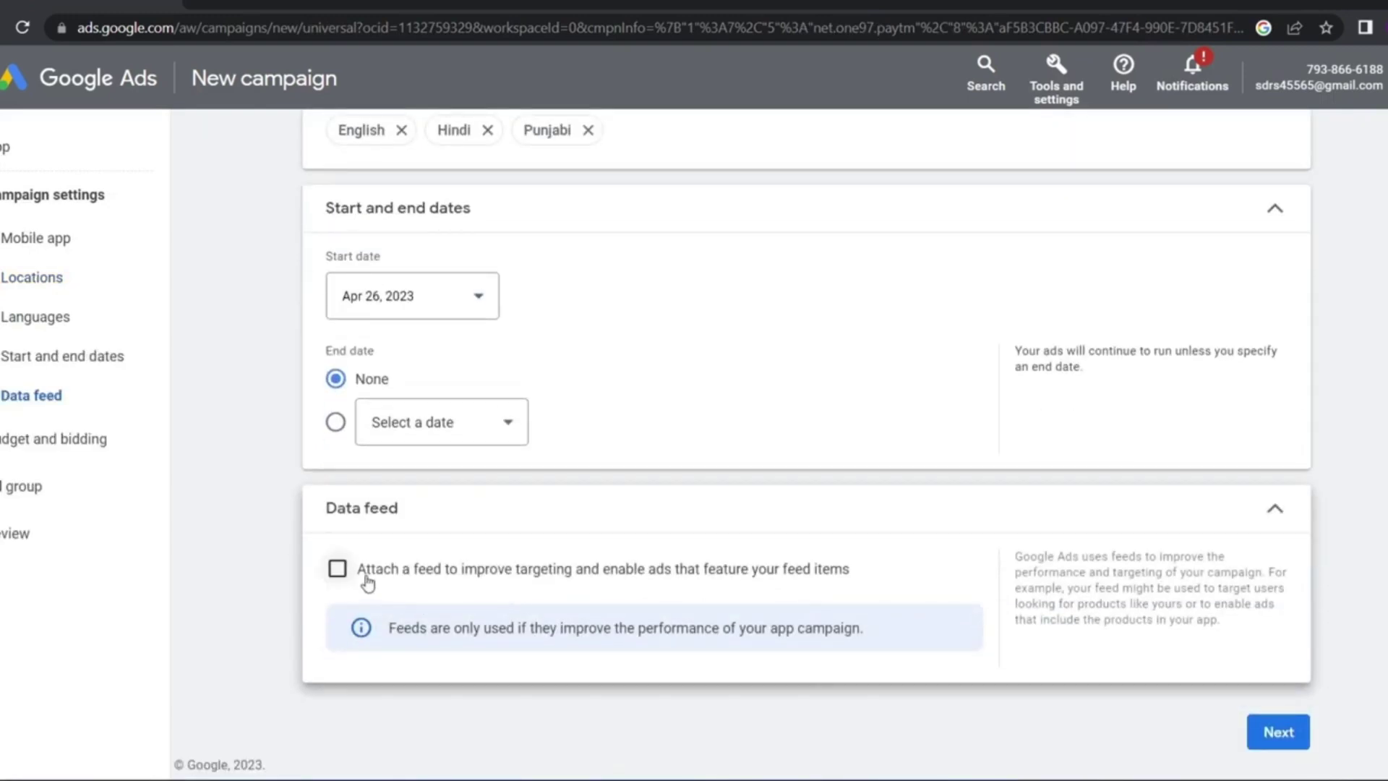
{"action": "mouse_move", "coordinate": [474, 592]}
{"action": "left_mouse_down"}
{"action": "mouse_move", "coordinate": [457, 570]}
{"action": "mouse_move", "coordinate": [473, 592]}
{"action": "left_mouse_up"}
{"action": "left_click", "coordinate": [473, 592]}
{"action": "left_click", "coordinate": [327, 582]}
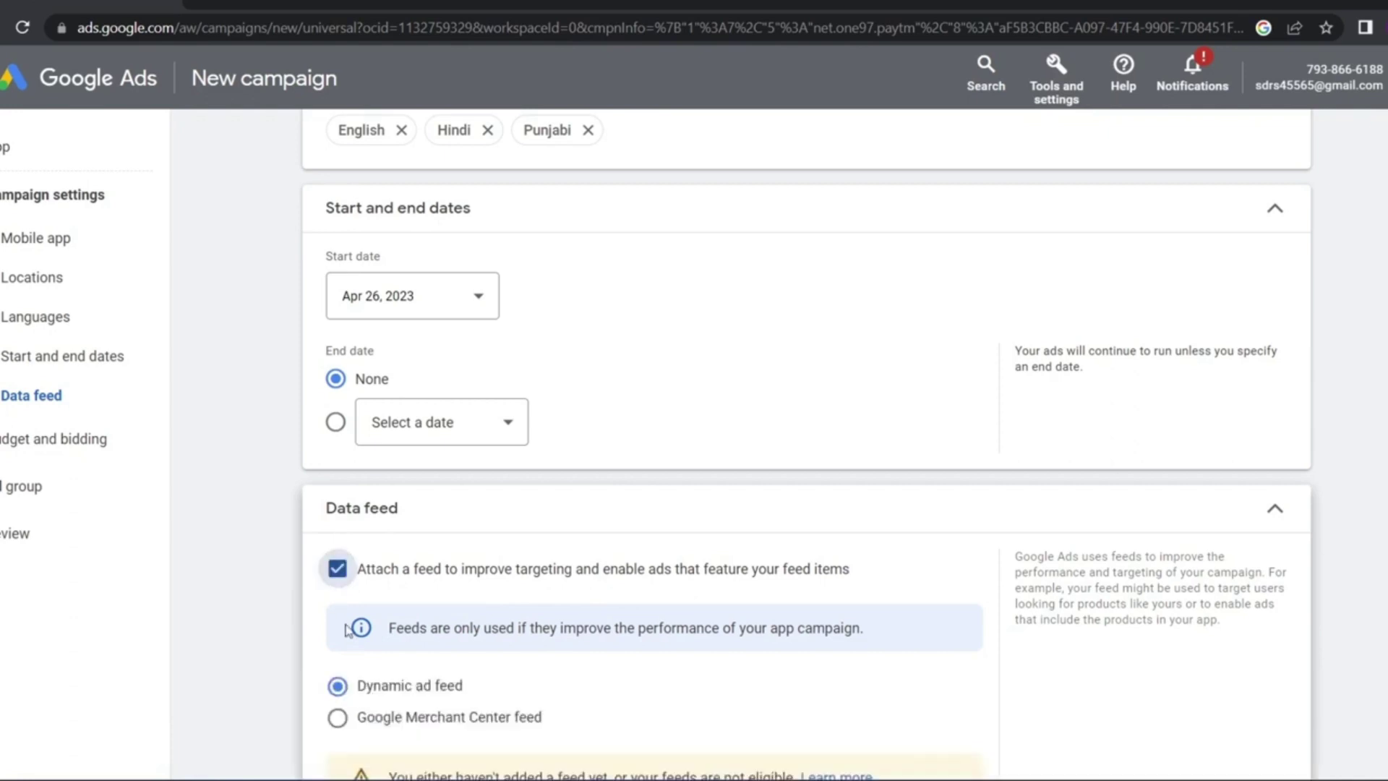
{"action": "scroll", "coordinate": [397, 677], "scroll_direction": "down", "scroll_amount": 2}
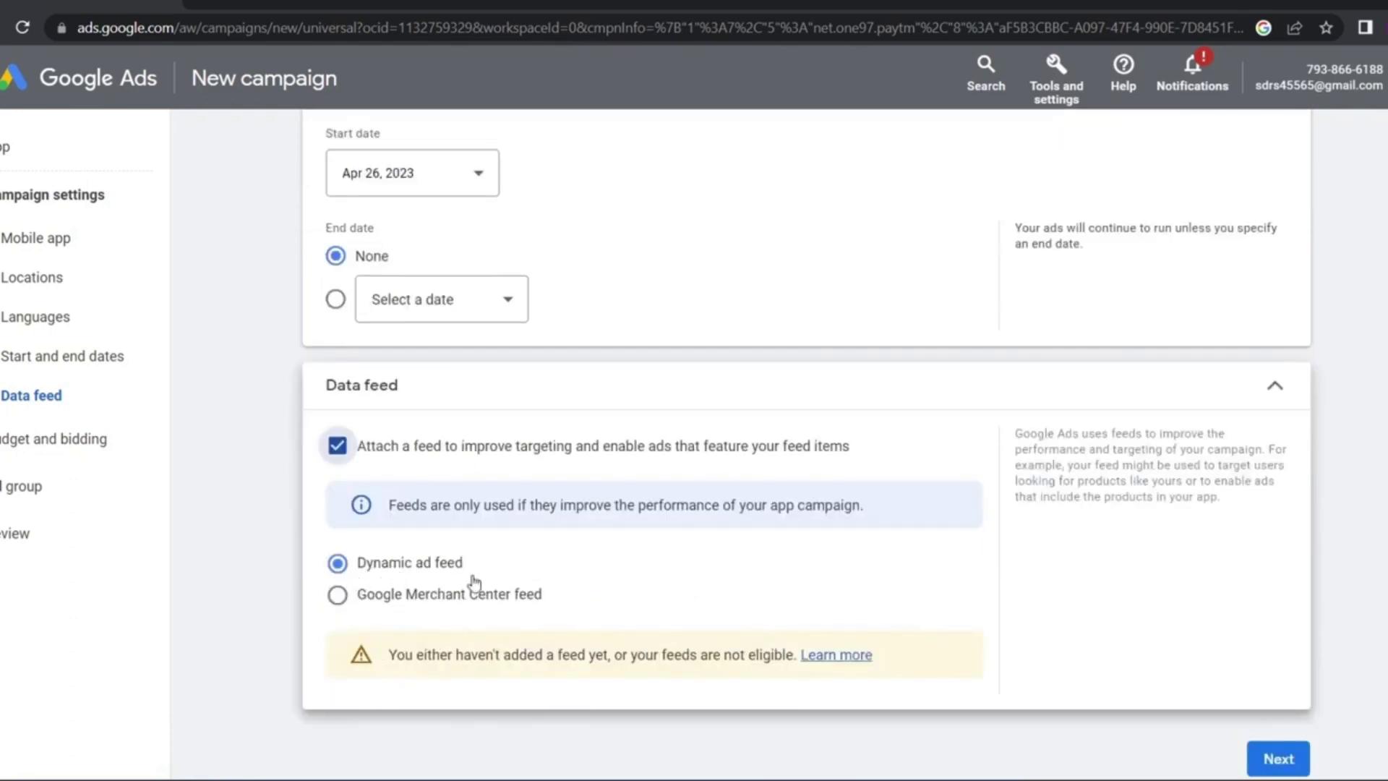
{"action": "left_click_drag", "start_coordinate": [480, 570], "coordinate": [416, 568]}
{"action": "left_click", "coordinate": [342, 602]}
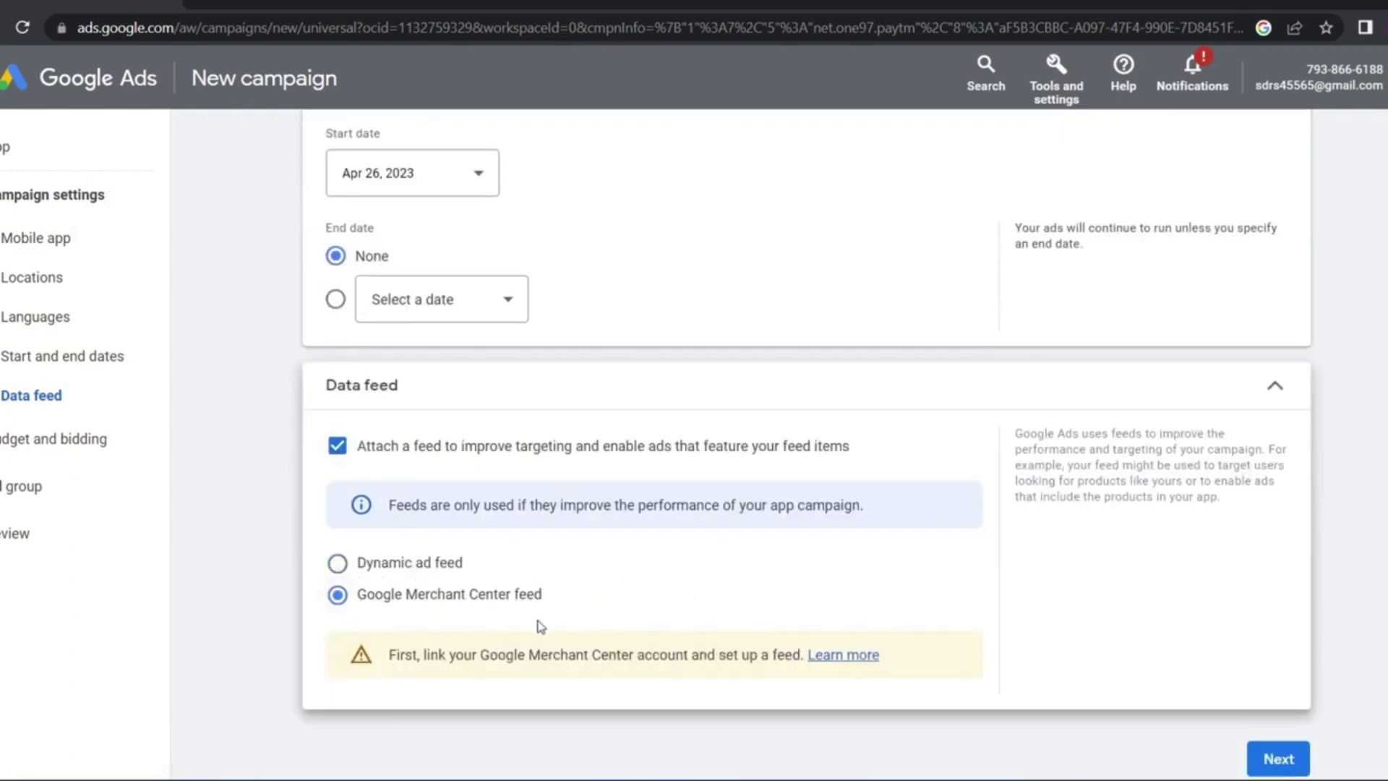
{"action": "left_click_drag", "start_coordinate": [560, 611], "coordinate": [526, 633]}
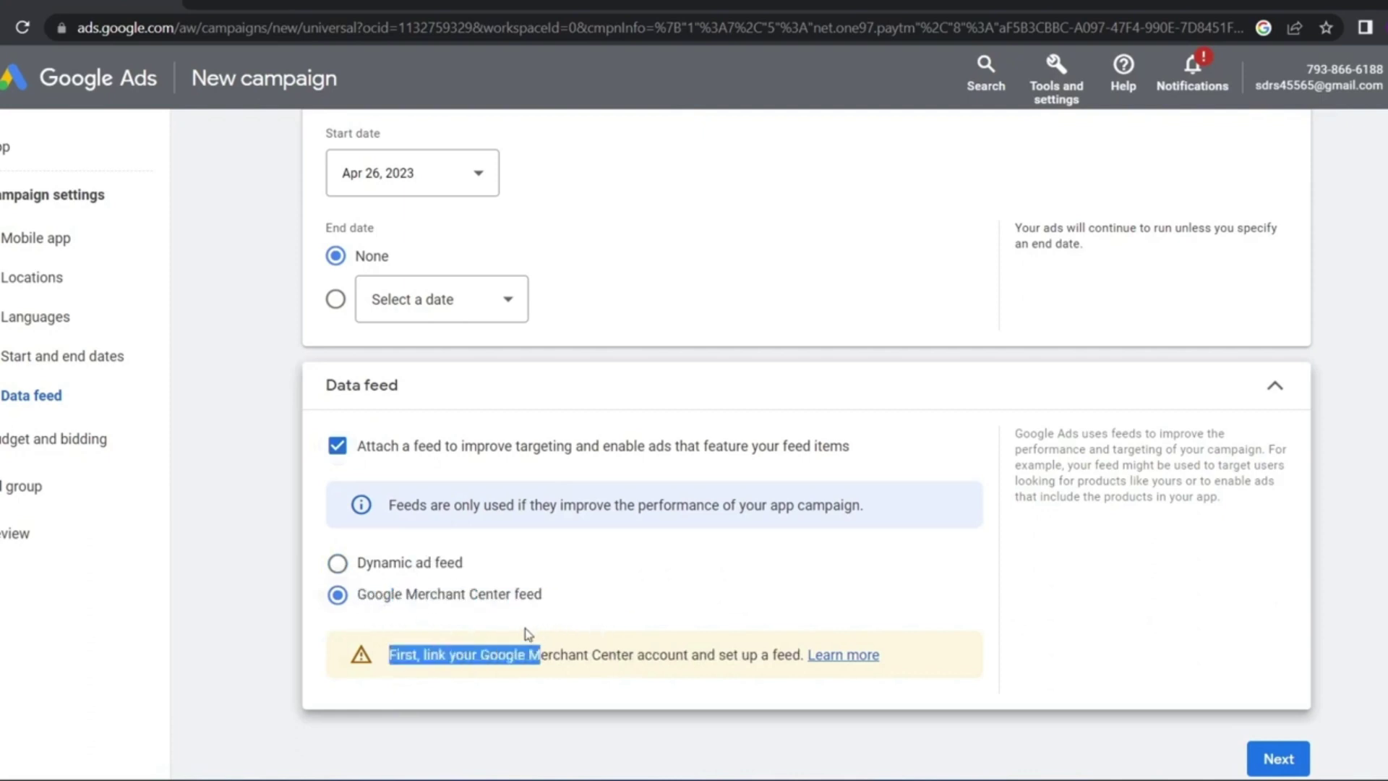
{"action": "left_click", "coordinate": [444, 654]}
{"action": "left_click_drag", "start_coordinate": [432, 674], "coordinate": [765, 692]}
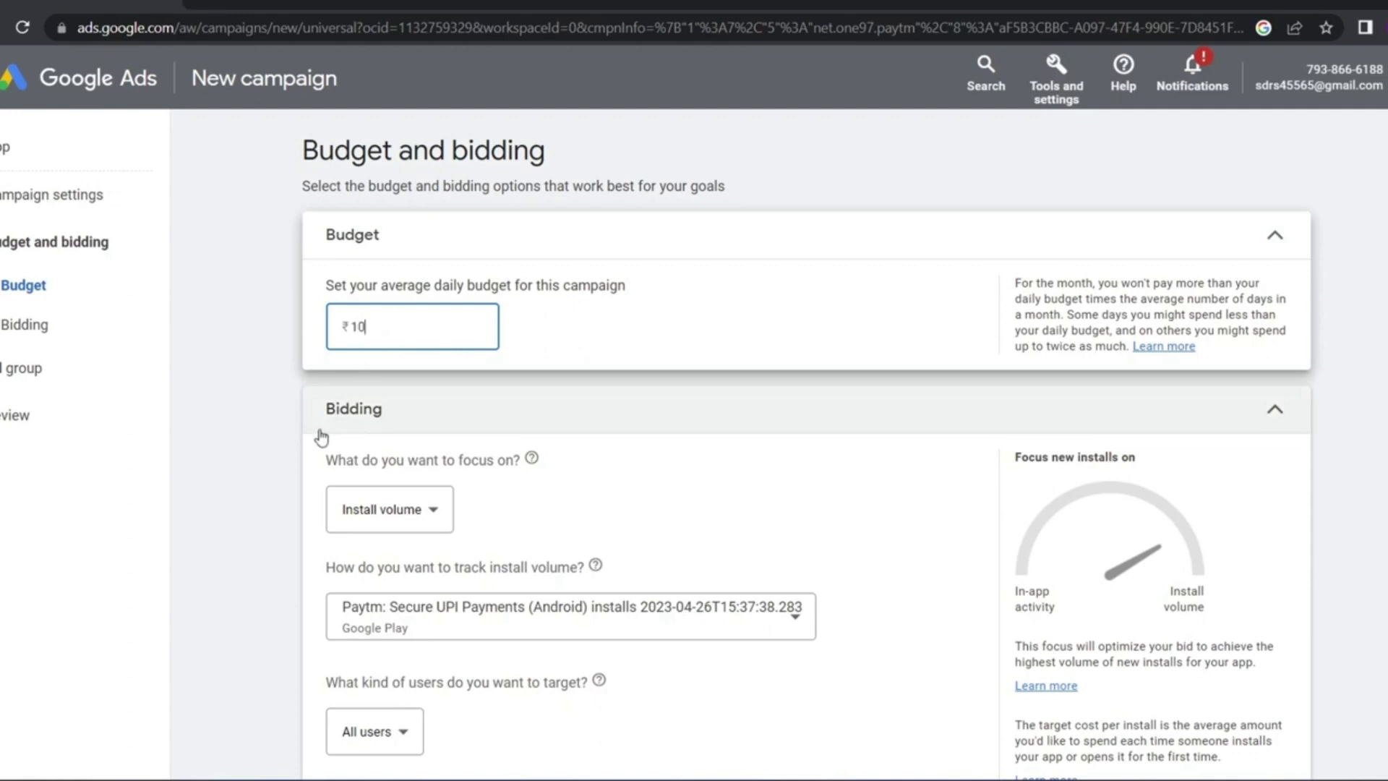
Confirm the ₹1,000.00 daily budget and reselect Install volume in the bidding focus dropdown
{"action": "key", "text": "Tab"}
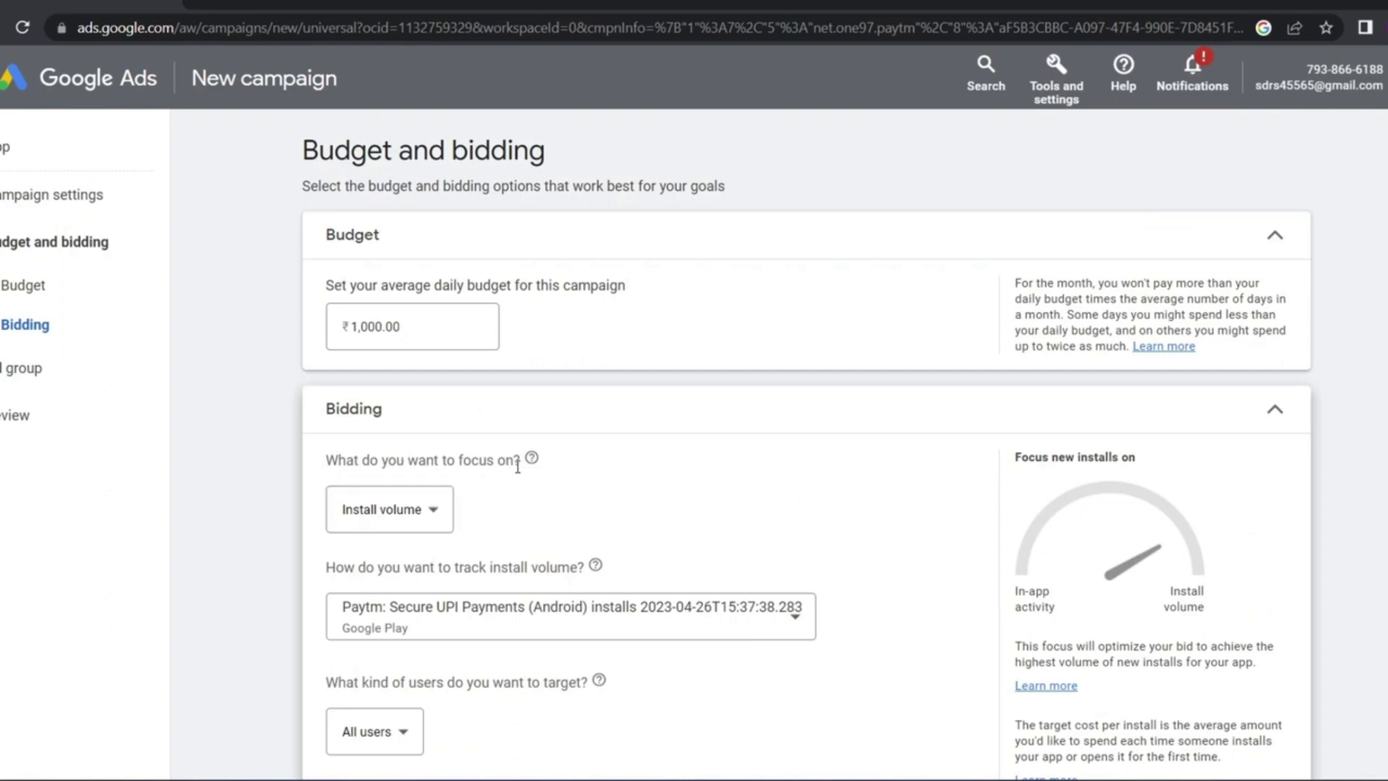
{"action": "left_click", "coordinate": [383, 512]}
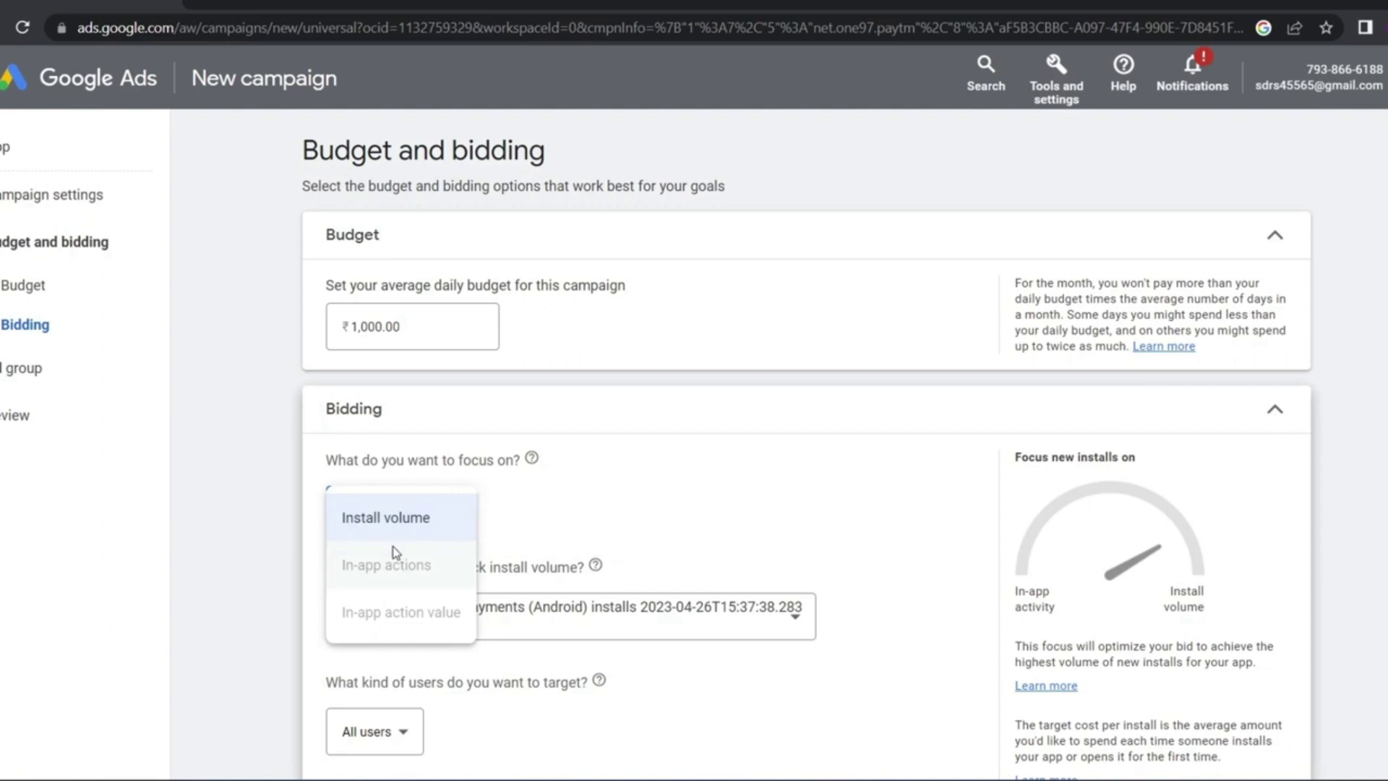
{"action": "left_click", "coordinate": [408, 527]}
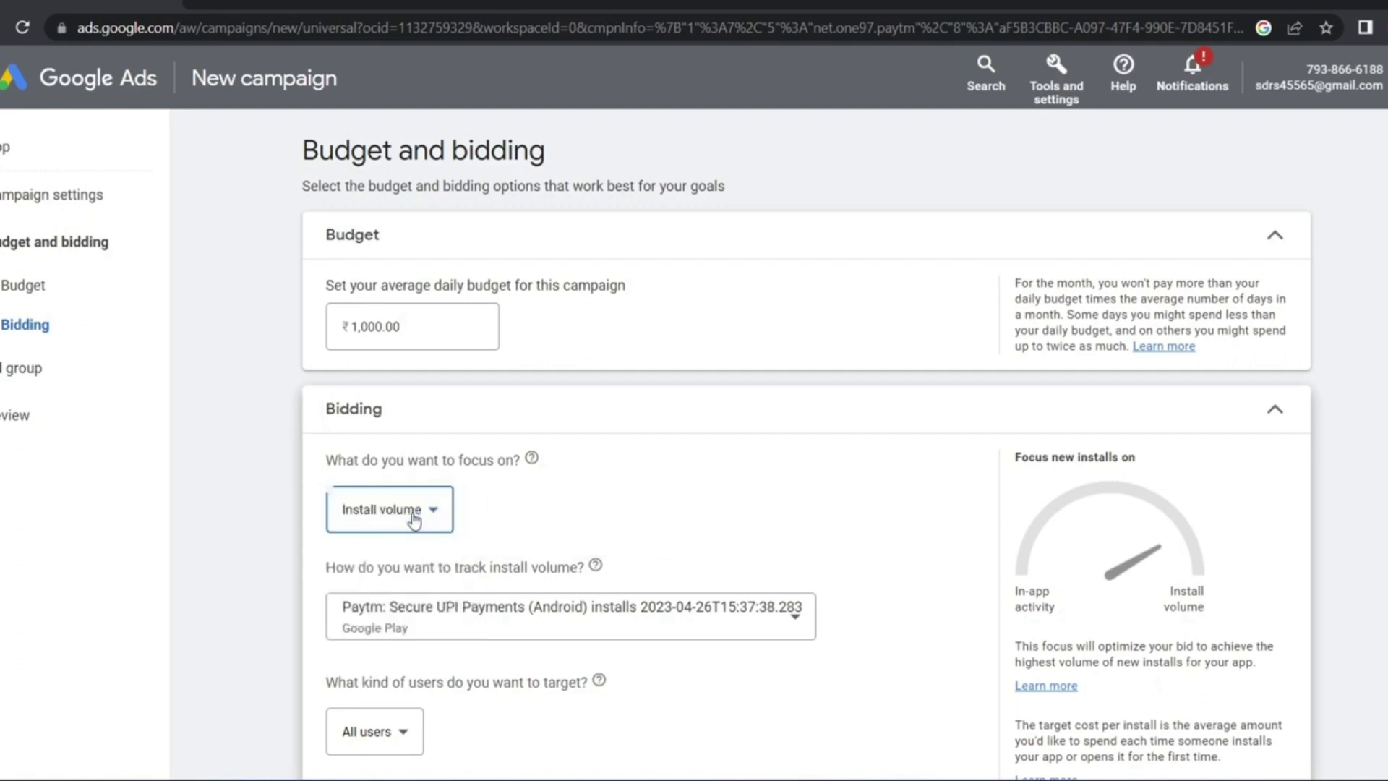
{"action": "left_click", "coordinate": [413, 519]}
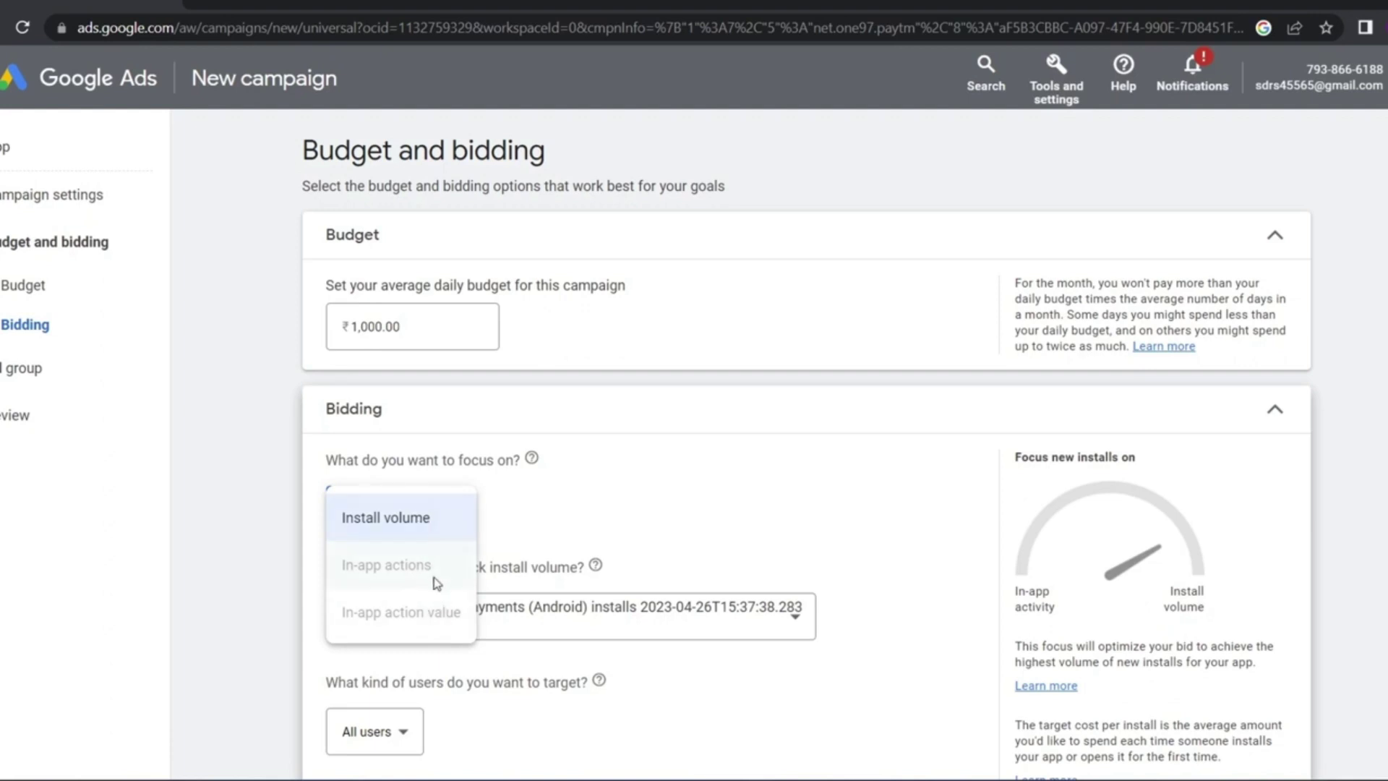
{"action": "left_click_drag", "start_coordinate": [481, 437], "coordinate": [334, 383]}
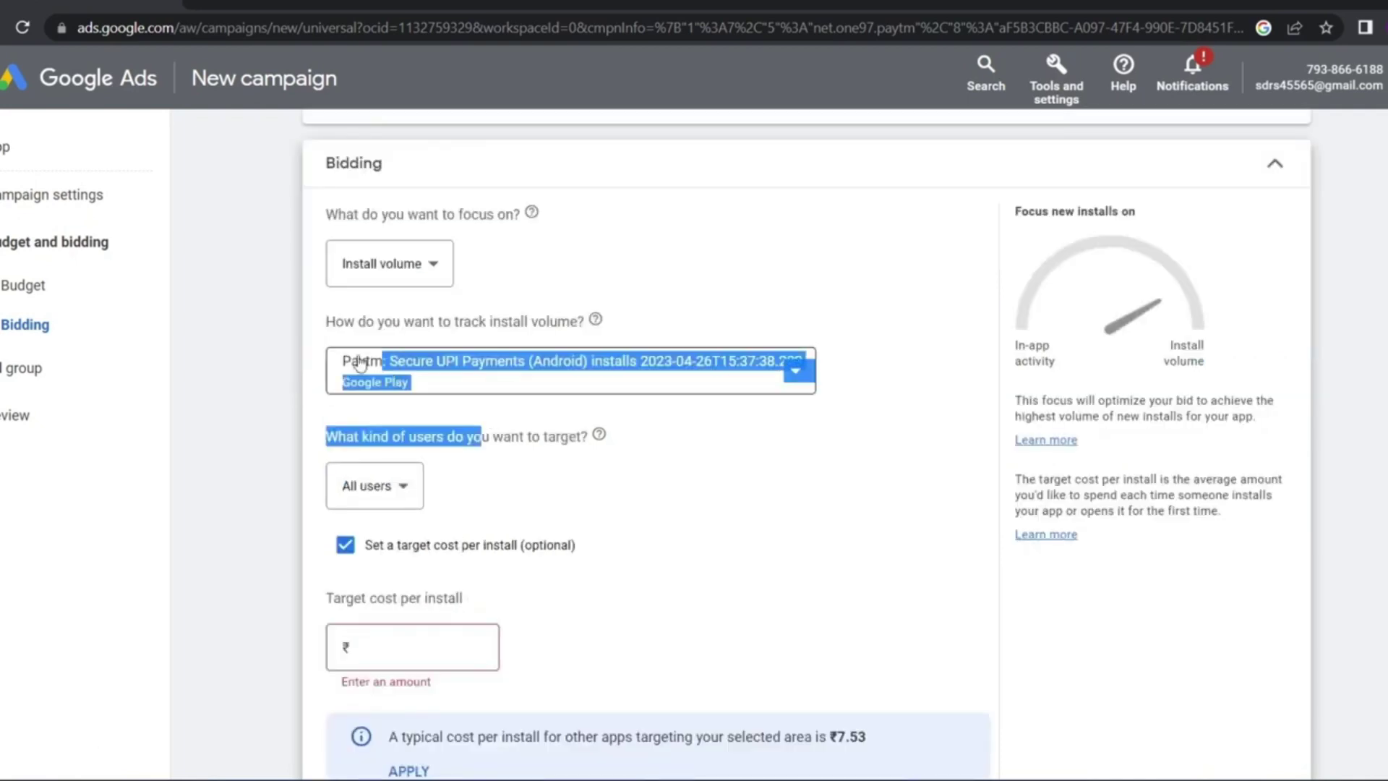
Keep the current install tracking and target all users
{"action": "left_click", "coordinate": [334, 382]}
{"action": "left_click", "coordinate": [477, 505]}
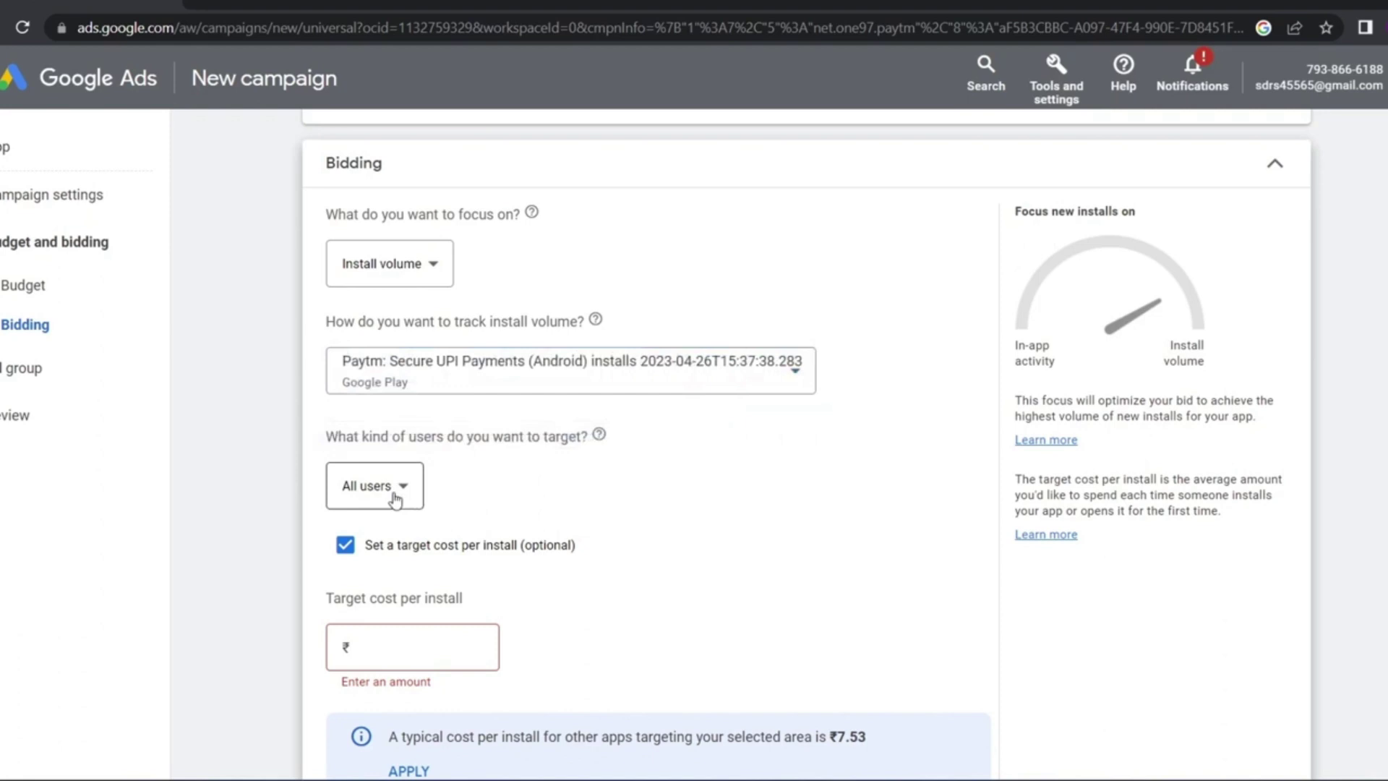
{"action": "left_click", "coordinate": [395, 499]}
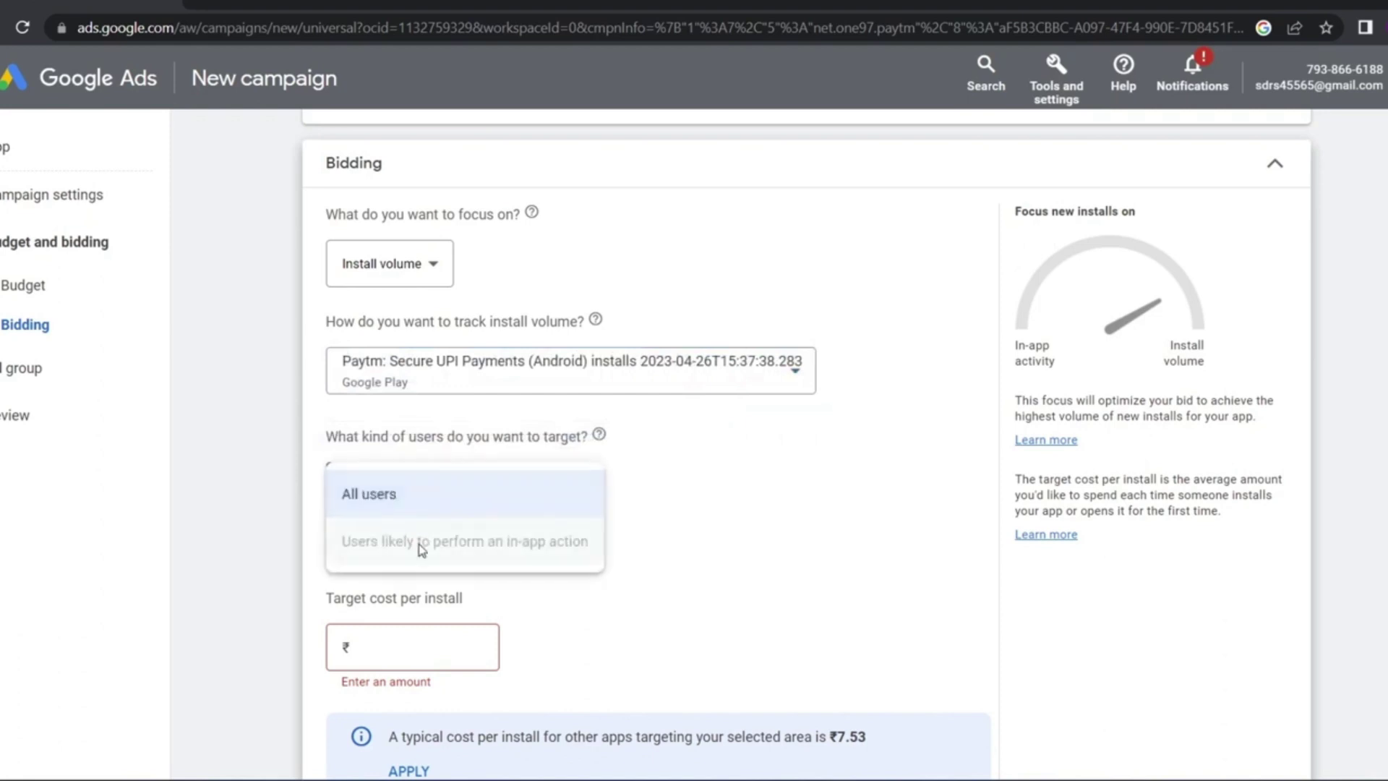
{"action": "mouse_move", "coordinate": [404, 536]}
{"action": "left_click", "coordinate": [636, 531]}
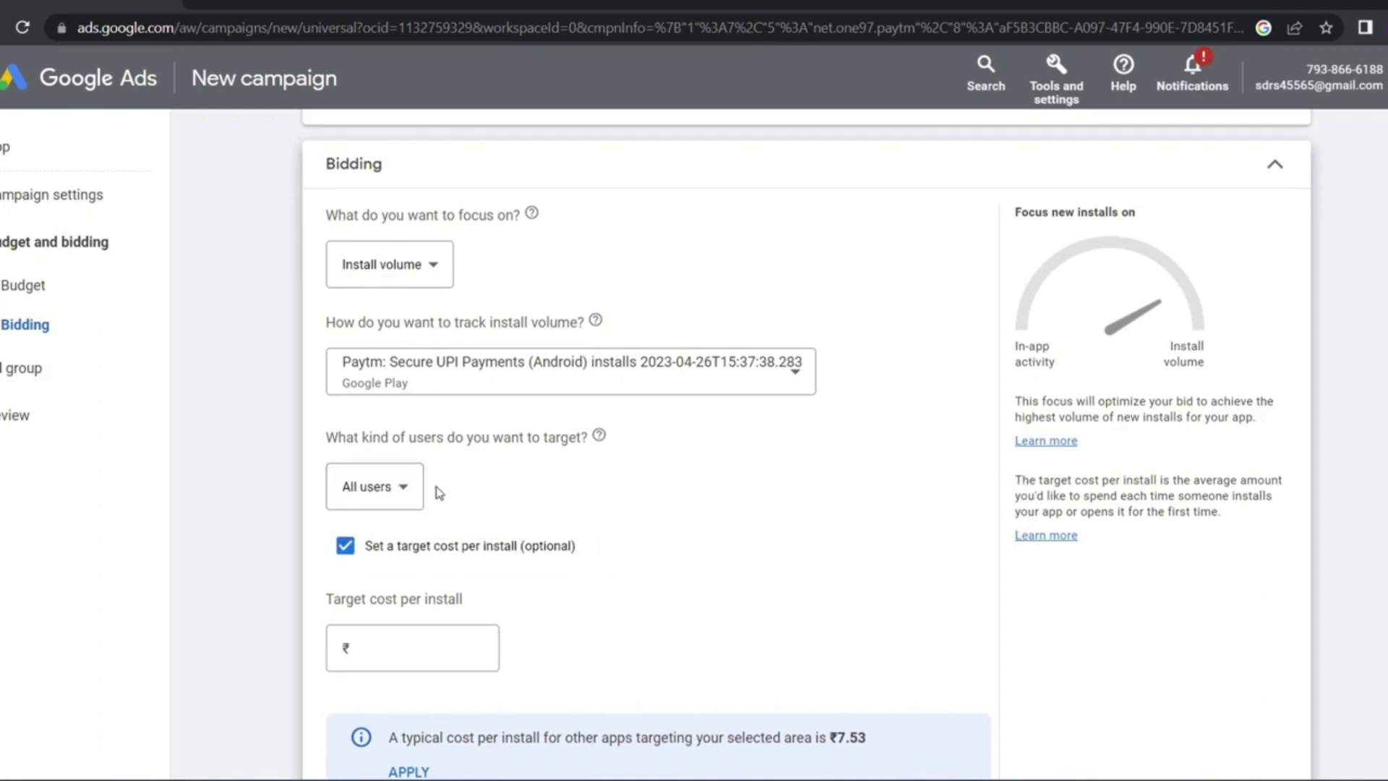
{"action": "left_click", "coordinate": [400, 500]}
{"action": "left_click", "coordinate": [398, 506]}
Apply the suggested ₹7.53 target cost per install and continue to ad assets
{"action": "left_click", "coordinate": [347, 557]}
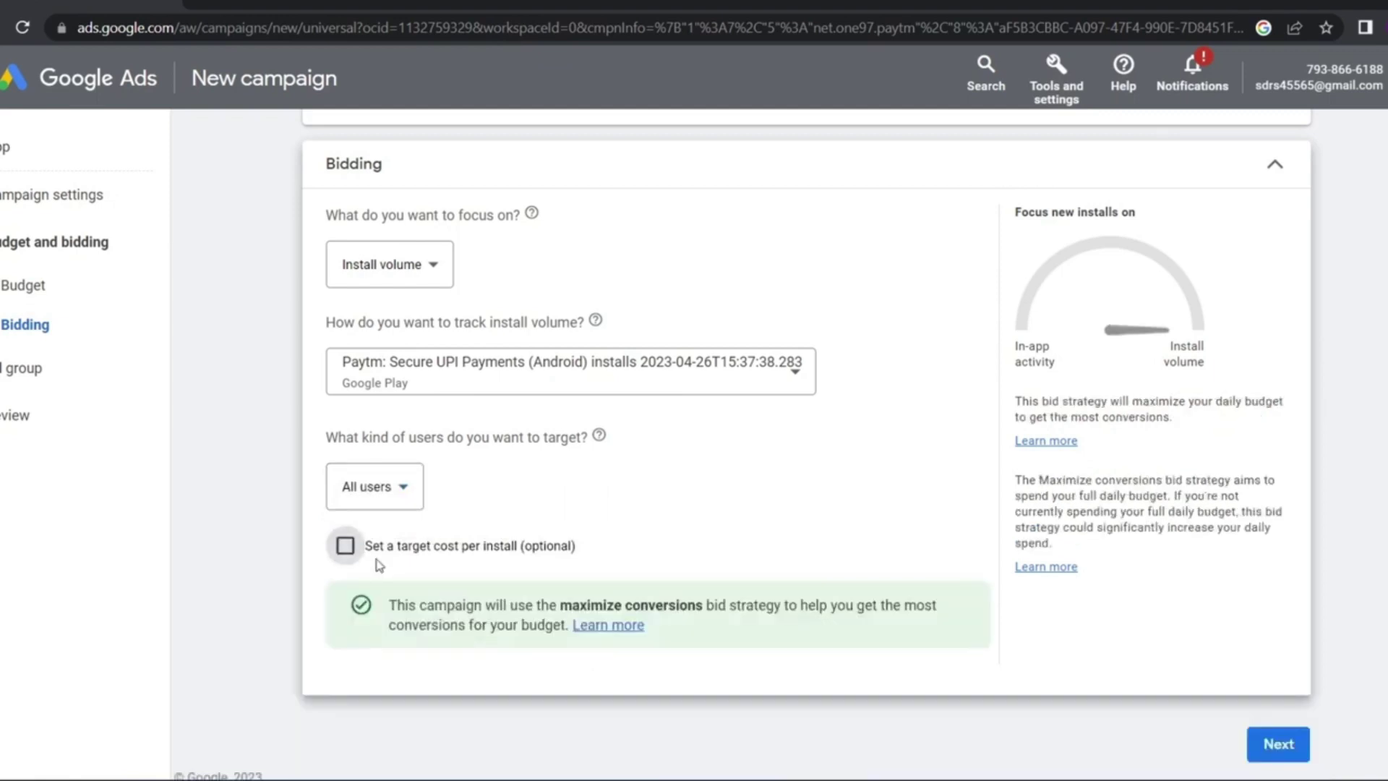
{"action": "left_click_drag", "start_coordinate": [579, 559], "coordinate": [449, 551]}
{"action": "left_click", "coordinate": [452, 552]}
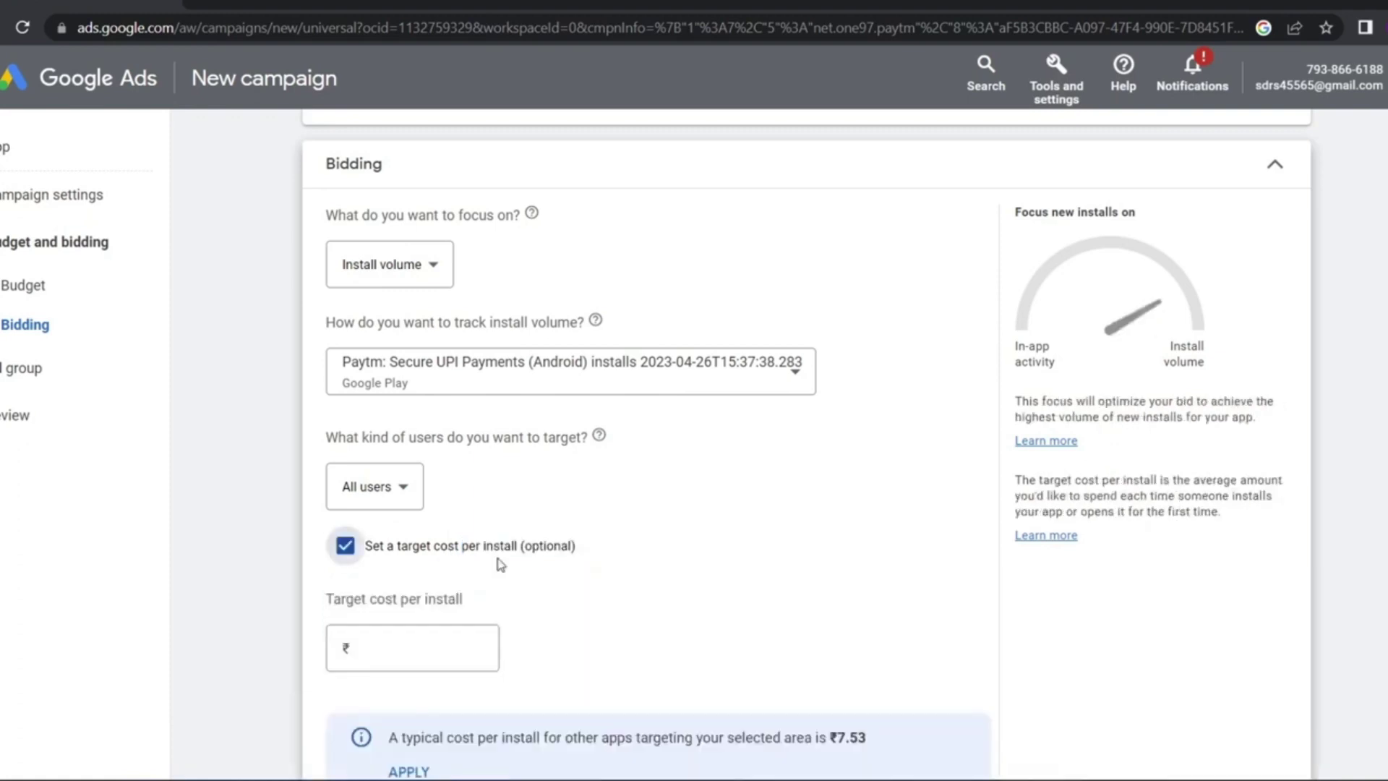
{"action": "left_click", "coordinate": [407, 553]}
{"action": "mouse_move", "coordinate": [576, 550]}
{"action": "left_mouse_down"}
{"action": "mouse_move", "coordinate": [394, 553]}
{"action": "mouse_move", "coordinate": [398, 565]}
{"action": "mouse_move", "coordinate": [582, 563]}
{"action": "left_mouse_up"}
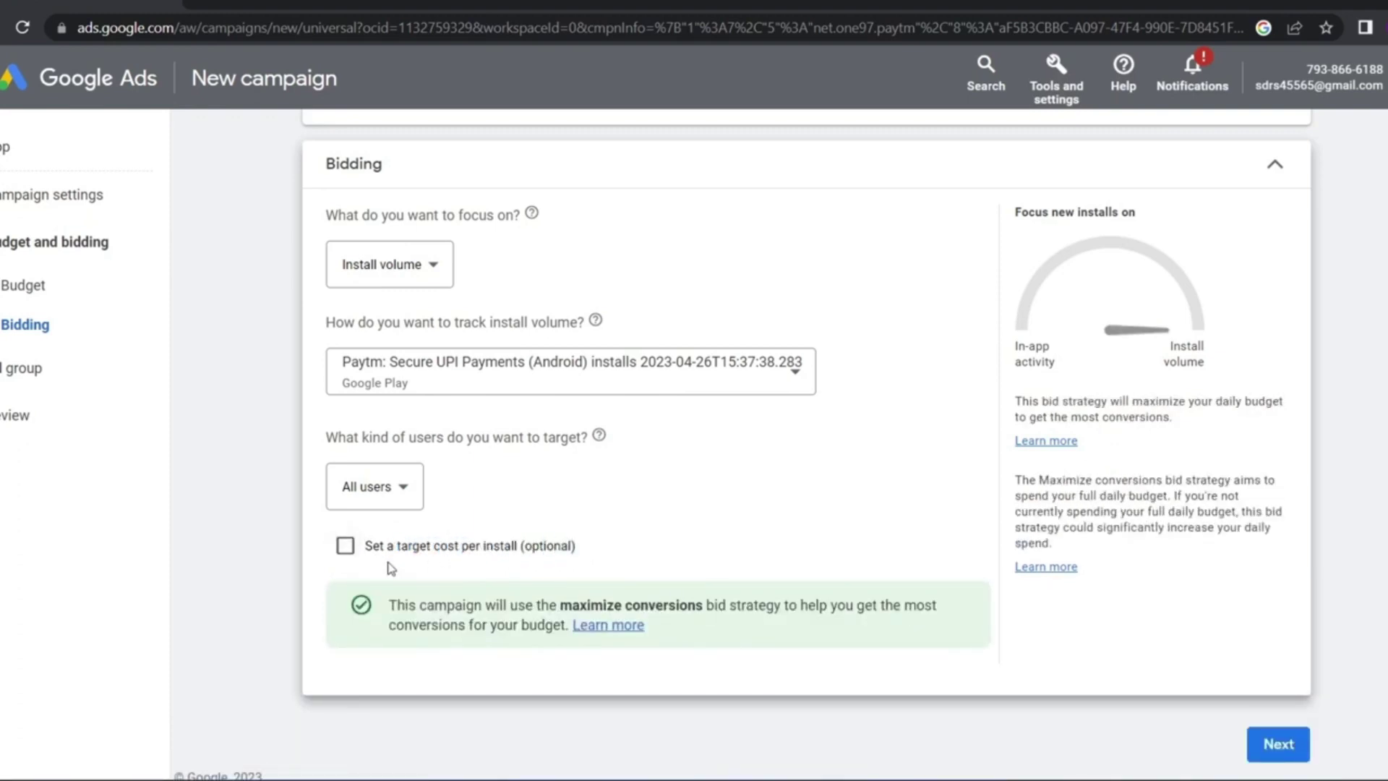
{"action": "left_click", "coordinate": [391, 568]}
{"action": "scroll", "coordinate": [391, 651], "scroll_direction": "down", "scroll_amount": 2}
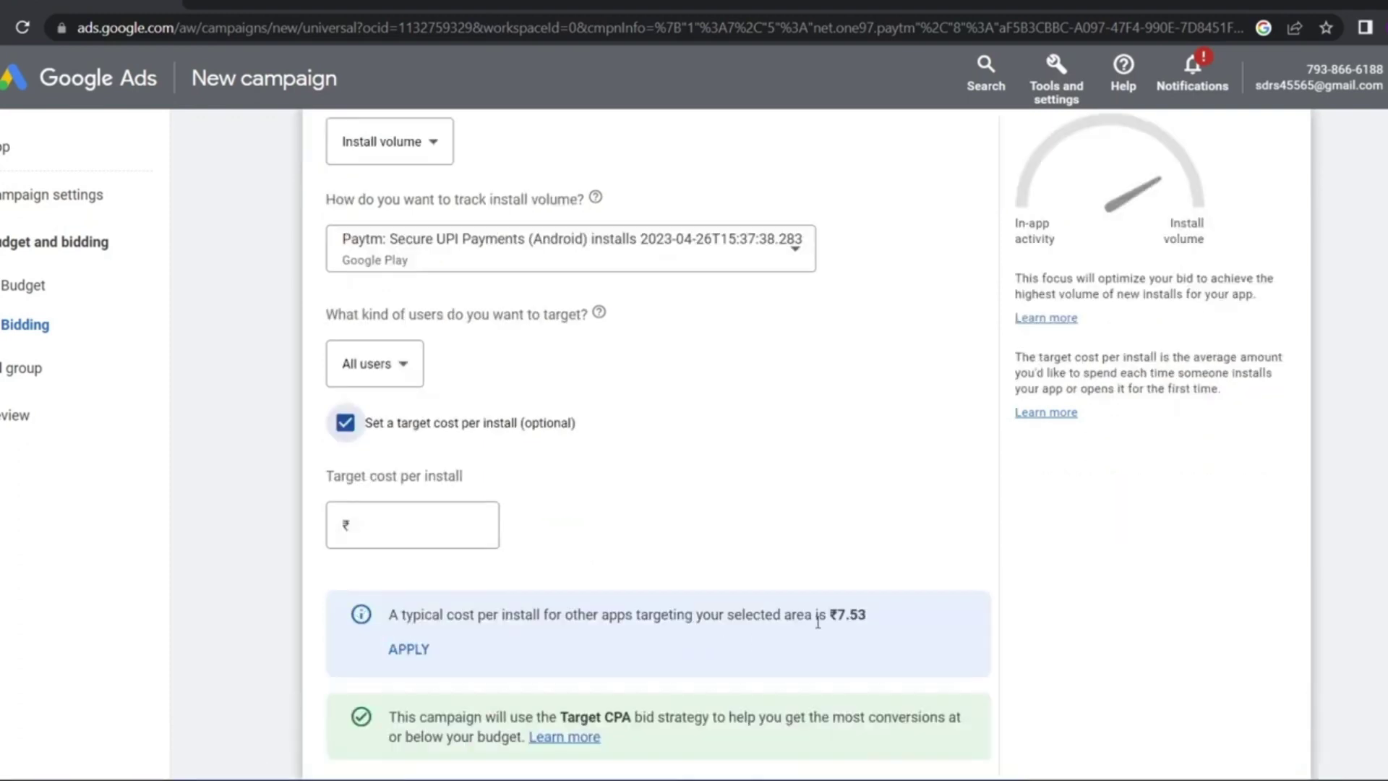
{"action": "left_click", "coordinate": [407, 649]}
{"action": "left_click_drag", "start_coordinate": [379, 526], "coordinate": [356, 532]}
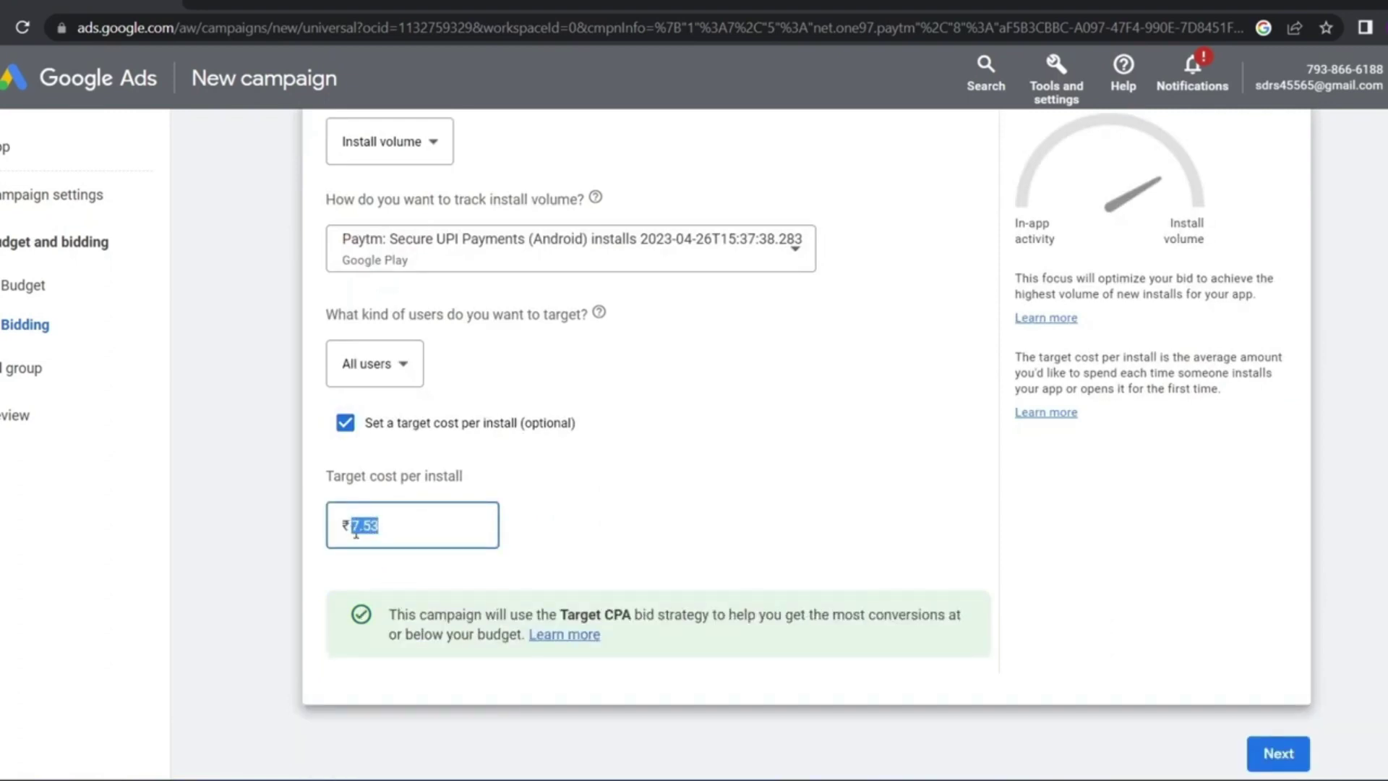
{"action": "left_click", "coordinate": [388, 571]}
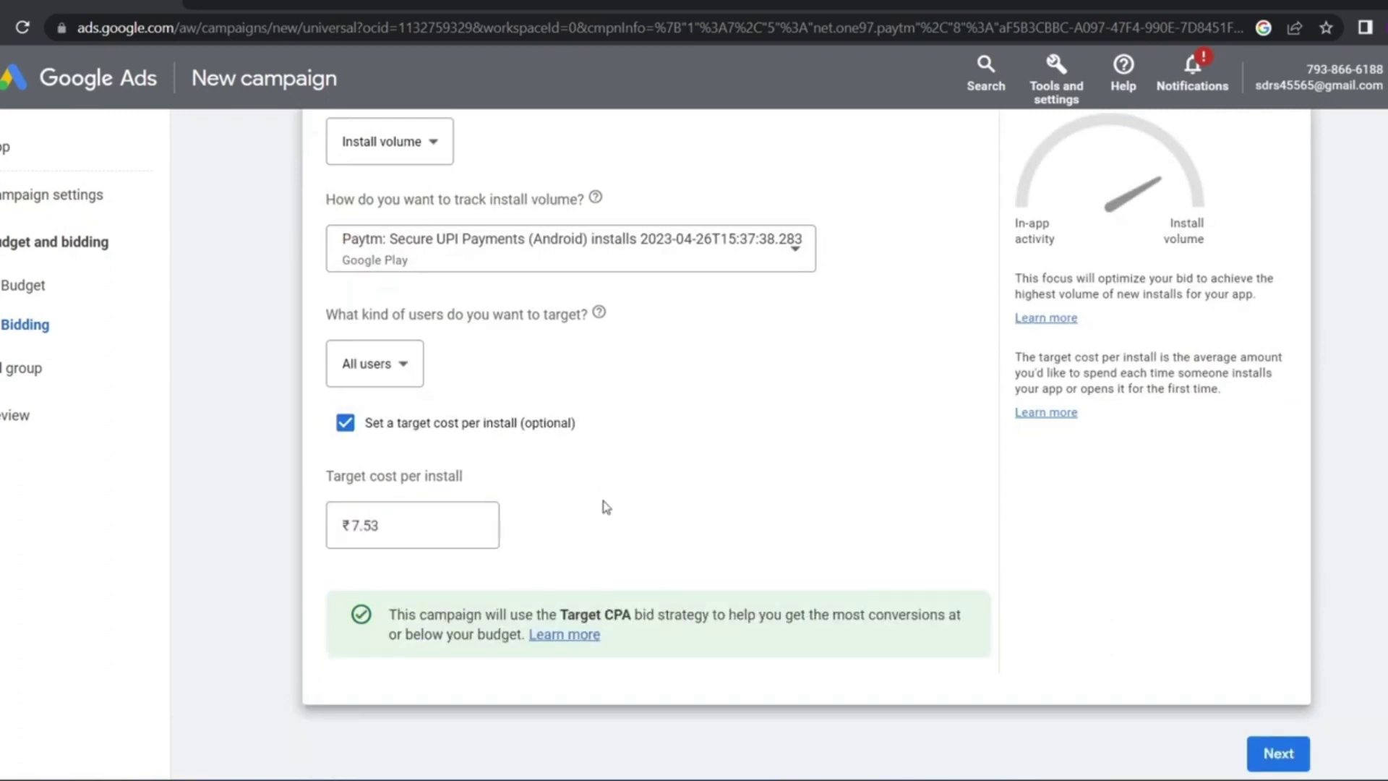
{"action": "left_click", "coordinate": [1278, 754]}
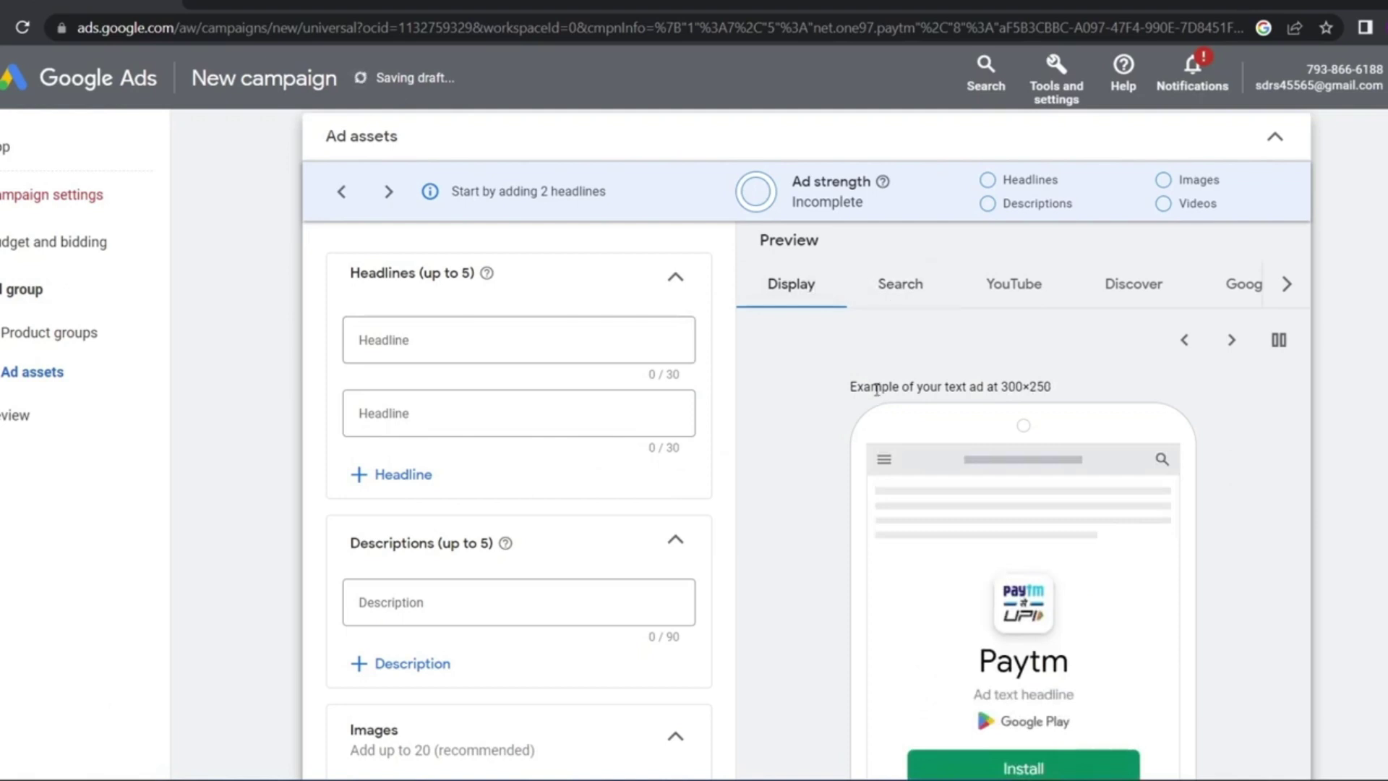
{"action": "scroll", "coordinate": [914, 427], "scroll_direction": "down", "scroll_amount": 1}
{"action": "scroll", "coordinate": [899, 325], "scroll_direction": "up", "scroll_amount": 1}
{"action": "left_click", "coordinate": [902, 296]}
{"action": "left_click", "coordinate": [1048, 303]}
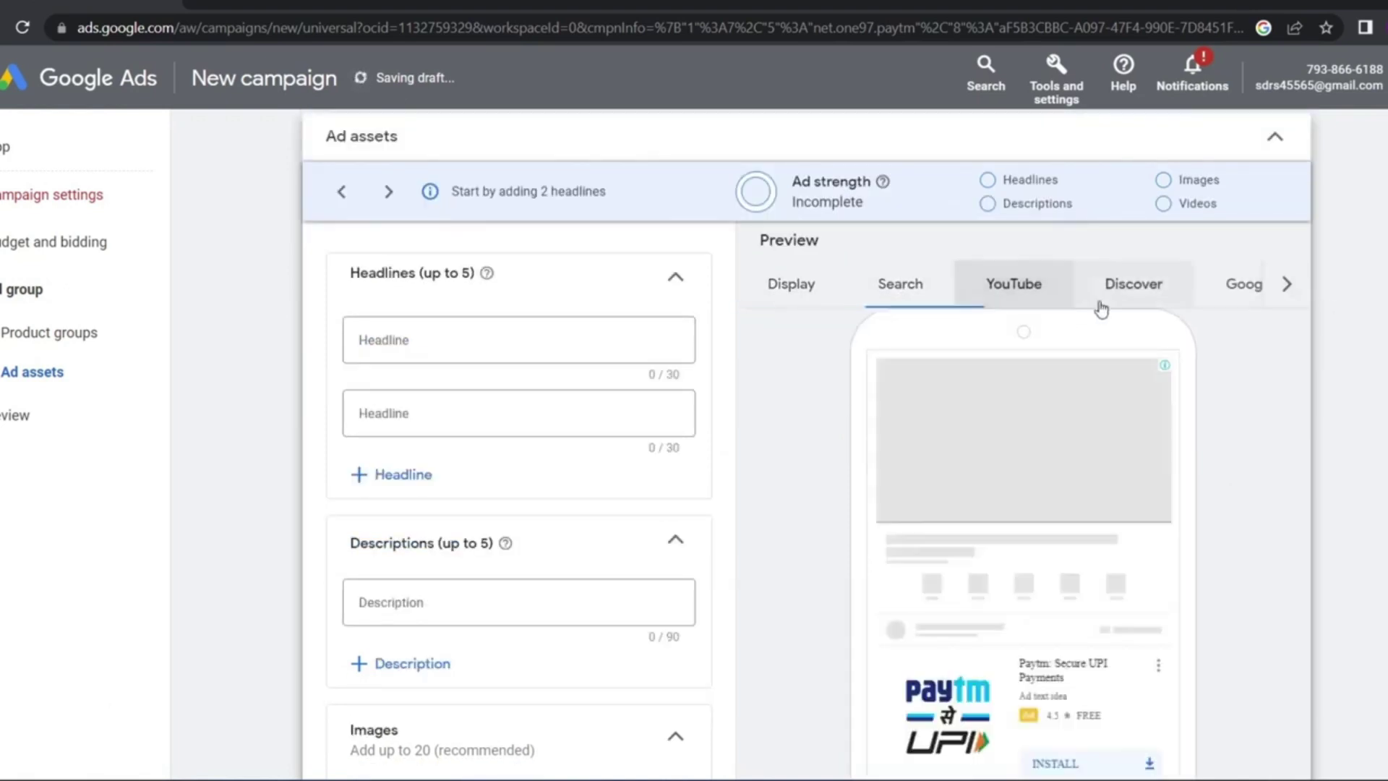
{"action": "left_click", "coordinate": [1106, 293]}
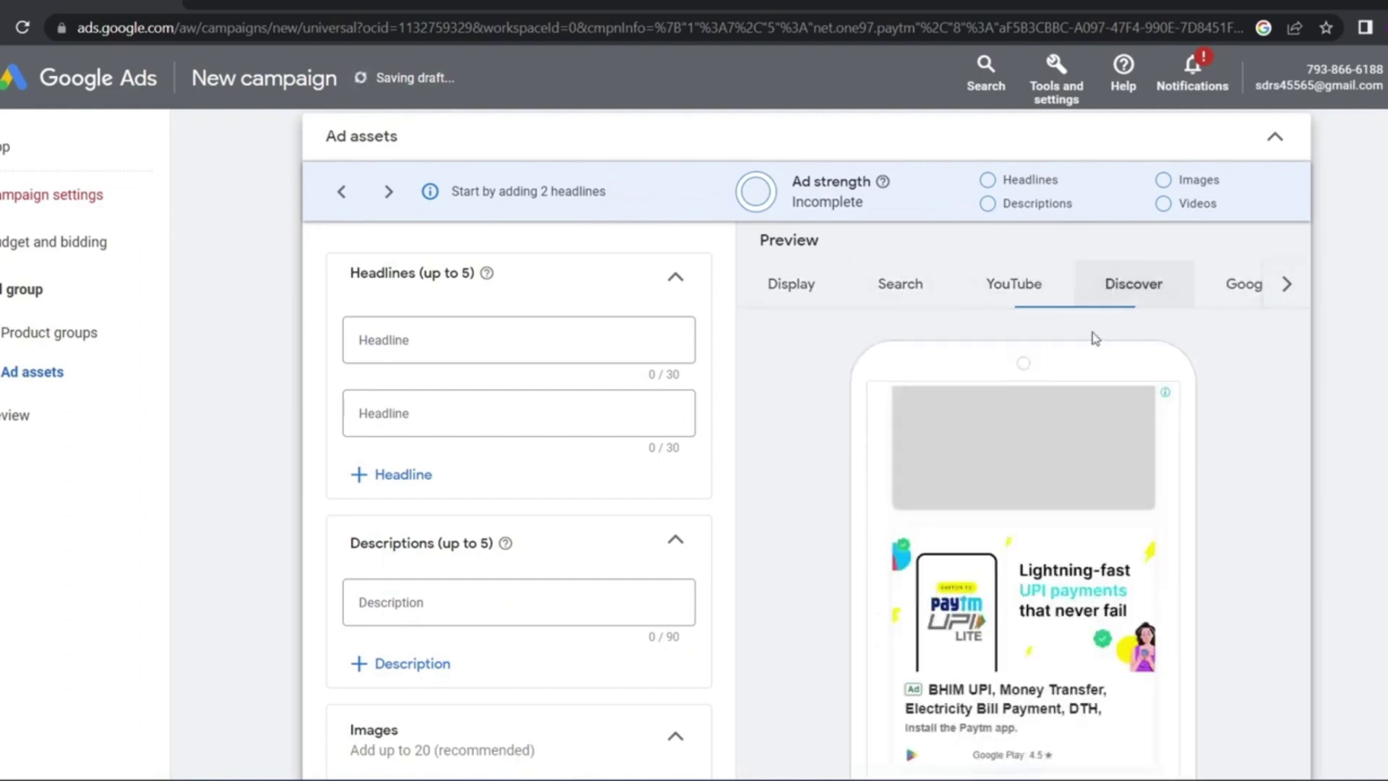
{"action": "scroll", "coordinate": [1095, 335], "scroll_direction": "down", "scroll_amount": 1}
{"action": "left_click", "coordinate": [1238, 231]}
{"action": "scroll", "coordinate": [1201, 246], "scroll_direction": "down", "scroll_amount": 1}
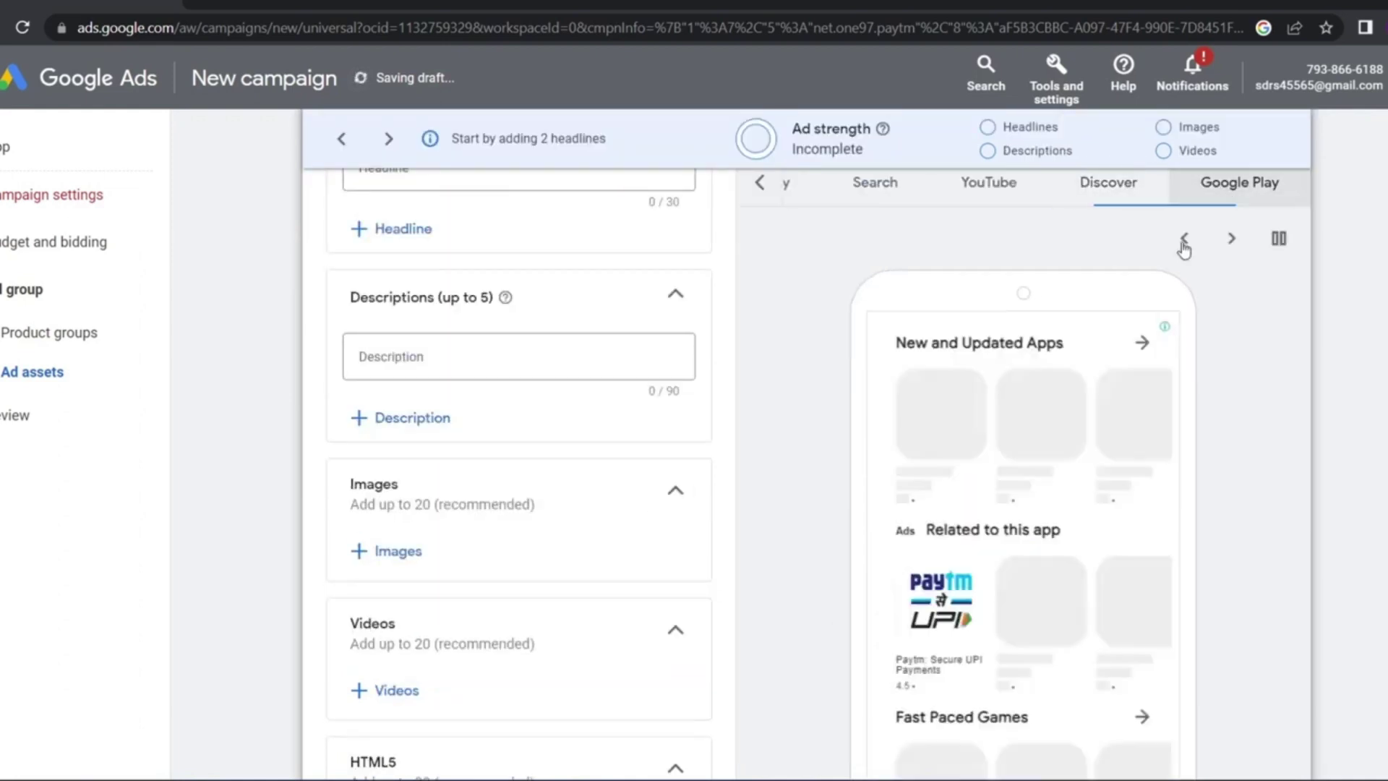
{"action": "scroll", "coordinate": [1037, 453], "scroll_direction": "down", "scroll_amount": 5}
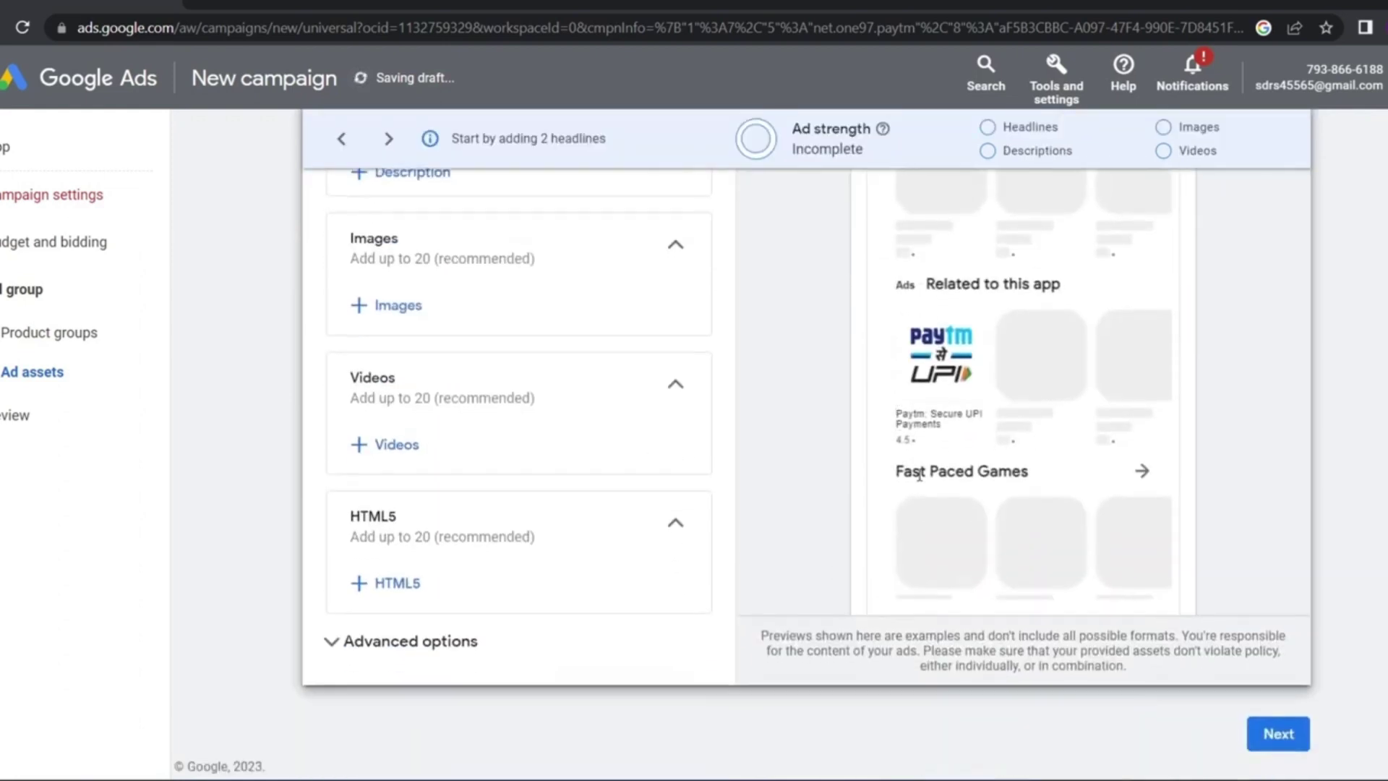
{"action": "scroll", "coordinate": [913, 484], "scroll_direction": "up", "scroll_amount": 6}
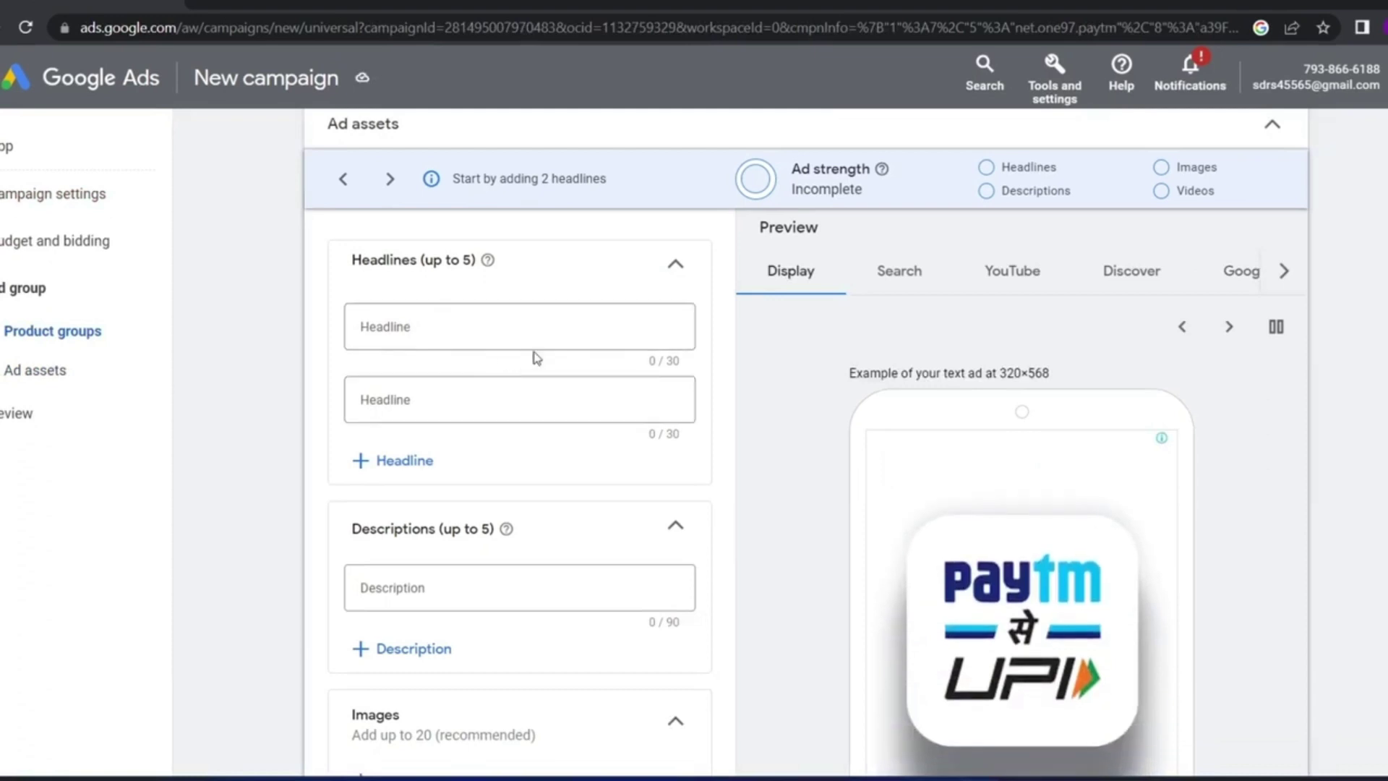
{"action": "scroll", "coordinate": [716, 384], "scroll_direction": "down", "scroll_amount": 3}
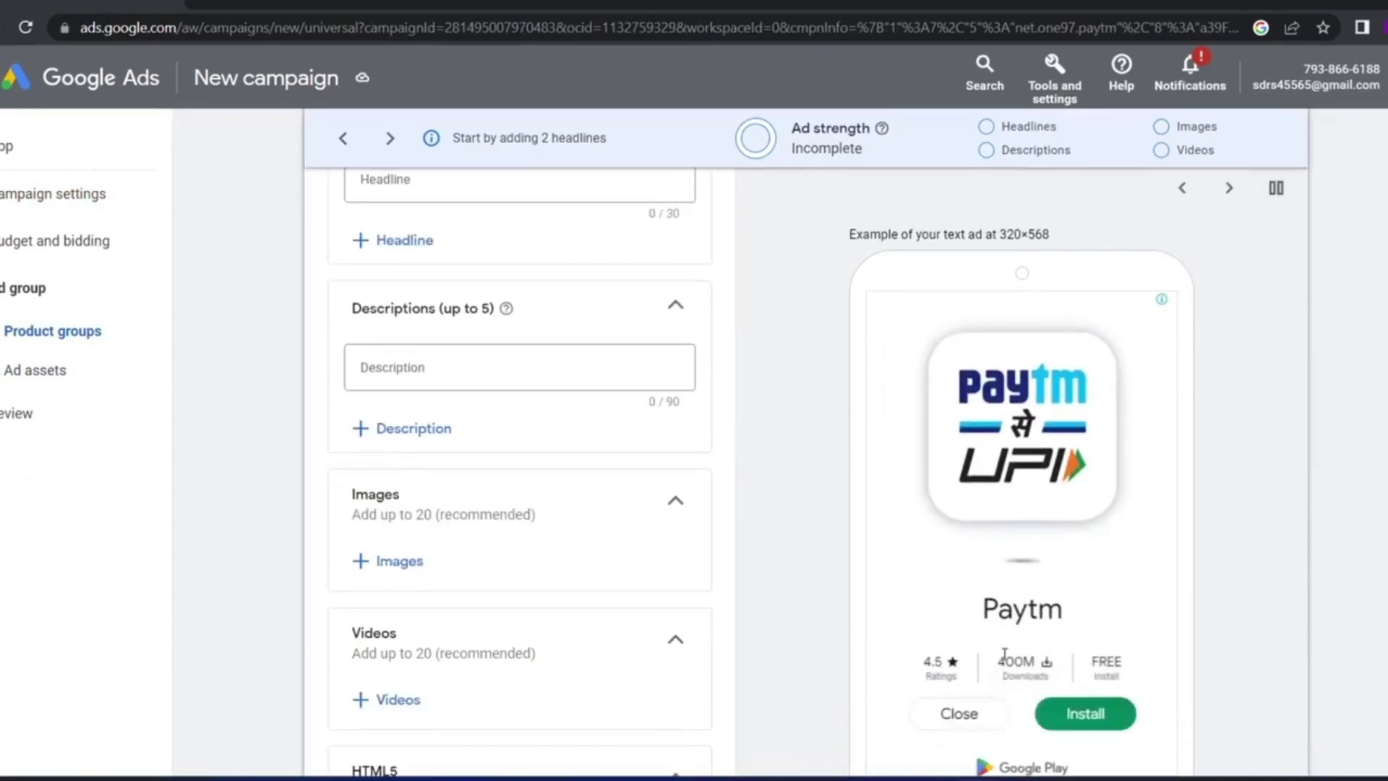
{"action": "scroll", "coordinate": [933, 550], "scroll_direction": "down", "scroll_amount": 1}
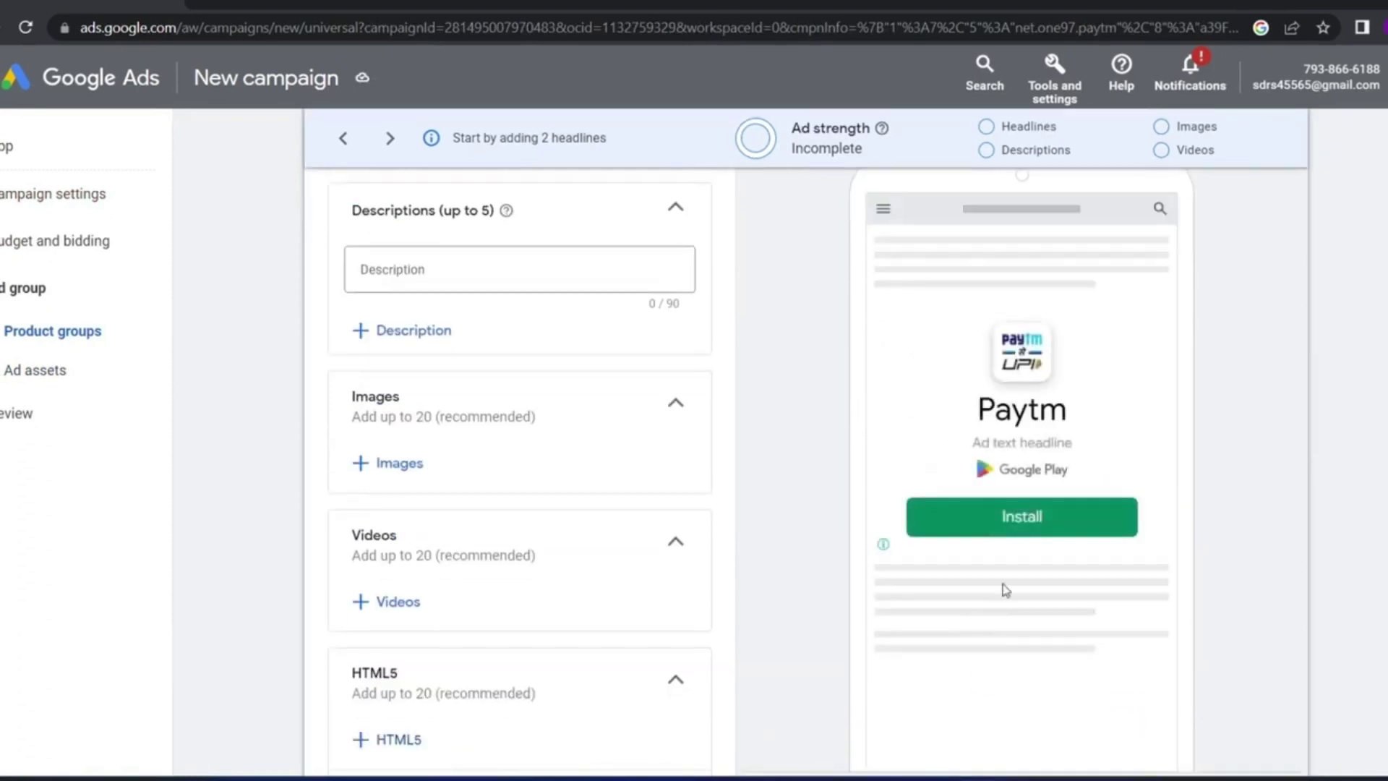
{"action": "left_click_drag", "start_coordinate": [1073, 443], "coordinate": [991, 441]}
{"action": "scroll", "coordinate": [573, 409], "scroll_direction": "up", "scroll_amount": 5}
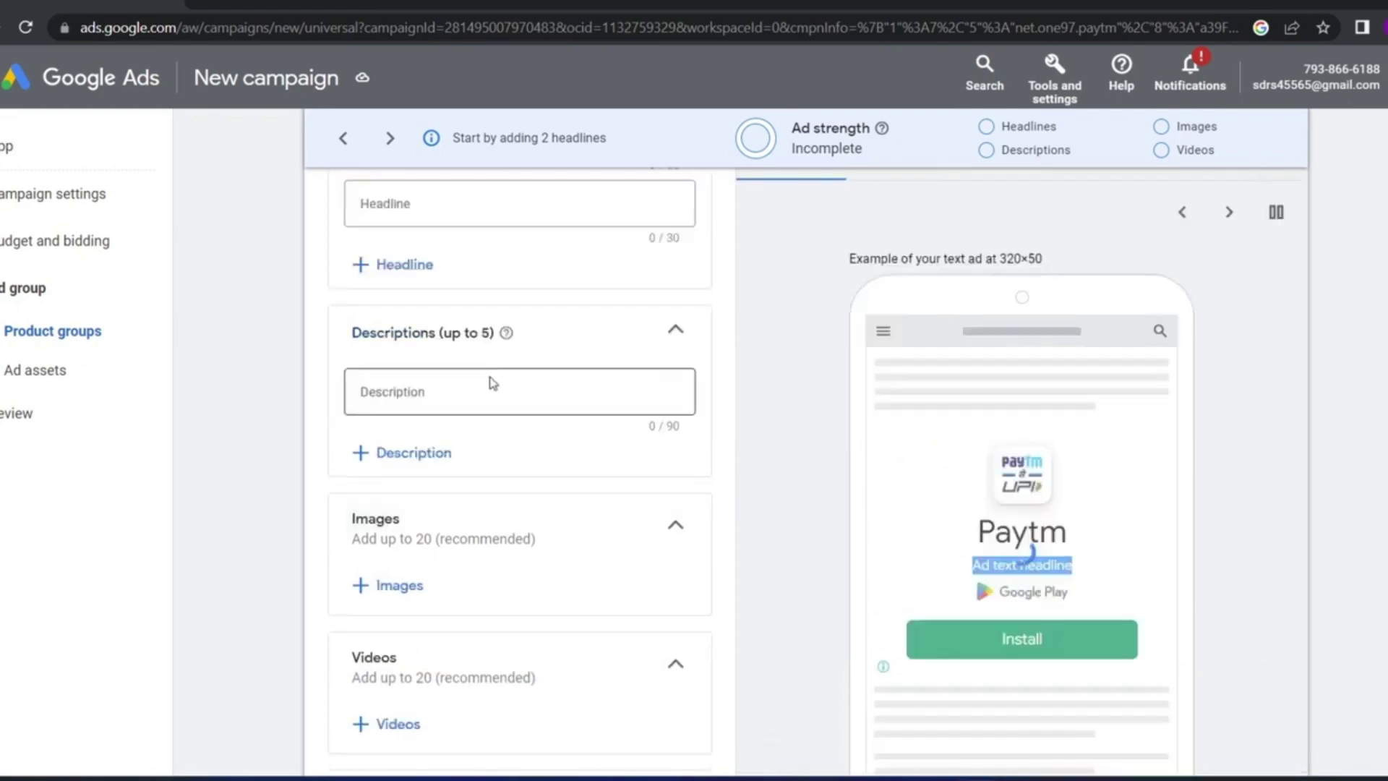
Enter 'Free and secure' as the first headline
{"action": "left_click", "coordinate": [417, 377]}
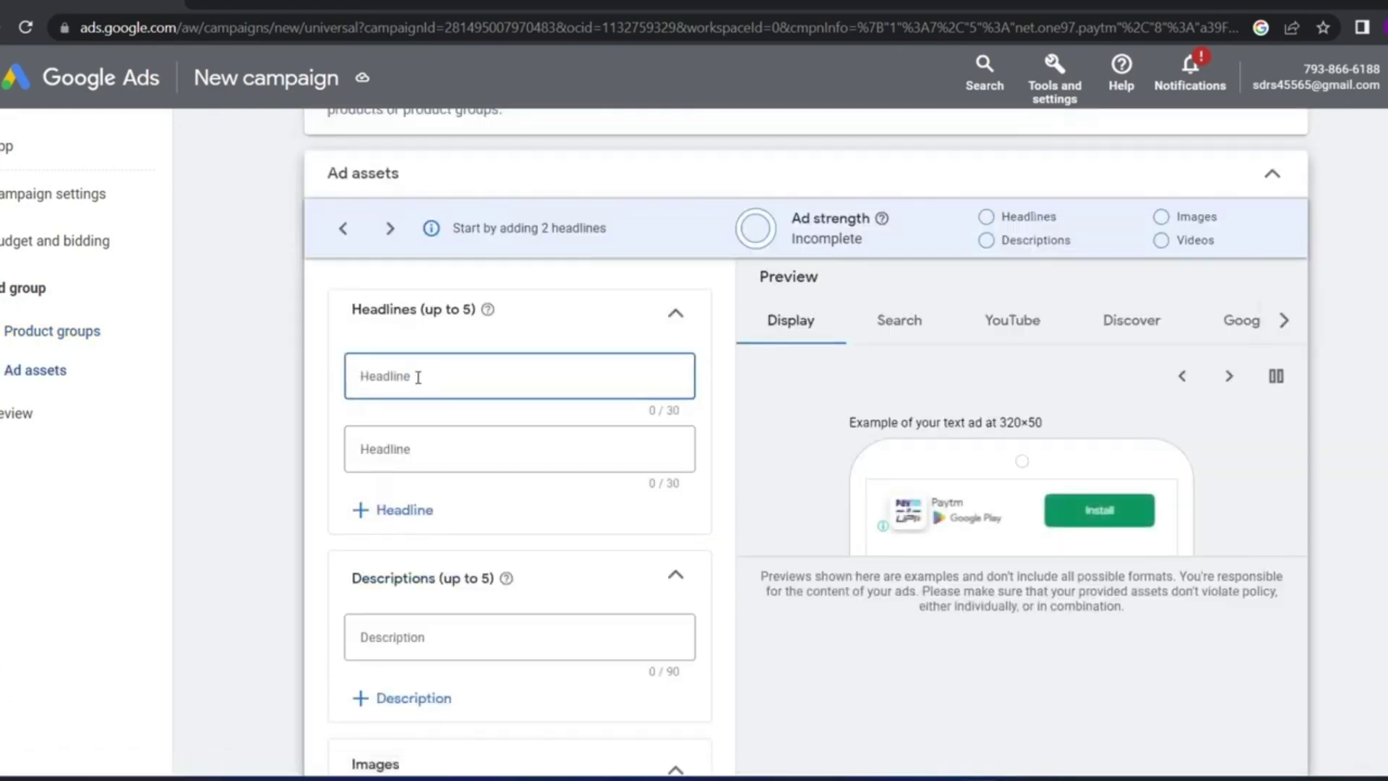
{"action": "scroll", "coordinate": [418, 377], "scroll_direction": "down", "scroll_amount": 2}
{"action": "type", "text": "Free and secure"}
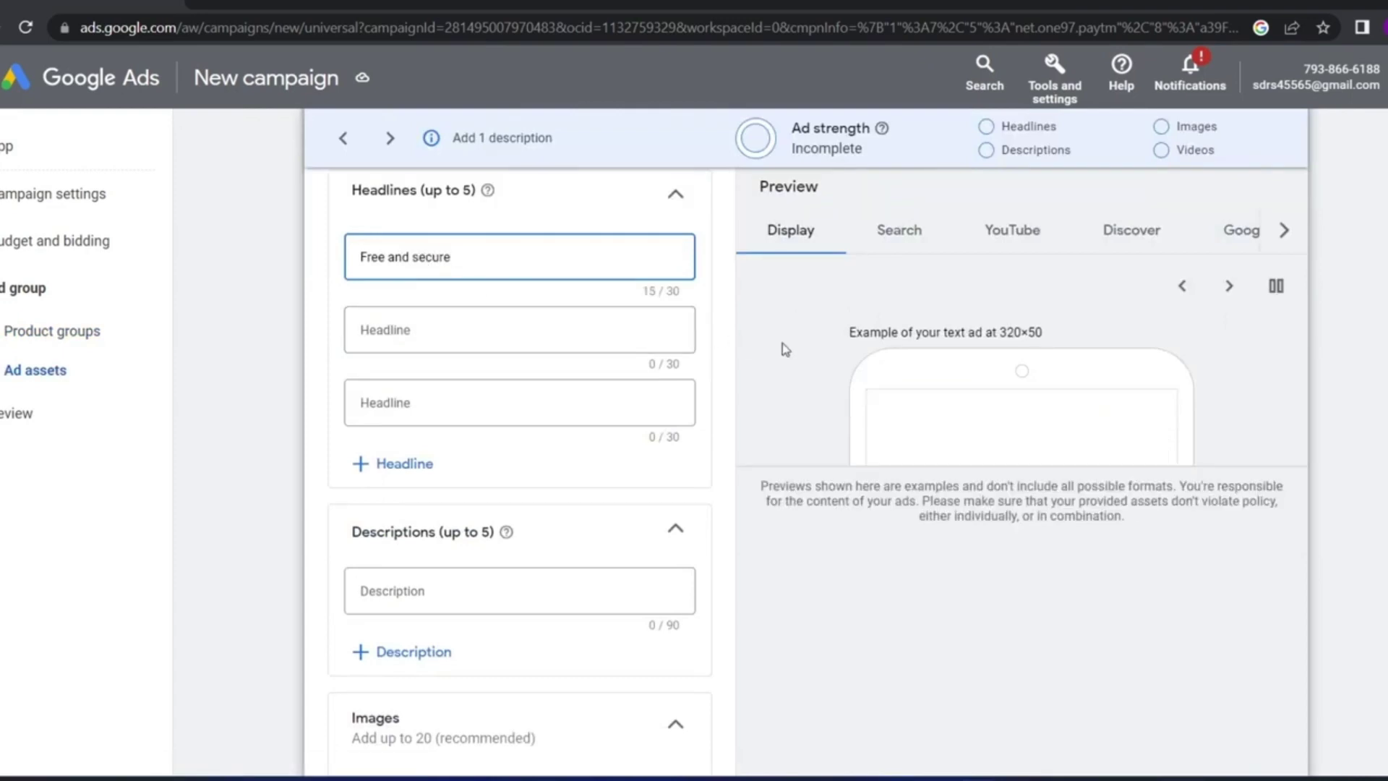
{"action": "scroll", "coordinate": [940, 449], "scroll_direction": "down", "scroll_amount": 3}
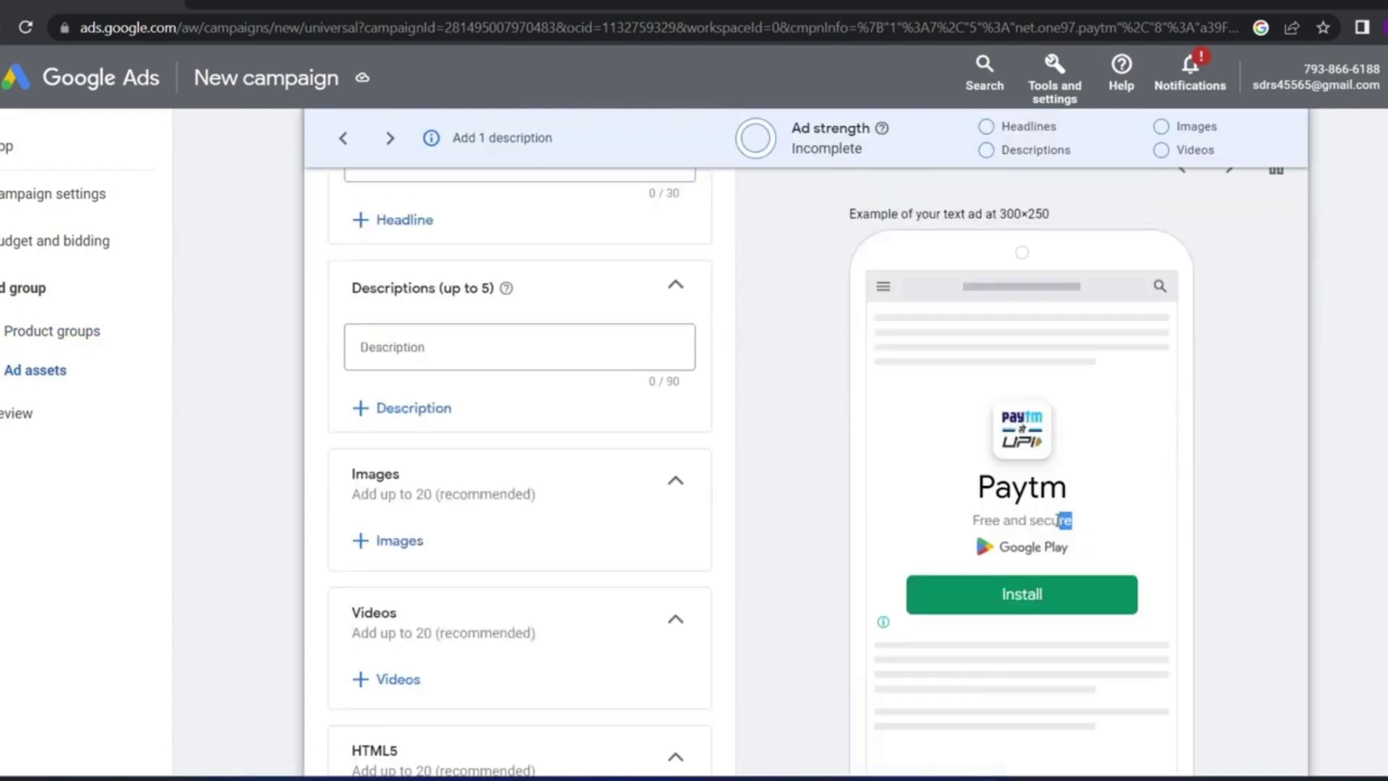
{"action": "left_click_drag", "start_coordinate": [1058, 525], "coordinate": [975, 537]}
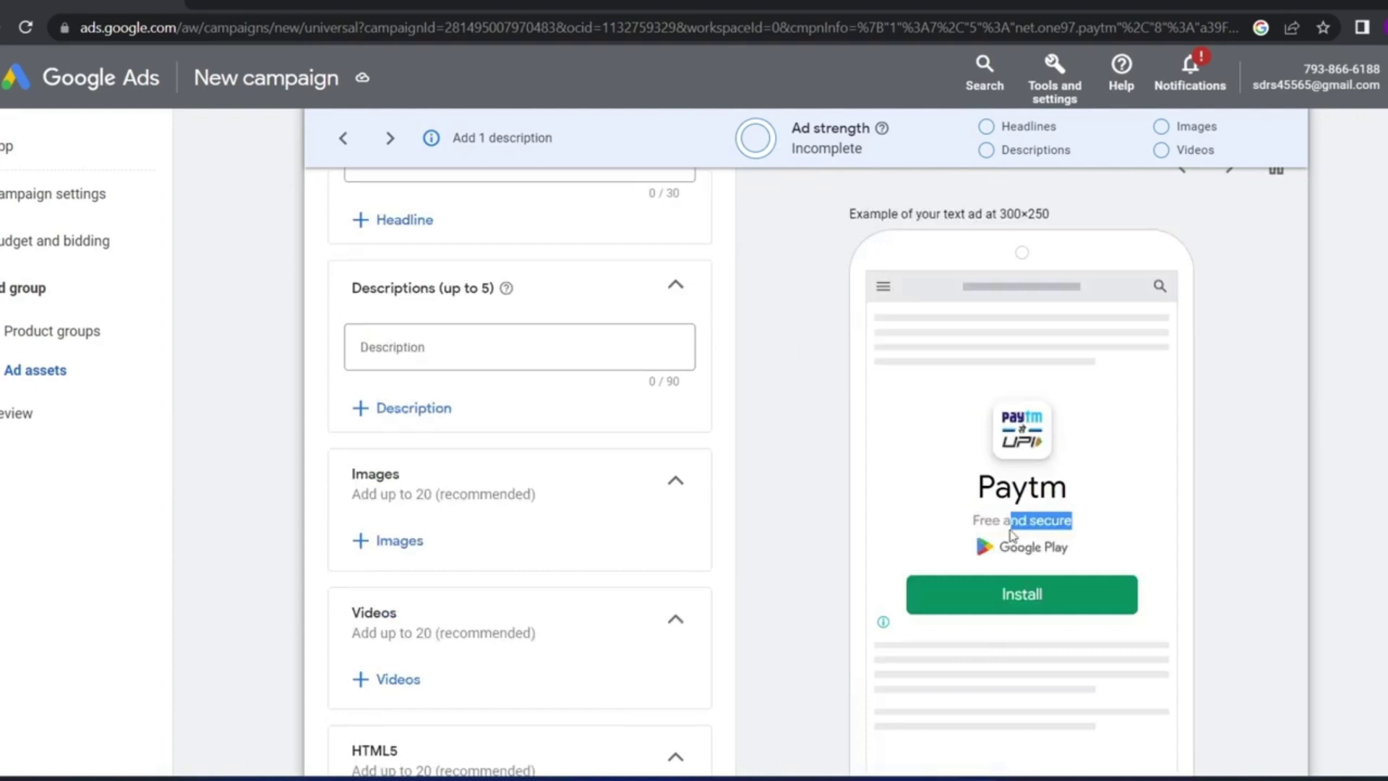
{"action": "scroll", "coordinate": [558, 443], "scroll_direction": "up", "scroll_amount": 2}
{"action": "scroll", "coordinate": [558, 443], "scroll_direction": "up", "scroll_amount": 2}
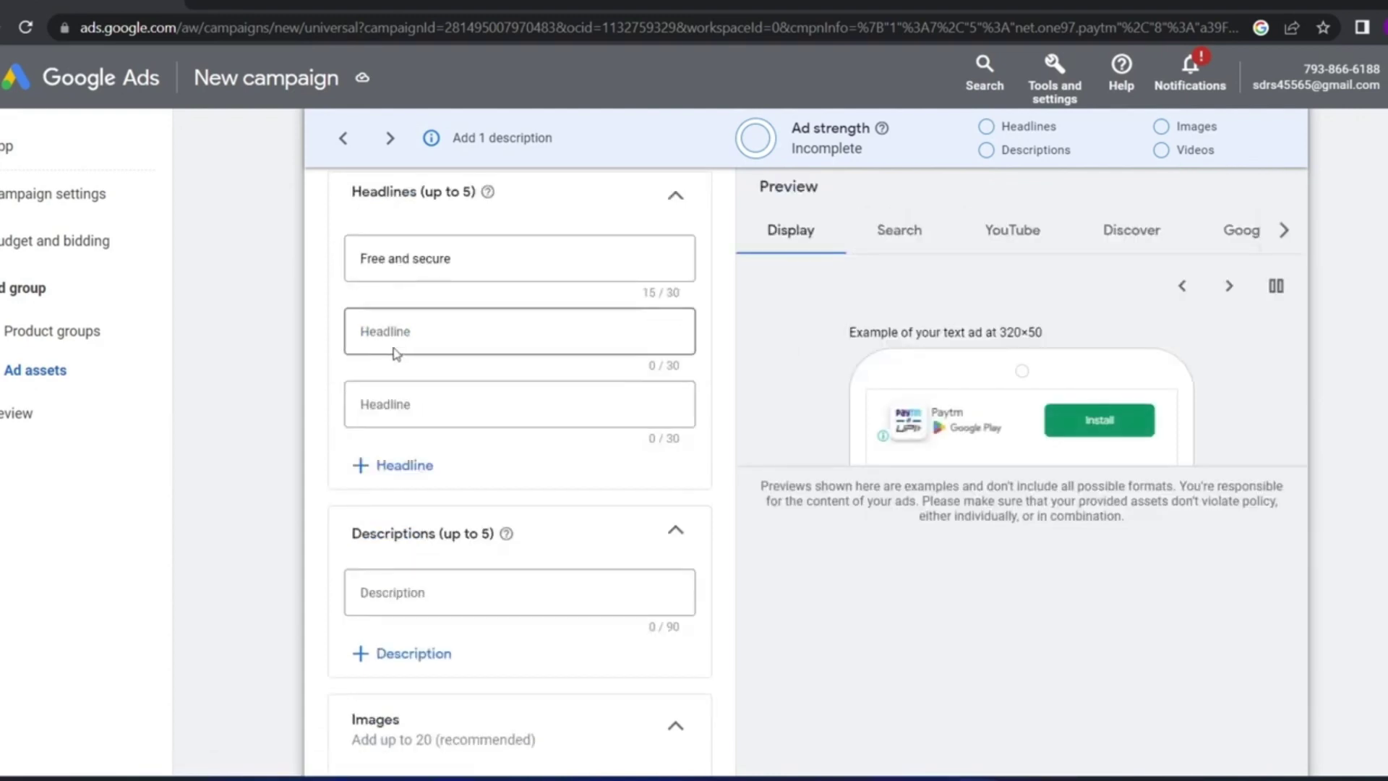
Add a second headline with the channel's name
{"action": "left_click", "coordinate": [398, 341]}
{"action": "type", "text": "D"}
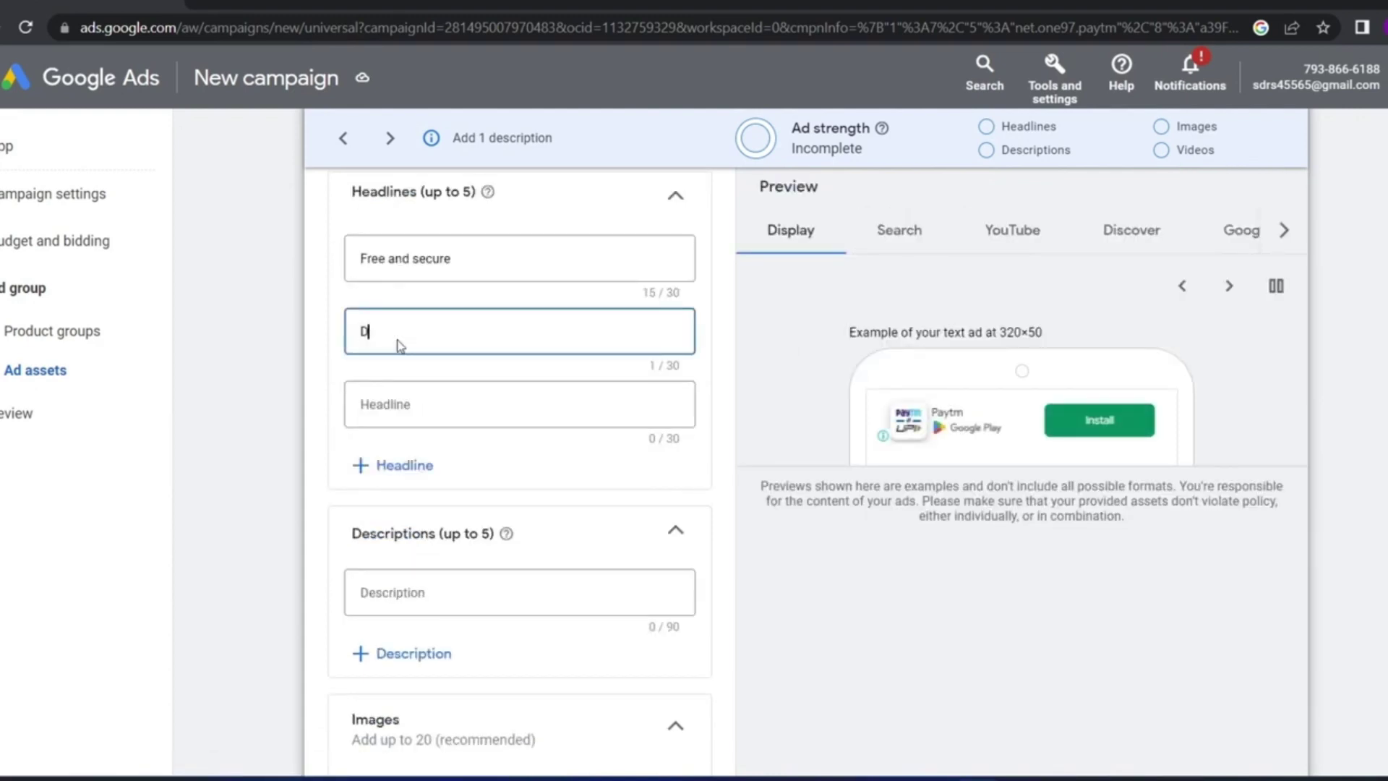
{"action": "type", "text": "igital"}
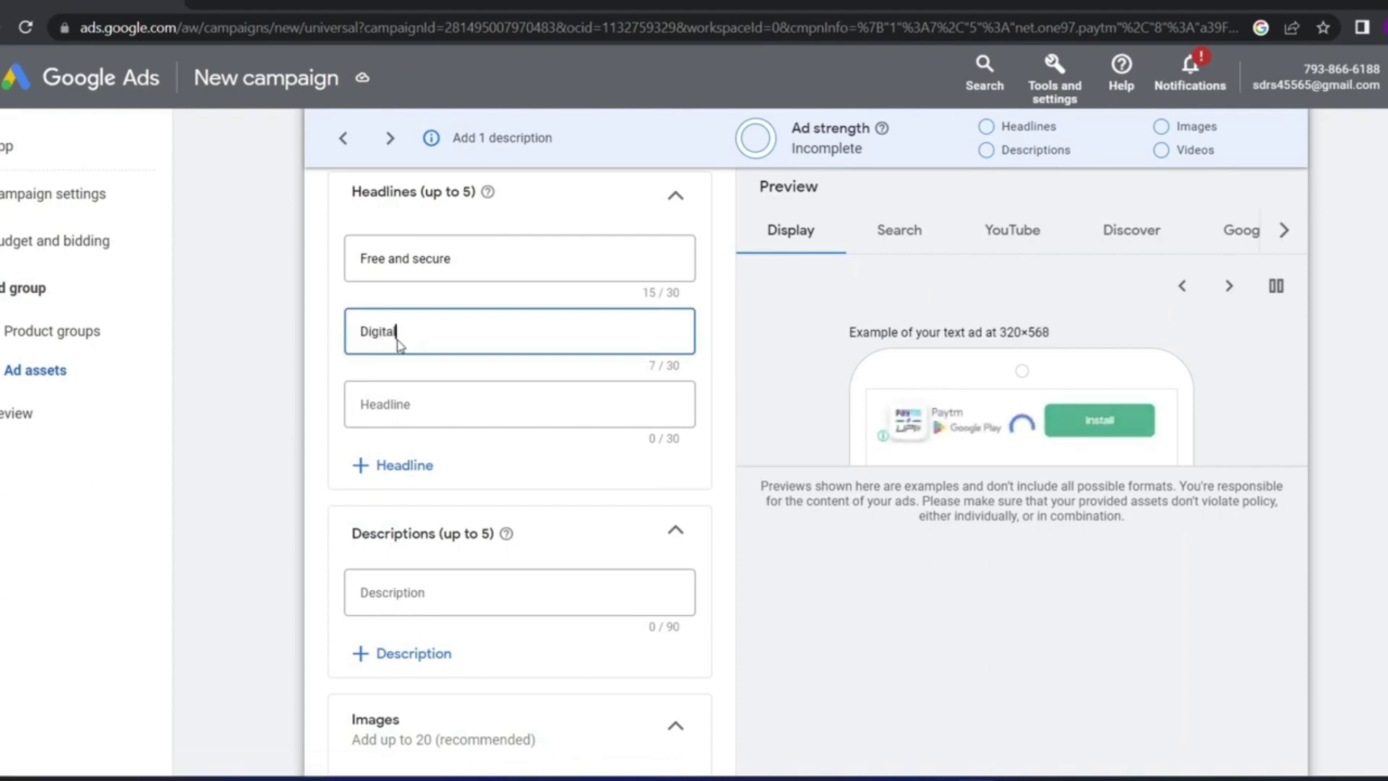
{"action": "type", "text": " singh"}
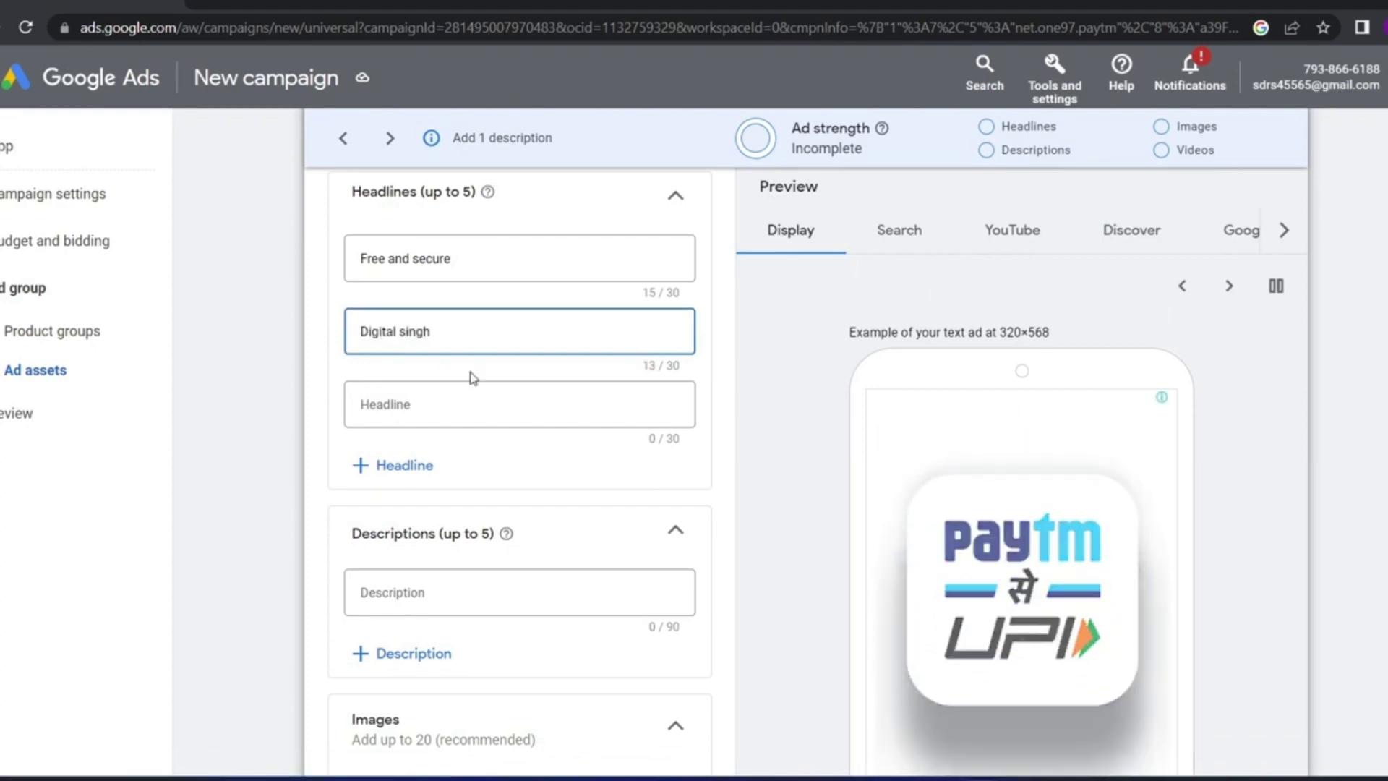
{"action": "scroll", "coordinate": [951, 419], "scroll_direction": "down", "scroll_amount": 6}
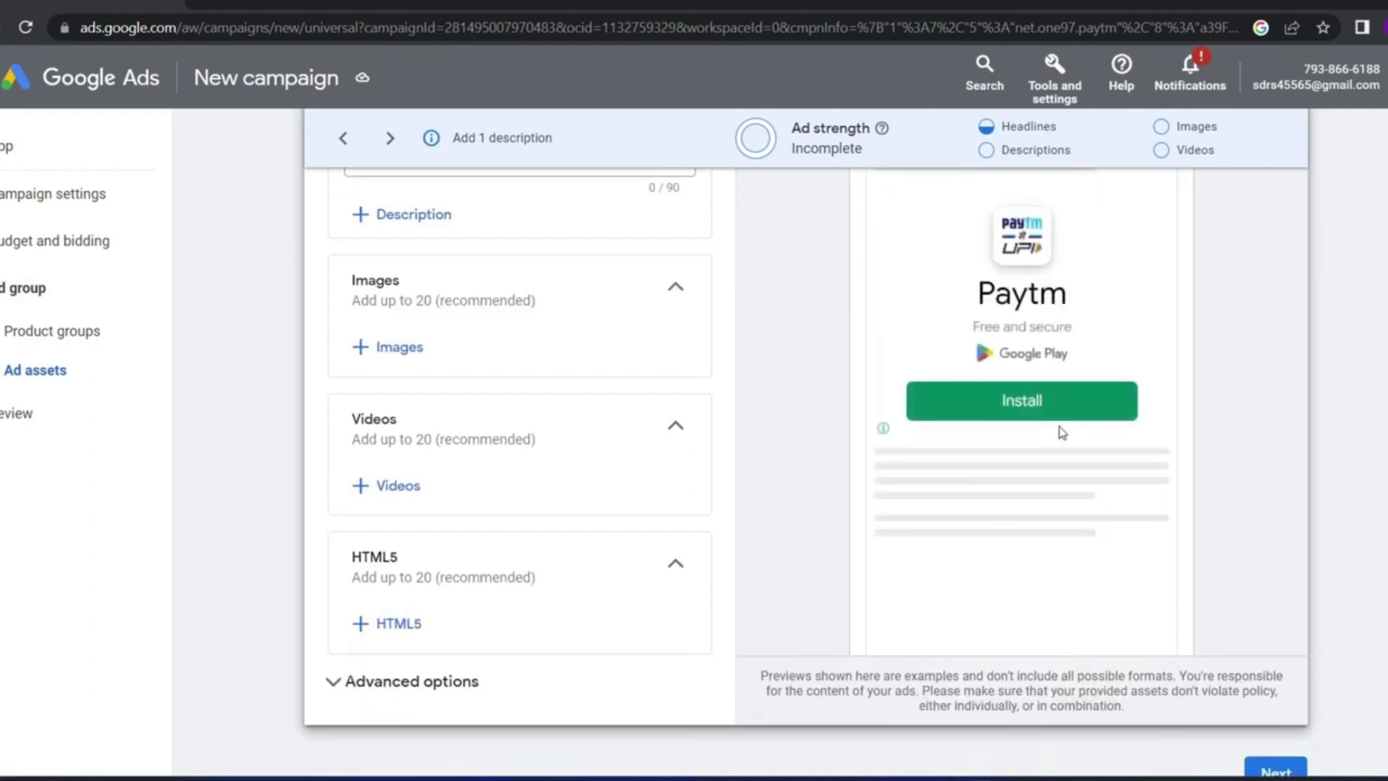
{"action": "left_click", "coordinate": [967, 350]}
{"action": "scroll", "coordinate": [981, 355], "scroll_direction": "up", "scroll_amount": 3}
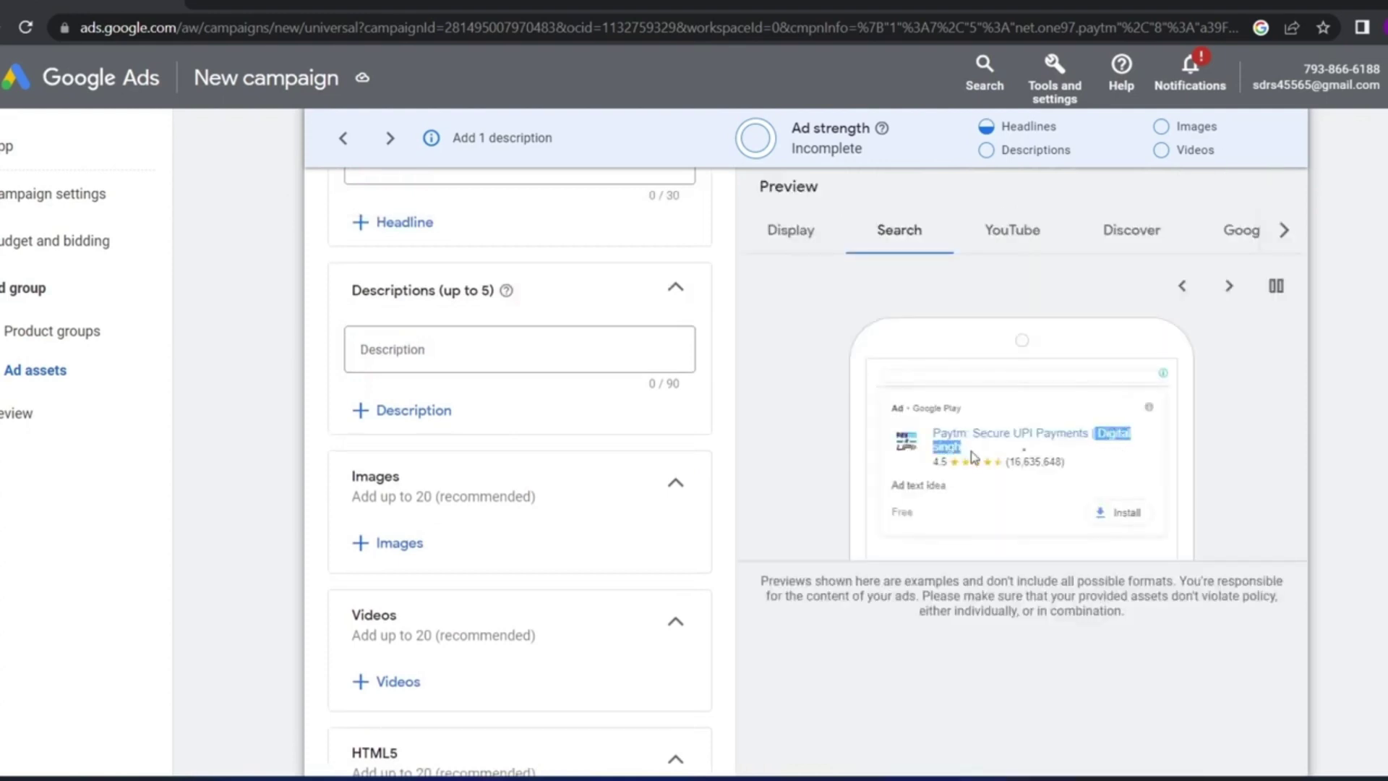
{"action": "left_click_drag", "start_coordinate": [1088, 439], "coordinate": [965, 453]}
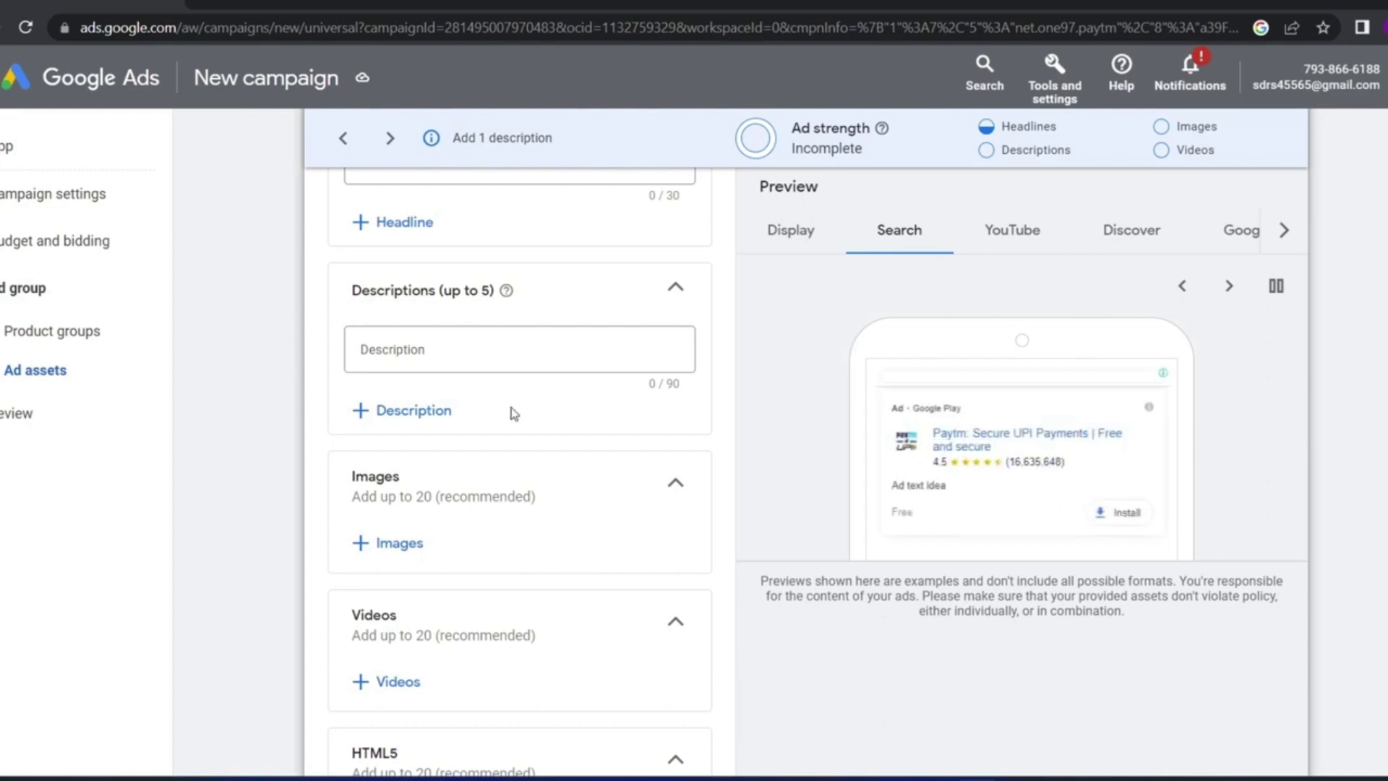
{"action": "scroll", "coordinate": [463, 409], "scroll_direction": "up", "scroll_amount": 3}
Add 'UPI payment' as the third headline, capitalising UPI
{"action": "left_click", "coordinate": [422, 304]}
{"action": "type", "text": "upi payment"}
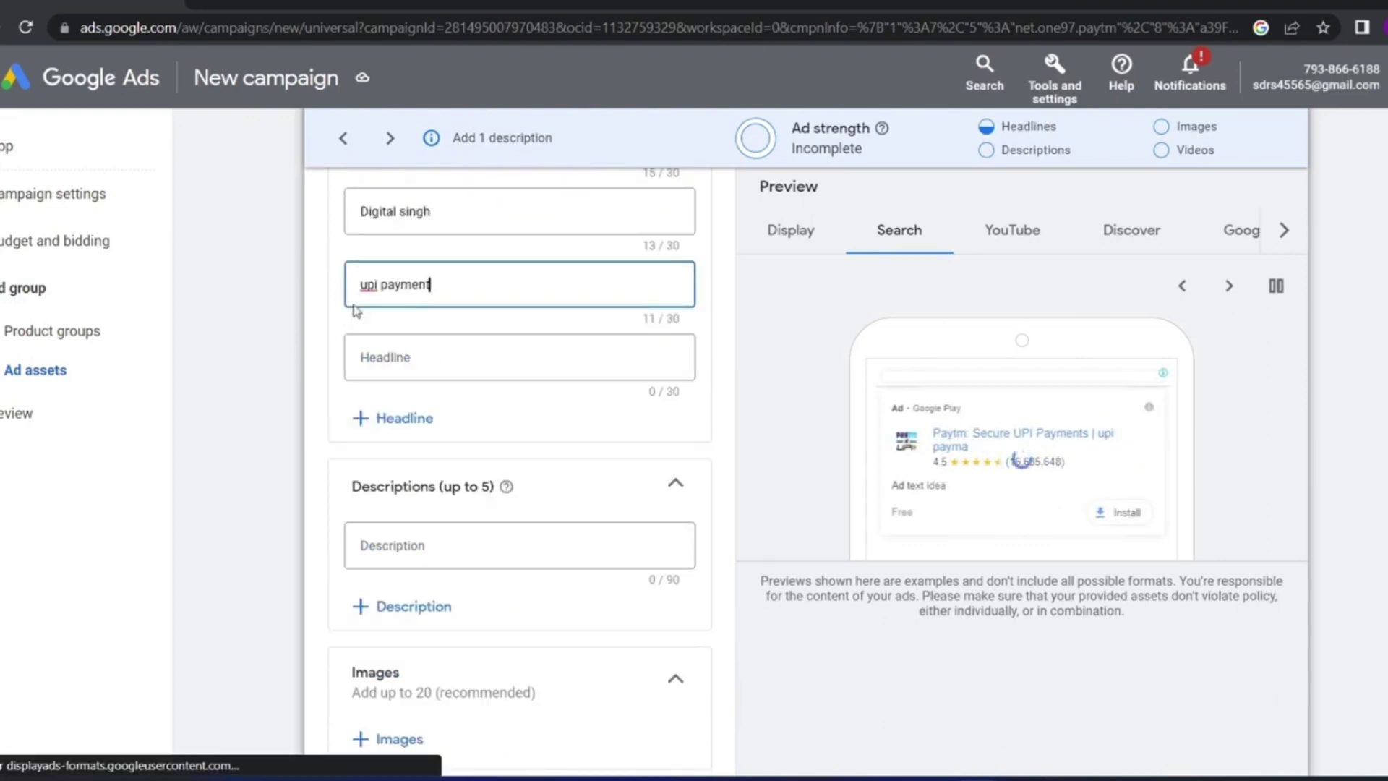
{"action": "double_click", "coordinate": [369, 284]}
{"action": "type", "text": "UPI"}
{"action": "mouse_move", "coordinate": [1064, 128]}
{"action": "left_mouse_down"}
{"action": "mouse_move", "coordinate": [1004, 131]}
{"action": "mouse_move", "coordinate": [1038, 131]}
{"action": "left_mouse_up"}
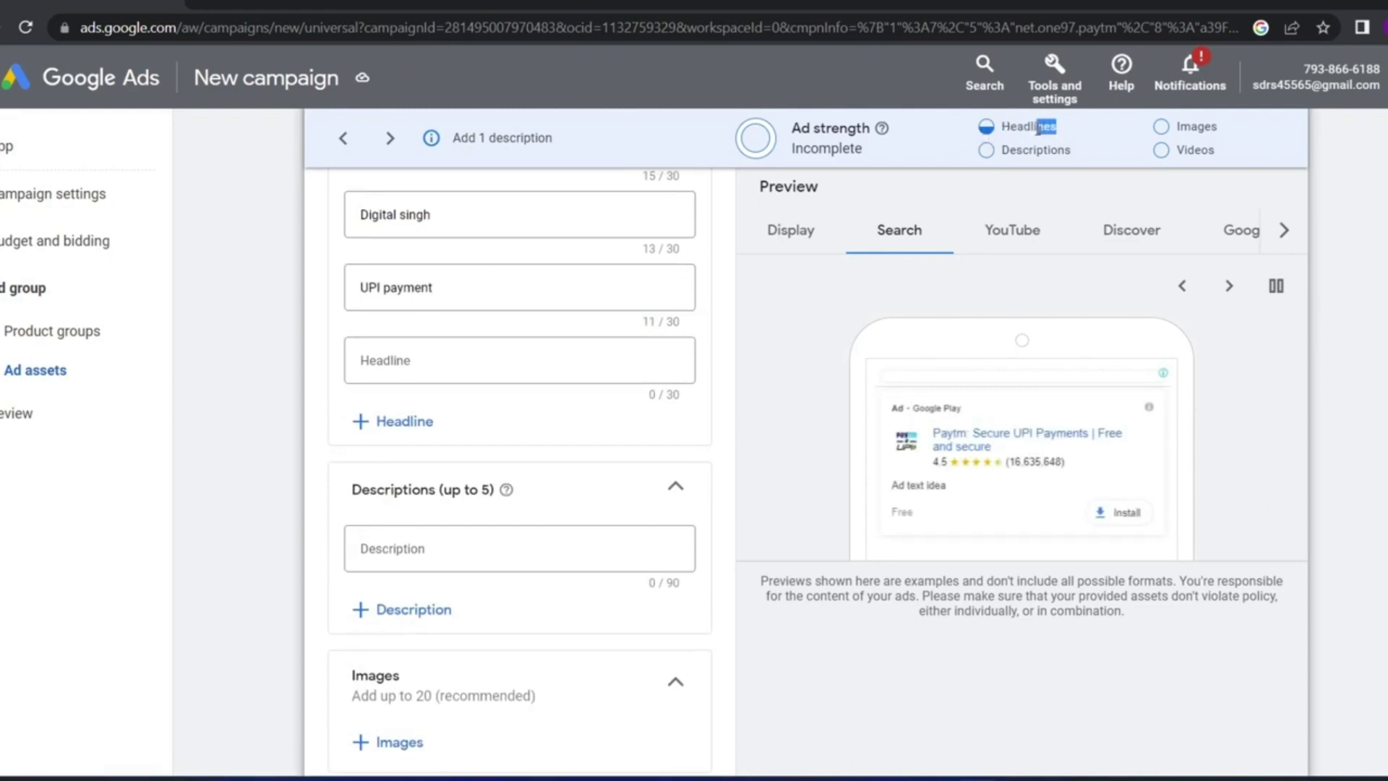
{"action": "left_click", "coordinate": [999, 138]}
{"action": "scroll", "coordinate": [710, 268], "scroll_direction": "up", "scroll_amount": 1}
Paste 'Please Subscribe' and 'Download now' as the last two headlines
{"action": "left_click", "coordinate": [466, 418]}
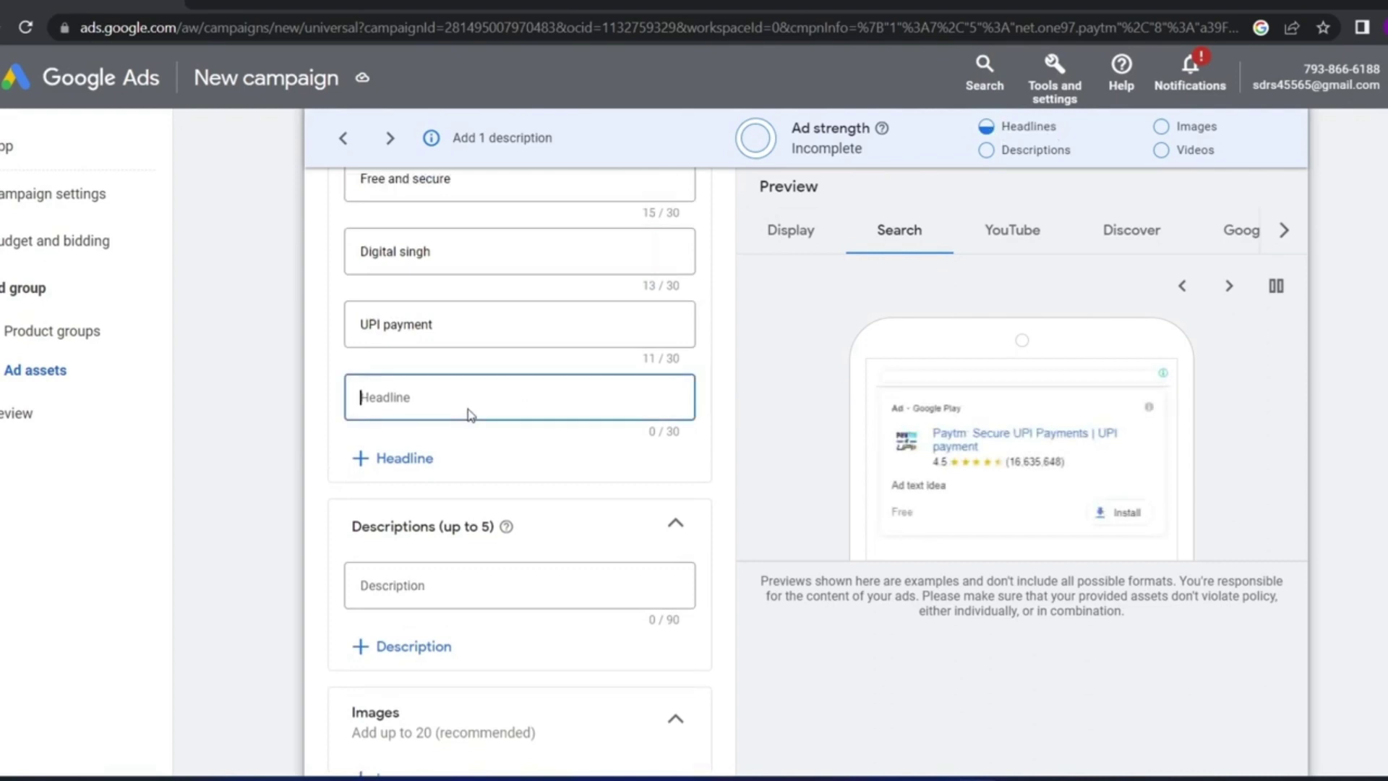
{"action": "scroll", "coordinate": [469, 376], "scroll_direction": "up", "scroll_amount": 3}
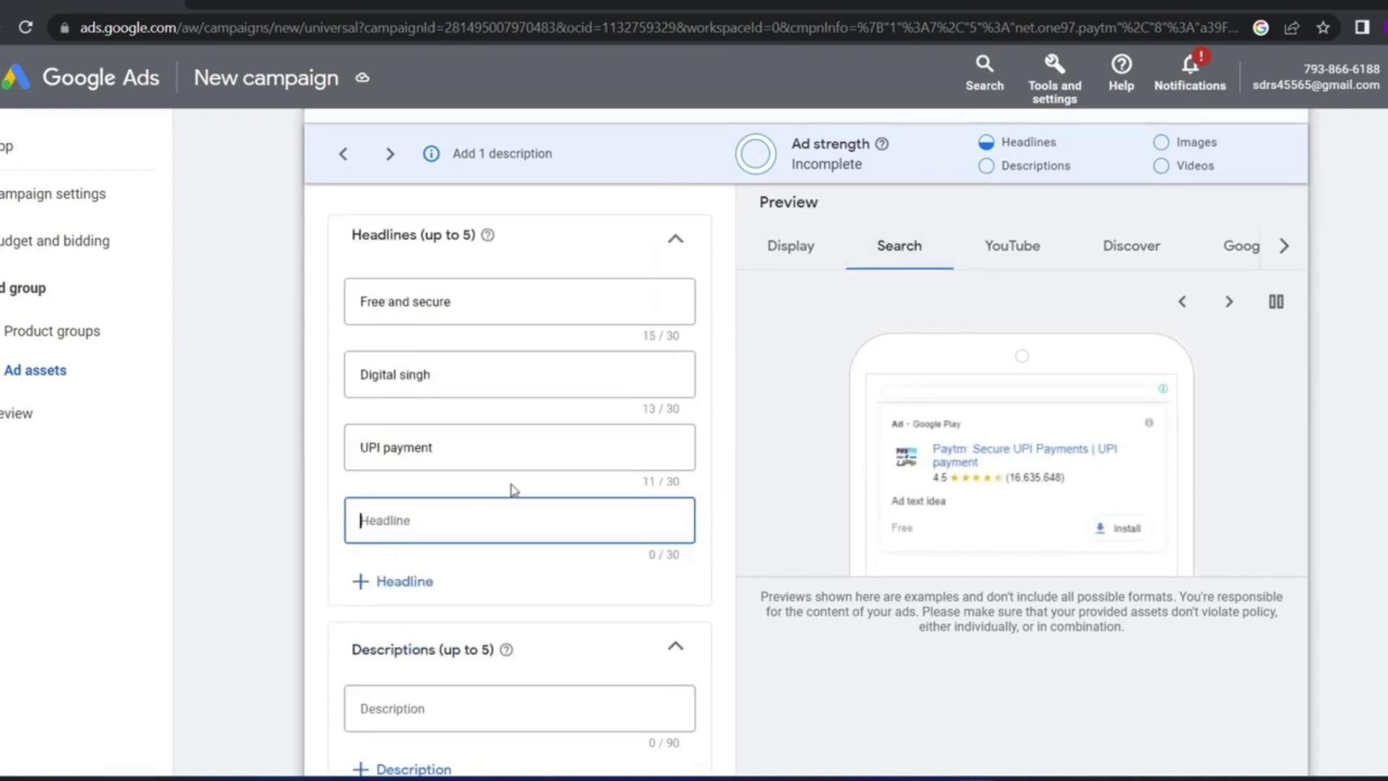
{"action": "type", "text": "Please Subscribe Download now"}
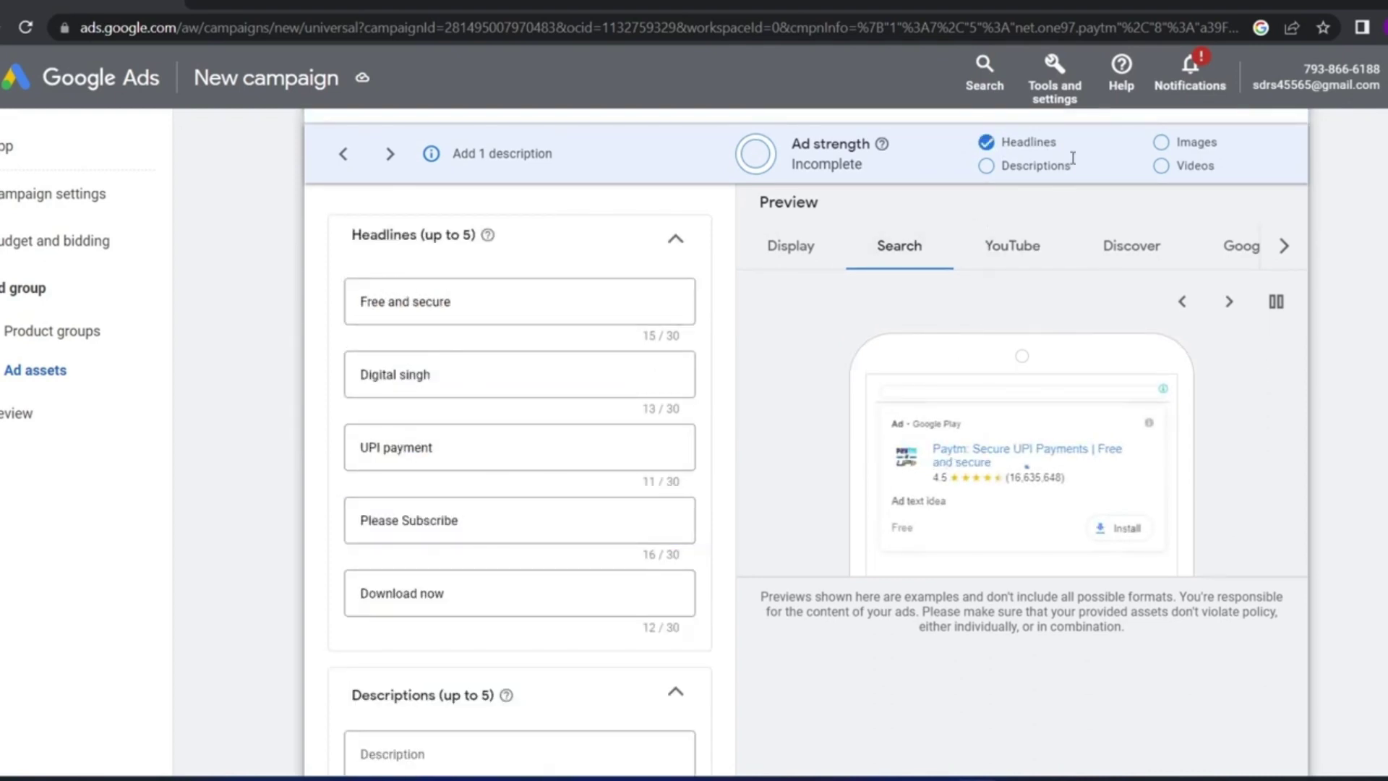
{"action": "double_click", "coordinate": [1009, 142]}
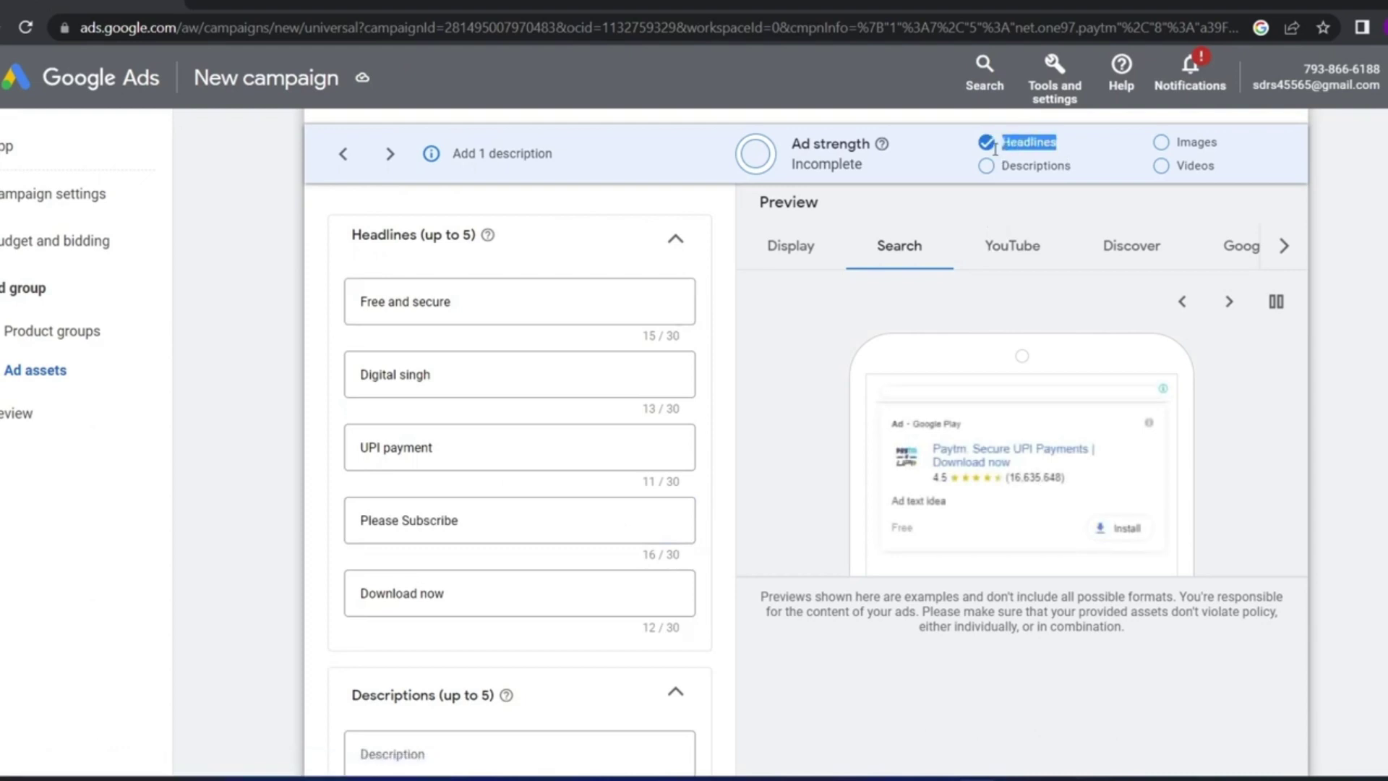
{"action": "left_click", "coordinate": [953, 158]}
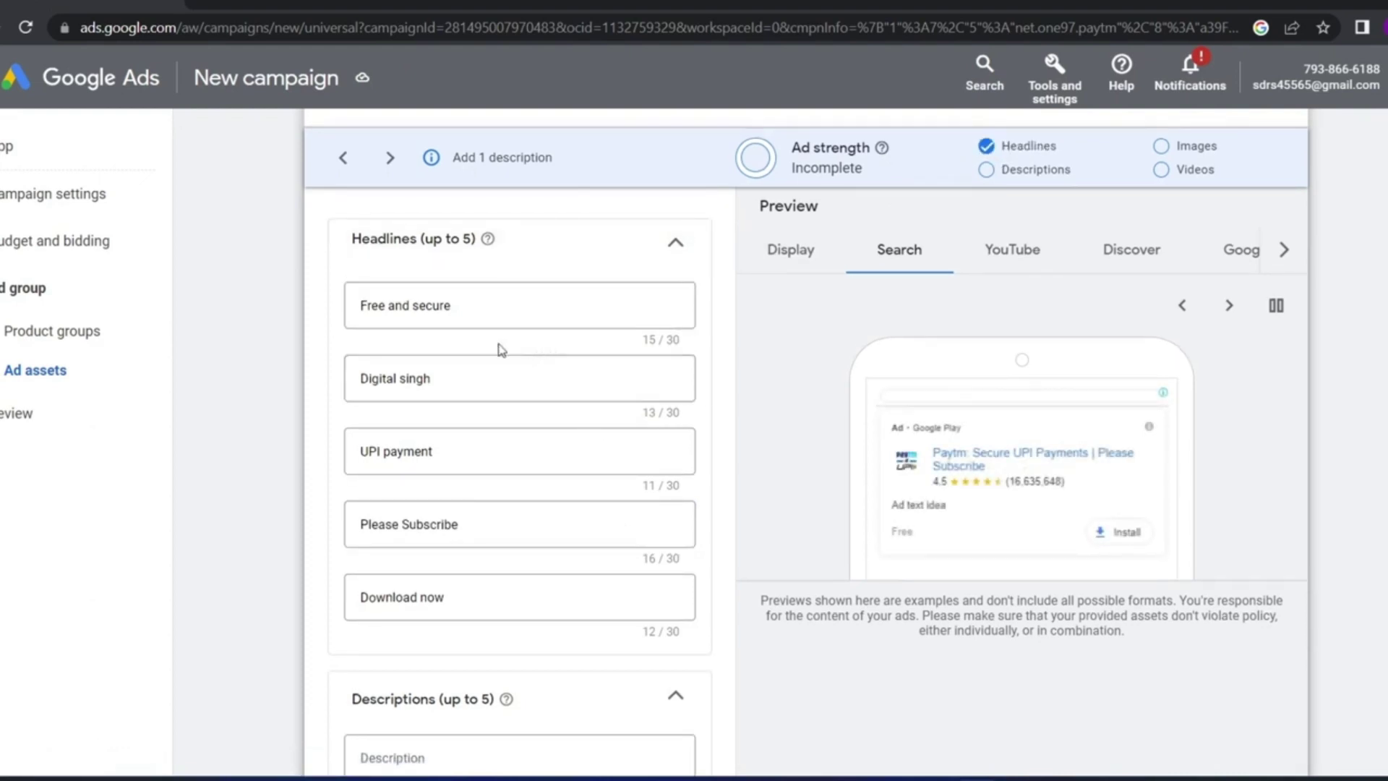
{"action": "scroll", "coordinate": [372, 415], "scroll_direction": "down", "scroll_amount": 2}
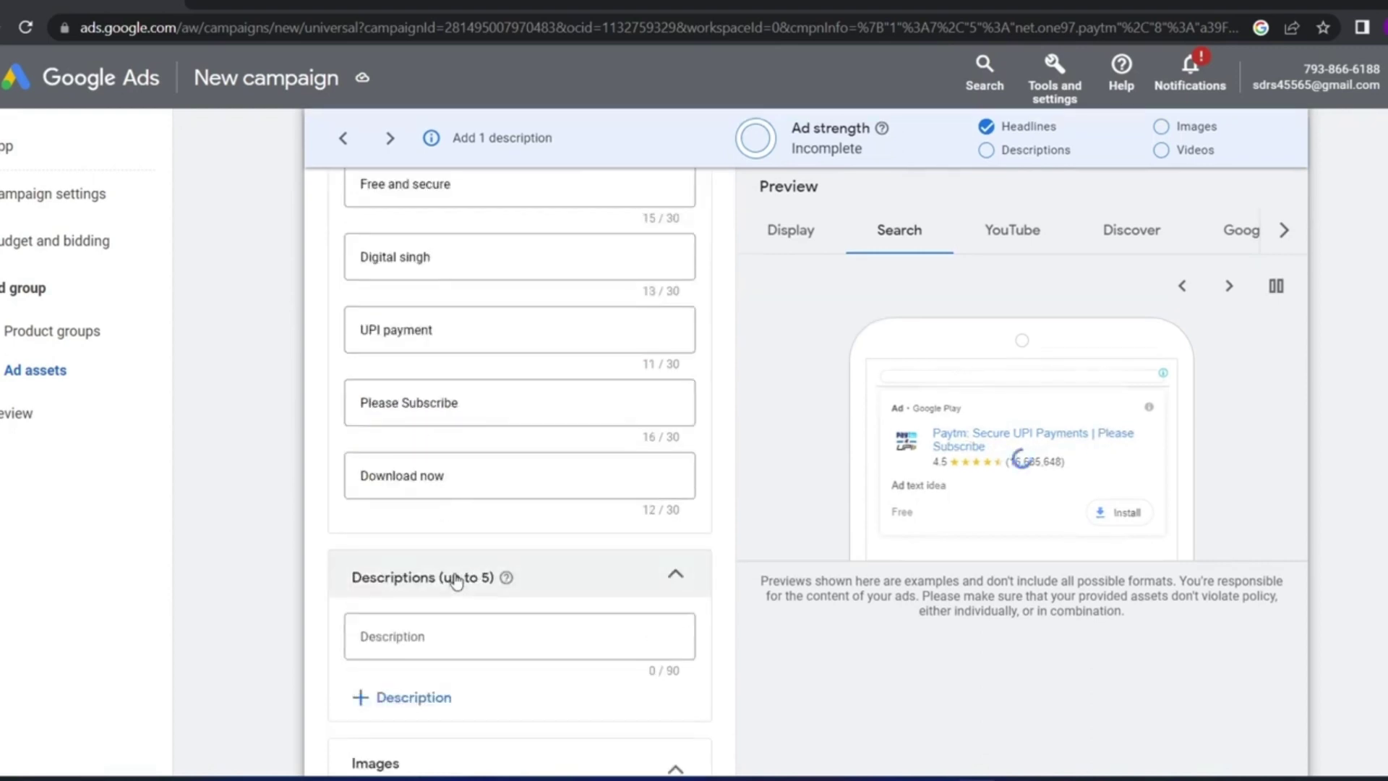
{"action": "scroll", "coordinate": [434, 577], "scroll_direction": "down", "scroll_amount": 2}
Create five description fields and fill them, including 'don't violate policy,' and 'Like'
{"action": "left_click", "coordinate": [410, 581]}
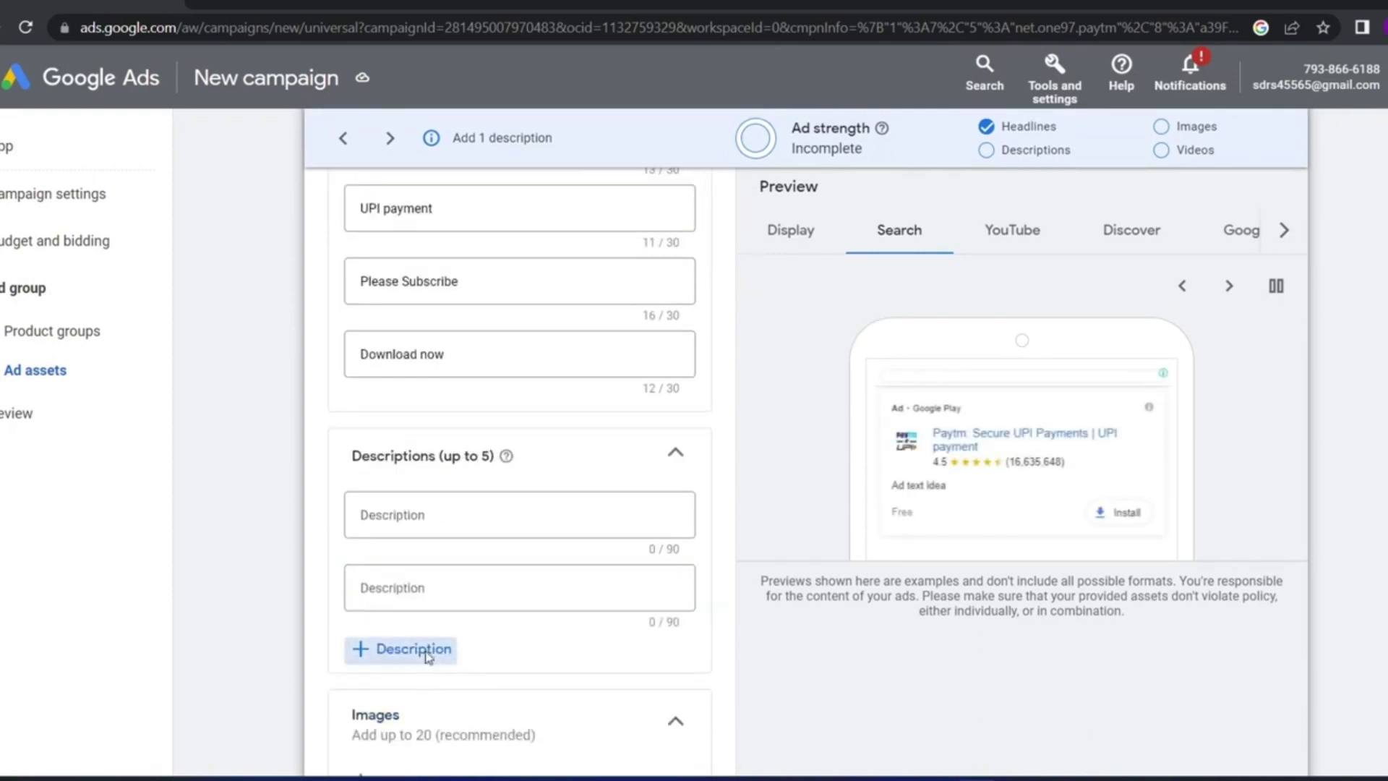
{"action": "left_click", "coordinate": [423, 736]}
{"action": "left_click", "coordinate": [372, 590]}
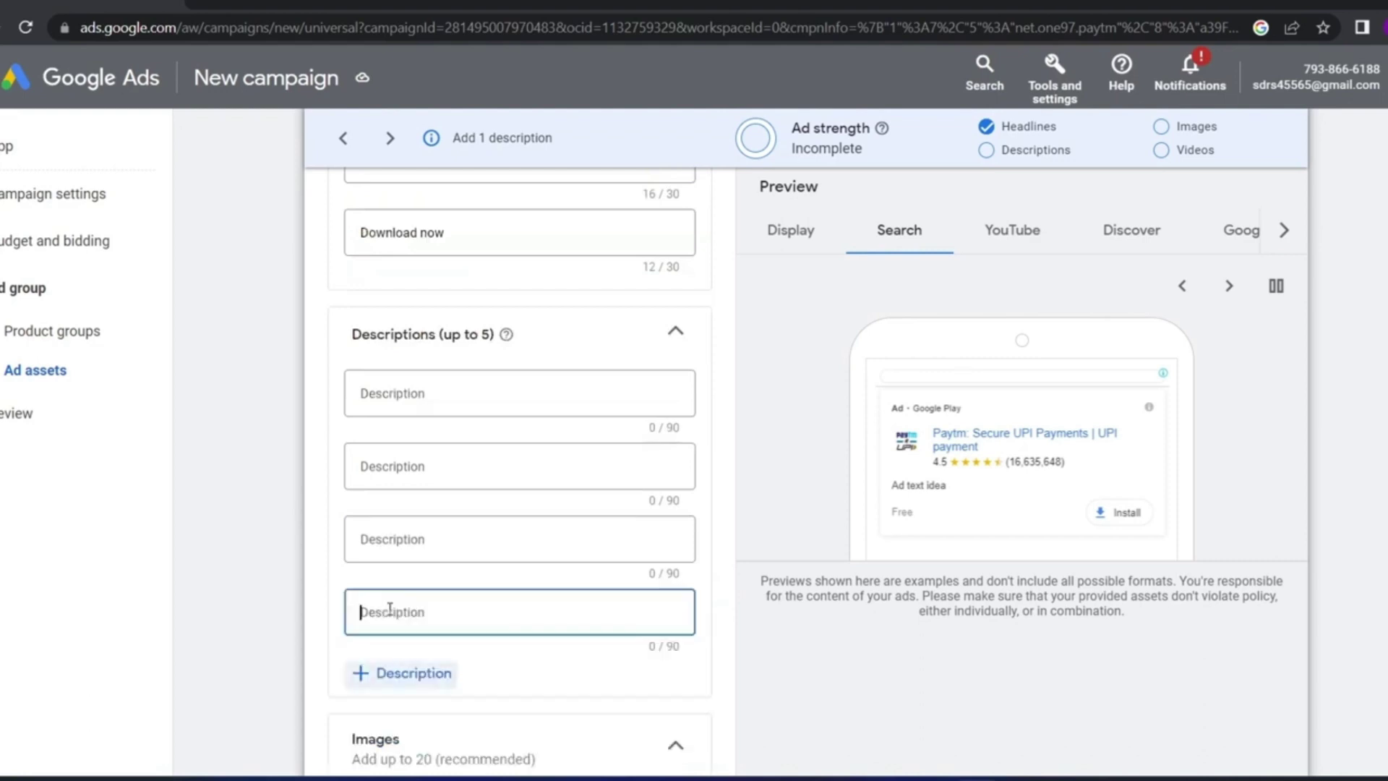
{"action": "left_click", "coordinate": [412, 393]}
{"action": "left_click", "coordinate": [413, 466]}
{"action": "left_click", "coordinate": [427, 672]}
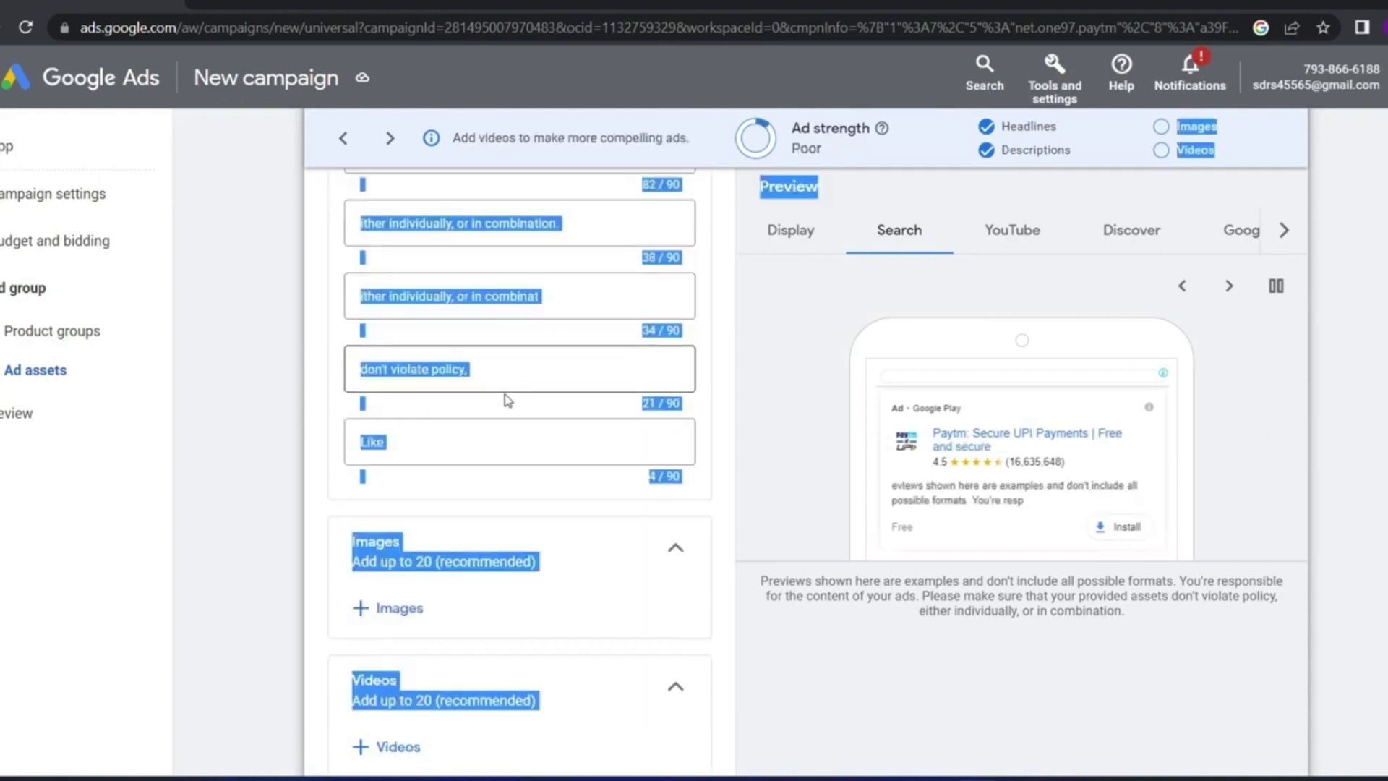
{"action": "left_click", "coordinate": [310, 453]}
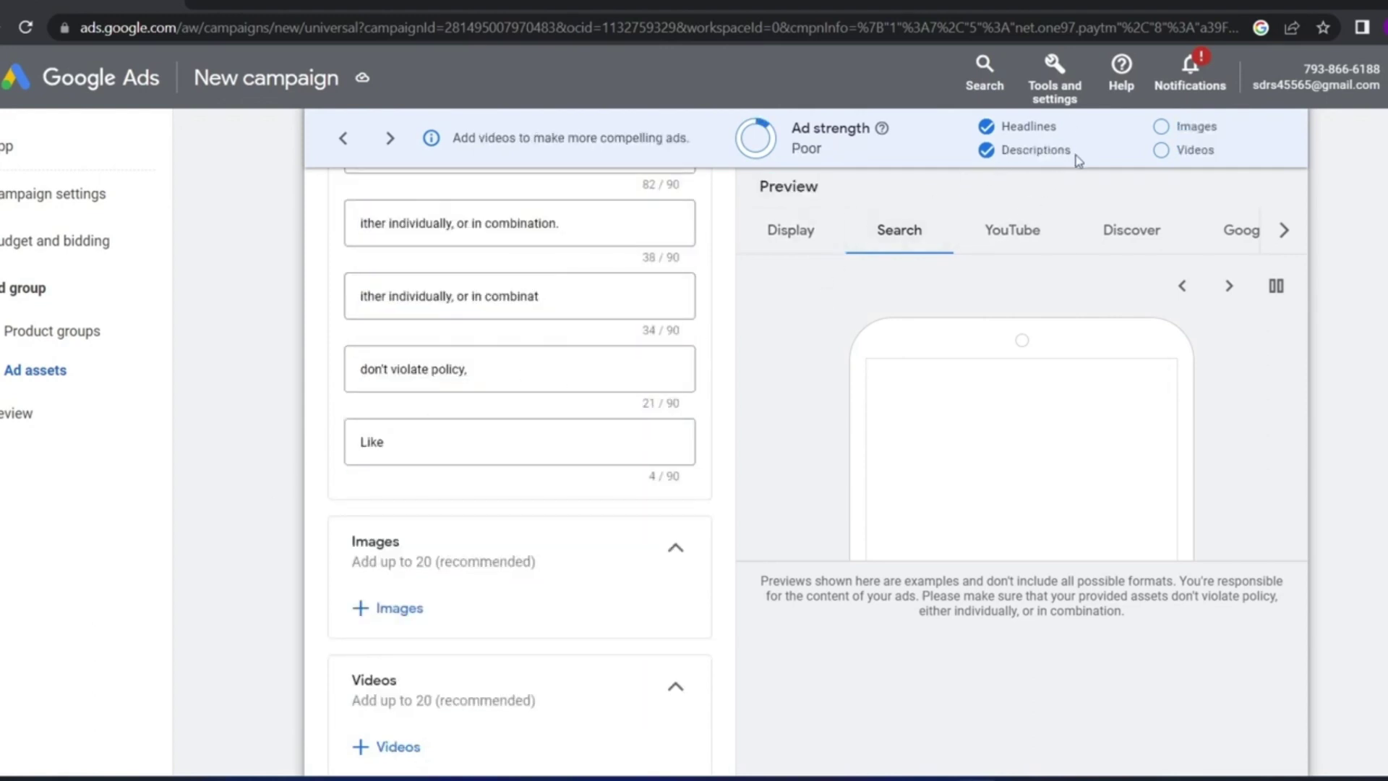
{"action": "left_click_drag", "start_coordinate": [1077, 156], "coordinate": [1044, 158]}
{"action": "left_click", "coordinate": [1003, 173]}
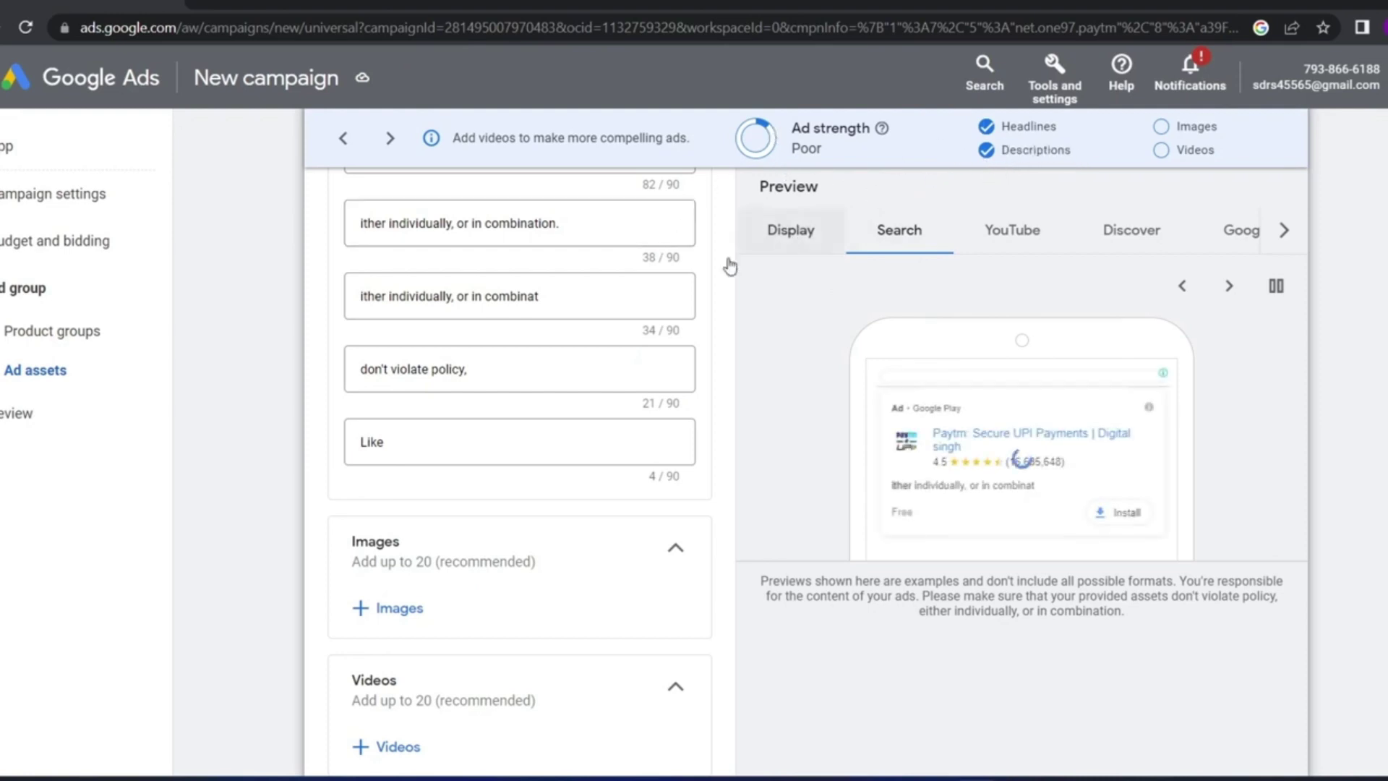
{"action": "scroll", "coordinate": [609, 311], "scroll_direction": "up", "scroll_amount": 2}
{"action": "scroll", "coordinate": [609, 311], "scroll_direction": "down", "scroll_amount": 5}
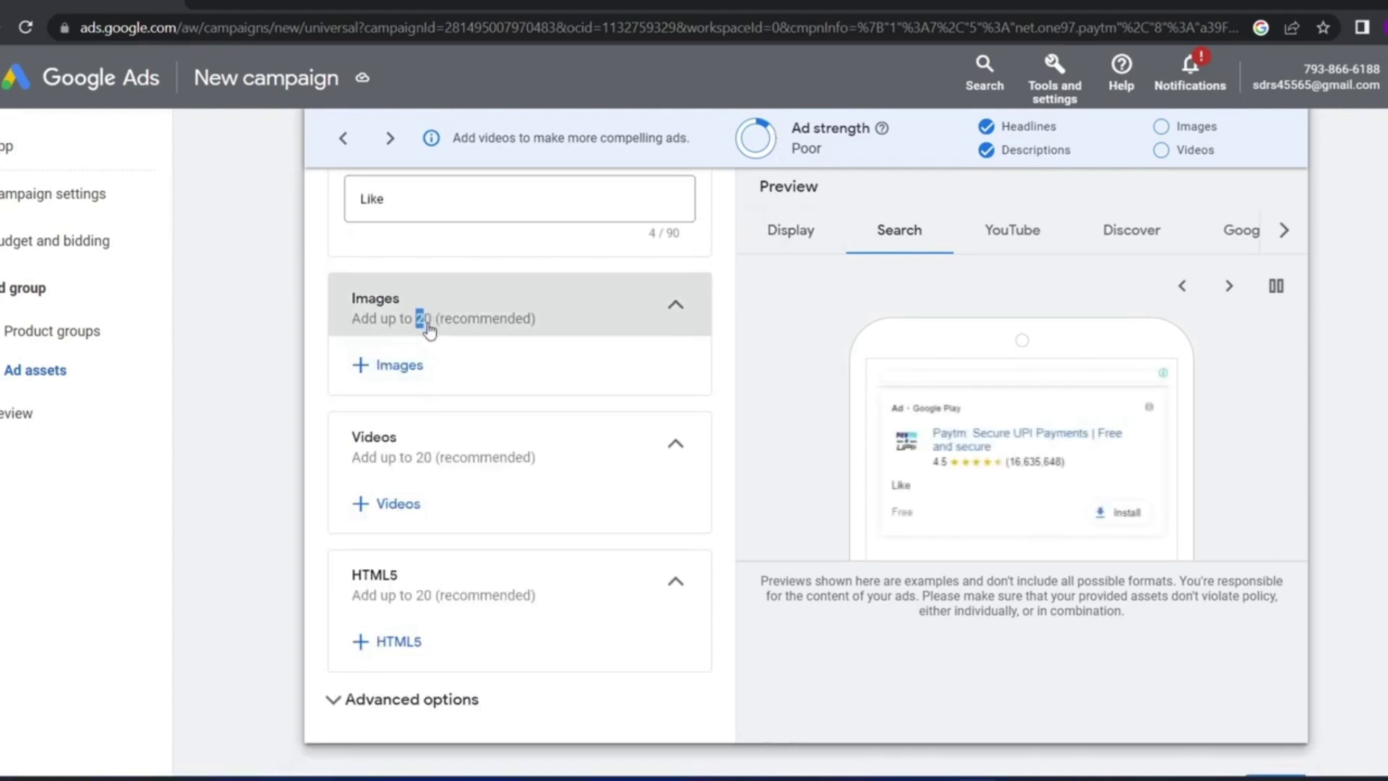
Pick the coffee-and-desk and laptop photos from the asset library and save them
{"action": "left_click", "coordinate": [397, 364]}
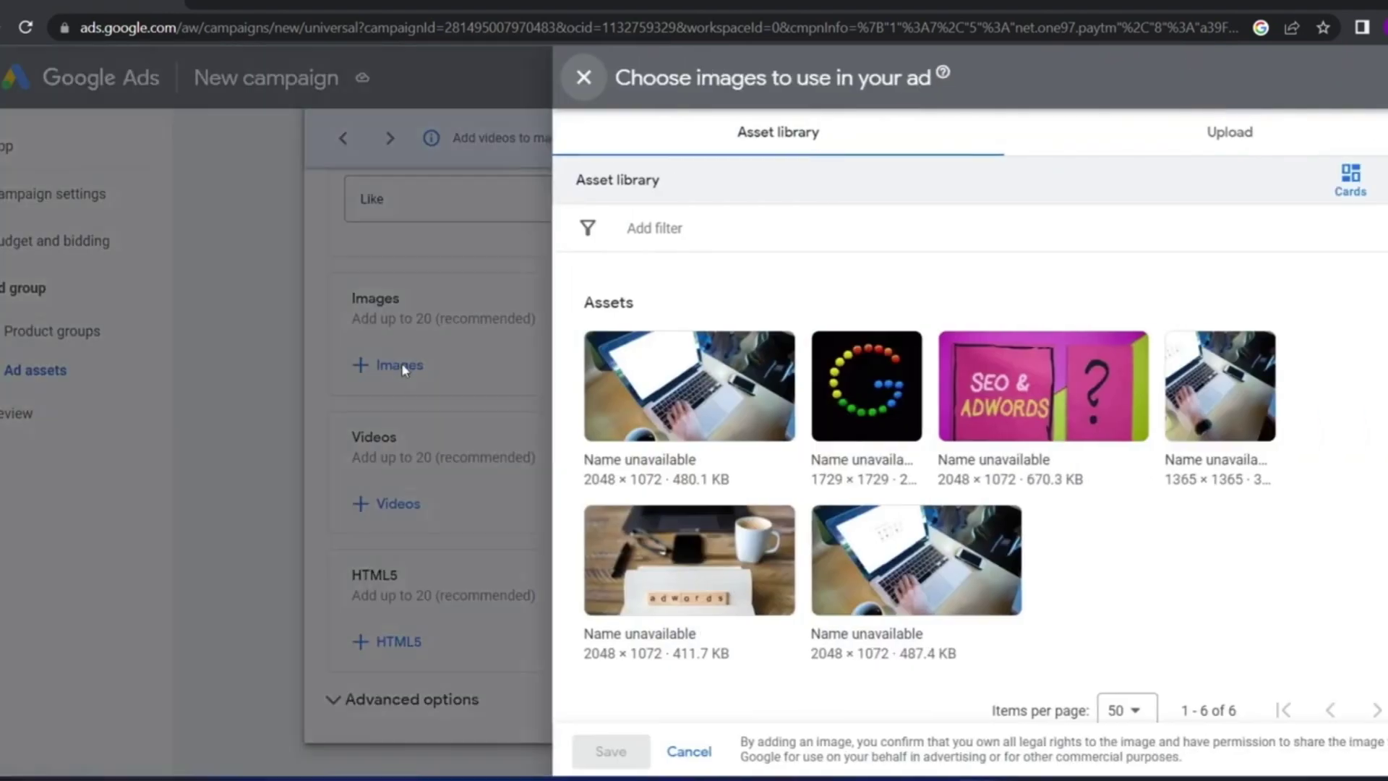
{"action": "left_click", "coordinate": [680, 385]}
{"action": "left_click", "coordinate": [858, 386]}
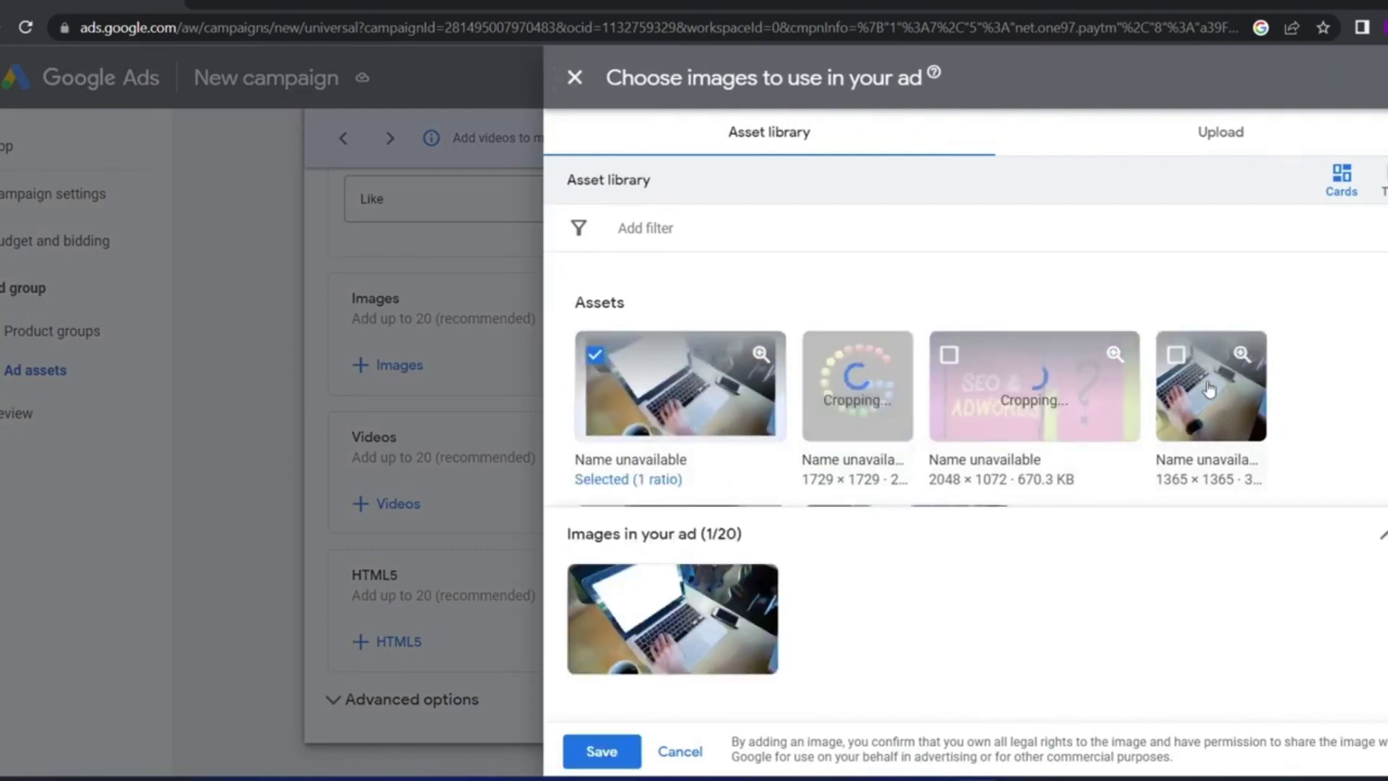
{"action": "scroll", "coordinate": [930, 432], "scroll_direction": "down", "scroll_amount": 3}
{"action": "left_click", "coordinate": [747, 362]}
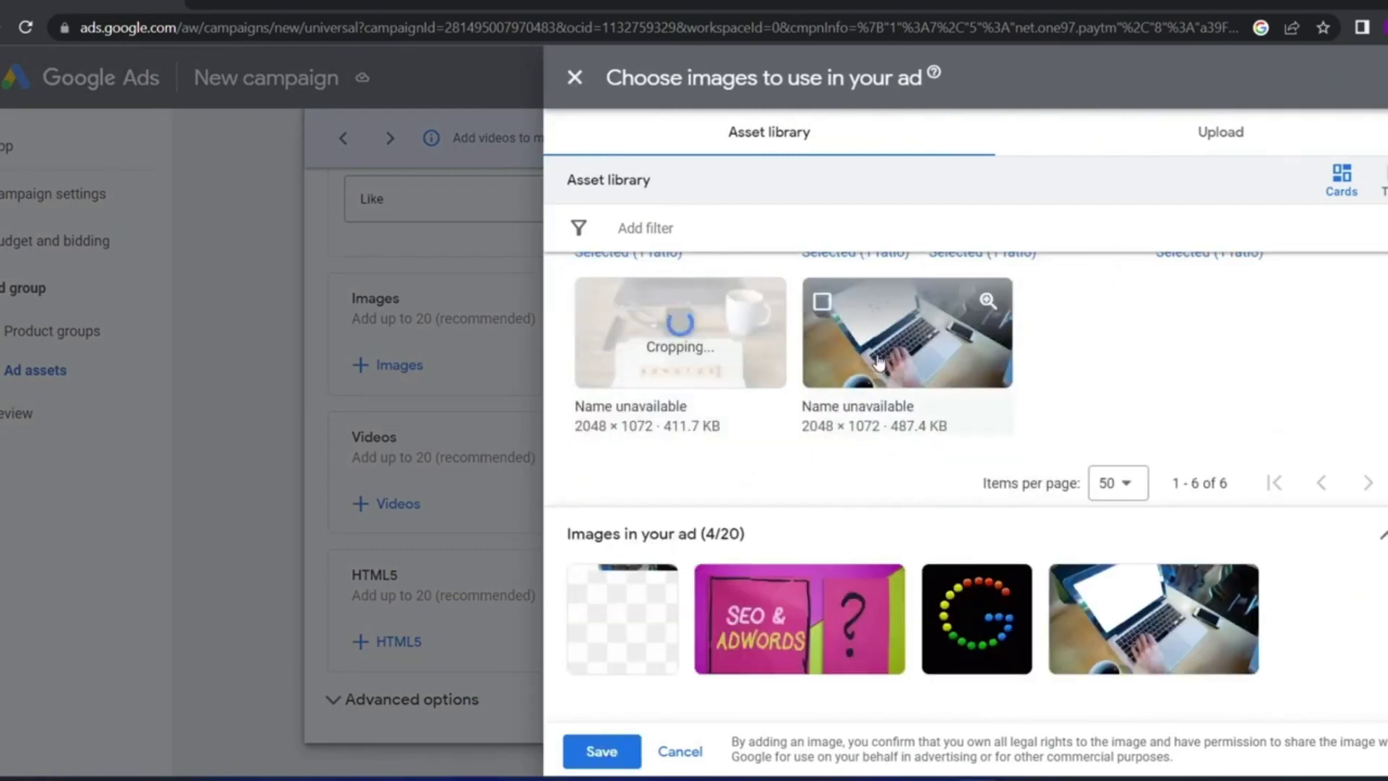
{"action": "left_click", "coordinate": [895, 398]}
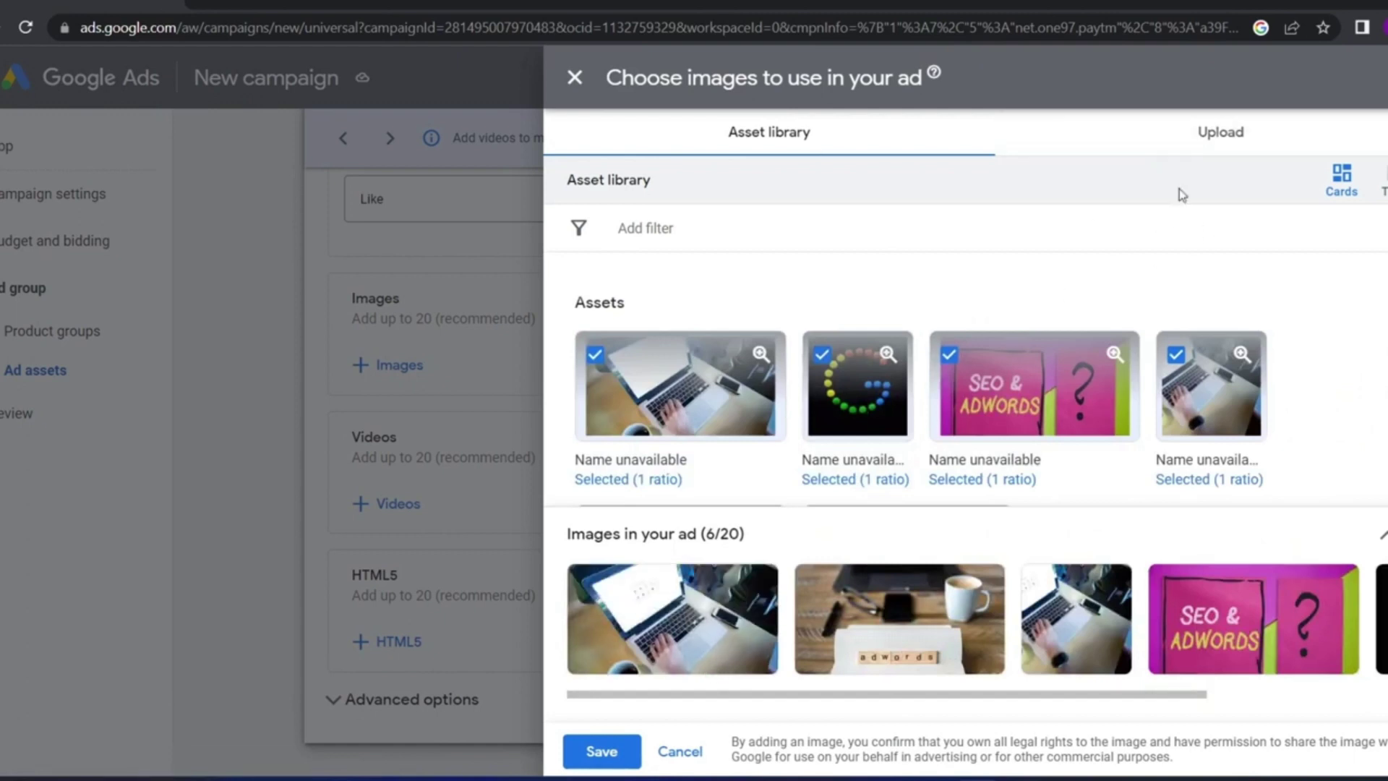
{"action": "left_click", "coordinate": [1200, 143]}
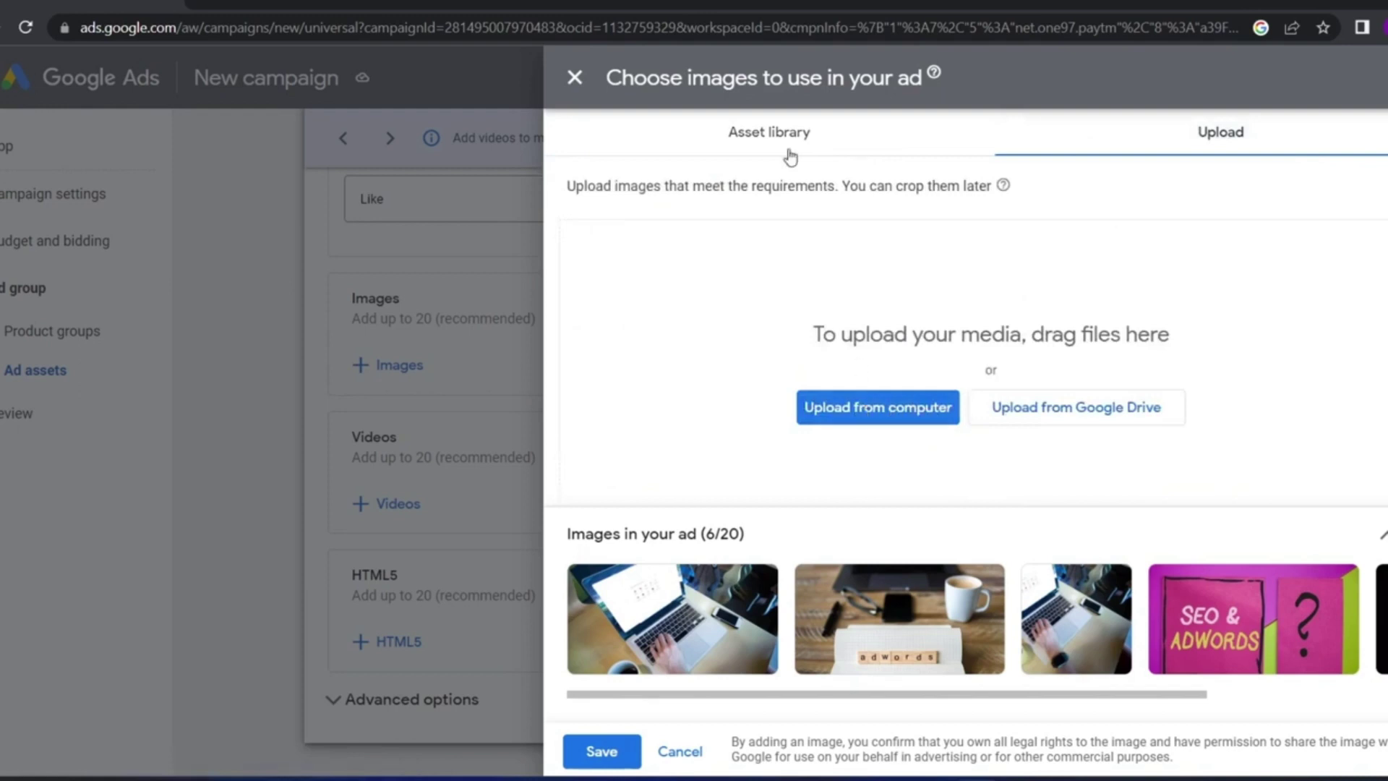
{"action": "left_click", "coordinate": [757, 138]}
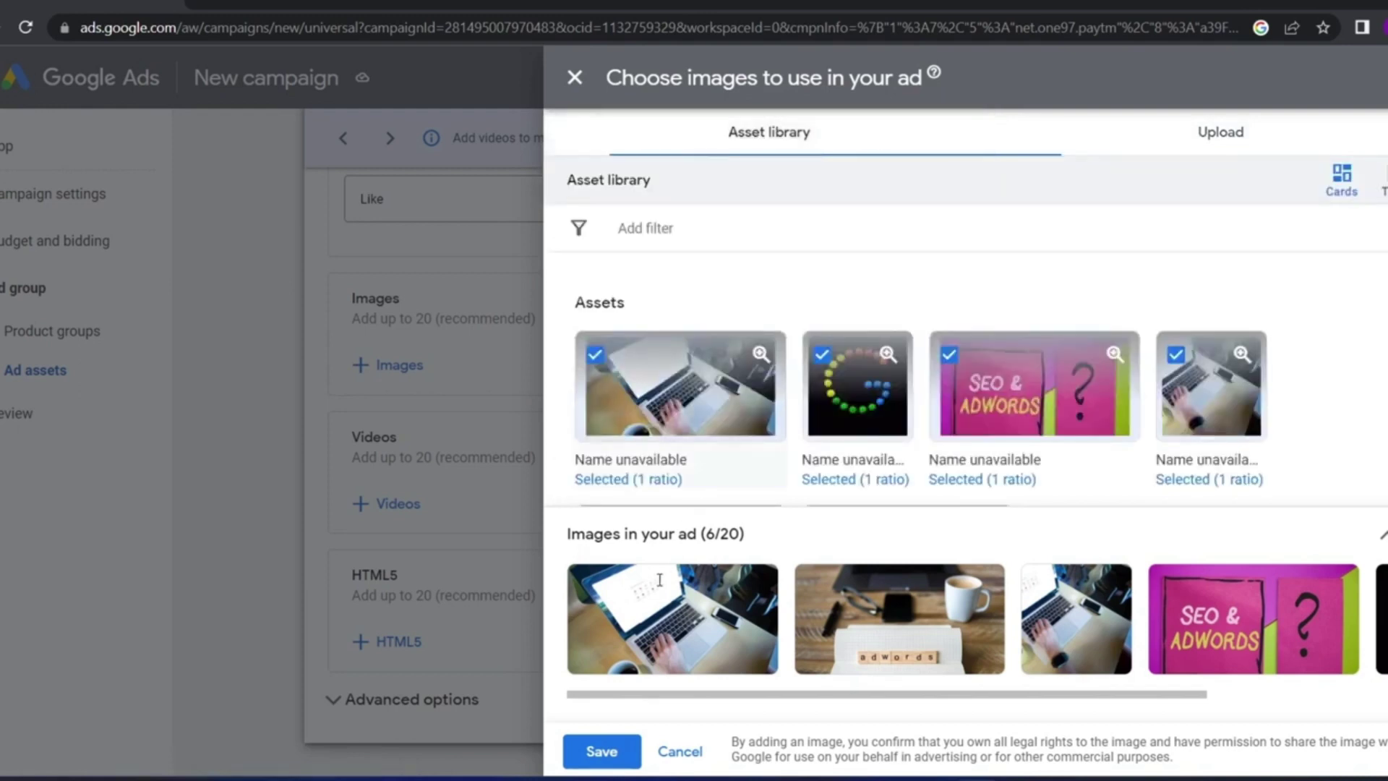
{"action": "left_click", "coordinate": [602, 752]}
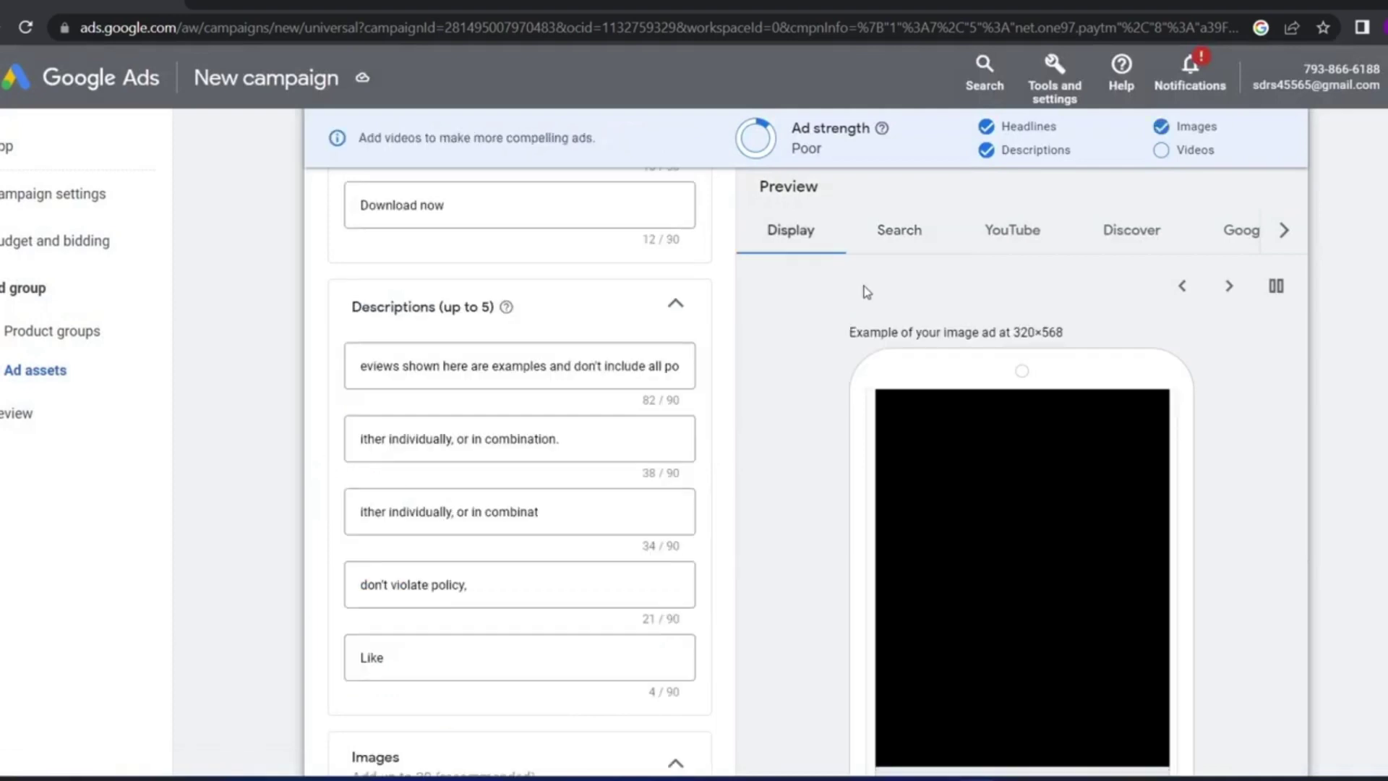
Scroll the ad form to review the Images section, now holding 20 images
{"action": "scroll", "coordinate": [935, 443], "scroll_direction": "down", "scroll_amount": 2}
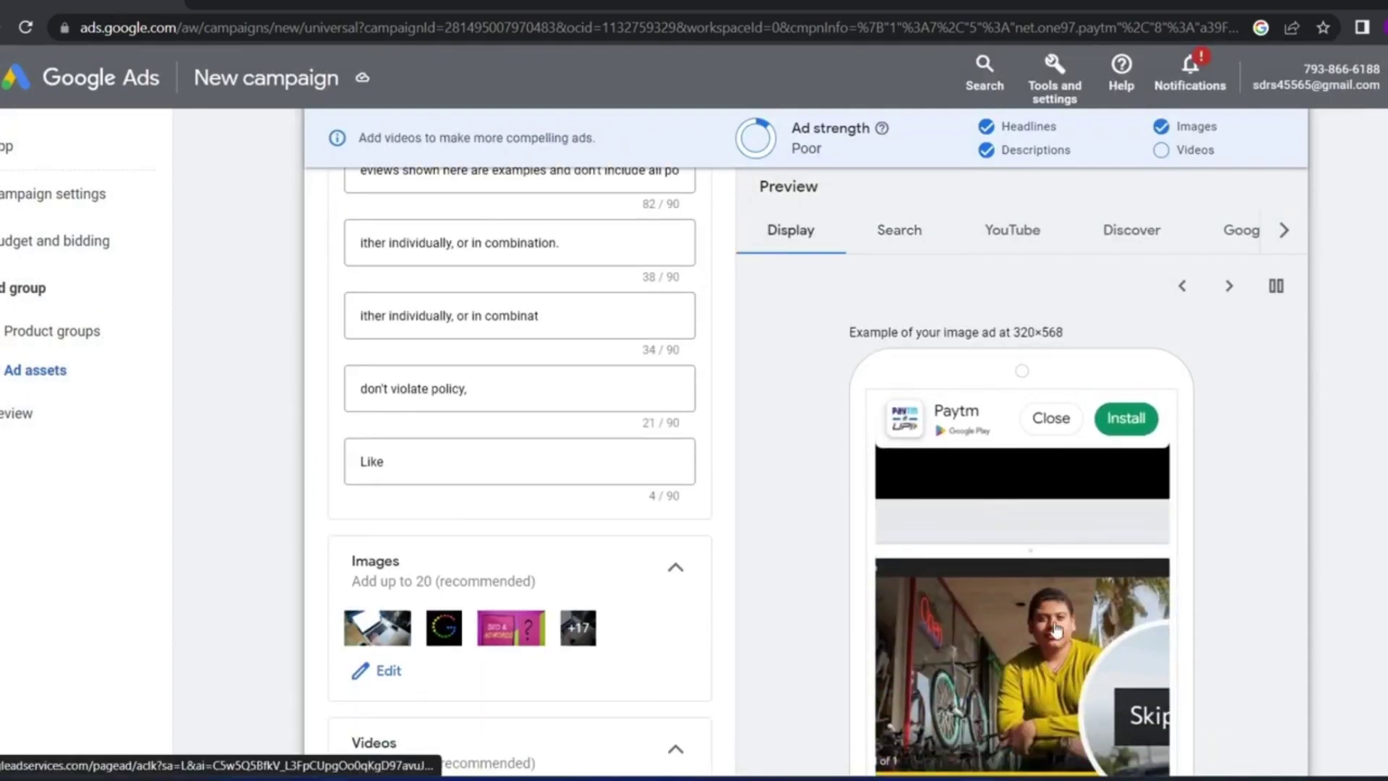
{"action": "scroll", "coordinate": [1016, 550], "scroll_direction": "down", "scroll_amount": 3}
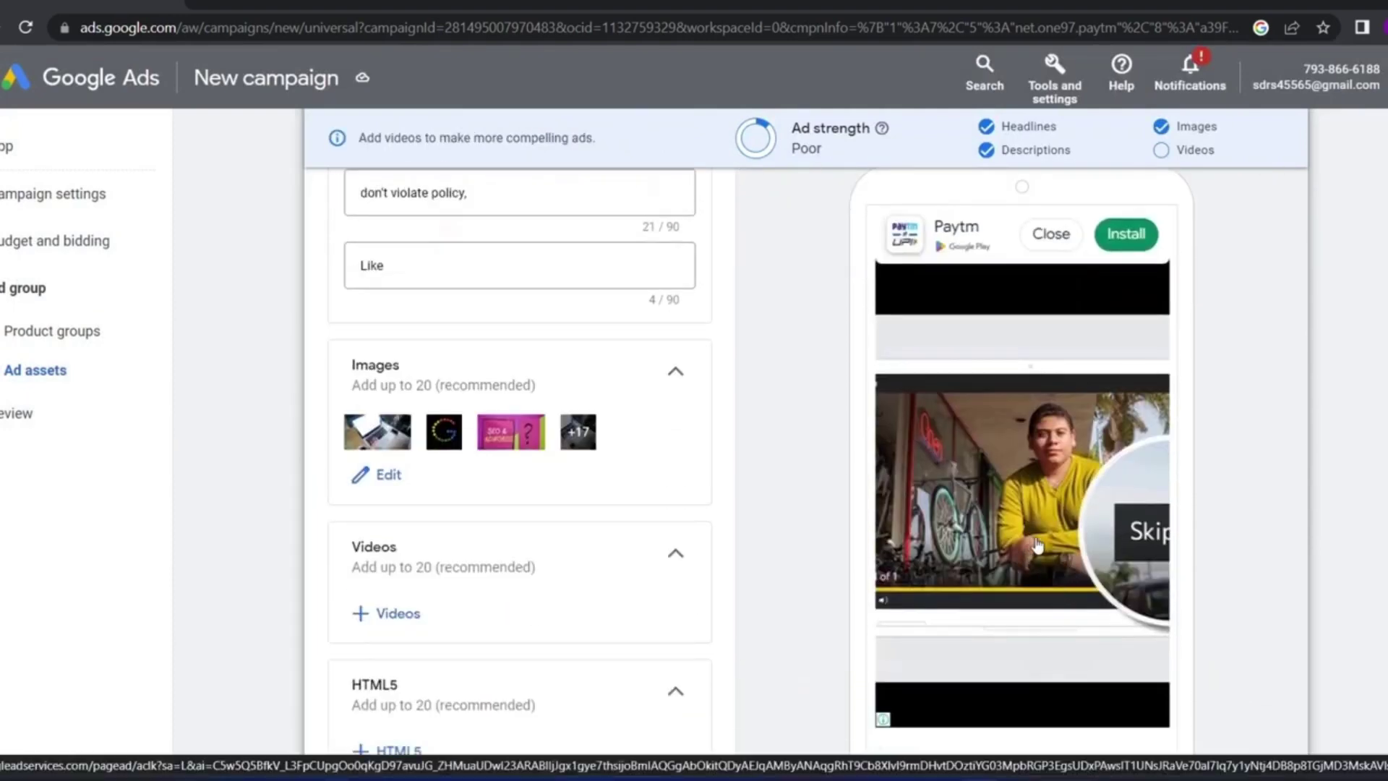
{"action": "scroll", "coordinate": [1047, 543], "scroll_direction": "up", "scroll_amount": 2}
{"action": "scroll", "coordinate": [430, 569], "scroll_direction": "down", "scroll_amount": 2}
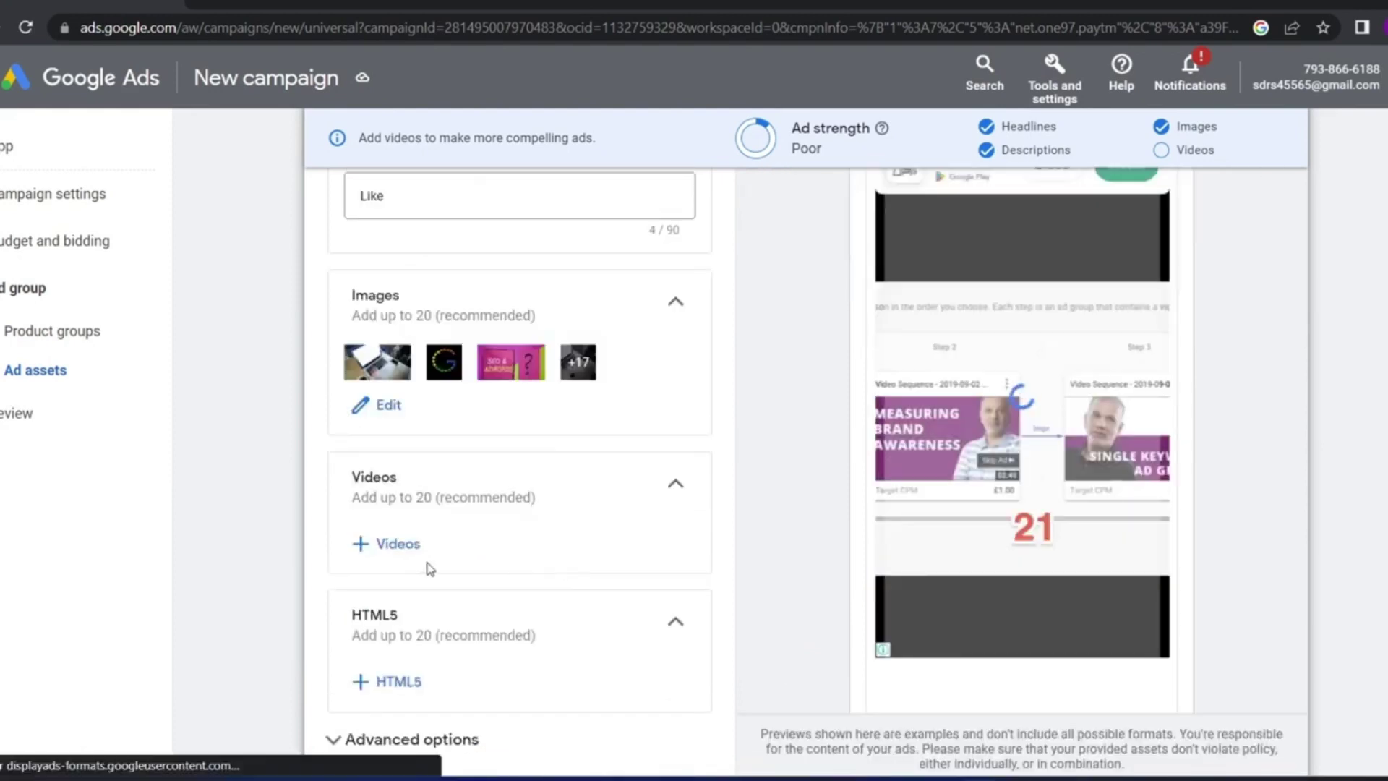
Add Paytm YouTube videos through Search YouTube, lifting ad strength to Excellent
{"action": "left_click", "coordinate": [382, 544]}
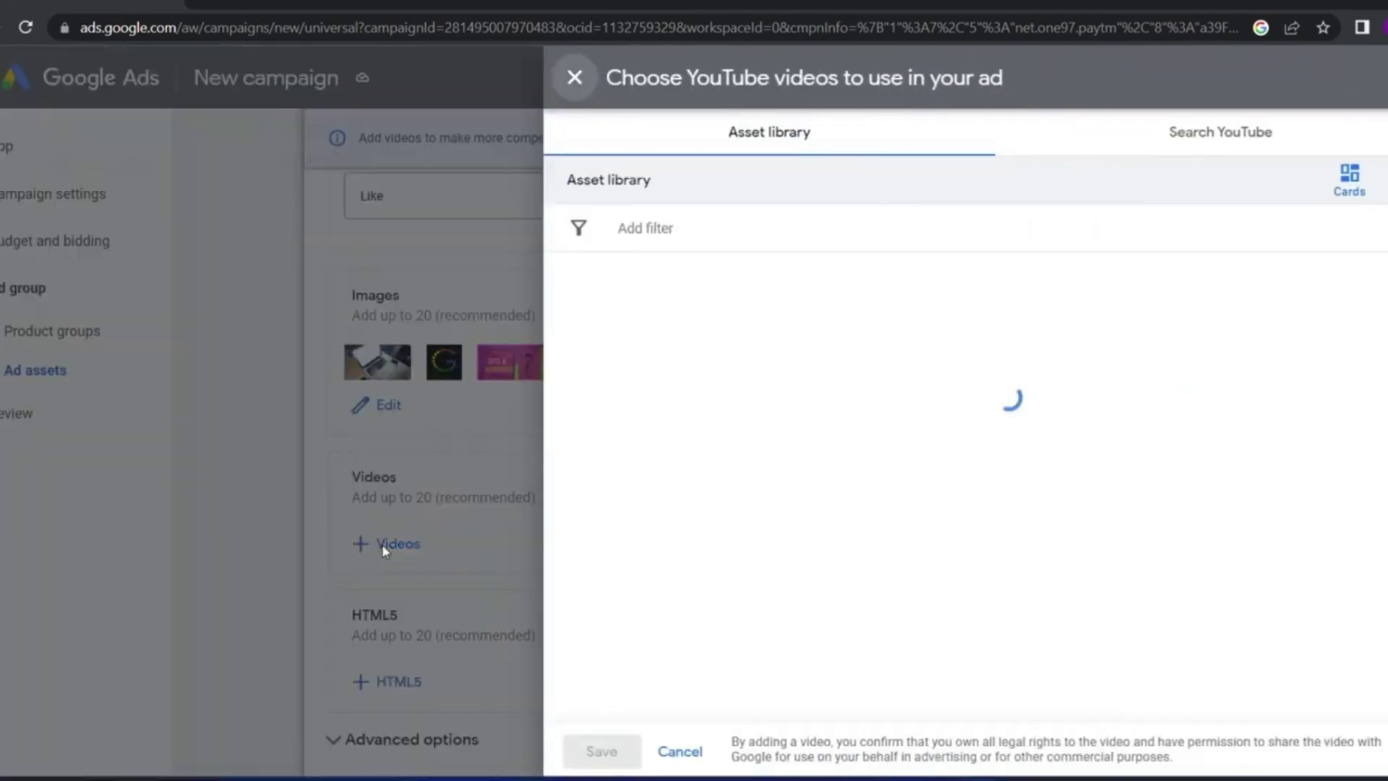
{"action": "left_click", "coordinate": [1131, 145]}
{"action": "left_click", "coordinate": [691, 217]}
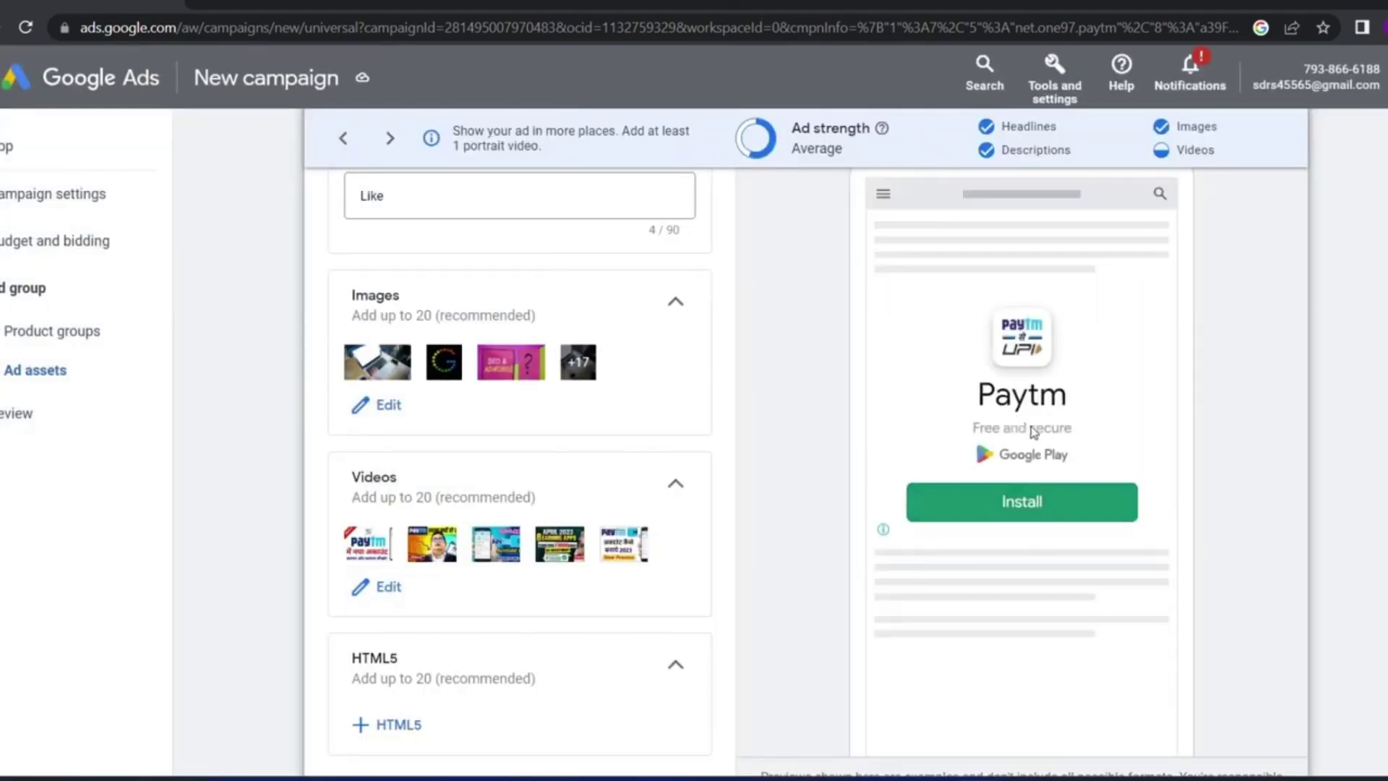
{"action": "scroll", "coordinate": [389, 564], "scroll_direction": "down", "scroll_amount": 2}
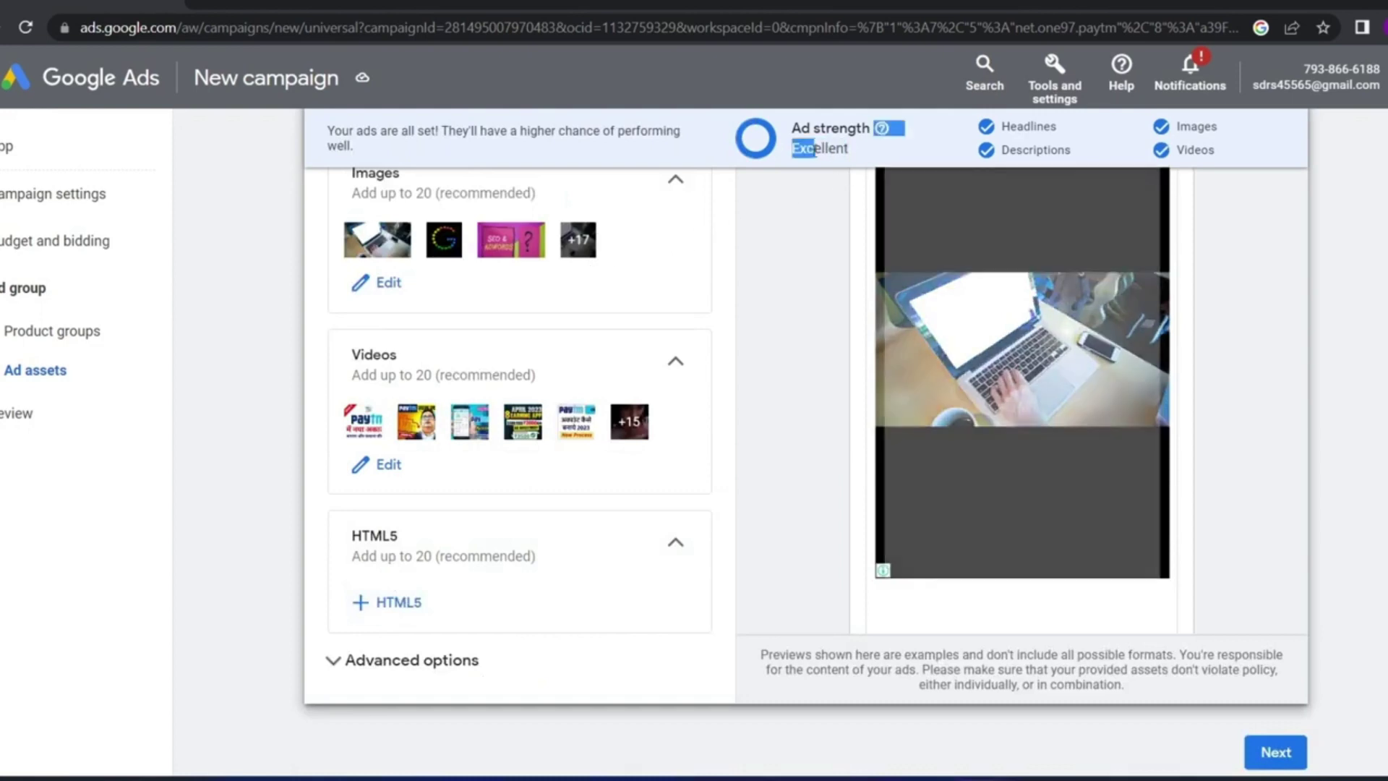
{"action": "scroll", "coordinate": [347, 459], "scroll_direction": "up", "scroll_amount": 2}
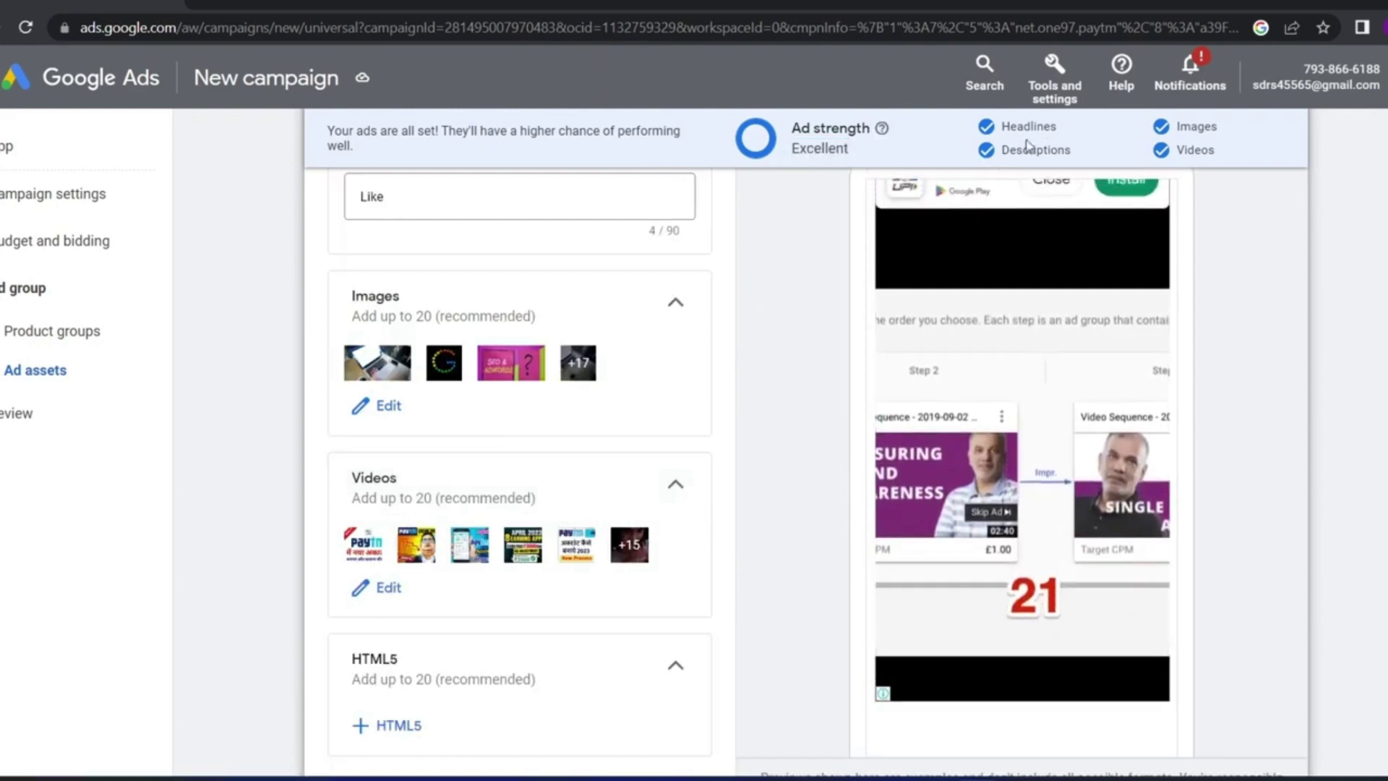
{"action": "left_click_drag", "start_coordinate": [819, 188], "coordinate": [783, 149]}
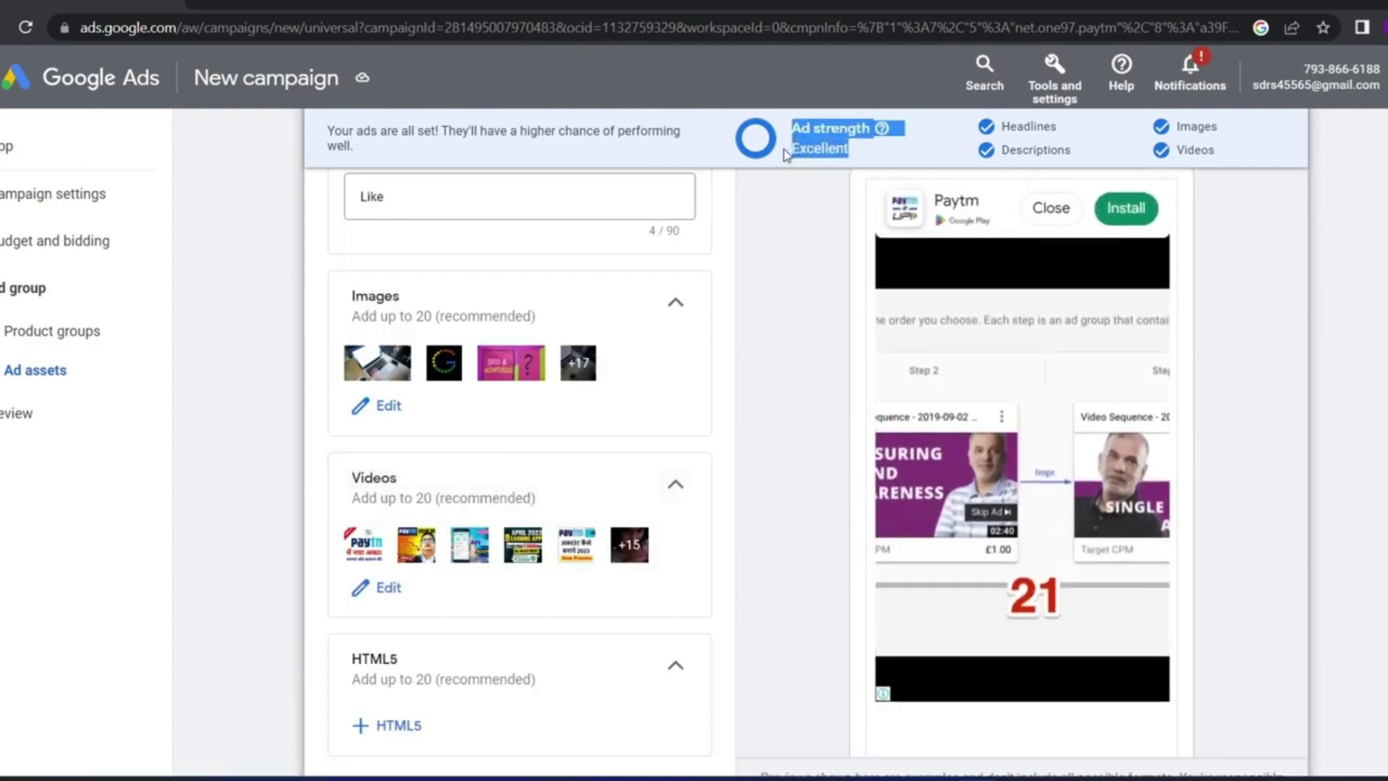
{"action": "left_click", "coordinate": [809, 192]}
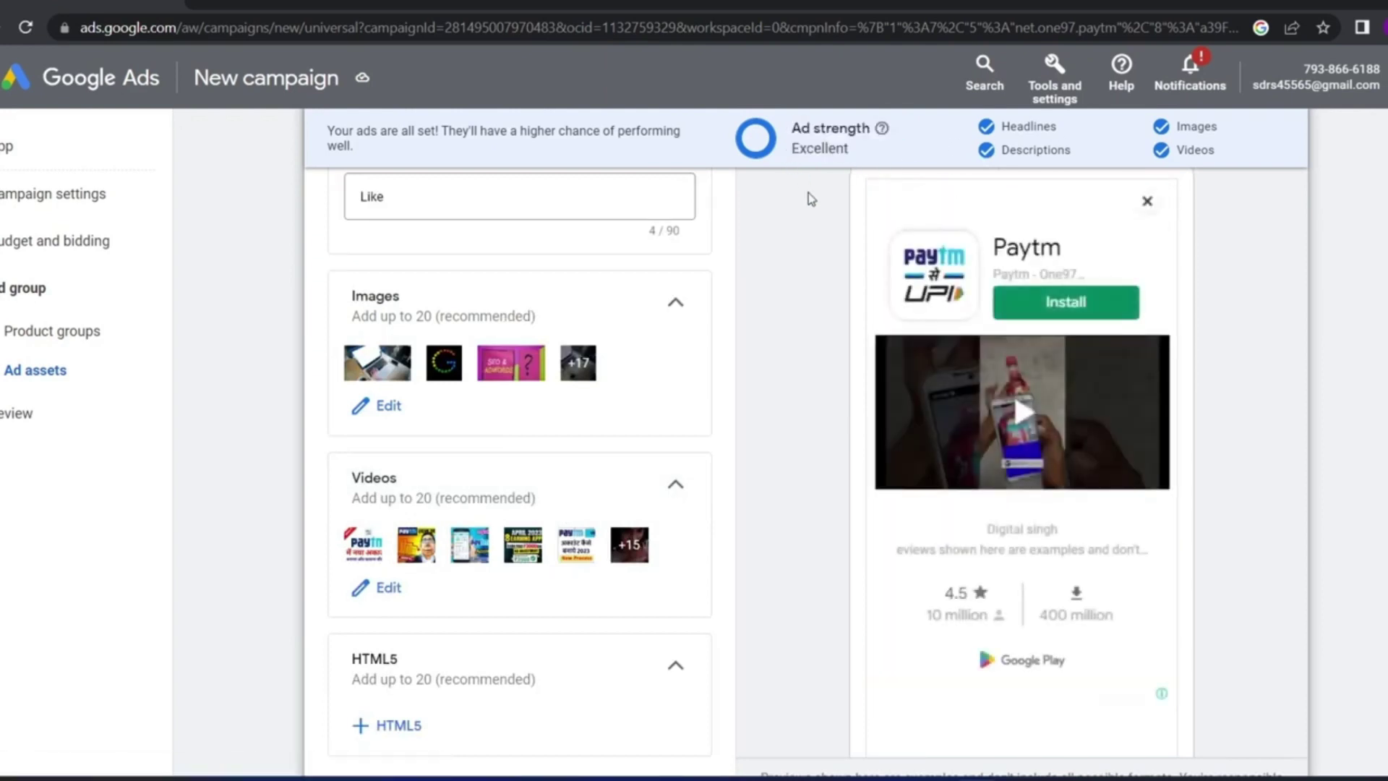
{"action": "scroll", "coordinate": [588, 285], "scroll_direction": "down", "scroll_amount": 2}
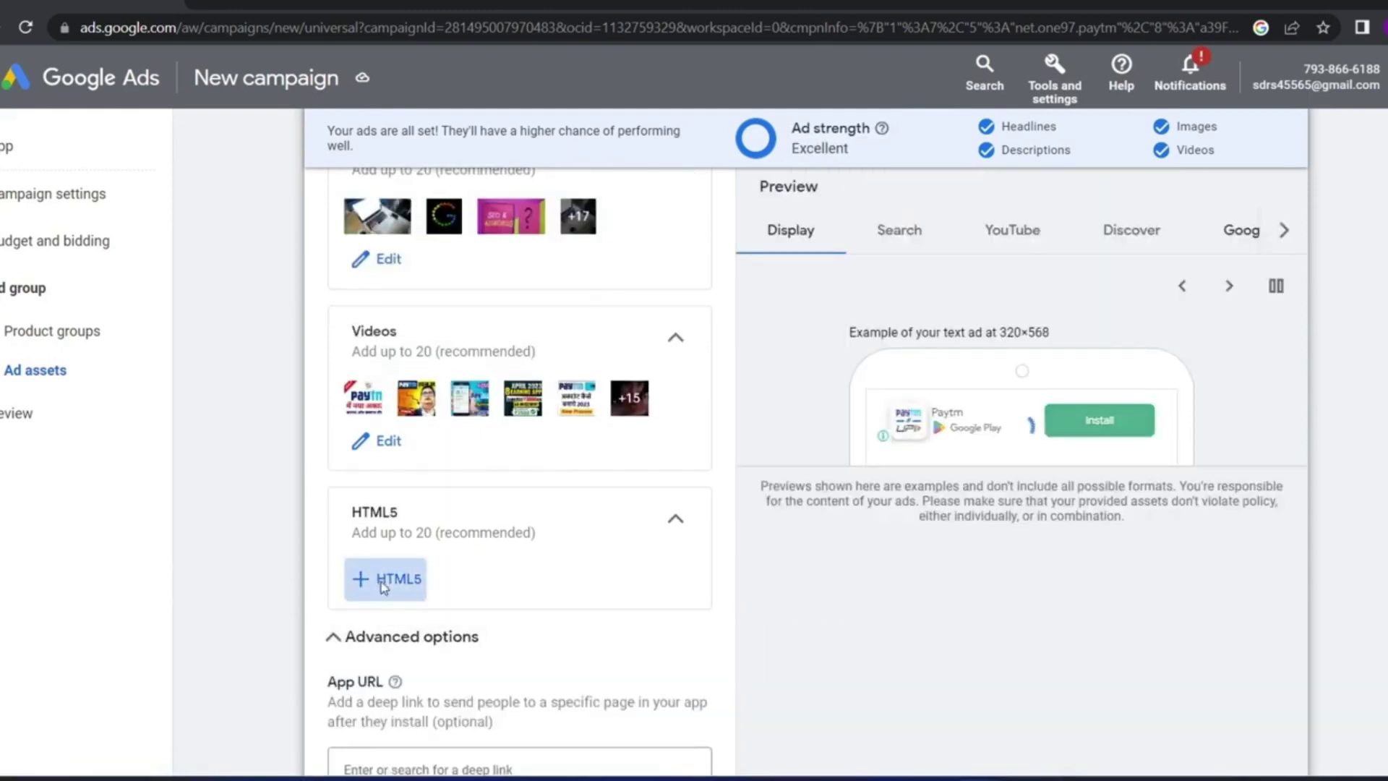
{"action": "left_click", "coordinate": [390, 579]}
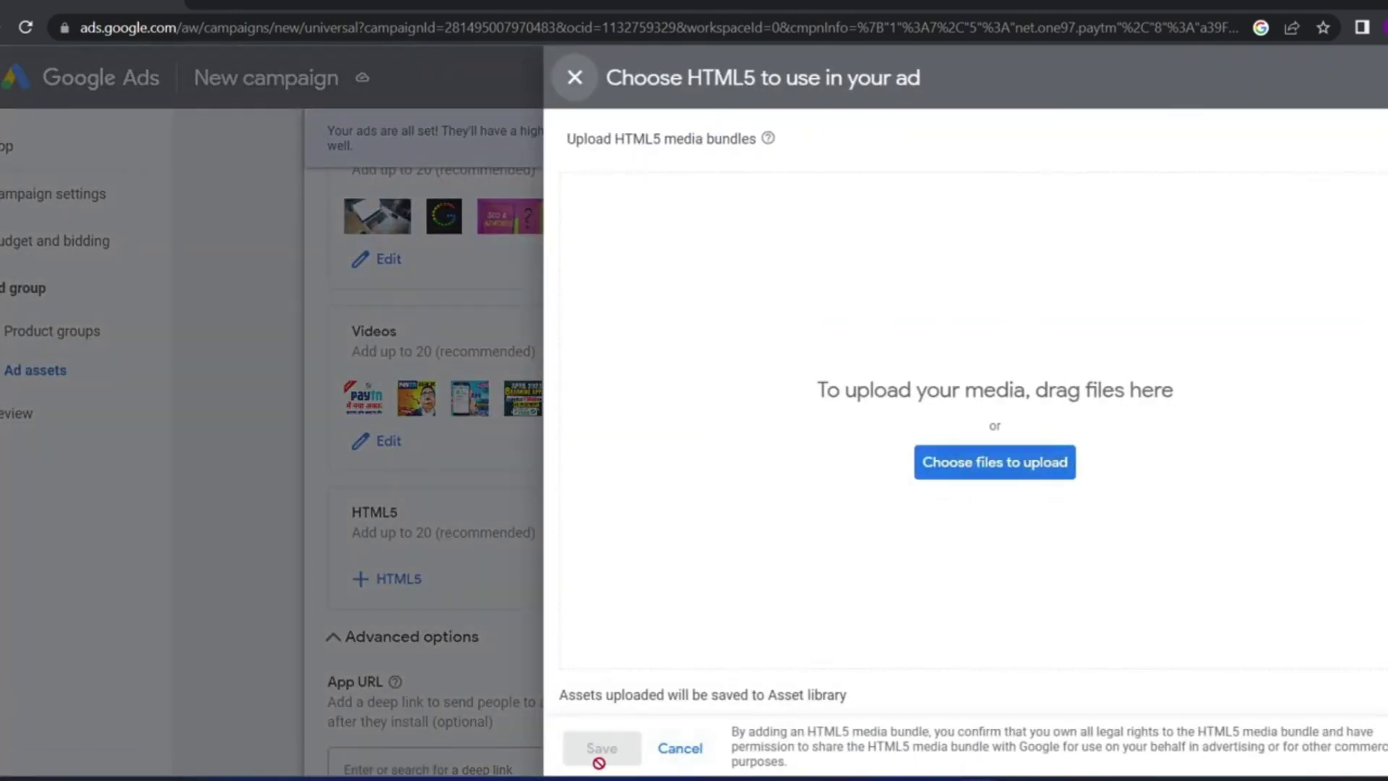
{"action": "left_click", "coordinate": [680, 749]}
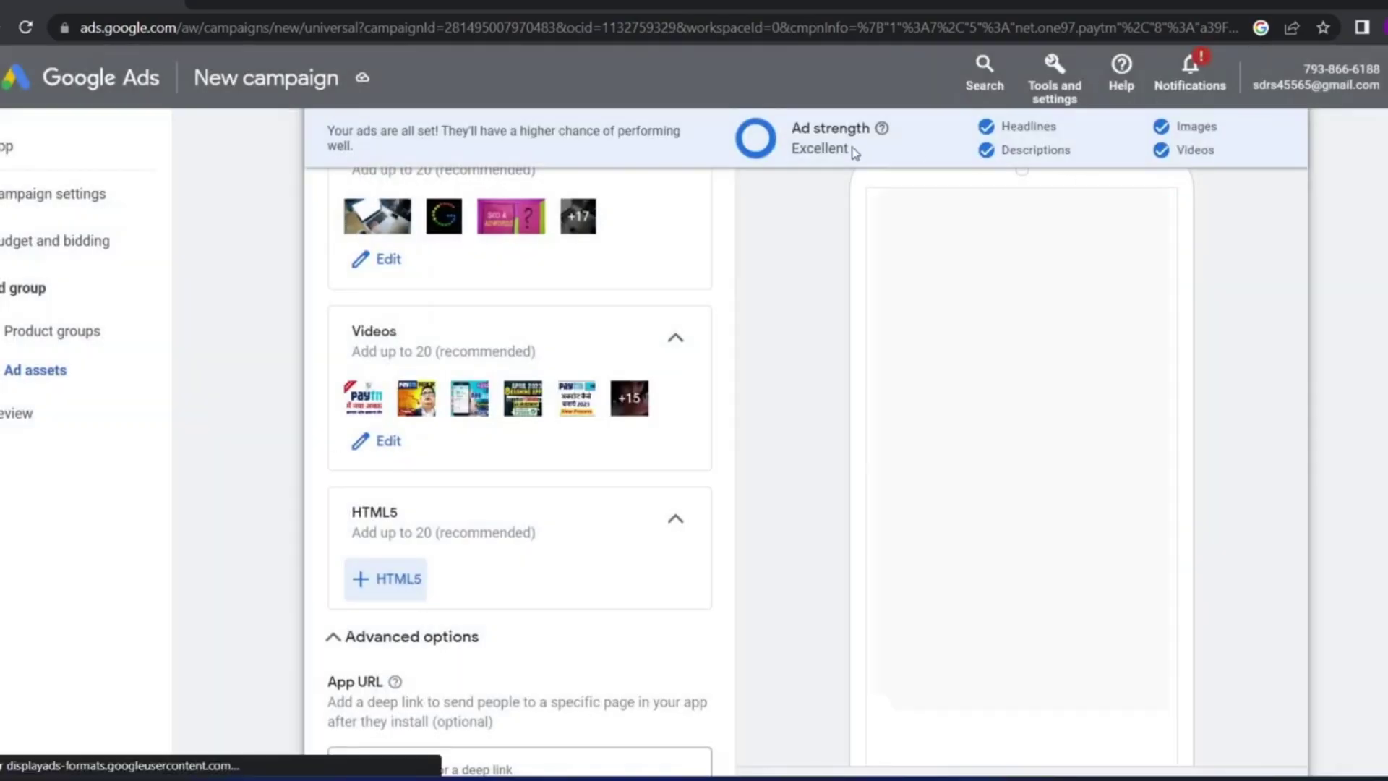
{"action": "scroll", "coordinate": [336, 519], "scroll_direction": "down", "scroll_amount": 2}
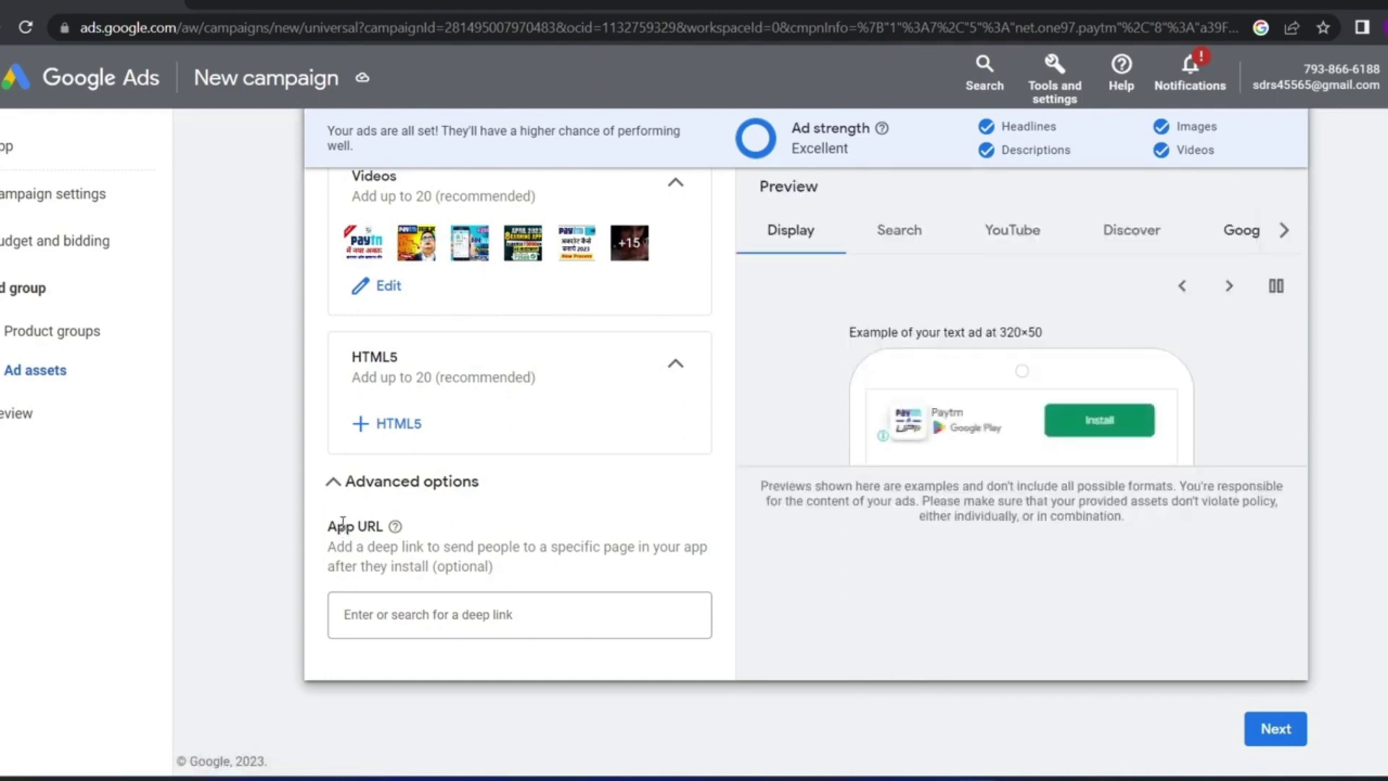
{"action": "left_click", "coordinate": [453, 631]}
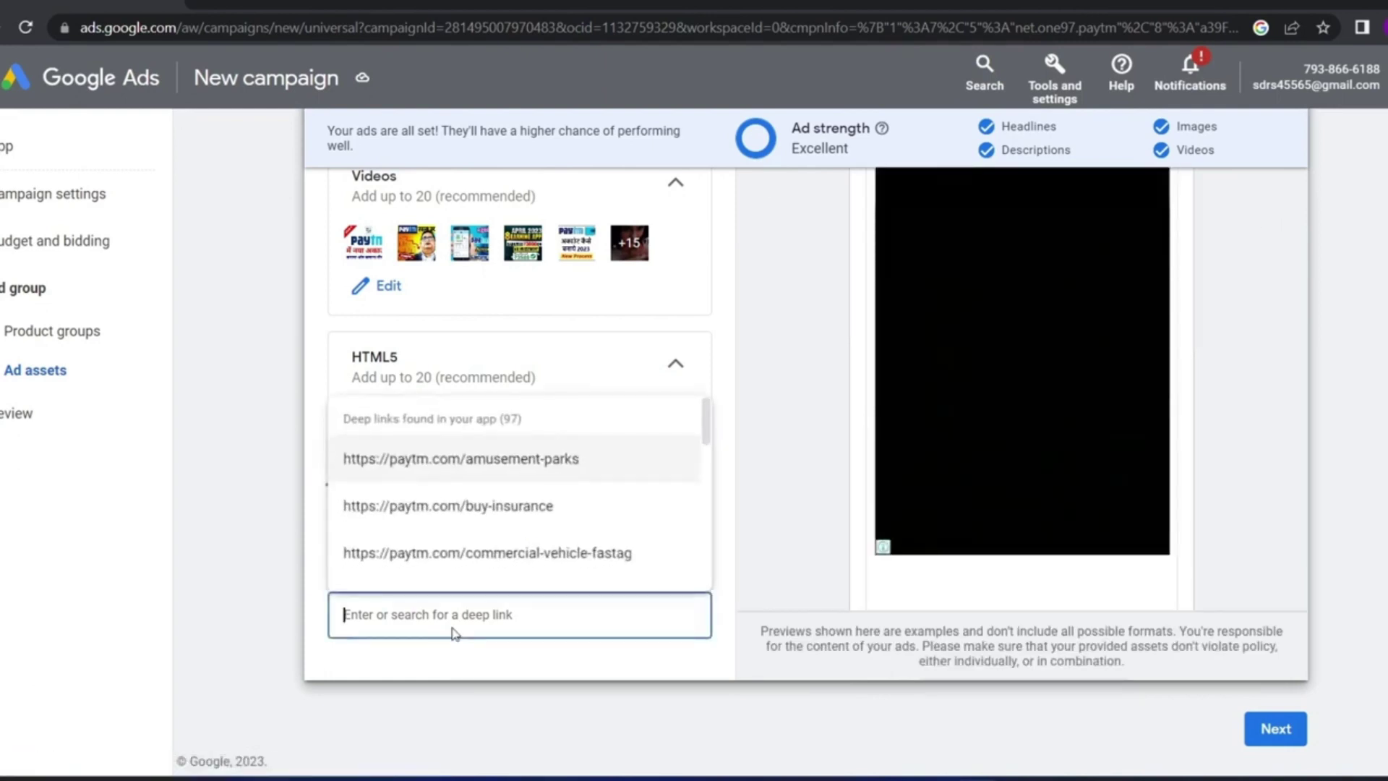
{"action": "left_click", "coordinate": [272, 534]}
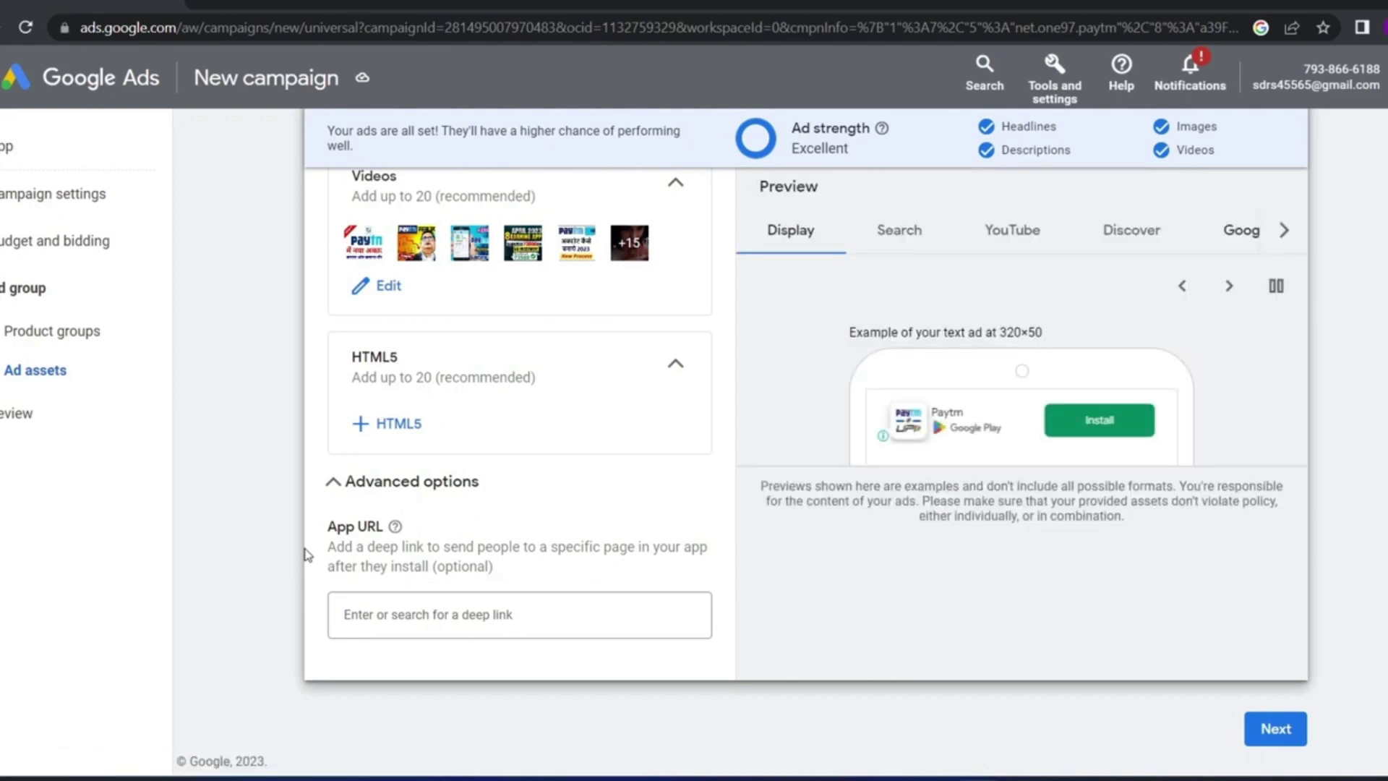
{"action": "left_click", "coordinate": [480, 613]}
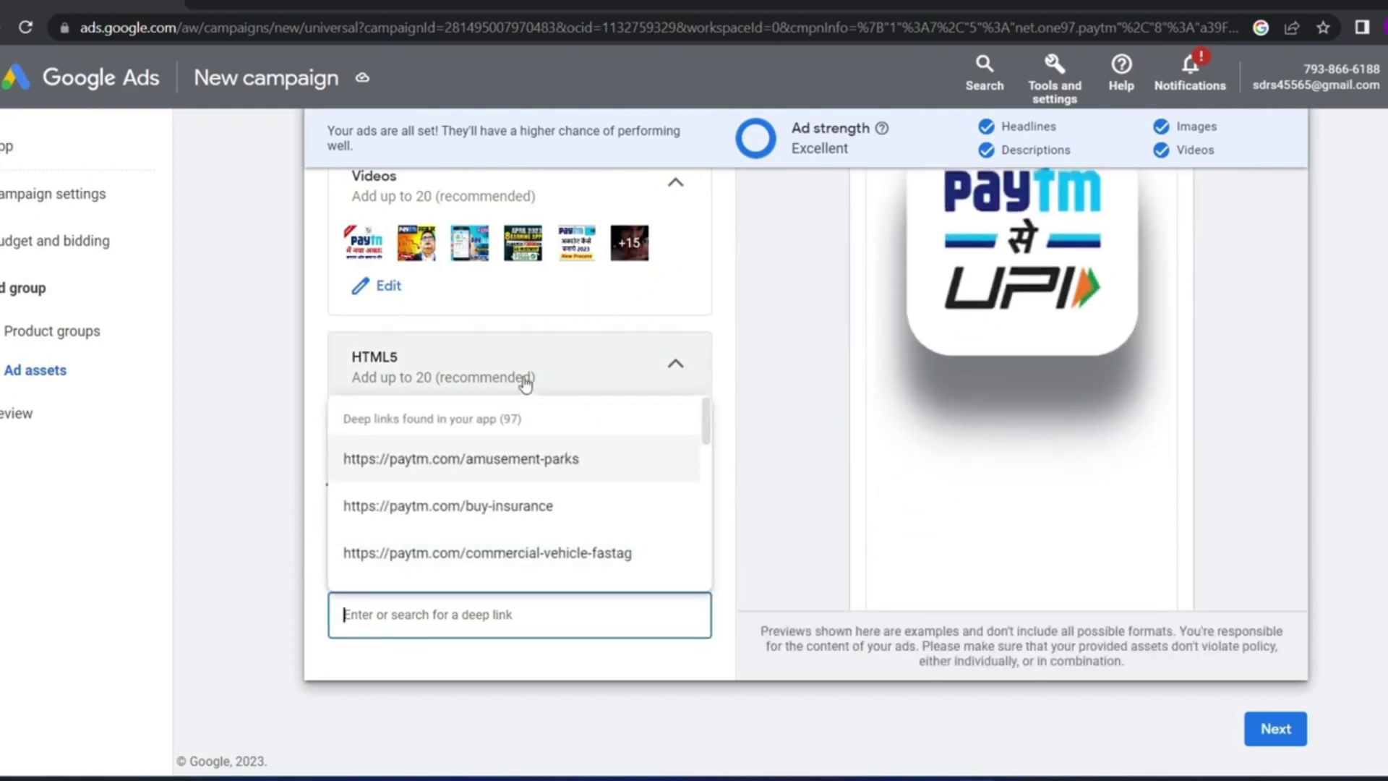
{"action": "left_click", "coordinate": [530, 466]}
{"action": "scroll", "coordinate": [452, 542], "scroll_direction": "down", "scroll_amount": 2}
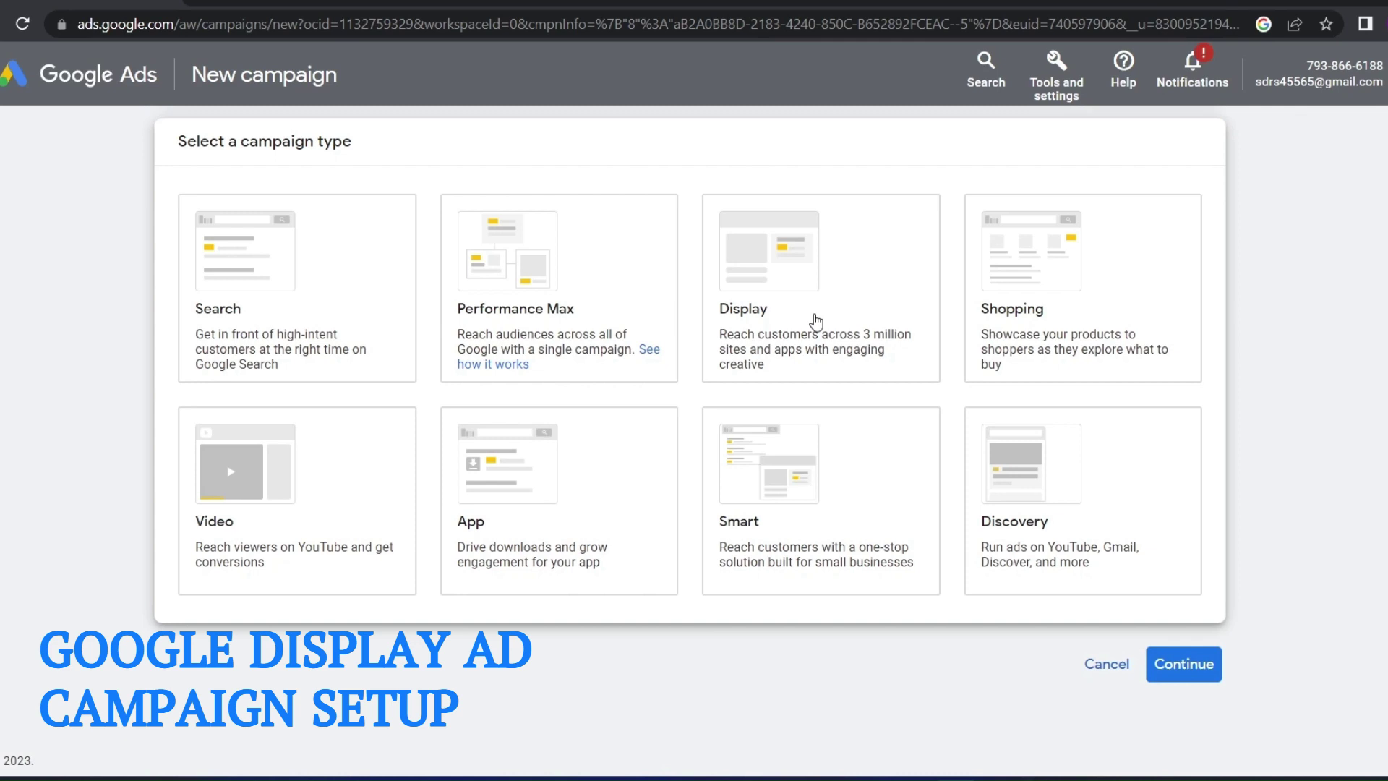
Choose the Display campaign type, name it Display-2, and proceed to settings
{"action": "left_click", "coordinate": [816, 321]}
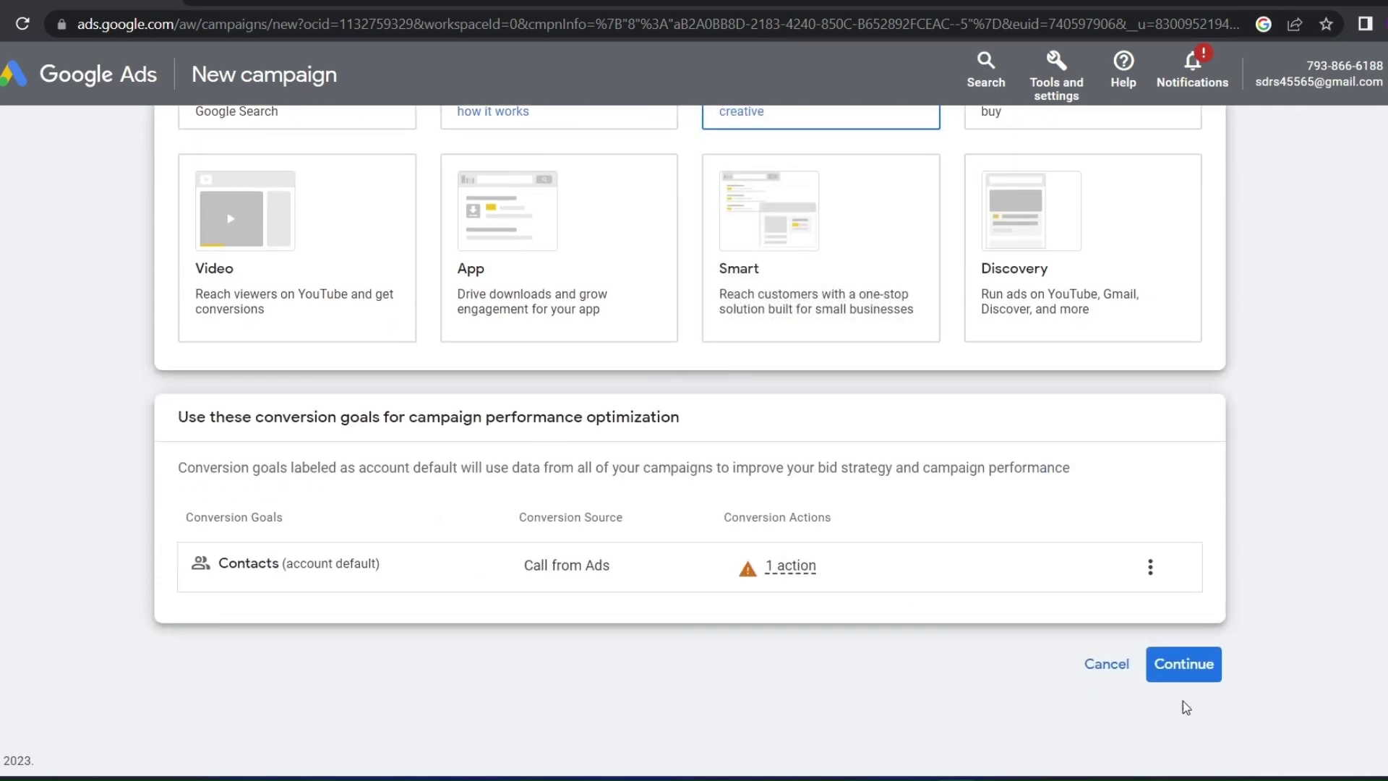
{"action": "left_click", "coordinate": [1197, 671]}
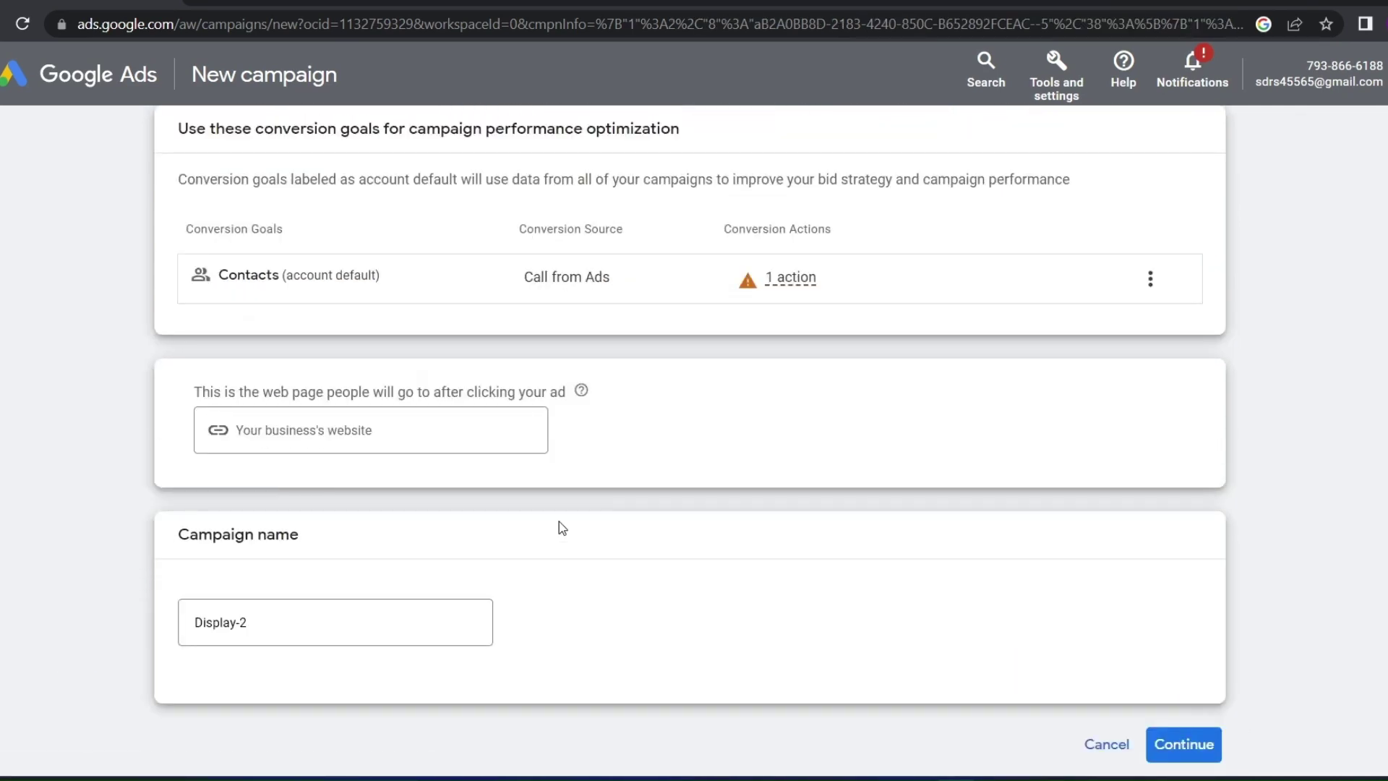
{"action": "scroll", "coordinate": [563, 528], "scroll_direction": "down", "scroll_amount": 1}
{"action": "left_click", "coordinate": [269, 351]}
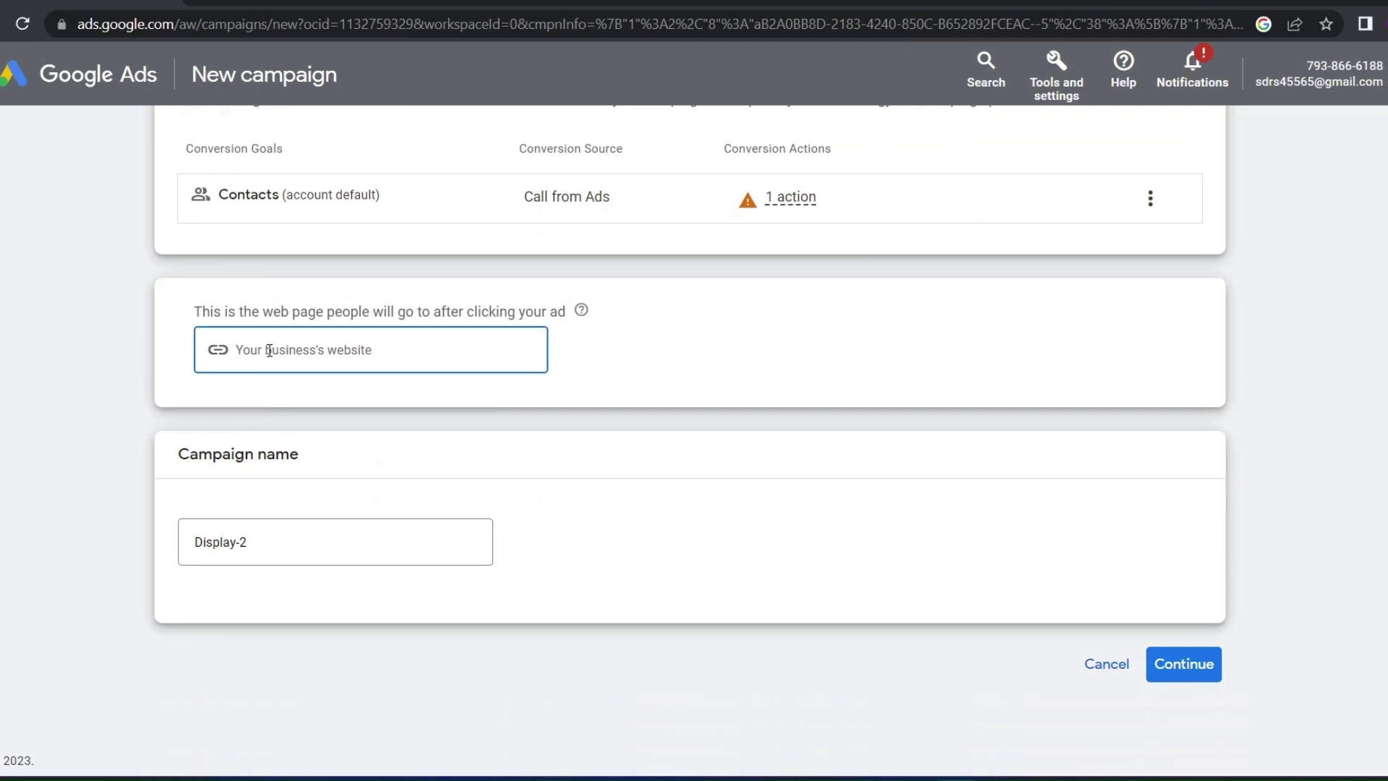
{"action": "left_click", "coordinate": [279, 549]}
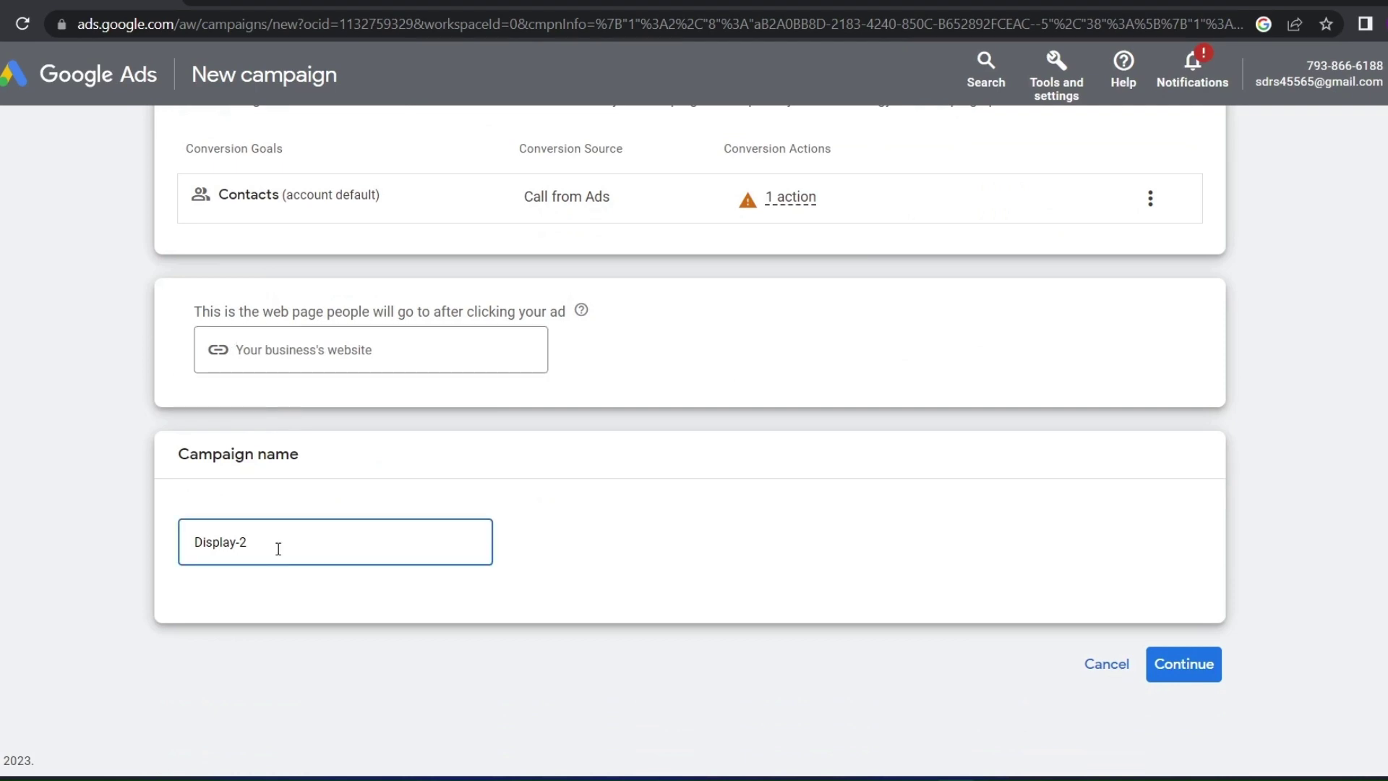
{"action": "key", "text": "Return"}
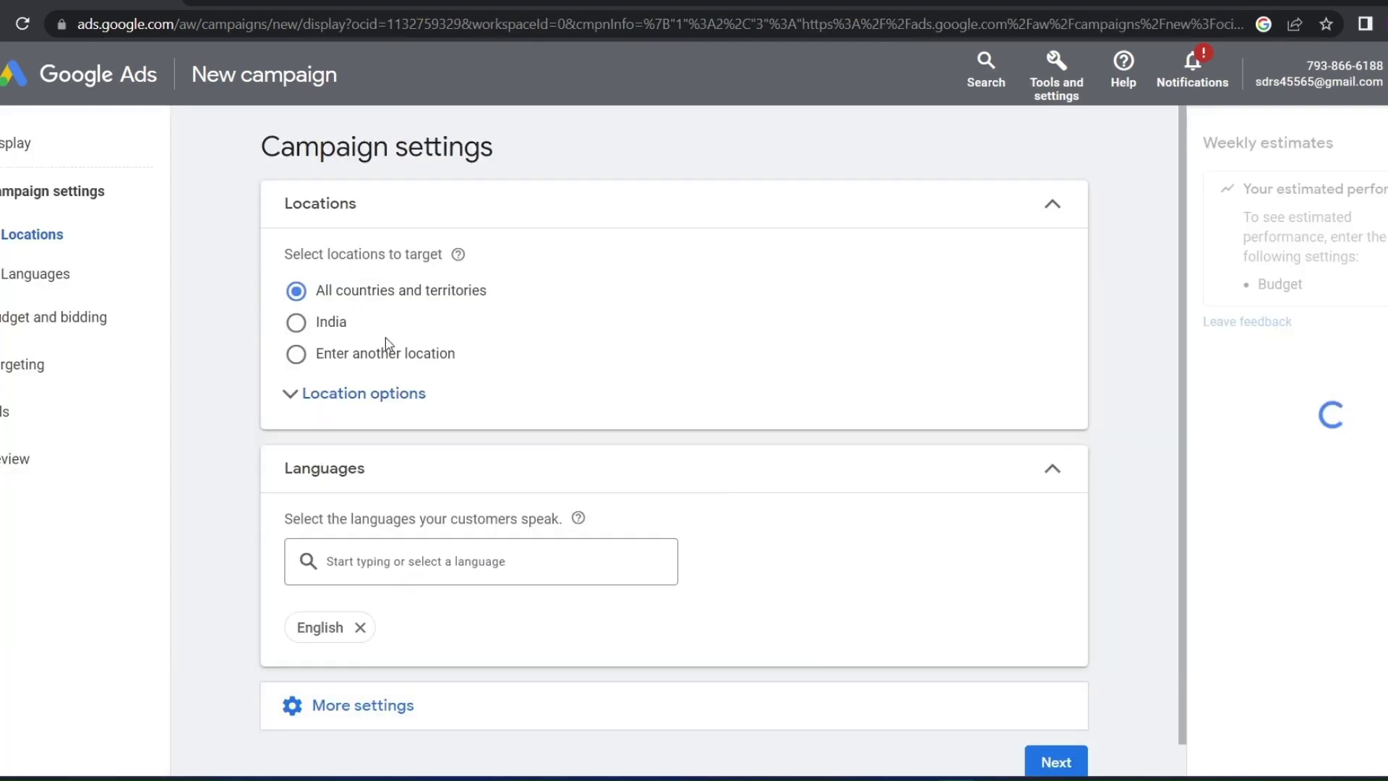
Target India and keep the best-performing ad rotation
{"action": "left_click", "coordinate": [297, 324]}
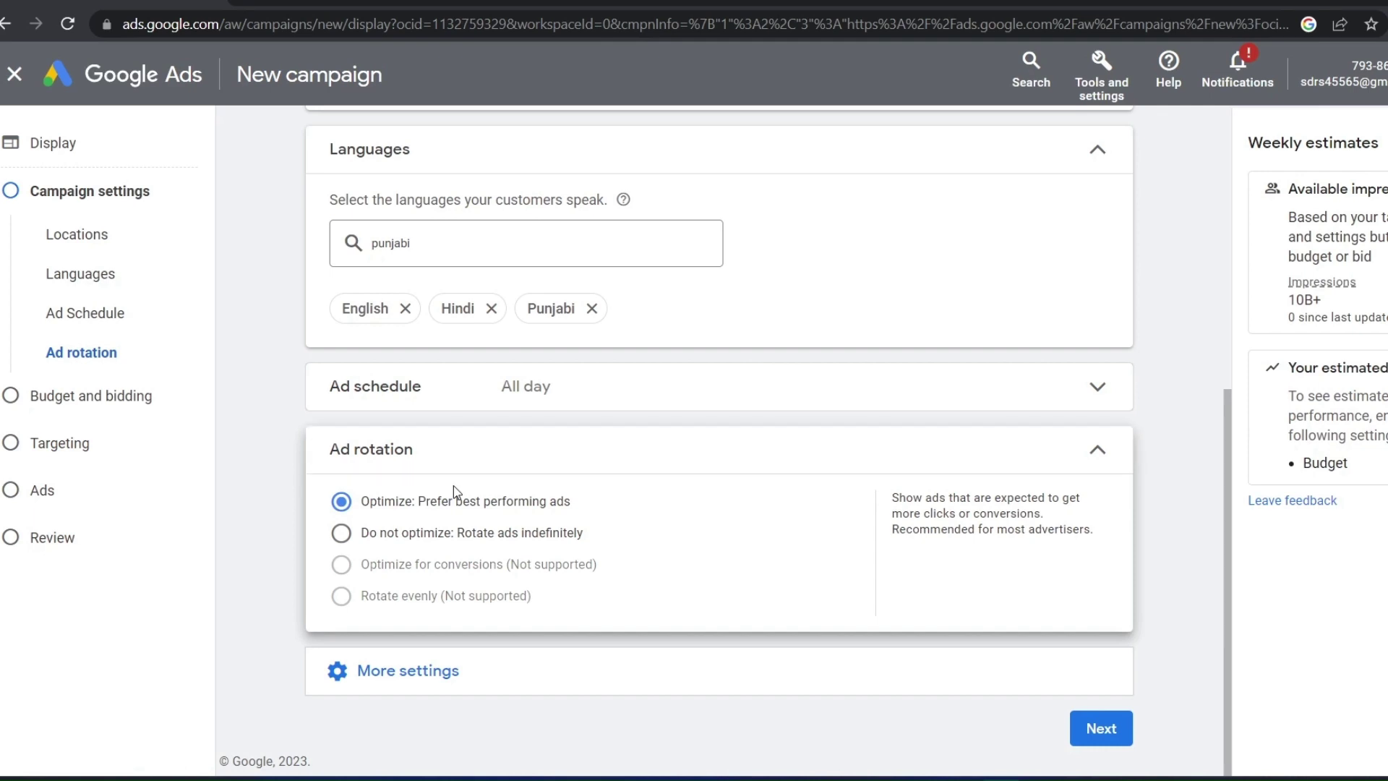
{"action": "mouse_move", "coordinate": [566, 504]}
{"action": "left_mouse_down"}
{"action": "mouse_move", "coordinate": [334, 504]}
{"action": "mouse_move", "coordinate": [632, 499]}
{"action": "mouse_move", "coordinate": [317, 504]}
{"action": "mouse_move", "coordinate": [558, 499]}
{"action": "left_mouse_up"}
{"action": "left_click", "coordinate": [436, 504]}
Exclude DL-G general audience and sensitive social issues content, then continue to budget
{"action": "left_click", "coordinate": [412, 662]}
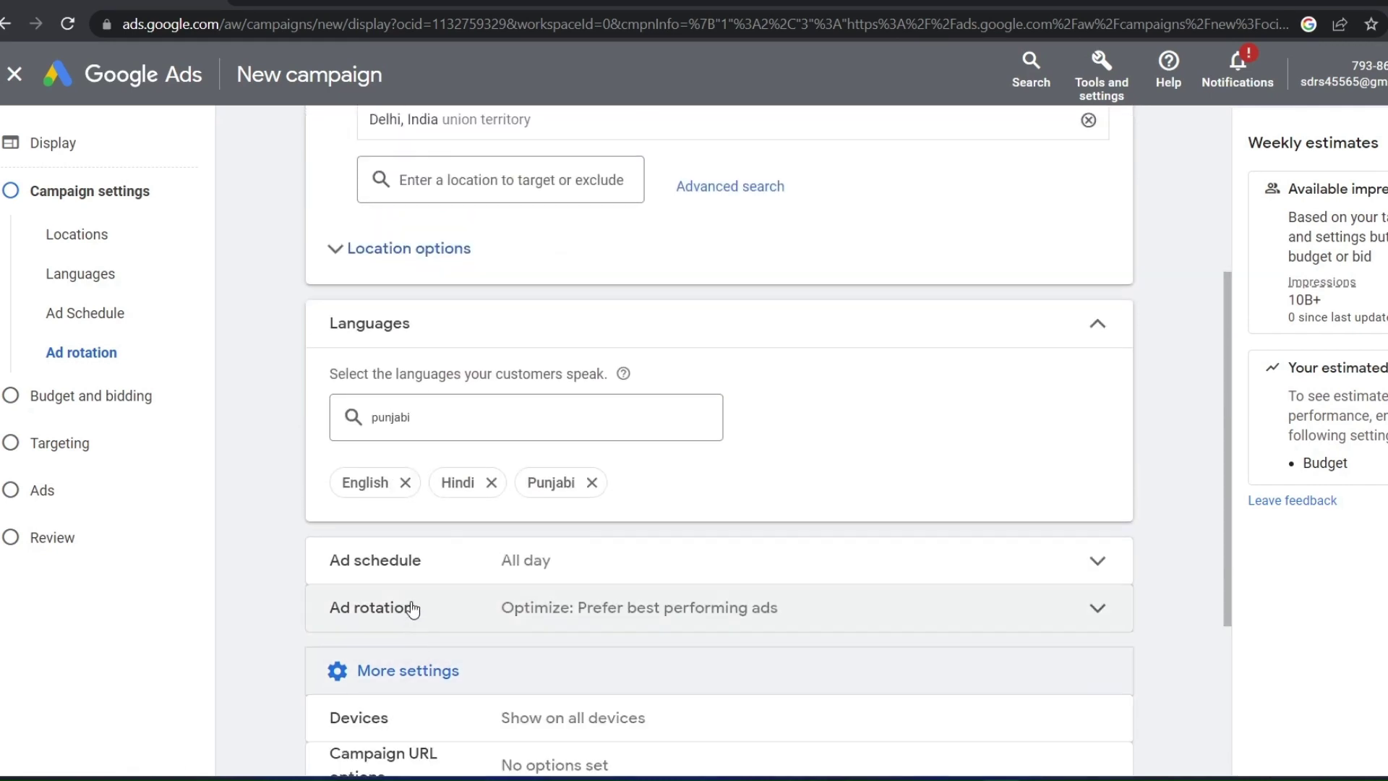
{"action": "scroll", "coordinate": [420, 492], "scroll_direction": "down", "scroll_amount": 3}
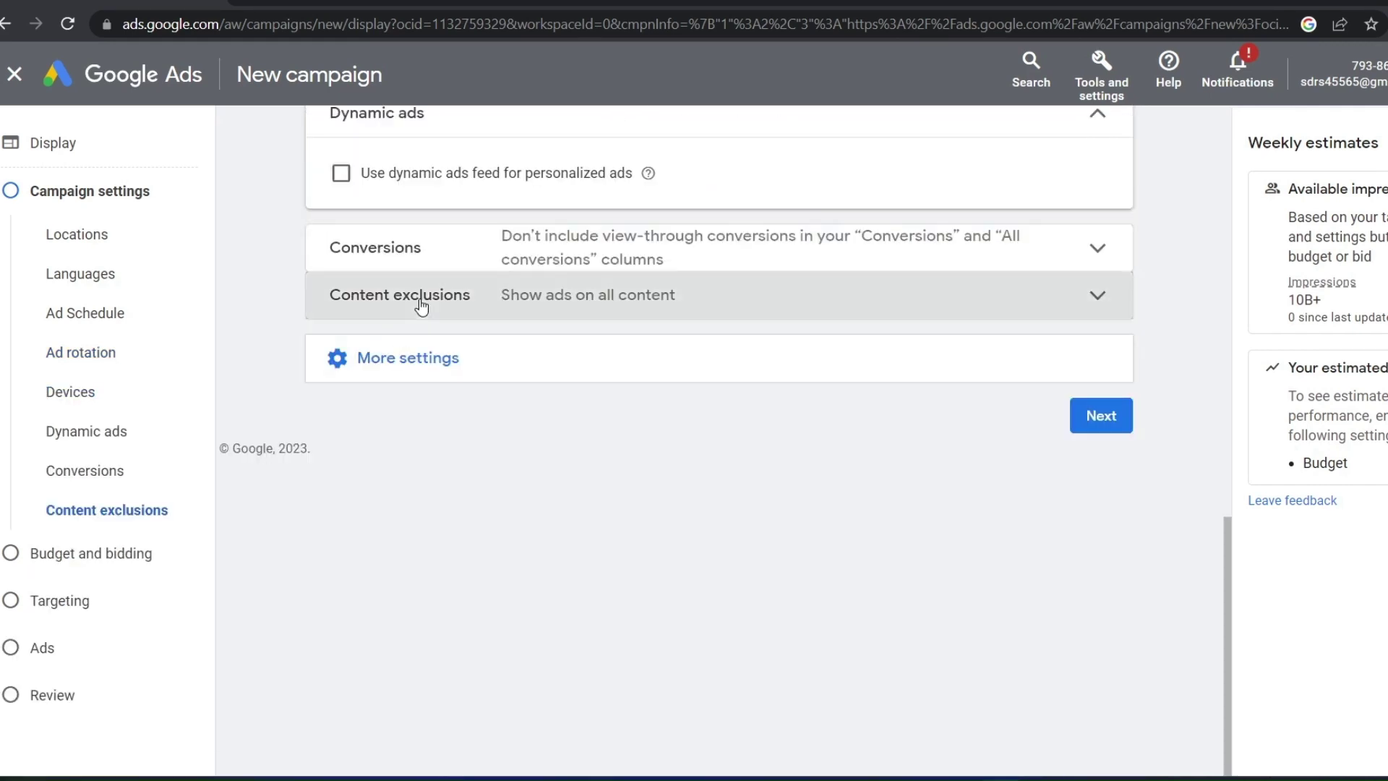
{"action": "left_click", "coordinate": [421, 300]}
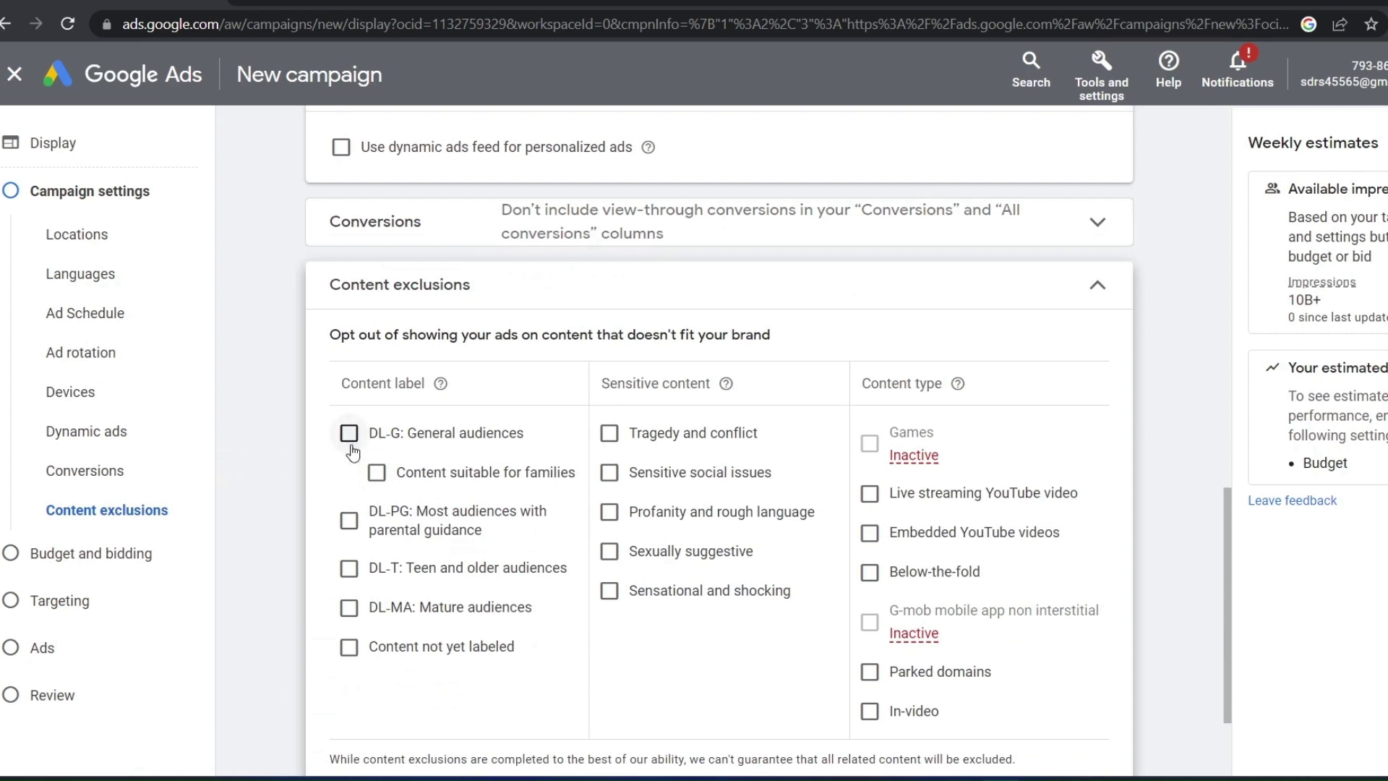
{"action": "left_click", "coordinate": [349, 435]}
{"action": "left_click", "coordinate": [611, 474]}
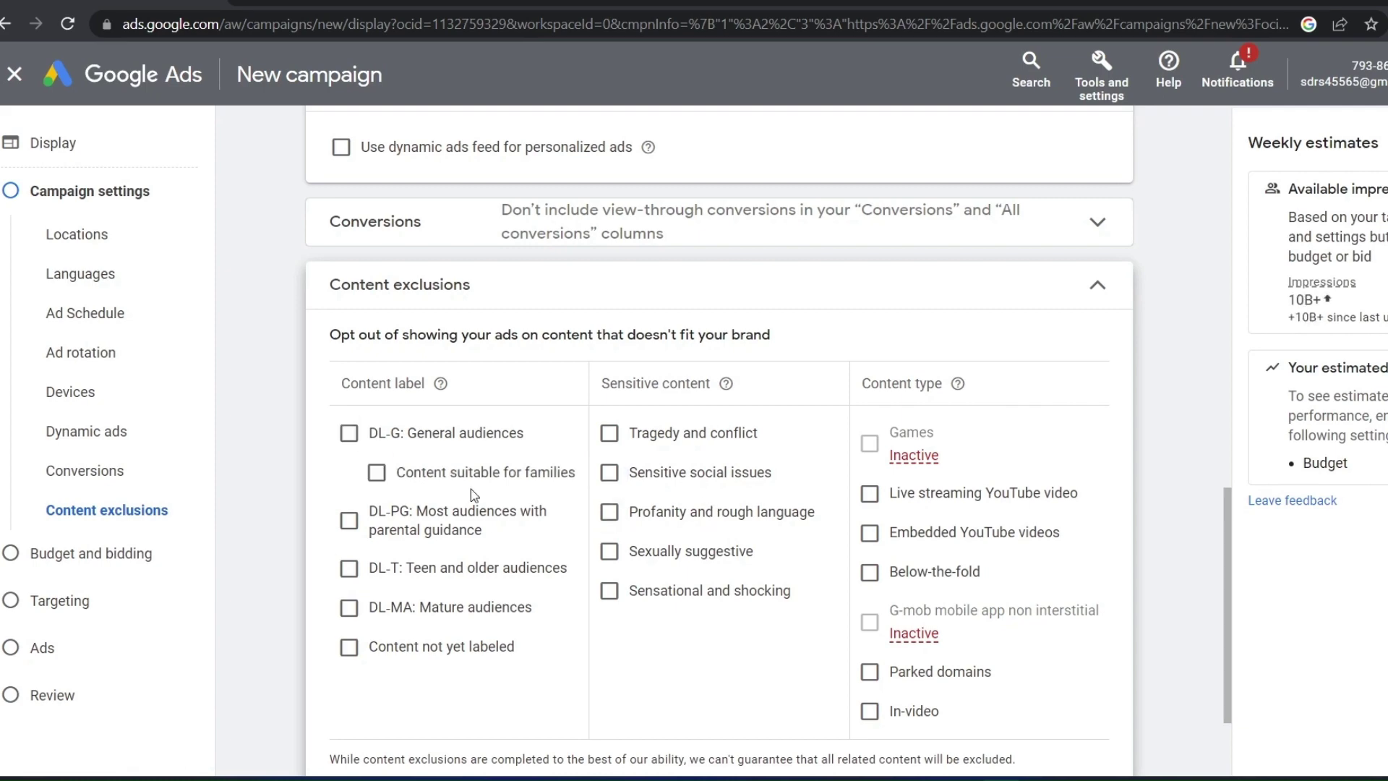
{"action": "scroll", "coordinate": [471, 489], "scroll_direction": "down", "scroll_amount": 3}
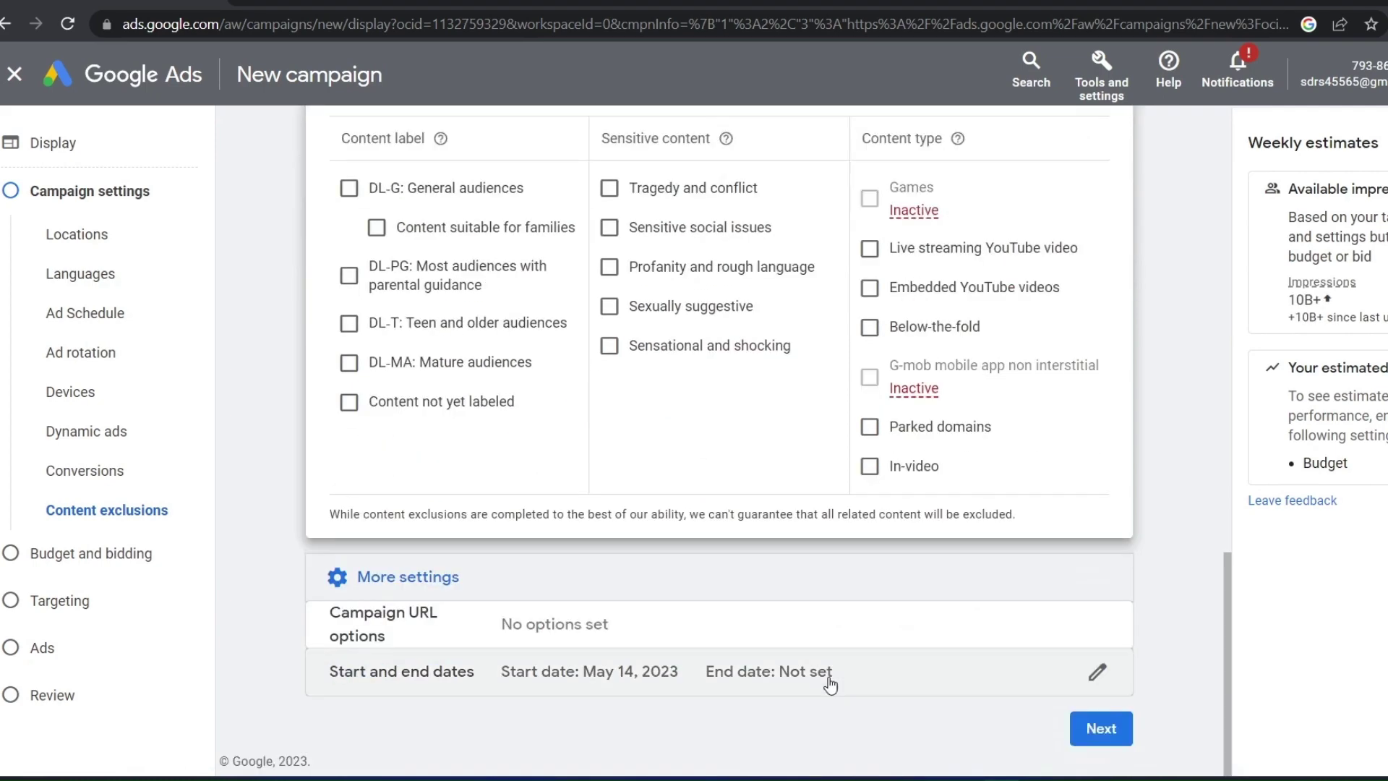
{"action": "left_click", "coordinate": [1102, 728]}
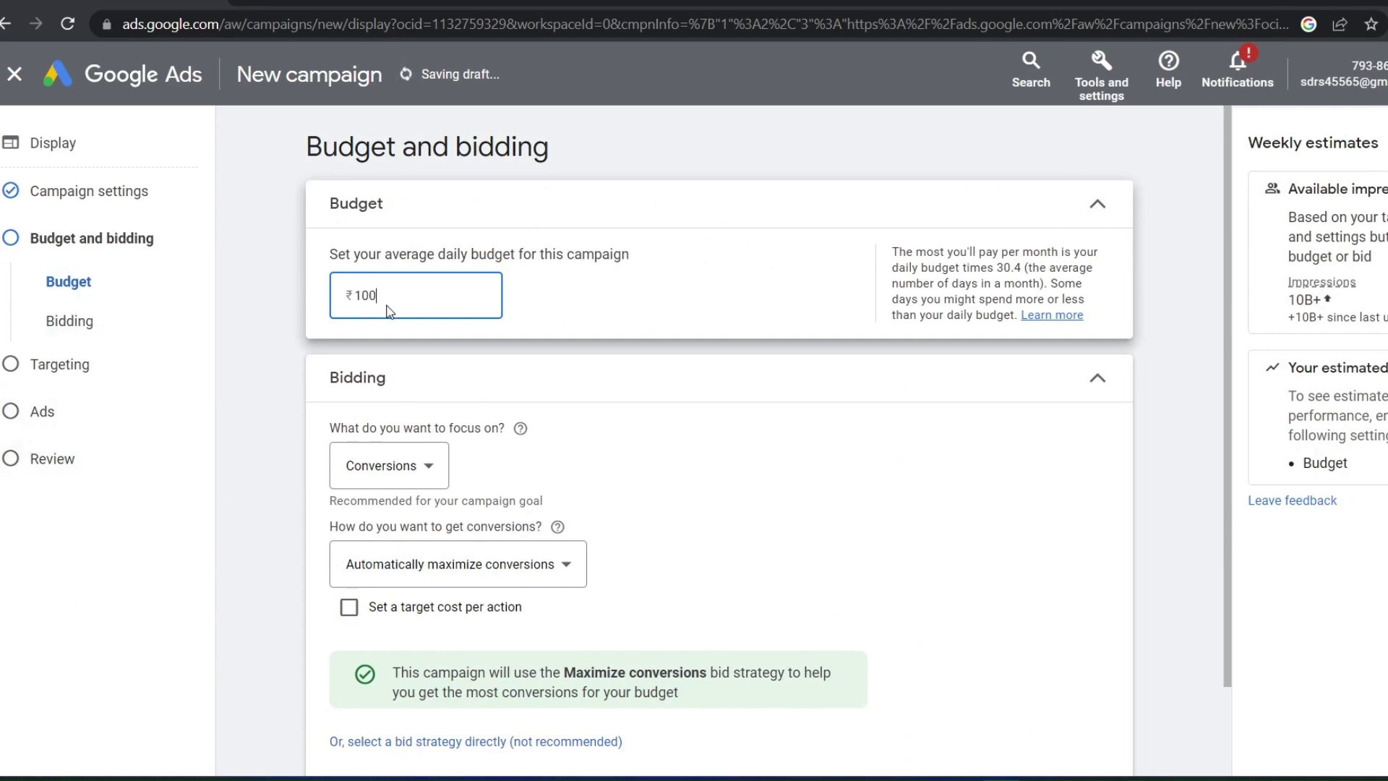
Enter a ₹1,000 daily budget and set the bidding focus to Conversions
{"action": "type", "text": "00"}
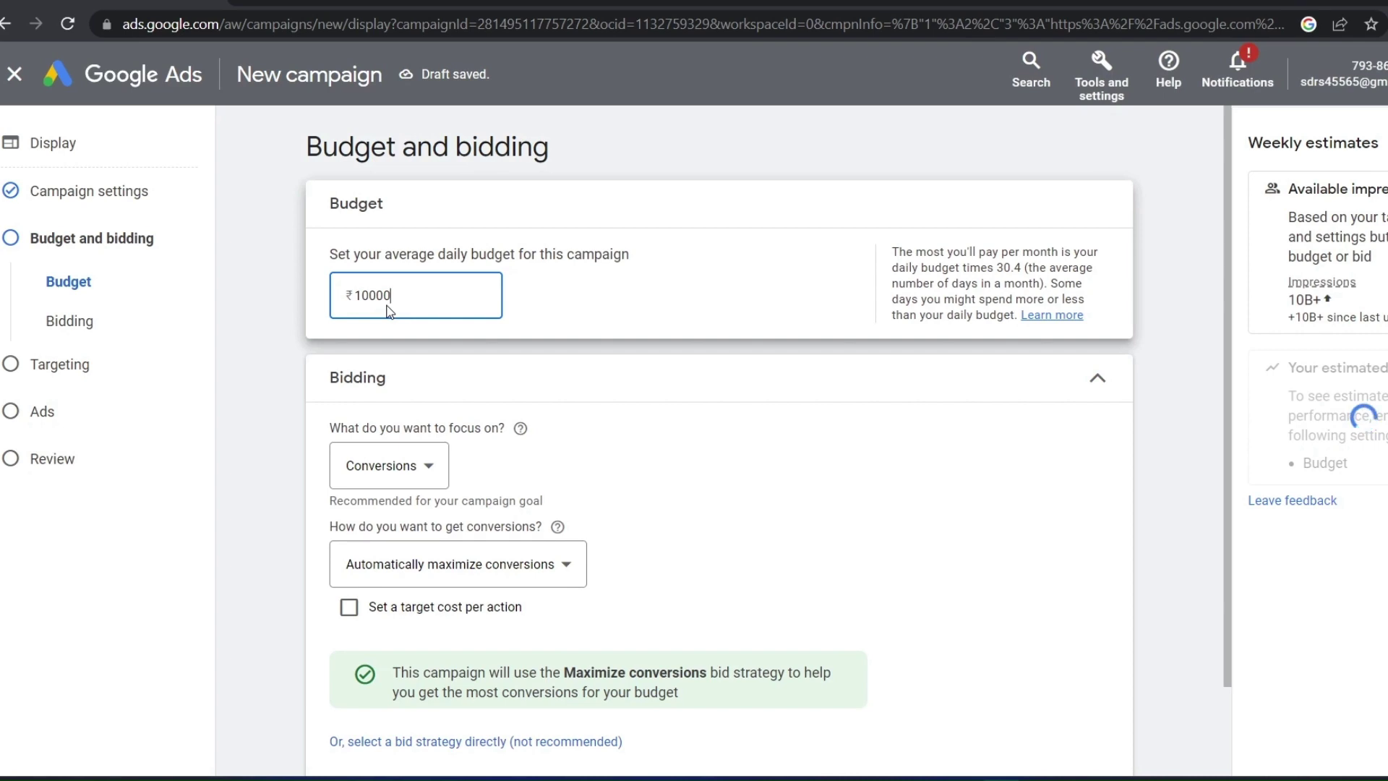
{"action": "key", "text": "BackSpace"}
{"action": "left_click", "coordinate": [409, 466]}
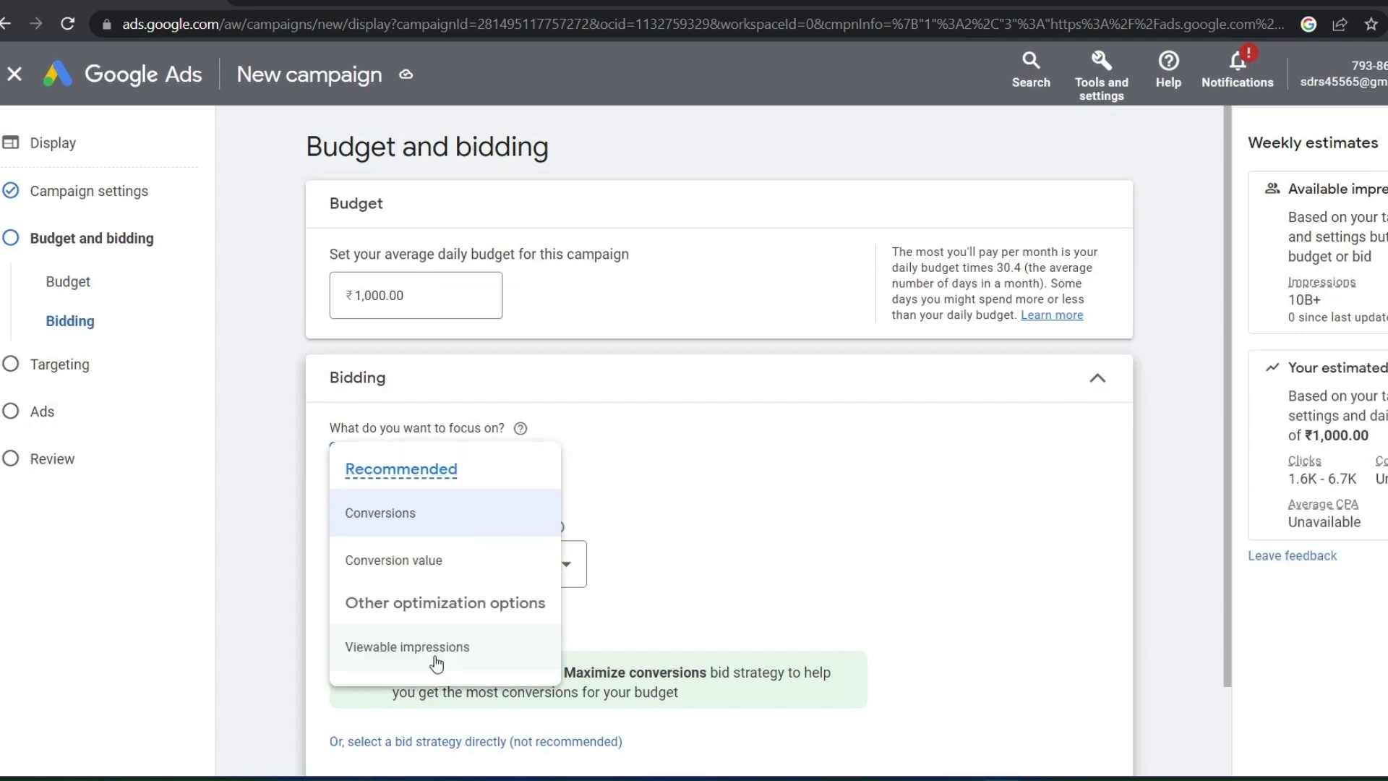
{"action": "left_click", "coordinate": [436, 661]}
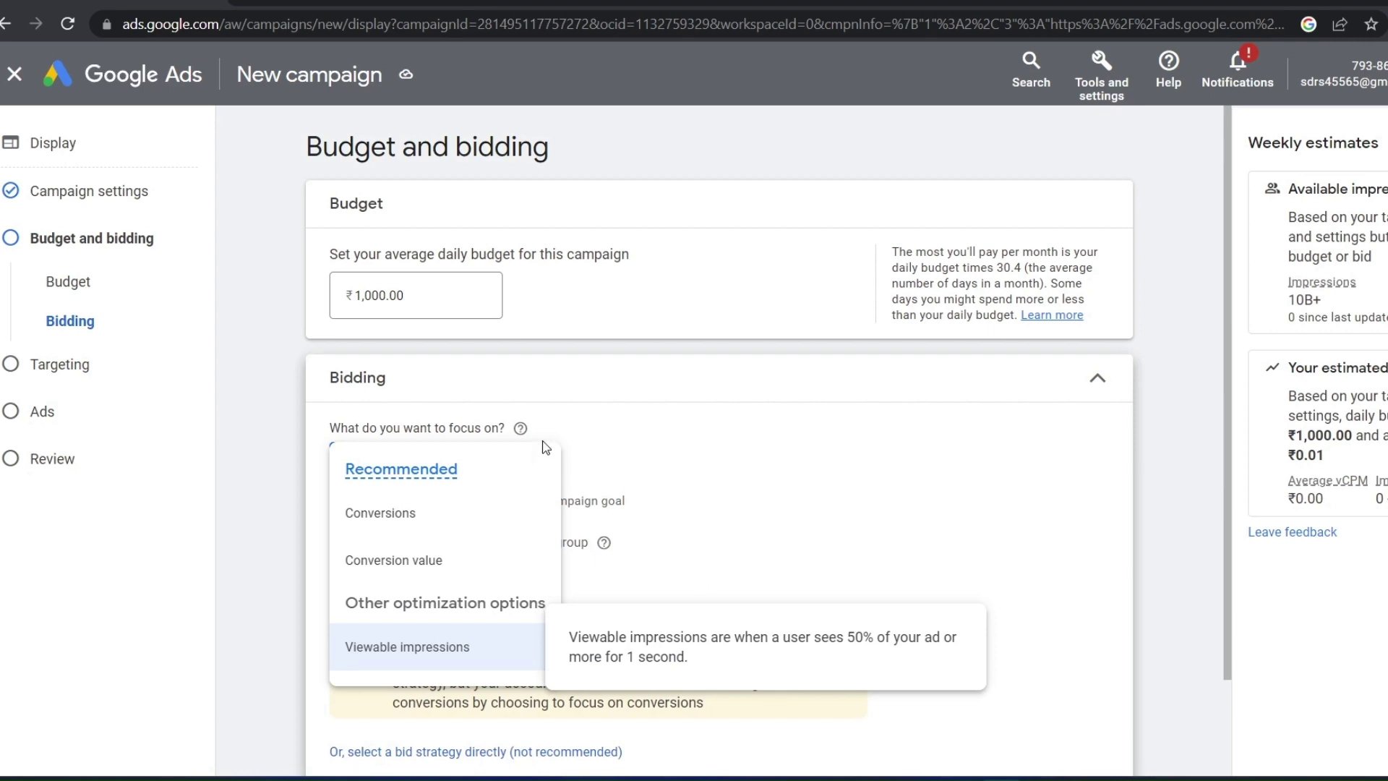
{"action": "left_click", "coordinate": [752, 469]}
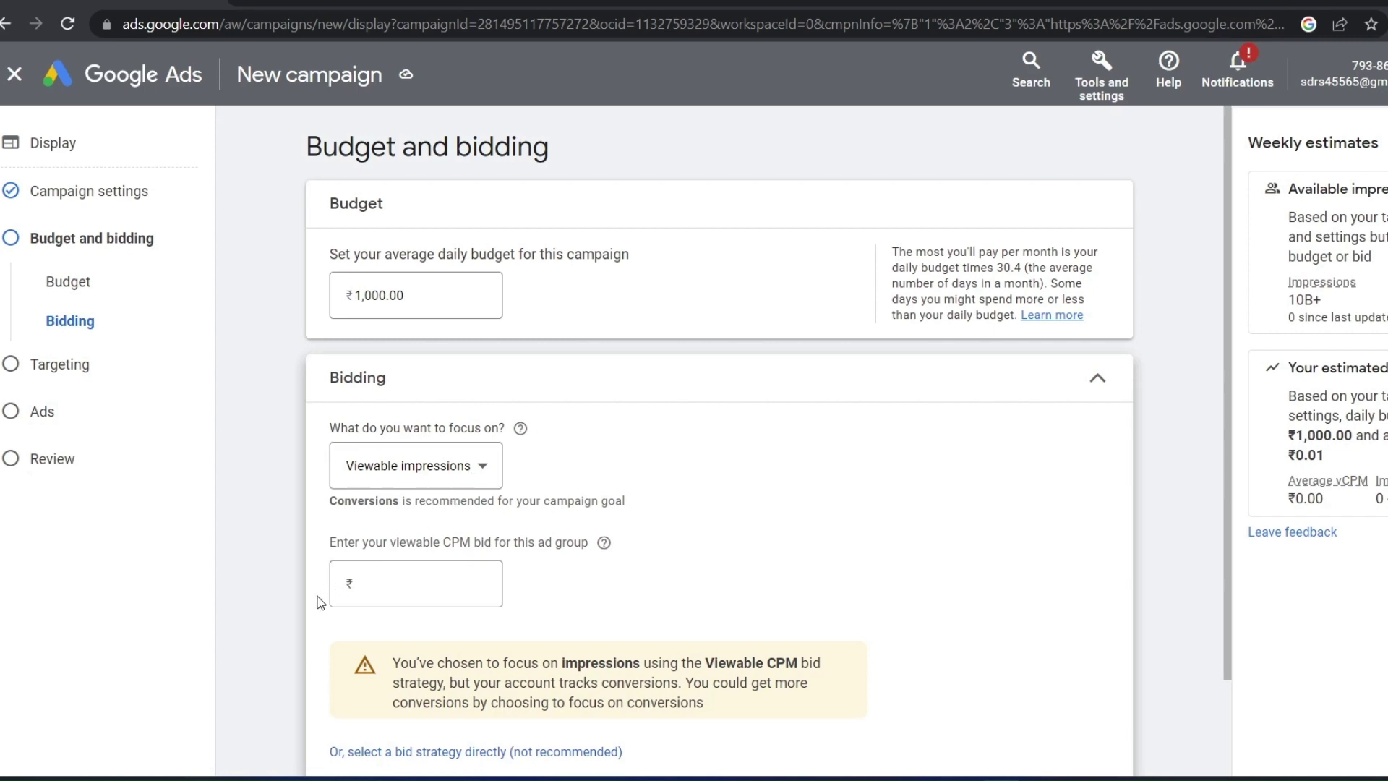
{"action": "left_click", "coordinate": [409, 468]}
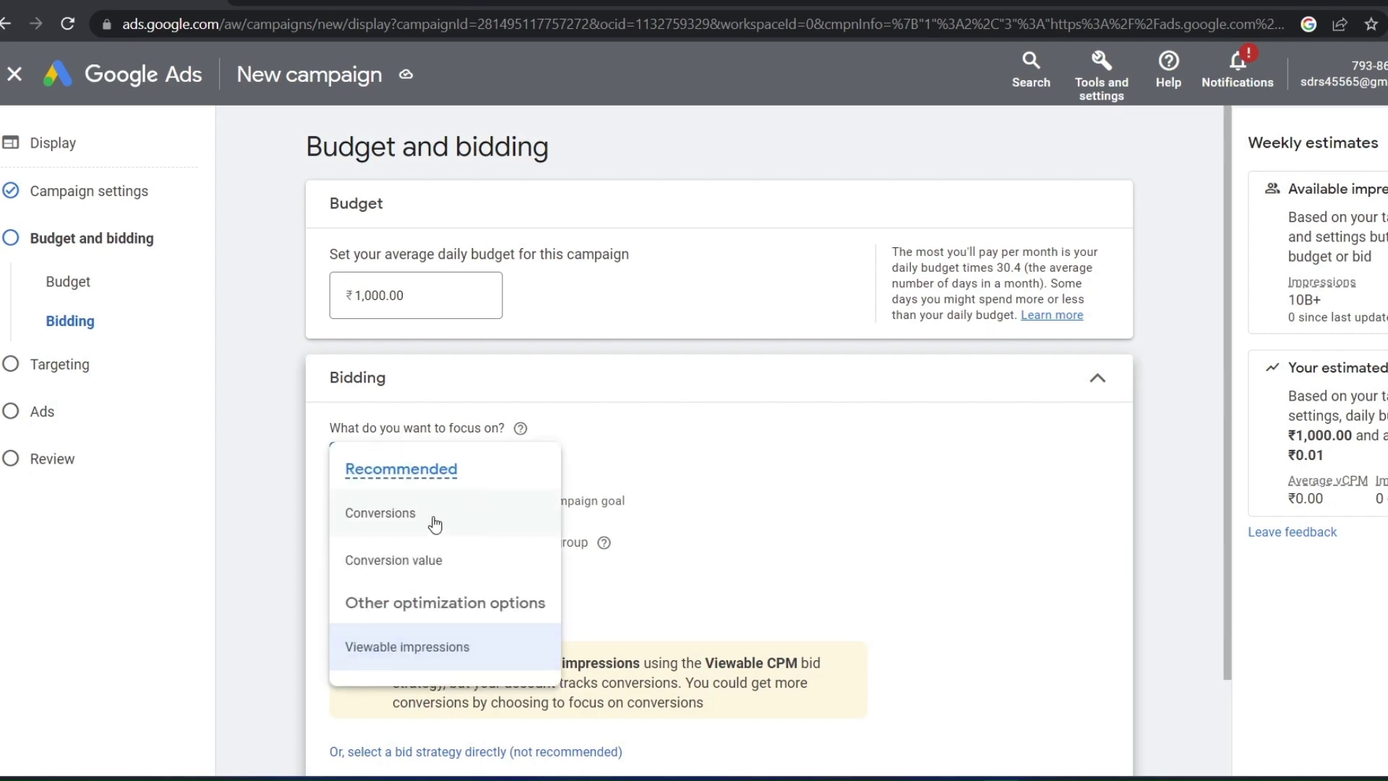
{"action": "left_click", "coordinate": [435, 515]}
Keep Maximize conversions as the bid strategy and continue to Targeting
{"action": "left_click", "coordinate": [506, 735]}
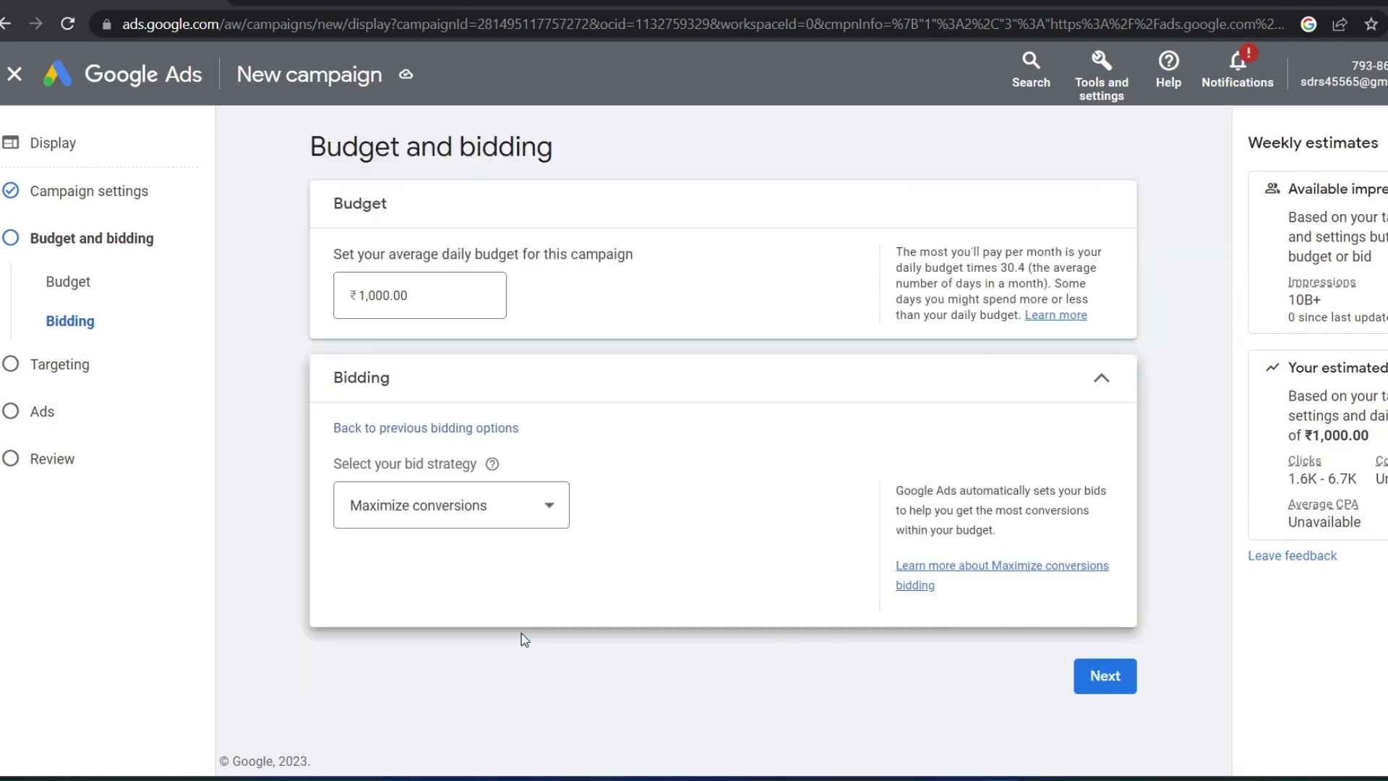
{"action": "left_click", "coordinate": [477, 505]}
{"action": "left_click", "coordinate": [776, 461]}
{"action": "left_click", "coordinate": [1091, 677]}
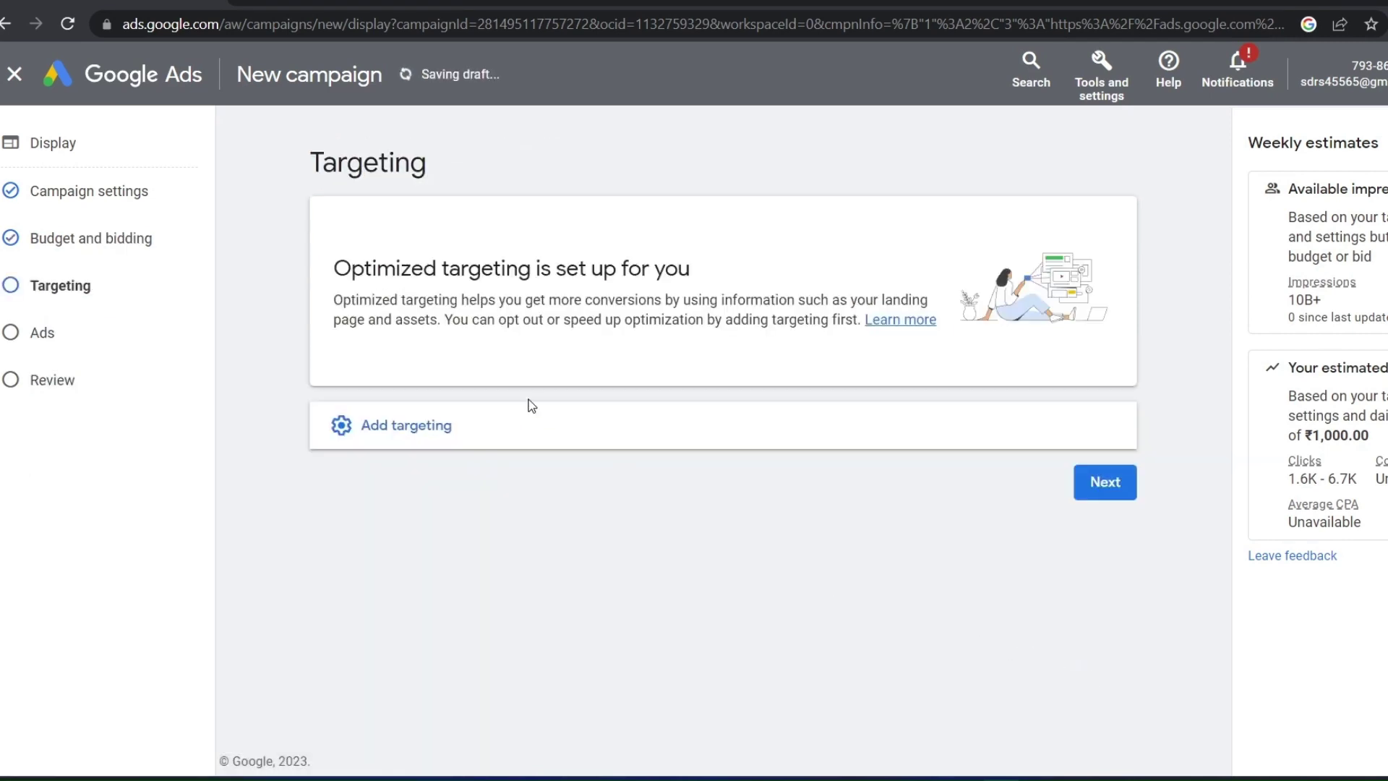
Target the Google Account and Advertising & Marketing Services audience segments for Display-2
{"action": "left_click", "coordinate": [465, 427]}
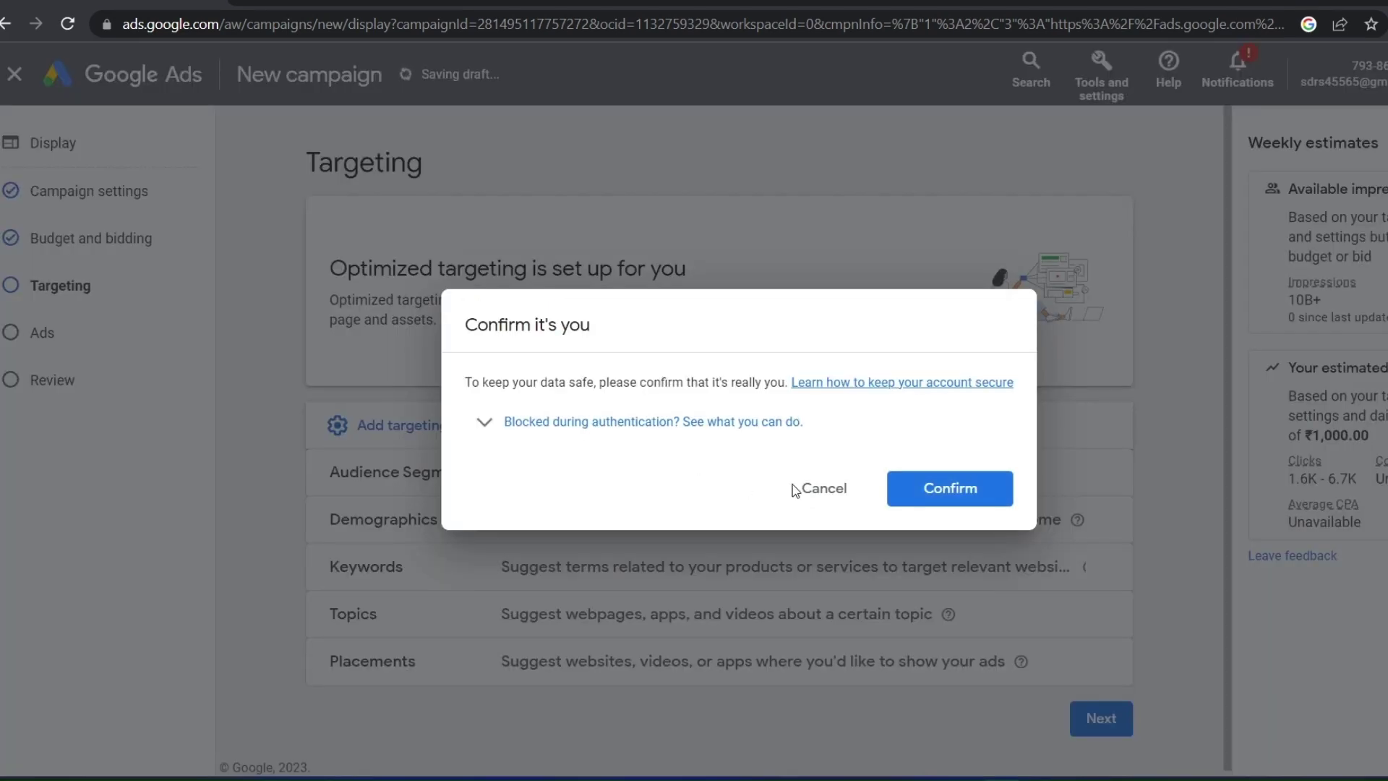
{"action": "left_click", "coordinate": [962, 497]}
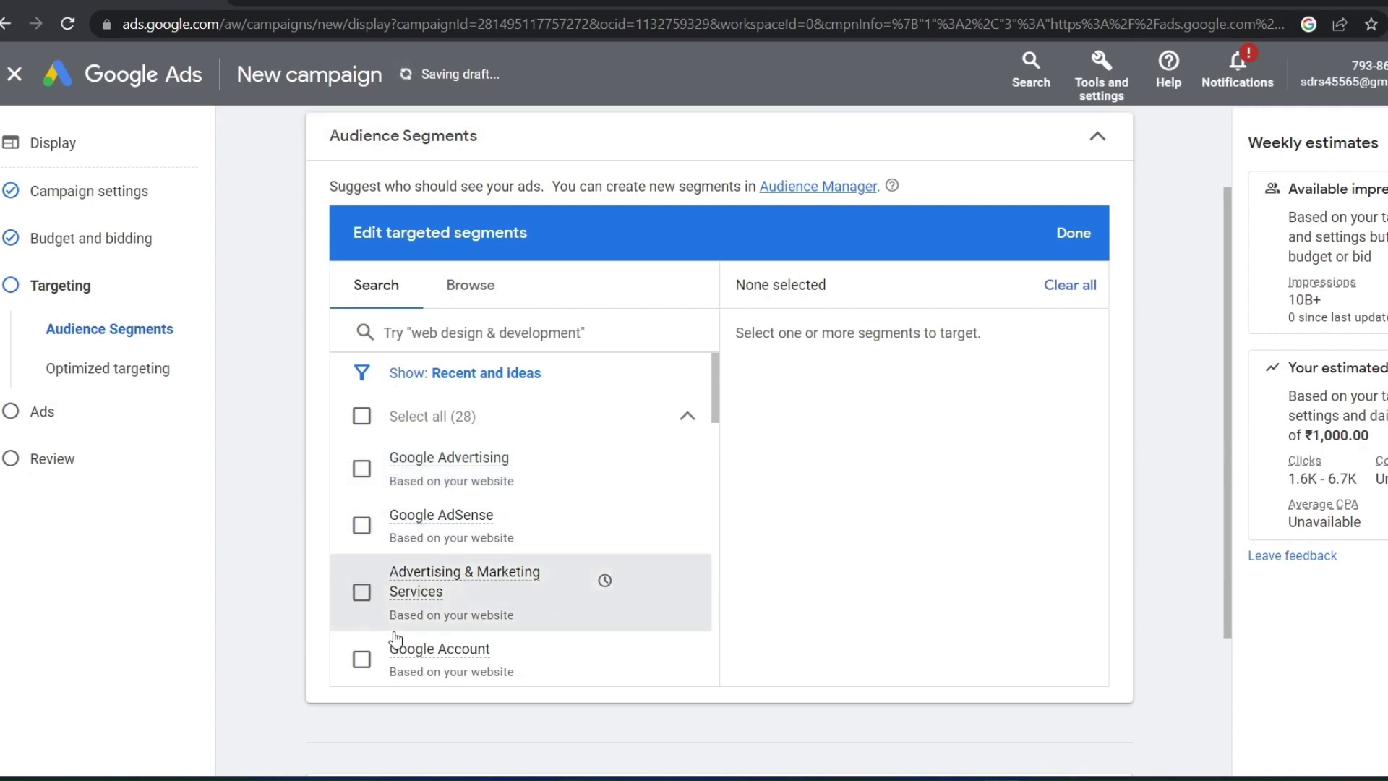
{"action": "left_click", "coordinate": [361, 660]}
{"action": "left_click", "coordinate": [361, 589]}
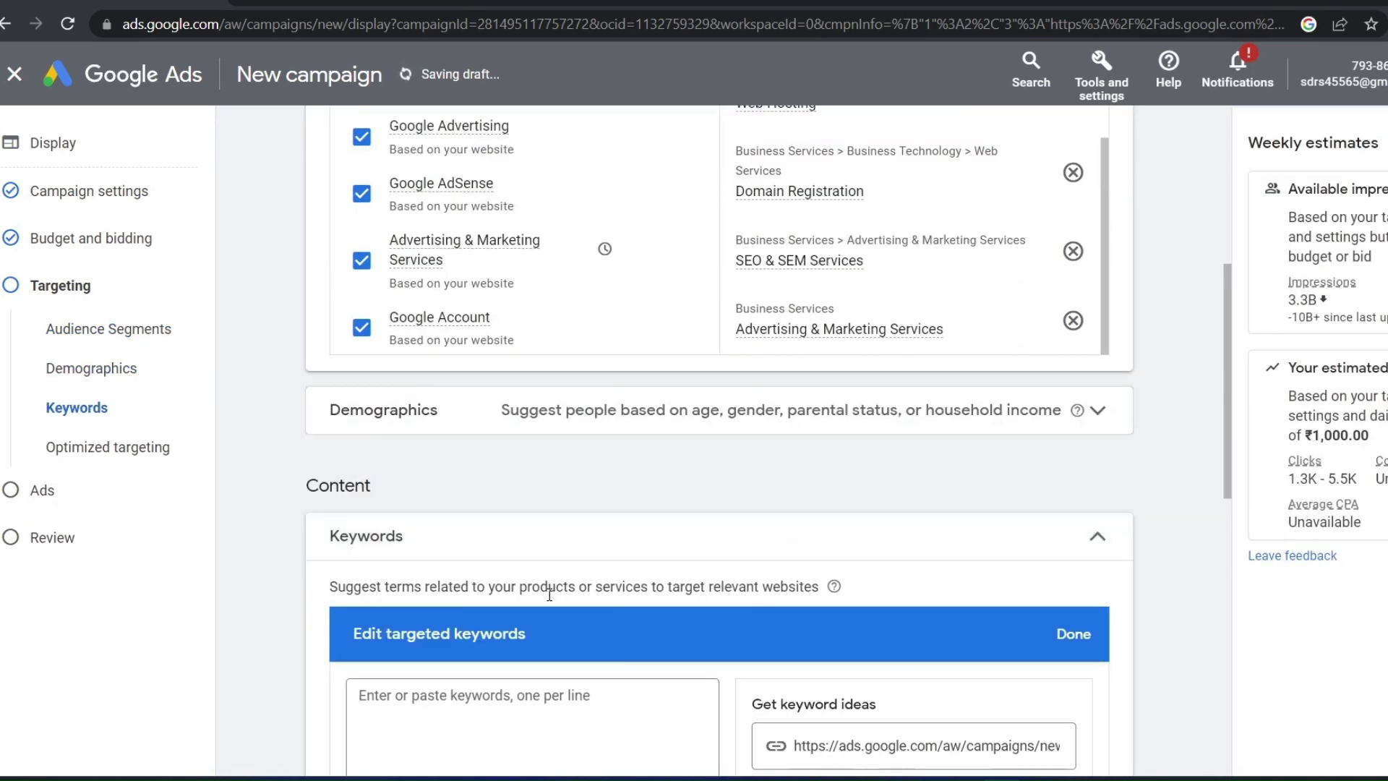
{"action": "scroll", "coordinate": [533, 588], "scroll_direction": "down", "scroll_amount": 7}
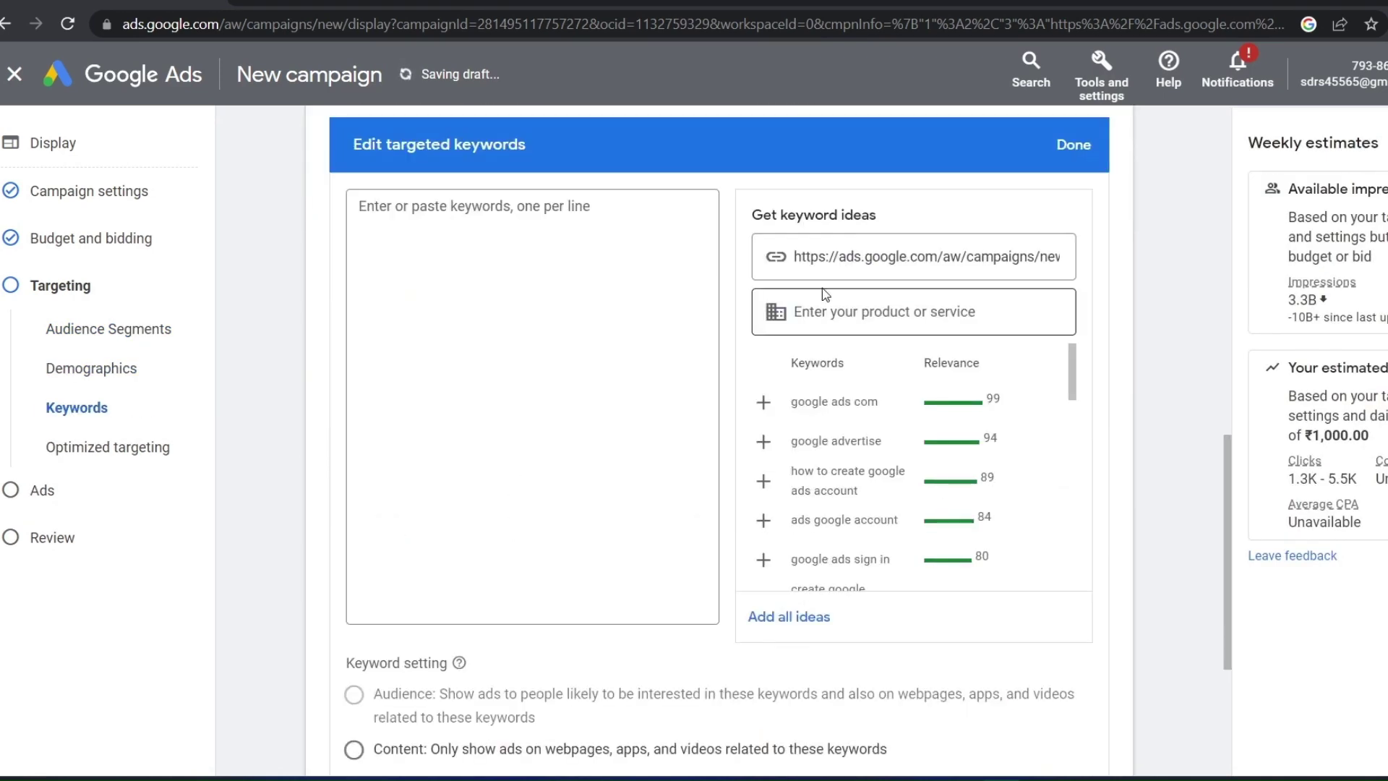
Add suggested keywords such as google ads com, google ads sign in and adwords login
{"action": "left_click", "coordinate": [763, 402]}
{"action": "left_click", "coordinate": [763, 402]}
{"action": "left_click", "coordinate": [764, 402]}
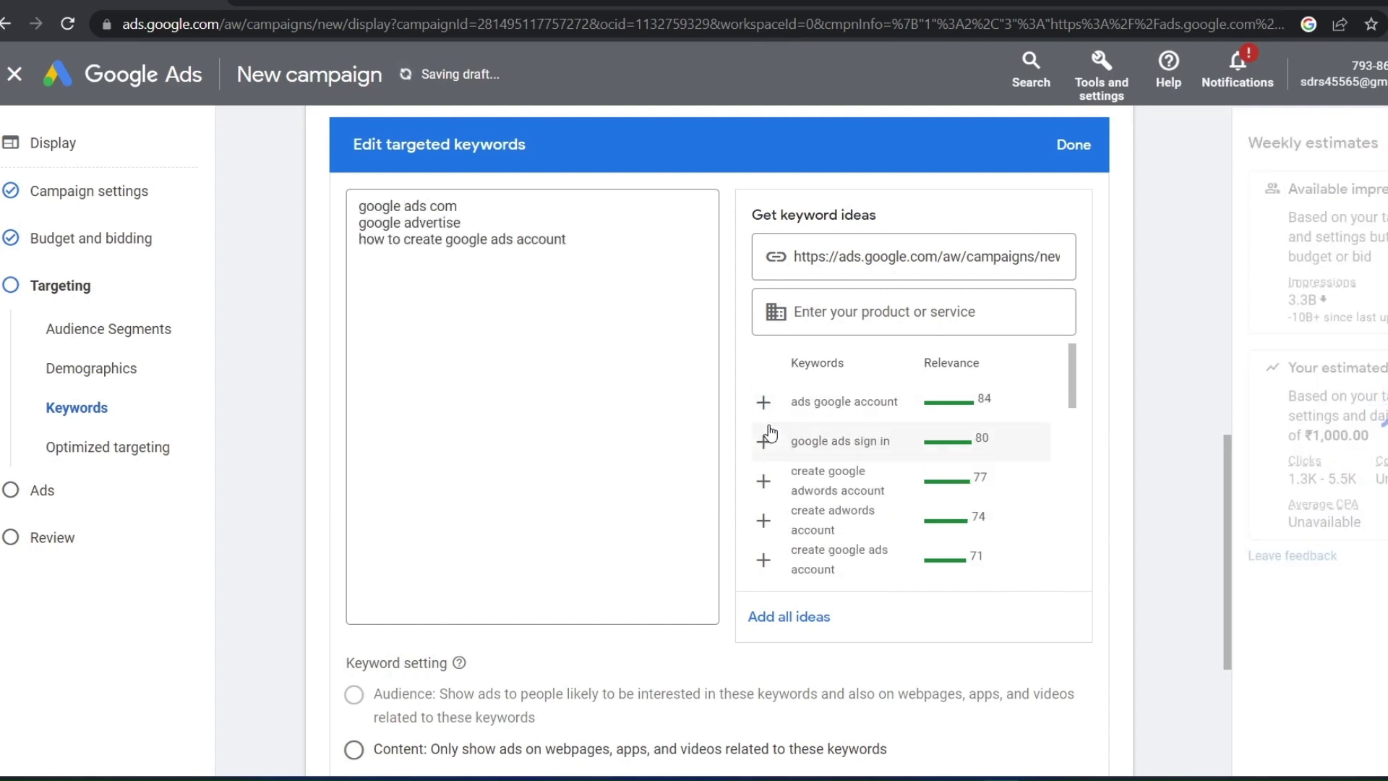
{"action": "left_click", "coordinate": [764, 402]}
{"action": "left_click", "coordinate": [764, 402]}
{"action": "left_click", "coordinate": [764, 402]}
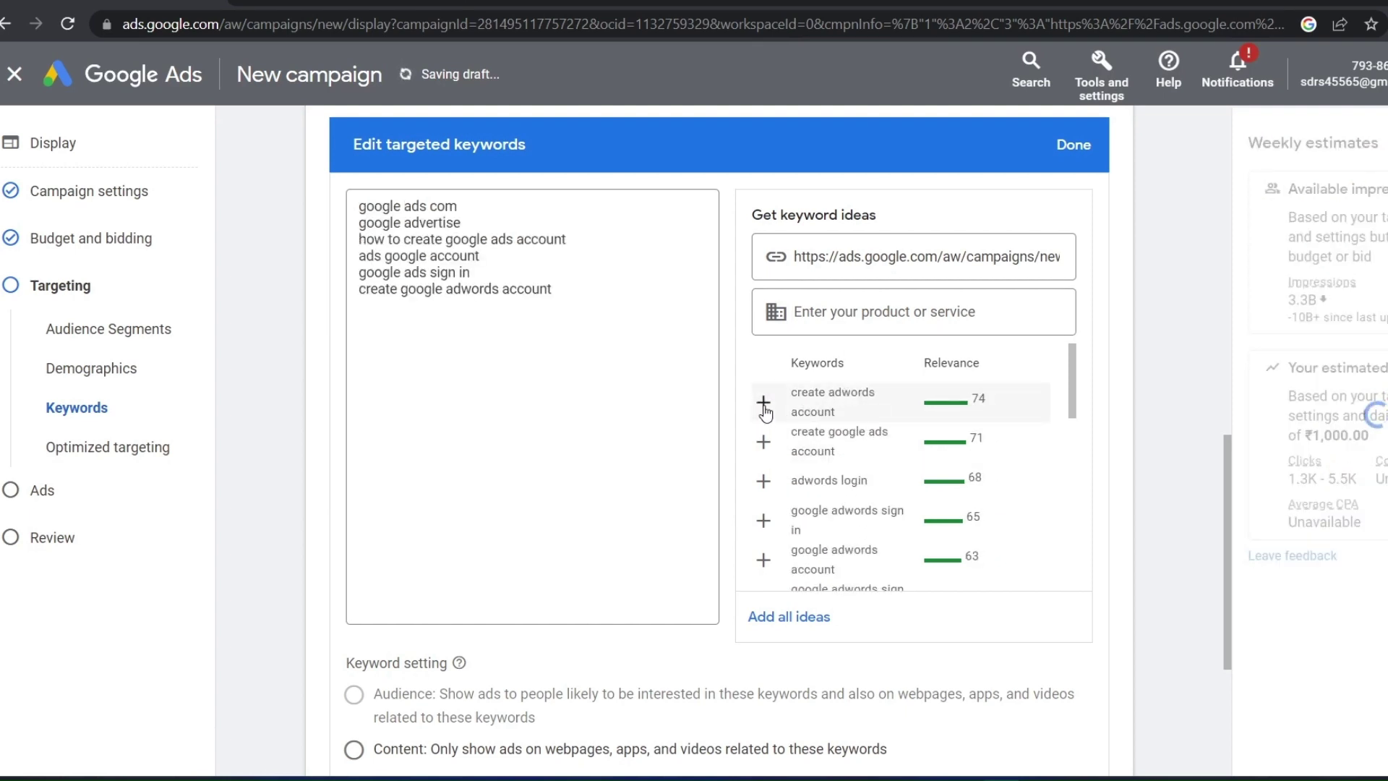
{"action": "left_click", "coordinate": [763, 402]}
{"action": "left_click", "coordinate": [764, 402]}
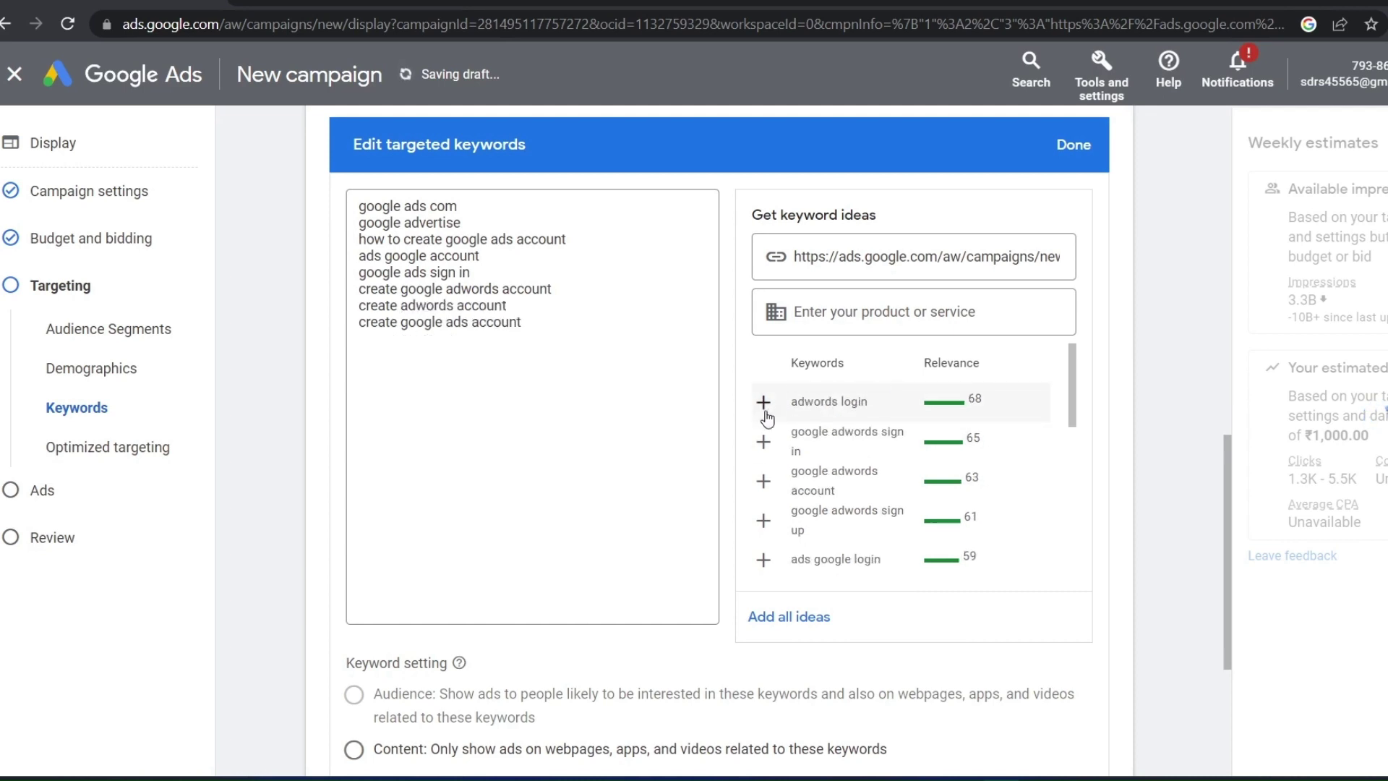
{"action": "left_click", "coordinate": [764, 402]}
{"action": "left_click", "coordinate": [764, 402]}
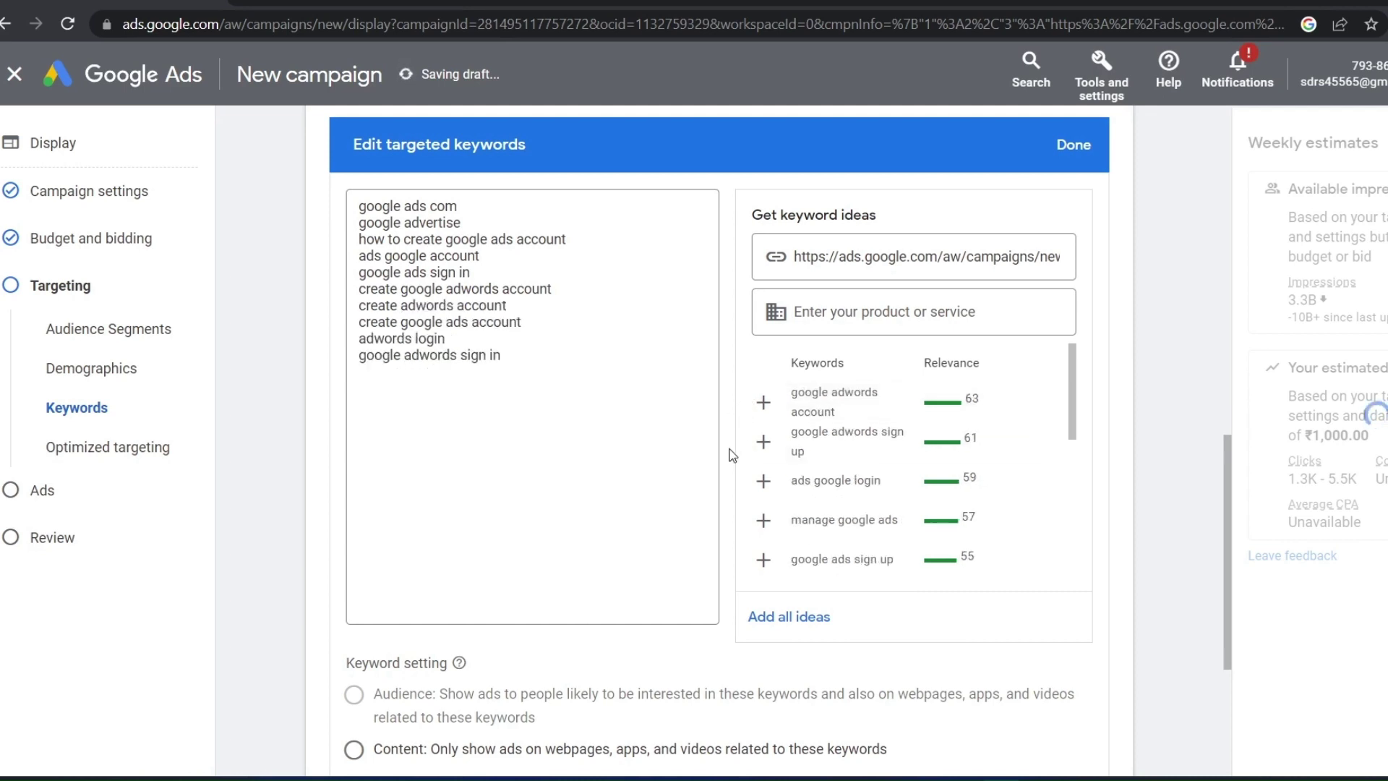
Leave topic targeting empty and add a Placements targeting section
{"action": "scroll", "coordinate": [644, 511], "scroll_direction": "down", "scroll_amount": 5}
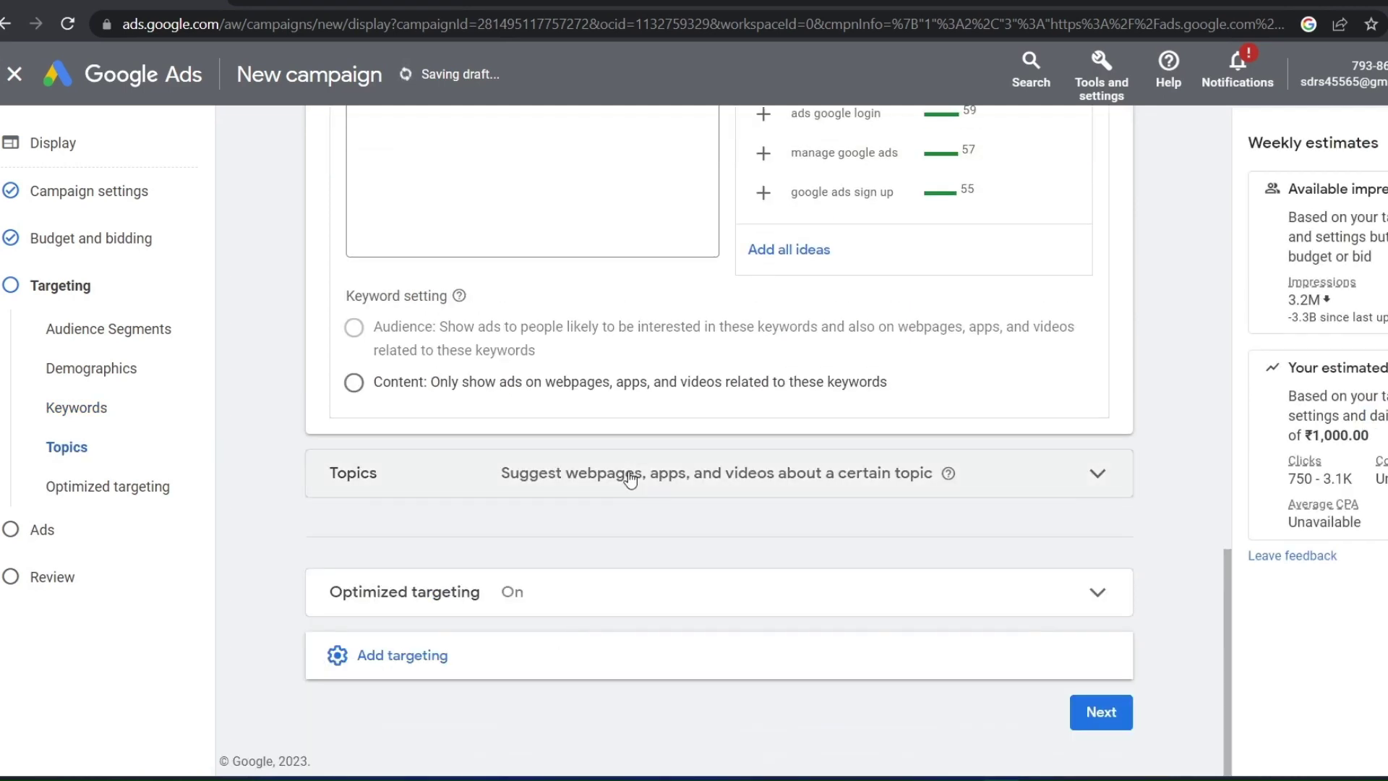
{"action": "left_click", "coordinate": [632, 480]}
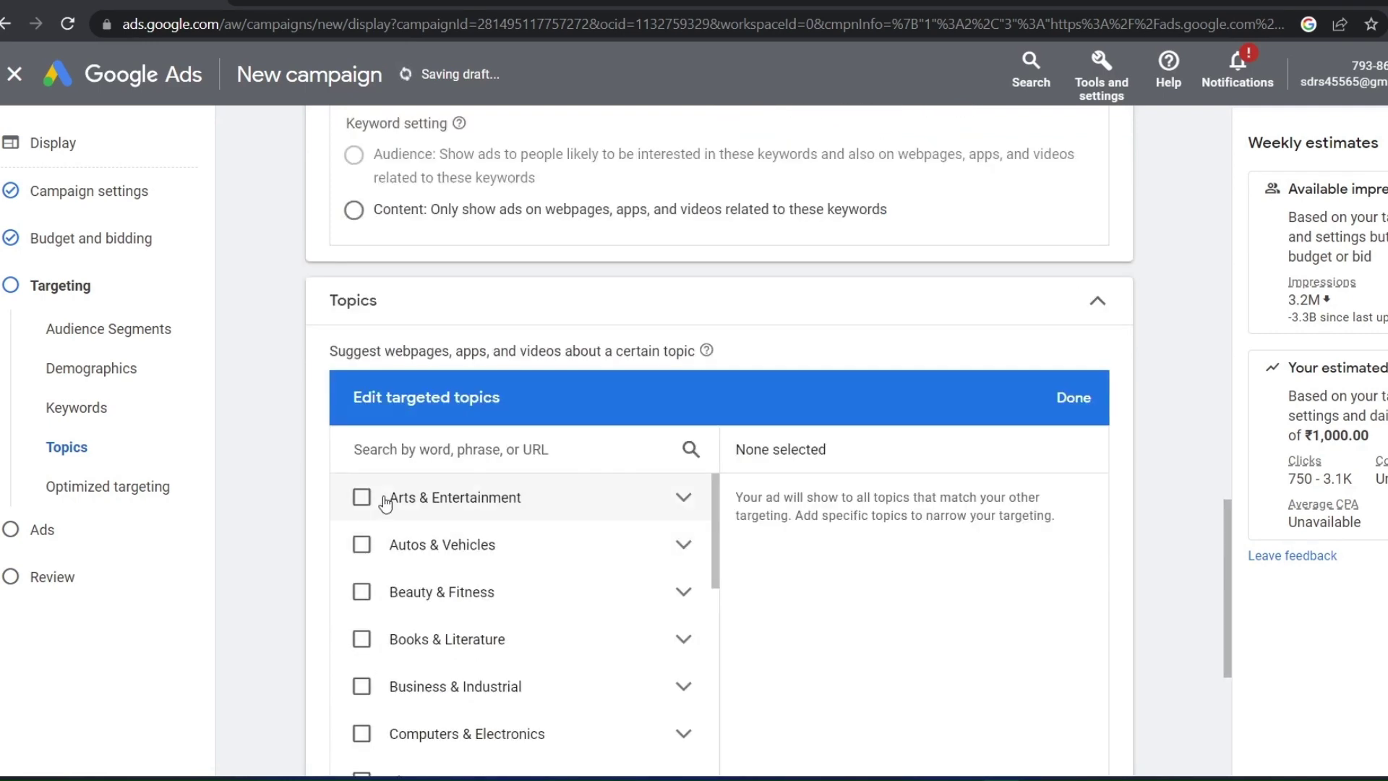
{"action": "scroll", "coordinate": [394, 506], "scroll_direction": "down", "scroll_amount": 2}
{"action": "scroll", "coordinate": [448, 592], "scroll_direction": "down", "scroll_amount": 3}
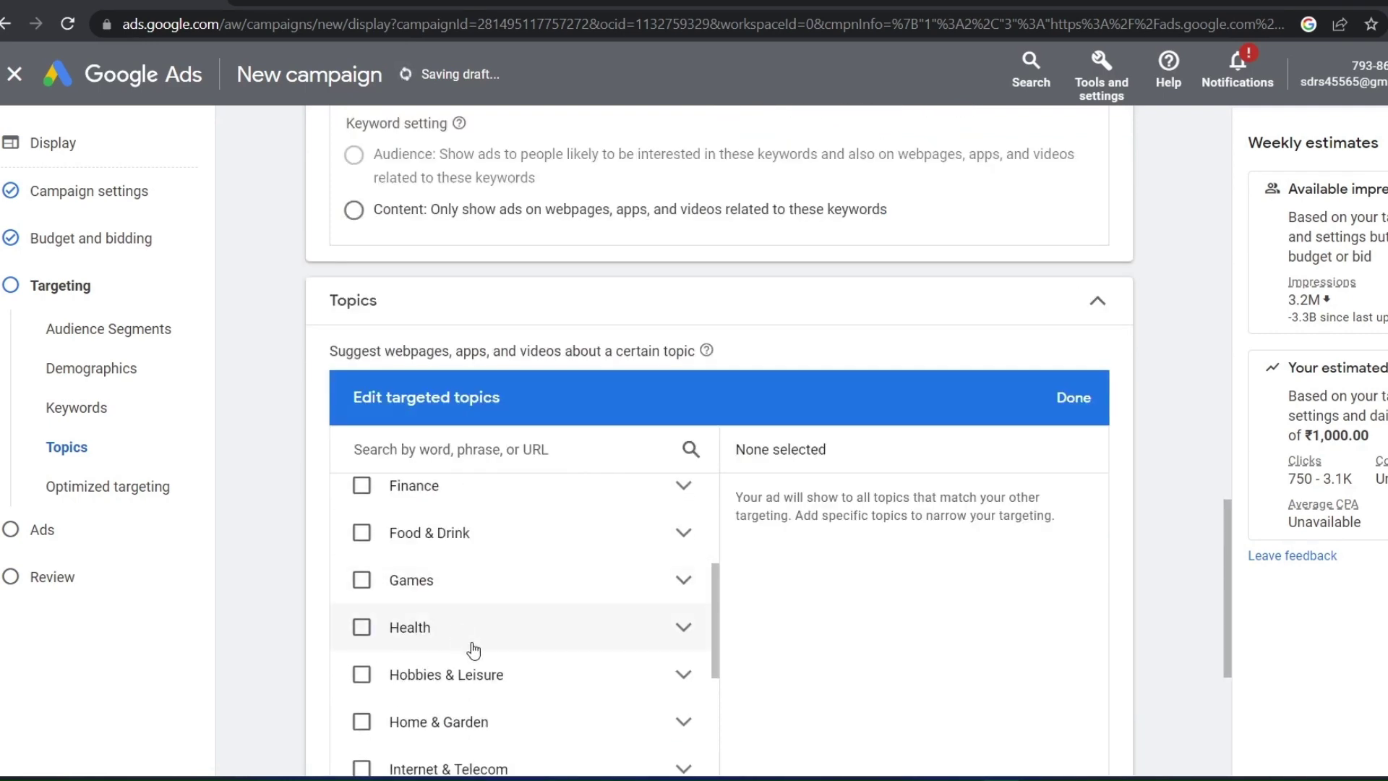
{"action": "scroll", "coordinate": [442, 596], "scroll_direction": "down", "scroll_amount": 3}
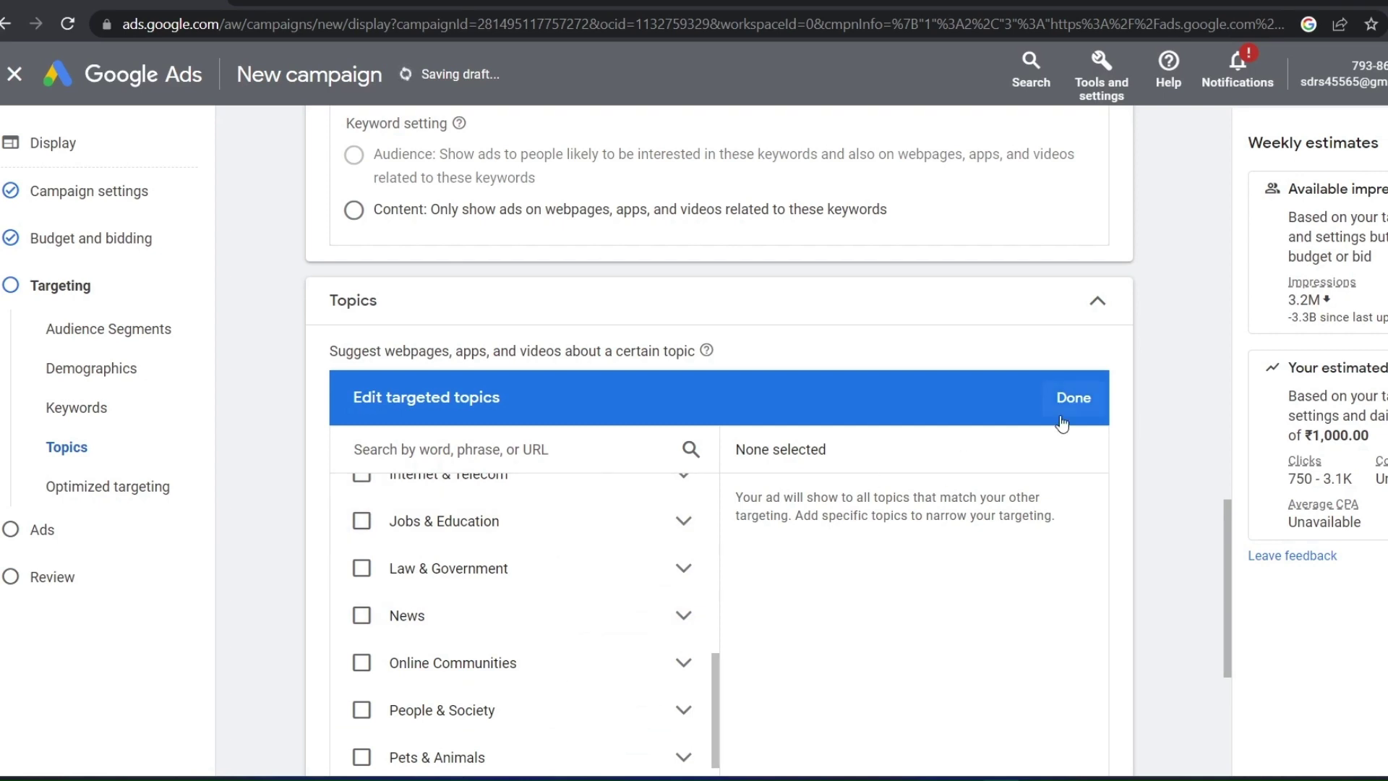
{"action": "left_click", "coordinate": [1074, 397]}
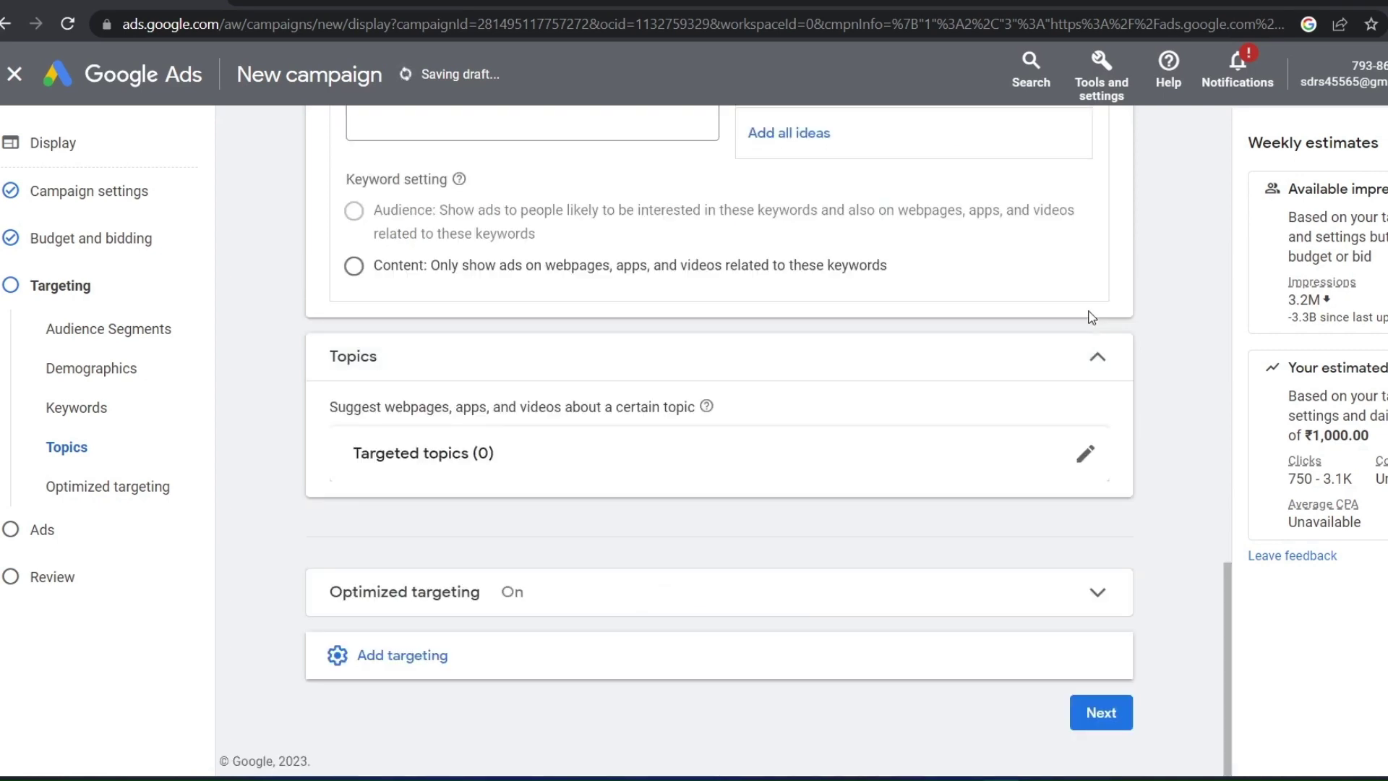
{"action": "left_click", "coordinate": [473, 652]}
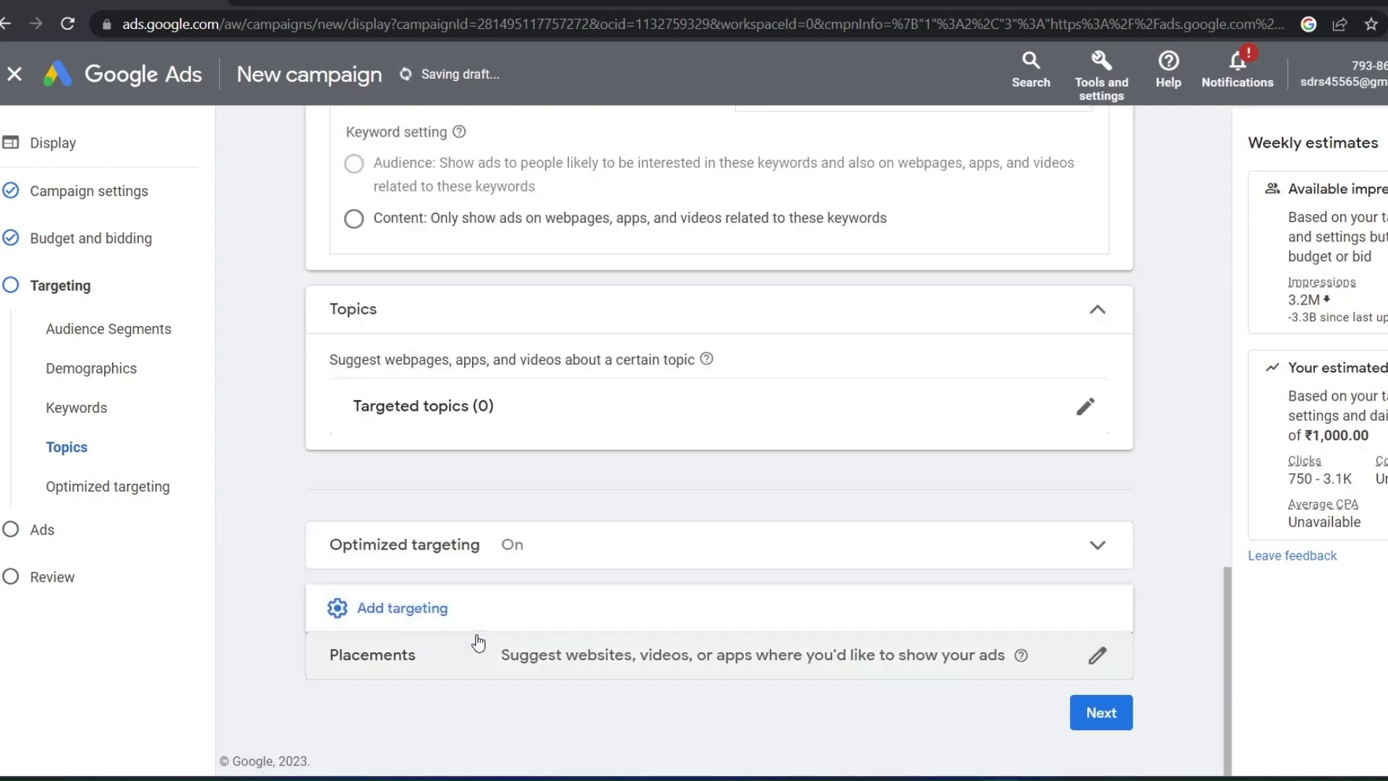
{"action": "left_click", "coordinate": [373, 655]}
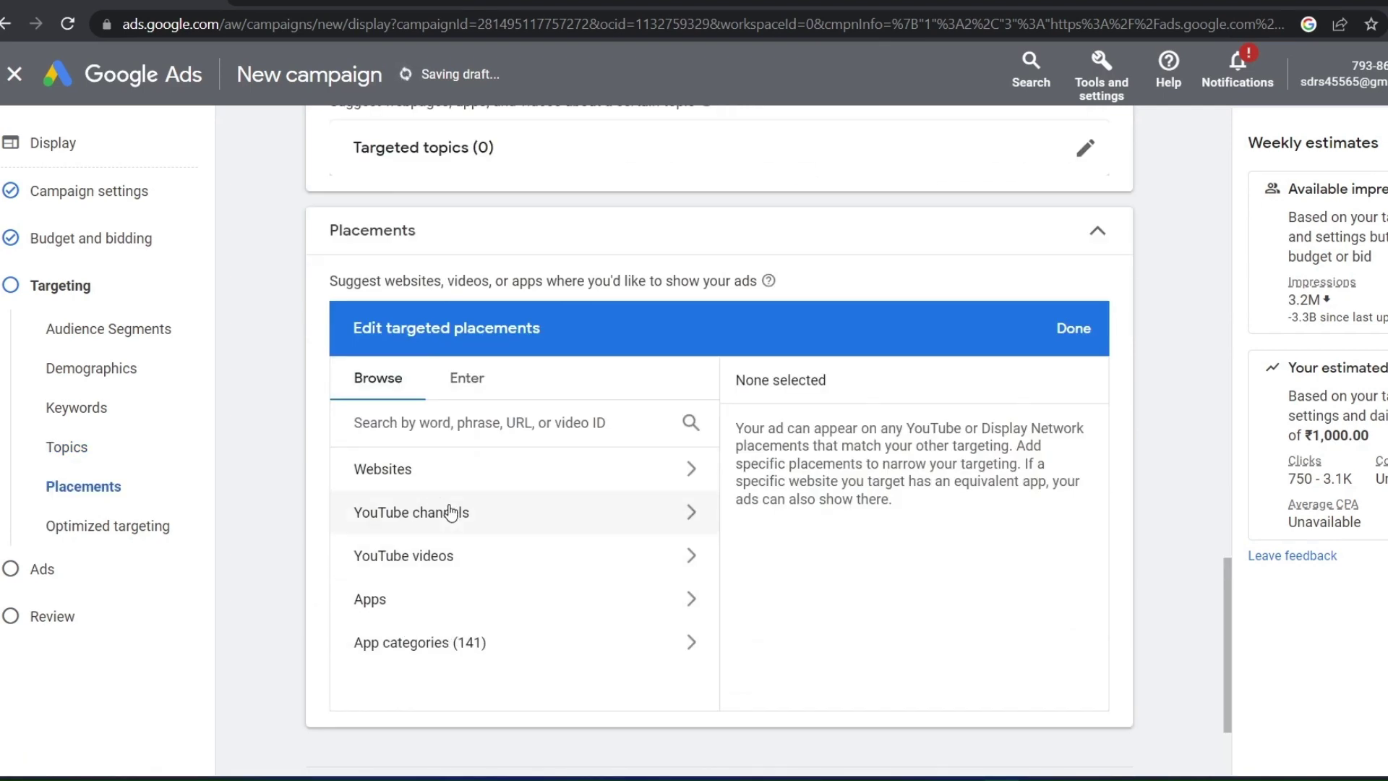
Review the website, YouTube channel, video and app placement options without choosing any, then go to ad creation
{"action": "left_click", "coordinate": [525, 463]}
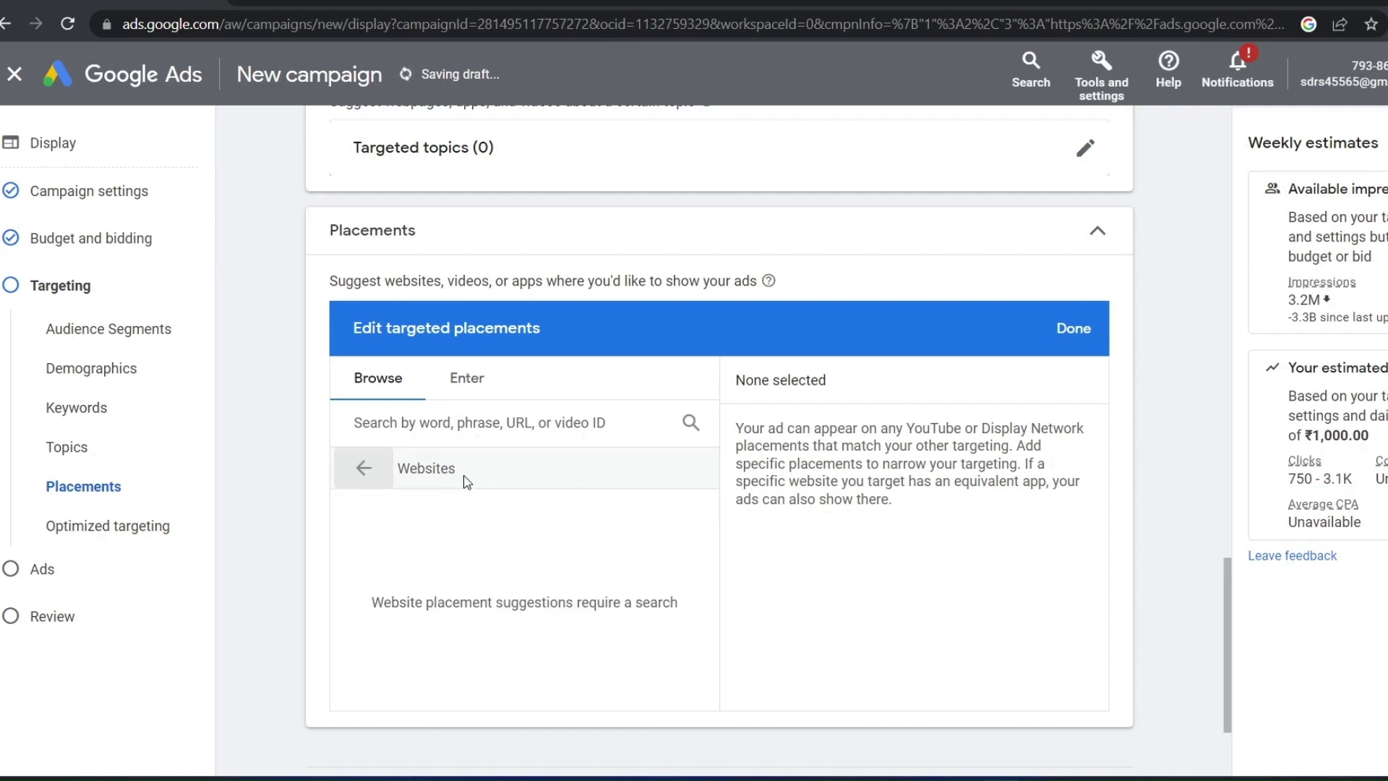
{"action": "left_click", "coordinate": [367, 469]}
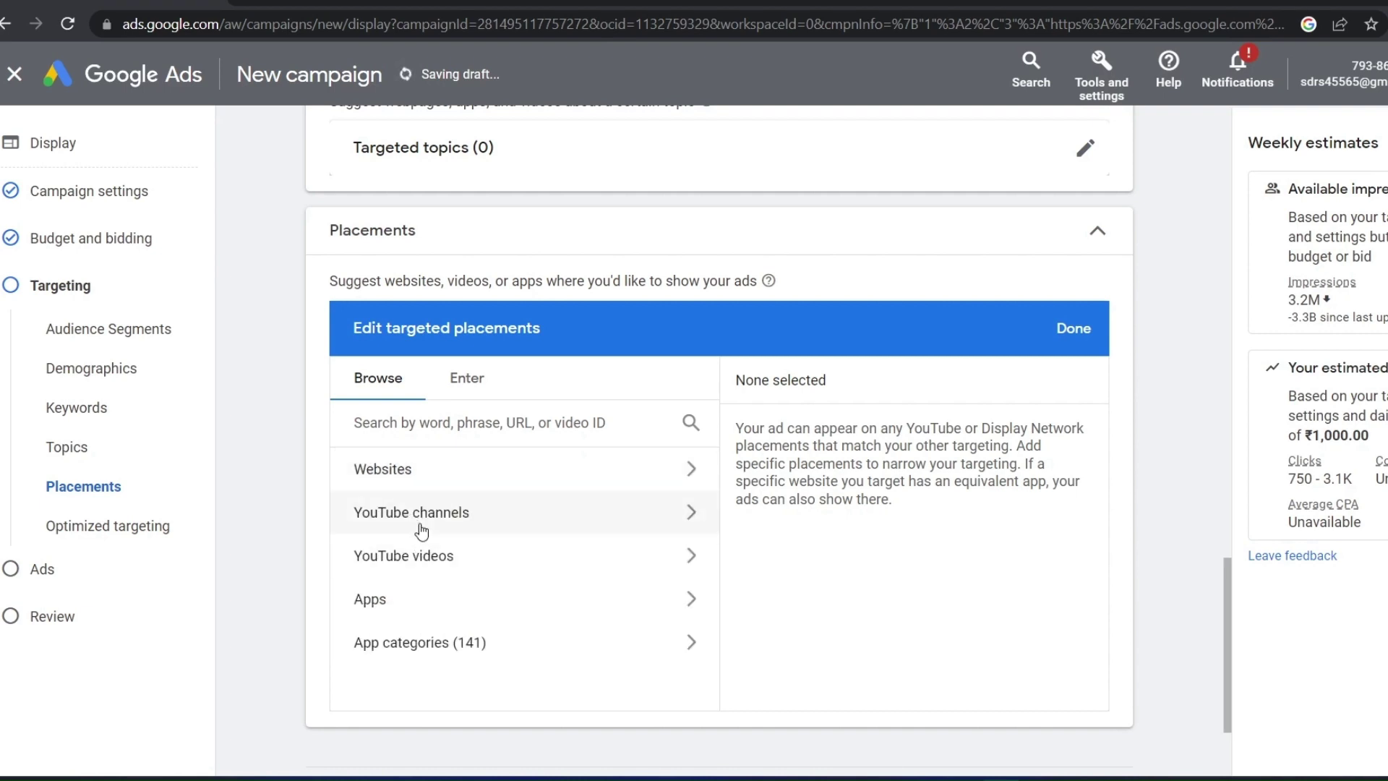
{"action": "left_click", "coordinate": [422, 531]}
{"action": "left_click", "coordinate": [361, 468]}
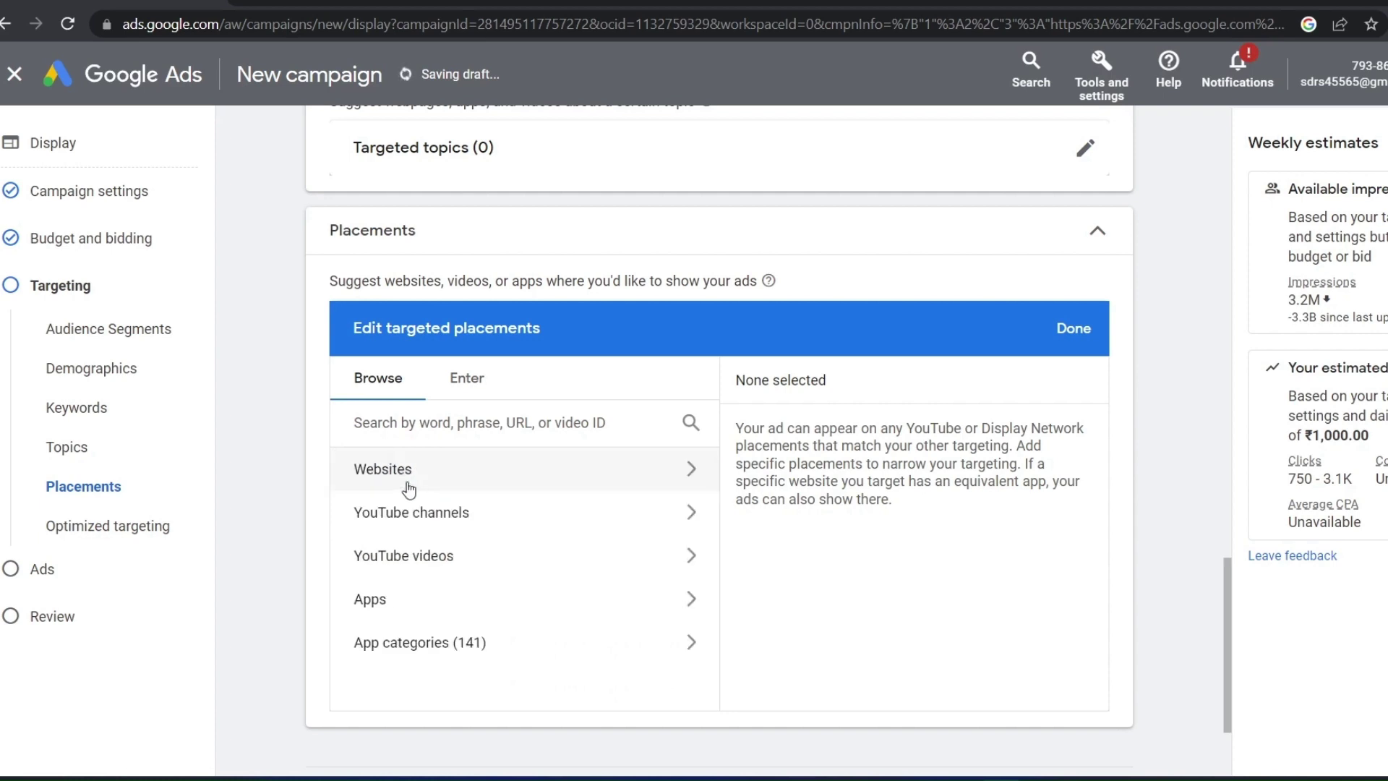
{"action": "left_click", "coordinate": [382, 543]}
{"action": "left_click", "coordinate": [363, 469]}
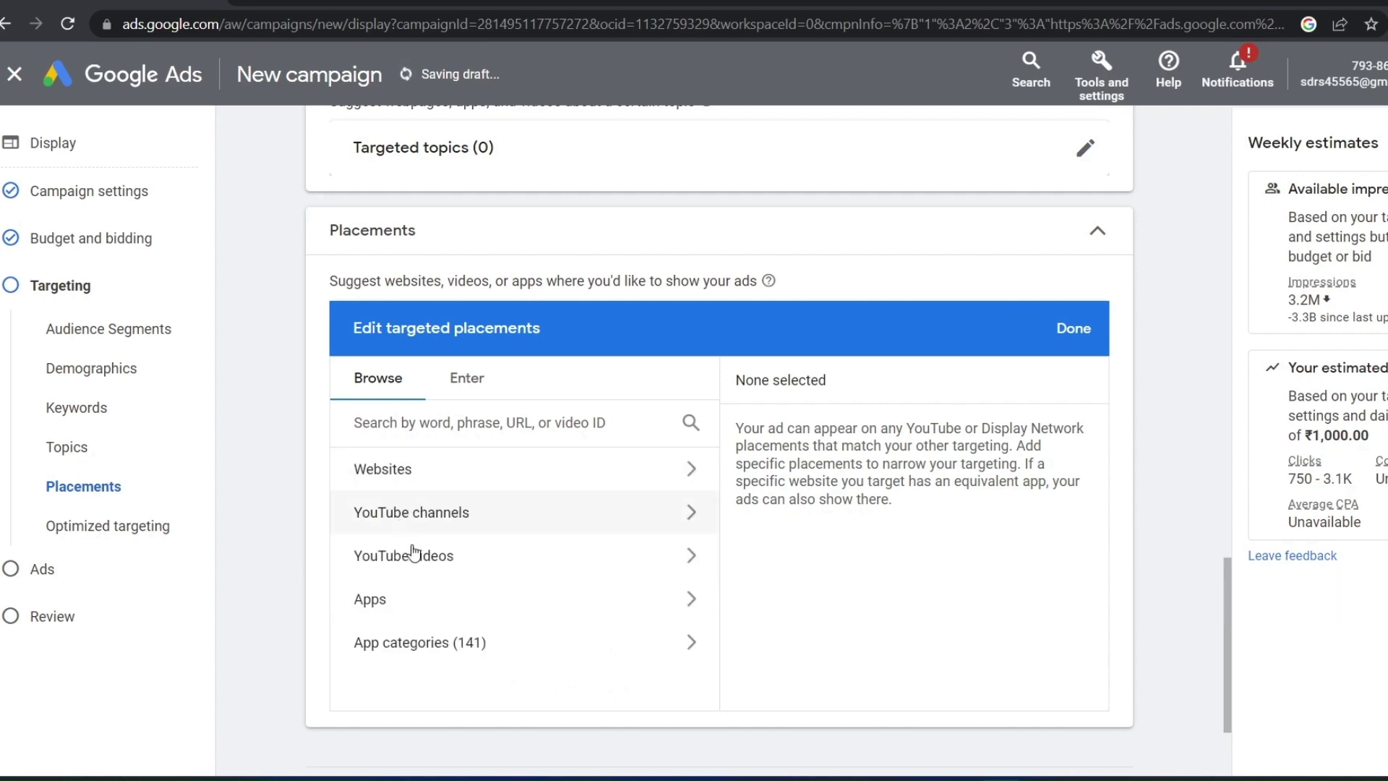
{"action": "left_click", "coordinate": [442, 658]}
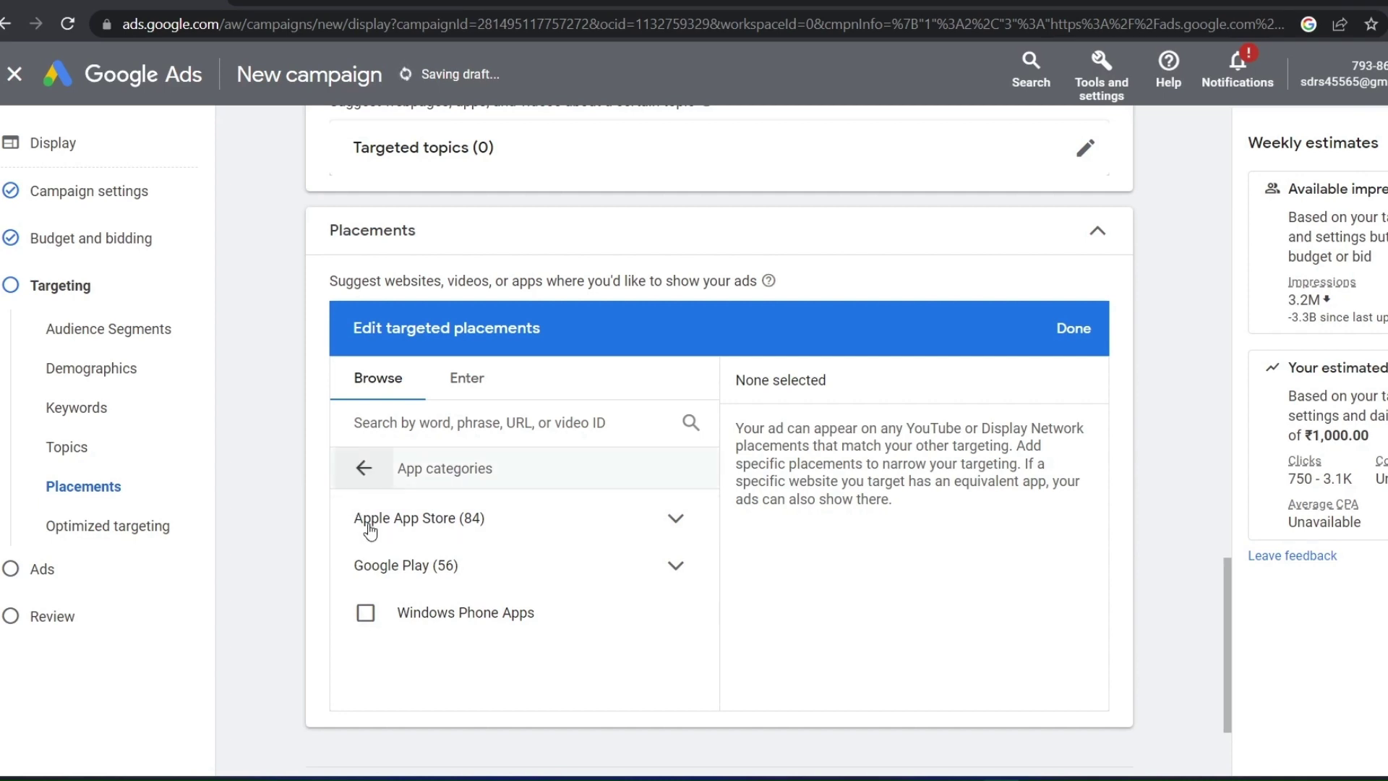
{"action": "left_click", "coordinate": [359, 480]}
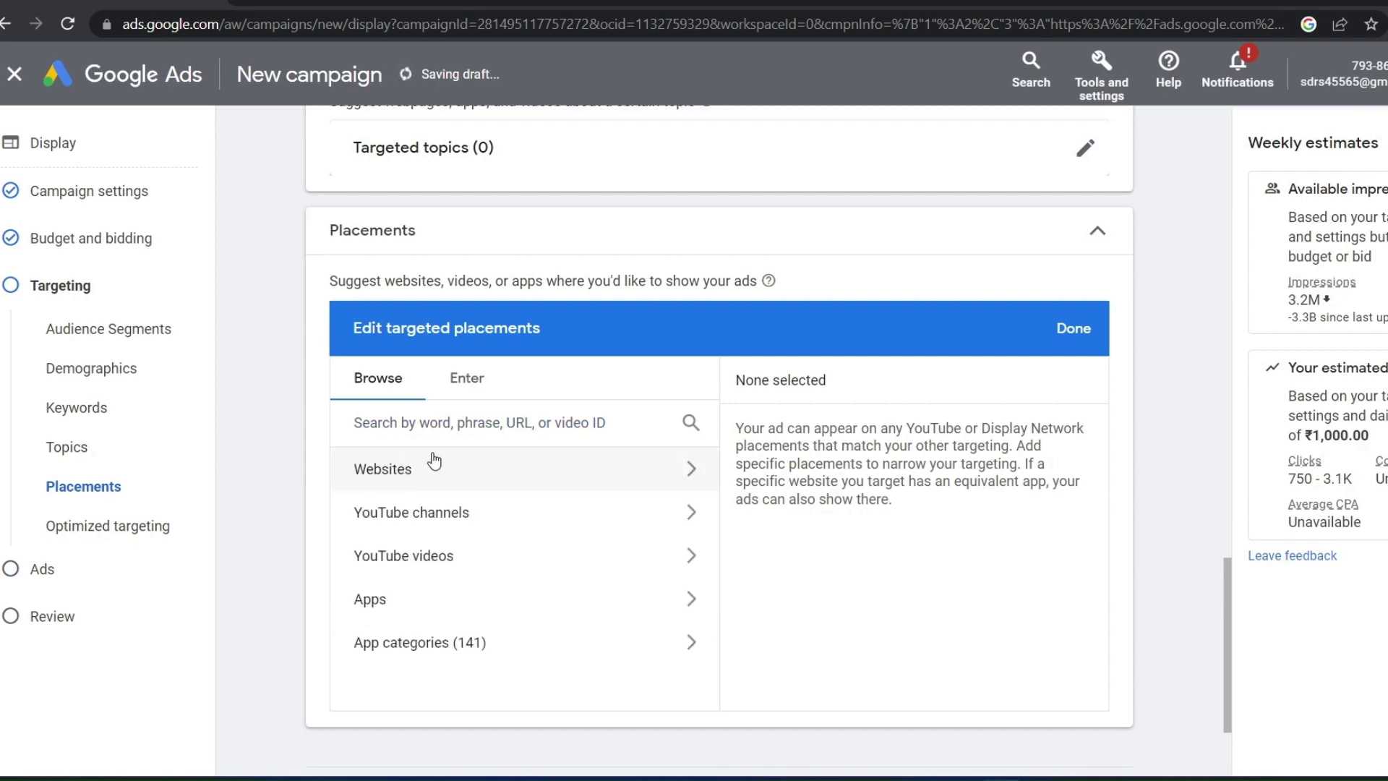
{"action": "left_click", "coordinate": [421, 506]}
{"action": "left_click", "coordinate": [361, 468]}
{"action": "scroll", "coordinate": [1004, 632], "scroll_direction": "down", "scroll_amount": 3}
{"action": "left_click", "coordinate": [1102, 711]}
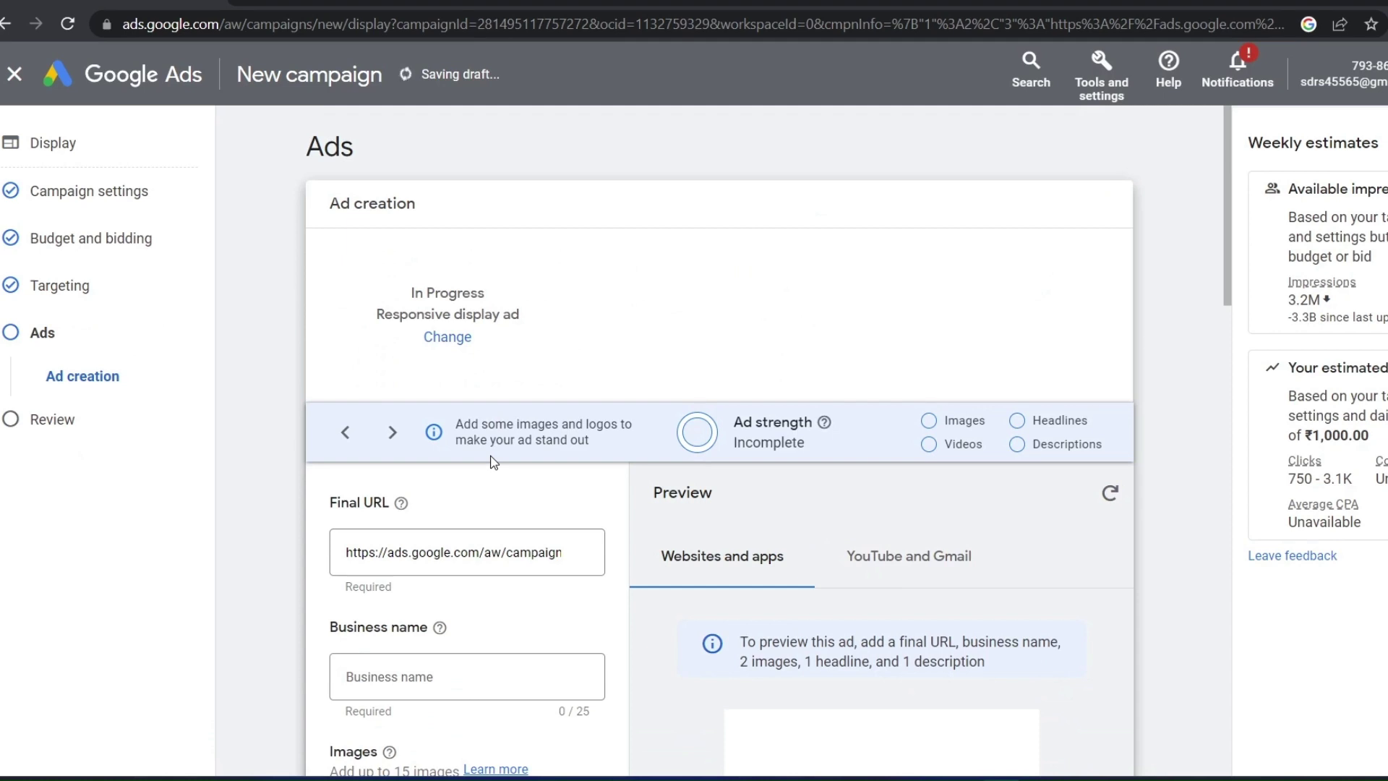
Select and edit the ad's existing final URL text
{"action": "scroll", "coordinate": [777, 474], "scroll_direction": "down", "scroll_amount": 2}
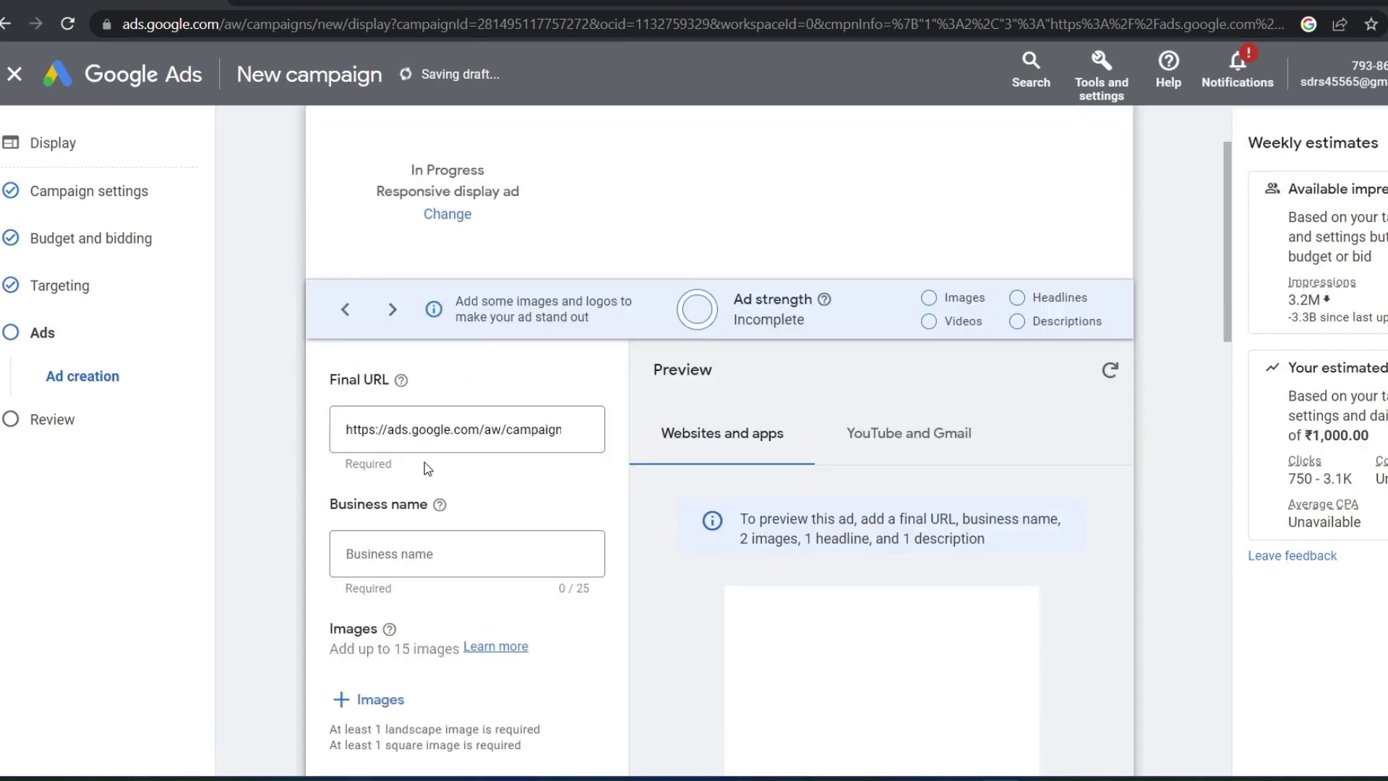
{"action": "scroll", "coordinate": [451, 235], "scroll_direction": "down", "scroll_amount": 3}
{"action": "scroll", "coordinate": [452, 235], "scroll_direction": "up", "scroll_amount": 2}
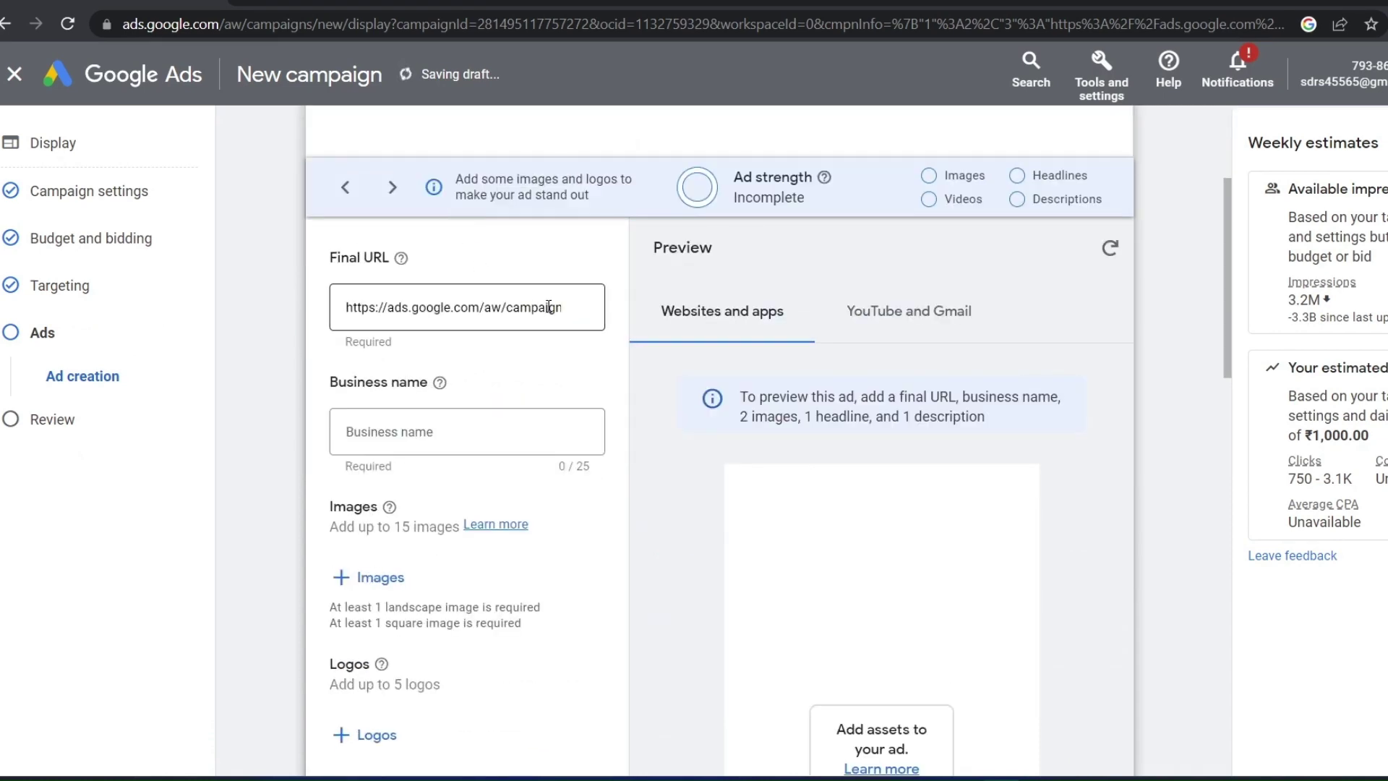
{"action": "left_click_drag", "start_coordinate": [555, 306], "coordinate": [275, 299]}
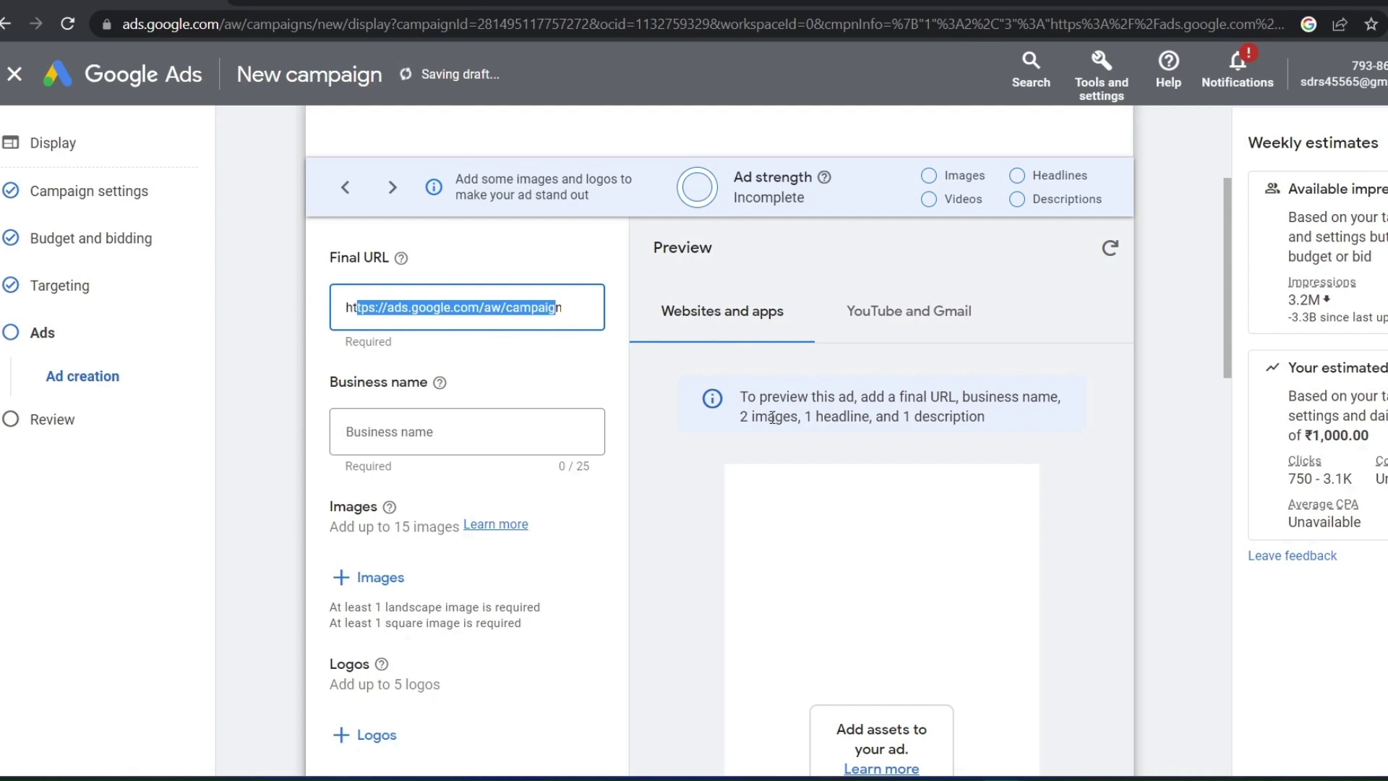
{"action": "left_click", "coordinate": [486, 365]}
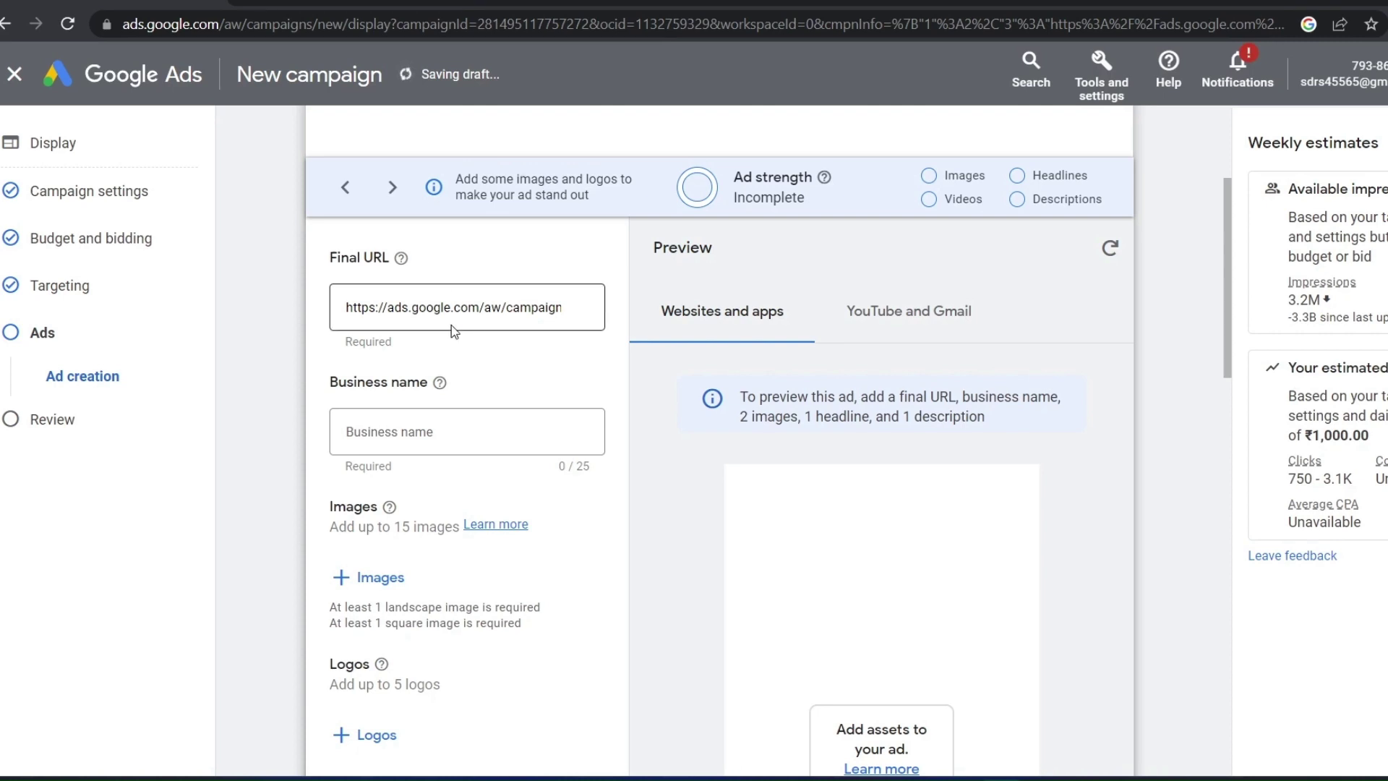
Enter Digital singh as the ad's business name
{"action": "scroll", "coordinate": [487, 360], "scroll_direction": "down", "scroll_amount": 2}
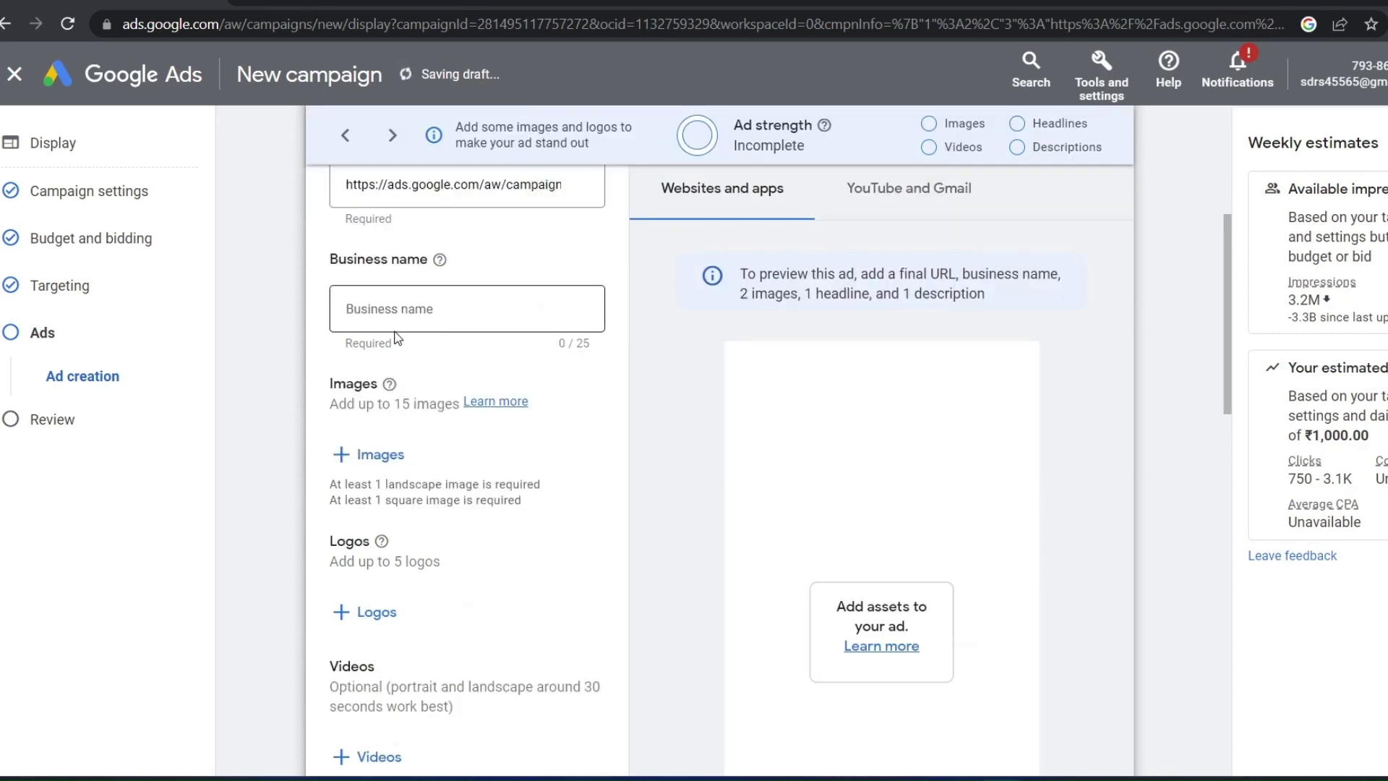
{"action": "left_click", "coordinate": [391, 307]}
{"action": "type", "text": "Digital singh"}
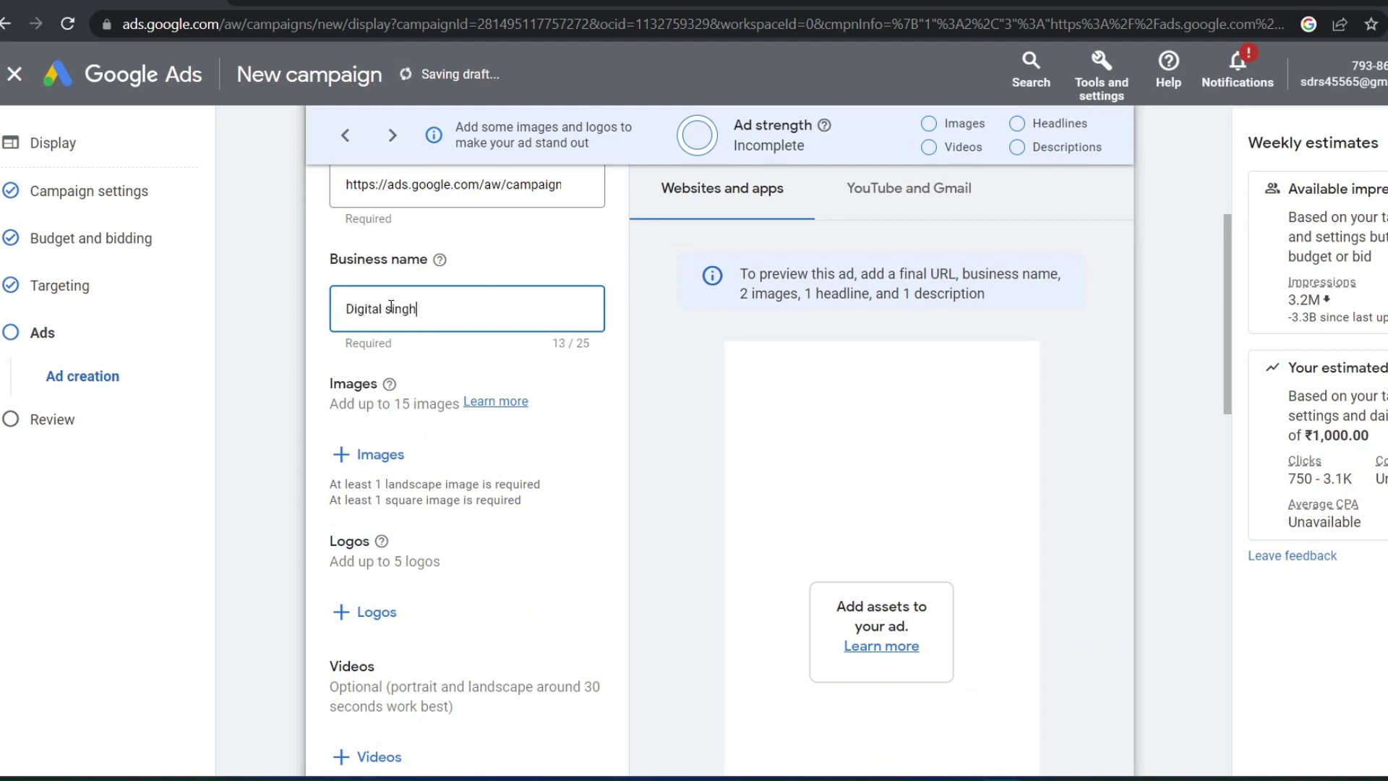
{"action": "scroll", "coordinate": [391, 310], "scroll_direction": "down", "scroll_amount": 3}
{"action": "scroll", "coordinate": [375, 323], "scroll_direction": "up", "scroll_amount": 2}
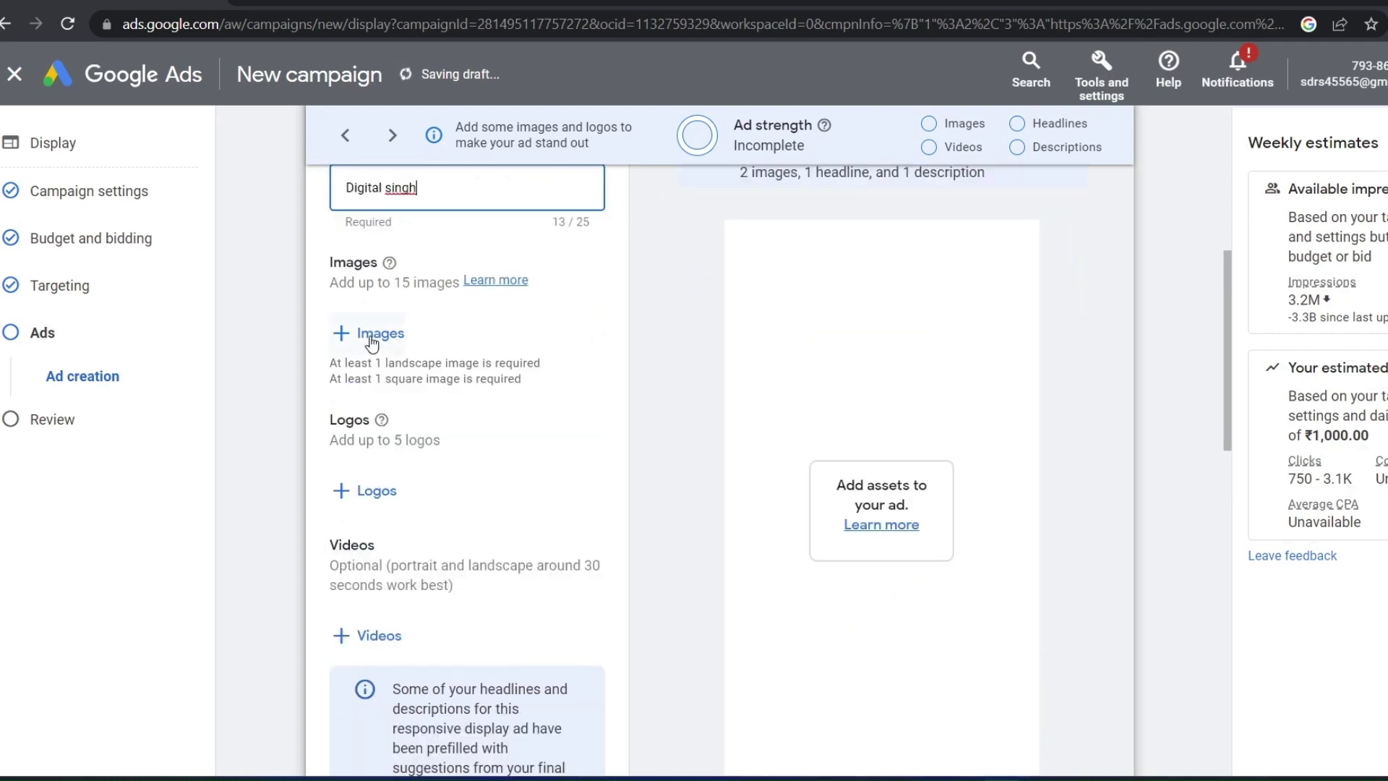
Attach 15 images, including the Google Ads logo and discovery-ads-header, to the ad
{"action": "left_click", "coordinate": [372, 337]}
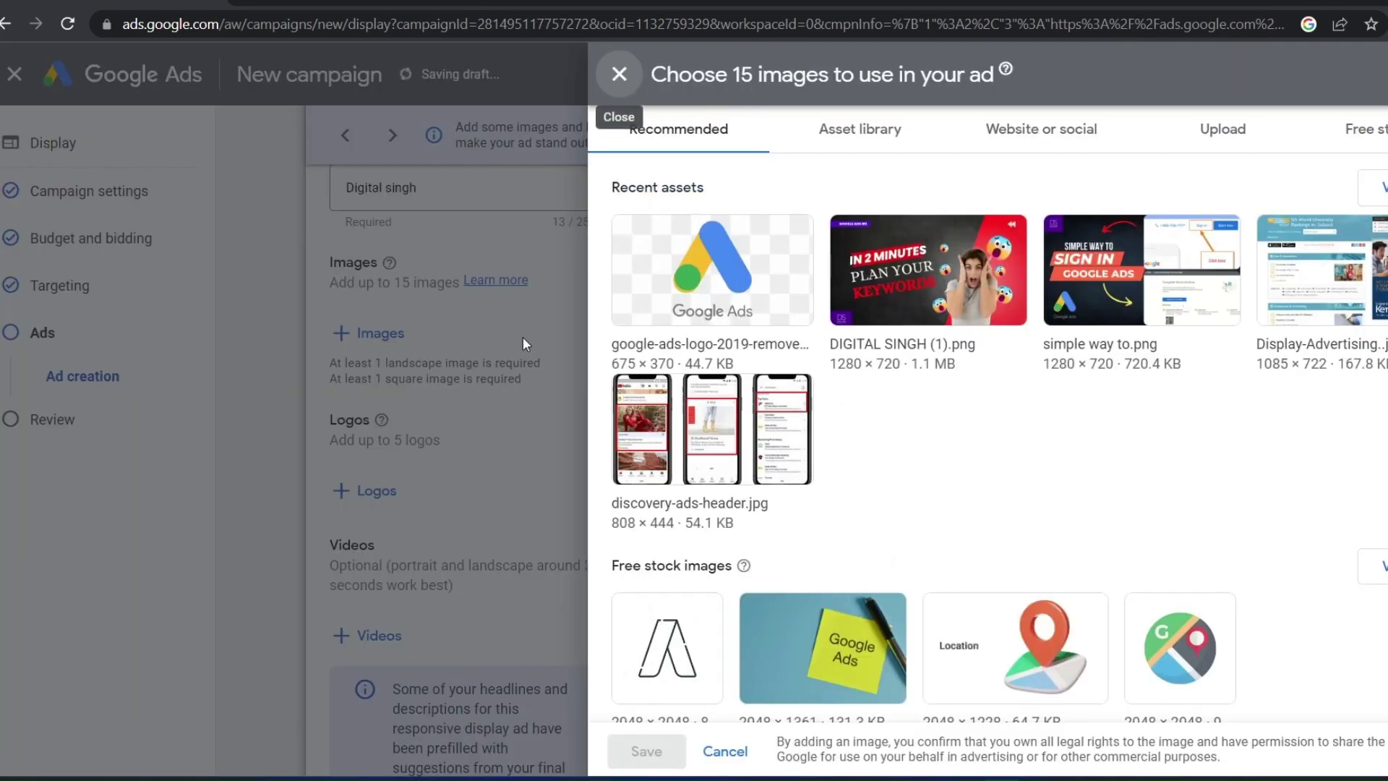
{"action": "left_click", "coordinate": [722, 290]}
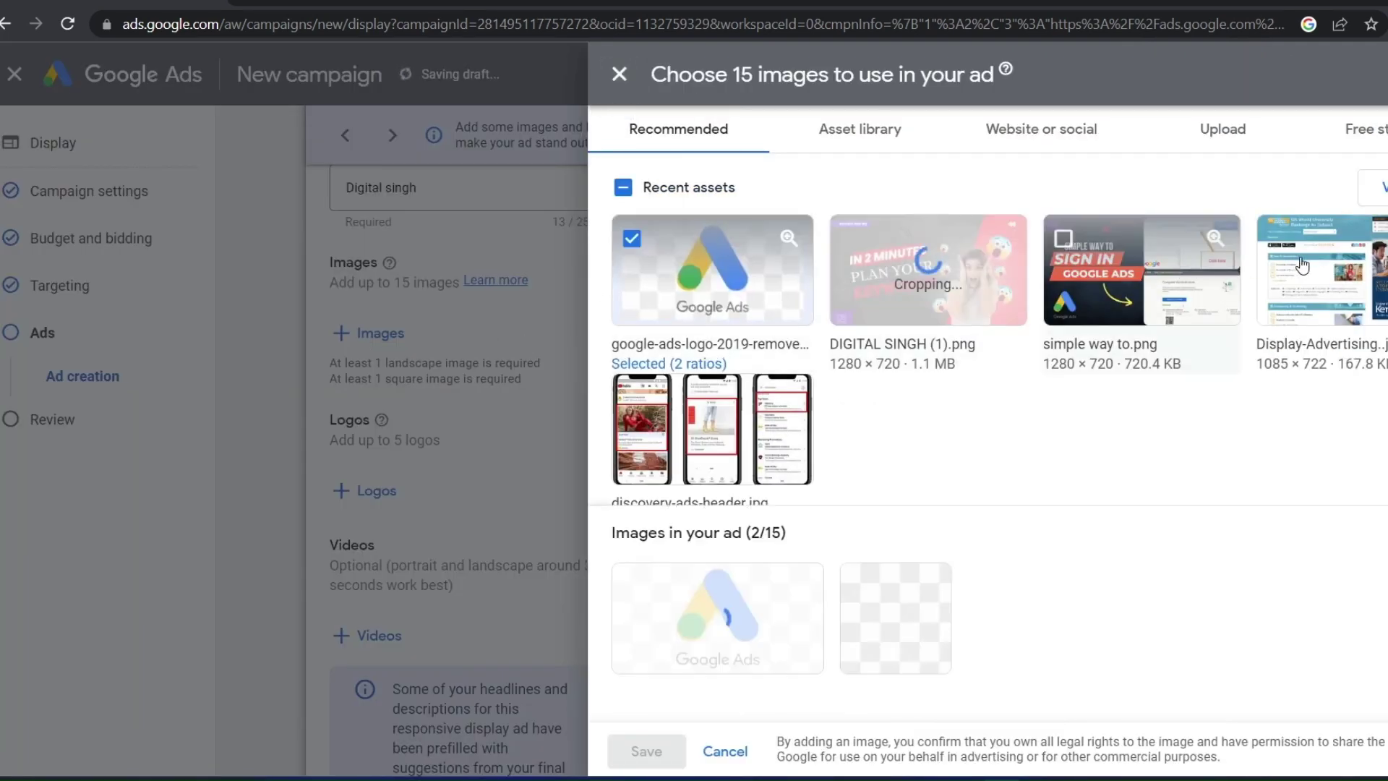
{"action": "left_click", "coordinate": [732, 470]}
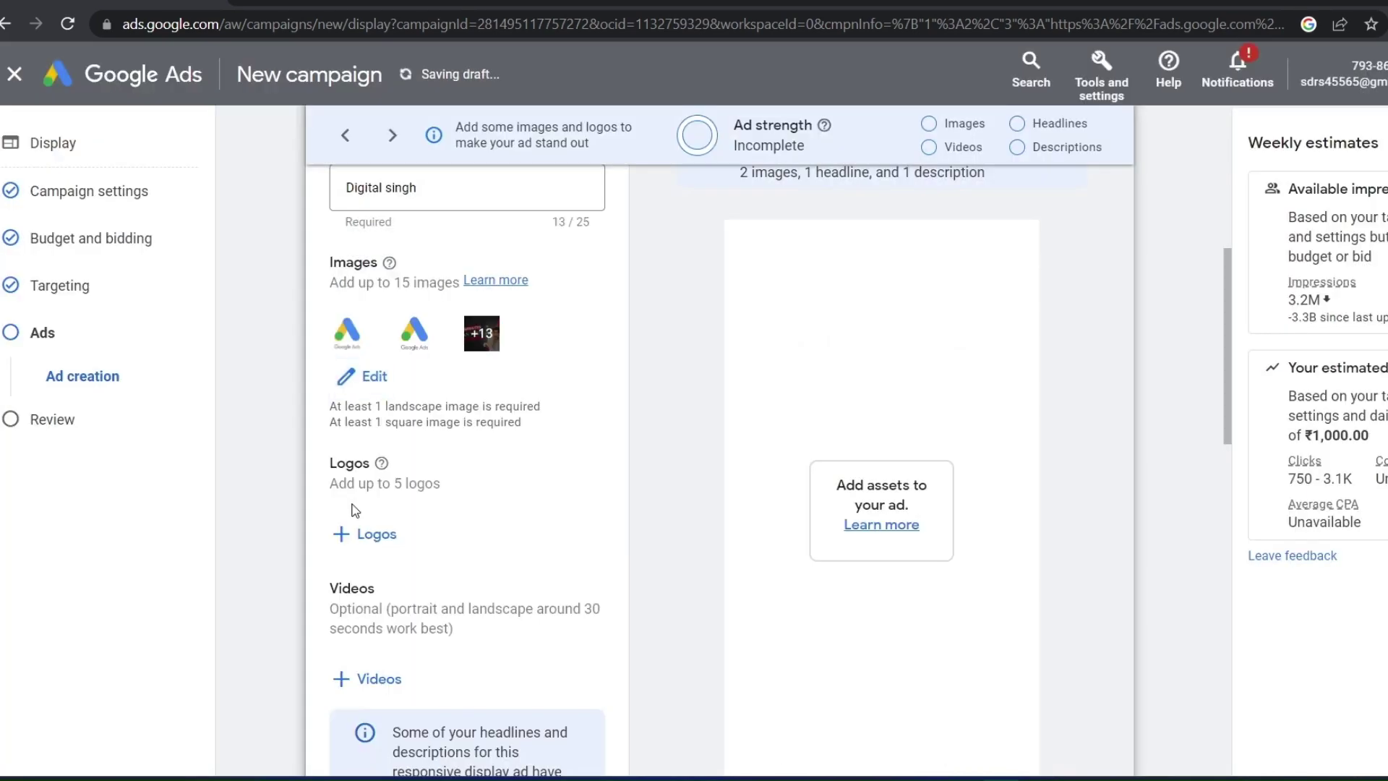
{"action": "scroll", "coordinate": [355, 511], "scroll_direction": "down", "scroll_amount": 3}
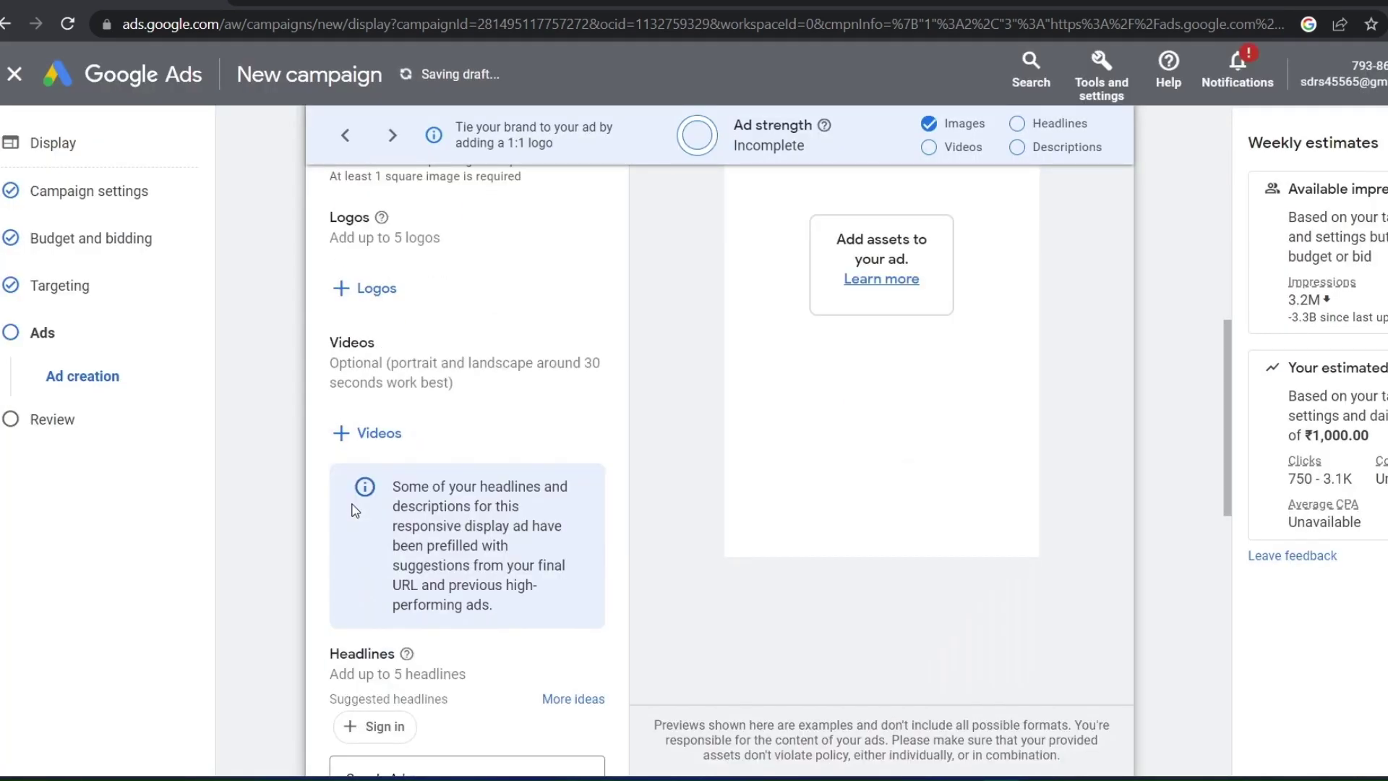
Add five logos, including DIGITAL SINGH and simple way to.png, to the ad
{"action": "left_click", "coordinate": [368, 304]}
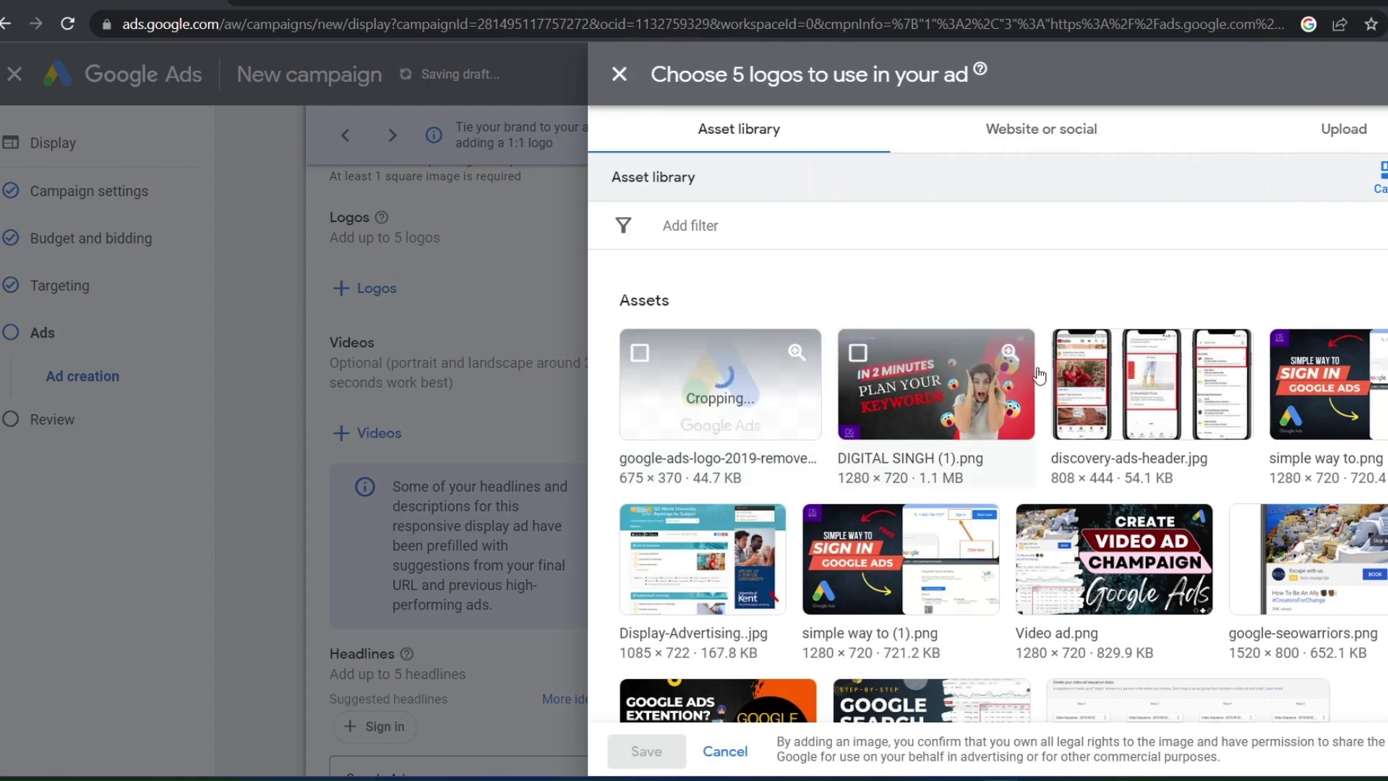
{"action": "left_click", "coordinate": [1027, 376]}
{"action": "left_click", "coordinate": [1305, 382]}
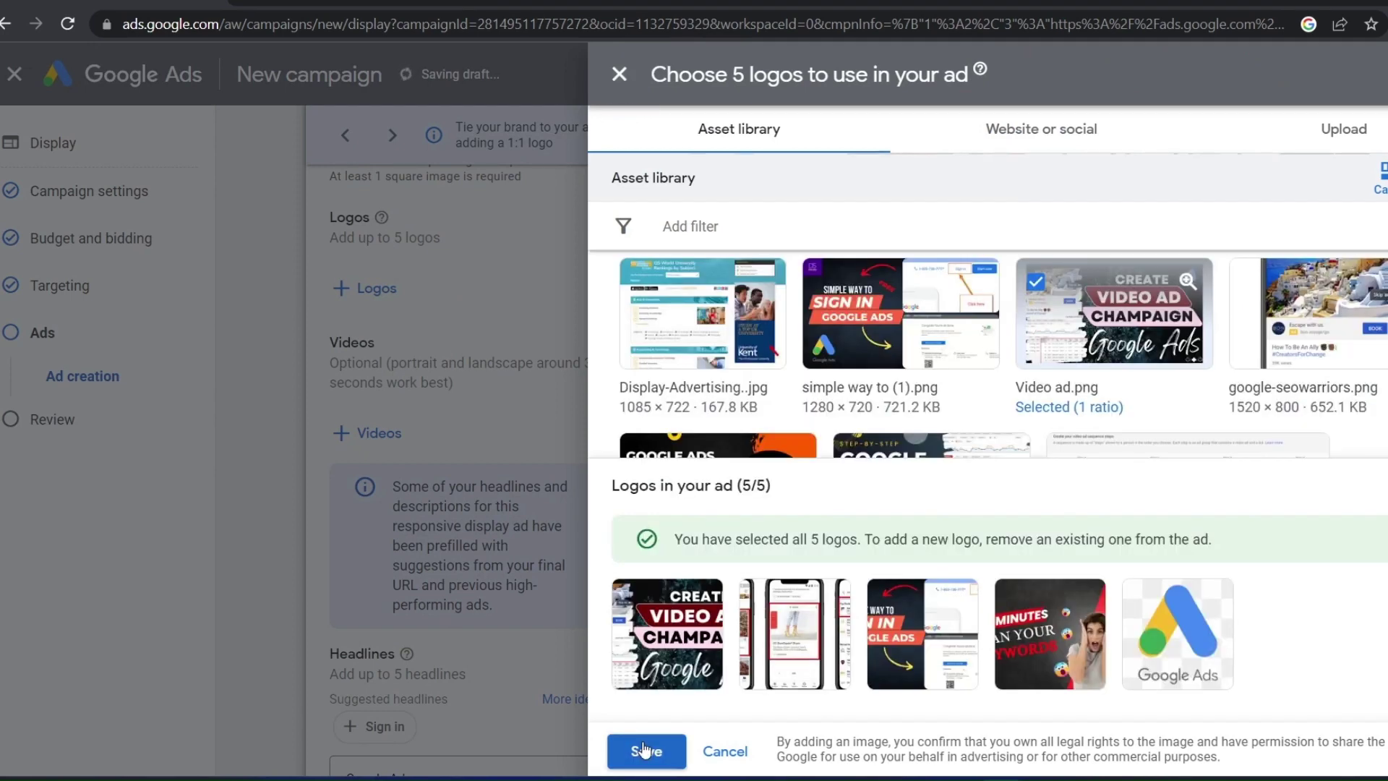
{"action": "left_click", "coordinate": [646, 751]}
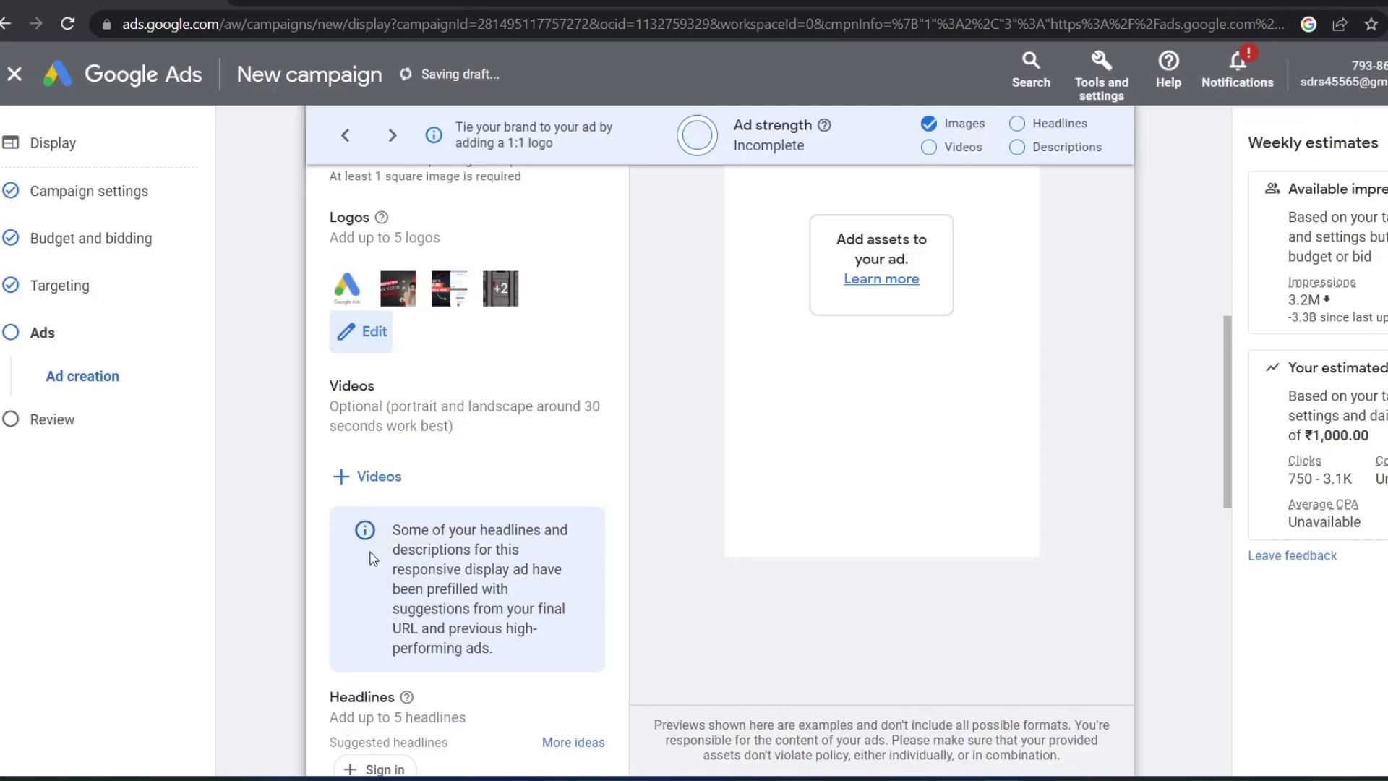
{"action": "scroll", "coordinate": [301, 331], "scroll_direction": "up", "scroll_amount": 3}
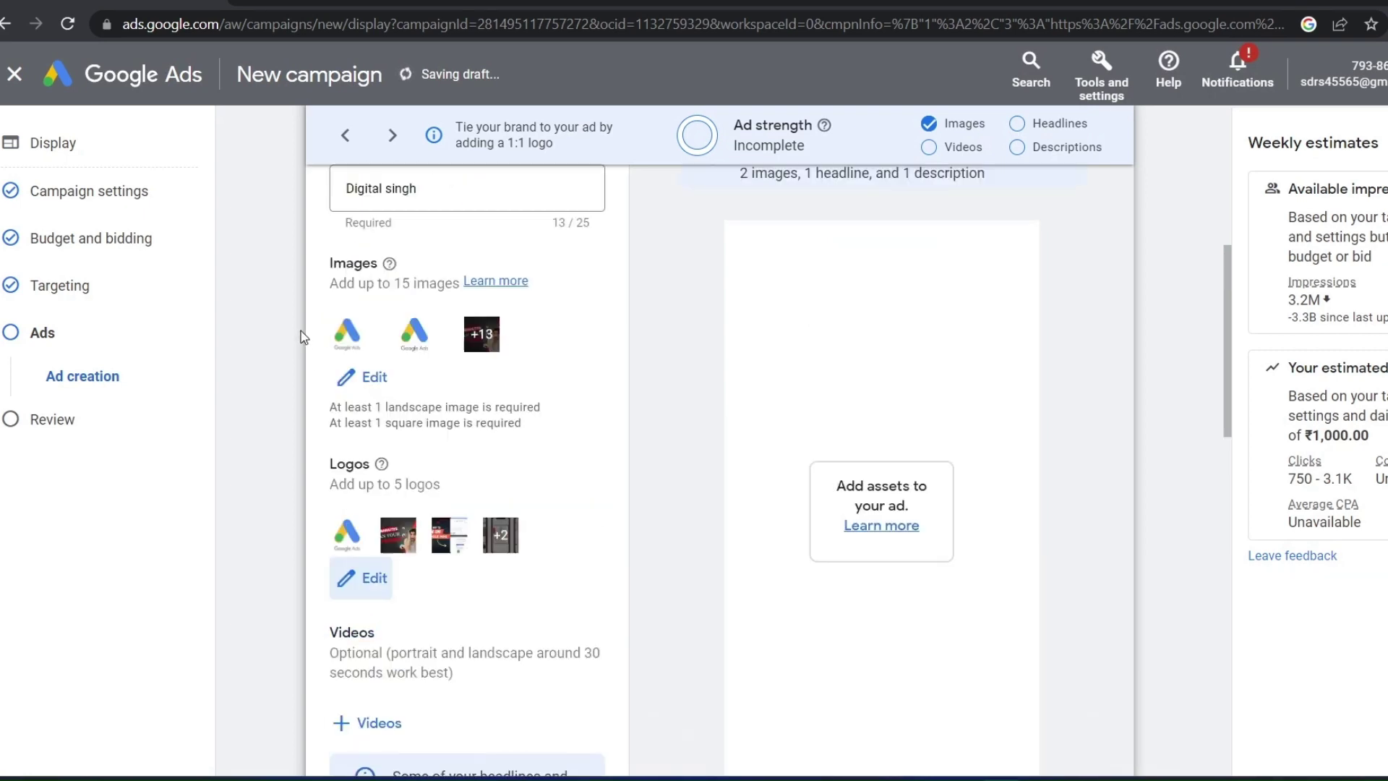
{"action": "scroll", "coordinate": [301, 331], "scroll_direction": "down", "scroll_amount": 5}
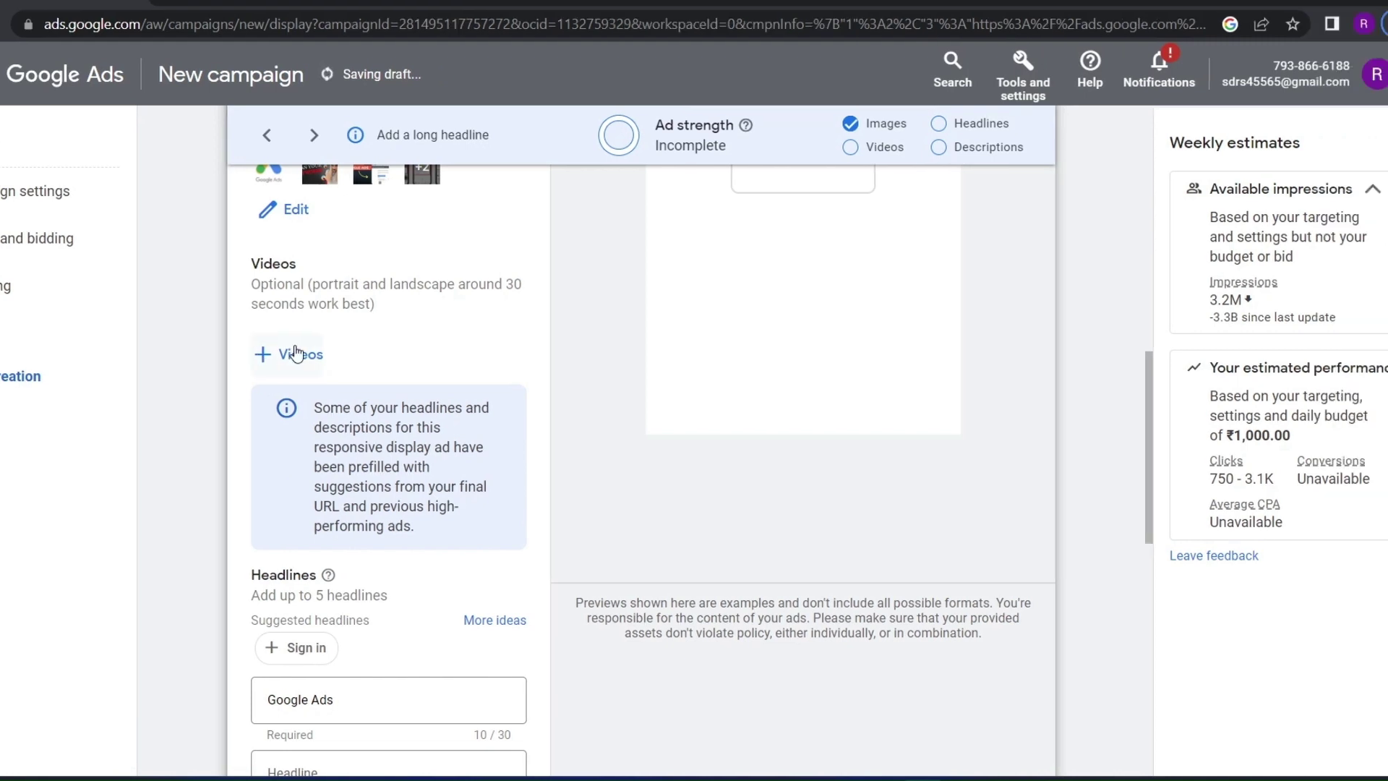
Look at the YouTube video search but close the picker without adding any videos
{"action": "left_click", "coordinate": [388, 352]}
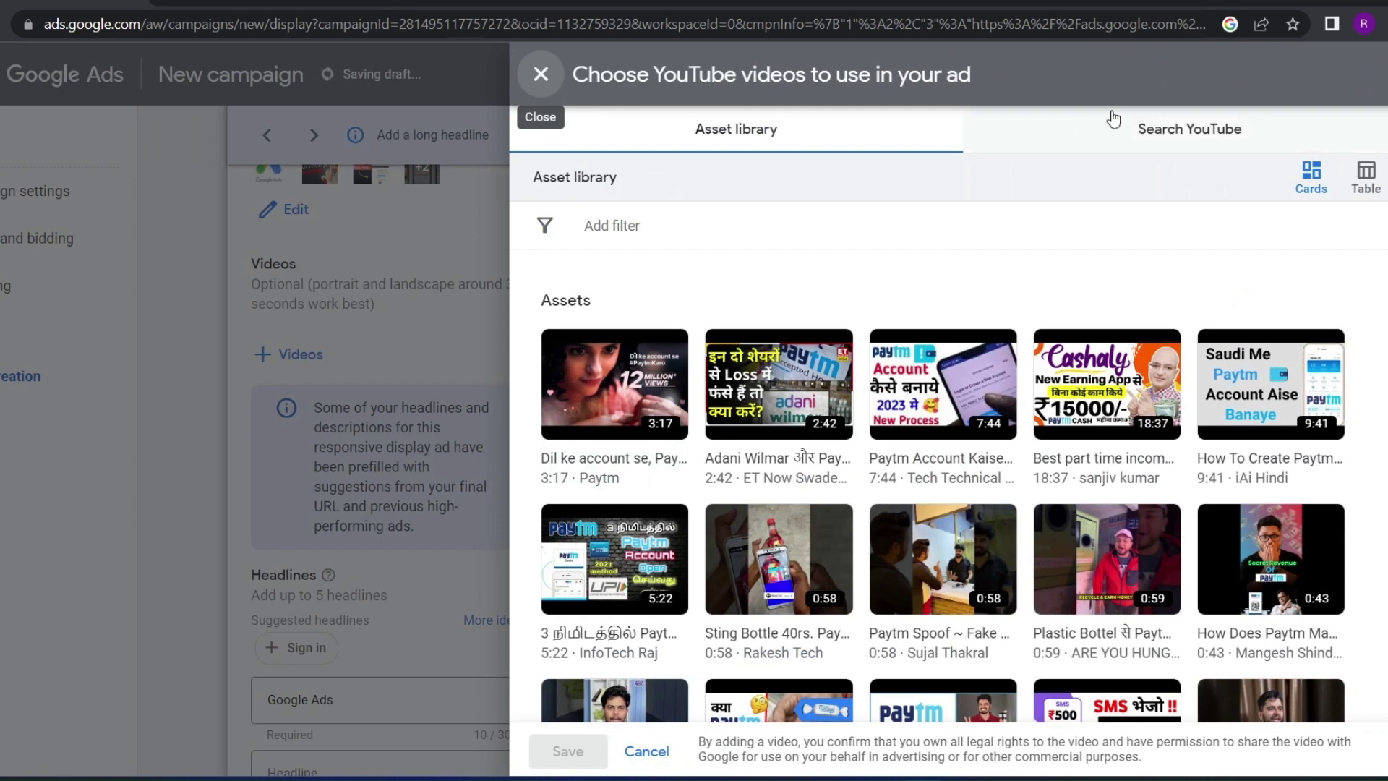
{"action": "left_click", "coordinate": [1058, 134]}
{"action": "left_click", "coordinate": [658, 197]}
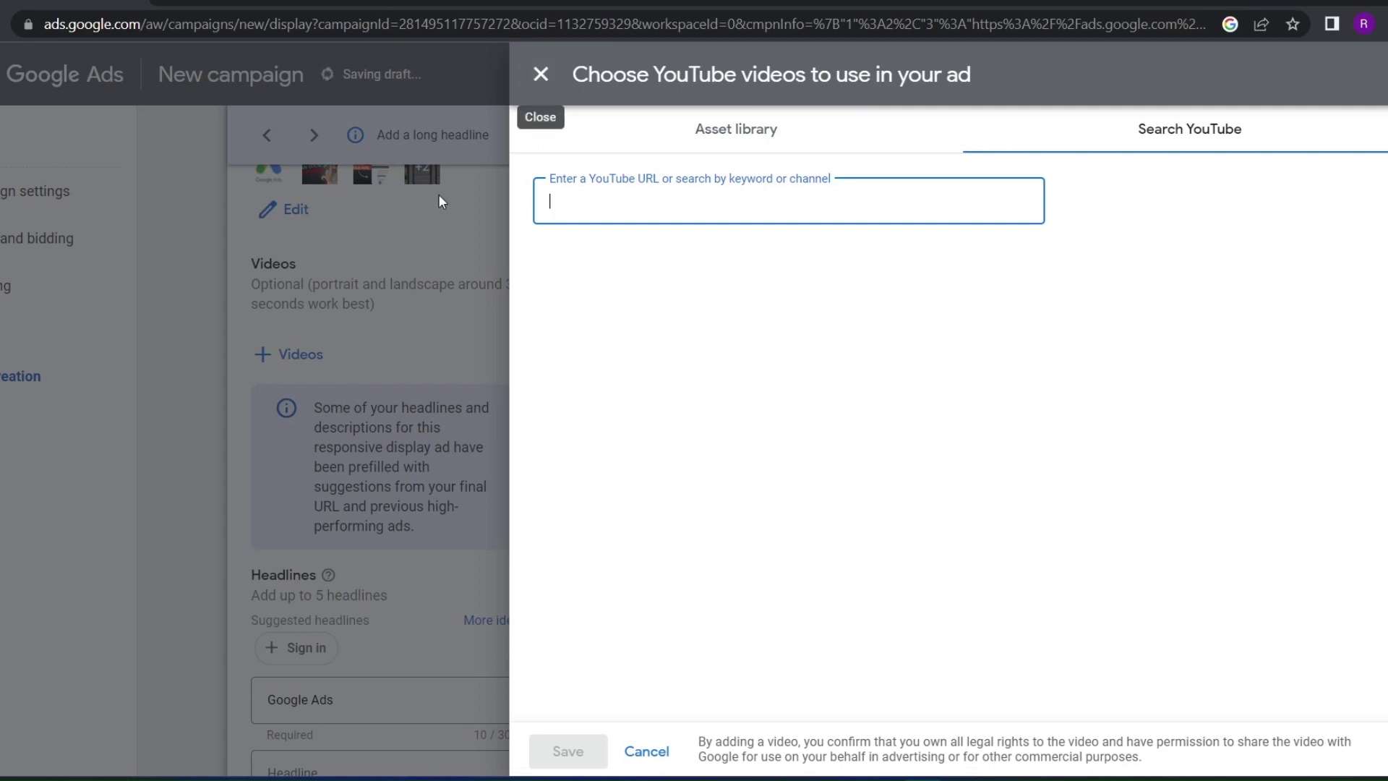
{"action": "left_click", "coordinate": [539, 75]}
{"action": "scroll", "coordinate": [374, 279], "scroll_direction": "down", "scroll_amount": 2}
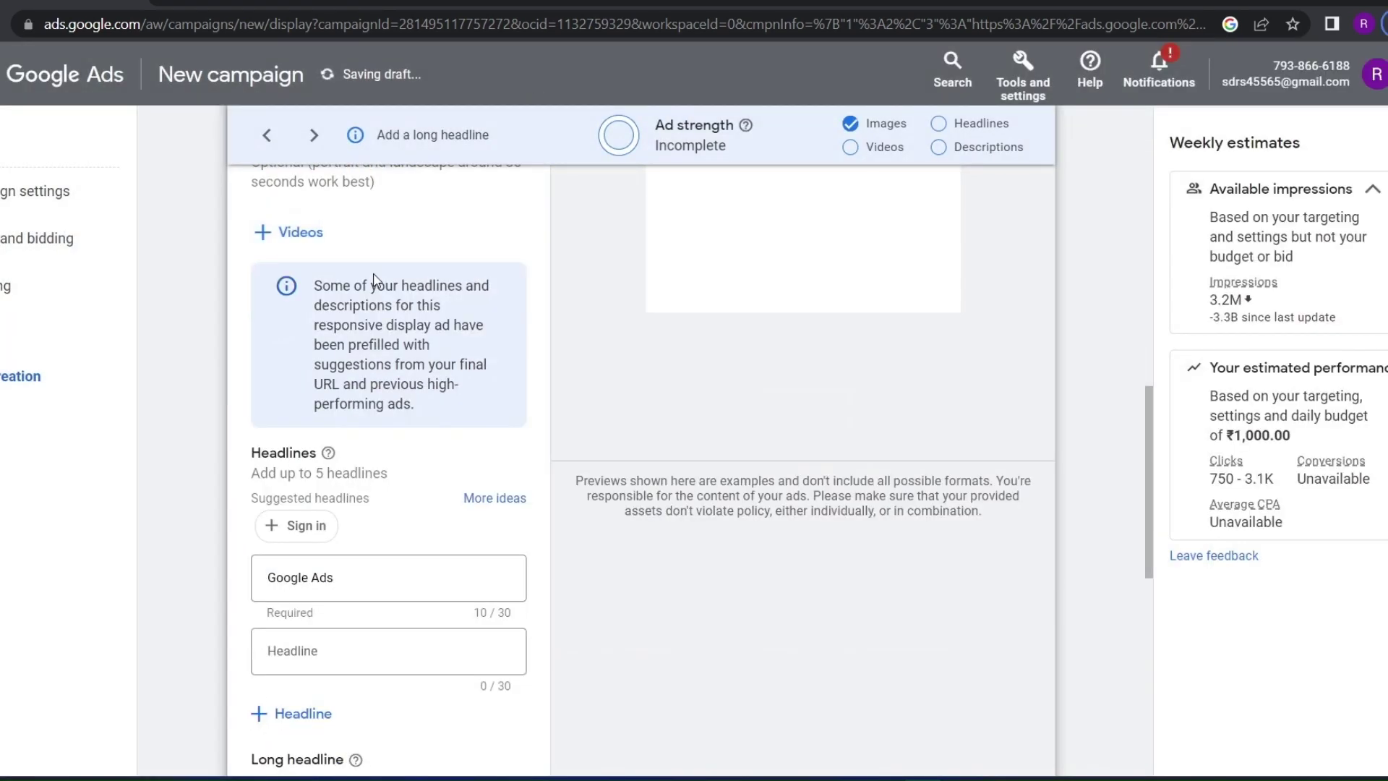
Add five headlines, including the Sign in suggestion and Digital singh from More ideas
{"action": "scroll", "coordinate": [355, 311], "scroll_direction": "down", "scroll_amount": 2}
{"action": "left_click", "coordinate": [297, 592]}
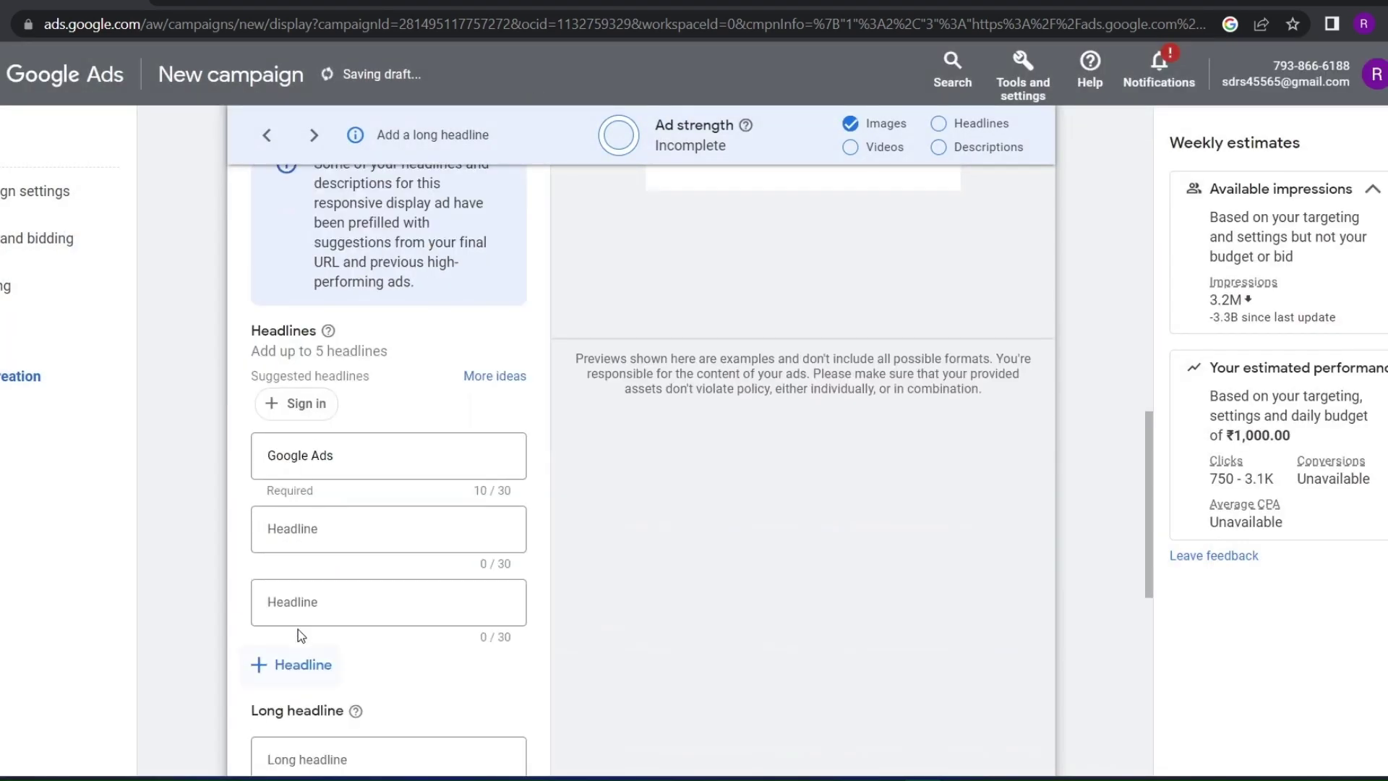
{"action": "left_click", "coordinate": [289, 669]}
{"action": "scroll", "coordinate": [293, 658], "scroll_direction": "down", "scroll_amount": 4}
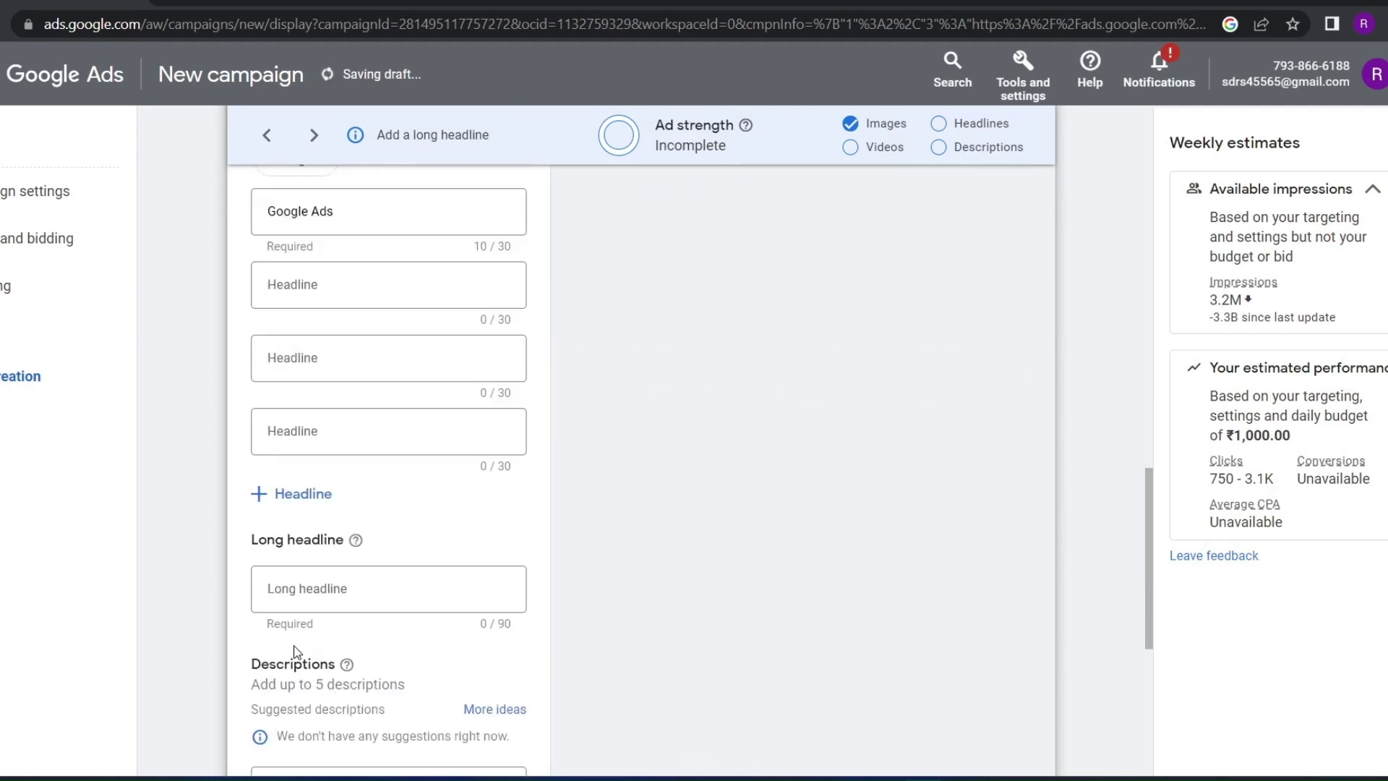
{"action": "left_click", "coordinate": [286, 494]}
{"action": "scroll", "coordinate": [289, 499], "scroll_direction": "up", "scroll_amount": 2}
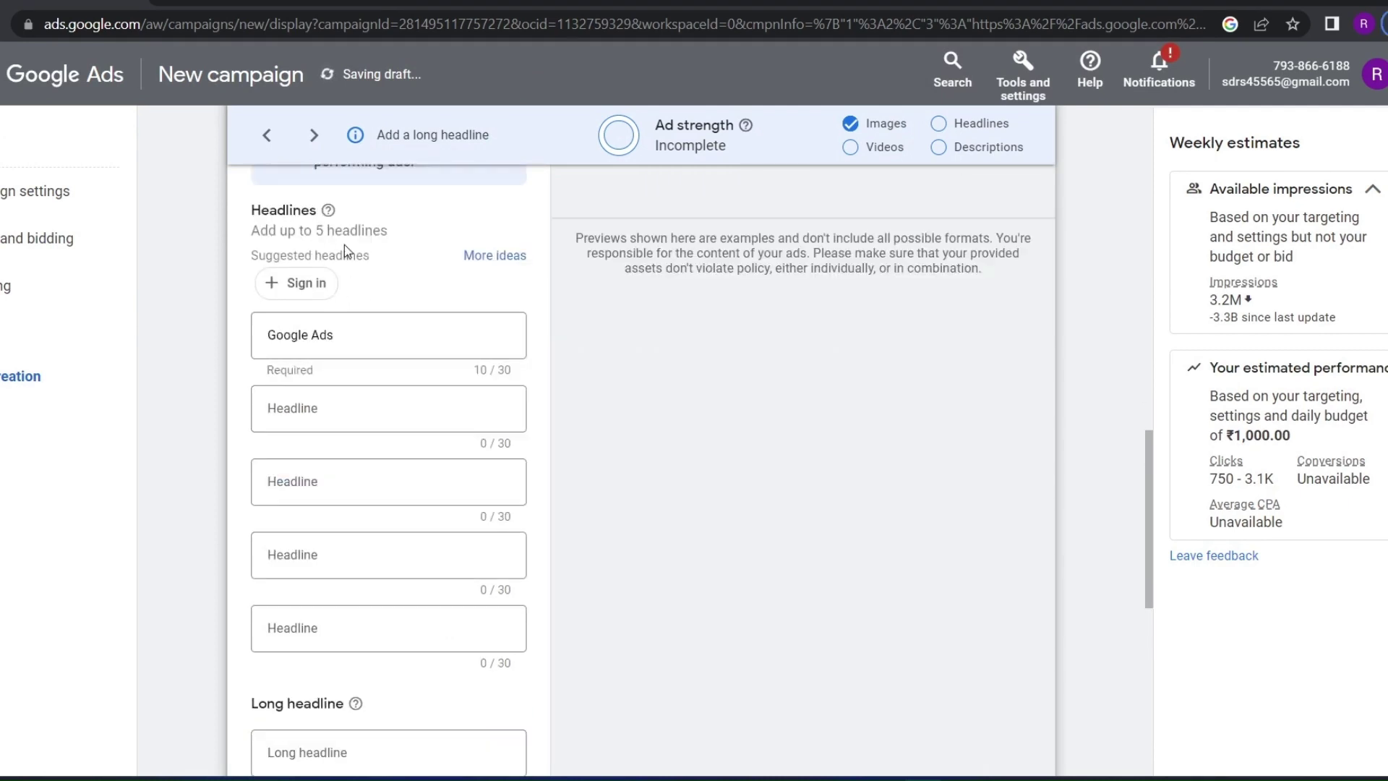
{"action": "left_click", "coordinate": [296, 283]}
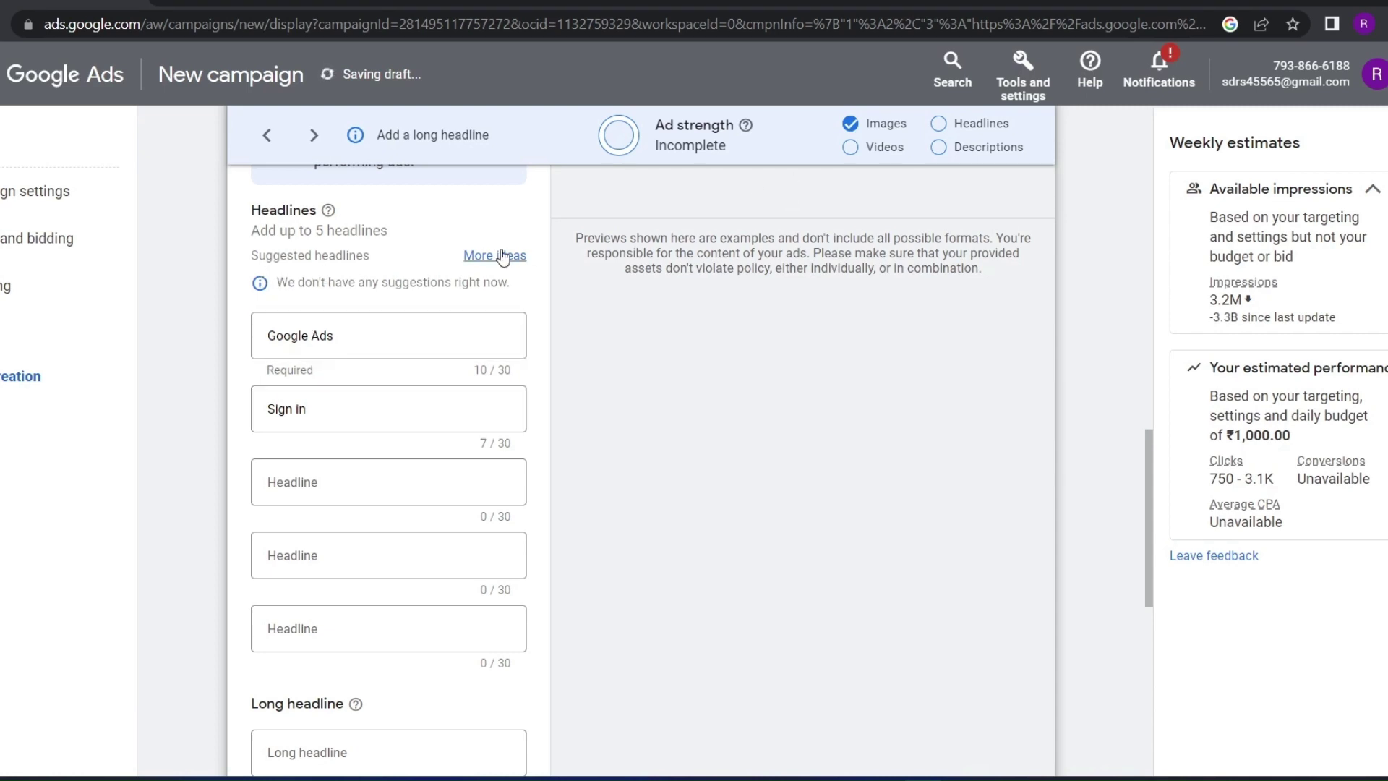
{"action": "left_click", "coordinate": [503, 256]}
{"action": "left_click", "coordinate": [620, 244]}
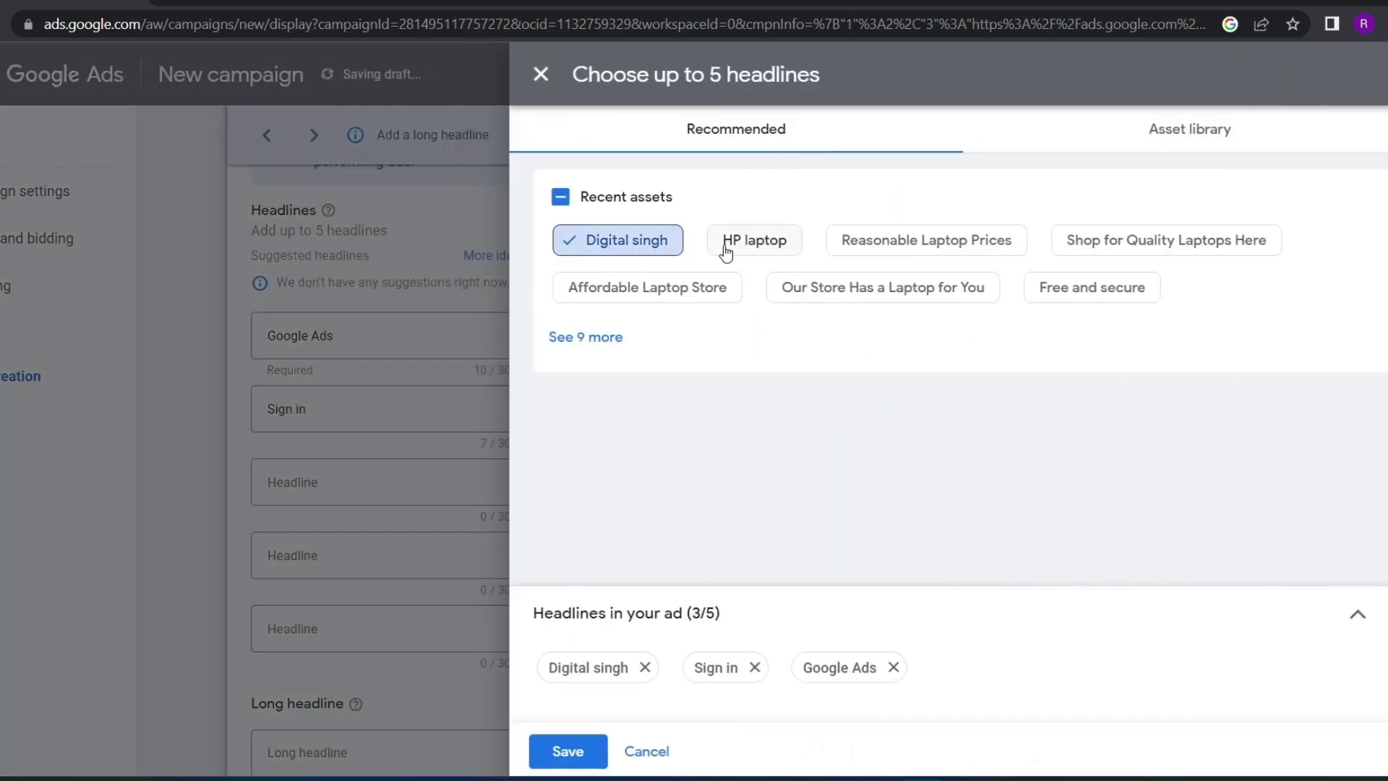
{"action": "left_click", "coordinate": [726, 246]}
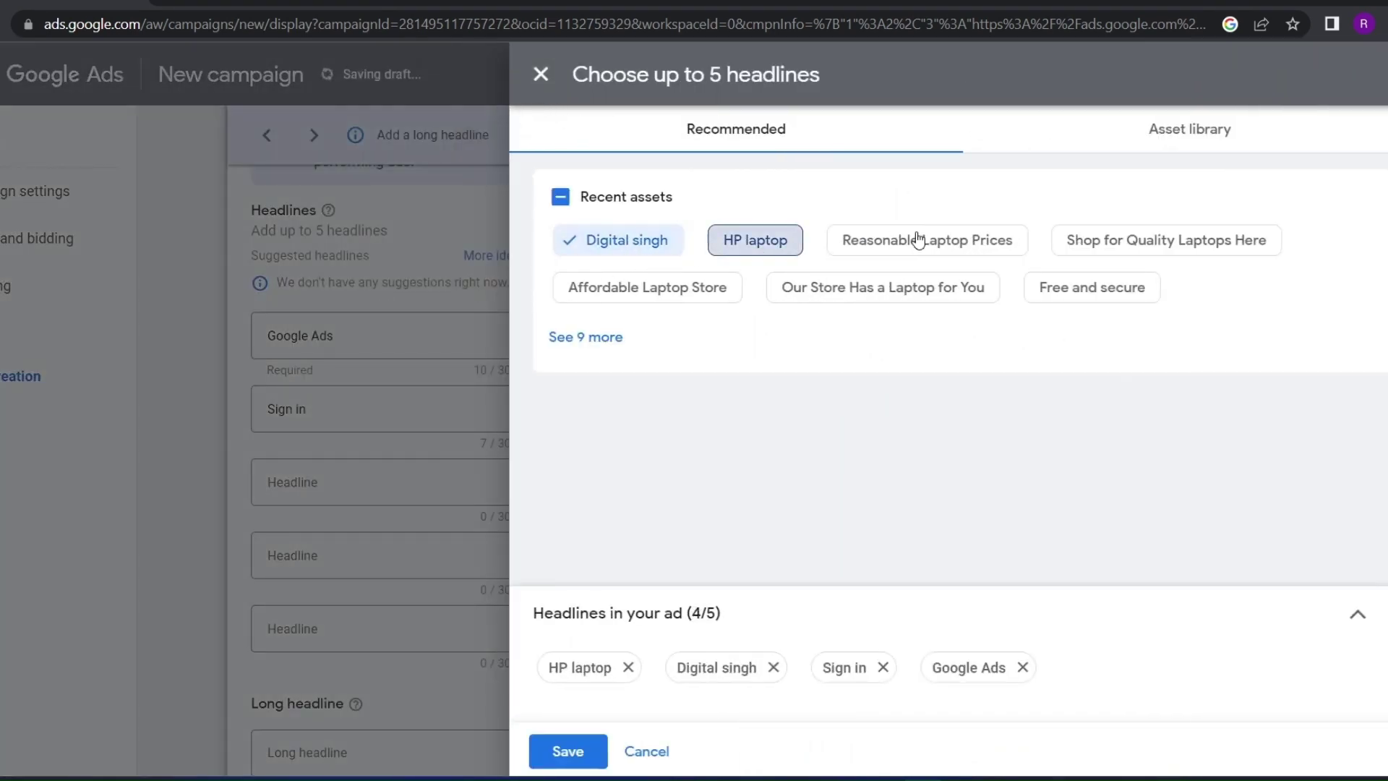
{"action": "left_click", "coordinate": [746, 253]}
{"action": "left_click", "coordinate": [568, 750]}
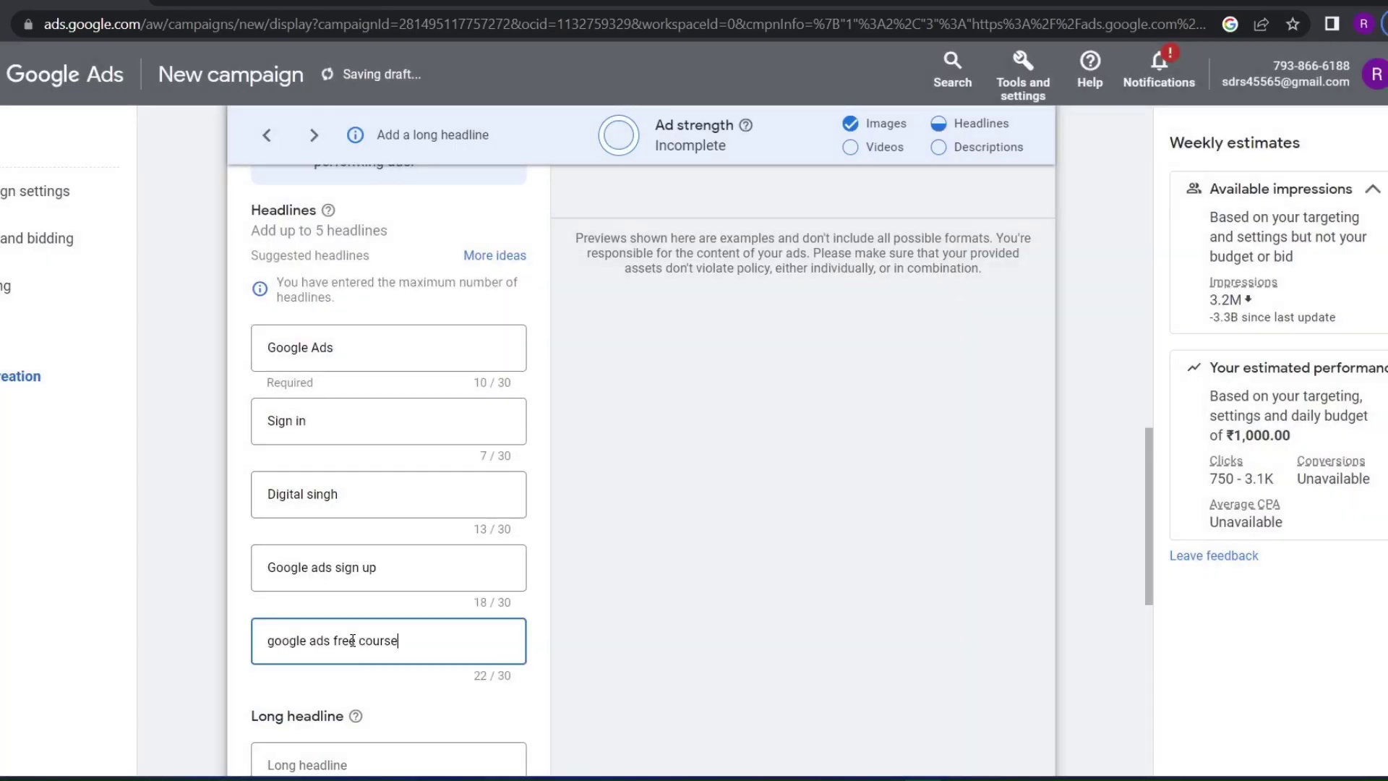
Expand the ad to five description fields
{"action": "scroll", "coordinate": [352, 640], "scroll_direction": "down", "scroll_amount": 3}
{"action": "scroll", "coordinate": [340, 672], "scroll_direction": "down", "scroll_amount": 2}
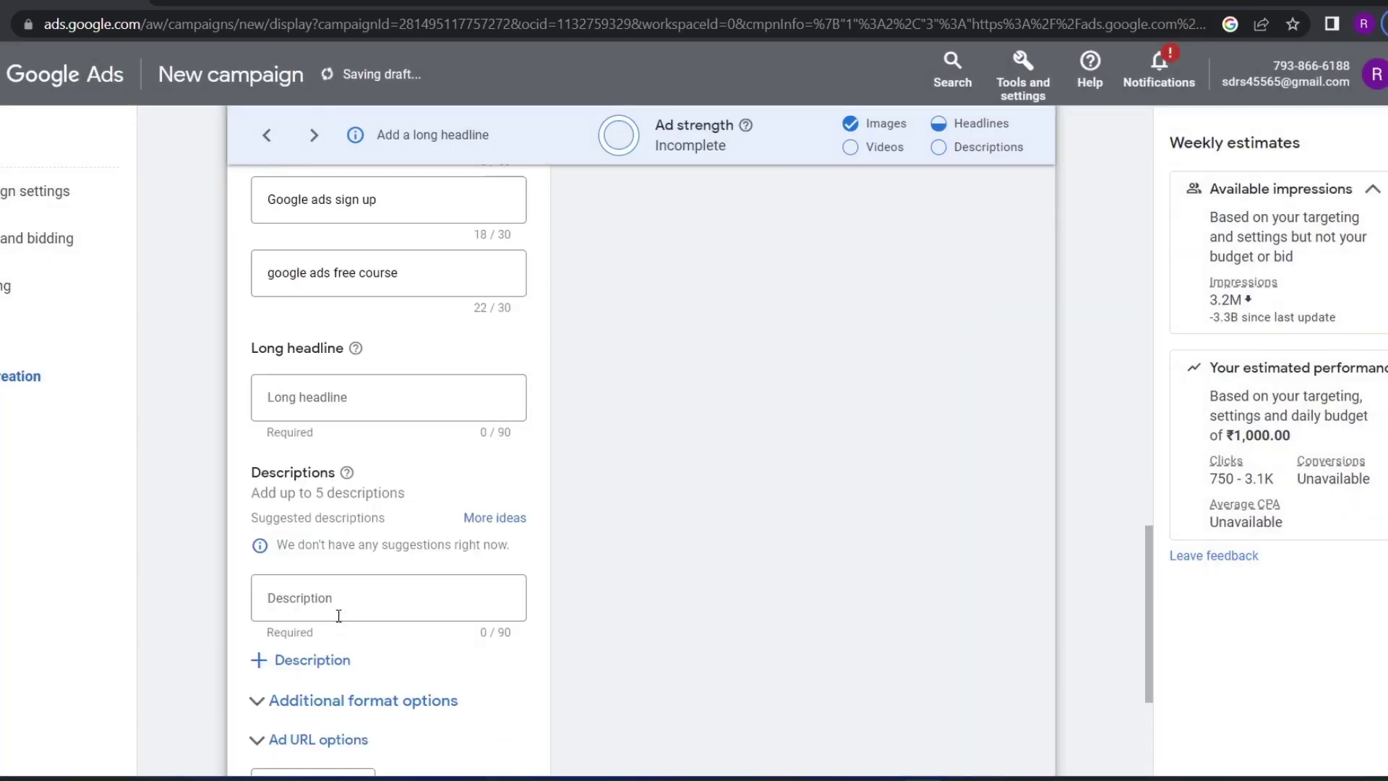
{"action": "left_click", "coordinate": [290, 745]}
{"action": "scroll", "coordinate": [278, 665], "scroll_direction": "down", "scroll_amount": 3}
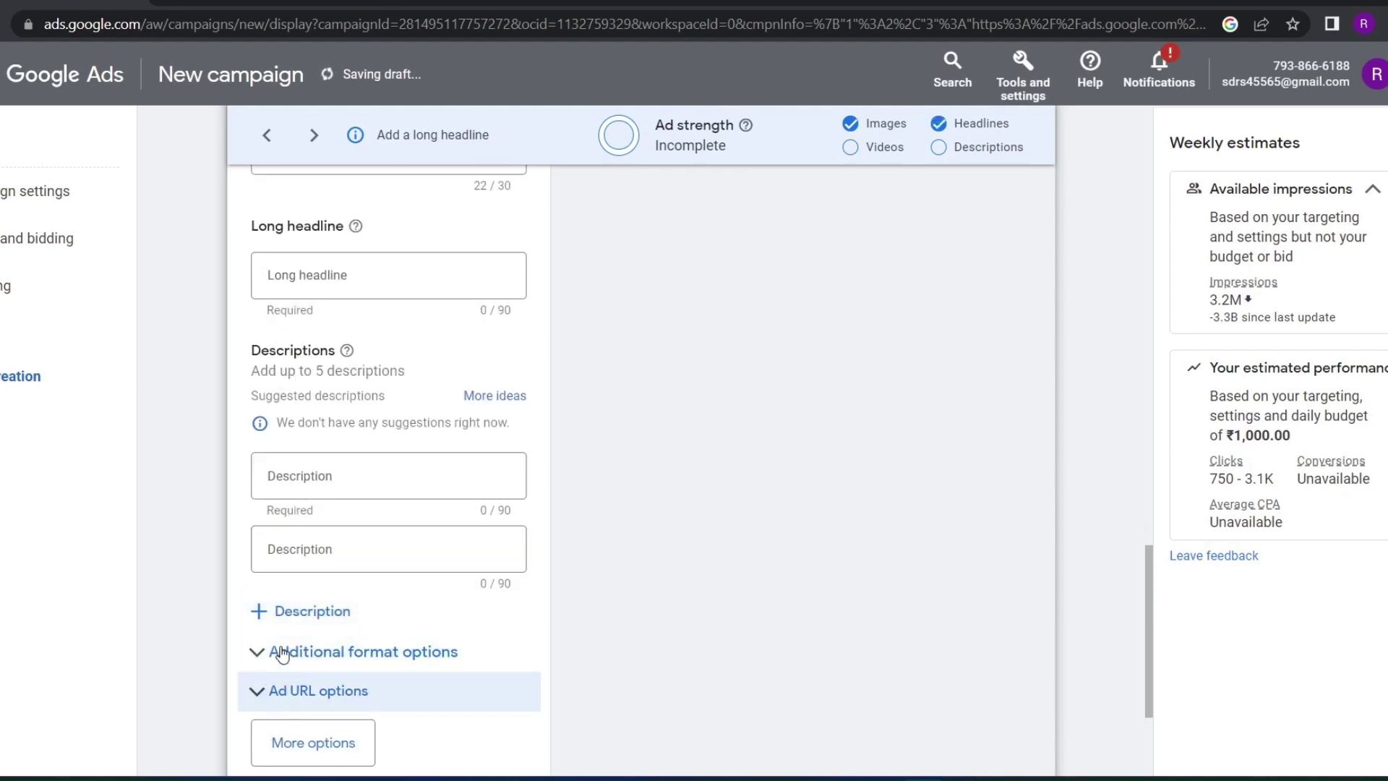
{"action": "left_click", "coordinate": [285, 611]}
{"action": "scroll", "coordinate": [296, 651], "scroll_direction": "down", "scroll_amount": 2}
{"action": "left_click", "coordinate": [311, 564]}
{"action": "scroll", "coordinate": [304, 506], "scroll_direction": "down", "scroll_amount": 3}
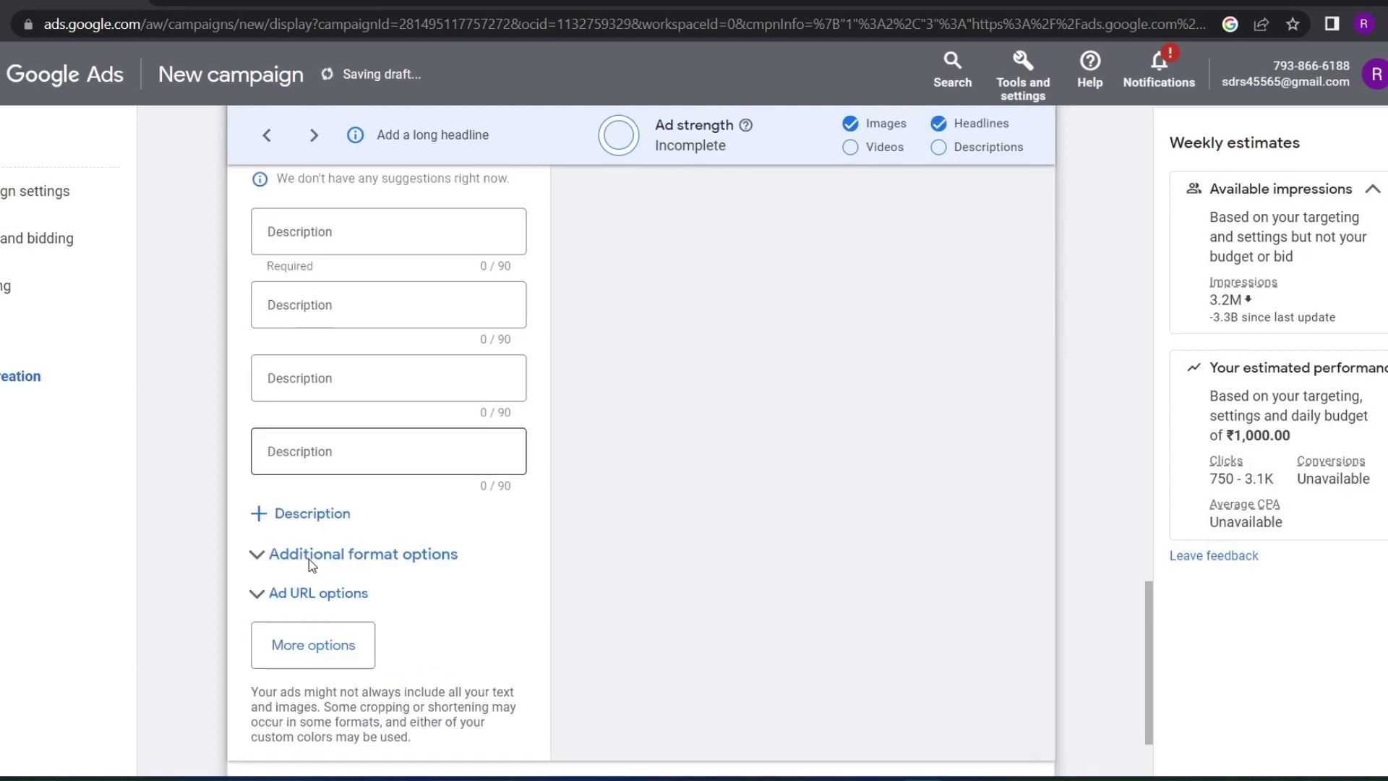
{"action": "left_click", "coordinate": [293, 393]}
{"action": "scroll", "coordinate": [730, 517], "scroll_direction": "up", "scroll_amount": 10}
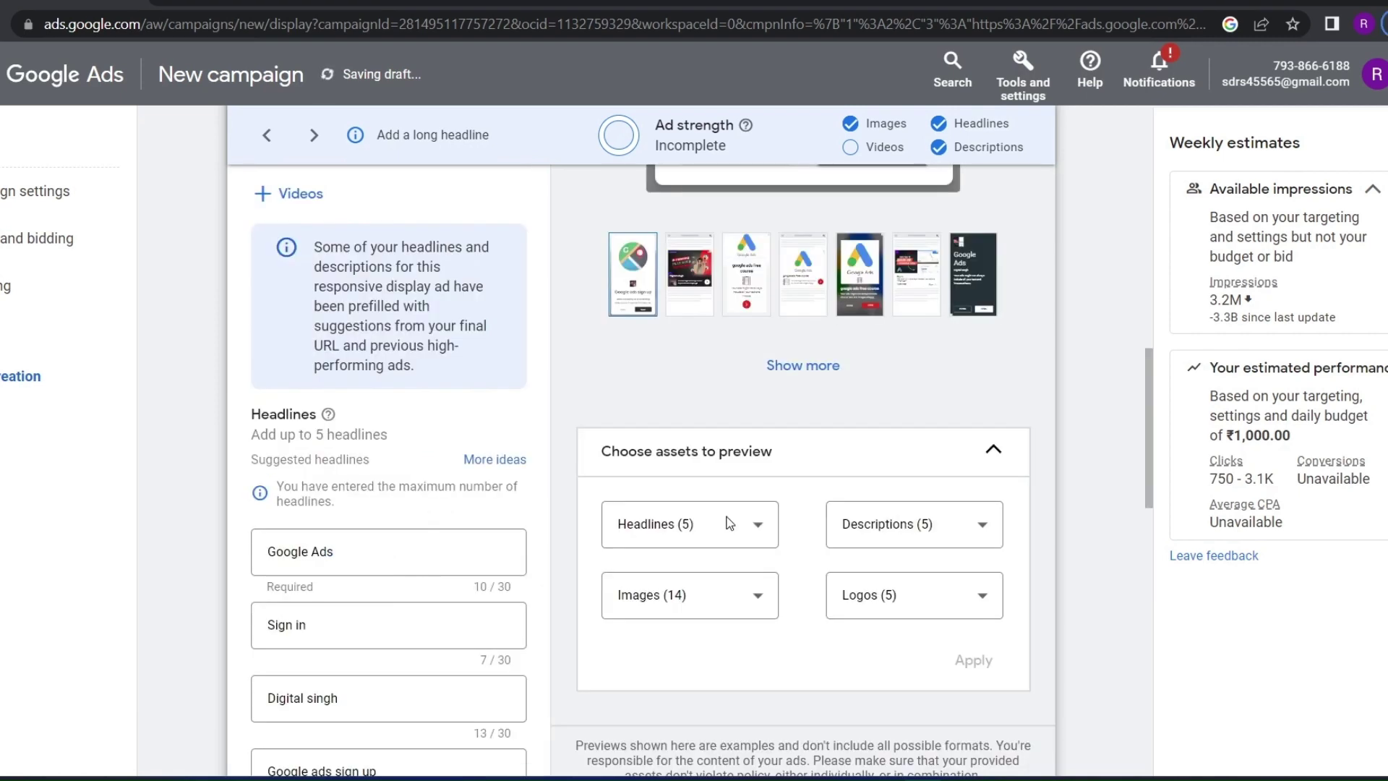
Cycle the ad preview through its alternative website layouts
{"action": "scroll", "coordinate": [749, 477], "scroll_direction": "up", "scroll_amount": 5}
{"action": "scroll", "coordinate": [762, 319], "scroll_direction": "up", "scroll_amount": 5}
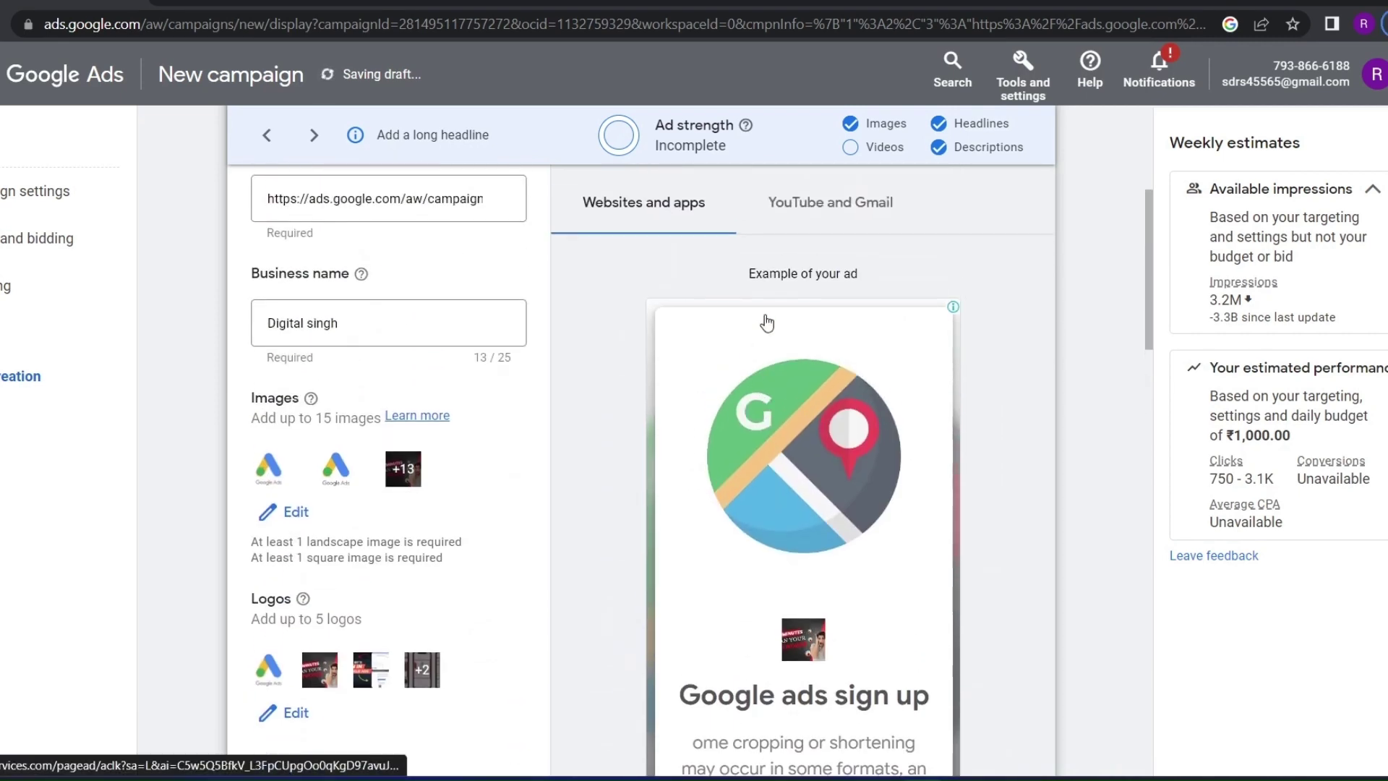
{"action": "scroll", "coordinate": [762, 319], "scroll_direction": "down", "scroll_amount": 4}
{"action": "left_click", "coordinate": [705, 723]}
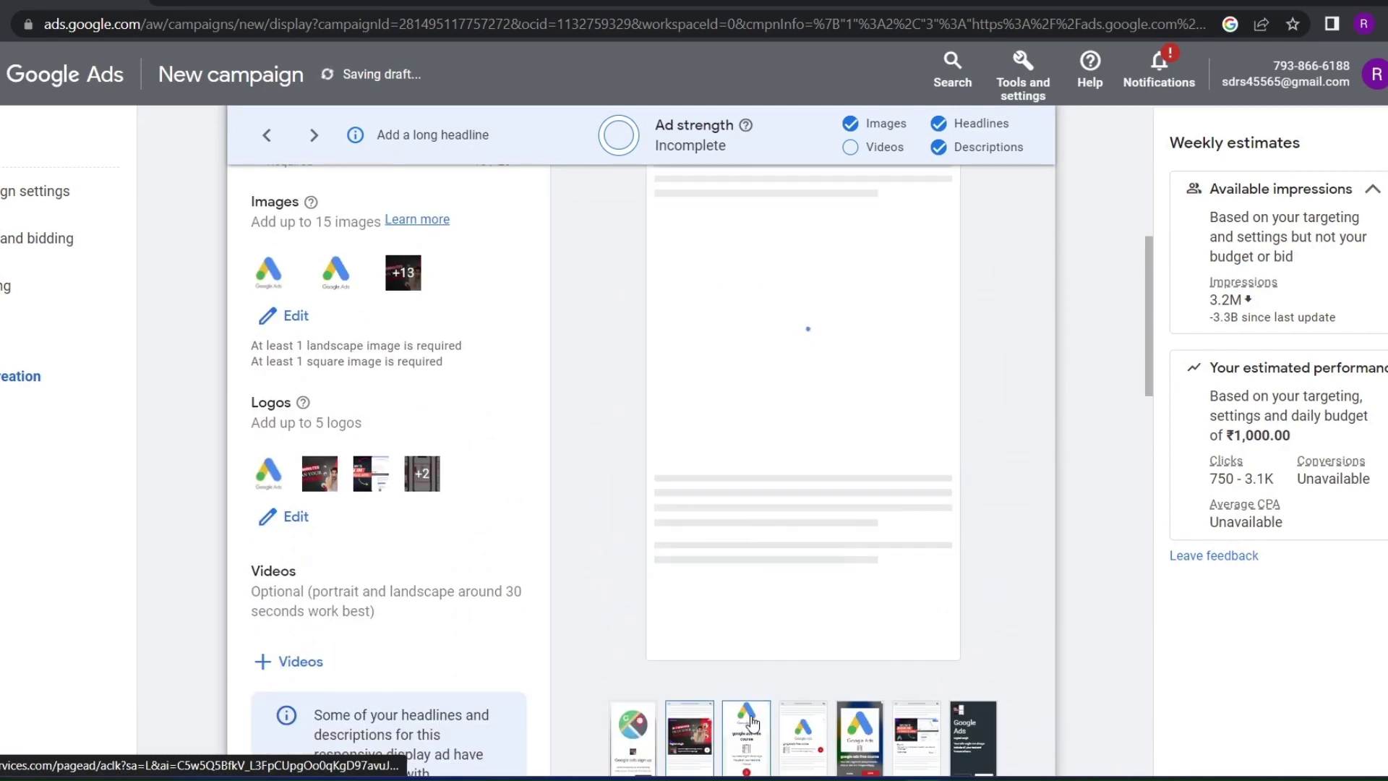
{"action": "left_click", "coordinate": [768, 737]}
{"action": "left_click", "coordinate": [796, 738]}
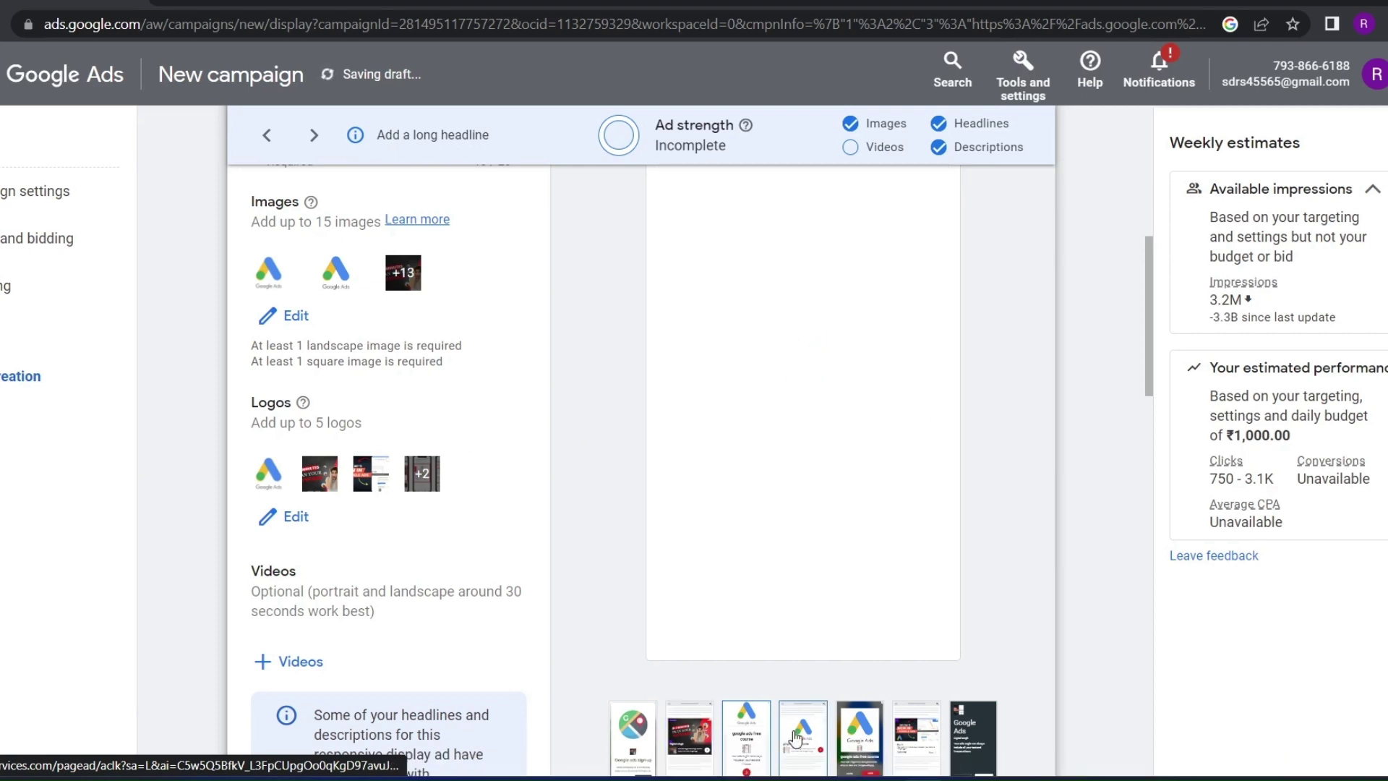
Compare the ad previews on YouTube and Gmail against websites and apps
{"action": "scroll", "coordinate": [742, 542], "scroll_direction": "up", "scroll_amount": 2}
{"action": "scroll", "coordinate": [741, 543], "scroll_direction": "up", "scroll_amount": 4}
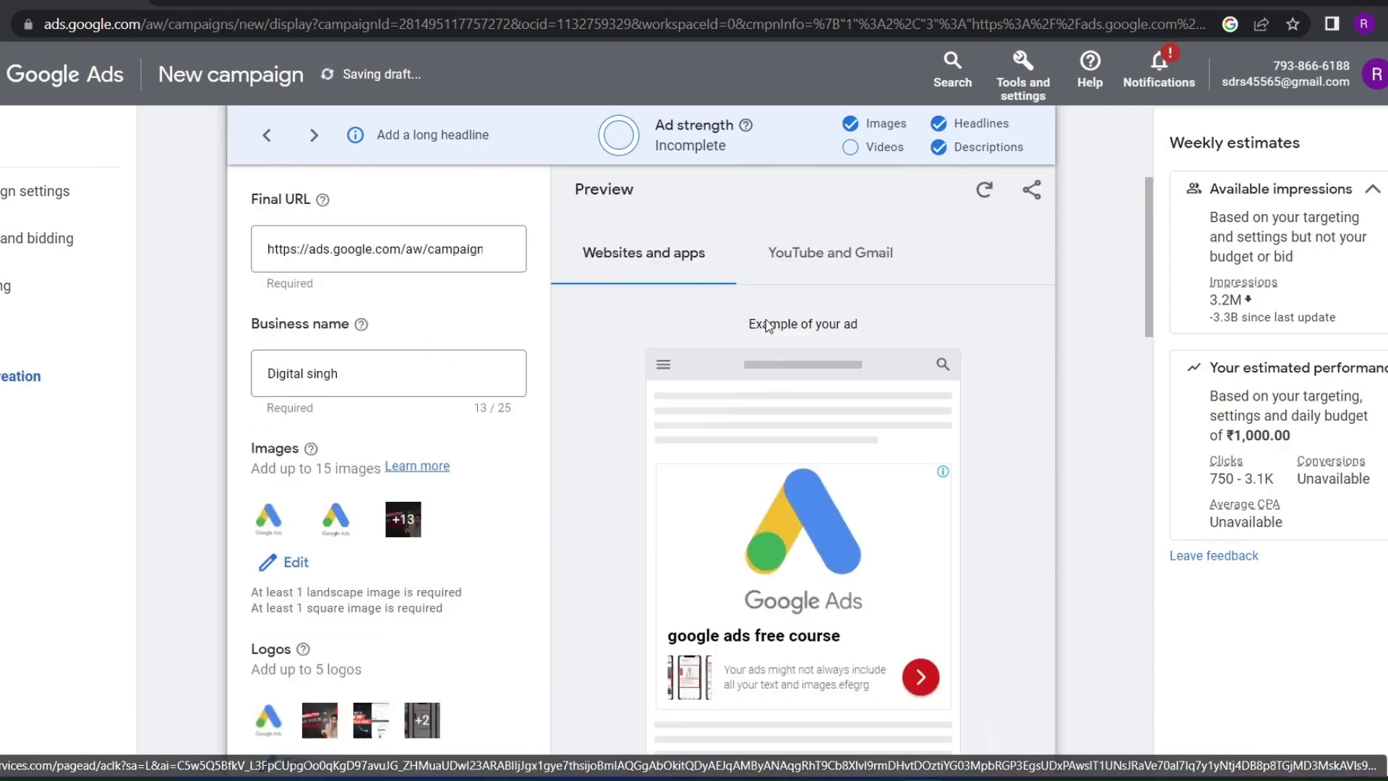
{"action": "left_click", "coordinate": [774, 394]}
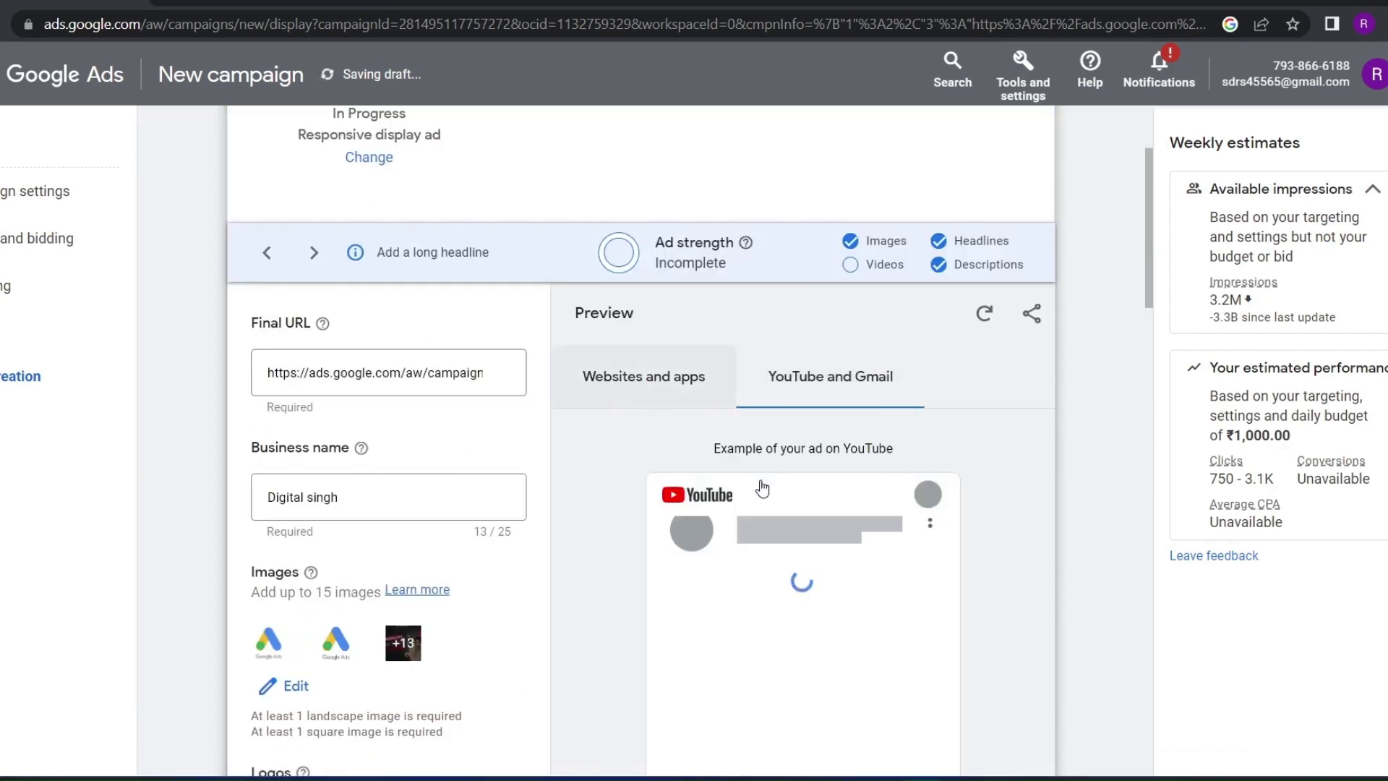
{"action": "left_click", "coordinate": [635, 389]}
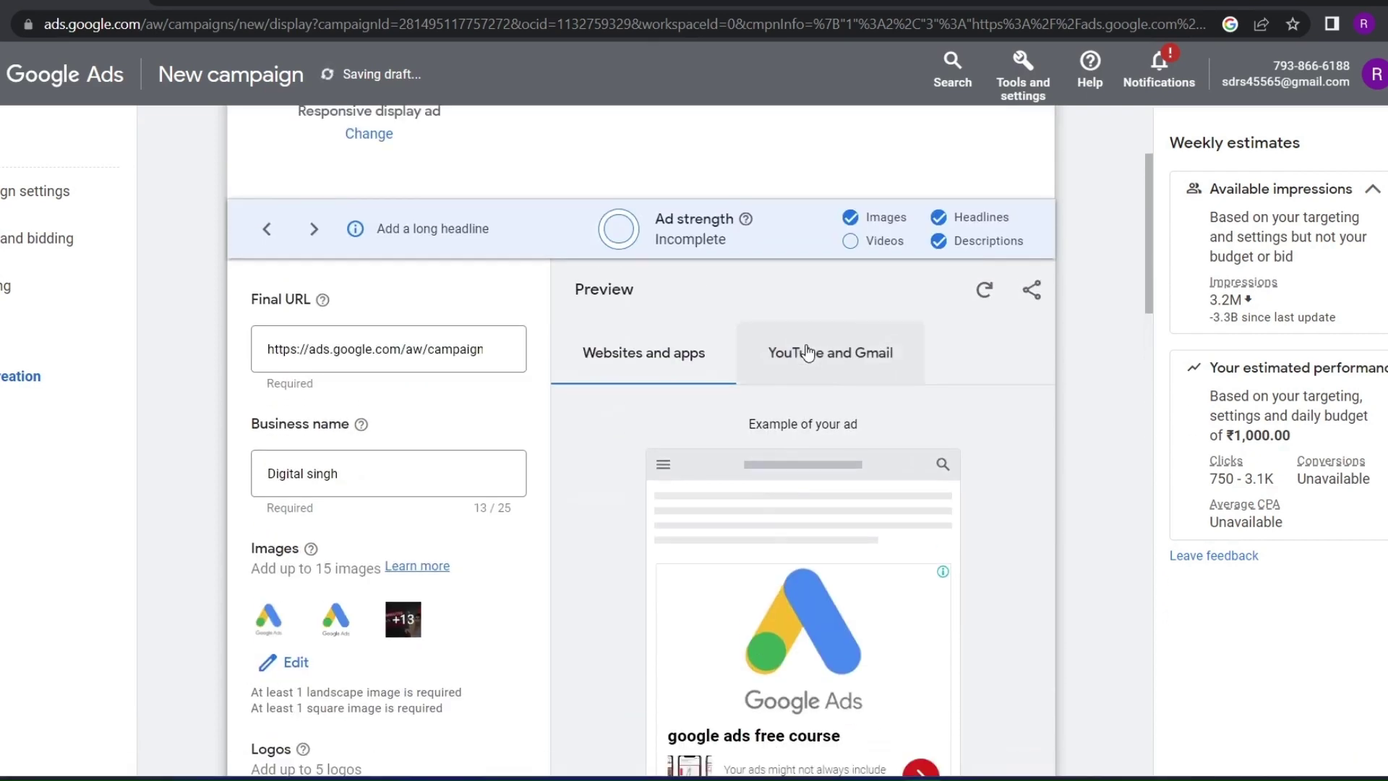
{"action": "left_click", "coordinate": [808, 356]}
{"action": "scroll", "coordinate": [729, 504], "scroll_direction": "down", "scroll_amount": 2}
{"action": "scroll", "coordinate": [745, 586], "scroll_direction": "down", "scroll_amount": 3}
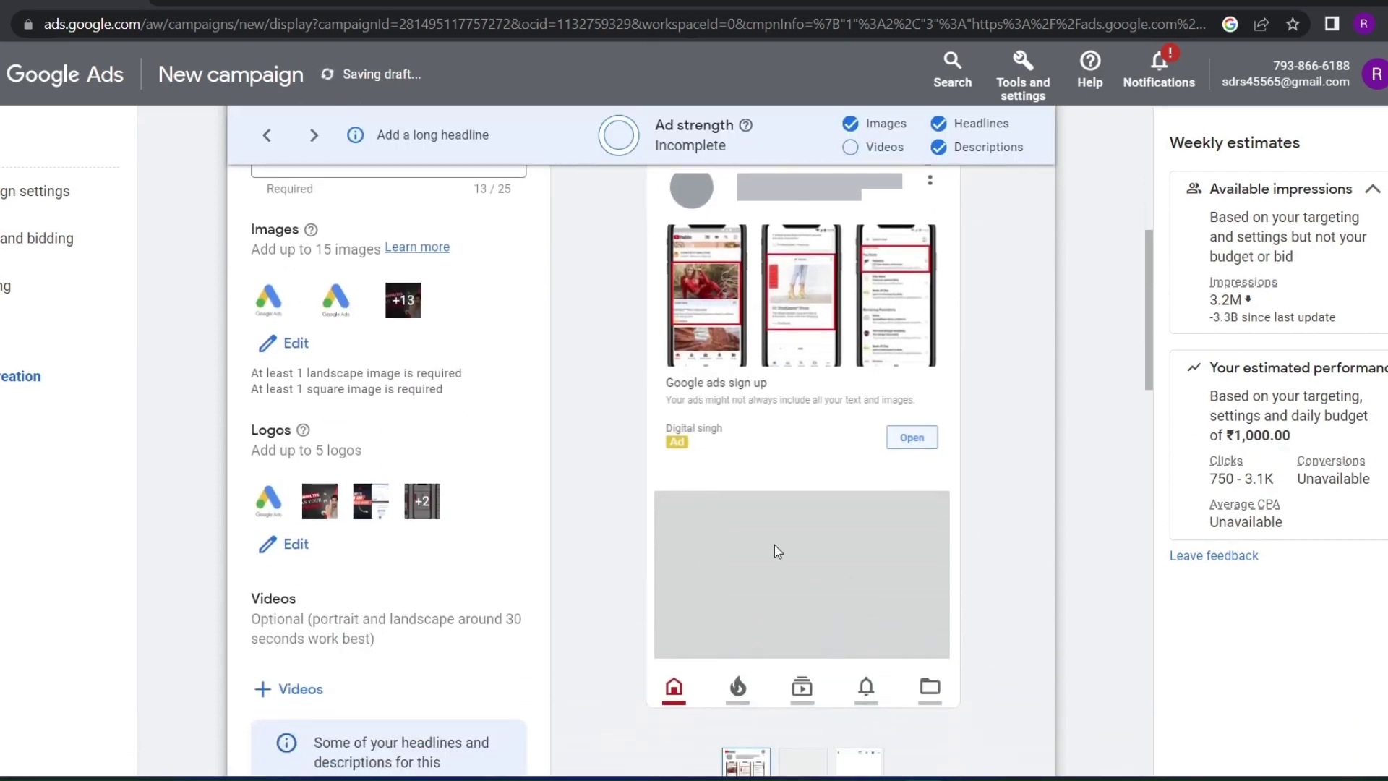
{"action": "scroll", "coordinate": [752, 693], "scroll_direction": "down", "scroll_amount": 2}
{"action": "left_click", "coordinate": [803, 667]}
{"action": "scroll", "coordinate": [752, 590], "scroll_direction": "up", "scroll_amount": 3}
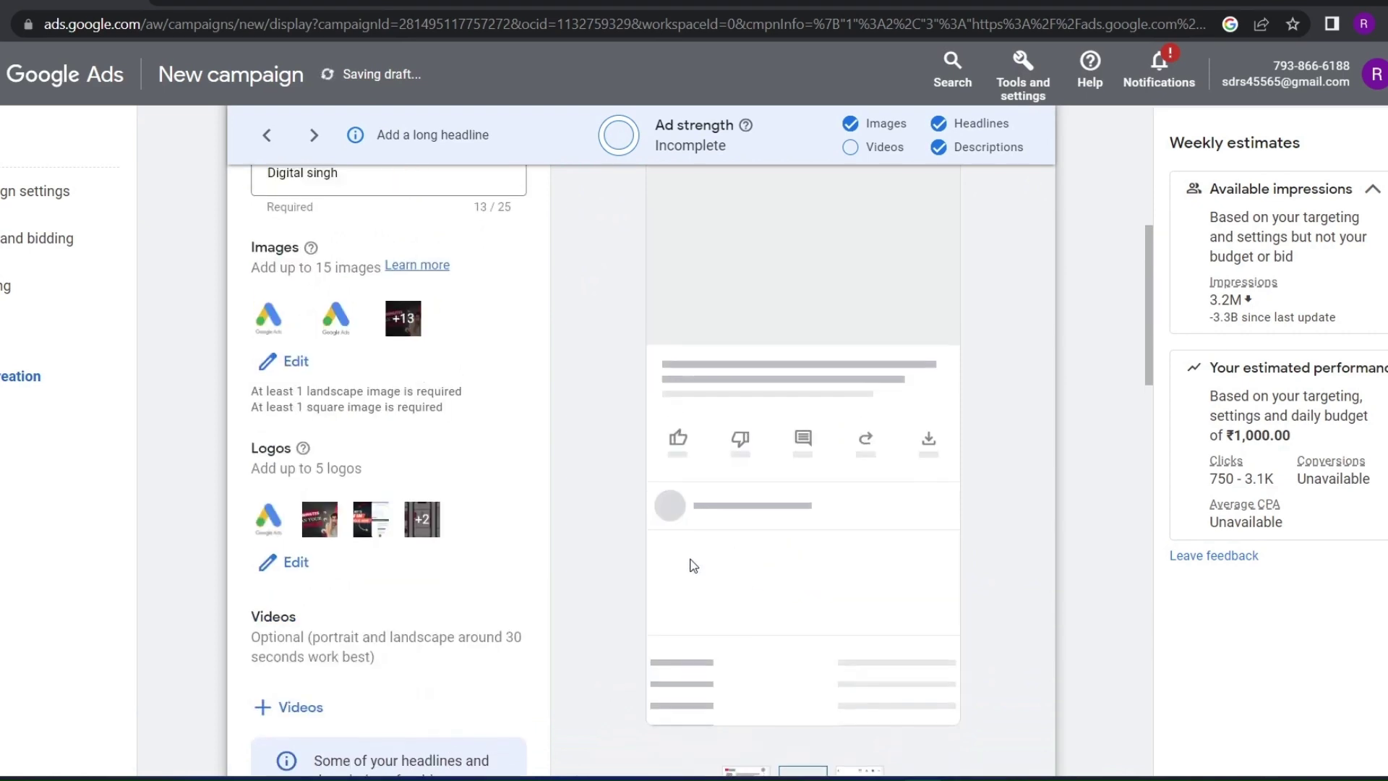
{"action": "scroll", "coordinate": [279, 463], "scroll_direction": "down", "scroll_amount": 10}
Expand and collapse the Ad URL options, then finish the ad
{"action": "left_click", "coordinate": [281, 463]}
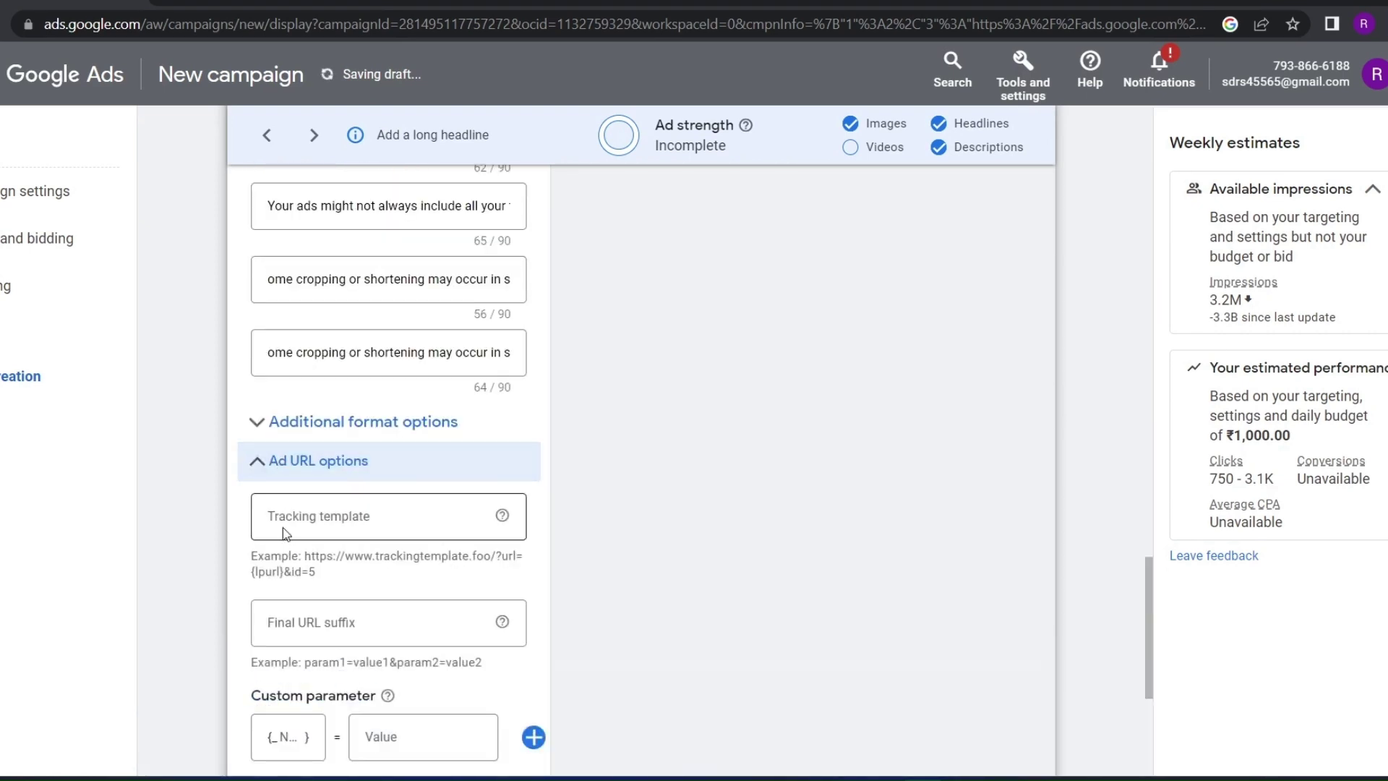
{"action": "scroll", "coordinate": [284, 481], "scroll_direction": "down", "scroll_amount": 2}
{"action": "scroll", "coordinate": [279, 487], "scroll_direction": "down", "scroll_amount": 4}
{"action": "scroll", "coordinate": [297, 399], "scroll_direction": "up", "scroll_amount": 4}
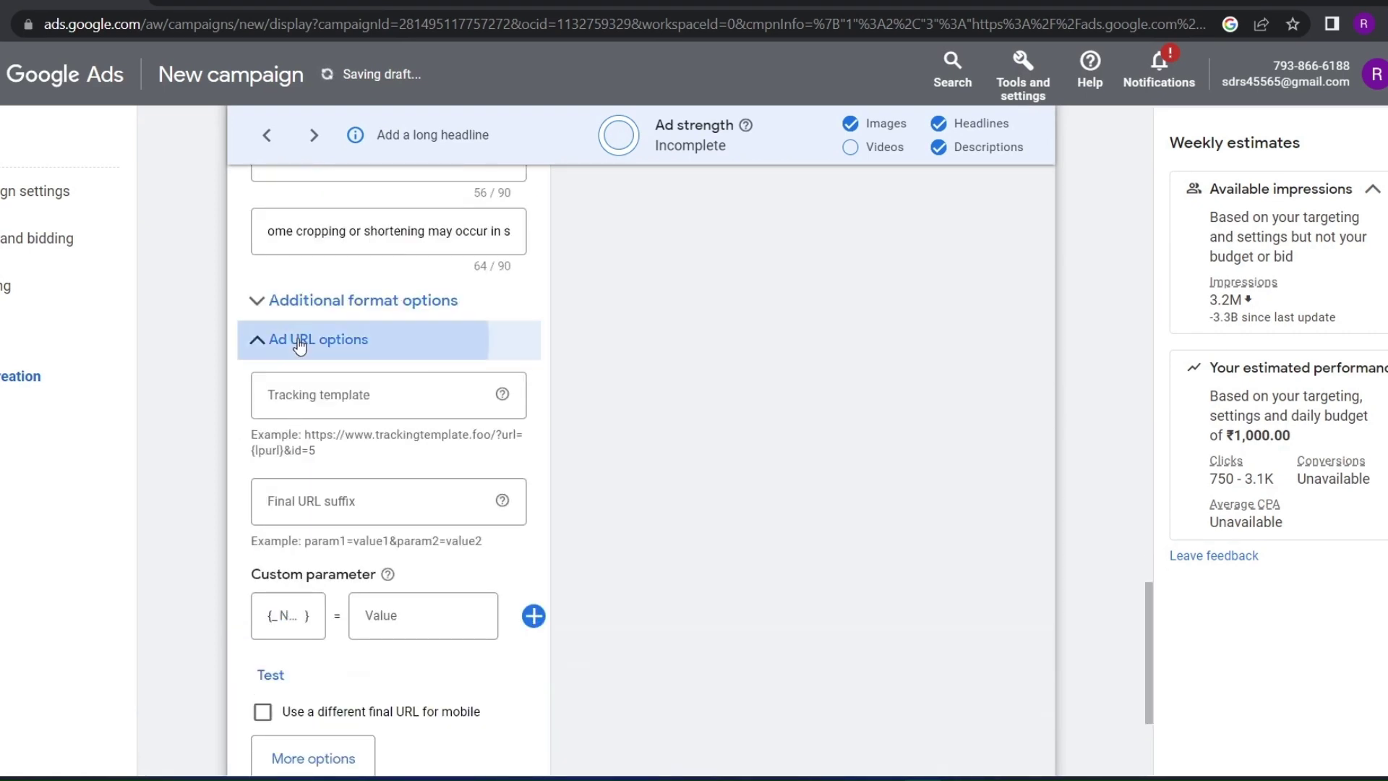
{"action": "left_click", "coordinate": [301, 339]}
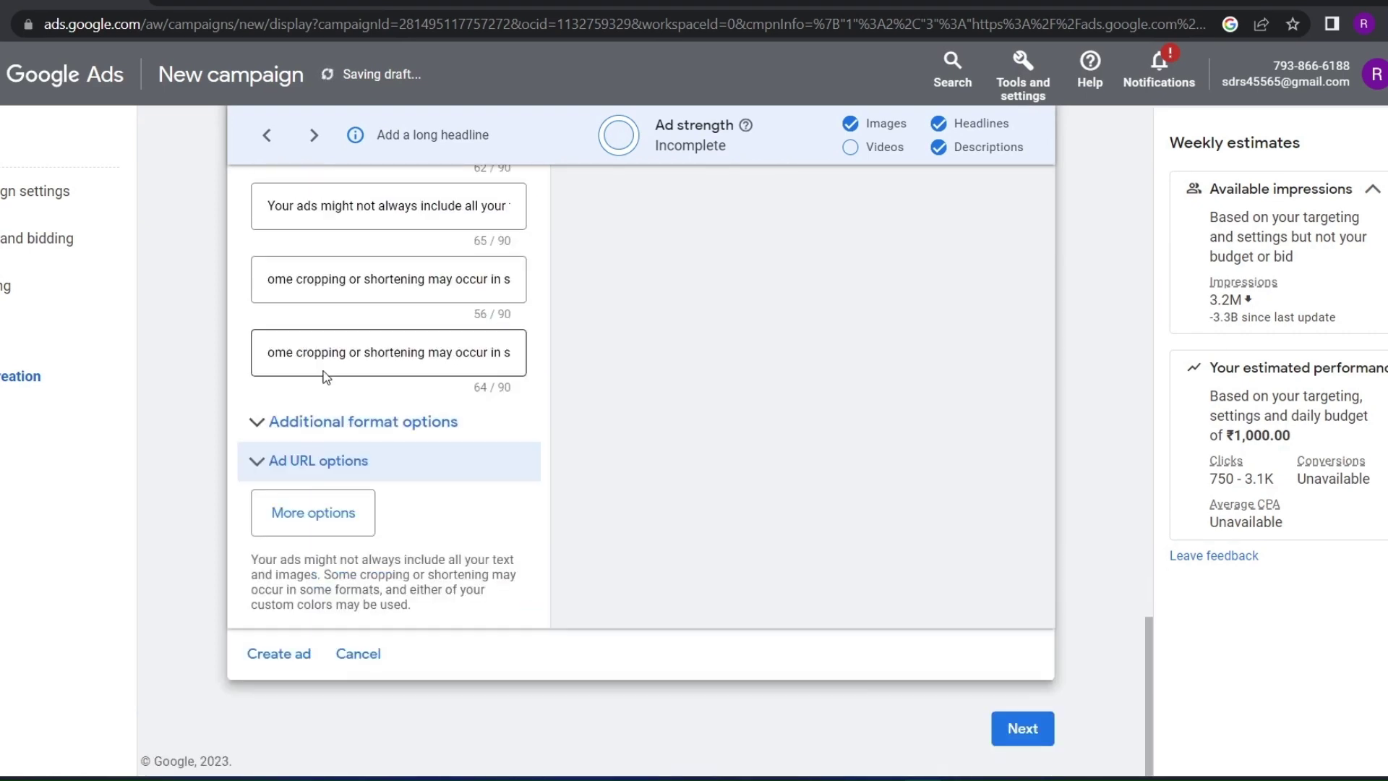
{"action": "left_click", "coordinate": [1007, 718]}
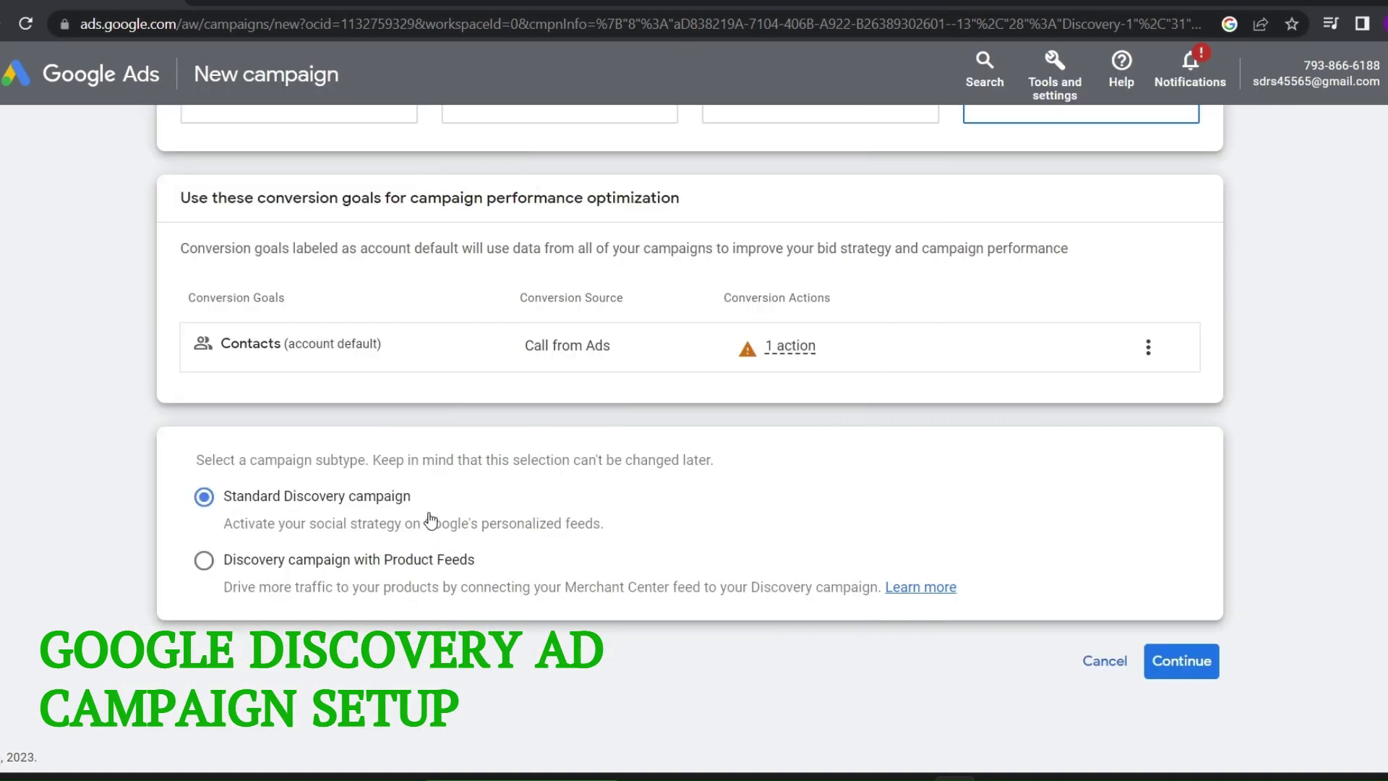
Choose the Standard Discovery campaign subtype after briefly trying Product Feeds
{"action": "mouse_move", "coordinate": [425, 509]}
{"action": "left_mouse_down"}
{"action": "mouse_move", "coordinate": [326, 521]}
{"action": "mouse_move", "coordinate": [440, 497]}
{"action": "left_mouse_up"}
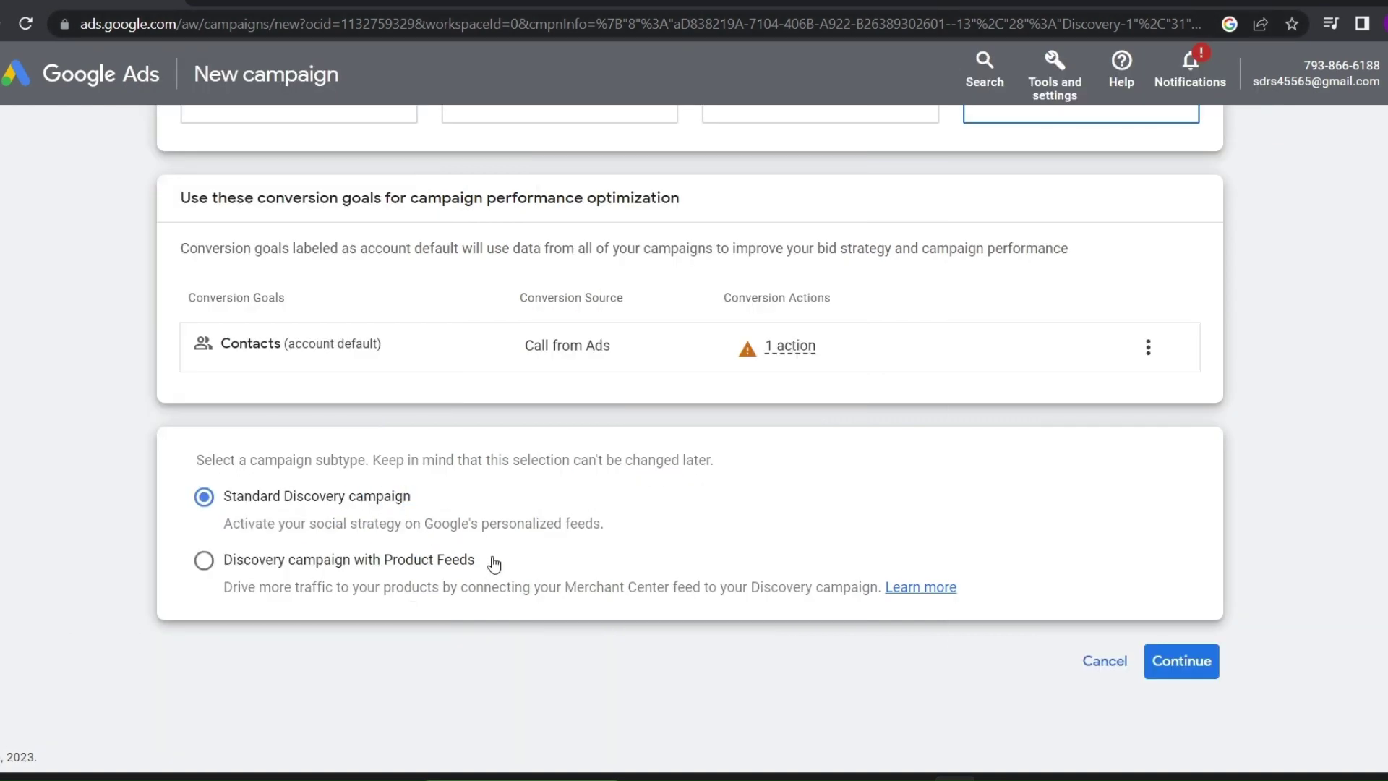
{"action": "left_click_drag", "start_coordinate": [486, 562], "coordinate": [337, 568]}
{"action": "left_click", "coordinate": [251, 533]}
{"action": "left_click", "coordinate": [230, 561]}
{"action": "scroll", "coordinate": [222, 571], "scroll_direction": "down", "scroll_amount": 2}
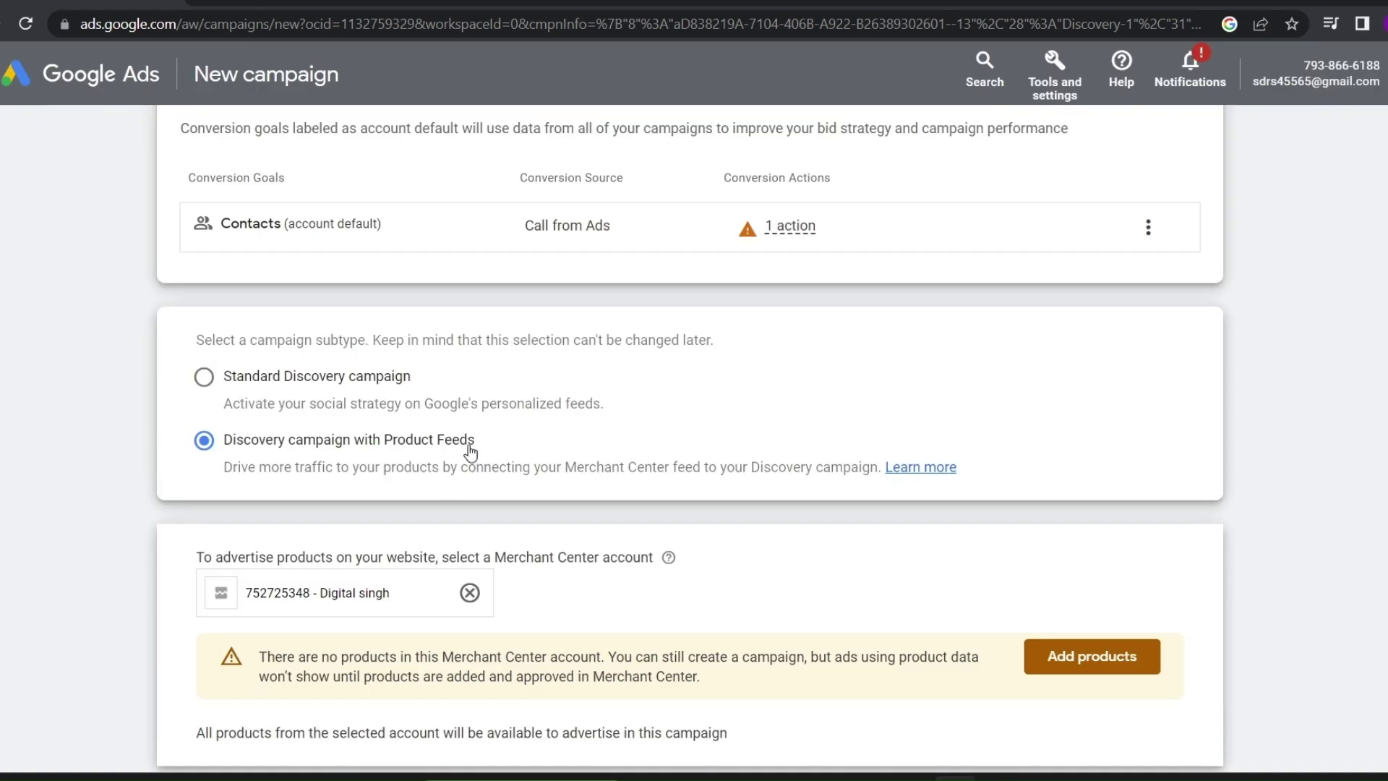
{"action": "left_click", "coordinate": [204, 377]}
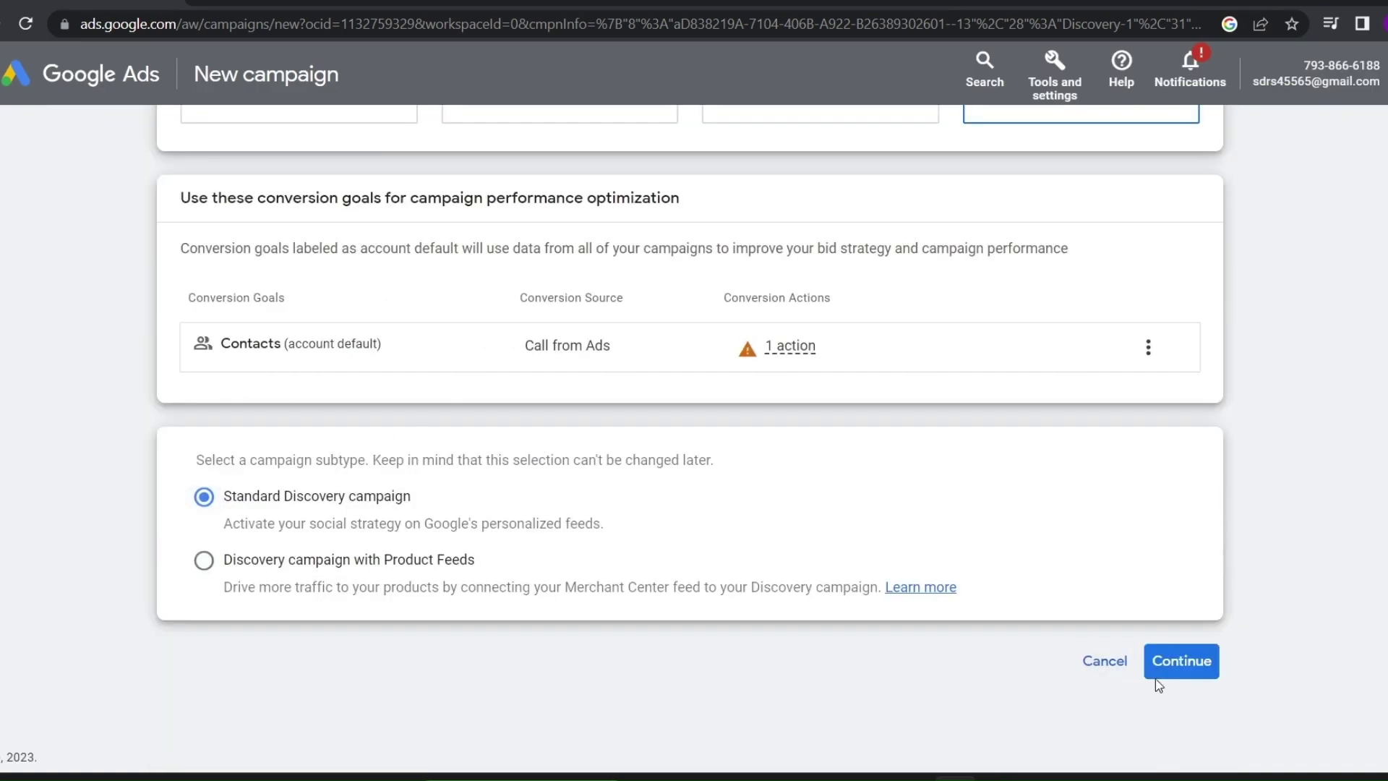
{"action": "left_click", "coordinate": [1179, 666]}
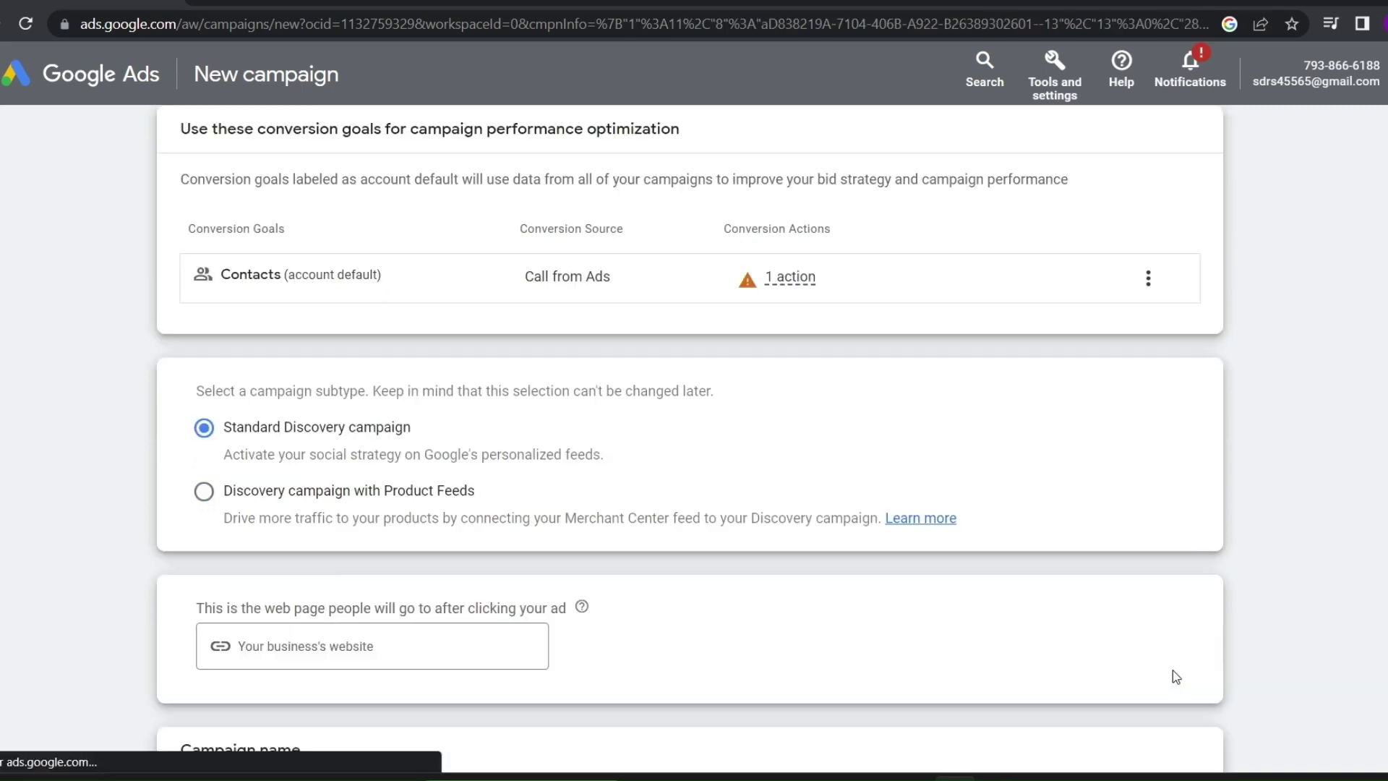
Rename the campaign from Discovery-2 to Discovery, leaving the website empty, and continue
{"action": "scroll", "coordinate": [662, 531], "scroll_direction": "down", "scroll_amount": 4}
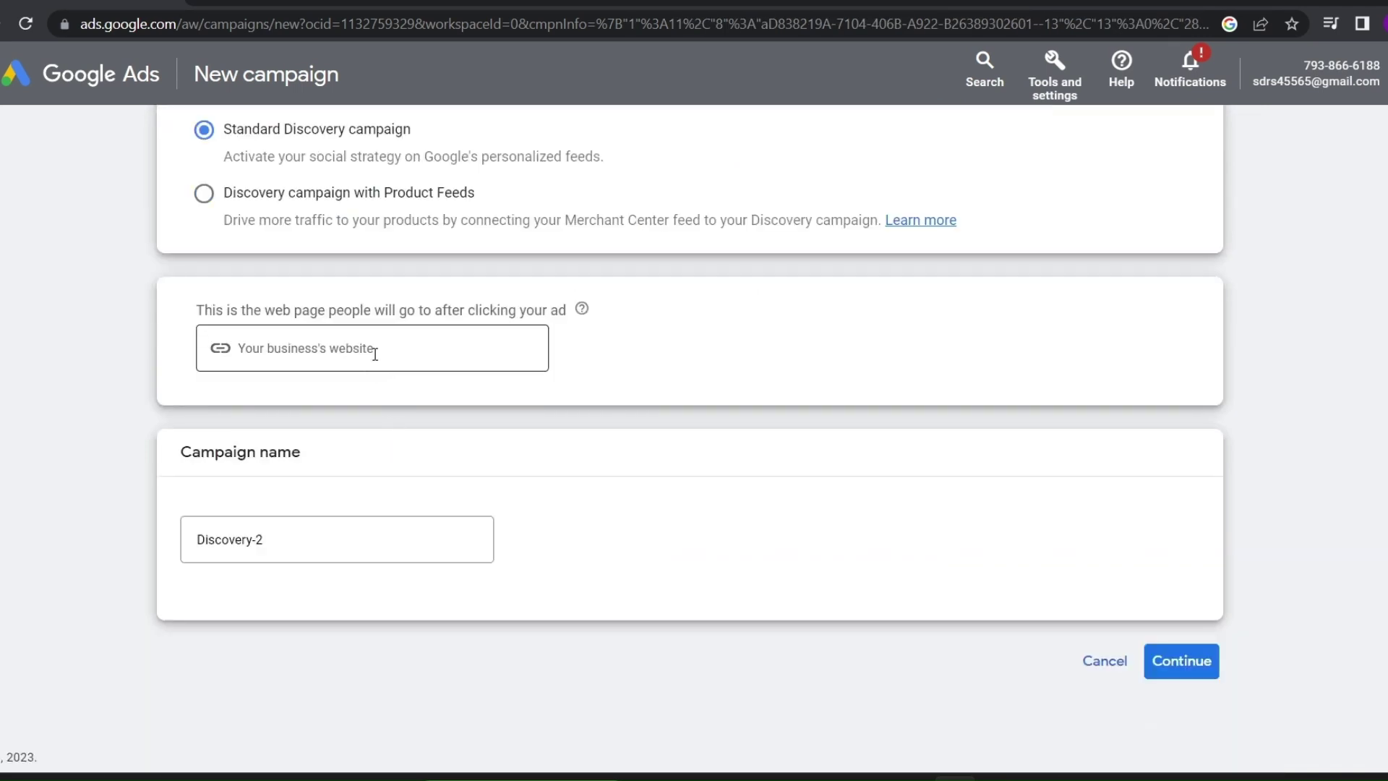
{"action": "left_click", "coordinate": [373, 352]}
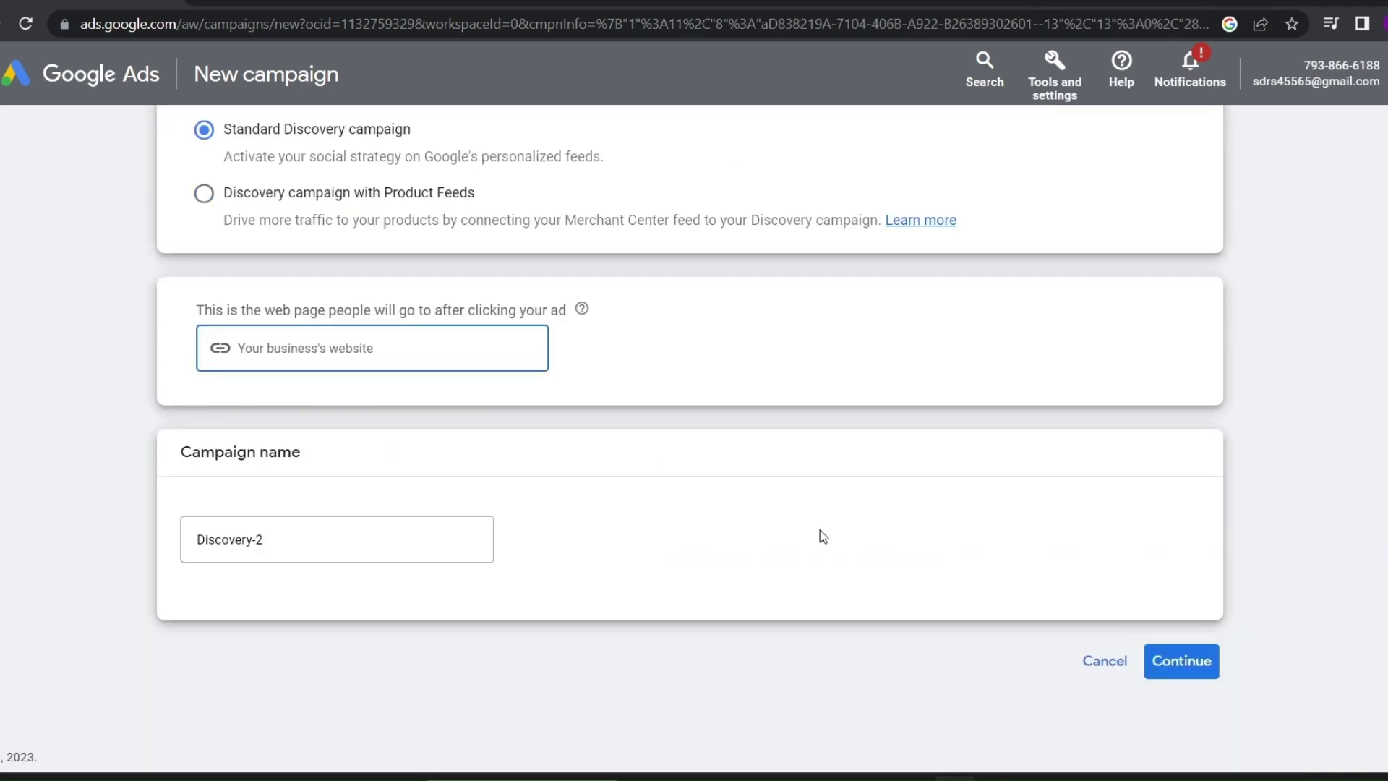
{"action": "left_click", "coordinate": [304, 535]}
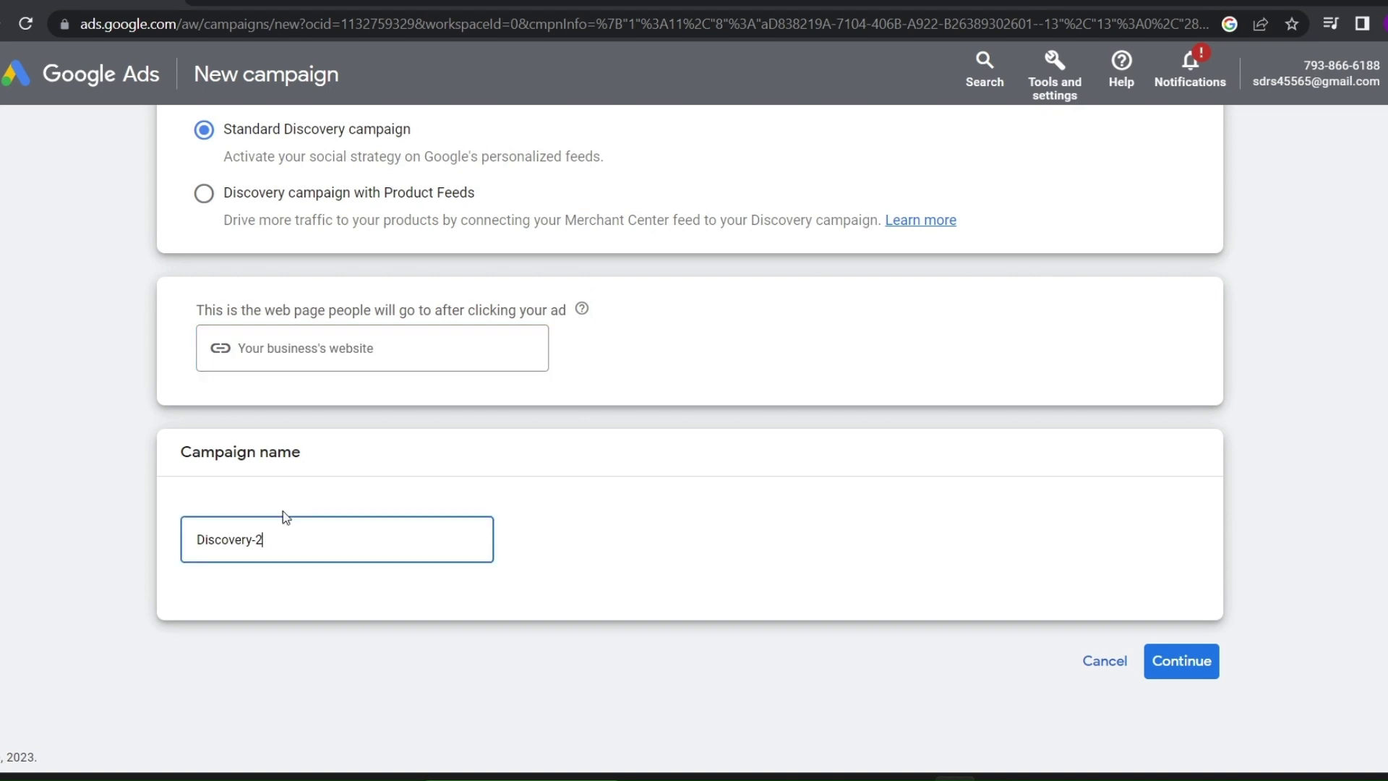
{"action": "left_click", "coordinate": [1192, 682]}
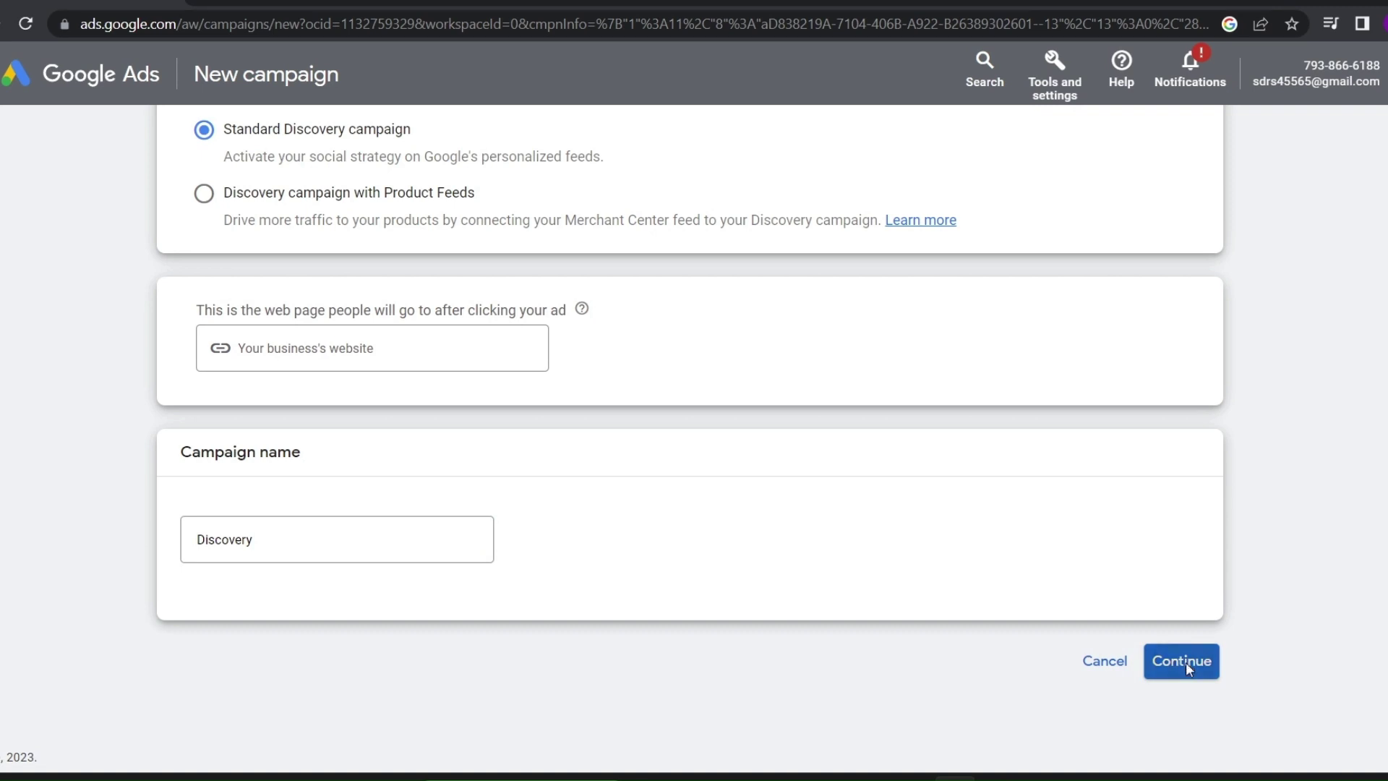
{"action": "left_click", "coordinate": [1186, 661]}
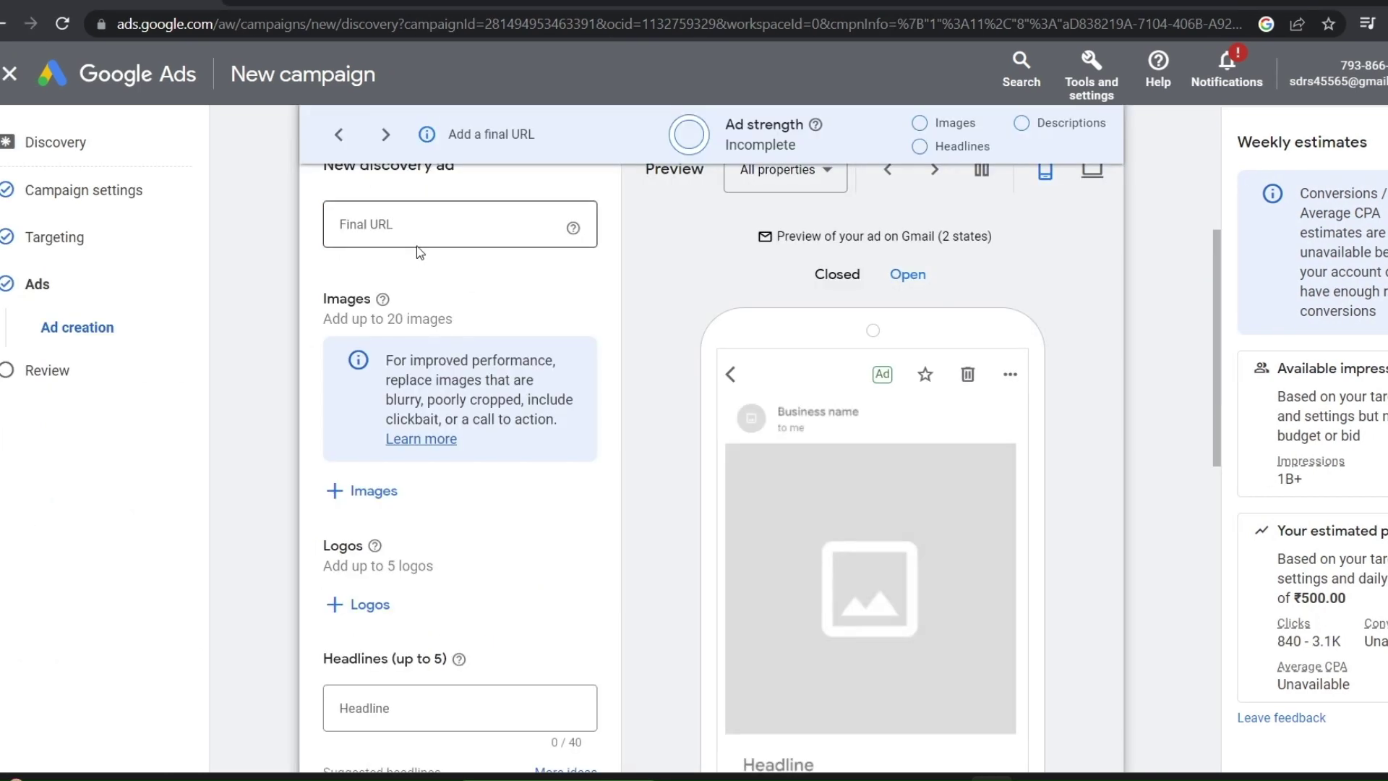
Scroll to the new discovery ad form and place the cursor in its Final URL field
{"action": "scroll", "coordinate": [423, 230], "scroll_direction": "up", "scroll_amount": 2}
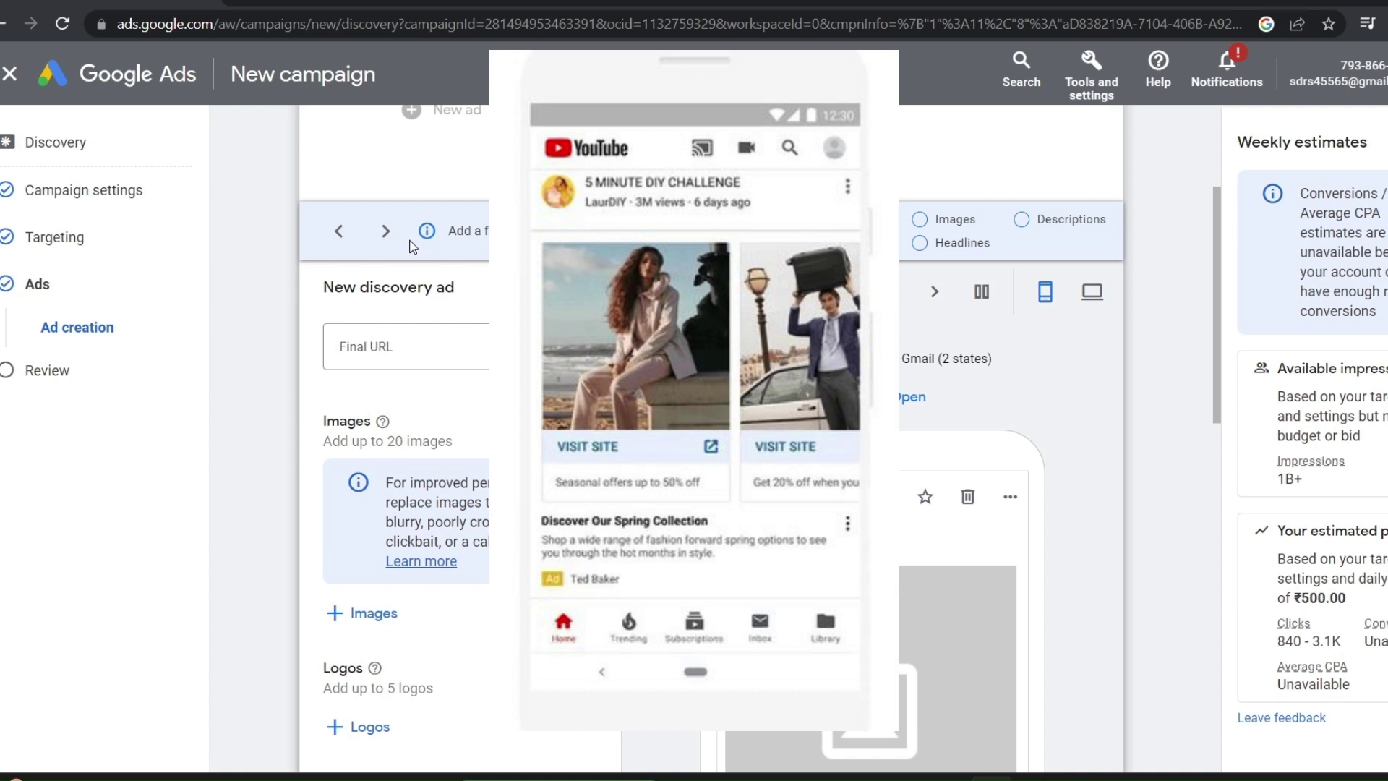
{"action": "scroll", "coordinate": [413, 246], "scroll_direction": "up", "scroll_amount": 3}
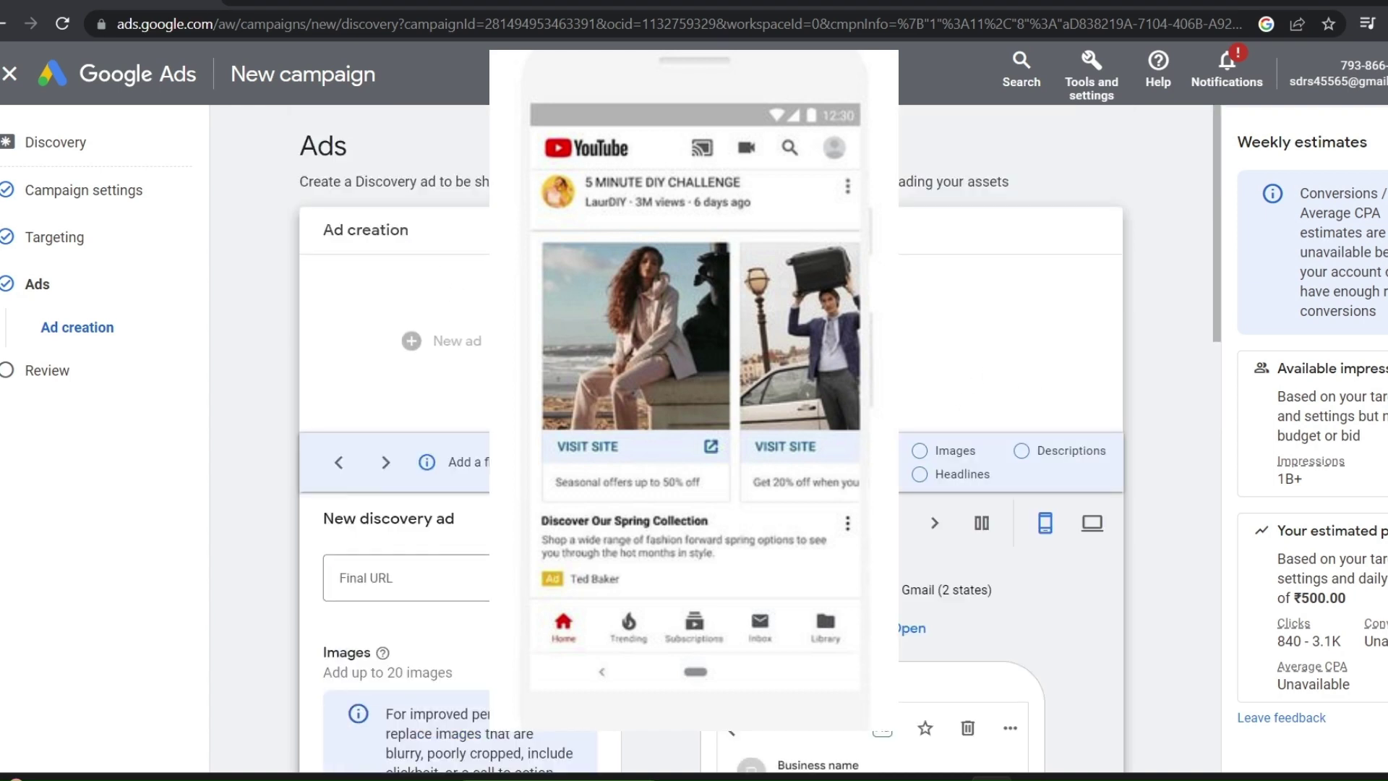
{"action": "scroll", "coordinate": [622, 496], "scroll_direction": "down", "scroll_amount": 3}
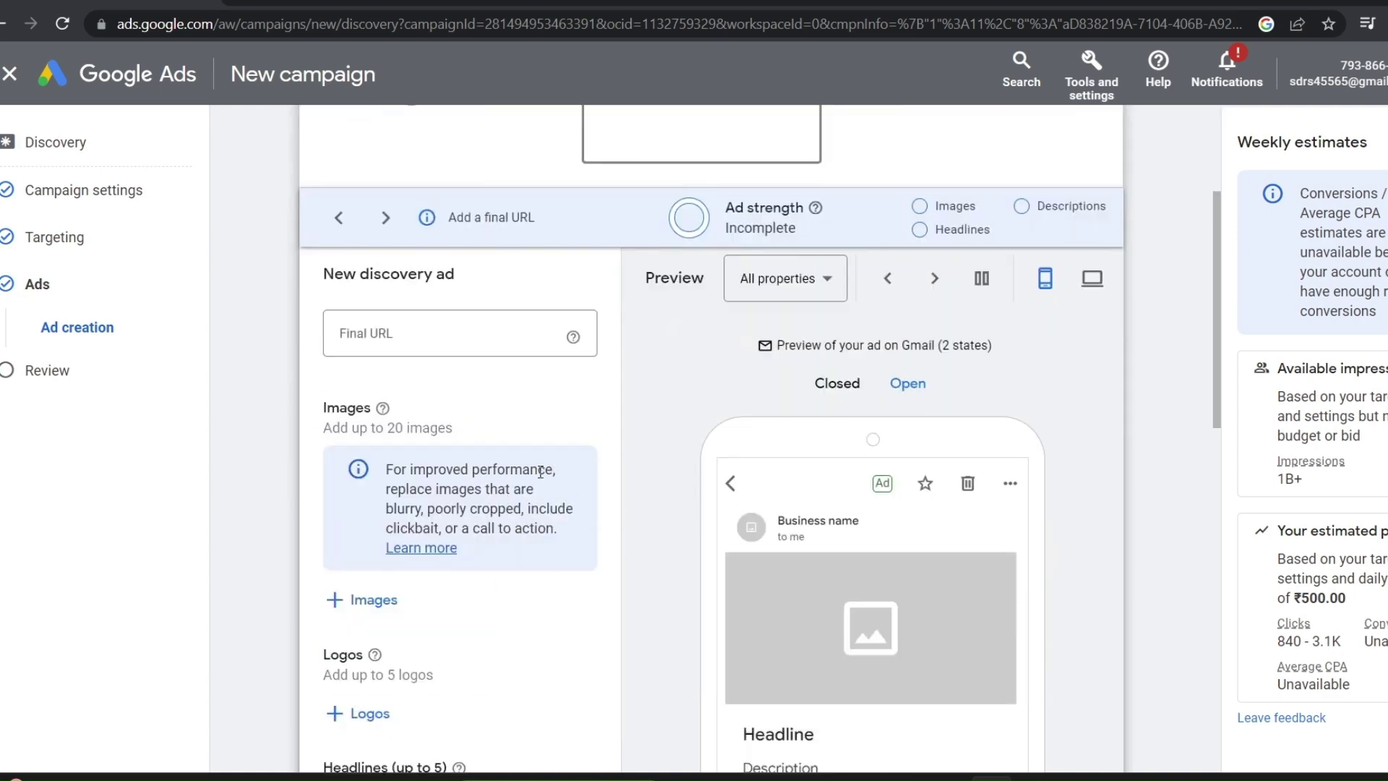
{"action": "left_click", "coordinate": [388, 337]}
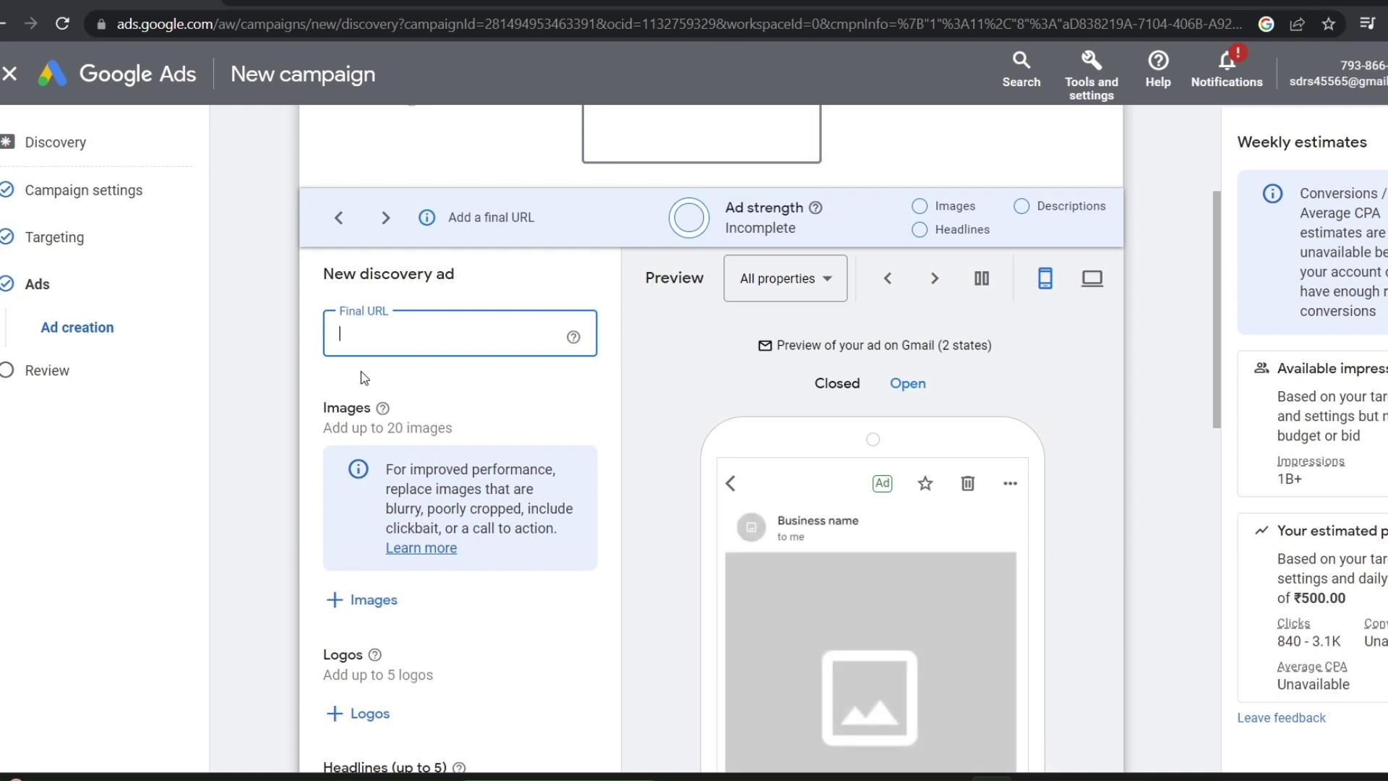
{"action": "scroll", "coordinate": [361, 370], "scroll_direction": "down", "scroll_amount": 3}
Paste the landing page address as final URL and save 20 images, including a free stock image
{"action": "key", "text": "ctrl+v"}
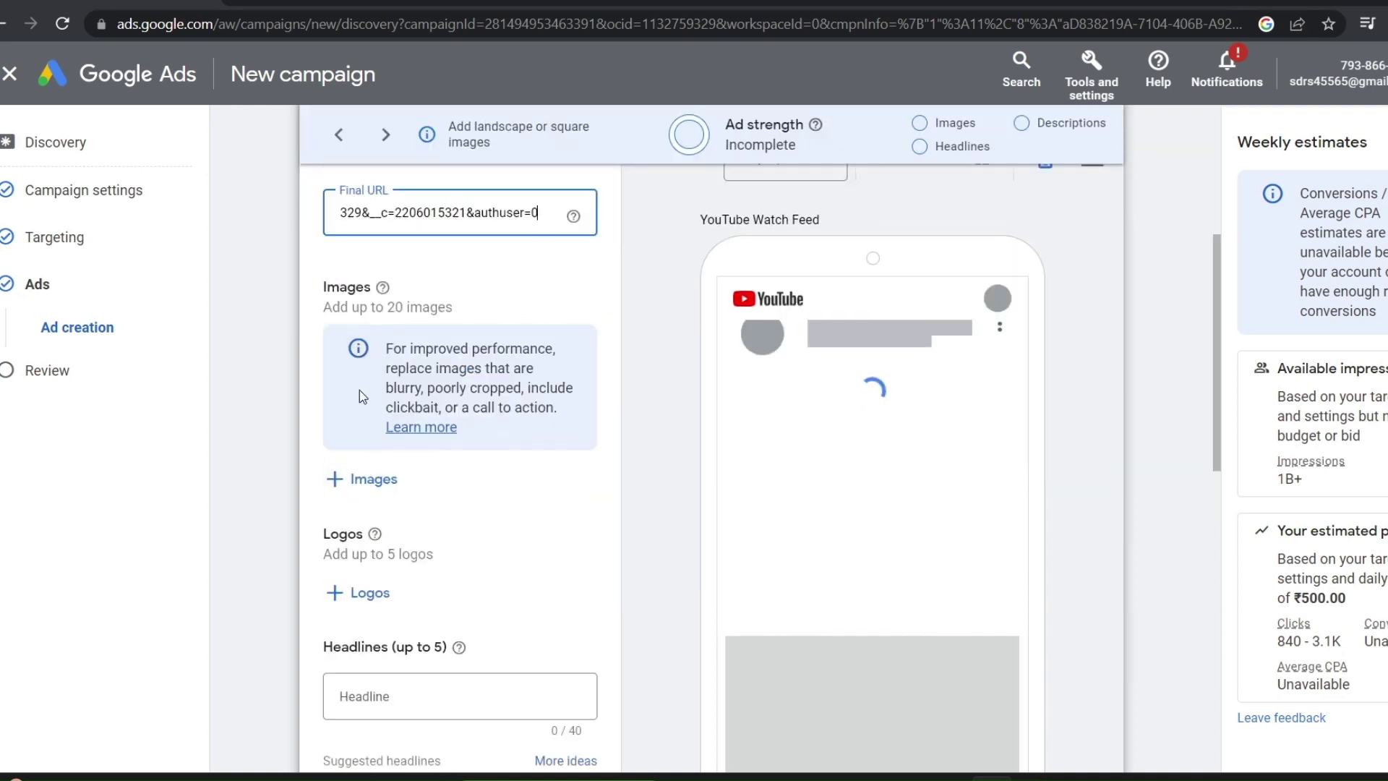
{"action": "left_click", "coordinate": [356, 483]}
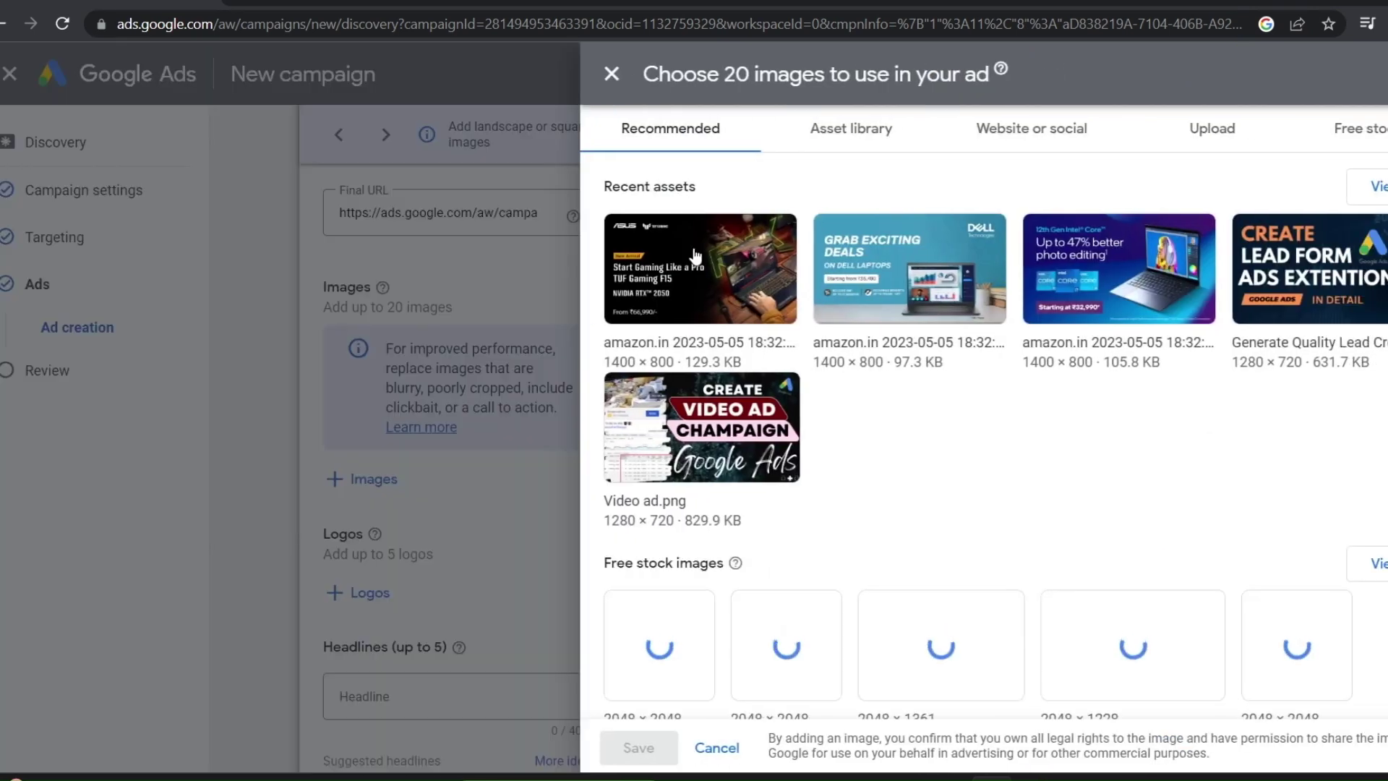
{"action": "left_click", "coordinate": [747, 274]}
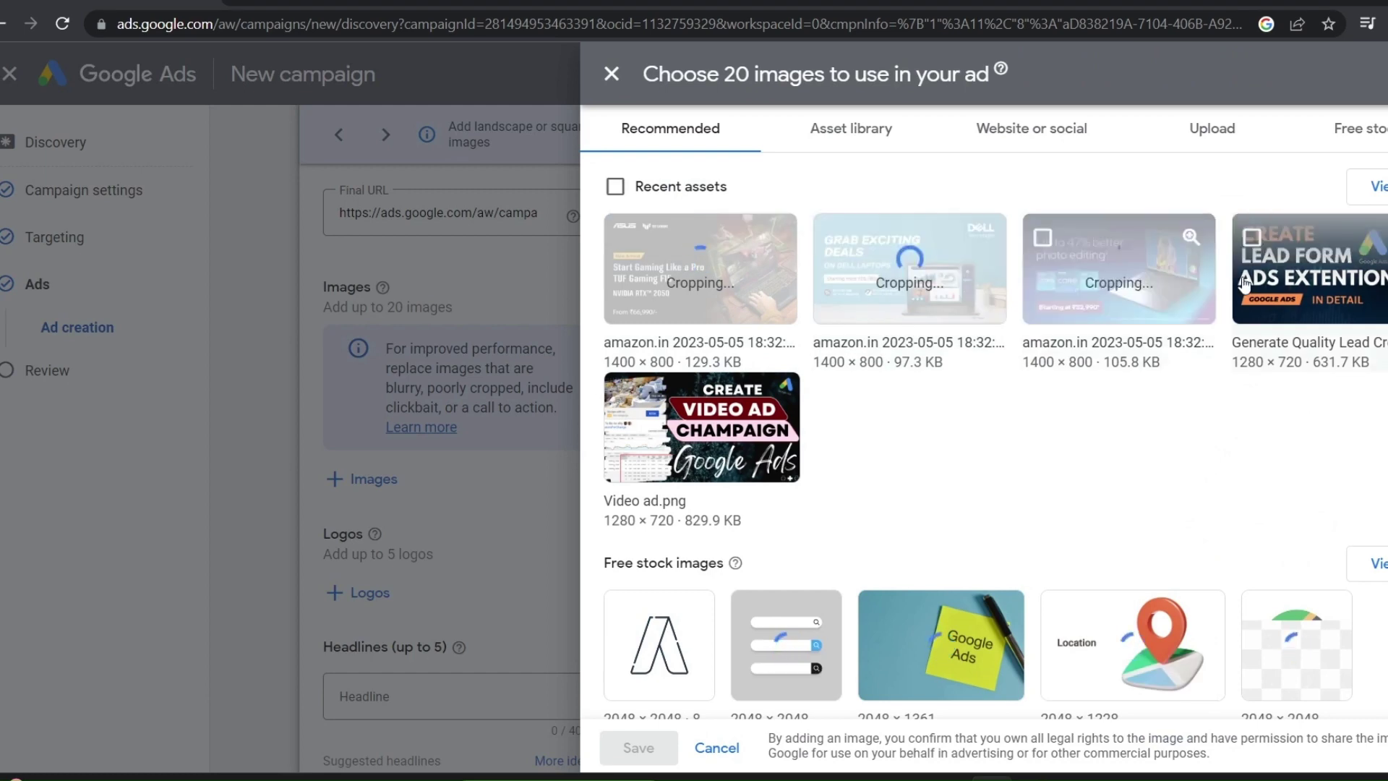
{"action": "scroll", "coordinate": [723, 441], "scroll_direction": "down", "scroll_amount": 3}
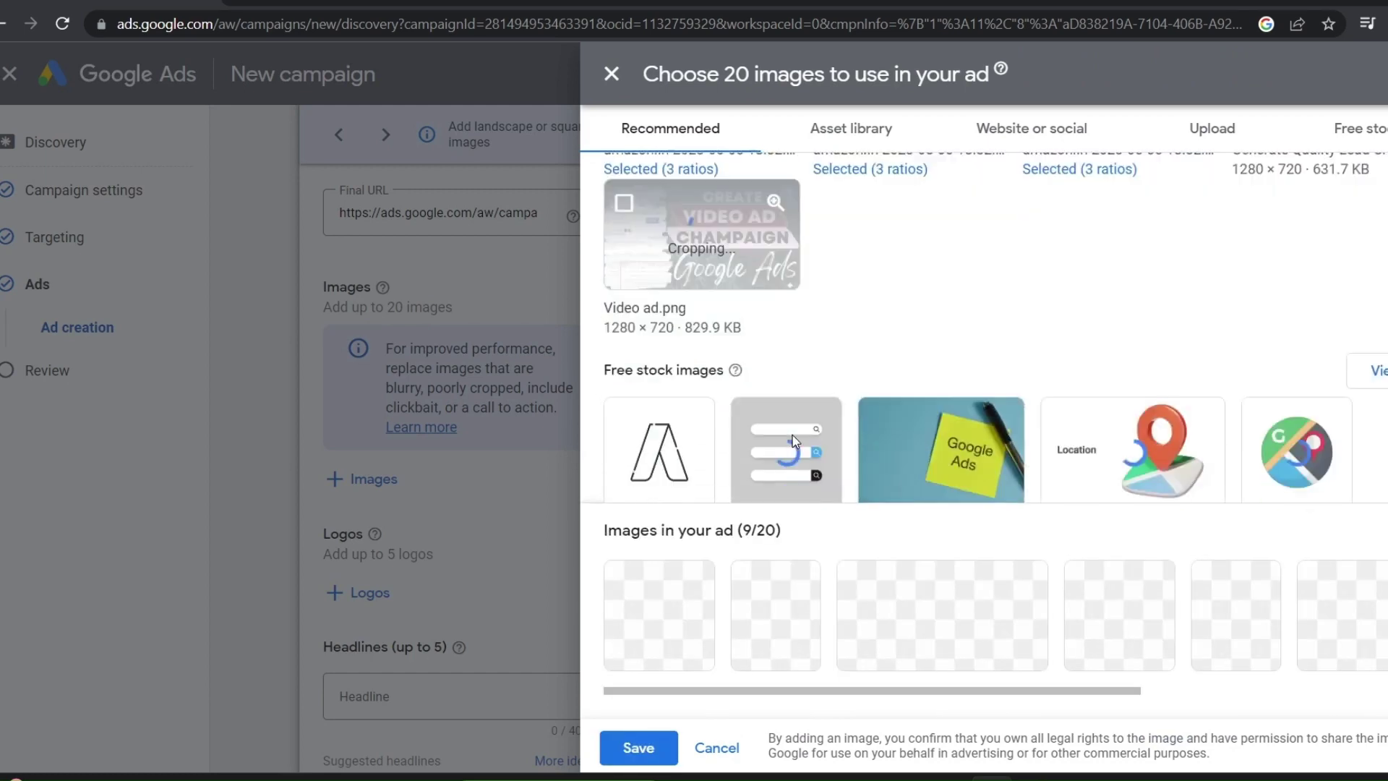
{"action": "left_click", "coordinate": [672, 433]}
{"action": "left_click", "coordinate": [639, 747]}
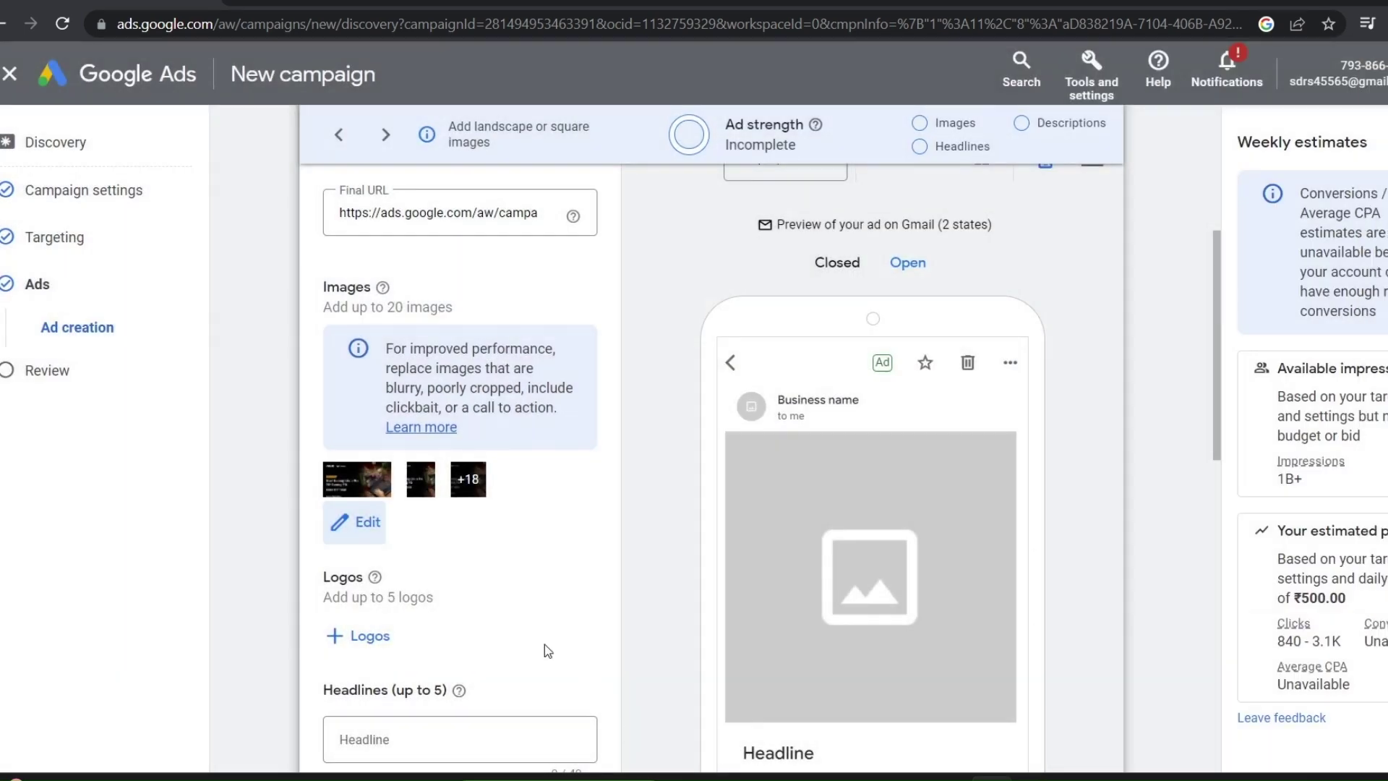
Reopen the chosen images to view upload options, then close the picker unchanged
{"action": "left_click", "coordinate": [359, 531]}
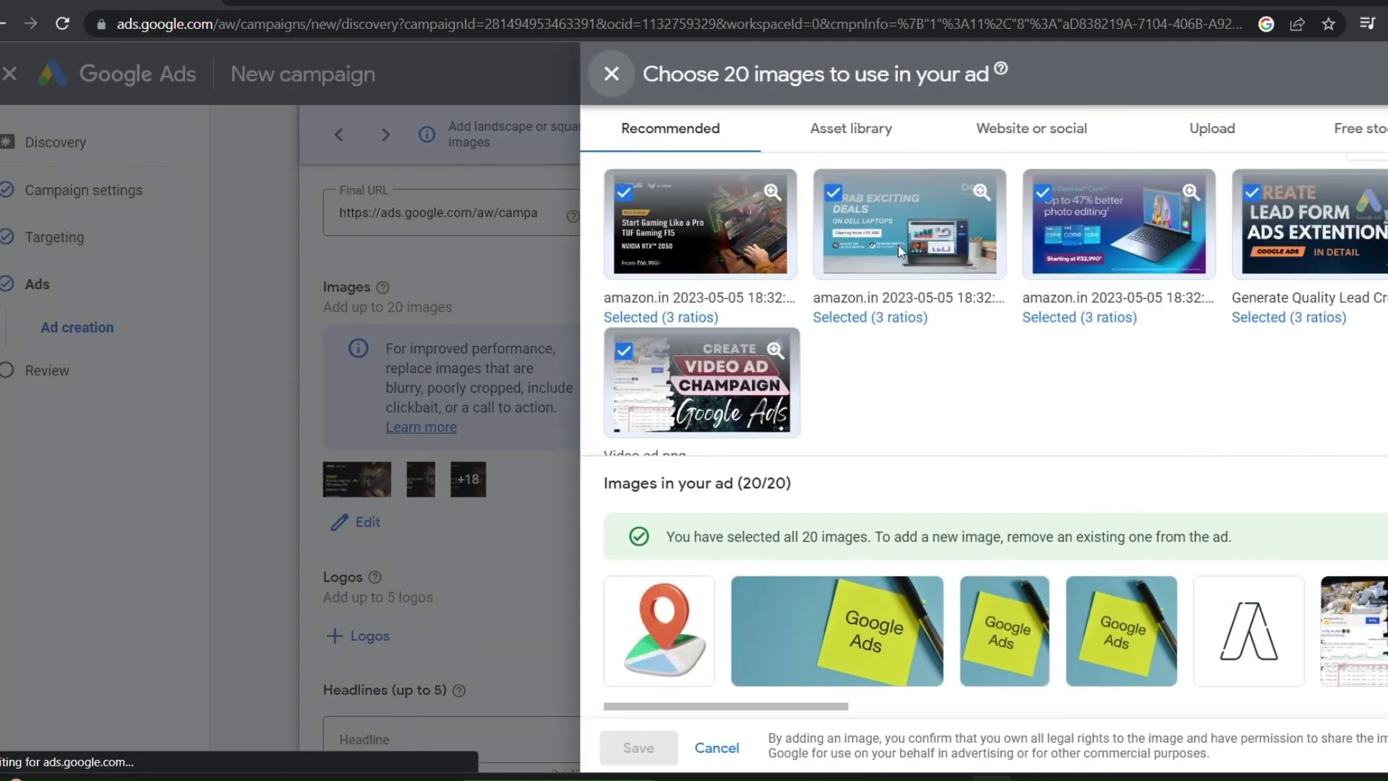
{"action": "left_click", "coordinate": [1222, 128]}
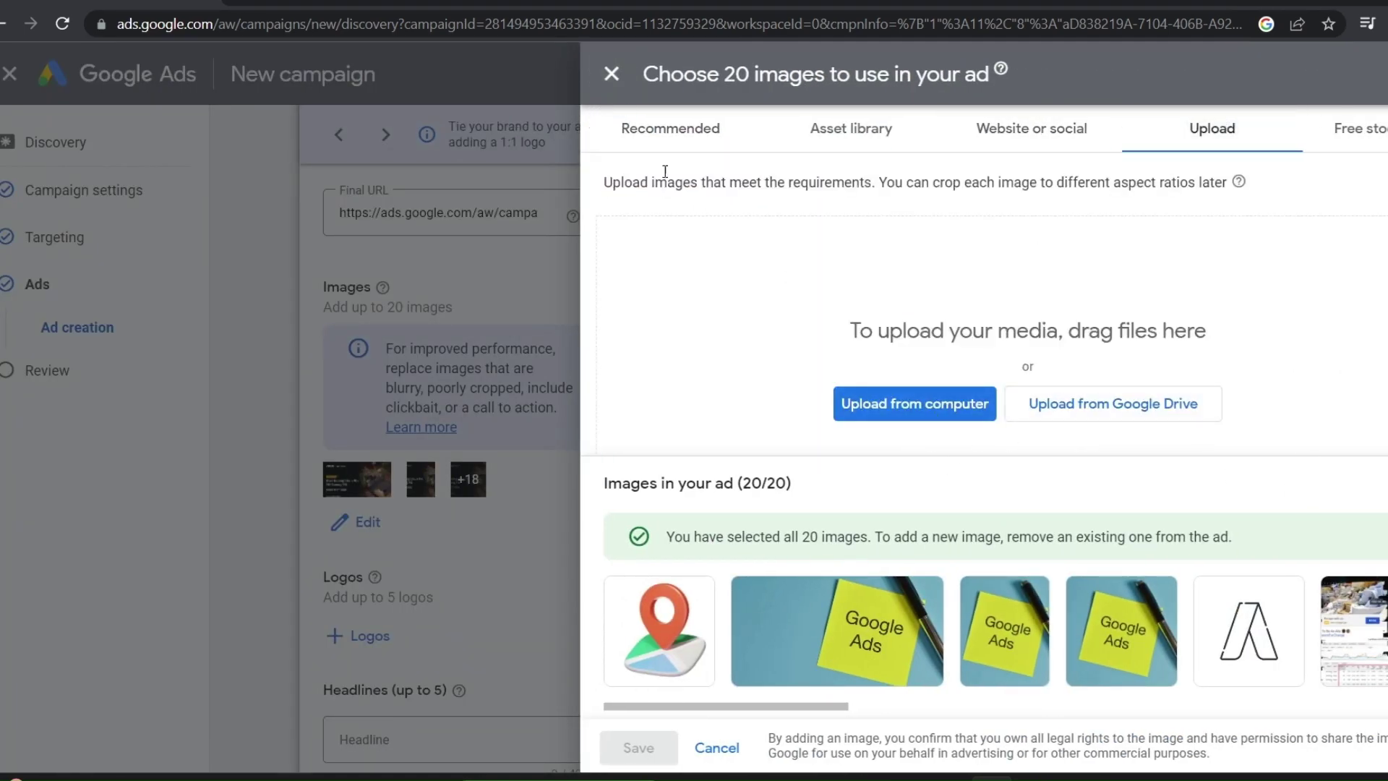
{"action": "left_click", "coordinate": [611, 74]}
{"action": "scroll", "coordinate": [436, 489], "scroll_direction": "down", "scroll_amount": 2}
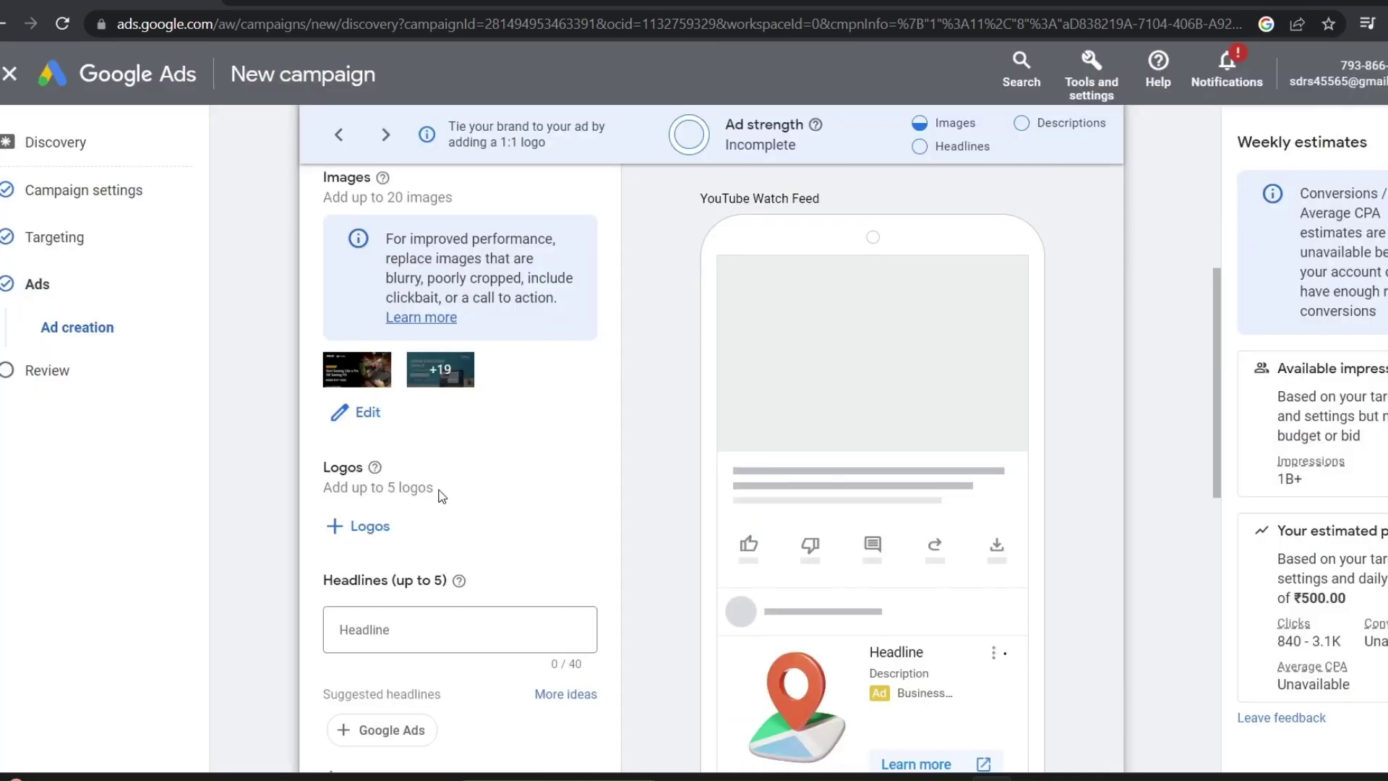
{"action": "scroll", "coordinate": [407, 496], "scroll_direction": "down", "scroll_amount": 2}
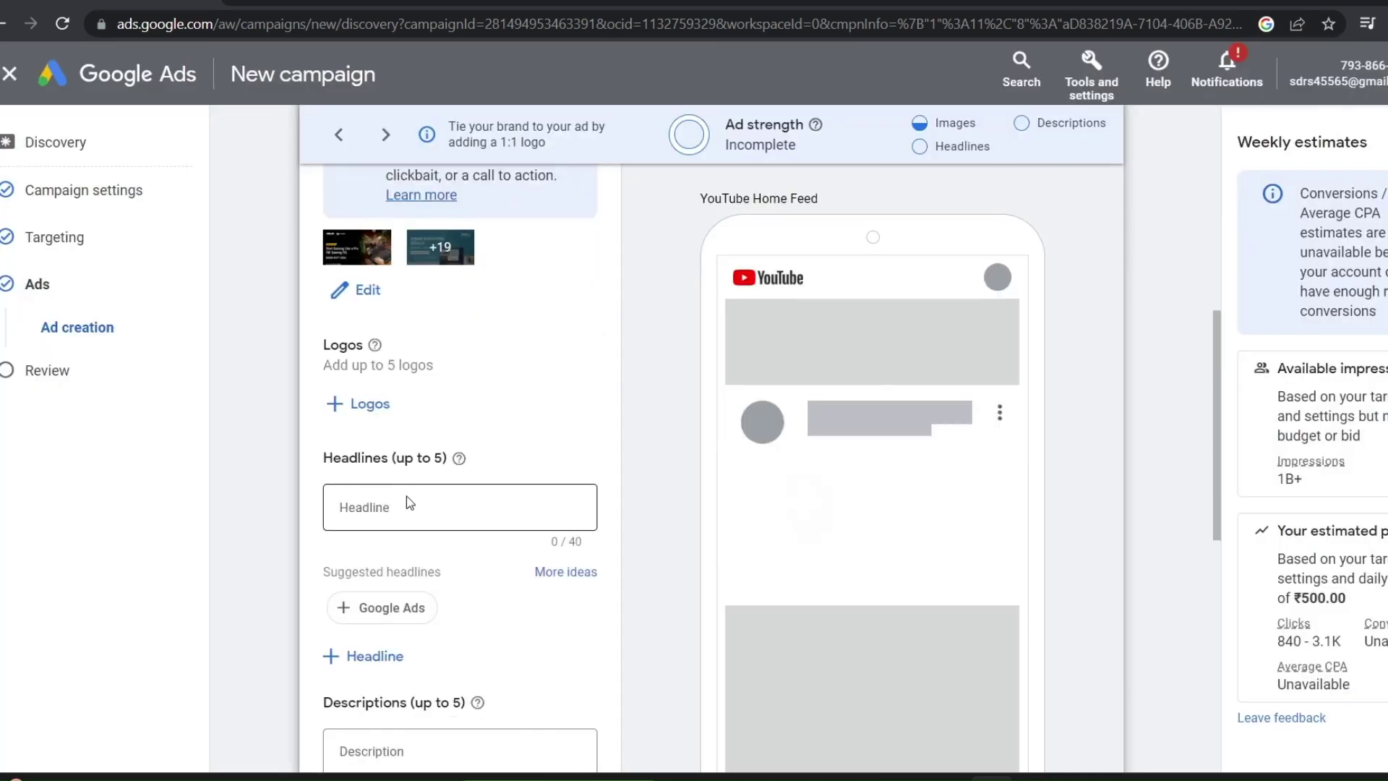
Upload logo image files from the computer into the ad's Logos section
{"action": "left_click", "coordinate": [375, 405]}
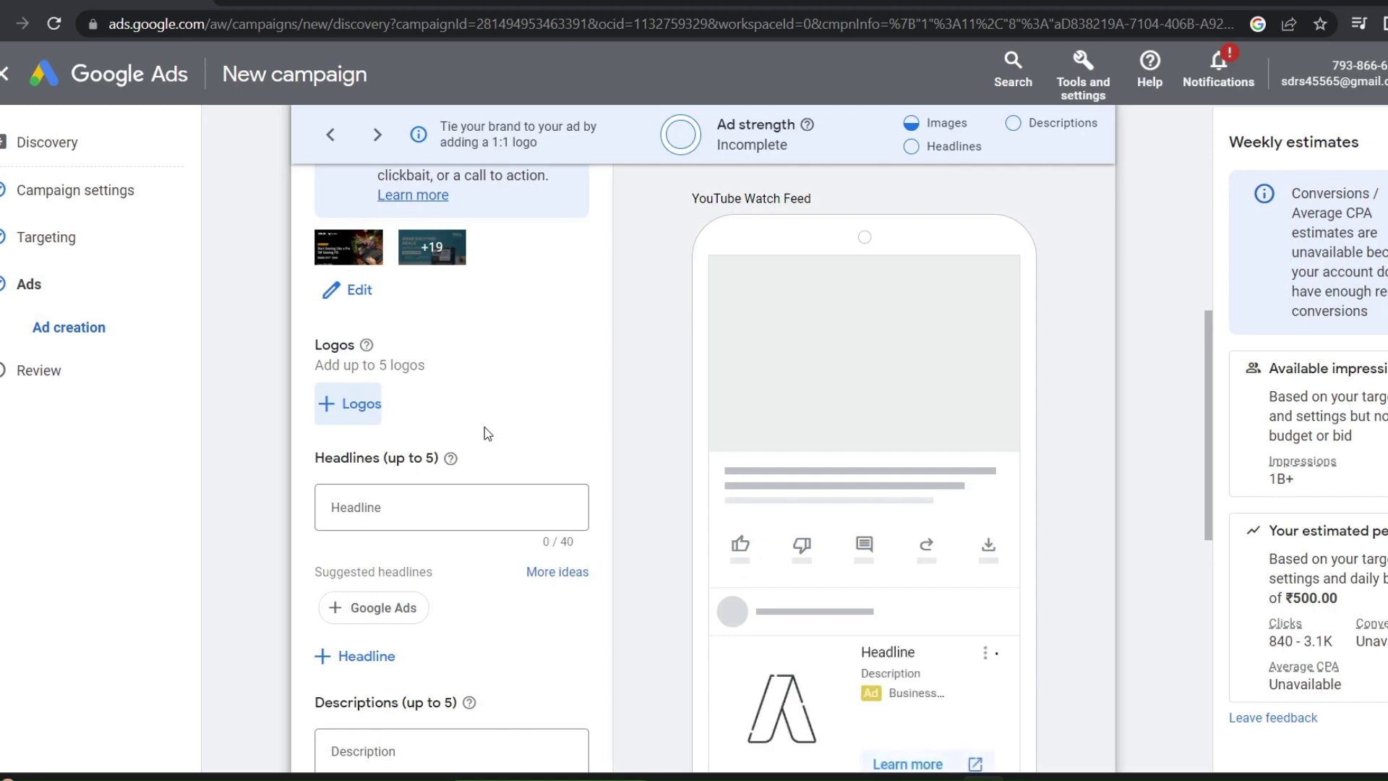
{"action": "left_click", "coordinate": [371, 418]}
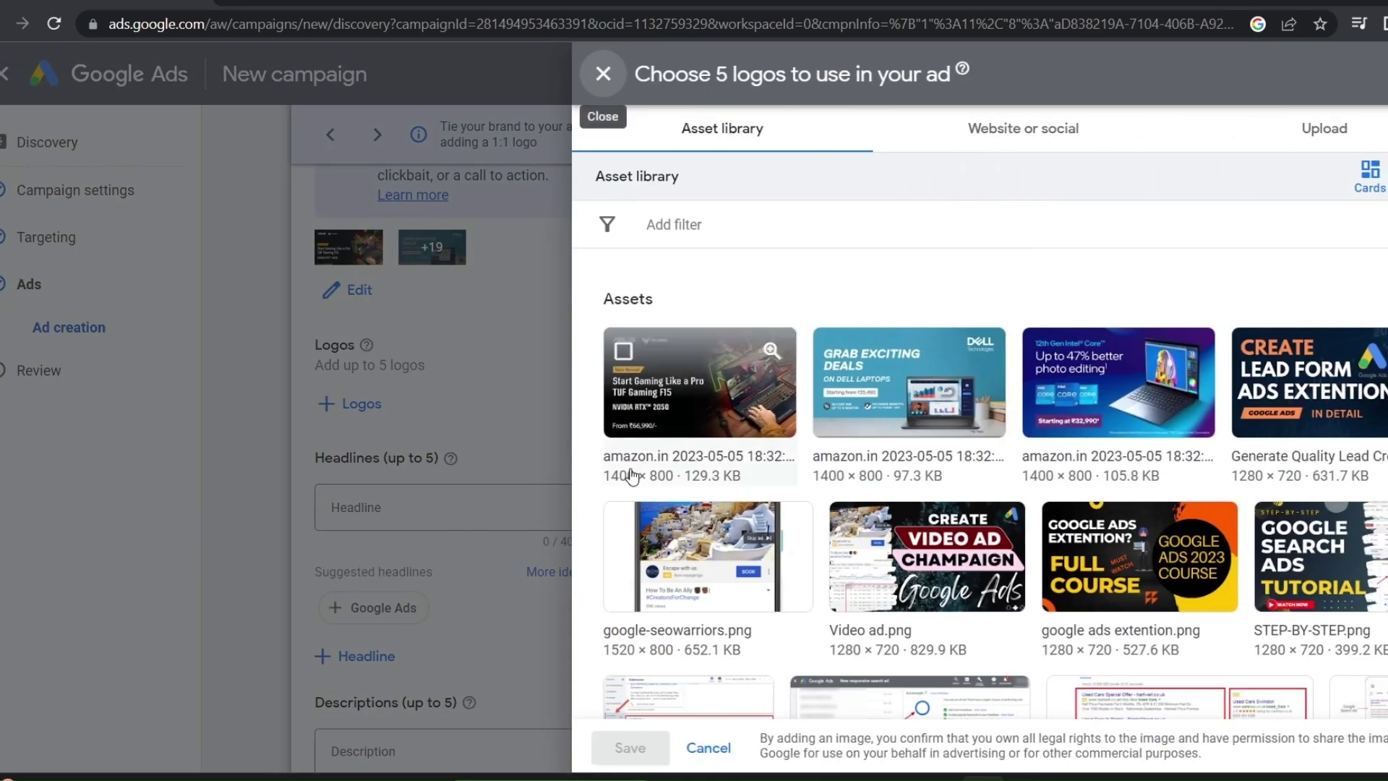
{"action": "left_click", "coordinate": [1285, 124]}
{"action": "left_click", "coordinate": [953, 482]}
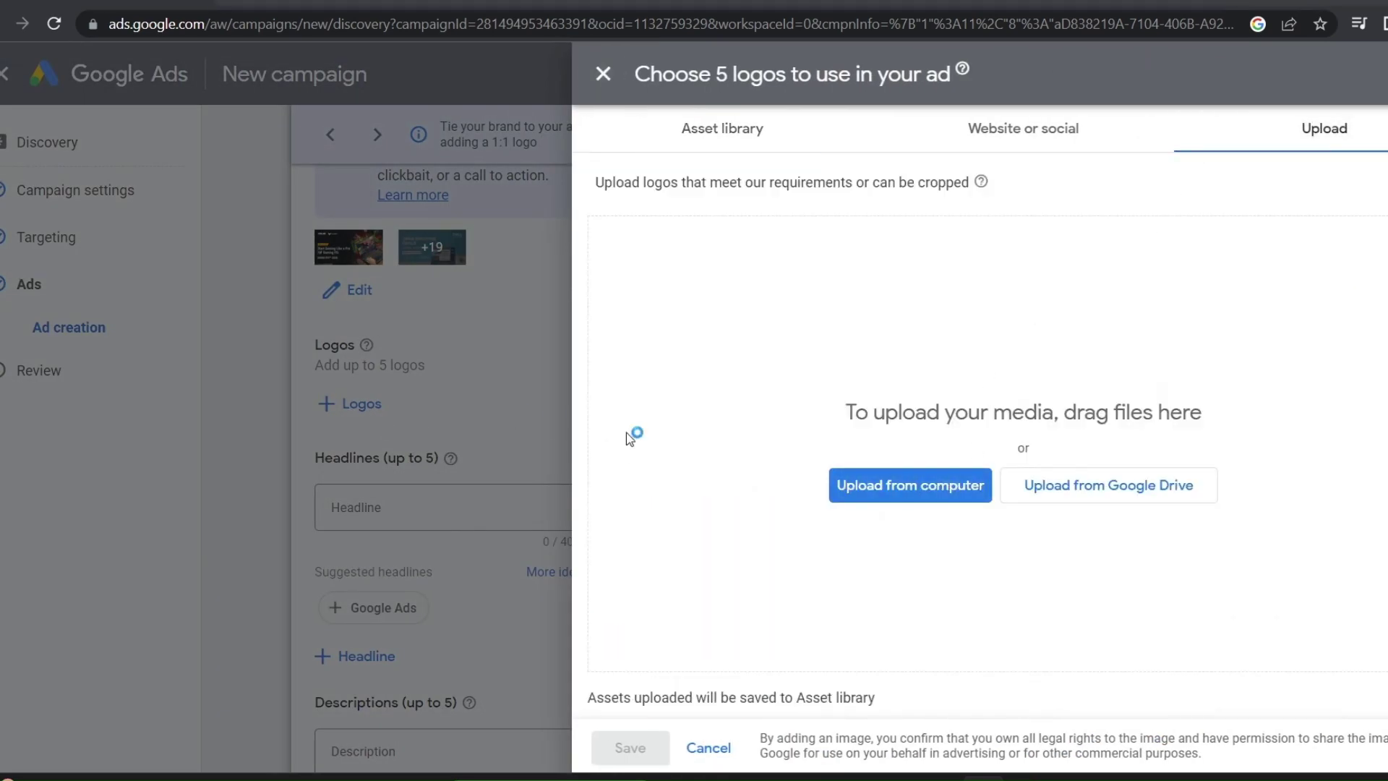
{"action": "scroll", "coordinate": [274, 357], "scroll_direction": "down", "scroll_amount": 10}
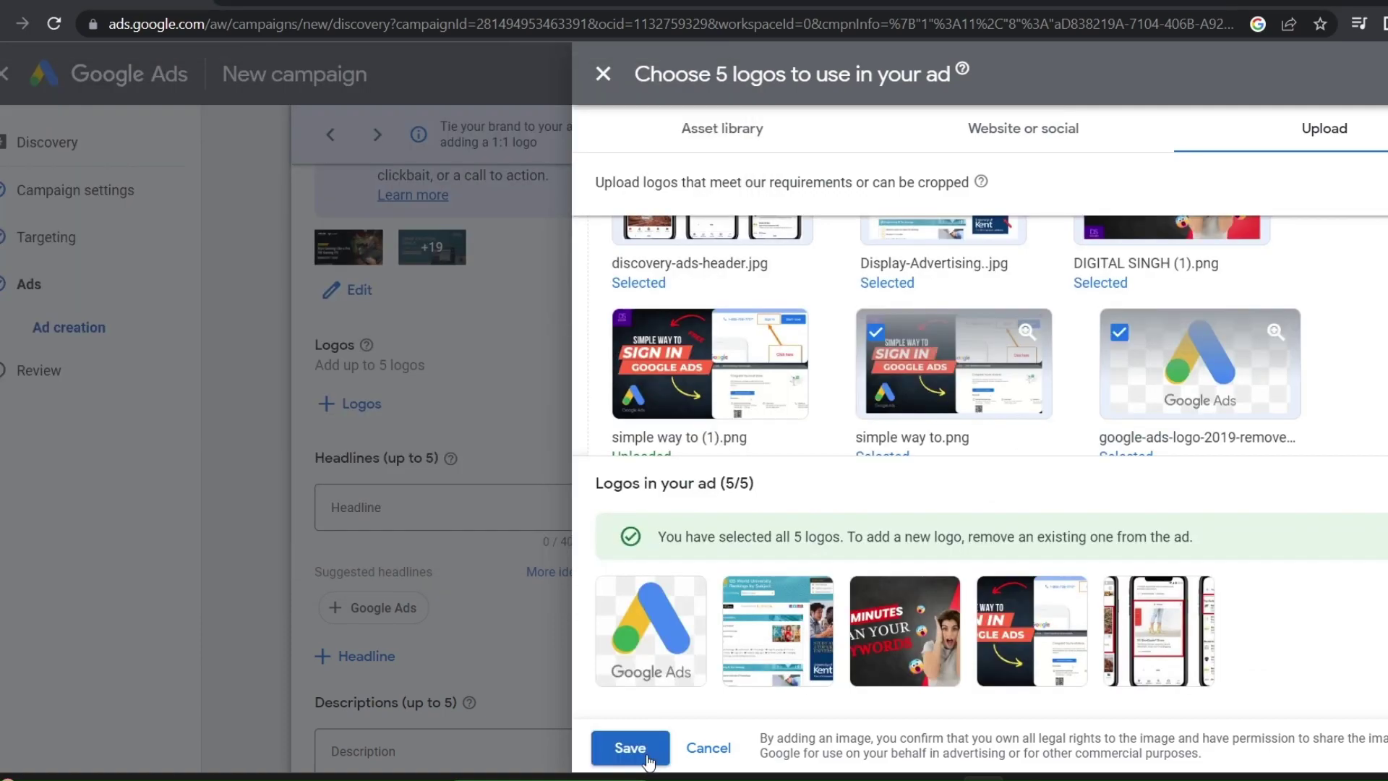
{"action": "left_click", "coordinate": [645, 748]}
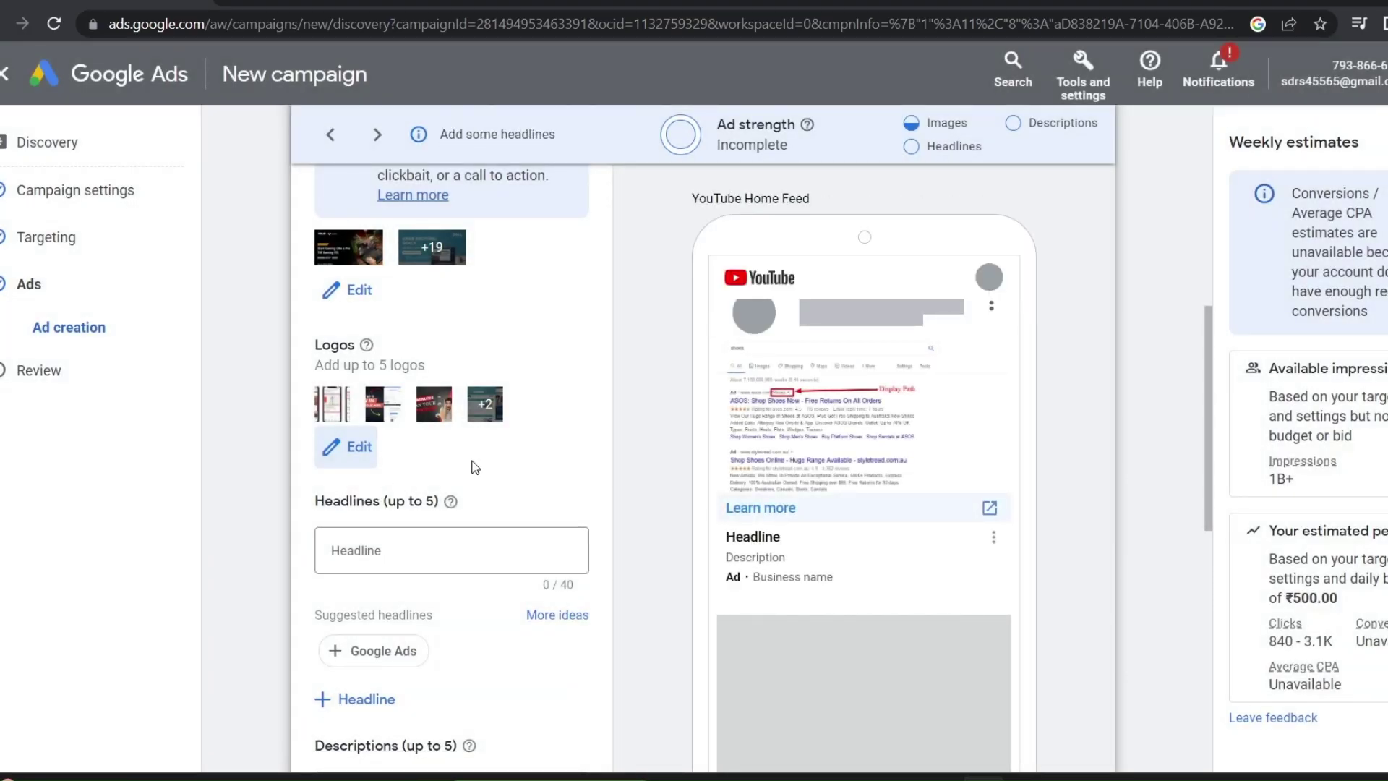
{"action": "scroll", "coordinate": [468, 434], "scroll_direction": "down", "scroll_amount": 2}
Expand the ad to five headline fields and dismiss the headline suggestions
{"action": "left_click", "coordinate": [402, 414]}
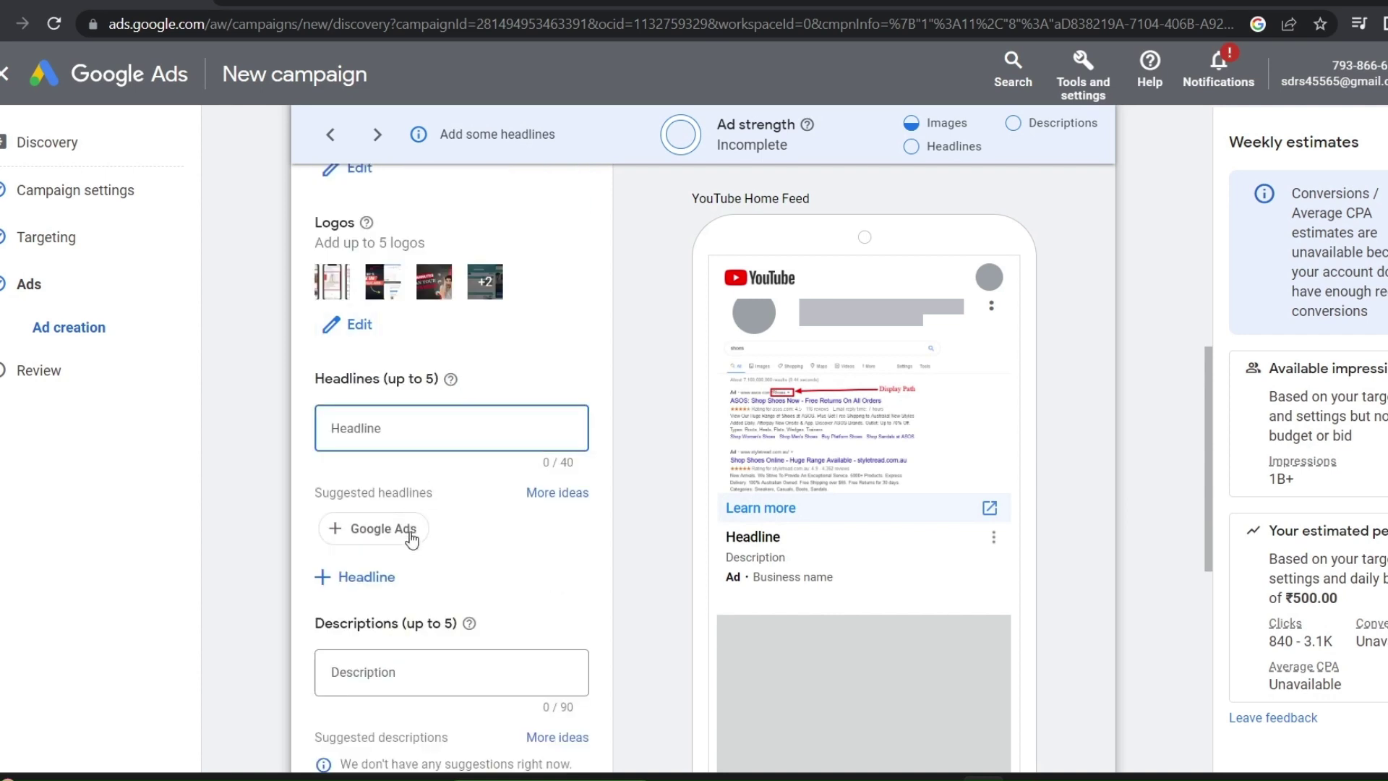
{"action": "left_click", "coordinate": [357, 577]}
{"action": "left_click", "coordinate": [357, 661]}
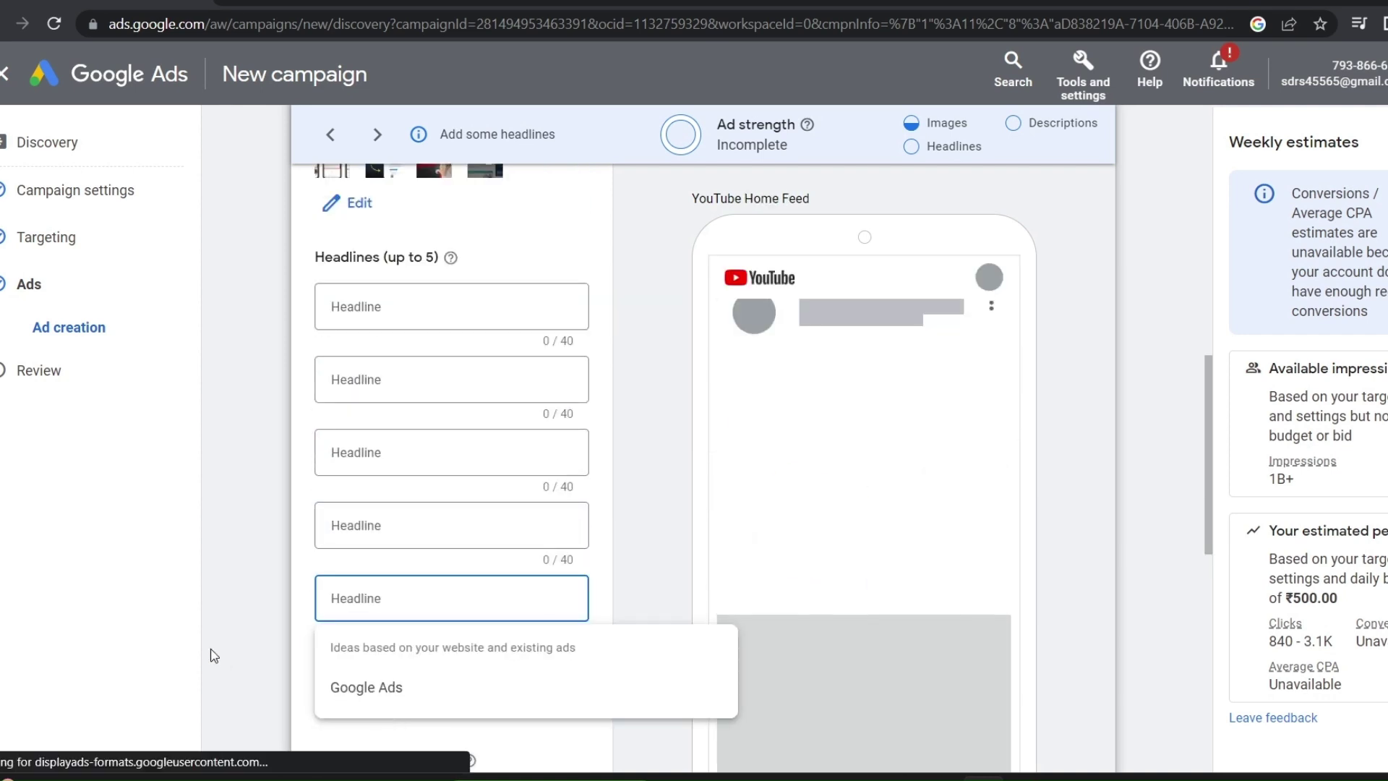
{"action": "left_click", "coordinate": [215, 655]}
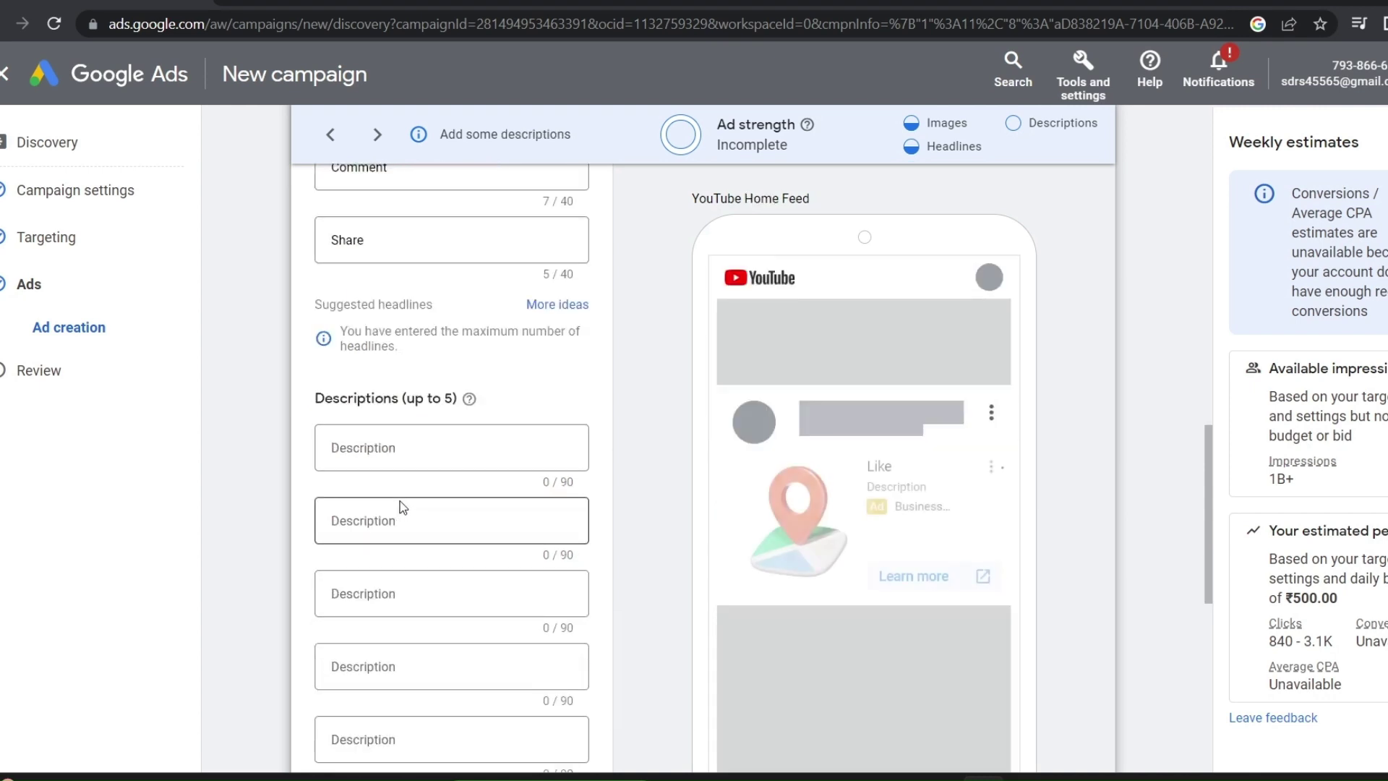
Begin the business name, typing 'Digita' into the Business name field
{"action": "scroll", "coordinate": [402, 506], "scroll_direction": "up", "scroll_amount": 3}
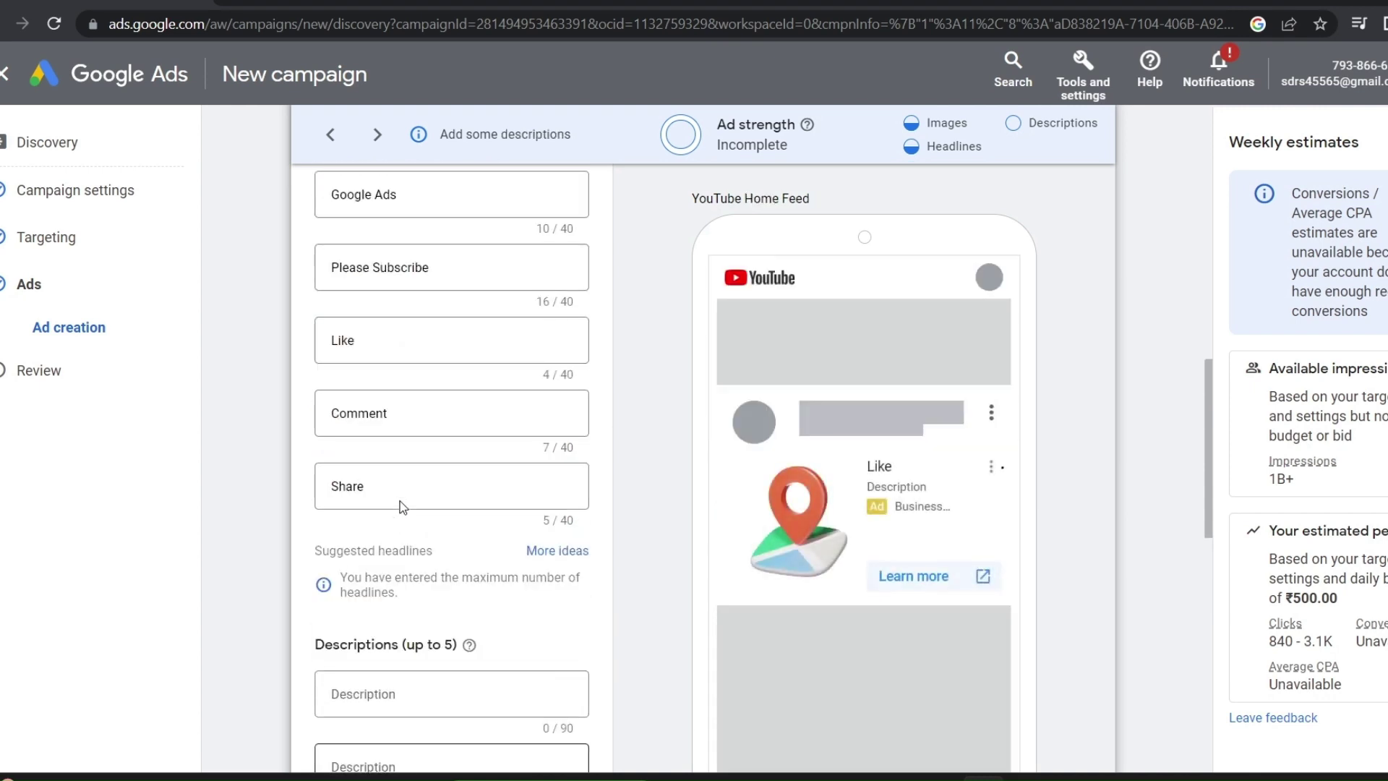
{"action": "scroll", "coordinate": [362, 448], "scroll_direction": "down", "scroll_amount": 6}
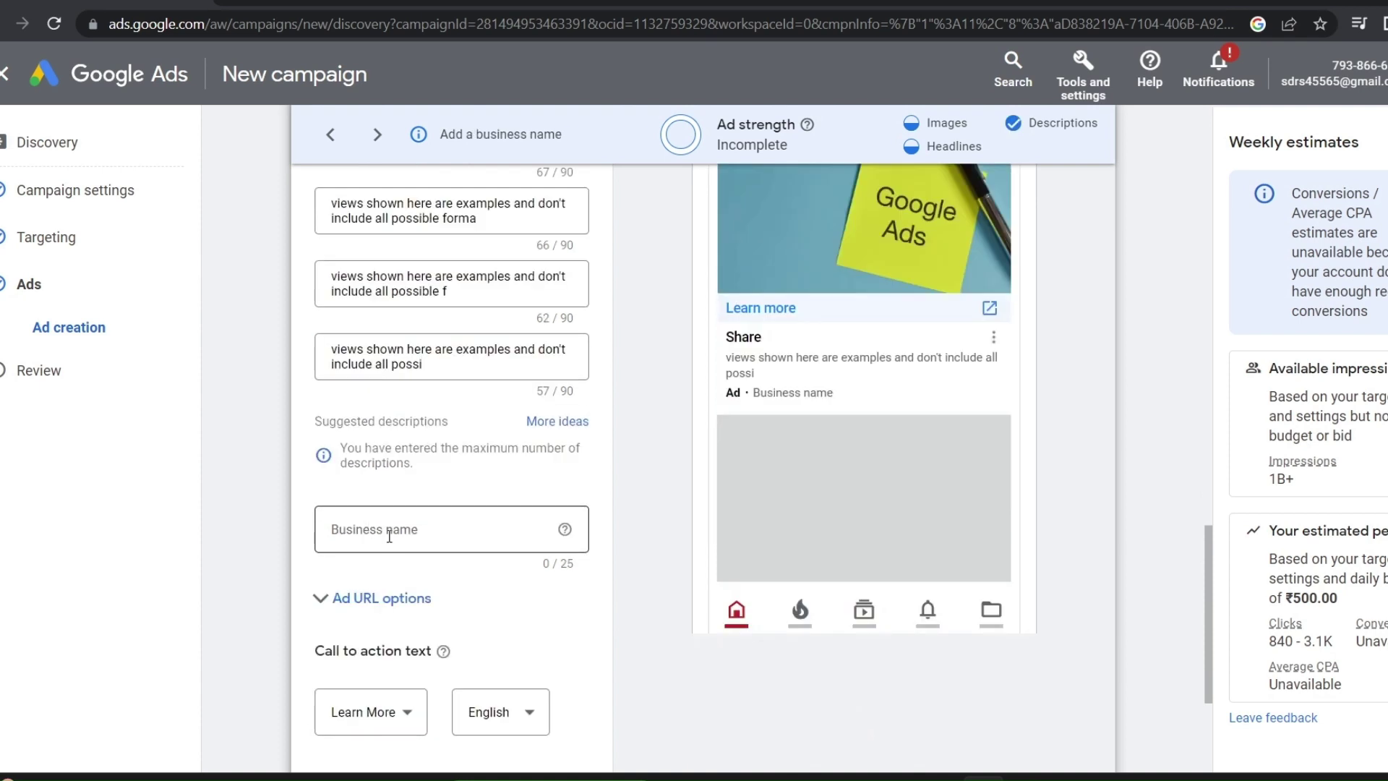
{"action": "left_click", "coordinate": [389, 535]}
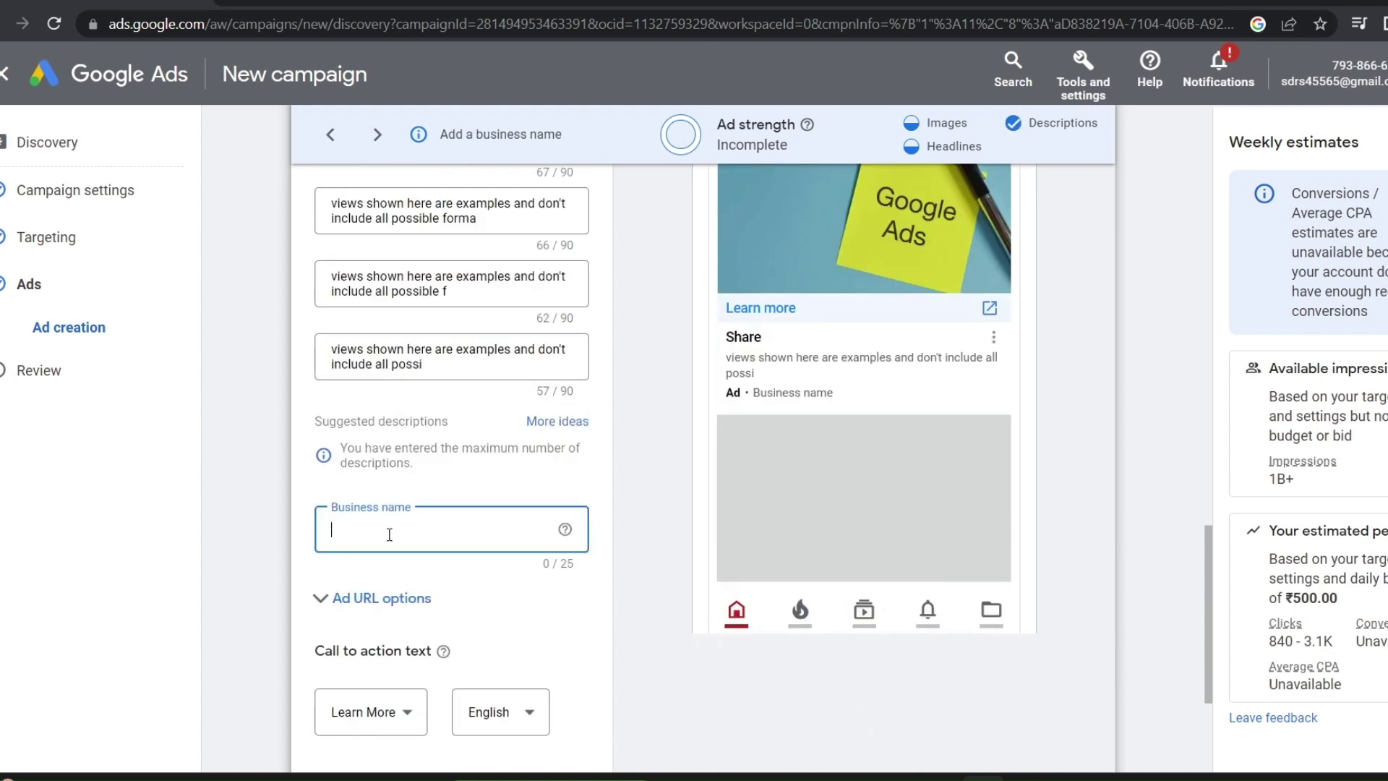
{"action": "type", "text": "Dig"}
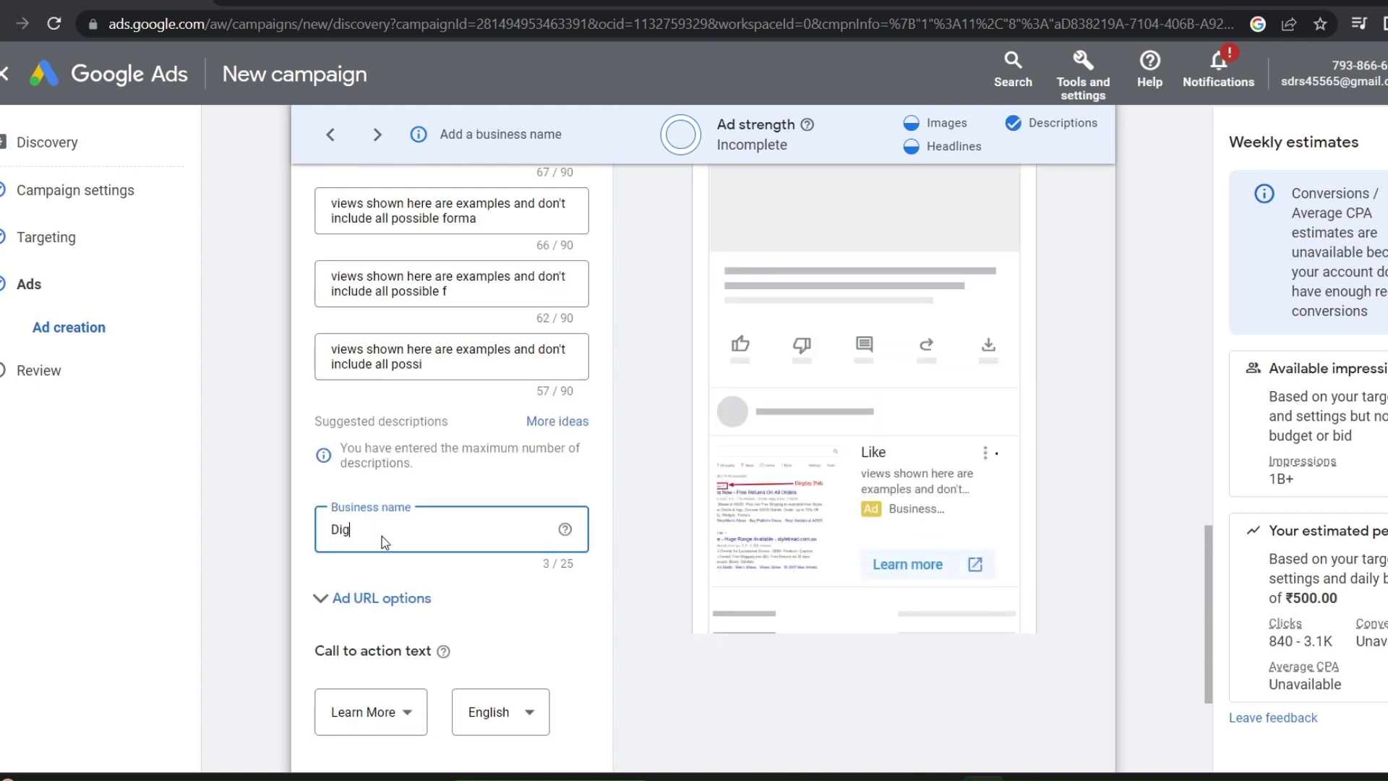
{"action": "type", "text": "ital Singh"}
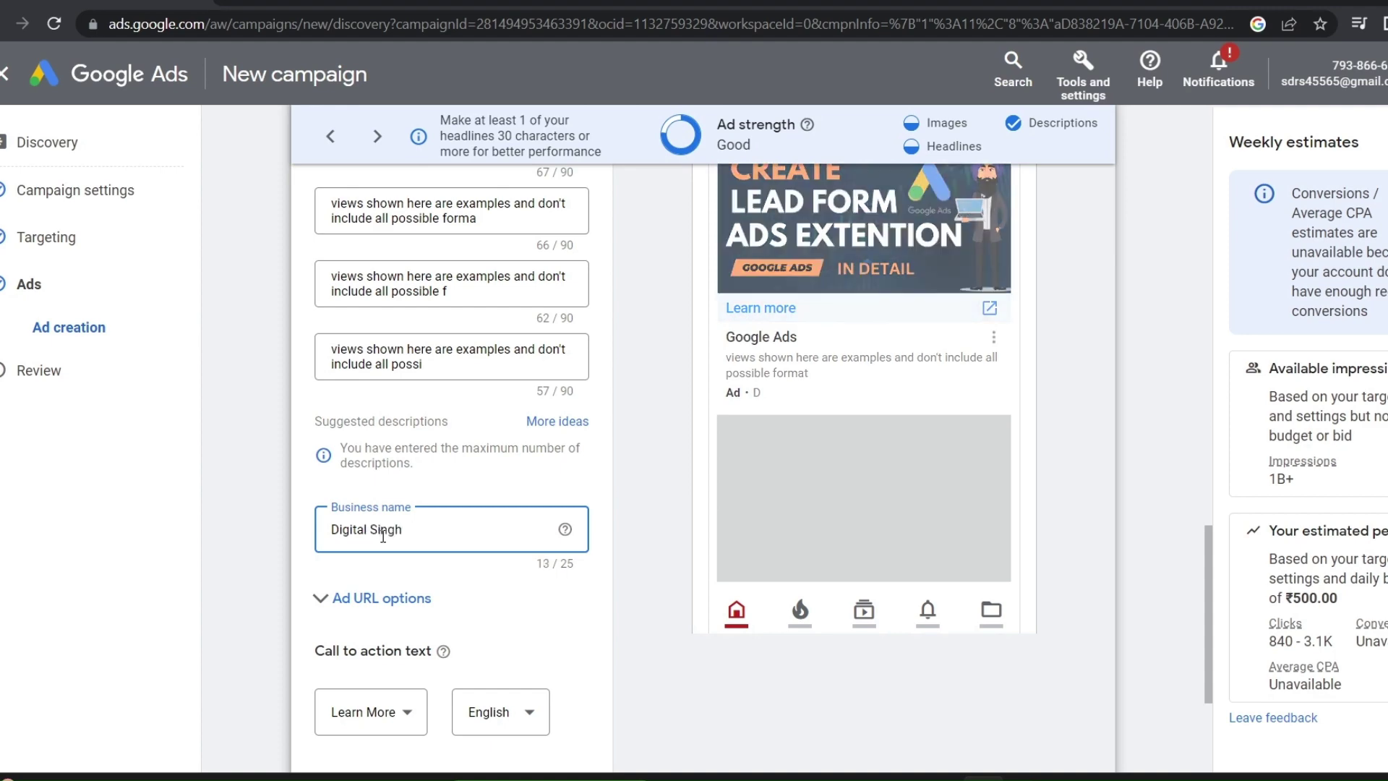
Show and then hide the ad URL tracking options
{"action": "left_click", "coordinate": [326, 599]}
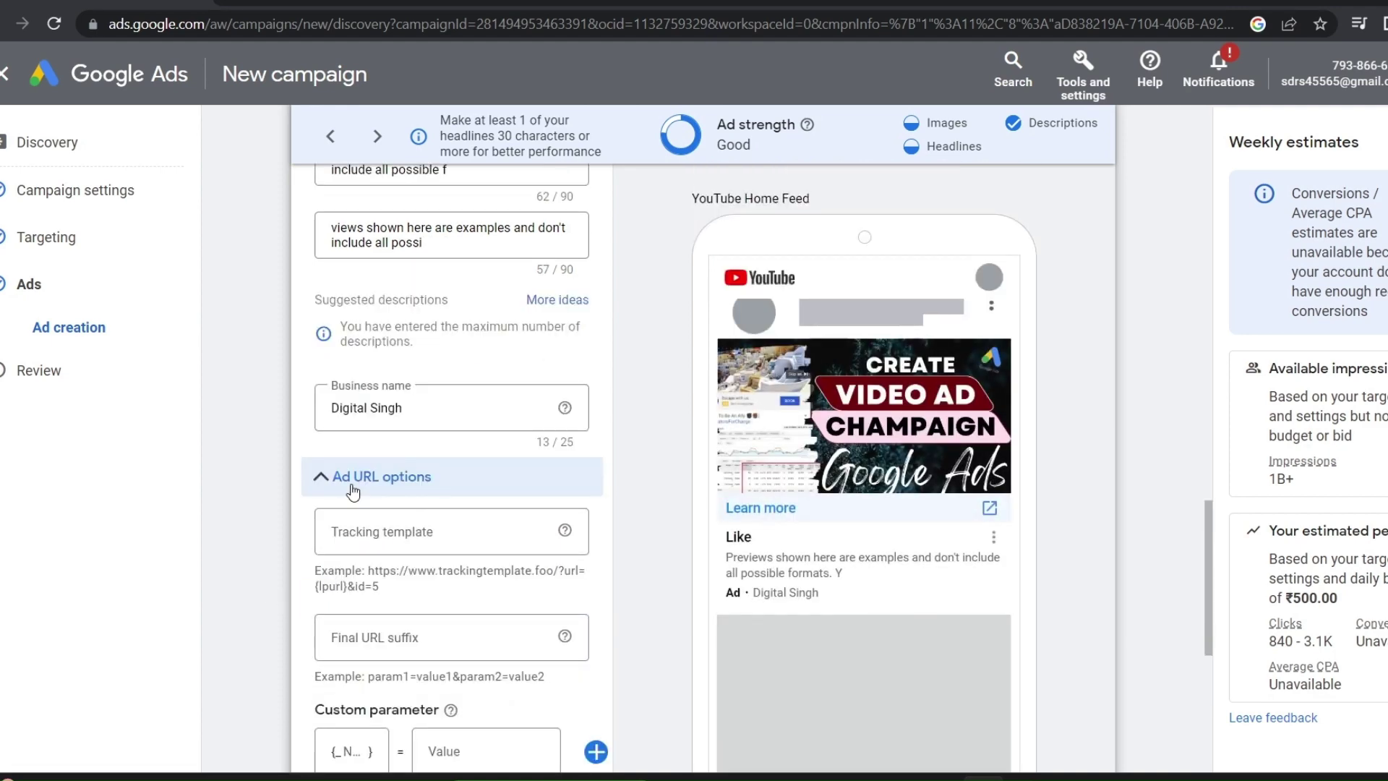
{"action": "scroll", "coordinate": [351, 492], "scroll_direction": "down", "scroll_amount": 2}
{"action": "left_click", "coordinate": [340, 363]}
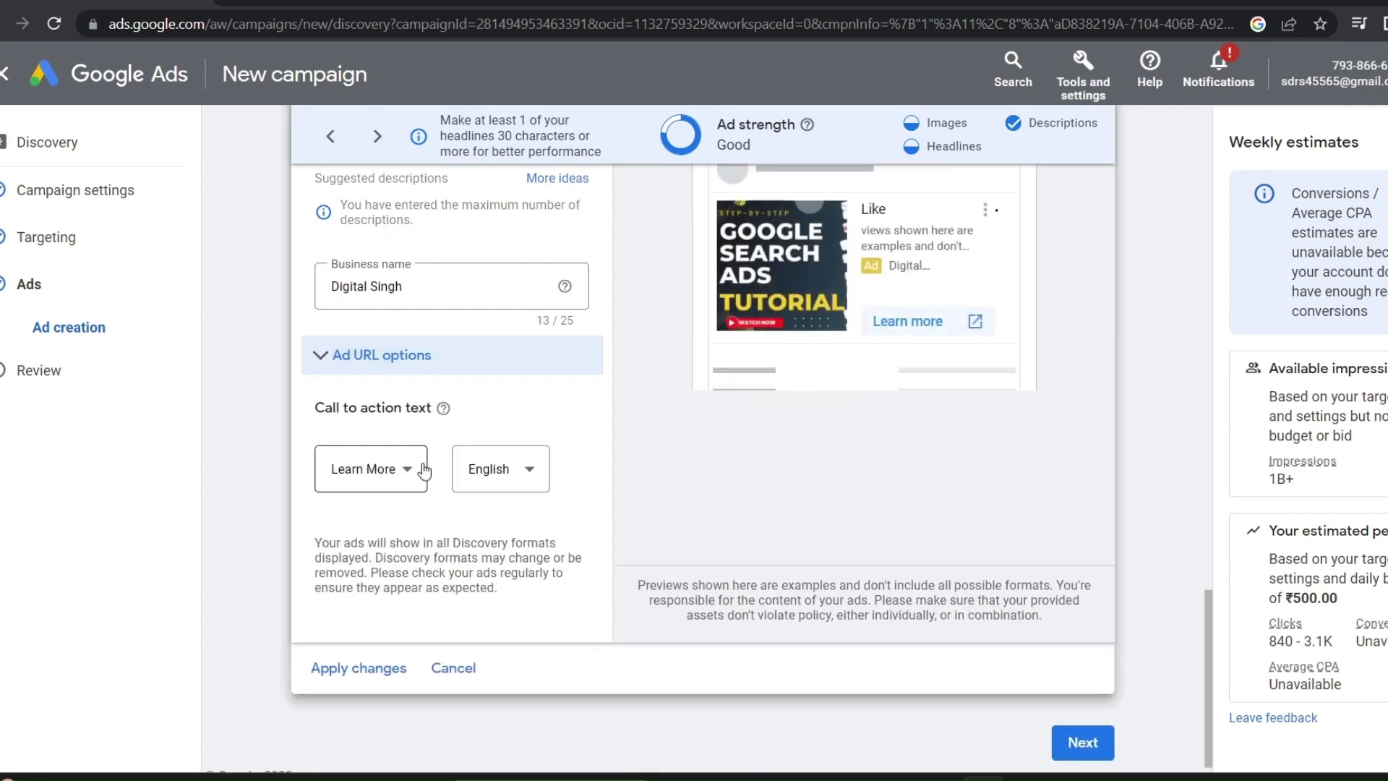
Try Visit Site, Shop Now and Sign Up, then settle on Subscribe as the call to action
{"action": "left_click", "coordinate": [391, 474]}
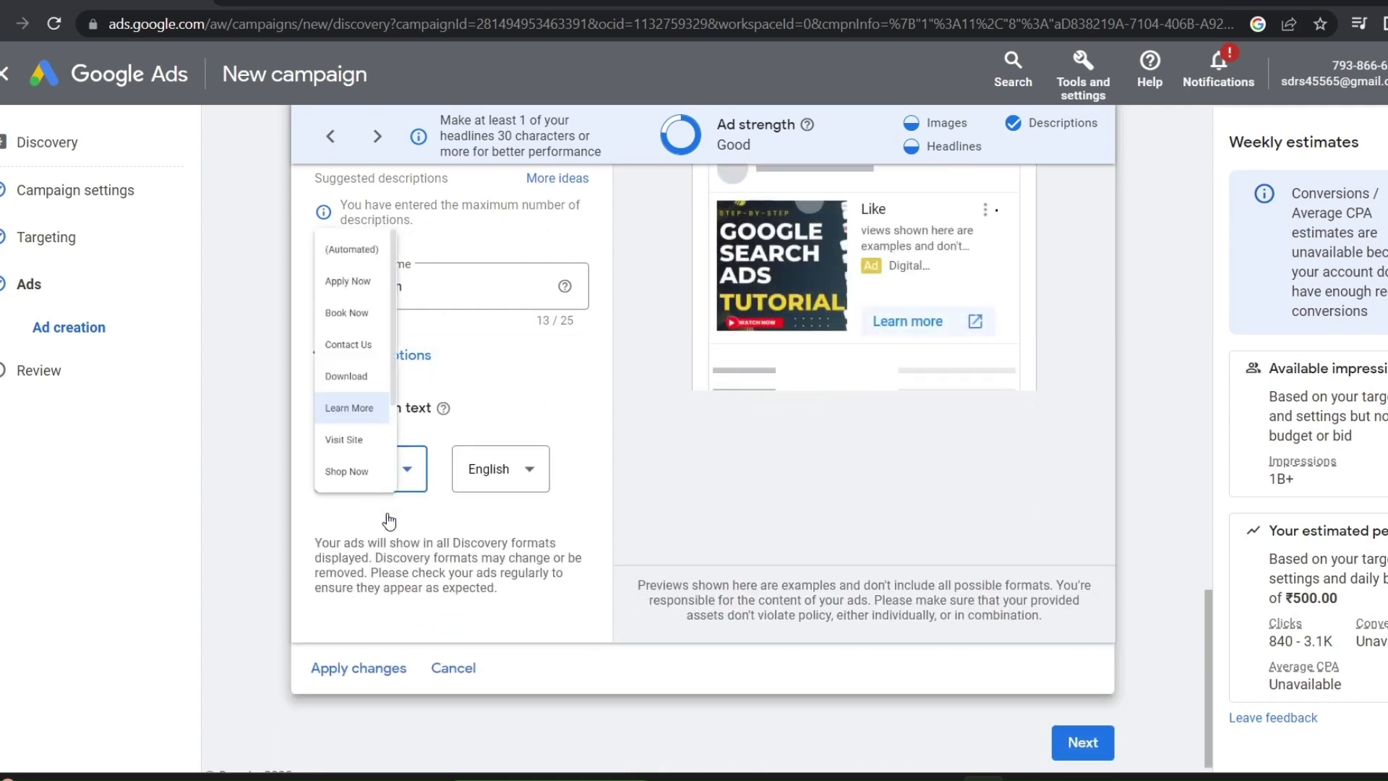
{"action": "left_click", "coordinate": [389, 436]}
{"action": "left_click", "coordinate": [397, 467]}
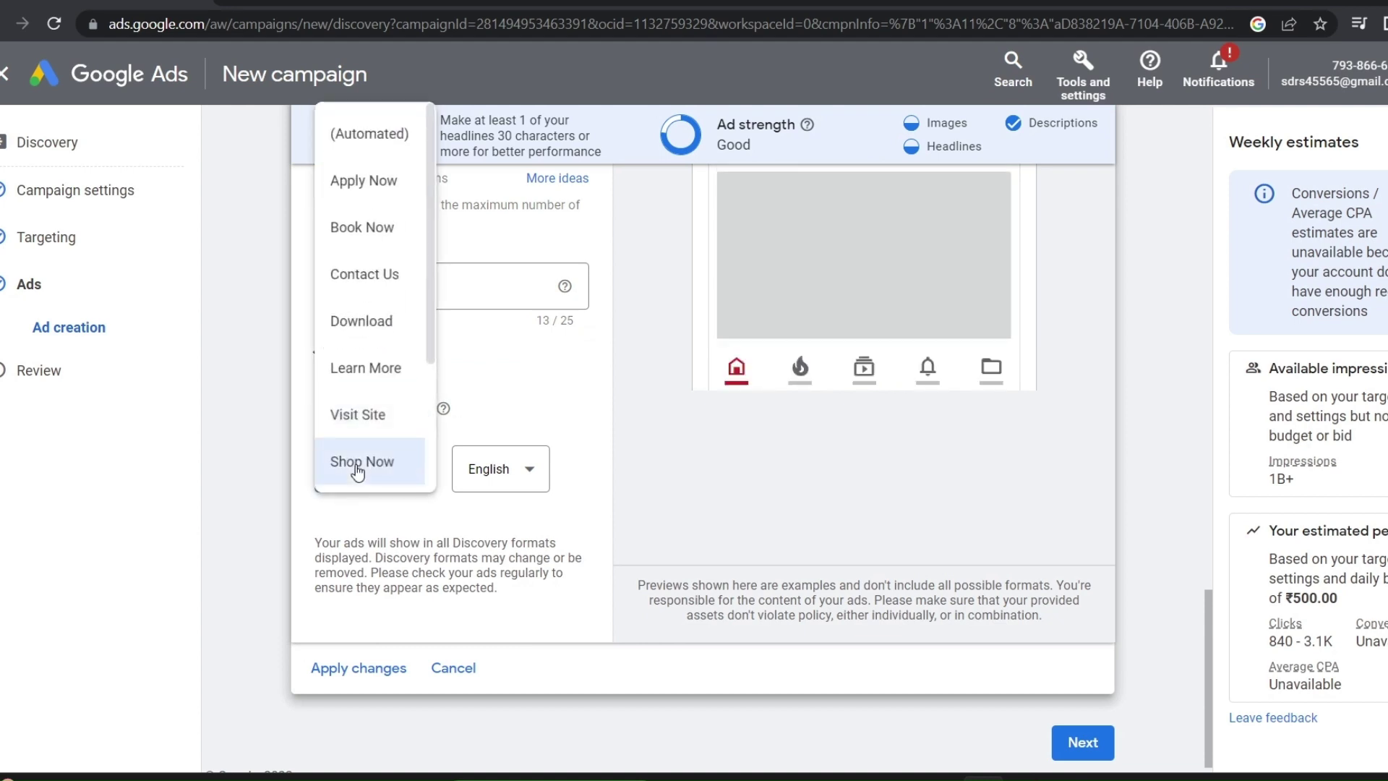
{"action": "left_click", "coordinate": [363, 465]}
{"action": "left_click", "coordinate": [379, 491]}
{"action": "scroll", "coordinate": [375, 405], "scroll_direction": "down", "scroll_amount": 3}
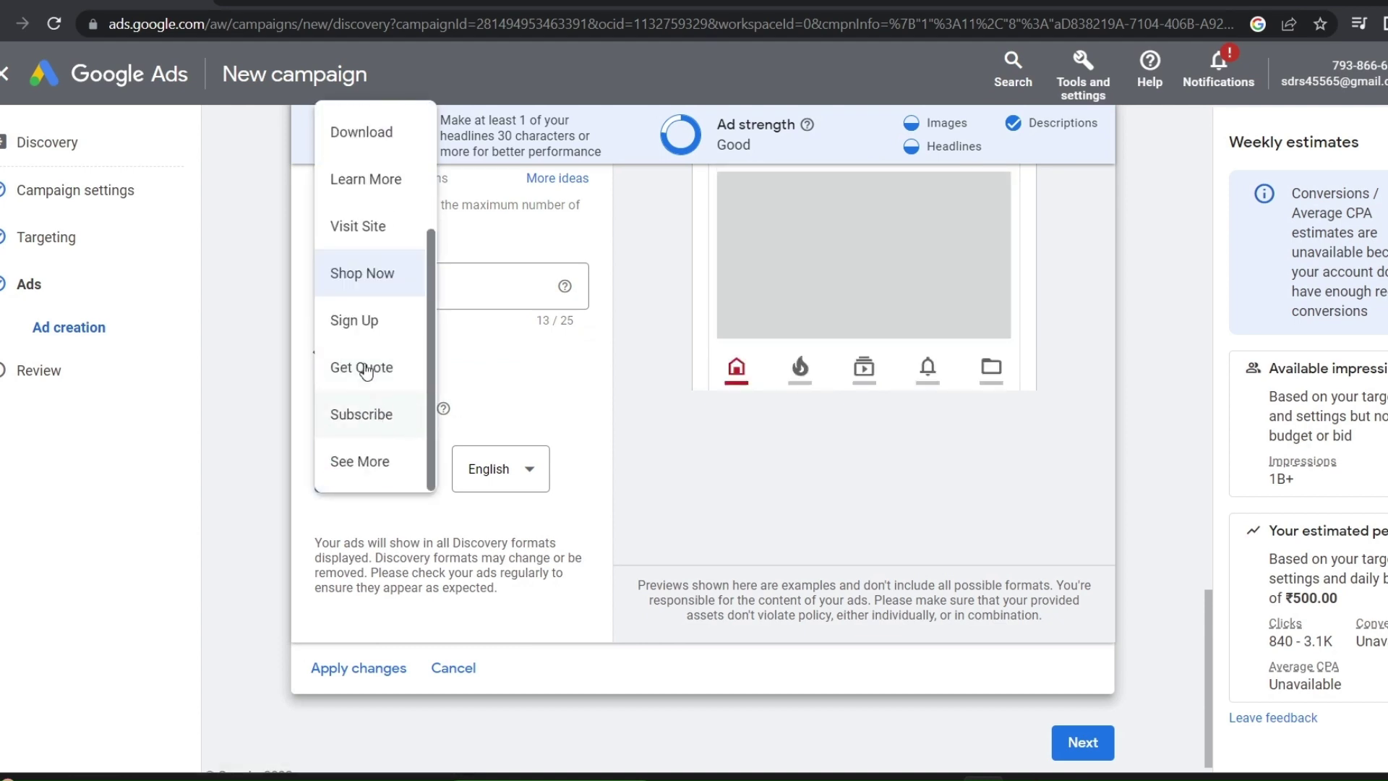
{"action": "left_click", "coordinate": [372, 319]}
{"action": "scroll", "coordinate": [810, 353], "scroll_direction": "up", "scroll_amount": 3}
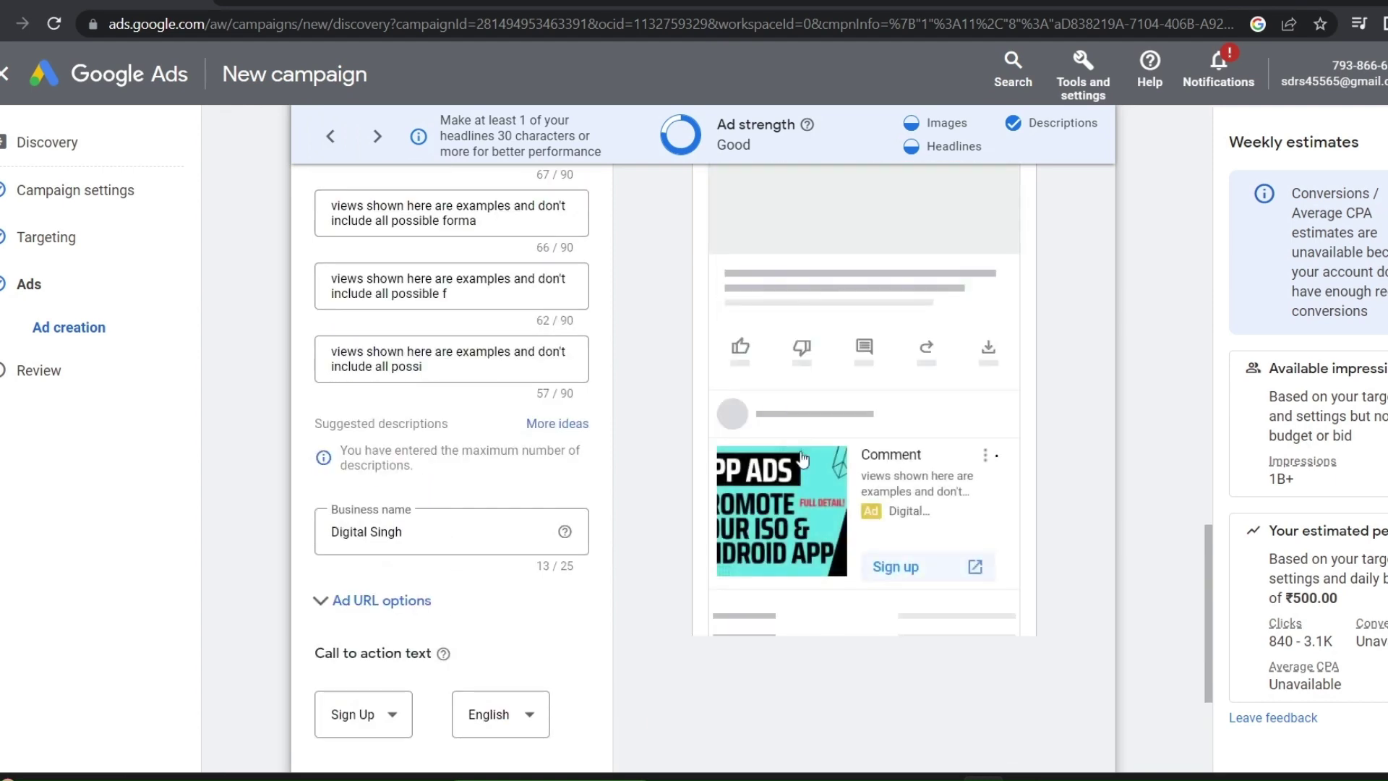
{"action": "scroll", "coordinate": [904, 574], "scroll_direction": "down", "scroll_amount": 2}
{"action": "left_click", "coordinate": [344, 593]}
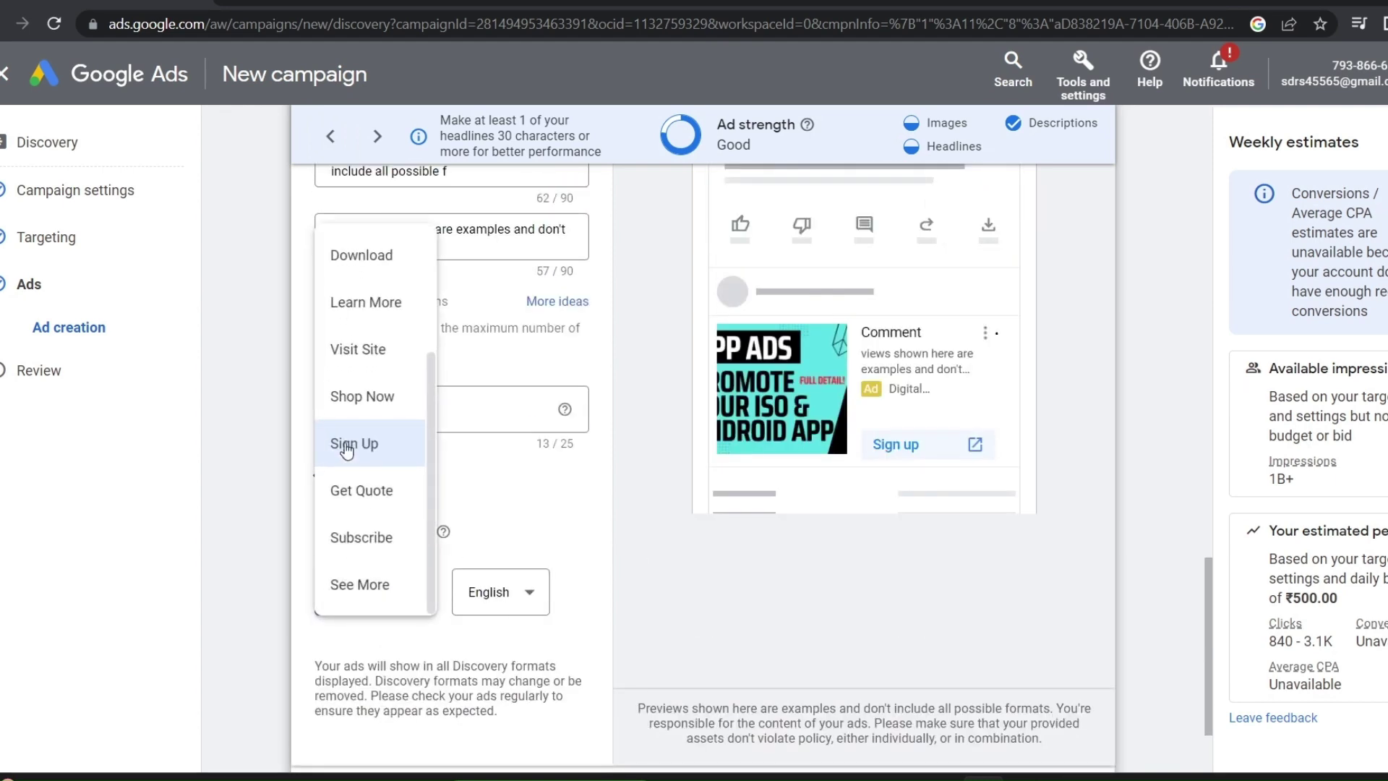
{"action": "left_click", "coordinate": [346, 535]}
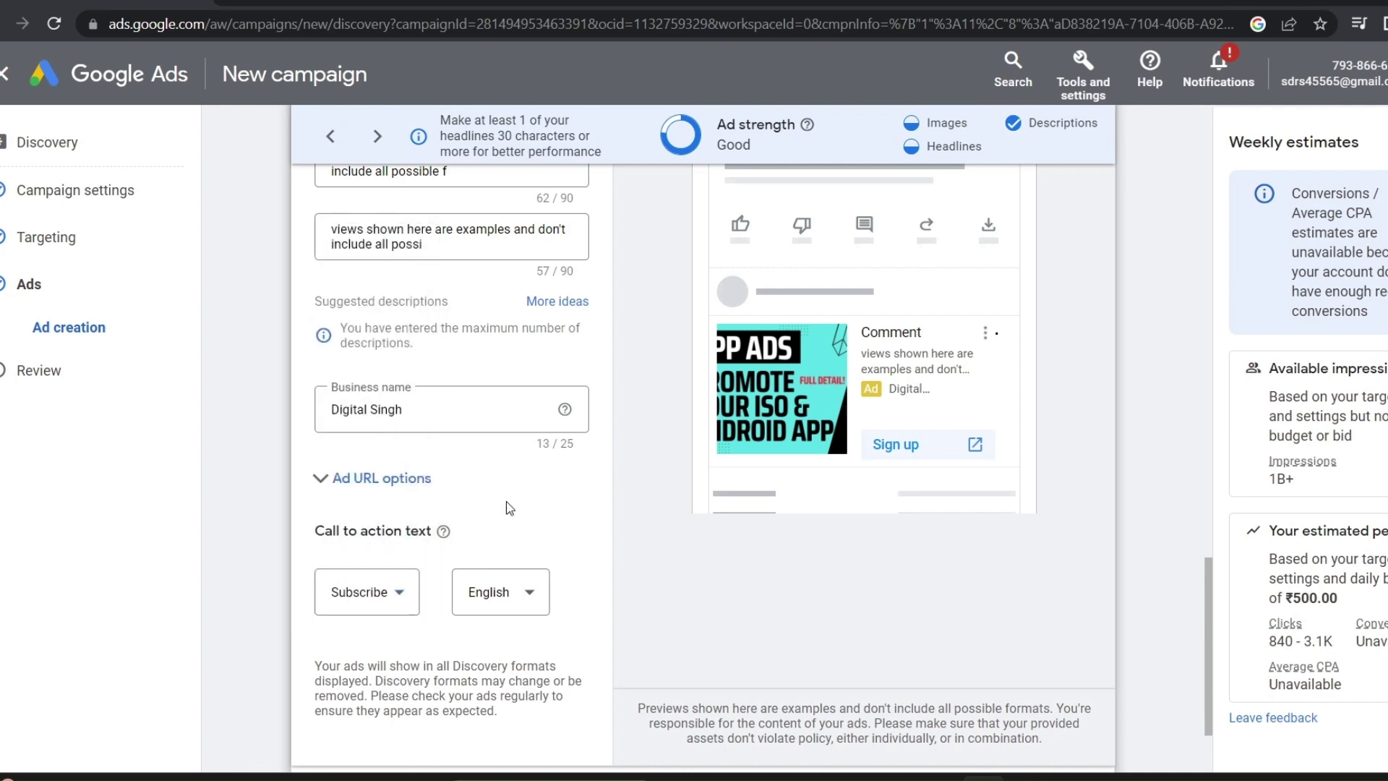
{"action": "scroll", "coordinate": [788, 390], "scroll_direction": "up", "scroll_amount": 2}
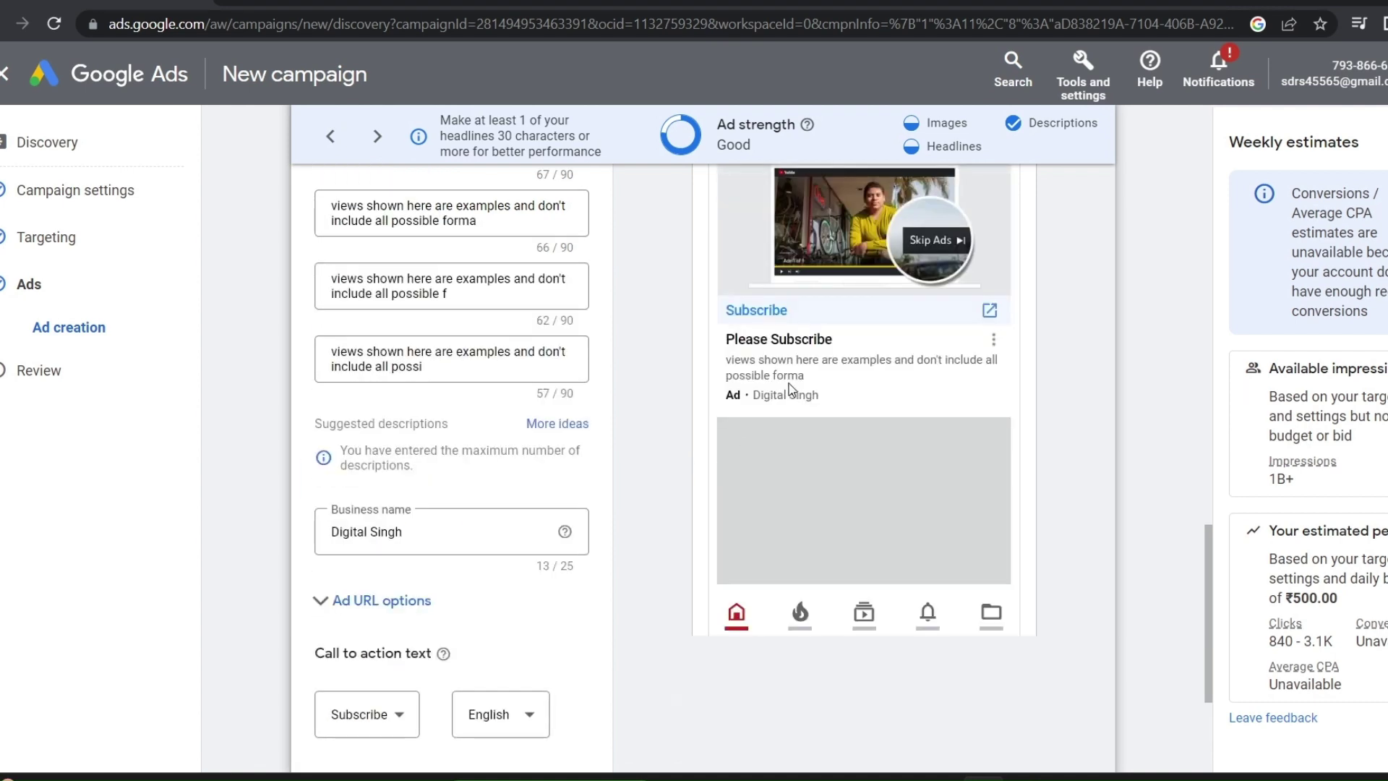
{"action": "scroll", "coordinate": [532, 449], "scroll_direction": "down", "scroll_amount": 4}
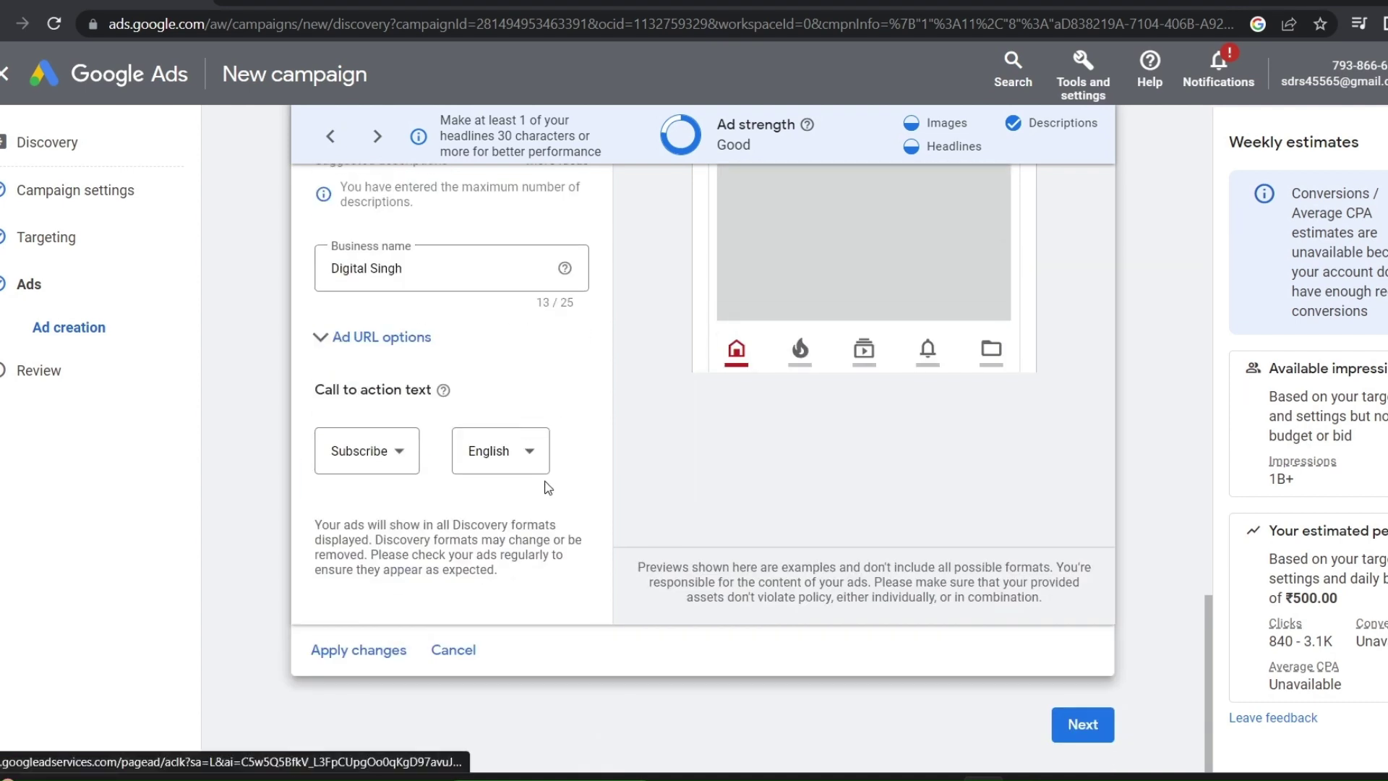
Keep English as the ad language and apply changes to save the ad
{"action": "left_click", "coordinate": [521, 461]}
{"action": "scroll", "coordinate": [521, 461], "scroll_direction": "down", "scroll_amount": 2}
{"action": "left_click", "coordinate": [639, 453]}
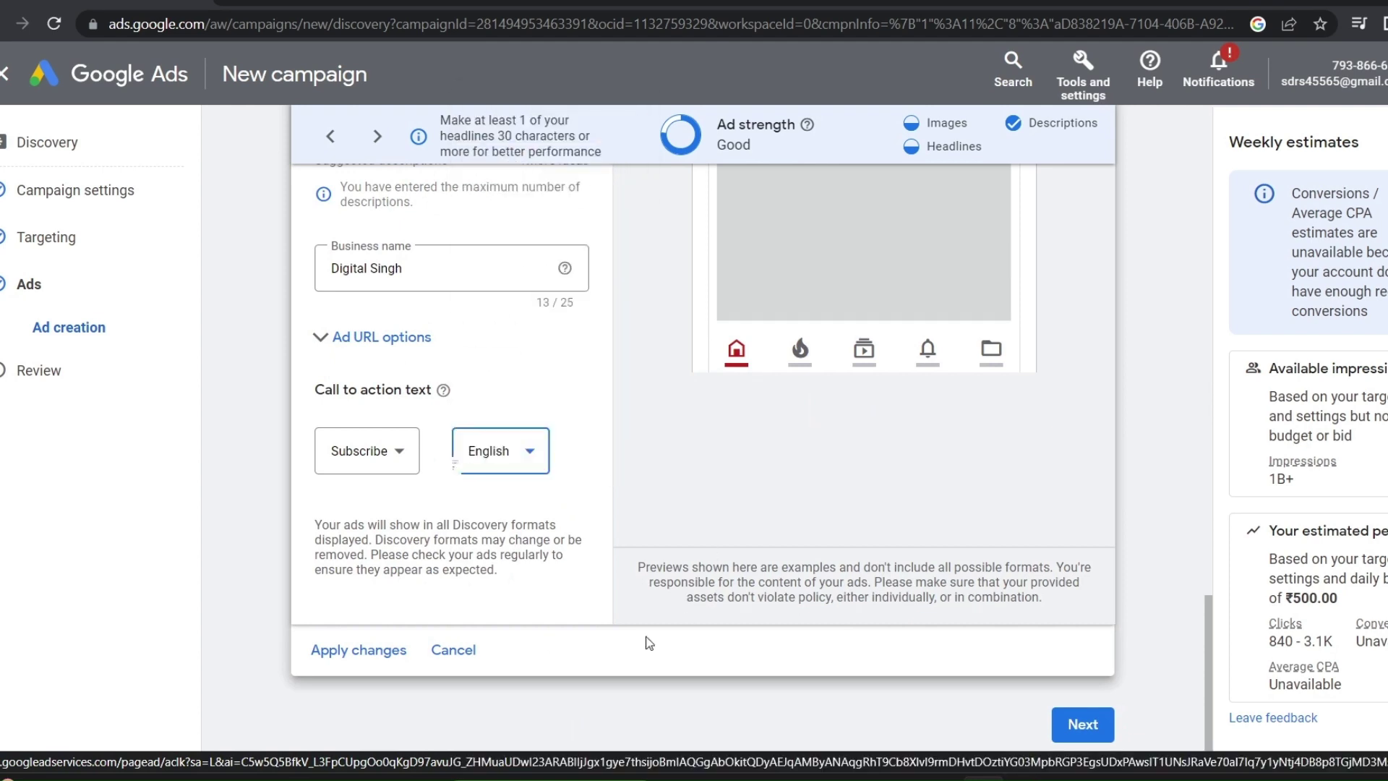
{"action": "left_click", "coordinate": [343, 667]}
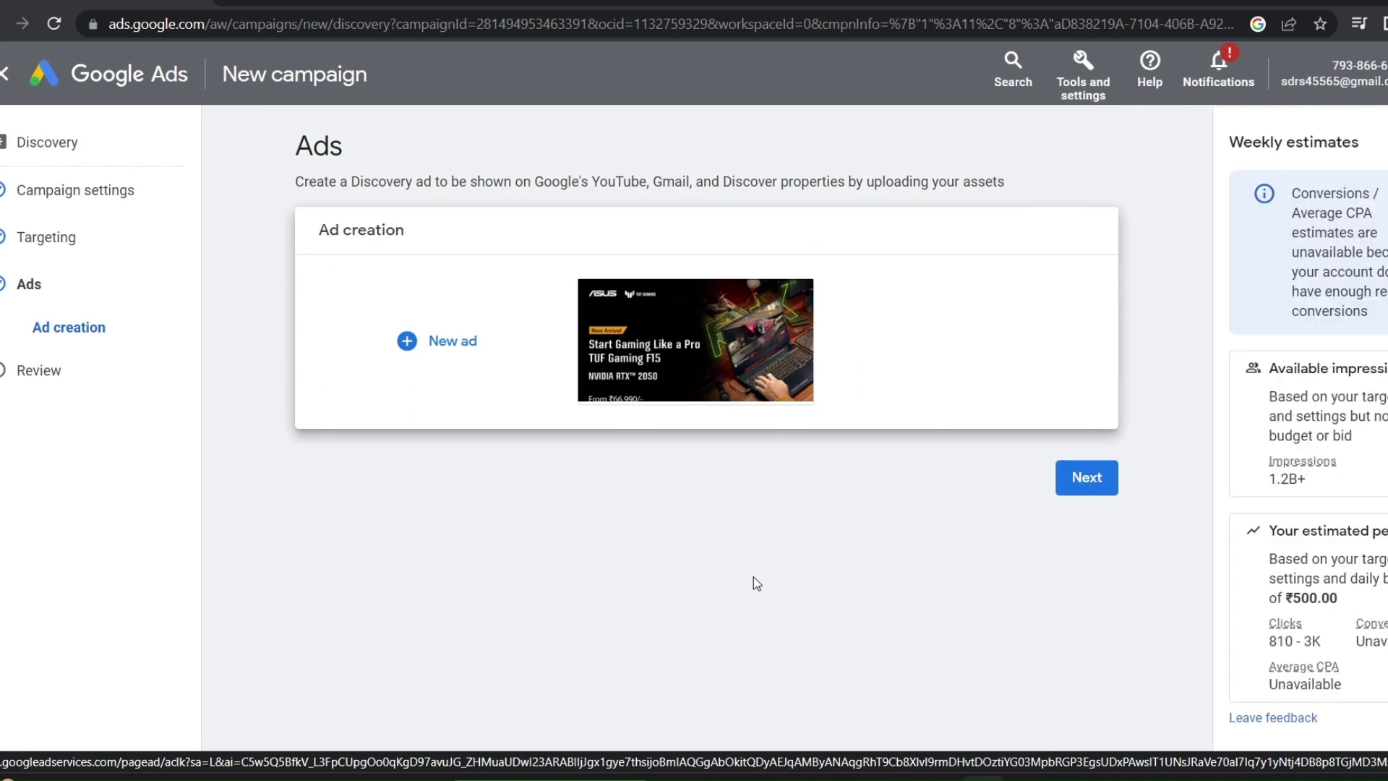
Proceed to the campaign review, look it over, then return to the Ads step
{"action": "left_click", "coordinate": [1089, 478]}
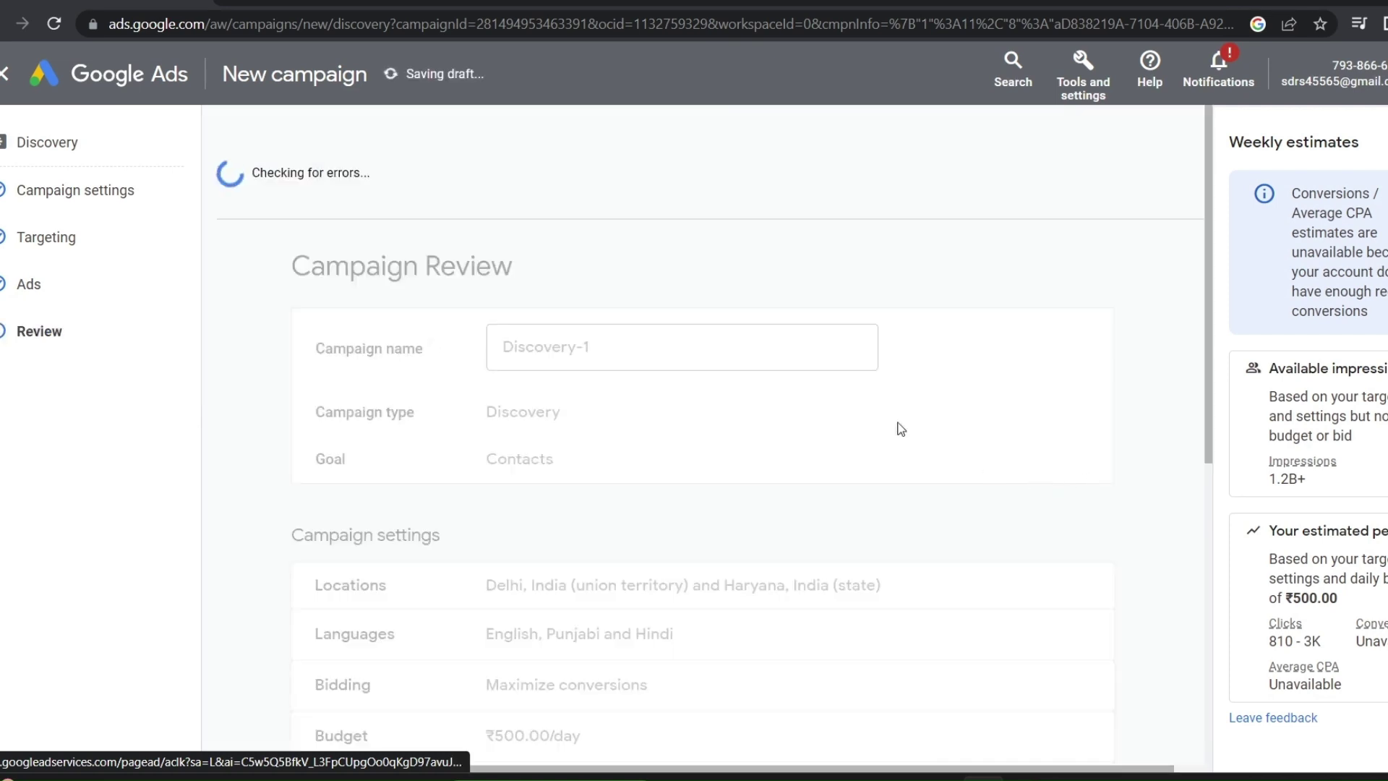
{"action": "scroll", "coordinate": [466, 365], "scroll_direction": "down", "scroll_amount": 8}
{"action": "scroll", "coordinate": [473, 370], "scroll_direction": "up", "scroll_amount": 8}
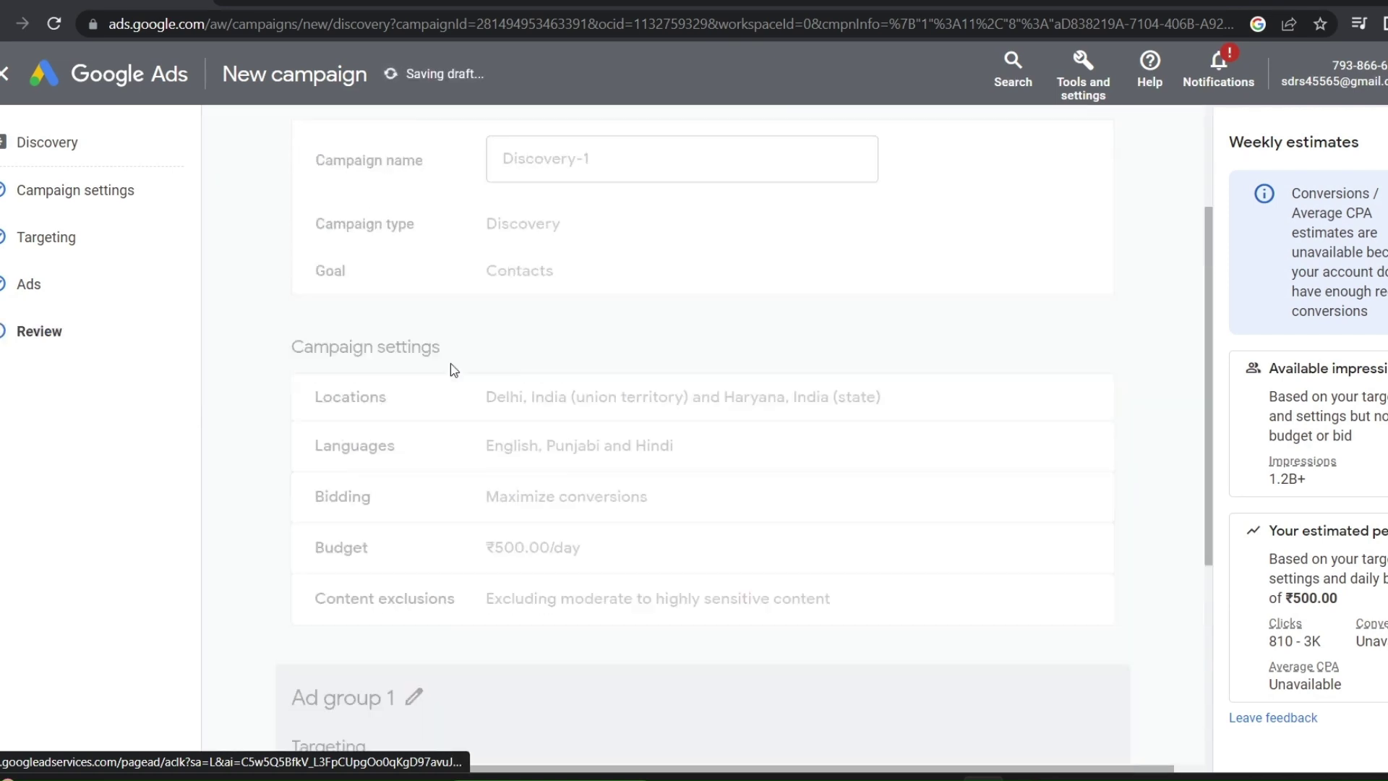
{"action": "left_click", "coordinate": [26, 286]}
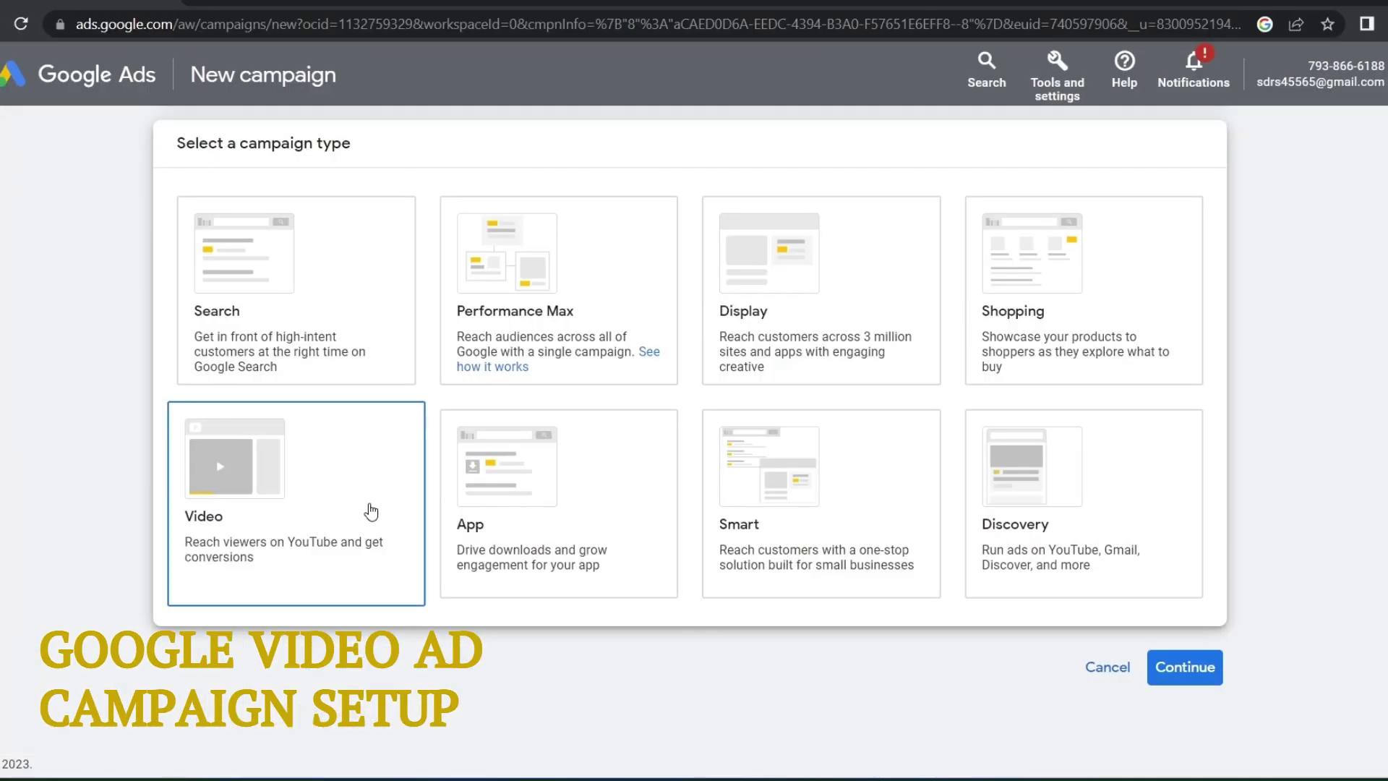
Choose the Video card as the new campaign's type
{"action": "left_click", "coordinate": [369, 513]}
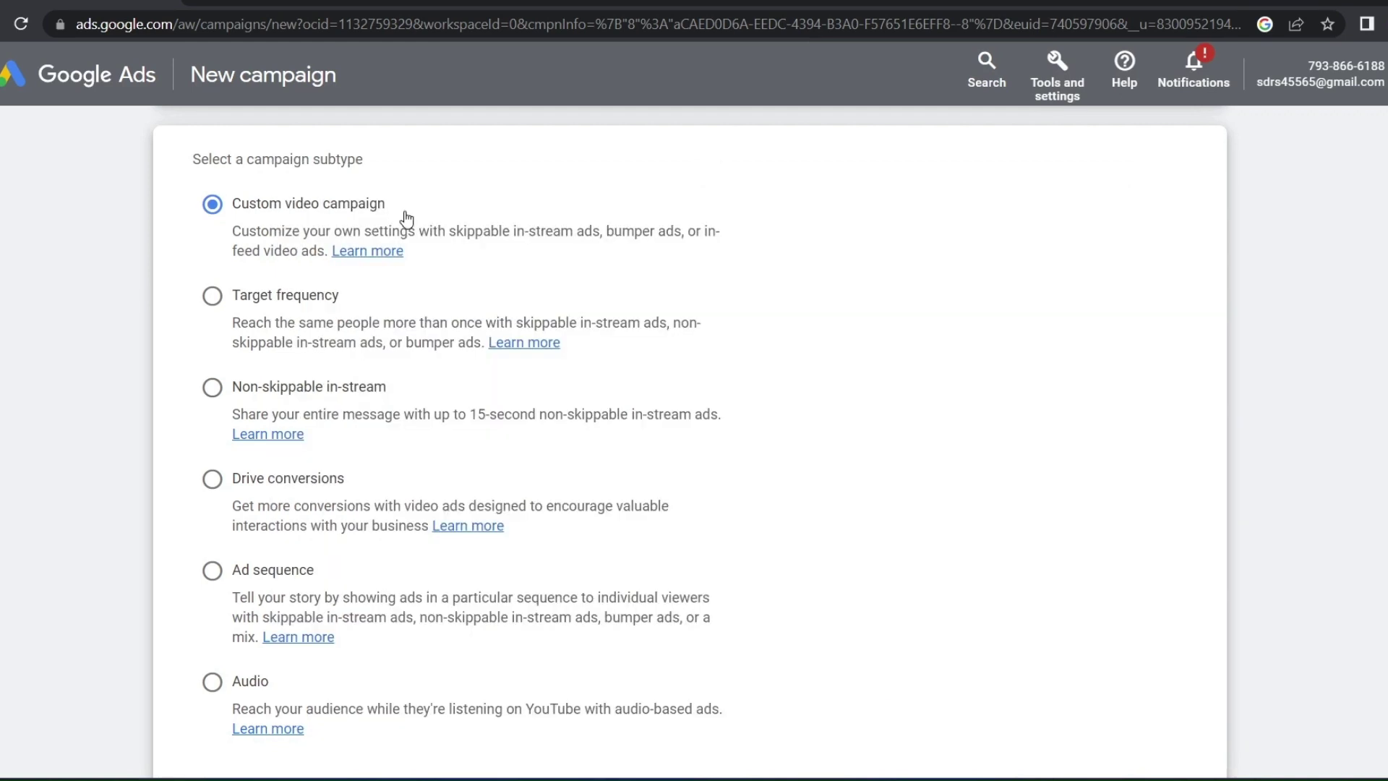
Compare the Target frequency, Non-skippable in-stream and Drive conversions subtypes by reading their descriptions
{"action": "left_click", "coordinate": [265, 348]}
{"action": "left_click_drag", "start_coordinate": [506, 323], "coordinate": [619, 327]}
{"action": "left_click_drag", "start_coordinate": [217, 360], "coordinate": [469, 348]}
{"action": "scroll", "coordinate": [434, 304], "scroll_direction": "down", "scroll_amount": 2}
{"action": "left_click", "coordinate": [402, 257]}
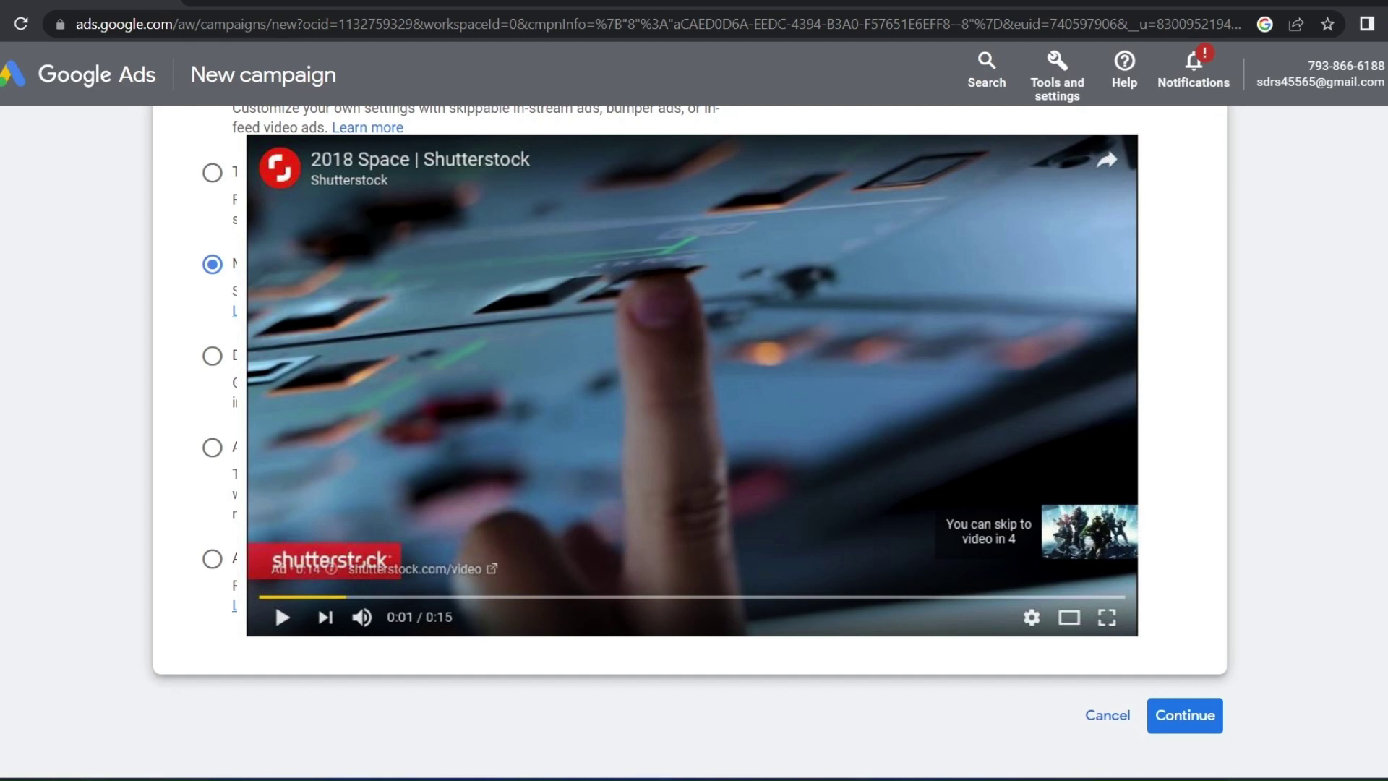
{"action": "left_click_drag", "start_coordinate": [217, 274], "coordinate": [302, 302]}
{"action": "left_click", "coordinate": [211, 355]}
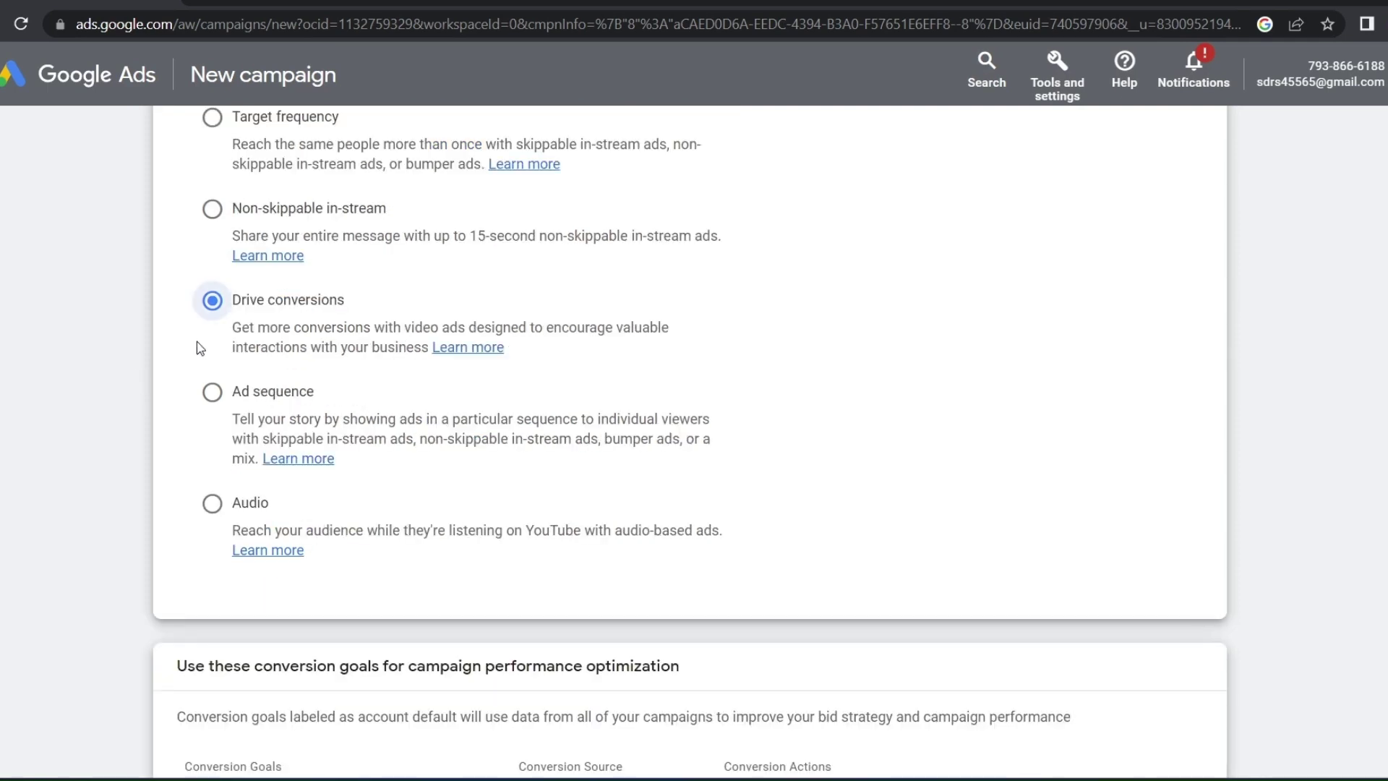
{"action": "left_click_drag", "start_coordinate": [208, 336], "coordinate": [566, 361]}
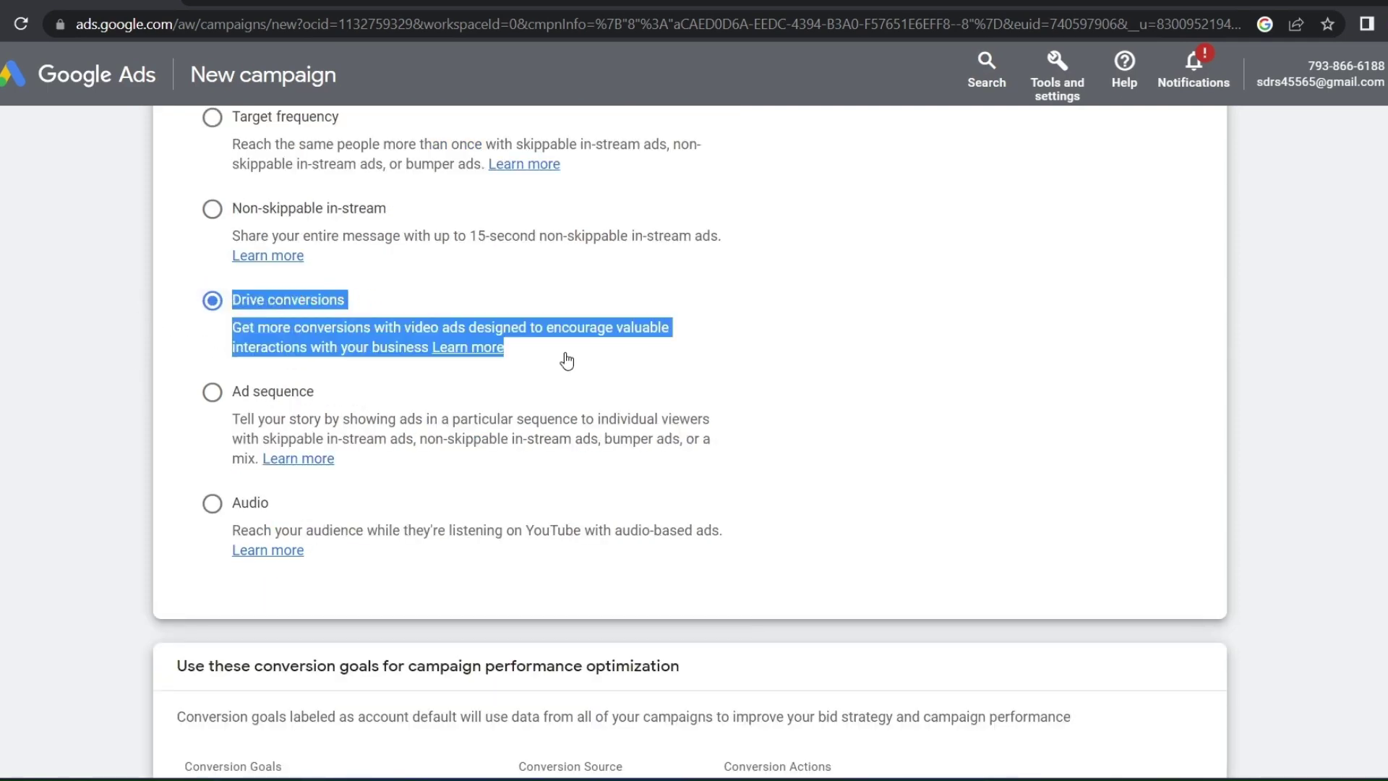
{"action": "left_click", "coordinate": [567, 360]}
{"action": "left_click_drag", "start_coordinate": [220, 326], "coordinate": [501, 343]}
{"action": "left_click", "coordinate": [208, 339]}
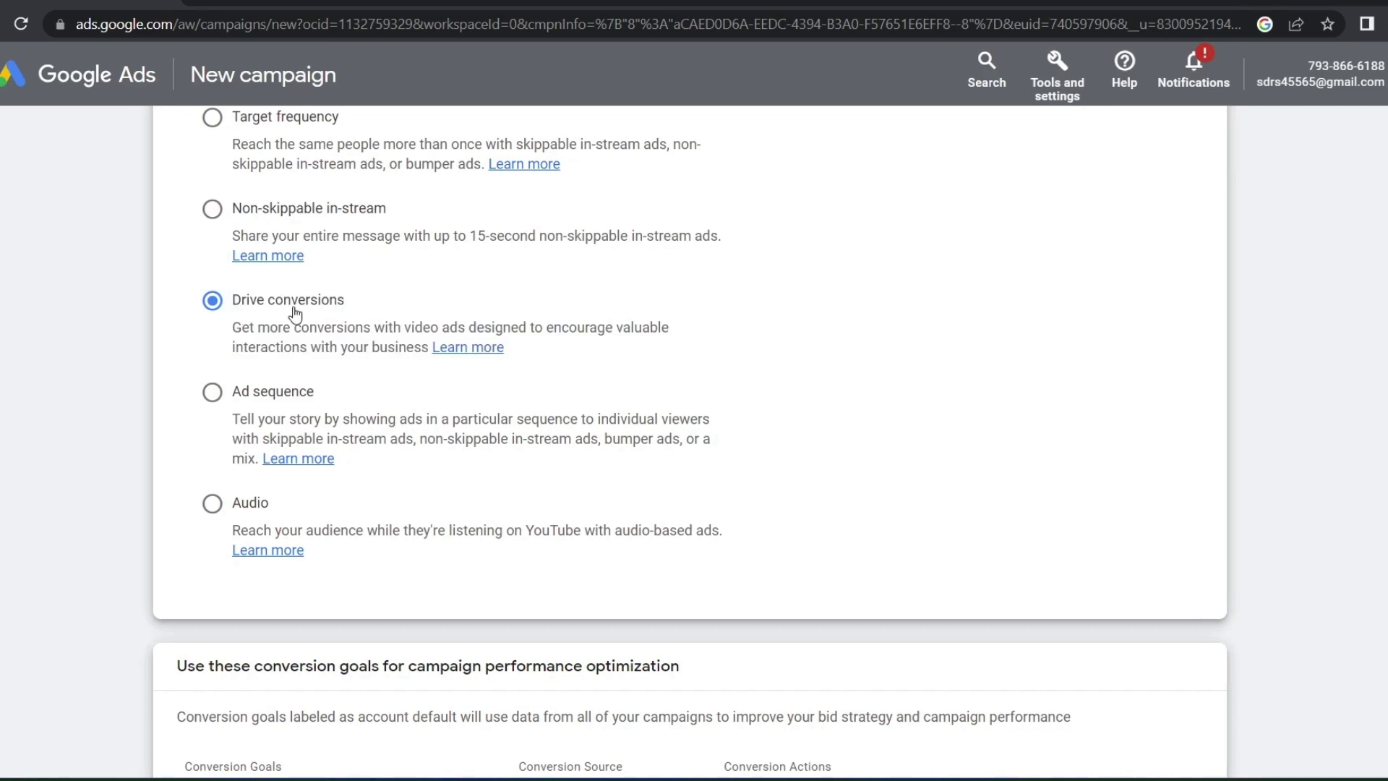
{"action": "left_click_drag", "start_coordinate": [348, 309], "coordinate": [253, 327]}
{"action": "left_click", "coordinate": [245, 330]}
Review the Ad sequence subtype, then settle on Audio as the campaign subtype
{"action": "scroll", "coordinate": [218, 411], "scroll_direction": "up", "scroll_amount": 1}
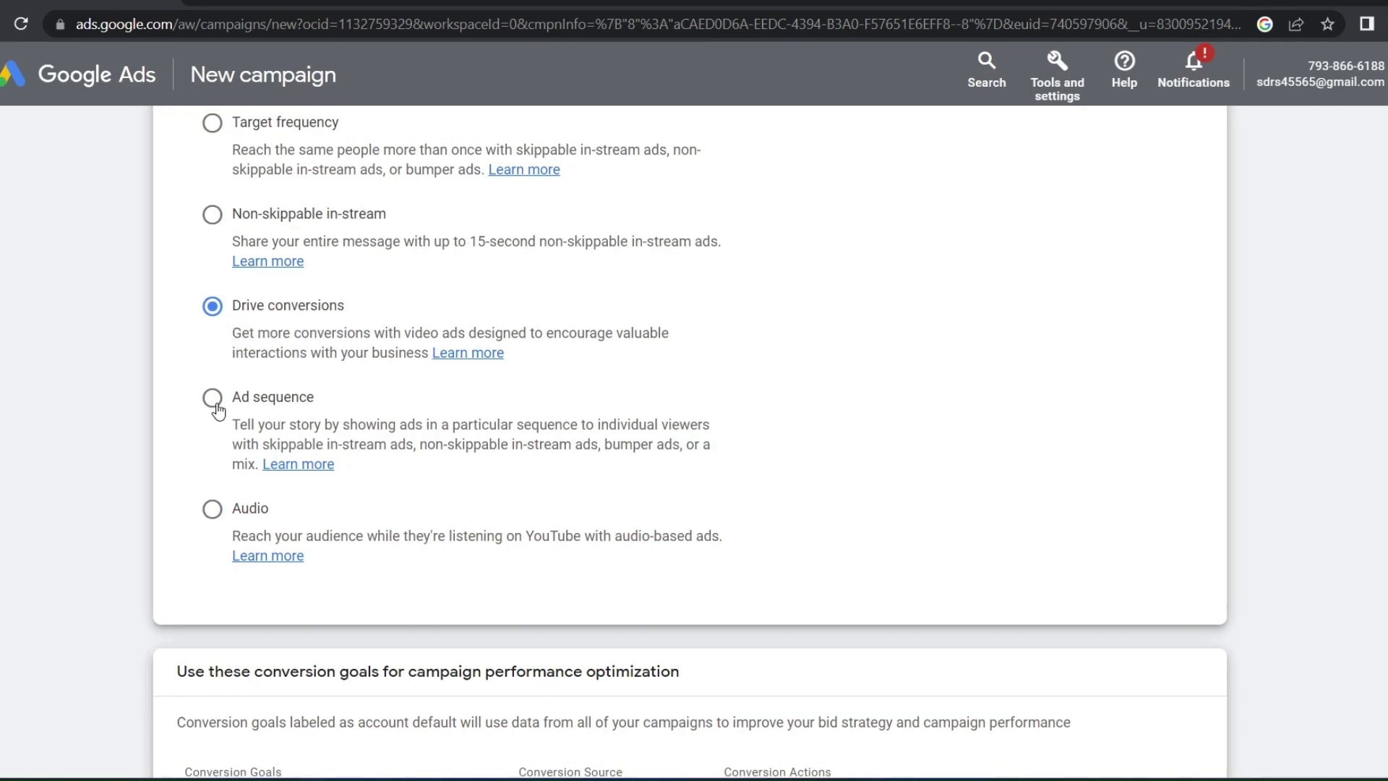
{"action": "left_click", "coordinate": [212, 398]}
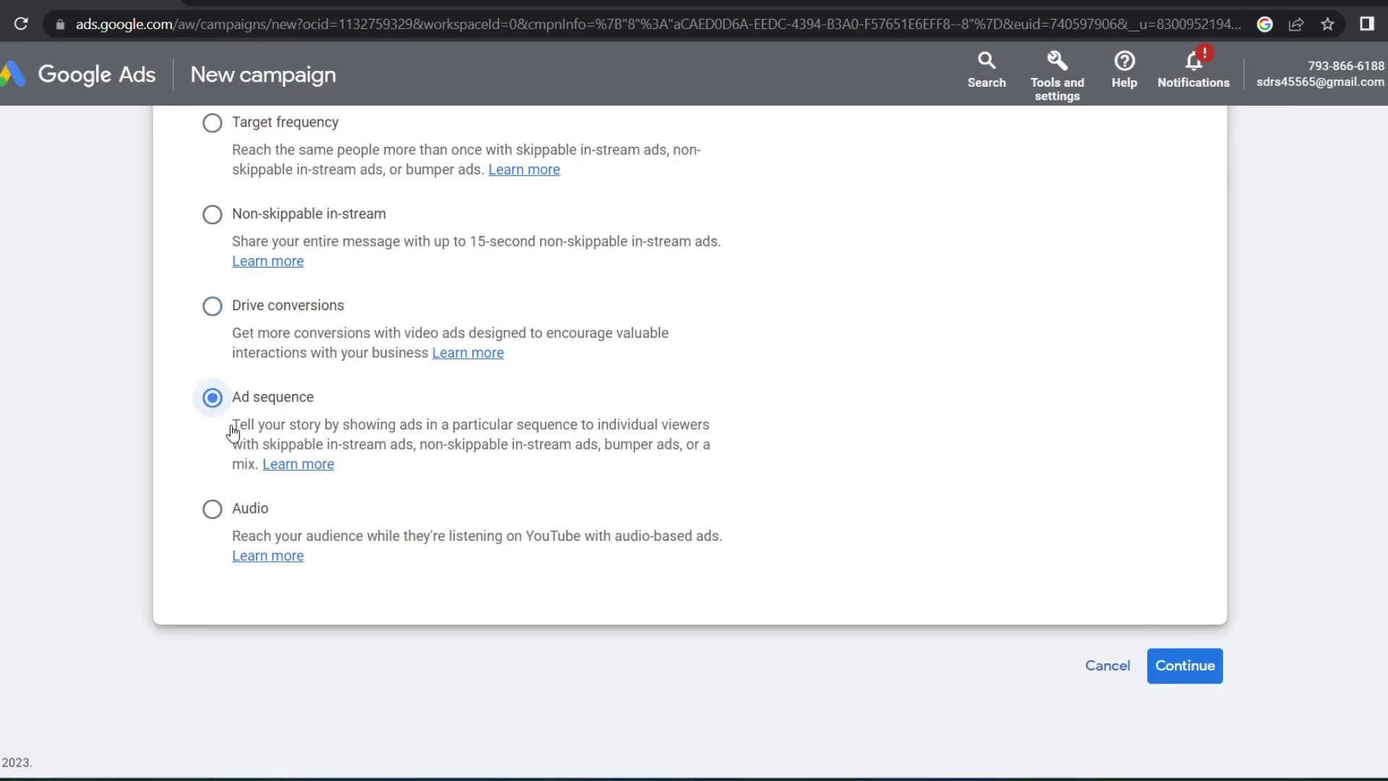
{"action": "left_click_drag", "start_coordinate": [232, 431], "coordinate": [327, 433]}
{"action": "left_click", "coordinate": [213, 515]}
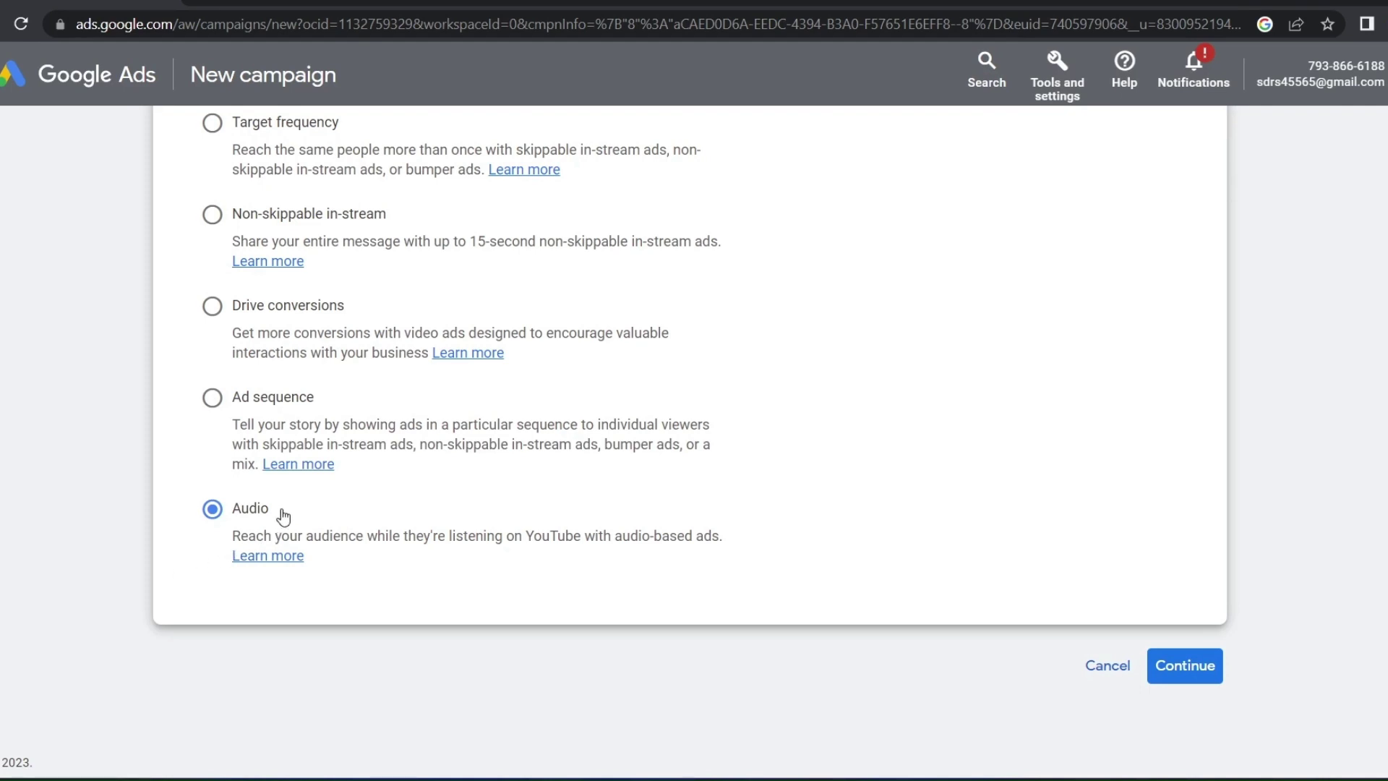
{"action": "left_click_drag", "start_coordinate": [273, 509], "coordinate": [229, 510]}
On the campaign settings page, rename the campaign to 'Digital singh'
{"action": "left_click", "coordinate": [1175, 665]}
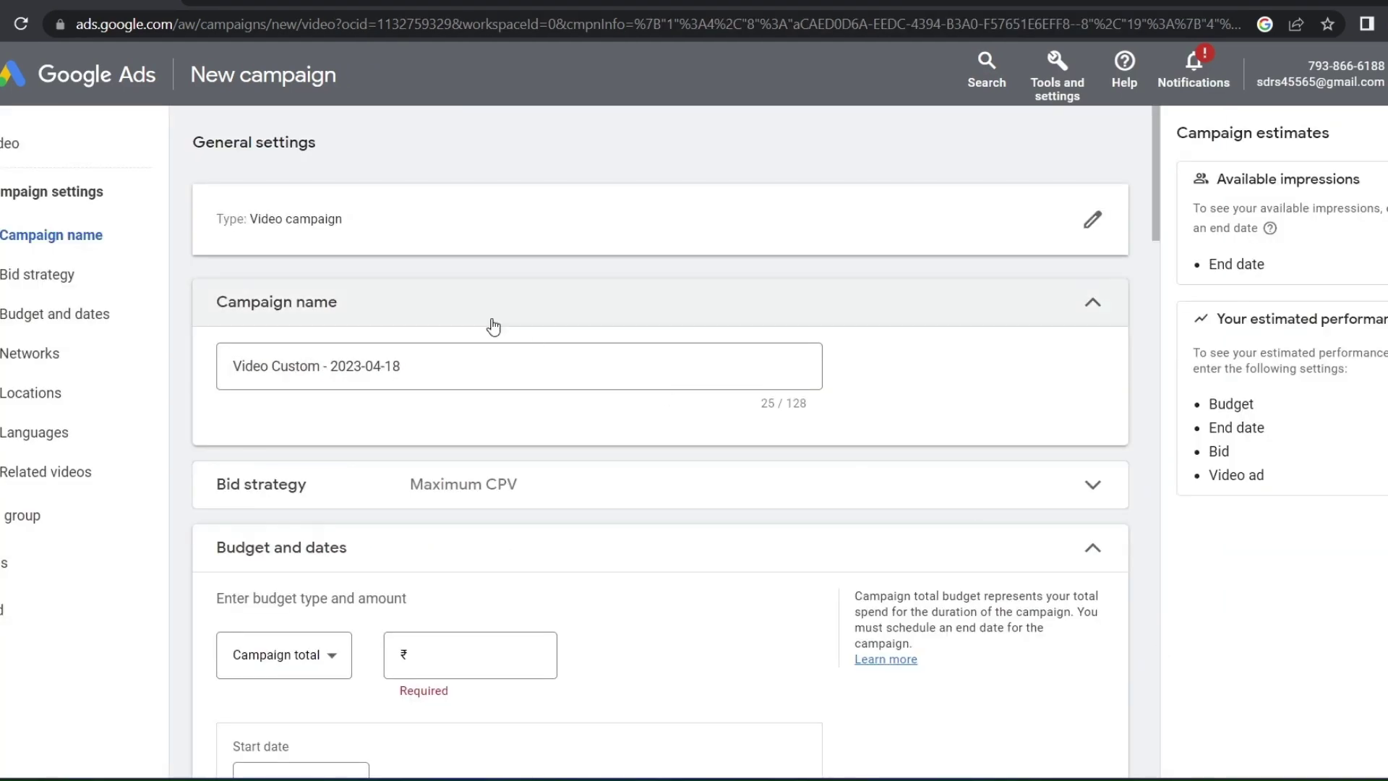
{"action": "left_click_drag", "start_coordinate": [404, 370], "coordinate": [217, 362]}
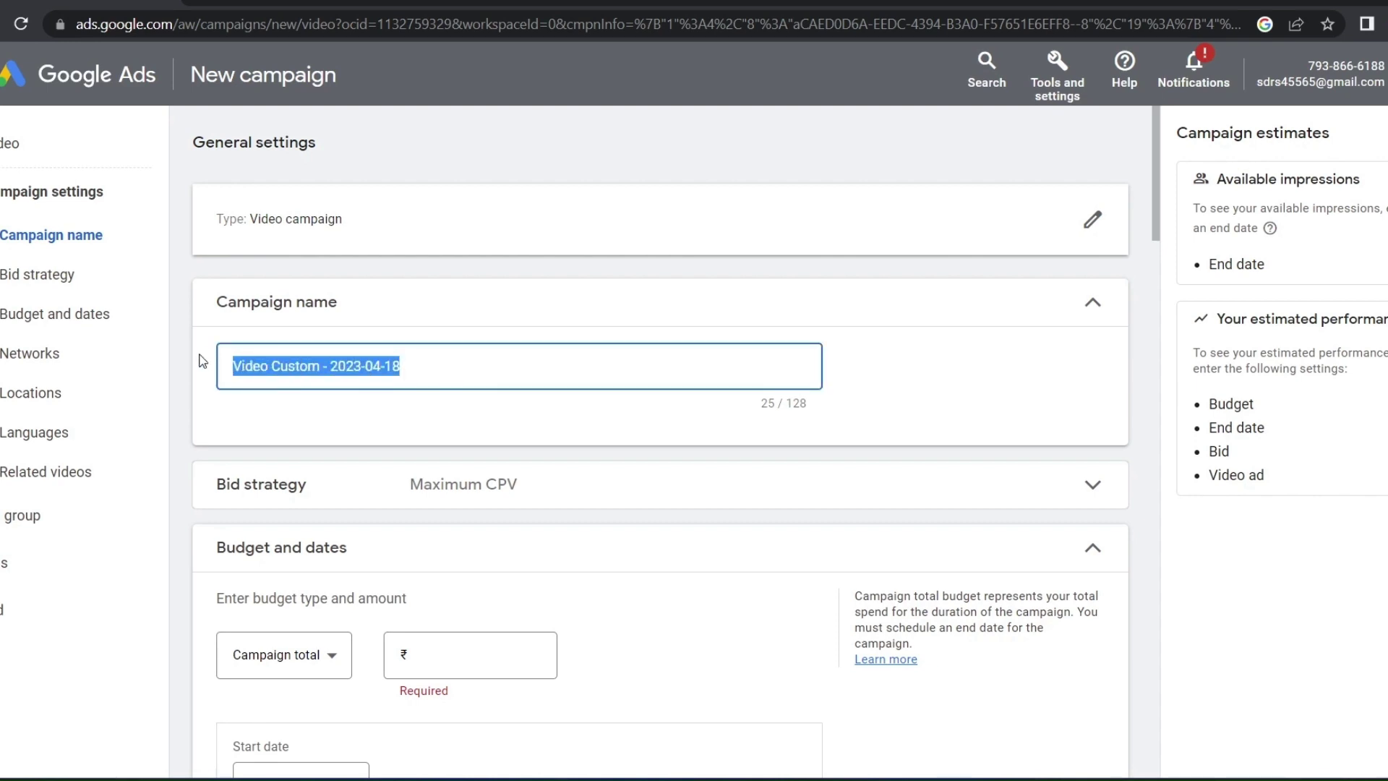
{"action": "key", "text": "BackSpace"}
{"action": "type", "text": "D"}
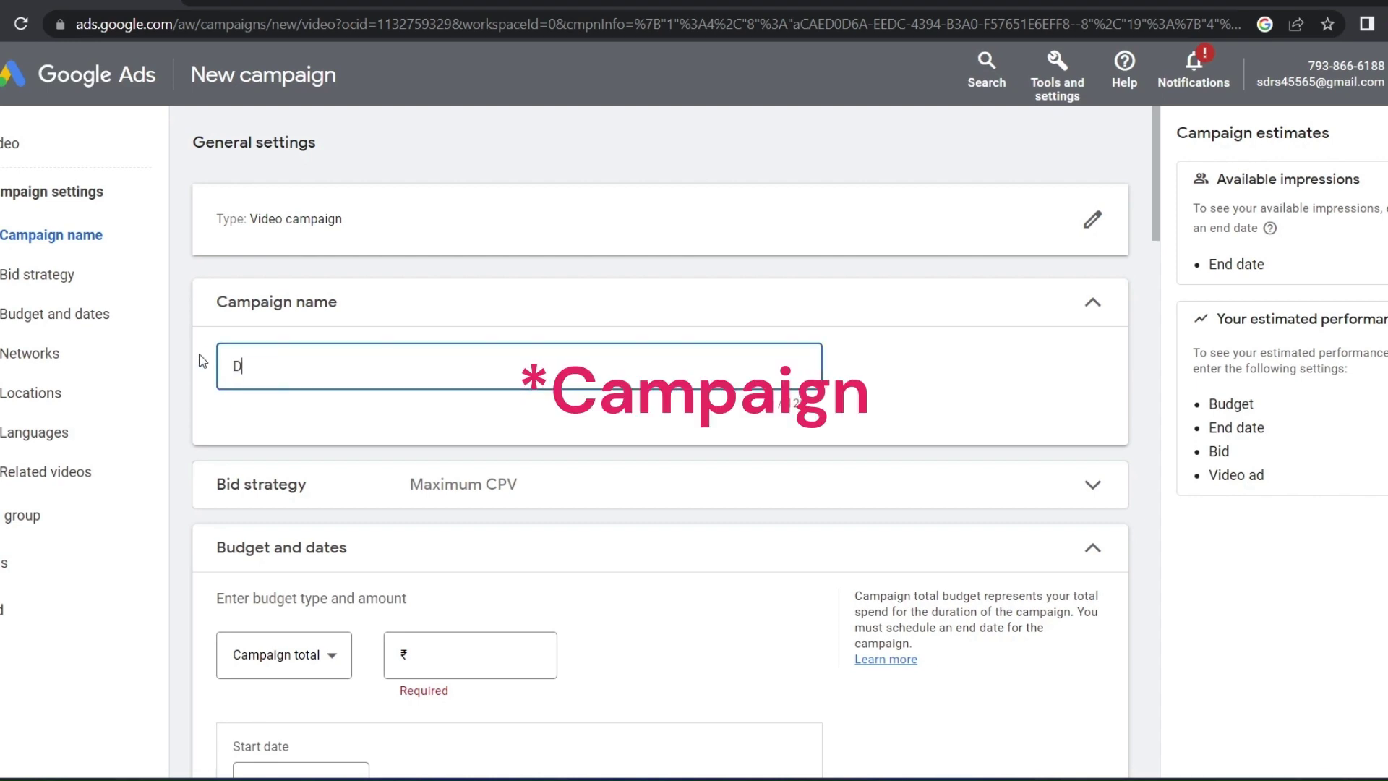
{"action": "type", "text": "igital si"}
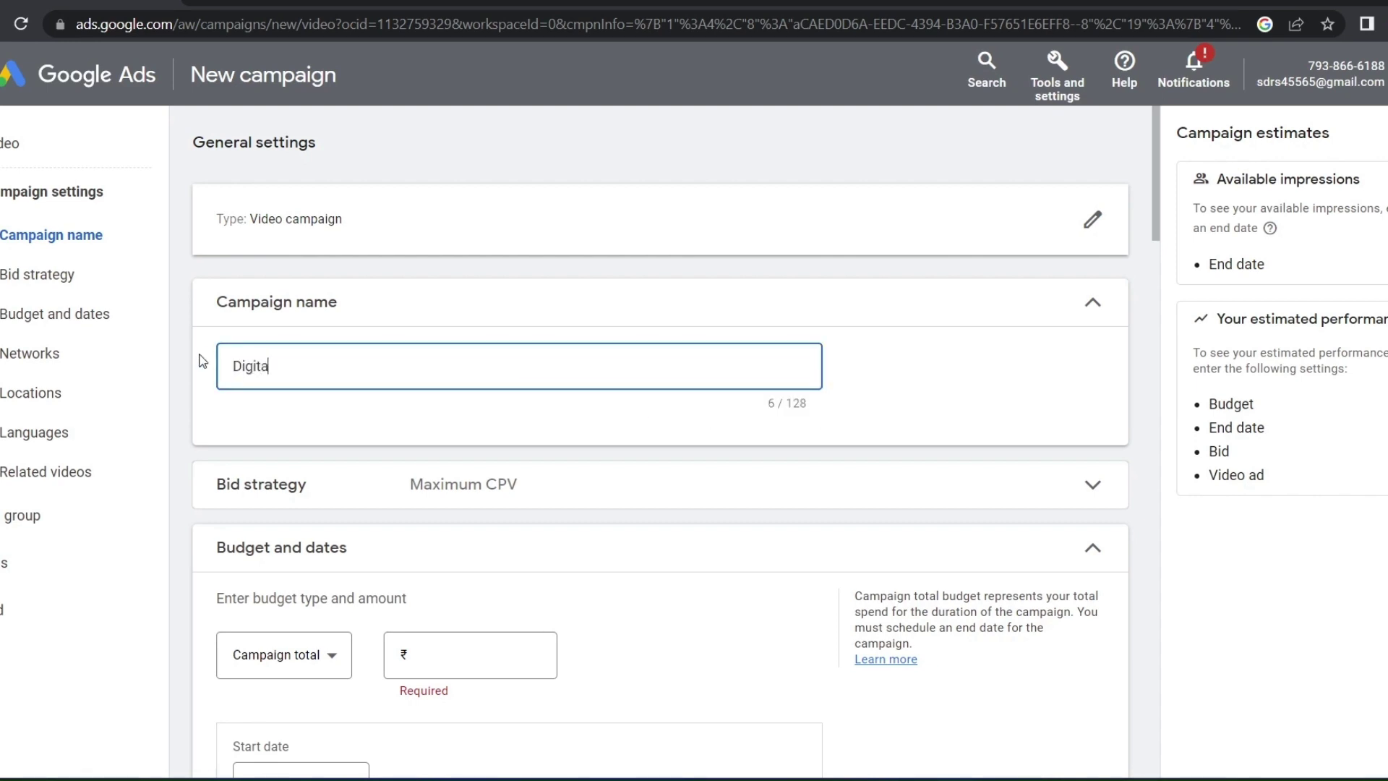
{"action": "type", "text": "ngh"}
Switch the bid strategy from Maximum CPV to Target CPM
{"action": "scroll", "coordinate": [184, 365], "scroll_direction": "down", "scroll_amount": 3}
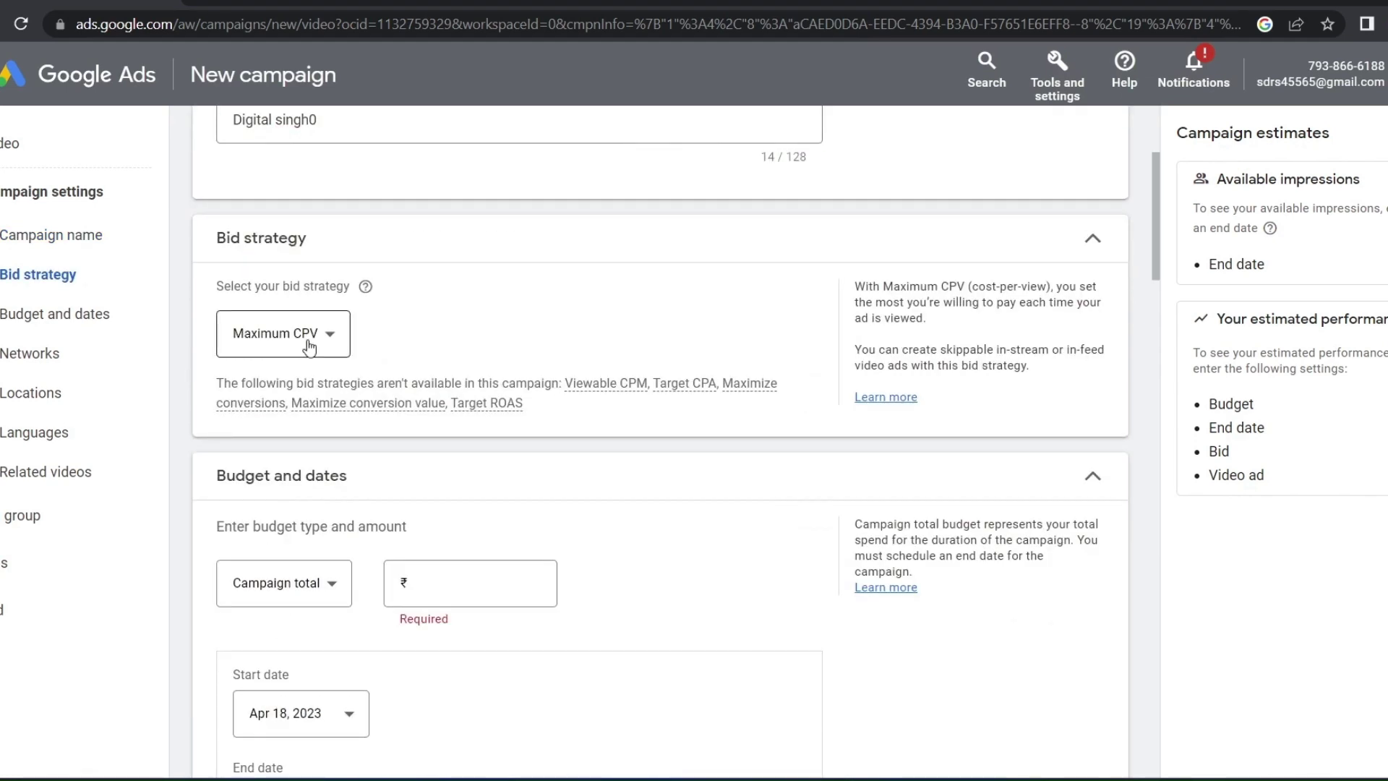
{"action": "left_click", "coordinate": [309, 347]}
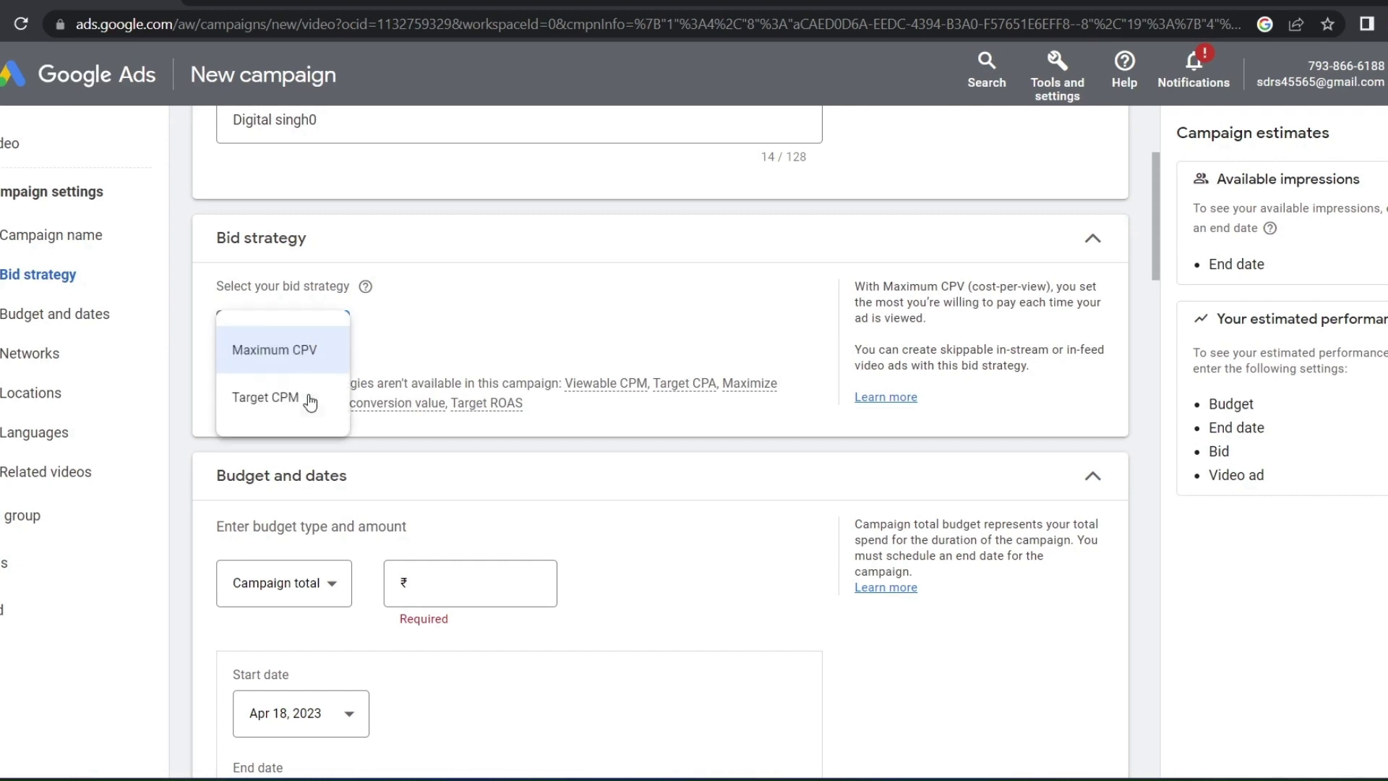
{"action": "left_click", "coordinate": [310, 362]}
{"action": "left_click", "coordinate": [301, 329]}
{"action": "left_click", "coordinate": [298, 397]}
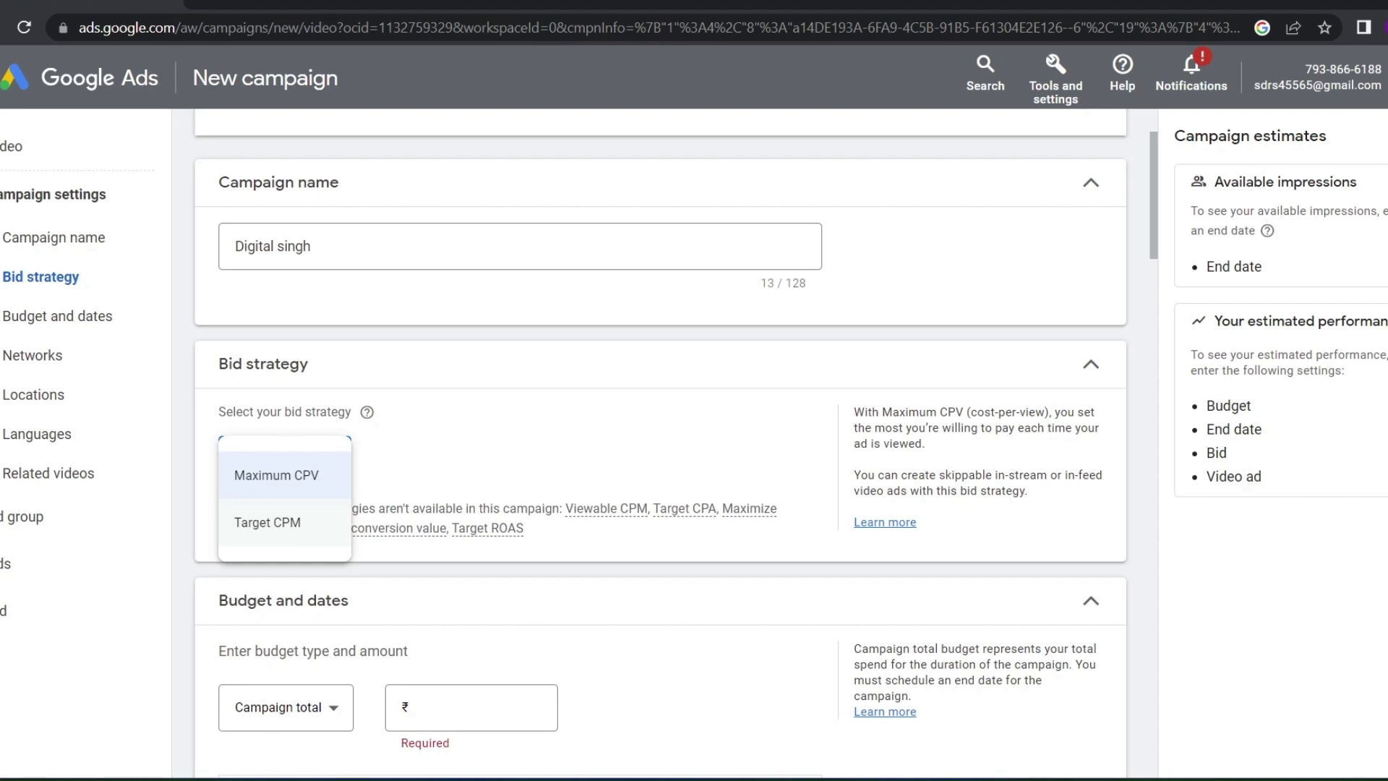
{"action": "left_click", "coordinate": [267, 522]}
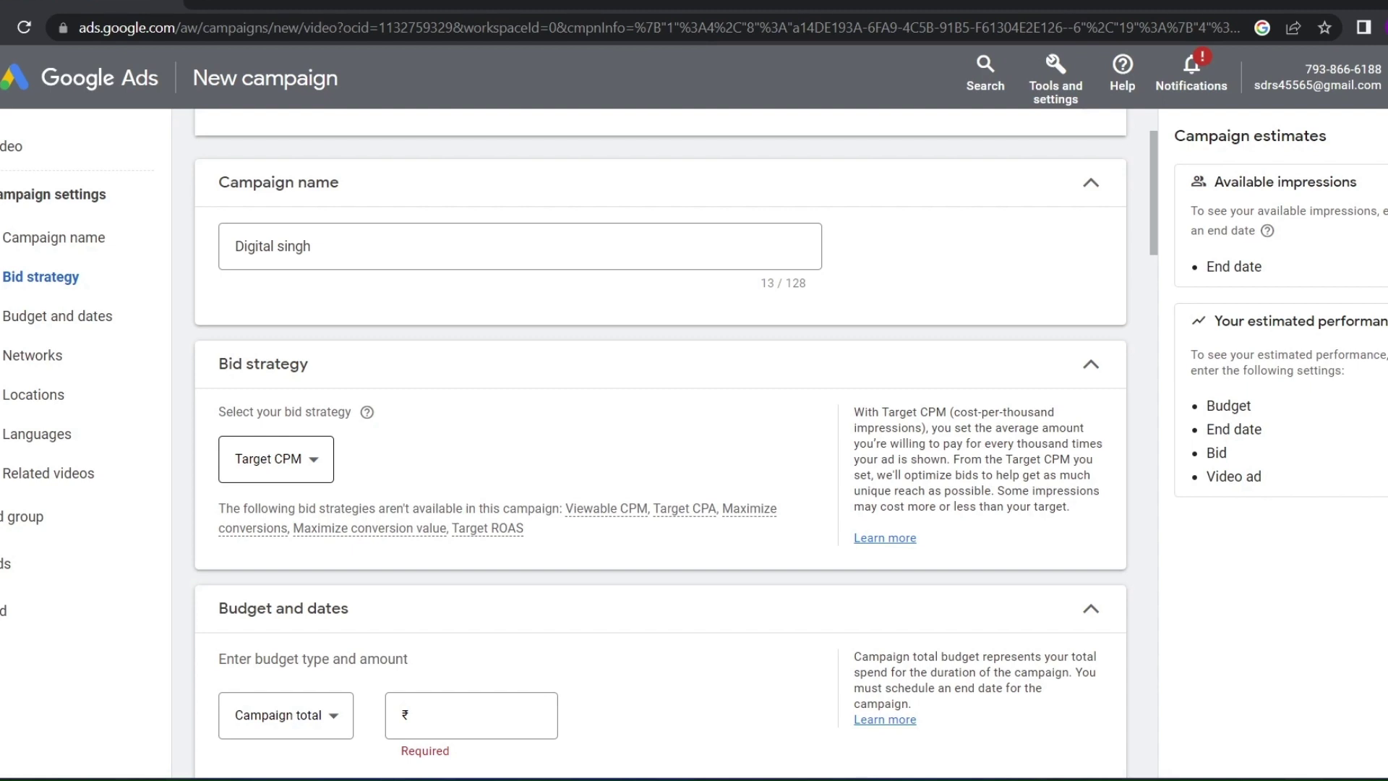
{"action": "left_click", "coordinate": [277, 460]}
{"action": "left_click", "coordinate": [276, 476]}
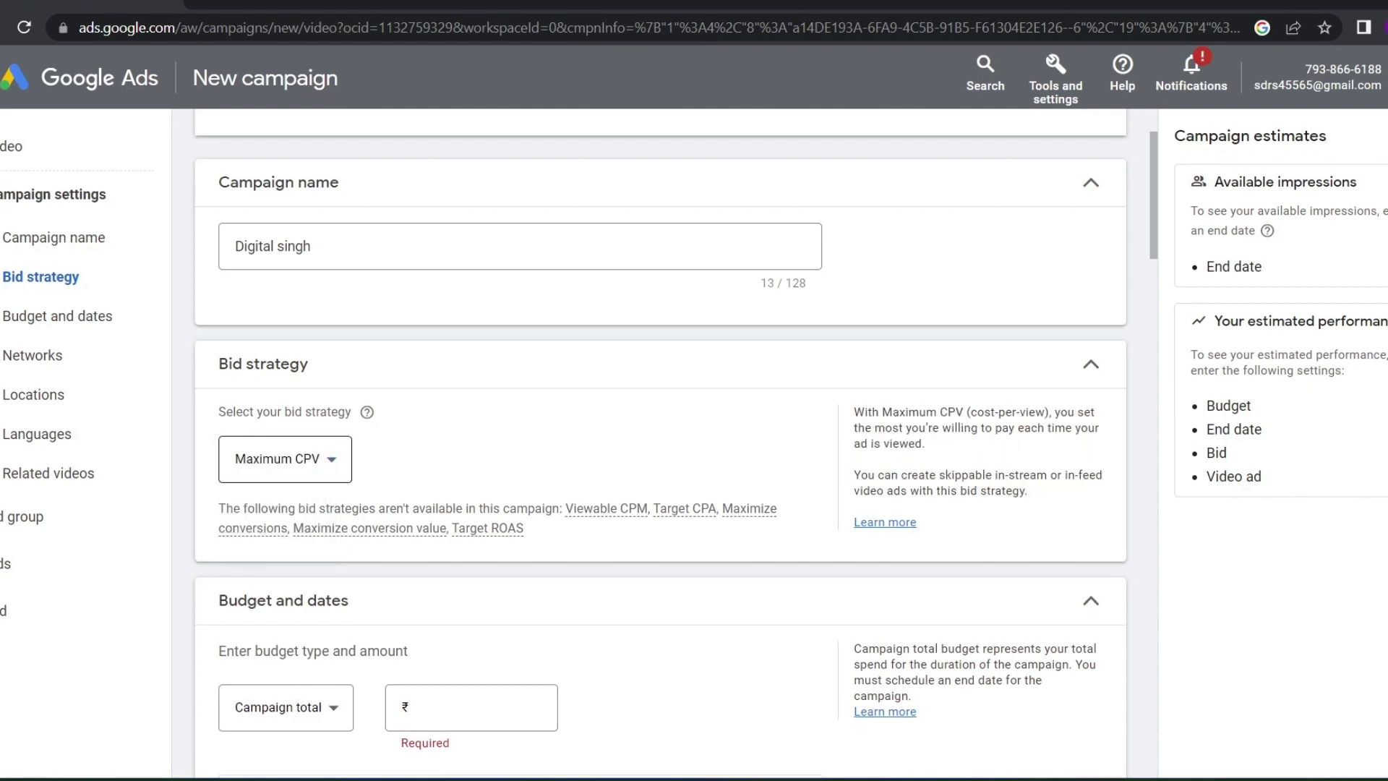
{"action": "left_click", "coordinate": [282, 463]}
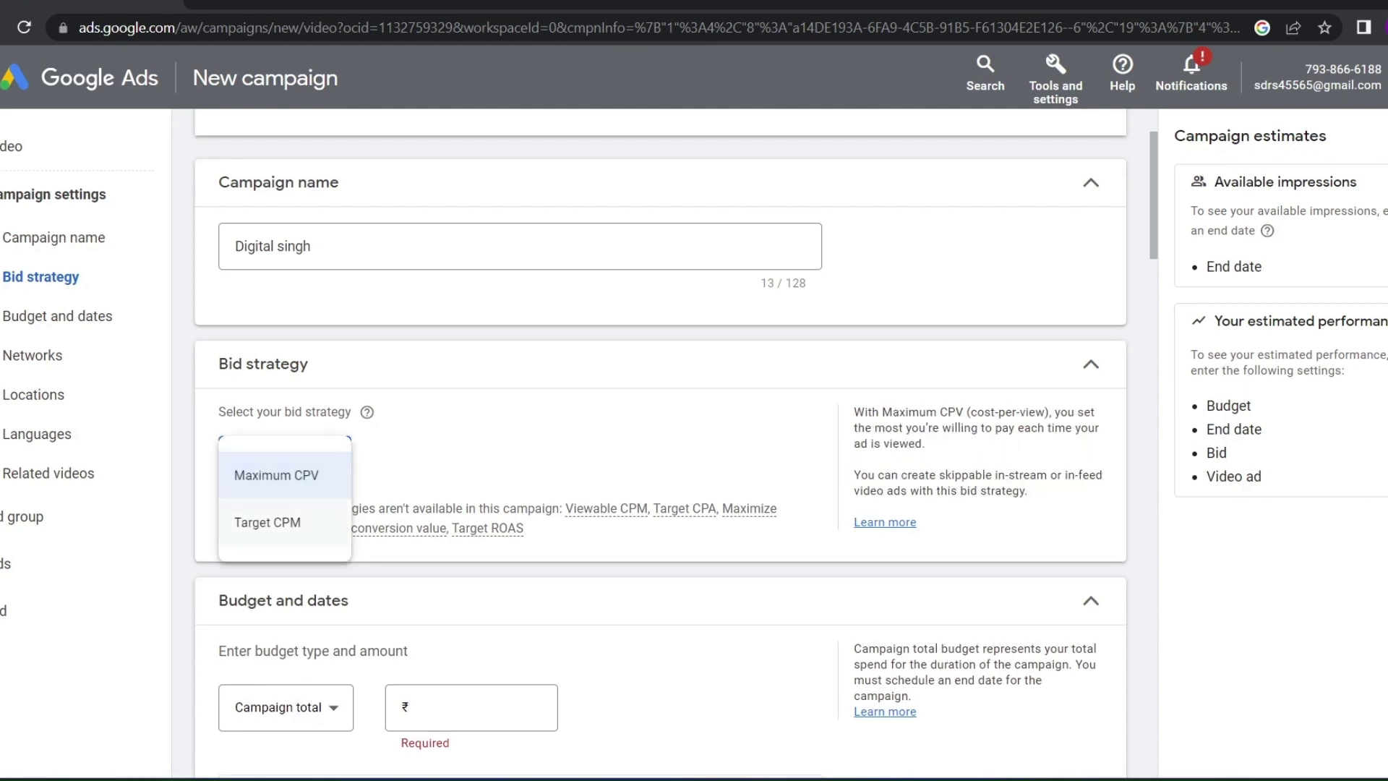
{"action": "left_click", "coordinate": [269, 522]}
{"action": "left_click", "coordinate": [276, 463]}
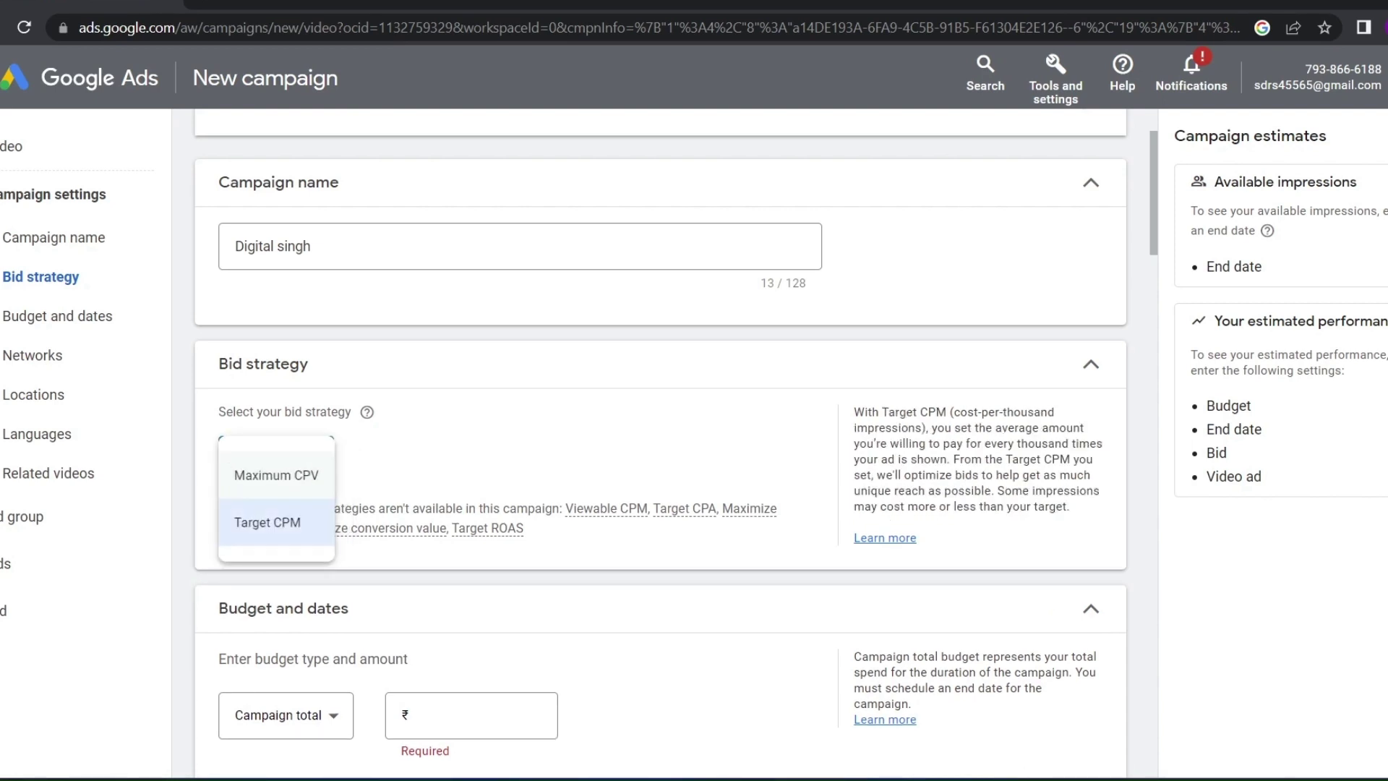
{"action": "left_click", "coordinate": [276, 475]}
{"action": "left_click", "coordinate": [285, 459]}
{"action": "left_click", "coordinate": [269, 522]}
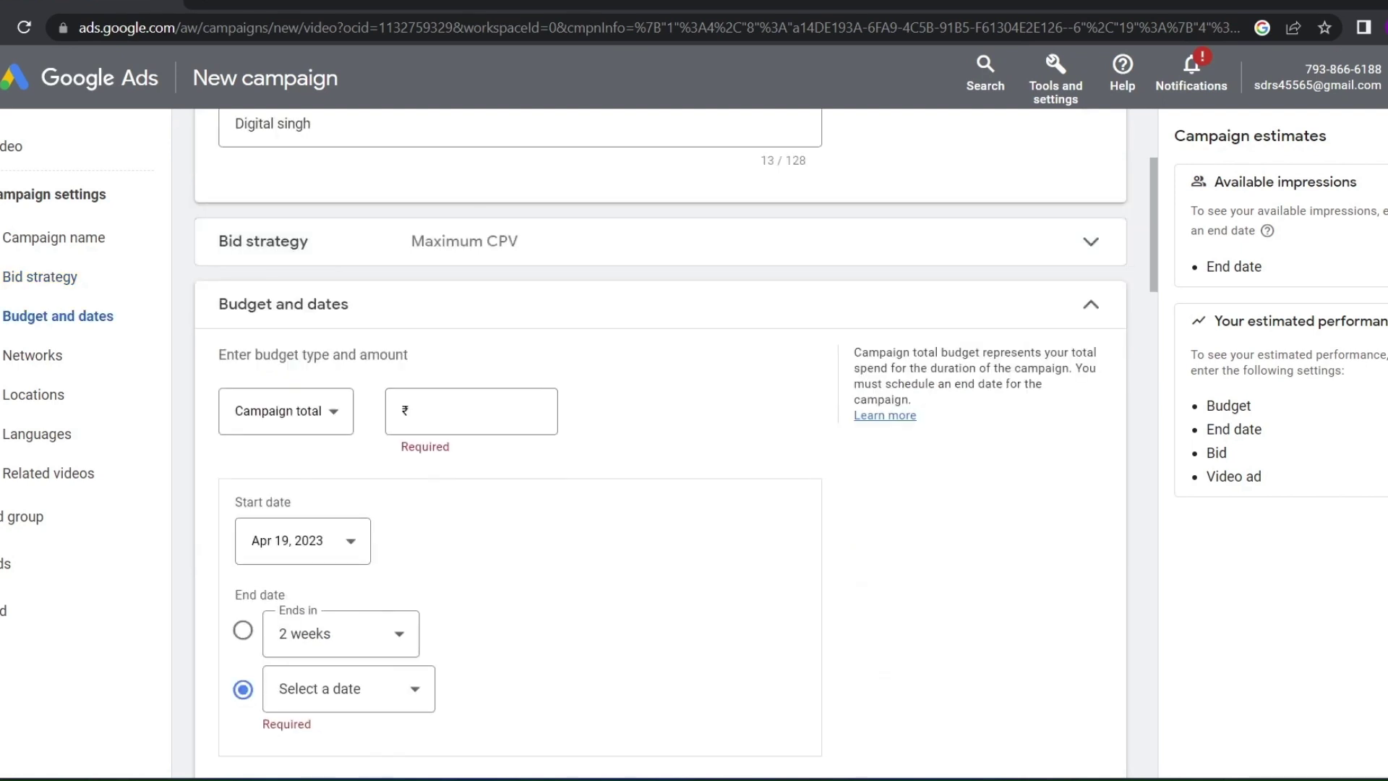
Set a ₹1,000 budget with the budget type Campaign total
{"action": "left_click", "coordinate": [471, 411]}
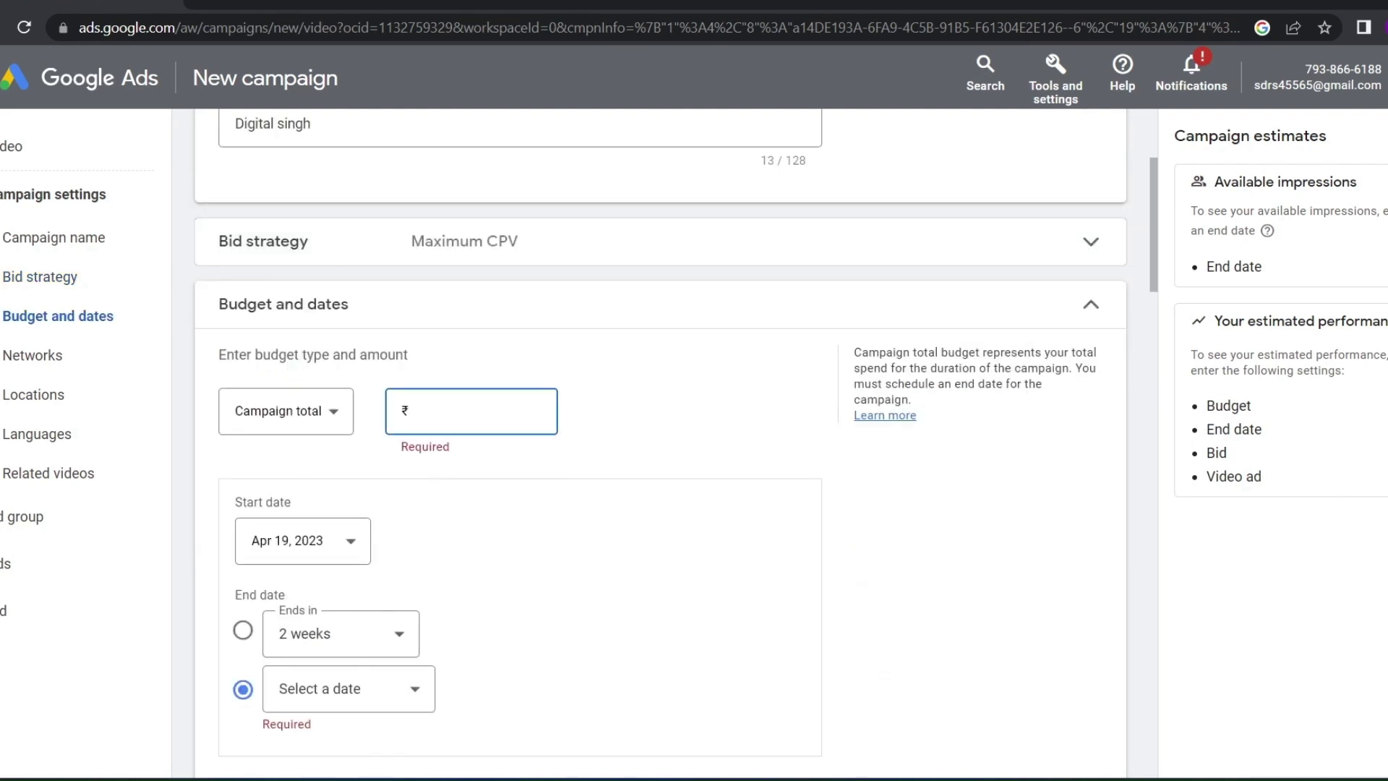
{"action": "left_click", "coordinate": [285, 411]}
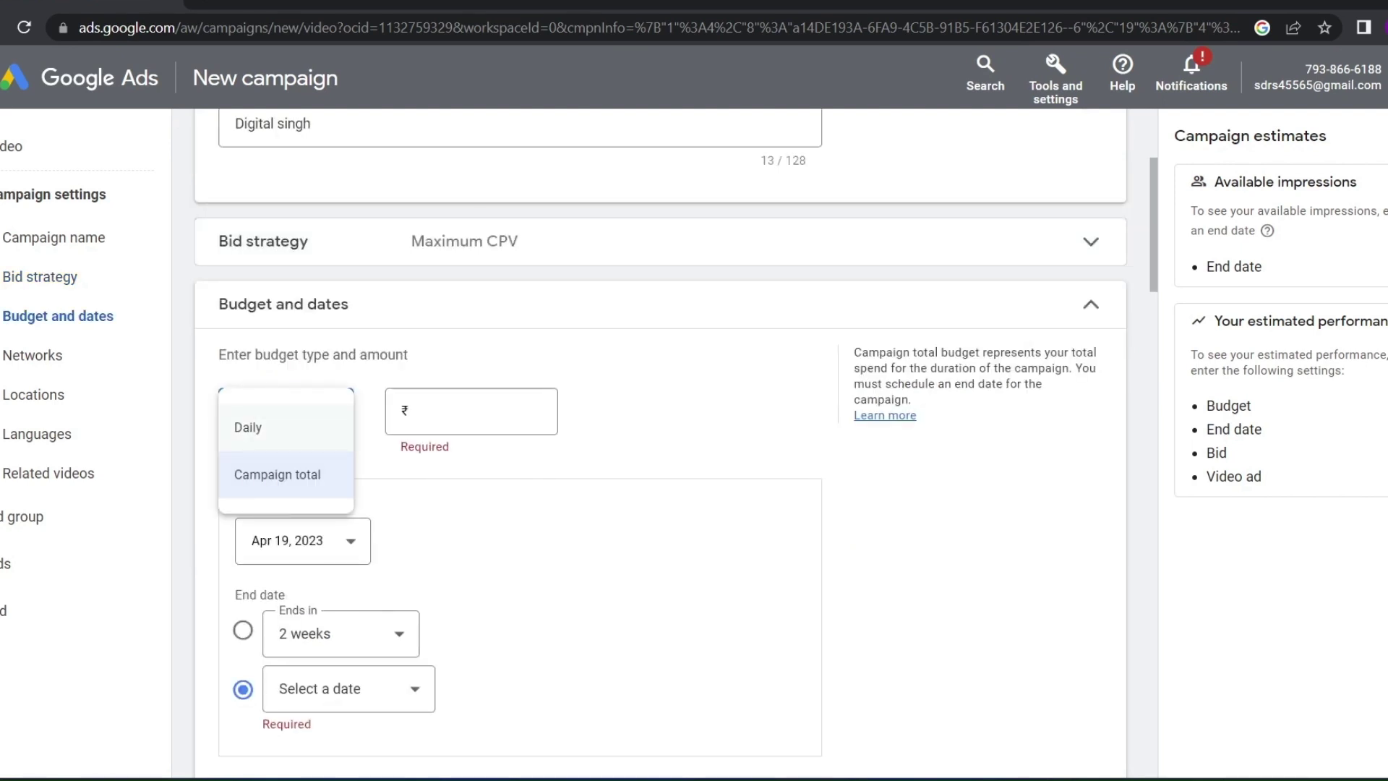
{"action": "left_click", "coordinate": [248, 427]}
{"action": "left_click", "coordinate": [455, 411]}
{"action": "type", "text": "1,"}
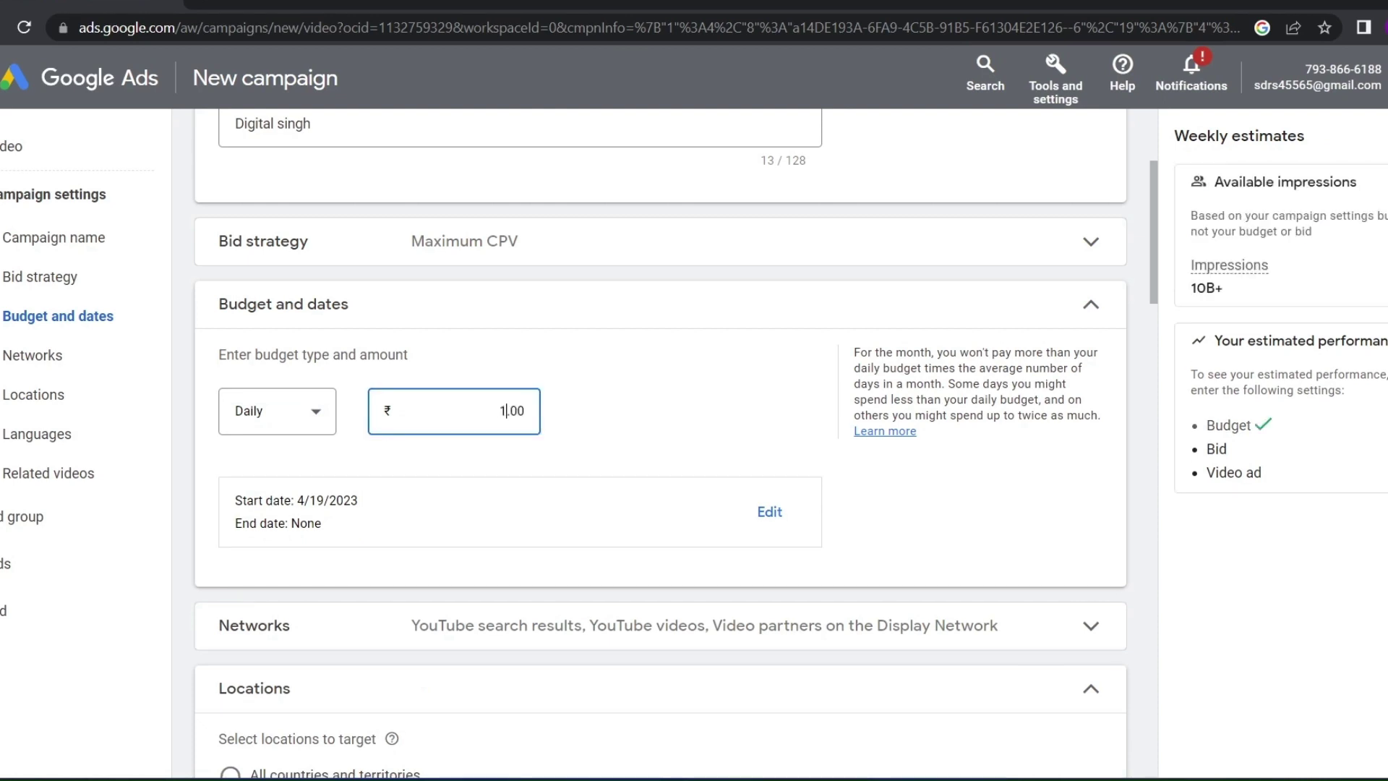
{"action": "type", "text": "000"}
{"action": "left_click", "coordinate": [282, 411]}
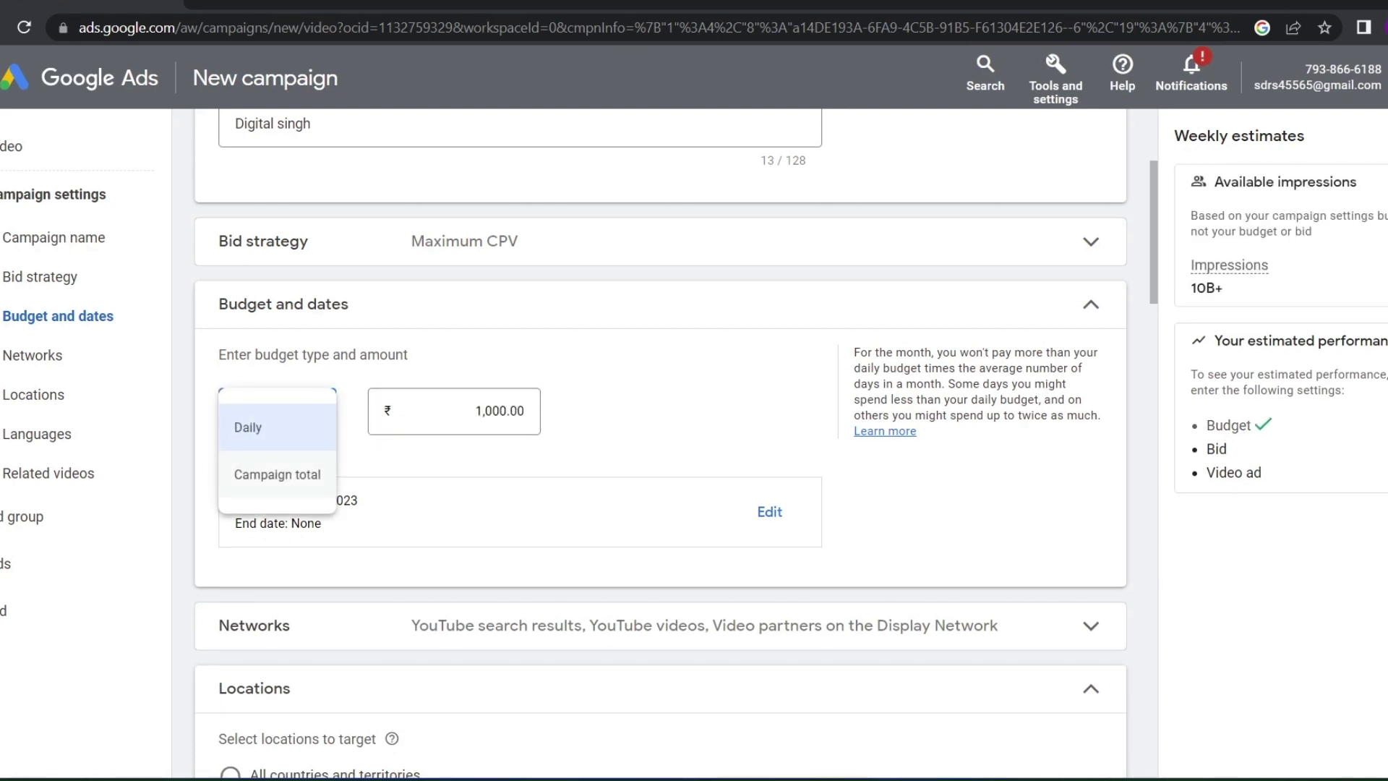
{"action": "left_click", "coordinate": [277, 474]}
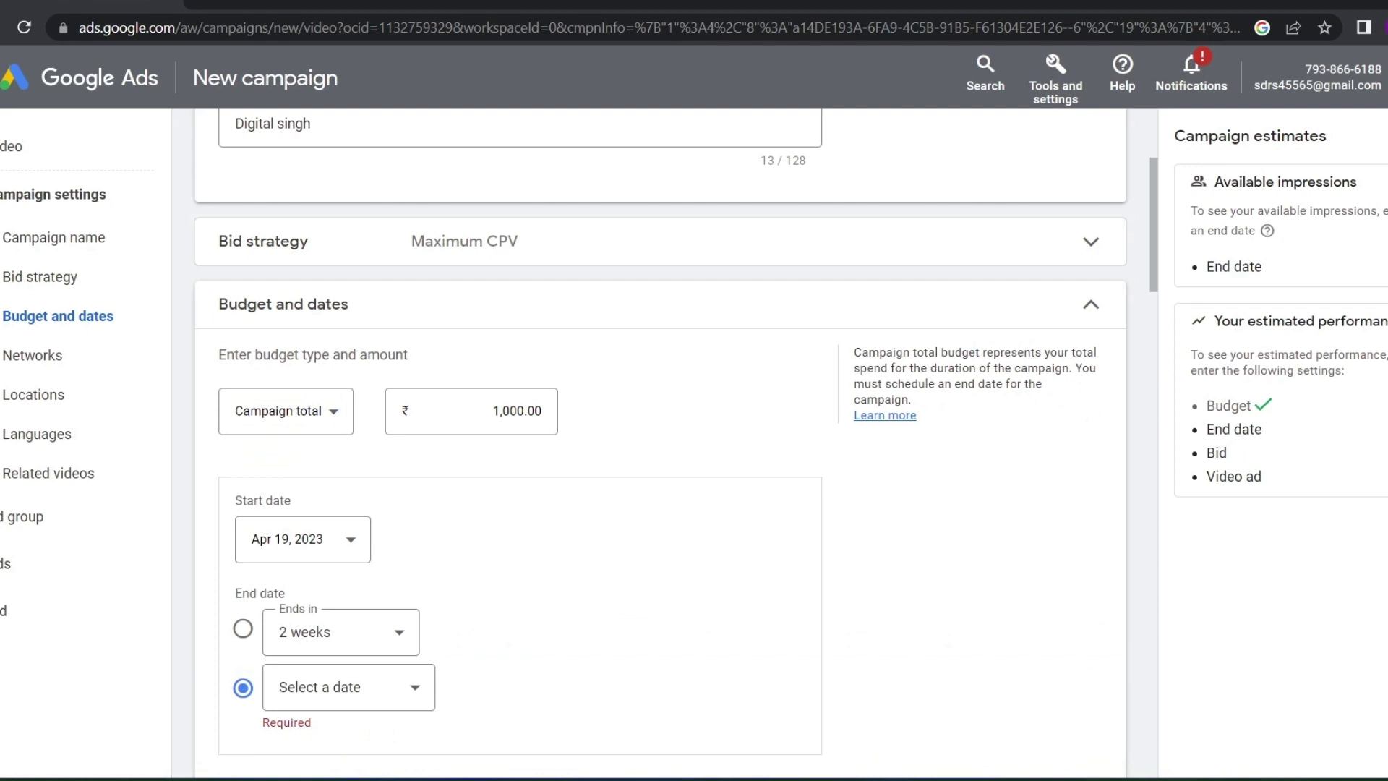
Make the campaign end in 2 weeks, on May 3, 2023
{"action": "scroll", "coordinate": [520, 463], "scroll_direction": "down", "scroll_amount": 3}
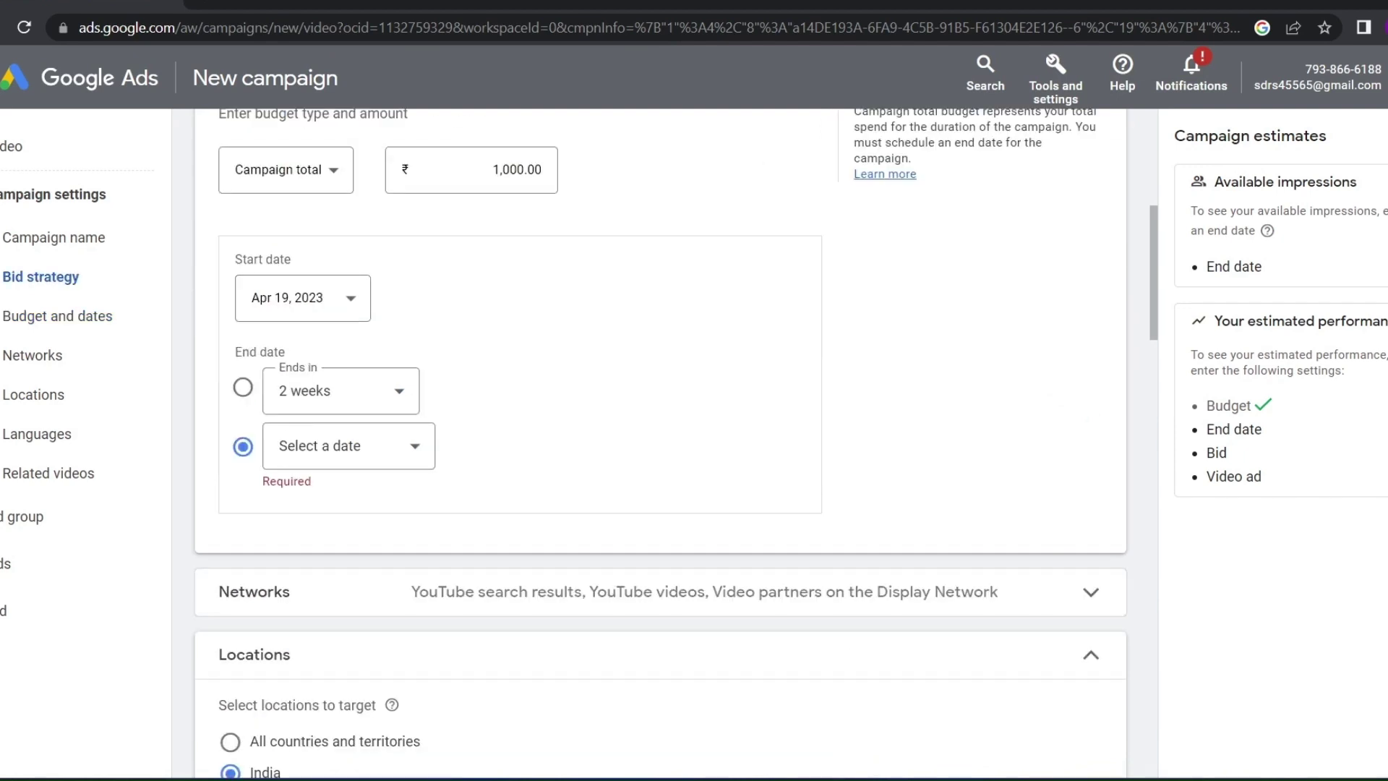
{"action": "left_click", "coordinate": [243, 386]}
{"action": "left_click", "coordinate": [243, 447]}
{"action": "key", "text": "Escape"}
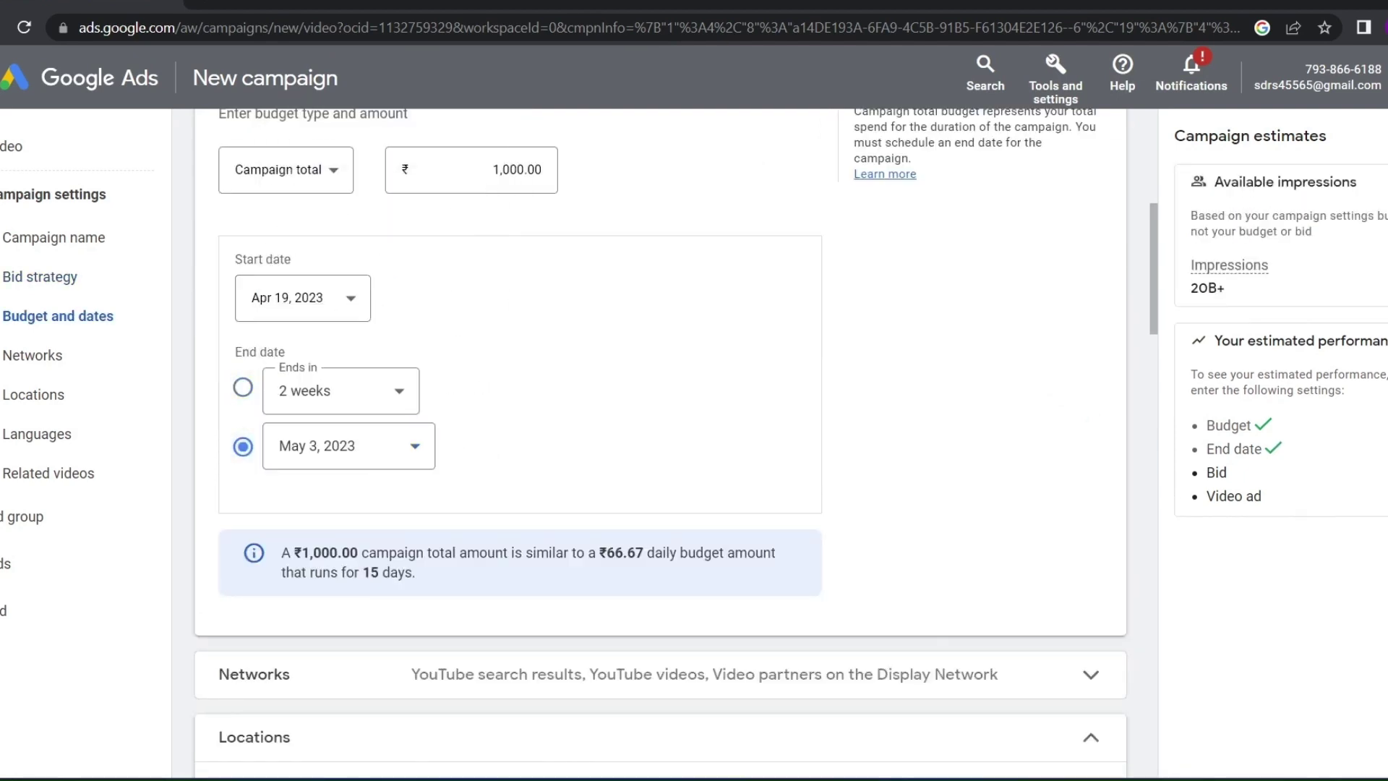
{"action": "left_click", "coordinate": [243, 387]}
Check the budget summary: ₹1,000.00 total, about ₹66.67 daily over 15 days
{"action": "mouse_move", "coordinate": [338, 553]}
{"action": "left_mouse_down"}
{"action": "mouse_move", "coordinate": [294, 553]}
{"action": "mouse_move", "coordinate": [312, 553]}
{"action": "left_mouse_up"}
{"action": "left_click", "coordinate": [294, 553]}
{"action": "left_click", "coordinate": [313, 553]}
{"action": "left_click_drag", "start_coordinate": [599, 553], "coordinate": [625, 553]}
{"action": "left_click", "coordinate": [625, 553]}
{"action": "double_click", "coordinate": [370, 573]}
{"action": "scroll", "coordinate": [651, 311], "scroll_direction": "down", "scroll_amount": 5}
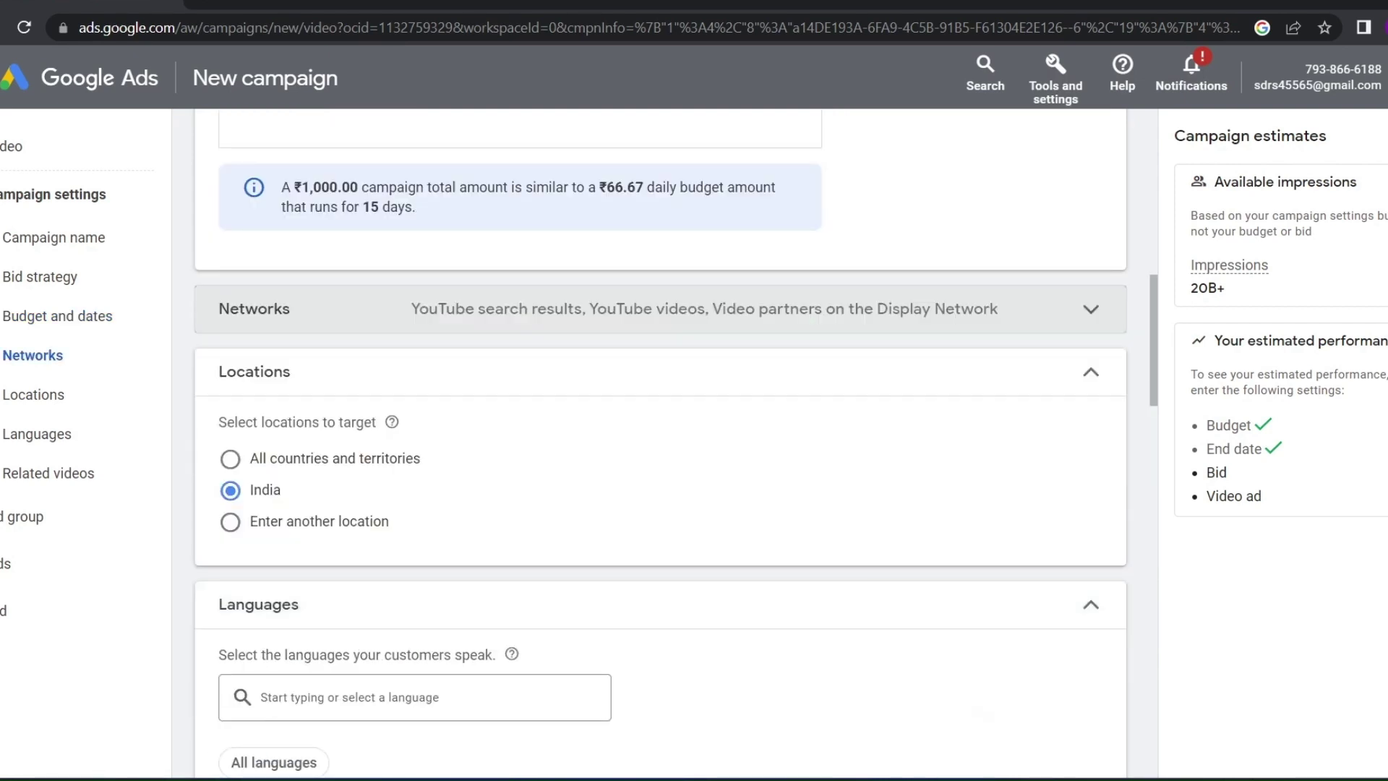
Choose 'Enter another location' to target Delhi, with English, Hindi and Punjabi as languages
{"action": "left_click", "coordinate": [230, 521]}
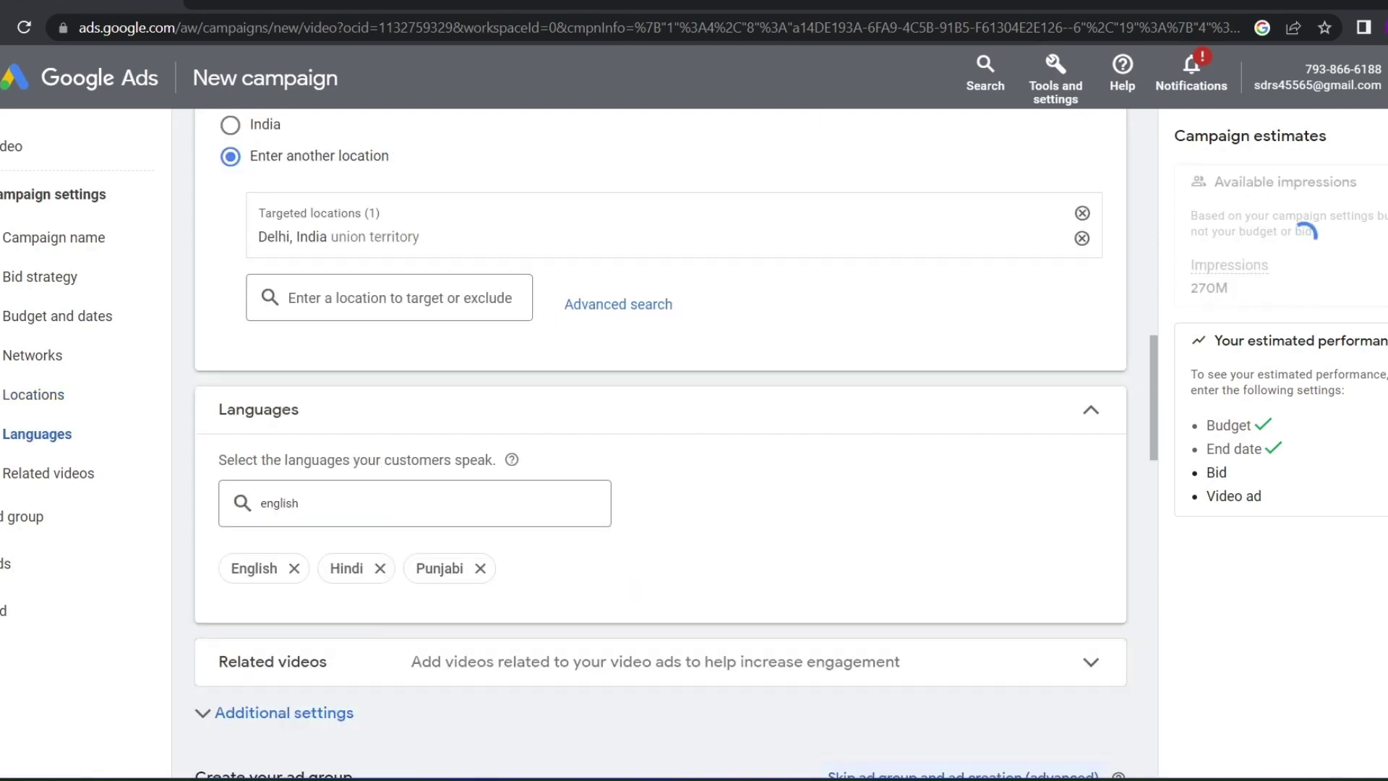
{"action": "scroll", "coordinate": [651, 434], "scroll_direction": "down", "scroll_amount": 2}
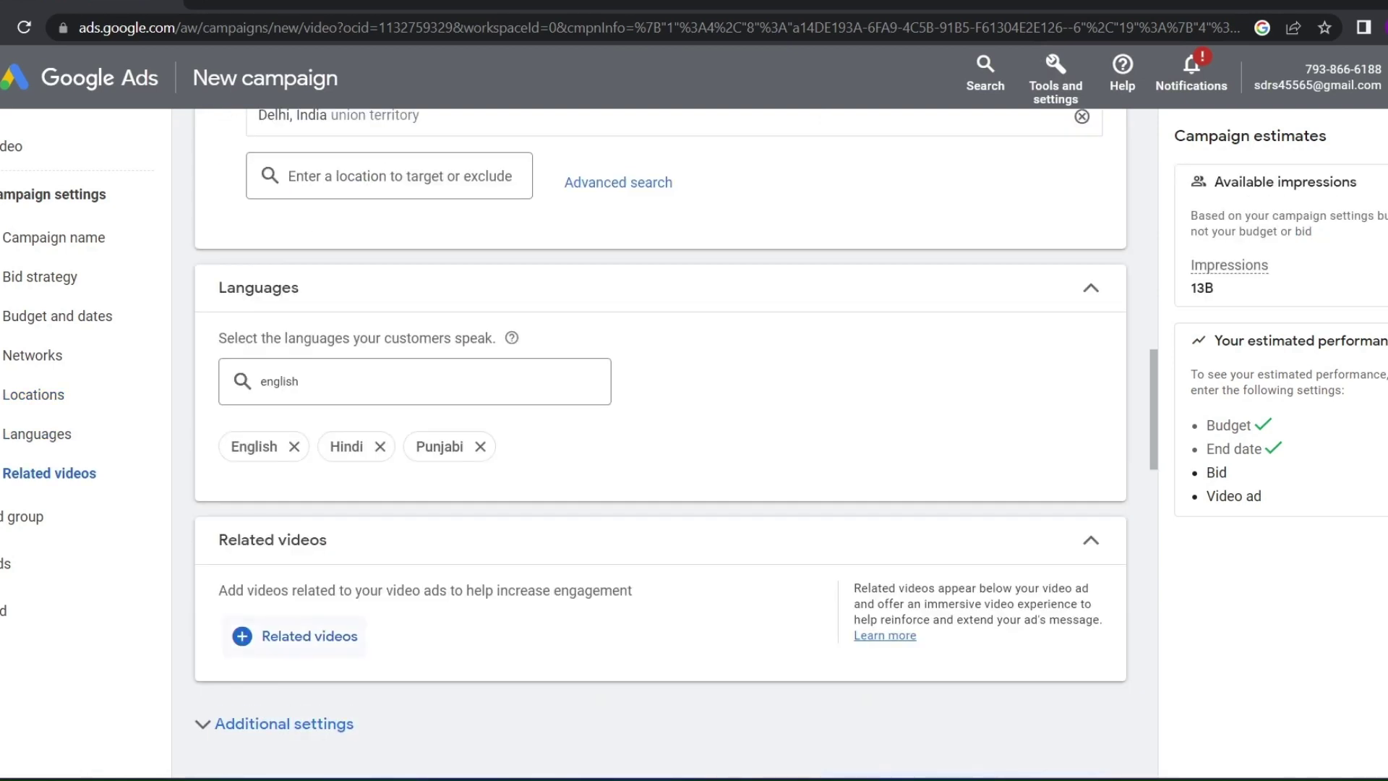
{"action": "scroll", "coordinate": [650, 434], "scroll_direction": "down", "scroll_amount": 3}
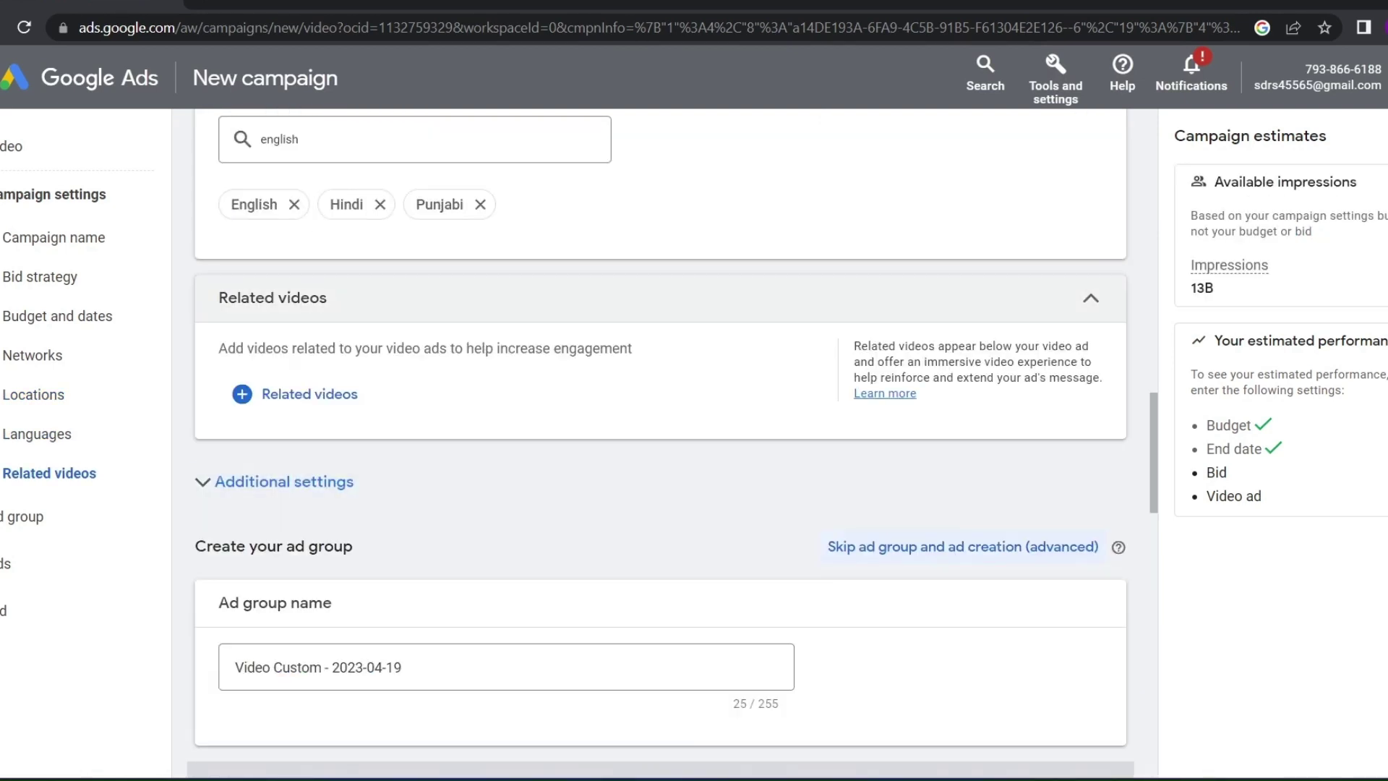
{"action": "scroll", "coordinate": [651, 434], "scroll_direction": "up", "scroll_amount": 2}
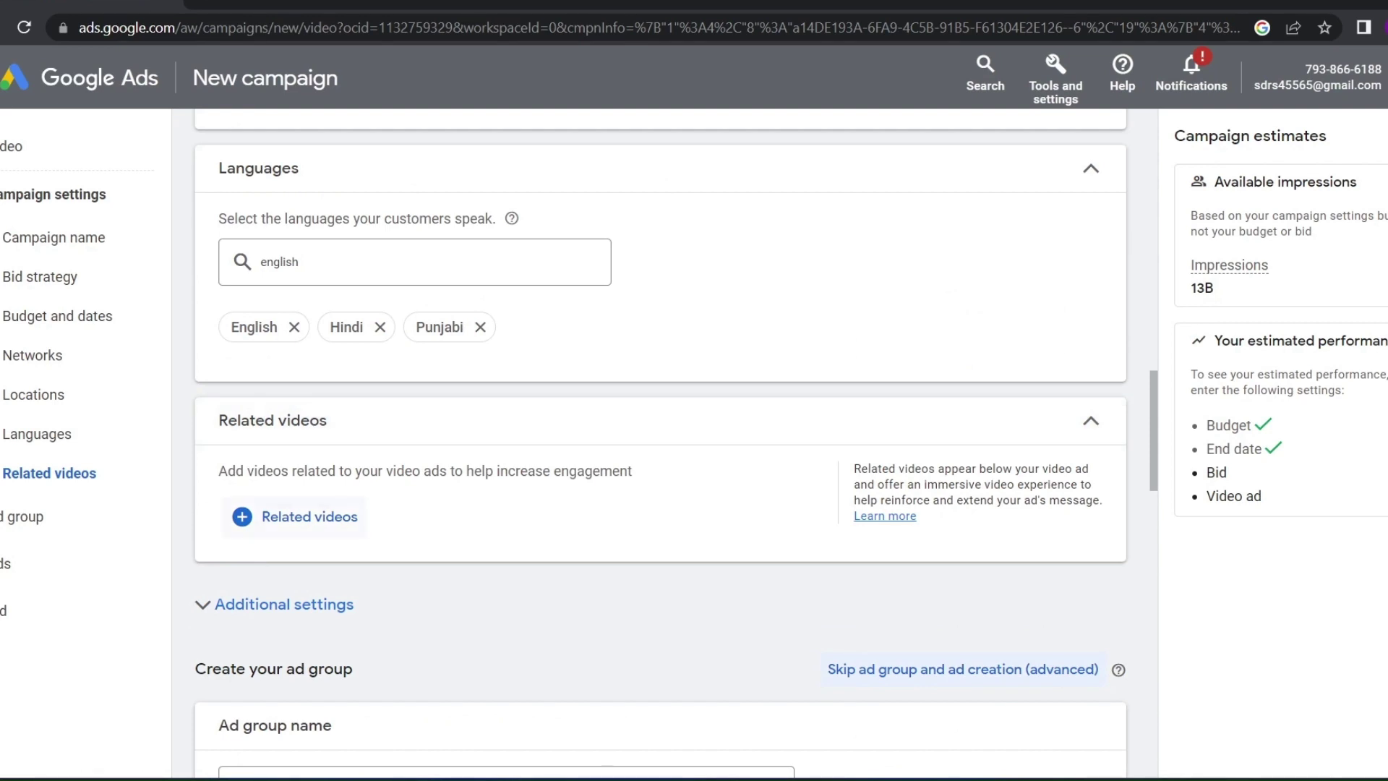
Add the top 'digital marketing' search result as a related video
{"action": "left_click", "coordinate": [295, 517]}
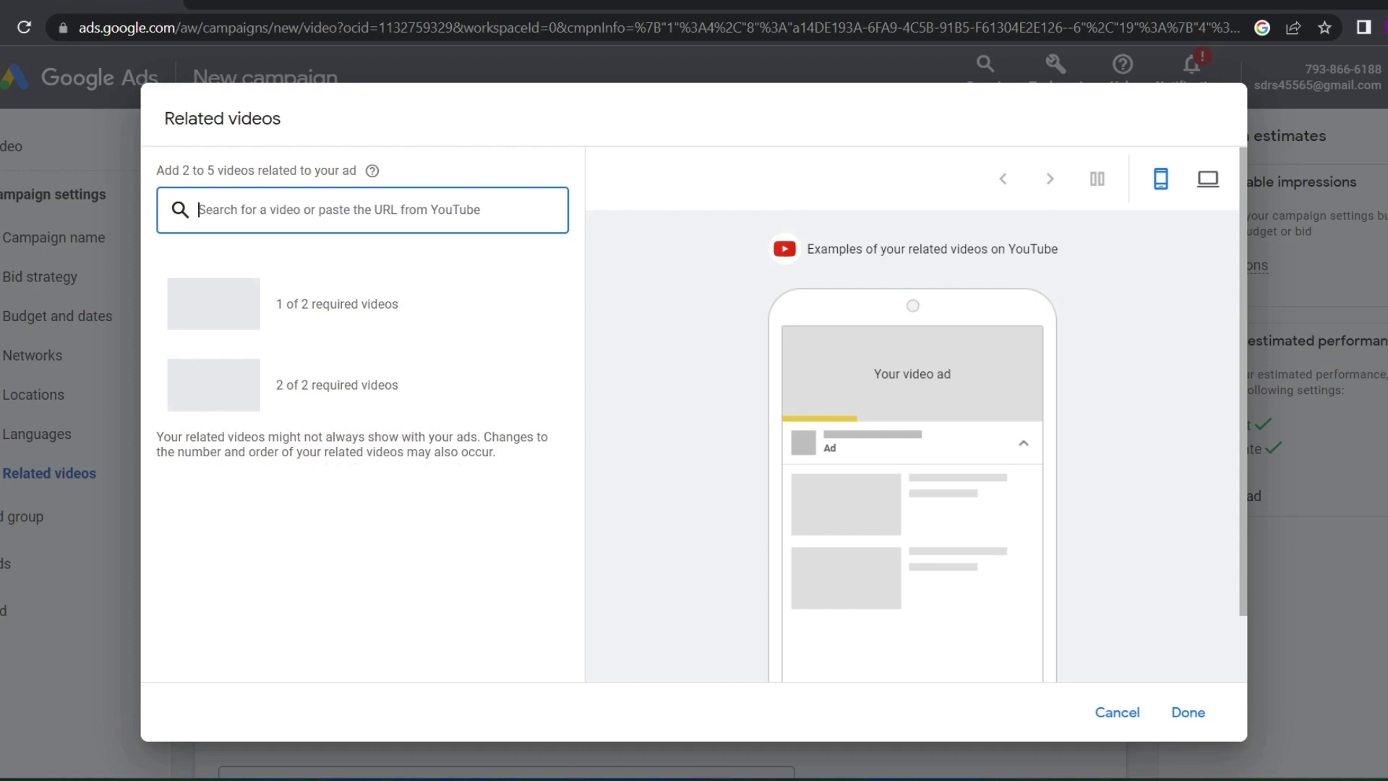
{"action": "type", "text": "digi"}
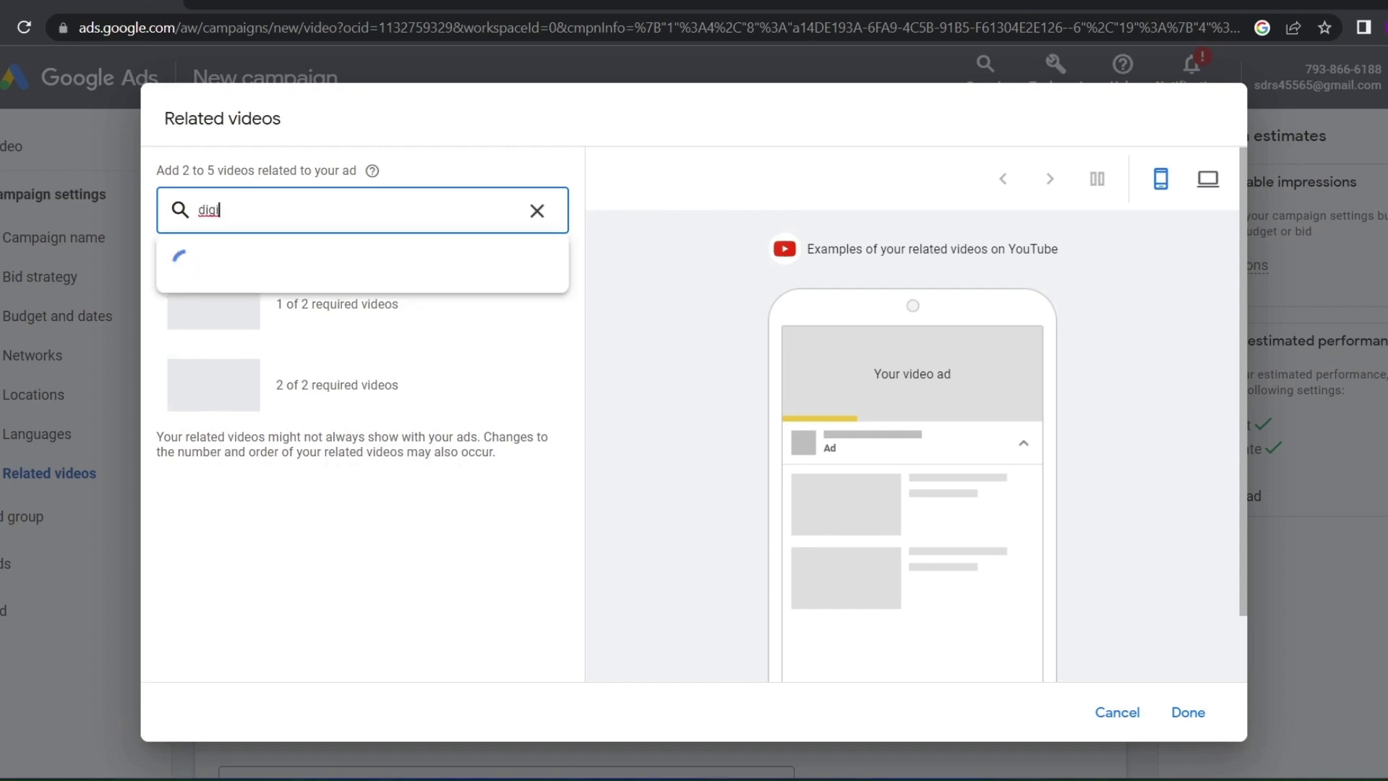
{"action": "type", "text": "tal marketing"}
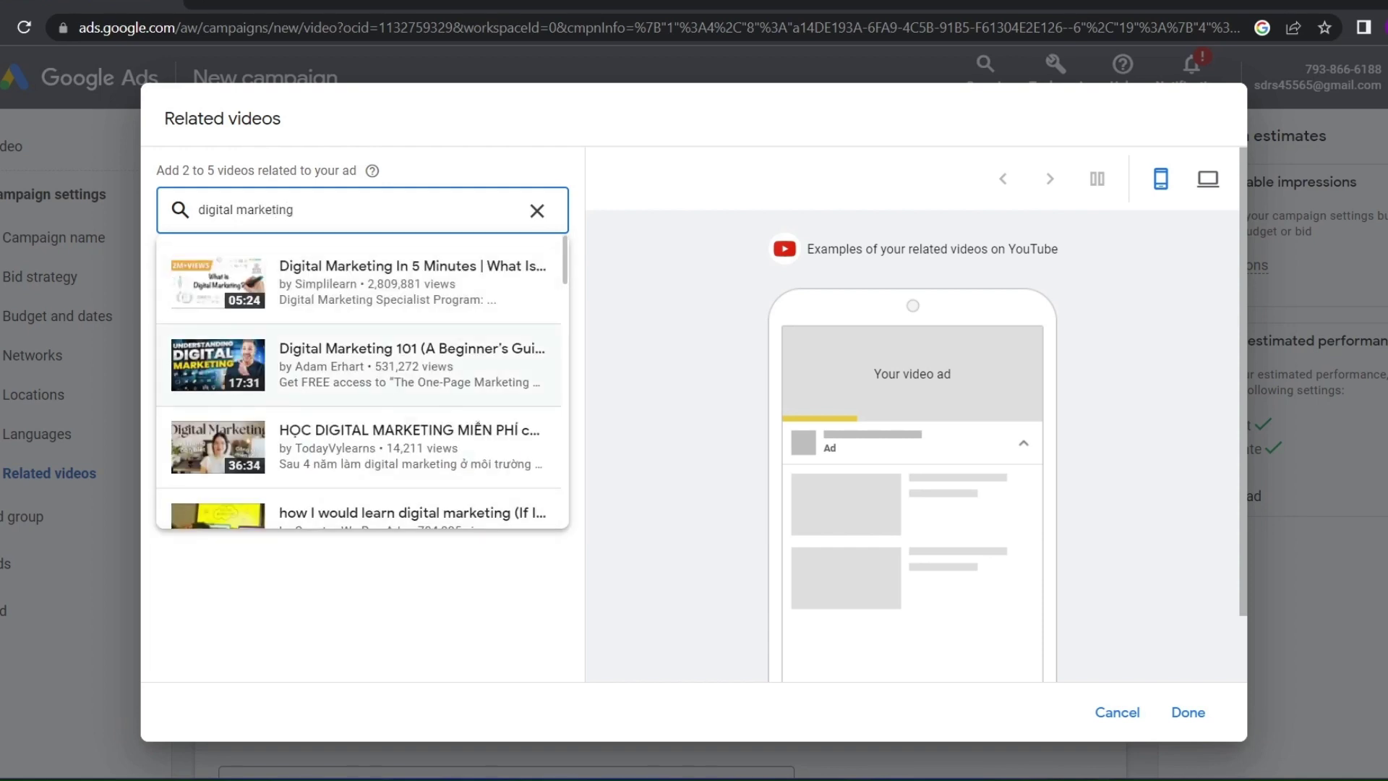
{"action": "left_click", "coordinate": [269, 303]}
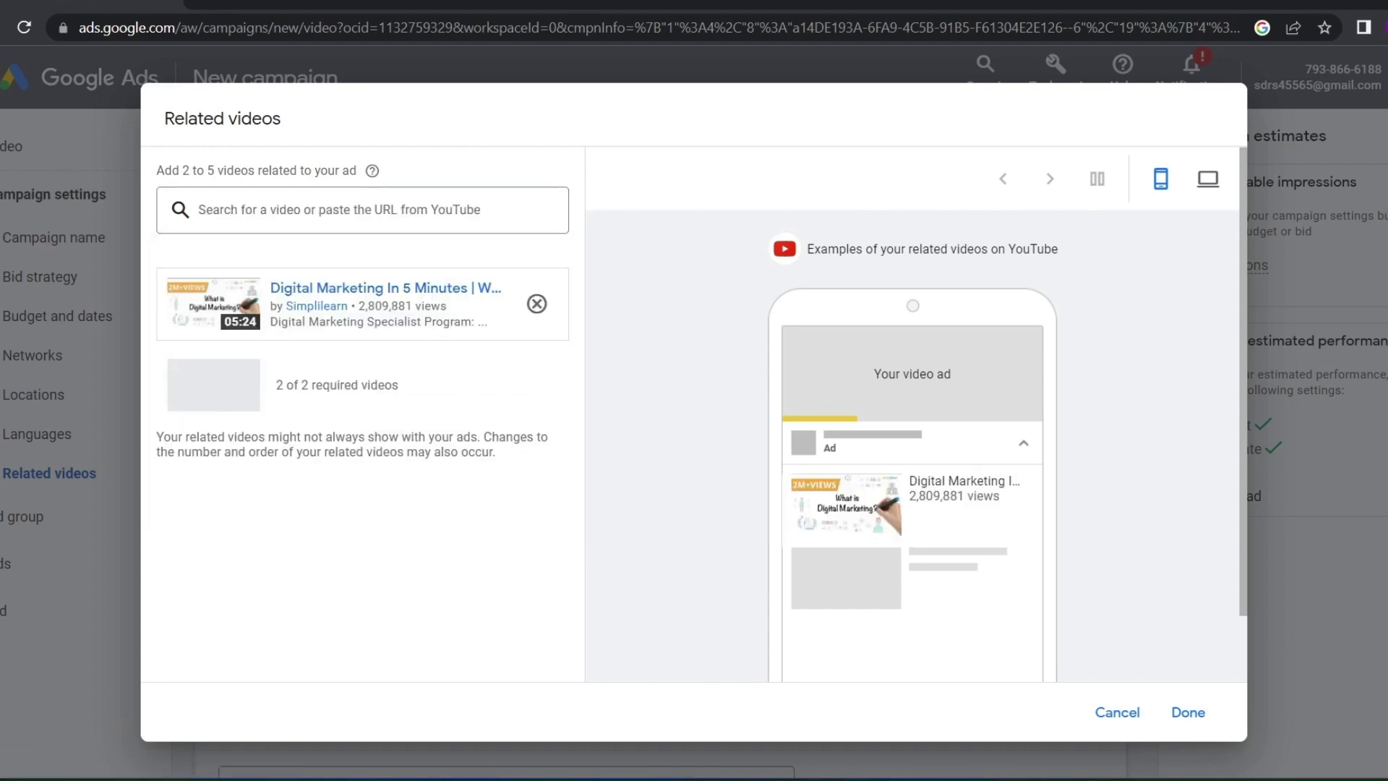
{"action": "left_click", "coordinate": [1188, 713]}
Add the 'Google Ads Tutorial 2023' video as a second related video and confirm both
{"action": "left_click", "coordinate": [340, 210]}
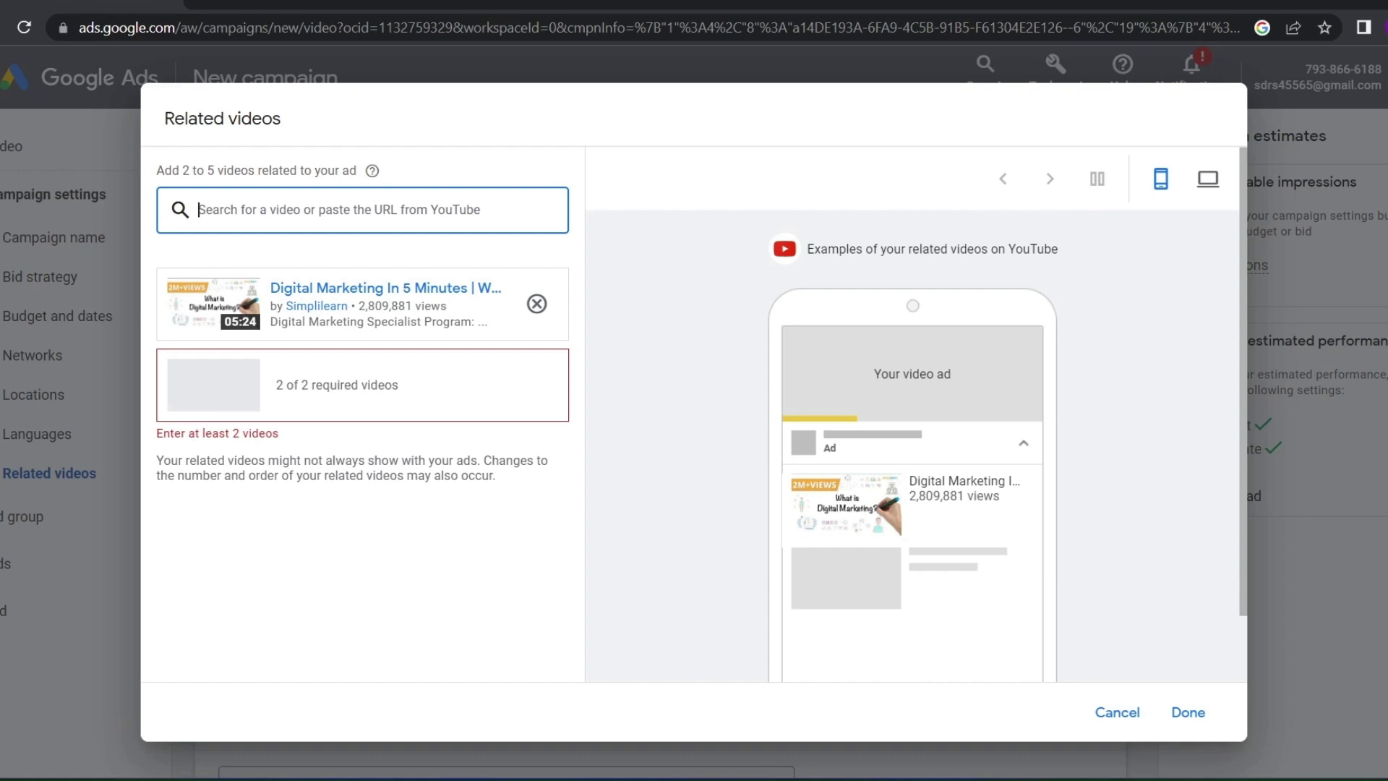
{"action": "type", "text": "dig"}
{"action": "key", "text": "BackSpace"}
{"action": "key", "text": "BackSpace"}
{"action": "key", "text": "BackSpace"}
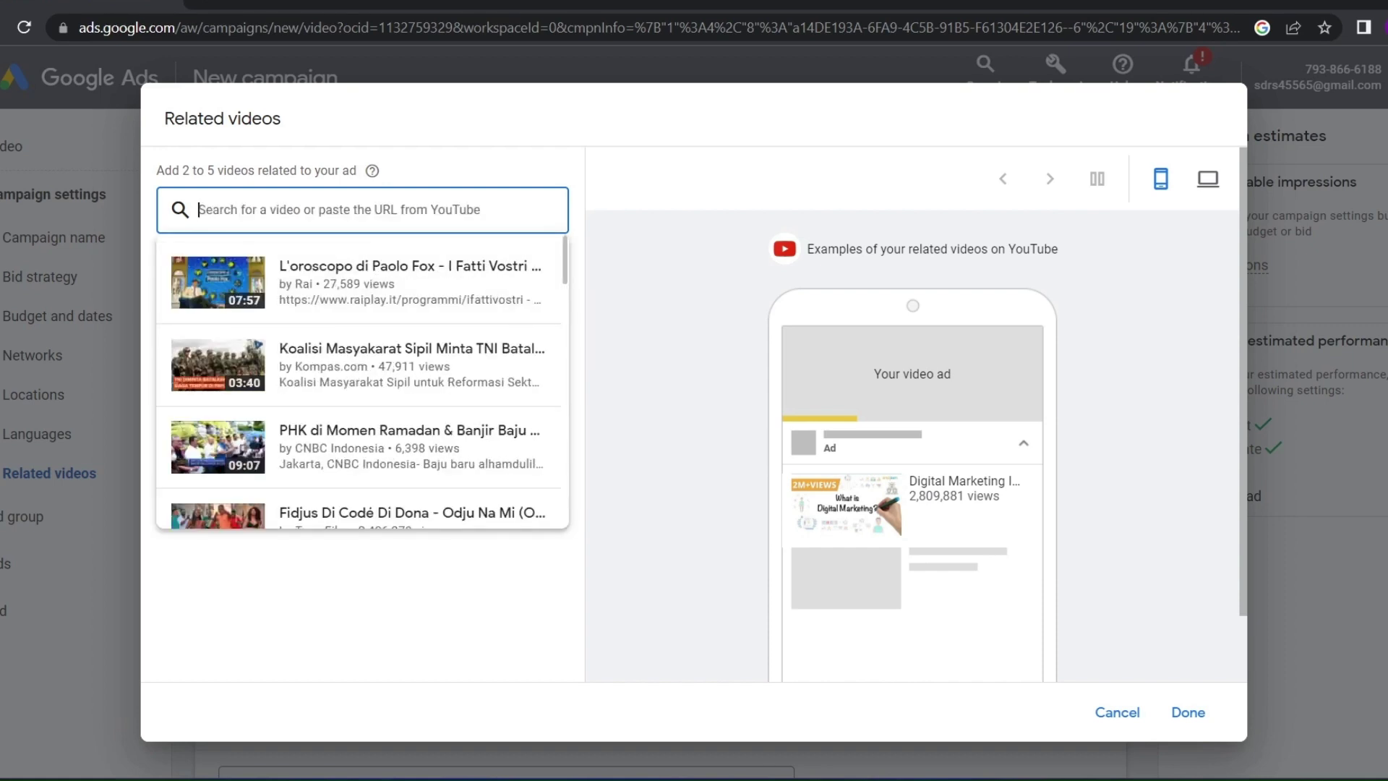
{"action": "type", "text": "google"}
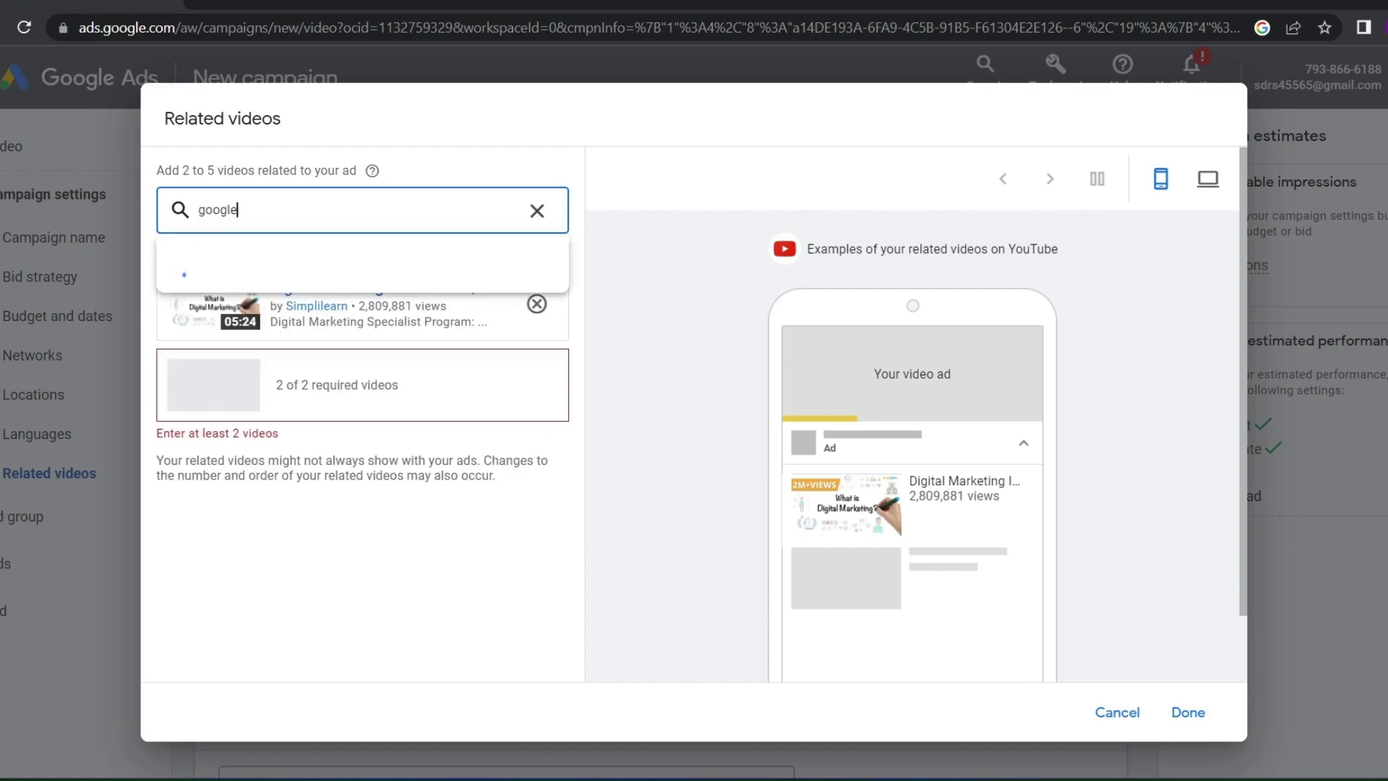
{"action": "type", "text": " ads"}
{"action": "left_click", "coordinate": [325, 290]}
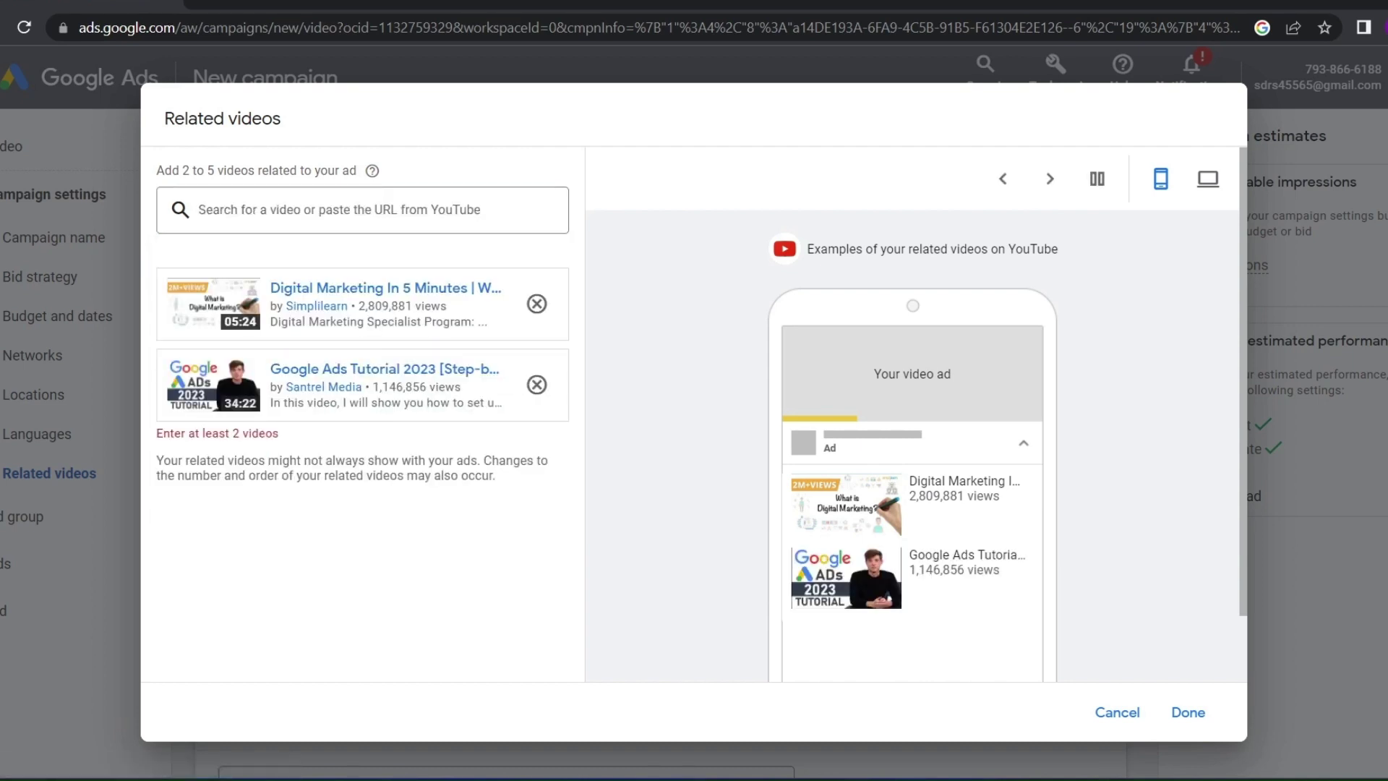
{"action": "left_click", "coordinate": [1188, 712]}
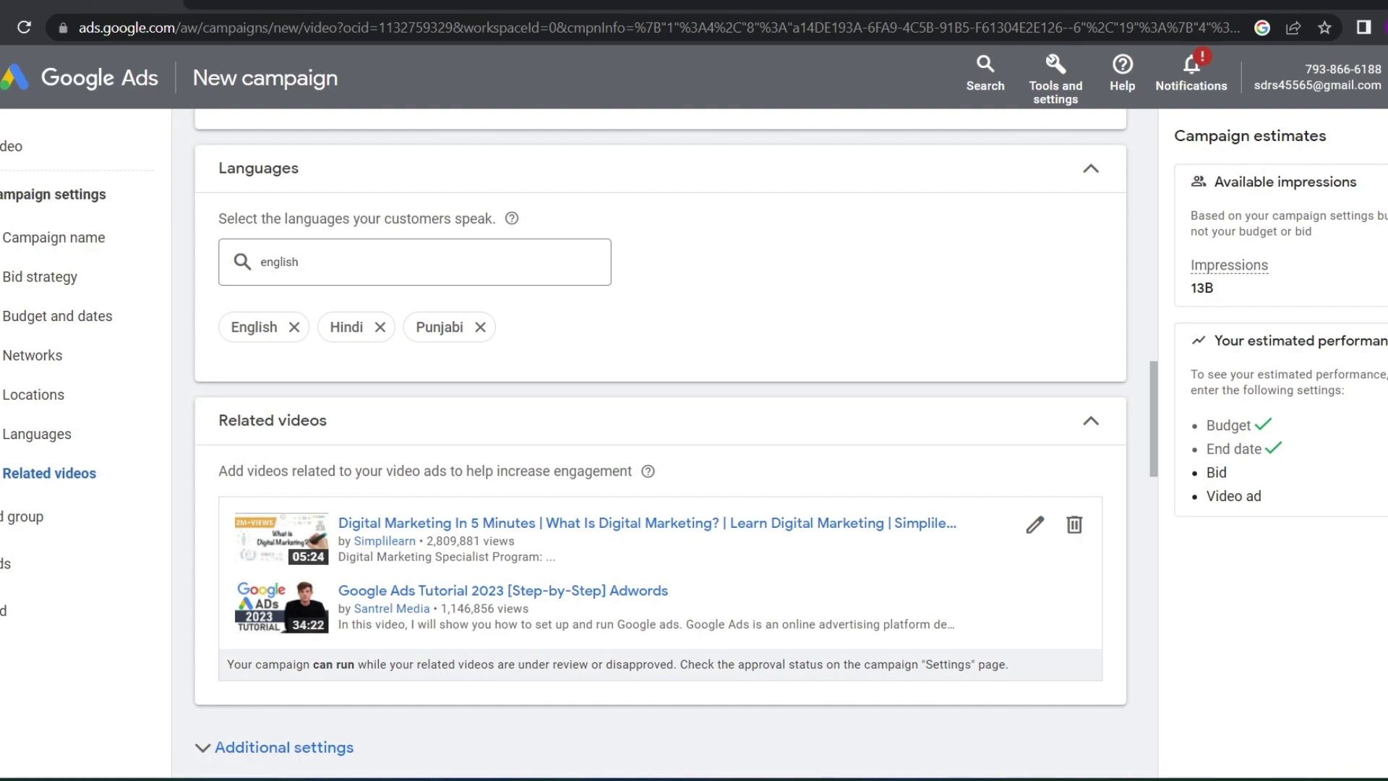
{"action": "left_click_drag", "start_coordinate": [494, 471], "coordinate": [632, 471]}
{"action": "left_click", "coordinate": [633, 474]}
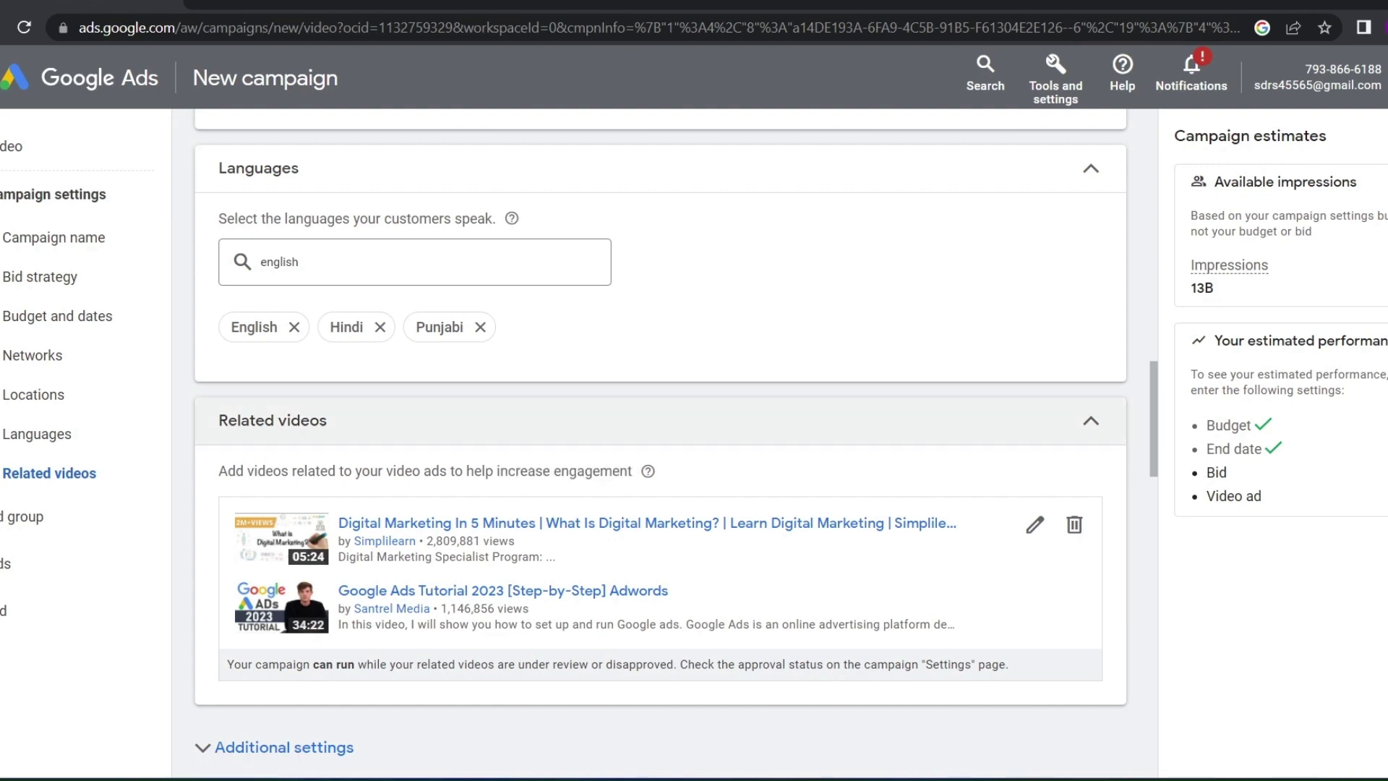
{"action": "left_click", "coordinate": [636, 422]}
{"action": "left_click", "coordinate": [636, 422]}
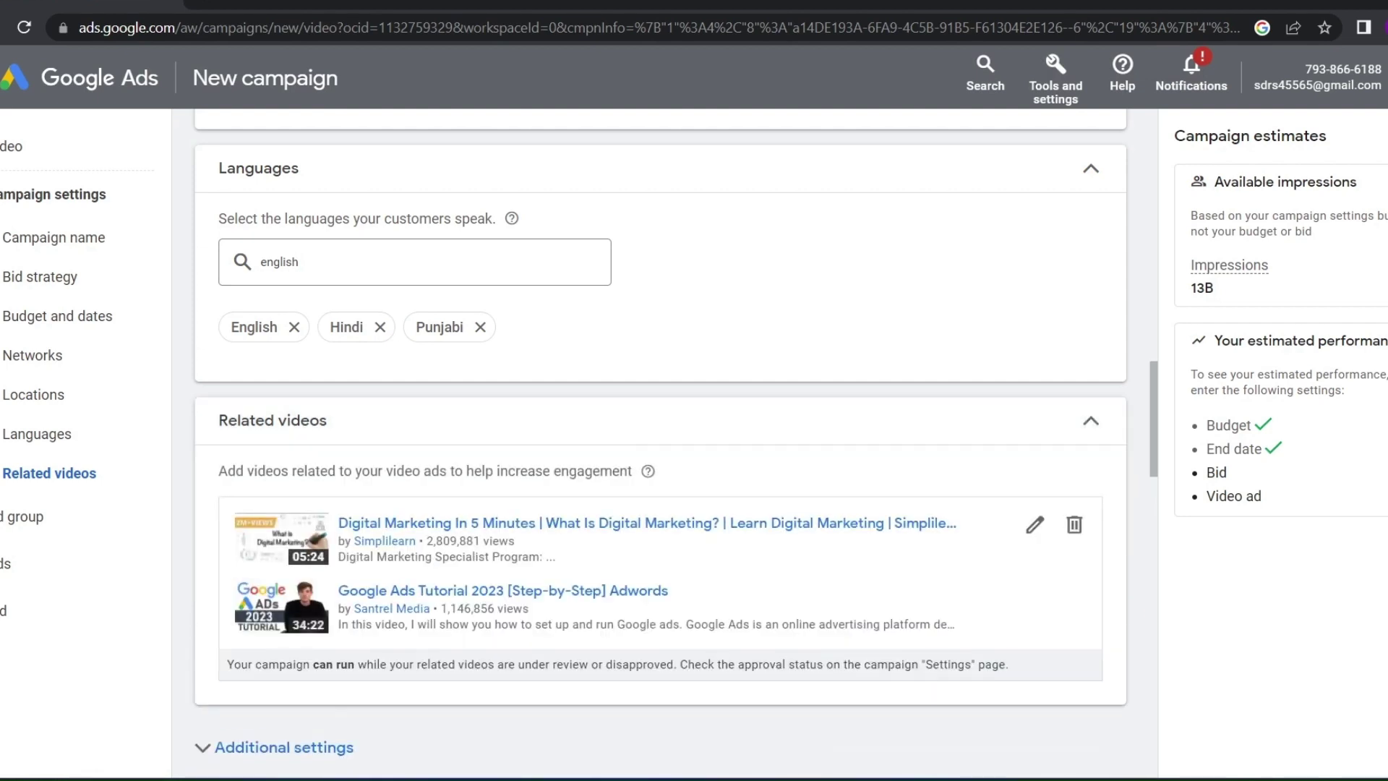
Expand Additional settings to reveal the device and frequency capping options
{"action": "scroll", "coordinate": [637, 304], "scroll_direction": "down", "scroll_amount": 1}
{"action": "left_click", "coordinate": [637, 298]}
{"action": "left_click", "coordinate": [463, 349]}
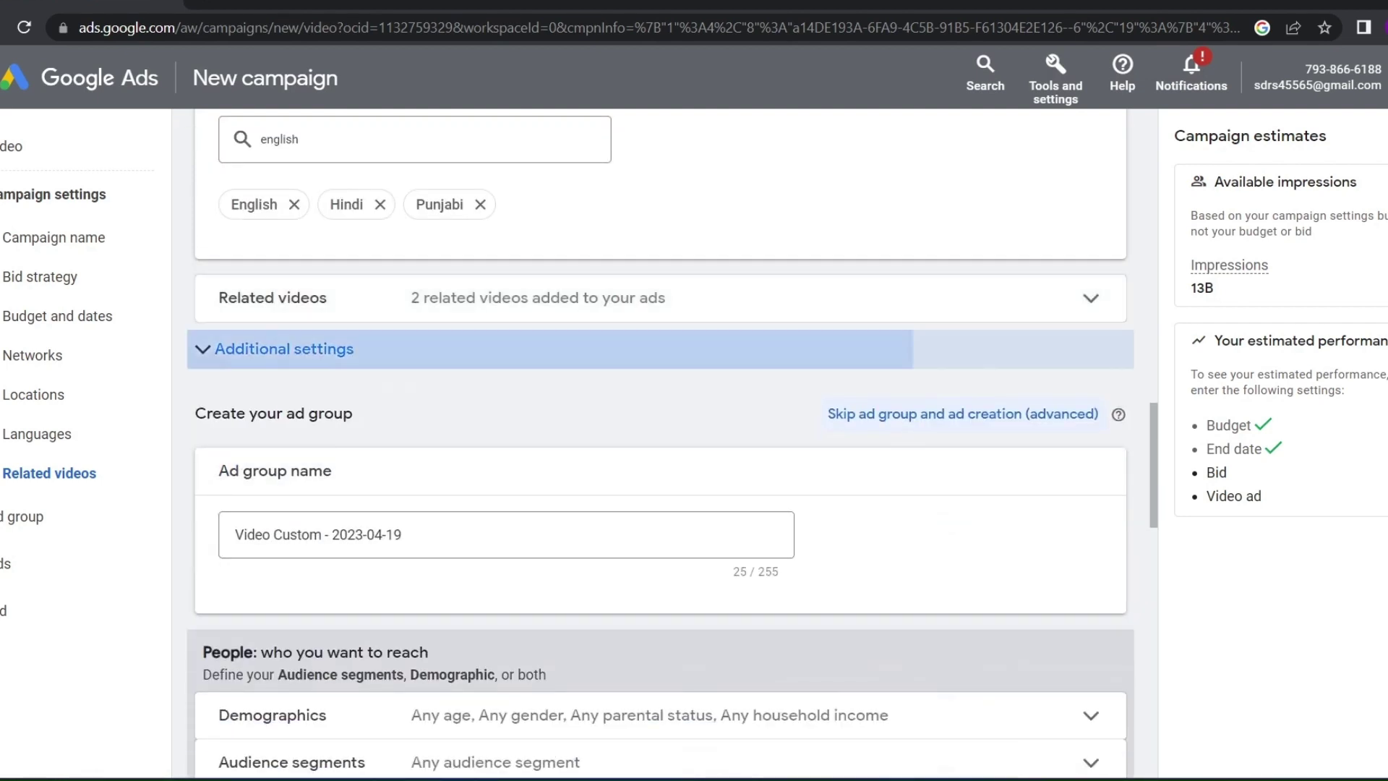
{"action": "left_click", "coordinate": [694, 400]}
{"action": "scroll", "coordinate": [695, 463], "scroll_direction": "down", "scroll_amount": 1}
{"action": "left_click", "coordinate": [694, 467]}
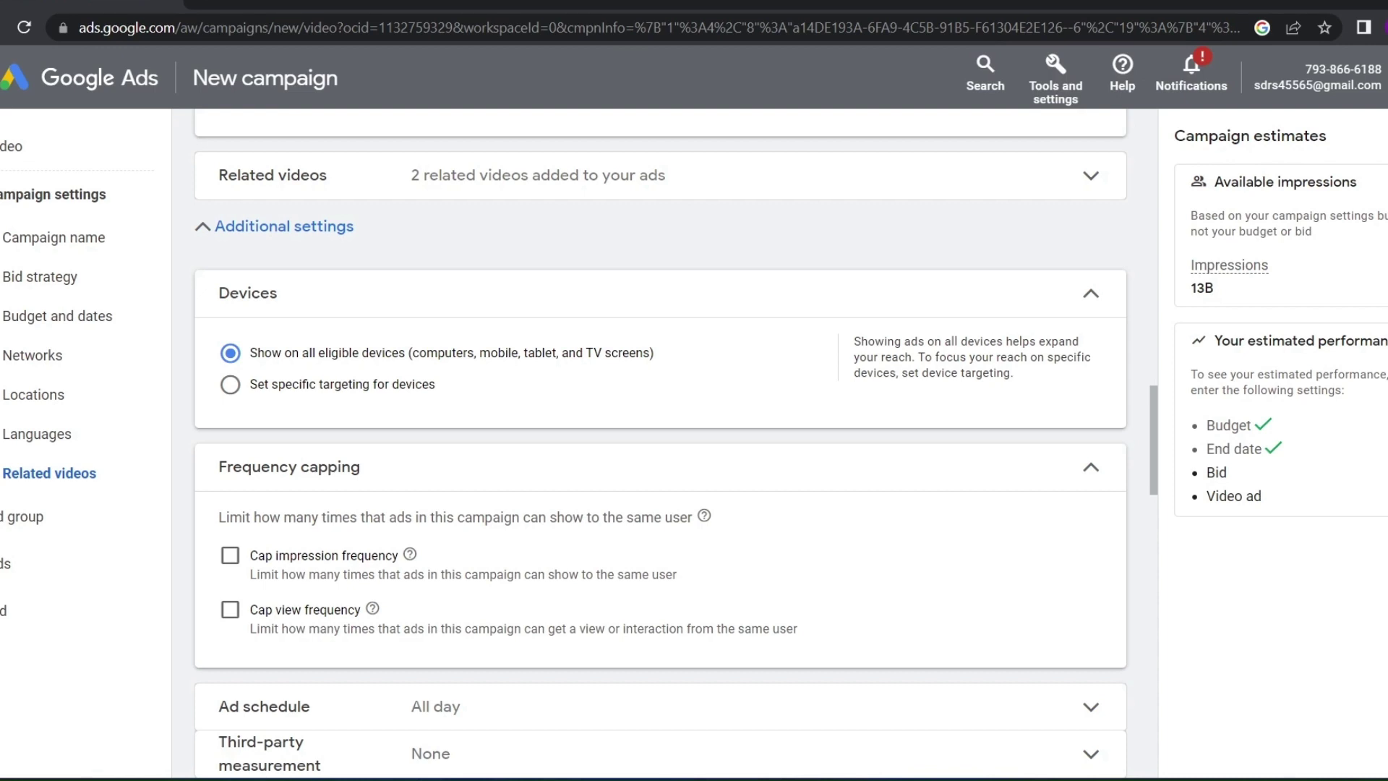
Try an impression frequency cap of 2, then leave impression and view caps off
{"action": "left_click", "coordinate": [230, 555]}
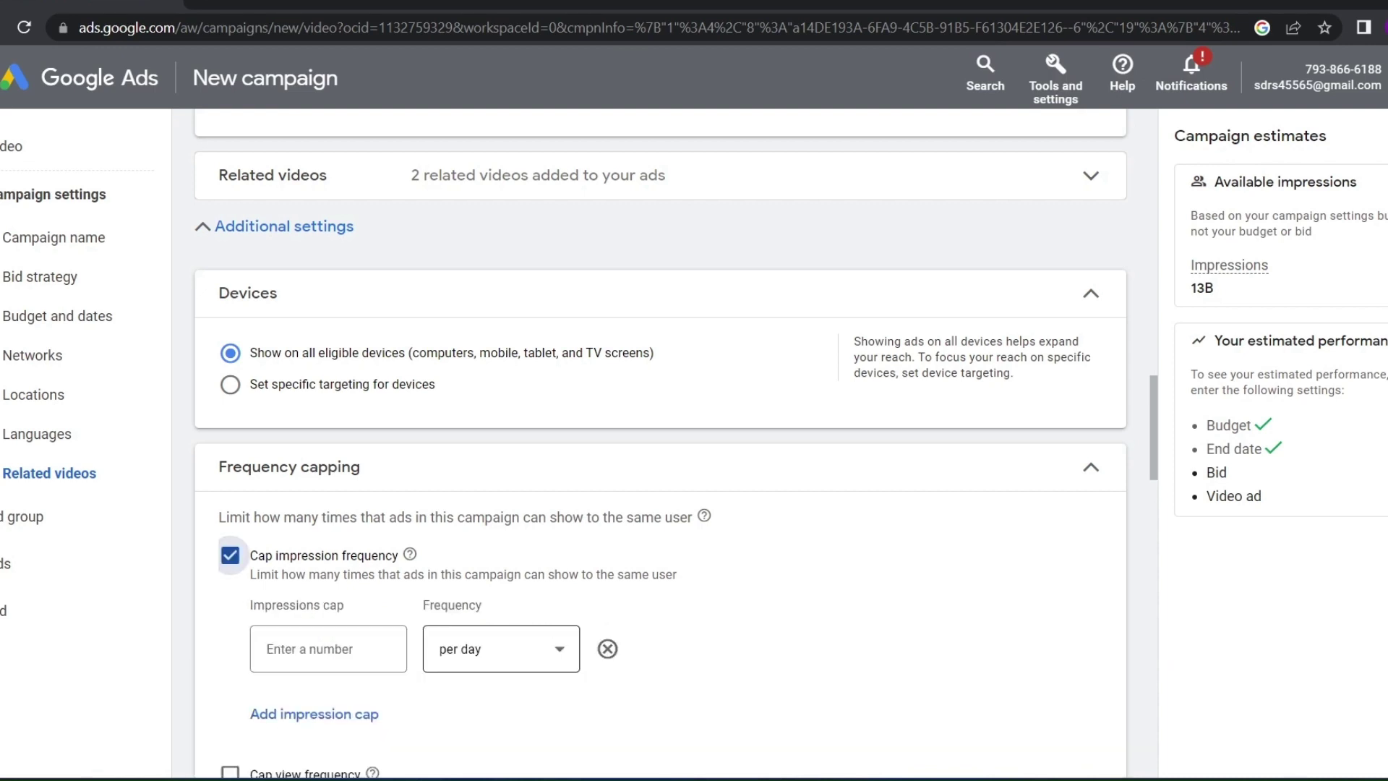
{"action": "type", "text": "2"}
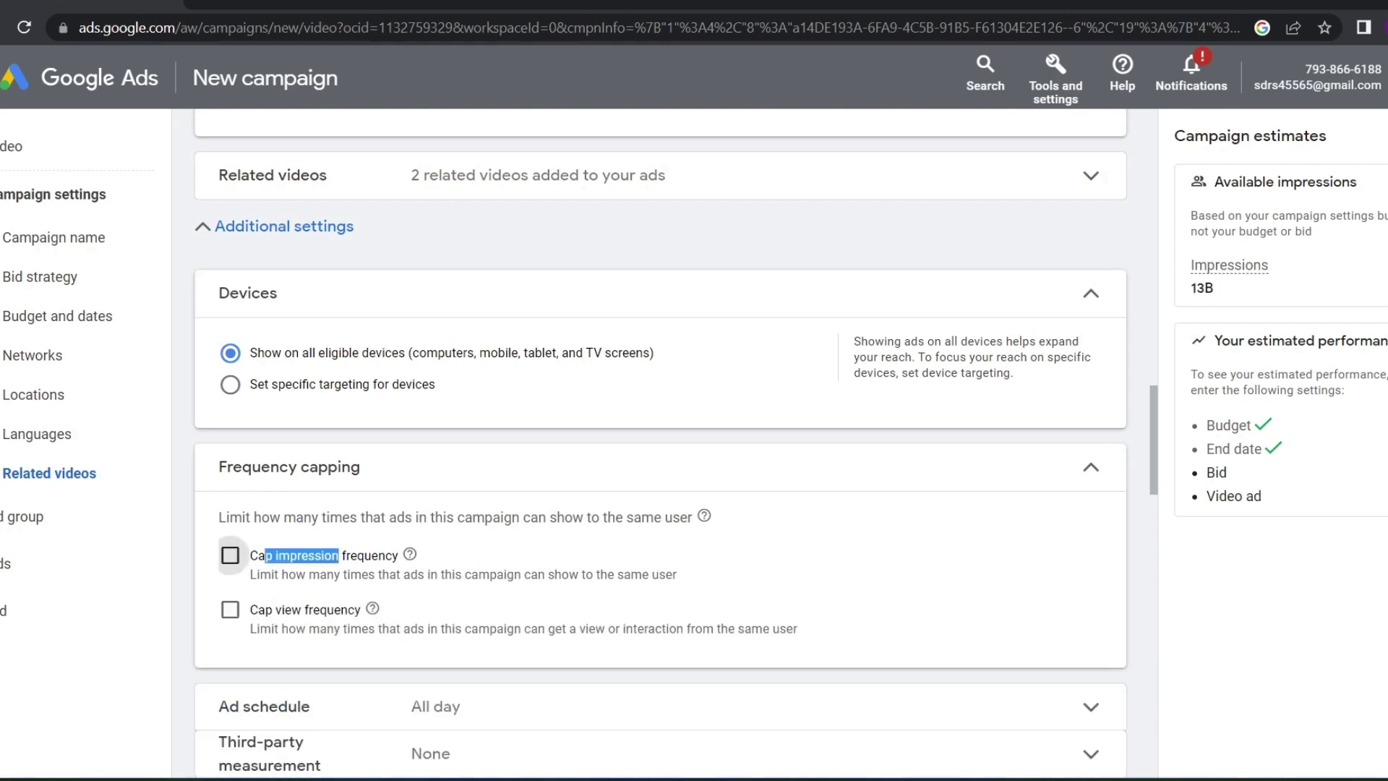
{"action": "left_click", "coordinate": [230, 555]}
{"action": "scroll", "coordinate": [660, 444], "scroll_direction": "up", "scroll_amount": 5}
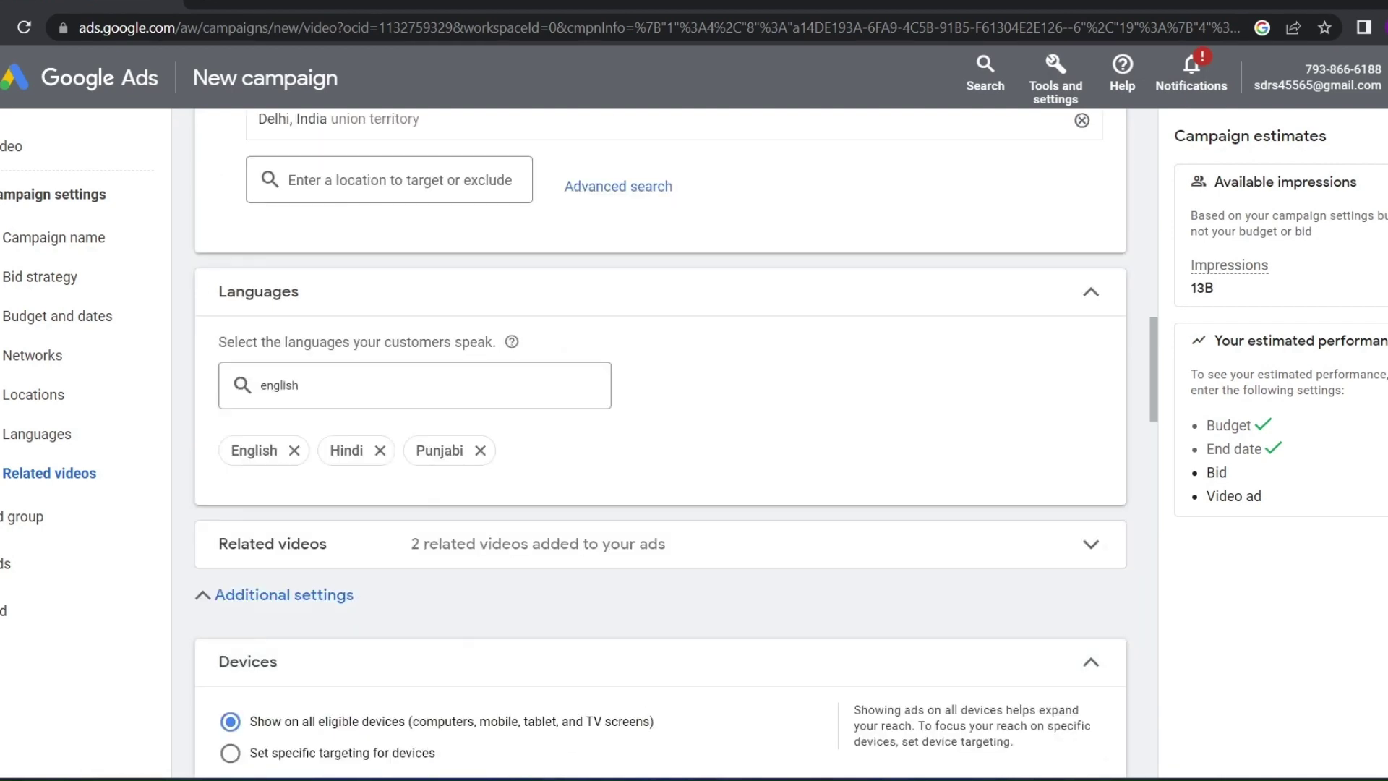
{"action": "scroll", "coordinate": [659, 444], "scroll_direction": "down", "scroll_amount": 5}
{"action": "left_click", "coordinate": [230, 558]}
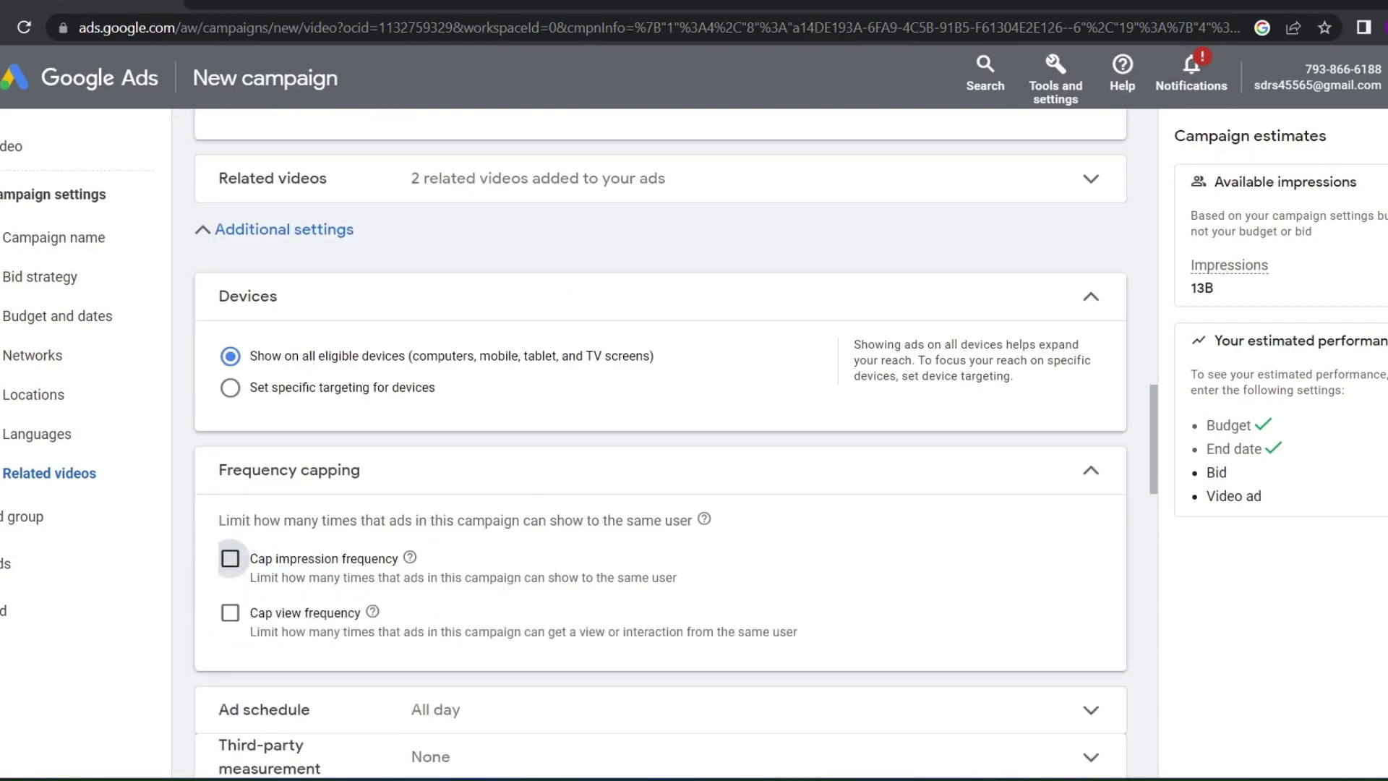
{"action": "left_click_drag", "start_coordinate": [272, 558], "coordinate": [323, 559]}
{"action": "left_click", "coordinate": [230, 558]}
{"action": "mouse_move", "coordinate": [274, 612]}
{"action": "left_mouse_down"}
{"action": "mouse_move", "coordinate": [302, 612]}
{"action": "mouse_move", "coordinate": [266, 612]}
{"action": "left_mouse_up"}
{"action": "left_click", "coordinate": [230, 612]}
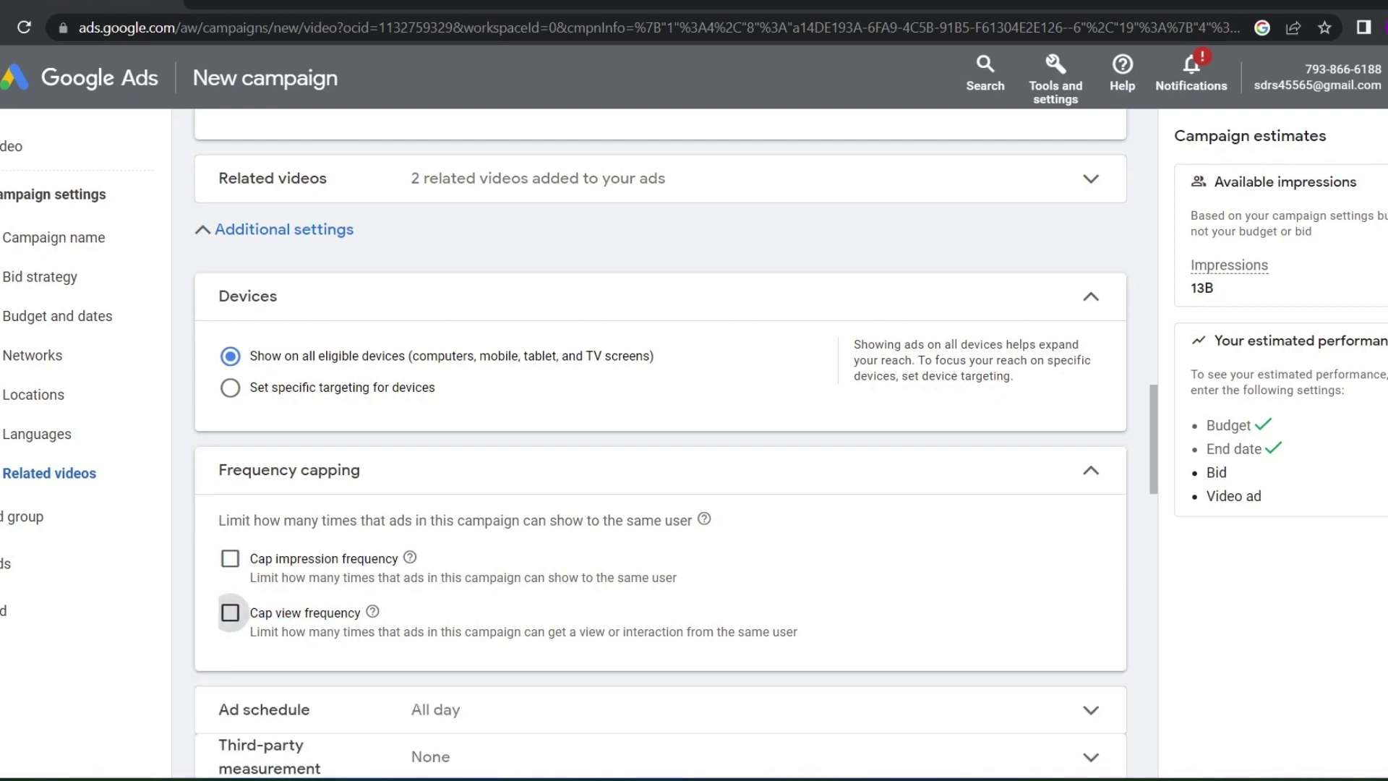
{"action": "left_click", "coordinate": [230, 612]}
{"action": "left_click", "coordinate": [230, 613]}
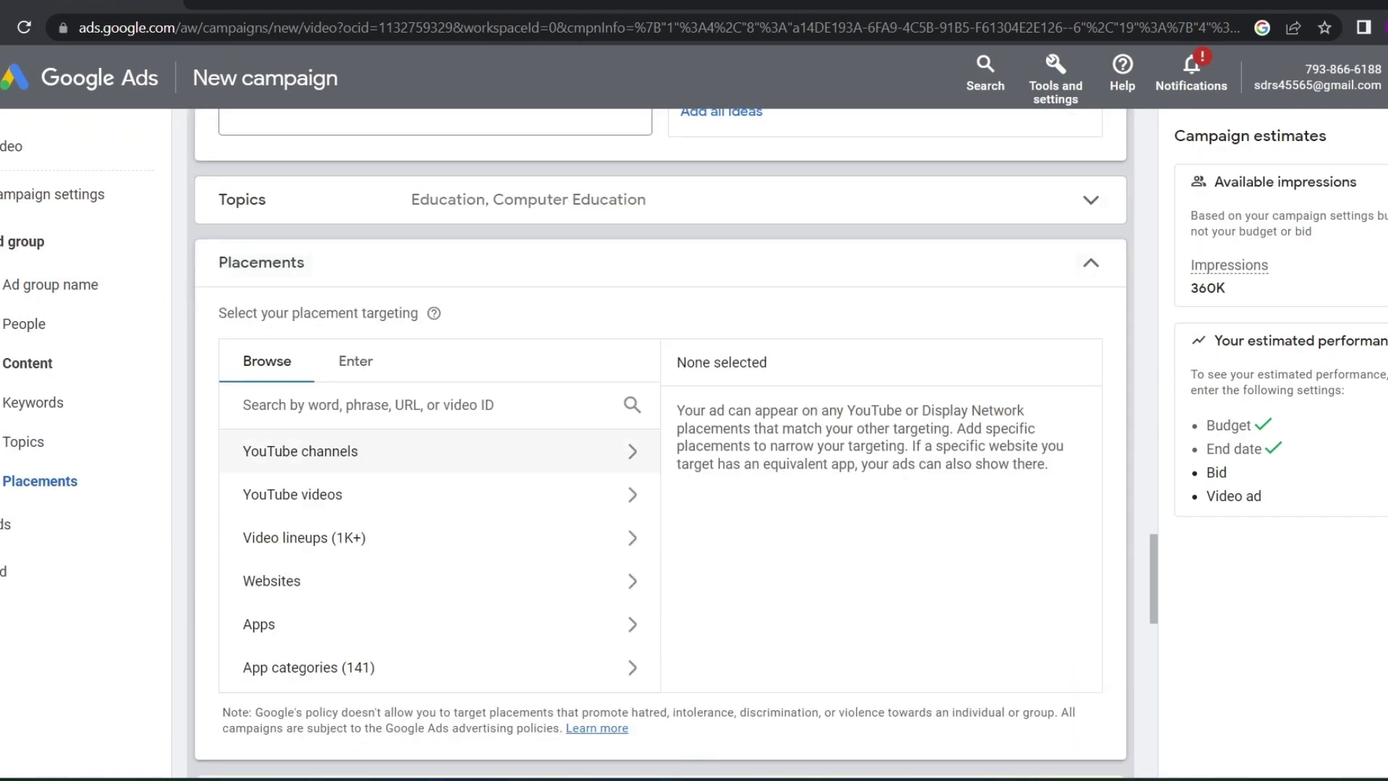
Browse the YouTube channels, YouTube videos and Websites placement categories without adding any
{"action": "left_click", "coordinate": [300, 450]}
{"action": "left_click", "coordinate": [252, 449]}
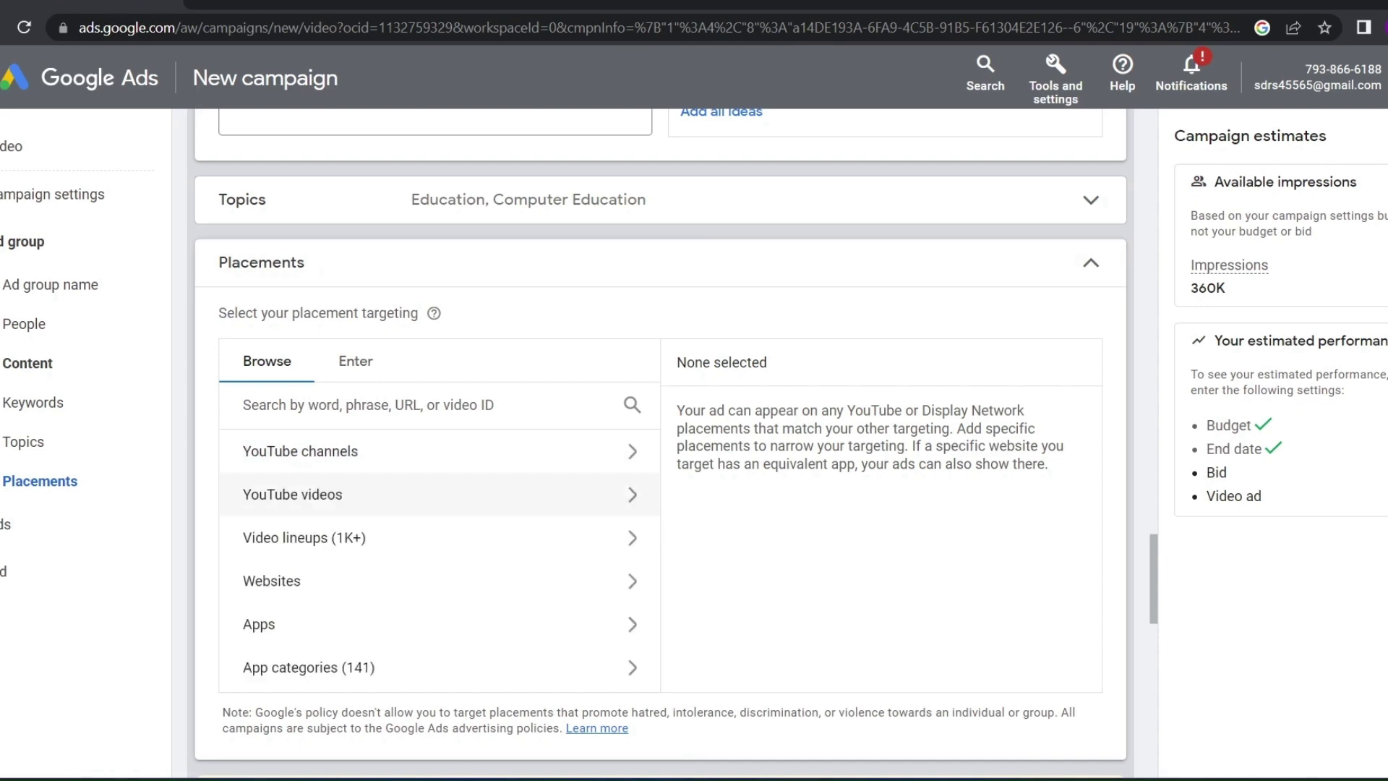
{"action": "left_click", "coordinate": [292, 494]}
{"action": "left_click", "coordinate": [253, 450]}
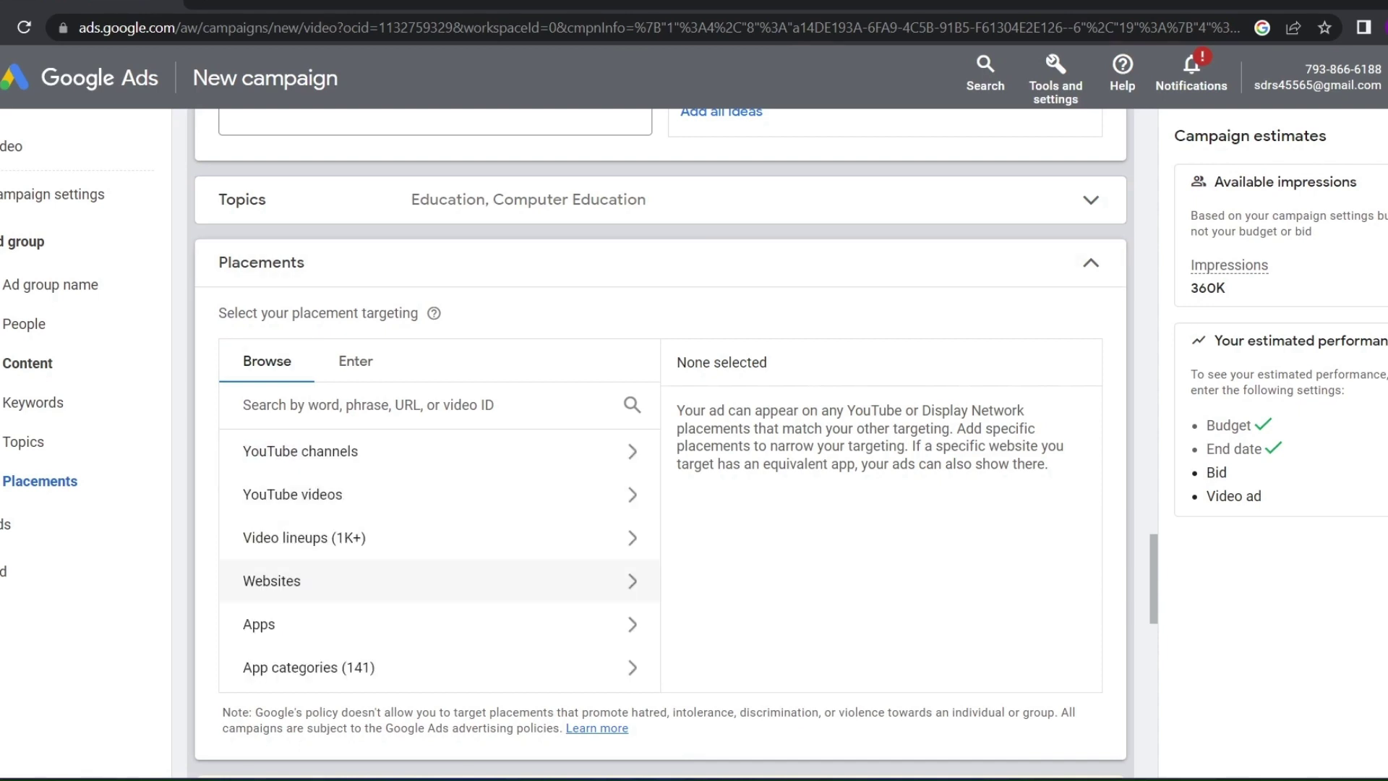
{"action": "left_click", "coordinate": [297, 579]}
{"action": "left_click", "coordinate": [252, 449]}
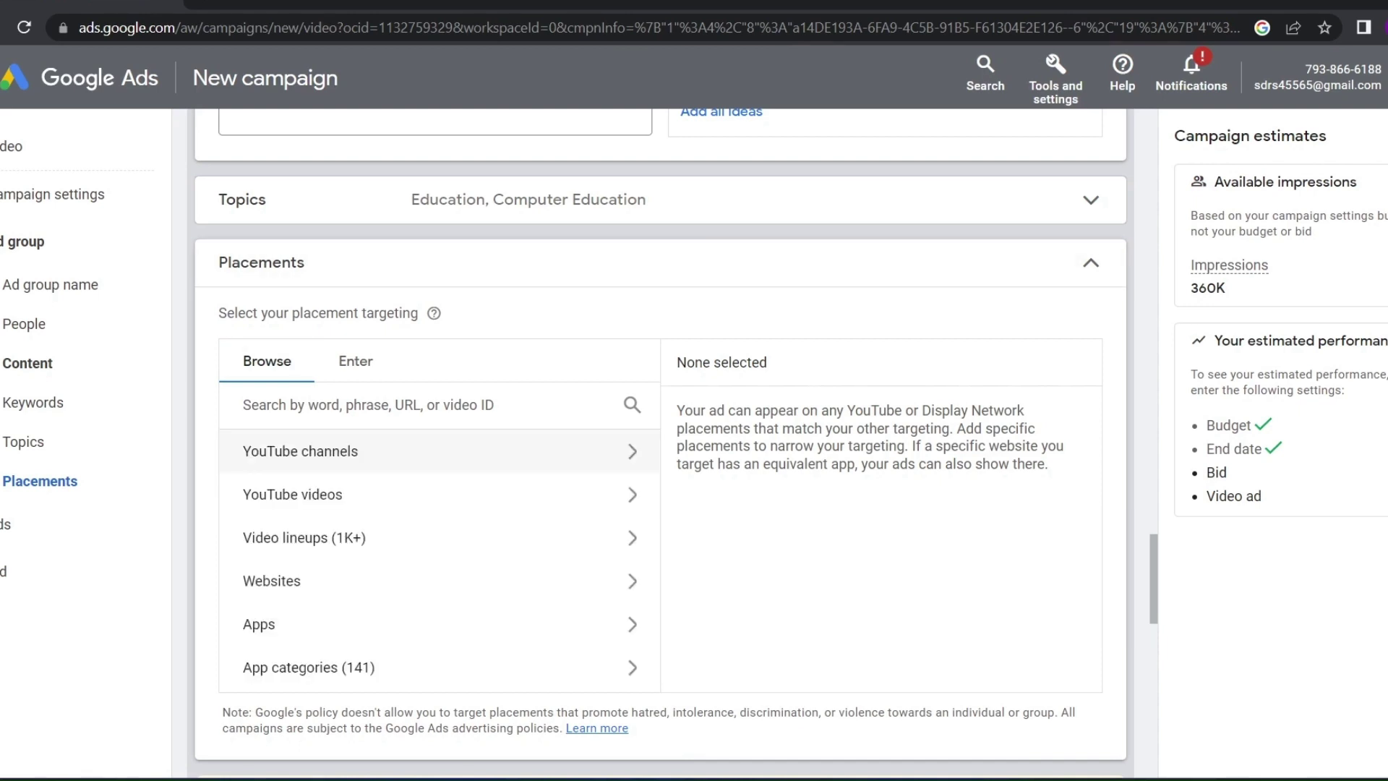
{"action": "left_click", "coordinate": [300, 450]}
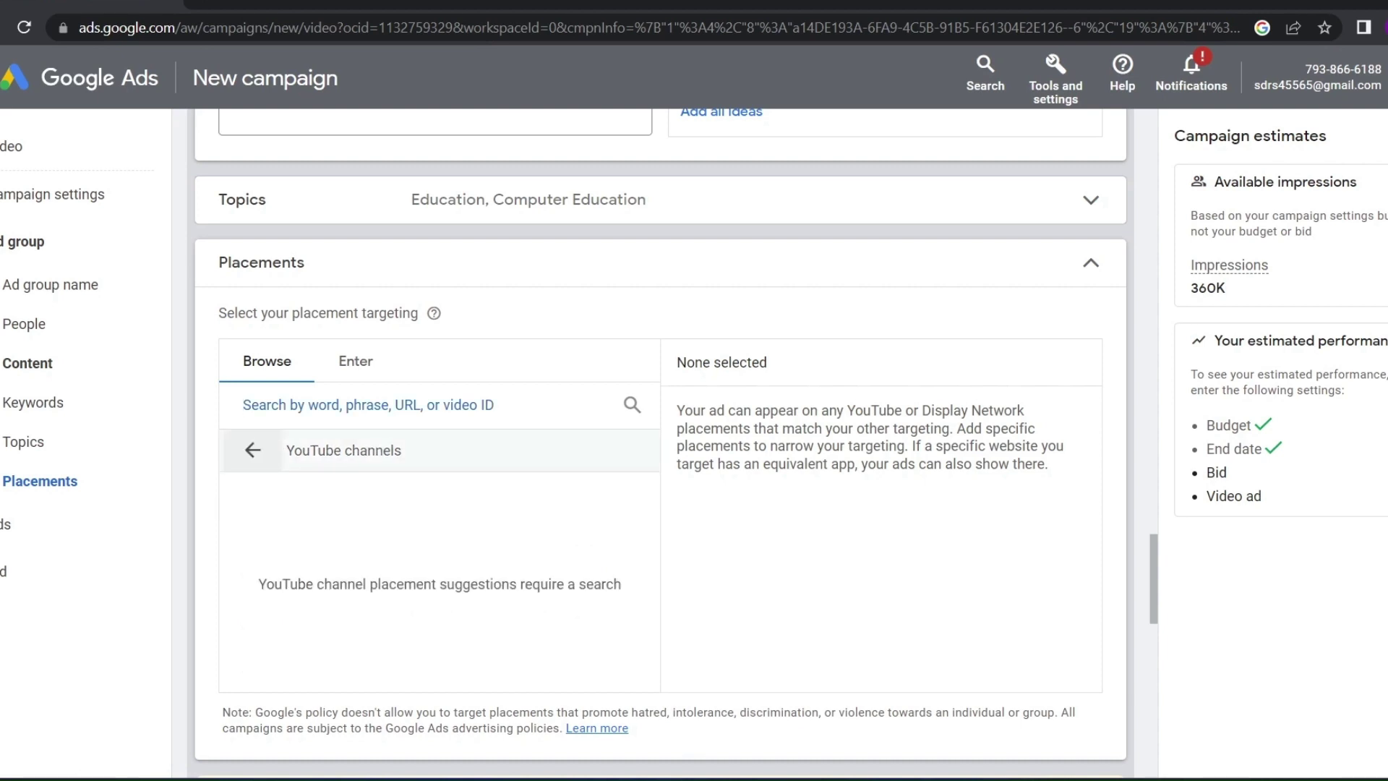
{"action": "type", "text": "h"}
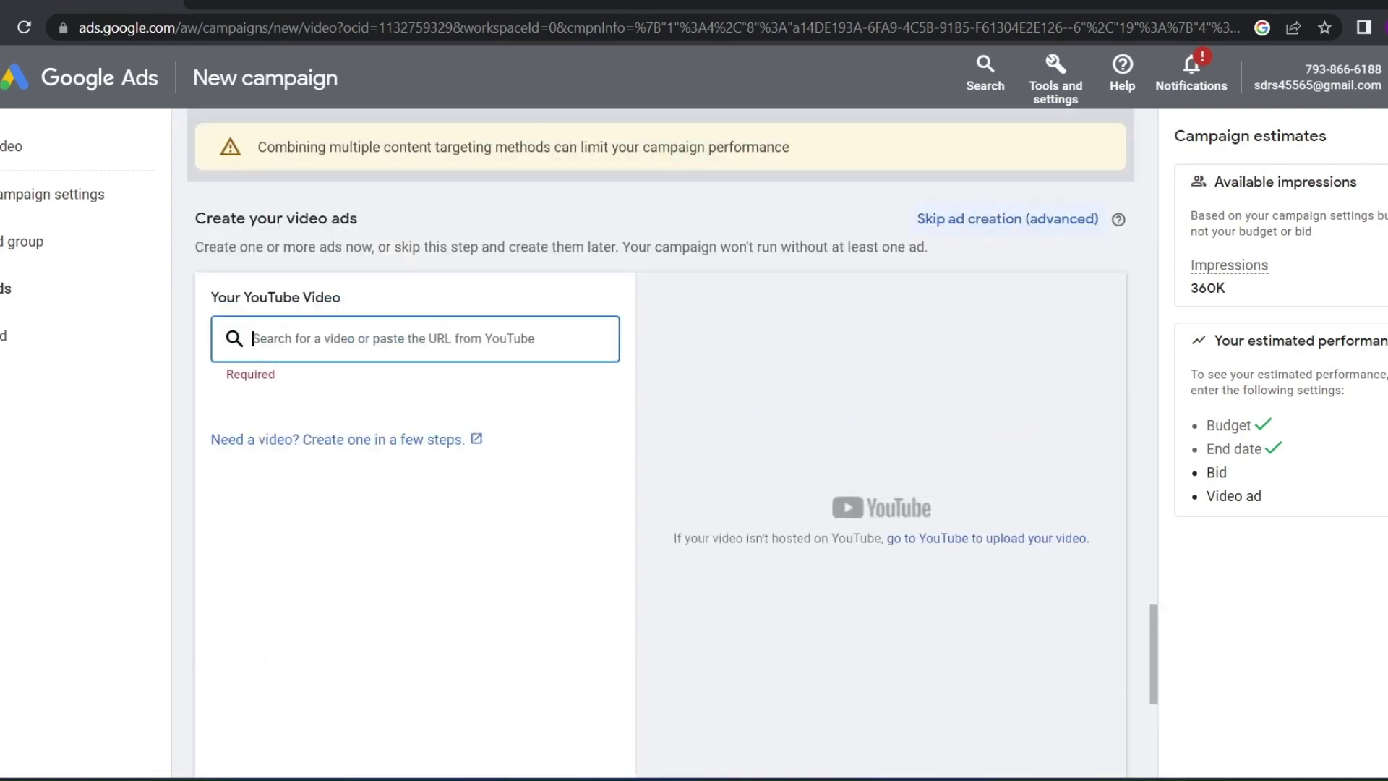
Paste the 'Google Ads Extention - Full Course' video link and keep the Skippable in-stream format
{"action": "key", "text": "ctrl+v"}
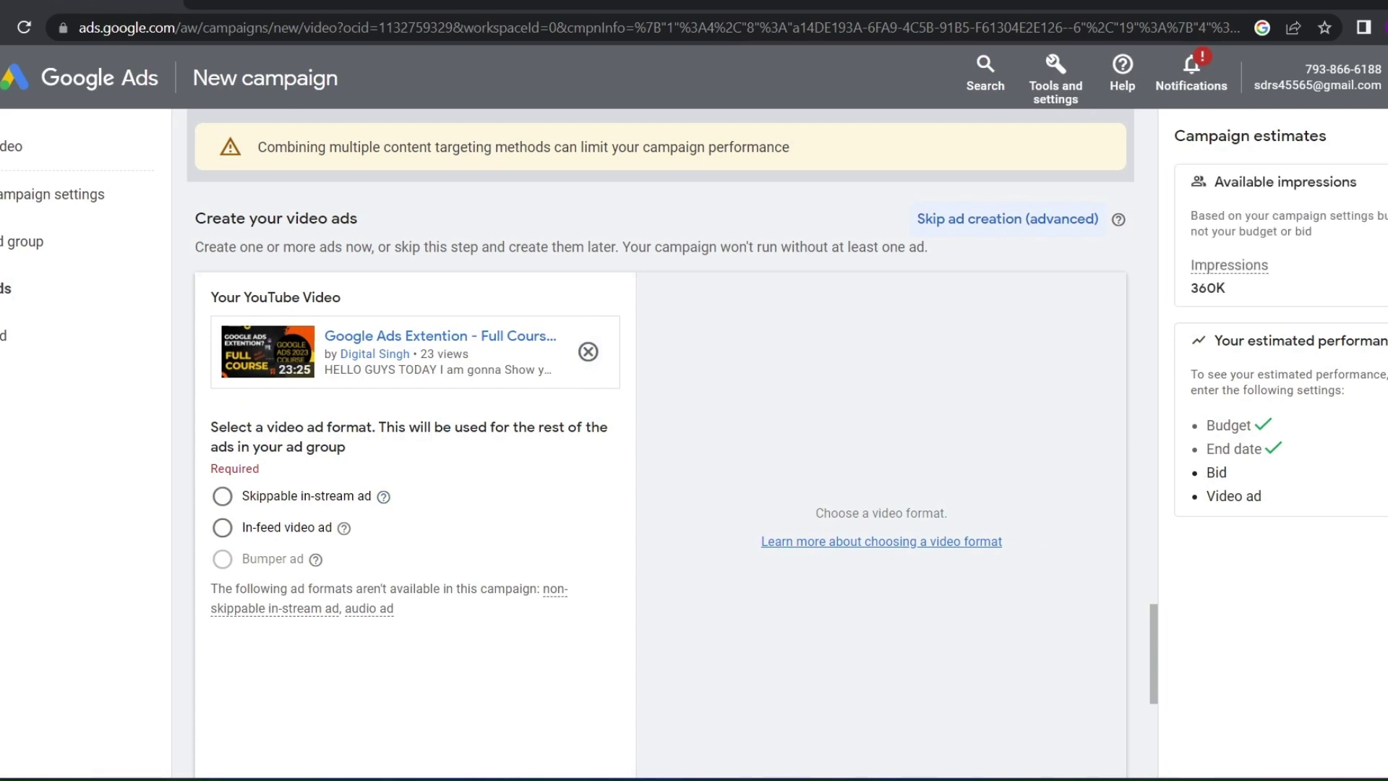
{"action": "left_click", "coordinate": [223, 528]}
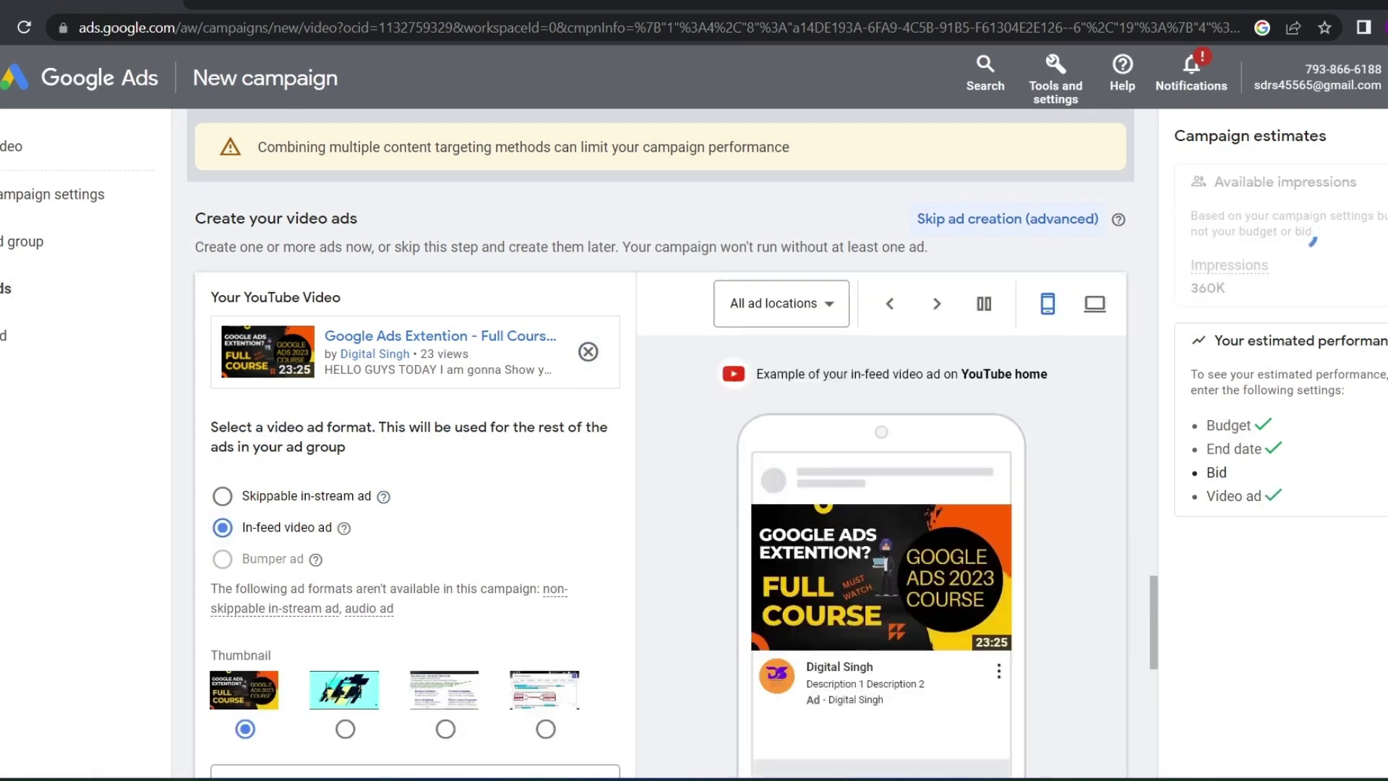
{"action": "left_click", "coordinate": [223, 496]}
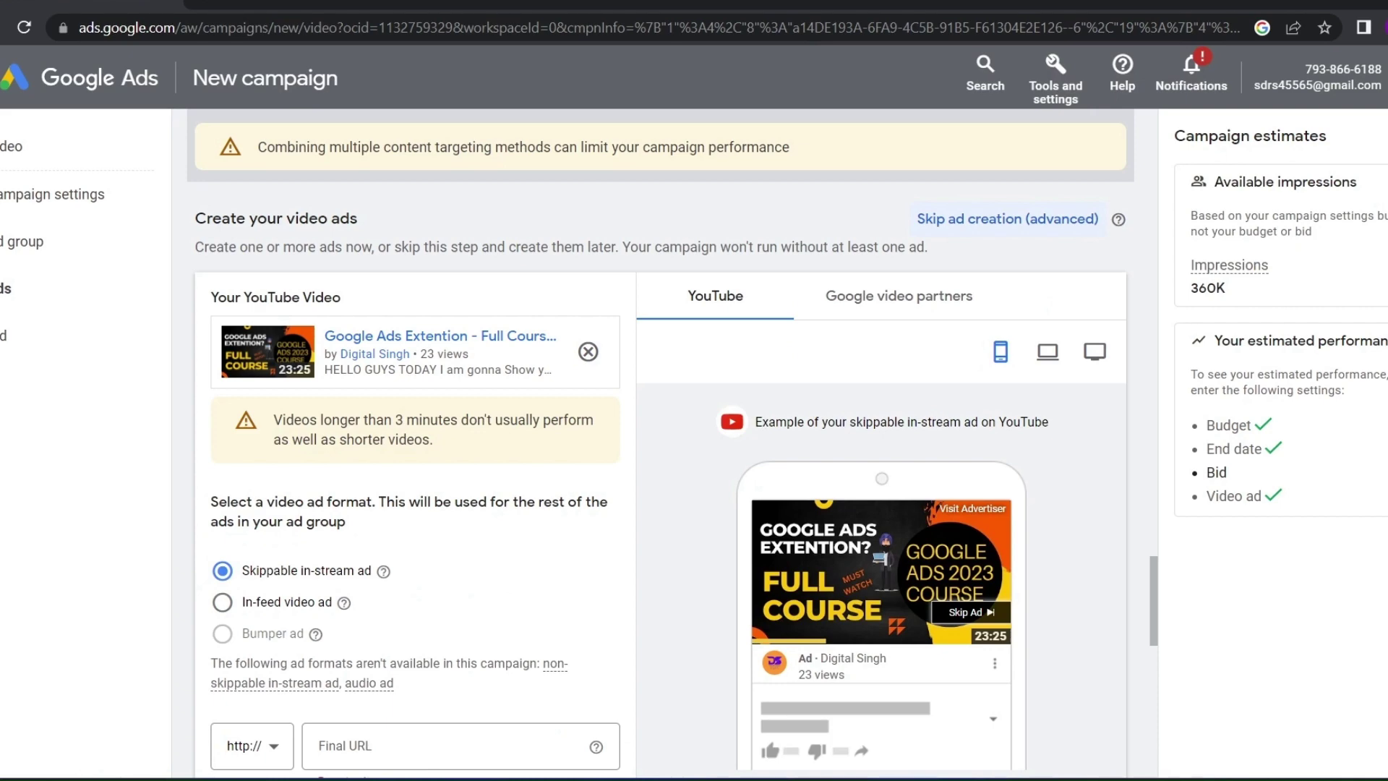
{"action": "scroll", "coordinate": [660, 441], "scroll_direction": "down", "scroll_amount": 2}
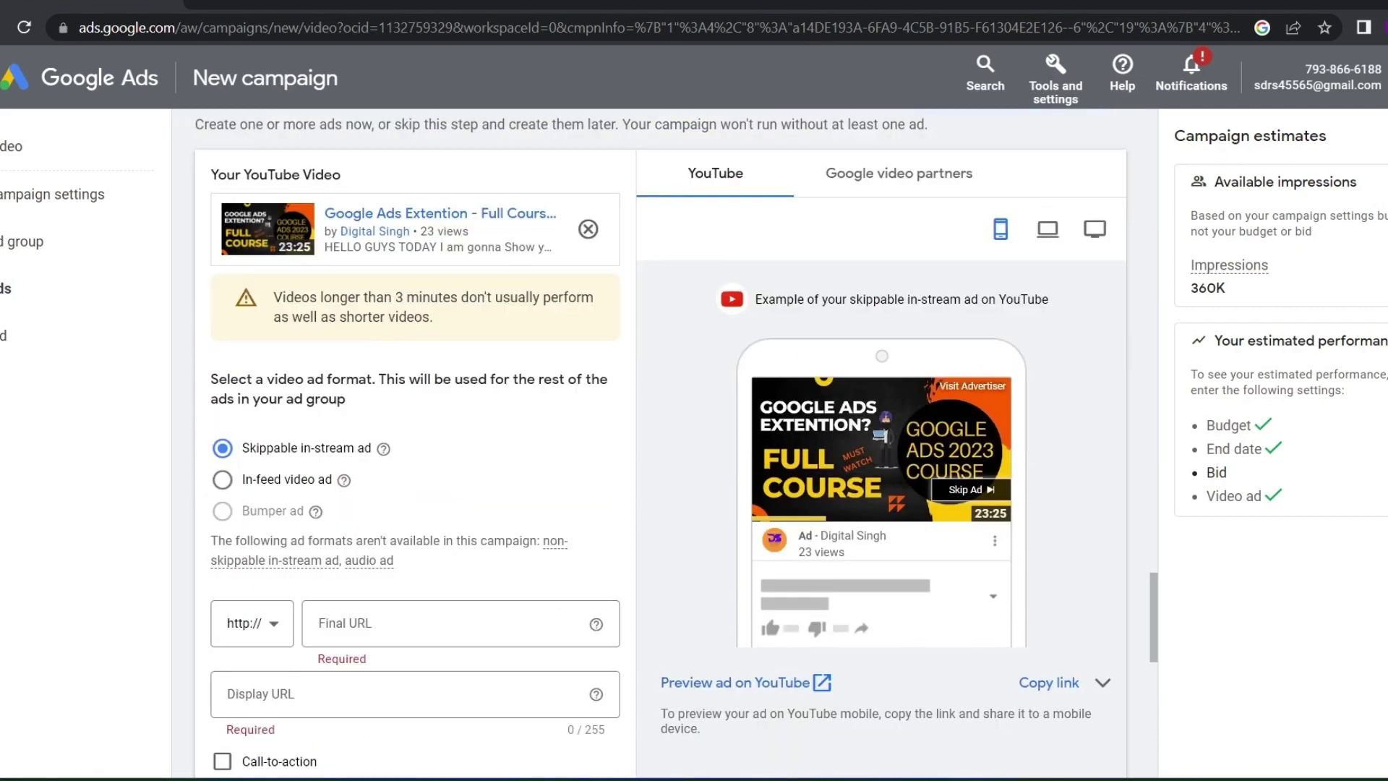
{"action": "left_click", "coordinate": [223, 480]}
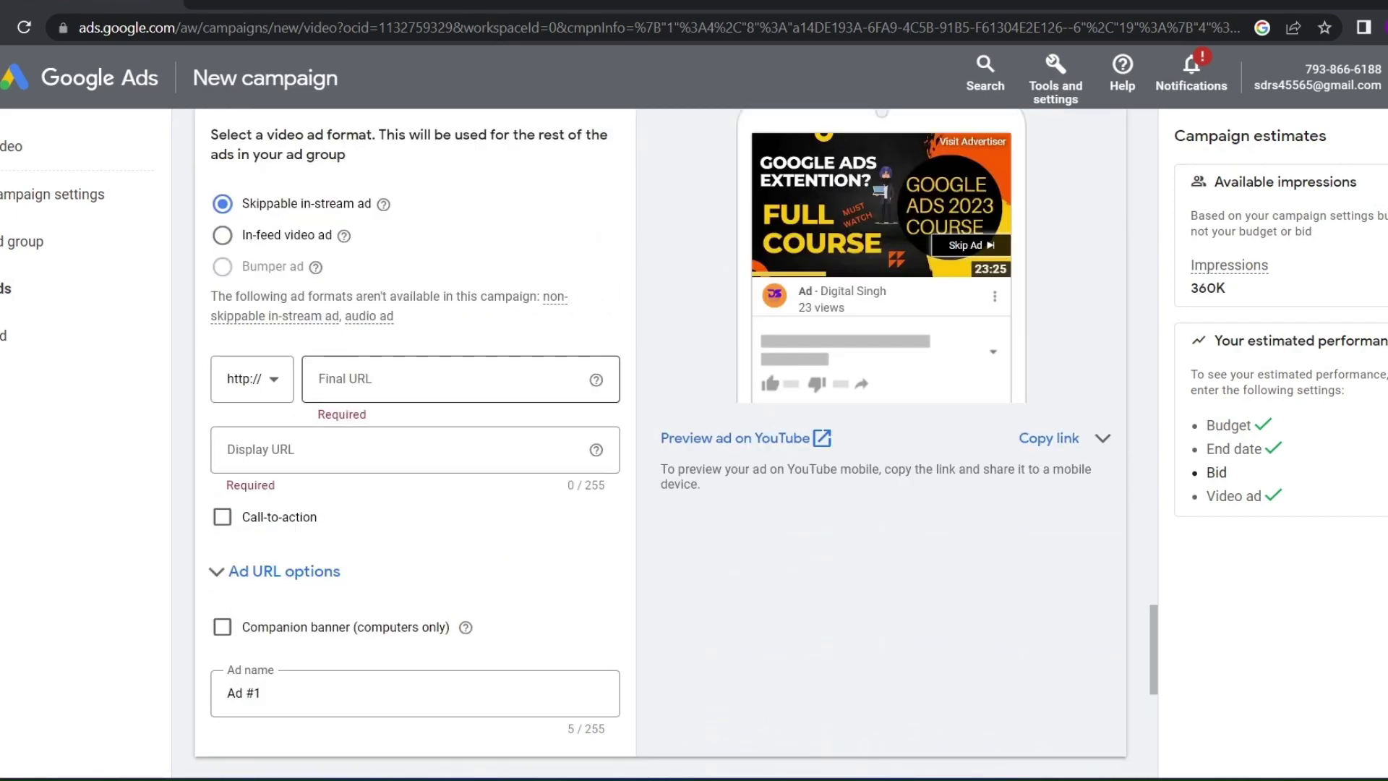
{"action": "left_click", "coordinate": [448, 379]}
{"action": "scroll", "coordinate": [661, 434], "scroll_direction": "up", "scroll_amount": 2}
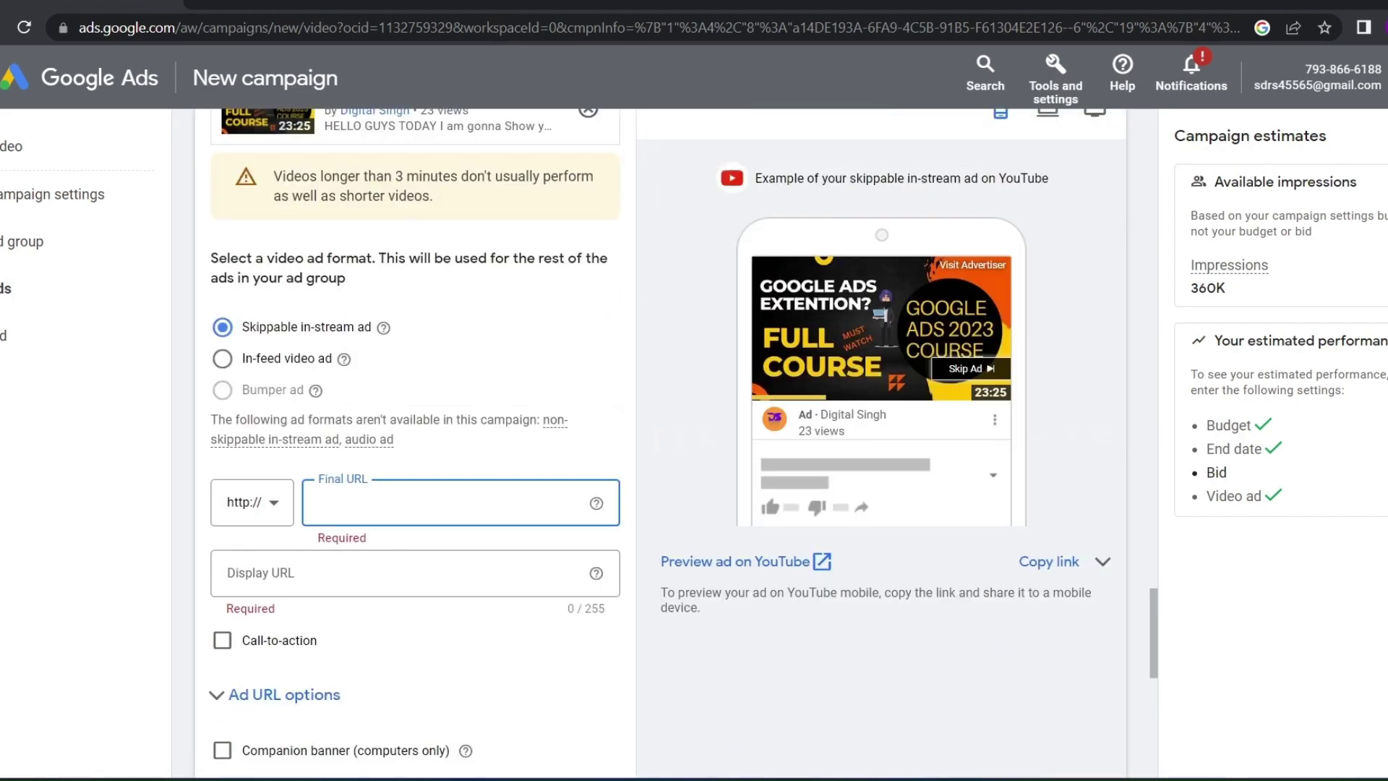
Add the और देखें call-to-action and paste youtu.be/UI7x6GfZPDU as the final URL
{"action": "left_click", "coordinate": [251, 501]}
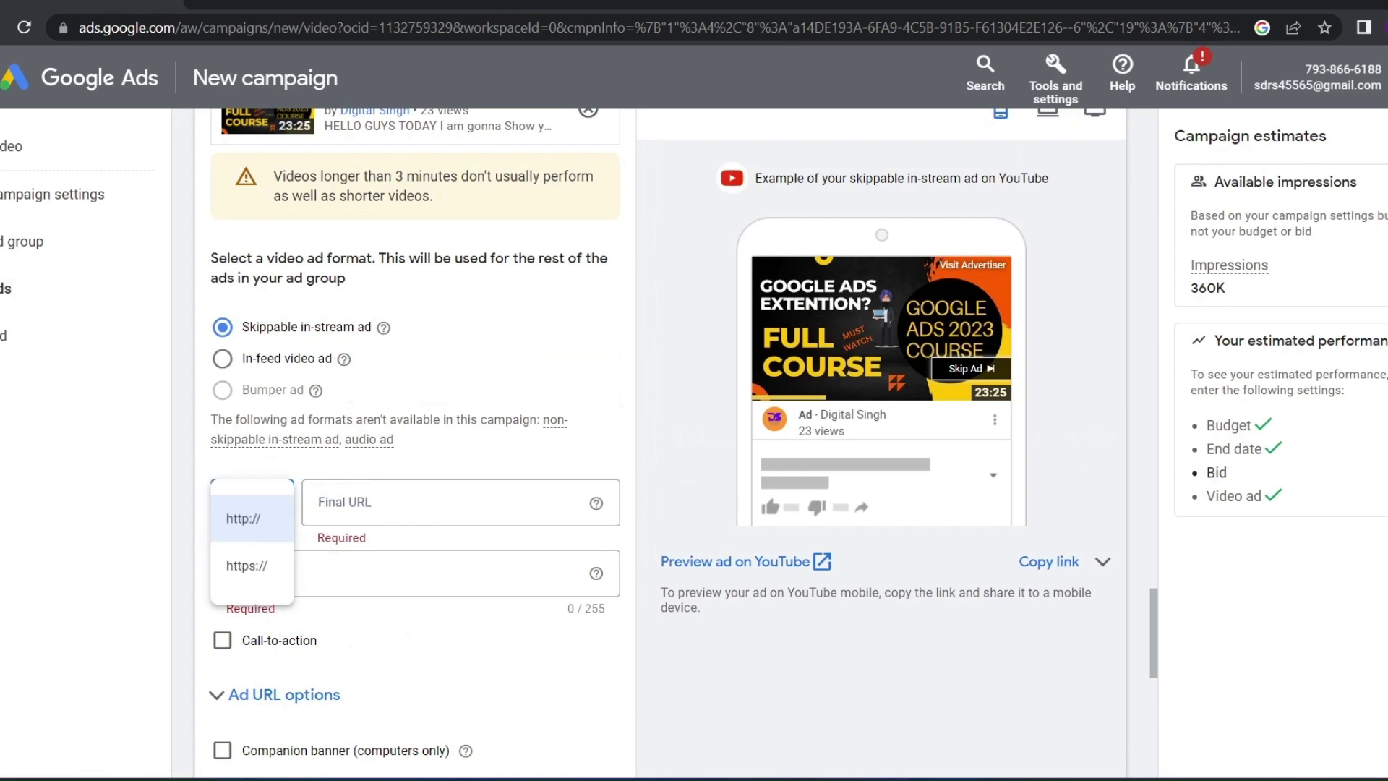
{"action": "left_click", "coordinate": [243, 519]}
{"action": "left_click", "coordinate": [434, 502]}
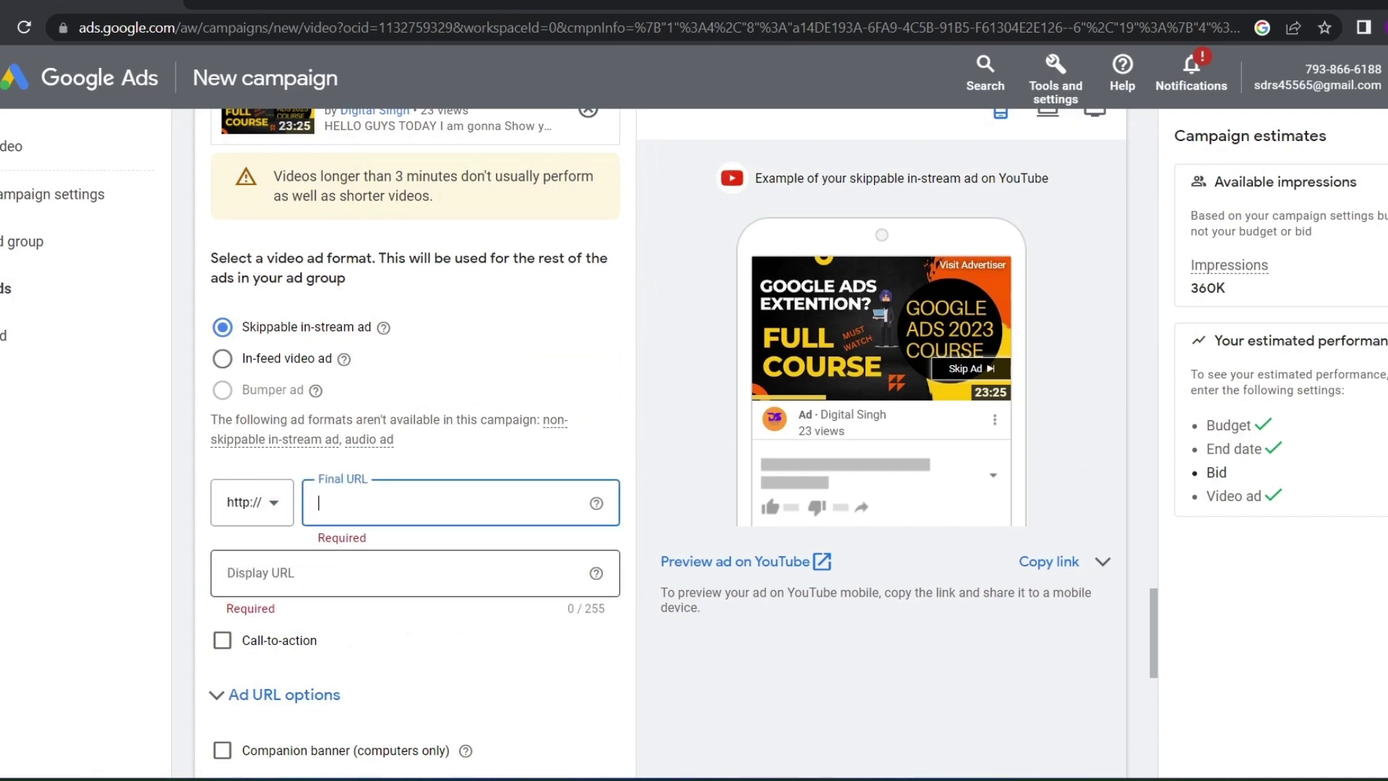
{"action": "left_click", "coordinate": [228, 574]}
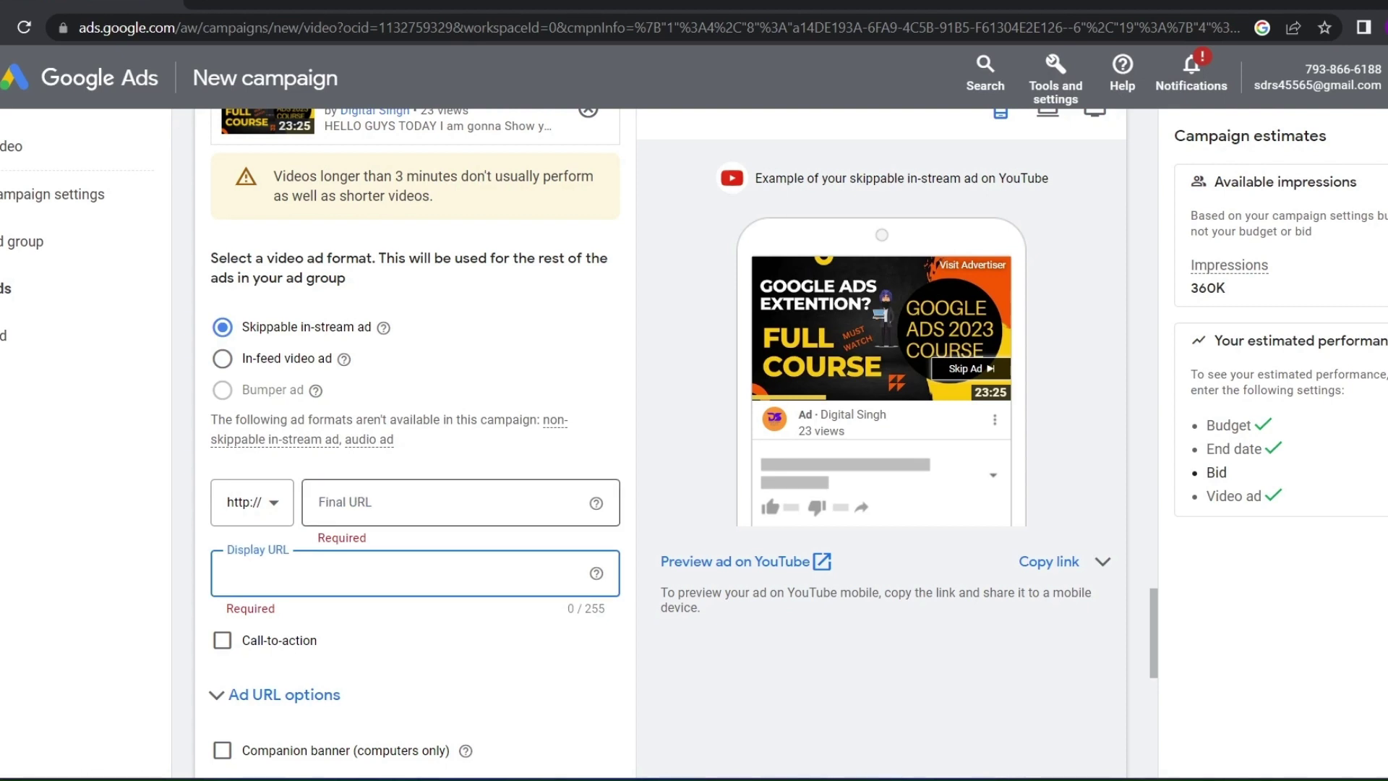
{"action": "scroll", "coordinate": [222, 517], "scroll_direction": "down", "scroll_amount": 2}
{"action": "left_click", "coordinate": [222, 518]}
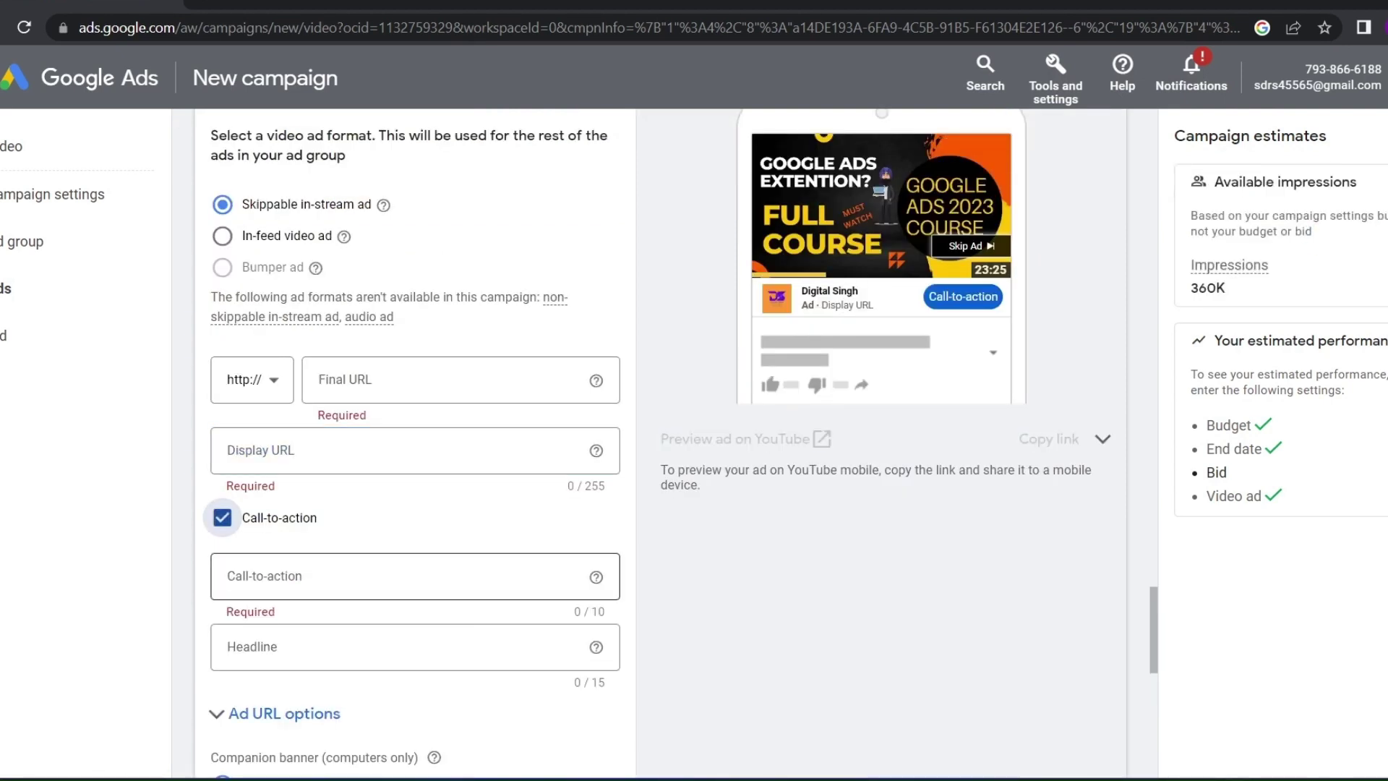
{"action": "left_click", "coordinate": [361, 576]}
{"action": "left_click", "coordinate": [248, 523]}
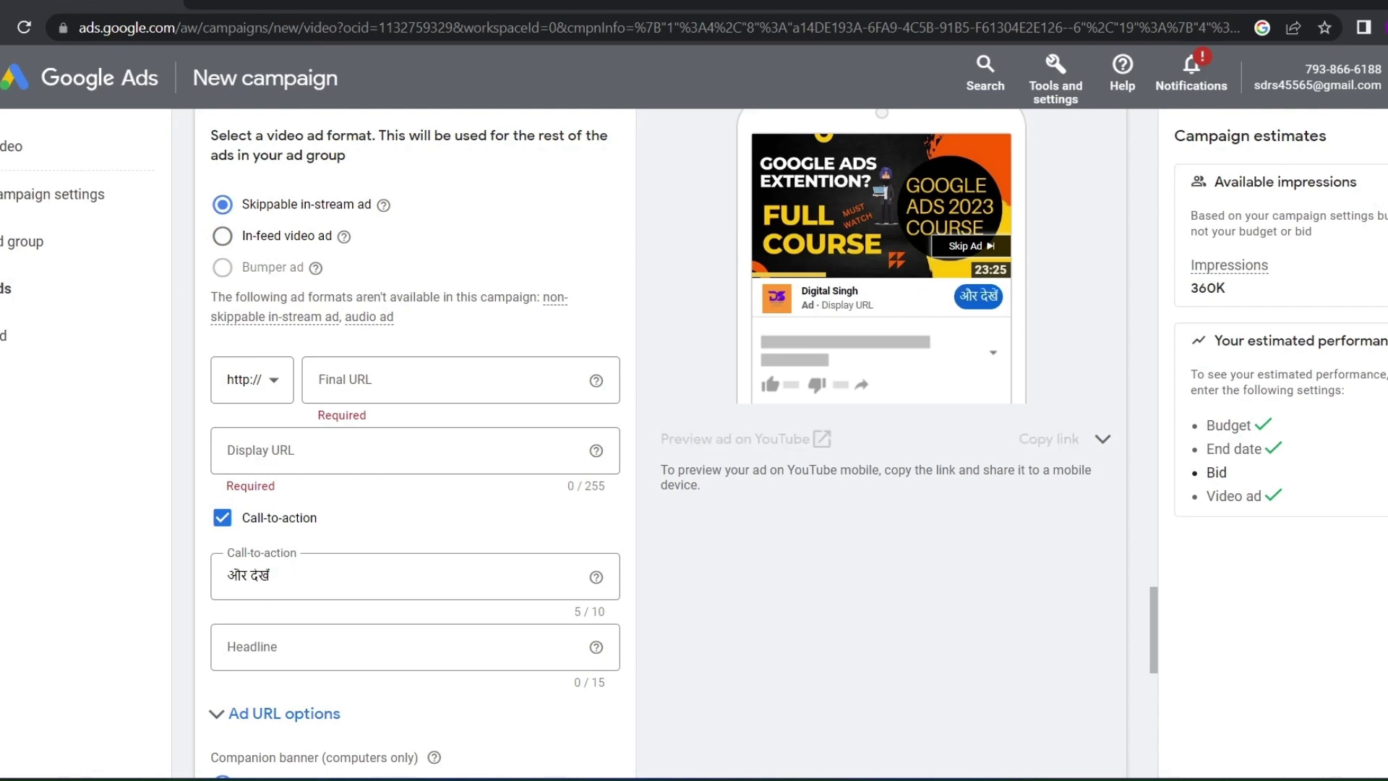
{"action": "left_click", "coordinate": [434, 379]}
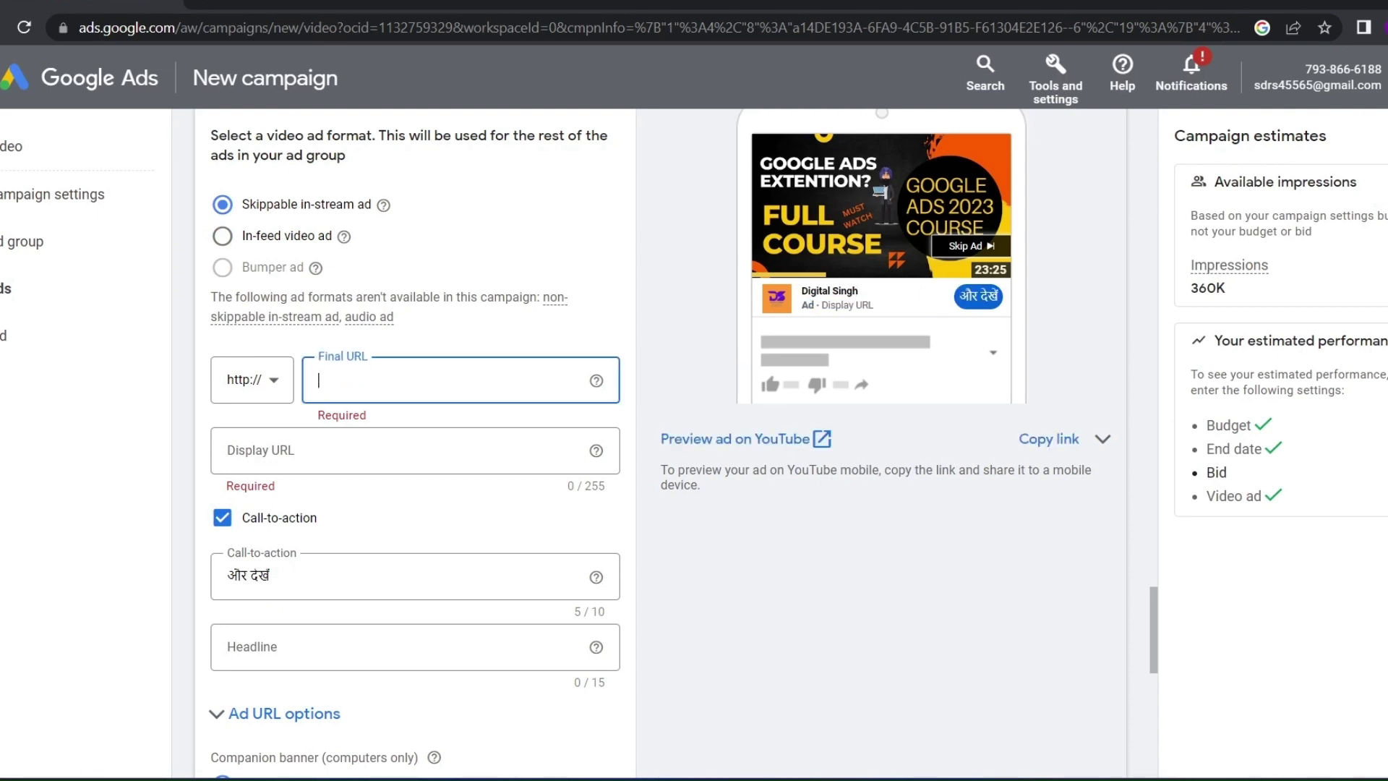
{"action": "type", "text": "youtu.be/UI7x6GfZPDU"}
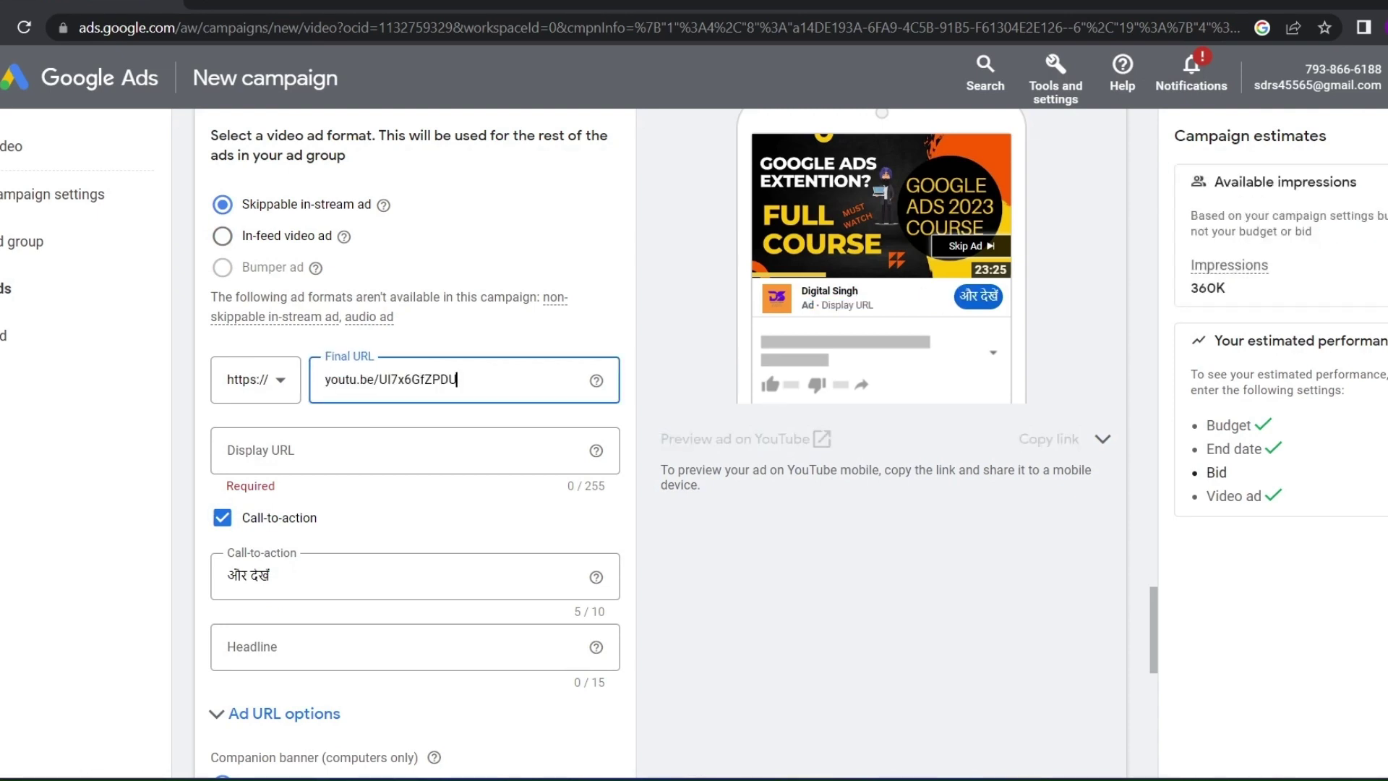
Write the ad headline, ending up with 'free course0'
{"action": "scroll", "coordinate": [433, 459], "scroll_direction": "down", "scroll_amount": 3}
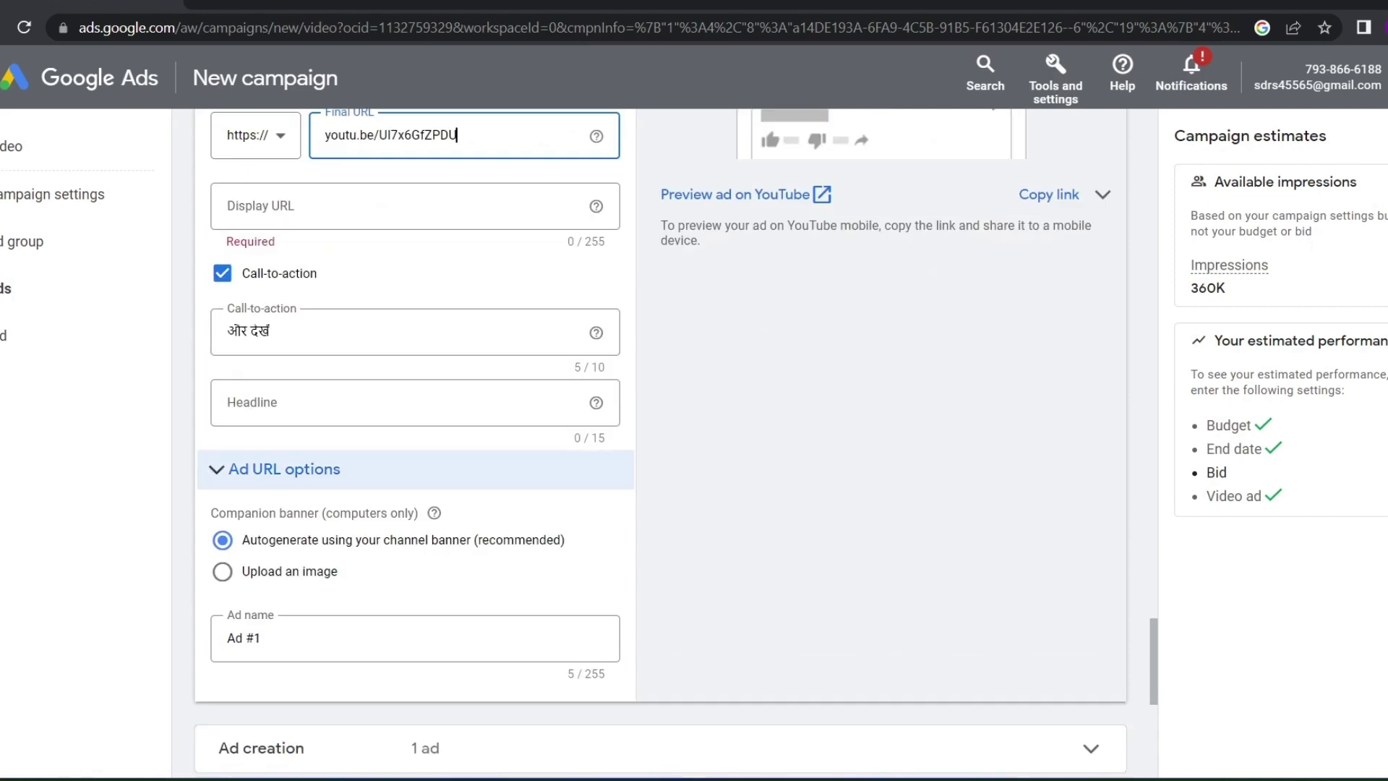
{"action": "left_click", "coordinate": [415, 405]}
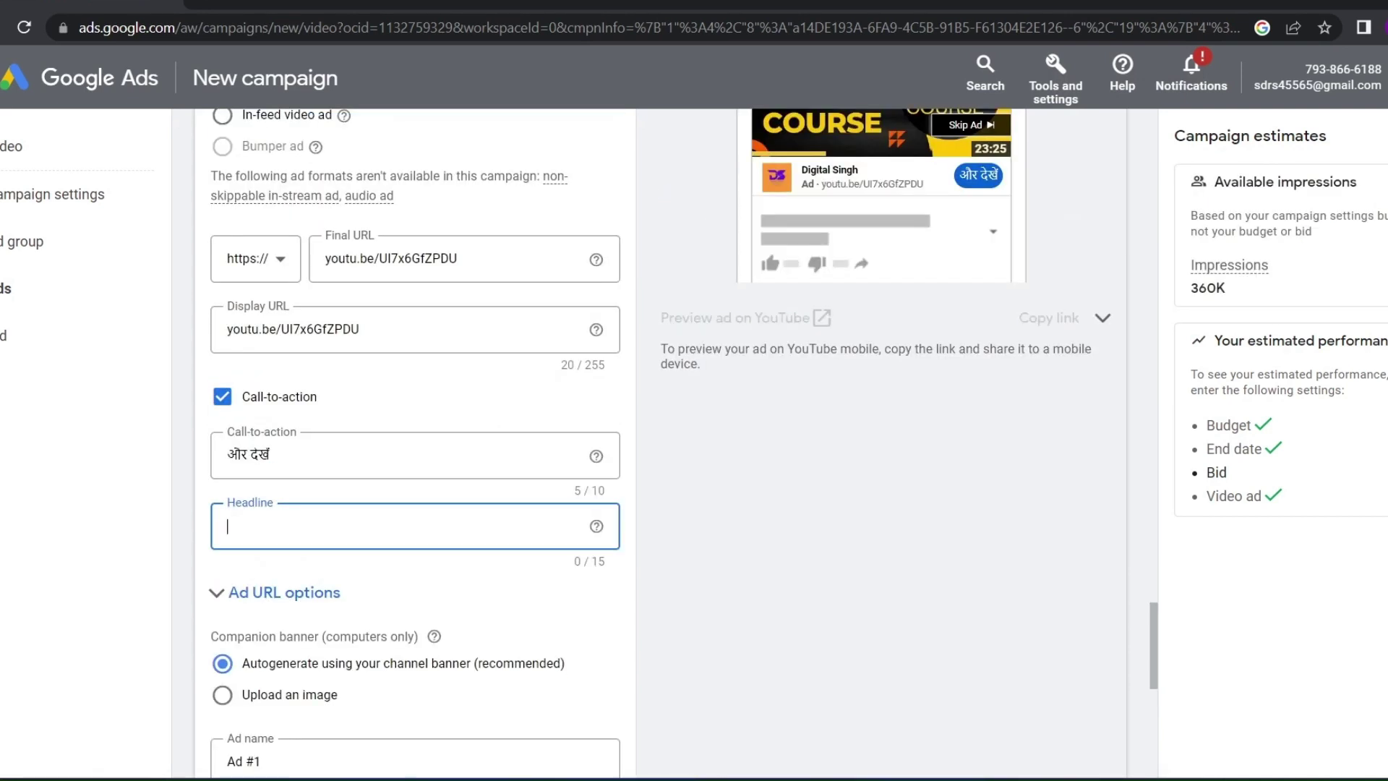
{"action": "type", "text": "d"}
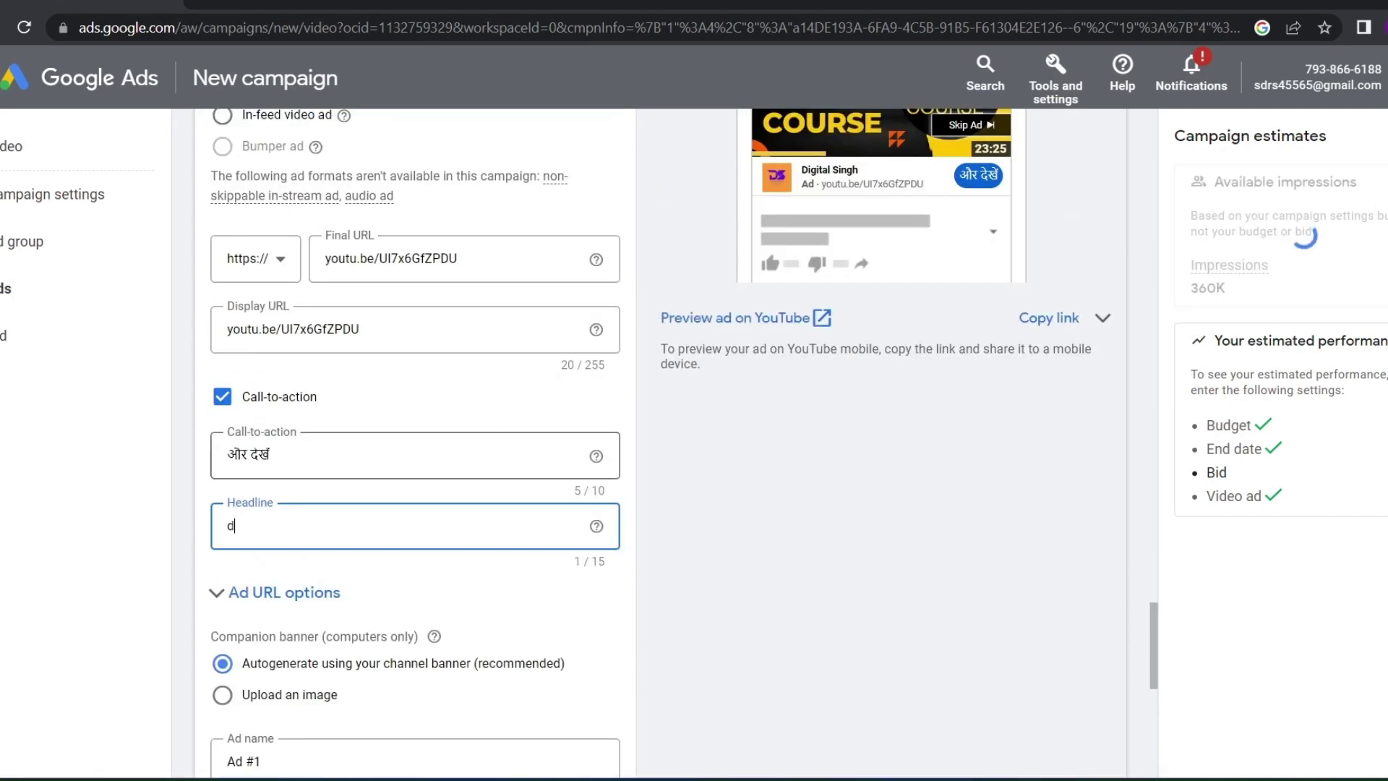
{"action": "type", "text": "igital s"}
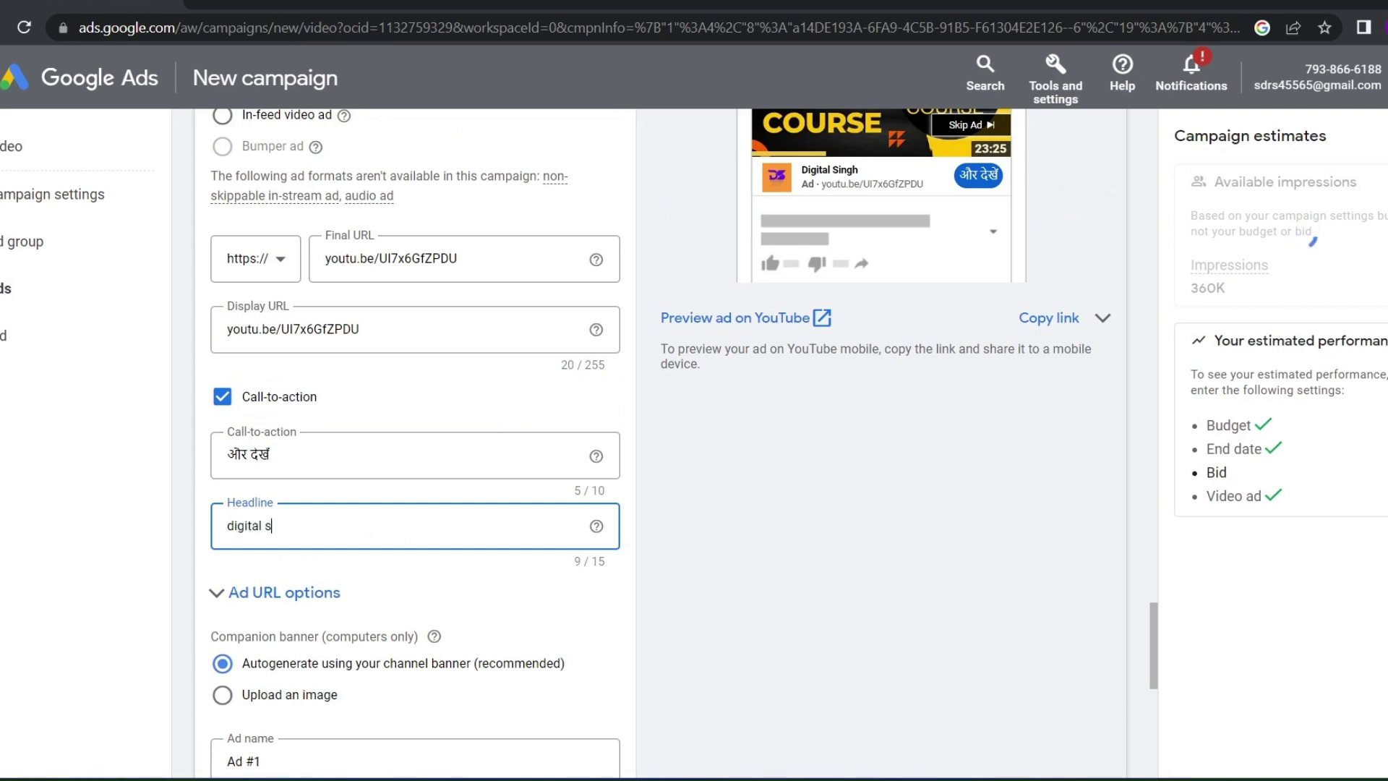
{"action": "type", "text": "ing"}
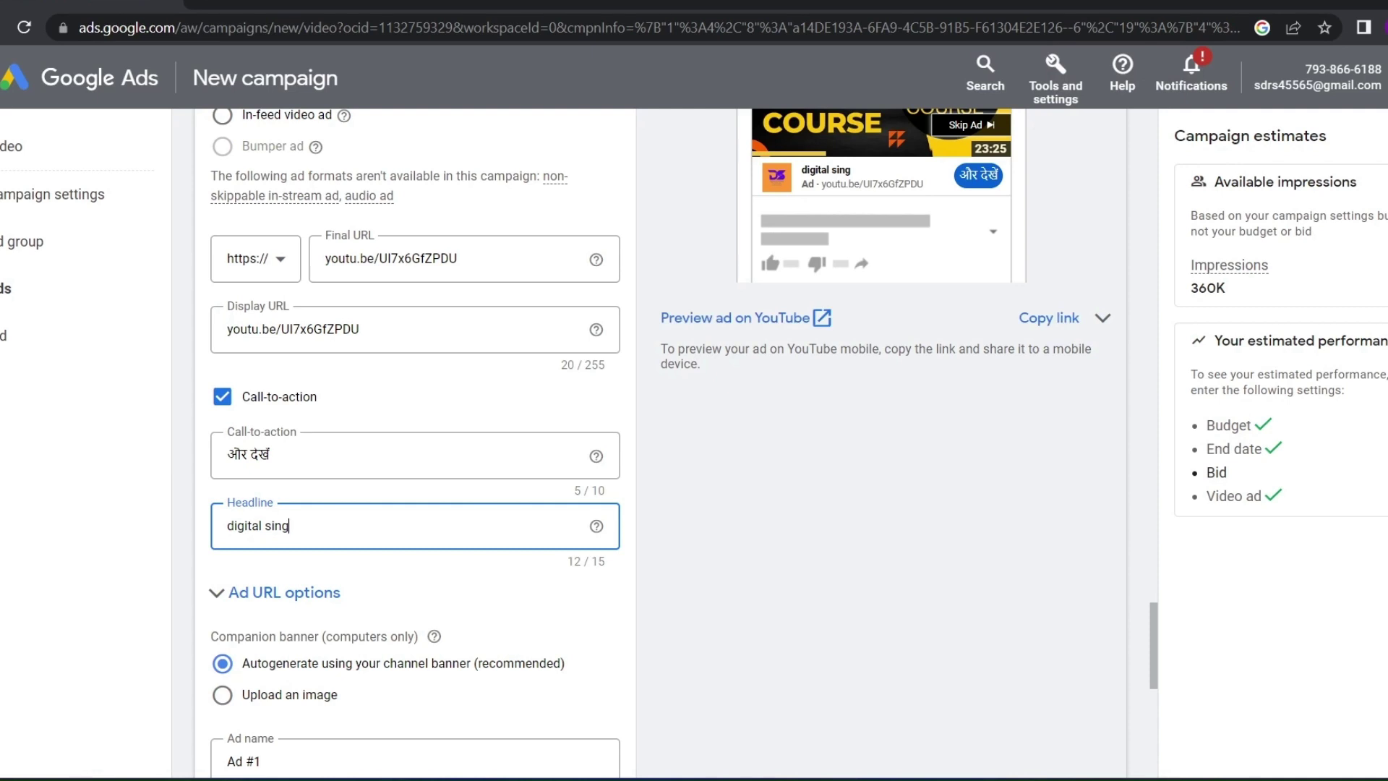
{"action": "type", "text": "h"}
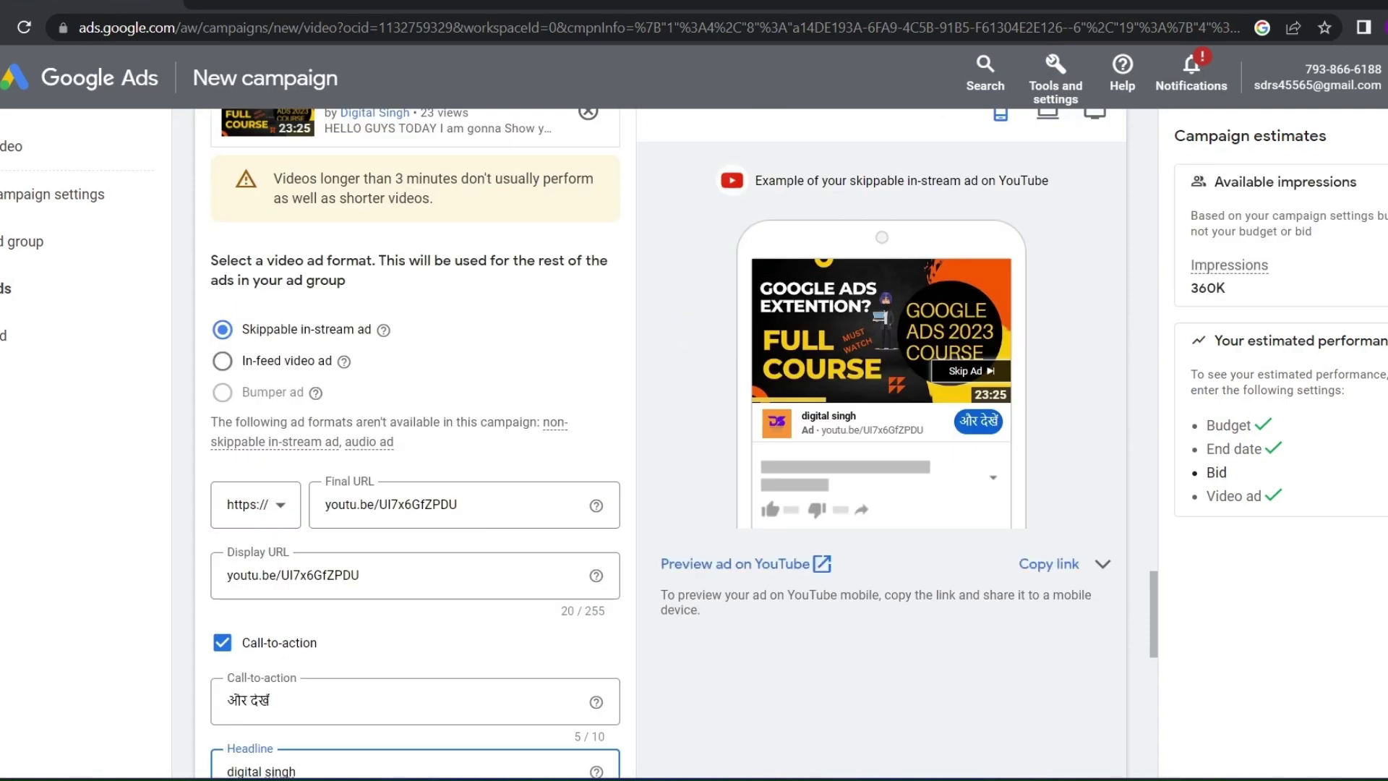
{"action": "mouse_move", "coordinate": [857, 417]}
{"action": "left_mouse_down"}
{"action": "mouse_move", "coordinate": [801, 417]}
{"action": "mouse_move", "coordinate": [857, 417]}
{"action": "left_mouse_up"}
{"action": "left_click_drag", "start_coordinate": [857, 416], "coordinate": [822, 416]}
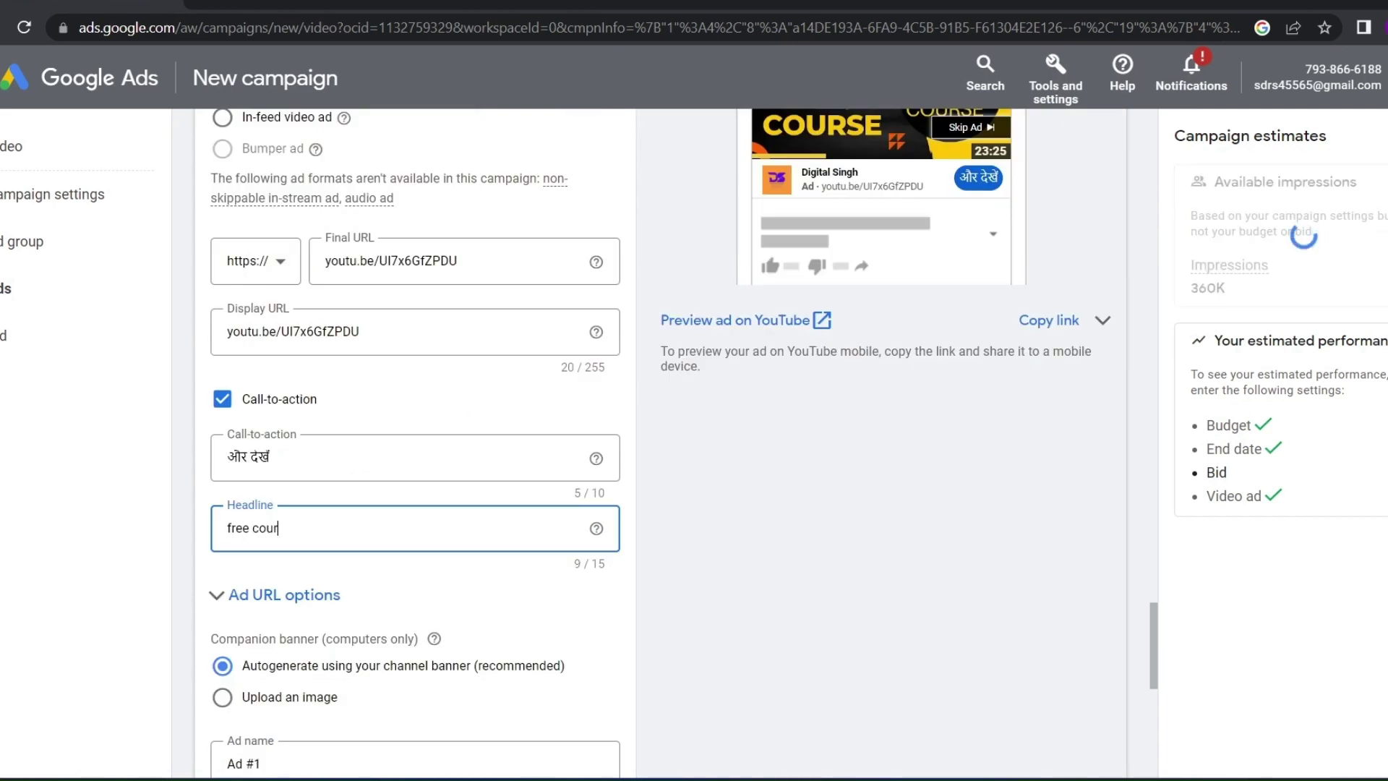
{"action": "type", "text": "rse"}
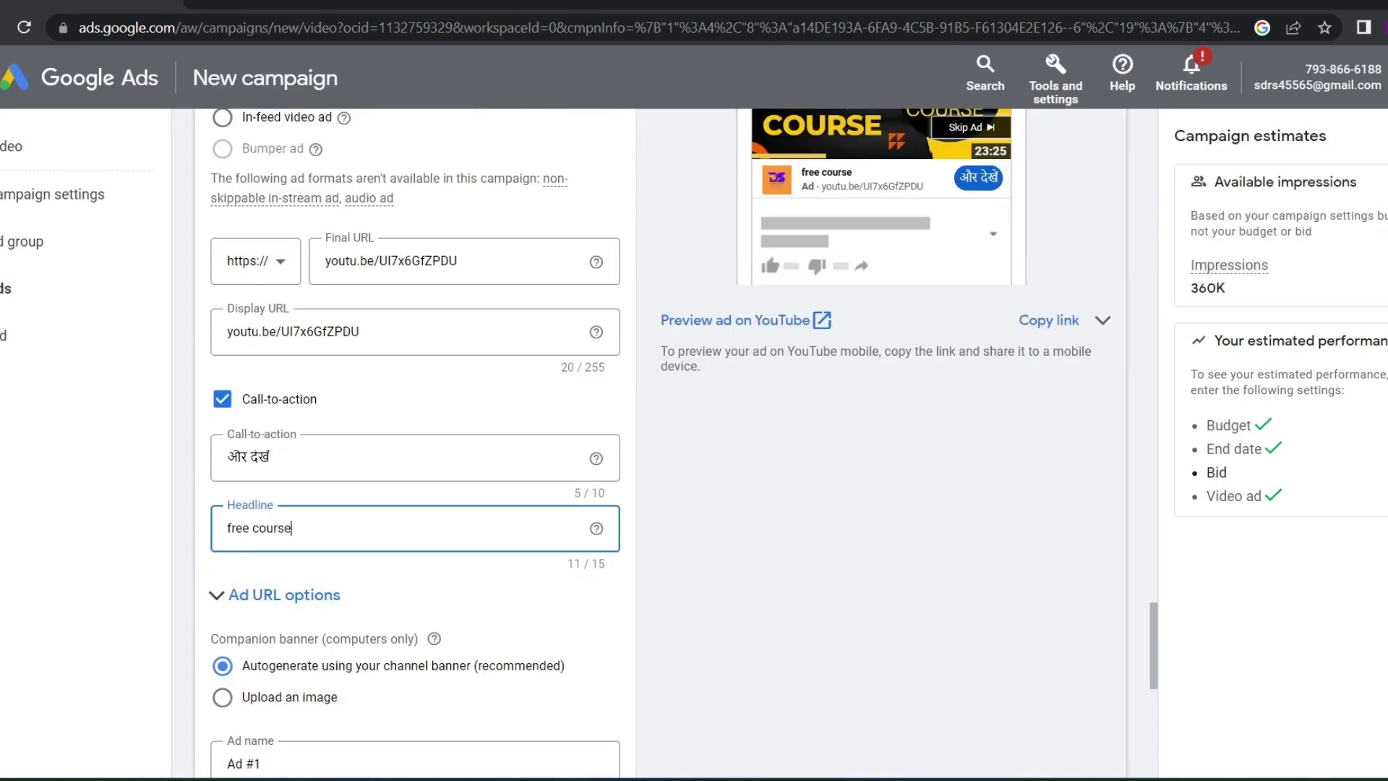
{"action": "scroll", "coordinate": [415, 434], "scroll_direction": "down", "scroll_amount": 2}
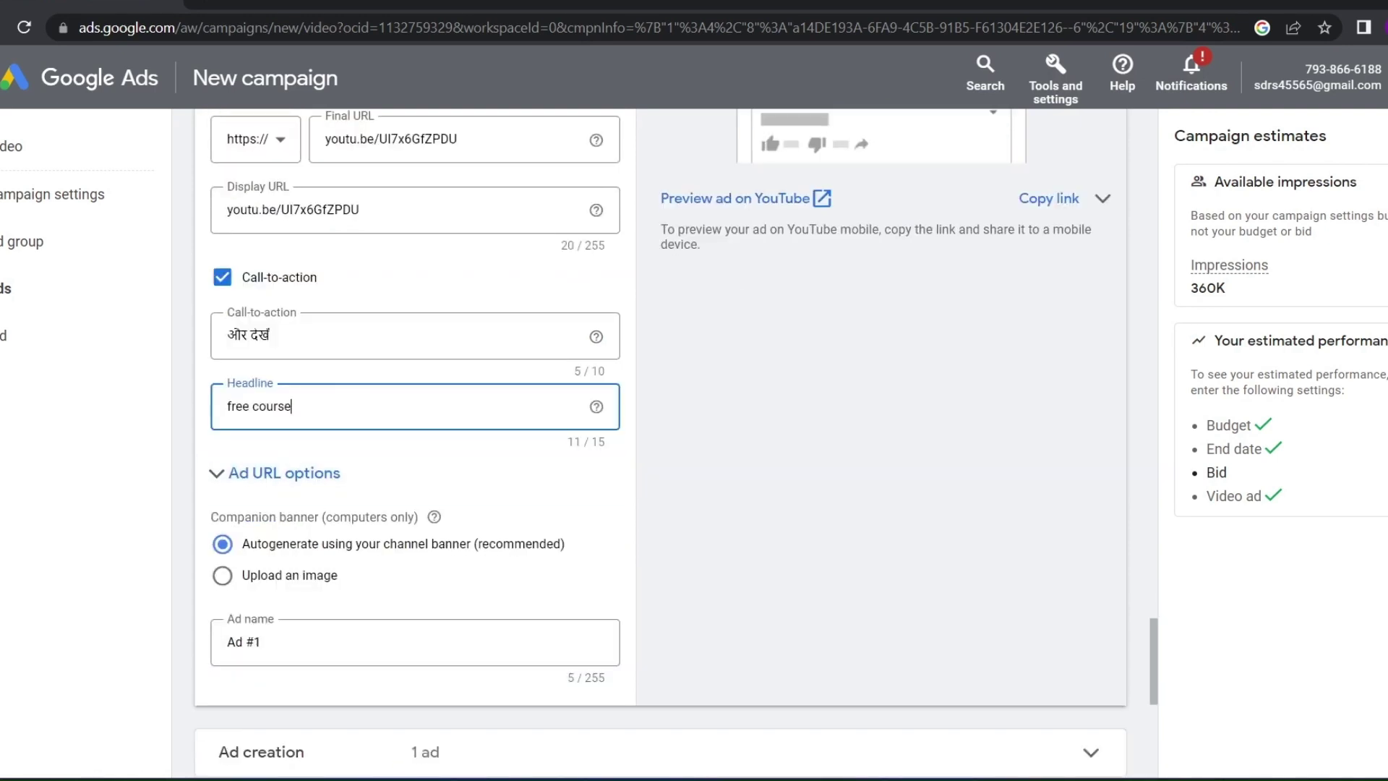
{"action": "type", "text": "0"}
Check the ad URL options and leave the companion banner autogenerated
{"action": "left_click_drag", "start_coordinate": [210, 521], "coordinate": [307, 522]}
{"action": "left_click", "coordinate": [284, 477]}
{"action": "left_click", "coordinate": [284, 477]}
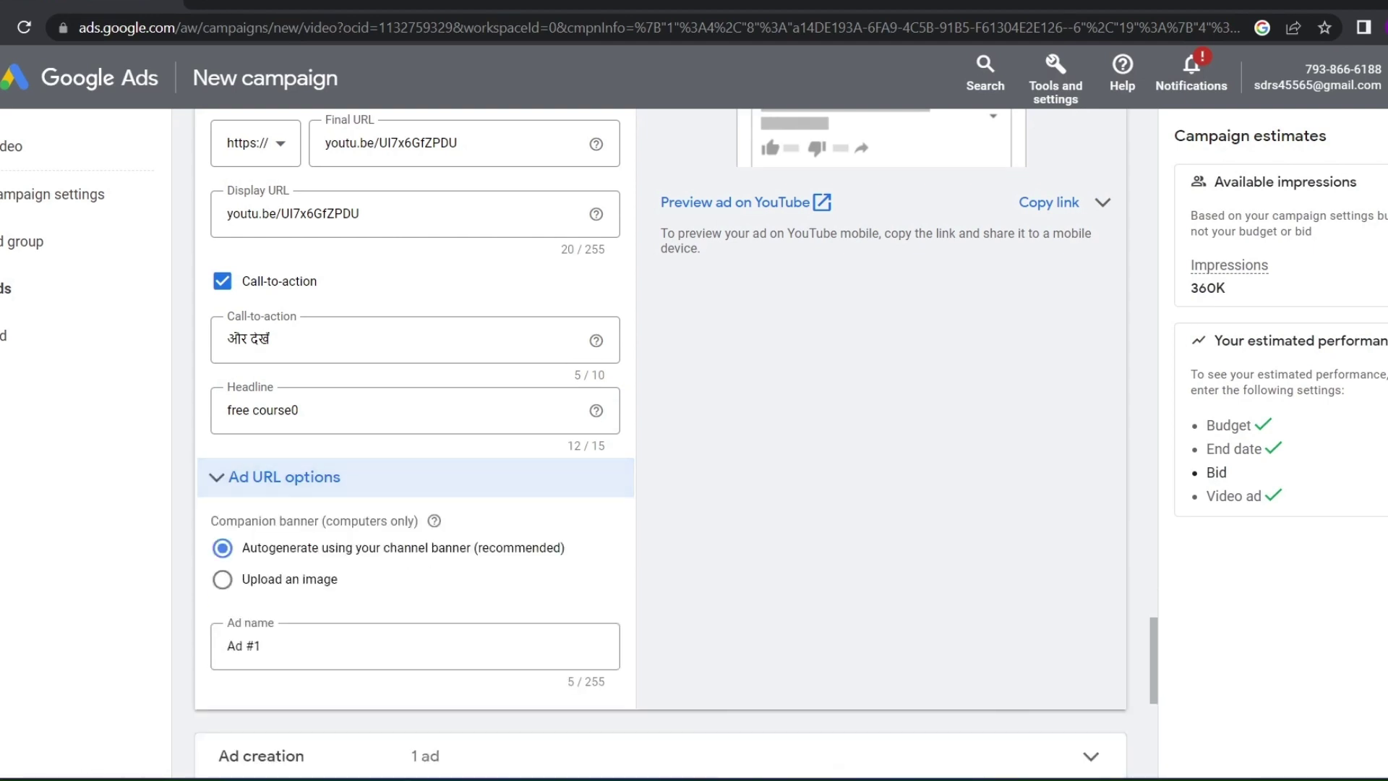
{"action": "left_click_drag", "start_coordinate": [241, 547], "coordinate": [339, 579]}
{"action": "left_click", "coordinate": [290, 579]}
{"action": "left_click", "coordinate": [222, 547]}
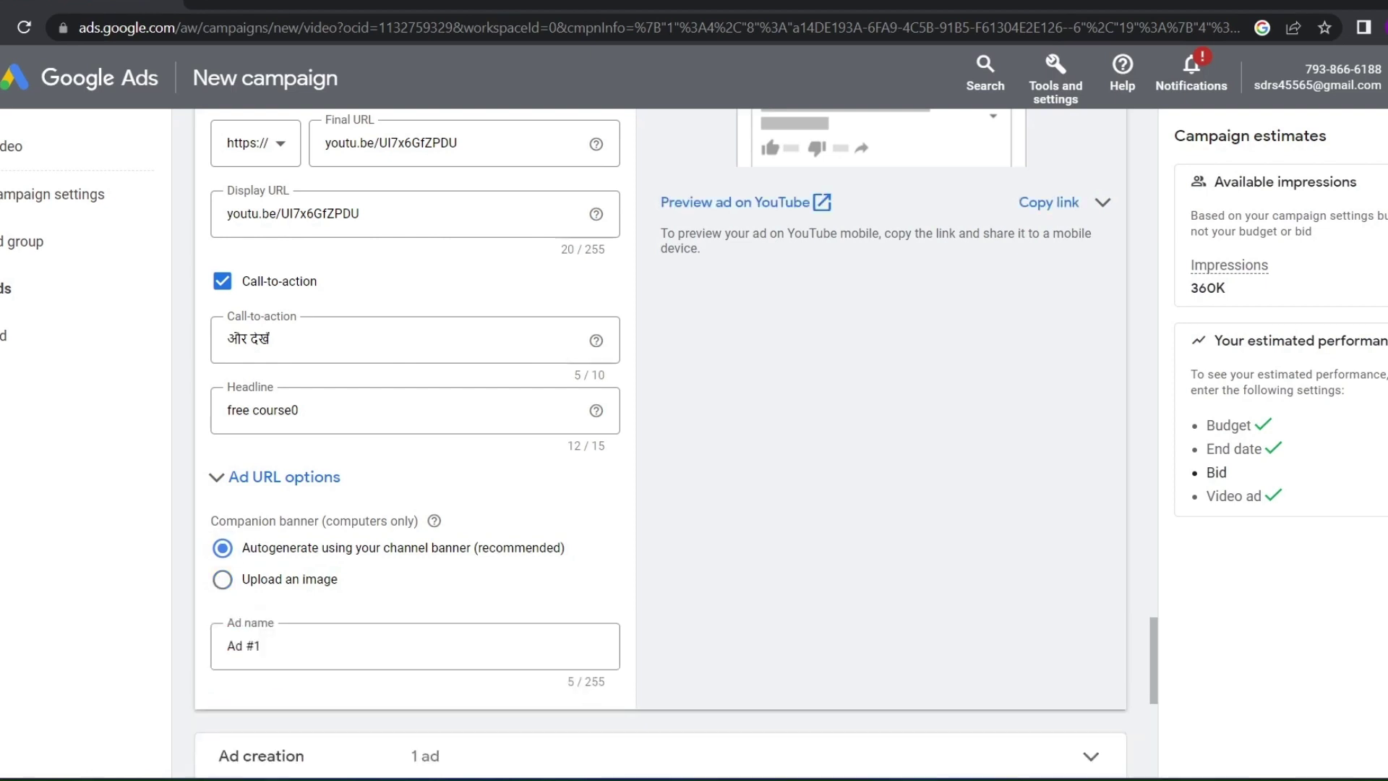
Try uploading google-ads-logo-2019 as the companion banner; it is rejected because banners must be 300x60 pixels and under 150KB
{"action": "left_click", "coordinate": [222, 579]}
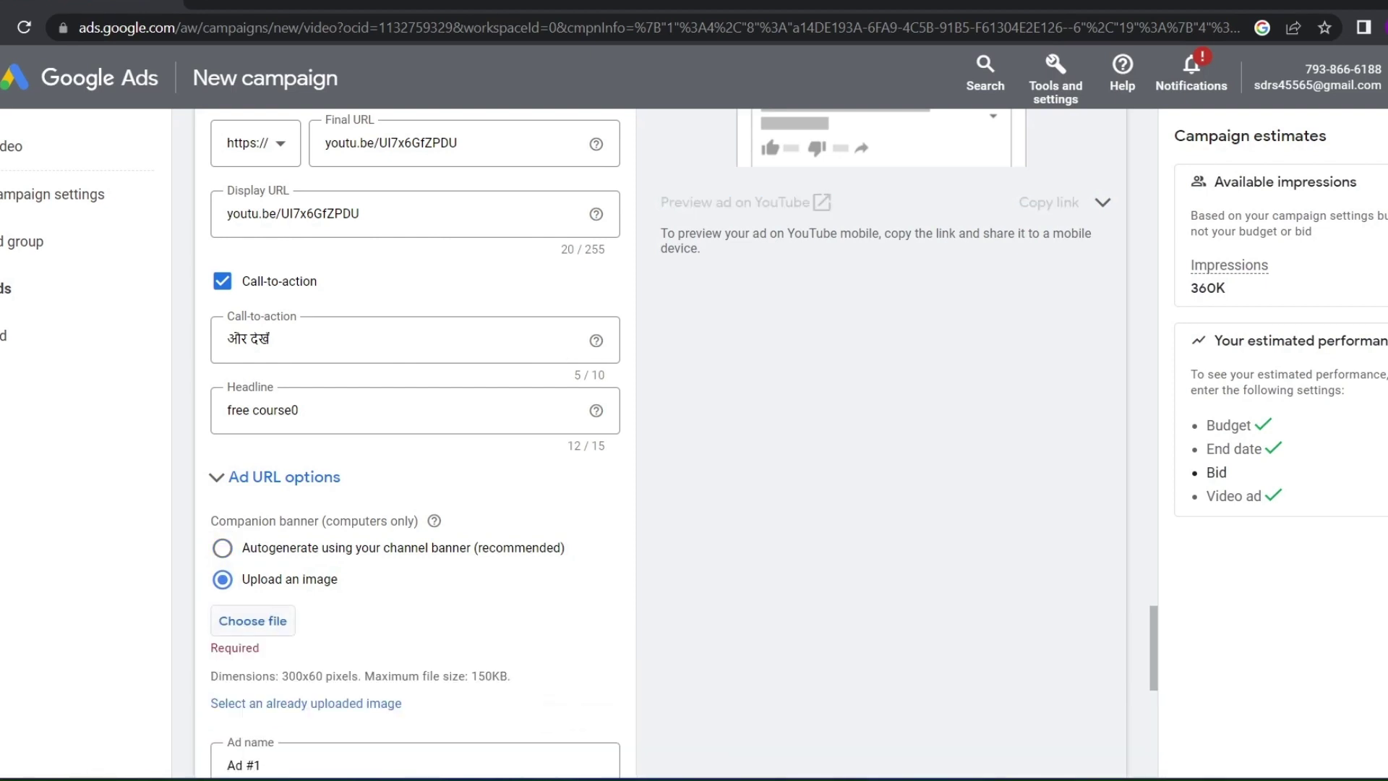
{"action": "scroll", "coordinate": [222, 579], "scroll_direction": "down", "scroll_amount": 2}
{"action": "left_click", "coordinate": [253, 499]}
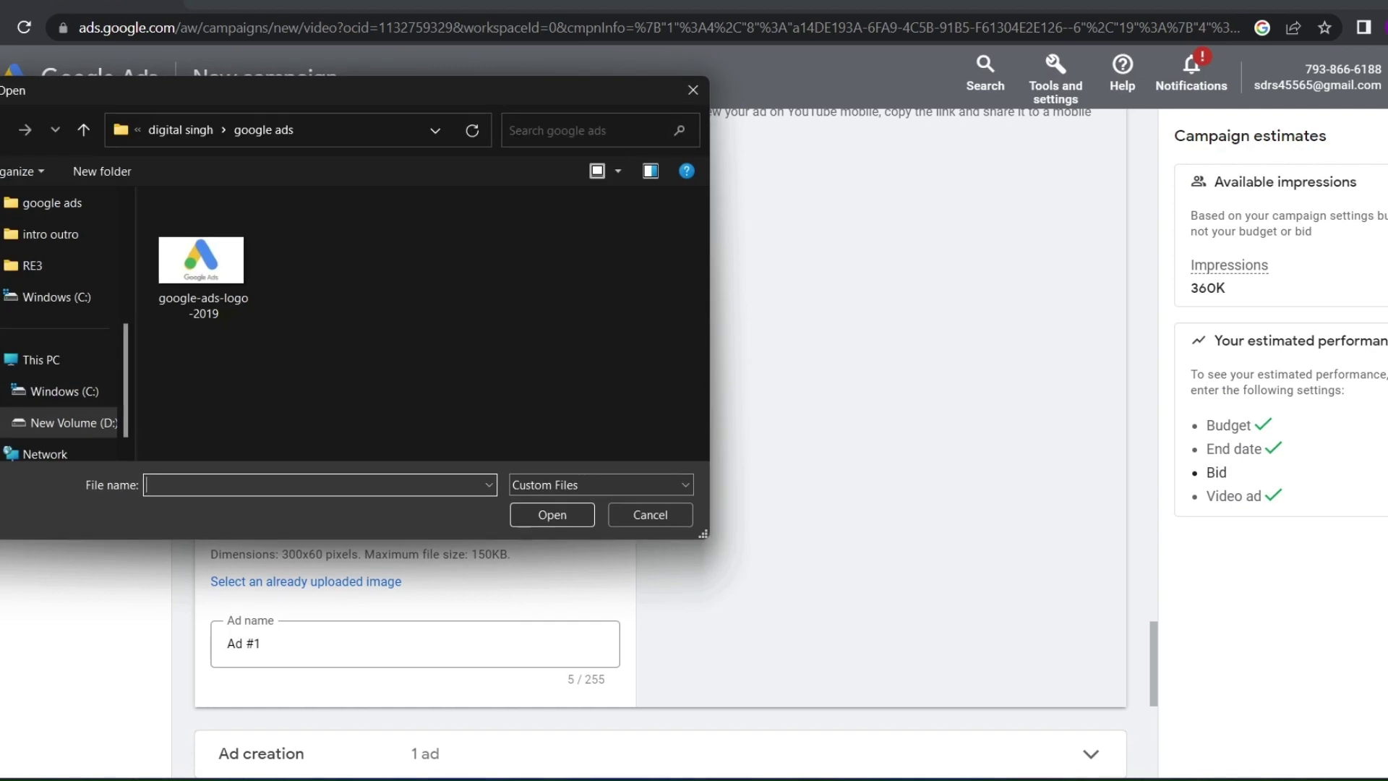
{"action": "left_click", "coordinate": [202, 260]}
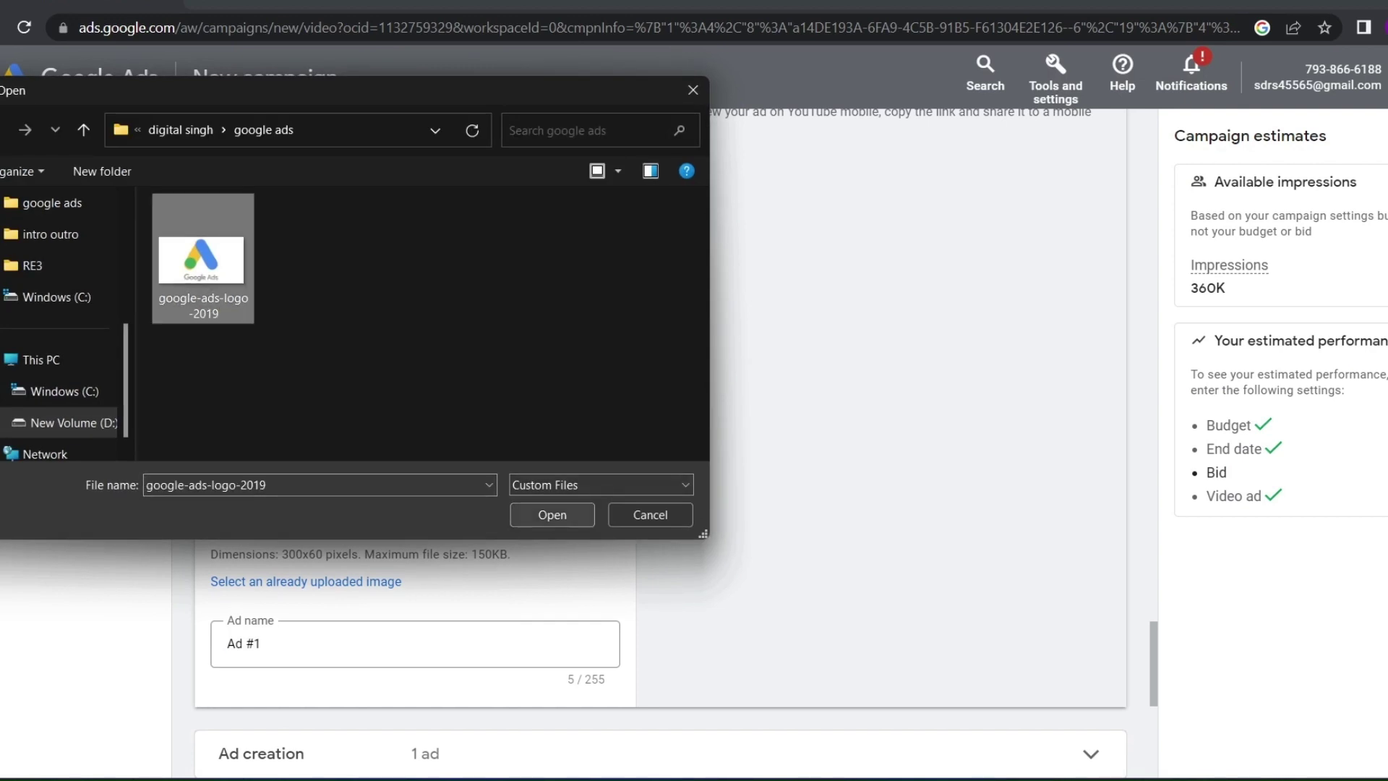
{"action": "left_click", "coordinate": [552, 515]}
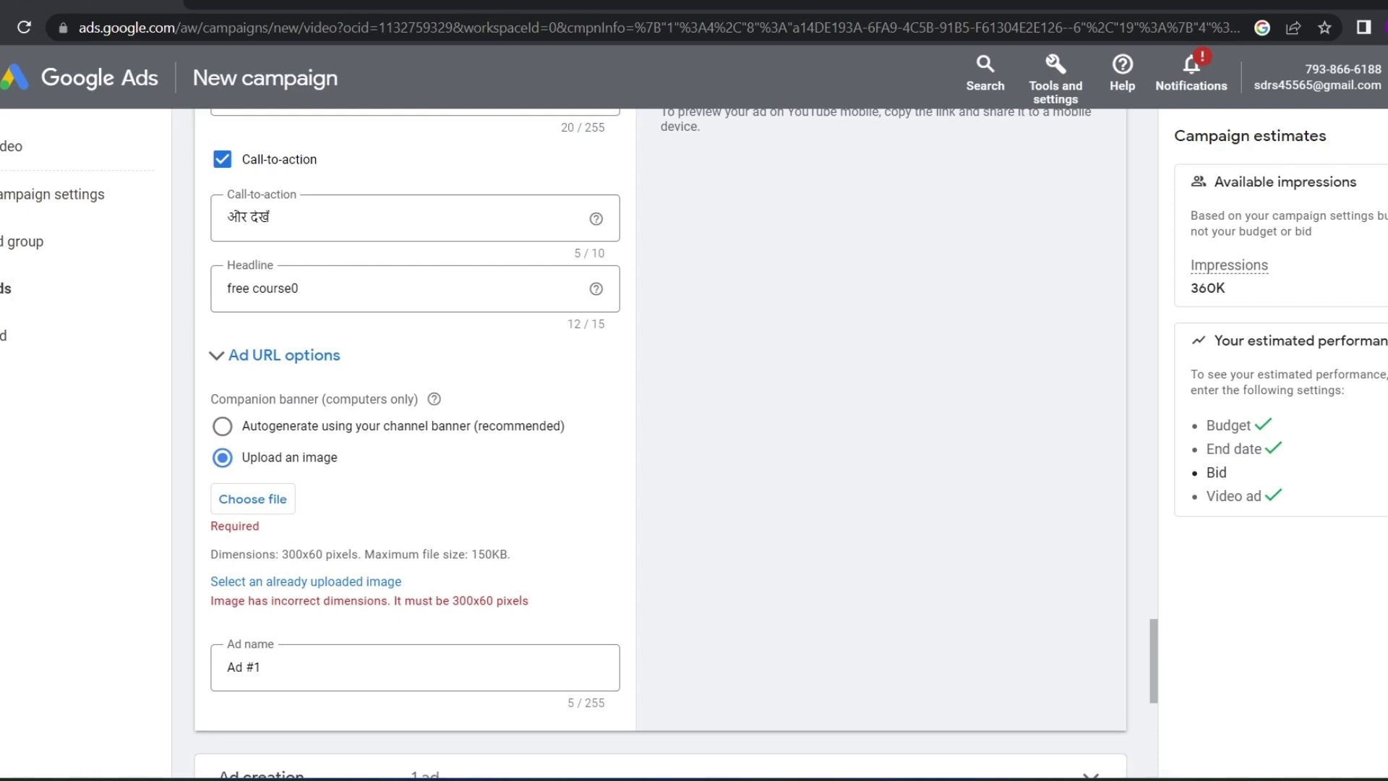
{"action": "mouse_move", "coordinate": [275, 554]}
{"action": "left_mouse_down"}
{"action": "mouse_move", "coordinate": [313, 582]}
{"action": "mouse_move", "coordinate": [325, 554]}
{"action": "mouse_move", "coordinate": [402, 581]}
{"action": "mouse_move", "coordinate": [275, 553]}
{"action": "left_mouse_up"}
{"action": "left_click_drag", "start_coordinate": [471, 554], "coordinate": [508, 554]}
{"action": "left_click", "coordinate": [508, 554]}
Rename the ad to 'Ad #1digital marketing' and start a second video ad
{"action": "scroll", "coordinate": [659, 434], "scroll_direction": "down", "scroll_amount": 2}
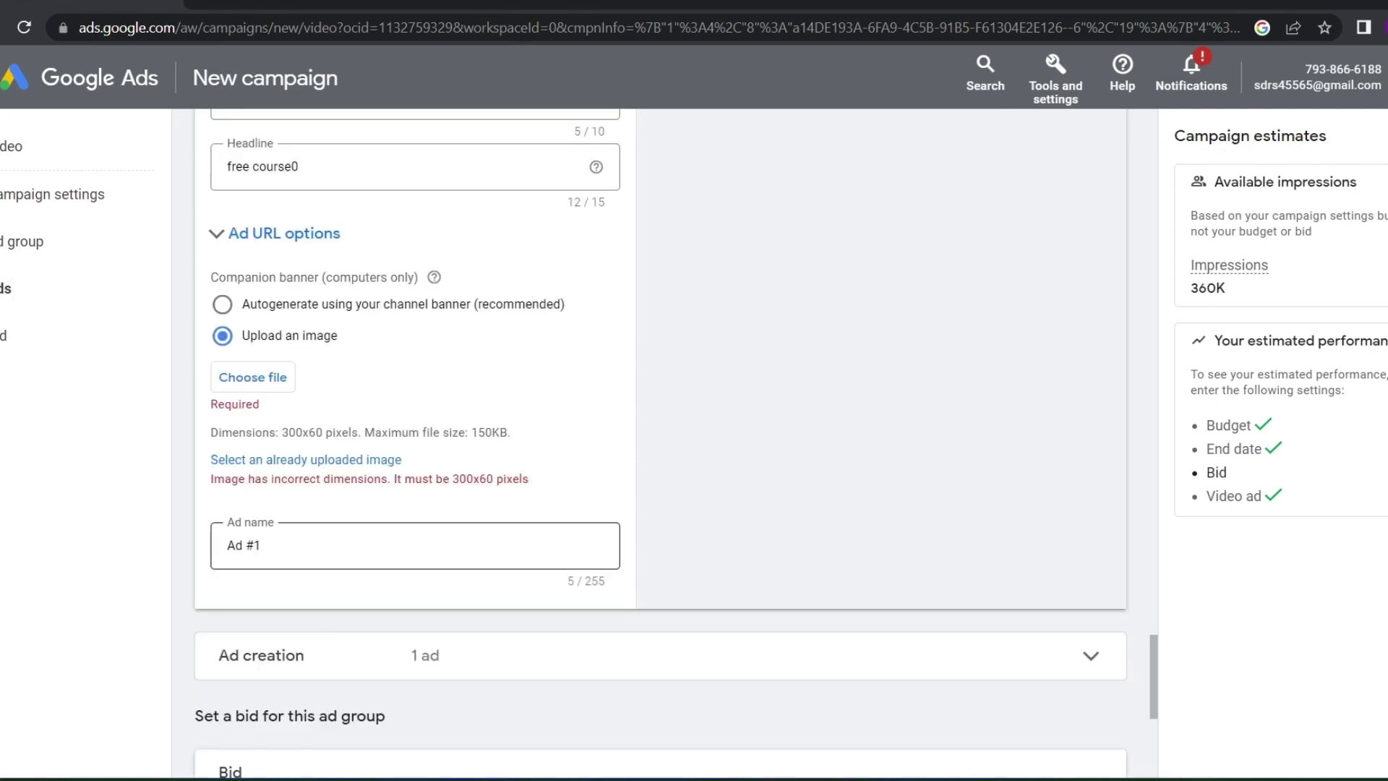
{"action": "scroll", "coordinate": [660, 434], "scroll_direction": "up", "scroll_amount": 2}
{"action": "left_click", "coordinate": [261, 687]}
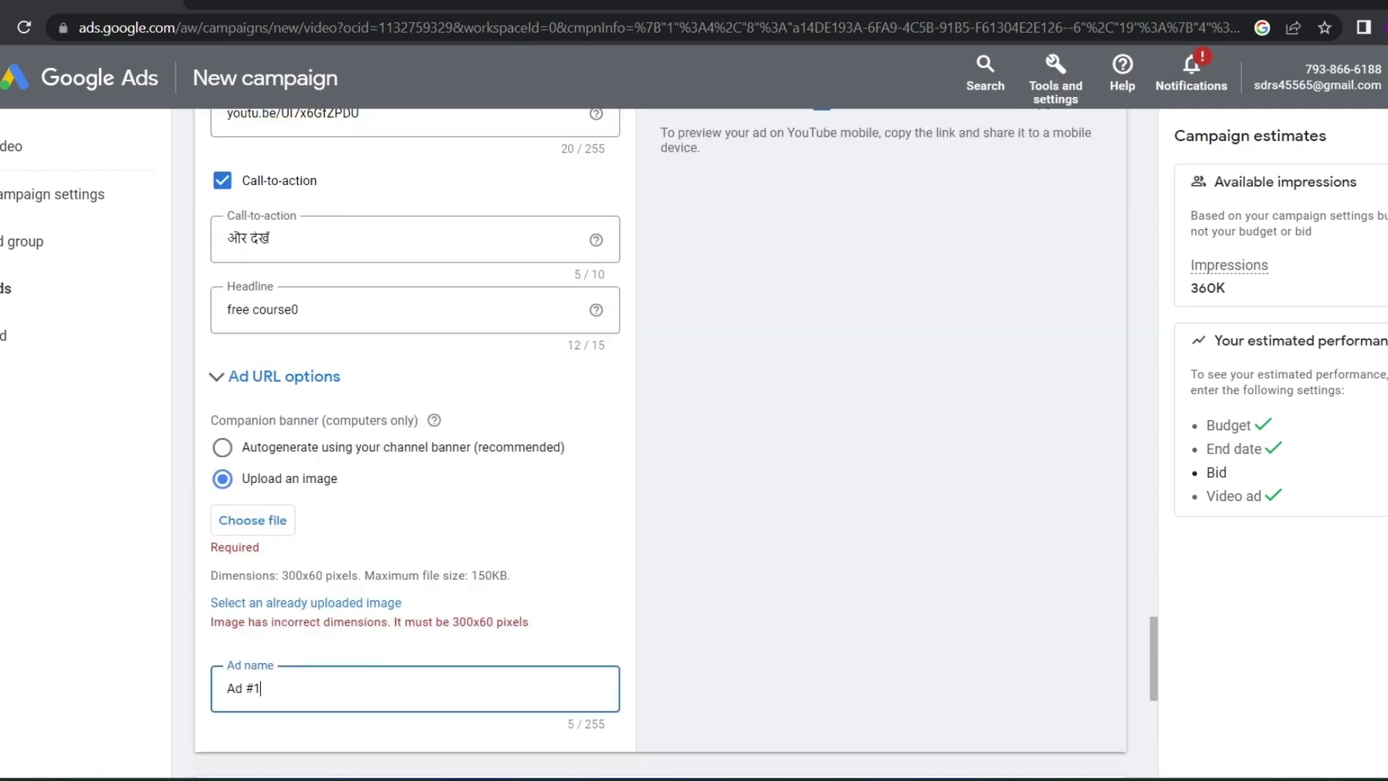
{"action": "type", "text": "digital marketing"}
{"action": "scroll", "coordinate": [659, 434], "scroll_direction": "down", "scroll_amount": 5}
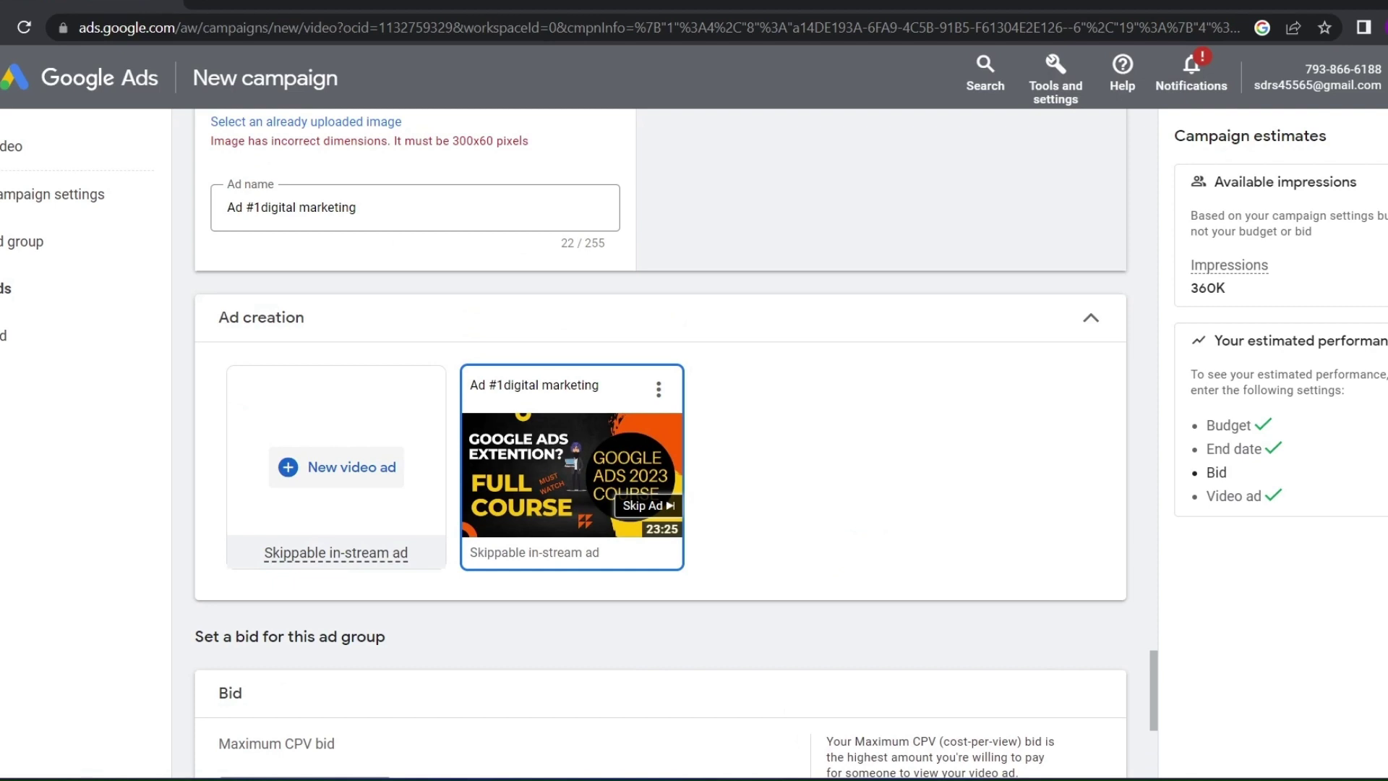
{"action": "left_click", "coordinate": [336, 467]}
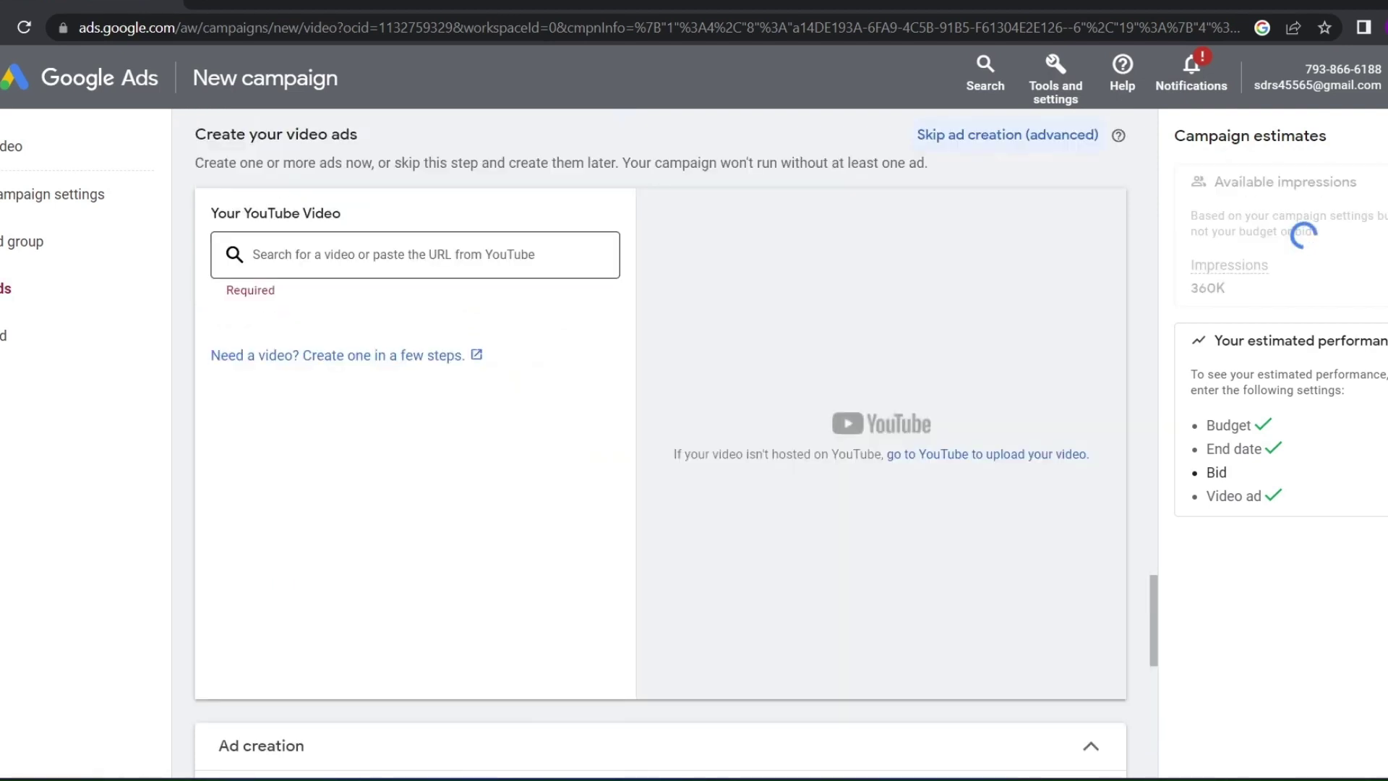
Enter ₹1.44 as the maximum CPV bid, briefly trying 1.00 before restoring 1.44
{"action": "scroll", "coordinate": [660, 434], "scroll_direction": "down", "scroll_amount": 10}
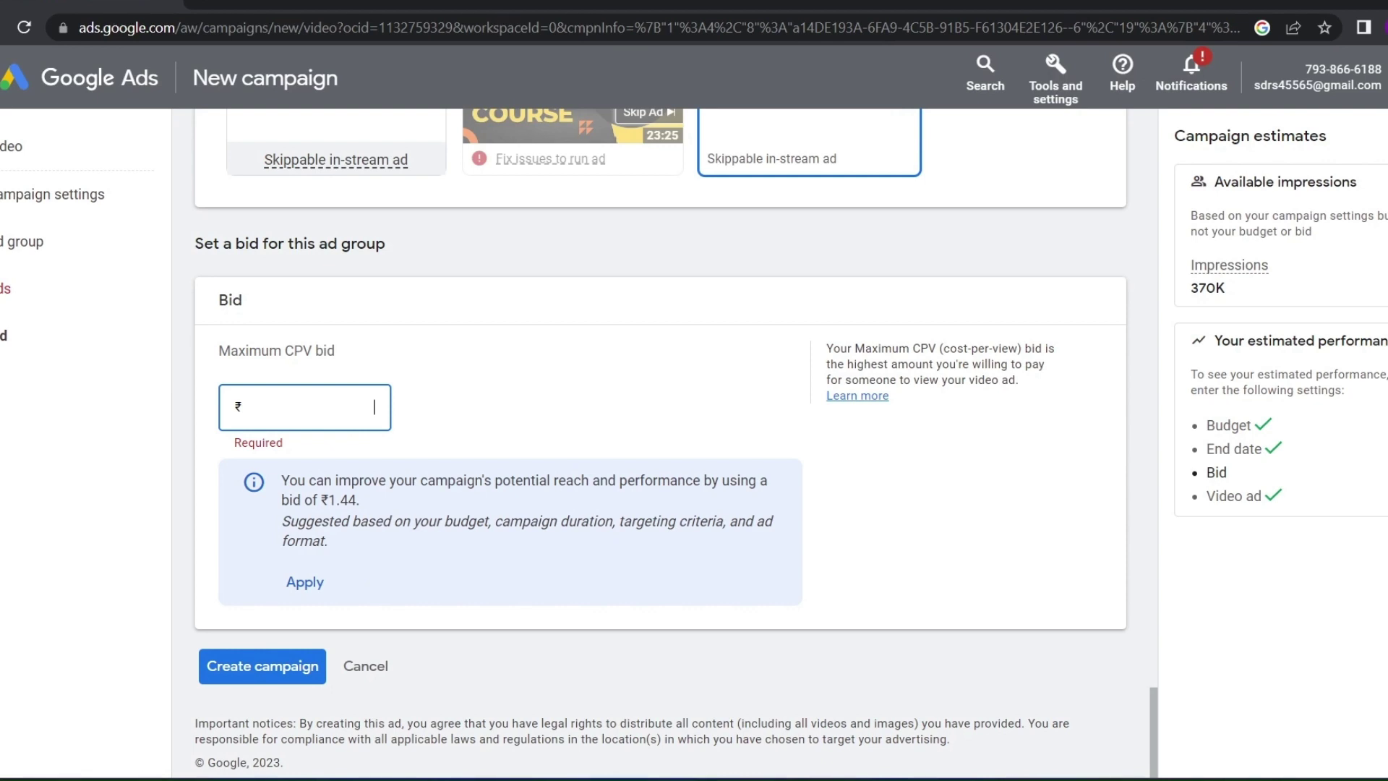
{"action": "type", "text": "1.44"}
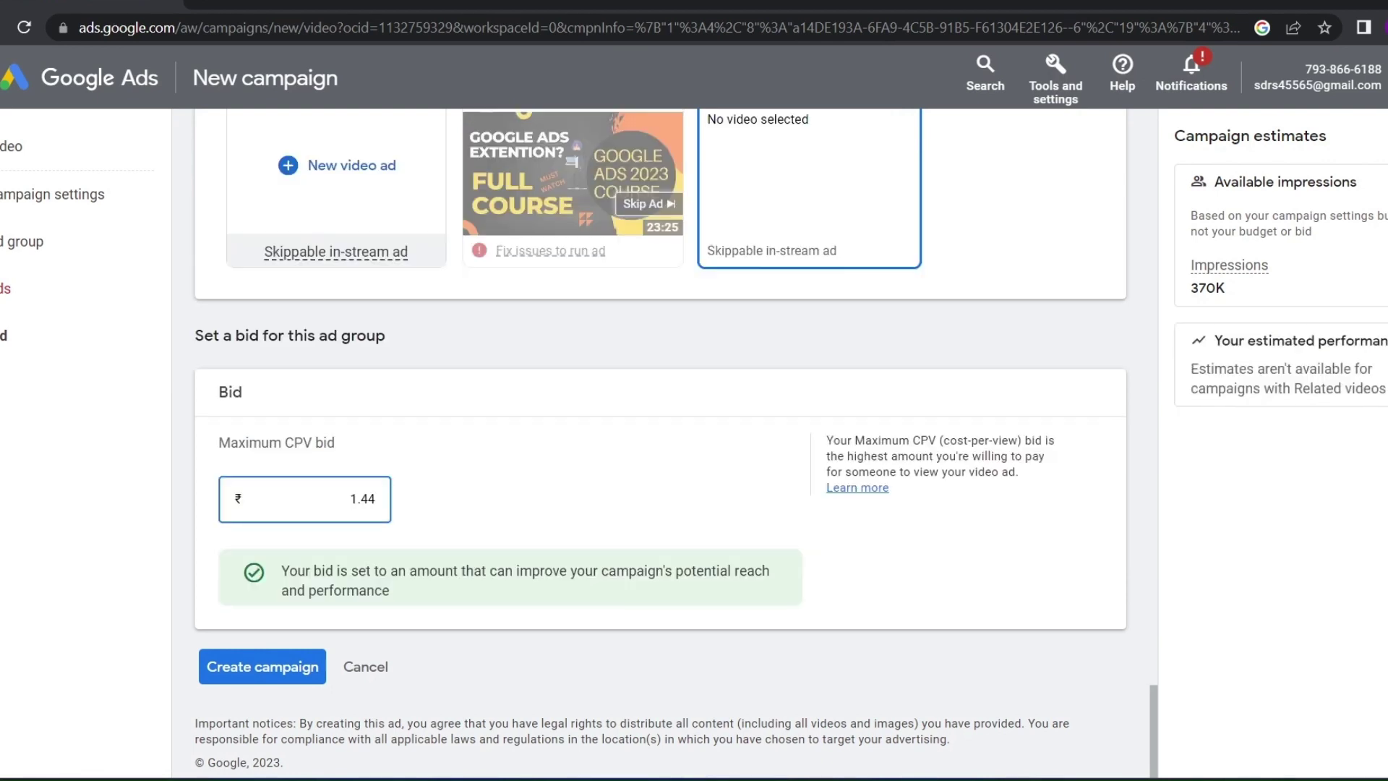
{"action": "left_click_drag", "start_coordinate": [350, 498], "coordinate": [376, 499]}
{"action": "mouse_move", "coordinate": [376, 499]}
{"action": "left_mouse_down"}
{"action": "mouse_move", "coordinate": [350, 498]}
{"action": "mouse_move", "coordinate": [369, 499]}
{"action": "left_mouse_up"}
{"action": "type", "text": "1."}
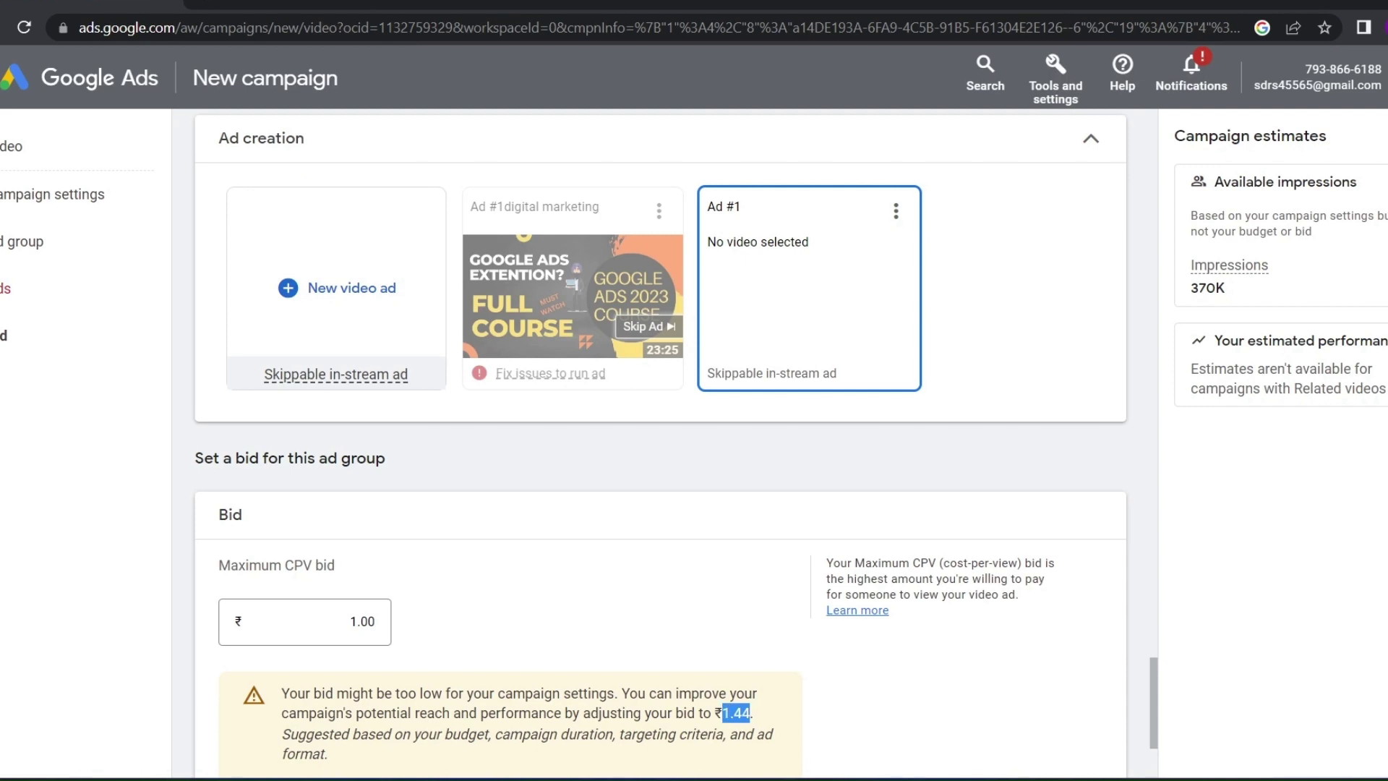
{"action": "left_click", "coordinate": [371, 621]}
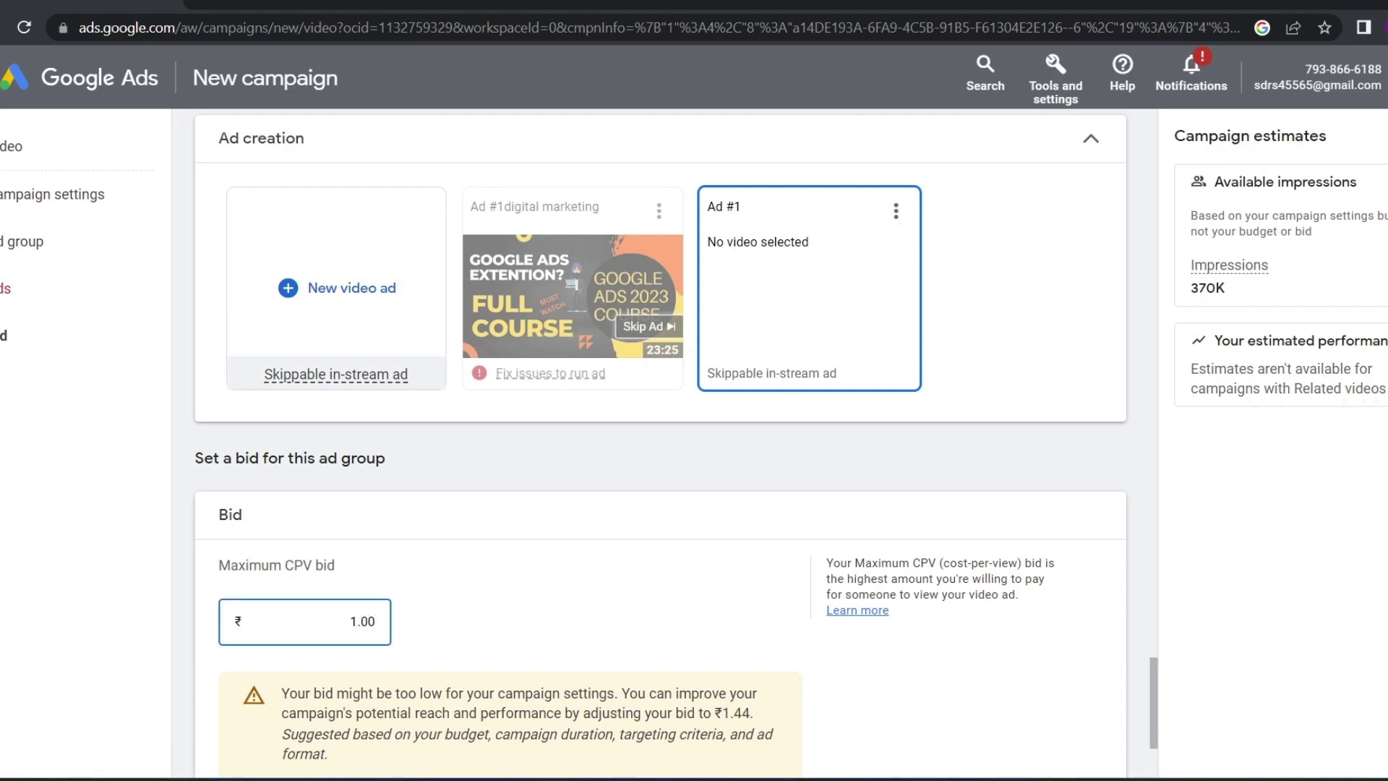
{"action": "key", "text": "BackSpace"}
{"action": "key", "text": "BackSpace"}
{"action": "type", "text": "44"}
{"action": "scroll", "coordinate": [660, 444], "scroll_direction": "down", "scroll_amount": 3}
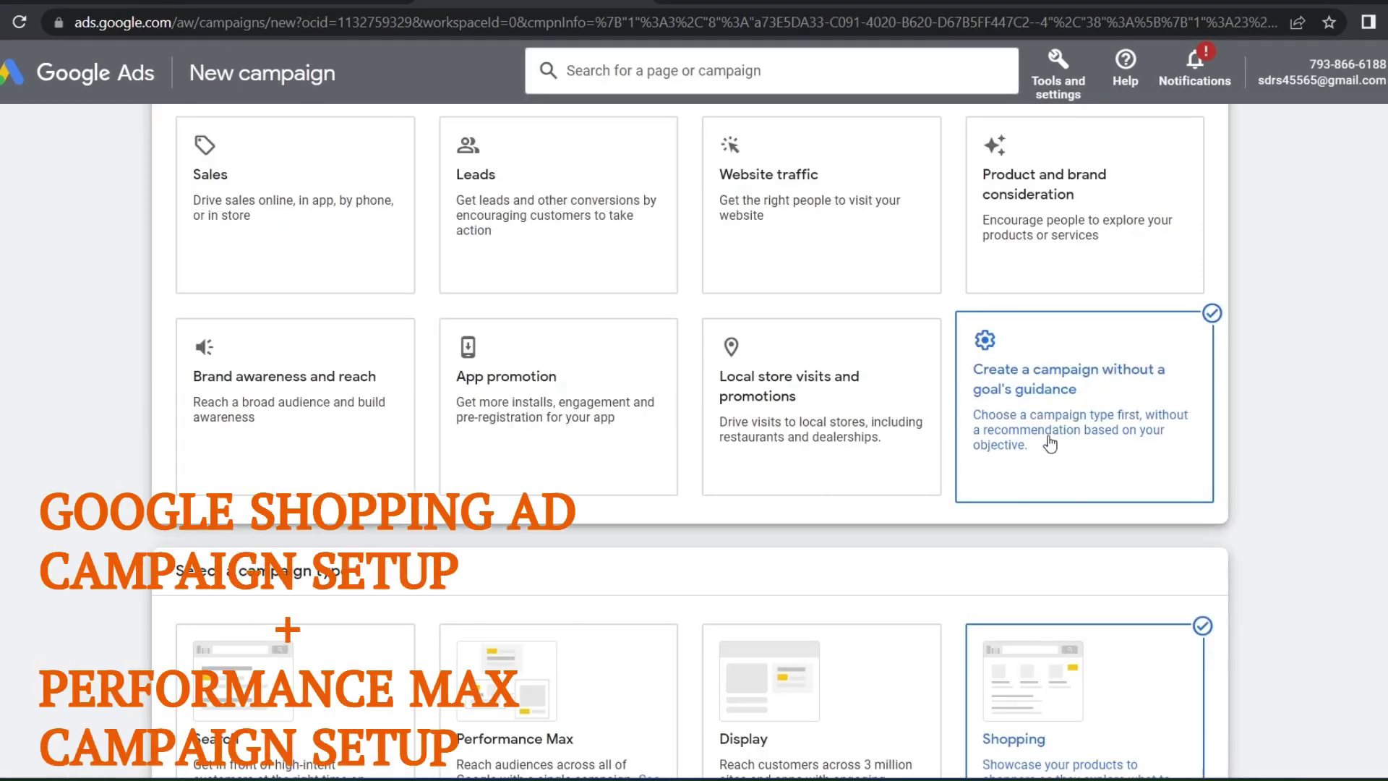
Switch the Shopping campaign subtype from Standard Shopping to Performance Max and edit its campaign name
{"action": "scroll", "coordinate": [993, 405], "scroll_direction": "down", "scroll_amount": 10}
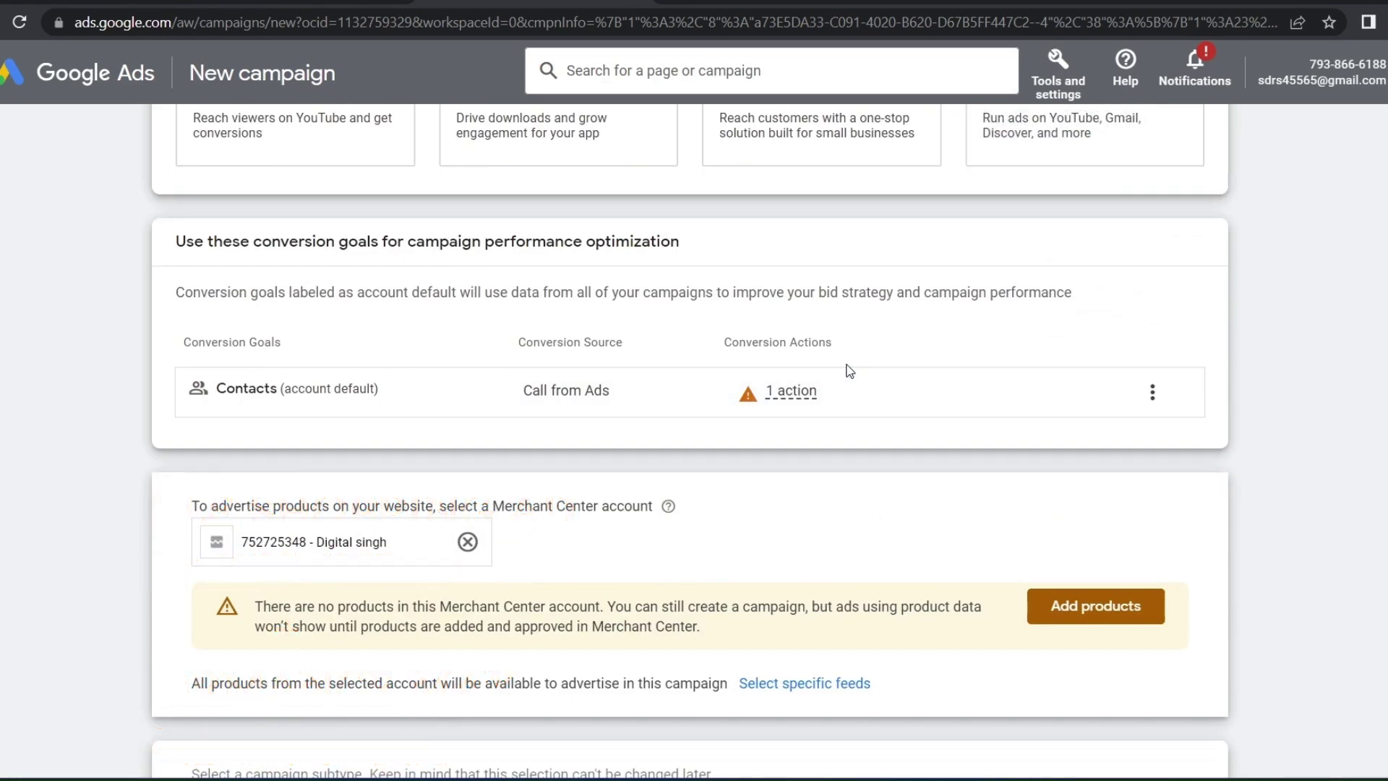
{"action": "scroll", "coordinate": [848, 365], "scroll_direction": "down", "scroll_amount": 5}
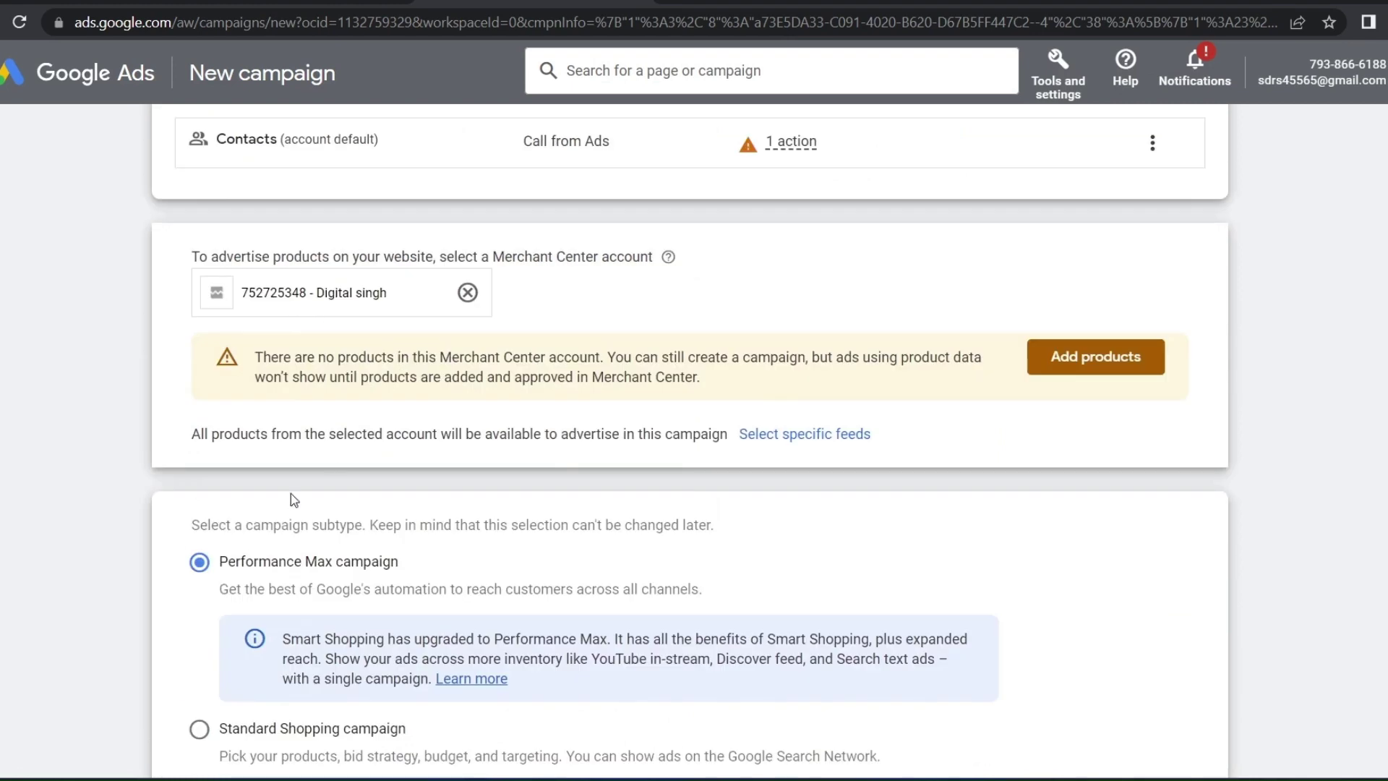
{"action": "left_click_drag", "start_coordinate": [407, 449], "coordinate": [216, 438]}
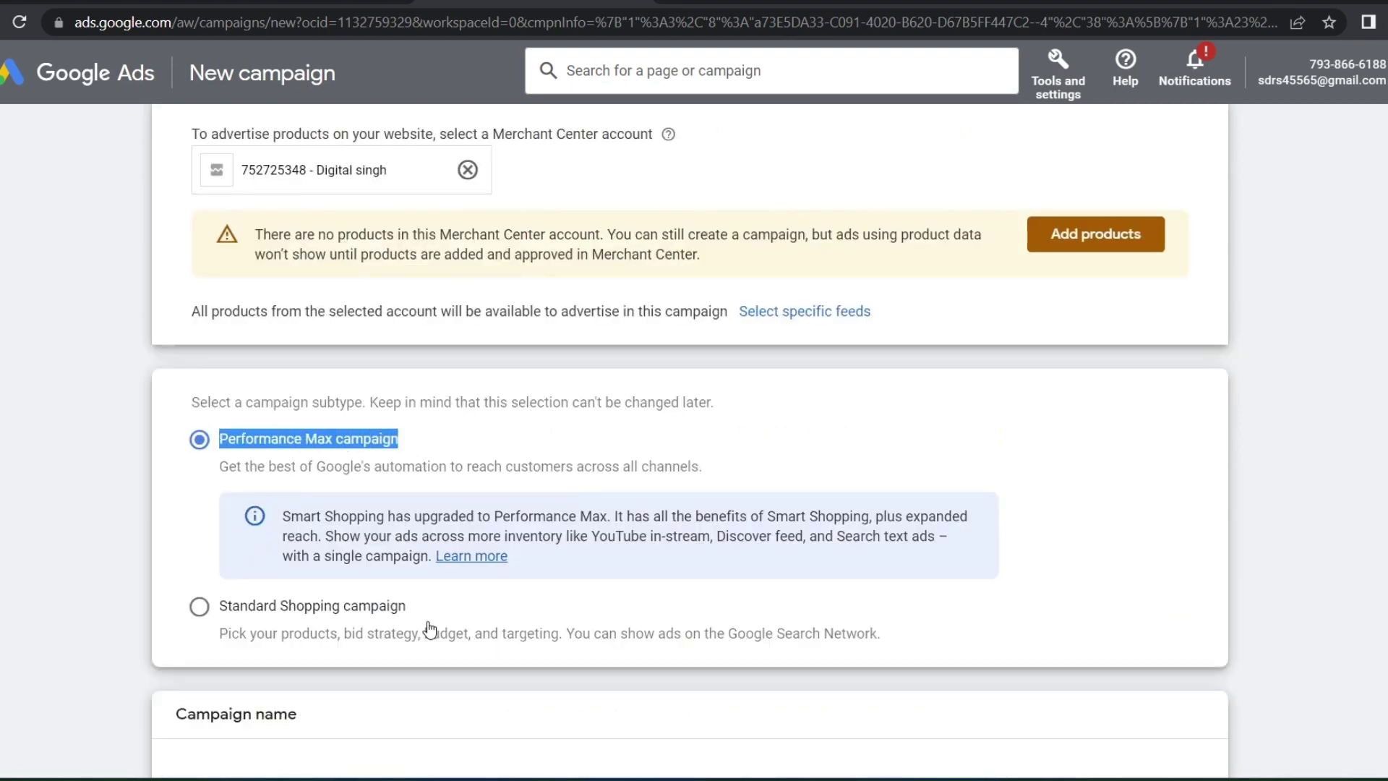
{"action": "left_click_drag", "start_coordinate": [432, 634], "coordinate": [232, 607]}
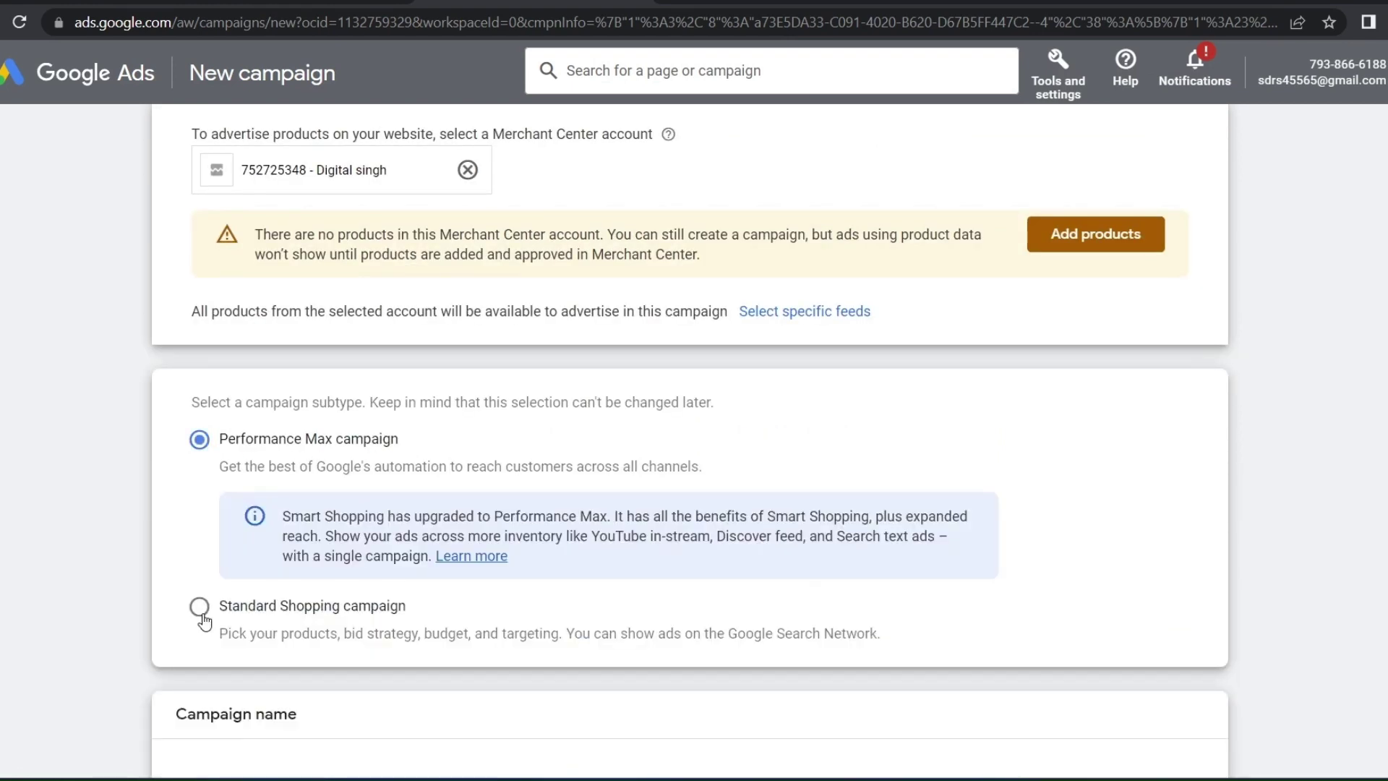
{"action": "left_click", "coordinate": [200, 612]}
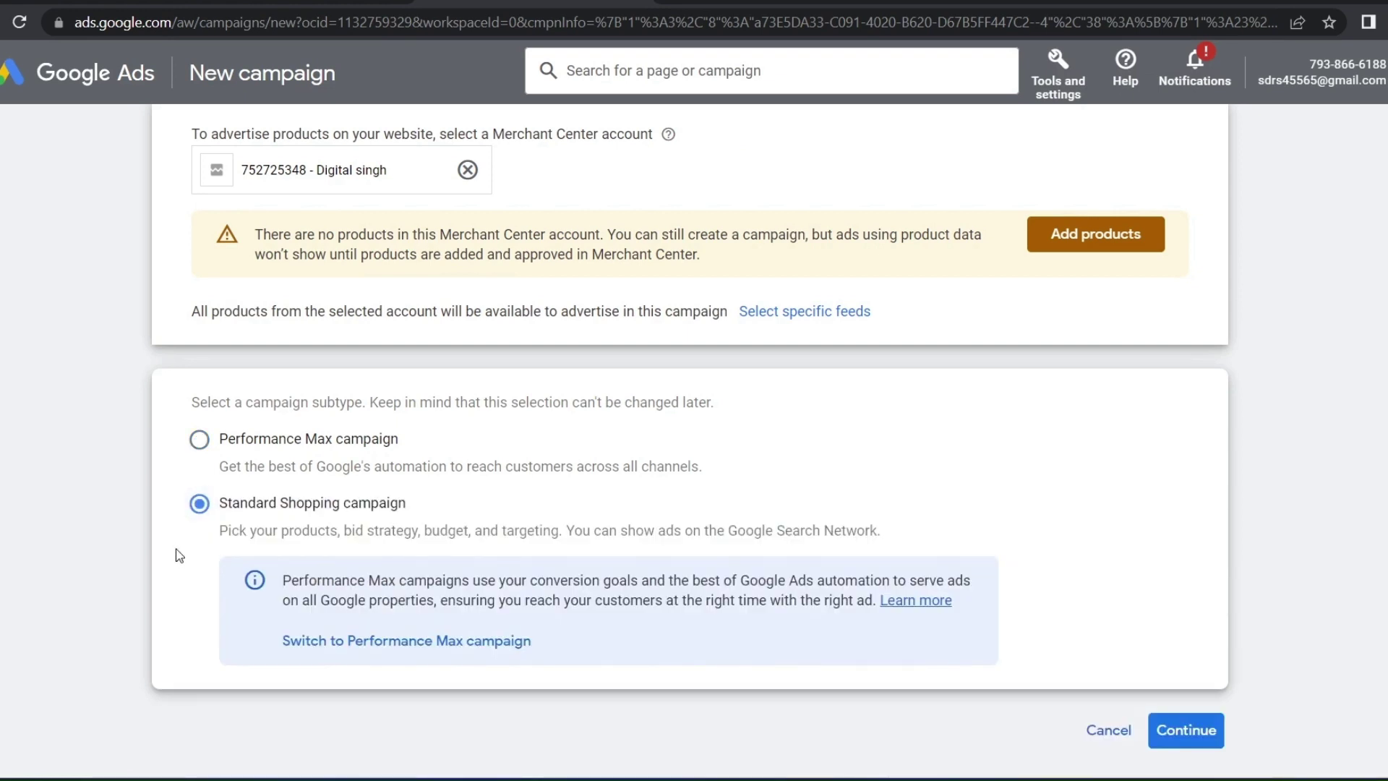
{"action": "left_click", "coordinate": [199, 441]}
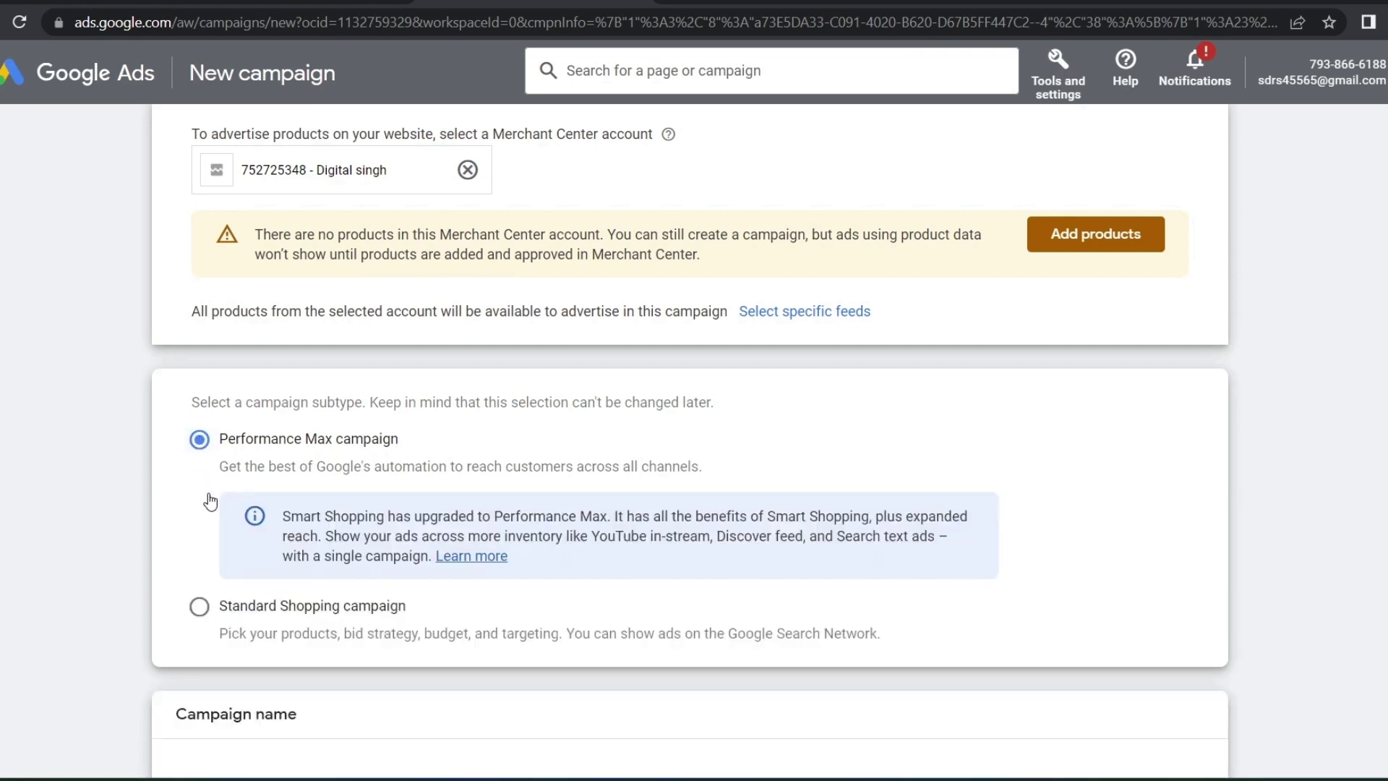
{"action": "scroll", "coordinate": [233, 437], "scroll_direction": "down", "scroll_amount": 4}
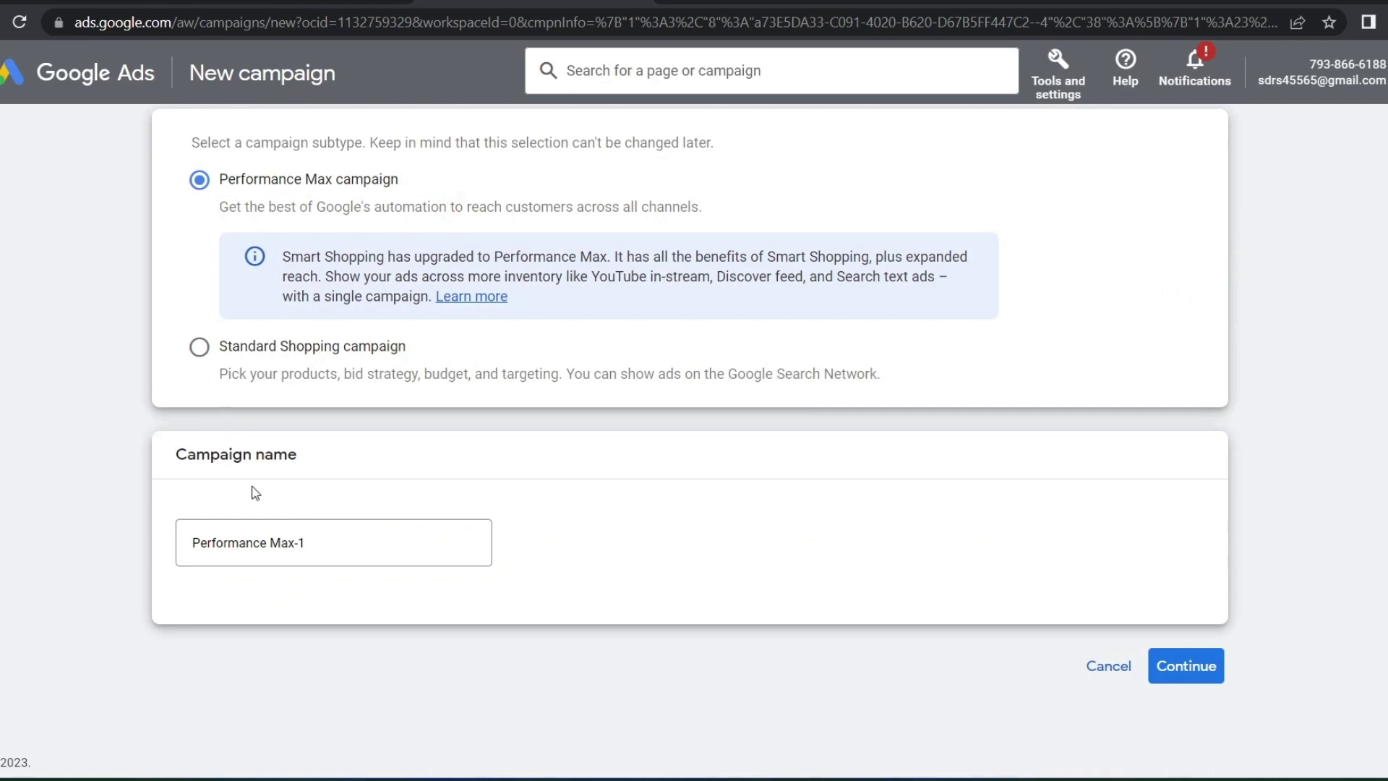
{"action": "left_click", "coordinate": [318, 542]}
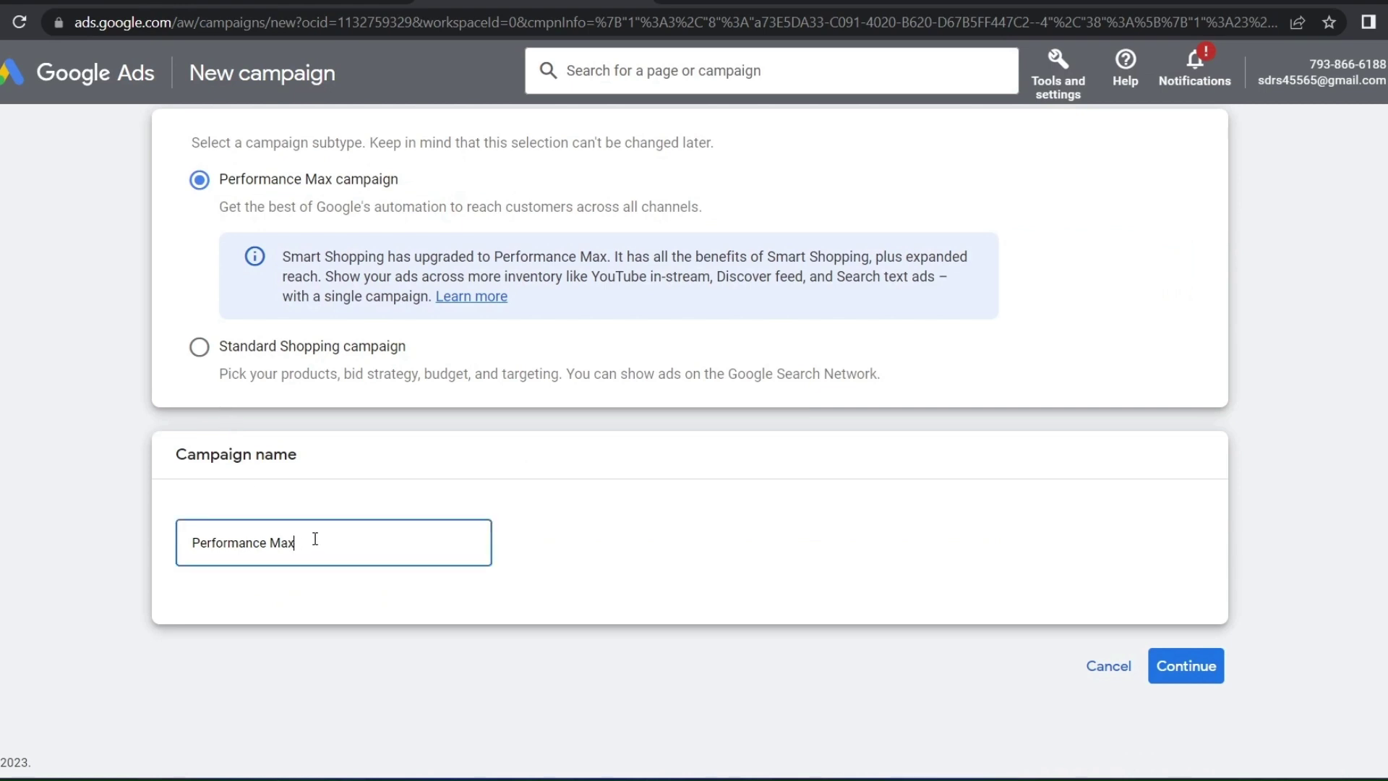
Continue to the Performance Max settings and review Final URL expansion, keeping traffic on the most relevant URLs
{"action": "left_click", "coordinate": [1216, 647]}
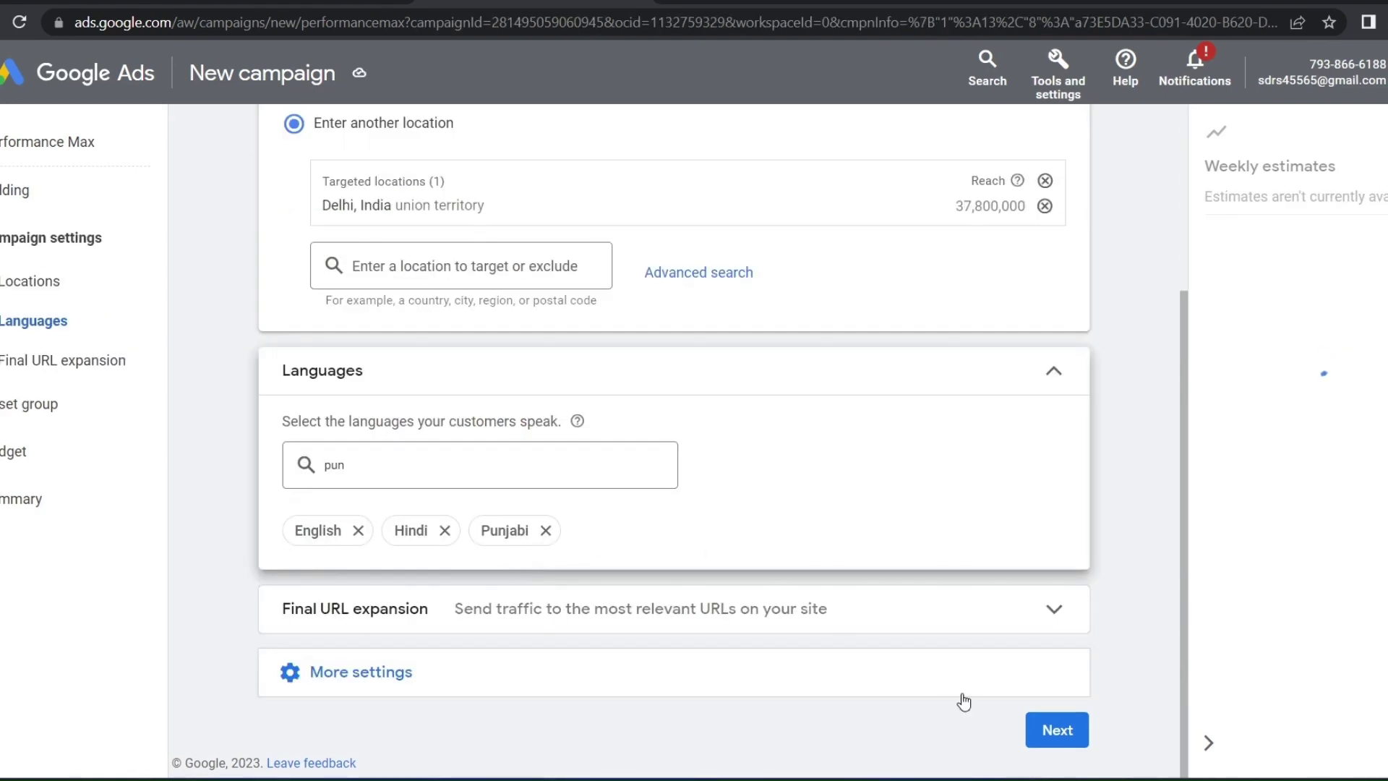
{"action": "left_click", "coordinate": [752, 609]}
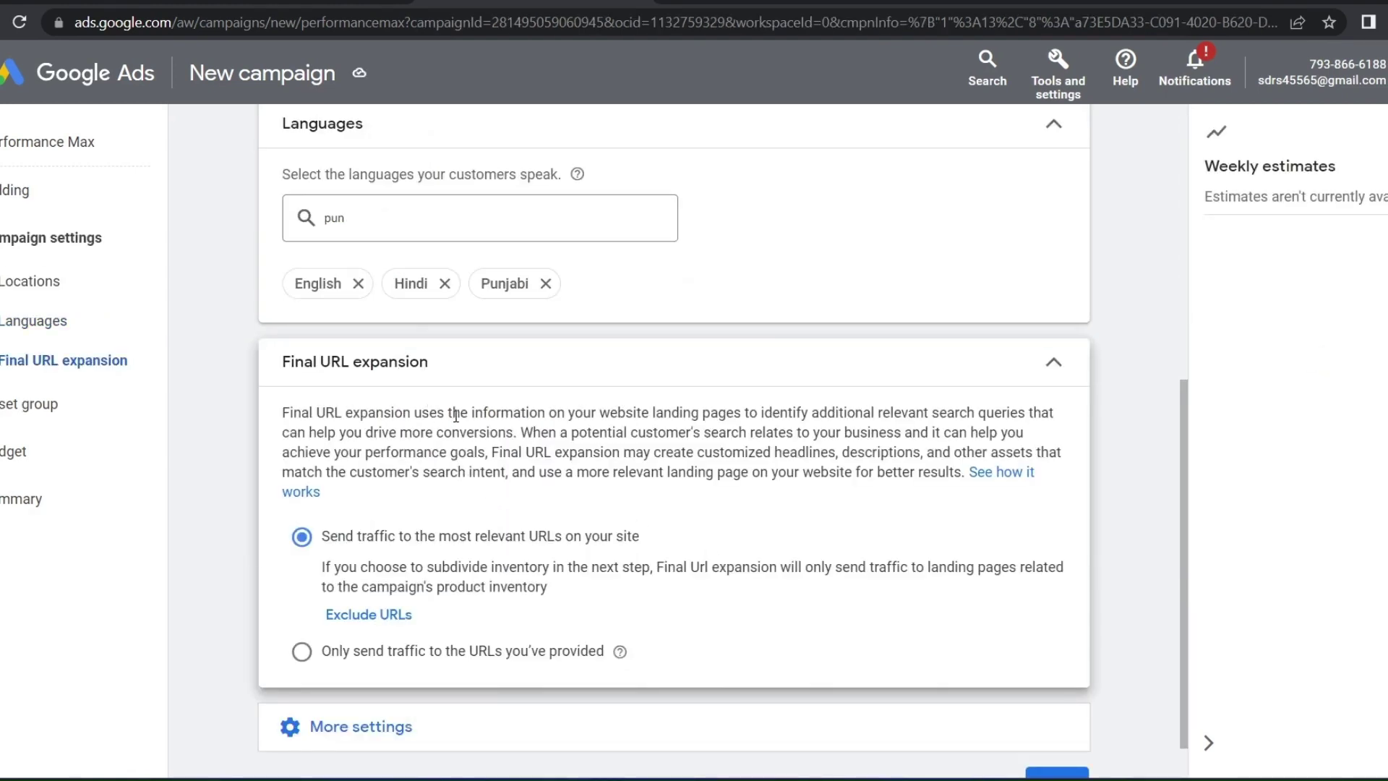
{"action": "left_click_drag", "start_coordinate": [645, 550], "coordinate": [682, 518]}
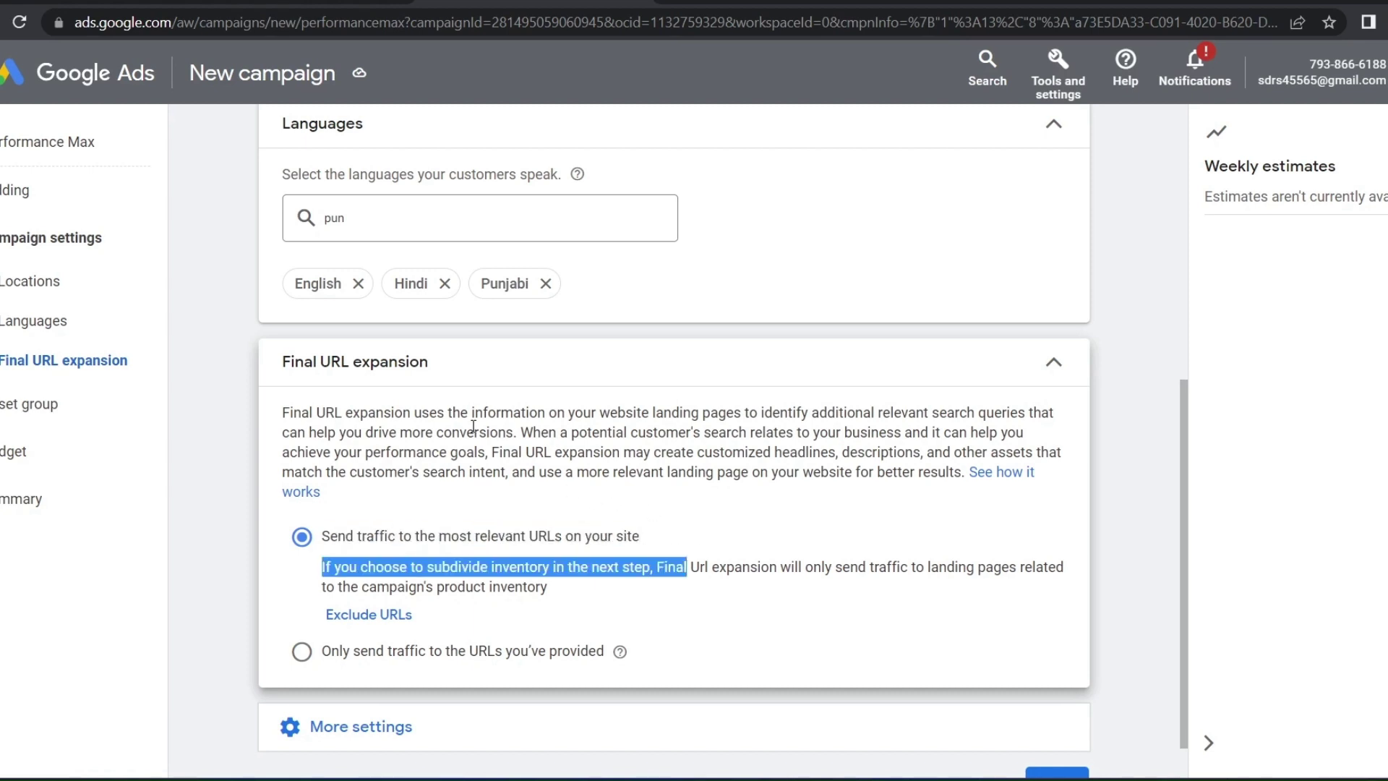
{"action": "left_click", "coordinate": [422, 372]}
{"action": "left_click", "coordinate": [586, 383]}
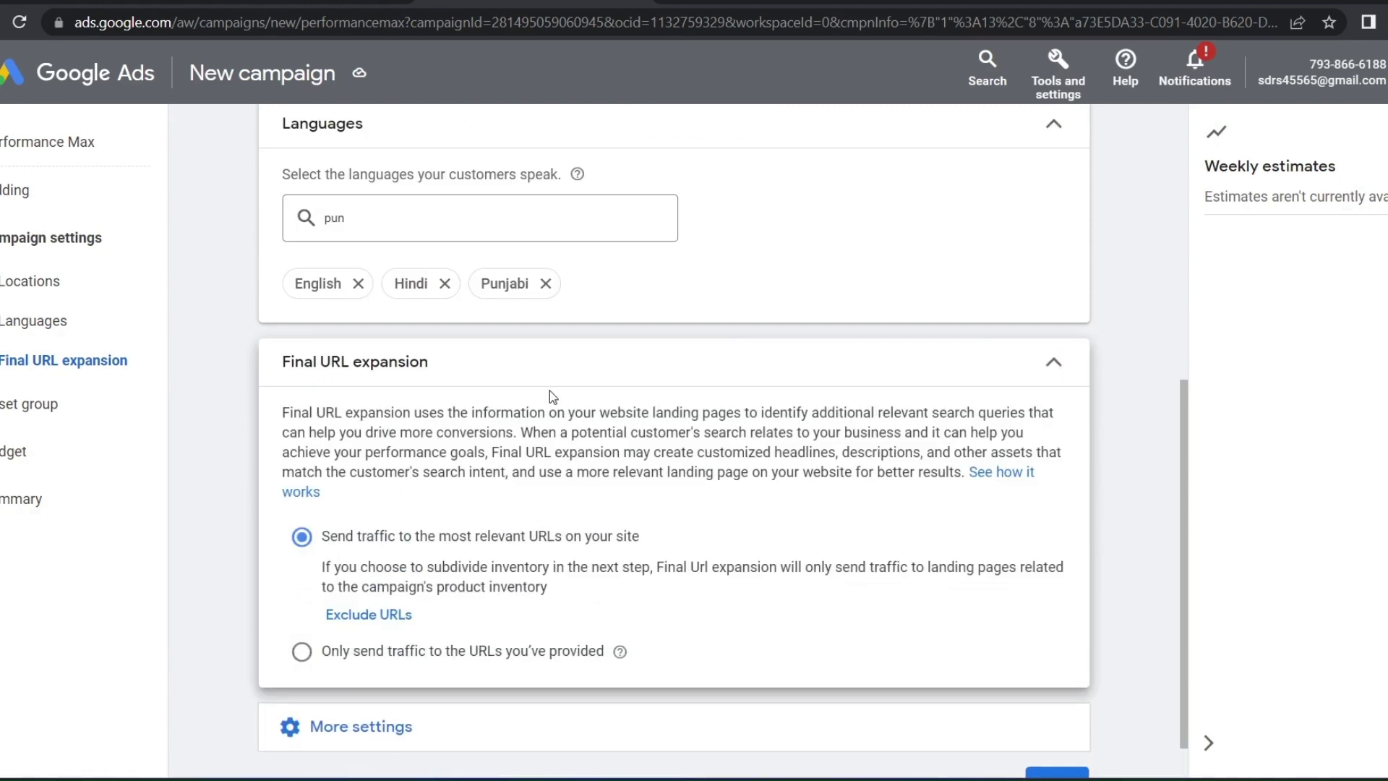
{"action": "left_click", "coordinate": [546, 378]}
On the Asset group step, replace the default 'Asset Group 1' name with 'Digit'
{"action": "left_click", "coordinate": [459, 546]}
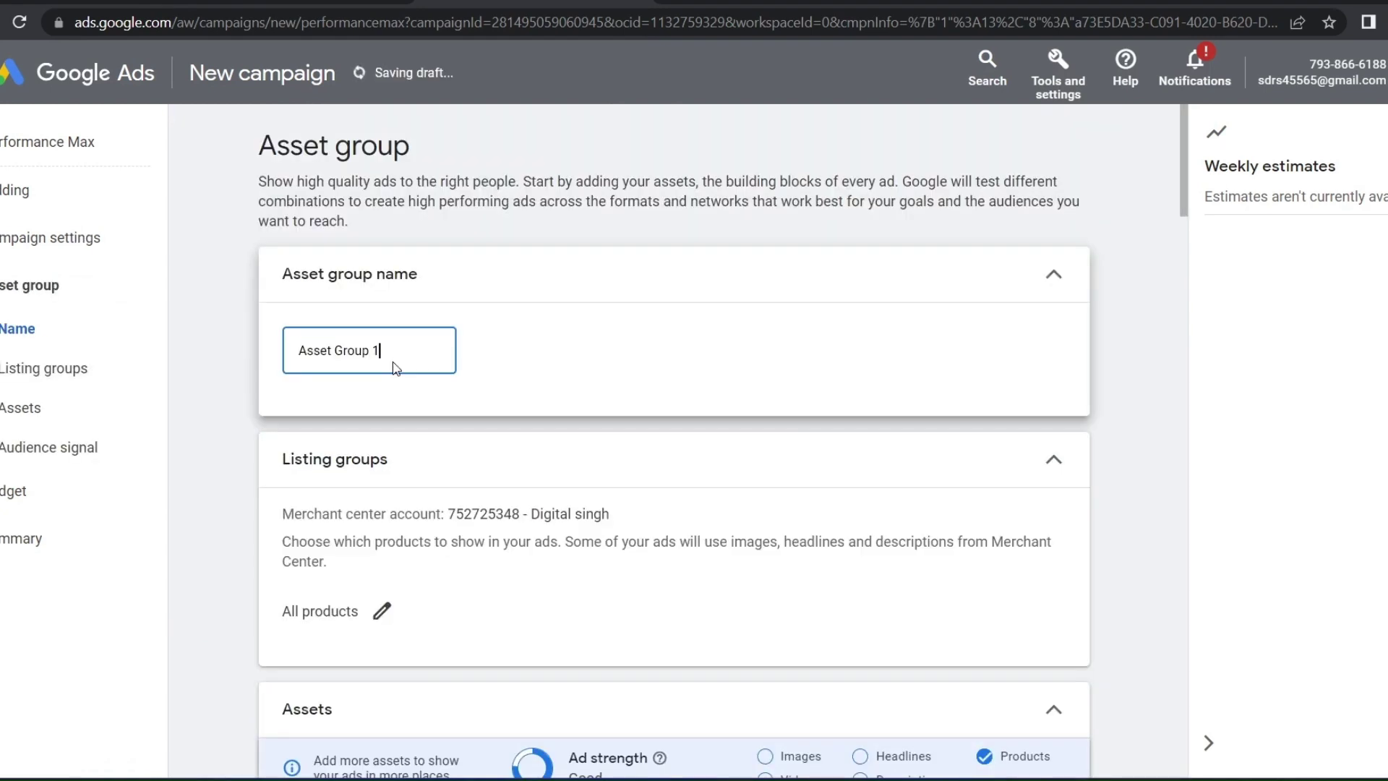
{"action": "key", "text": "BackSpace"}
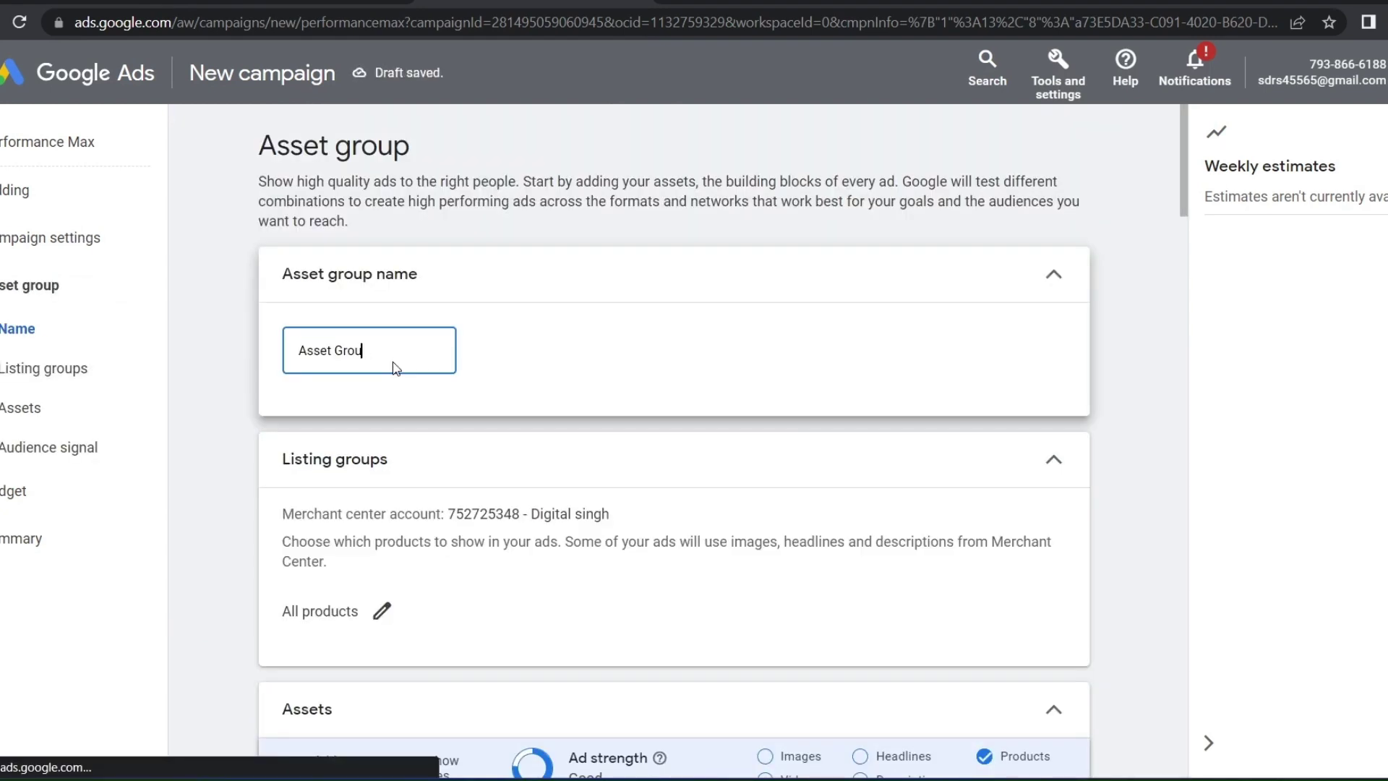
{"action": "key", "text": "BackSpace"}
{"action": "key", "text": "BackSpace"}
{"action": "key", "text": "BackSpace"}
{"action": "key", "text": "BackSpace"}
{"action": "key", "text": "BackSpace"}
{"action": "key", "text": "BackSpace"}
{"action": "key", "text": "BackSpace"}
{"action": "type", "text": "D"}
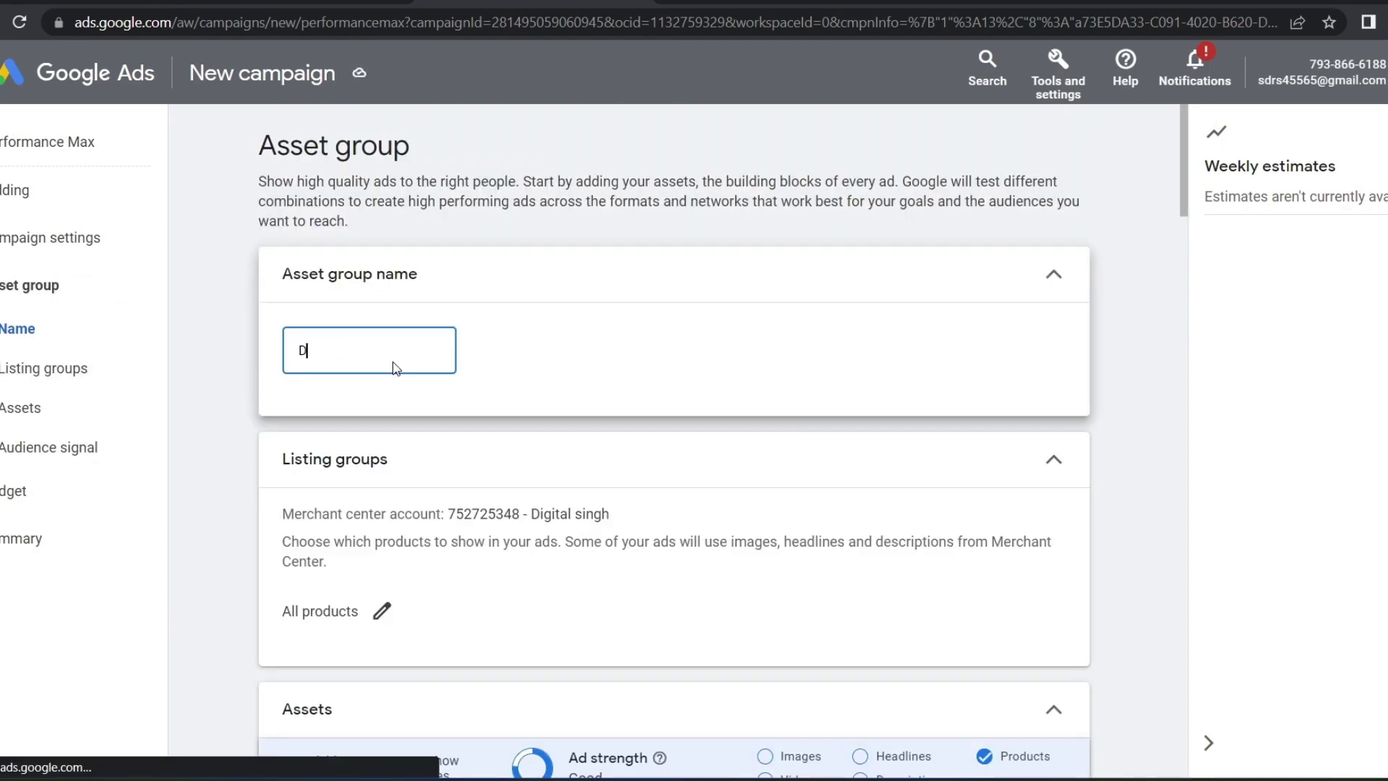
{"action": "type", "text": "igital singh"}
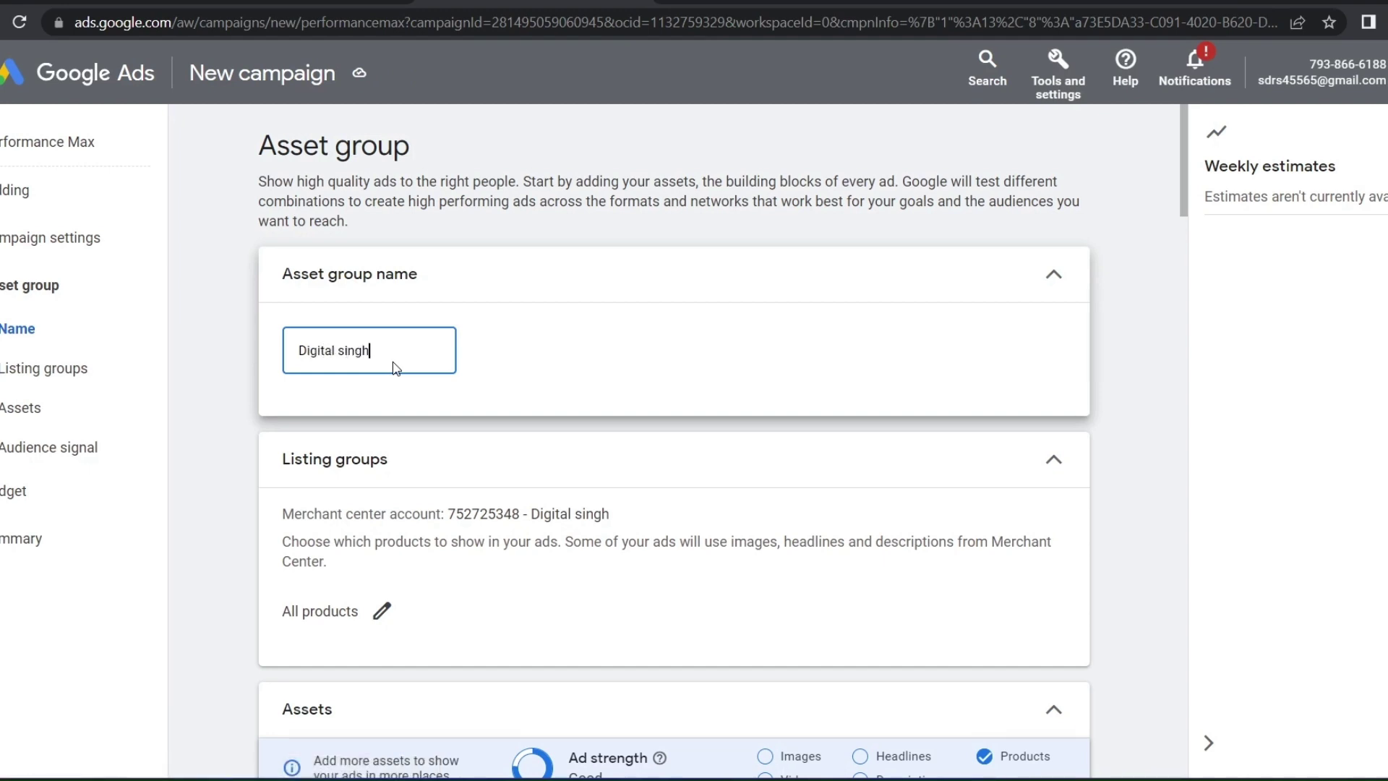
{"action": "scroll", "coordinate": [396, 368], "scroll_direction": "down", "scroll_amount": 5}
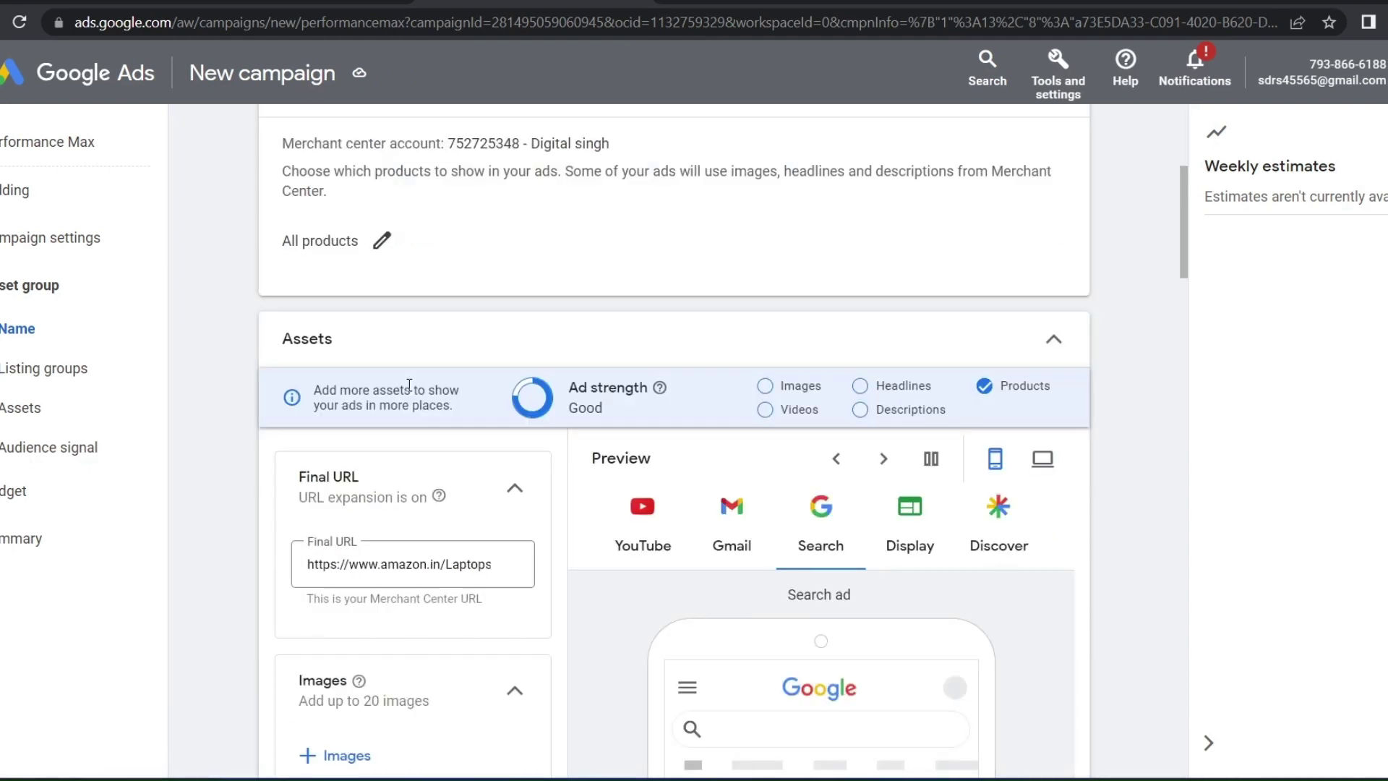
{"action": "scroll", "coordinate": [409, 385], "scroll_direction": "down", "scroll_amount": 3}
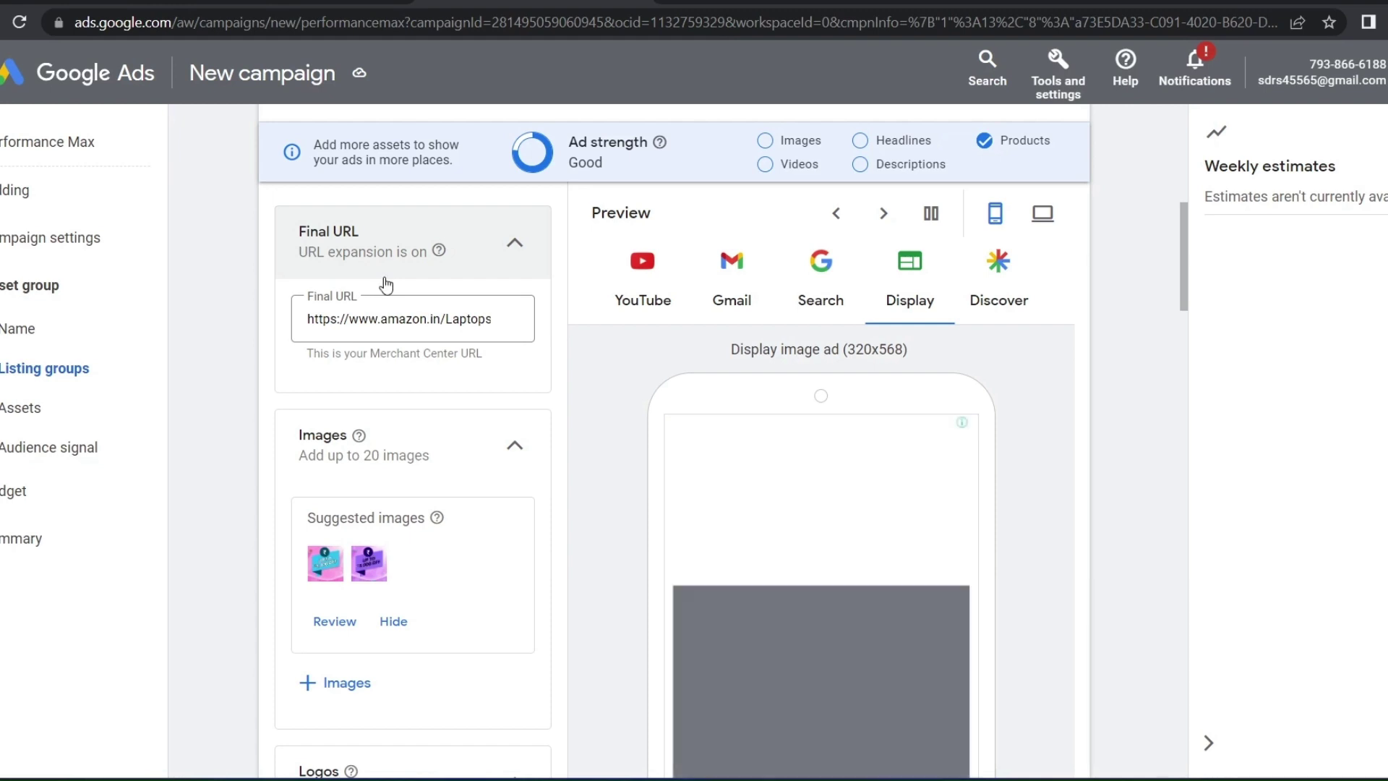
{"action": "scroll", "coordinate": [386, 286], "scroll_direction": "down", "scroll_amount": 2}
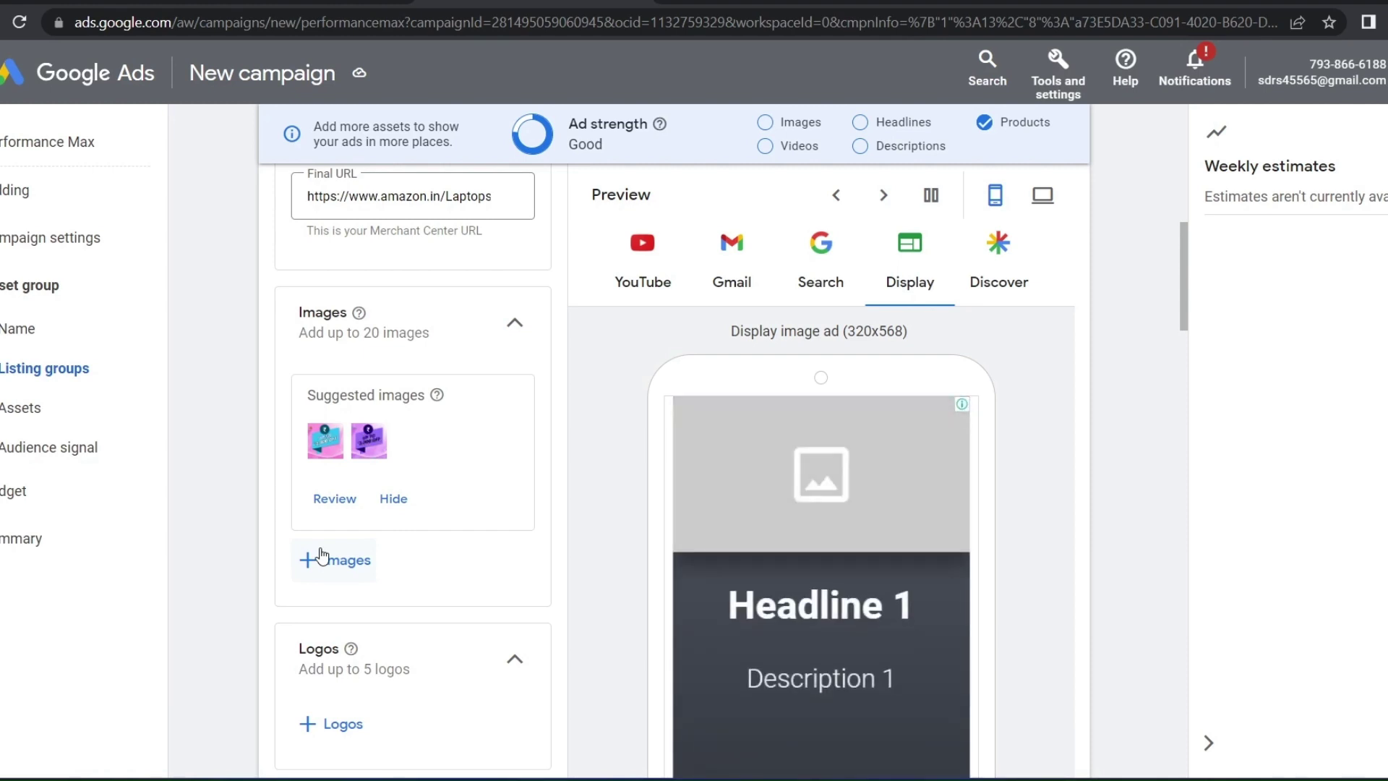
Add the three recommended laptop images to the asset group
{"action": "left_click", "coordinate": [323, 561]}
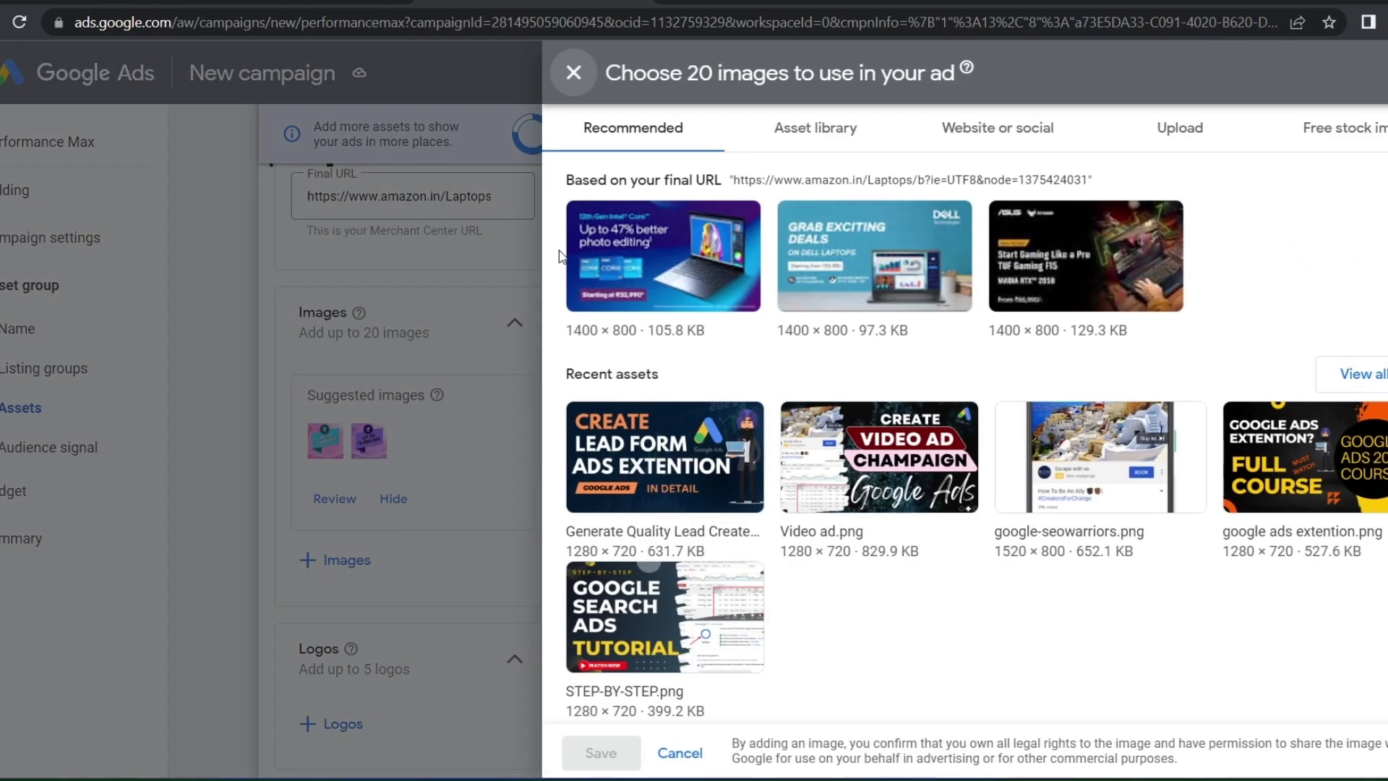
{"action": "left_click", "coordinate": [663, 255]}
{"action": "left_click", "coordinate": [874, 256]}
{"action": "left_click", "coordinate": [1020, 282]}
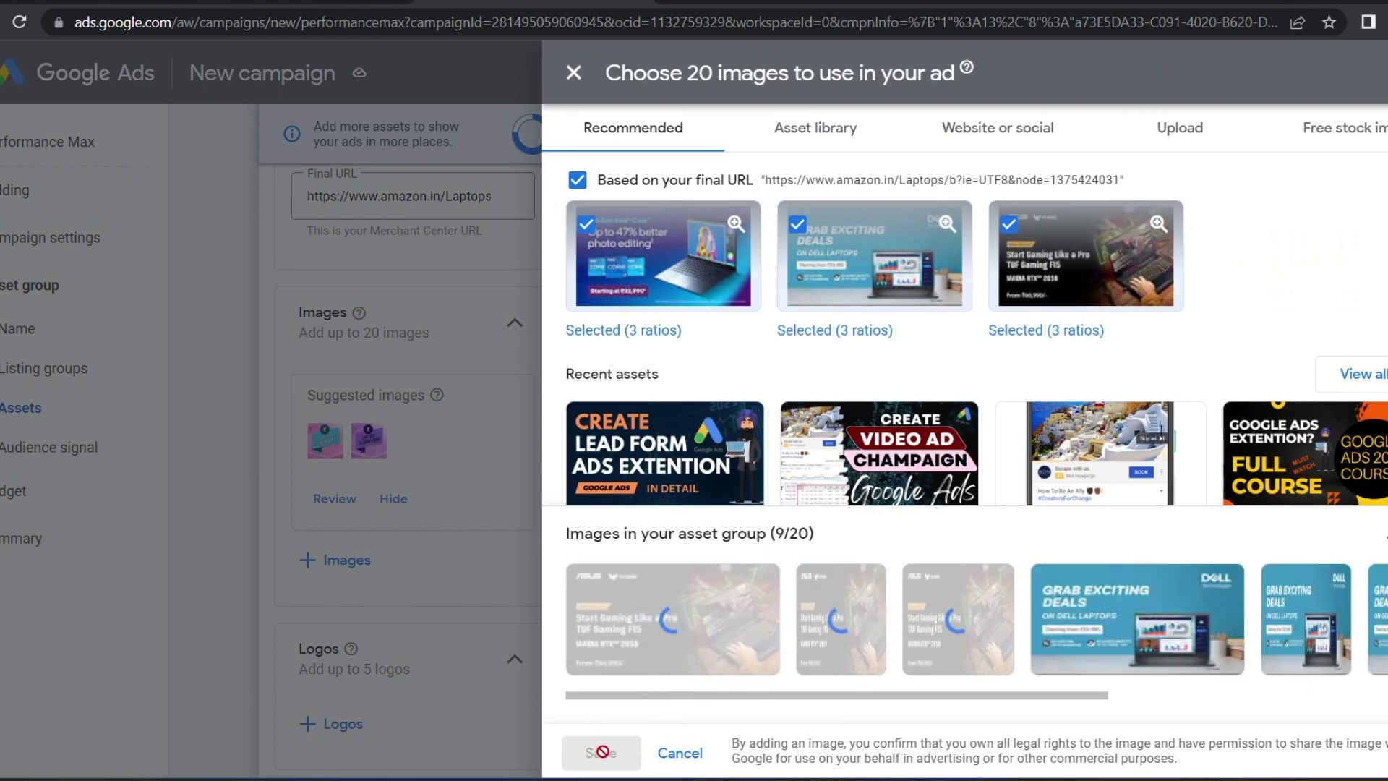
{"action": "left_click", "coordinate": [606, 753]}
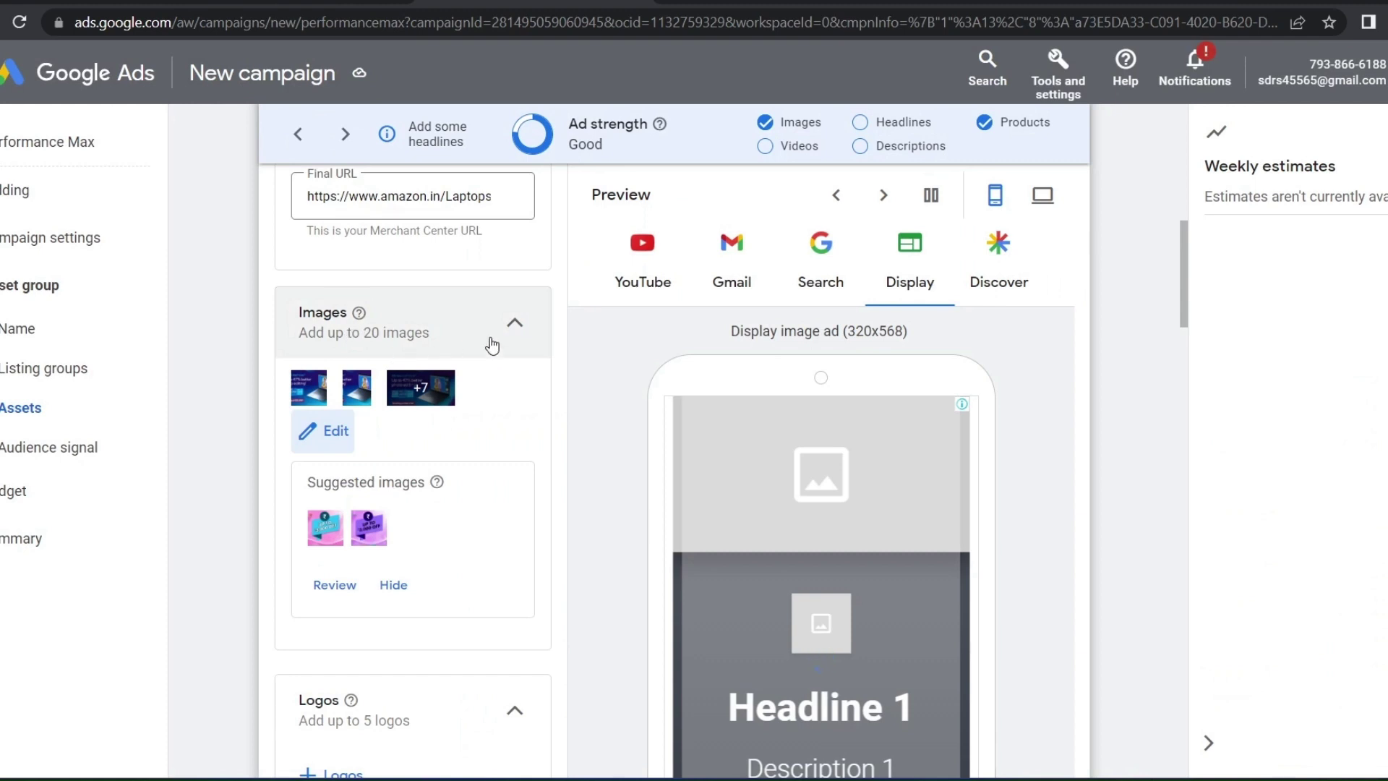
{"action": "left_click", "coordinate": [442, 340]}
{"action": "left_click", "coordinate": [438, 340]}
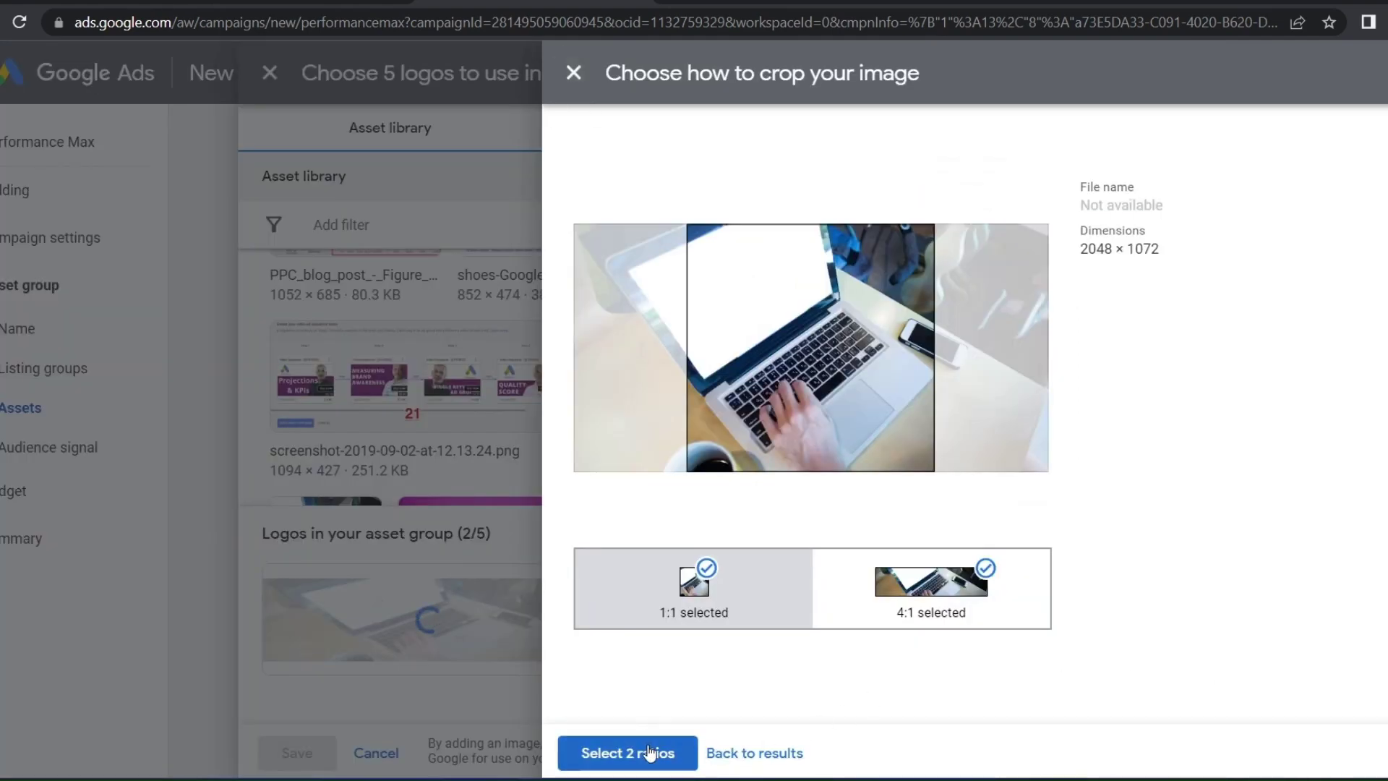
Add five library images as logos, confirming both crop ratios, and save them
{"action": "left_click", "coordinate": [649, 753]}
{"action": "scroll", "coordinate": [743, 499], "scroll_direction": "down", "scroll_amount": 3}
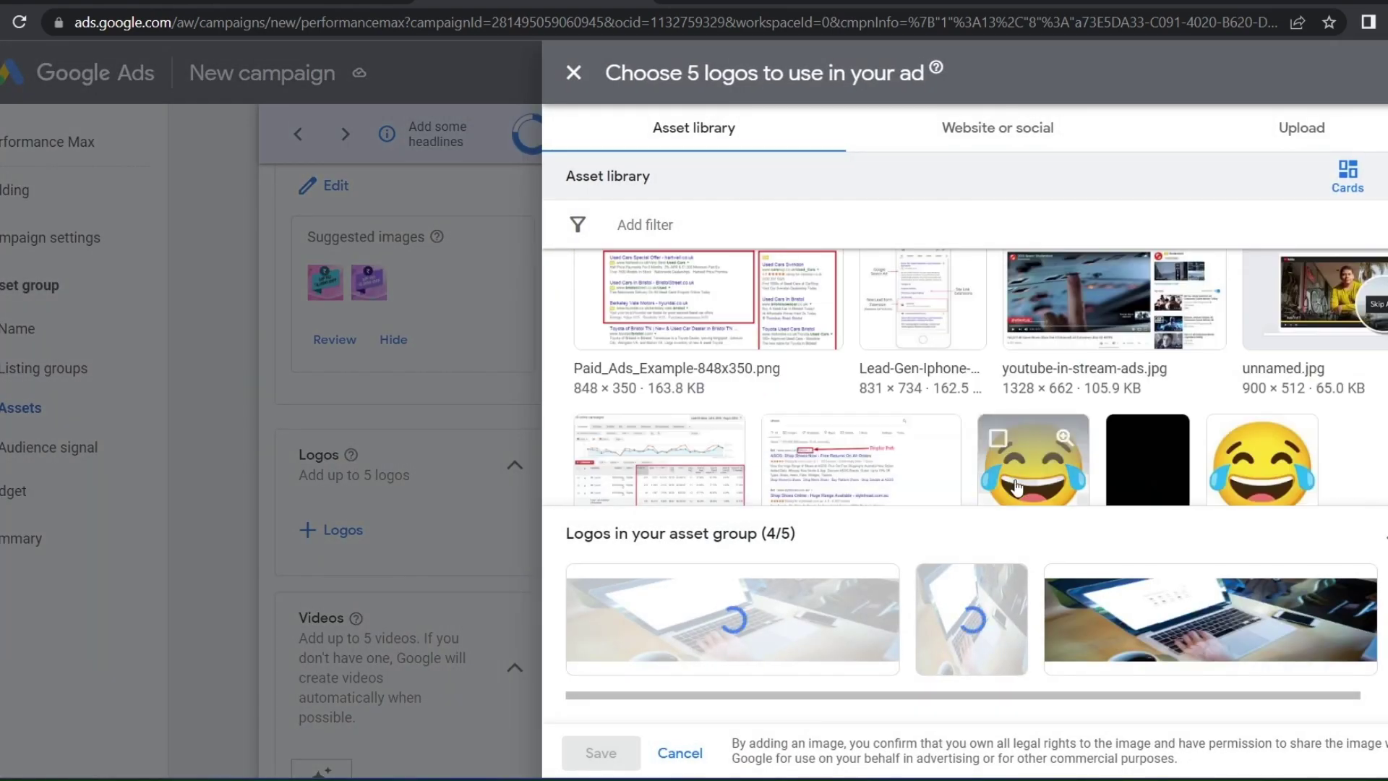
{"action": "left_click", "coordinate": [1071, 494]}
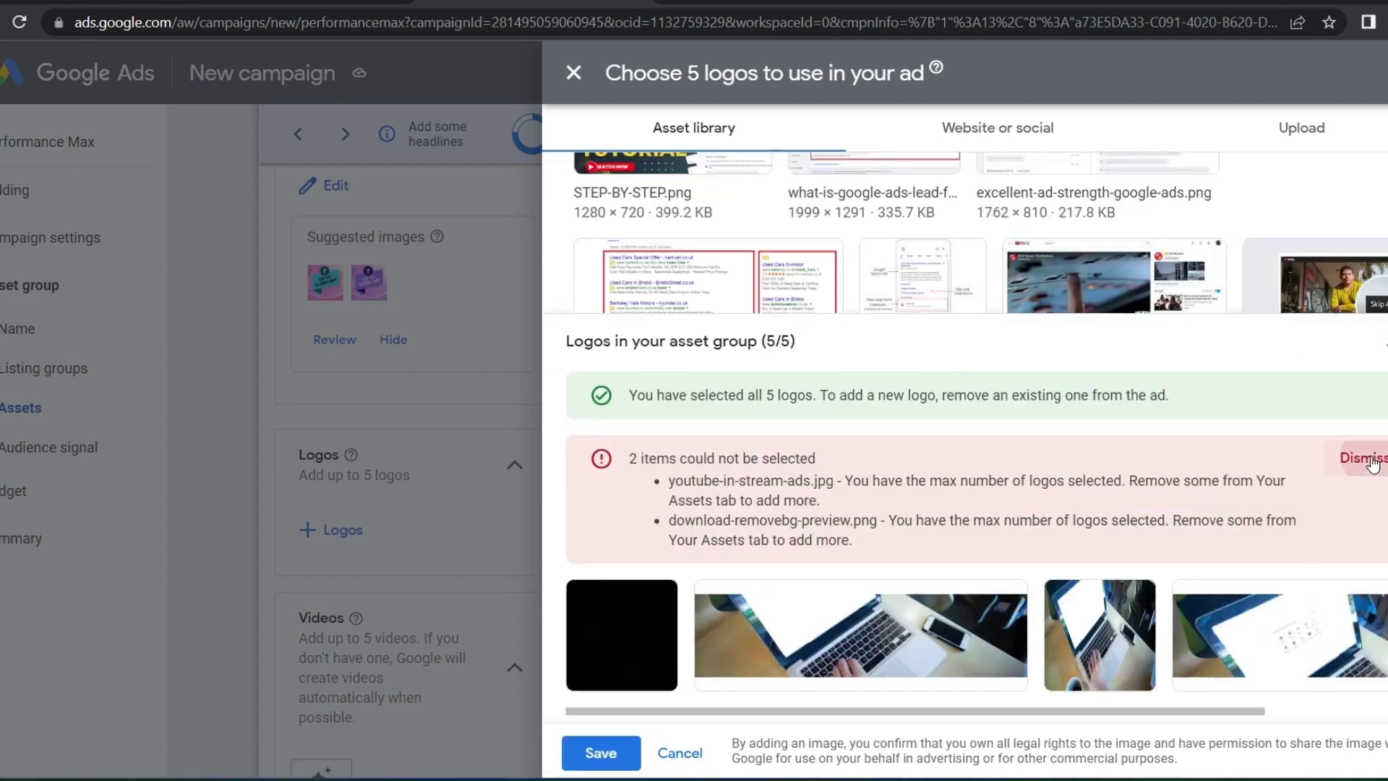
{"action": "left_click", "coordinate": [1369, 458]}
{"action": "left_click", "coordinate": [591, 756]}
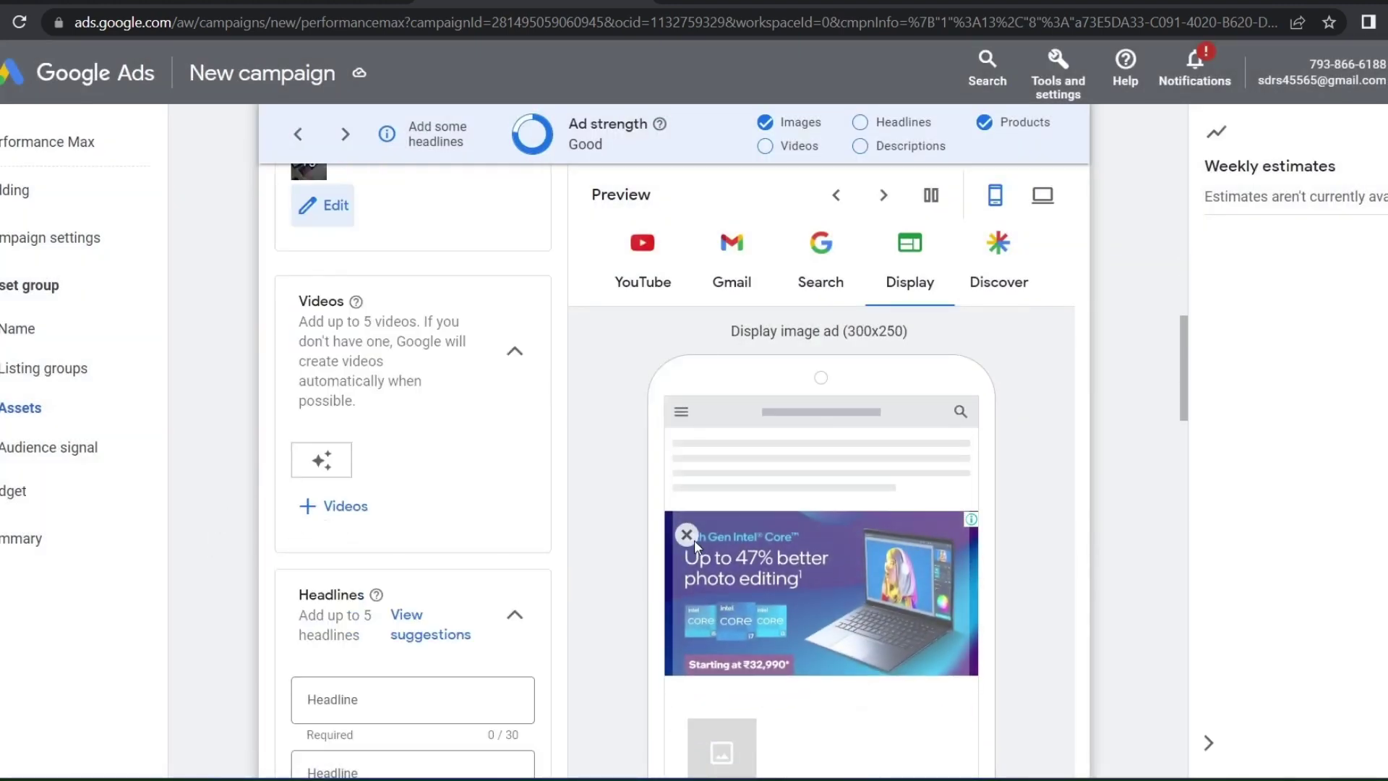
{"action": "scroll", "coordinate": [781, 457], "scroll_direction": "down", "scroll_amount": 3}
{"action": "scroll", "coordinate": [784, 617], "scroll_direction": "up", "scroll_amount": 3}
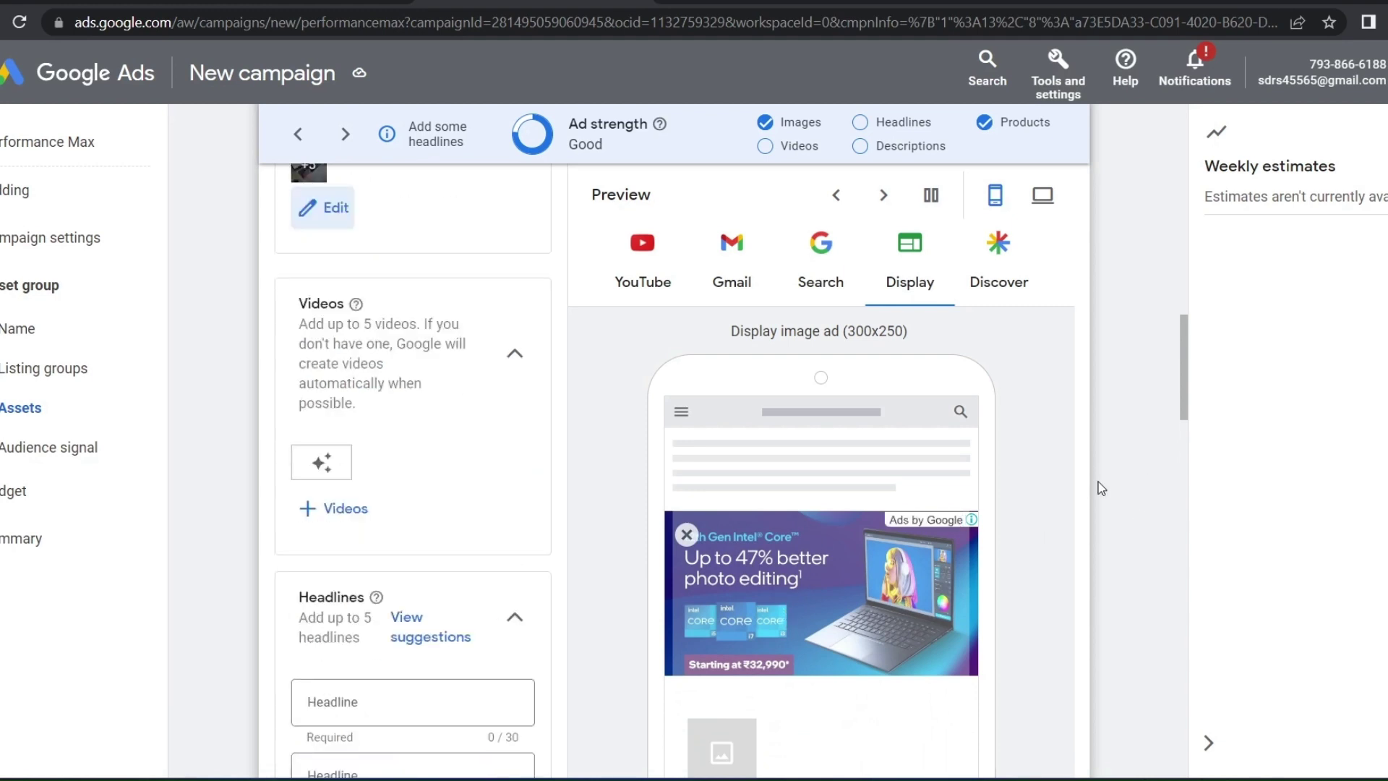
{"action": "scroll", "coordinate": [1099, 489], "scroll_direction": "down", "scroll_amount": 2}
{"action": "scroll", "coordinate": [471, 430], "scroll_direction": "up", "scroll_amount": 4}
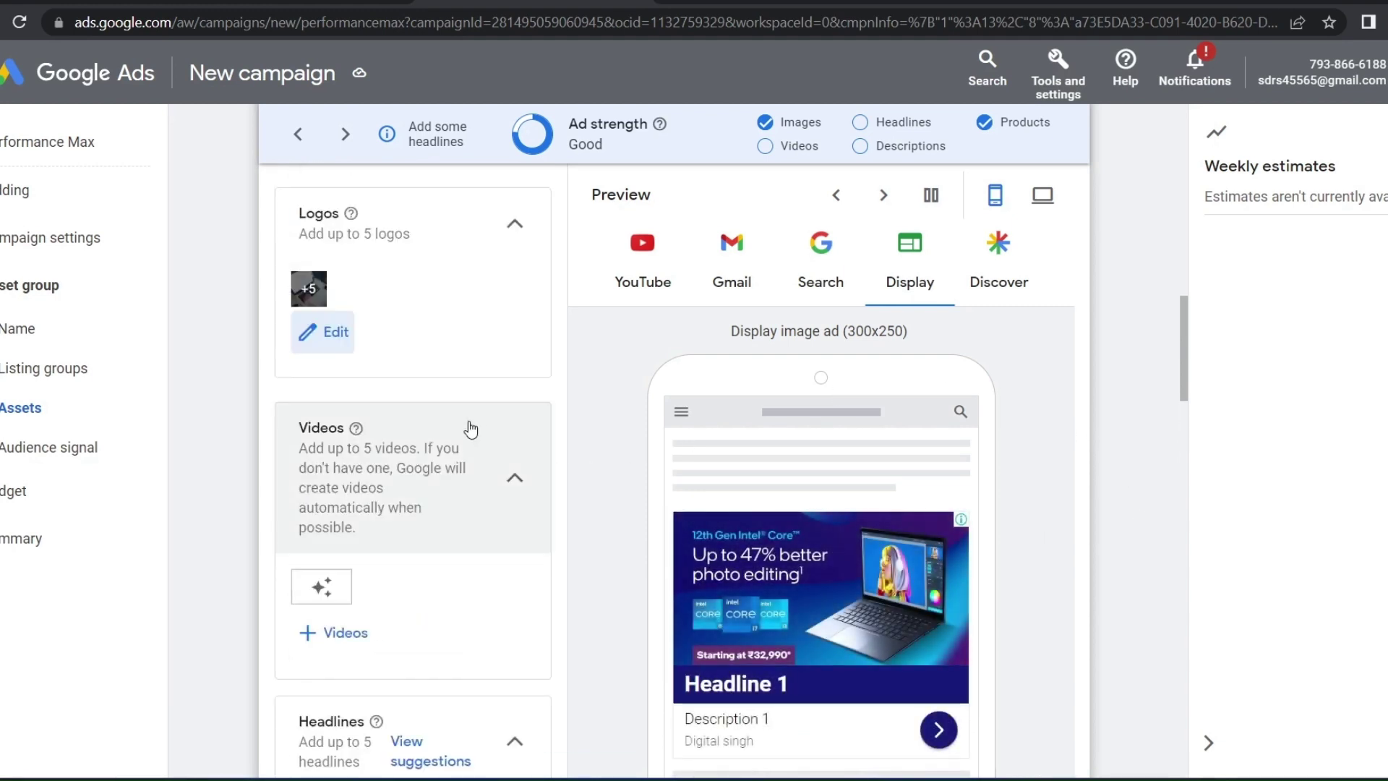
Pick five videos from the asset library in the YouTube video chooser and save them
{"action": "scroll", "coordinate": [441, 448], "scroll_direction": "up", "scroll_amount": 3}
{"action": "scroll", "coordinate": [376, 520], "scroll_direction": "down", "scroll_amount": 3}
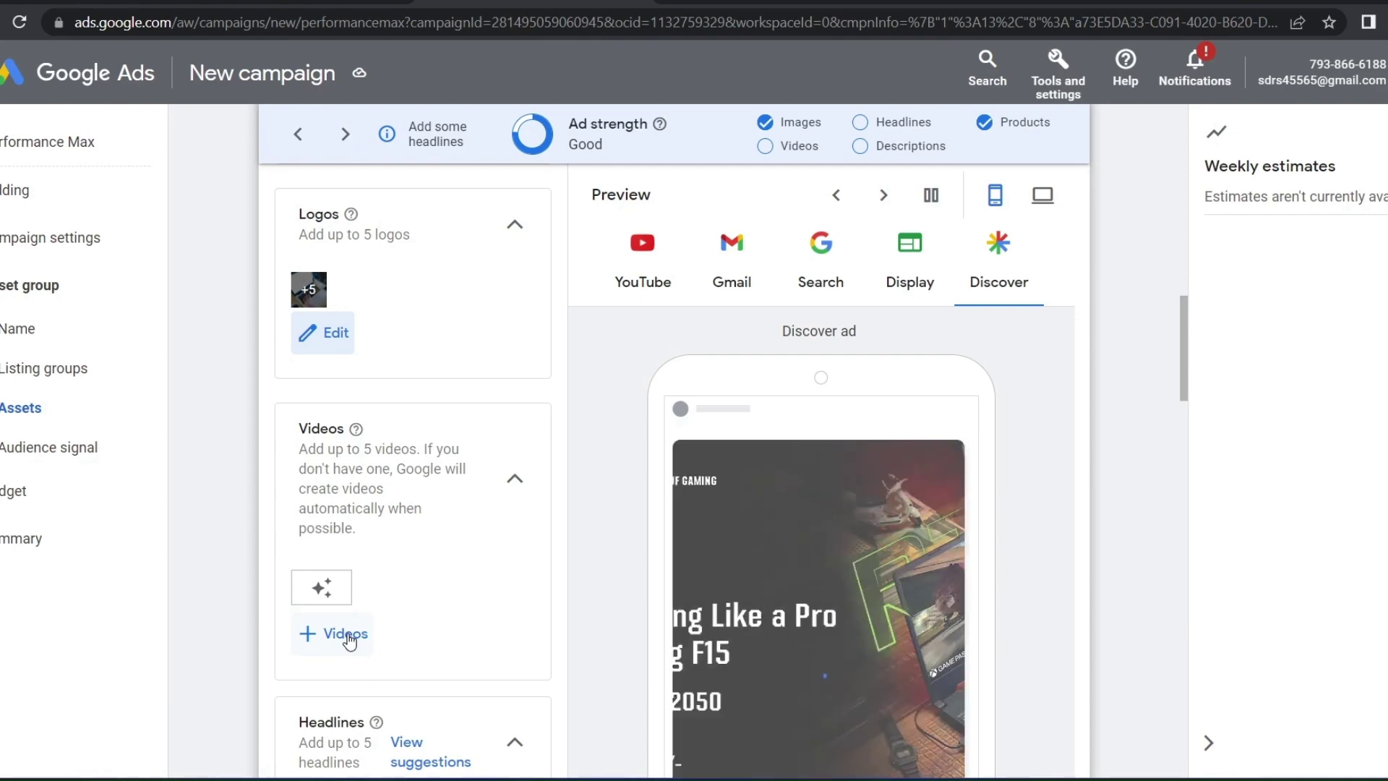
{"action": "left_click", "coordinate": [347, 636]}
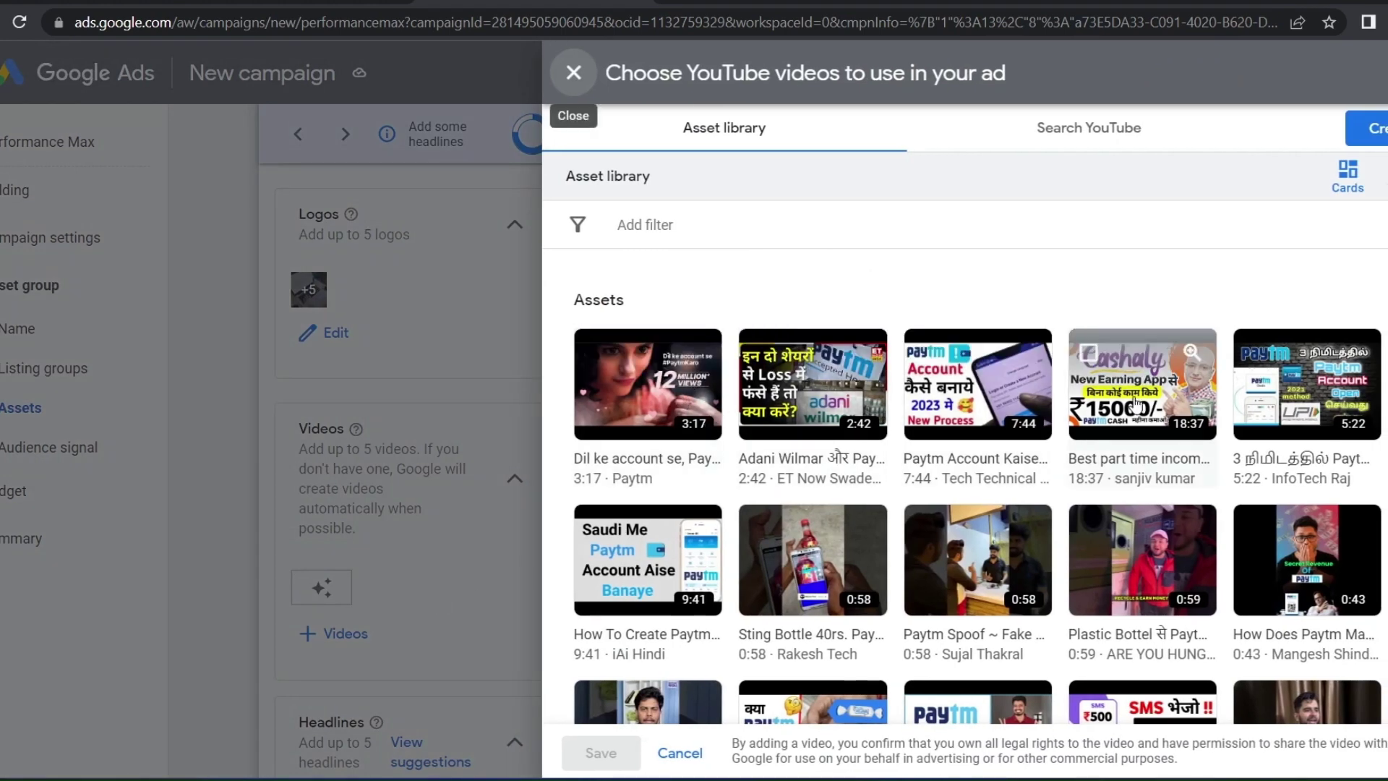
{"action": "left_click", "coordinate": [629, 549]}
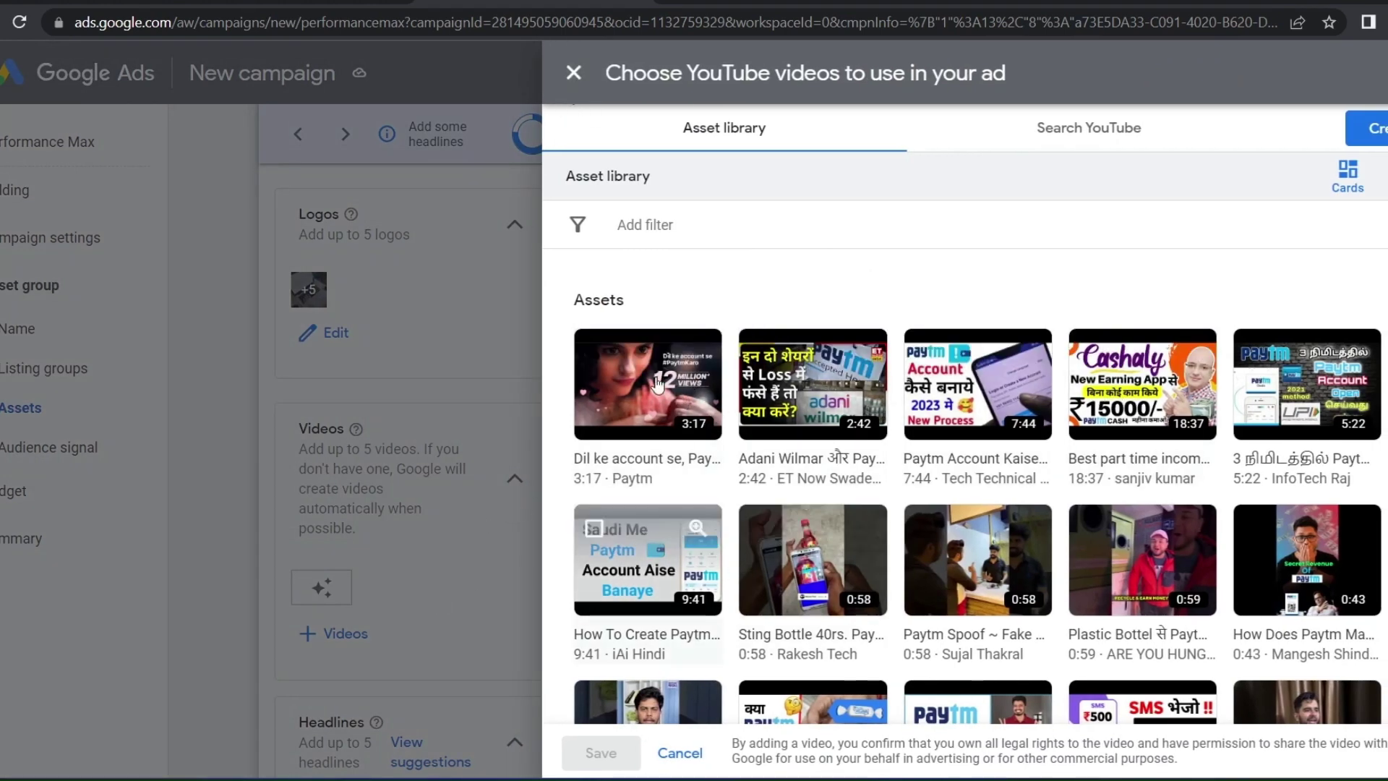
{"action": "left_click", "coordinate": [637, 376]}
{"action": "left_click", "coordinate": [809, 383]}
{"action": "left_click", "coordinate": [940, 405]}
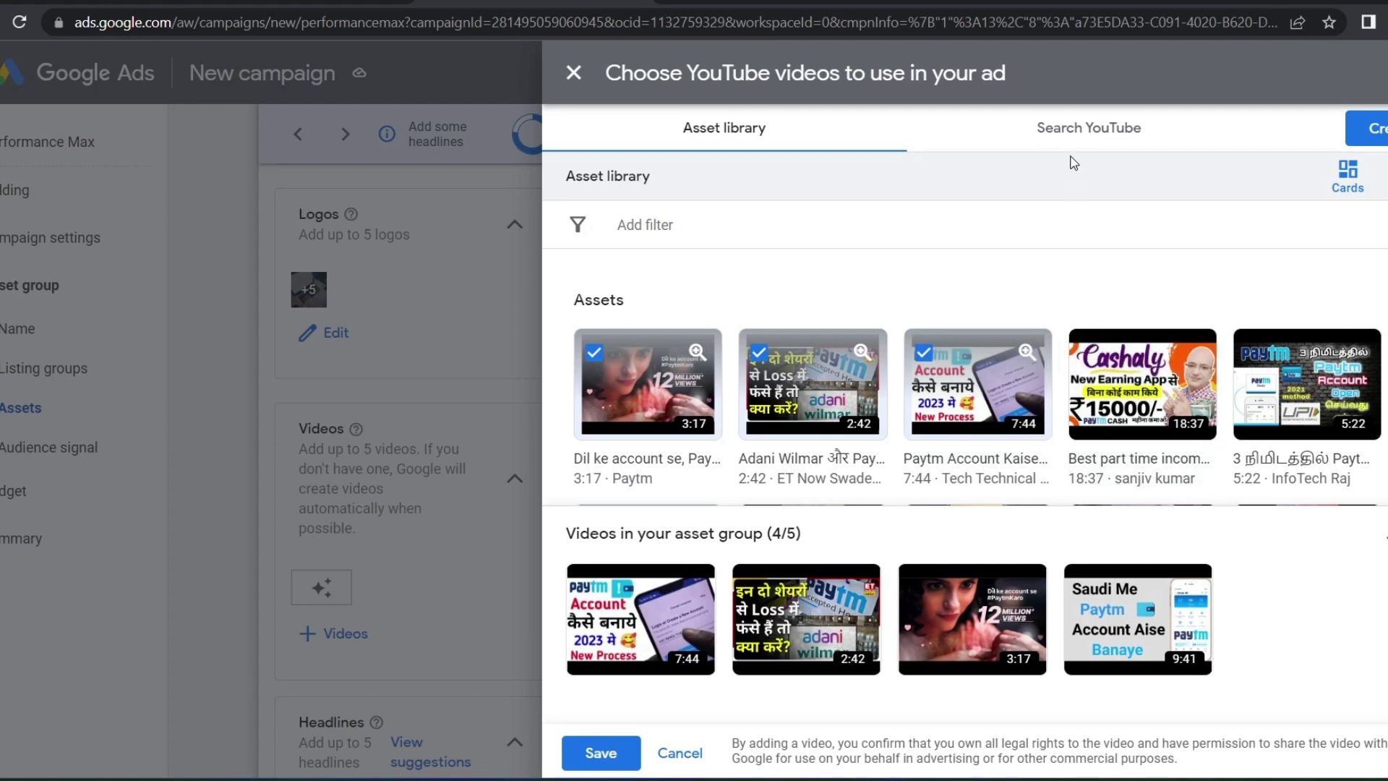
{"action": "left_click", "coordinate": [940, 130]}
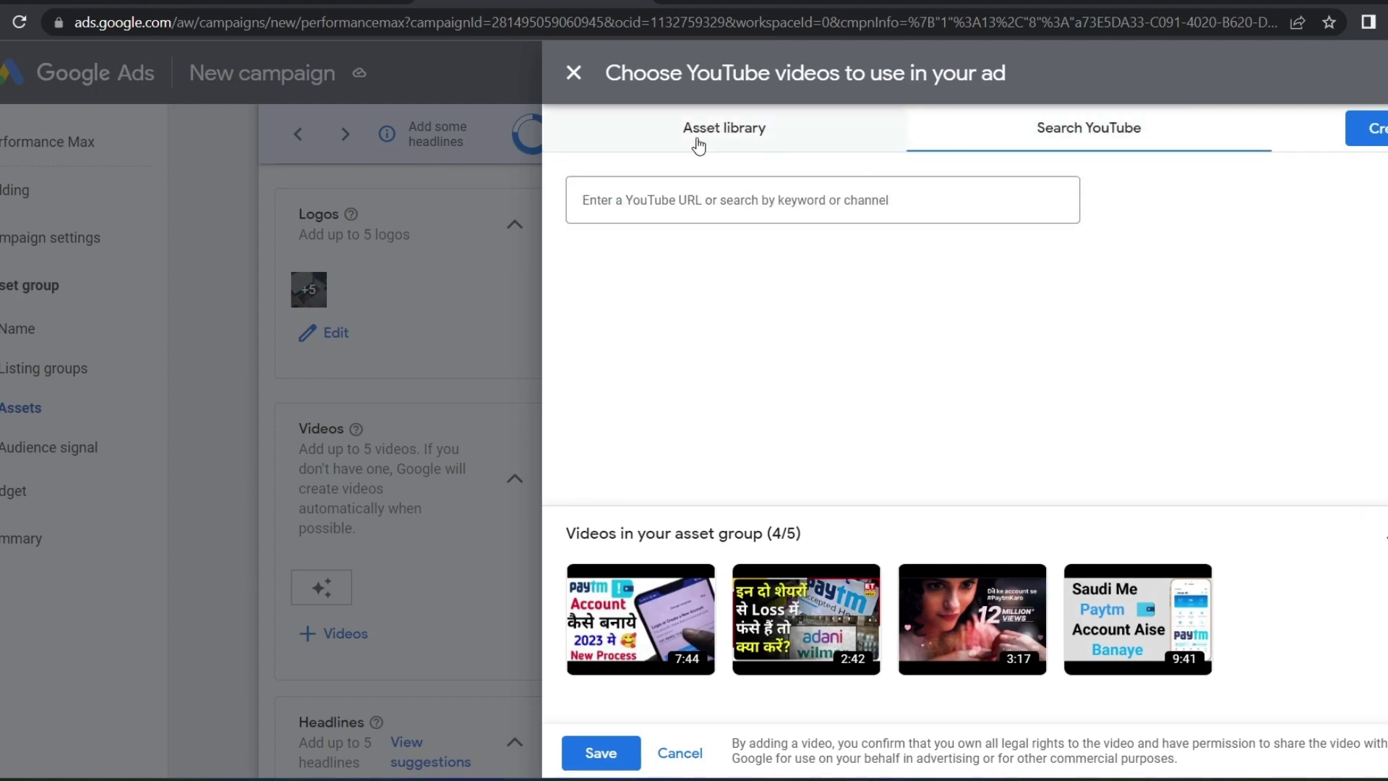
{"action": "left_click", "coordinate": [721, 127]}
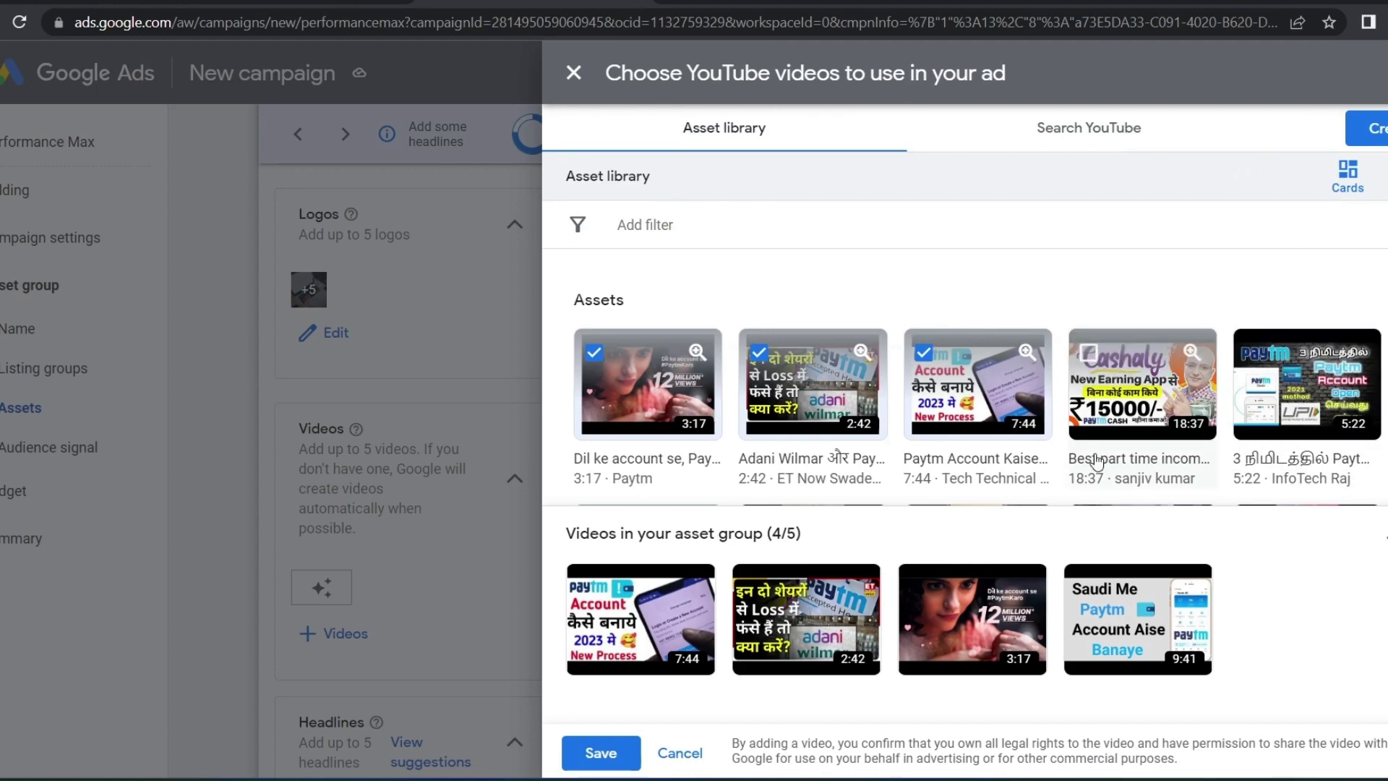
{"action": "left_click", "coordinate": [1098, 460]}
{"action": "scroll", "coordinate": [1097, 434], "scroll_direction": "down", "scroll_amount": 2}
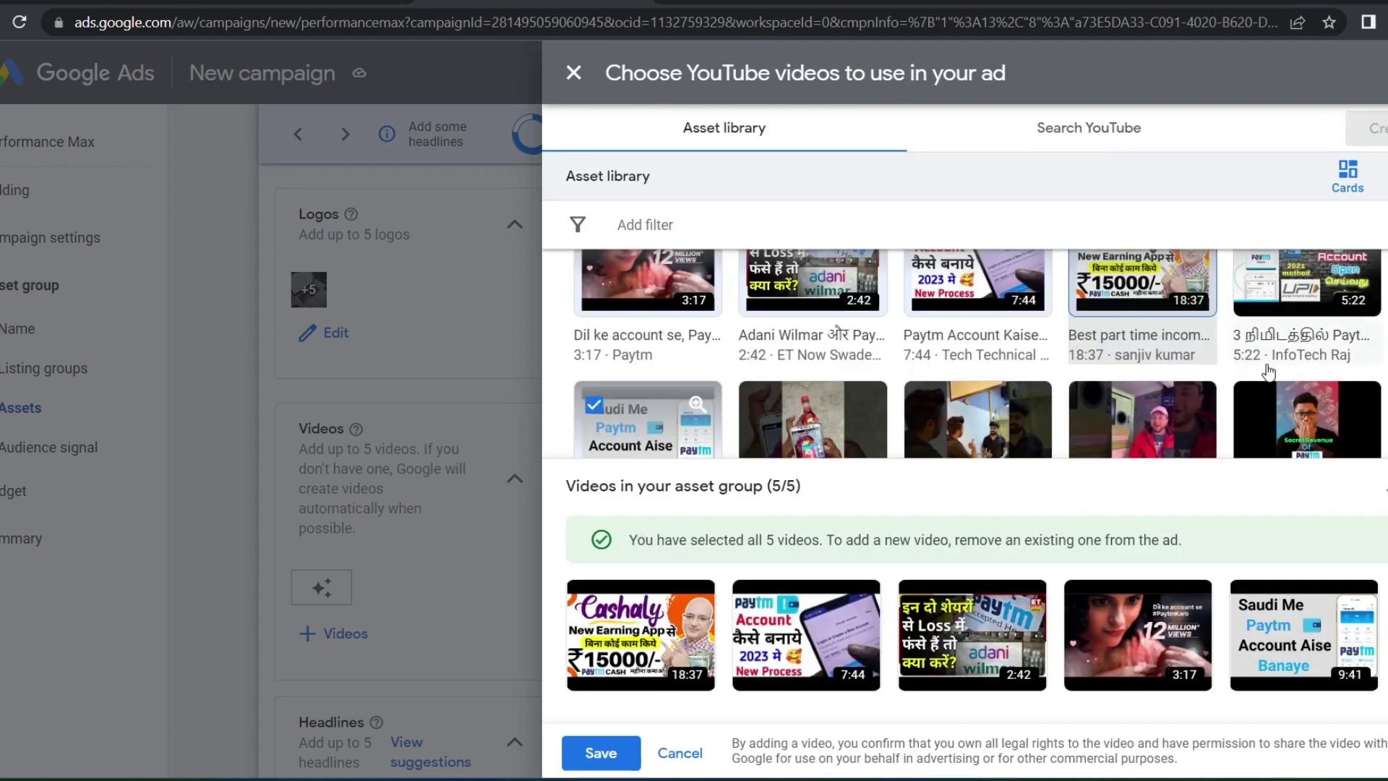
{"action": "left_click", "coordinate": [595, 760]}
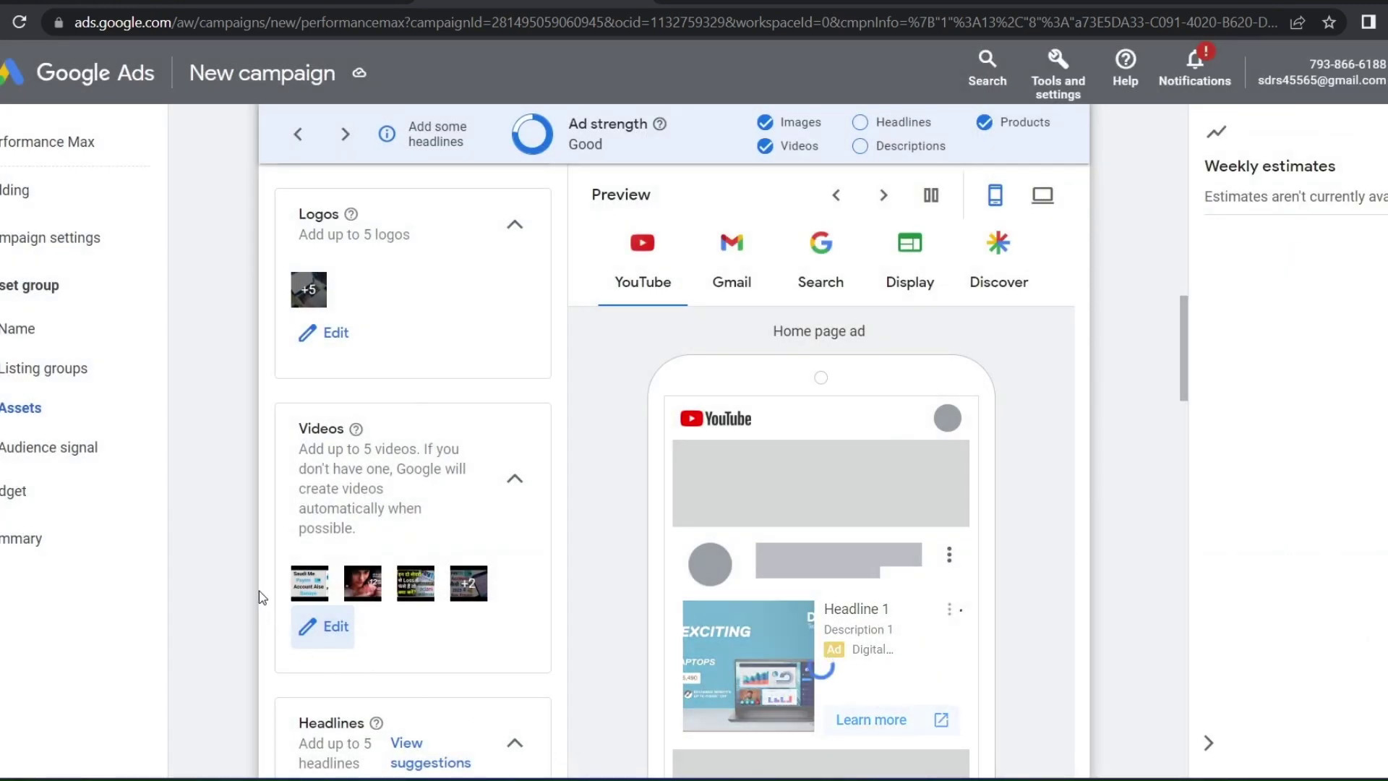
Fill the headlines with 'HP laptop', 'Reasonable Laptop Prices' and suggestions through 'Our Store Has a Laptop for You'
{"action": "scroll", "coordinate": [262, 597], "scroll_direction": "down", "scroll_amount": 2}
{"action": "scroll", "coordinate": [262, 597], "scroll_direction": "down", "scroll_amount": 5}
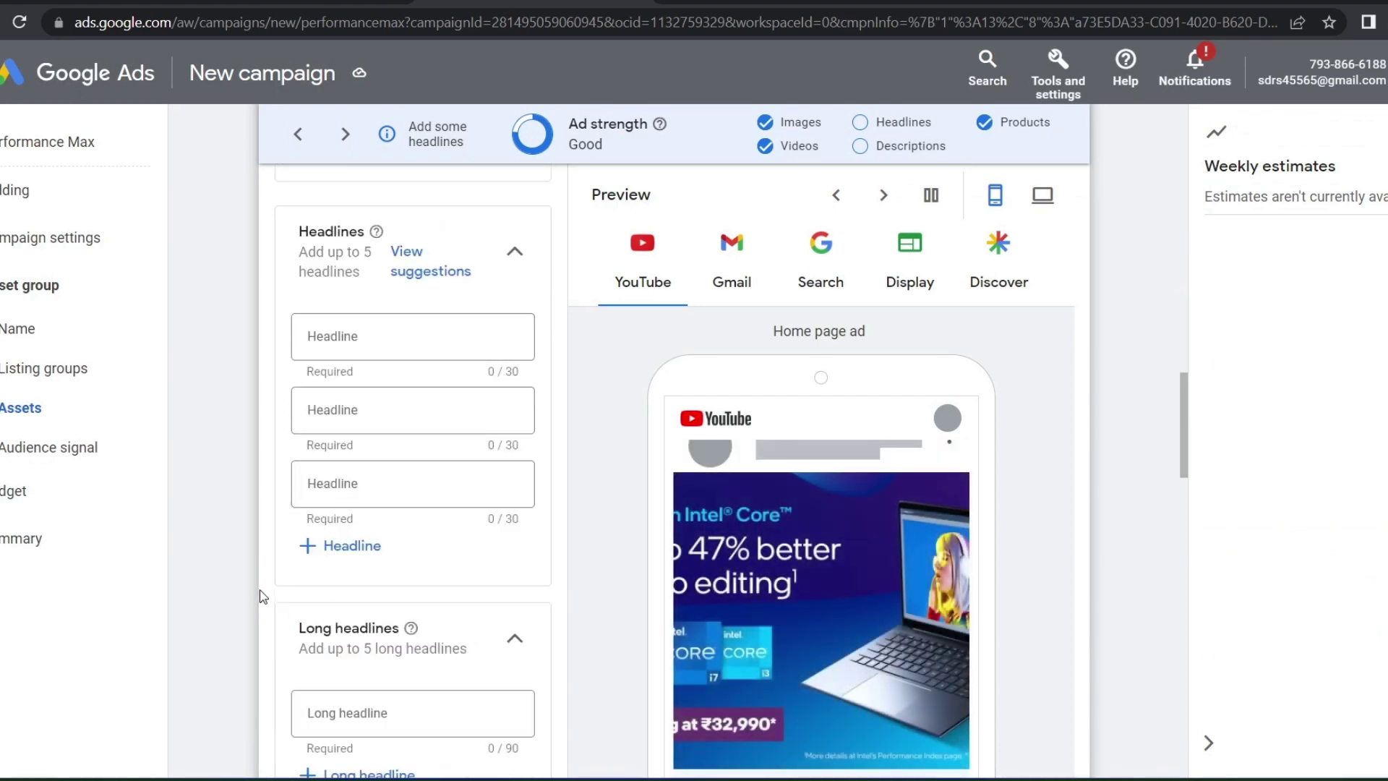
{"action": "left_click", "coordinate": [350, 322]}
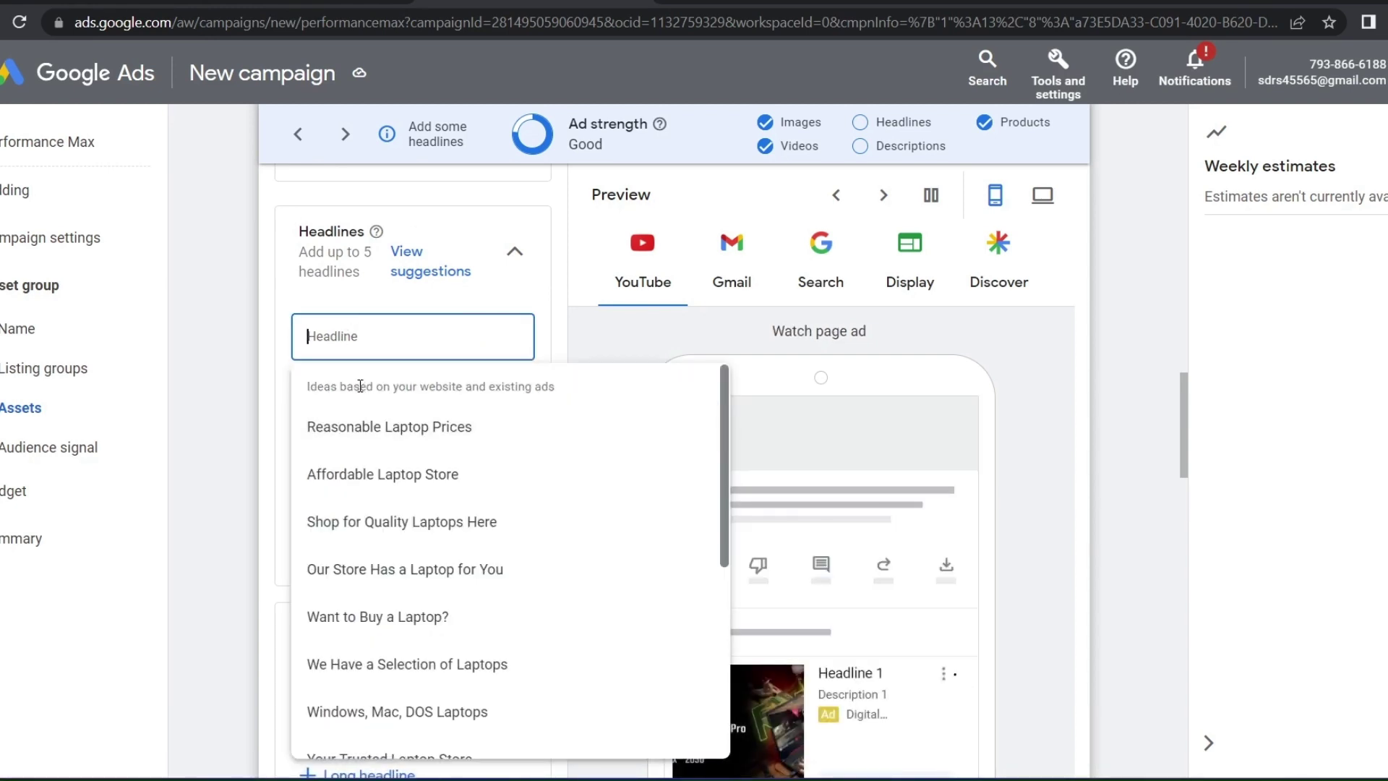
{"action": "type", "text": "HP laptop"}
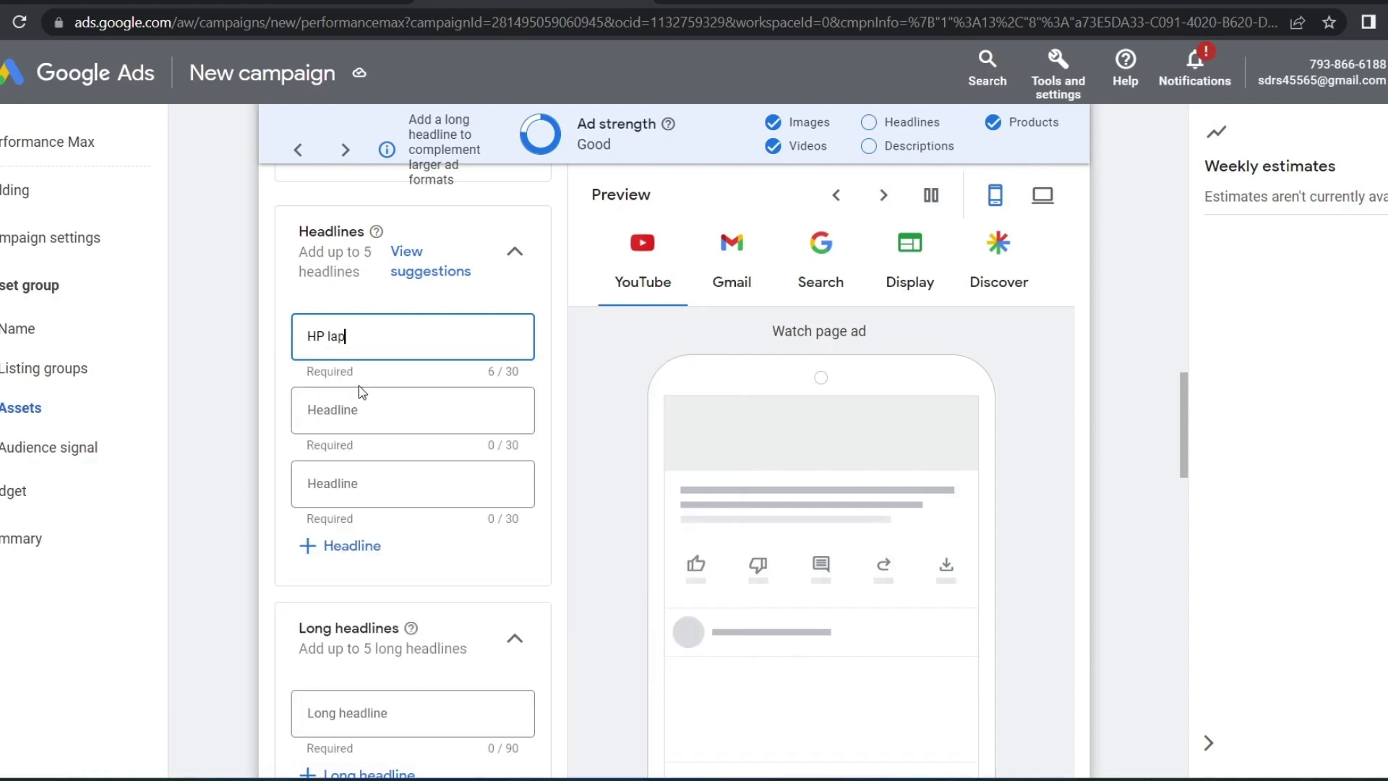
{"action": "left_click", "coordinate": [367, 416]}
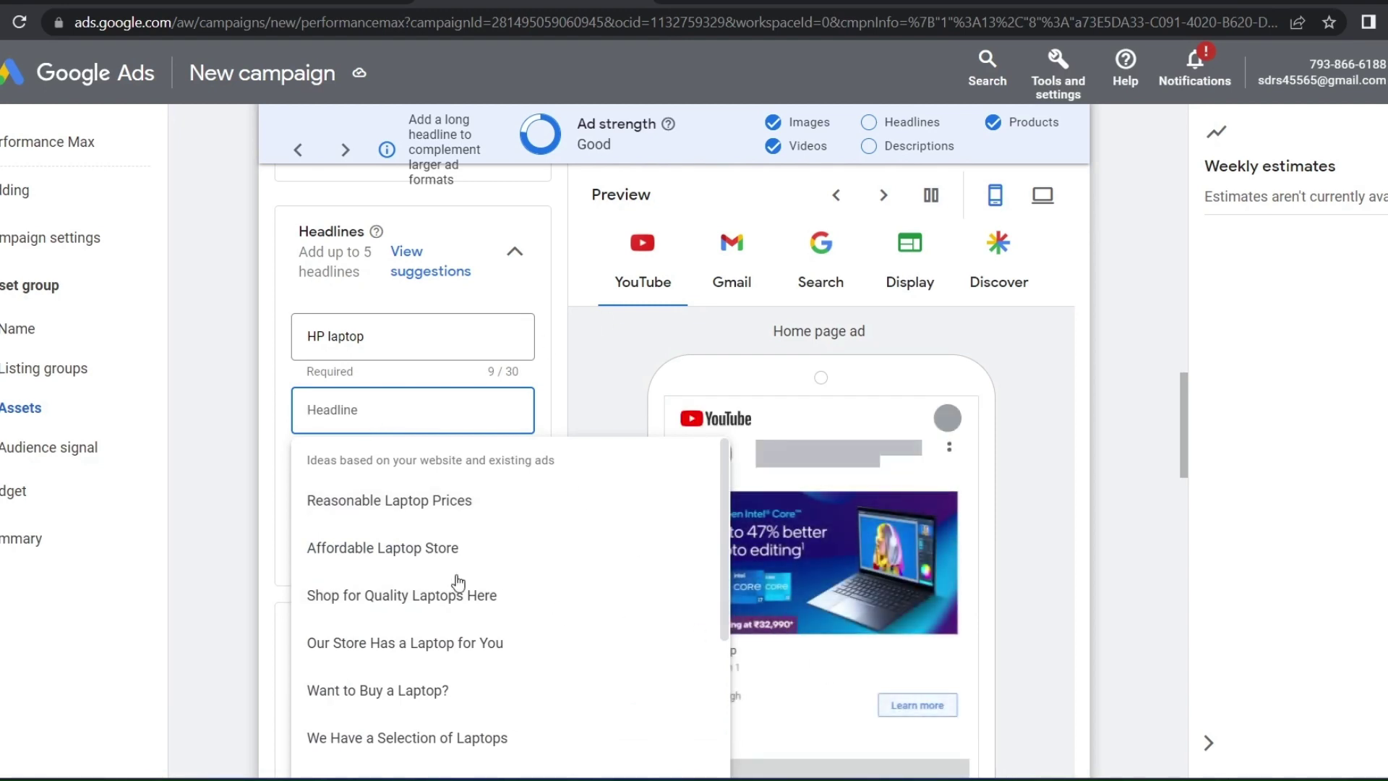
{"action": "left_click", "coordinate": [415, 507]}
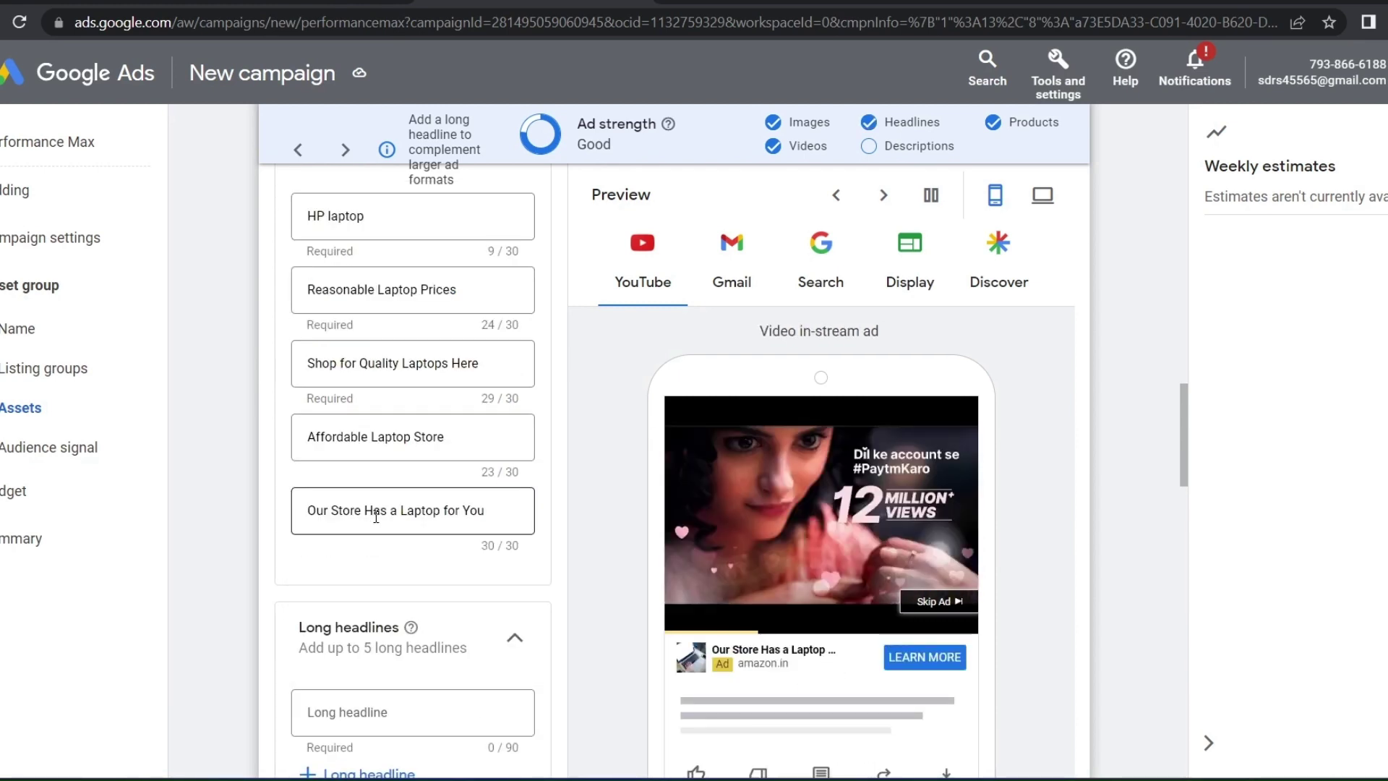
{"action": "scroll", "coordinate": [391, 440], "scroll_direction": "up", "scroll_amount": 3}
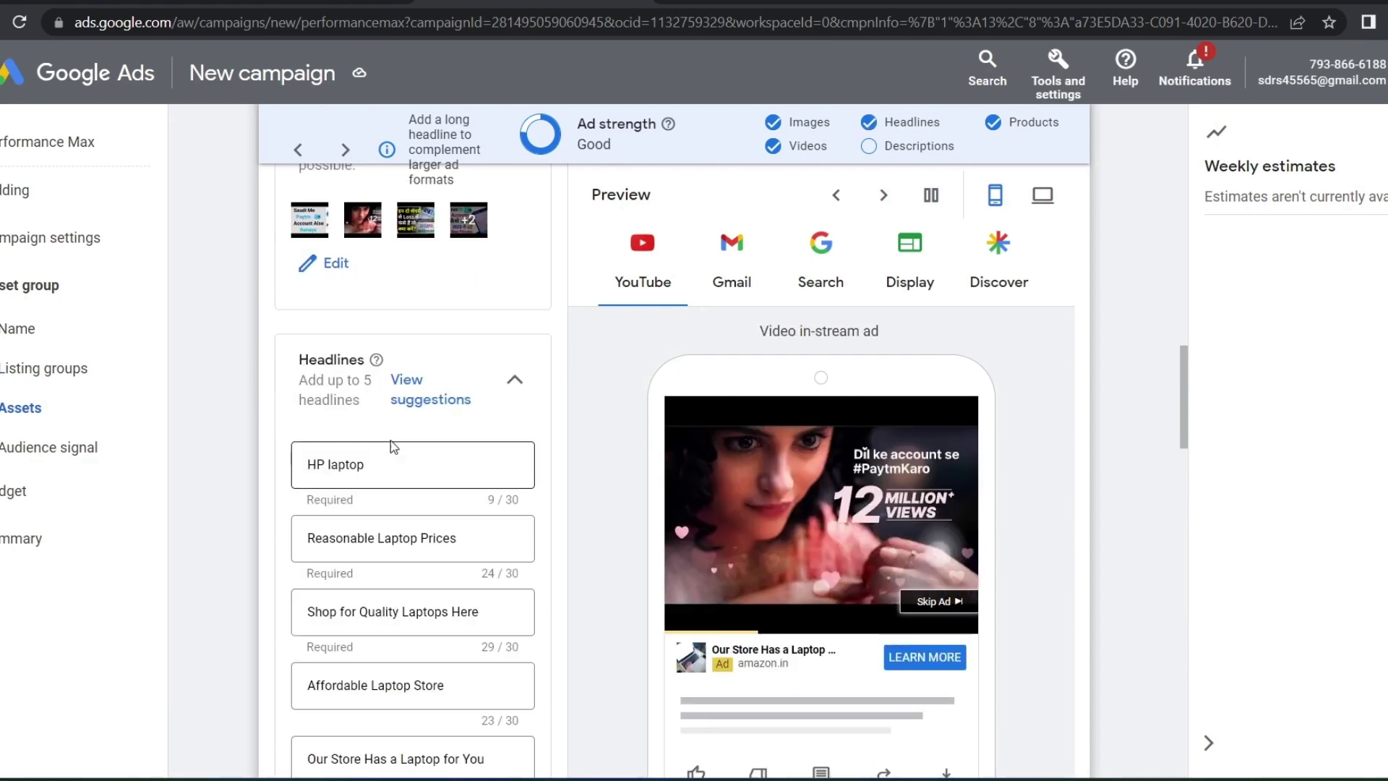
{"action": "scroll", "coordinate": [362, 463], "scroll_direction": "down", "scroll_amount": 2}
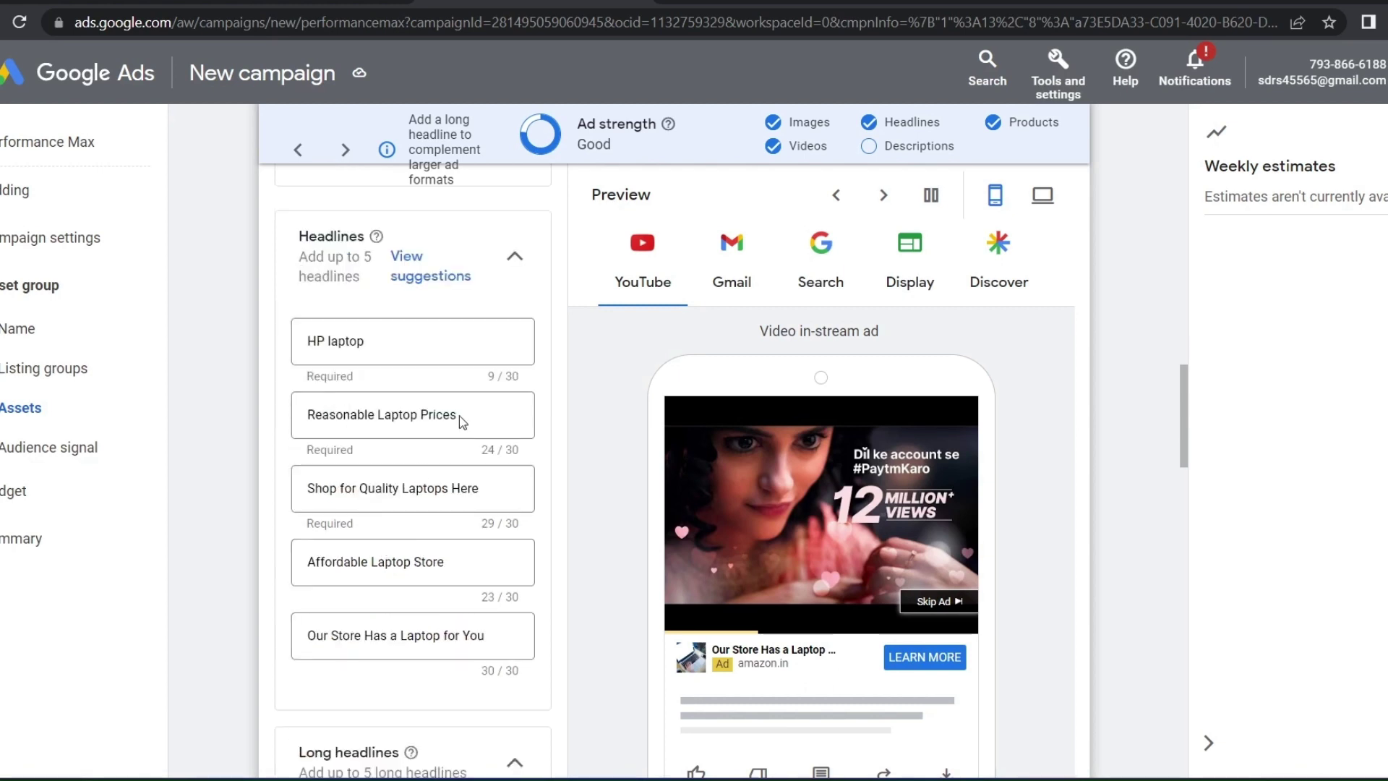
{"action": "left_click_drag", "start_coordinate": [942, 123], "coordinate": [870, 123]}
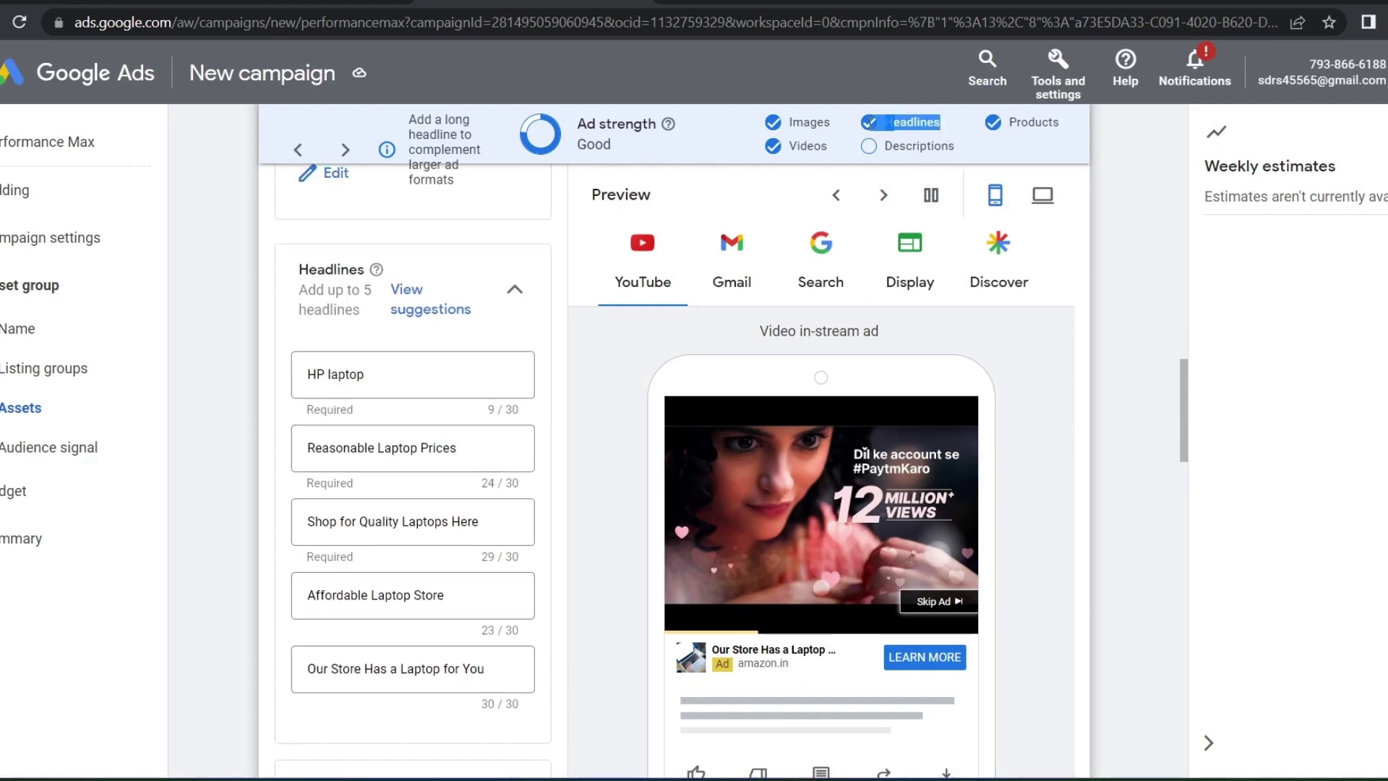
{"action": "left_click_drag", "start_coordinate": [755, 122], "coordinate": [805, 141]}
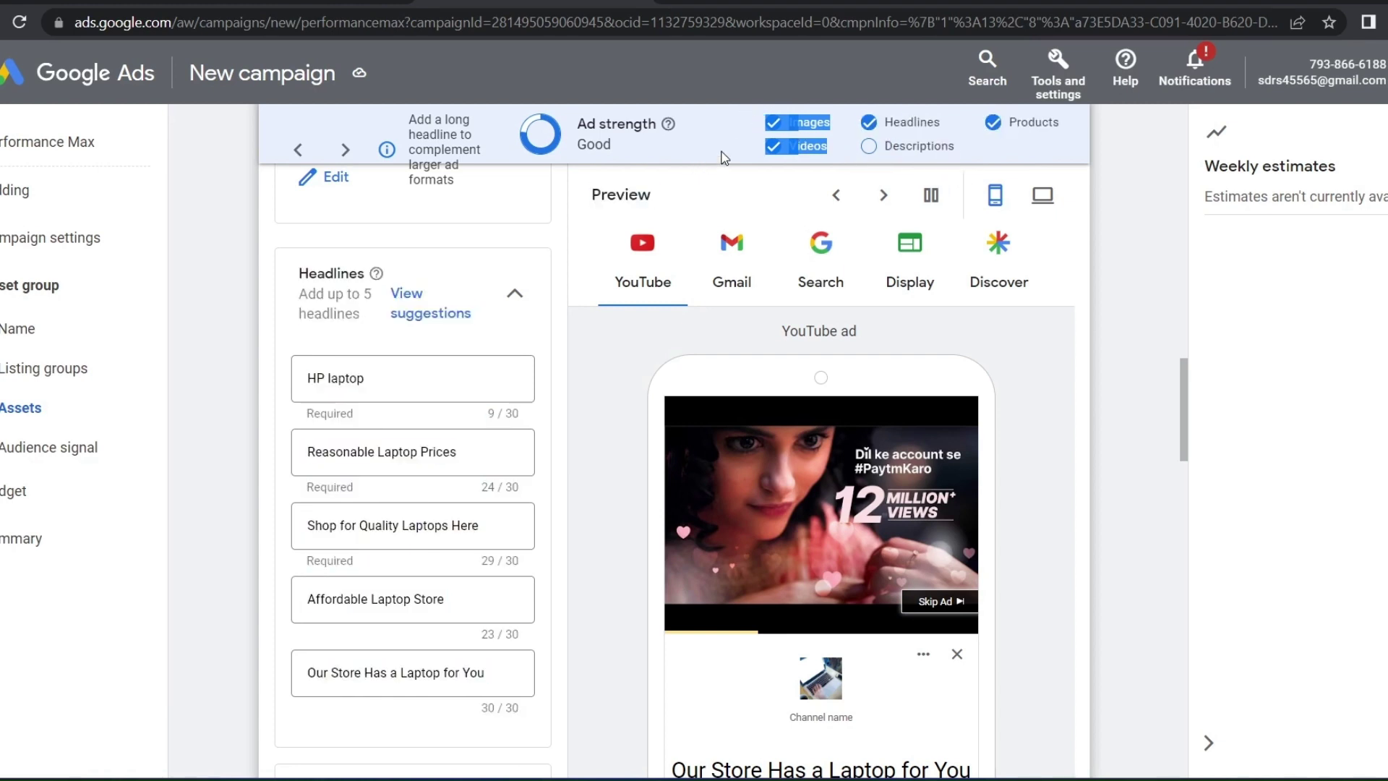
{"action": "scroll", "coordinate": [465, 533], "scroll_direction": "down", "scroll_amount": 5}
{"action": "scroll", "coordinate": [464, 524], "scroll_direction": "down", "scroll_amount": 7}
{"action": "scroll", "coordinate": [463, 524], "scroll_direction": "up", "scroll_amount": 3}
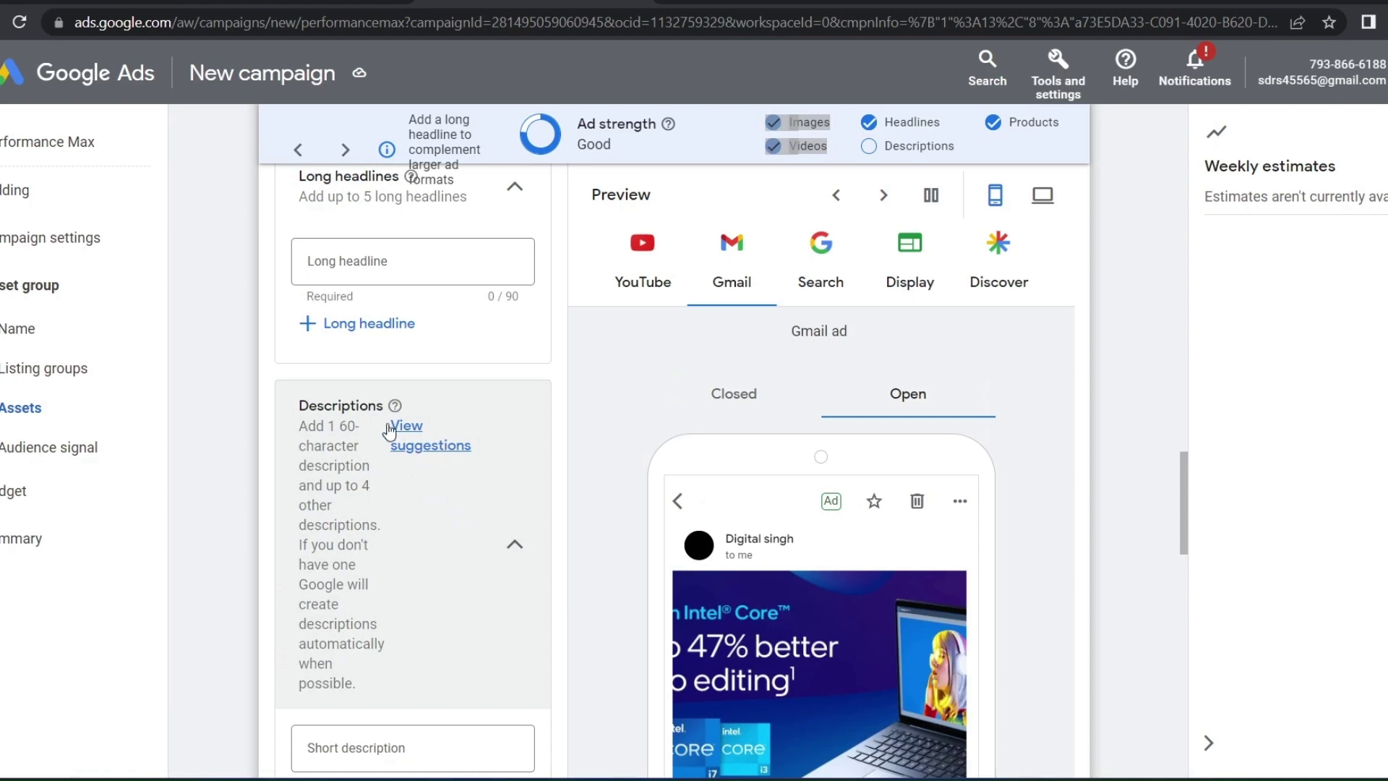
Add several suggested laptop descriptions from the suggestions panel, then close it
{"action": "left_click", "coordinate": [418, 445]}
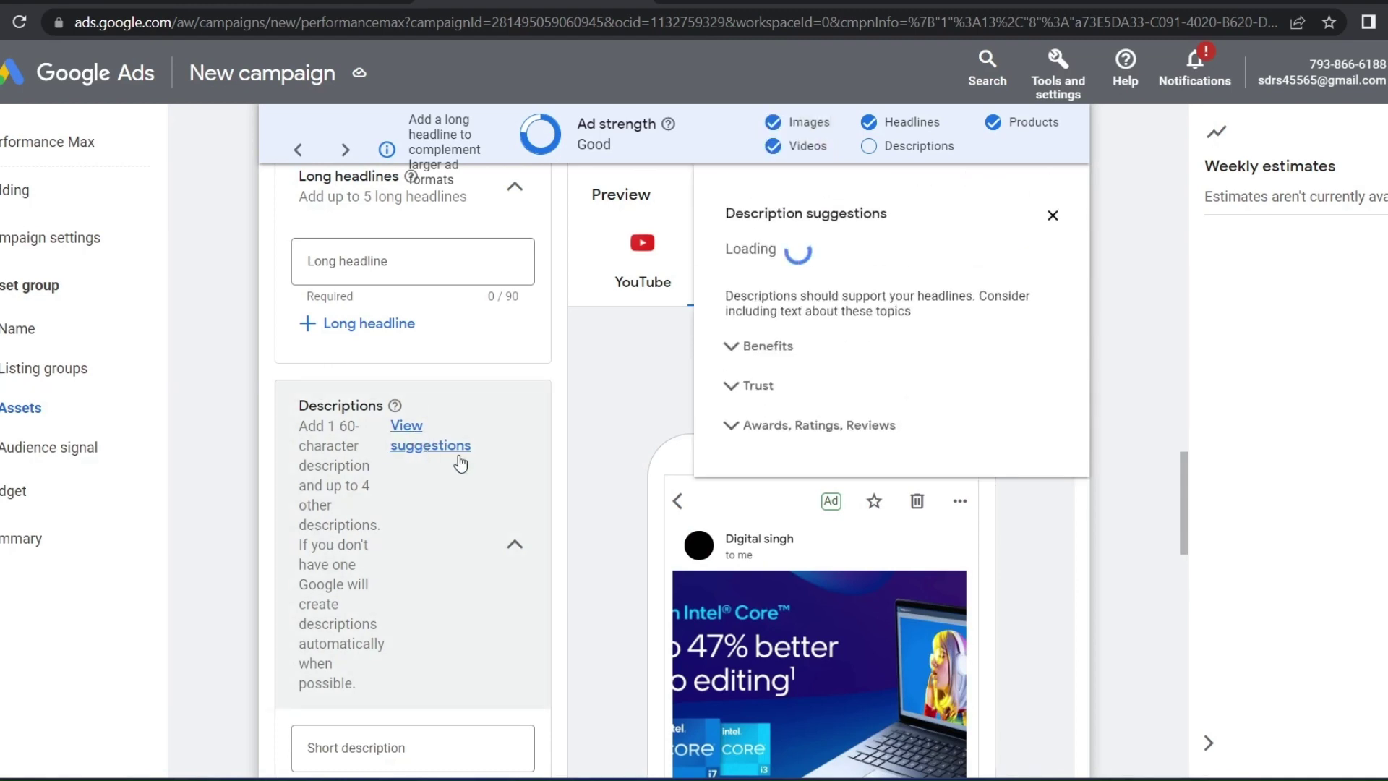
{"action": "left_click", "coordinate": [846, 336]}
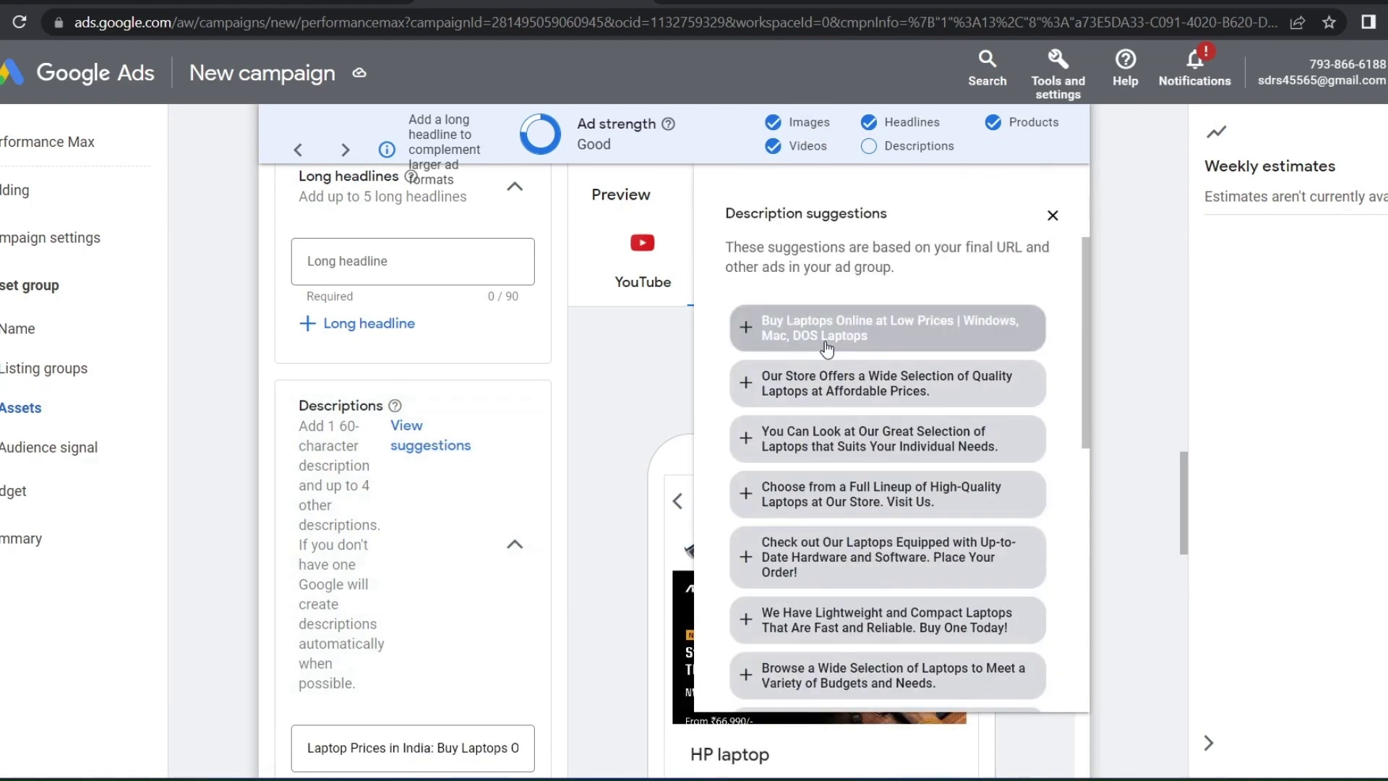
{"action": "left_click", "coordinate": [832, 329]}
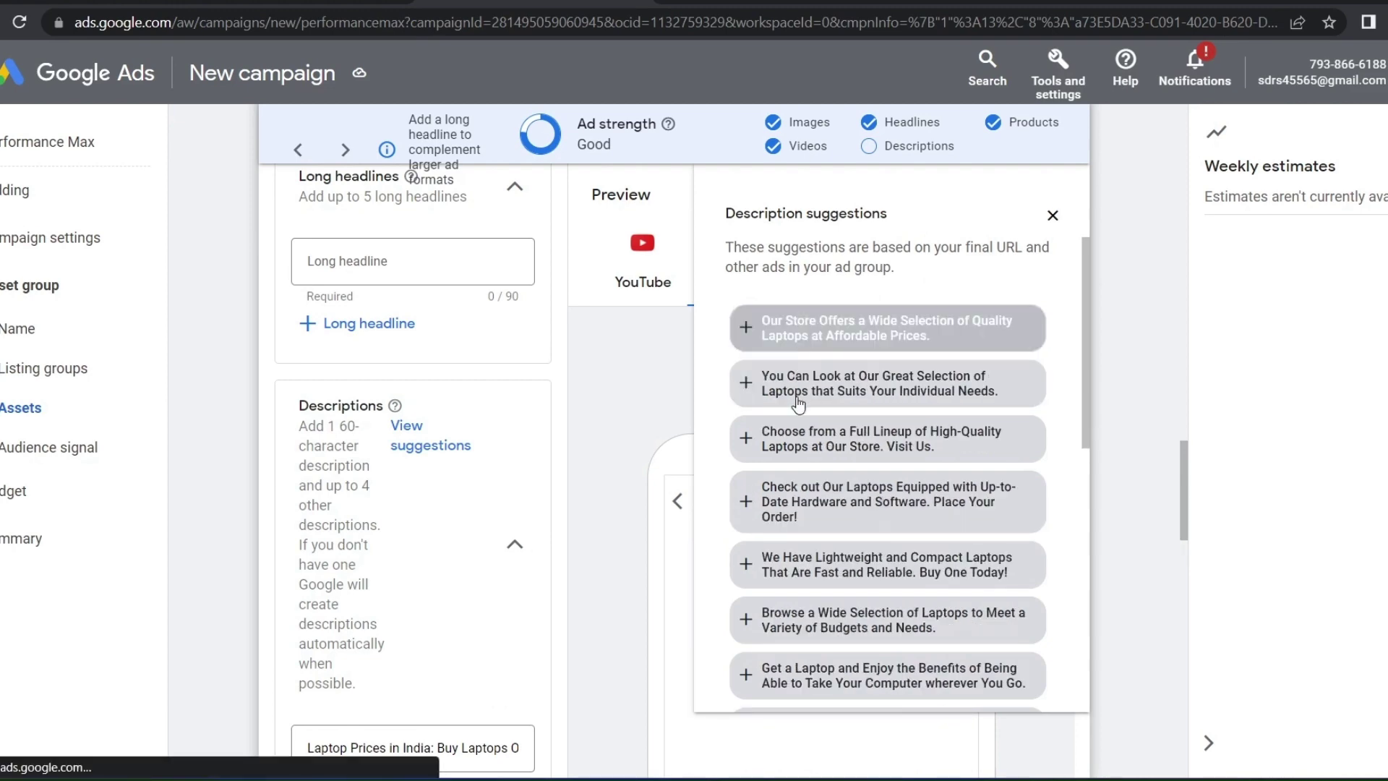
{"action": "left_click", "coordinate": [796, 438]}
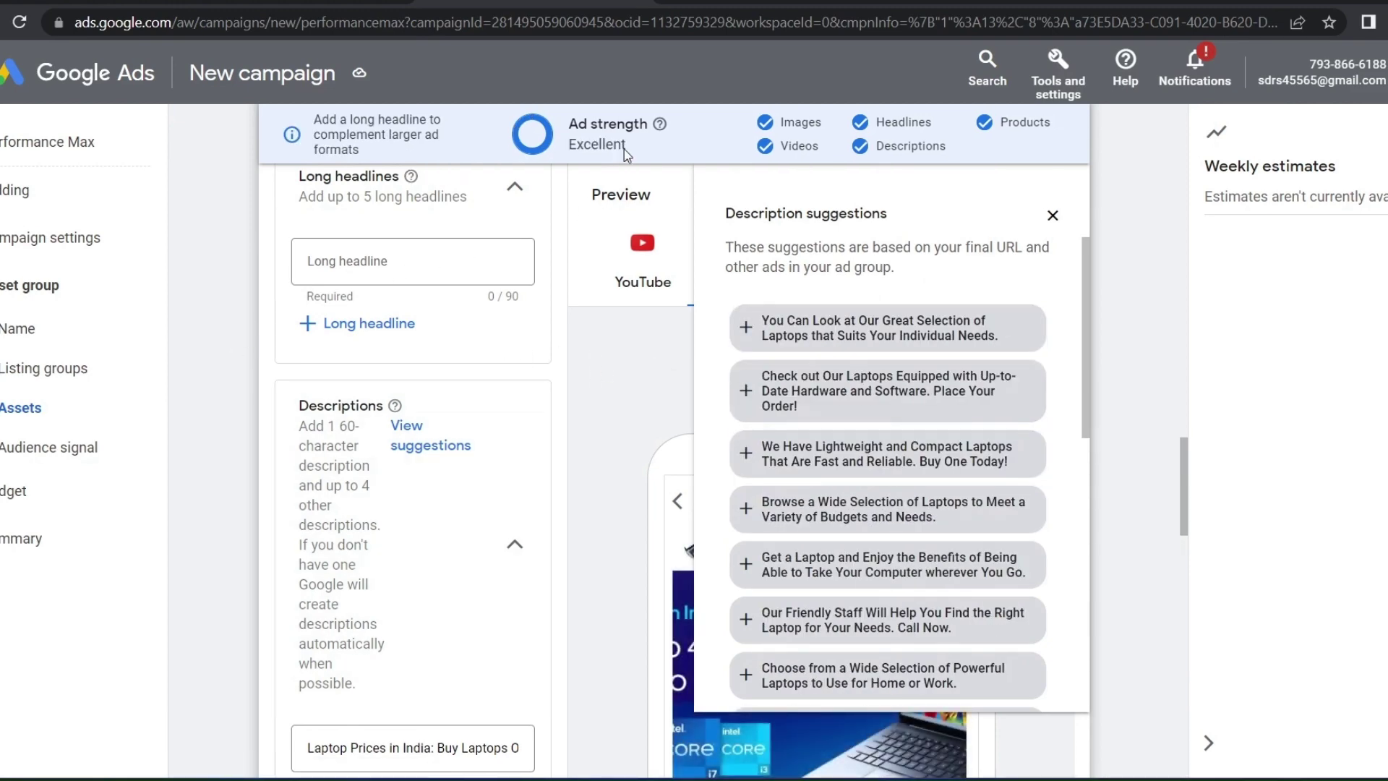
{"action": "left_click_drag", "start_coordinate": [640, 153], "coordinate": [573, 124]}
{"action": "scroll", "coordinate": [560, 127], "scroll_direction": "up", "scroll_amount": 2}
{"action": "left_click", "coordinate": [232, 429]}
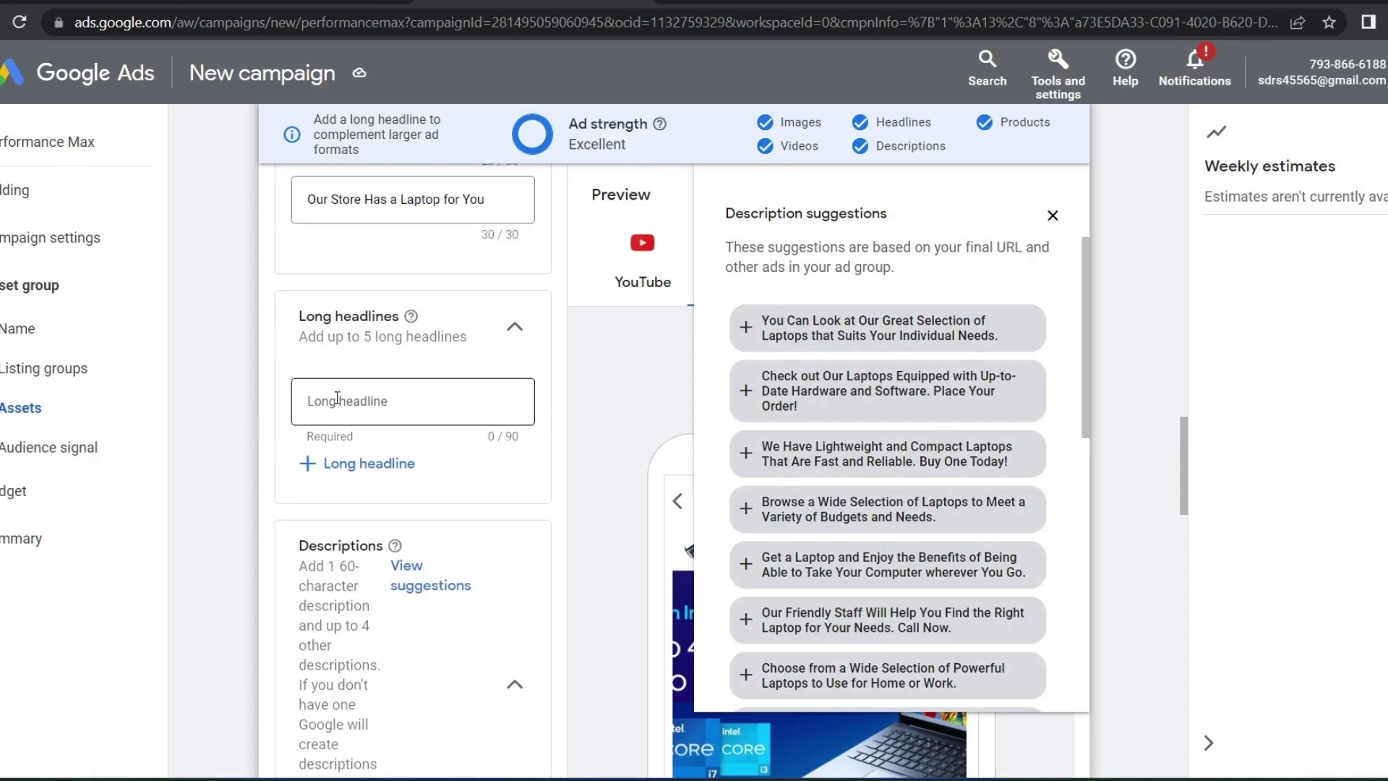
{"action": "left_click", "coordinate": [351, 466]}
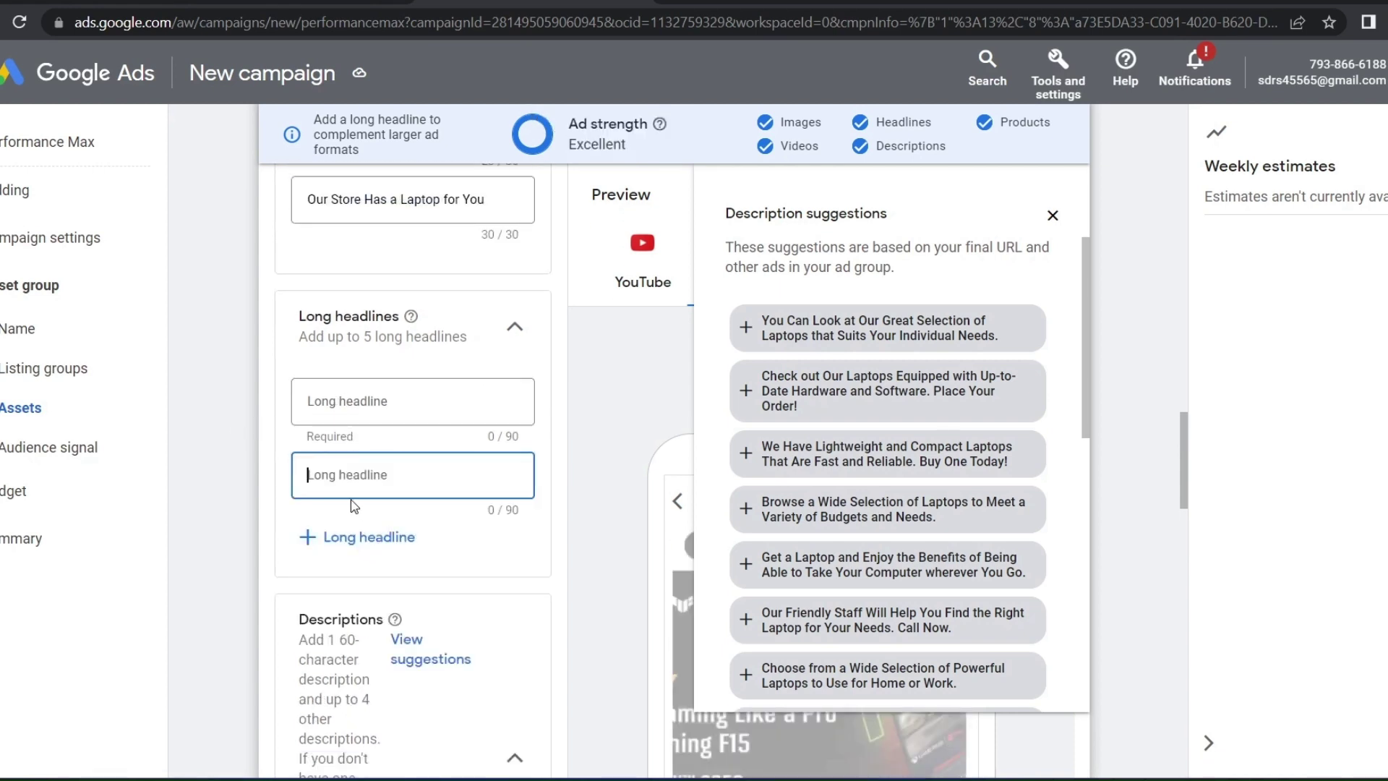
{"action": "left_click", "coordinate": [361, 403]}
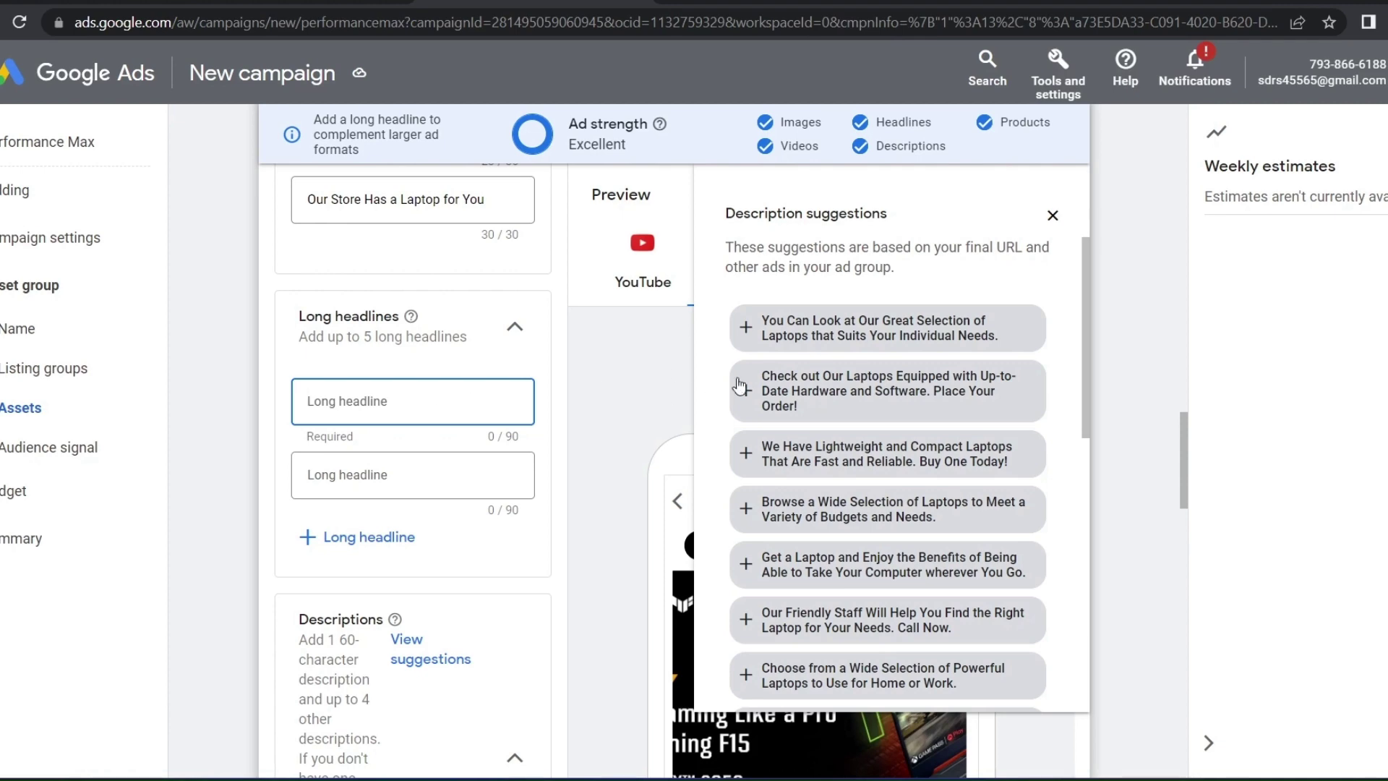
{"action": "left_click", "coordinate": [650, 489]}
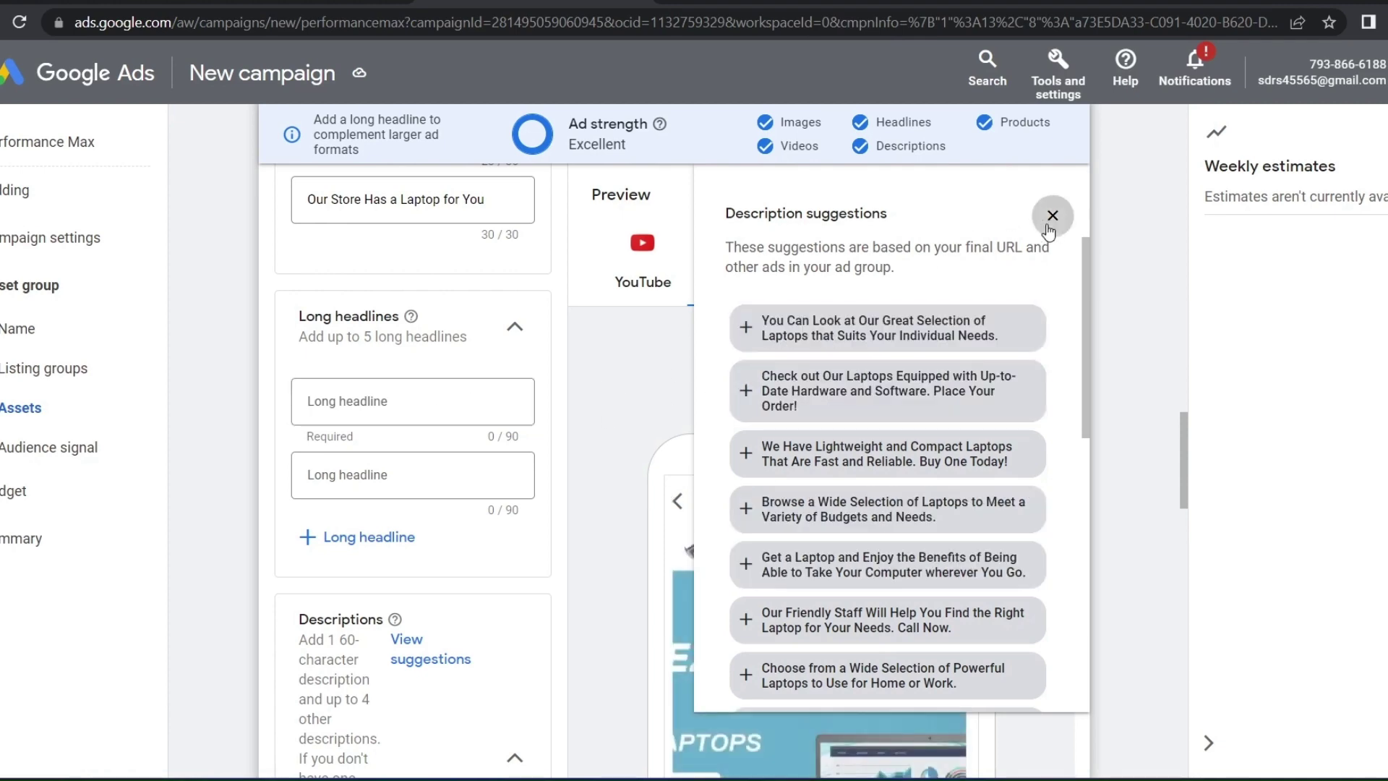
{"action": "left_click", "coordinate": [1053, 216]}
Paste 'Laptop Prices in India: Buy Laptop' into both long headlines, adding 'hp' to the second
{"action": "scroll", "coordinate": [391, 651], "scroll_direction": "down", "scroll_amount": 7}
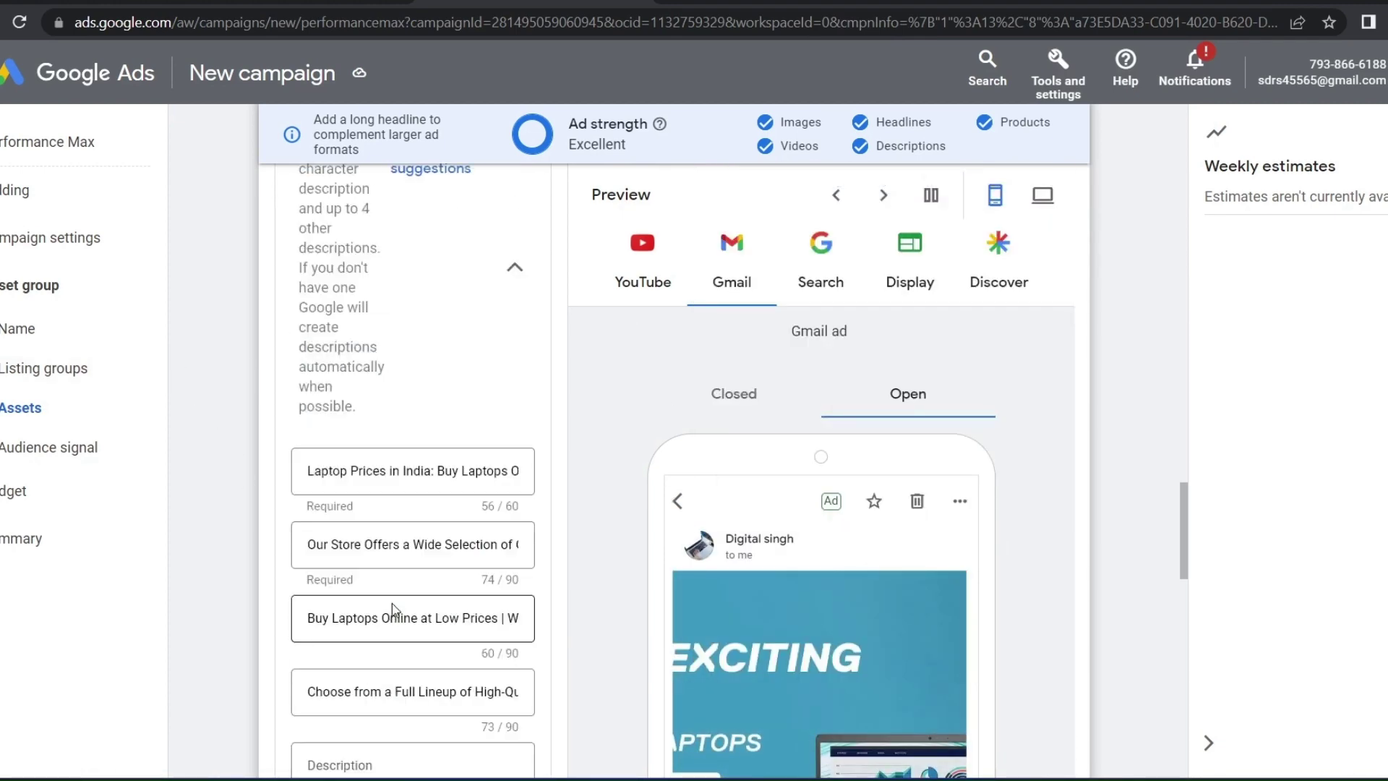
{"action": "left_click_drag", "start_coordinate": [503, 472], "coordinate": [210, 474]}
{"action": "key", "text": "ctrl+c"}
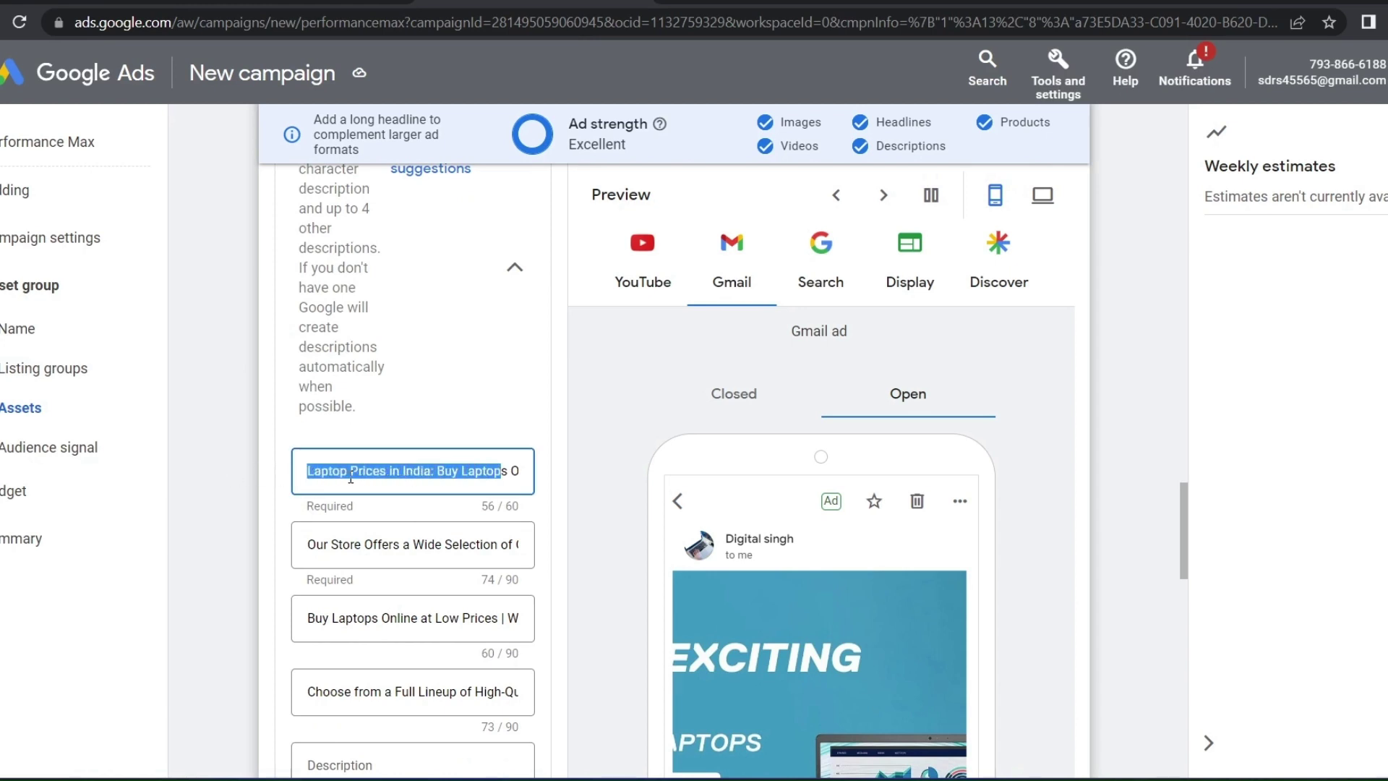
{"action": "scroll", "coordinate": [352, 484], "scroll_direction": "up", "scroll_amount": 5}
{"action": "left_click", "coordinate": [390, 298]}
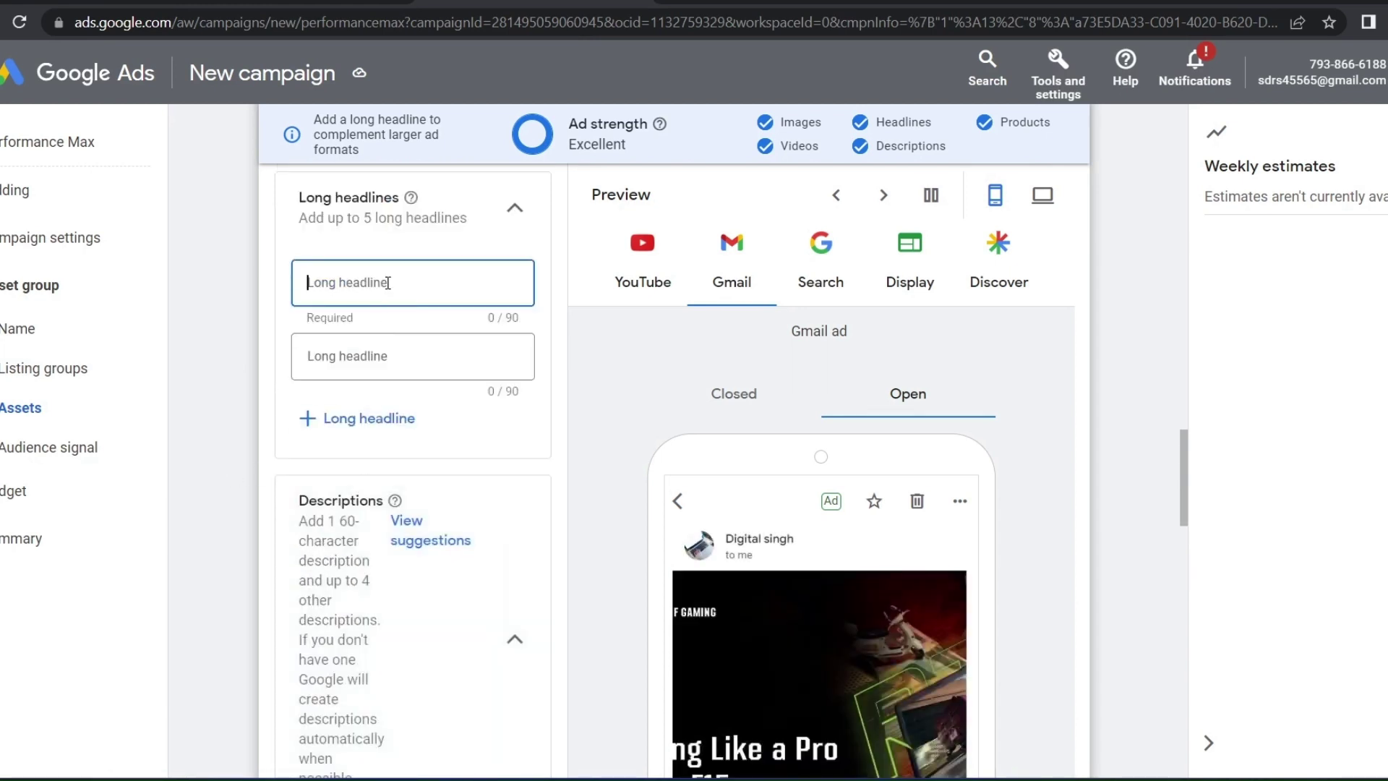
{"action": "key", "text": "ctrl+v"}
{"action": "left_click", "coordinate": [450, 367]}
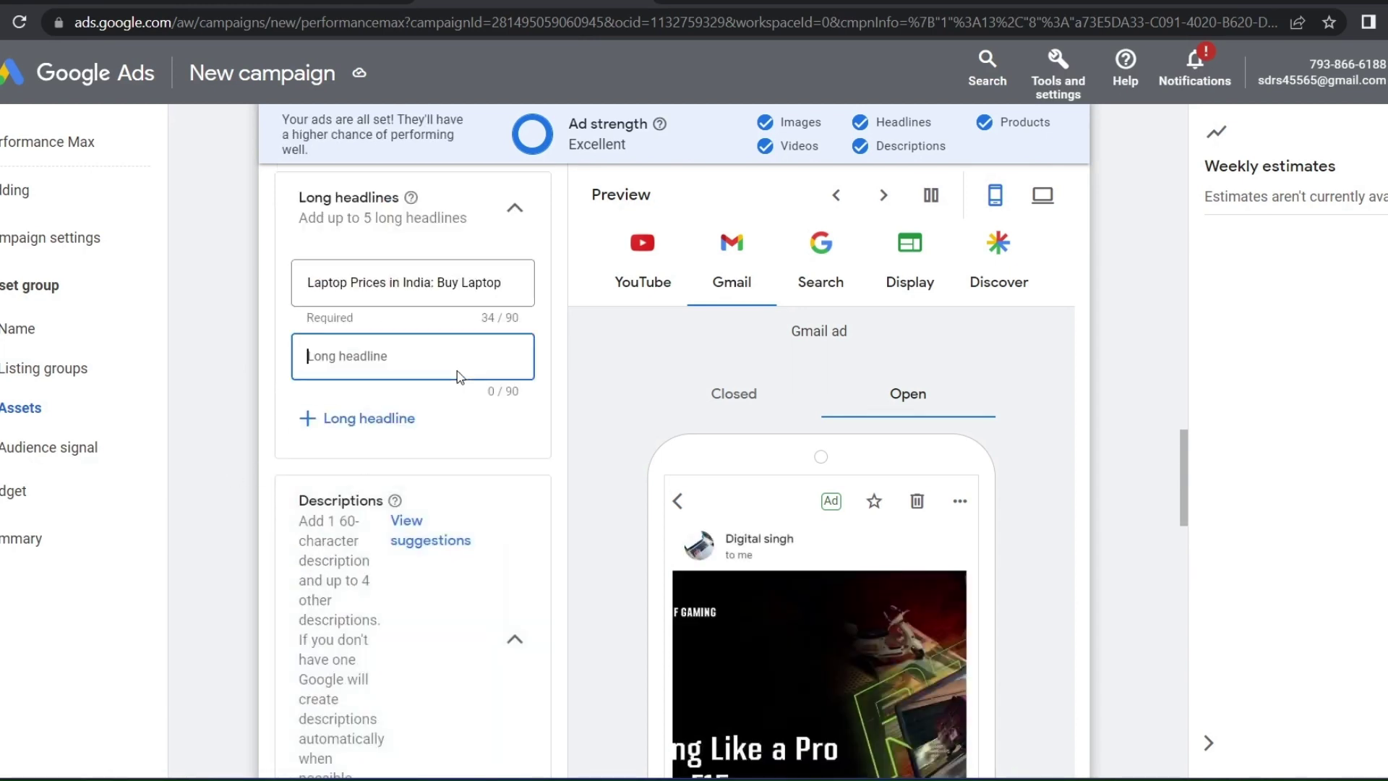
{"action": "key", "text": "ctrl+v"}
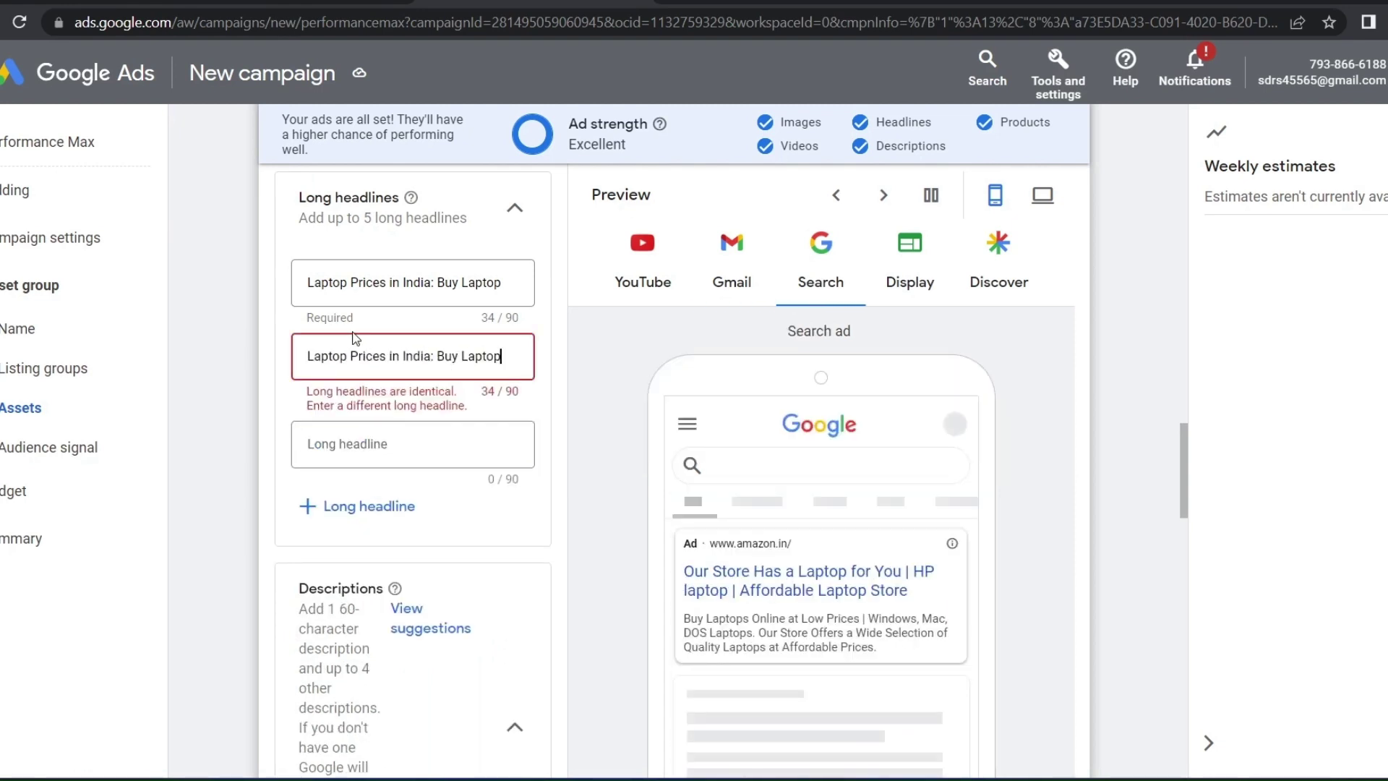
{"action": "type", "text": "hp"}
{"action": "scroll", "coordinate": [481, 384], "scroll_direction": "down", "scroll_amount": 15}
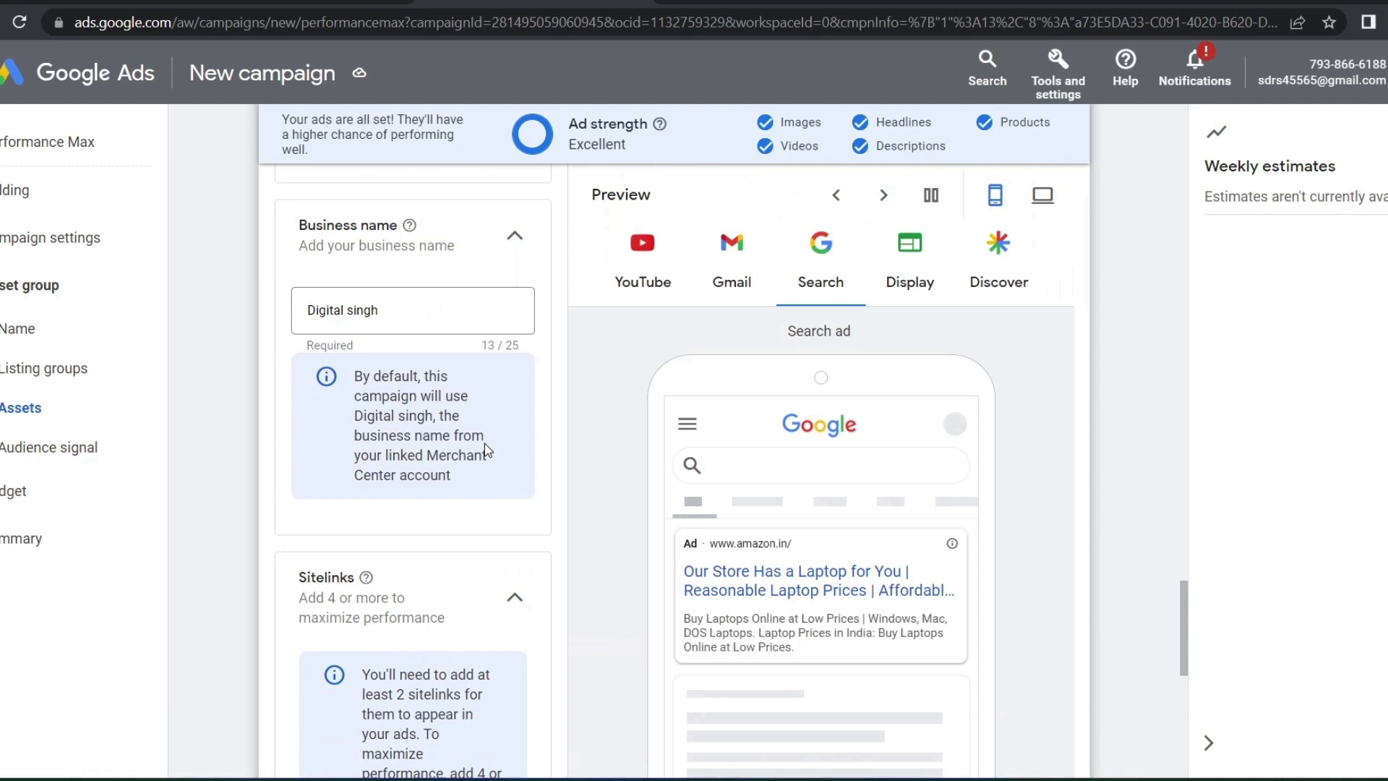
{"action": "scroll", "coordinate": [470, 448], "scroll_direction": "up", "scroll_amount": 2}
Check the business name, collapse the call to action section and show the additional asset types
{"action": "left_click", "coordinate": [407, 432]}
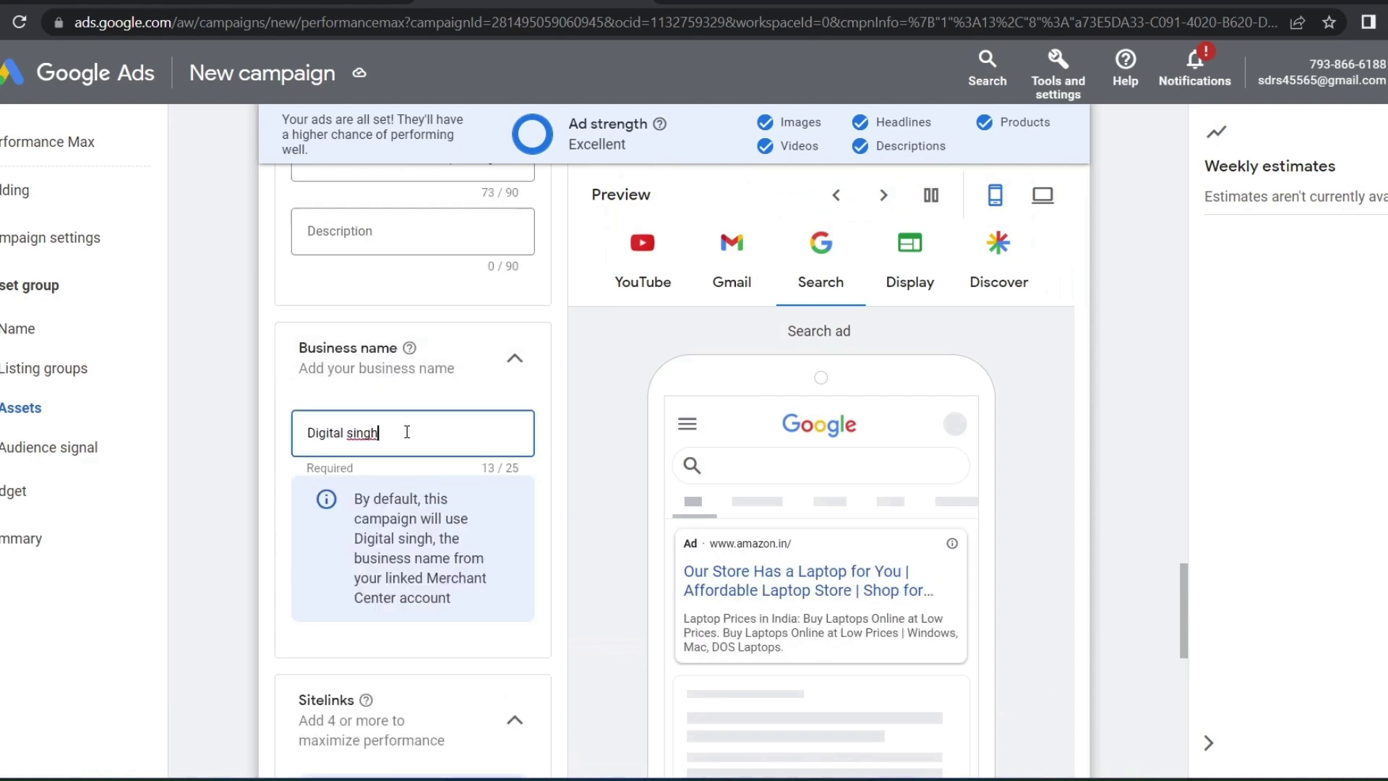
{"action": "scroll", "coordinate": [391, 449], "scroll_direction": "down", "scroll_amount": 5}
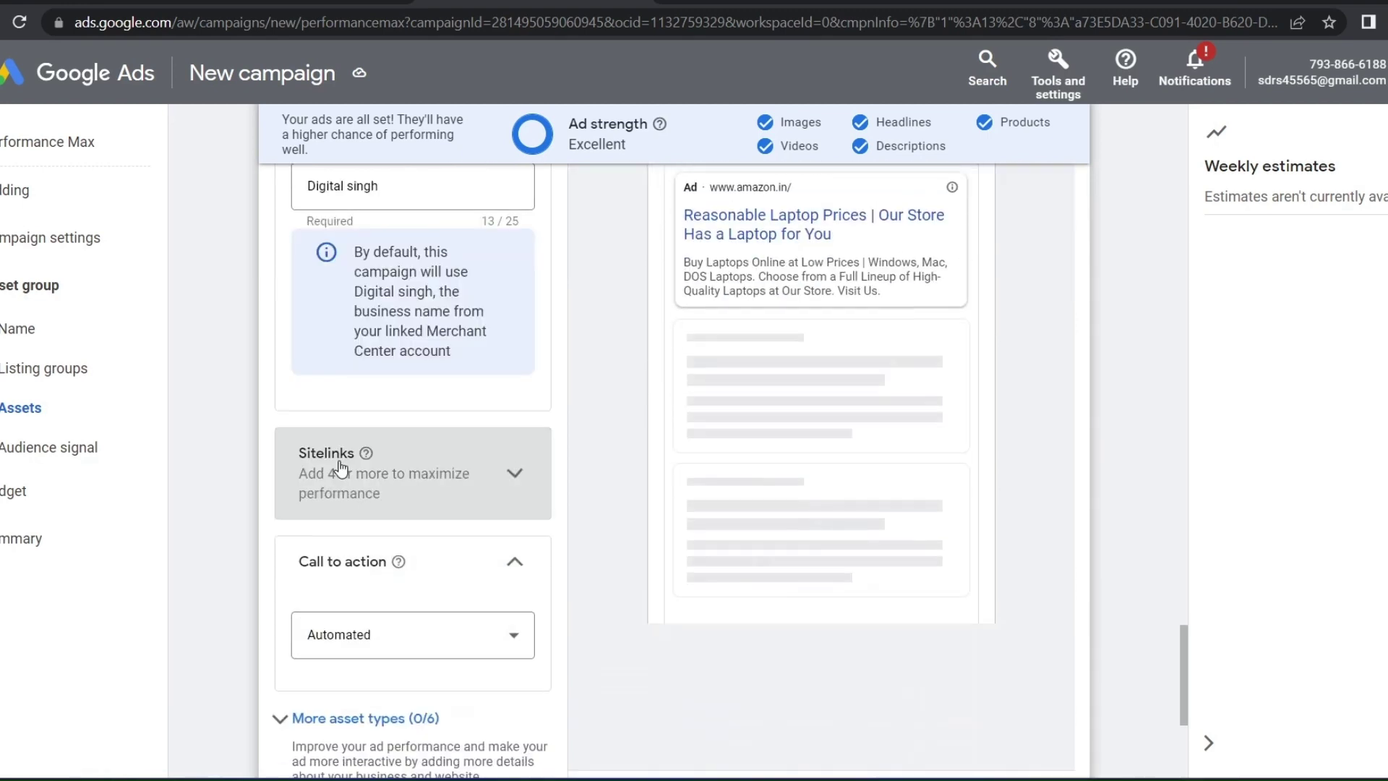
{"action": "scroll", "coordinate": [344, 486], "scroll_direction": "down", "scroll_amount": 3}
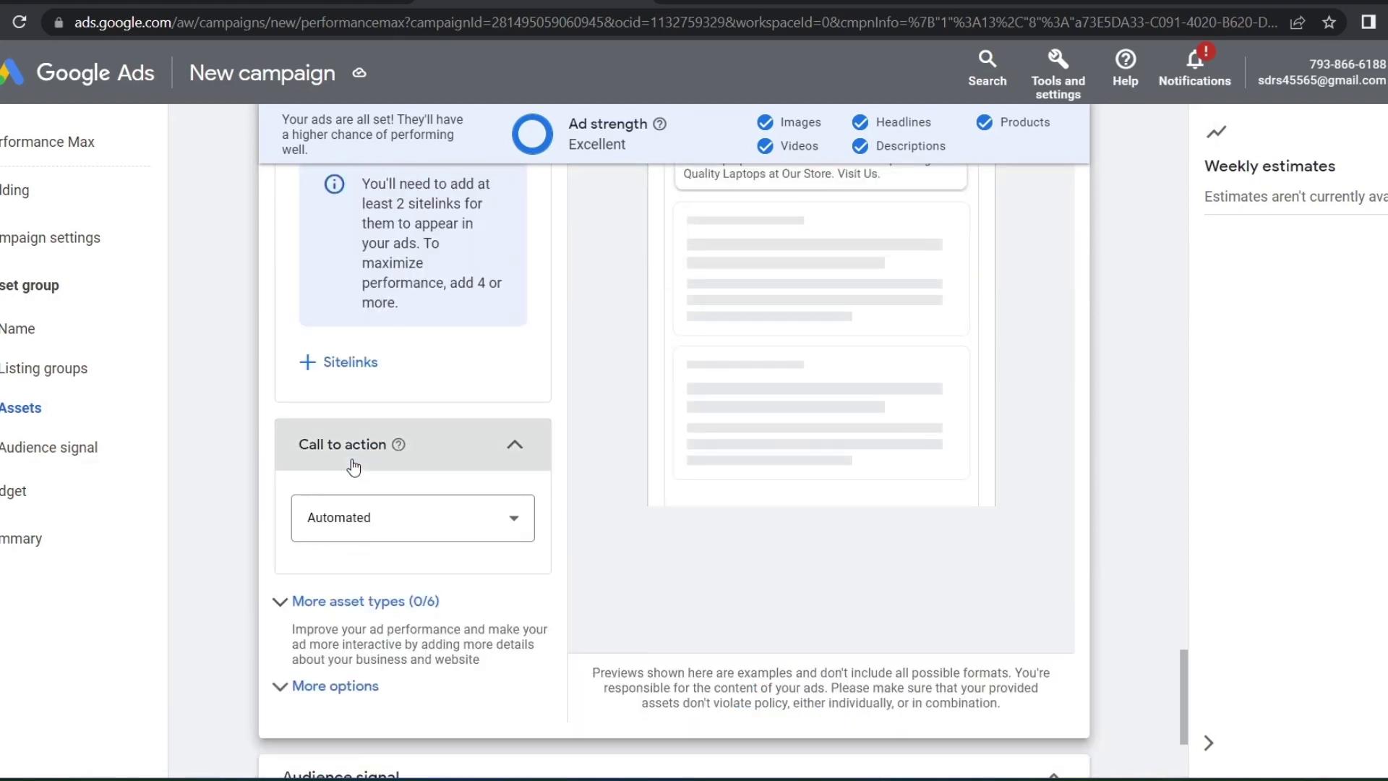
{"action": "left_click", "coordinate": [352, 465]}
{"action": "left_click", "coordinate": [363, 496]}
{"action": "scroll", "coordinate": [424, 557], "scroll_direction": "down", "scroll_amount": 10}
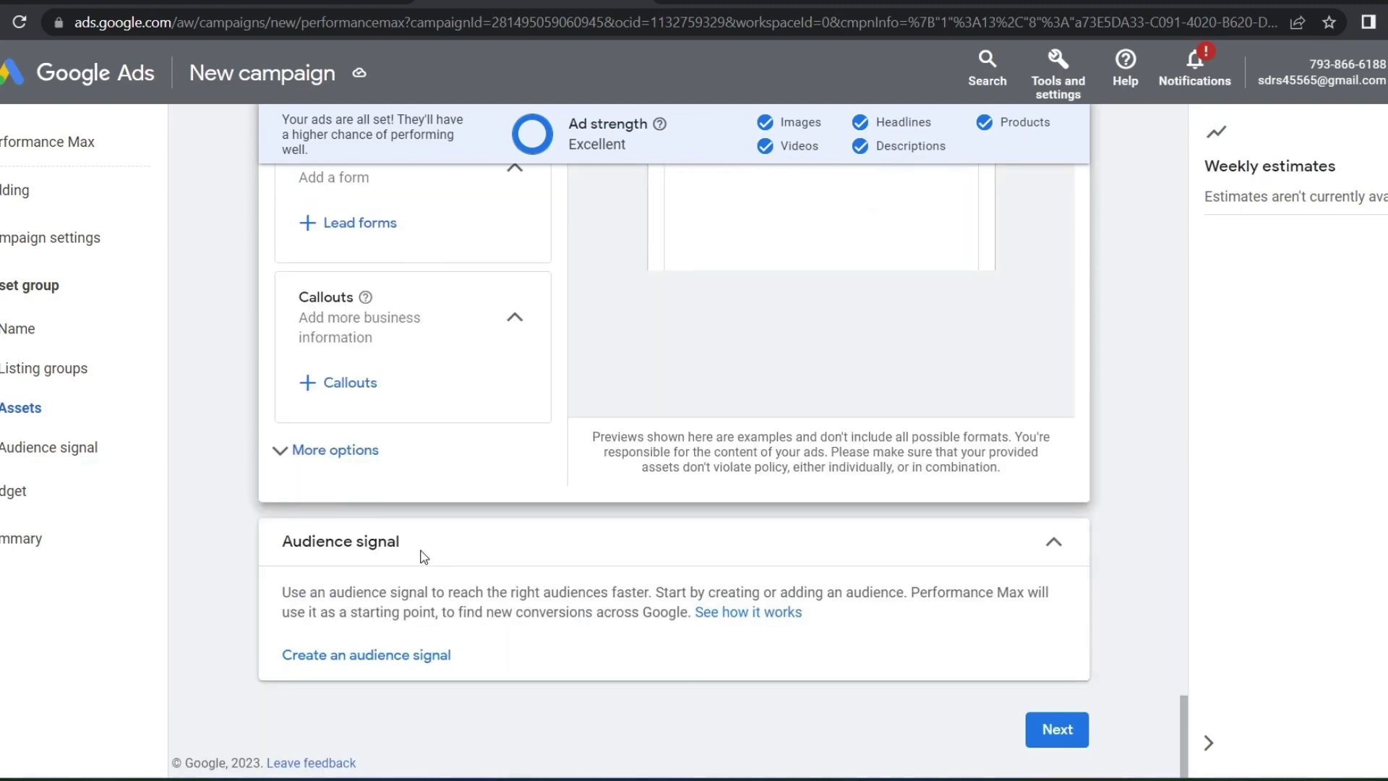
{"action": "scroll", "coordinate": [424, 557], "scroll_direction": "up", "scroll_amount": 7}
{"action": "scroll", "coordinate": [792, 583], "scroll_direction": "up", "scroll_amount": 3}
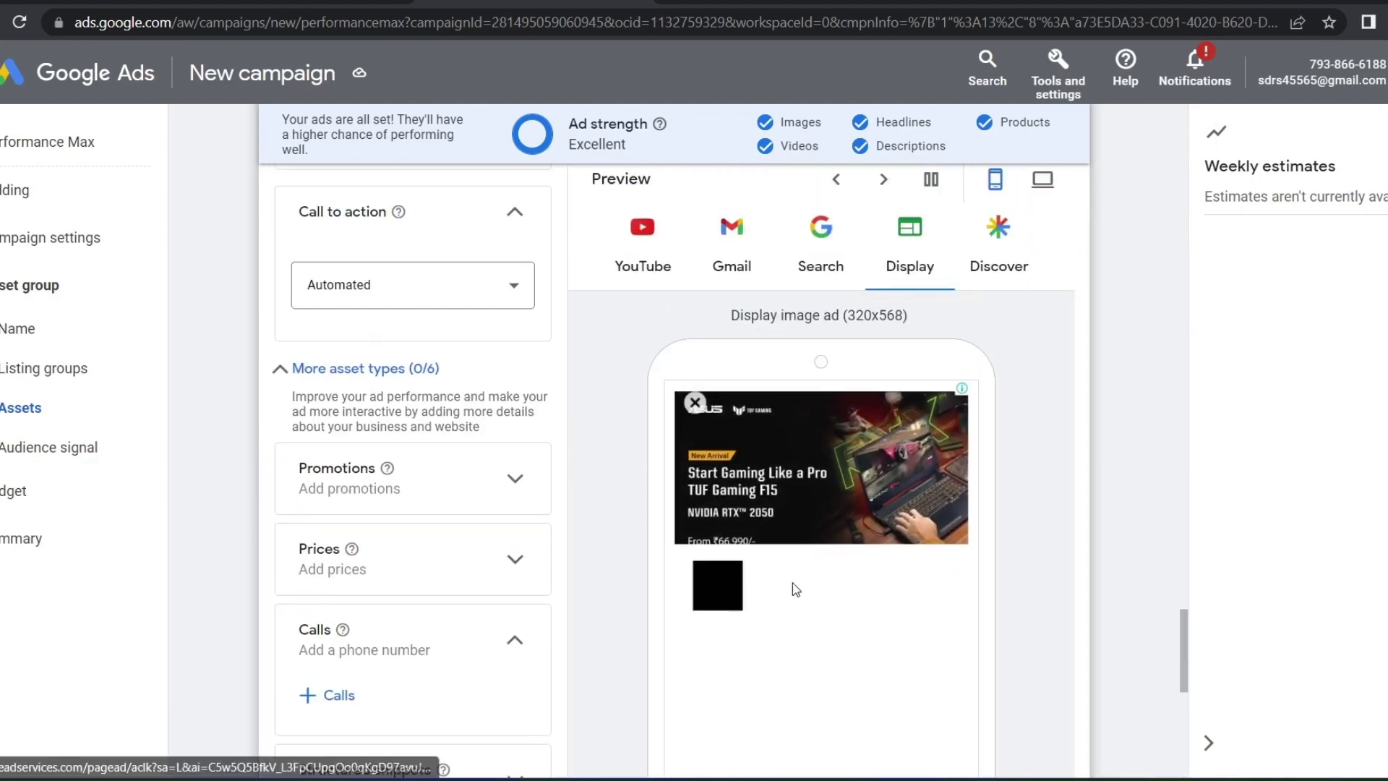
{"action": "scroll", "coordinate": [793, 583], "scroll_direction": "down", "scroll_amount": 3}
{"action": "scroll", "coordinate": [755, 568], "scroll_direction": "down", "scroll_amount": 7}
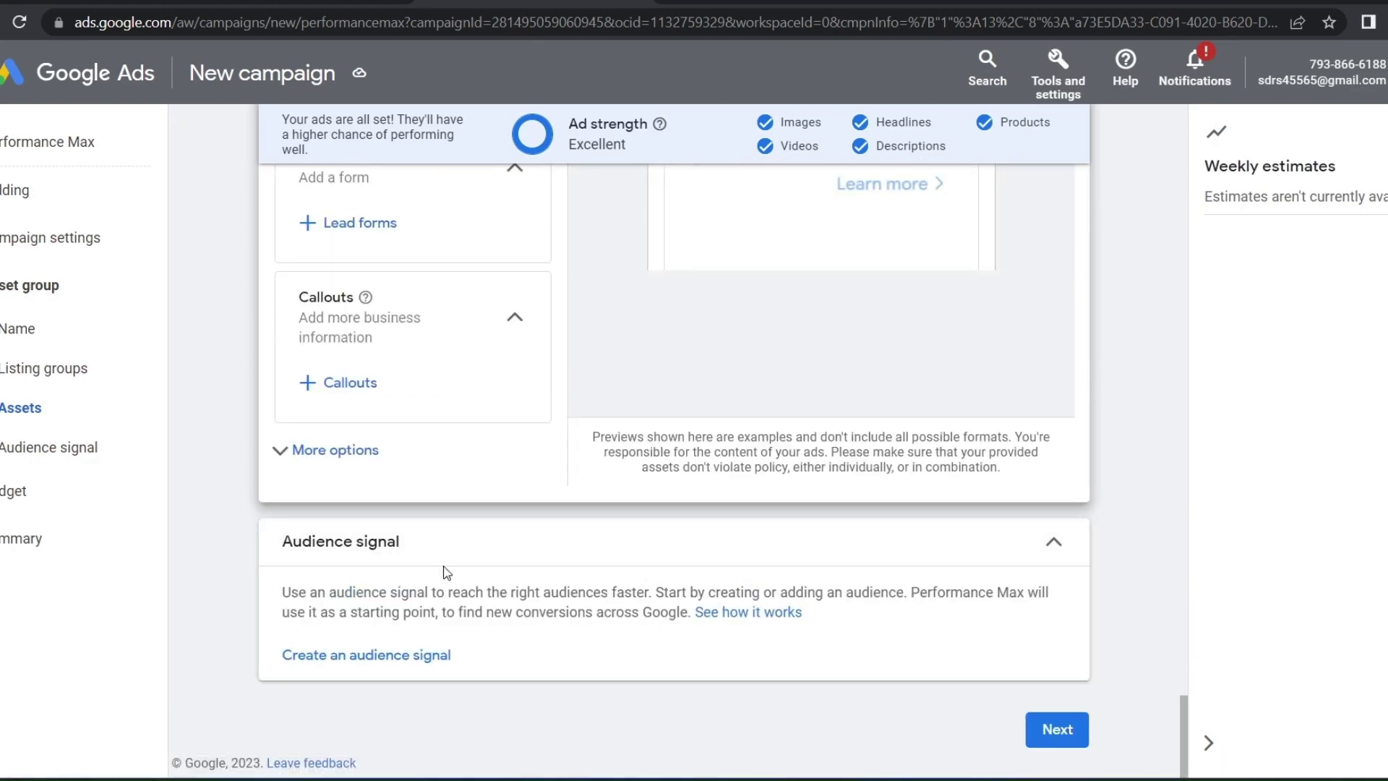
Hide the HTML5, display path and mobile URL options and advance to the Budget step
{"action": "left_click", "coordinate": [335, 450]}
{"action": "scroll", "coordinate": [381, 384], "scroll_direction": "down", "scroll_amount": 3}
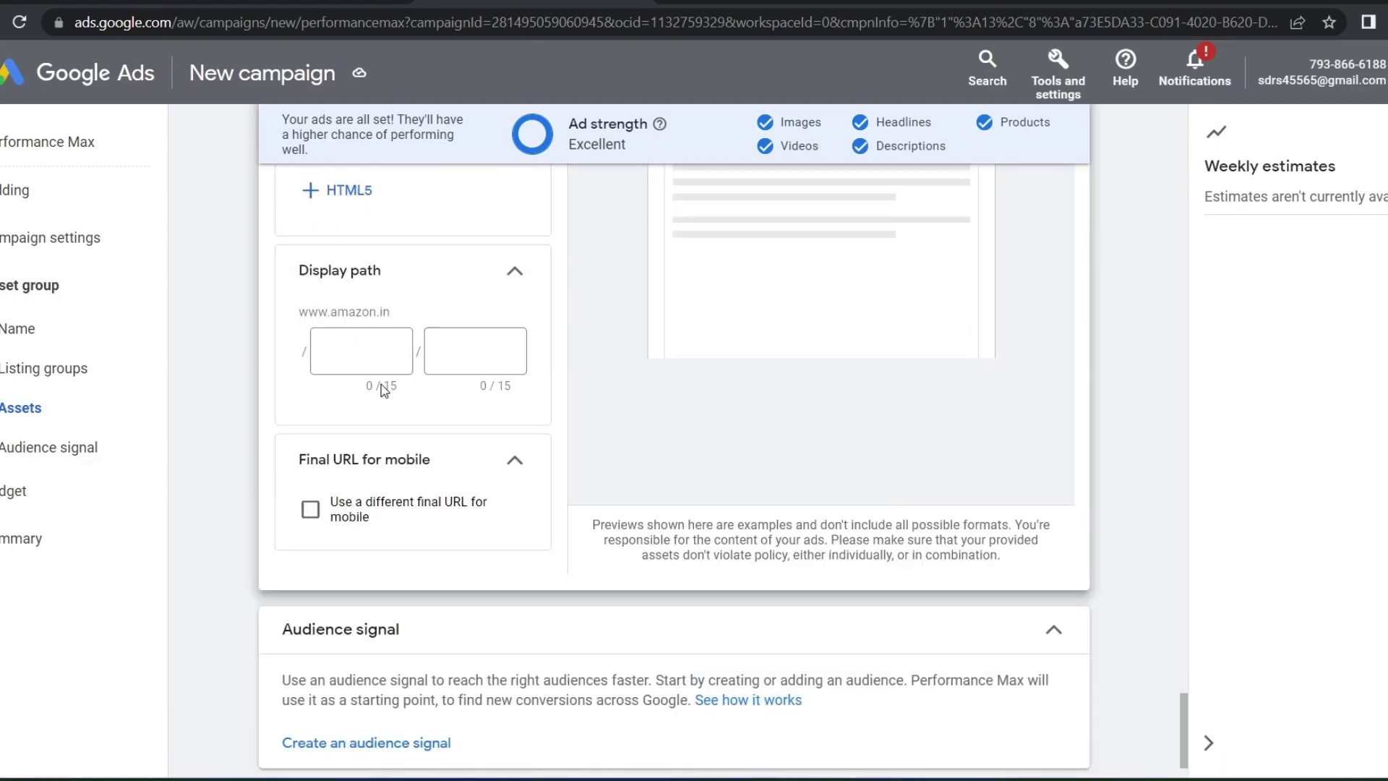
{"action": "scroll", "coordinate": [334, 376], "scroll_direction": "up", "scroll_amount": 5}
{"action": "left_click", "coordinate": [335, 463]}
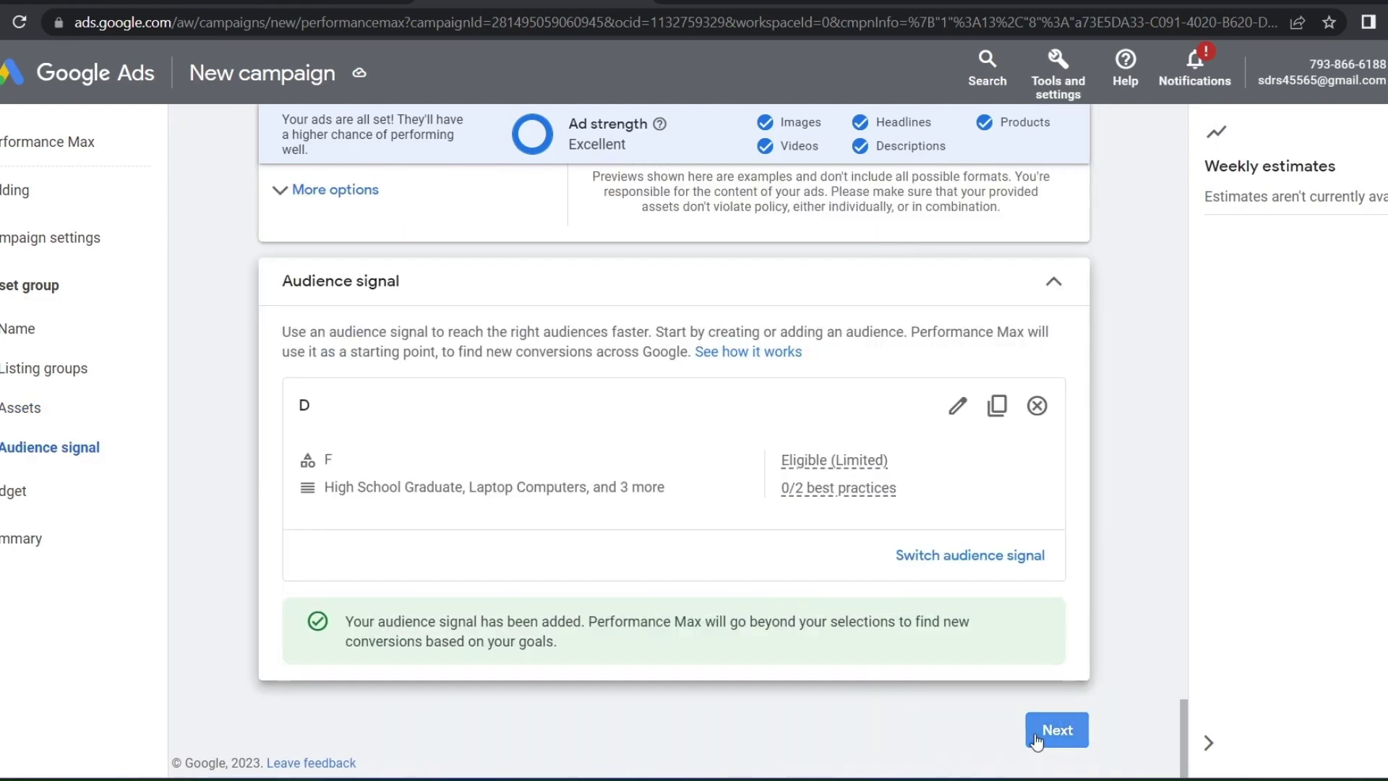
{"action": "left_click", "coordinate": [1021, 730]}
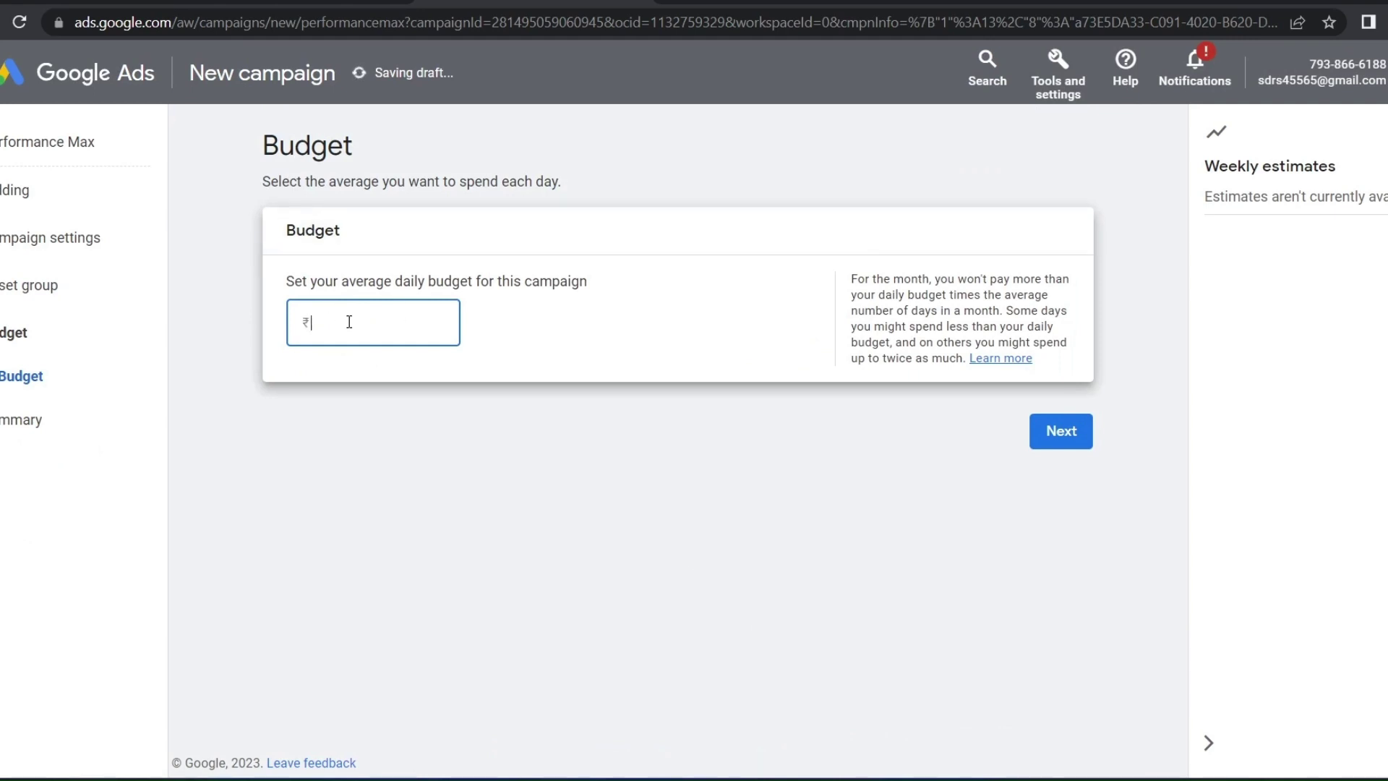
Enter the daily budget amount, then advance to and review the campaign Summary page
{"action": "type", "text": "1000000"}
{"action": "type", "text": "`10000"}
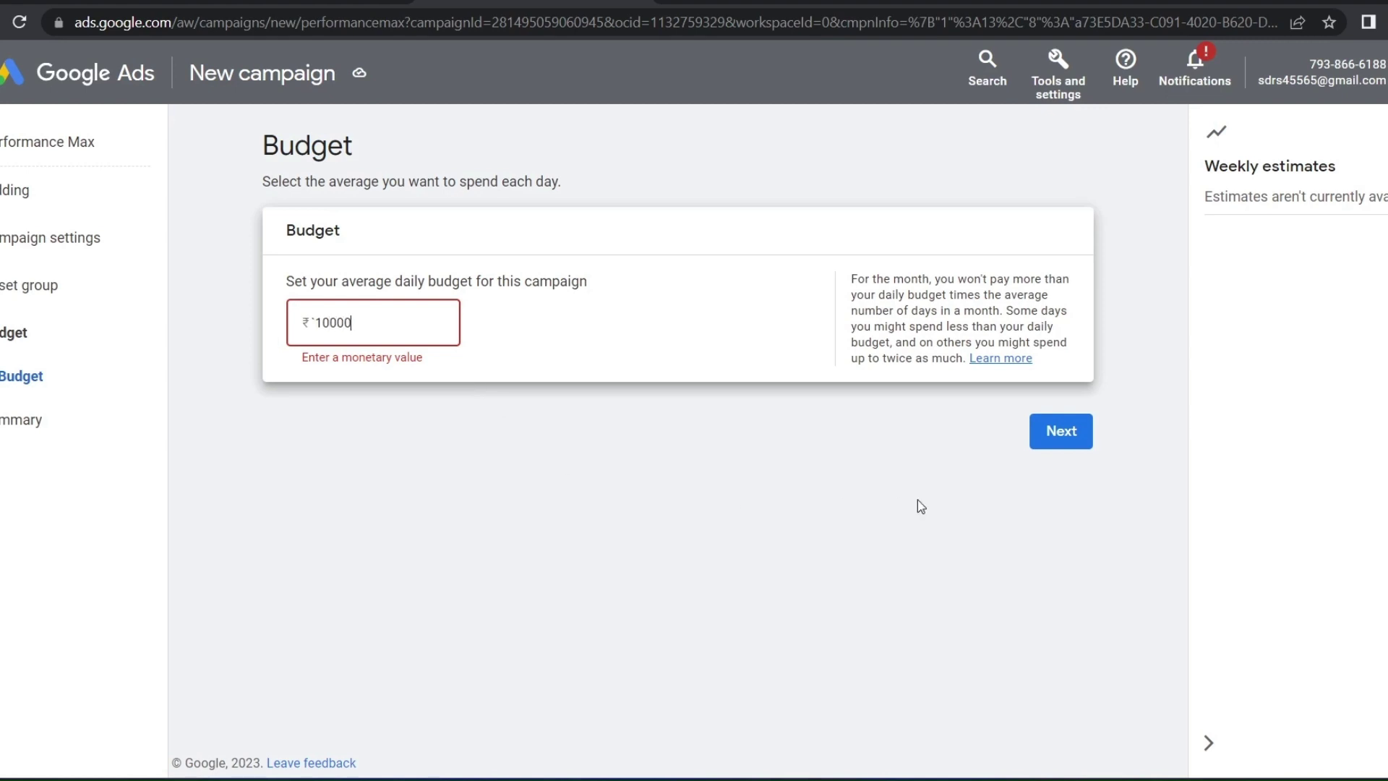
{"action": "left_click", "coordinate": [1060, 440]}
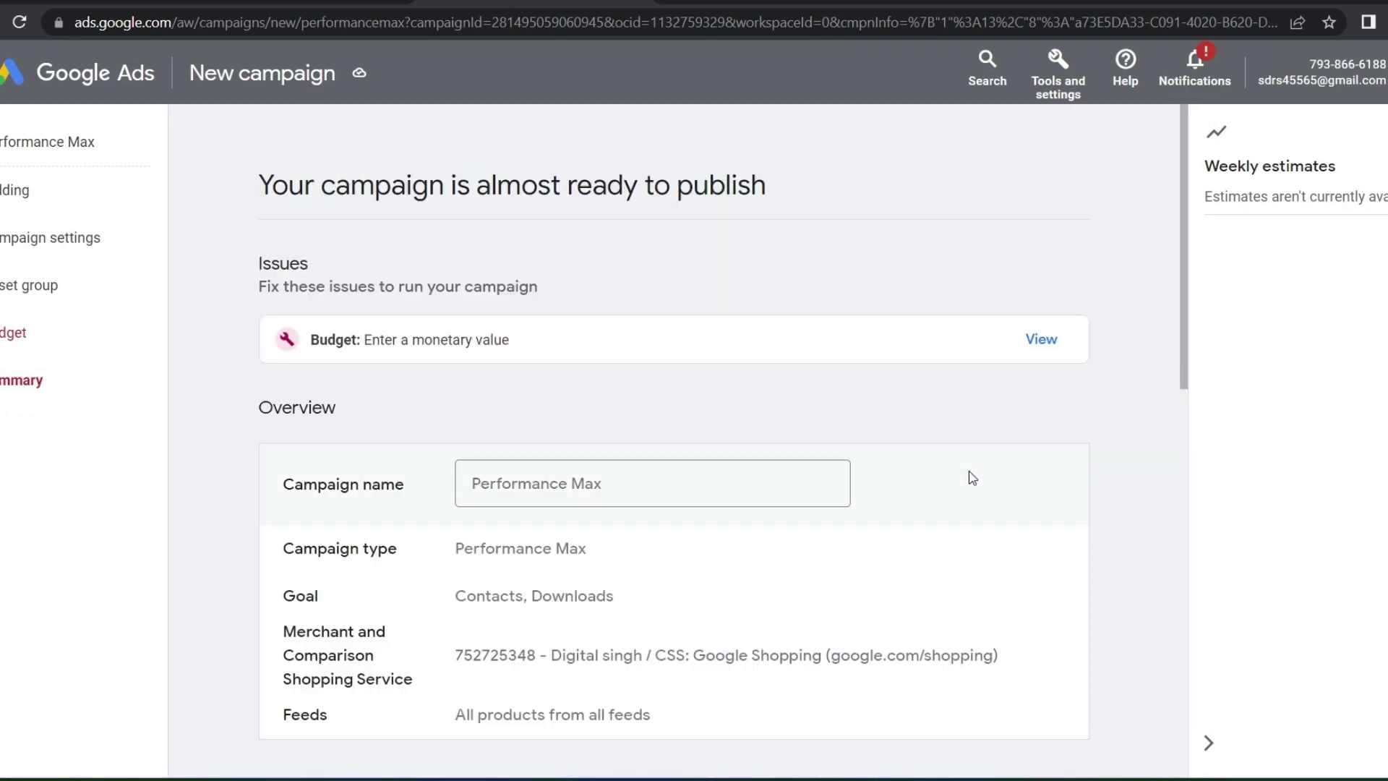
{"action": "scroll", "coordinate": [582, 463], "scroll_direction": "down", "scroll_amount": 7}
{"action": "scroll", "coordinate": [583, 463], "scroll_direction": "up", "scroll_amount": 2}
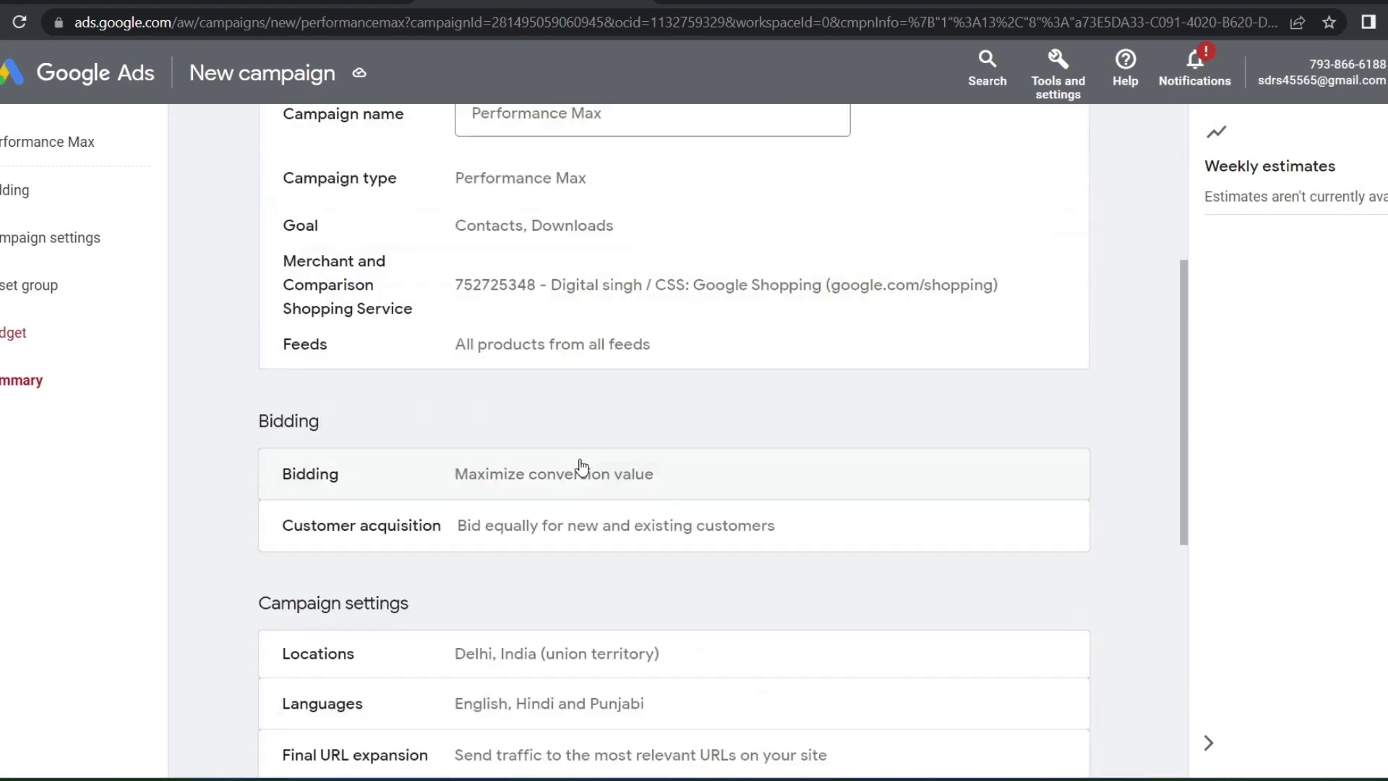
{"action": "scroll", "coordinate": [582, 467], "scroll_direction": "down", "scroll_amount": 5}
{"action": "scroll", "coordinate": [604, 587], "scroll_direction": "down", "scroll_amount": 3}
{"action": "scroll", "coordinate": [601, 572], "scroll_direction": "up", "scroll_amount": 12}
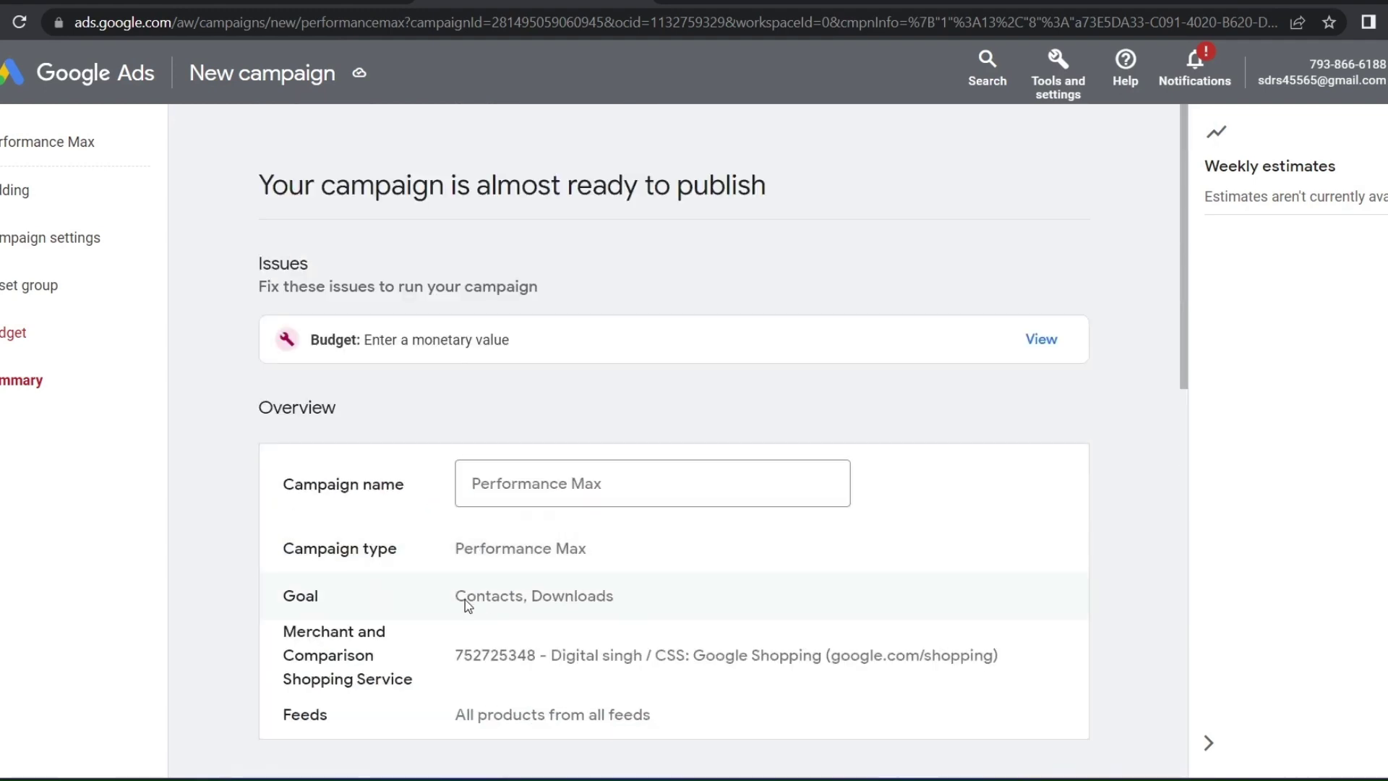
{"action": "scroll", "coordinate": [470, 582], "scroll_direction": "down", "scroll_amount": 12}
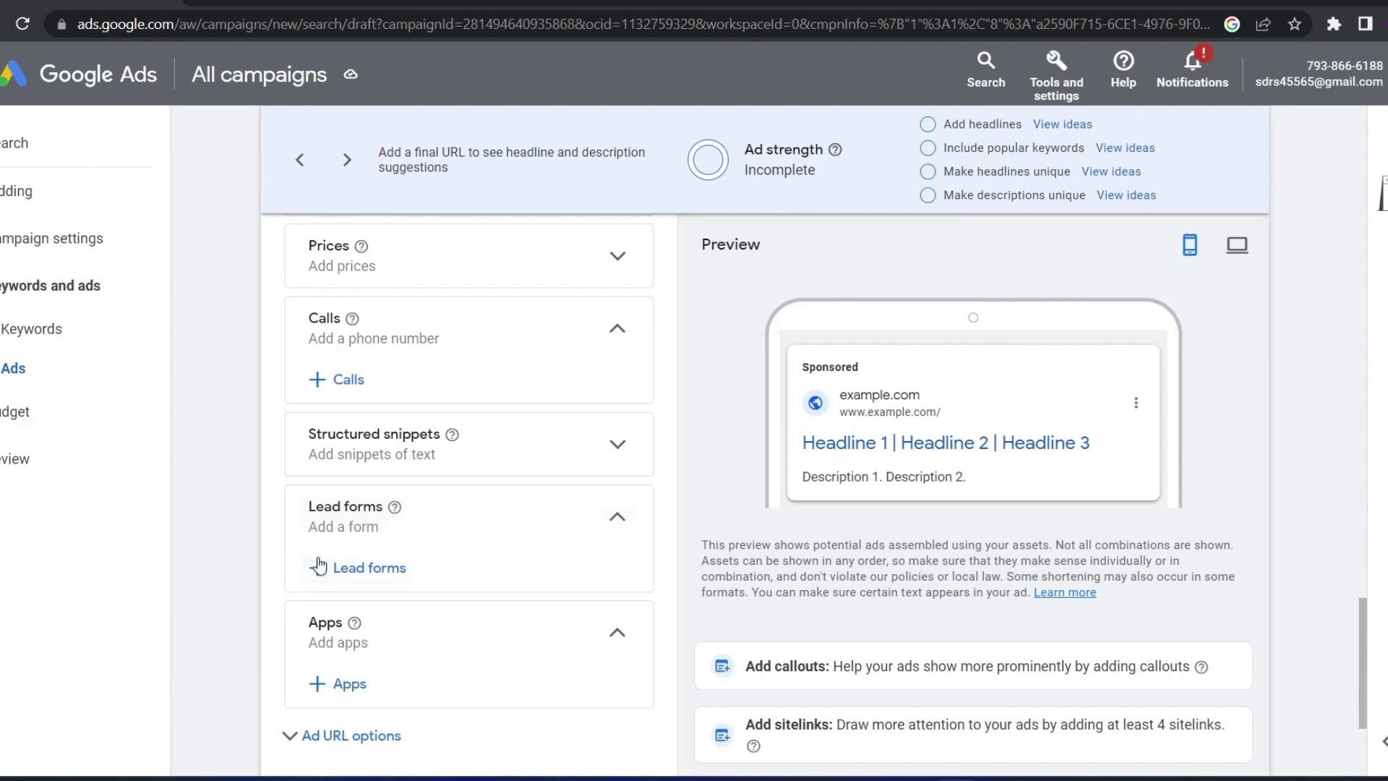
Start adding a lead form from the campaign's Lead forms asset section
{"action": "left_click", "coordinate": [358, 572]}
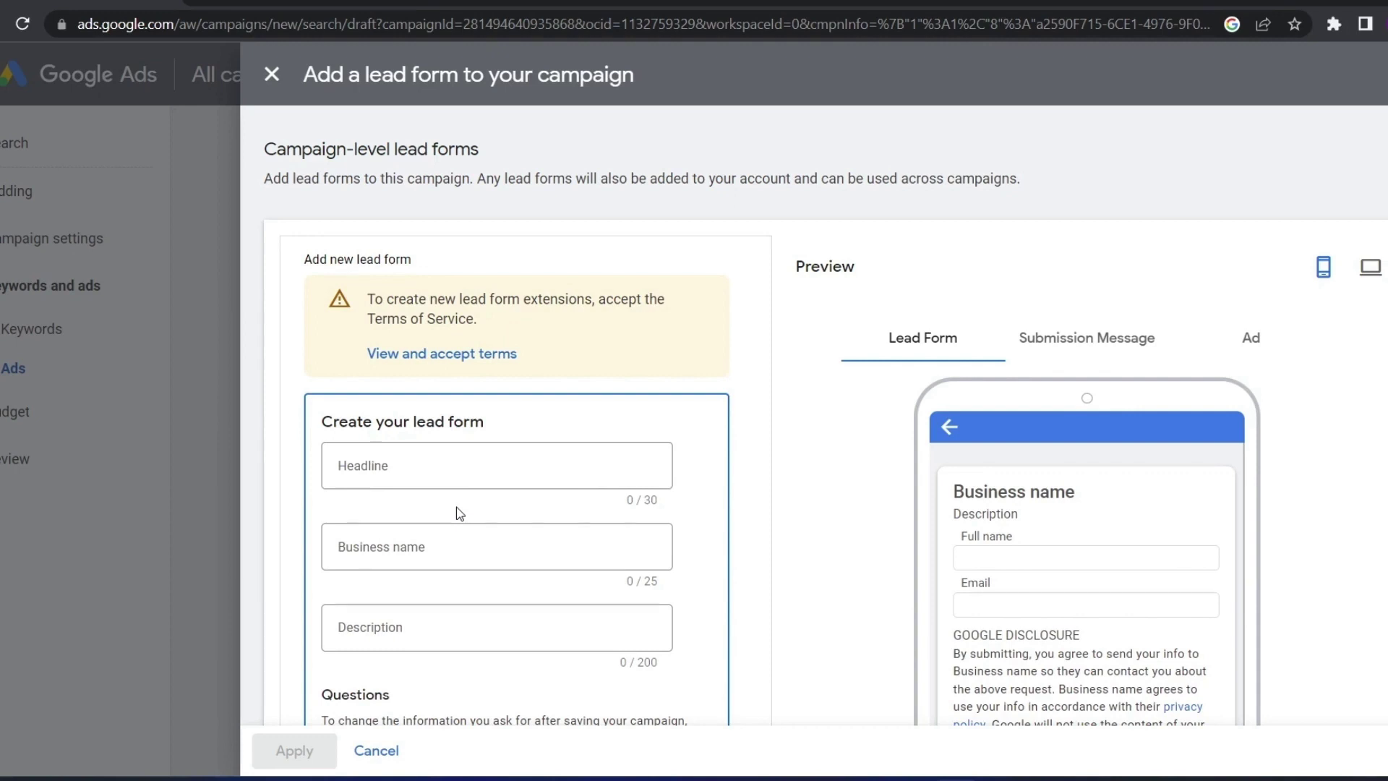
Accept the lead form Terms of Service and begin the Headline field
{"action": "left_click", "coordinate": [389, 365]}
{"action": "left_click", "coordinate": [1010, 640]}
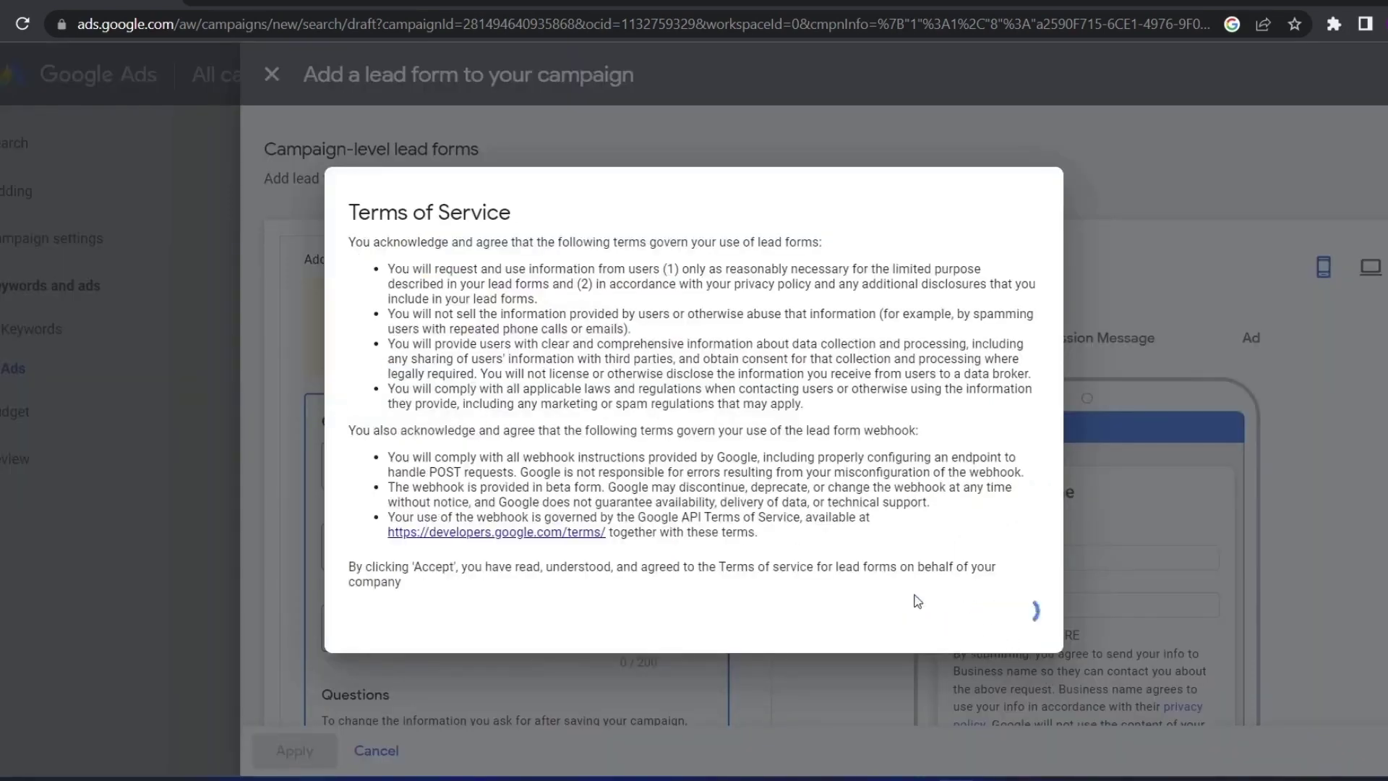
{"action": "left_click", "coordinate": [411, 407]}
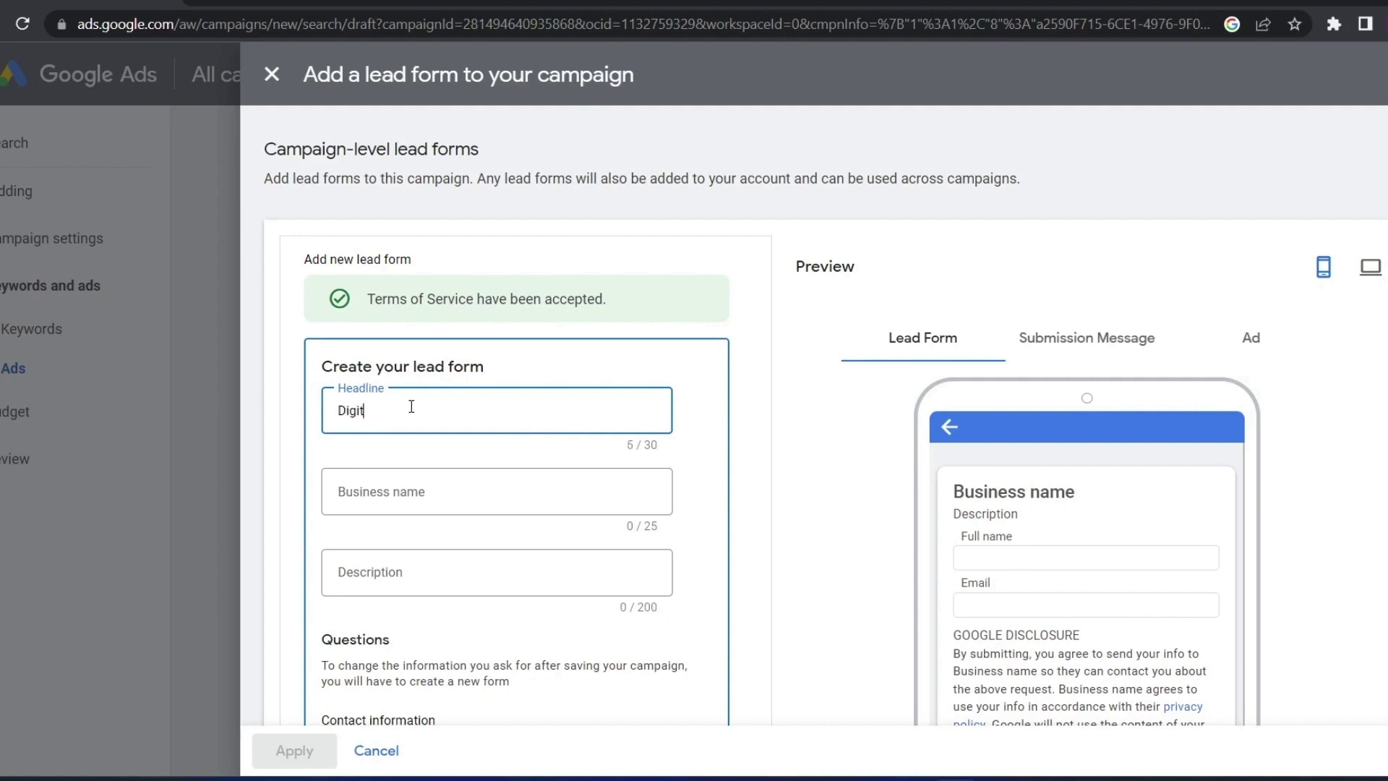
Enter the business's name in the Business name field, correcting its typos
{"action": "left_click", "coordinate": [480, 510]}
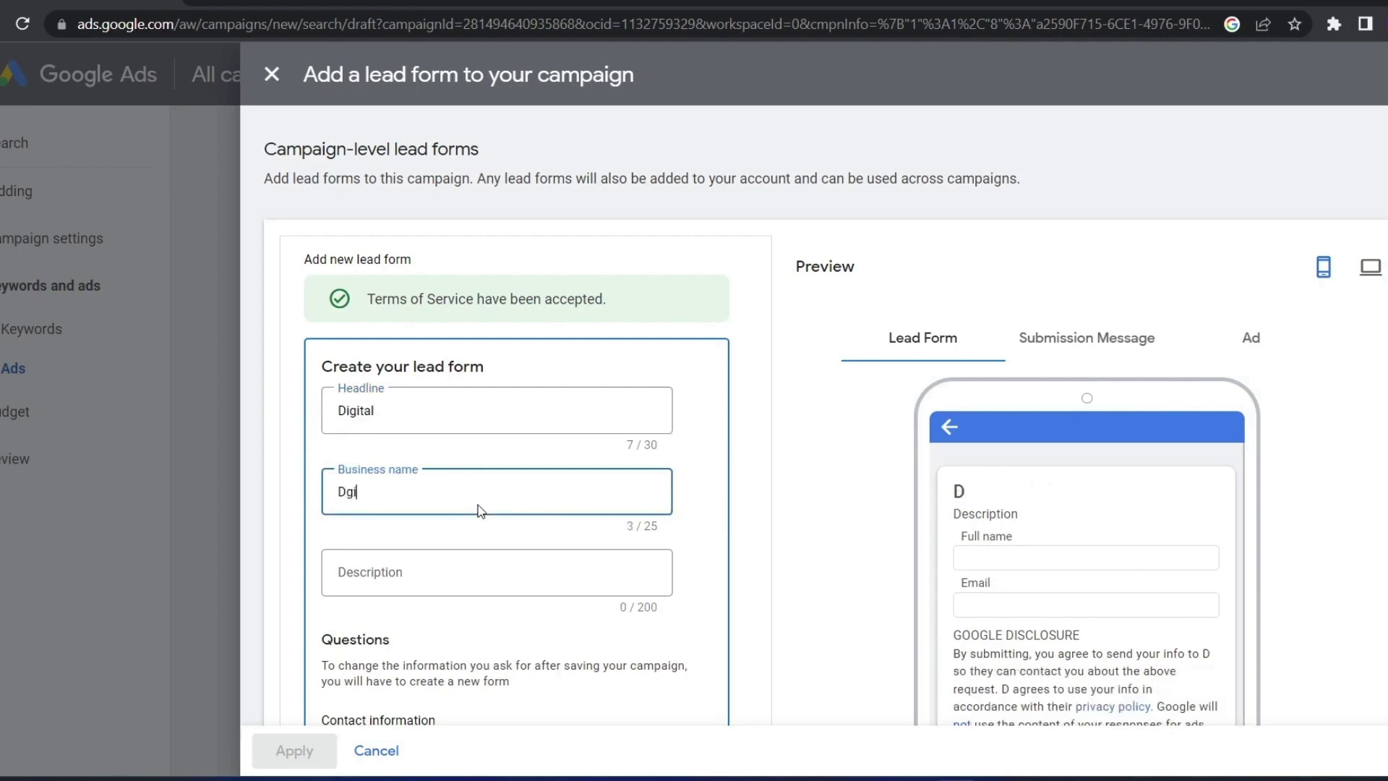
{"action": "key", "text": "BackSpace"}
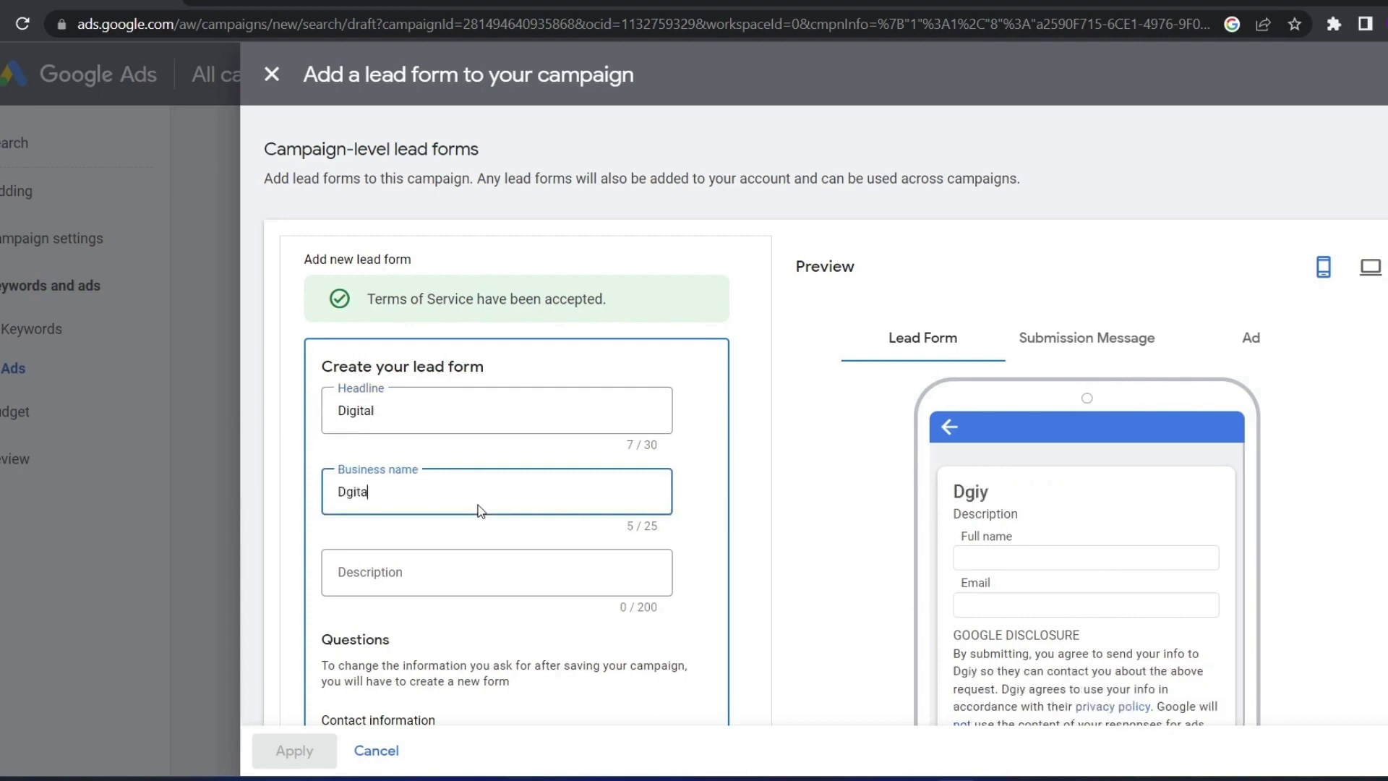
{"action": "type", "text": "tal Sl"}
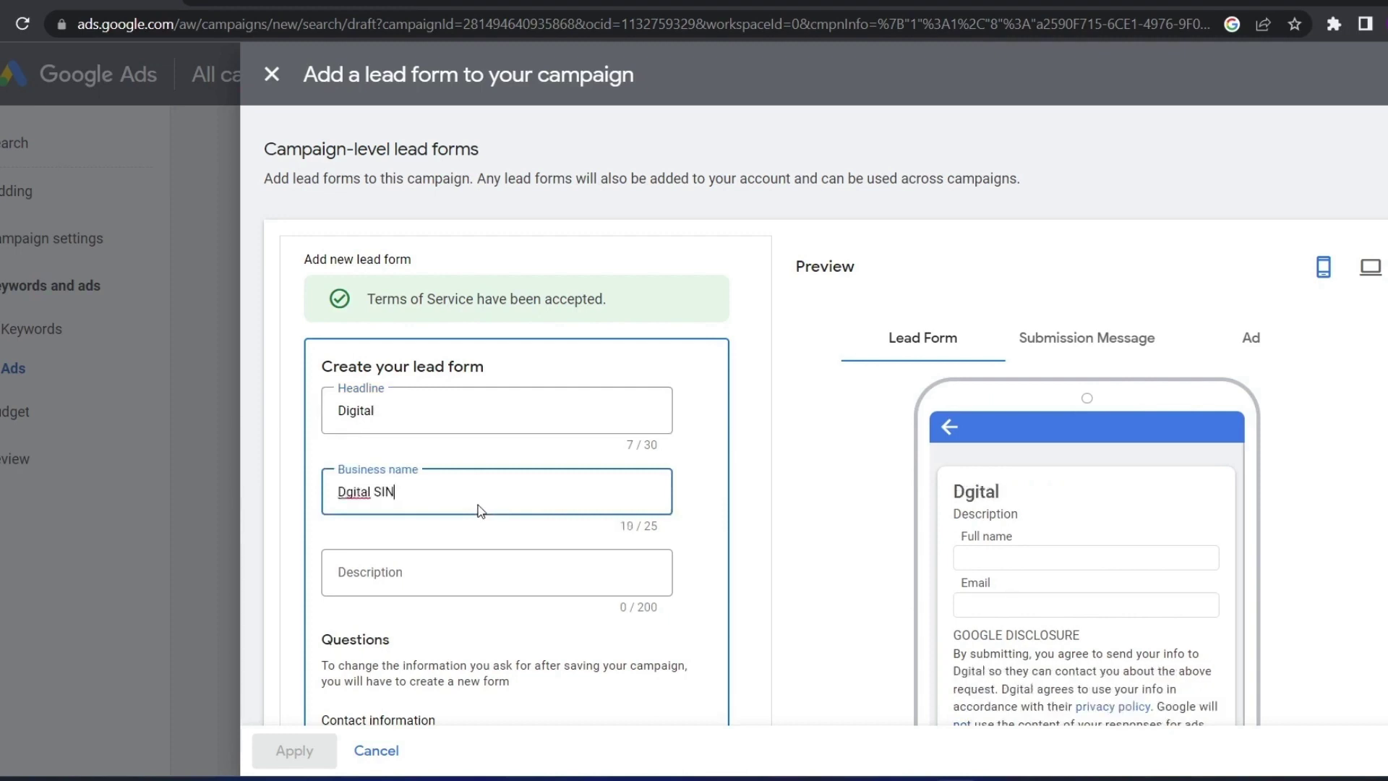
{"action": "type", "text": "N"}
{"action": "key", "text": "BackSpace"}
{"action": "type", "text": "ingh"}
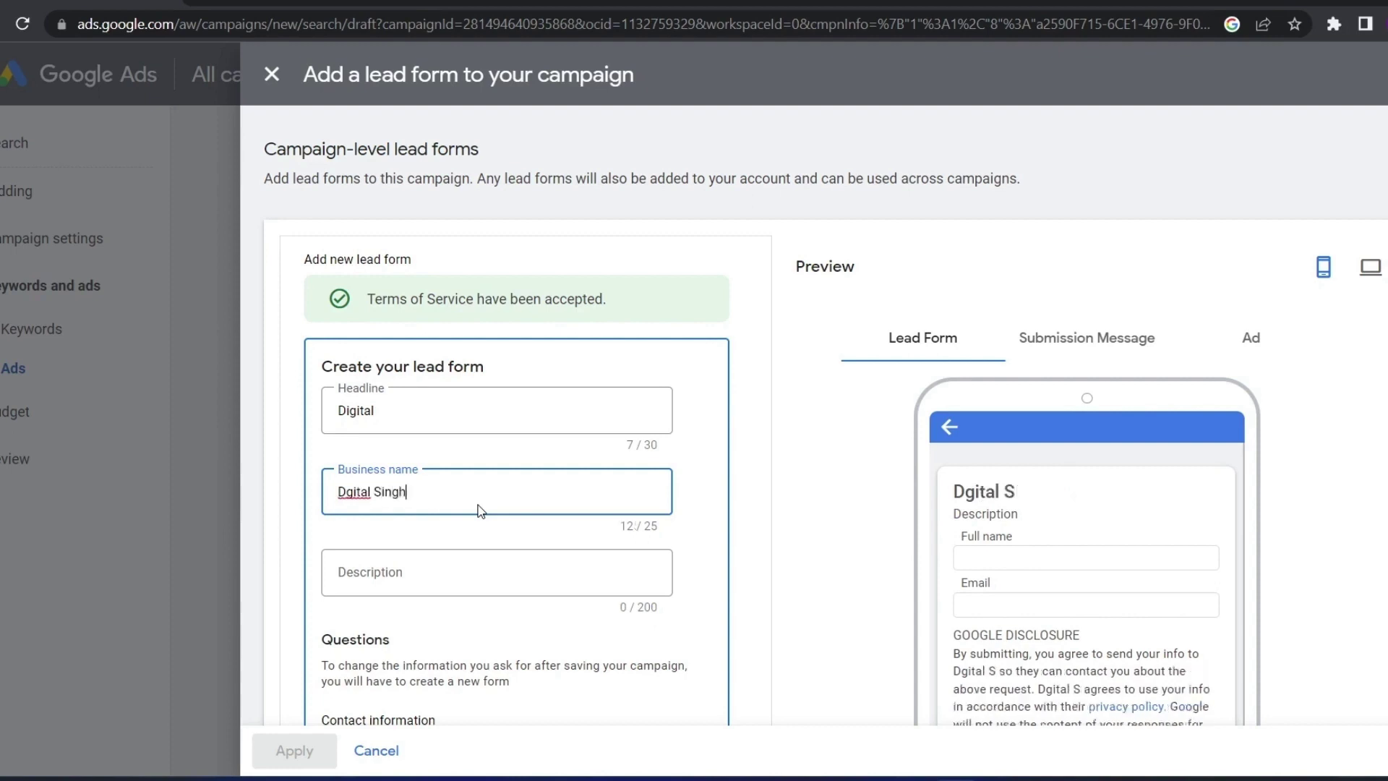
{"action": "left_click", "coordinate": [434, 574]}
{"action": "left_click", "coordinate": [343, 491]}
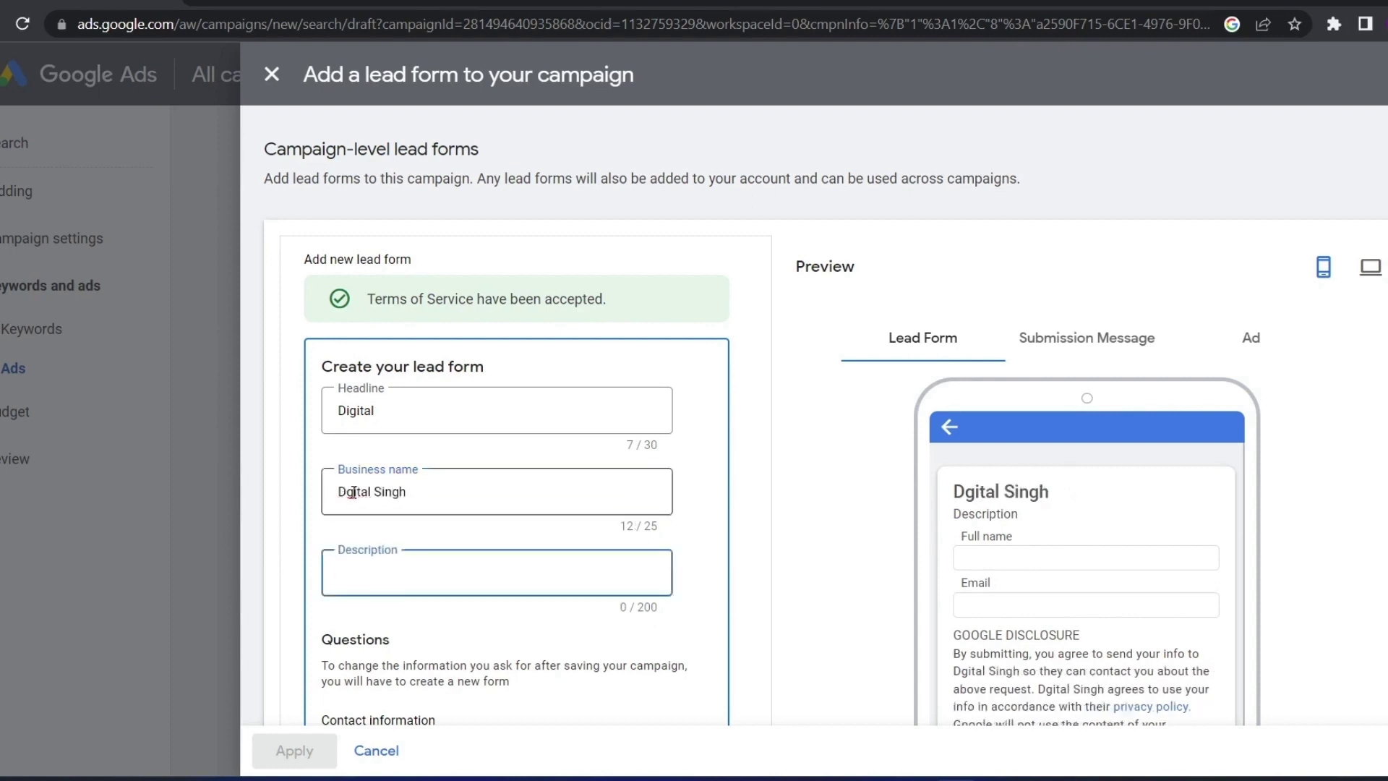
{"action": "type", "text": "i"}
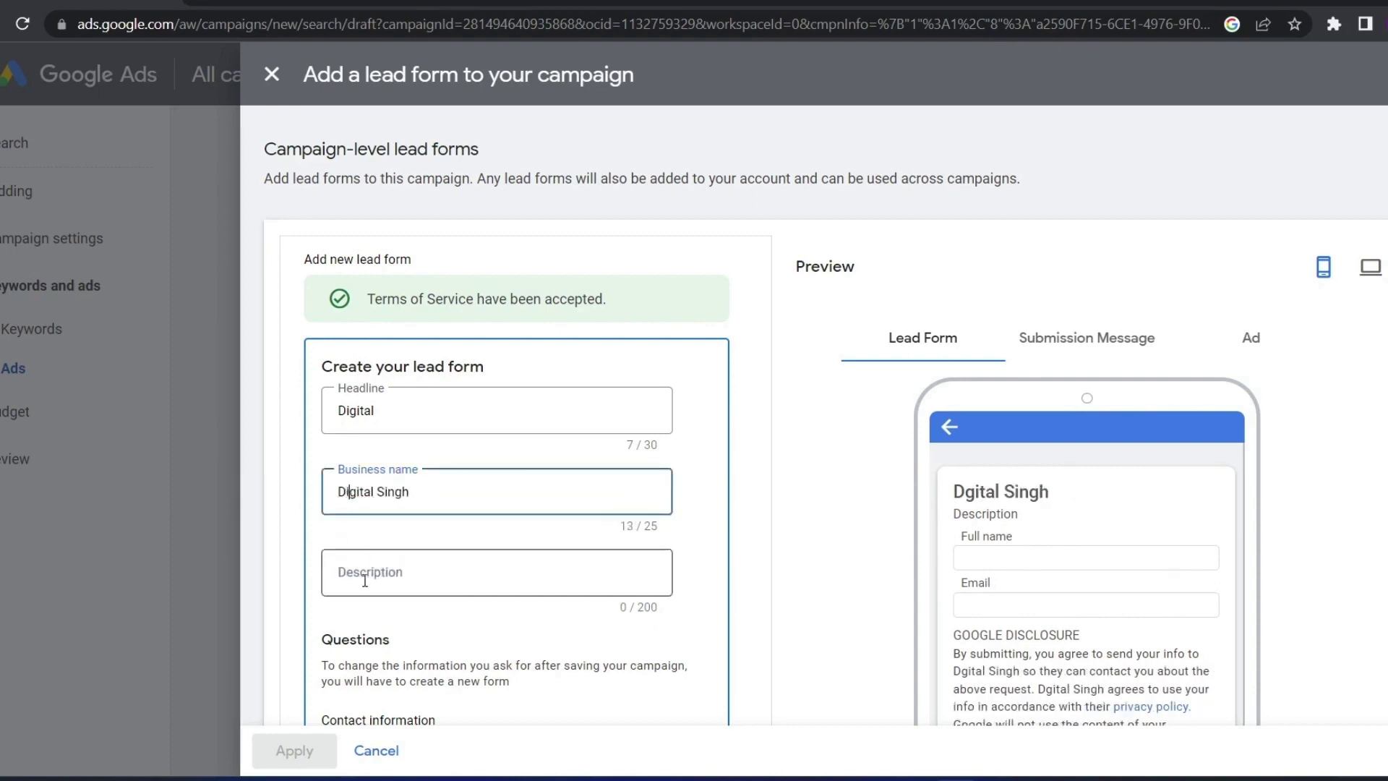
{"action": "left_click", "coordinate": [359, 568]}
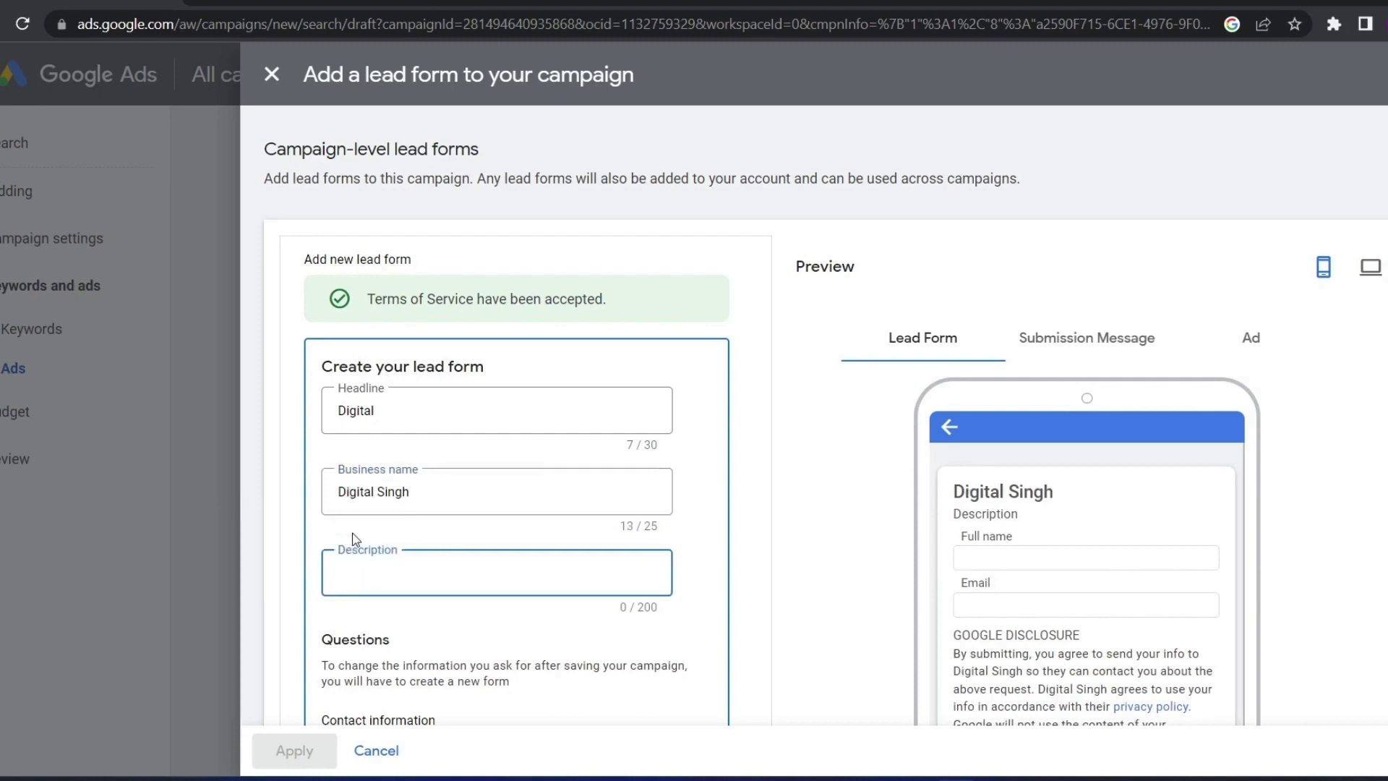
{"action": "left_click_drag", "start_coordinate": [405, 492], "coordinate": [324, 499]}
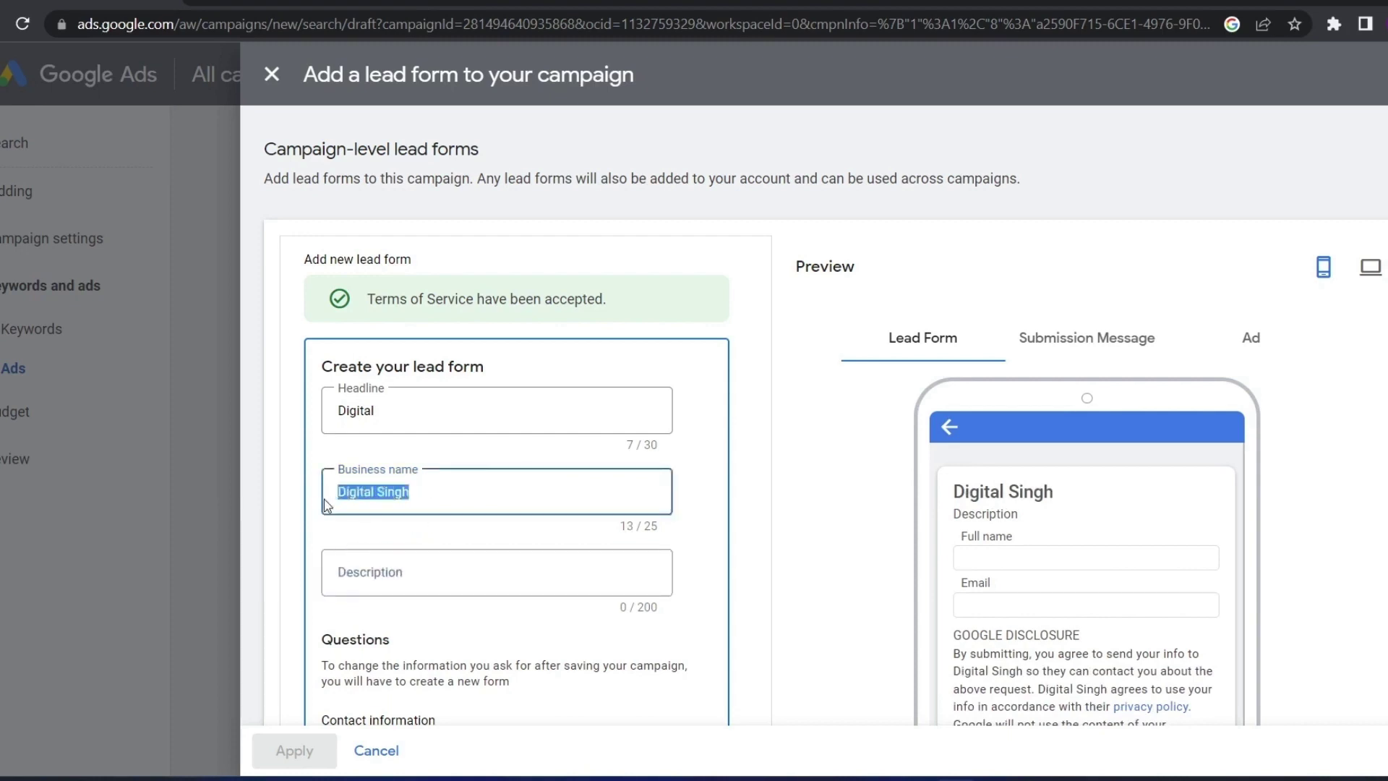
Set the description to 'Digital Marketing', fixing the misspelling via spelling suggestions
{"action": "left_click", "coordinate": [392, 585]}
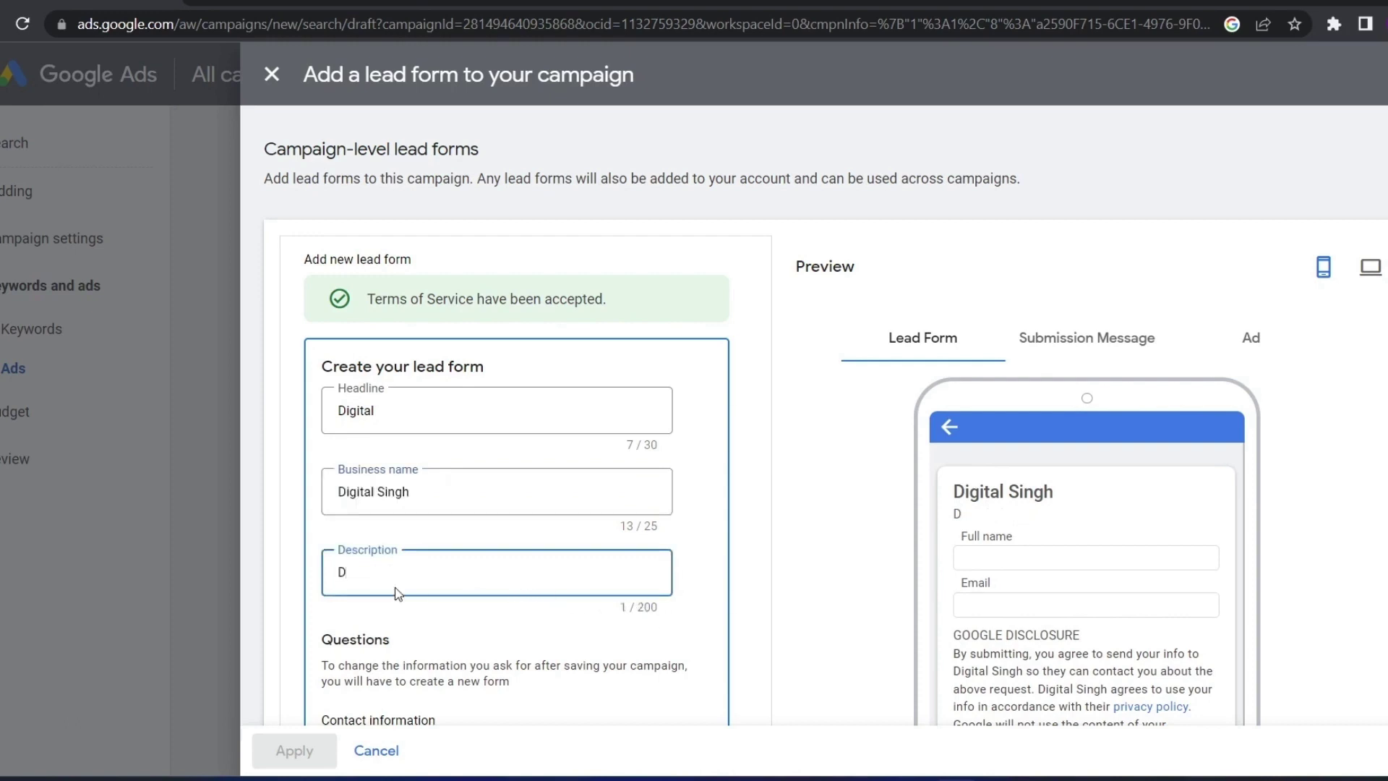
{"action": "type", "text": "Digital Mareketin"}
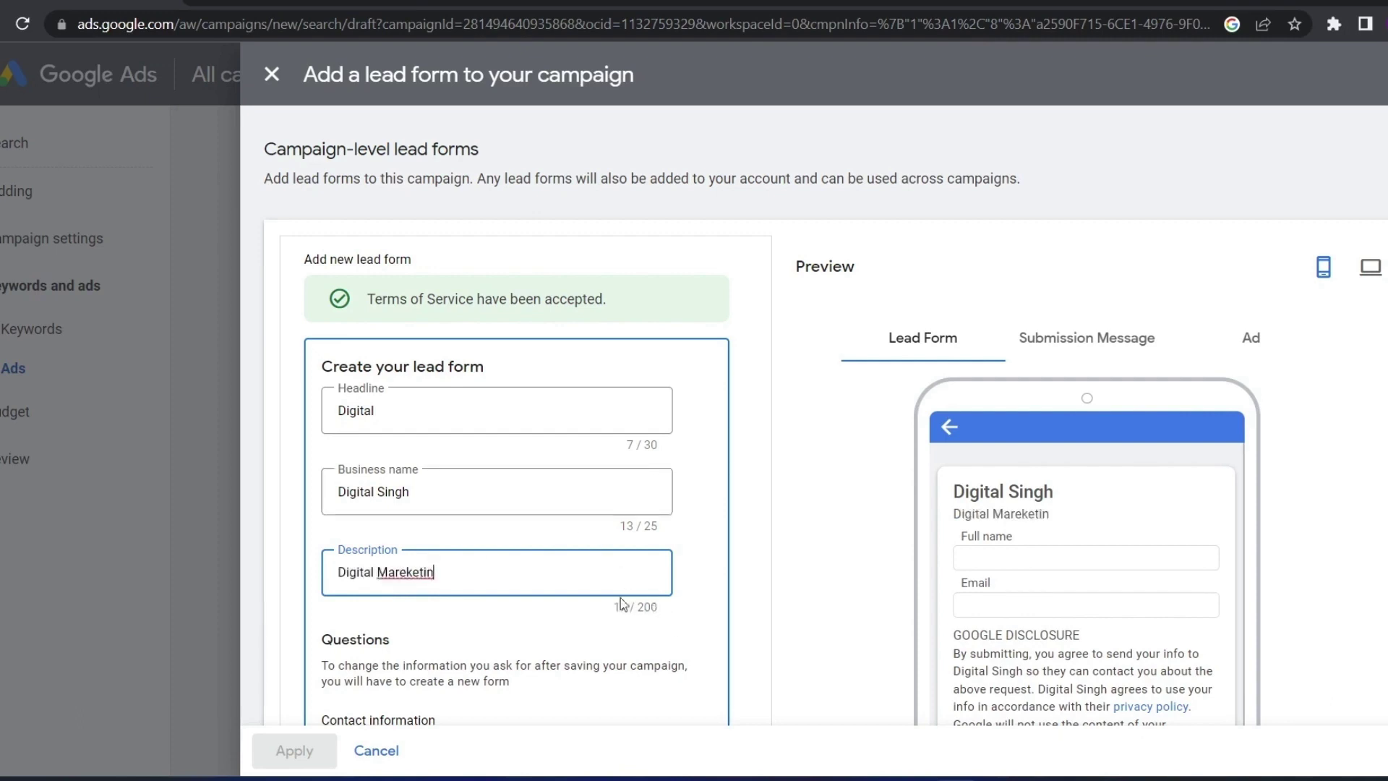
{"action": "type", "text": "g"}
{"action": "right_click", "coordinate": [408, 571]}
{"action": "left_click", "coordinate": [473, 289]}
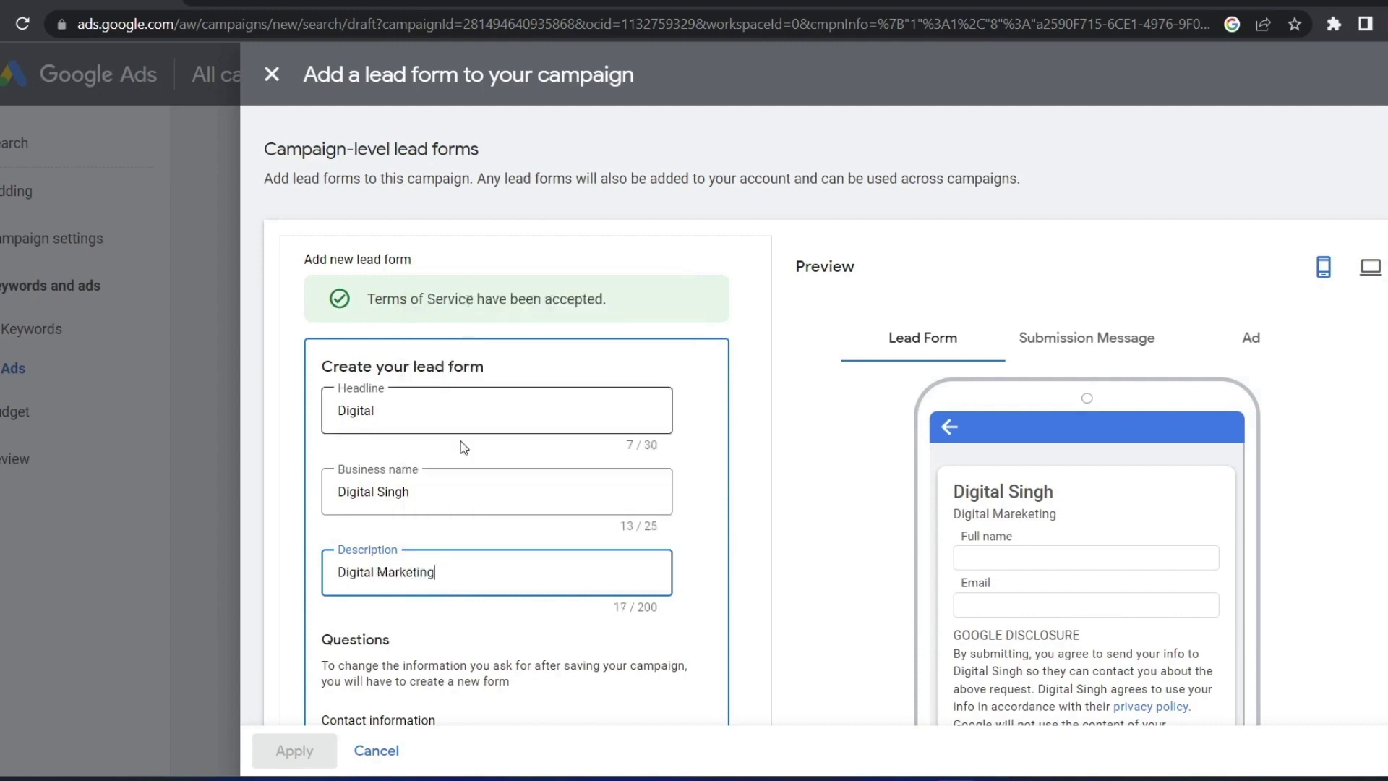
Add a single full name question after briefly trying separate first and last names
{"action": "scroll", "coordinate": [435, 583], "scroll_direction": "down", "scroll_amount": 3}
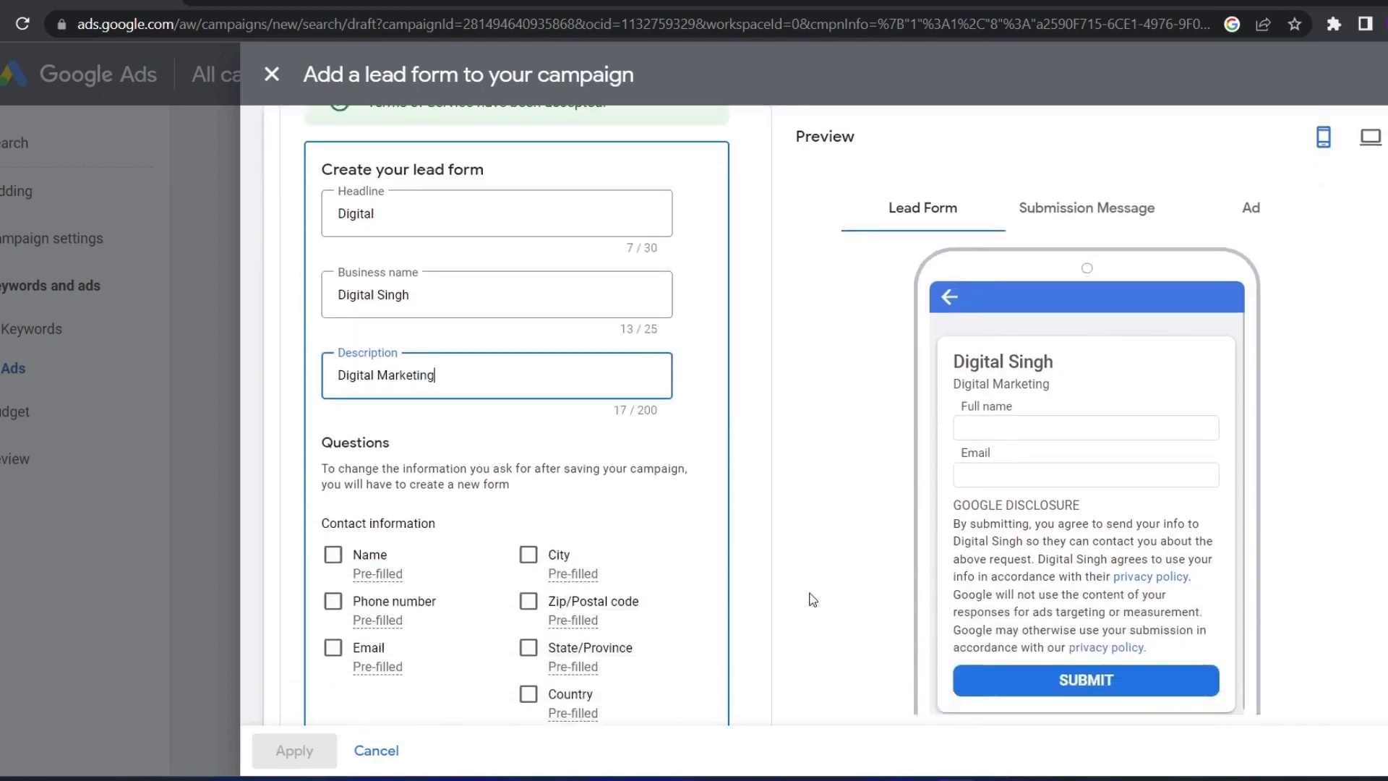
{"action": "scroll", "coordinate": [369, 506], "scroll_direction": "down", "scroll_amount": 2}
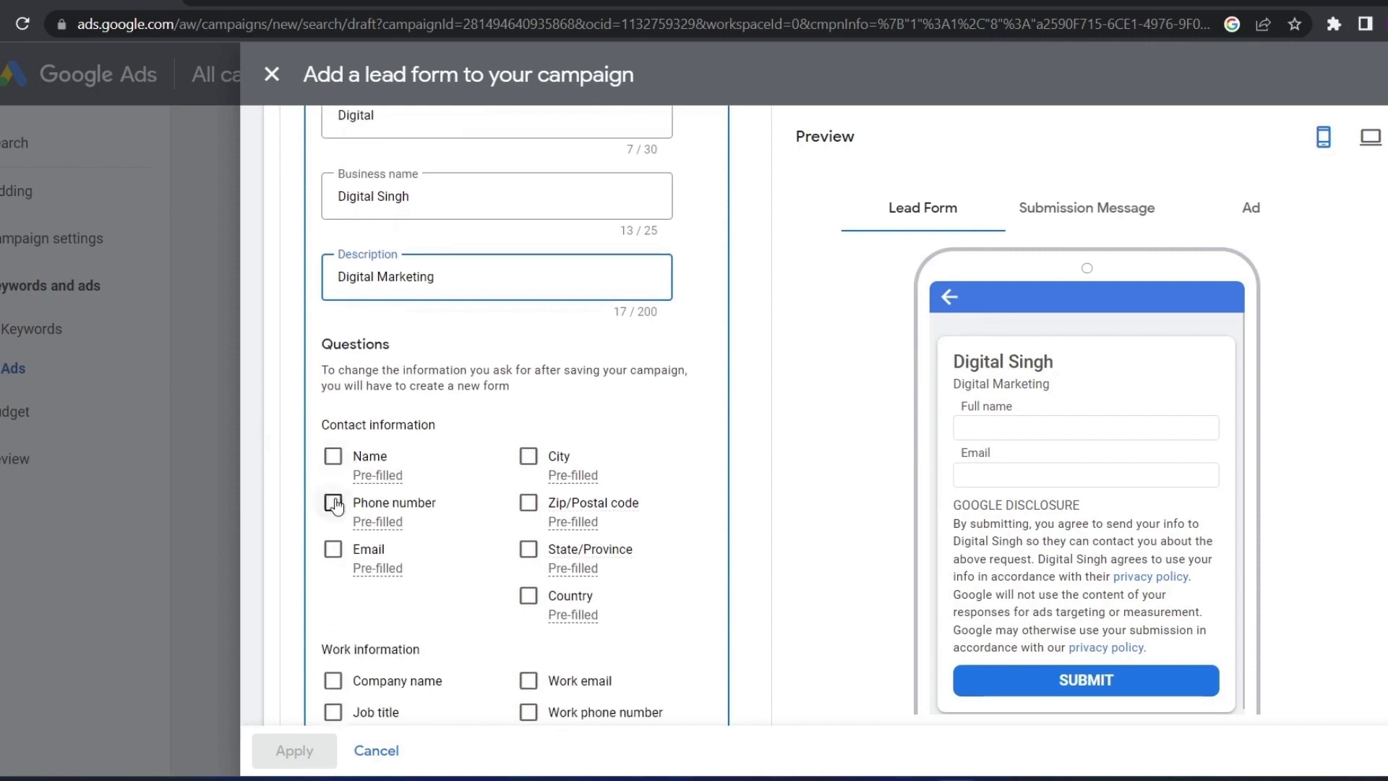
{"action": "left_click", "coordinate": [334, 457]}
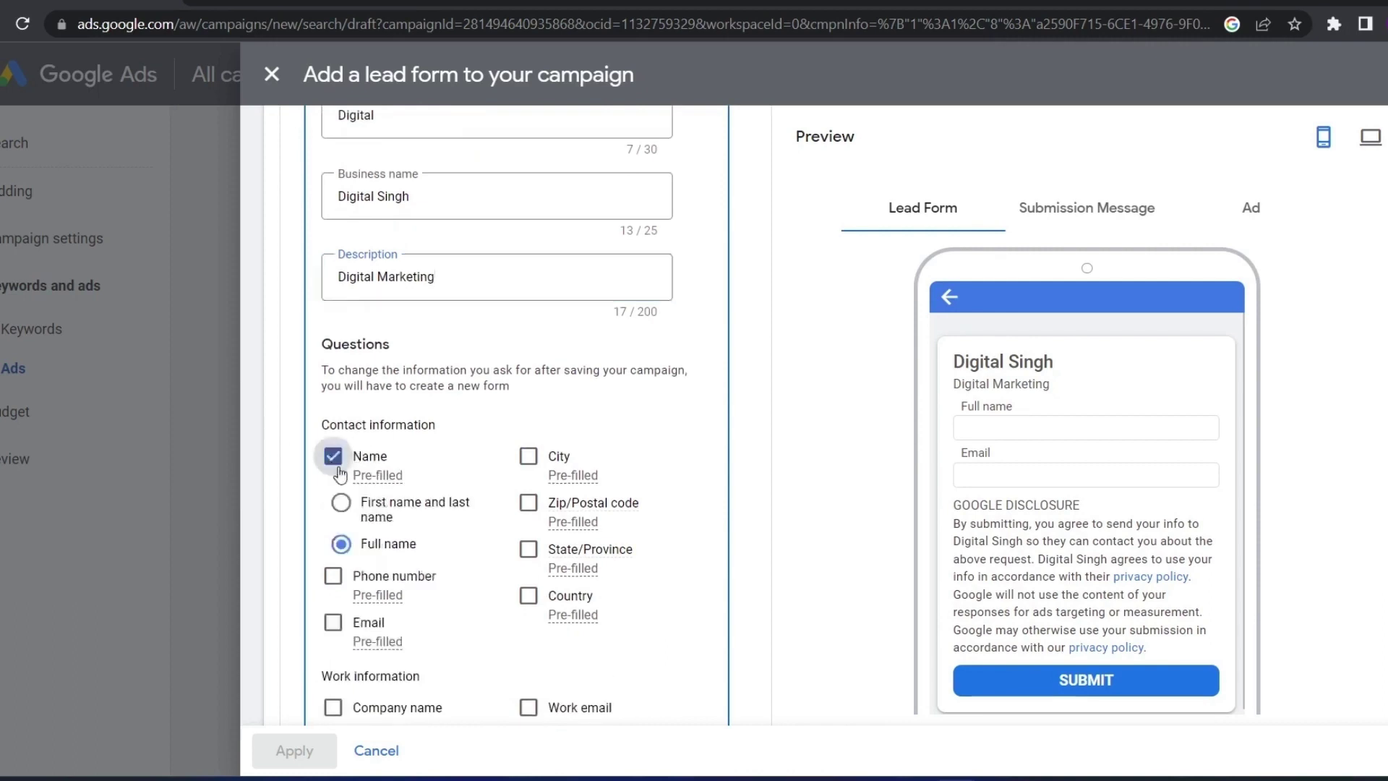
{"action": "left_click", "coordinate": [341, 504]}
{"action": "left_click_drag", "start_coordinate": [1003, 402], "coordinate": [954, 454]}
{"action": "left_click_drag", "start_coordinate": [1018, 406], "coordinate": [973, 406]}
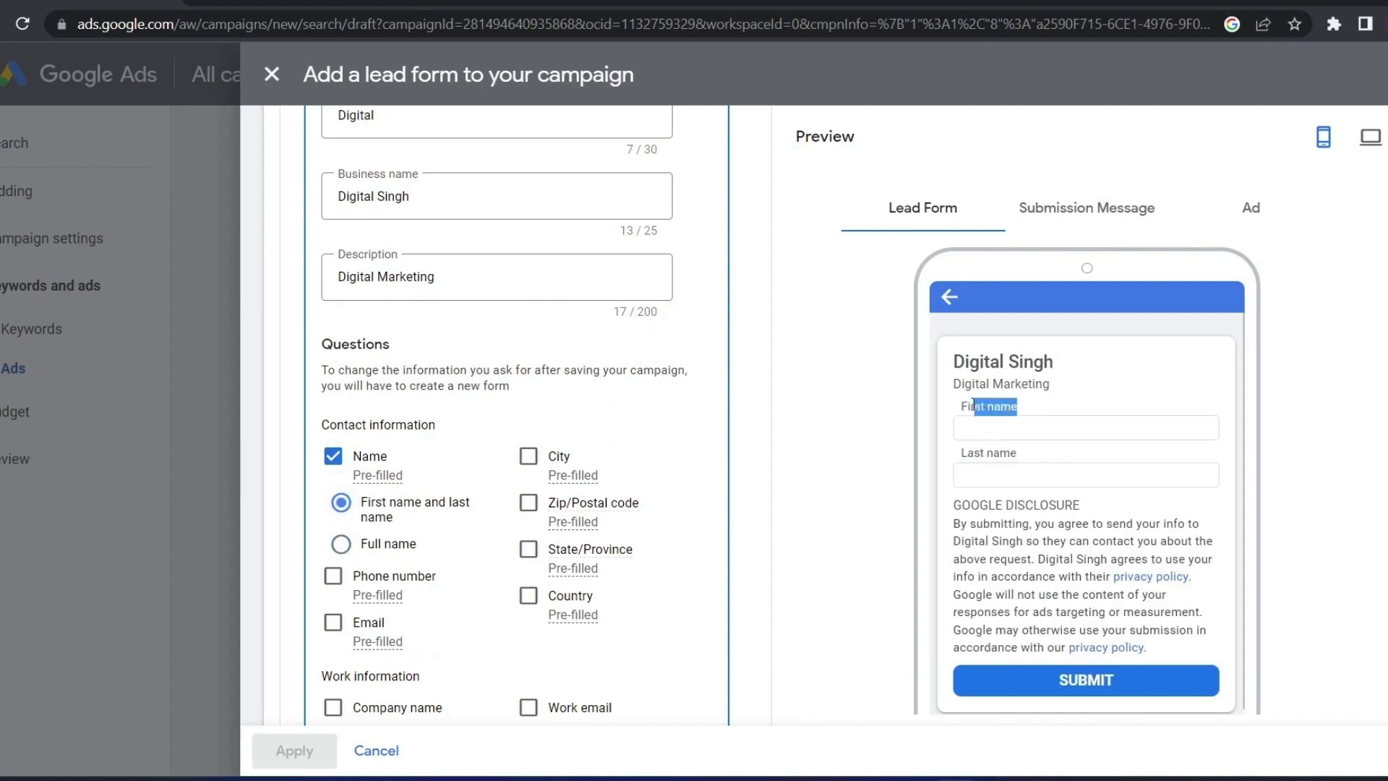
{"action": "left_click", "coordinate": [345, 543]}
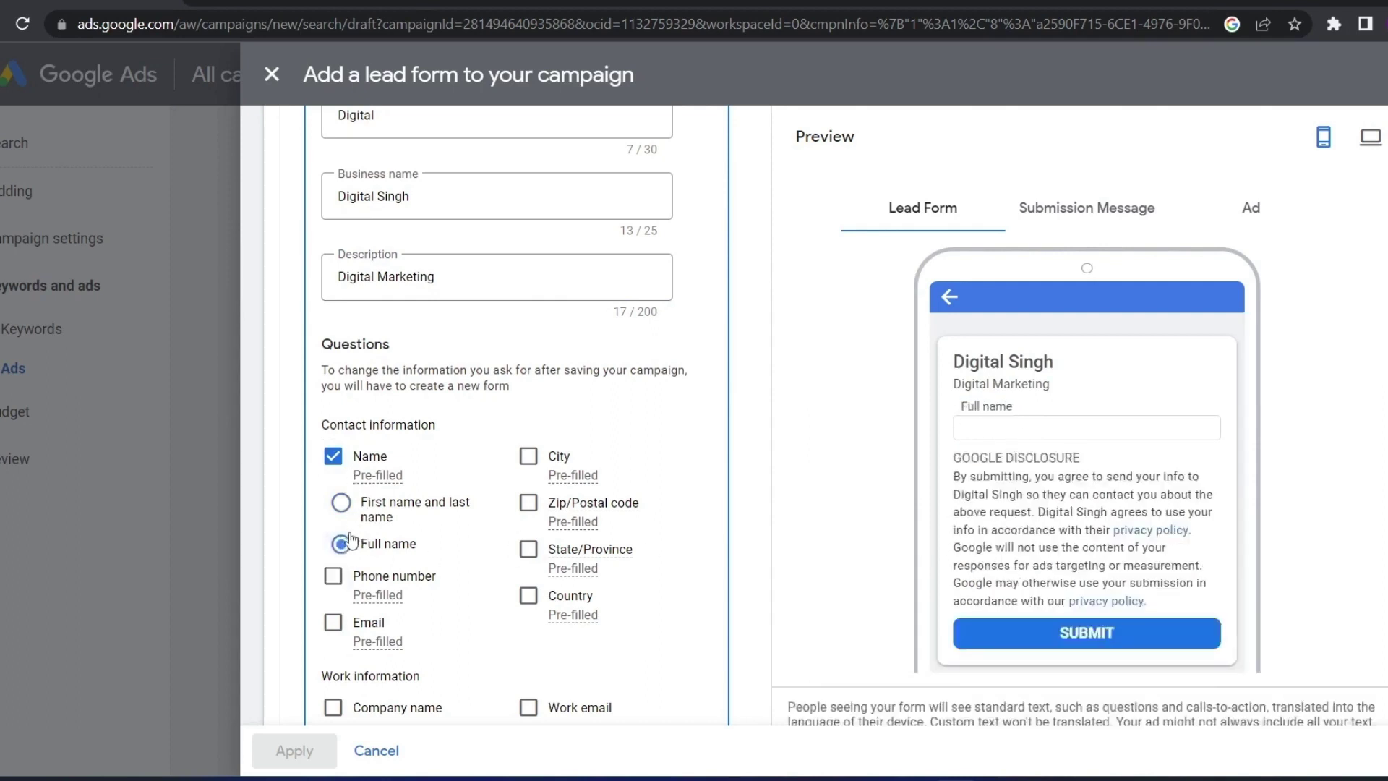
Add phone number, email, city, zip code, state and country questions
{"action": "left_click", "coordinate": [333, 576]}
{"action": "left_click", "coordinate": [334, 623]}
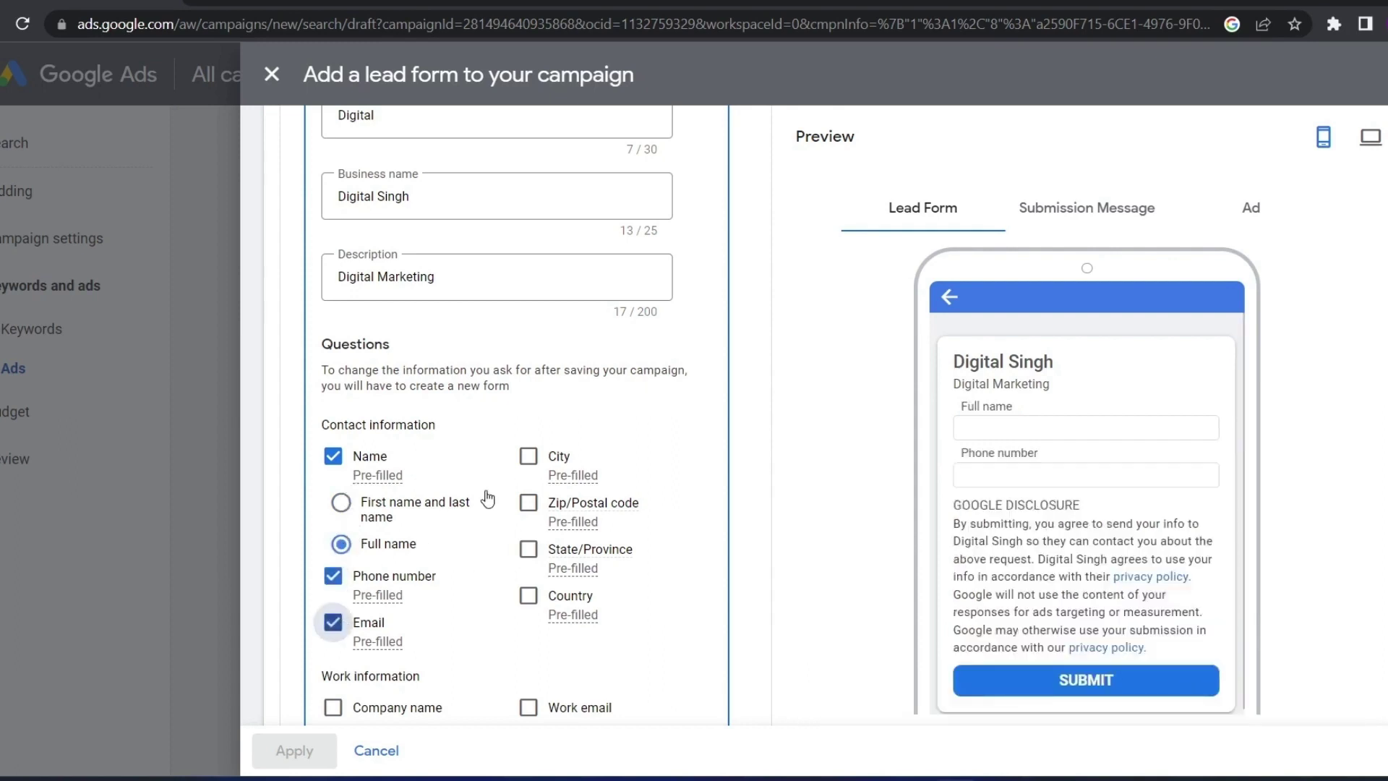
{"action": "left_click", "coordinate": [530, 457]}
{"action": "left_click", "coordinate": [530, 504]}
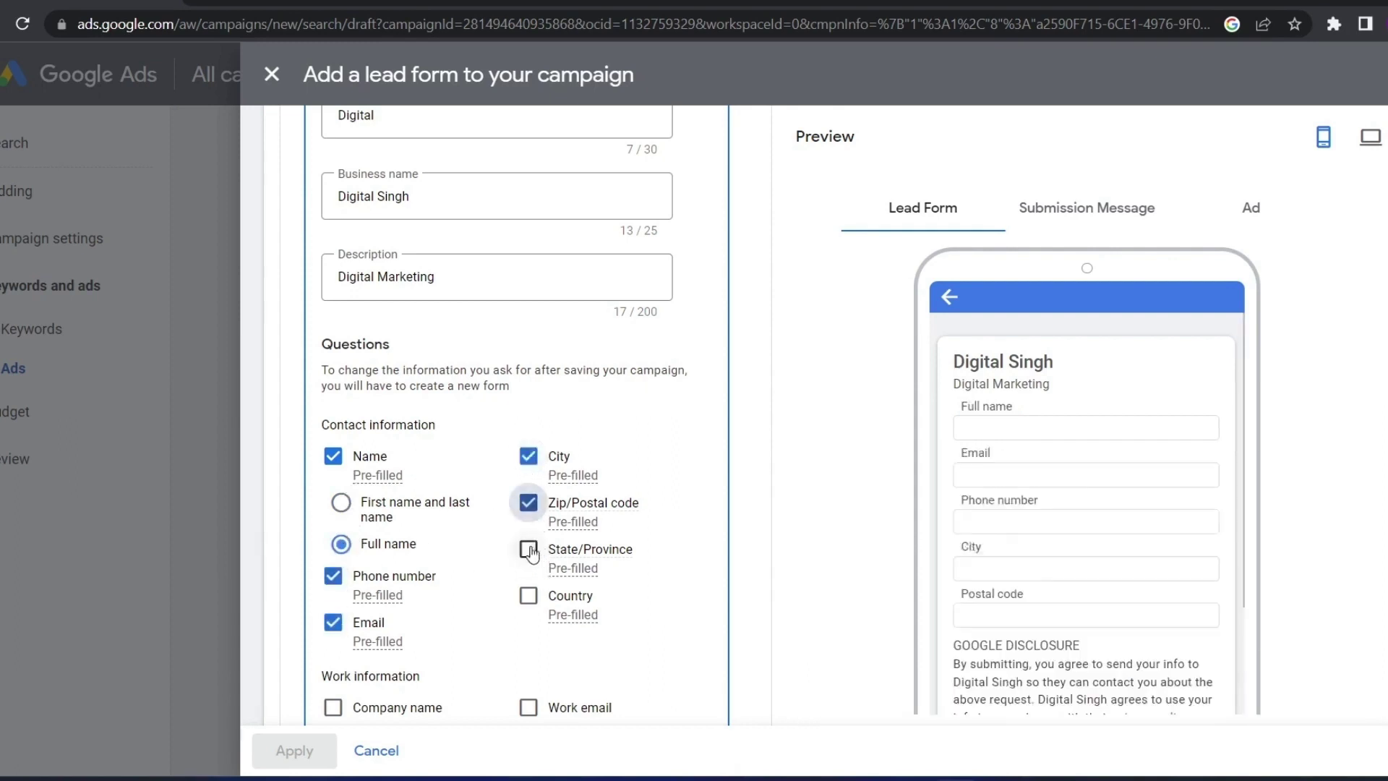
{"action": "left_click", "coordinate": [530, 550]}
{"action": "left_click", "coordinate": [533, 600]}
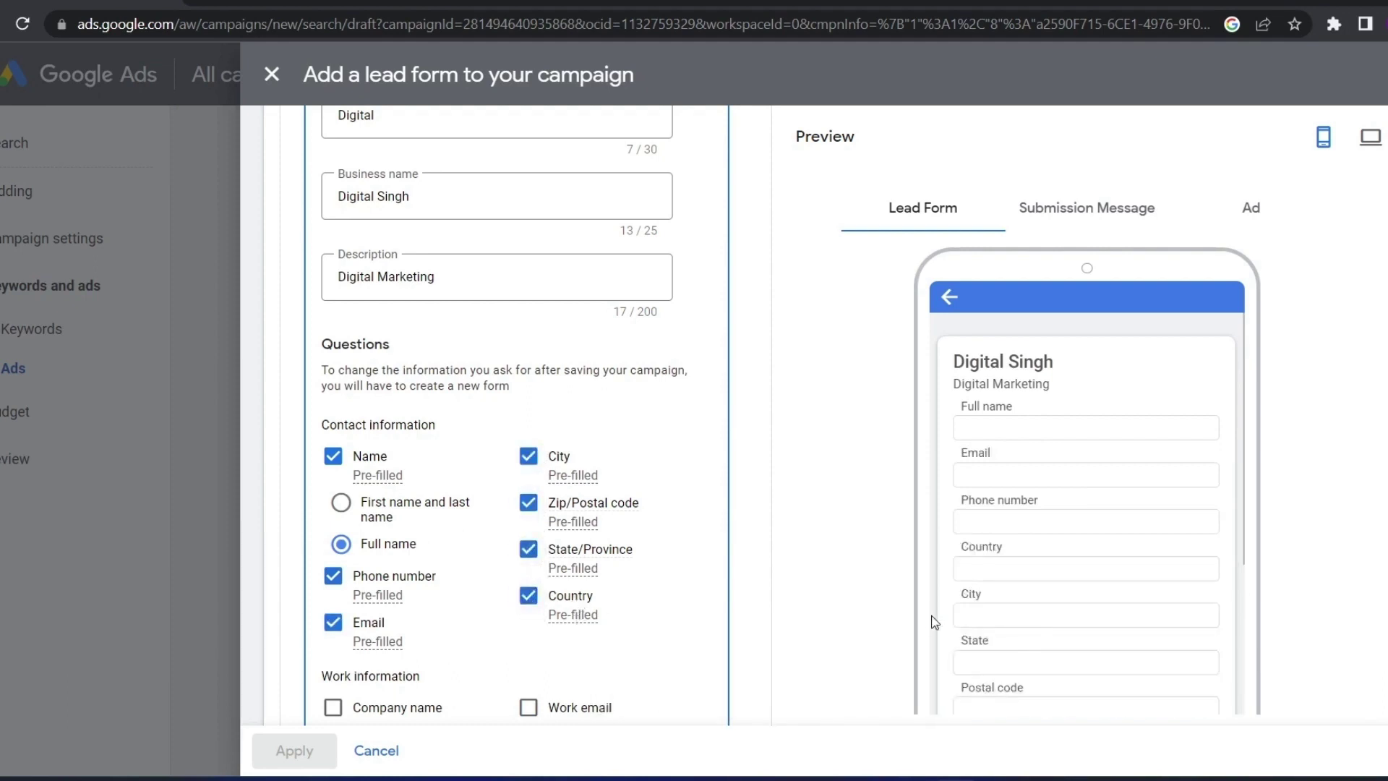
Add Job title, Work email, Work phone number, Company name and age questions
{"action": "scroll", "coordinate": [1070, 442], "scroll_direction": "down", "scroll_amount": 3}
{"action": "scroll", "coordinate": [1048, 438], "scroll_direction": "up", "scroll_amount": 3}
{"action": "scroll", "coordinate": [1026, 456], "scroll_direction": "down", "scroll_amount": 3}
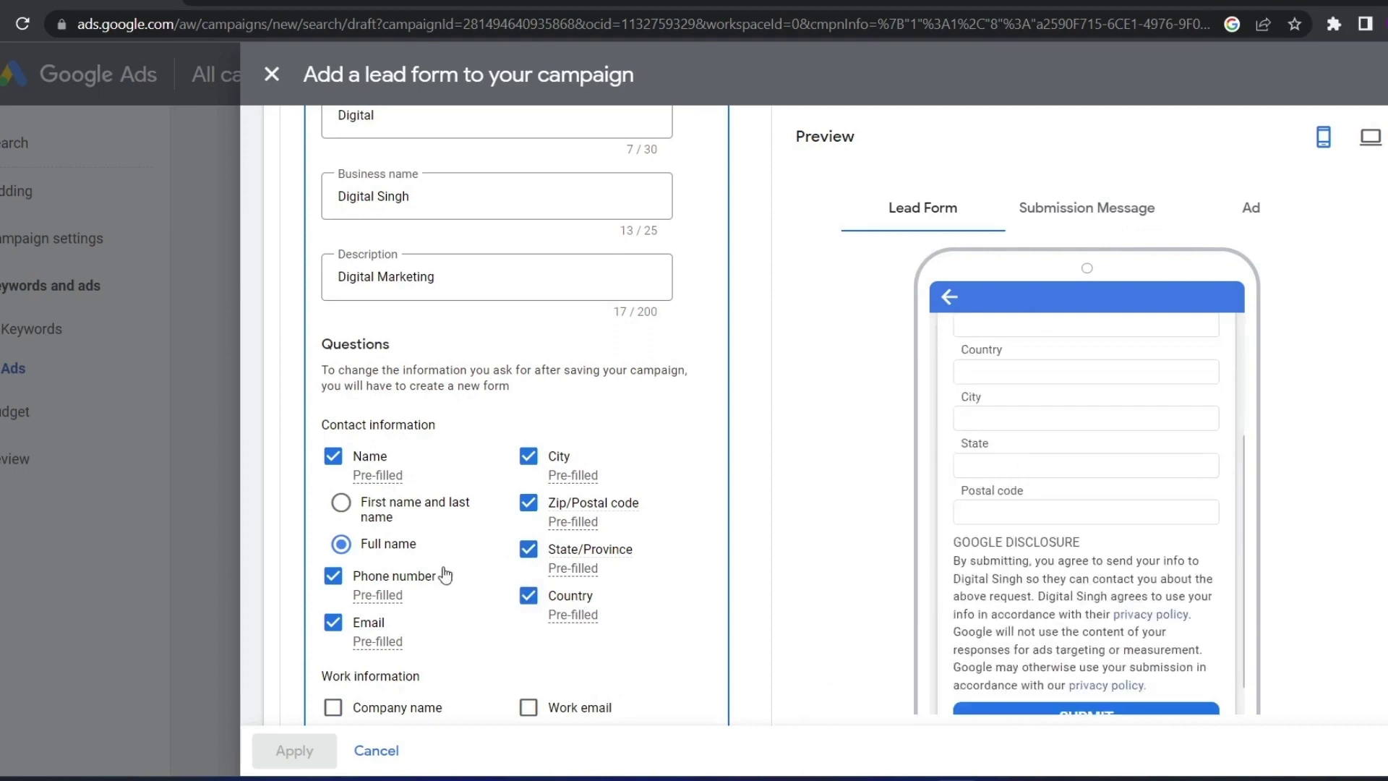
{"action": "scroll", "coordinate": [434, 569], "scroll_direction": "down", "scroll_amount": 1}
{"action": "scroll", "coordinate": [425, 566], "scroll_direction": "down", "scroll_amount": 1}
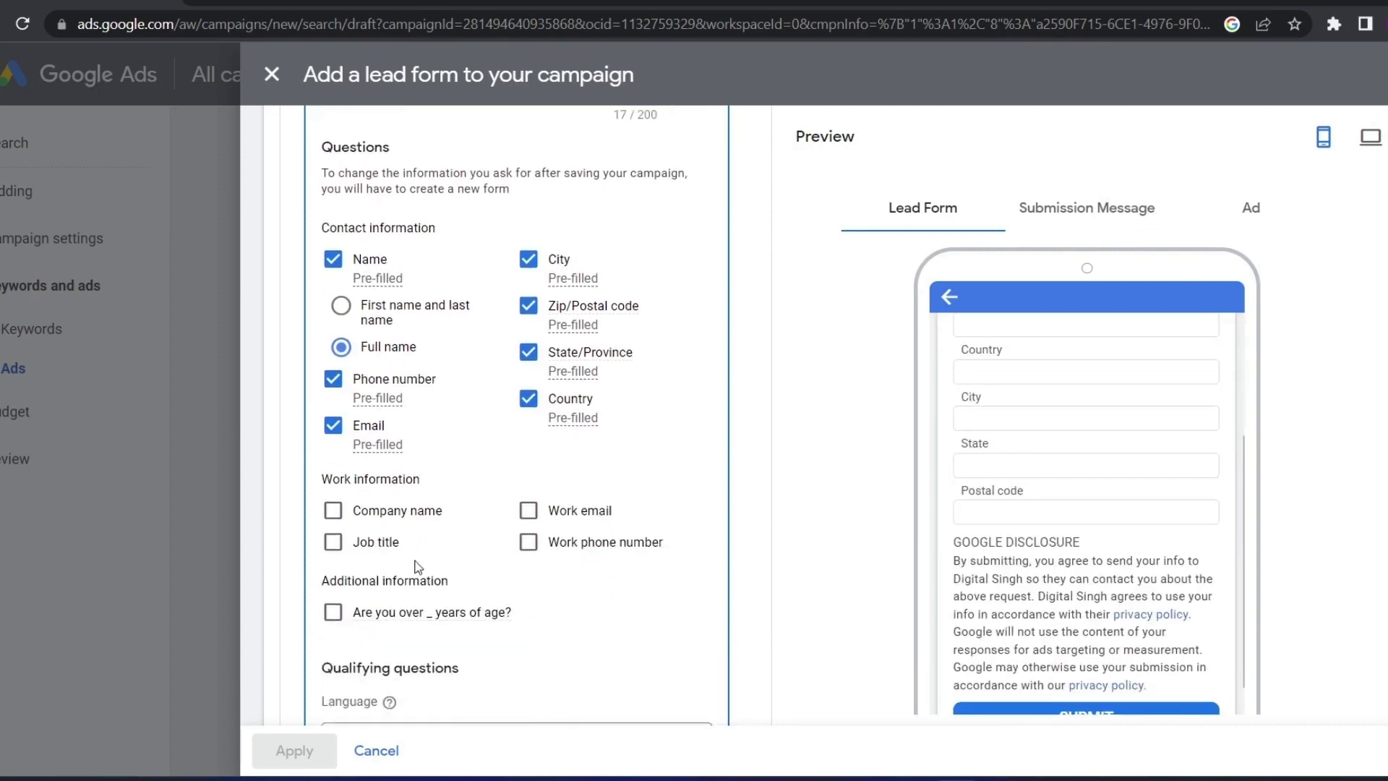
{"action": "left_click", "coordinate": [333, 542]}
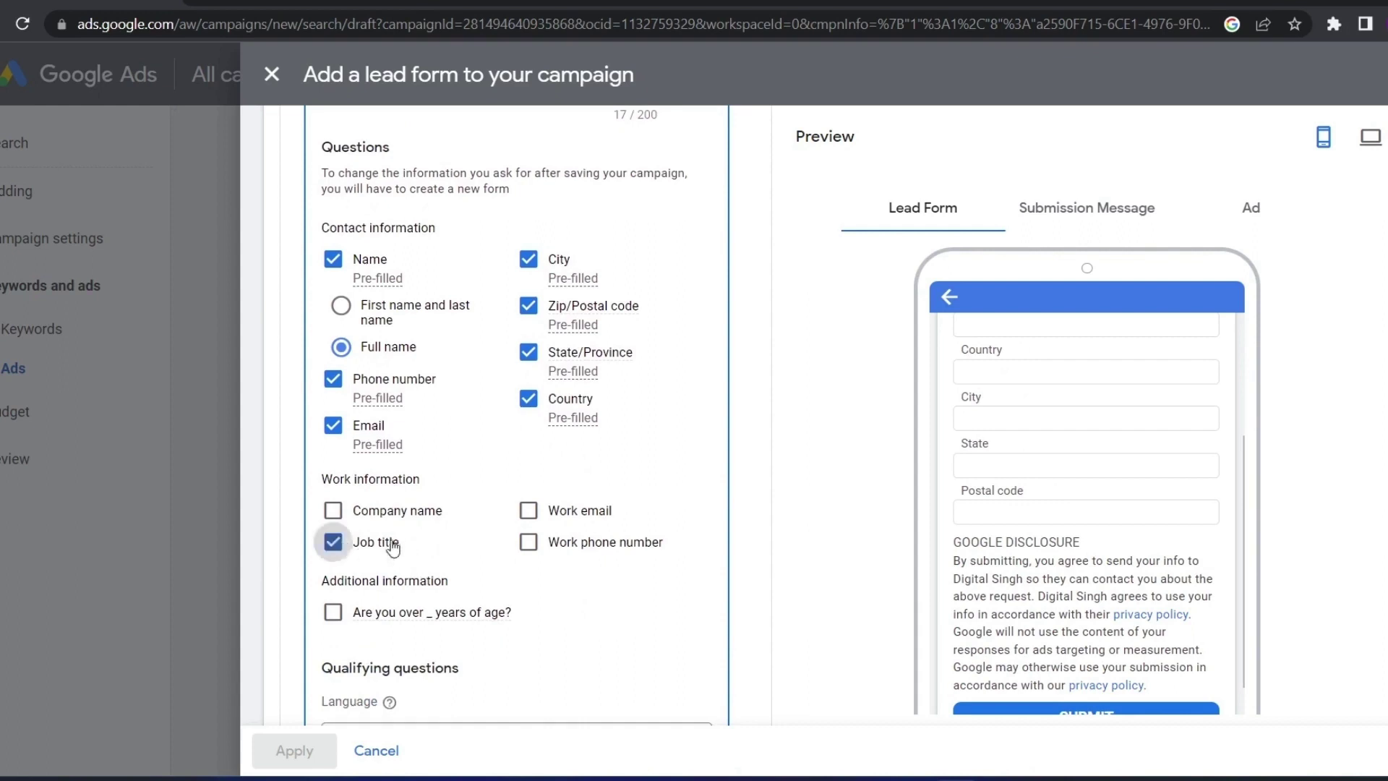
{"action": "left_click", "coordinate": [531, 509]}
{"action": "left_click", "coordinate": [529, 543]}
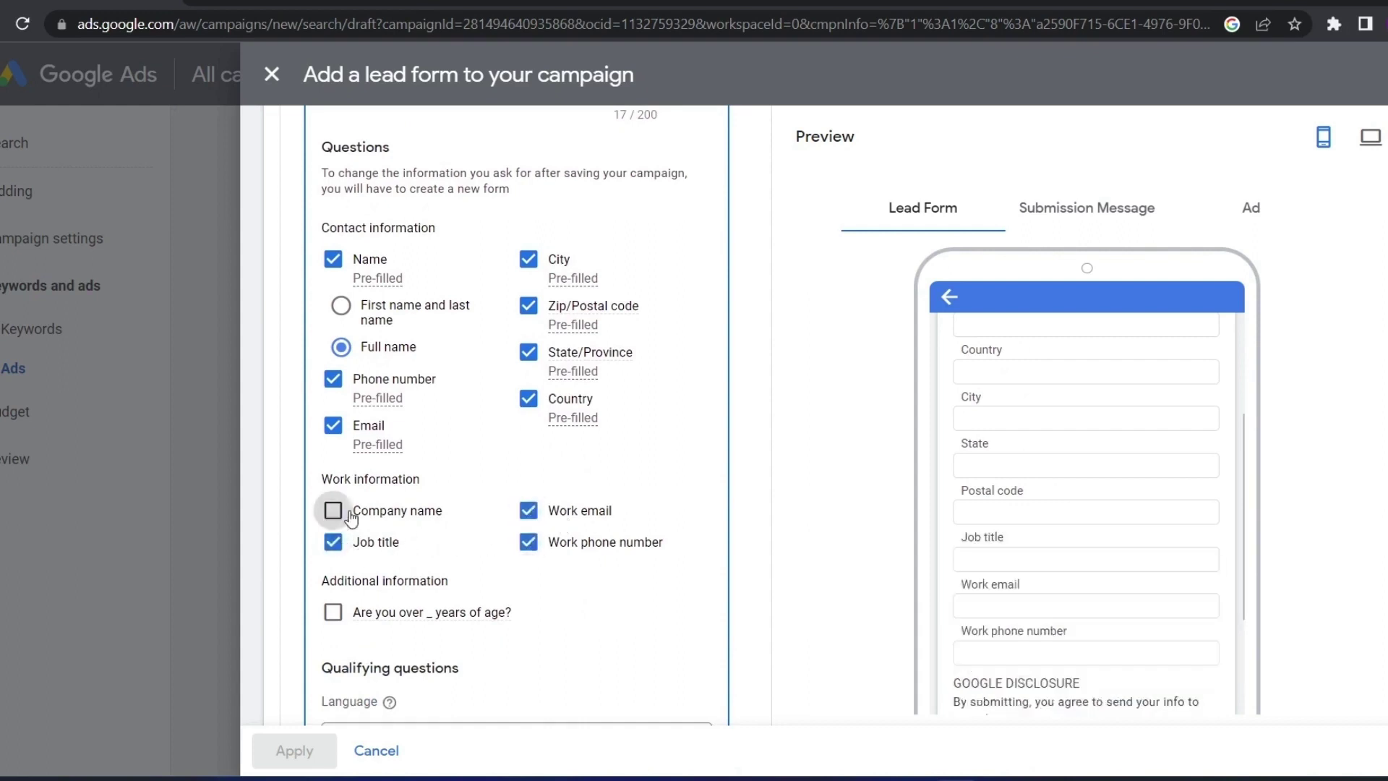
{"action": "left_click", "coordinate": [332, 509]}
{"action": "scroll", "coordinate": [1043, 578], "scroll_direction": "down", "scroll_amount": 2}
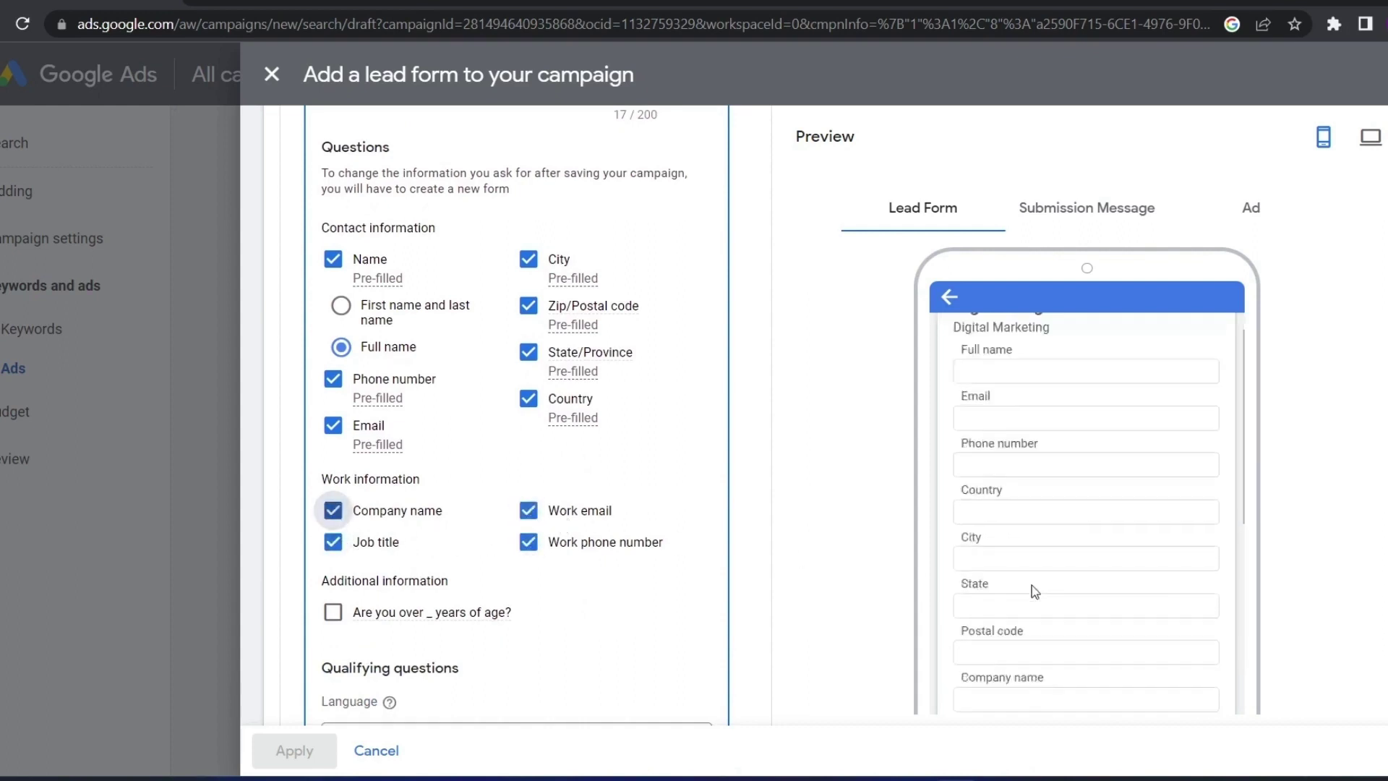
{"action": "scroll", "coordinate": [340, 607], "scroll_direction": "down", "scroll_amount": 1}
{"action": "left_click", "coordinate": [334, 513]}
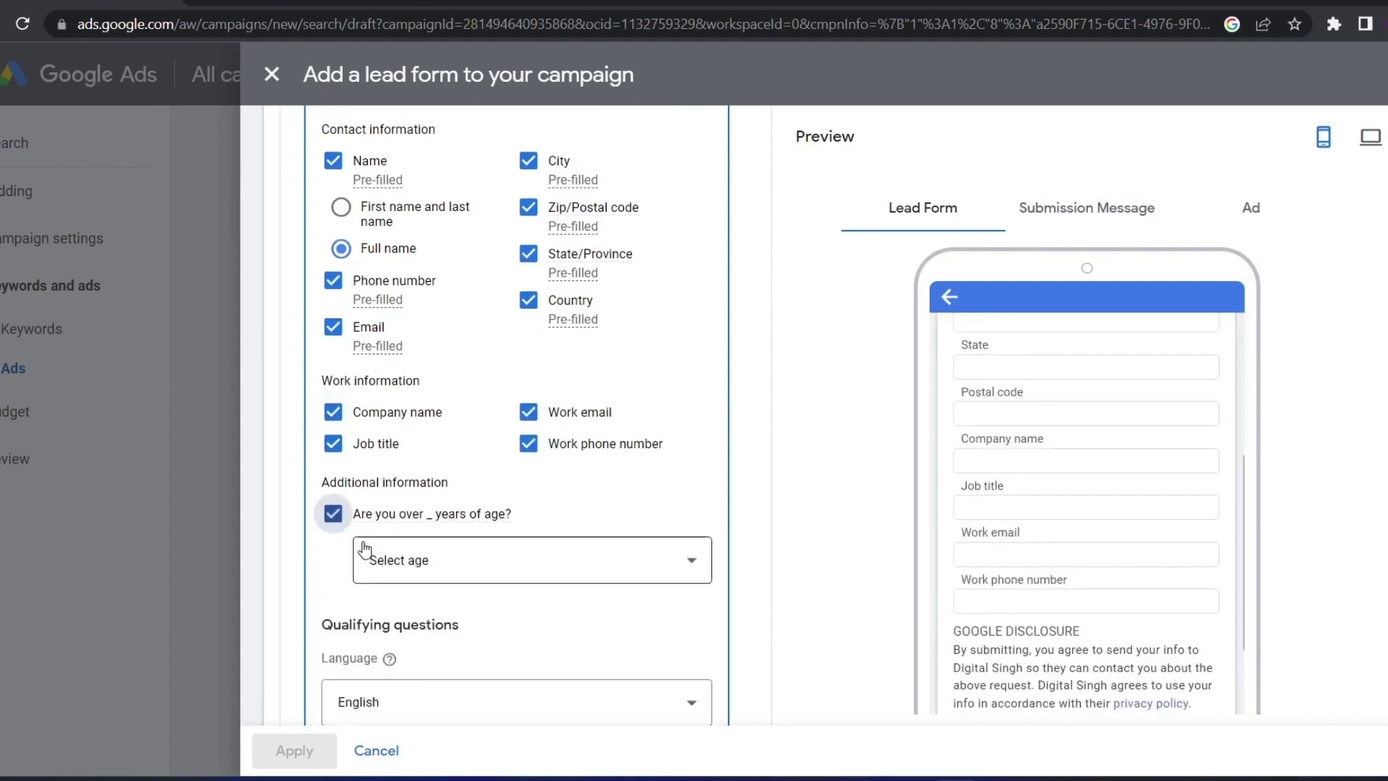
Set the age question's threshold to 18, keeping English as the question language
{"action": "left_click", "coordinate": [431, 573]}
{"action": "left_click", "coordinate": [437, 222]}
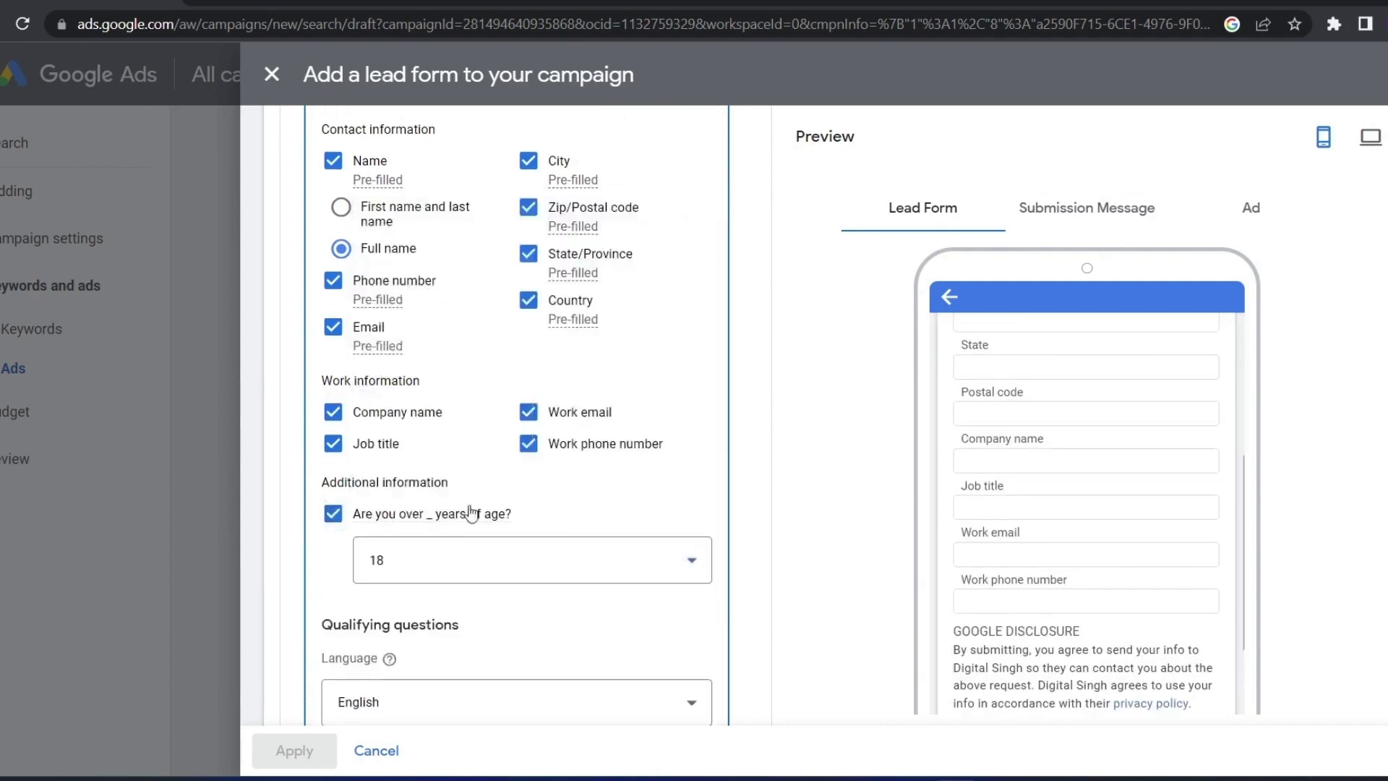
{"action": "left_click", "coordinate": [442, 553]}
{"action": "left_click", "coordinate": [445, 567]}
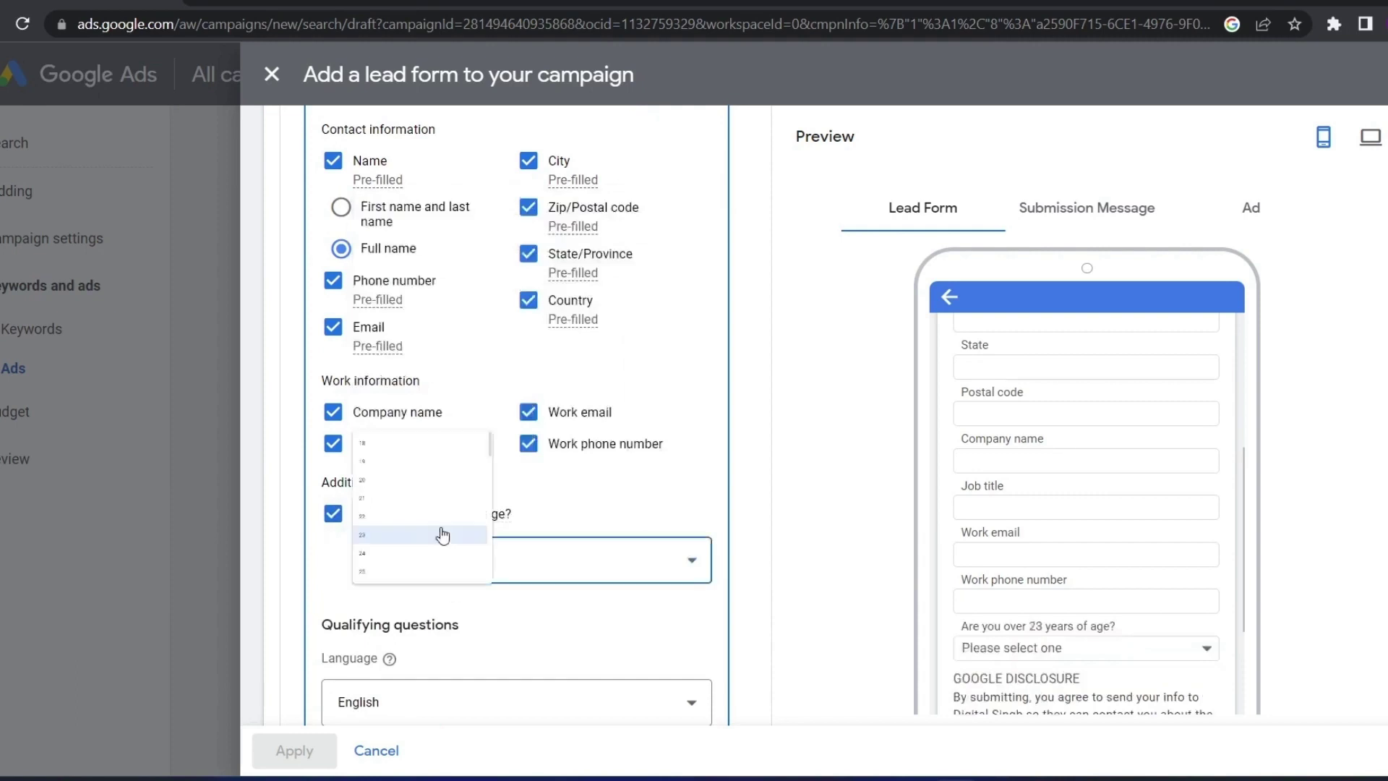
{"action": "left_click", "coordinate": [419, 235]}
{"action": "scroll", "coordinate": [892, 620], "scroll_direction": "down", "scroll_amount": 1}
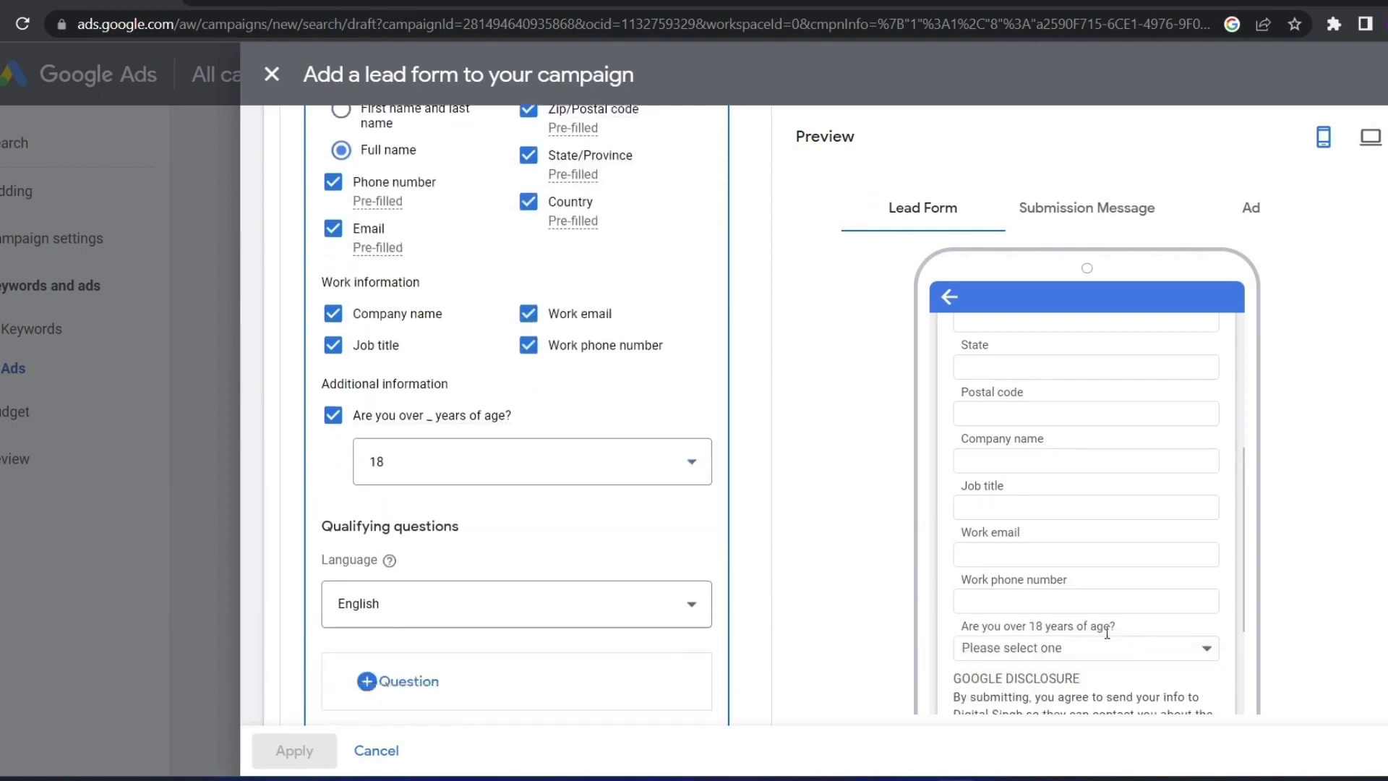
{"action": "left_click", "coordinate": [1007, 629]}
{"action": "scroll", "coordinate": [490, 629], "scroll_direction": "down", "scroll_amount": 1}
{"action": "left_click", "coordinate": [403, 505]}
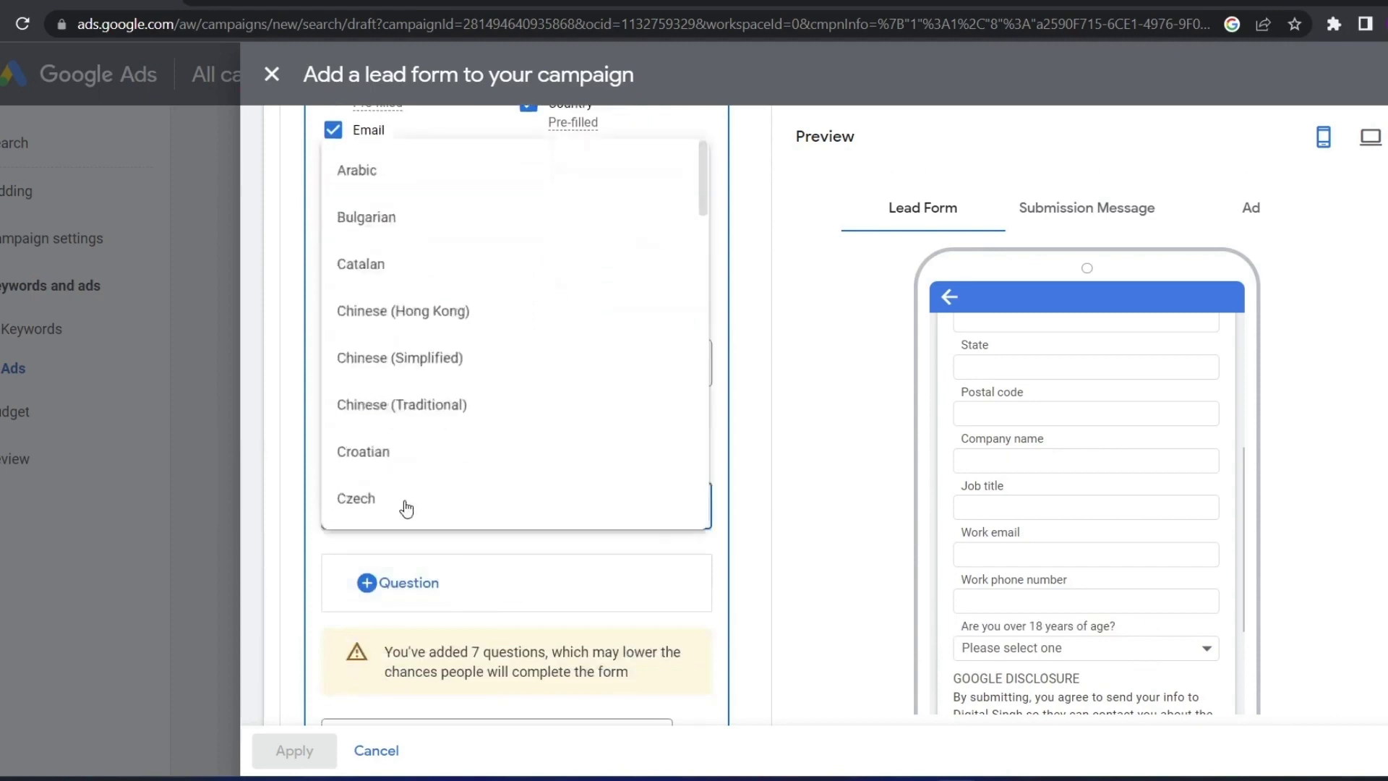
{"action": "left_click", "coordinate": [531, 515]}
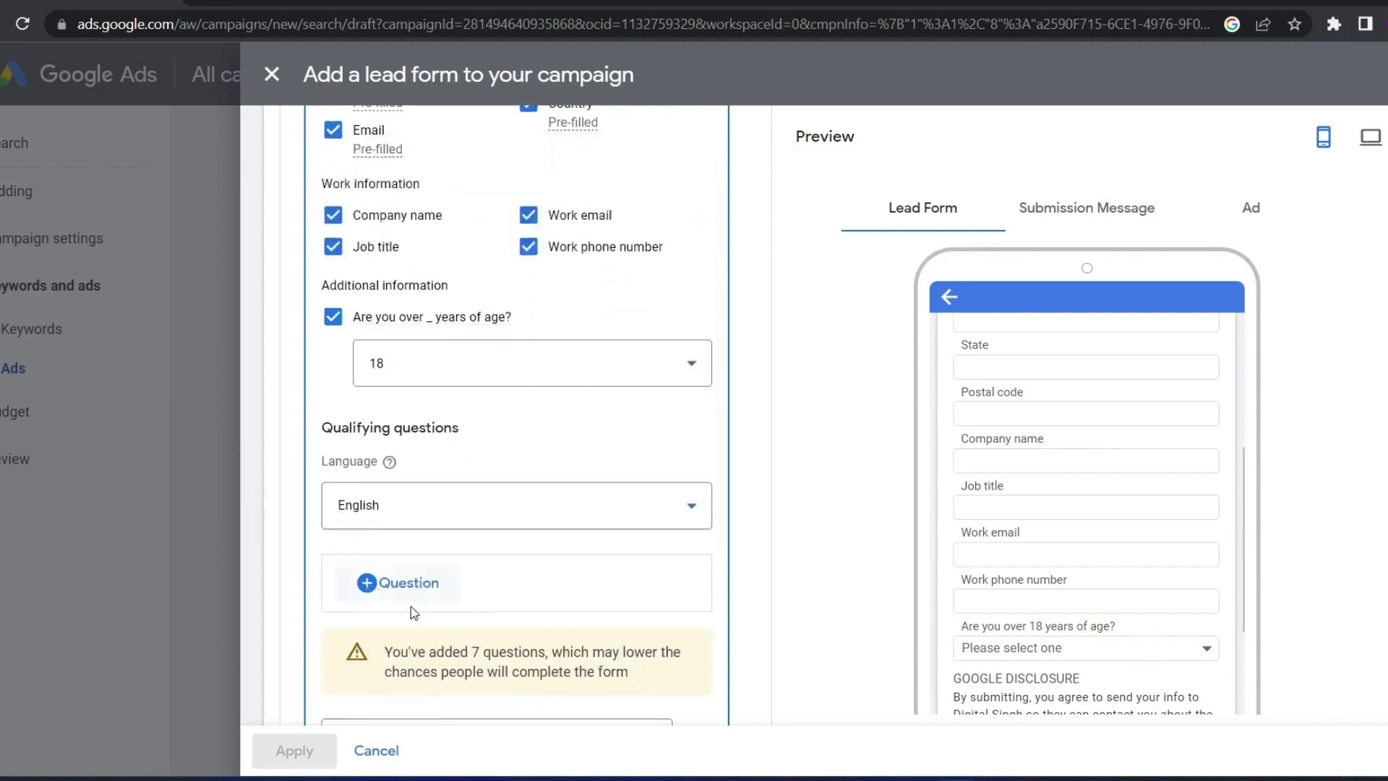
{"action": "scroll", "coordinate": [418, 621], "scroll_direction": "down", "scroll_amount": 1}
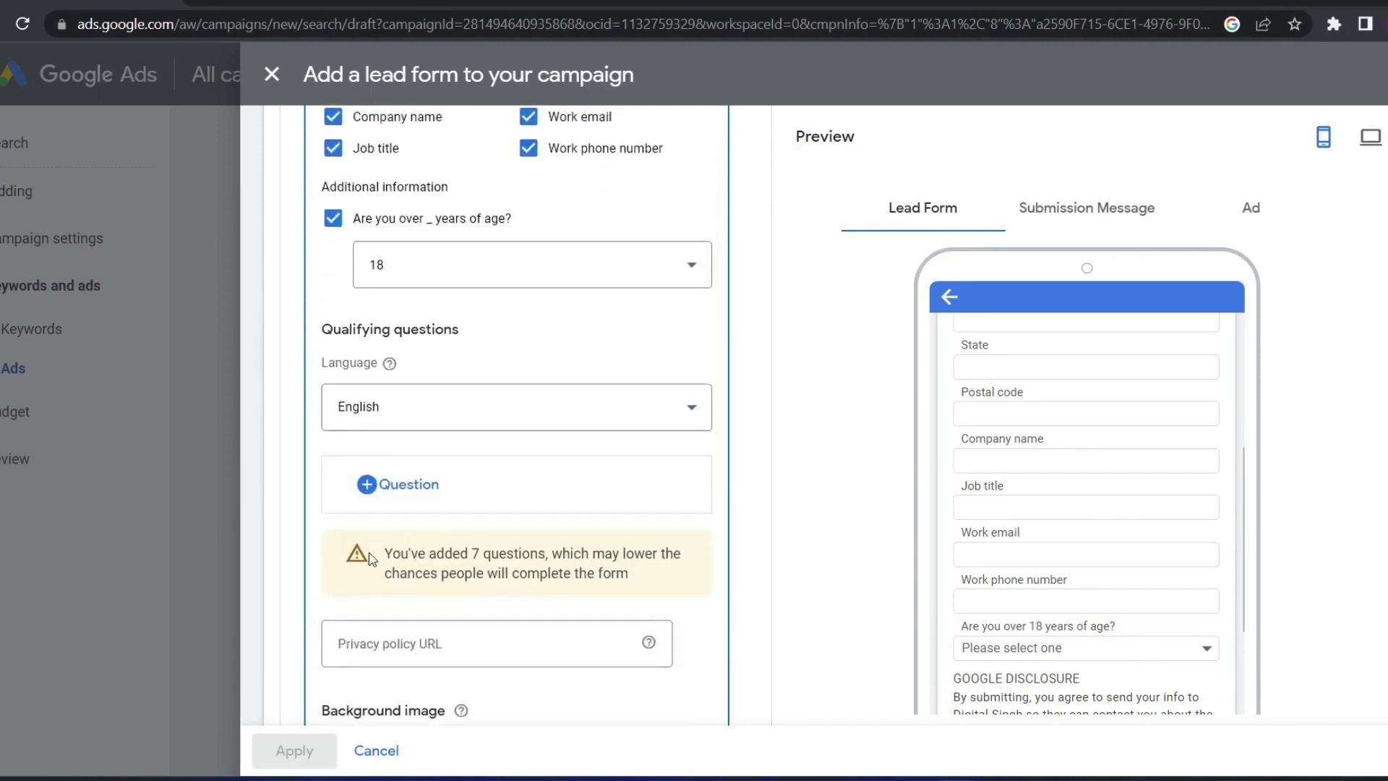
Add 'What is your job department?' from the Business qualifying-question category
{"action": "left_click", "coordinate": [394, 483]}
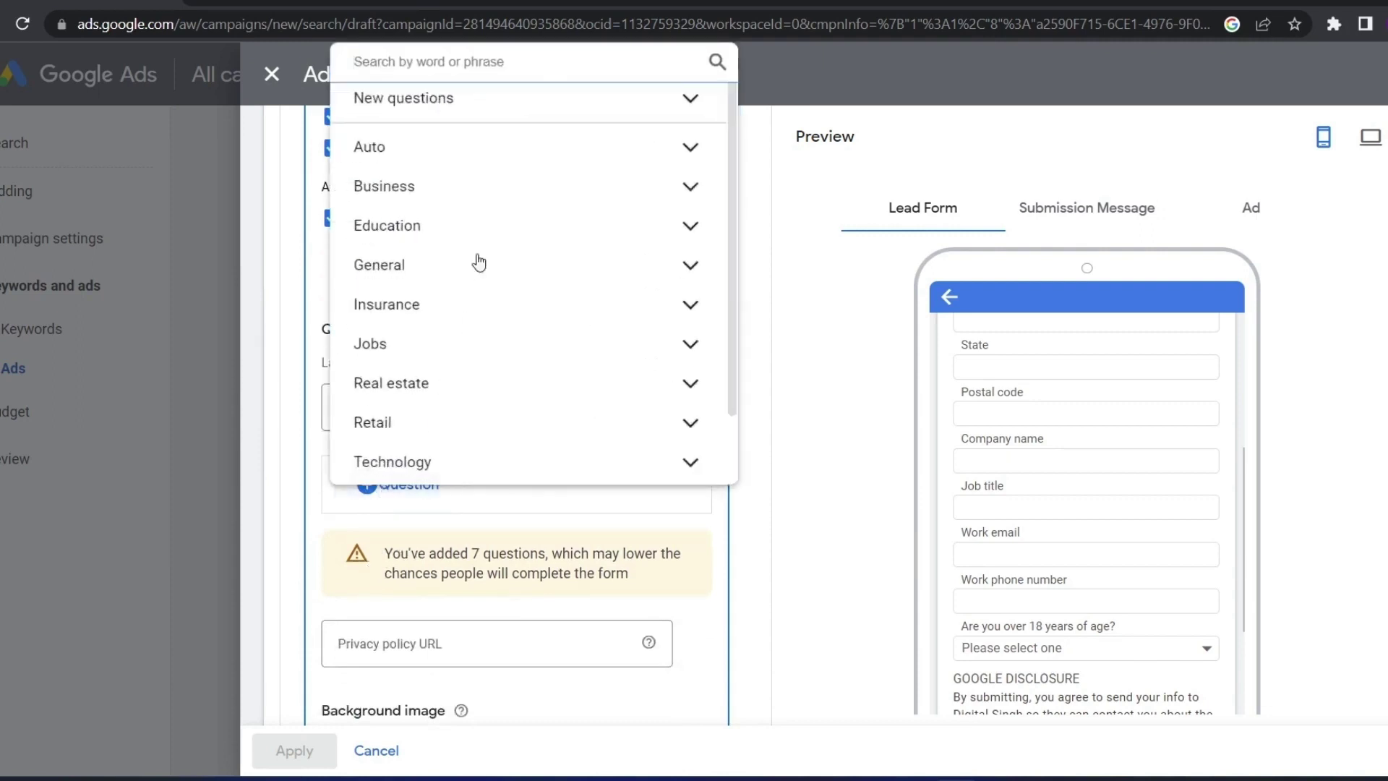
{"action": "left_click", "coordinate": [693, 151]}
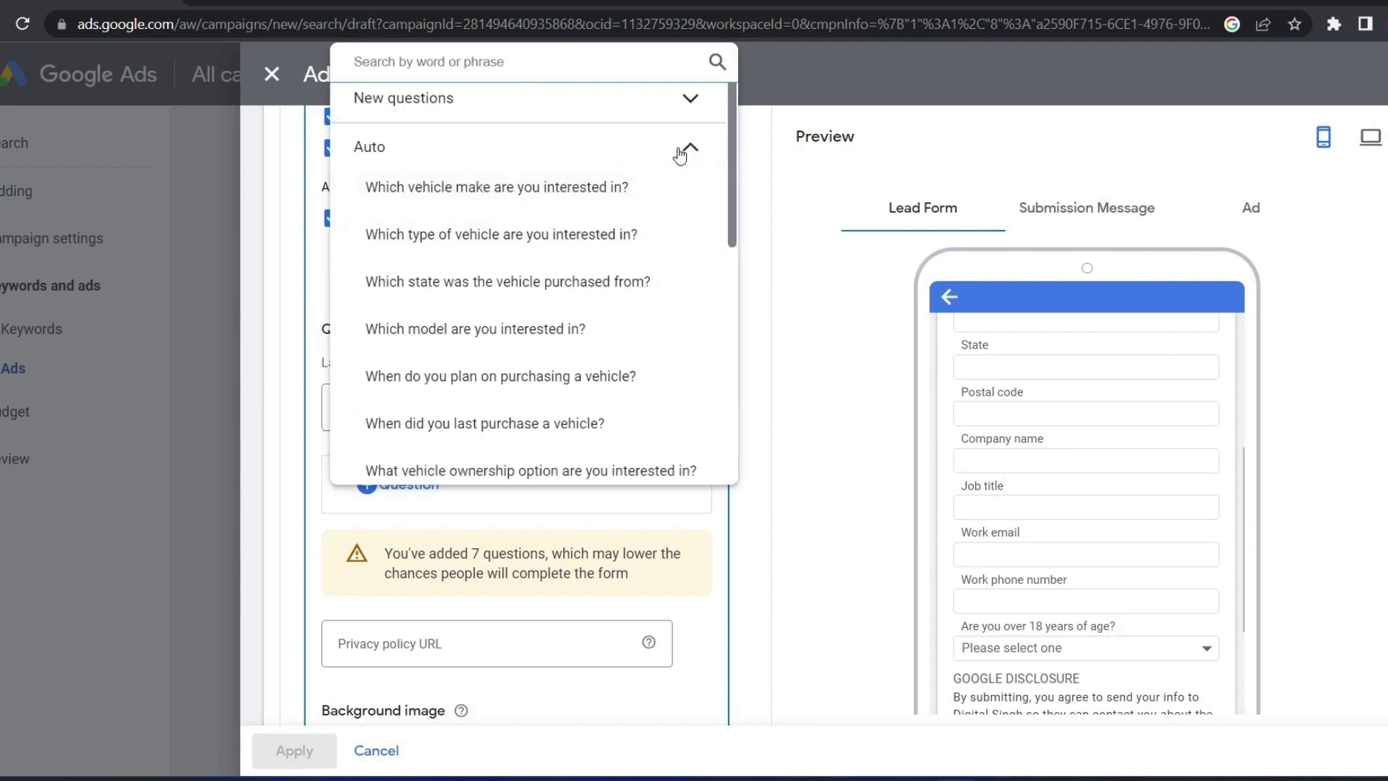
{"action": "left_click", "coordinate": [680, 152]}
{"action": "left_click", "coordinate": [681, 152]}
{"action": "left_click", "coordinate": [681, 152]}
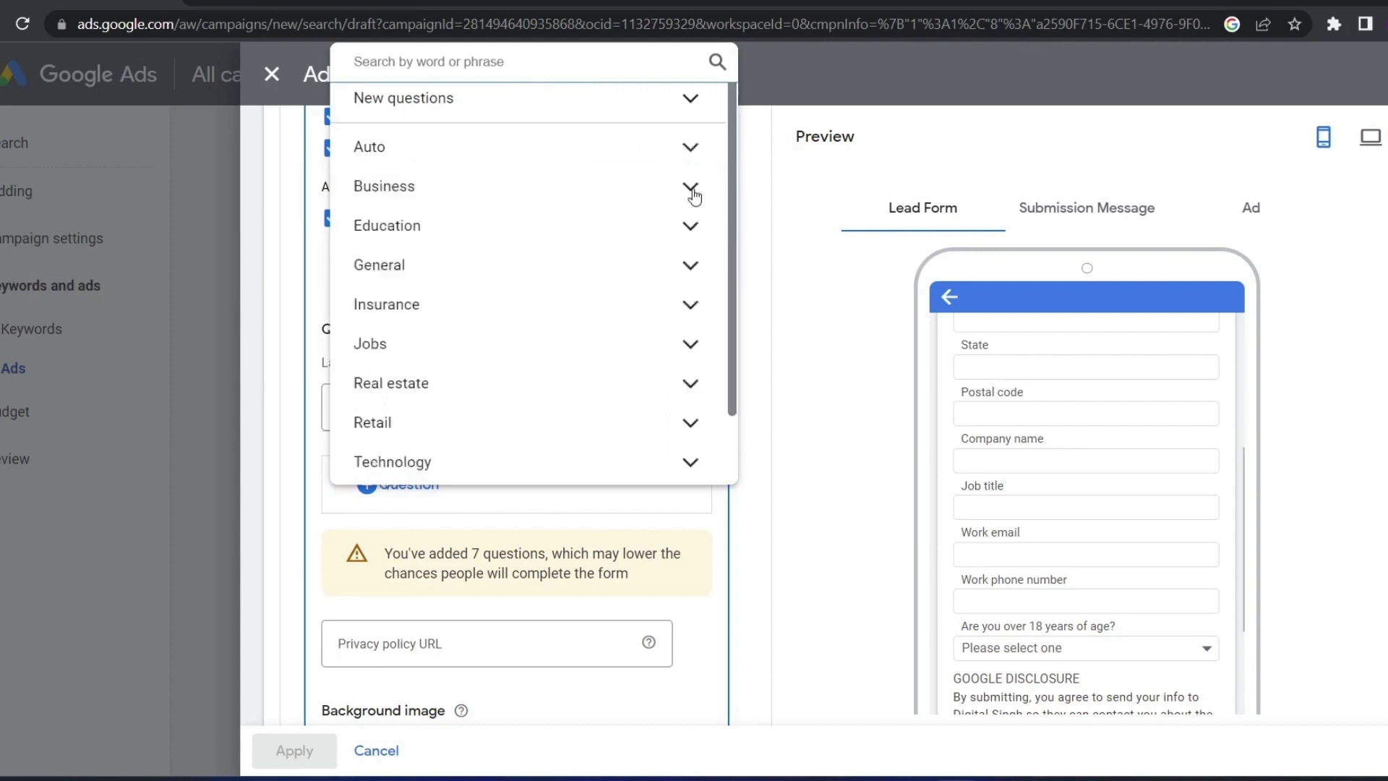
{"action": "left_click", "coordinate": [692, 190]}
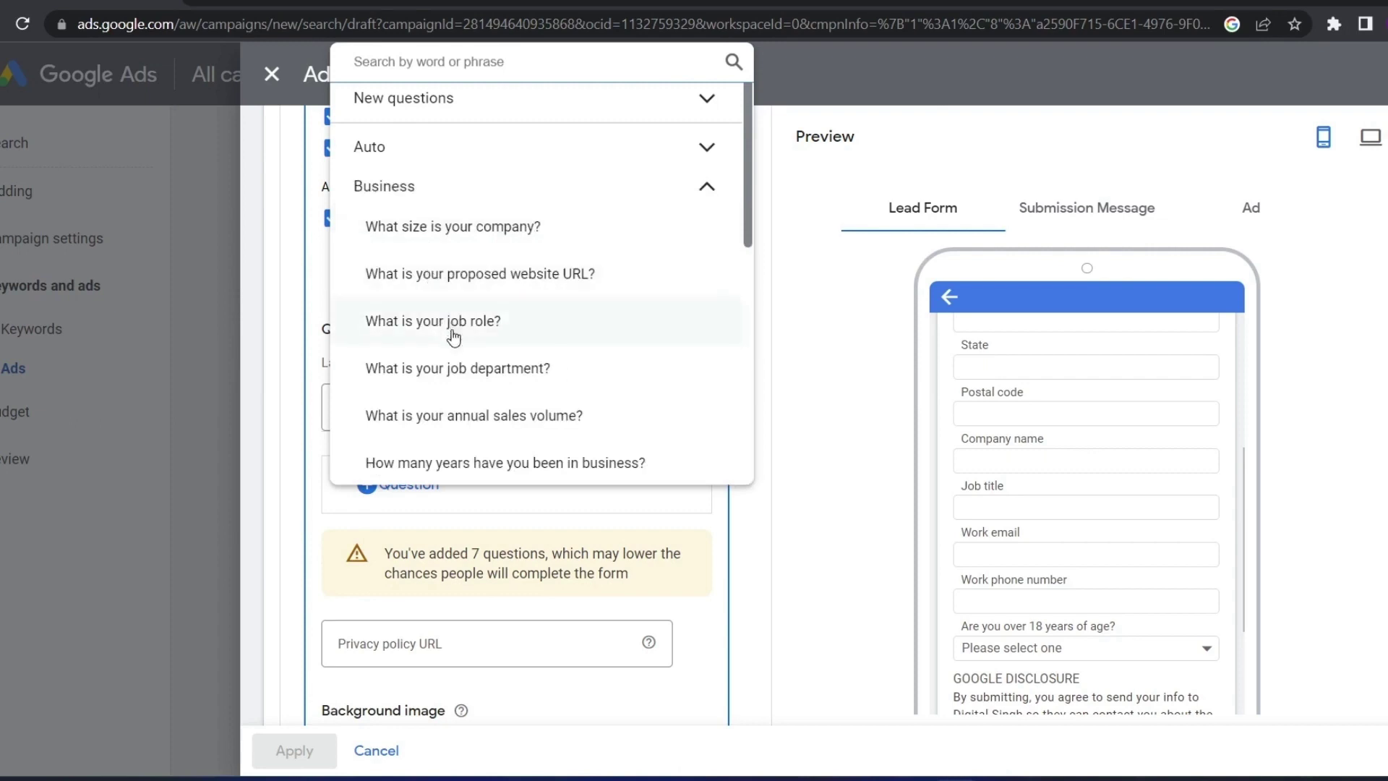
{"action": "left_click", "coordinate": [457, 368]}
Enter 'sales' as an answer choice, then change the answer type to Short answer
{"action": "scroll", "coordinate": [427, 492], "scroll_direction": "down", "scroll_amount": 3}
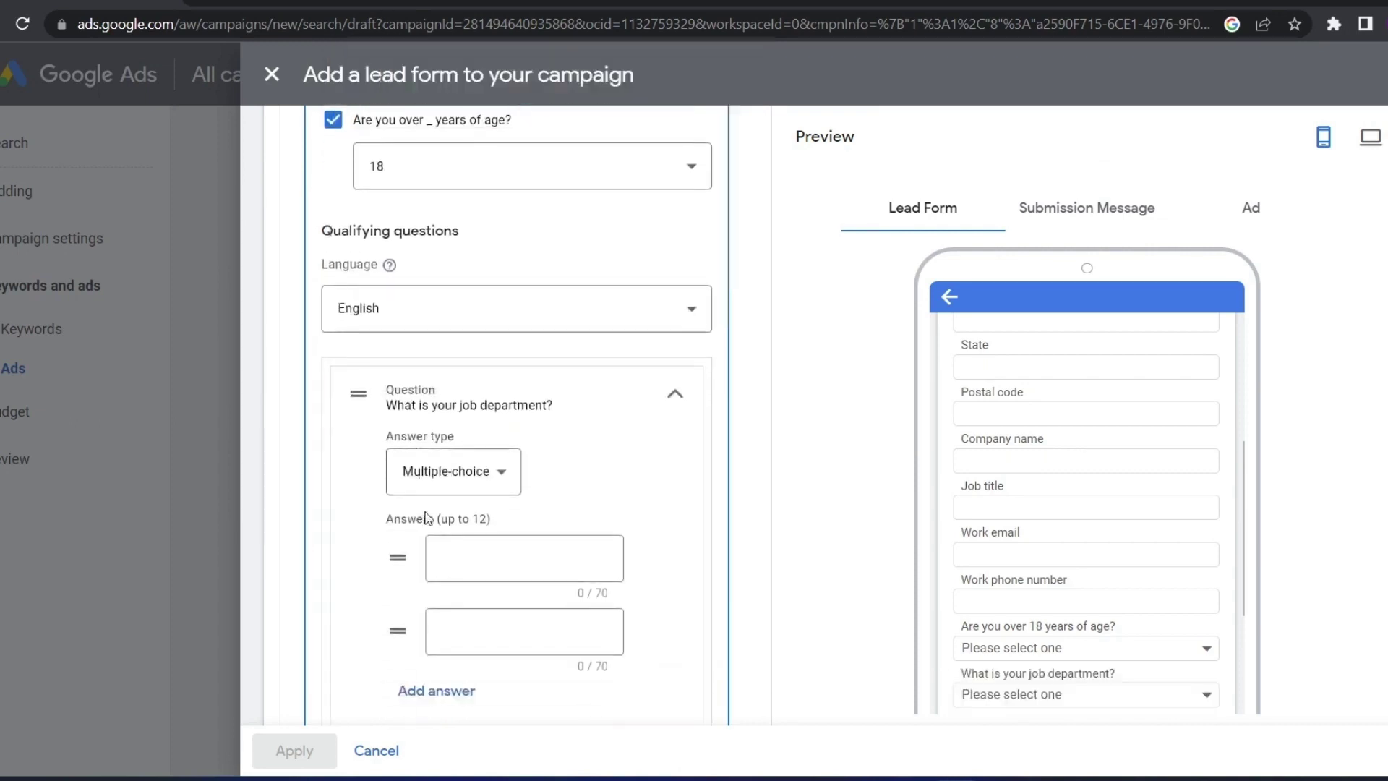
{"action": "left_click", "coordinate": [490, 454]}
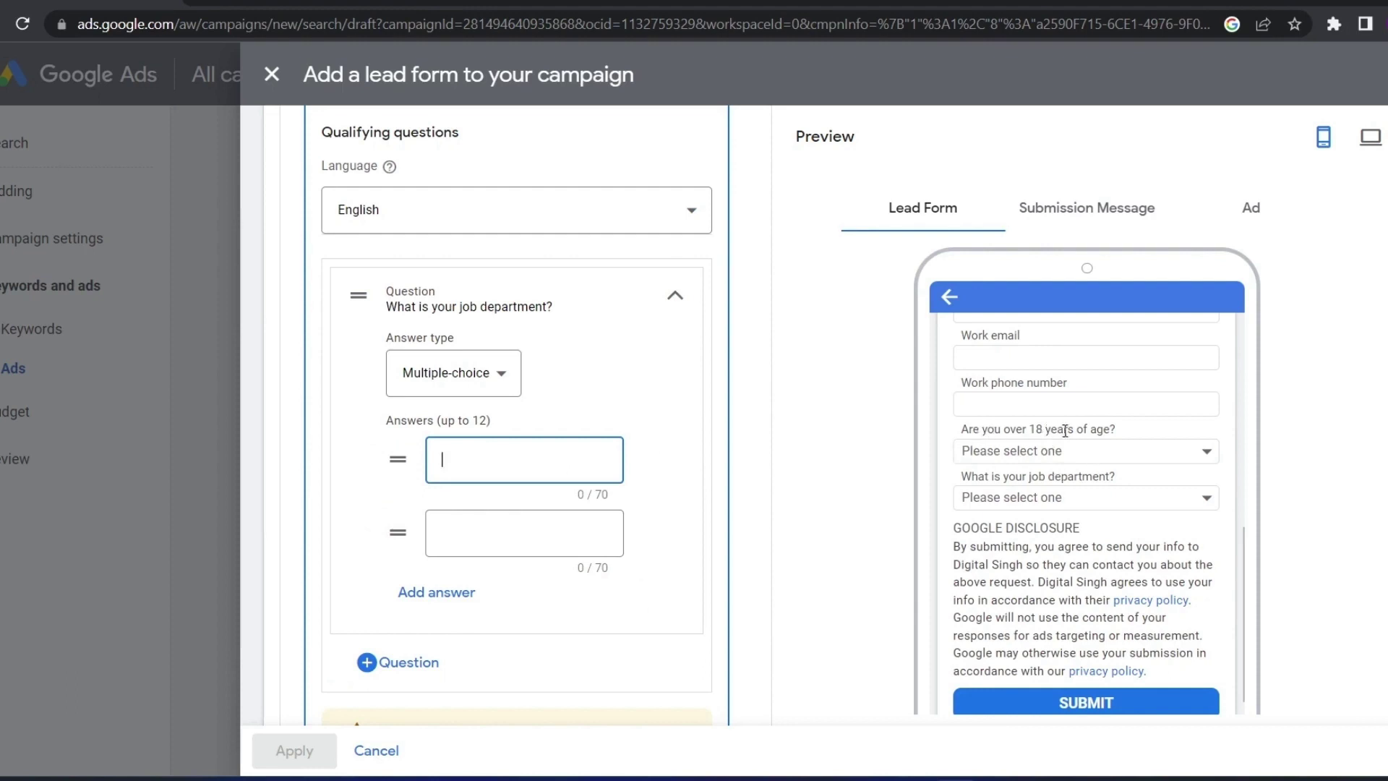
{"action": "left_click", "coordinate": [1194, 453]}
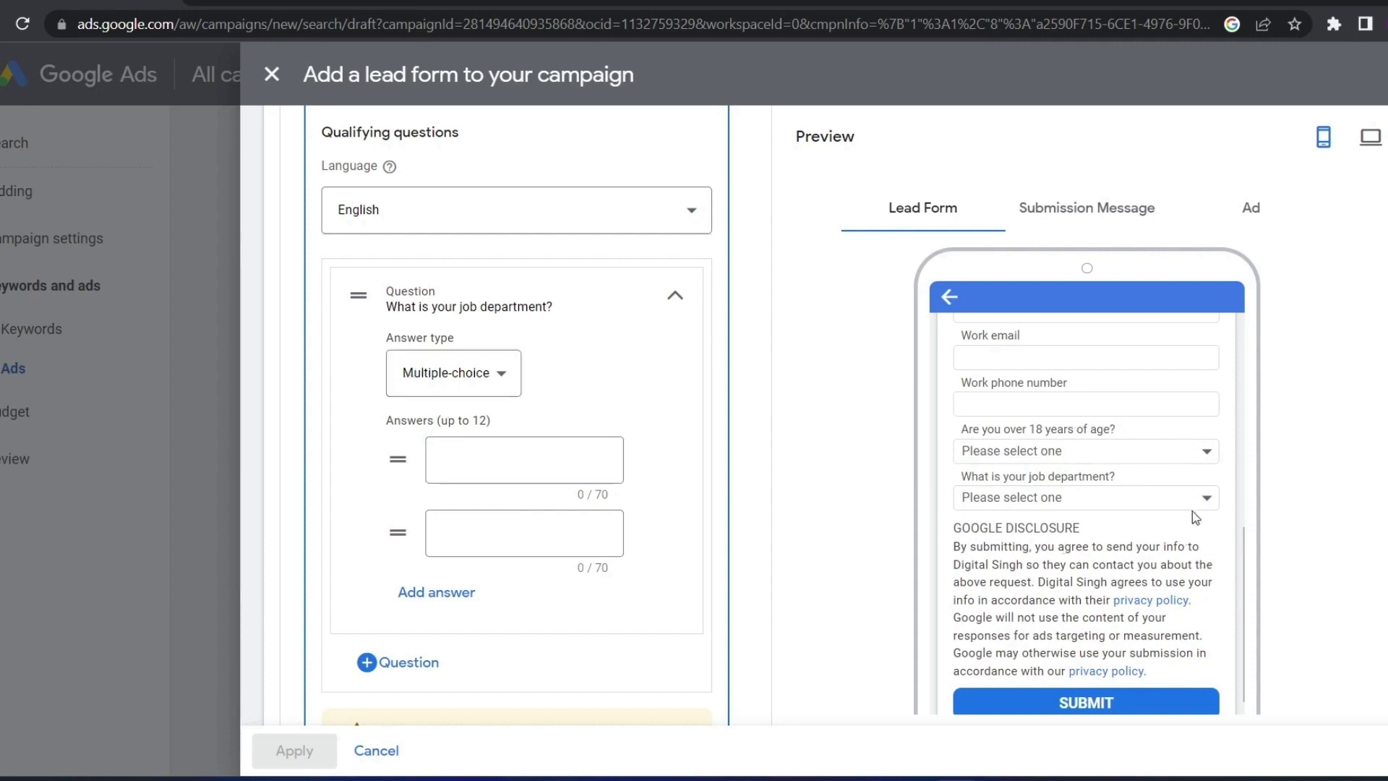
{"action": "left_click", "coordinate": [484, 458]}
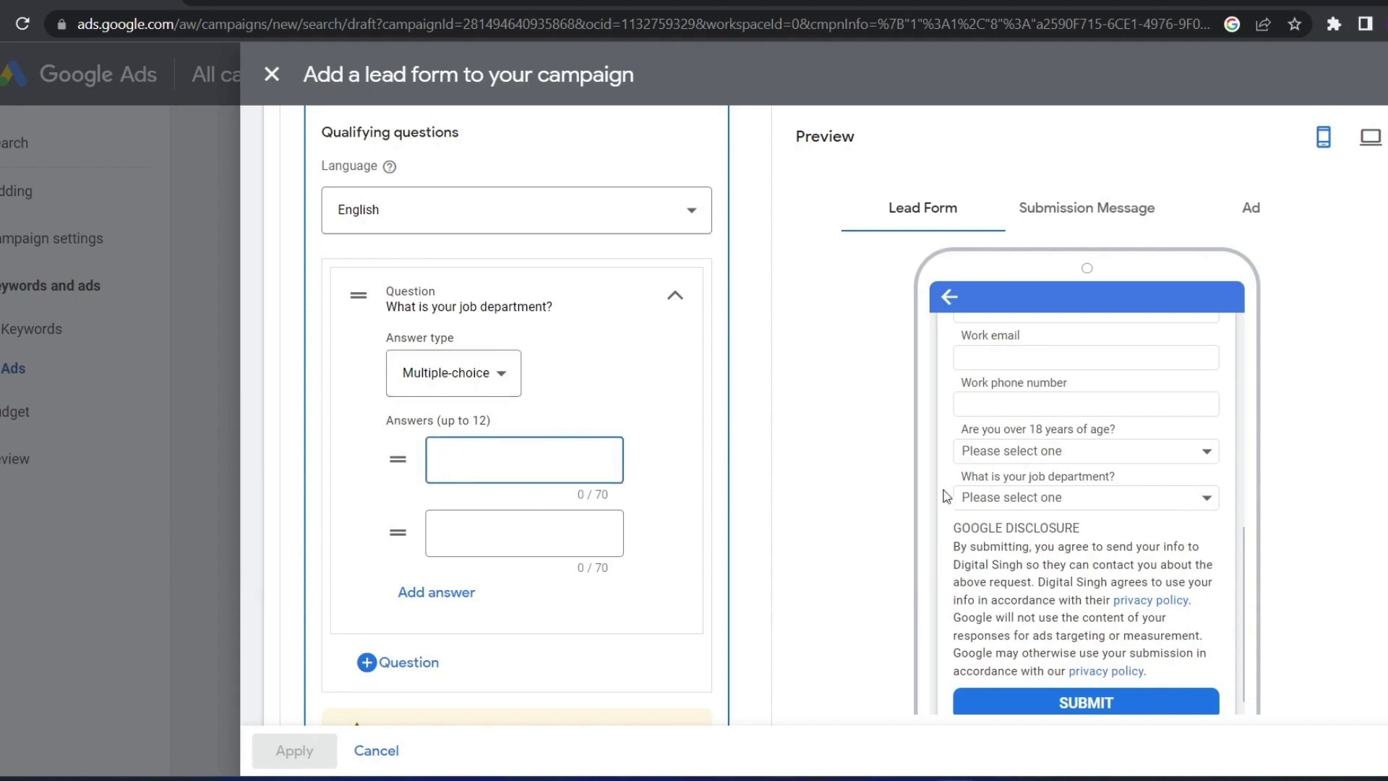
{"action": "left_click_drag", "start_coordinate": [973, 477], "coordinate": [1113, 478]}
{"action": "left_click", "coordinate": [1134, 485]}
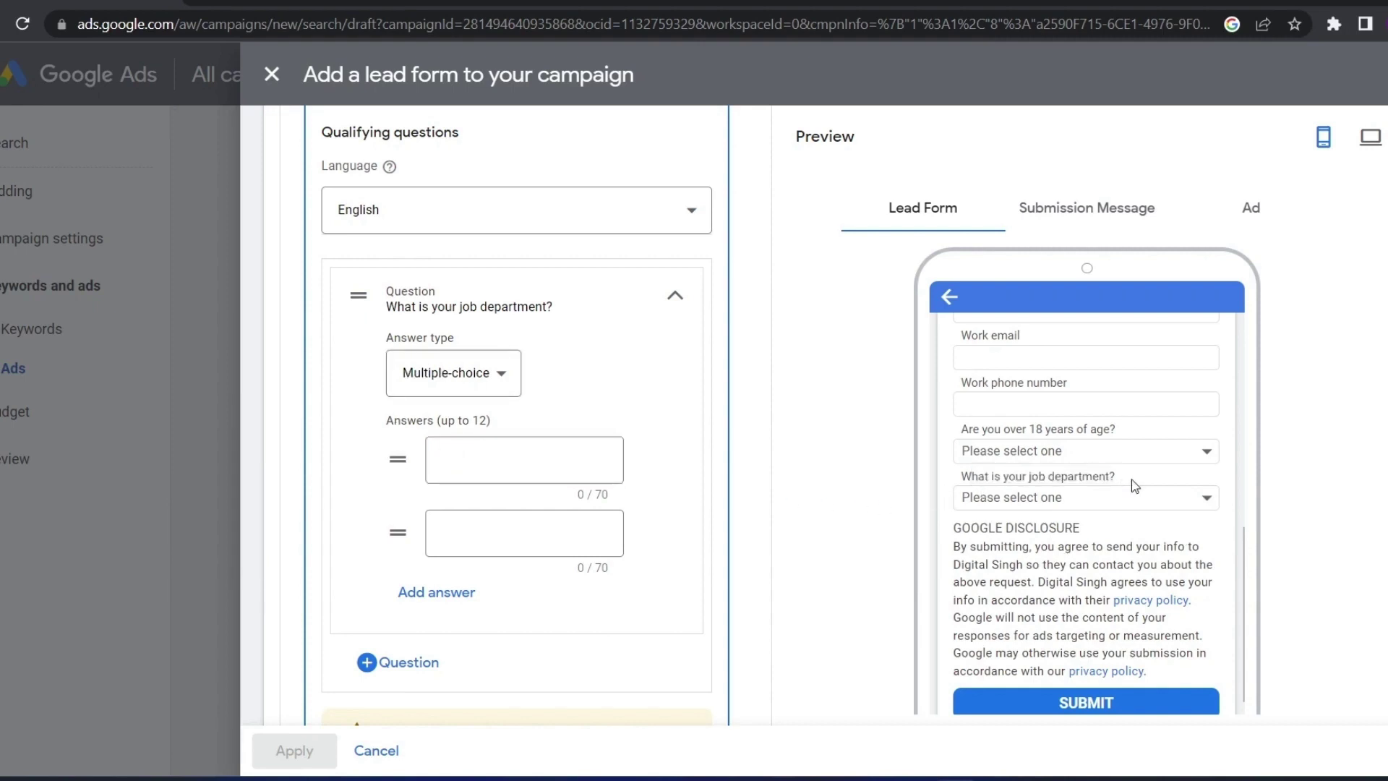
{"action": "left_click", "coordinate": [461, 431]}
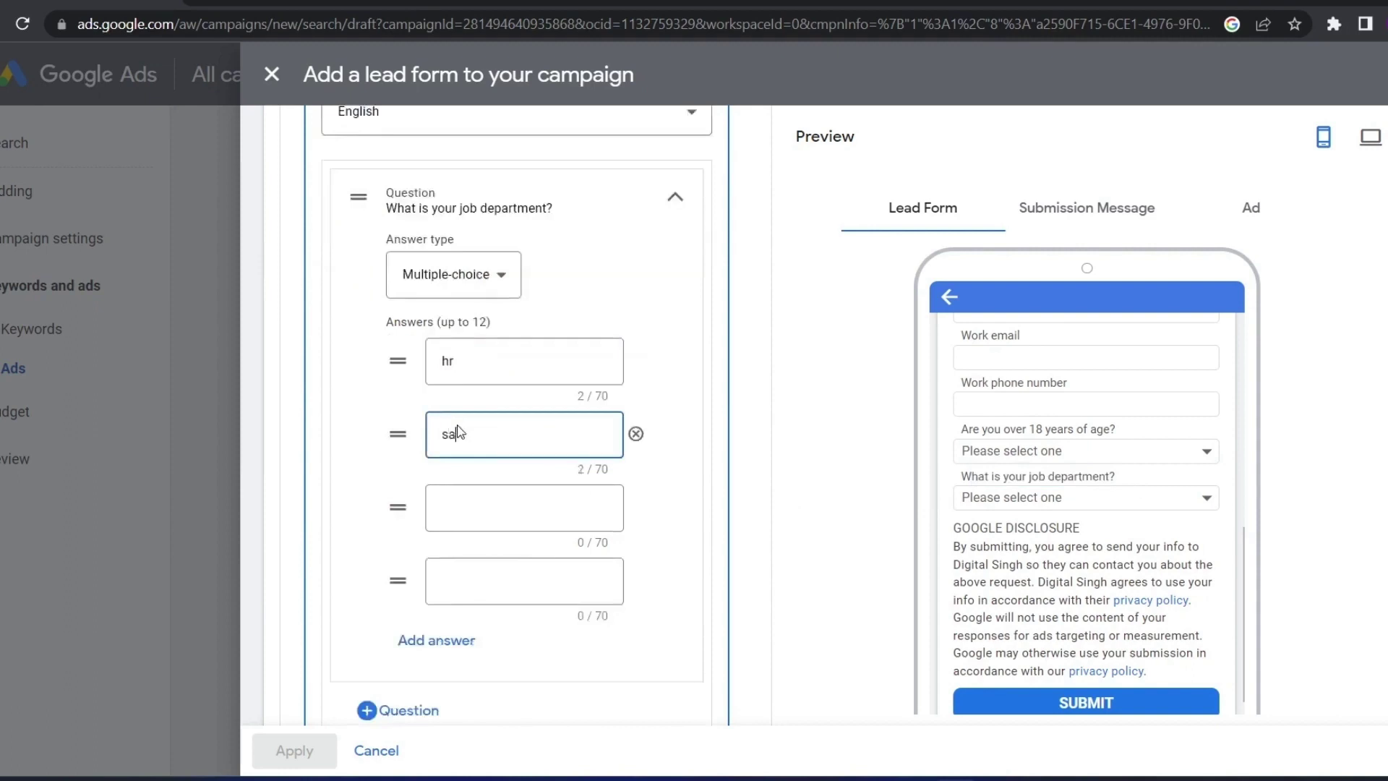
{"action": "type", "text": "sales"}
{"action": "left_click", "coordinate": [464, 511]}
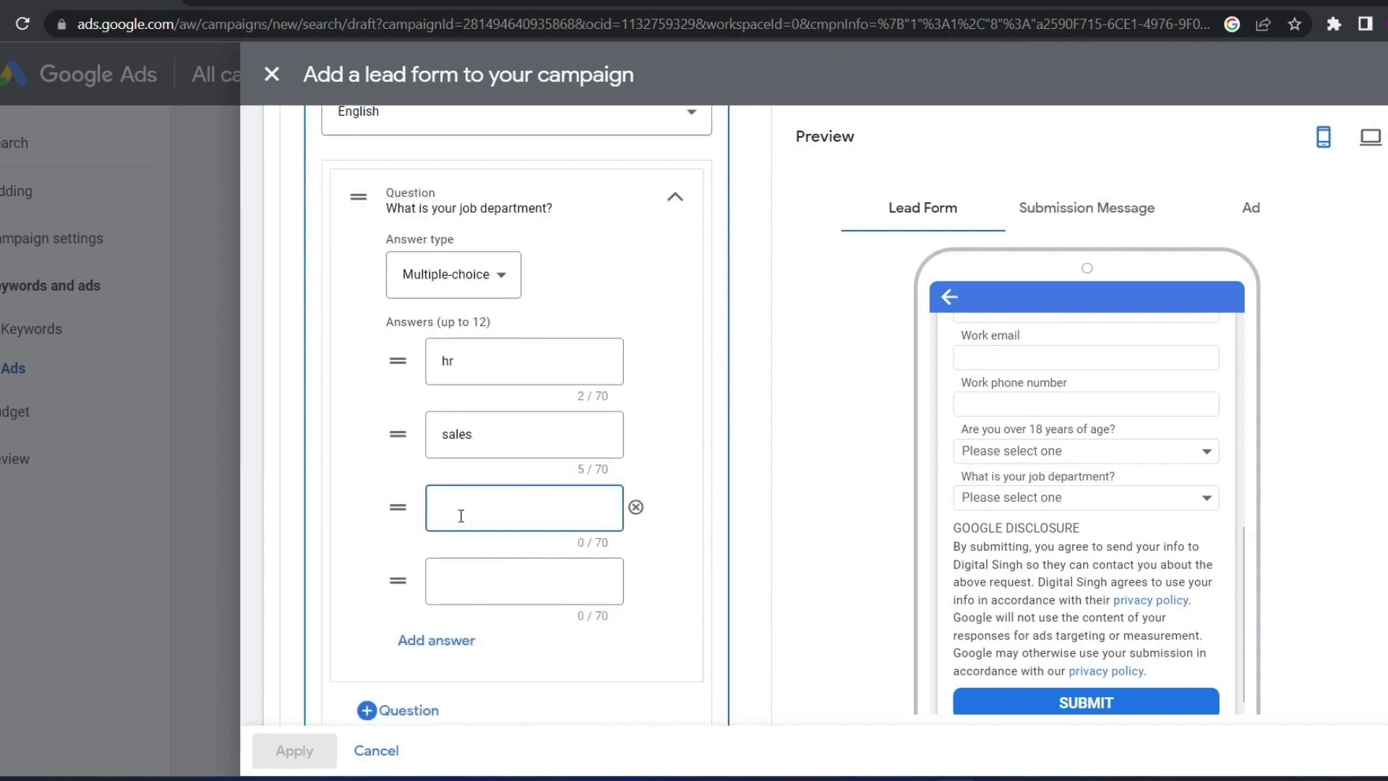
{"action": "left_click", "coordinate": [635, 507]}
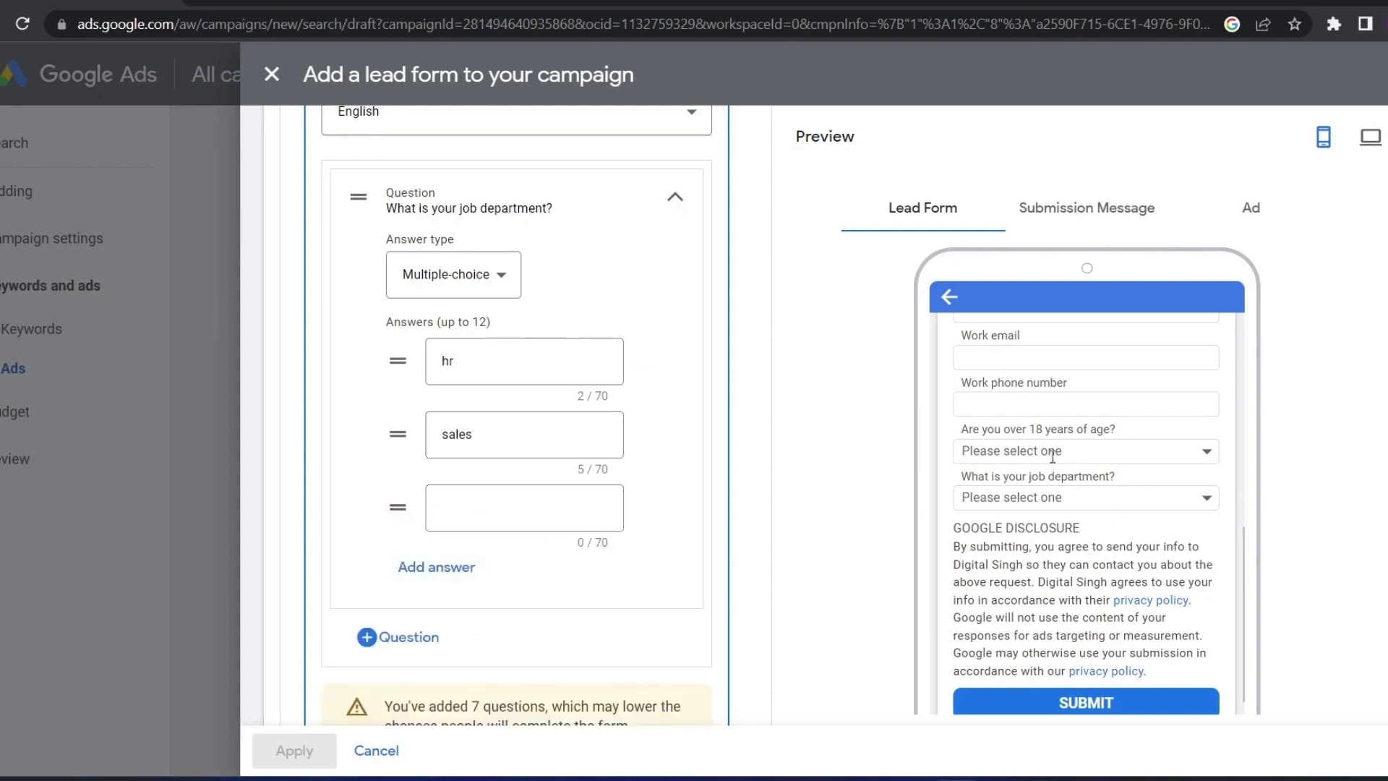
{"action": "scroll", "coordinate": [467, 282], "scroll_direction": "up", "scroll_amount": 3}
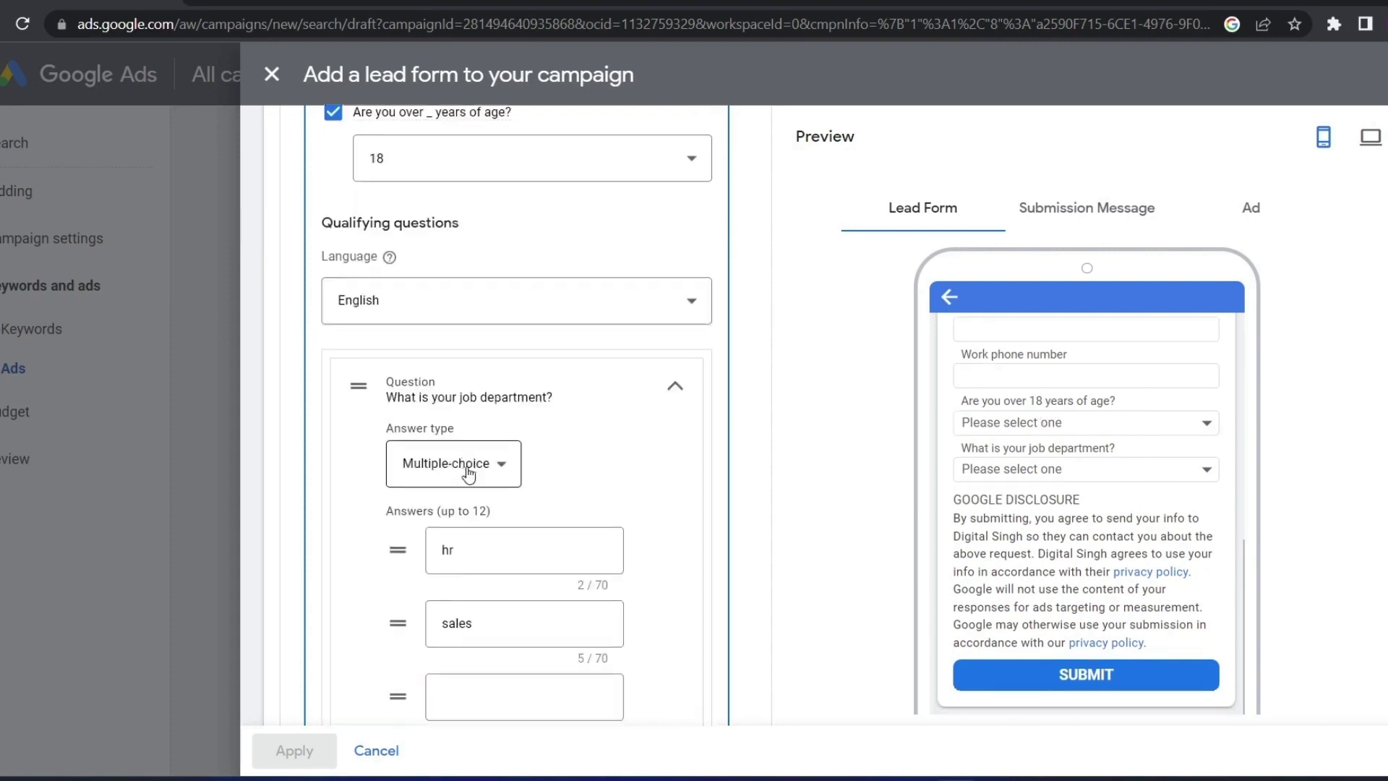
{"action": "scroll", "coordinate": [469, 474], "scroll_direction": "down", "scroll_amount": 1}
{"action": "left_click", "coordinate": [434, 371]}
{"action": "left_click", "coordinate": [450, 421]}
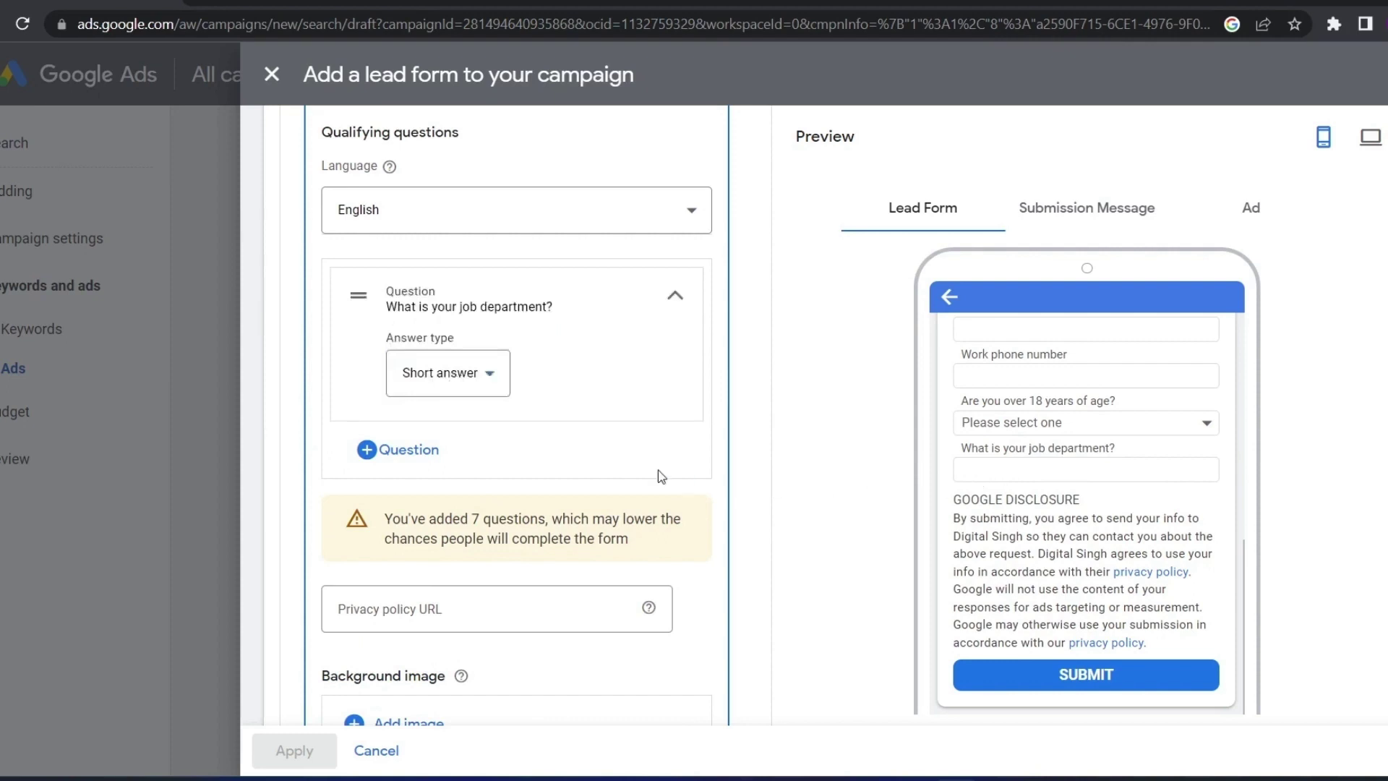
{"action": "scroll", "coordinate": [487, 518], "scroll_direction": "down", "scroll_amount": 1}
Paste the current page's ads.google.com link as the privacy policy URL
{"action": "left_click", "coordinate": [434, 512]}
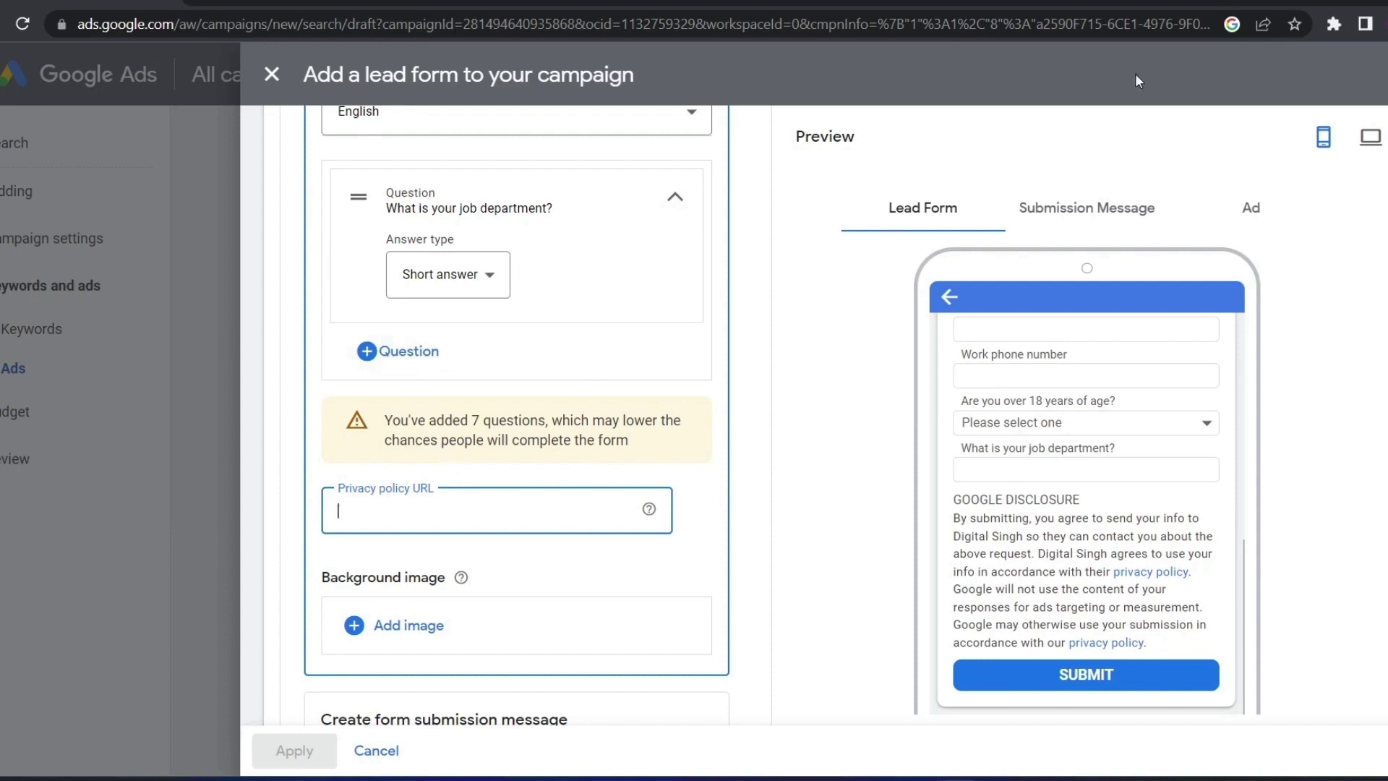
{"action": "left_click", "coordinate": [1263, 24]}
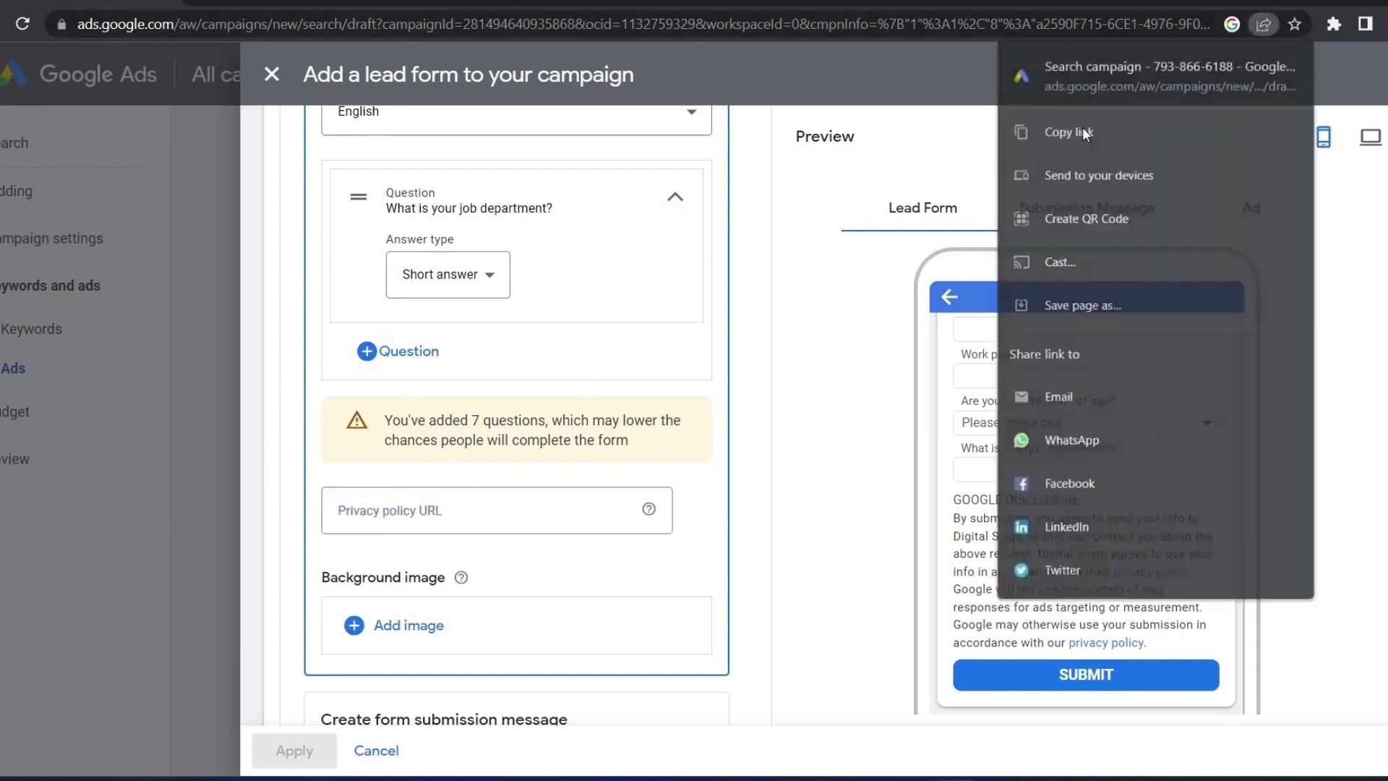
{"action": "left_click", "coordinate": [1085, 131]}
{"action": "key", "text": "ctrl+v"}
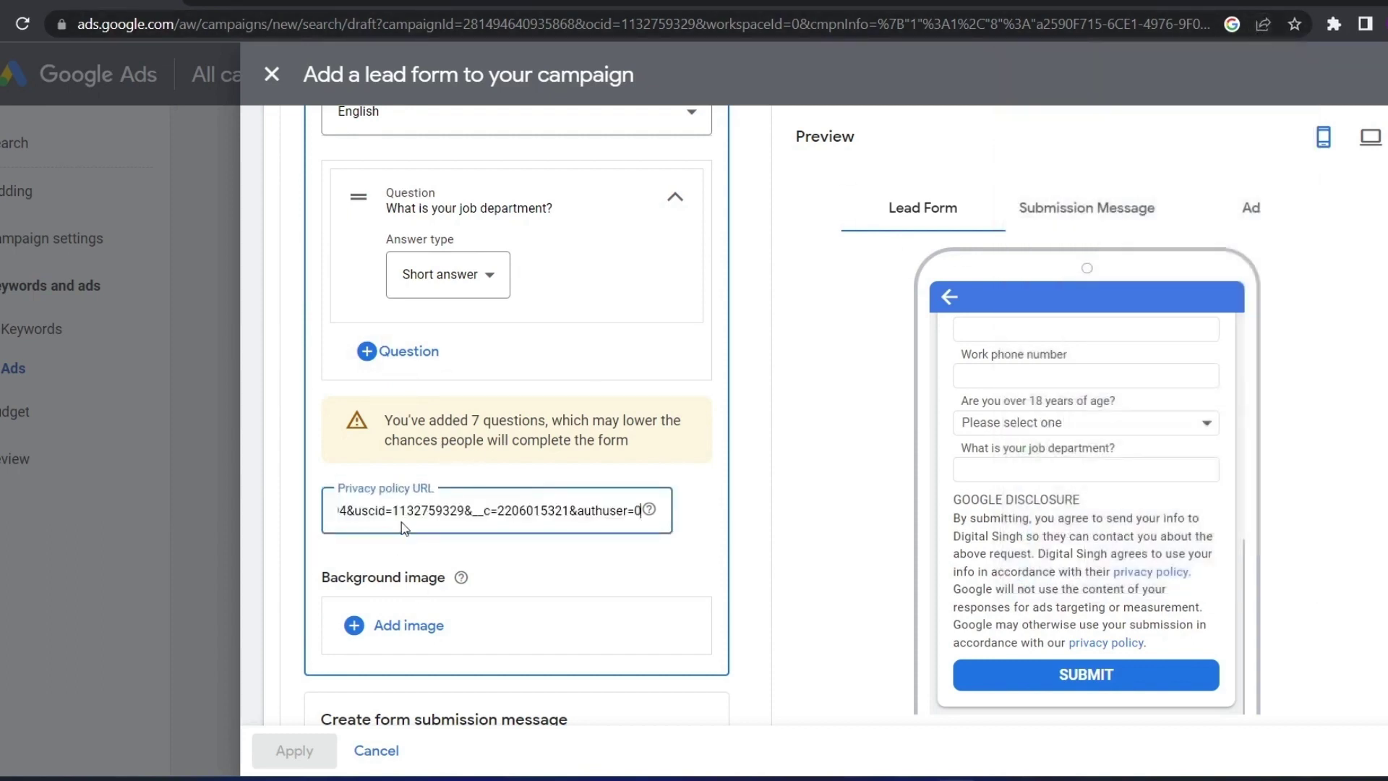
Review the form preview and open the image library for the background image
{"action": "scroll", "coordinate": [446, 545], "scroll_direction": "down", "scroll_amount": 1}
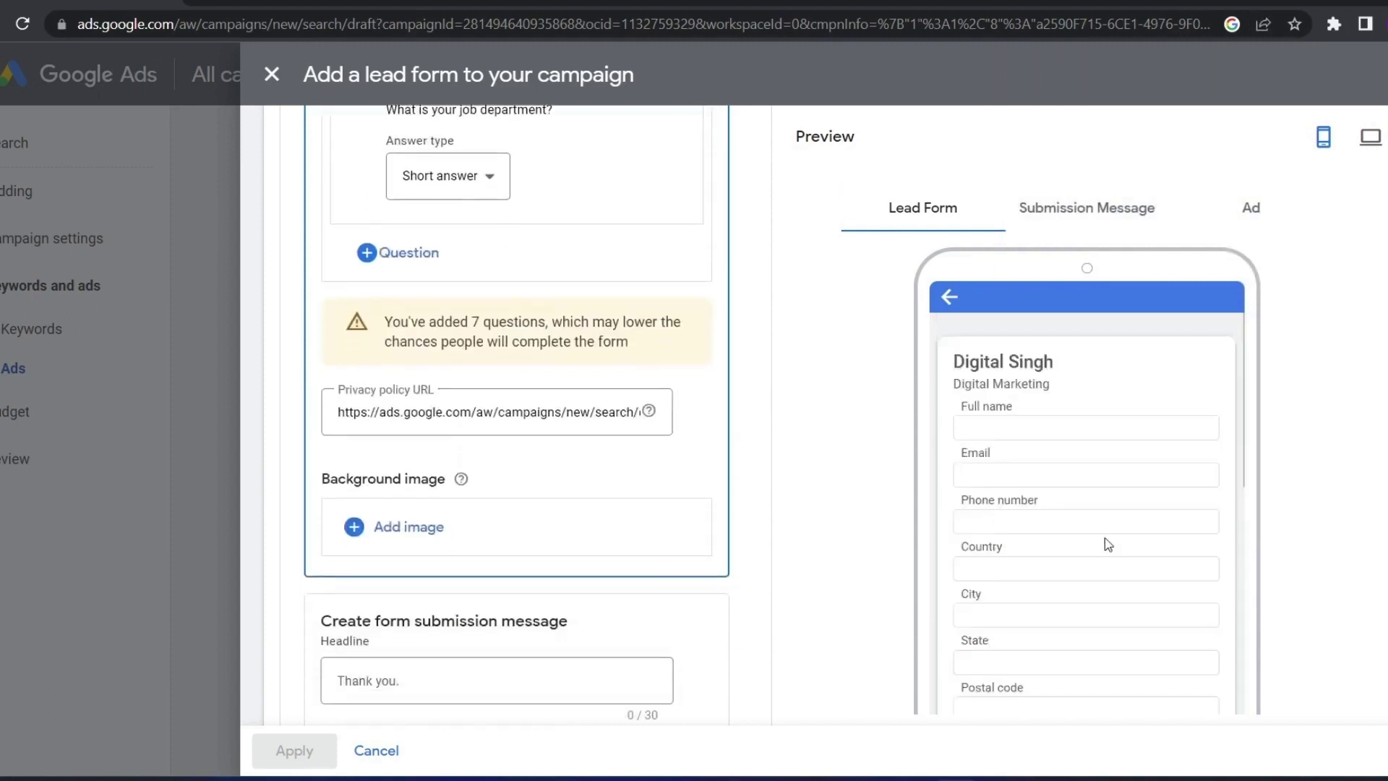
{"action": "scroll", "coordinate": [1106, 543], "scroll_direction": "up", "scroll_amount": 4}
{"action": "scroll", "coordinate": [1002, 397], "scroll_direction": "down", "scroll_amount": 2}
{"action": "scroll", "coordinate": [1024, 351], "scroll_direction": "up", "scroll_amount": 2}
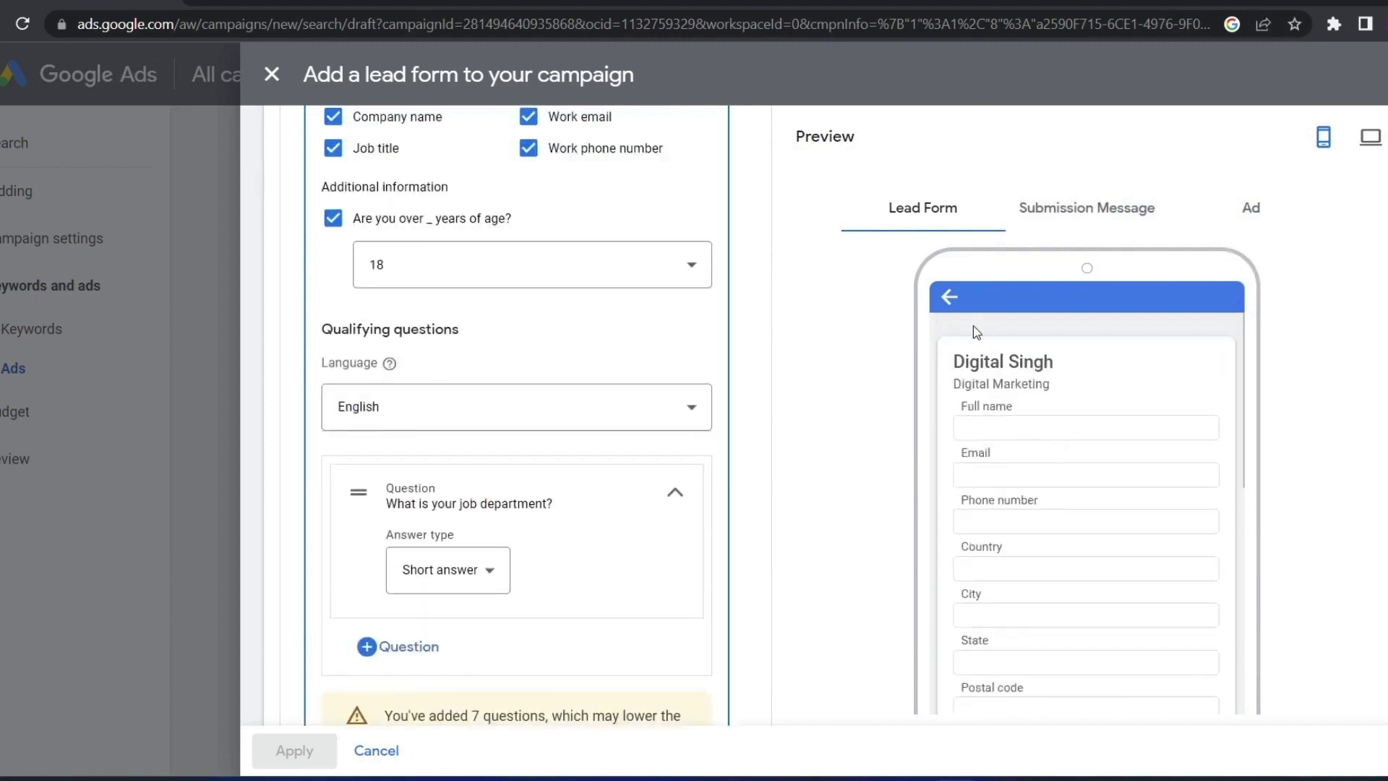
{"action": "left_click_drag", "start_coordinate": [1071, 367], "coordinate": [1100, 323]}
{"action": "left_click", "coordinate": [968, 352]}
{"action": "left_click", "coordinate": [1232, 319]}
{"action": "scroll", "coordinate": [694, 399], "scroll_direction": "down", "scroll_amount": 4}
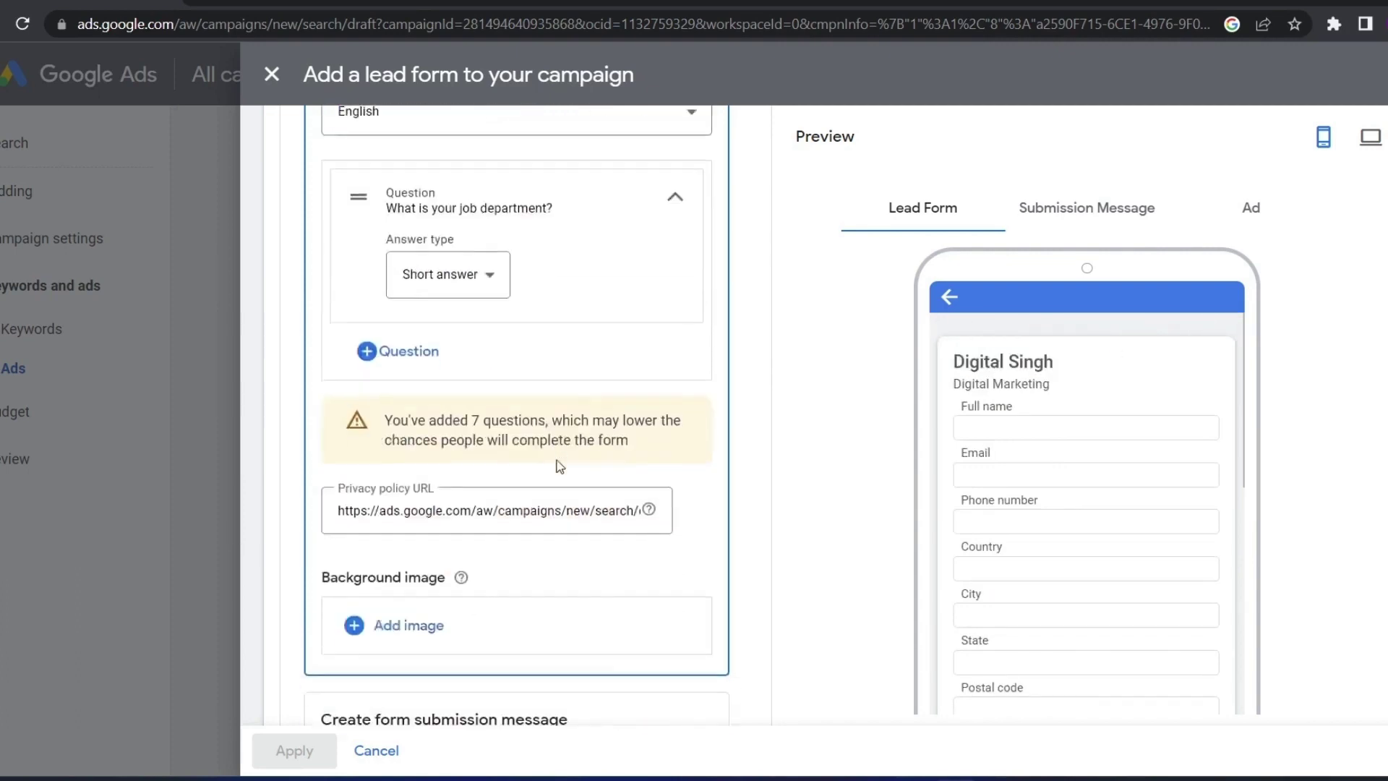
{"action": "scroll", "coordinate": [561, 467], "scroll_direction": "down", "scroll_amount": 3}
{"action": "left_click", "coordinate": [379, 426]}
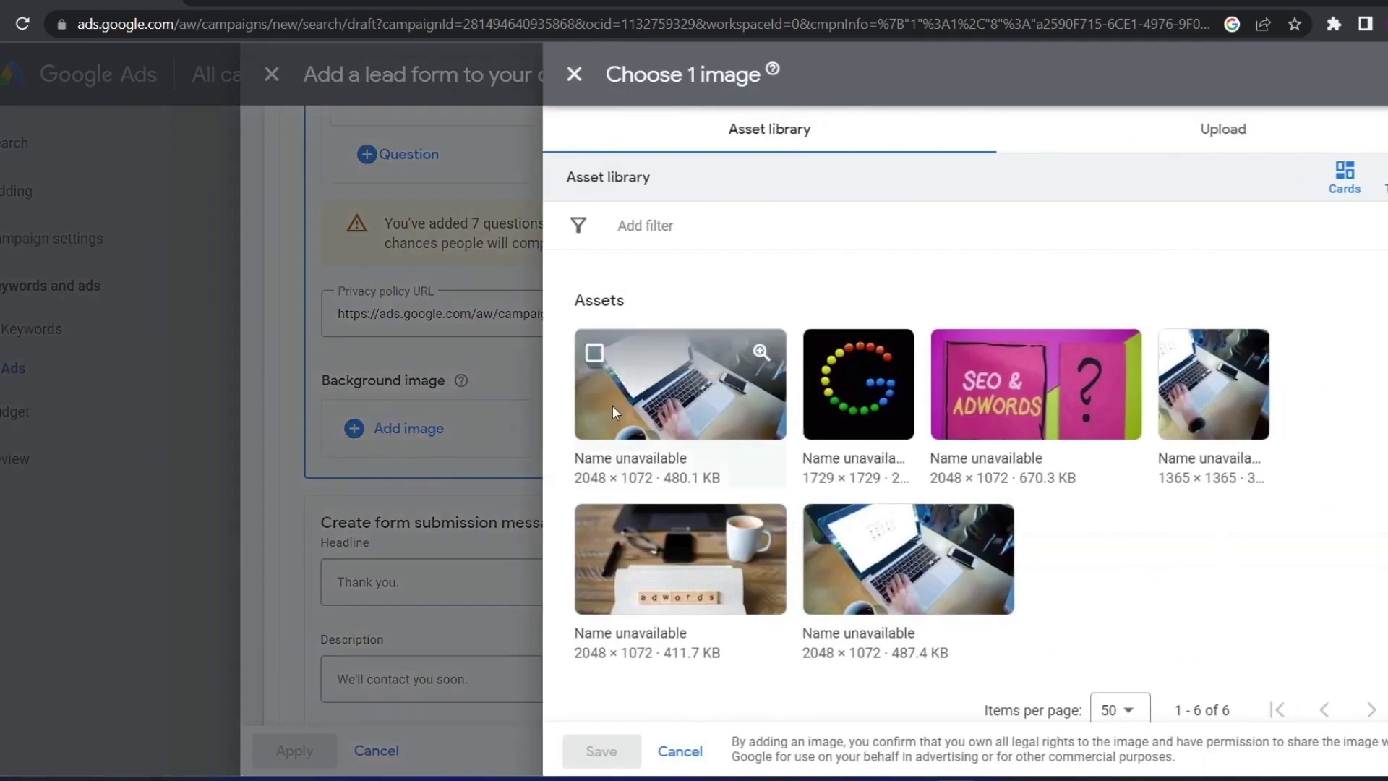
Choose the 2048 × 1072 laptop photo, crop it at 1.91:1 and save it
{"action": "left_click", "coordinate": [613, 405]}
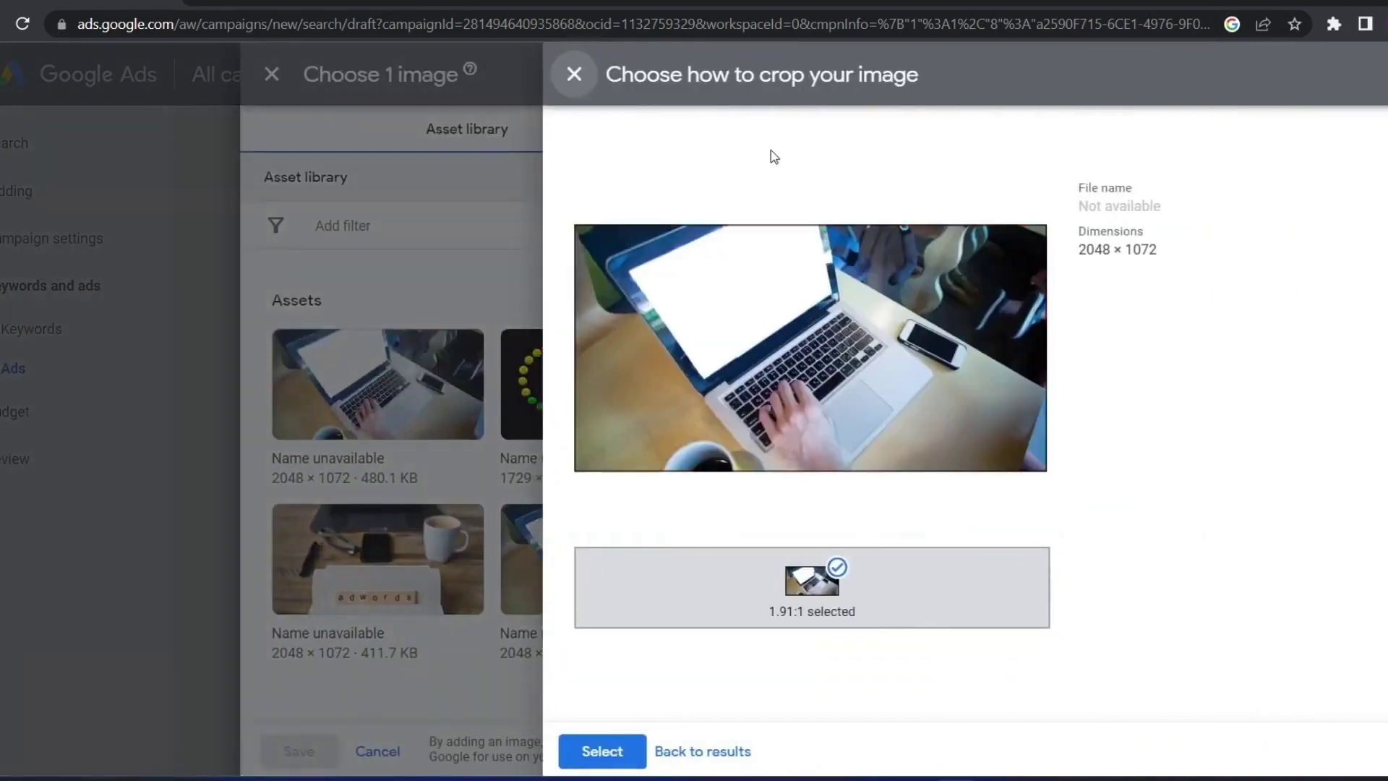
{"action": "left_click", "coordinate": [575, 72]}
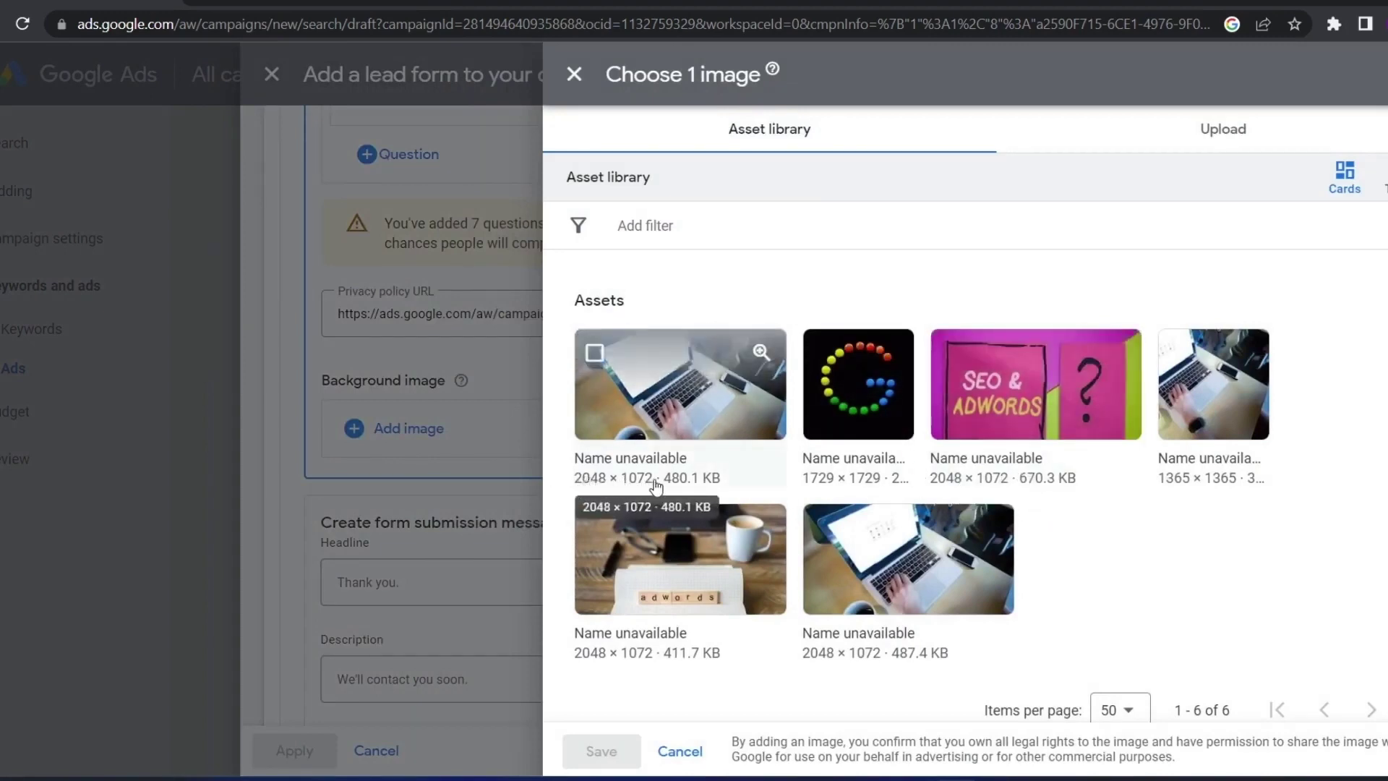
{"action": "left_click", "coordinate": [593, 483]}
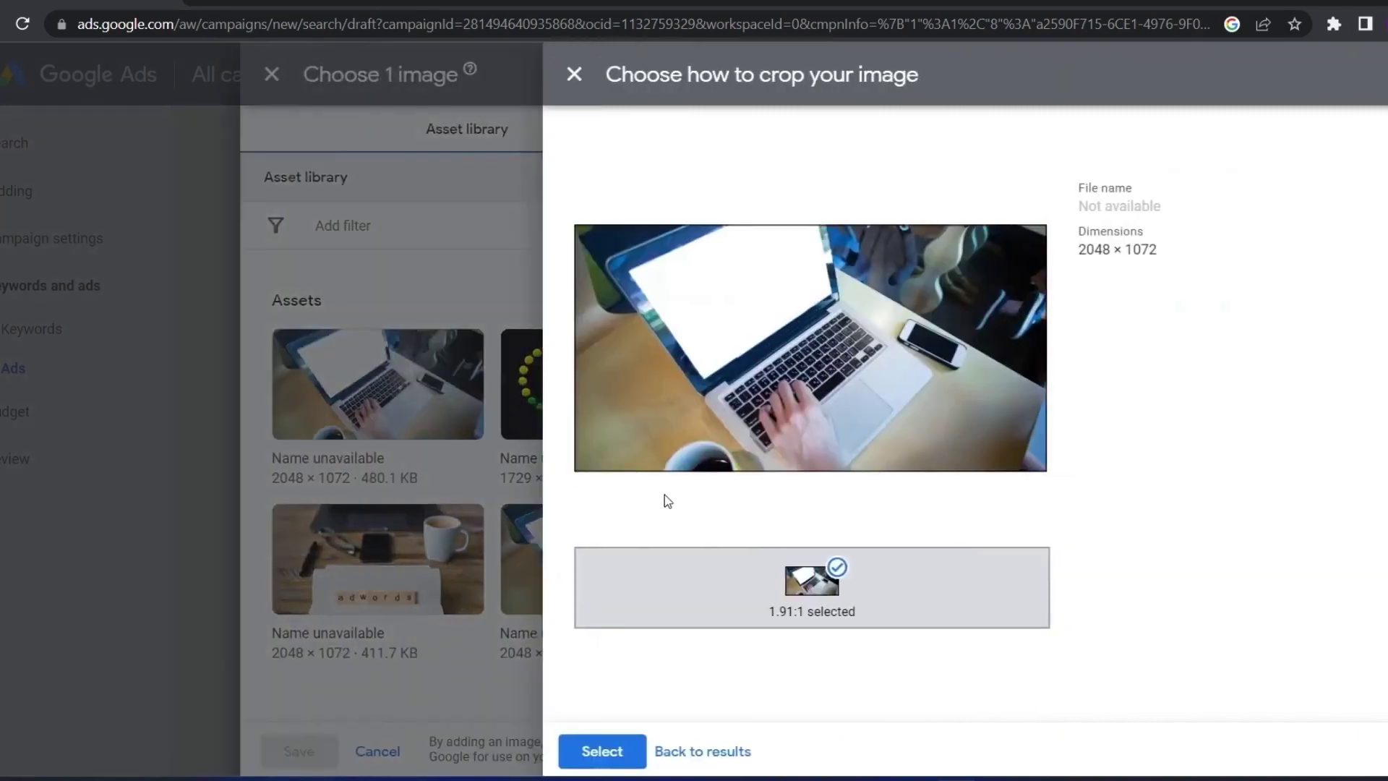
{"action": "left_click_drag", "start_coordinate": [1092, 248], "coordinate": [1171, 254]}
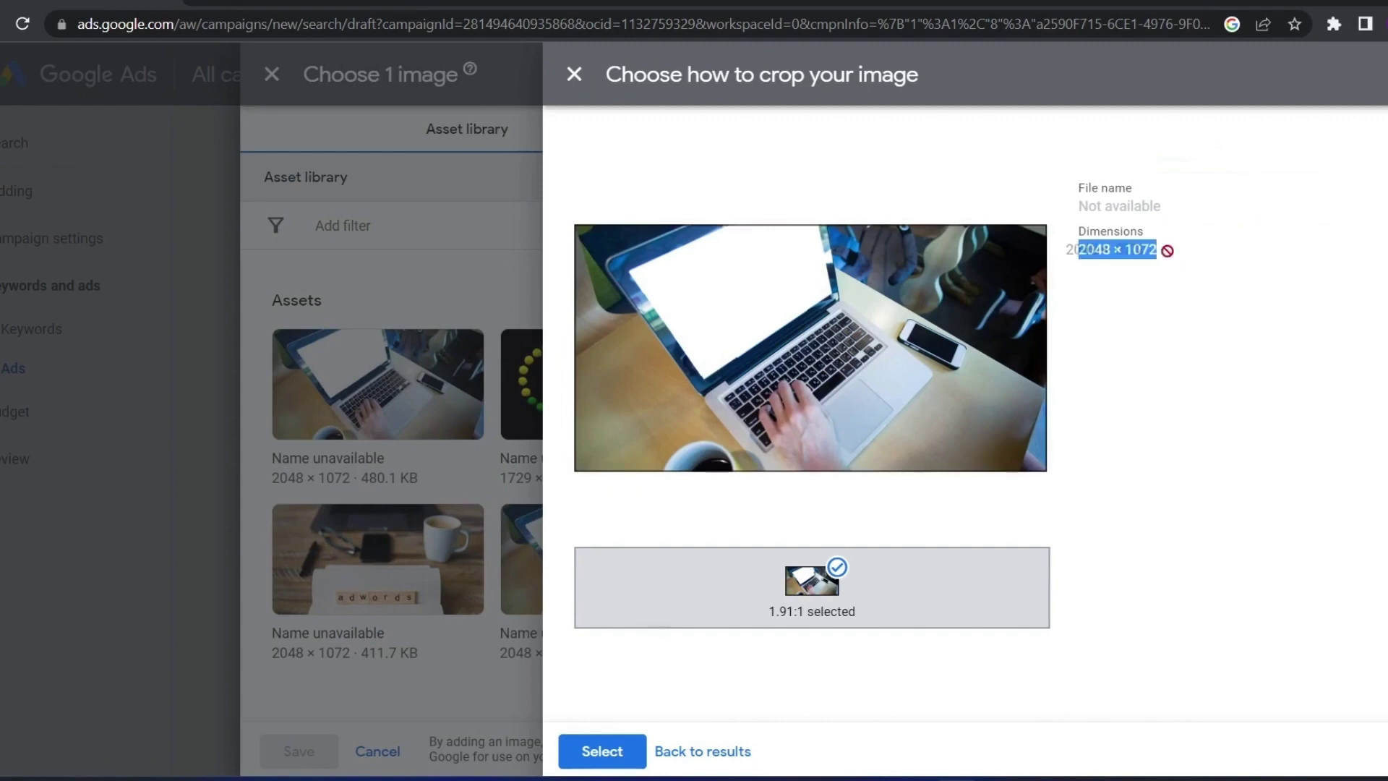
{"action": "left_click", "coordinate": [1183, 292]}
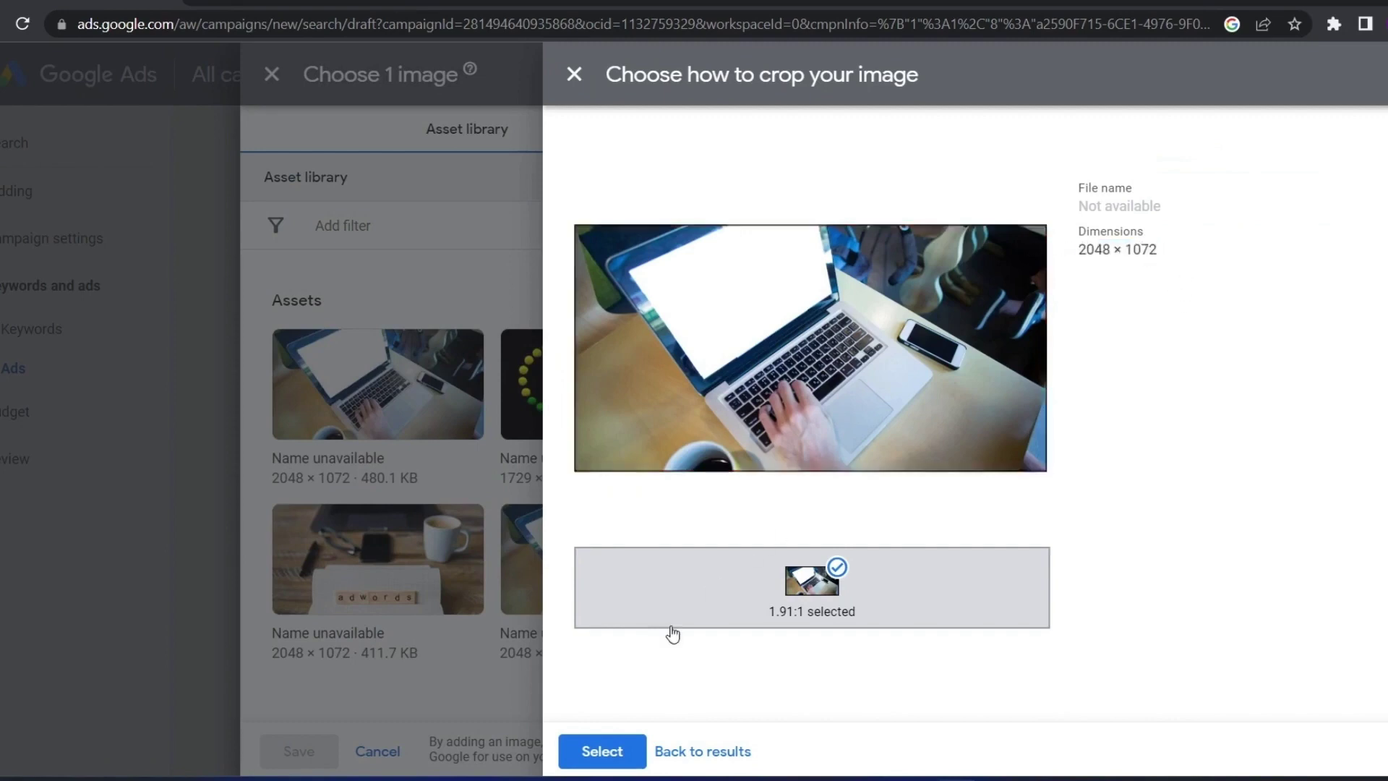
{"action": "left_click", "coordinate": [582, 752]}
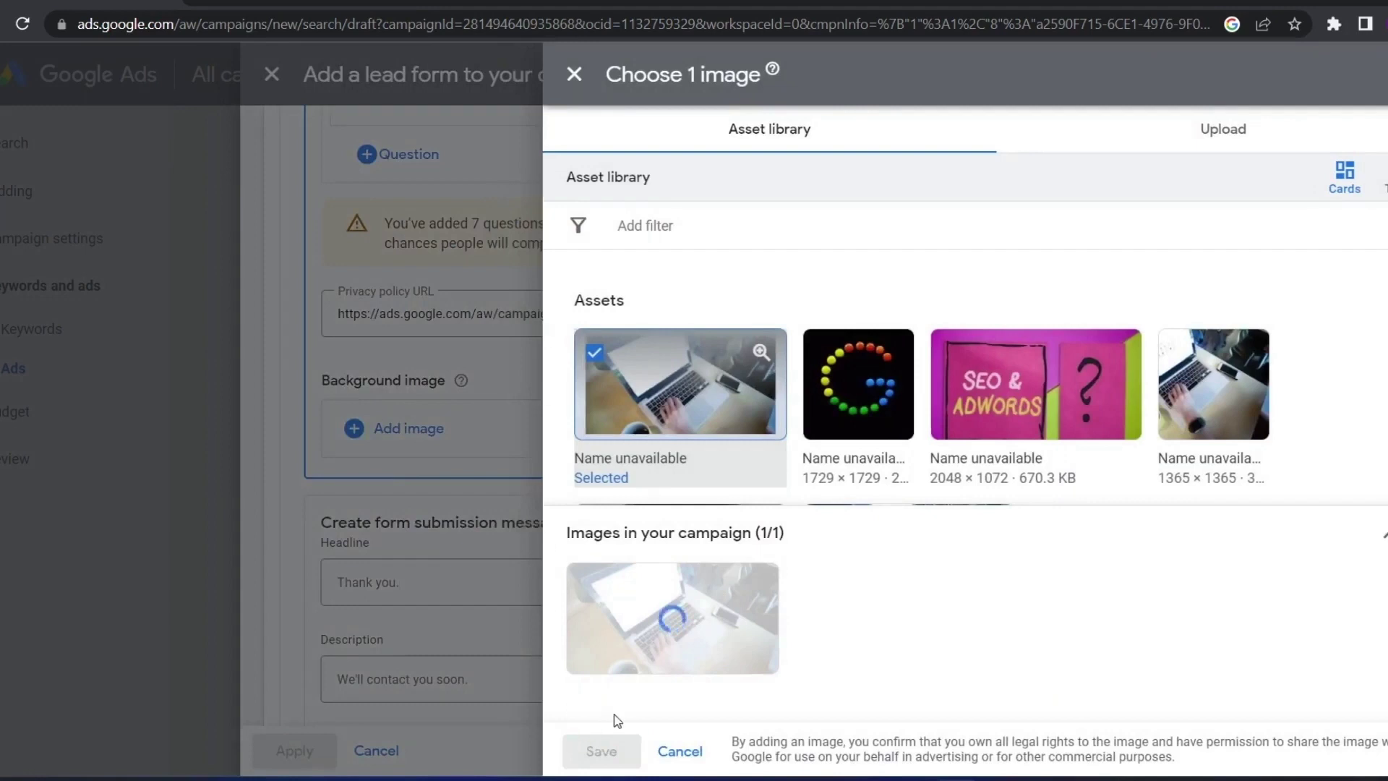
{"action": "mouse_move", "coordinate": [619, 644]}
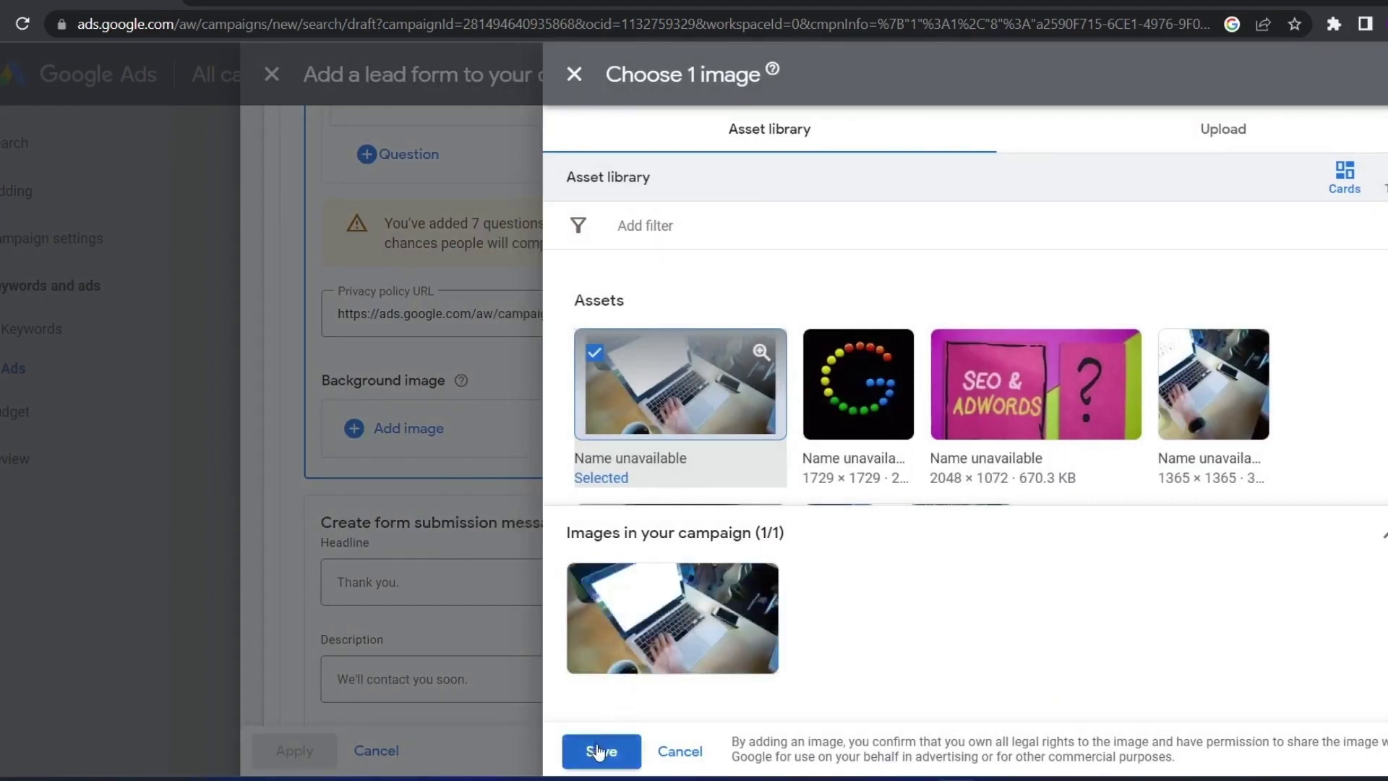
{"action": "left_click", "coordinate": [599, 751]}
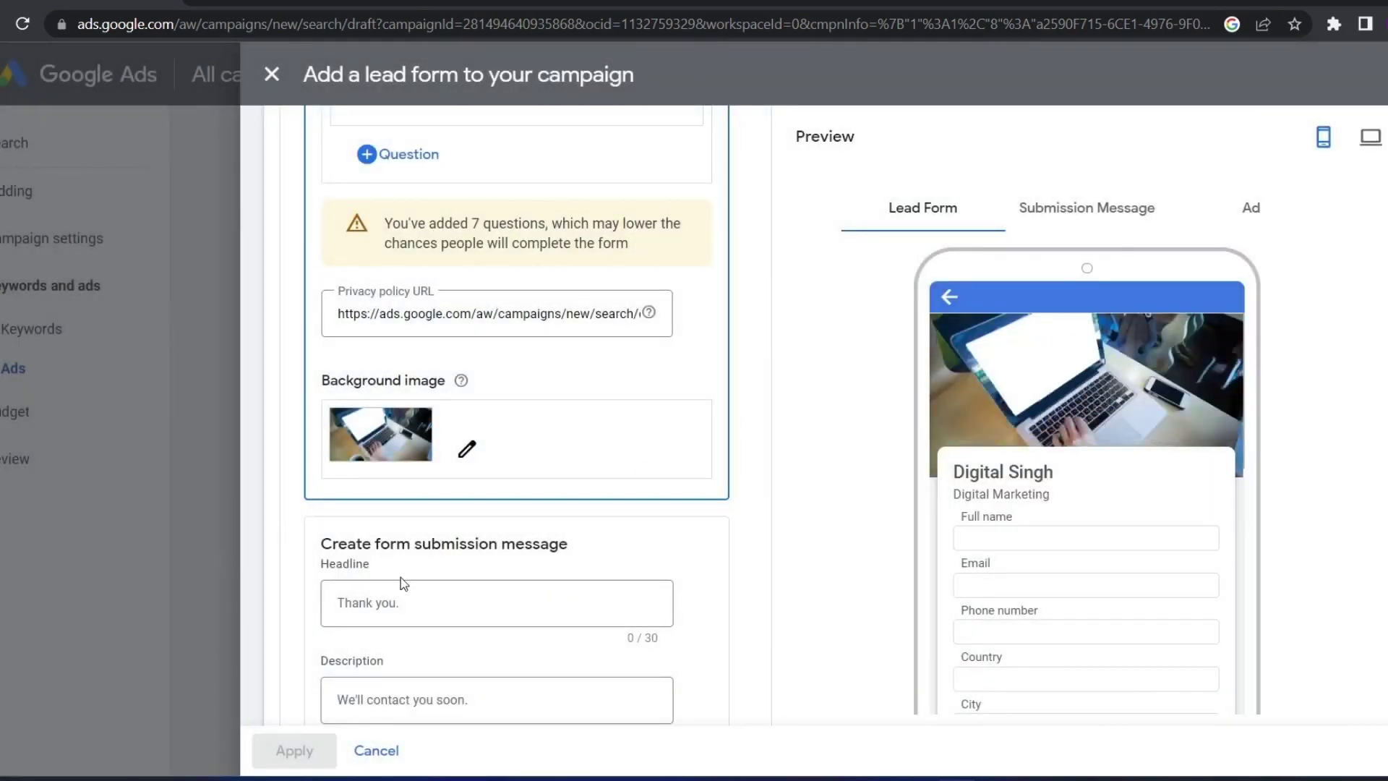
Toggle the preview between the lead form and the 'Thank you' submission message, ending on Submission Message
{"action": "scroll", "coordinate": [404, 583], "scroll_direction": "down", "scroll_amount": 1}
{"action": "left_click", "coordinate": [1086, 208]}
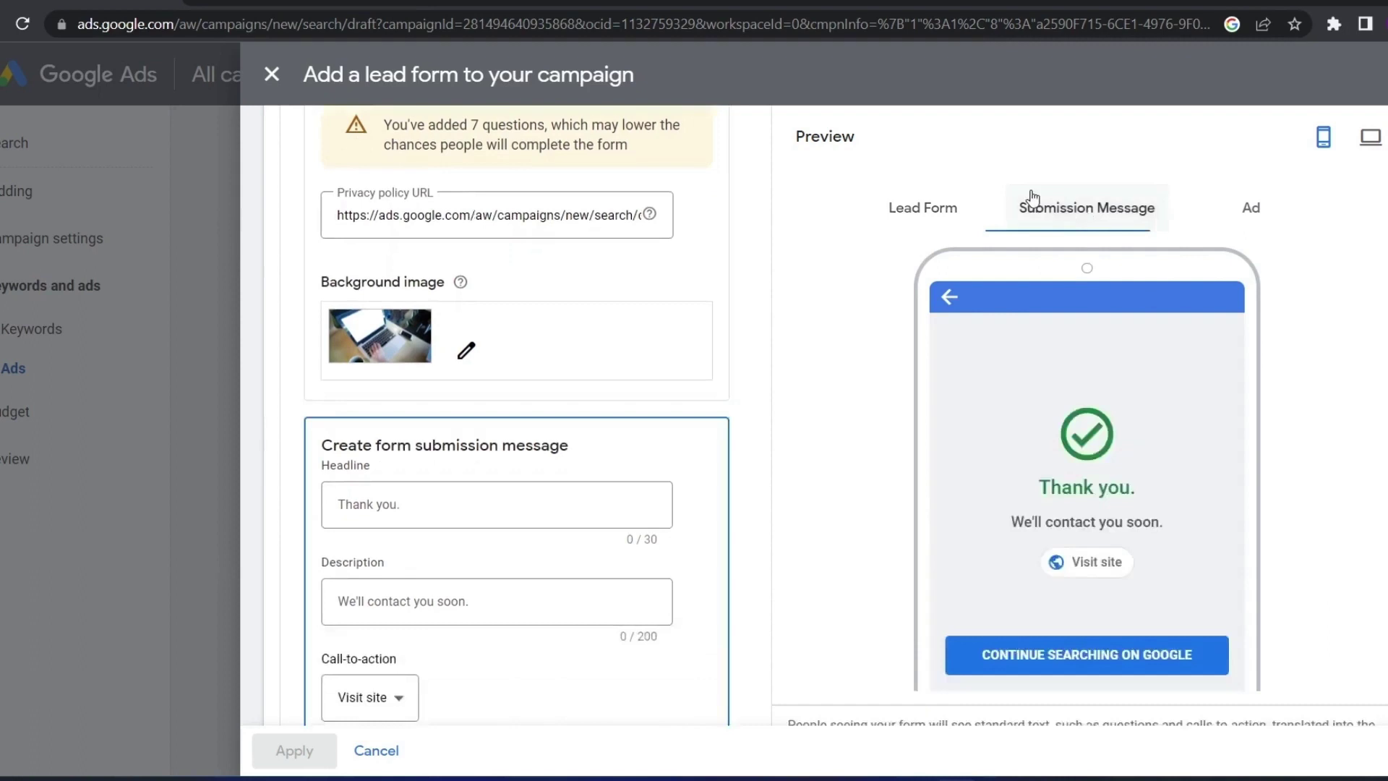
{"action": "left_click", "coordinate": [983, 208]}
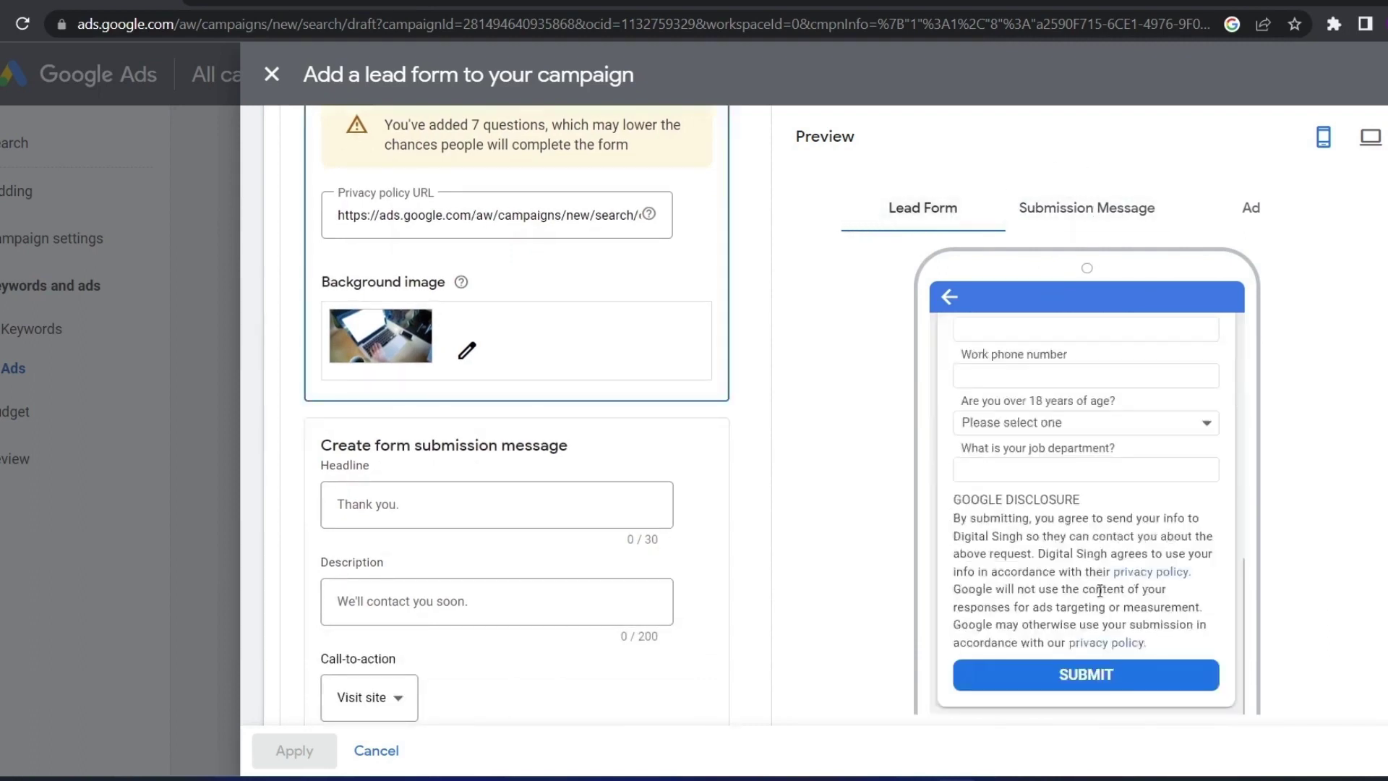
{"action": "left_click", "coordinate": [1026, 209]}
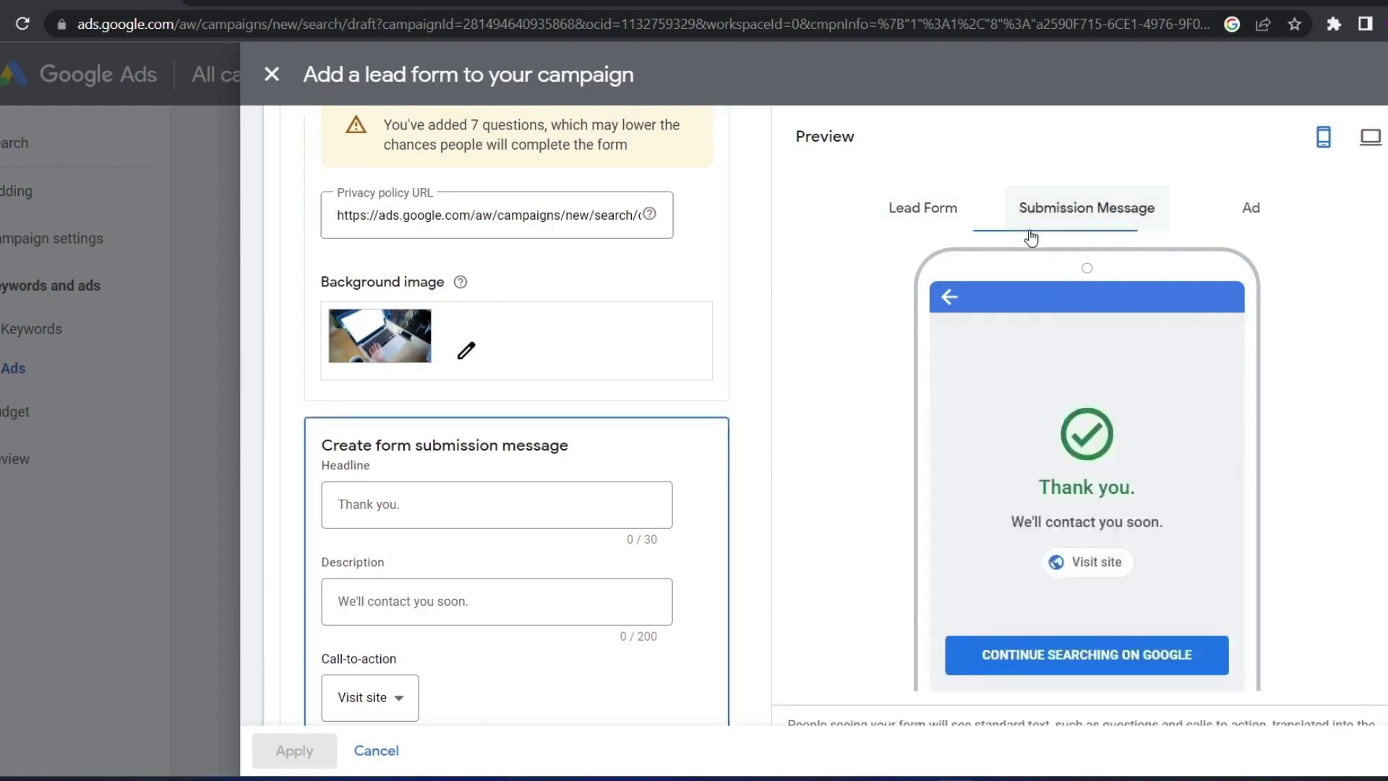
{"action": "scroll", "coordinate": [400, 502], "scroll_direction": "up", "scroll_amount": 2}
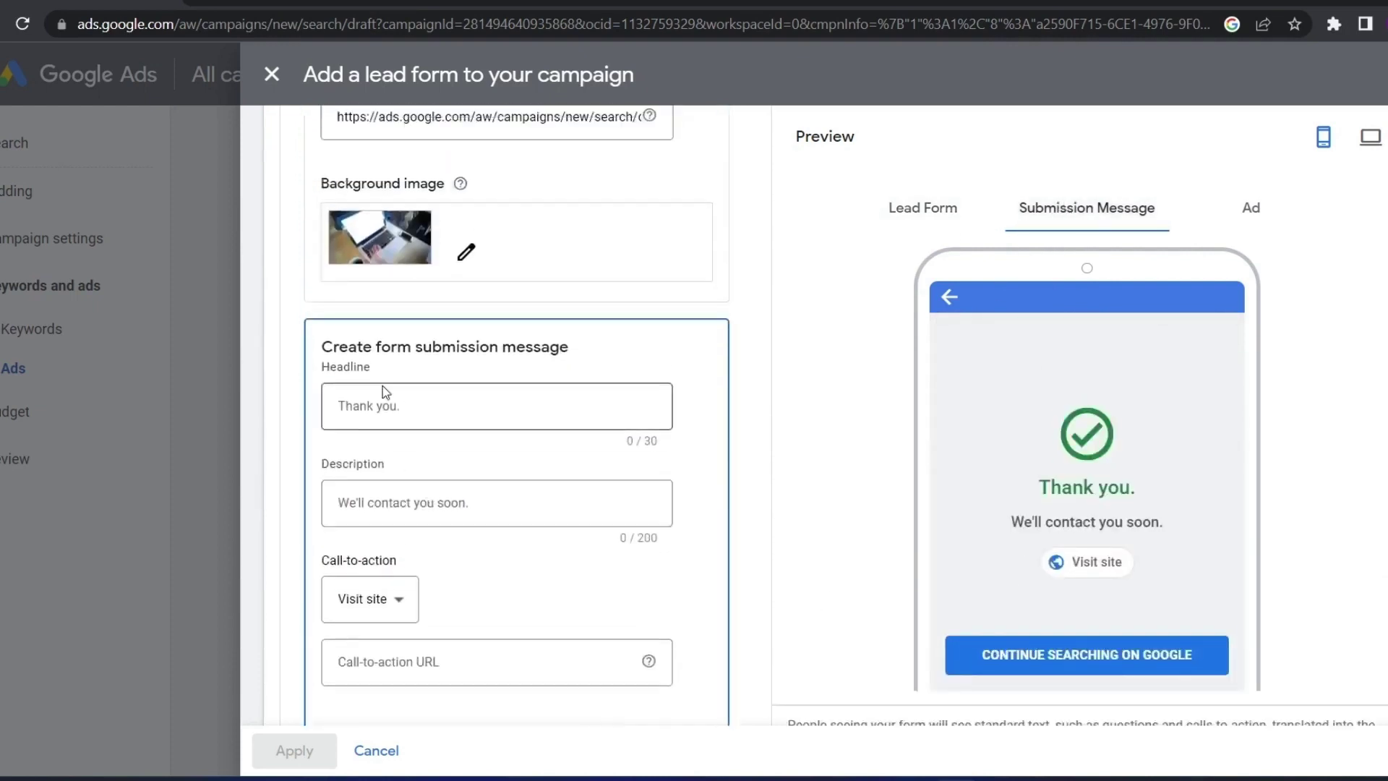
{"action": "left_click", "coordinate": [388, 403]}
{"action": "left_click", "coordinate": [923, 209]}
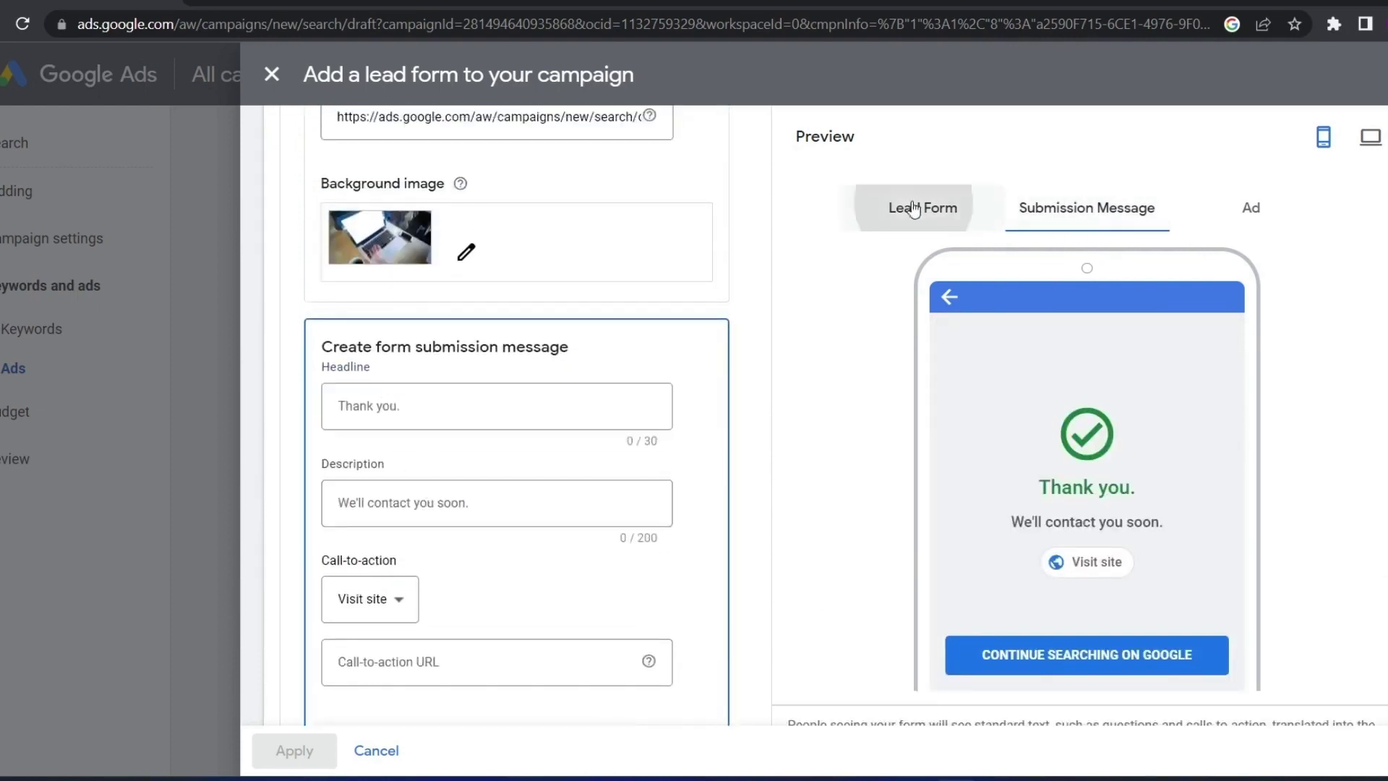
{"action": "scroll", "coordinate": [1086, 461], "scroll_direction": "down", "scroll_amount": 5}
{"action": "scroll", "coordinate": [1086, 461], "scroll_direction": "up", "scroll_amount": 5}
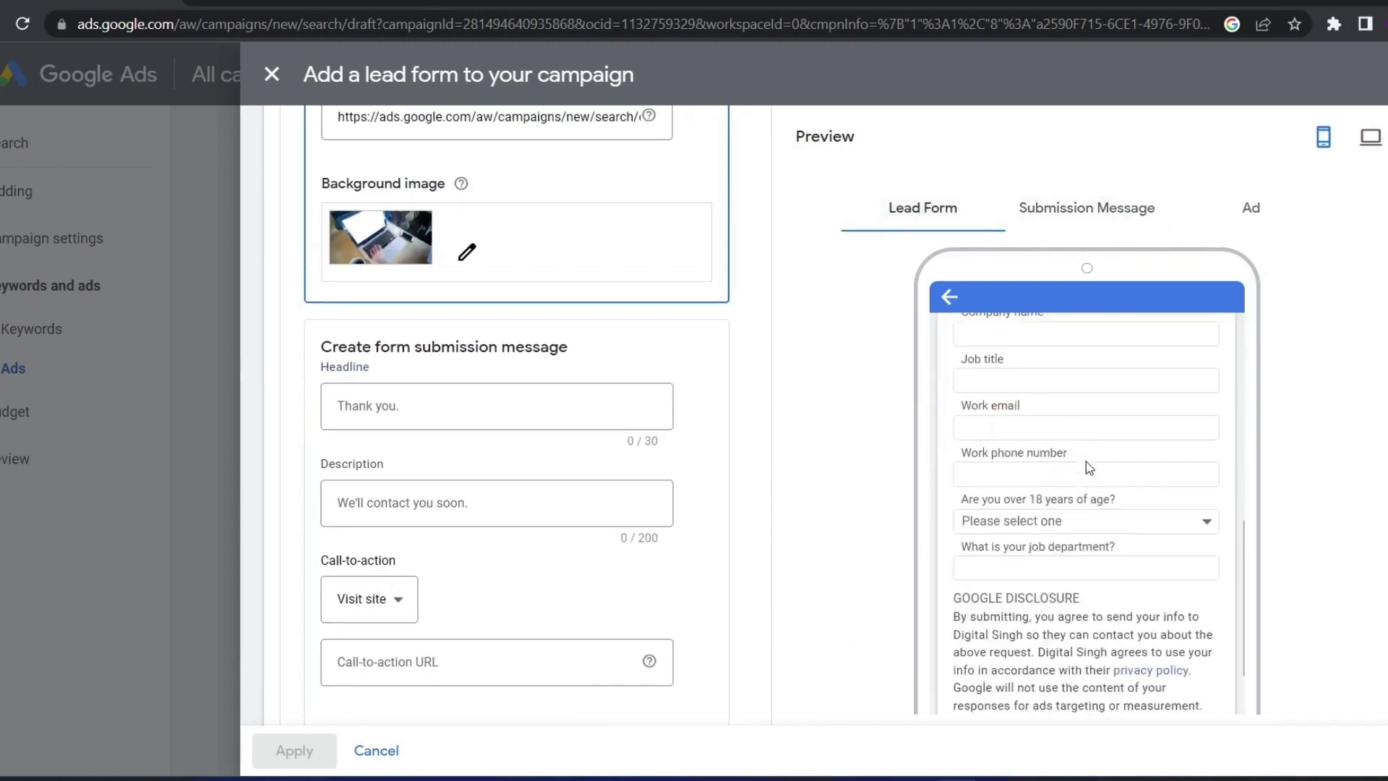
{"action": "scroll", "coordinate": [1086, 461], "scroll_direction": "down", "scroll_amount": 5}
{"action": "scroll", "coordinate": [1086, 461], "scroll_direction": "down", "scroll_amount": 5}
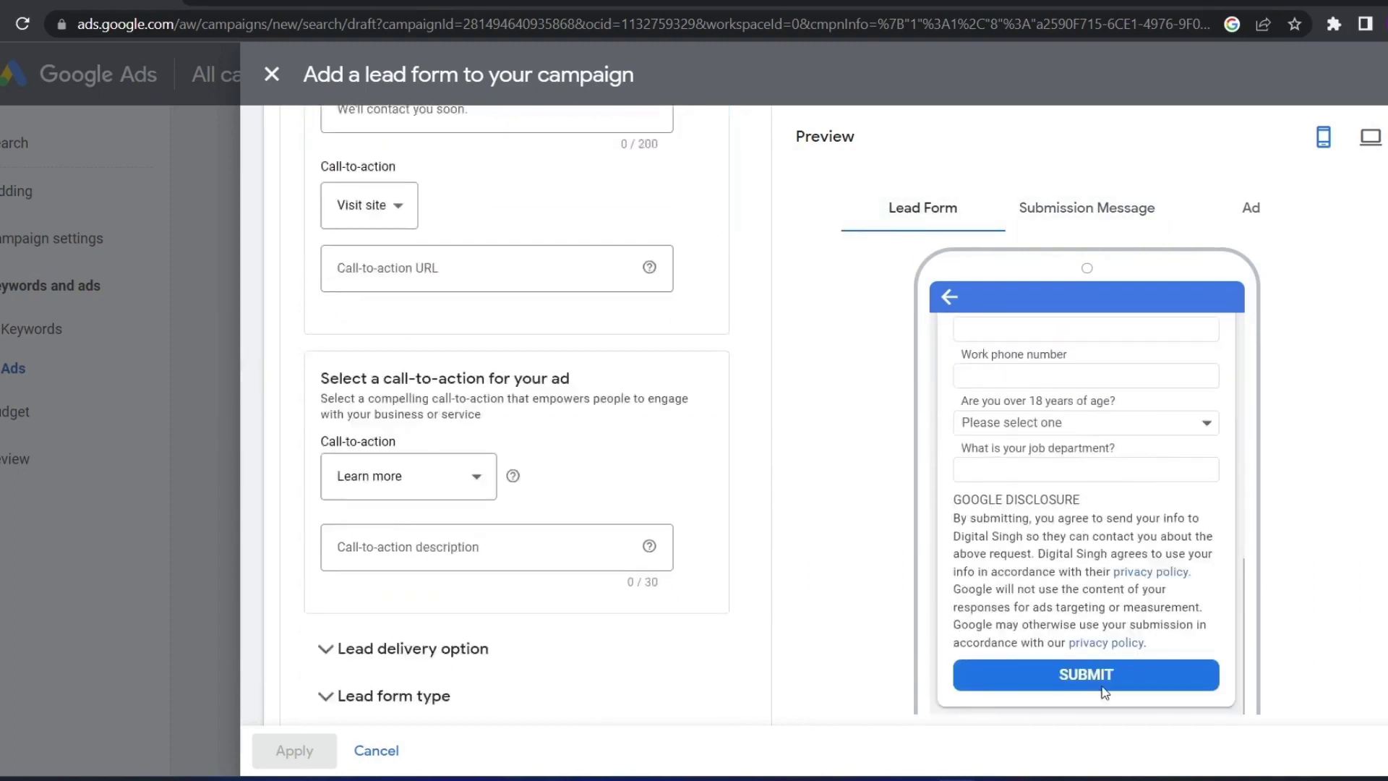
{"action": "scroll", "coordinate": [1060, 599], "scroll_direction": "up", "scroll_amount": 7}
{"action": "left_click", "coordinate": [1089, 206]}
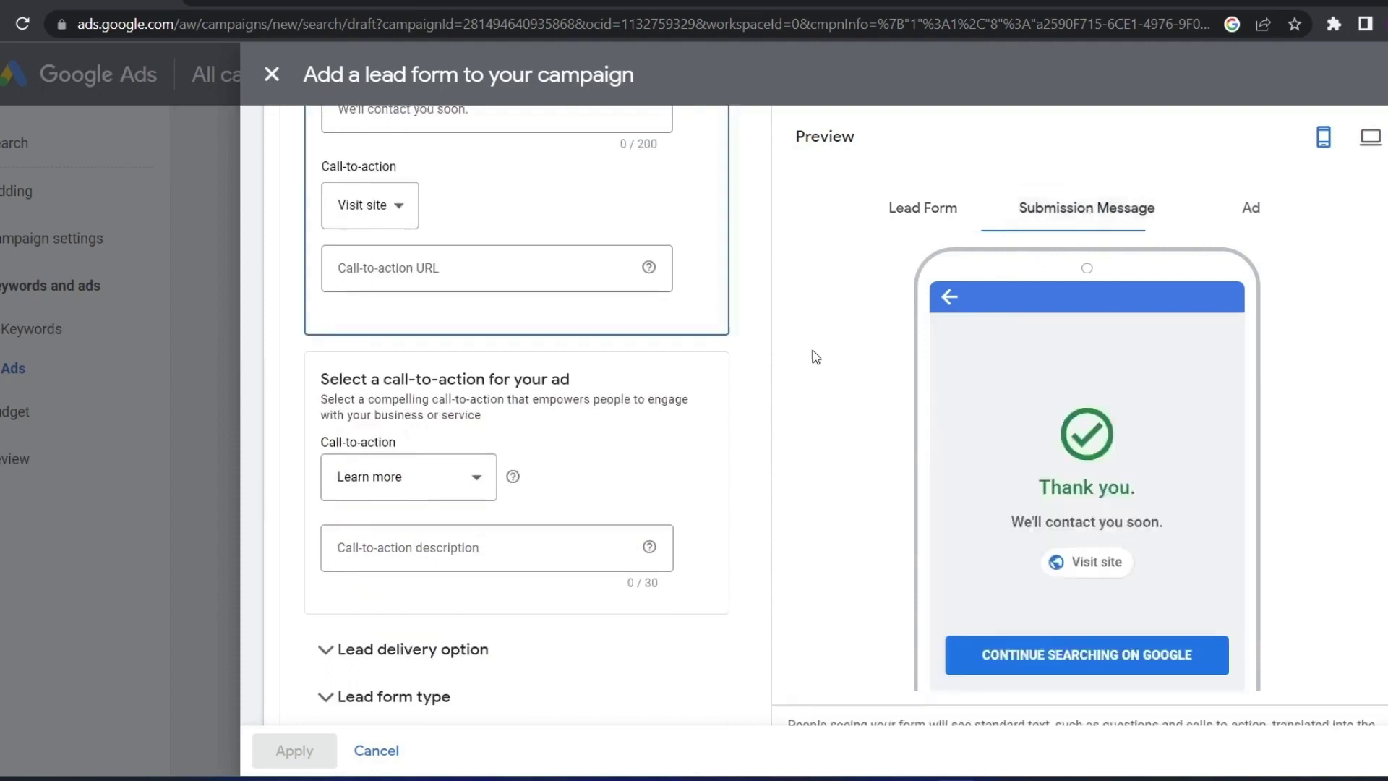
{"action": "scroll", "coordinate": [369, 463], "scroll_direction": "up", "scroll_amount": 3}
{"action": "scroll", "coordinate": [384, 418], "scroll_direction": "up", "scroll_amount": 4}
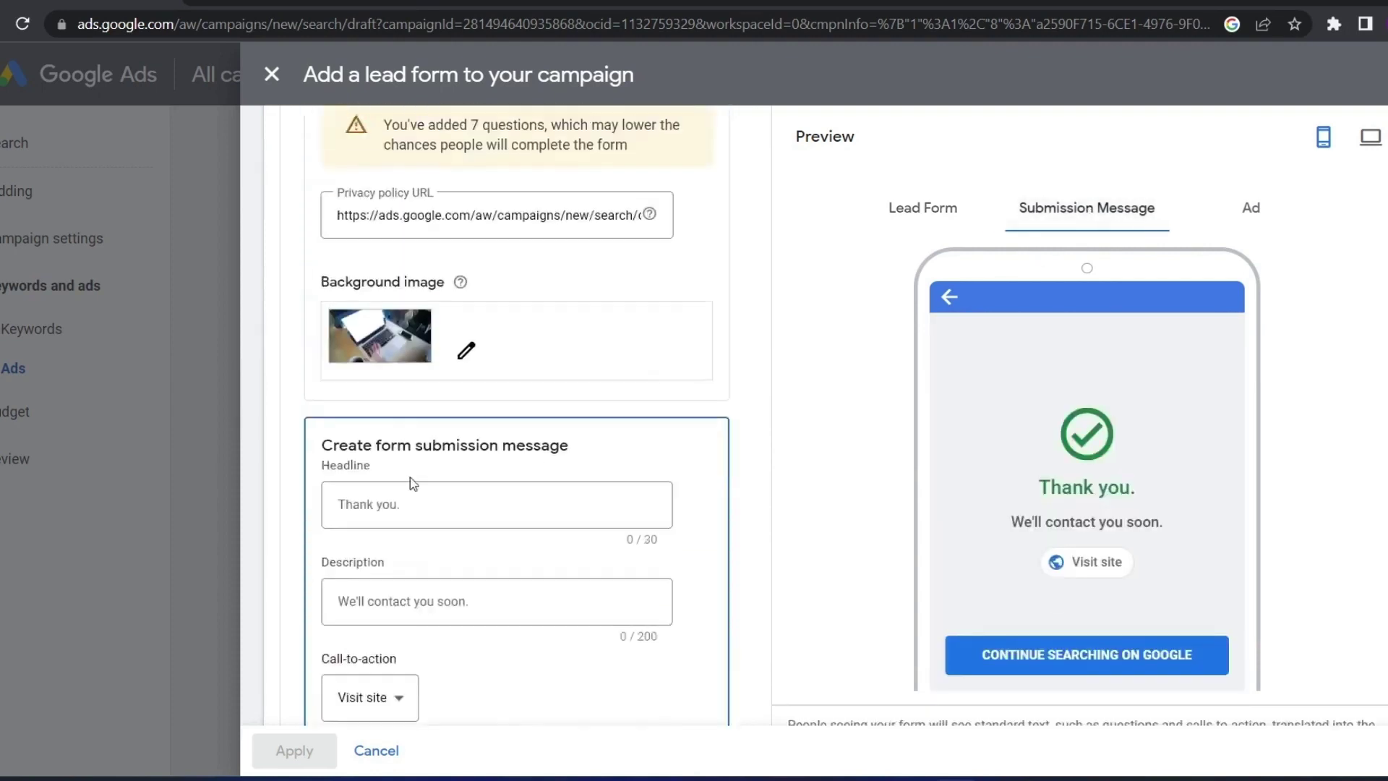
Enter THANKS as the submission message headline and check it in the preview
{"action": "left_click", "coordinate": [399, 504]}
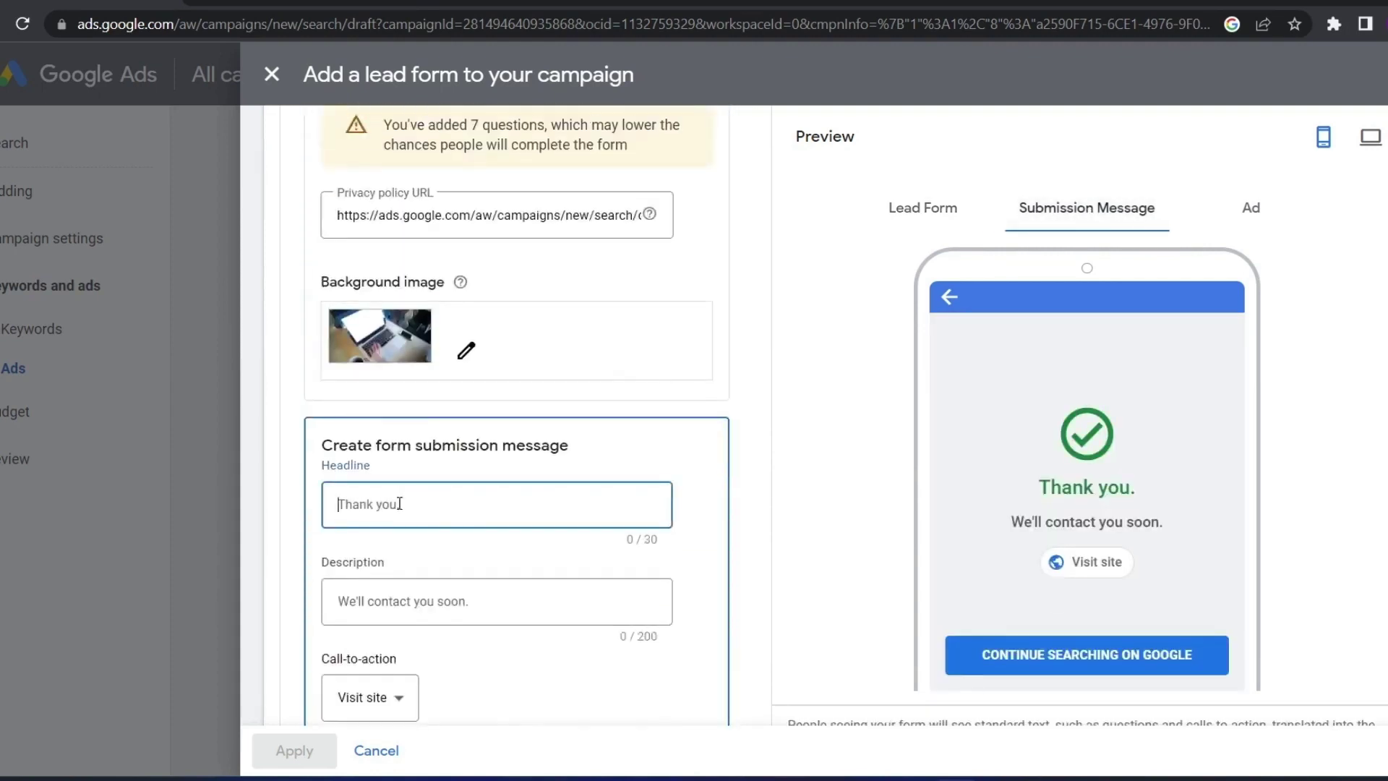
{"action": "type", "text": "THANKS"}
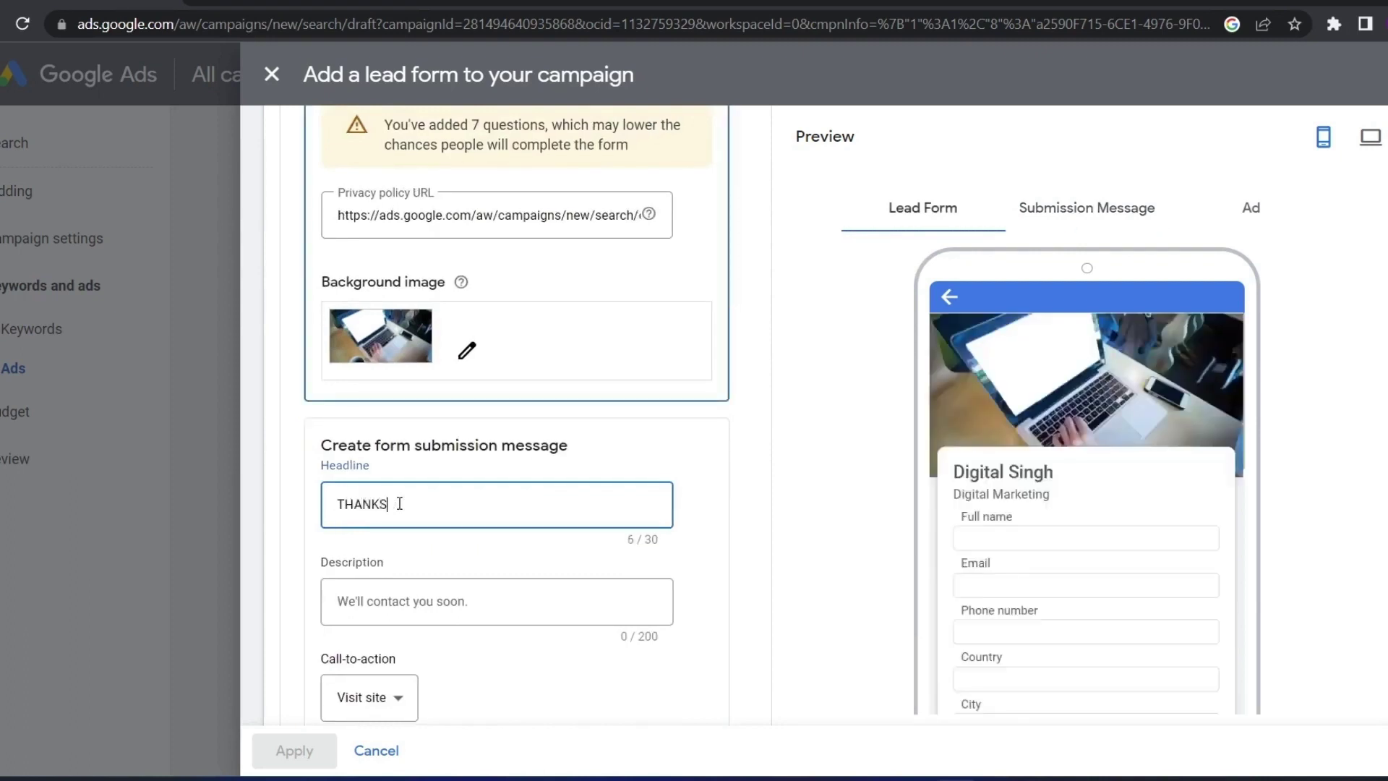
{"action": "left_click", "coordinate": [1071, 208]}
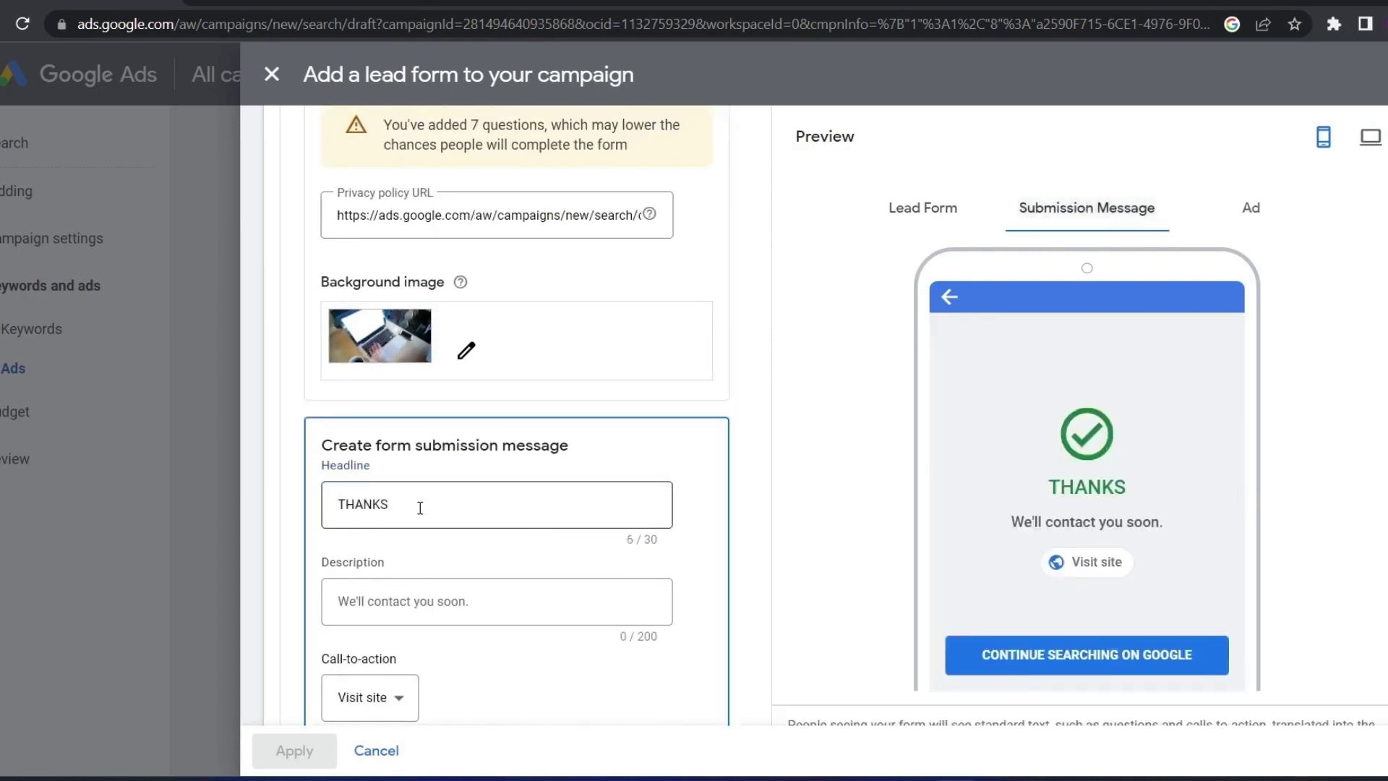
{"action": "left_click", "coordinate": [396, 602]}
{"action": "left_click_drag", "start_coordinate": [1169, 524], "coordinate": [990, 536]}
{"action": "scroll", "coordinate": [640, 459], "scroll_direction": "down", "scroll_amount": 3}
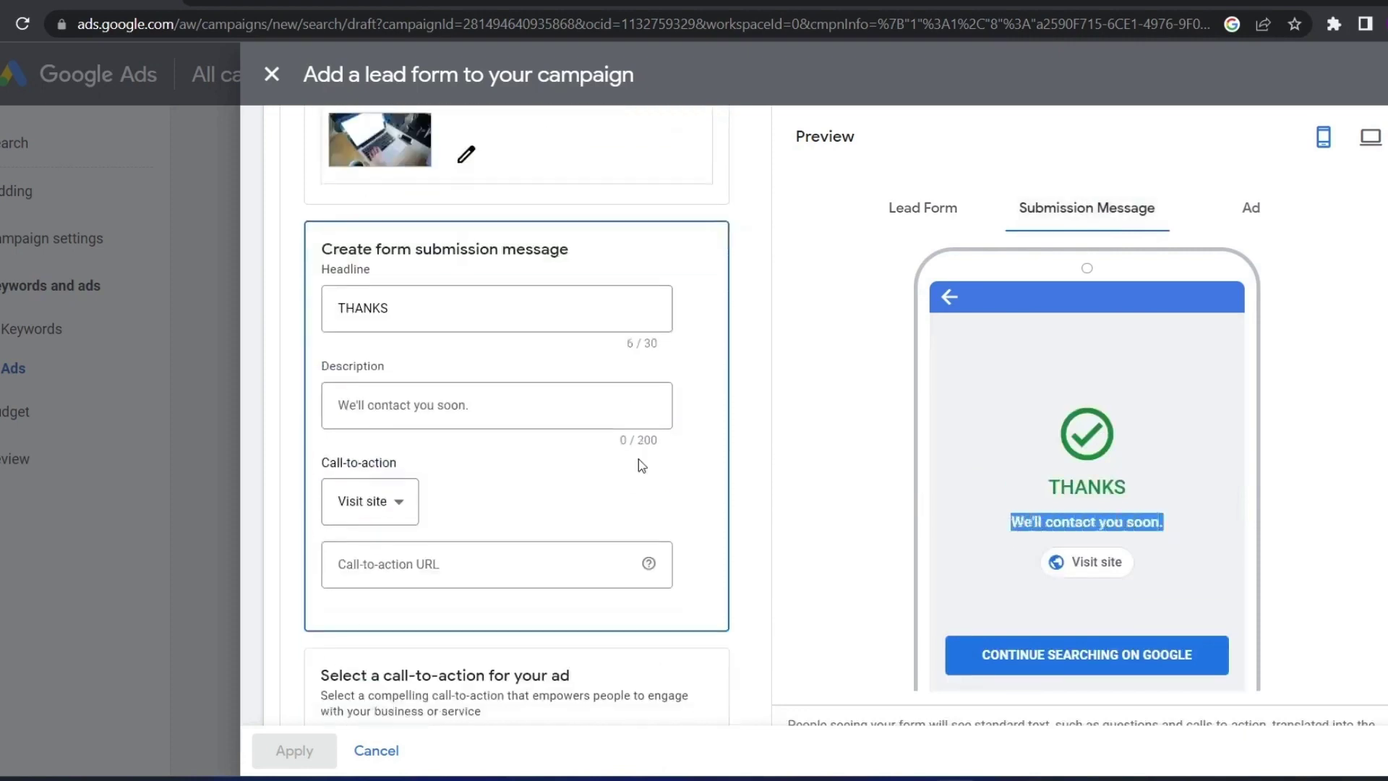
Try Download and Learn more as the call-to-action, then settle back on Visit site
{"action": "left_click", "coordinate": [348, 504]}
{"action": "left_click", "coordinate": [368, 602]}
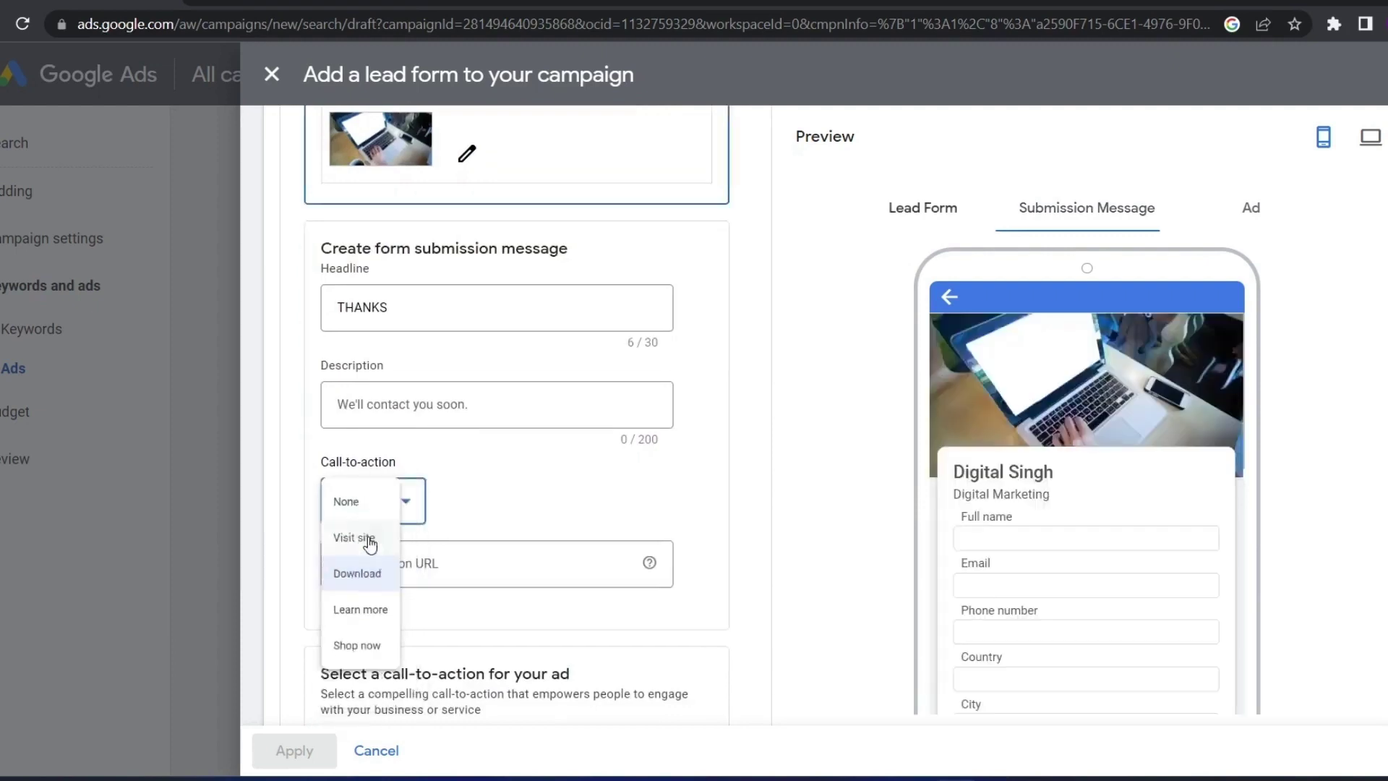
{"action": "left_click", "coordinate": [379, 522]}
{"action": "left_click", "coordinate": [384, 655]}
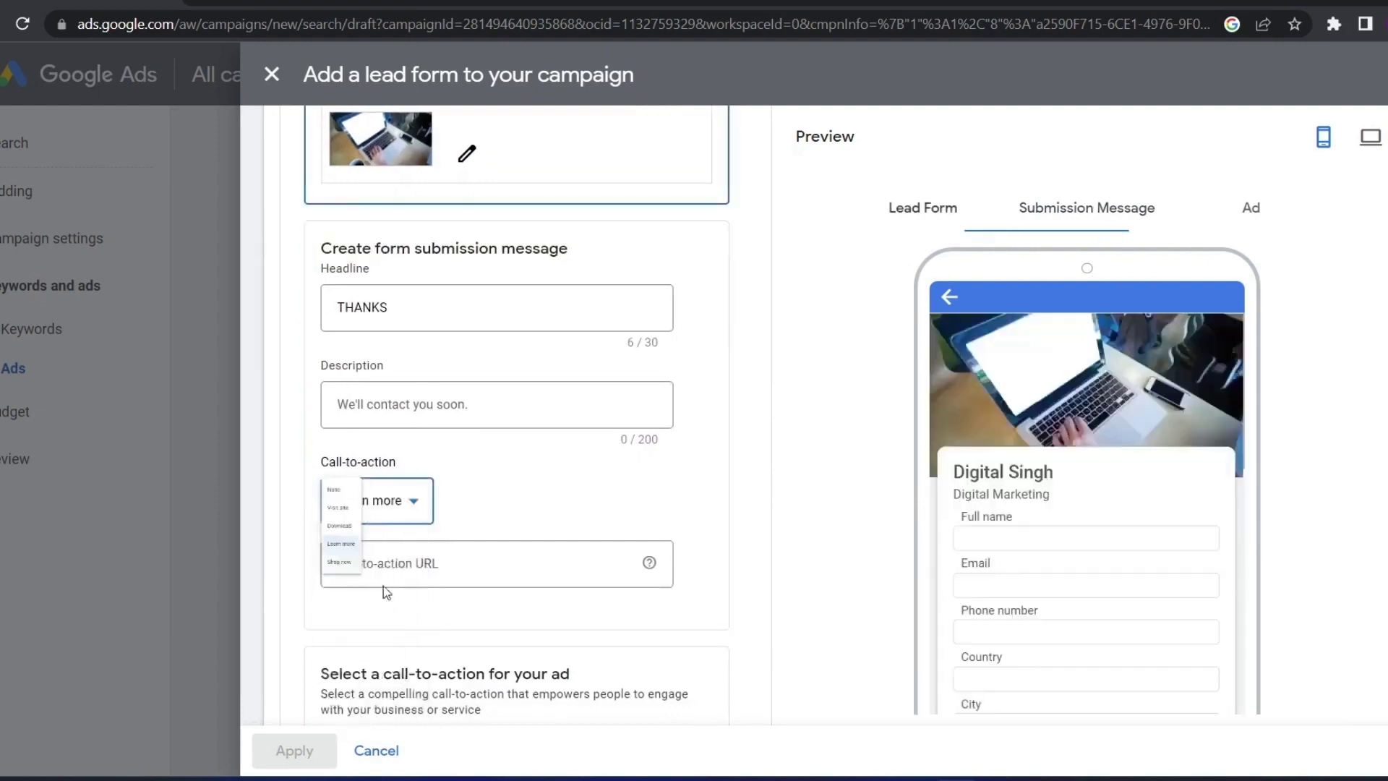
{"action": "left_click", "coordinate": [387, 522]}
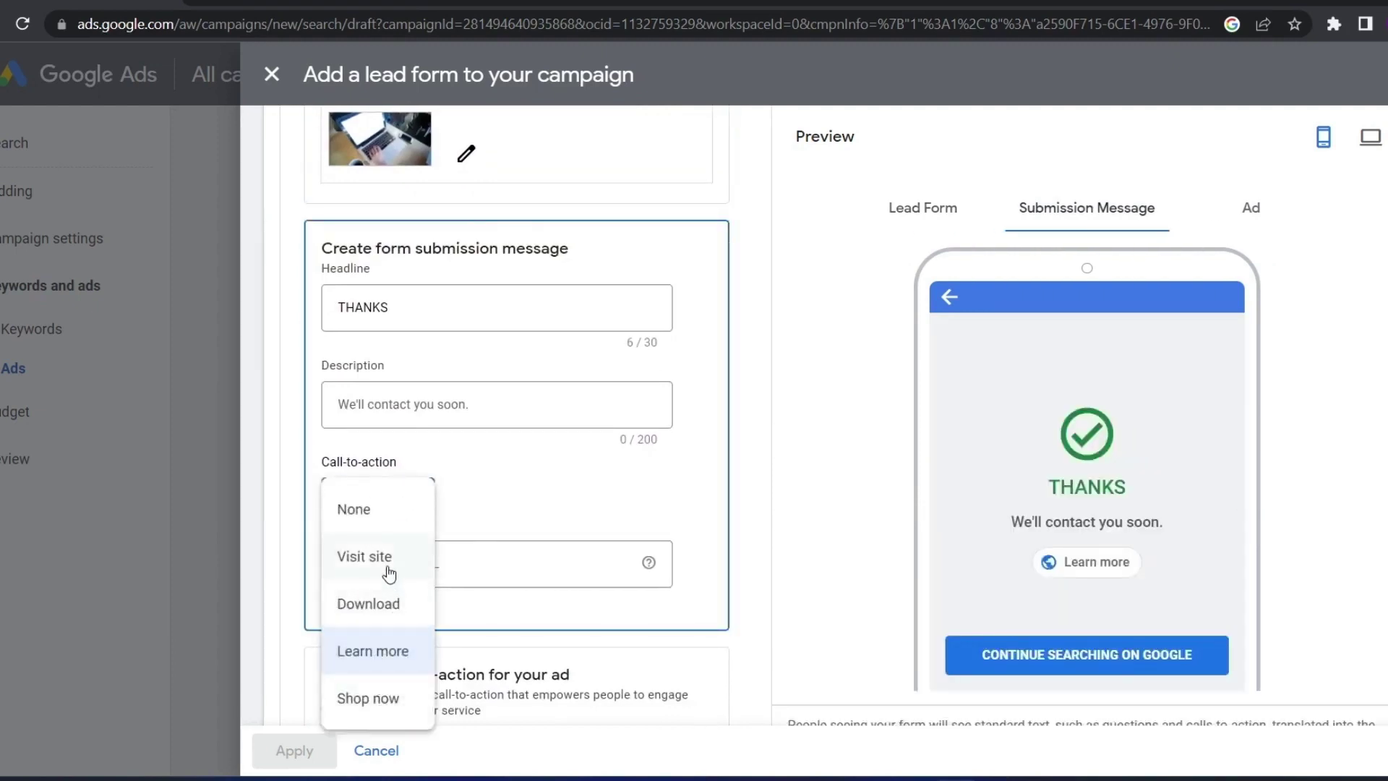
{"action": "left_click", "coordinate": [388, 572]}
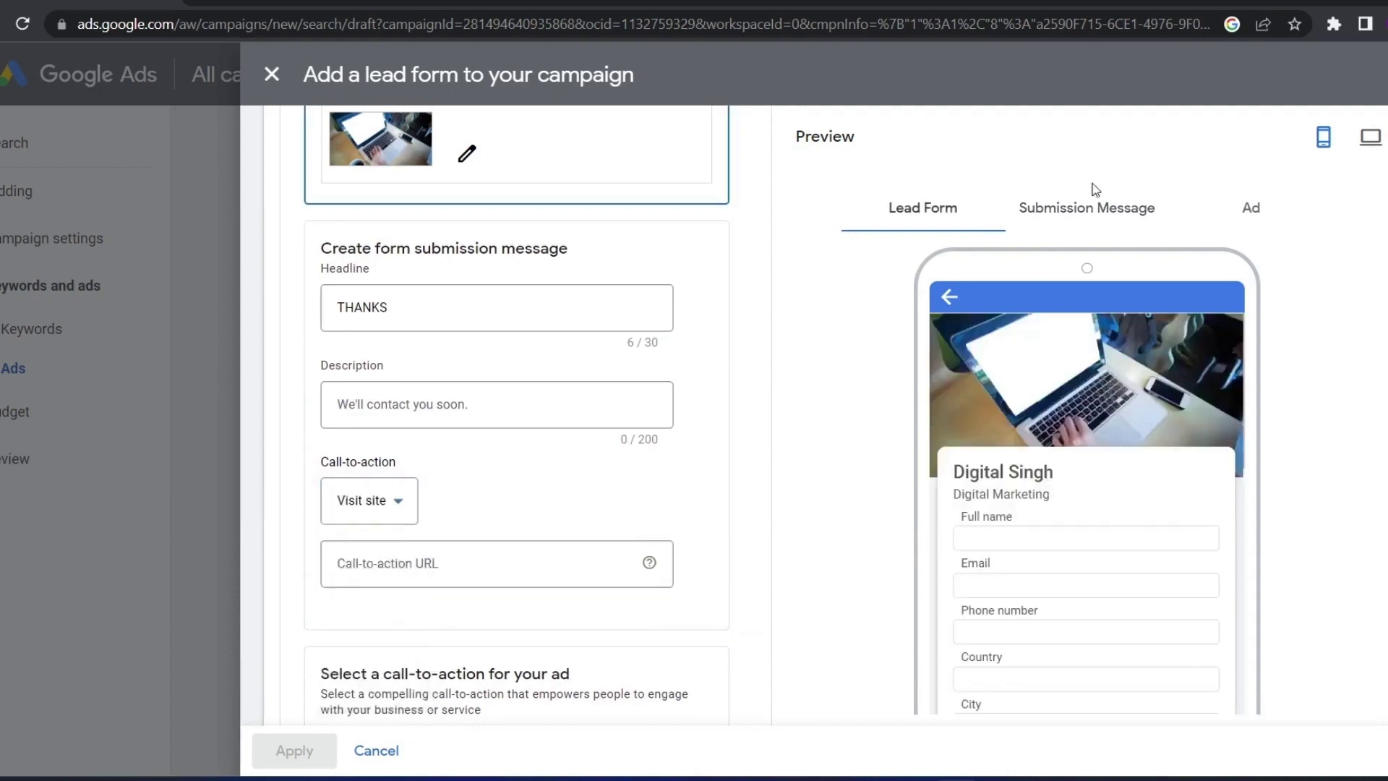
{"action": "left_click", "coordinate": [1092, 207]}
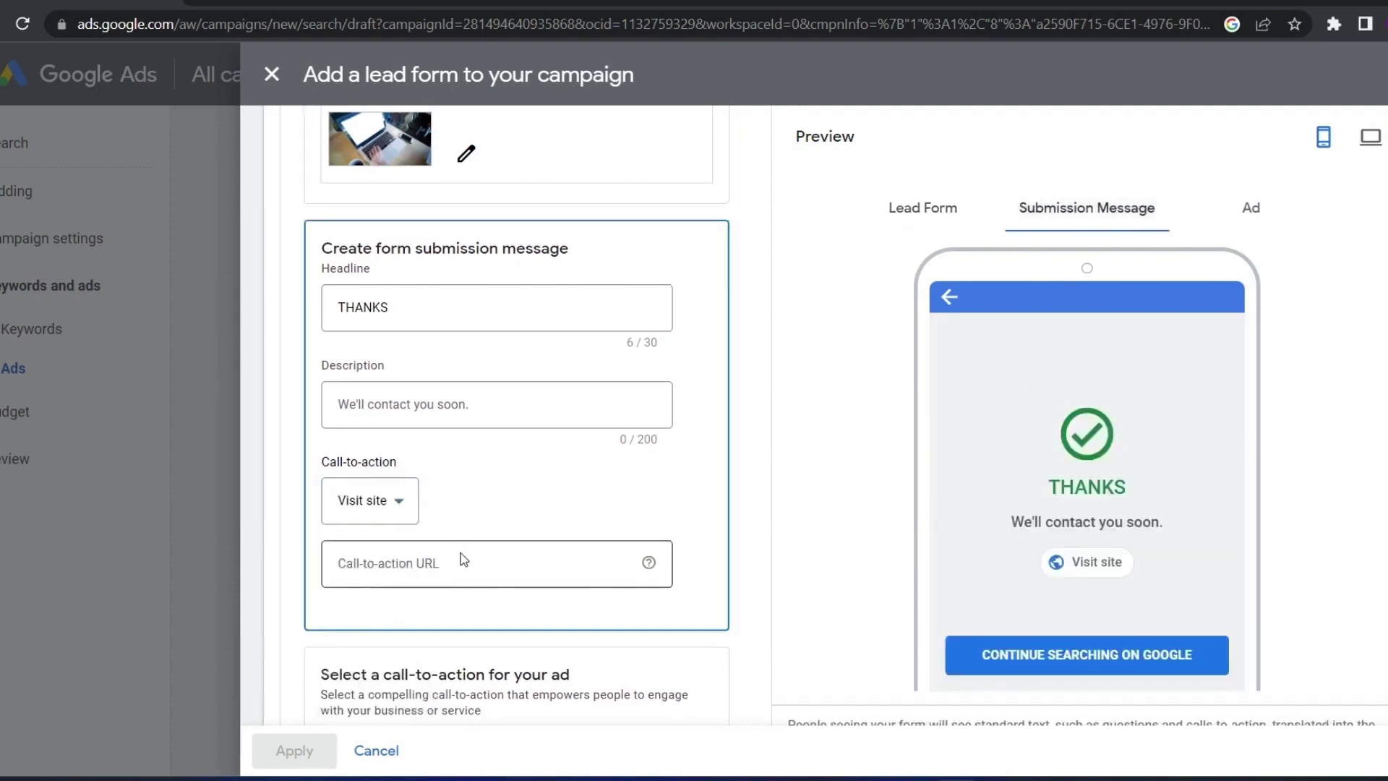
{"action": "left_click", "coordinate": [434, 579]}
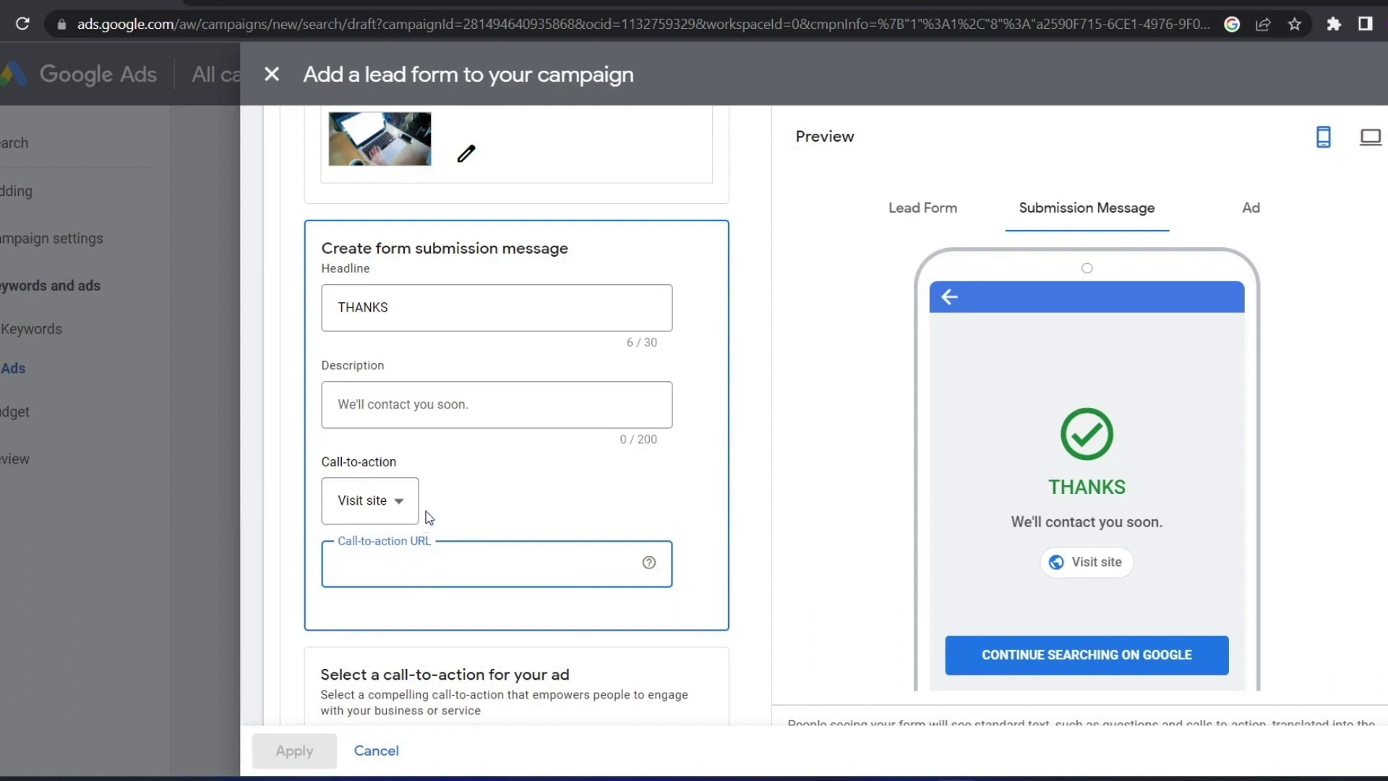
Paste the copied long web address into the thank-you message's call-to-action URL field
{"action": "key", "text": "ctrl+v"}
{"action": "scroll", "coordinate": [506, 542], "scroll_direction": "down", "scroll_amount": 1}
{"action": "scroll", "coordinate": [548, 554], "scroll_direction": "down", "scroll_amount": 1}
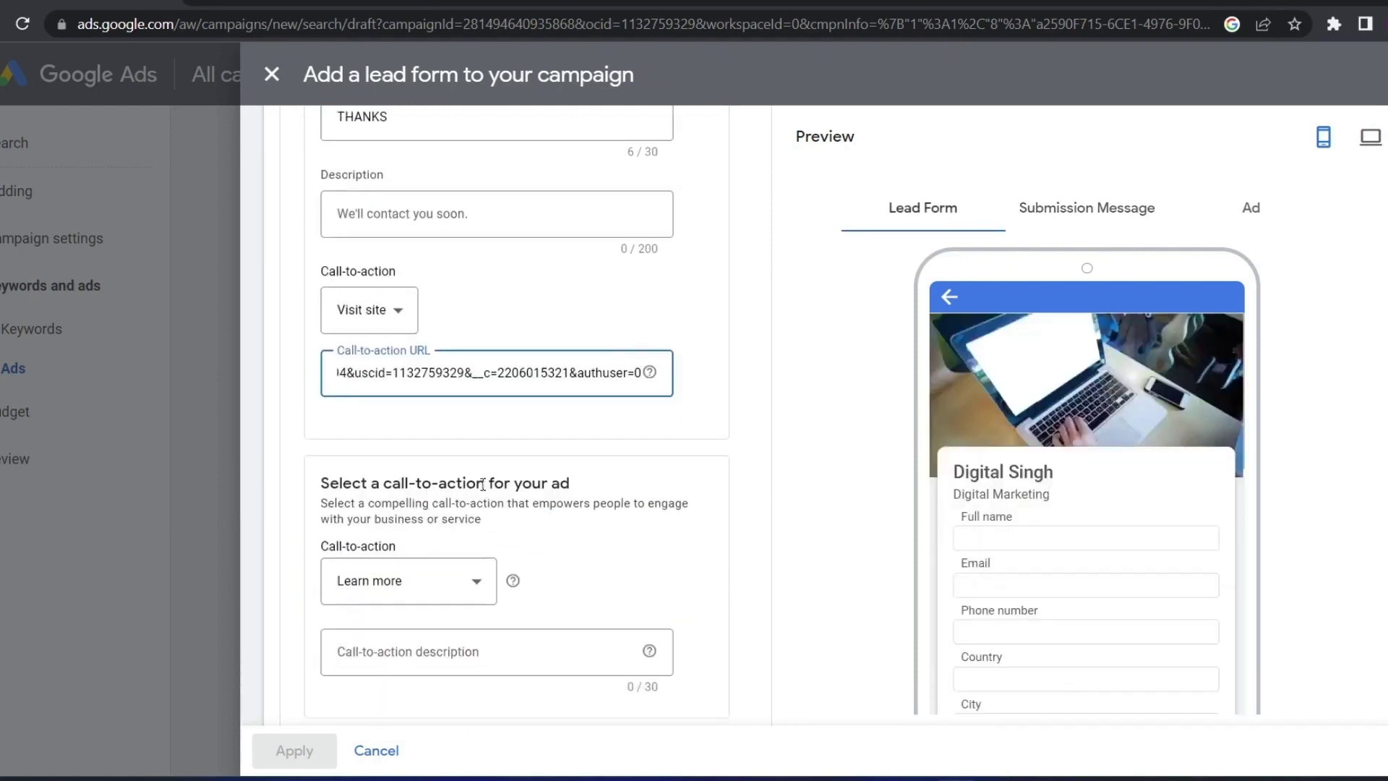
{"action": "scroll", "coordinate": [483, 483], "scroll_direction": "up", "scroll_amount": 1}
{"action": "scroll", "coordinate": [463, 463], "scroll_direction": "down", "scroll_amount": 3}
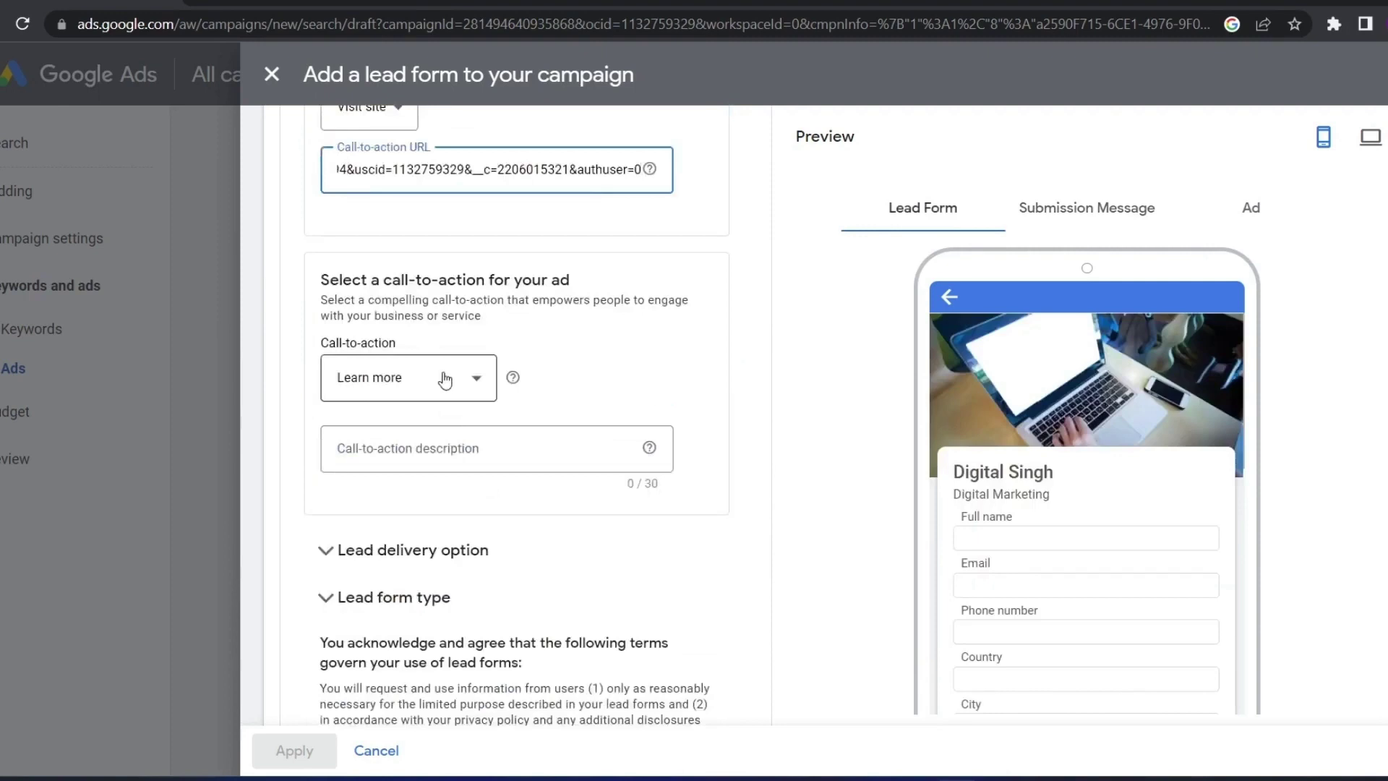
Change the ad's call-to-action from Learn more to Join now, briefly trying Get info
{"action": "left_click", "coordinate": [1257, 211]}
{"action": "scroll", "coordinate": [471, 311], "scroll_direction": "down", "scroll_amount": 1}
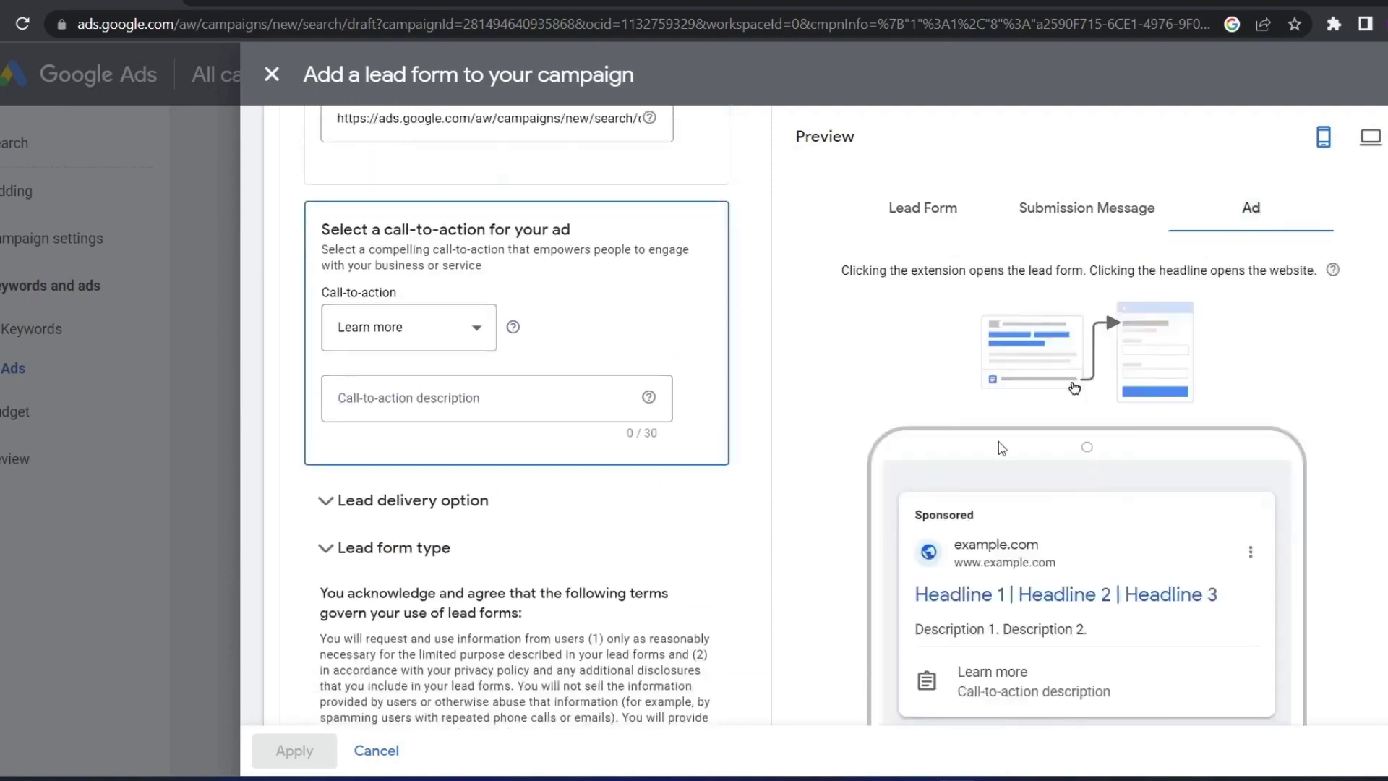
{"action": "mouse_move", "coordinate": [959, 676]}
{"action": "left_mouse_down"}
{"action": "mouse_move", "coordinate": [1056, 682]}
{"action": "mouse_move", "coordinate": [984, 683]}
{"action": "left_mouse_up"}
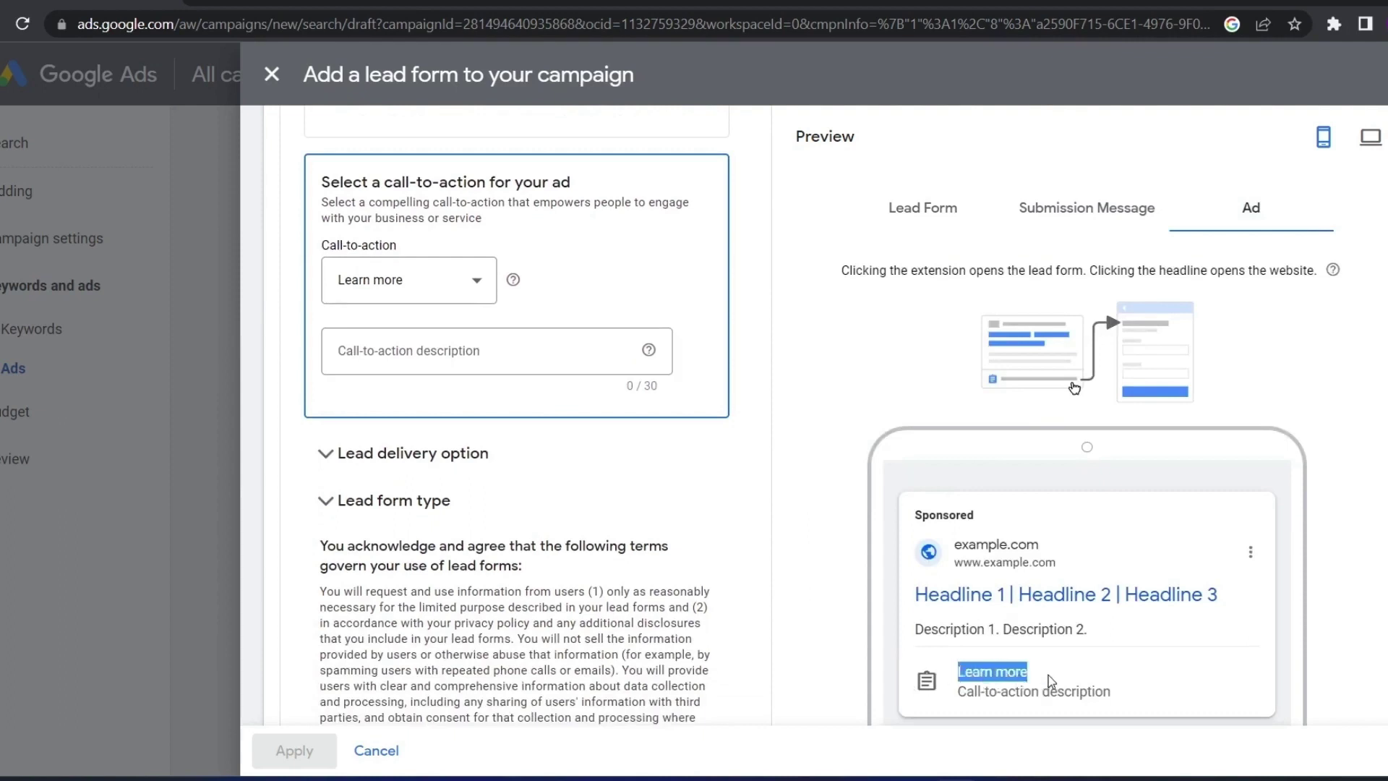
{"action": "left_click_drag", "start_coordinate": [1048, 675], "coordinate": [980, 672]}
{"action": "left_click", "coordinate": [405, 283]}
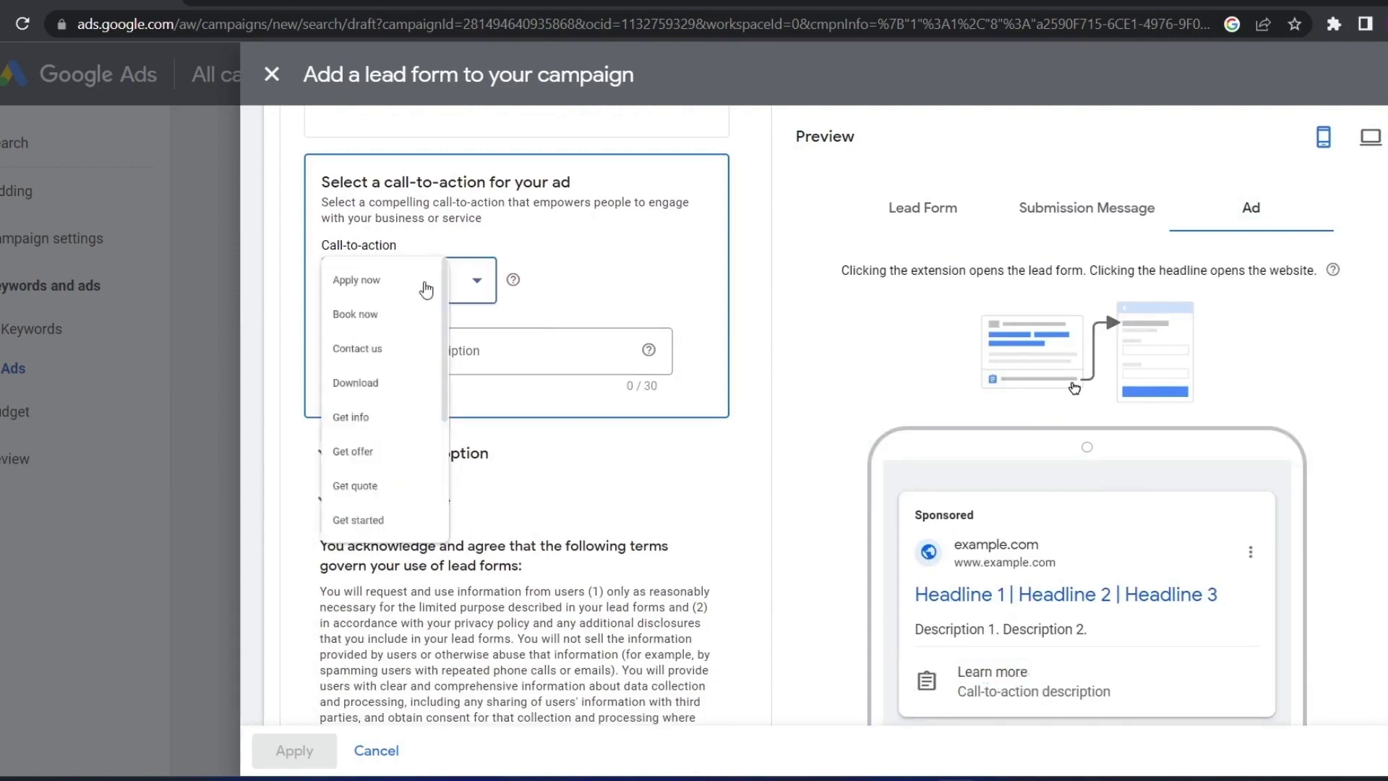
{"action": "left_click", "coordinate": [376, 389]}
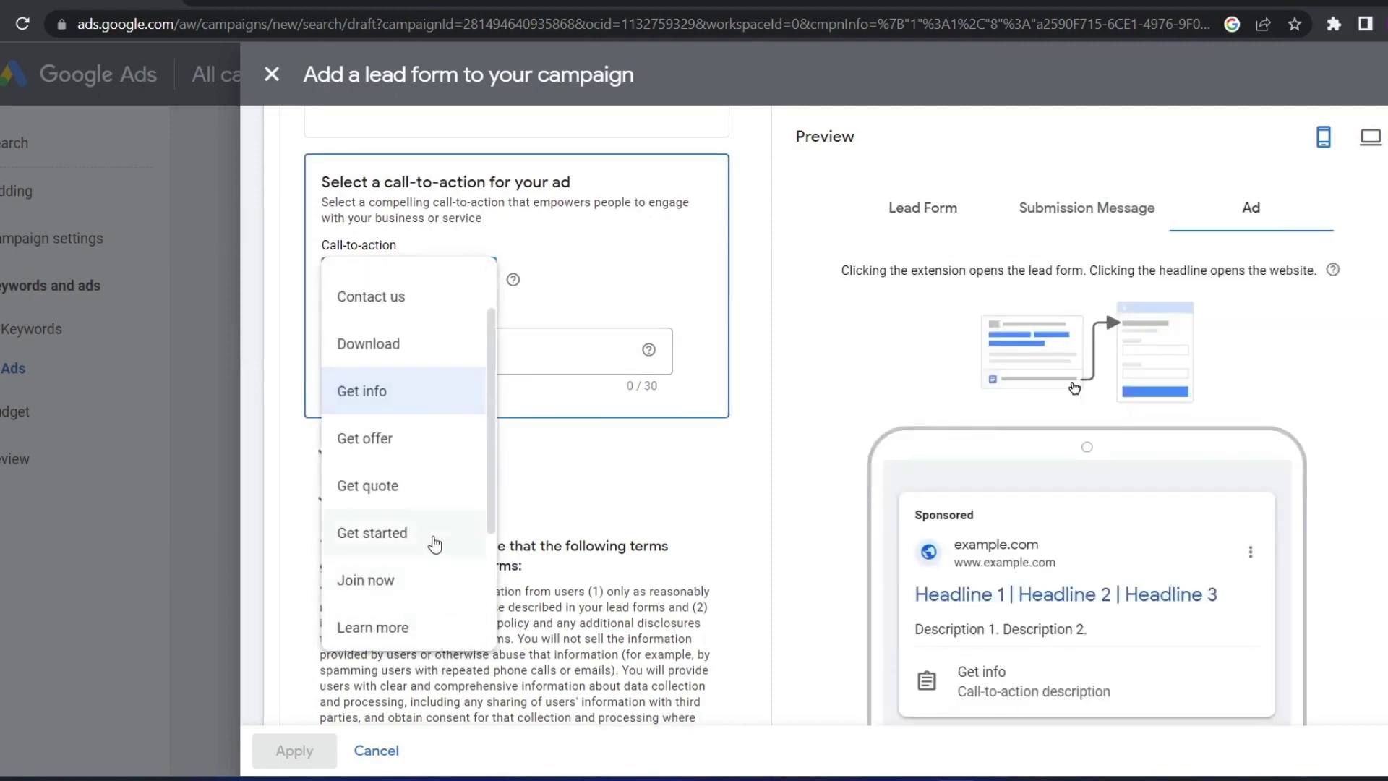
{"action": "left_click", "coordinate": [385, 579]}
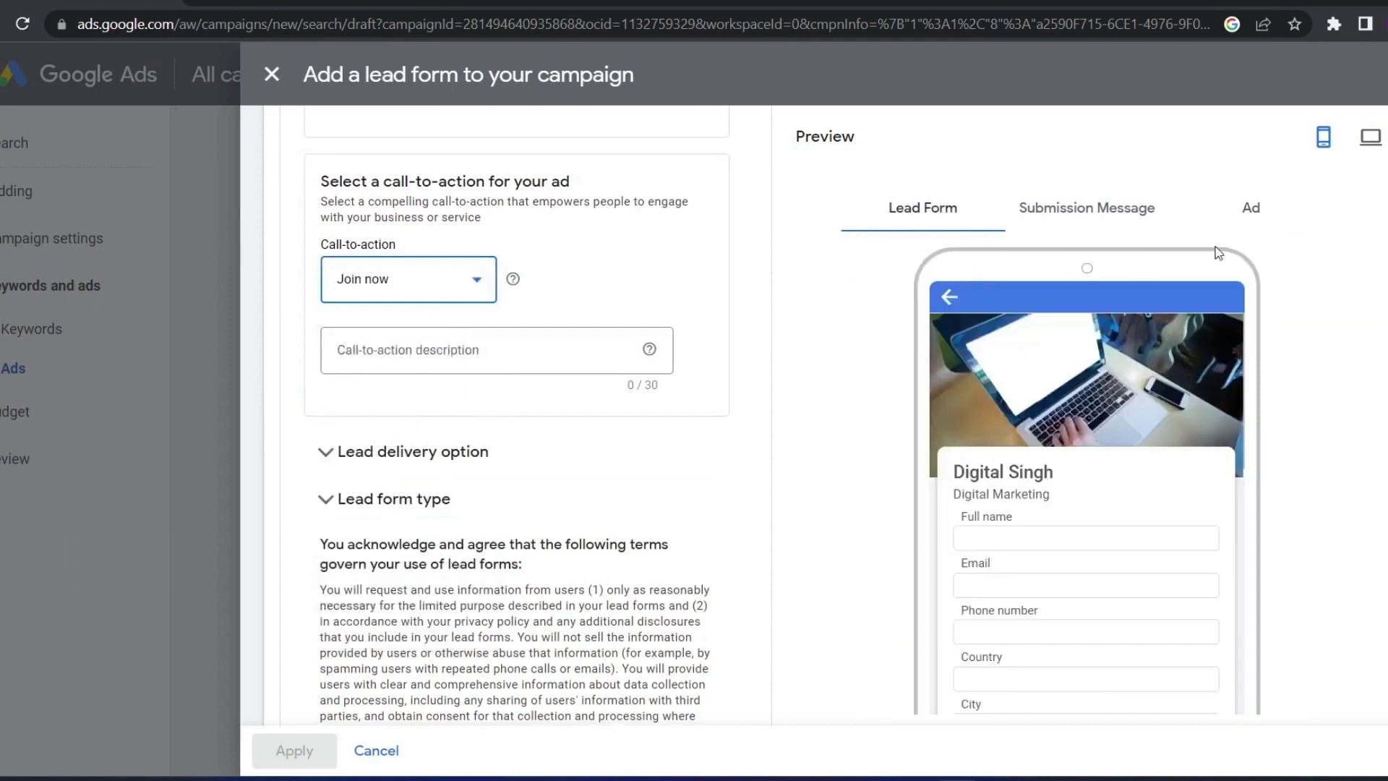
{"action": "left_click", "coordinate": [1256, 208]}
Enter 'Fill form' as the call-to-action description and check it in the ad preview
{"action": "left_click", "coordinate": [437, 365]}
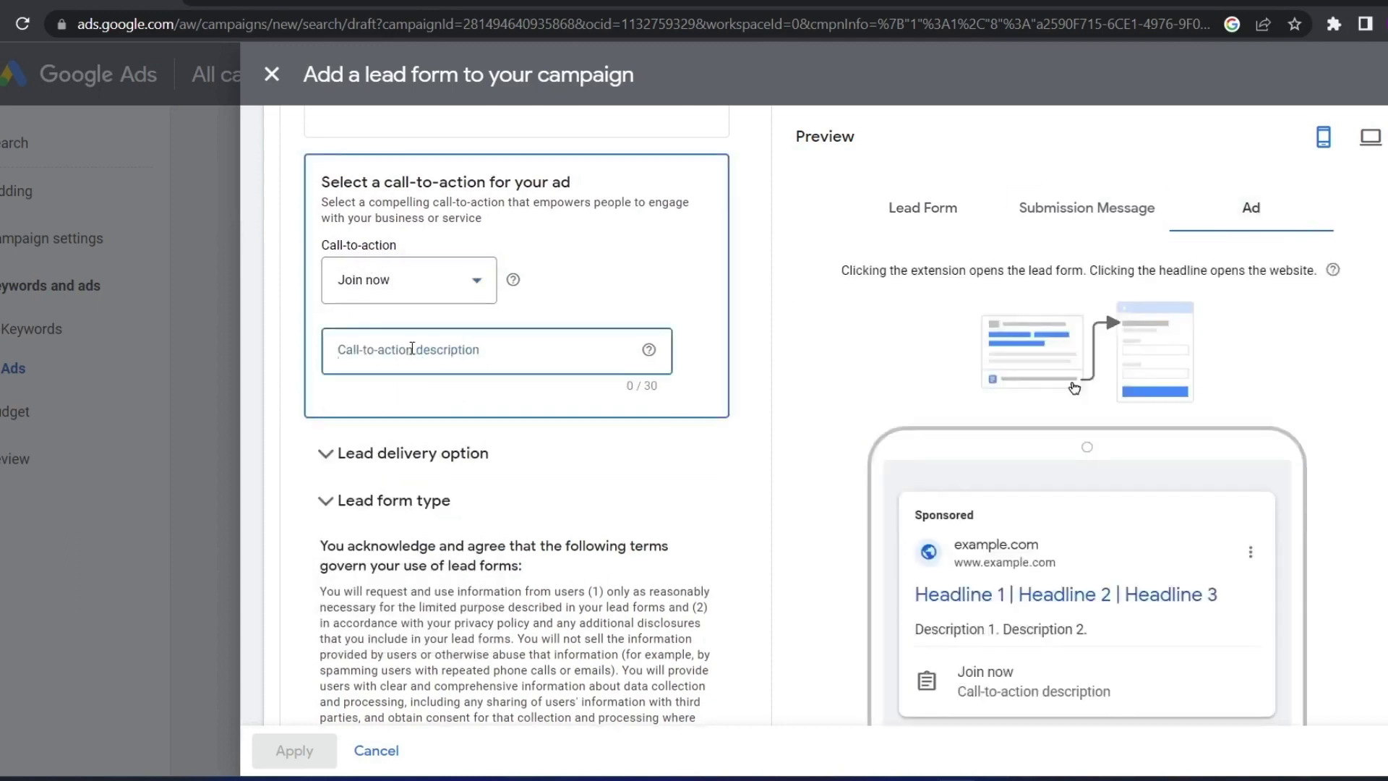
{"action": "left_click_drag", "start_coordinate": [1124, 692], "coordinate": [965, 693]}
{"action": "left_click", "coordinate": [1114, 696]}
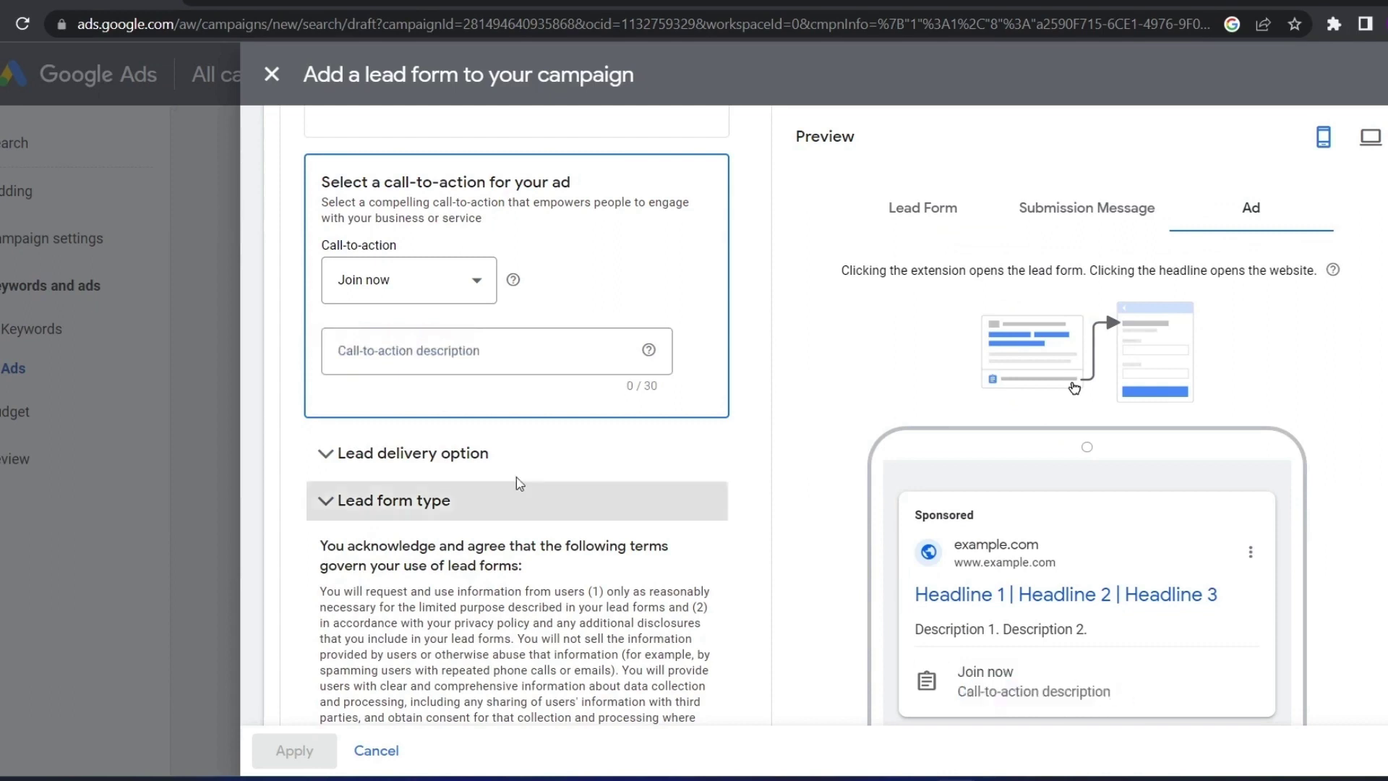
{"action": "left_click", "coordinate": [396, 352]}
{"action": "type", "text": "Fill f"}
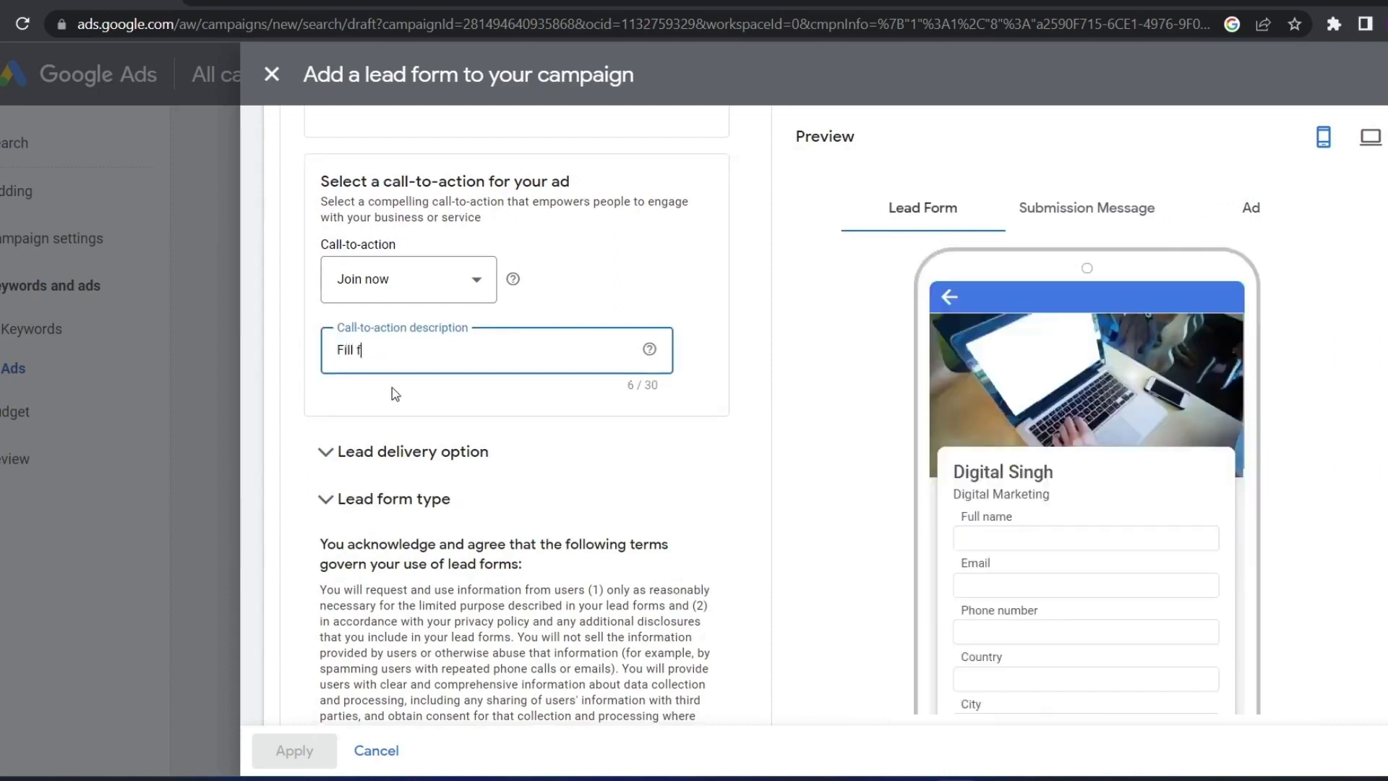
{"action": "type", "text": "orm"}
{"action": "left_click", "coordinate": [1245, 209]}
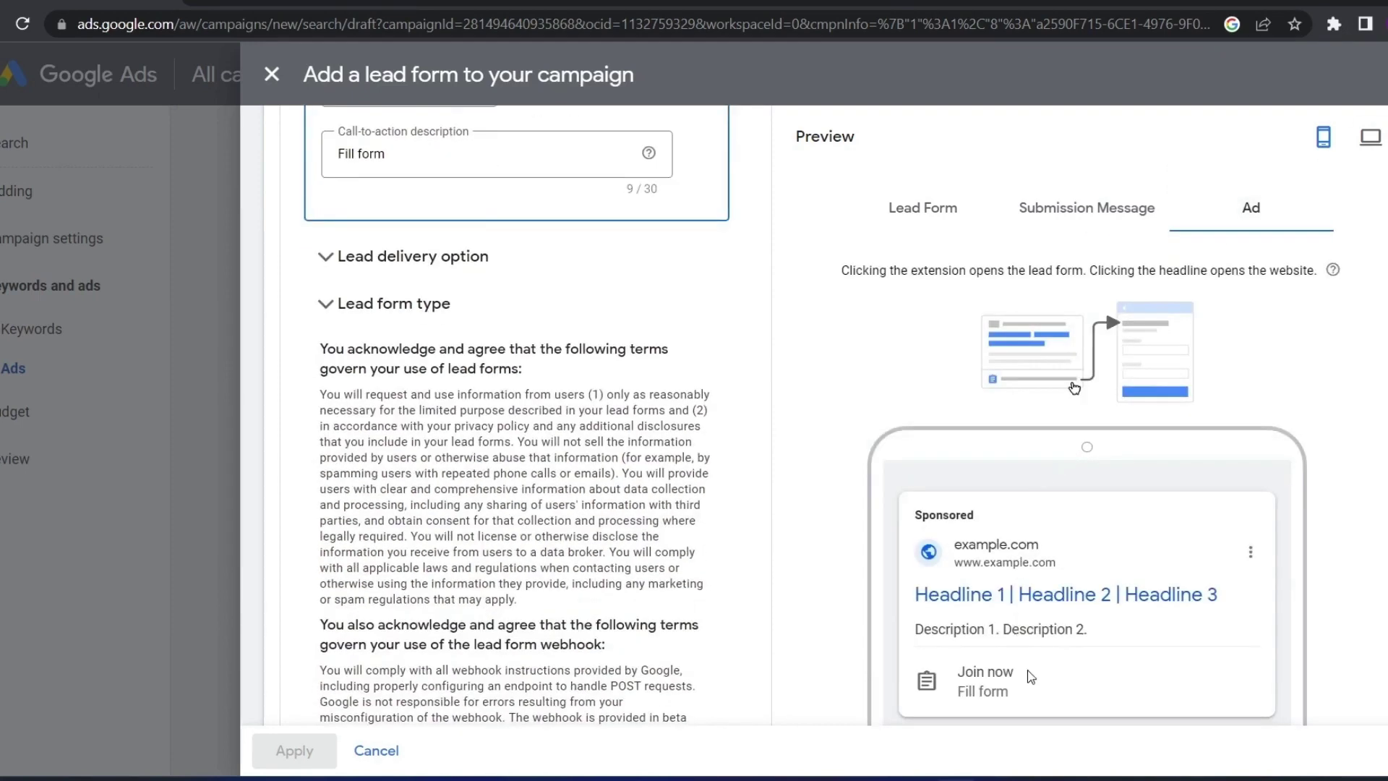
{"action": "left_click_drag", "start_coordinate": [1014, 699], "coordinate": [954, 702]}
{"action": "left_click", "coordinate": [1001, 698]}
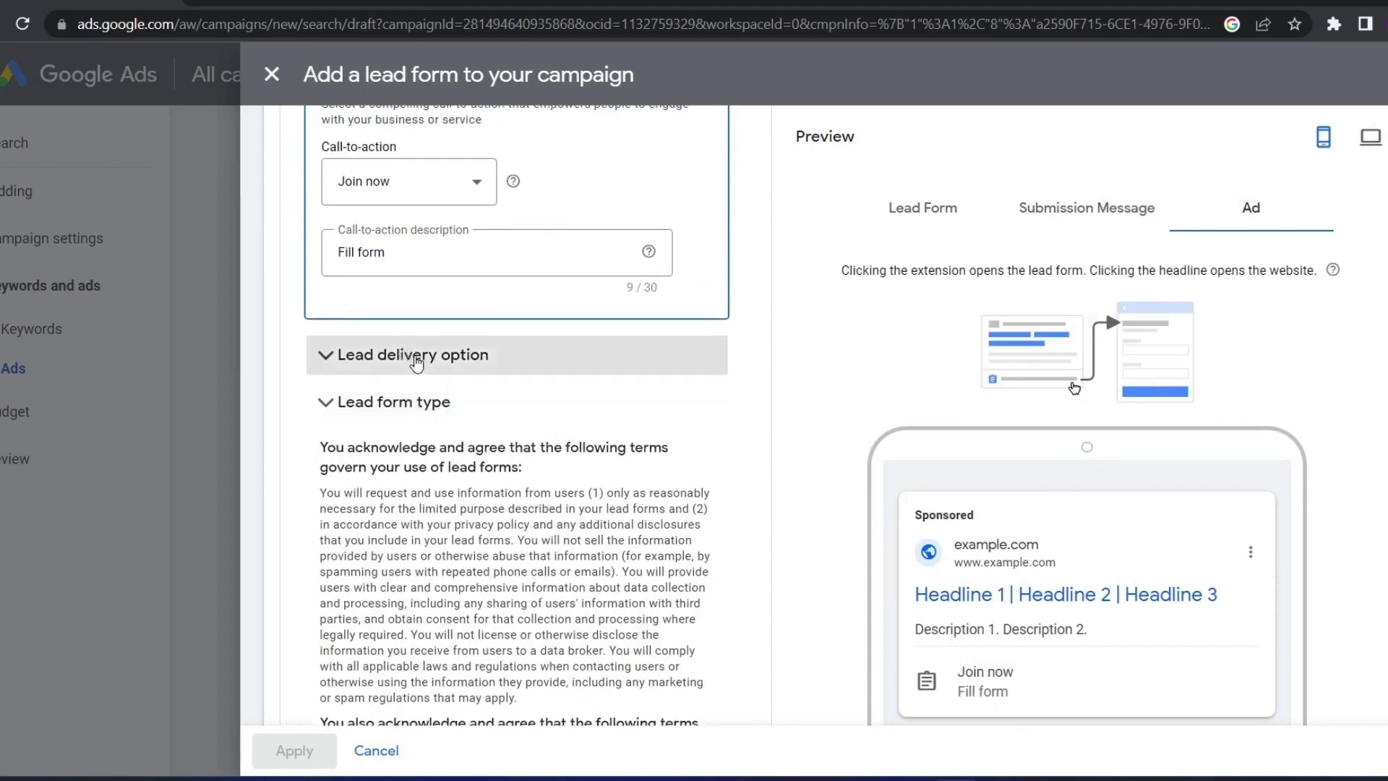
Expand Lead delivery option and look at the Webhook integration heading
{"action": "scroll", "coordinate": [409, 362], "scroll_direction": "up", "scroll_amount": 4}
{"action": "scroll", "coordinate": [605, 521], "scroll_direction": "up", "scroll_amount": 1}
{"action": "scroll", "coordinate": [506, 506], "scroll_direction": "down", "scroll_amount": 2}
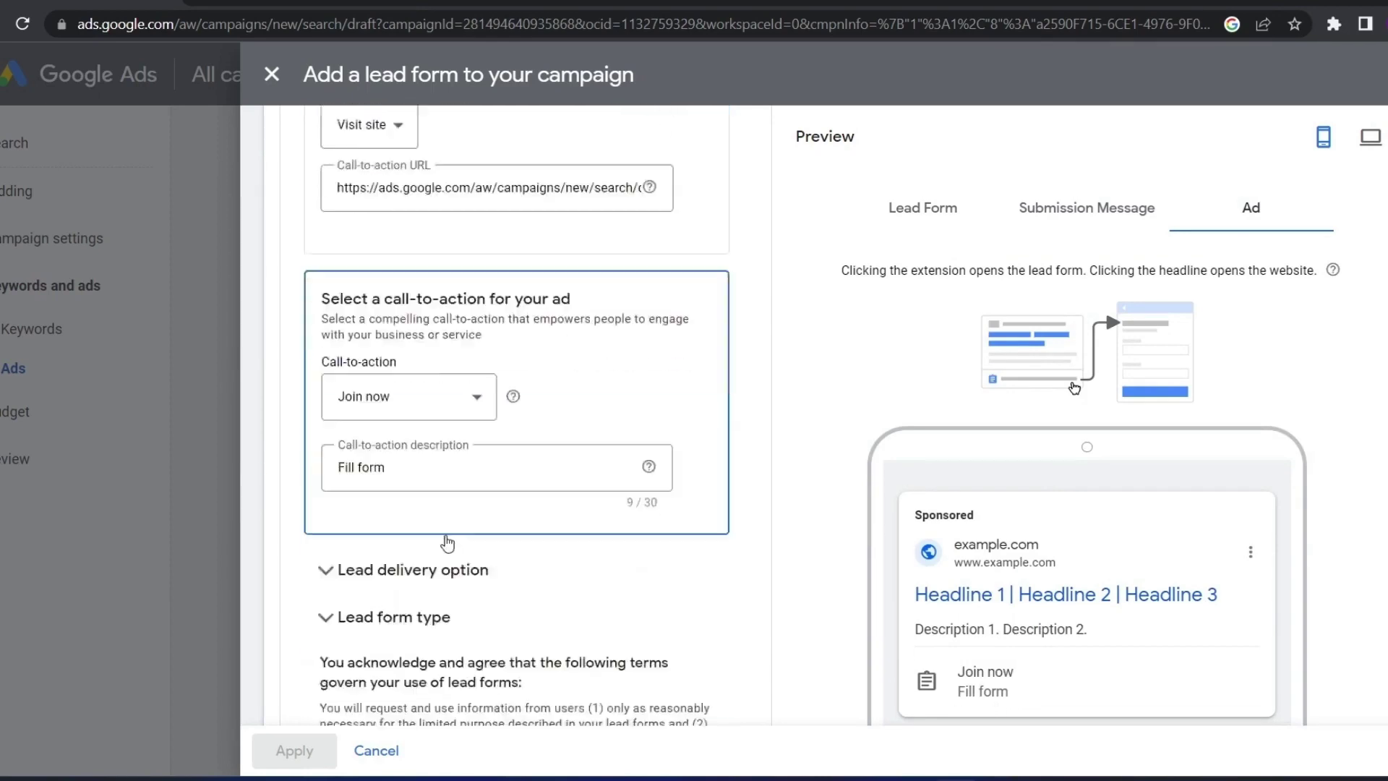
{"action": "left_click", "coordinate": [340, 553]}
{"action": "scroll", "coordinate": [340, 535], "scroll_direction": "down", "scroll_amount": 3}
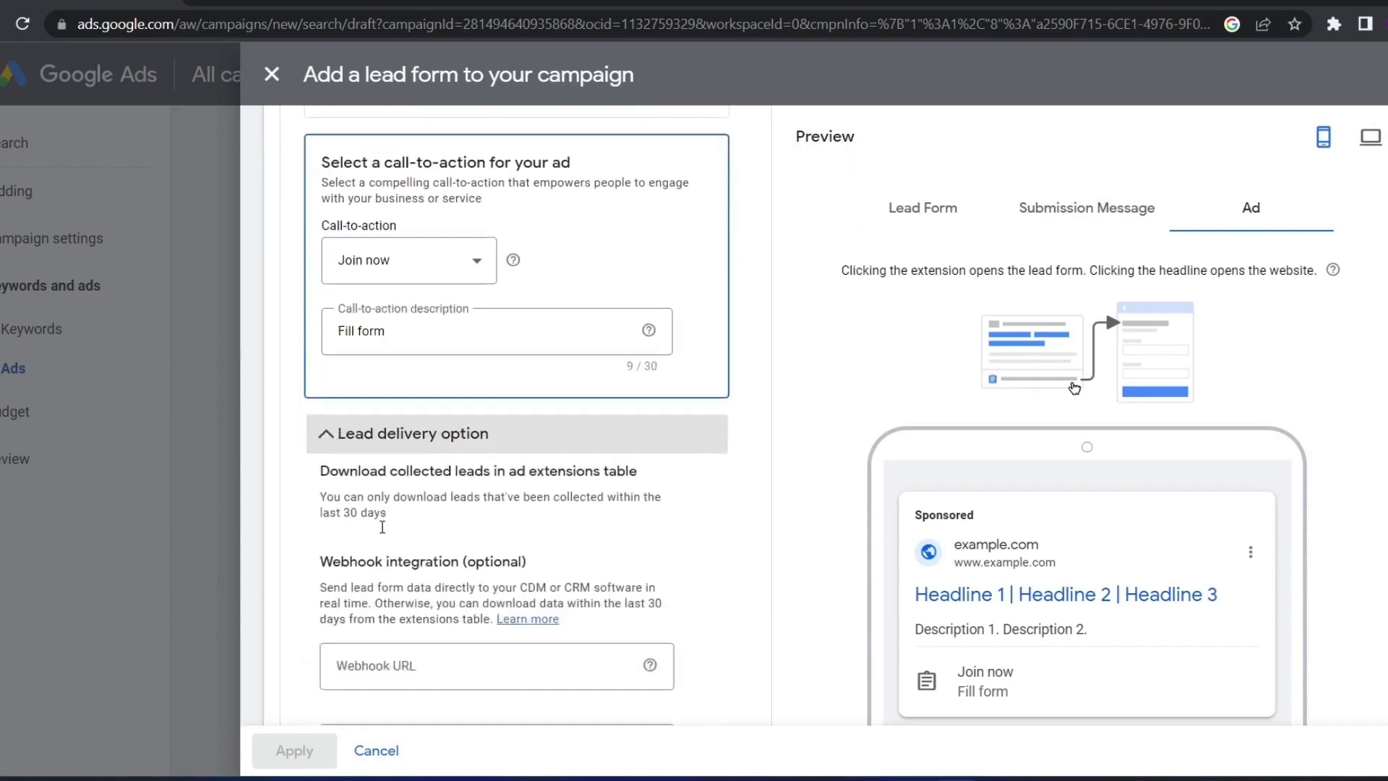
{"action": "left_click_drag", "start_coordinate": [300, 475], "coordinate": [468, 478]}
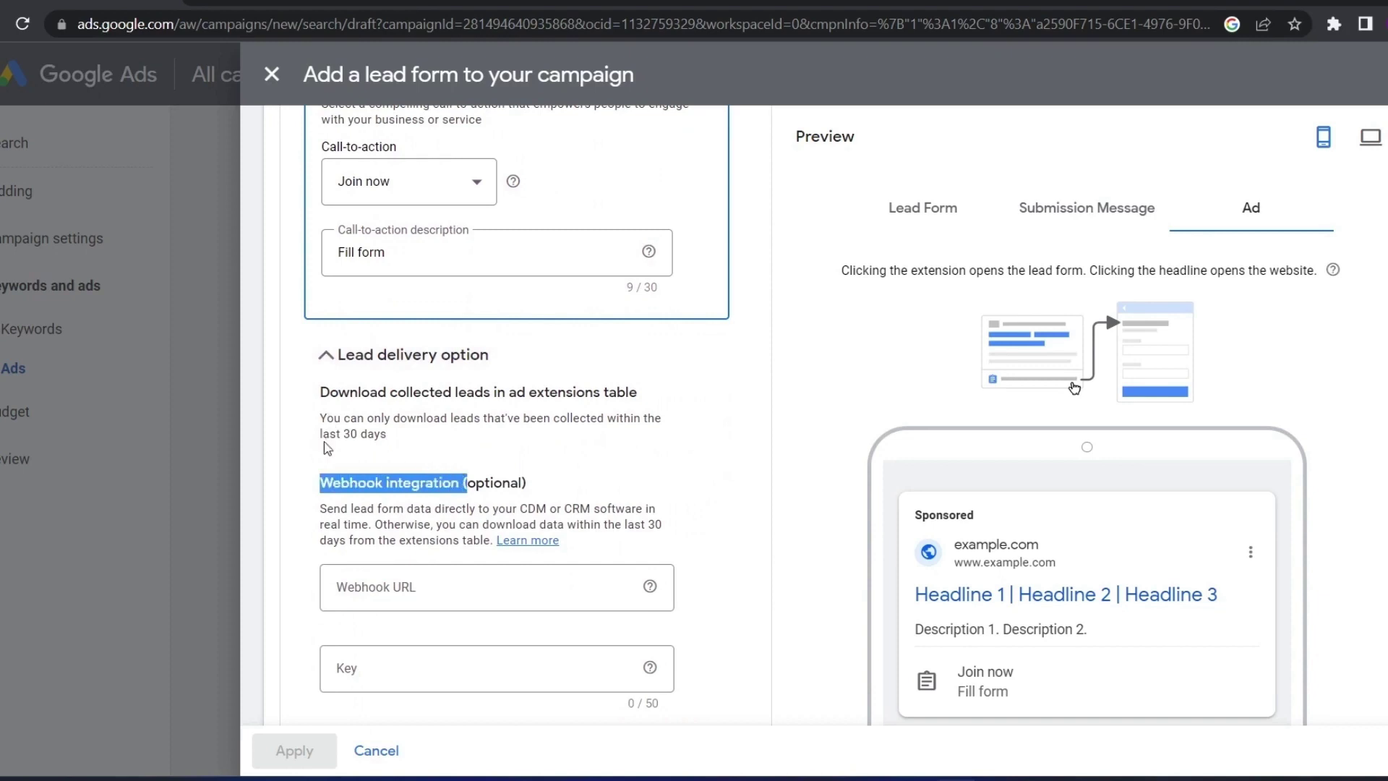
{"action": "left_click_drag", "start_coordinate": [327, 448], "coordinate": [341, 477]}
{"action": "left_click", "coordinate": [316, 486]}
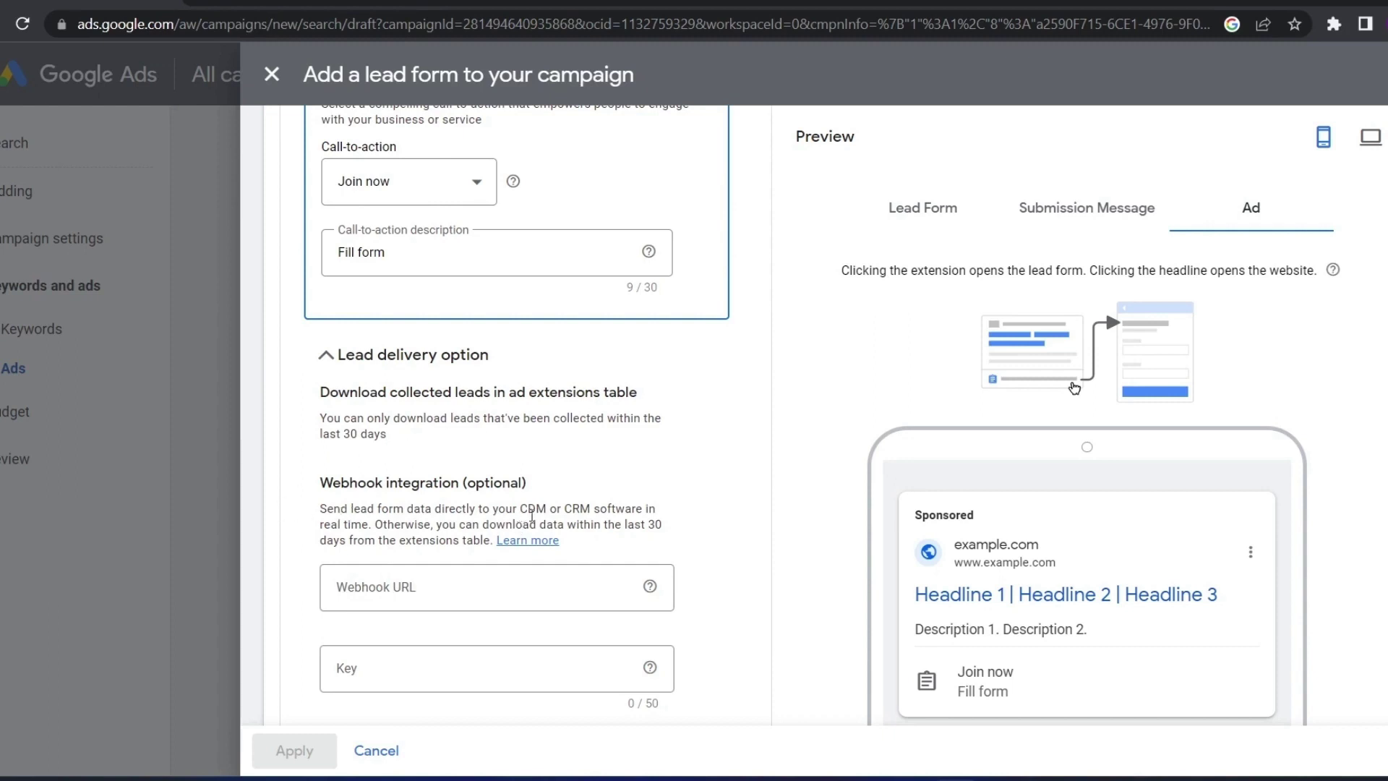
Read the webhook explanation and the note about downloading leads from the extensions table
{"action": "left_click_drag", "start_coordinate": [561, 510], "coordinate": [655, 526]}
{"action": "left_click", "coordinate": [315, 546]}
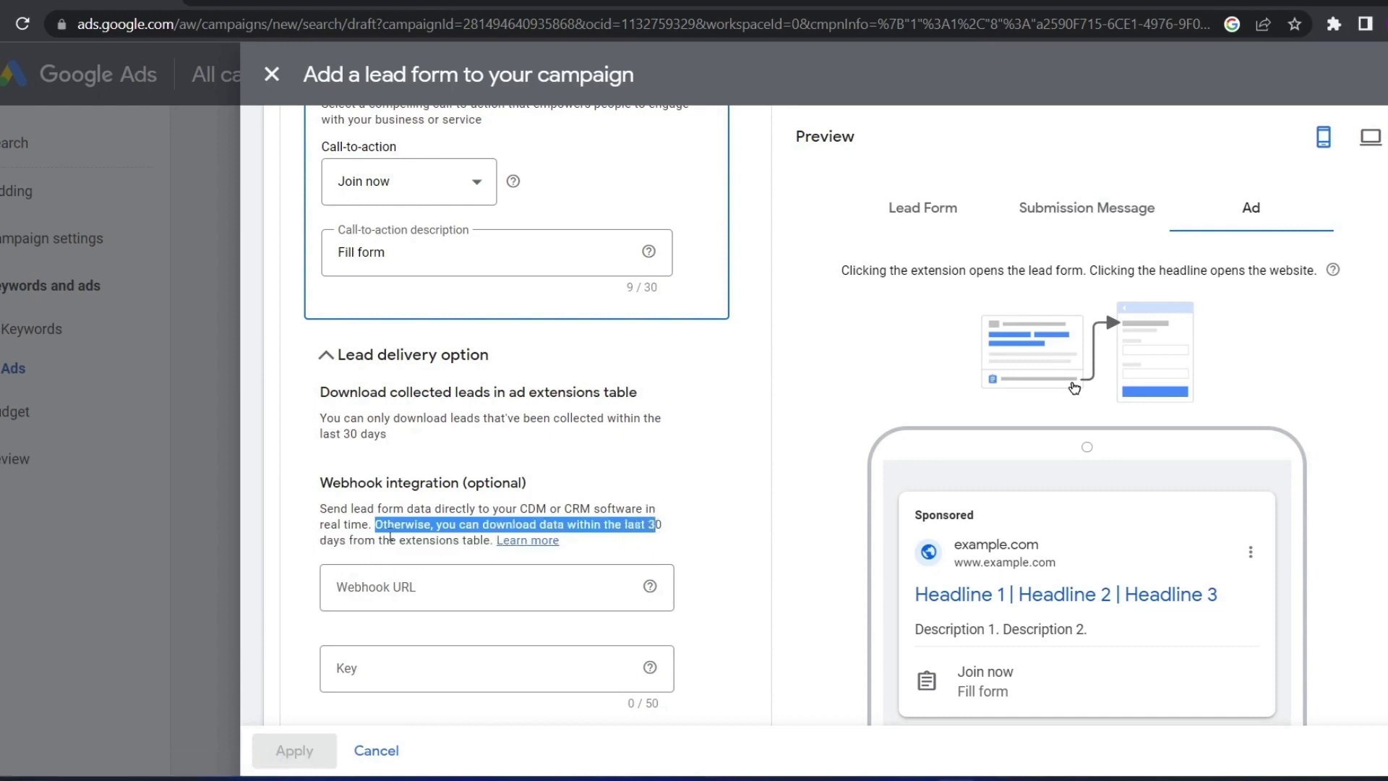
{"action": "left_click_drag", "start_coordinate": [376, 525], "coordinate": [496, 542]}
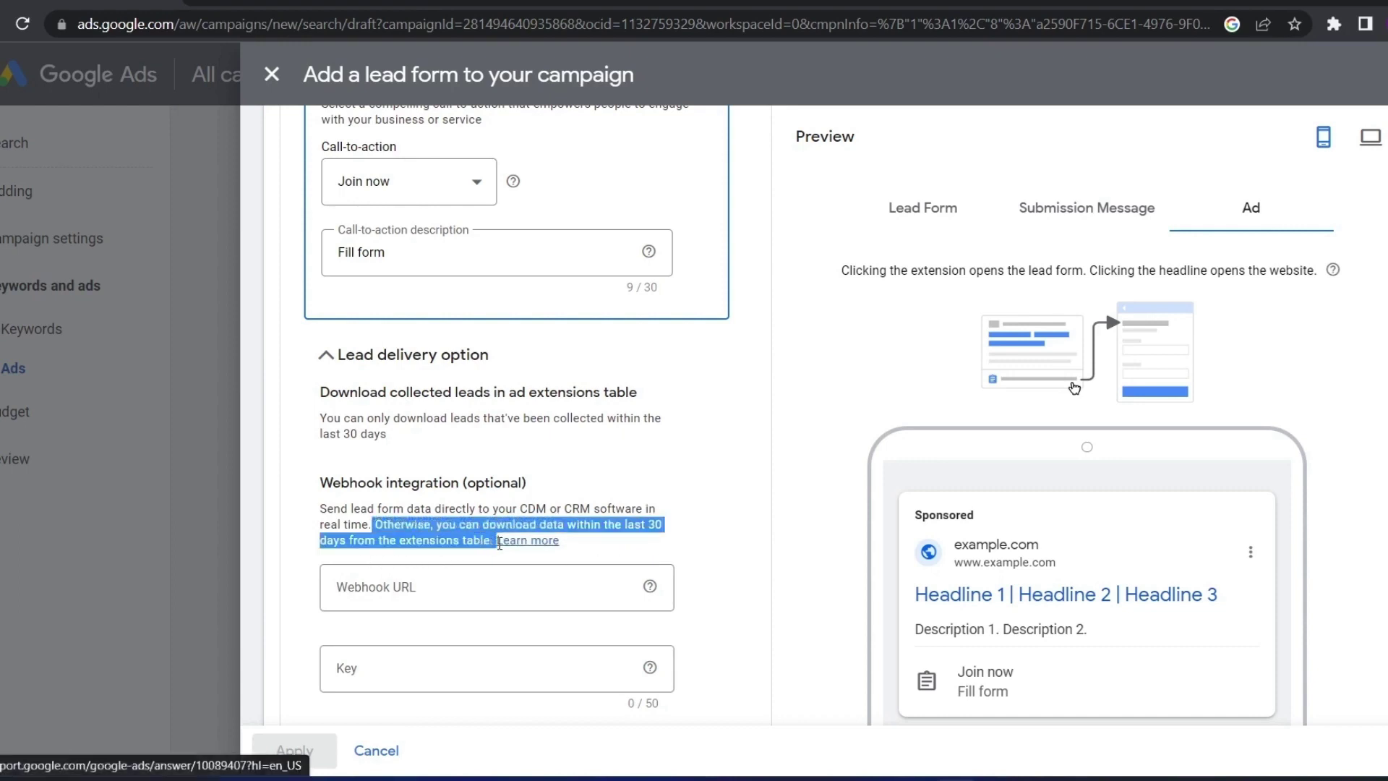
{"action": "left_click", "coordinate": [599, 550]}
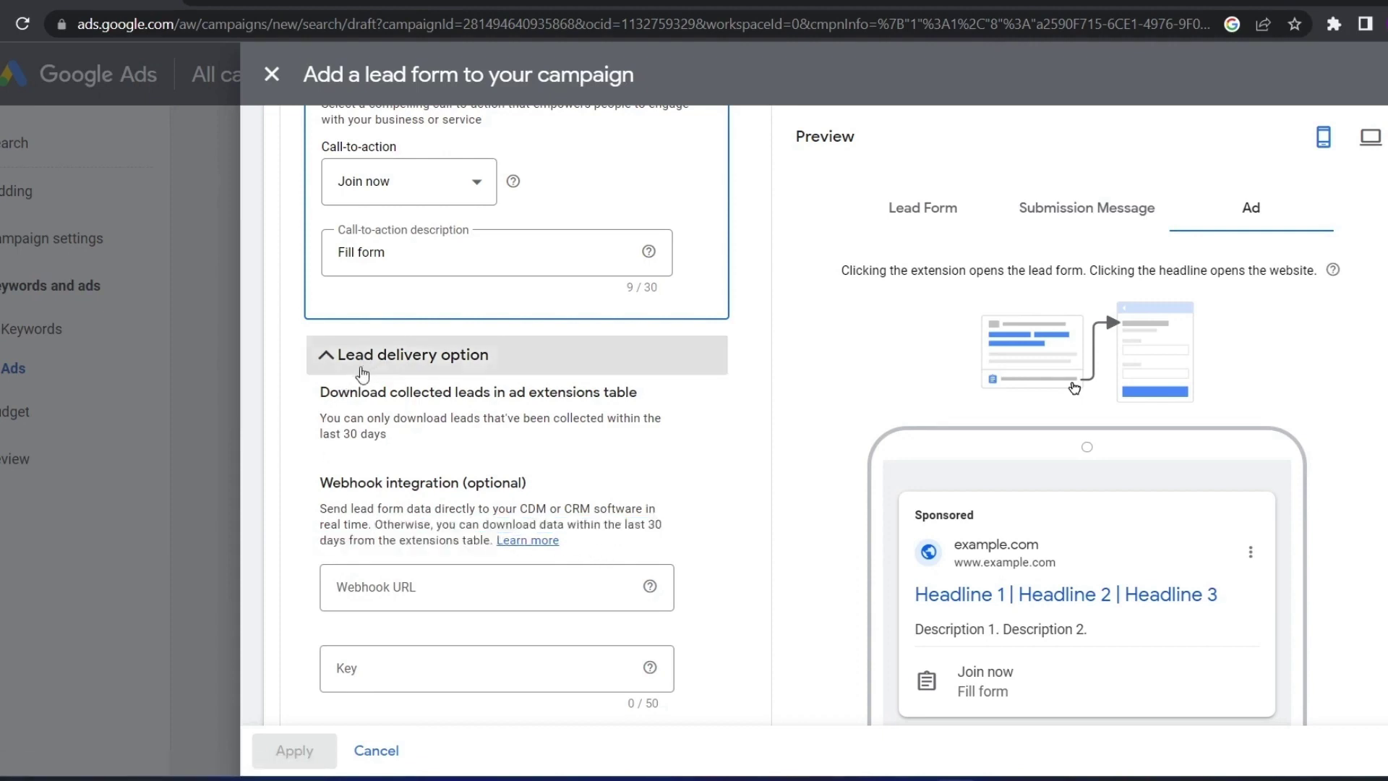
{"action": "left_click_drag", "start_coordinate": [320, 483], "coordinate": [364, 483]}
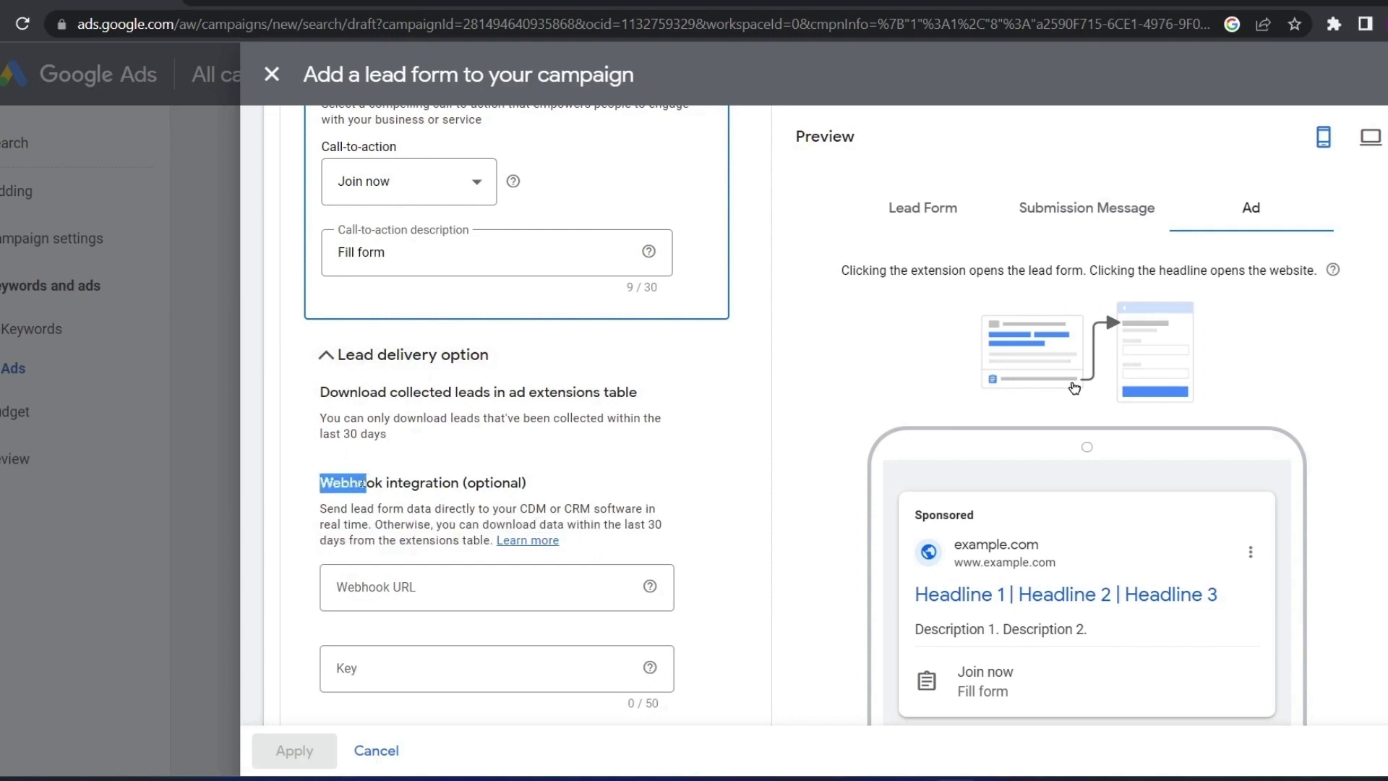
{"action": "left_click", "coordinate": [311, 487]}
Expand 'Don't have a webhook?' to reveal the Zapier connection suggestion
{"action": "scroll", "coordinate": [322, 492], "scroll_direction": "down", "scroll_amount": 4}
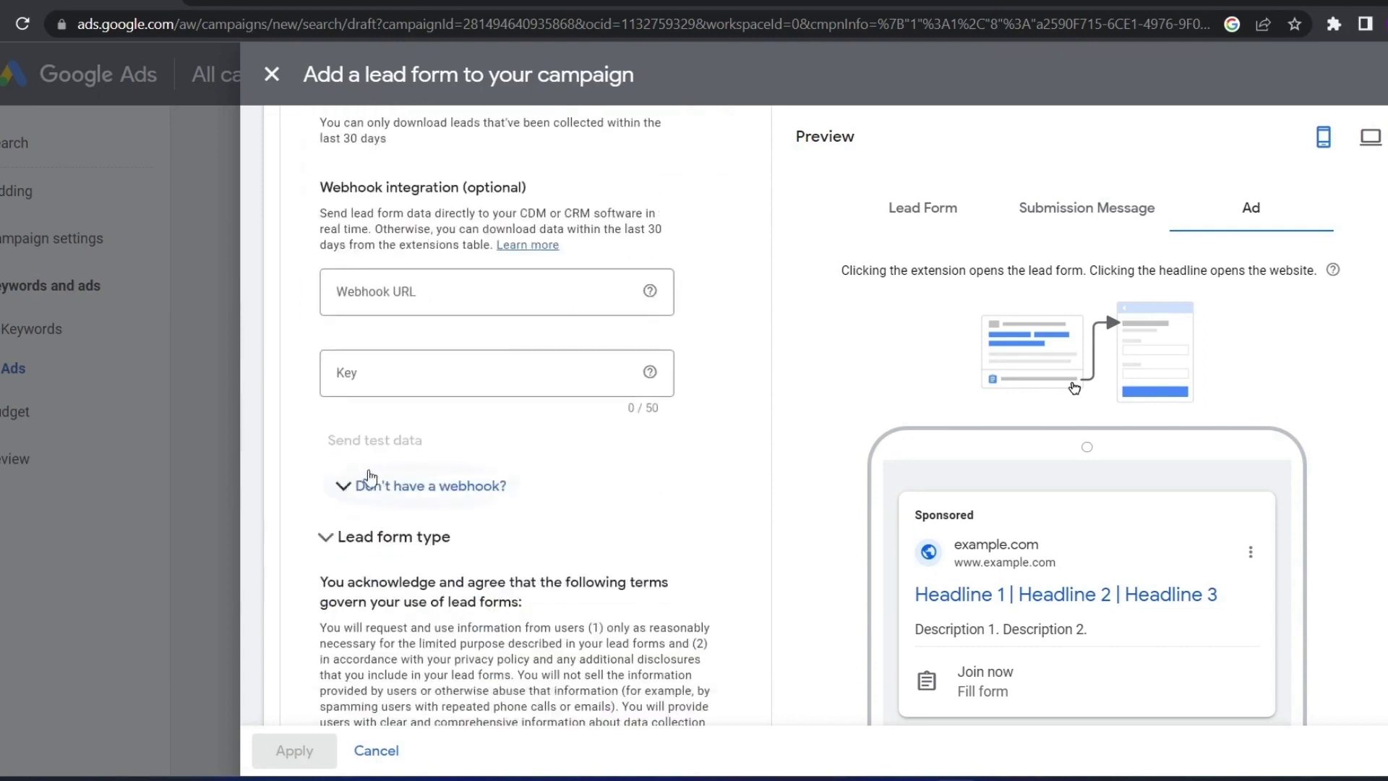
{"action": "left_click", "coordinate": [365, 487]}
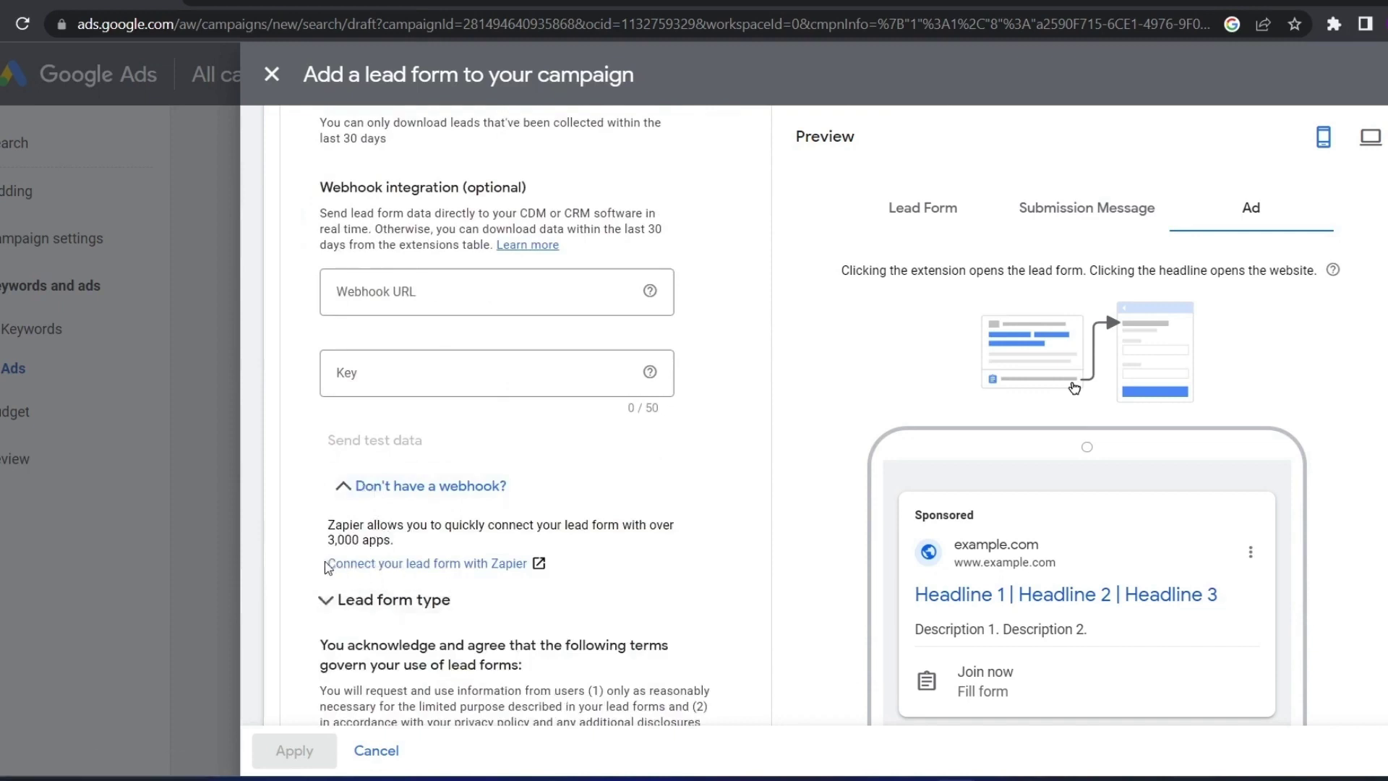
{"action": "left_click_drag", "start_coordinate": [325, 564], "coordinate": [399, 568]}
{"action": "left_click", "coordinate": [307, 491]}
{"action": "scroll", "coordinate": [297, 488], "scroll_direction": "up", "scroll_amount": 3}
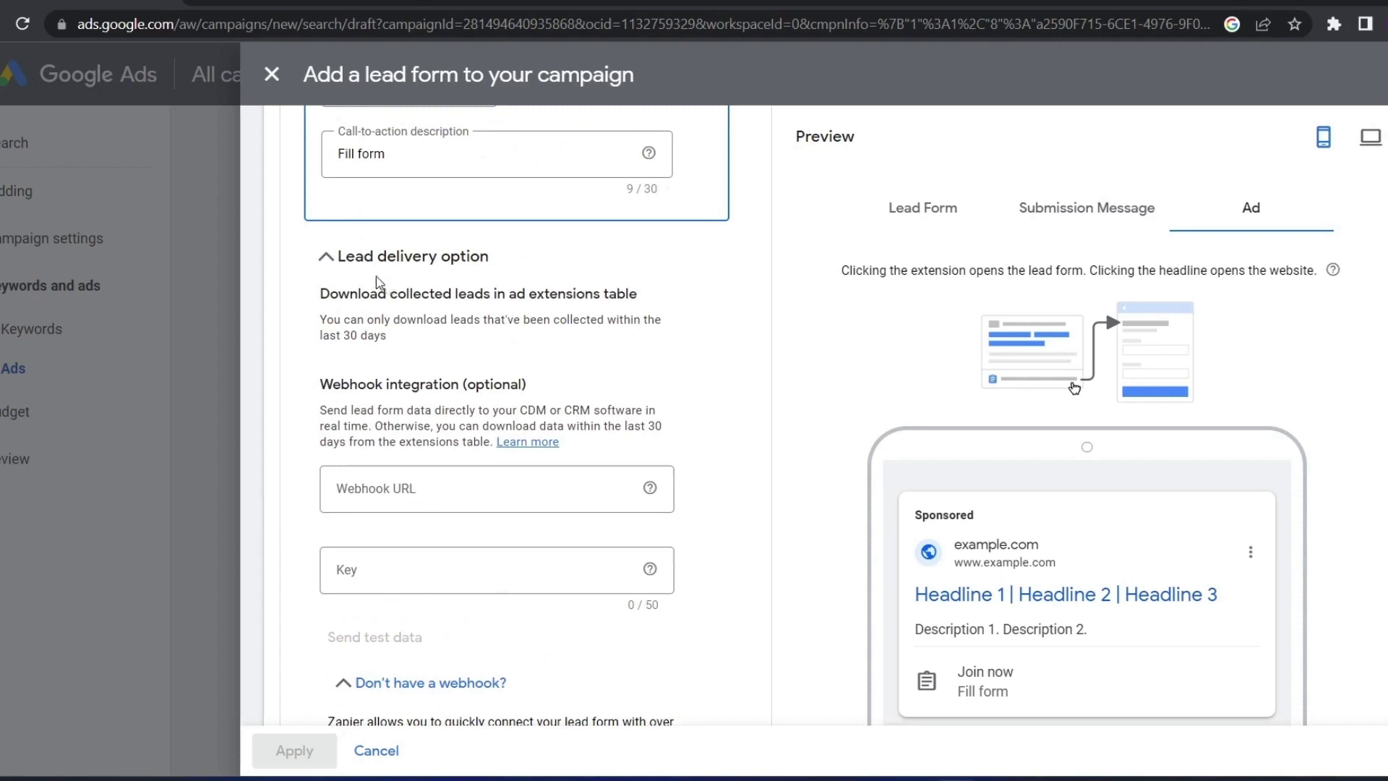
Collapse lead delivery, expand the lead form type options, and review the form and thank-you previews
{"action": "left_click", "coordinate": [327, 268]}
{"action": "left_click", "coordinate": [342, 318]}
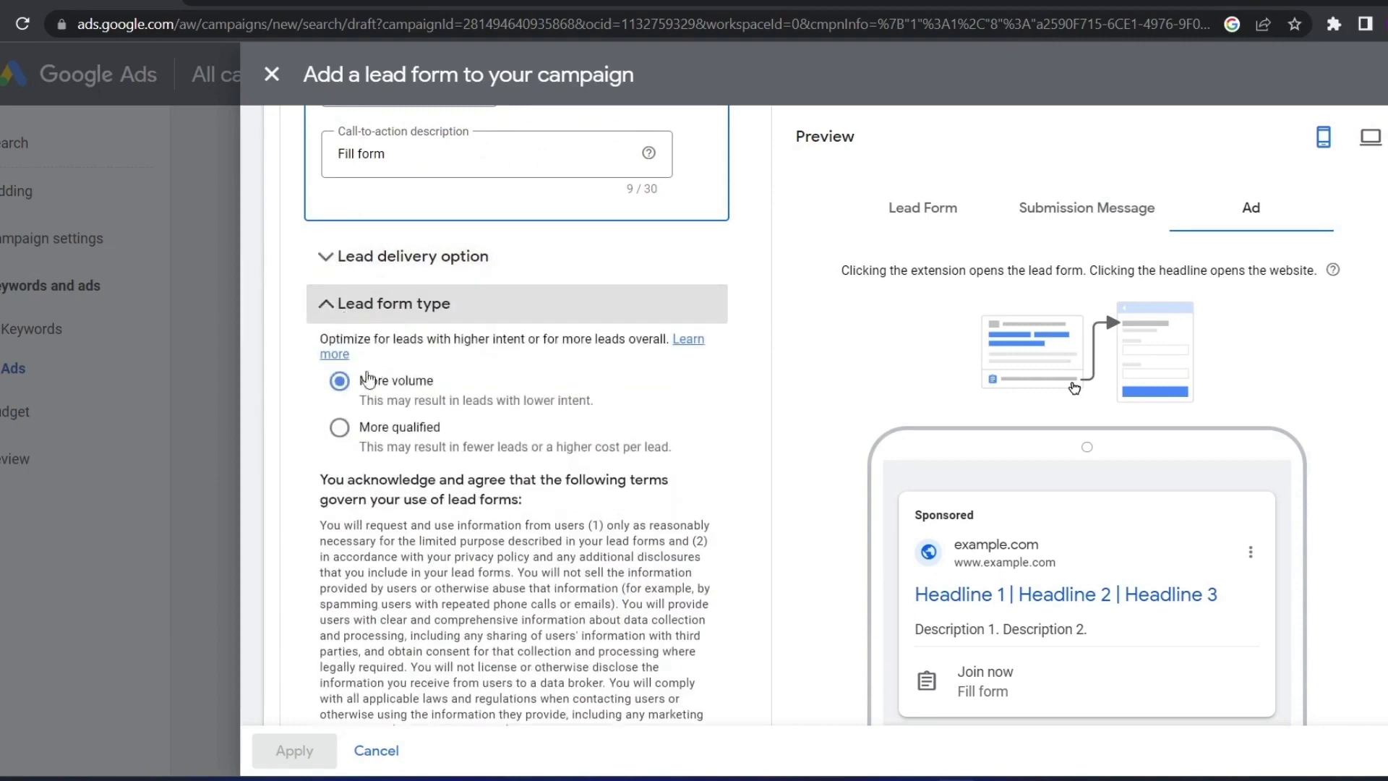
{"action": "left_click_drag", "start_coordinate": [360, 400], "coordinate": [327, 399]}
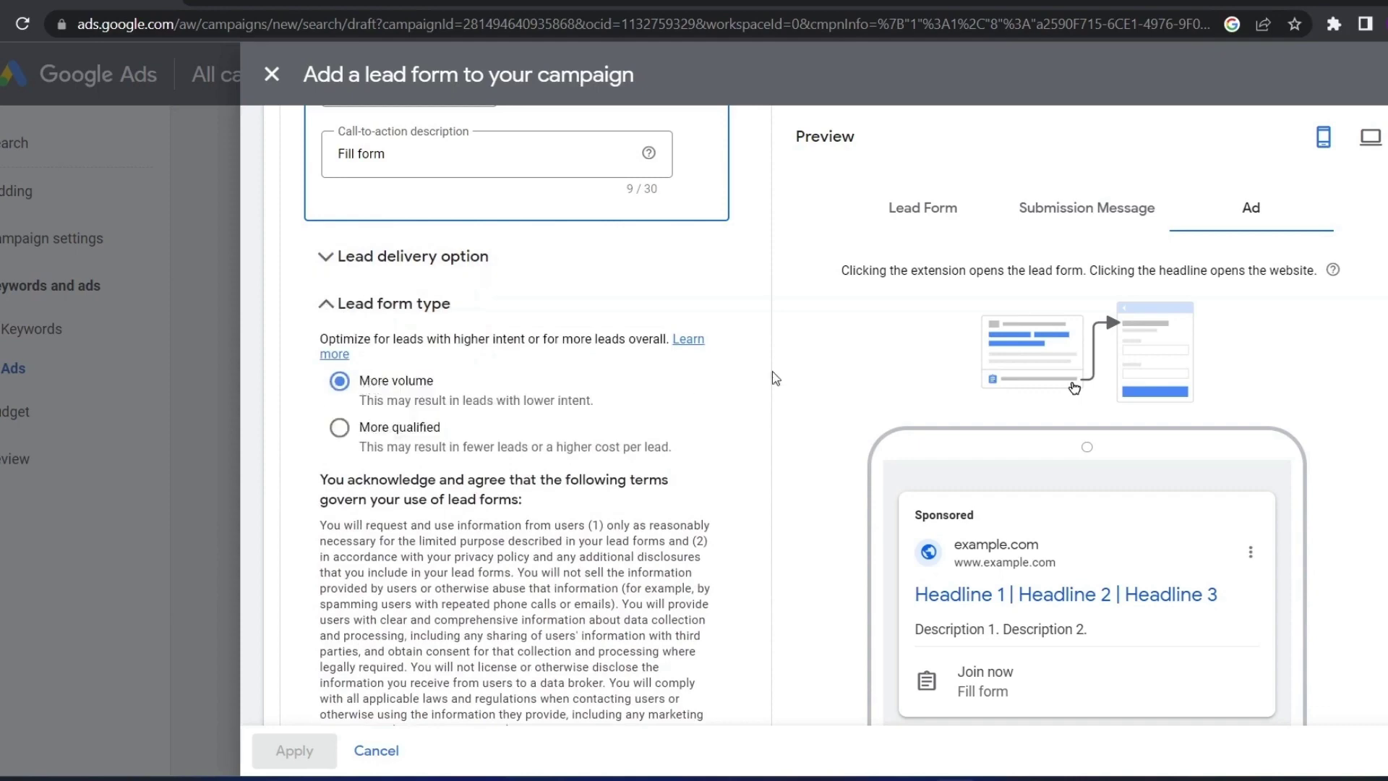
{"action": "left_click", "coordinate": [923, 225]}
{"action": "scroll", "coordinate": [988, 332], "scroll_direction": "down", "scroll_amount": 5}
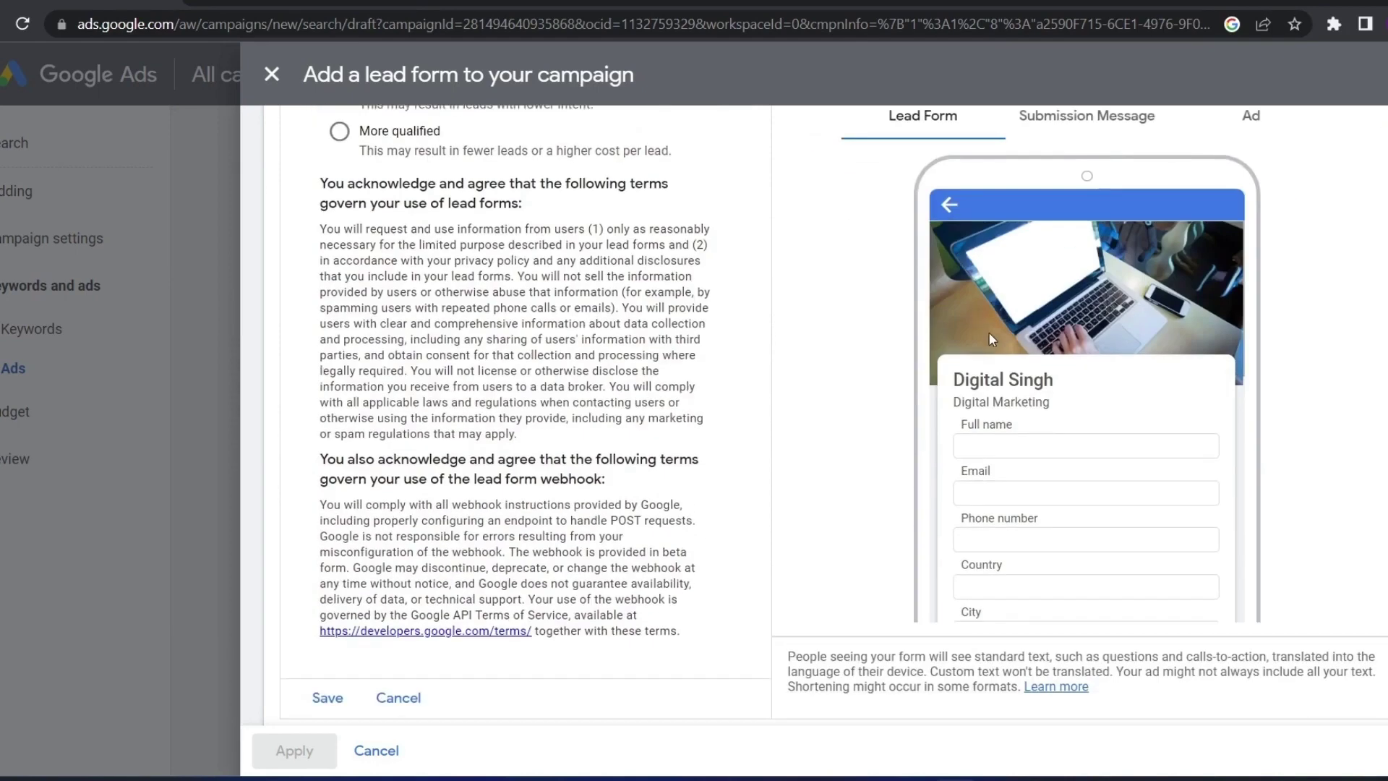
{"action": "scroll", "coordinate": [1013, 433], "scroll_direction": "up", "scroll_amount": 3}
{"action": "scroll", "coordinate": [1040, 531], "scroll_direction": "down", "scroll_amount": 6}
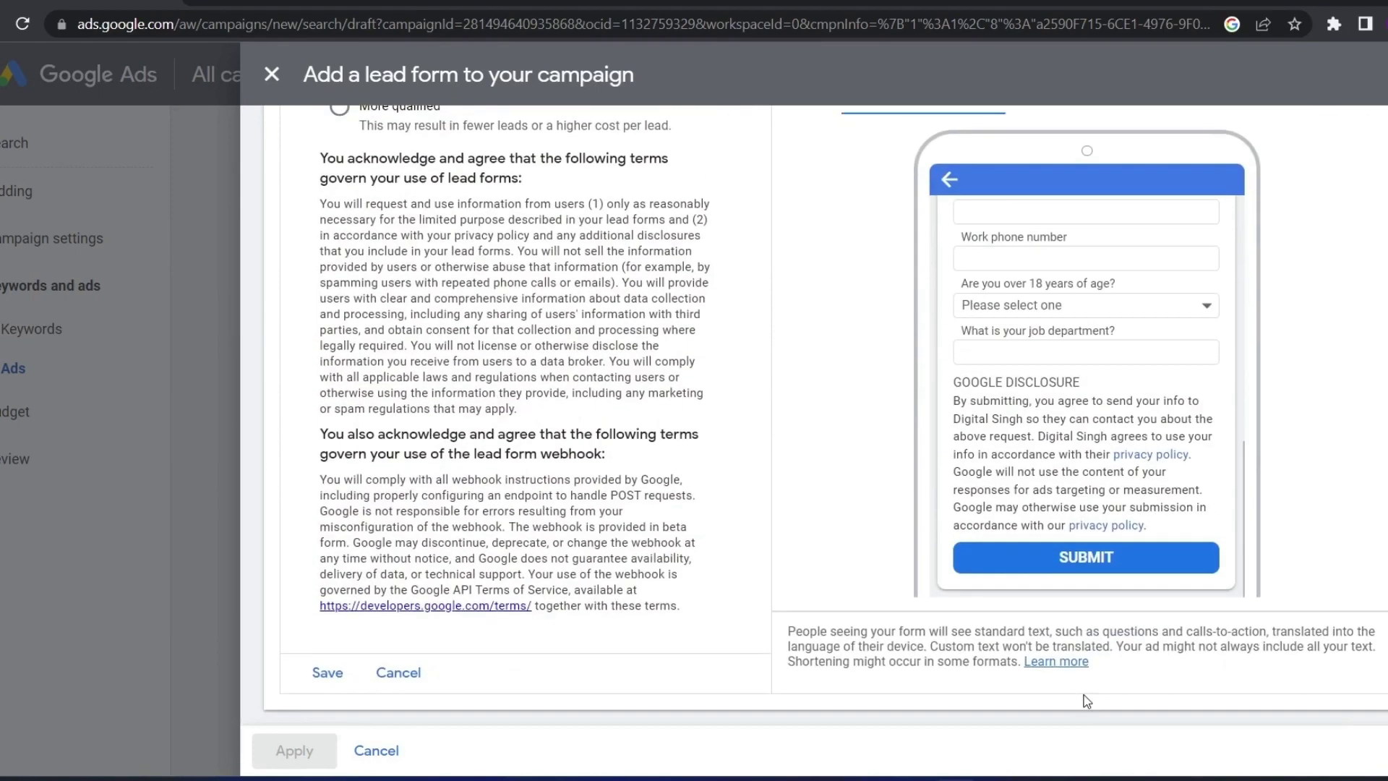
{"action": "scroll", "coordinate": [1050, 580], "scroll_direction": "up", "scroll_amount": 3}
{"action": "scroll", "coordinate": [1027, 535], "scroll_direction": "up", "scroll_amount": 5}
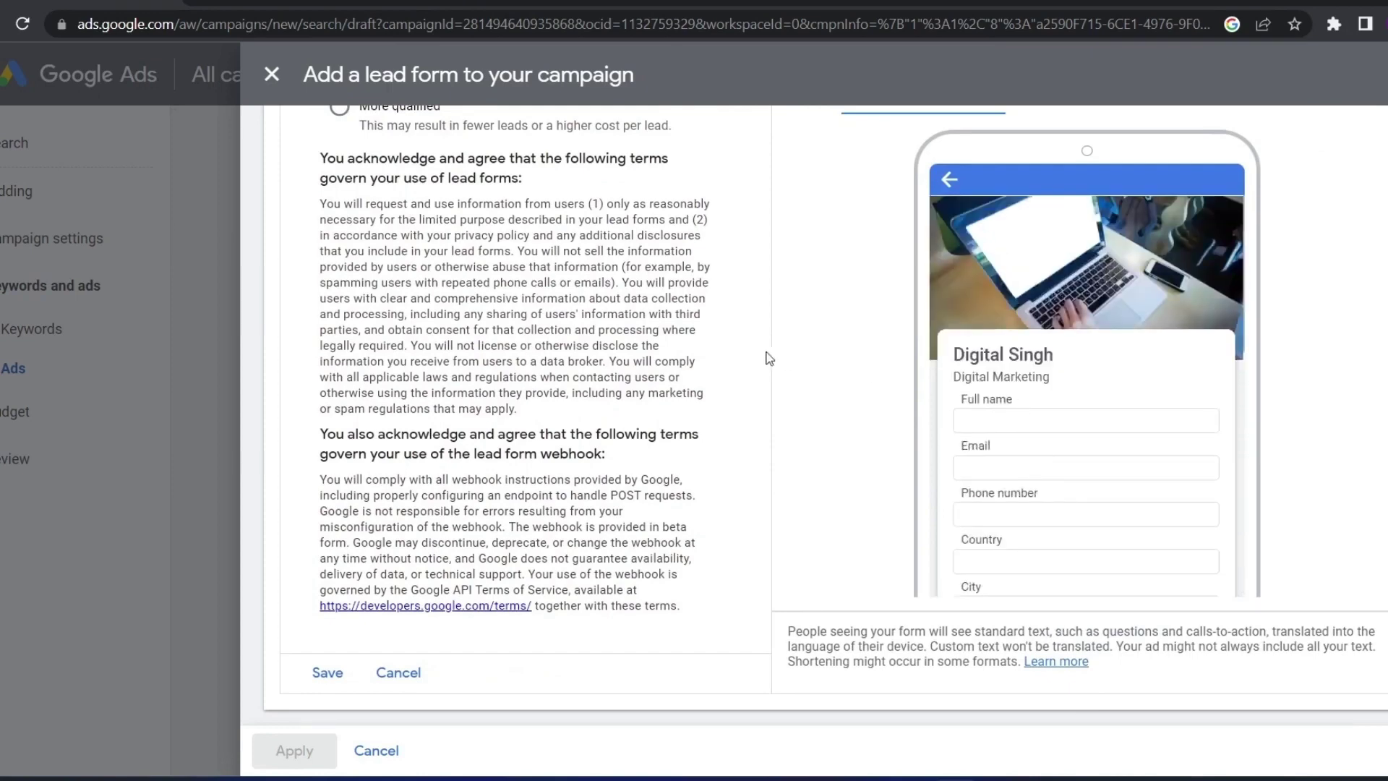
{"action": "scroll", "coordinate": [768, 358], "scroll_direction": "up", "scroll_amount": 4}
{"action": "left_click", "coordinate": [1049, 211]}
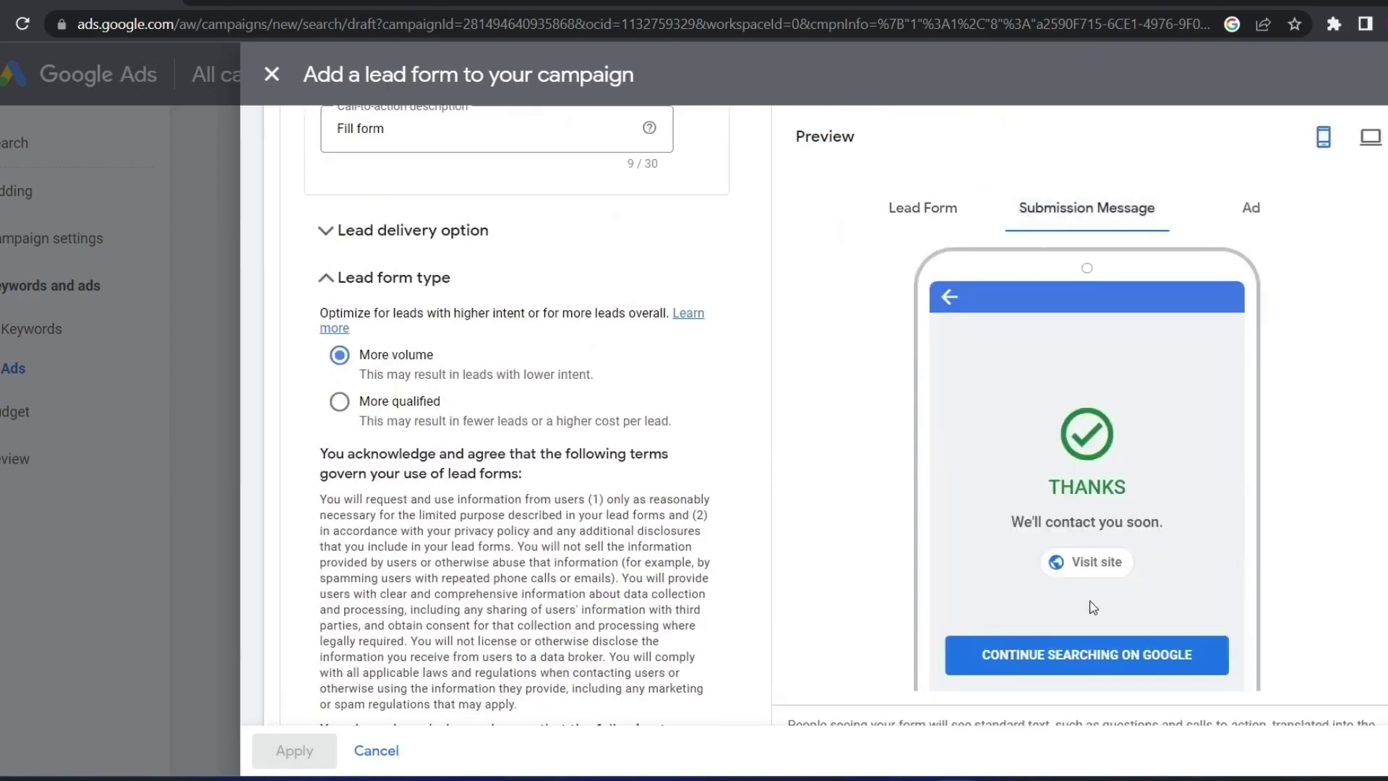
{"action": "left_click", "coordinate": [917, 223]}
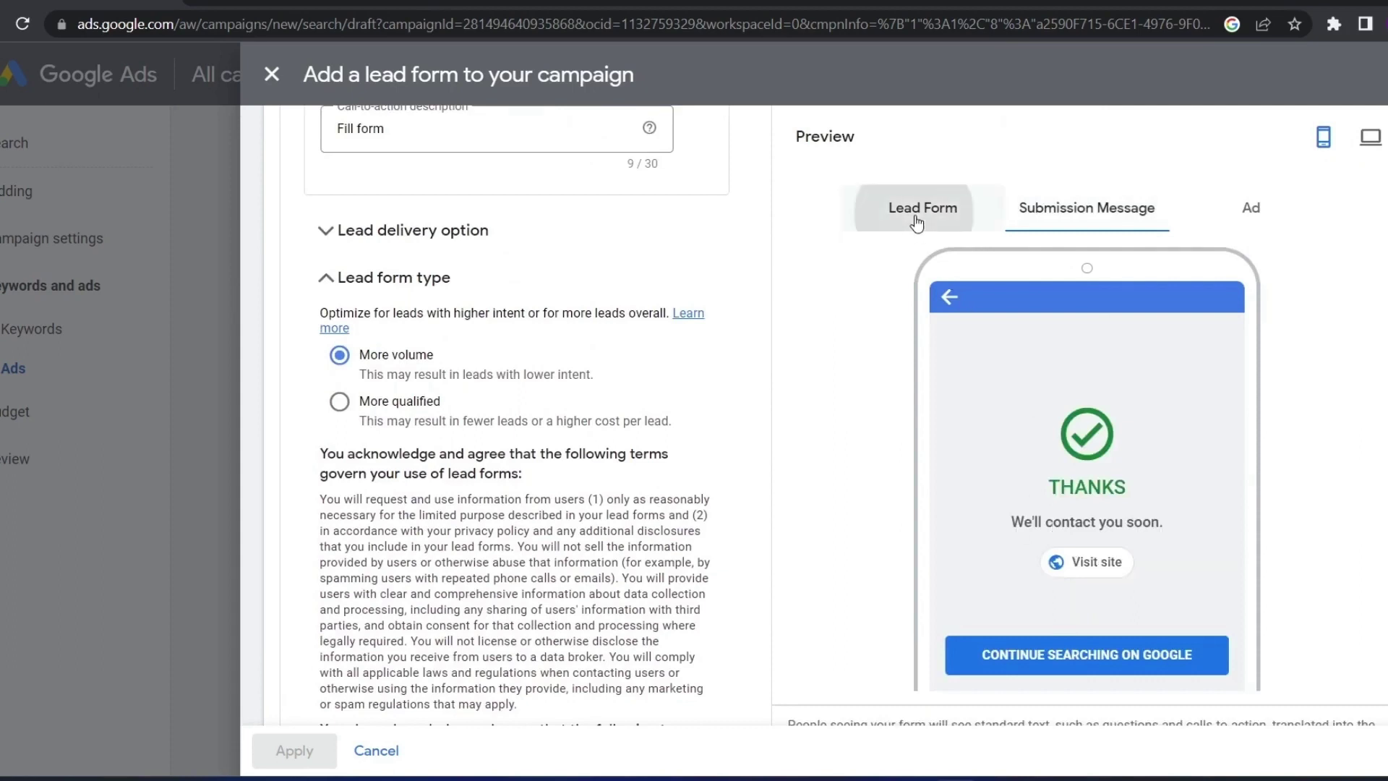
{"action": "scroll", "coordinate": [1086, 505], "scroll_direction": "down", "scroll_amount": 10}
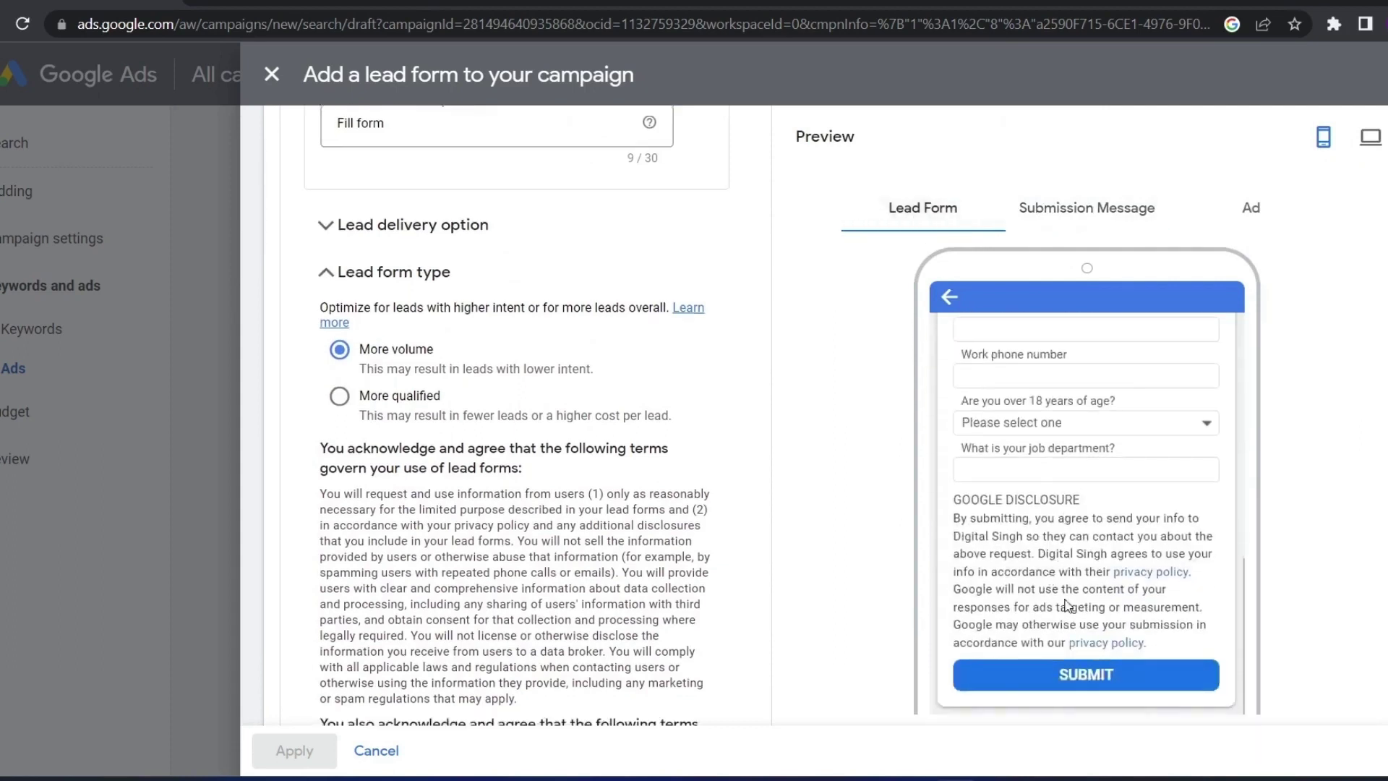
{"action": "scroll", "coordinate": [1066, 606], "scroll_direction": "down", "scroll_amount": 2}
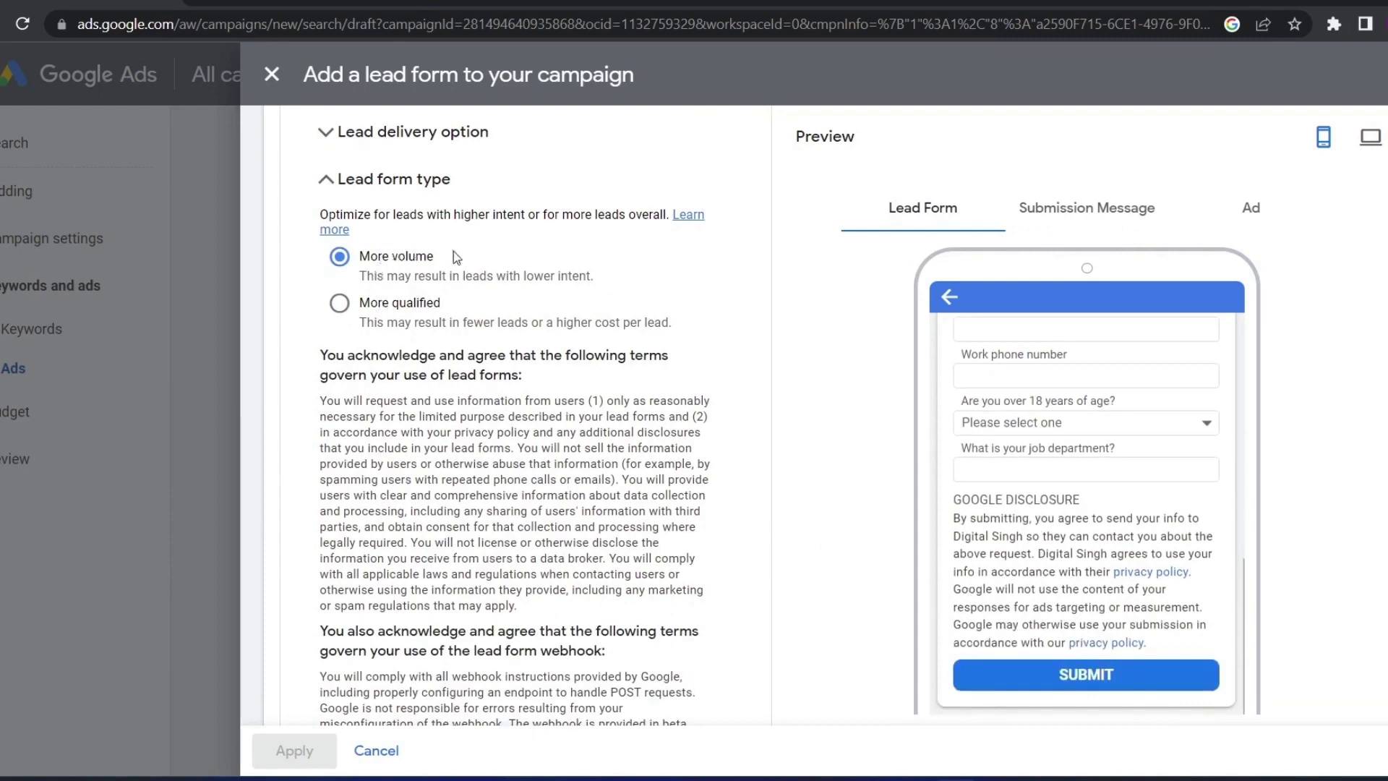
Set the lead form type to More qualified after comparing it with More volume
{"action": "left_click_drag", "start_coordinate": [453, 251], "coordinate": [391, 257]}
{"action": "left_click", "coordinate": [339, 304]}
{"action": "left_click", "coordinate": [335, 262]}
{"action": "left_click_drag", "start_coordinate": [434, 259], "coordinate": [379, 259]}
{"action": "left_click", "coordinate": [322, 287]}
{"action": "left_click", "coordinate": [339, 303]}
{"action": "left_click_drag", "start_coordinate": [443, 303], "coordinate": [343, 303]}
{"action": "left_click", "coordinate": [508, 310]}
{"action": "left_click", "coordinate": [477, 293]}
Check the submission message, ad, and lead form previews, then save the lead form
{"action": "scroll", "coordinate": [509, 282], "scroll_direction": "down", "scroll_amount": 3}
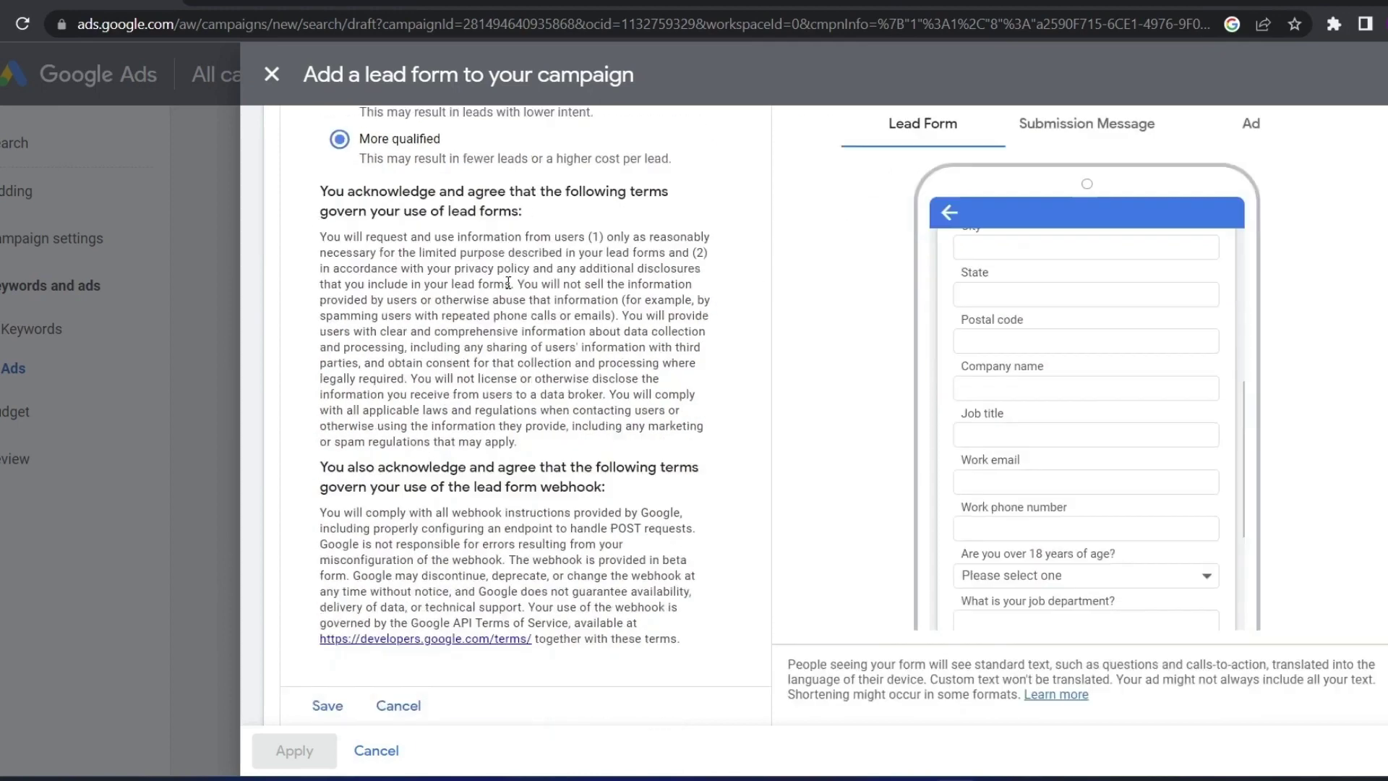
{"action": "scroll", "coordinate": [508, 282], "scroll_direction": "up", "scroll_amount": 8}
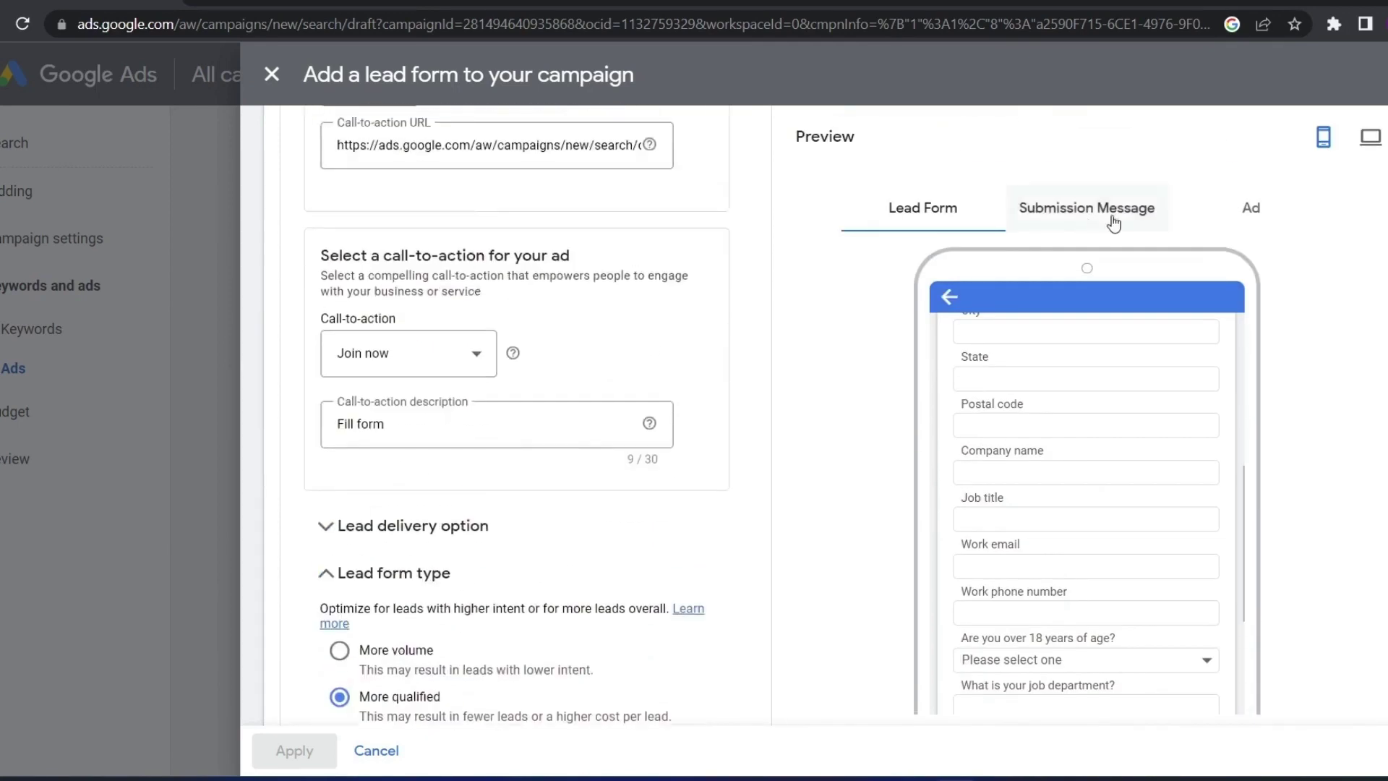
{"action": "left_click", "coordinate": [1114, 210]}
{"action": "left_click", "coordinate": [1251, 208]}
{"action": "left_click", "coordinate": [922, 207]}
{"action": "scroll", "coordinate": [542, 365], "scroll_direction": "down", "scroll_amount": 7}
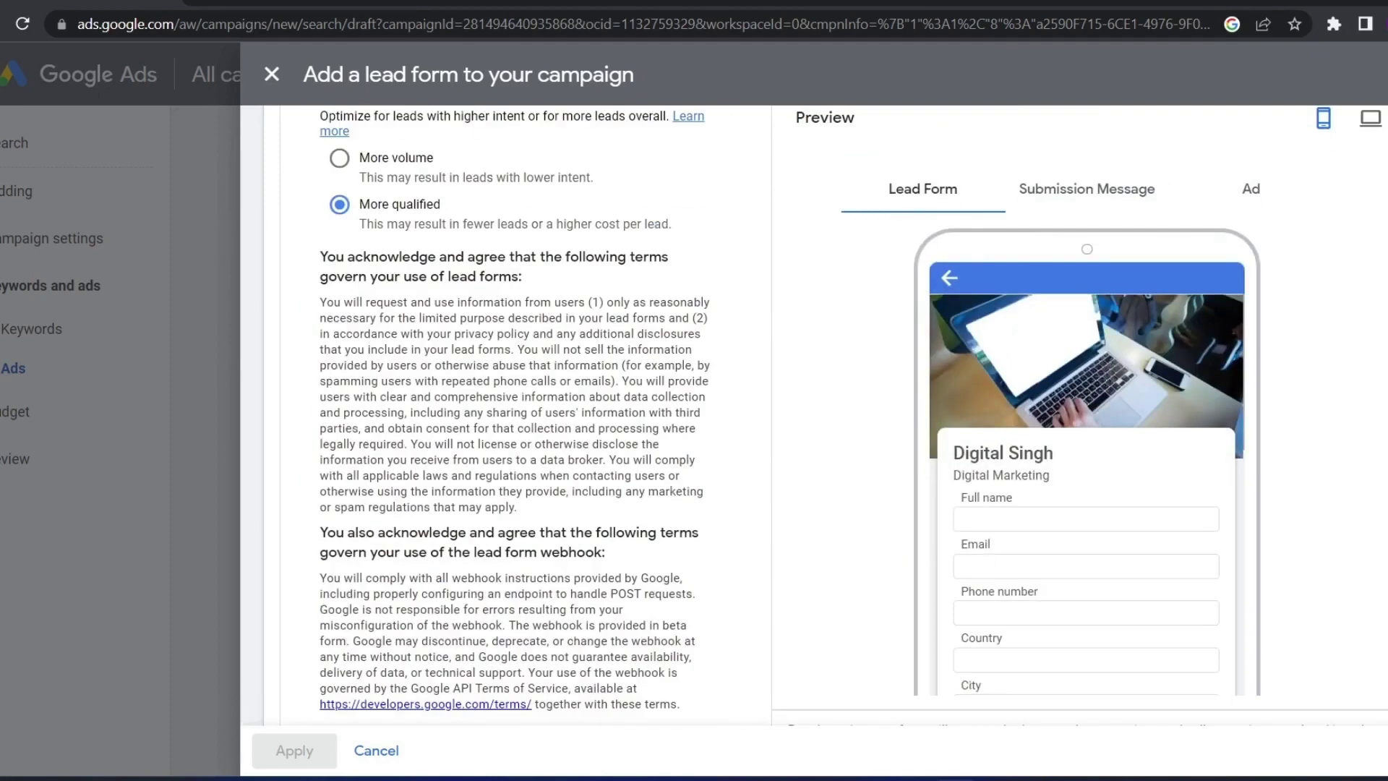
{"action": "scroll", "coordinate": [385, 716], "scroll_direction": "down", "scroll_amount": 2}
{"action": "left_click", "coordinate": [318, 670]}
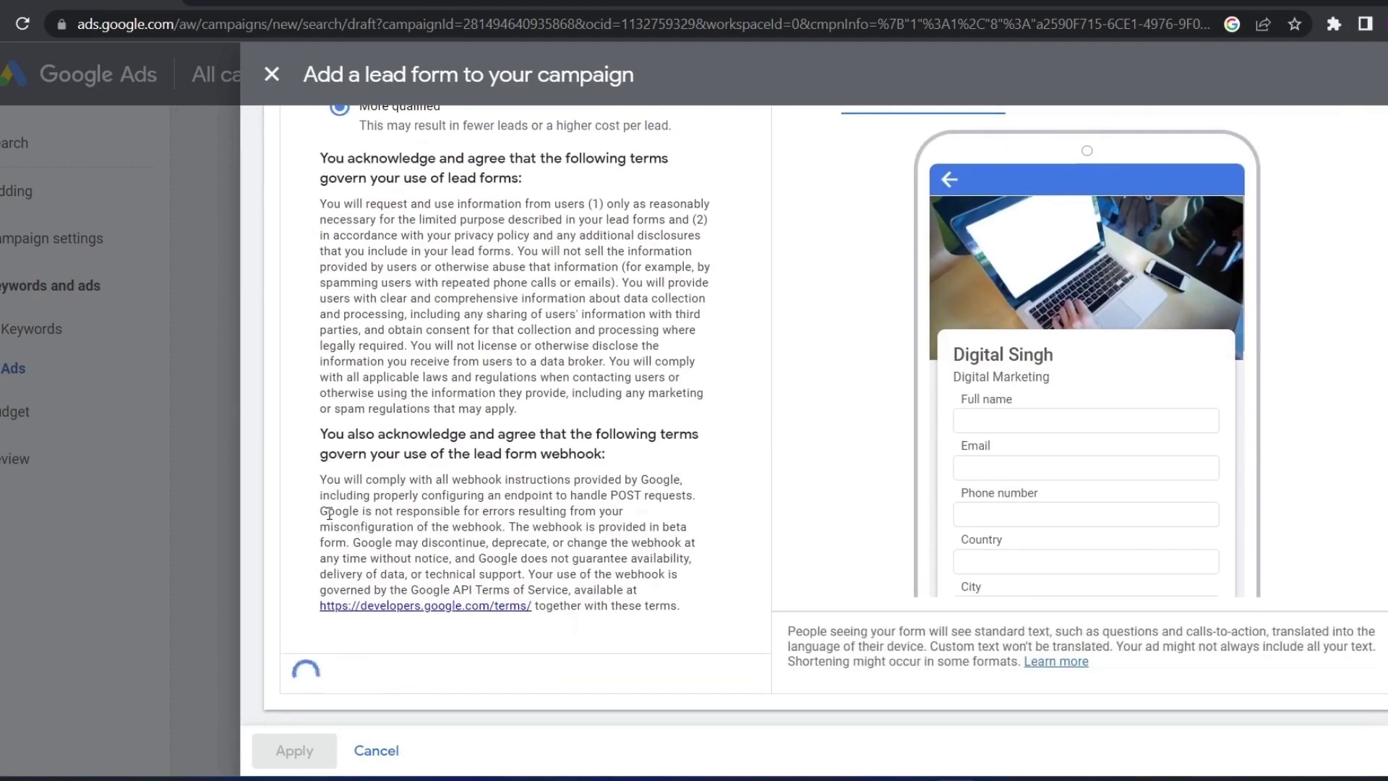
Apply the lead form to the campaign and check the Join now button in the desktop ad preview
{"action": "left_click", "coordinate": [298, 752]}
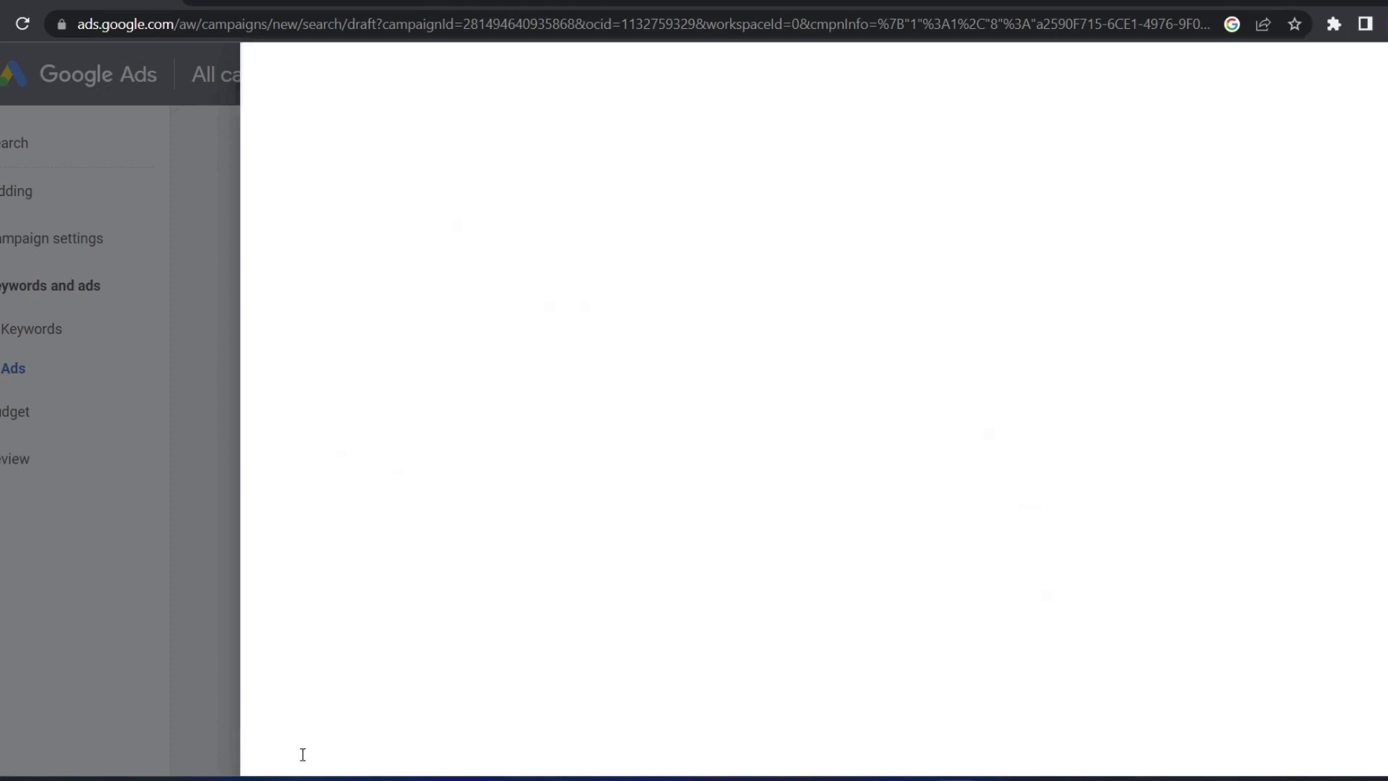
{"action": "scroll", "coordinate": [754, 473], "scroll_direction": "down", "scroll_amount": 10}
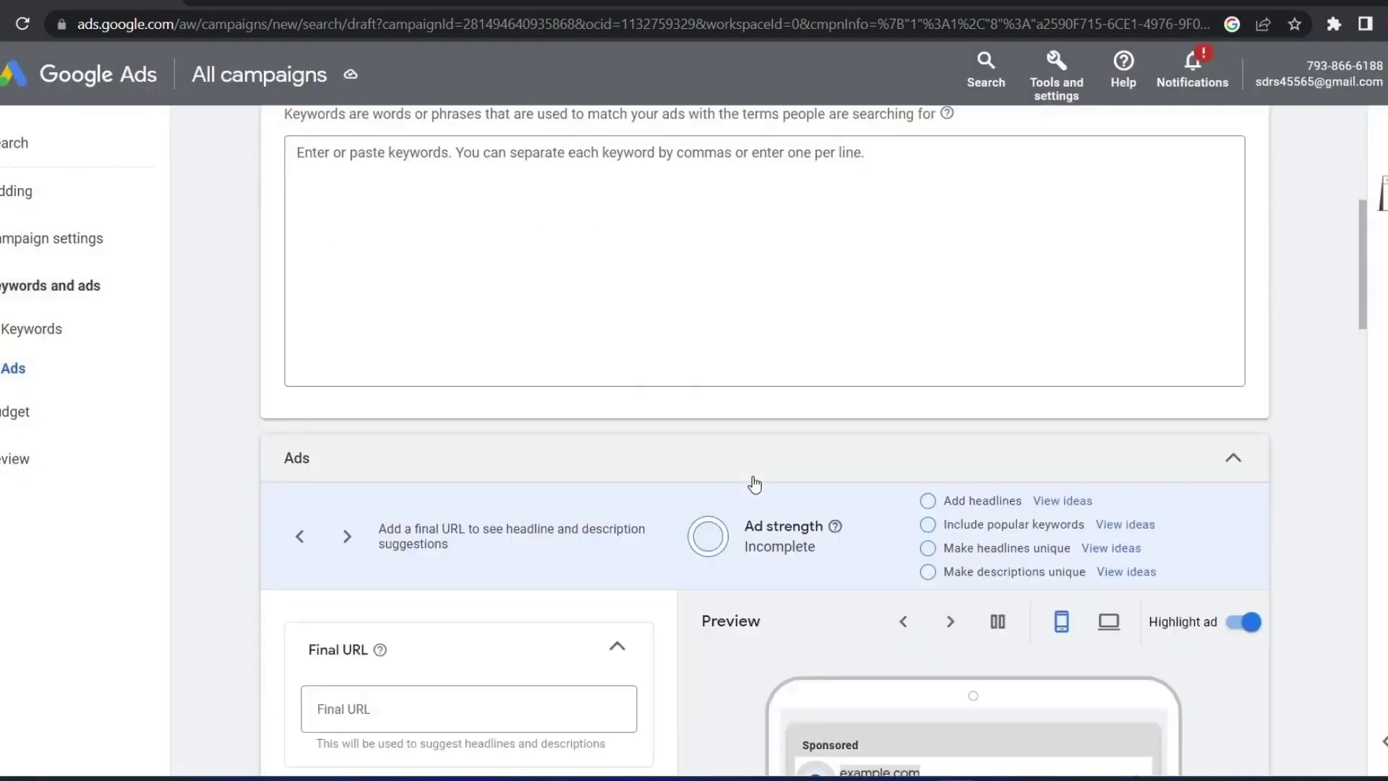
{"action": "scroll", "coordinate": [753, 476], "scroll_direction": "up", "scroll_amount": 3}
{"action": "left_click_drag", "start_coordinate": [917, 539], "coordinate": [850, 542]}
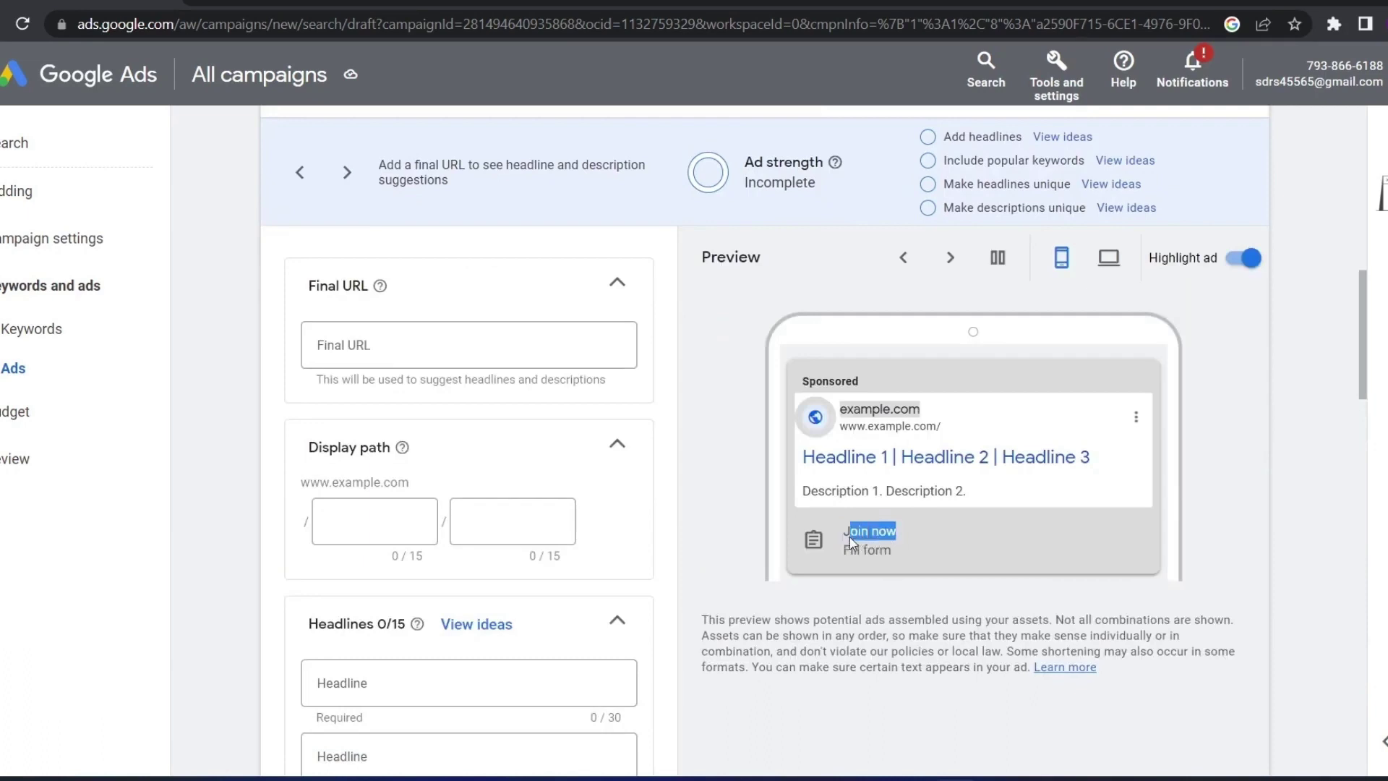
{"action": "left_click", "coordinate": [877, 541]}
{"action": "left_click", "coordinate": [1109, 257]}
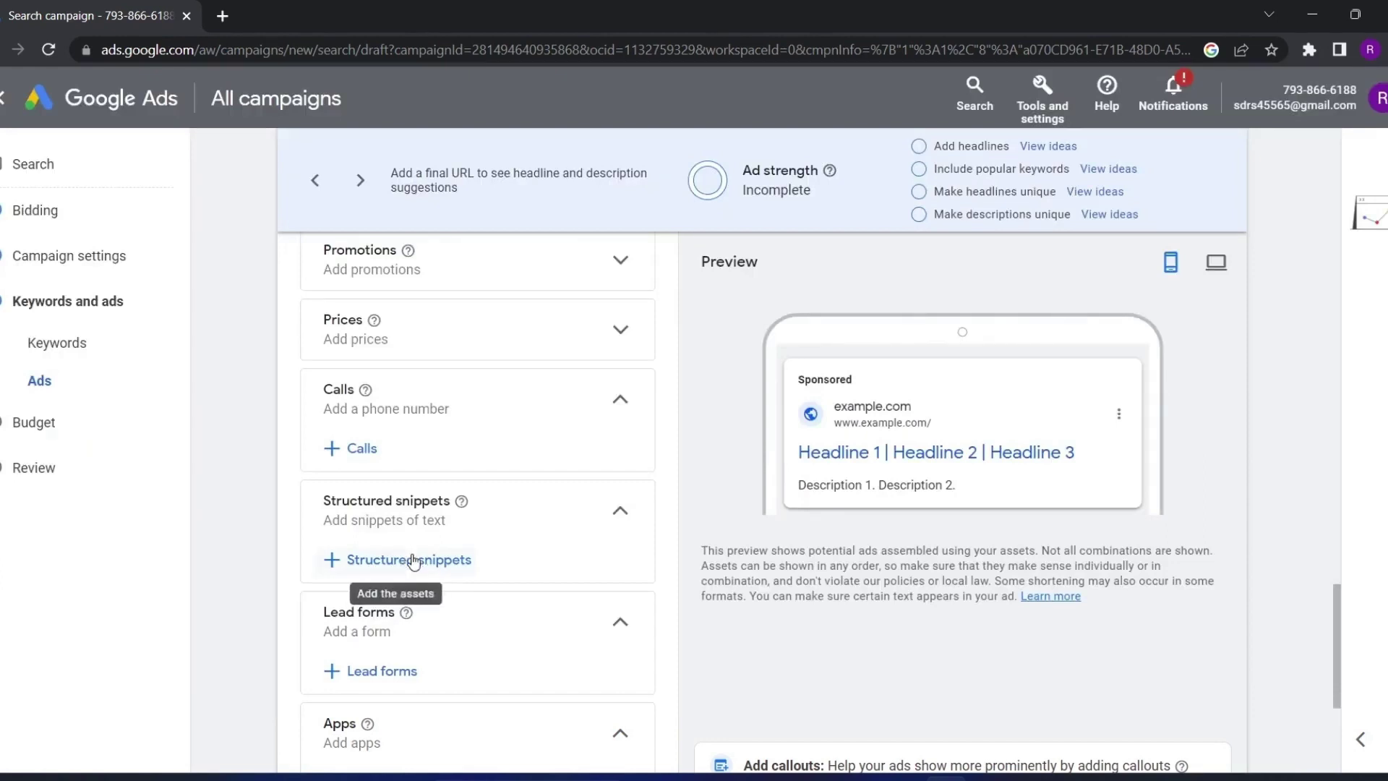
Open the structured snippets editor with English as the snippet language
{"action": "left_click", "coordinate": [414, 562]}
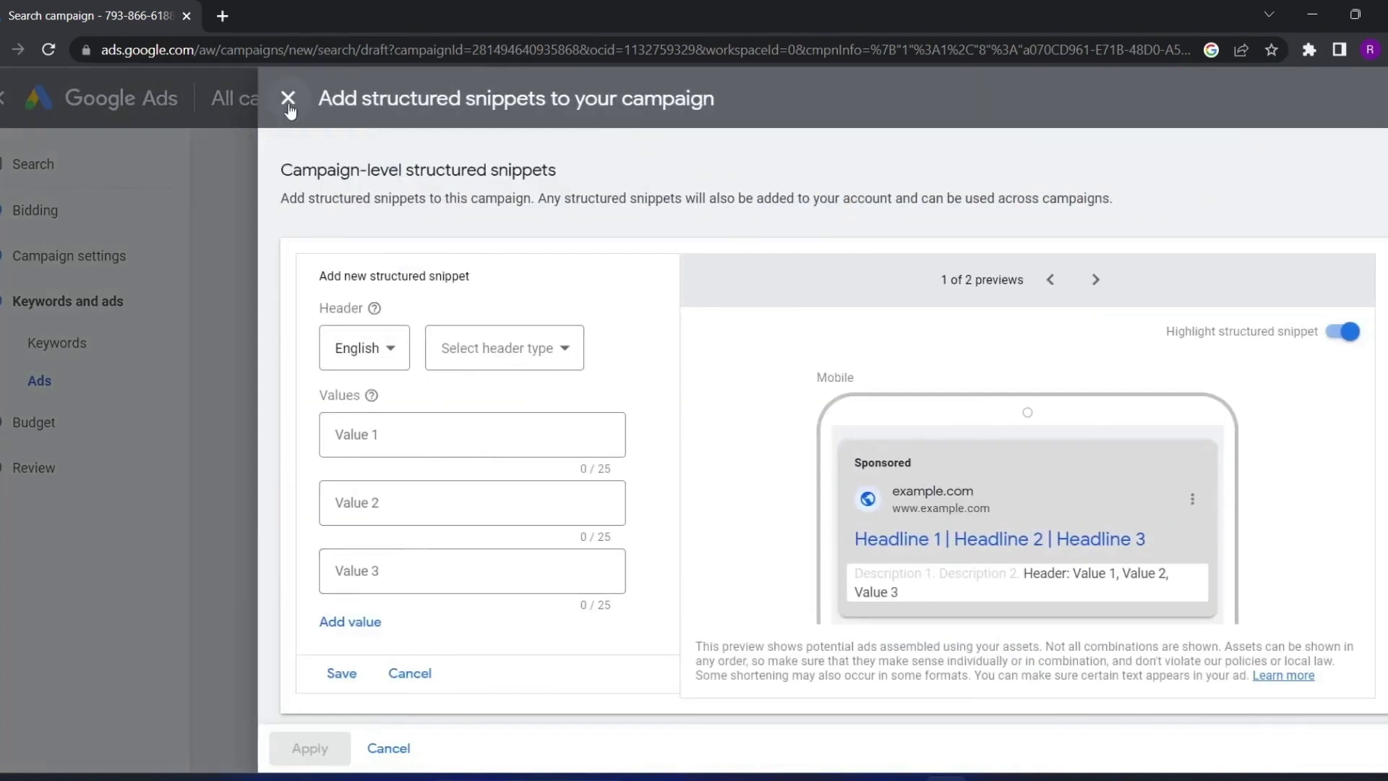
{"action": "left_click", "coordinate": [288, 97]}
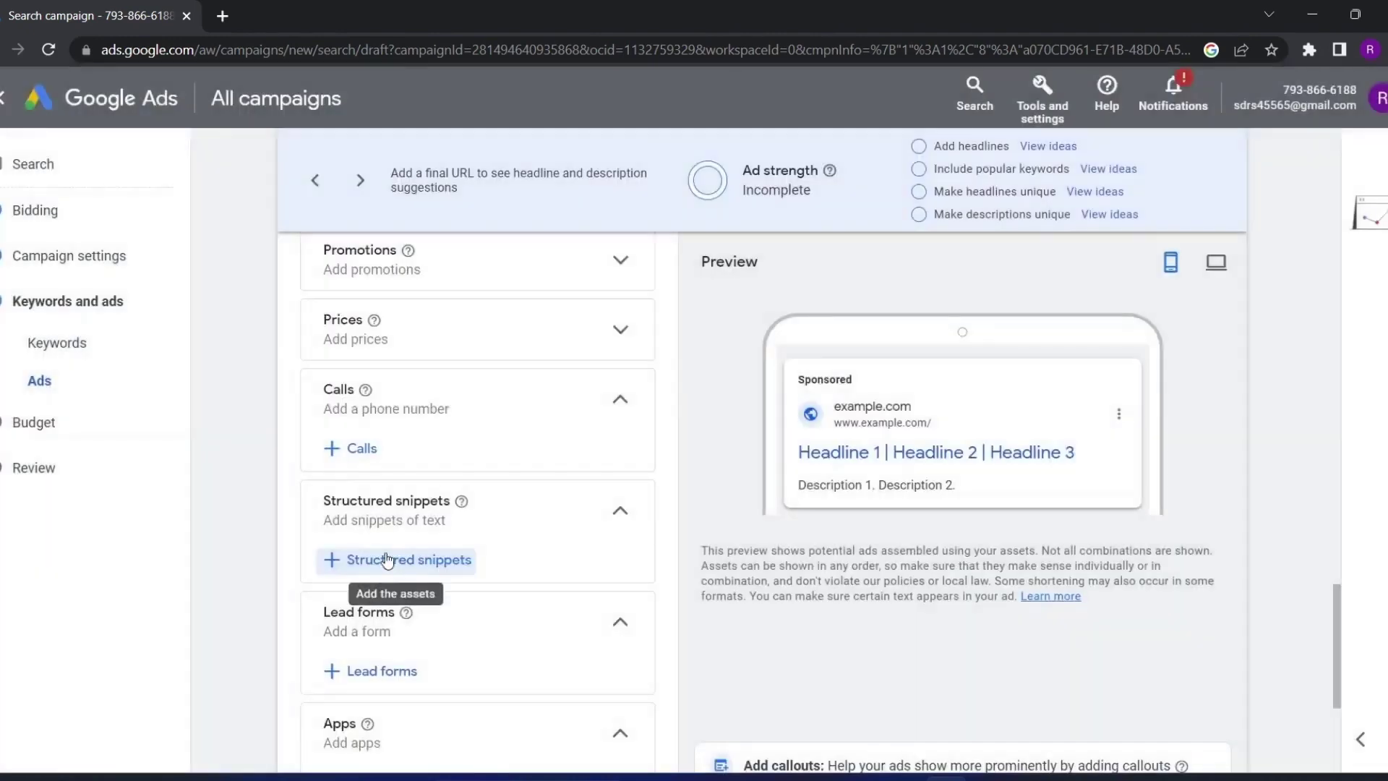
{"action": "left_click", "coordinate": [387, 562]}
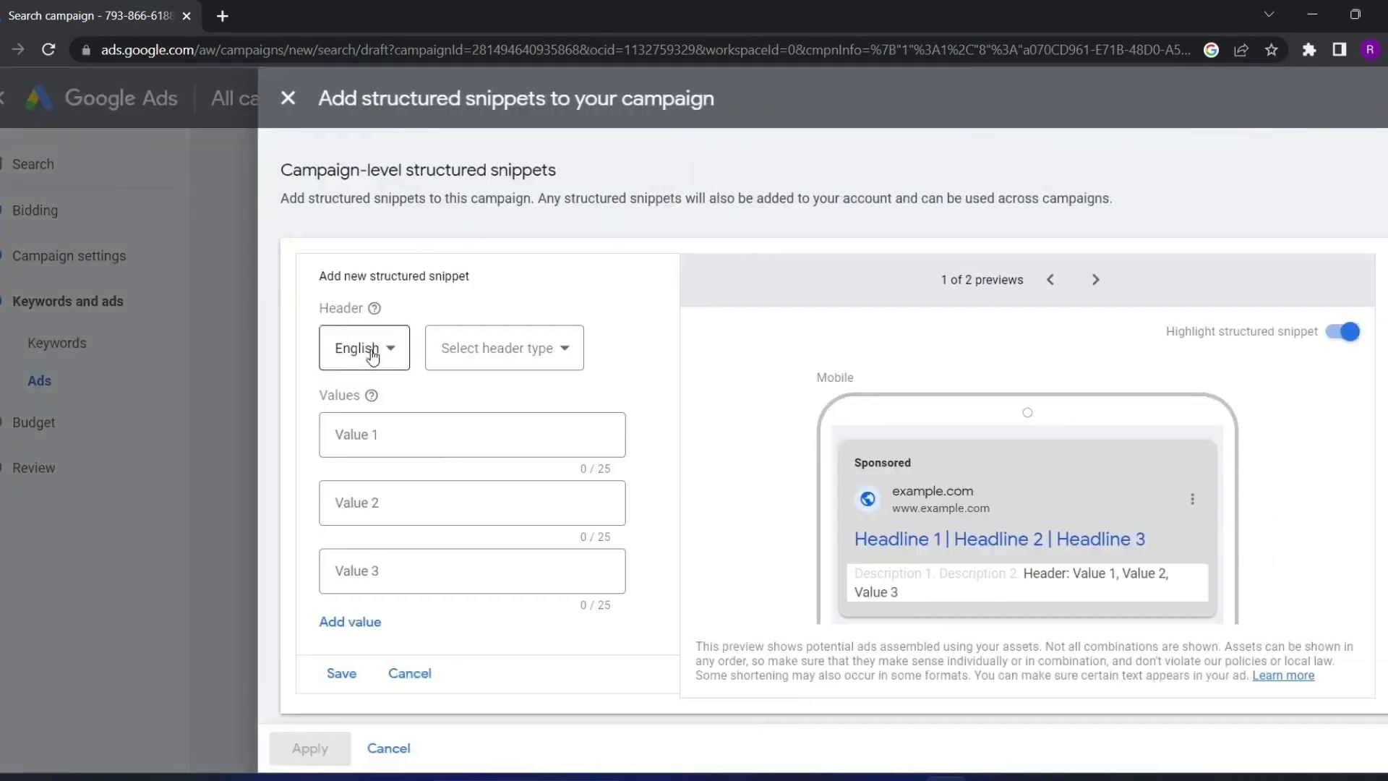
{"action": "left_click", "coordinate": [373, 355]}
{"action": "left_click", "coordinate": [280, 378]}
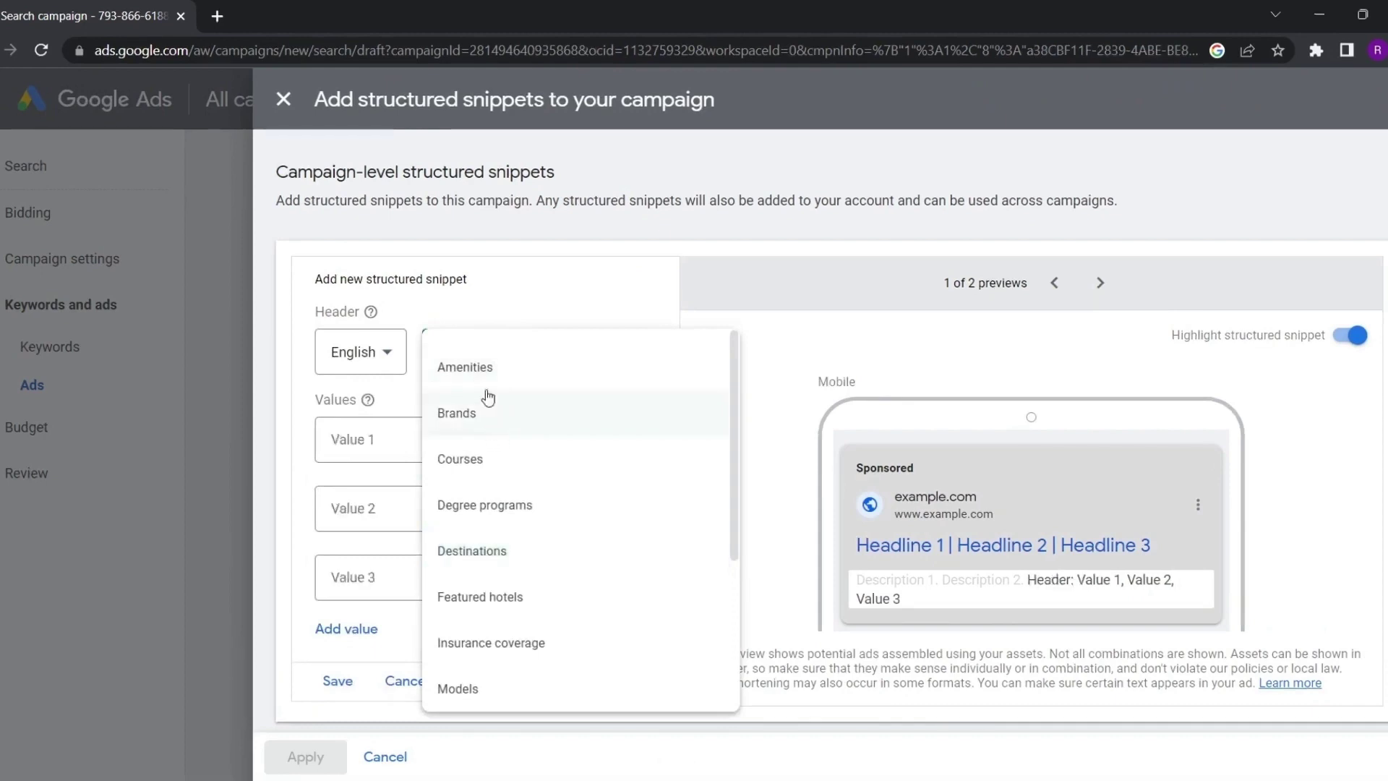
Try Courses, then Brands as the header type, looking over their example values
{"action": "left_click", "coordinate": [497, 472]}
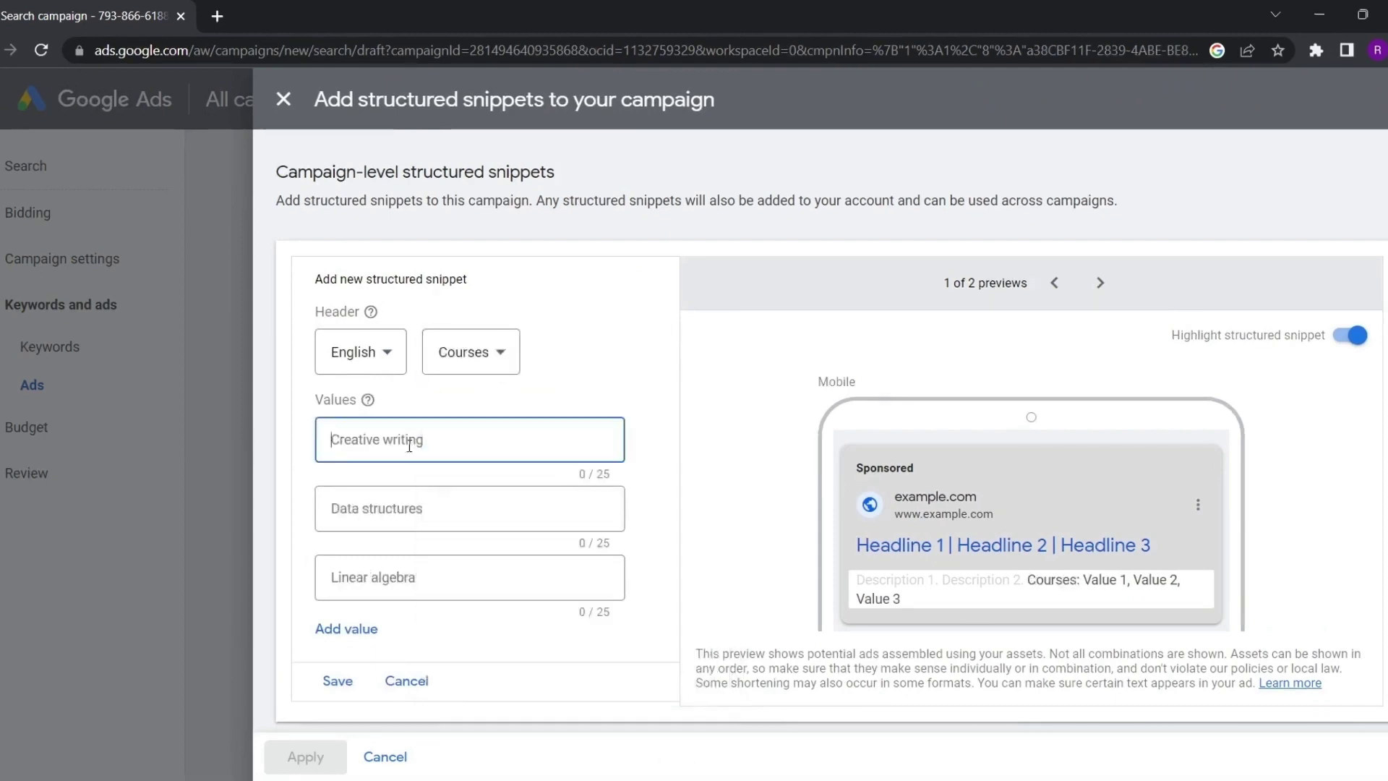
{"action": "left_click", "coordinate": [407, 523]}
{"action": "left_click", "coordinate": [394, 577]}
{"action": "left_click", "coordinate": [377, 452]}
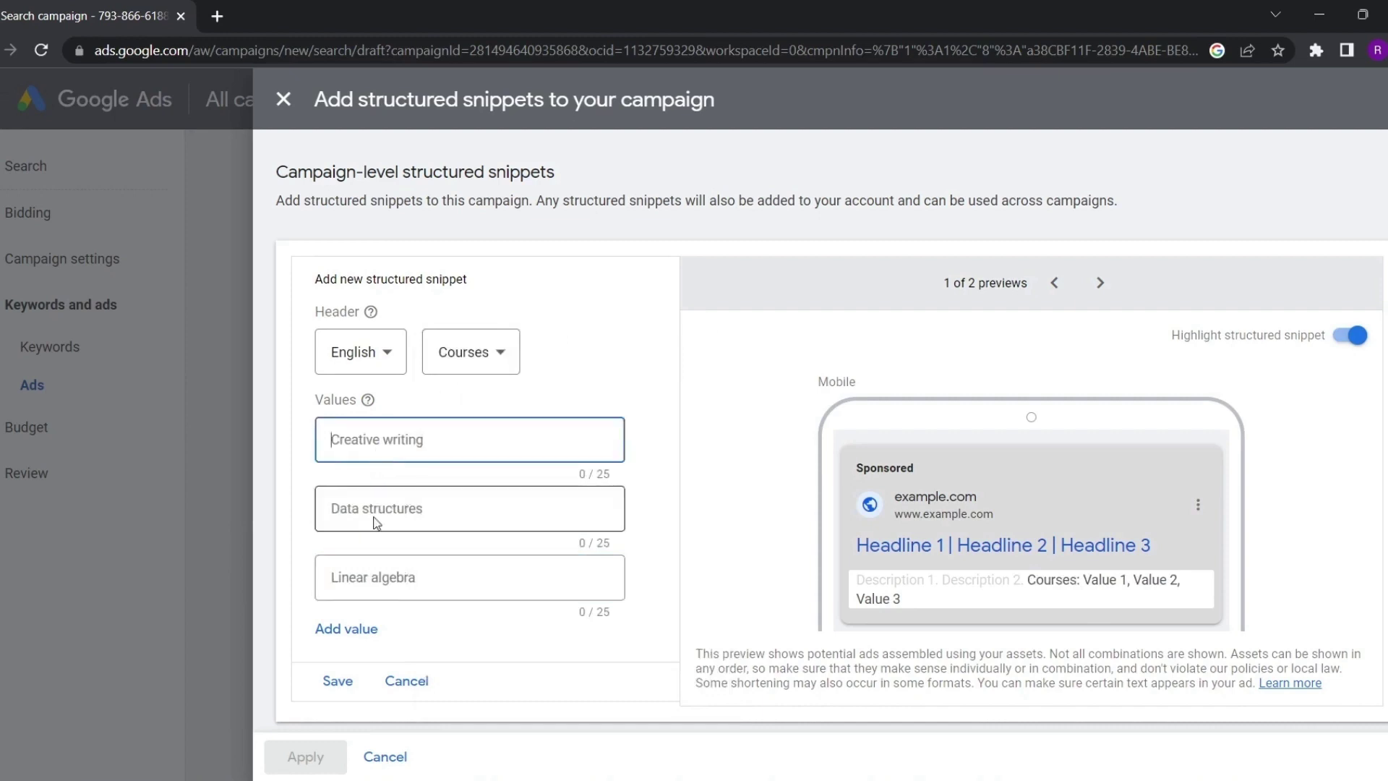
{"action": "left_click", "coordinate": [378, 520]}
{"action": "left_click", "coordinate": [377, 577]}
{"action": "left_click", "coordinate": [469, 353]}
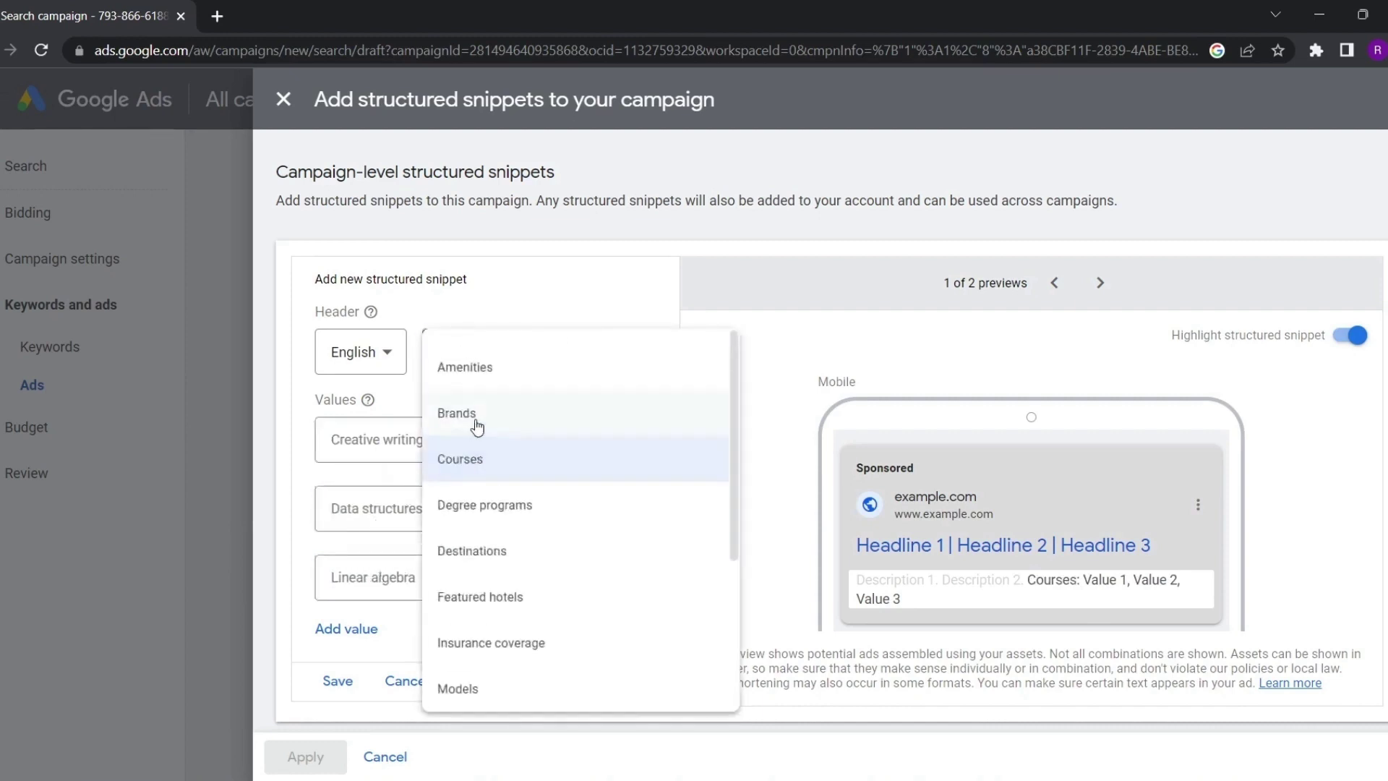
{"action": "left_click", "coordinate": [478, 416]}
{"action": "left_click", "coordinate": [353, 444]}
{"action": "left_click", "coordinate": [360, 509]}
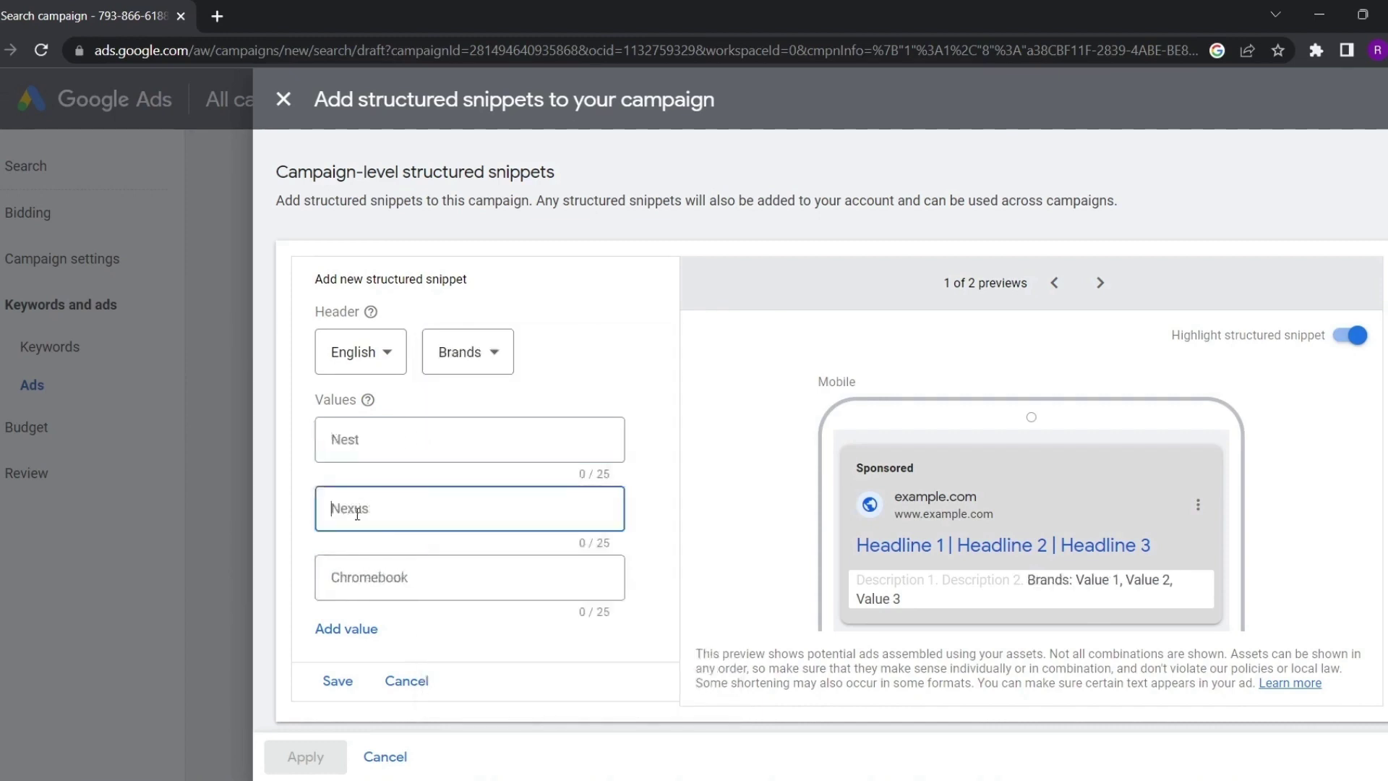
{"action": "left_click", "coordinate": [361, 571]}
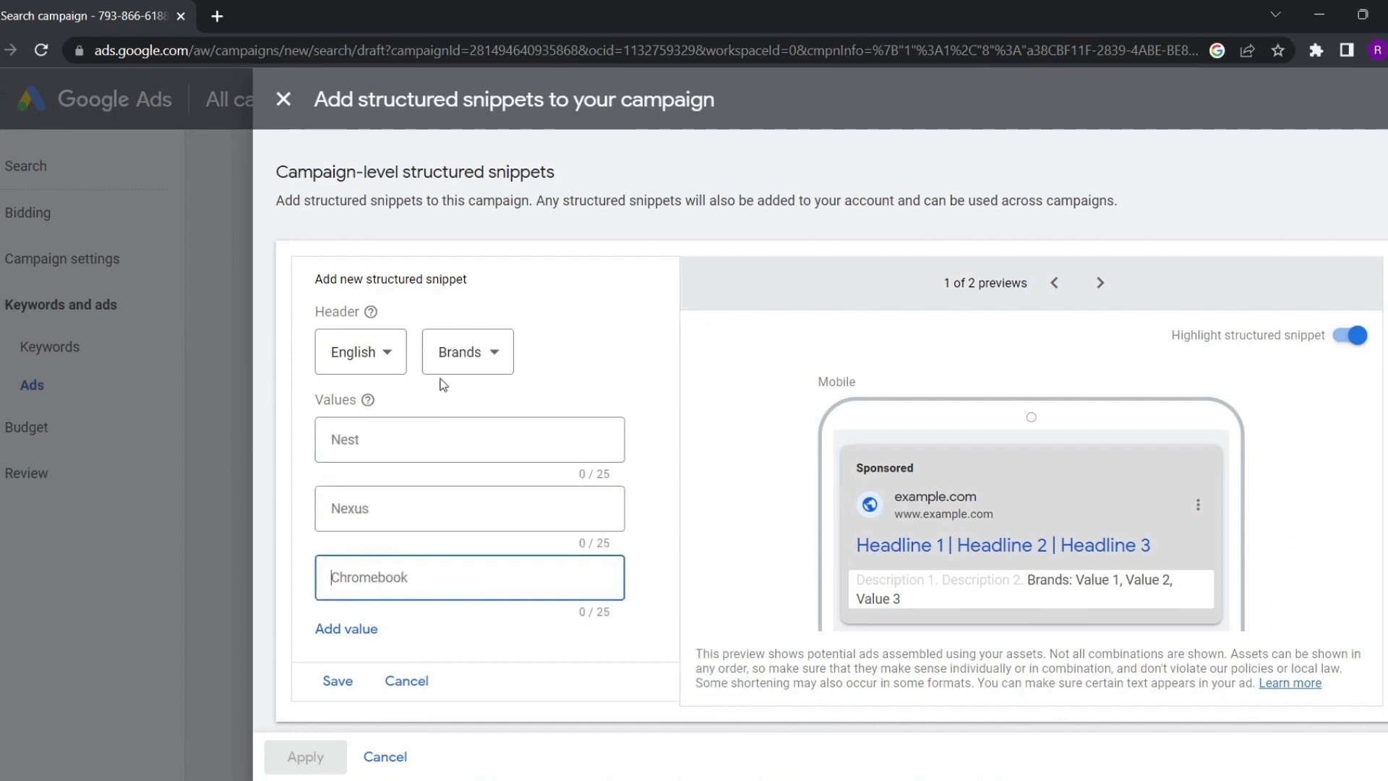
Switch the header type to Destinations and review its example values such as Paris
{"action": "left_click", "coordinate": [469, 354]}
{"action": "scroll", "coordinate": [480, 524], "scroll_direction": "down", "scroll_amount": 2}
{"action": "left_click", "coordinate": [475, 443]}
{"action": "left_click", "coordinate": [381, 444]}
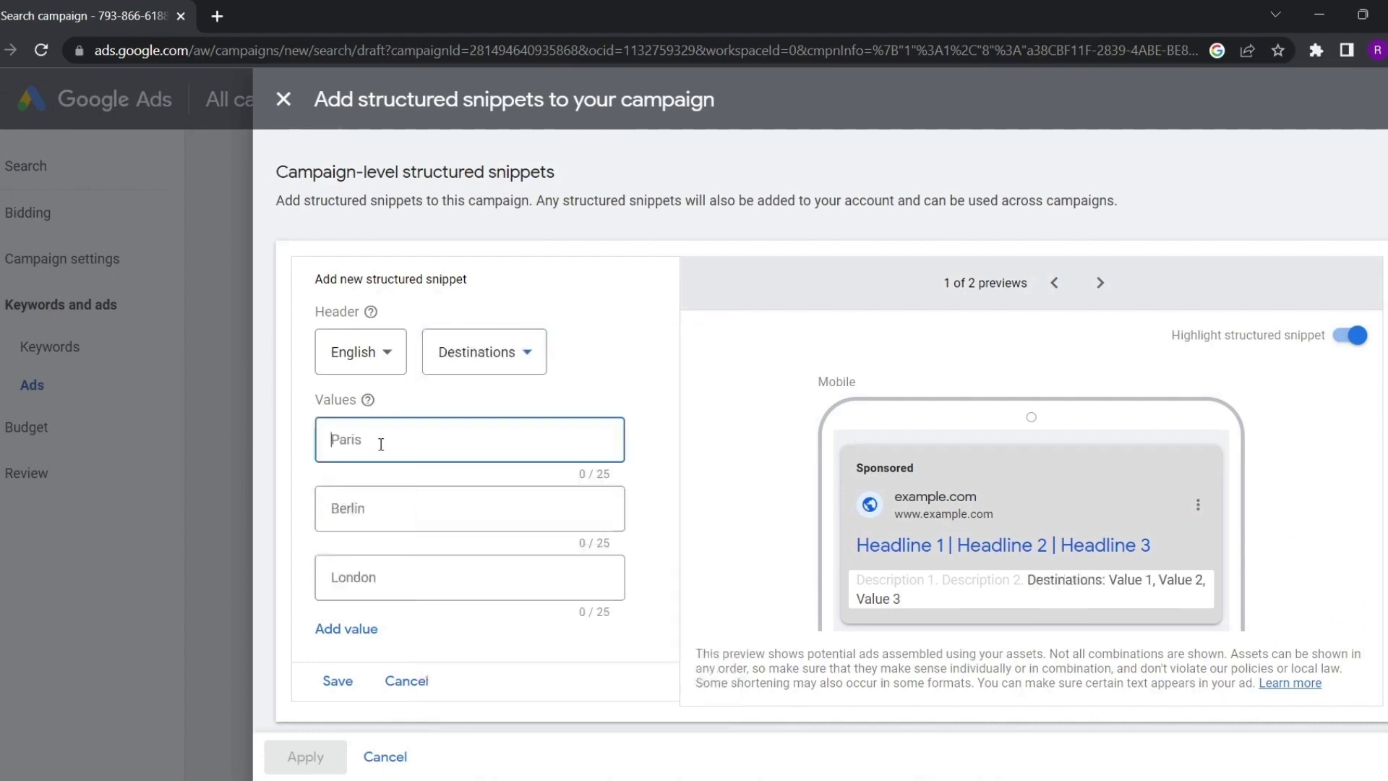
{"action": "left_click", "coordinate": [349, 509]}
{"action": "left_click", "coordinate": [349, 577]}
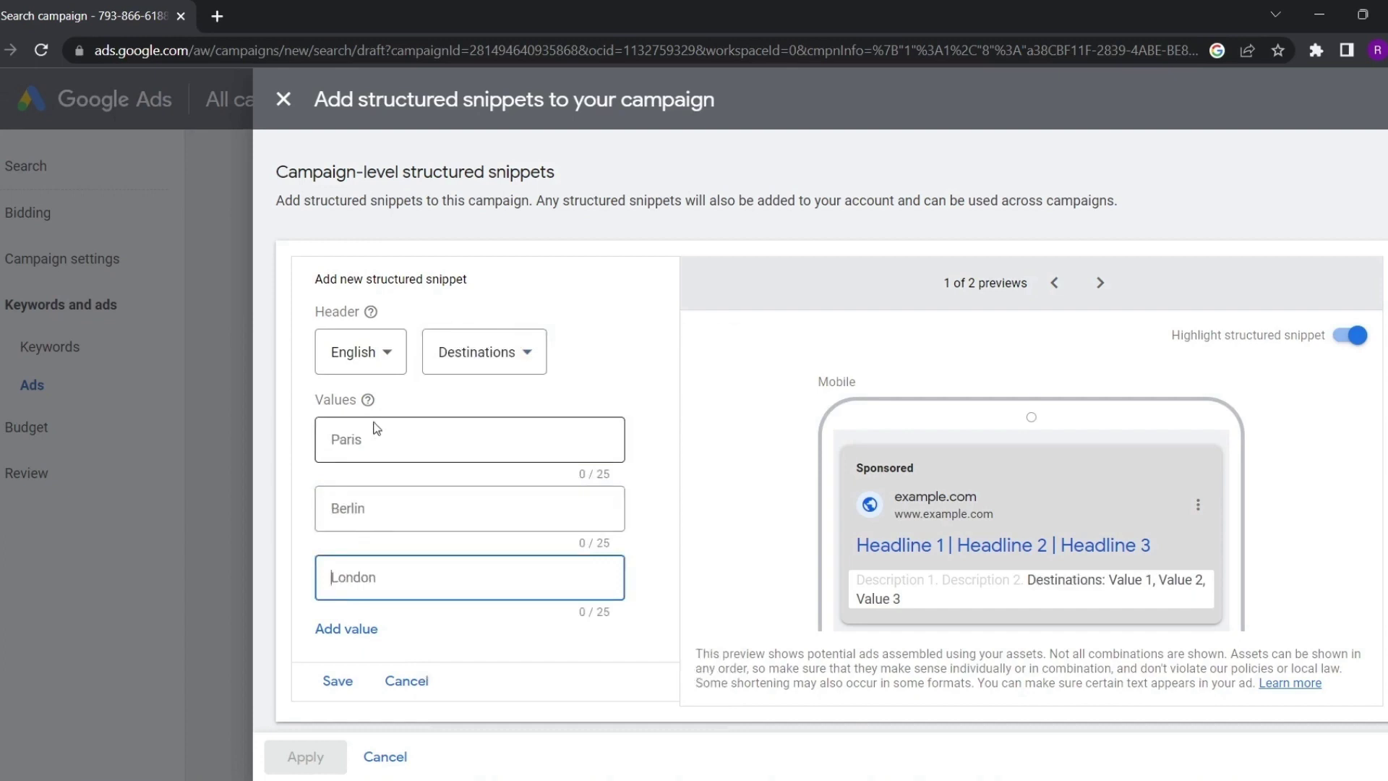
{"action": "left_click", "coordinate": [380, 432]}
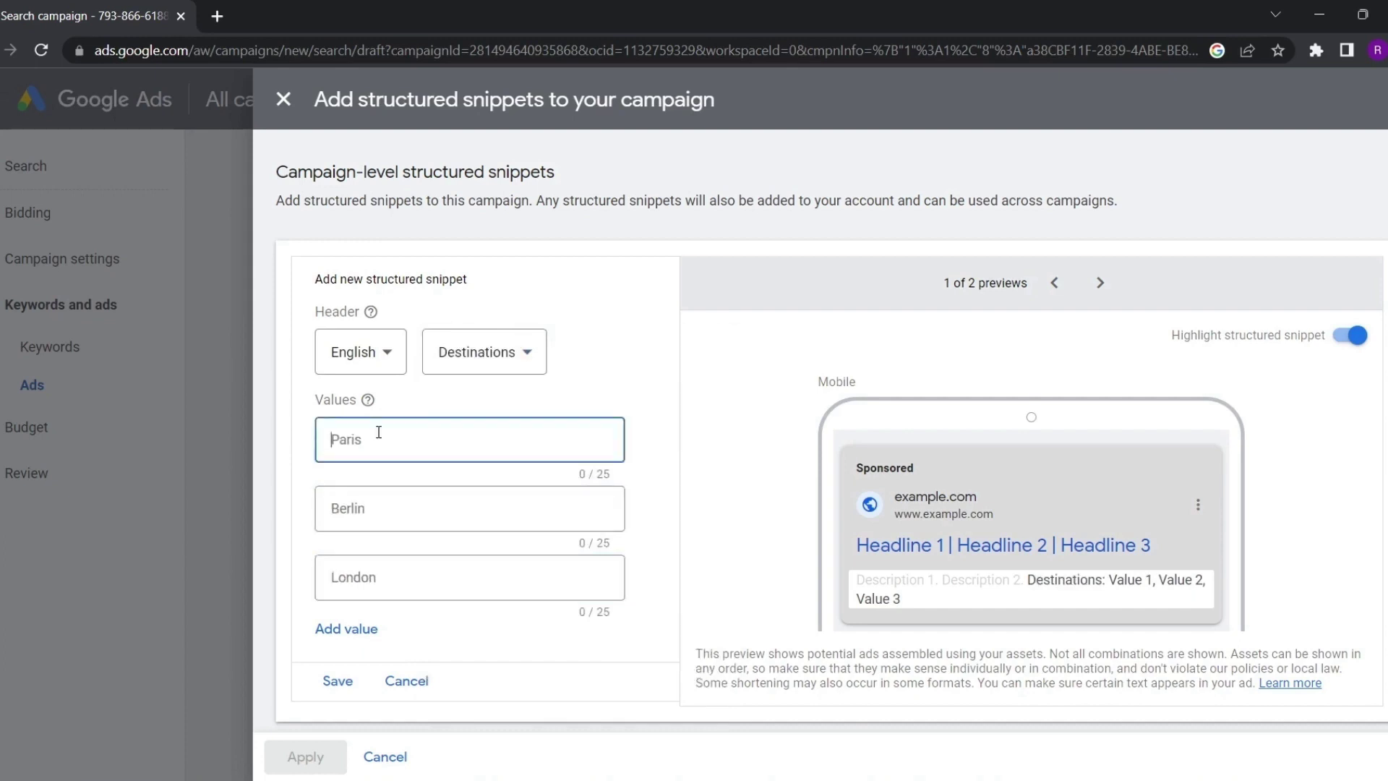
{"action": "left_click", "coordinate": [384, 499]}
{"action": "left_click", "coordinate": [391, 578]}
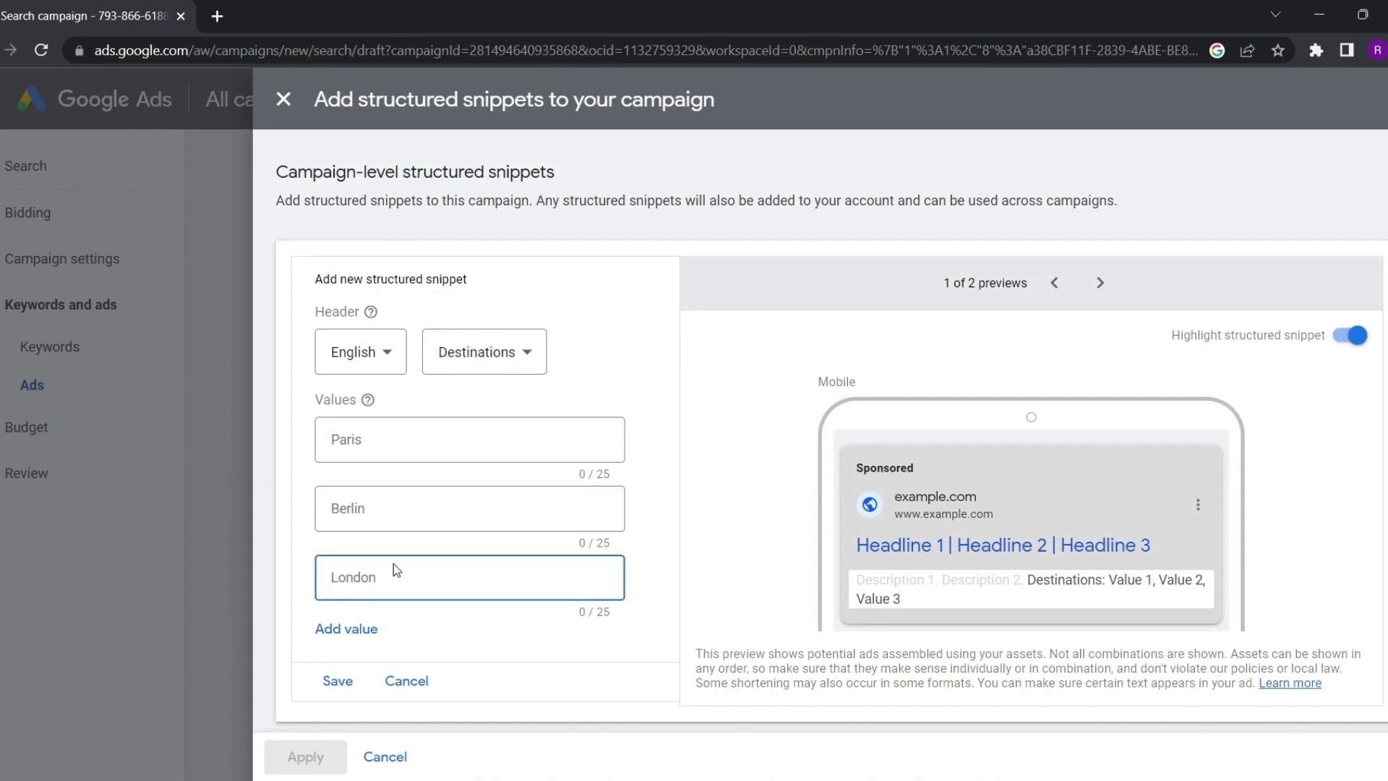
Choose Degree programs as the header type and enter BBA as the first value
{"action": "left_click", "coordinate": [535, 373]}
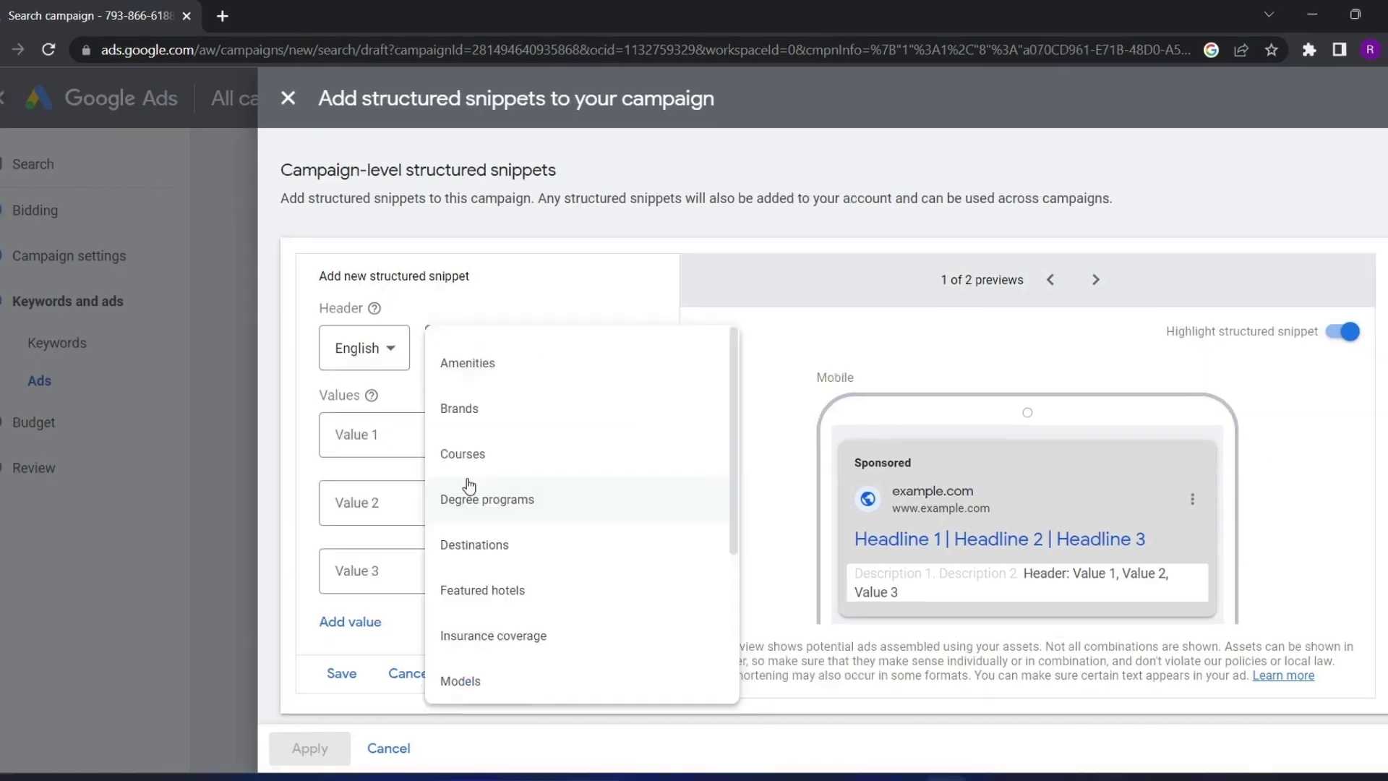
{"action": "left_click", "coordinate": [485, 501]}
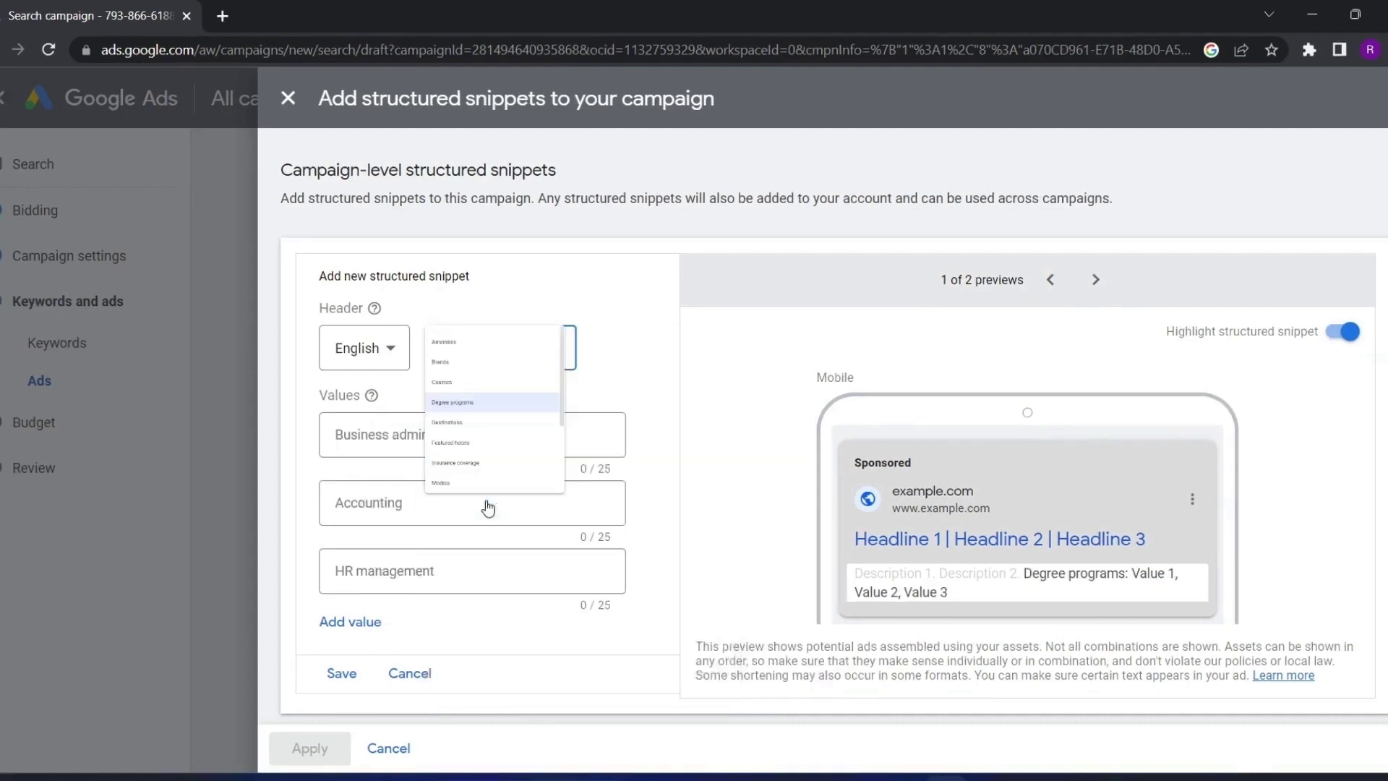
{"action": "left_click", "coordinate": [404, 432]}
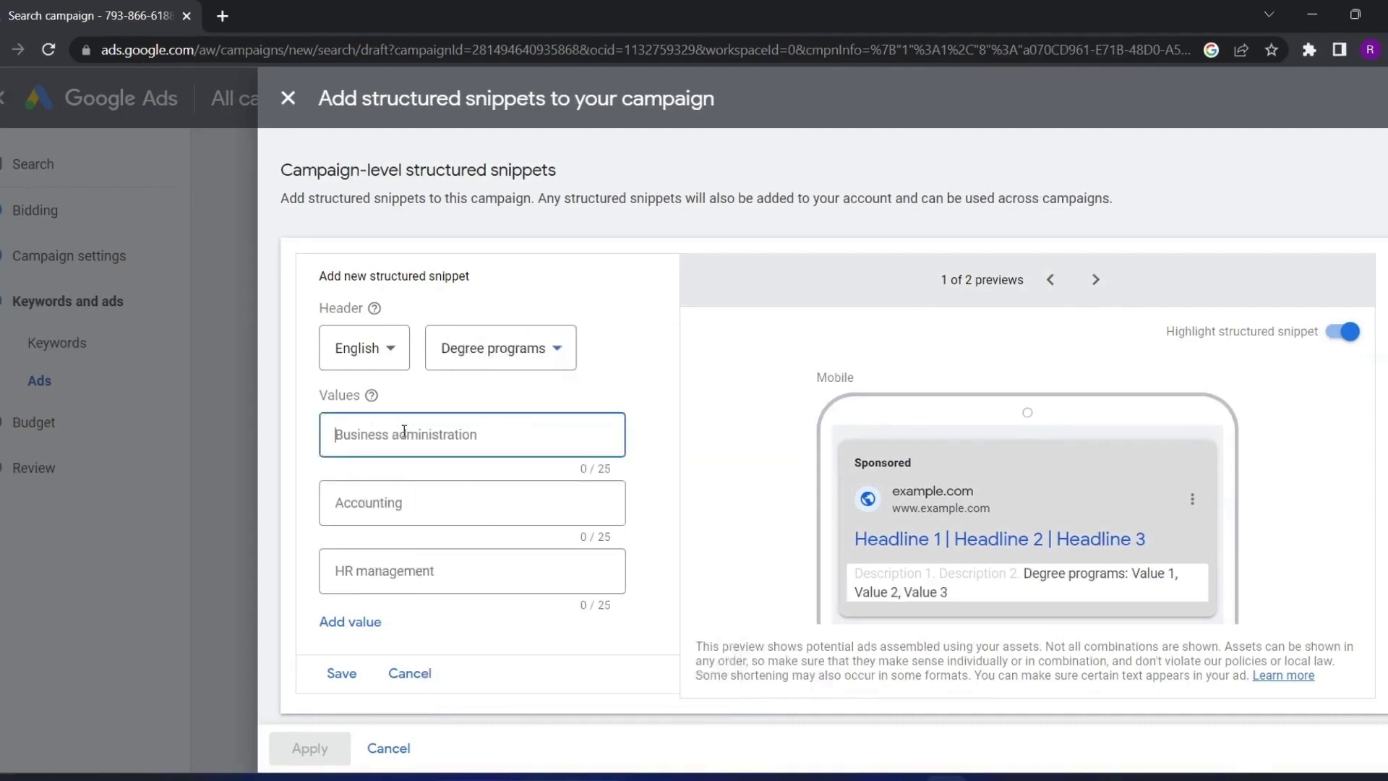
{"action": "type", "text": "BBA"}
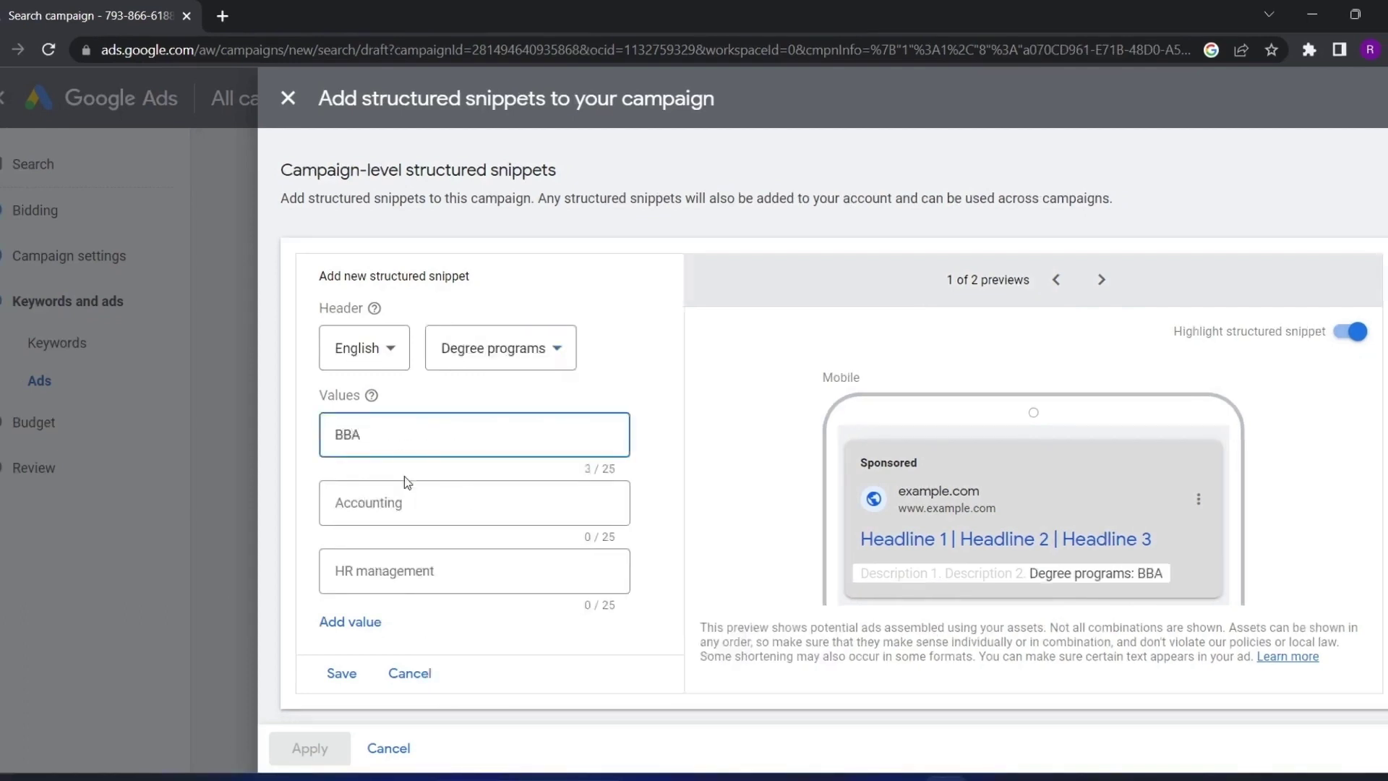
{"action": "left_click", "coordinate": [411, 499]}
{"action": "double_click", "coordinate": [1148, 575]}
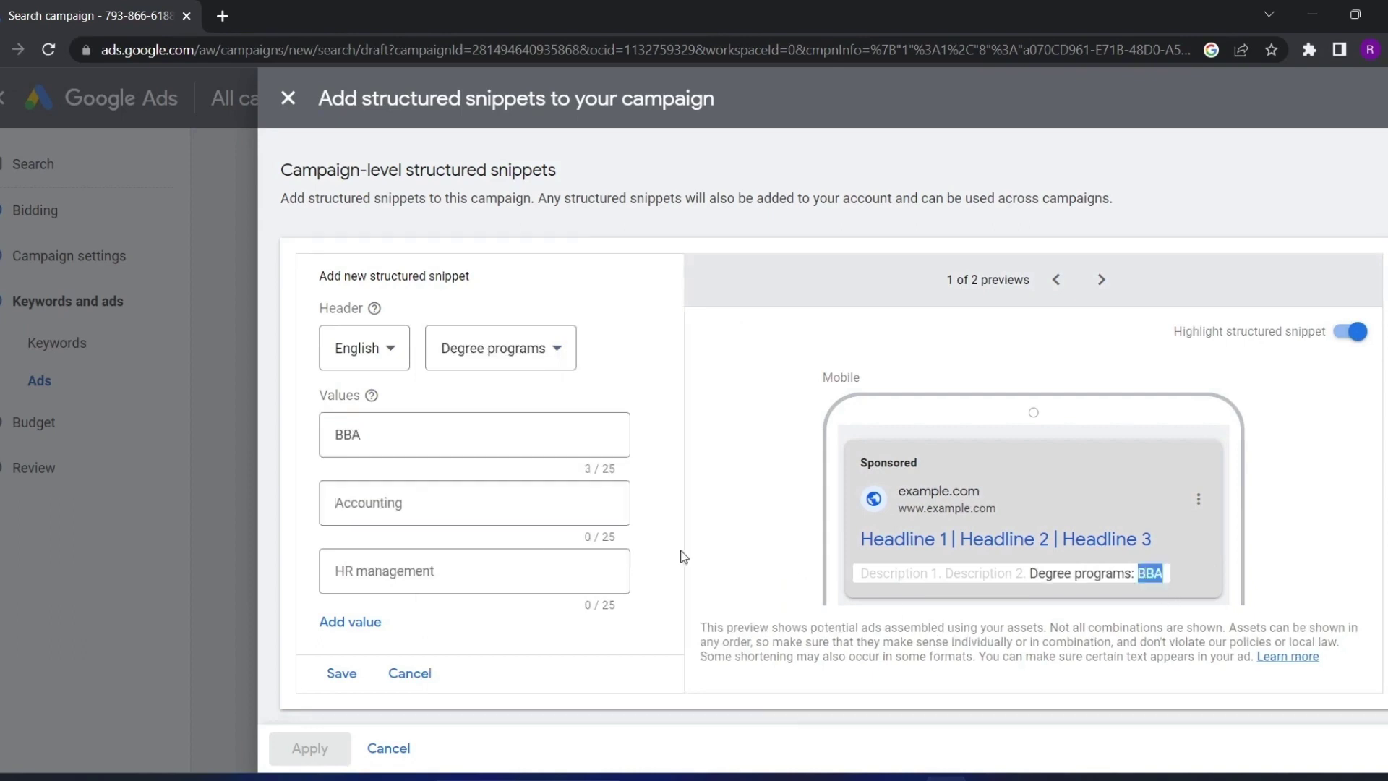
{"action": "left_click", "coordinate": [375, 503]}
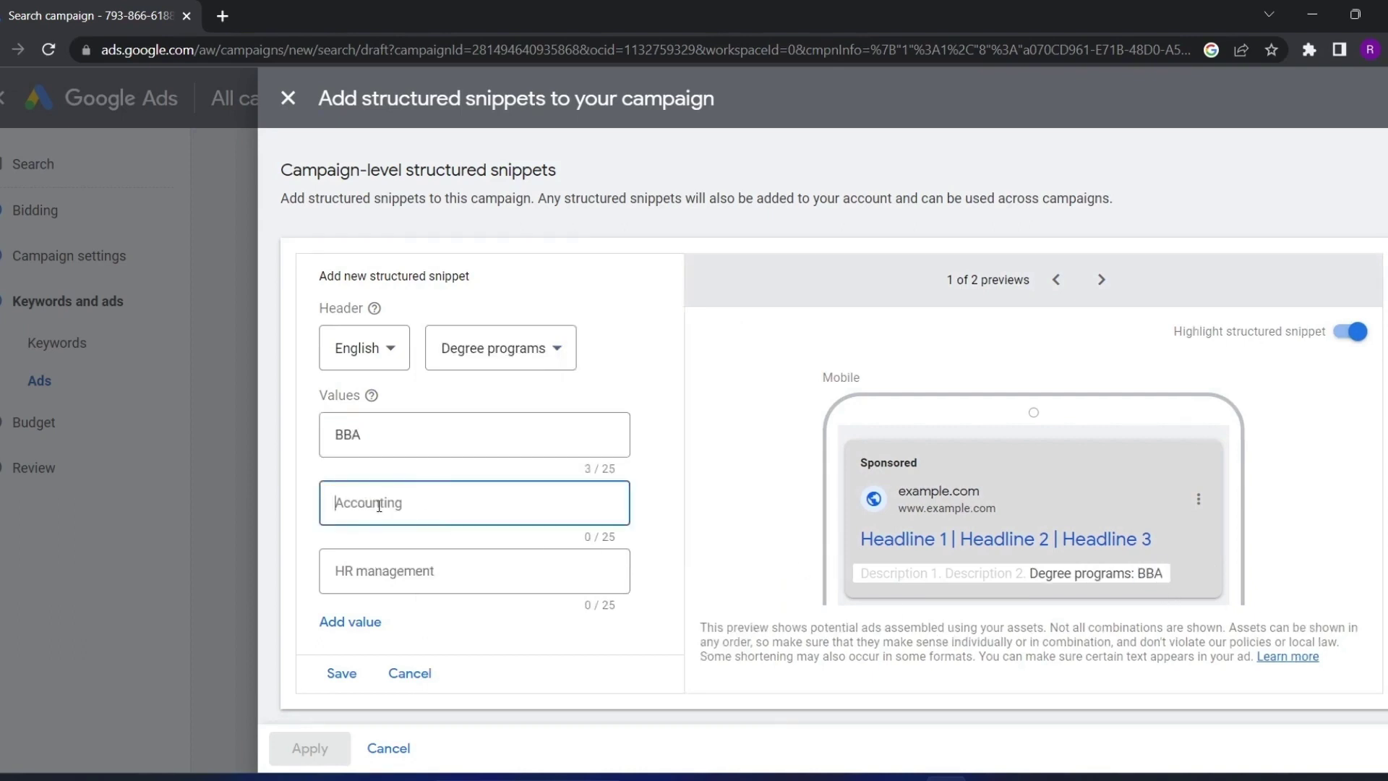
{"action": "left_click_drag", "start_coordinate": [868, 576], "coordinate": [917, 550]}
{"action": "left_click_drag", "start_coordinate": [1026, 573], "coordinate": [1117, 614]}
Add BCA and MBA as the second and third values, check the desktop preview, and save
{"action": "left_click", "coordinate": [370, 505]}
{"action": "type", "text": "BCA"}
{"action": "left_click", "coordinate": [386, 575]}
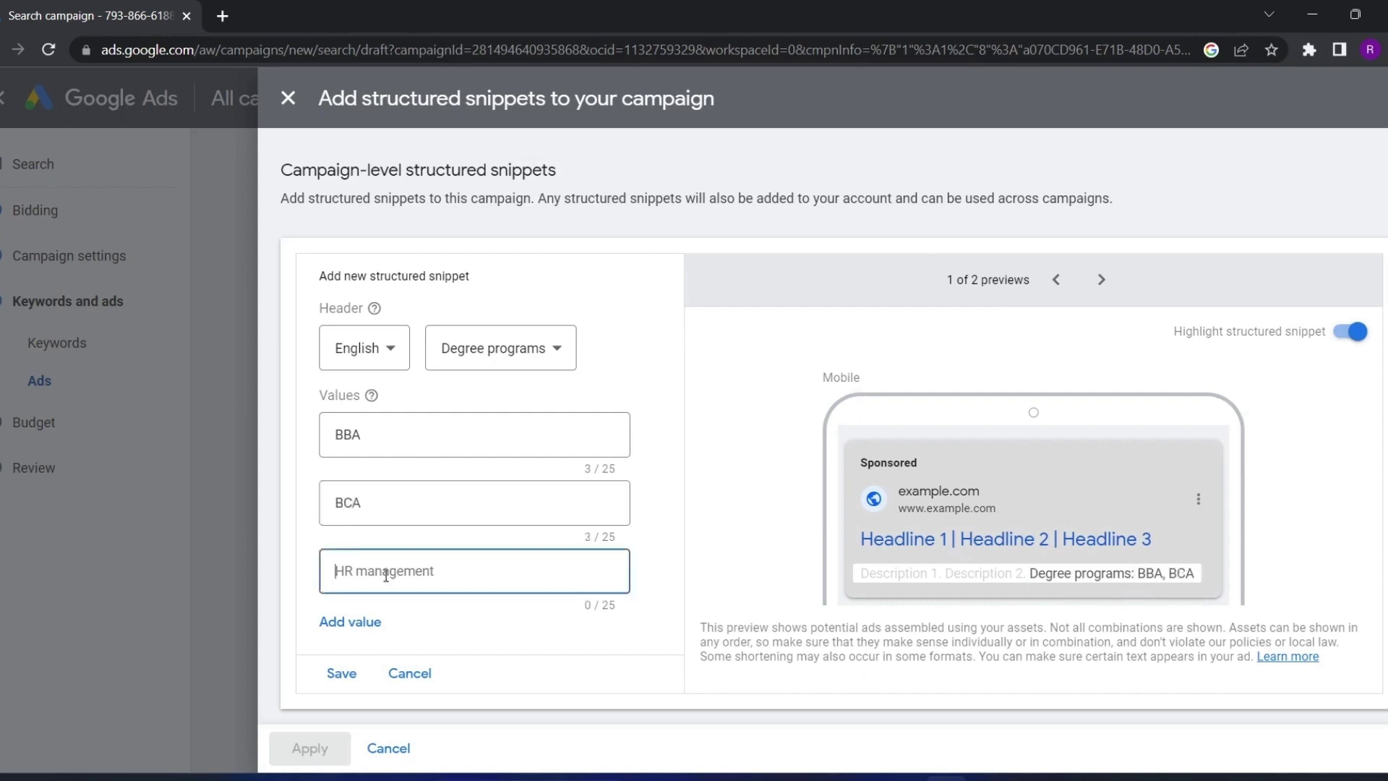
{"action": "type", "text": "MBA"}
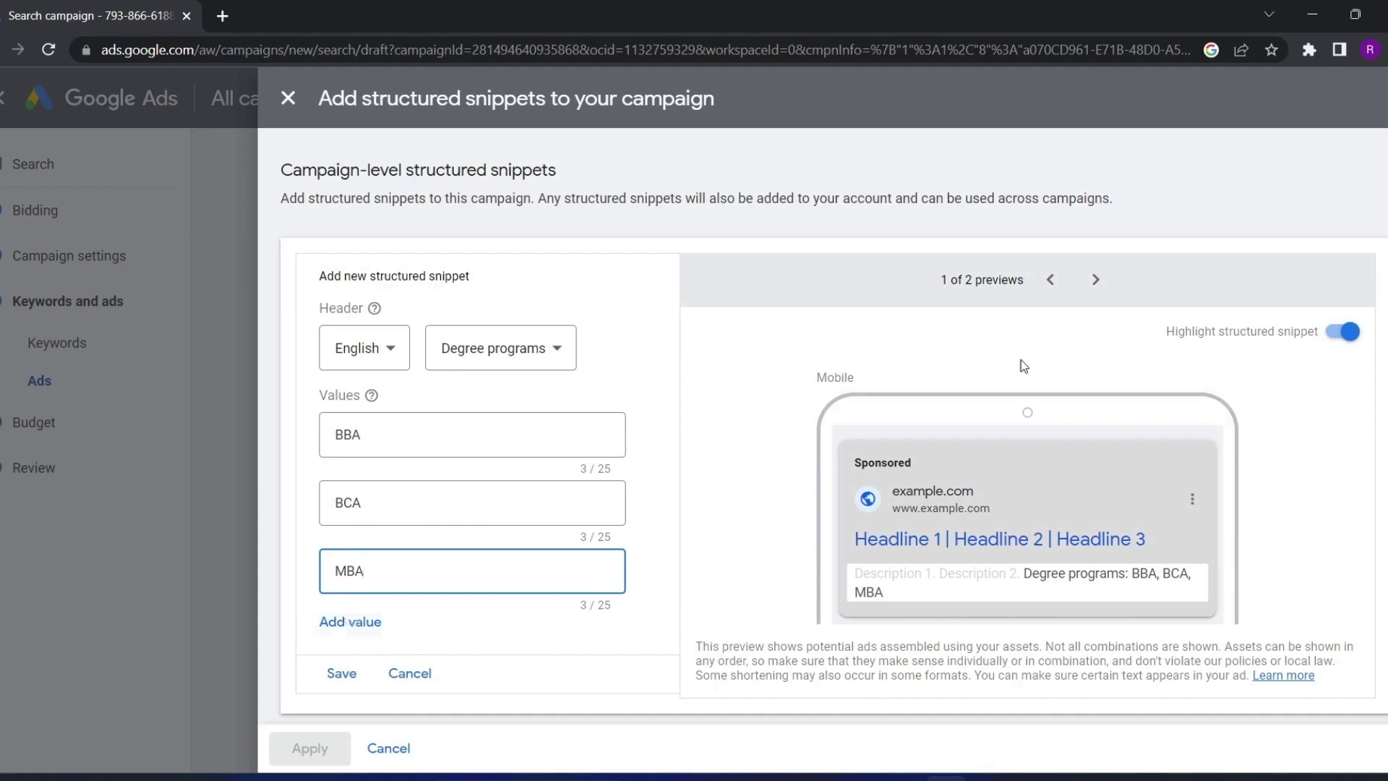
{"action": "left_click", "coordinate": [1095, 280]}
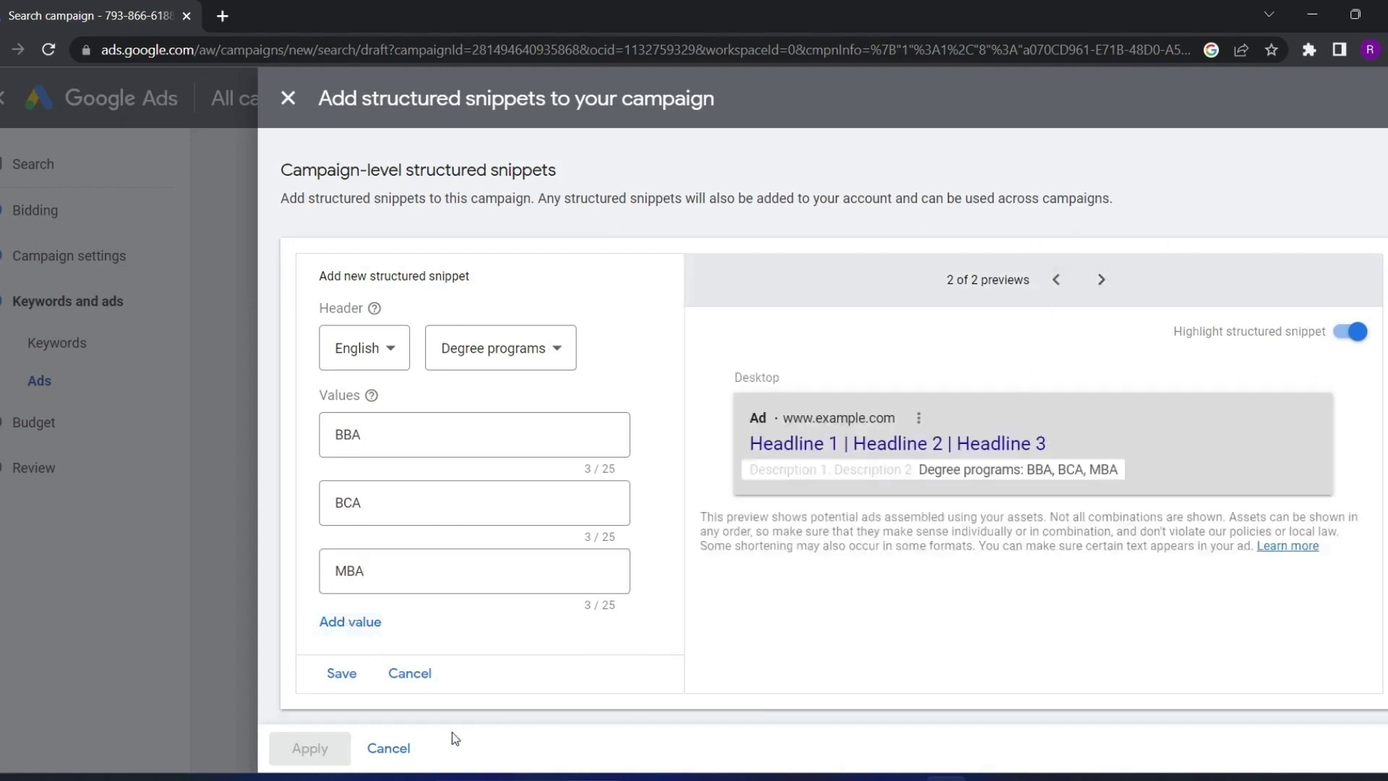
{"action": "left_click", "coordinate": [342, 673]}
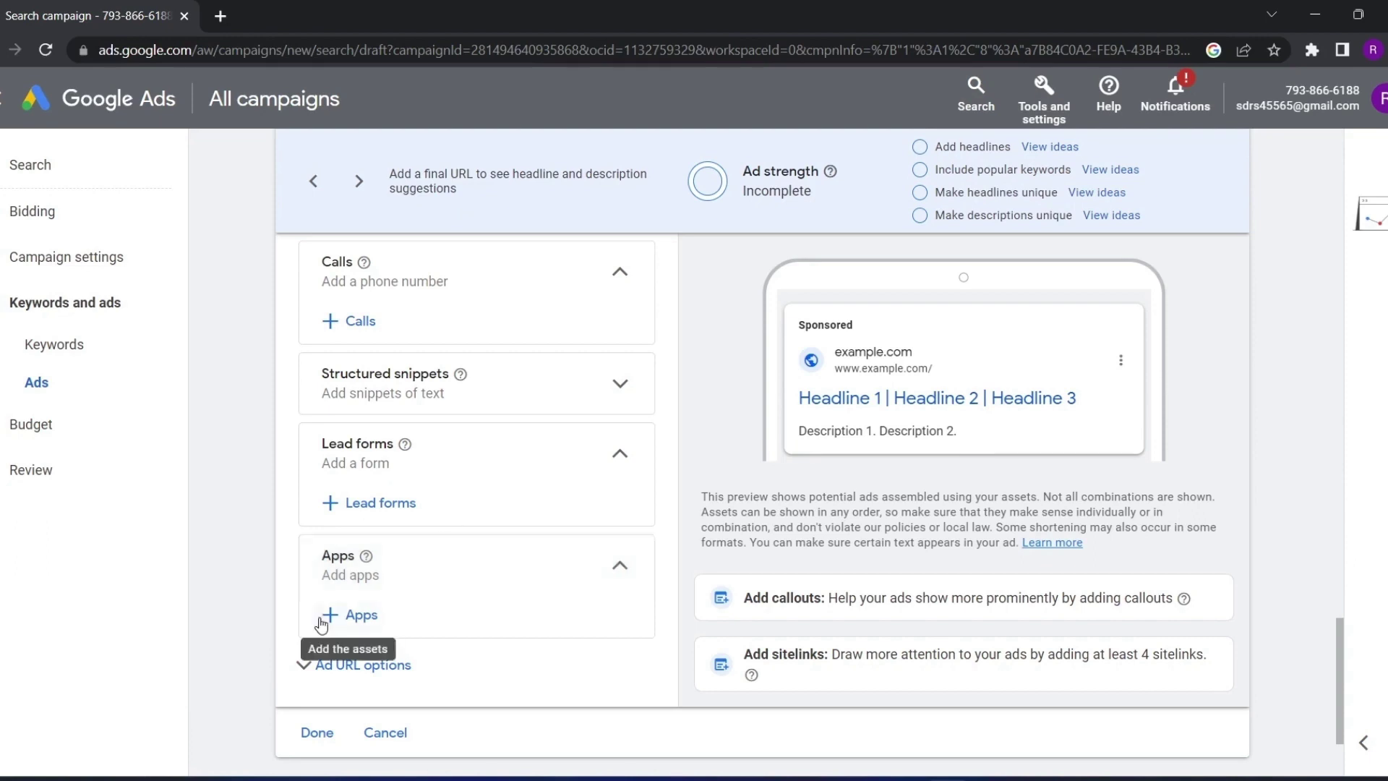
Start adding an app asset from the ad's Apps section
{"action": "left_click", "coordinate": [363, 620]}
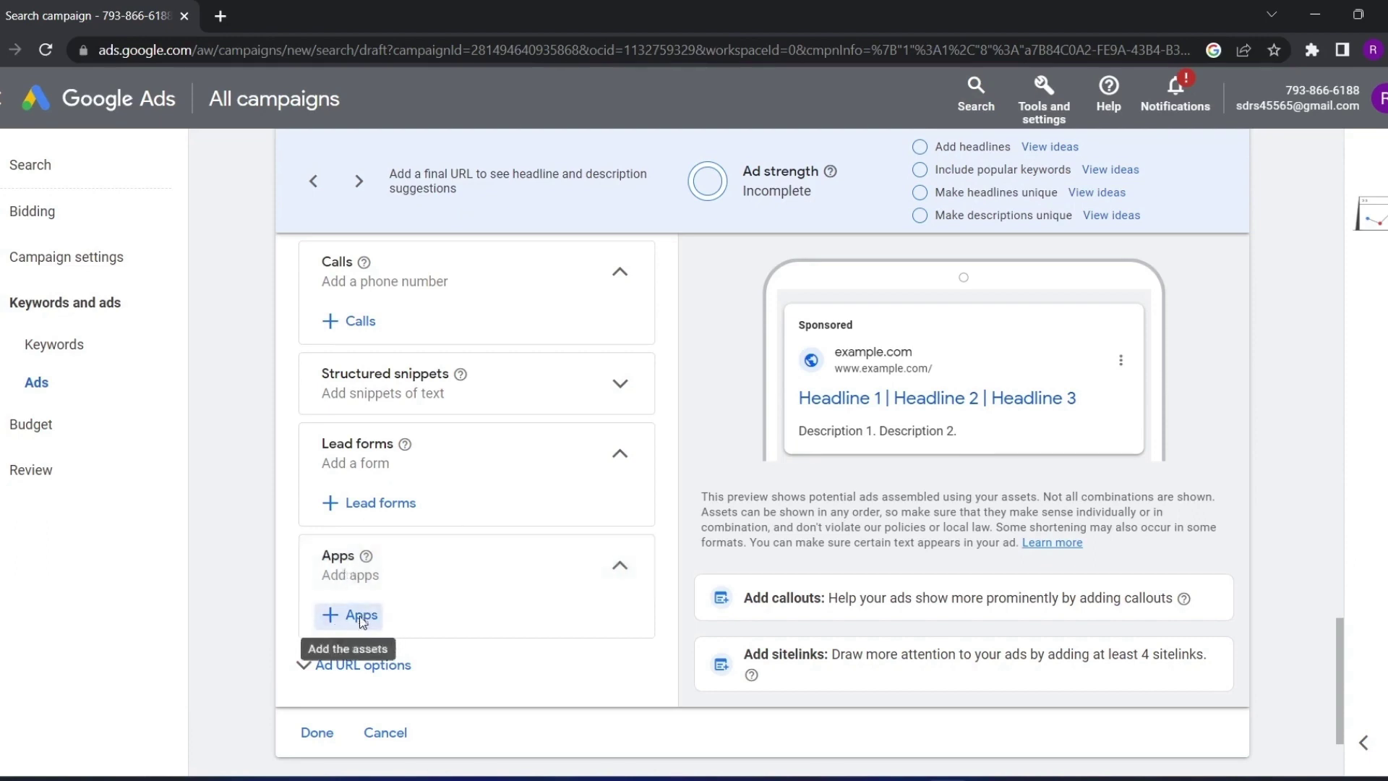
Pick Android, look up Paytm, and select Paytm: Secure UPI Payments, keeping link text Download now
{"action": "left_click", "coordinate": [320, 614]}
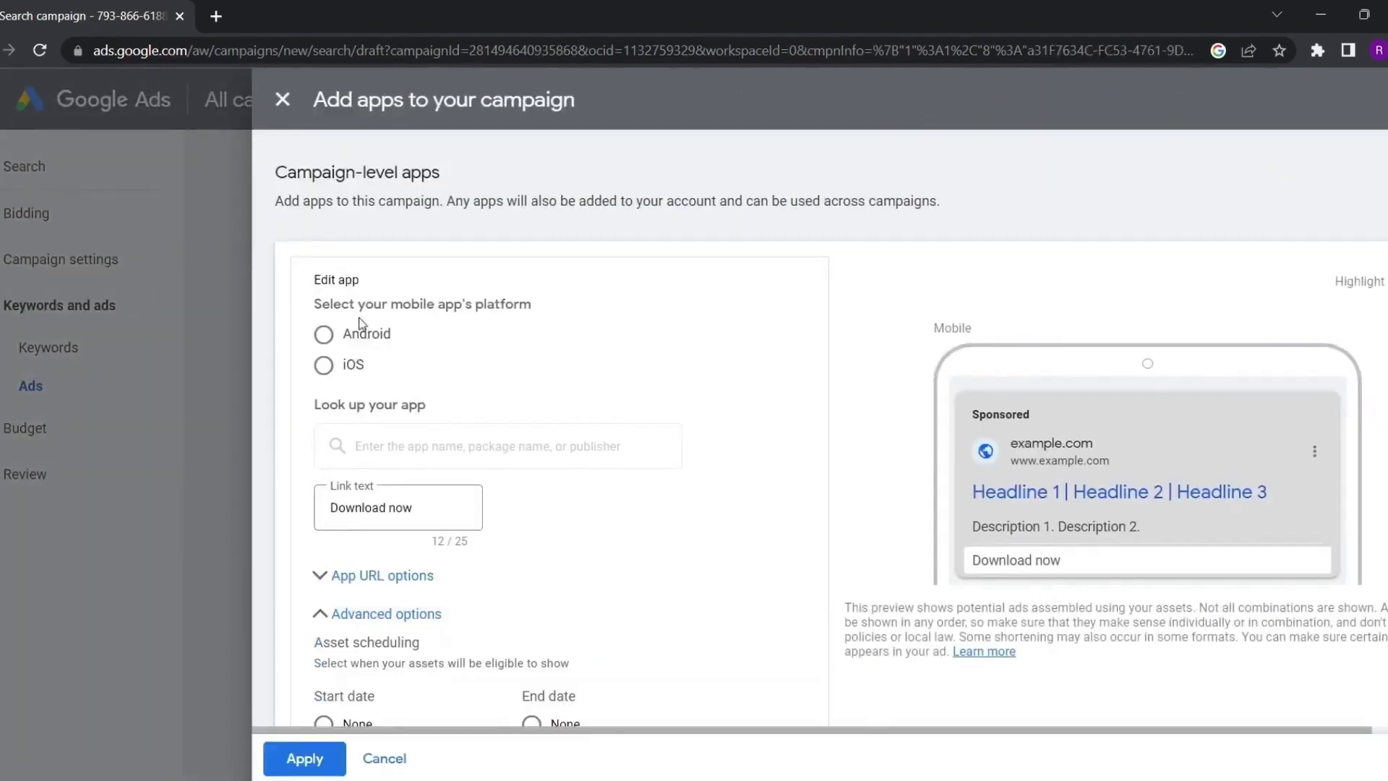
{"action": "left_click", "coordinate": [330, 349]}
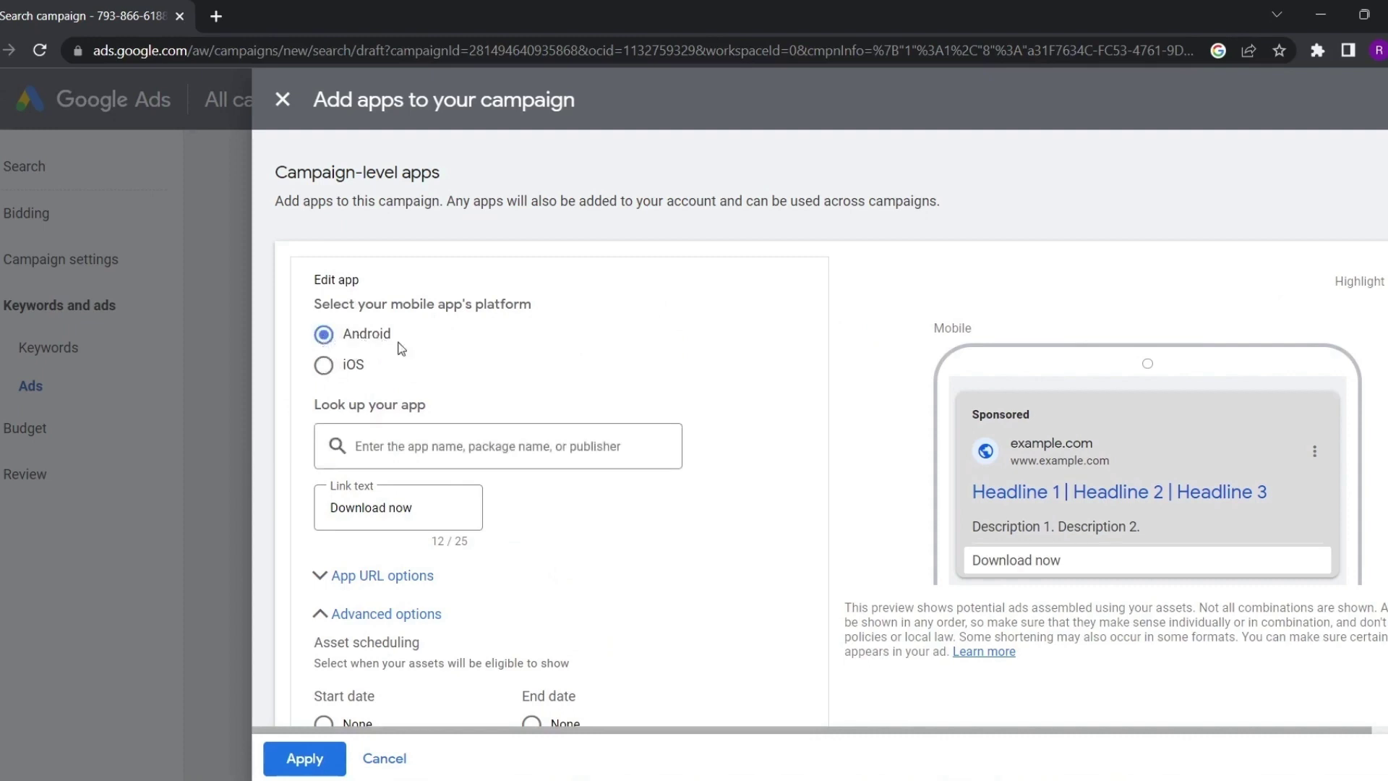
{"action": "left_click", "coordinate": [324, 365]}
{"action": "left_click", "coordinate": [323, 334]}
{"action": "left_click", "coordinate": [355, 432]}
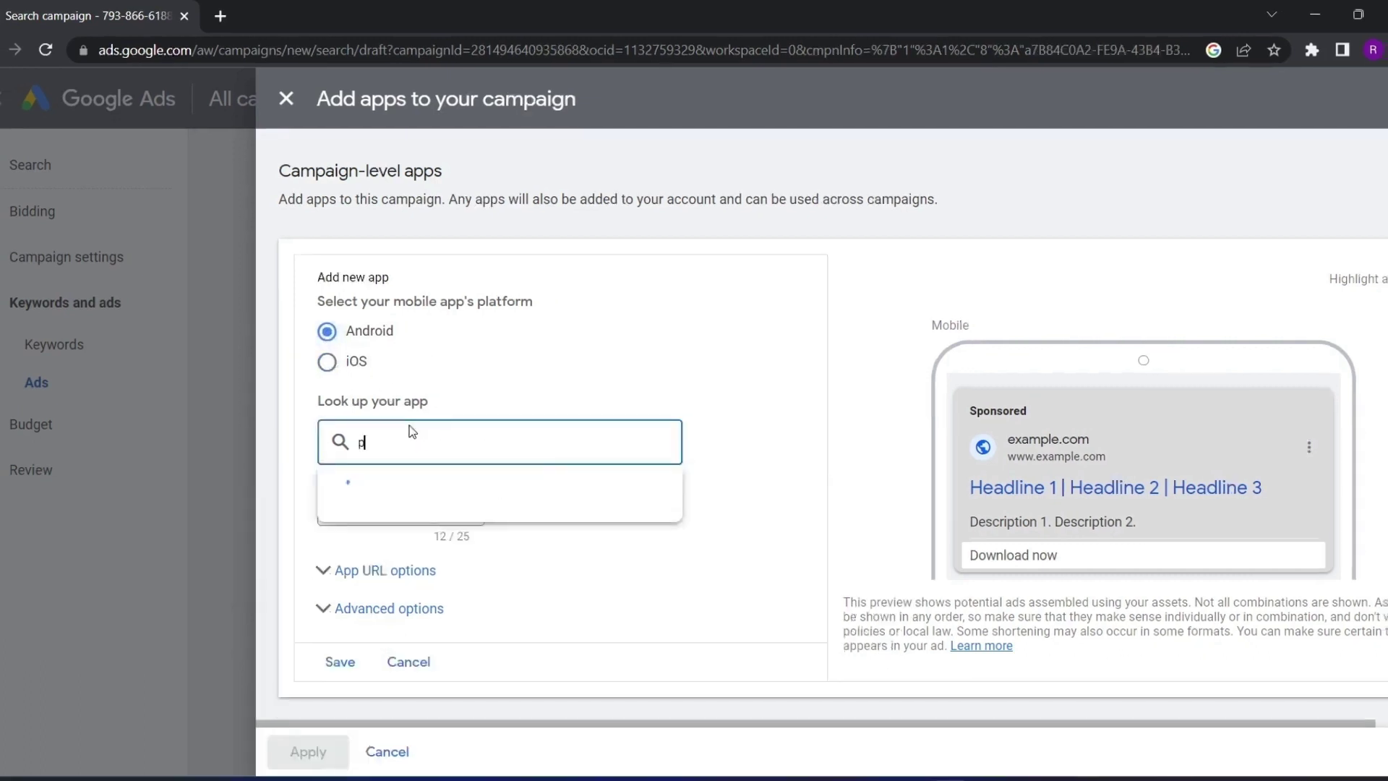
{"action": "type", "text": "aytm"}
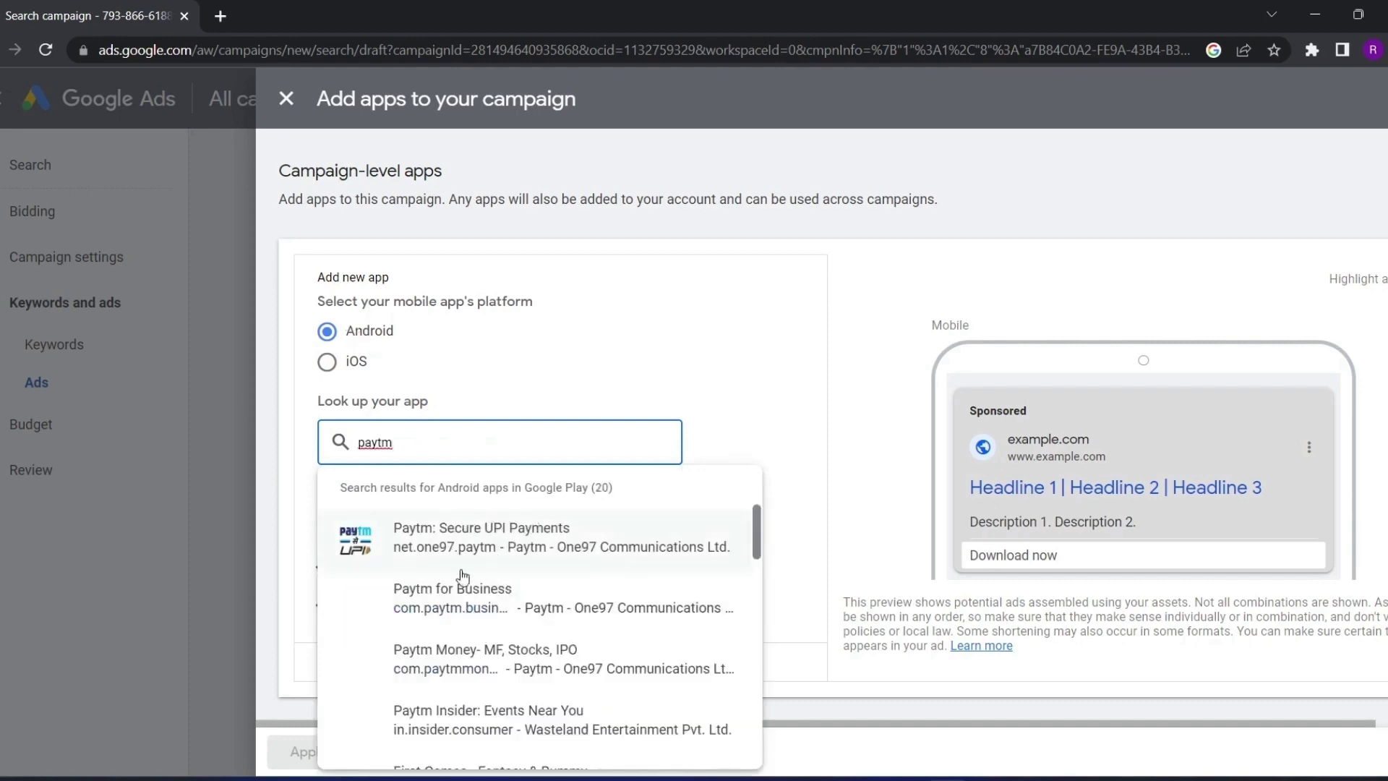
{"action": "left_click", "coordinate": [440, 533]}
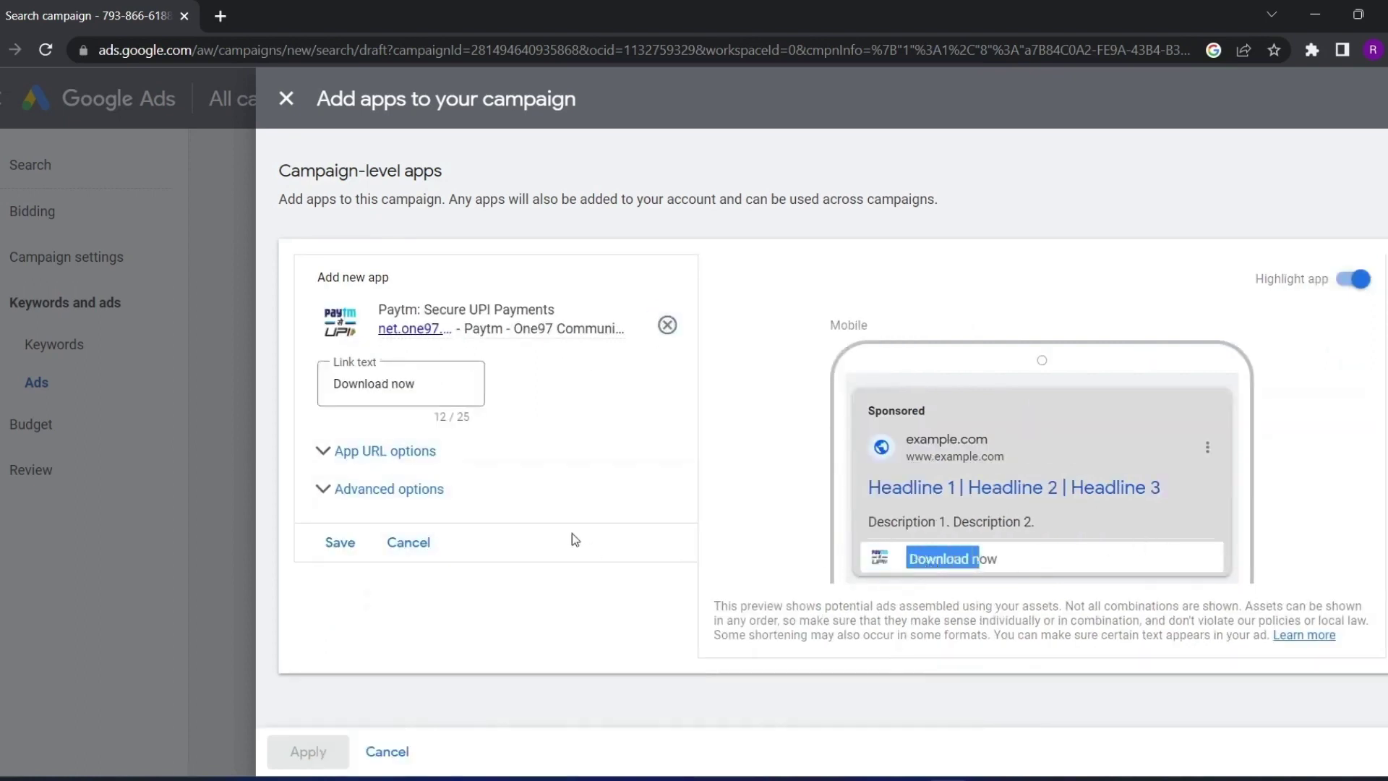
{"action": "left_click", "coordinate": [438, 381]}
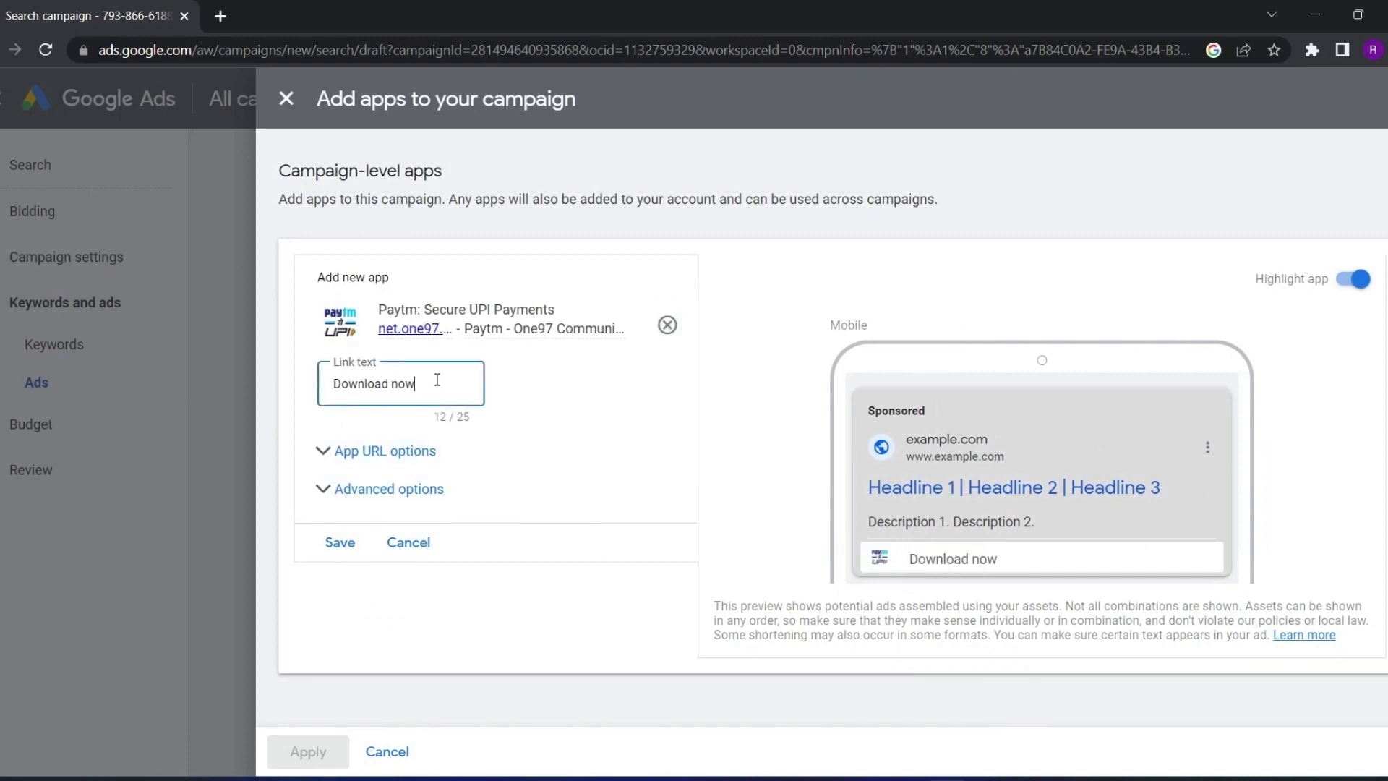
Leave the Paytm app's tracking template and final URL suffix fields empty
{"action": "left_click", "coordinate": [323, 450]}
{"action": "scroll", "coordinate": [331, 437], "scroll_direction": "down", "scroll_amount": 1}
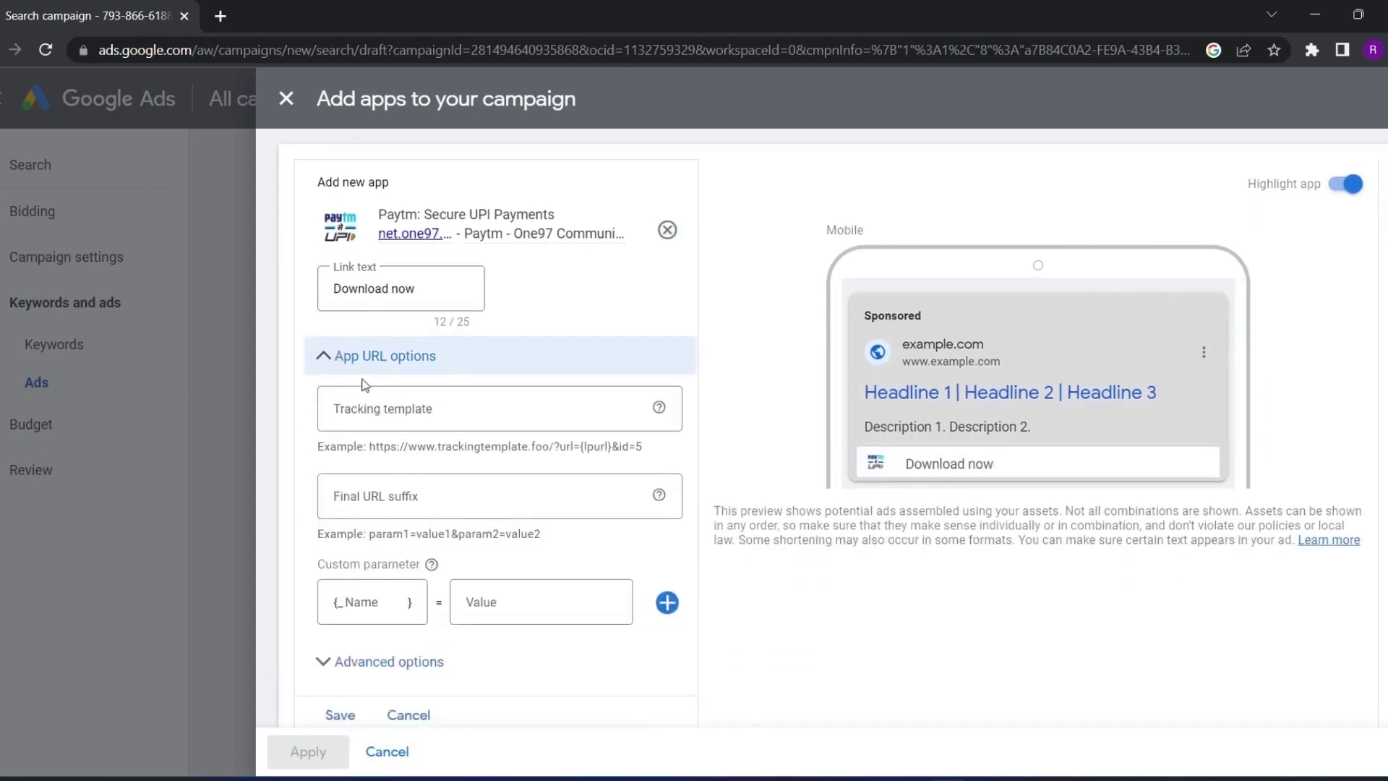
{"action": "left_click", "coordinate": [438, 405]}
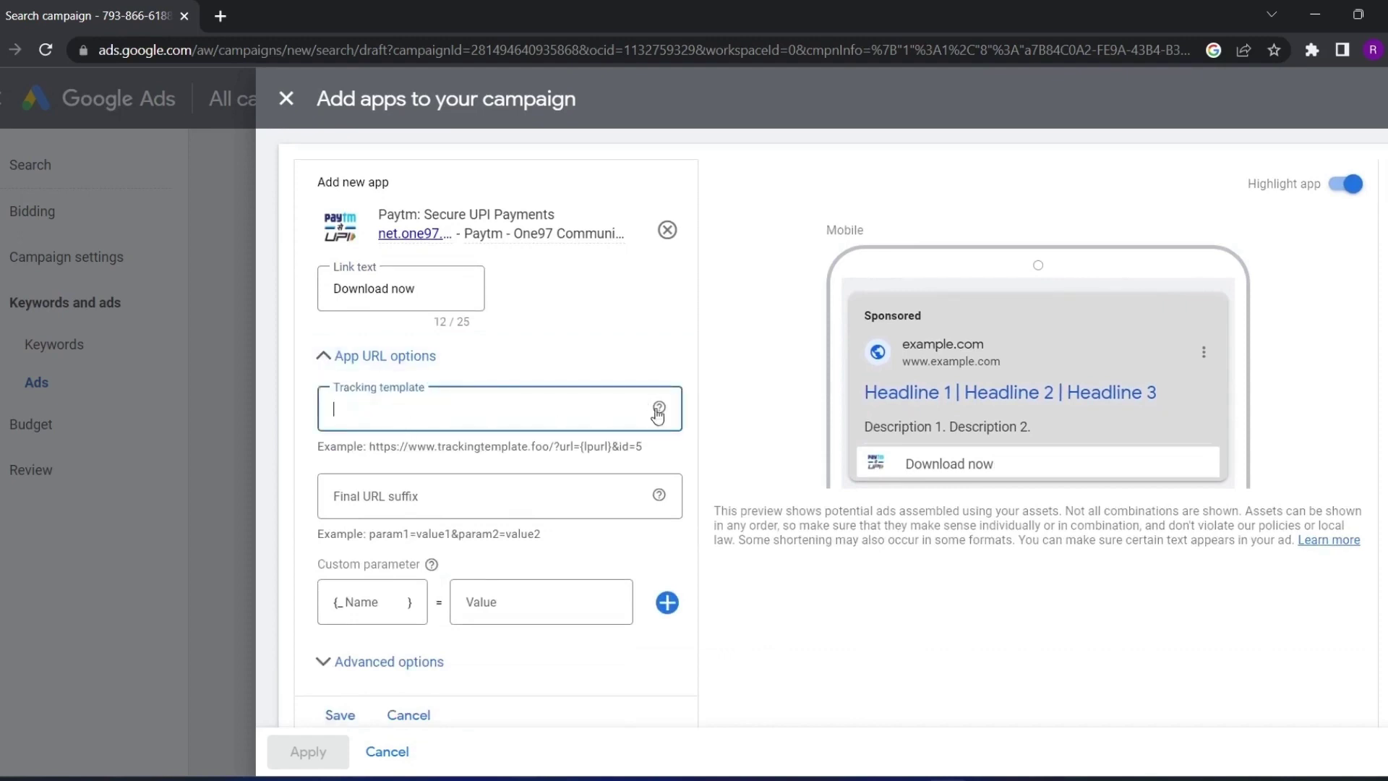
{"action": "mouse_move", "coordinate": [659, 495]}
{"action": "left_click", "coordinate": [341, 492]}
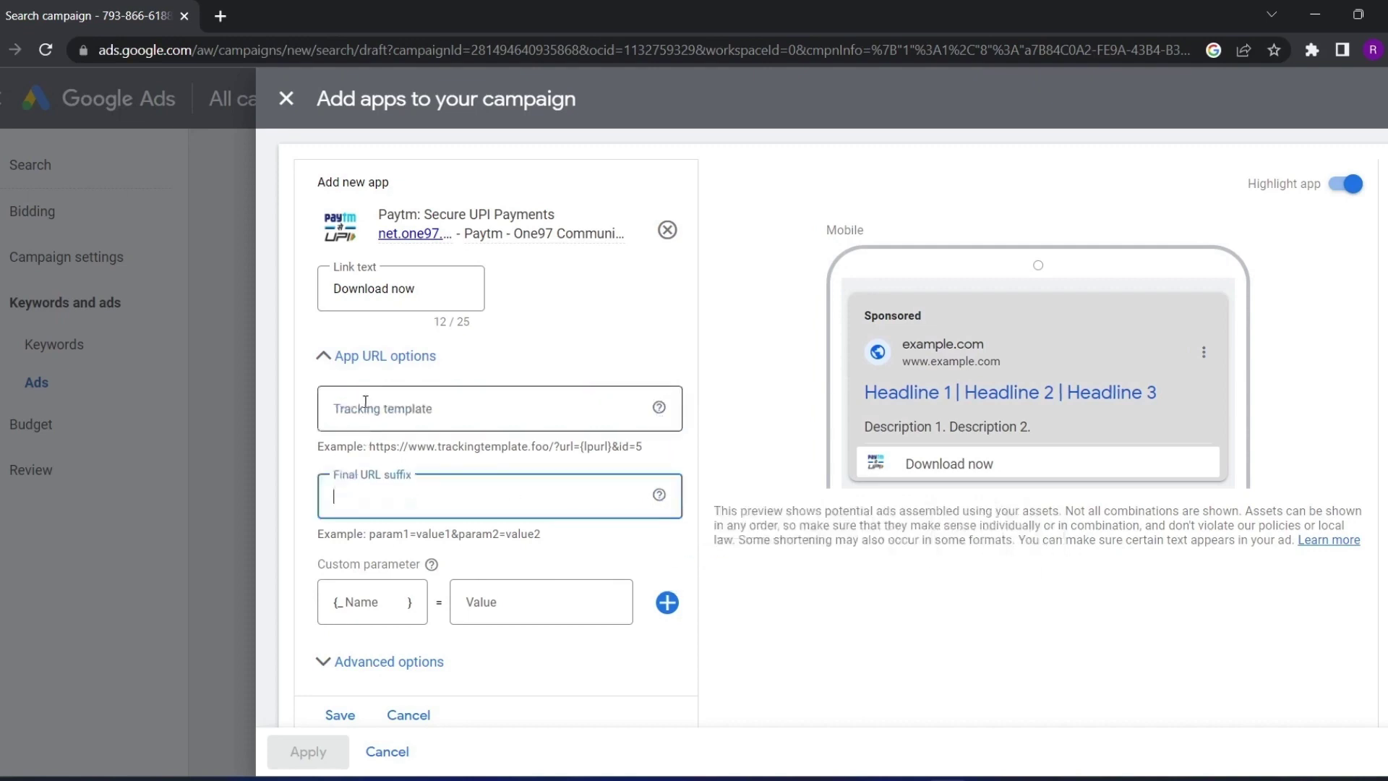
{"action": "left_click", "coordinate": [367, 407]}
{"action": "left_click", "coordinate": [361, 494]}
{"action": "left_click", "coordinate": [369, 409]}
{"action": "left_click", "coordinate": [362, 494]}
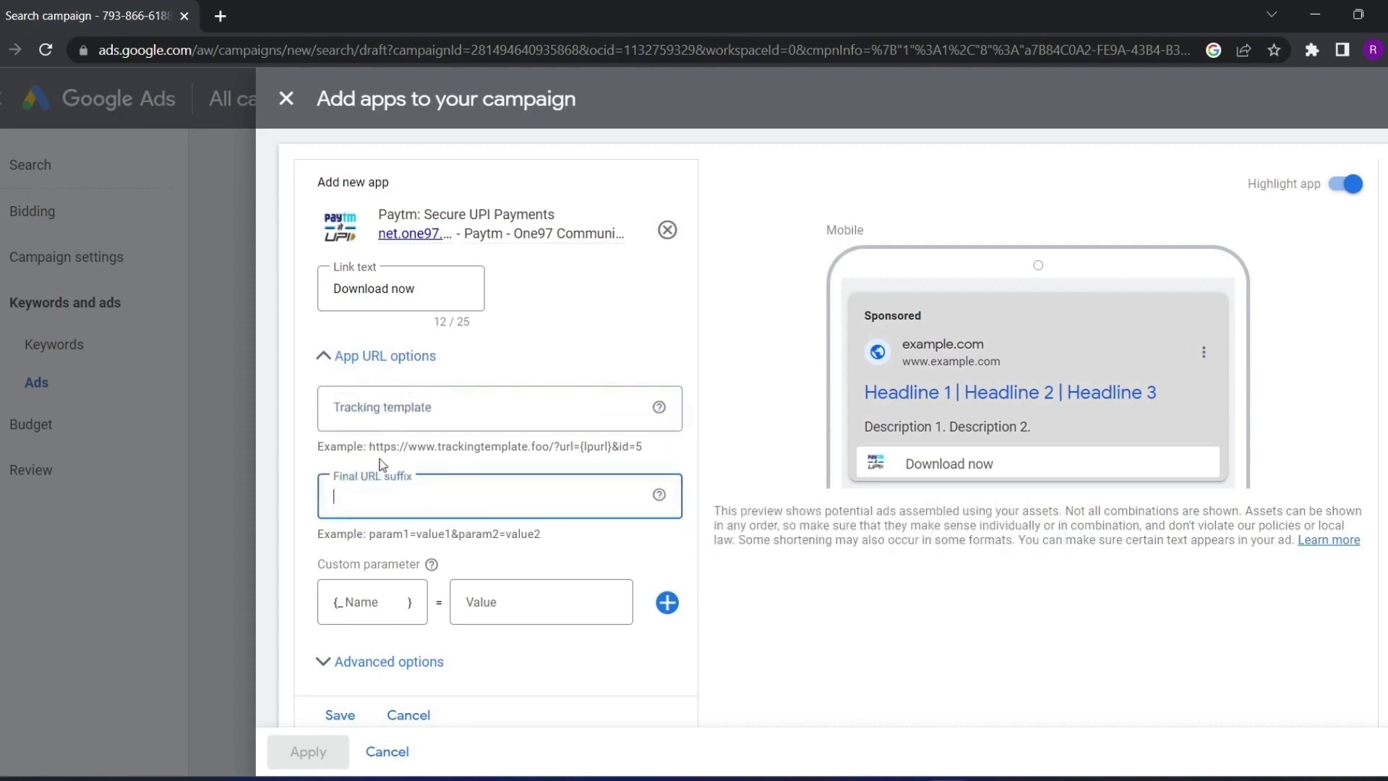
{"action": "left_click", "coordinate": [387, 408]}
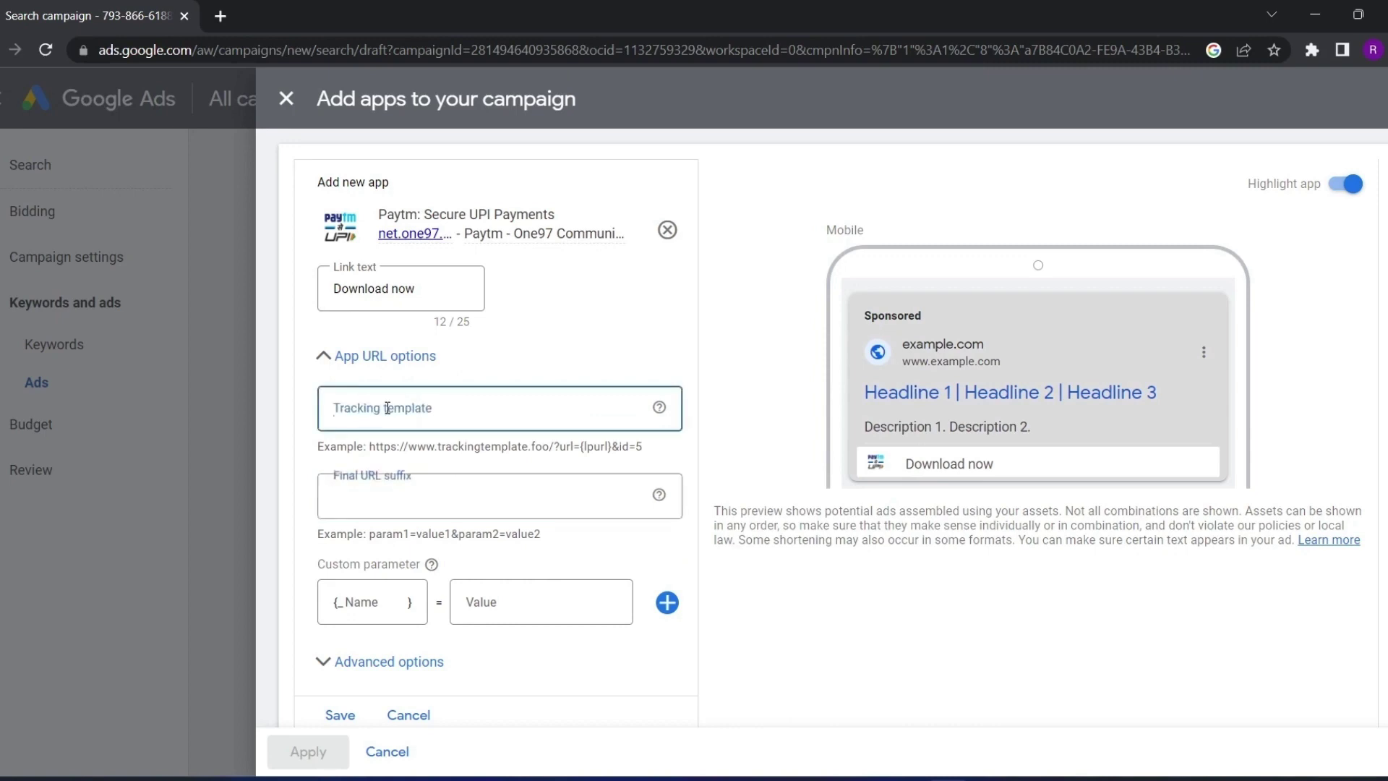
{"action": "left_click", "coordinate": [378, 495]}
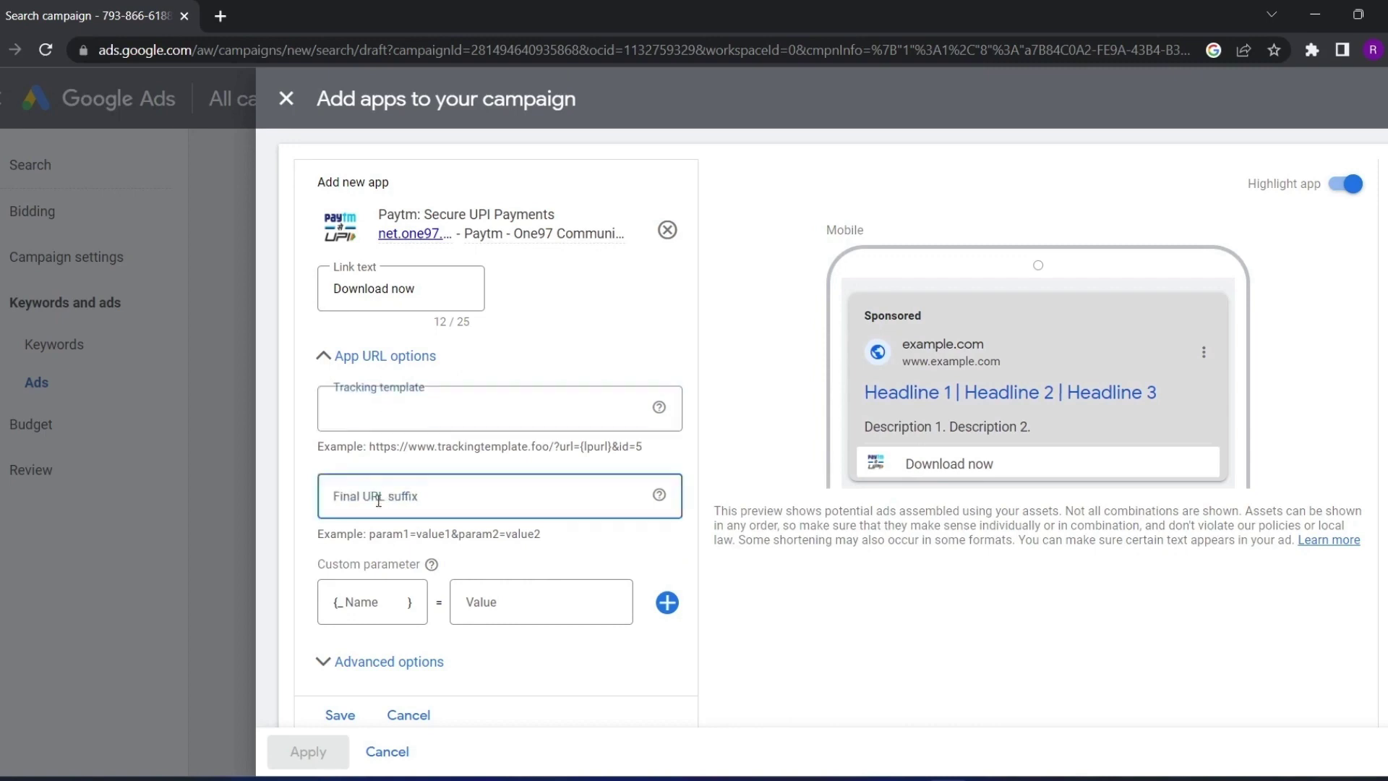
{"action": "left_click", "coordinate": [380, 407]}
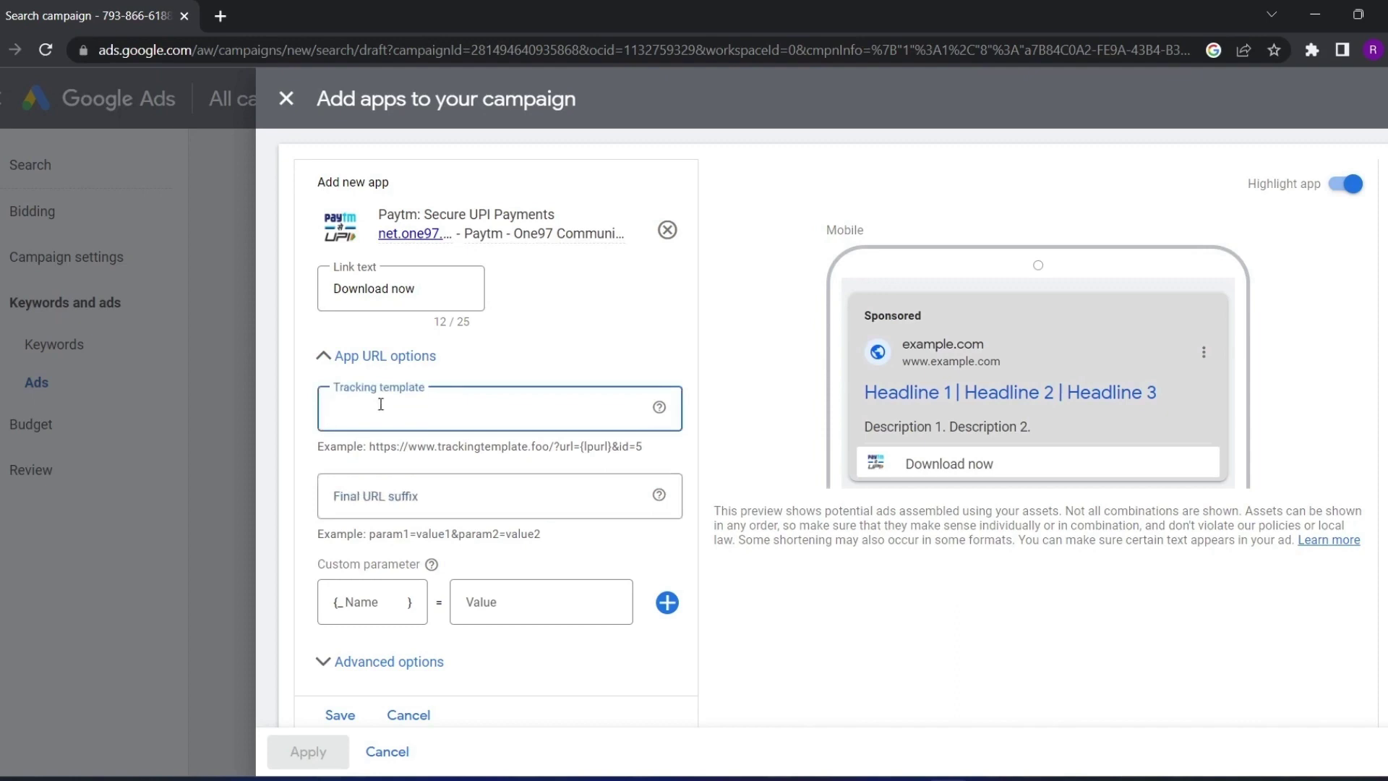
{"action": "key", "text": "Tab"}
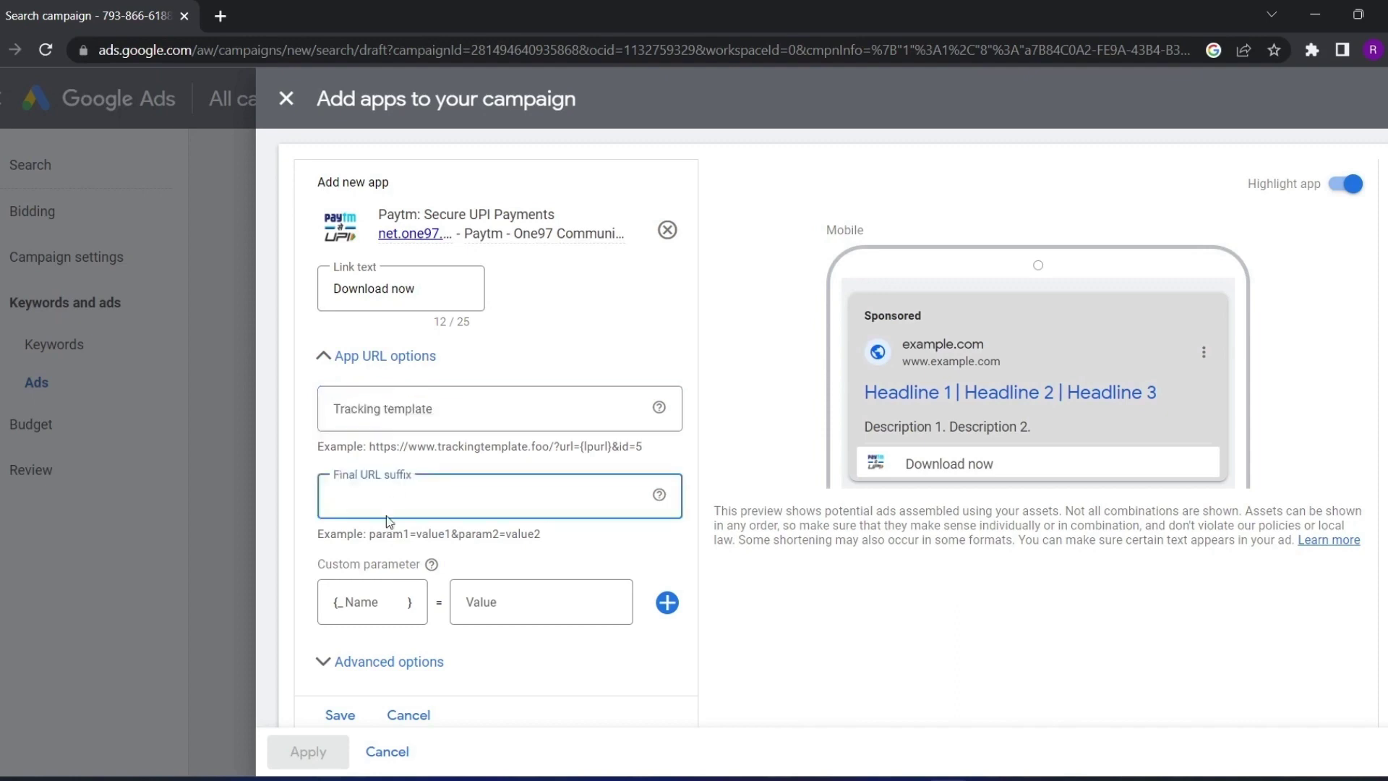
{"action": "left_click", "coordinate": [381, 425]}
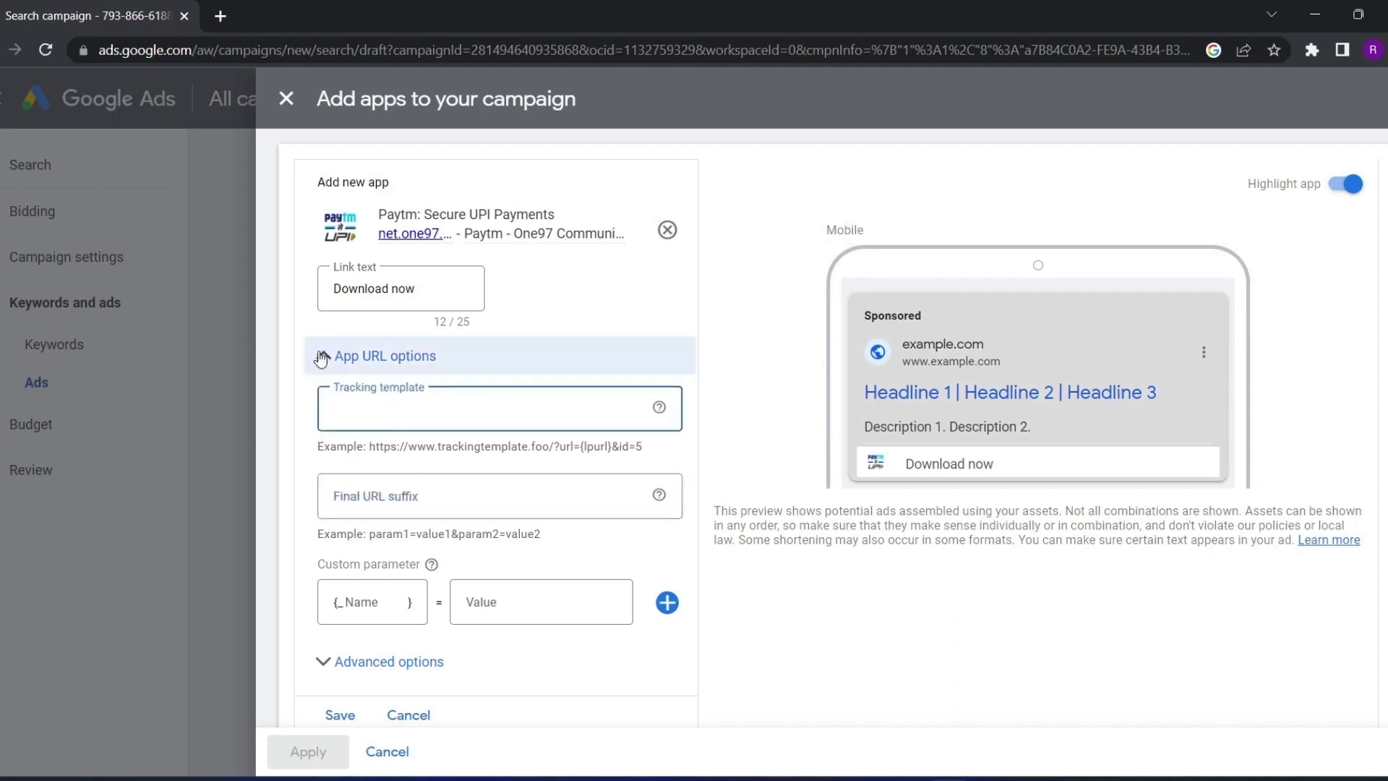
{"action": "key", "text": "Tab"}
{"action": "left_click", "coordinate": [351, 379]}
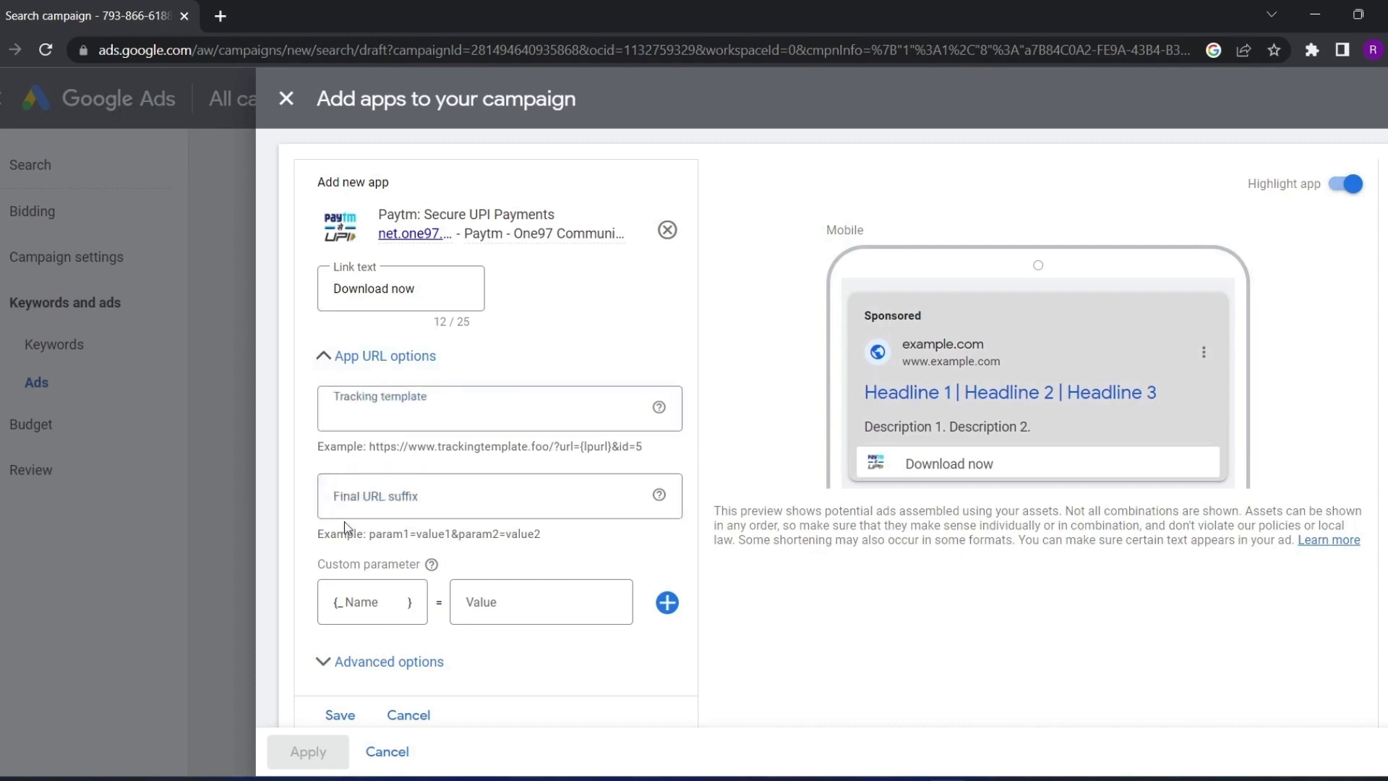
{"action": "left_click", "coordinate": [329, 357]}
Set the app's asset scheduling to run from Apr 19 to Apr 26, 2023
{"action": "left_click", "coordinate": [366, 492]}
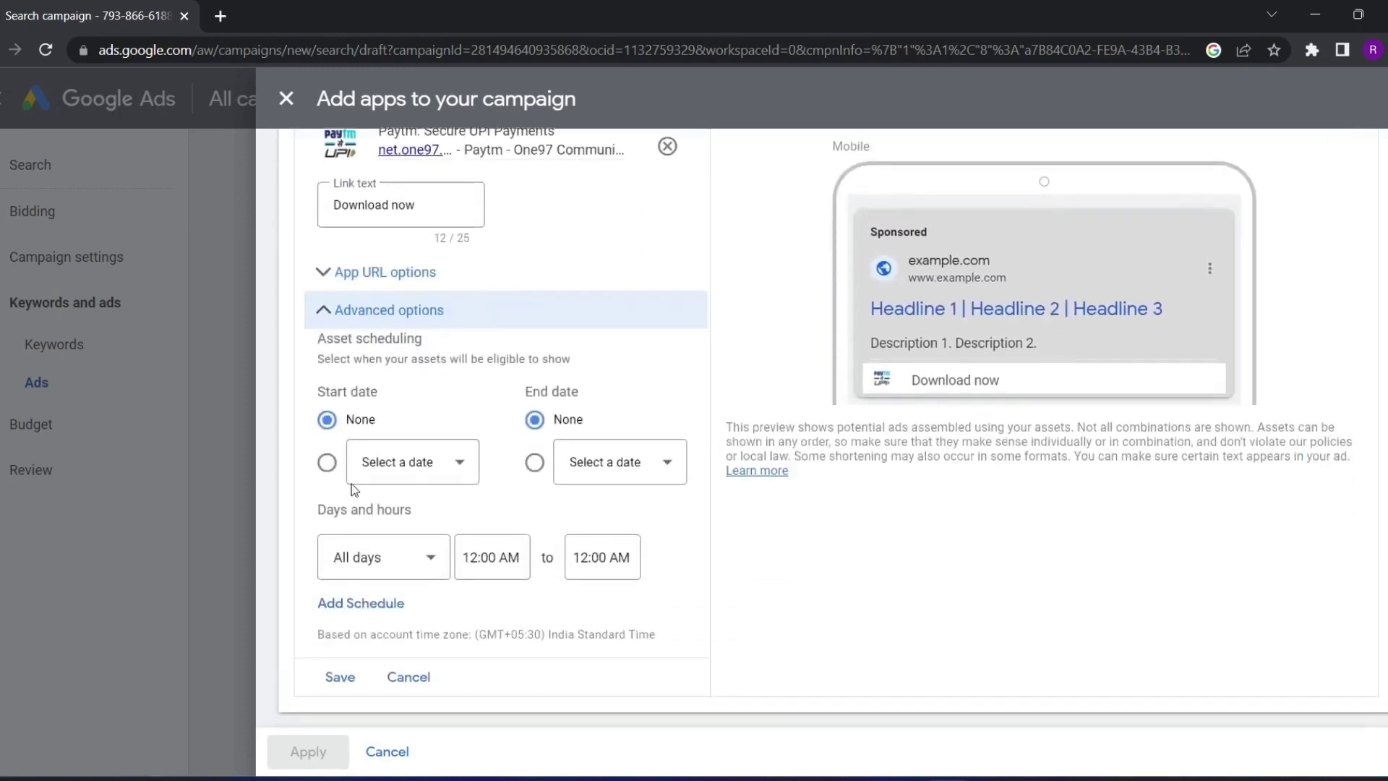
{"action": "left_click", "coordinate": [327, 463]}
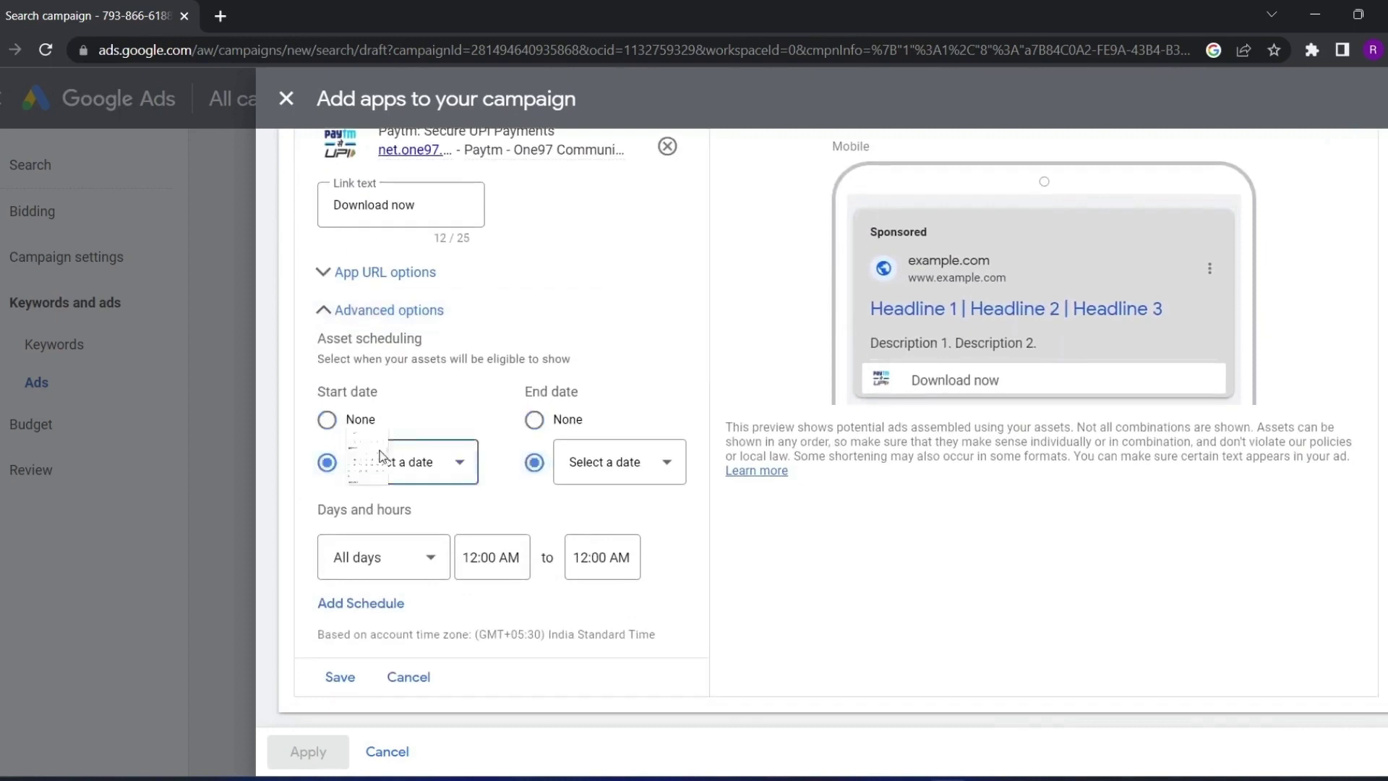
{"action": "left_click", "coordinate": [405, 462]}
{"action": "left_click", "coordinate": [642, 462]}
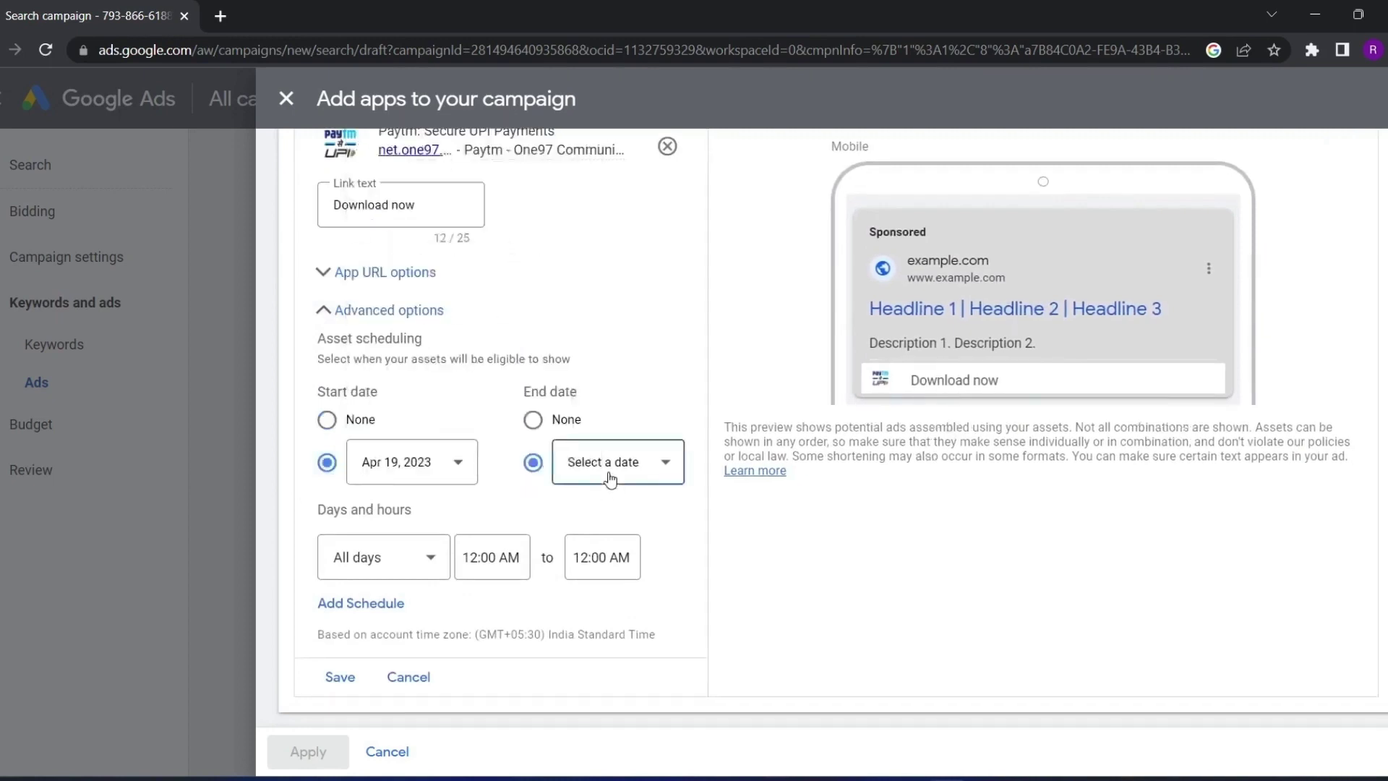
{"action": "left_click", "coordinate": [678, 414]}
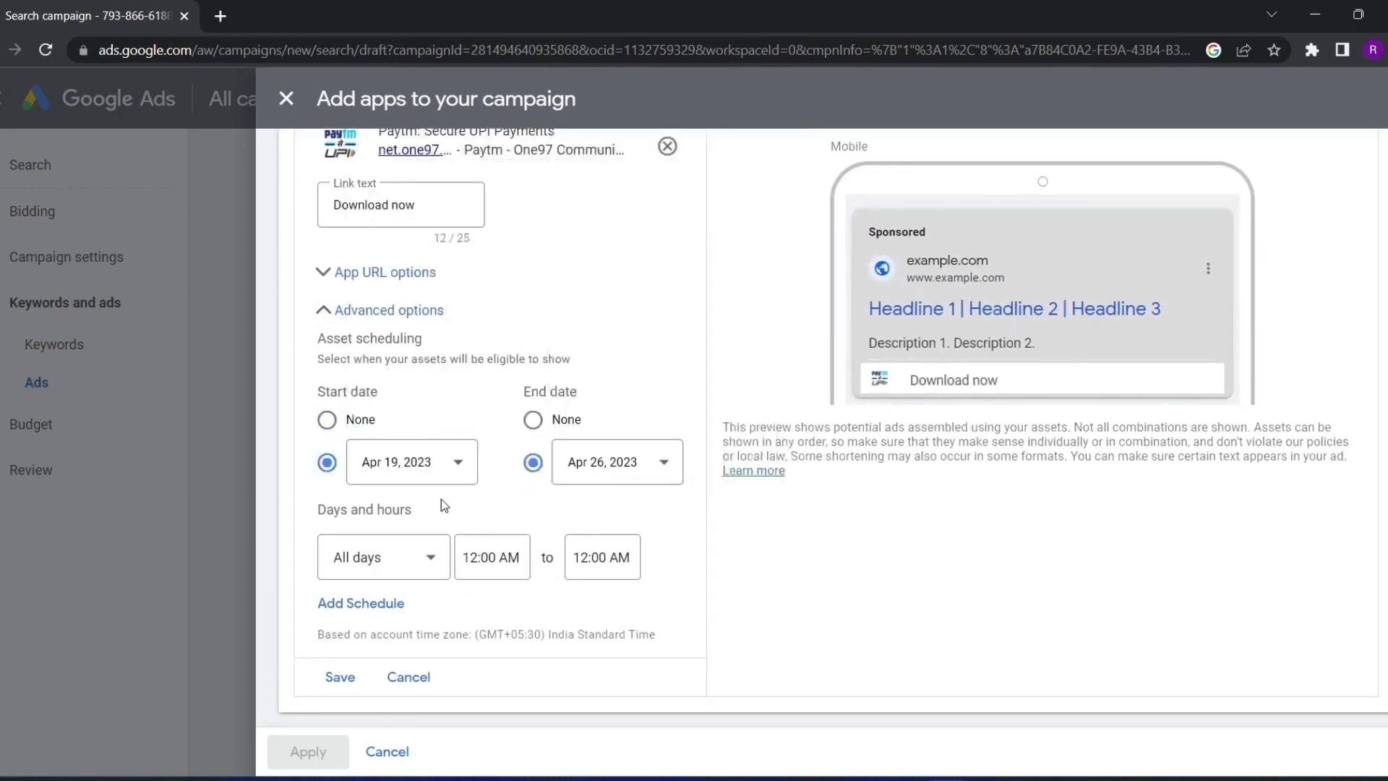
Schedule the app for Mondays from 12:45 AM to 7:45 AM
{"action": "left_click", "coordinate": [508, 557]}
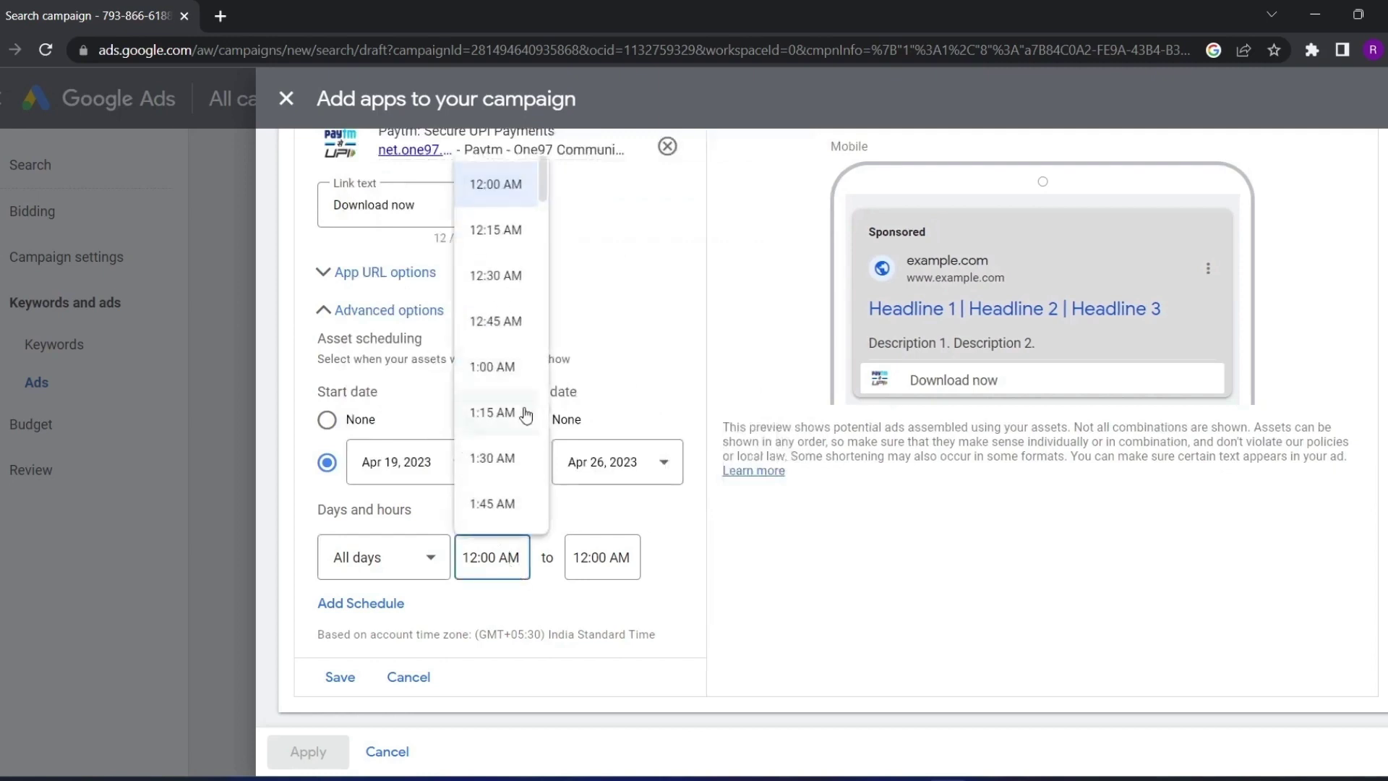
{"action": "left_click", "coordinate": [496, 321]}
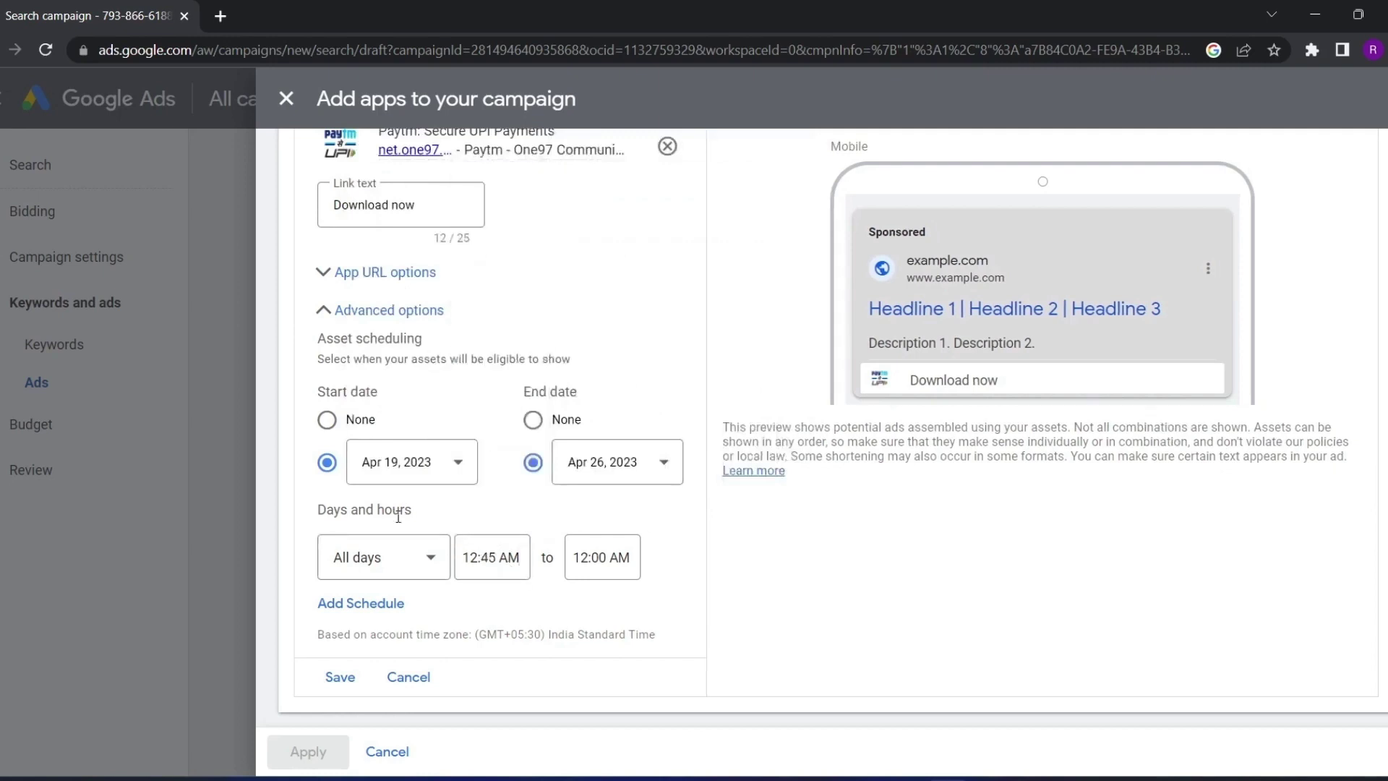
{"action": "left_click", "coordinate": [396, 565]}
{"action": "left_click", "coordinate": [390, 366]}
{"action": "left_click", "coordinate": [582, 558]}
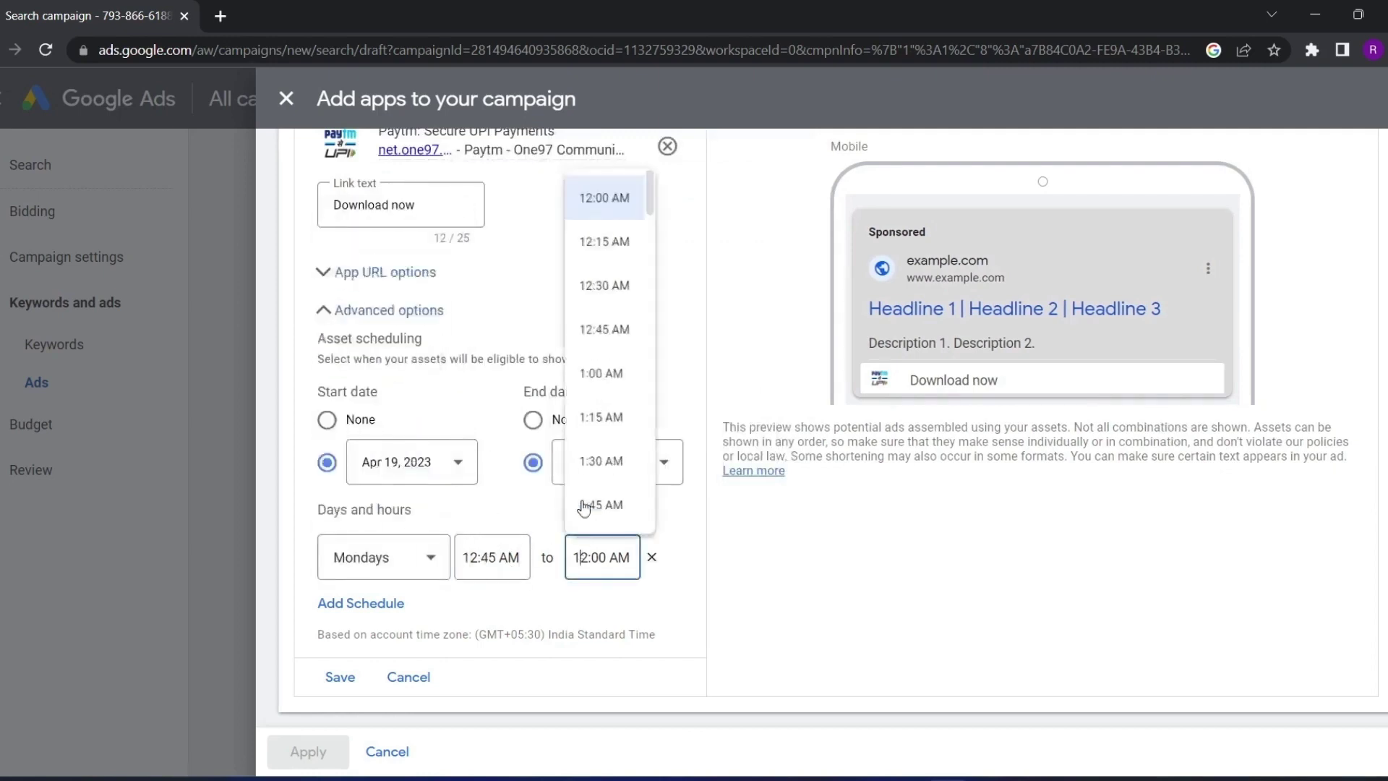
{"action": "left_click", "coordinate": [601, 373]}
{"action": "left_click", "coordinate": [603, 561]}
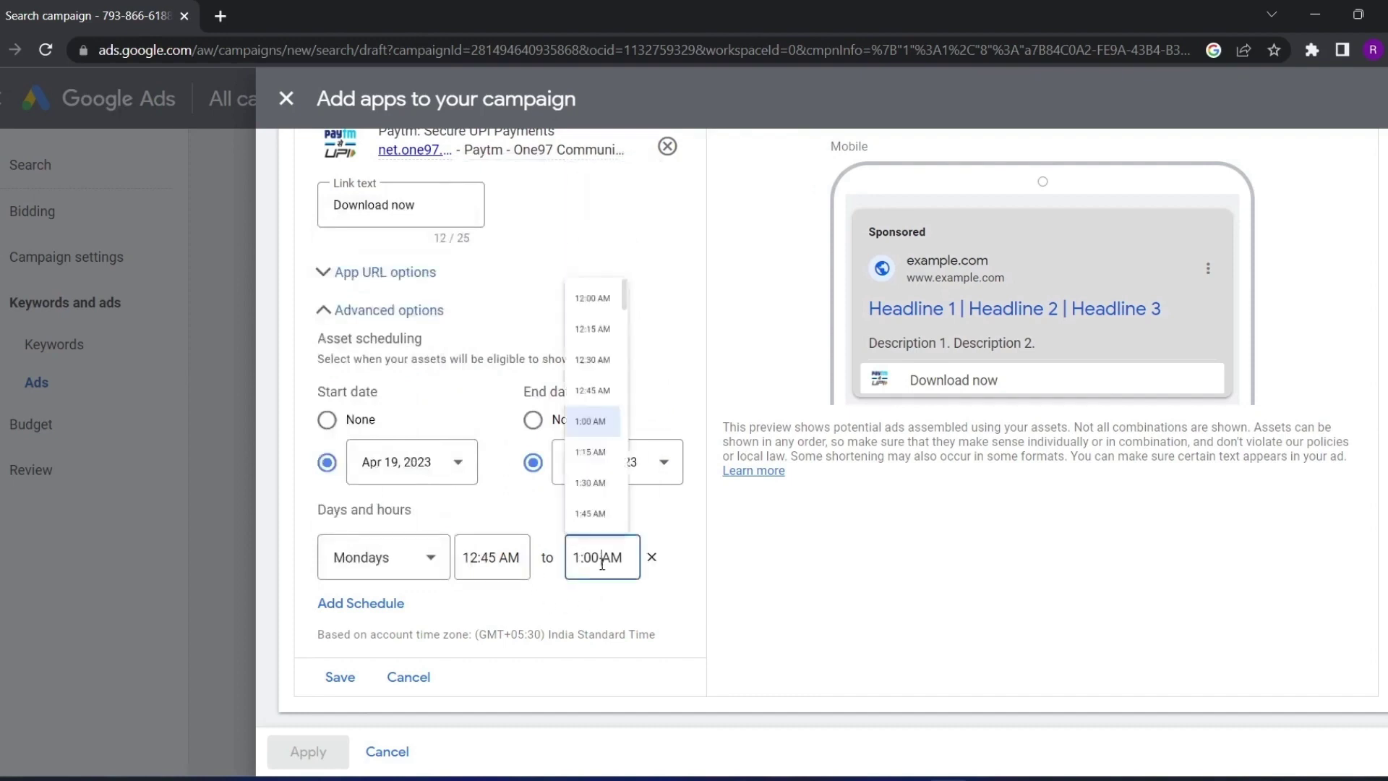
{"action": "scroll", "coordinate": [591, 405], "scroll_direction": "down", "scroll_amount": 10}
{"action": "left_click", "coordinate": [590, 459]}
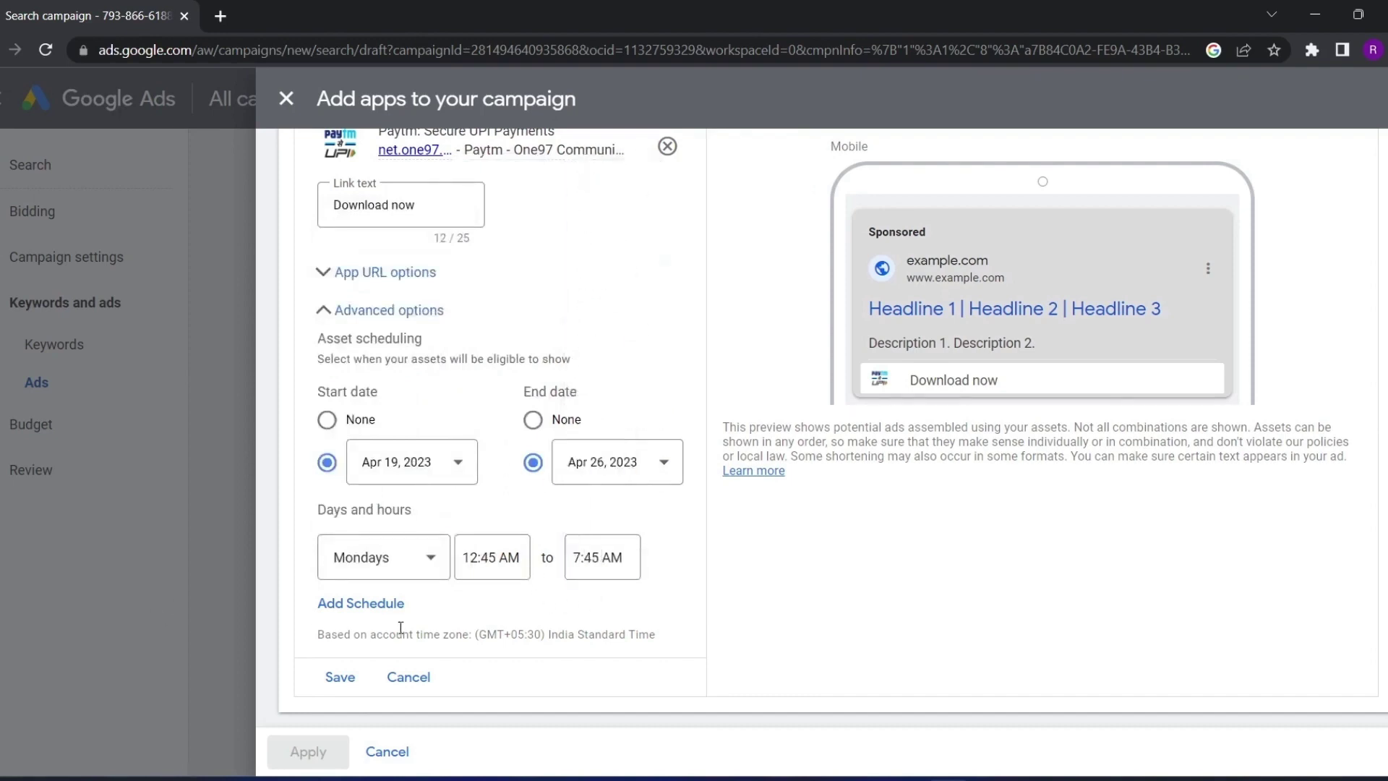
Add a Tuesdays schedule row, save the Paytm app and apply it to the ad
{"action": "left_click", "coordinate": [358, 603]}
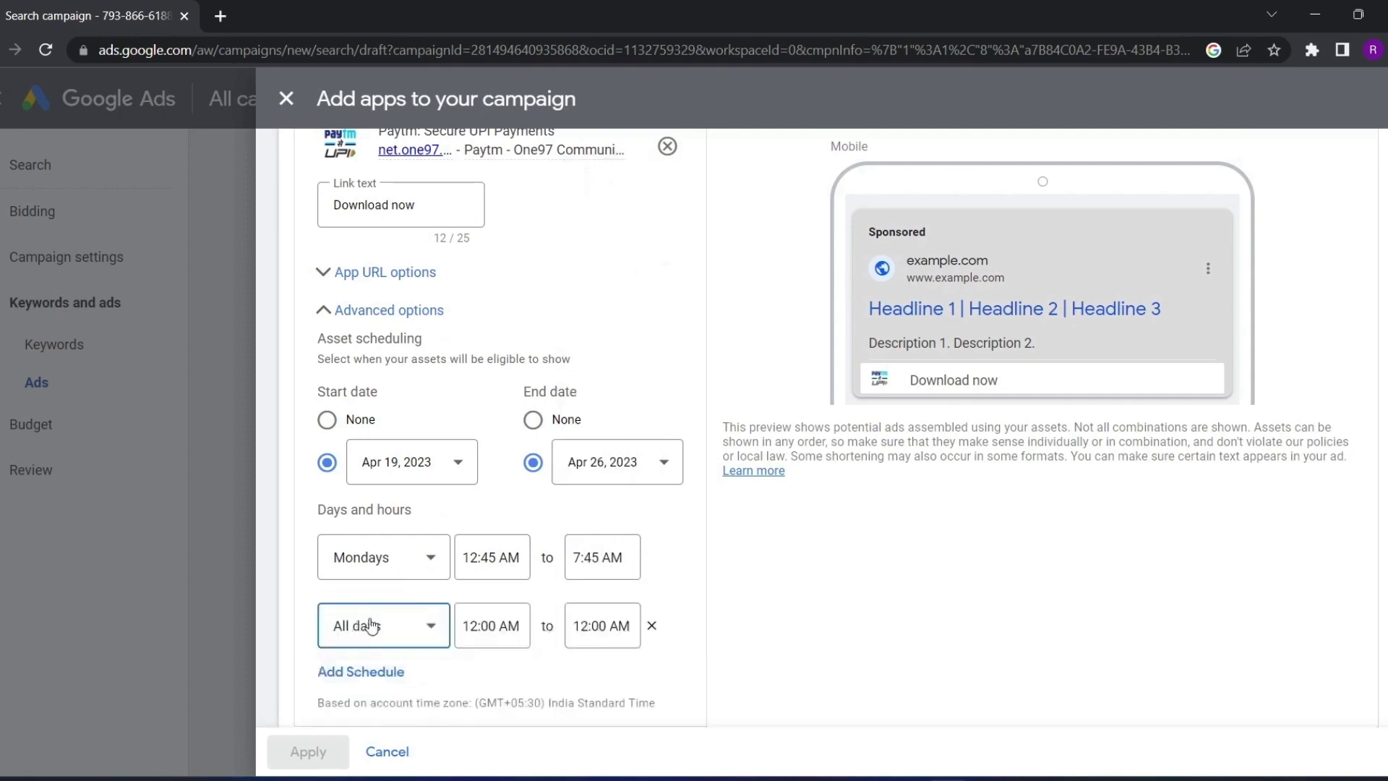
{"action": "left_click", "coordinate": [370, 626]}
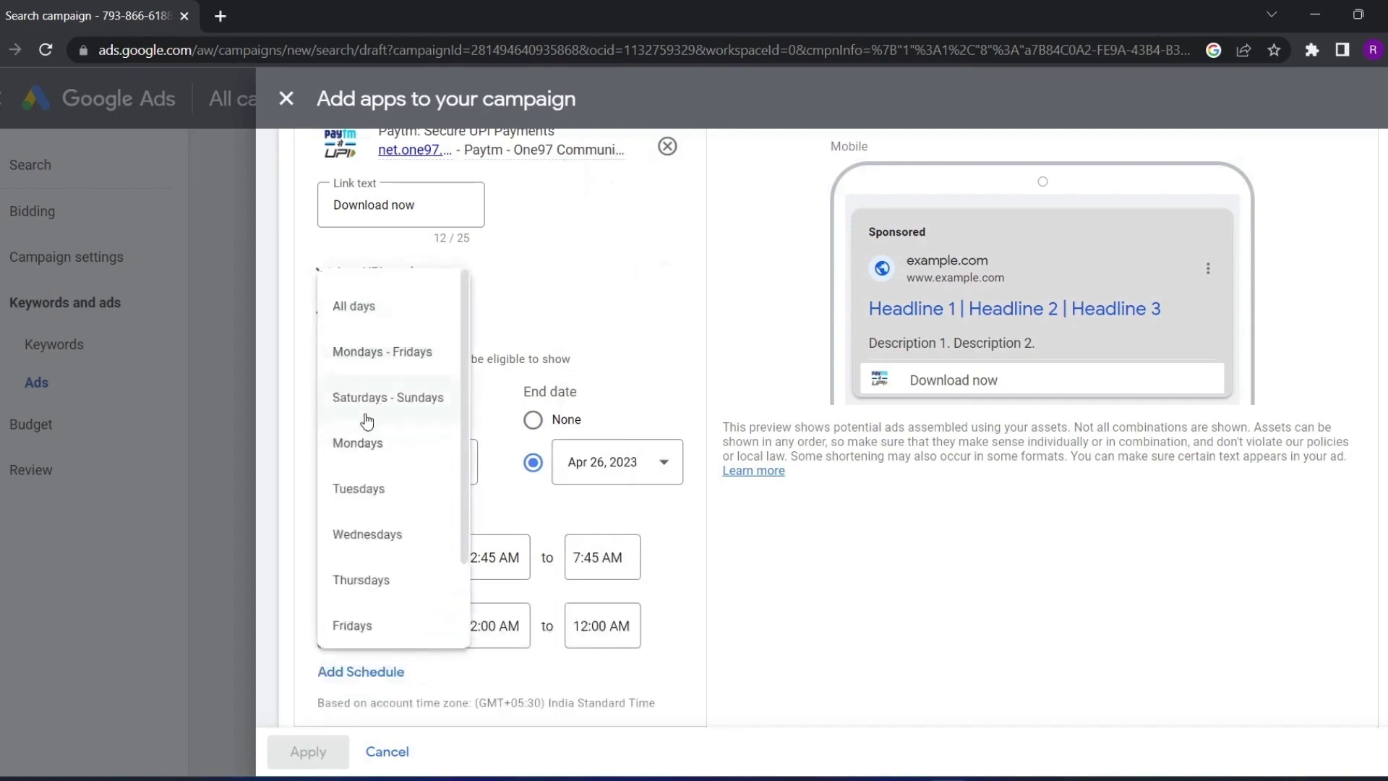
{"action": "left_click", "coordinate": [372, 490]}
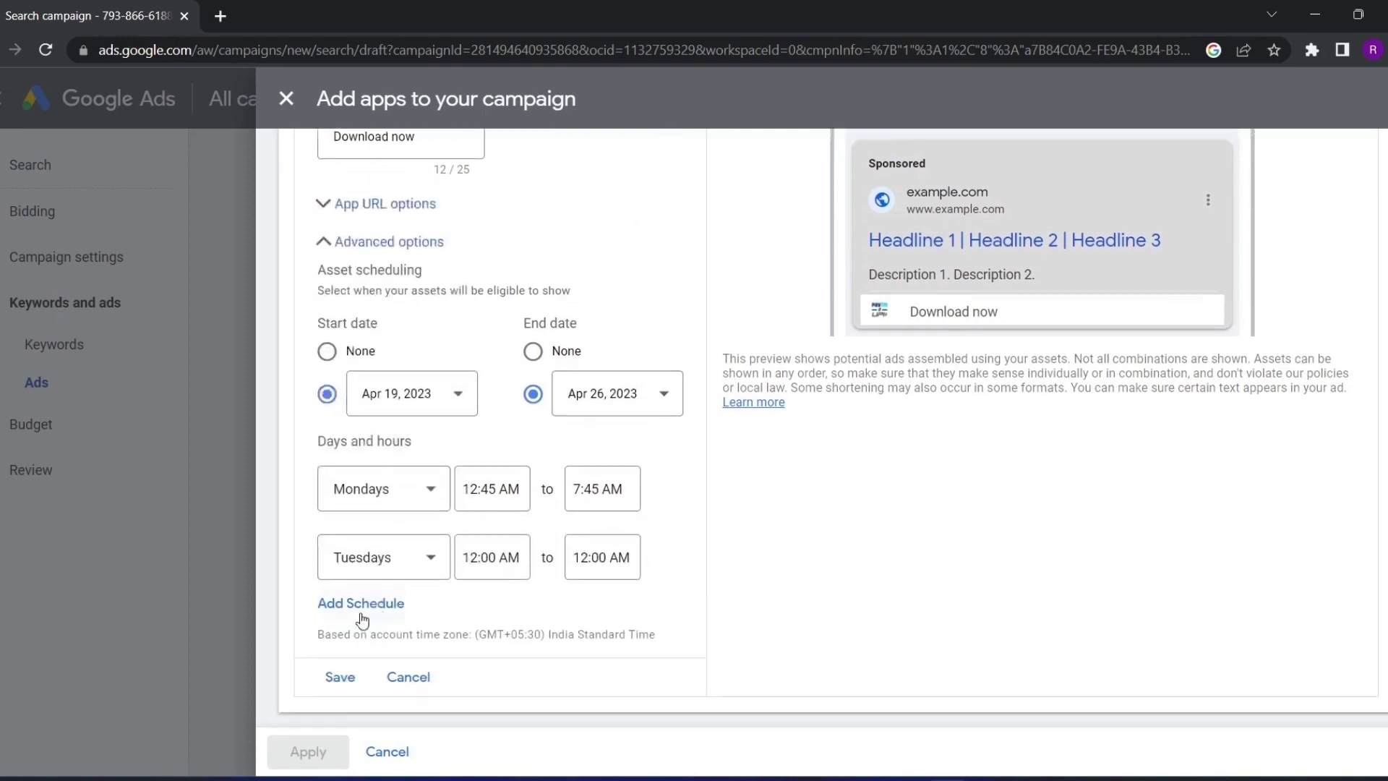
{"action": "left_click", "coordinate": [339, 676]}
{"action": "left_click", "coordinate": [310, 752]}
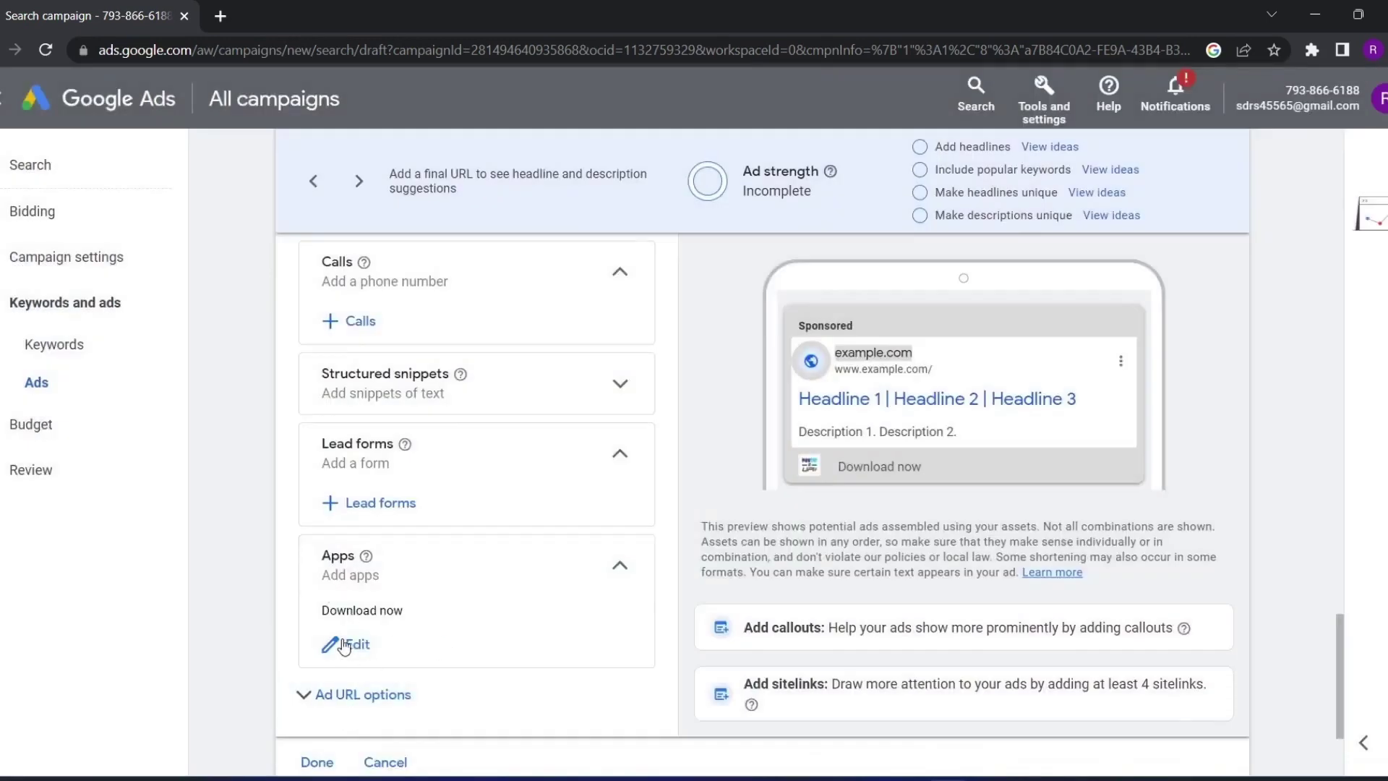
{"action": "left_click", "coordinate": [352, 643]}
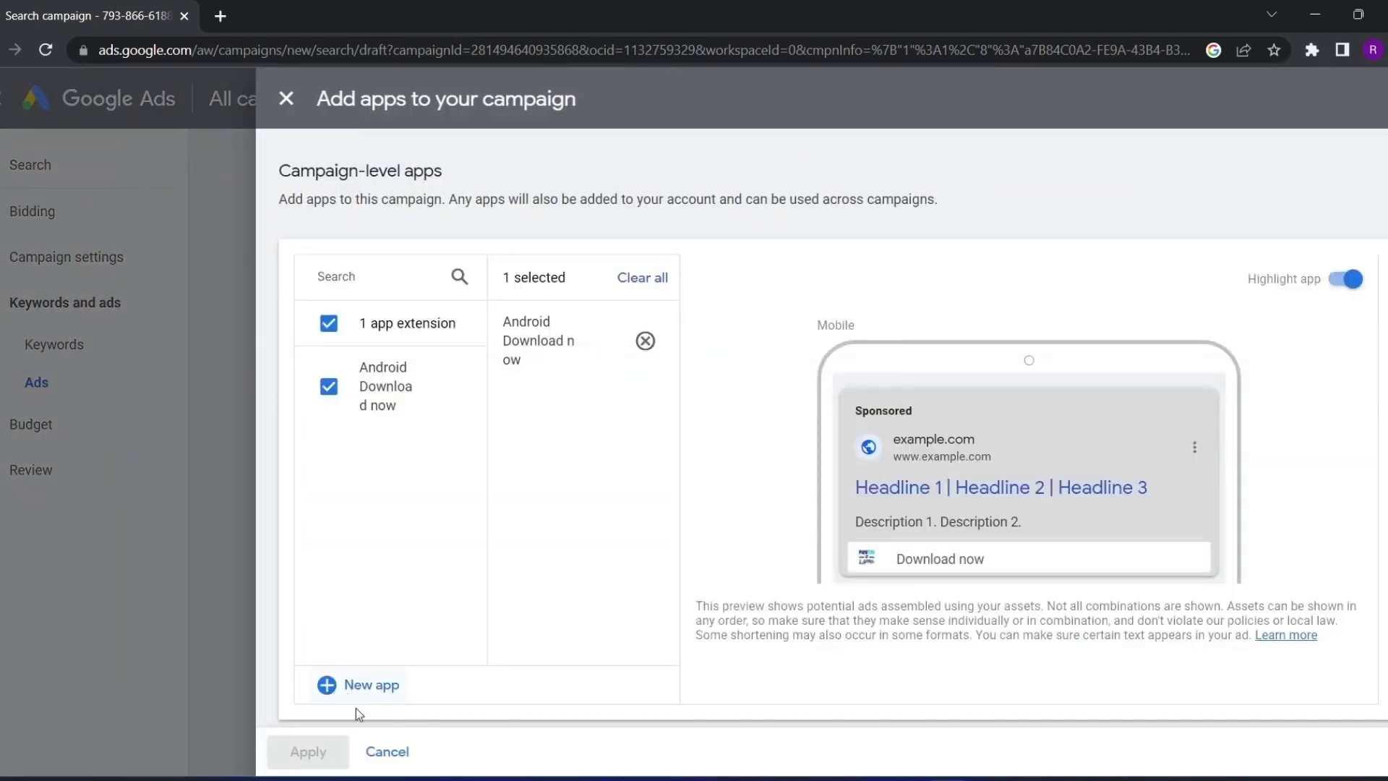
{"action": "left_click", "coordinate": [380, 753]}
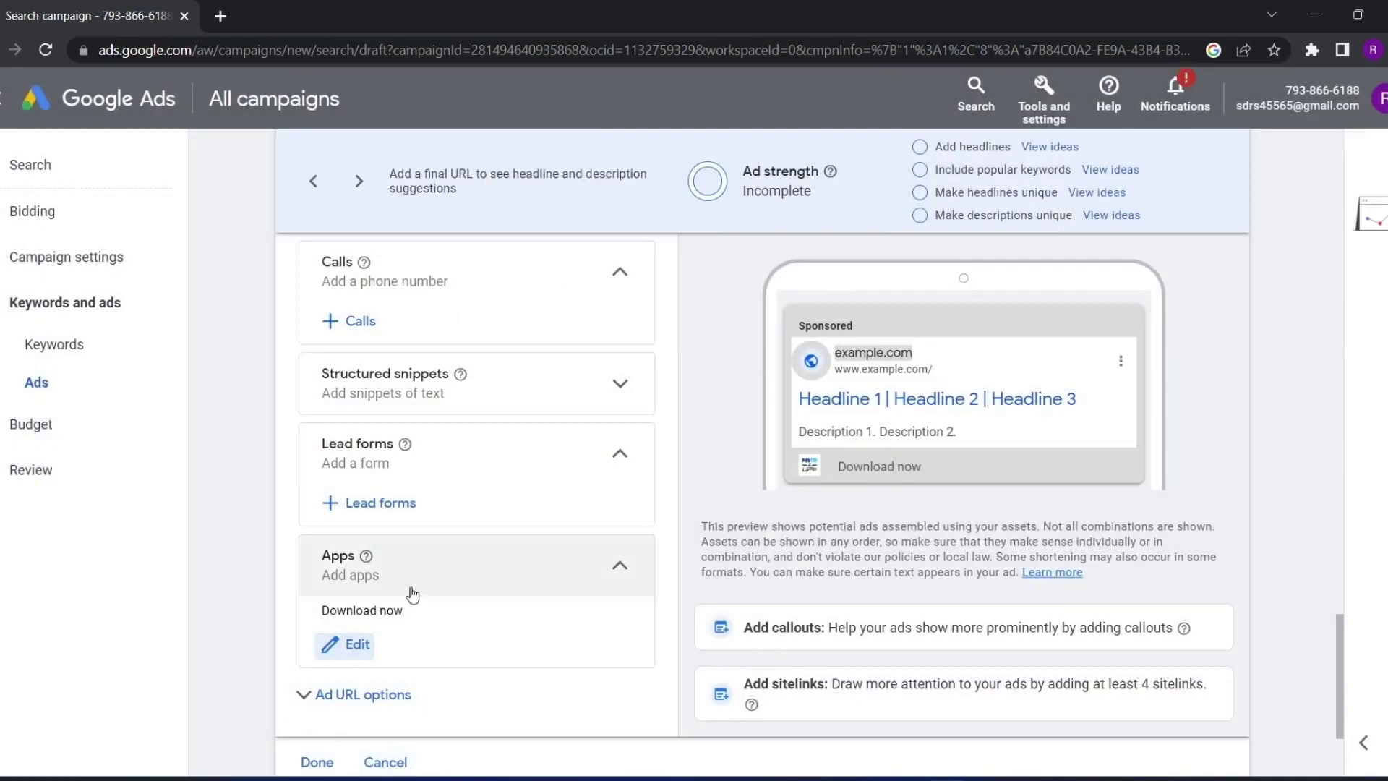
{"action": "left_click_drag", "start_coordinate": [929, 468], "coordinate": [809, 478]}
{"action": "scroll", "coordinate": [809, 479], "scroll_direction": "up", "scroll_amount": 1}
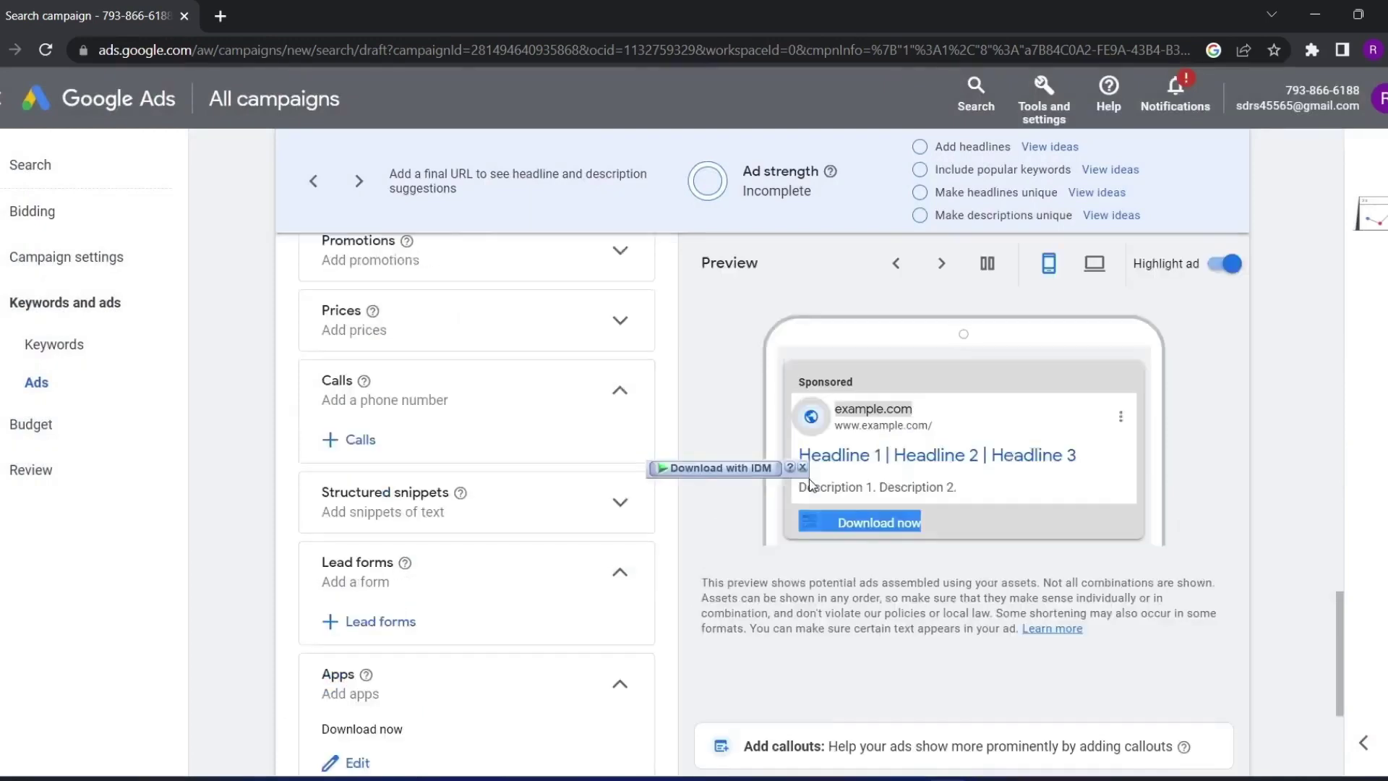
{"action": "left_click_drag", "start_coordinate": [924, 522], "coordinate": [816, 520]}
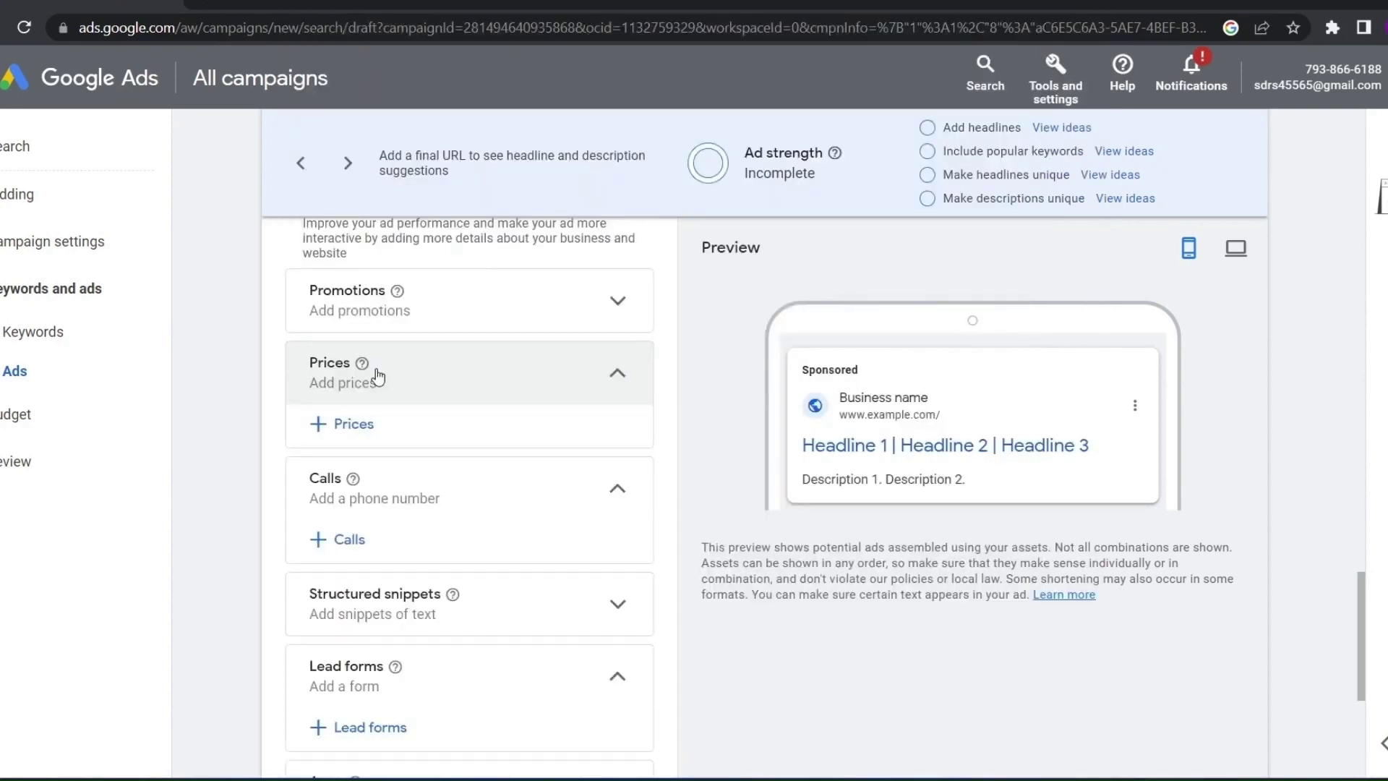
Start a new price asset with English language and INR currency
{"action": "left_click", "coordinate": [341, 426]}
{"action": "left_click", "coordinate": [363, 333]}
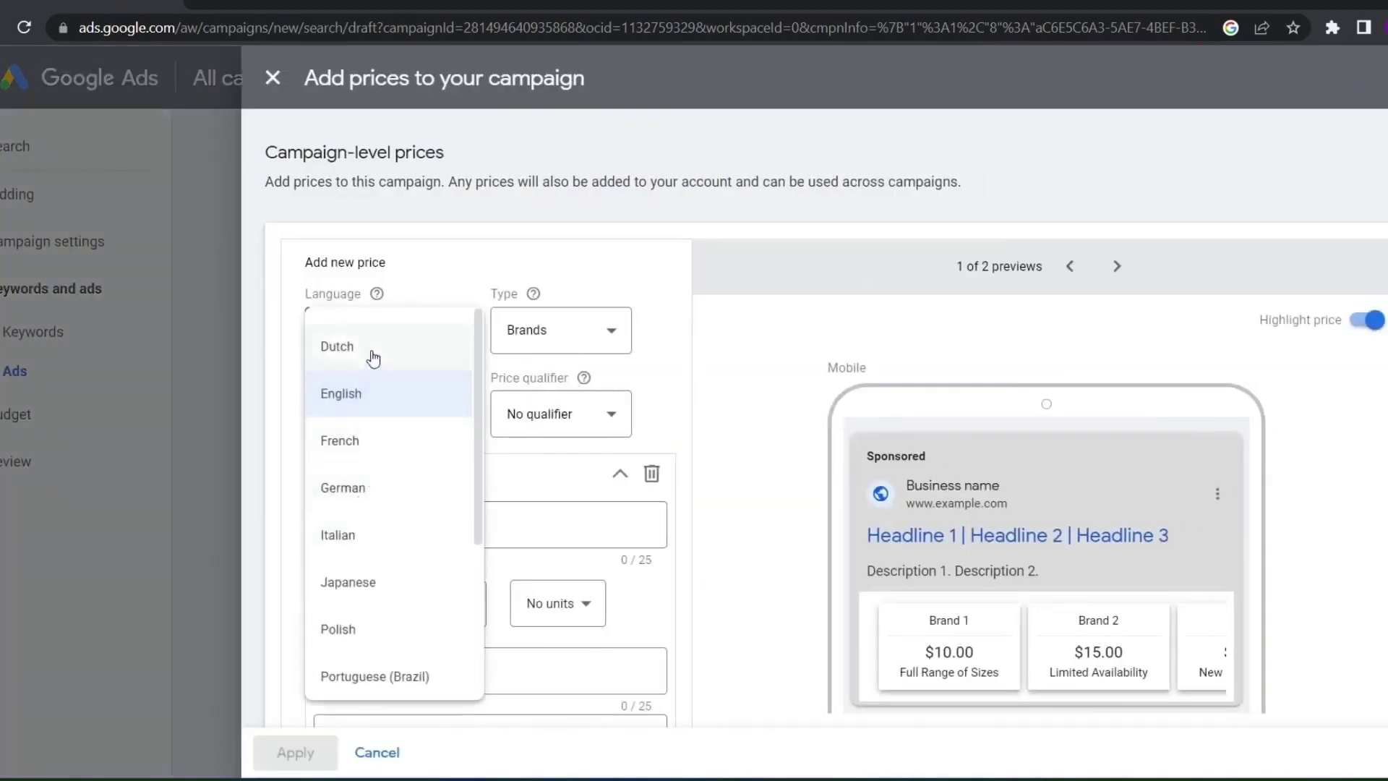
{"action": "left_click", "coordinate": [377, 394]}
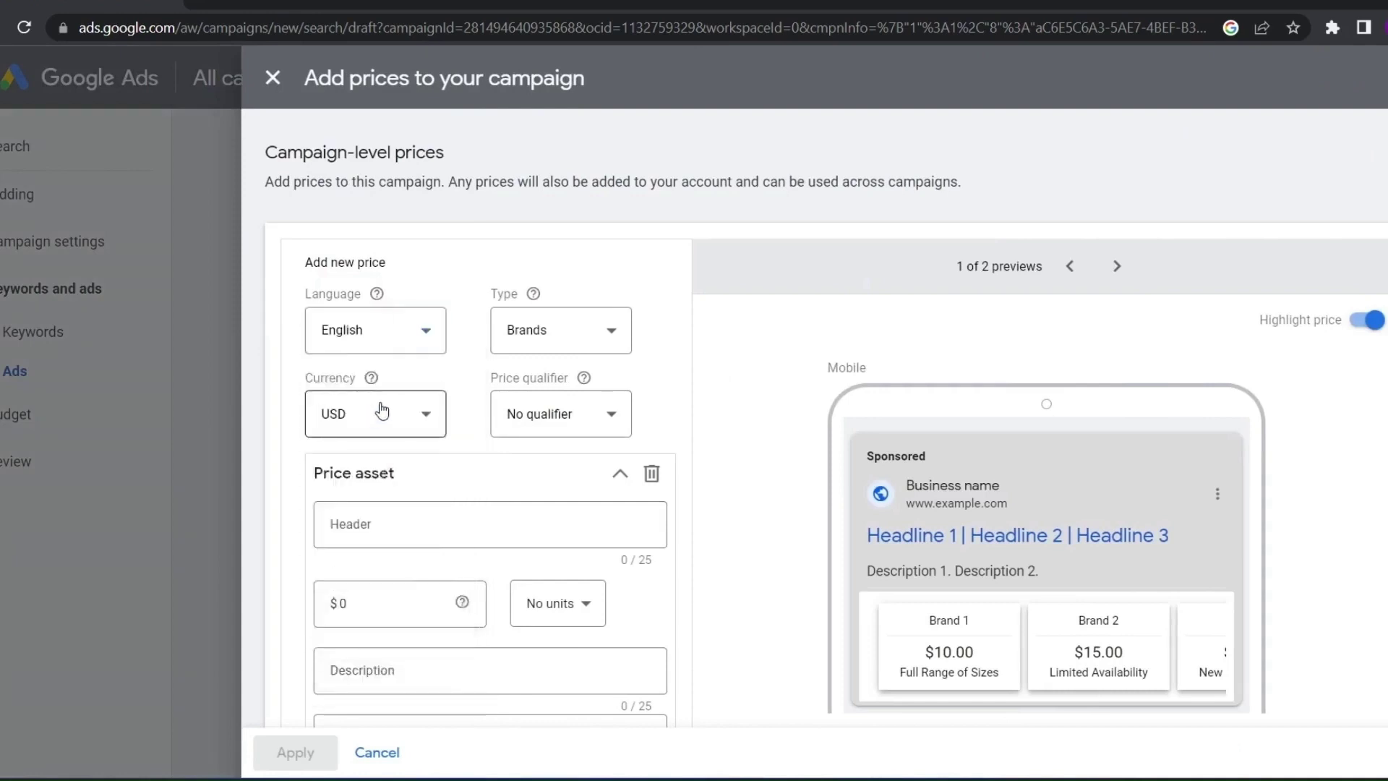
{"action": "left_click", "coordinate": [379, 412]}
{"action": "scroll", "coordinate": [334, 171], "scroll_direction": "up", "scroll_amount": 10}
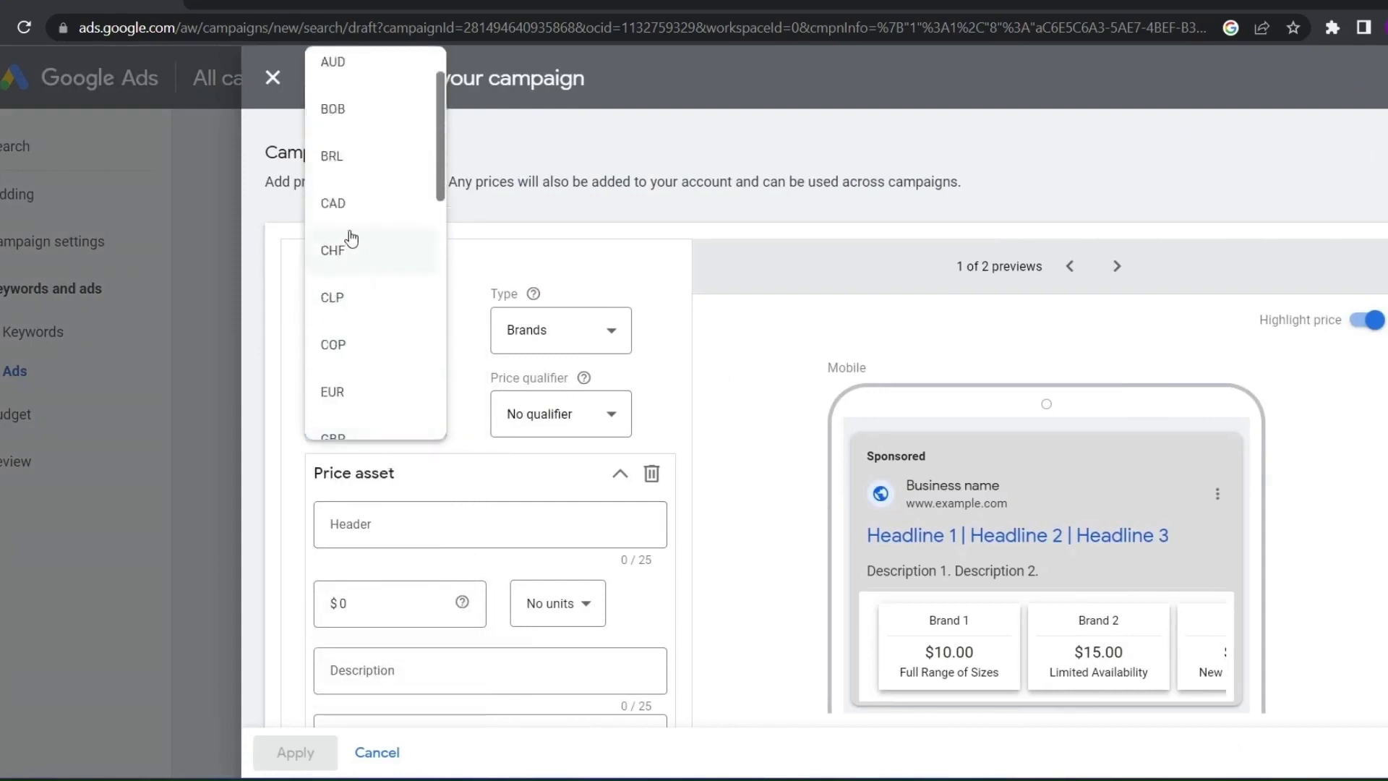
{"action": "scroll", "coordinate": [357, 277], "scroll_direction": "down", "scroll_amount": 10}
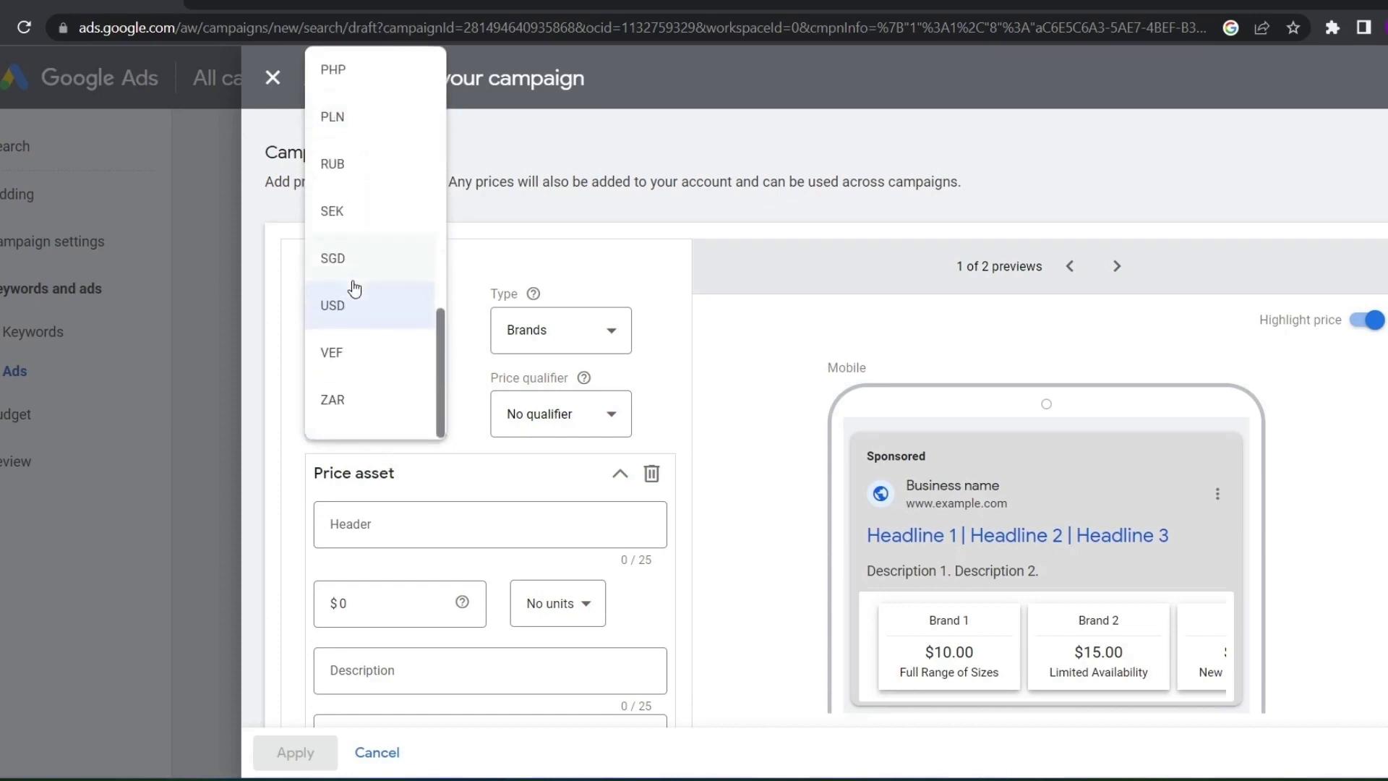
{"action": "scroll", "coordinate": [347, 290], "scroll_direction": "up", "scroll_amount": 6}
{"action": "scroll", "coordinate": [336, 261], "scroll_direction": "down", "scroll_amount": 2}
{"action": "left_click", "coordinate": [334, 214]}
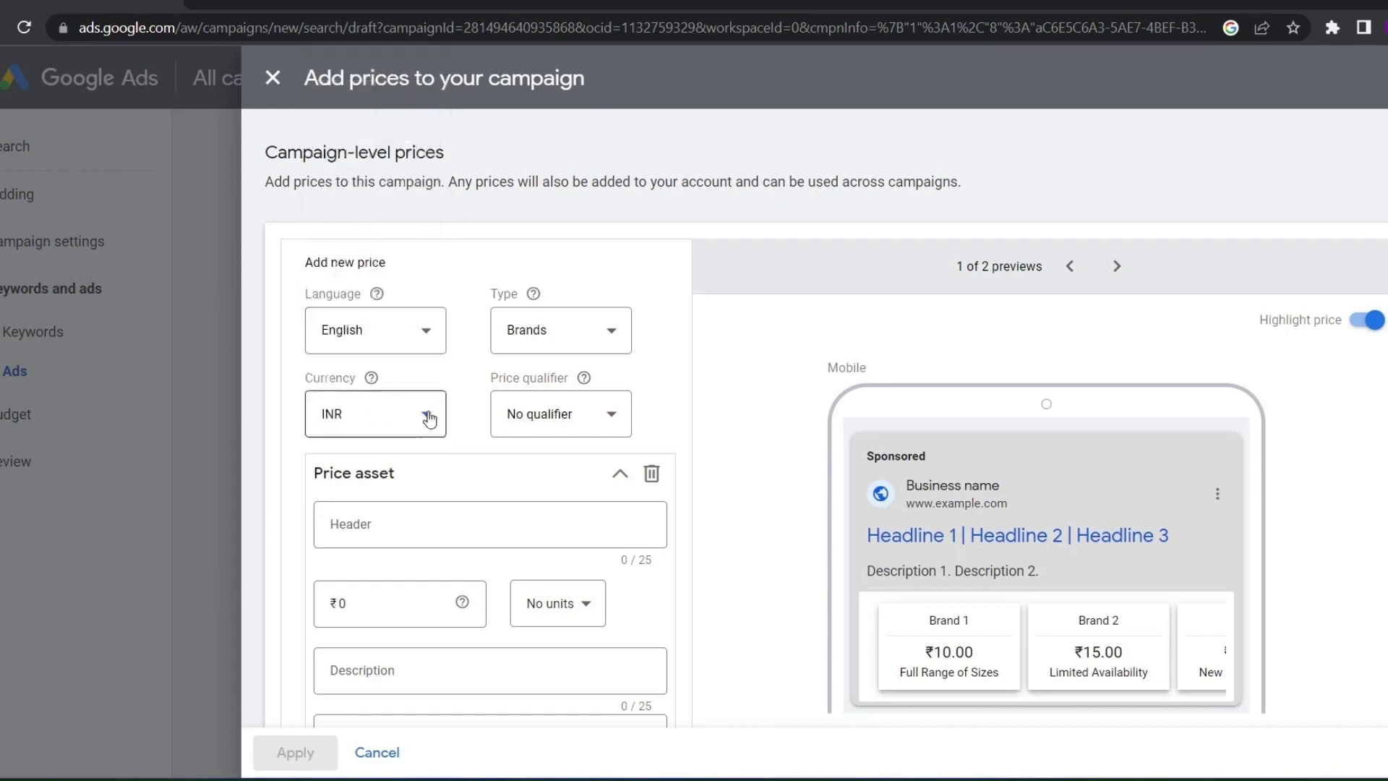
Set the price type to Brands and the price qualifier to From
{"action": "left_click", "coordinate": [533, 326]}
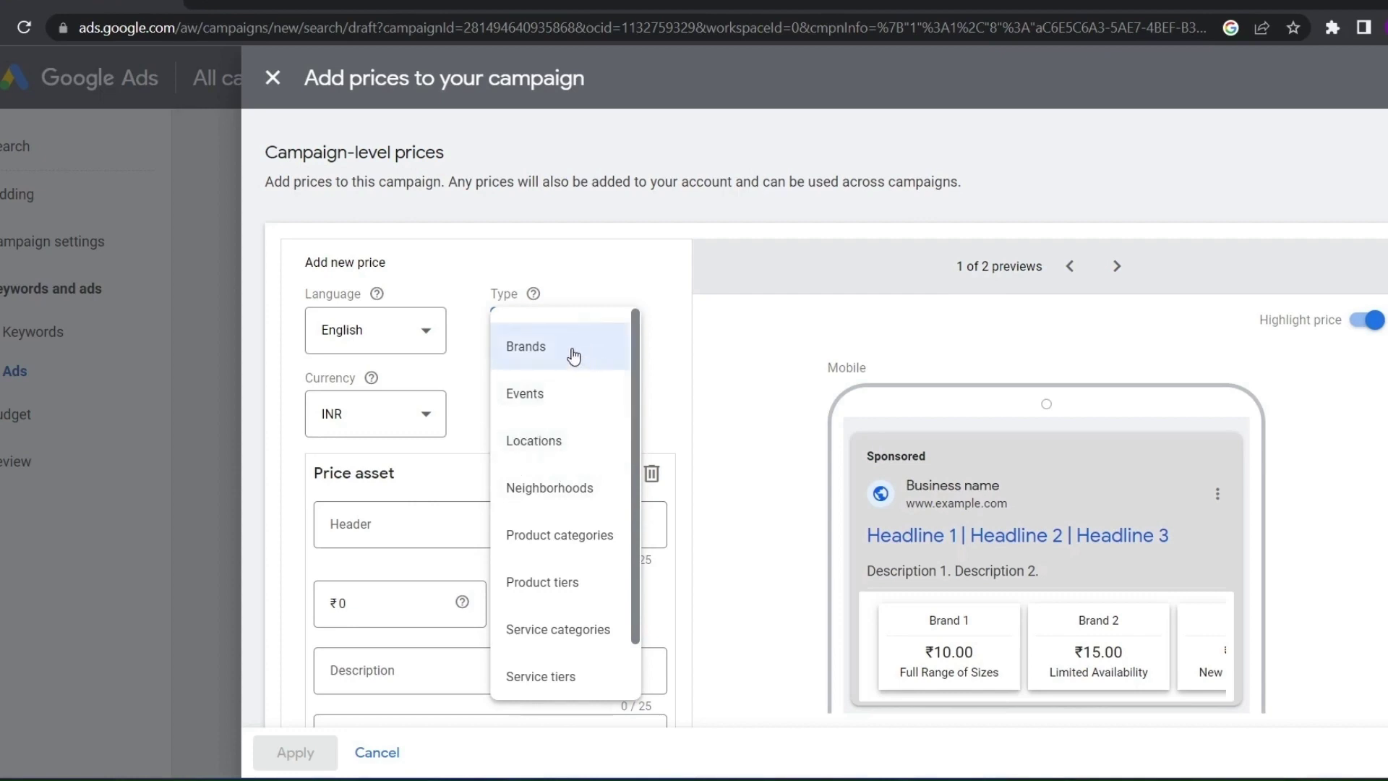
{"action": "left_click", "coordinate": [574, 356]}
{"action": "left_click", "coordinate": [563, 410]}
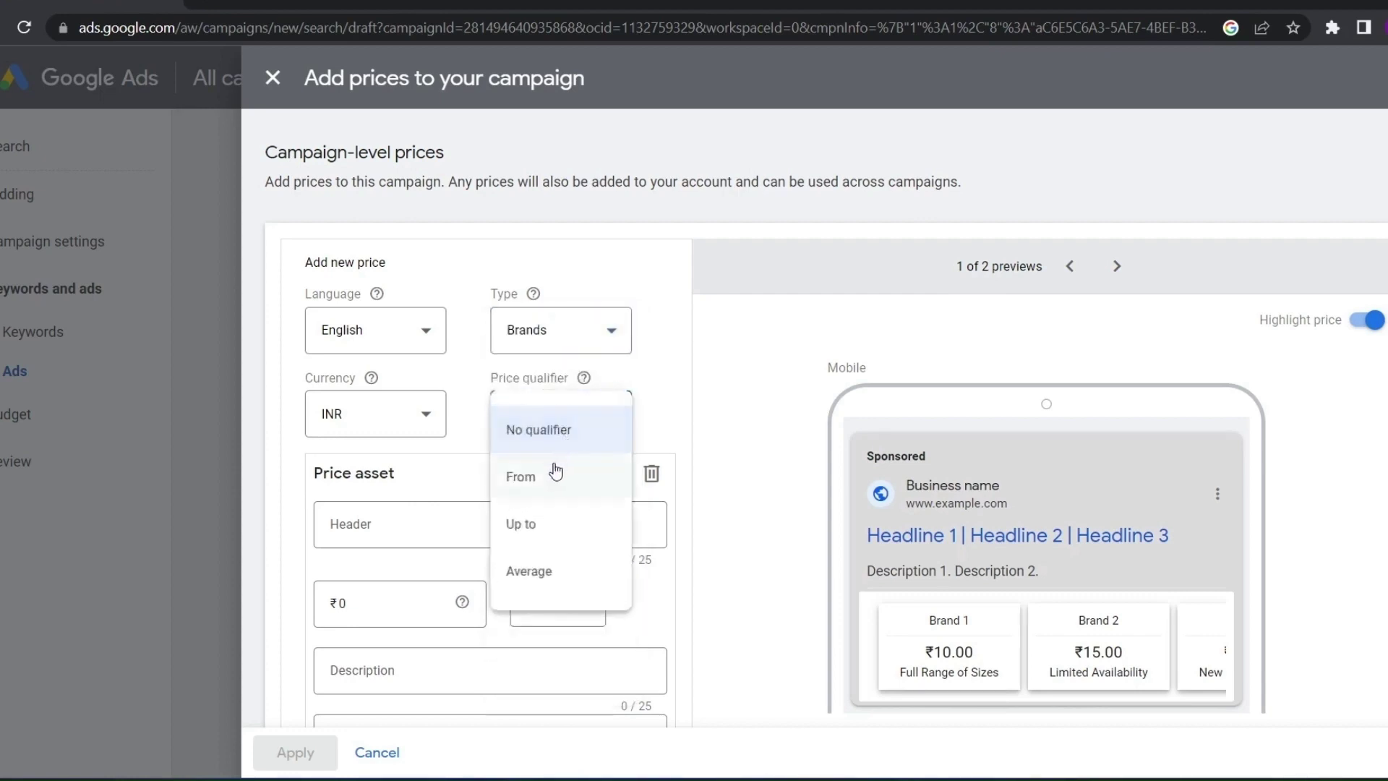
{"action": "left_click", "coordinate": [554, 486]}
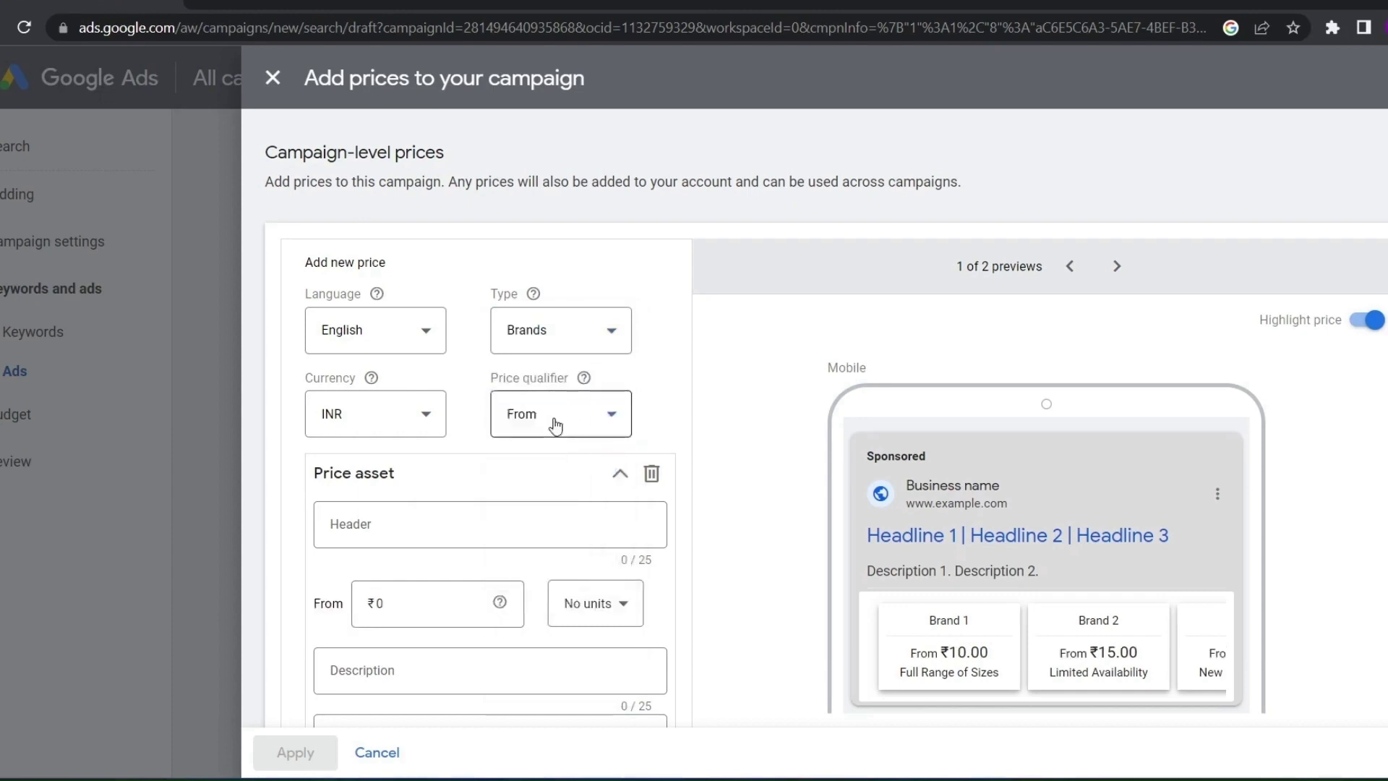
{"action": "left_click", "coordinate": [556, 426]}
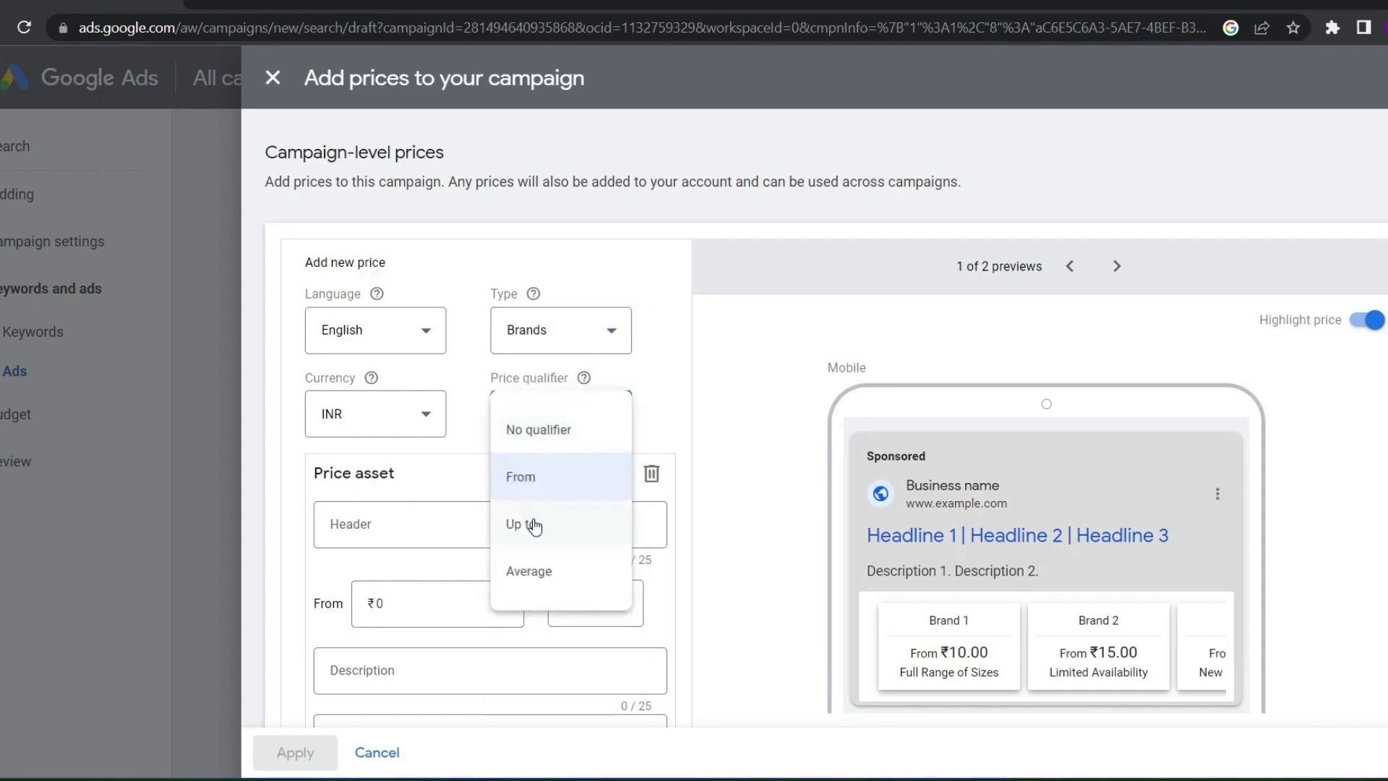
{"action": "left_click", "coordinate": [535, 527]}
{"action": "left_click", "coordinate": [549, 425]}
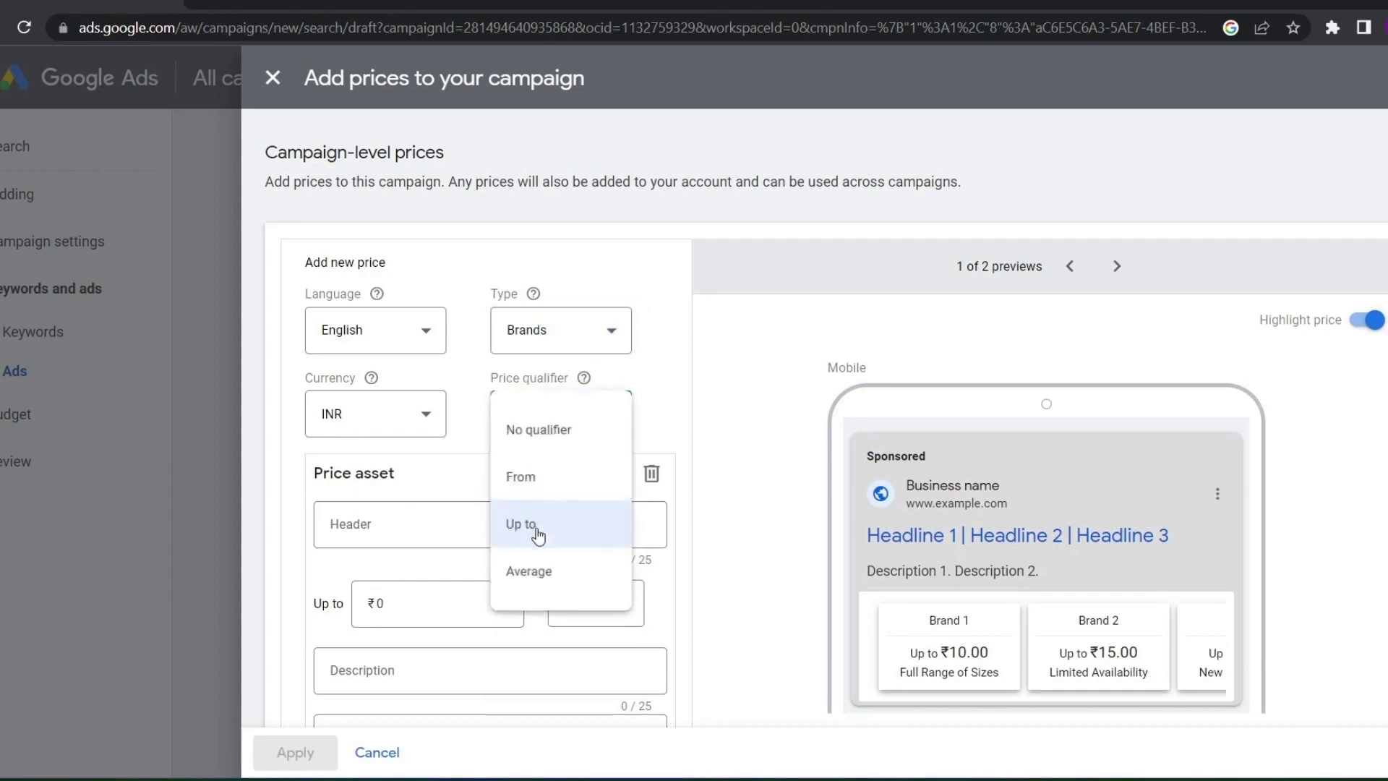
{"action": "left_click", "coordinate": [535, 474]}
{"action": "left_click", "coordinate": [551, 431]}
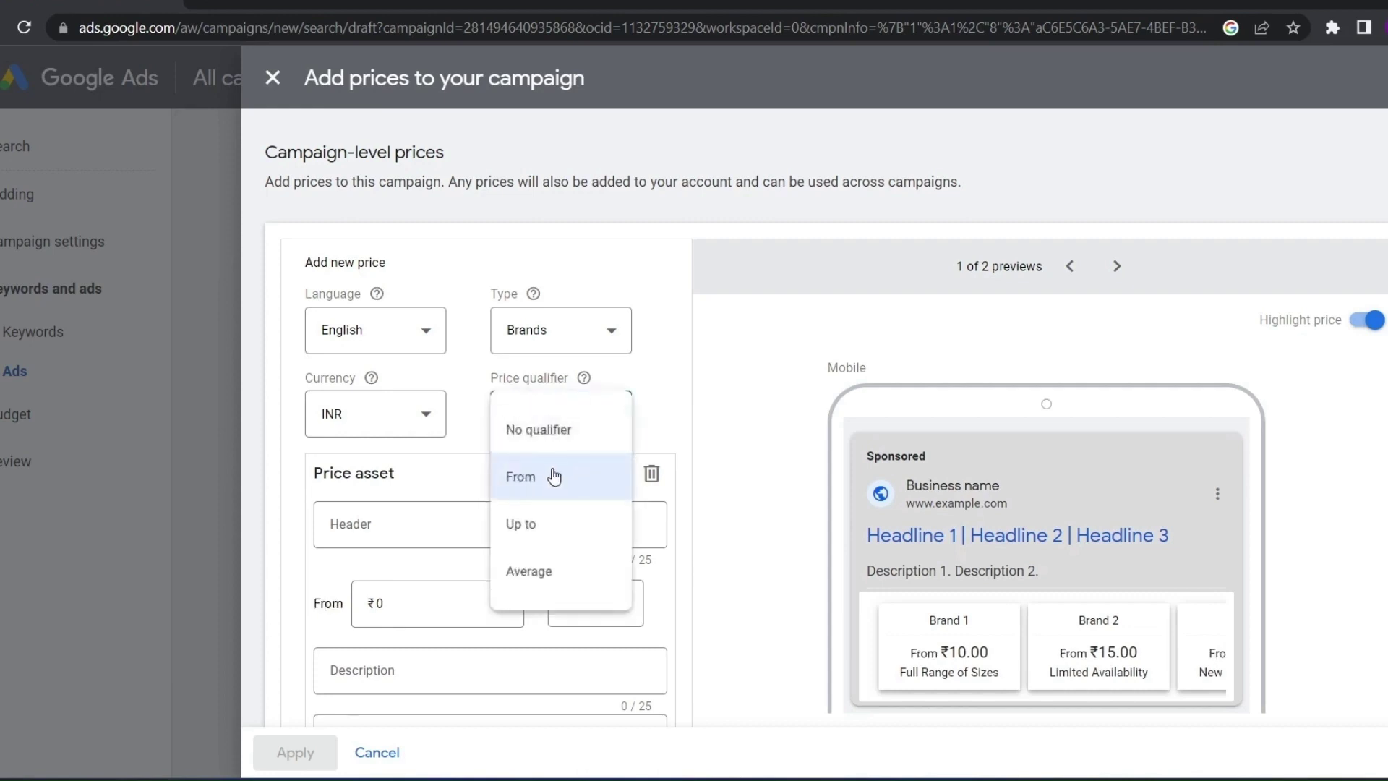
{"action": "left_click", "coordinate": [554, 477]}
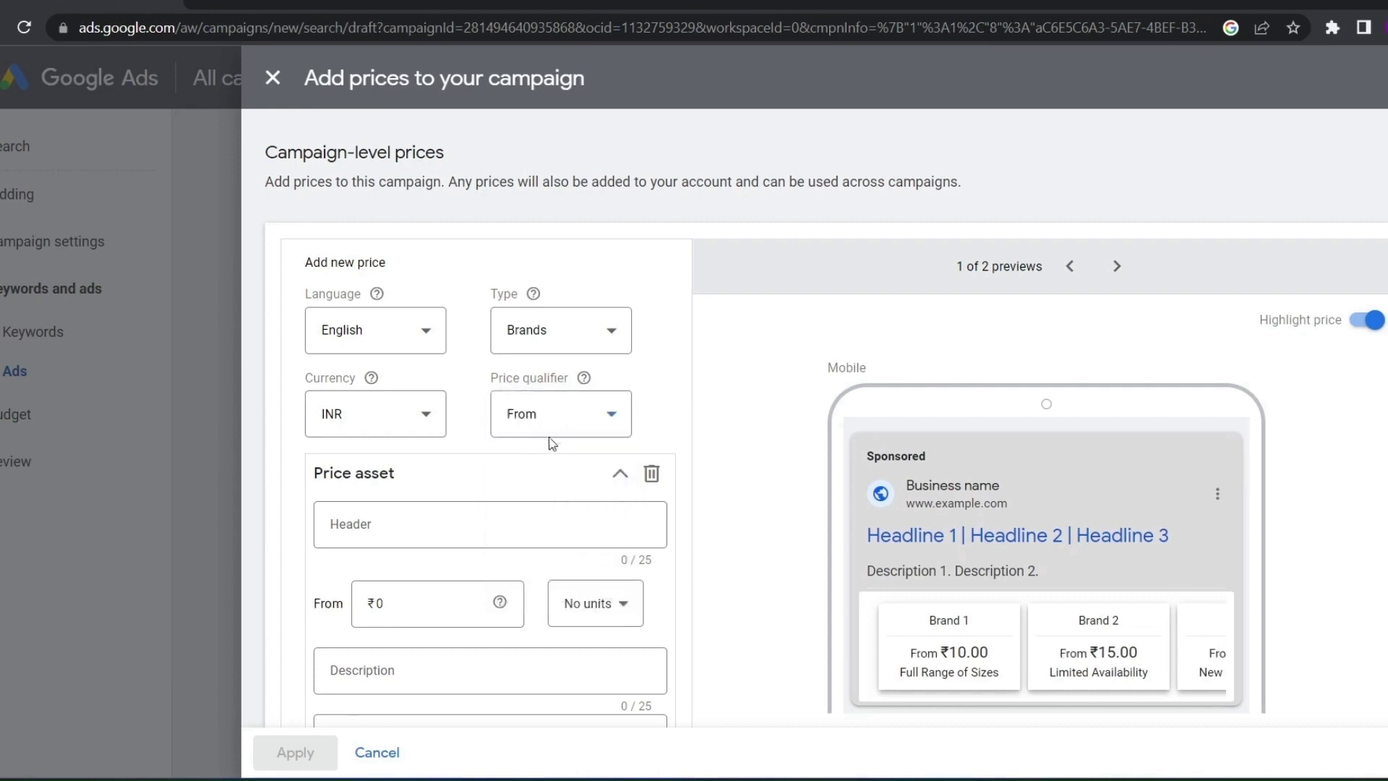
Enter the price header LAPTOP with a From price of 70000
{"action": "left_click", "coordinate": [369, 522]}
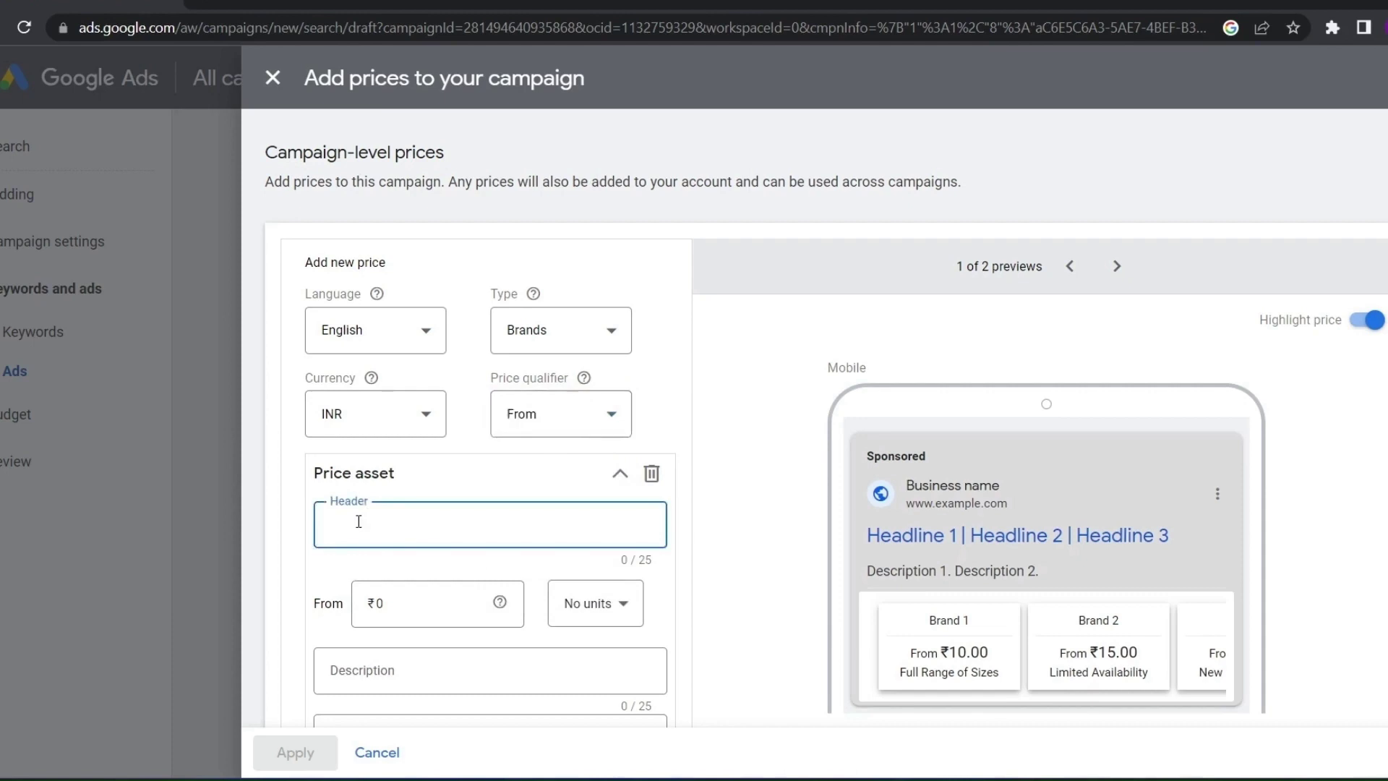
{"action": "type", "text": "L"}
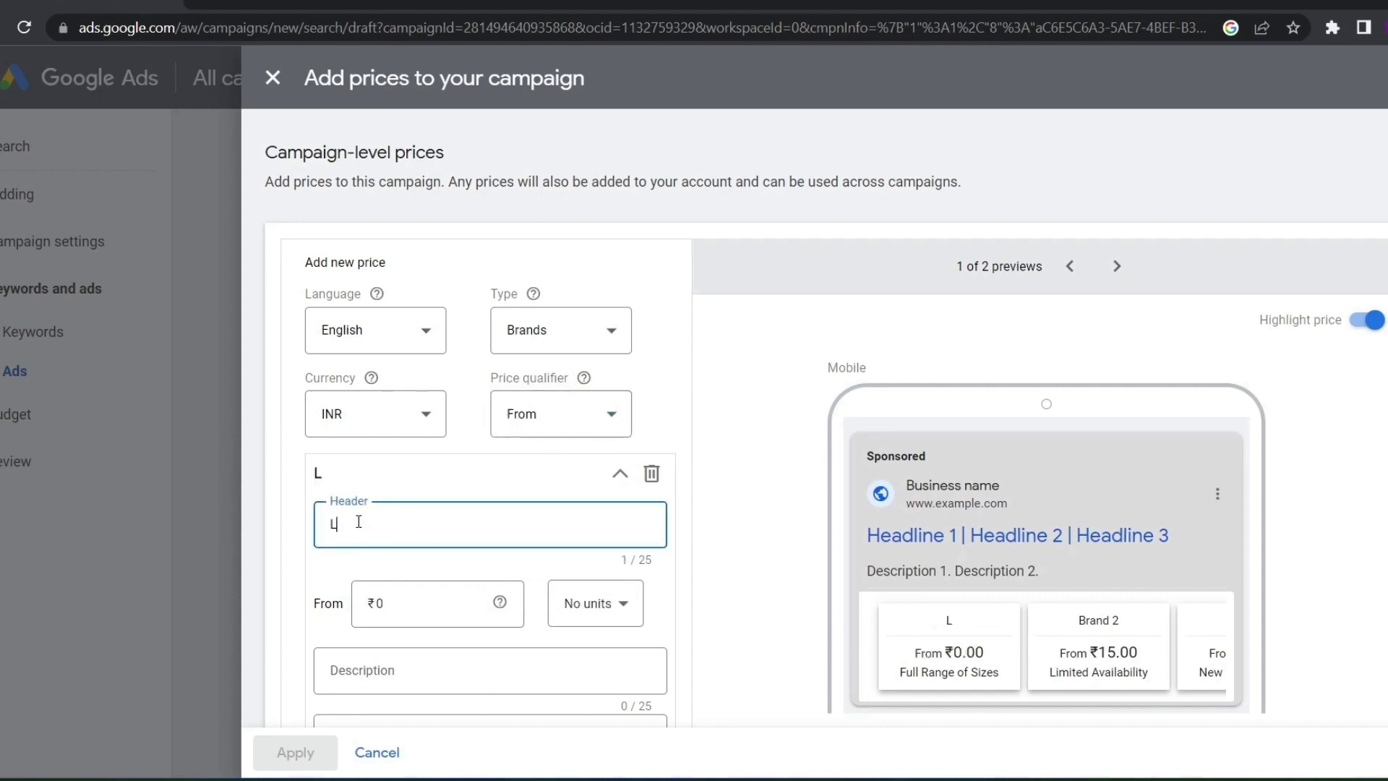
{"action": "type", "text": "APTOP"}
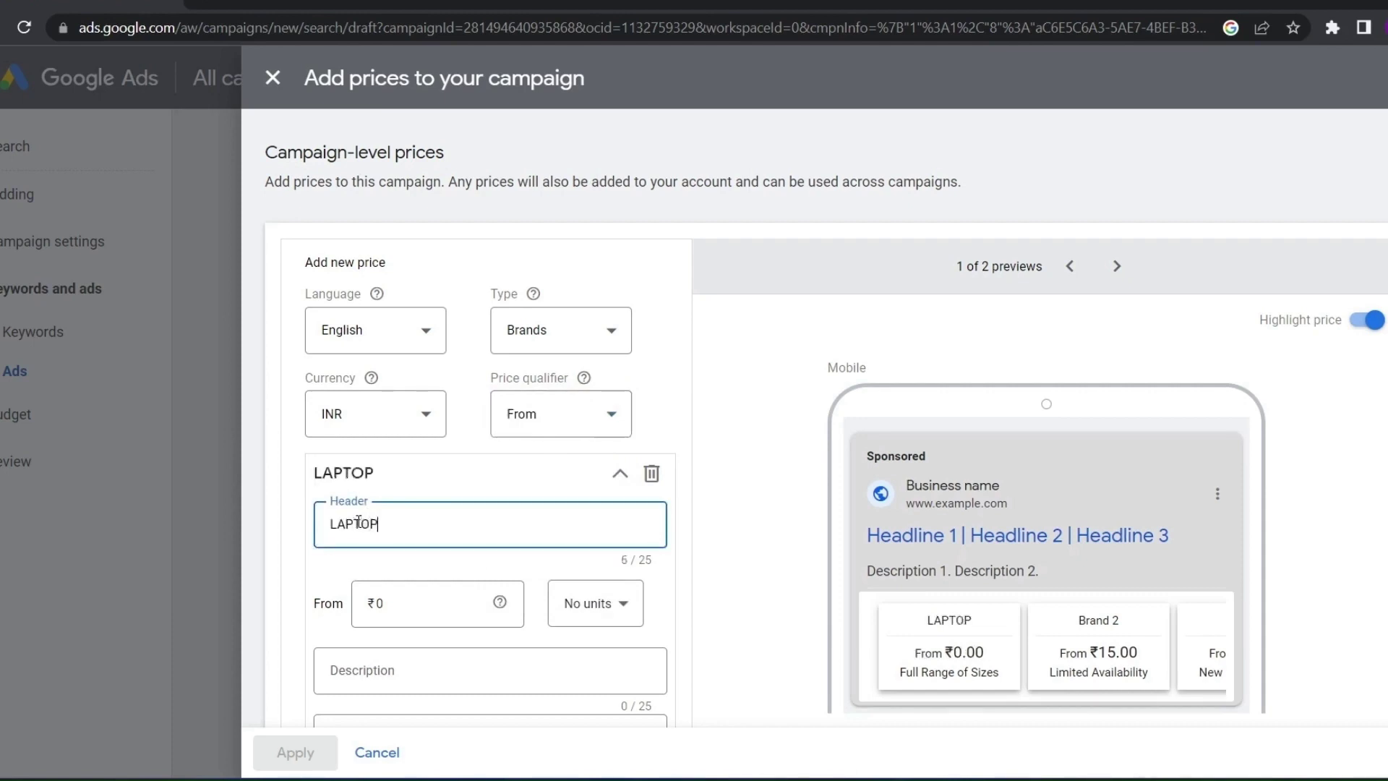
{"action": "left_click", "coordinate": [441, 597]}
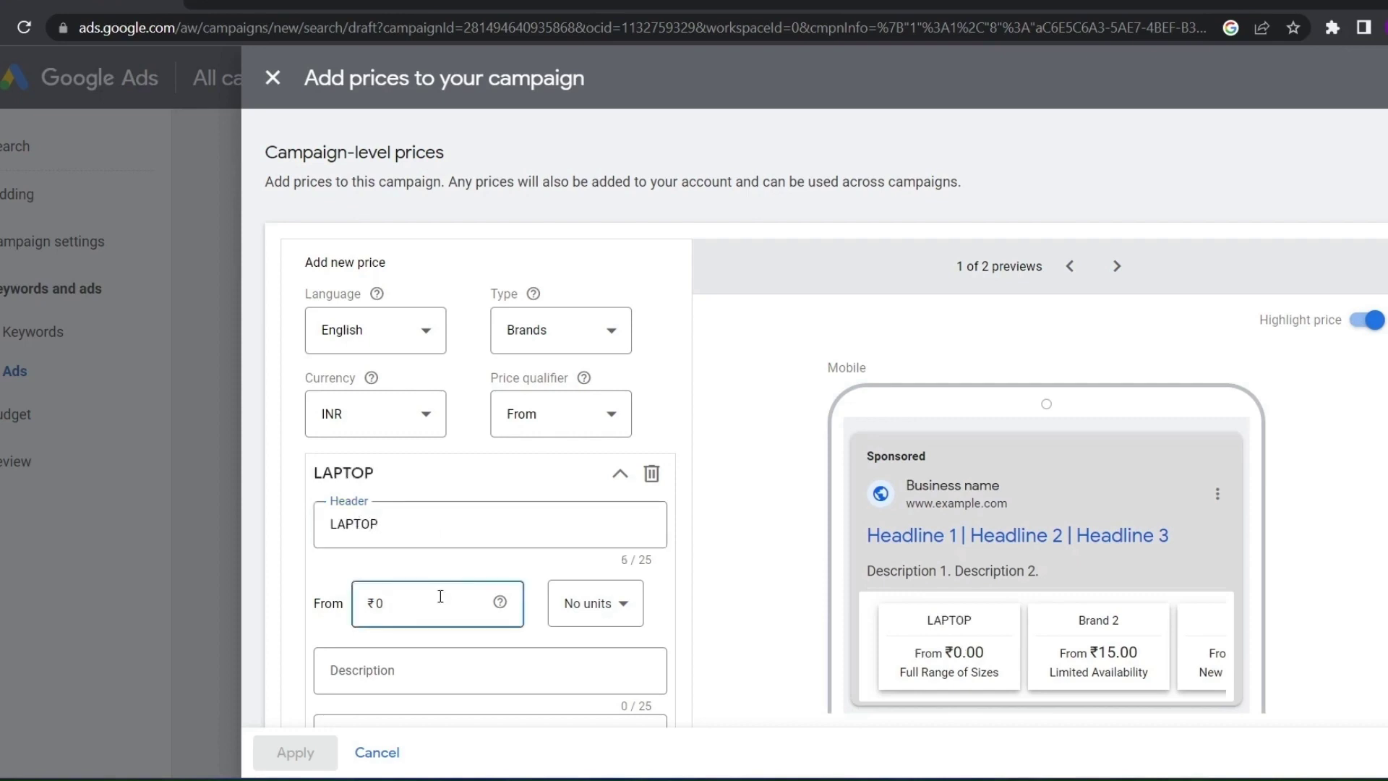
{"action": "key", "text": "BackSpace"}
{"action": "type", "text": "700000"}
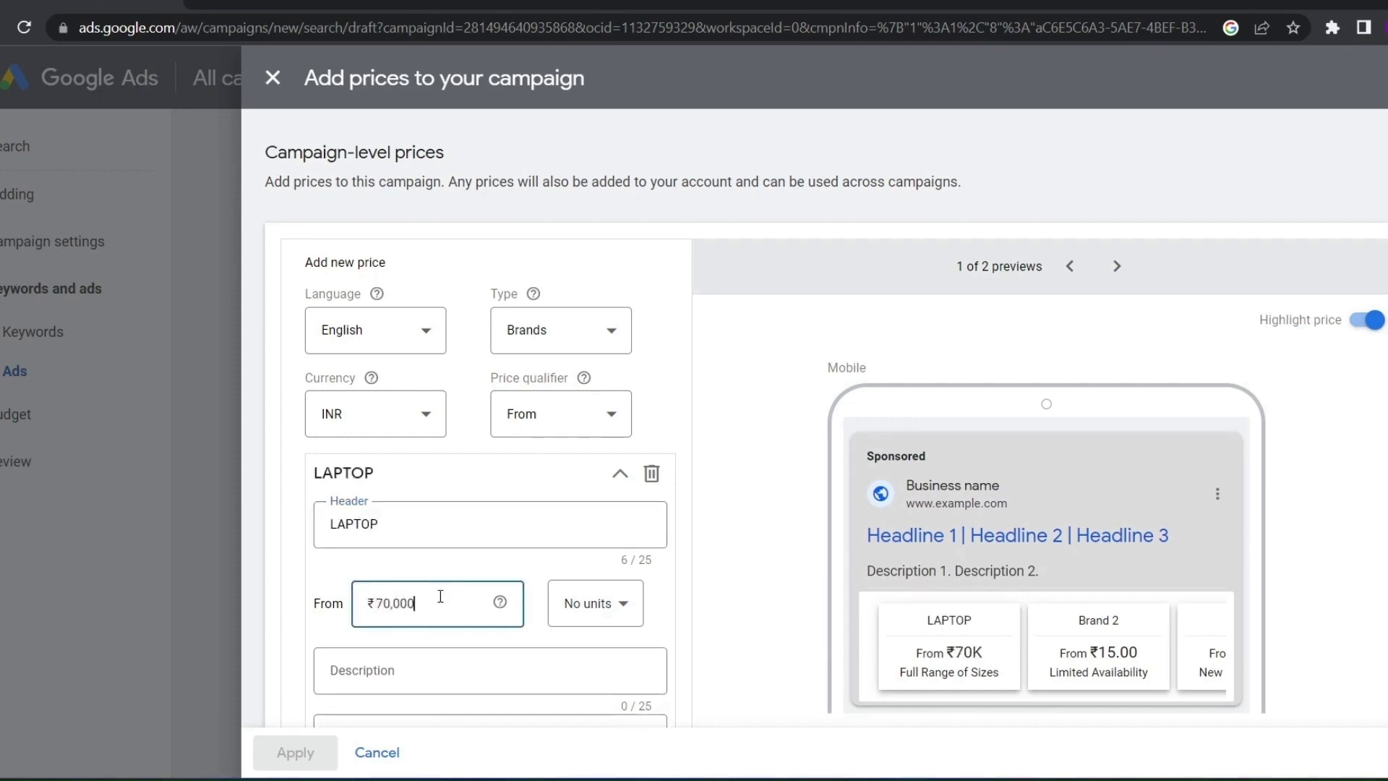
Keep the LAPTOP price with no units after trying per day
{"action": "scroll", "coordinate": [550, 564], "scroll_direction": "down", "scroll_amount": 1}
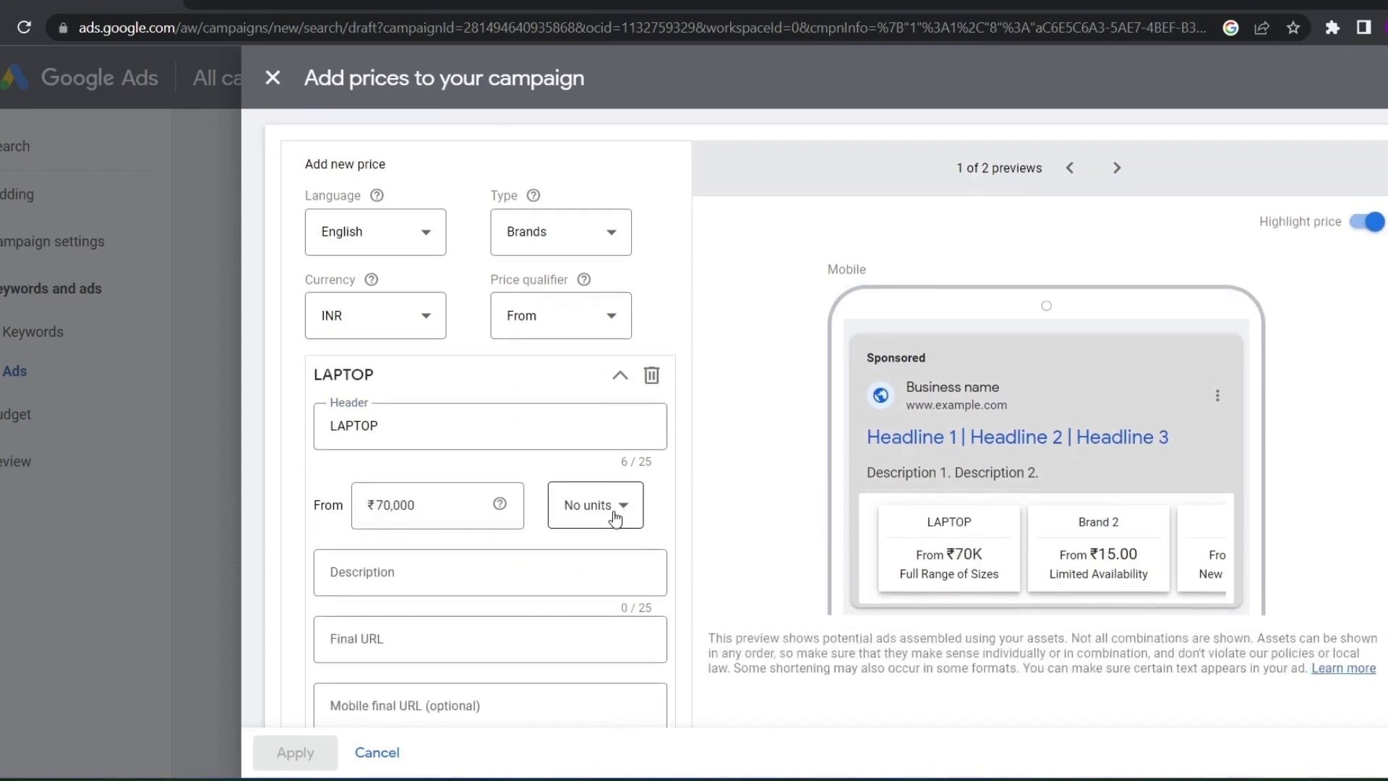
{"action": "left_click", "coordinate": [611, 506]}
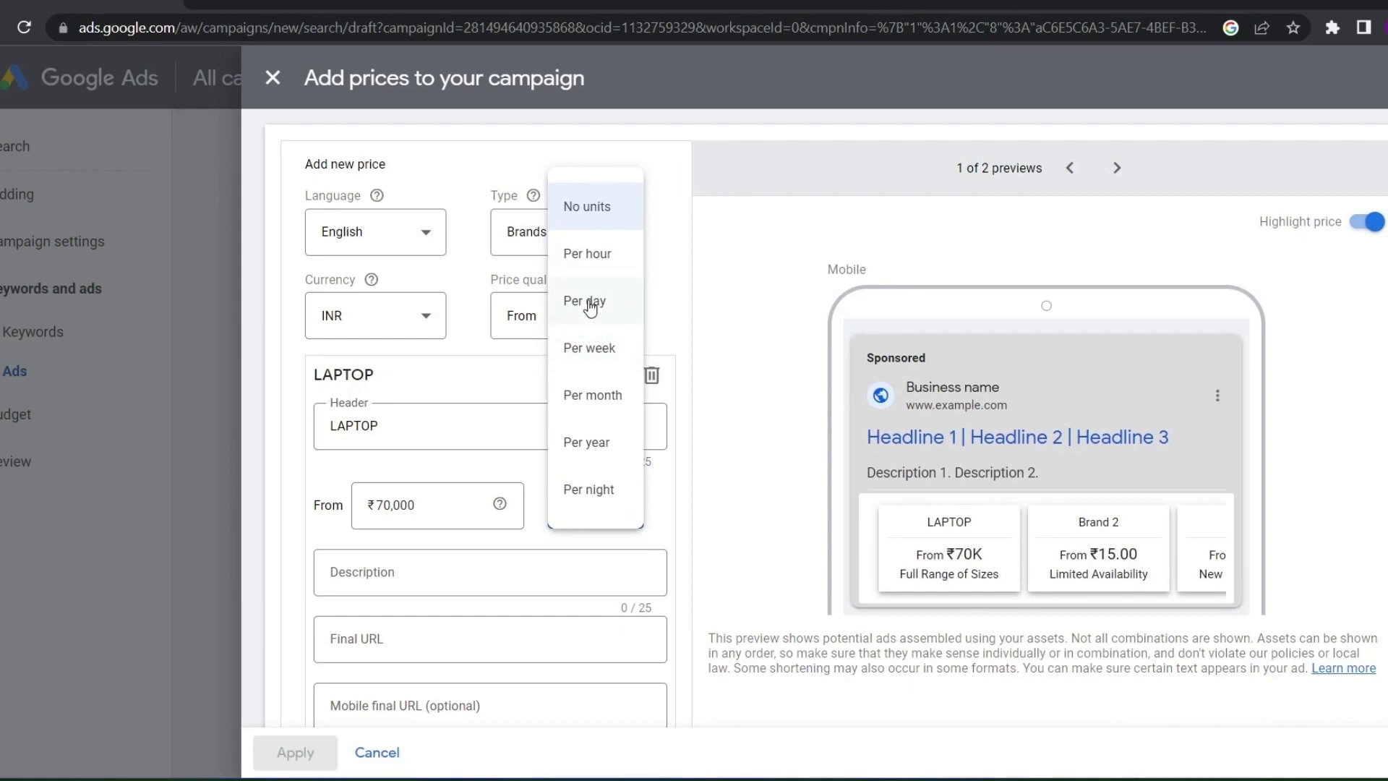
{"action": "left_click", "coordinate": [591, 307]}
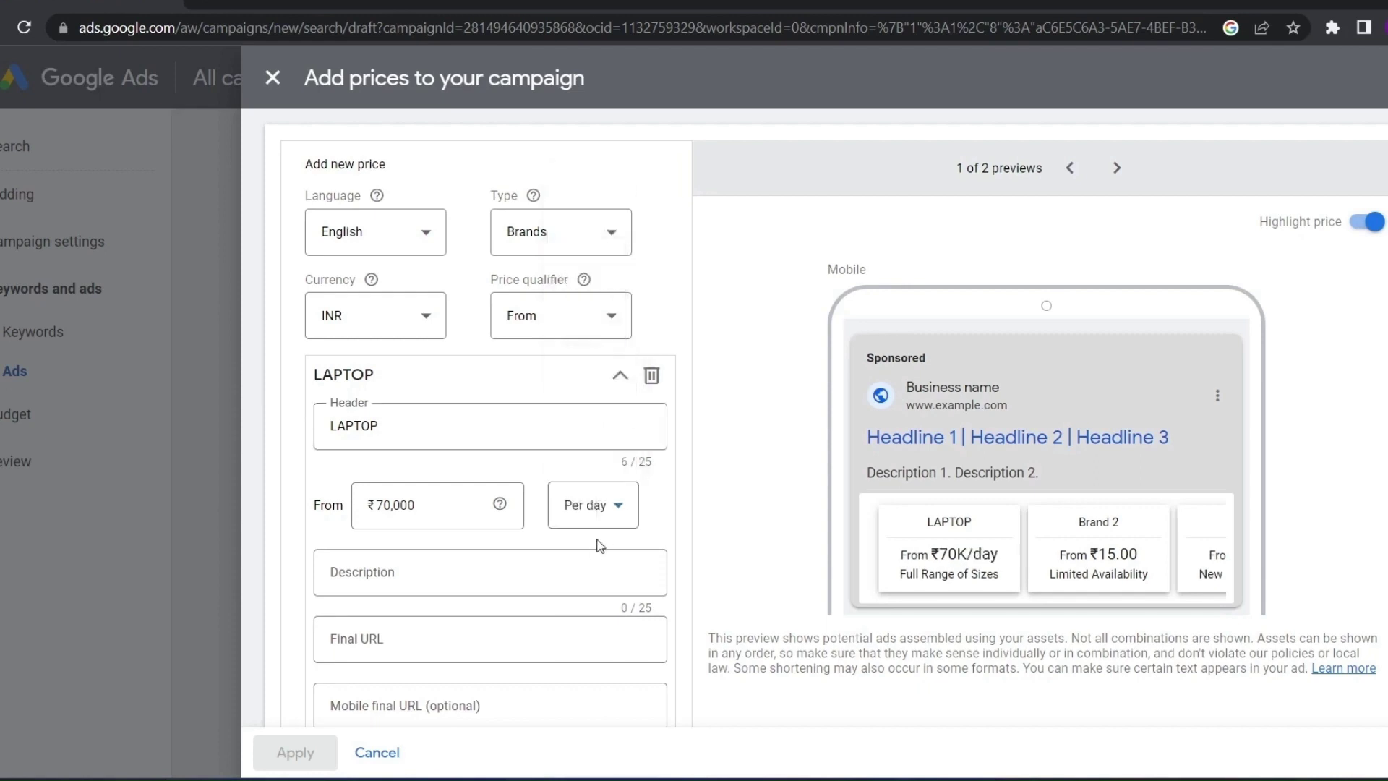
{"action": "left_click", "coordinate": [598, 510]}
{"action": "left_click", "coordinate": [590, 204]}
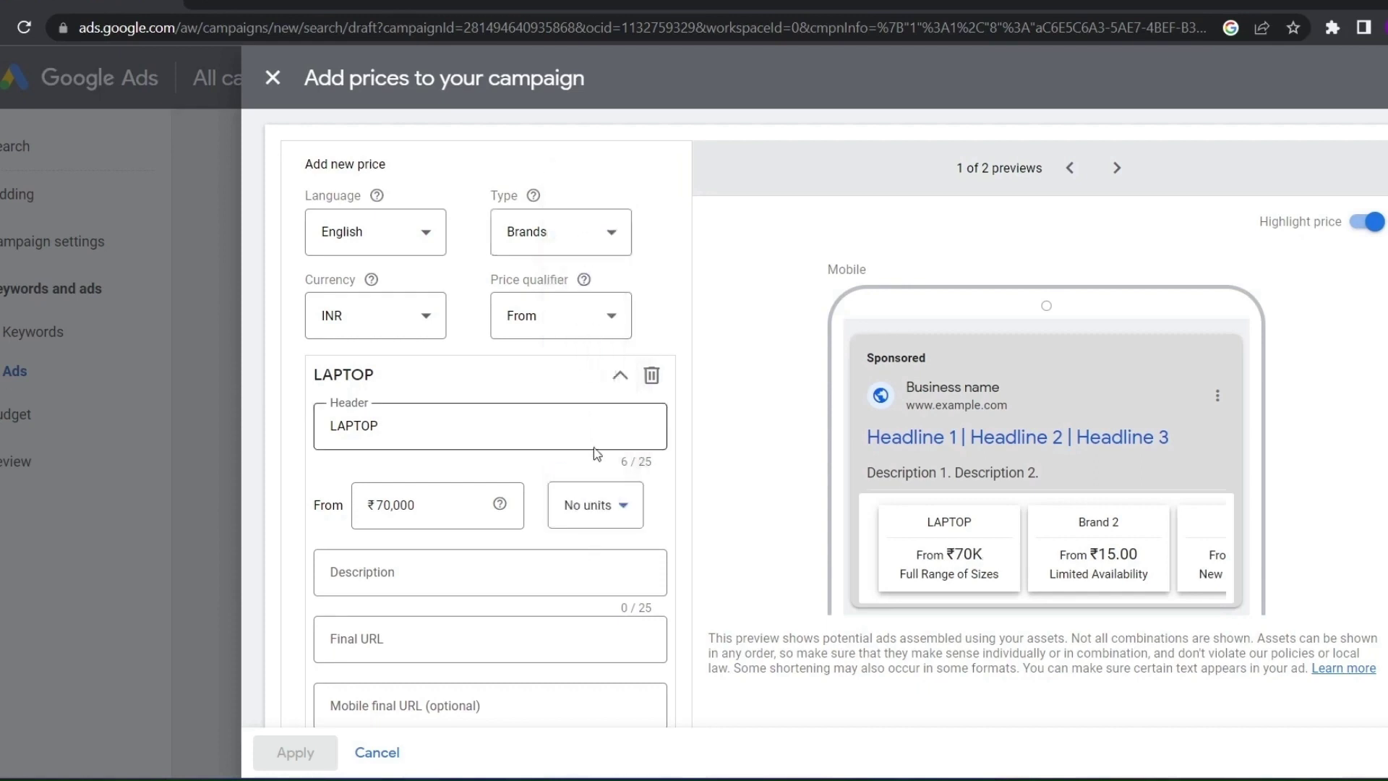
{"action": "left_click", "coordinate": [596, 506]}
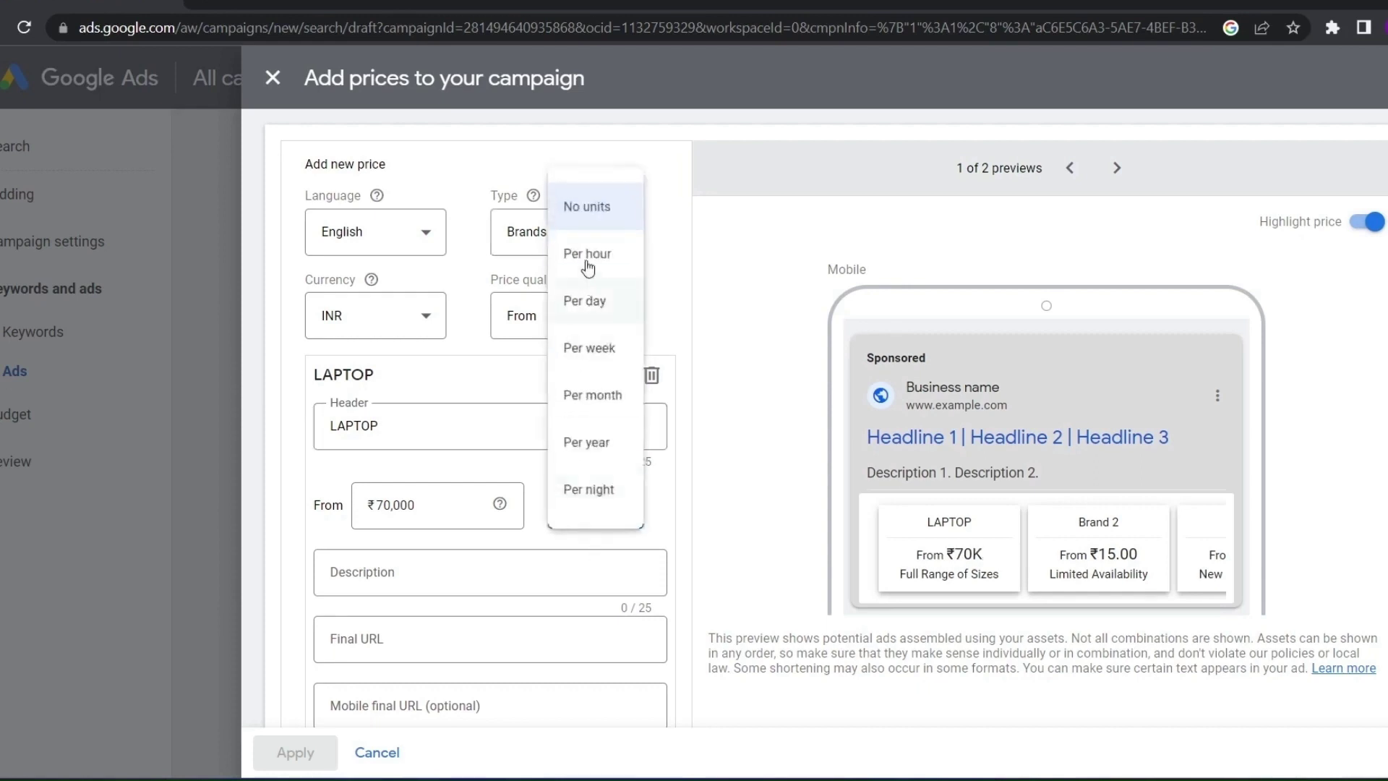
{"action": "left_click", "coordinate": [586, 211]}
{"action": "left_click", "coordinate": [597, 507]}
{"action": "left_click", "coordinate": [651, 515]}
{"action": "left_click", "coordinate": [636, 497]}
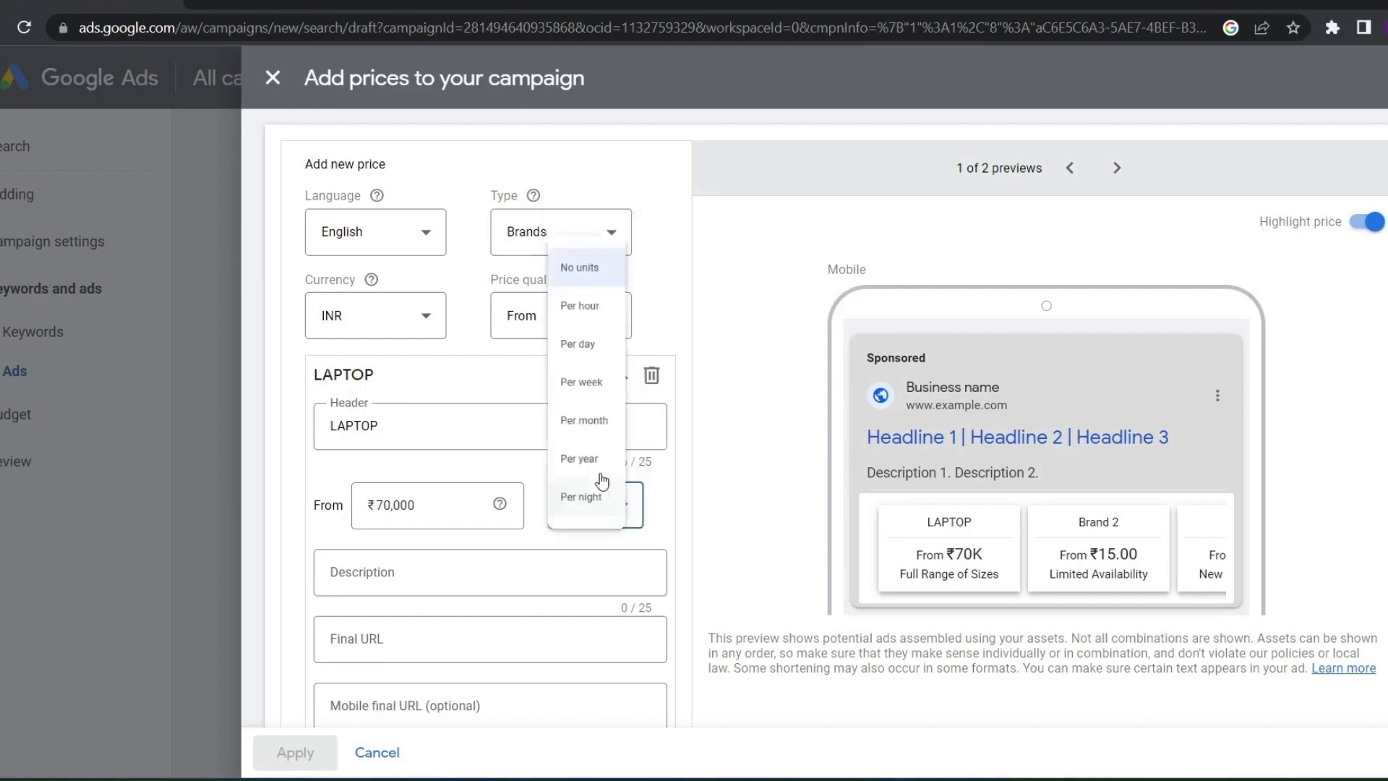
{"action": "left_click", "coordinate": [675, 490]}
{"action": "left_click", "coordinate": [582, 512]}
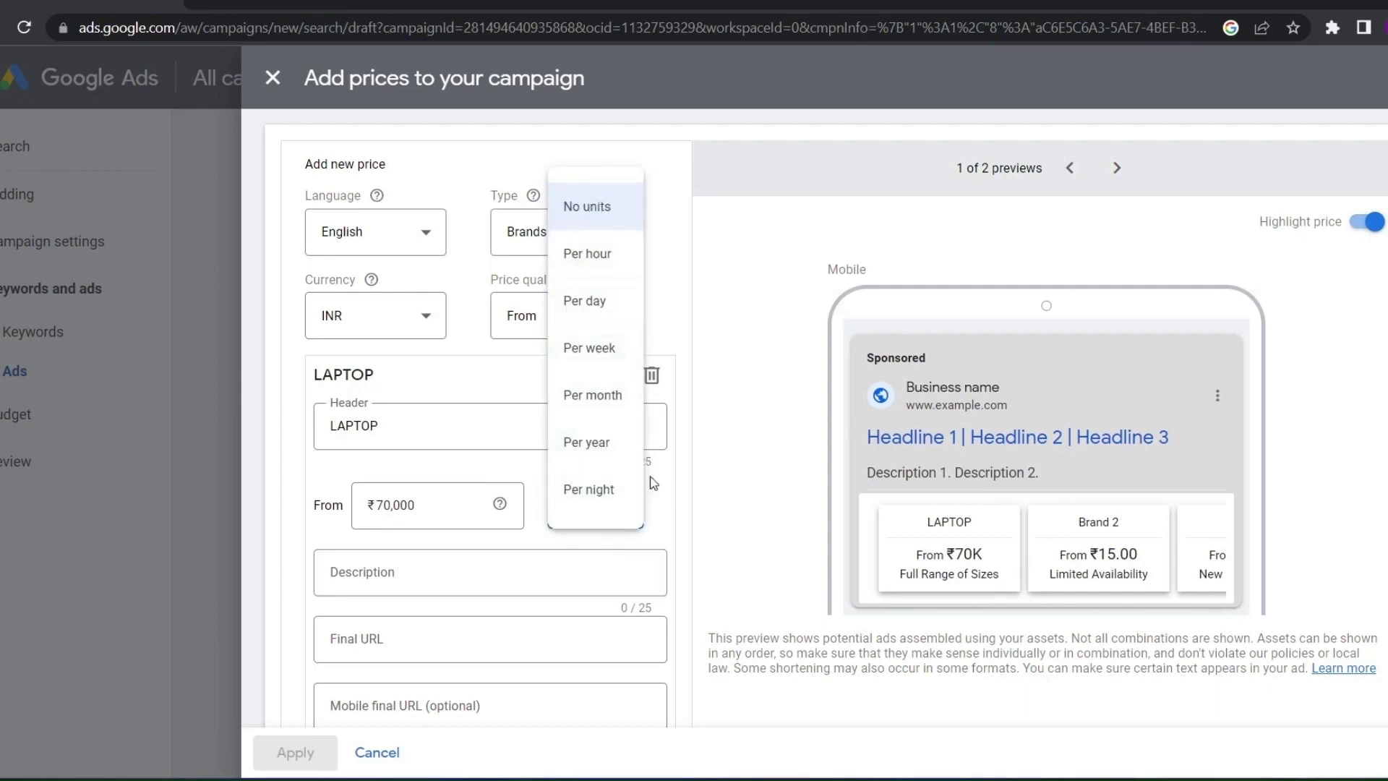
{"action": "left_click", "coordinate": [670, 512]}
Add the description 'ryzen' and paste the Amazon.in laptop page link as final URL
{"action": "scroll", "coordinate": [347, 567], "scroll_direction": "down", "scroll_amount": 1}
{"action": "left_click", "coordinate": [391, 477]}
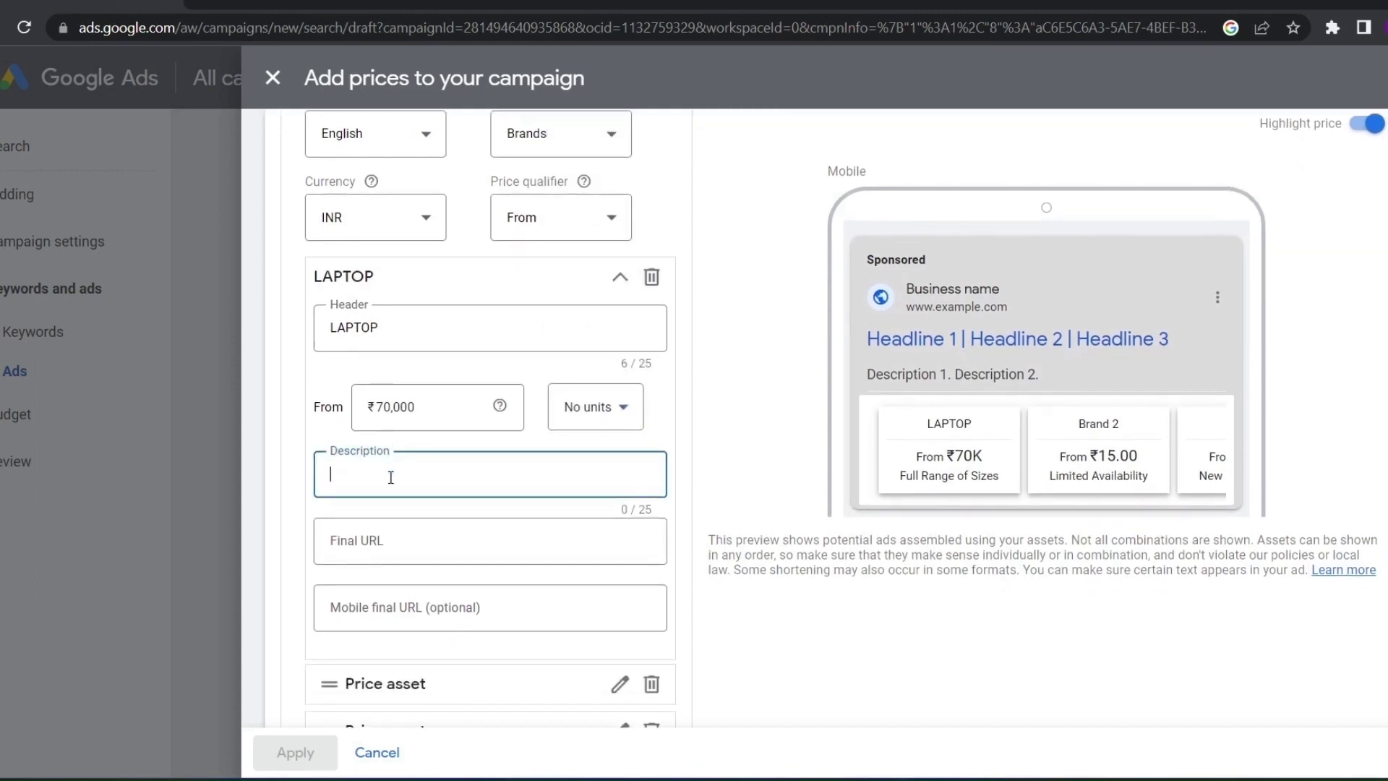
{"action": "type", "text": "ryzen"}
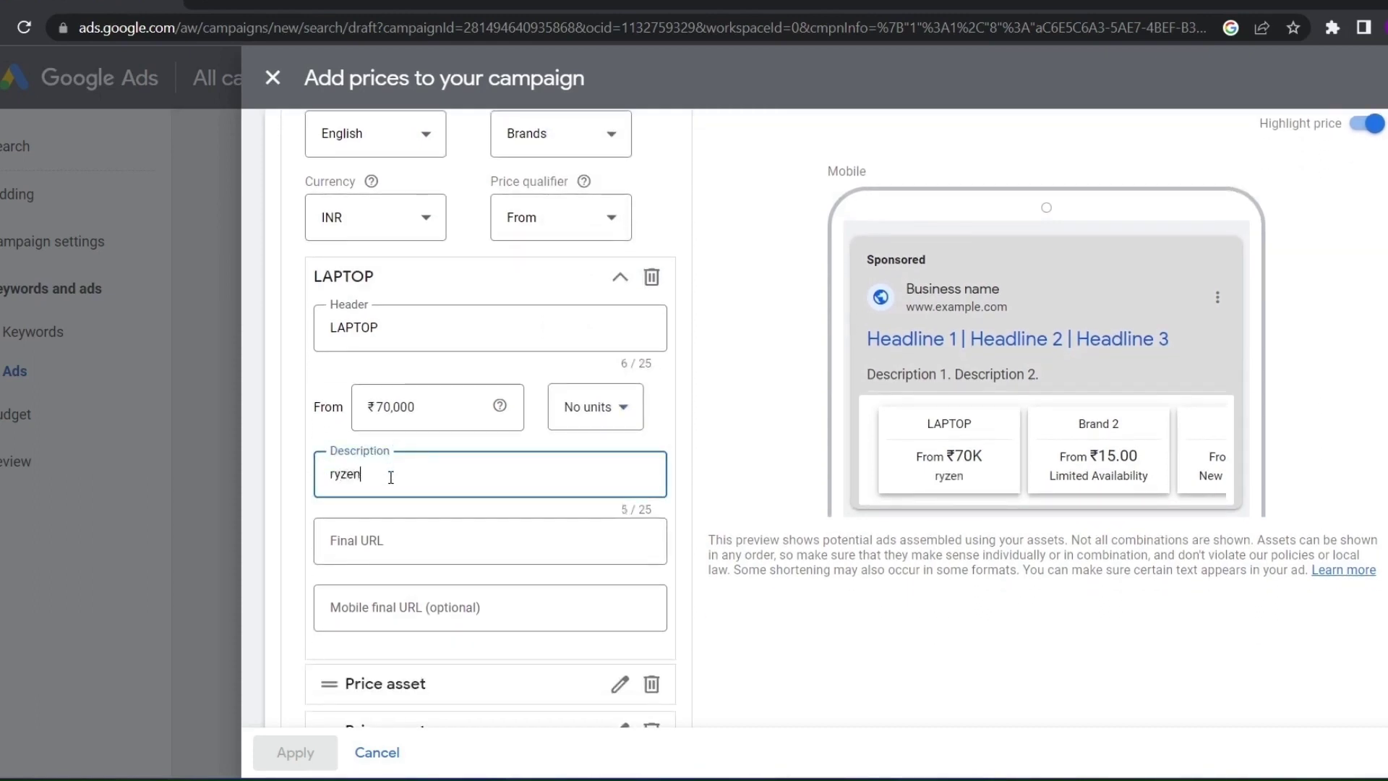
{"action": "left_click", "coordinate": [399, 537]}
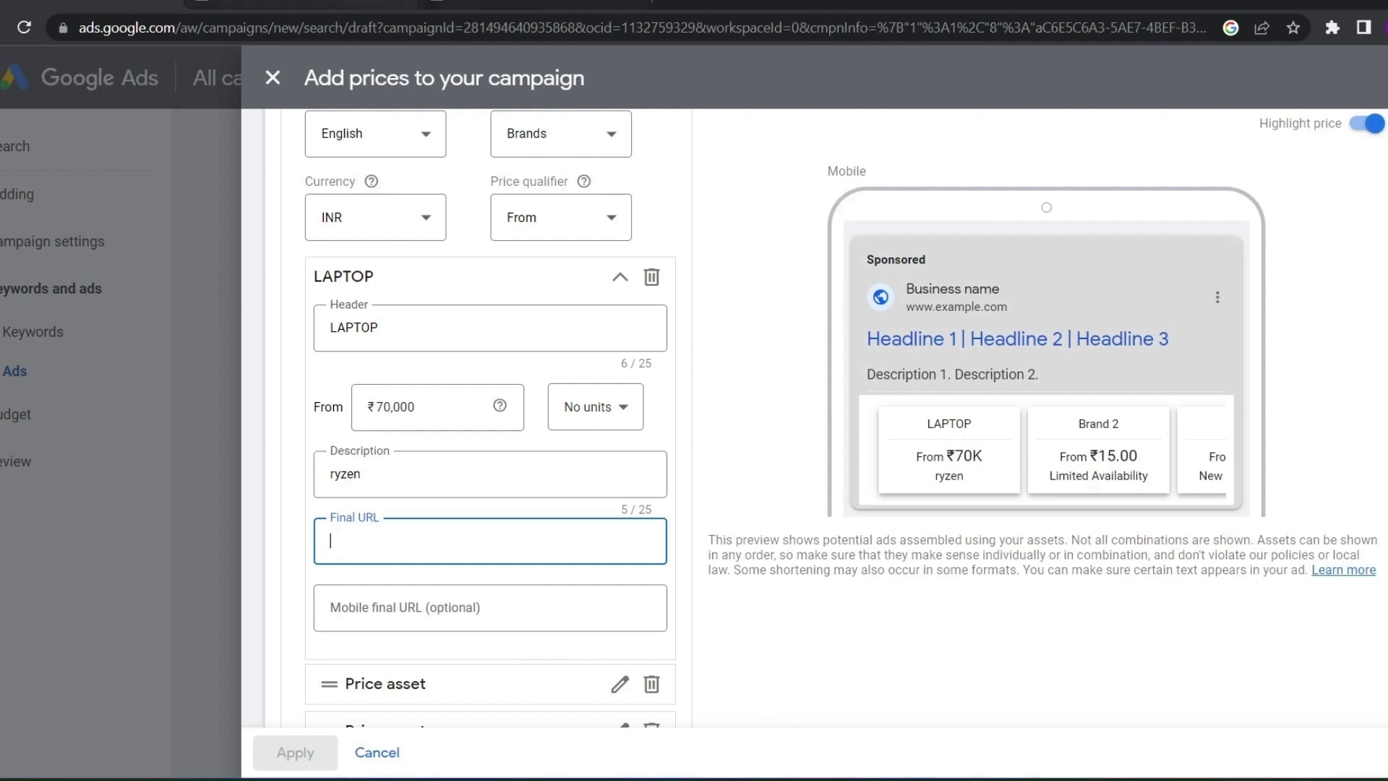
{"action": "left_click", "coordinate": [536, 3]}
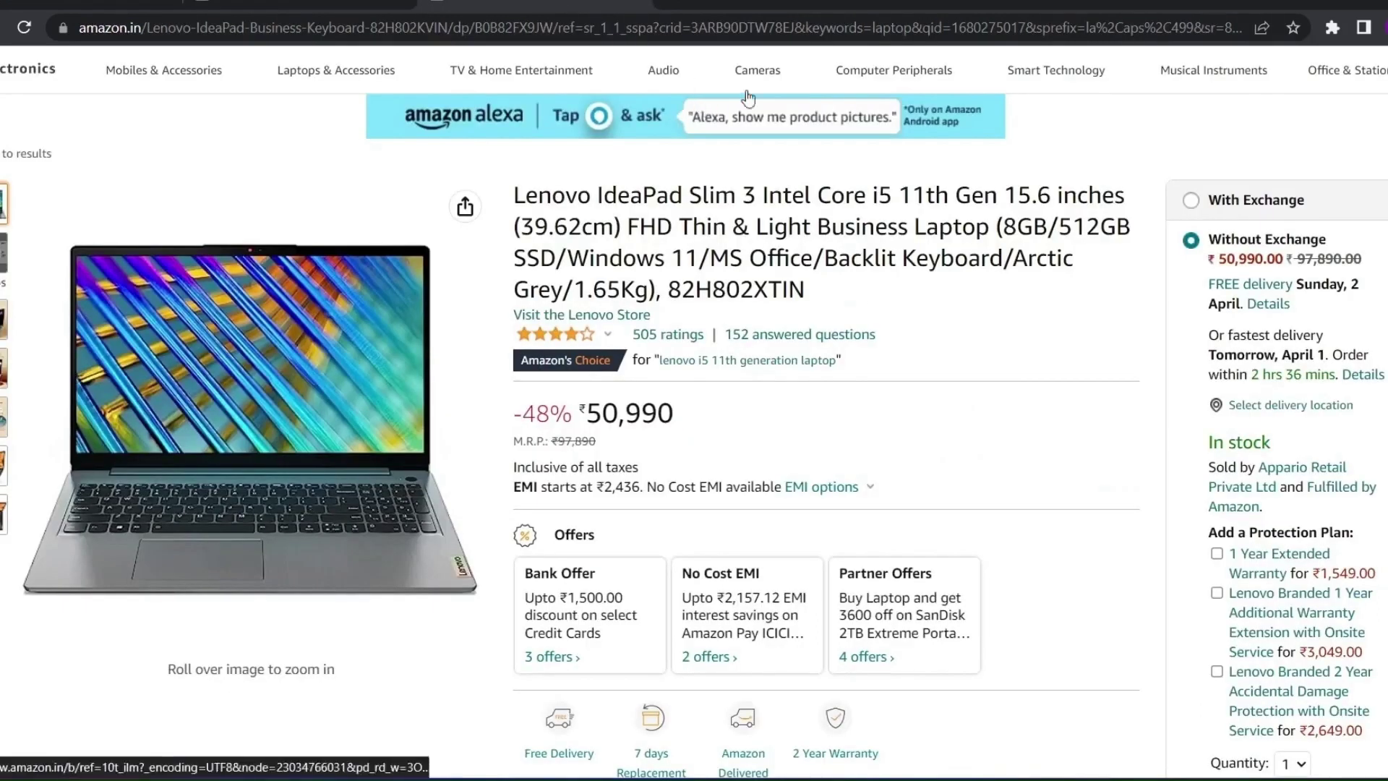
{"action": "left_click", "coordinate": [1261, 30]}
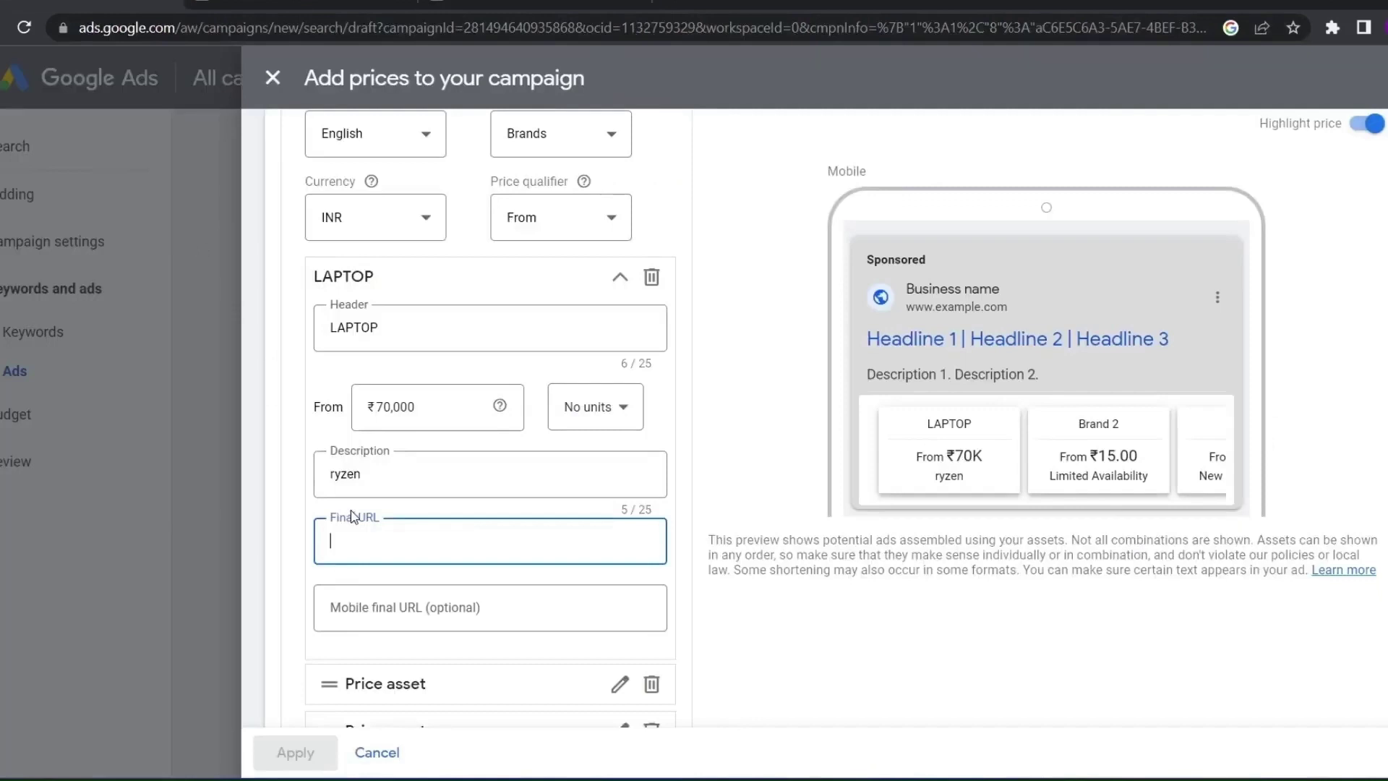
{"action": "key", "text": "ctrl+v"}
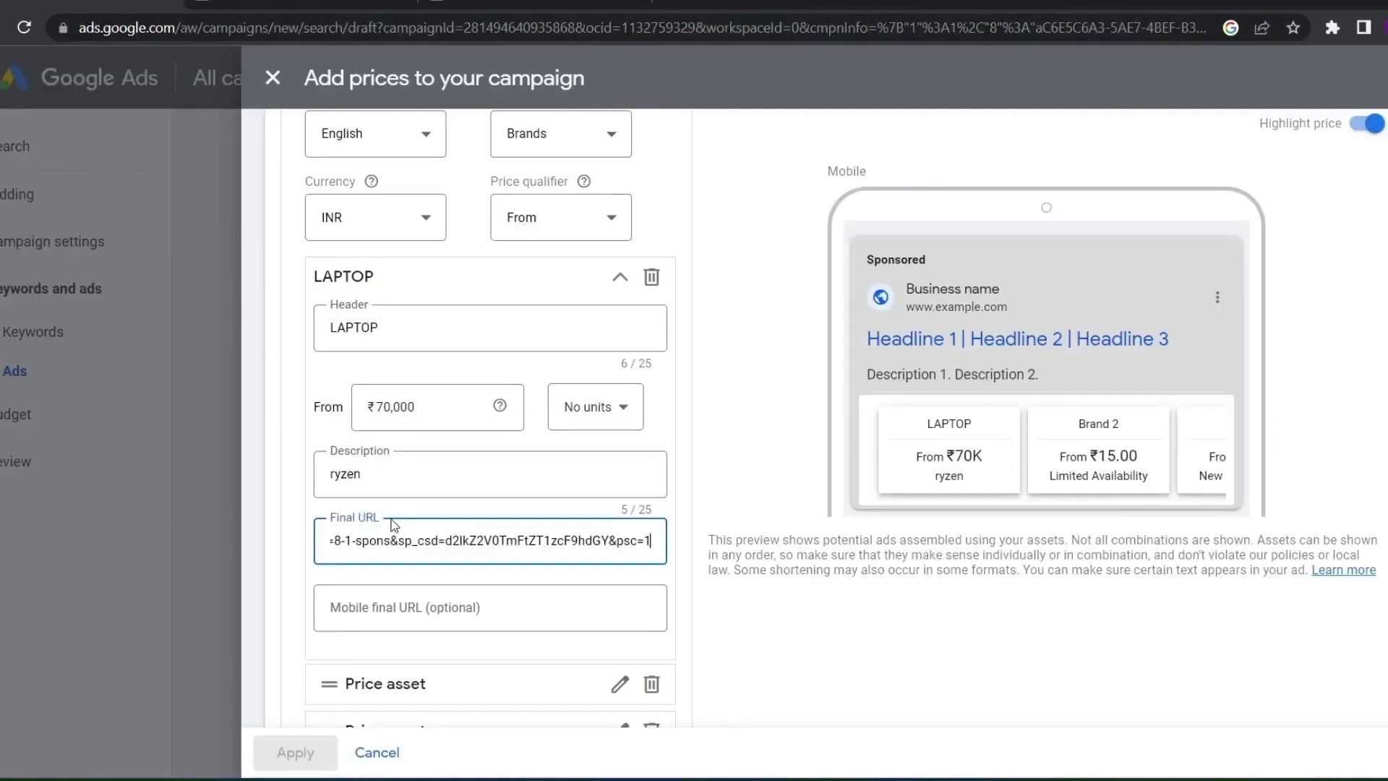
Check the ad preview in desktop view, including the Brand 2 and Brand 3 text
{"action": "scroll", "coordinate": [400, 517], "scroll_direction": "down", "scroll_amount": 2}
{"action": "left_click", "coordinate": [400, 518]}
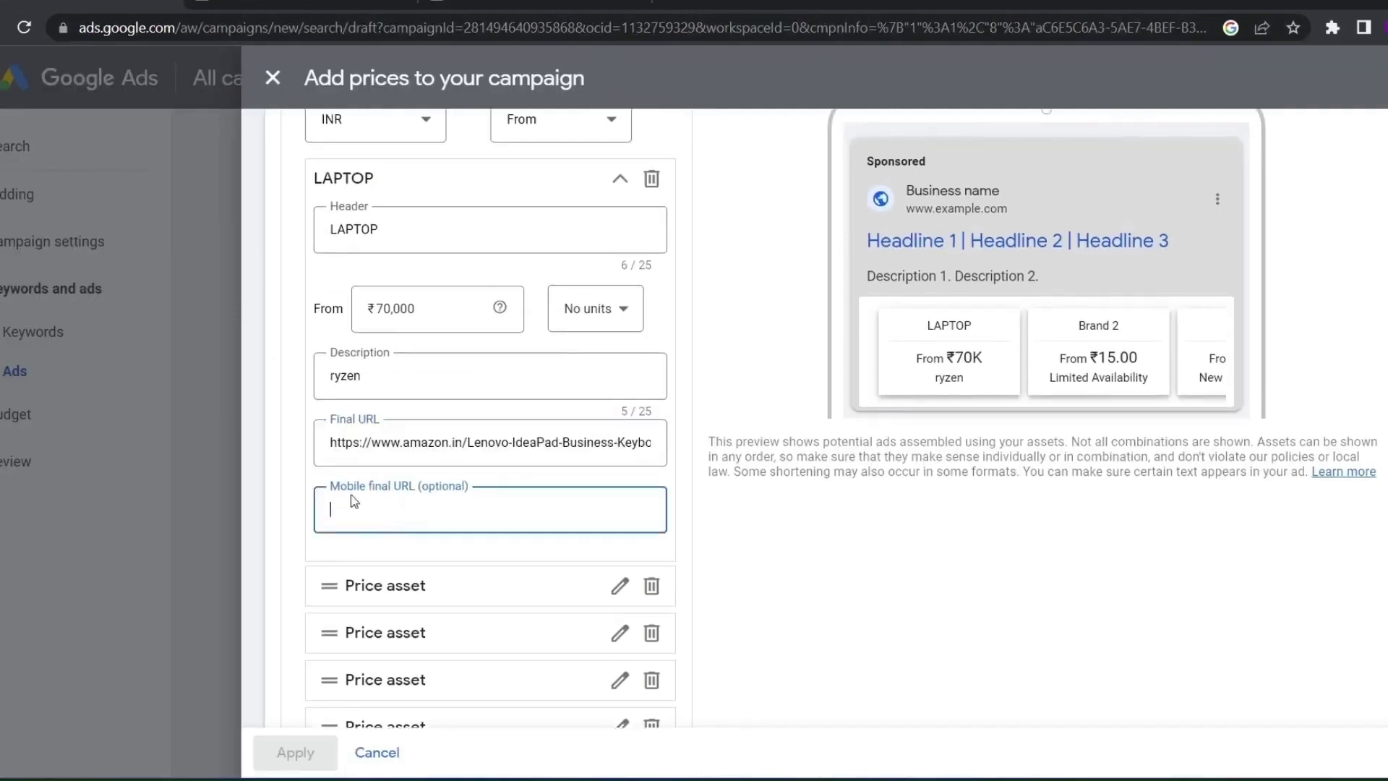
{"action": "scroll", "coordinate": [384, 471], "scroll_direction": "down", "scroll_amount": 1}
{"action": "scroll", "coordinate": [384, 471], "scroll_direction": "up", "scroll_amount": 2}
{"action": "scroll", "coordinate": [1322, 183], "scroll_direction": "up", "scroll_amount": 2}
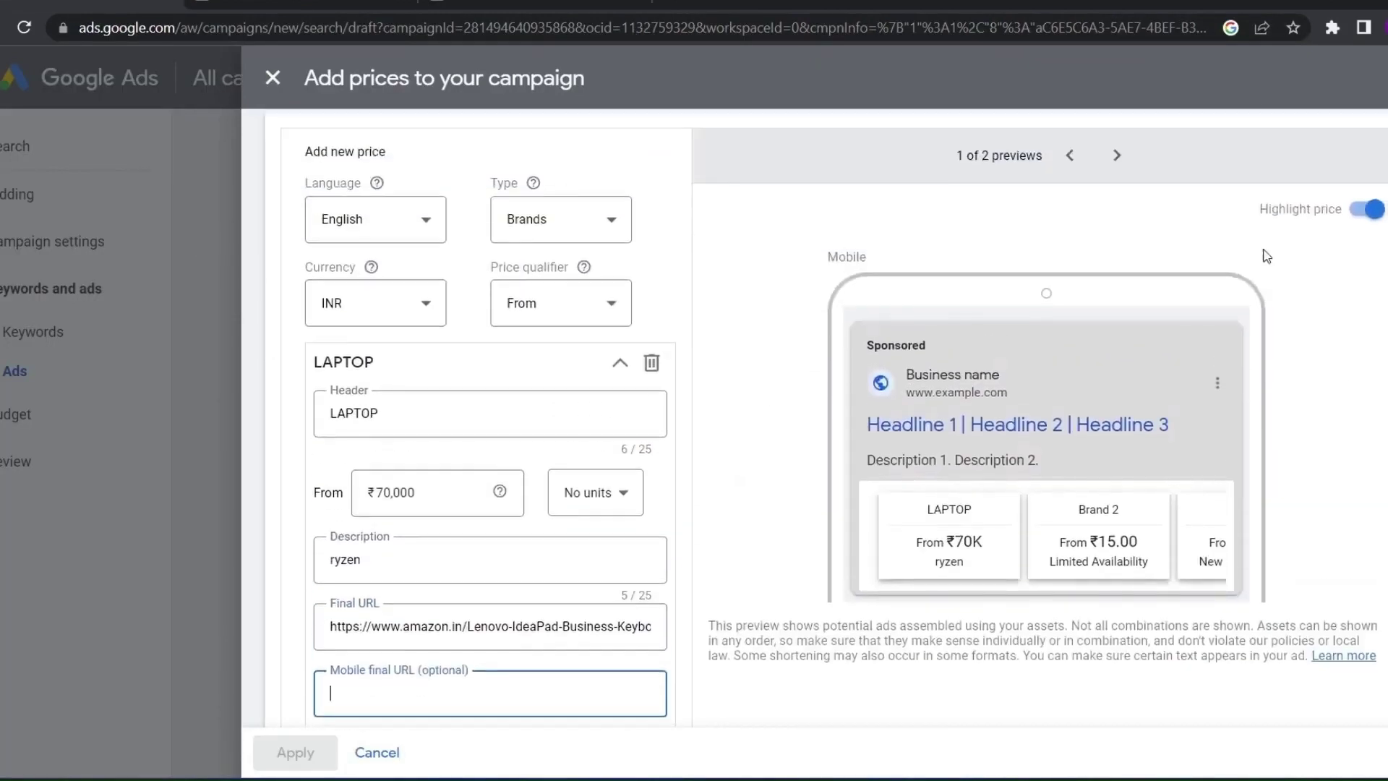
{"action": "left_click", "coordinate": [1117, 168]}
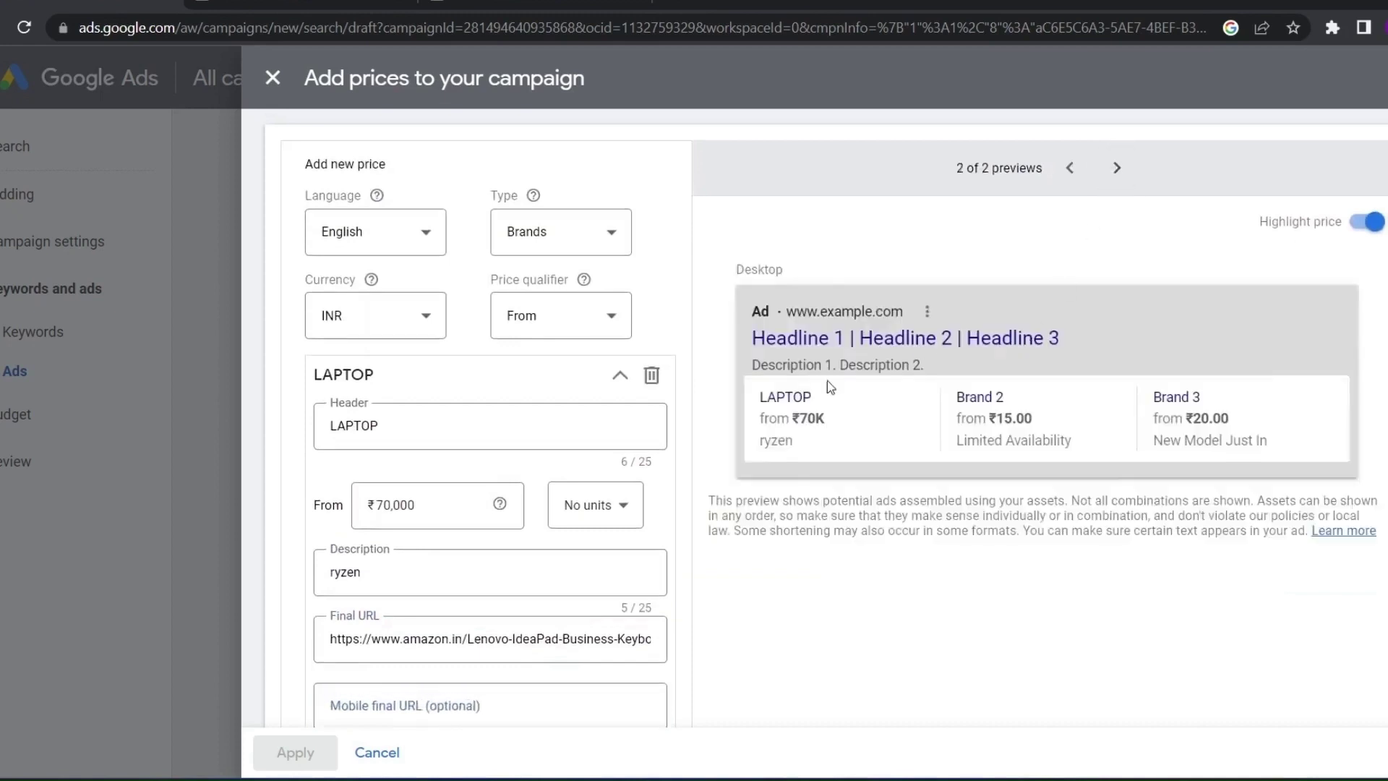
{"action": "left_click_drag", "start_coordinate": [884, 444], "coordinate": [1052, 478]}
{"action": "left_click", "coordinate": [935, 548]}
{"action": "scroll", "coordinate": [314, 381], "scroll_direction": "down", "scroll_amount": 5}
{"action": "scroll", "coordinate": [384, 400], "scroll_direction": "up", "scroll_amount": 3}
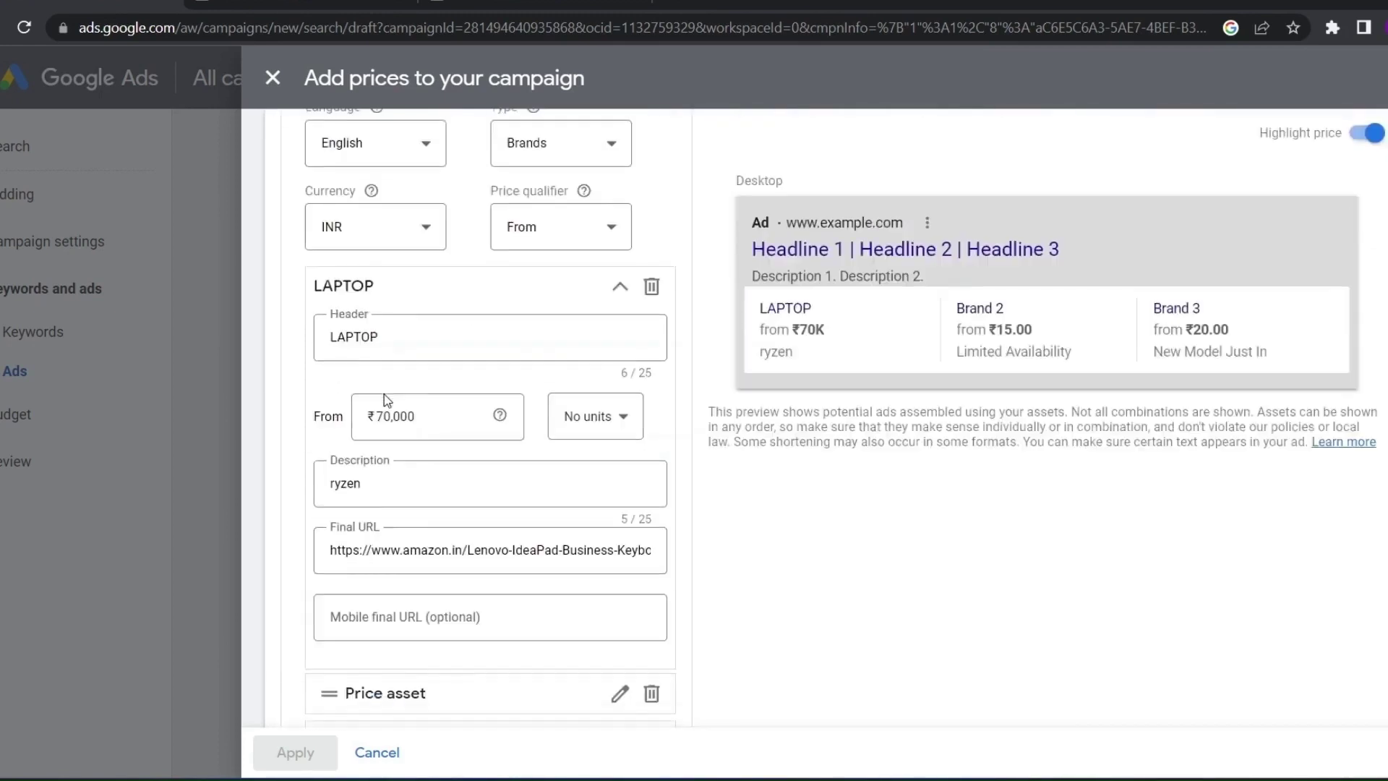
{"action": "scroll", "coordinate": [405, 601], "scroll_direction": "down", "scroll_amount": 1}
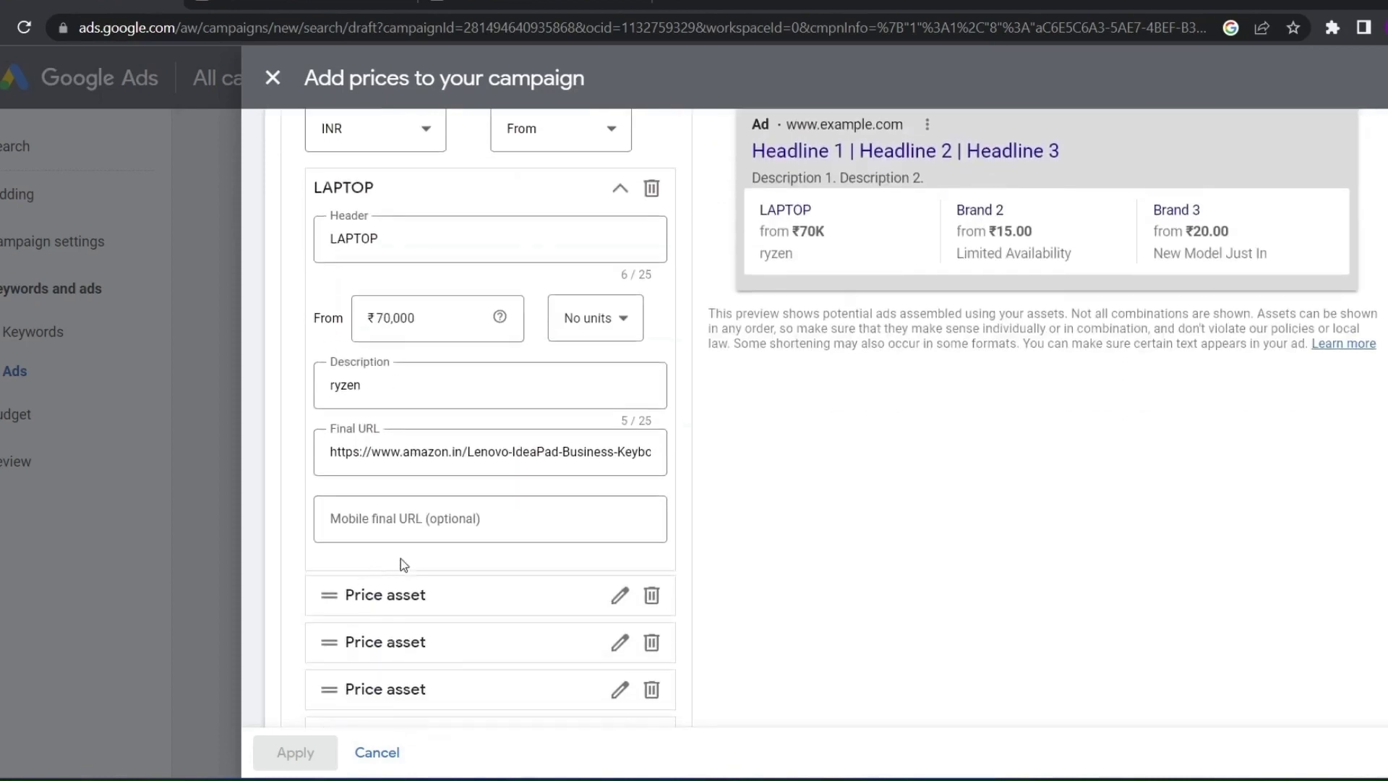
Expand the next empty price asset below LAPTOP for editing
{"action": "left_click", "coordinate": [620, 597]}
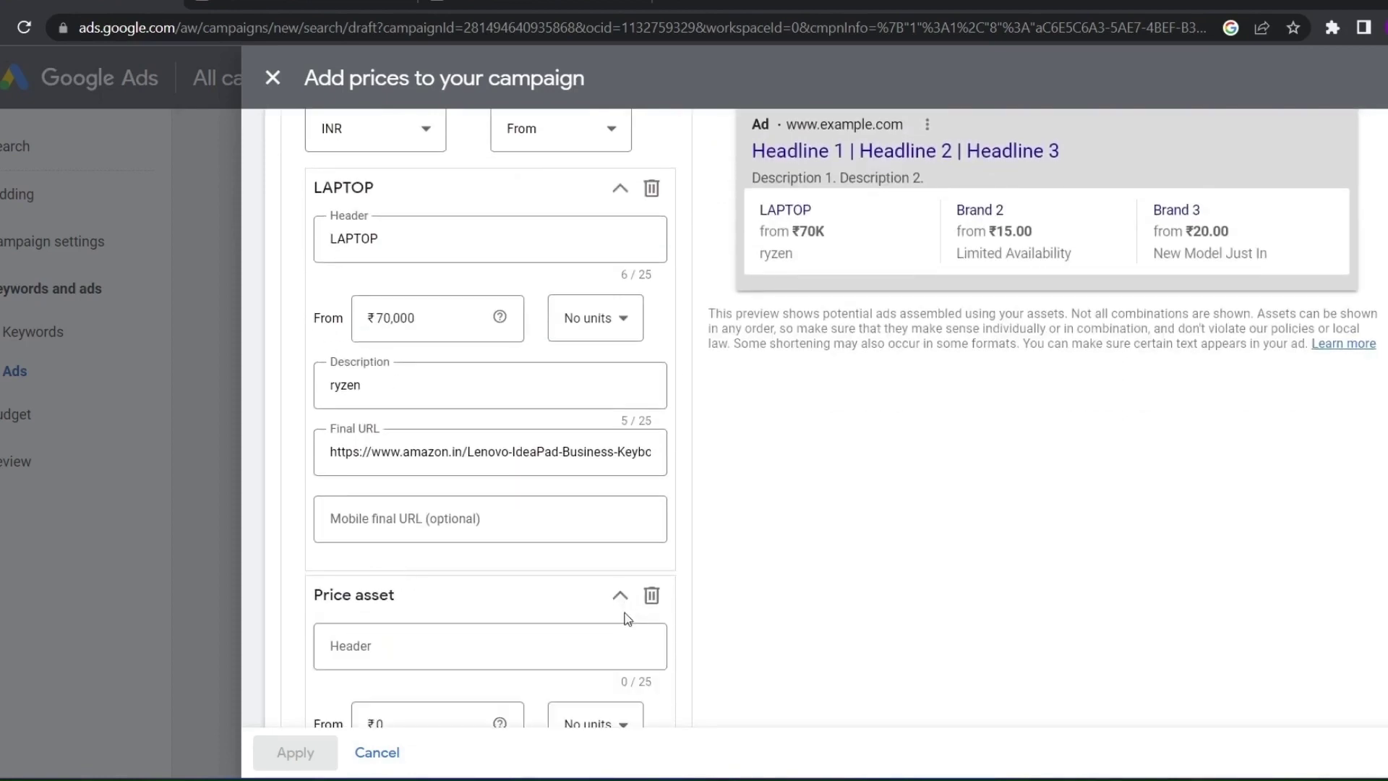
{"action": "scroll", "coordinate": [624, 627], "scroll_direction": "down", "scroll_amount": 3}
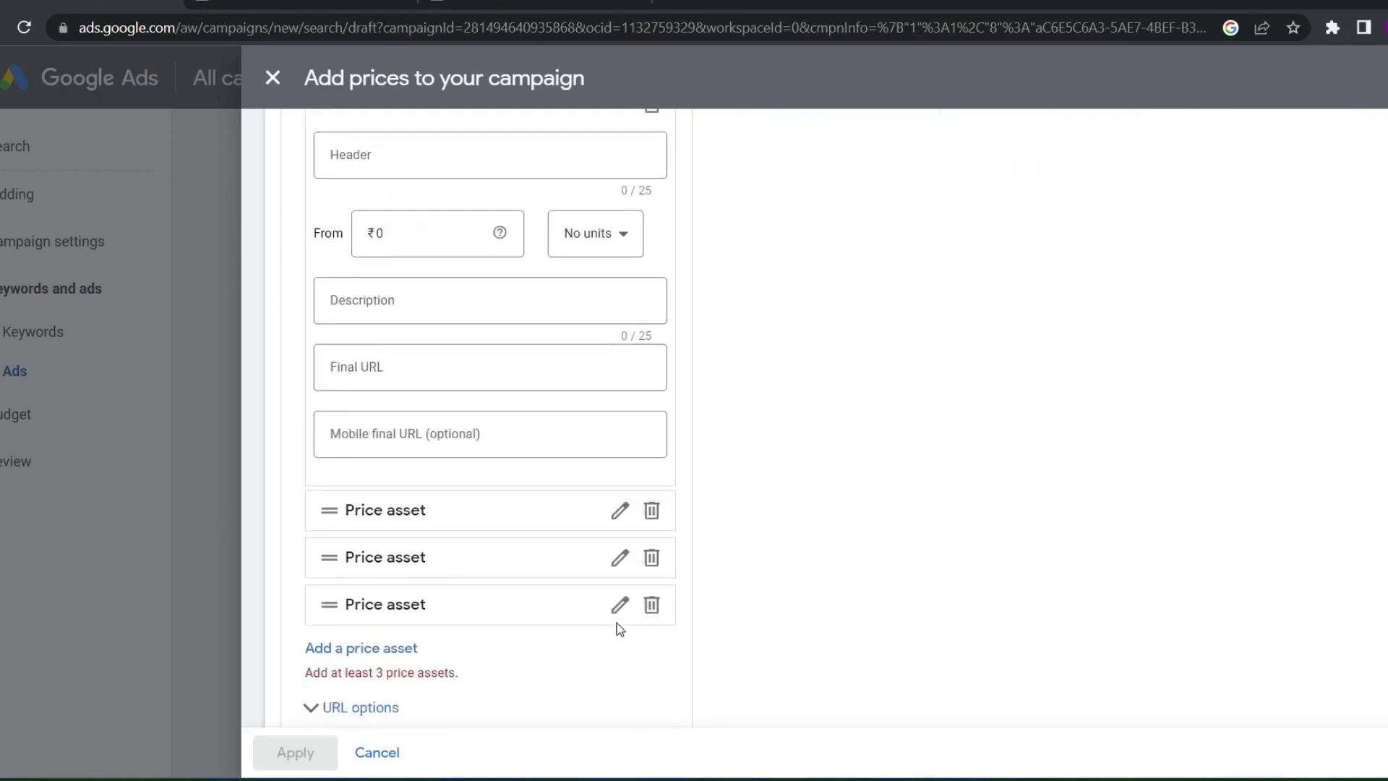
{"action": "left_click", "coordinate": [622, 511]}
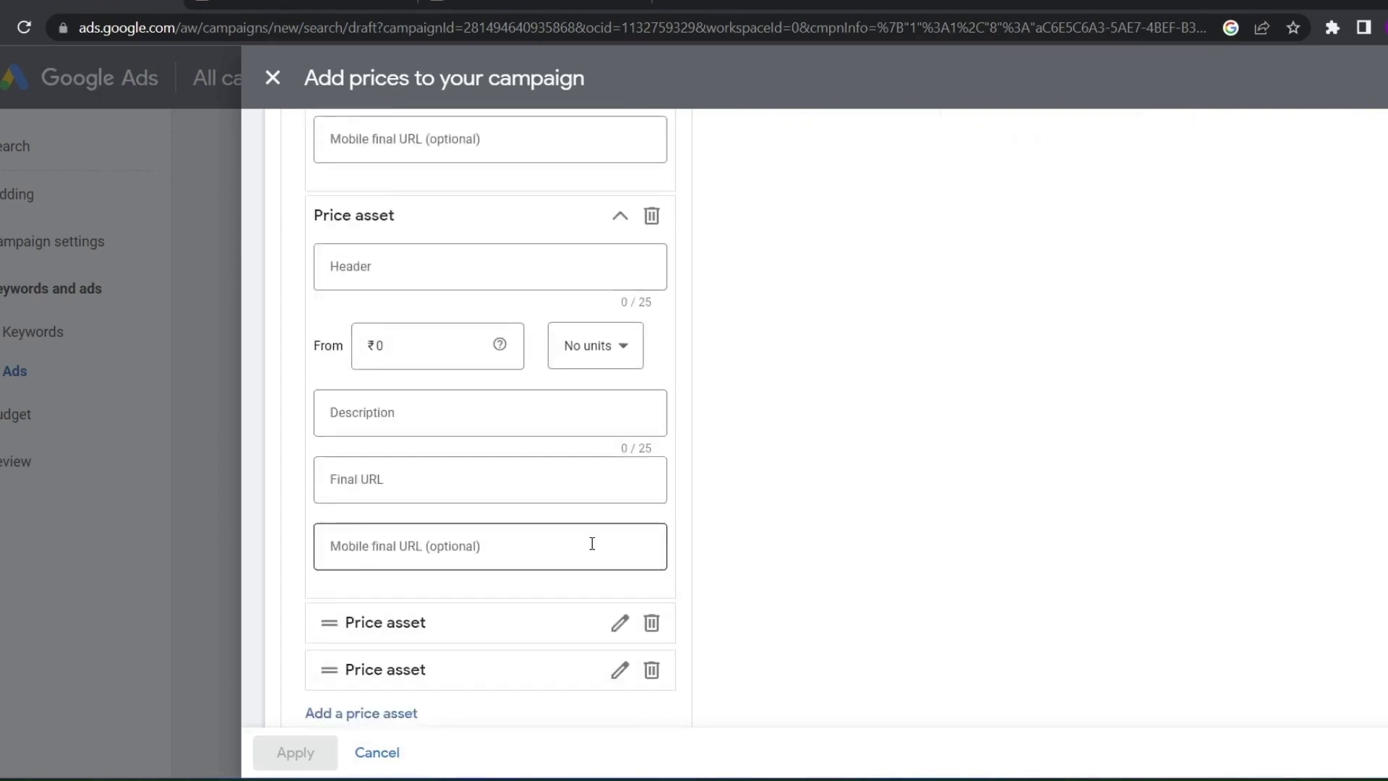
{"action": "scroll", "coordinate": [574, 579], "scroll_direction": "down", "scroll_amount": 2}
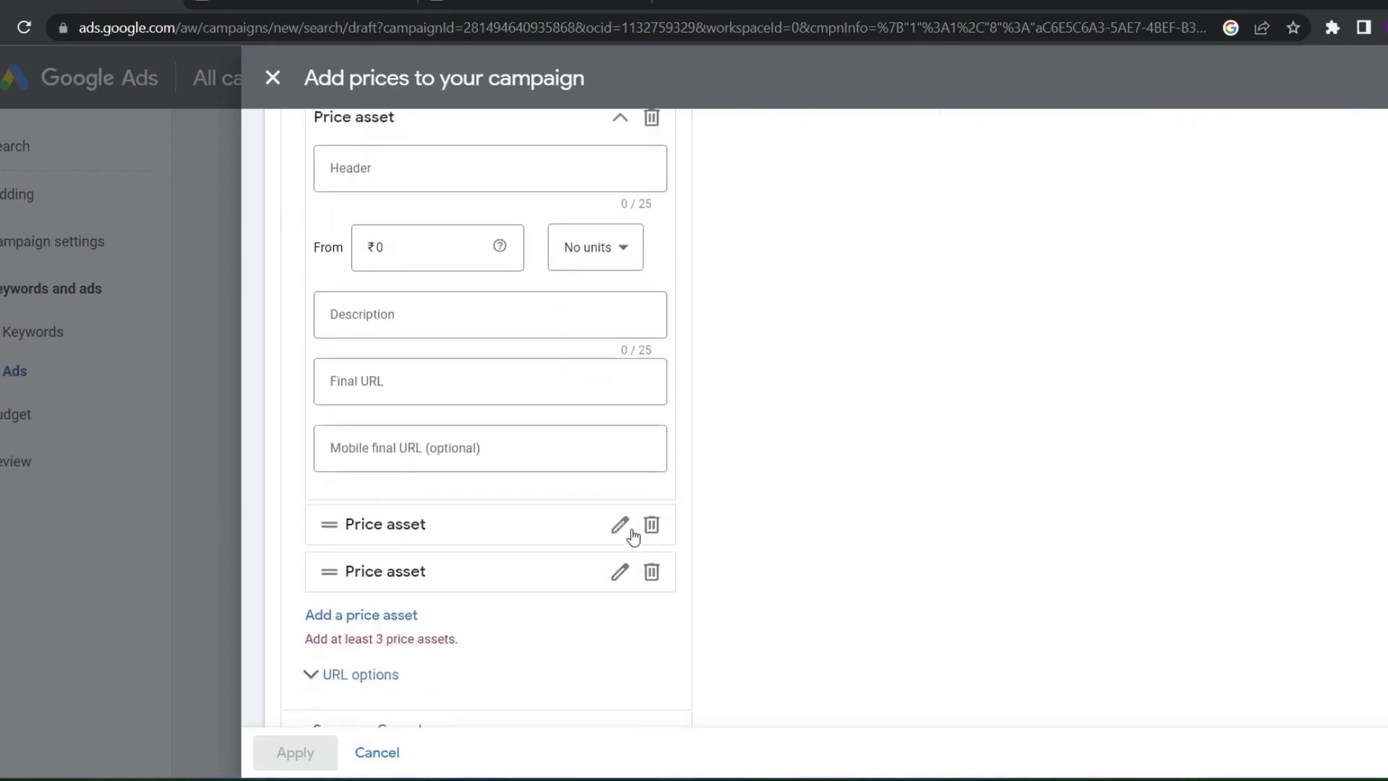
{"action": "scroll", "coordinate": [506, 369], "scroll_direction": "up", "scroll_amount": 7}
{"action": "scroll", "coordinate": [490, 398], "scroll_direction": "down", "scroll_amount": 8}
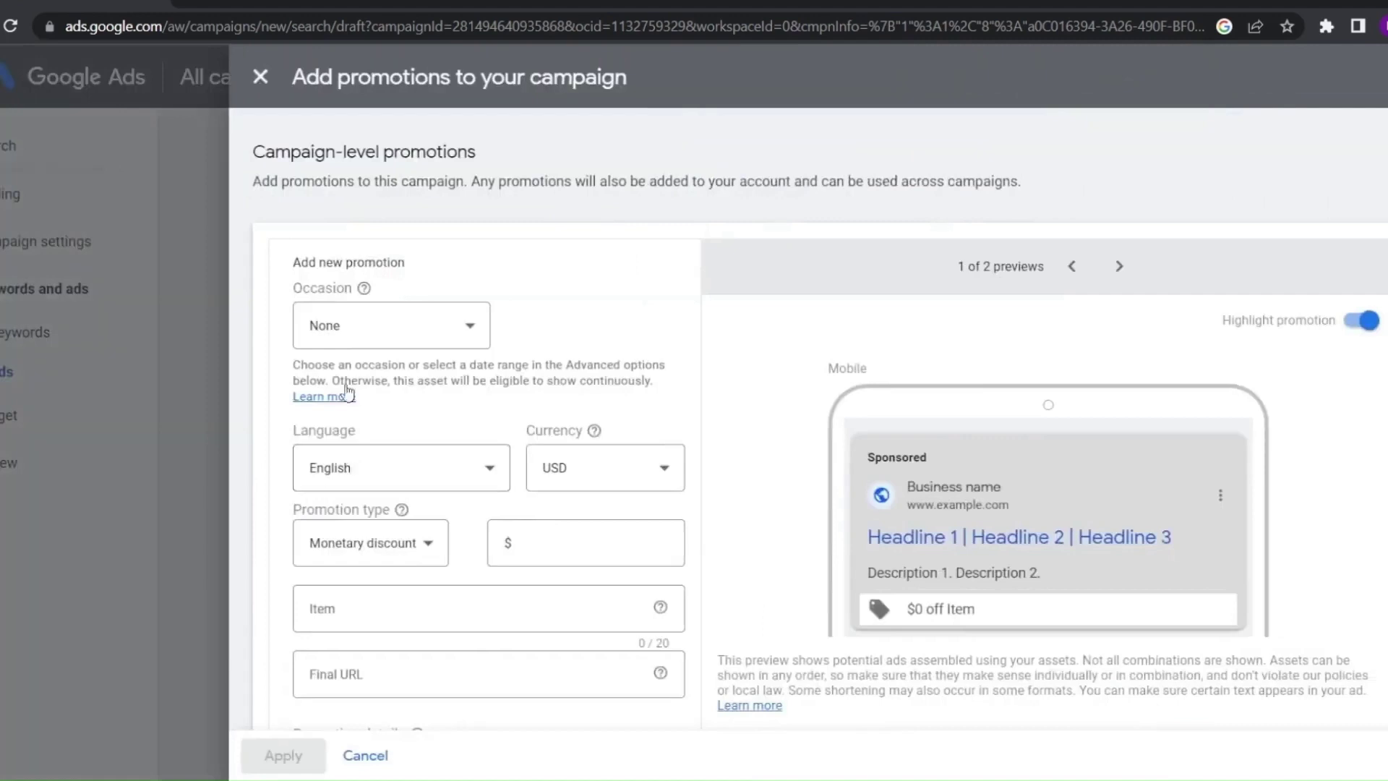
Set the promotion occasion to Diwali
{"action": "left_click", "coordinate": [357, 320]}
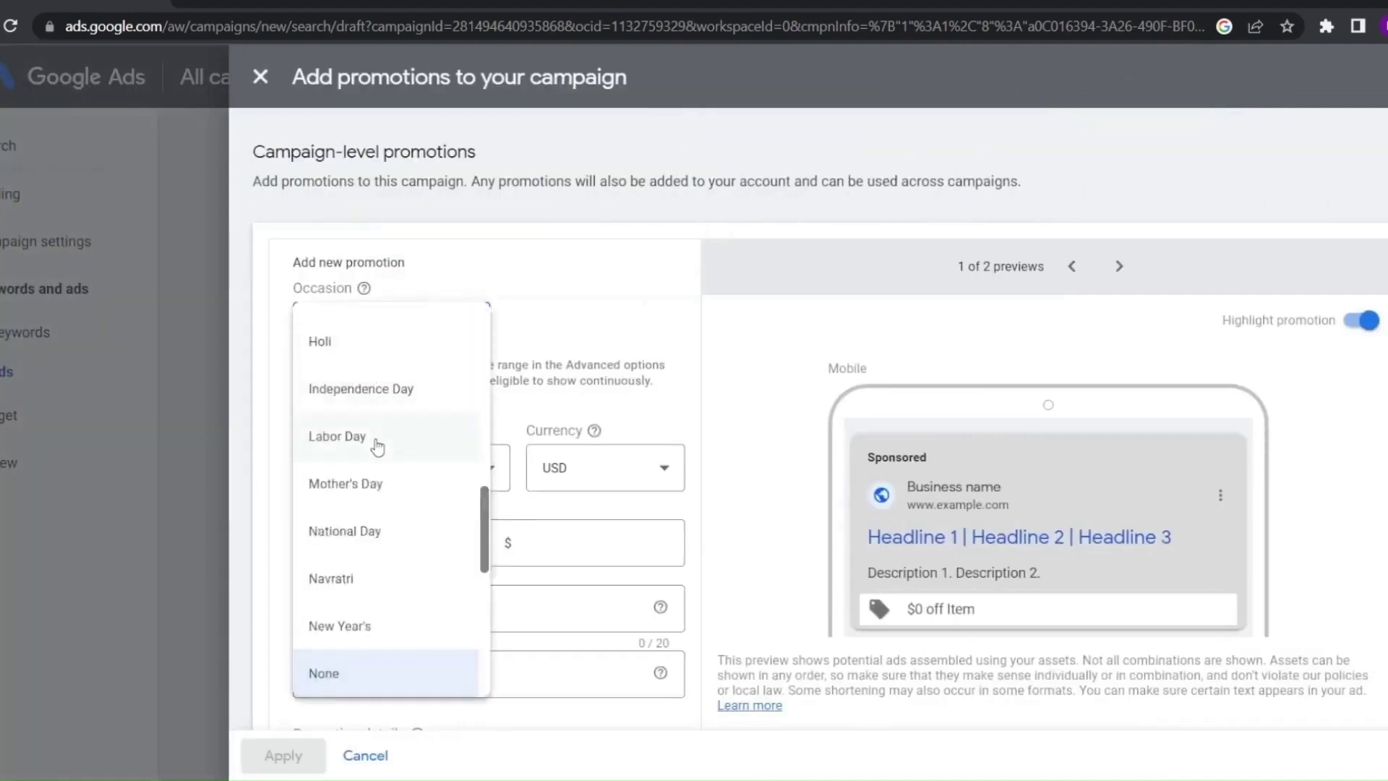
{"action": "scroll", "coordinate": [372, 444], "scroll_direction": "up", "scroll_amount": 10}
{"action": "scroll", "coordinate": [368, 470], "scroll_direction": "down", "scroll_amount": 10}
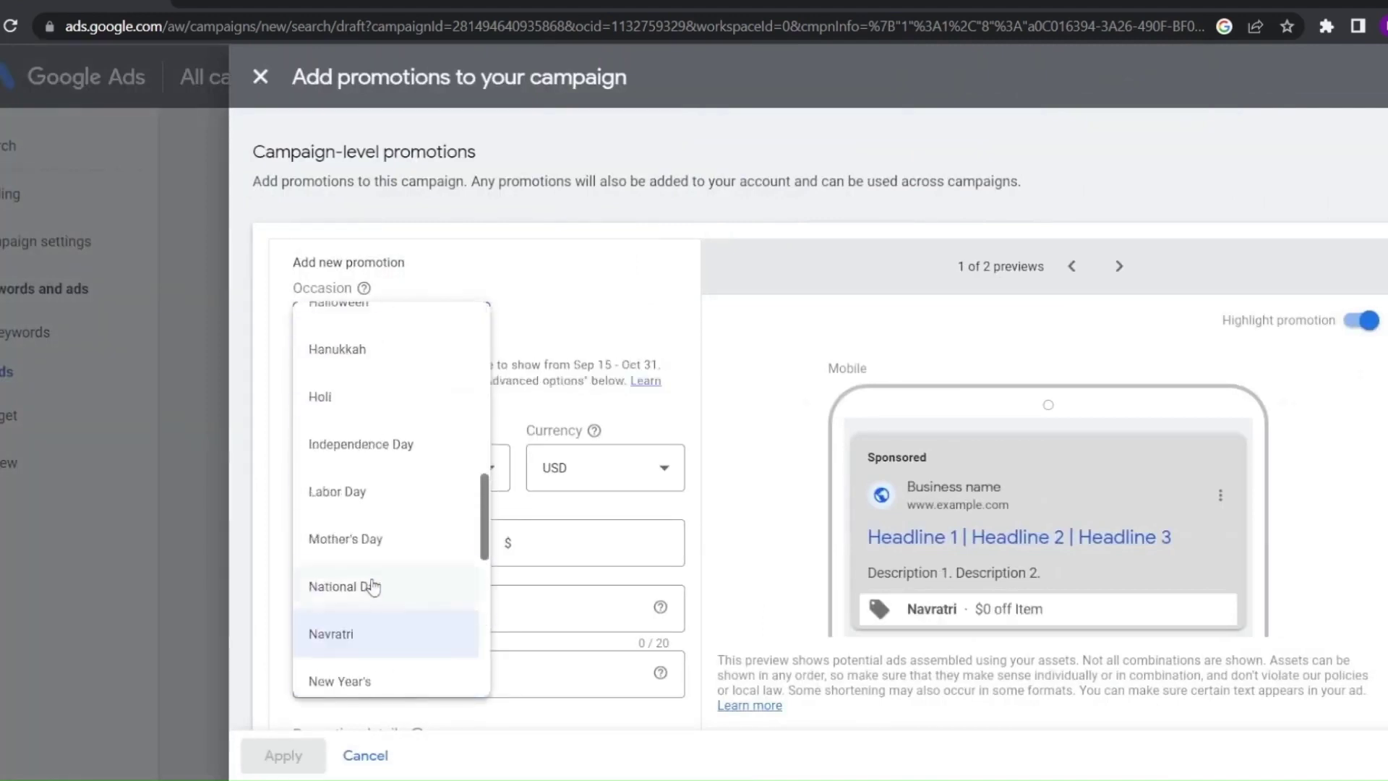
{"action": "scroll", "coordinate": [366, 583], "scroll_direction": "up", "scroll_amount": 5}
{"action": "scroll", "coordinate": [355, 466], "scroll_direction": "up", "scroll_amount": 3}
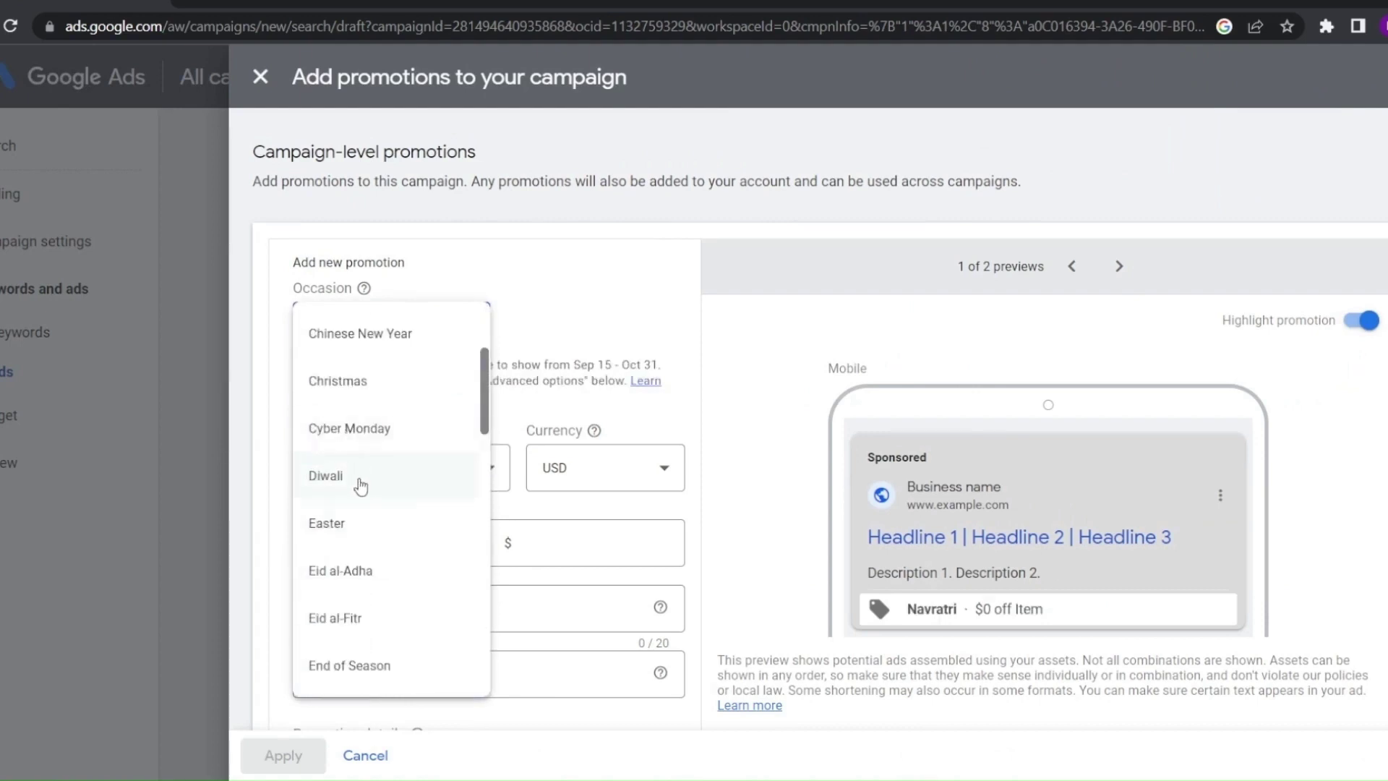
{"action": "left_click", "coordinate": [361, 486]}
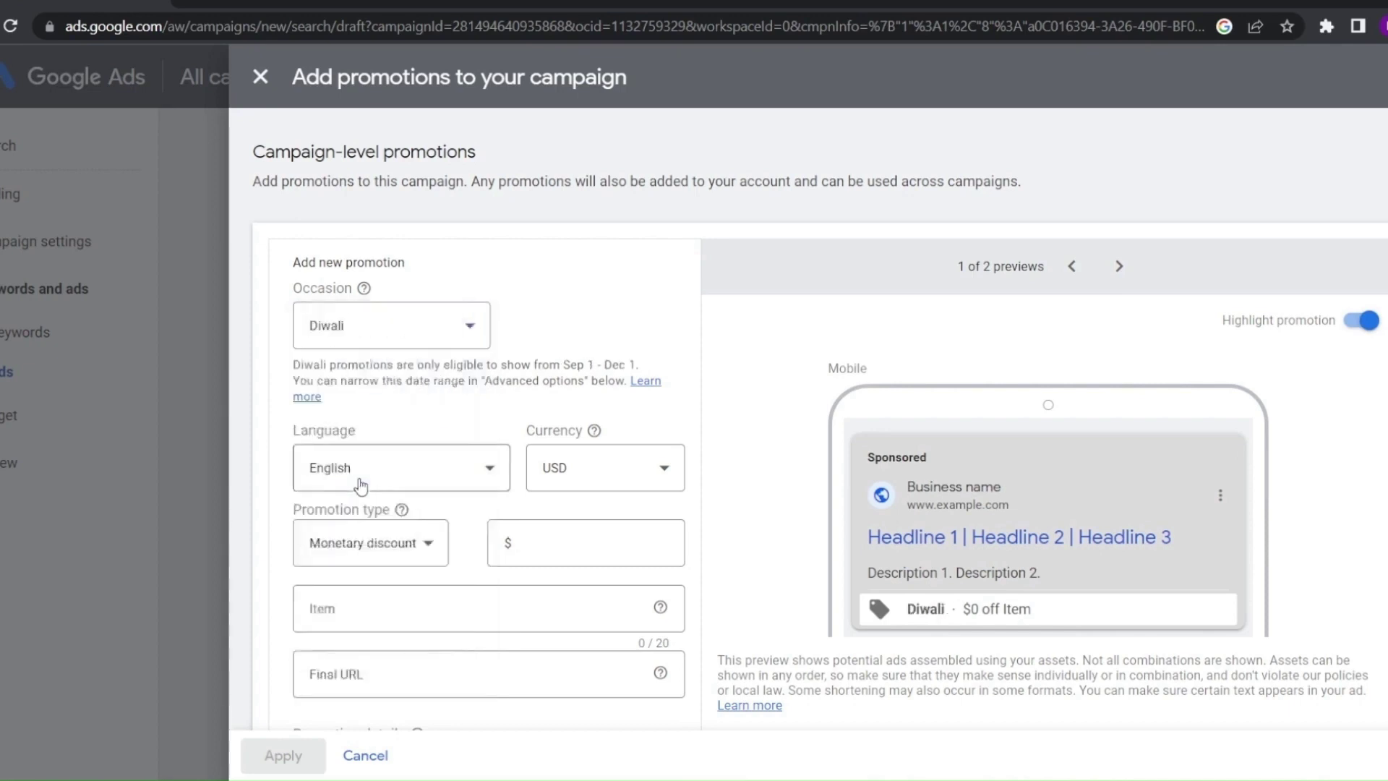
Try Hindi as the promotion language, then set it back to English
{"action": "left_click", "coordinate": [358, 483]}
{"action": "scroll", "coordinate": [361, 289], "scroll_direction": "down", "scroll_amount": 5}
{"action": "scroll", "coordinate": [358, 317], "scroll_direction": "up", "scroll_amount": 5}
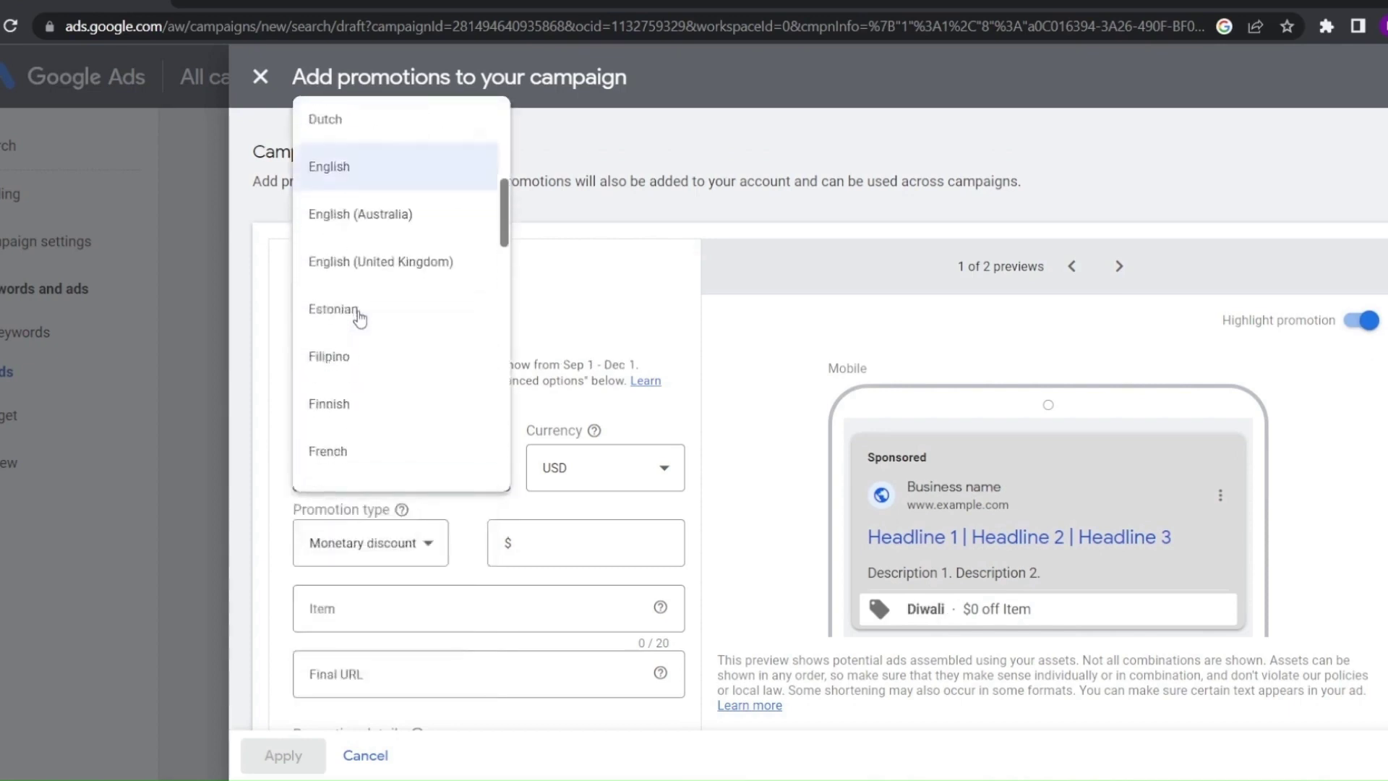
{"action": "scroll", "coordinate": [358, 316], "scroll_direction": "down", "scroll_amount": 5}
{"action": "left_click", "coordinate": [369, 267]}
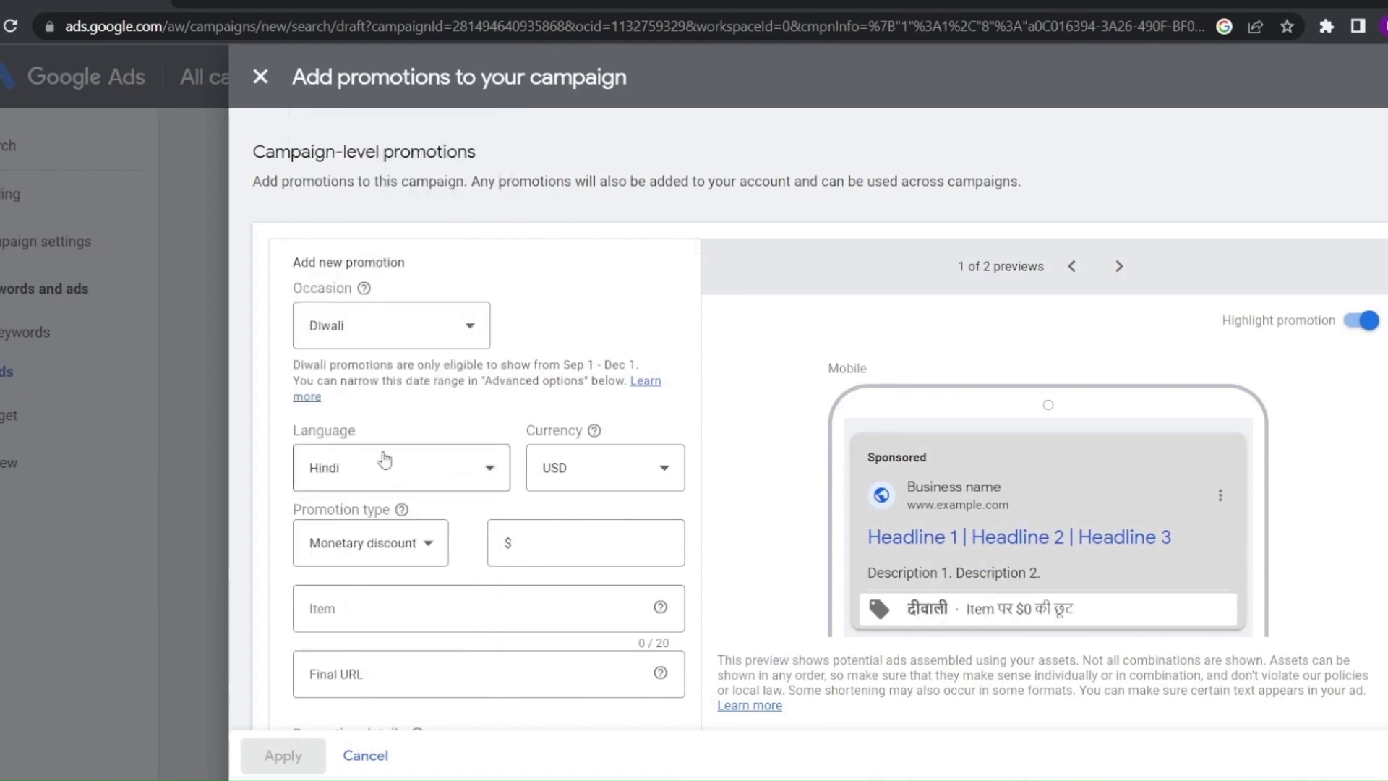
{"action": "left_click_drag", "start_coordinate": [908, 611], "coordinate": [1038, 618]}
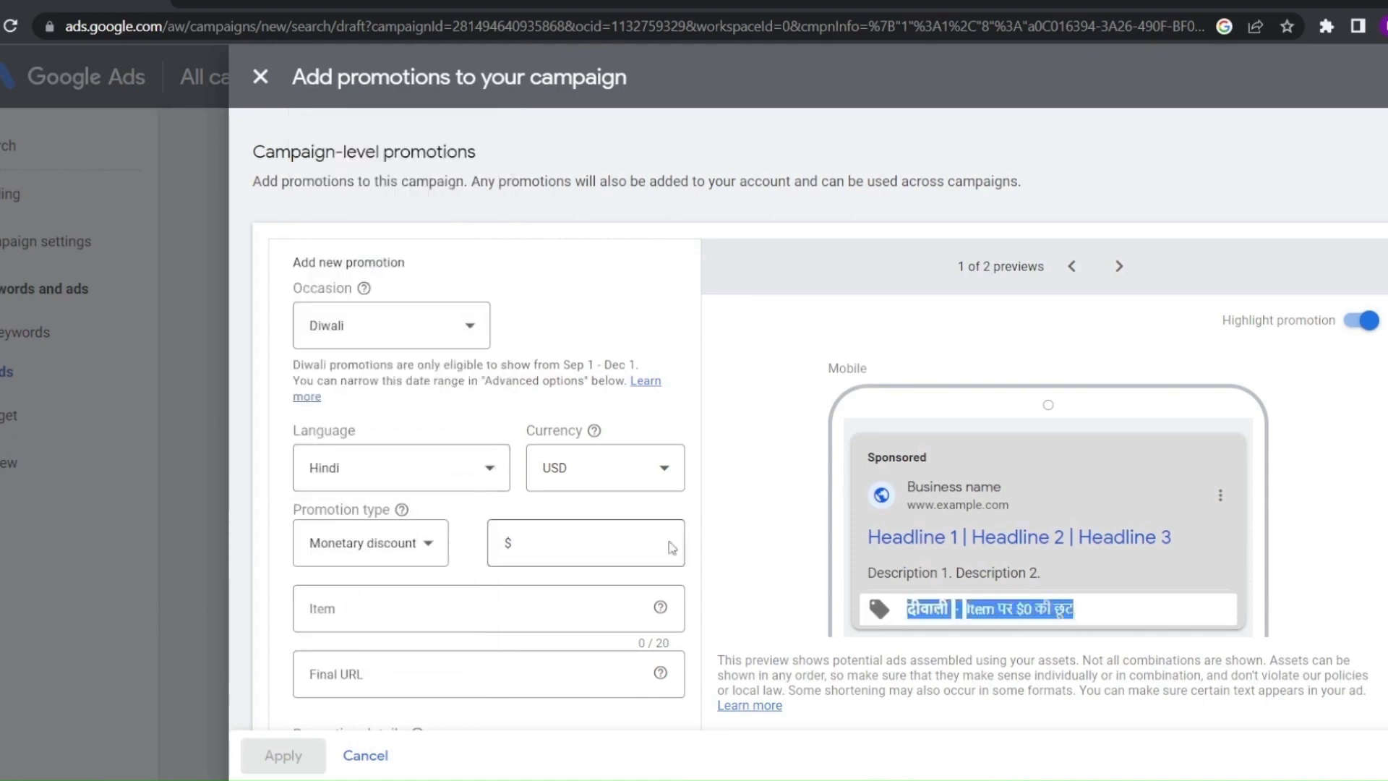
{"action": "left_click", "coordinate": [480, 471]}
{"action": "scroll", "coordinate": [325, 362], "scroll_direction": "up", "scroll_amount": 4}
{"action": "scroll", "coordinate": [318, 304], "scroll_direction": "up", "scroll_amount": 3}
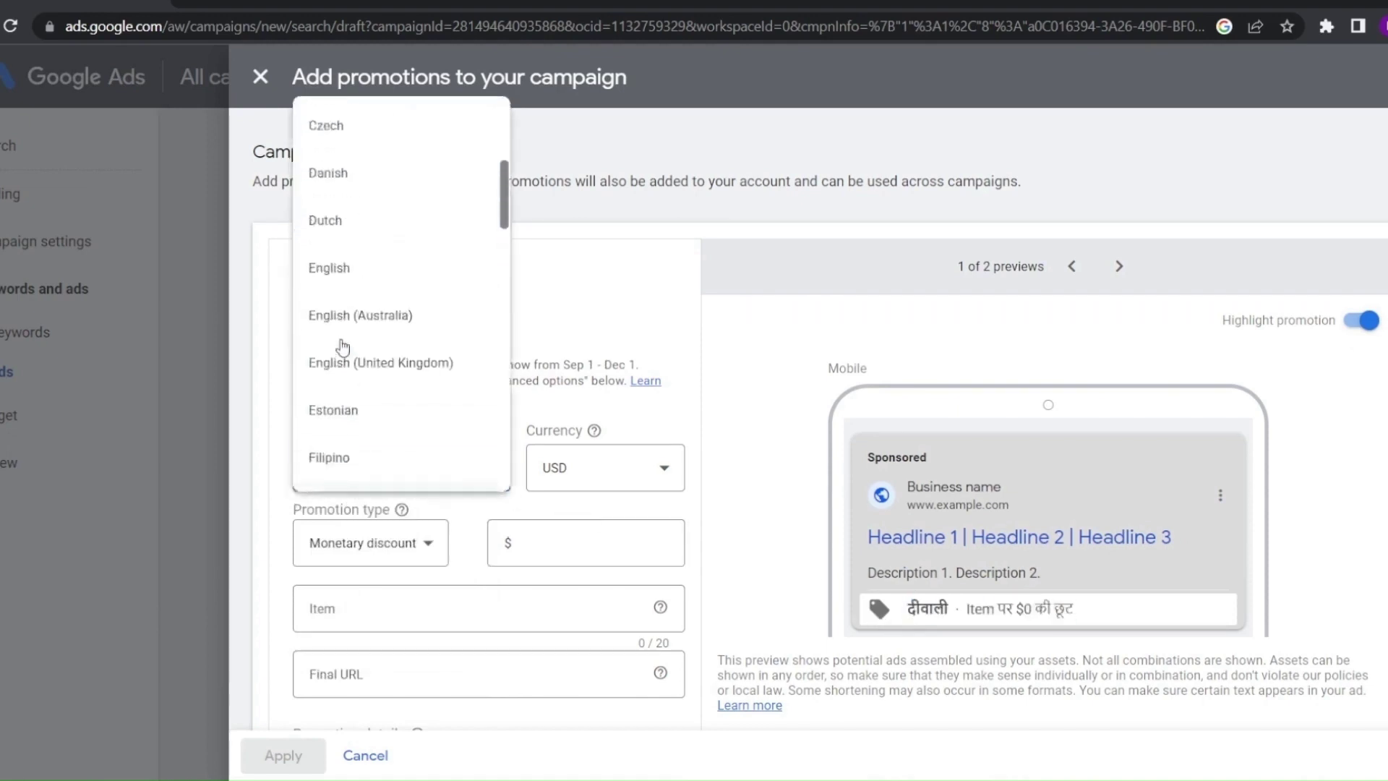
{"action": "scroll", "coordinate": [319, 304], "scroll_direction": "down", "scroll_amount": 1}
{"action": "left_click", "coordinate": [340, 176]}
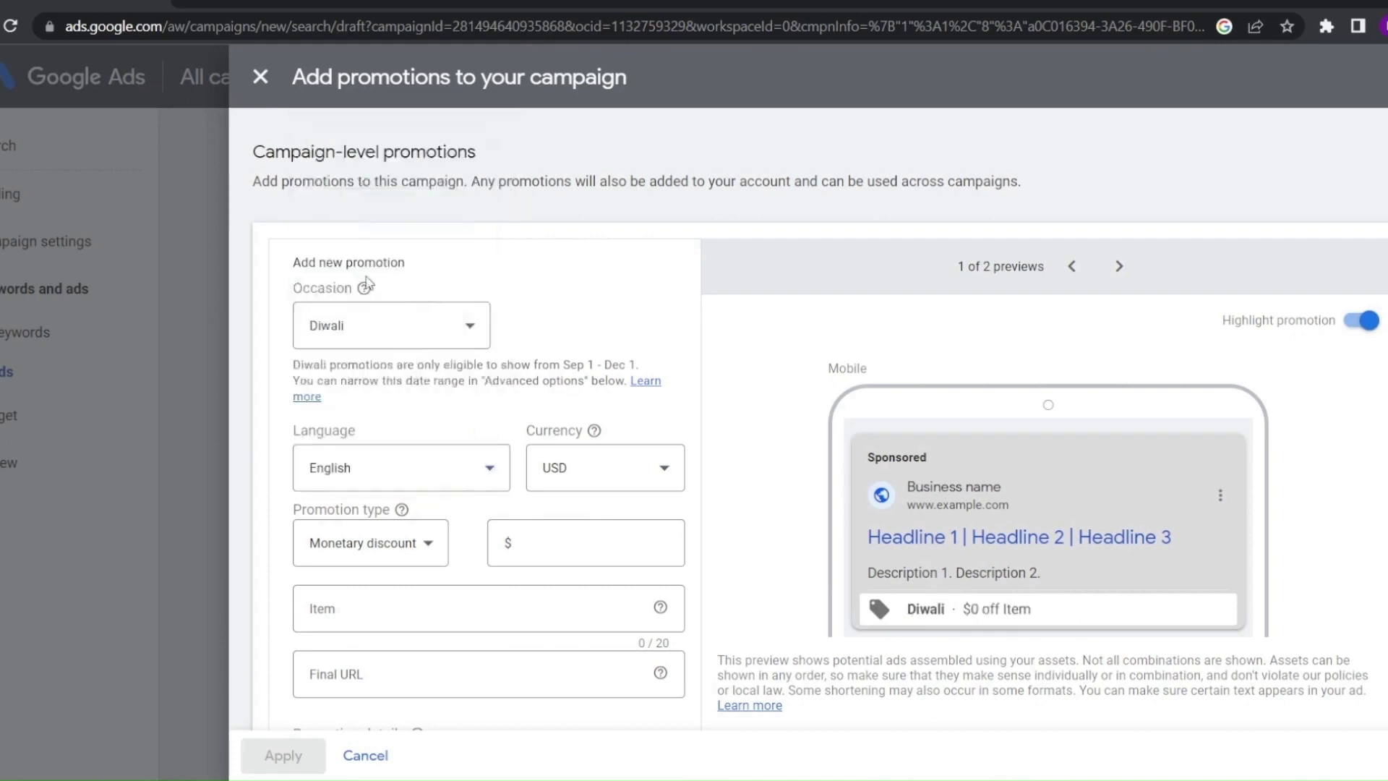
Set the promotion currency to INR
{"action": "left_click", "coordinate": [641, 470]}
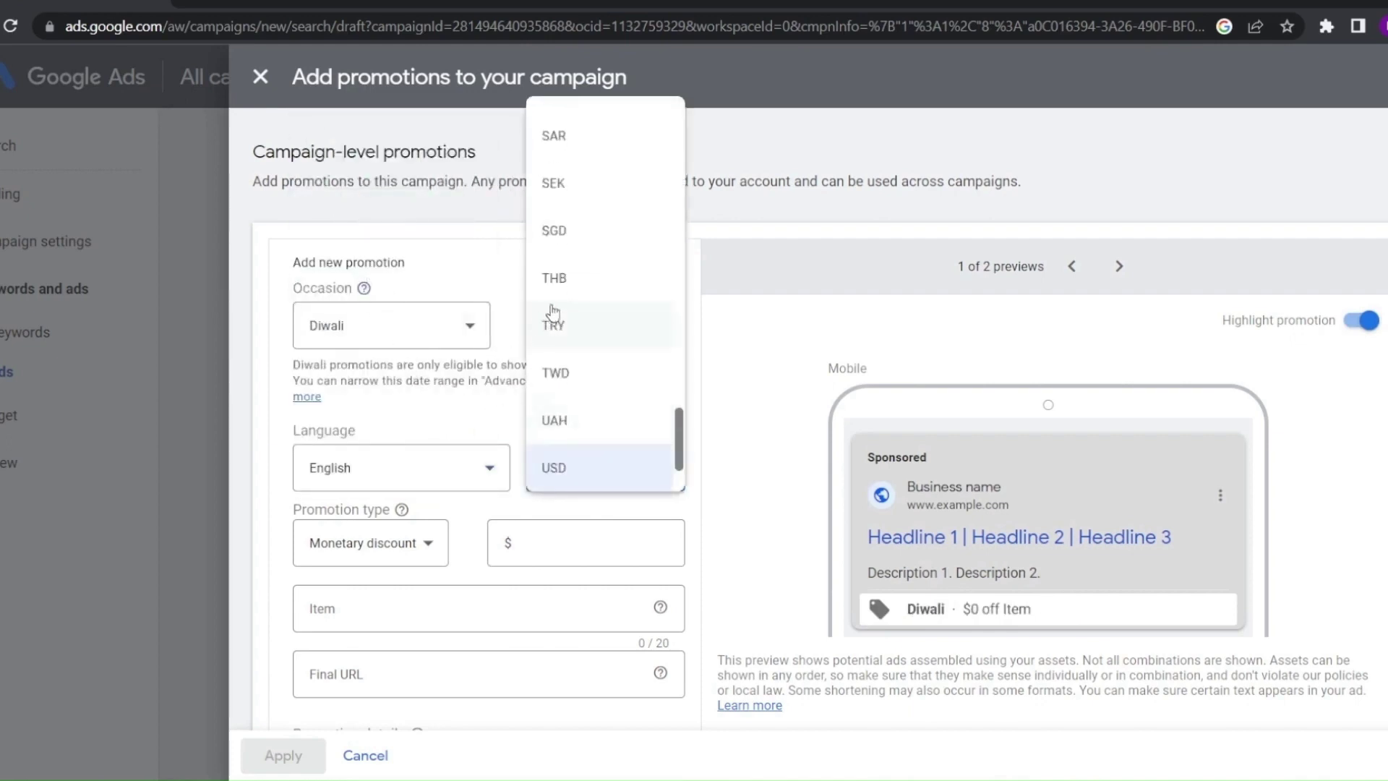
{"action": "scroll", "coordinate": [574, 261], "scroll_direction": "down", "scroll_amount": 1}
{"action": "scroll", "coordinate": [574, 261], "scroll_direction": "up", "scroll_amount": 10}
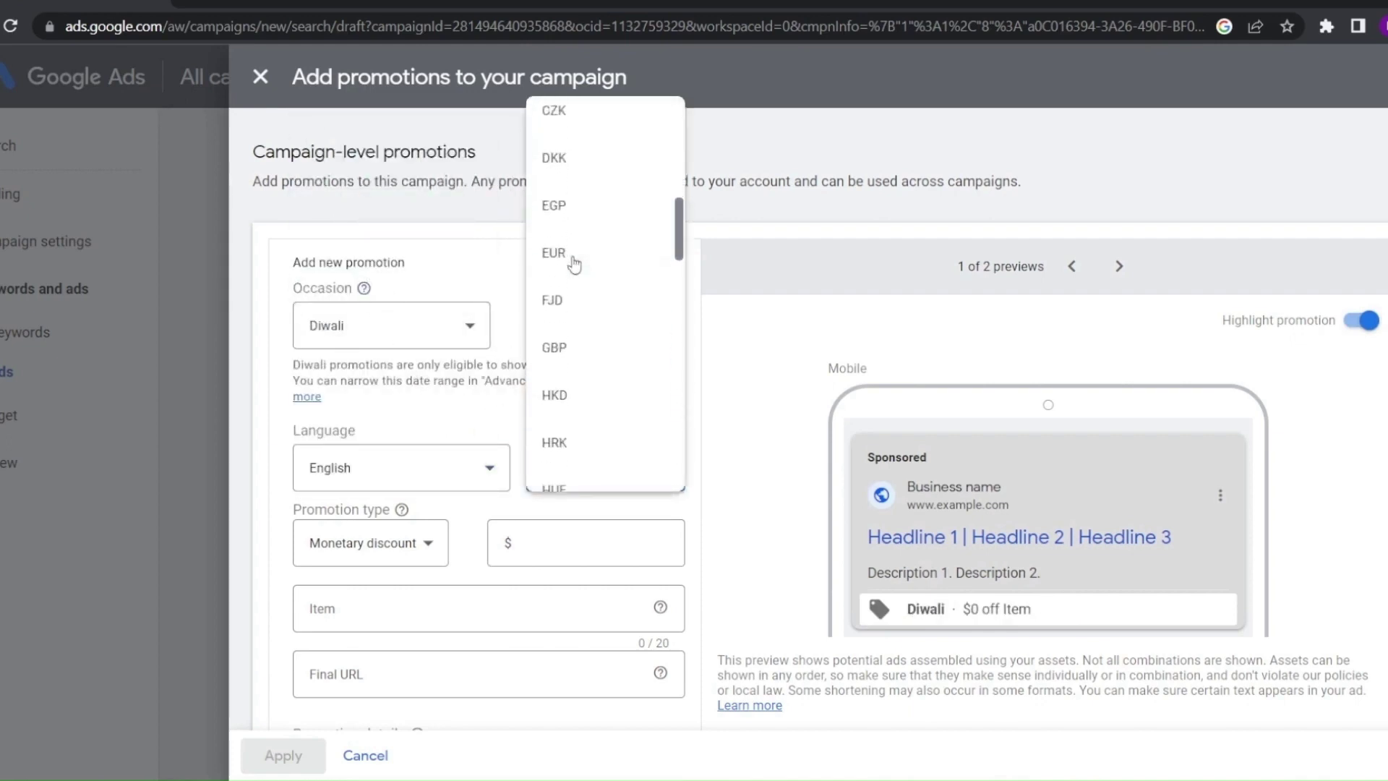
{"action": "scroll", "coordinate": [574, 262], "scroll_direction": "down", "scroll_amount": 4}
{"action": "left_click", "coordinate": [564, 365]}
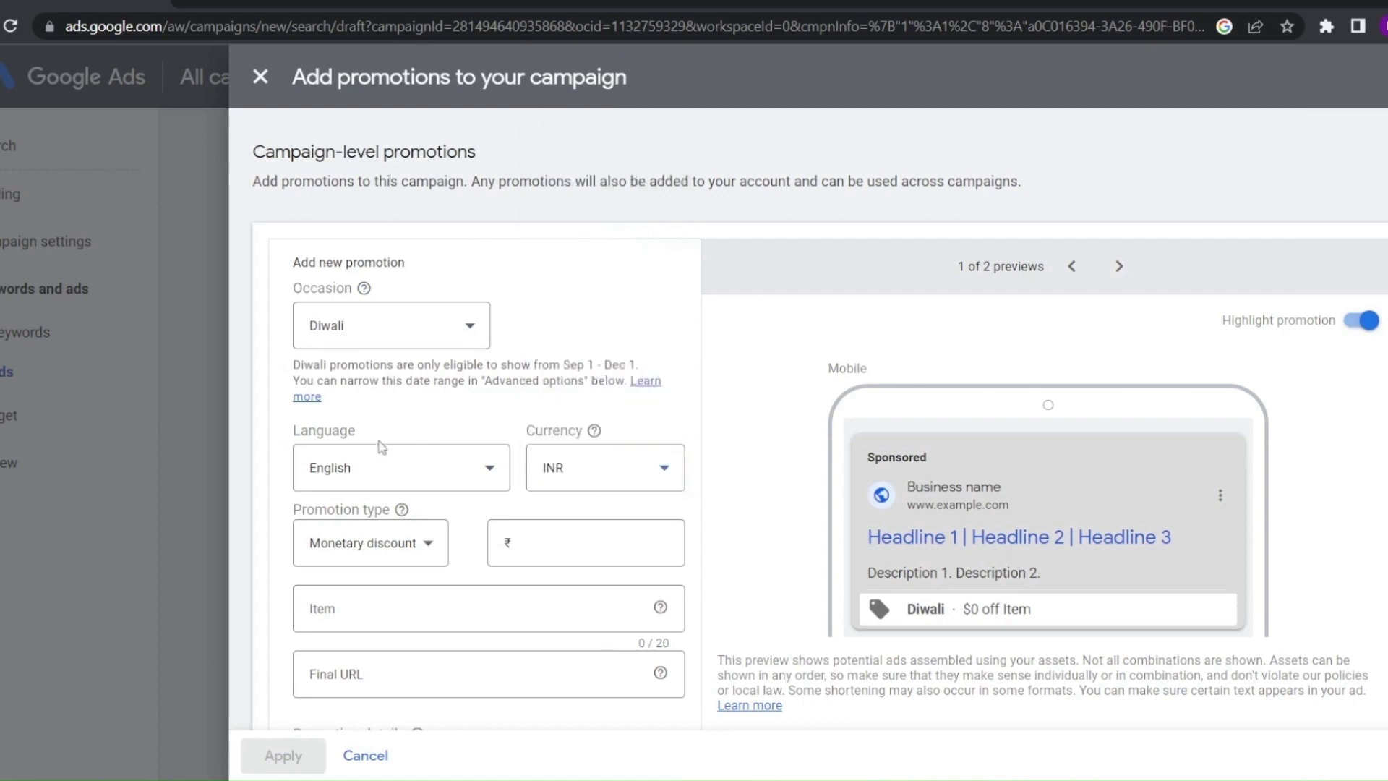
{"action": "scroll", "coordinate": [382, 446], "scroll_direction": "down", "scroll_amount": 3}
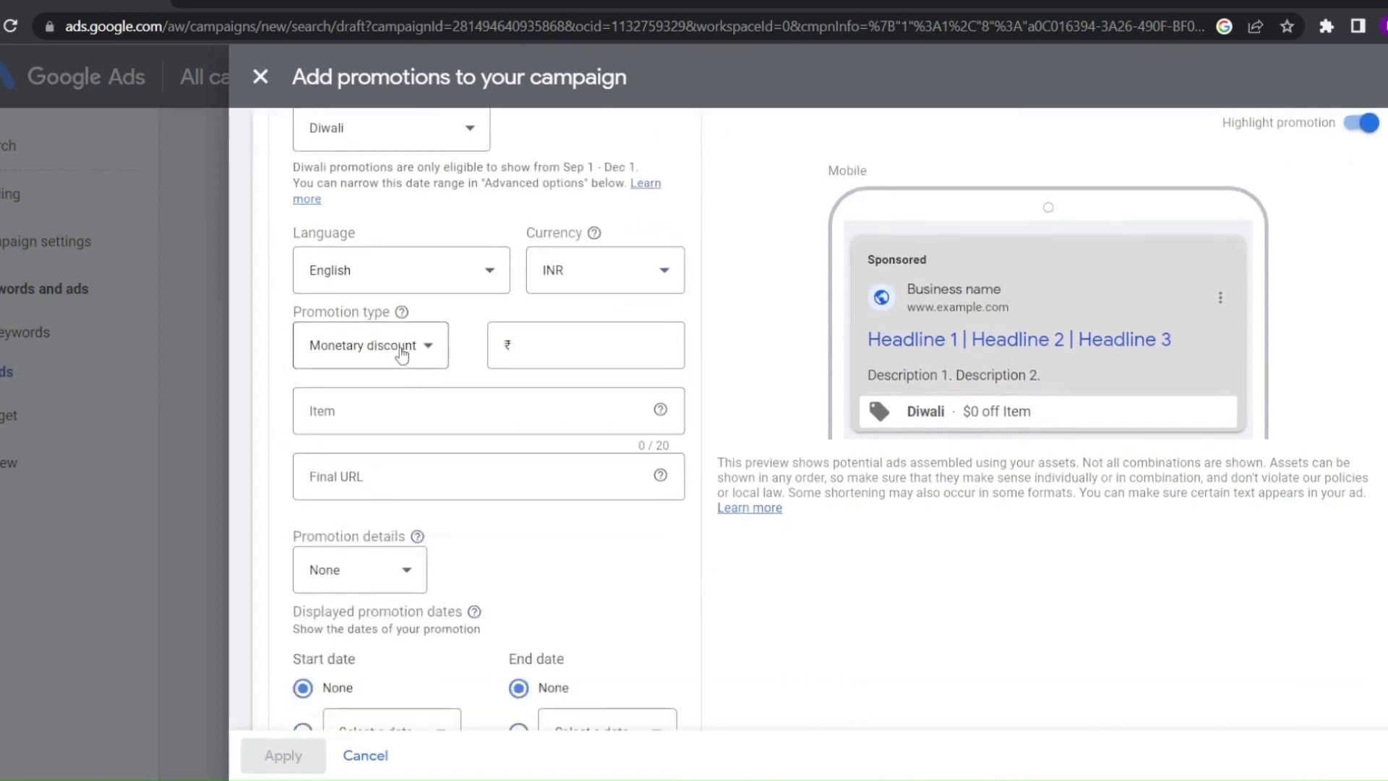
Make the promotion an Up to 50% percent discount after trying monetary 500
{"action": "left_click", "coordinate": [403, 355]}
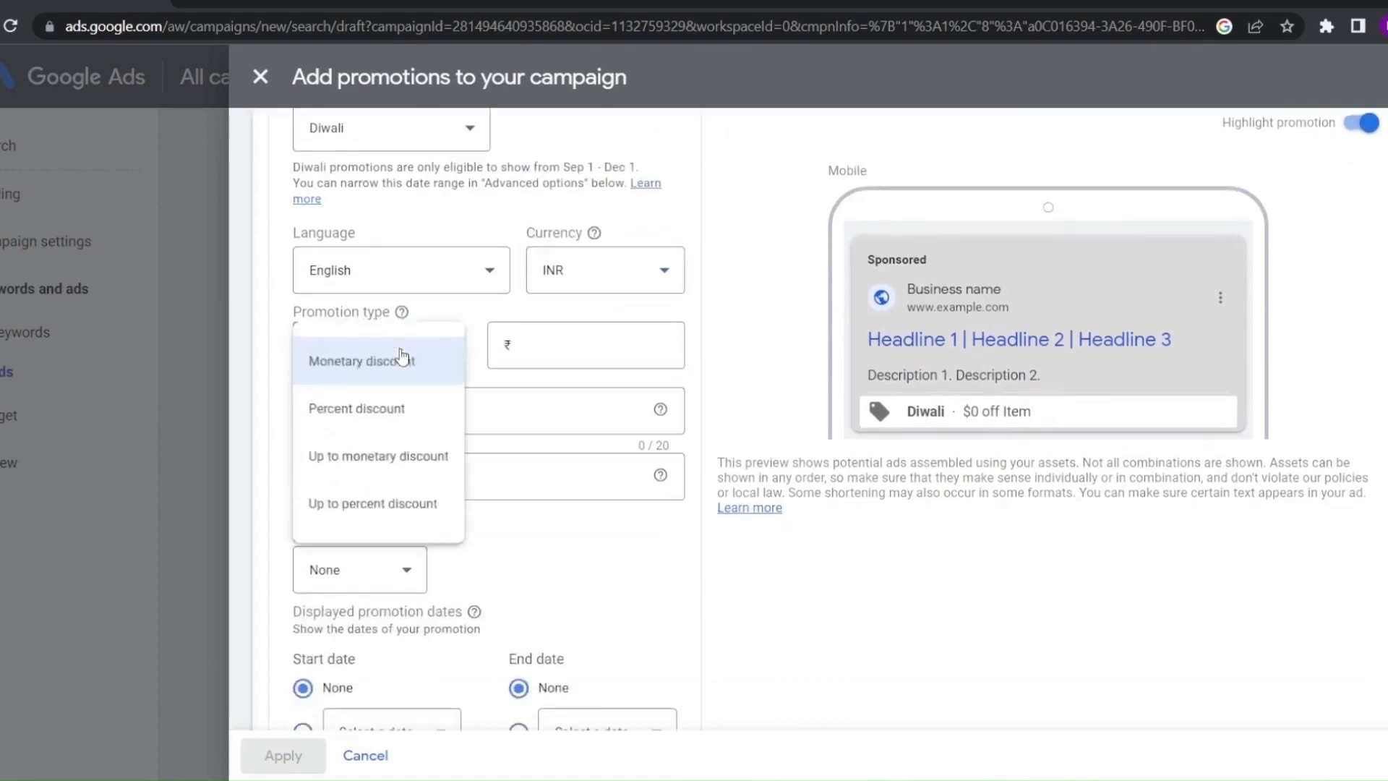
{"action": "left_click", "coordinate": [352, 418]}
{"action": "left_click", "coordinate": [334, 354]}
{"action": "left_click", "coordinate": [530, 352]}
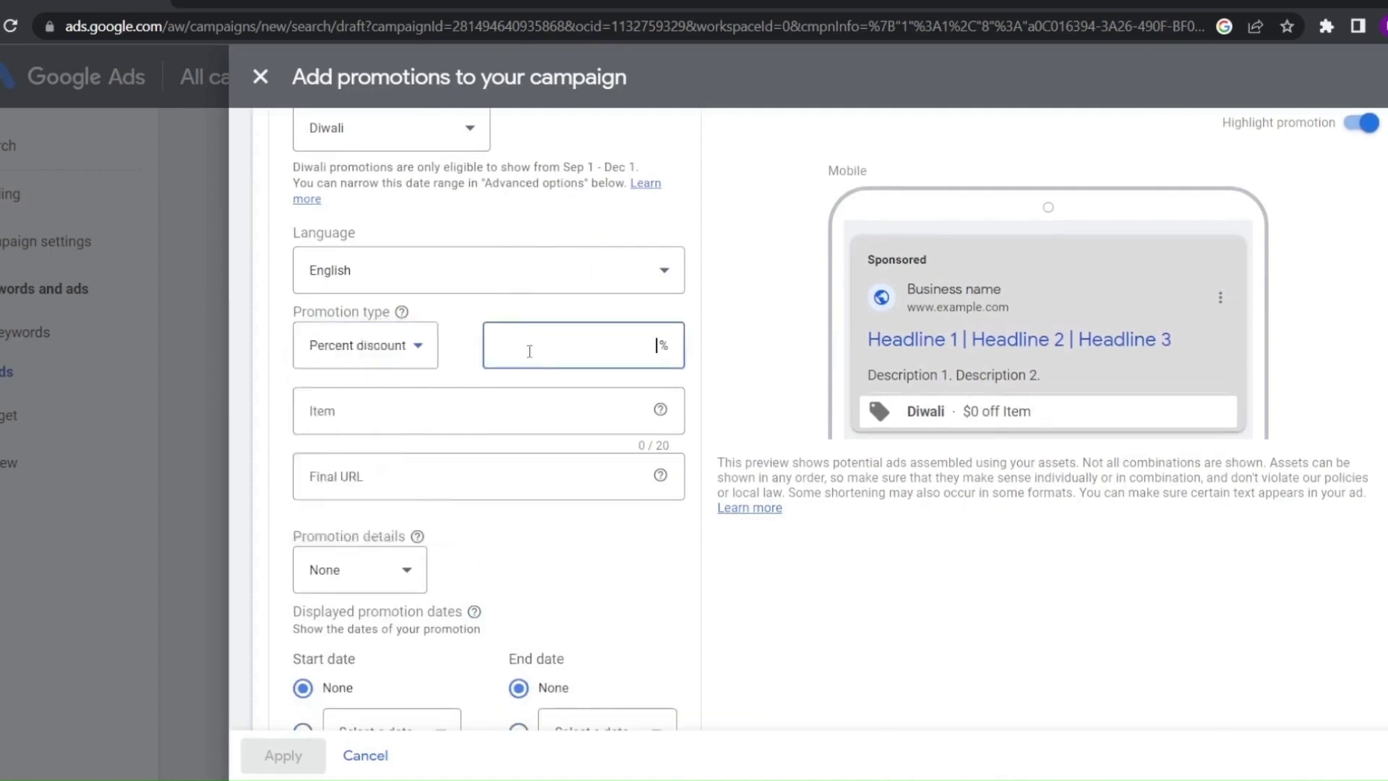
{"action": "type", "text": "50"}
{"action": "left_click", "coordinate": [347, 352]}
{"action": "left_click", "coordinate": [360, 363]}
{"action": "left_click", "coordinate": [541, 346]}
{"action": "type", "text": "500"}
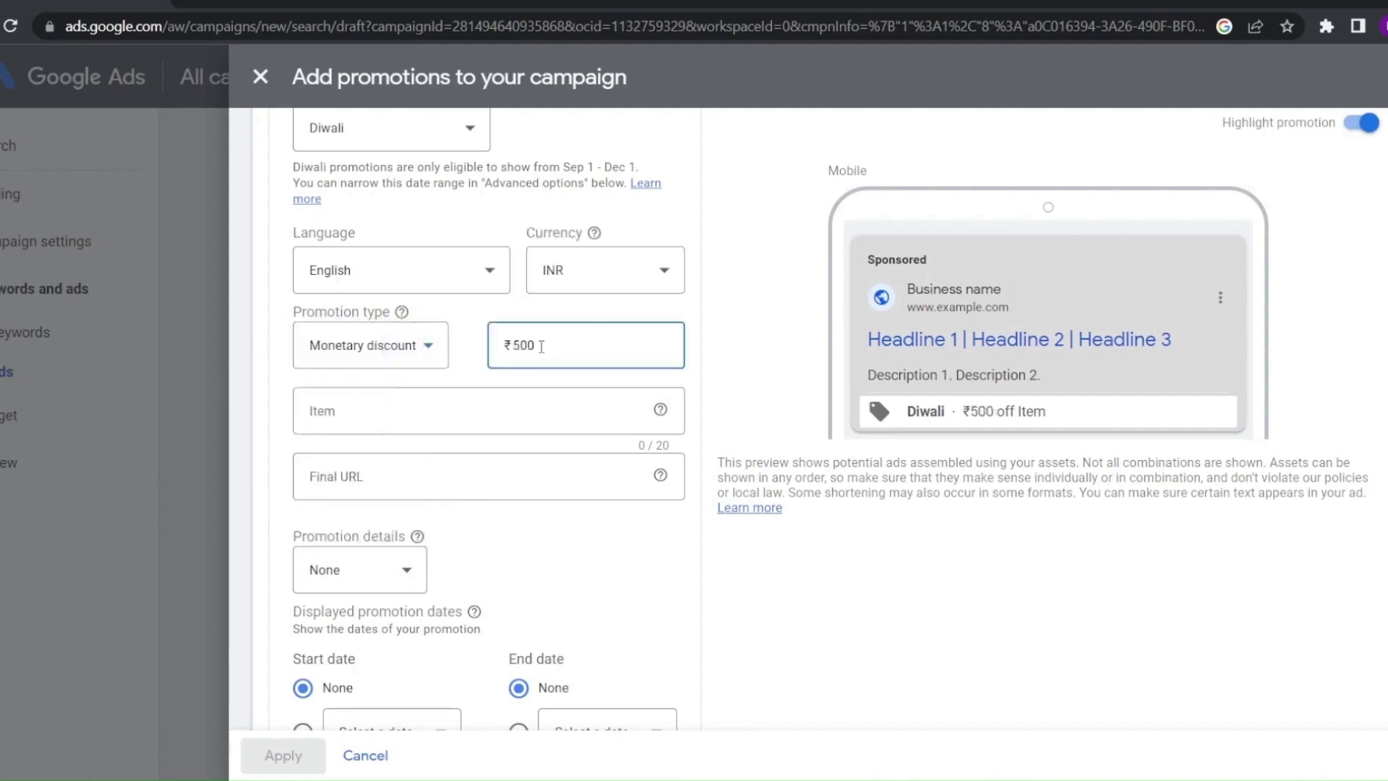
{"action": "left_click", "coordinate": [393, 350]}
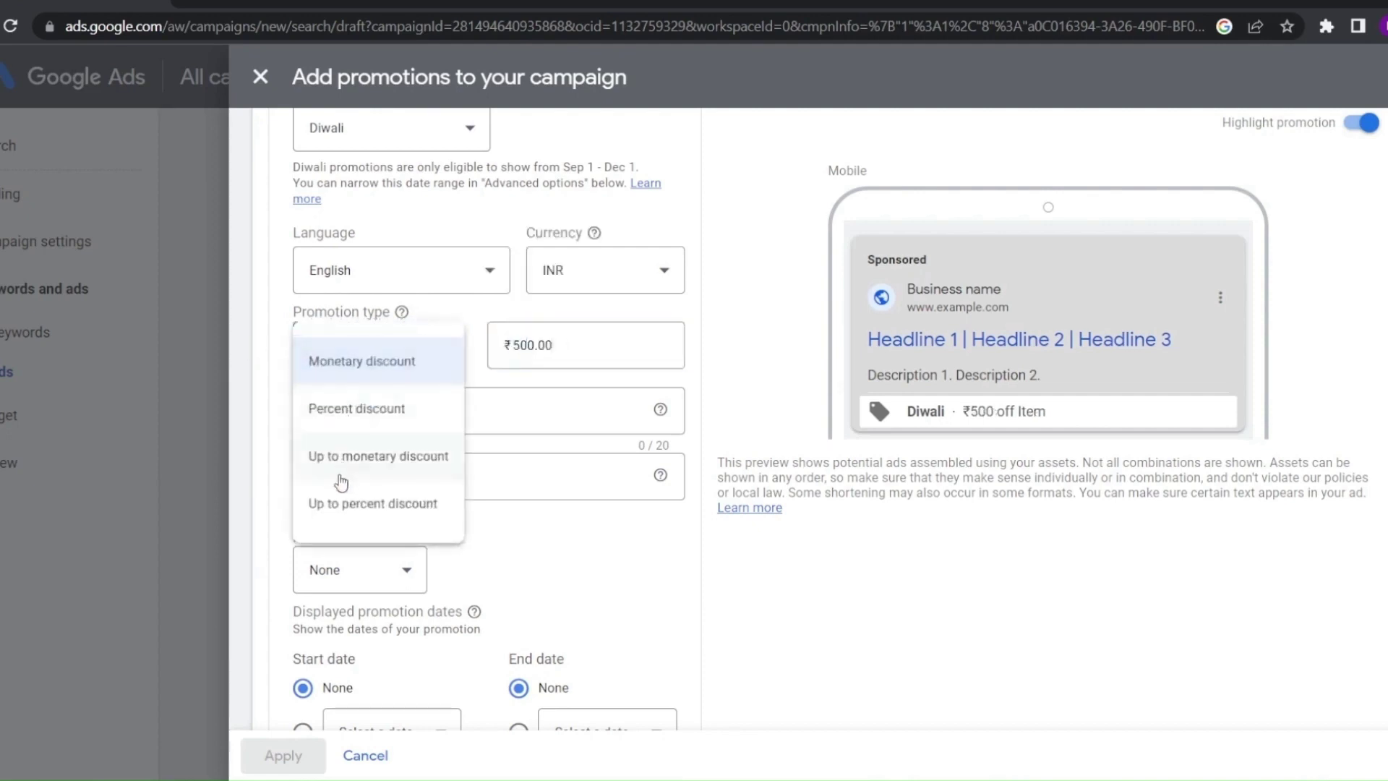
{"action": "left_click", "coordinate": [343, 467]}
{"action": "left_click", "coordinate": [564, 344]}
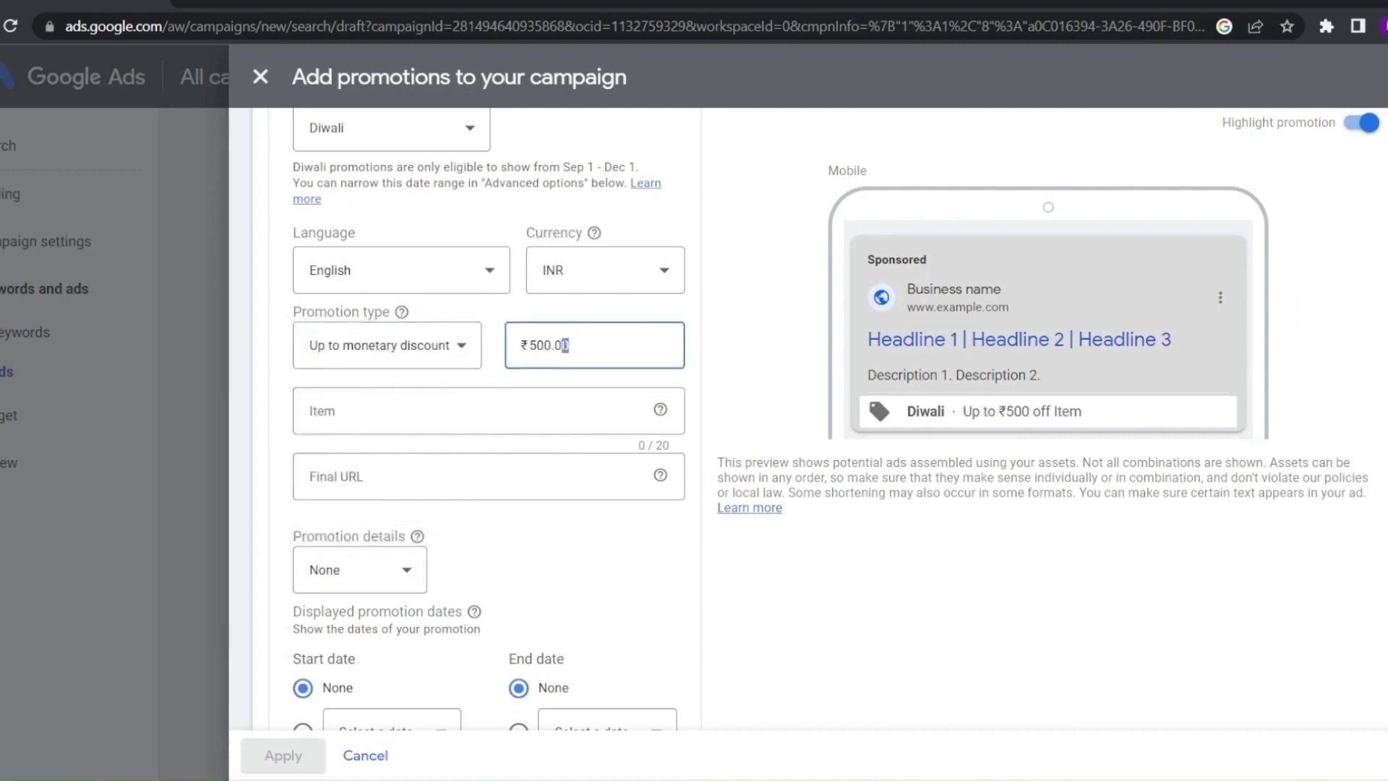
{"action": "left_click_drag", "start_coordinate": [565, 345], "coordinate": [518, 347]}
{"action": "left_click", "coordinate": [463, 348]}
{"action": "left_click", "coordinate": [387, 506]}
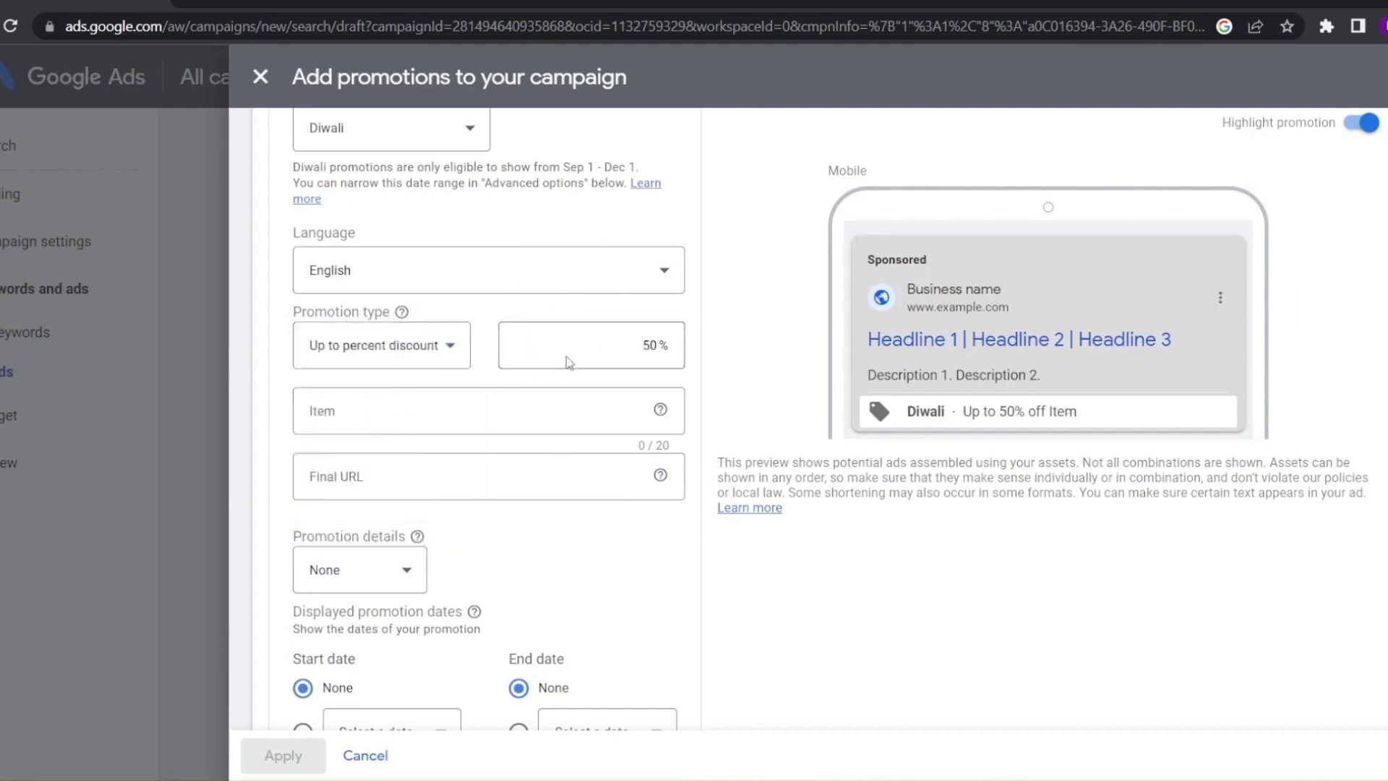
{"action": "left_click", "coordinate": [571, 346]}
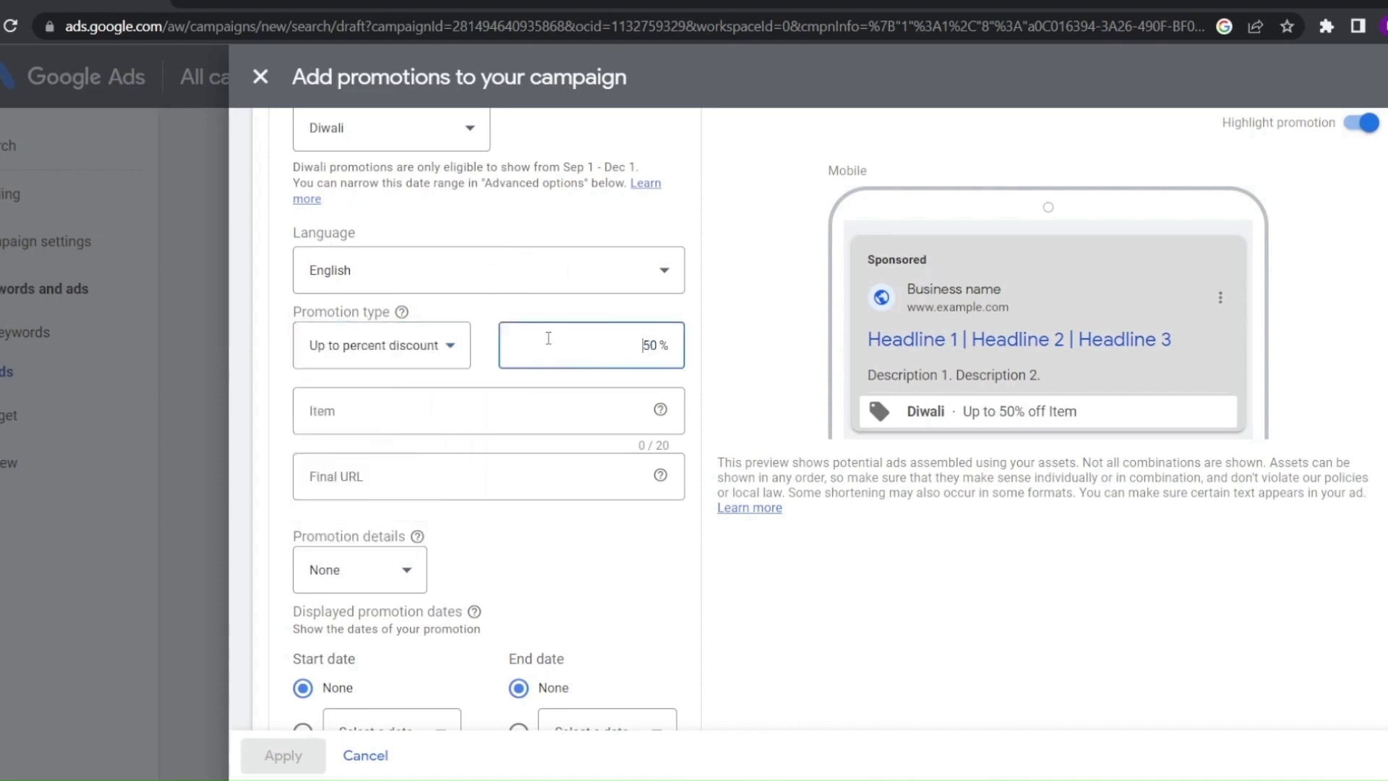
Enter 'bag' as the promotion item and begin its final URL from the Amazon backpack page
{"action": "left_click", "coordinate": [397, 412]}
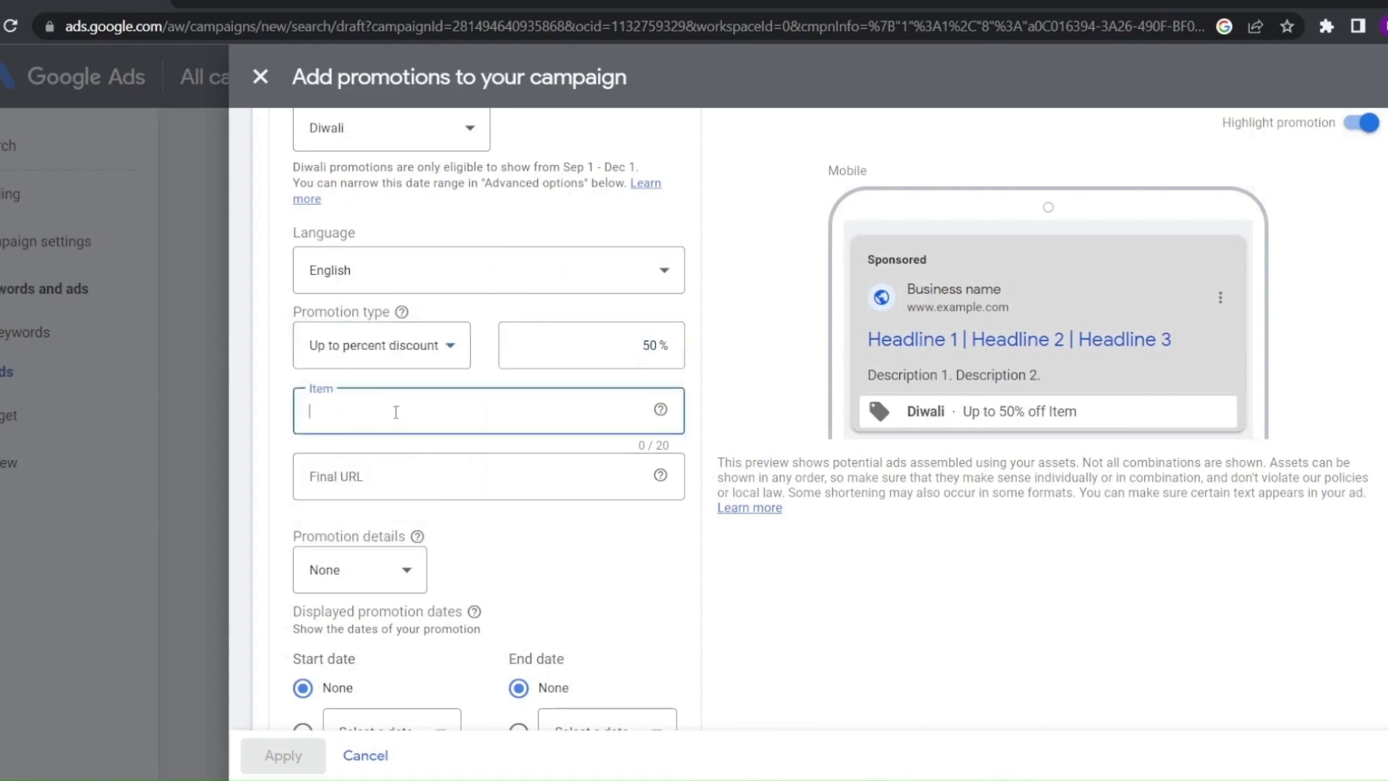
{"action": "type", "text": "bag"}
{"action": "left_click", "coordinate": [368, 477]}
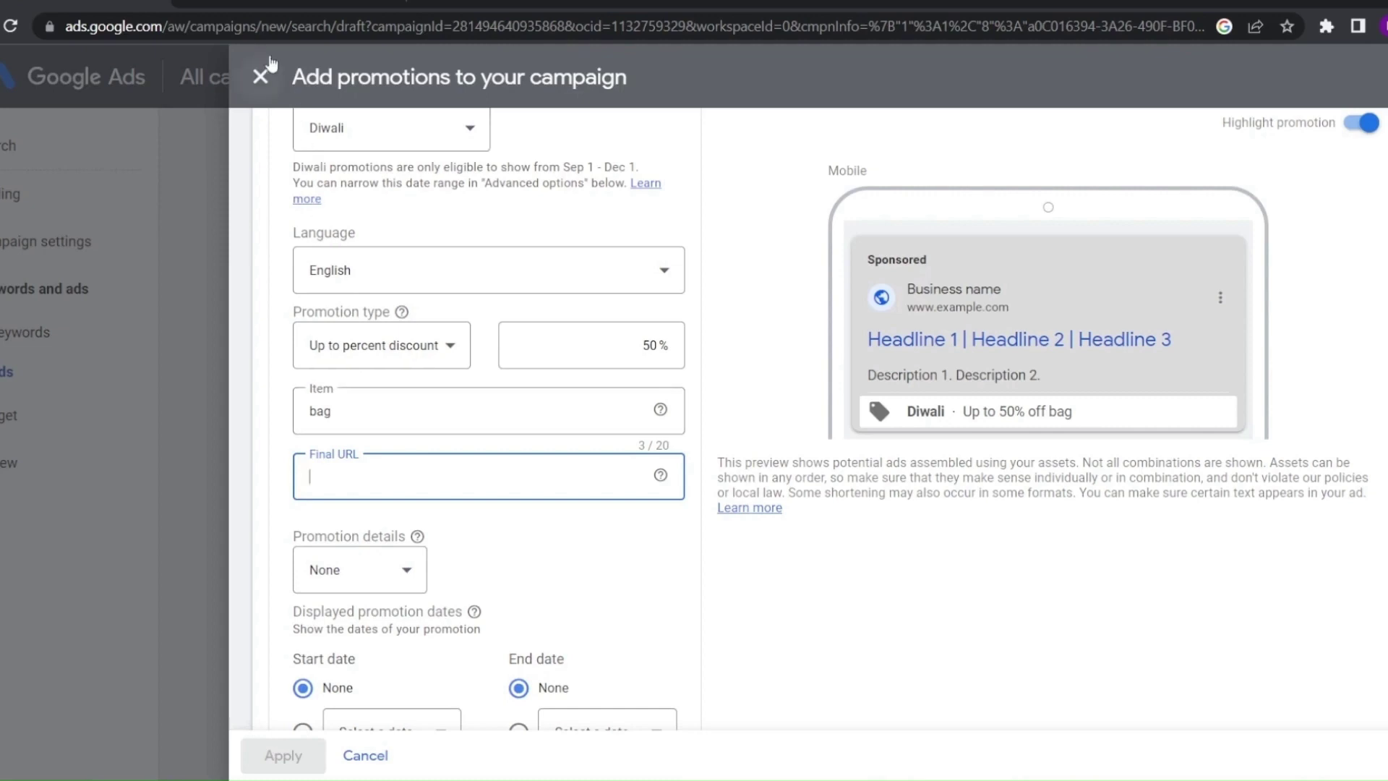
{"action": "left_click", "coordinate": [236, 2]}
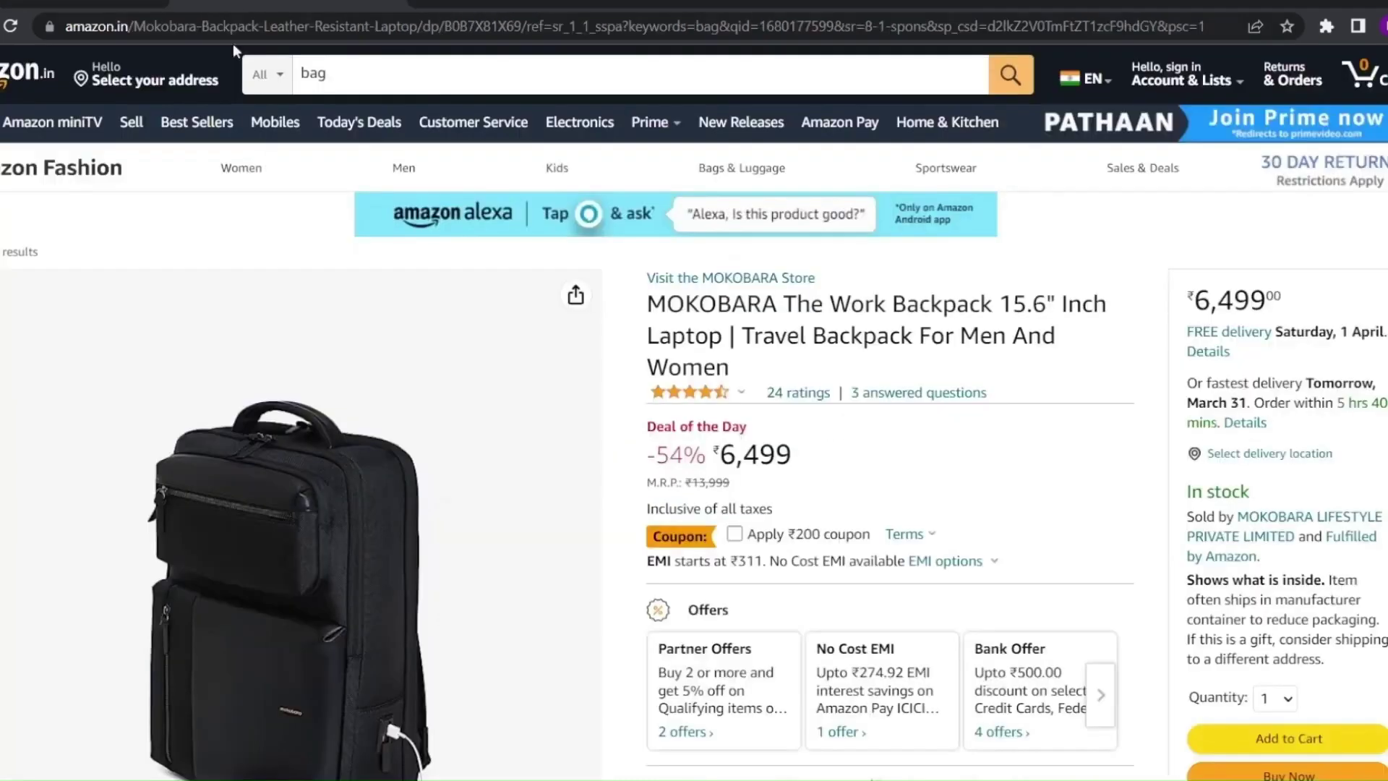
Copy the Amazon.in backpack page link and paste it as the Diwali promotion's final URL
{"action": "scroll", "coordinate": [381, 482], "scroll_direction": "down", "scroll_amount": 1}
{"action": "scroll", "coordinate": [382, 482], "scroll_direction": "up", "scroll_amount": 1}
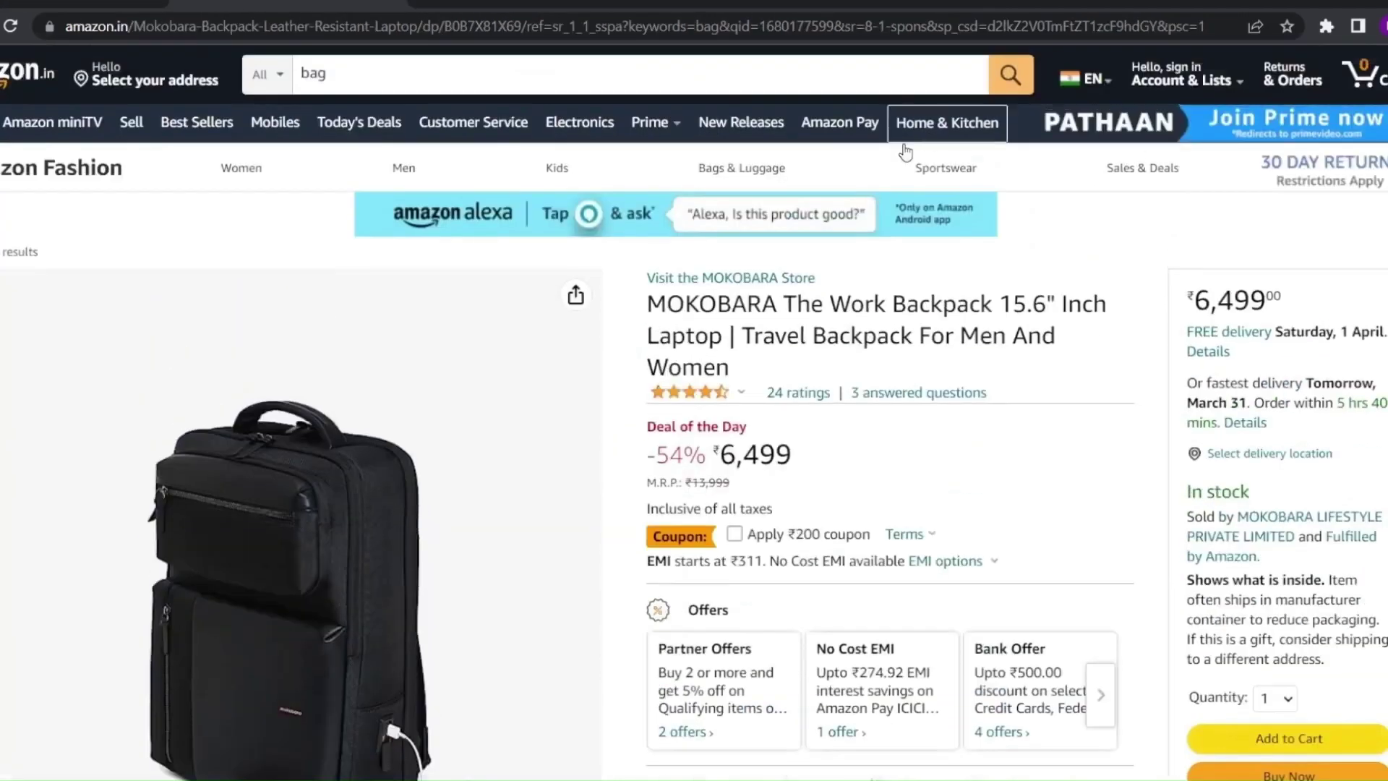
{"action": "mouse_move", "coordinate": [872, 172]}
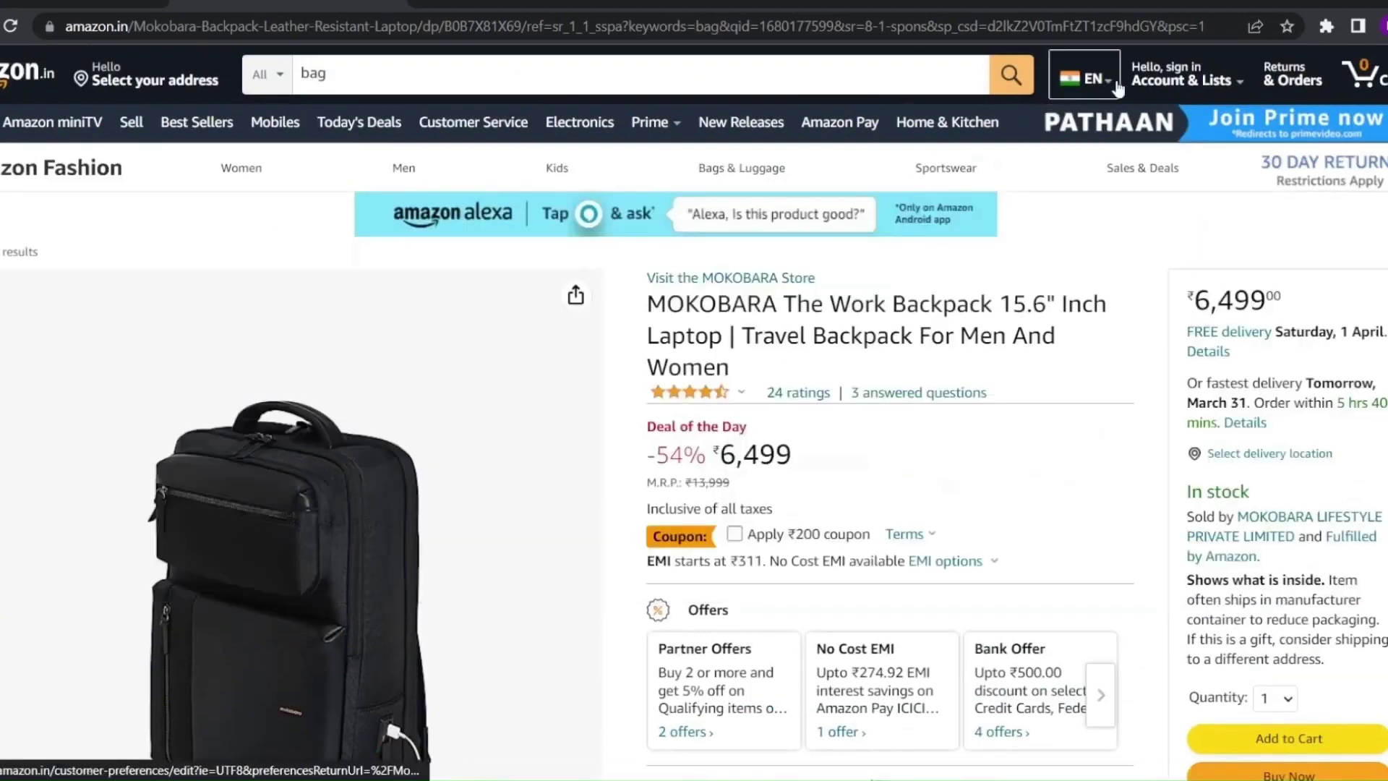
{"action": "left_click", "coordinate": [1256, 25]}
{"action": "left_click", "coordinate": [1100, 134]}
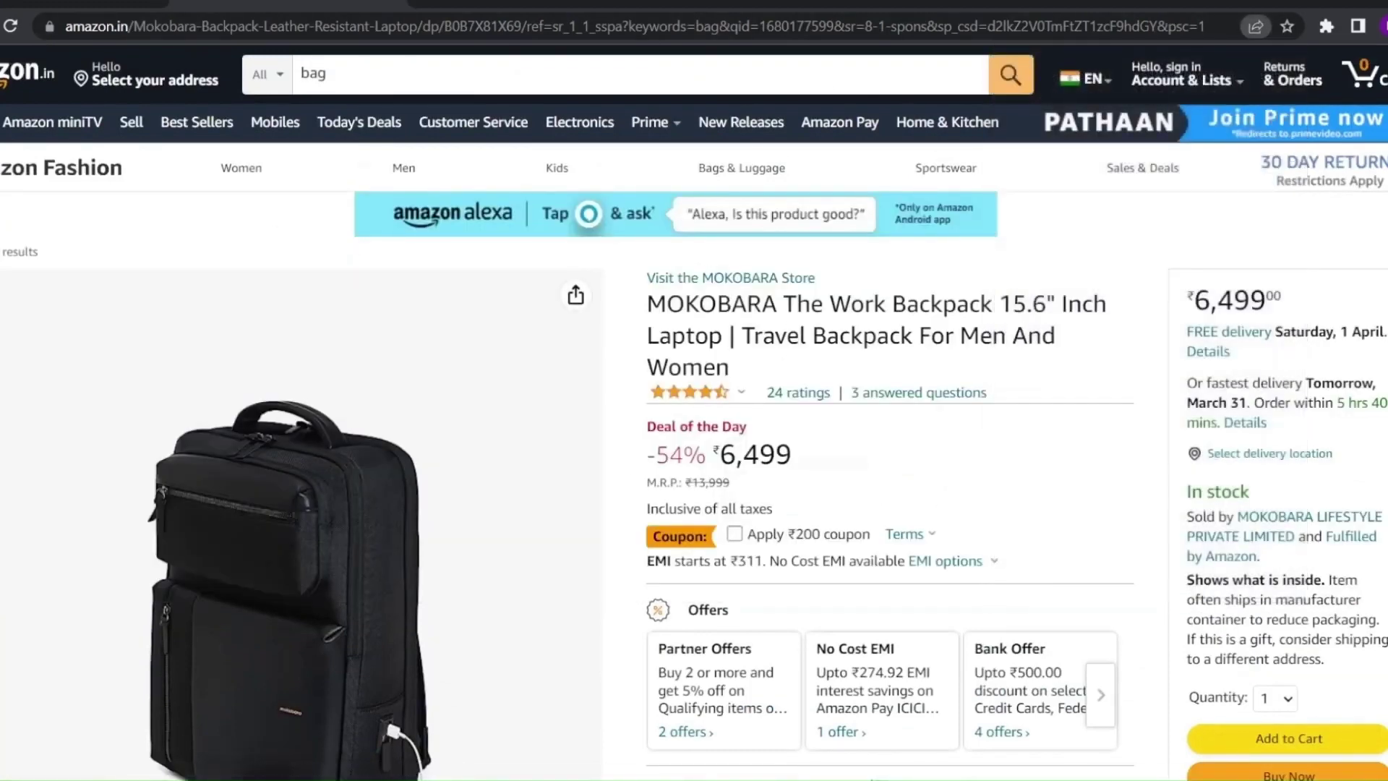
{"action": "left_click", "coordinate": [85, 5]}
{"action": "key", "text": "ctrl+v"}
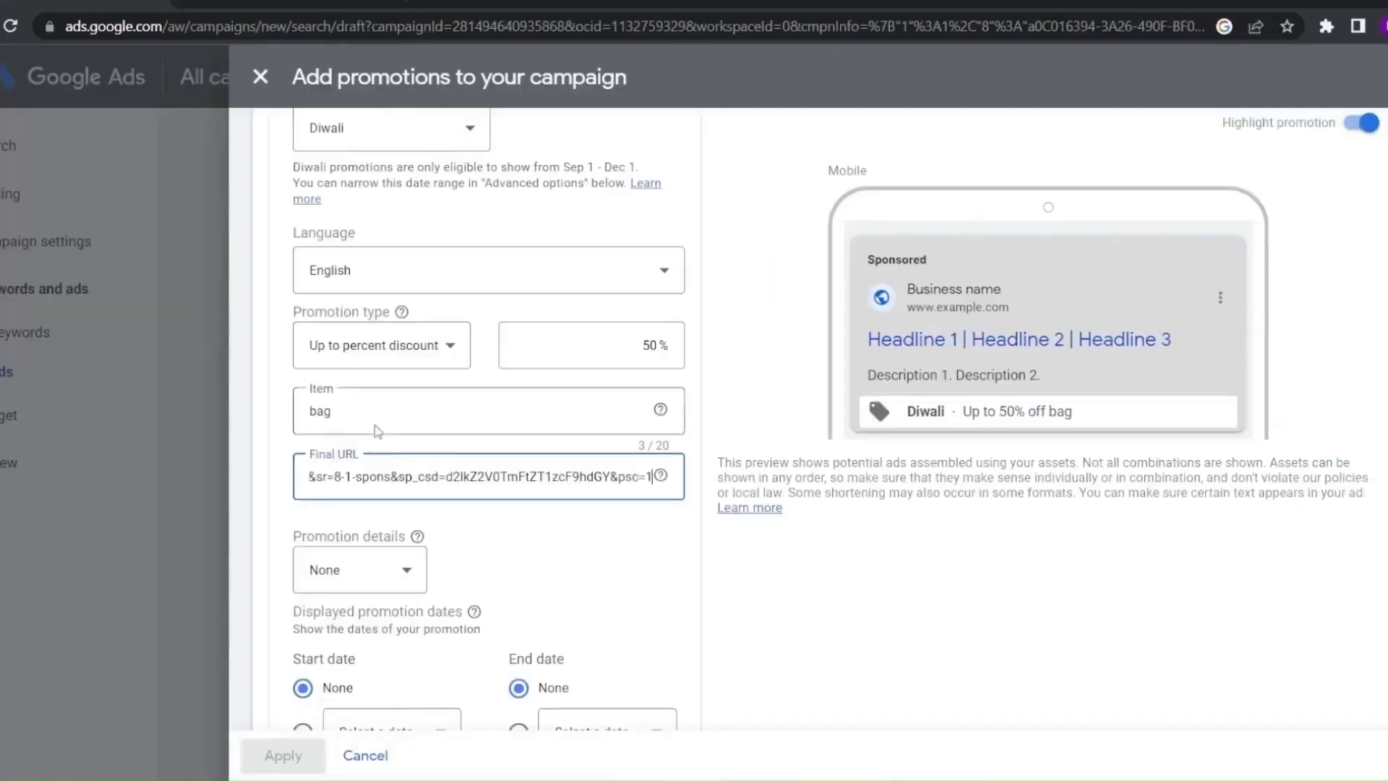
{"action": "scroll", "coordinate": [368, 444], "scroll_direction": "down", "scroll_amount": 3}
{"action": "left_click", "coordinate": [357, 387]}
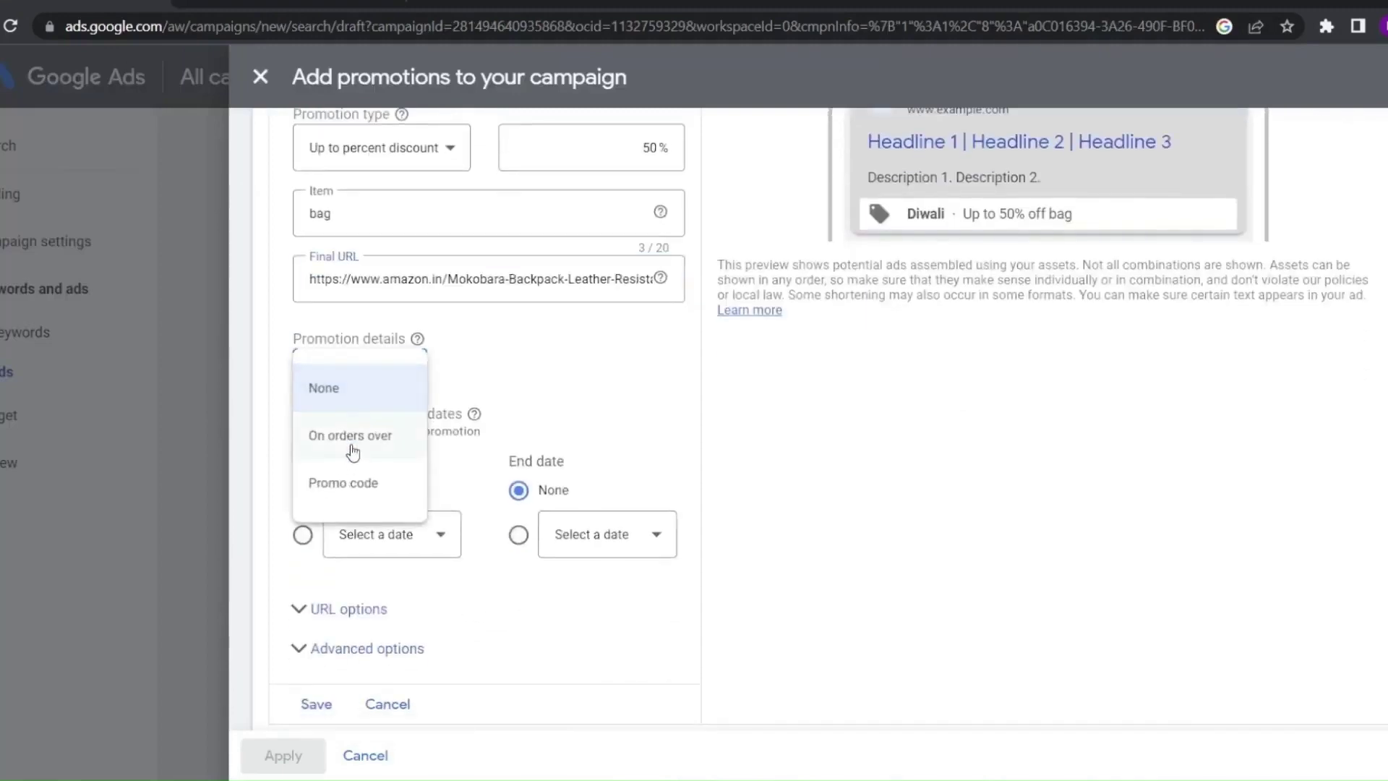
{"action": "left_click", "coordinate": [345, 481]}
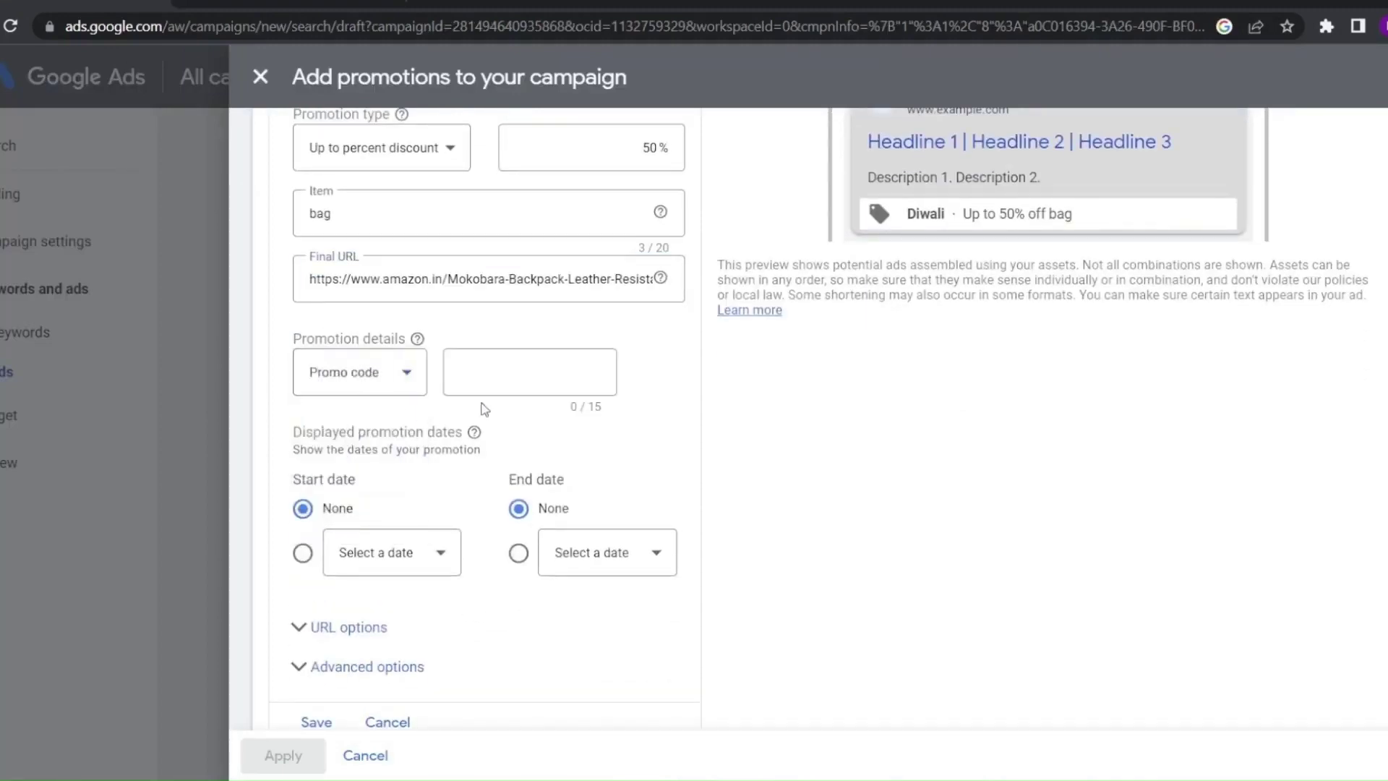
{"action": "left_click", "coordinate": [515, 390]}
{"action": "type", "text": "d"}
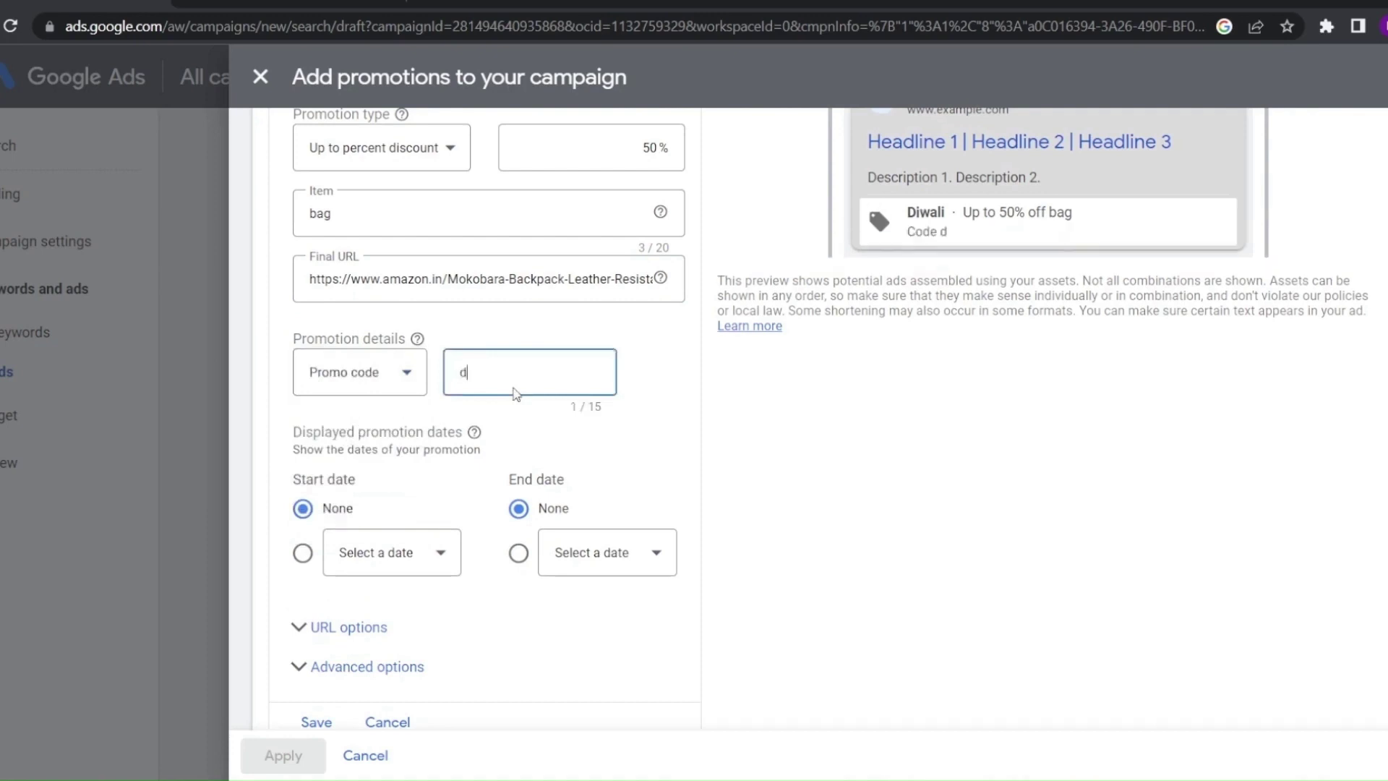
{"action": "type", "text": "iwali"}
{"action": "double_click", "coordinate": [956, 232]}
{"action": "left_click", "coordinate": [362, 373]}
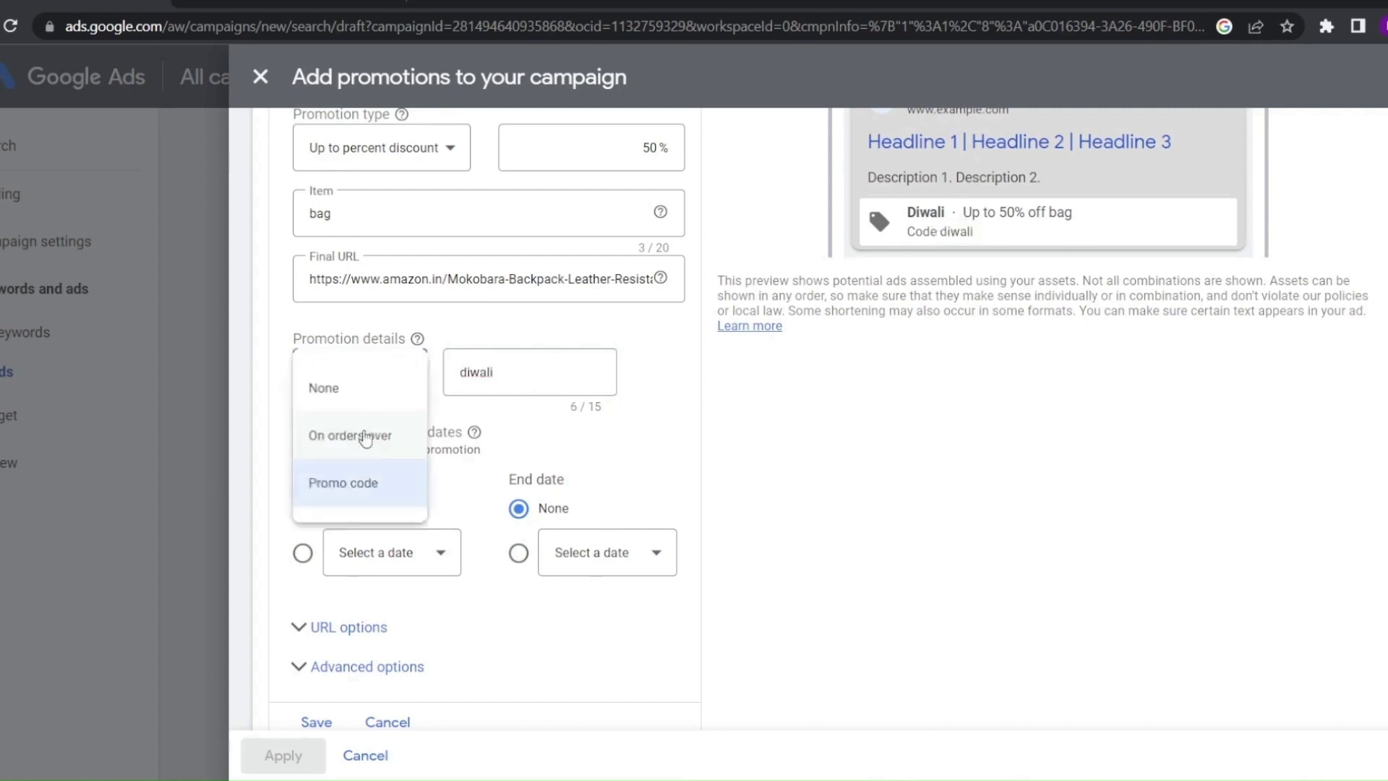
{"action": "left_click", "coordinate": [399, 422]}
{"action": "left_click", "coordinate": [530, 372]}
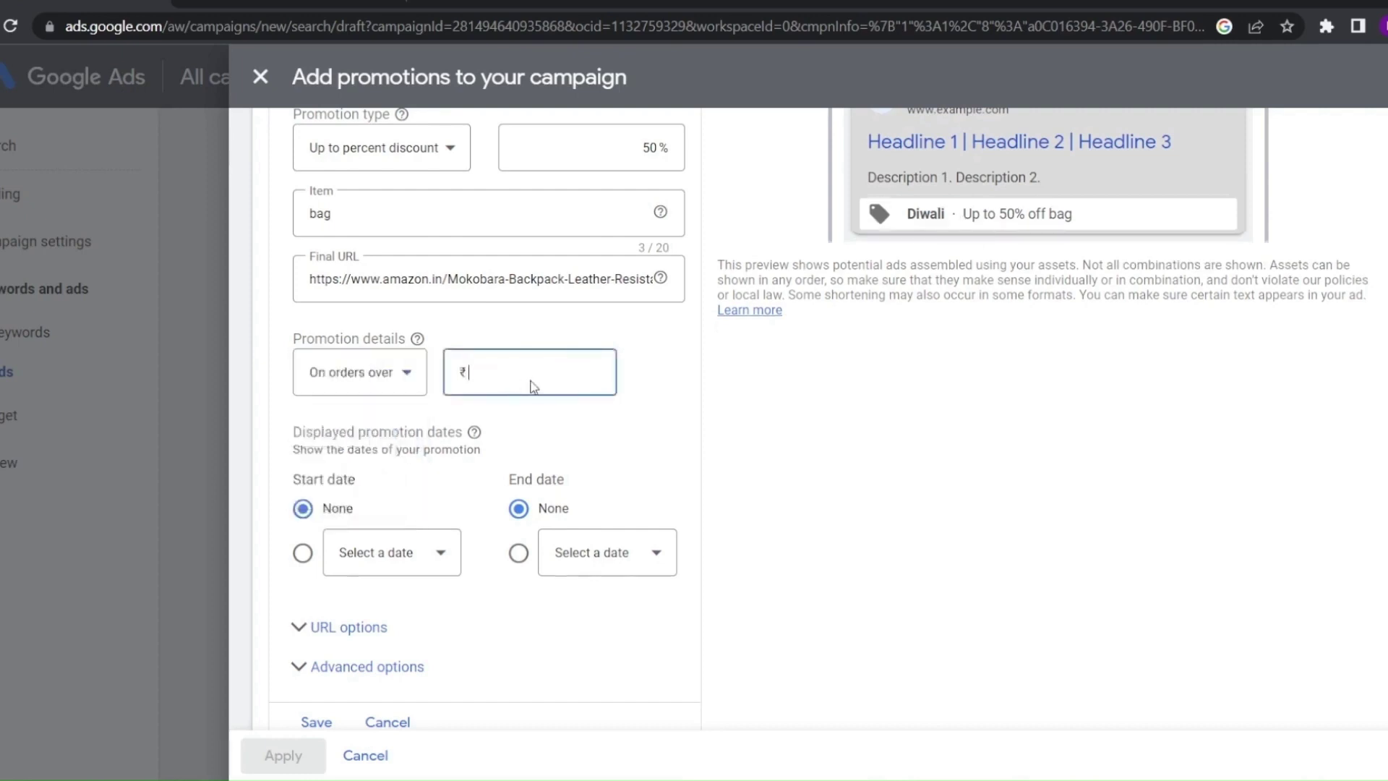
{"action": "type", "text": "500"}
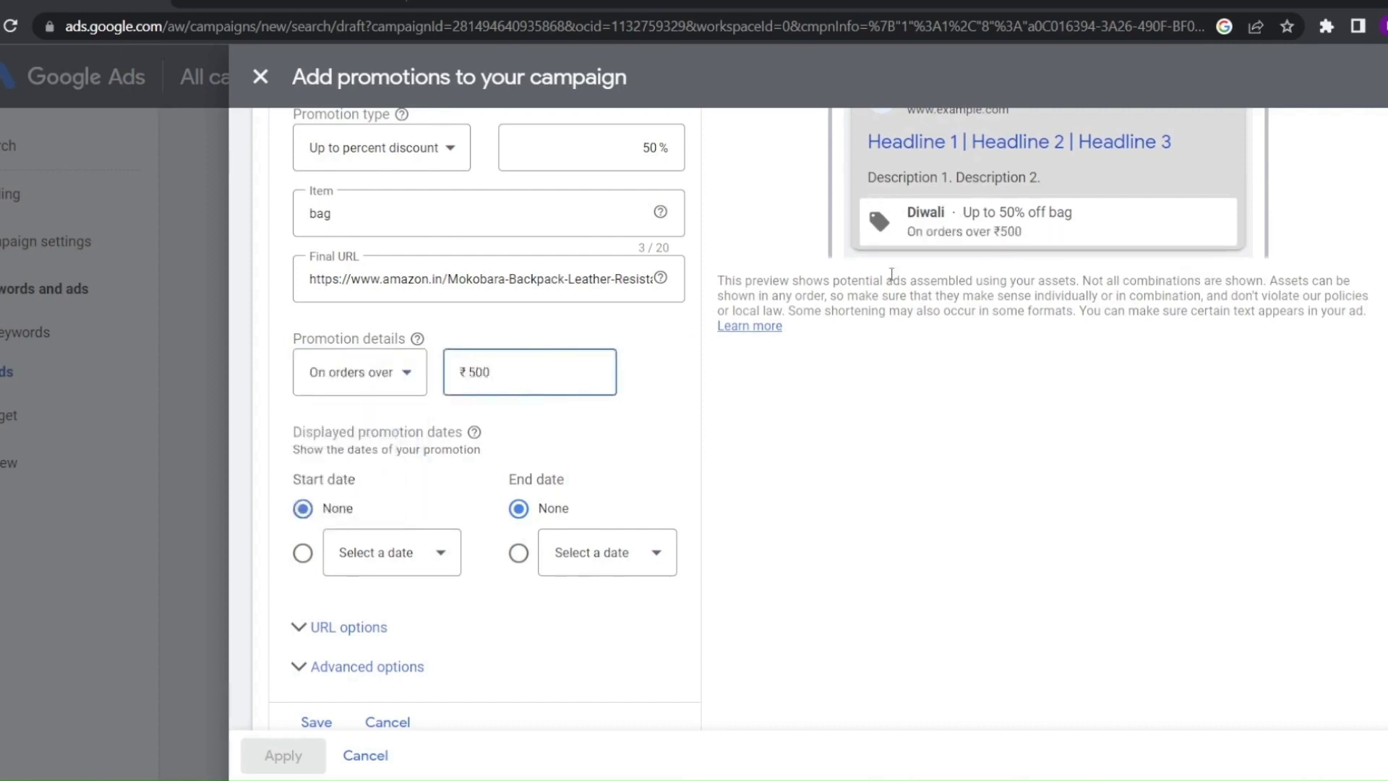
{"action": "scroll", "coordinate": [966, 260], "scroll_direction": "up", "scroll_amount": 2}
{"action": "scroll", "coordinate": [1052, 381], "scroll_direction": "down", "scroll_amount": 1}
{"action": "left_click_drag", "start_coordinate": [1028, 339], "coordinate": [1016, 334]}
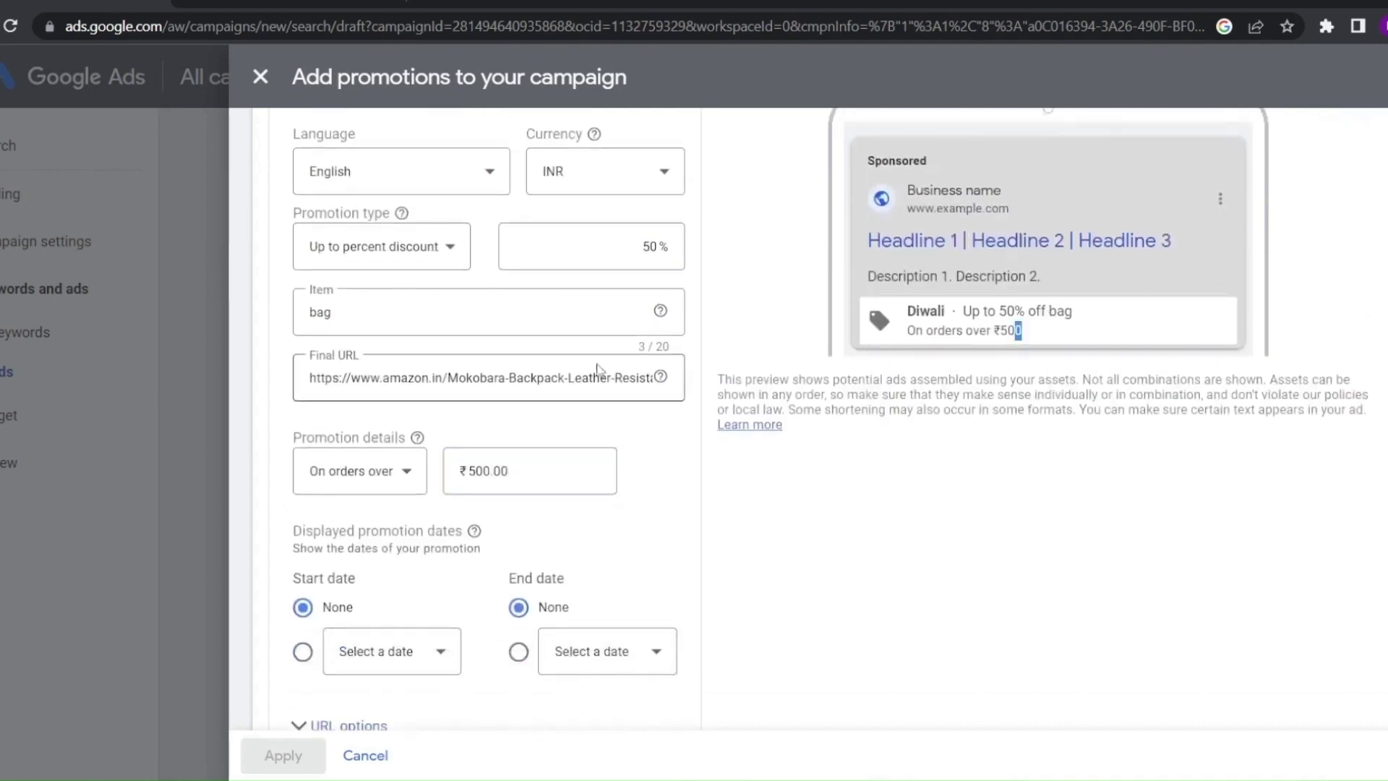
{"action": "left_click", "coordinate": [314, 478]}
{"action": "left_click", "coordinate": [363, 580]}
{"action": "left_click", "coordinate": [349, 483]}
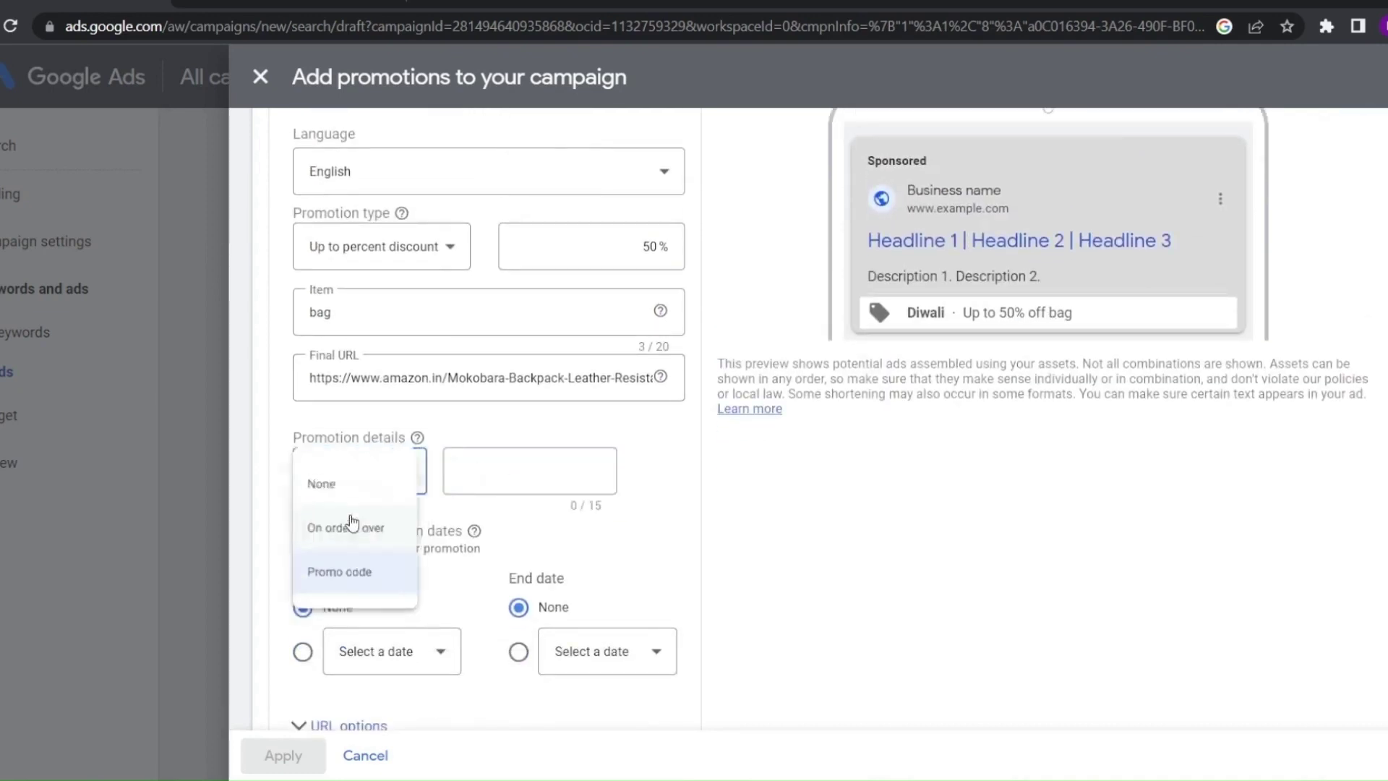
{"action": "left_click", "coordinate": [358, 485]}
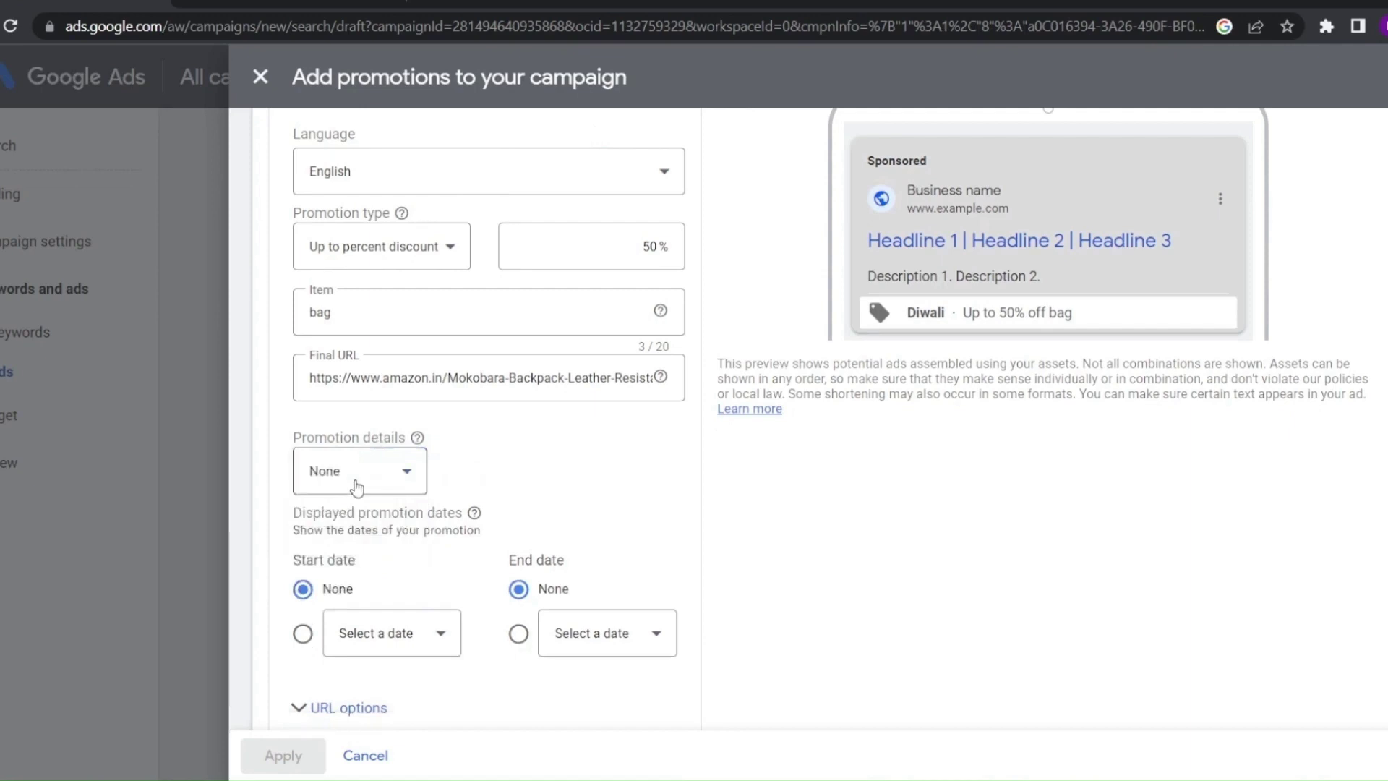
{"action": "scroll", "coordinate": [362, 506], "scroll_direction": "down", "scroll_amount": 2}
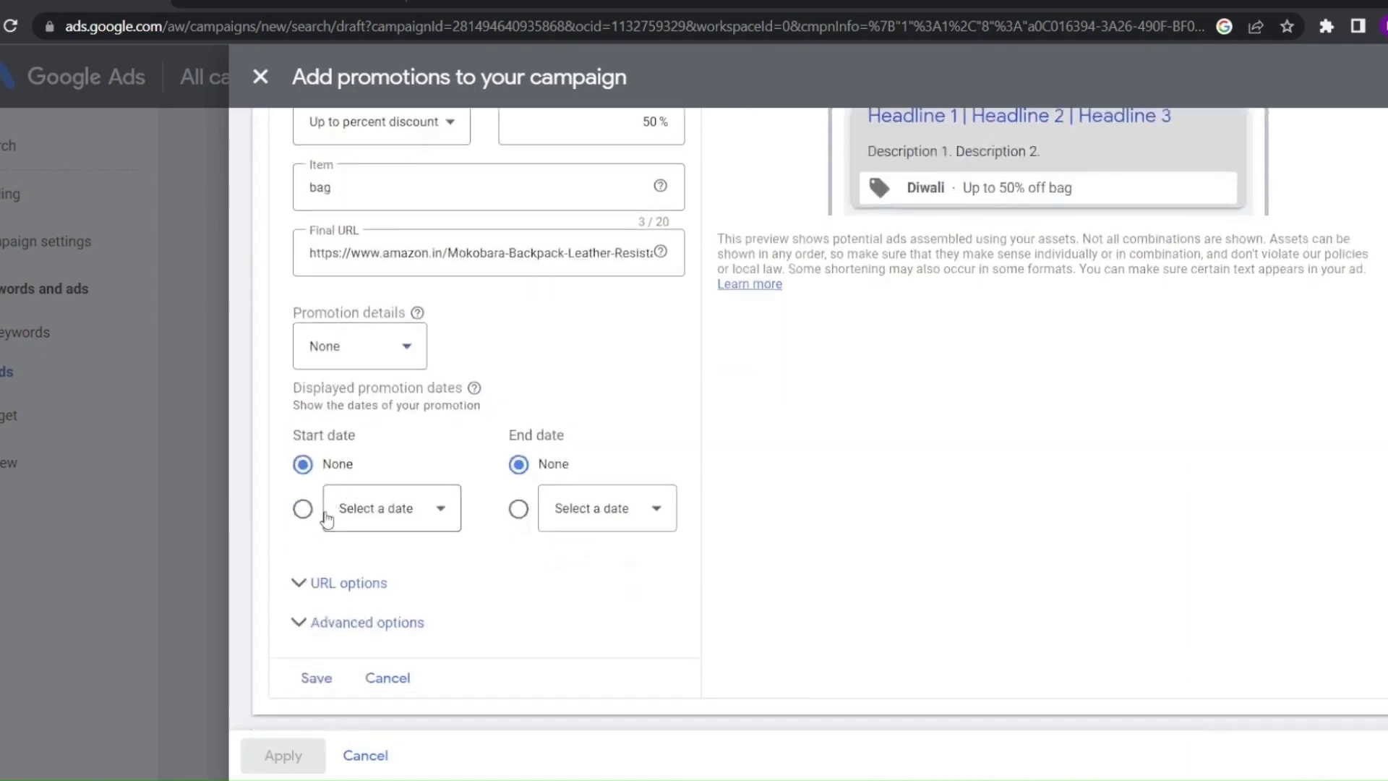
Schedule the promotion from Mar 28, 2023 to Mar 31, 2023
{"action": "left_click", "coordinate": [302, 508]}
{"action": "left_click", "coordinate": [397, 516]}
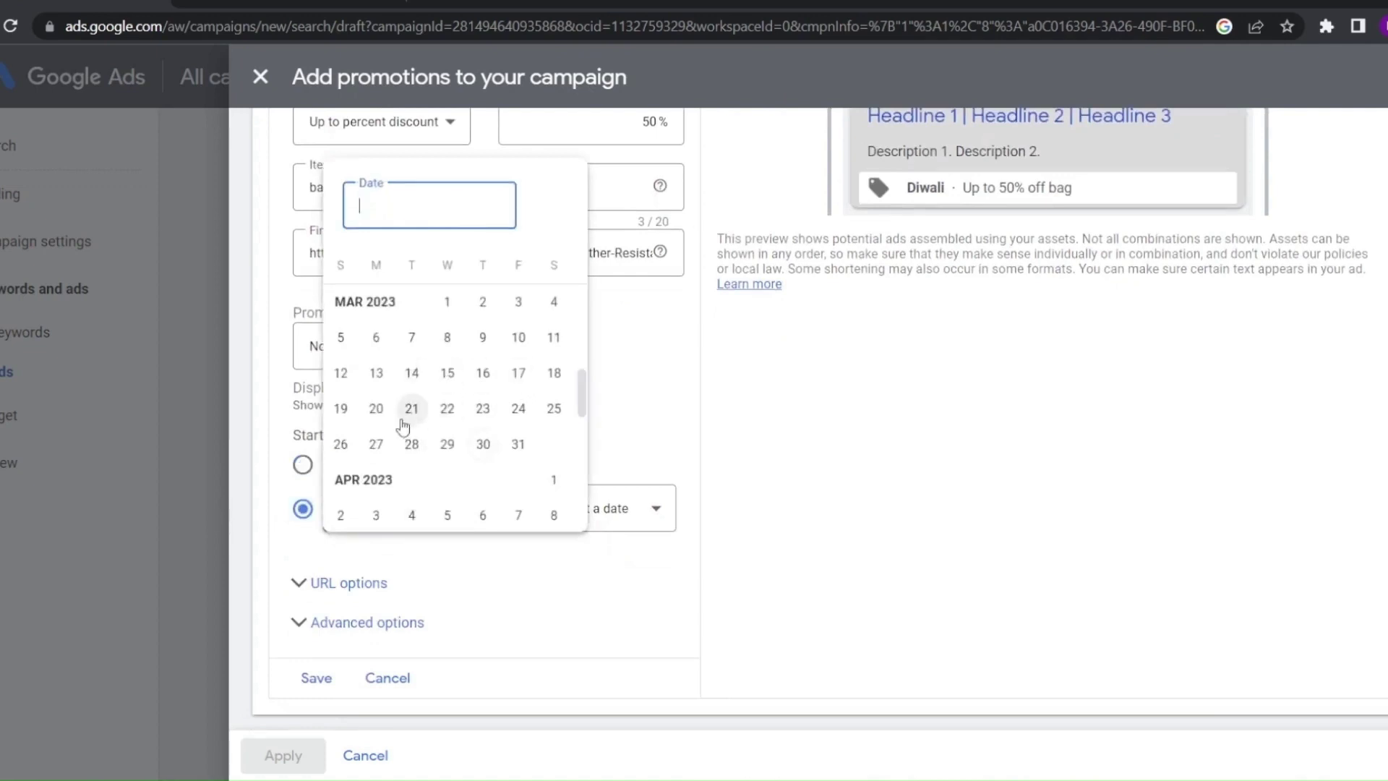
{"action": "left_click", "coordinate": [411, 444]}
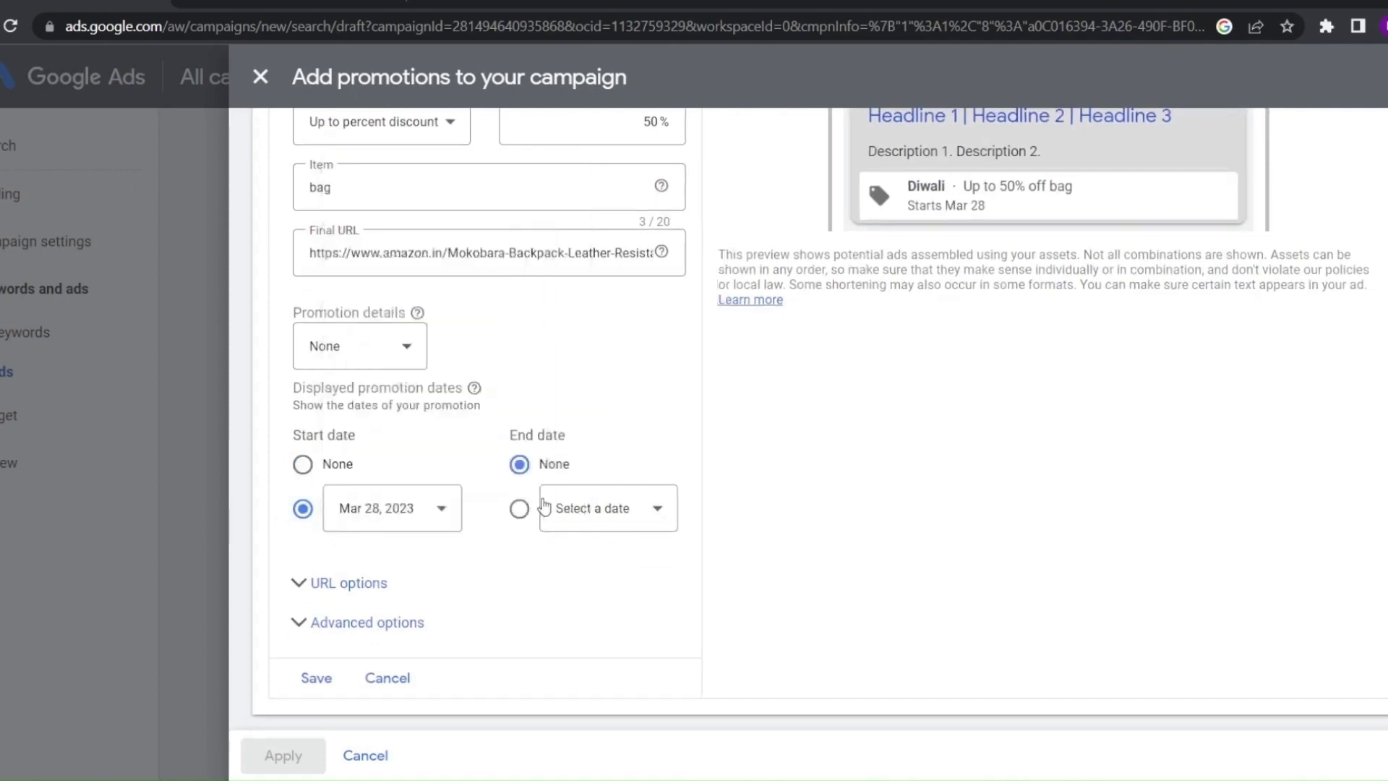
{"action": "left_click", "coordinate": [545, 508]}
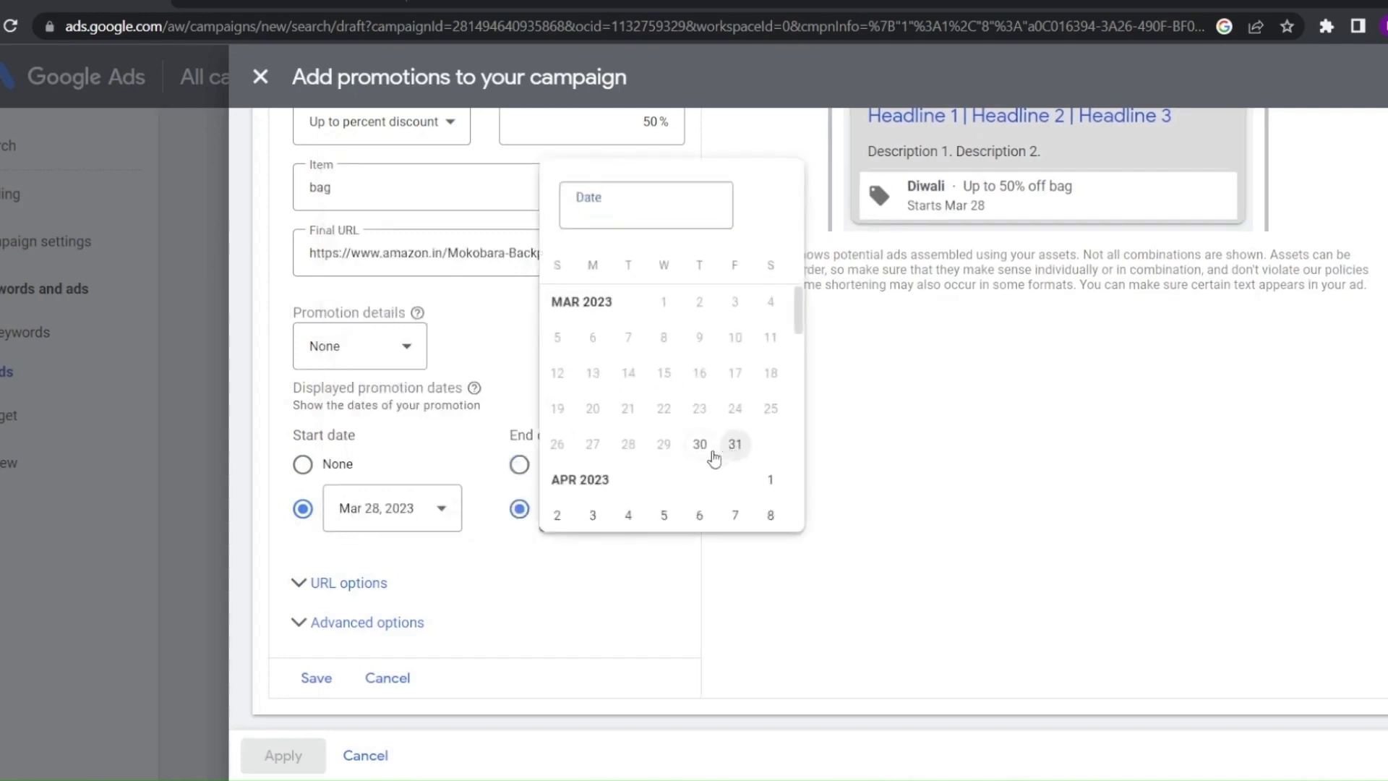
{"action": "left_click", "coordinate": [733, 445]}
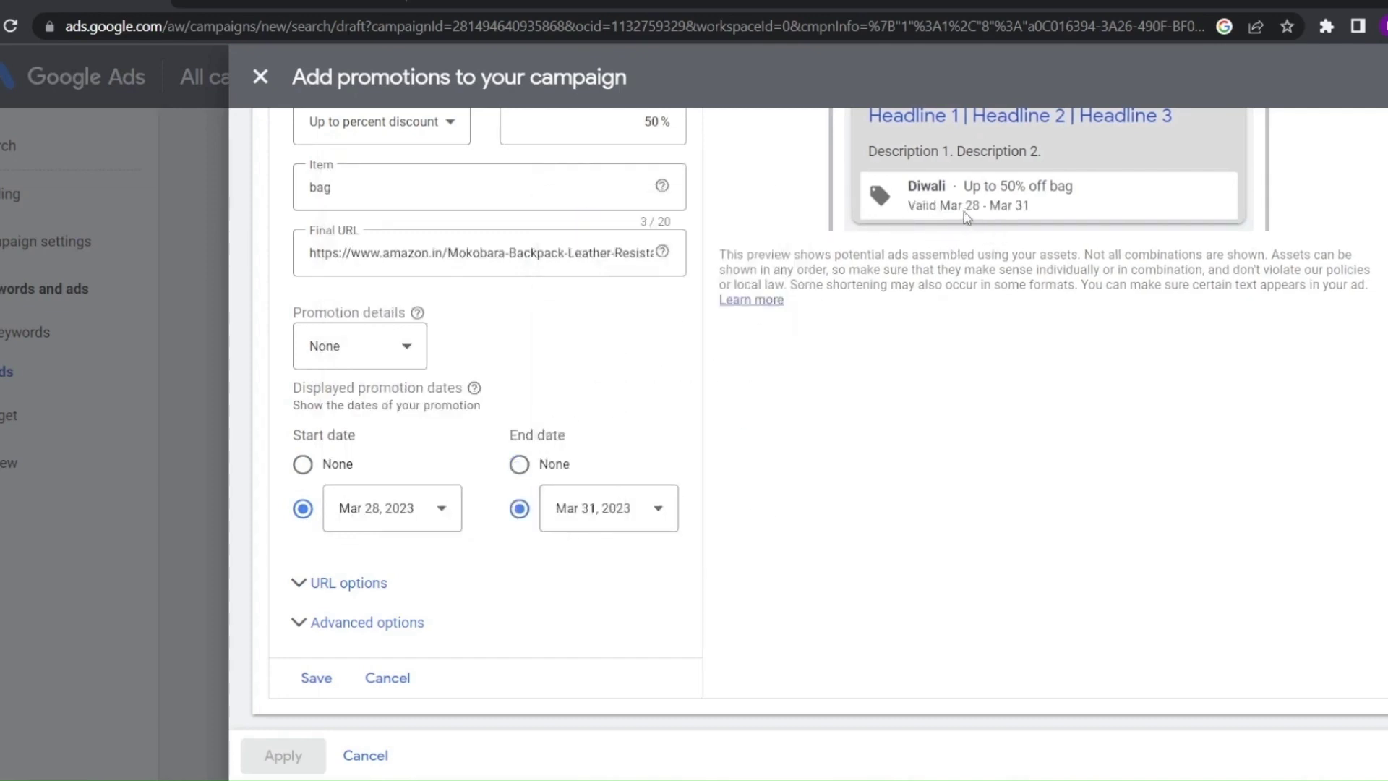
Add the promo code 'diwali' and check the offer line in the ad preview
{"action": "left_click", "coordinate": [331, 336]}
{"action": "left_click", "coordinate": [366, 458]}
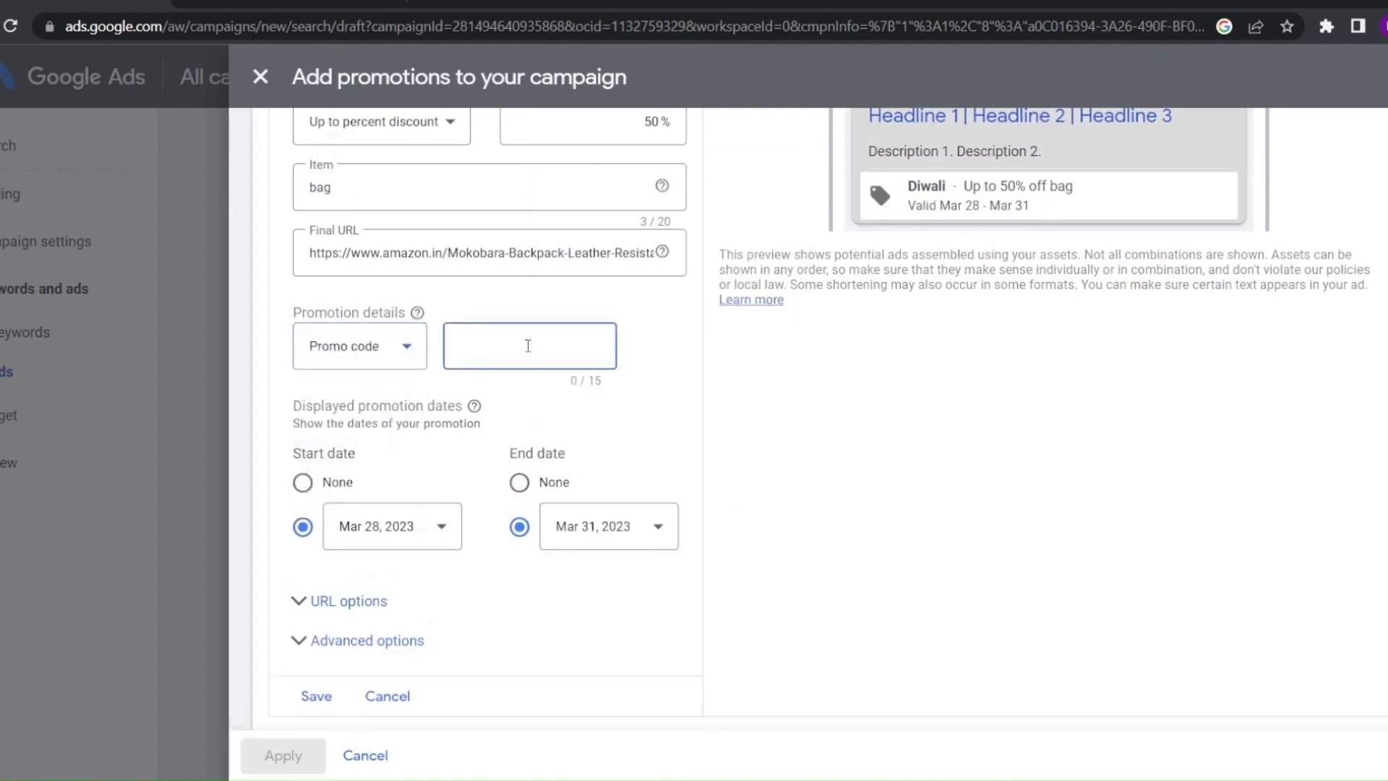
{"action": "type", "text": "diwali"}
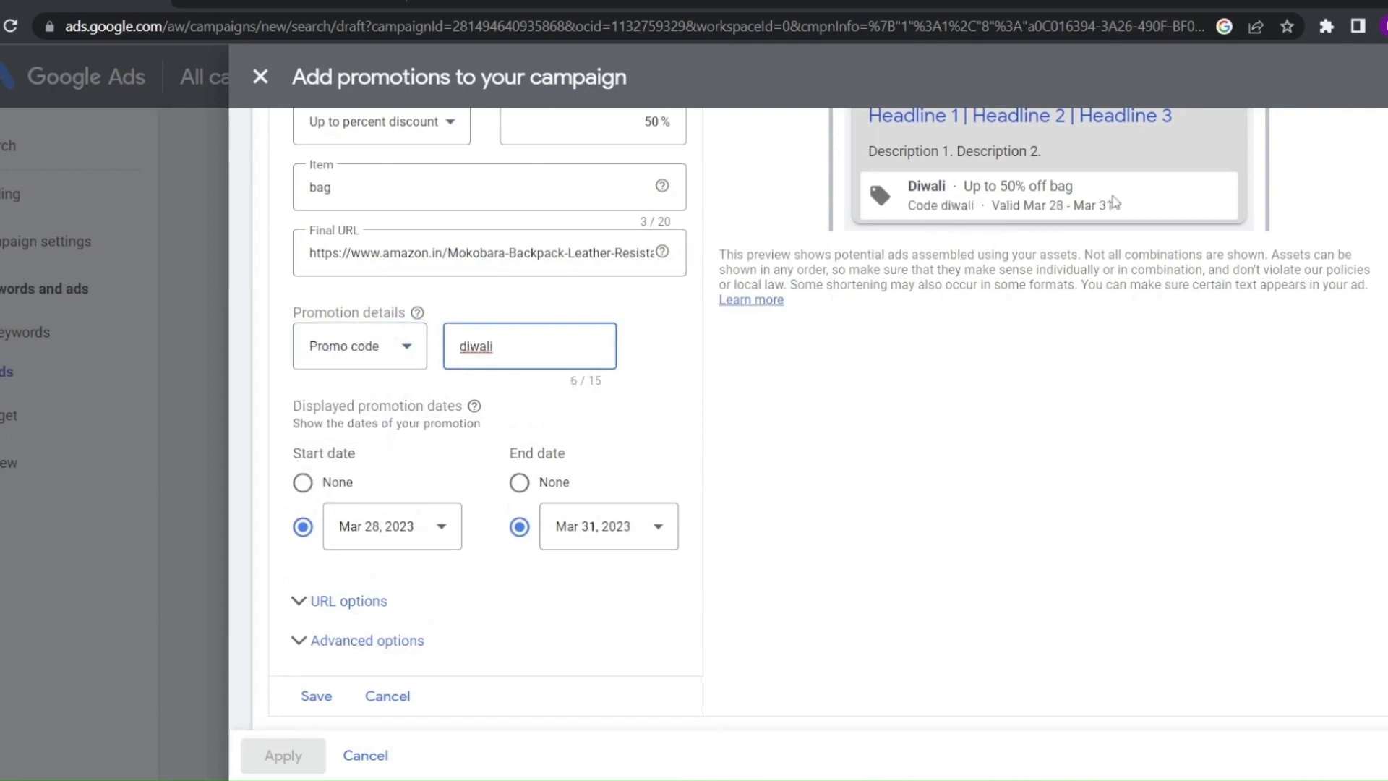
{"action": "left_click_drag", "start_coordinate": [1114, 197], "coordinate": [1022, 175]}
{"action": "left_click", "coordinate": [1016, 300]}
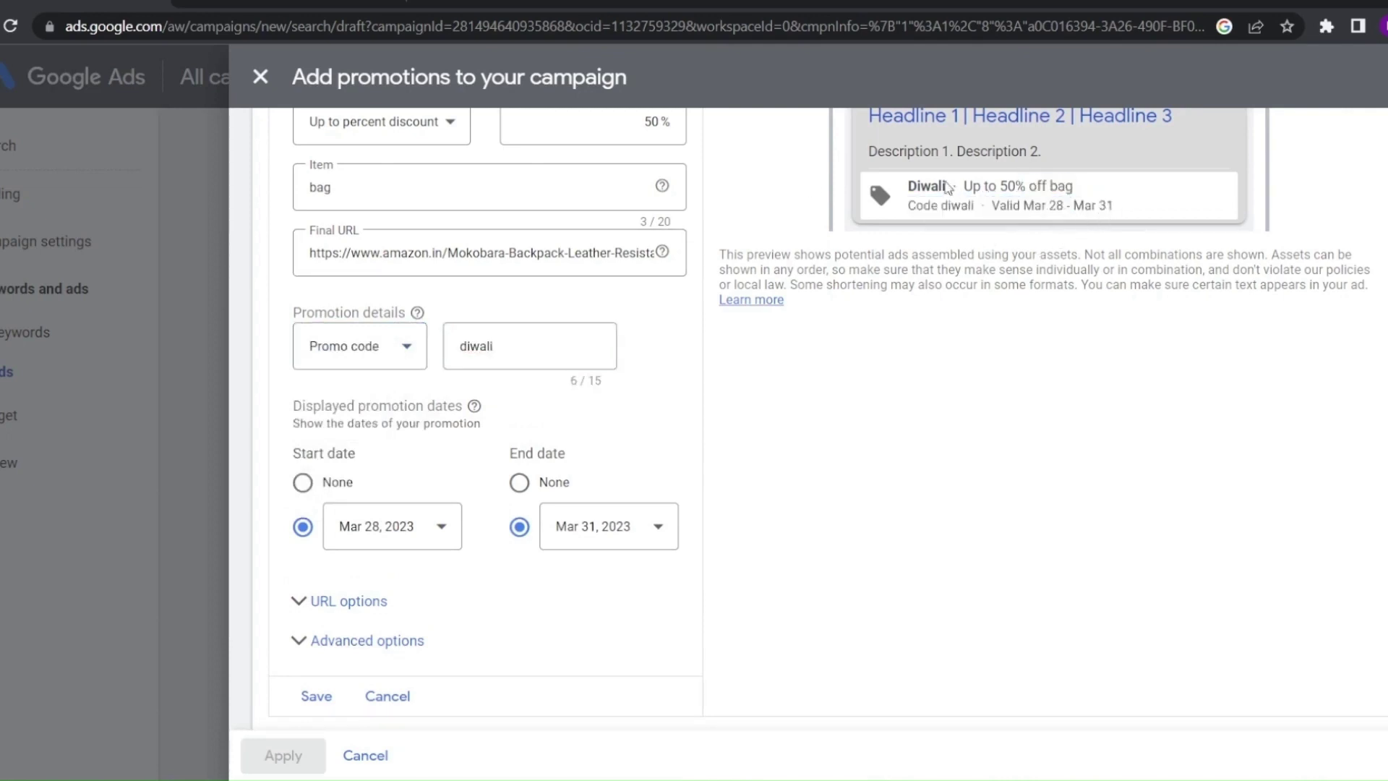
{"action": "left_click_drag", "start_coordinate": [916, 186], "coordinate": [1105, 216]}
{"action": "left_click", "coordinate": [792, 349]}
{"action": "scroll", "coordinate": [444, 441], "scroll_direction": "down", "scroll_amount": 1}
Expand Asset scheduling and choose specific start and end dates for the promotion
{"action": "left_click", "coordinate": [289, 619]}
{"action": "scroll", "coordinate": [318, 582], "scroll_direction": "down", "scroll_amount": 3}
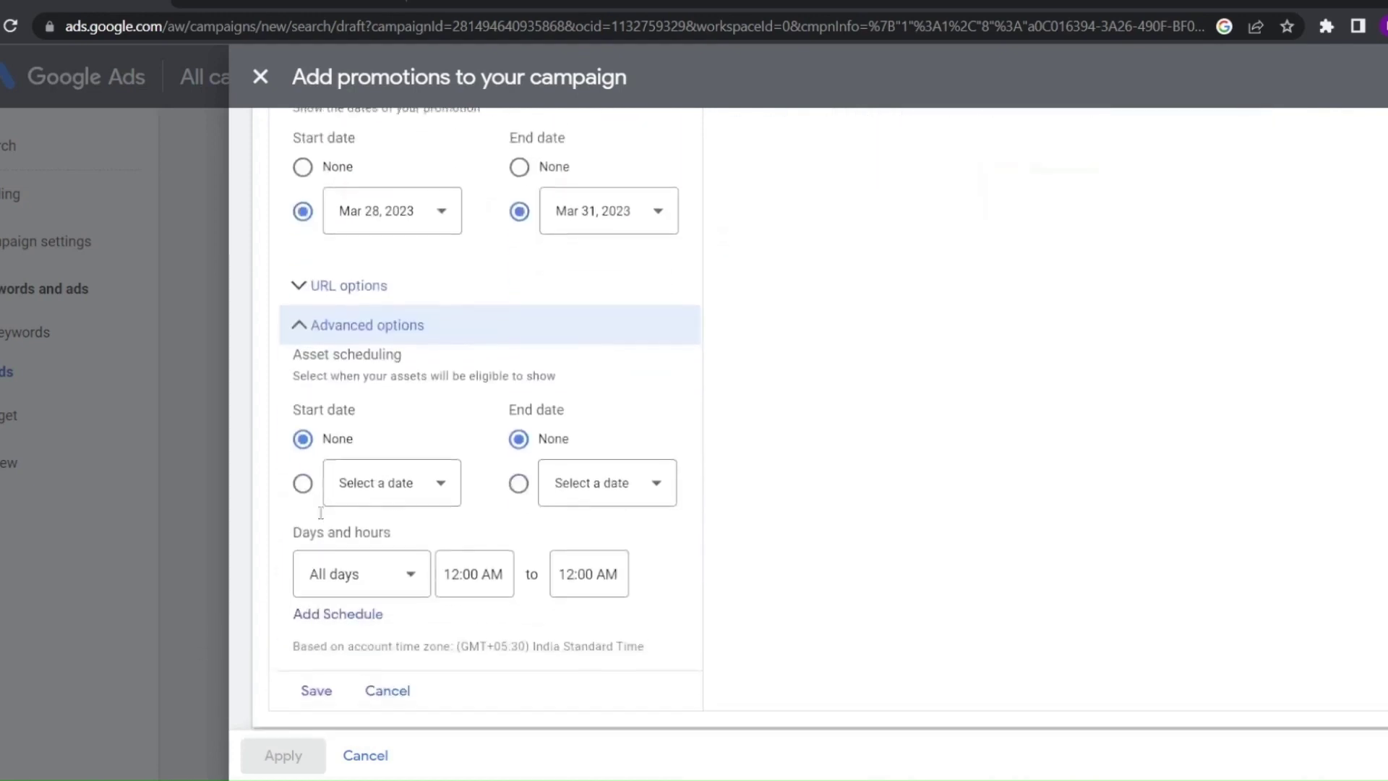
{"action": "left_click", "coordinate": [302, 471]}
{"action": "left_click", "coordinate": [516, 470]}
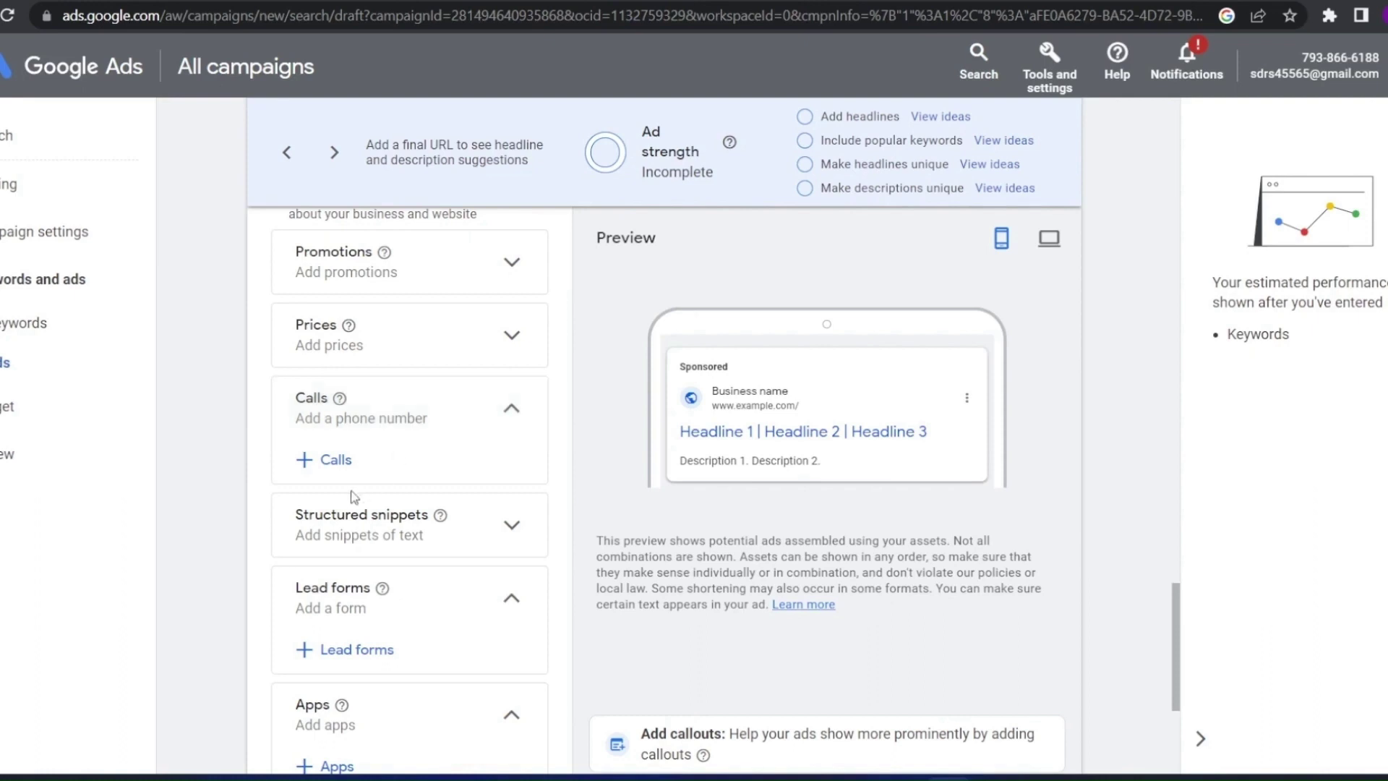
Add a call asset with India as the country and enter the phone number
{"action": "left_click", "coordinate": [320, 468]}
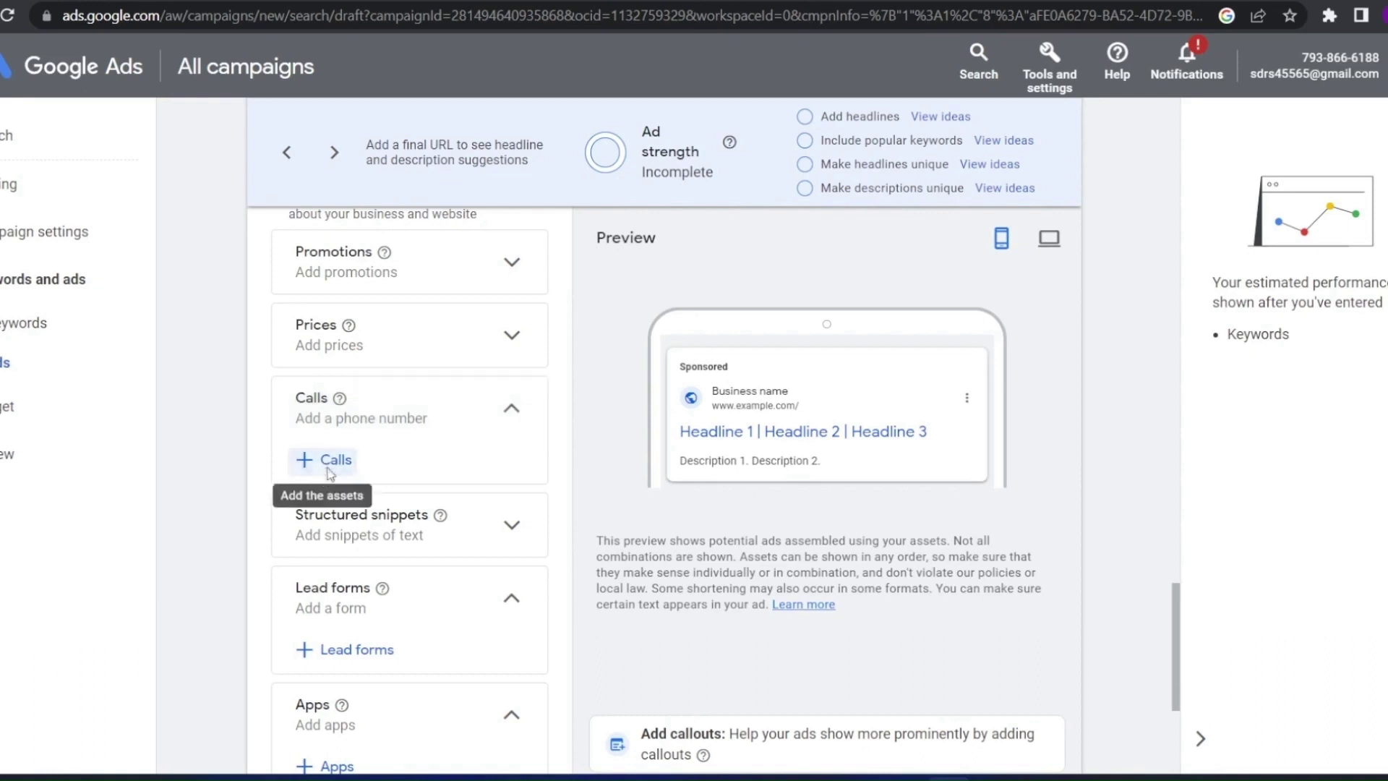
{"action": "left_click", "coordinate": [326, 297]}
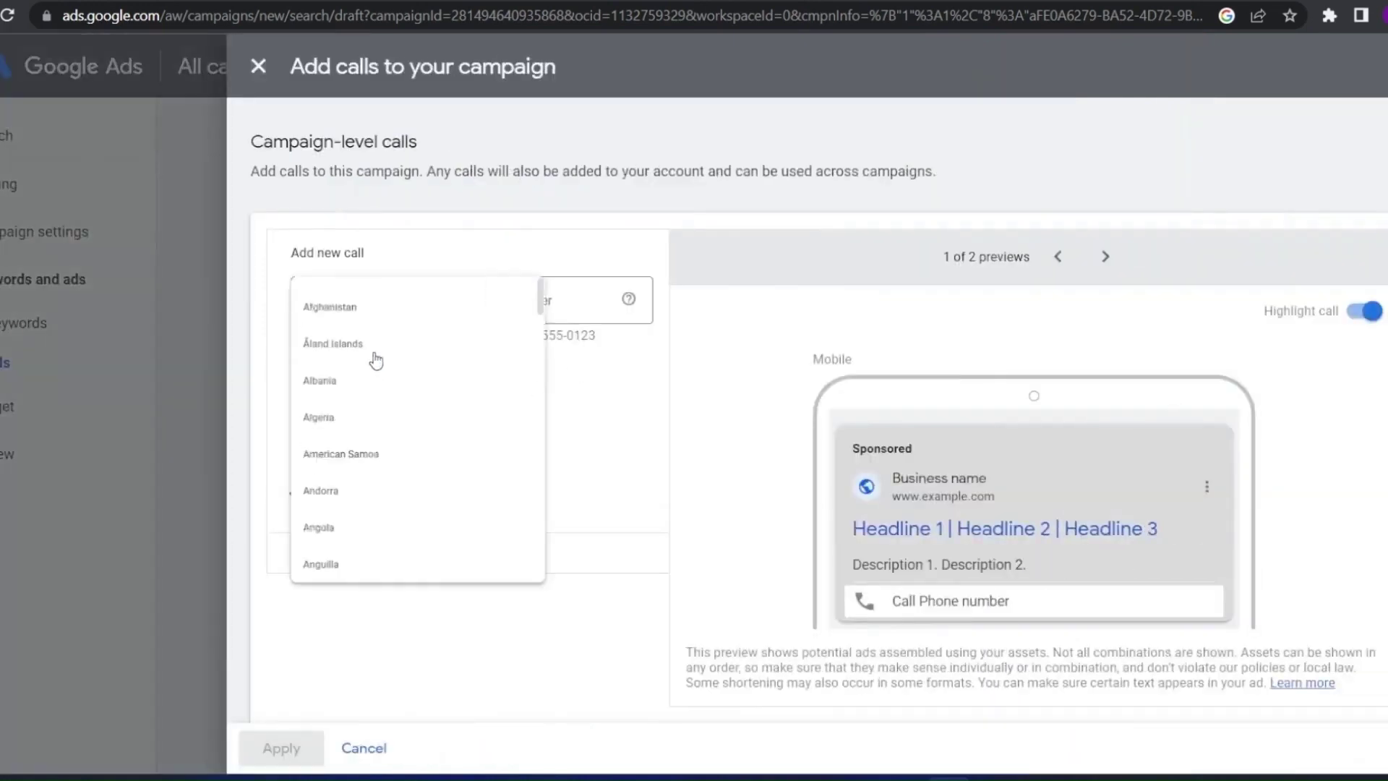
{"action": "scroll", "coordinate": [378, 419], "scroll_direction": "up", "scroll_amount": 4}
{"action": "scroll", "coordinate": [386, 414], "scroll_direction": "up", "scroll_amount": 20}
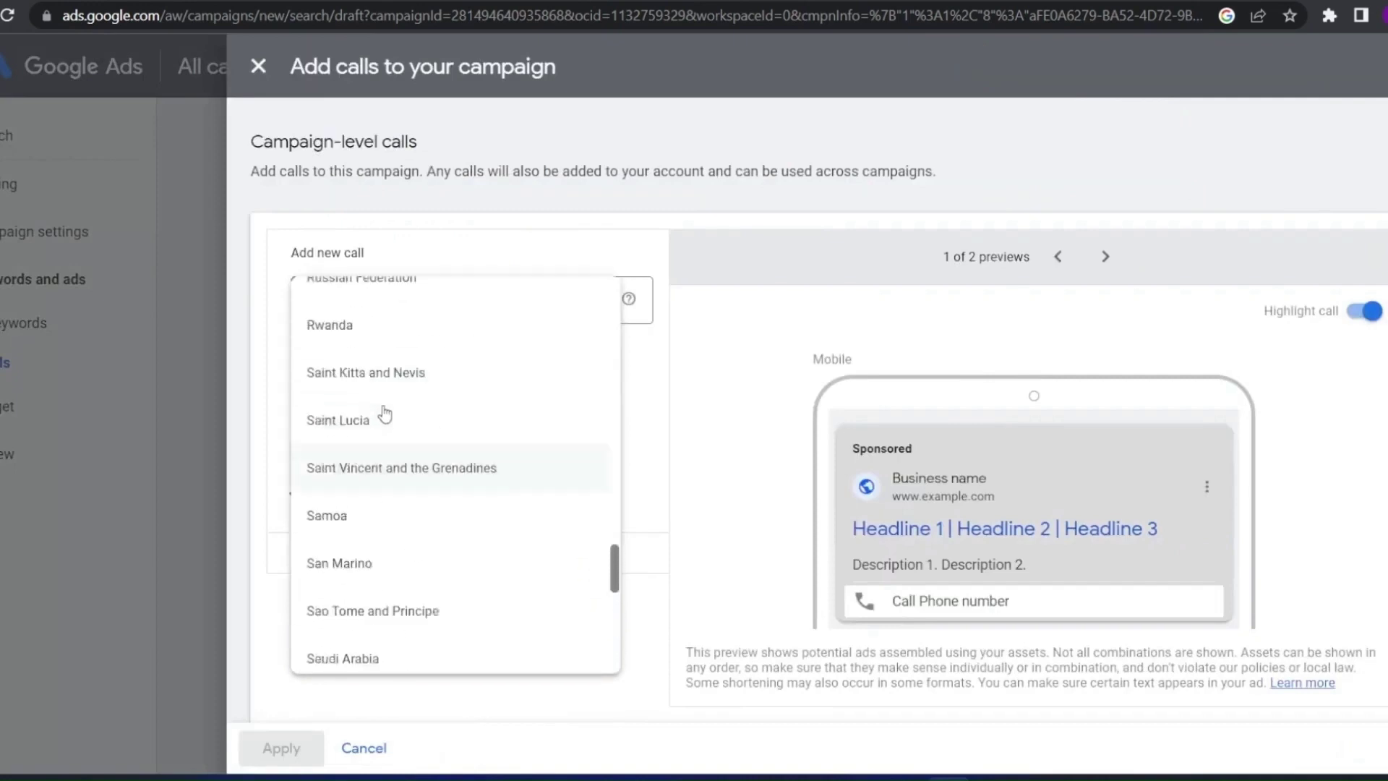
{"action": "scroll", "coordinate": [382, 411], "scroll_direction": "up", "scroll_amount": 20}
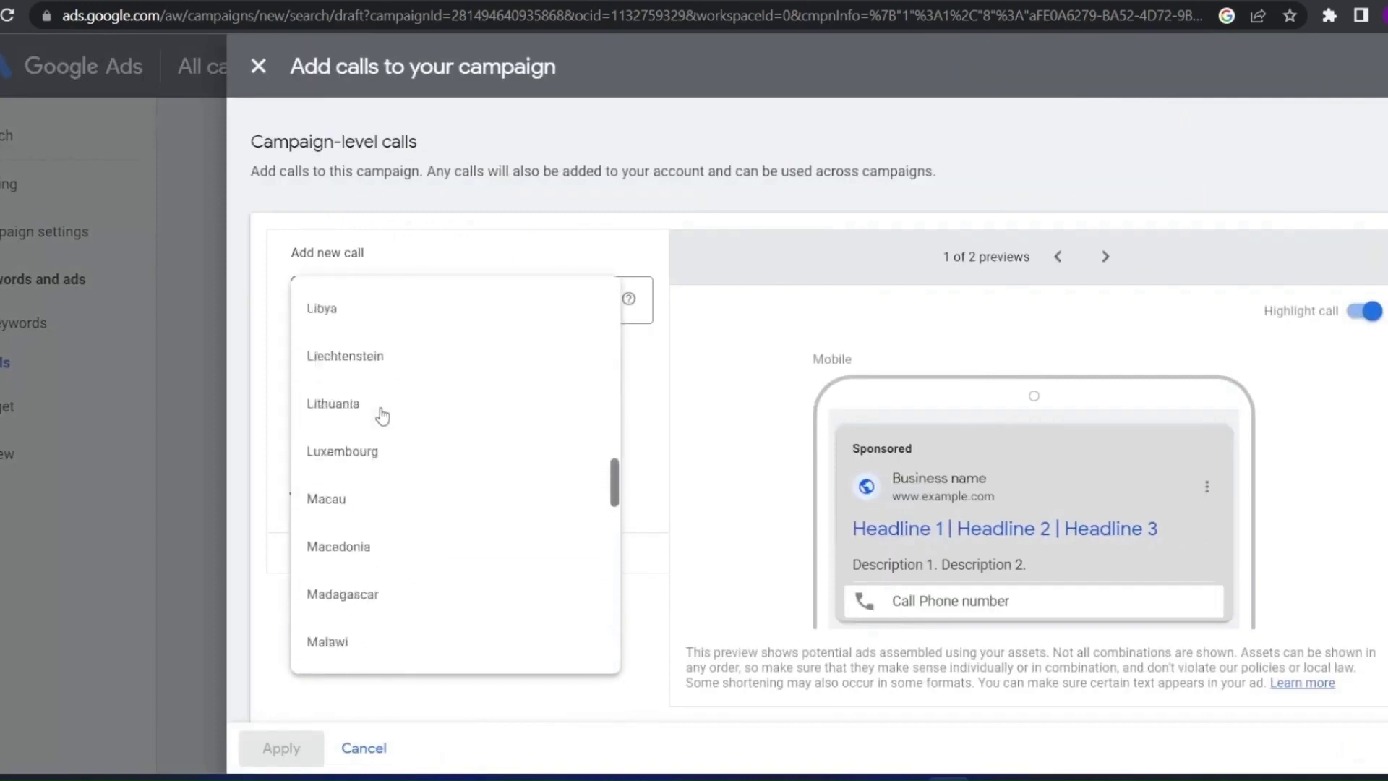
{"action": "scroll", "coordinate": [369, 426], "scroll_direction": "up", "scroll_amount": 2}
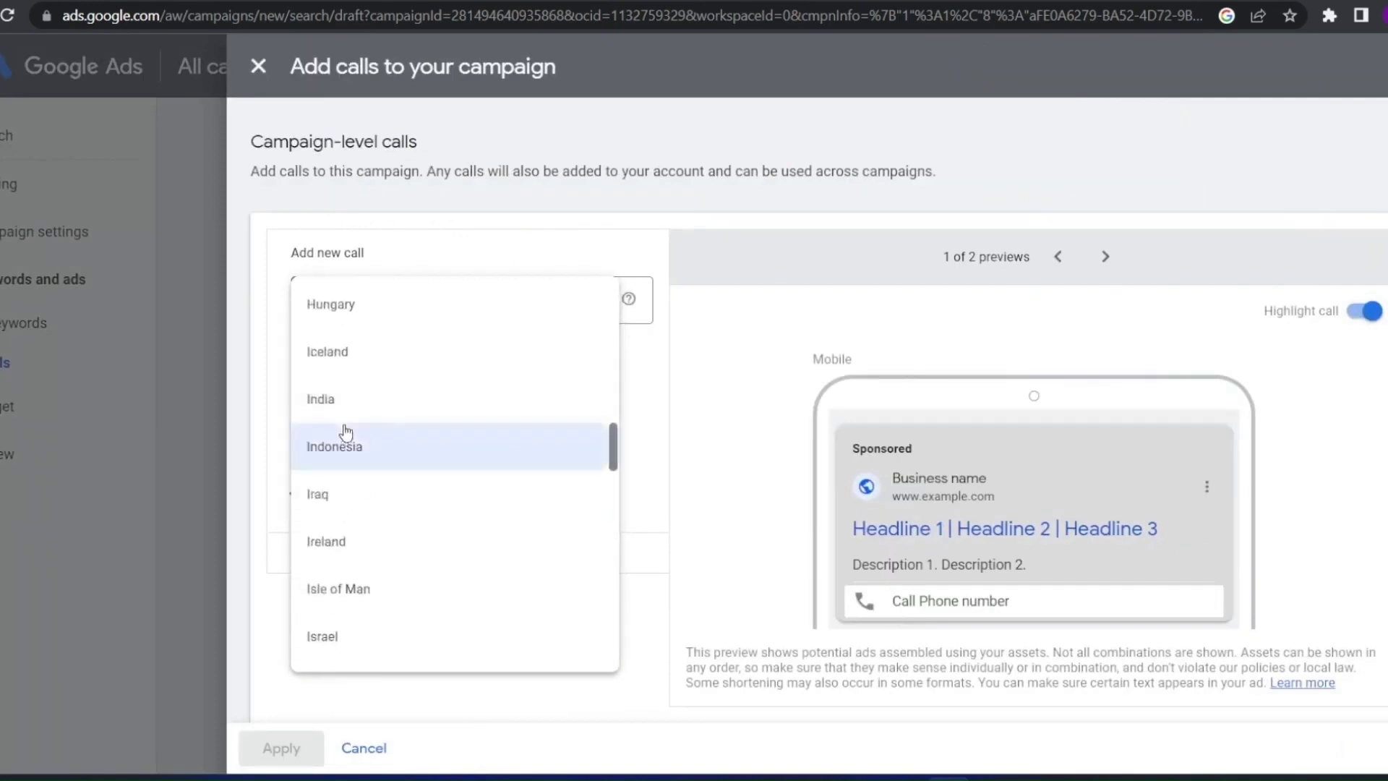
{"action": "left_click", "coordinate": [355, 443]}
{"action": "left_click", "coordinate": [343, 304]}
{"action": "left_click", "coordinate": [342, 402]}
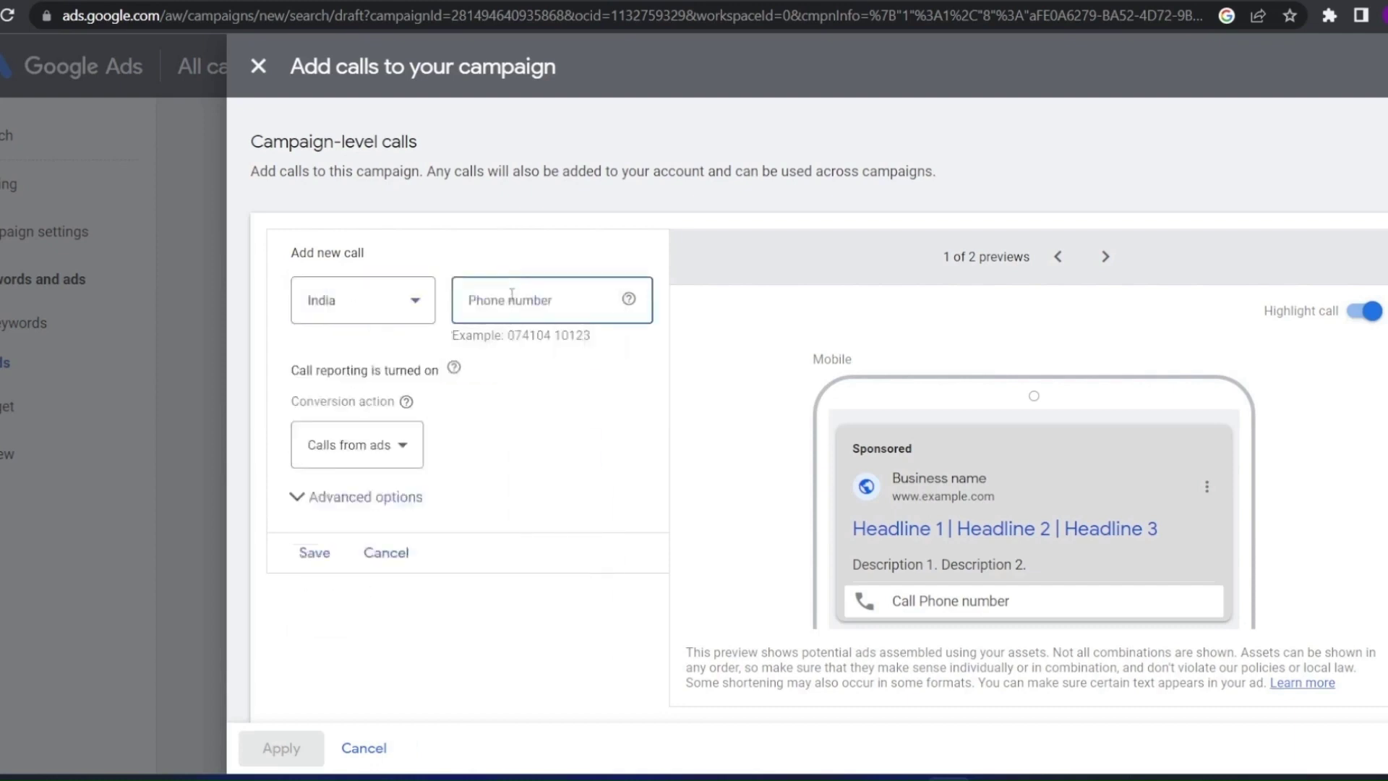
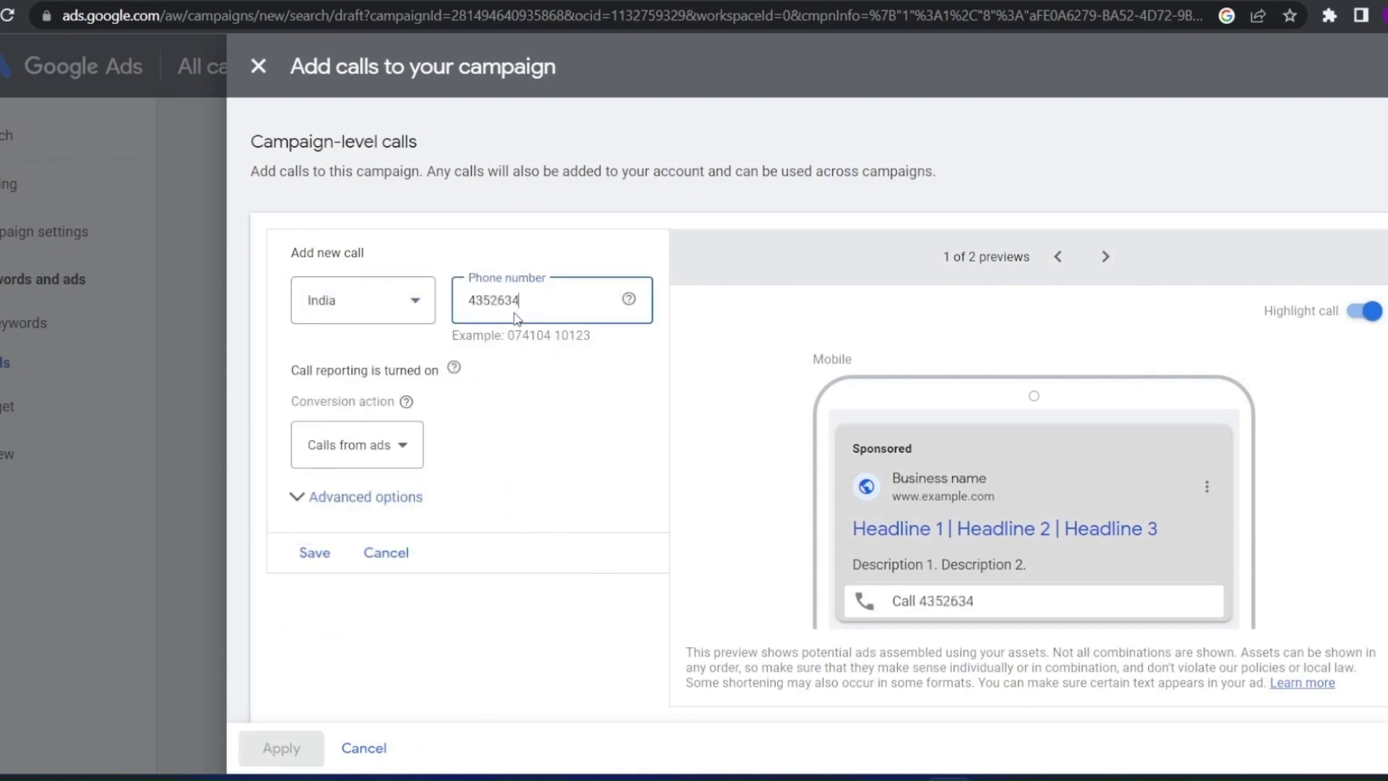
Set the call conversion action to Use account settings (Calls from ads)
{"action": "left_click", "coordinate": [339, 463]}
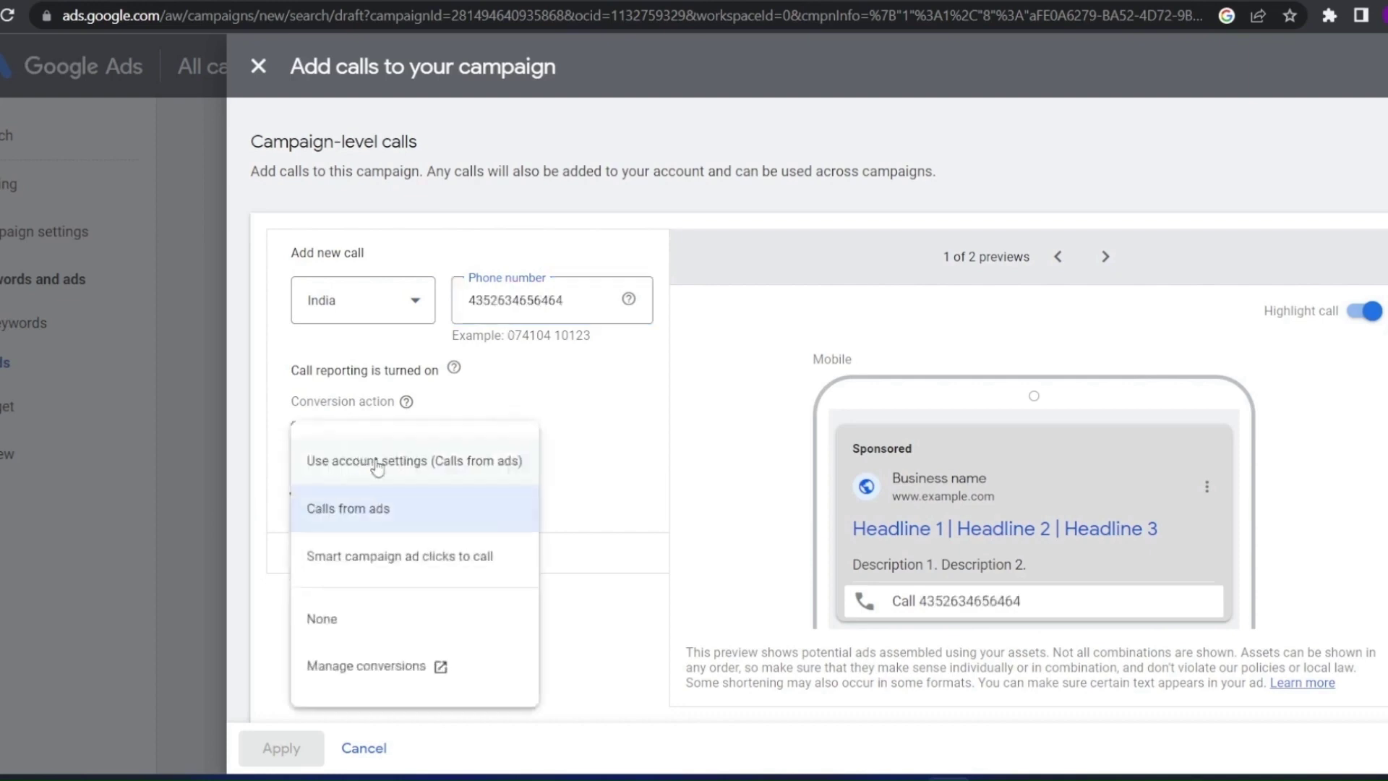
{"action": "left_click", "coordinate": [448, 506]}
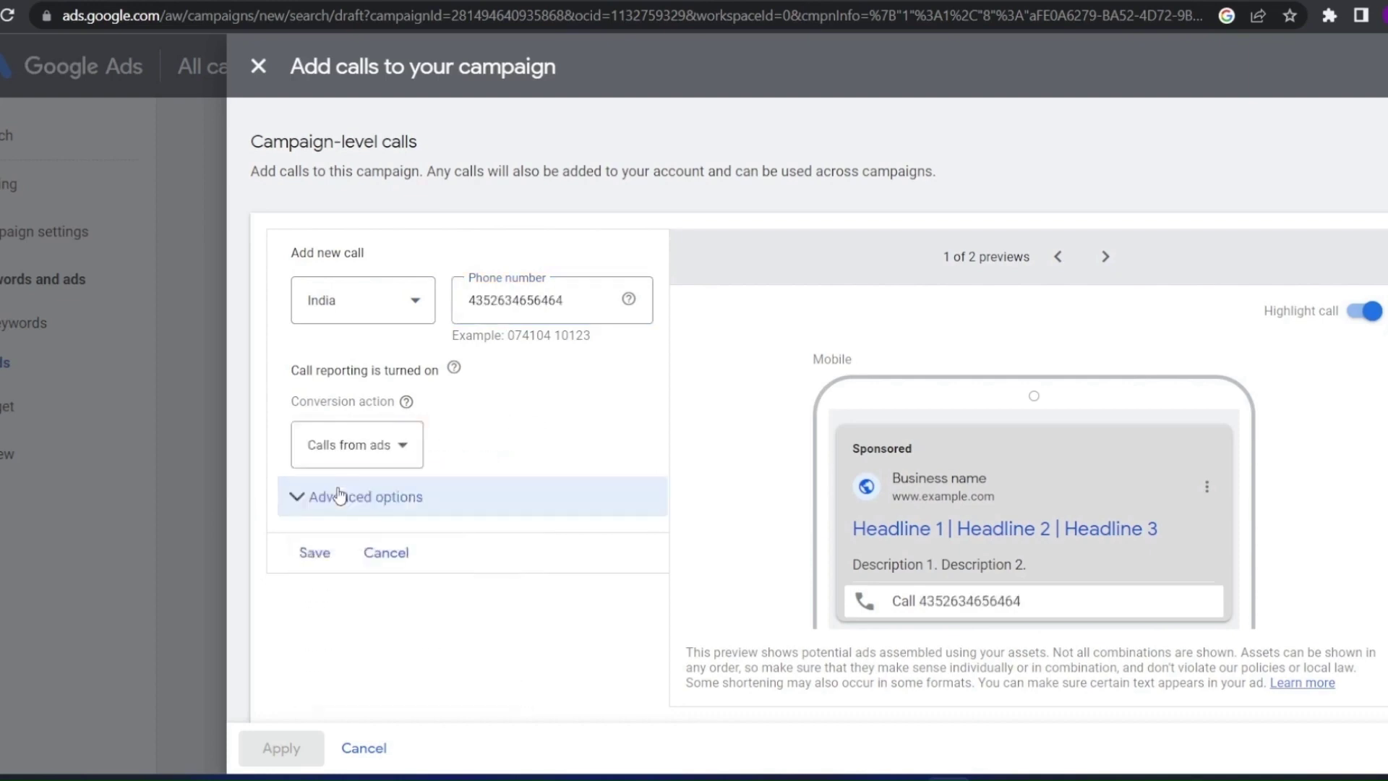
{"action": "left_click", "coordinate": [376, 452]}
{"action": "left_click", "coordinate": [367, 477]}
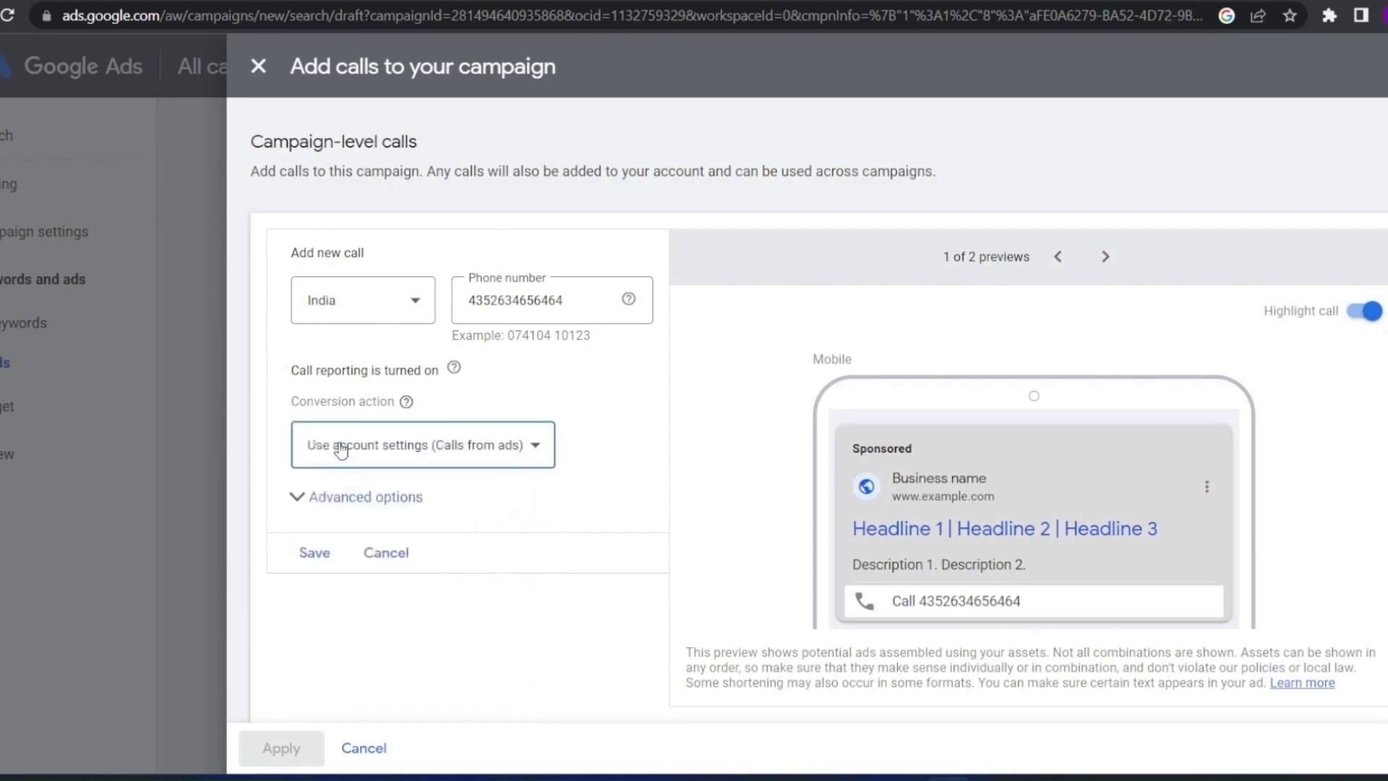
{"action": "left_click", "coordinate": [333, 451]}
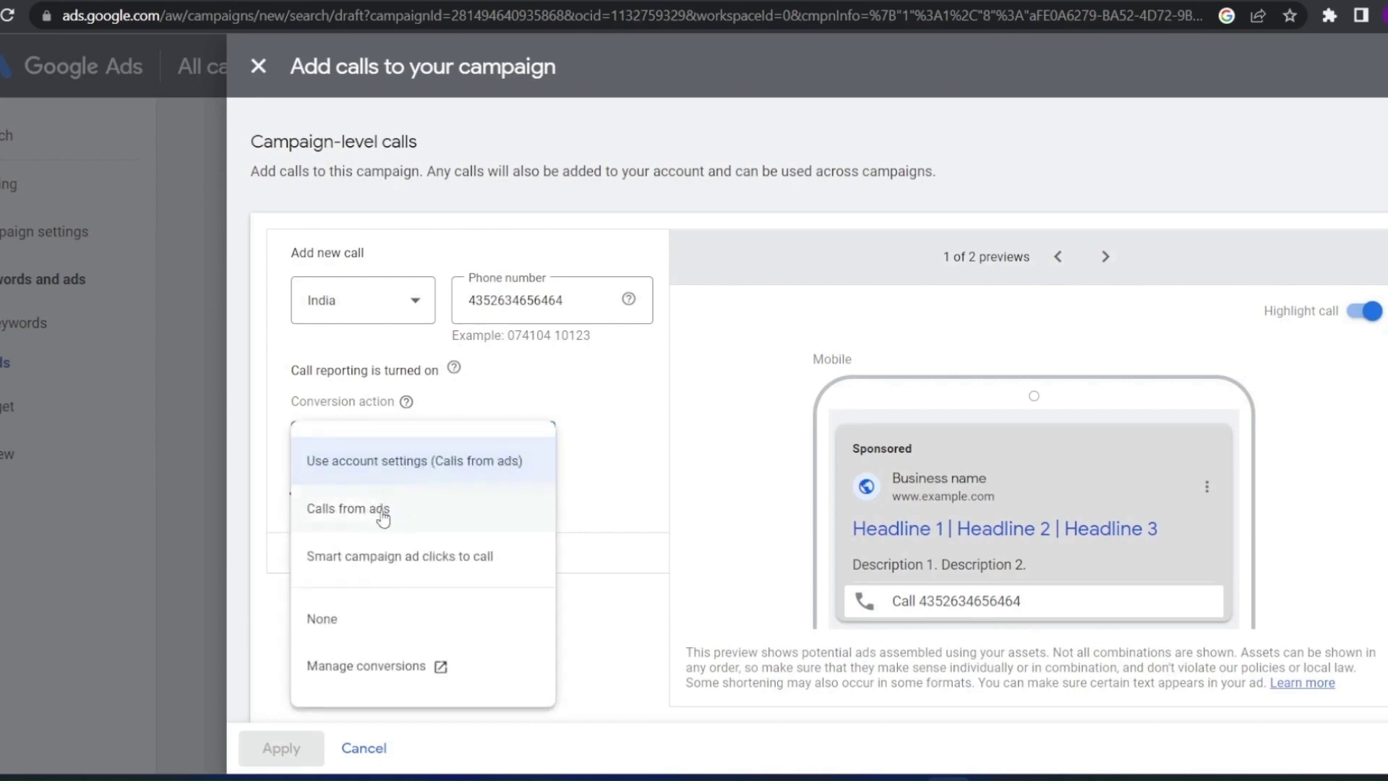
{"action": "left_click", "coordinate": [405, 461]}
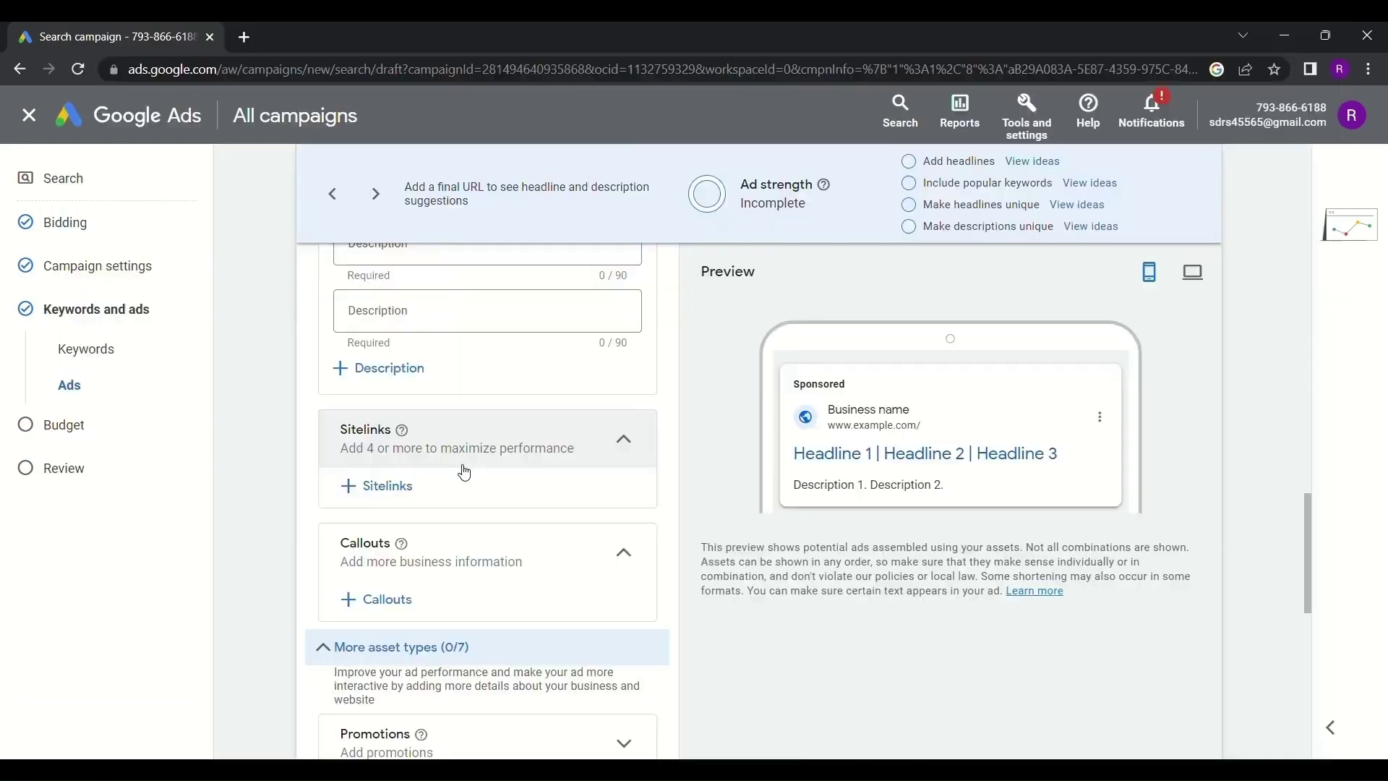
Start adding sitelinks and enter 'best seller' as Sitelink 1's text
{"action": "left_click", "coordinate": [381, 489]}
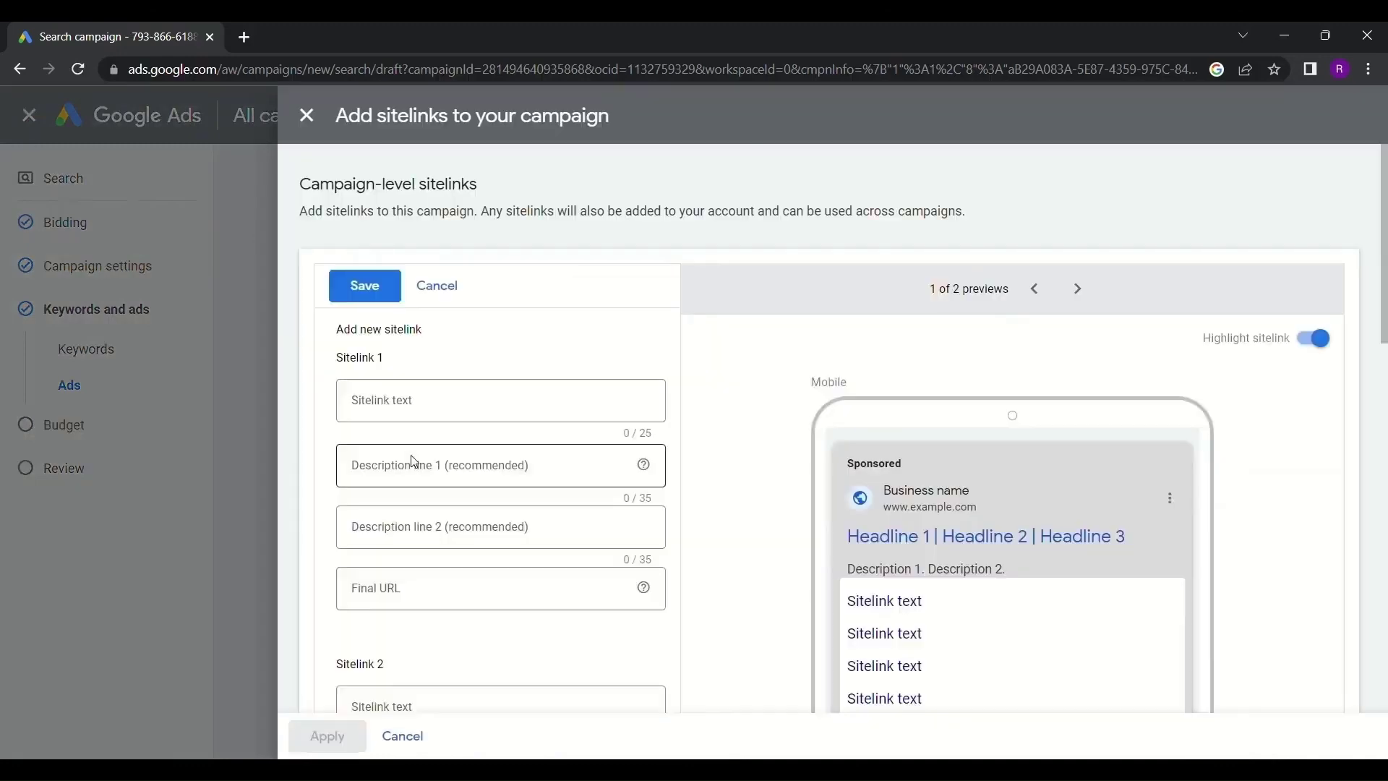
{"action": "left_click", "coordinate": [430, 410]}
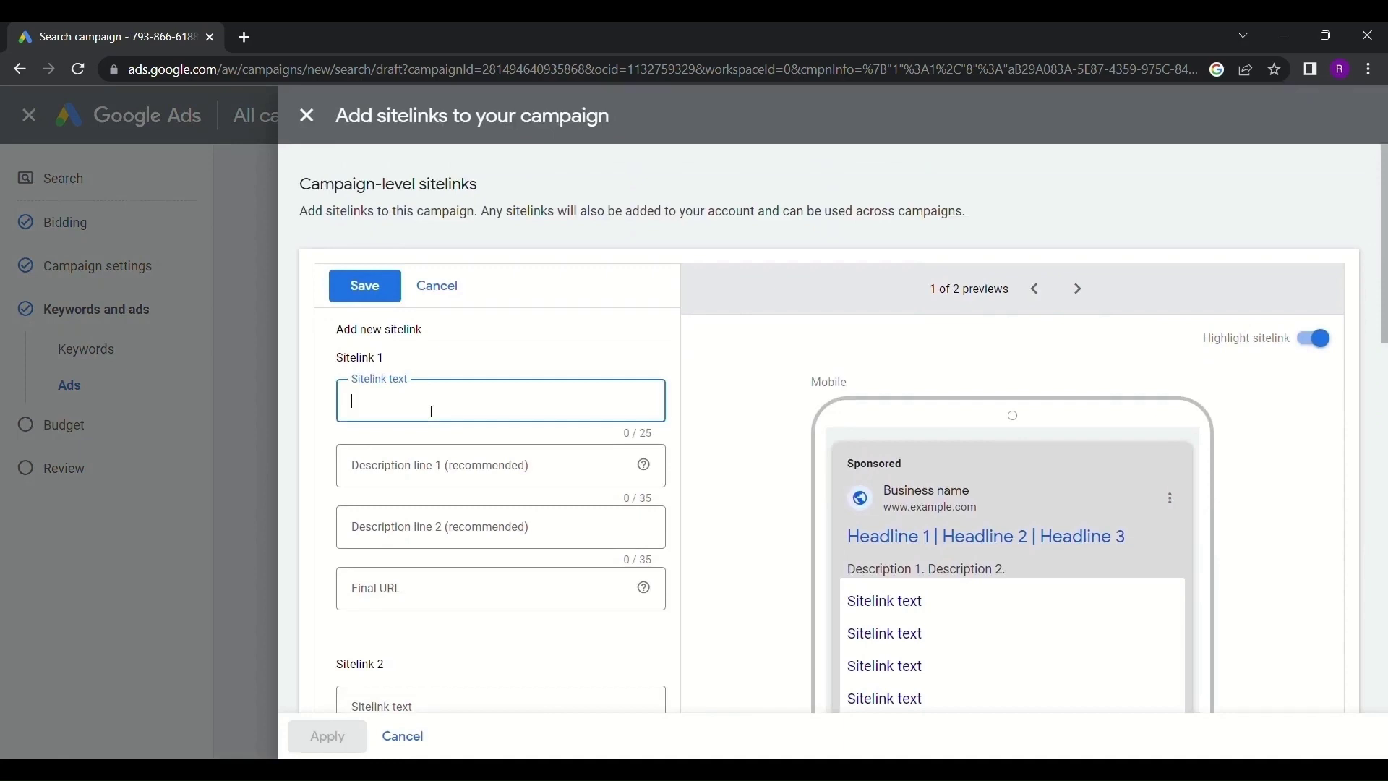
{"action": "scroll", "coordinate": [434, 409], "scroll_direction": "down", "scroll_amount": 6}
{"action": "scroll", "coordinate": [438, 409], "scroll_direction": "up", "scroll_amount": 6}
{"action": "type", "text": "best seller"}
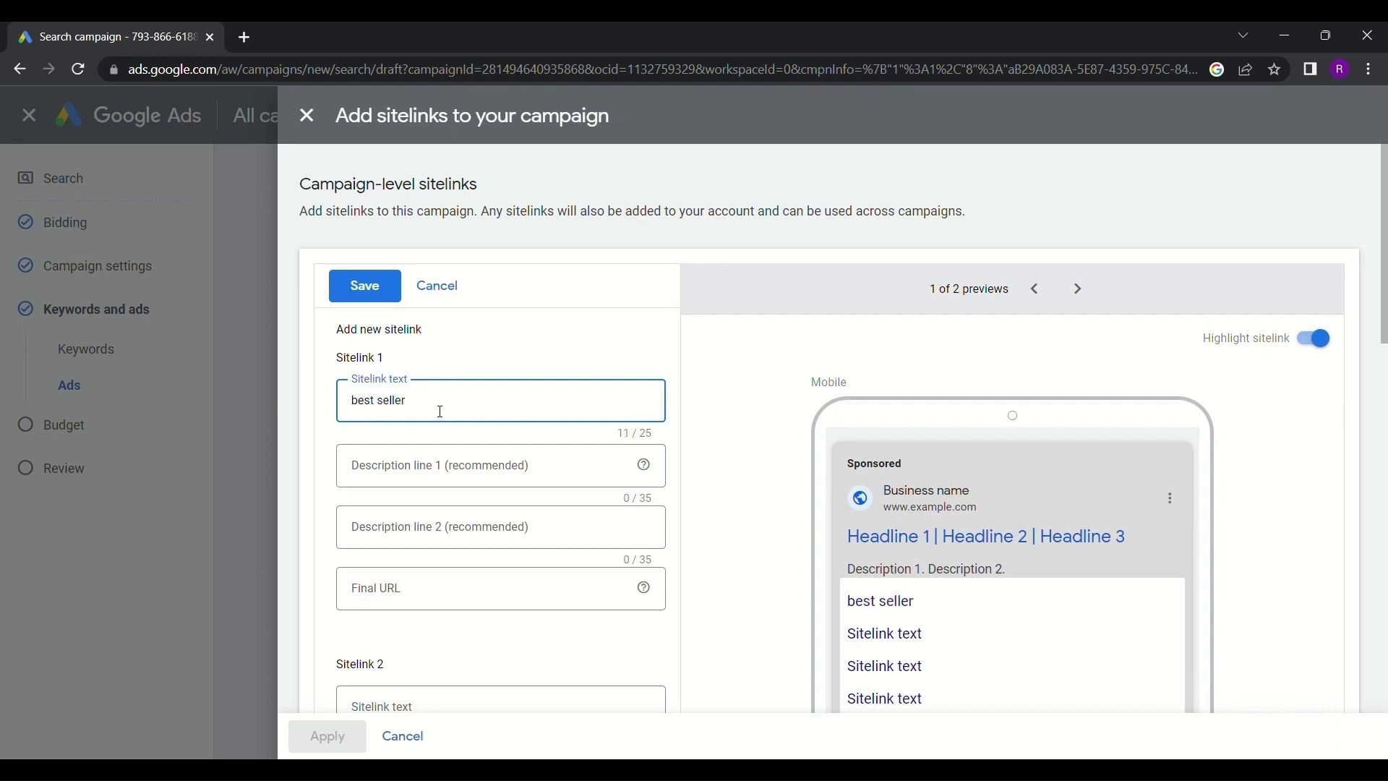
Paste the landing page URL as Sitelink 1's final URL
{"action": "left_click", "coordinate": [422, 461]}
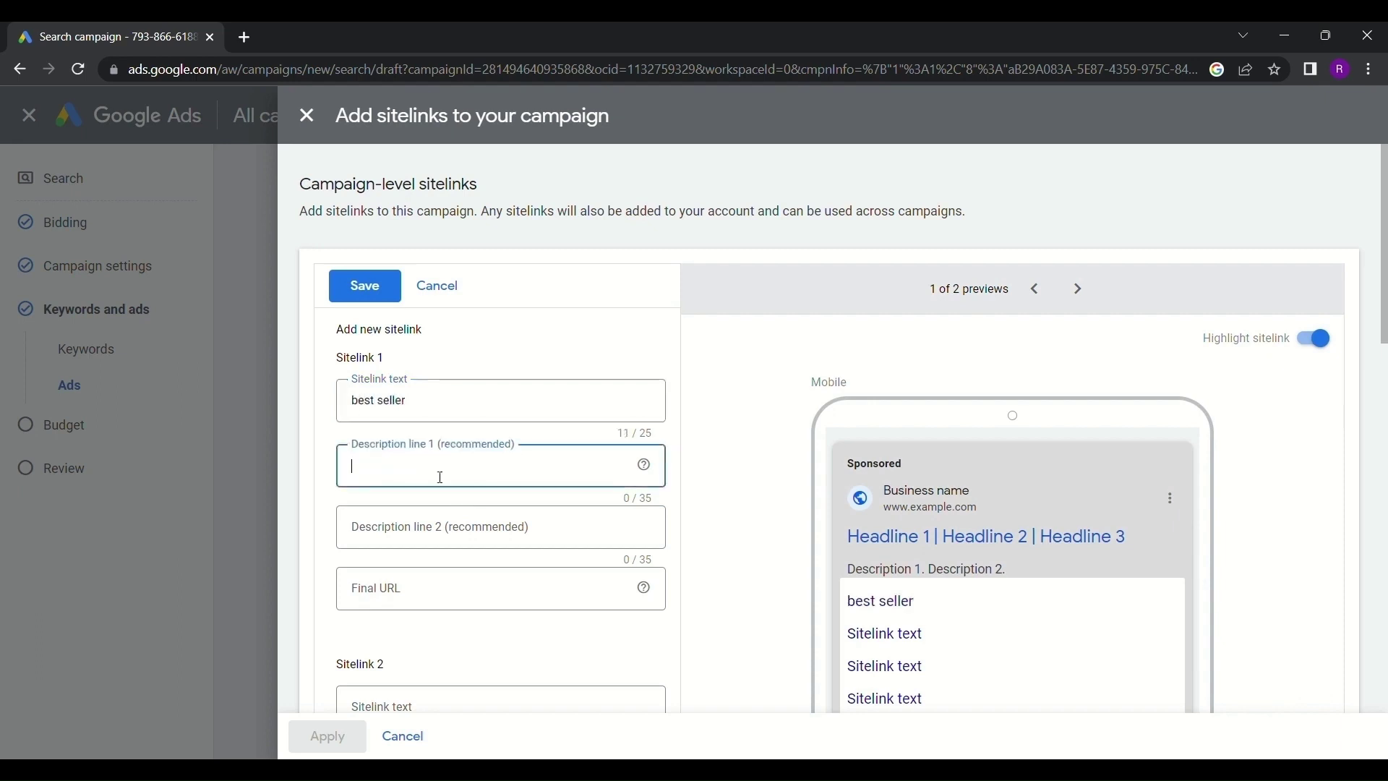
{"action": "left_click", "coordinate": [502, 515]}
{"action": "left_click", "coordinate": [443, 451]}
{"action": "mouse_move", "coordinate": [649, 481]}
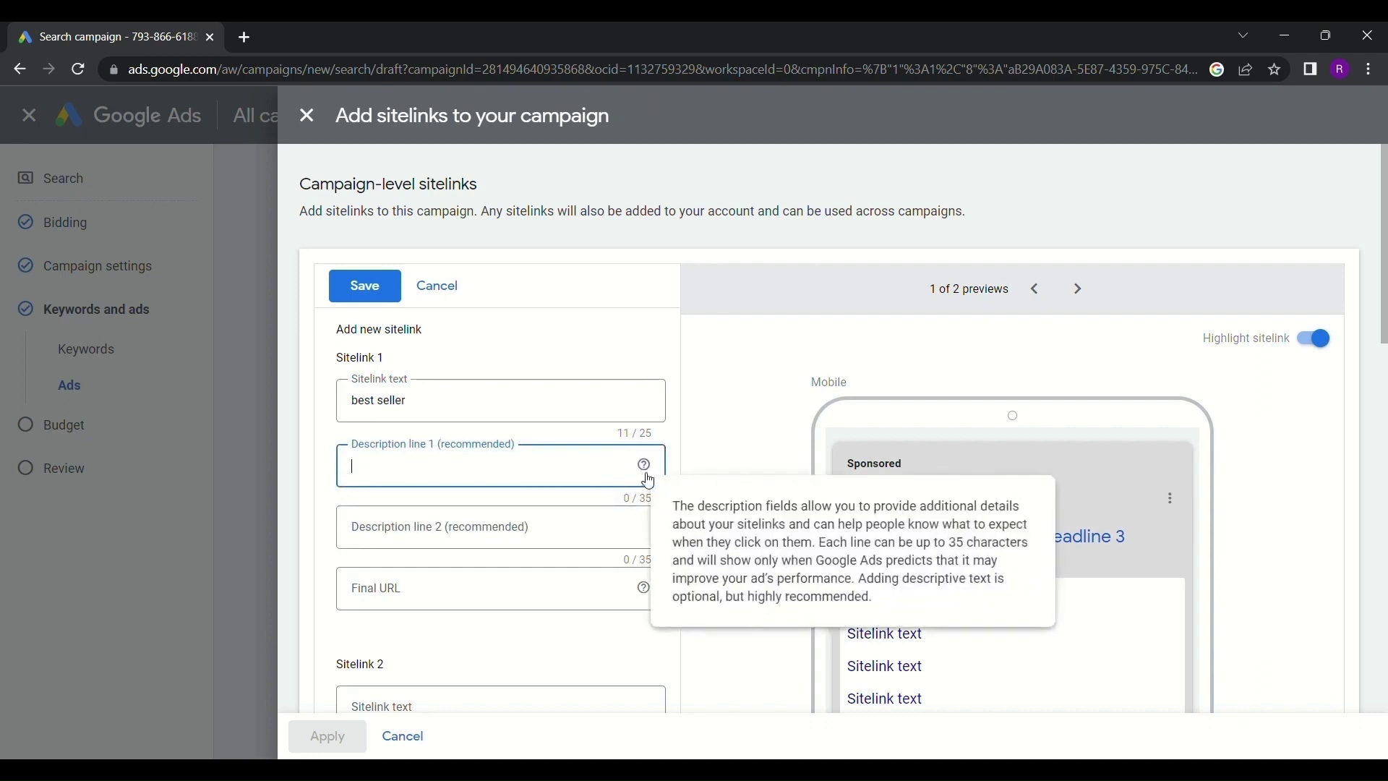
{"action": "scroll", "coordinate": [447, 480], "scroll_direction": "down", "scroll_amount": 1}
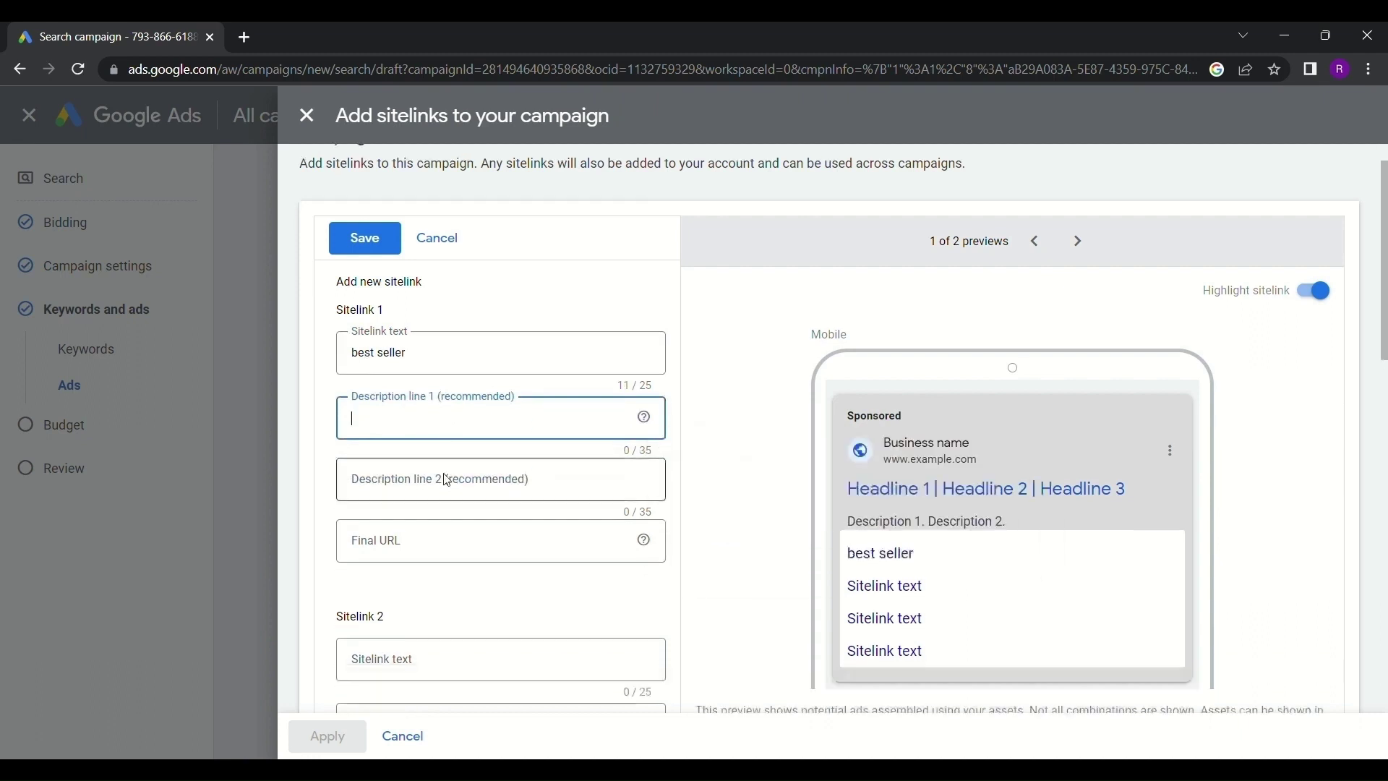
{"action": "scroll", "coordinate": [447, 480], "scroll_direction": "down", "scroll_amount": 1}
{"action": "left_click", "coordinate": [460, 321]}
{"action": "left_click", "coordinate": [454, 343]}
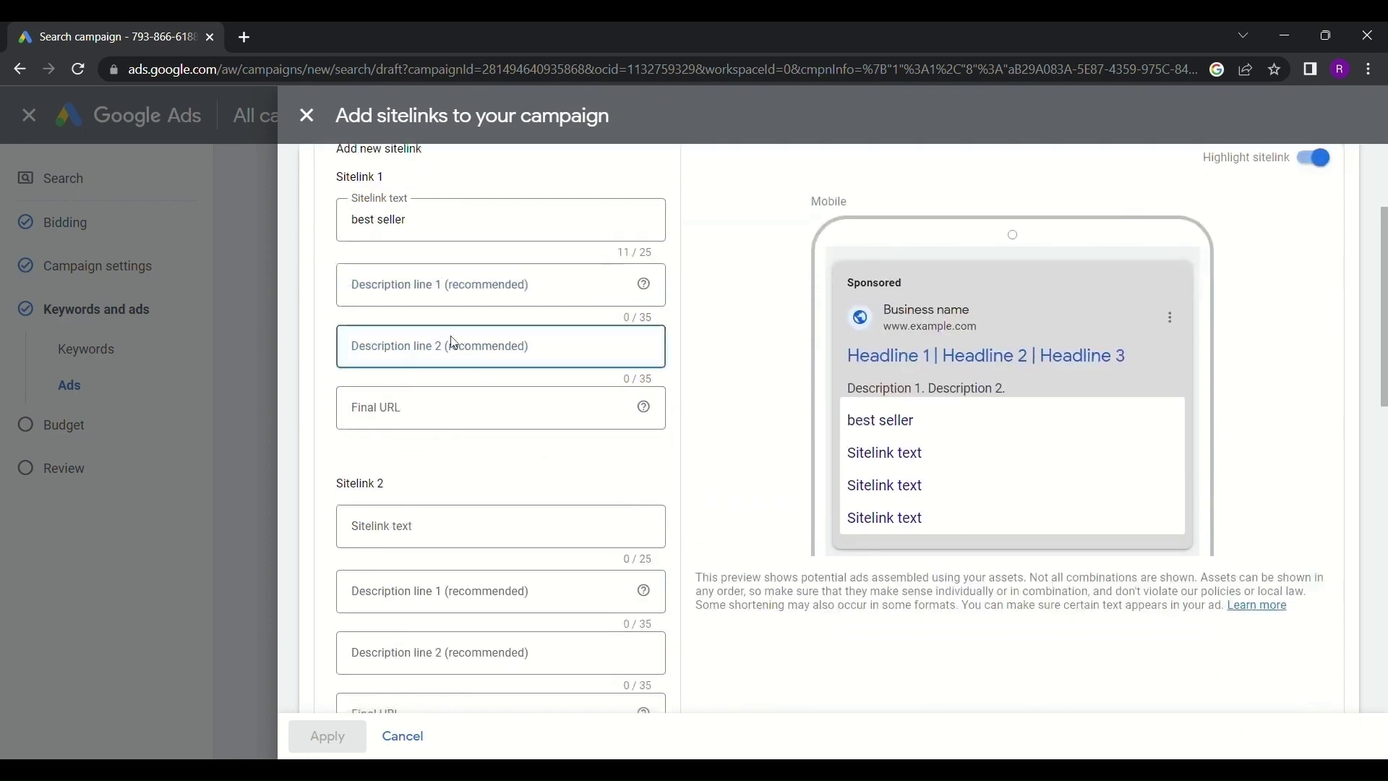
{"action": "left_click", "coordinate": [456, 301]}
{"action": "left_click", "coordinate": [450, 402]}
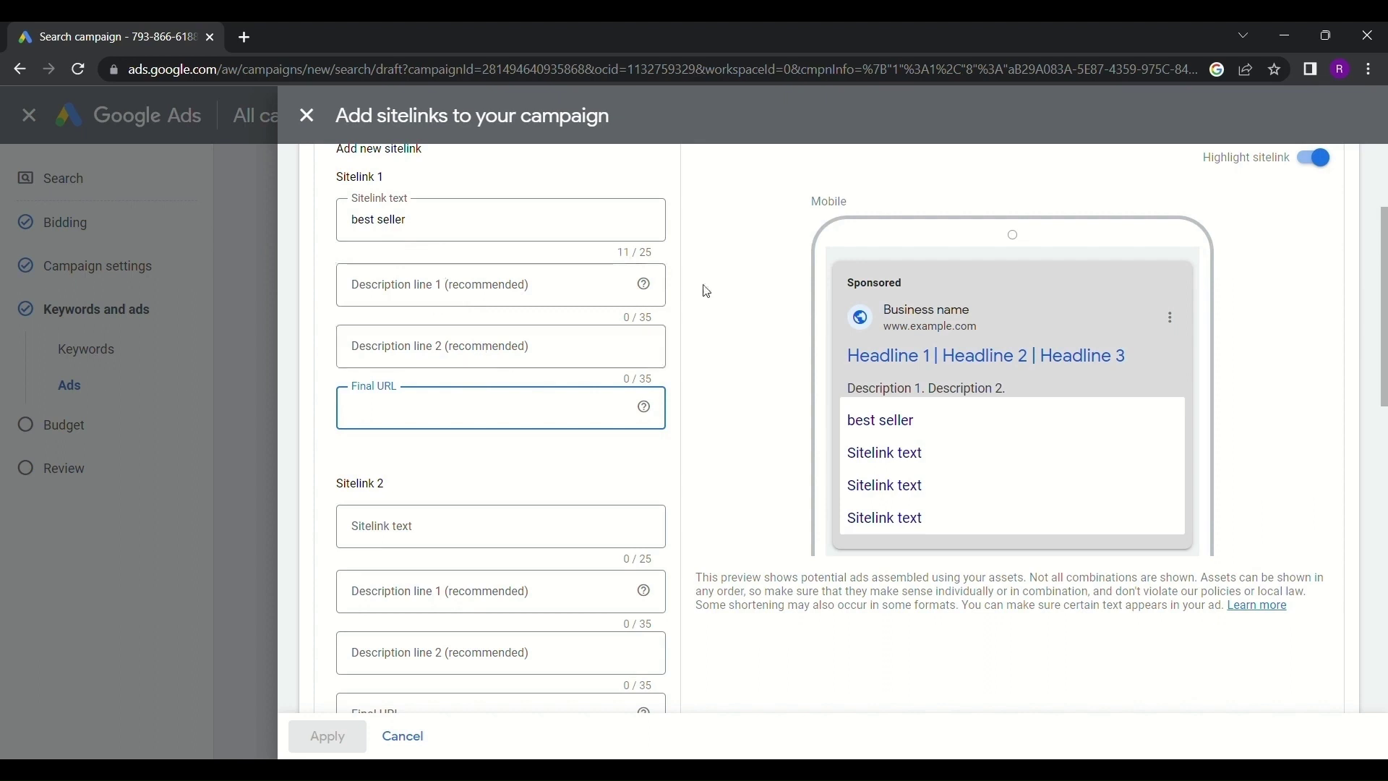
{"action": "left_click", "coordinate": [1239, 69]}
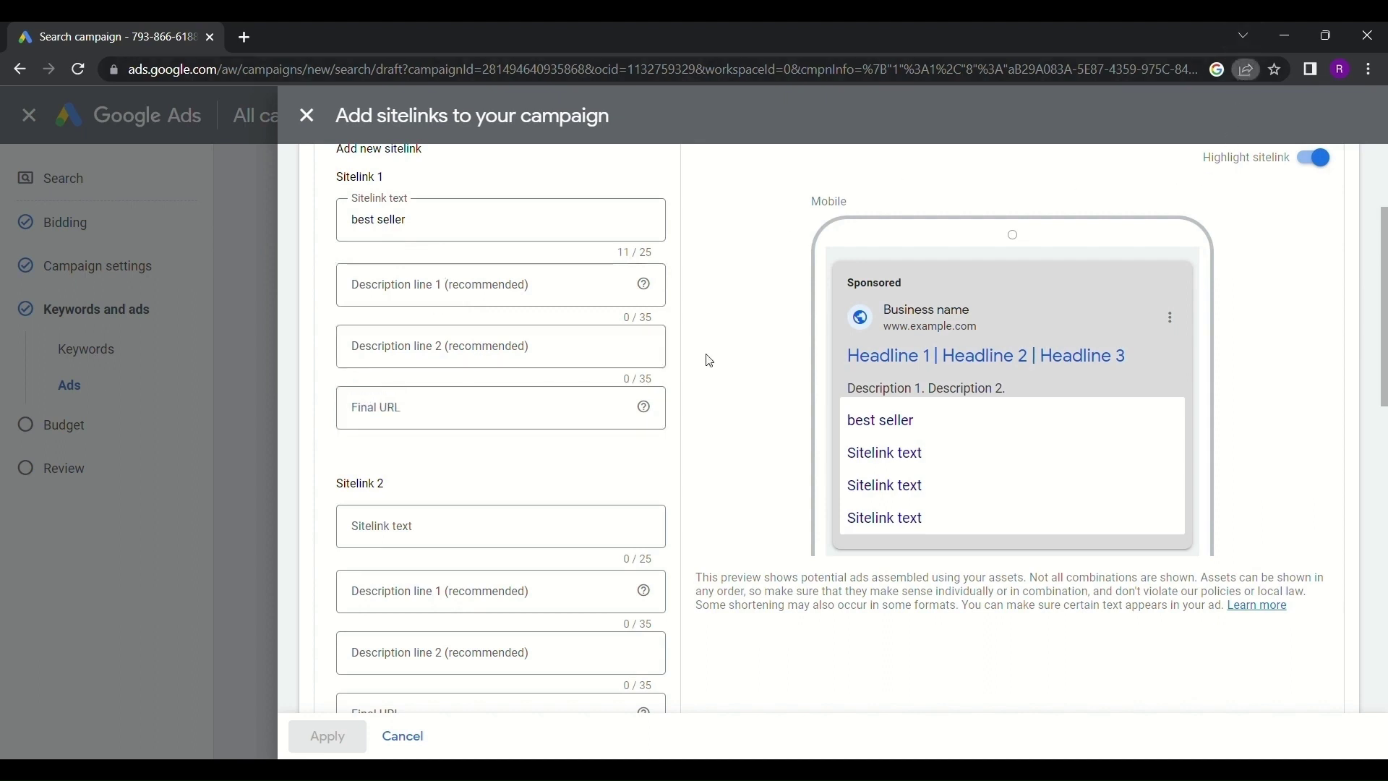
{"action": "left_click", "coordinate": [436, 406]}
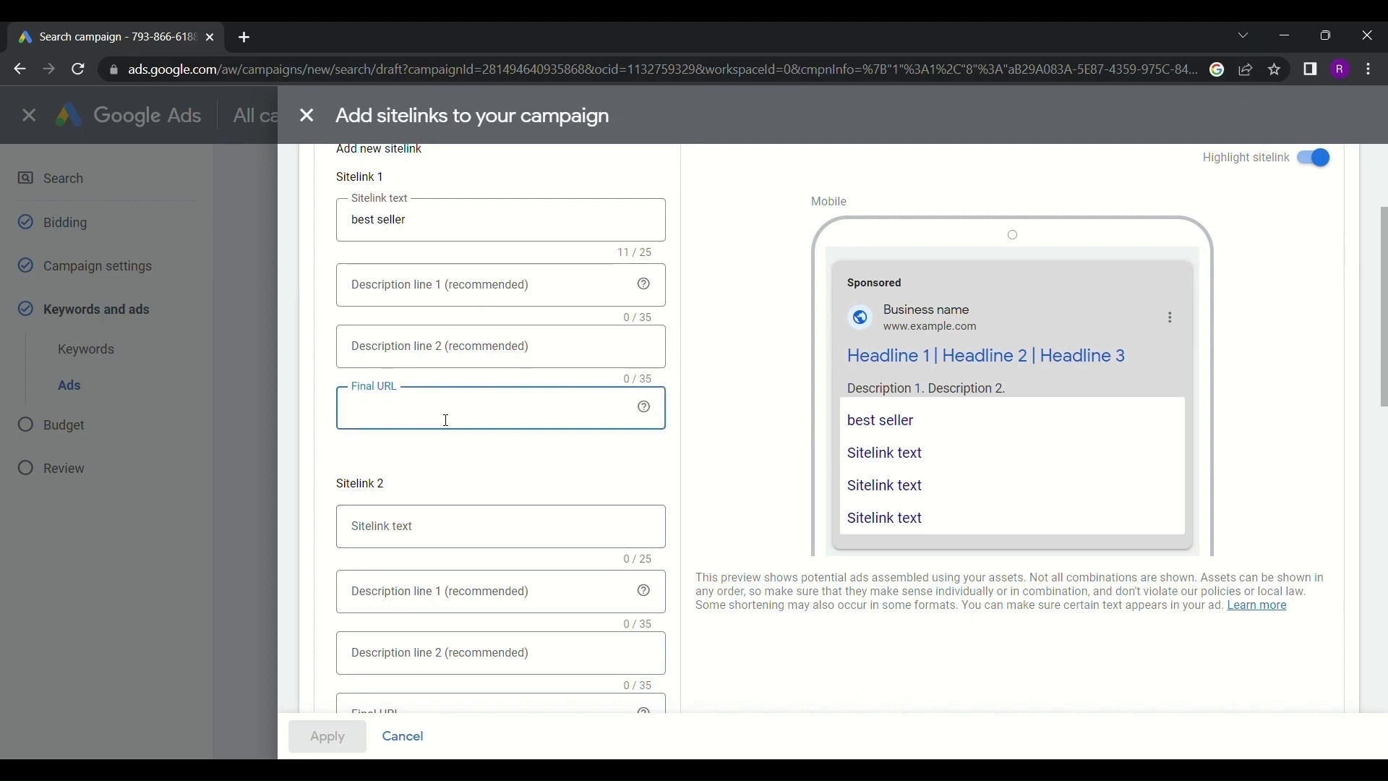
{"action": "key", "text": "ctrl+v"}
{"action": "scroll", "coordinate": [449, 434], "scroll_direction": "down", "scroll_amount": 3}
Enter 'top rated' as Sitelink 2's text with a pasted final URL
{"action": "left_click", "coordinate": [445, 353]}
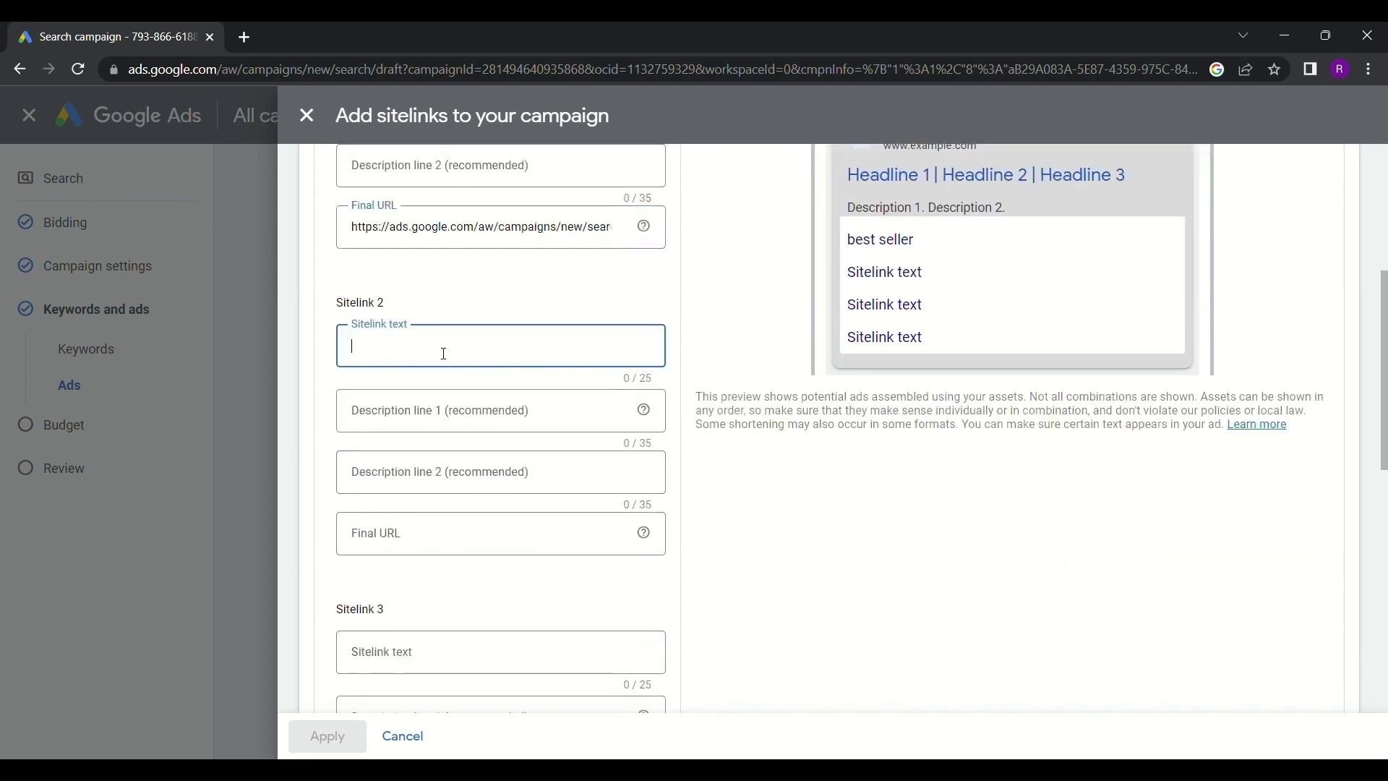
{"action": "type", "text": "top rated"}
{"action": "left_click", "coordinate": [452, 409]}
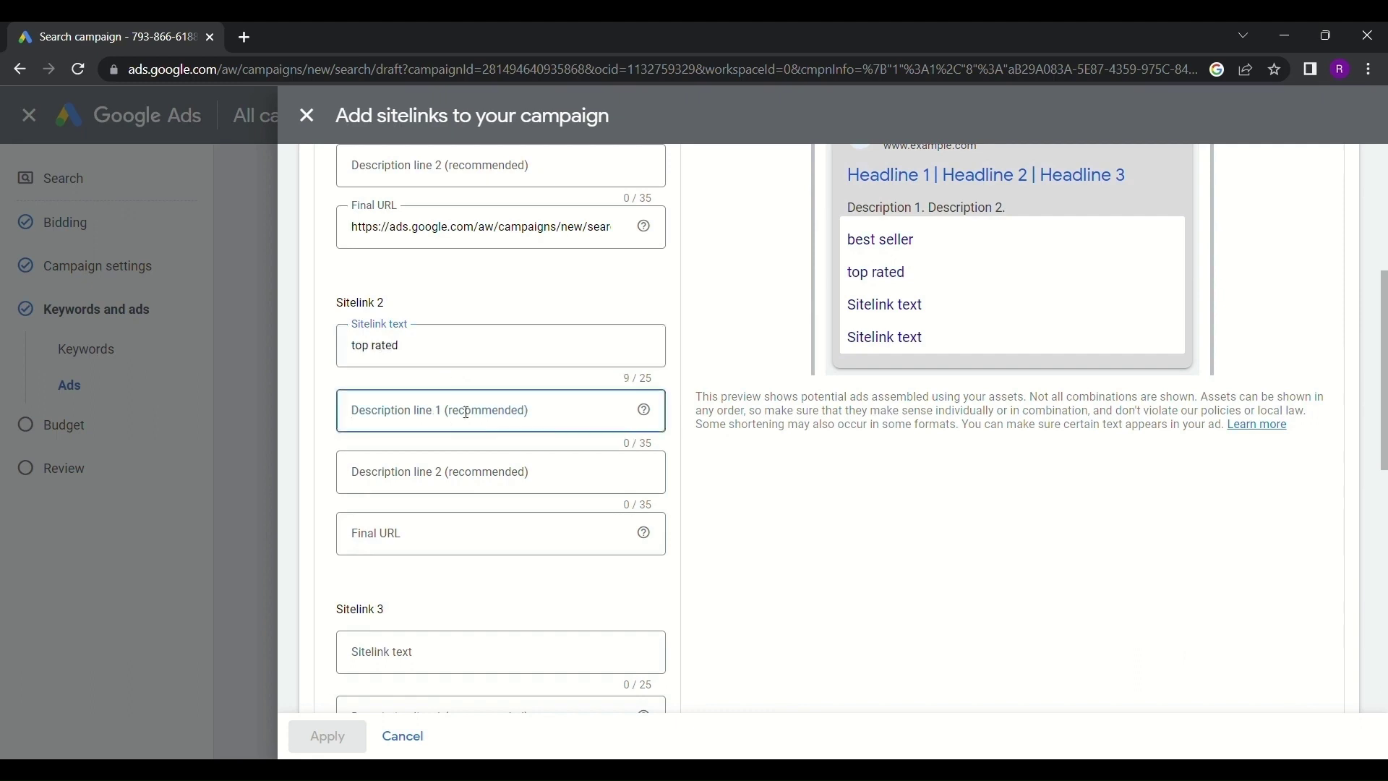
{"action": "left_click", "coordinate": [451, 483]}
{"action": "left_click", "coordinate": [437, 528]}
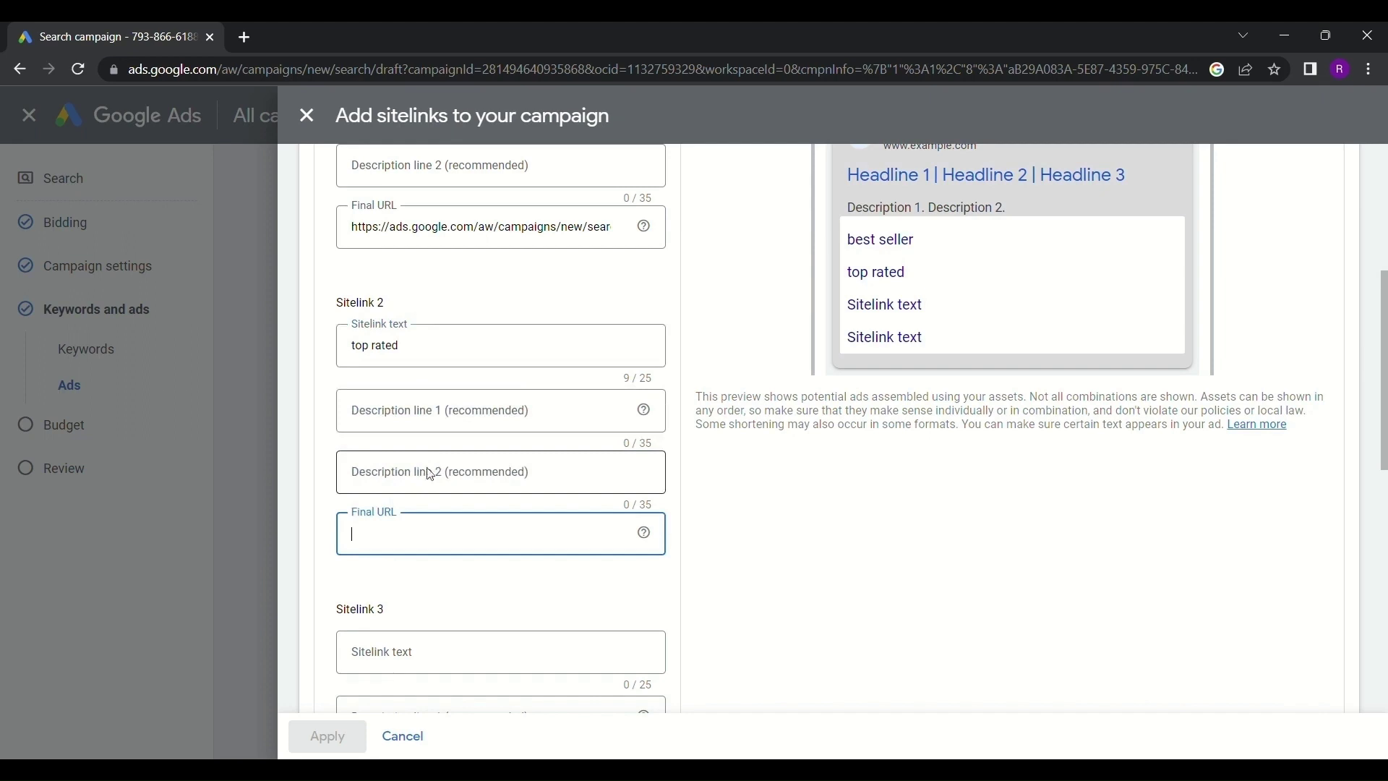
{"action": "key", "text": "ctrl+v"}
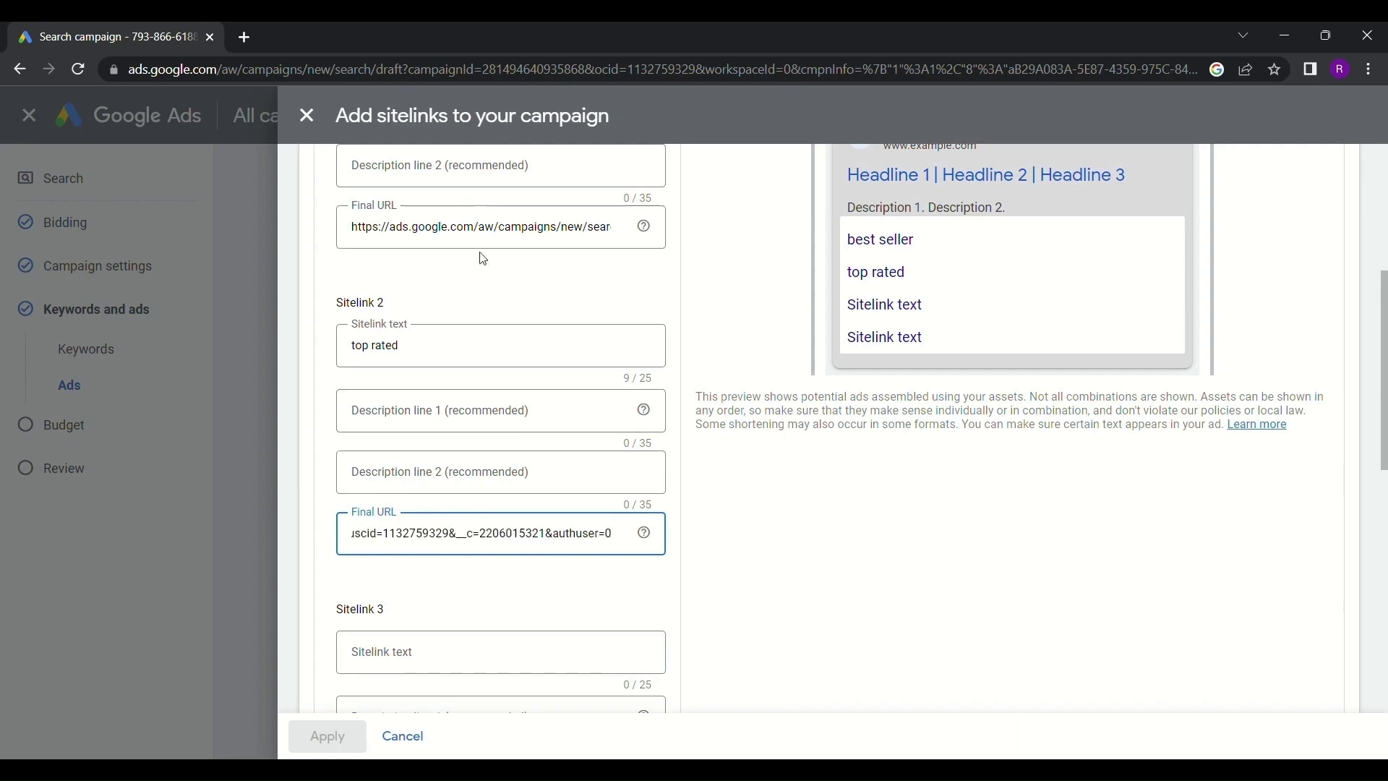
{"action": "scroll", "coordinate": [480, 257], "scroll_direction": "up", "scroll_amount": 3}
{"action": "scroll", "coordinate": [458, 239], "scroll_direction": "down", "scroll_amount": 5}
{"action": "scroll", "coordinate": [449, 292], "scroll_direction": "up", "scroll_amount": 5}
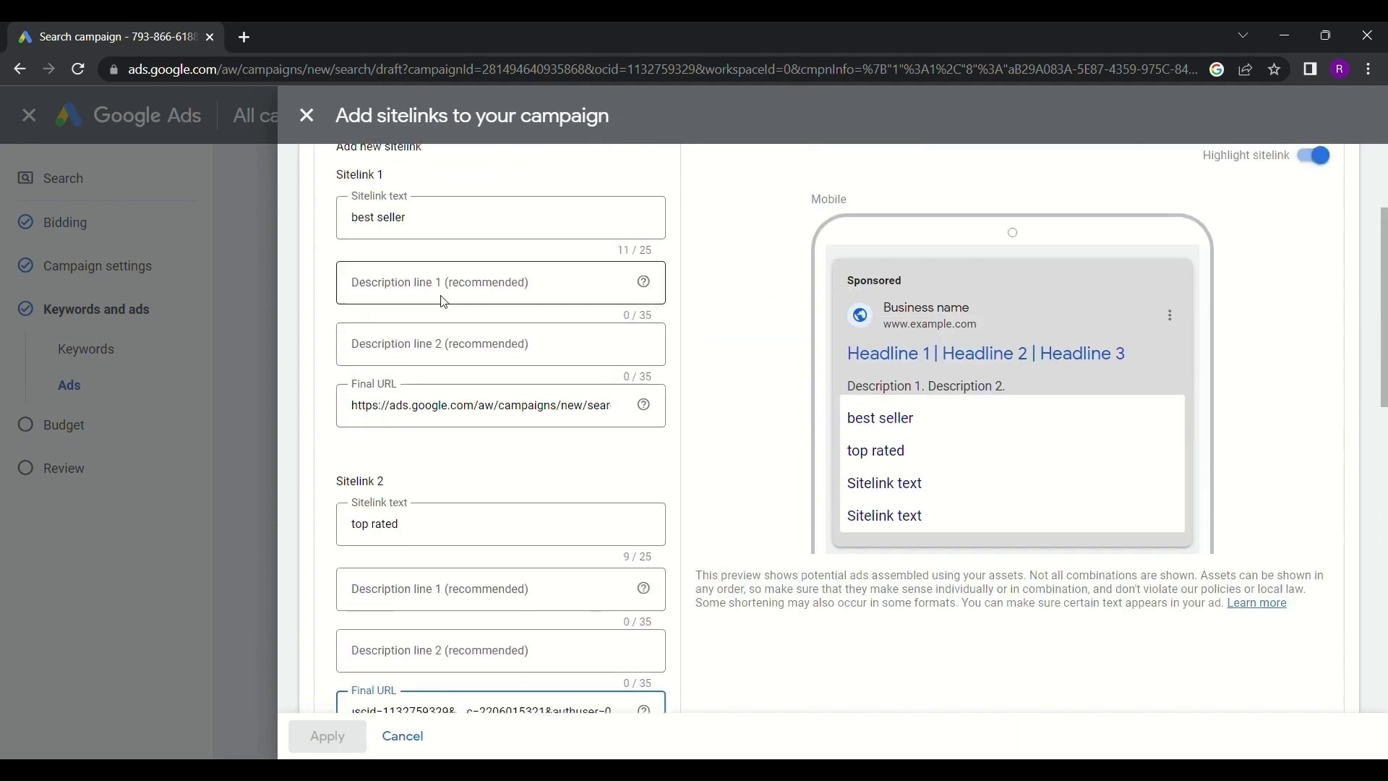
Review the sitelinks form, stepping through the Sitelink 3 and Sitelink 4 text fields
{"action": "left_click", "coordinate": [465, 415]}
{"action": "scroll", "coordinate": [472, 423], "scroll_direction": "down", "scroll_amount": 4}
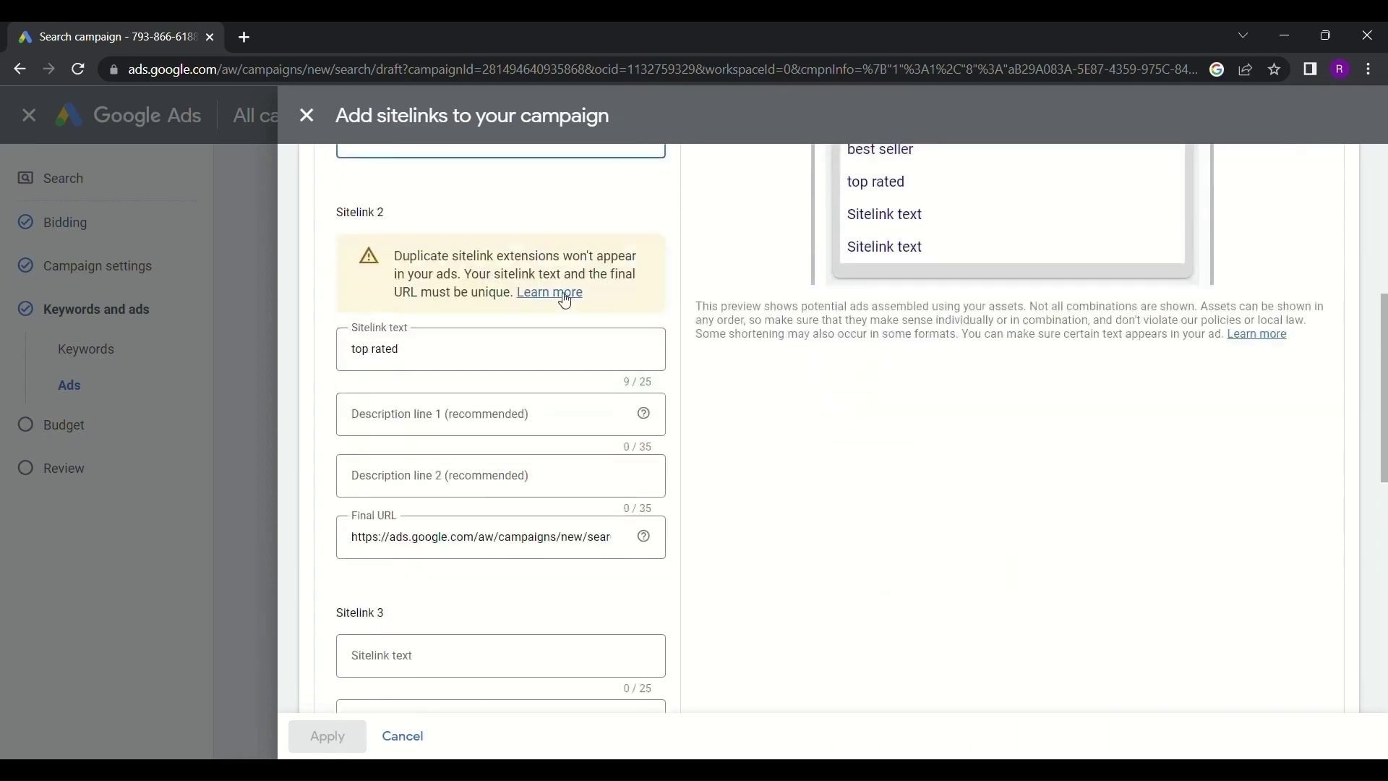
{"action": "scroll", "coordinate": [566, 300], "scroll_direction": "up", "scroll_amount": 1}
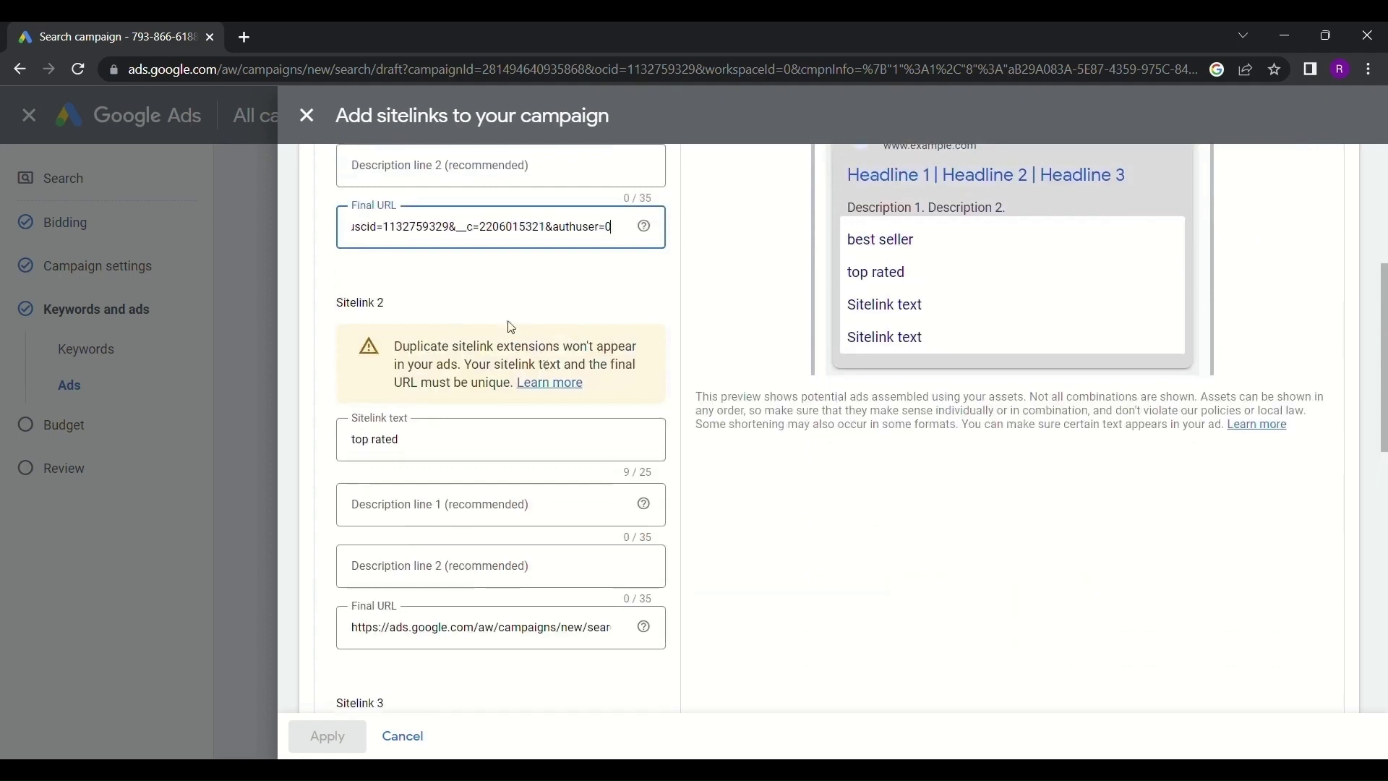
{"action": "scroll", "coordinate": [532, 359], "scroll_direction": "down", "scroll_amount": 5}
{"action": "scroll", "coordinate": [529, 357], "scroll_direction": "down", "scroll_amount": 5}
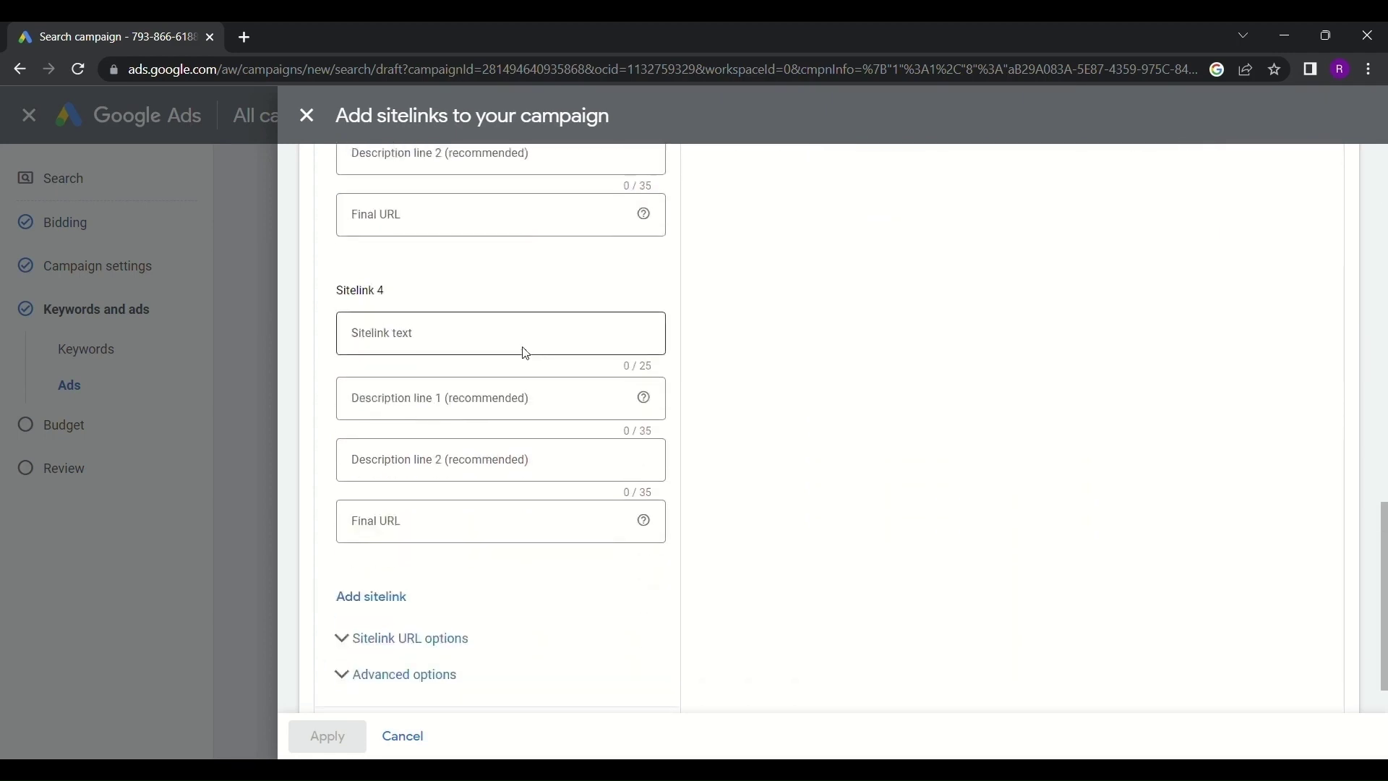
{"action": "scroll", "coordinate": [521, 351], "scroll_direction": "up", "scroll_amount": 6}
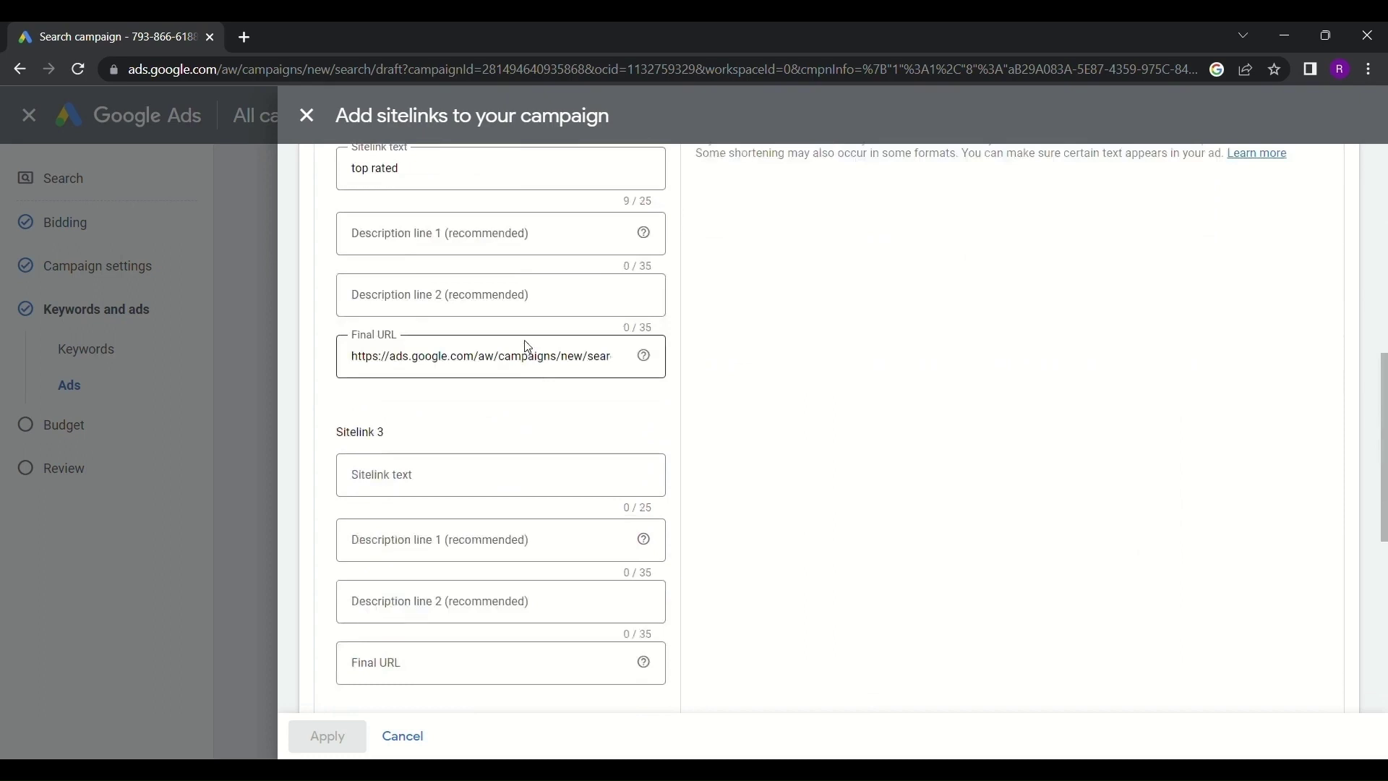
{"action": "scroll", "coordinate": [528, 348], "scroll_direction": "down", "scroll_amount": 3}
{"action": "scroll", "coordinate": [527, 351], "scroll_direction": "up", "scroll_amount": 7}
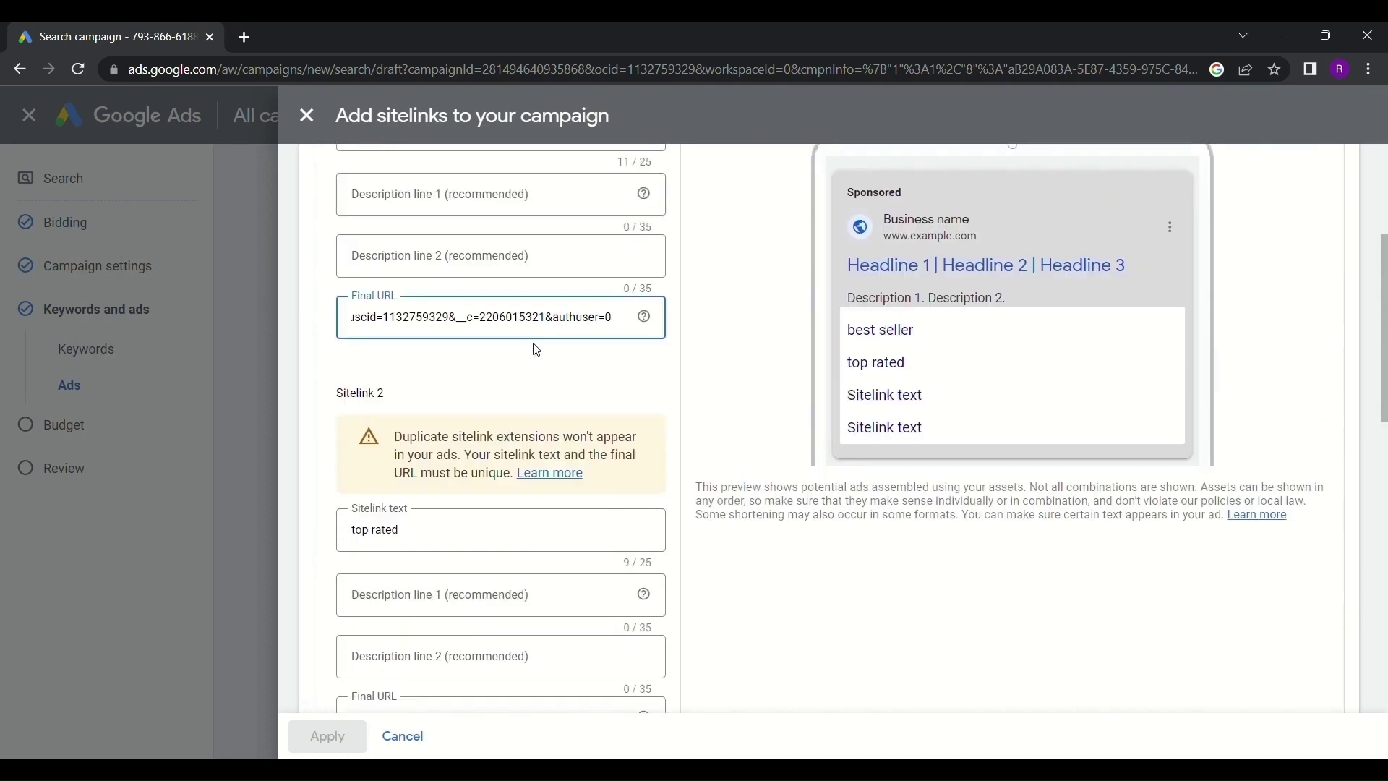
{"action": "scroll", "coordinate": [481, 486], "scroll_direction": "down", "scroll_amount": 10}
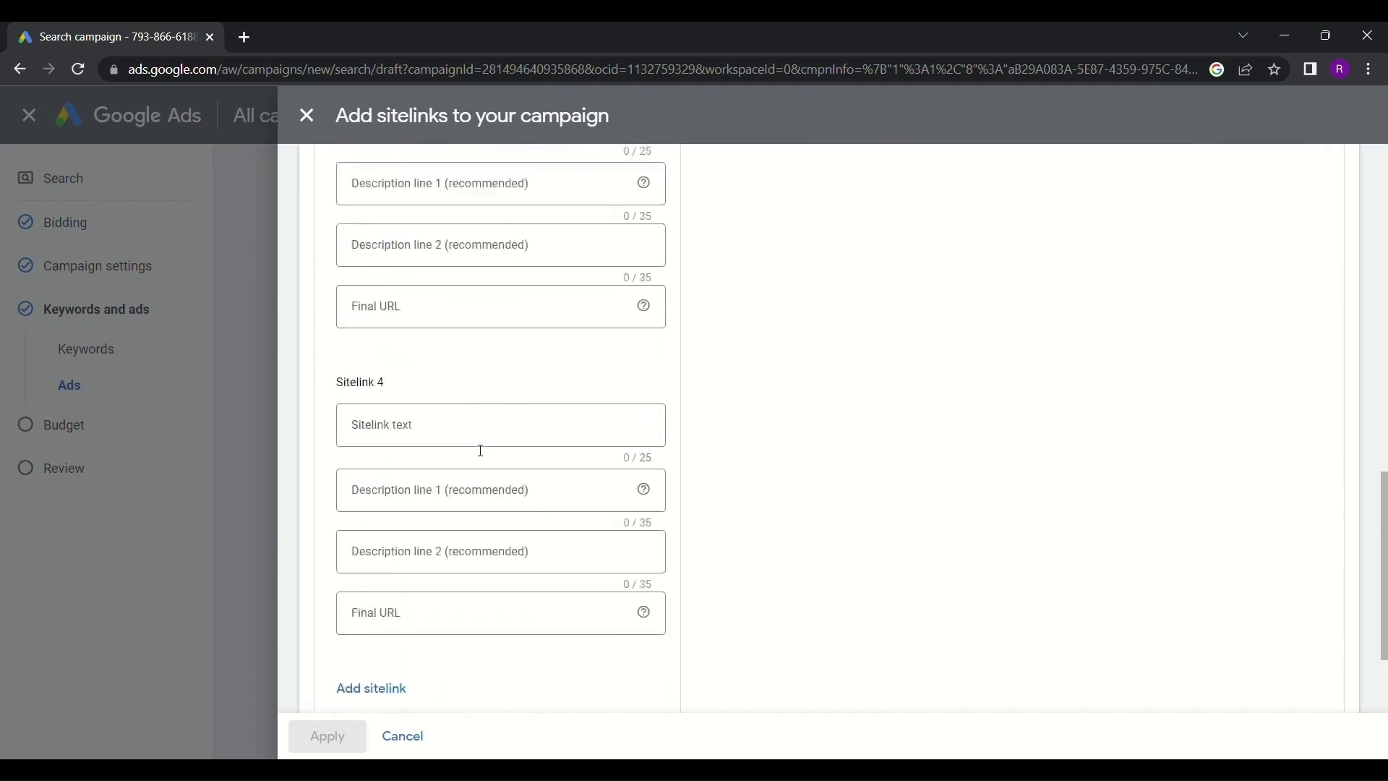
{"action": "scroll", "coordinate": [454, 358], "scroll_direction": "down", "scroll_amount": 1}
{"action": "scroll", "coordinate": [463, 354], "scroll_direction": "up", "scroll_amount": 5}
{"action": "left_click", "coordinate": [456, 418]}
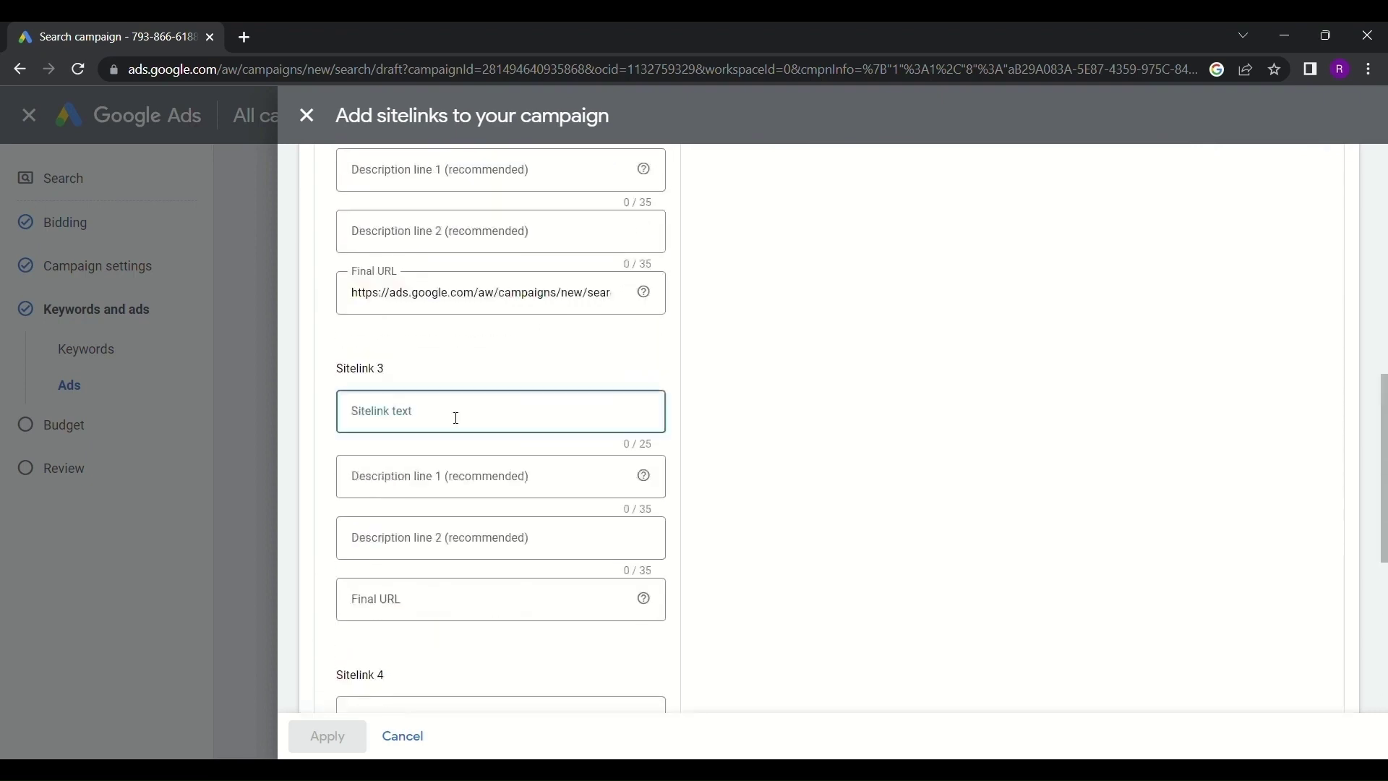
{"action": "scroll", "coordinate": [458, 423], "scroll_direction": "down", "scroll_amount": 3}
{"action": "left_click", "coordinate": [447, 497]}
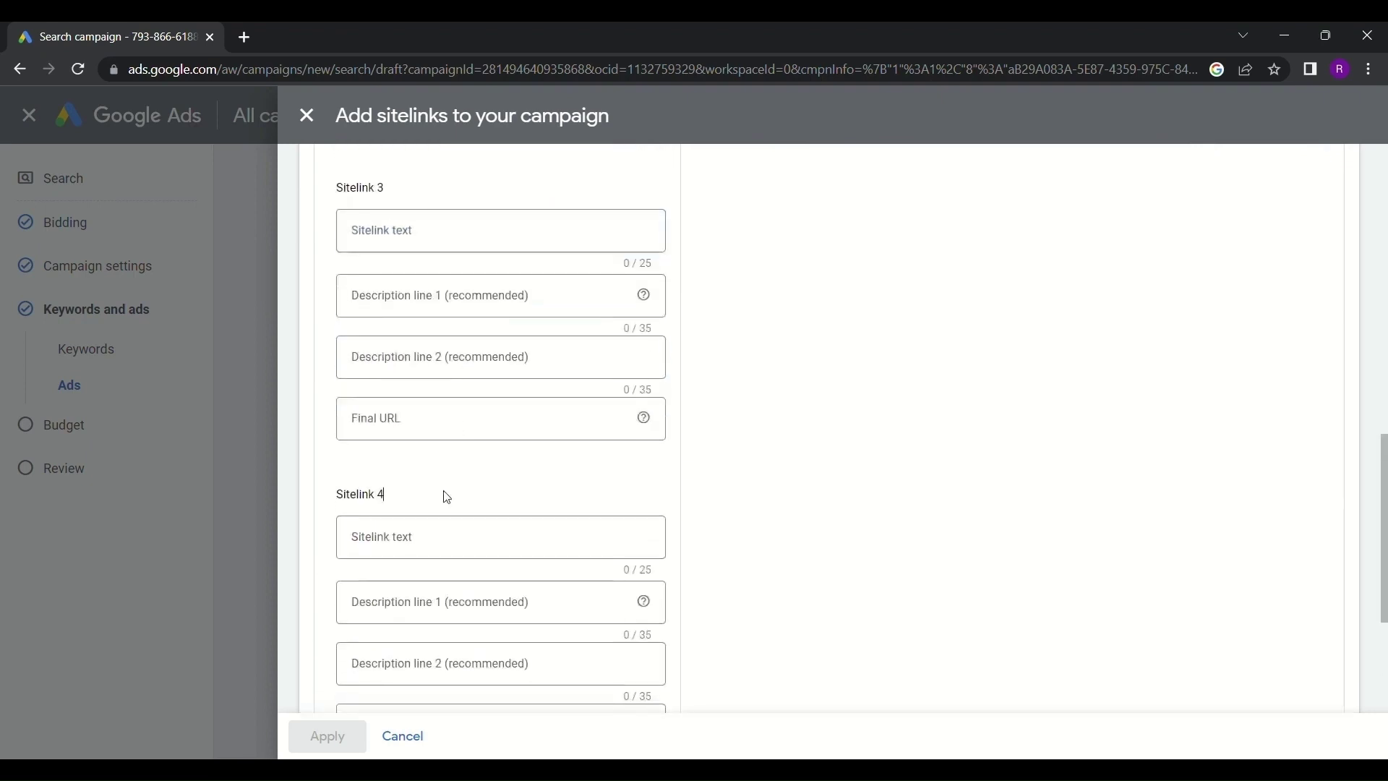
{"action": "scroll", "coordinate": [447, 497], "scroll_direction": "down", "scroll_amount": 1}
{"action": "left_click", "coordinate": [450, 451]}
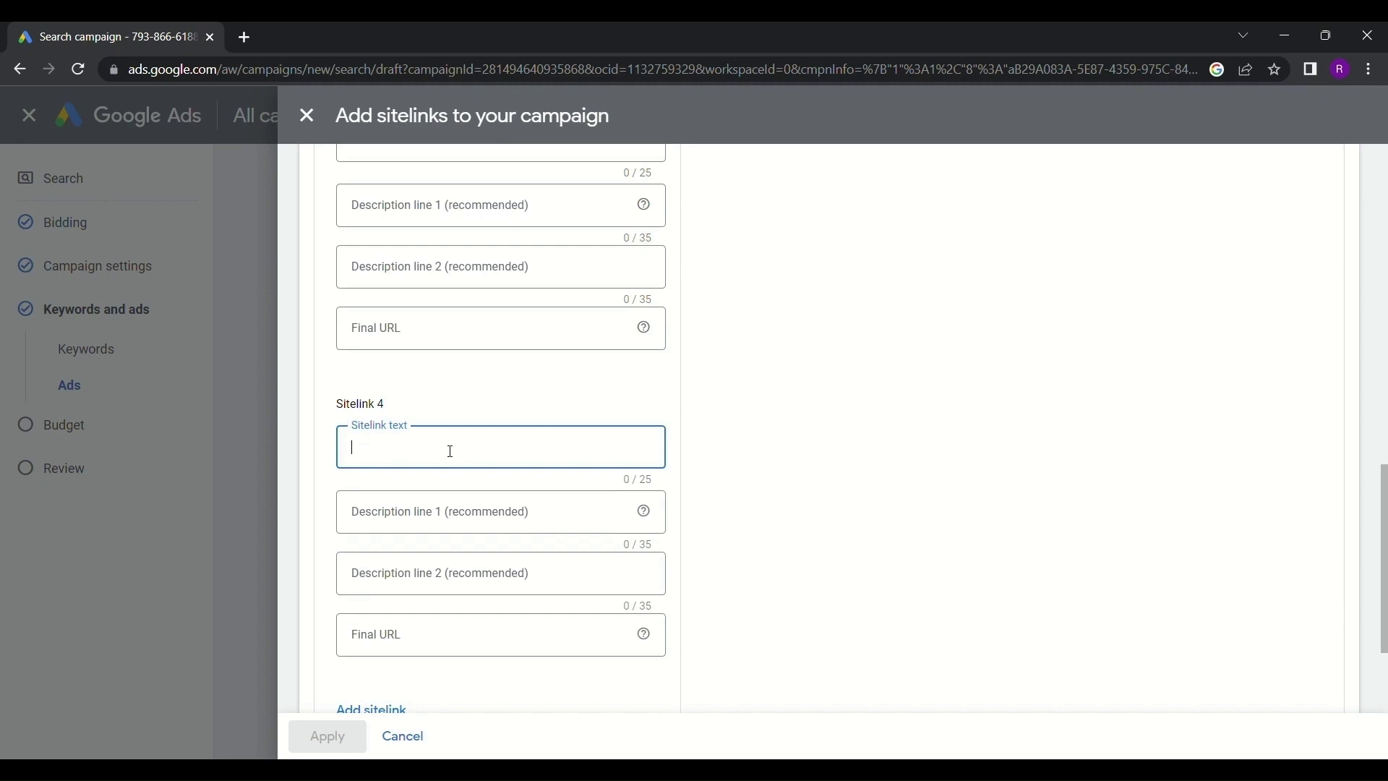
{"action": "scroll", "coordinate": [372, 582], "scroll_direction": "down", "scroll_amount": 2}
Add a fifth sitelink and expand the Sitelink URL options
{"action": "left_click", "coordinate": [376, 527]}
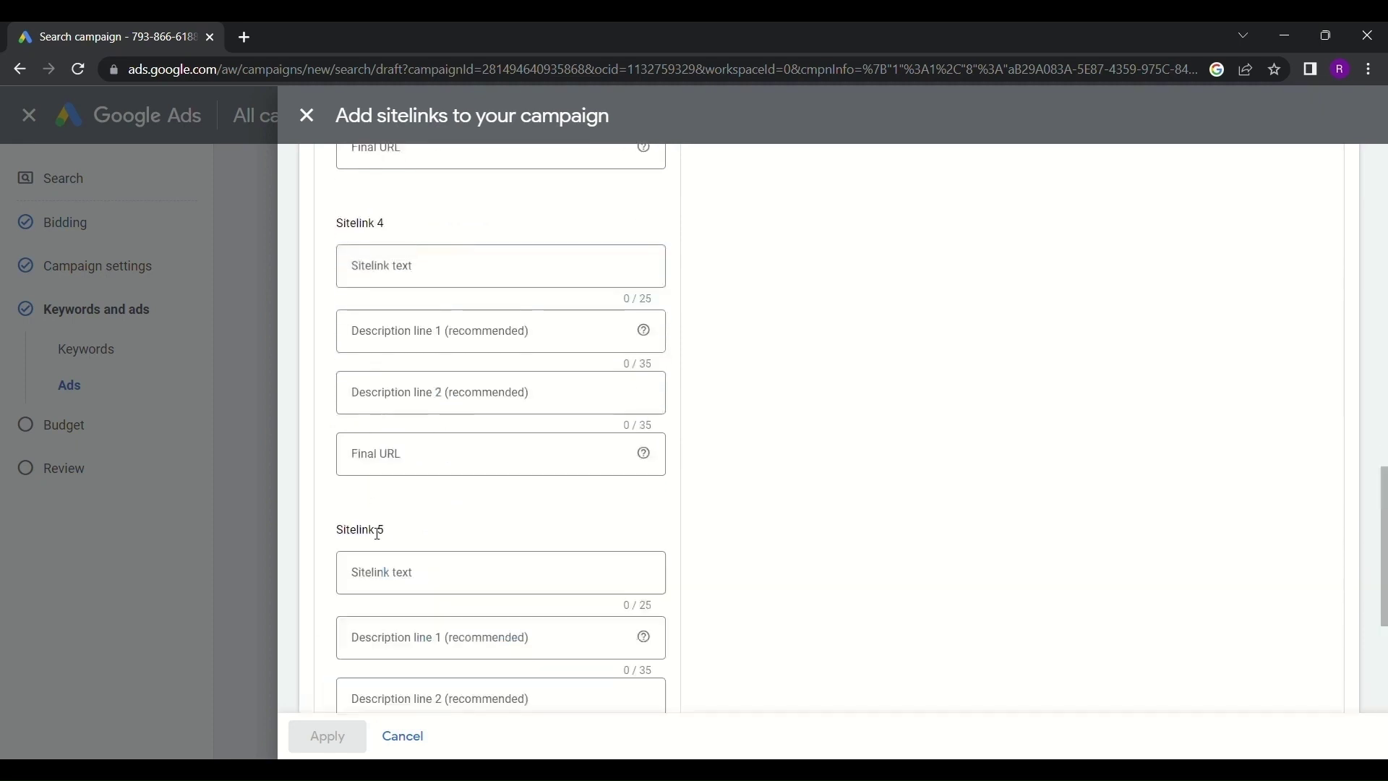
{"action": "scroll", "coordinate": [377, 533], "scroll_direction": "down", "scroll_amount": 1}
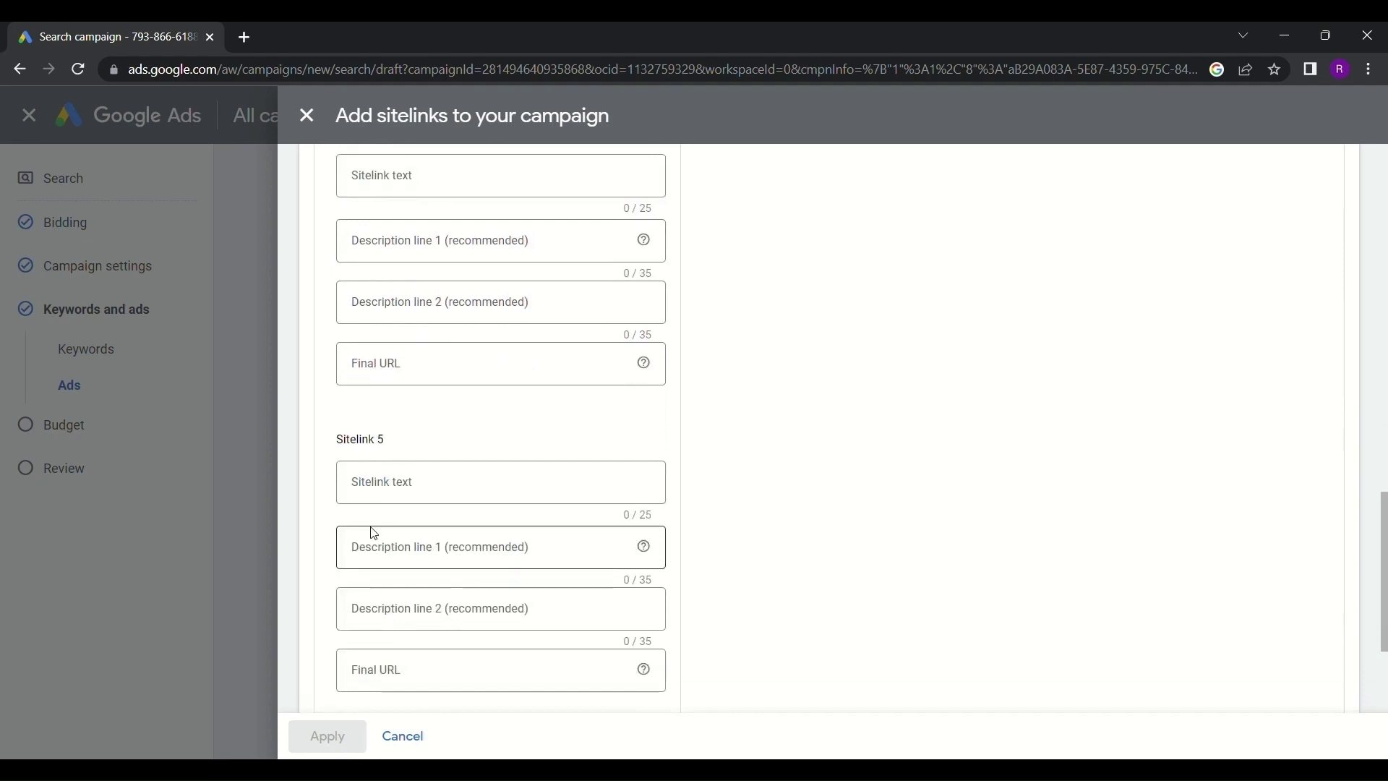
{"action": "scroll", "coordinate": [374, 532], "scroll_direction": "down", "scroll_amount": 3}
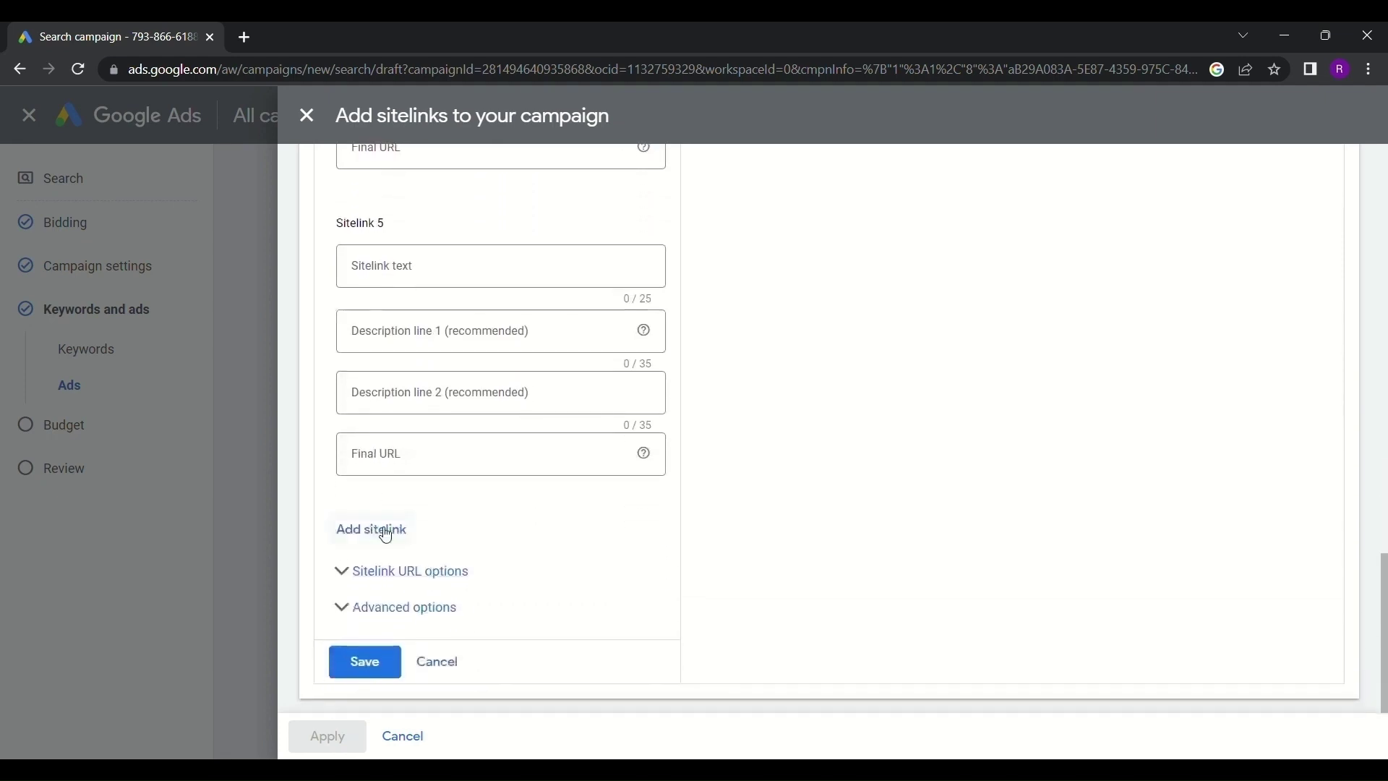
{"action": "left_click", "coordinate": [404, 574]}
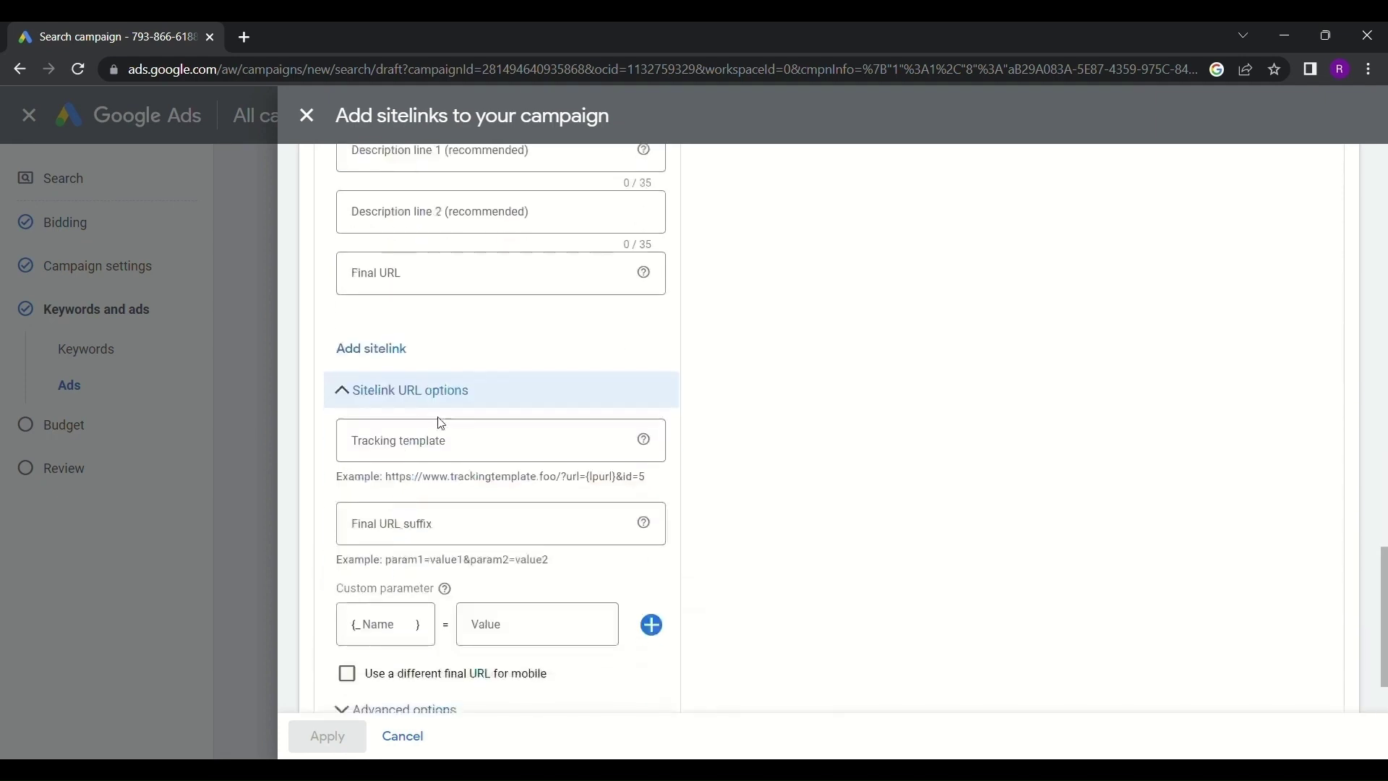
Paste the UTM tracking parameters into the sitelinks' Final URL suffix field
{"action": "left_click", "coordinate": [451, 448]}
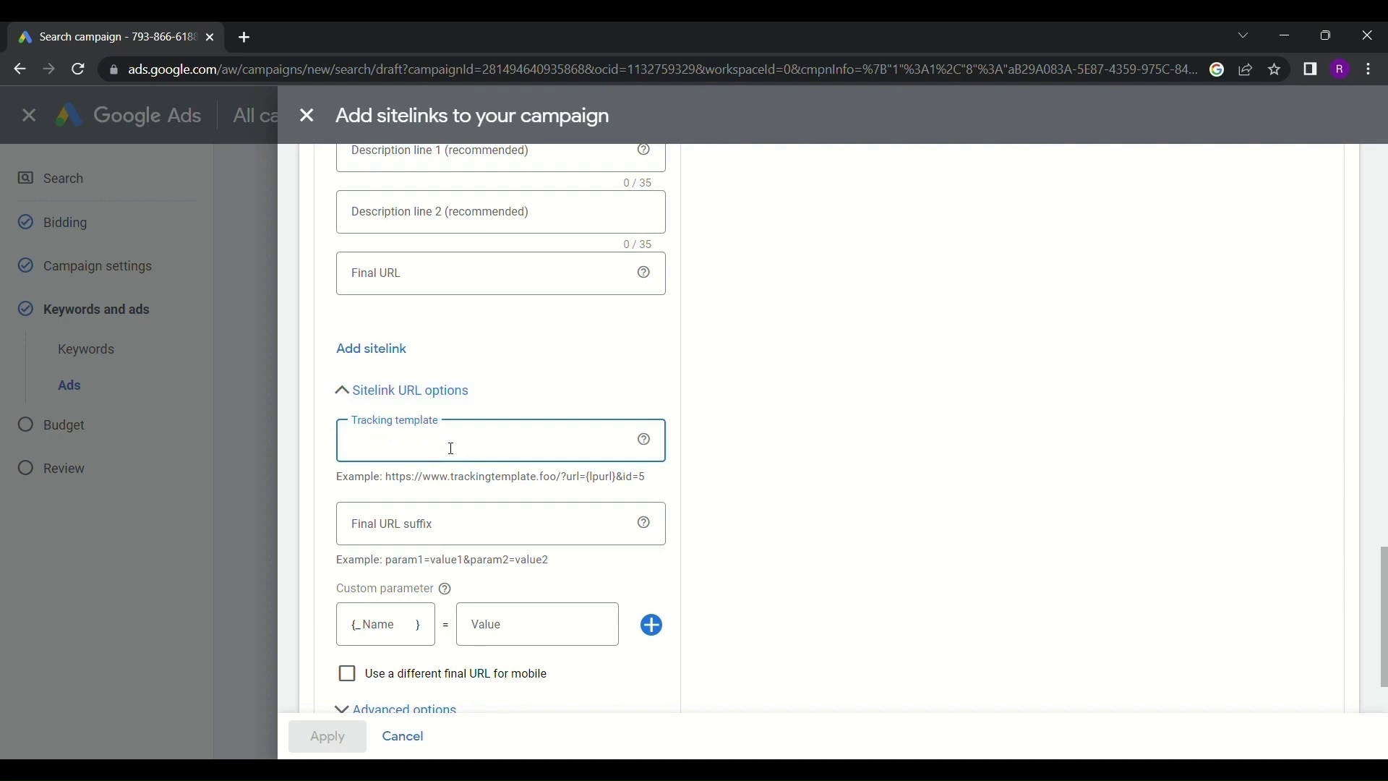
{"action": "left_click", "coordinate": [447, 534]}
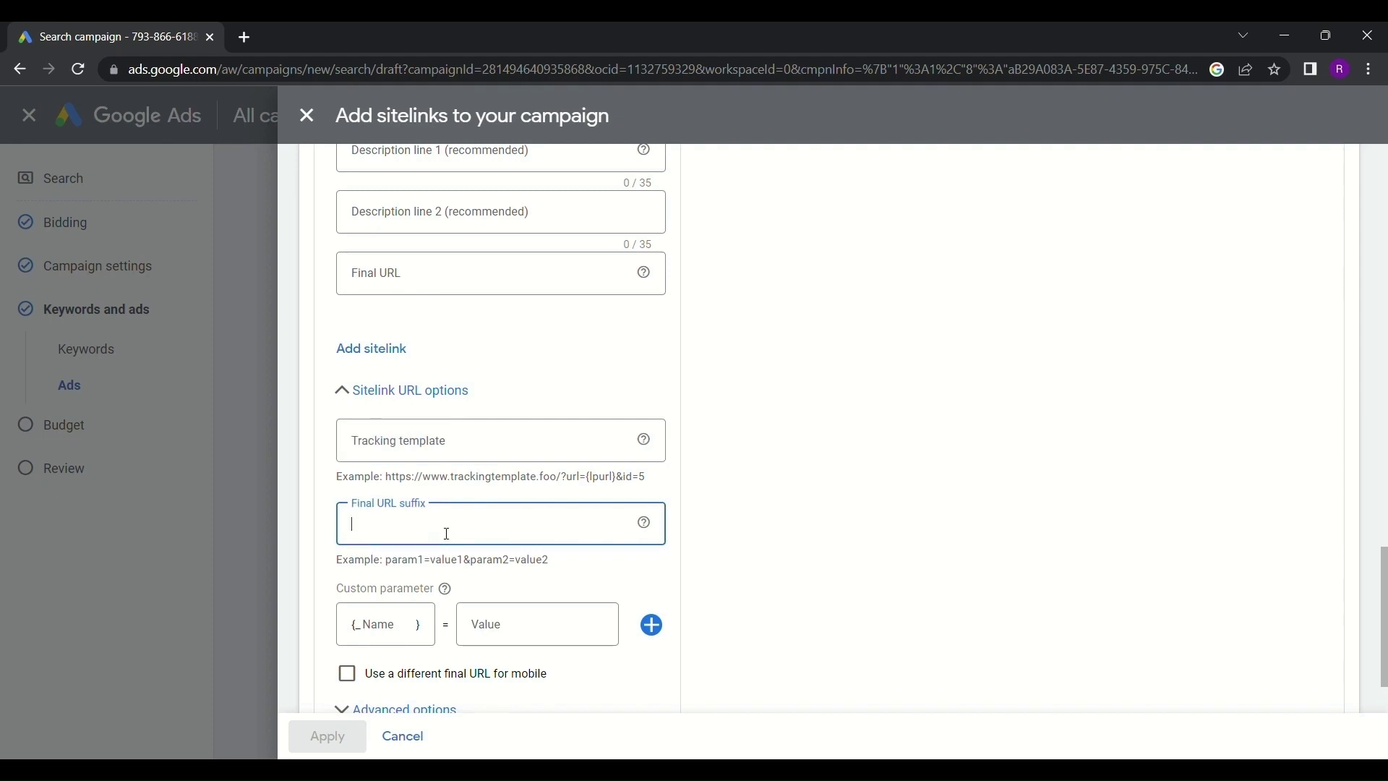
{"action": "key", "text": "ctrl+v"}
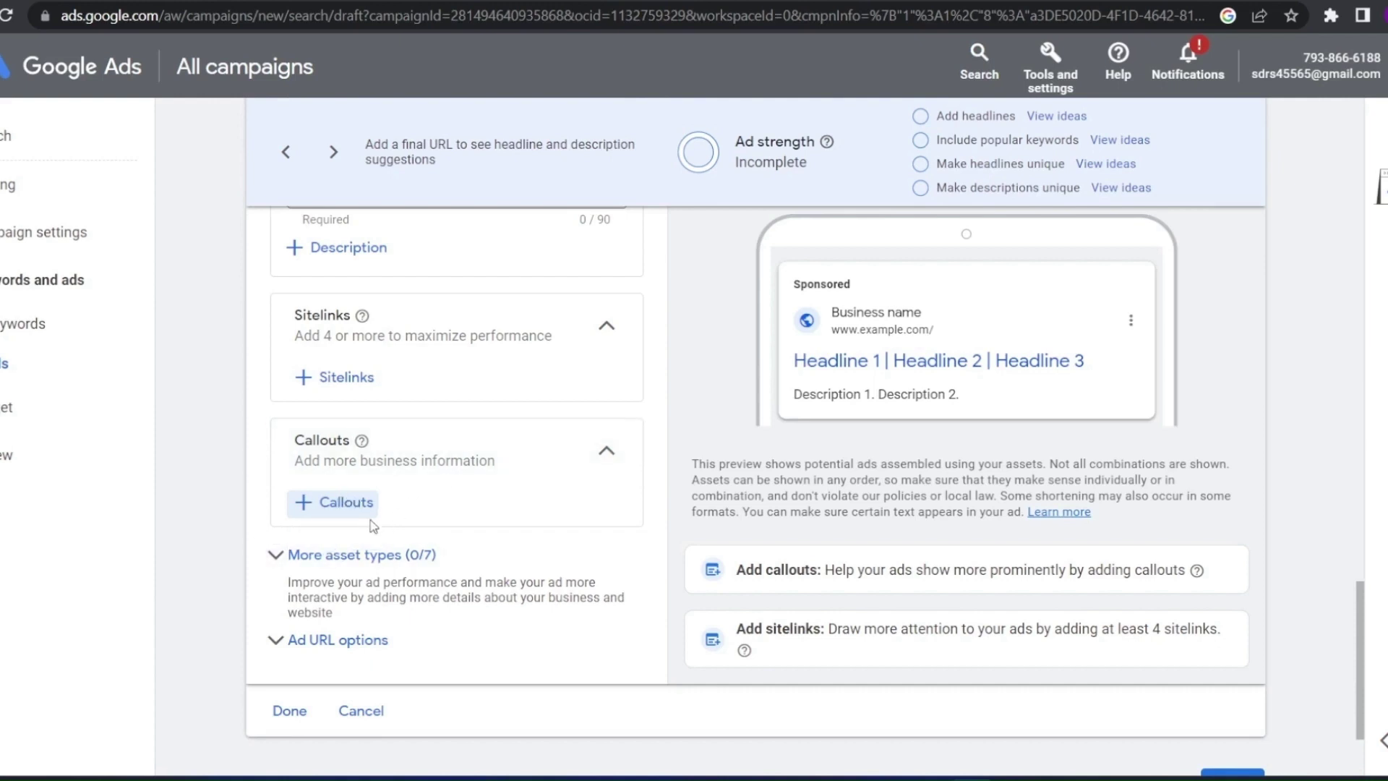
Create new callouts reading 'free shipping' and '24 hours services'
{"action": "left_click", "coordinate": [324, 506]}
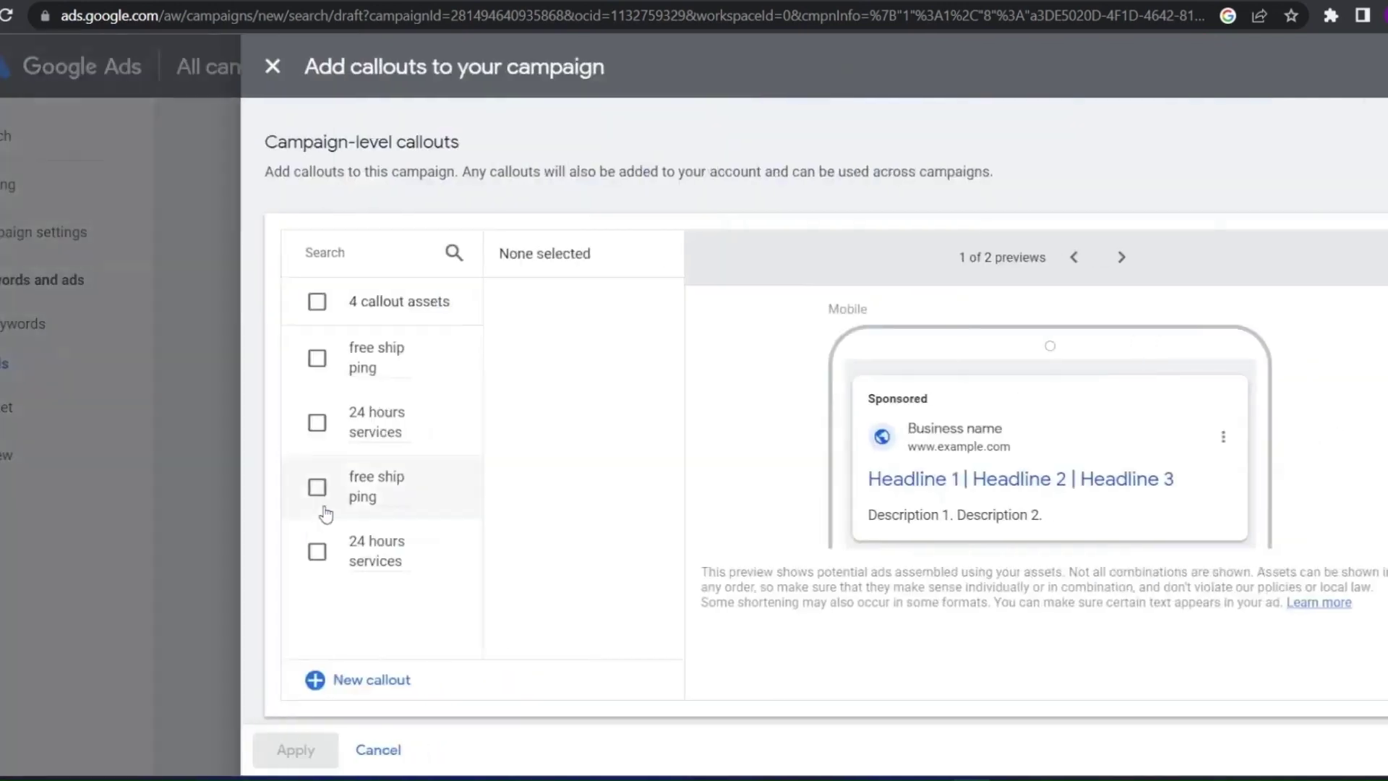
{"action": "left_click", "coordinate": [350, 683]}
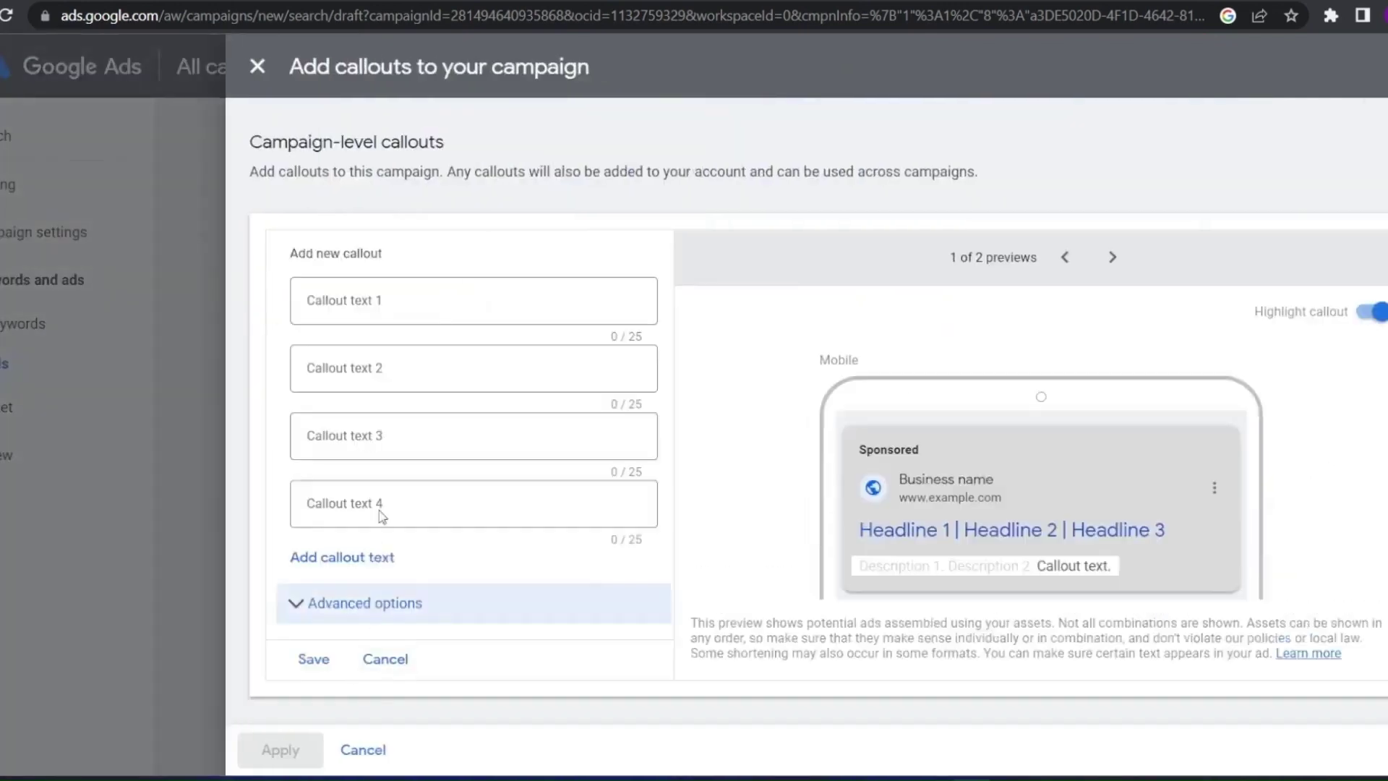
{"action": "left_click", "coordinate": [367, 304]}
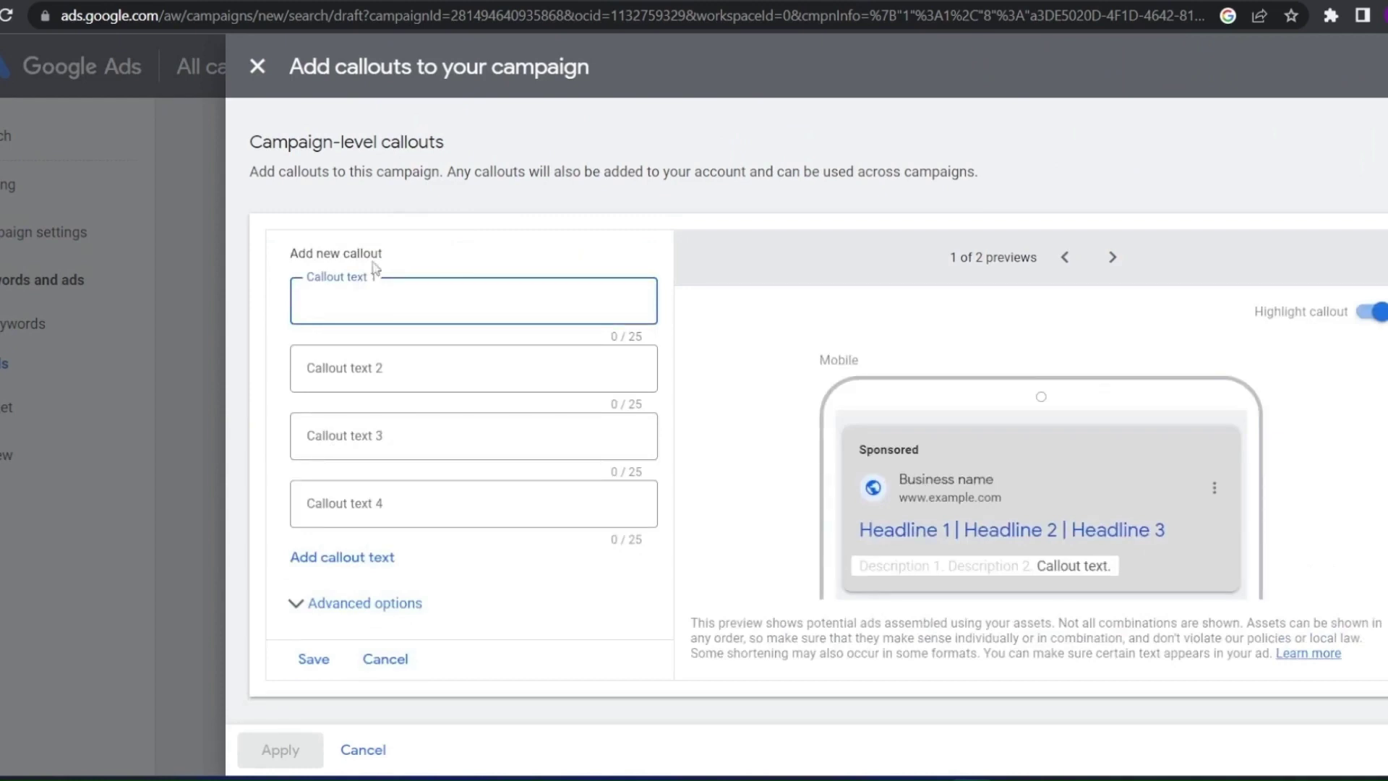
{"action": "type", "text": "r"}
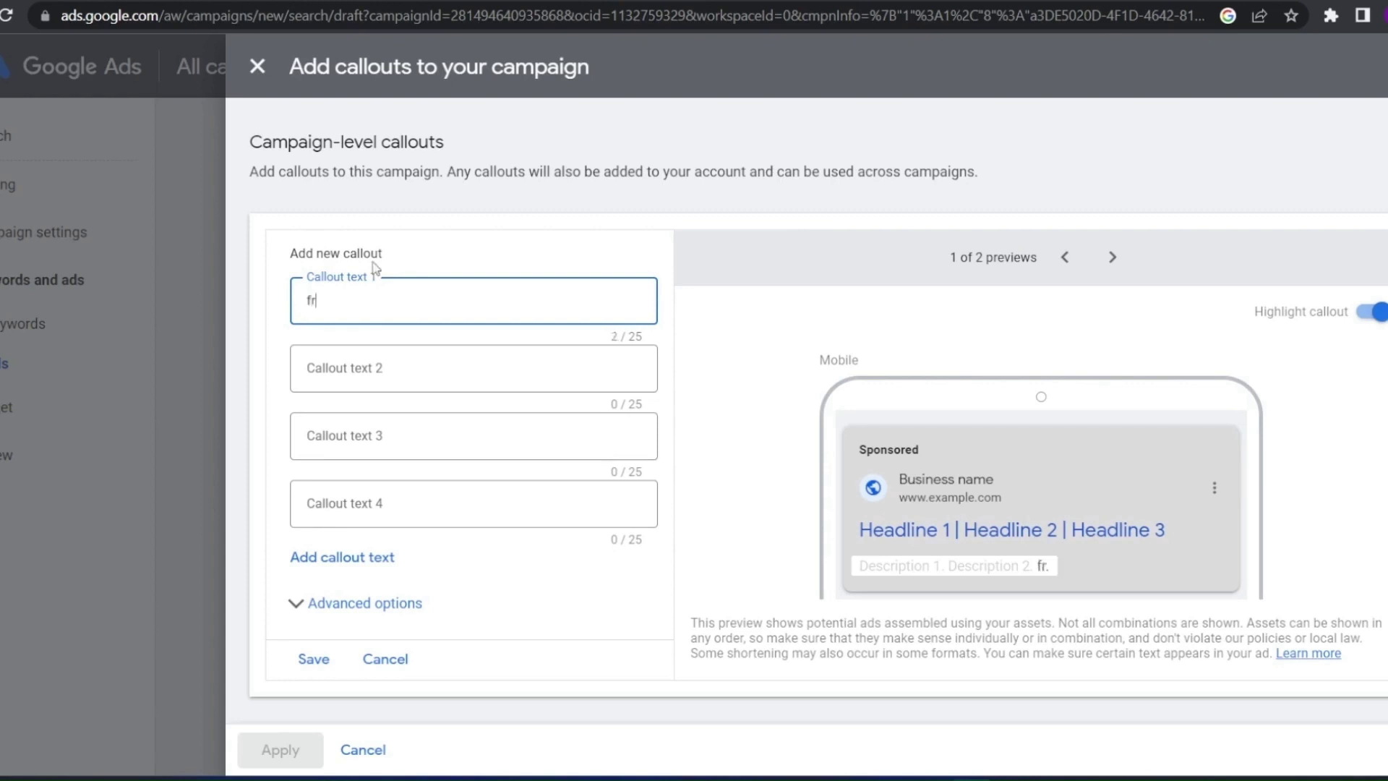
{"action": "type", "text": "ee shipping"}
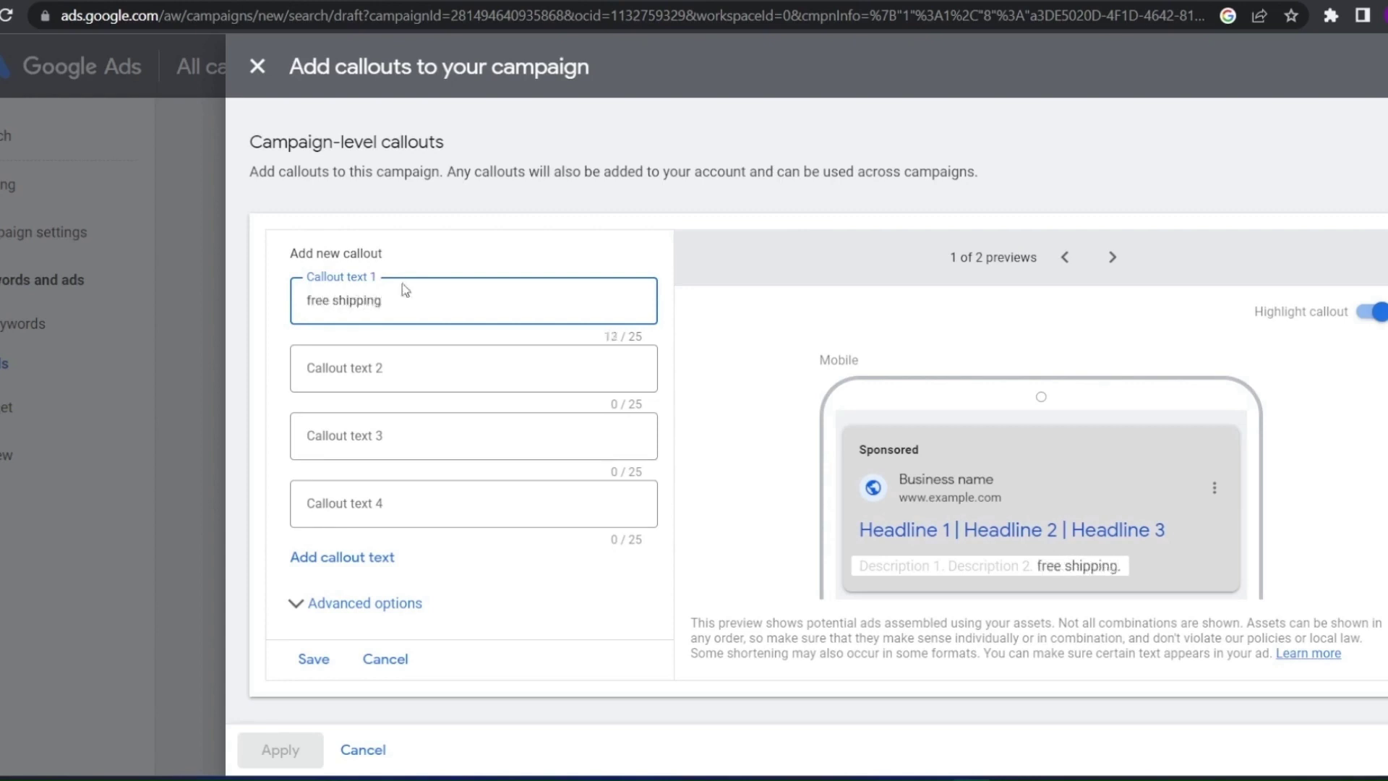
{"action": "left_click", "coordinate": [450, 362]}
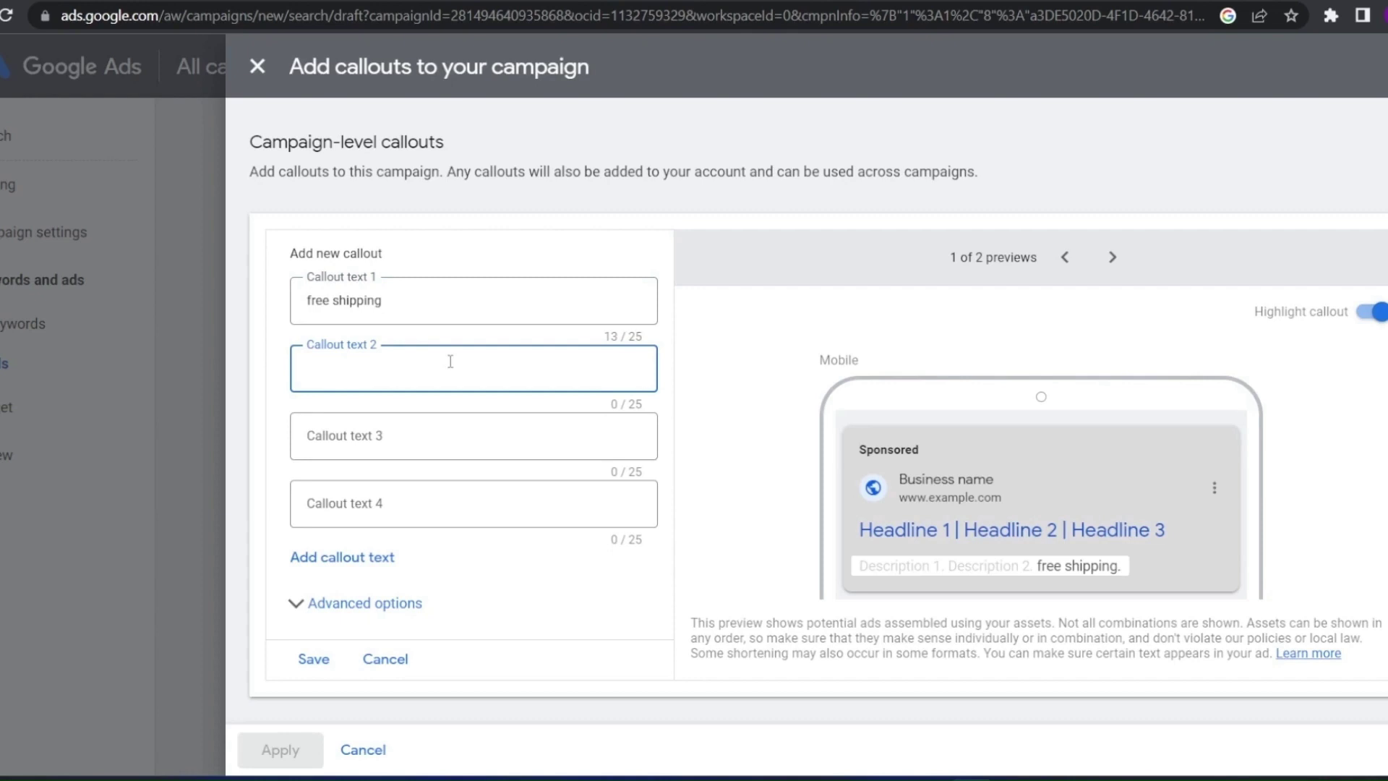
{"action": "left_click", "coordinate": [421, 440]}
{"action": "key", "text": "Tab"}
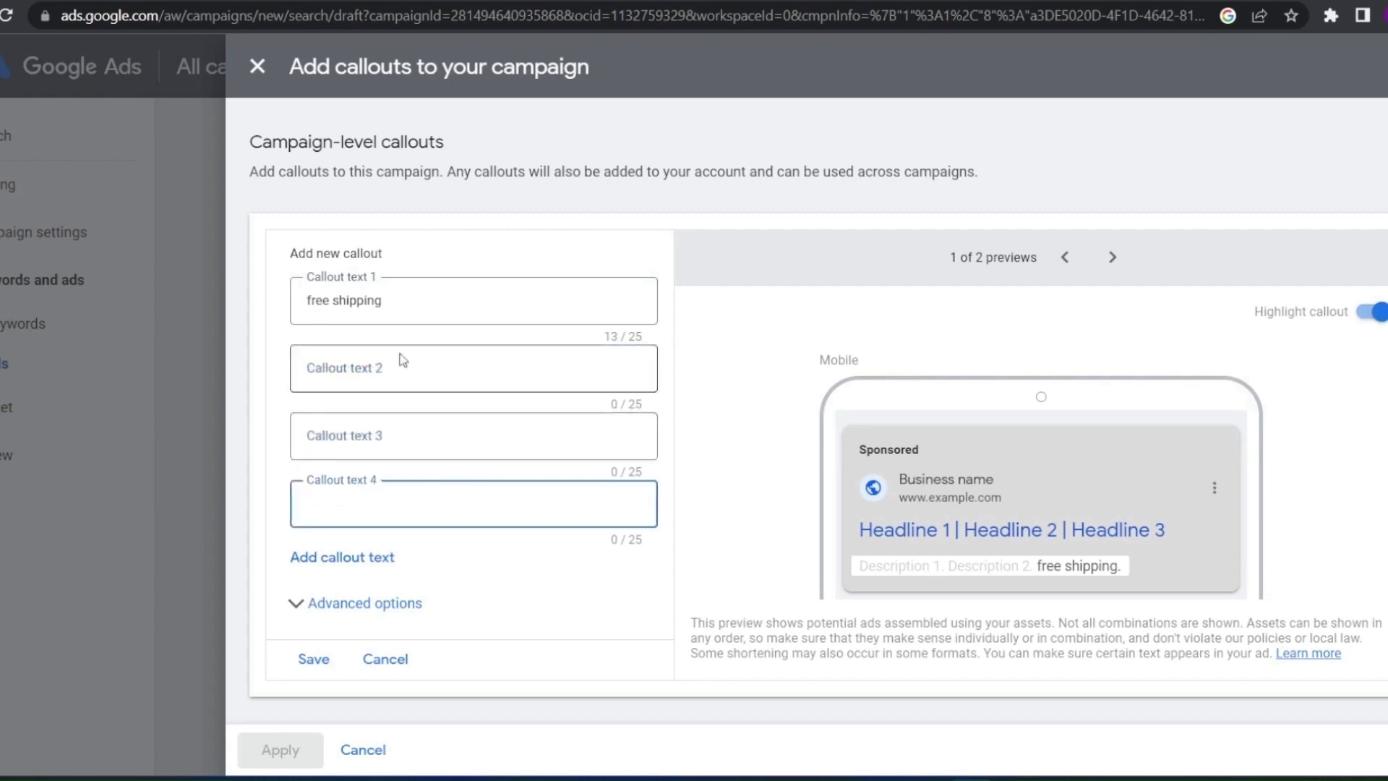
{"action": "left_click", "coordinate": [400, 361]}
{"action": "type", "text": "24"}
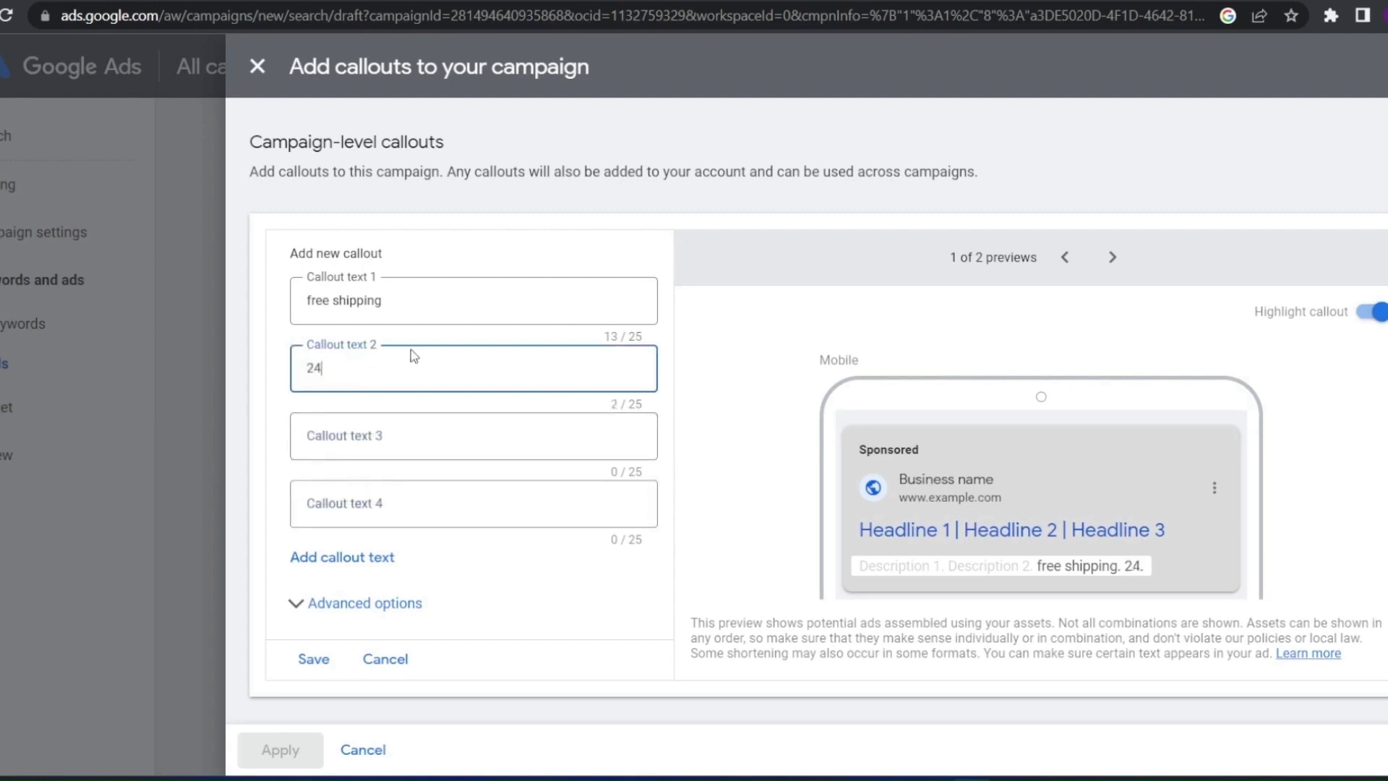
{"action": "type", "text": " hours"}
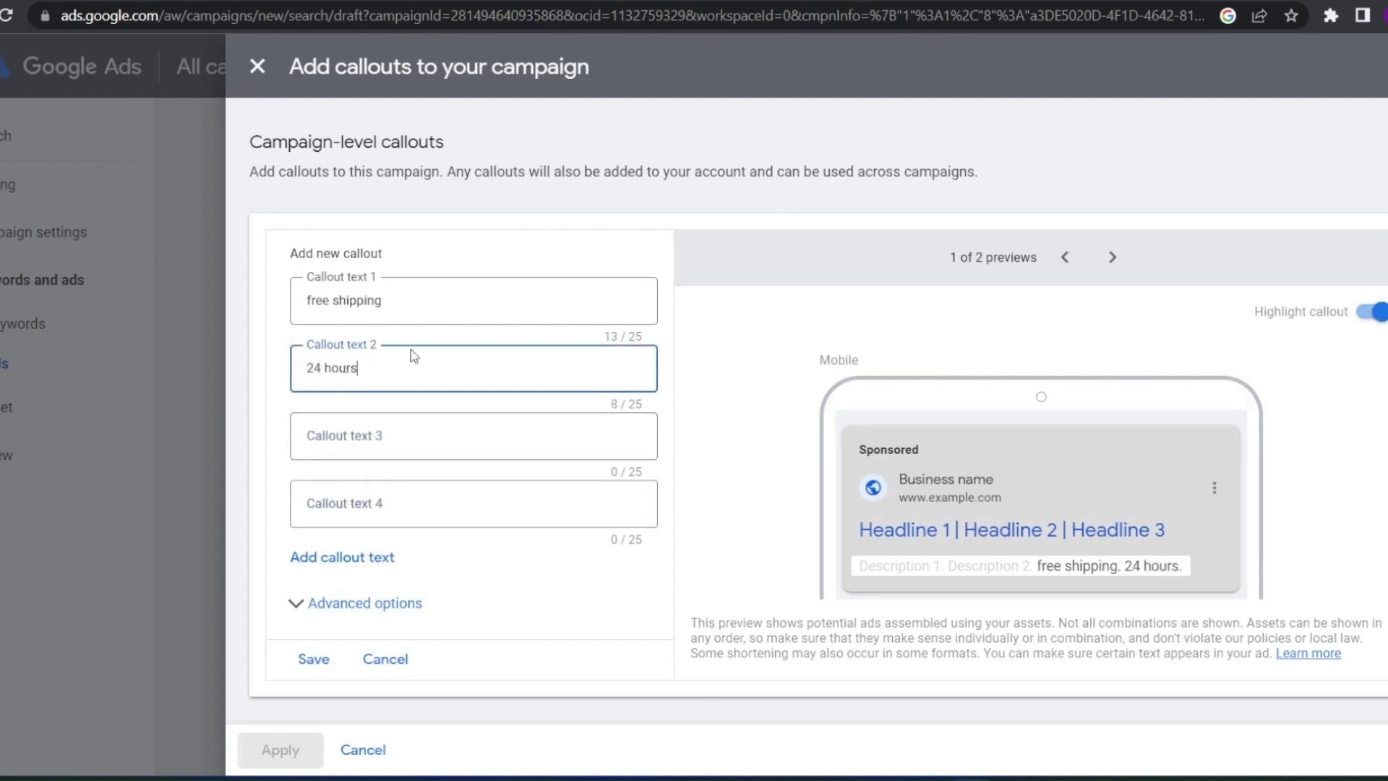
{"action": "type", "text": " services"}
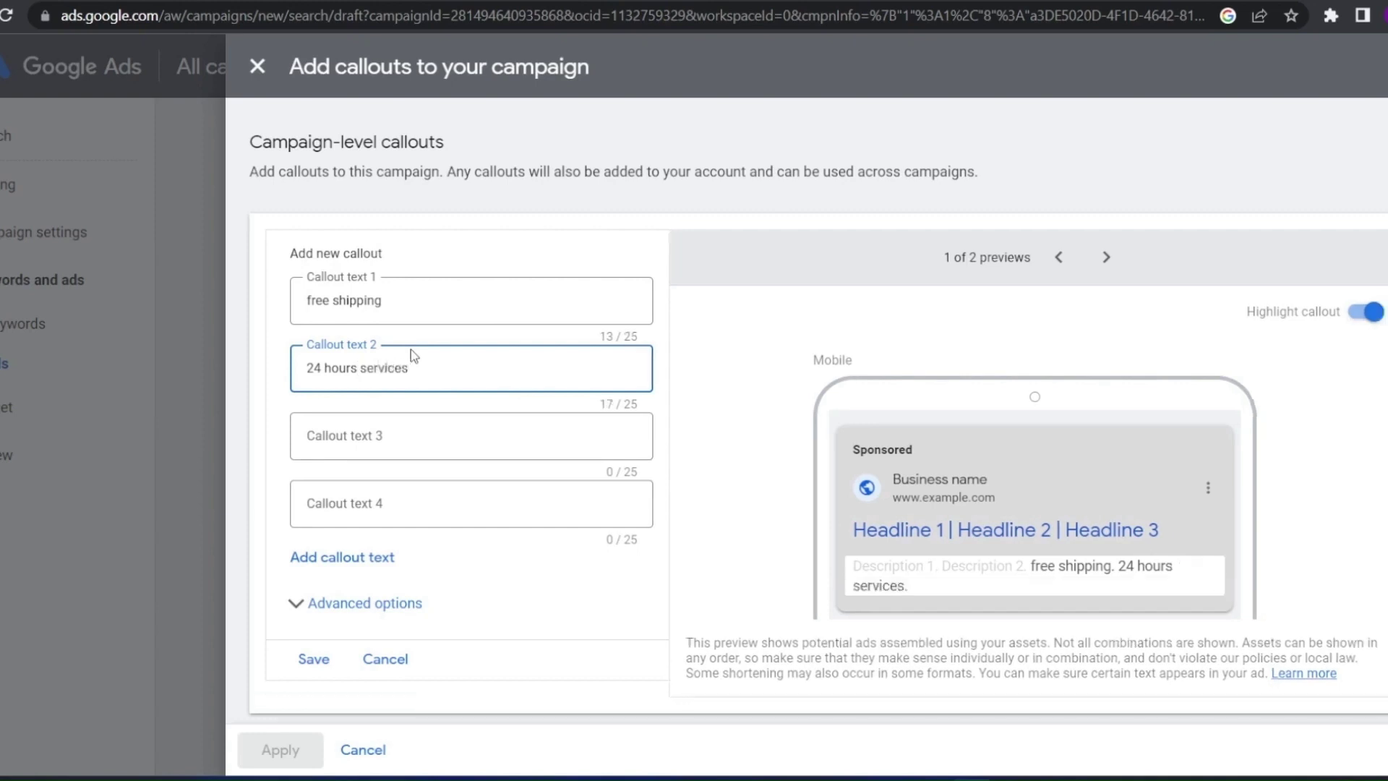
Add extra callout text fields, then choose App as the new campaign type
{"action": "left_click", "coordinate": [414, 439]}
{"action": "left_click", "coordinate": [391, 510]}
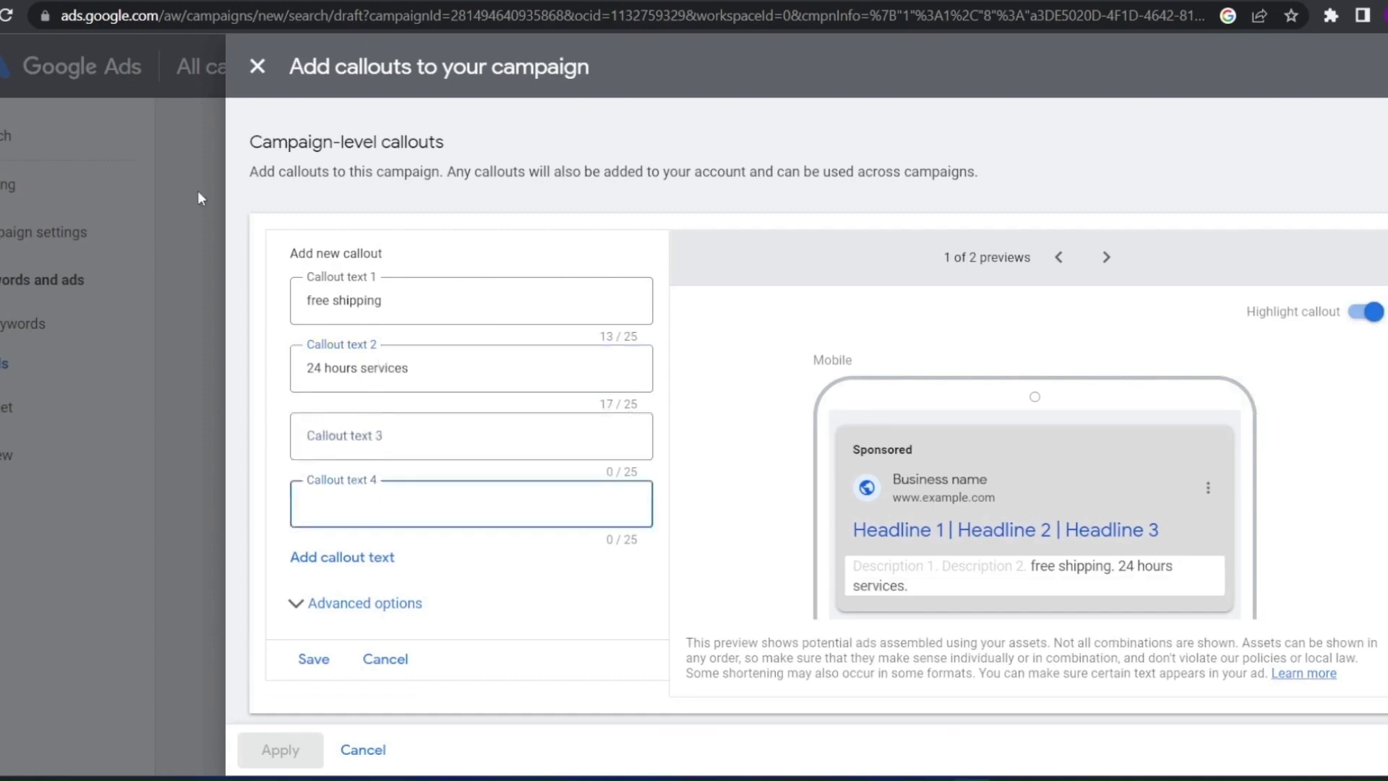
{"action": "left_click", "coordinate": [357, 432]}
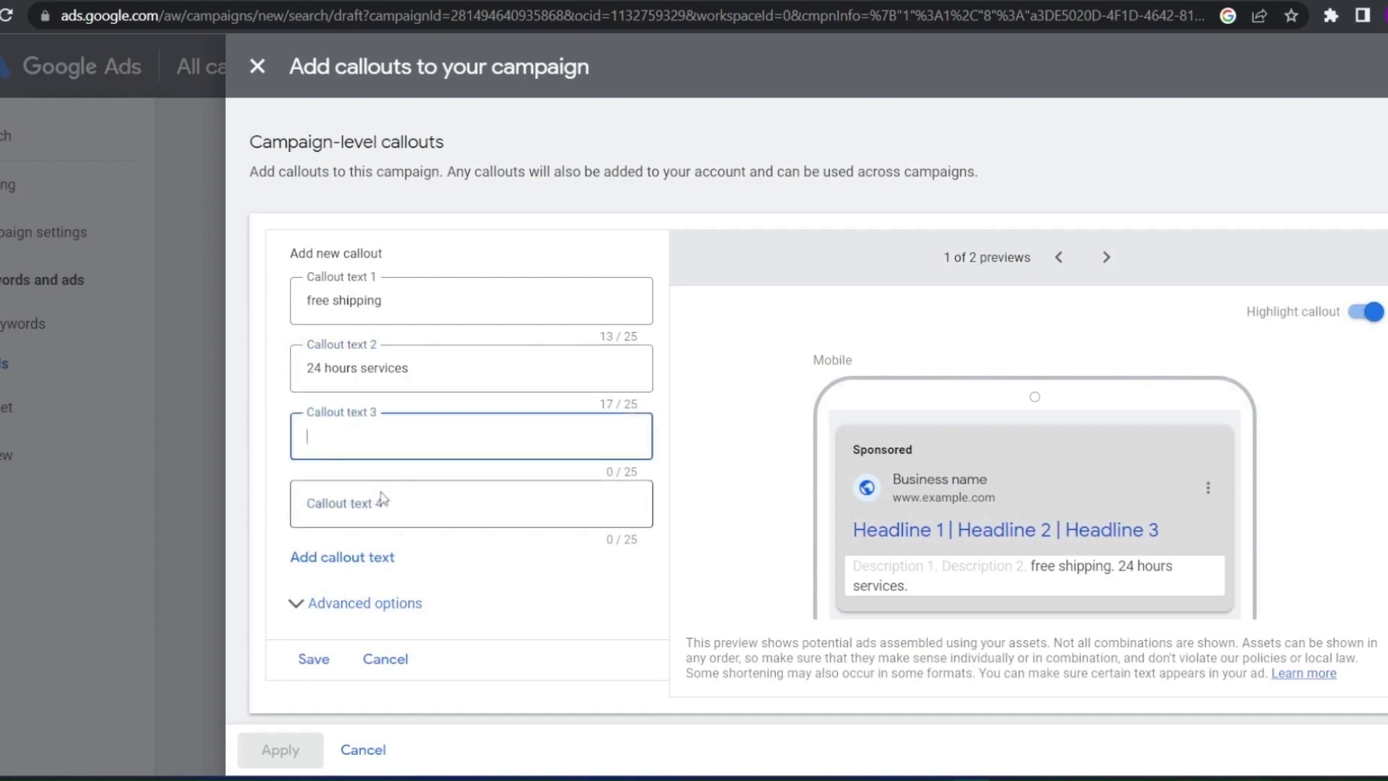
{"action": "left_click", "coordinate": [368, 484]}
{"action": "left_click", "coordinate": [372, 557]}
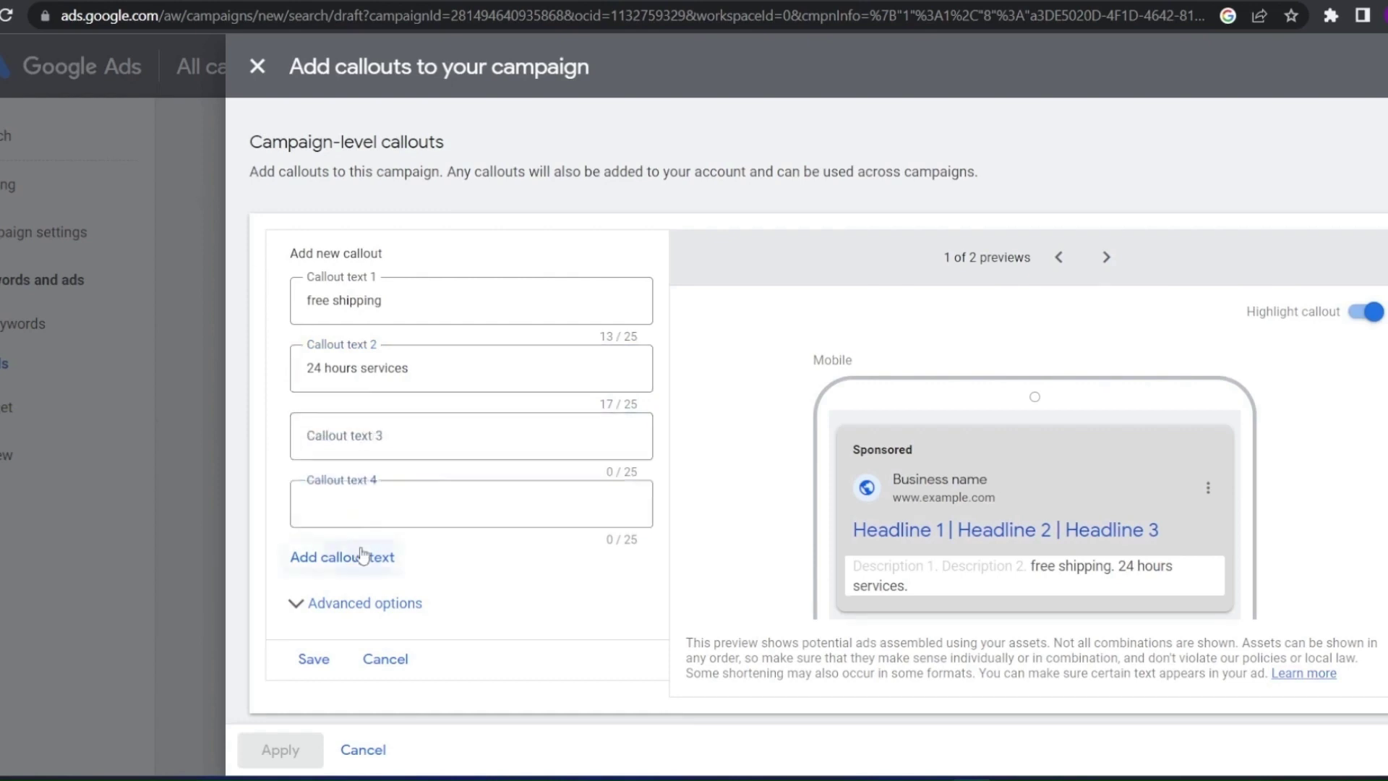
{"action": "left_click", "coordinate": [362, 625]}
{"action": "scroll", "coordinate": [365, 622], "scroll_direction": "down", "scroll_amount": 2}
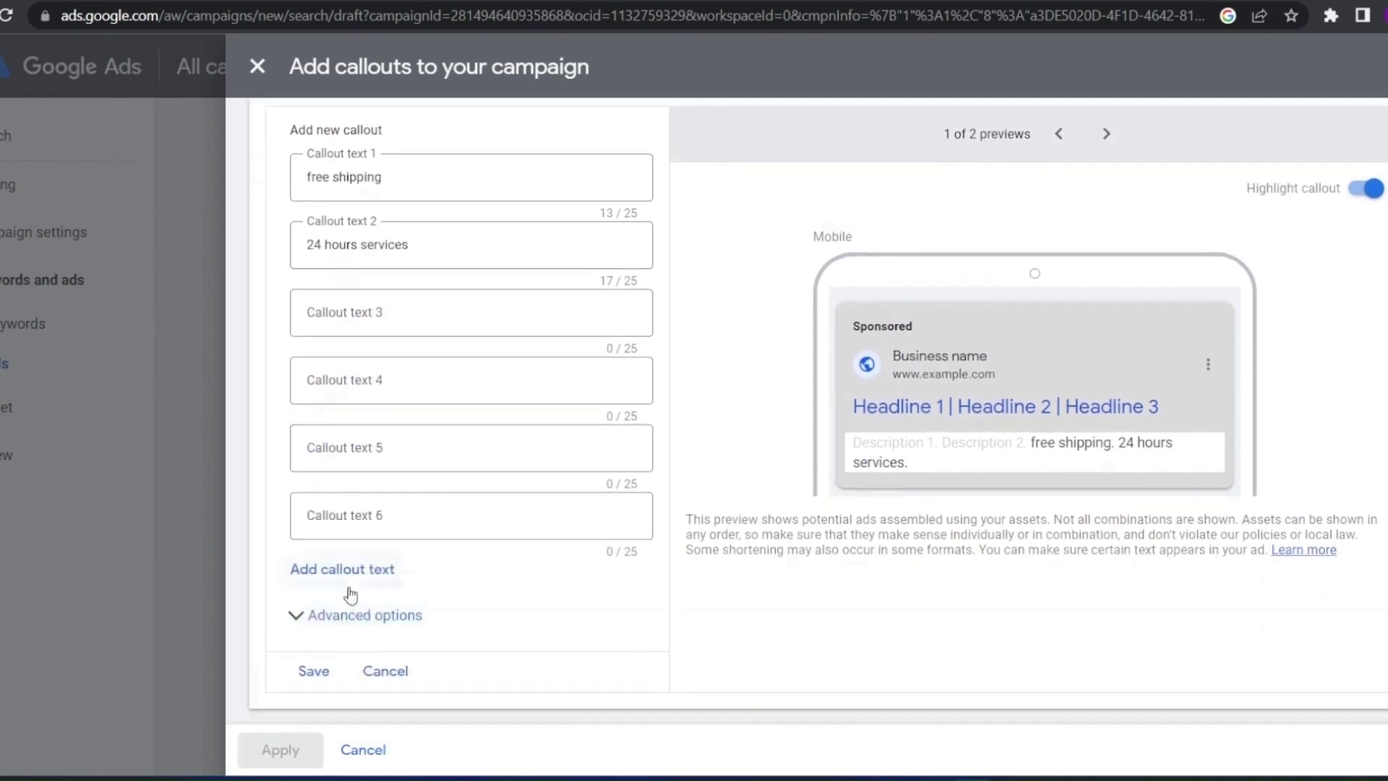
{"action": "left_click", "coordinate": [365, 568]}
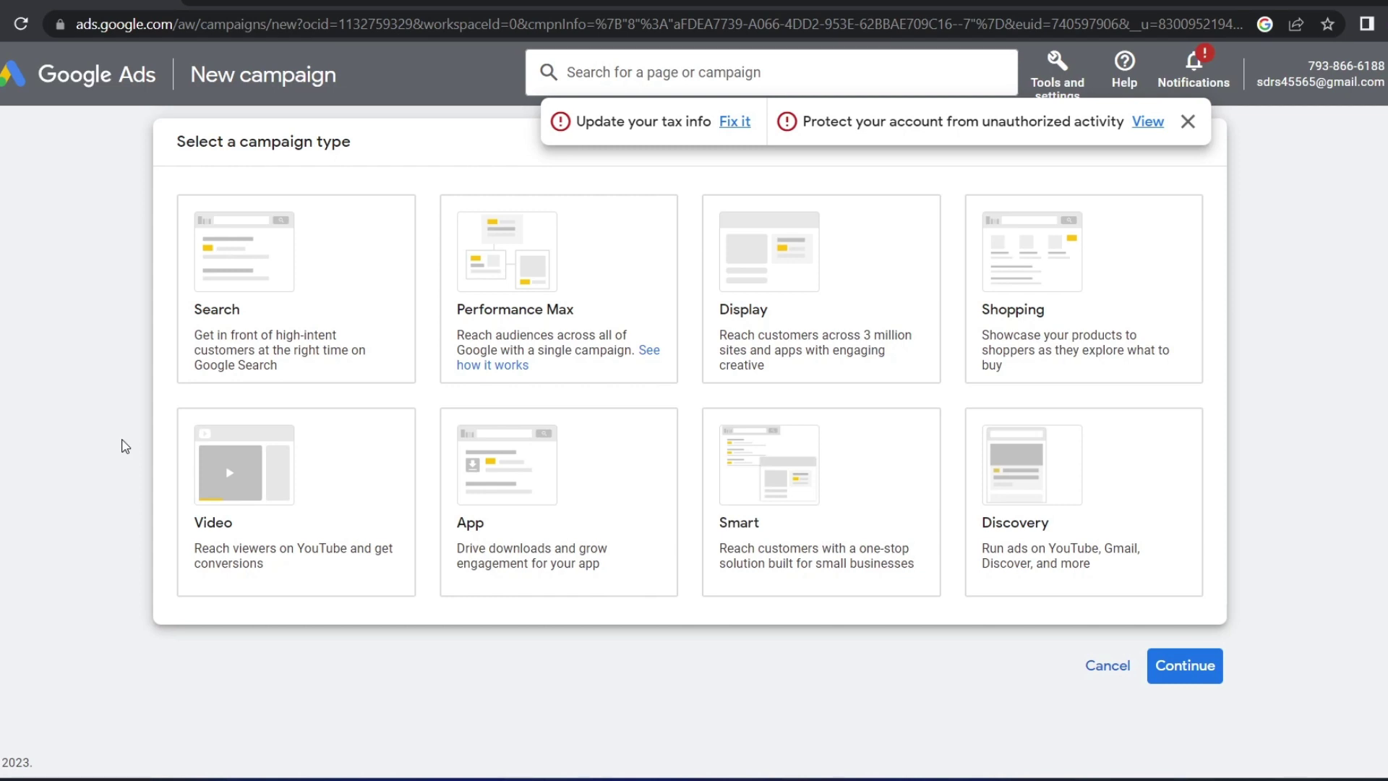
{"action": "left_click", "coordinate": [561, 484]}
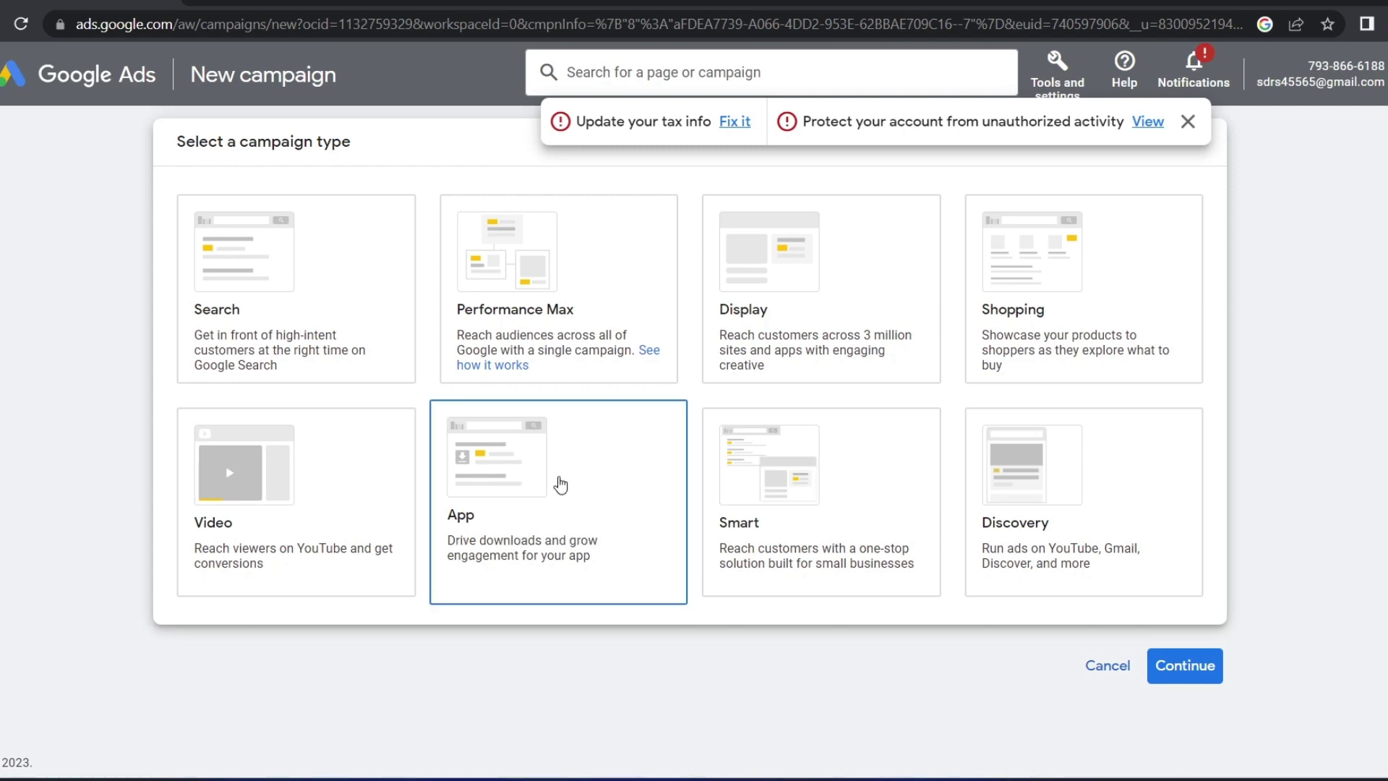